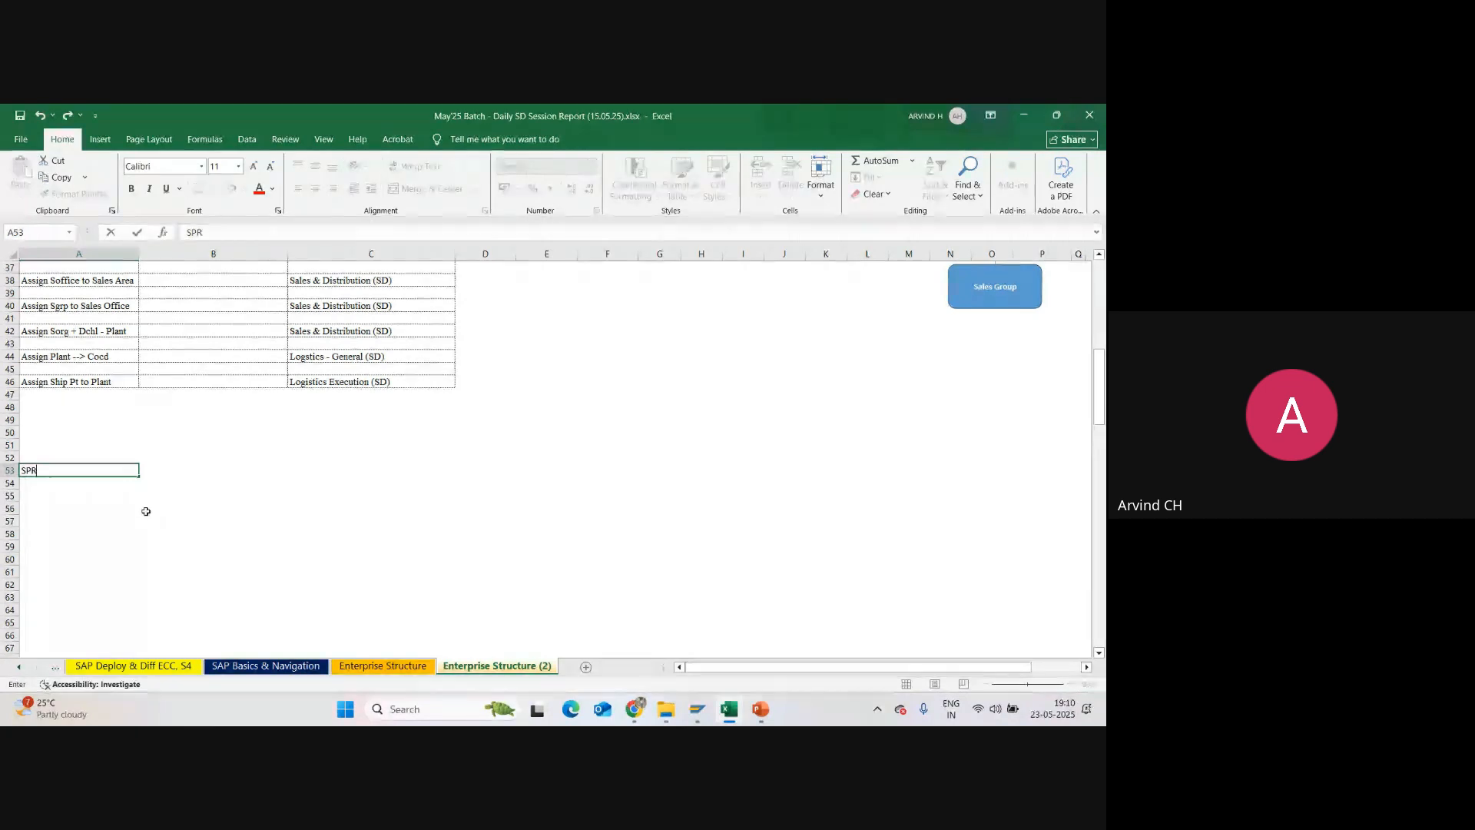
# Step: Enter SPRO in cell A53 with its full form, SAP Project Reference Object, in B53
pyautogui.press('Tab')
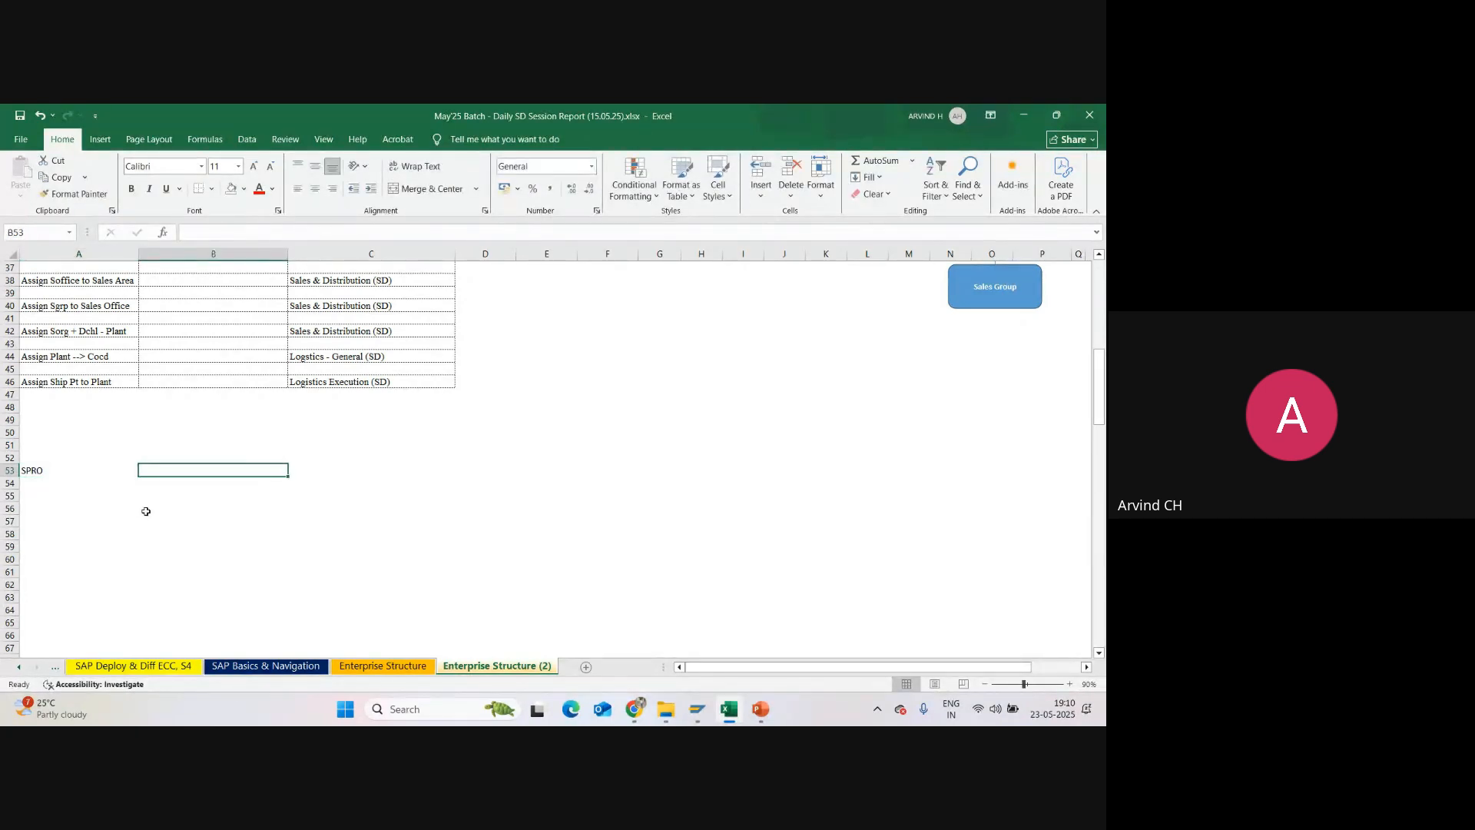
pyautogui.write('SAP')
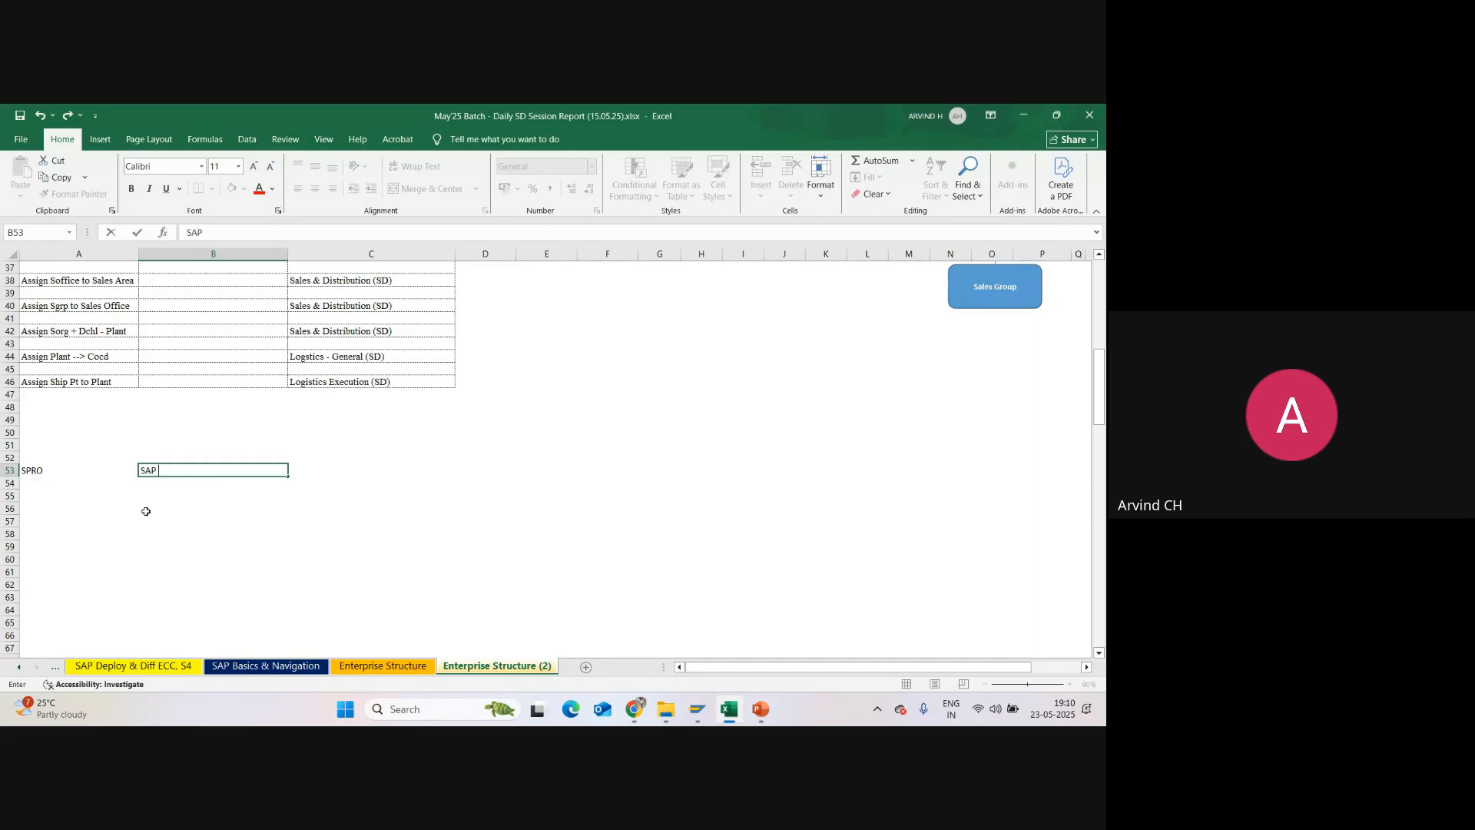
pyautogui.write(' Projext')
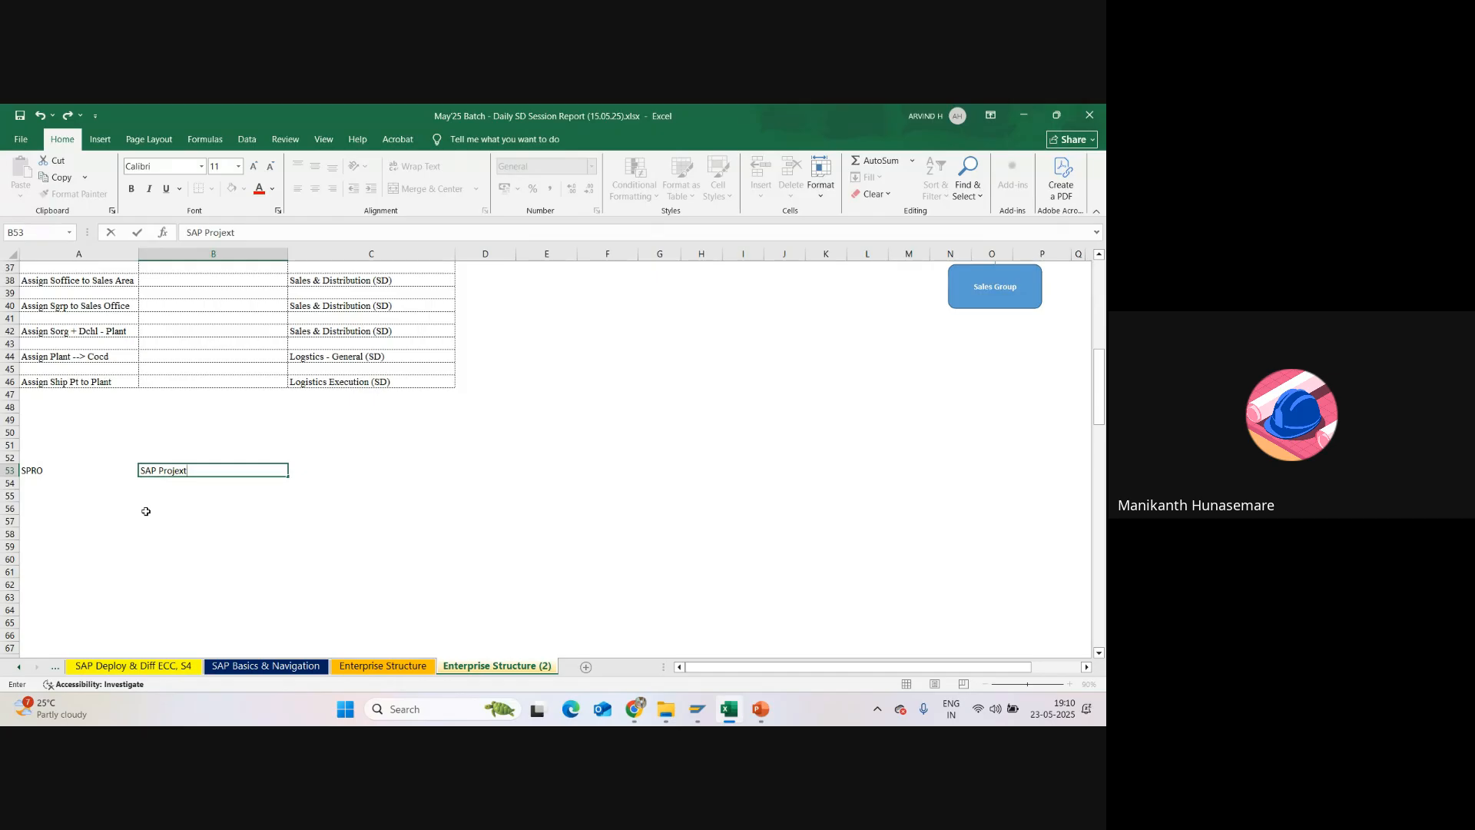
pyautogui.press('BackSpace')
pyautogui.press('BackSpace')
pyautogui.write('c')
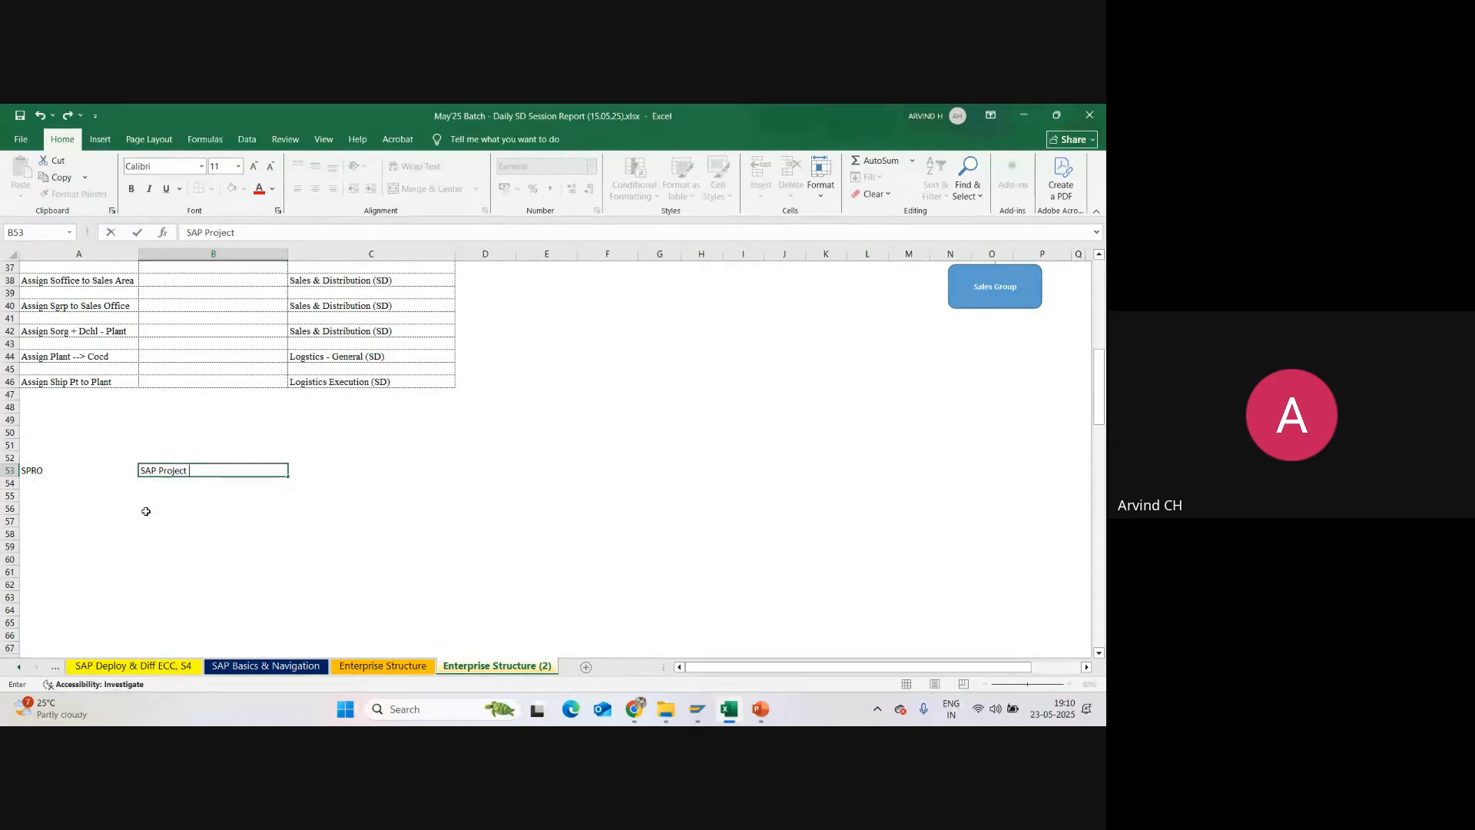
pyautogui.write('t Reference Object')
pyautogui.press('Return')
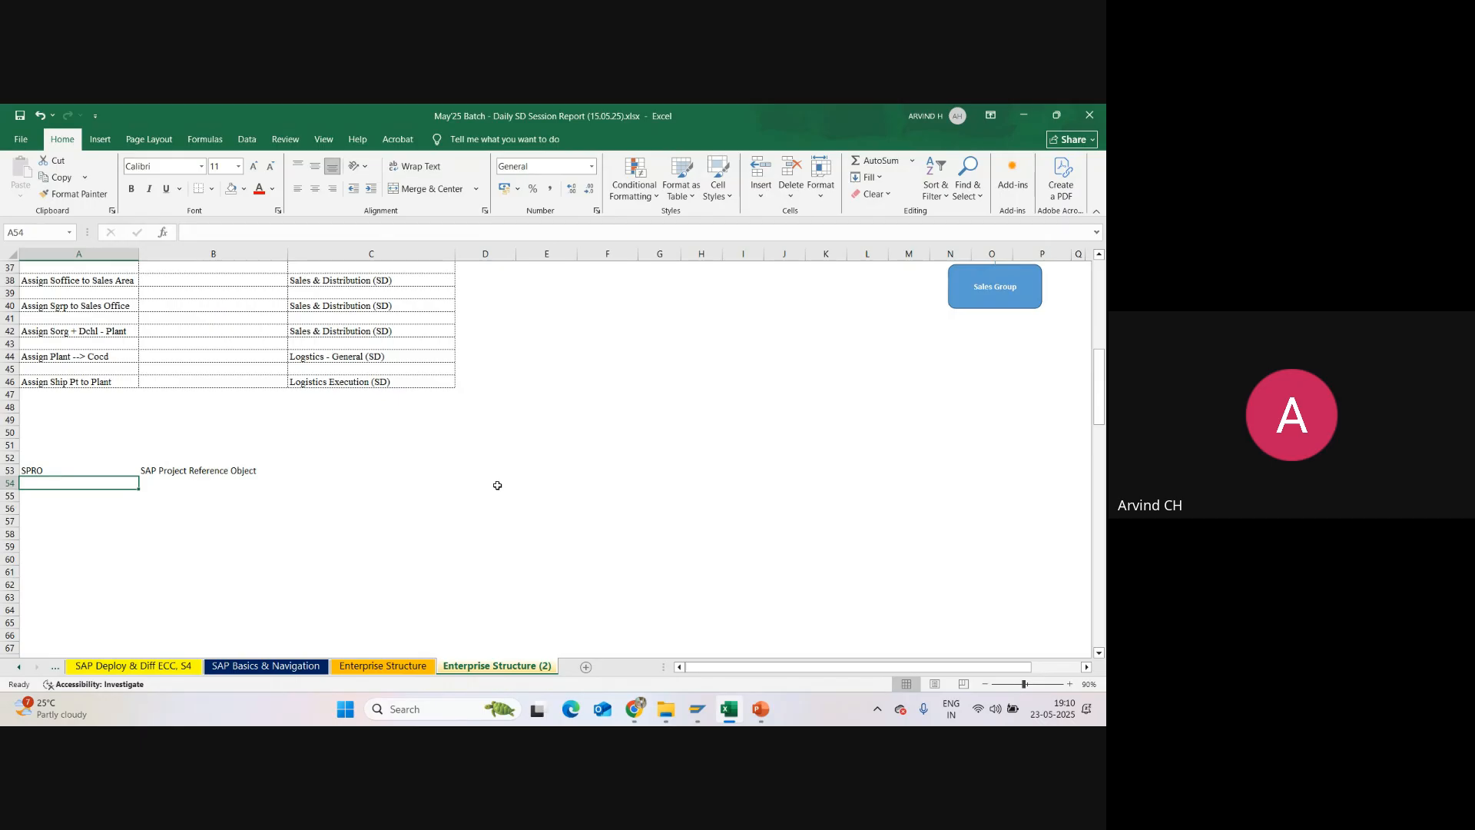
# Step: Switch to SAP GUI and display the SAP Reference IMG from the Customizing: Execute Project screen
pyautogui.hotkey('alt', 'Tab')
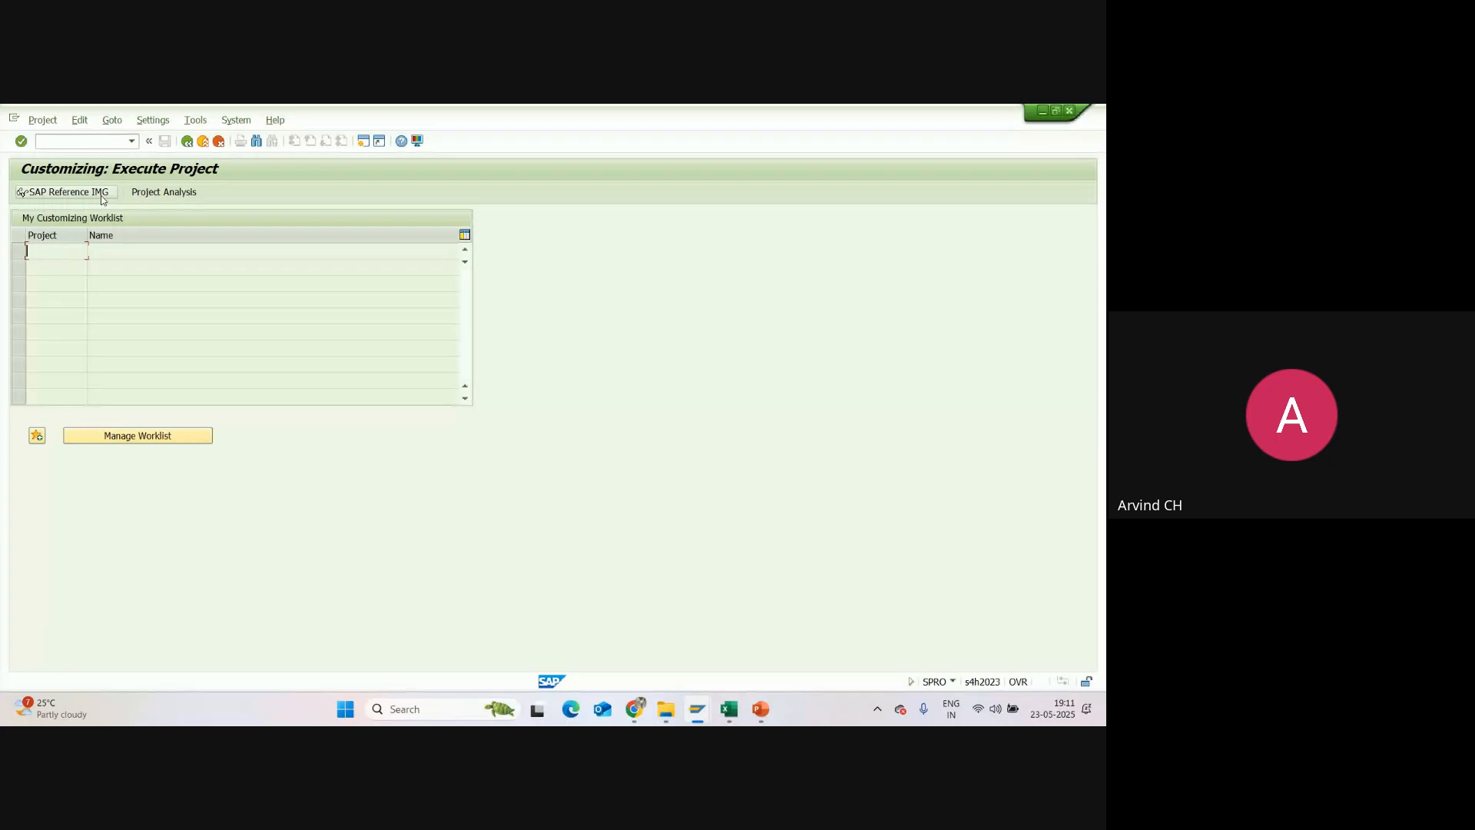
pyautogui.click(102, 196)
pyautogui.click(88, 196)
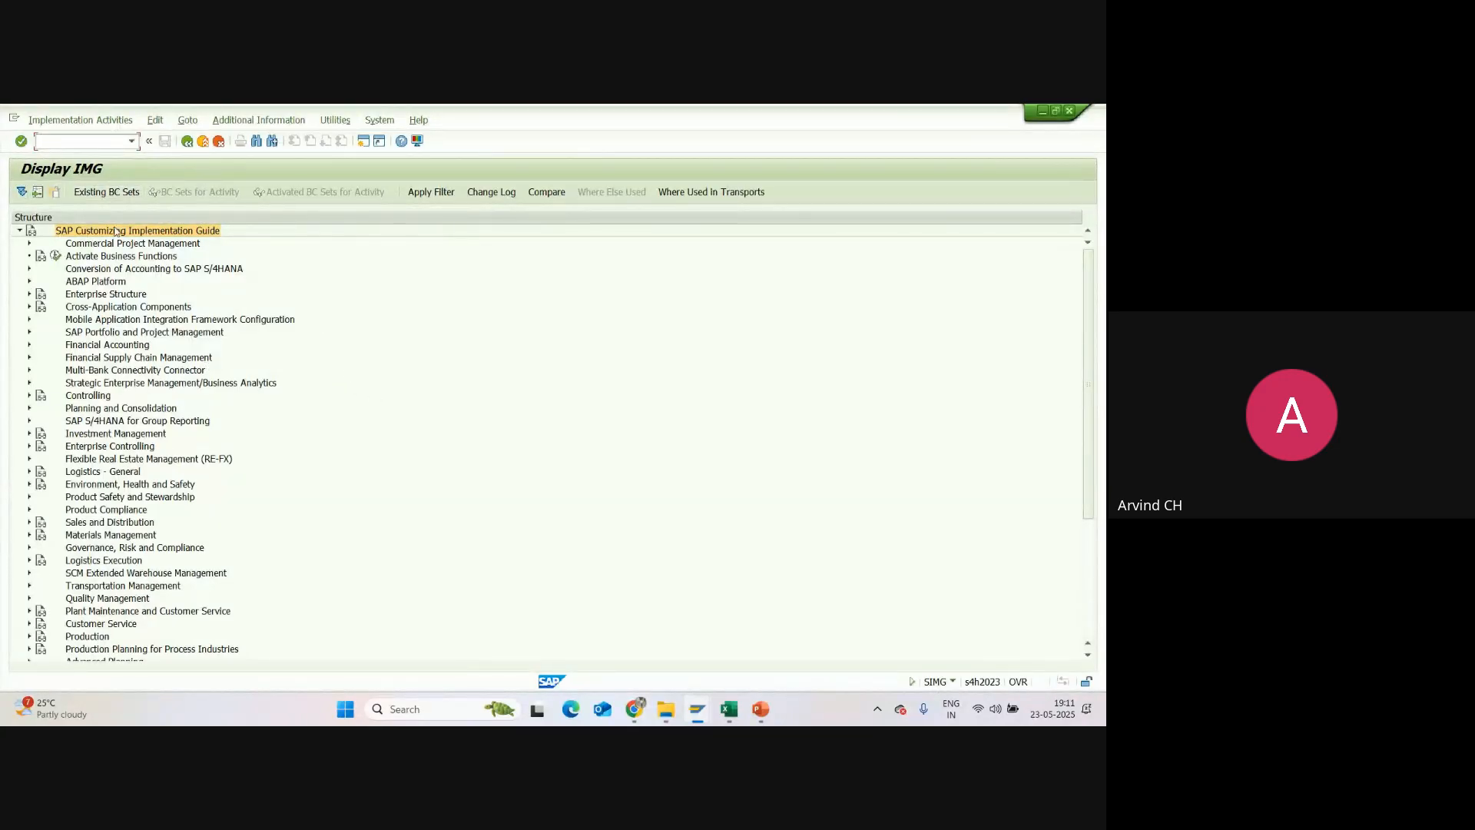
# Step: Return to the Excel workbook and enter IMG in cell A54 with its full form, Implementation Guide, in B54
pyautogui.click(729, 709)
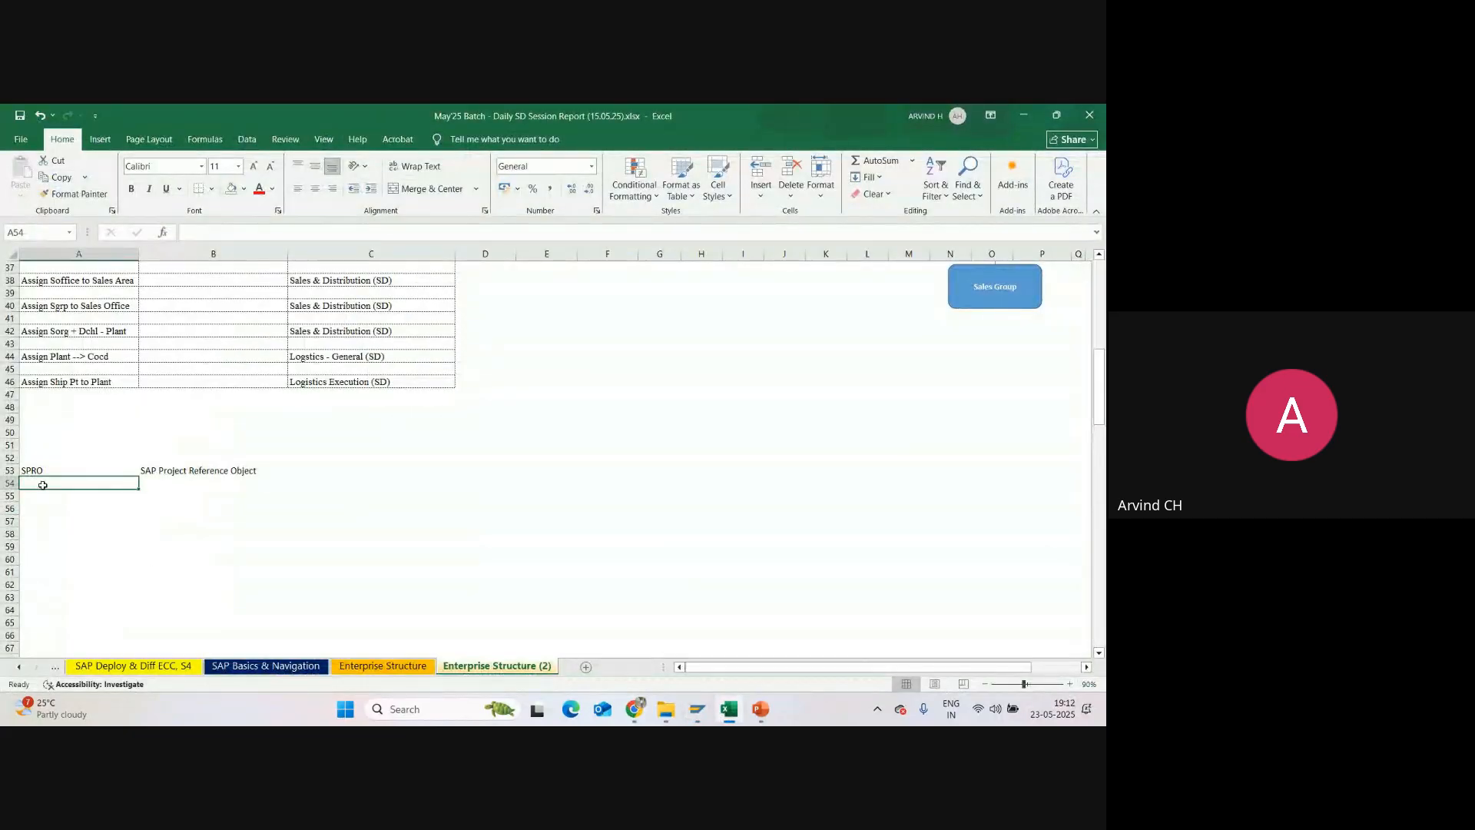
pyautogui.write('IMG')
pyautogui.press('Tab')
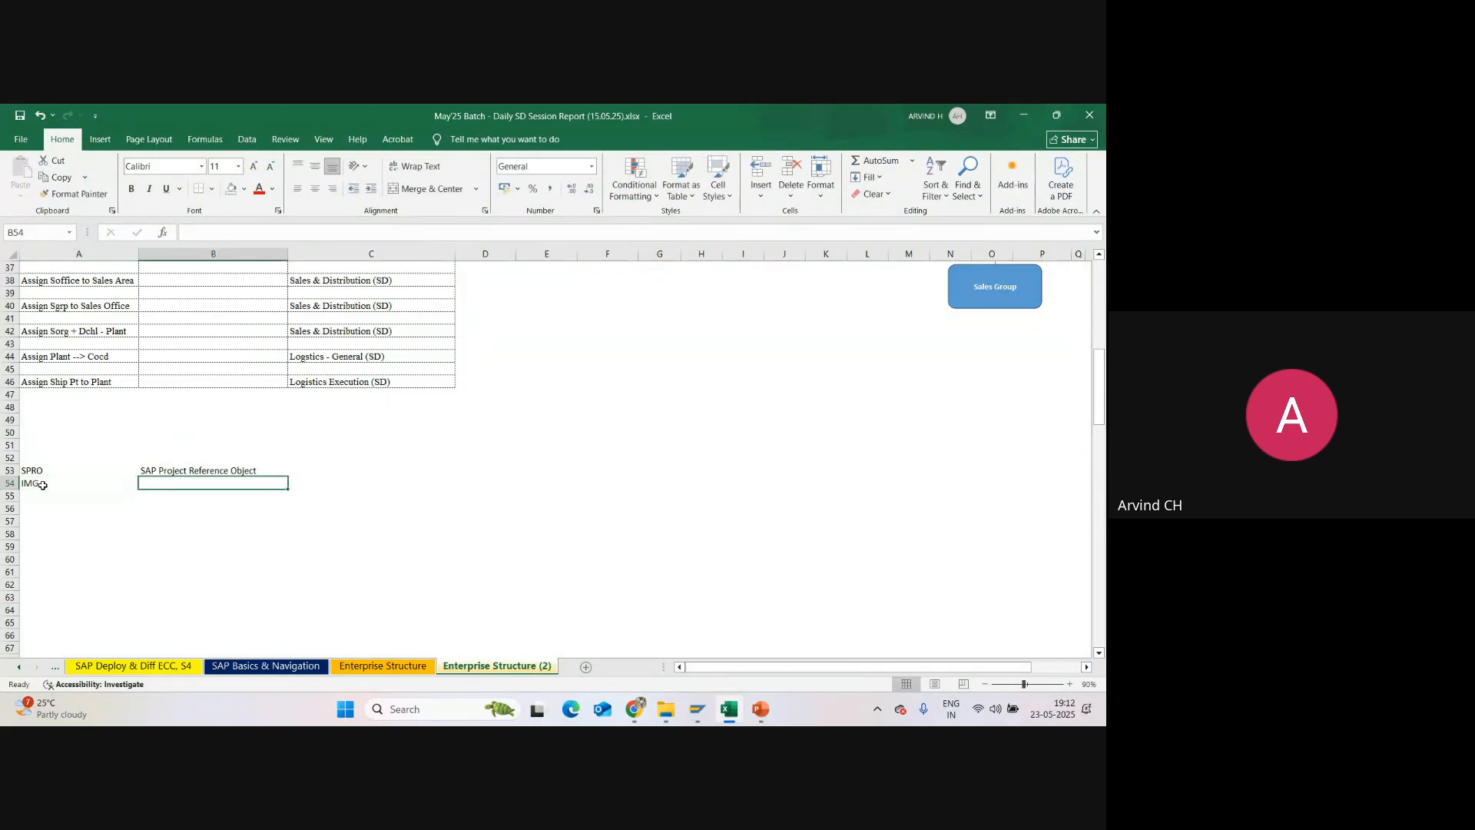
pyautogui.write('Imple')
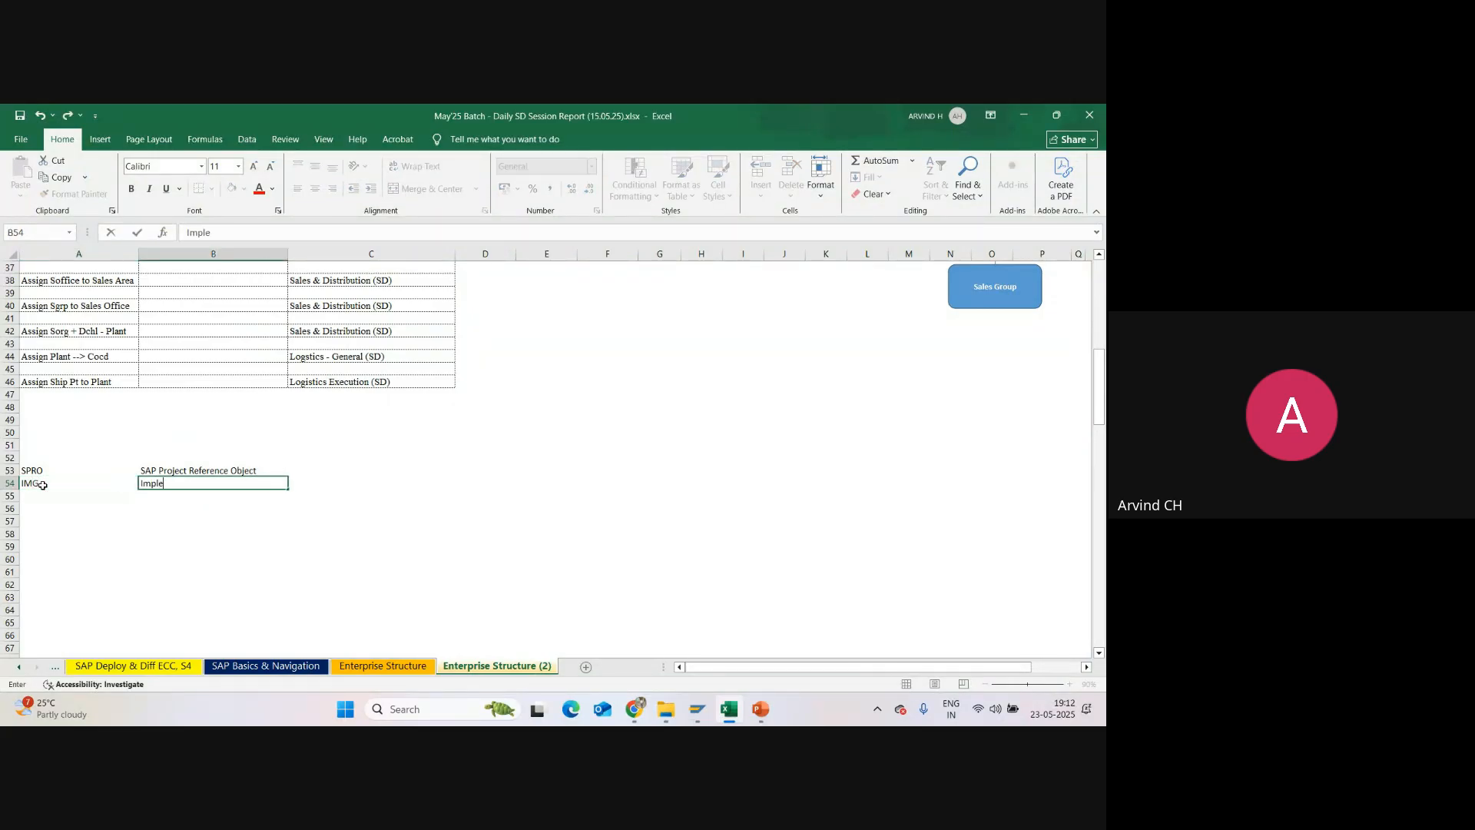
pyautogui.write('mentation Guide')
pyautogui.press('Return')
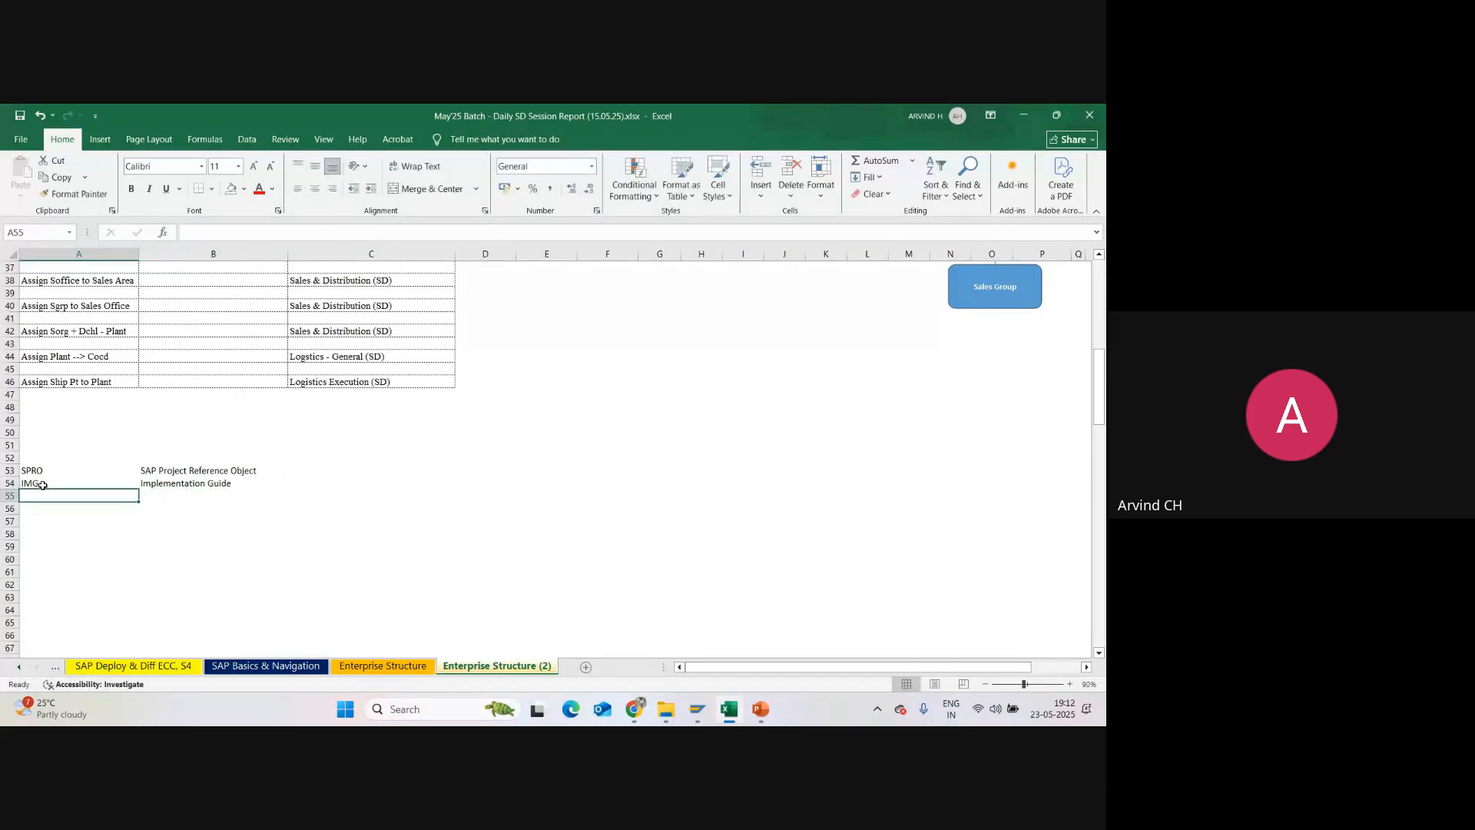
pyautogui.click(40, 471)
pyautogui.click(176, 472)
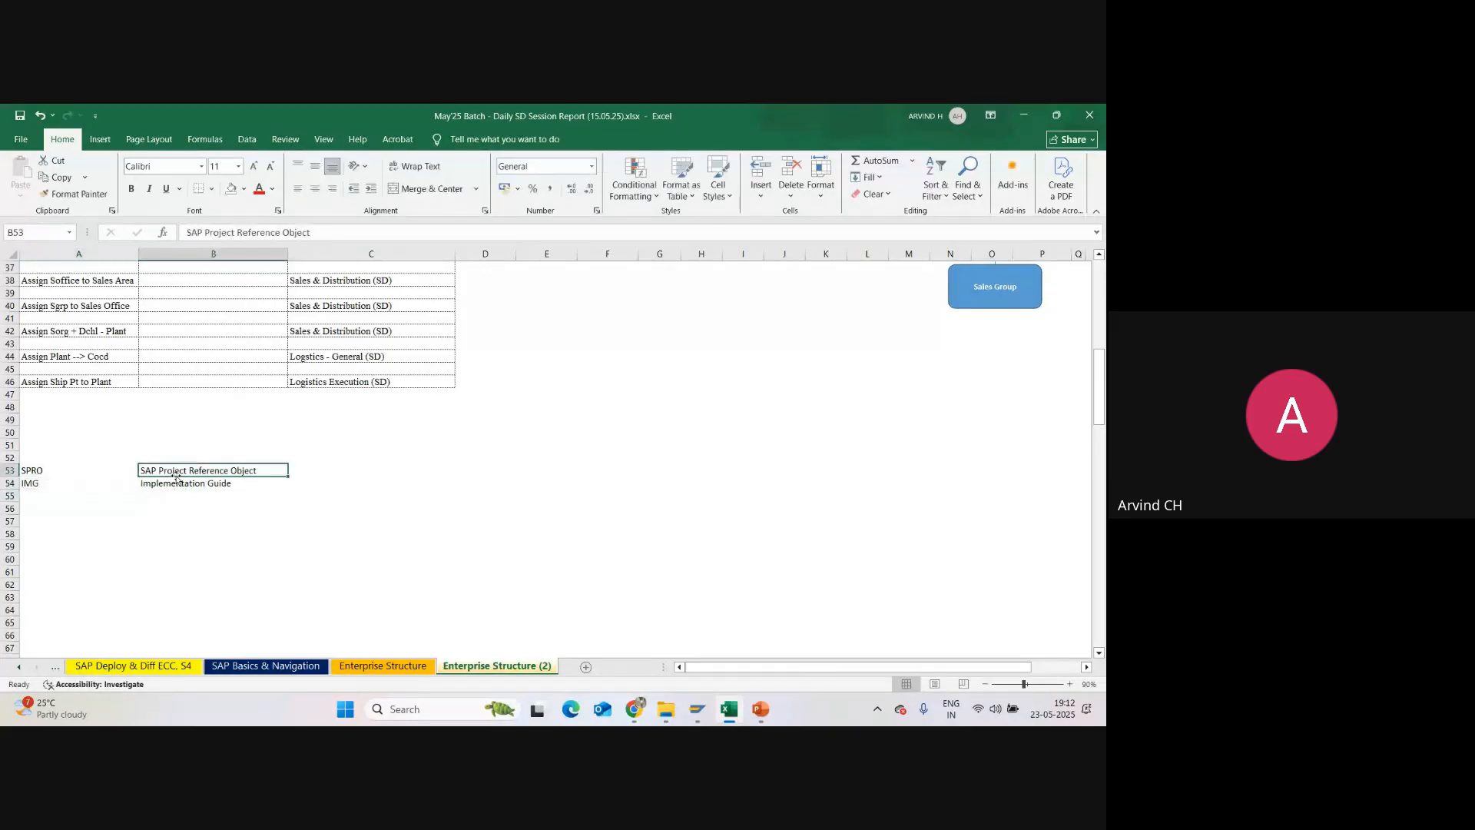
pyautogui.click(31, 486)
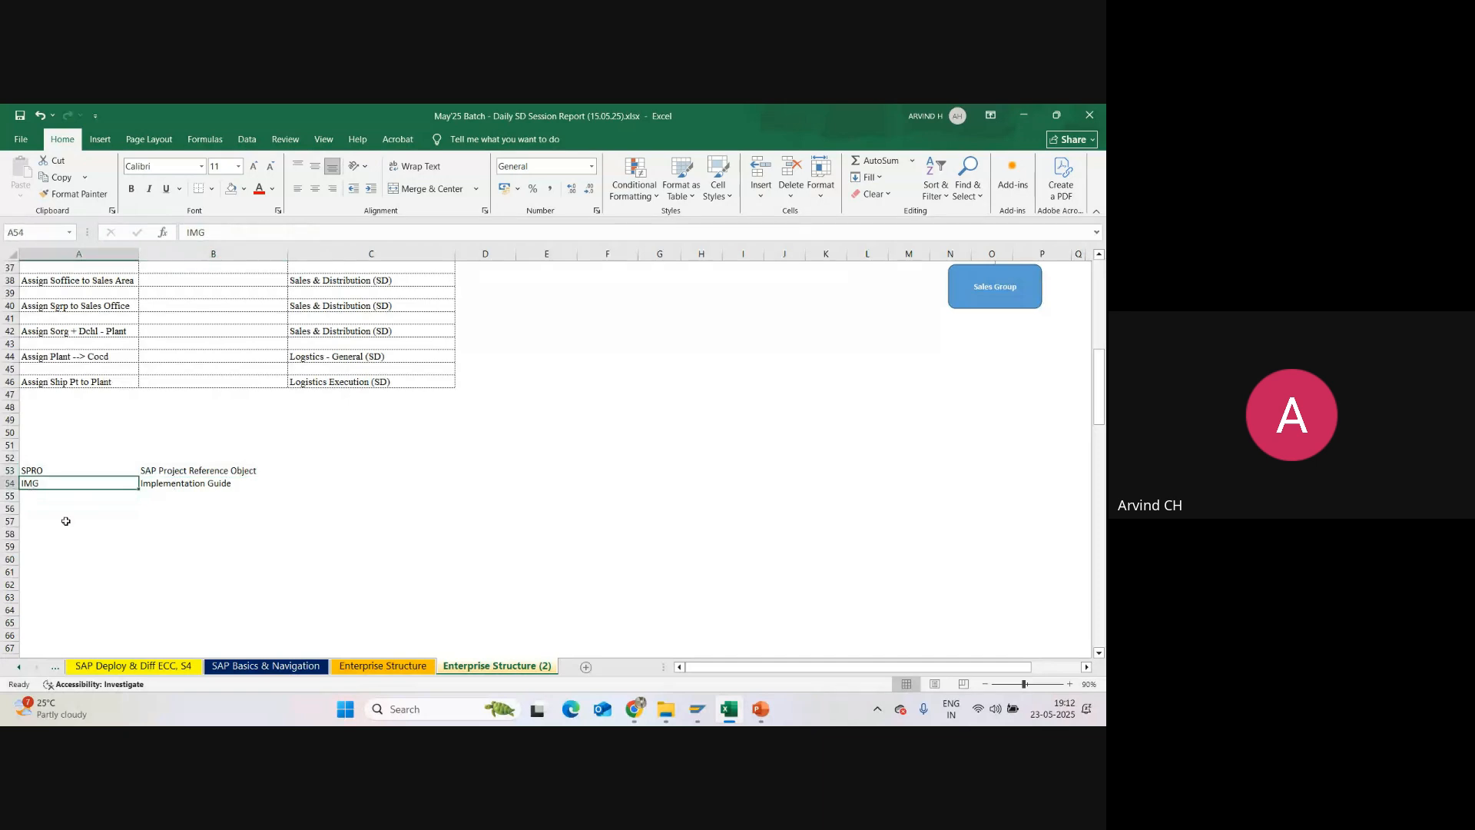
pyautogui.click(174, 485)
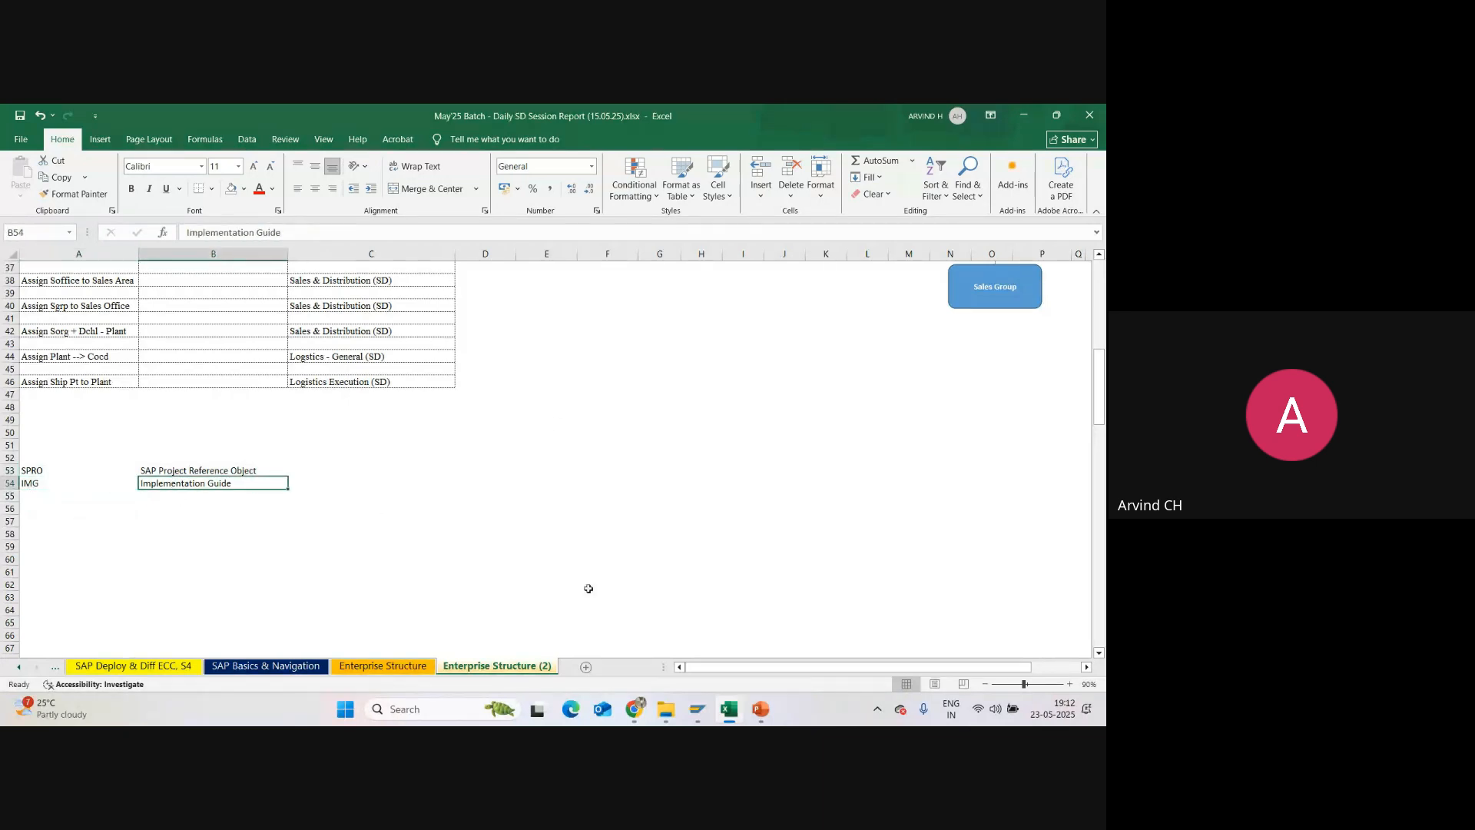
# Step: Switch back to SAP GUI and select the Enterprise Structure node in the SAP Customizing Implementation Guide
pyautogui.moveTo(697, 709)
pyautogui.click(718, 652)
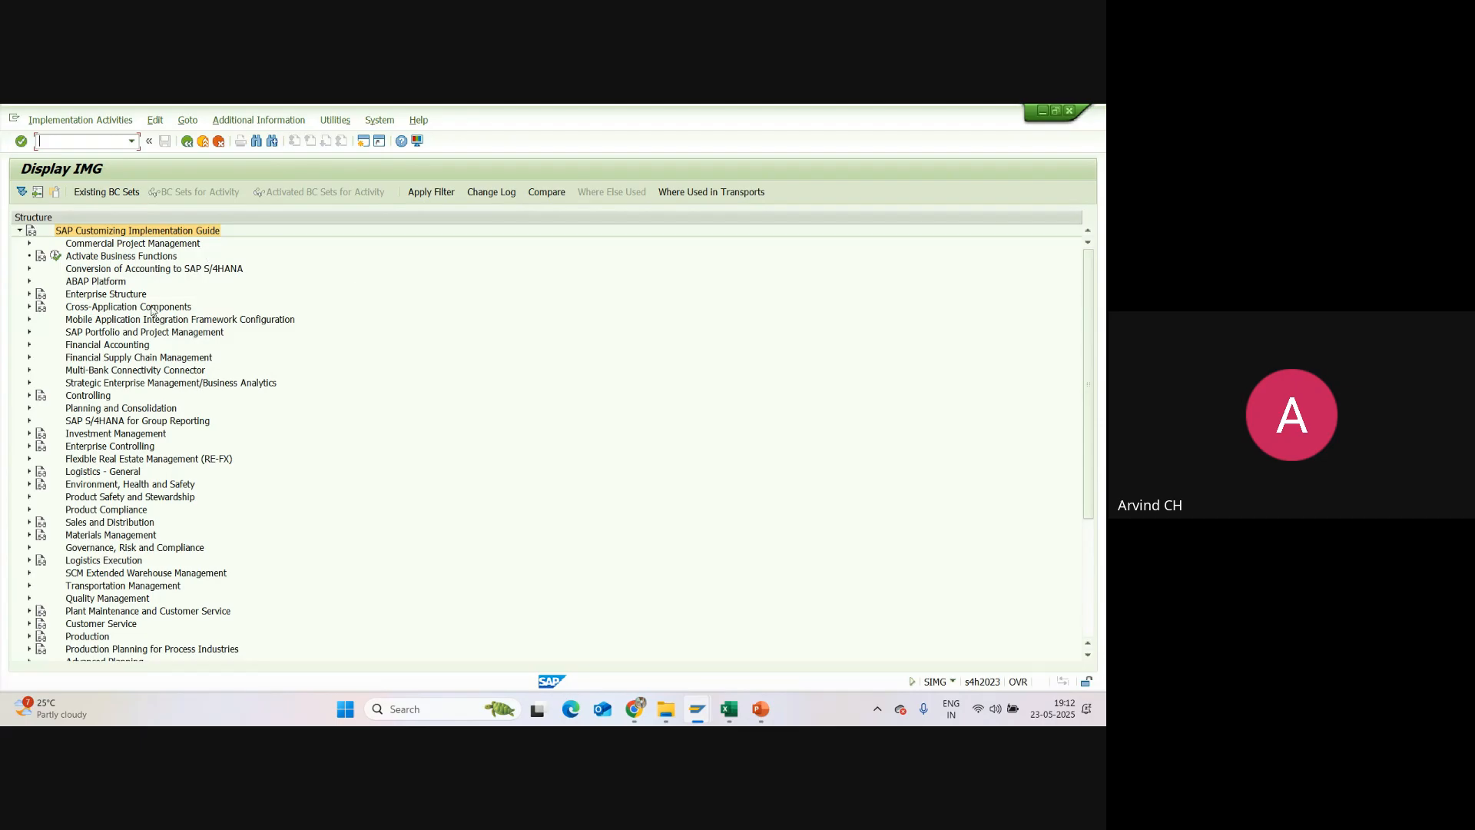
pyautogui.click(87, 296)
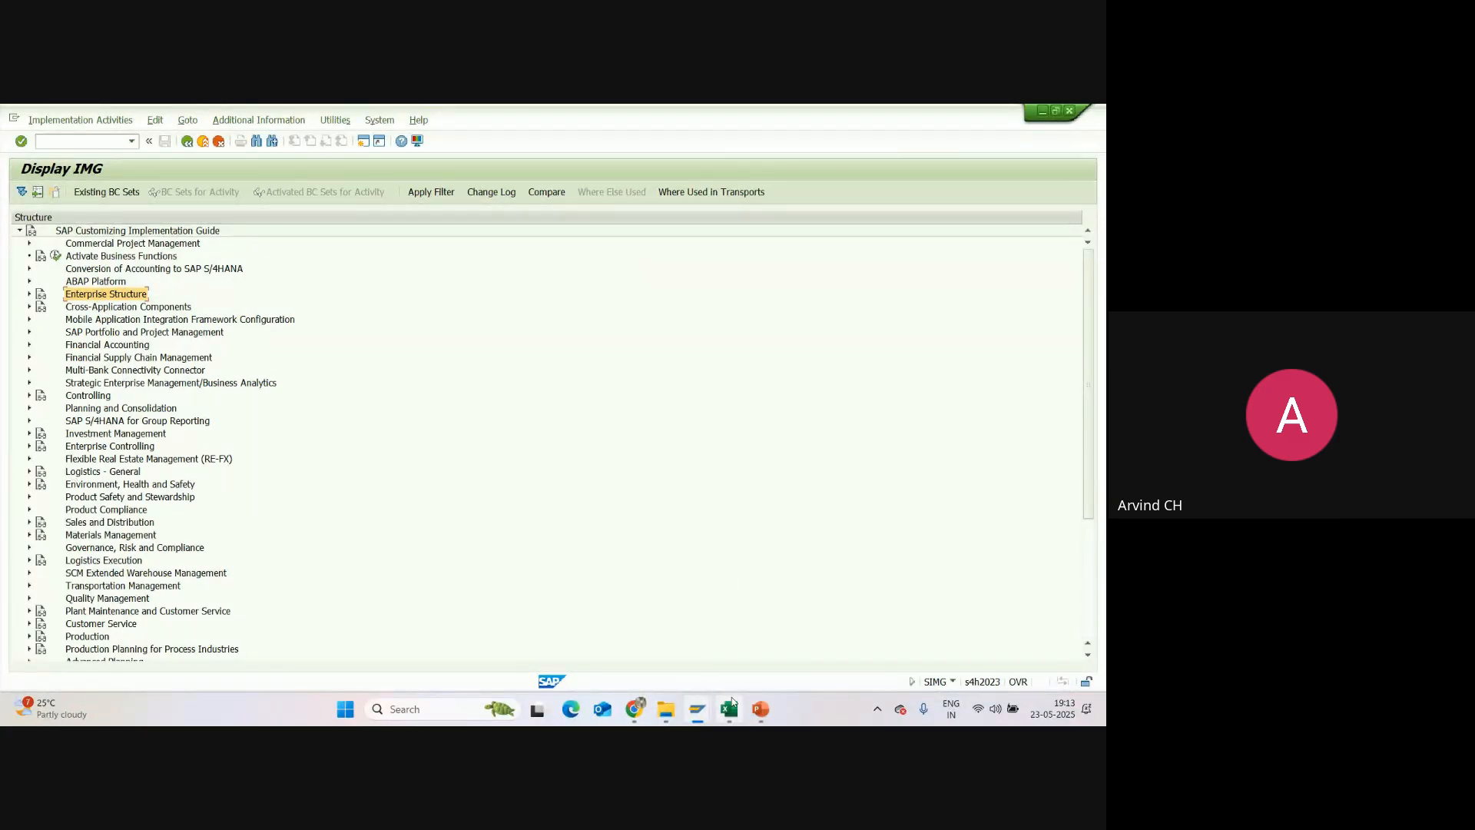
# Step: Examine the organizational units on the Definition of ES slide in PowerPoint, and return to the IMG in SAP GUI
pyautogui.click(758, 717)
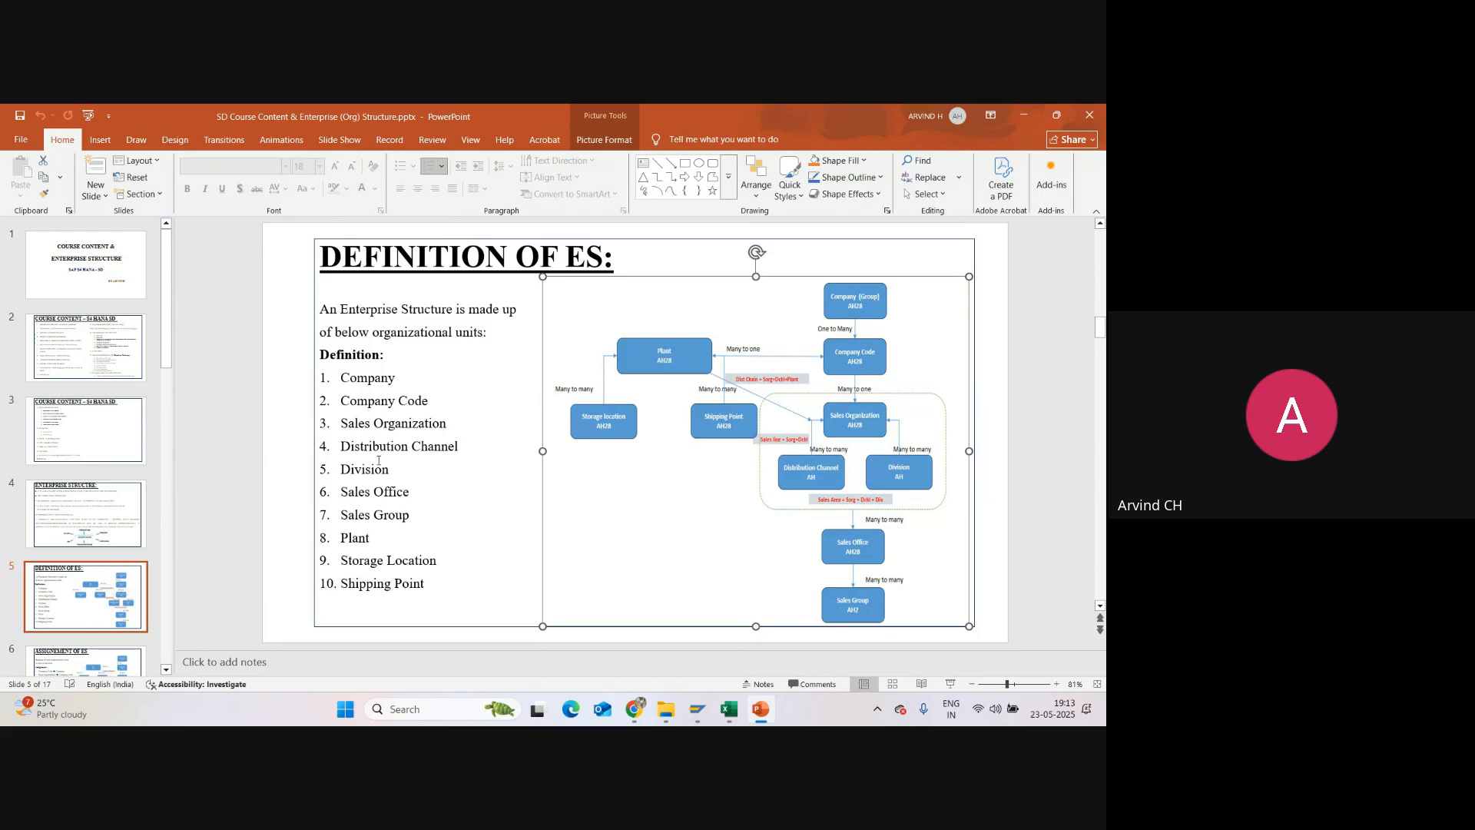
pyautogui.scroll(-1, 378, 460)
pyautogui.scroll(1, 433, 359)
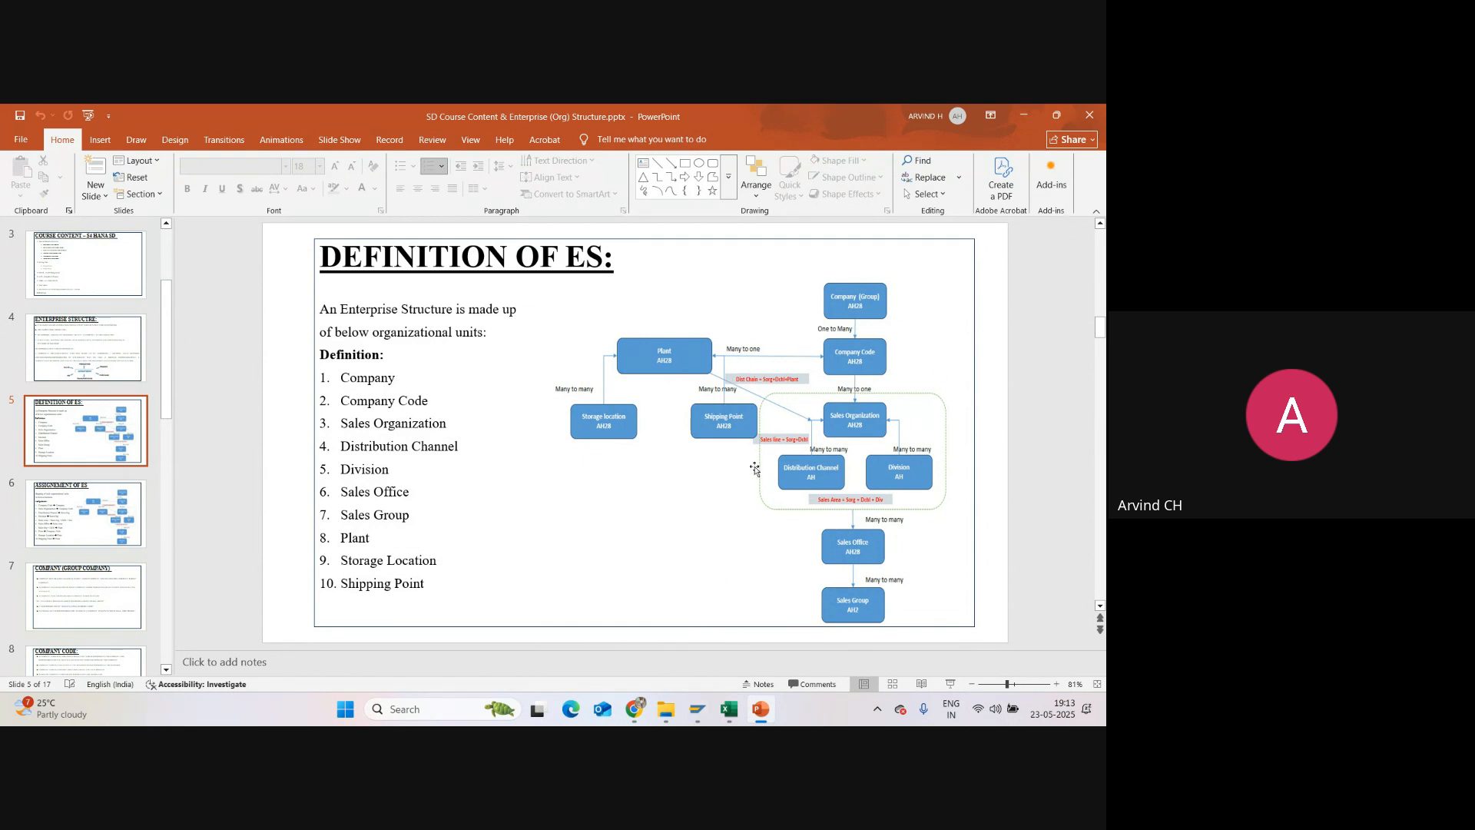
pyautogui.moveTo(699, 709)
pyautogui.click(722, 661)
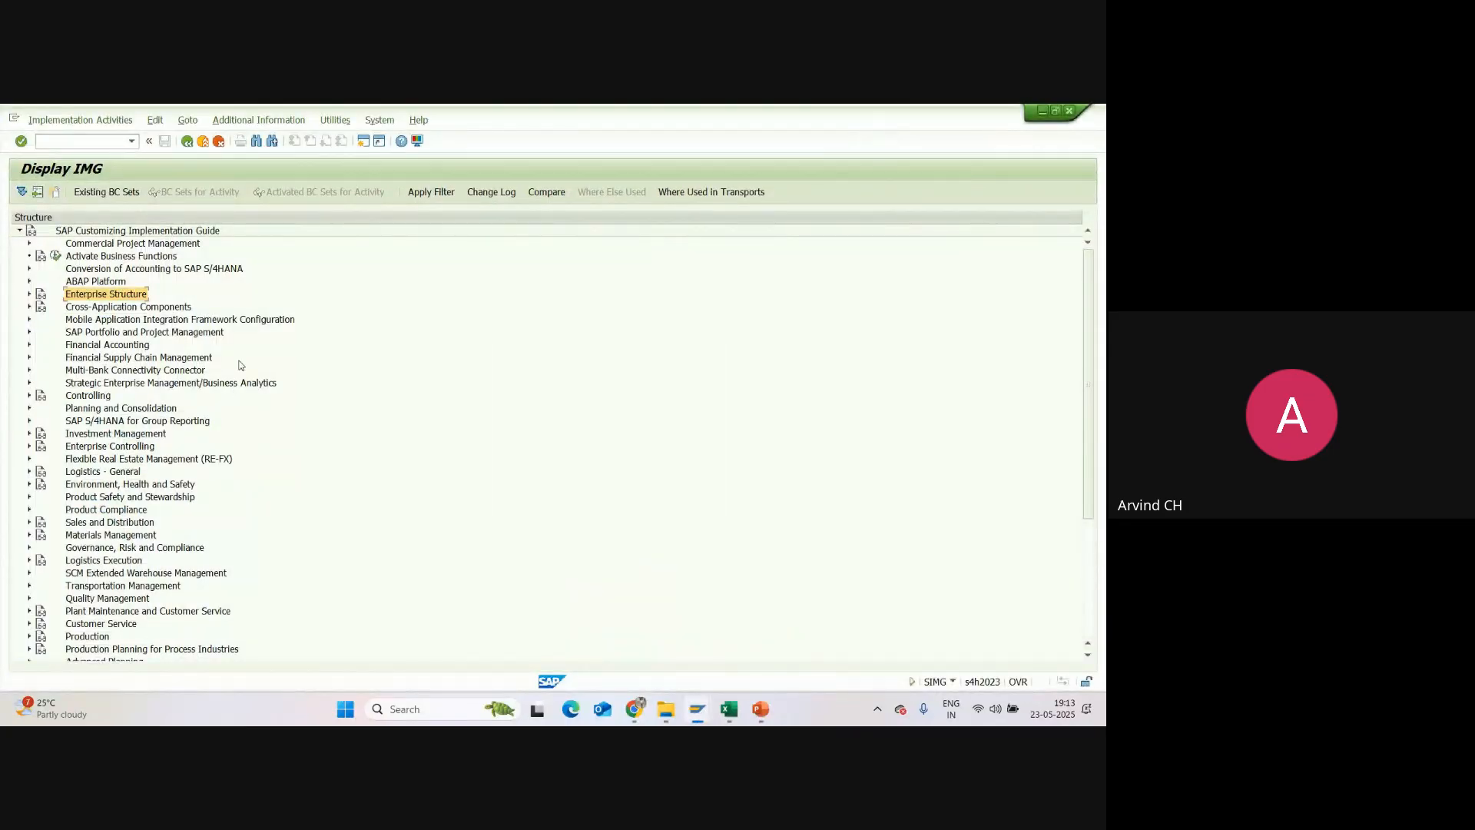
# Step: In the Excel workbook, fill the Definition Part heading in cell A2 with yellow
pyautogui.scroll(12, 641, 603)
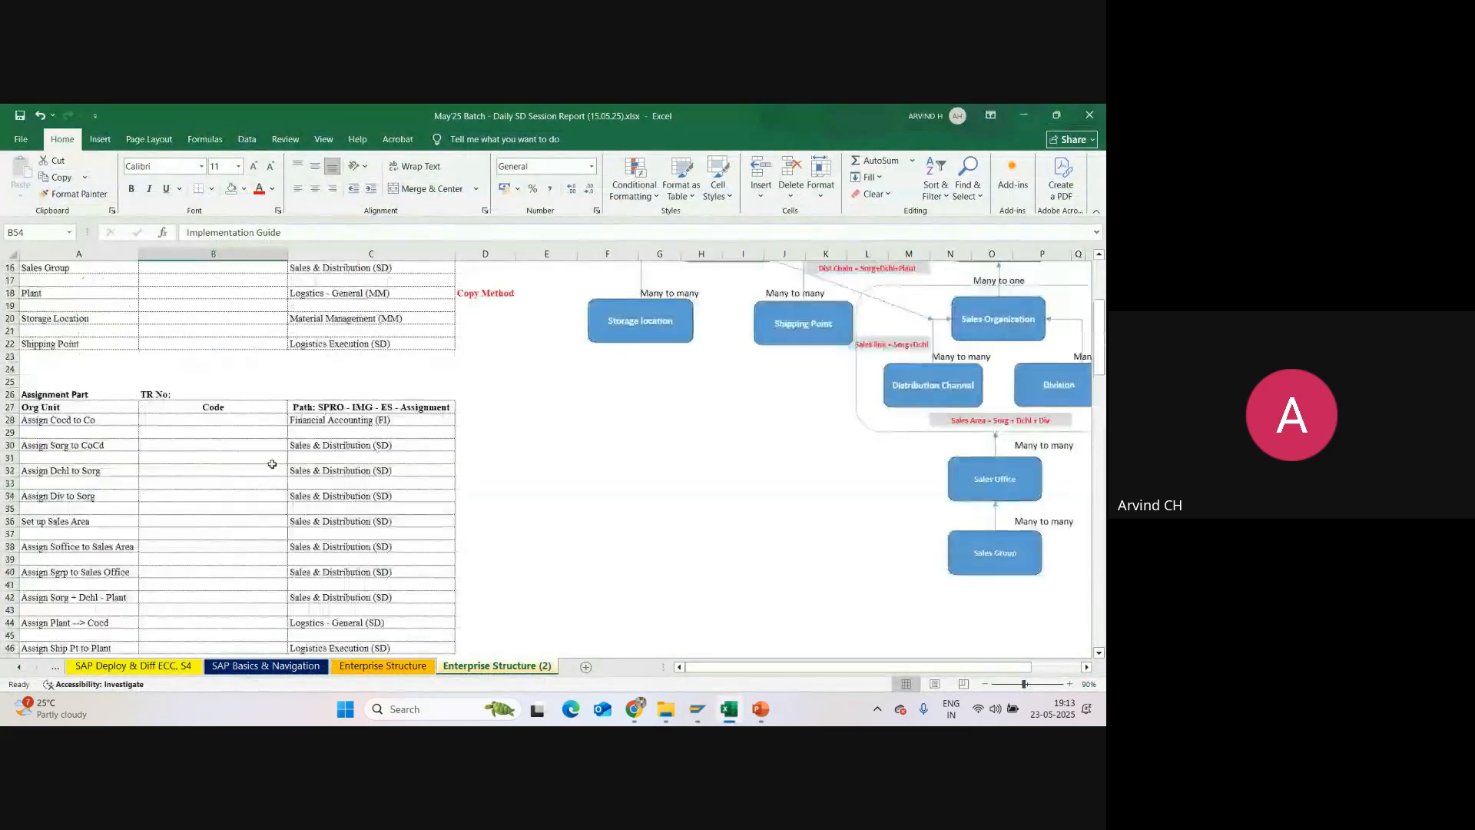
pyautogui.click(27, 280)
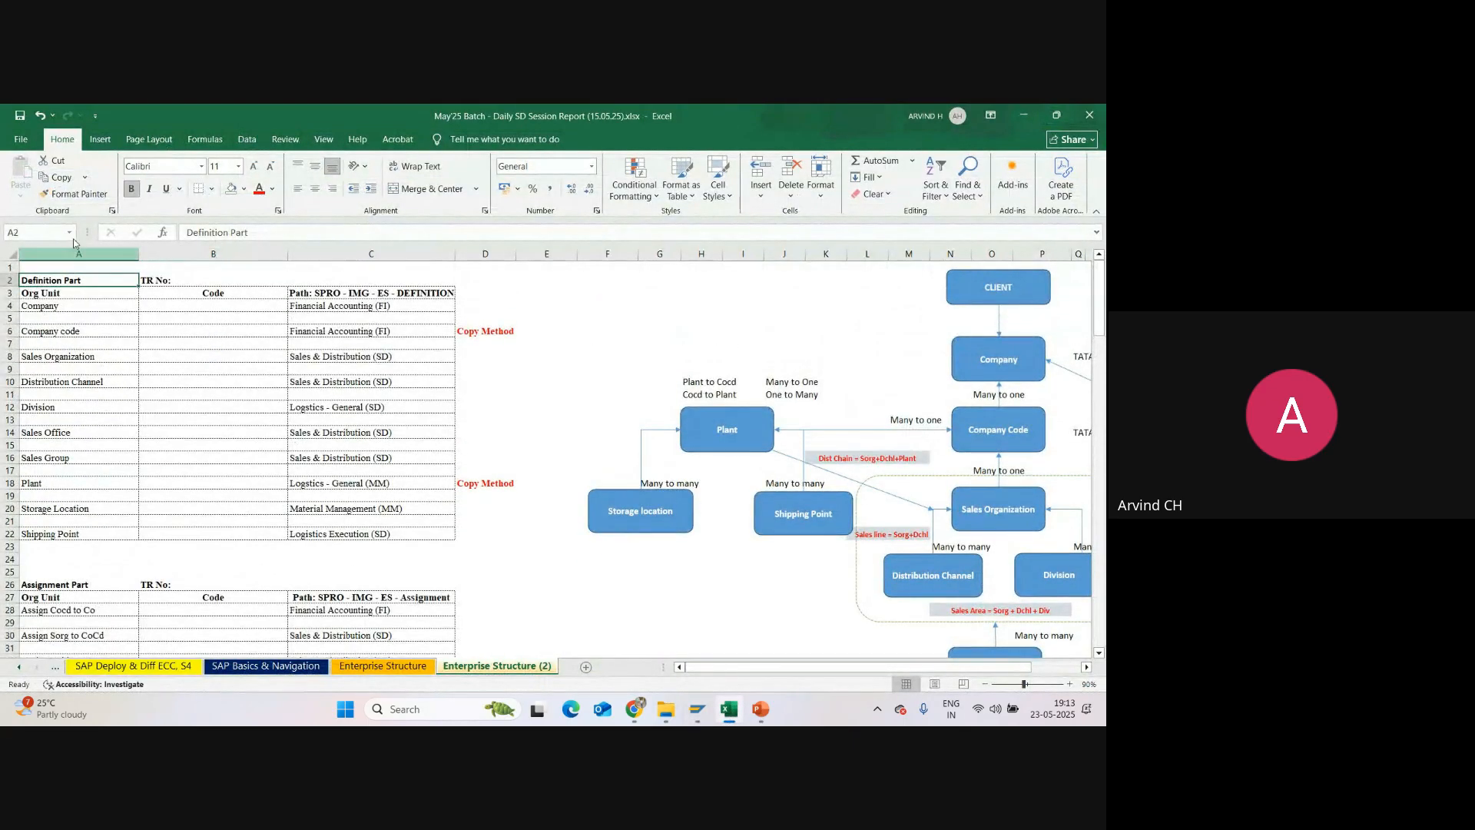
pyautogui.click(244, 191)
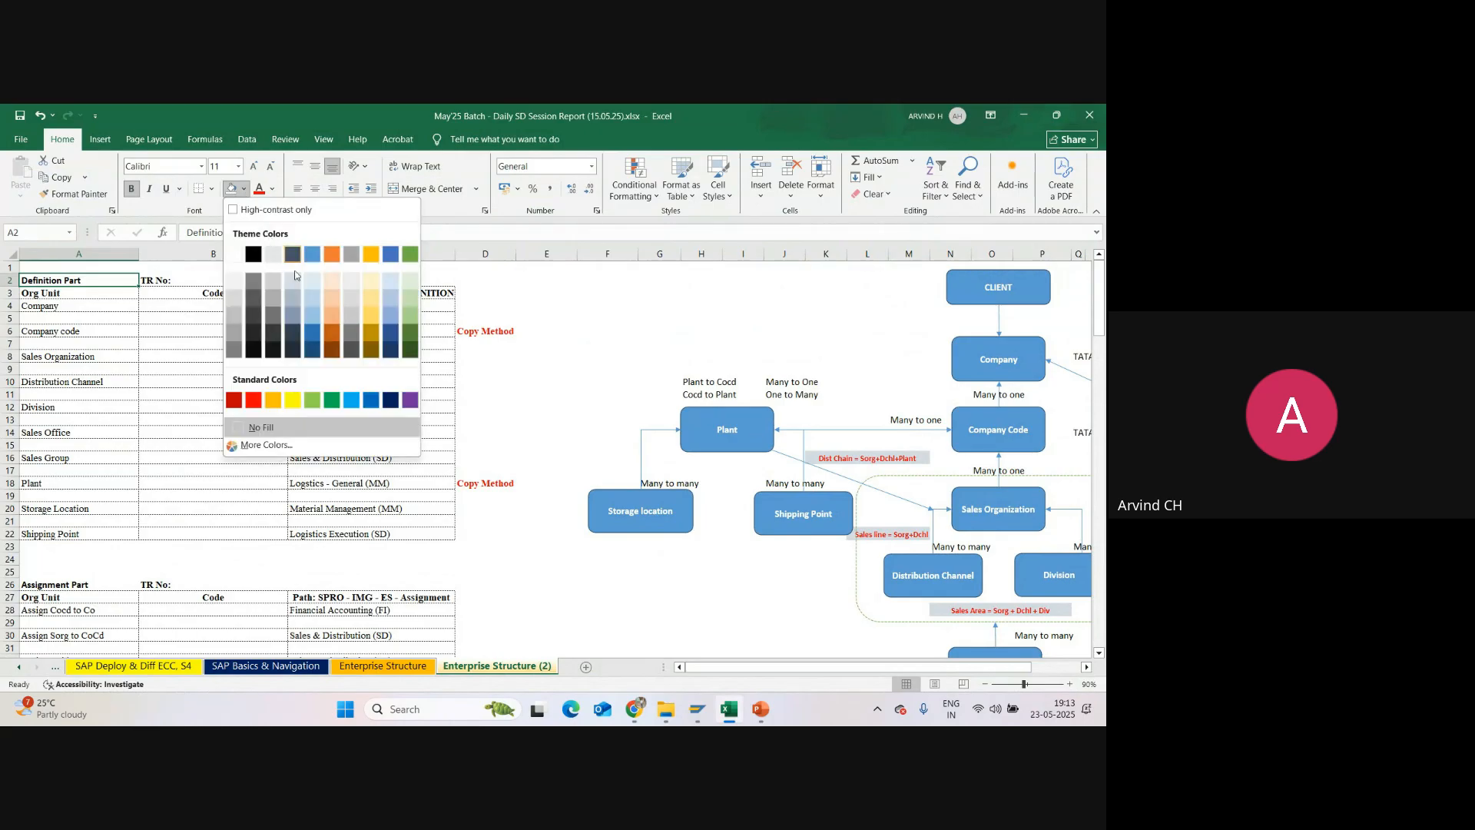
pyautogui.click(293, 400)
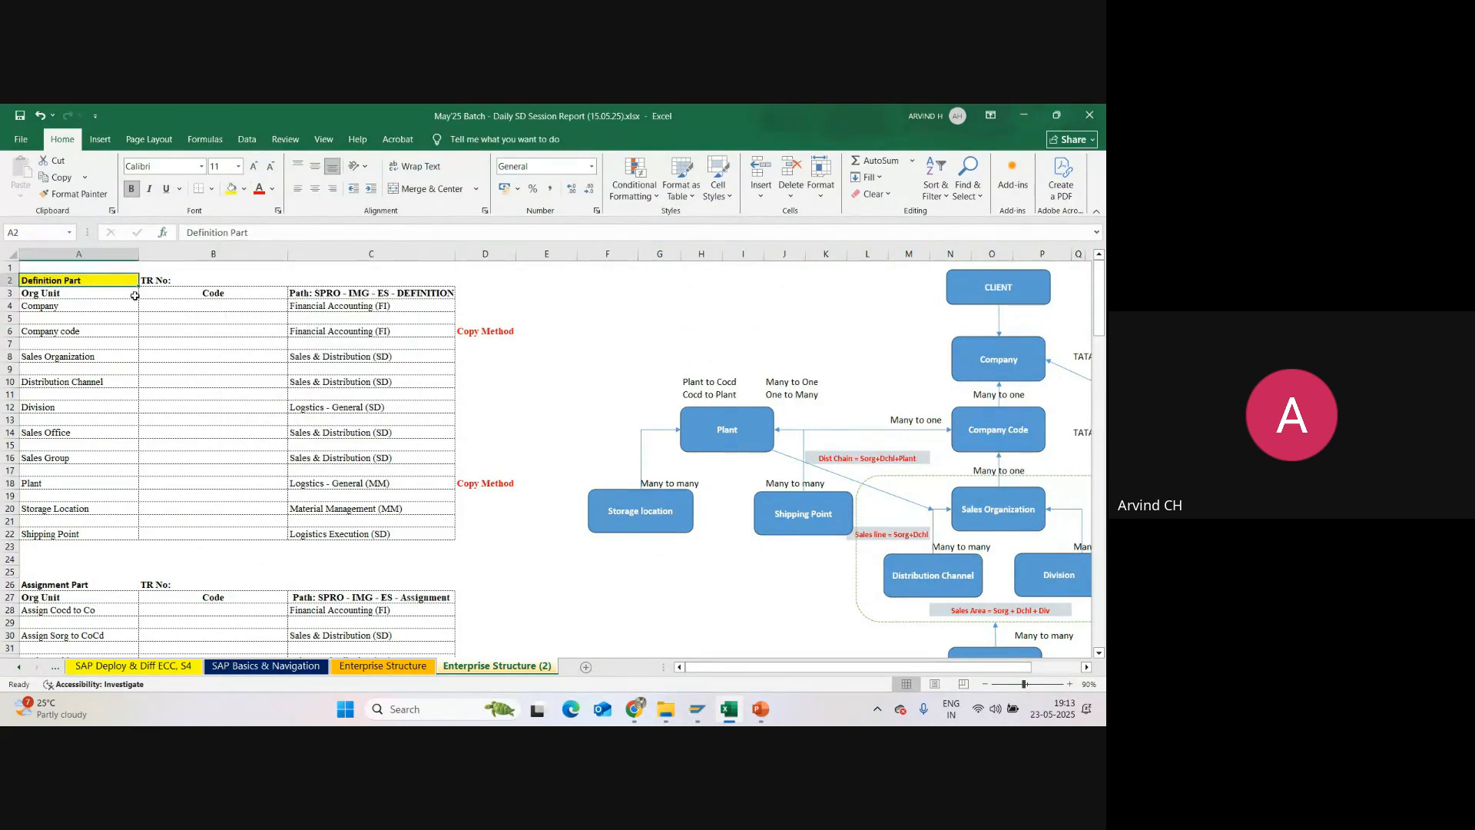
# Step: Format the definition path heading in cell C3 with a dark blue fill and white text
pyautogui.click(309, 294)
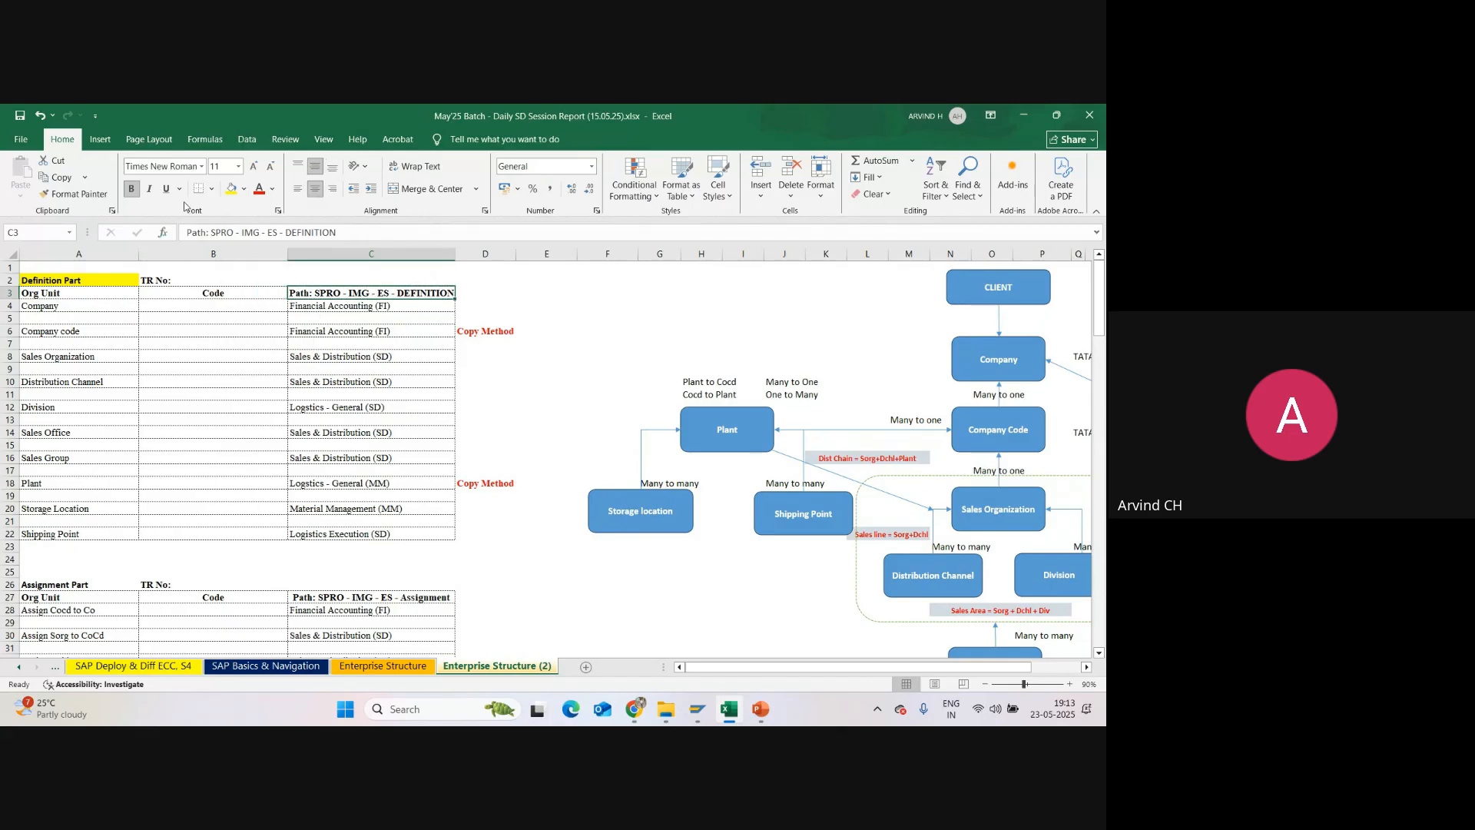
pyautogui.click(244, 189)
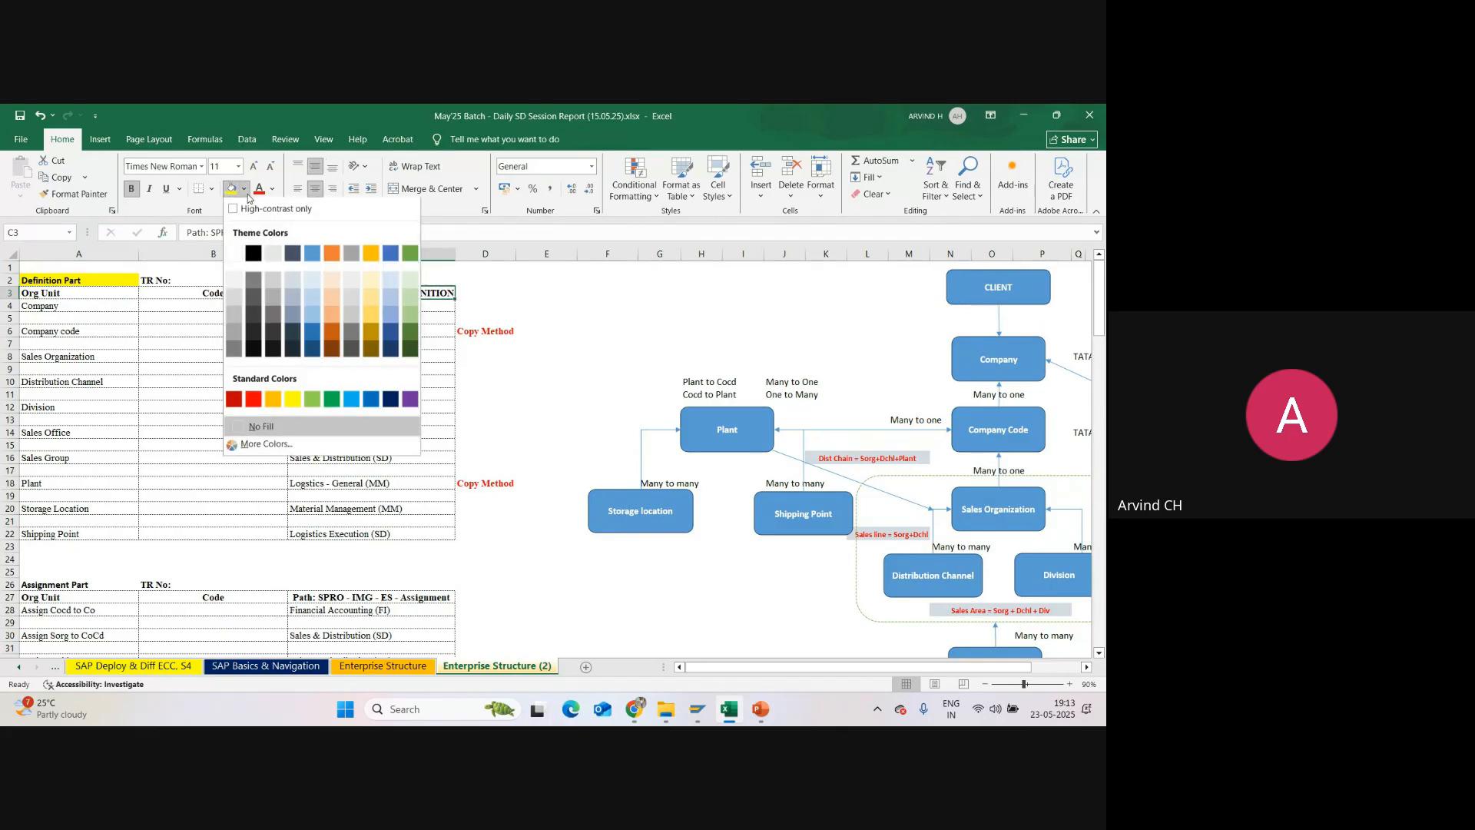
pyautogui.click(391, 400)
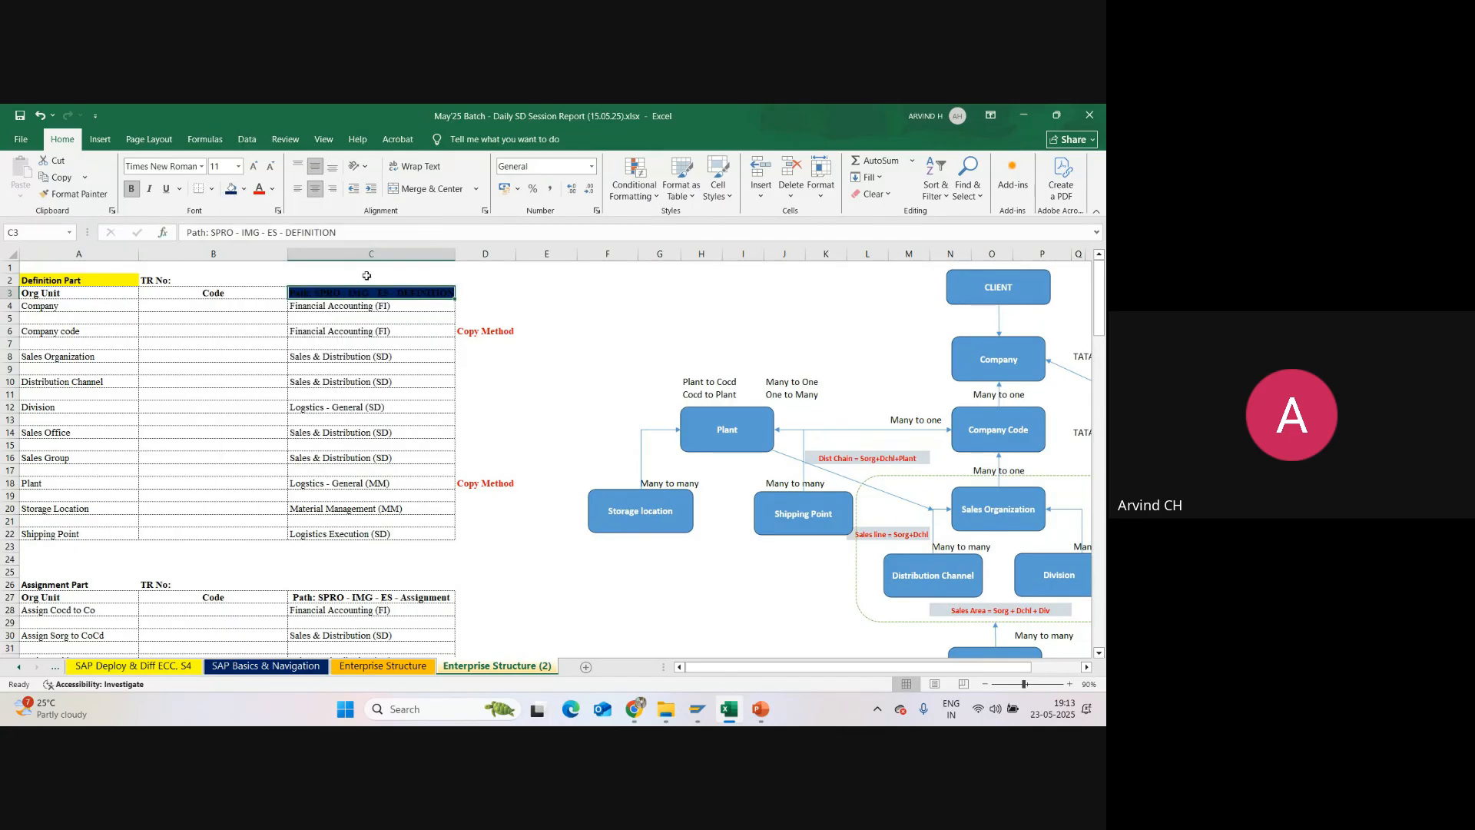
pyautogui.click(272, 189)
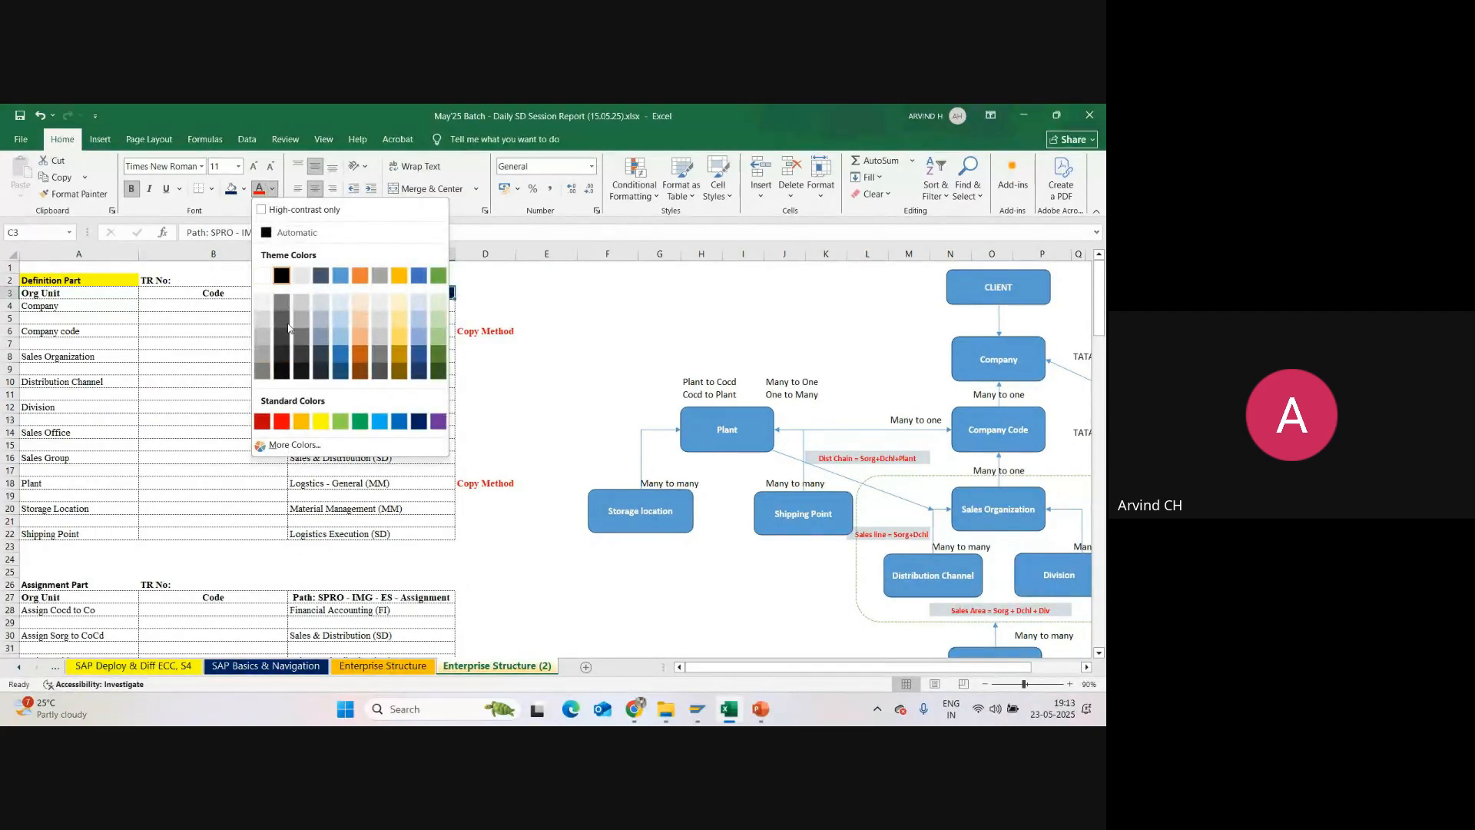
pyautogui.click(262, 275)
pyautogui.click(536, 329)
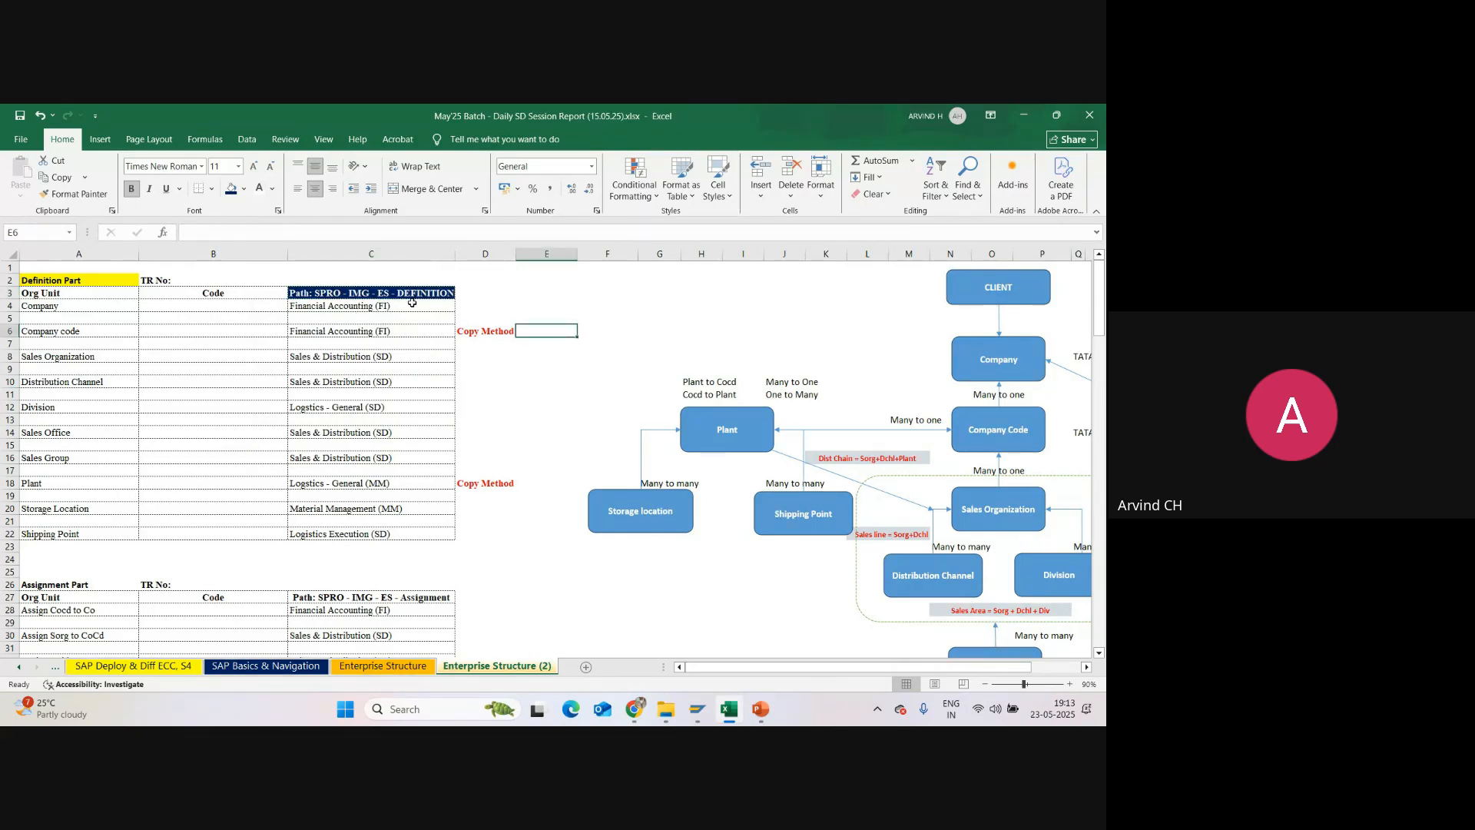
pyautogui.click(386, 295)
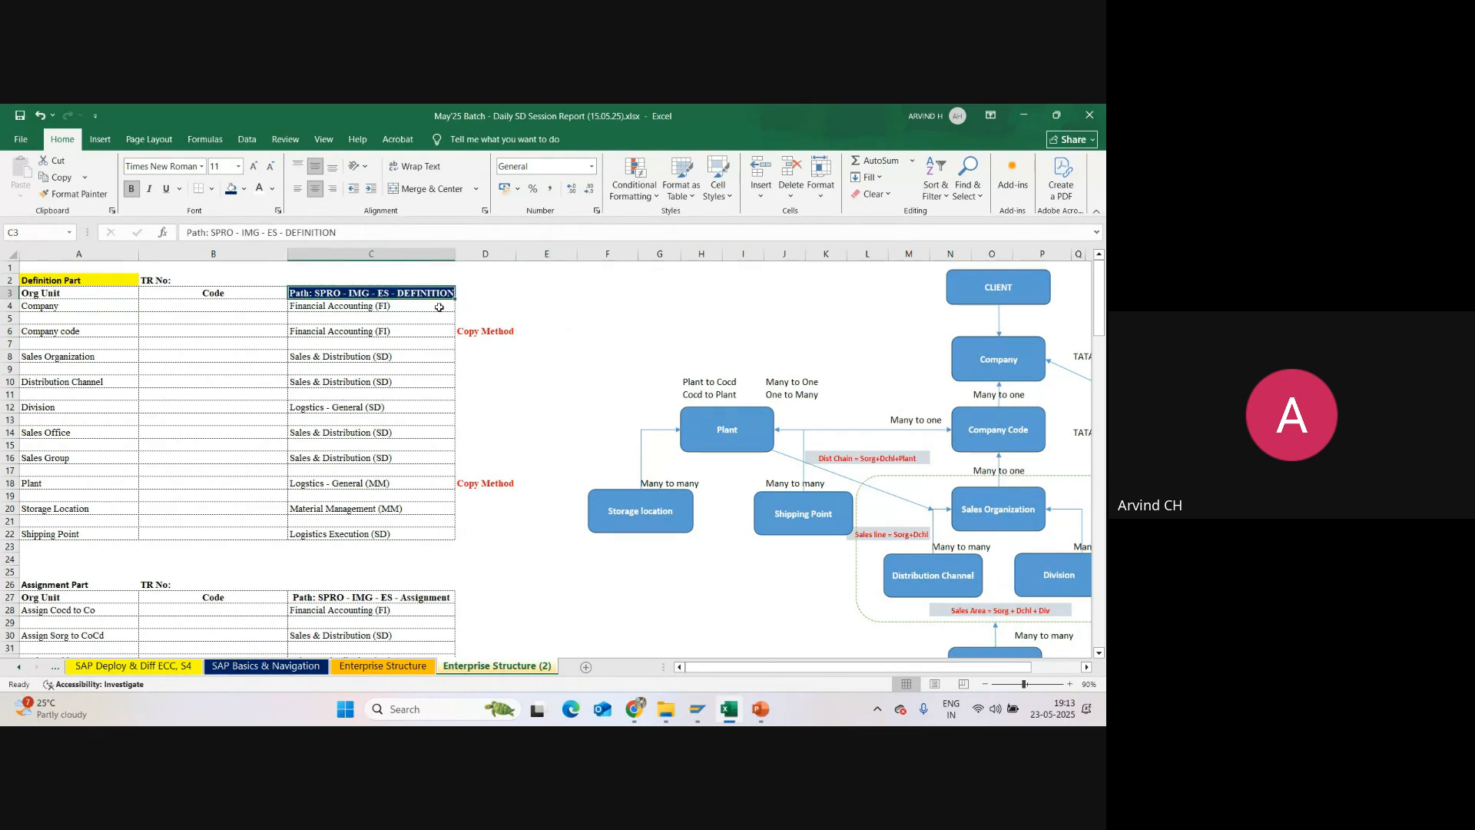
# Step: Enter the alternative path SIMG - ES - DEFINITION in cell C2, above the SPRO path heading
pyautogui.click(340, 279)
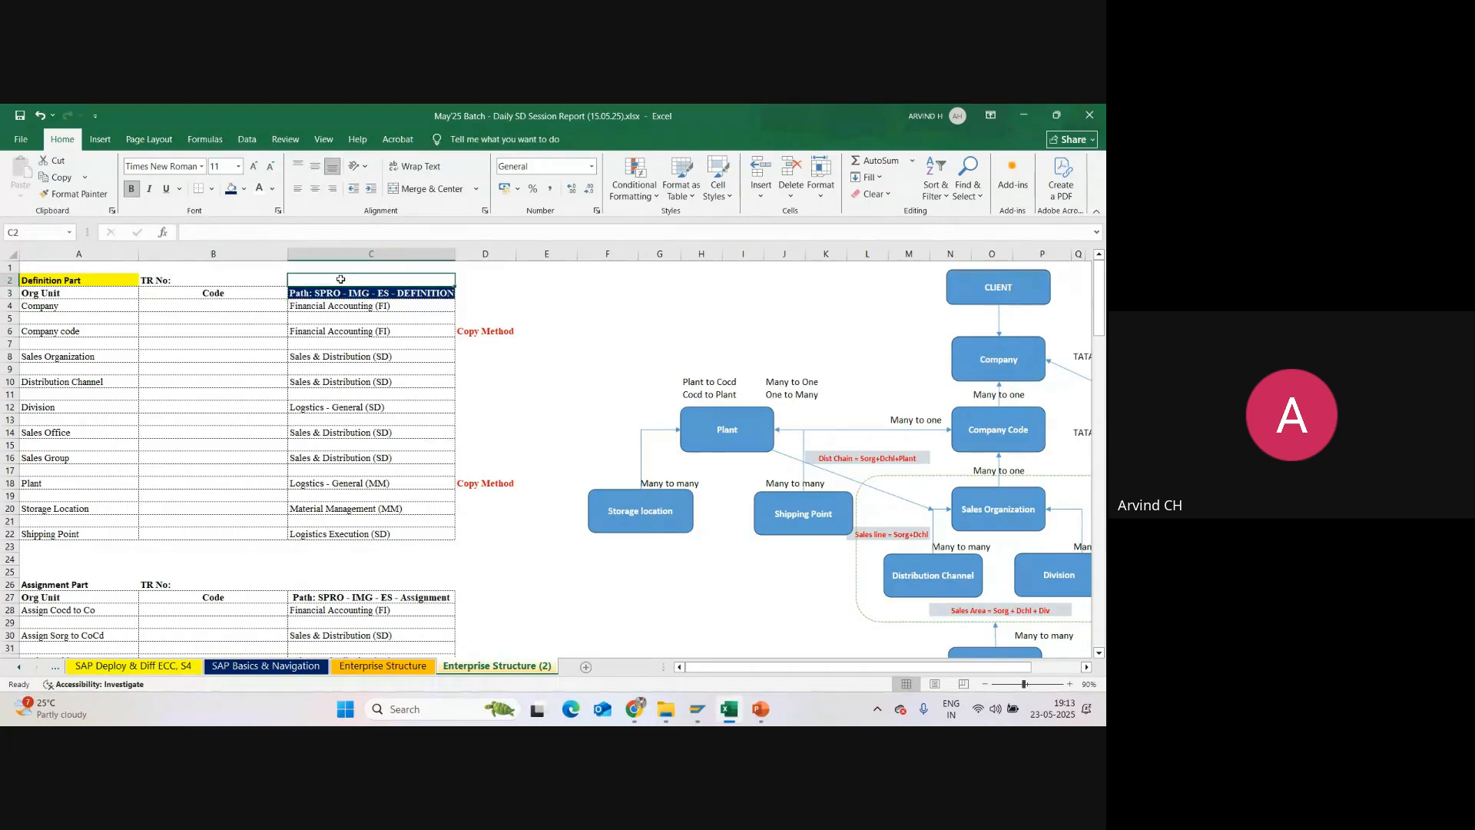
pyautogui.write('SIMG - ES - D')
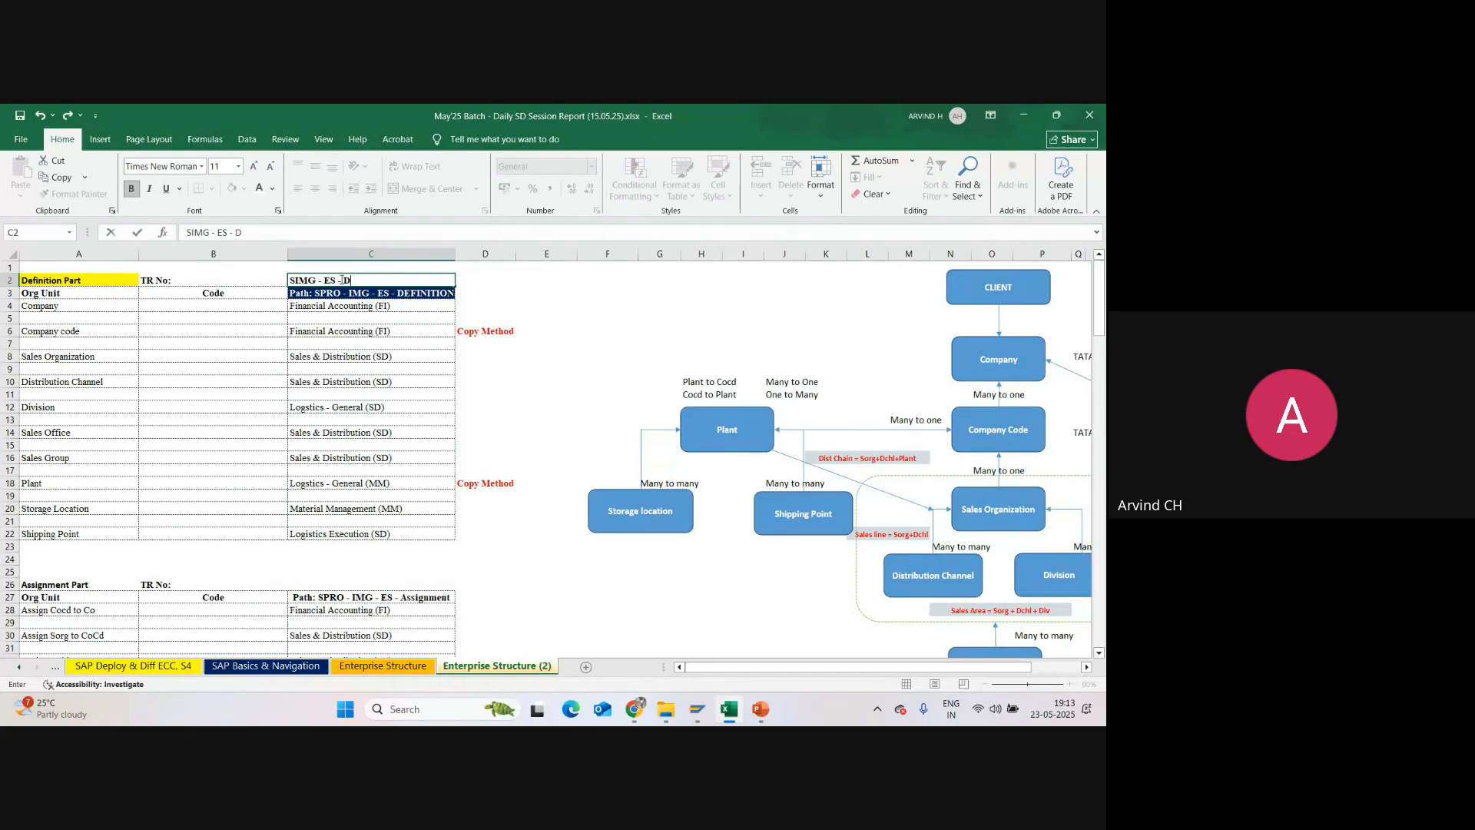
pyautogui.write('EFINITION')
pyautogui.press('Return')
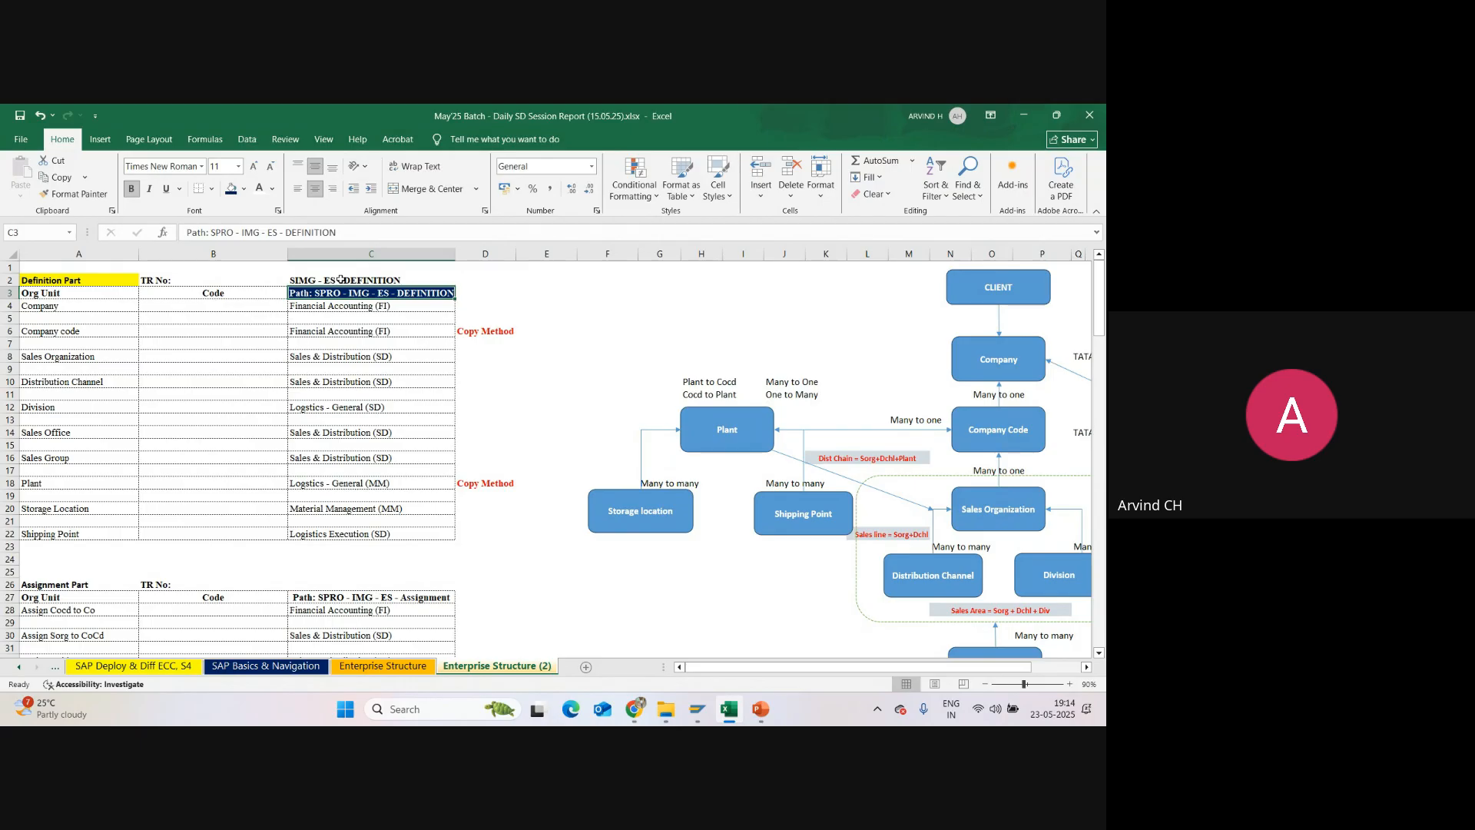
pyautogui.click(341, 280)
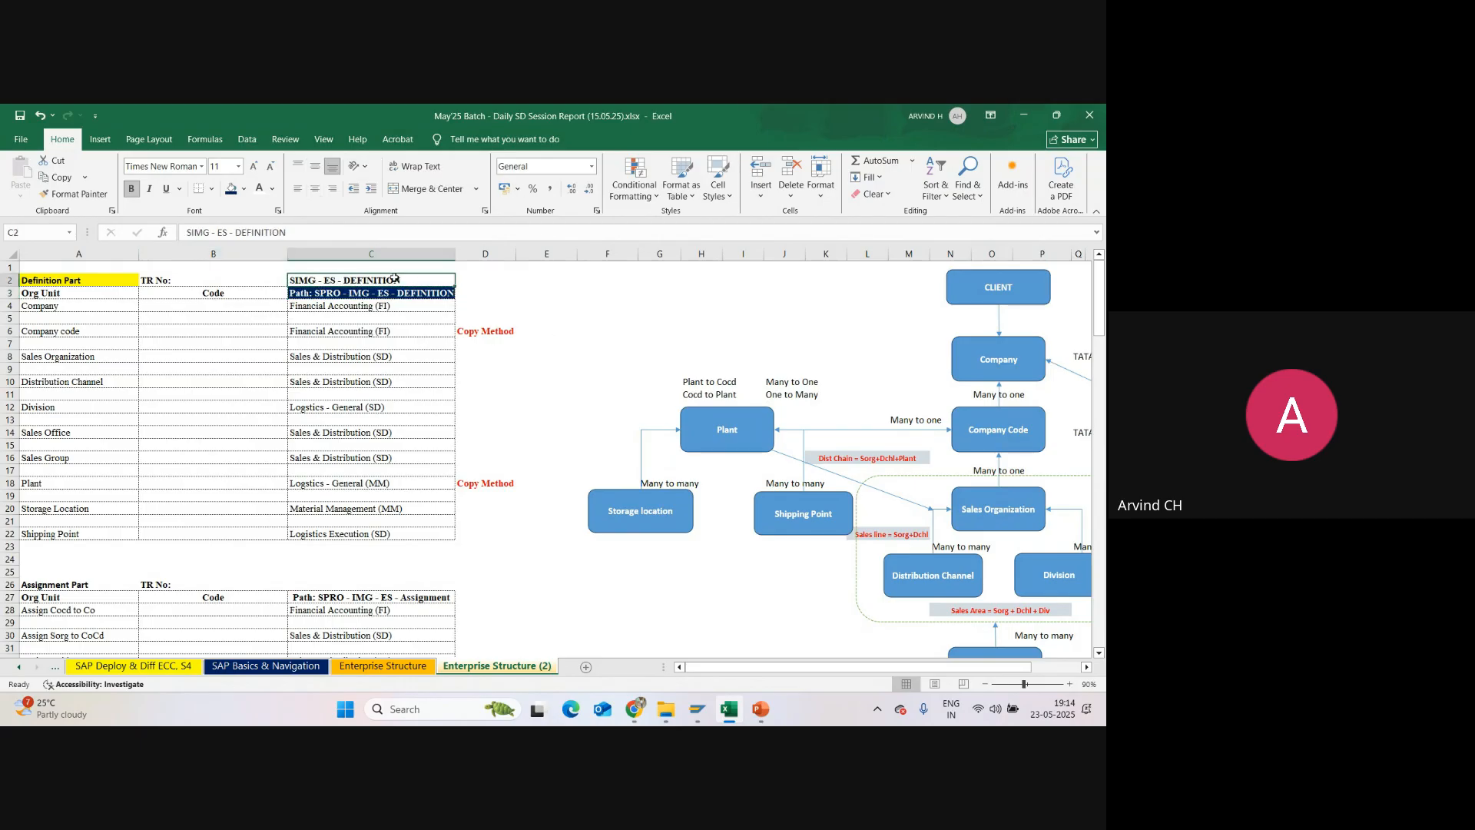
# Step: Switch to SAP GUI and leave the Display IMG transaction with /n to reach SAP Easy Access
pyautogui.moveTo(697, 708)
pyautogui.click(738, 630)
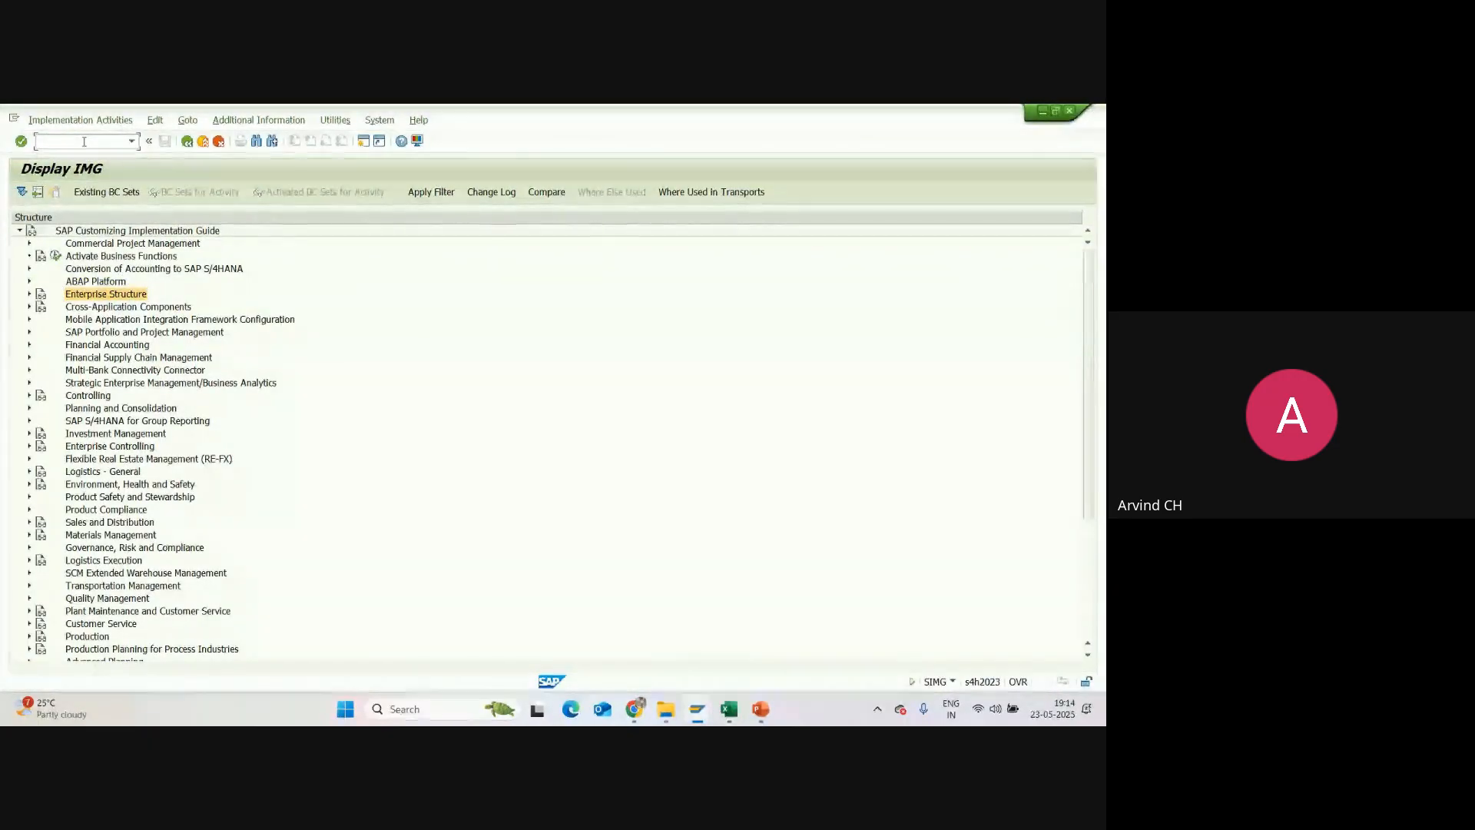
pyautogui.write('/n')
pyautogui.press('Return')
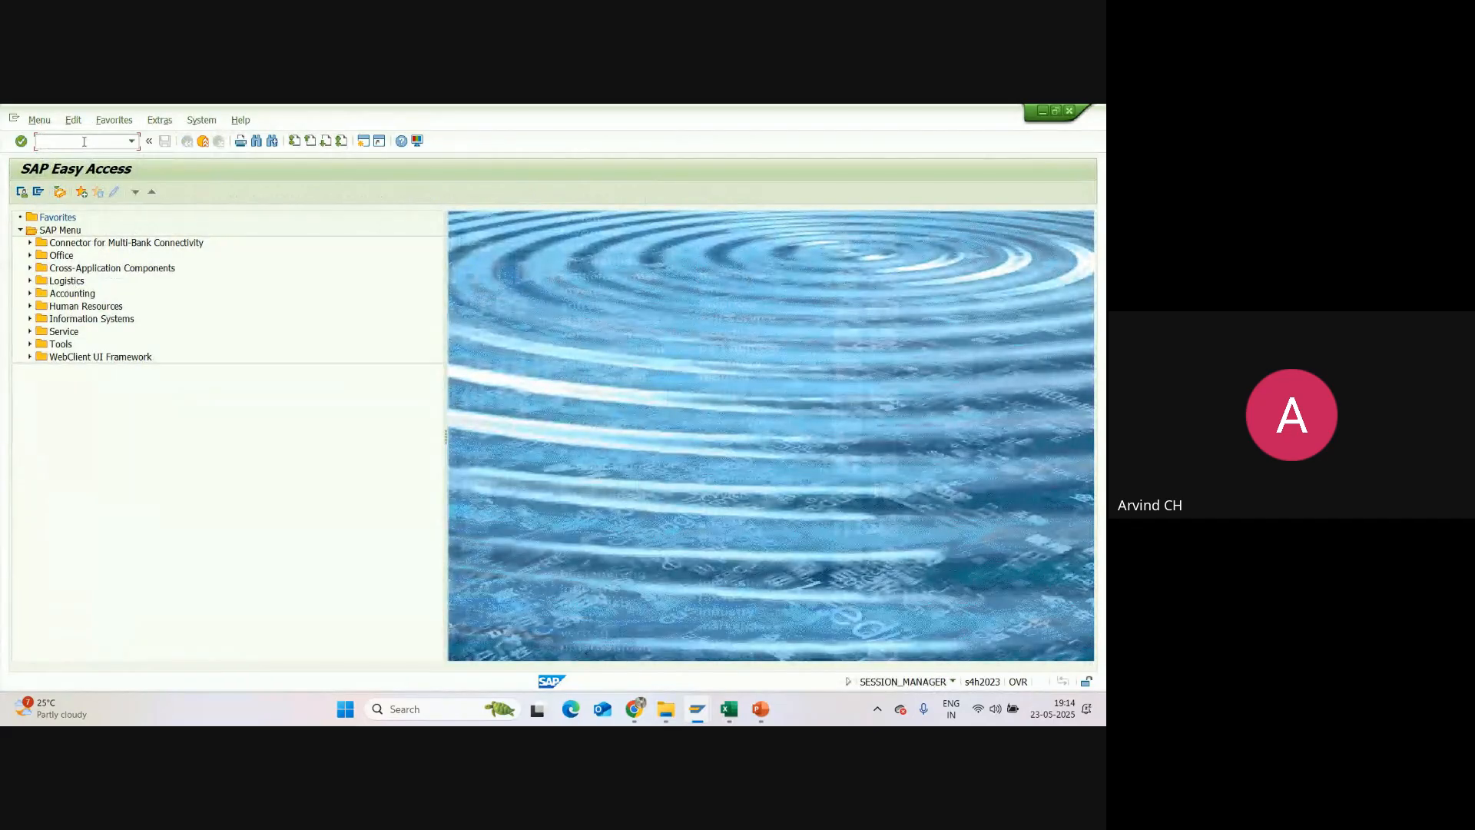
# Step: Open the Display IMG view with transaction SIMG and expand Enterprise Structure down to the nodes under Definition
pyautogui.write('S')
pyautogui.press('Return')
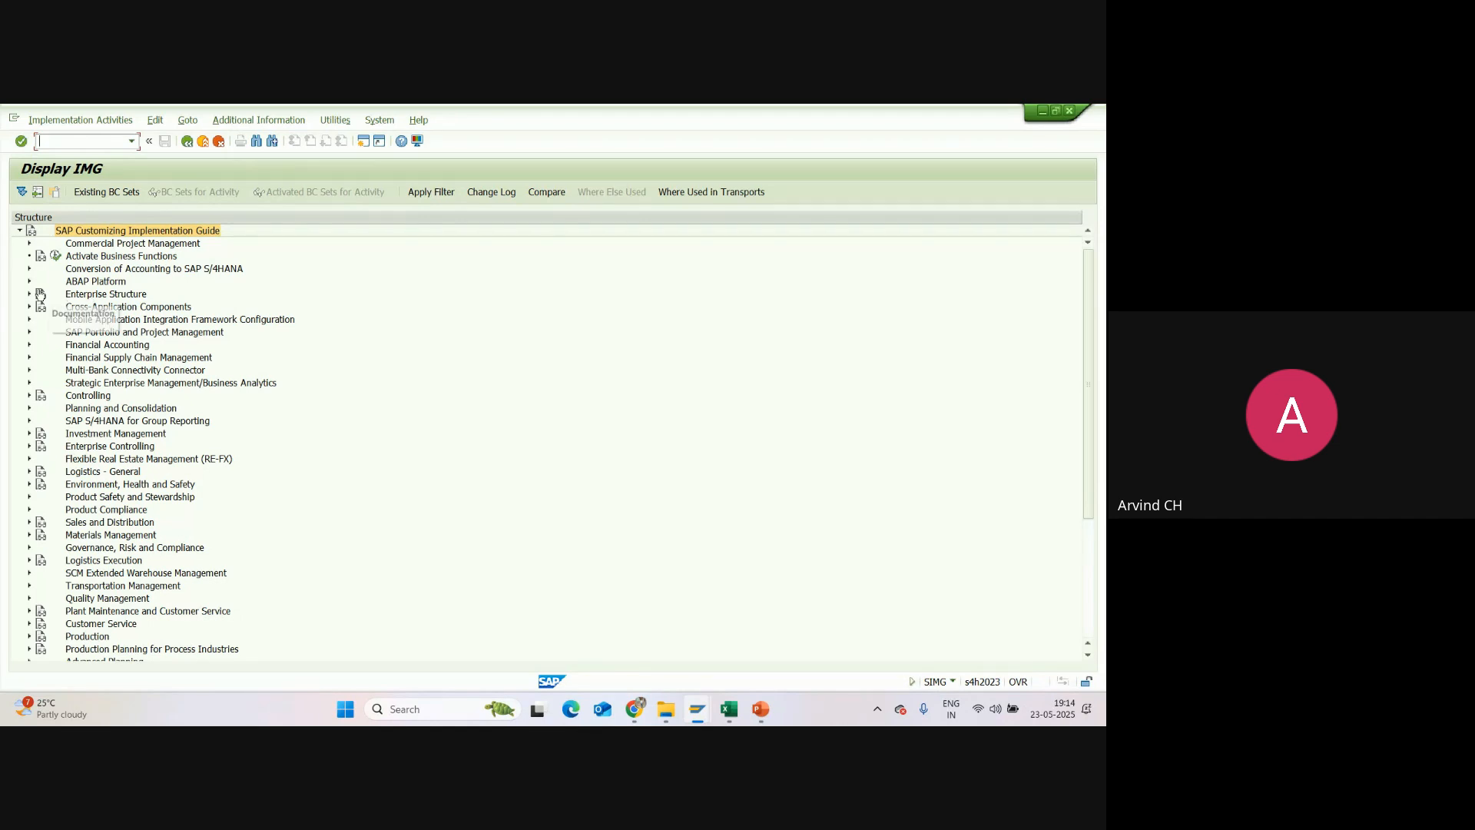
pyautogui.click(68, 297)
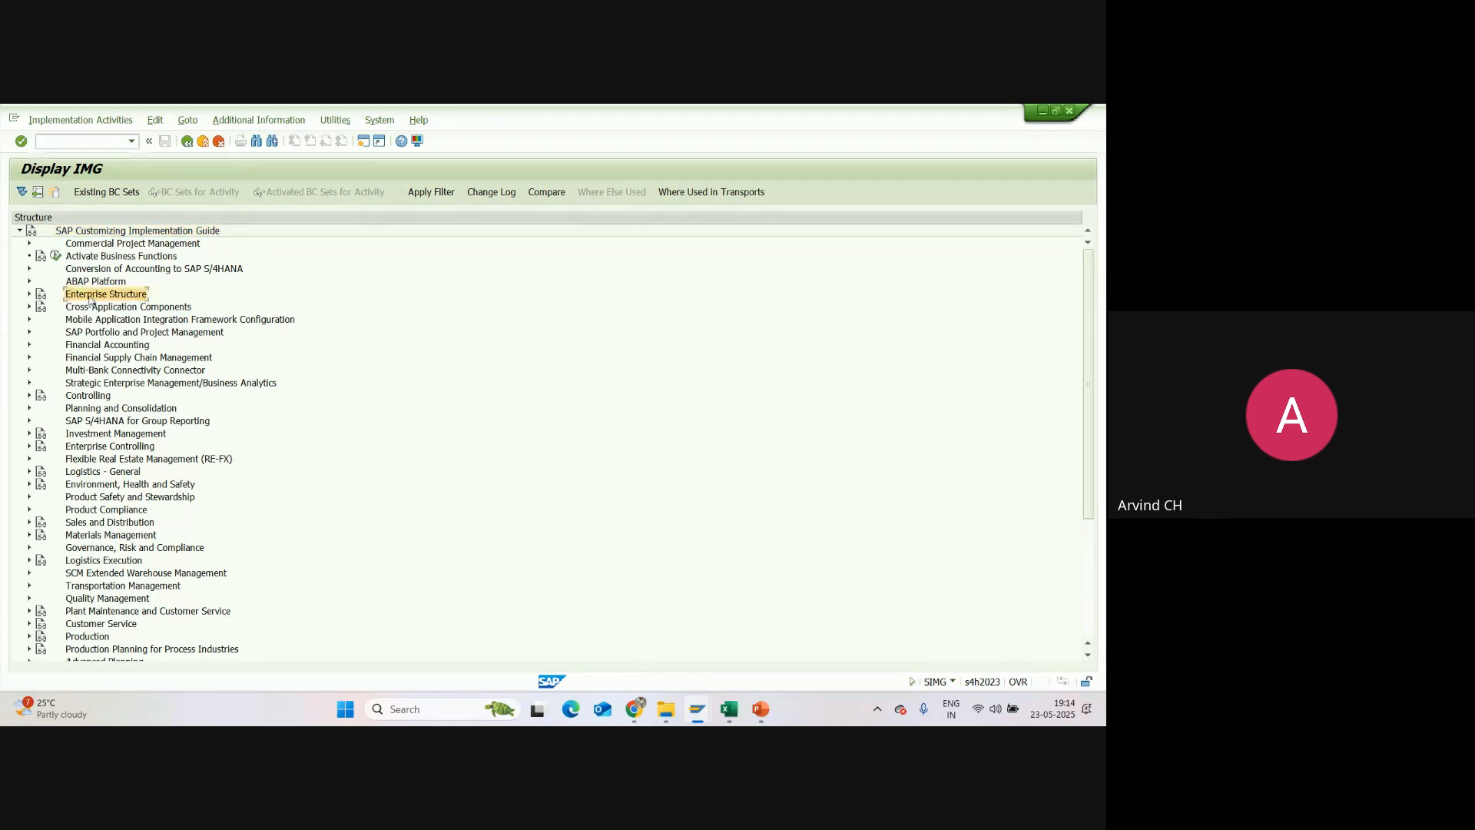
pyautogui.click(730, 710)
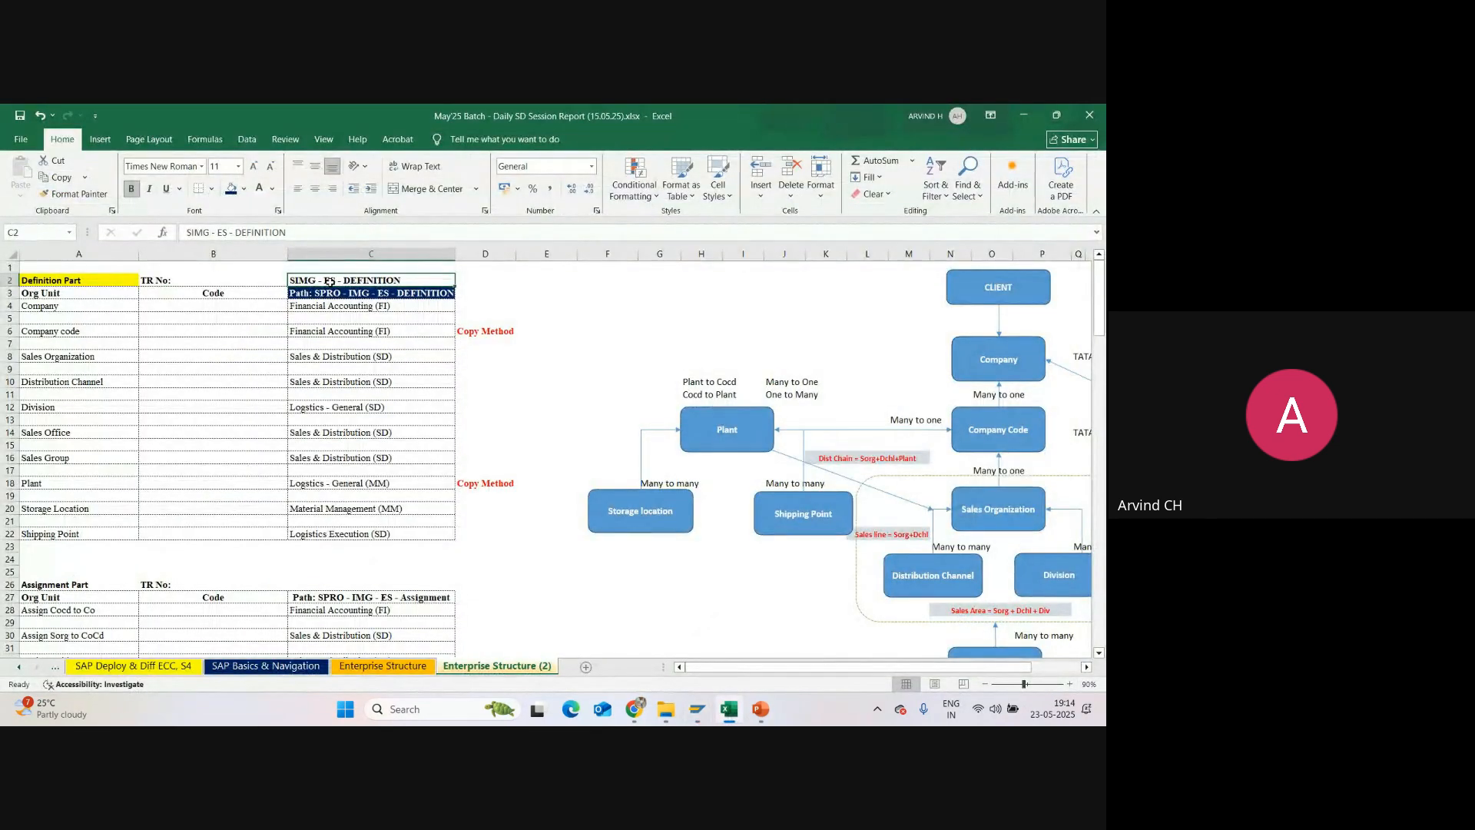
pyautogui.click(697, 710)
pyautogui.click(722, 642)
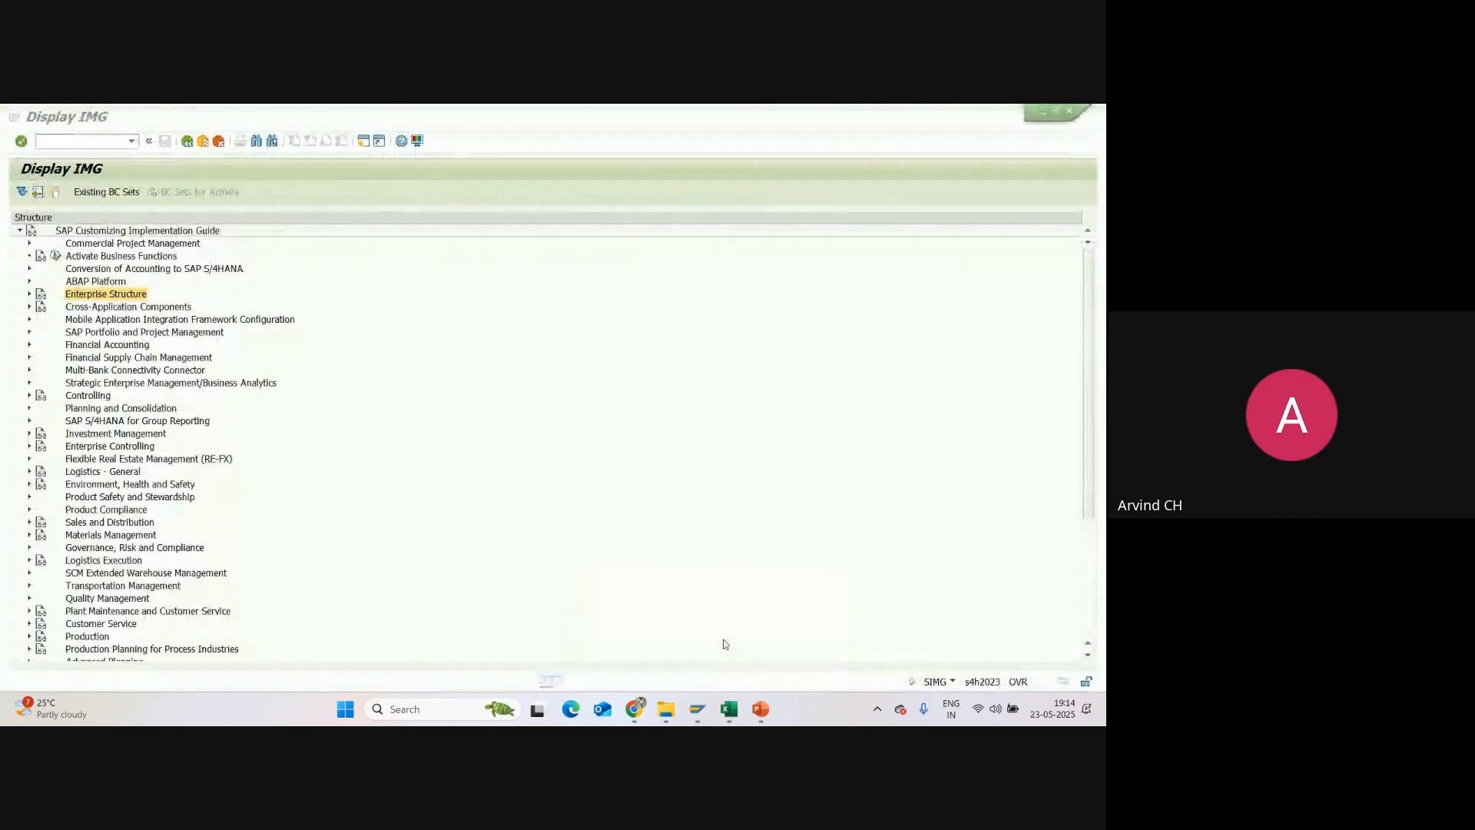
pyautogui.click(28, 295)
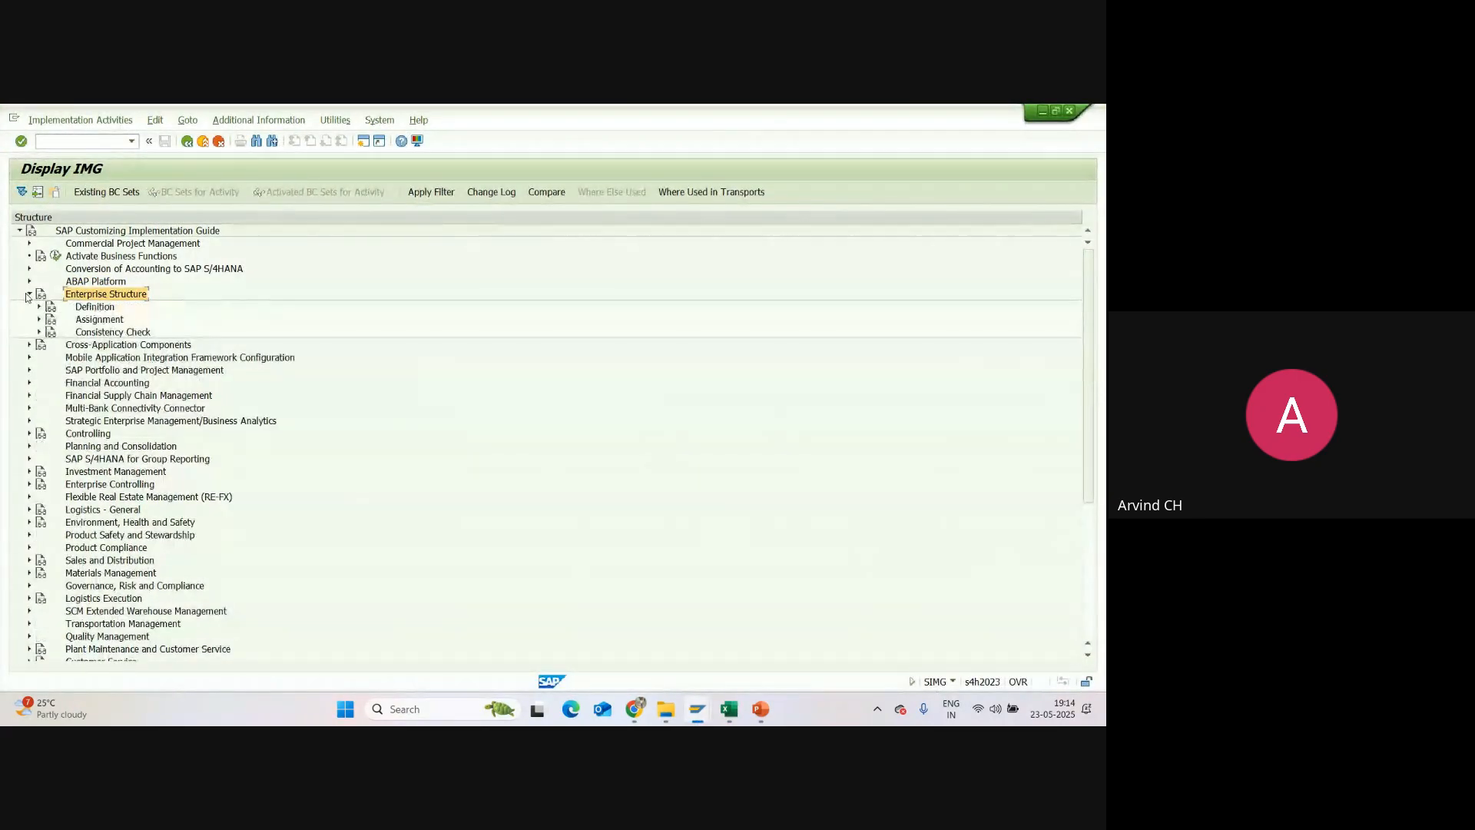
pyautogui.click(94, 309)
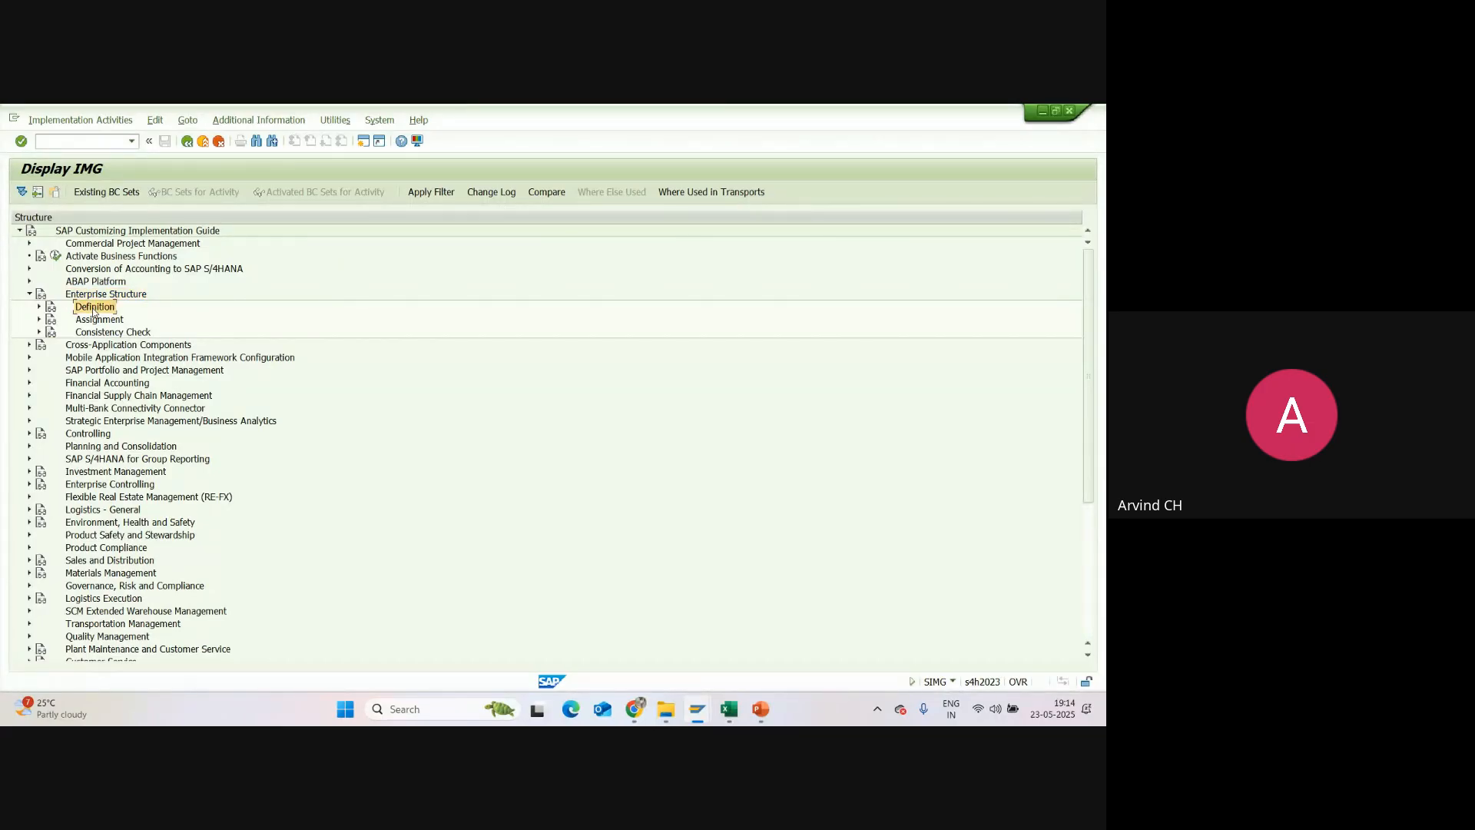
pyautogui.click(40, 307)
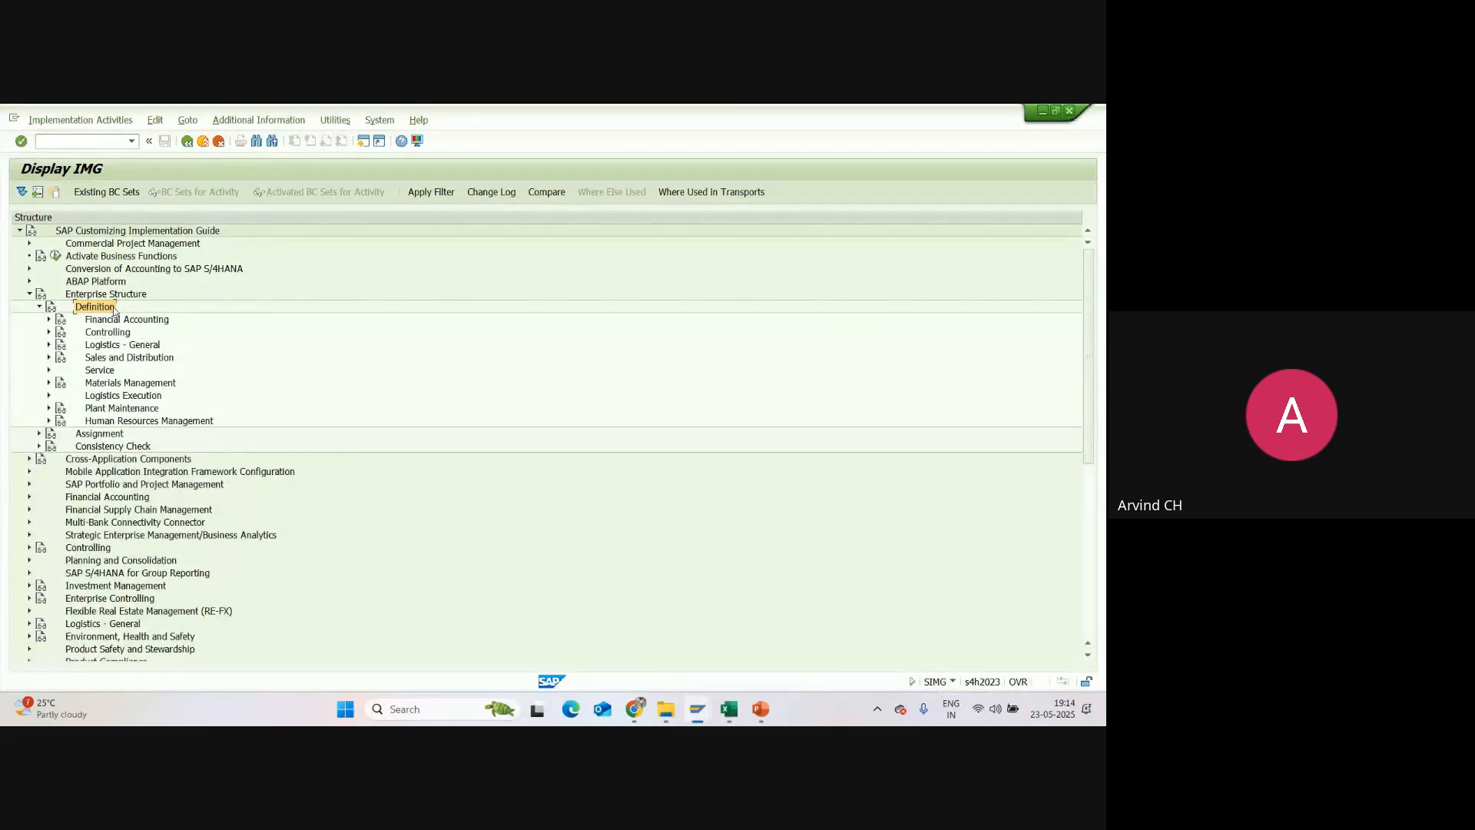
# Step: Switch to the Excel workbook and examine the organizational units in the enterprise structure diagram, from Company down to Sales Group, Plant, Storage location and Shipping Point
pyautogui.click(728, 709)
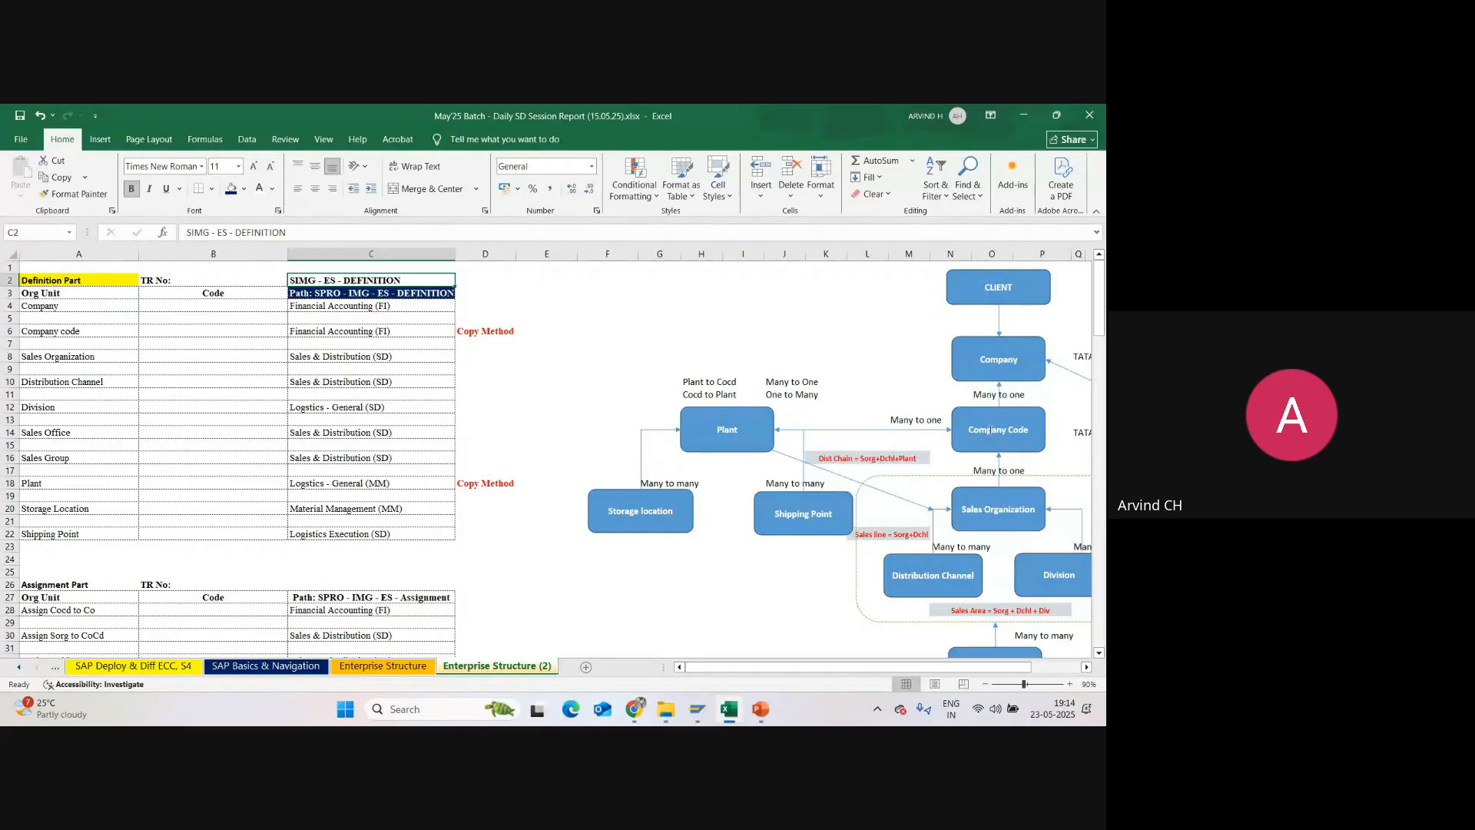
pyautogui.click(990, 374)
pyautogui.click(1007, 448)
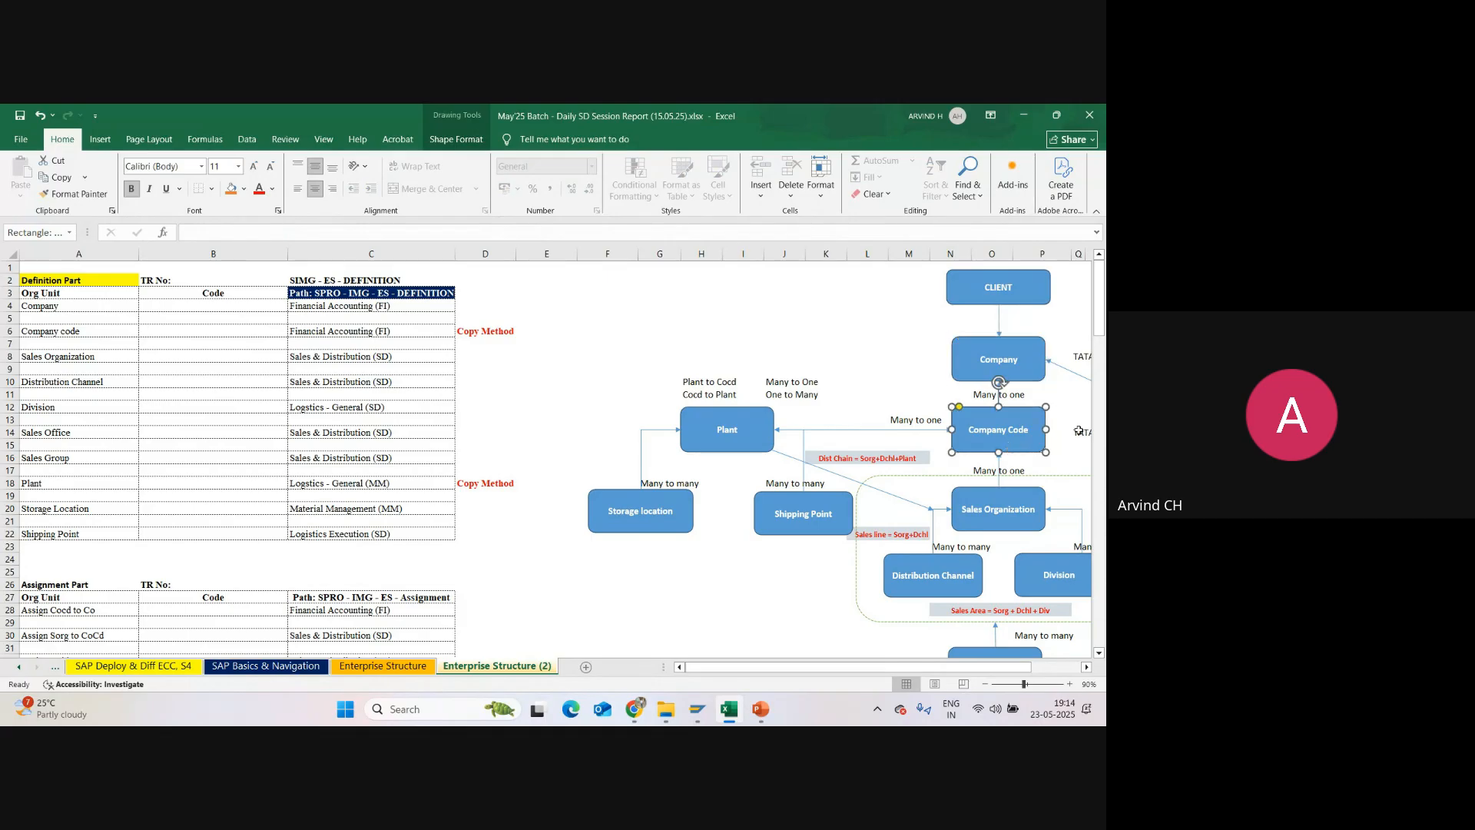
pyautogui.scroll(-4, 1076, 418)
pyautogui.click(1026, 368)
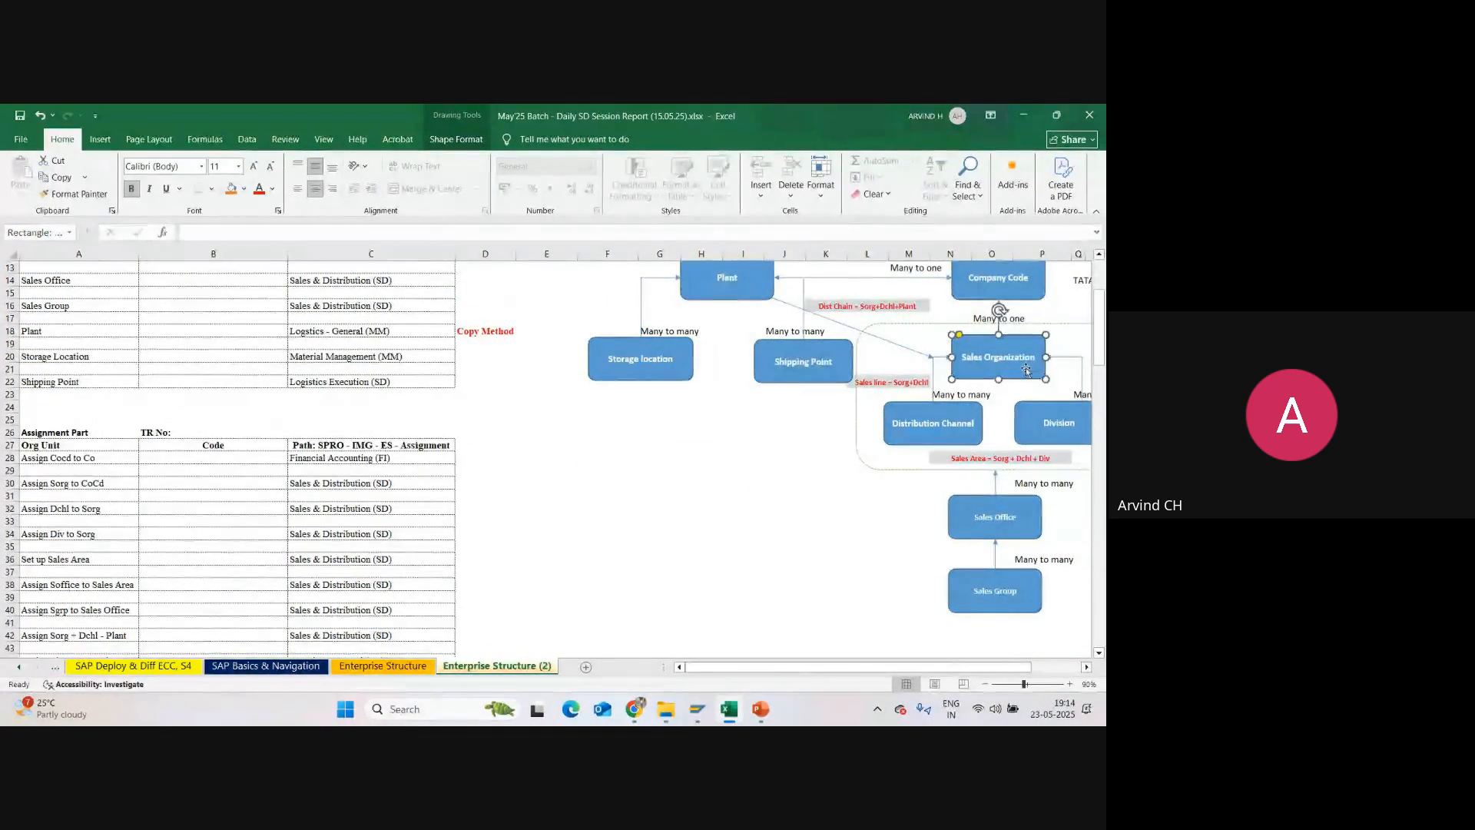
pyautogui.click(951, 440)
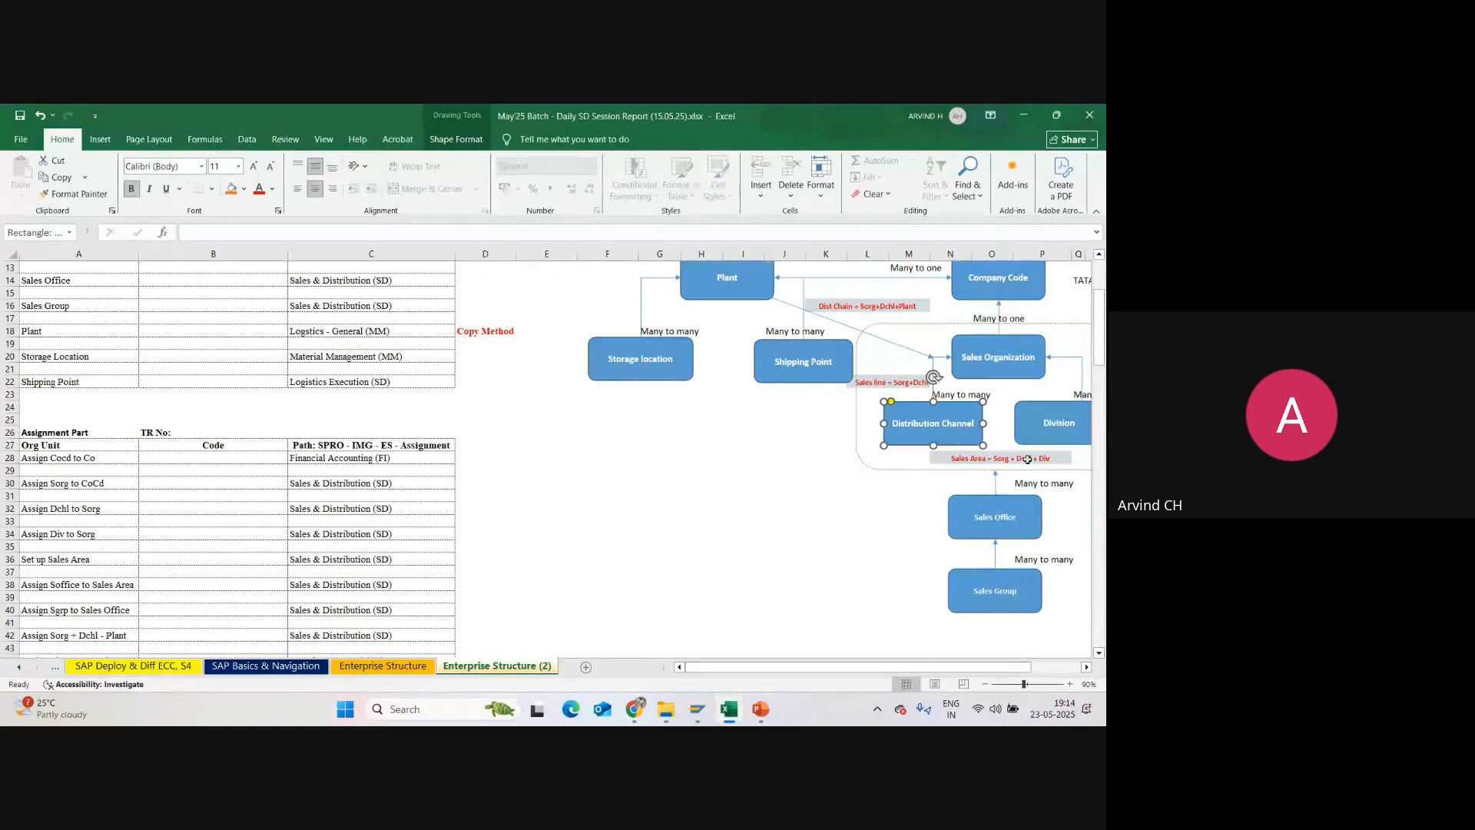
pyautogui.click(1045, 453)
pyautogui.click(1025, 521)
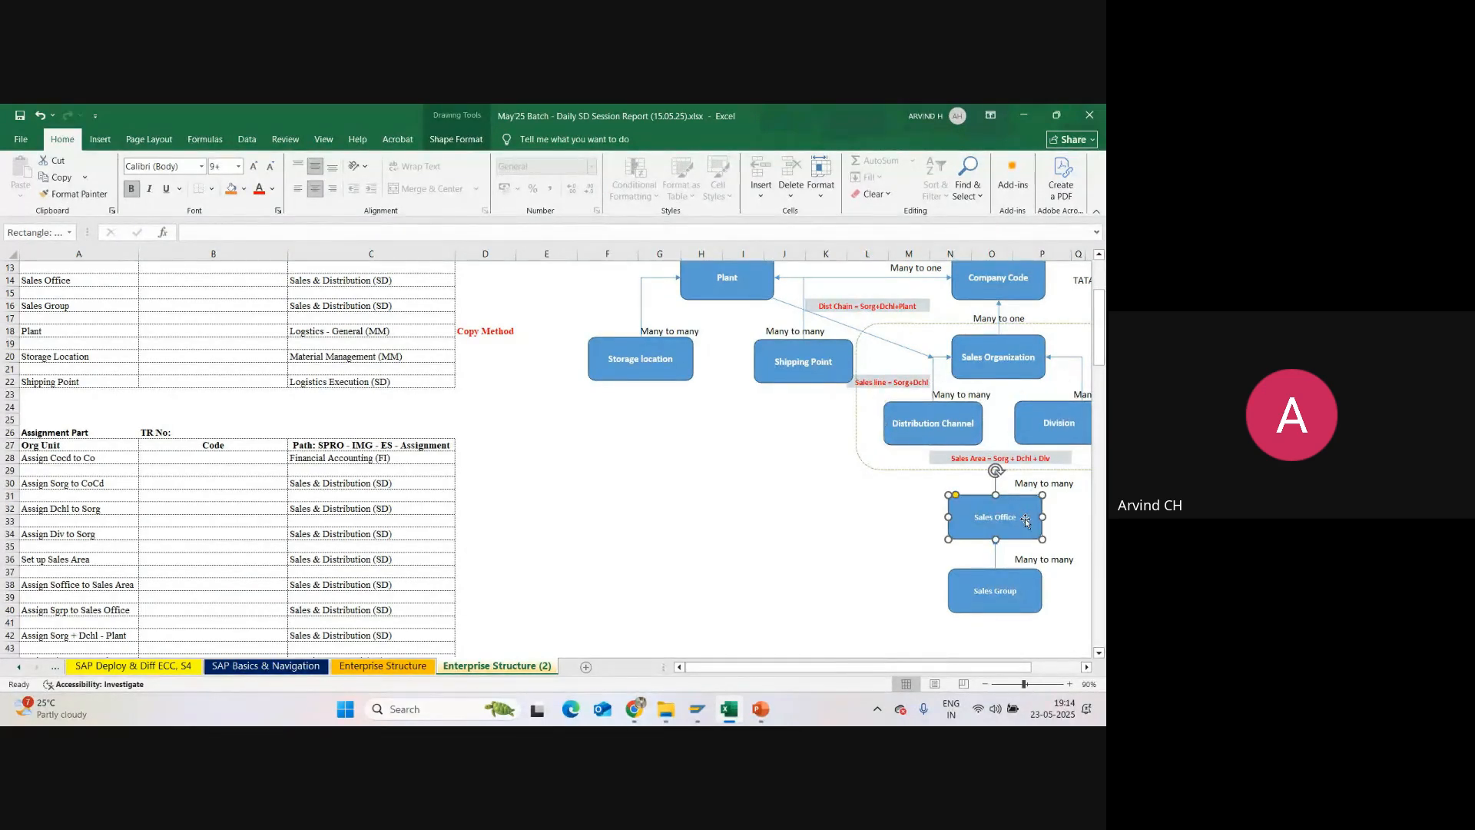
pyautogui.click(1017, 592)
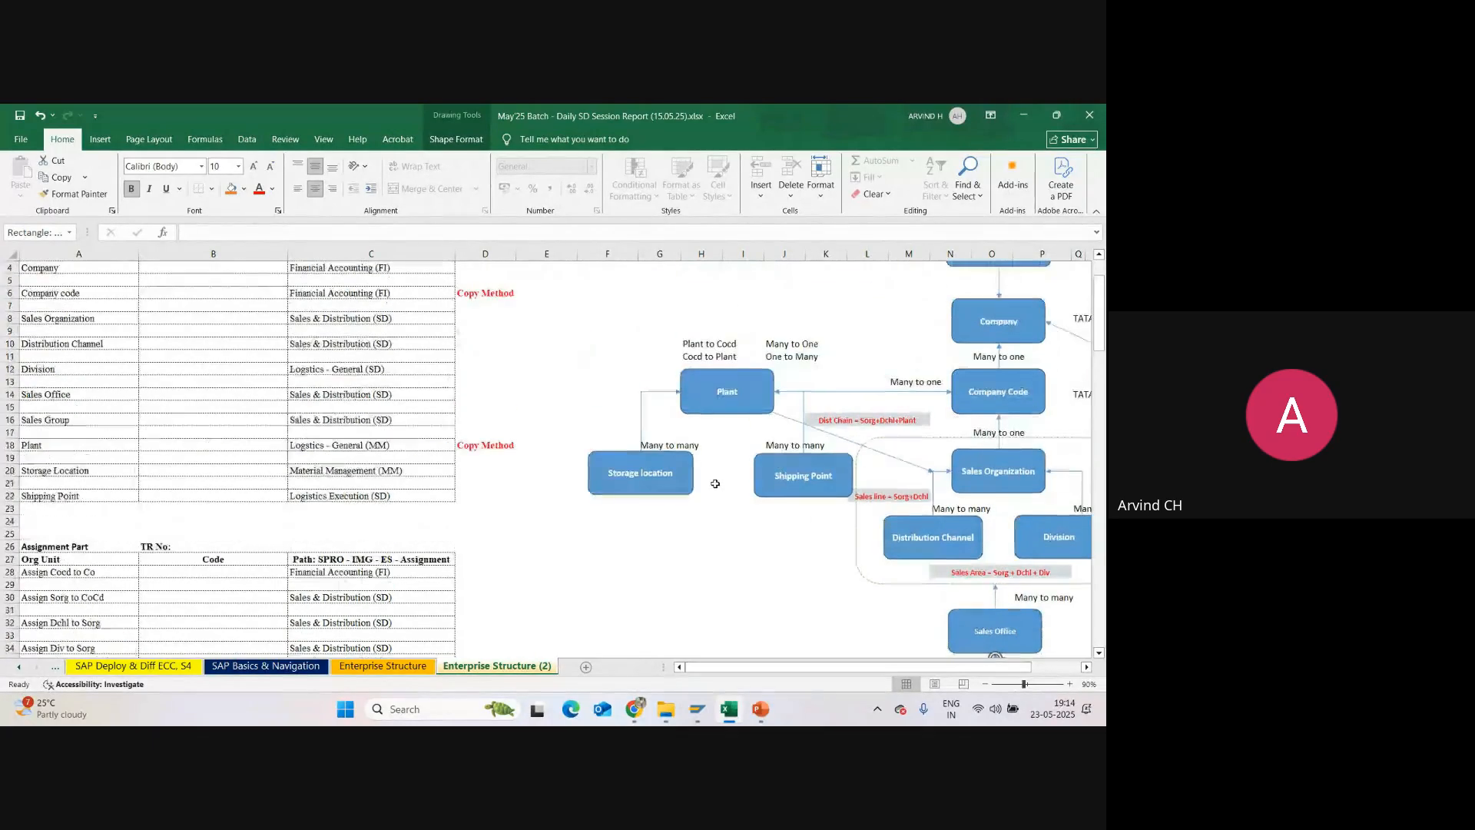
pyautogui.scroll(3, 715, 485)
pyautogui.click(759, 411)
pyautogui.click(649, 488)
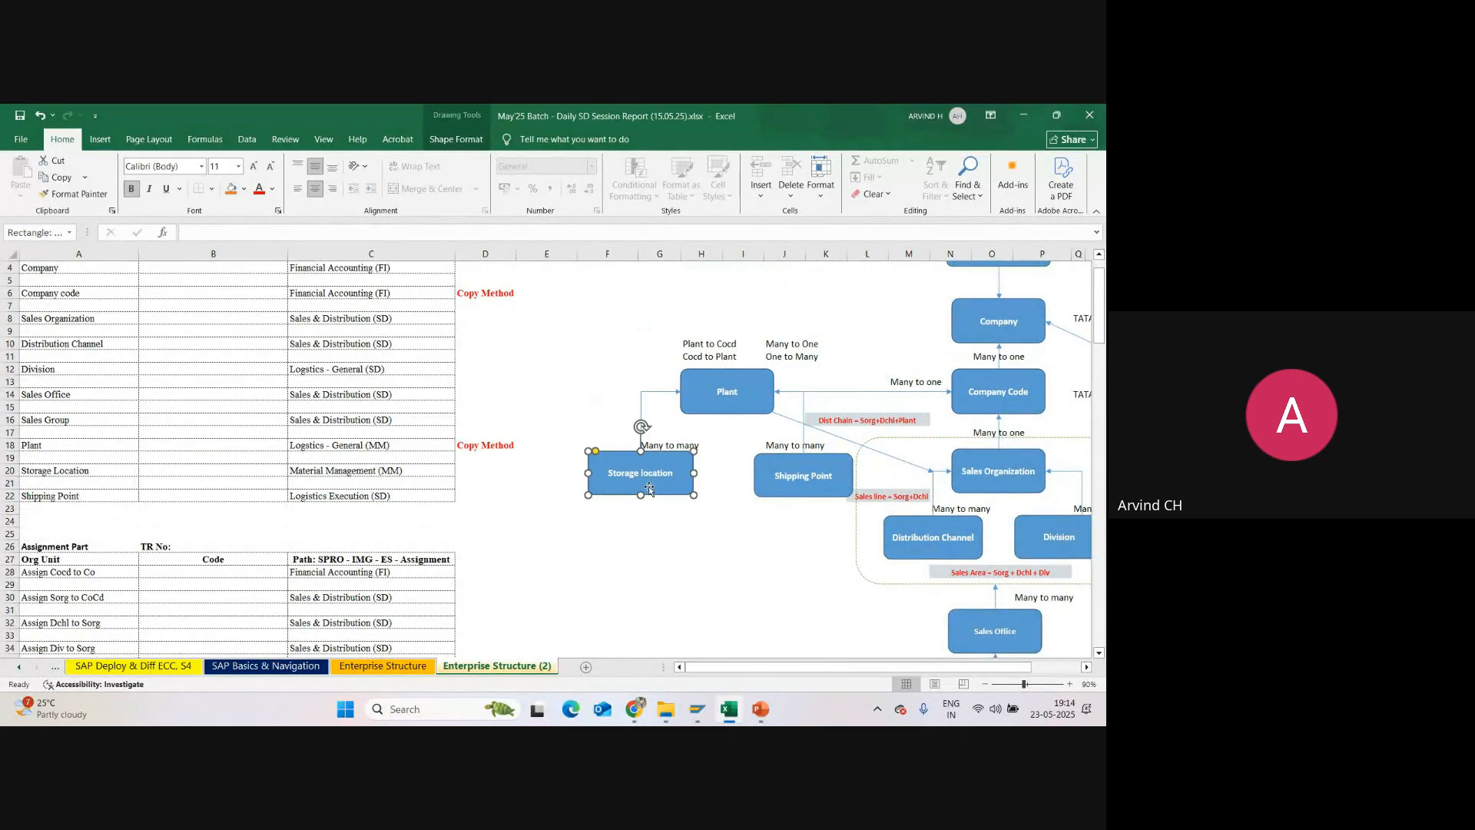
pyautogui.click(823, 480)
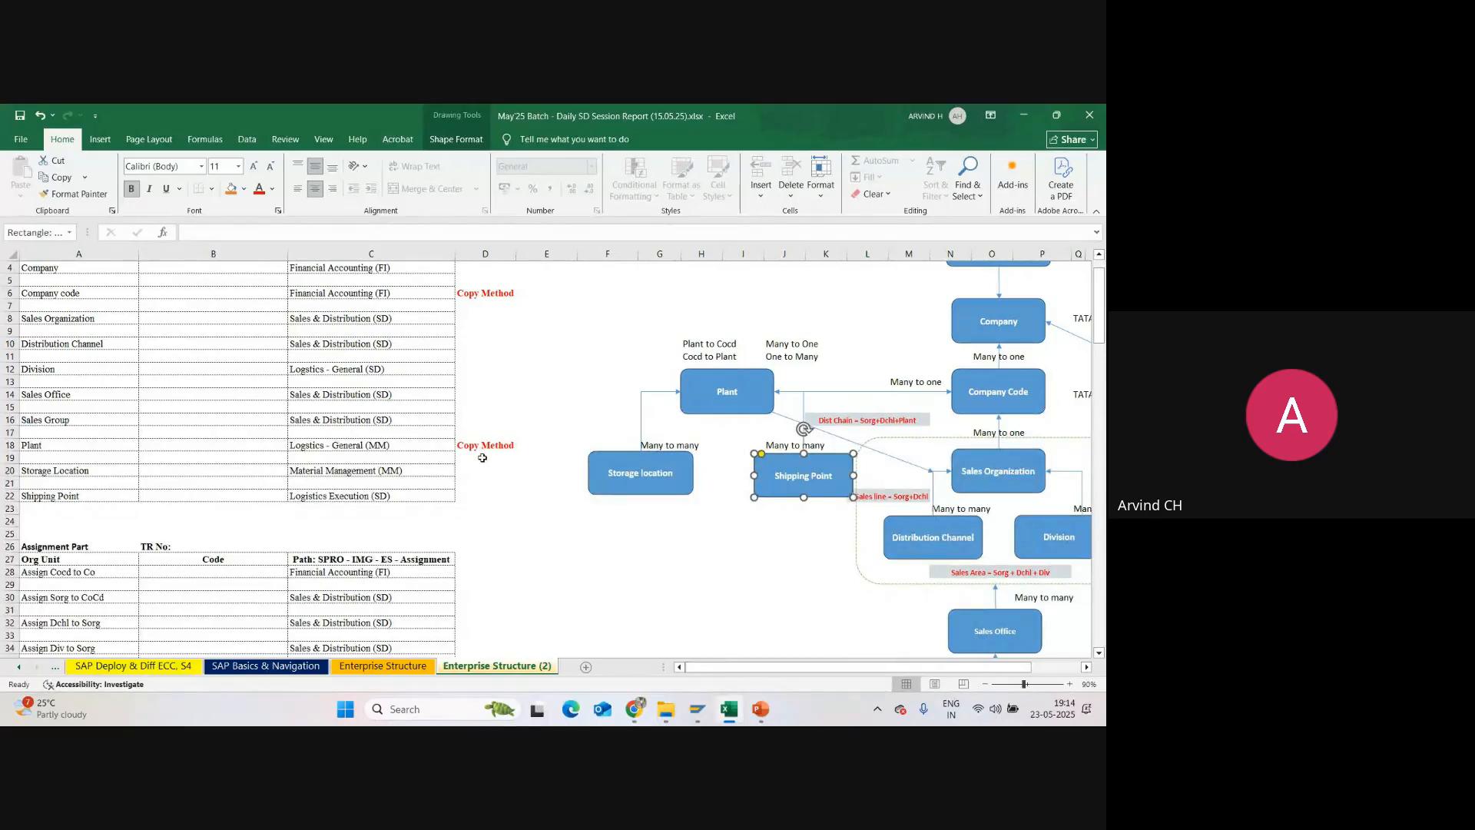
pyautogui.scroll(1, 559, 415)
pyautogui.click(566, 338)
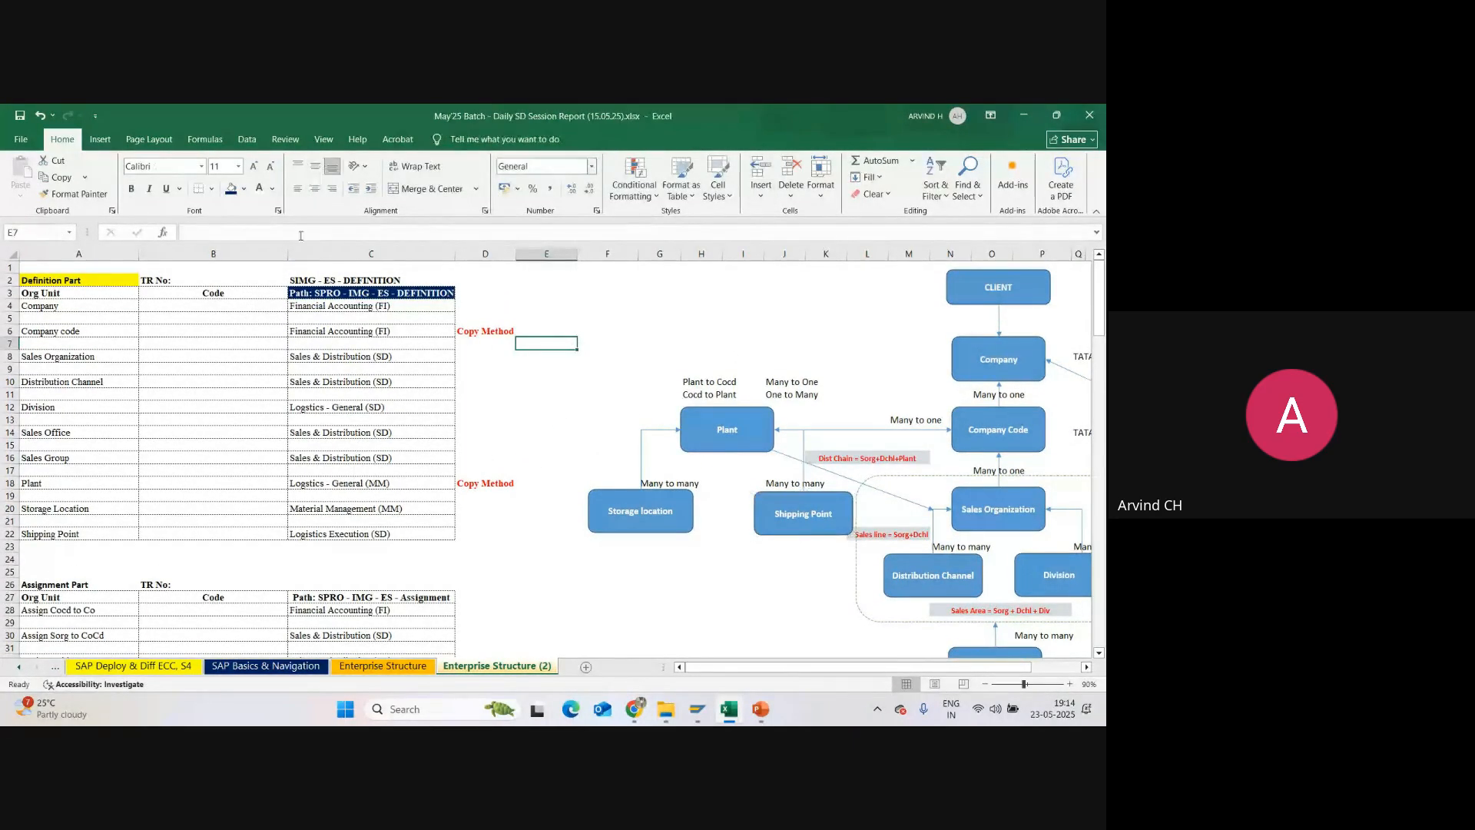
# Step: Color the text of the Company and Company code rows, A4:C6, red and leave the cells without fill
pyautogui.click(27, 308)
pyautogui.moveTo(27, 307); pyautogui.dragTo(367, 332)
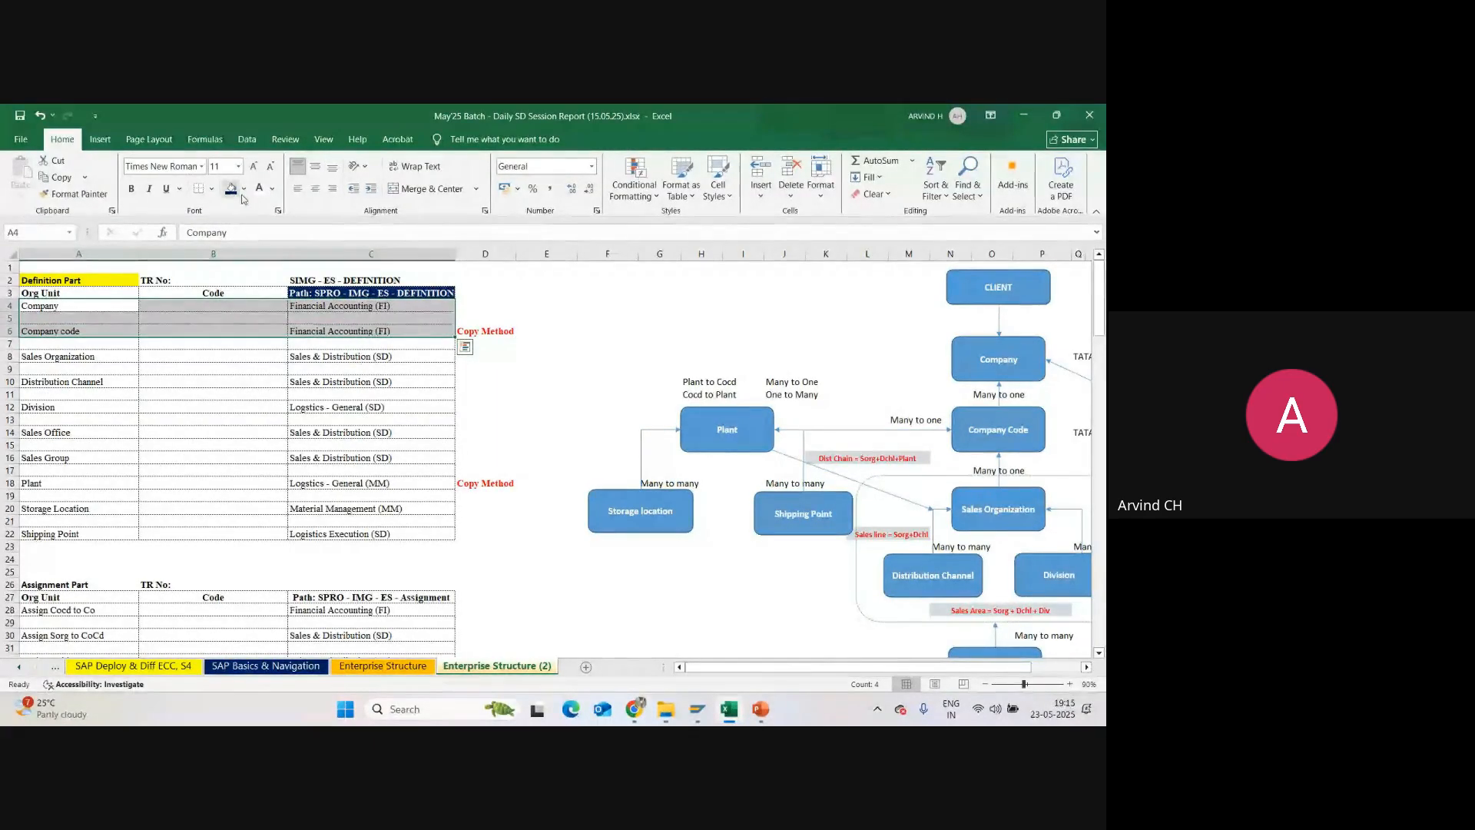
pyautogui.click(244, 188)
pyautogui.click(256, 398)
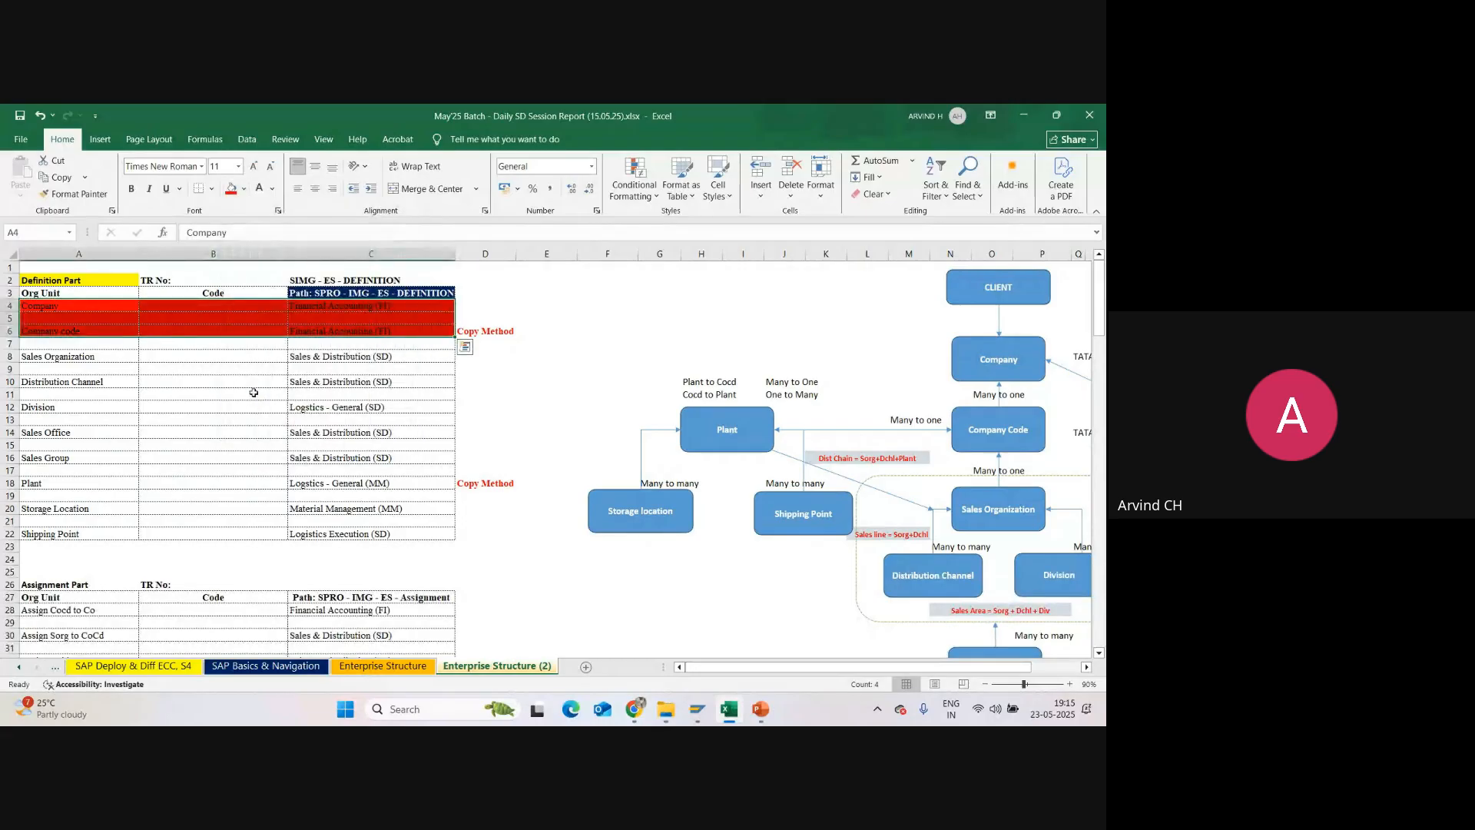
pyautogui.click(244, 189)
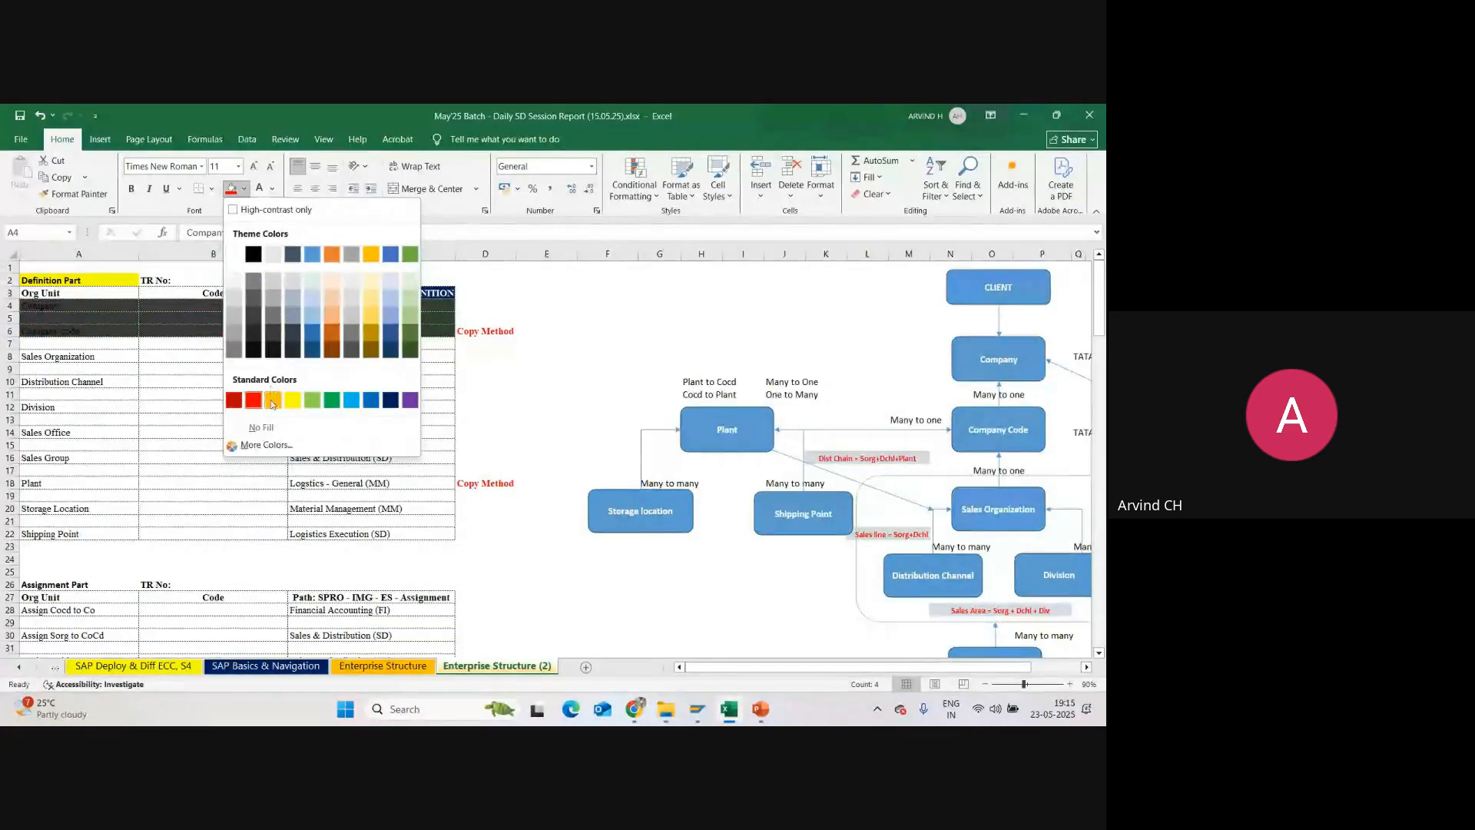
pyautogui.click(261, 427)
pyautogui.click(272, 189)
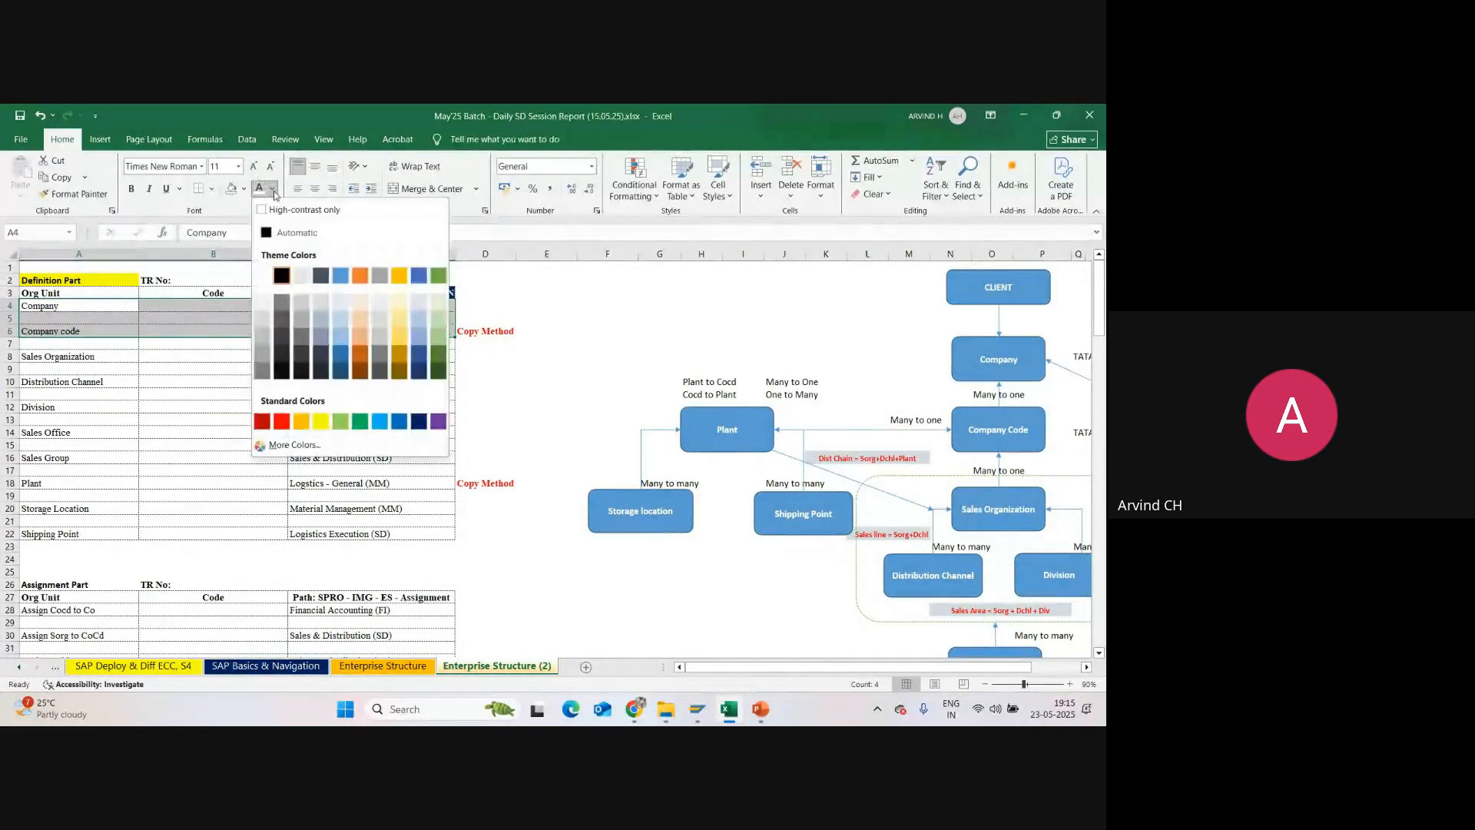
pyautogui.click(281, 422)
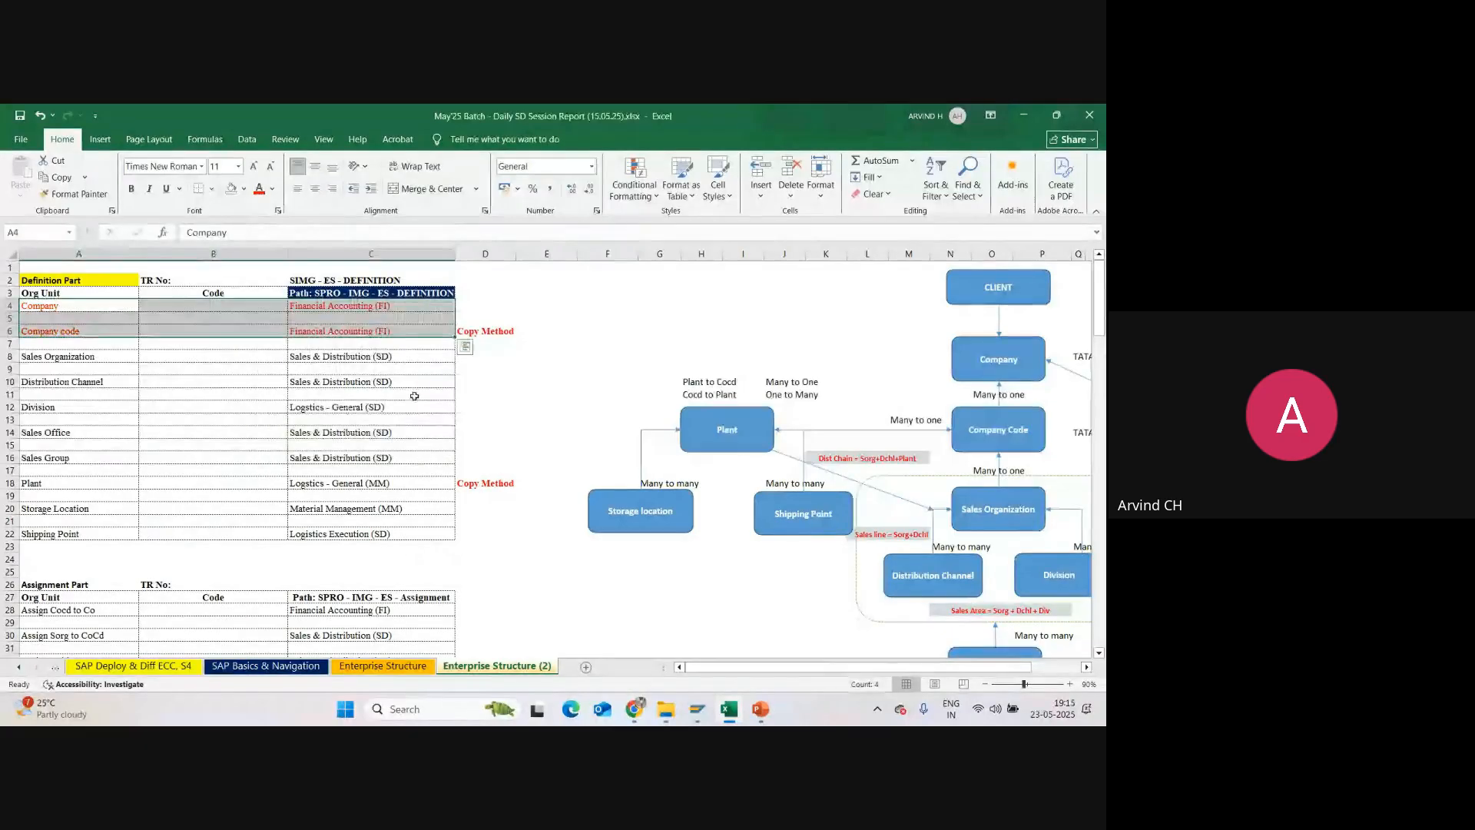
# Step: Color the text of the Plant and Storage Location rows, A18:C20, red
pyautogui.click(49, 484)
pyautogui.moveTo(49, 484); pyautogui.dragTo(346, 505)
pyautogui.click(346, 508)
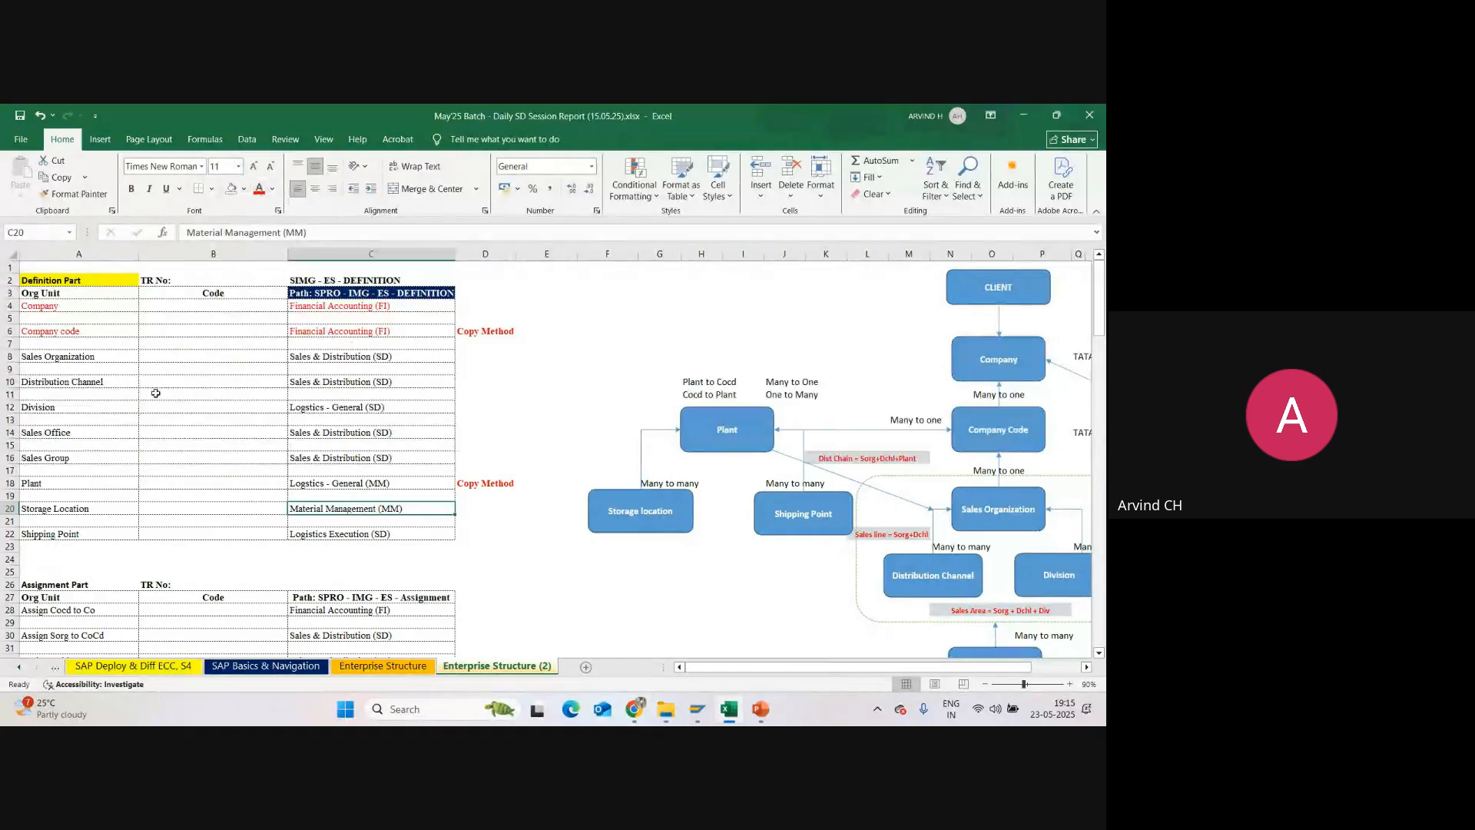
pyautogui.moveTo(77, 482); pyautogui.dragTo(345, 509)
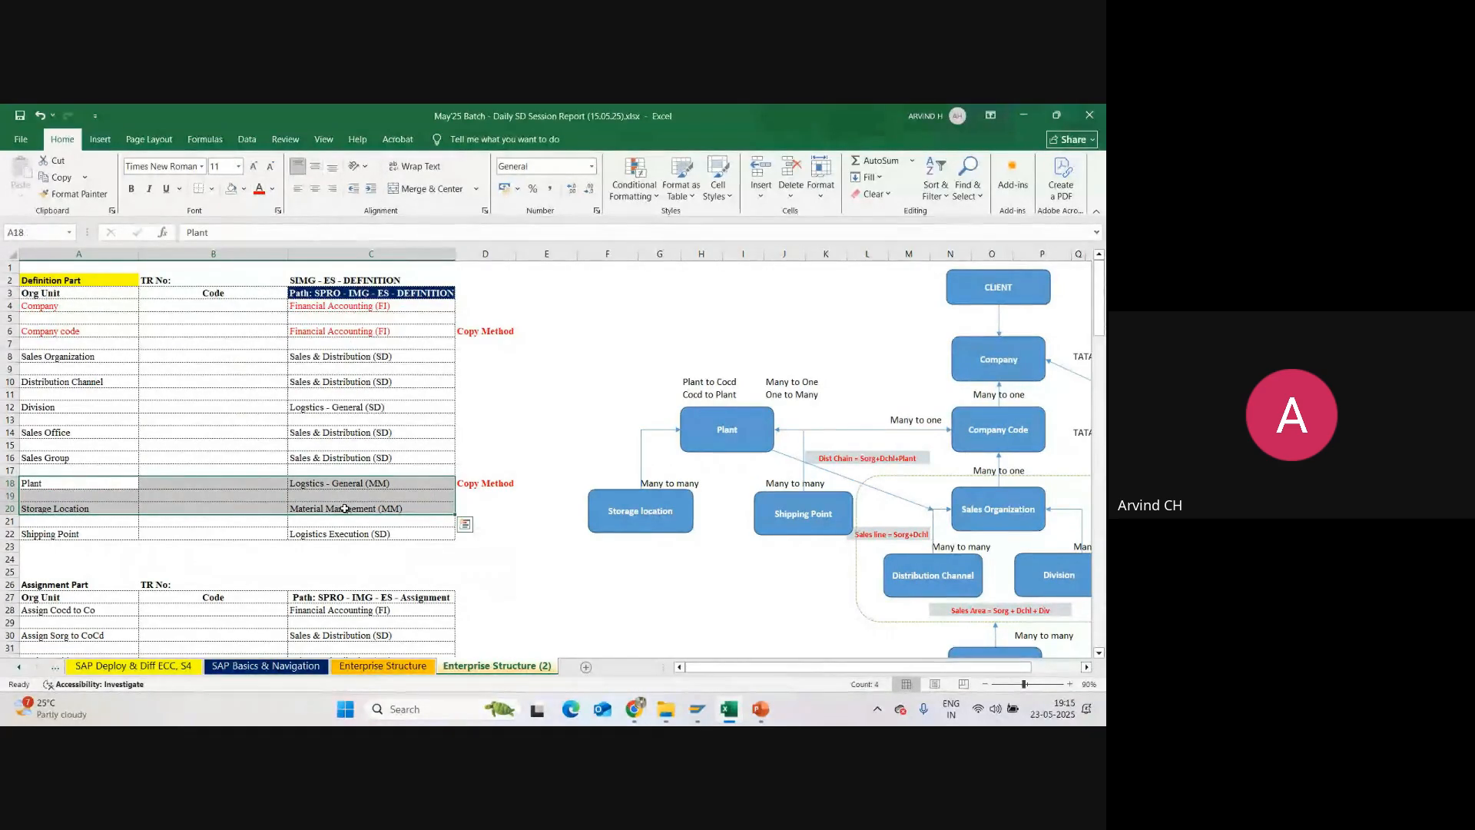
pyautogui.click(259, 189)
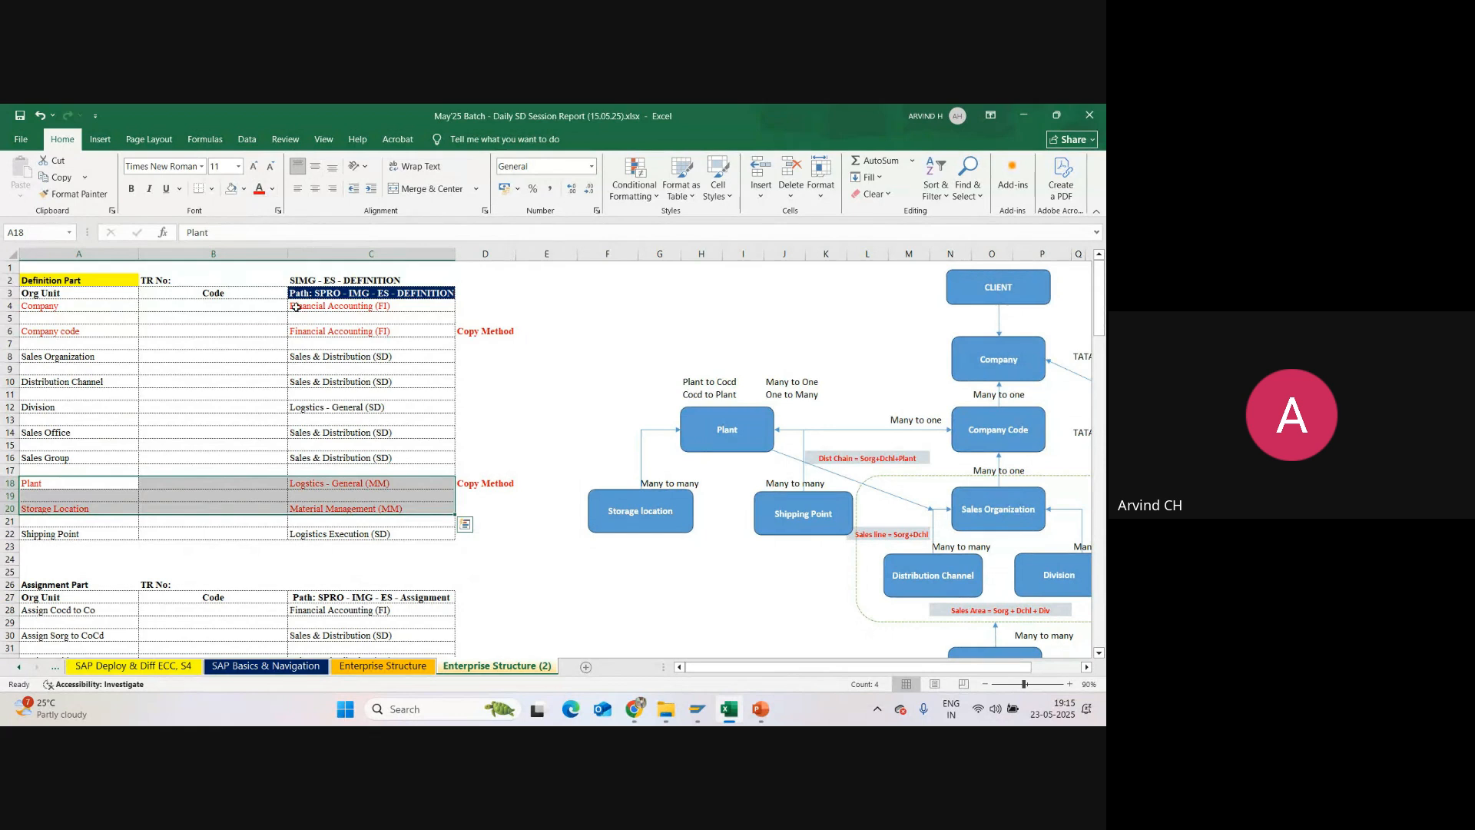
pyautogui.click(484, 308)
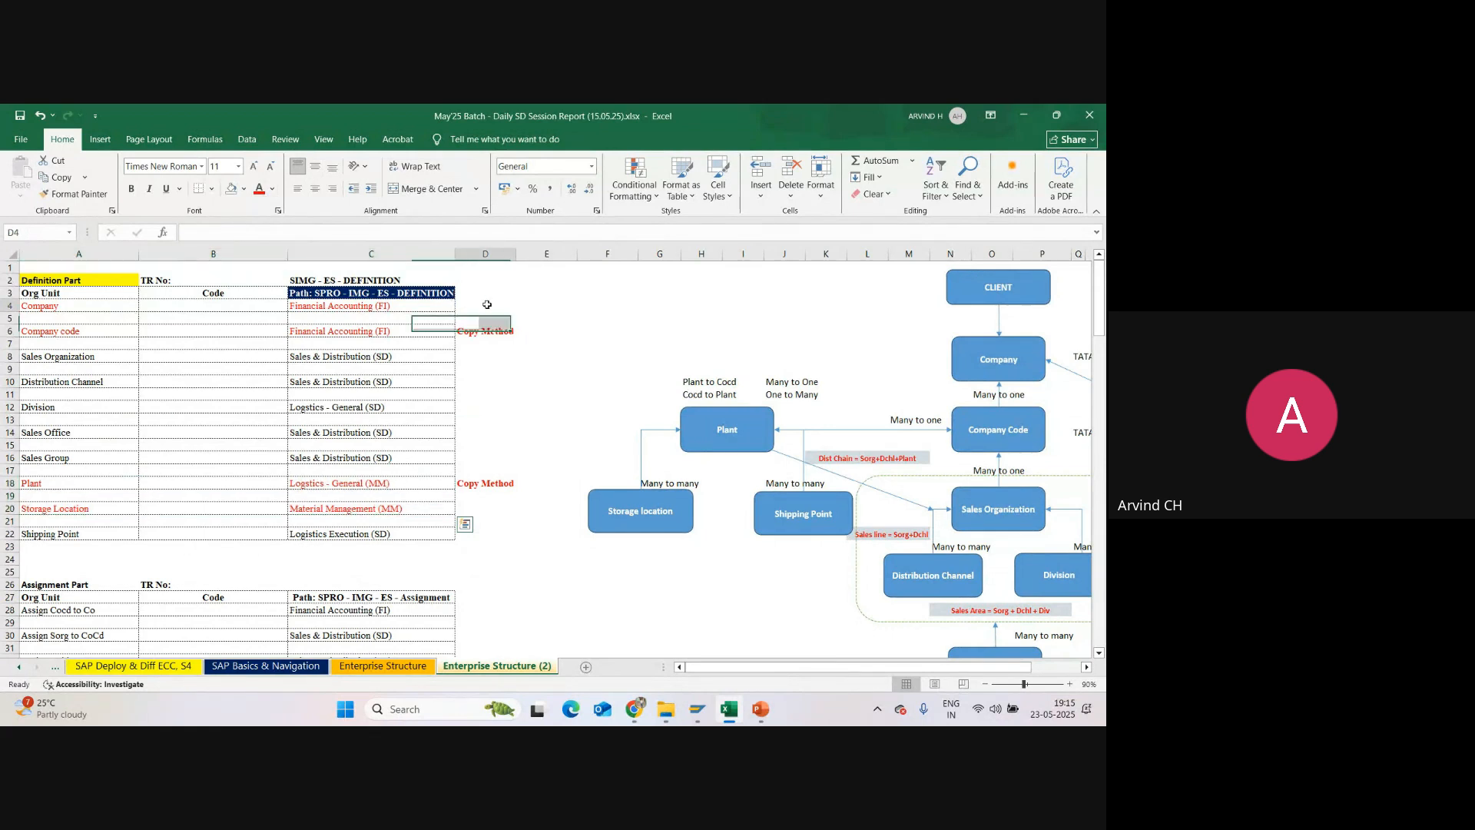
pyautogui.moveTo(386, 481); pyautogui.dragTo(384, 510)
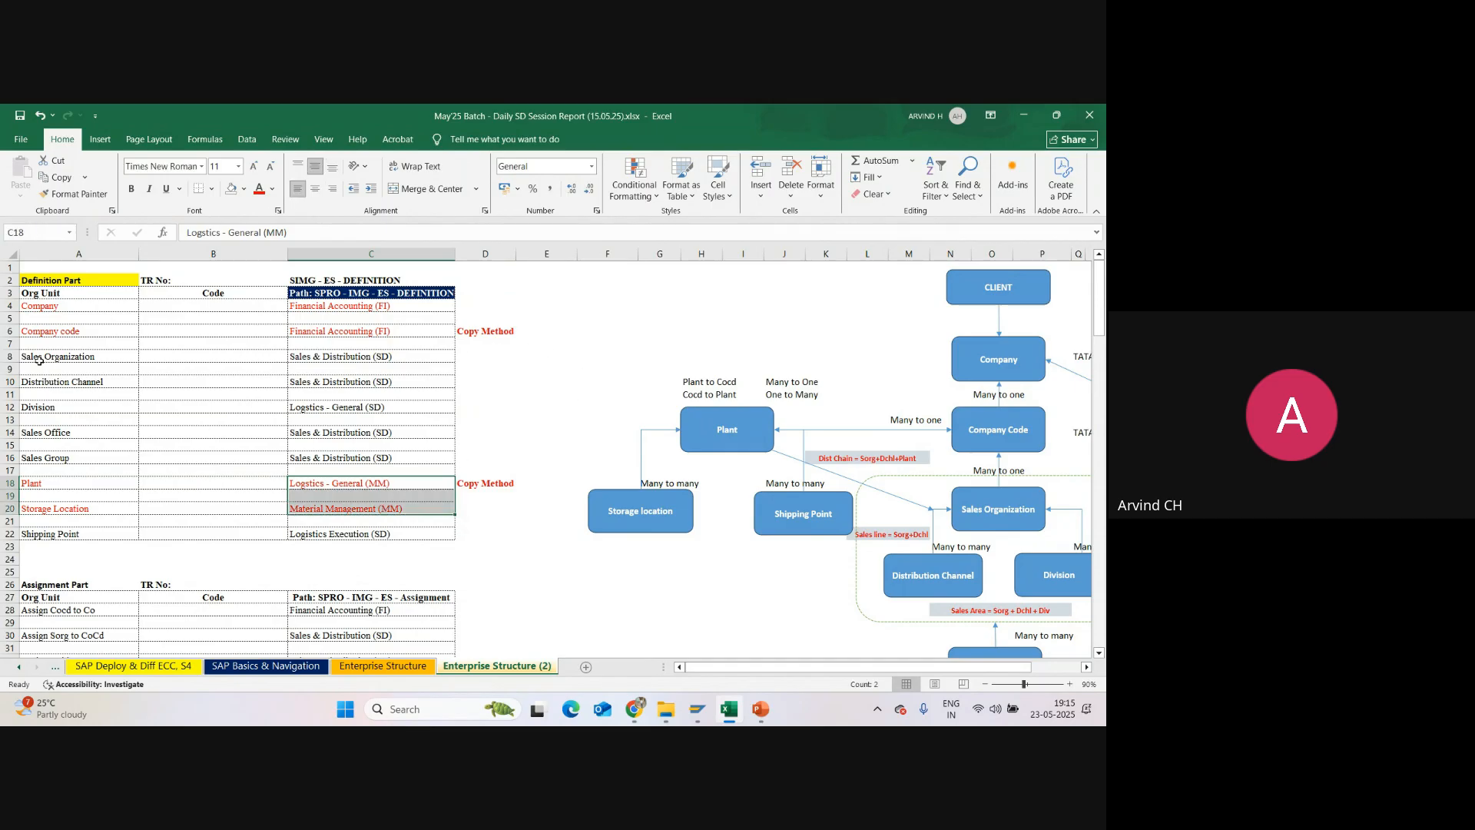
pyautogui.moveTo(40, 360); pyautogui.dragTo(345, 458)
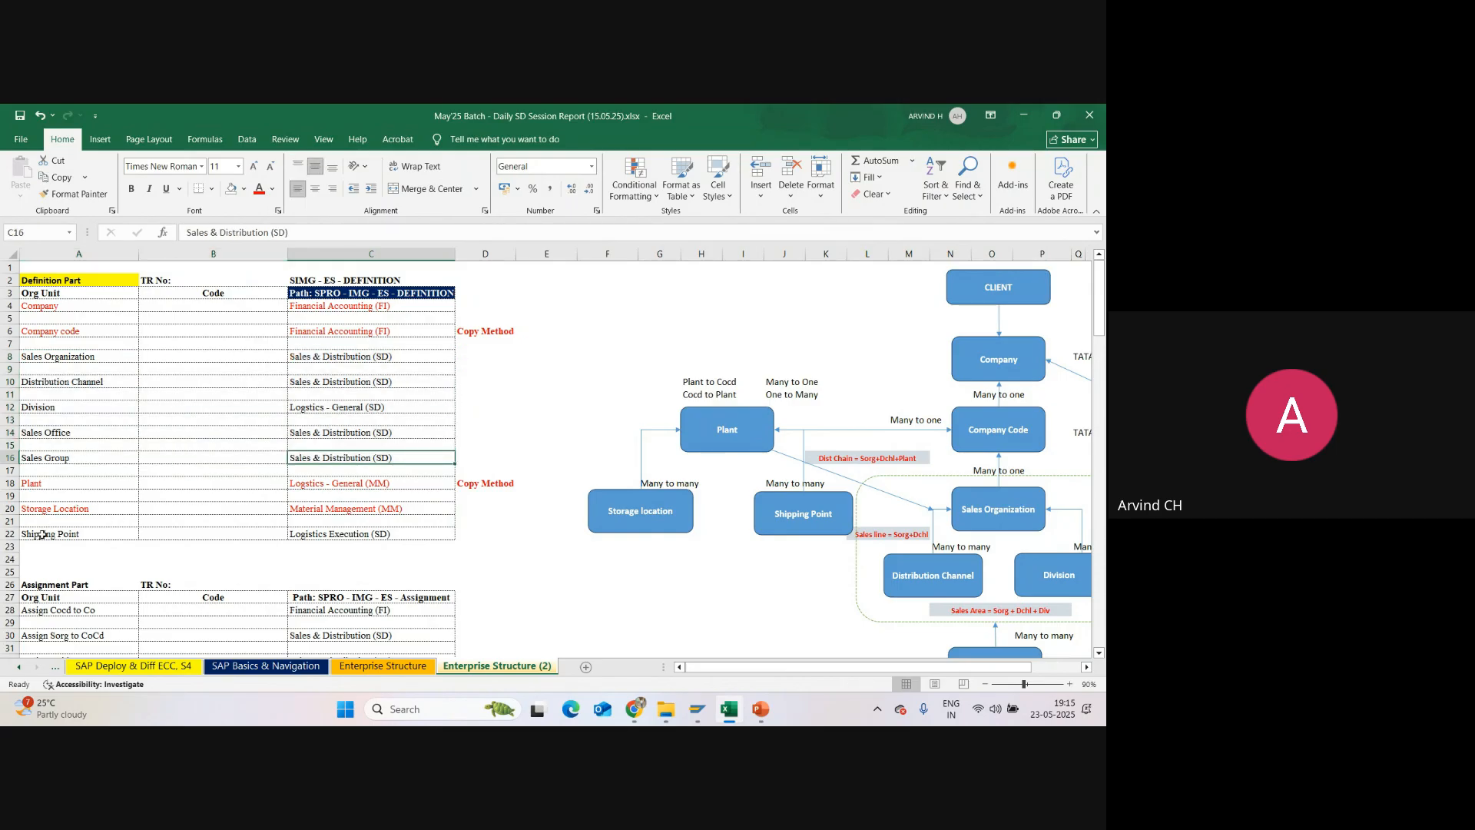
pyautogui.moveTo(46, 534); pyautogui.dragTo(347, 536)
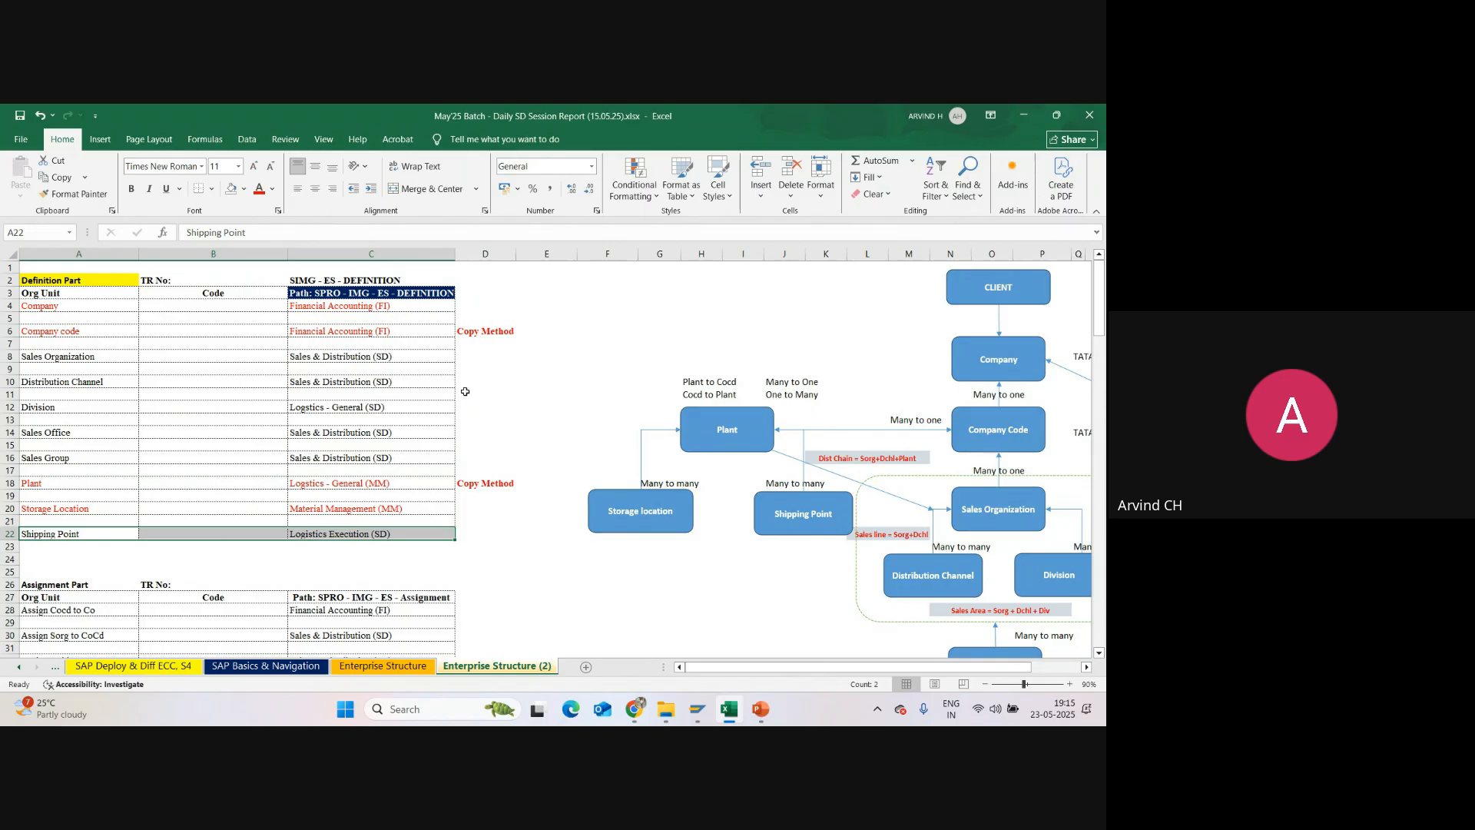
# Step: Switch to SAP GUI, expand Financial Accounting under Enterprise Structure Definition, and open the Define company activity
pyautogui.moveTo(698, 707)
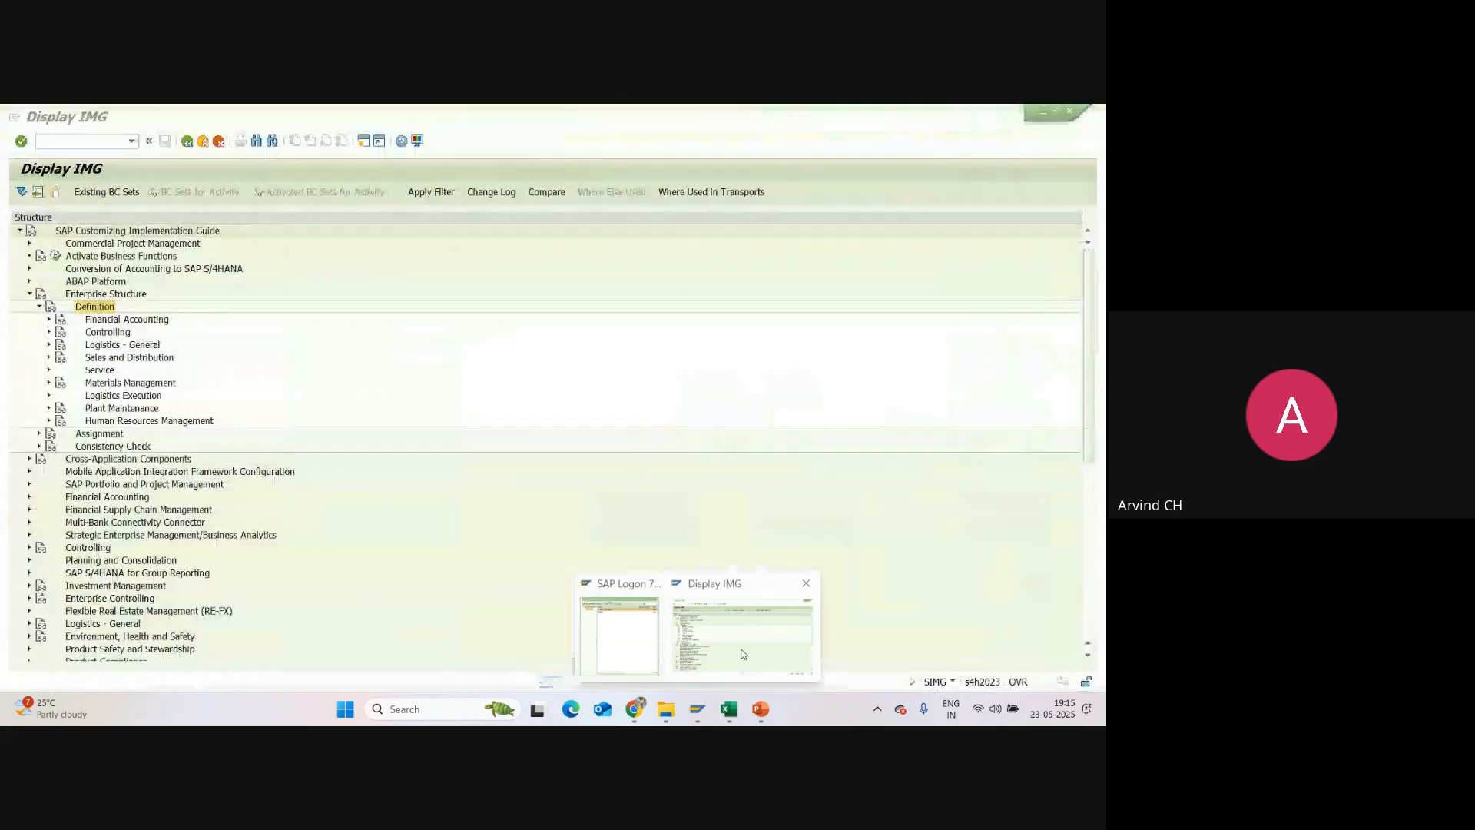
pyautogui.click(743, 654)
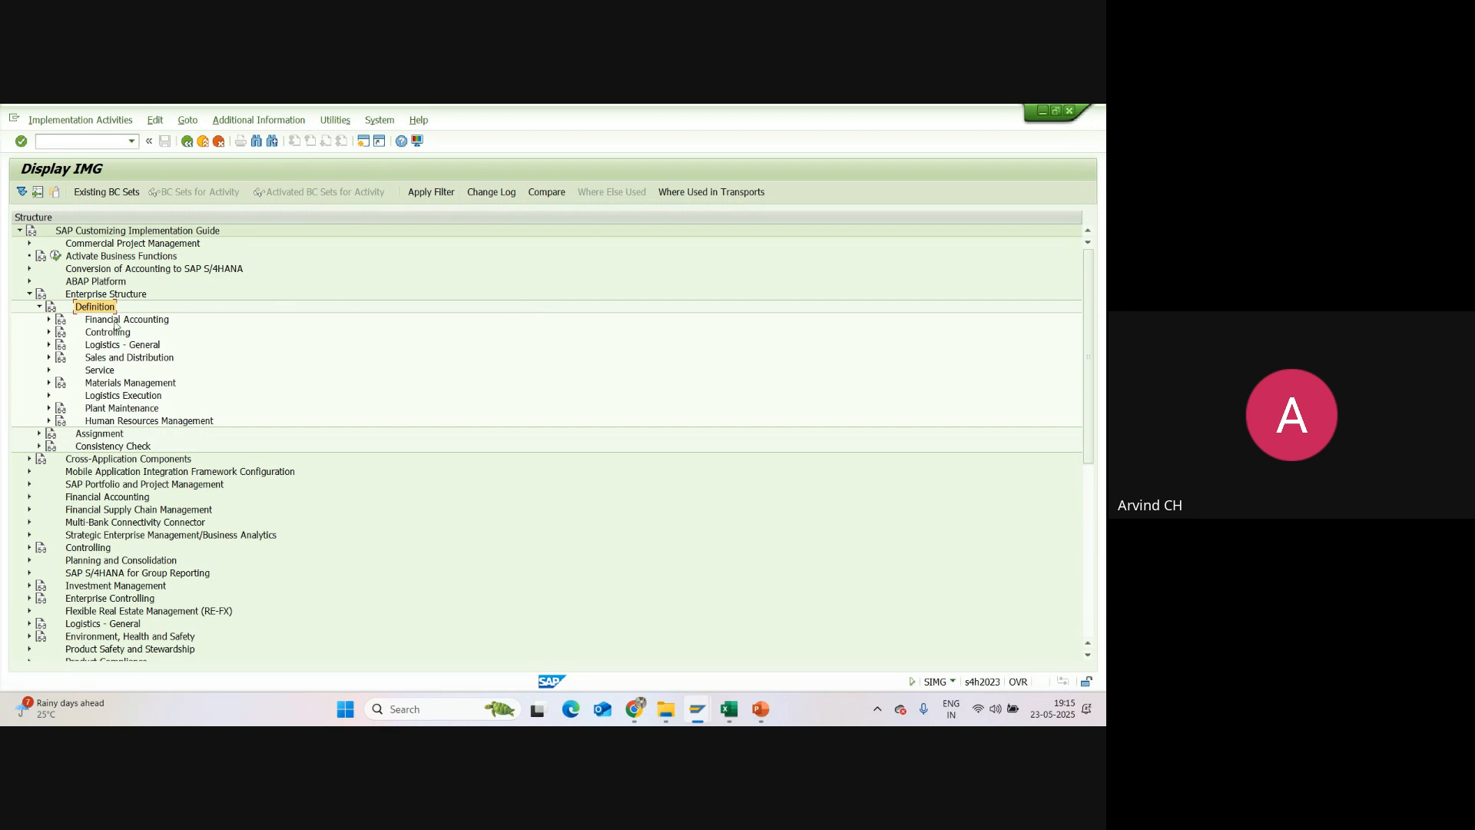
pyautogui.click(49, 320)
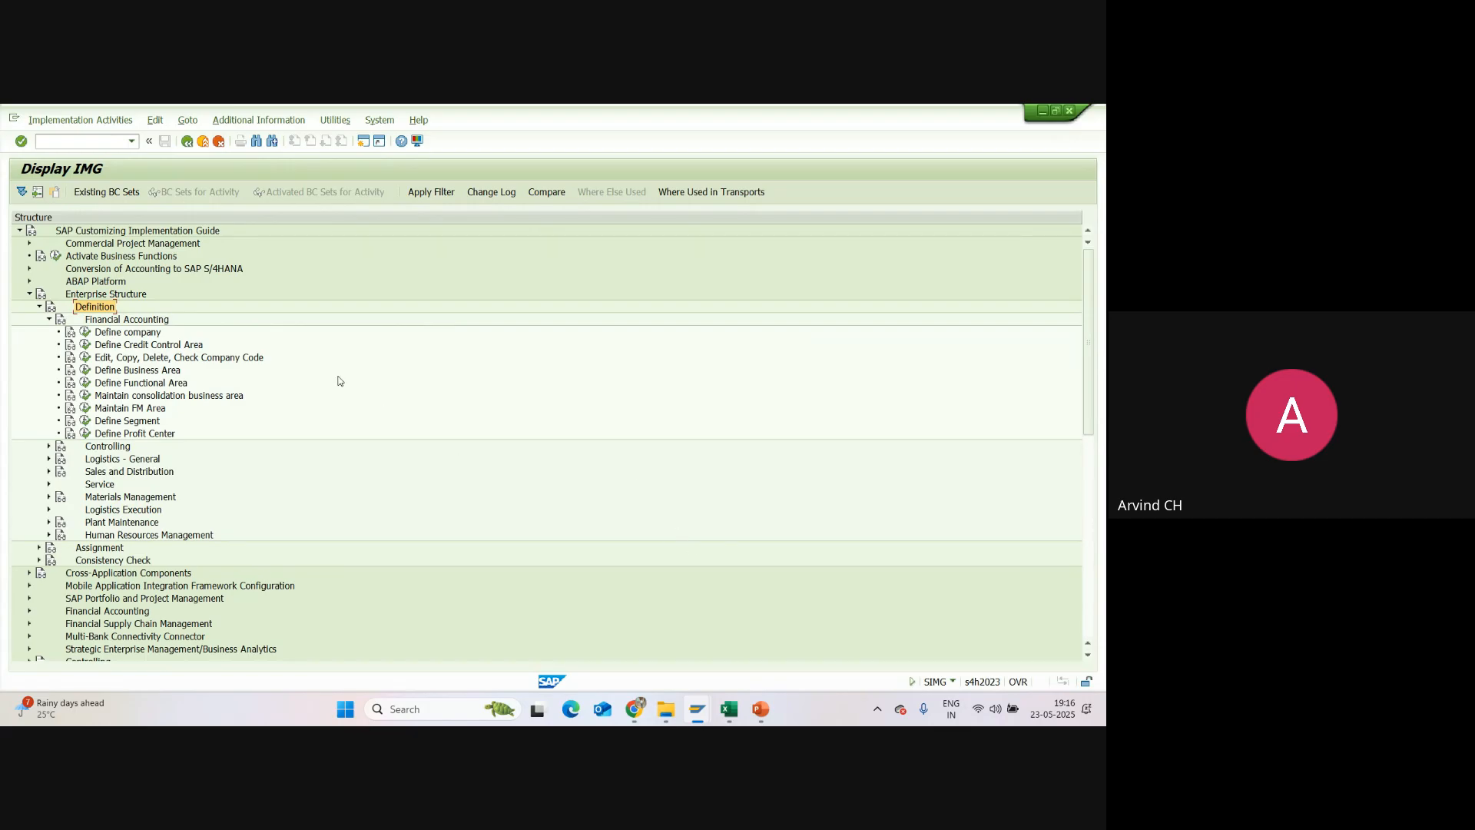
pyautogui.click(102, 320)
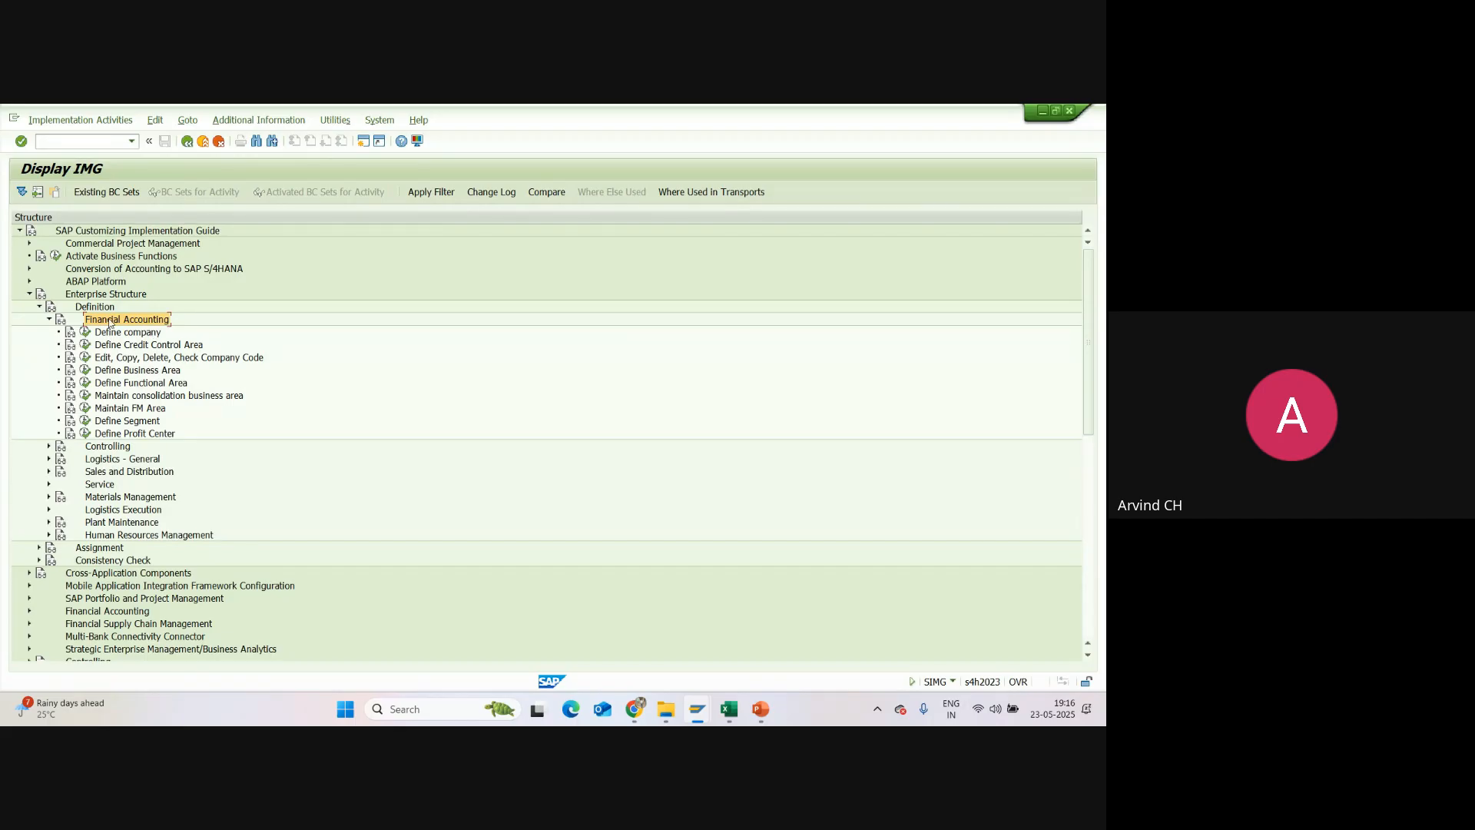
pyautogui.click(101, 296)
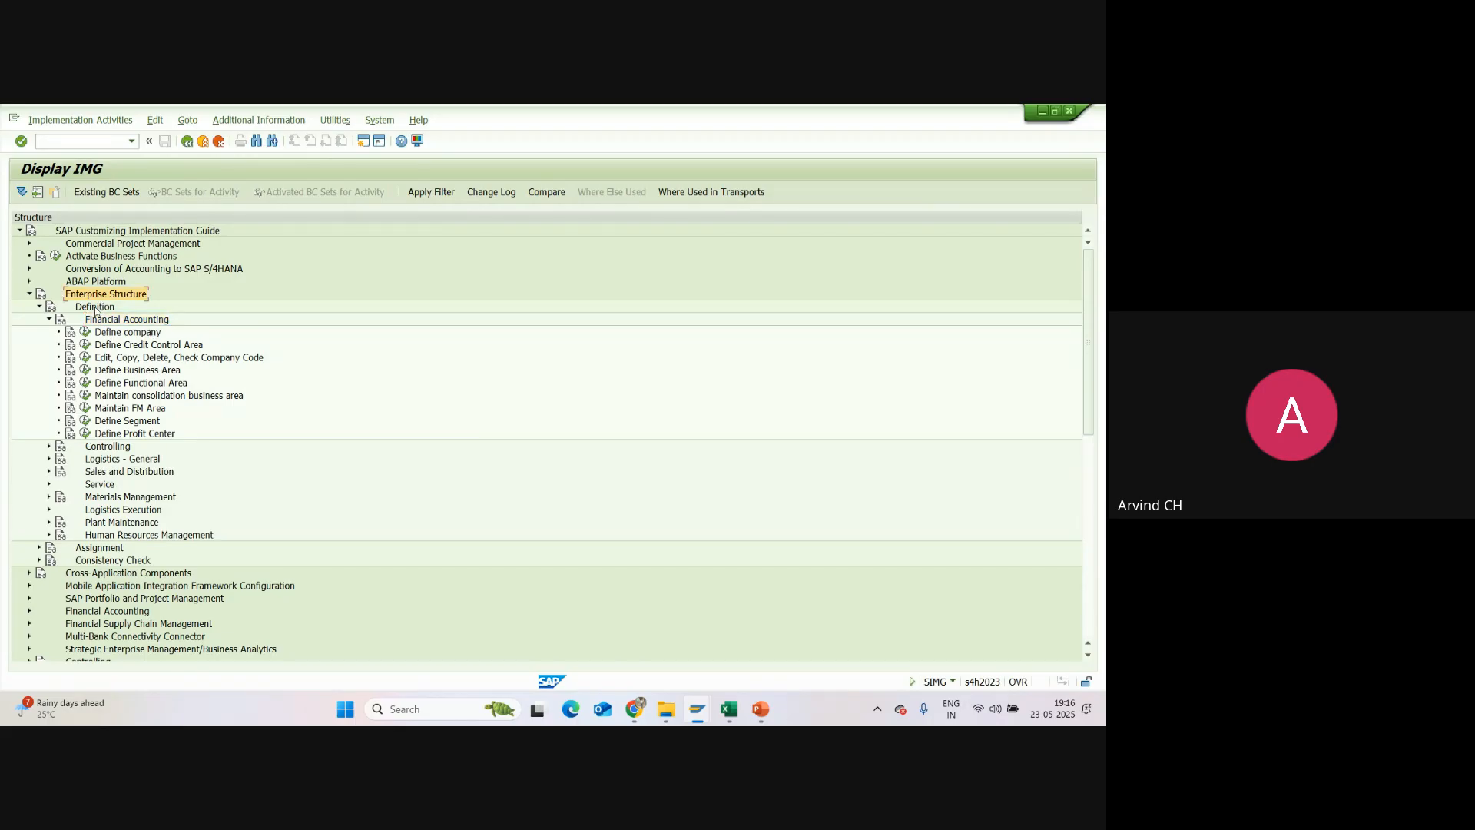
pyautogui.click(96, 309)
pyautogui.click(115, 323)
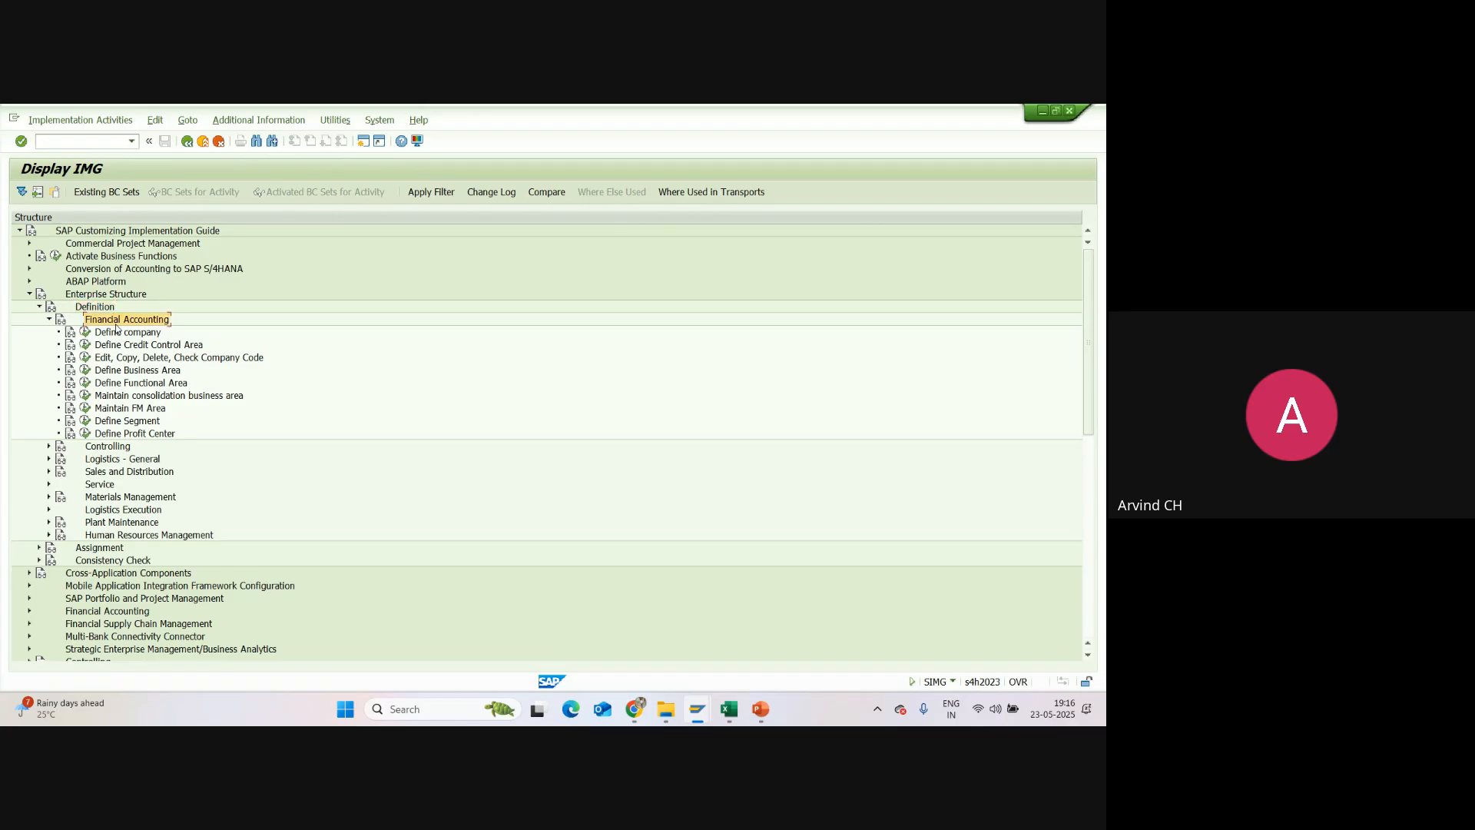
pyautogui.click(119, 333)
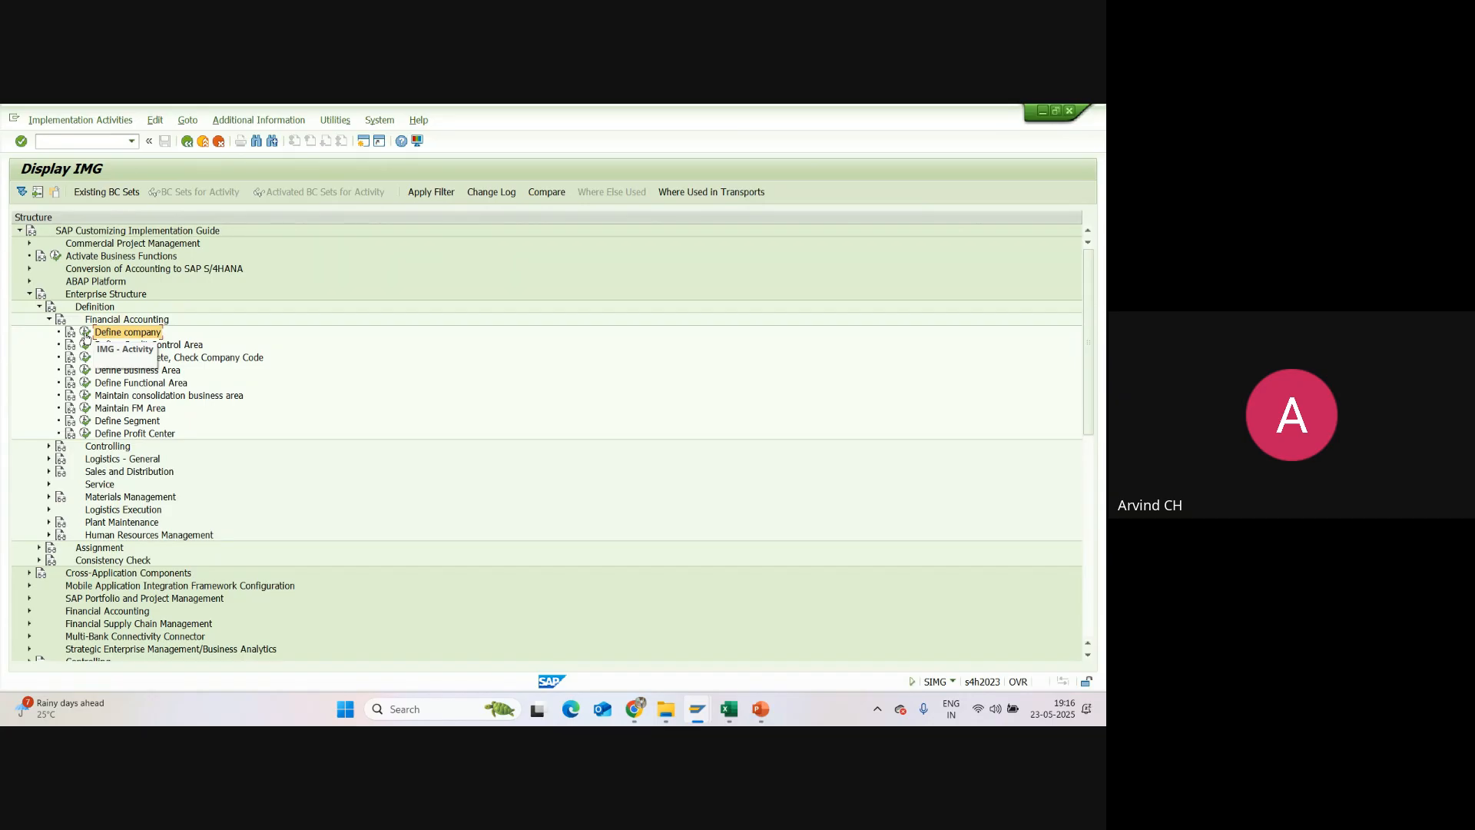
pyautogui.click(85, 333)
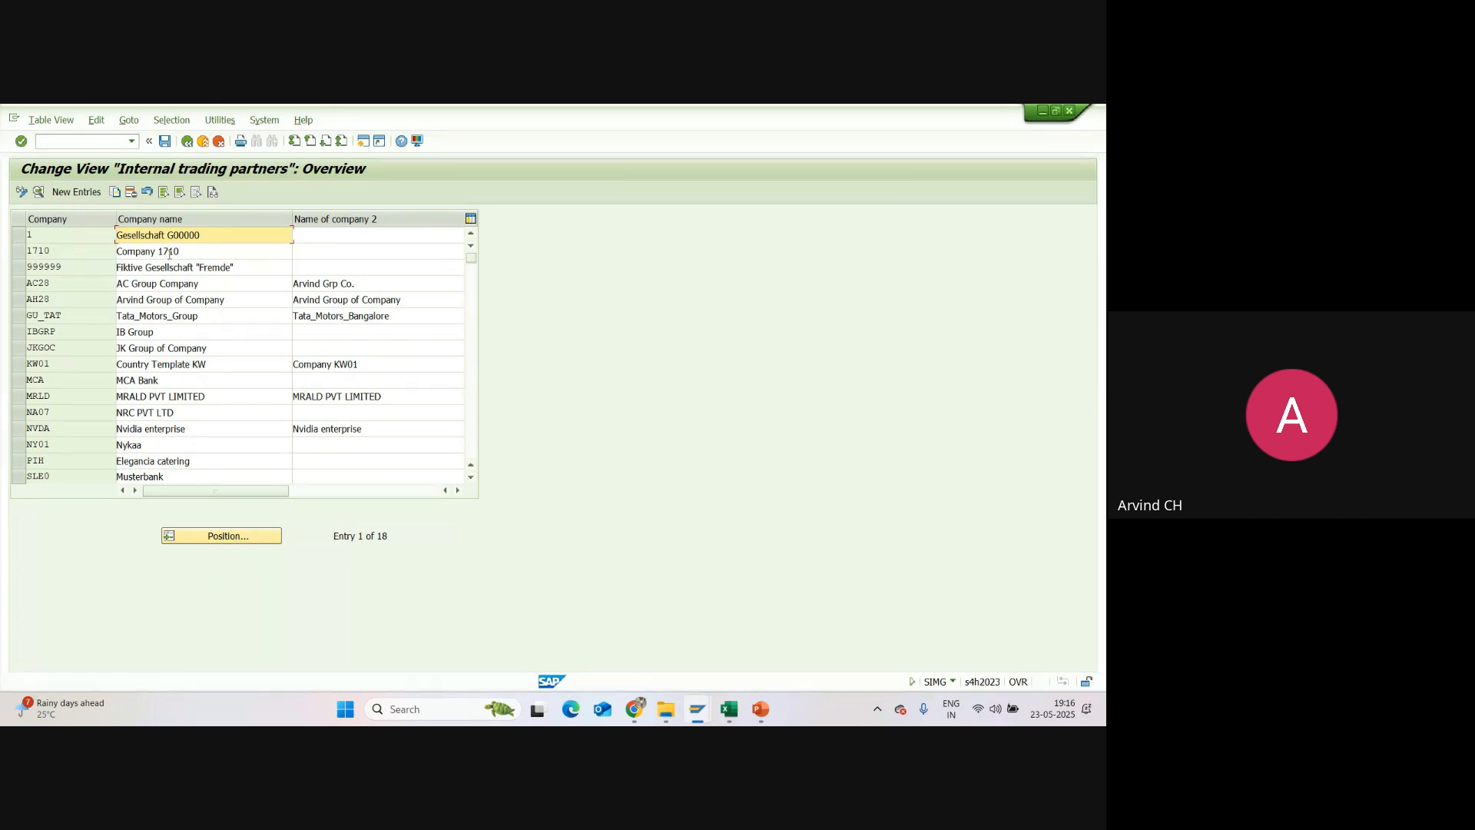
# Step: Select company 1710 in the trading partners overview and compare the company list with the definition table in the Excel workbook
pyautogui.click(19, 252)
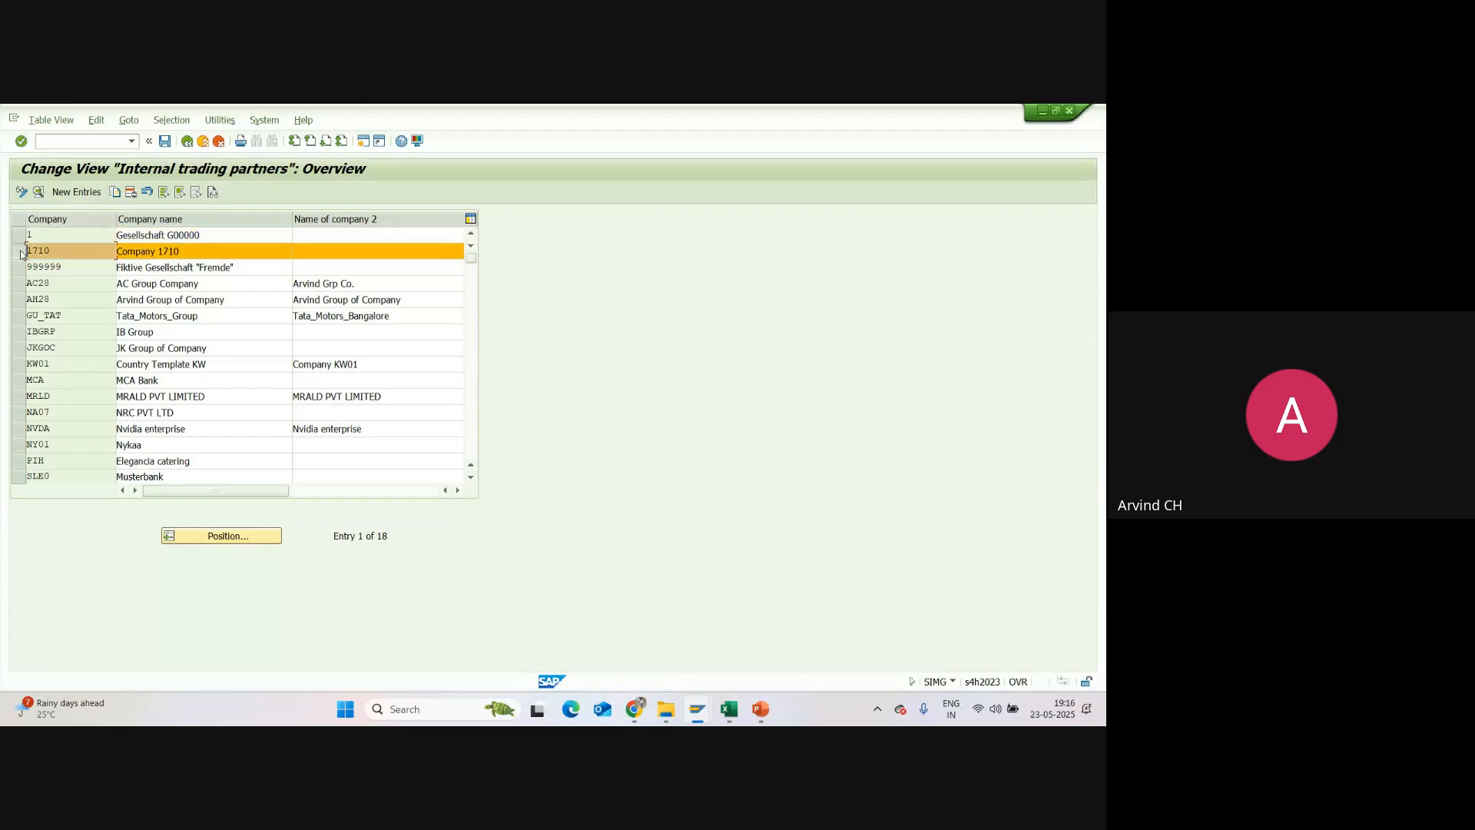
pyautogui.click(729, 708)
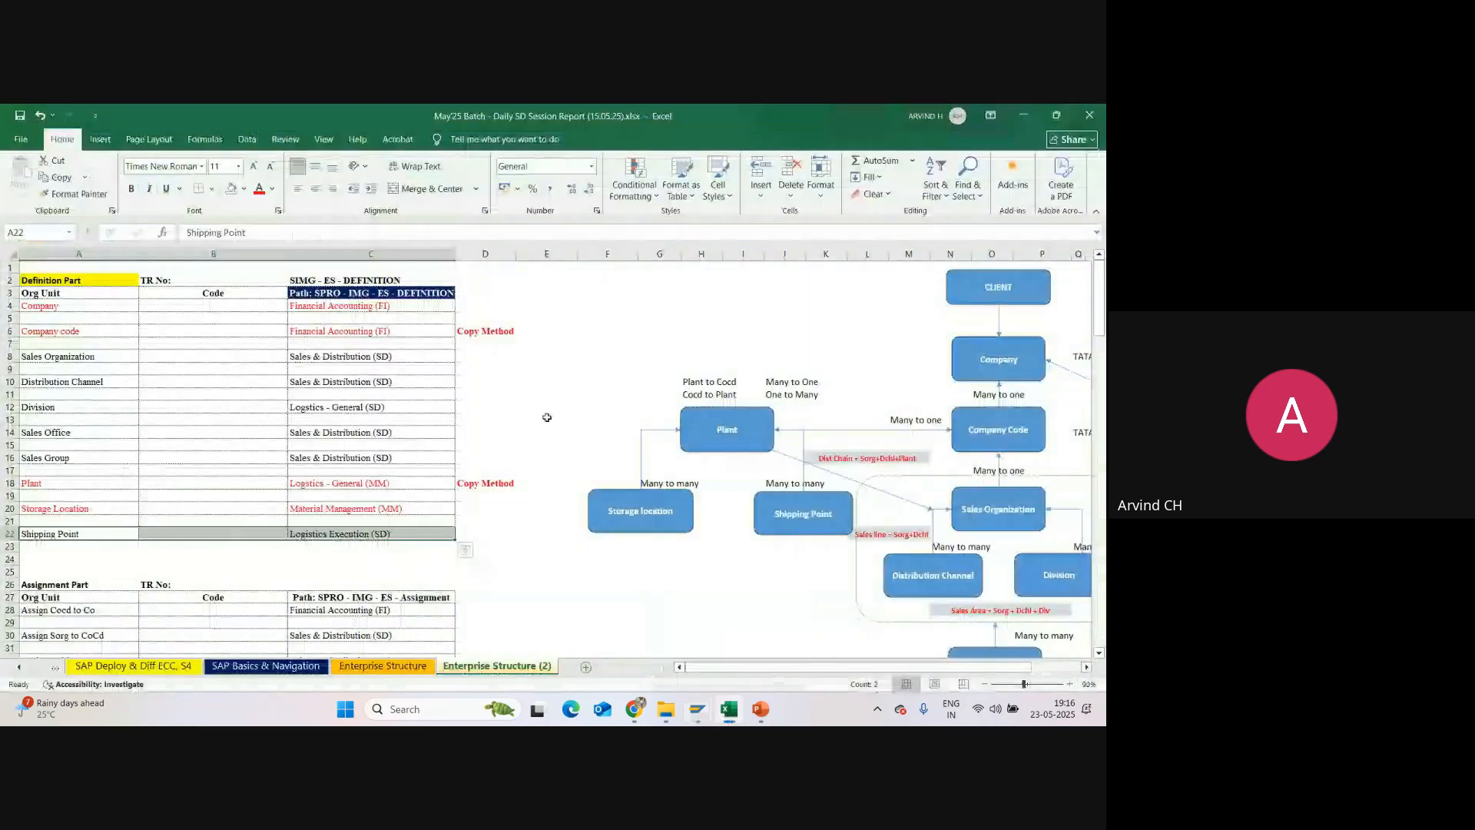
pyautogui.click(473, 306)
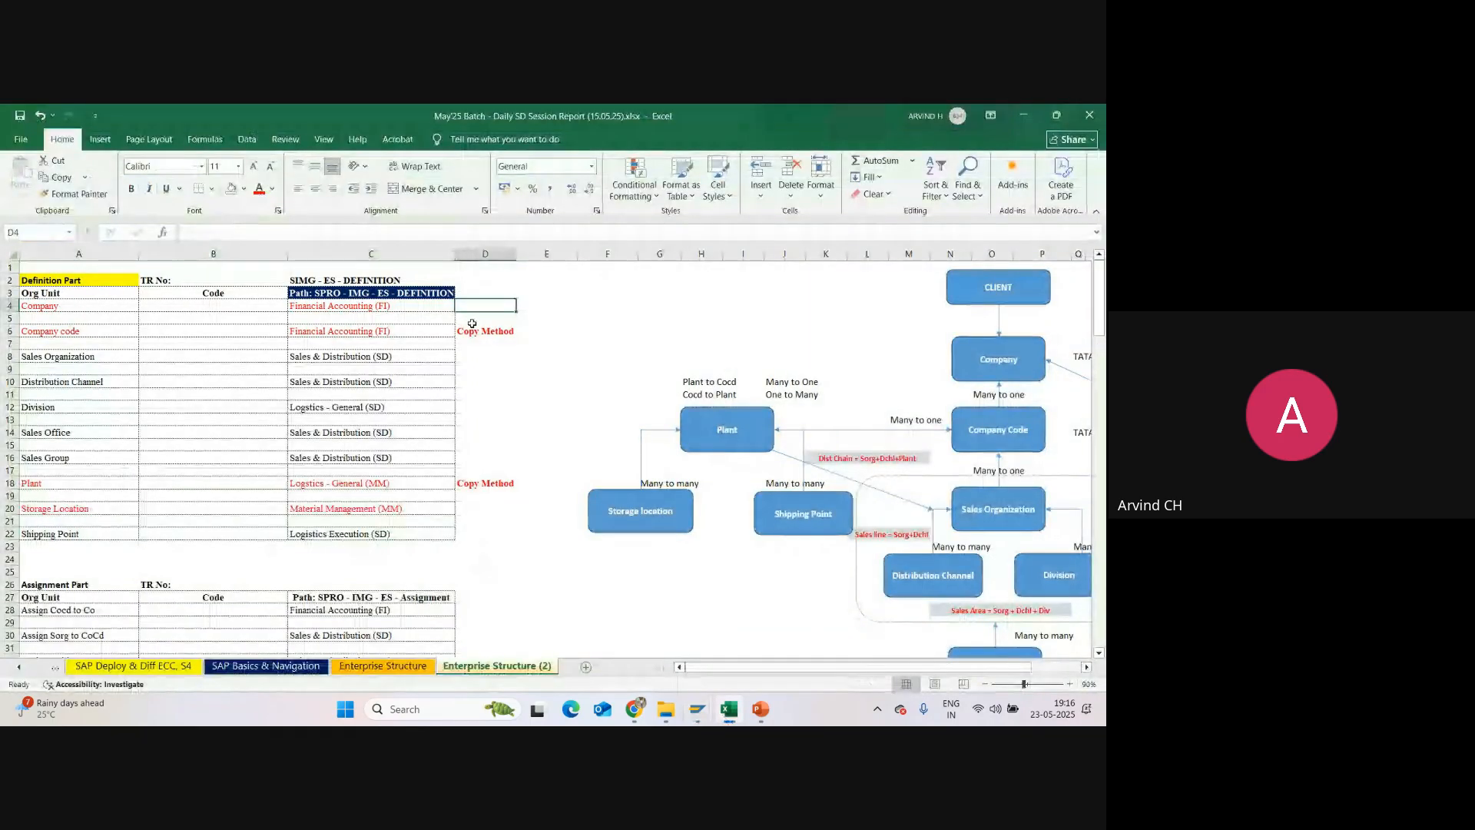
pyautogui.hotkey('alt', 'Tab')
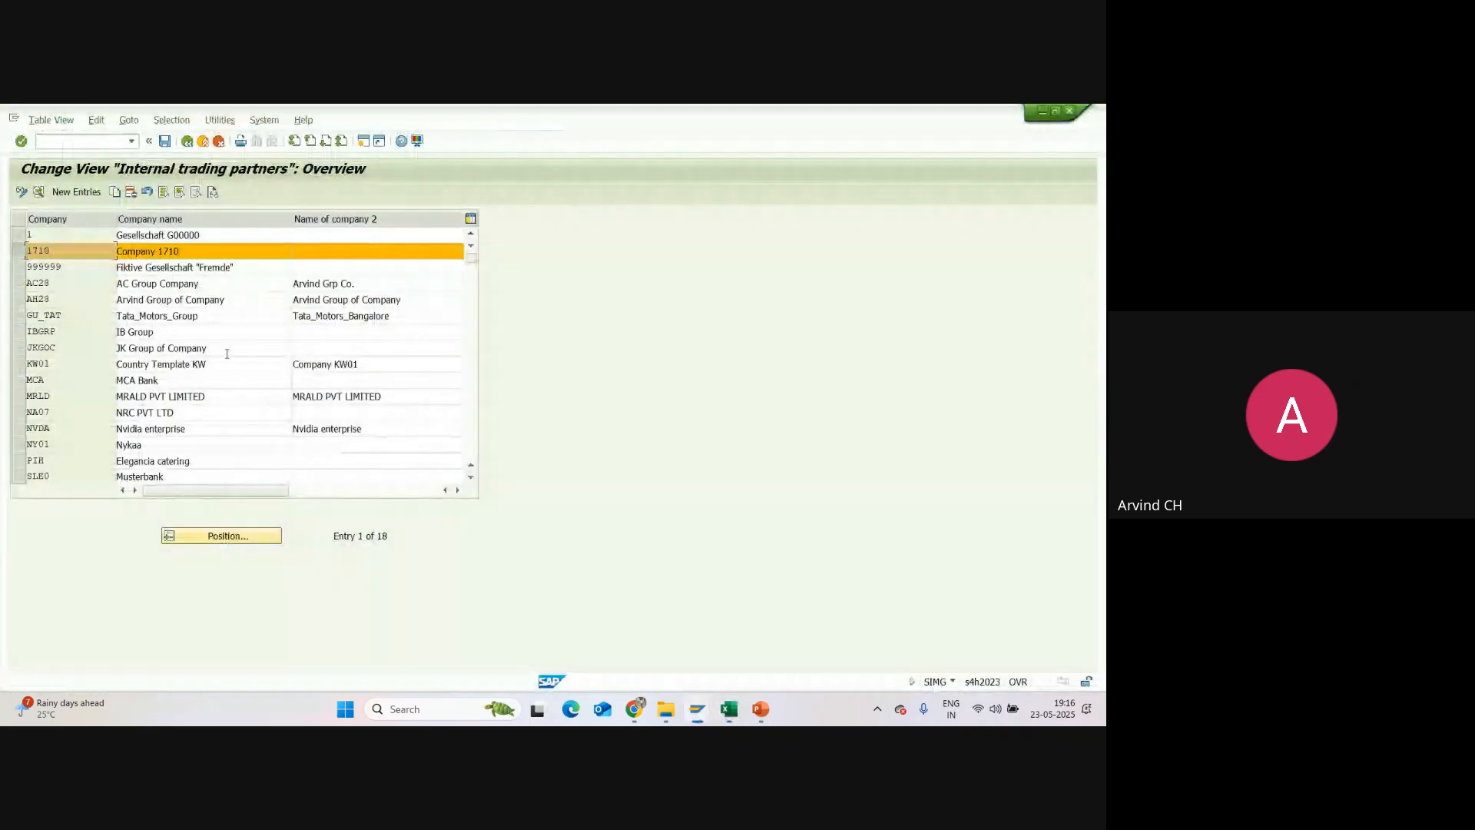
pyautogui.hotkey('alt', 'Tab')
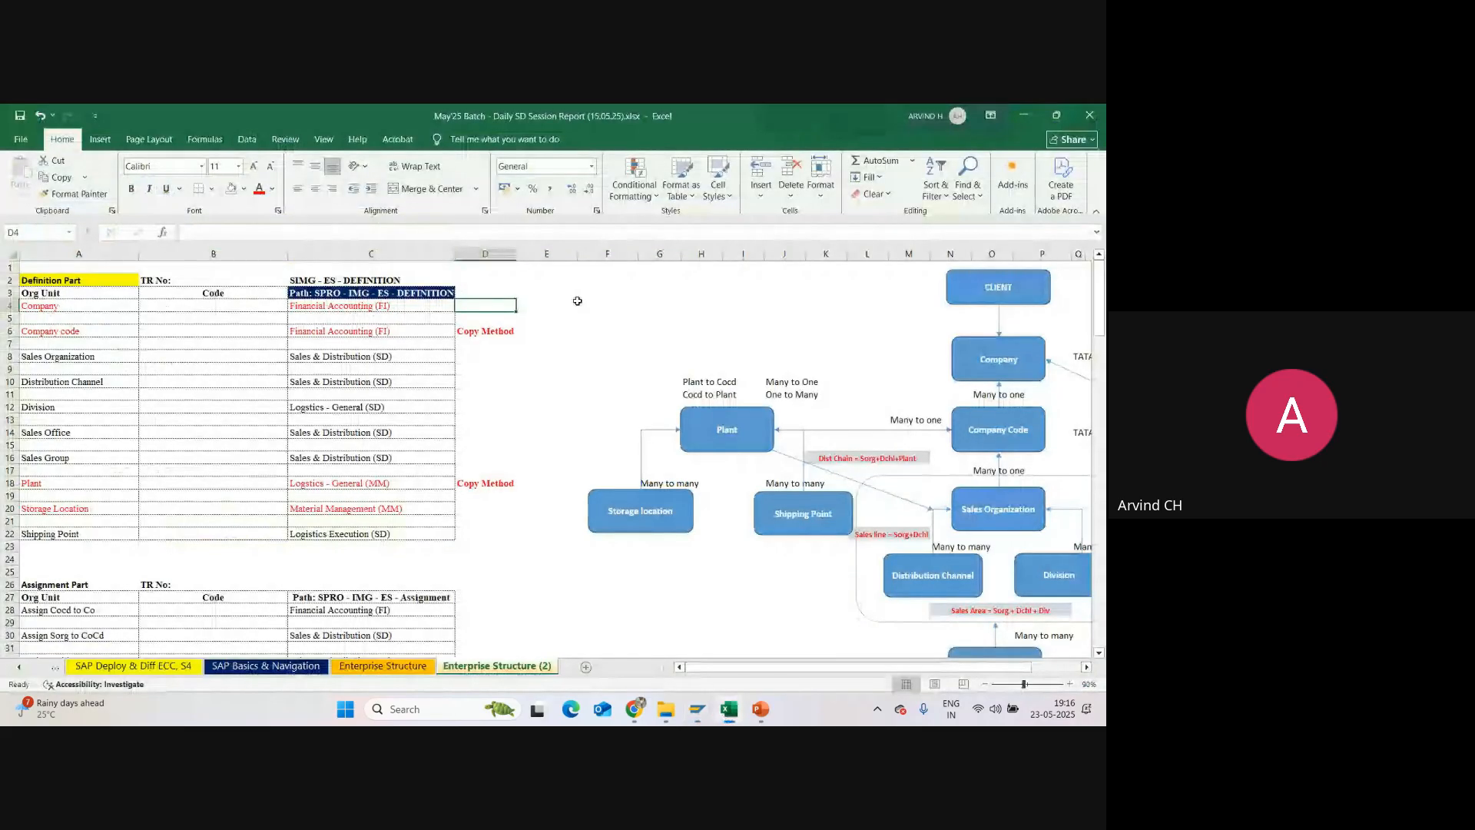
pyautogui.hotkey('alt', 'Tab')
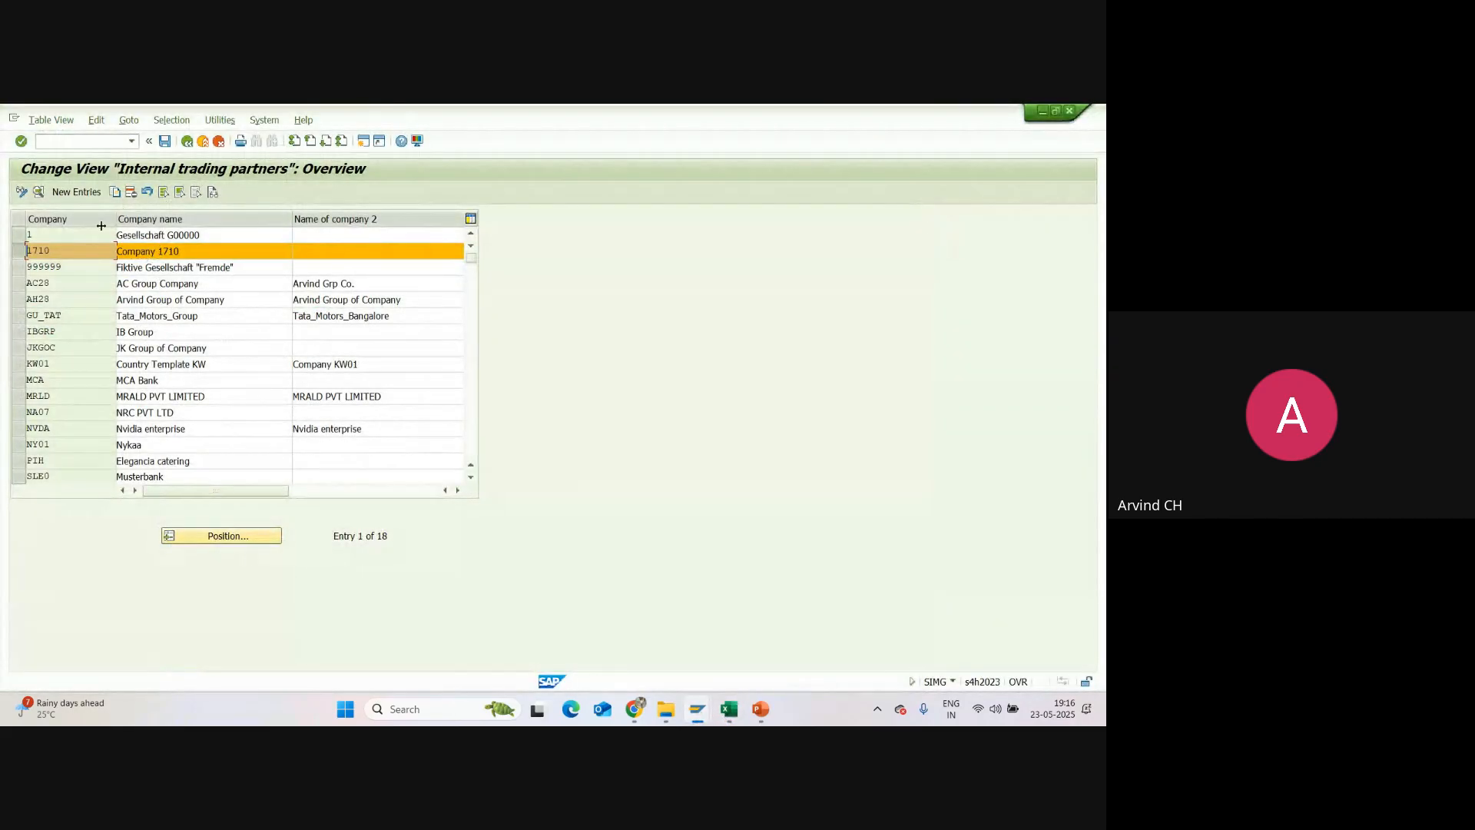
# Step: Switch to the Excel workbook and examine the Company code and Plant rows marked Copy Method in the definition table
pyautogui.hotkey('alt', 'Tab')
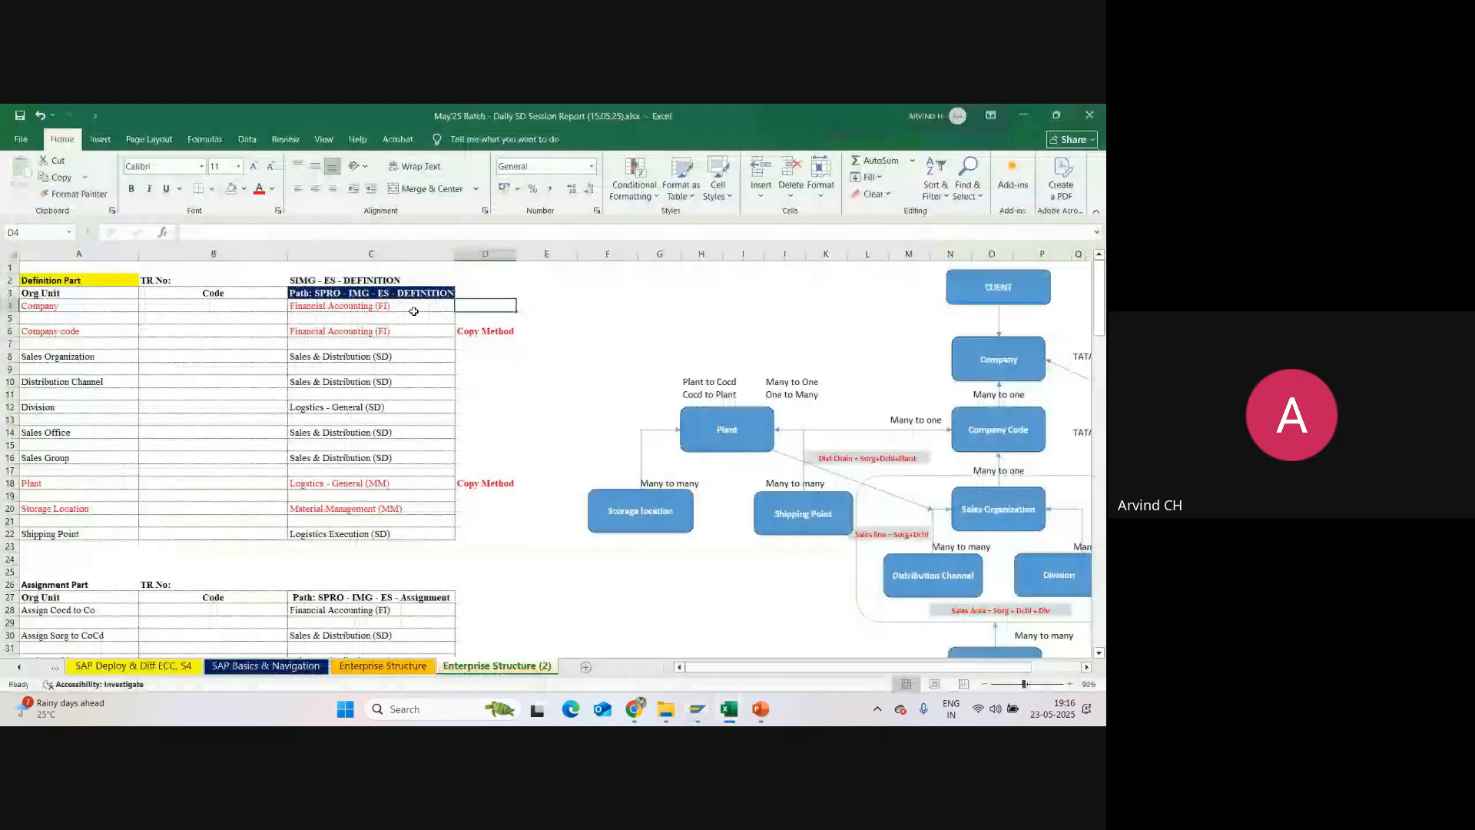
pyautogui.click(44, 485)
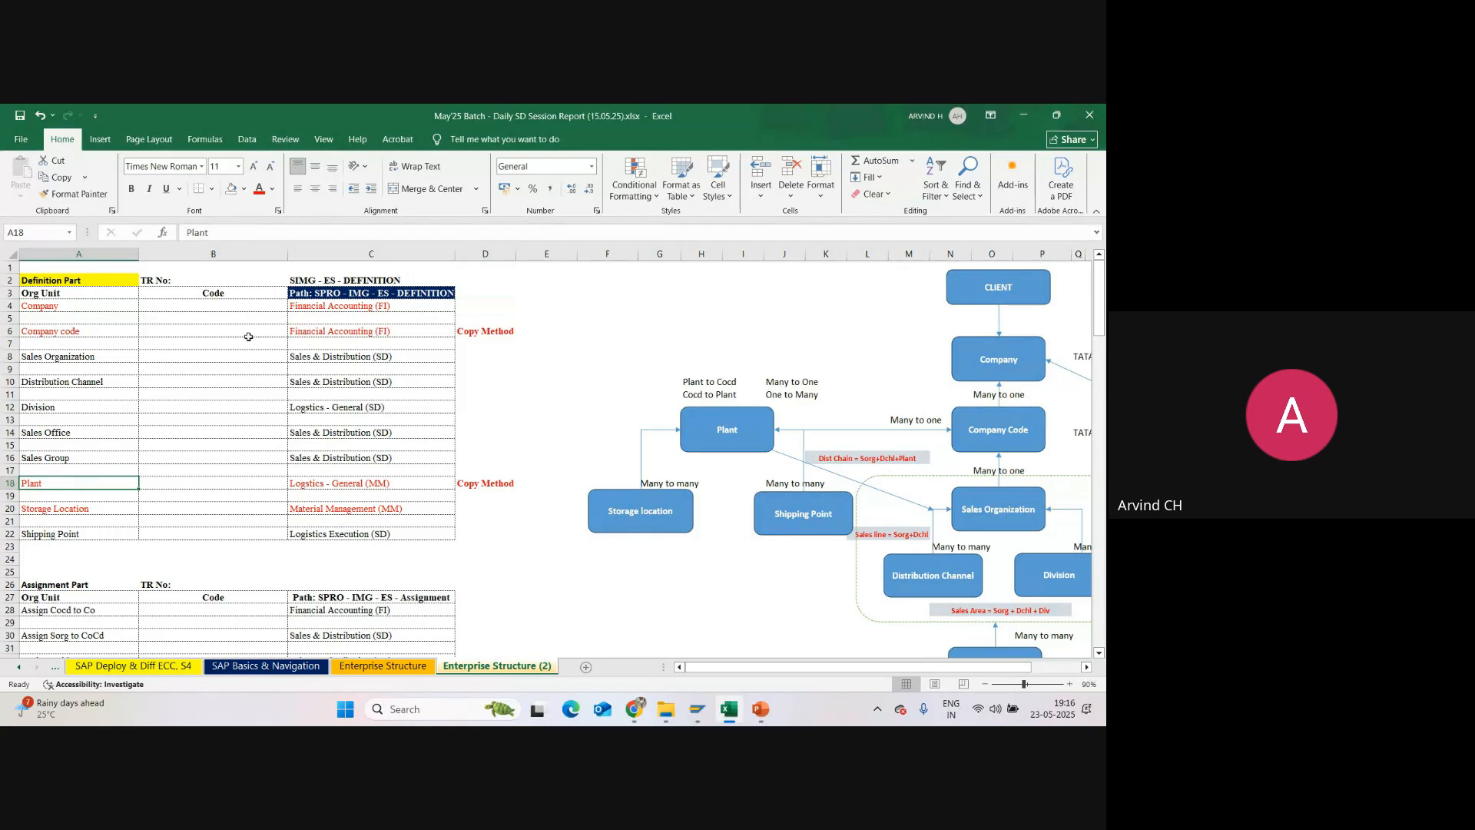
pyautogui.click(81, 333)
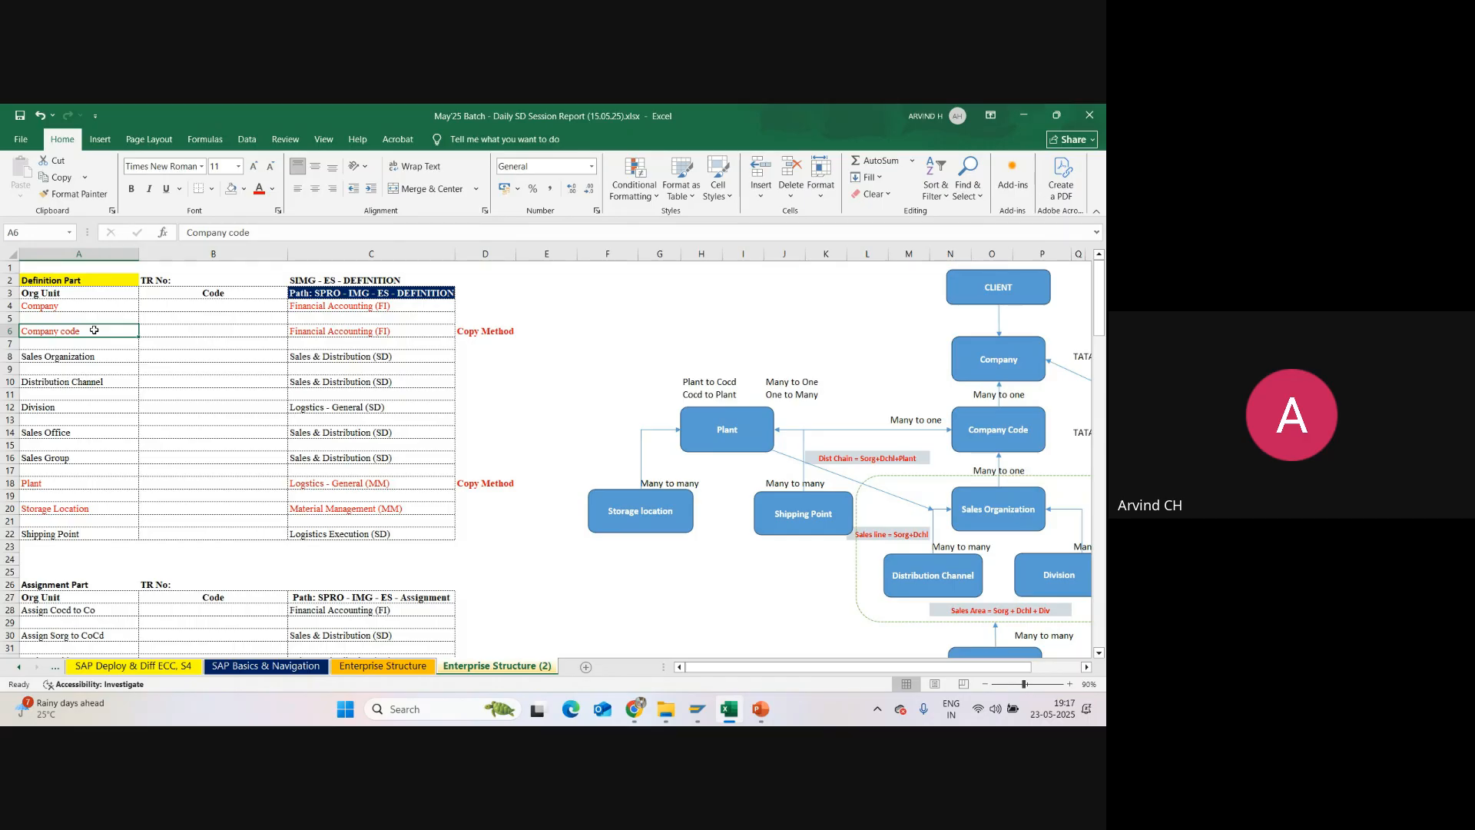
pyautogui.moveTo(94, 330); pyautogui.dragTo(468, 332)
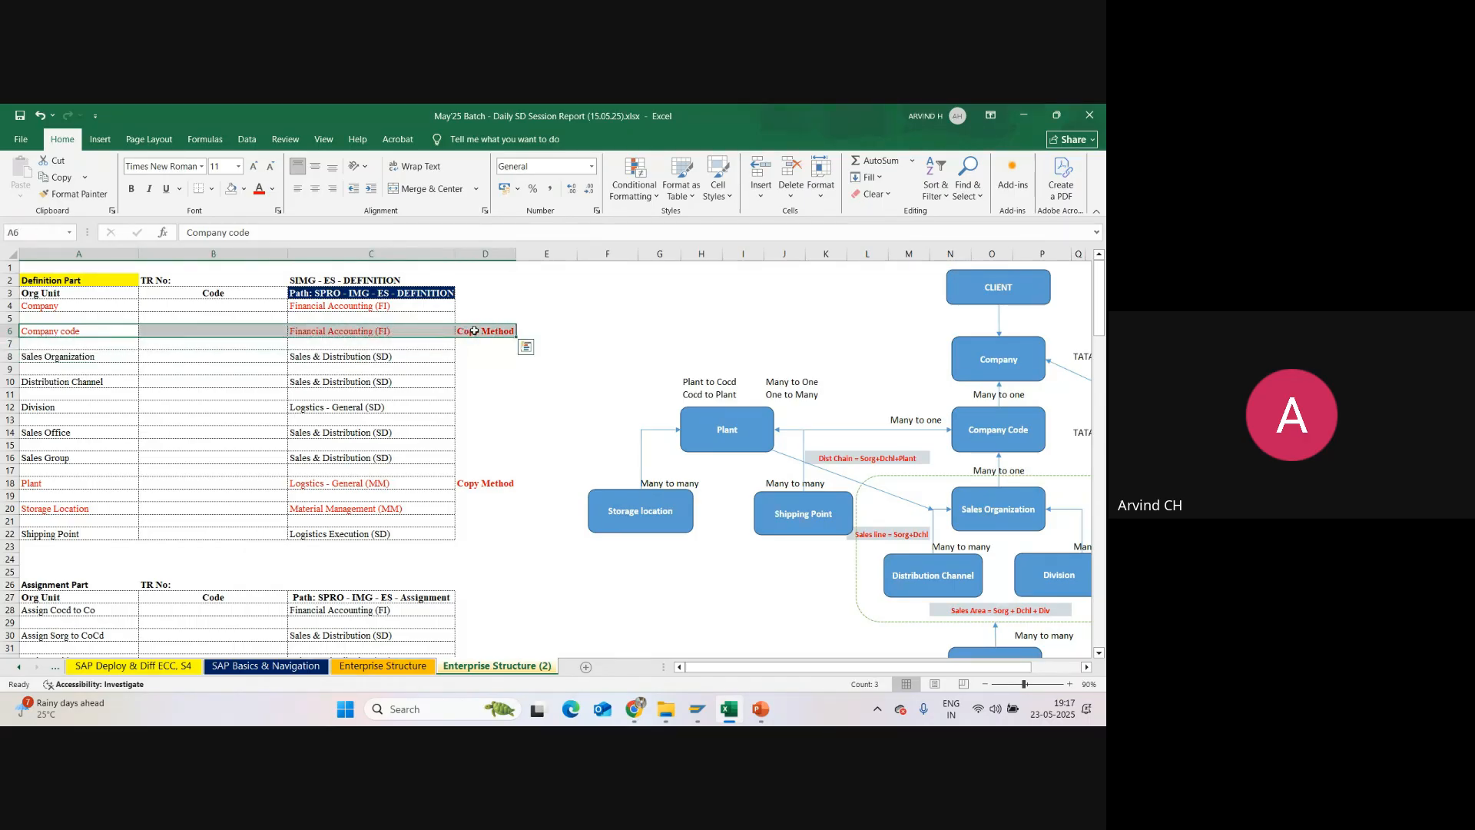
pyautogui.click(484, 332)
pyautogui.click(101, 339)
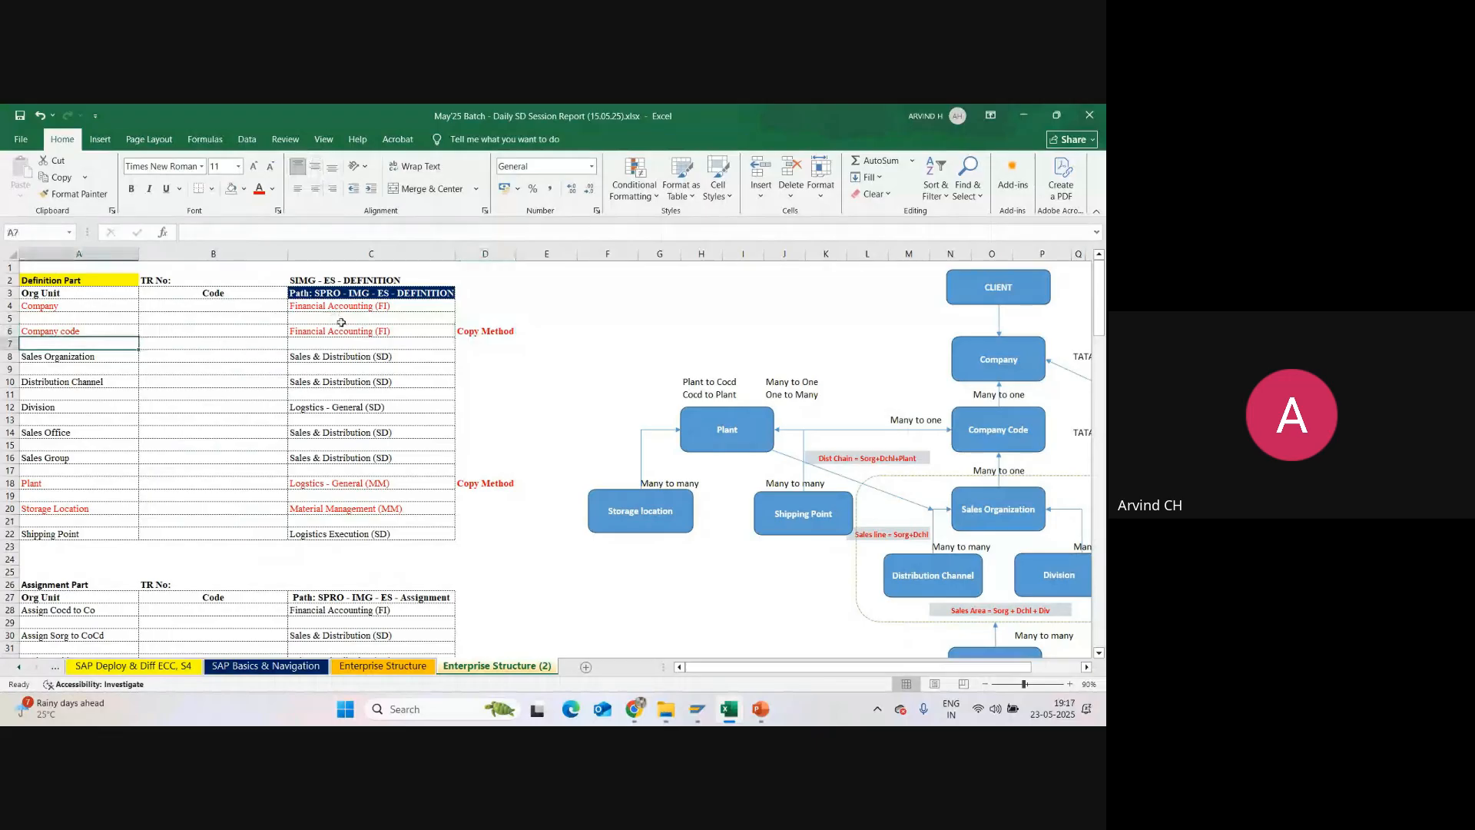
pyautogui.click(467, 332)
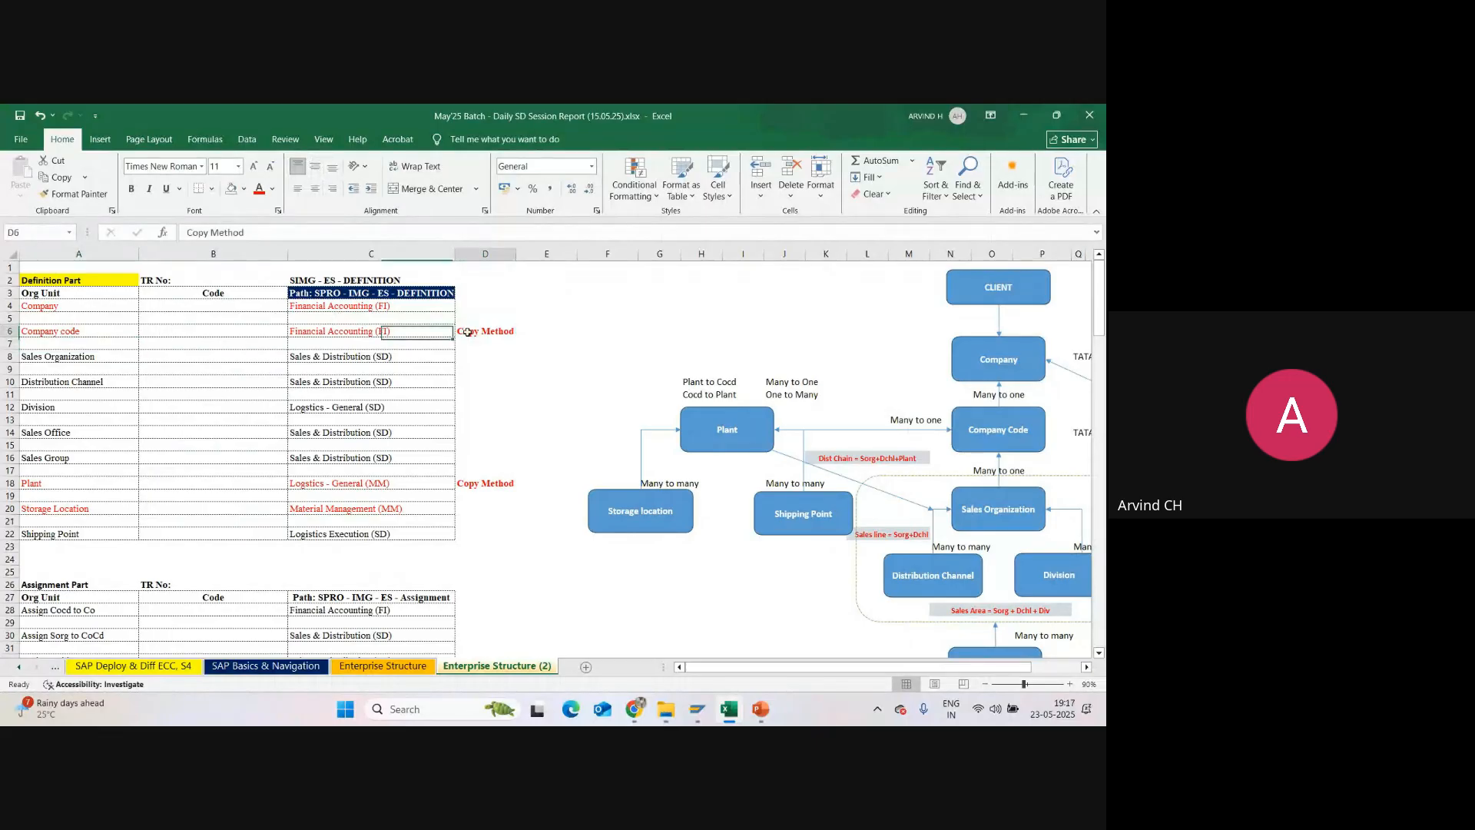
pyautogui.click(463, 484)
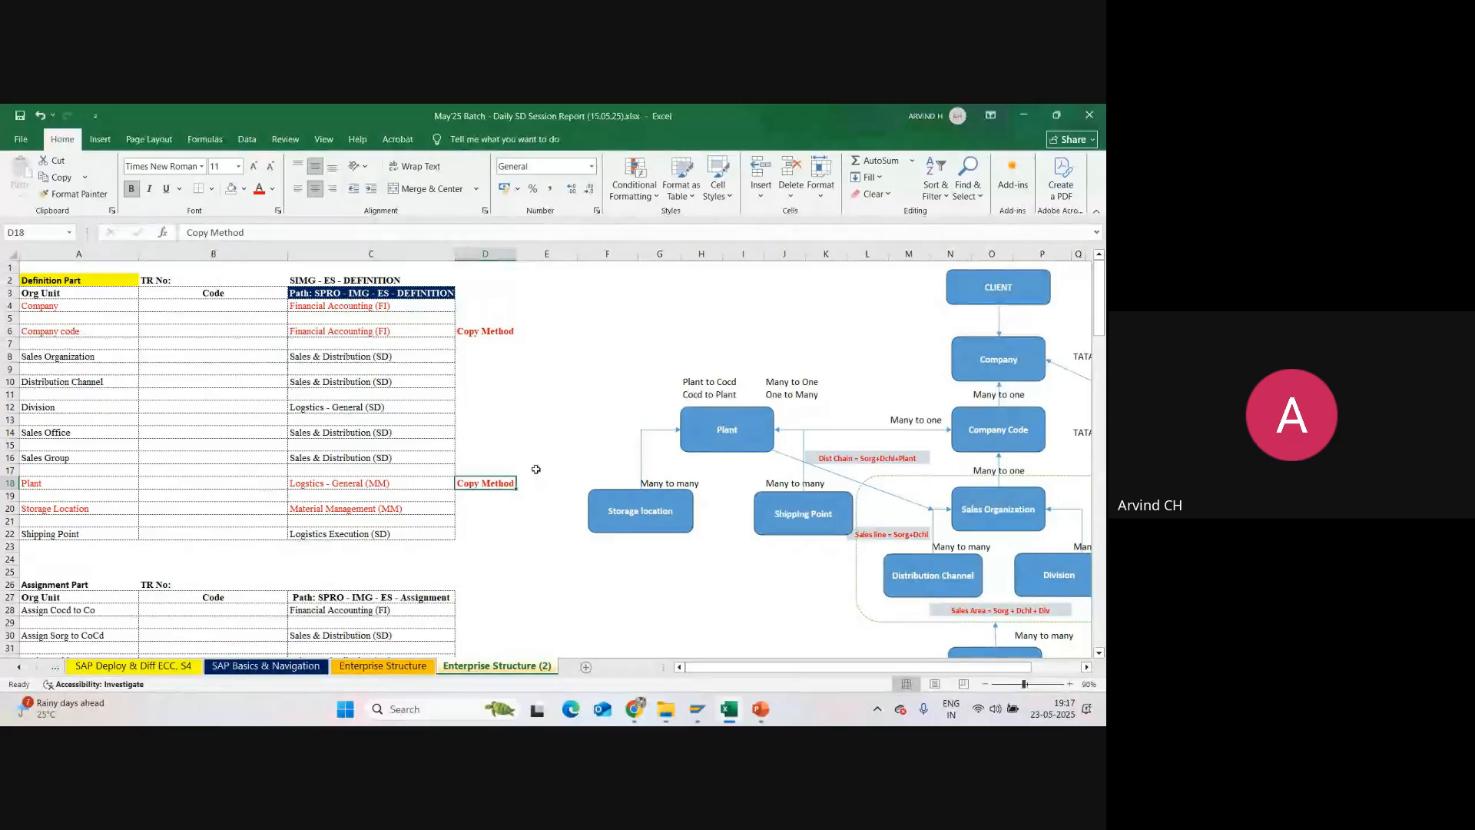
# Step: Switch to SAP GUI, reopen the Define company activity and start a new entry with company code SU01
pyautogui.hotkey('alt', 'Tab')
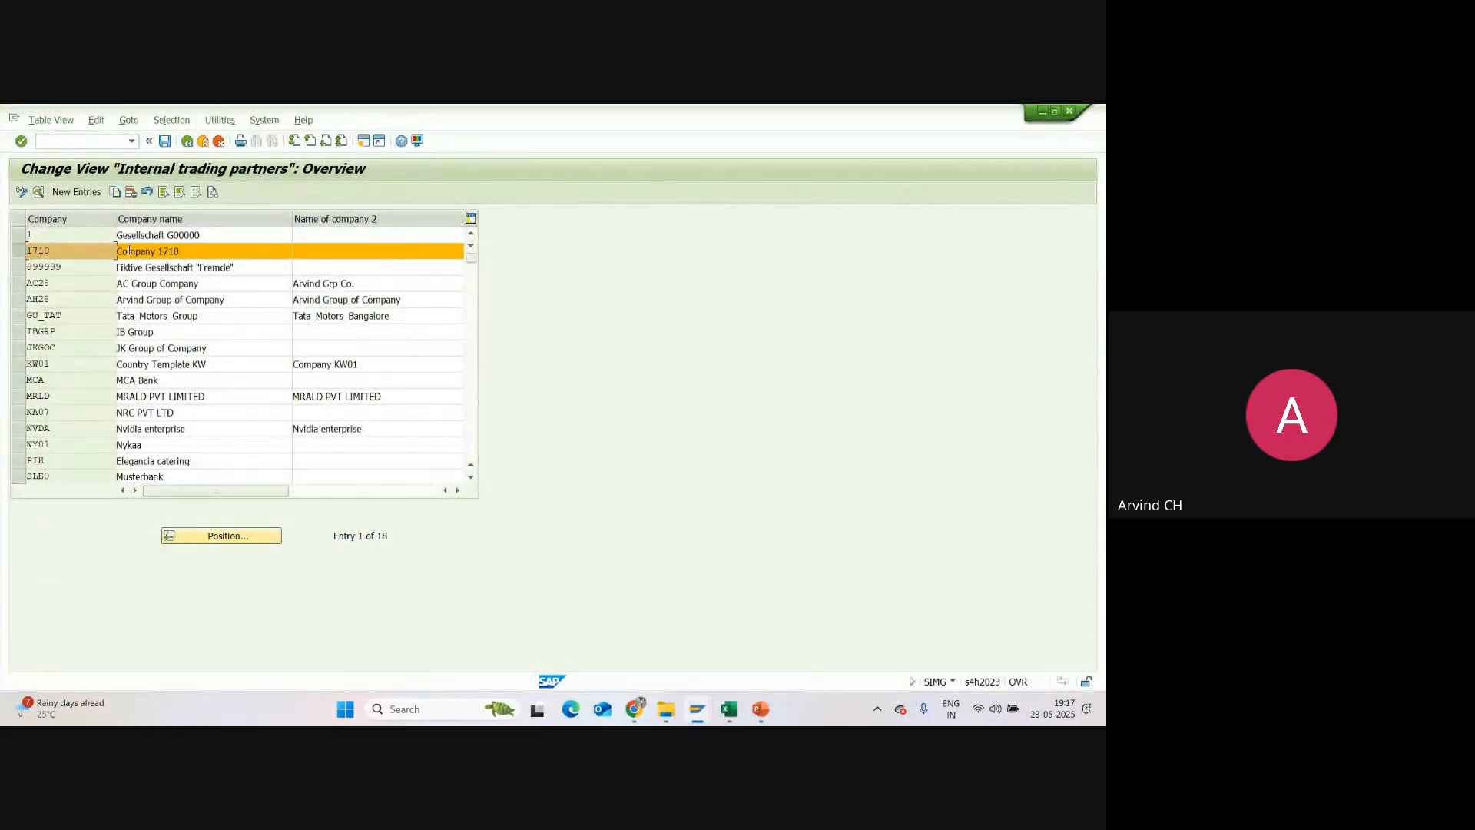
pyautogui.click(187, 142)
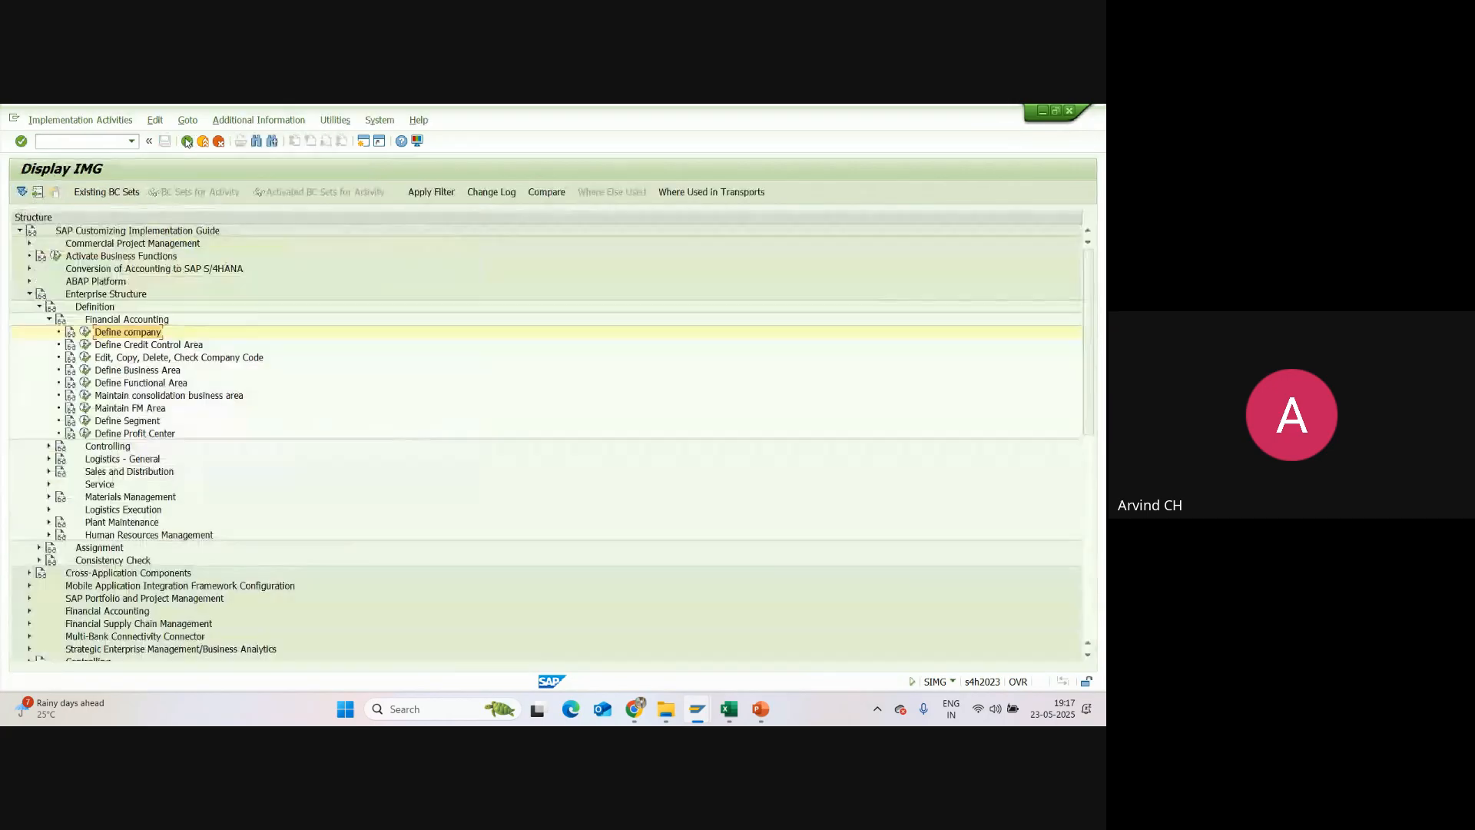
pyautogui.click(86, 332)
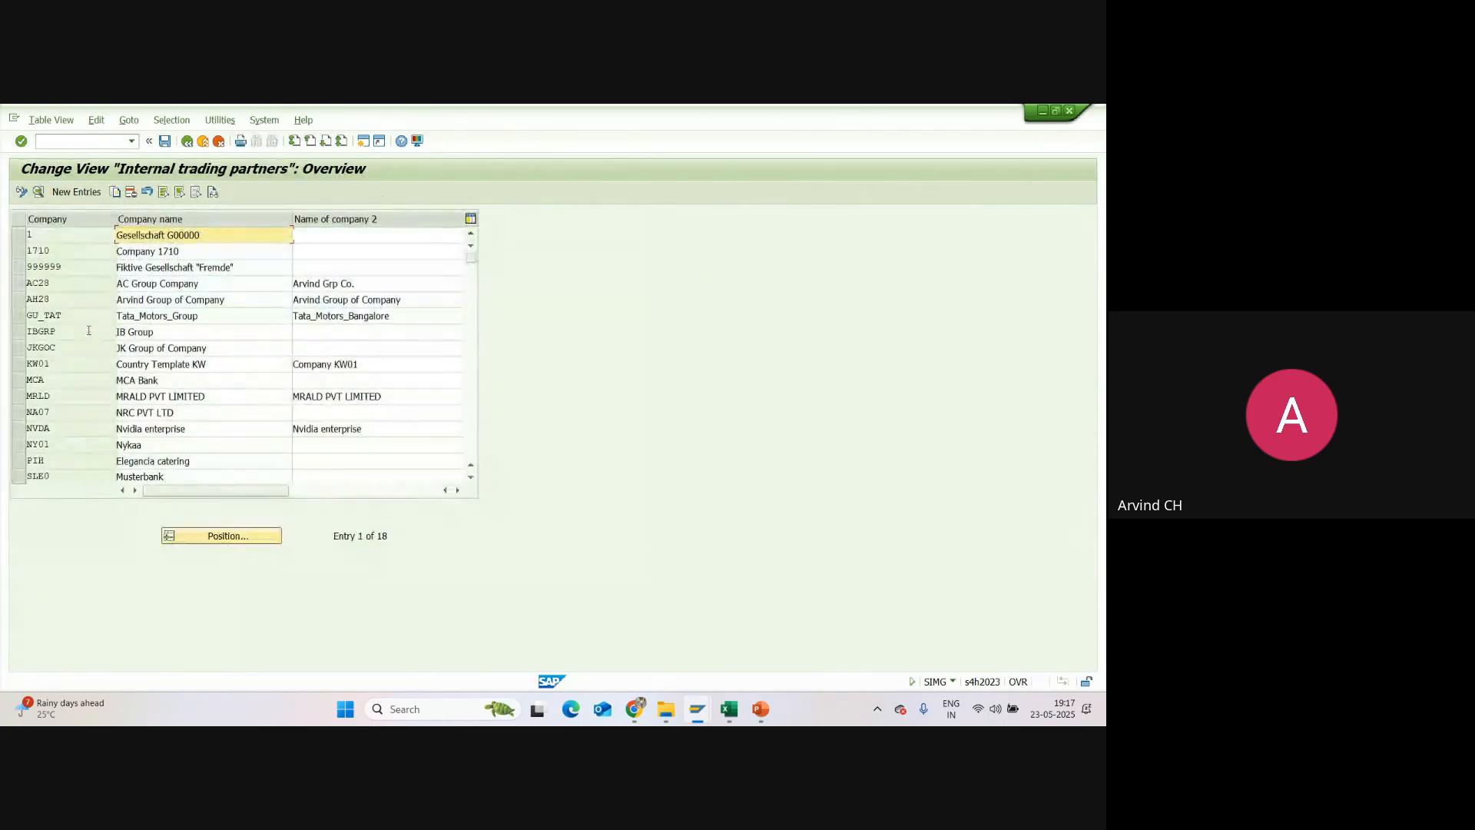
pyautogui.click(85, 193)
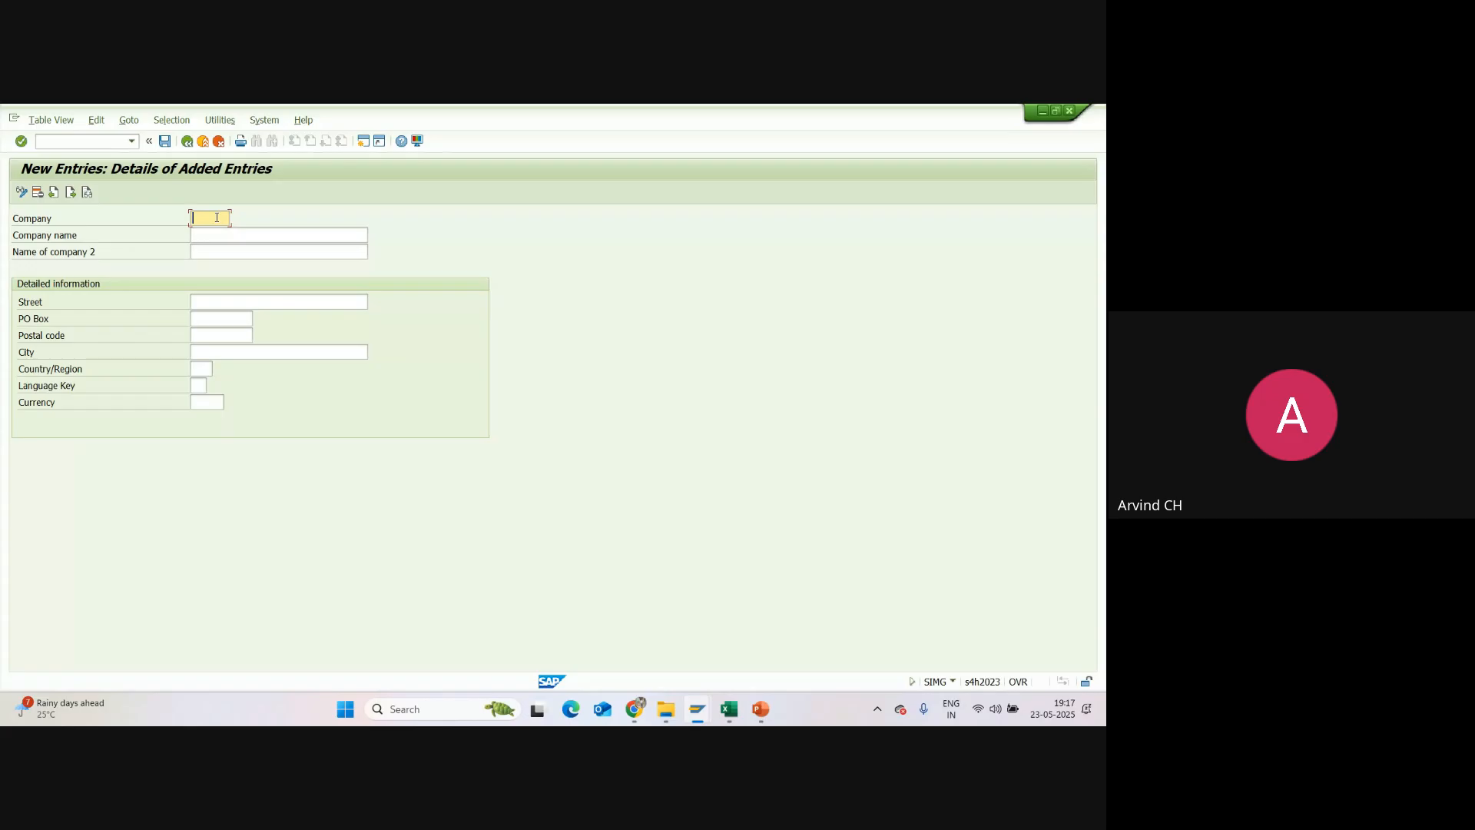
pyautogui.write('SU01')
# Step: Enter Sun Pharmarcy Pvt Ltd as the company name of the new entry
pyautogui.click(217, 233)
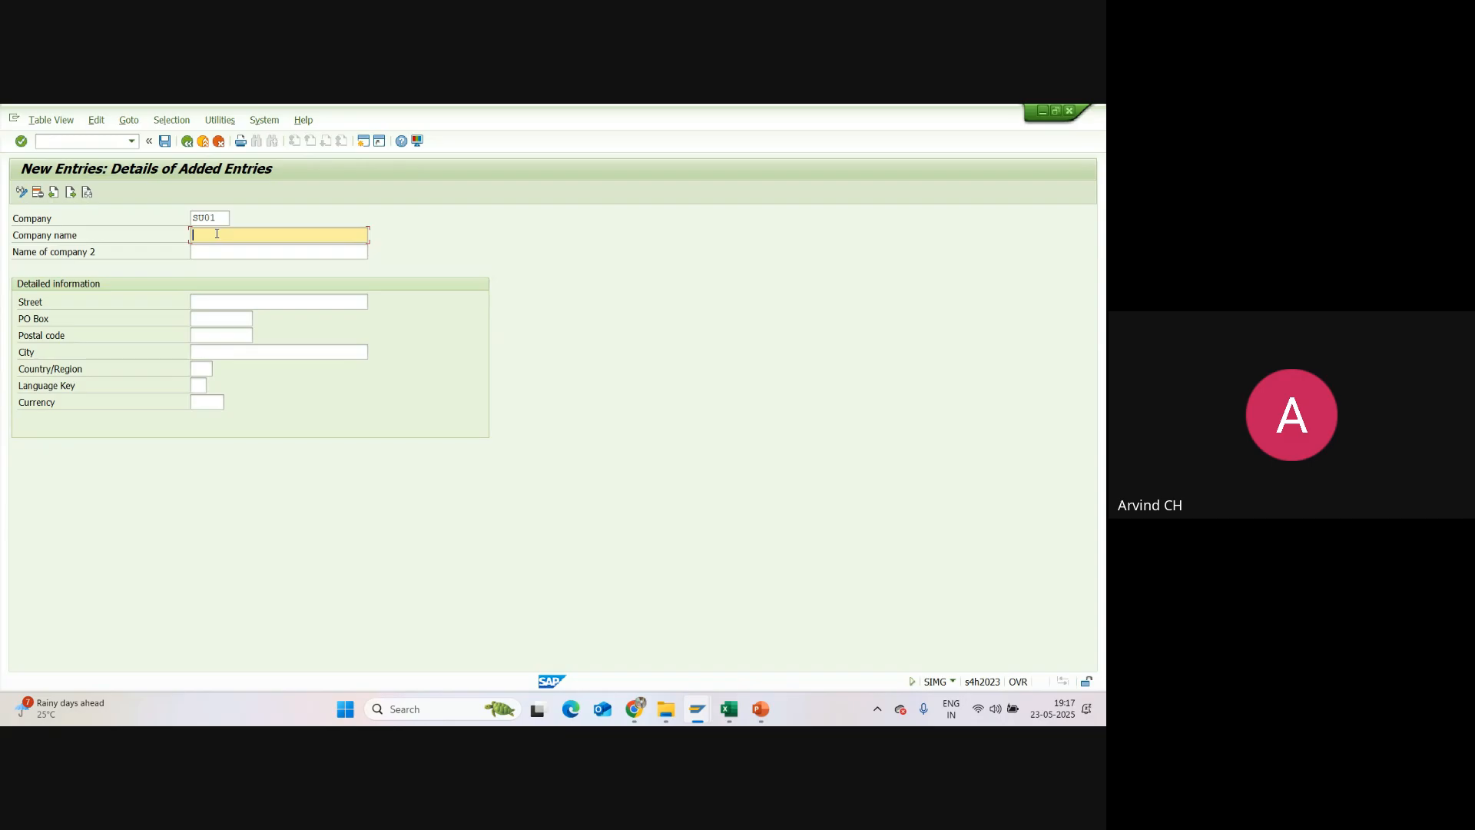
pyautogui.write('Sun Pharmarcy Pvt Ltd')
pyautogui.click(233, 253)
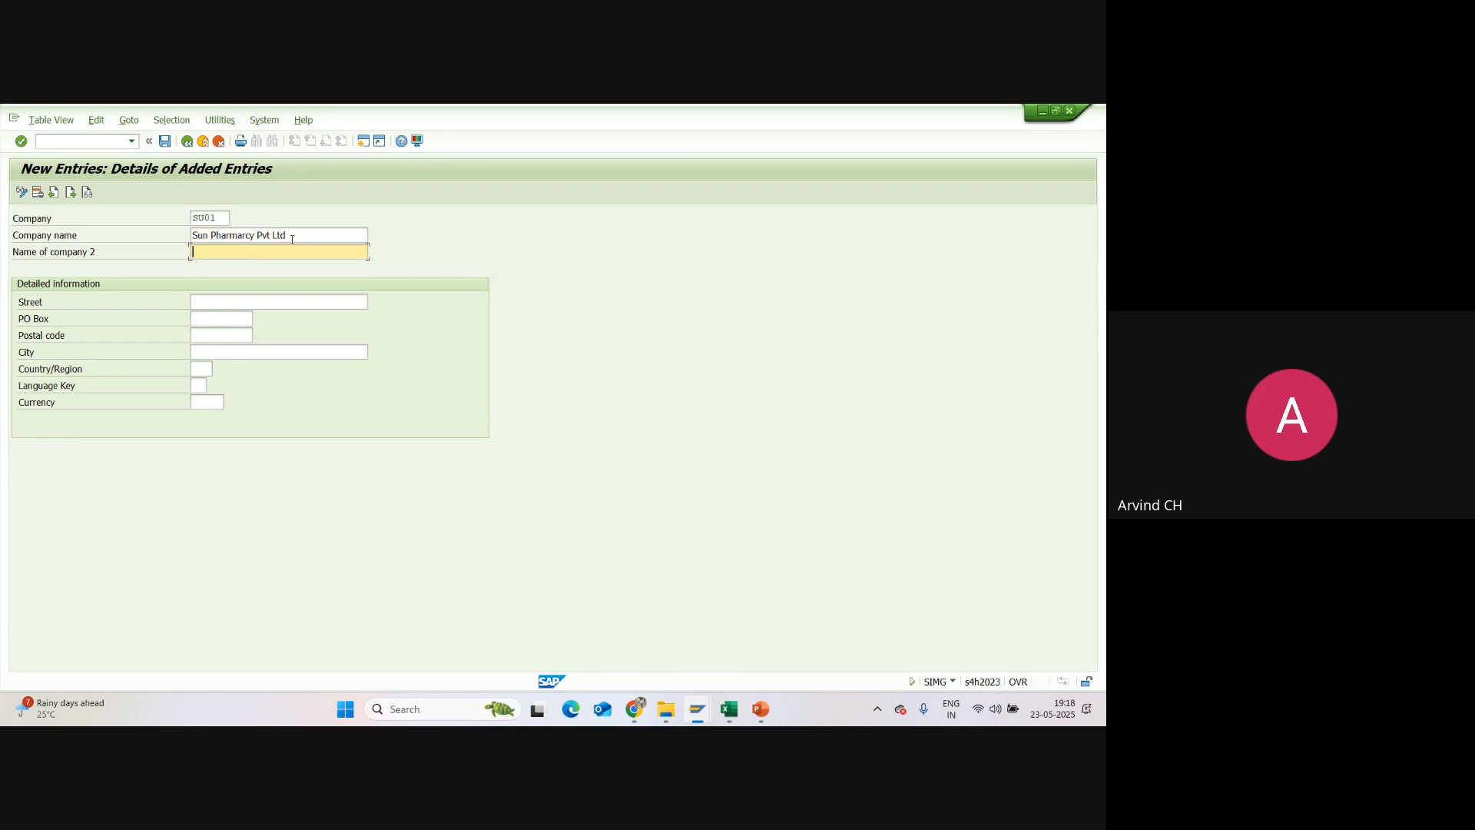
# Step: Replace Pvt Ltd in the company name with Group Company and enter Sunpharma Group as the name of company 2
pyautogui.moveTo(287, 235); pyautogui.dragTo(258, 235)
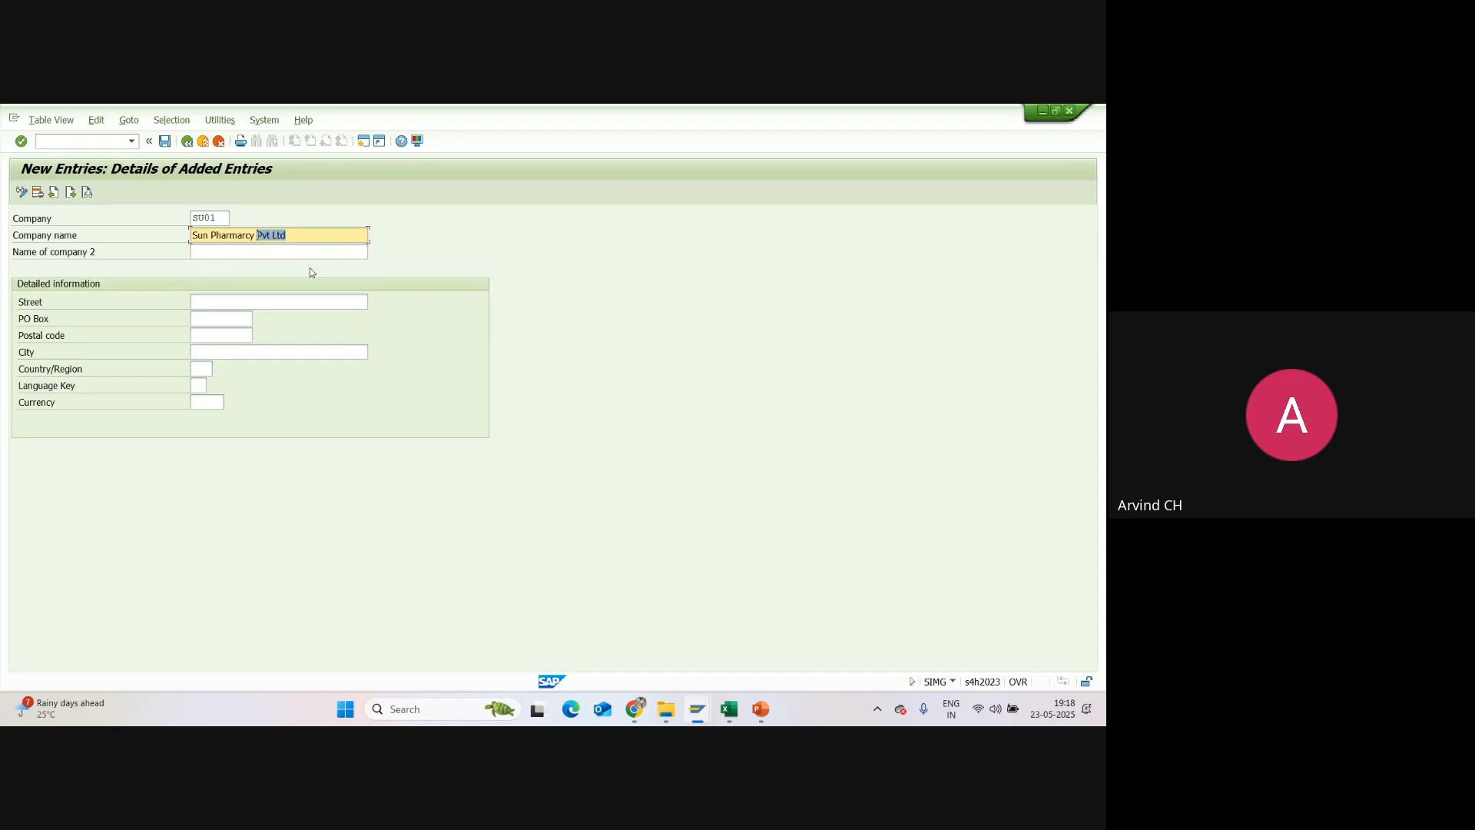
pyautogui.write('Gr')
pyautogui.write('oup')
pyautogui.click(249, 251)
pyautogui.write('S')
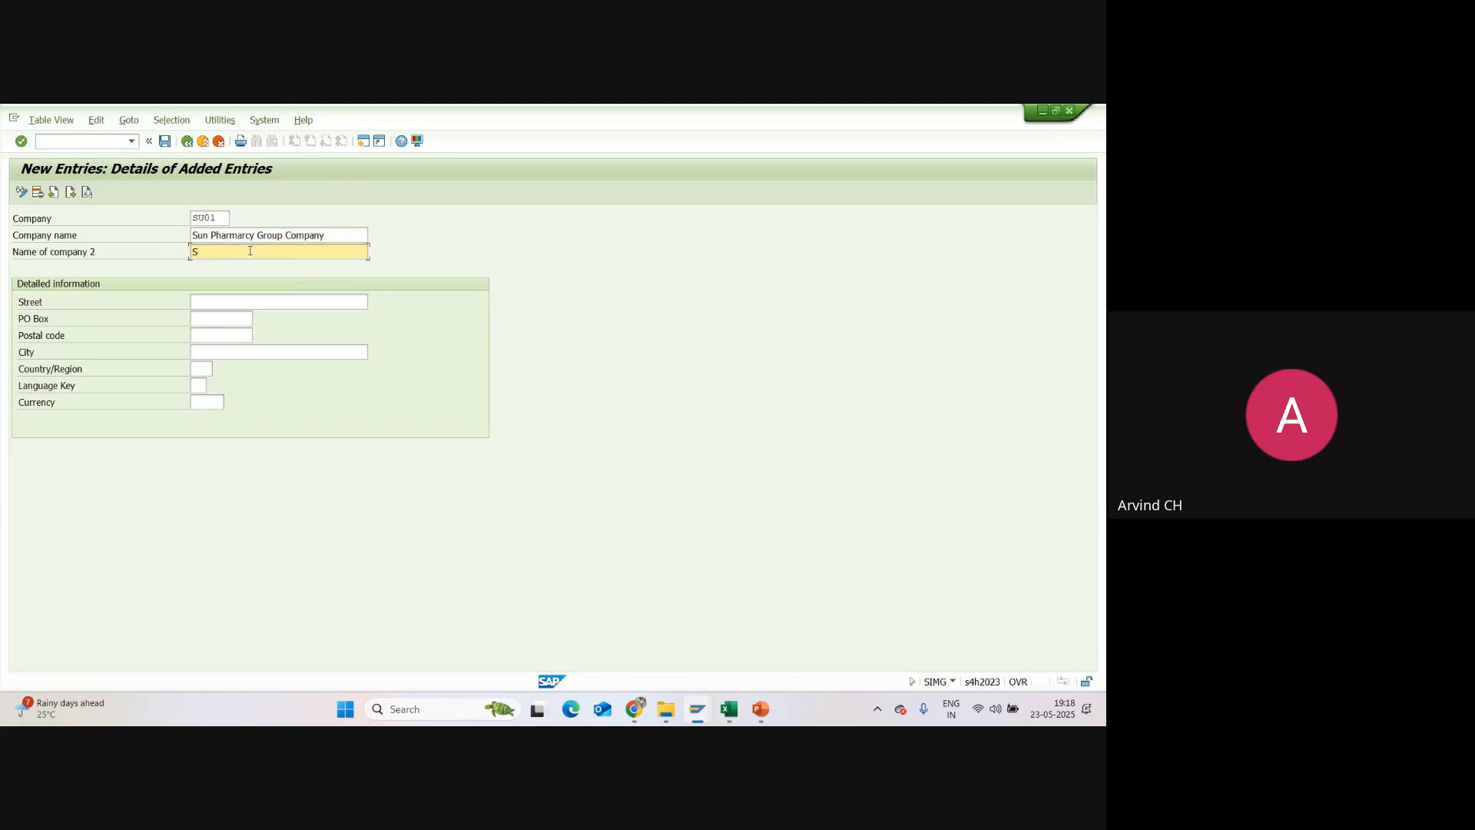
pyautogui.write('unpharma Gloup')
# Step: Fill in the street and PO Box in the company's detailed information
pyautogui.click(224, 302)
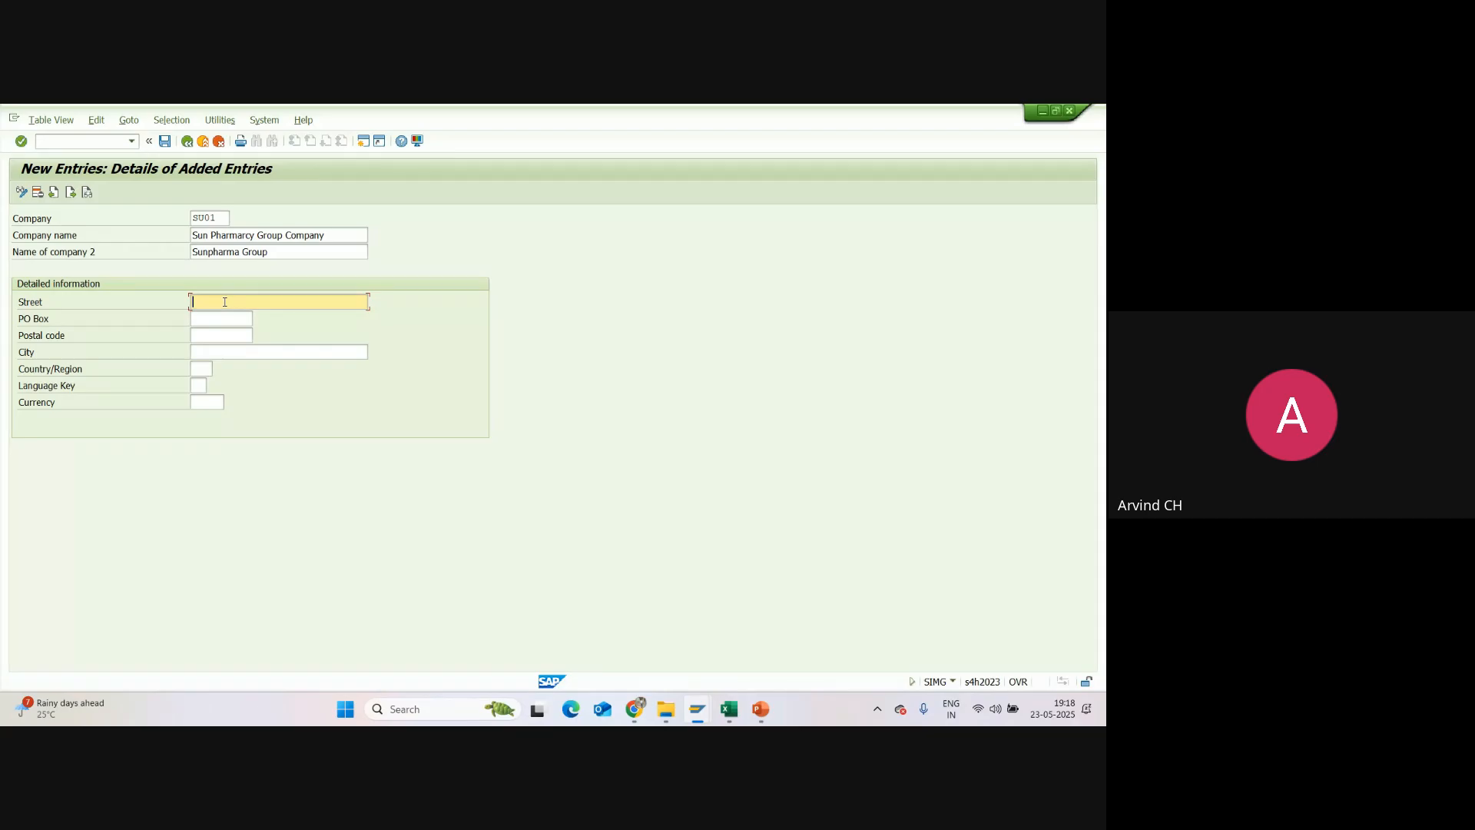
pyautogui.write('Near Charminar')
pyautogui.click(222, 322)
pyautogui.write('Ch')
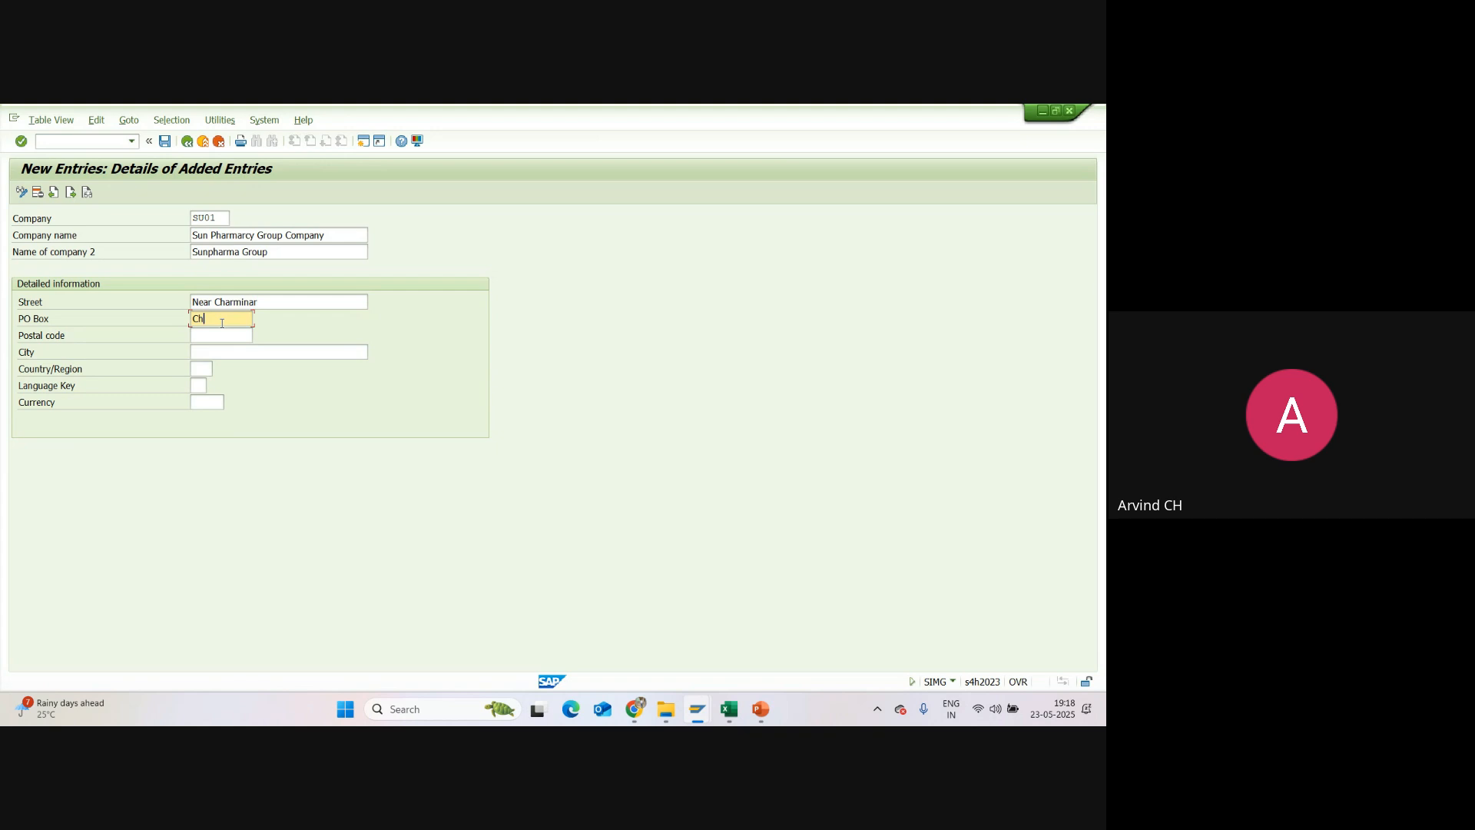
pyautogui.write('arminar')
# Step: Fill in the postal code and city in the company's detailed information
pyautogui.click(219, 335)
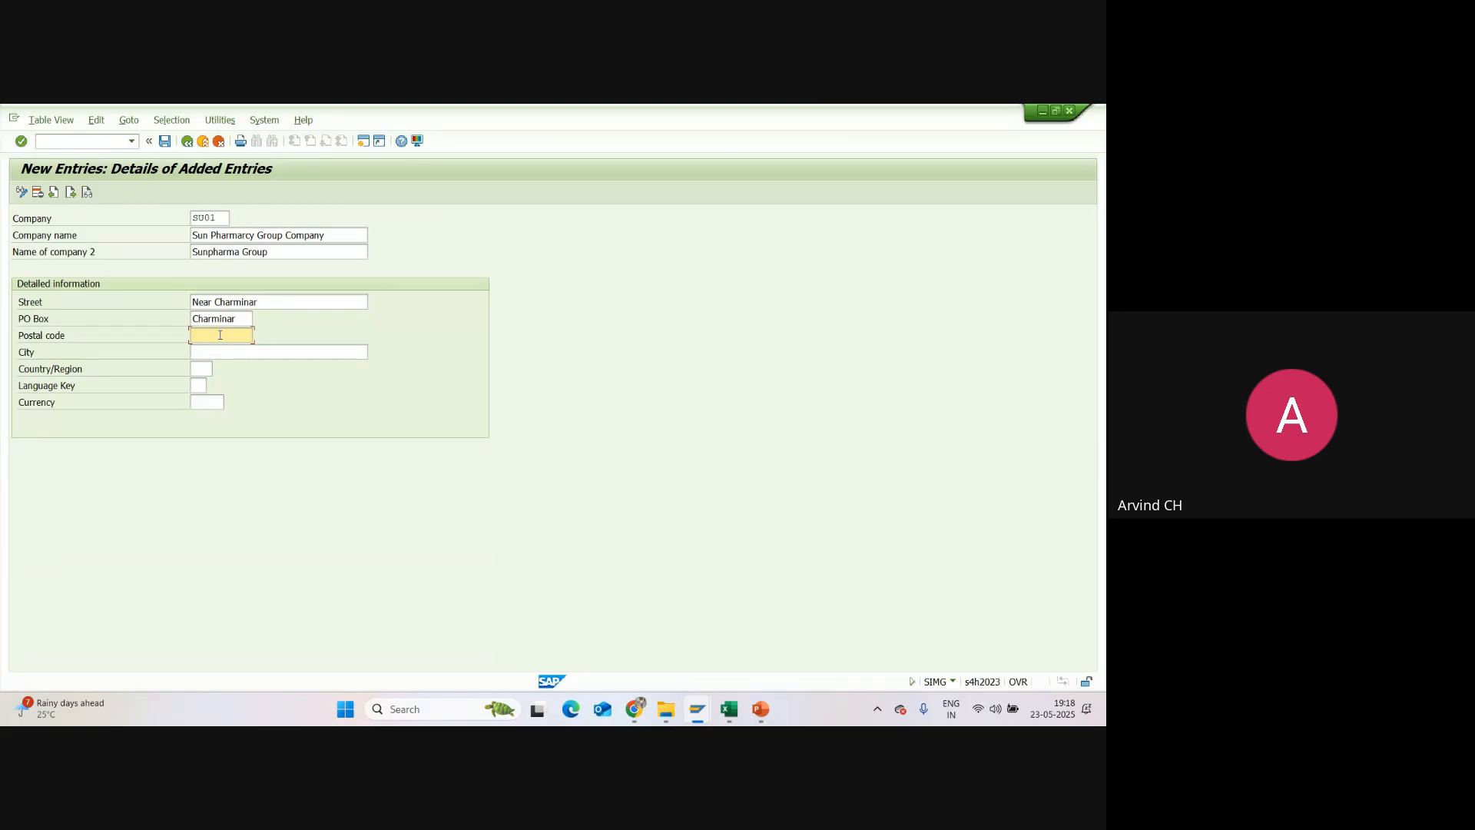
pyautogui.write('300000')
pyautogui.click(216, 353)
pyautogui.write('Hyd')
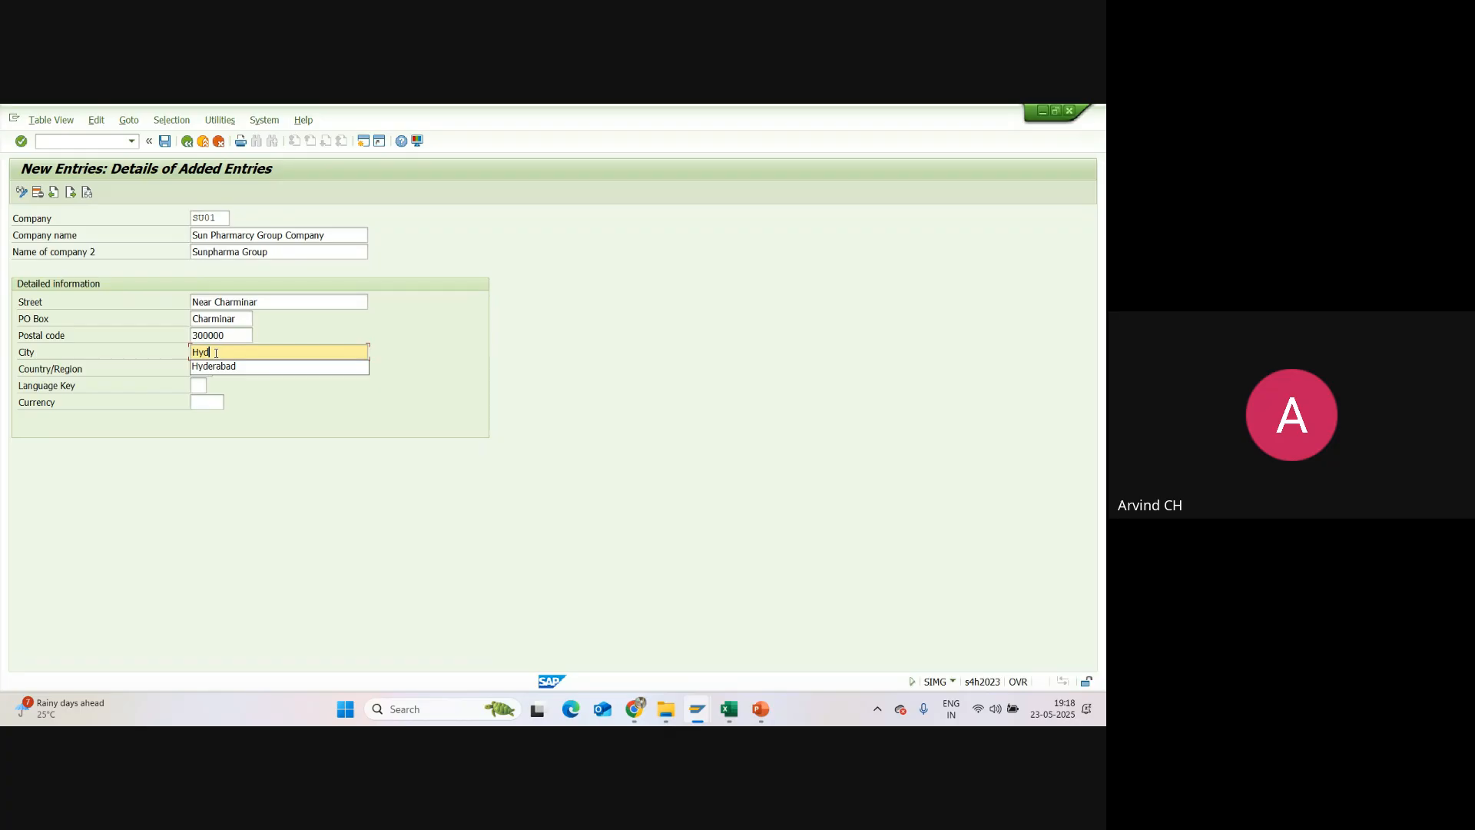
pyautogui.write('eraba')
pyautogui.click(201, 366)
# Step: Set the company's country/region to IN, the language key to EN and the currency to INR
pyautogui.click(200, 370)
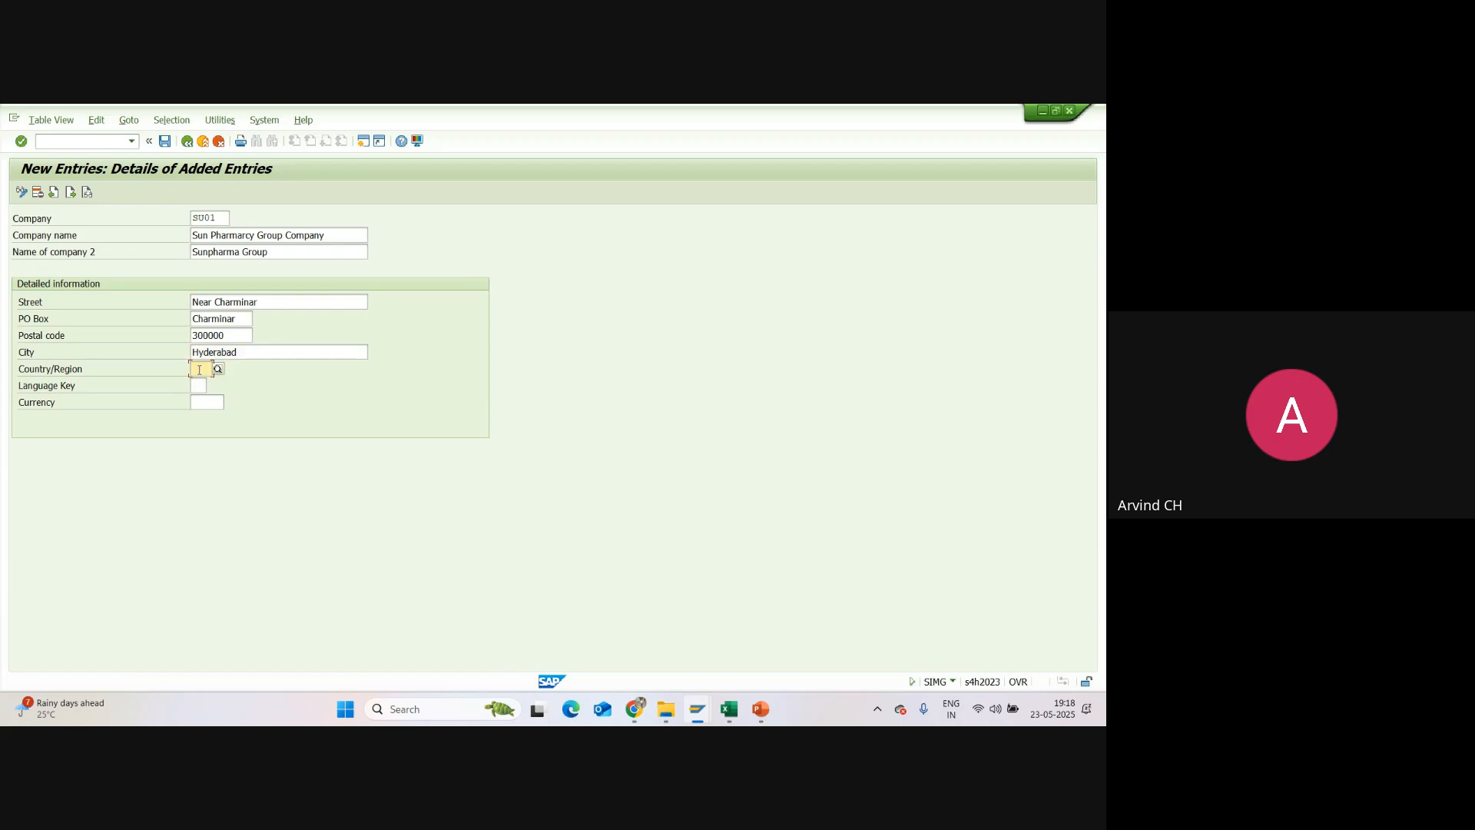
pyautogui.write('IN')
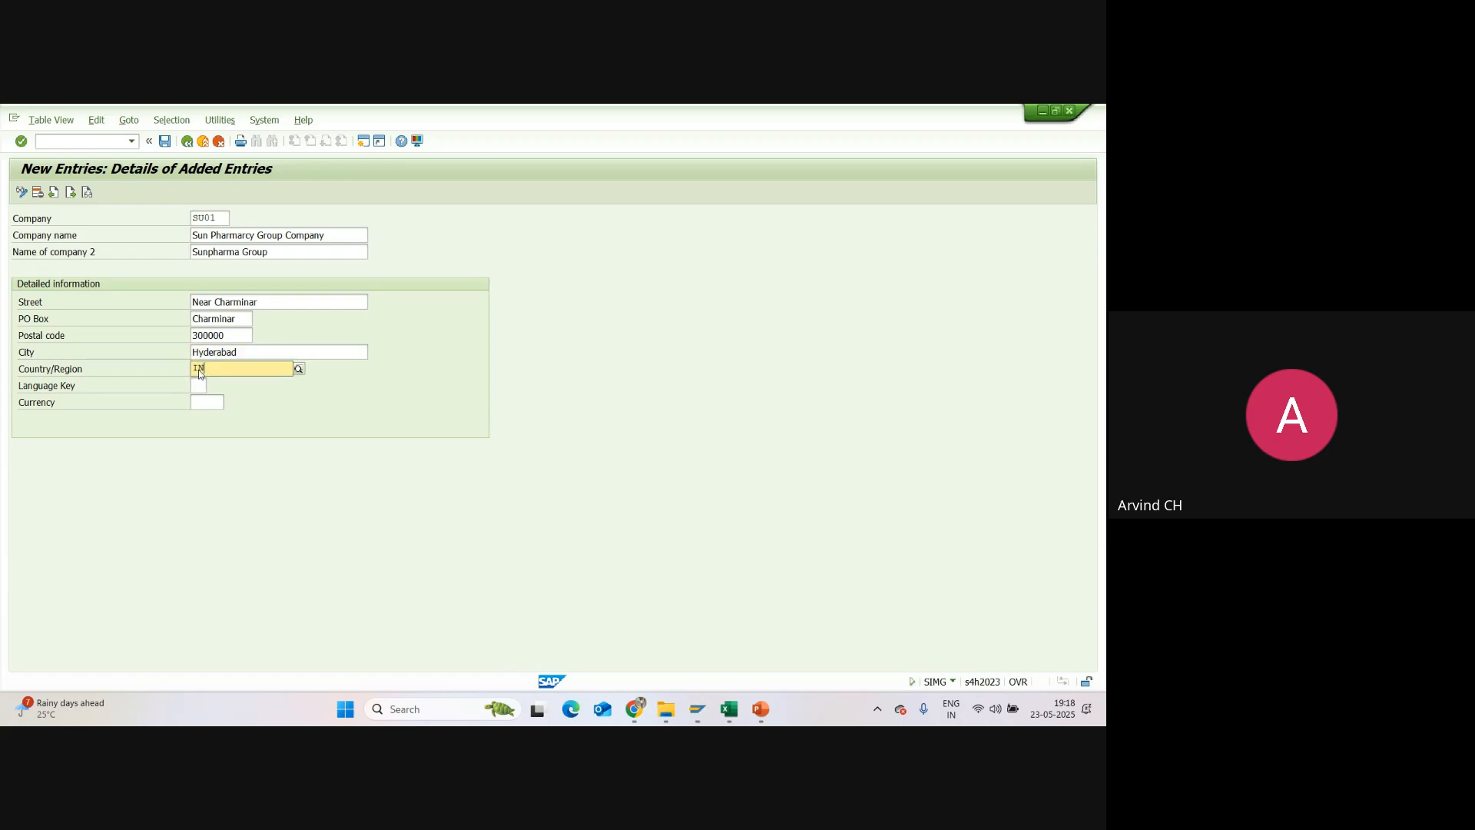
pyautogui.click(206, 398)
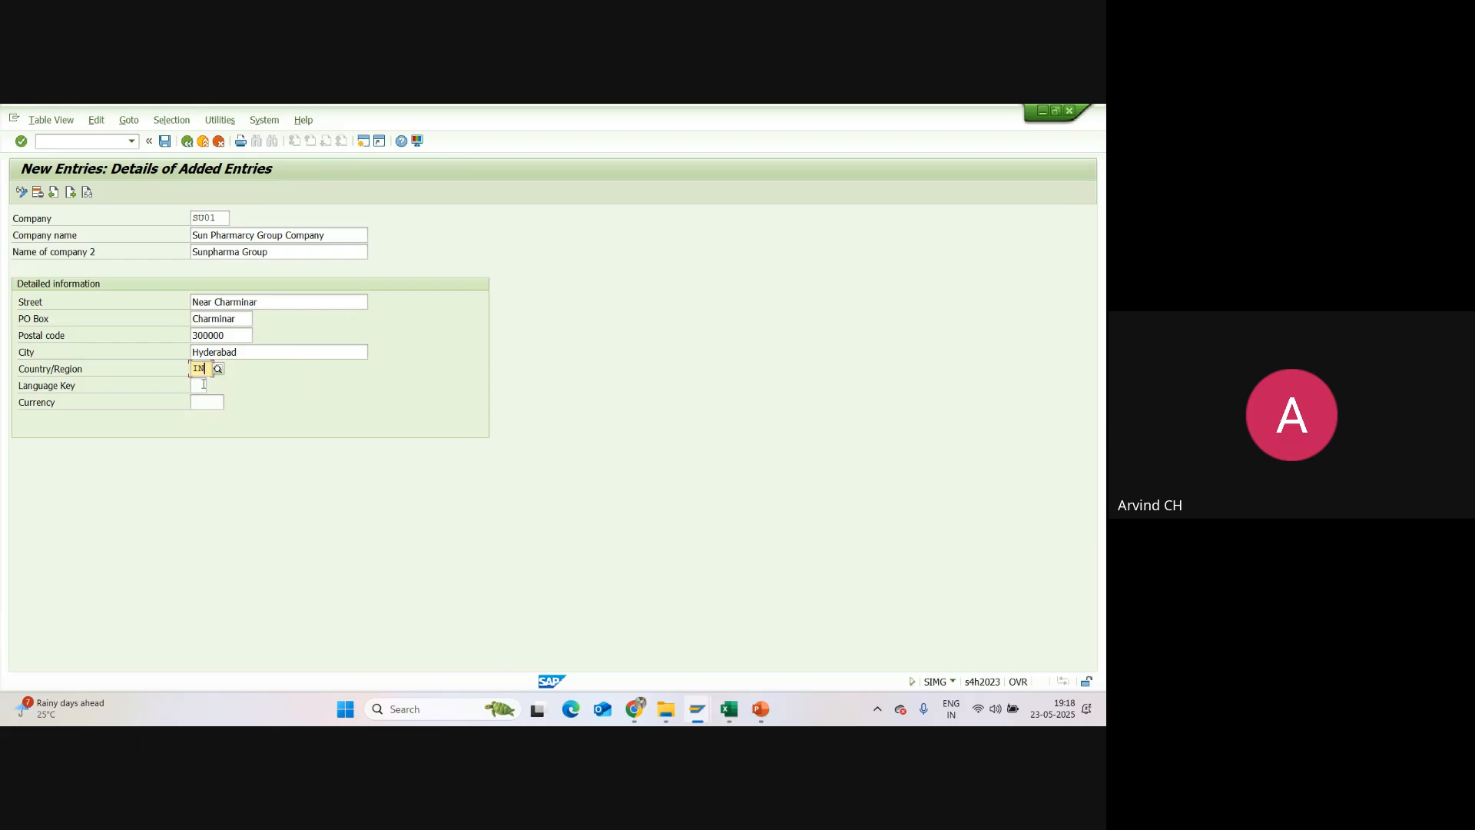
pyautogui.click(198, 385)
pyautogui.click(215, 402)
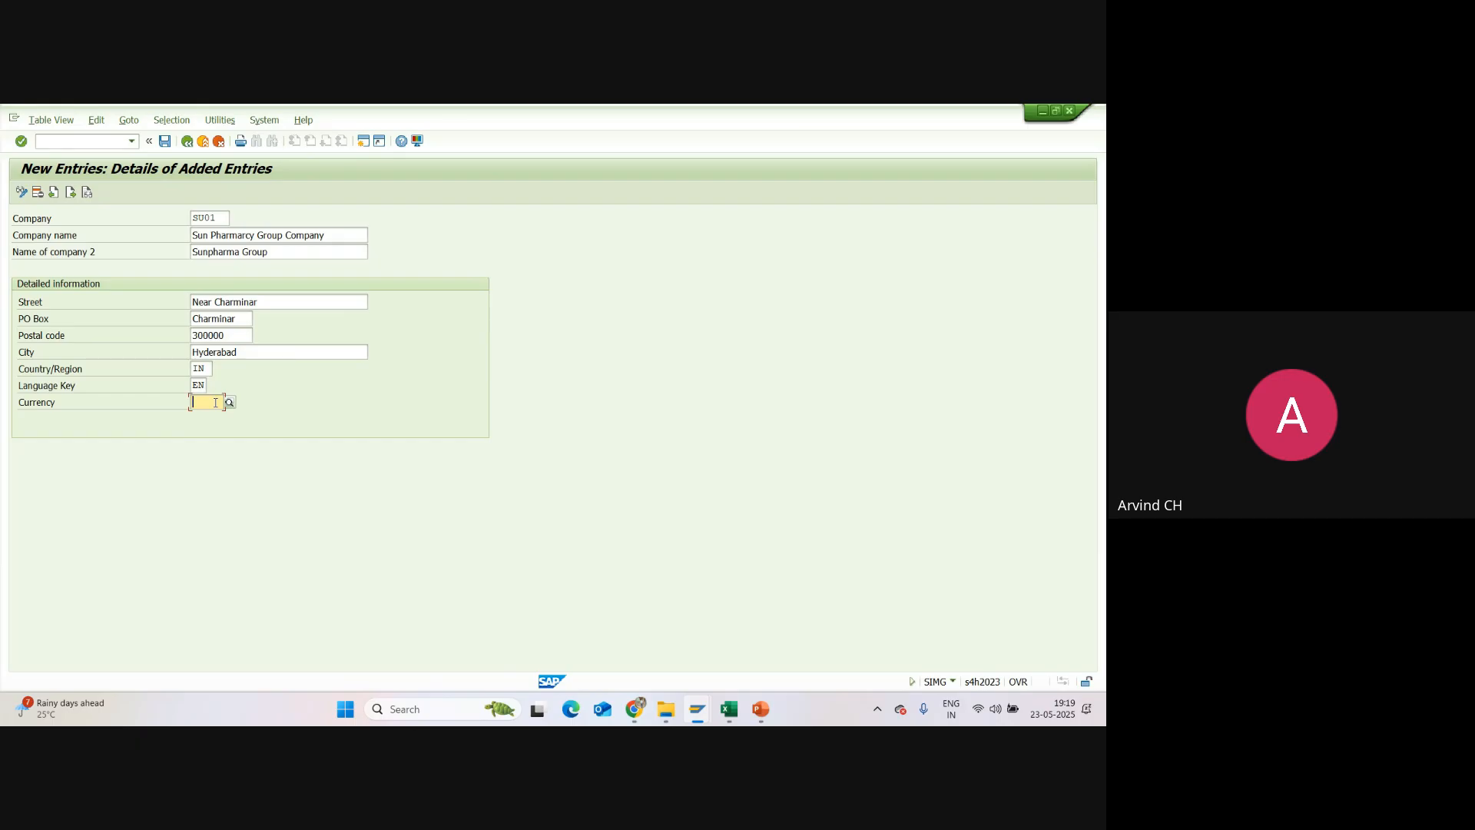
pyautogui.write('INR')
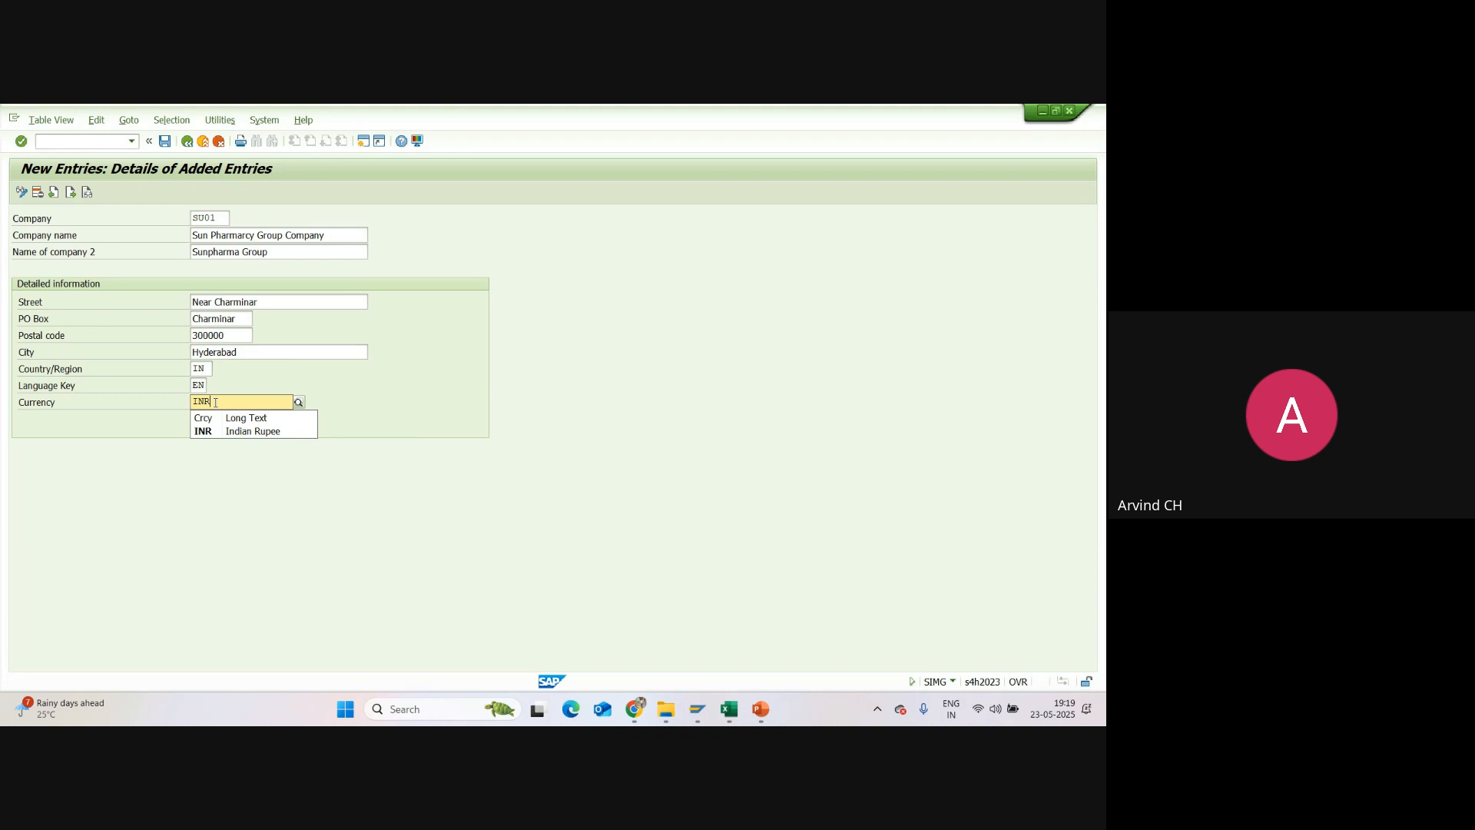
pyautogui.click(199, 434)
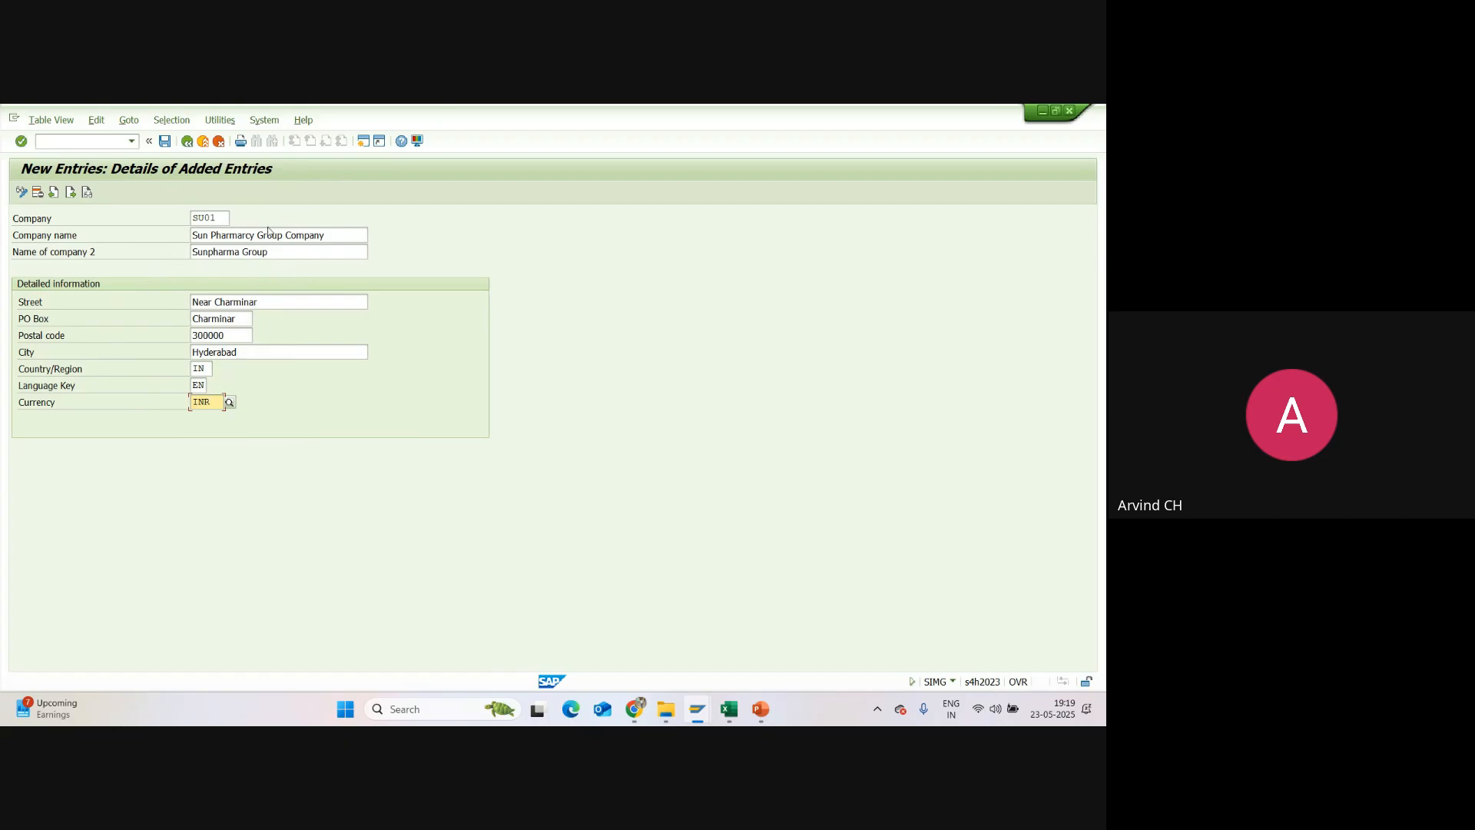
# Step: Review the company key SU01 and save the new company entry
pyautogui.doubleClick(220, 217)
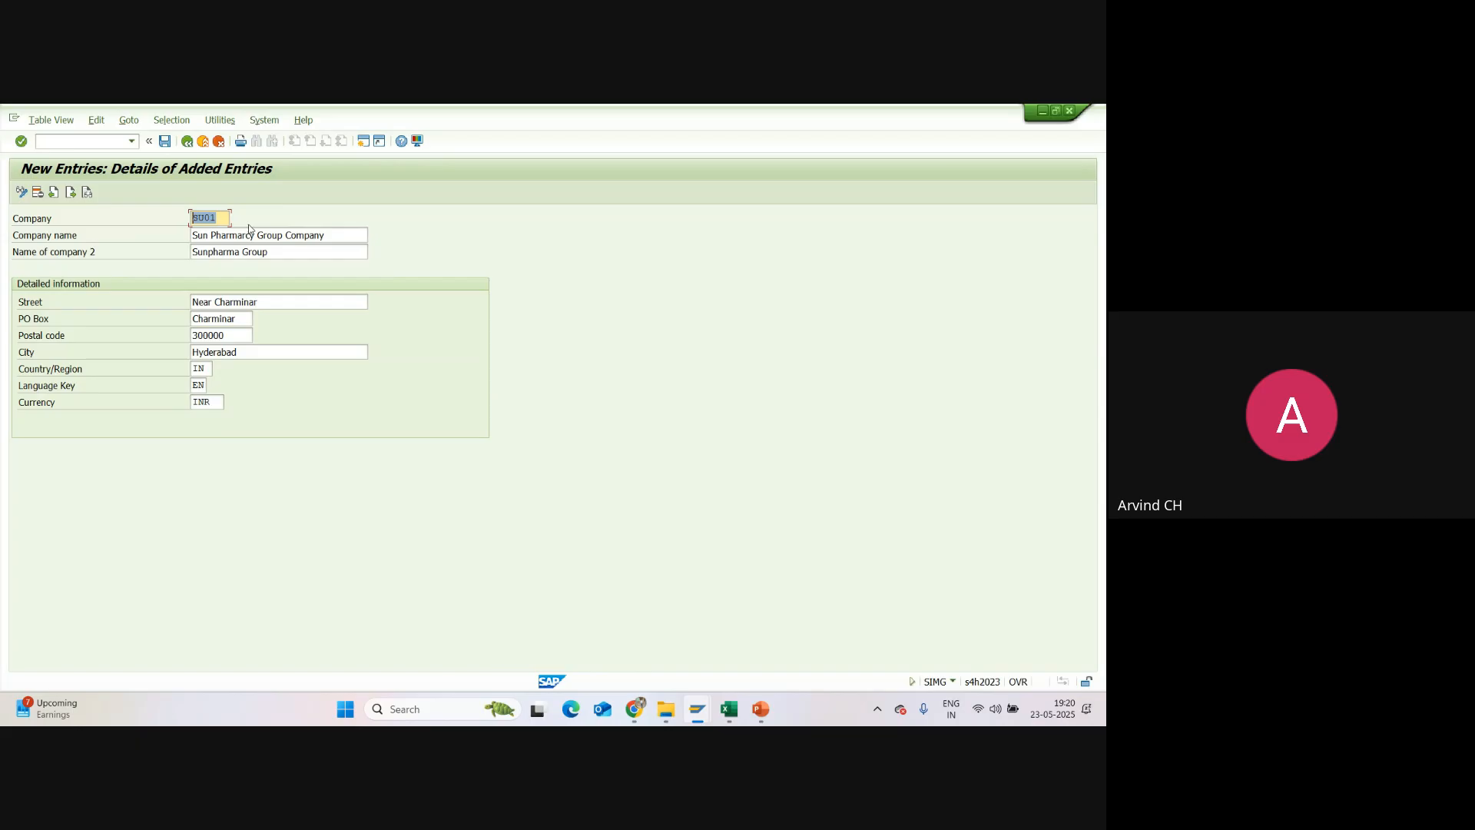
pyautogui.click(226, 217)
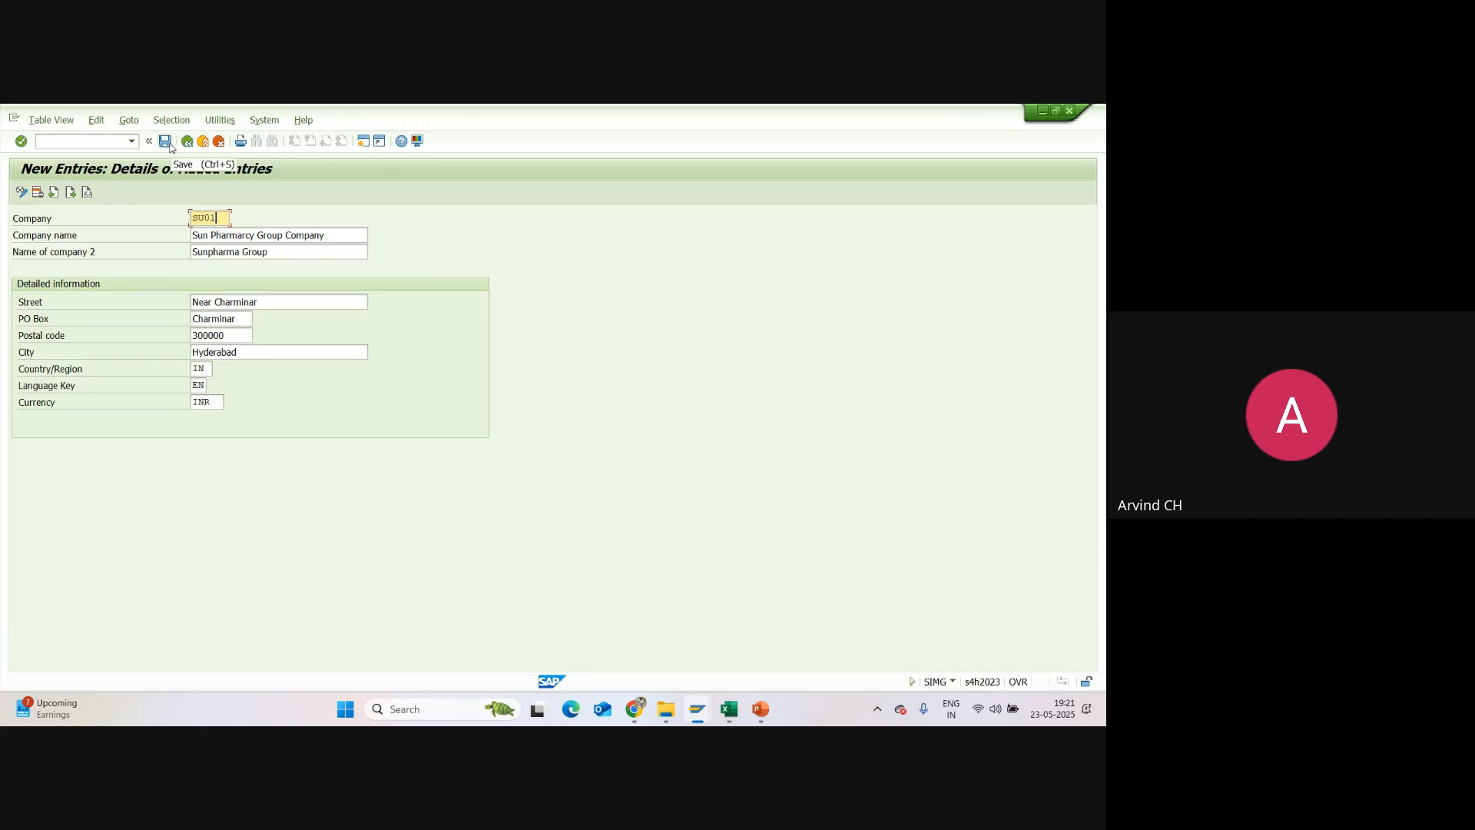
pyautogui.click(166, 142)
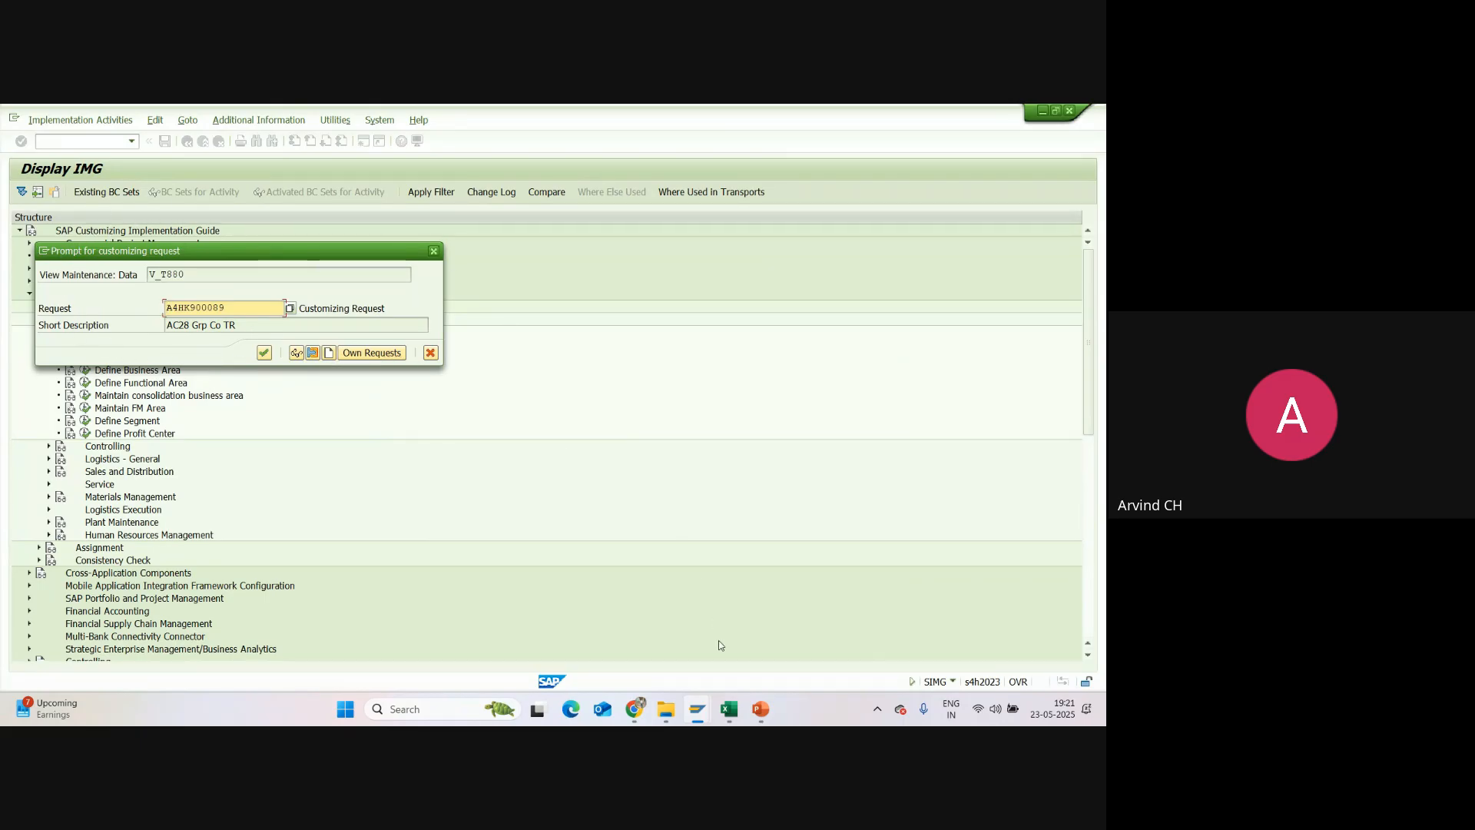
# Step: Switch to Excel and examine the Transport Request notes and TR number on the Enterprise Structure sheet
pyautogui.click(729, 709)
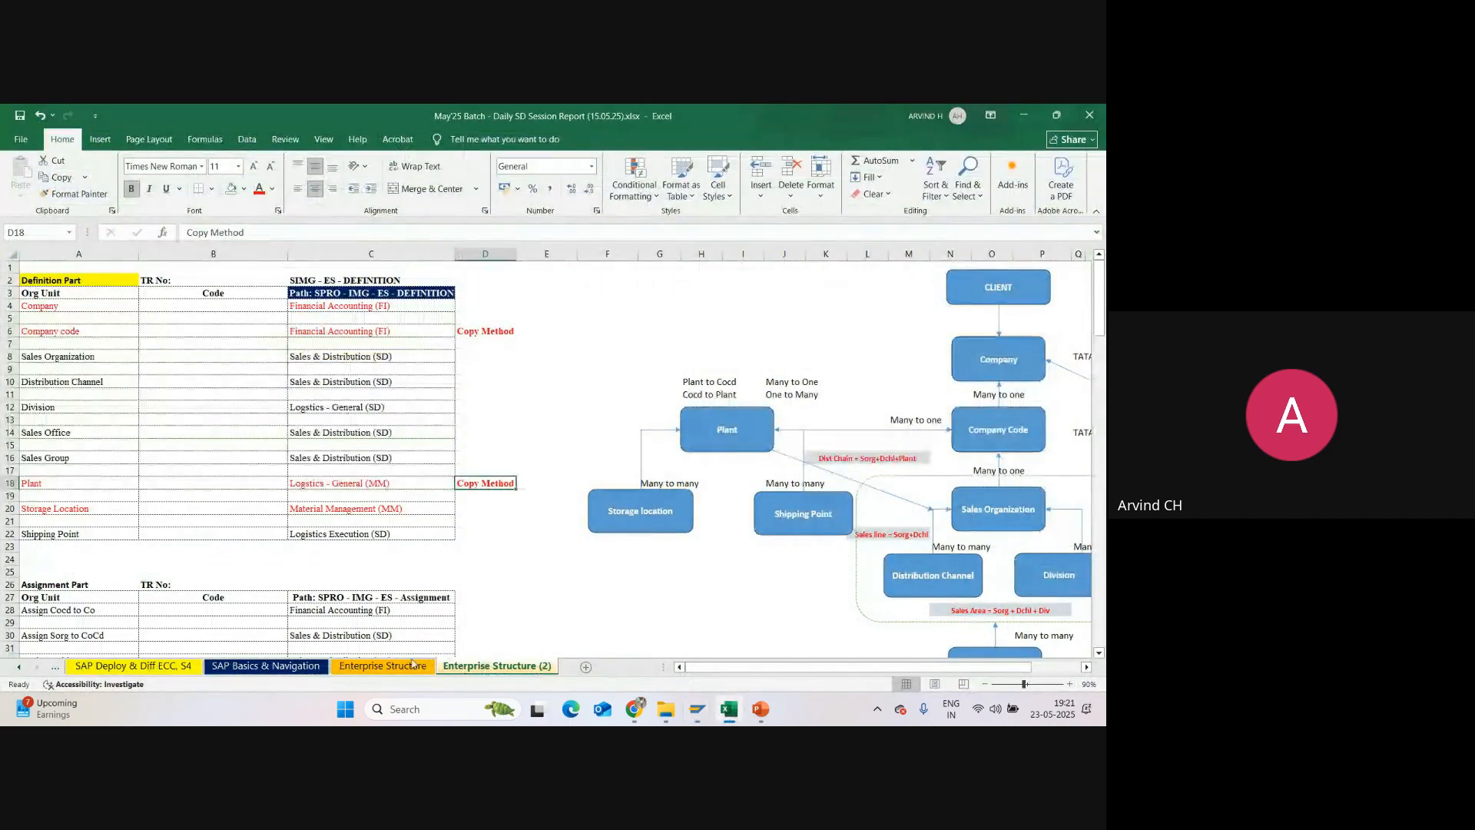
pyautogui.click(382, 666)
pyautogui.scroll(-10, 339, 529)
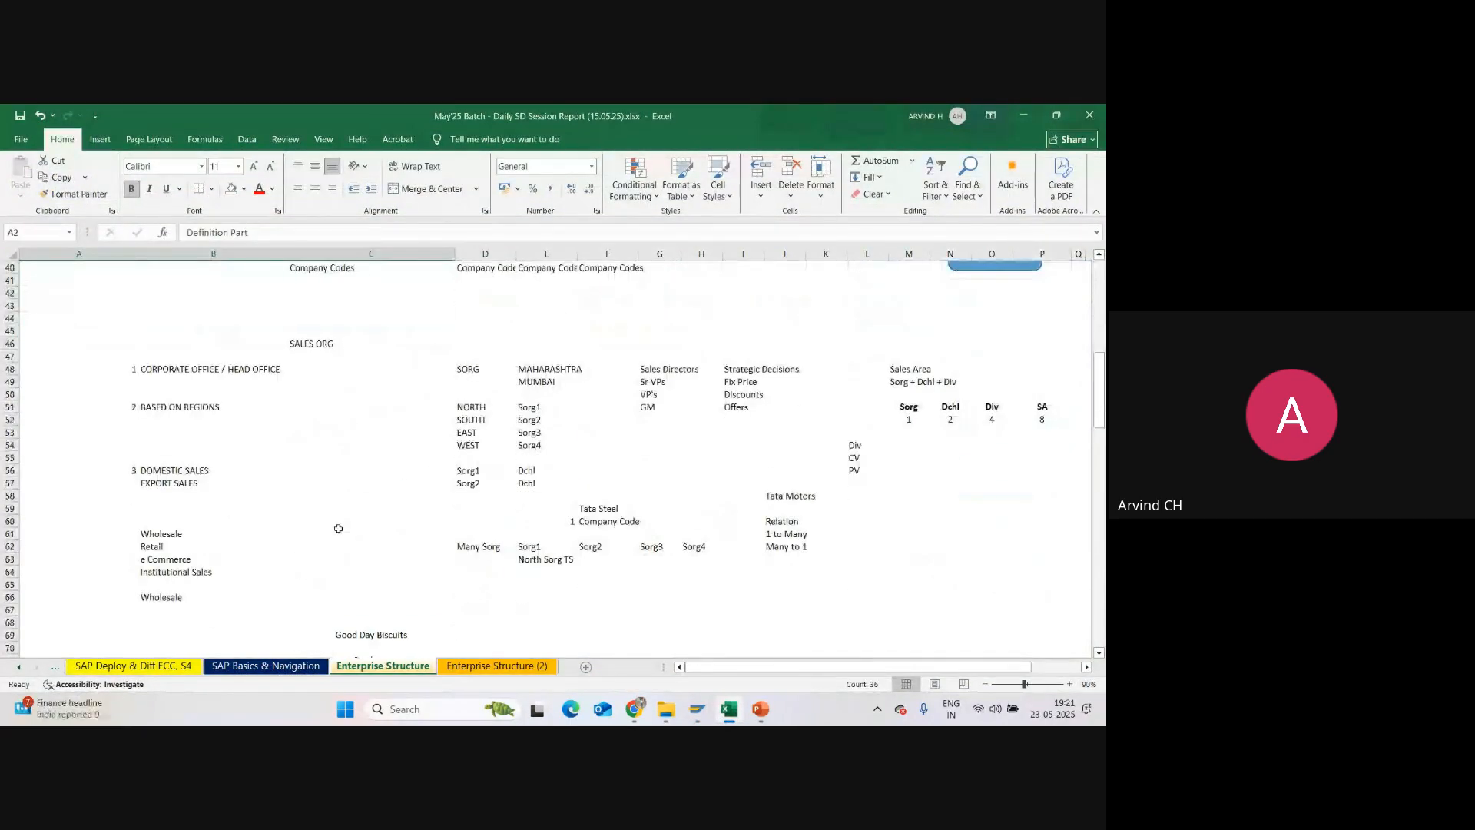
pyautogui.scroll(-20, 338, 529)
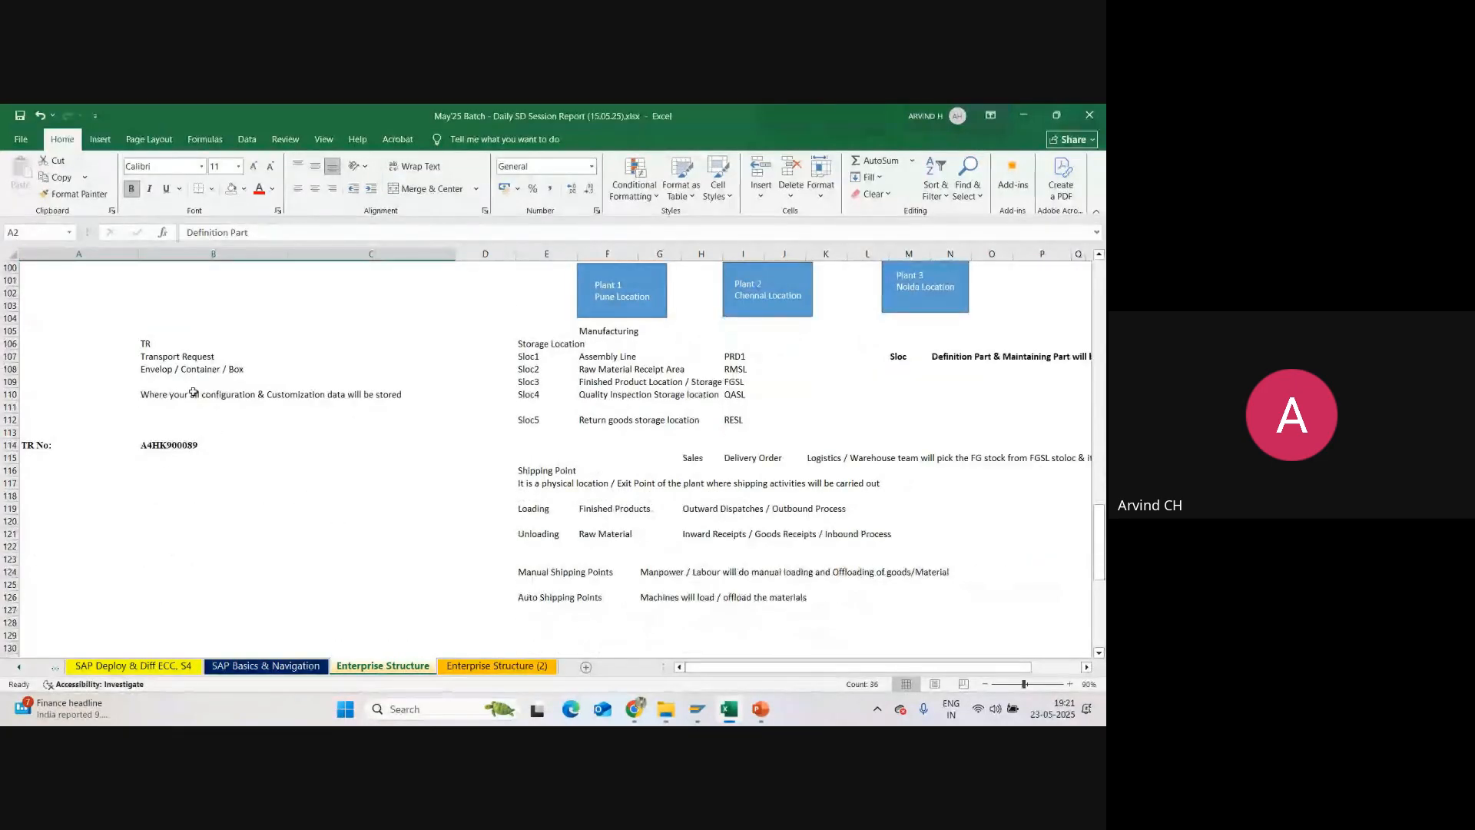
pyautogui.click(165, 372)
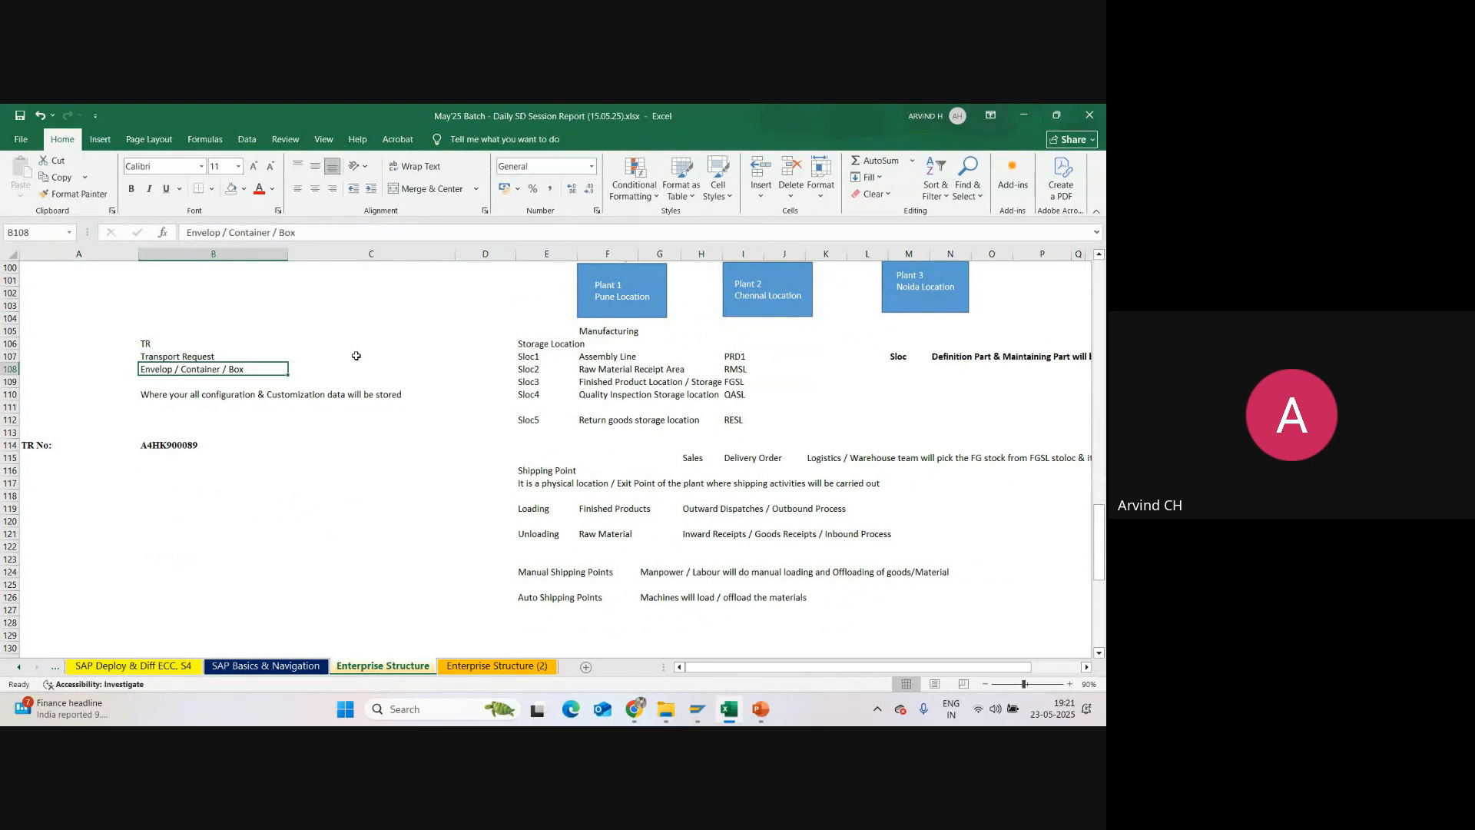
pyautogui.click(697, 715)
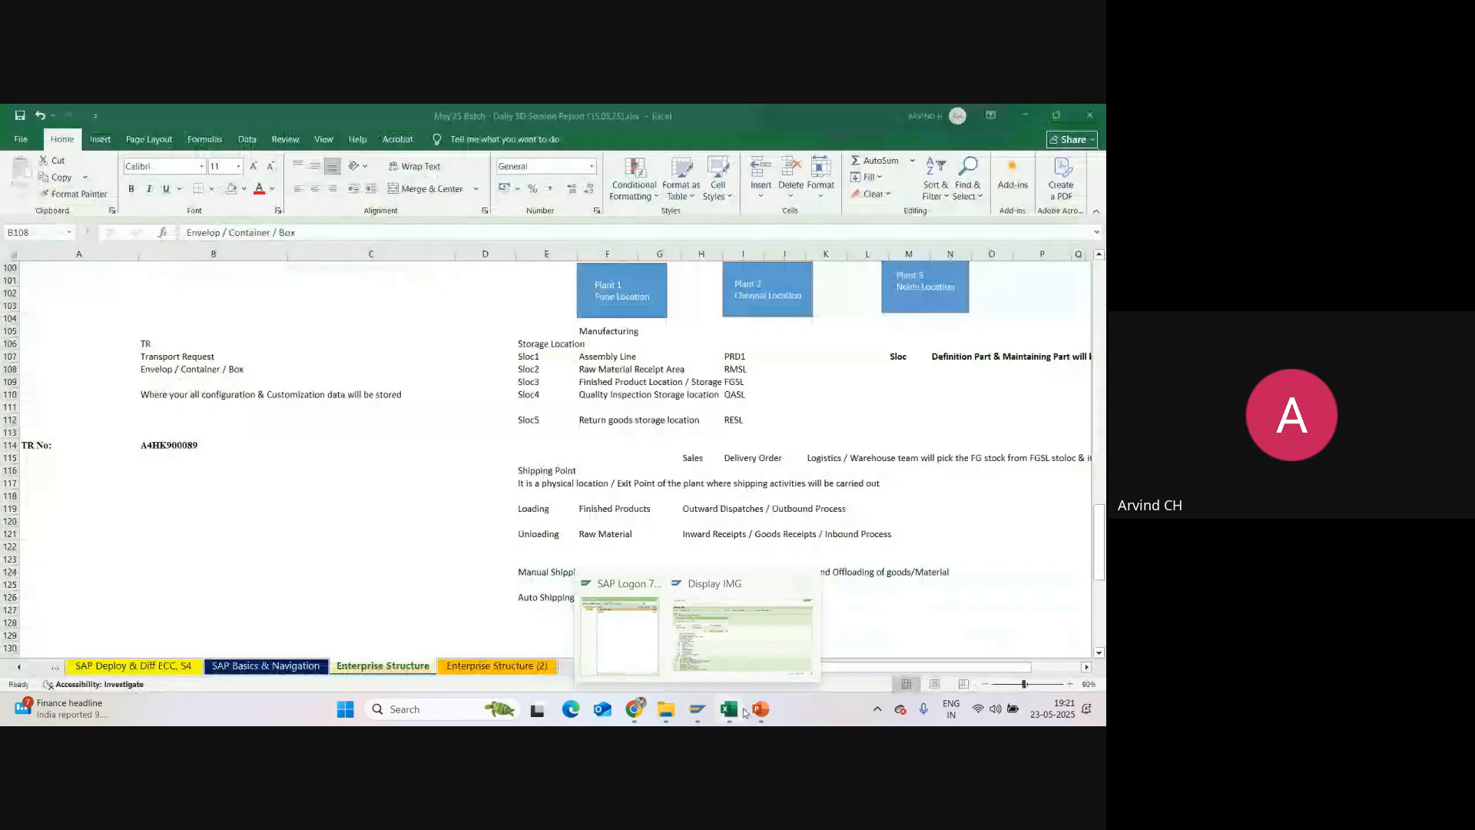
# Step: View the Assignment of ES slide in PowerPoint and return to the customizing request prompt in SAP GUI
pyautogui.click(760, 709)
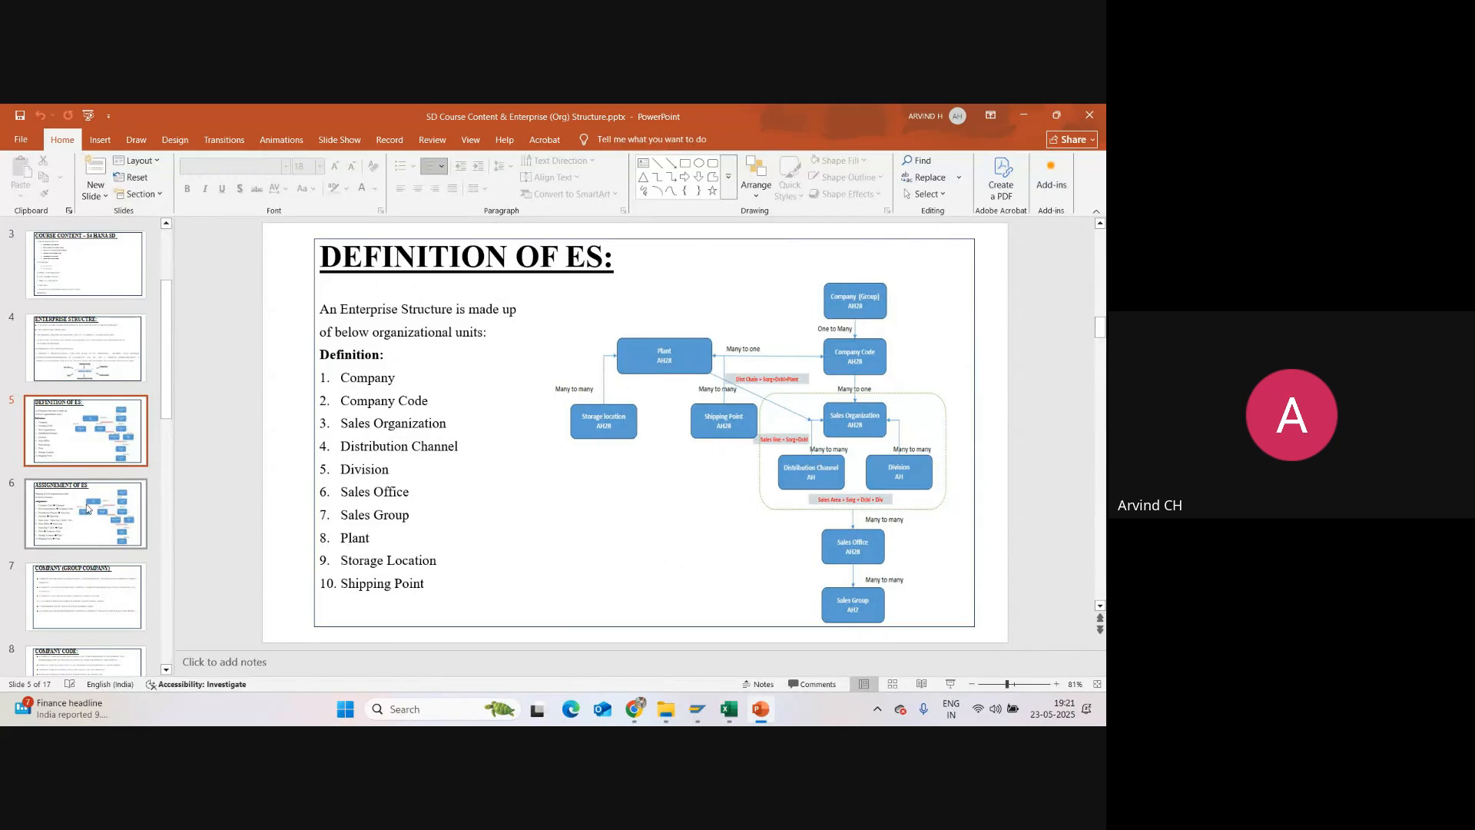
pyautogui.click(107, 542)
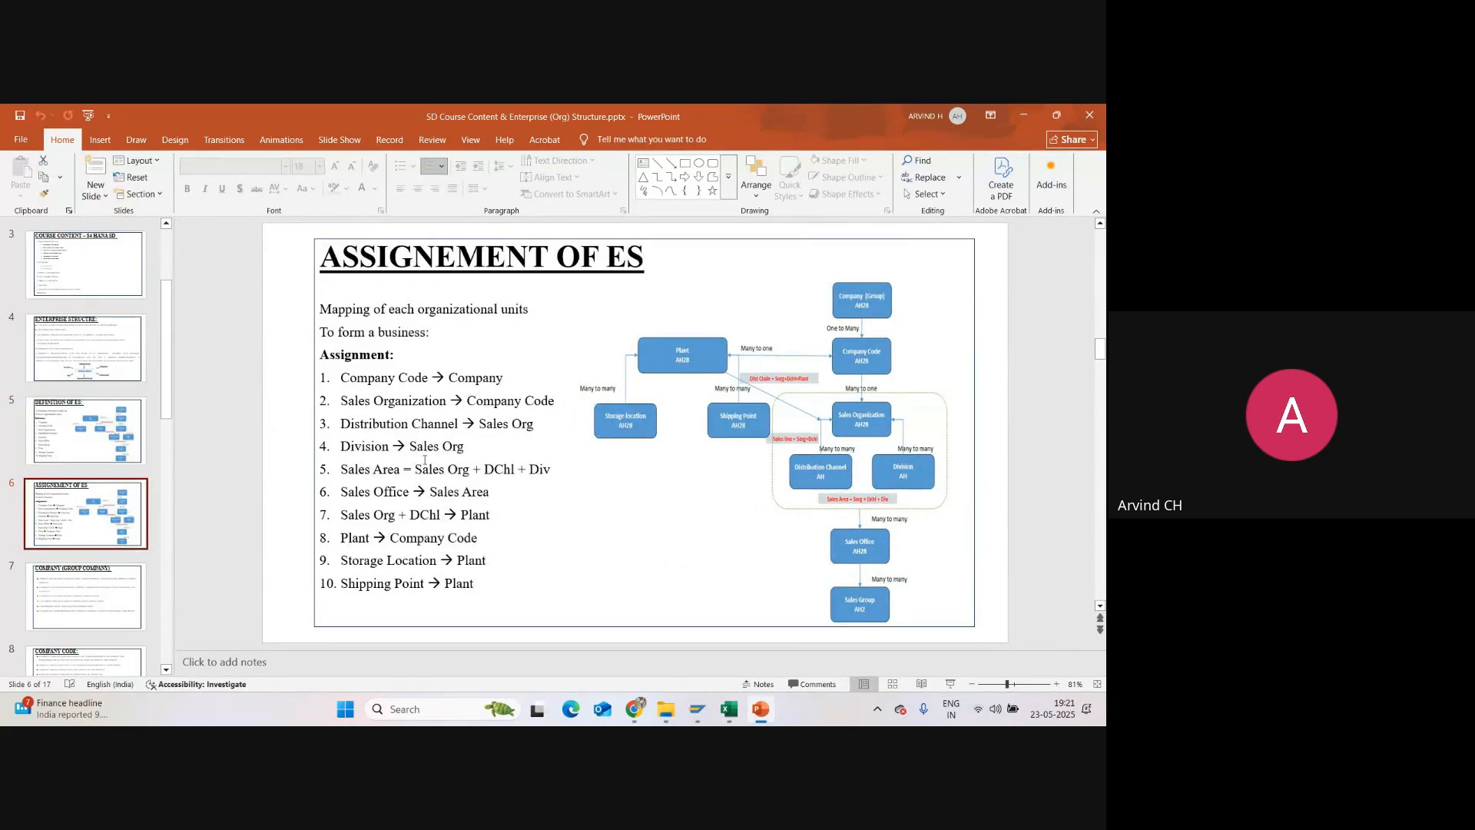
pyautogui.moveTo(705, 722)
pyautogui.click(739, 655)
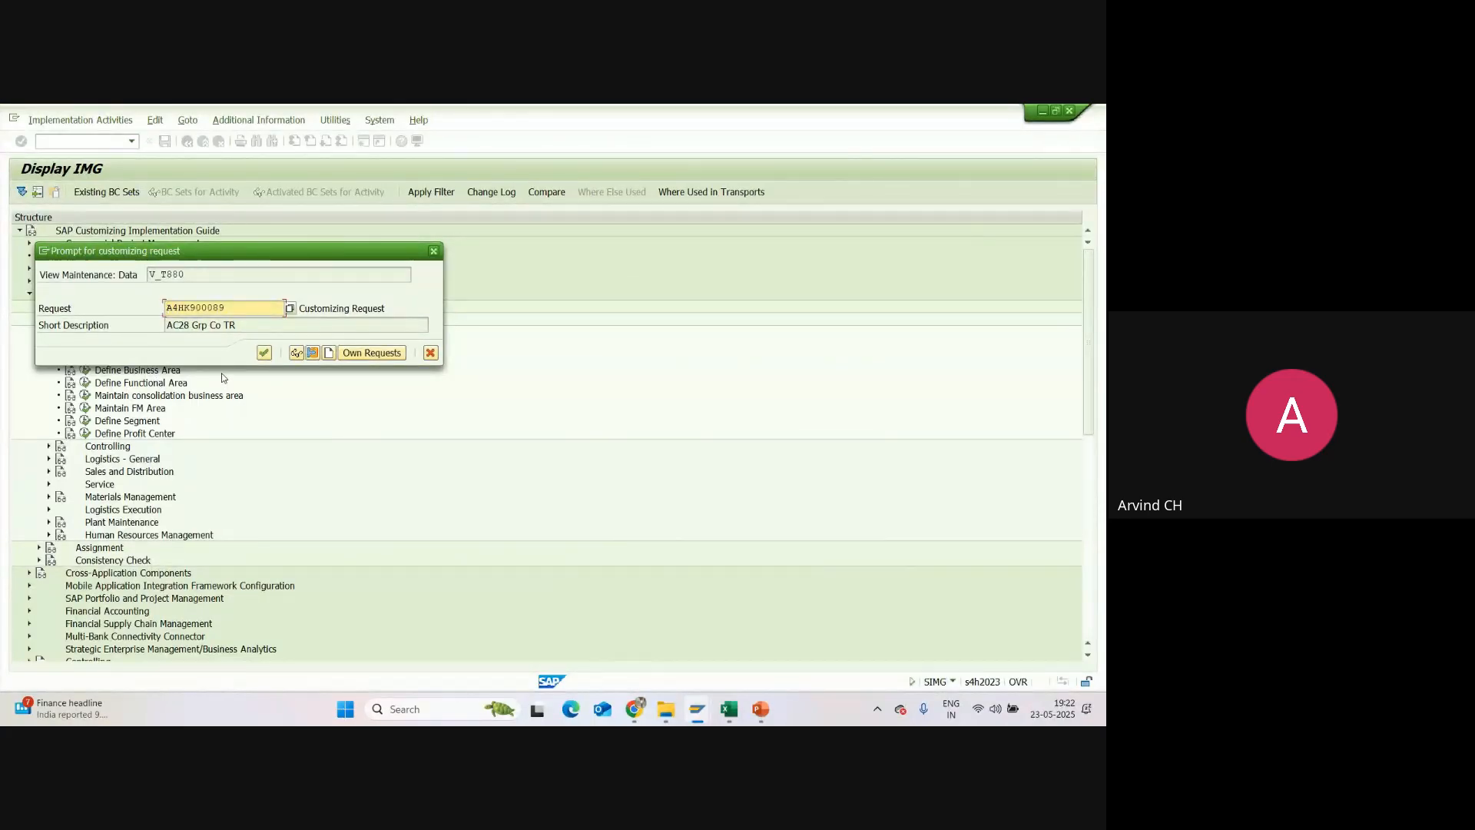
# Step: Create and save a new customizing request with the short description "Sunpharma Group Company Project"
pyautogui.moveTo(225, 307); pyautogui.dragTo(164, 308)
pyautogui.moveTo(238, 325); pyautogui.dragTo(164, 306)
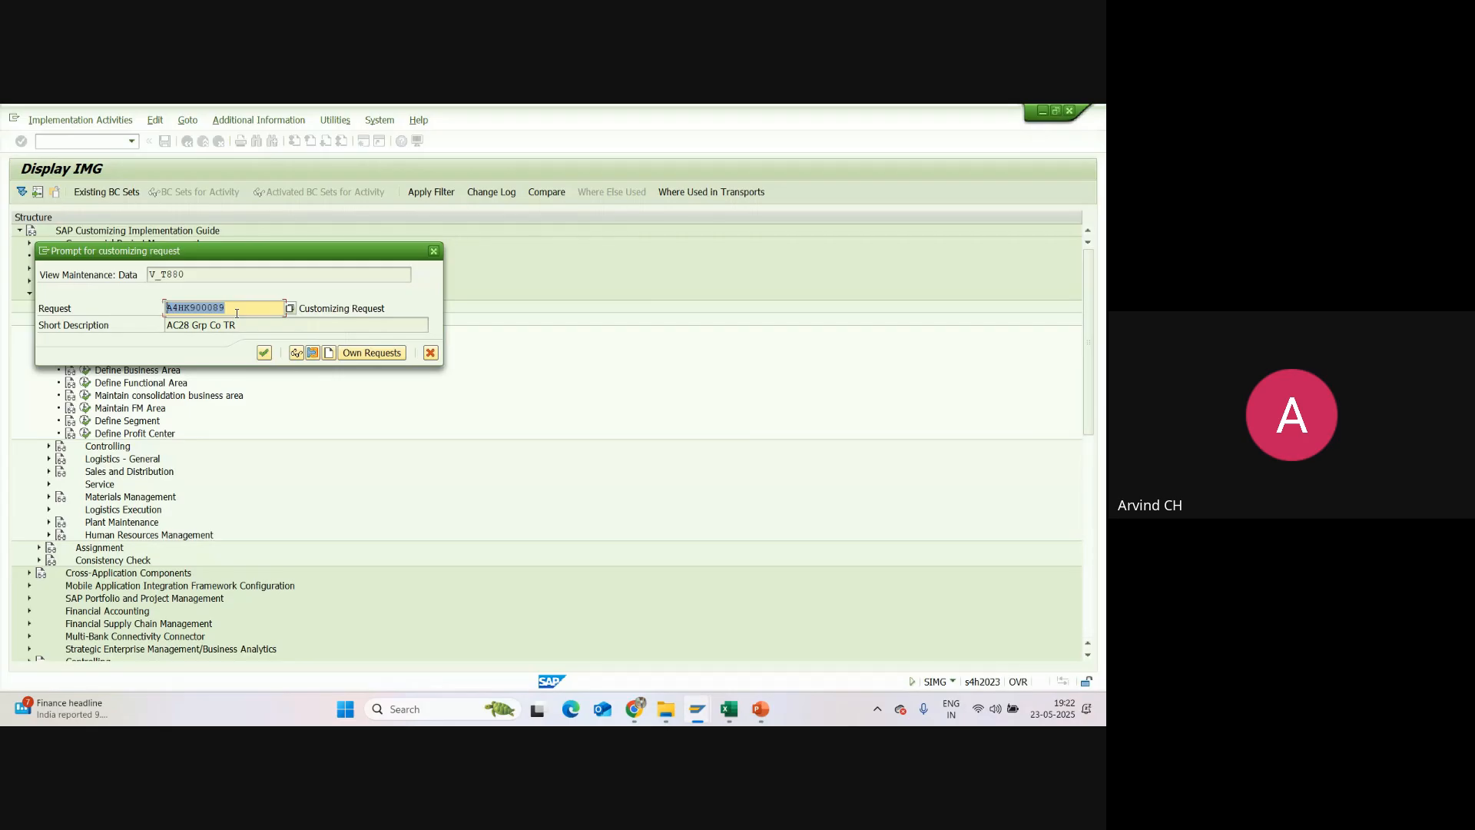
pyautogui.click(330, 354)
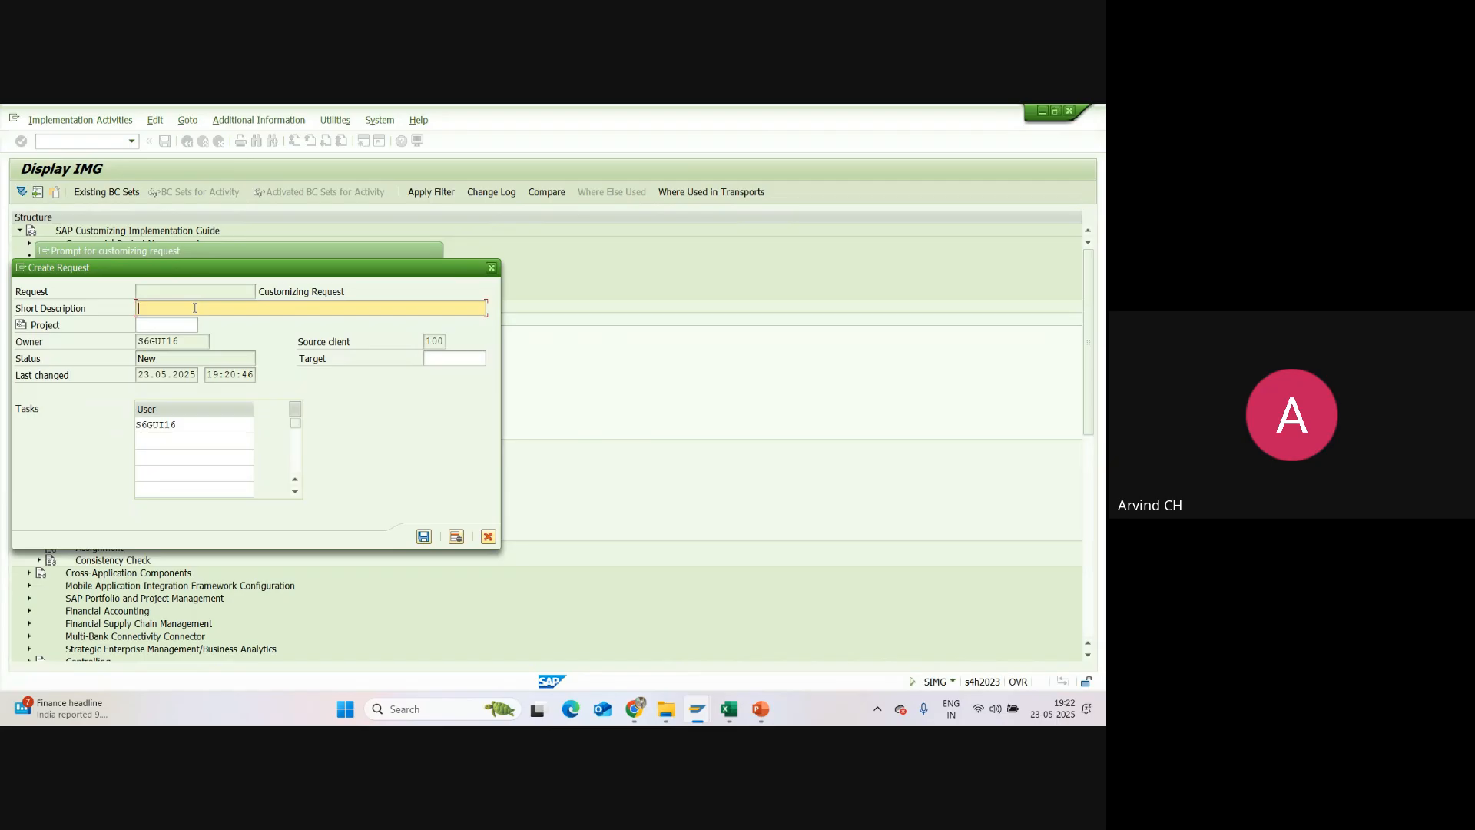
pyautogui.write('Sunpharma Group Company Project')
pyautogui.click(423, 537)
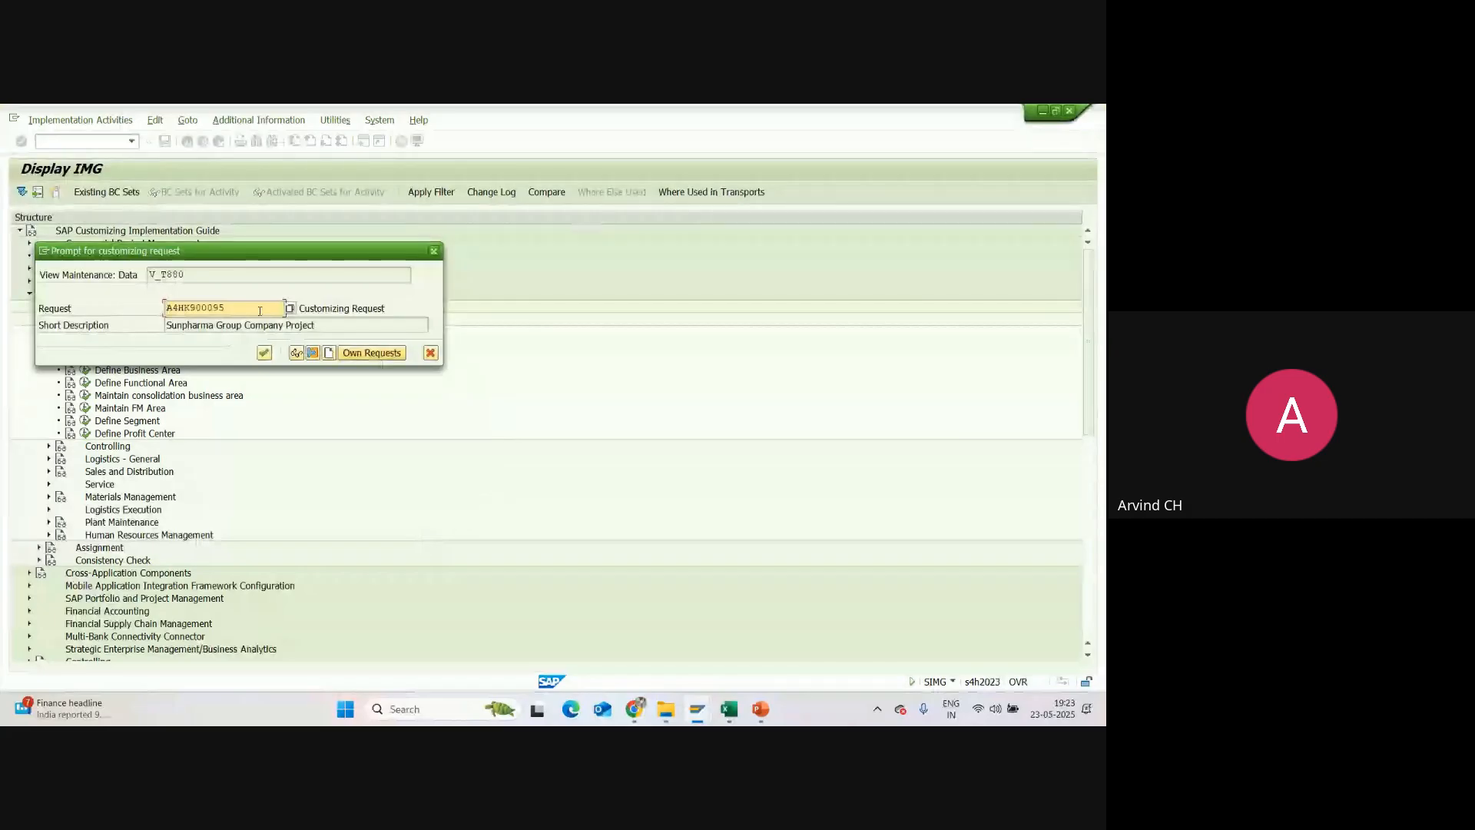
# Step: Copy the new request's number from the customizing request prompt
pyautogui.moveTo(228, 307); pyautogui.dragTo(158, 309)
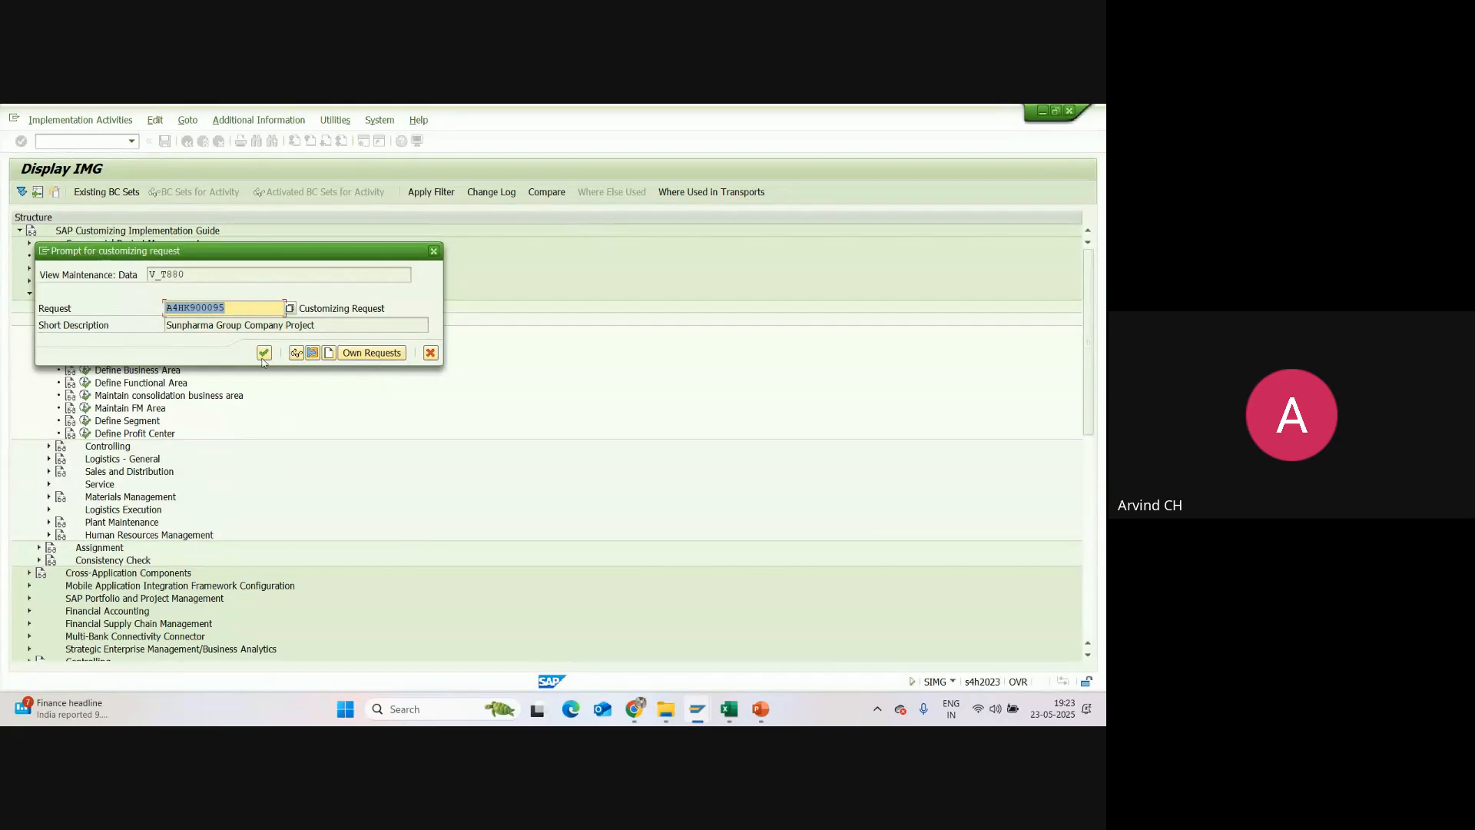
pyautogui.click(232, 308)
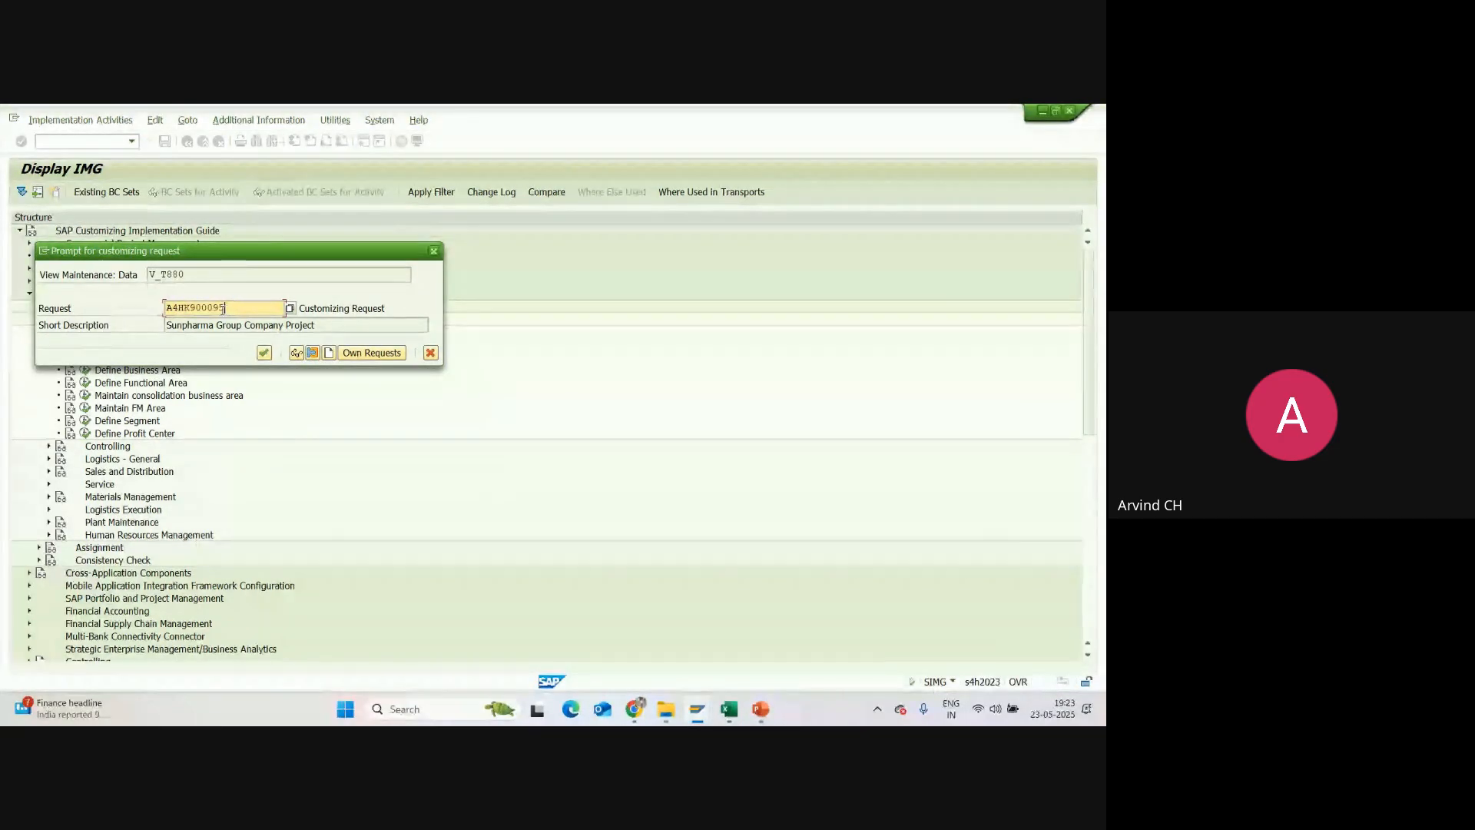
pyautogui.moveTo(231, 308); pyautogui.dragTo(167, 308)
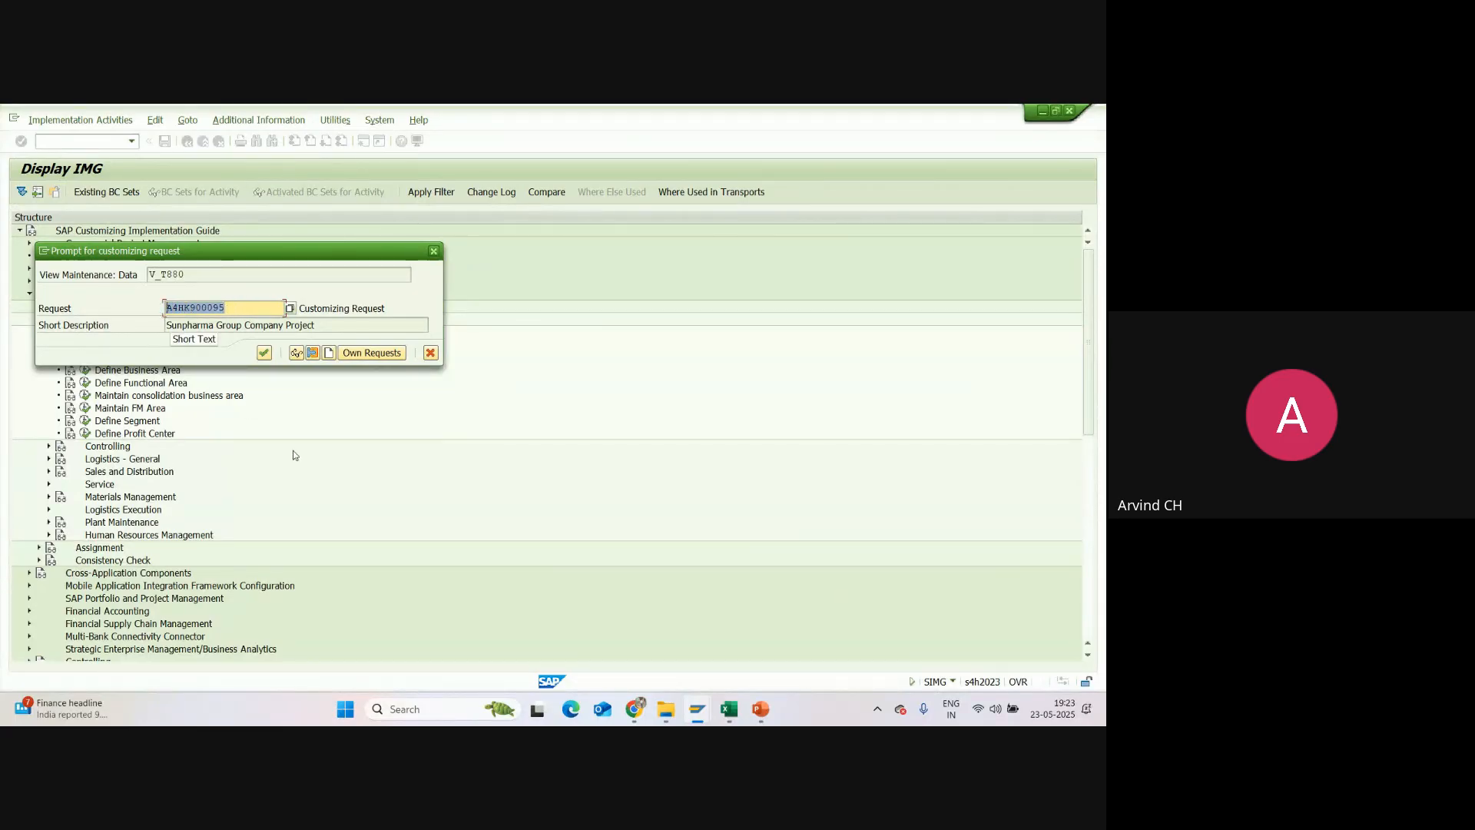
pyautogui.hotkey('ctrl', 'c')
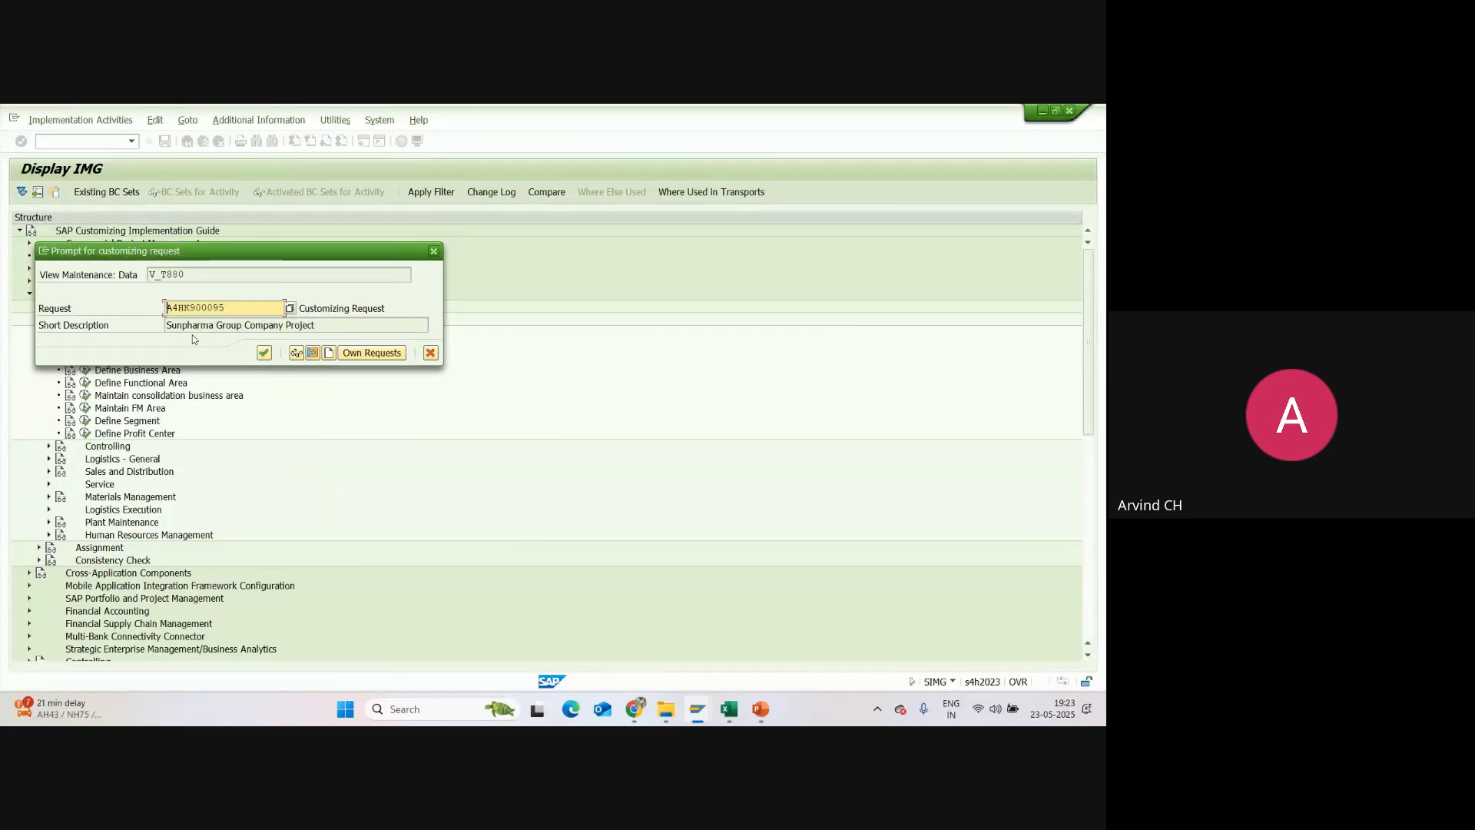
# Step: In Excel, paste A4HK900095 after "TR No:" in cell B2 of the Enterprise Structure (2) sheet
pyautogui.click(728, 708)
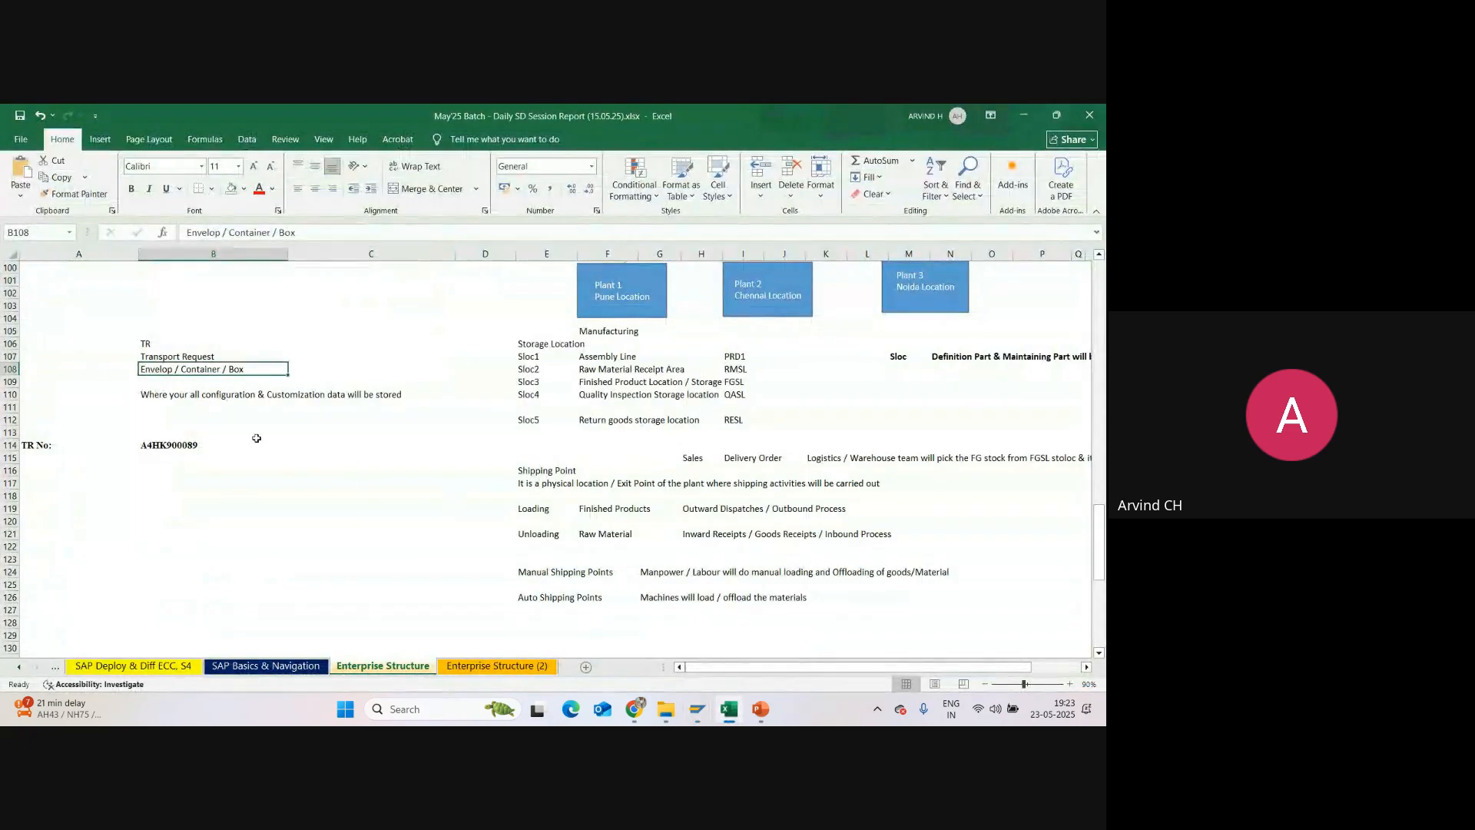
pyautogui.click(469, 665)
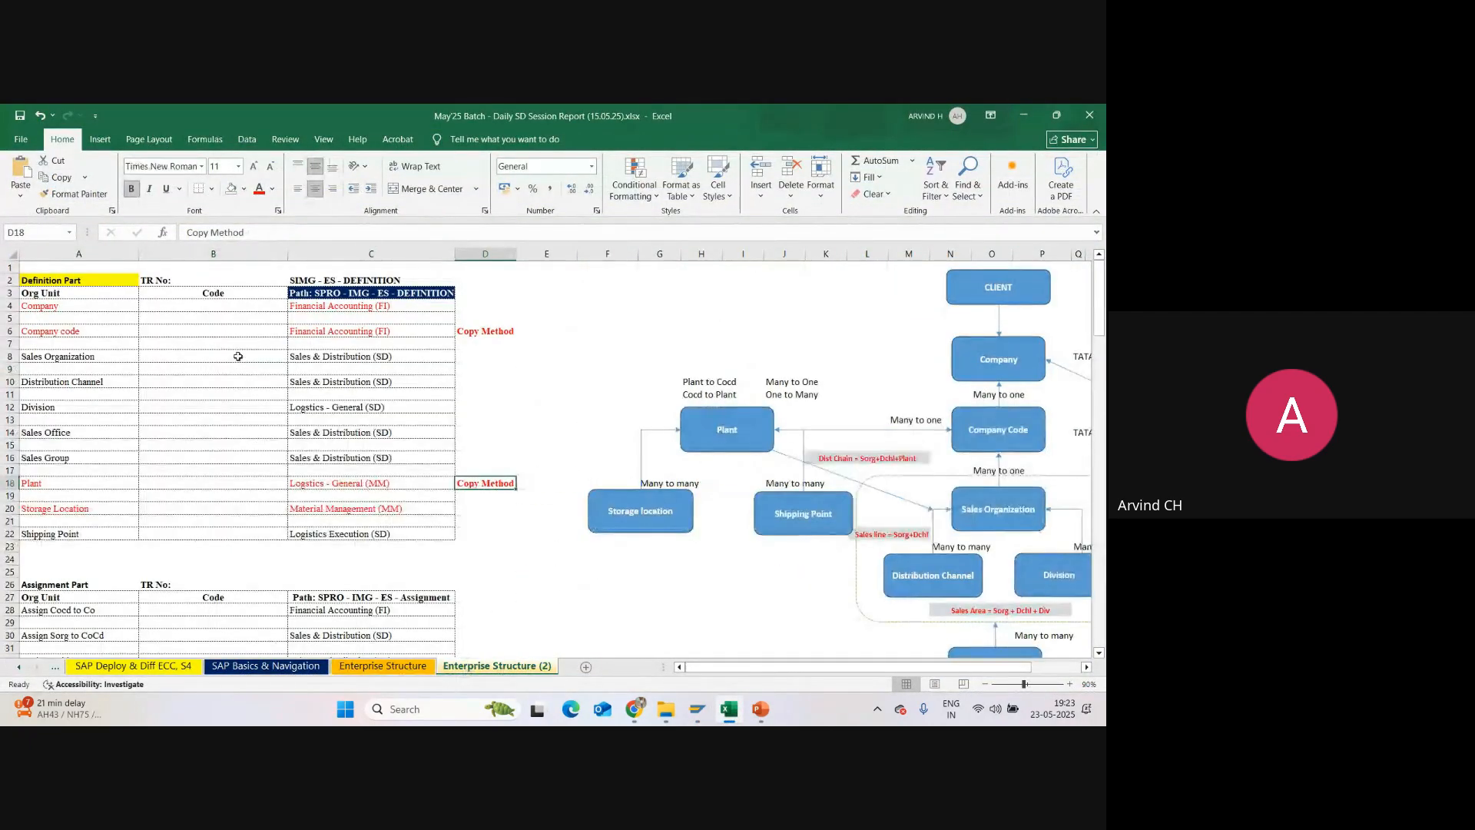
pyautogui.click(191, 279)
pyautogui.click(219, 234)
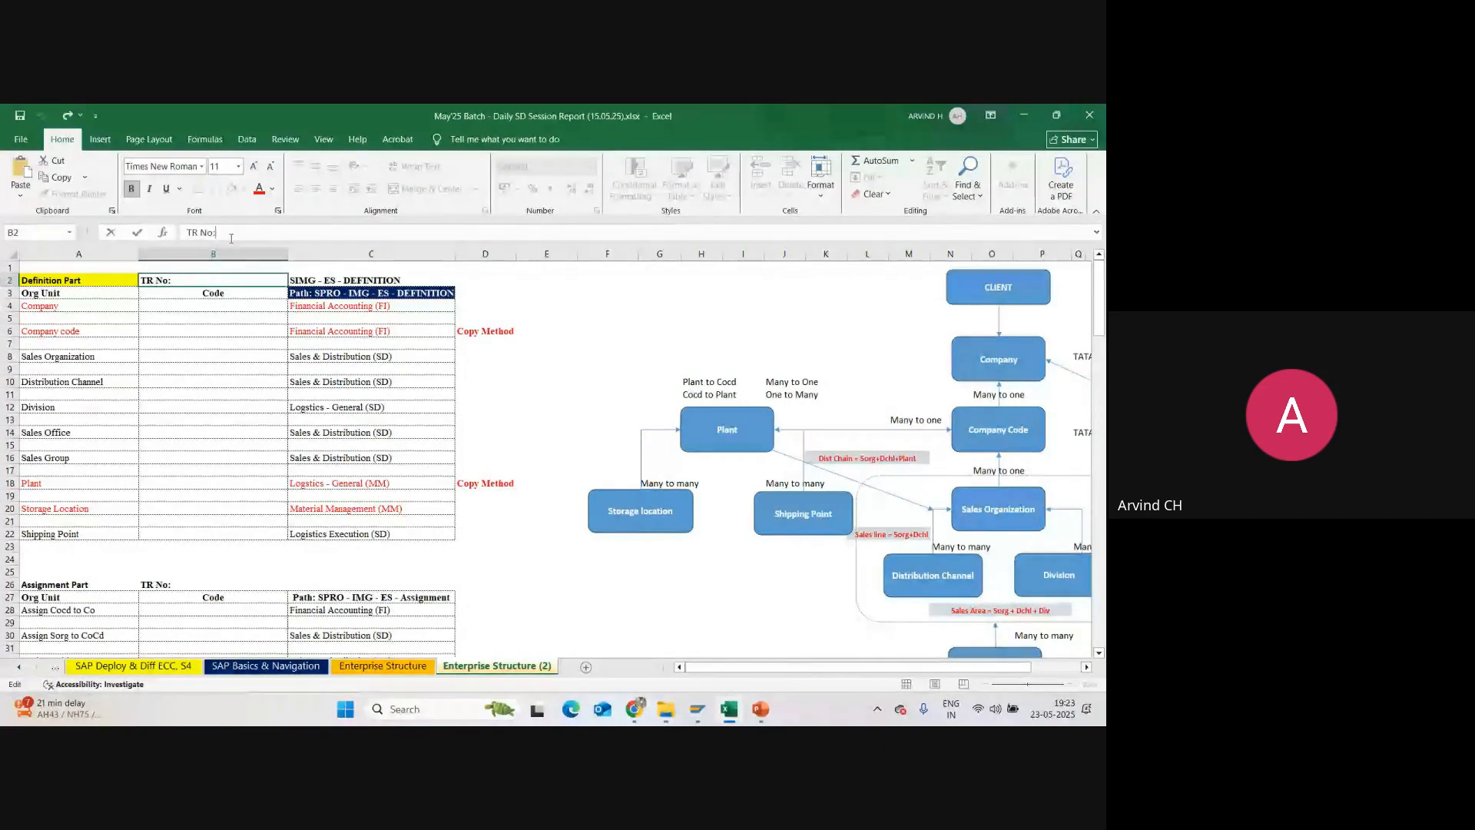
pyautogui.hotkey('ctrl', 'v')
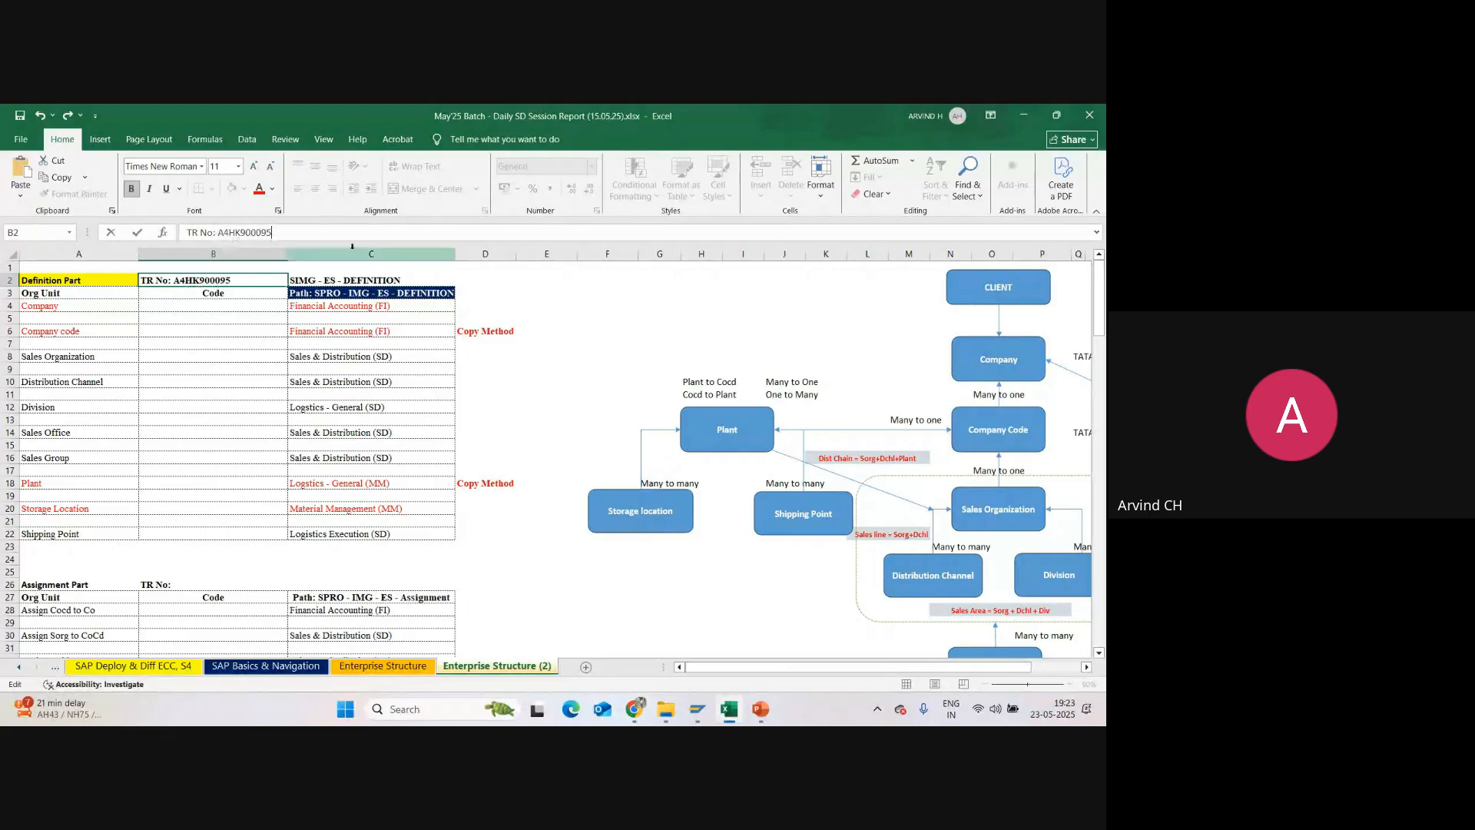
pyautogui.click(547, 317)
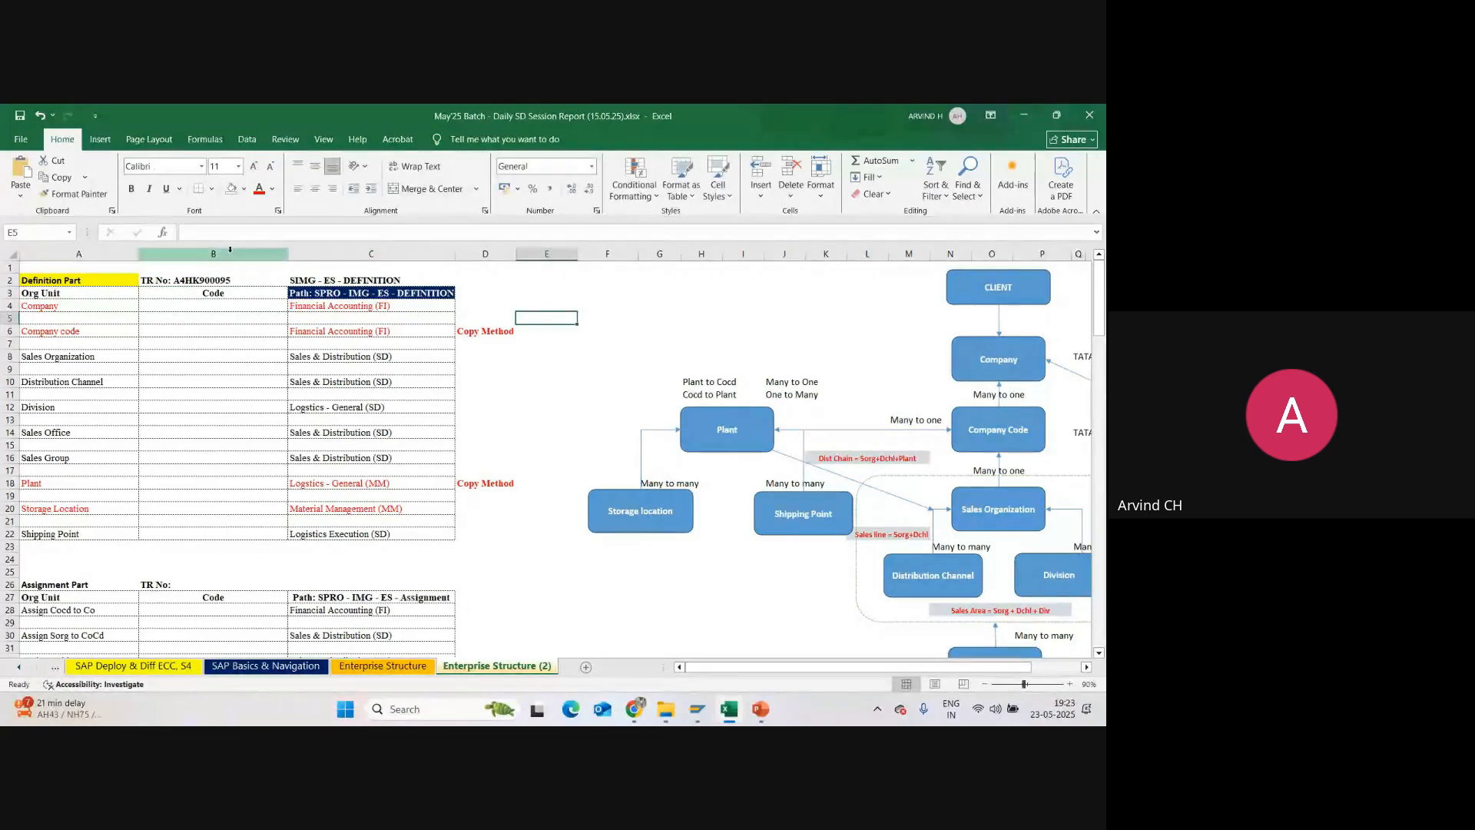
pyautogui.click(196, 279)
# Step: Return to SAP GUI and review the request number in the customizing request prompt
pyautogui.moveTo(697, 709)
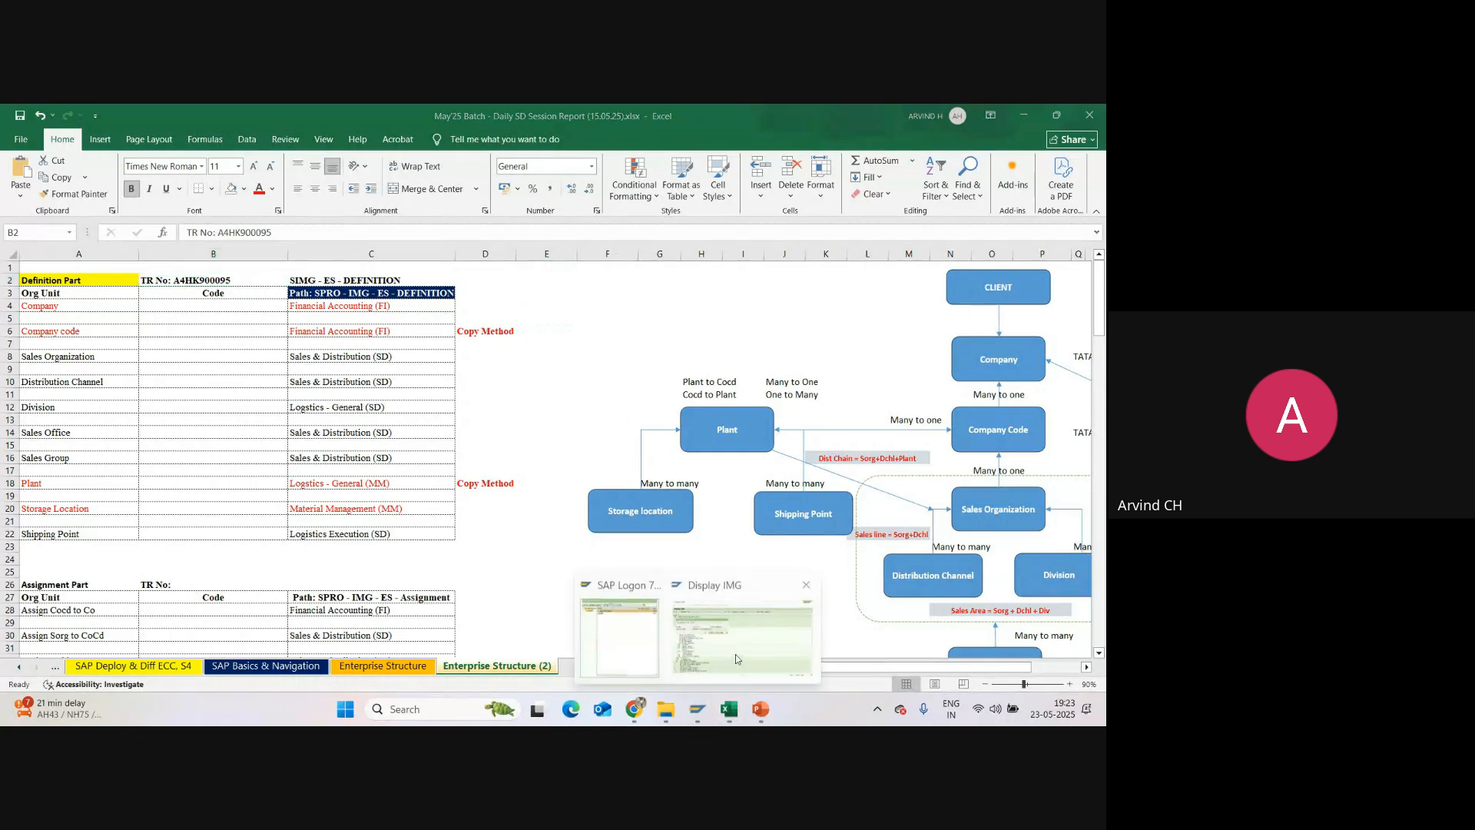
pyautogui.click(735, 653)
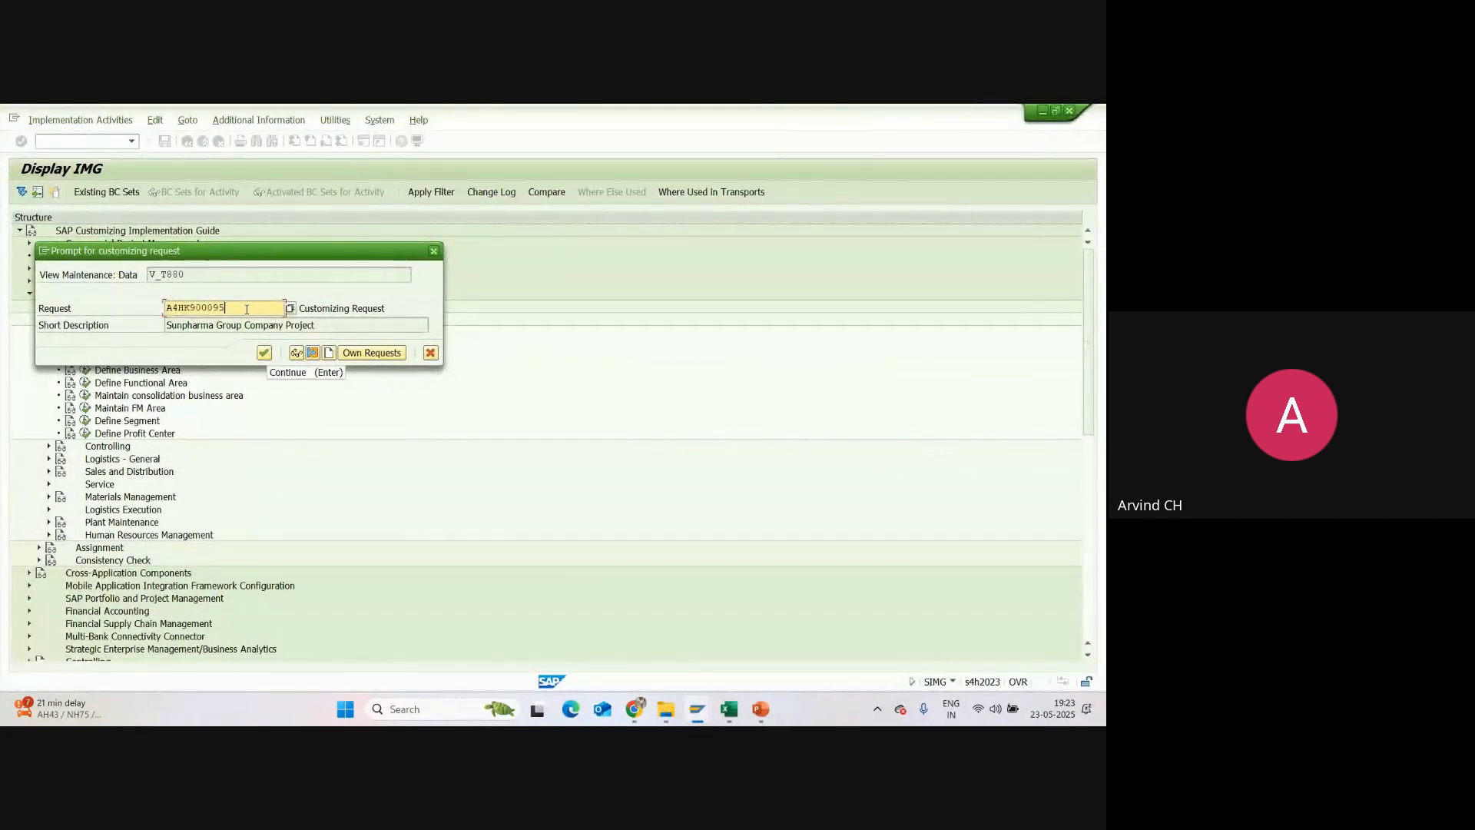
pyautogui.moveTo(225, 308); pyautogui.dragTo(163, 308)
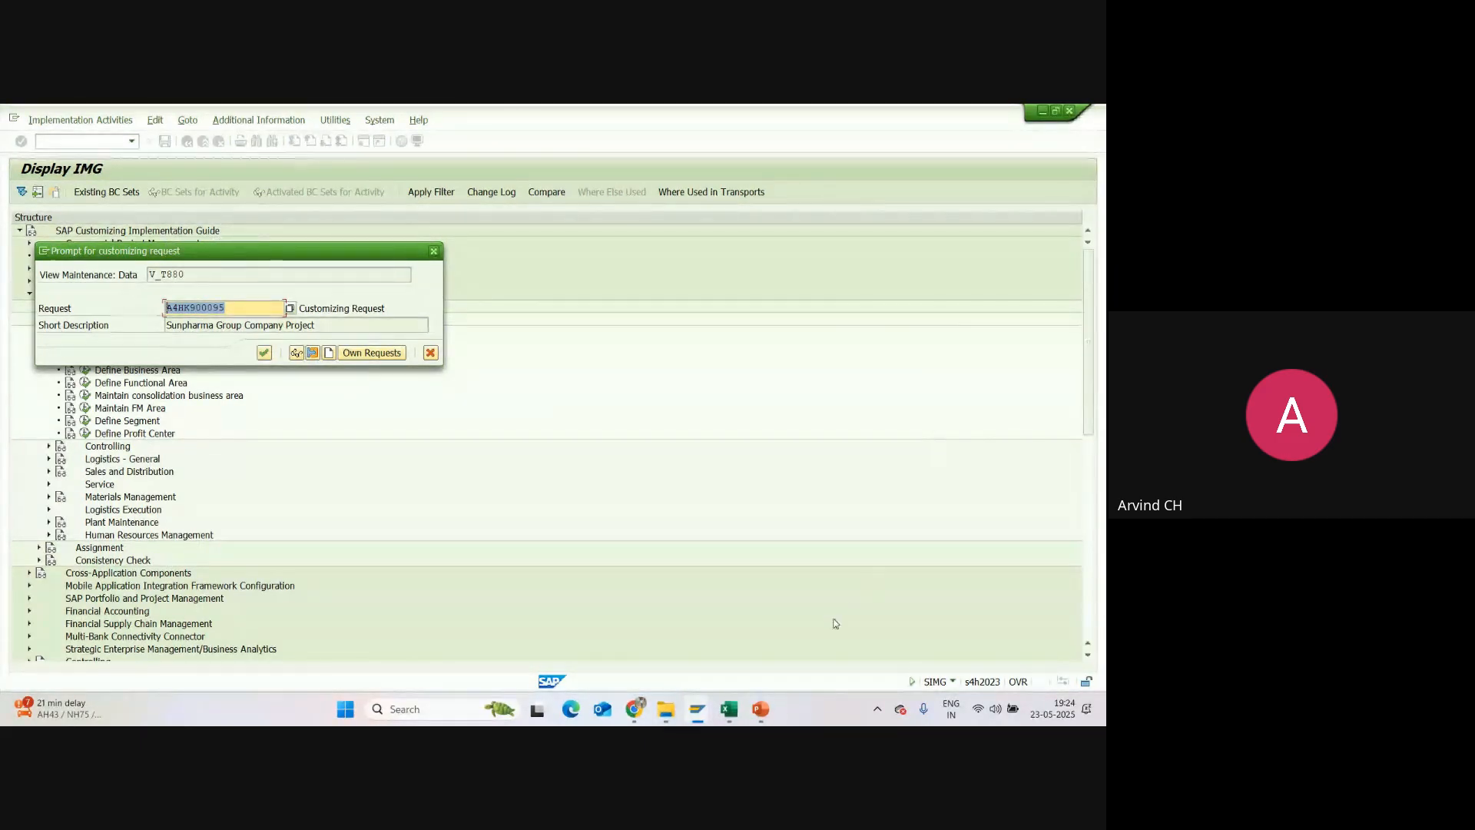
# Step: Switch to Excel and examine the system landscape and the client transport flow to Quality System - 200 on the SAP Basics & Navigation sheet
pyautogui.click(730, 708)
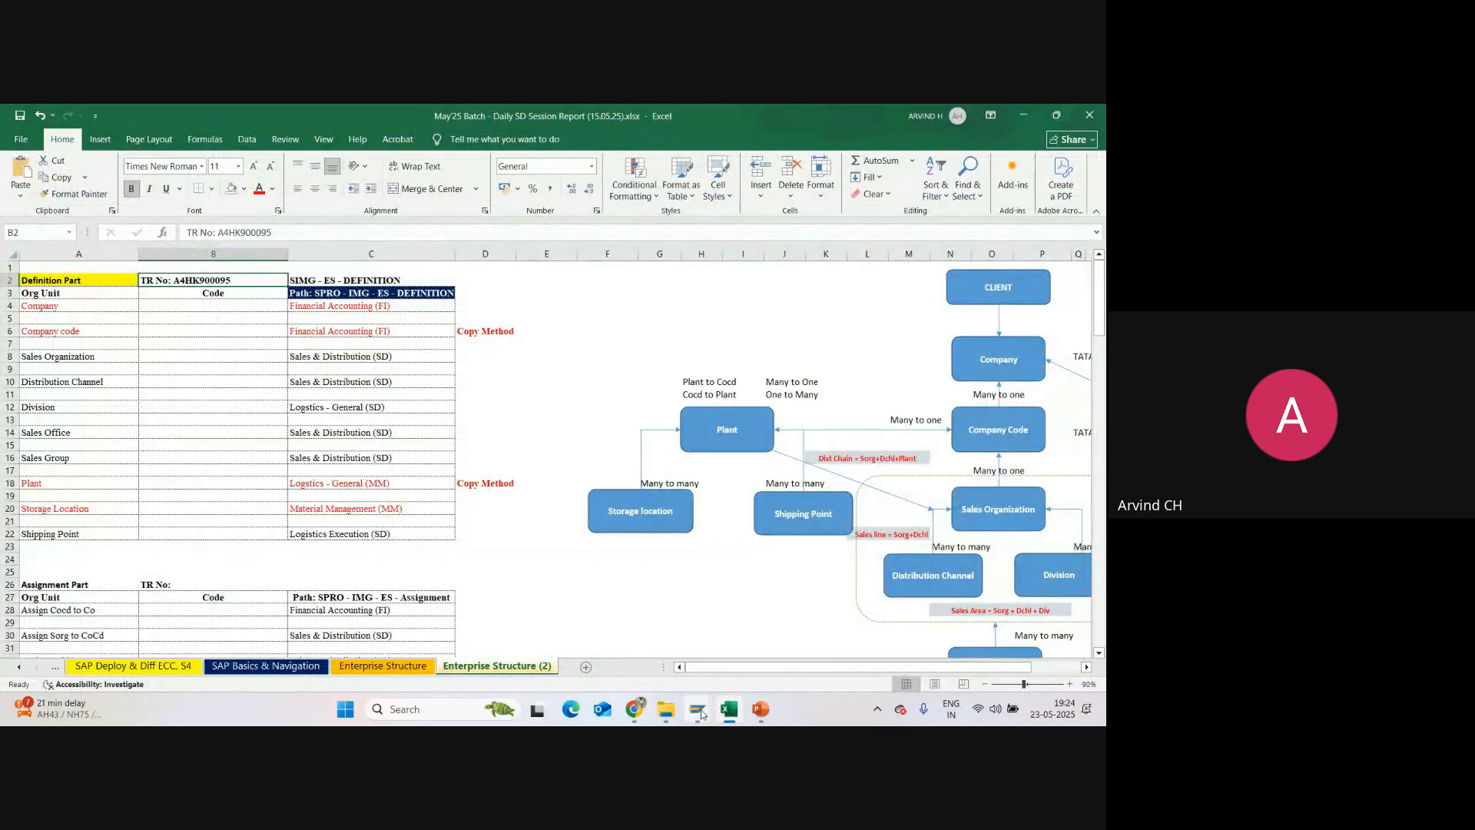
pyautogui.click(266, 665)
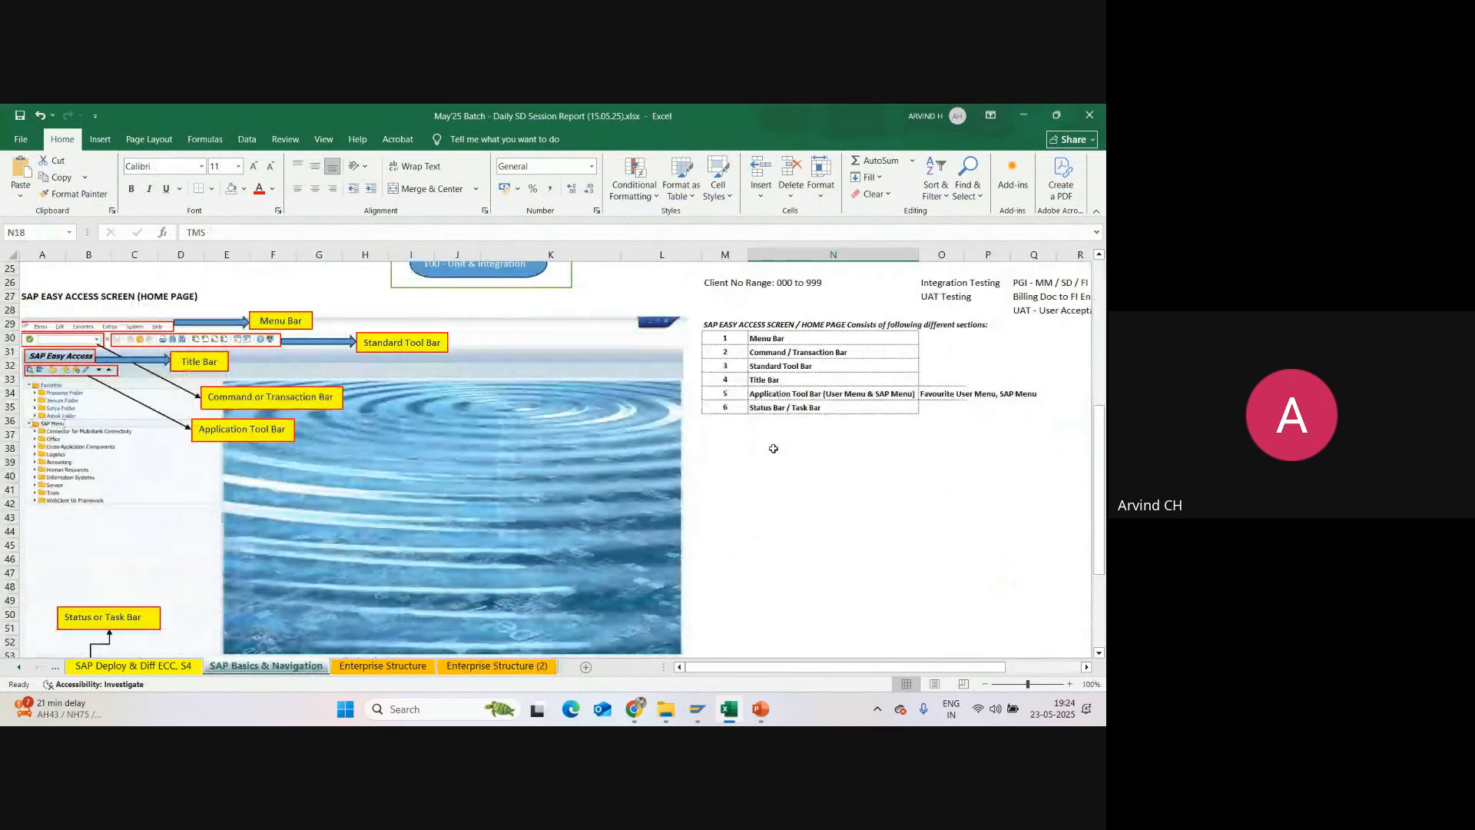
pyautogui.scroll(9, 783, 445)
pyautogui.click(784, 344)
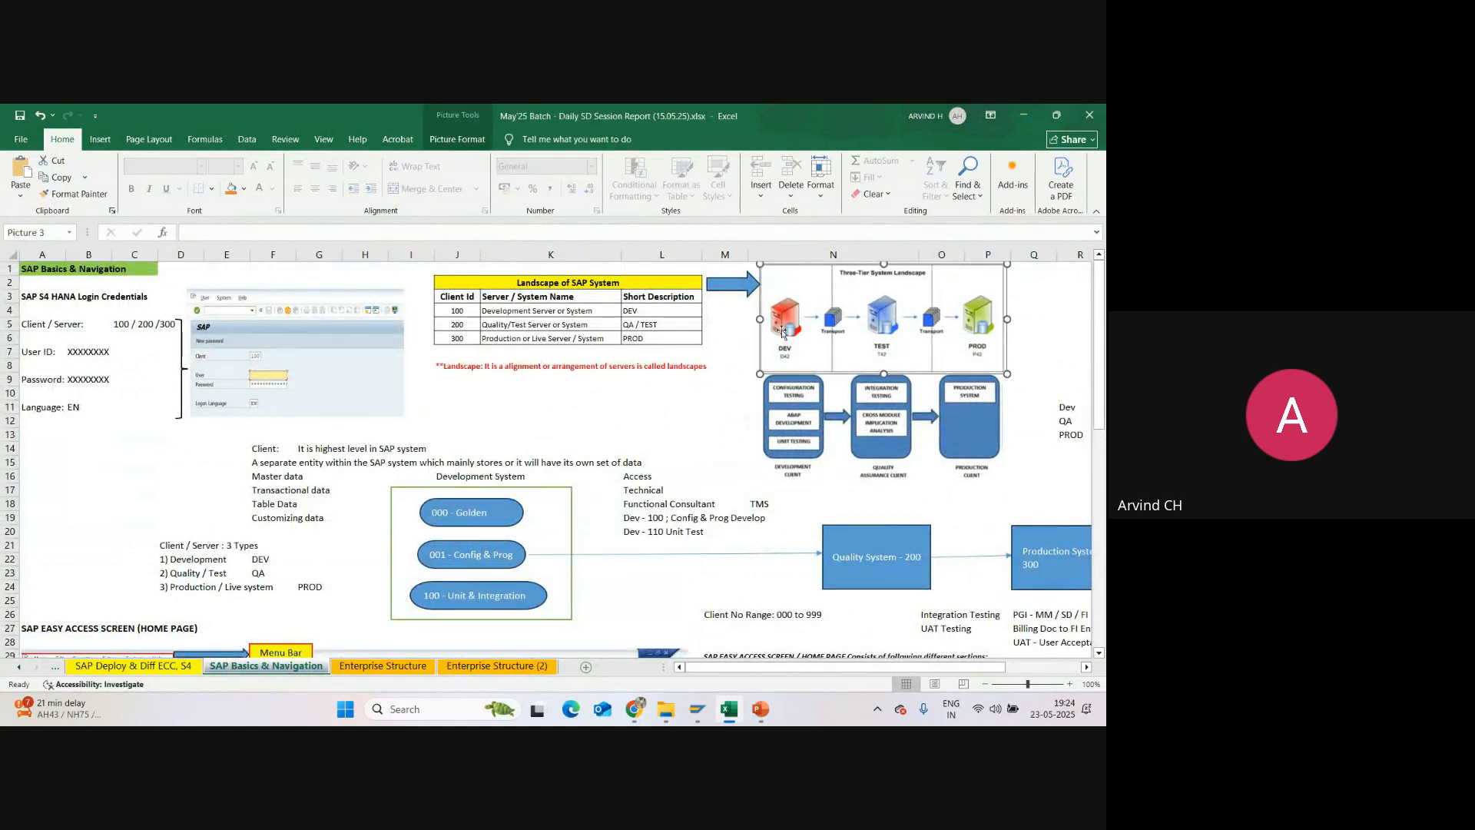
pyautogui.scroll(-2, 538, 557)
pyautogui.click(478, 521)
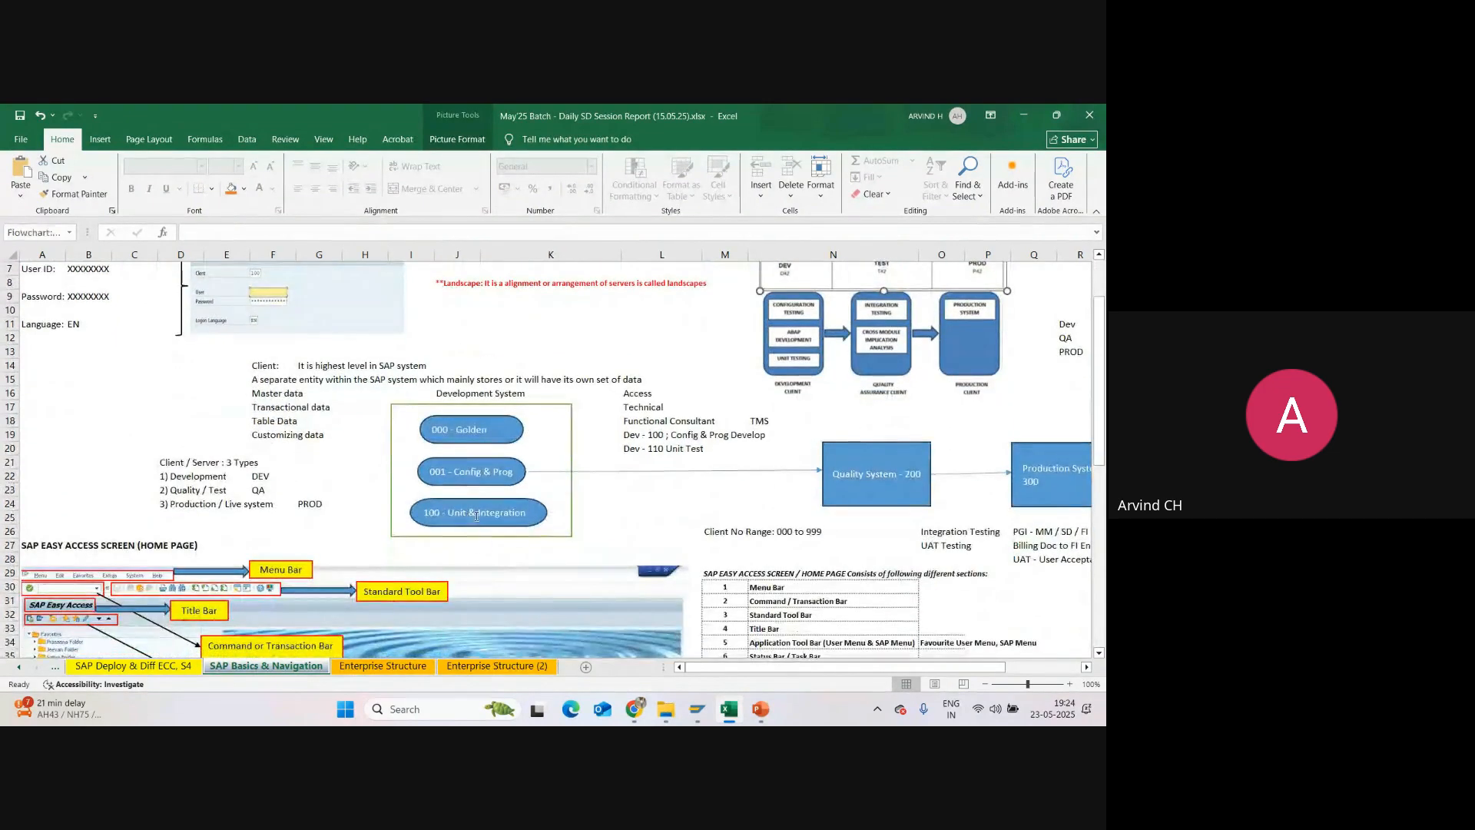
pyautogui.click(503, 478)
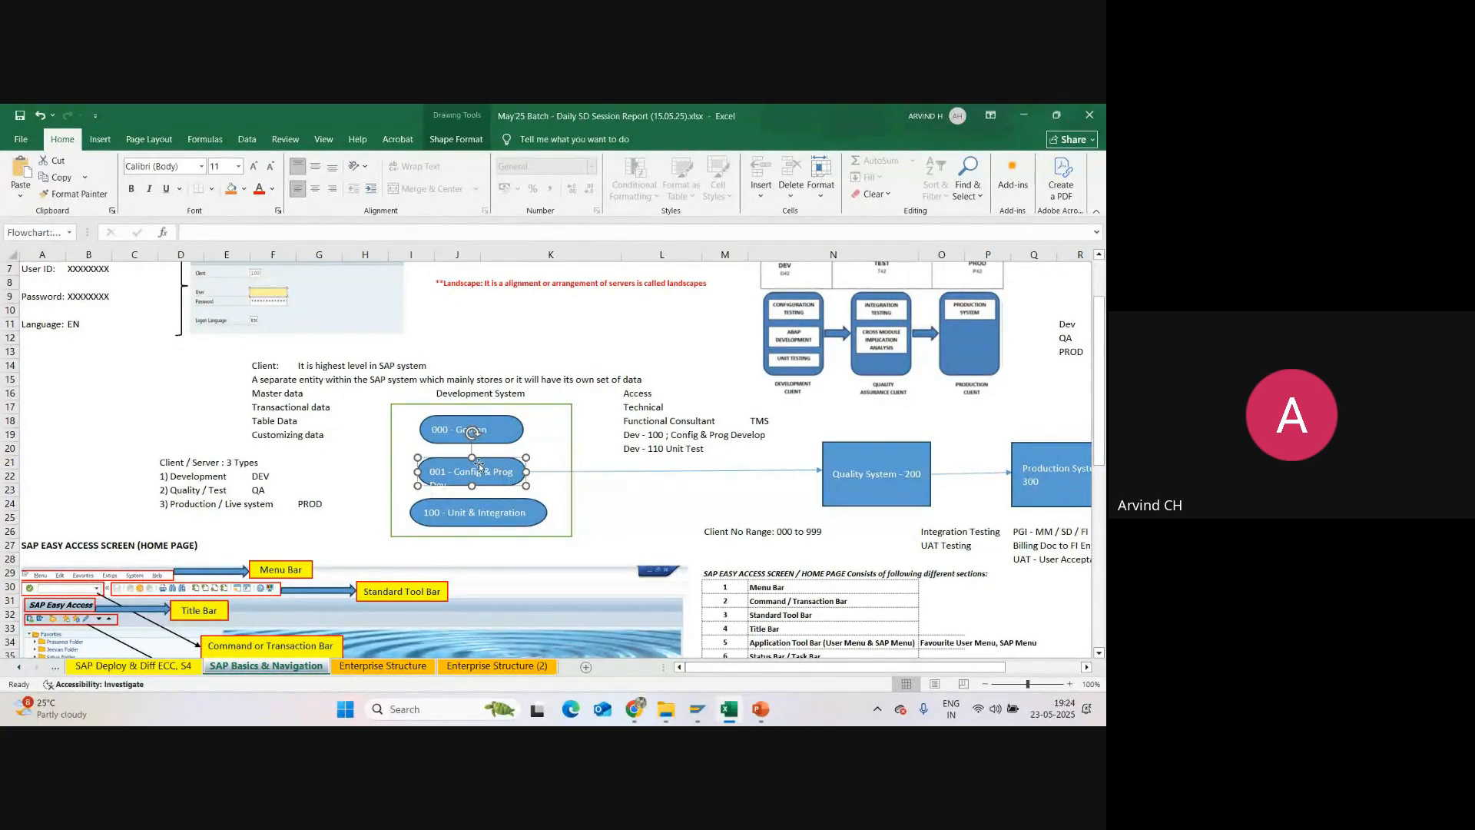
pyautogui.click(538, 475)
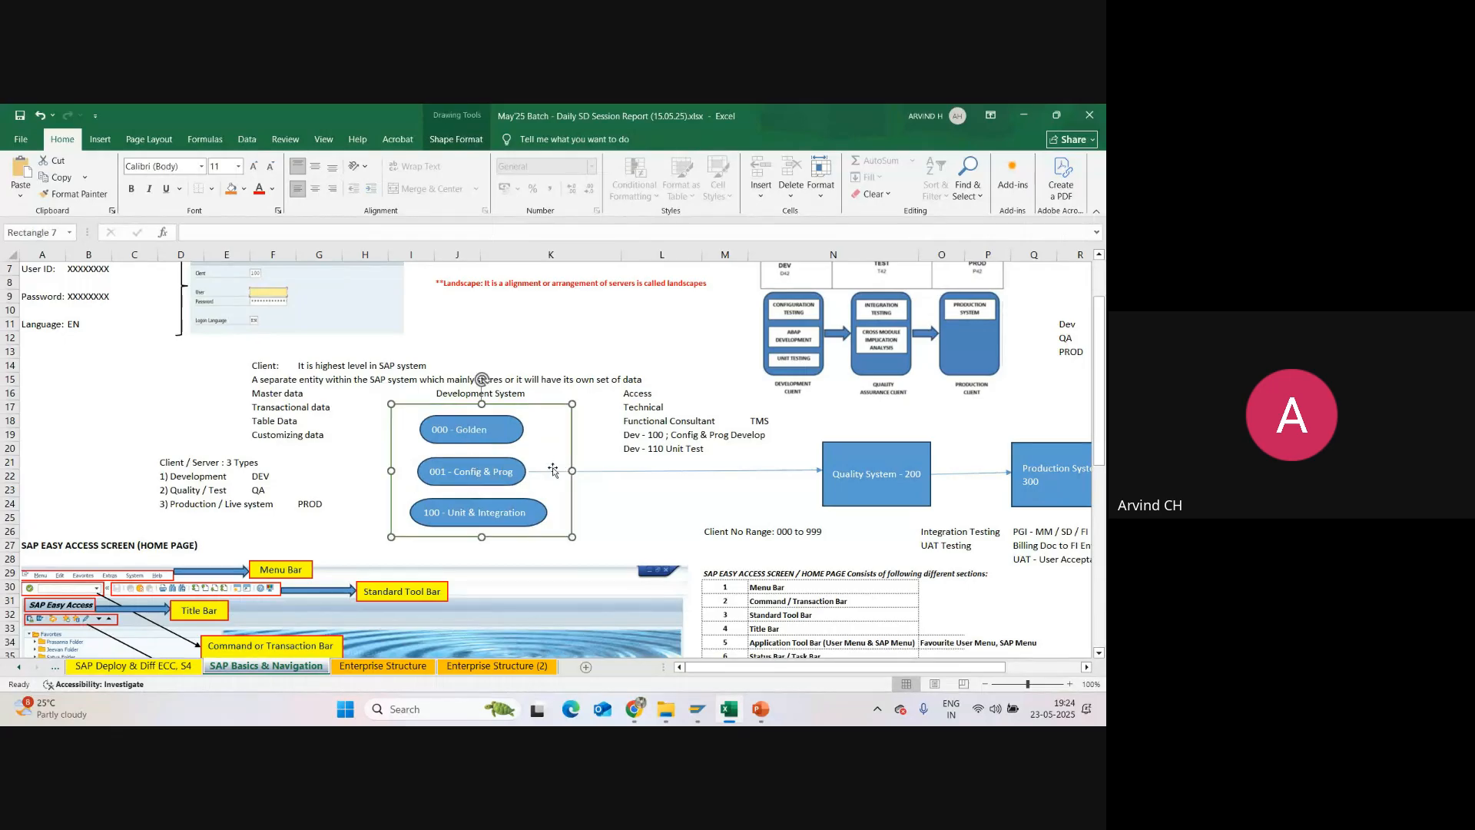
pyautogui.click(840, 461)
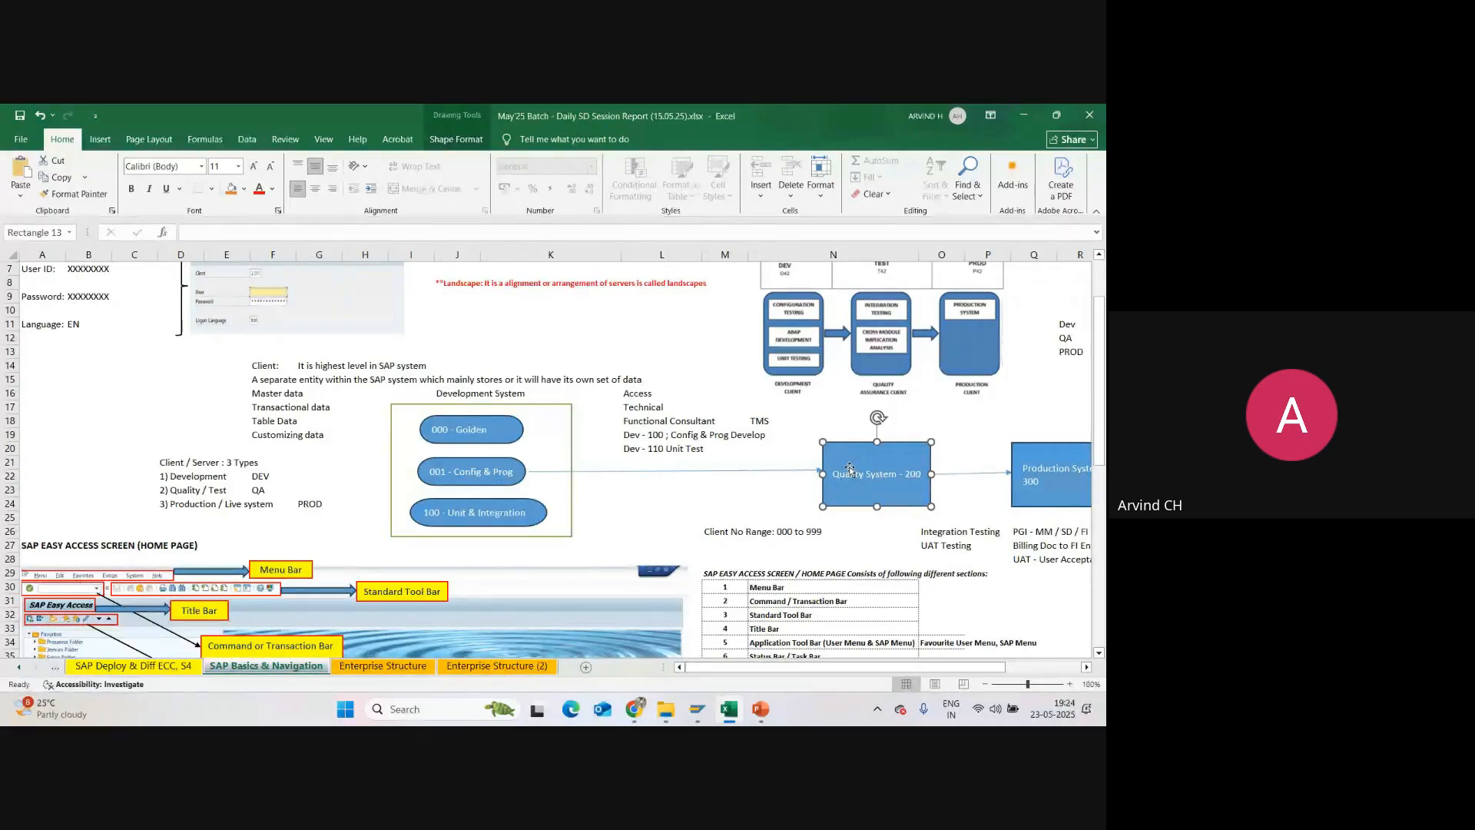
# Step: Check the request prompt in SAP GUI, and return to the Enterprise Structure (2) sheet in Excel
pyautogui.click(696, 708)
pyautogui.click(752, 649)
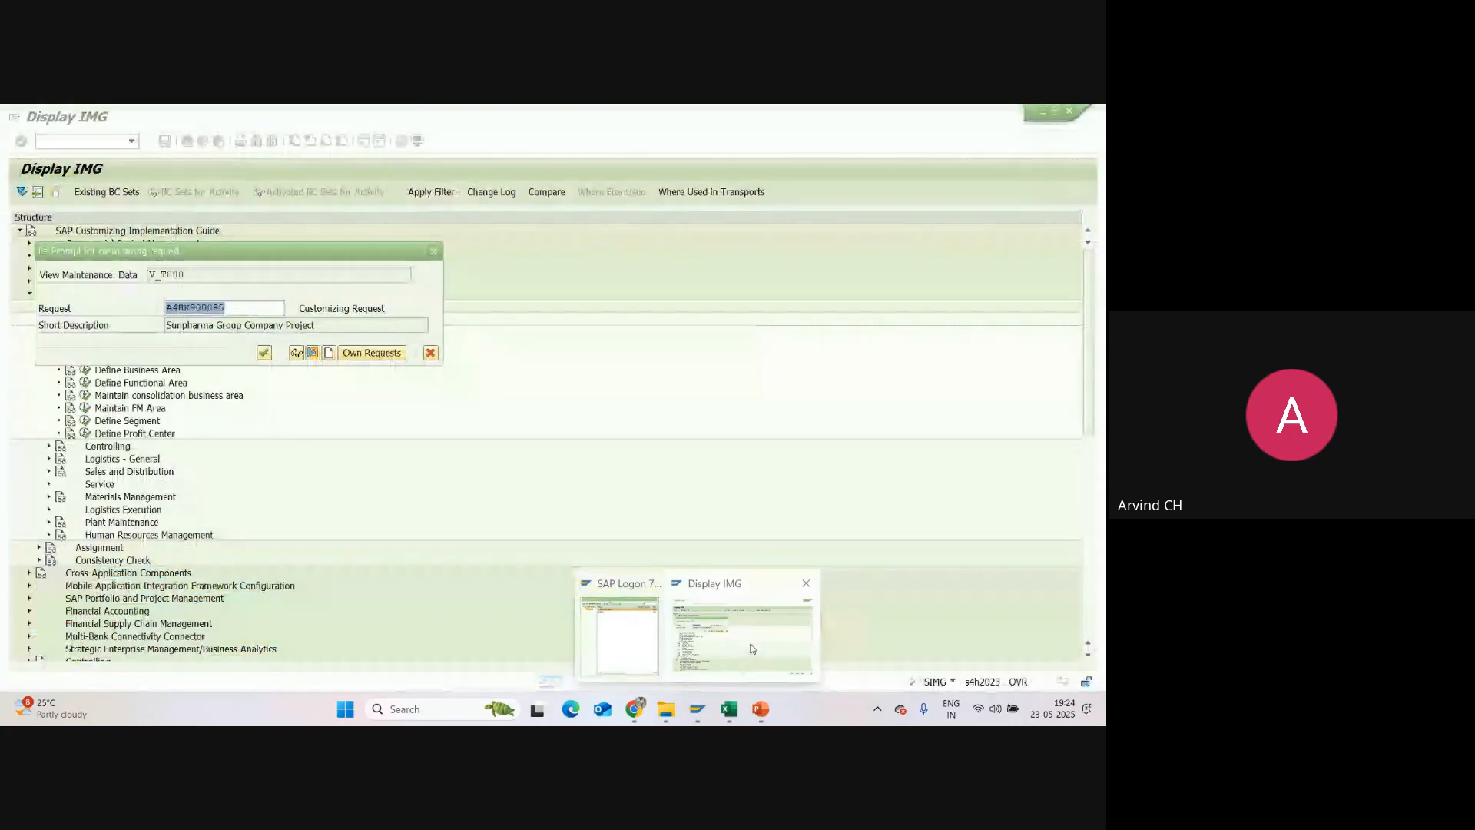
pyautogui.click(730, 709)
pyautogui.scroll(2, 416, 463)
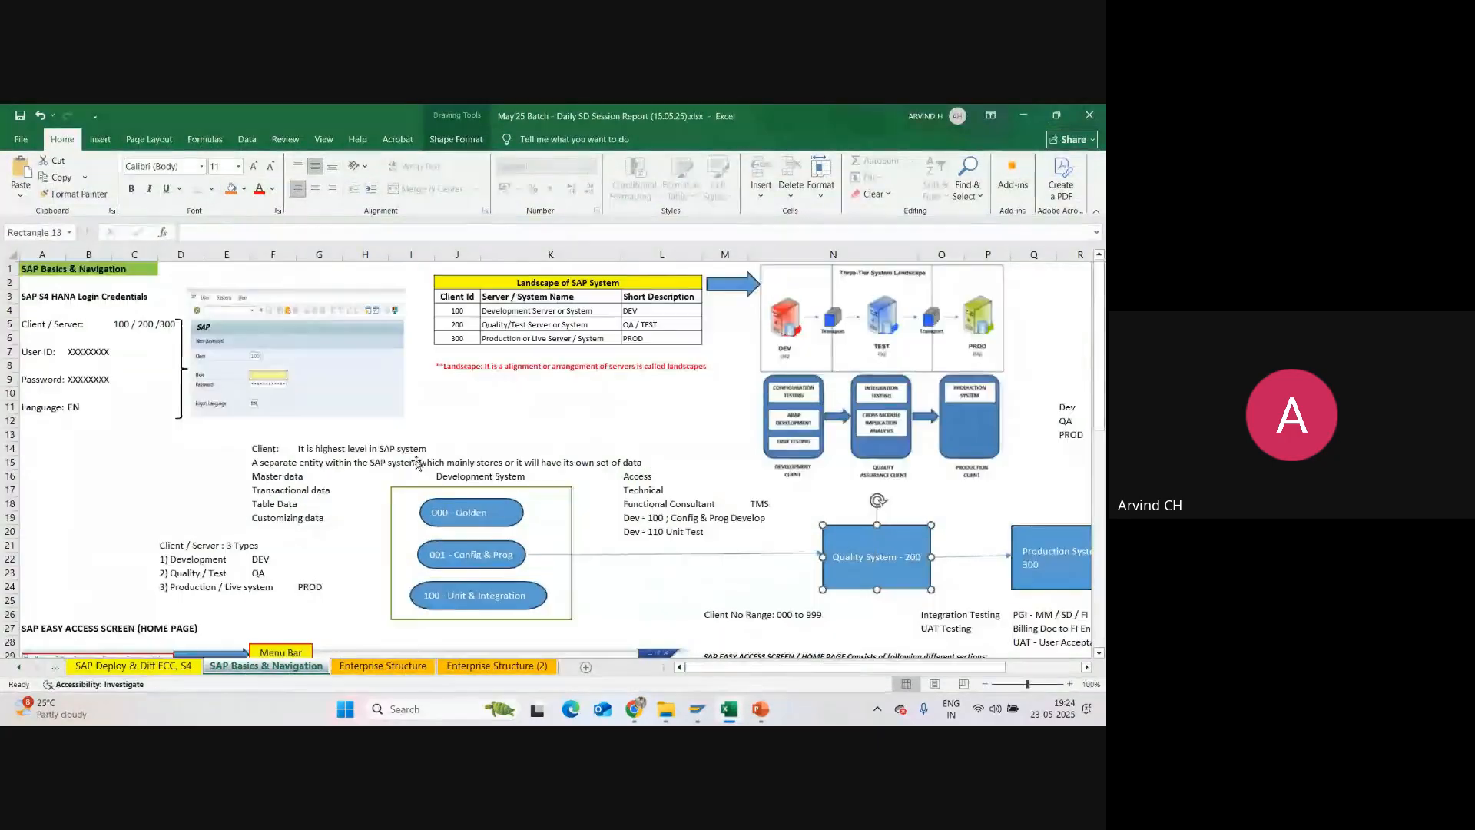
pyautogui.click(407, 667)
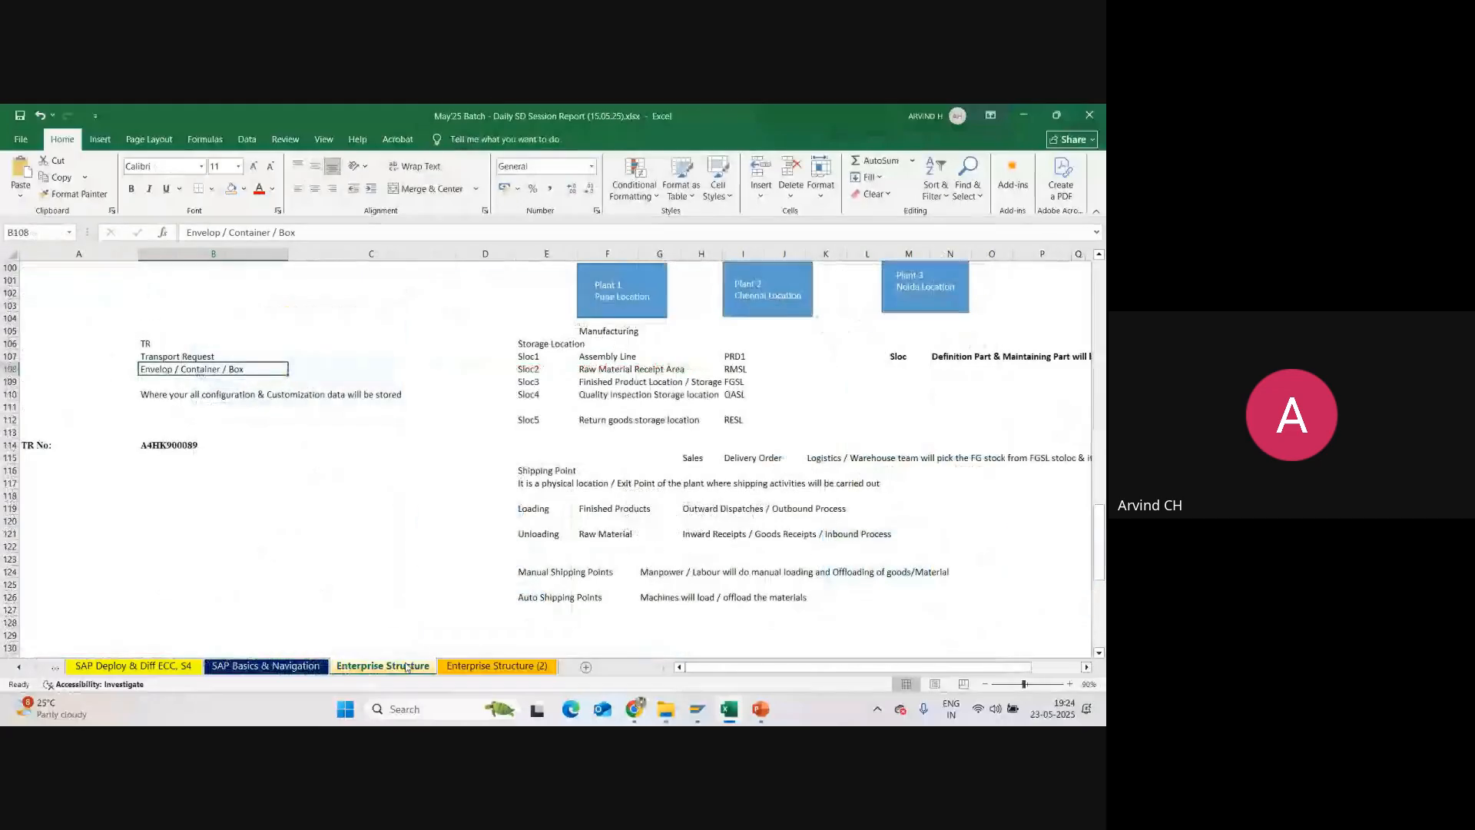
pyautogui.click(497, 665)
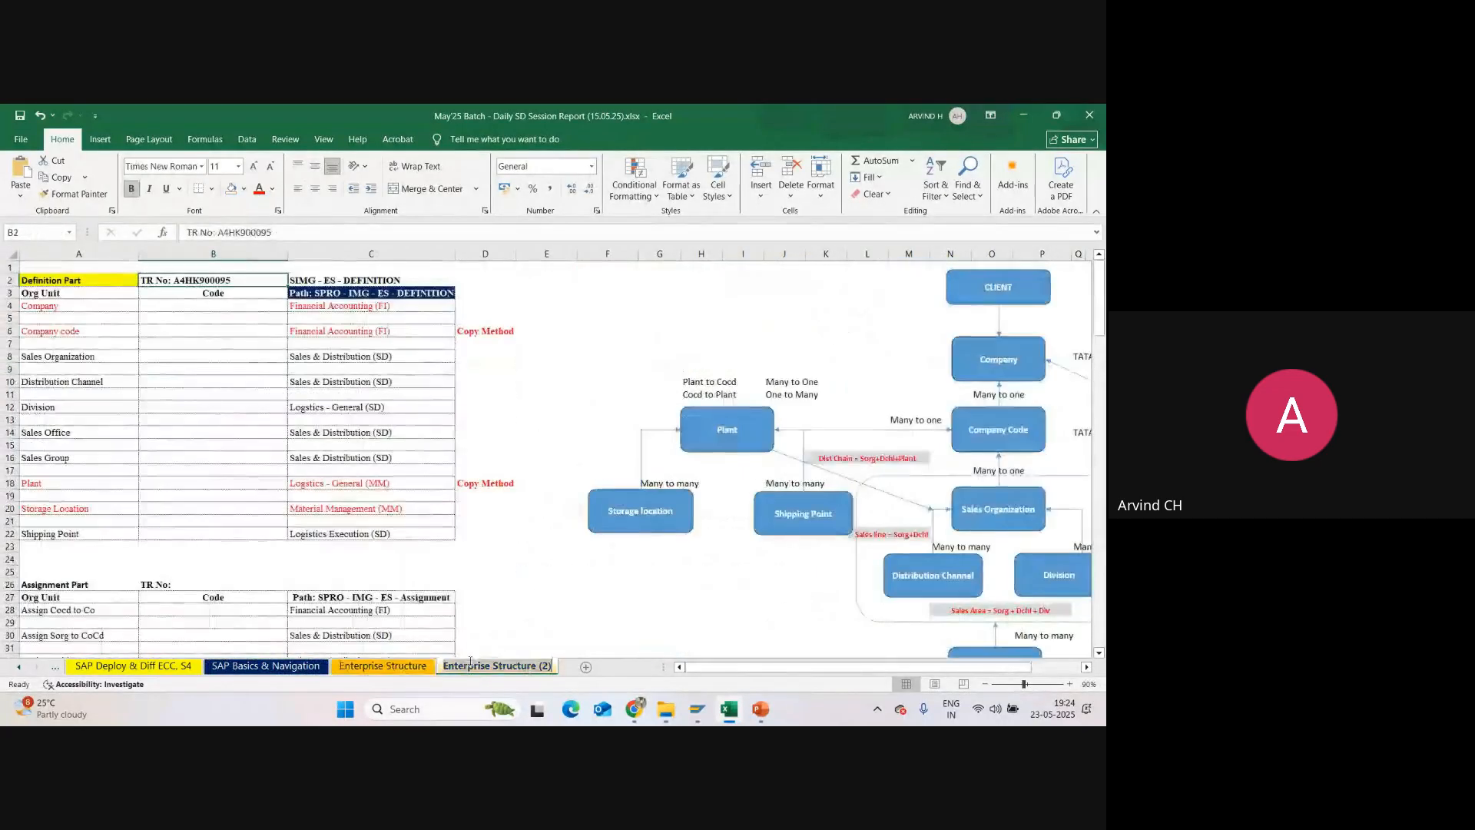
# Step: Enter SCC4 in cell E2 of the Enterprise Structure (2) sheet
pyautogui.click(532, 282)
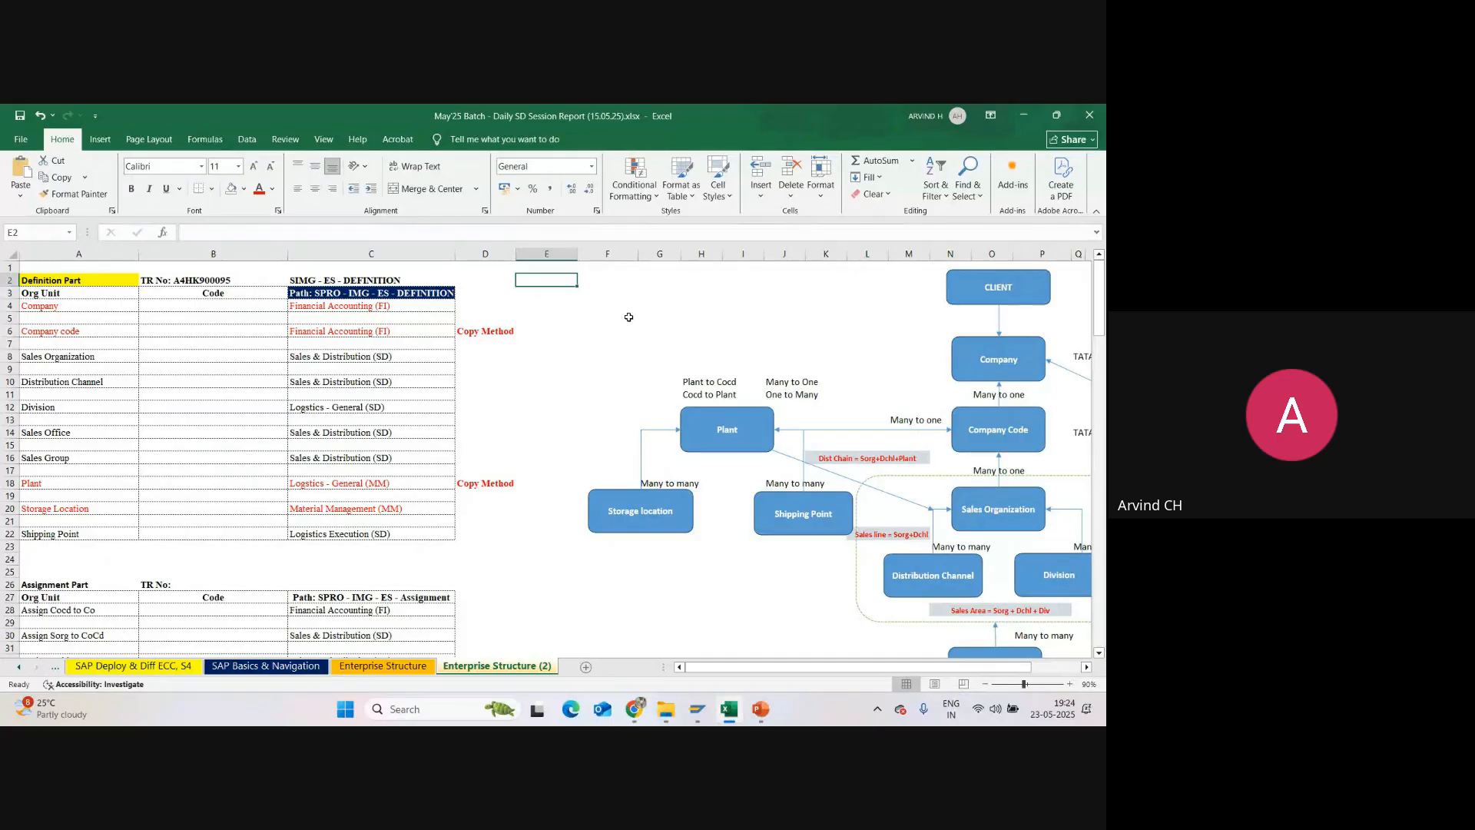
pyautogui.write('SCC4')
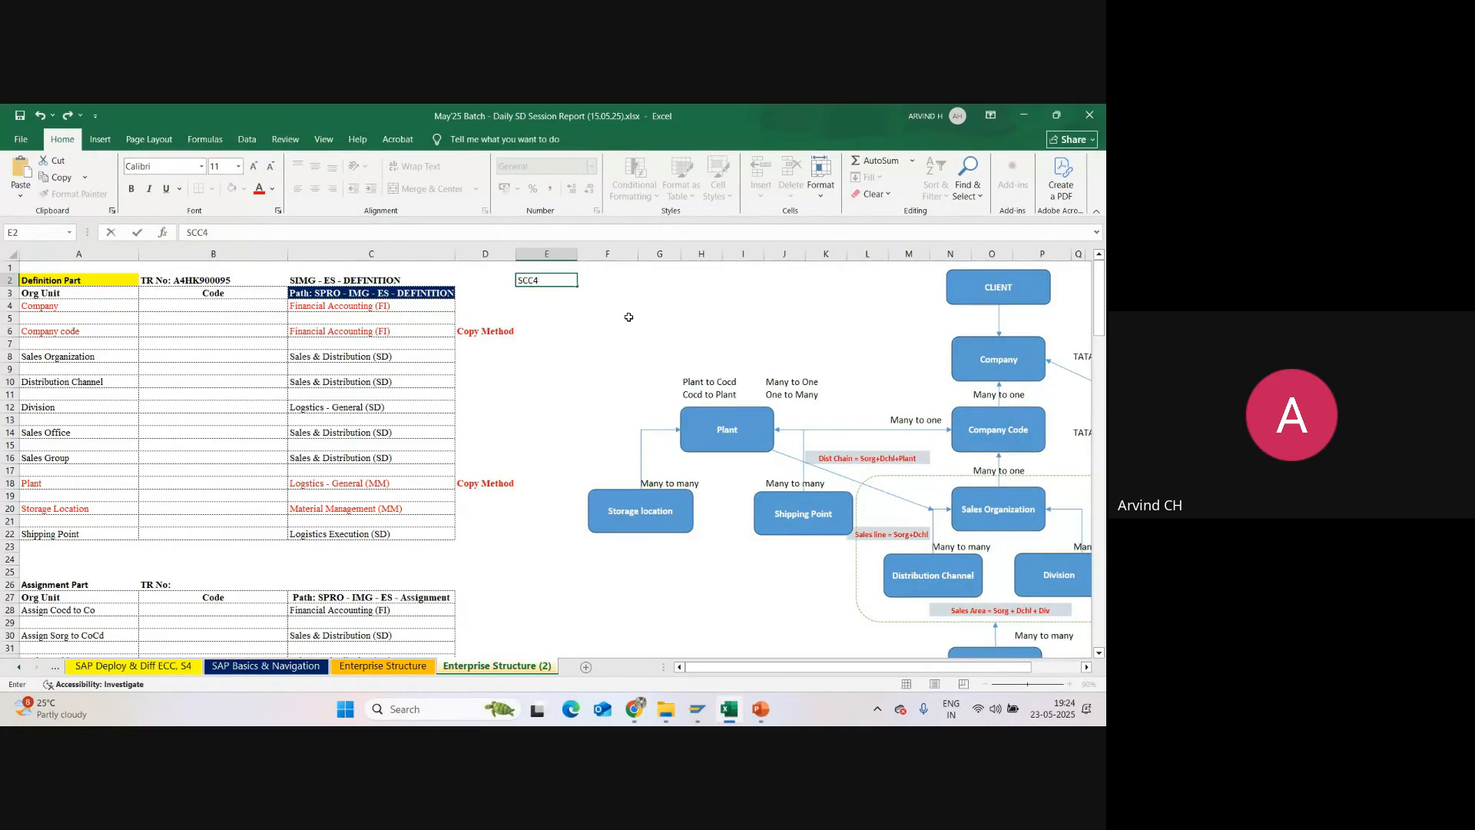
pyautogui.press('Return')
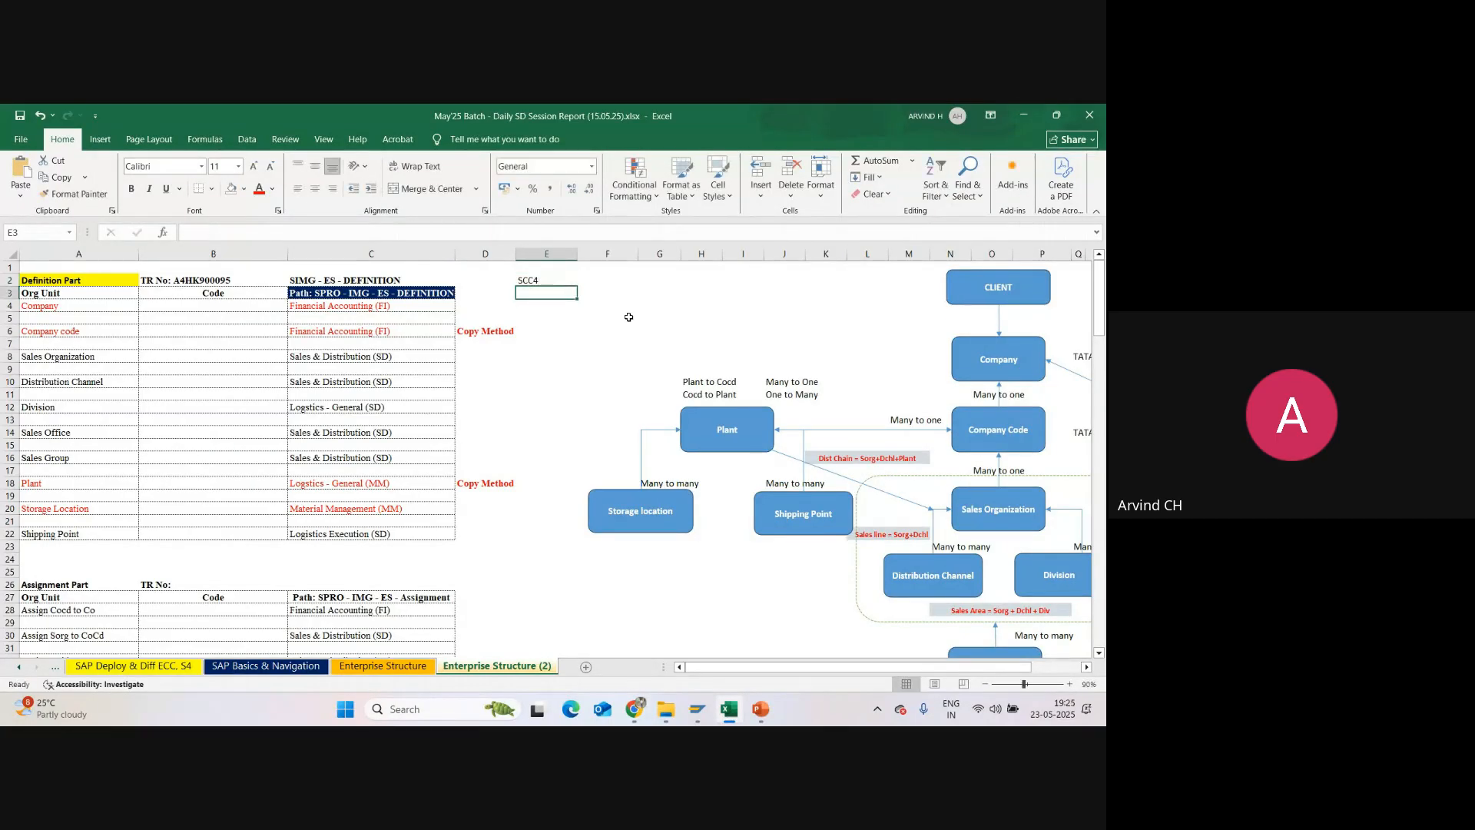
# Step: Switch to SAP GUI and save company SU01 under customizing request A4HK900095
pyautogui.click(725, 700)
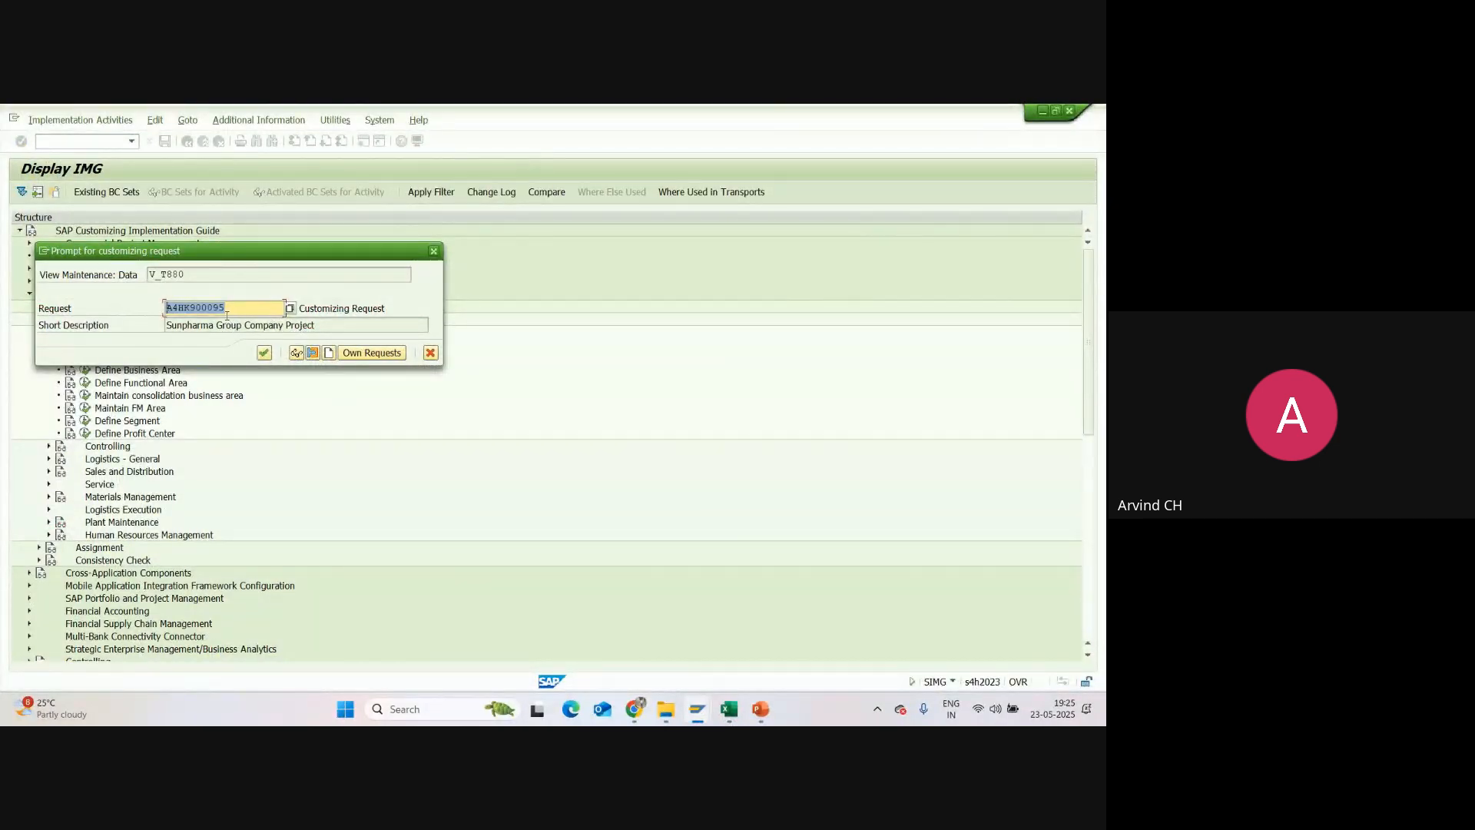
pyautogui.moveTo(227, 315); pyautogui.dragTo(155, 311)
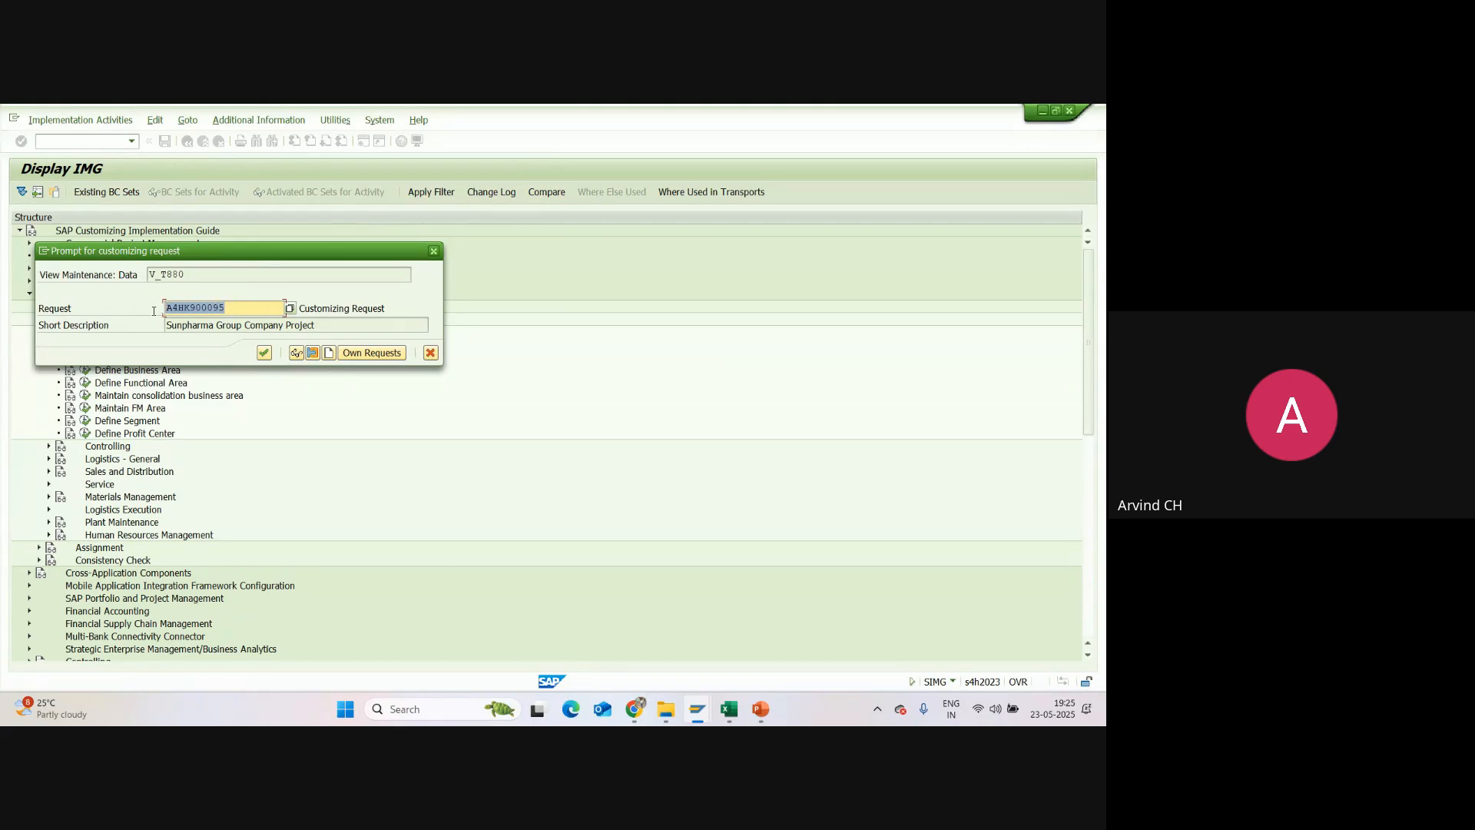
pyautogui.click(265, 354)
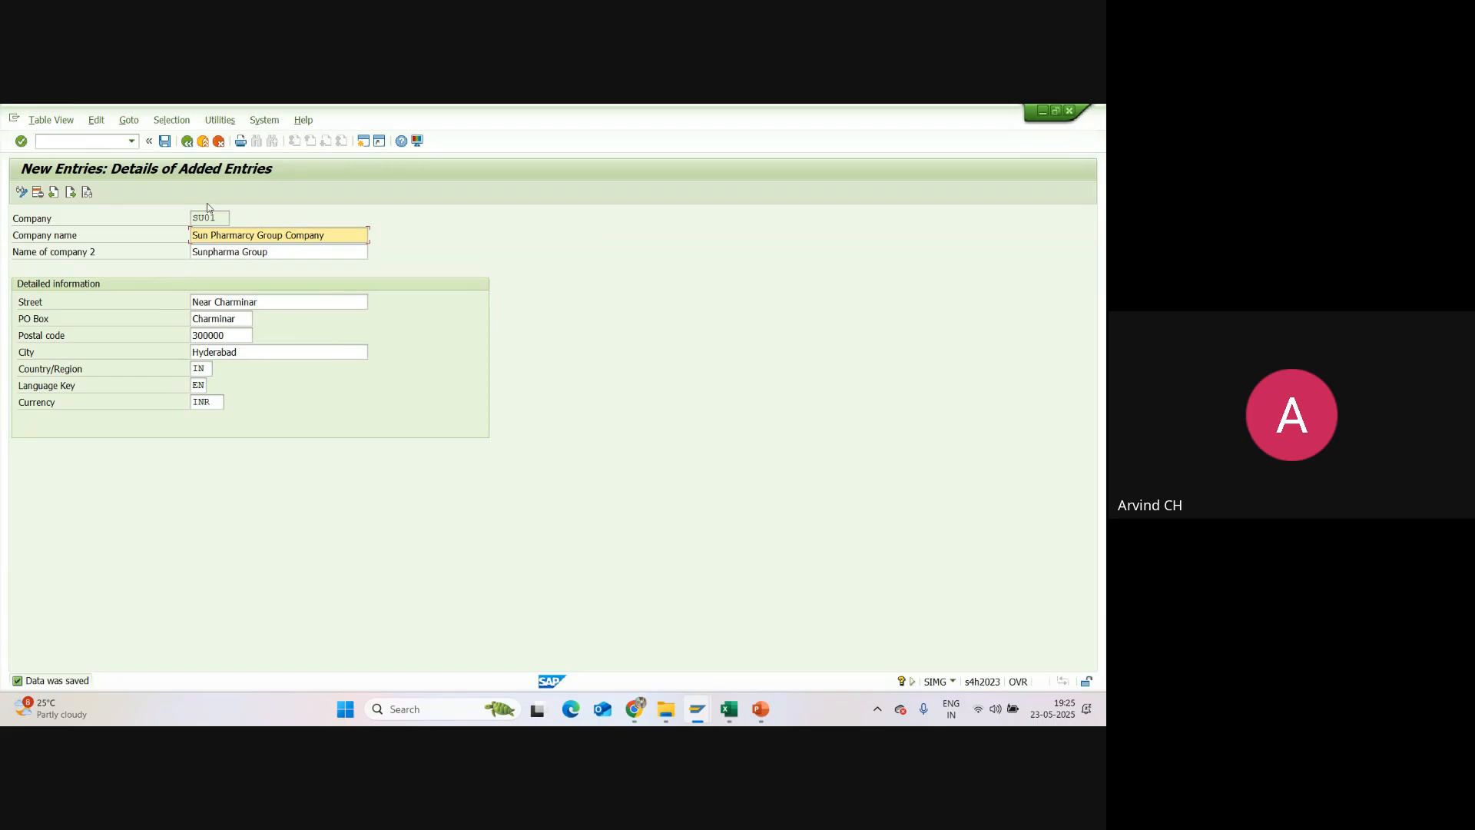
# Step: Try to run transaction SCC4 in a new SAP session, and view and close the long text of its status message
pyautogui.click(361, 141)
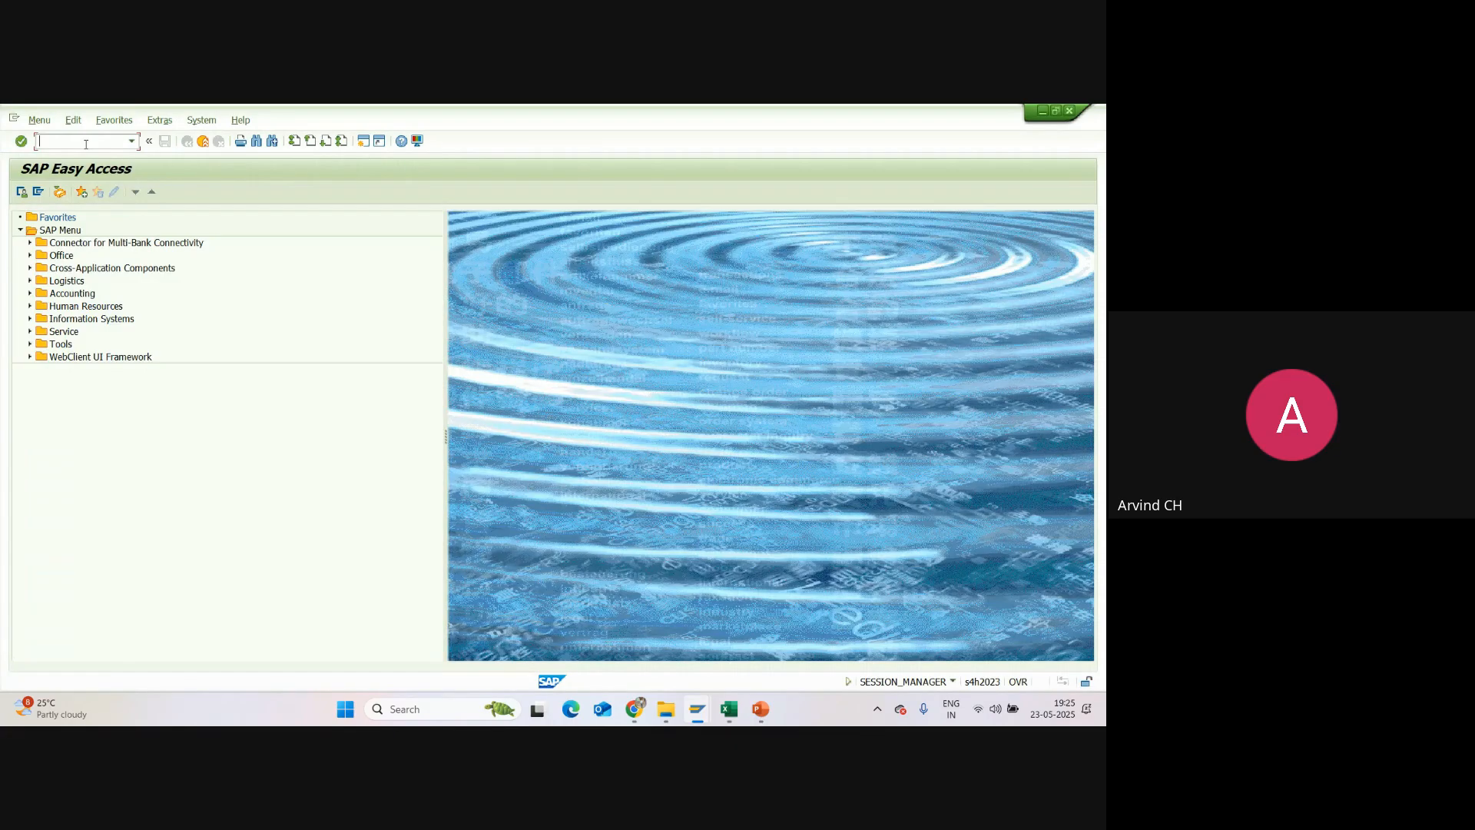
pyautogui.write('SCC4')
pyautogui.press('Return')
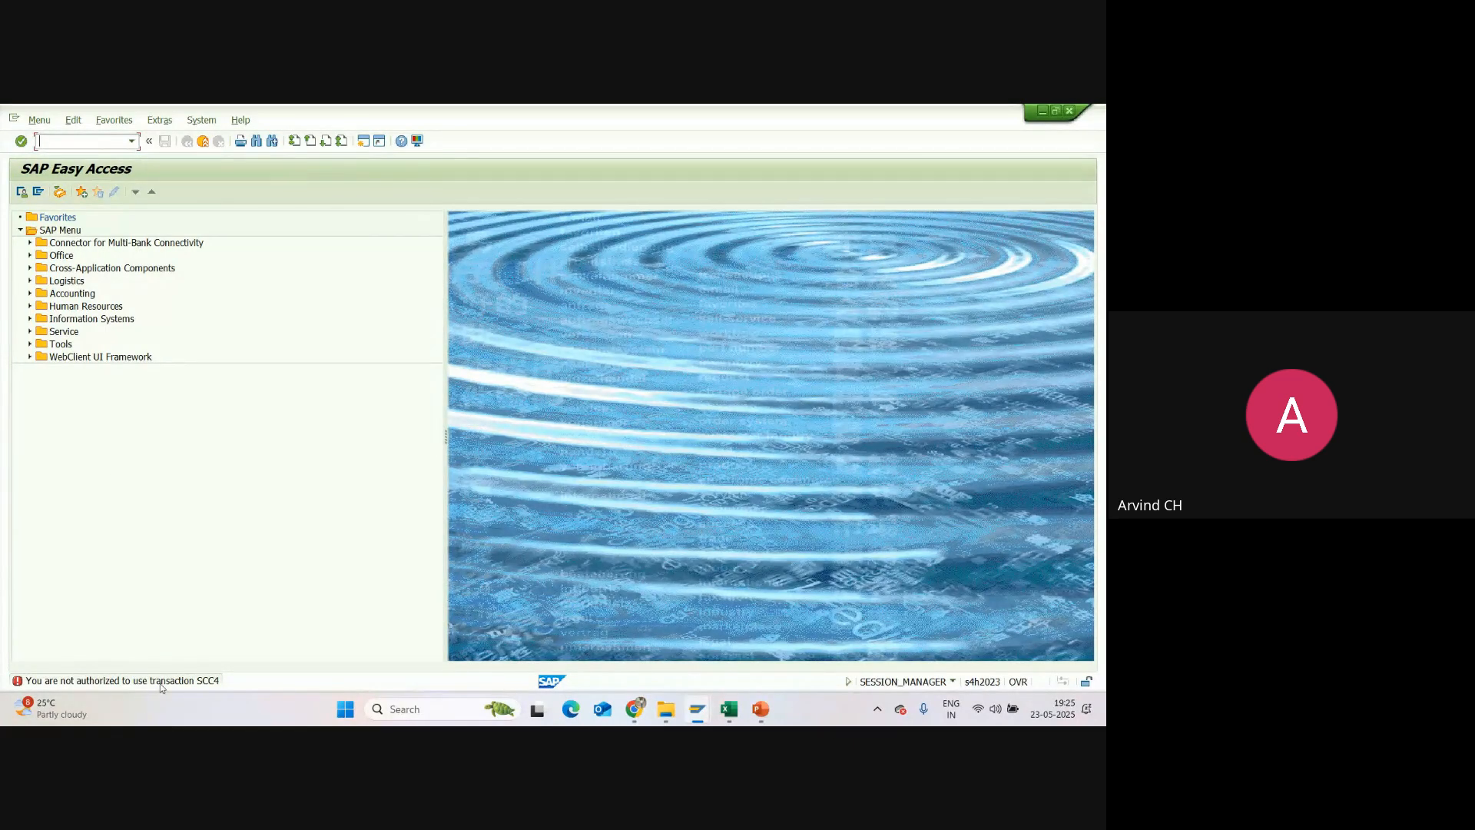
pyautogui.click(21, 679)
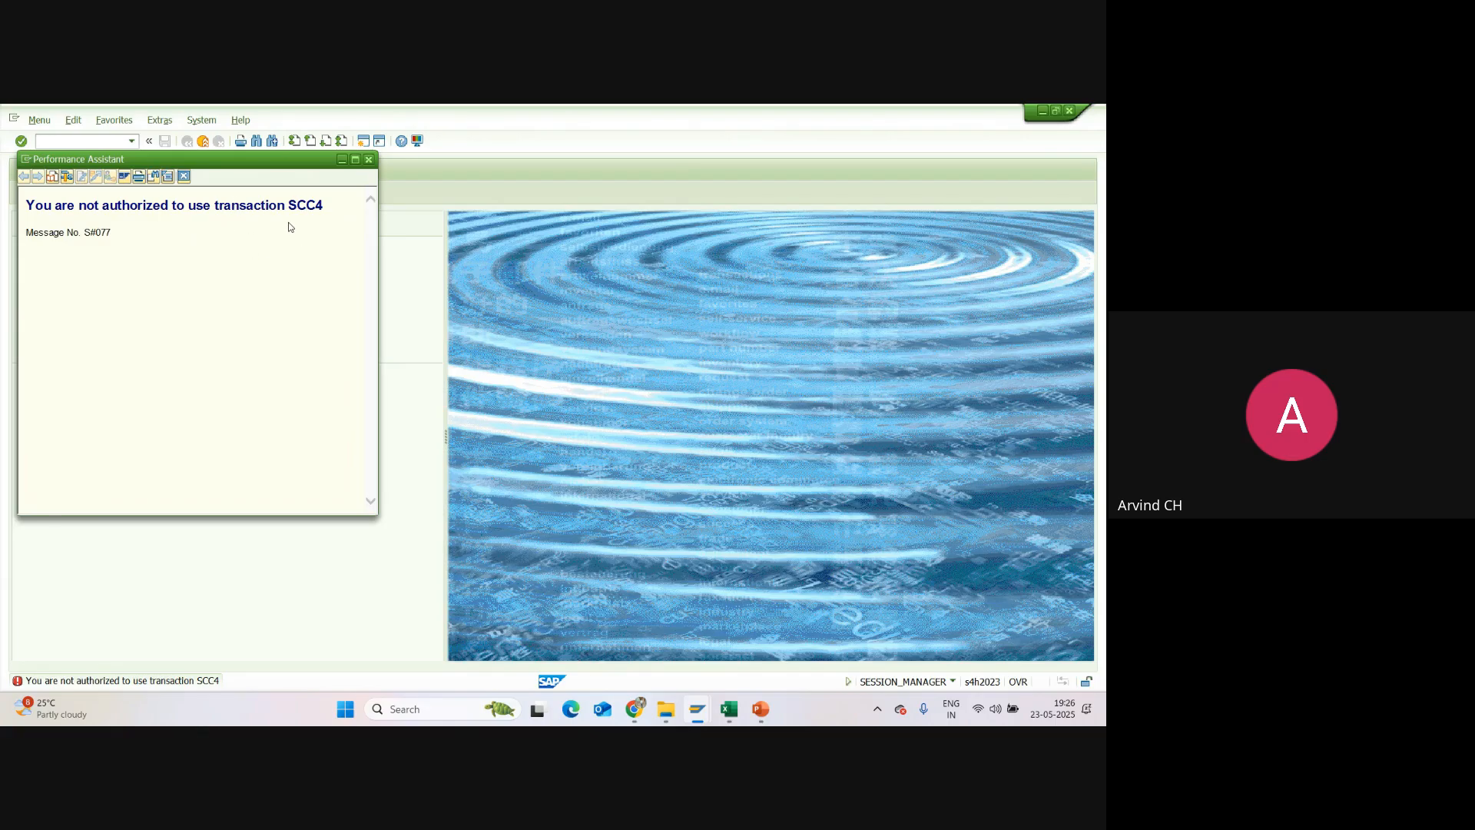
pyautogui.click(369, 160)
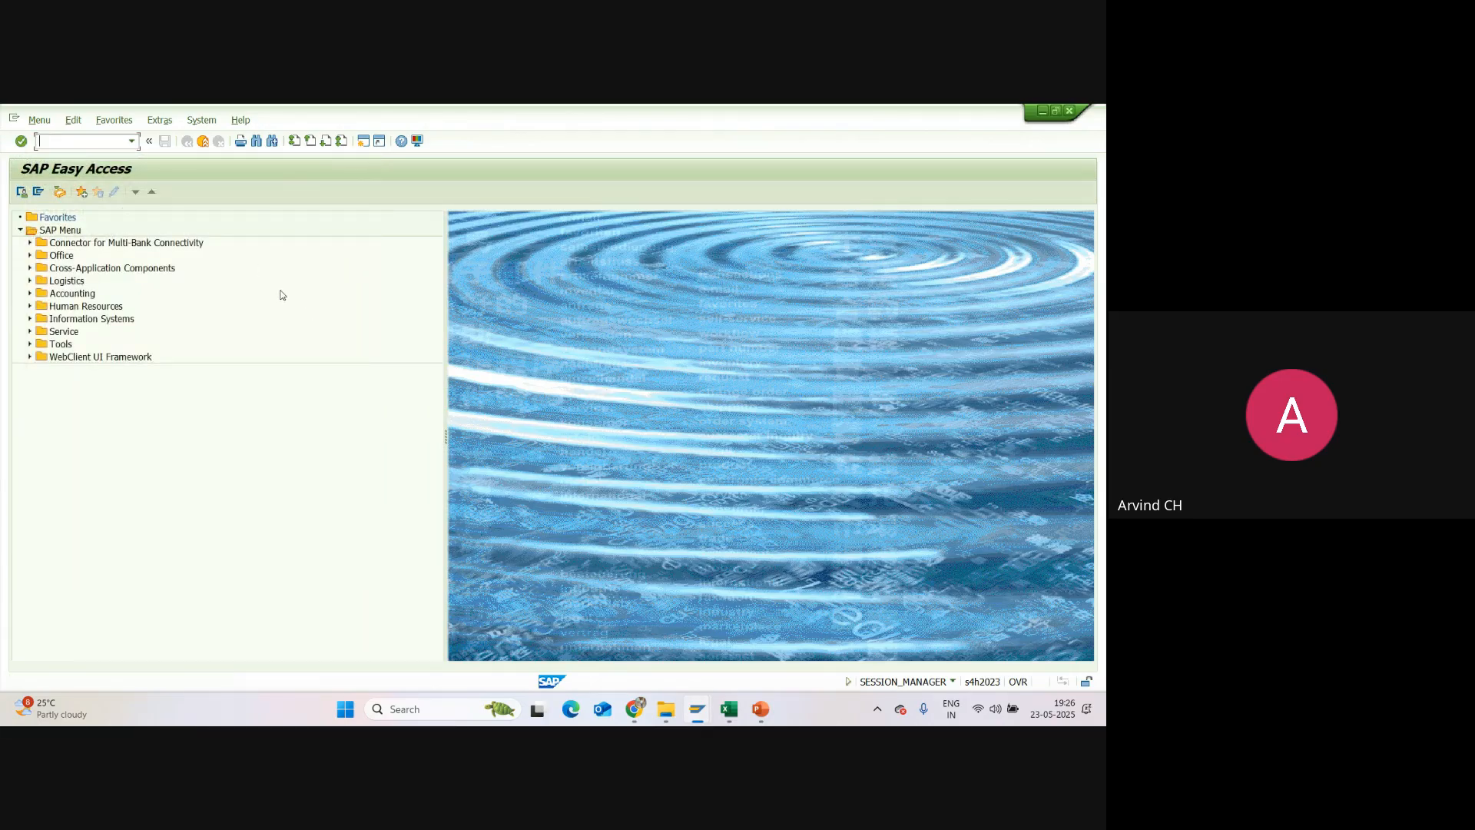
# Step: In Excel, make SCC4 in cell E2 bold, and return to the SU01 company entry in SAP GUI
pyautogui.click(729, 708)
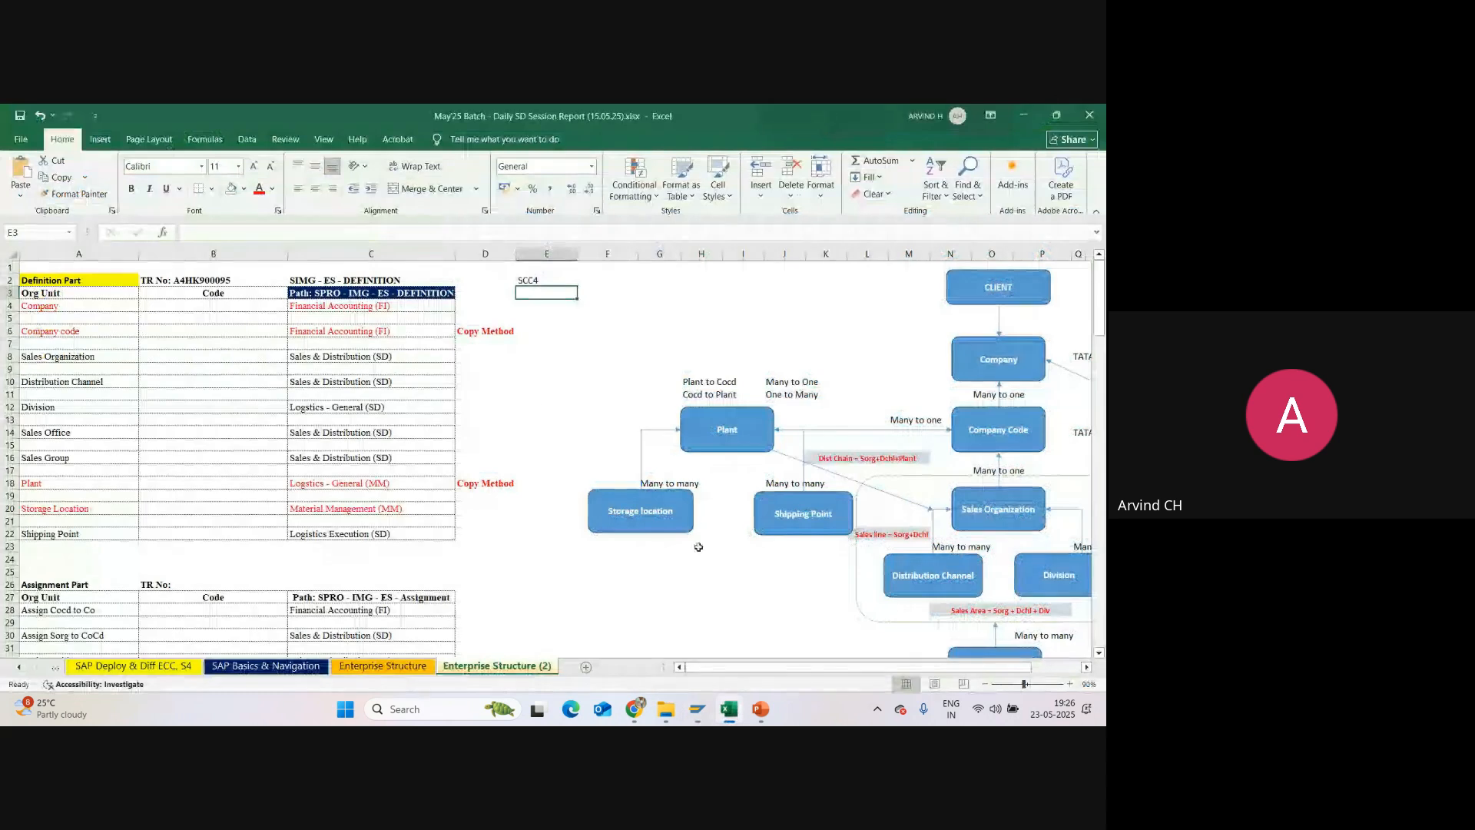
pyautogui.click(533, 281)
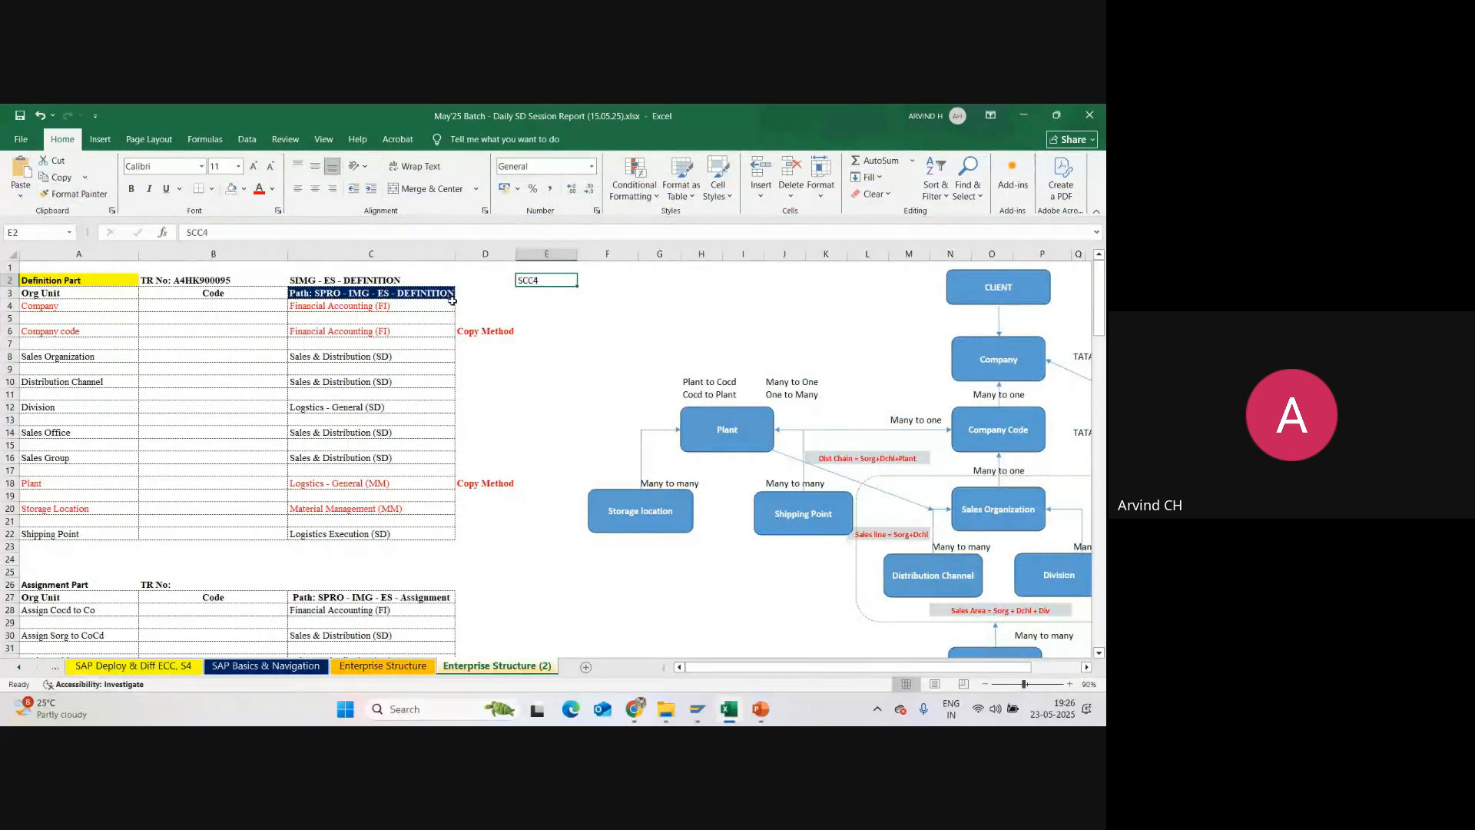
pyautogui.click(133, 193)
pyautogui.click(513, 281)
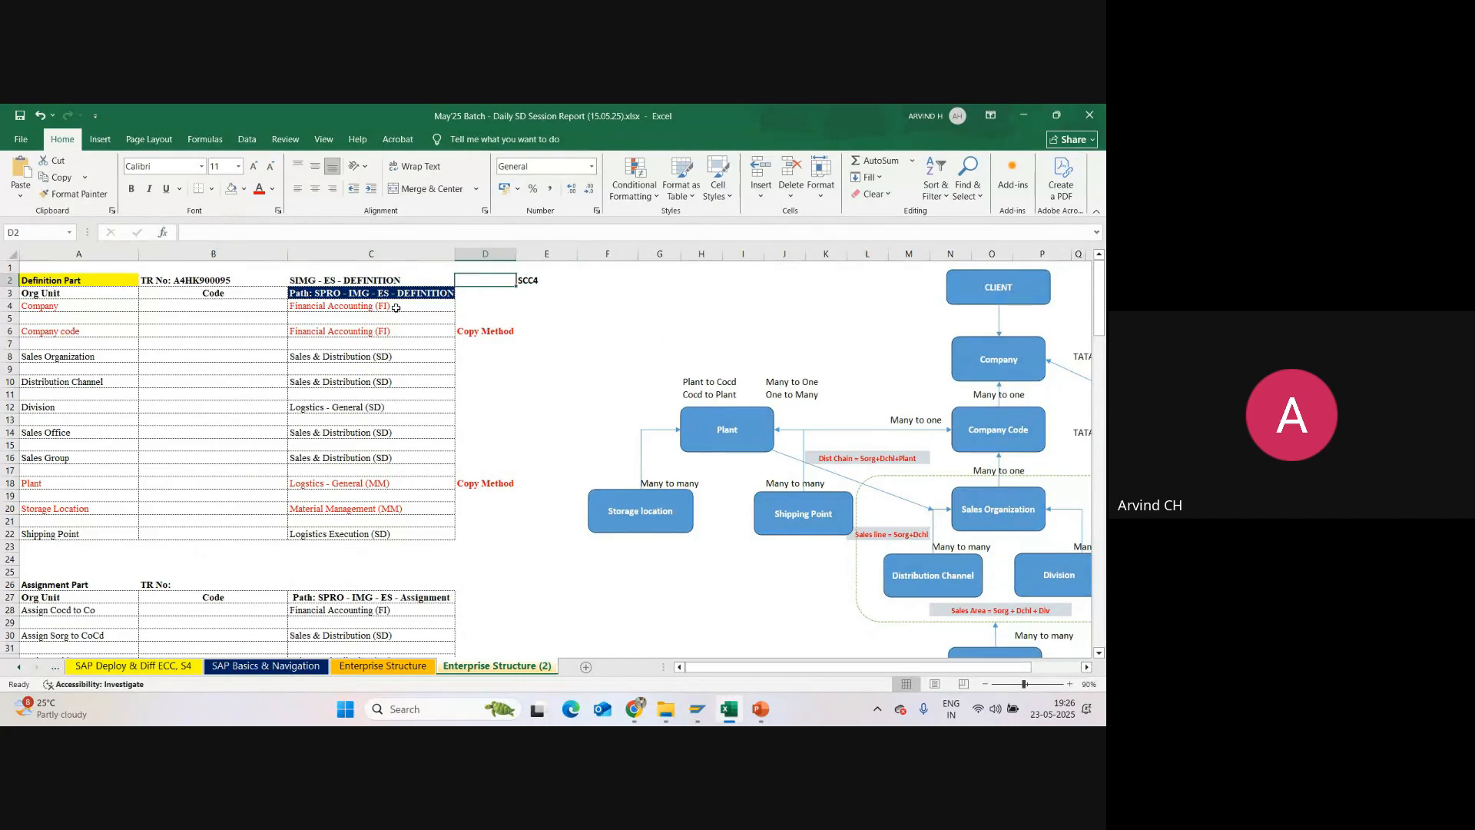
pyautogui.click(191, 278)
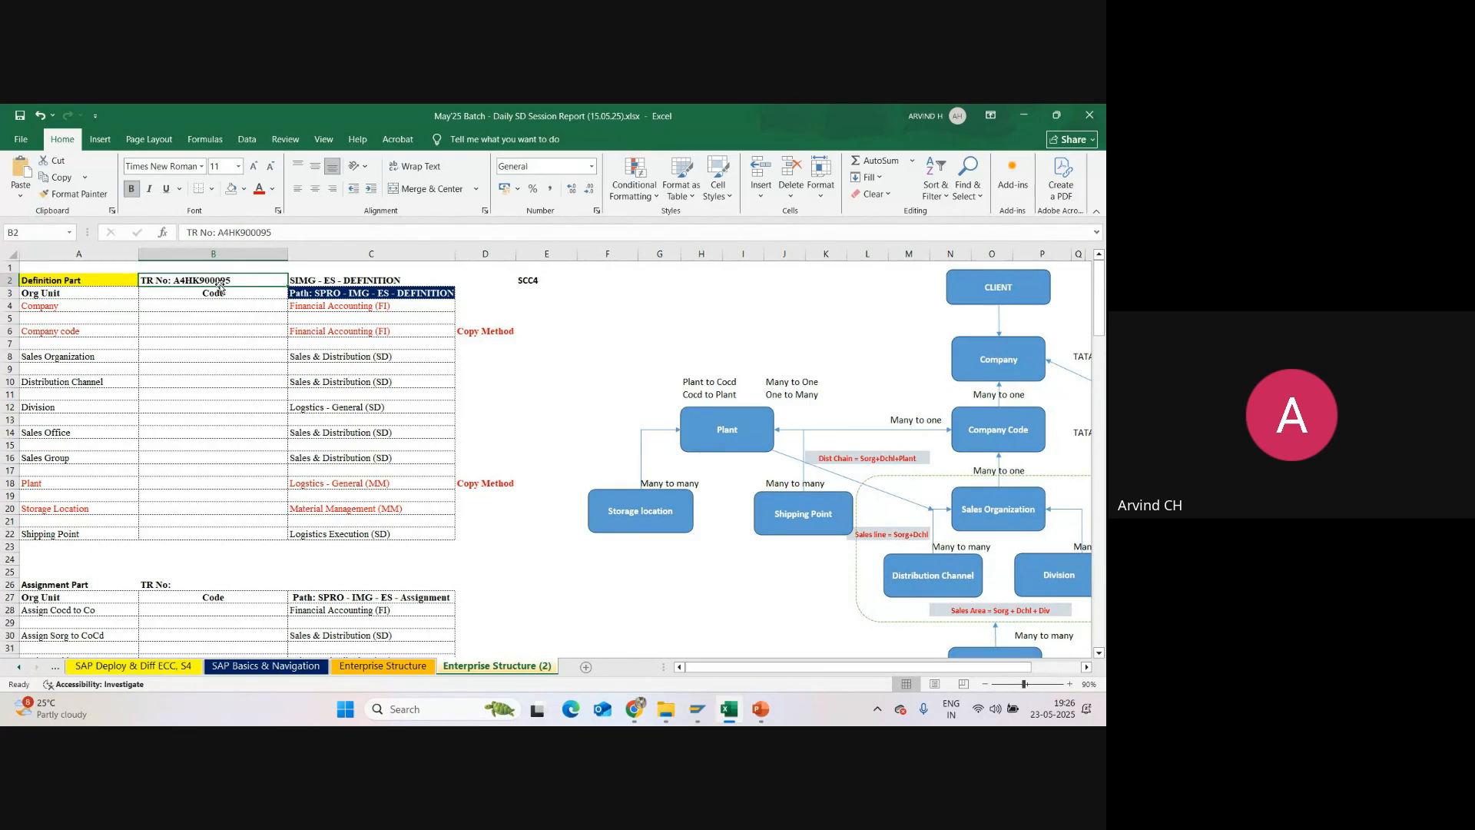
pyautogui.click(533, 280)
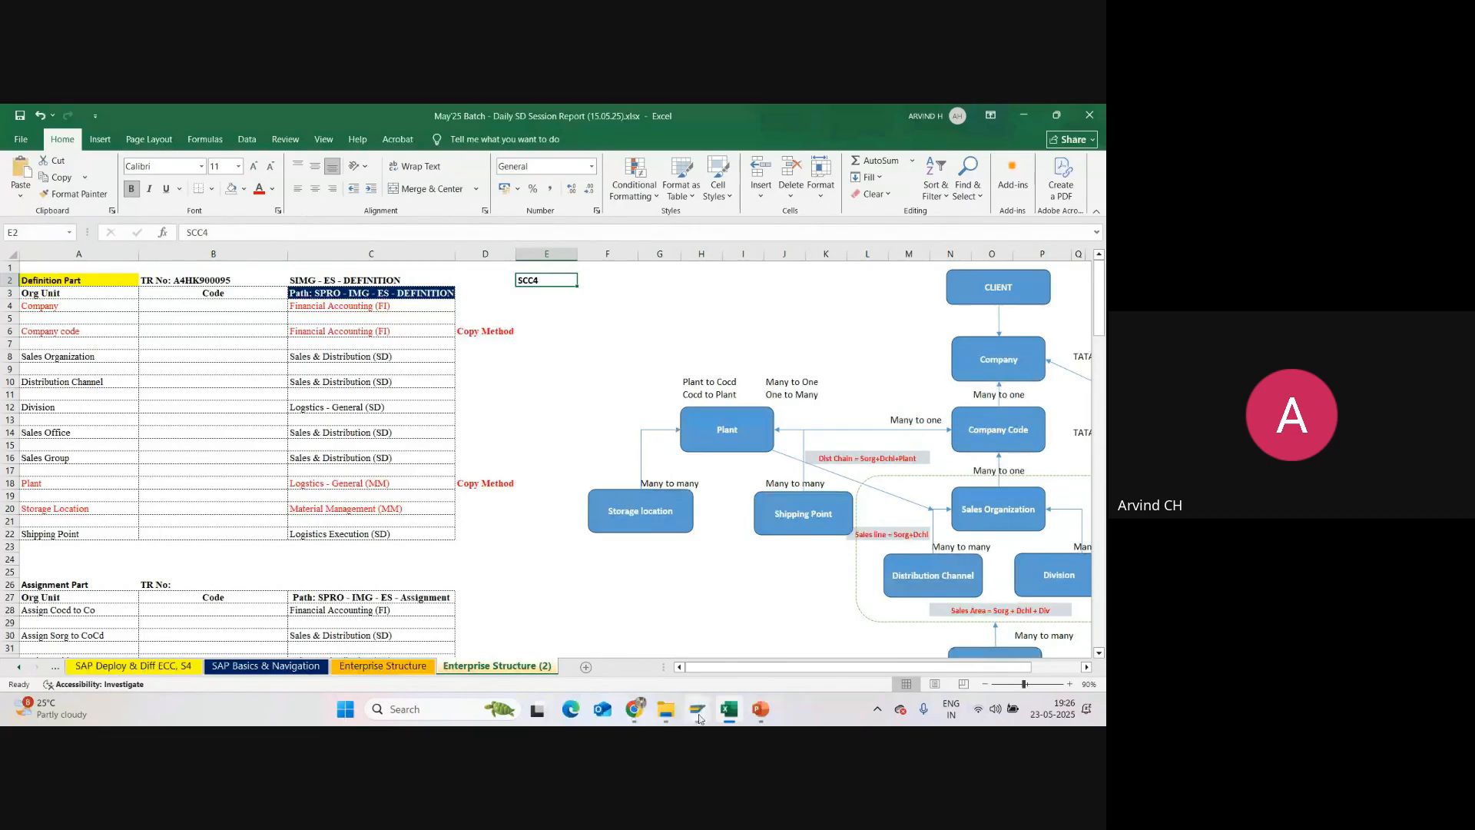
pyautogui.moveTo(697, 708)
pyautogui.click(692, 636)
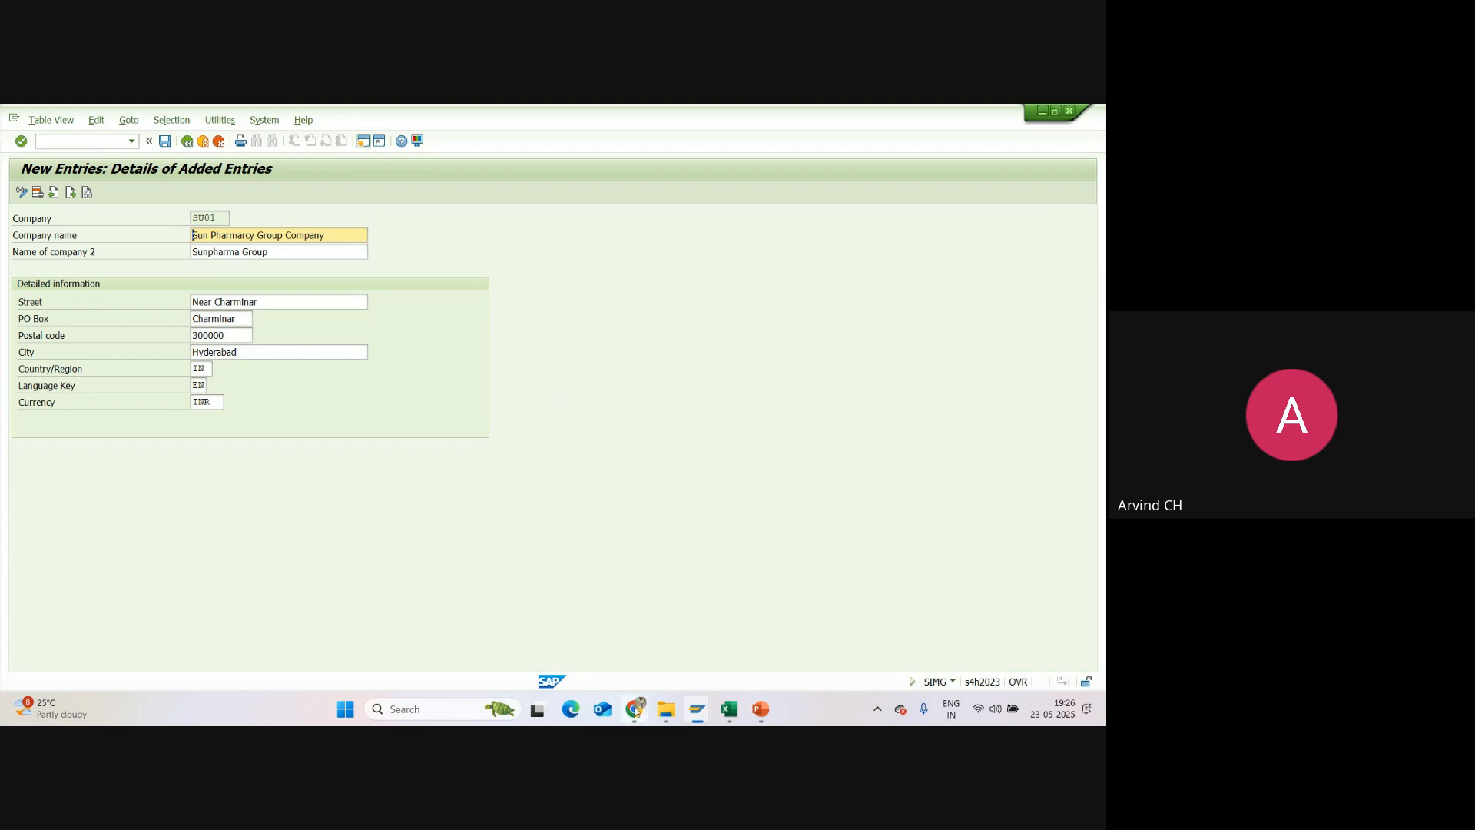
# Step: Switch to the Google Meet call, examine the participant list, and close it
pyautogui.click(553, 618)
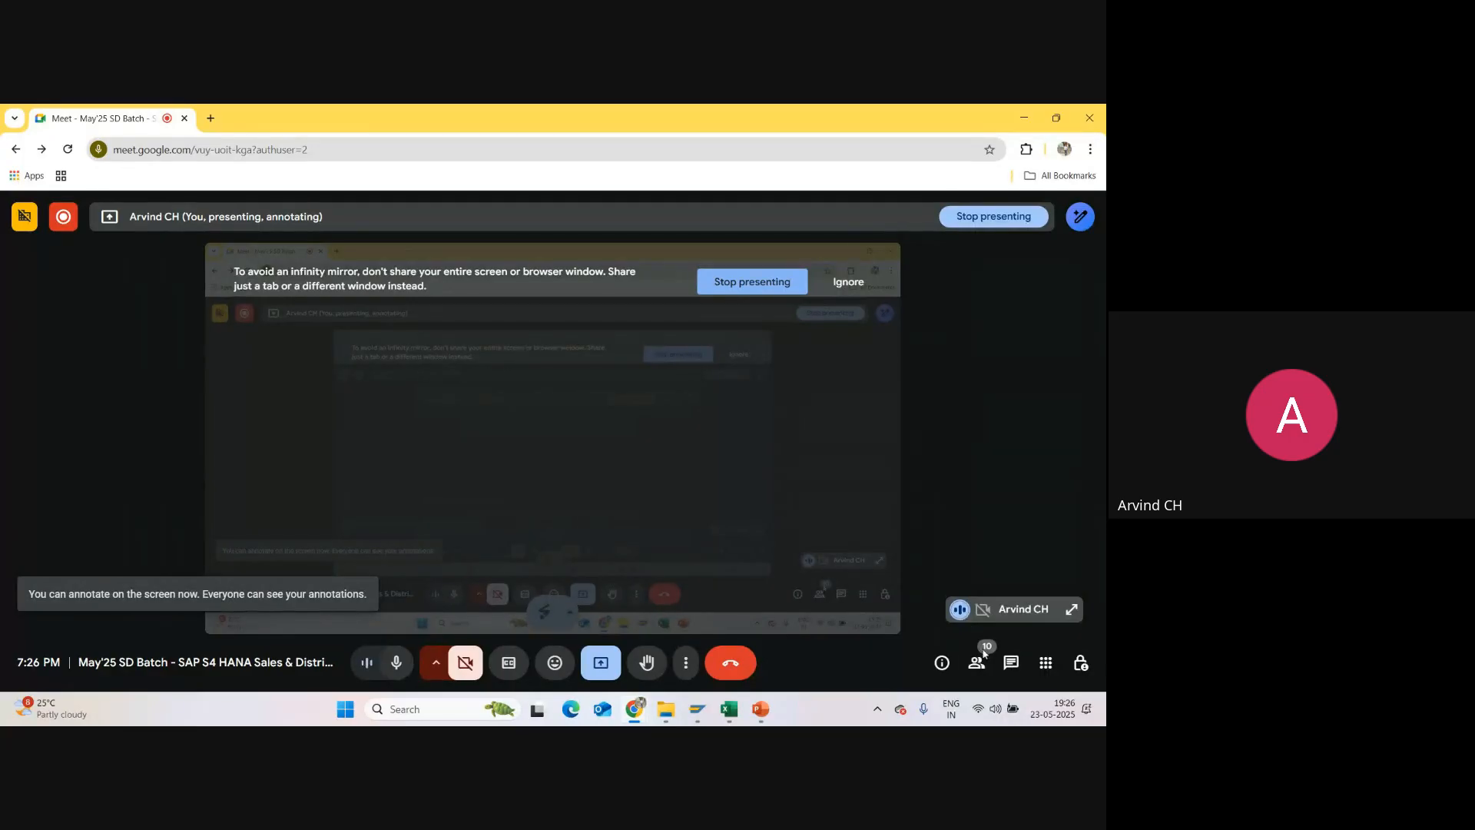
pyautogui.click(979, 659)
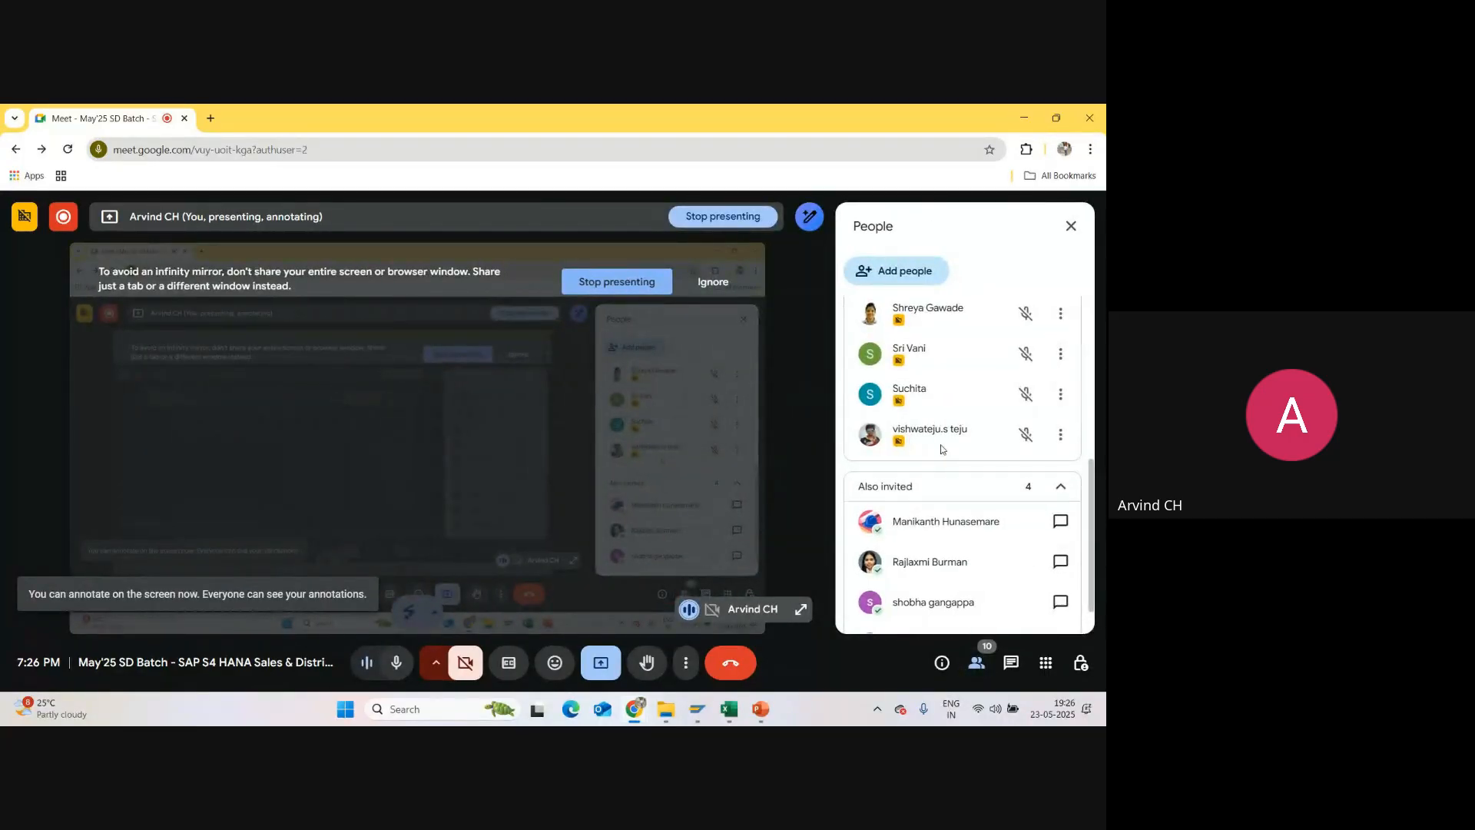
pyautogui.scroll(10, 943, 450)
pyautogui.scroll(-5, 969, 434)
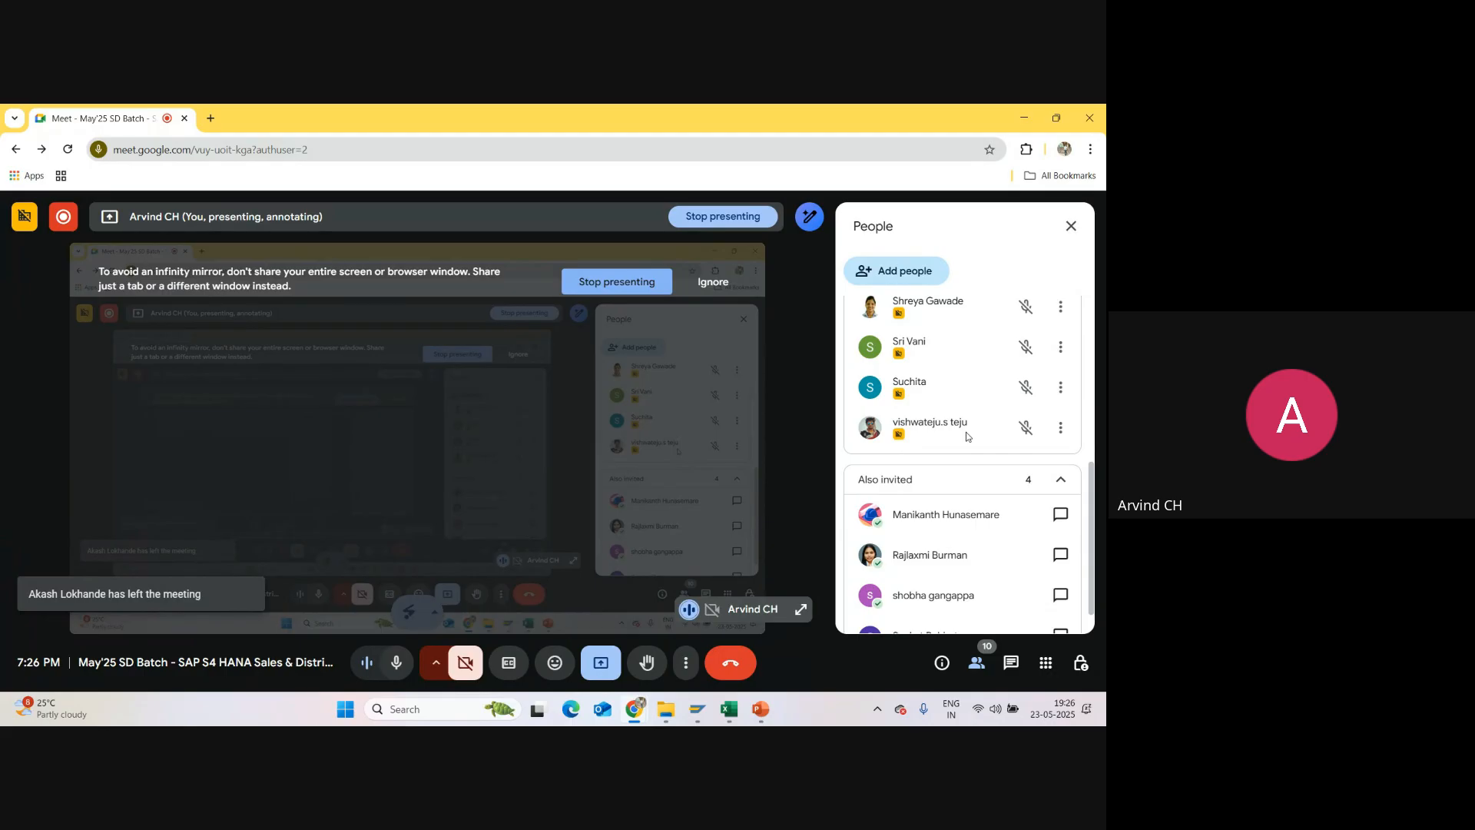
pyautogui.scroll(5, 967, 436)
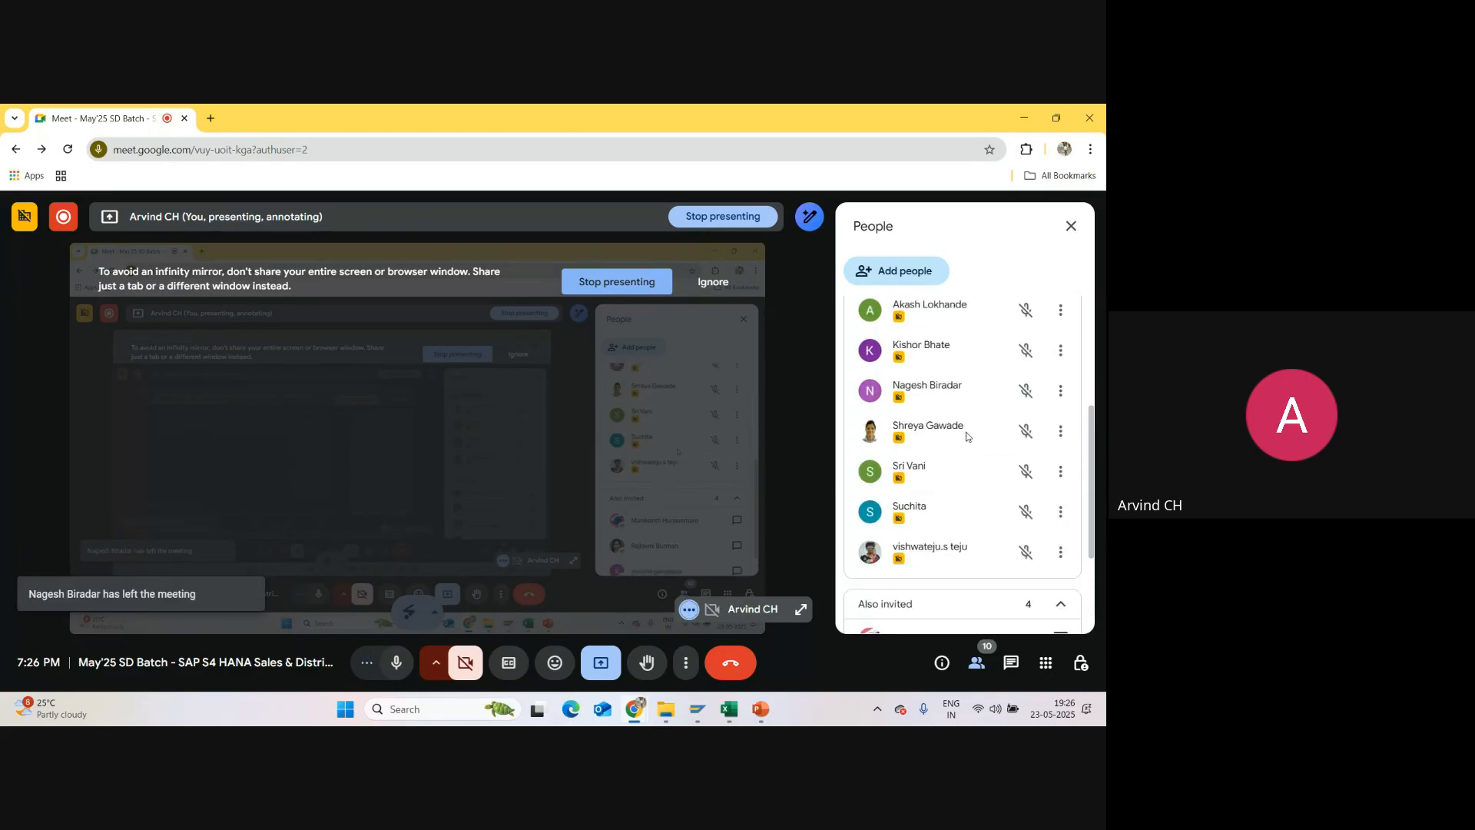
pyautogui.scroll(-5, 978, 460)
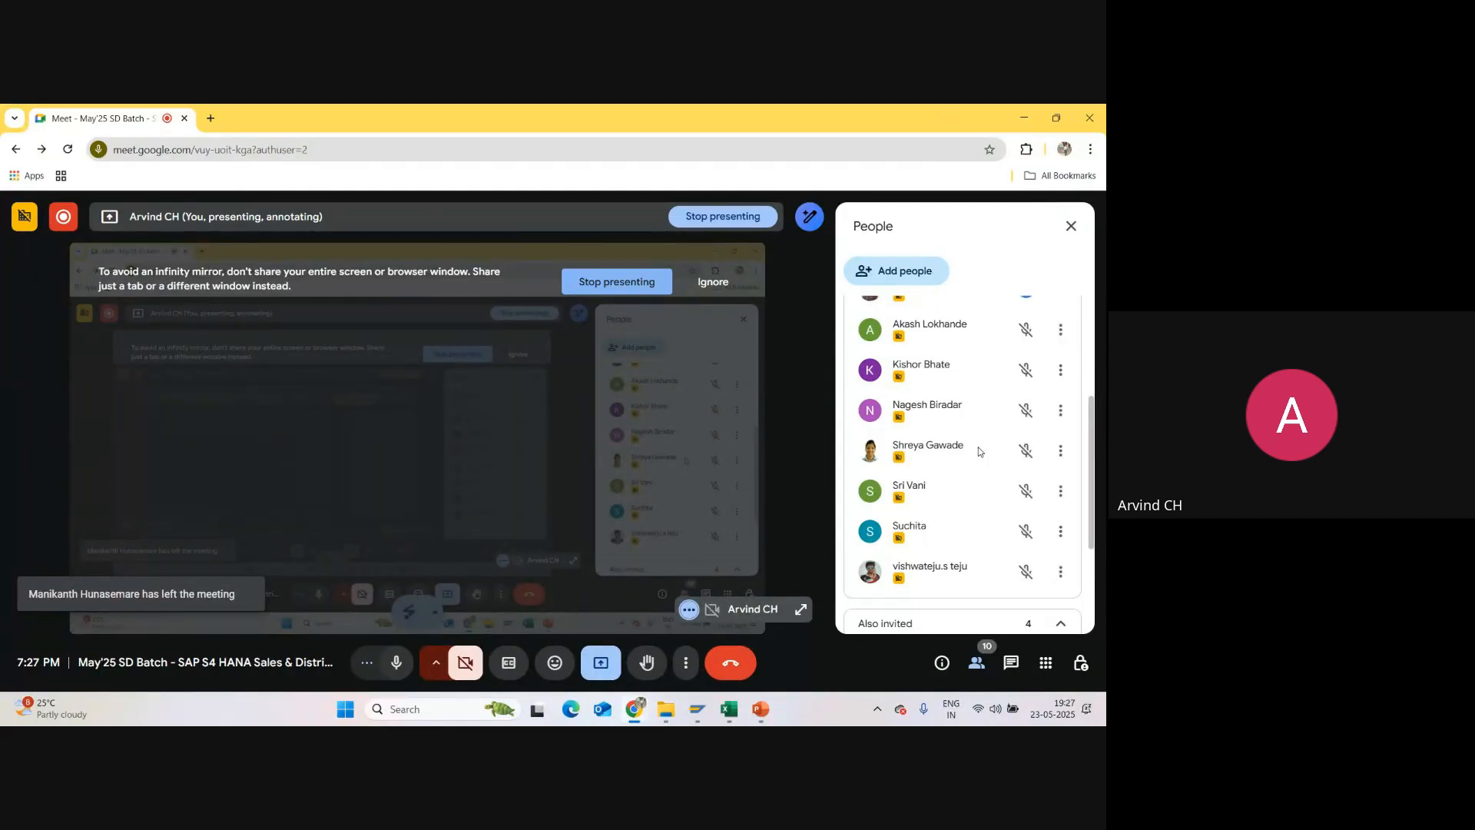
pyautogui.scroll(5, 979, 451)
pyautogui.scroll(-1, 979, 451)
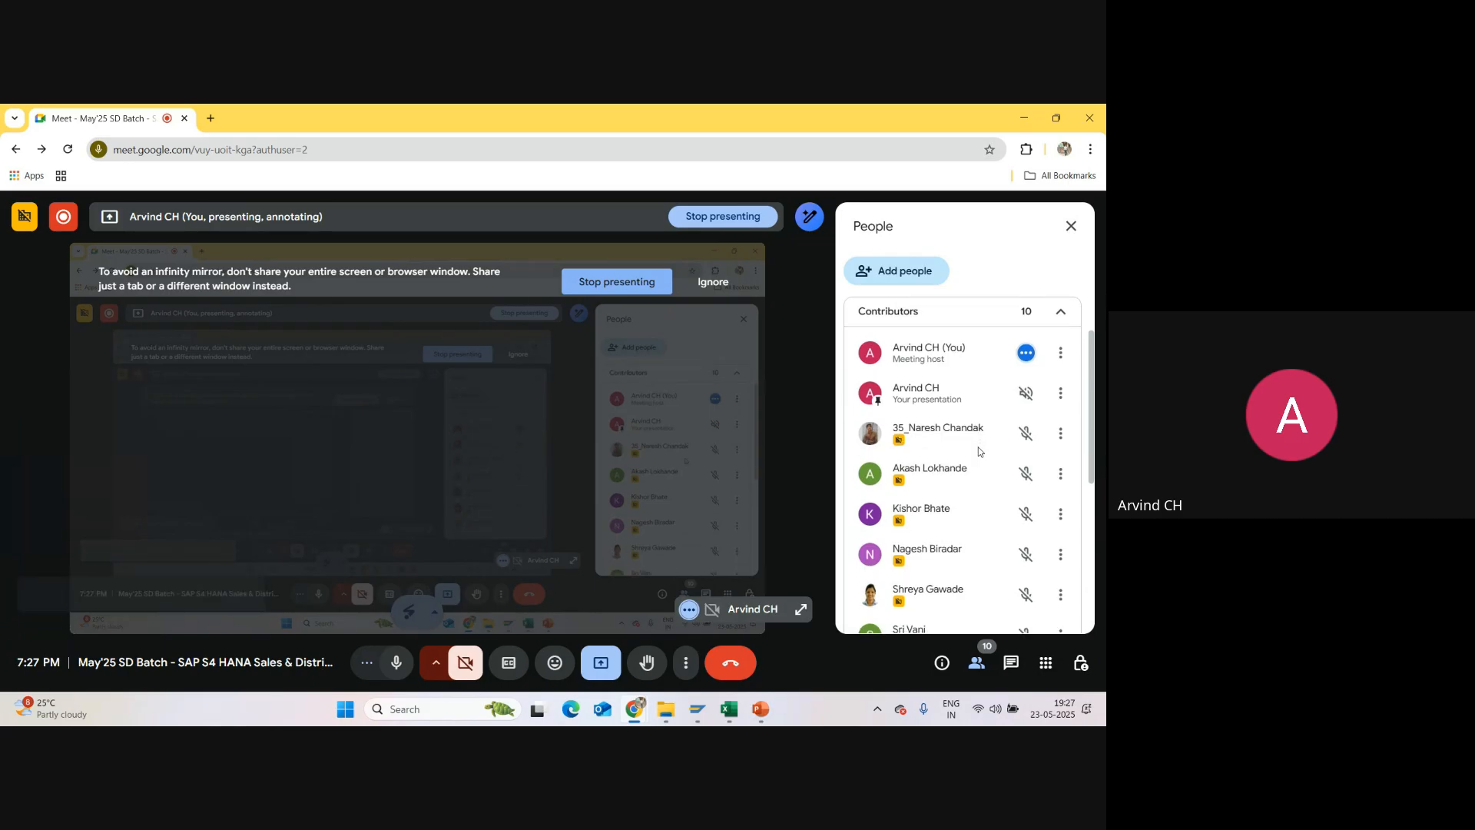
pyautogui.scroll(-3, 979, 451)
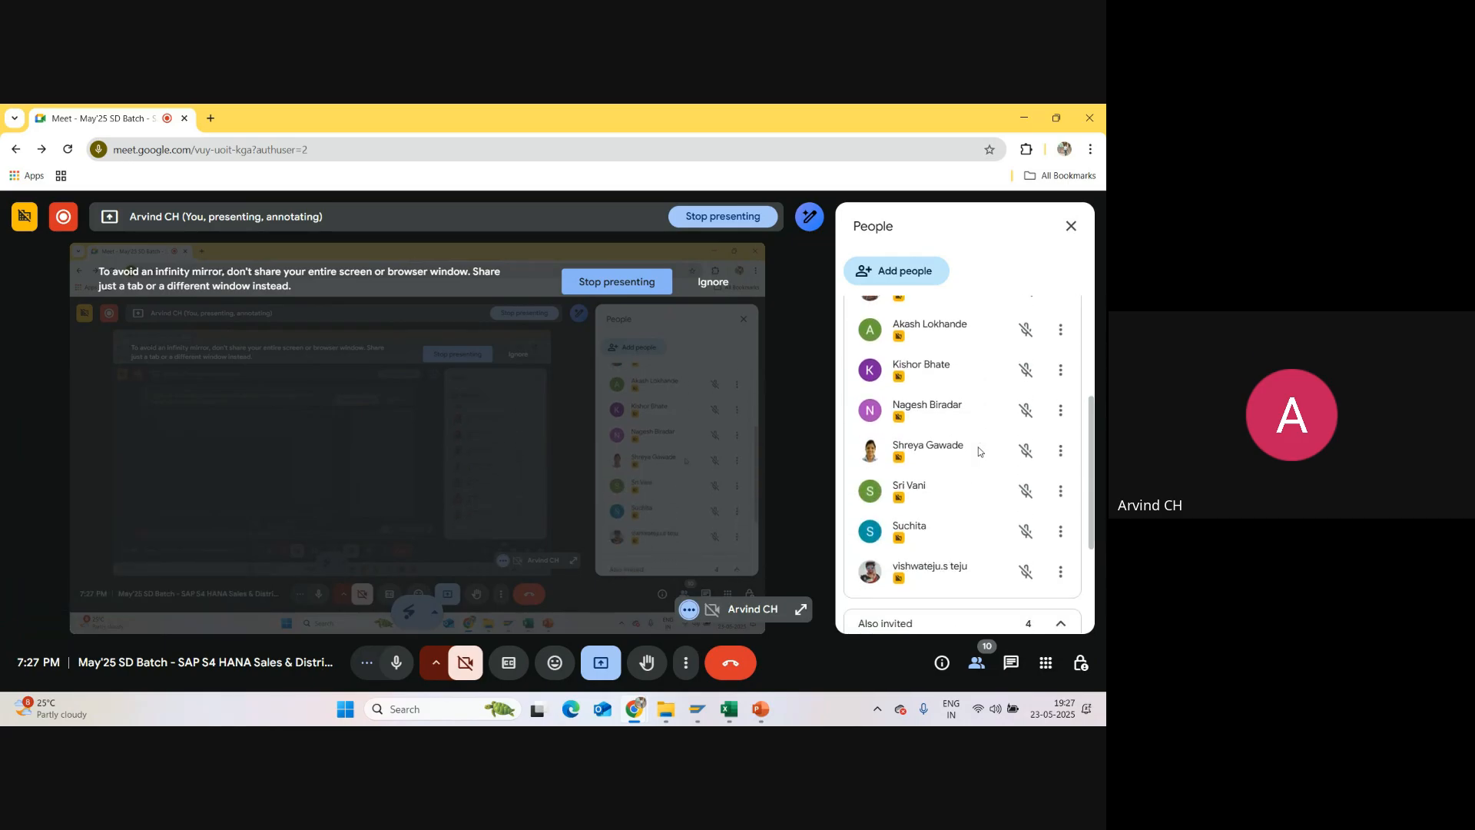
pyautogui.scroll(1, 979, 451)
pyautogui.scroll(-2, 979, 451)
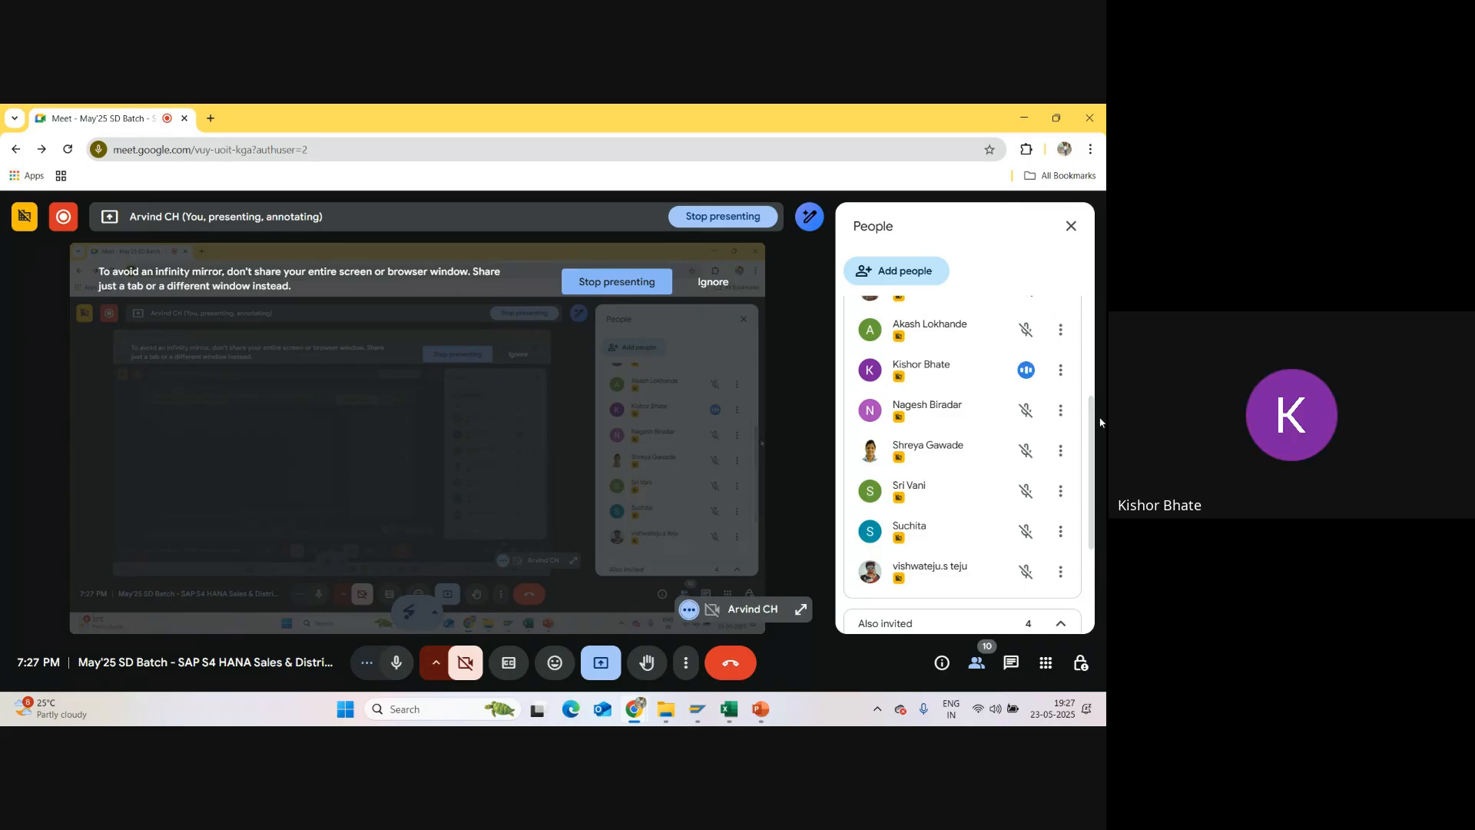
pyautogui.click(1077, 225)
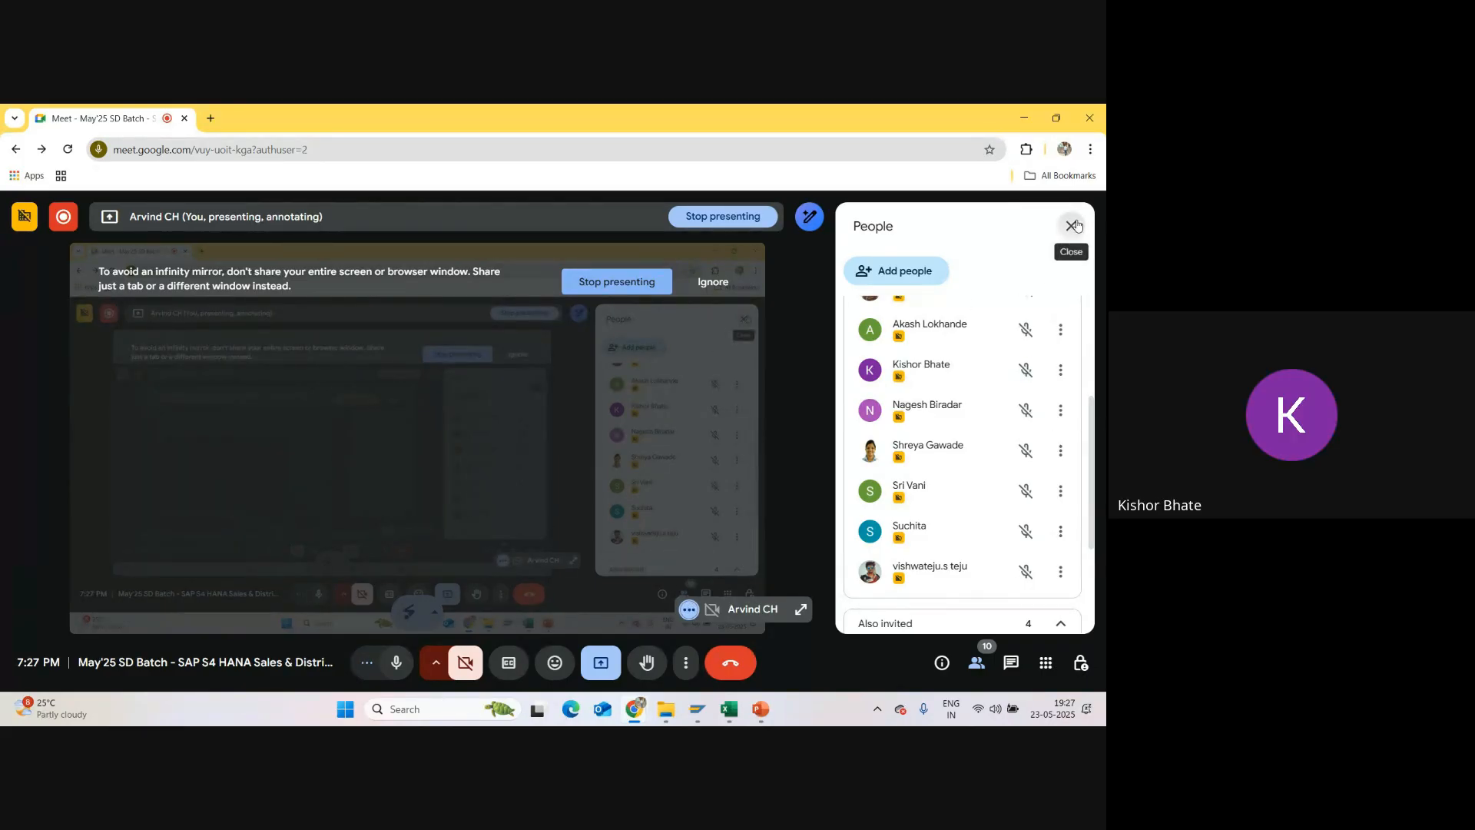
# Step: Return by way of Excel to the SU01 entry in SAP GUI and go back through the company overview to Display IMG
pyautogui.click(727, 711)
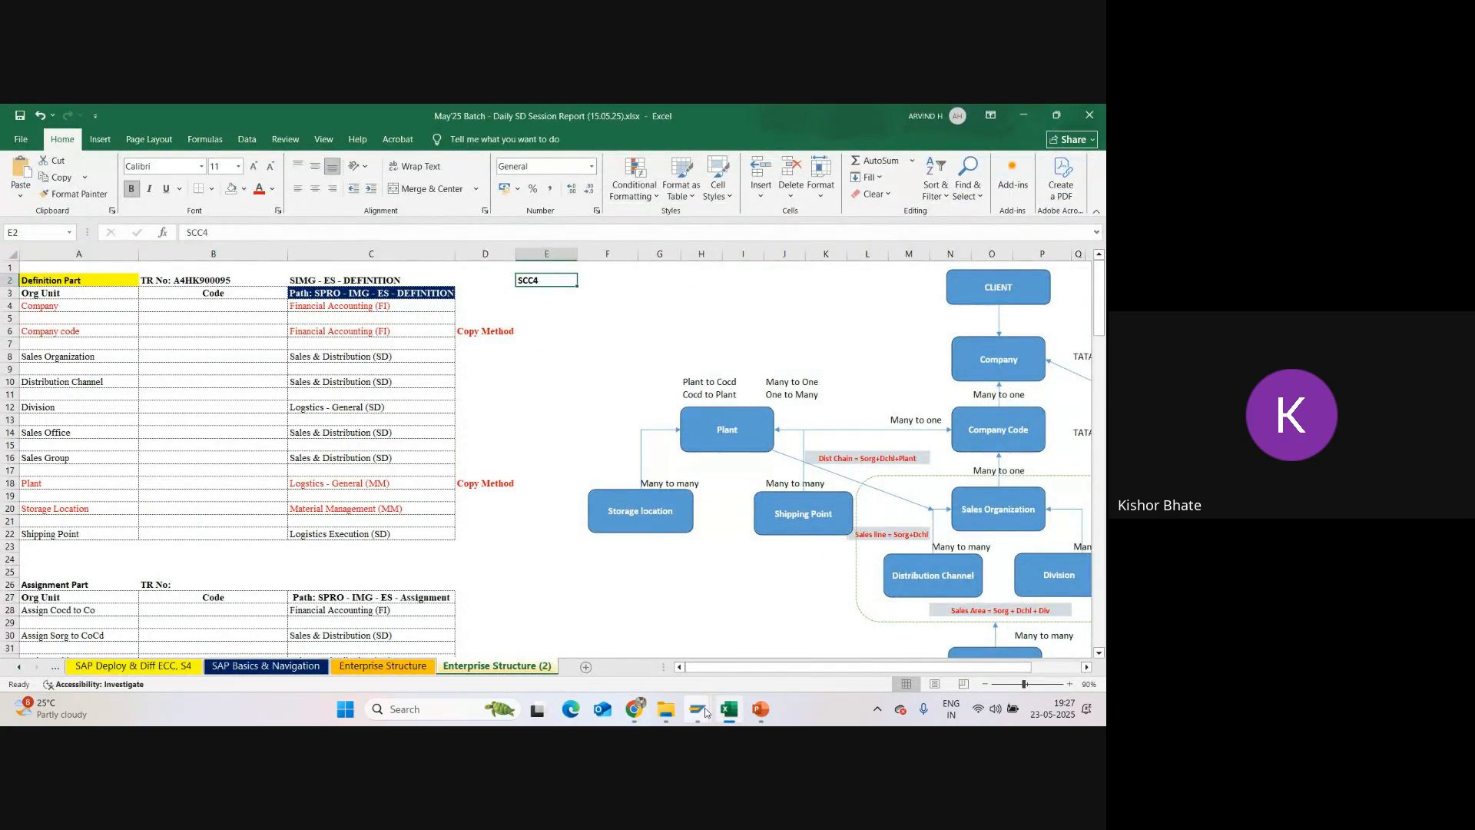
pyautogui.moveTo(697, 708)
pyautogui.click(683, 634)
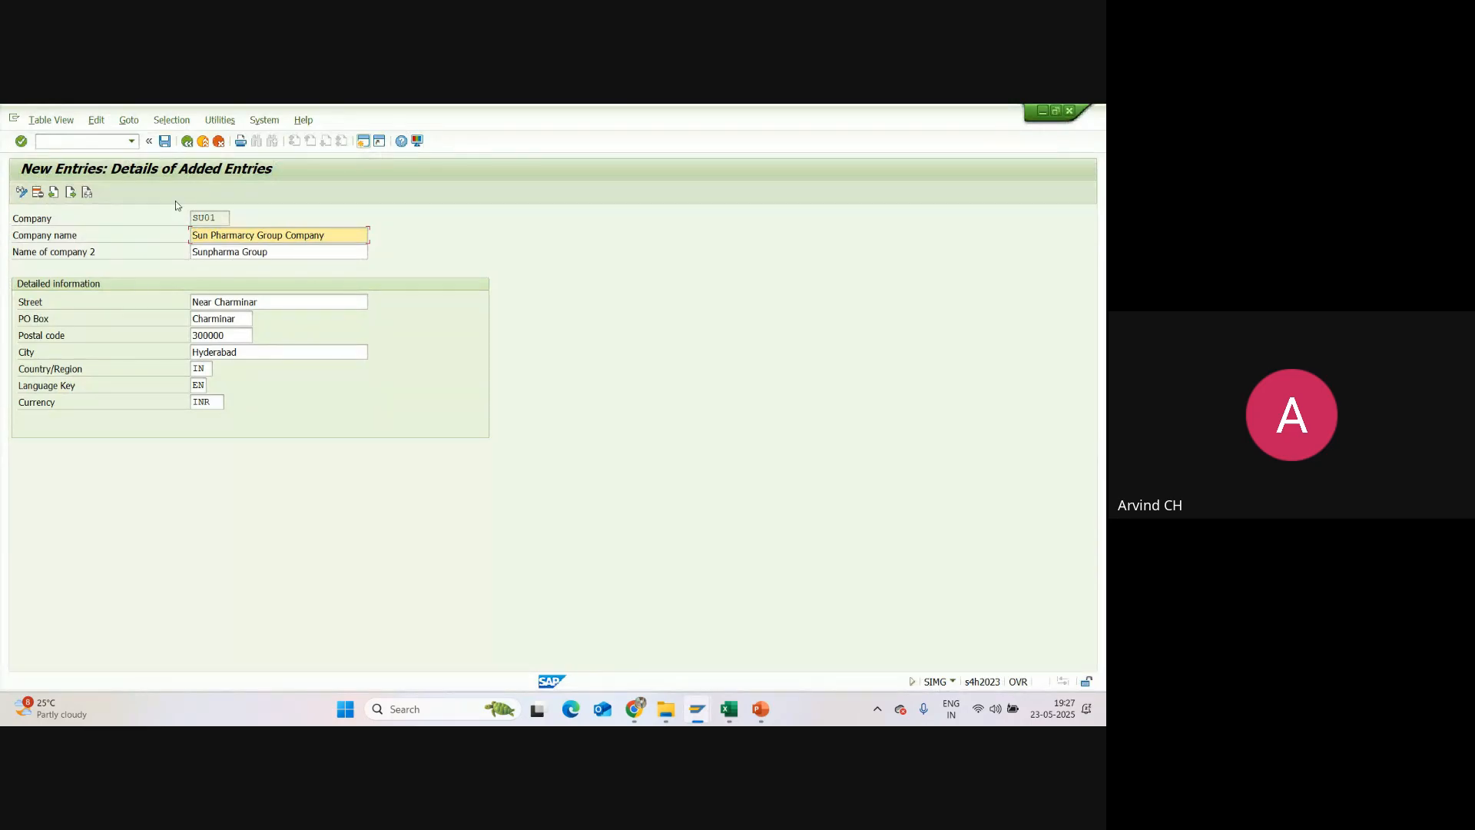
pyautogui.click(188, 142)
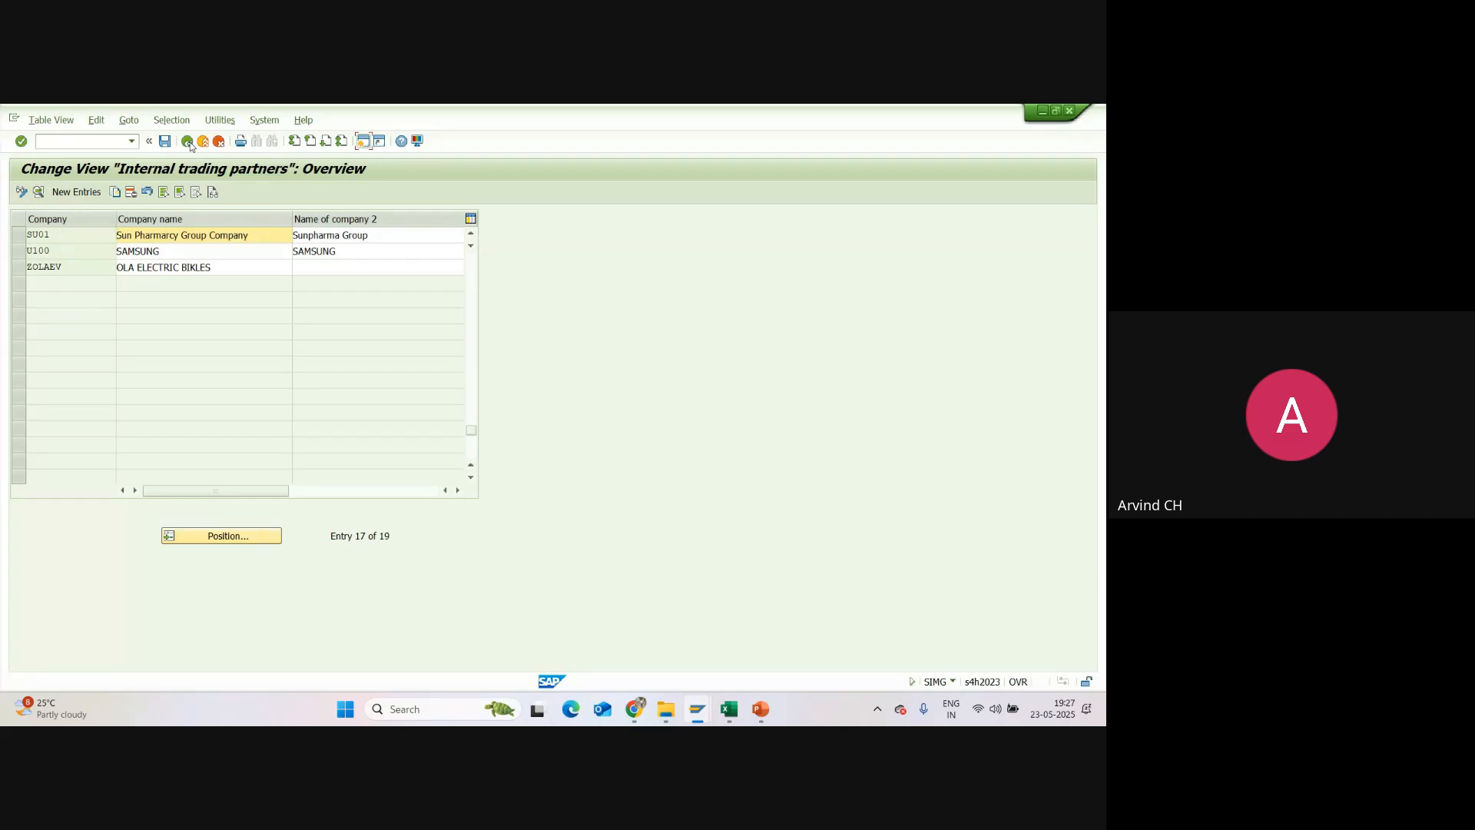
pyautogui.scroll(3, 231, 352)
pyautogui.click(189, 142)
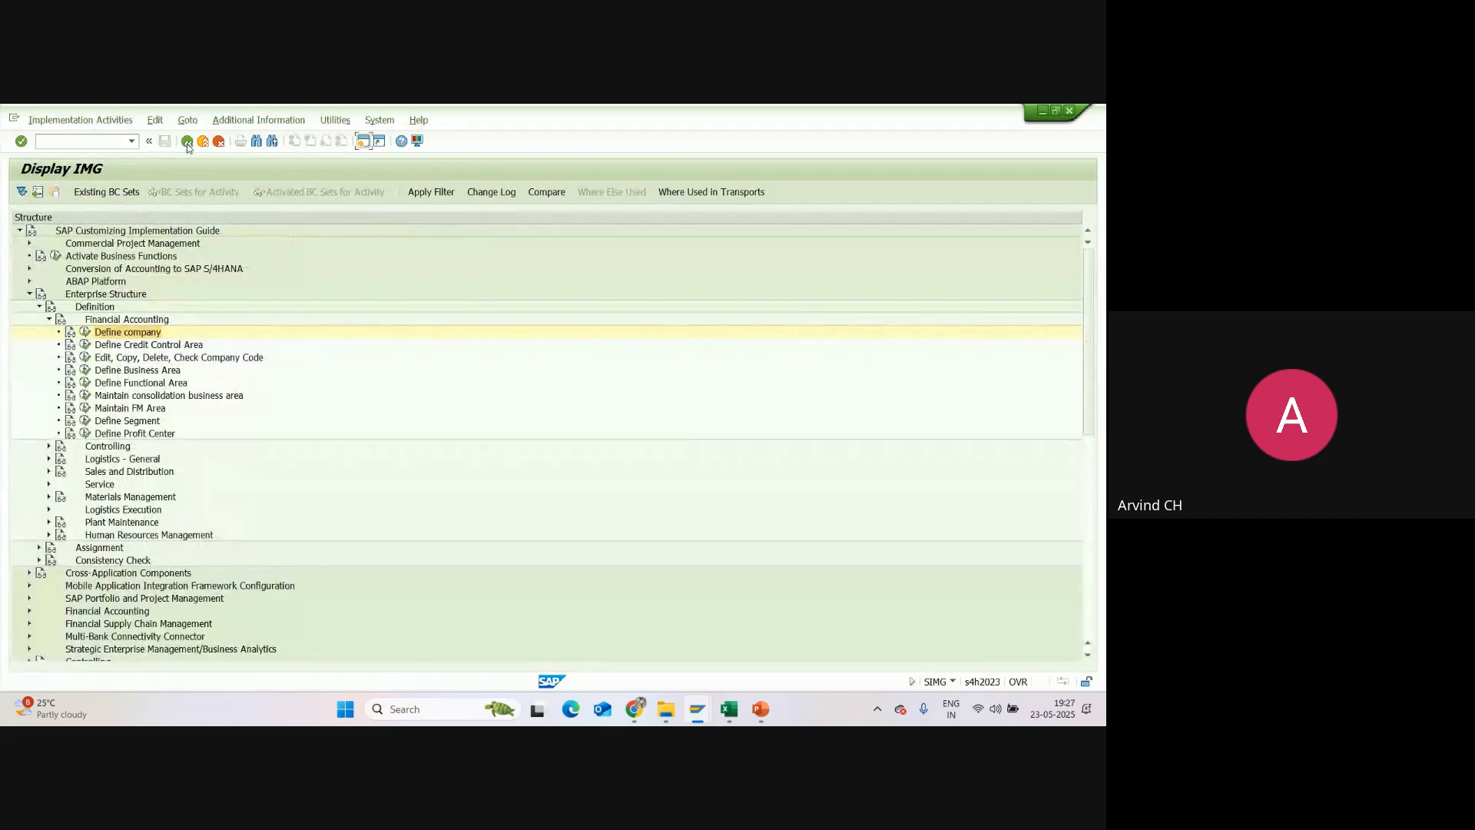
# Step: Reopen Define company and position the internal trading partners list at company SU01
pyautogui.click(86, 332)
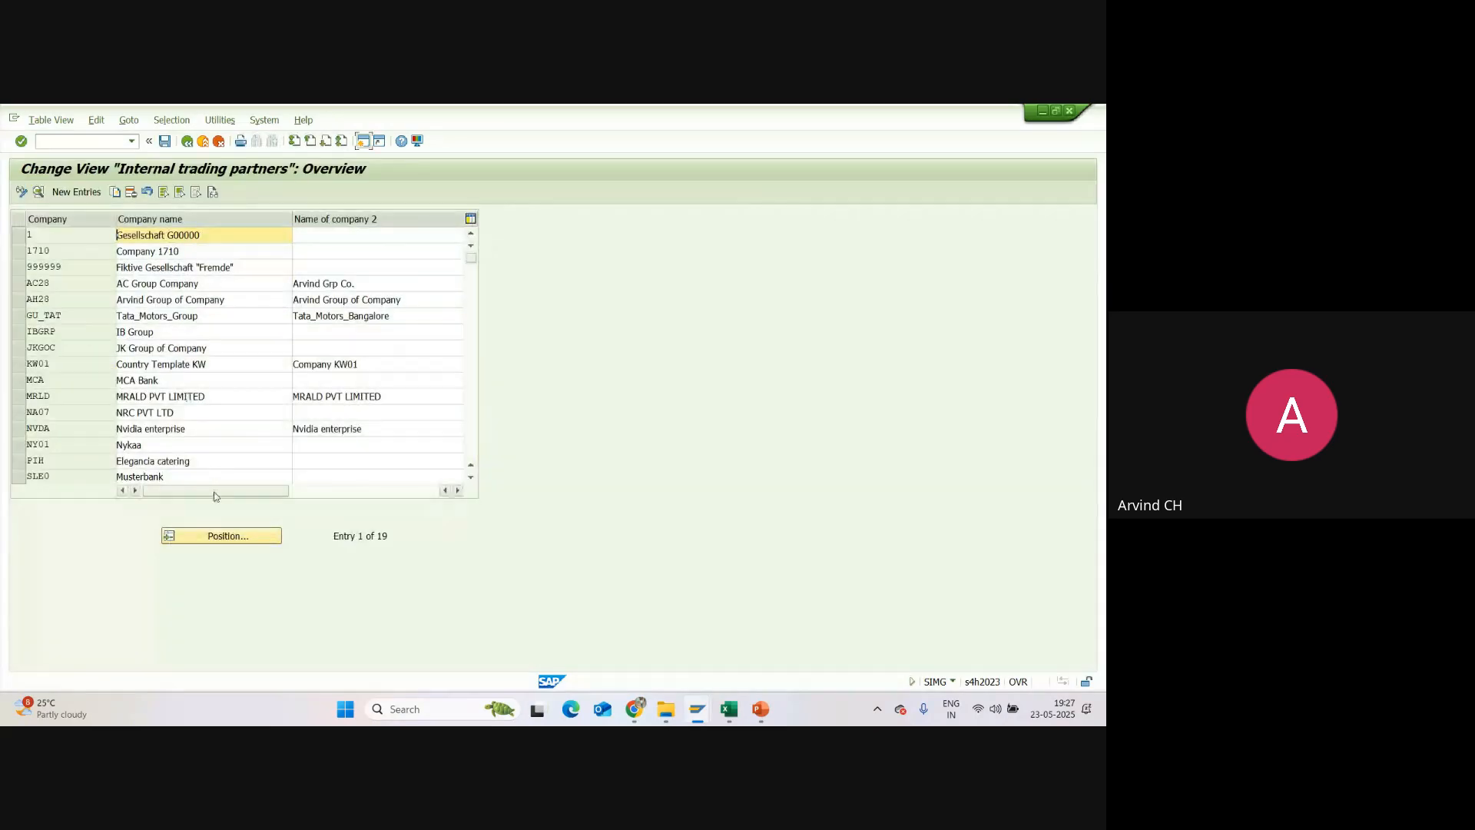
pyautogui.click(219, 537)
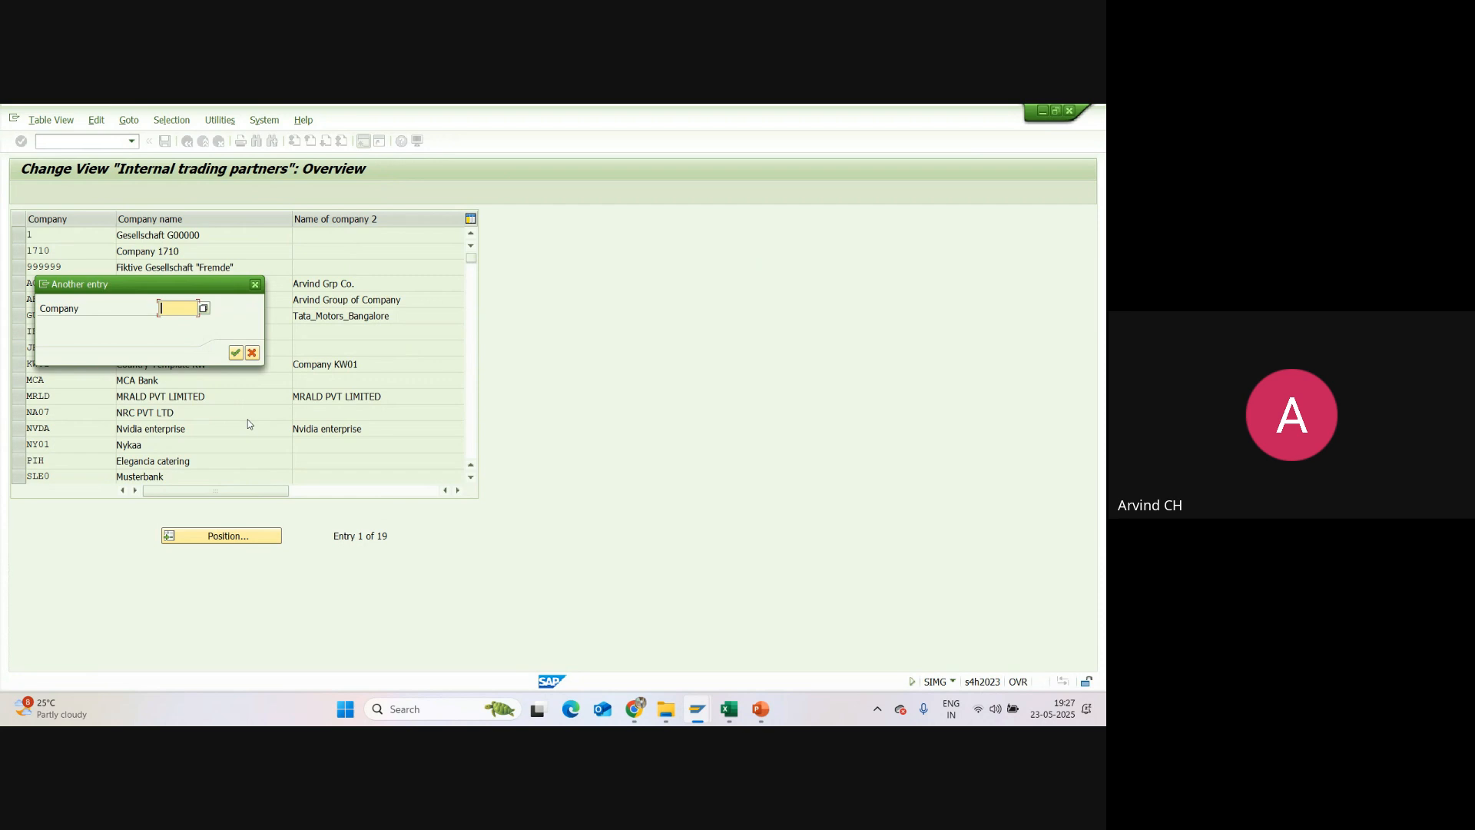
pyautogui.write('SU01')
pyautogui.press('Return')
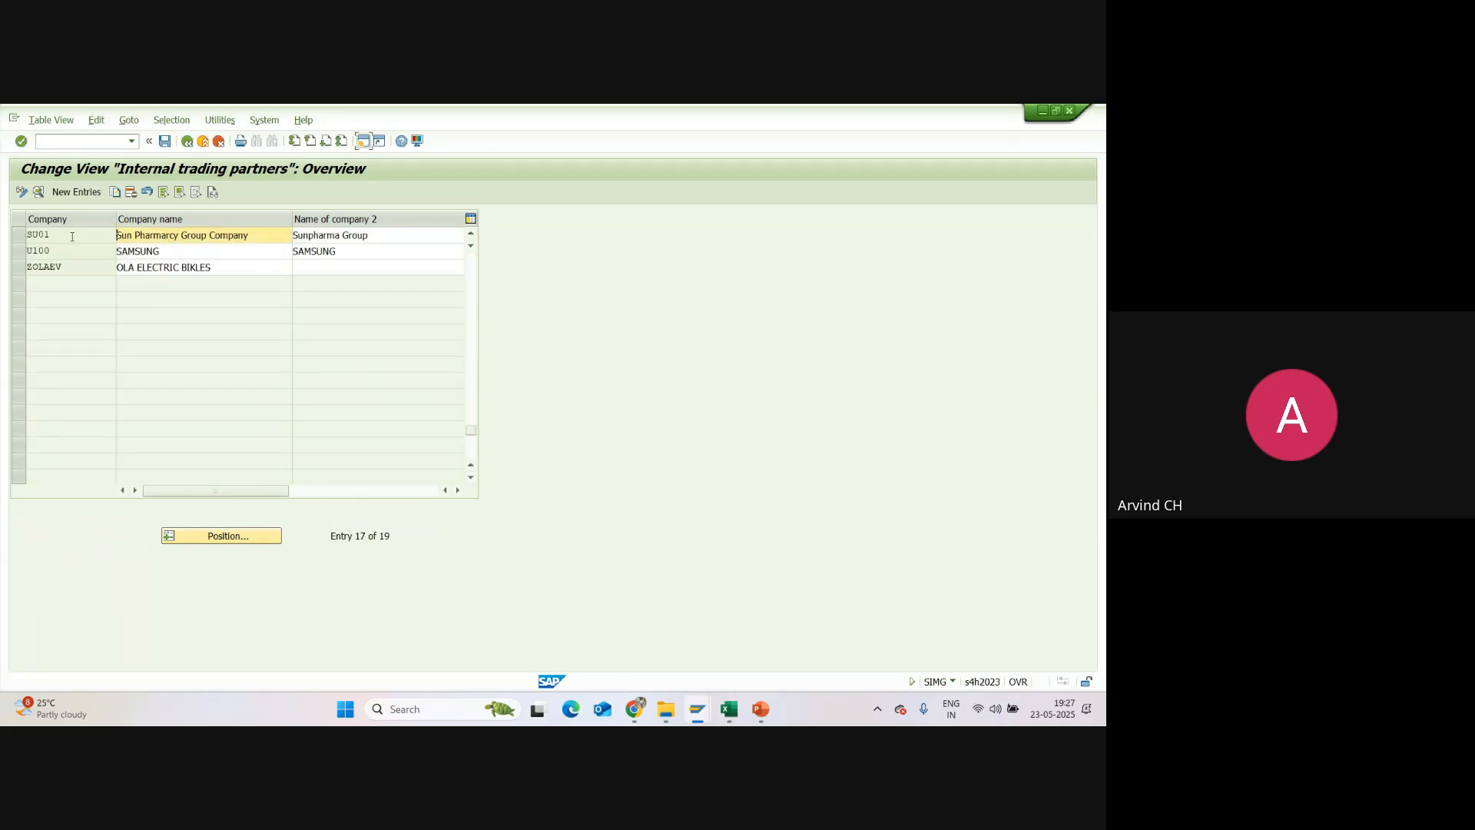
# Step: Examine the detail record of company SU01 twice, returning to the internal trading partners overview each time
pyautogui.click(72, 236)
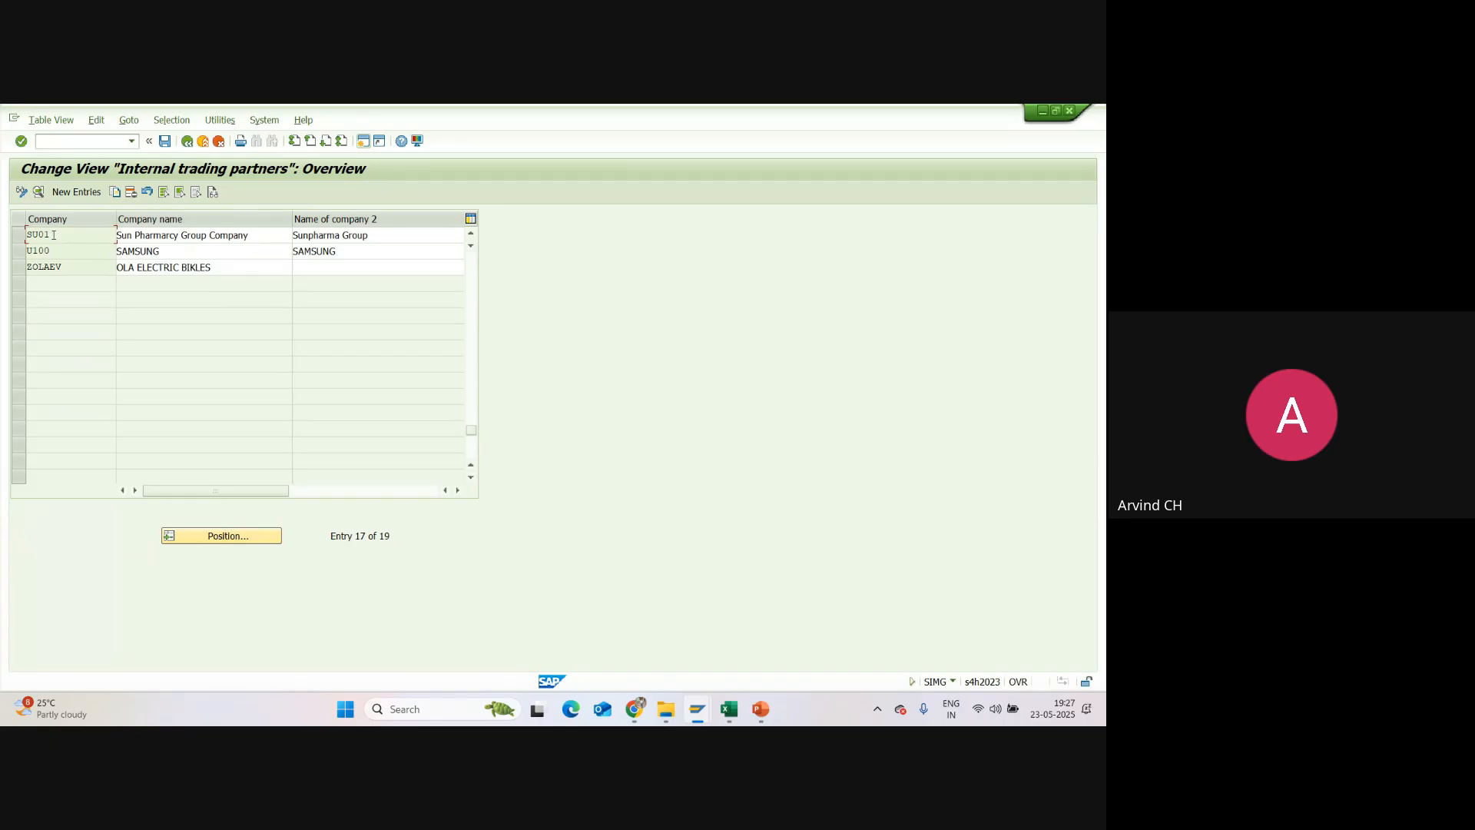
pyautogui.doubleClick(54, 235)
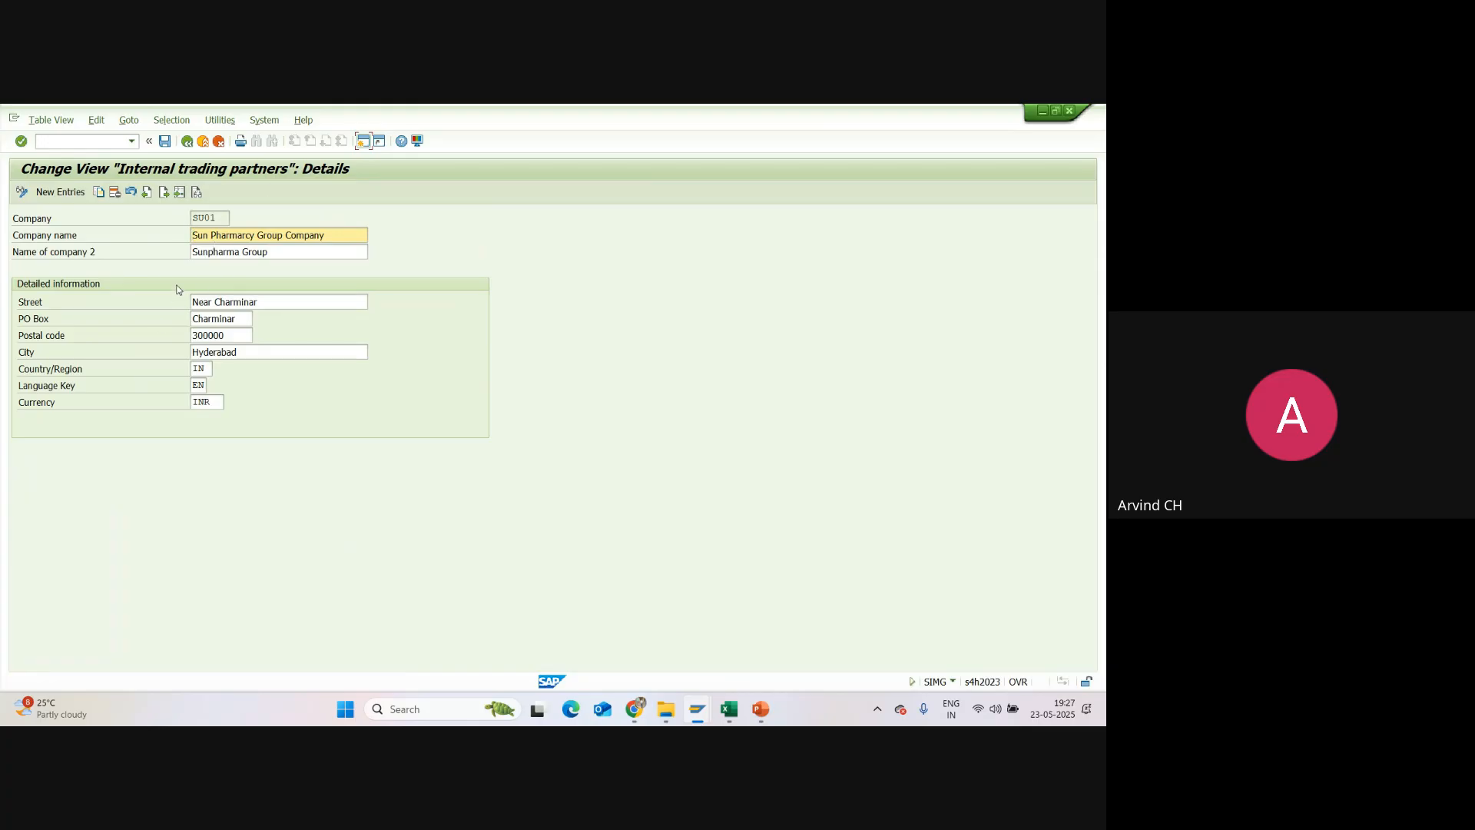
pyautogui.click(188, 144)
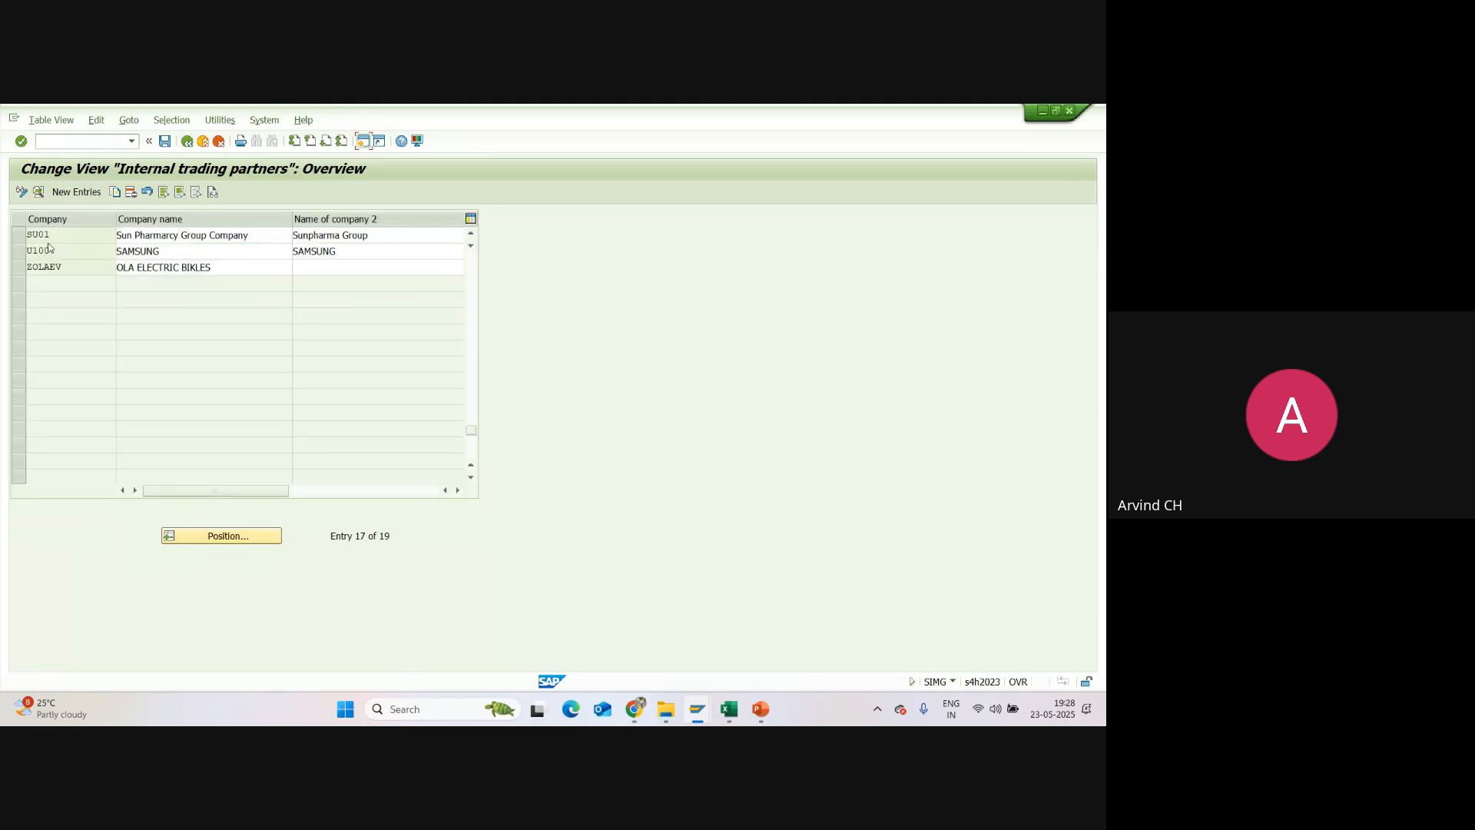
pyautogui.click(19, 235)
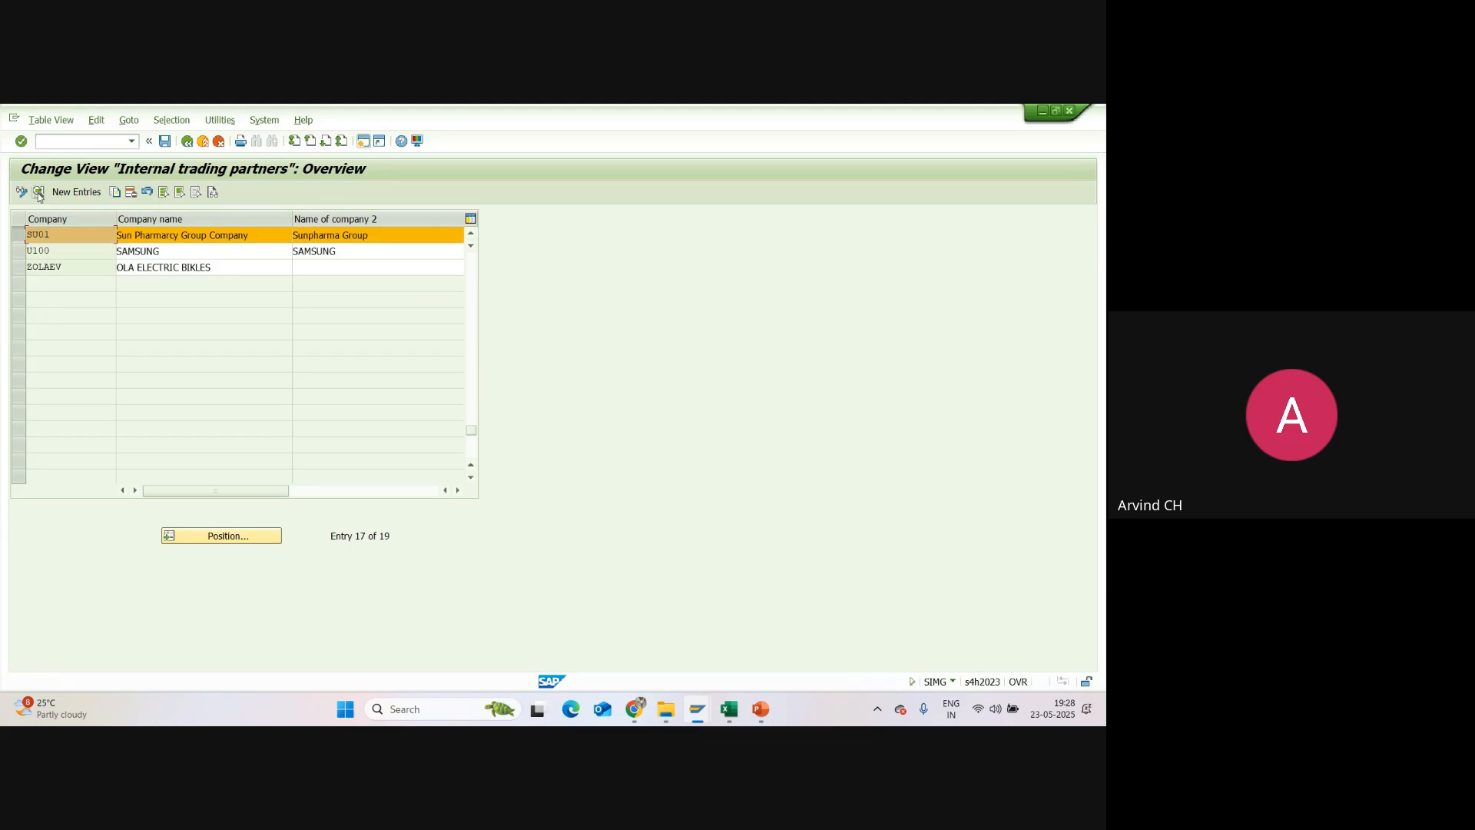
pyautogui.click(39, 192)
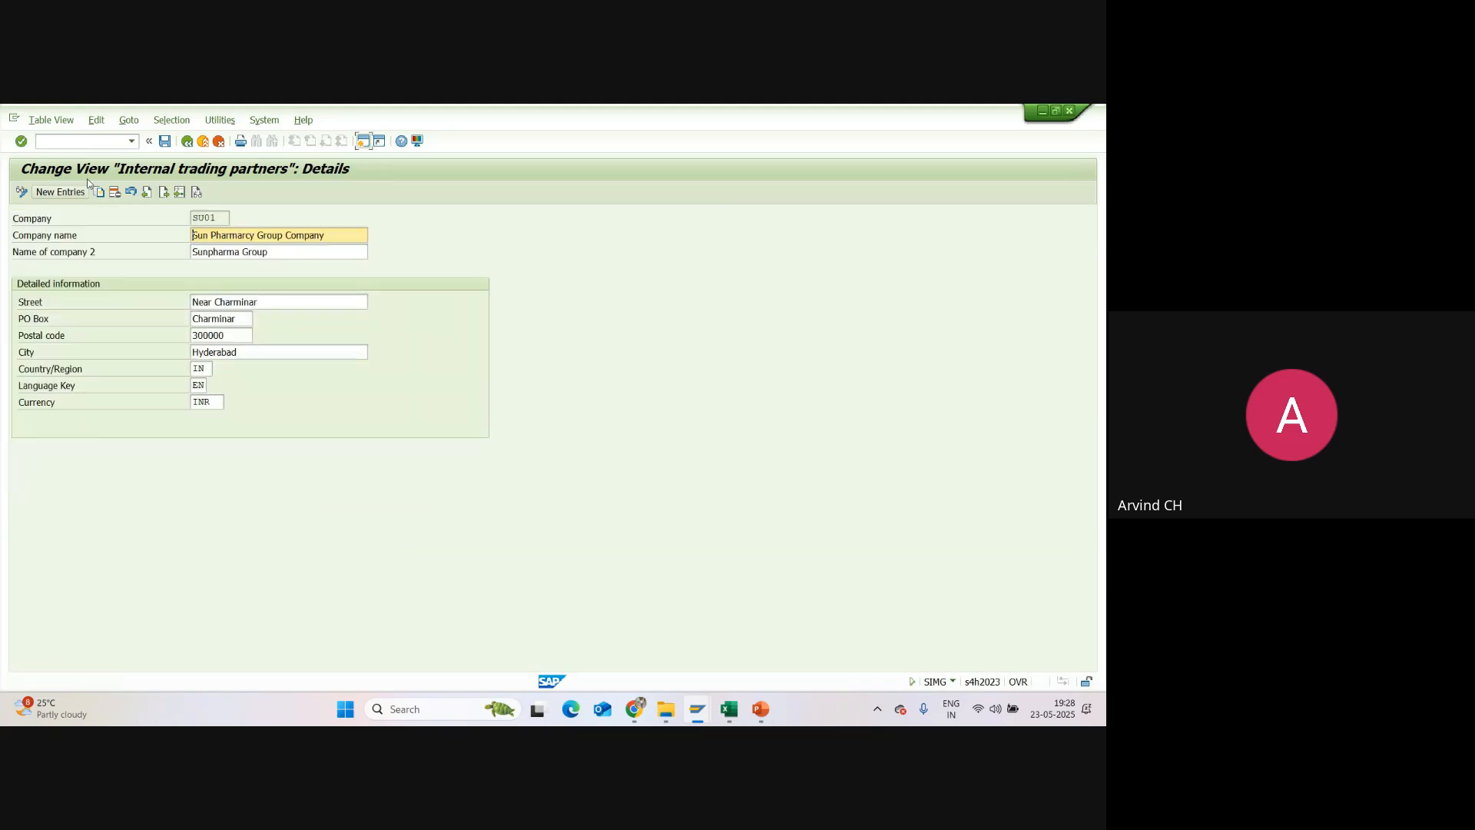
pyautogui.click(187, 140)
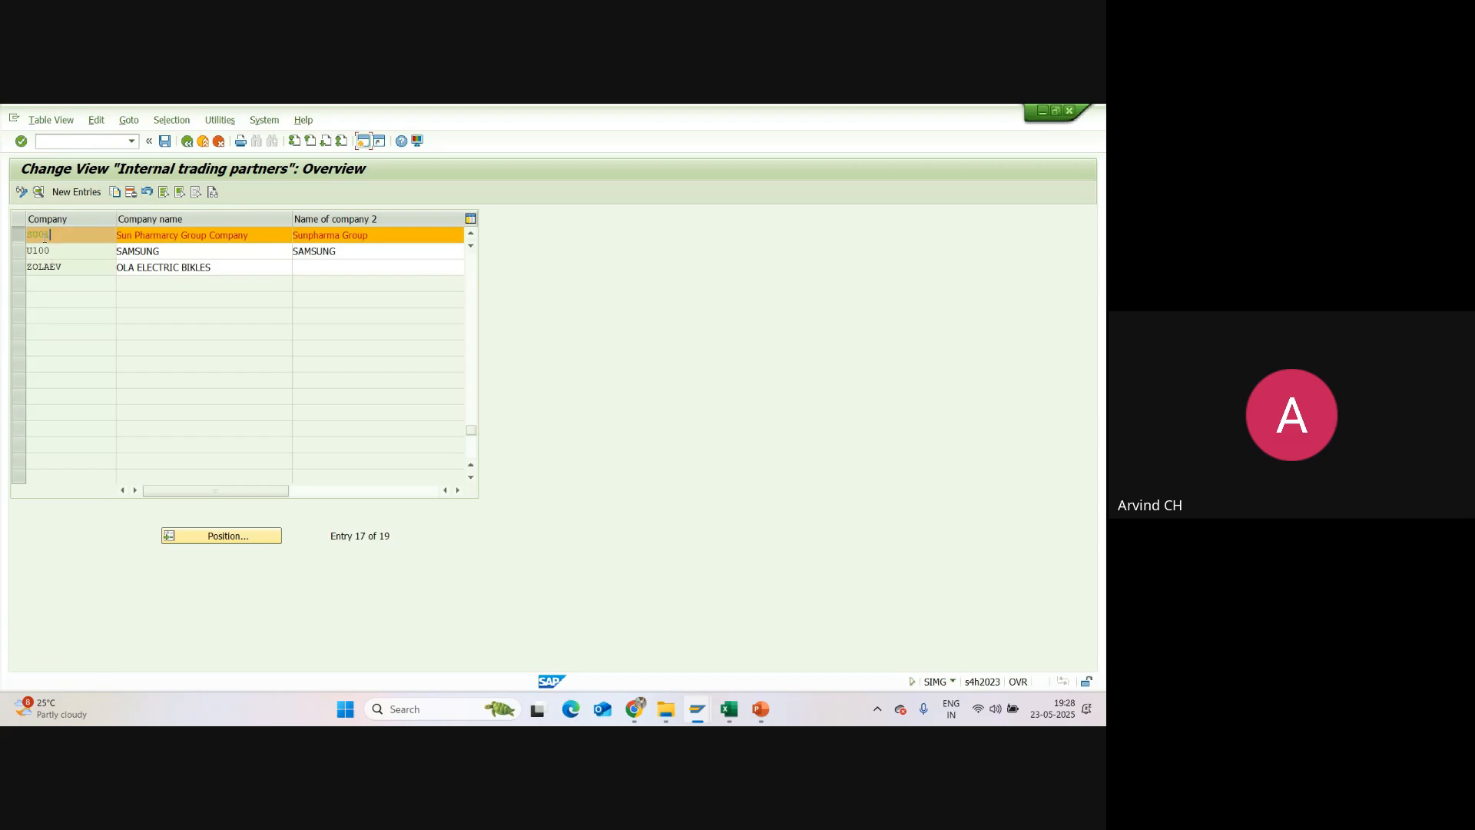
# Step: Deselect company SU01, then switch the internal trading partners view to display mode and back to change mode
pyautogui.click(19, 235)
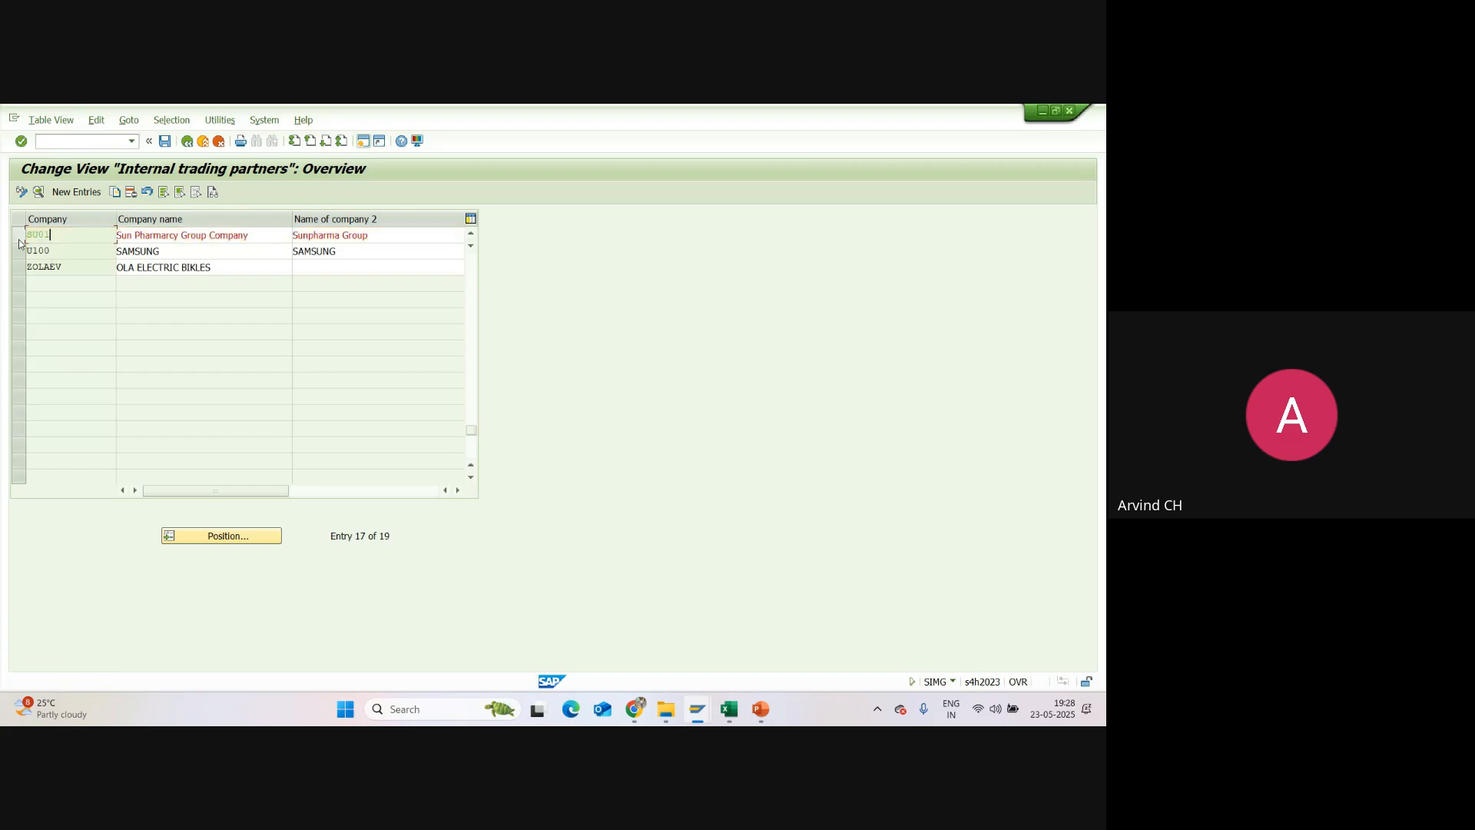
pyautogui.click(22, 193)
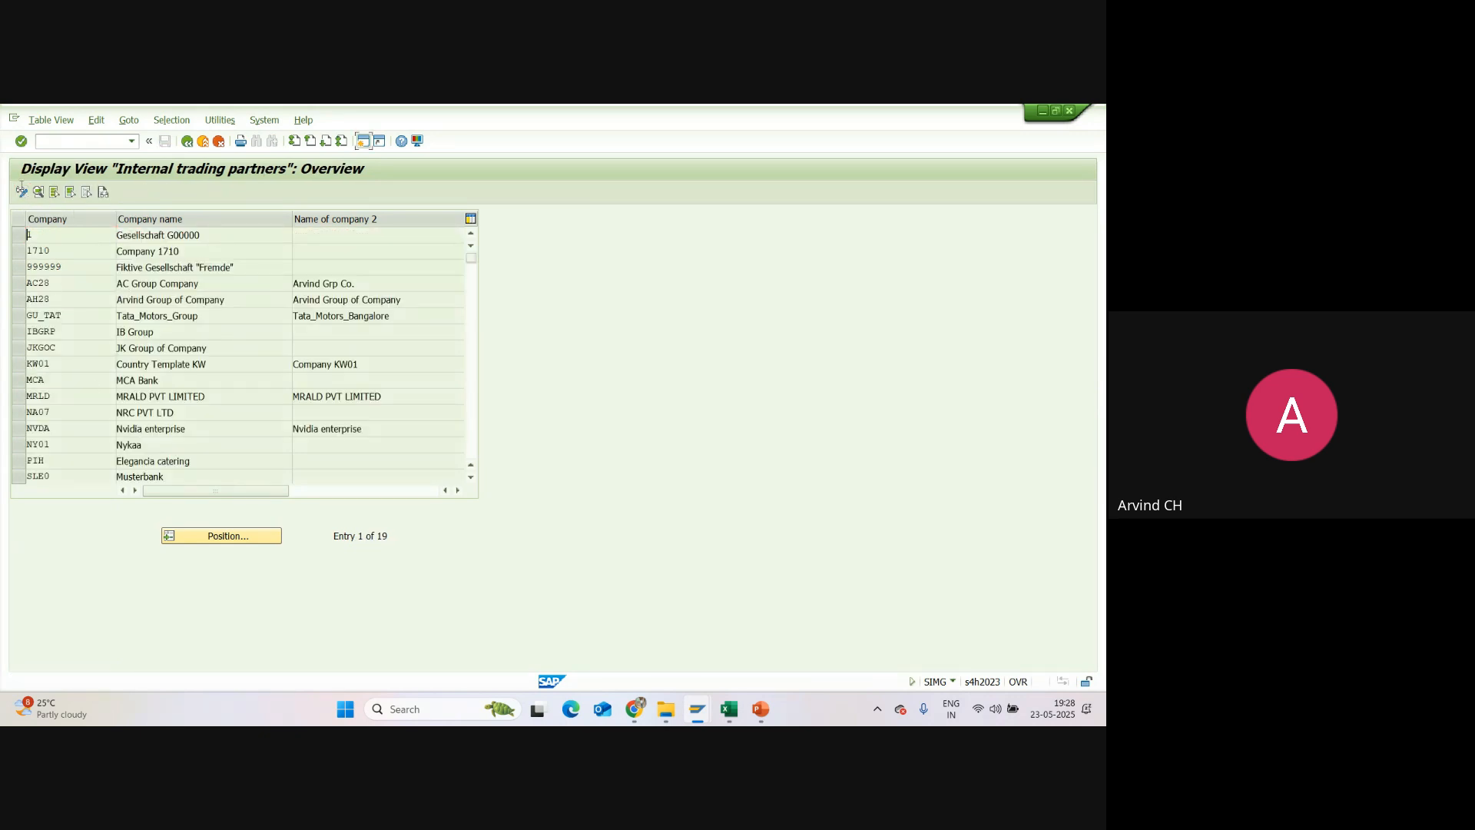
pyautogui.click(21, 192)
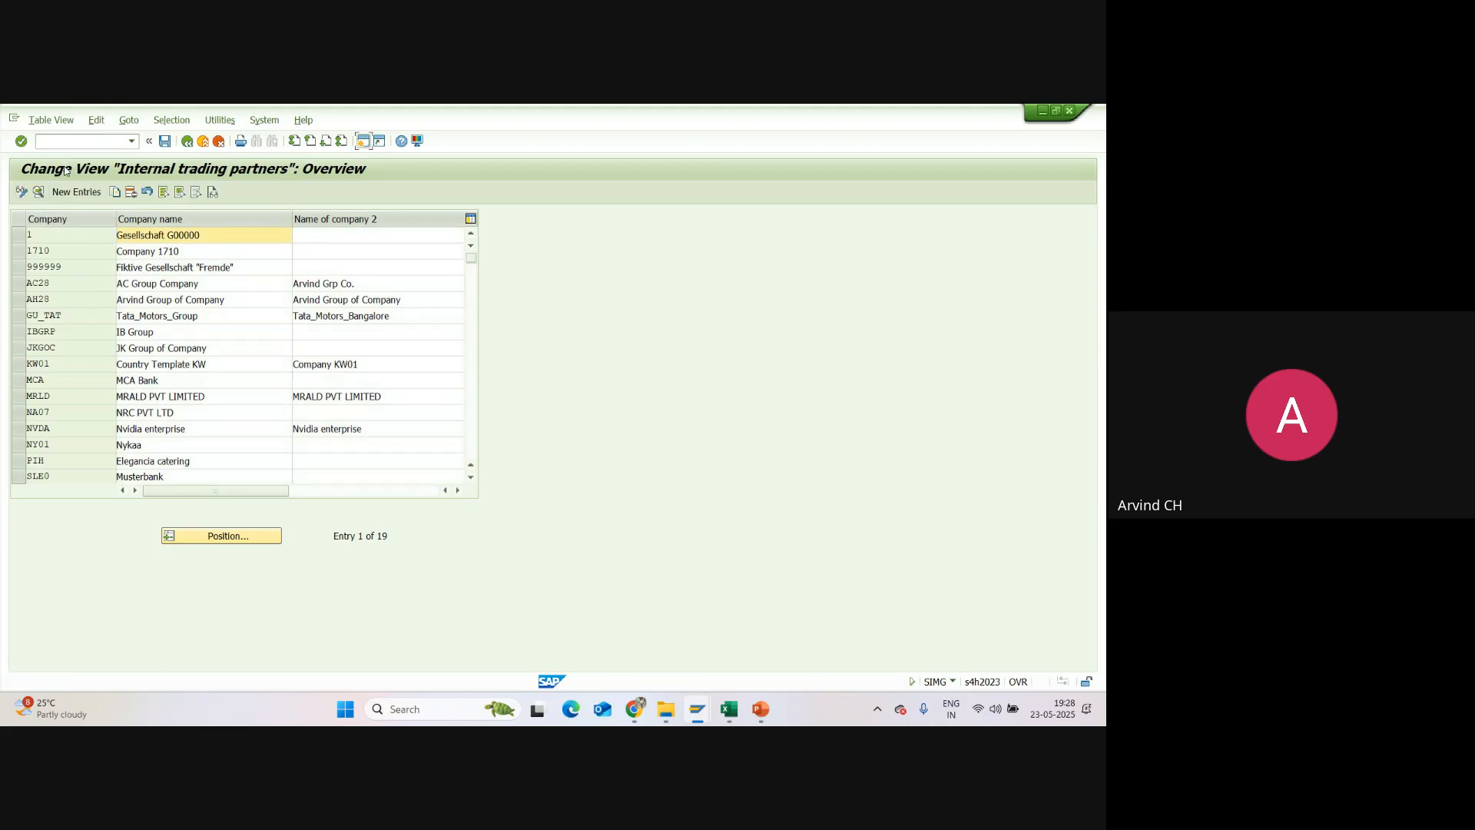
# Step: Start copying company 1710 with Copy As, and cancel the copy from its details form
pyautogui.click(19, 251)
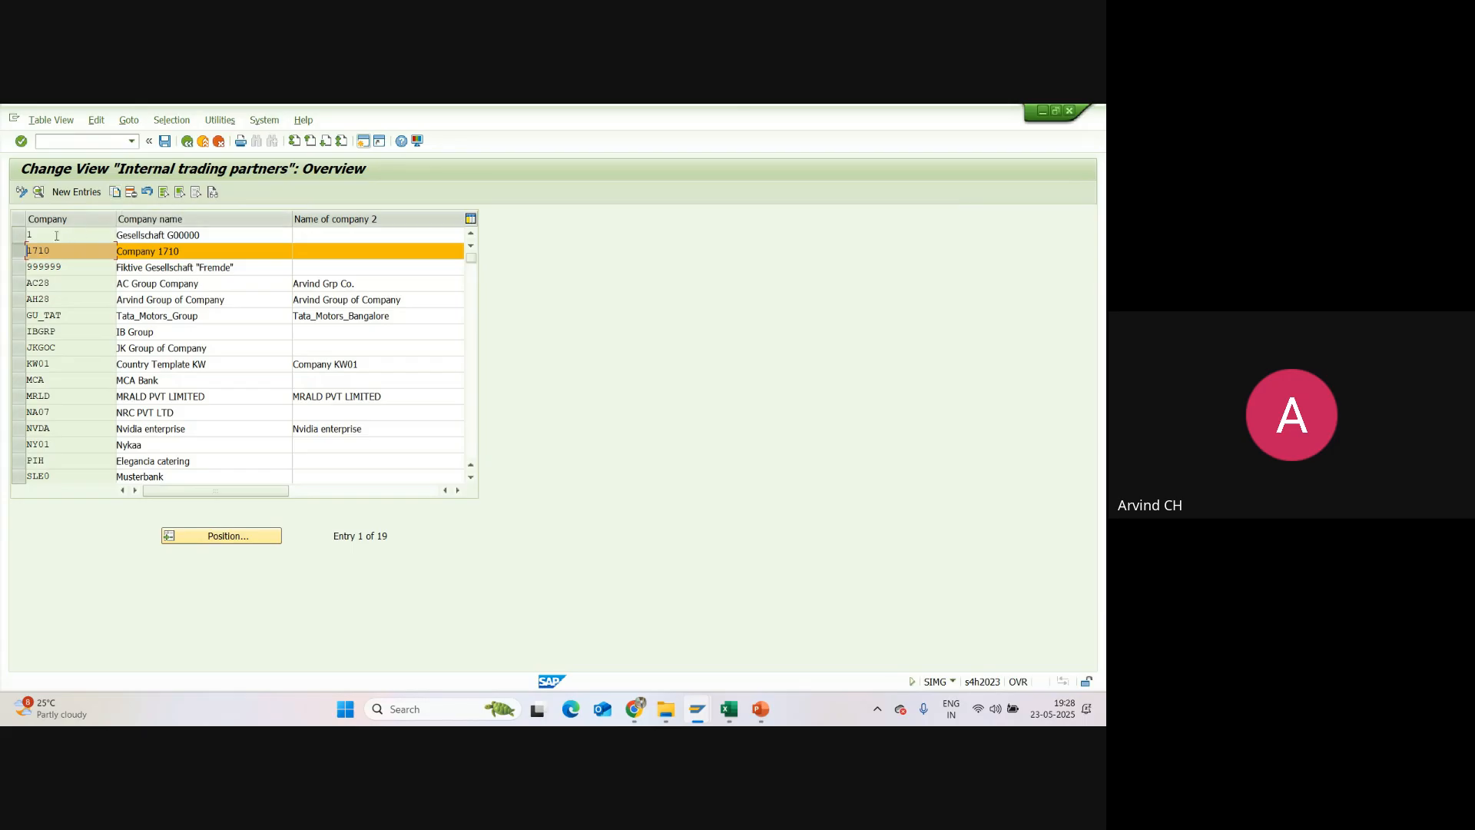
pyautogui.click(19, 252)
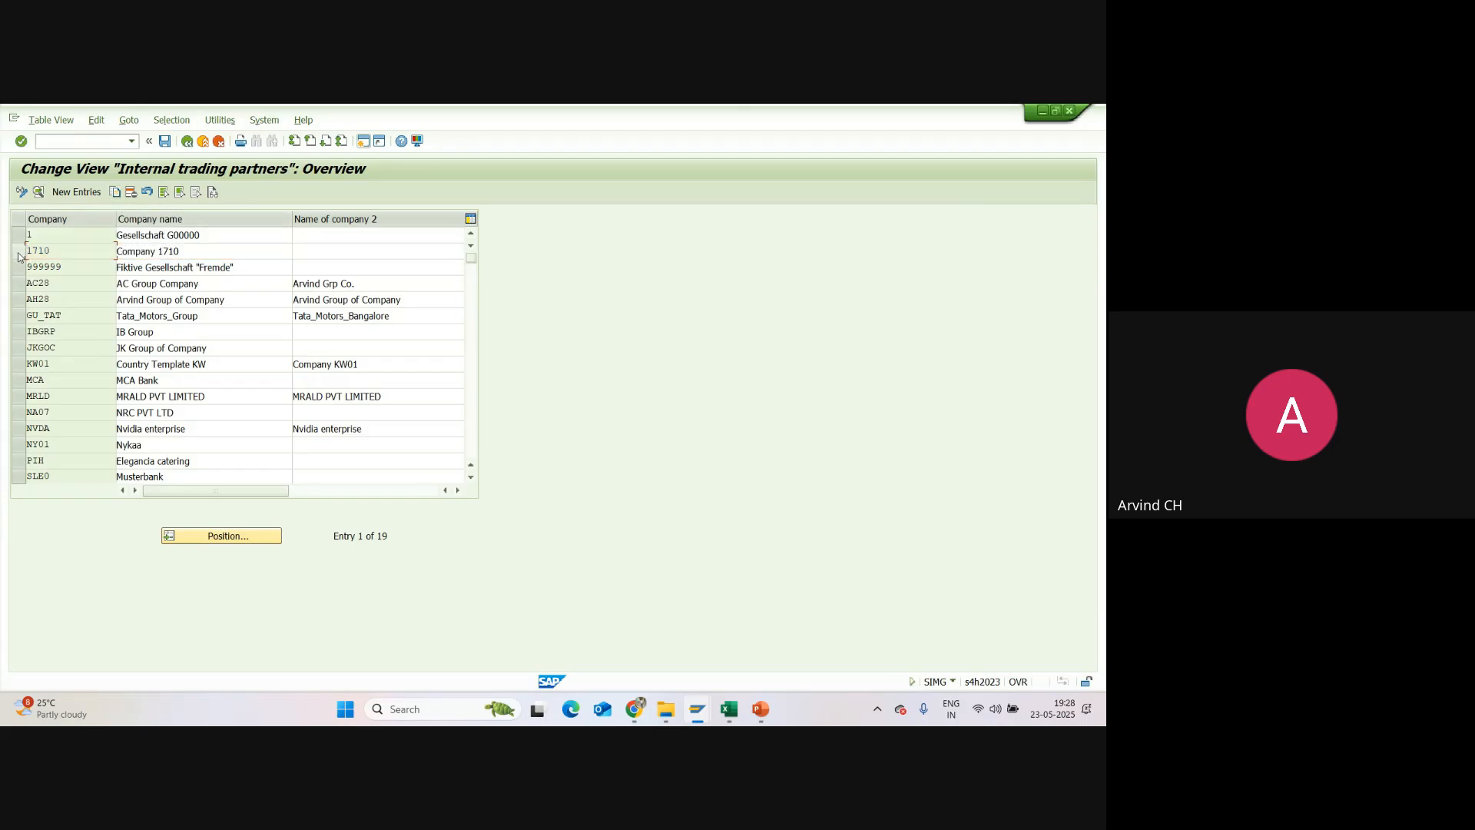
pyautogui.click(19, 253)
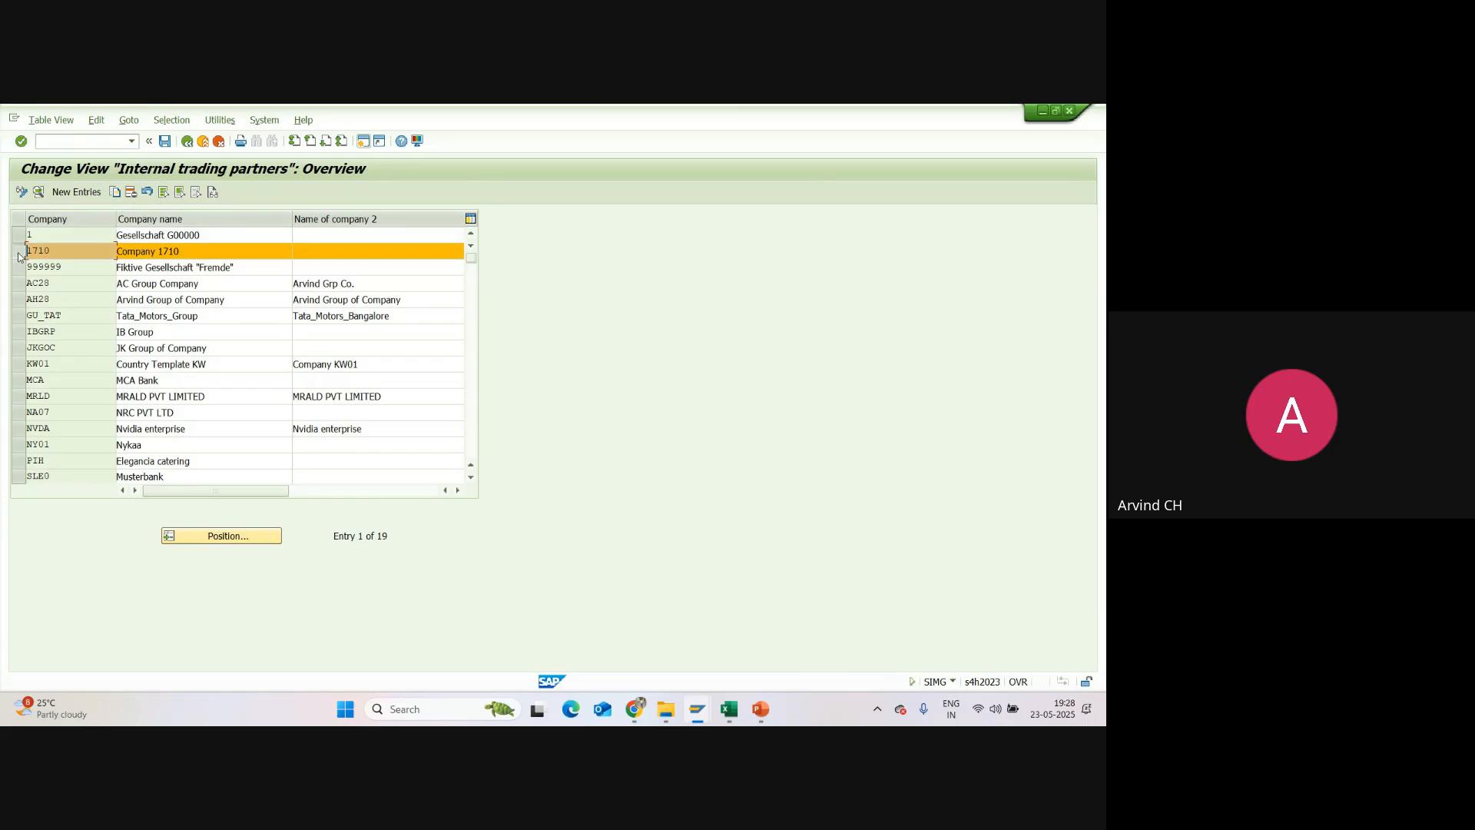
pyautogui.click(113, 192)
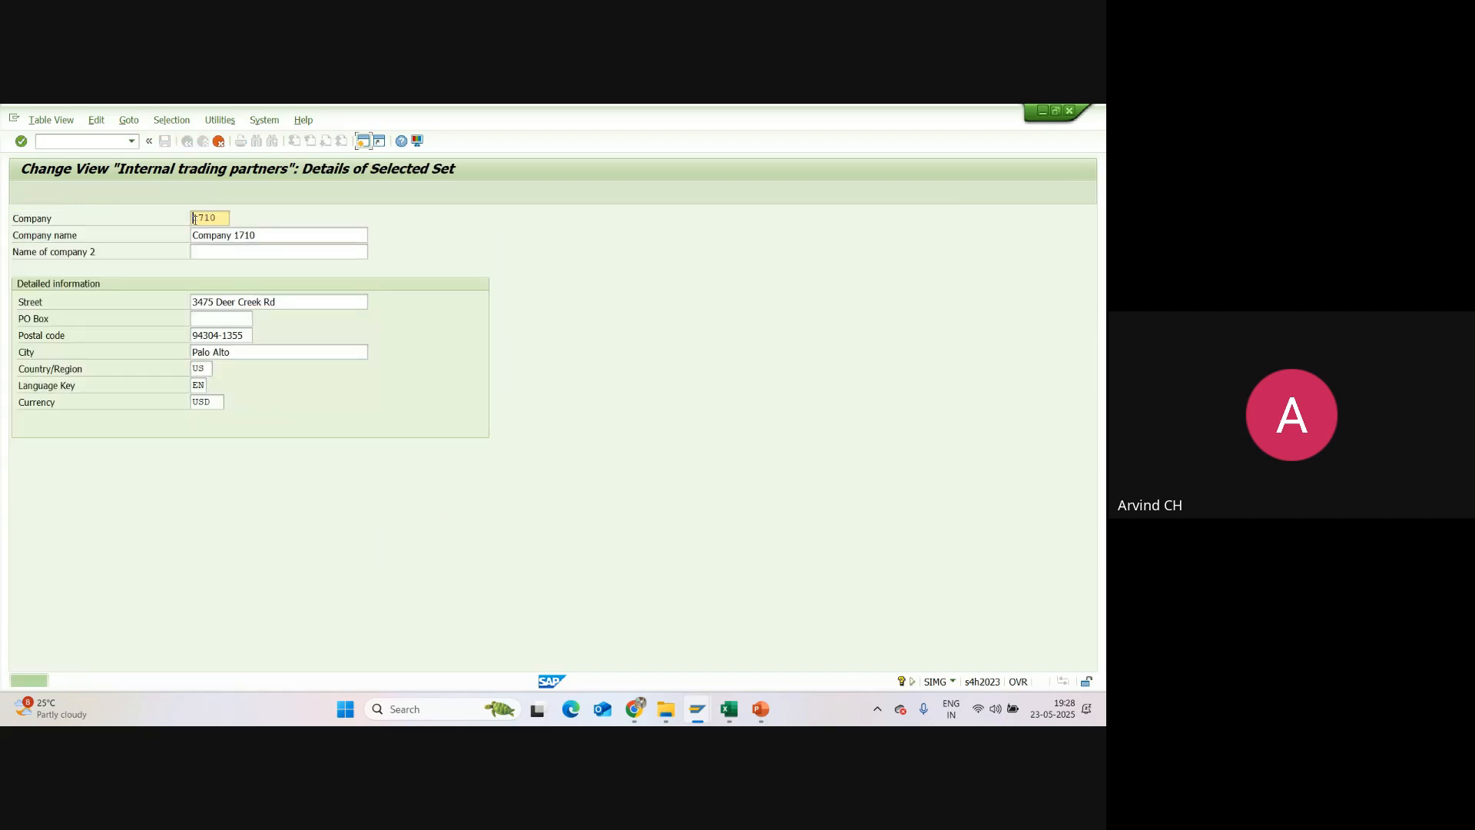
pyautogui.press('Tab')
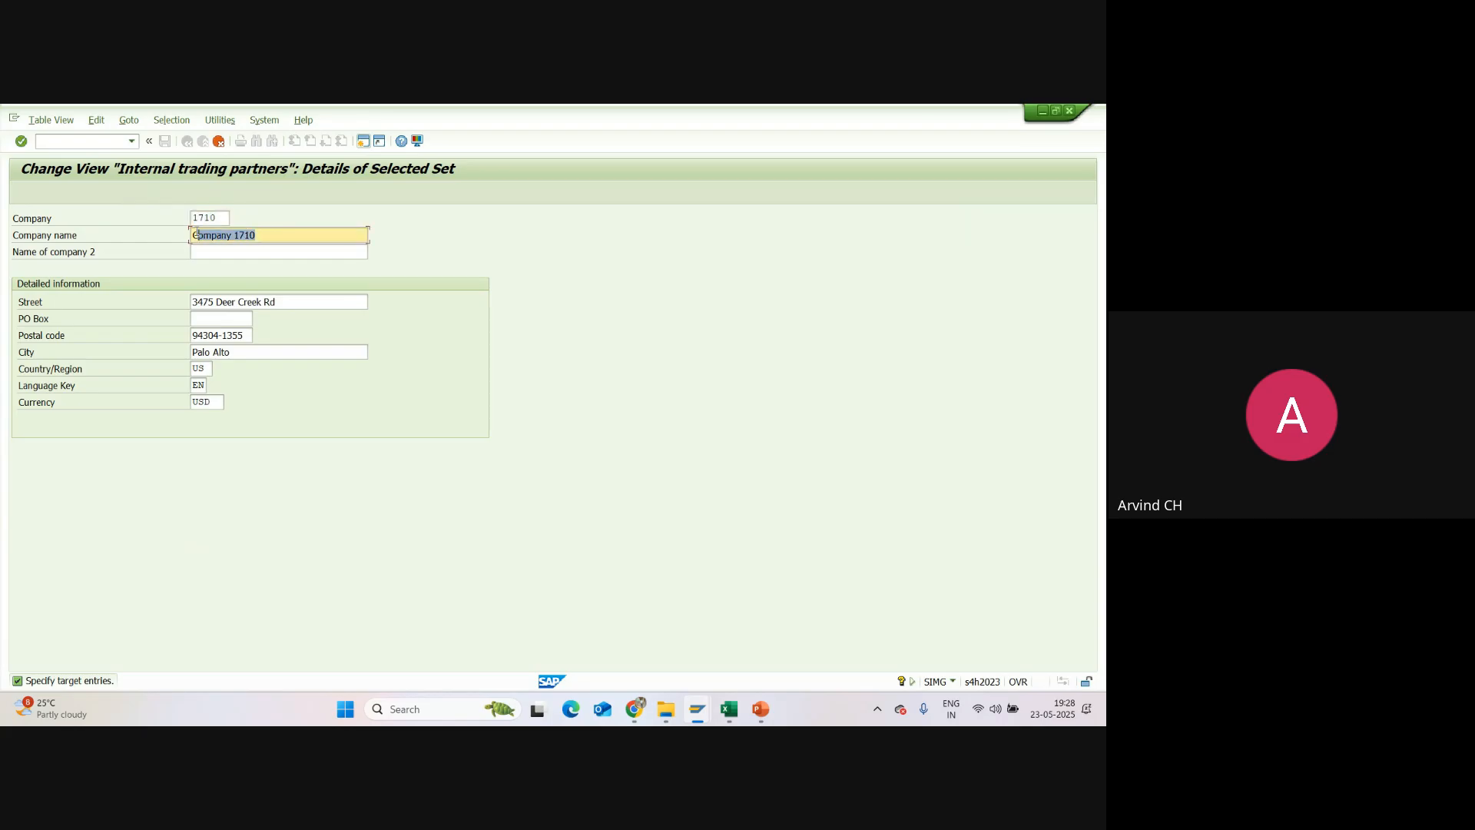
pyautogui.click(218, 141)
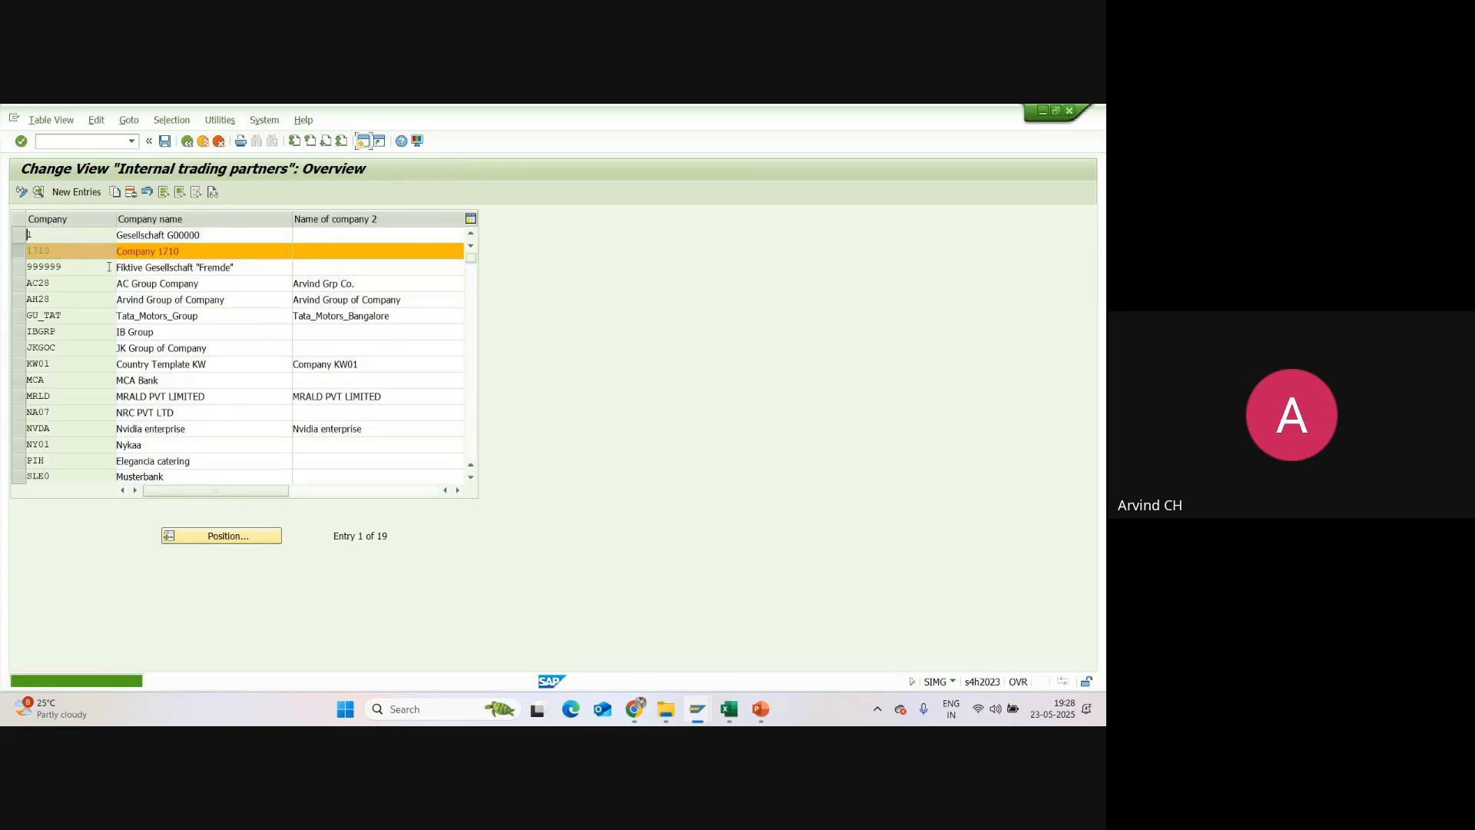
# Step: Compare the blank New Entries form with the Copy As form for company 1710, cancelling both and deselecting the company
pyautogui.click(76, 192)
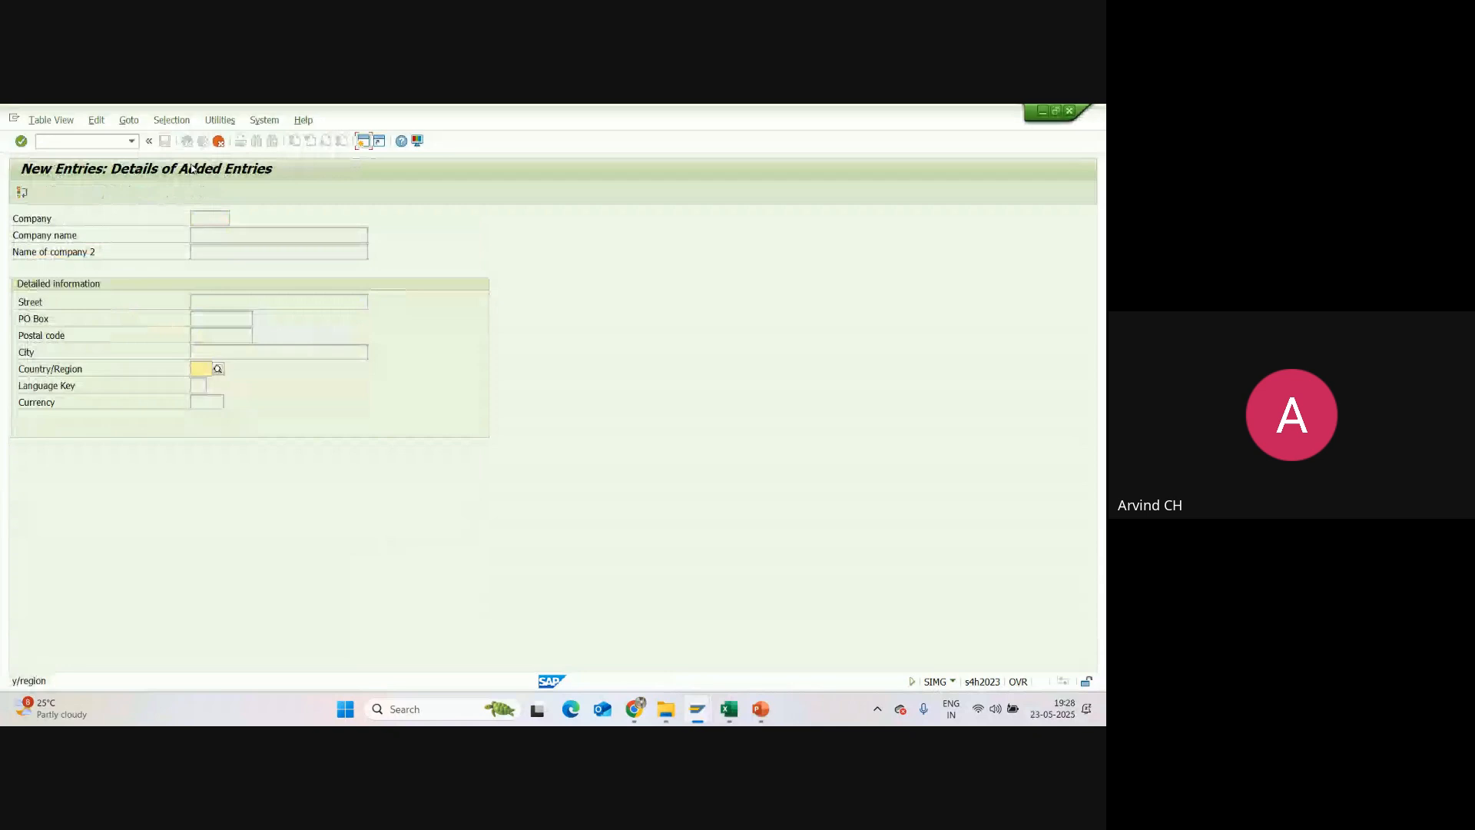
pyautogui.click(219, 140)
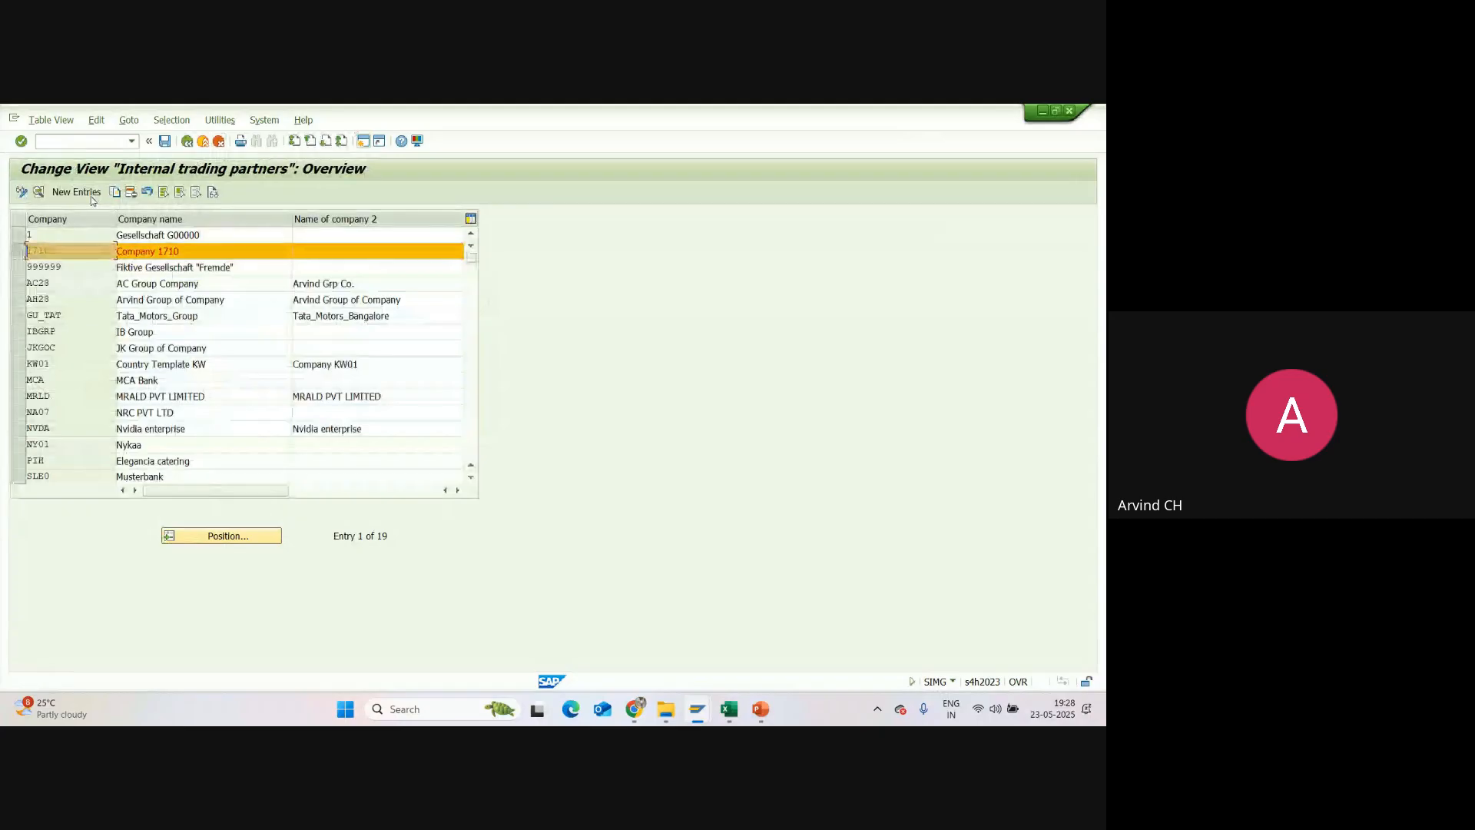
pyautogui.click(114, 191)
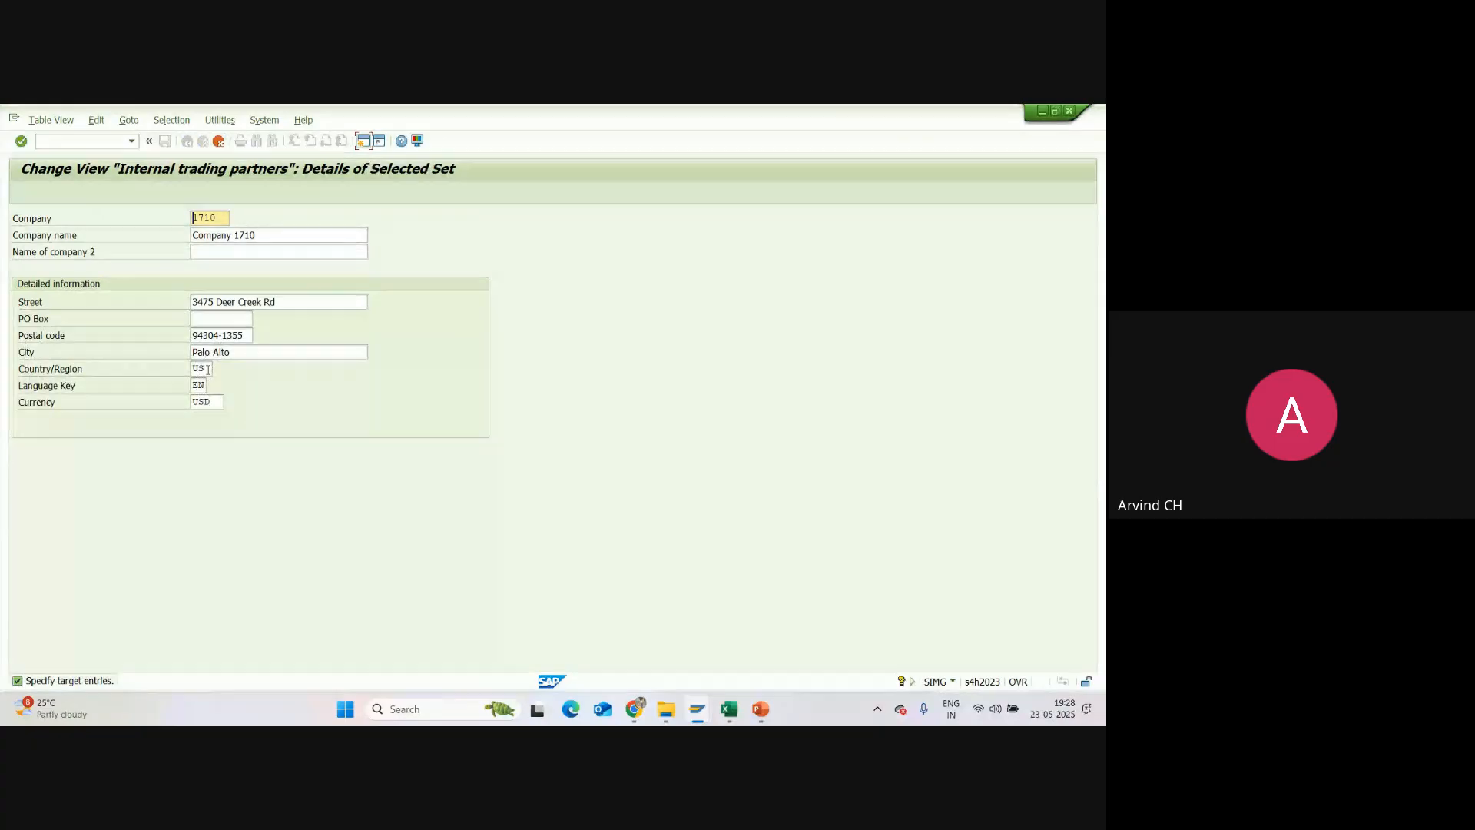
pyautogui.click(217, 145)
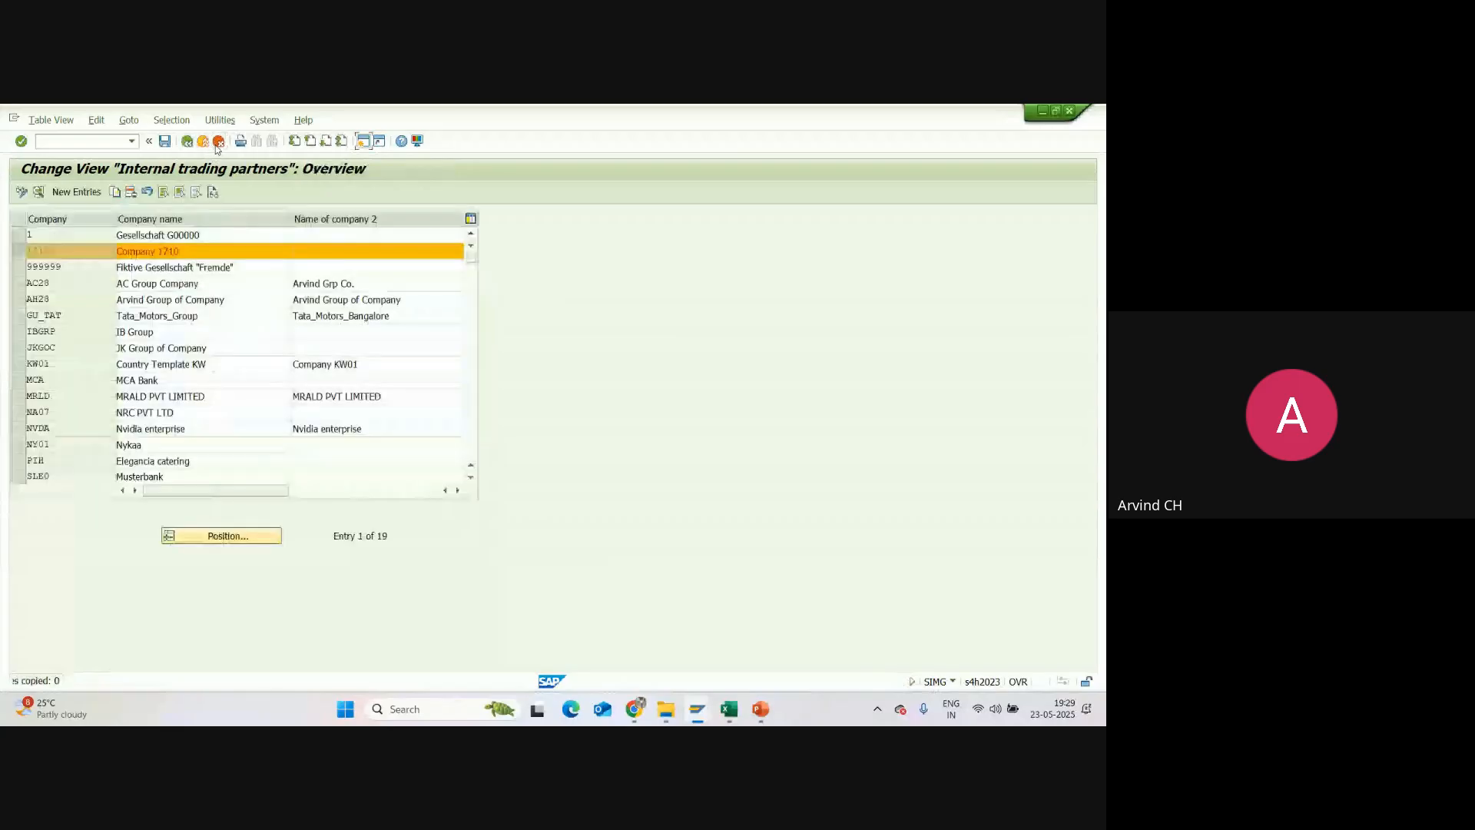
pyautogui.click(20, 251)
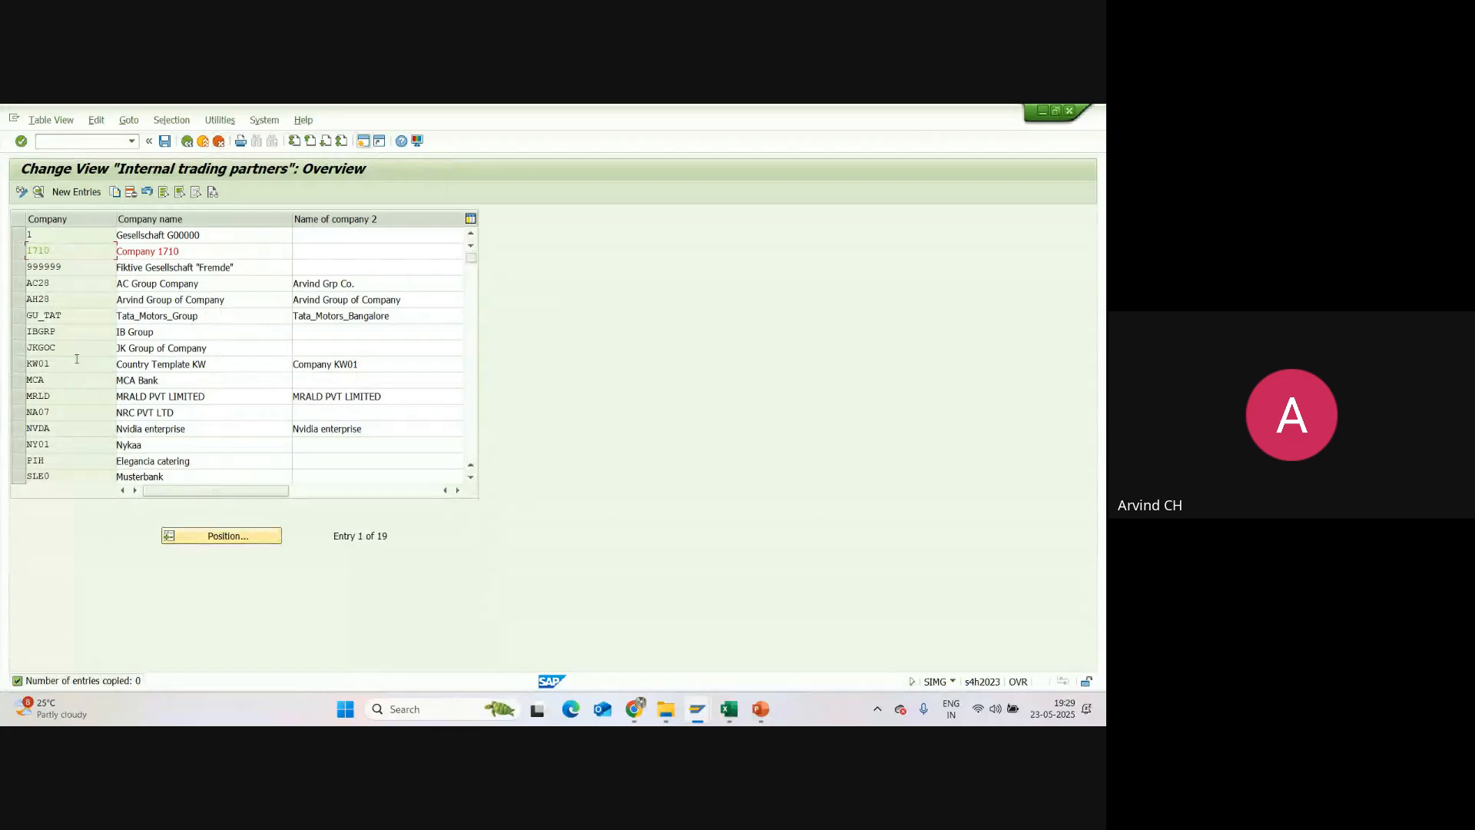
# Step: Start copying company SU01 with Copy As, and cancel the copy
pyautogui.scroll(-2, 76, 359)
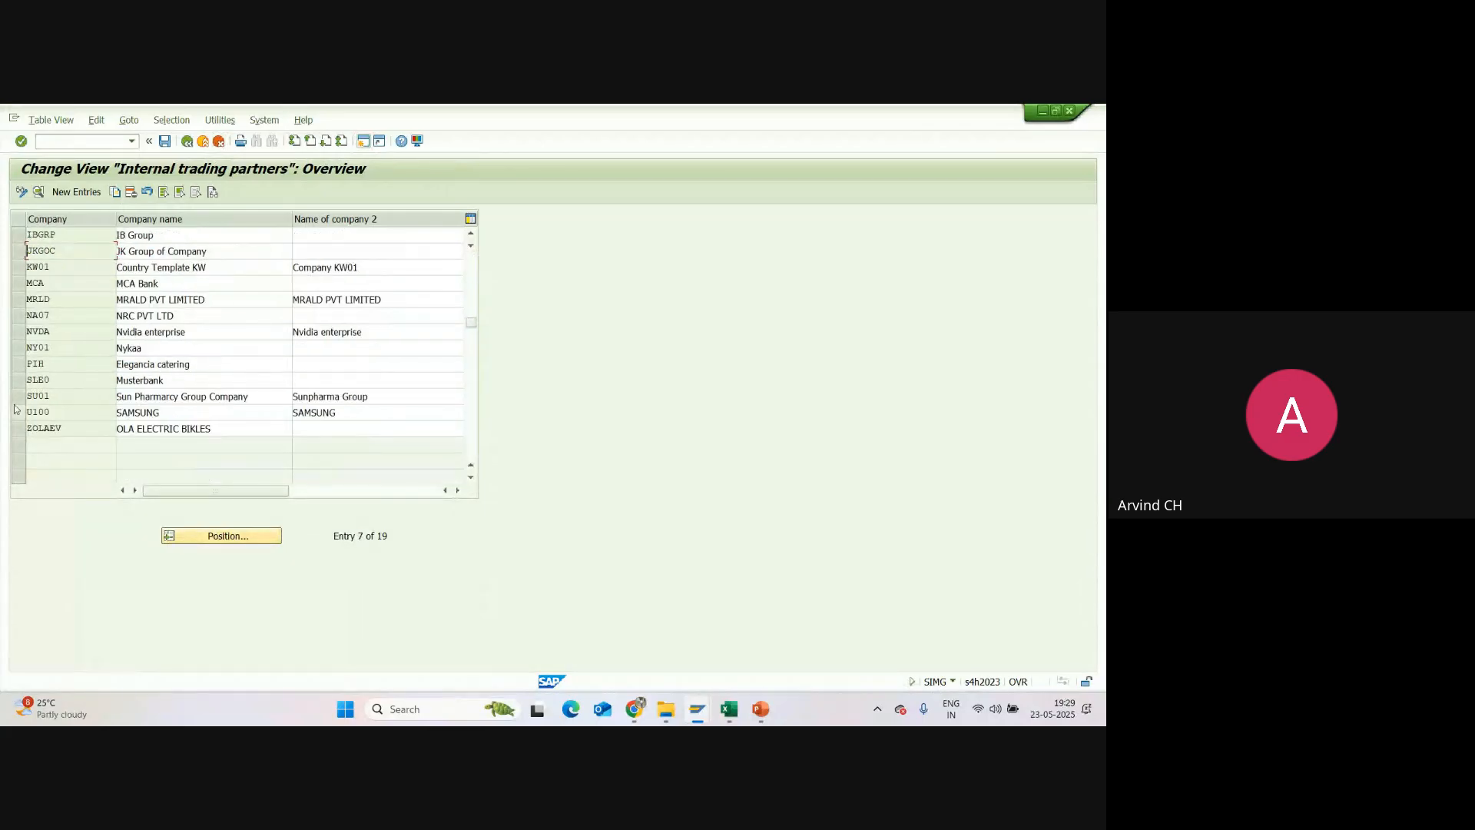
pyautogui.click(15, 400)
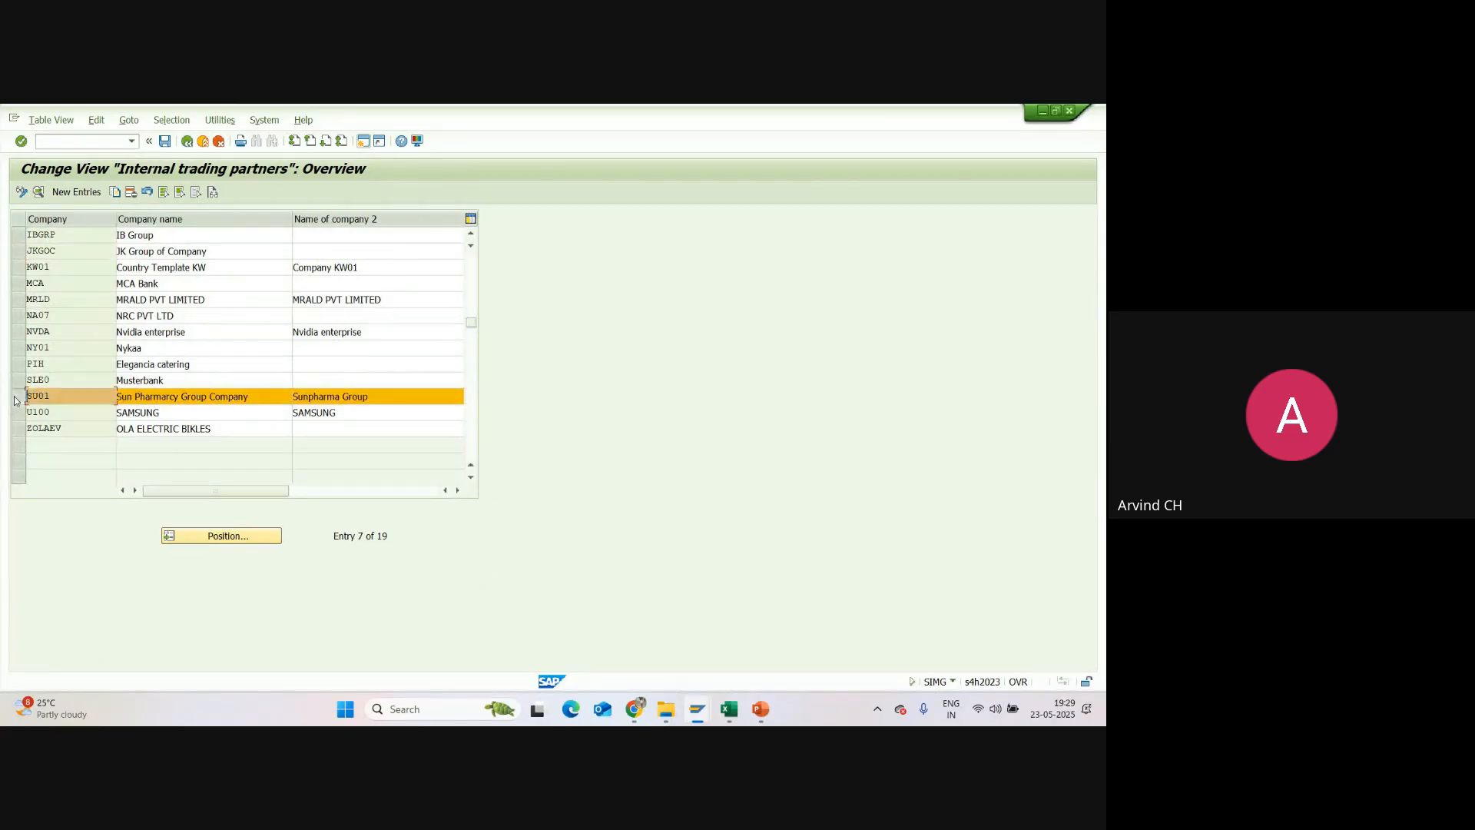
pyautogui.click(117, 192)
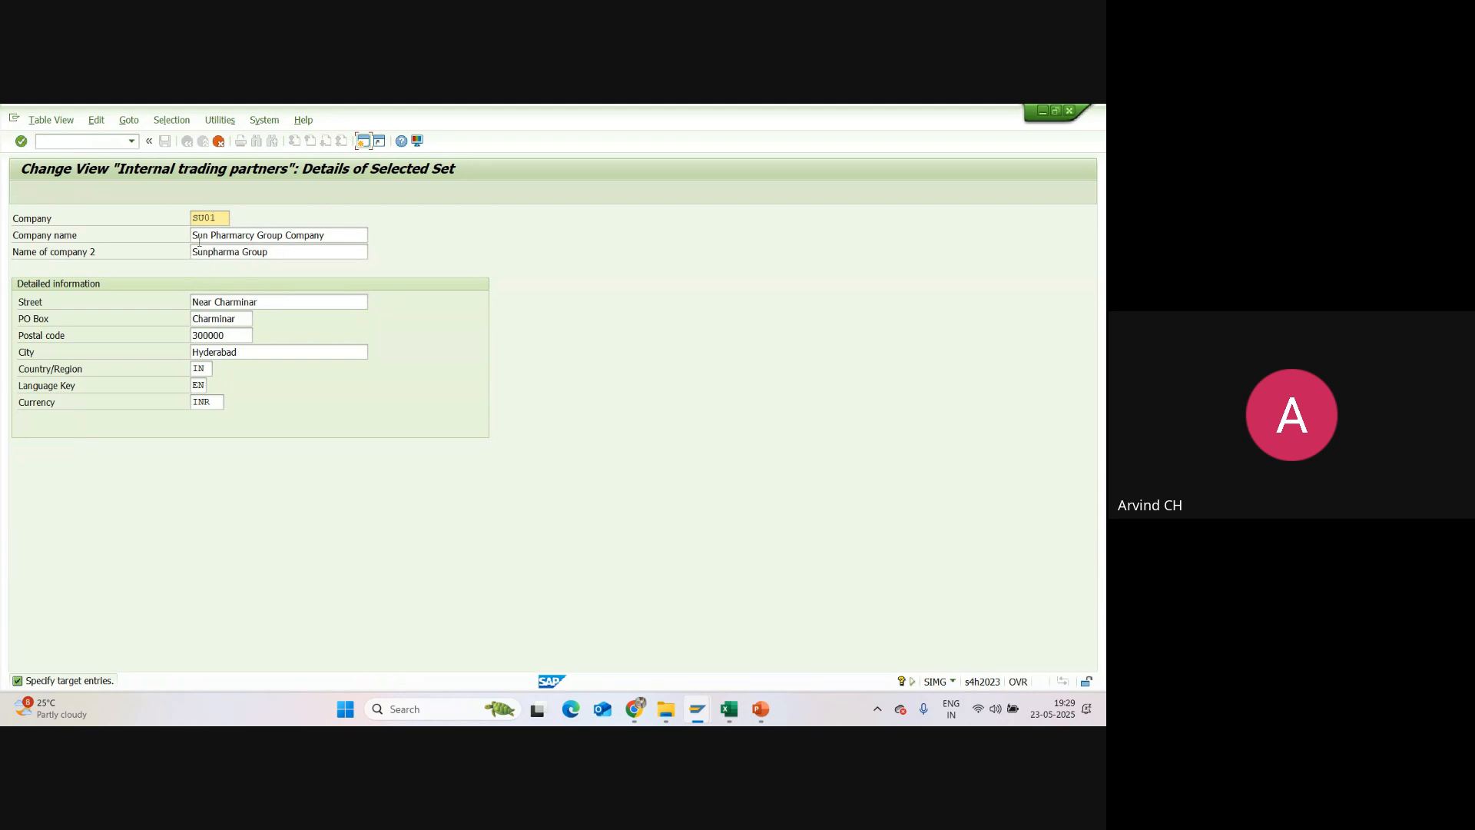
pyautogui.click(219, 144)
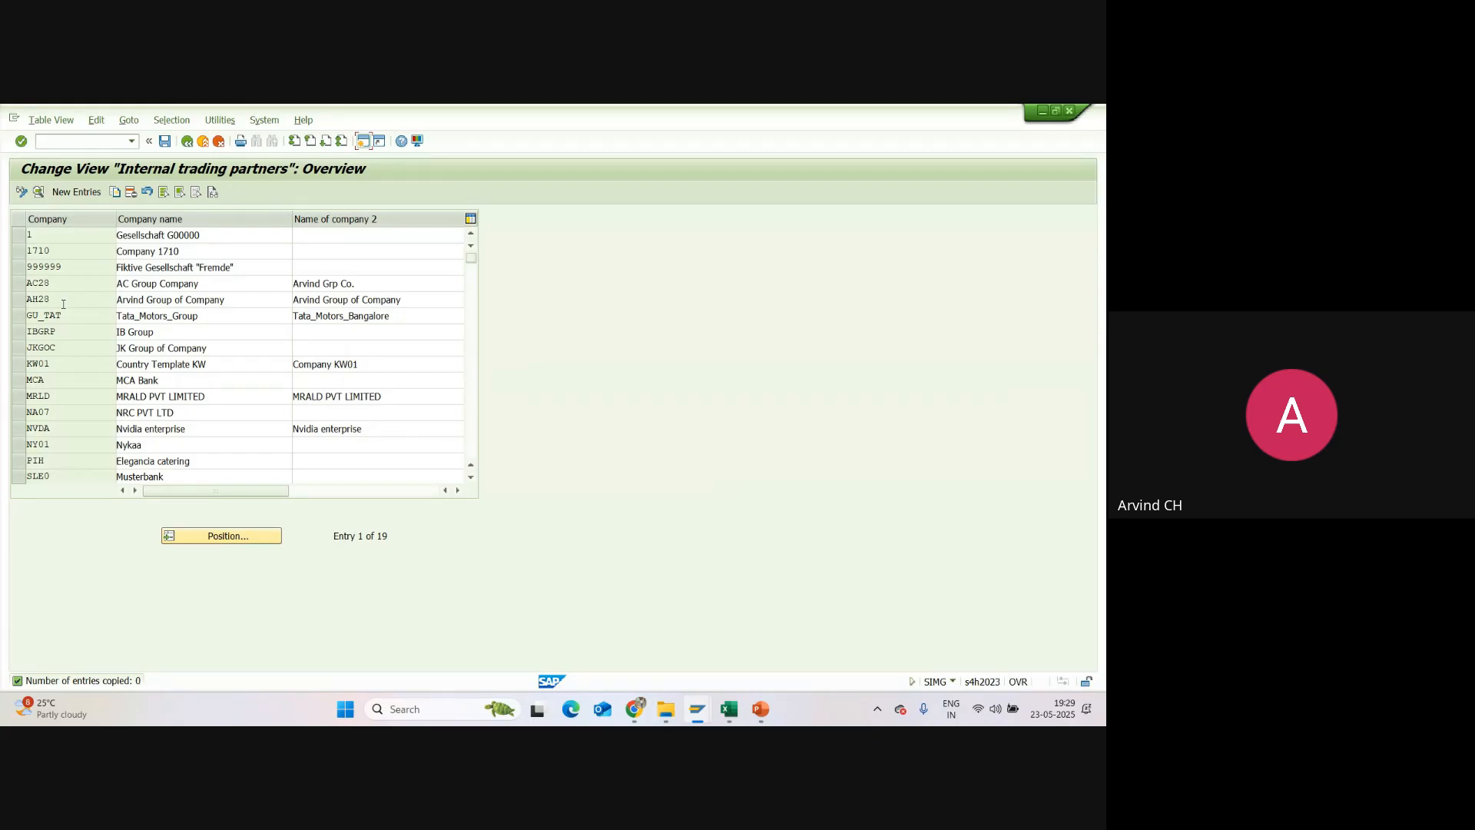
# Step: Go back to Display IMG, switch to PowerPoint, and highlight Company on the Definition of ES slide
pyautogui.click(188, 142)
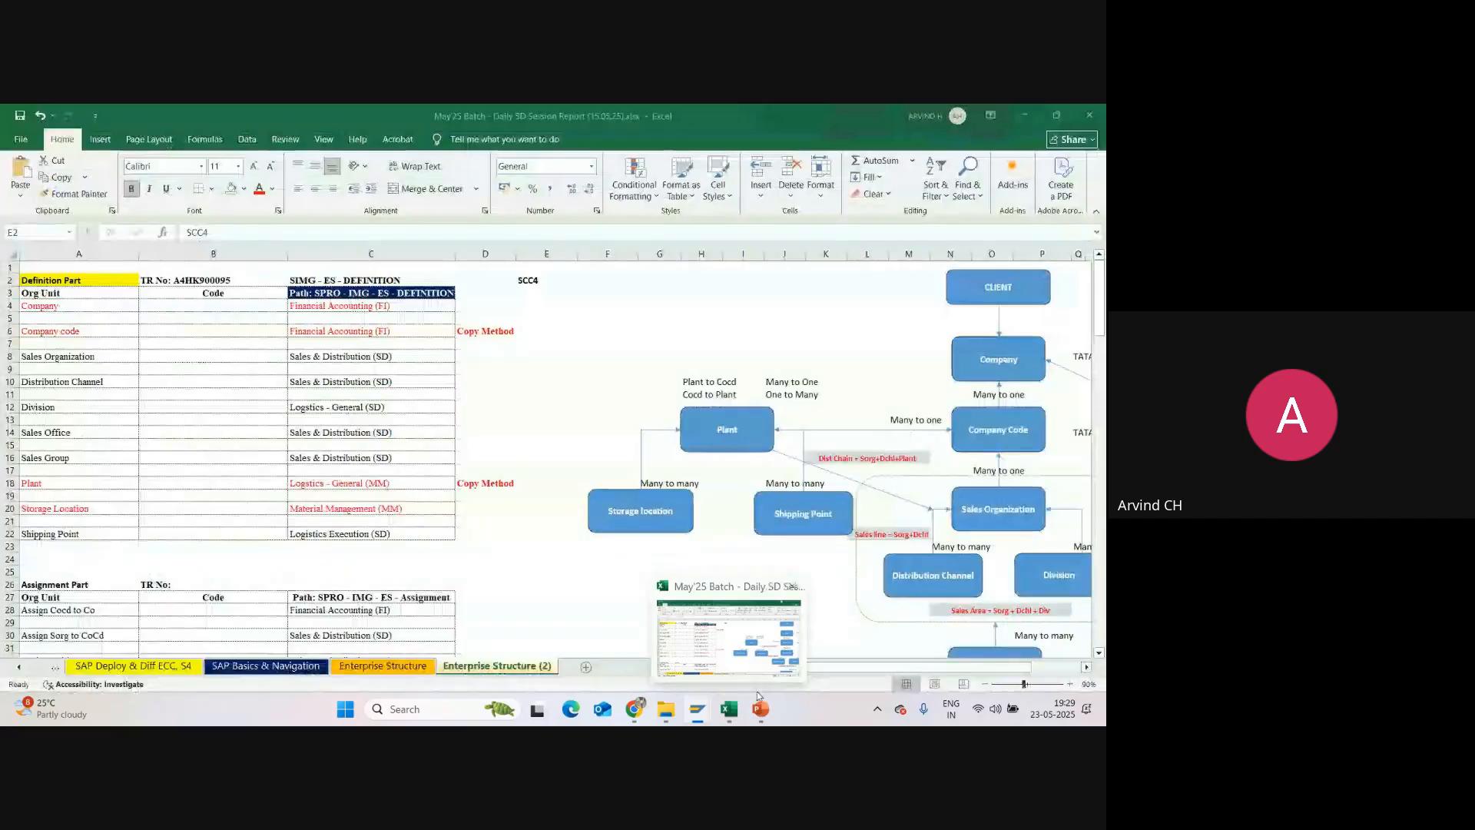
pyautogui.click(729, 641)
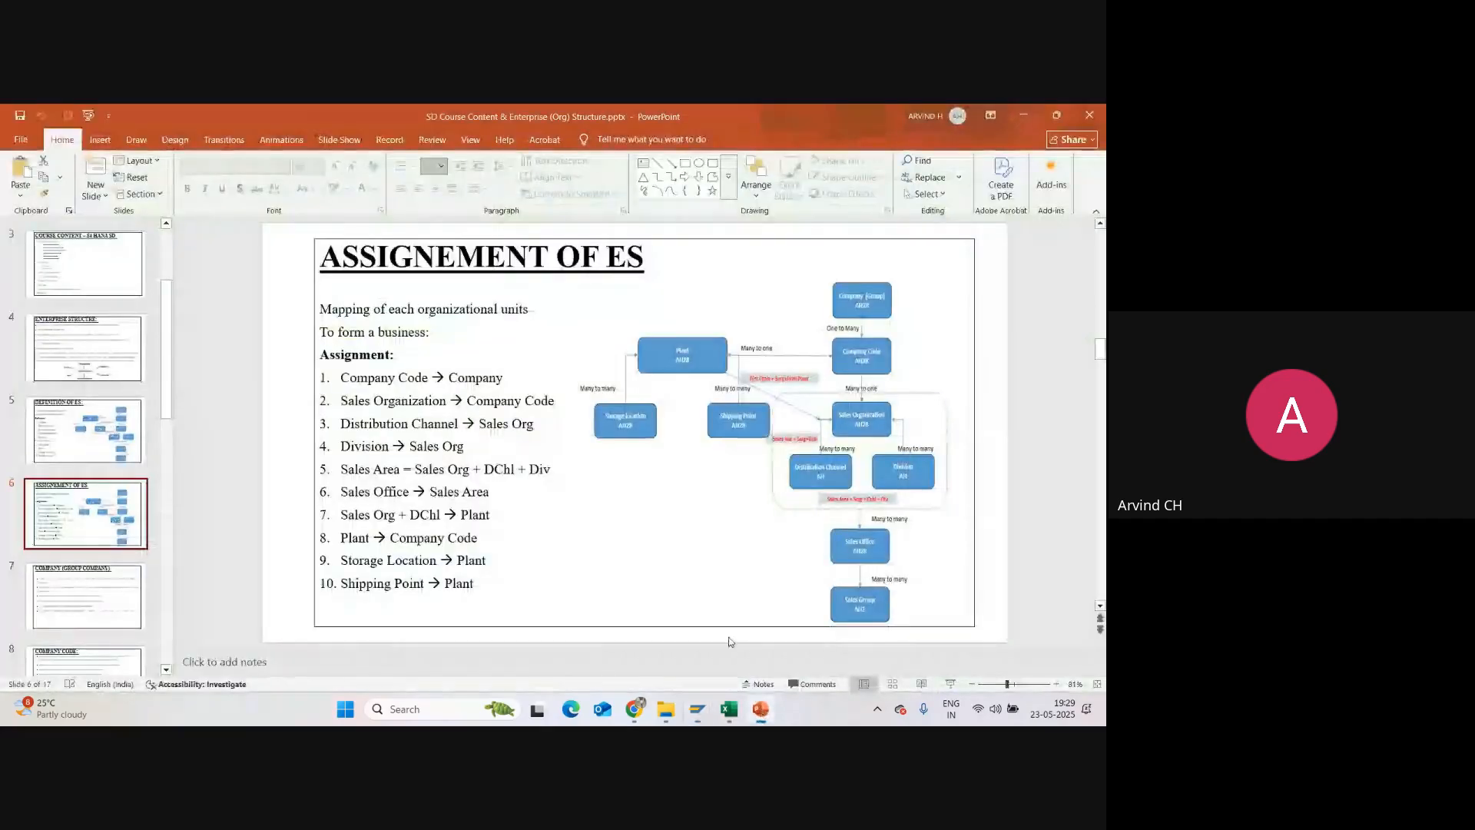
pyautogui.scroll(1, 350, 379)
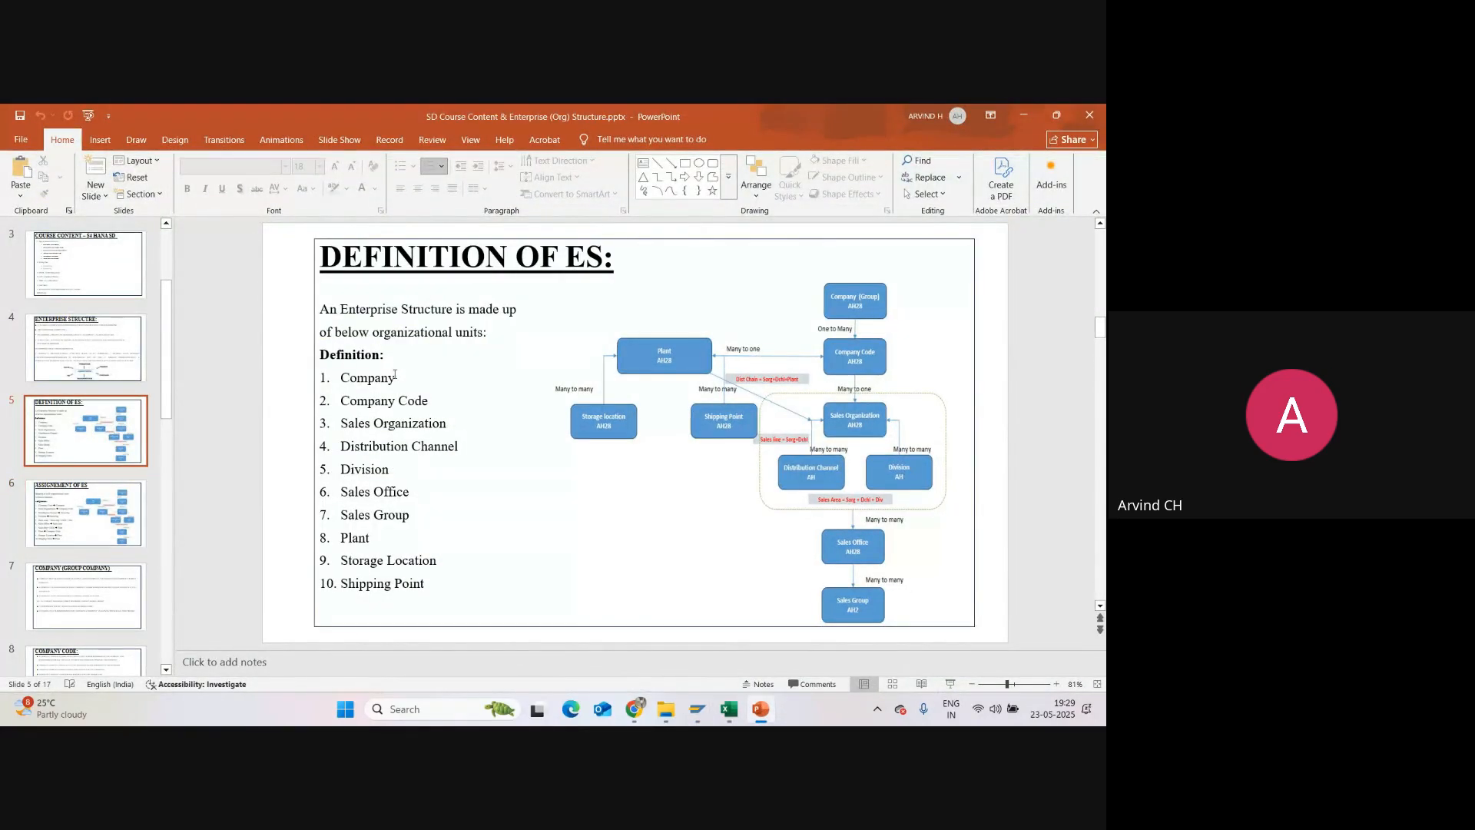
pyautogui.doubleClick(353, 381)
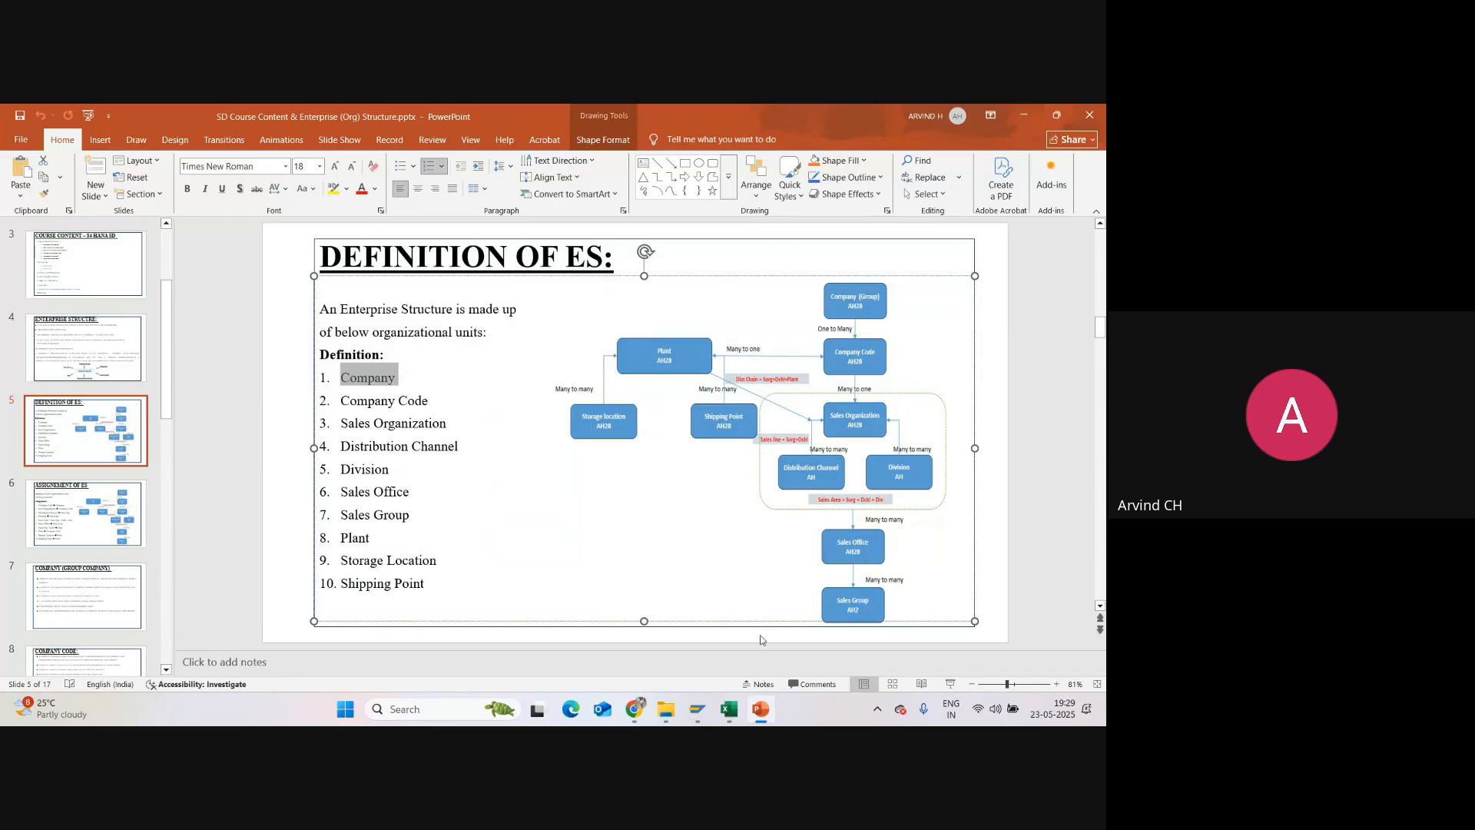
# Step: Switch to Excel and enter SU01 in cell B4 as the code for Company
pyautogui.click(729, 709)
pyautogui.click(212, 306)
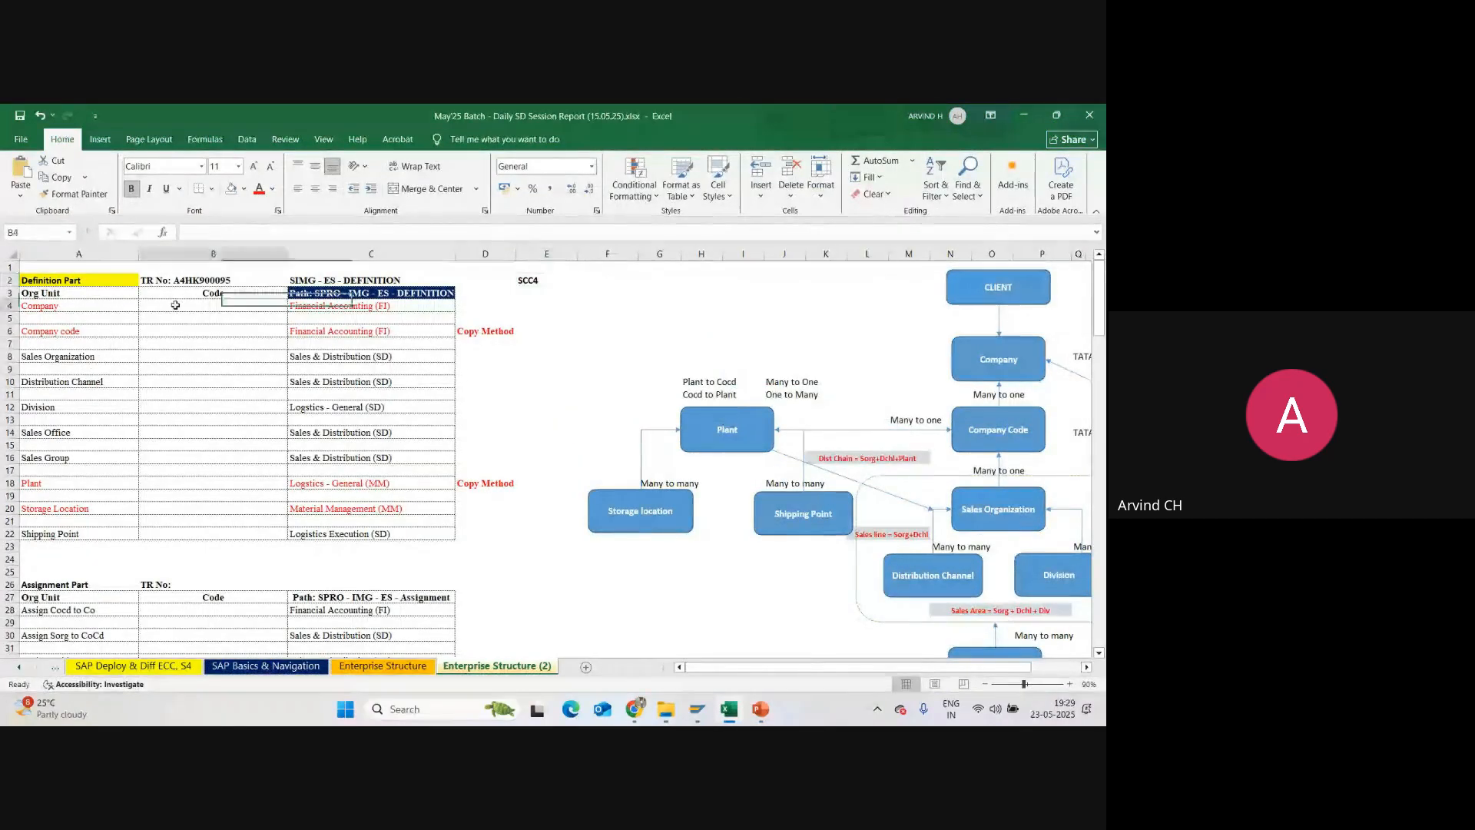
pyautogui.write('SU01')
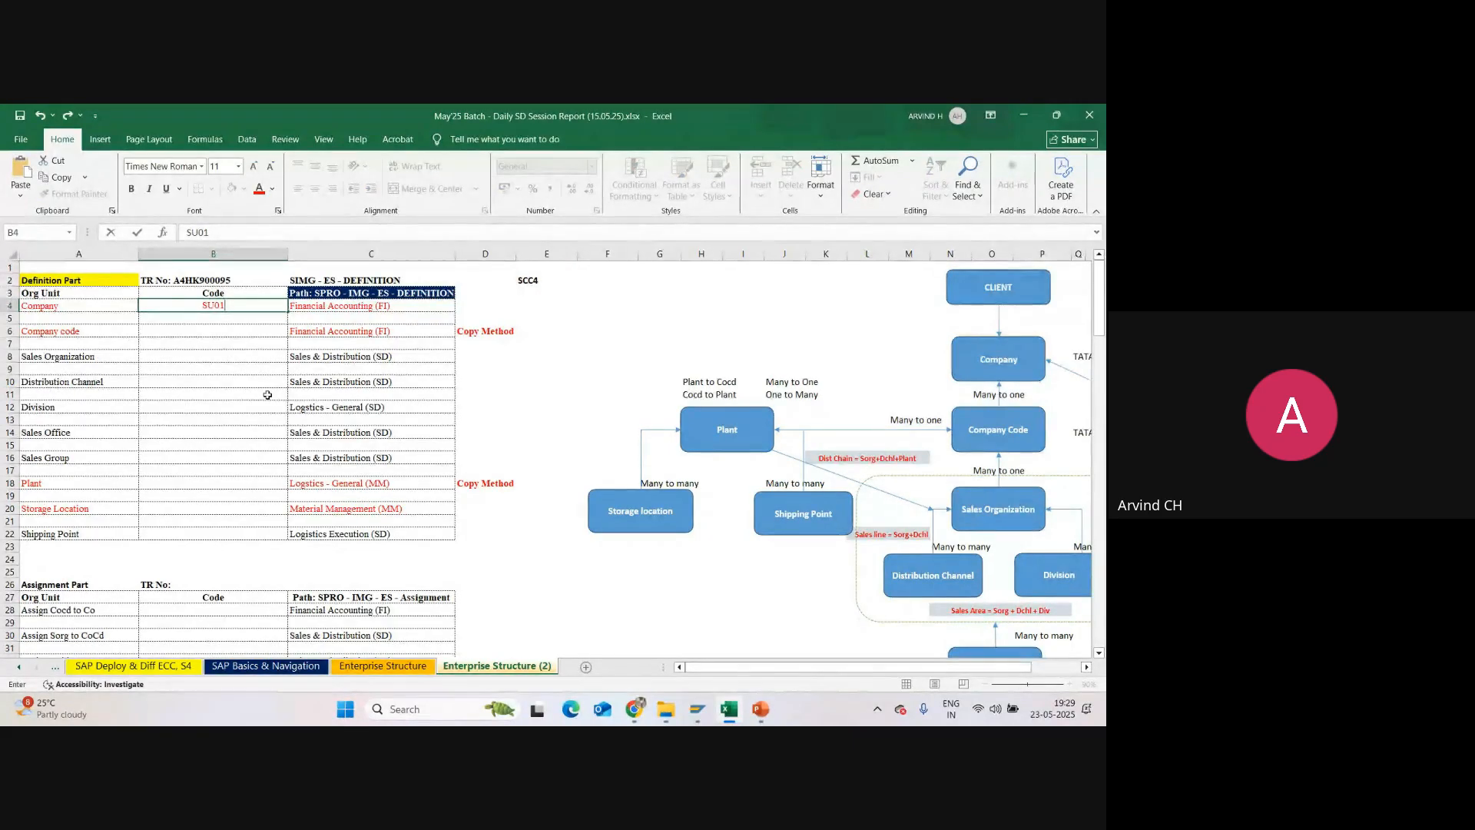
pyautogui.press('Return')
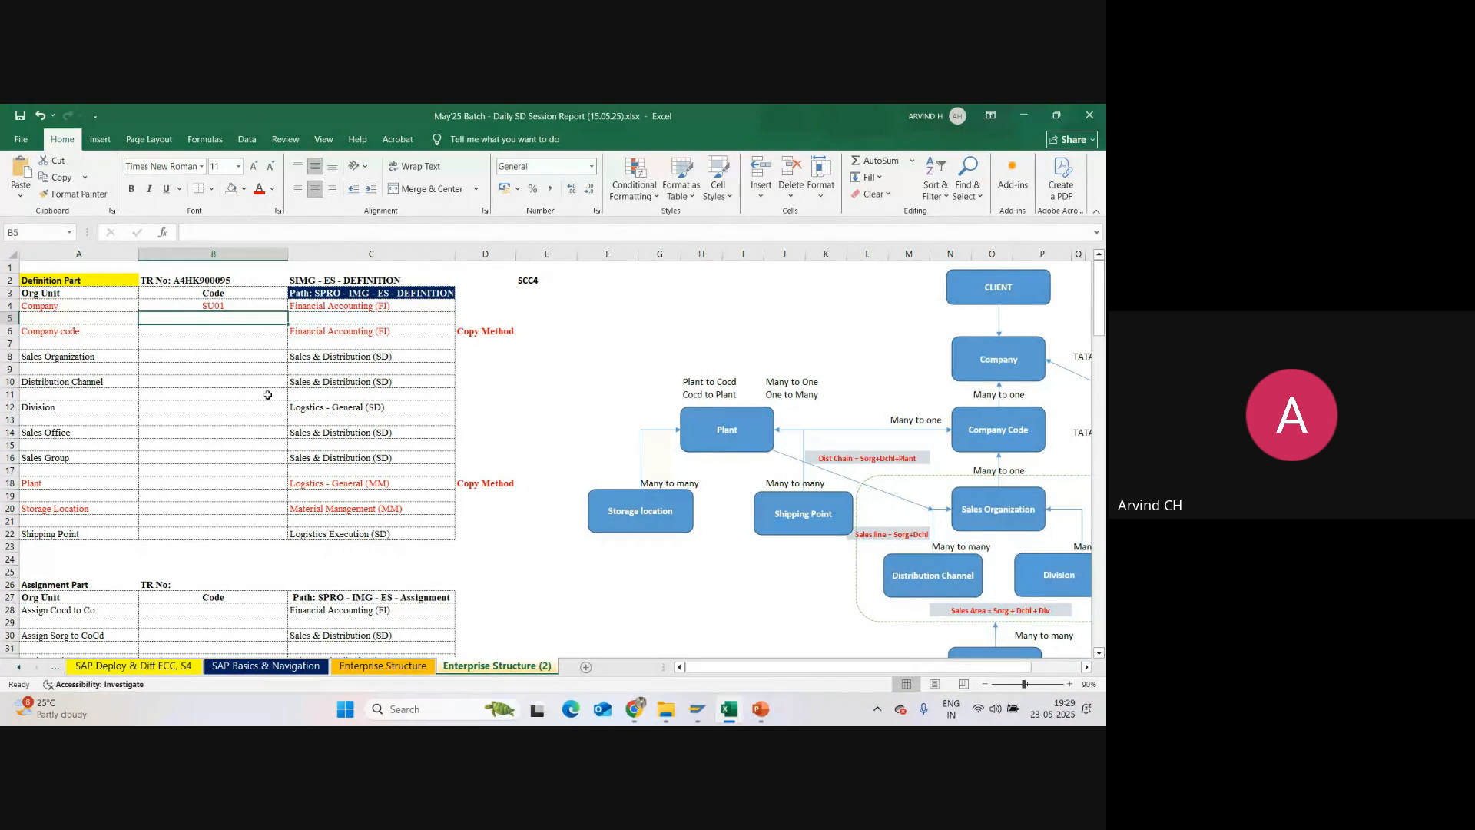
# Step: Review the Company code row in the Definition part, including its code cell and Financial Accounting (FI) path
pyautogui.click(183, 332)
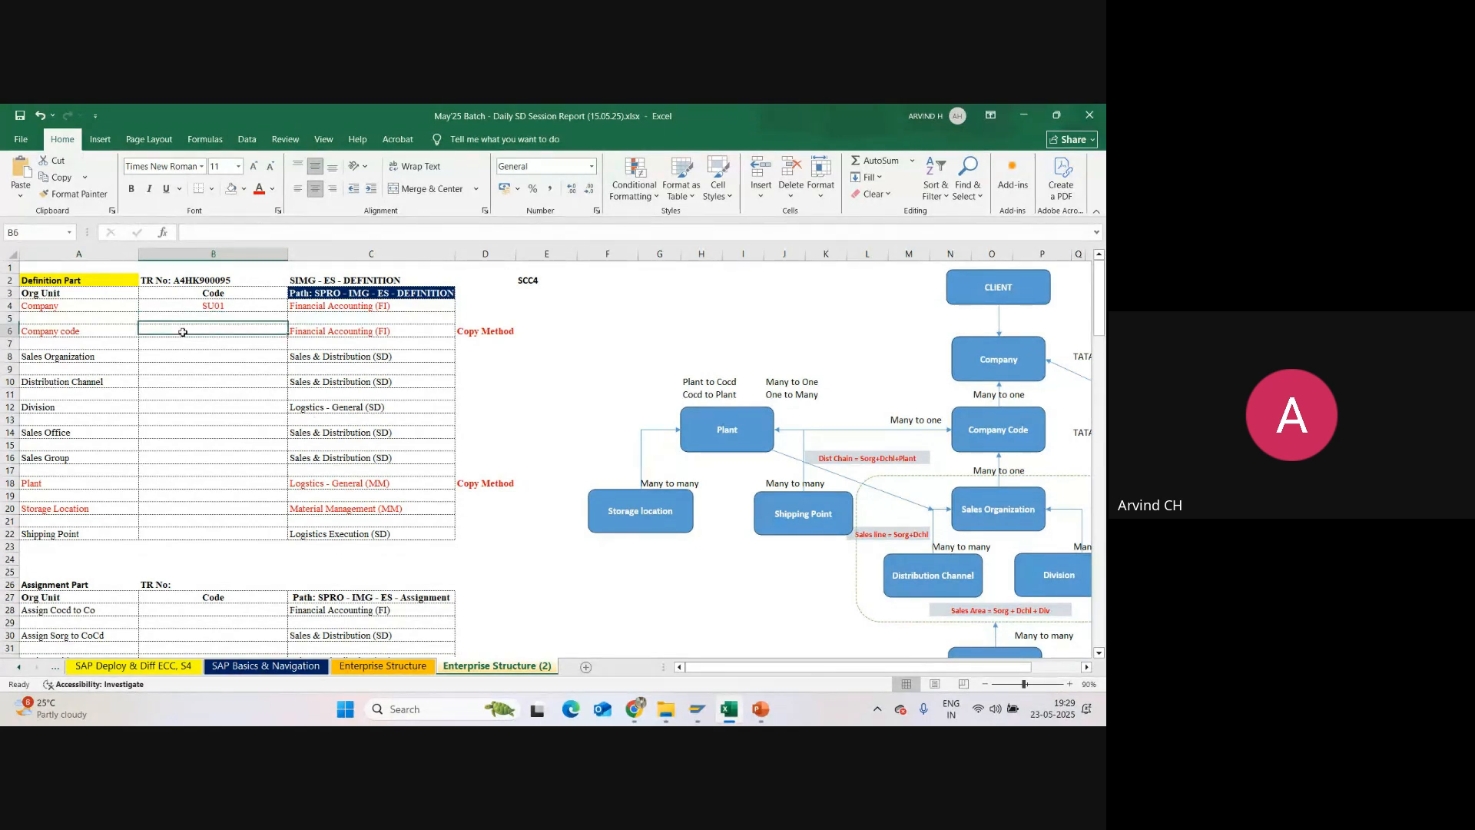
pyautogui.click(63, 335)
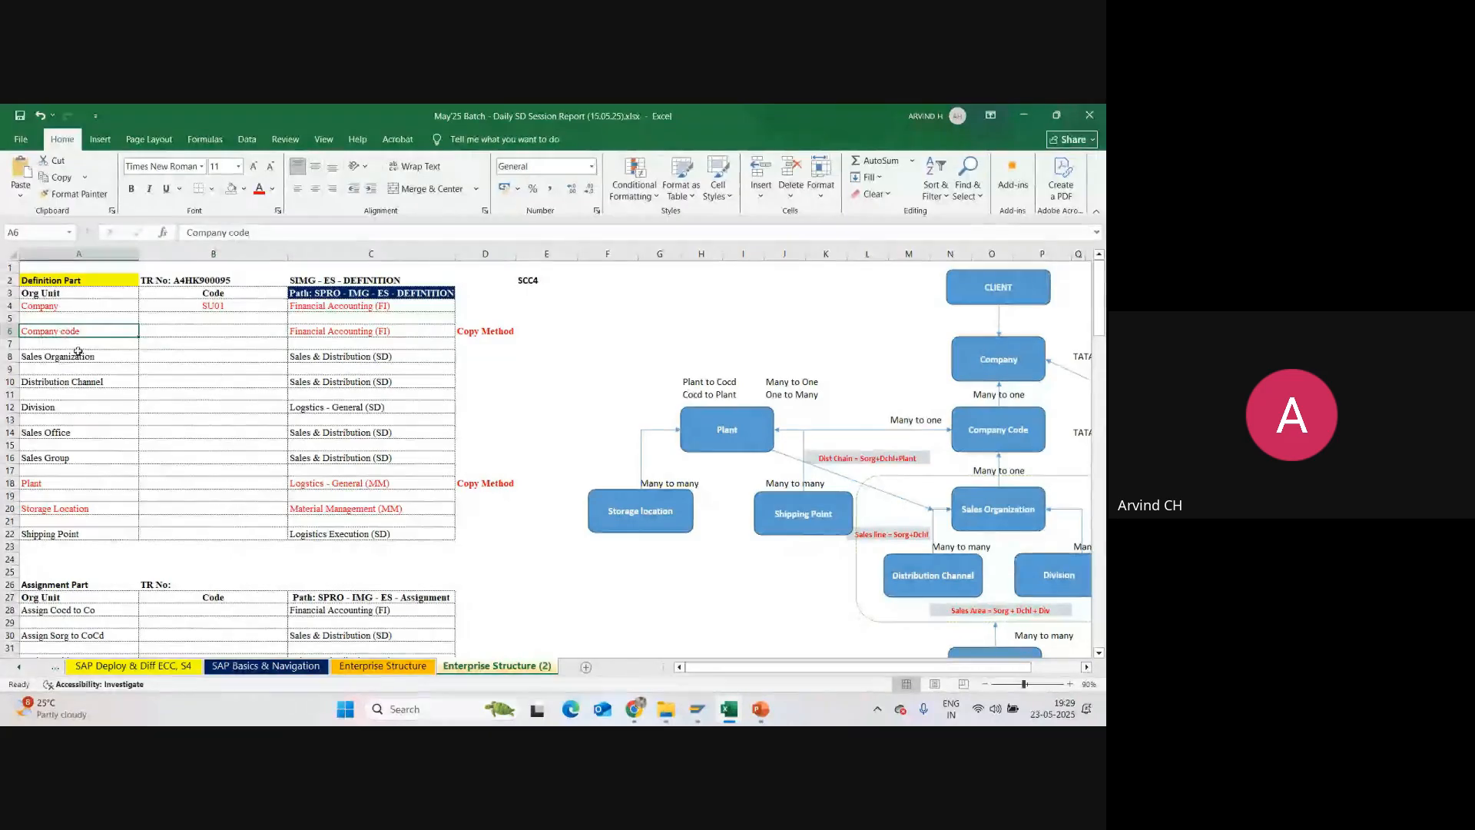
pyautogui.click(363, 333)
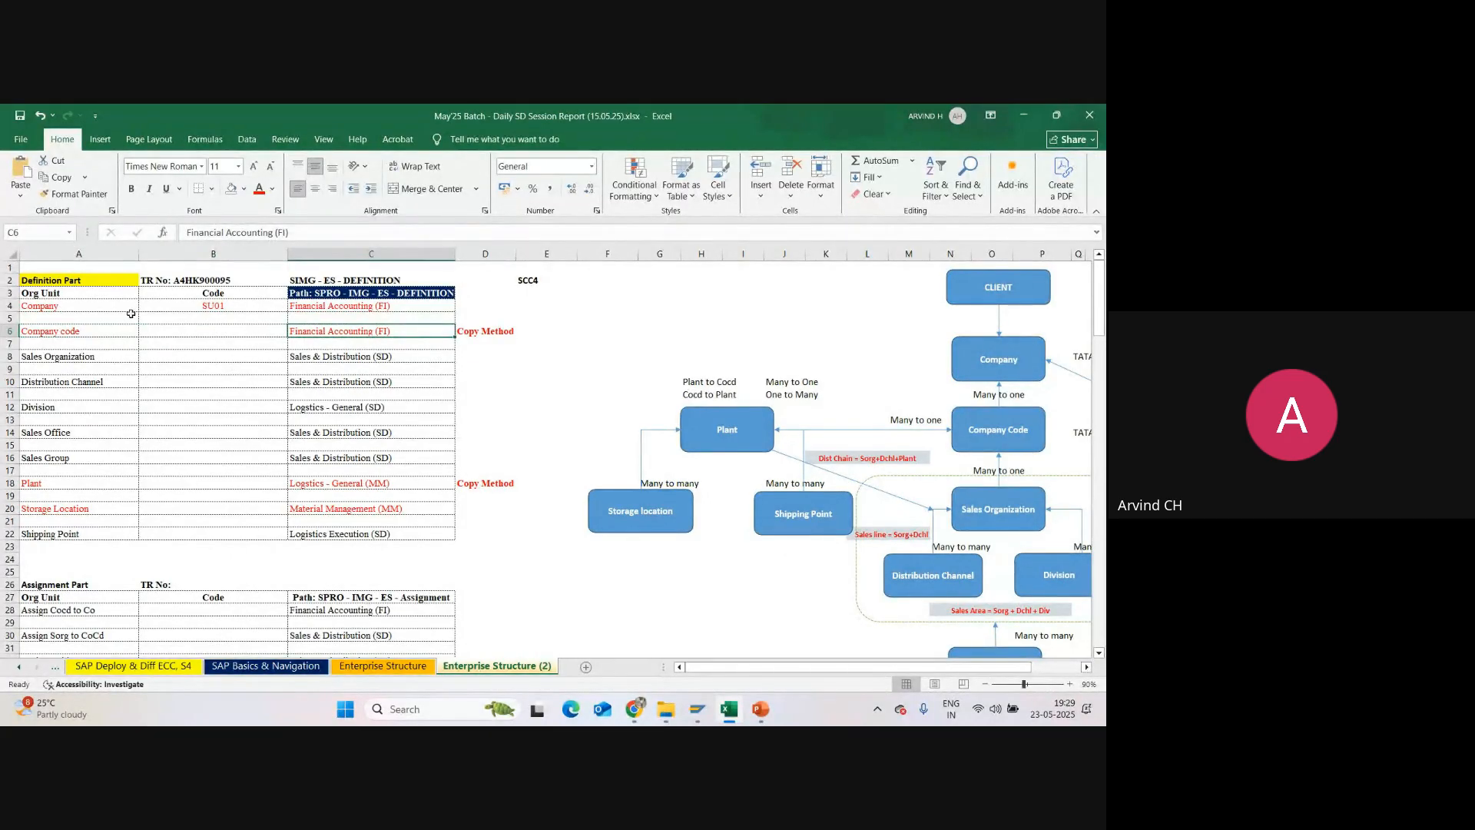
pyautogui.click(76, 331)
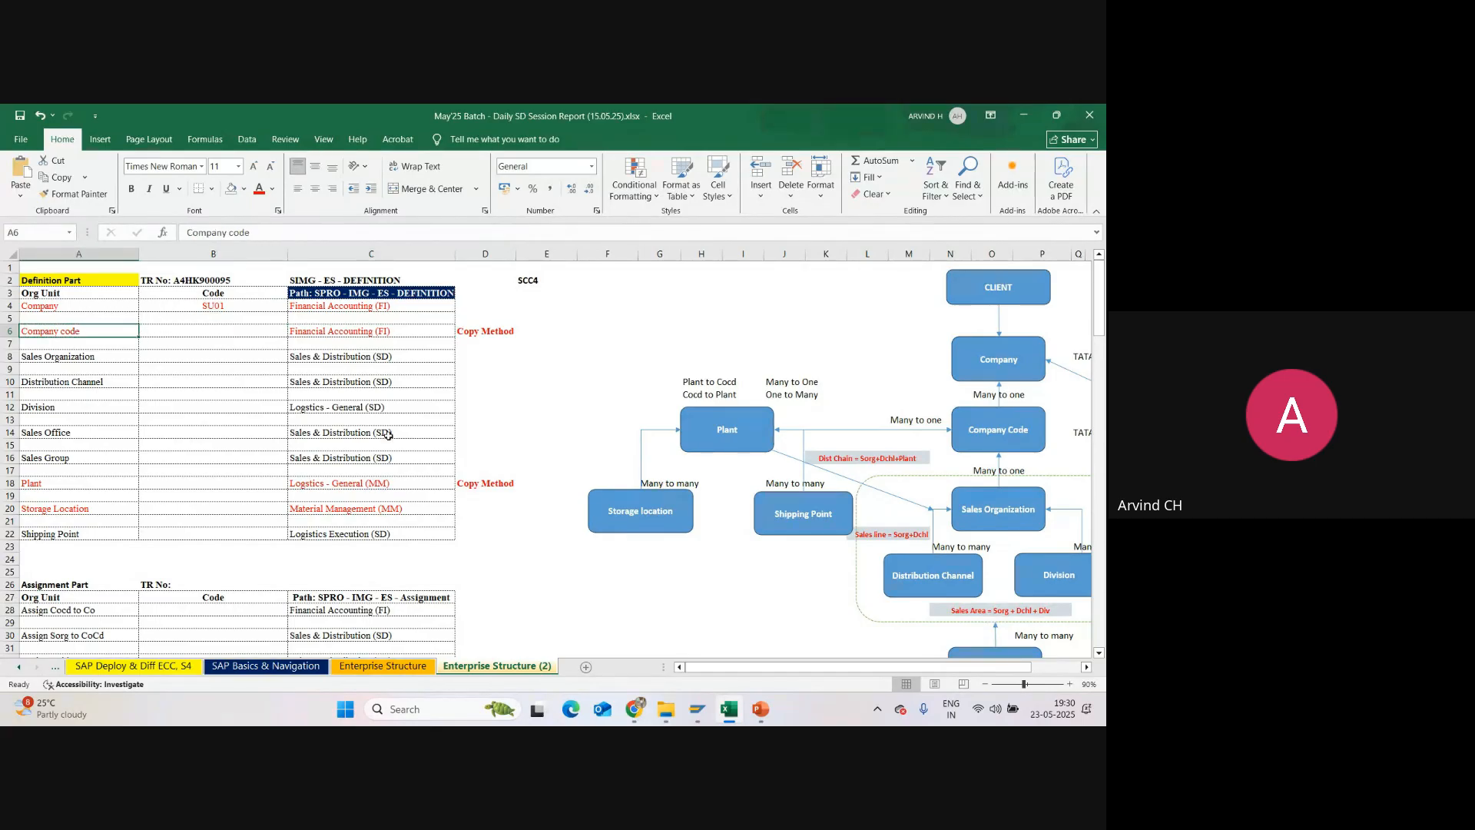
# Step: Switch to SAP's Display IMG and execute Edit, Copy, Delete, Check Company Code under Enterprise Structure, Definition, Financial Accounting
pyautogui.moveTo(697, 709)
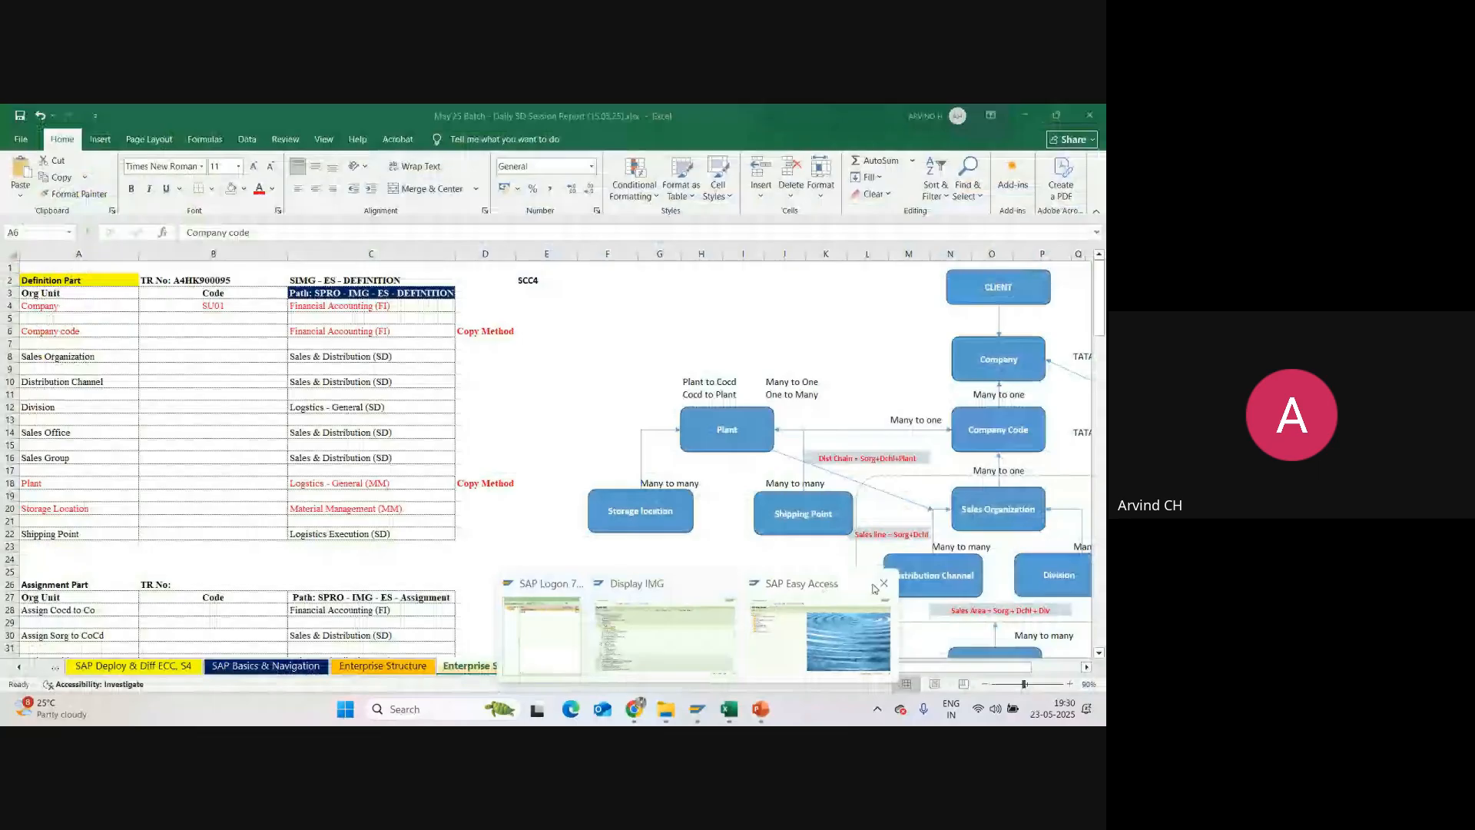
pyautogui.click(665, 630)
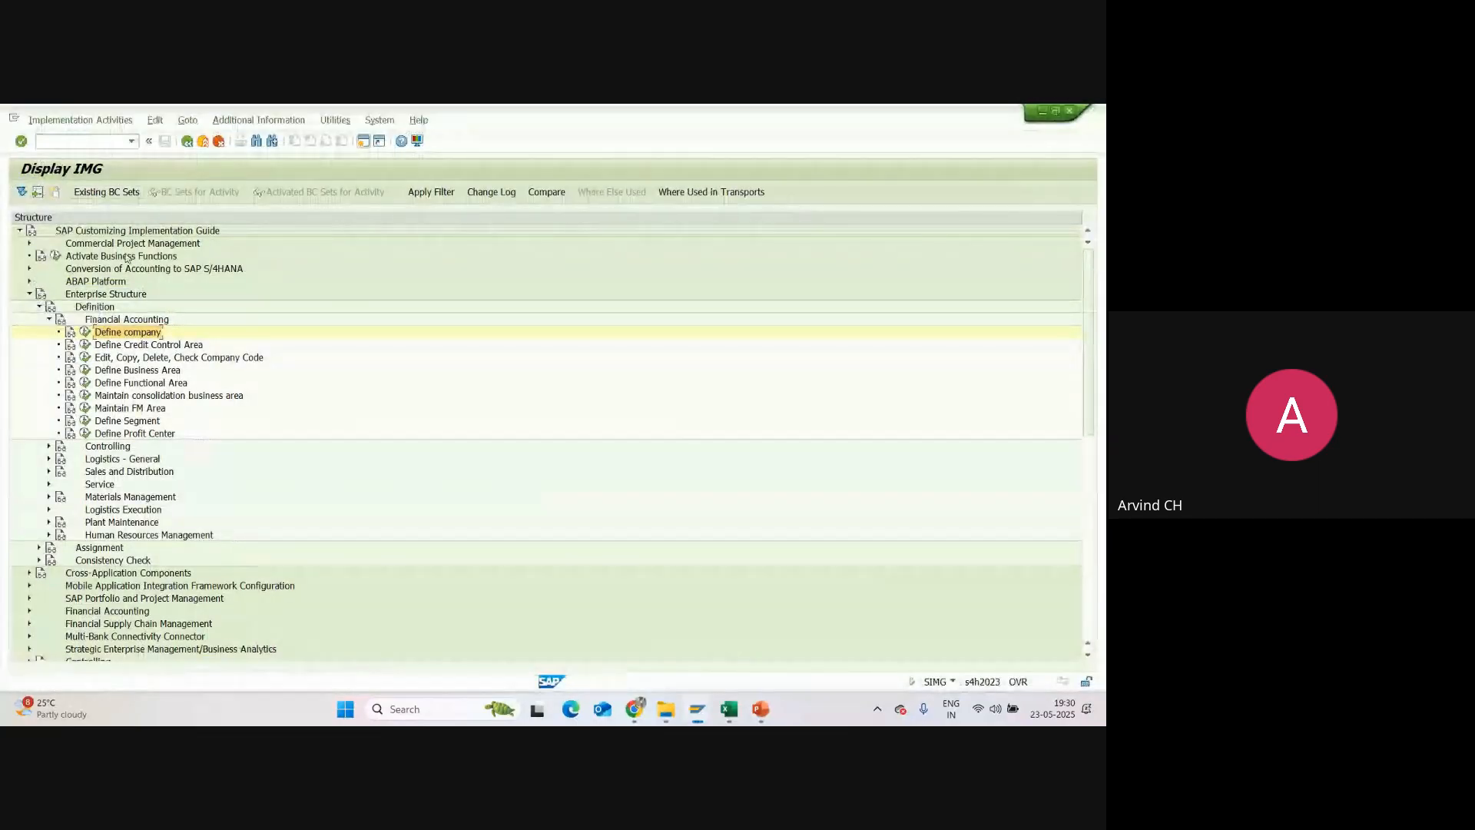
pyautogui.click(85, 295)
pyautogui.click(87, 307)
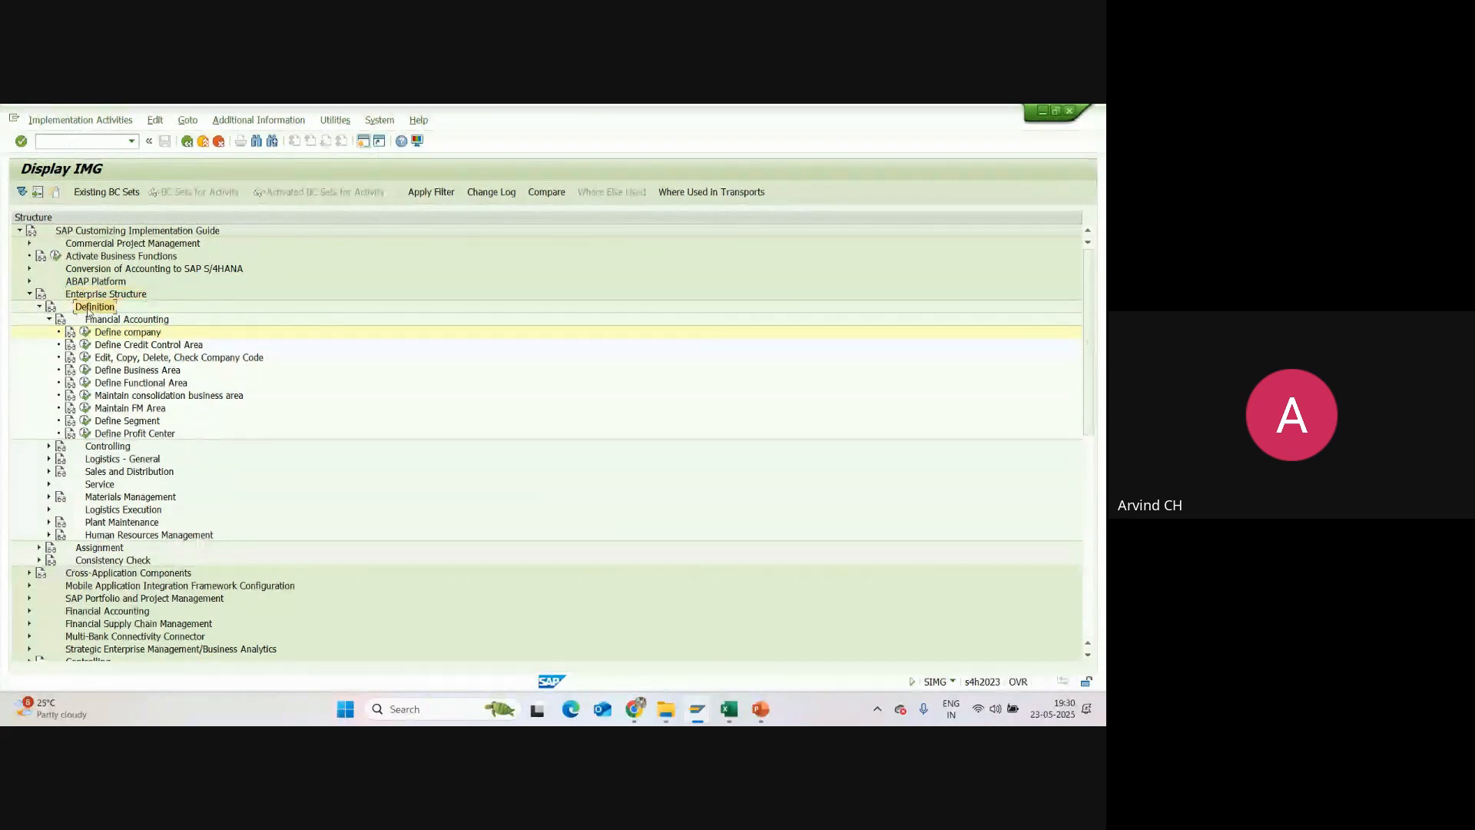
pyautogui.click(109, 325)
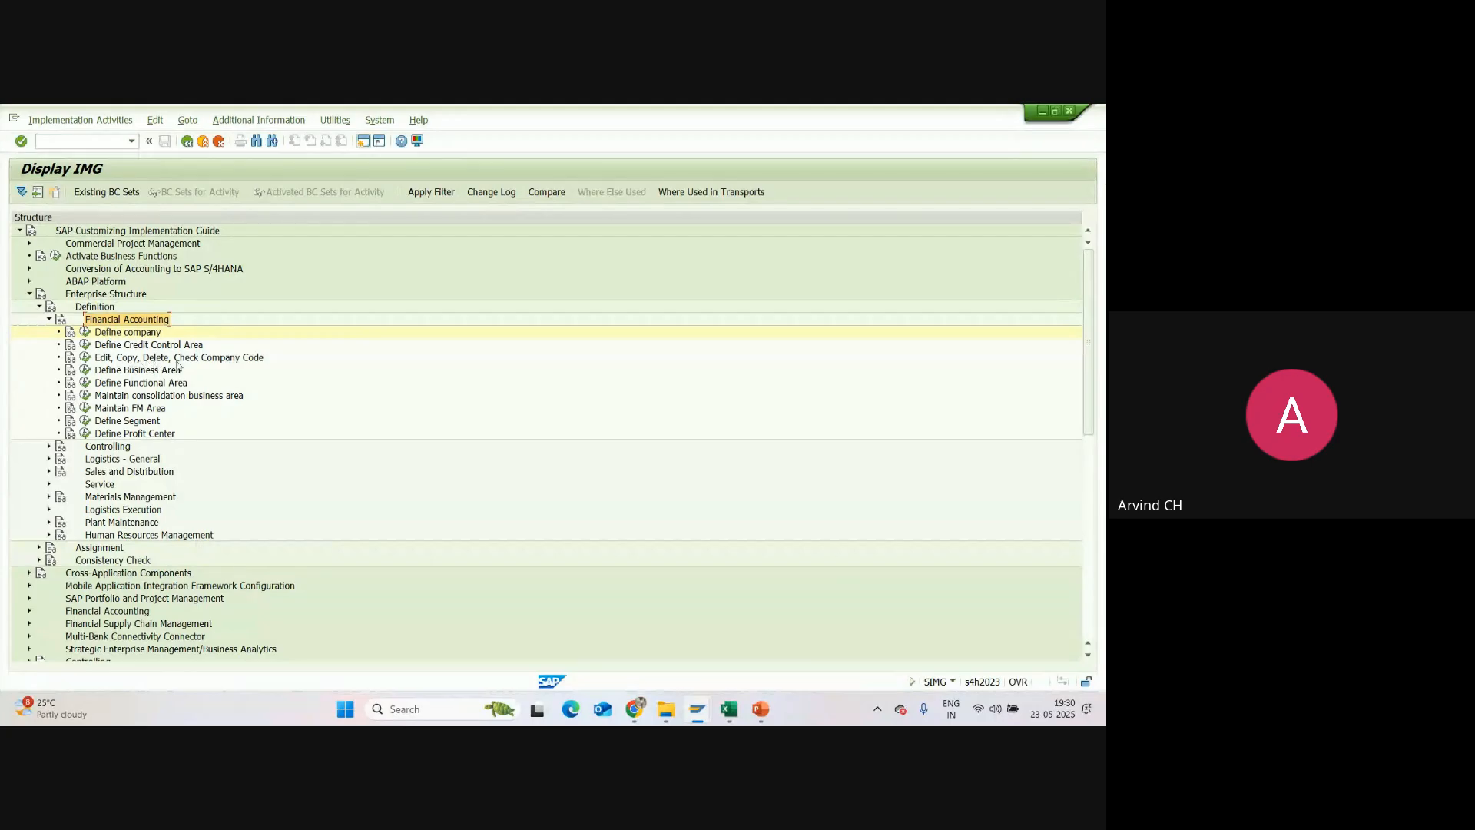
pyautogui.click(85, 358)
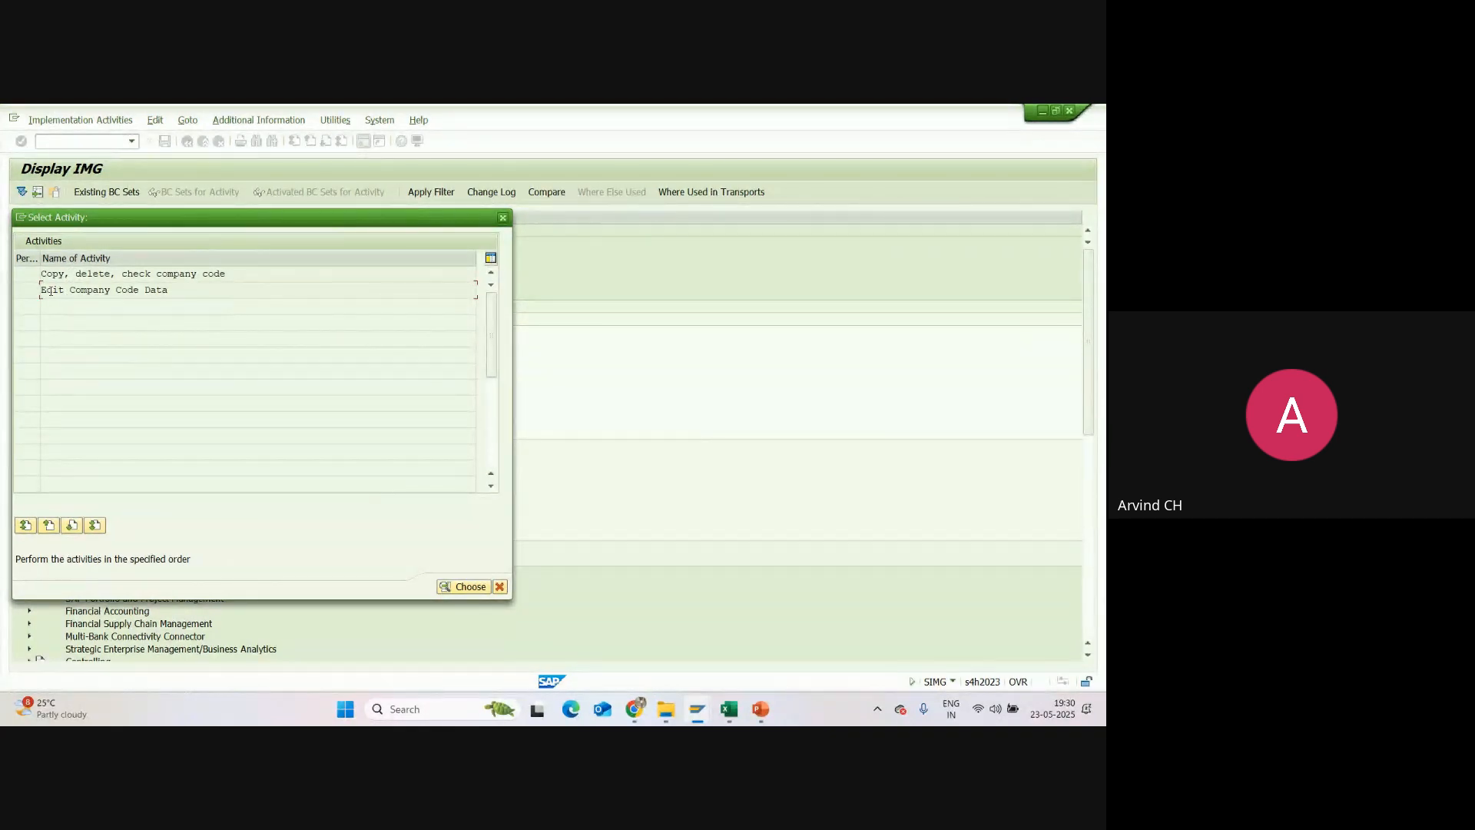
# Step: Open the Edit Company Code Data activity and look through the list of existing company codes
pyautogui.doubleClick(52, 290)
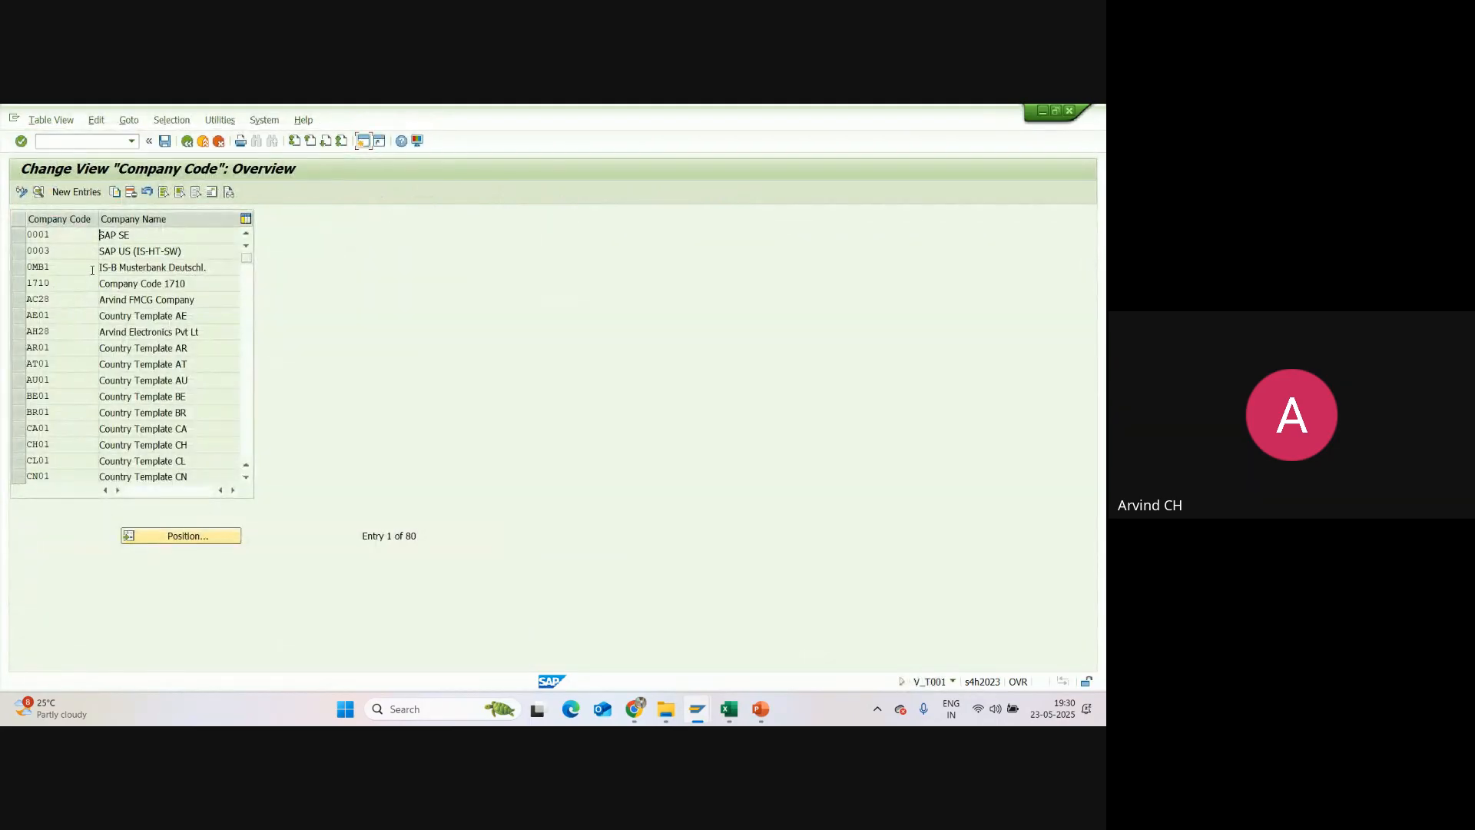
pyautogui.scroll(-8, 72, 255)
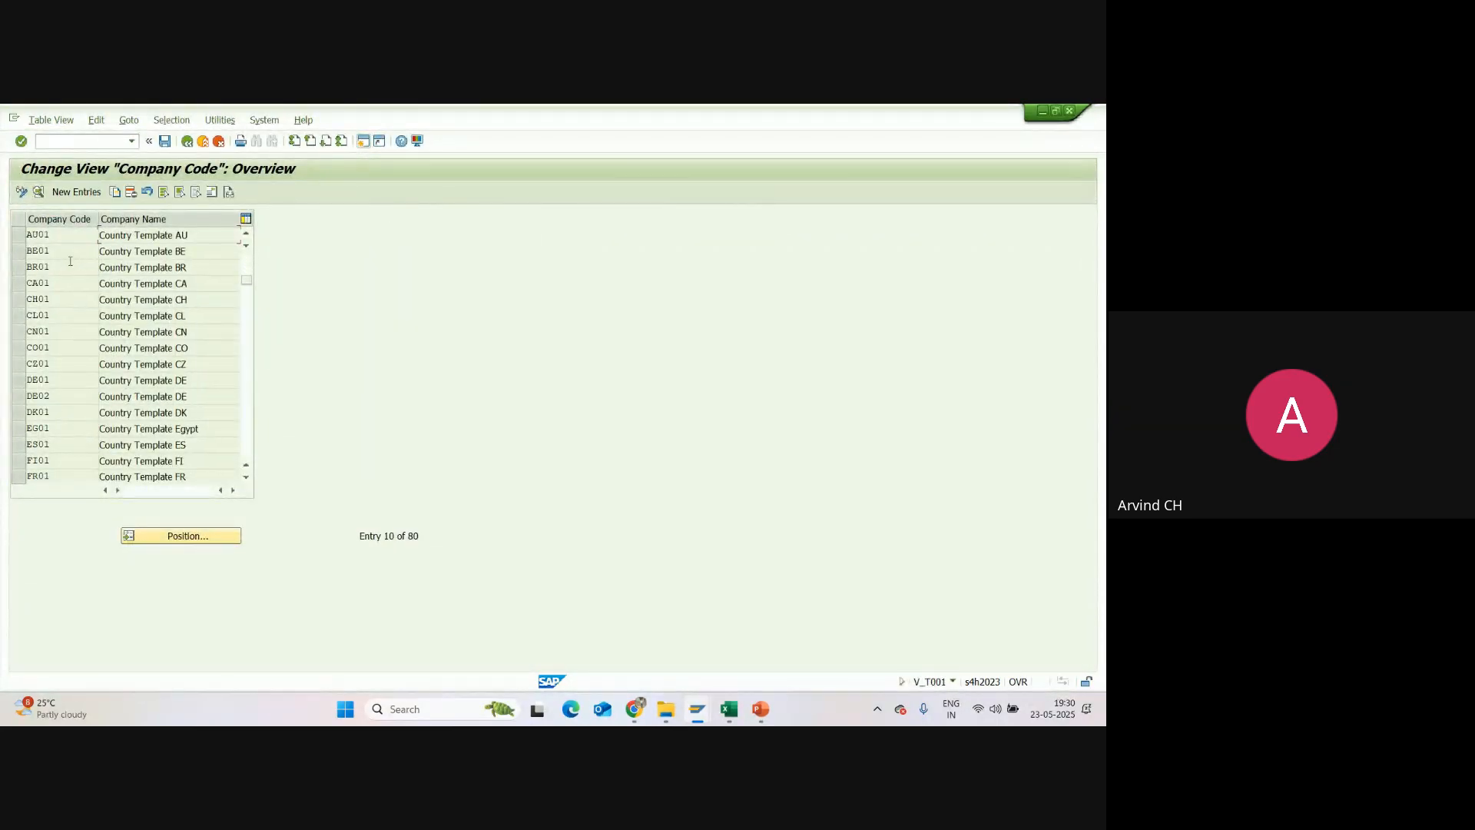
pyautogui.scroll(-6, 60, 288)
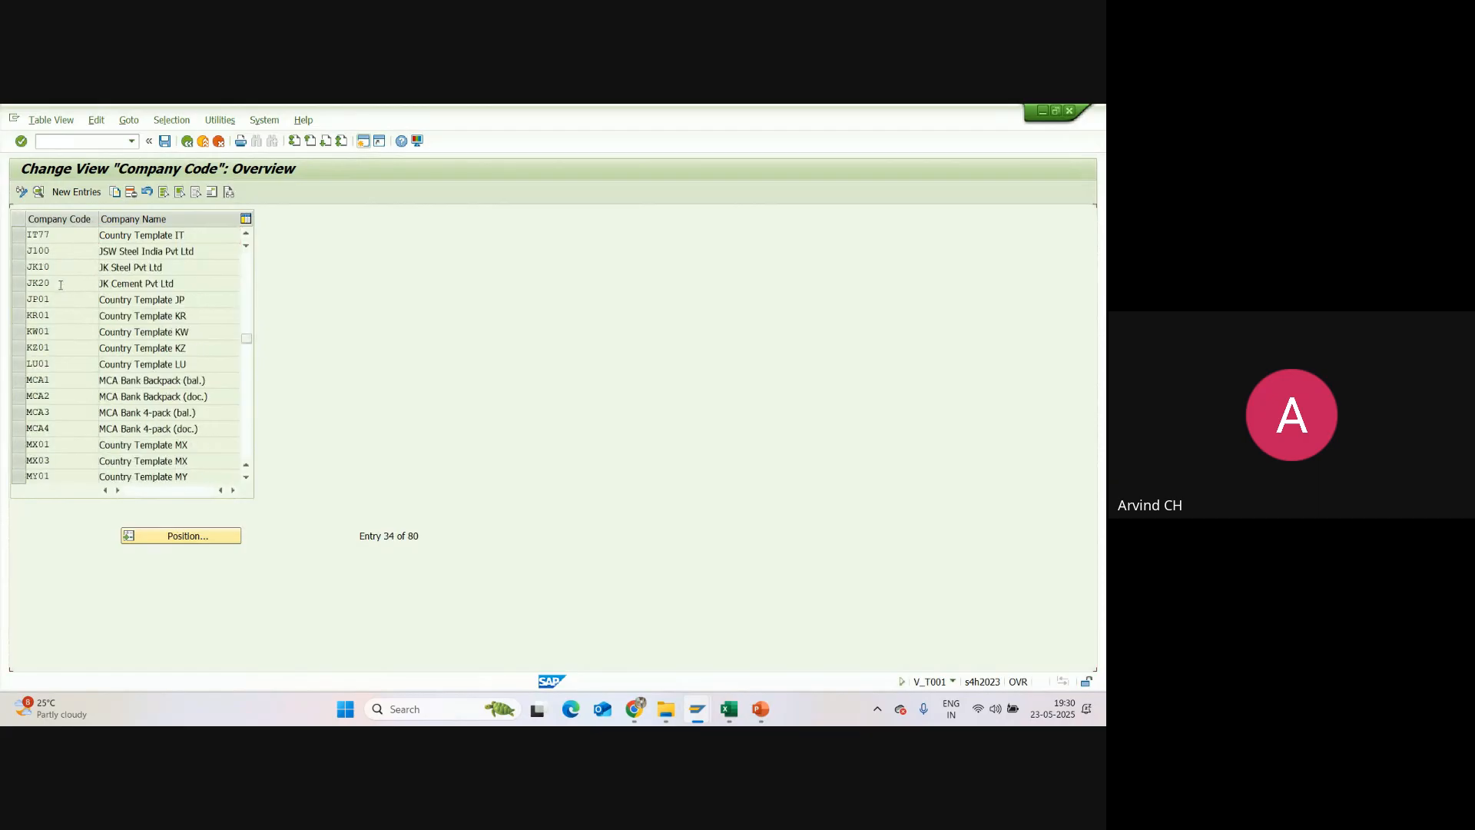
pyautogui.scroll(2, 78, 353)
pyautogui.scroll(7, 79, 351)
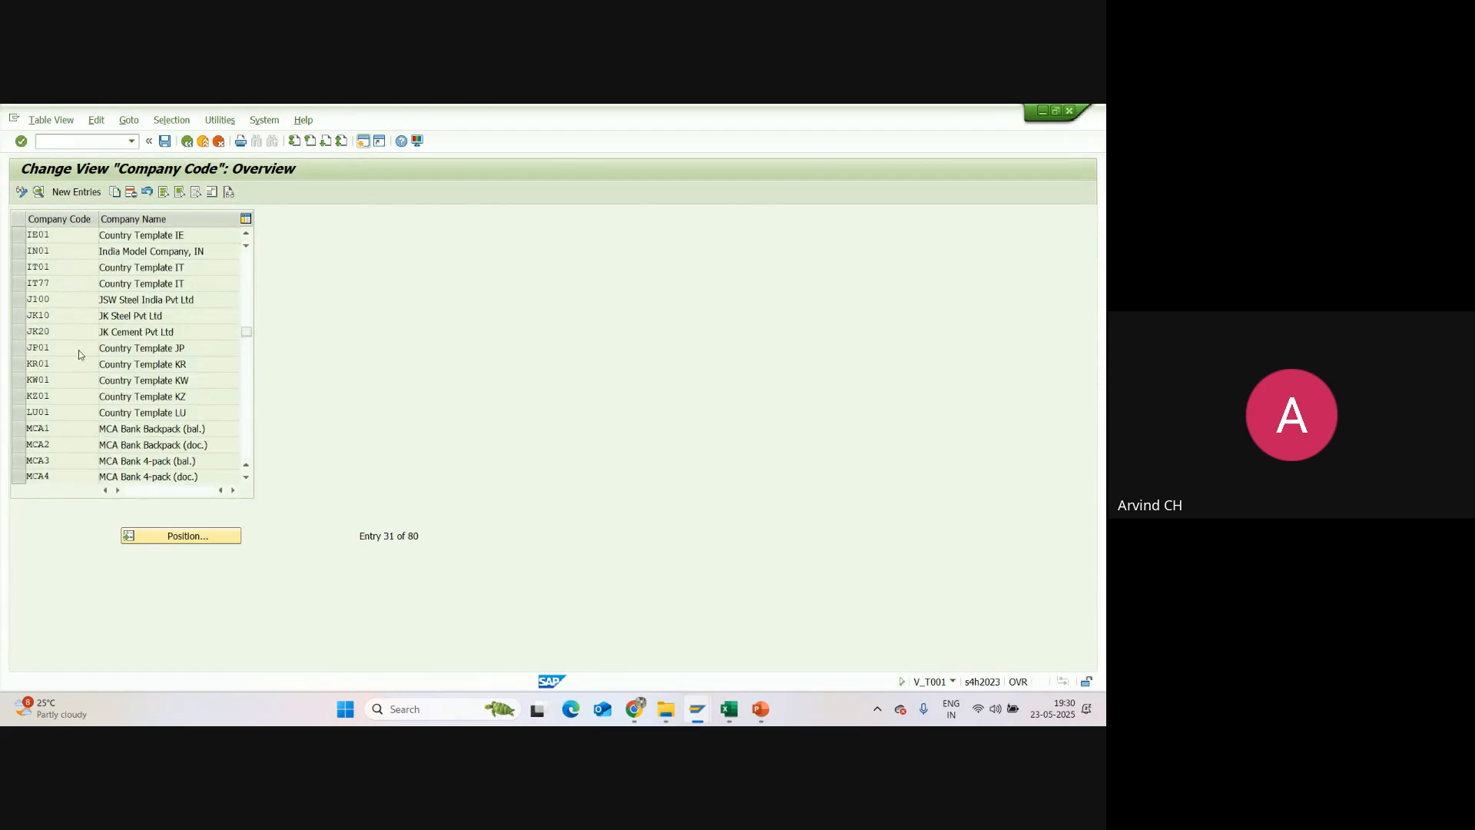
pyautogui.scroll(5, 81, 345)
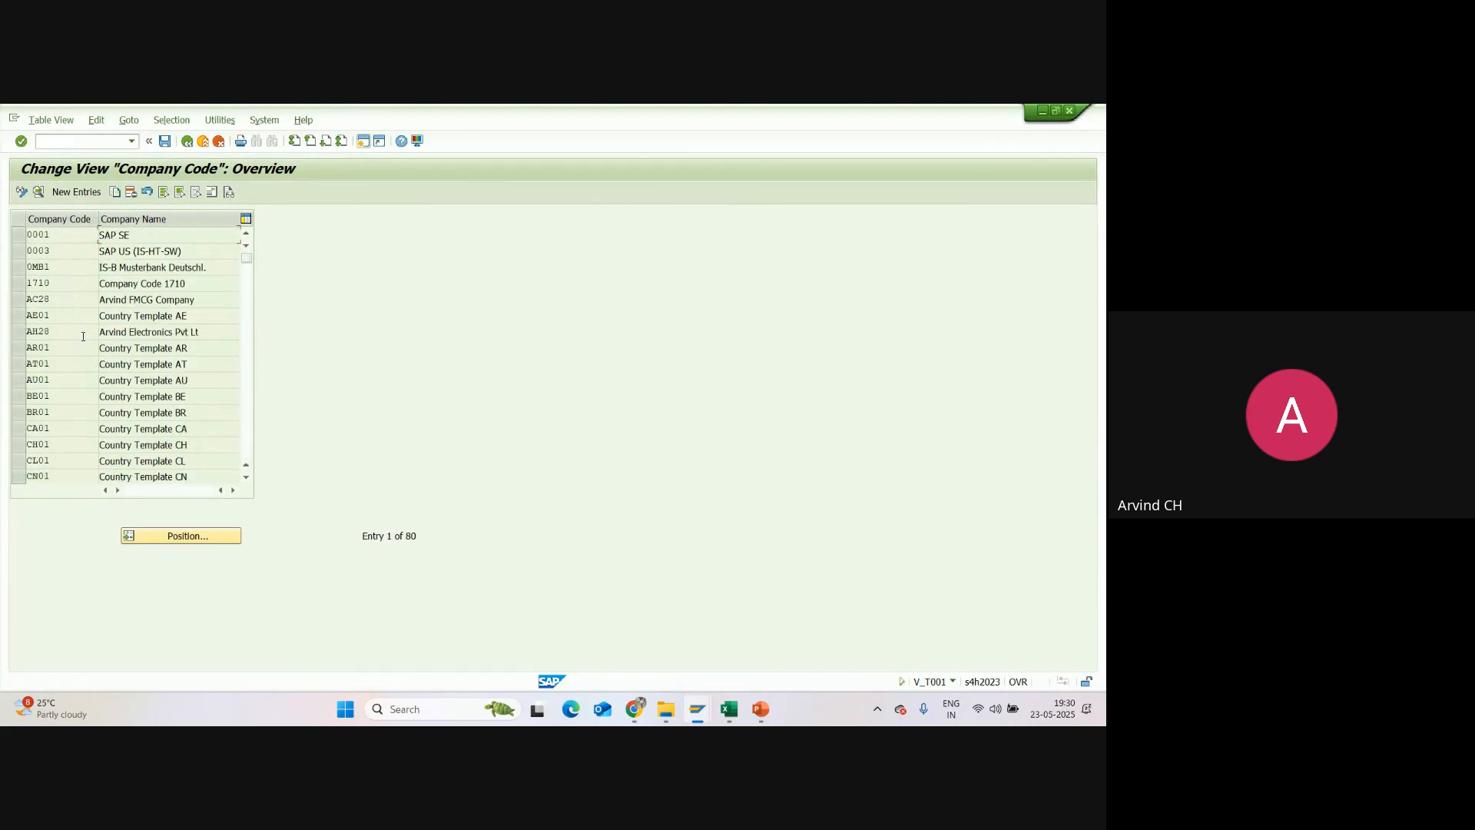
# Step: Try to copy company code 1710 with Copy As, and return to the activity selection
pyautogui.click(18, 283)
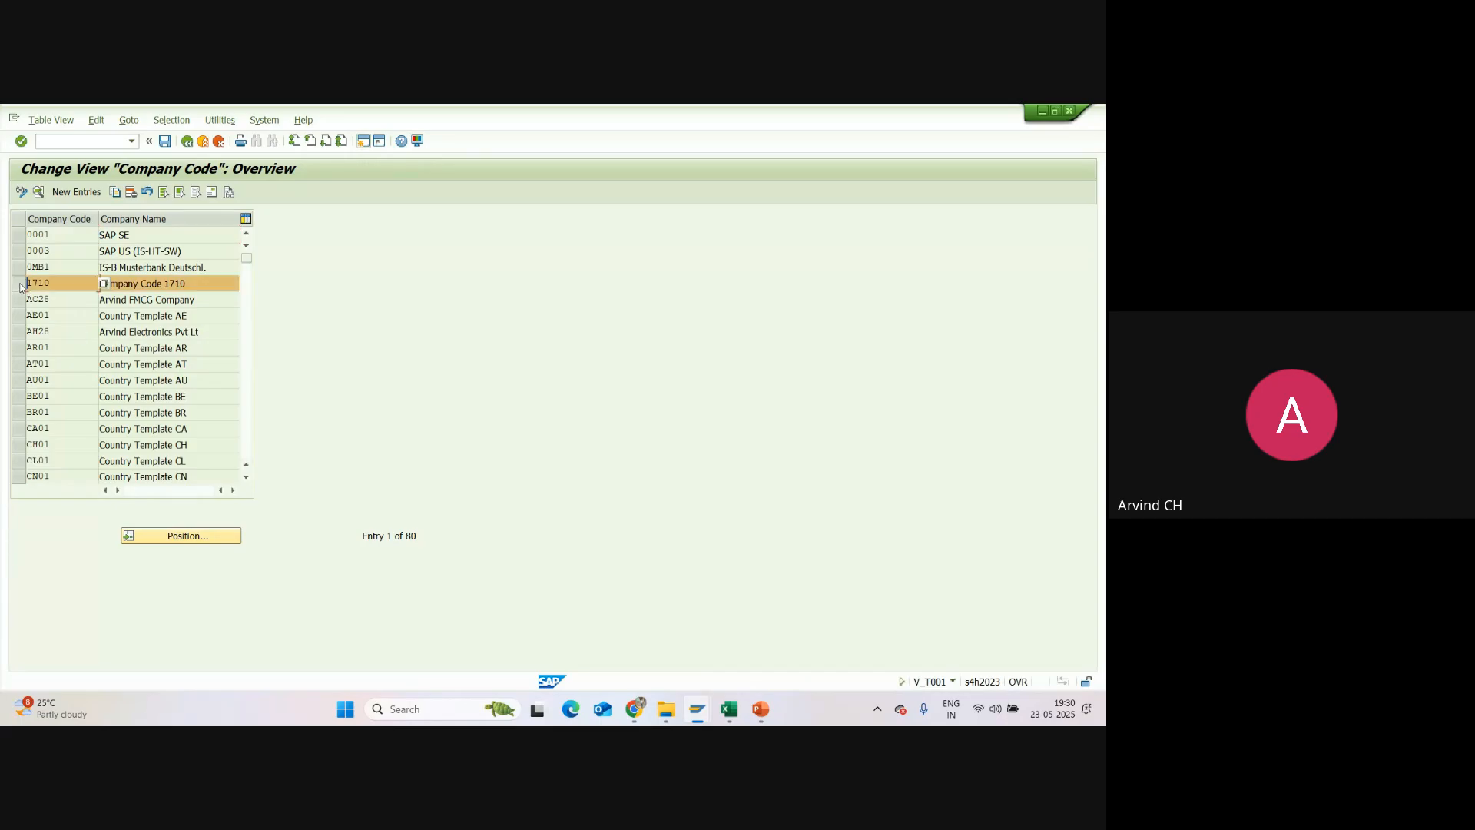
pyautogui.click(116, 196)
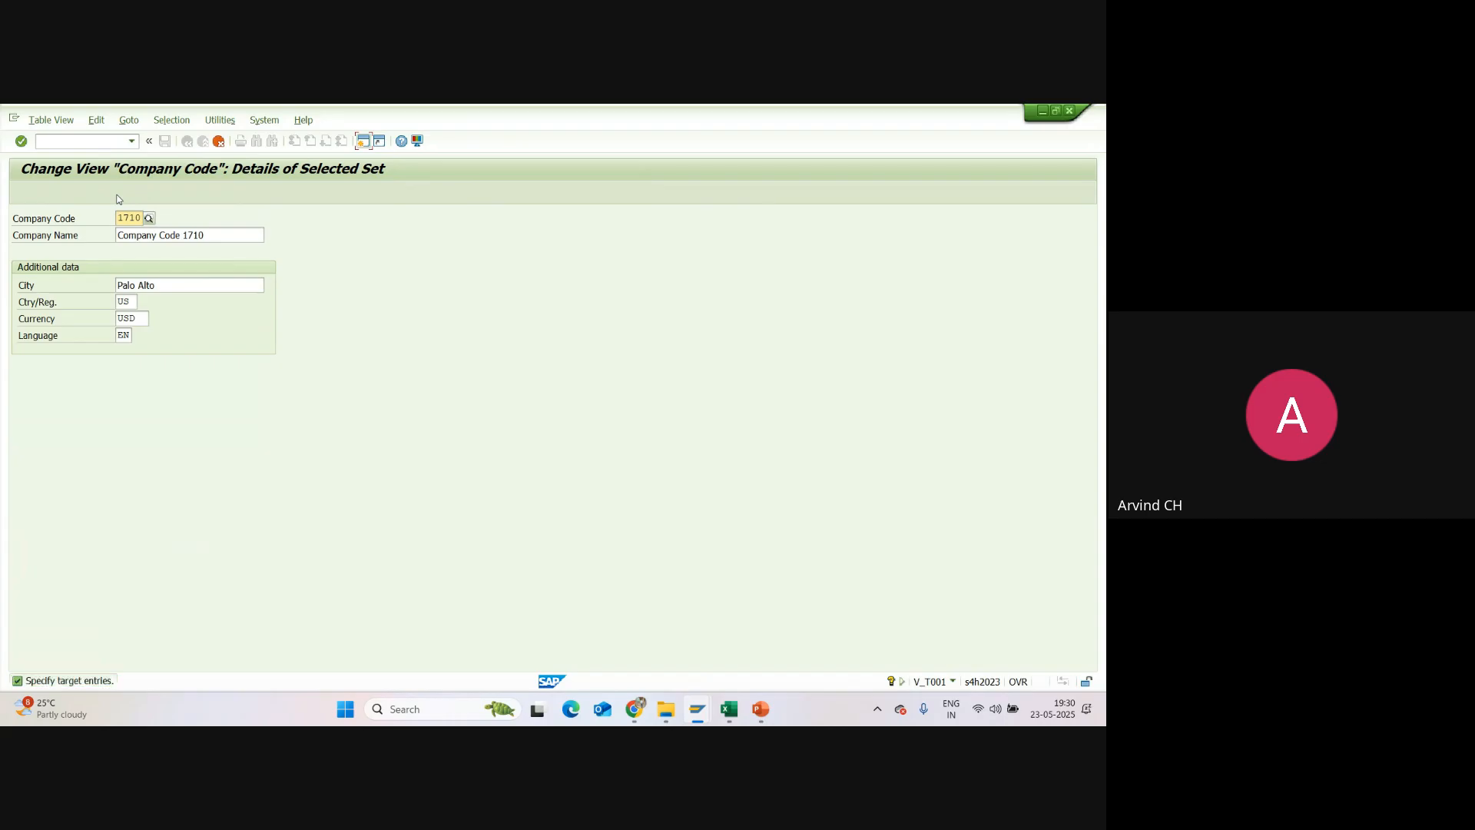
pyautogui.click(219, 142)
pyautogui.click(185, 142)
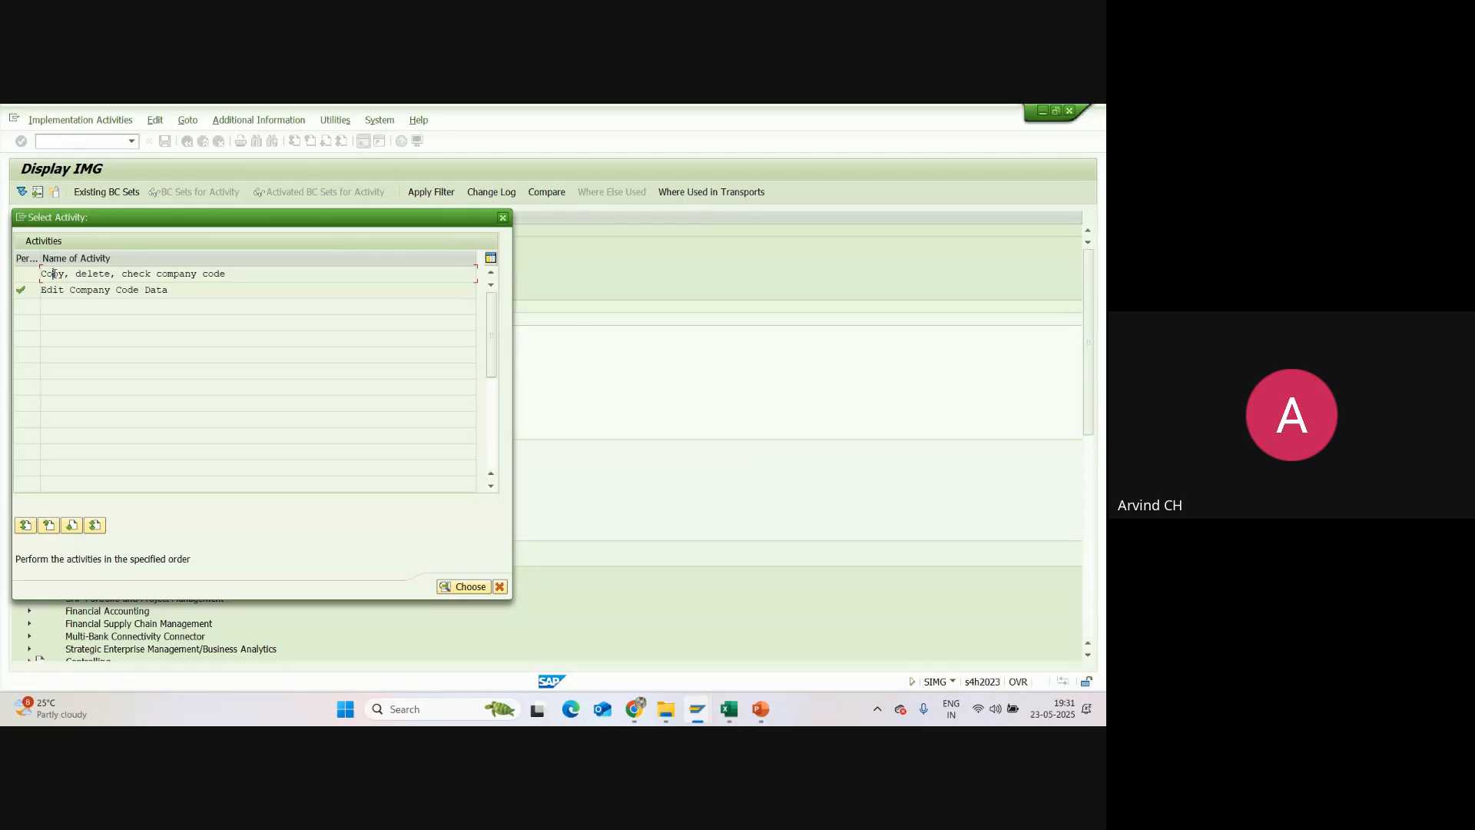
# Step: Open the Copy, delete, check company code activity and start copying an organizational object
pyautogui.doubleClick(54, 273)
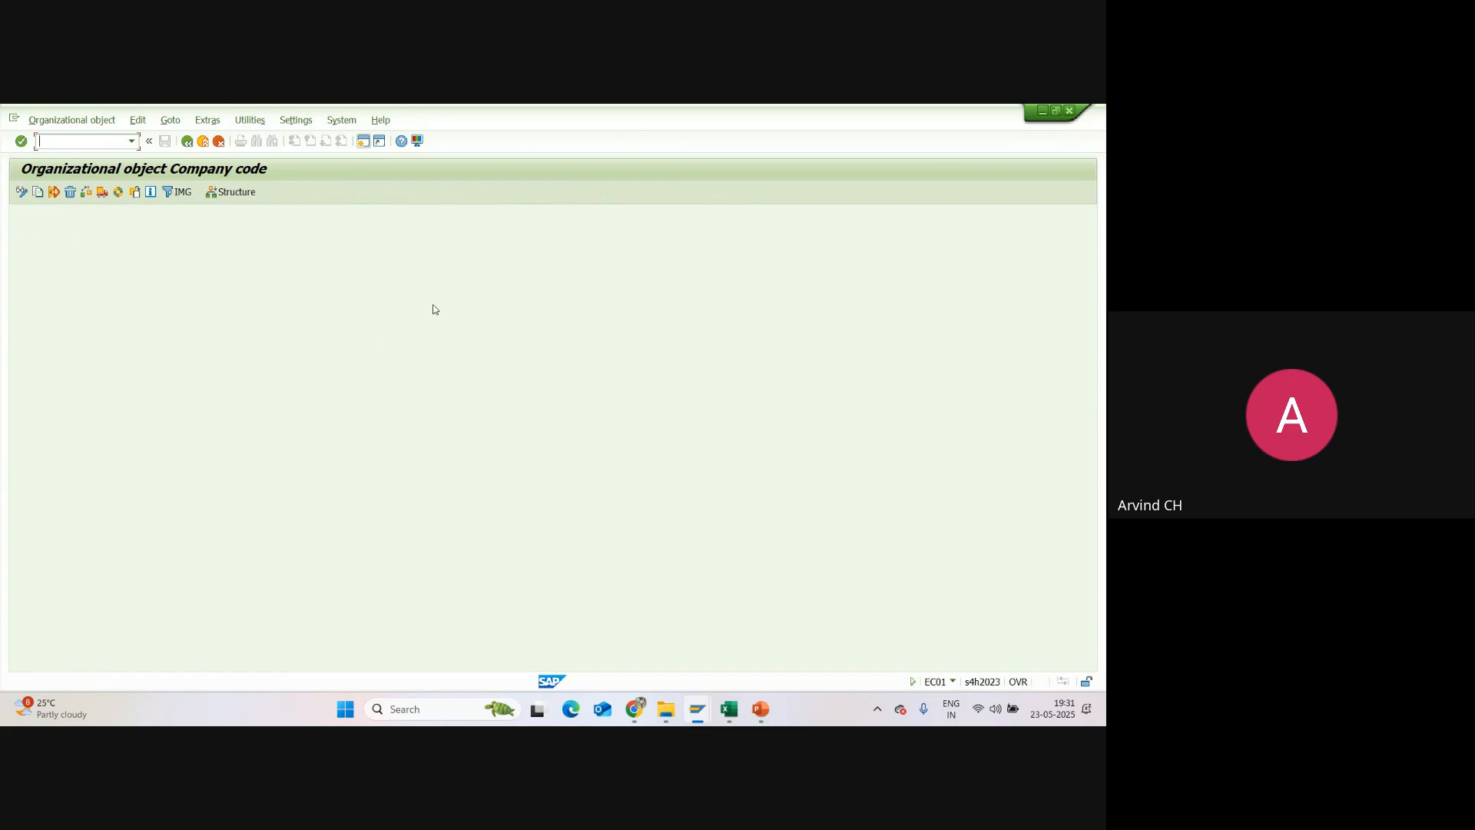
pyautogui.click(38, 194)
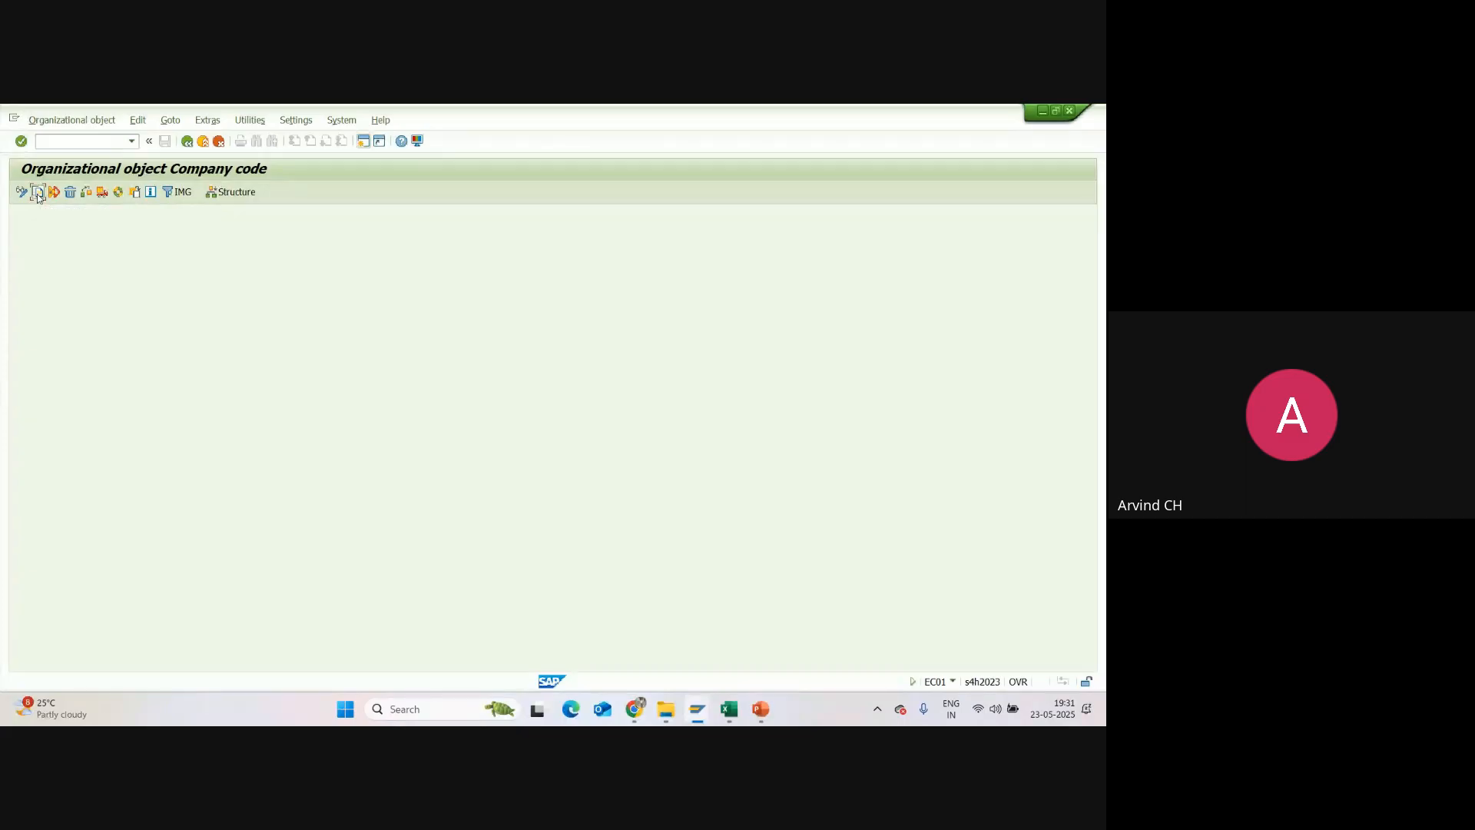
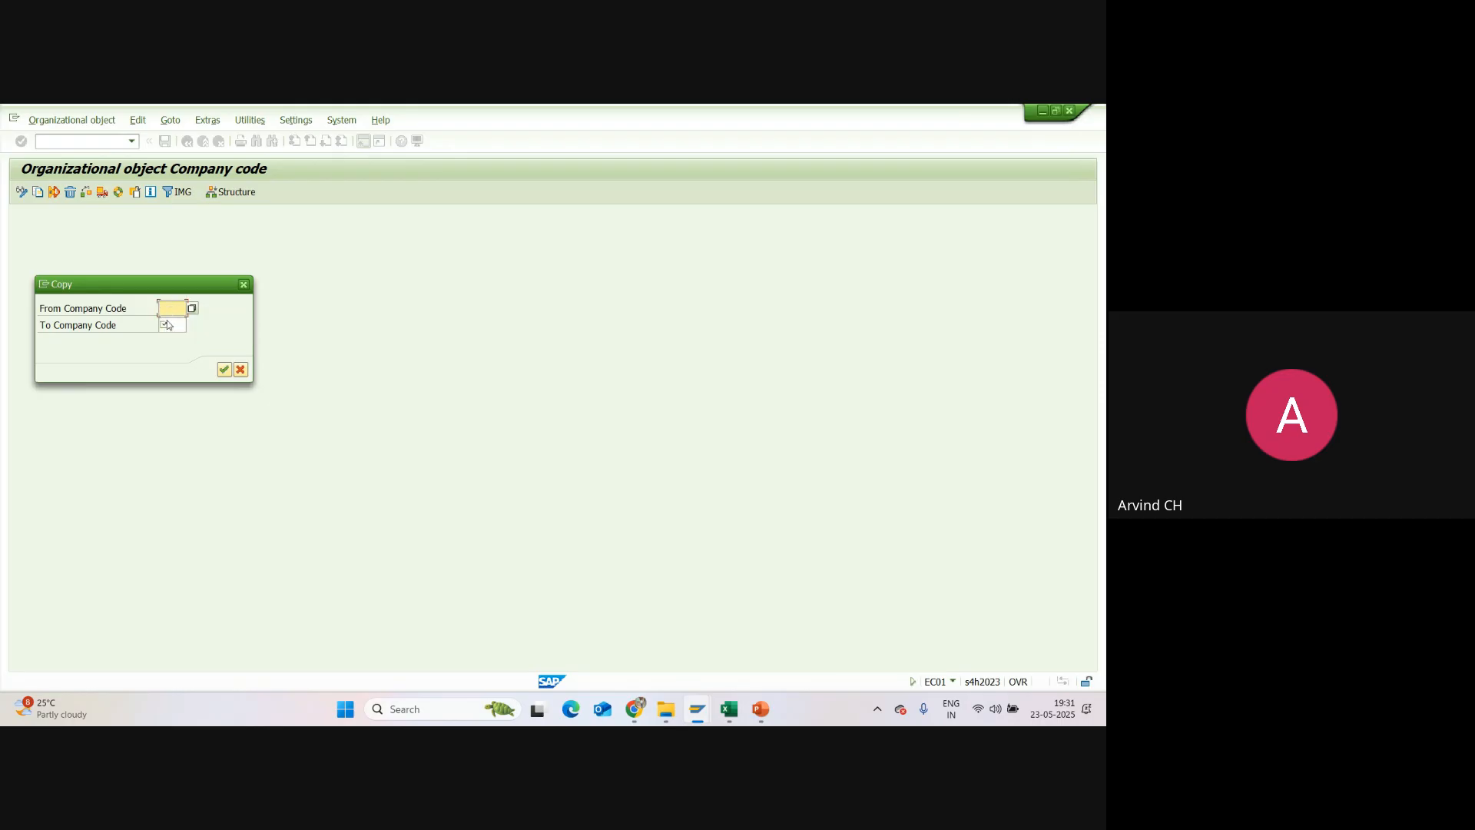
pyautogui.click(166, 325)
pyautogui.click(170, 308)
pyautogui.write('1110')
# Step: Switch to Excel and enter the note "SAP Has given two Standard Company Codes" in cell A58 of the Enterprise Structure (2) sheet
pyautogui.click(729, 708)
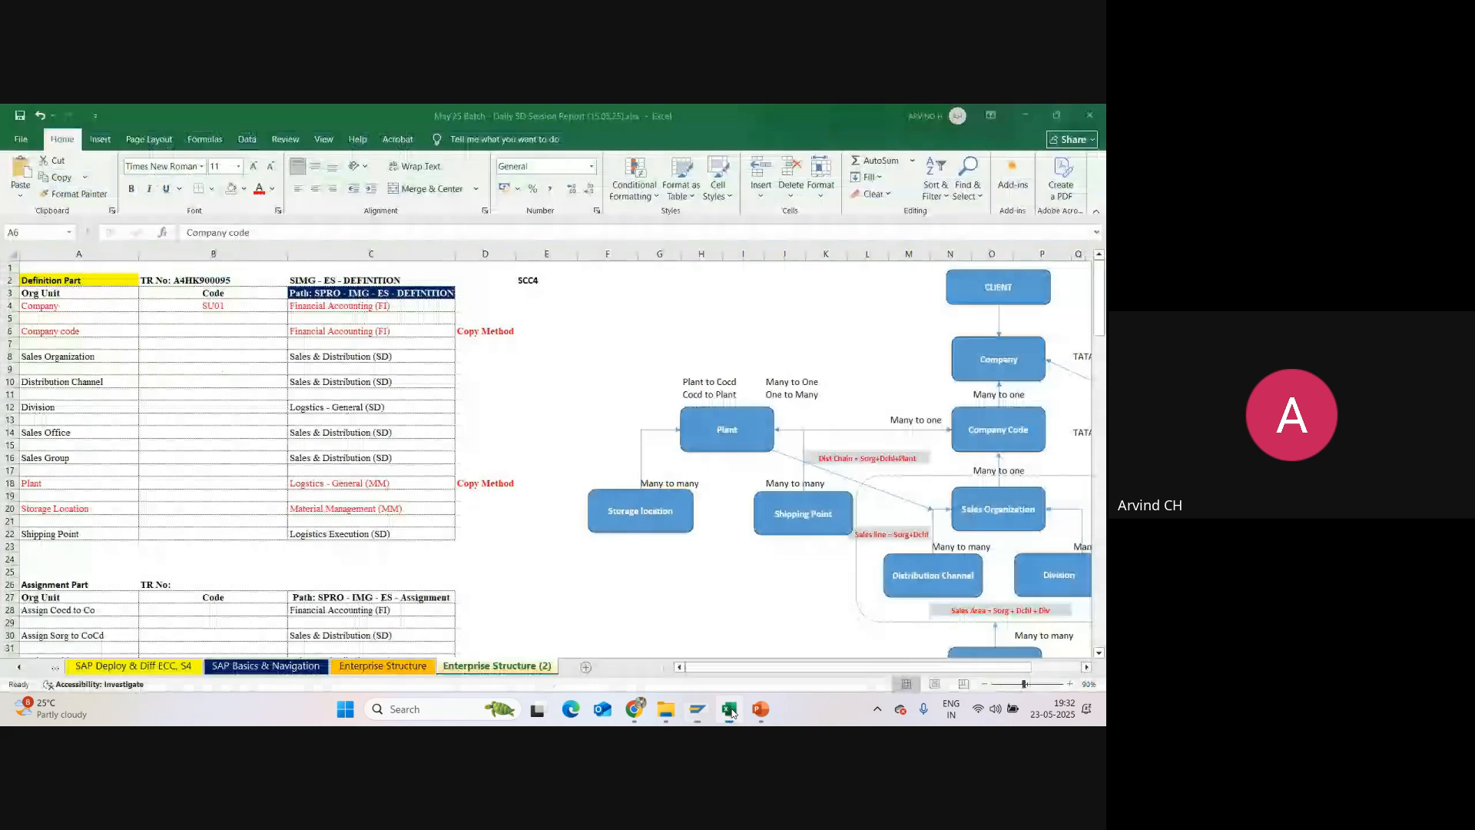
pyautogui.scroll(-14, 607, 313)
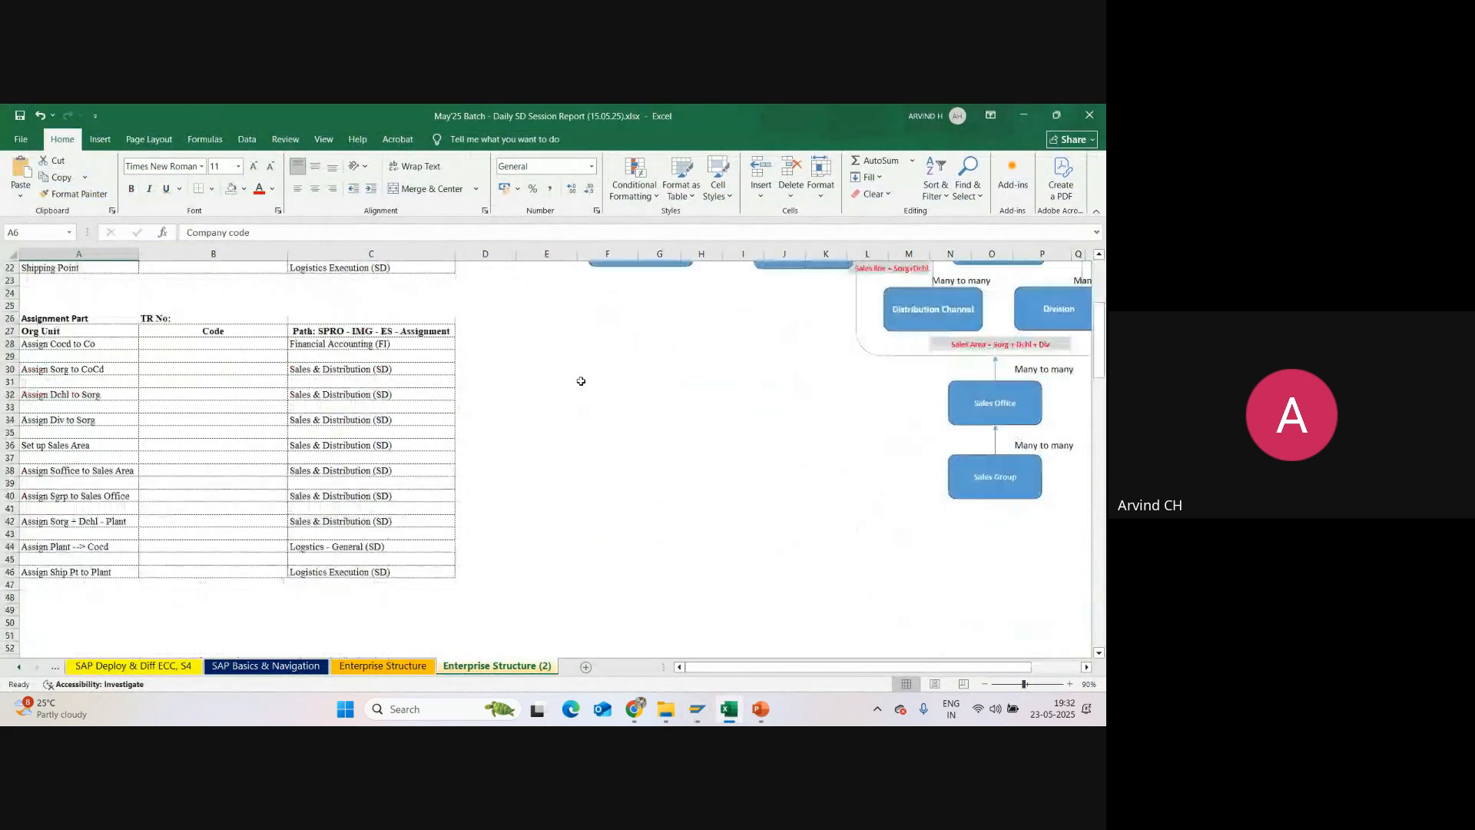
pyautogui.click(38, 455)
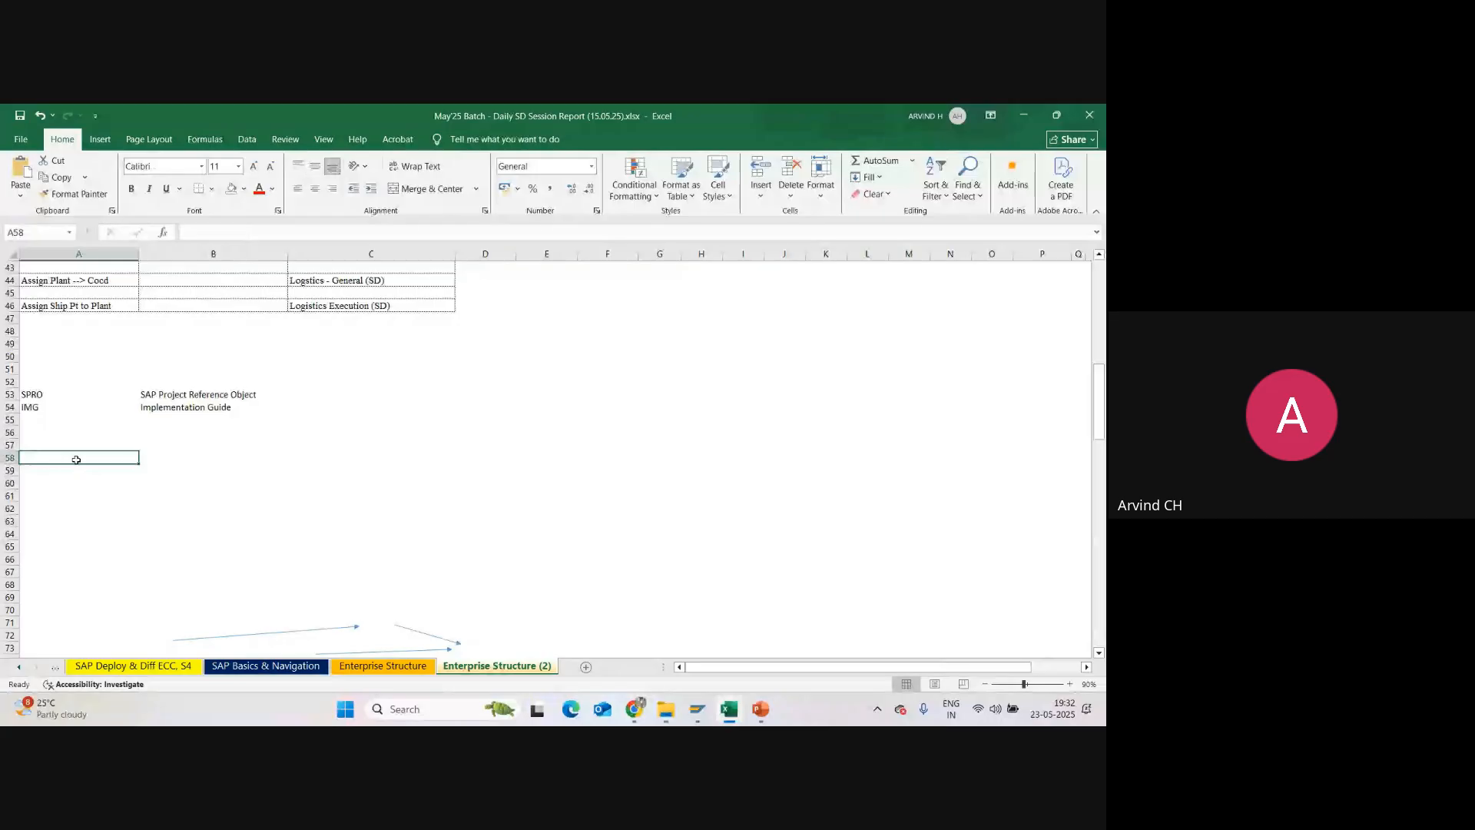
pyautogui.write('SA')
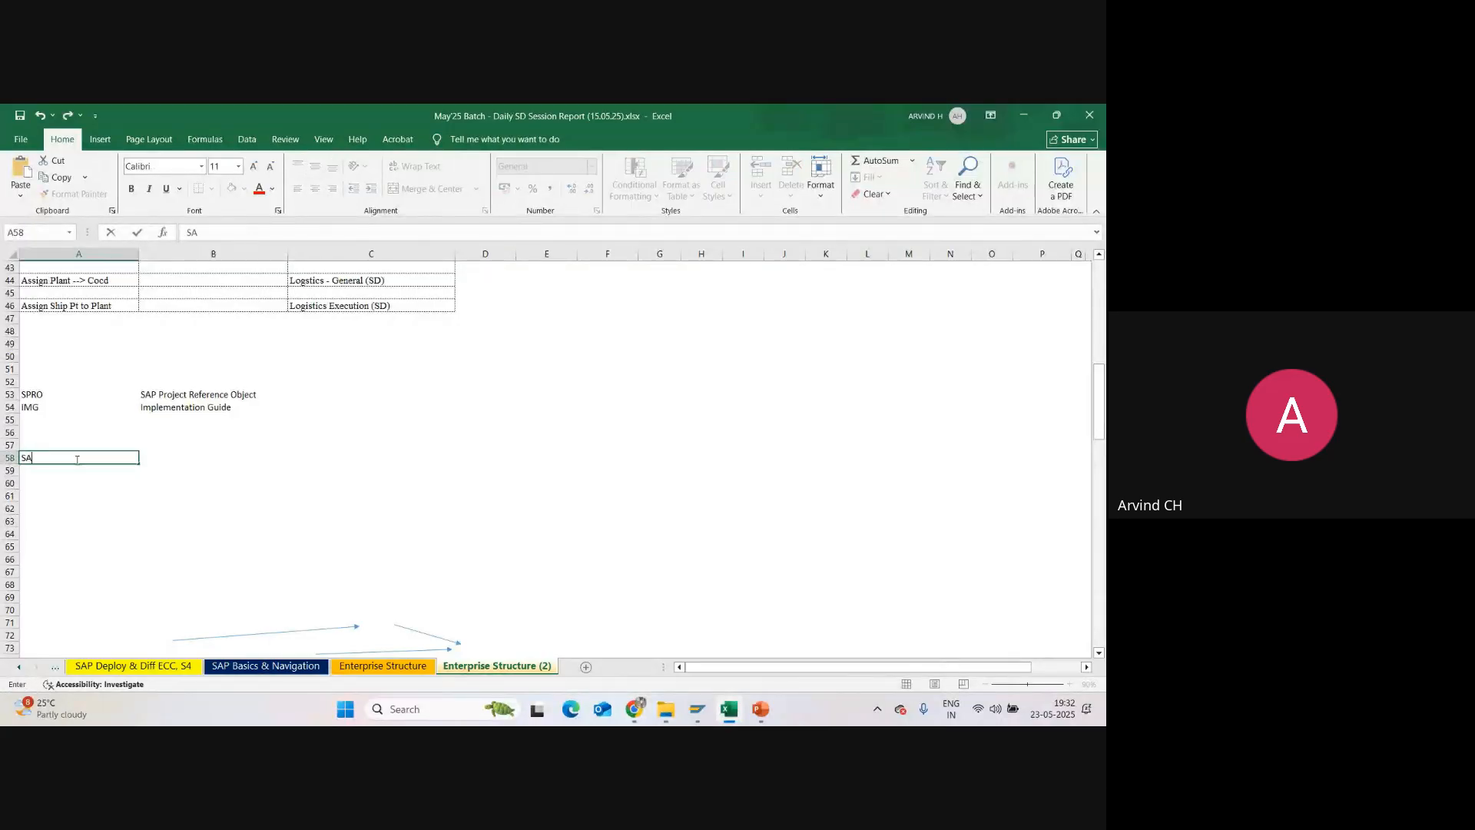
pyautogui.write('P Has given two Stam')
pyautogui.press('BackSpace')
pyautogui.write('ndard')
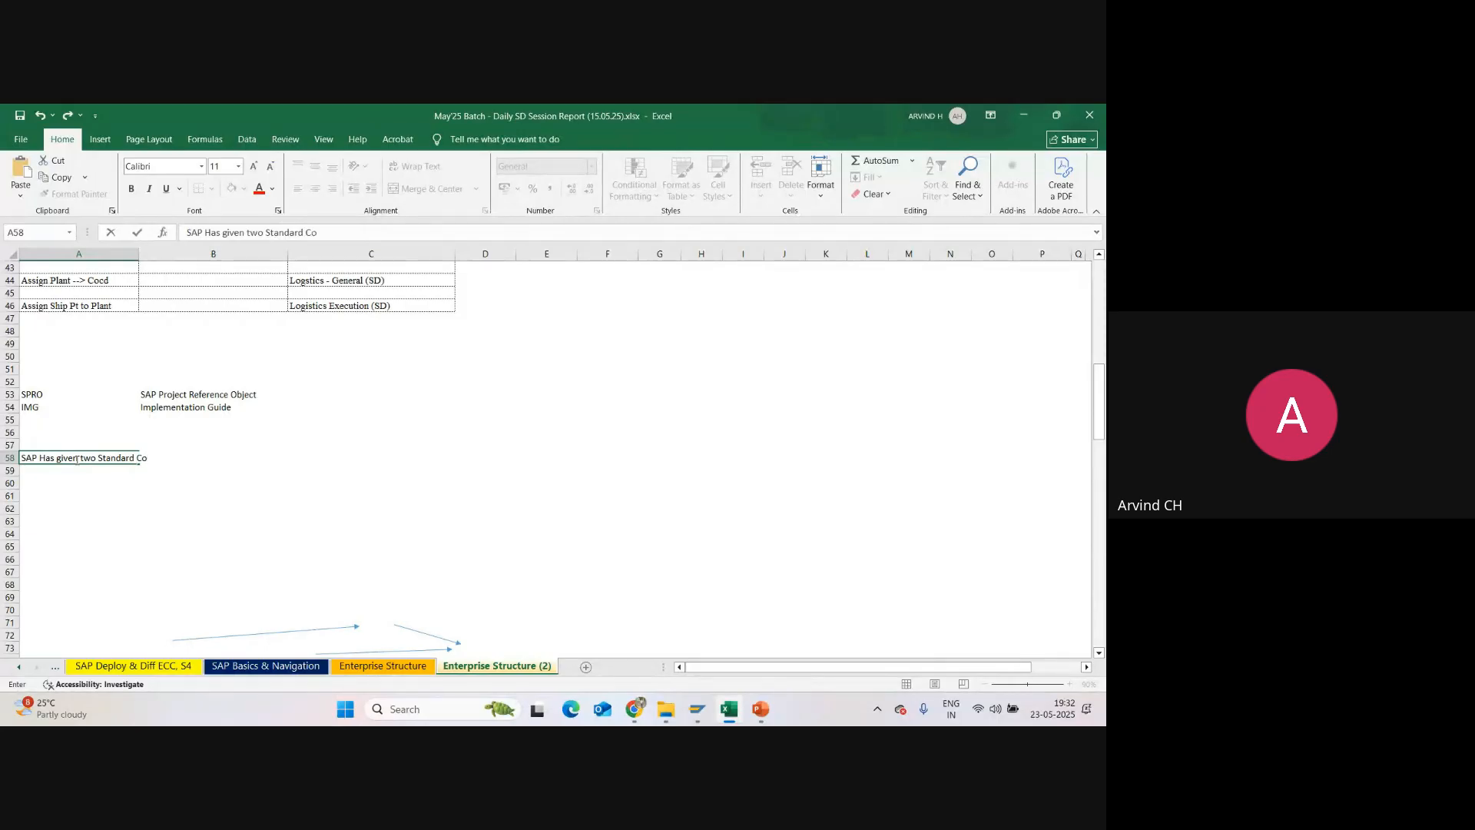
pyautogui.write(' Company COdes')
pyautogui.press('Tab')
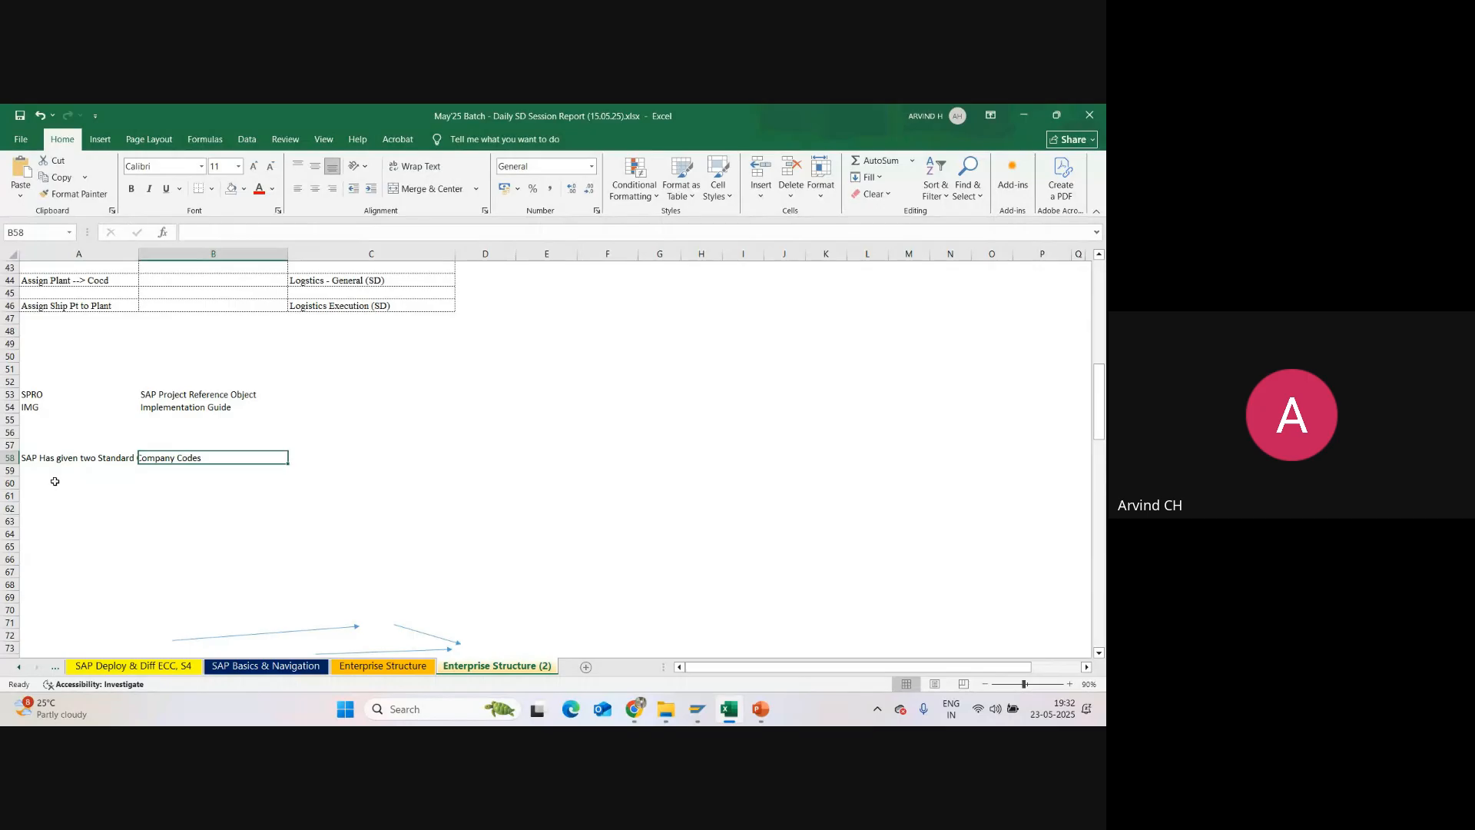
# Step: List the standard company codes below the note, with "Cocd - 1710" in cell A60 and "Cocd - 1000" in cell A61
pyautogui.click(55, 482)
pyautogui.write('COcd')
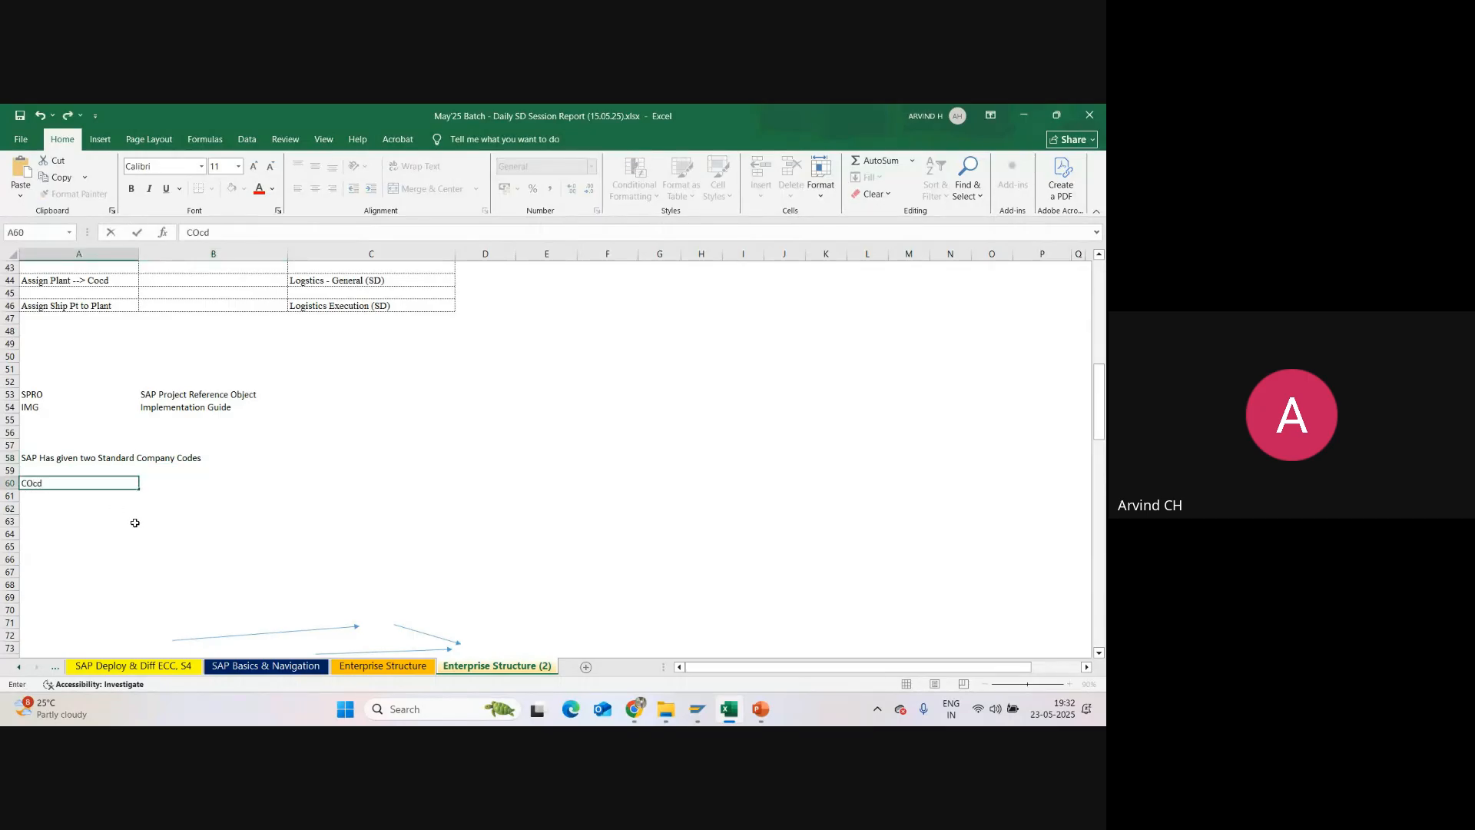
pyautogui.press('Tab')
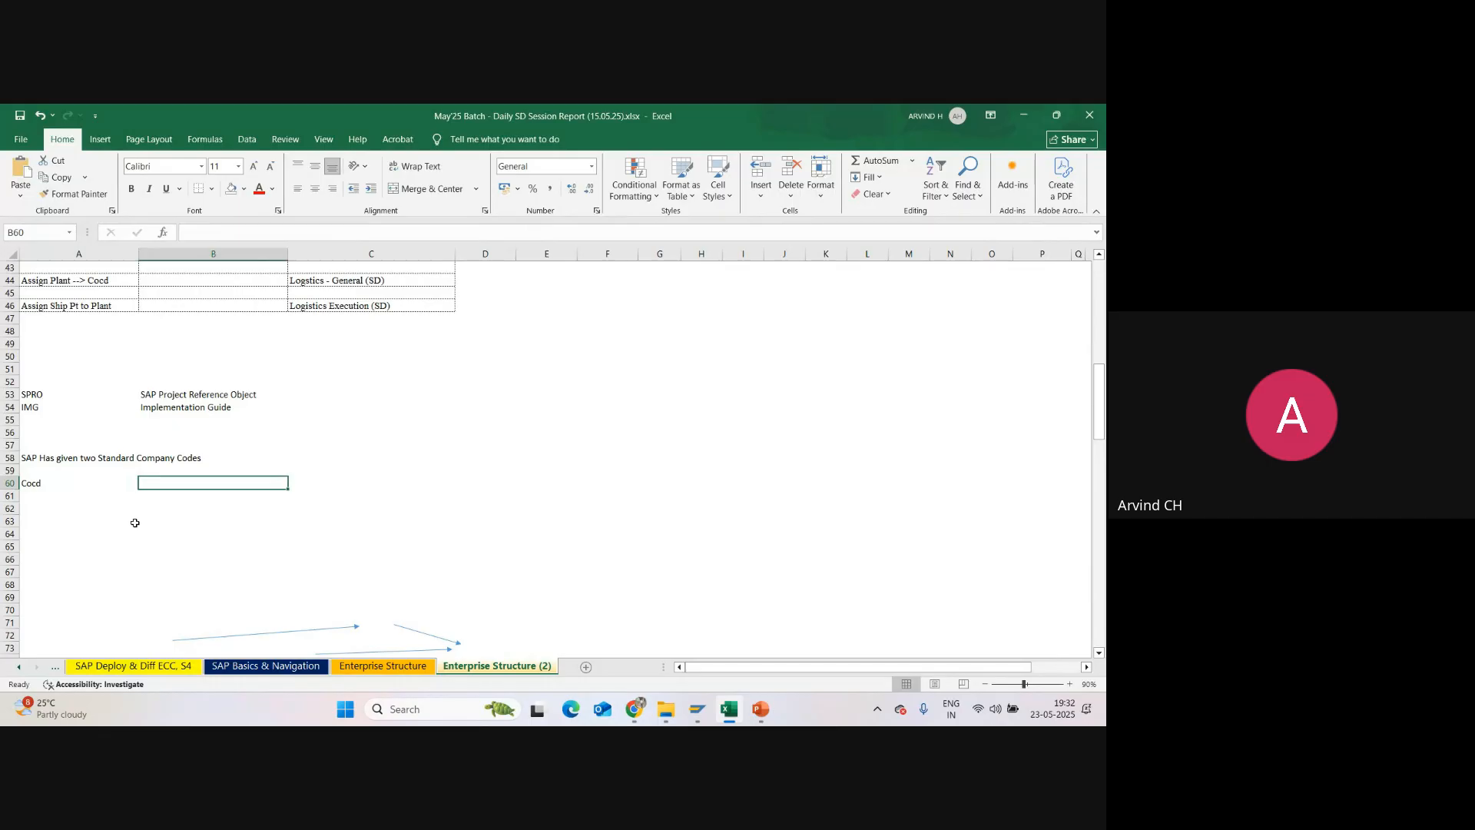
pyautogui.doubleClick(89, 488)
pyautogui.write('-')
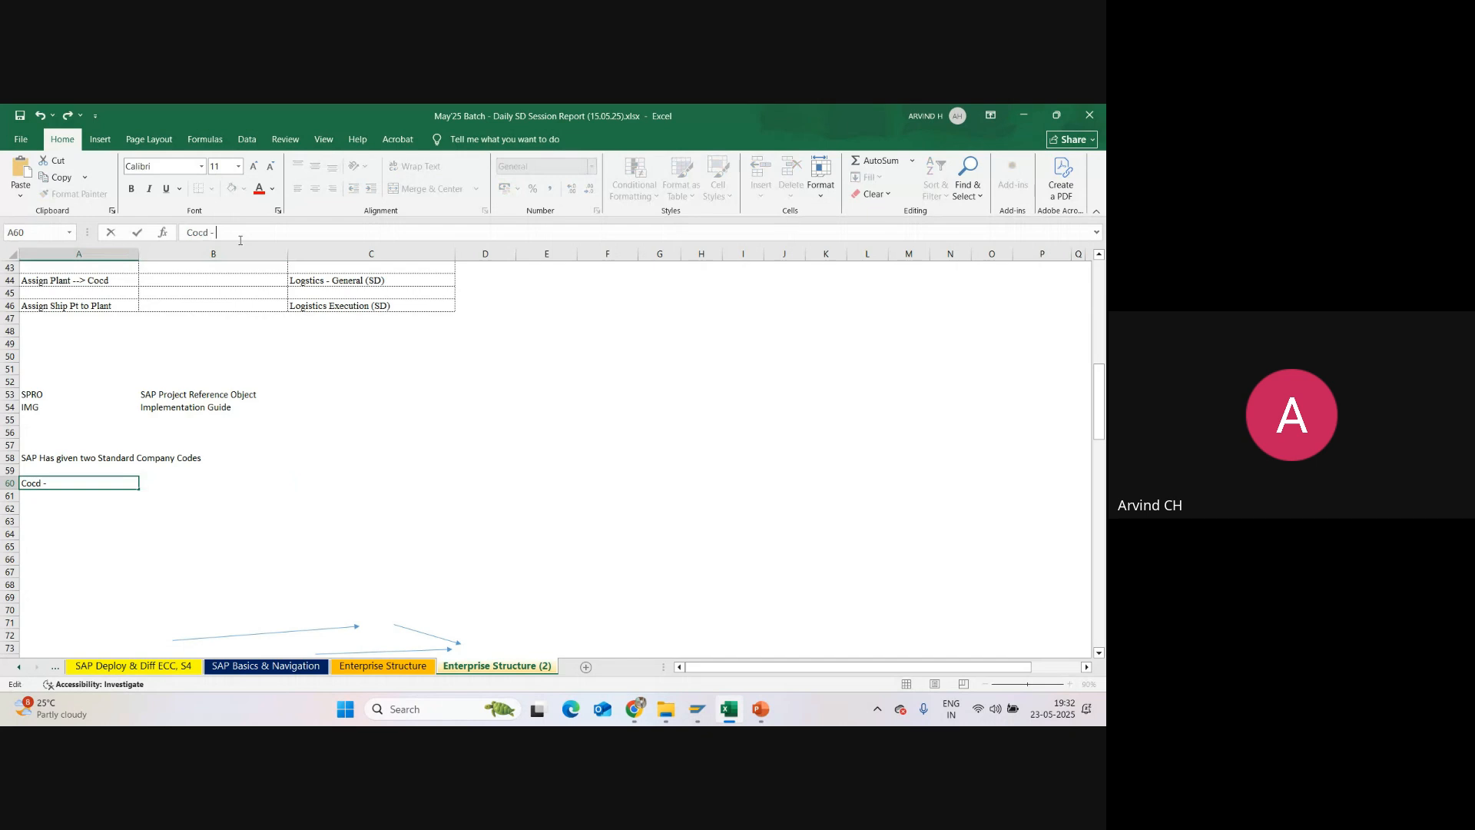
pyautogui.write(' 1710')
pyautogui.press('Return')
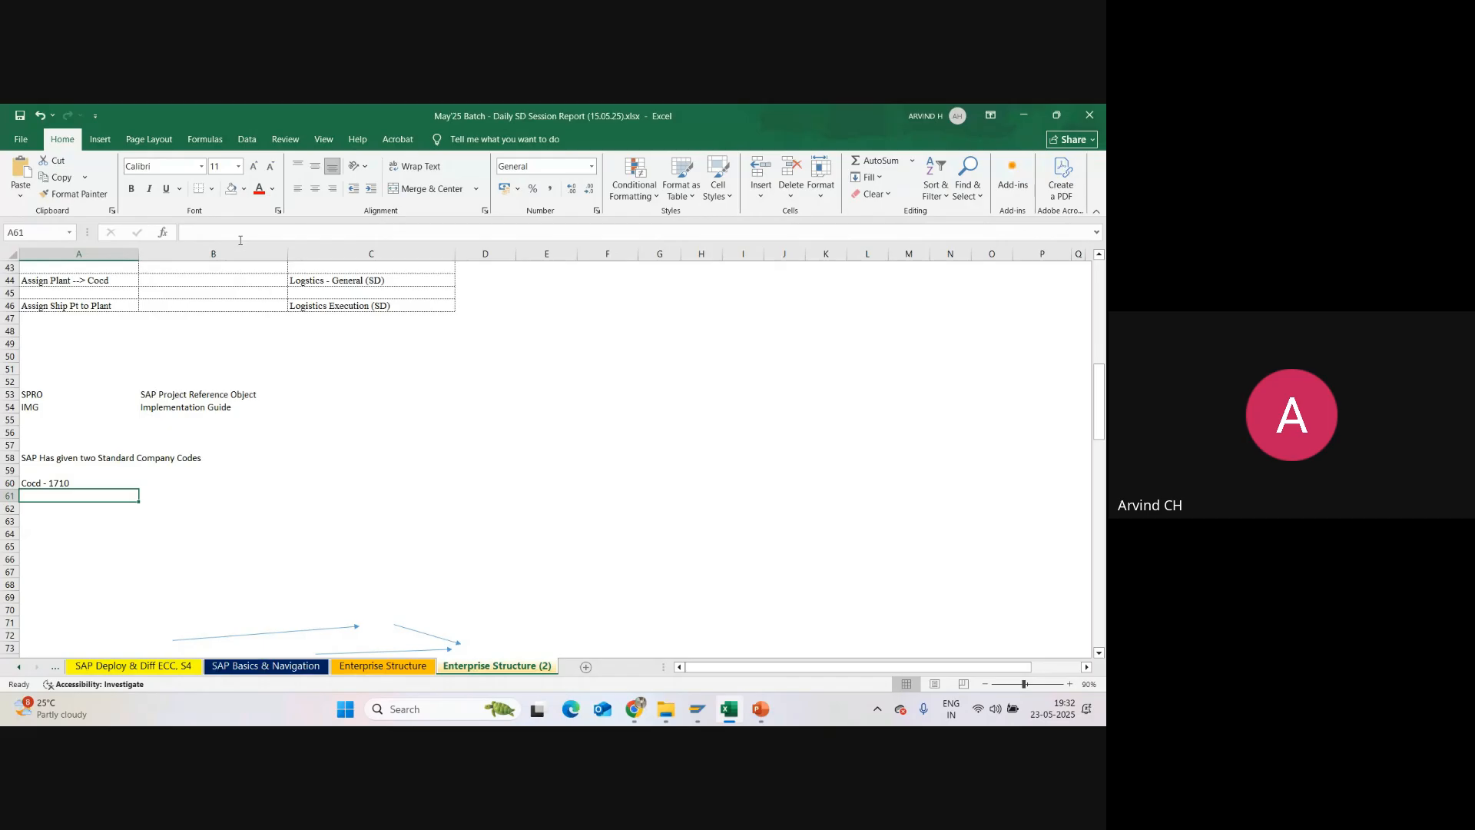
pyautogui.write('Cocd')
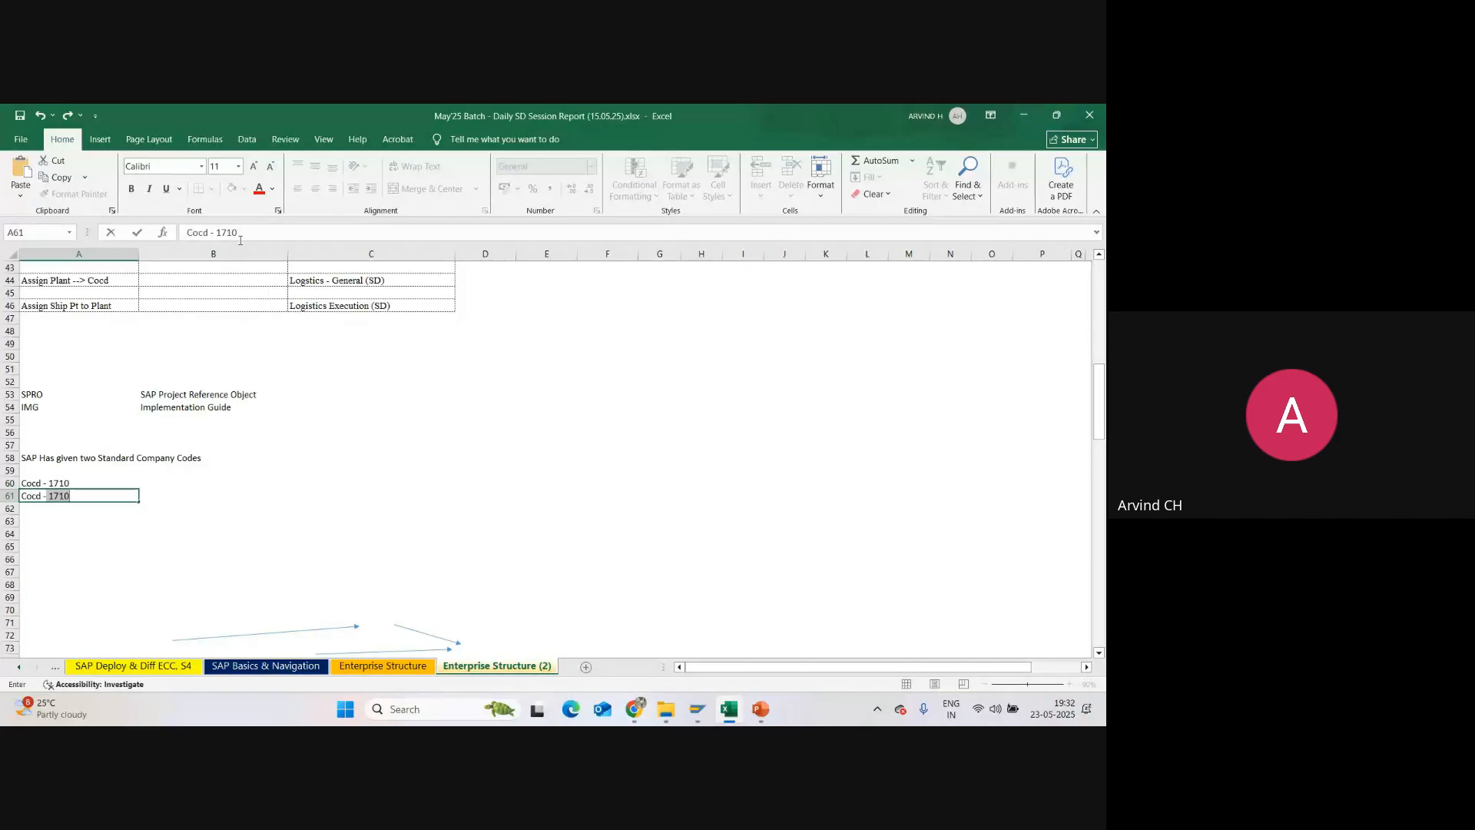
pyautogui.write(' - 1000')
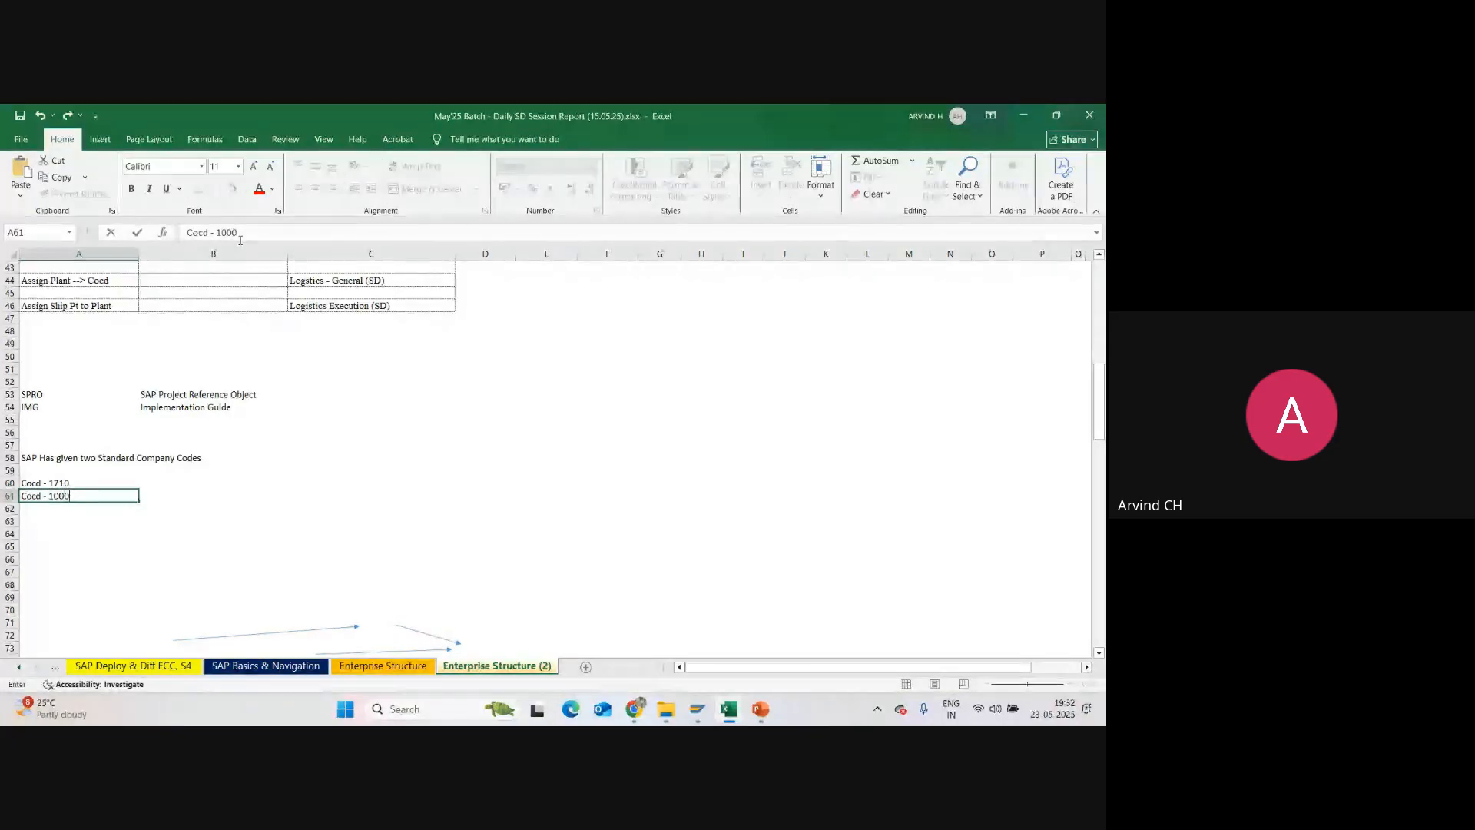
pyautogui.click(229, 501)
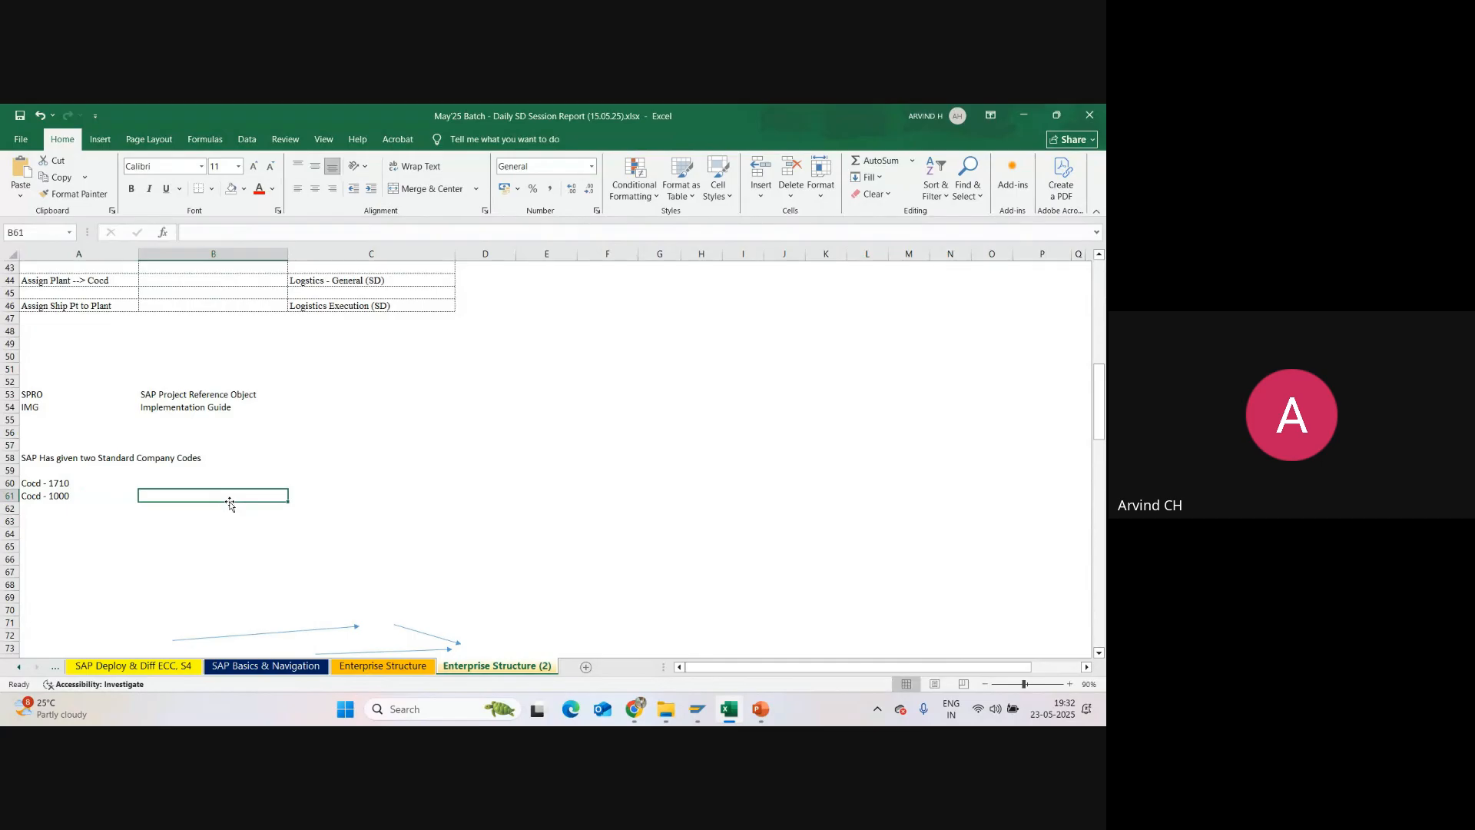
# Step: Switch to SAP, cancel the open copy, and look up the details of company code 0001 under Edit Company Code Data
pyautogui.moveTo(696, 716)
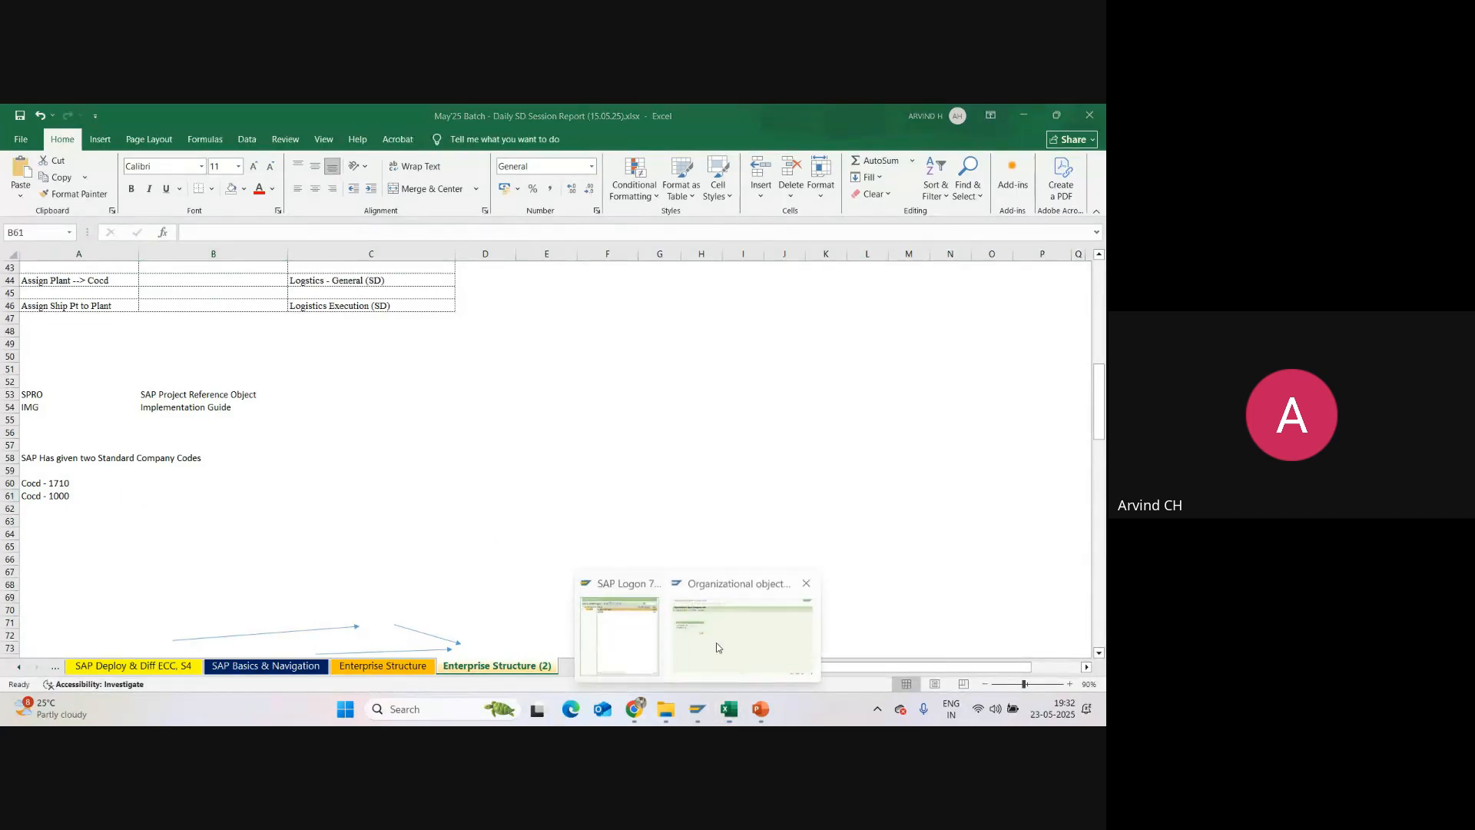
pyautogui.click(726, 630)
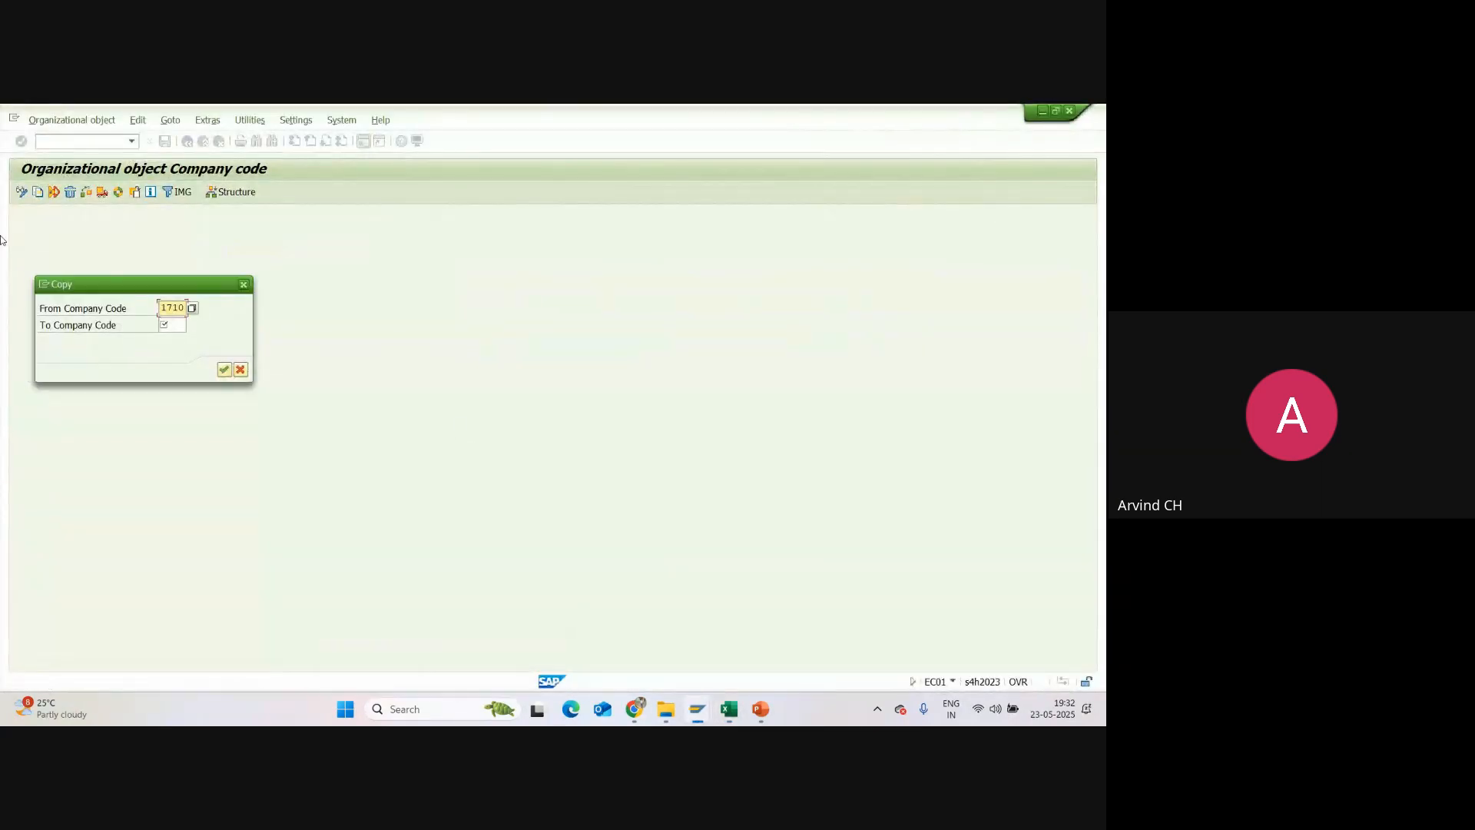
pyautogui.click(244, 284)
pyautogui.click(186, 141)
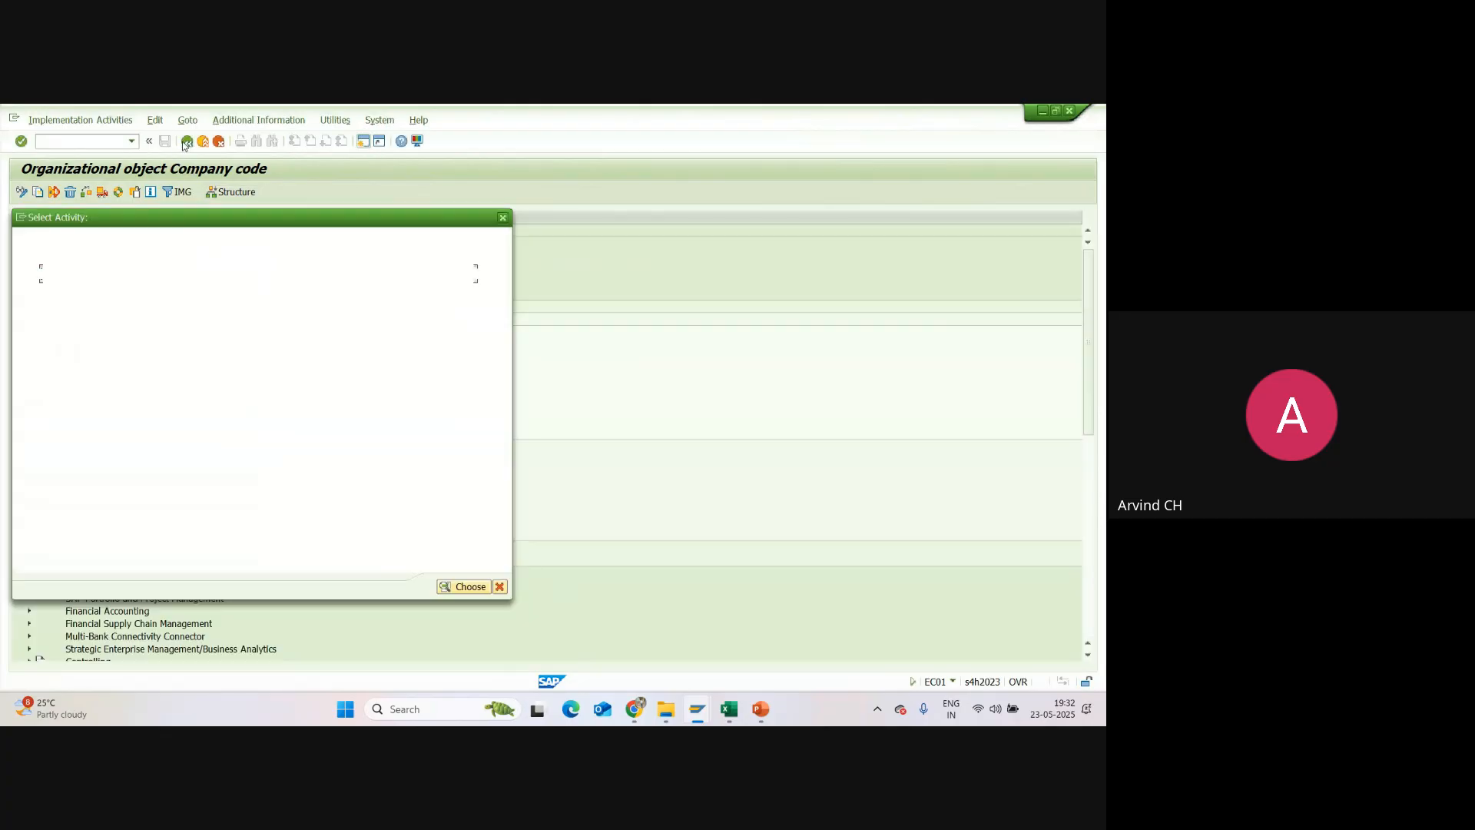
pyautogui.doubleClick(87, 290)
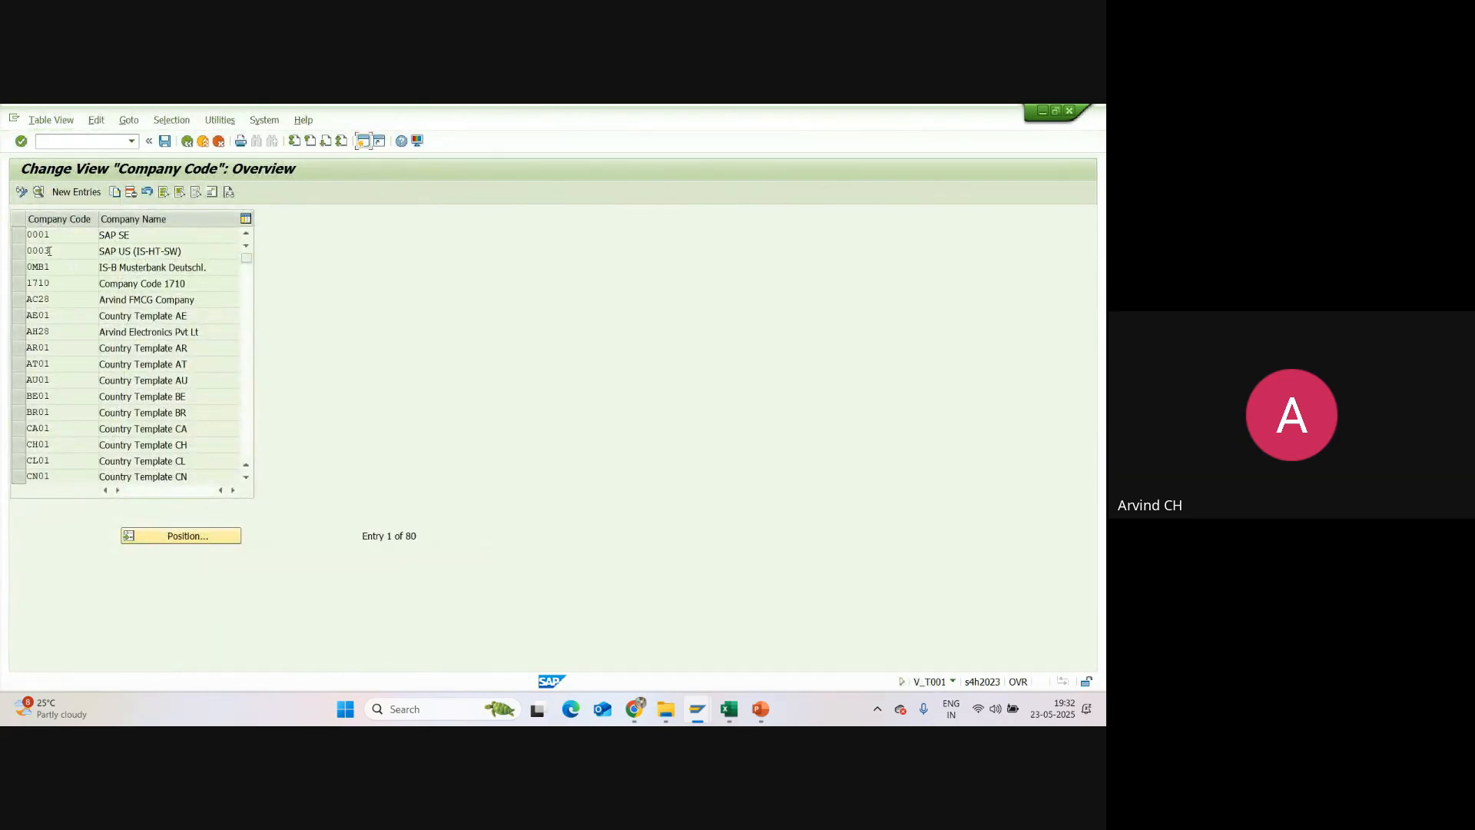
pyautogui.doubleClick(45, 238)
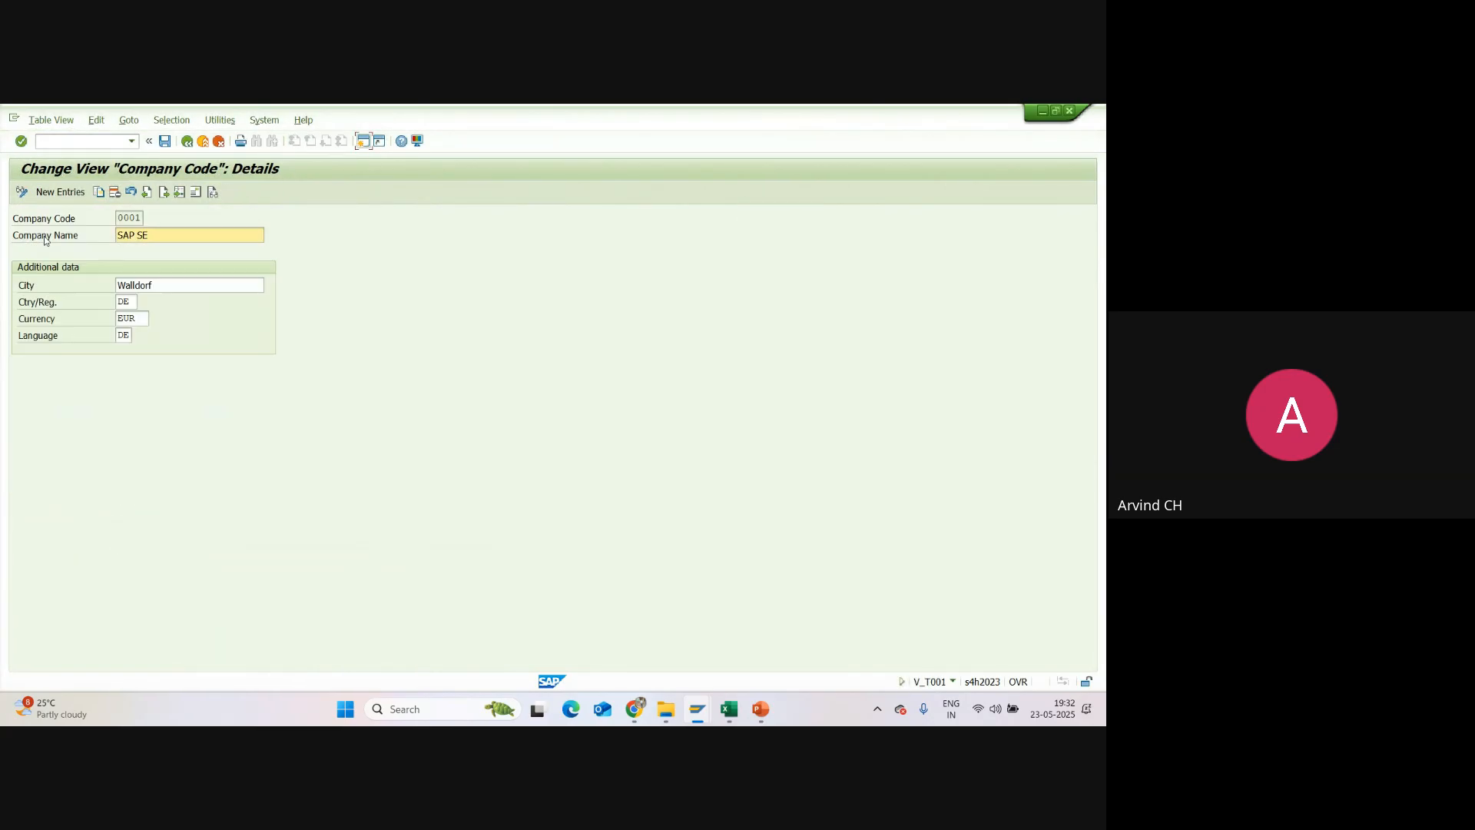
pyautogui.doubleClick(122, 335)
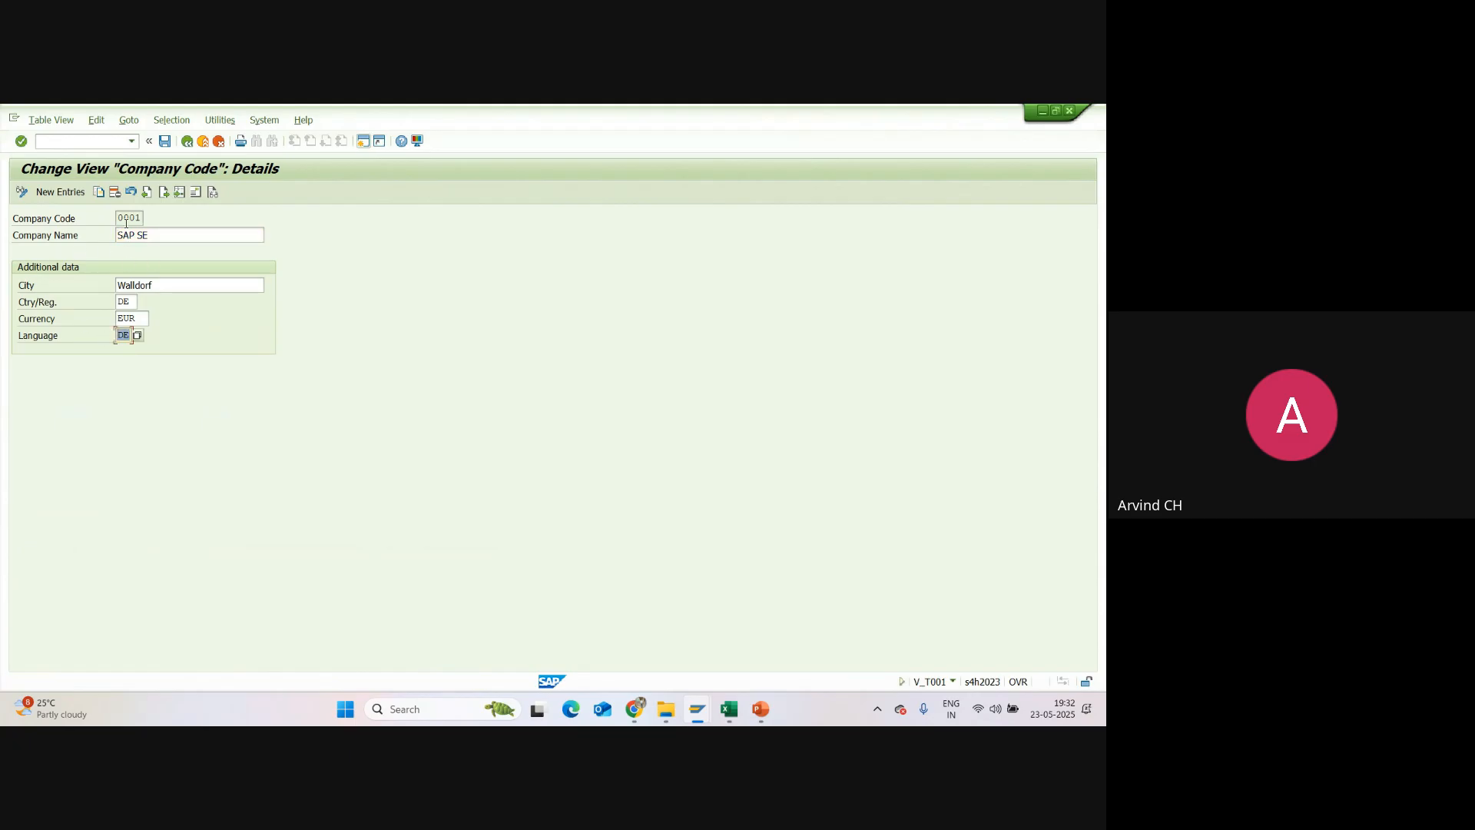
# Step: Switch to Excel and extend the entry in cell A61 to "Cocd - 1000 / 0001"
pyautogui.click(730, 708)
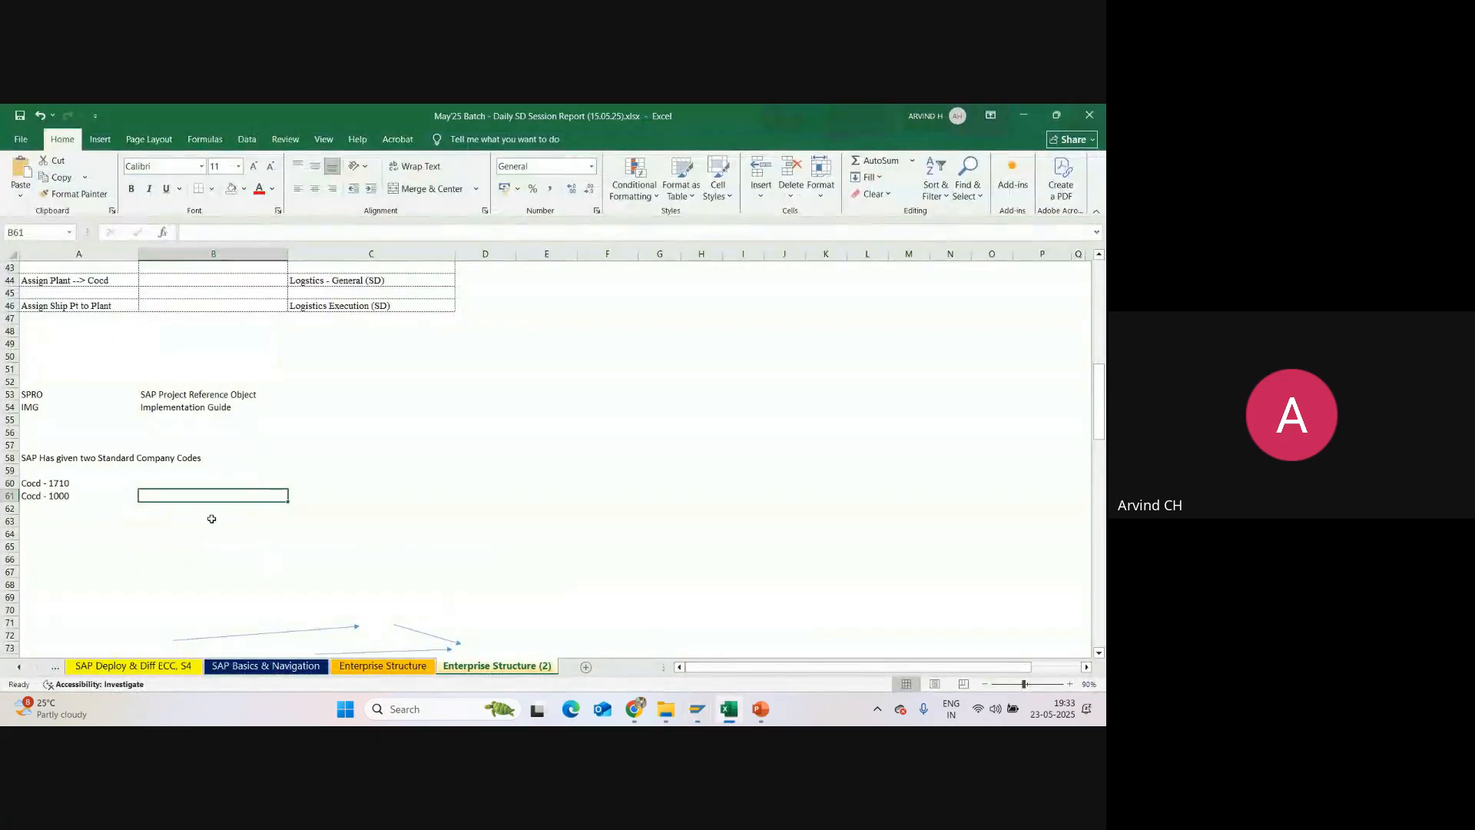
pyautogui.click(122, 495)
pyautogui.click(252, 231)
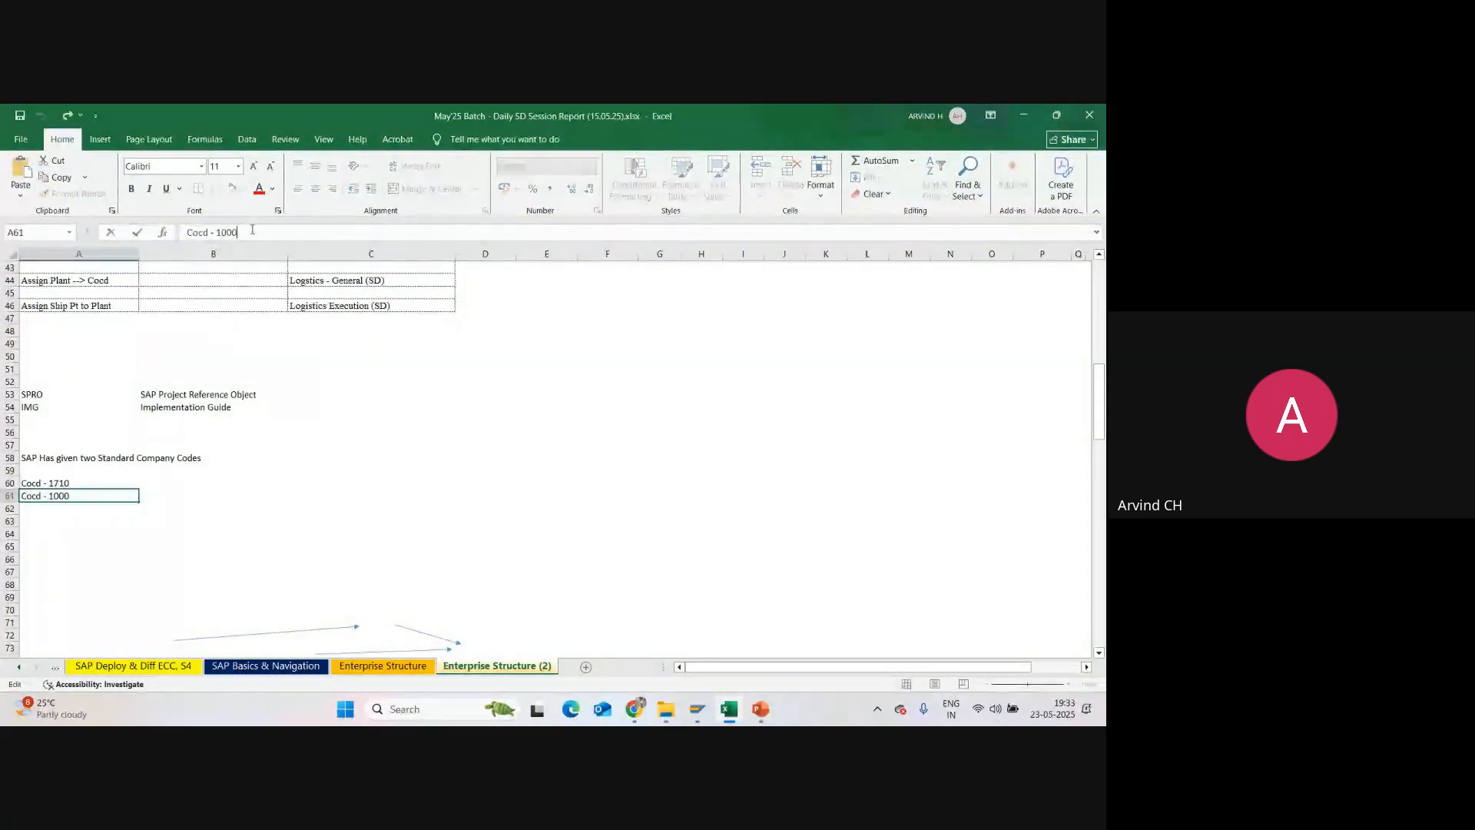
pyautogui.write('/ 0001')
pyautogui.press('Return')
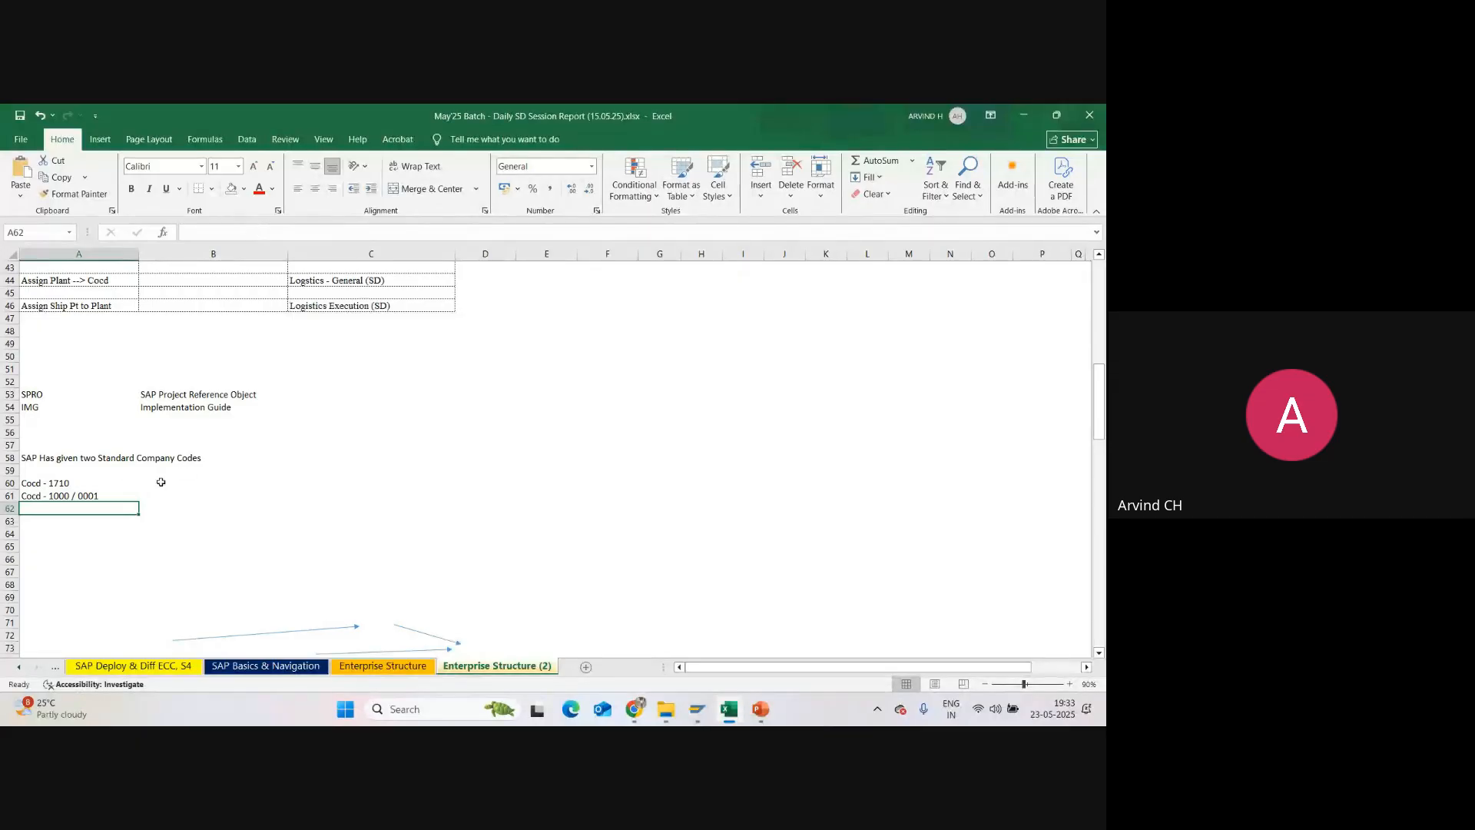
# Step: Switch back to SAP, leave the company code details, and start a new copy in the Copy, delete, check company code activity
pyautogui.hotkey('alt', 'Tab')
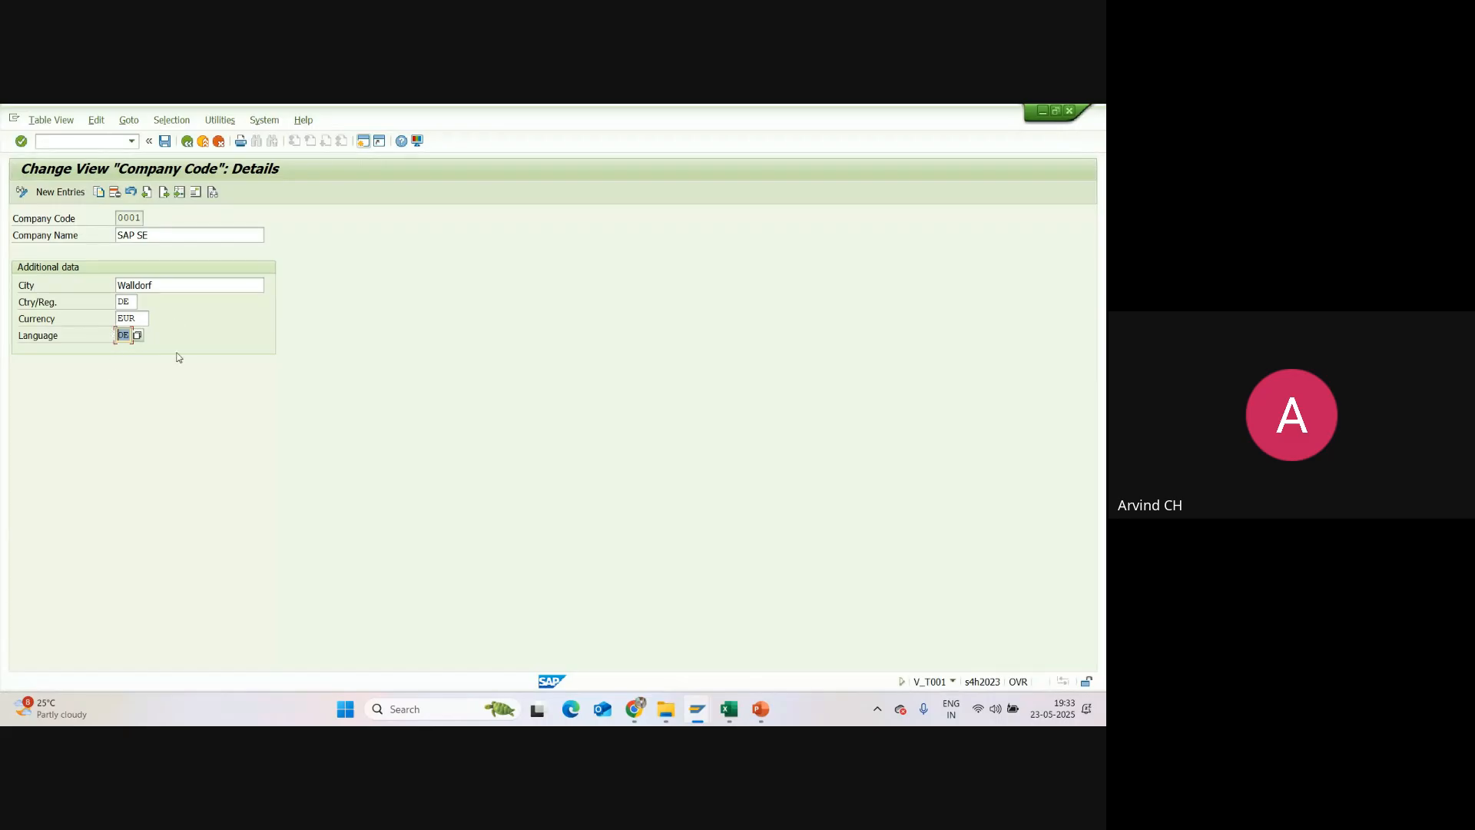
pyautogui.click(187, 141)
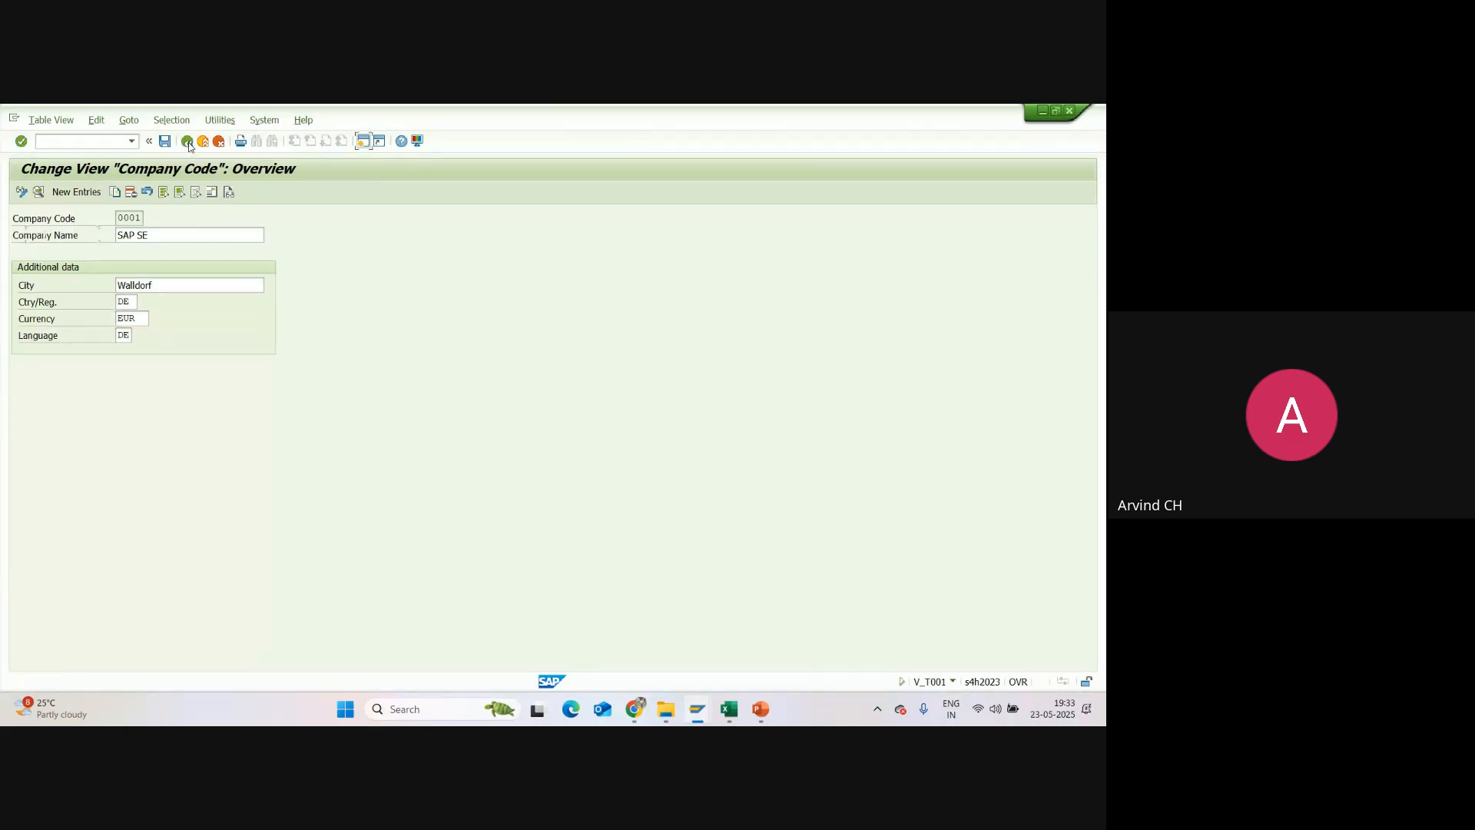
pyautogui.click(187, 141)
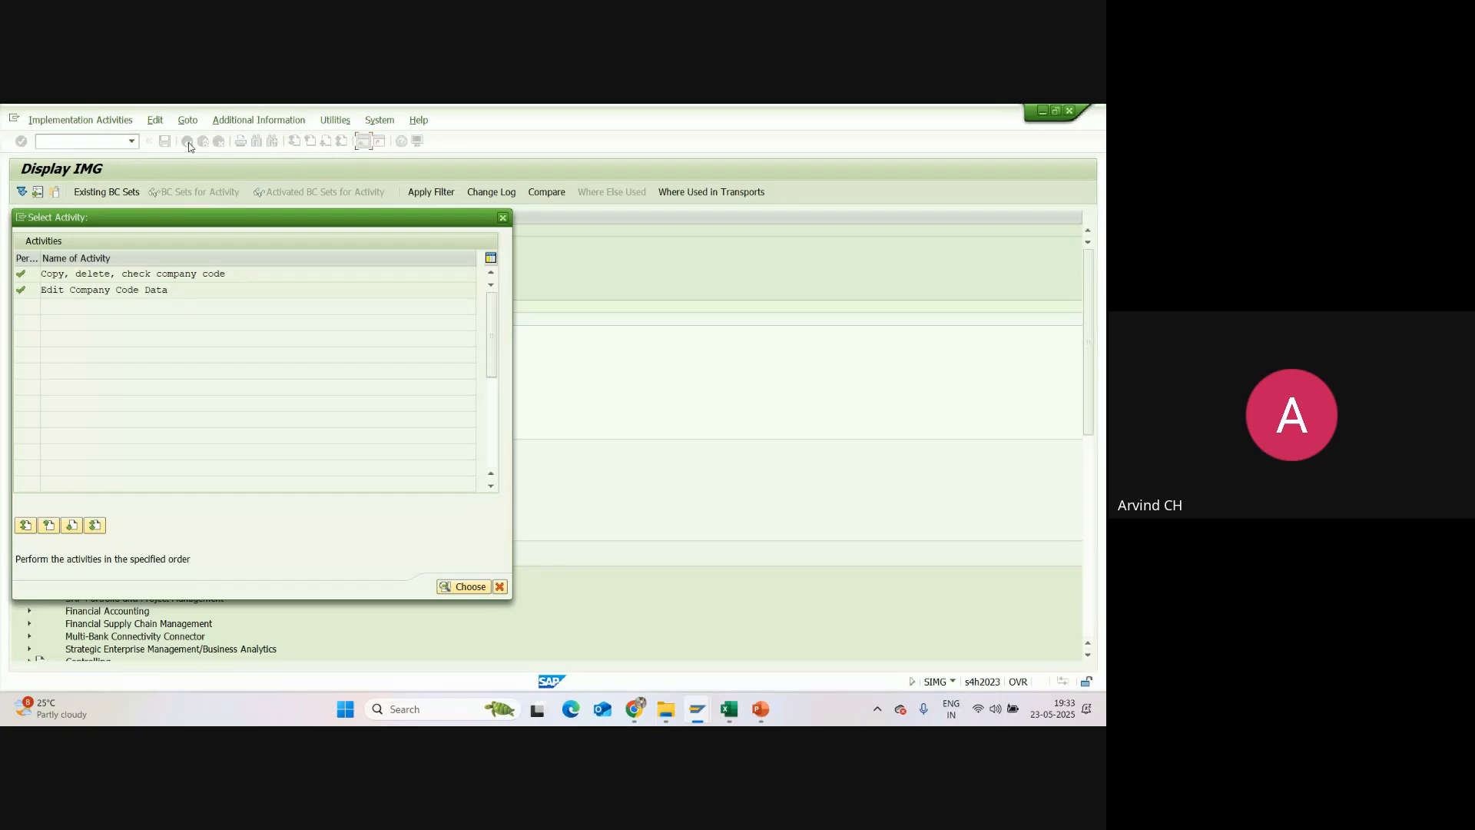
pyautogui.doubleClick(51, 277)
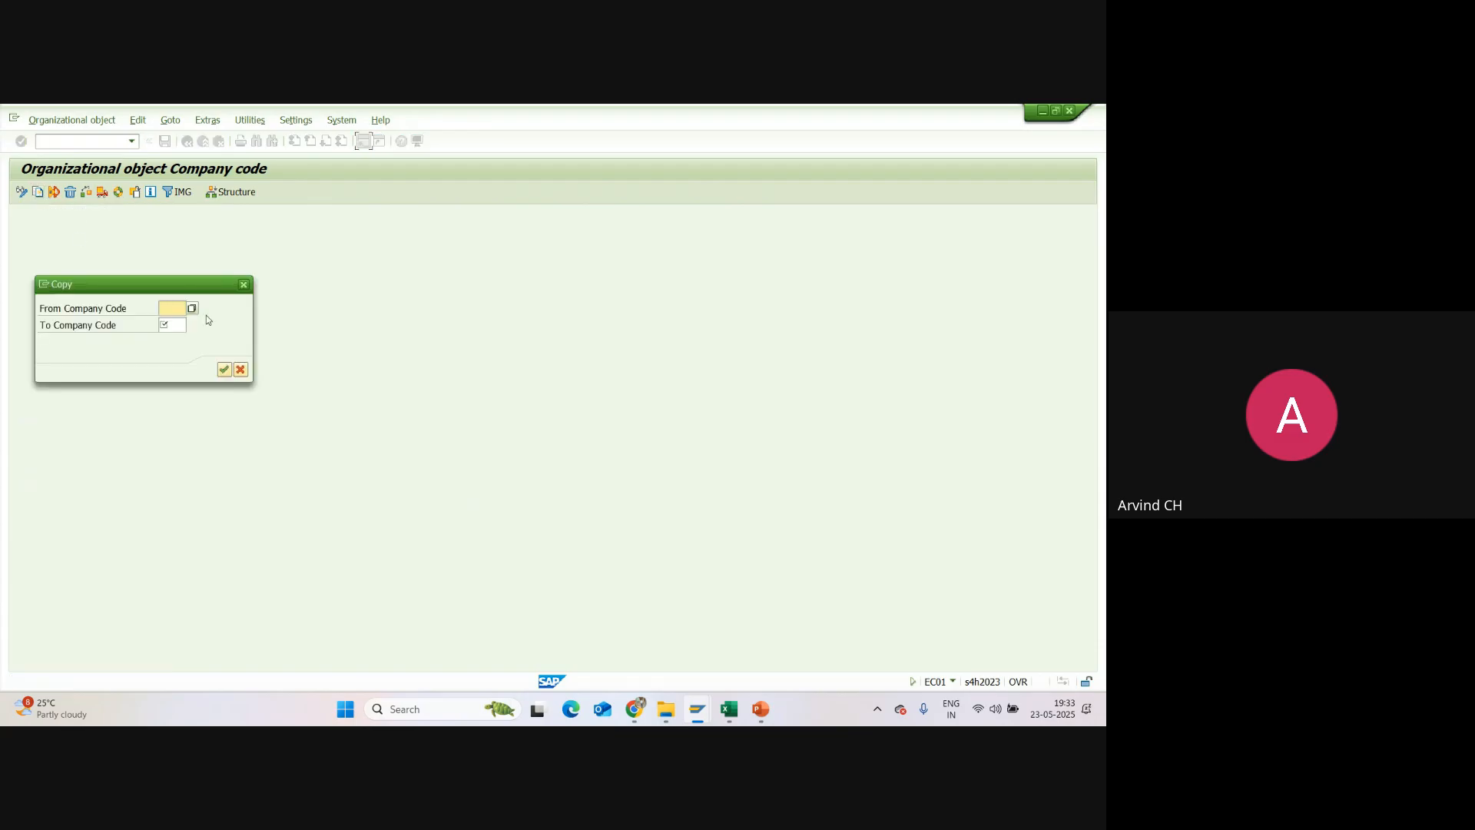
# Step: Start the copy from company code 1710 to company code SU01
pyautogui.write('1710')
pyautogui.click(179, 326)
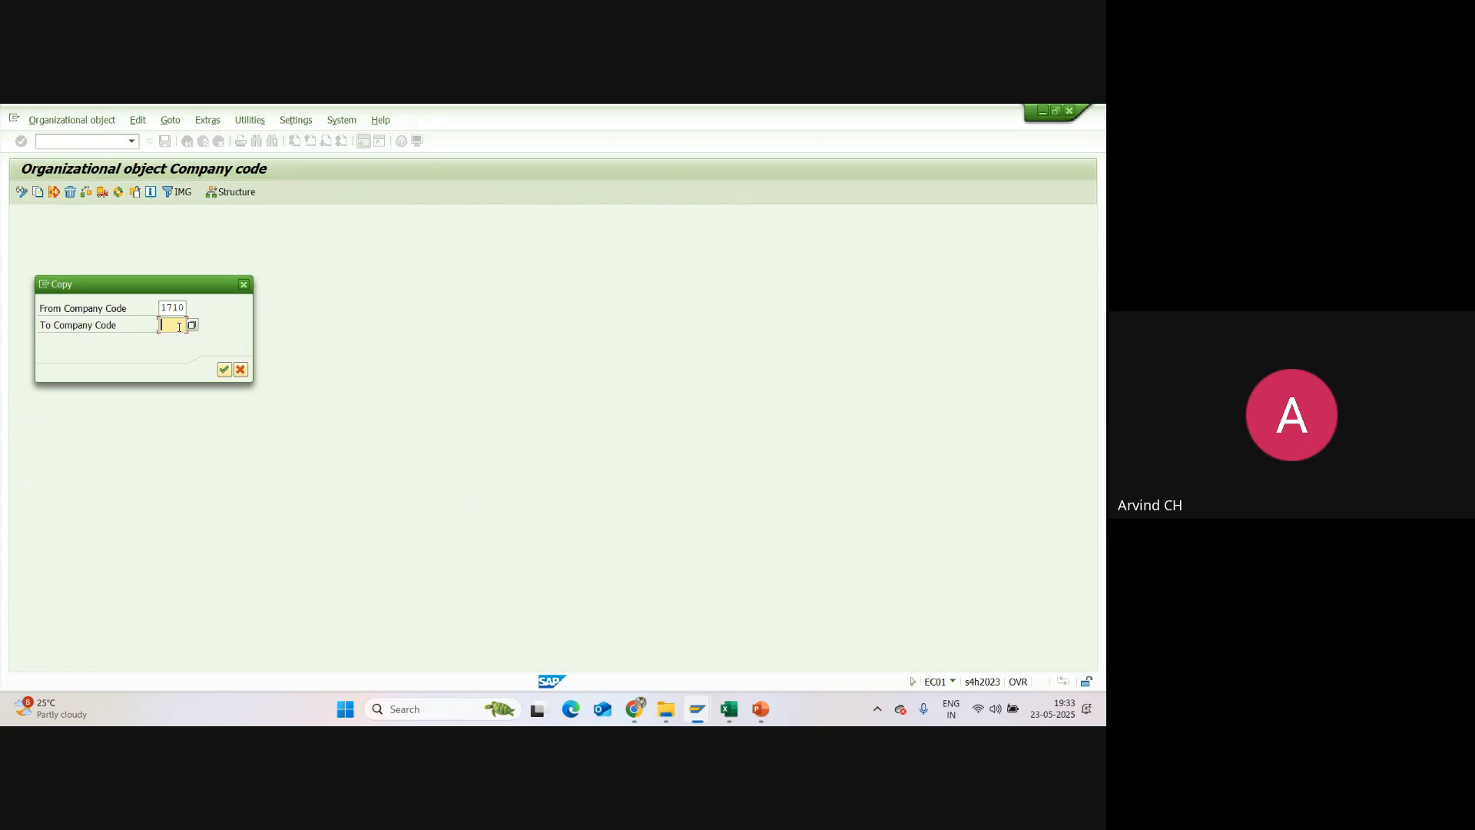
pyautogui.write('S')
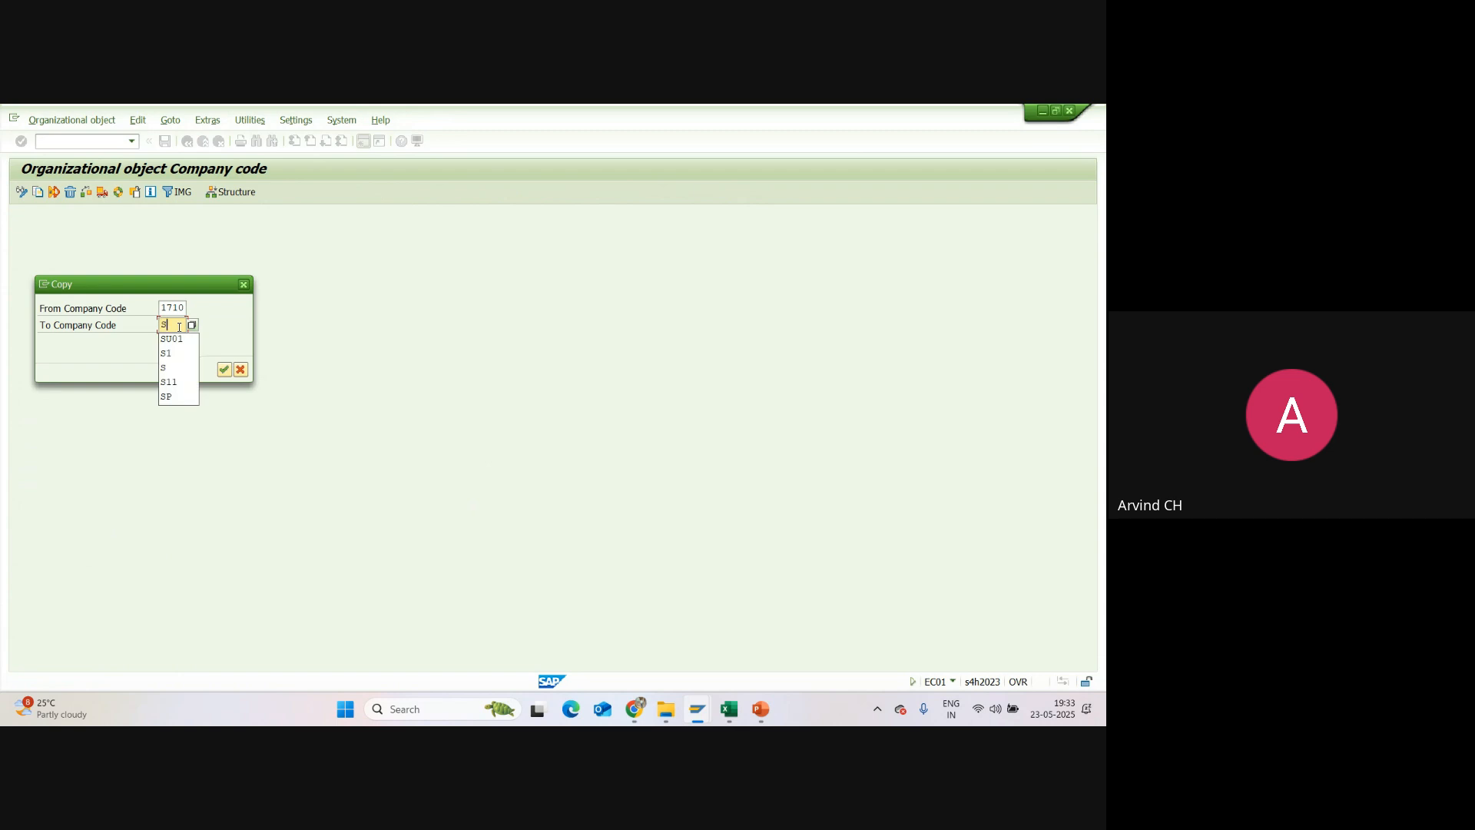
pyautogui.write('U')
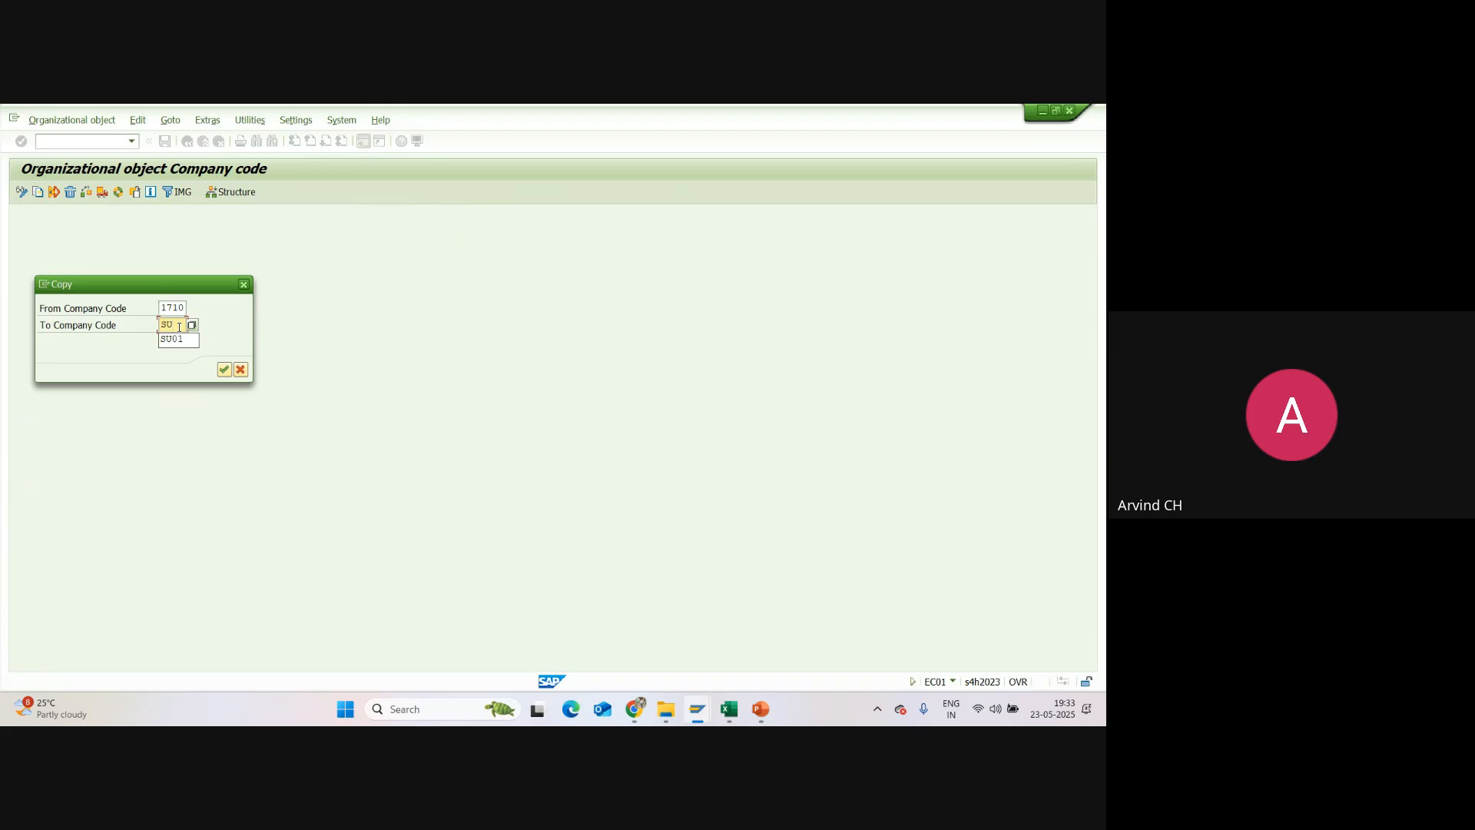
pyautogui.write('01')
pyautogui.click(223, 370)
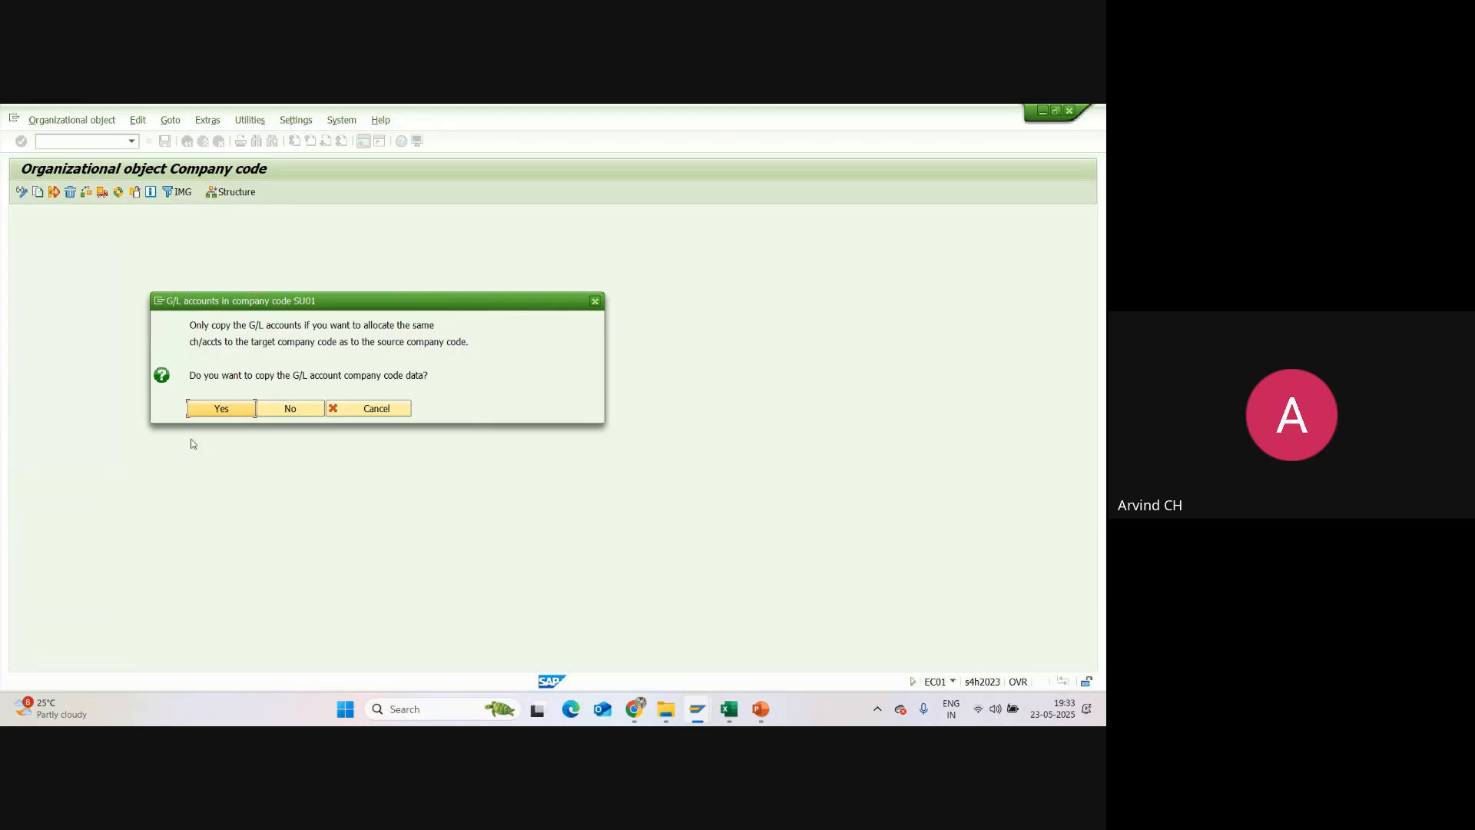
# Step: Include the G/L account data and controlling area assignment in the copy, and allocate INR as the target company code's local currency
pyautogui.click(221, 408)
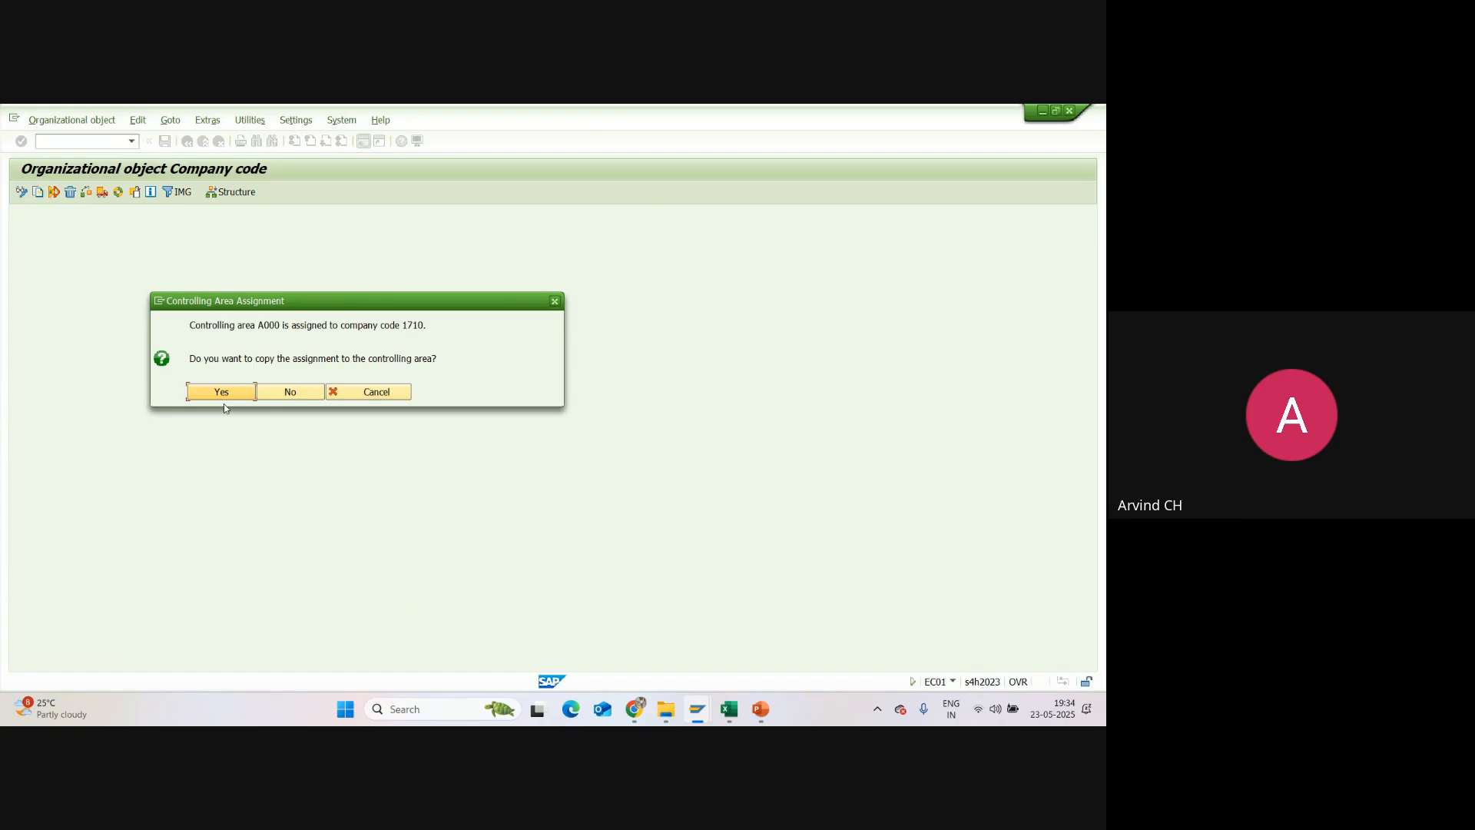
pyautogui.click(231, 392)
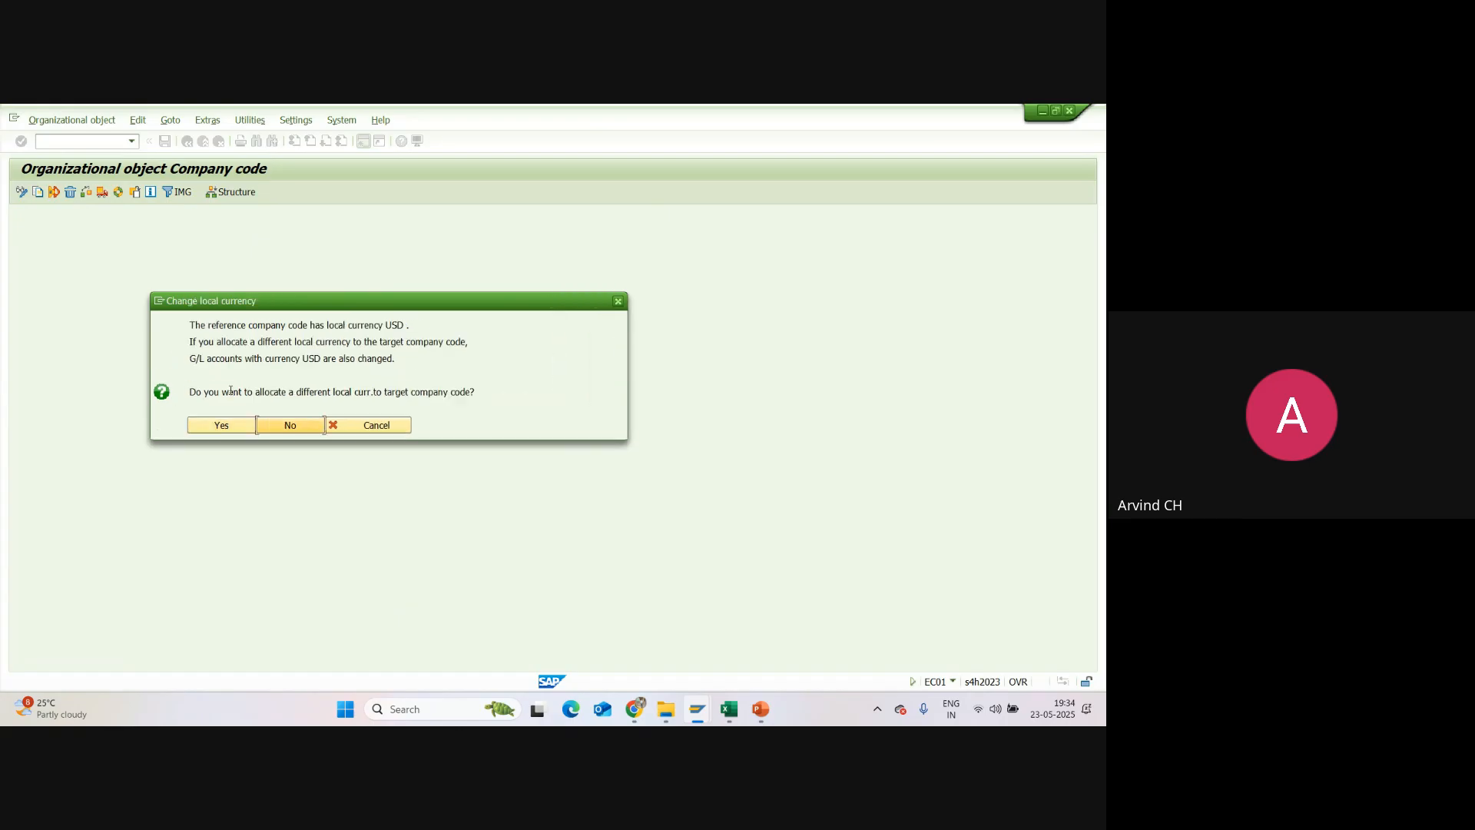
pyautogui.click(233, 421)
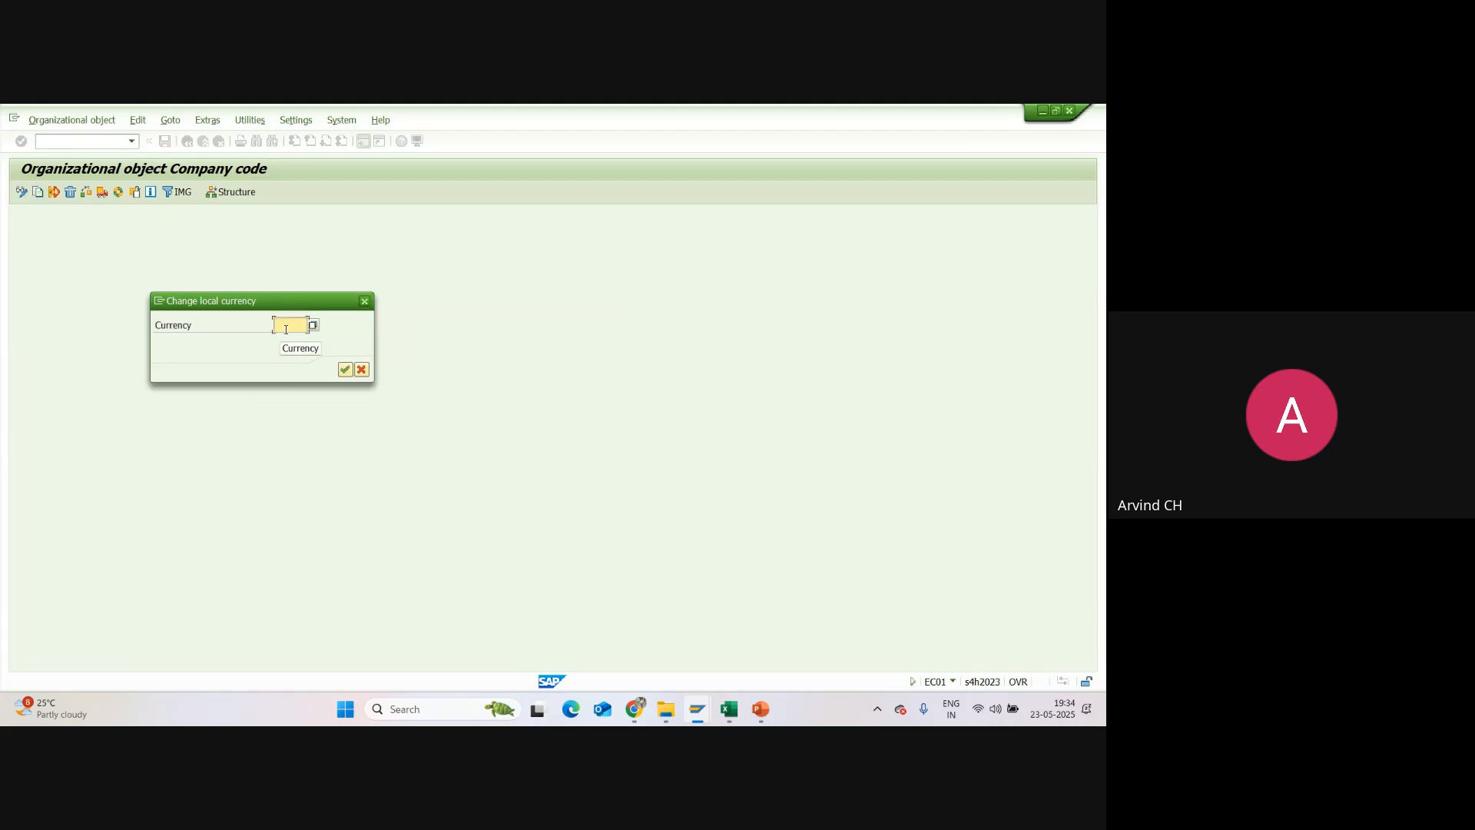
pyautogui.write('INR')
pyautogui.click(345, 370)
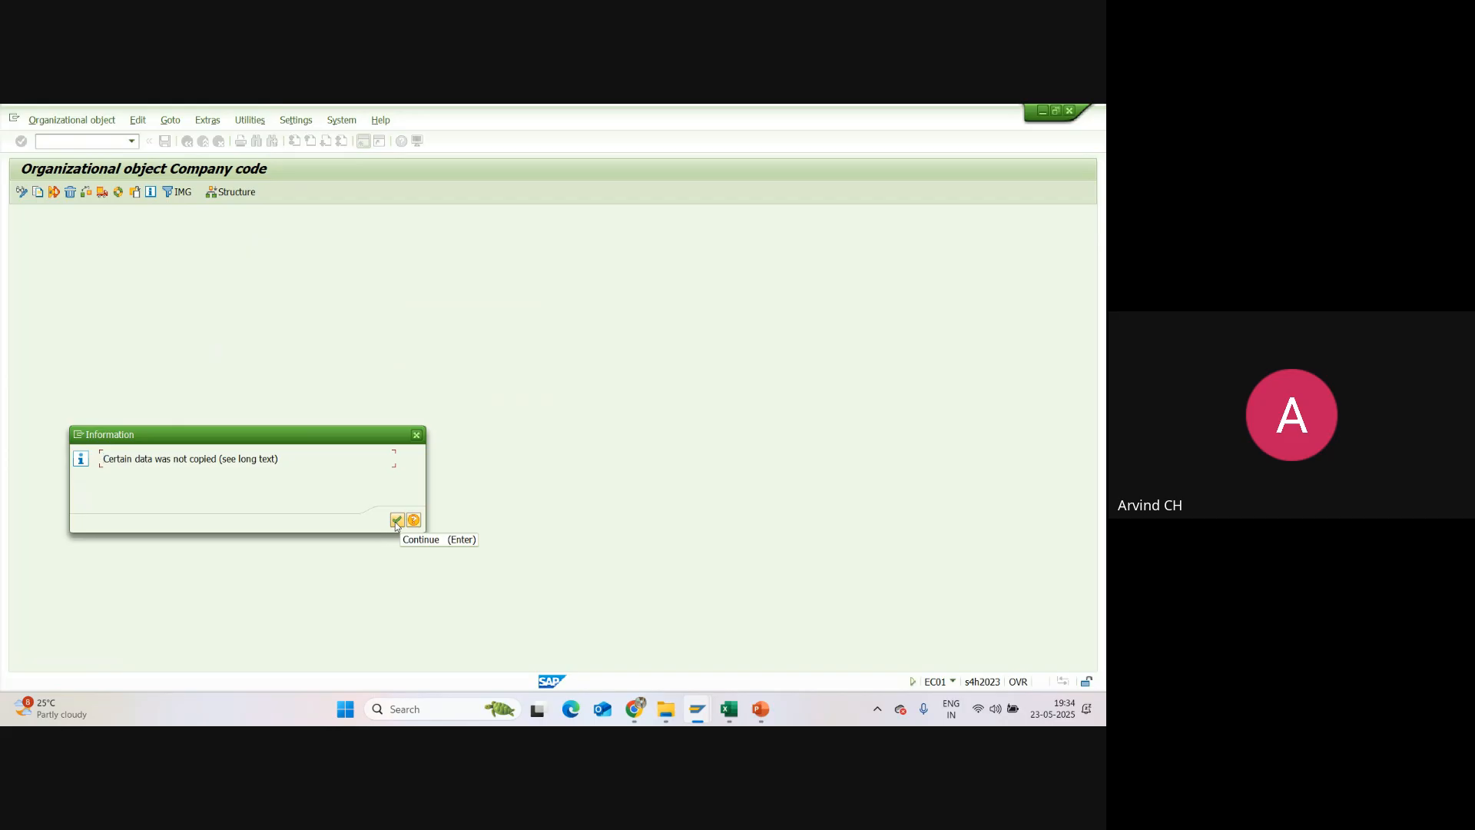
# Step: Acknowledge the copy messages and the notice on number ranges and addresses, and decline transporting the number ranges
pyautogui.click(397, 521)
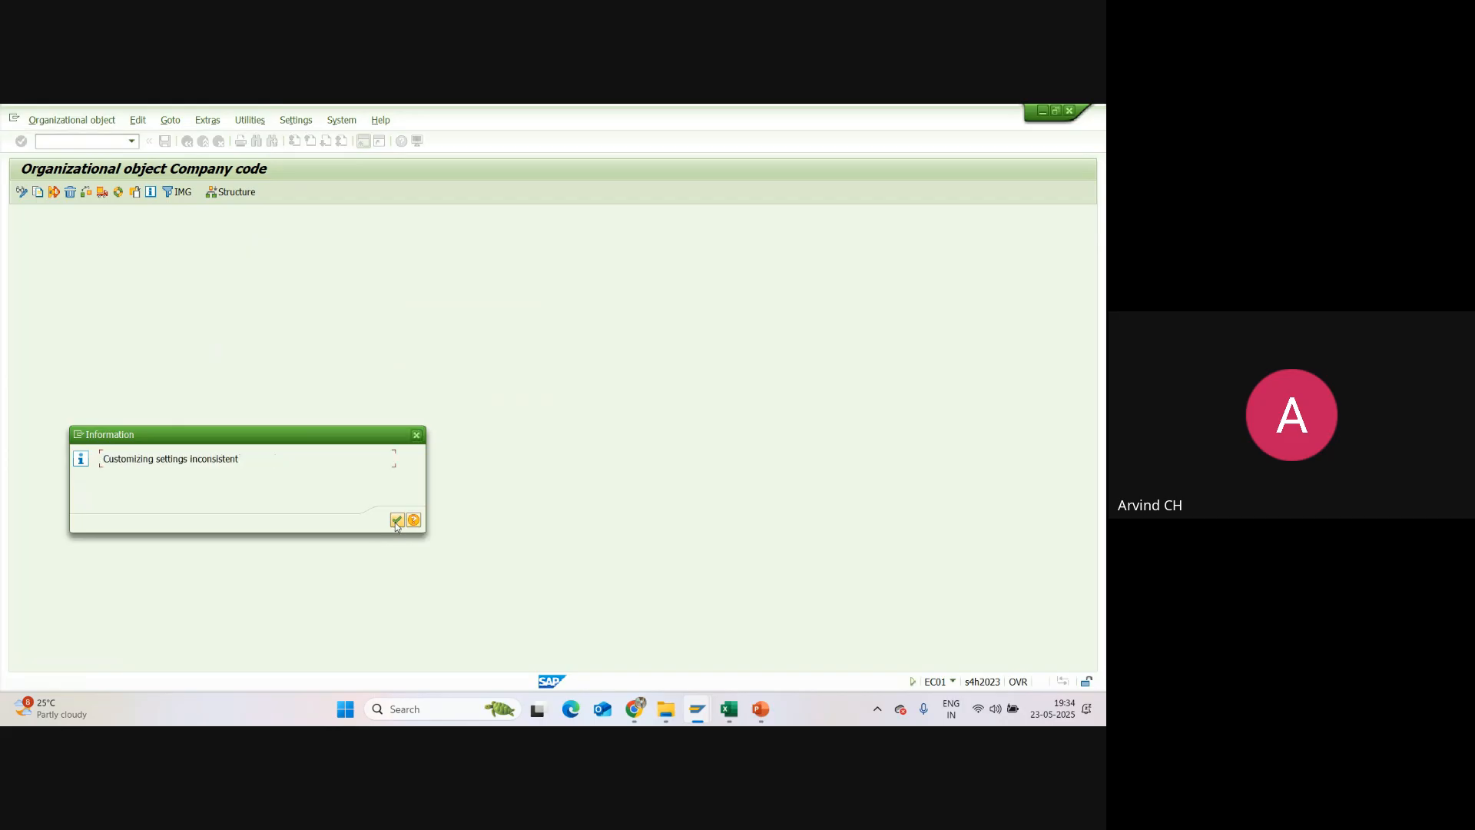
pyautogui.click(397, 522)
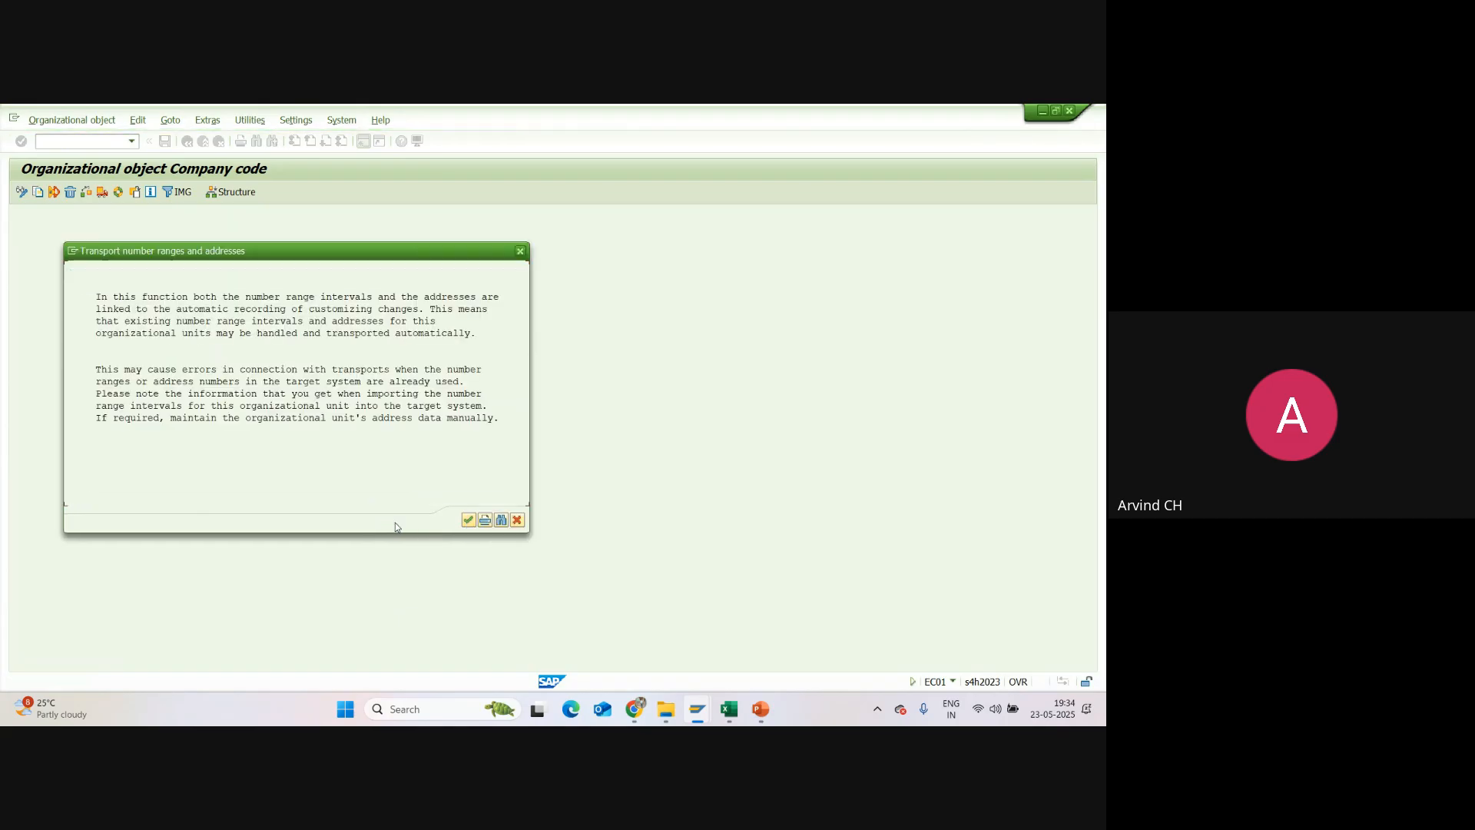
pyautogui.click(468, 520)
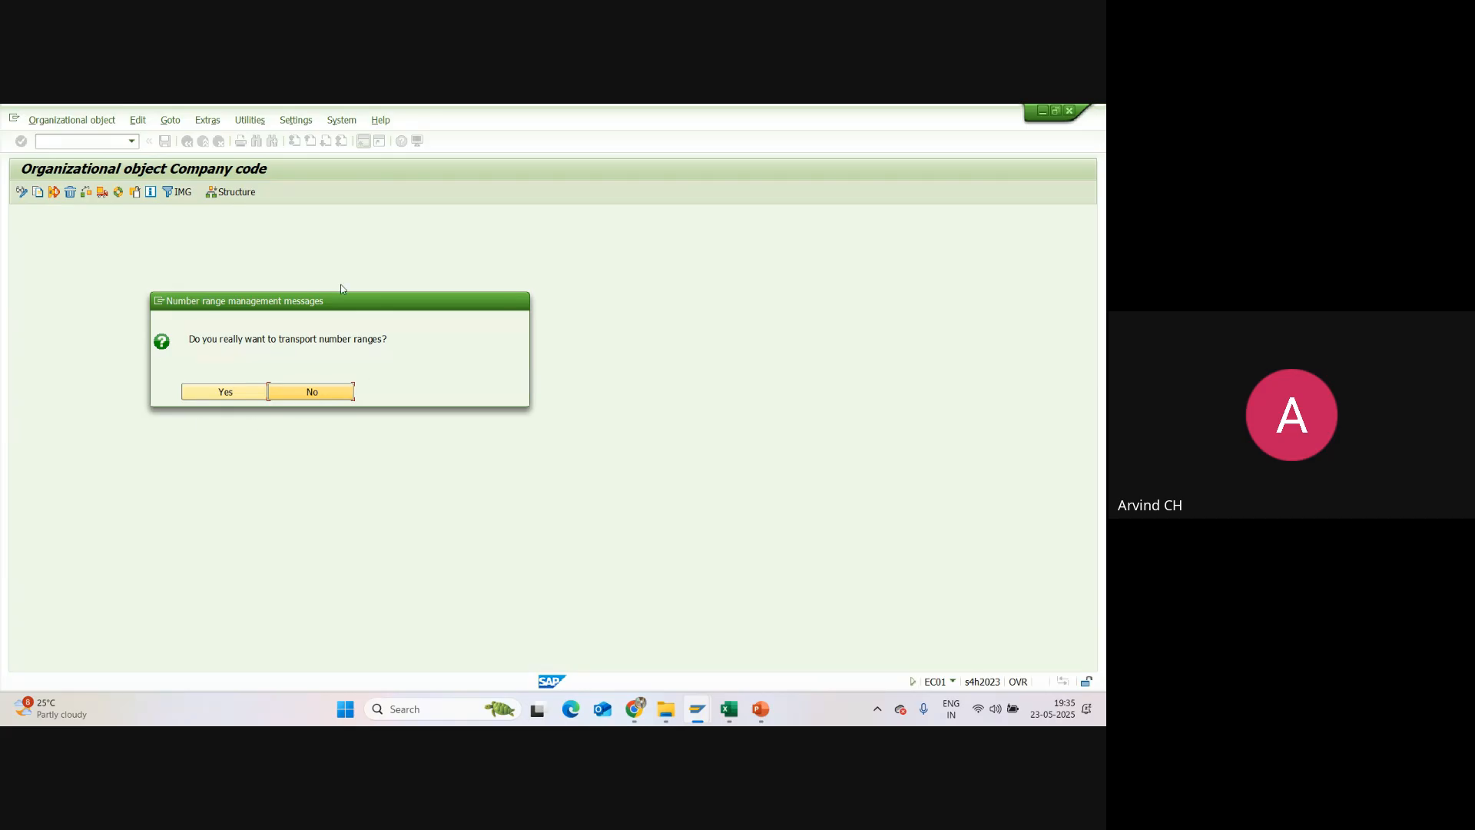
pyautogui.click(318, 393)
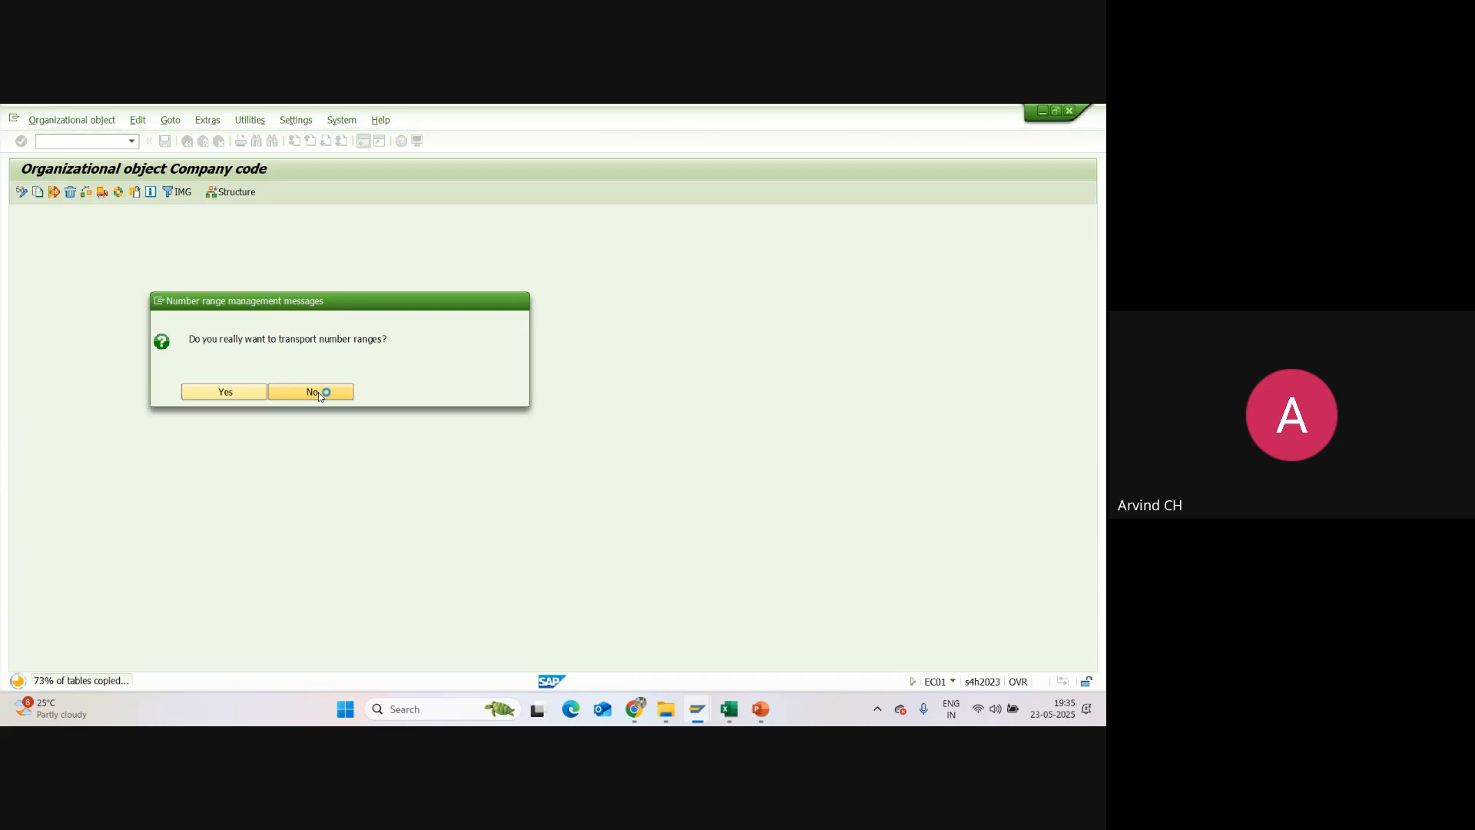
pyautogui.moveTo(67, 700)
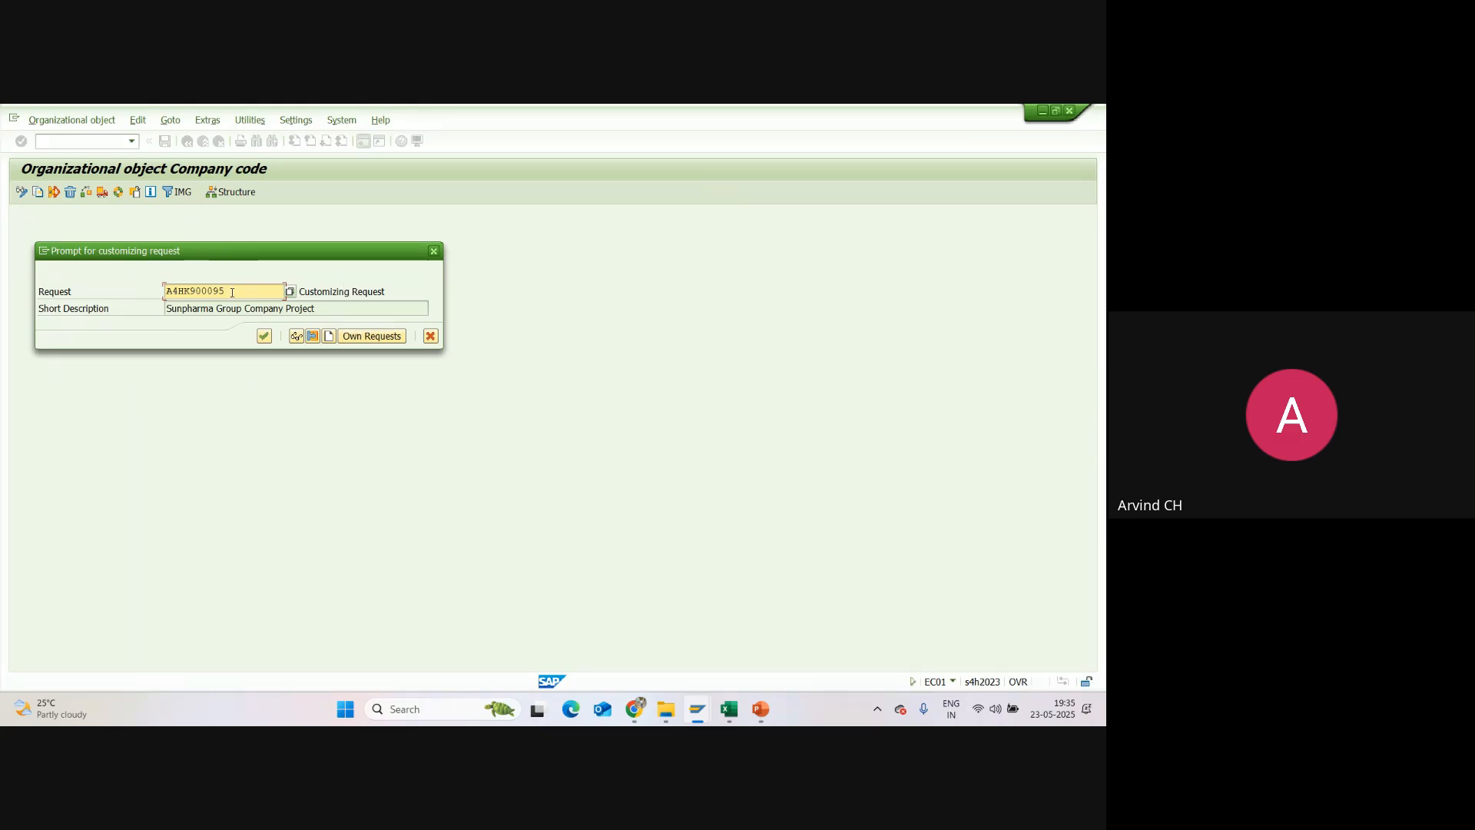
# Step: Compare the prompted customizing request number with the TR number in cell B2 of the Excel sheet, and switch back to SAP
pyautogui.moveTo(232, 293); pyautogui.dragTo(166, 292)
pyautogui.hotkey('alt', 'Tab')
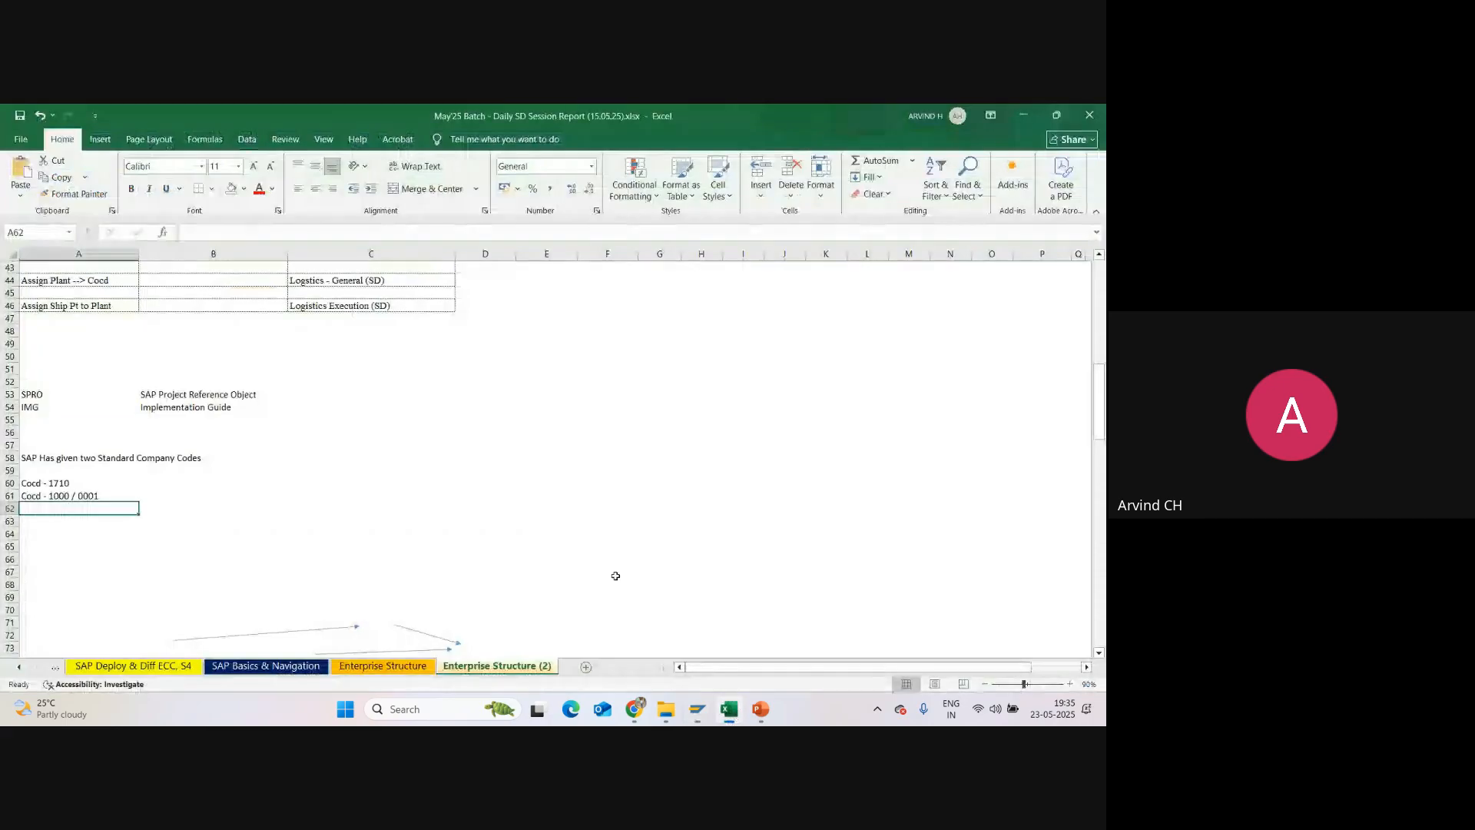
pyautogui.scroll(14, 615, 576)
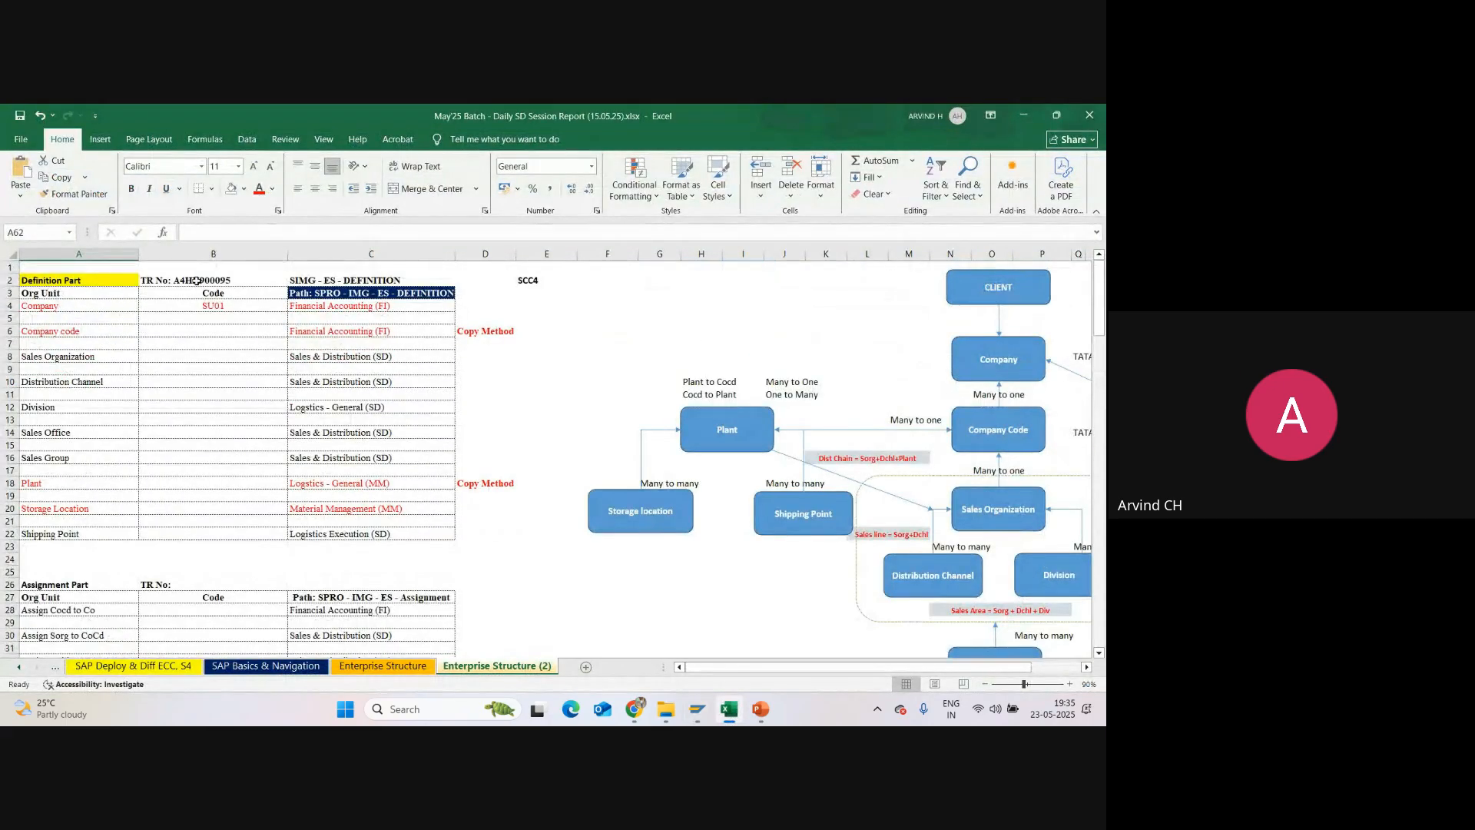
pyautogui.click(197, 281)
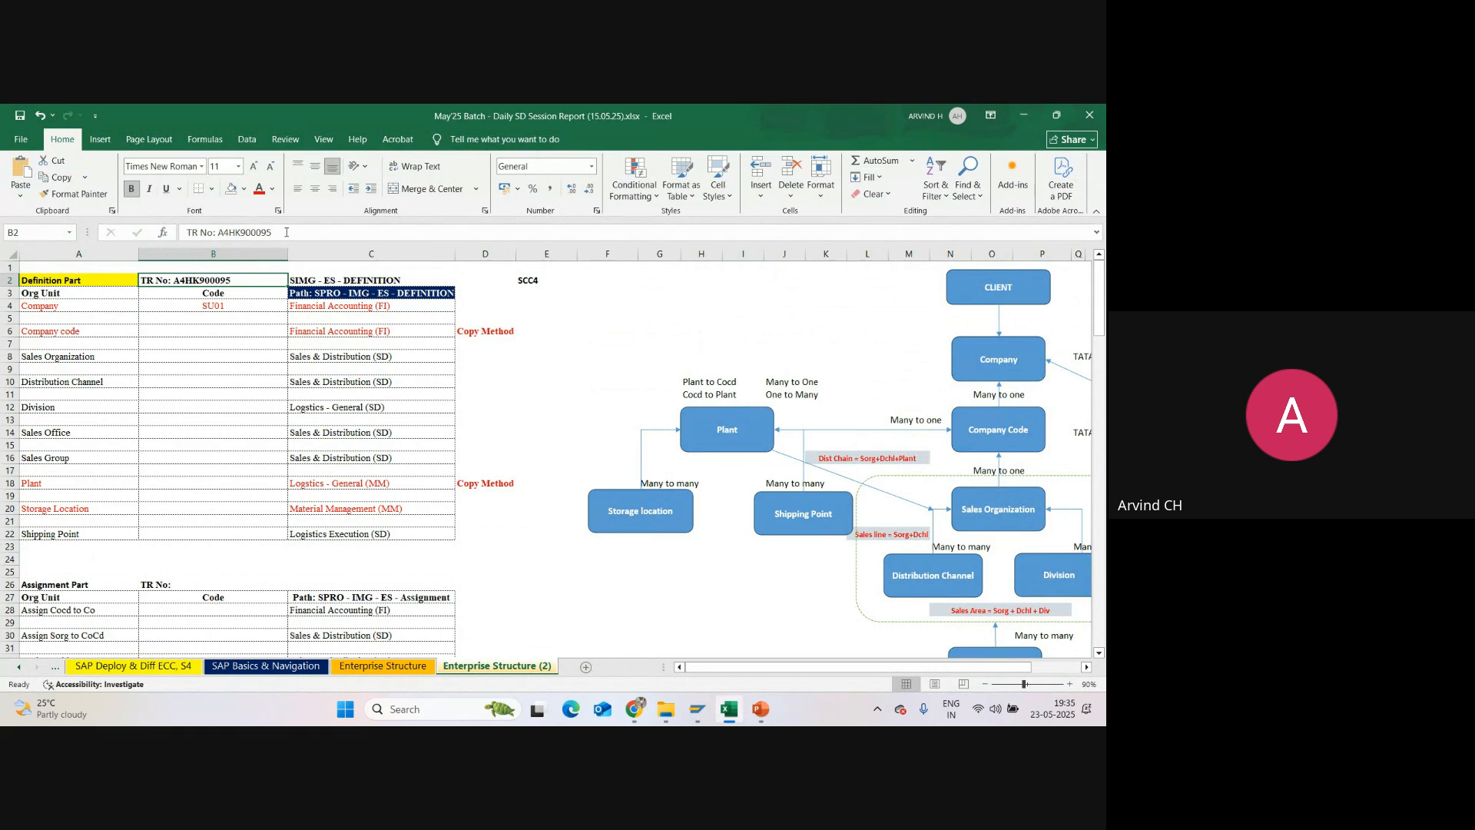
pyautogui.moveTo(697, 708)
pyautogui.click(755, 660)
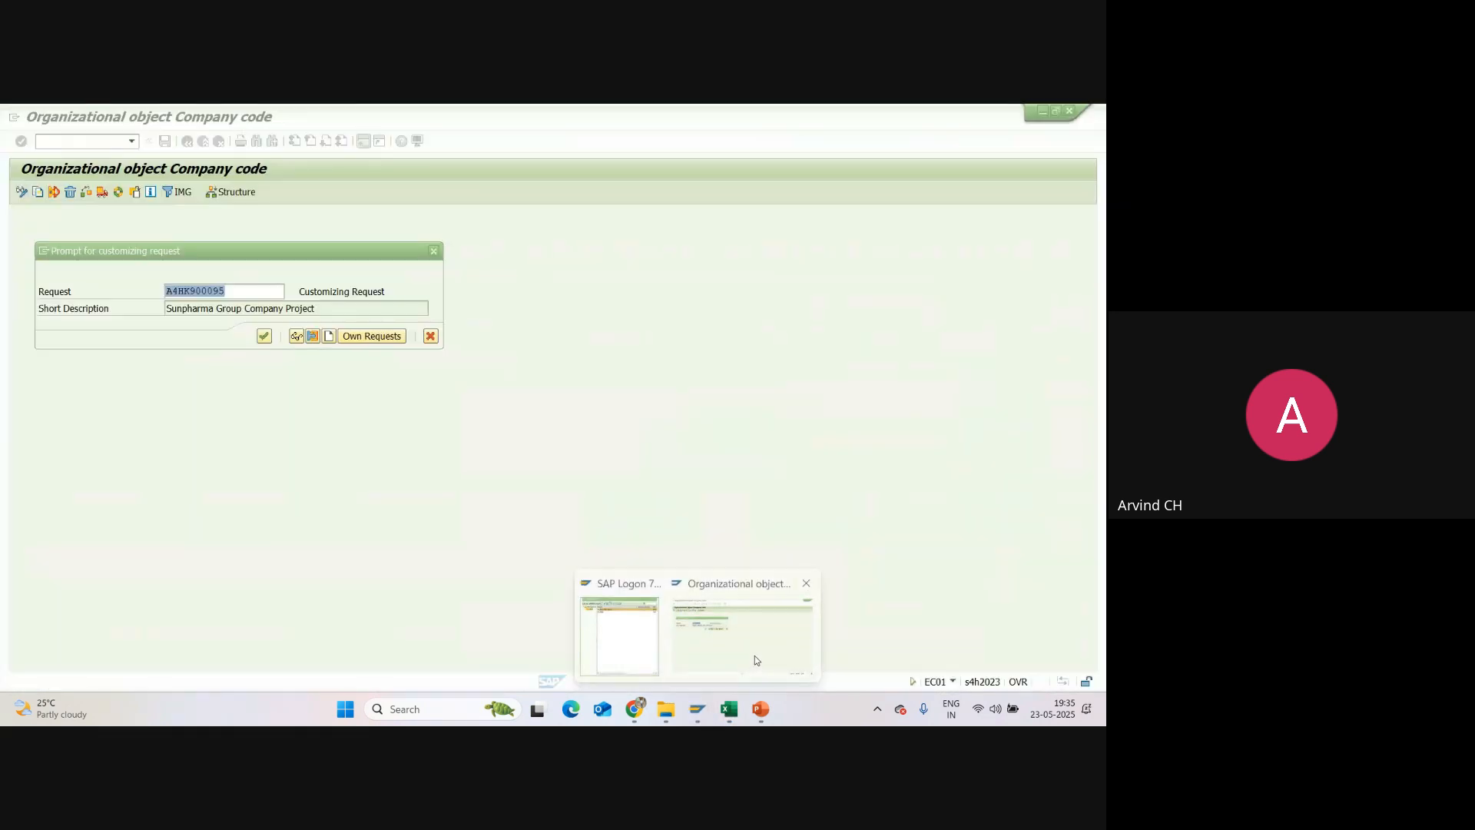
# Step: Confirm customizing request A4HK900095 for recording the company code copy
pyautogui.click(240, 289)
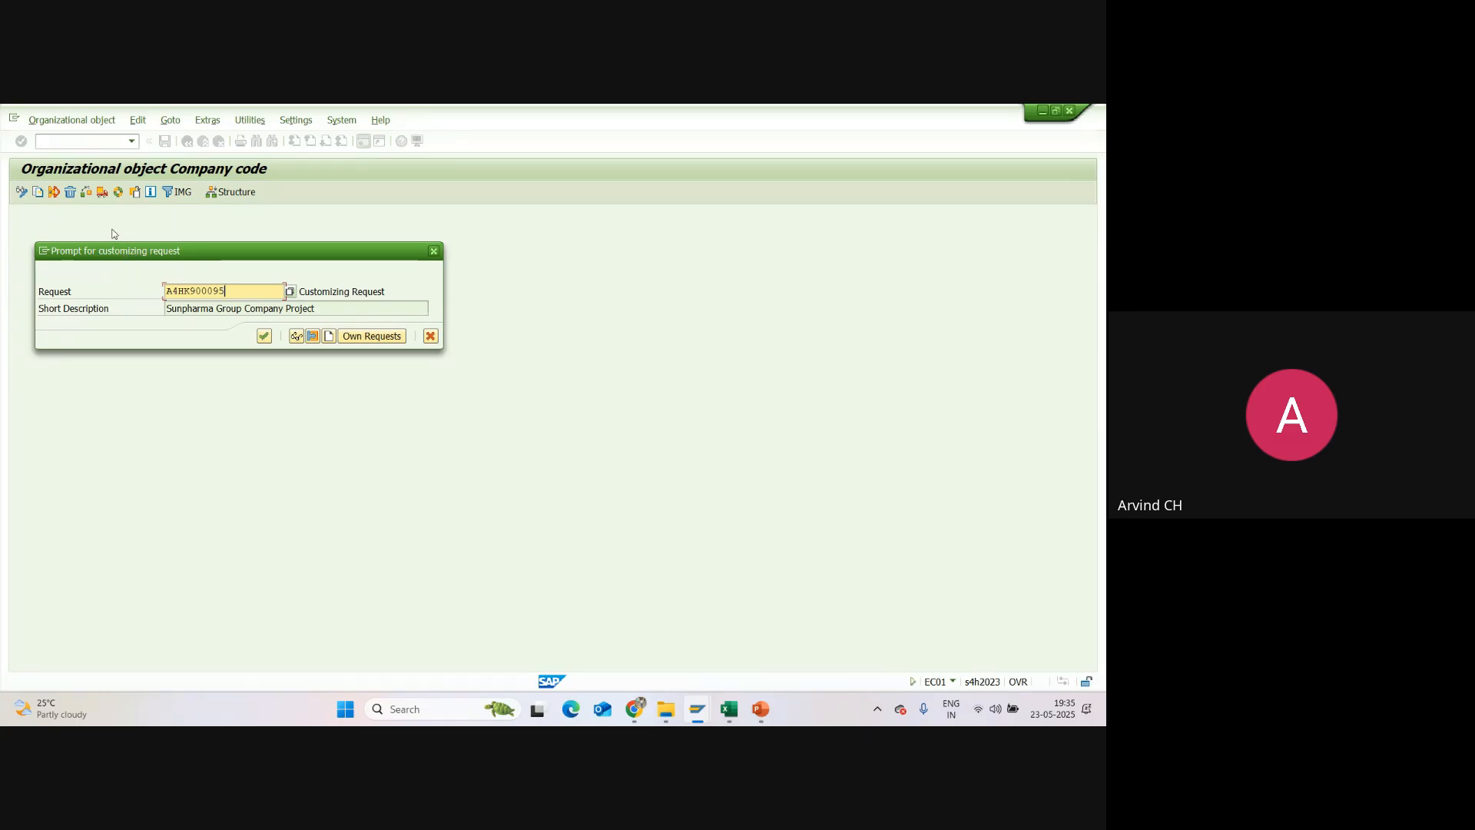
pyautogui.moveTo(233, 292); pyautogui.dragTo(165, 289)
pyautogui.click(264, 336)
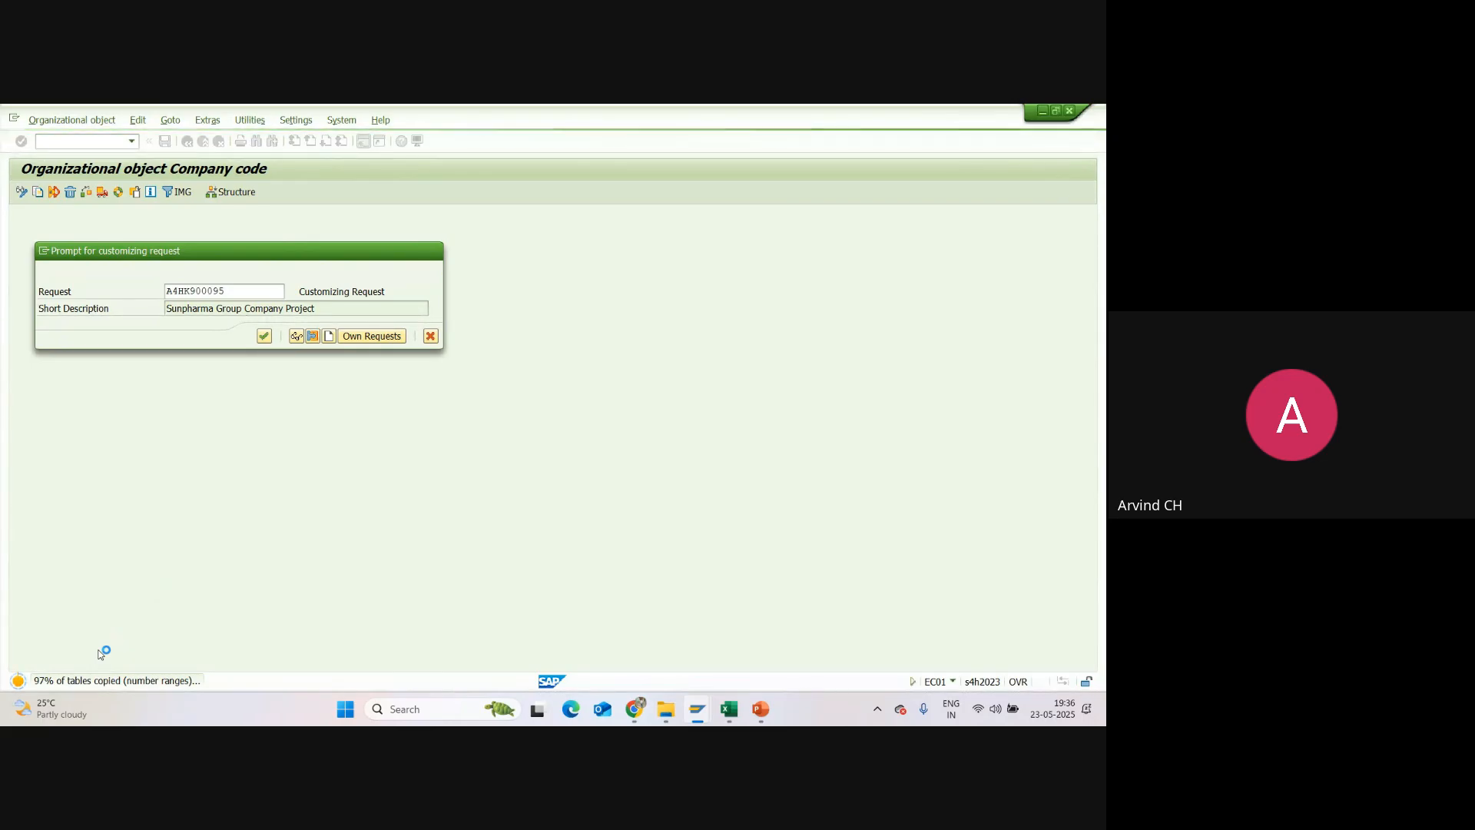
pyautogui.press('Return')
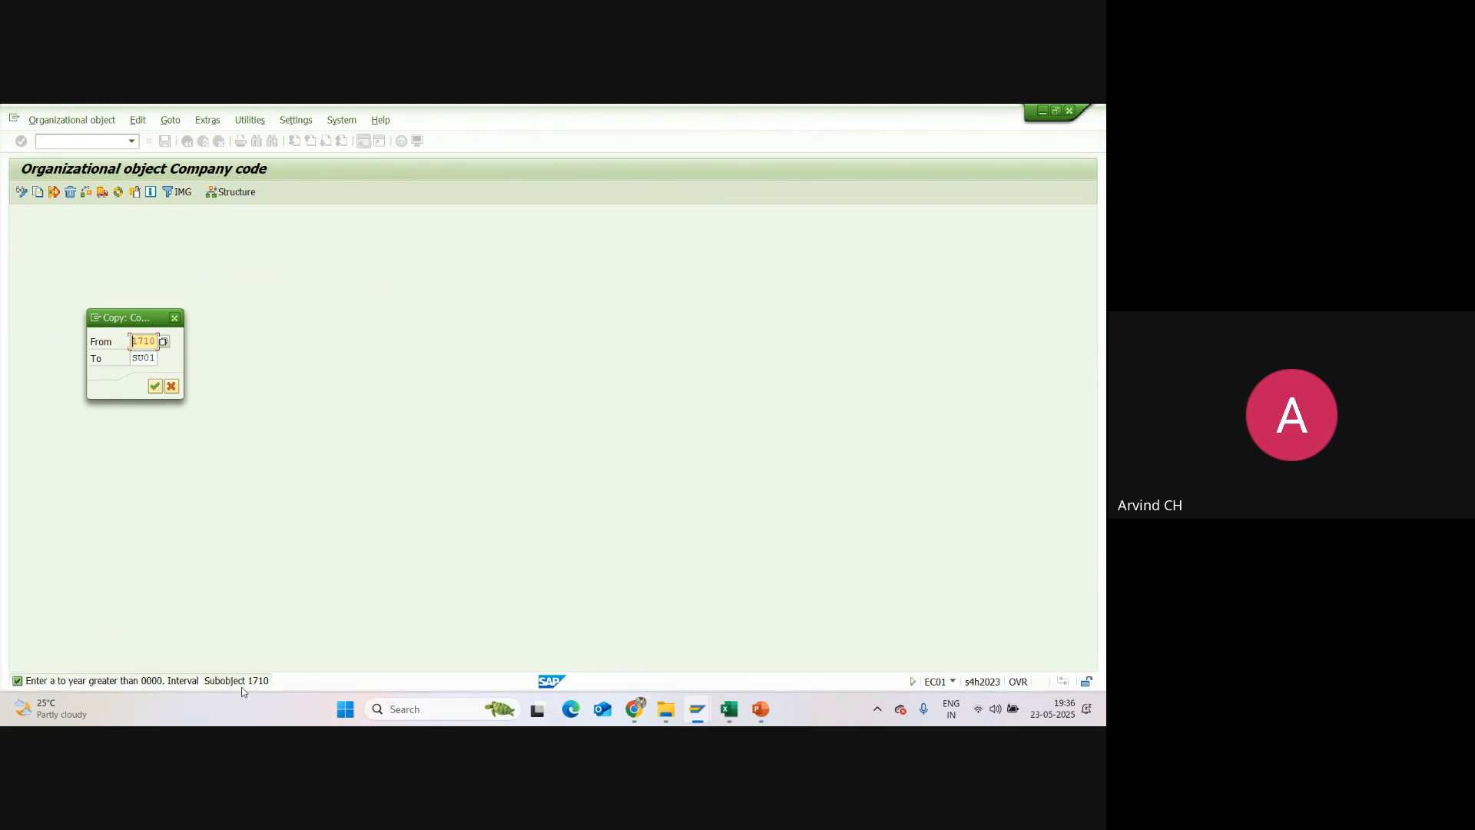
# Step: Cancel the 1710 to SU01 copy dialog, continue copying the intervals of the remaining objects, and acknowledge the copy message
pyautogui.click(172, 386)
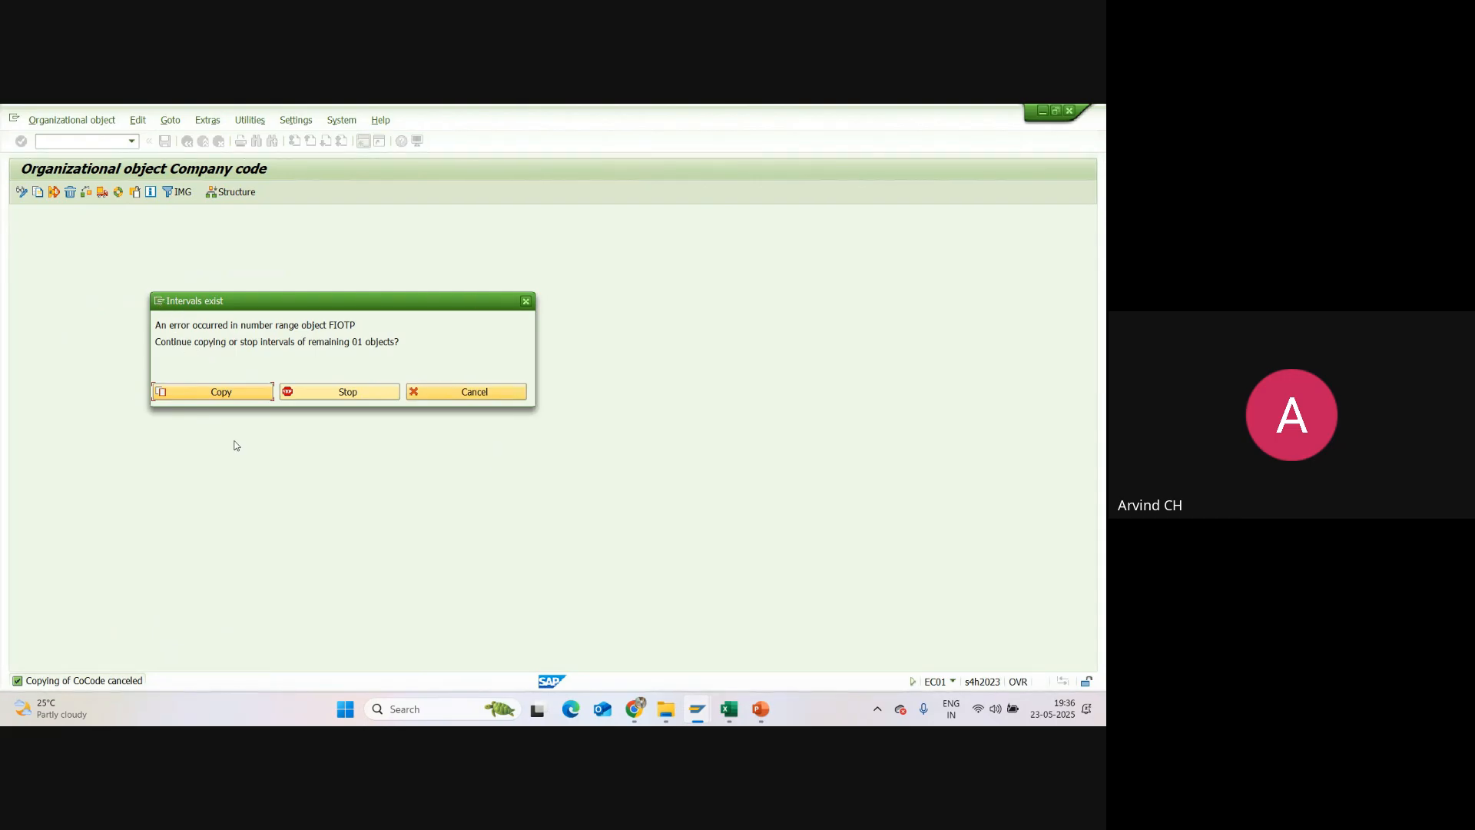
pyautogui.click(211, 392)
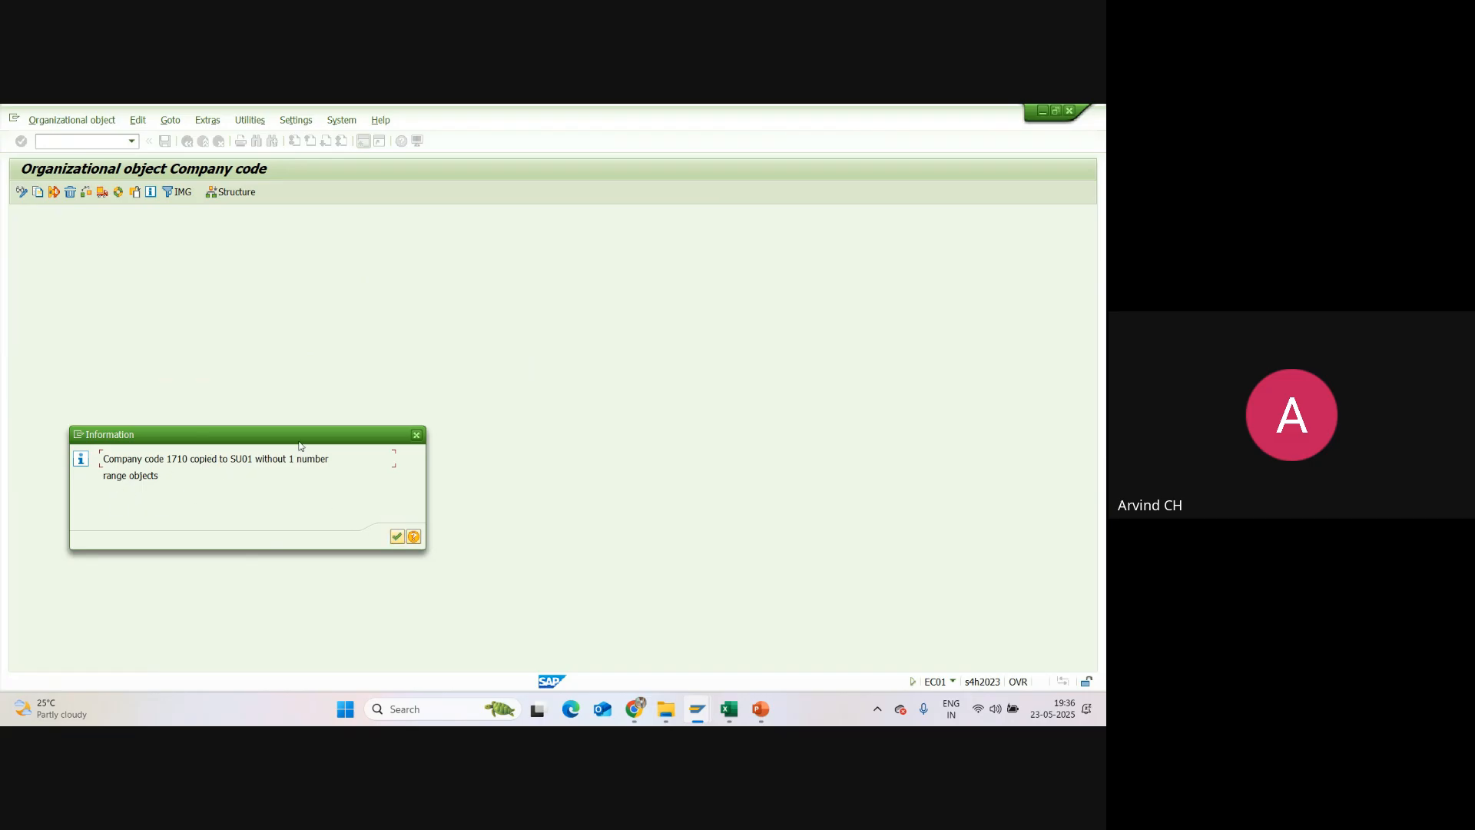
pyautogui.click(397, 537)
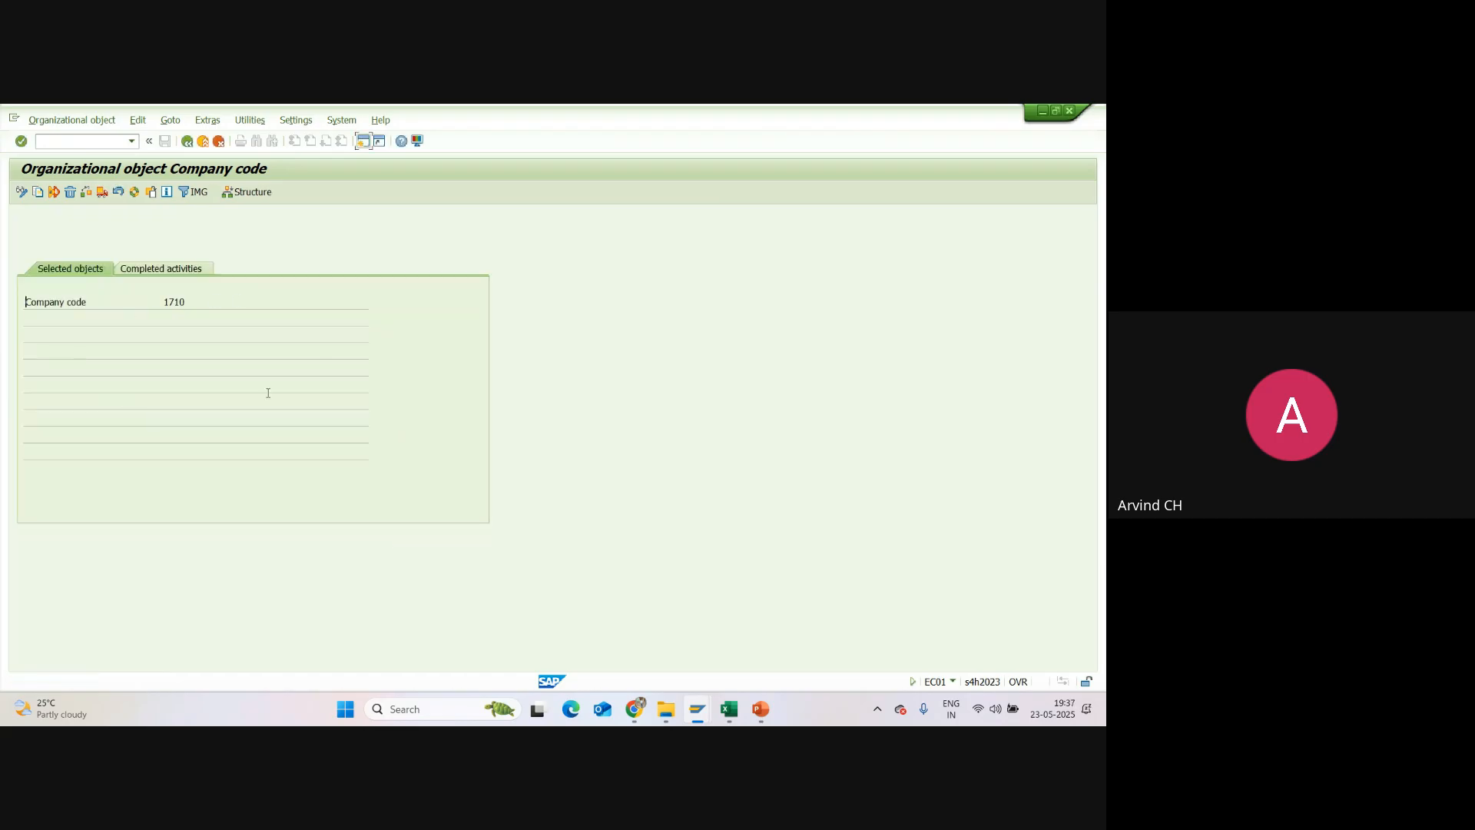
# Step: Review the completed activities for the copied company code, and leave the Company code organizational object screen
pyautogui.click(178, 271)
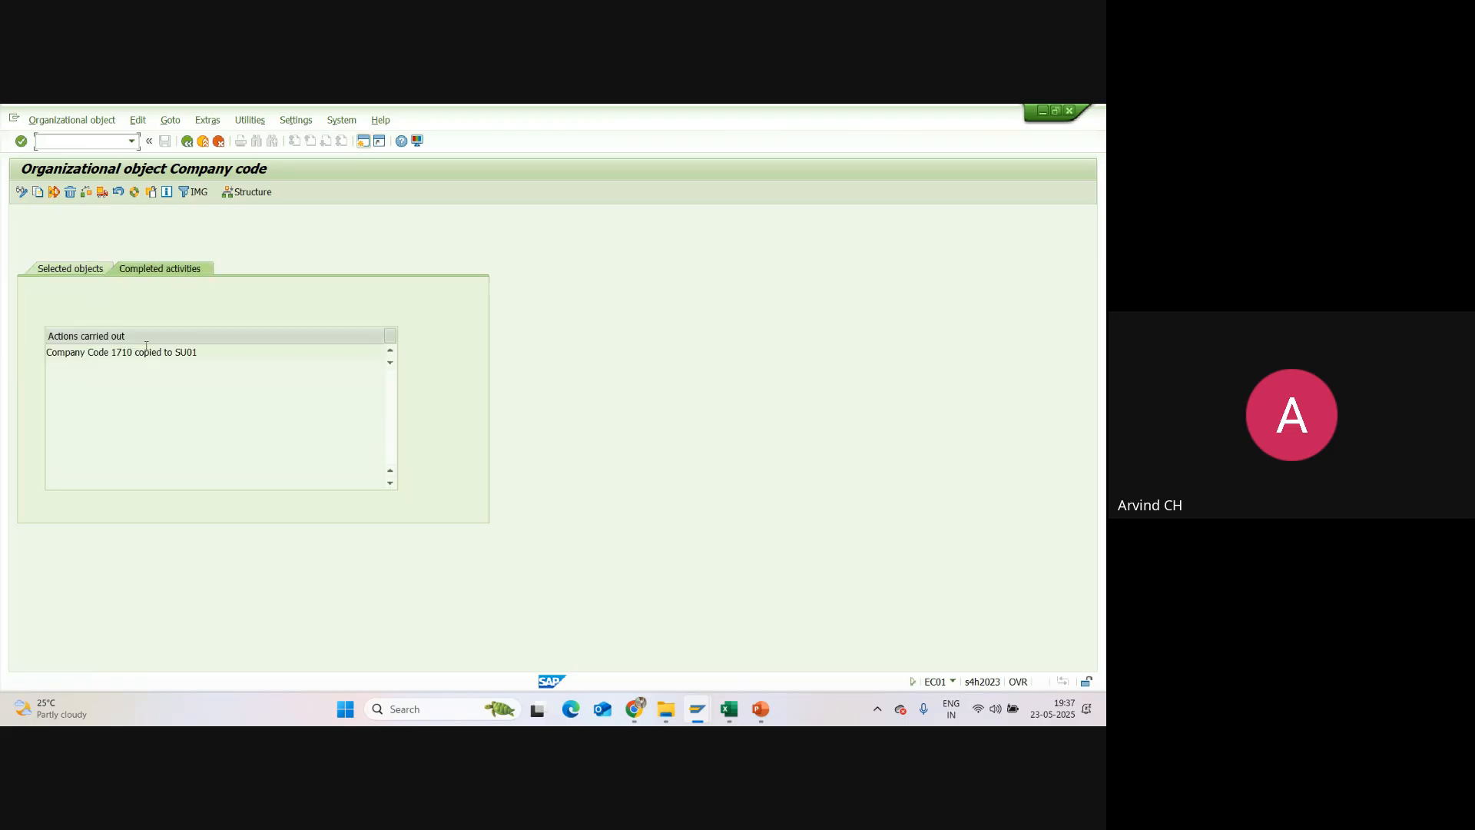
pyautogui.moveTo(136, 352); pyautogui.dragTo(109, 351)
pyautogui.moveTo(198, 352); pyautogui.dragTo(176, 351)
pyautogui.click(189, 146)
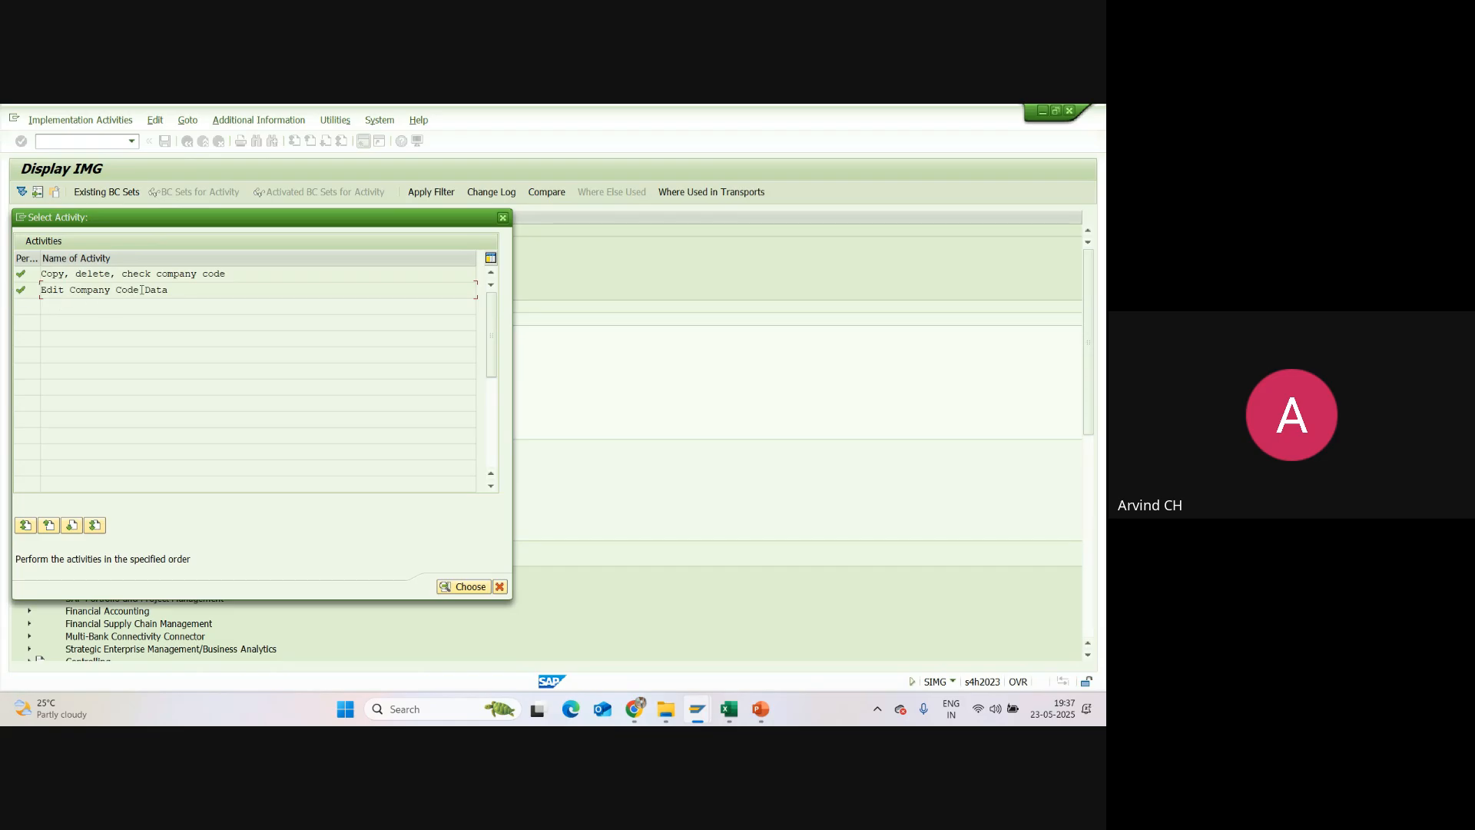
# Step: Open the Edit Company Code Data activity and position the company code list at SU01
pyautogui.doubleClick(72, 290)
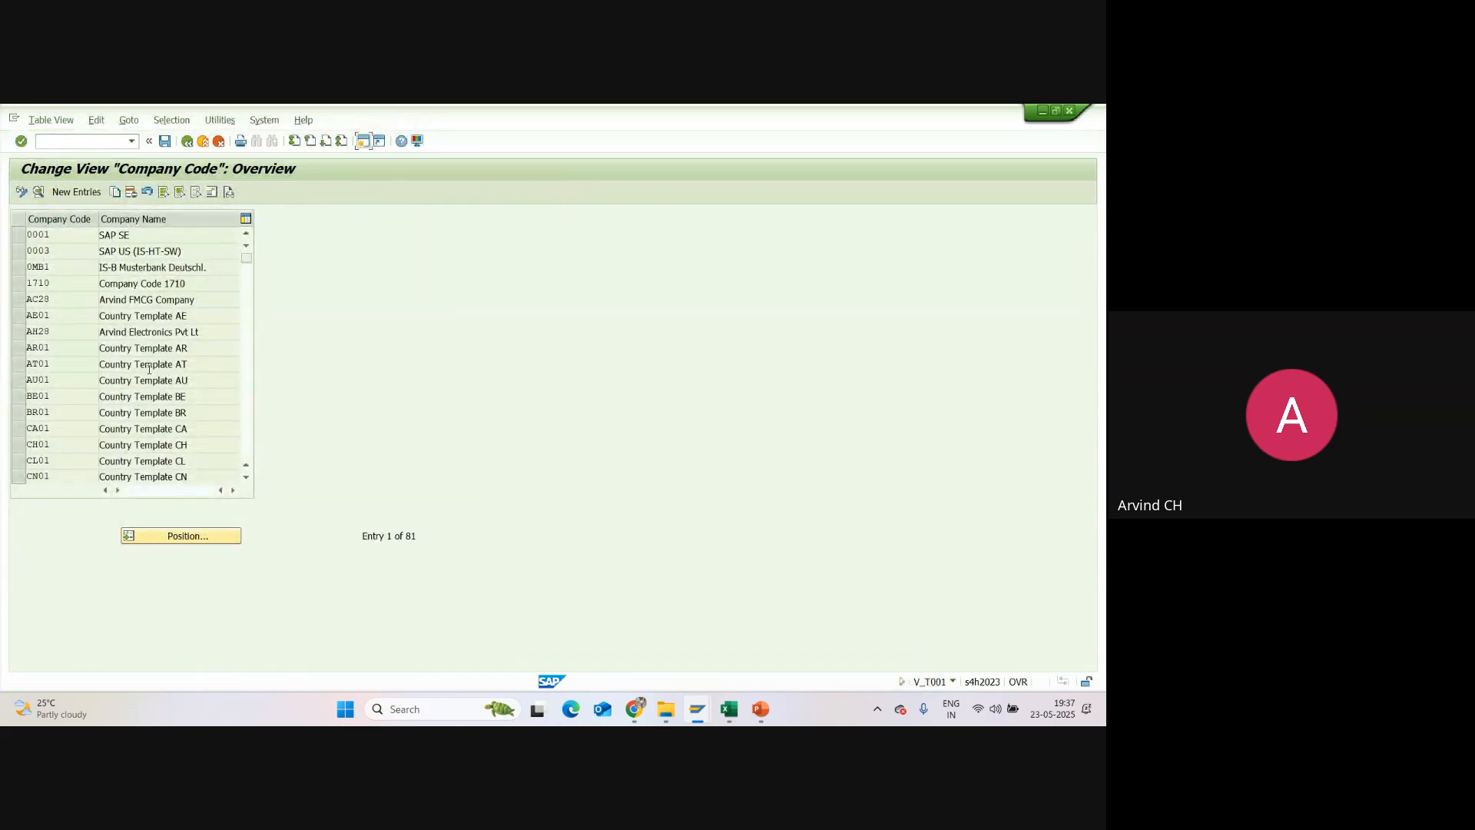
pyautogui.click(179, 537)
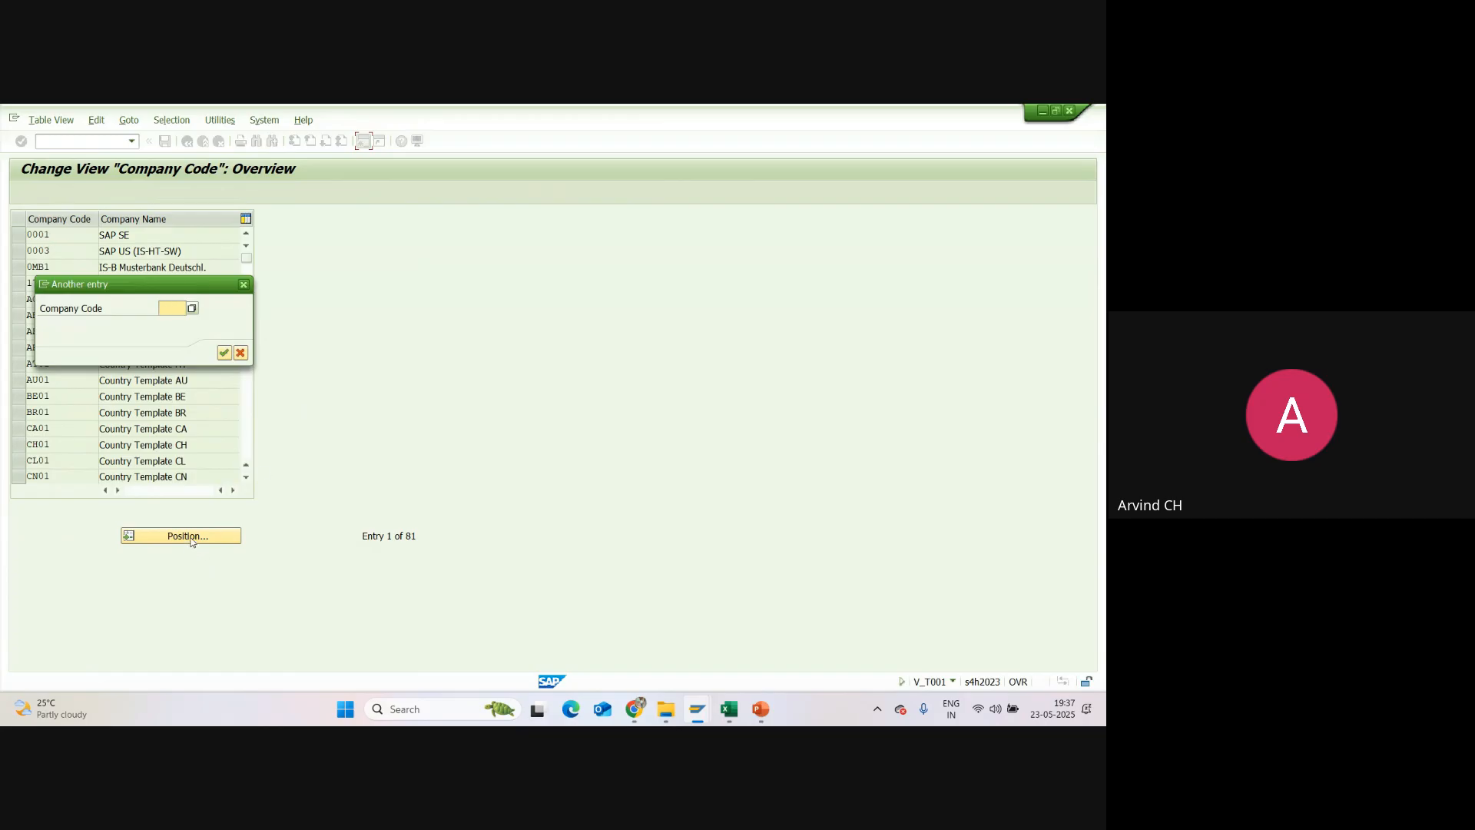
pyautogui.write('S')
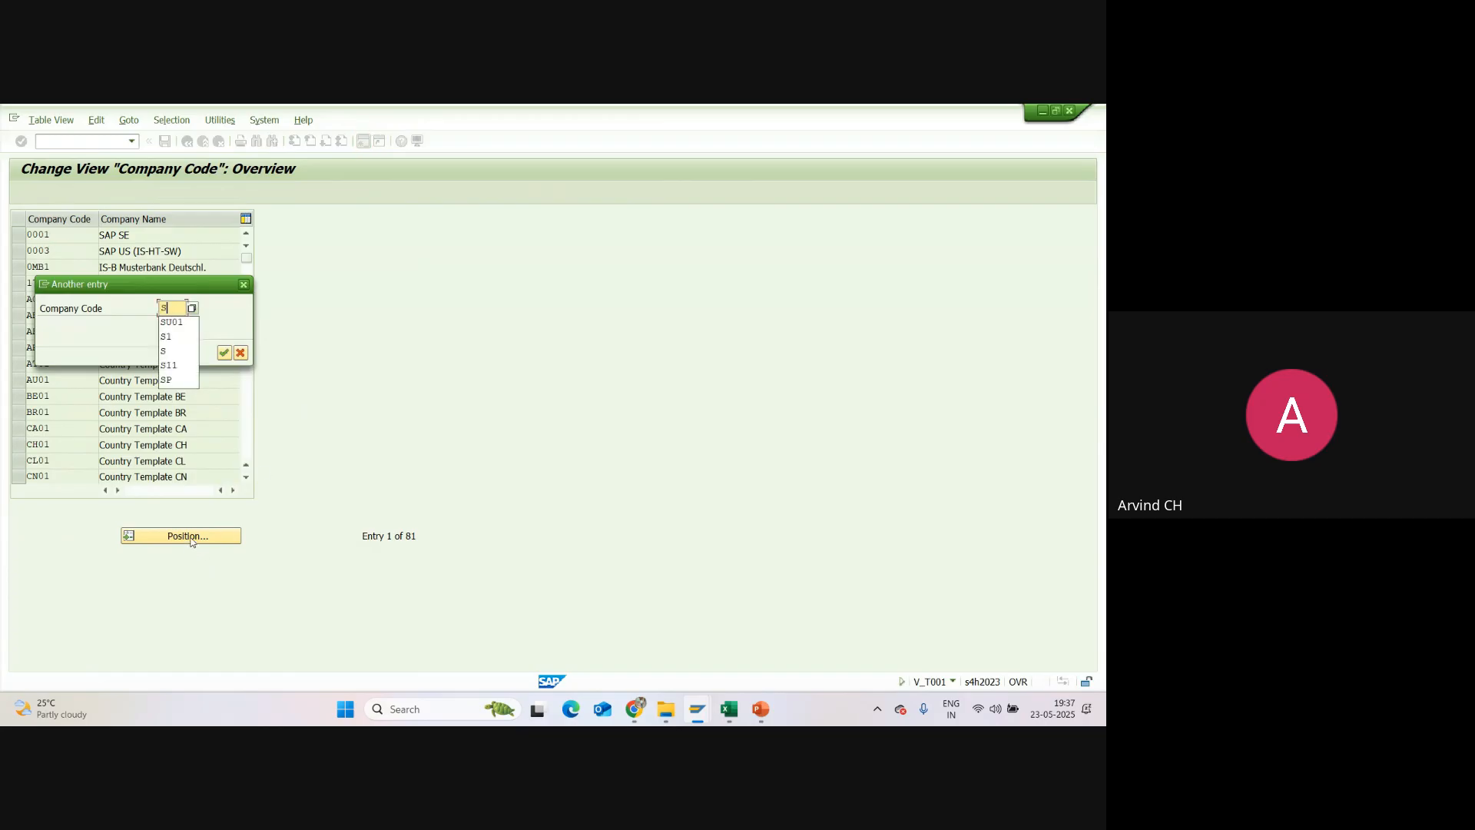
pyautogui.write('U01')
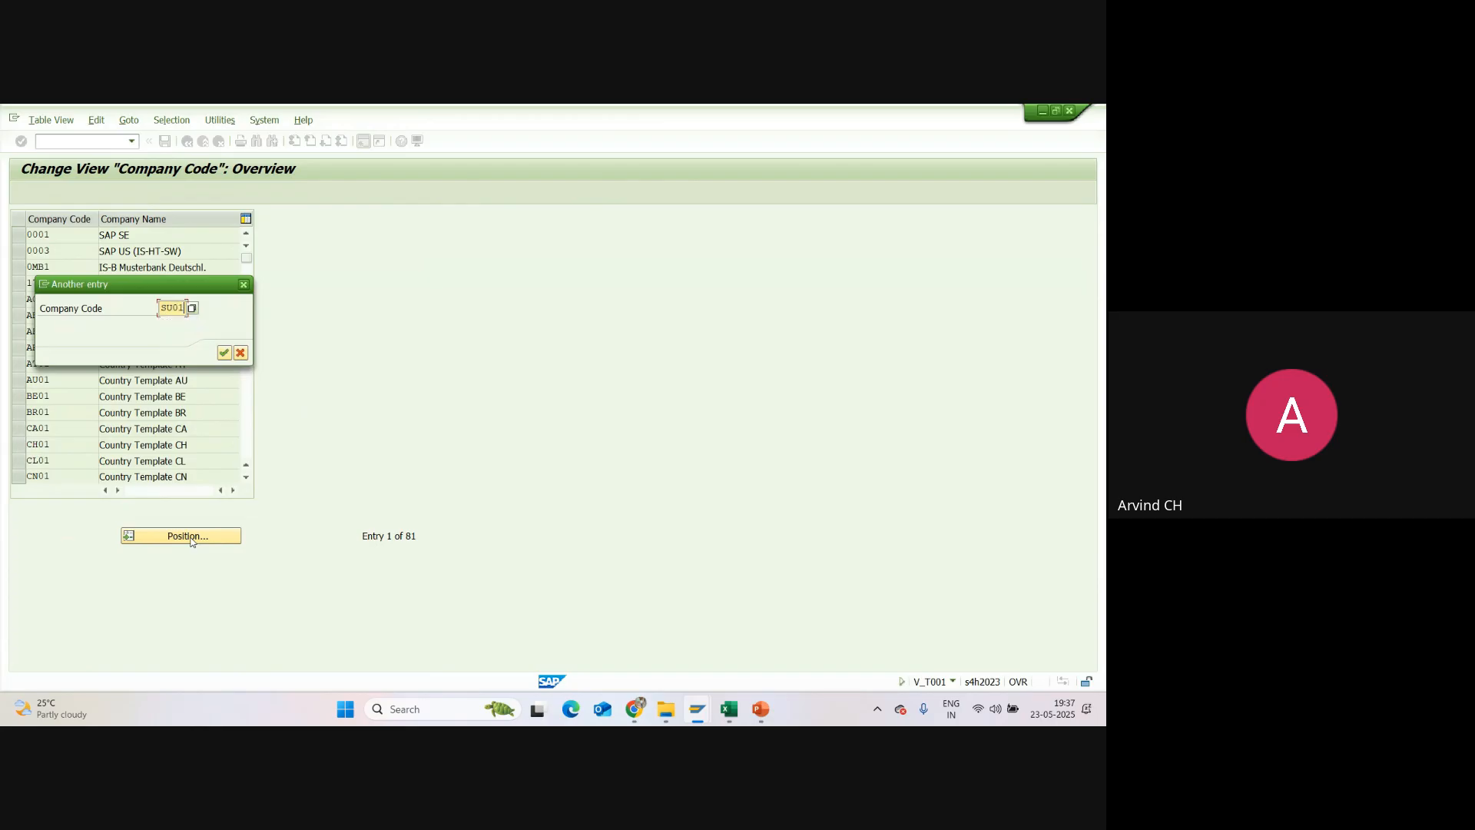
pyautogui.press('Return')
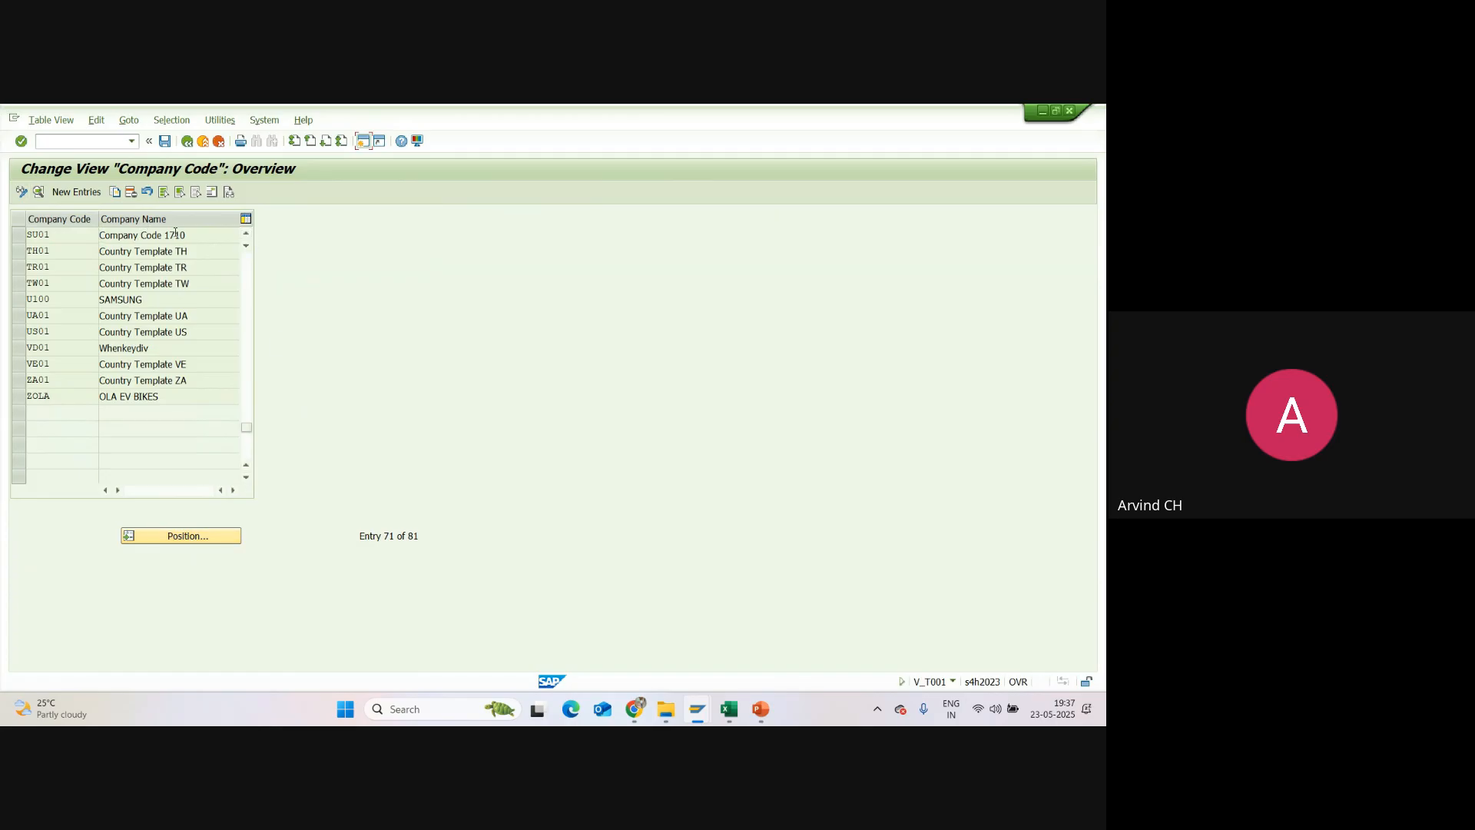
# Step: Check the company name copied to SU01 and open that company code's details
pyautogui.moveTo(185, 235); pyautogui.dragTo(98, 239)
pyautogui.click(93, 242)
pyautogui.moveTo(191, 235); pyautogui.dragTo(91, 236)
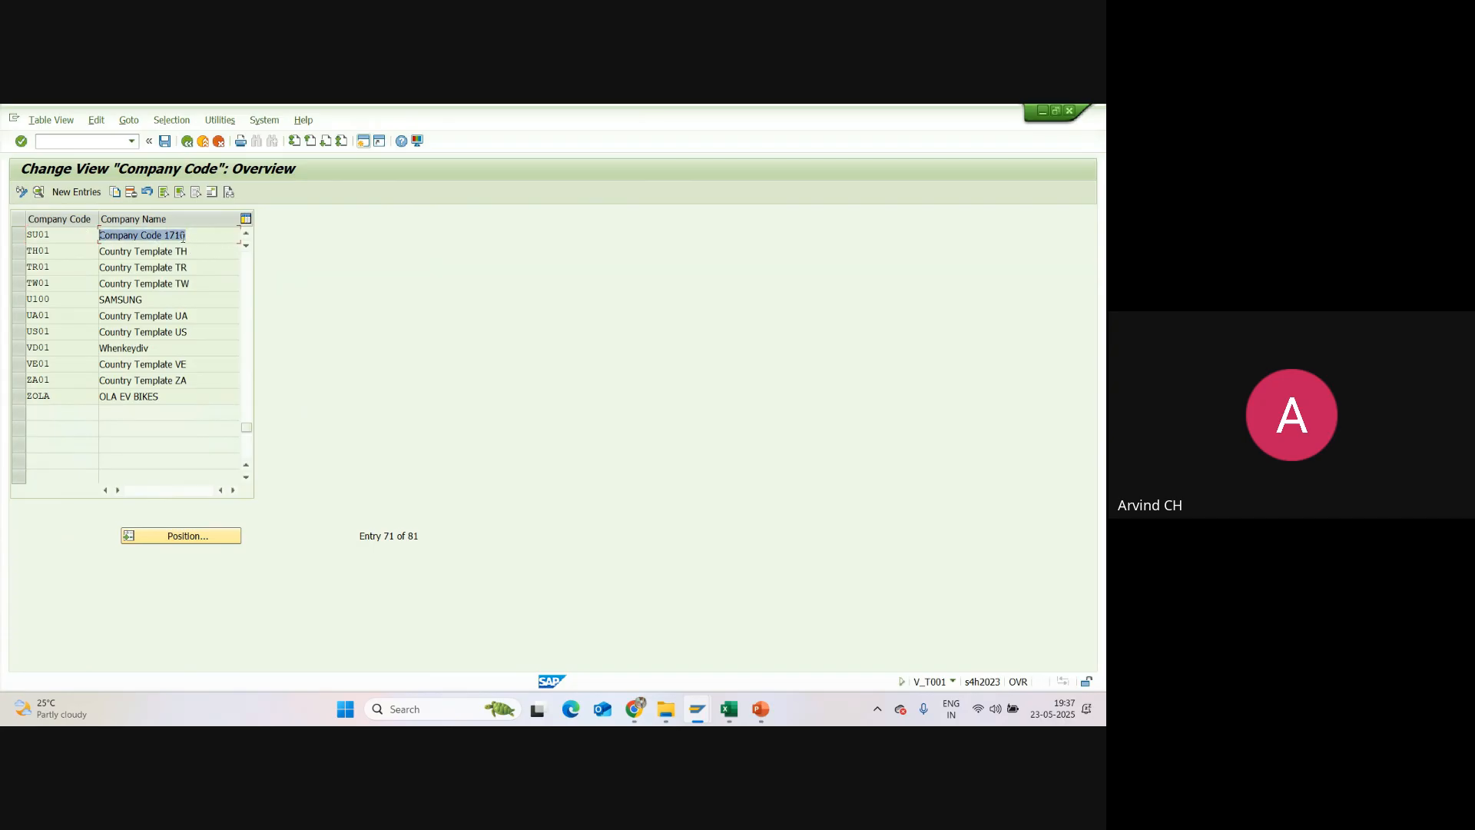
pyautogui.moveTo(186, 235); pyautogui.dragTo(98, 235)
pyautogui.click(191, 234)
pyautogui.doubleClick(56, 237)
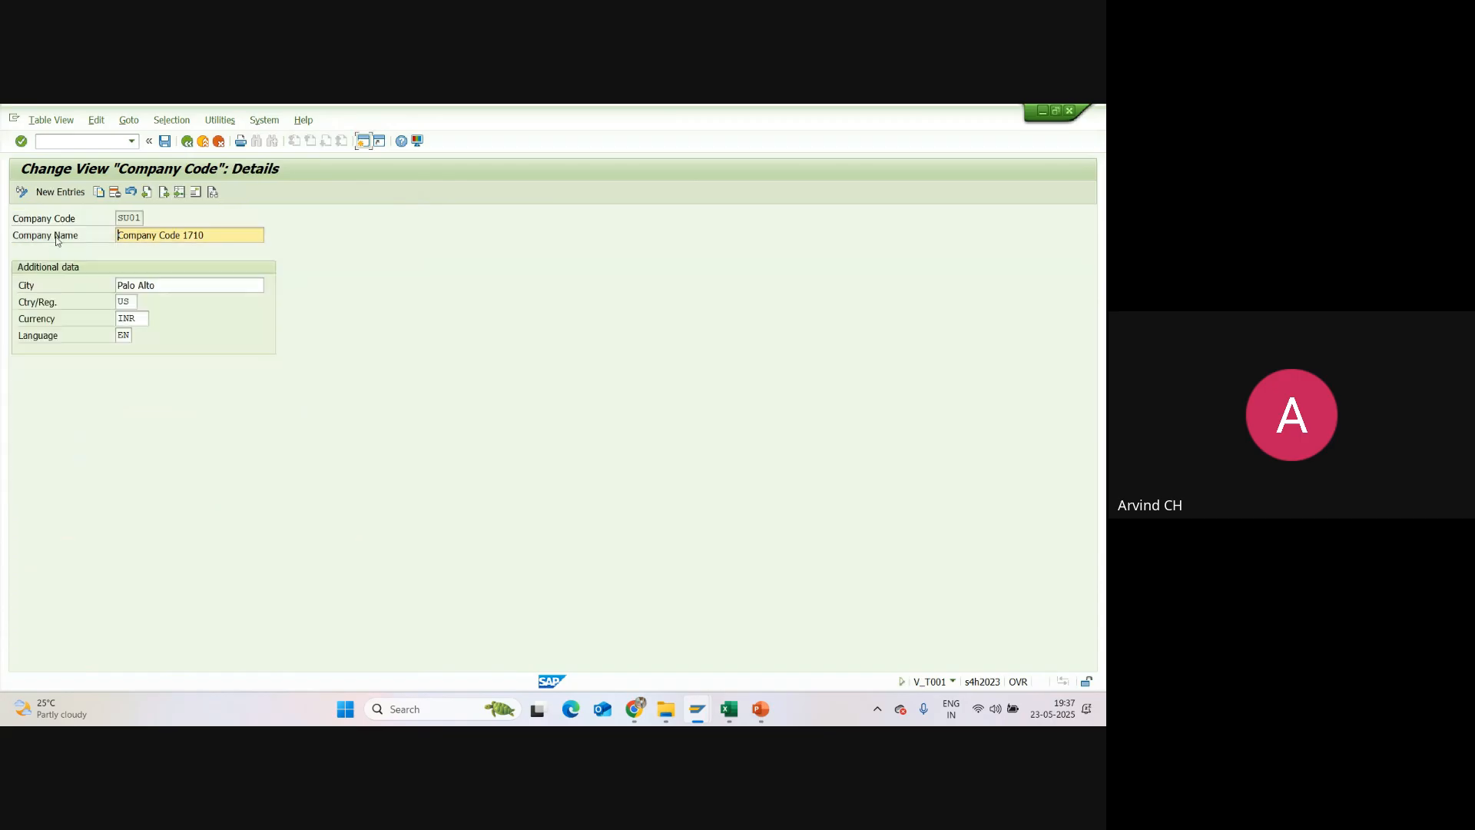
# Step: Set the company name of SU01 to "Sun Pharmacy Pvt Ltd"
pyautogui.moveTo(220, 235); pyautogui.dragTo(114, 246)
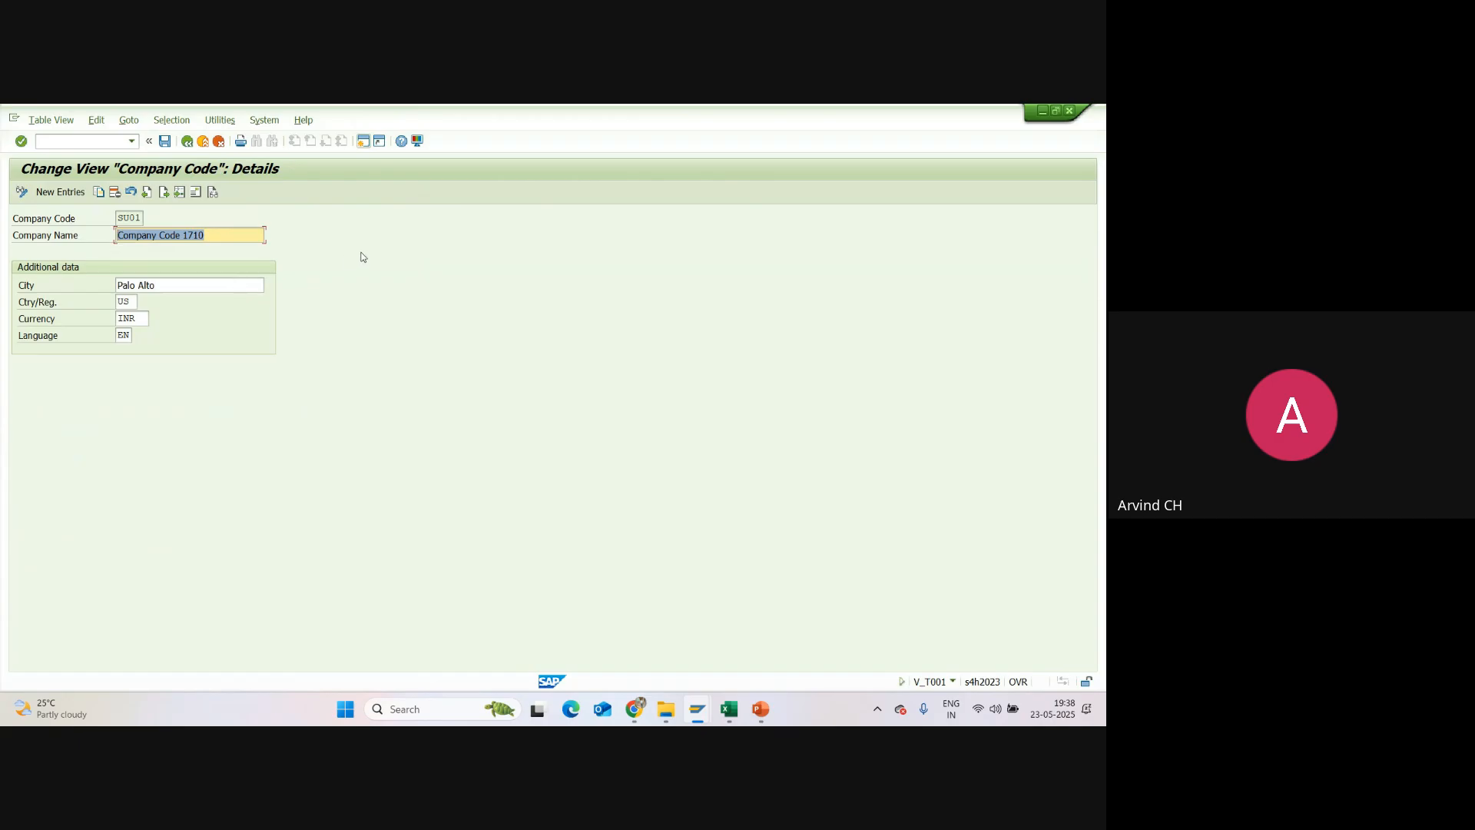
pyautogui.write('Sun')
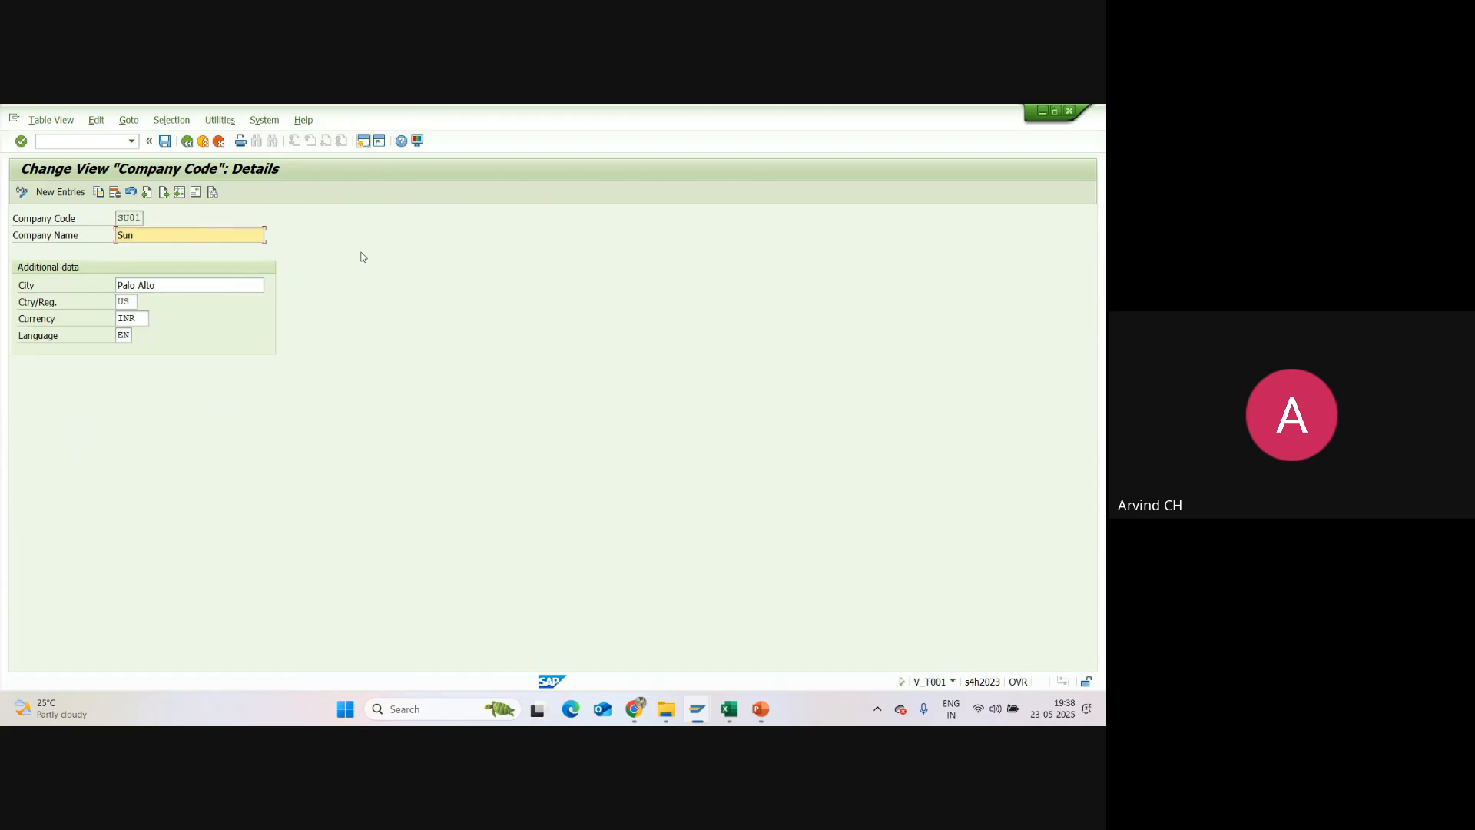
pyautogui.write('pharma')
pyautogui.press('BackSpace')
pyautogui.press('BackSpace')
pyautogui.press('BackSpace')
pyautogui.press('BackSpace')
pyautogui.press('BackSpace')
pyautogui.press('BackSpace')
pyautogui.write('Pharmavy')
pyautogui.press('BackSpace')
pyautogui.press('BackSpace')
pyautogui.press('BackSpace')
pyautogui.write('cy Pvt Ltd')
# Step: Set the city of company code SU01 to Hyderabad and its country/region to IN
pyautogui.moveTo(171, 284); pyautogui.dragTo(117, 285)
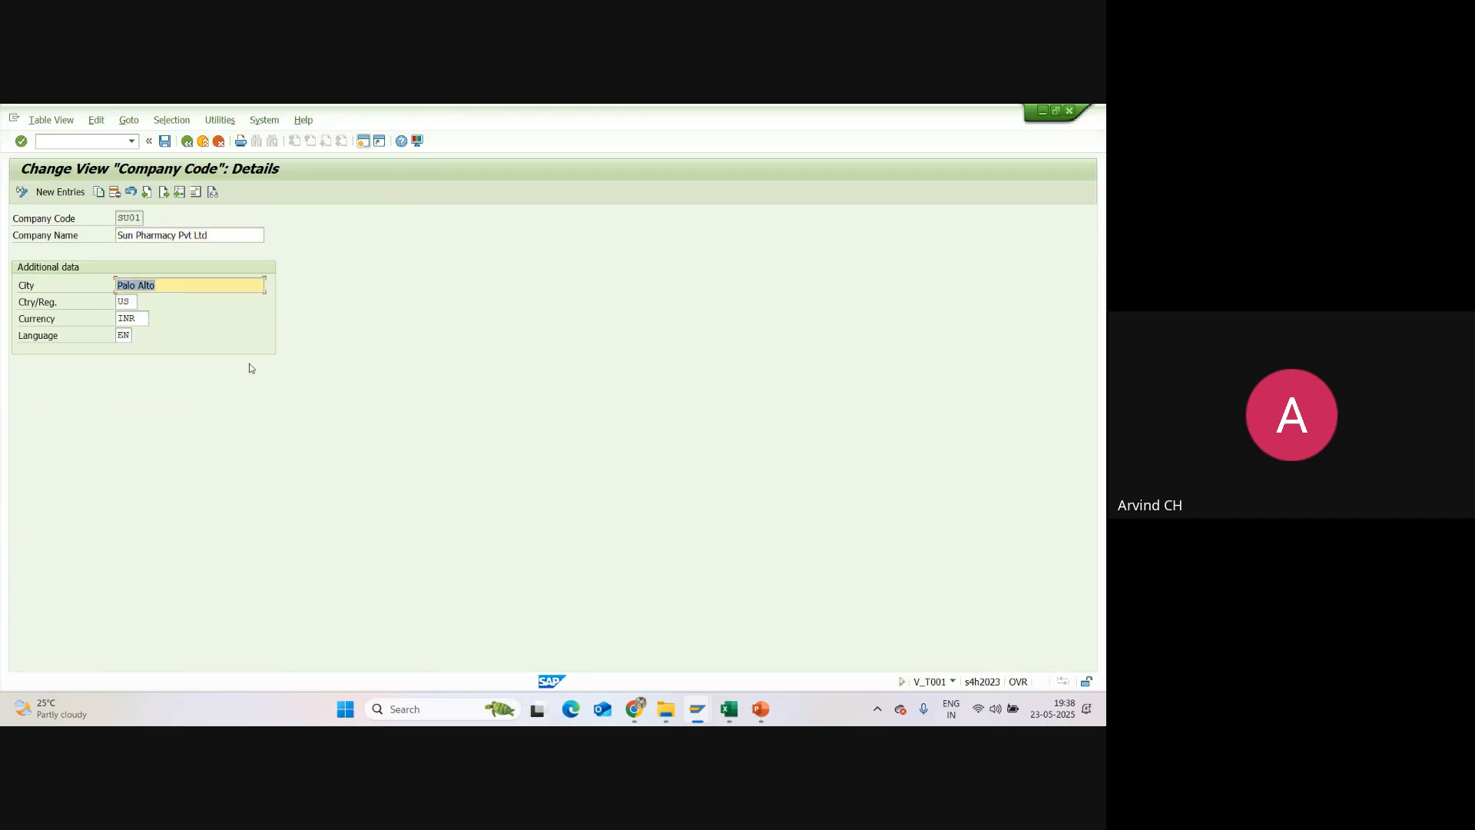
pyautogui.write('Hyd')
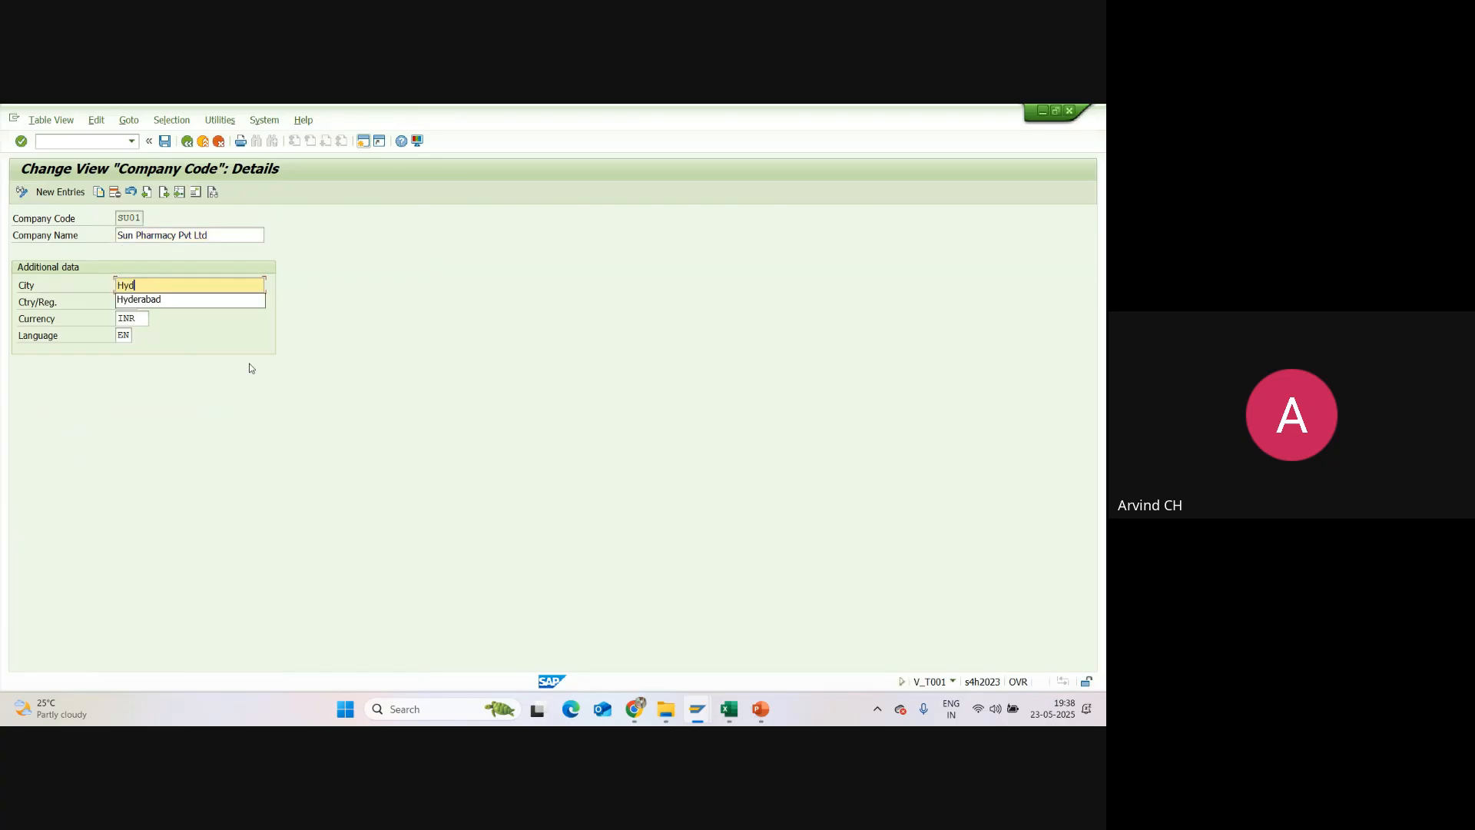
pyautogui.click(184, 301)
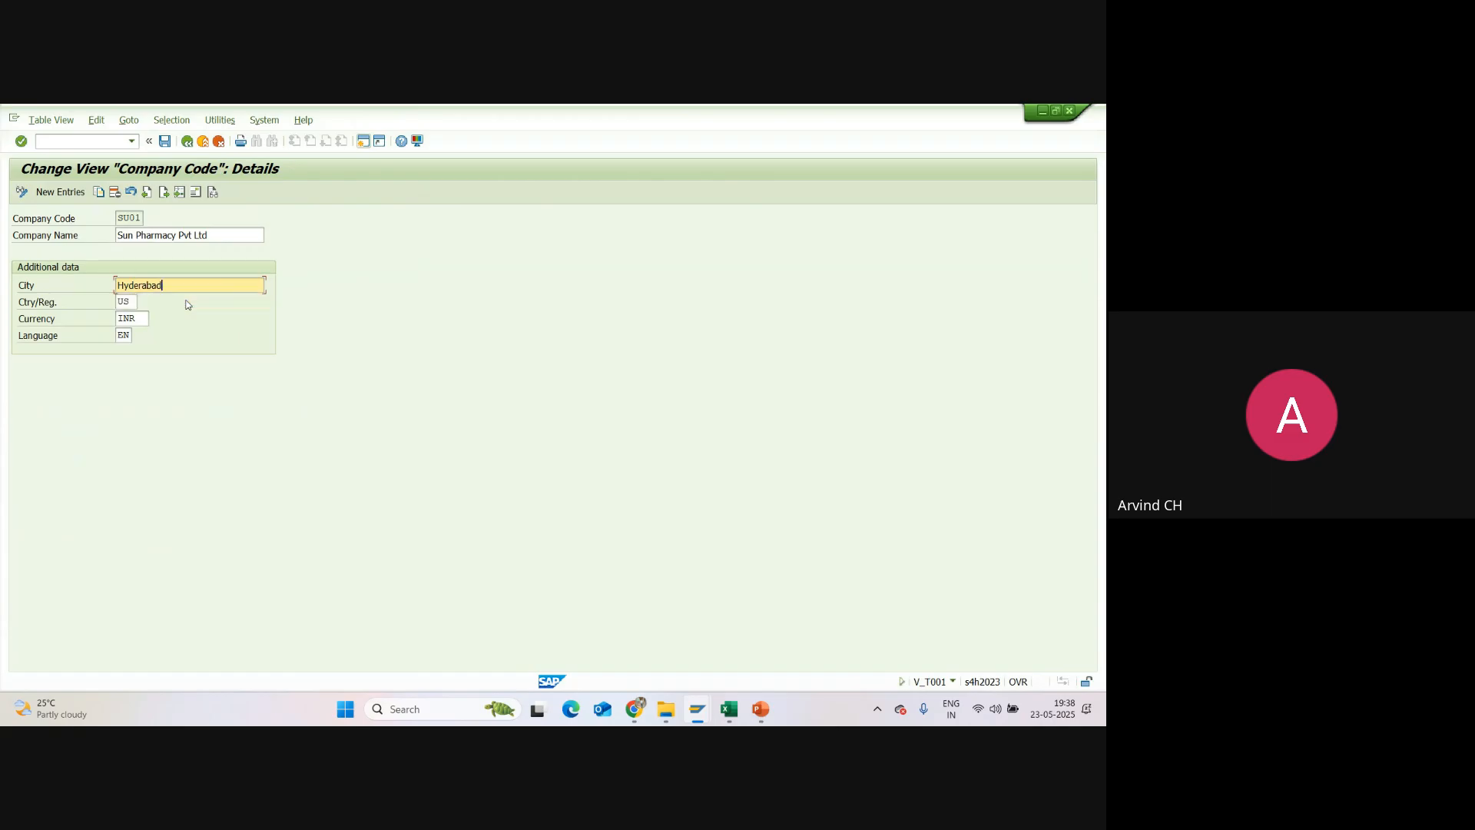
pyautogui.click(137, 301)
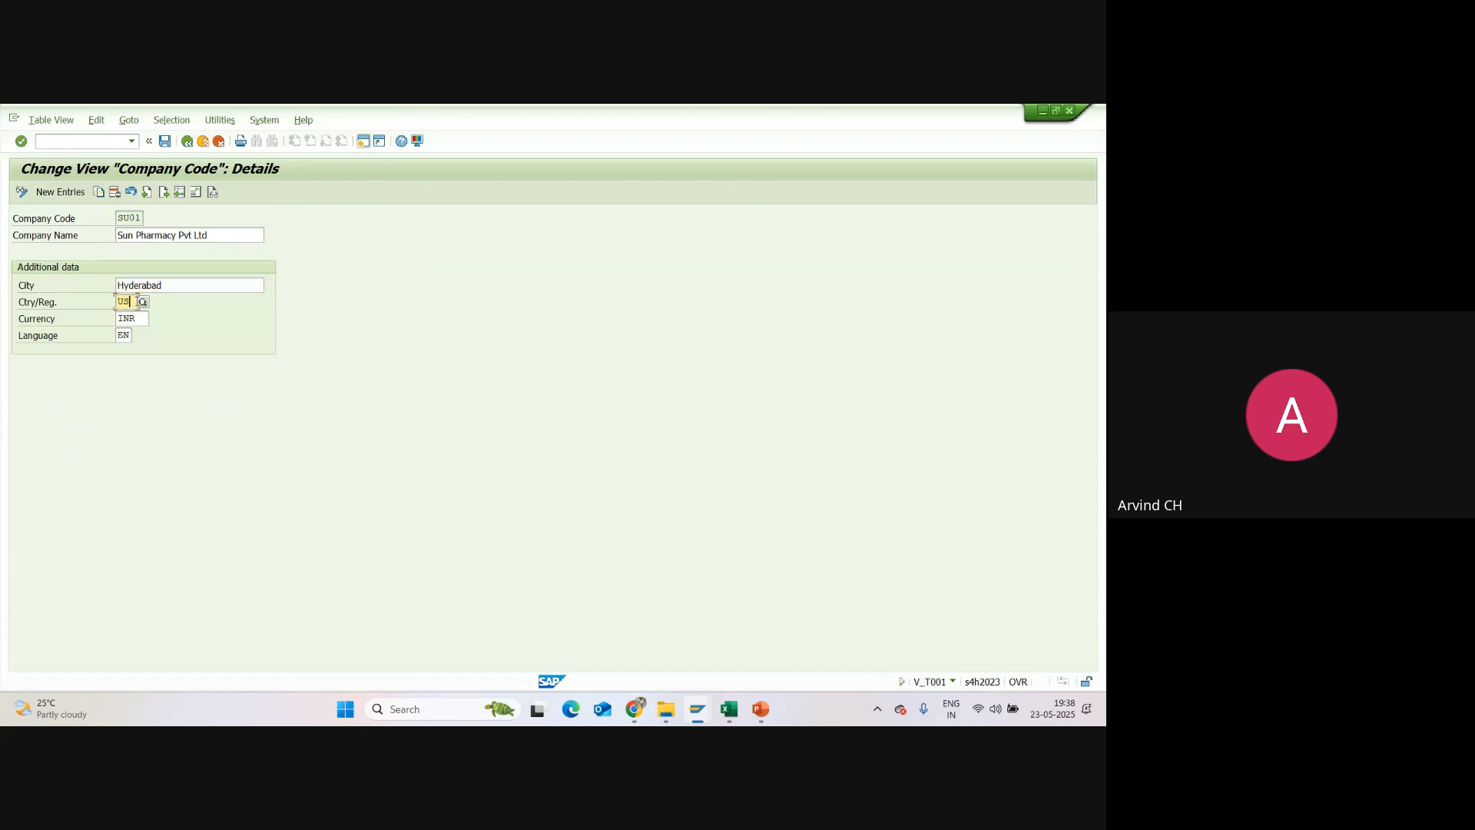
pyautogui.press('BackSpace')
pyautogui.press('BackSpace')
pyautogui.write('IN')
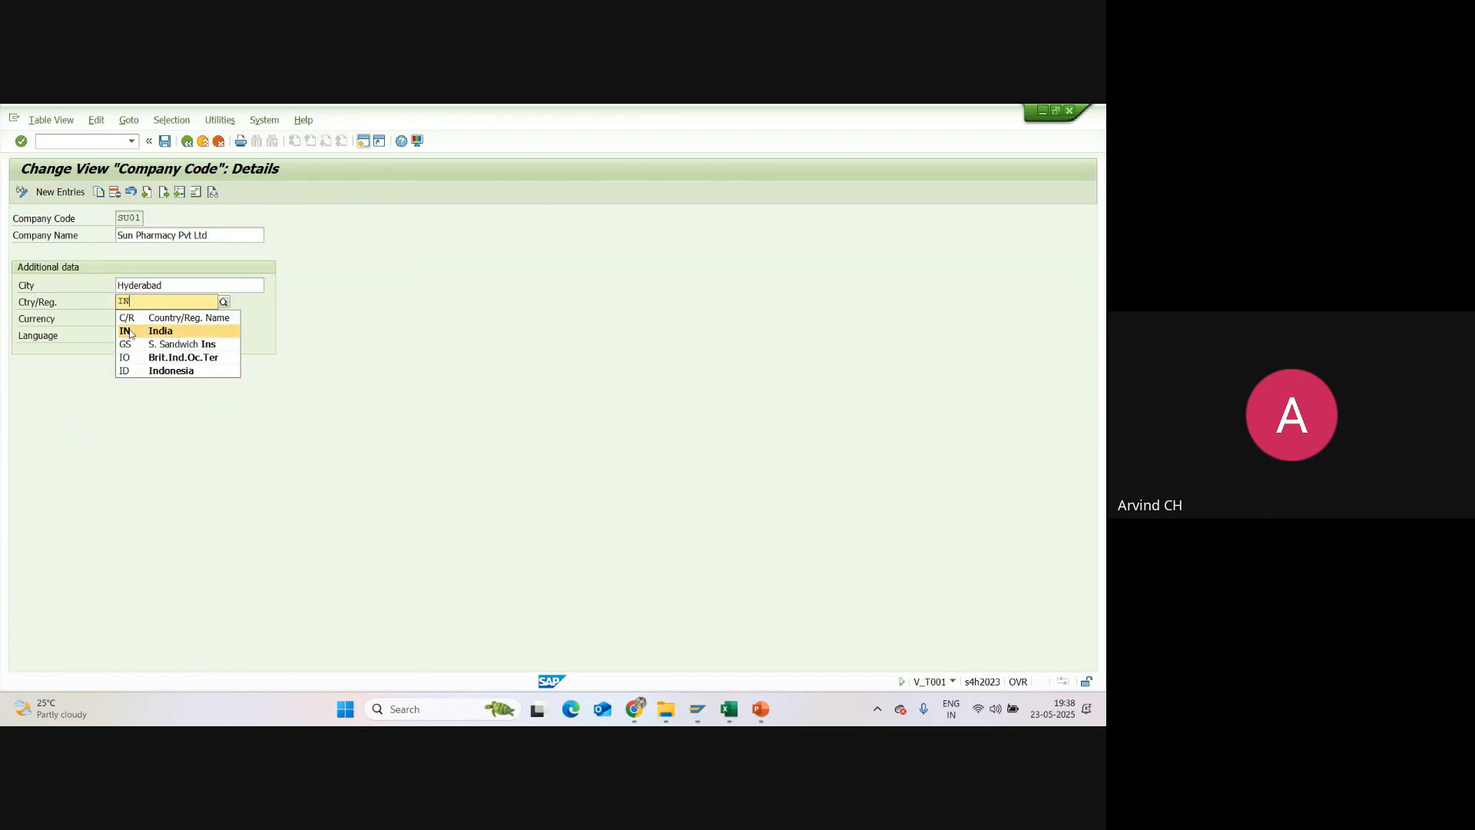
pyautogui.click(130, 331)
pyautogui.moveTo(140, 321); pyautogui.dragTo(110, 338)
pyautogui.click(130, 336)
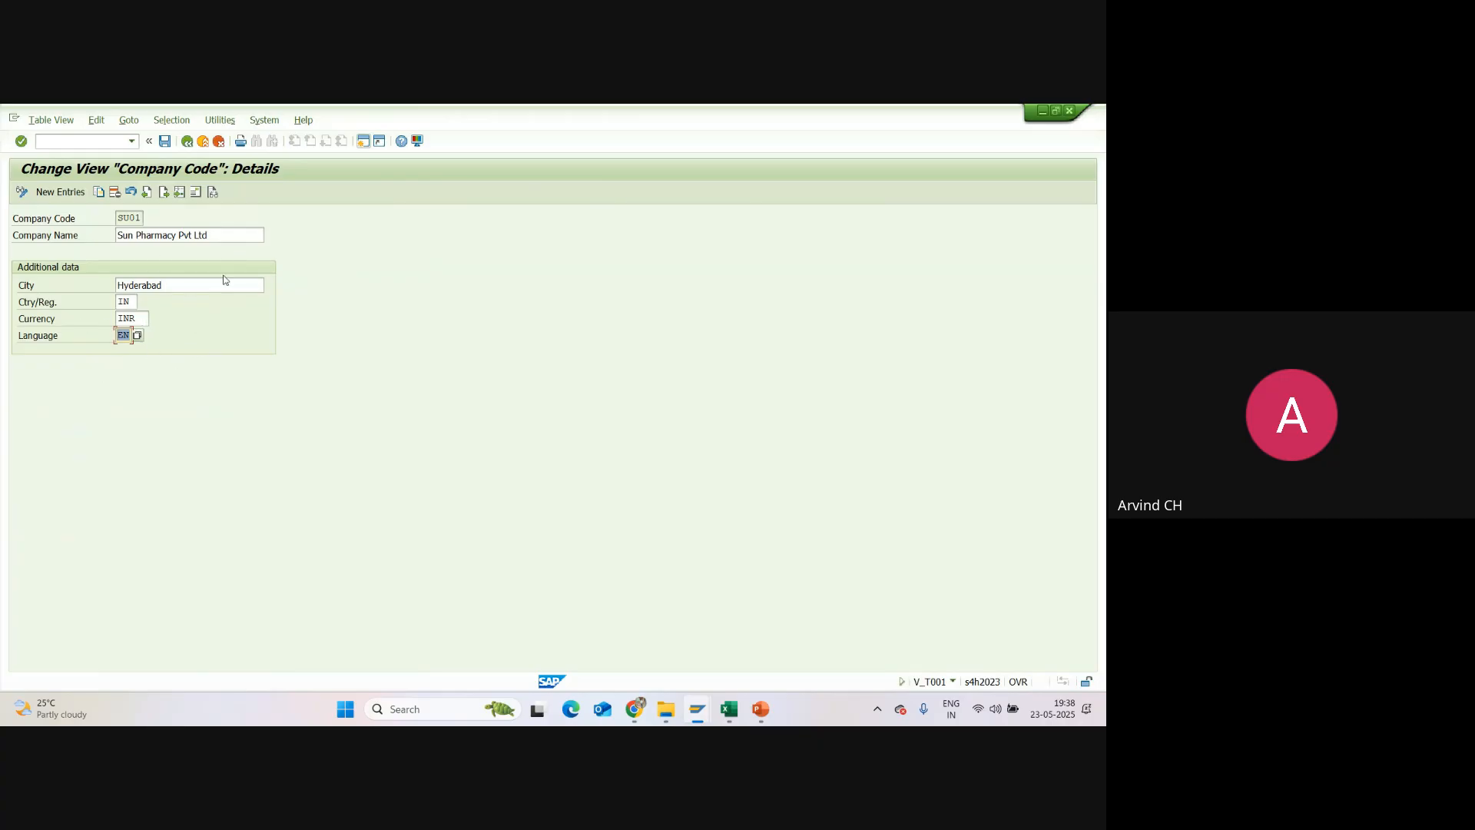
pyautogui.press('Tab')
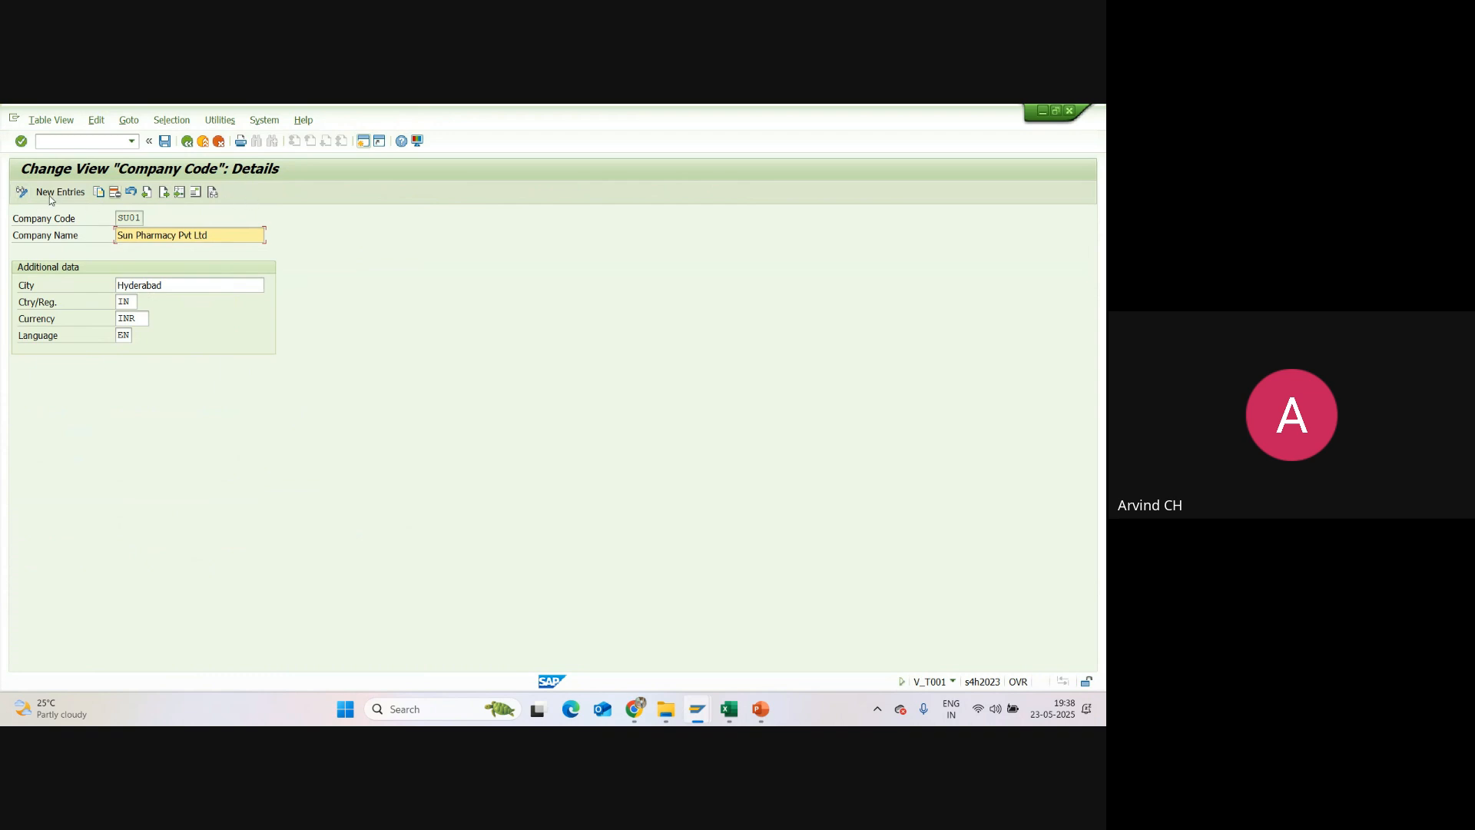
# Step: Open the address data of company code SU01 and set its title to Company
pyautogui.click(196, 194)
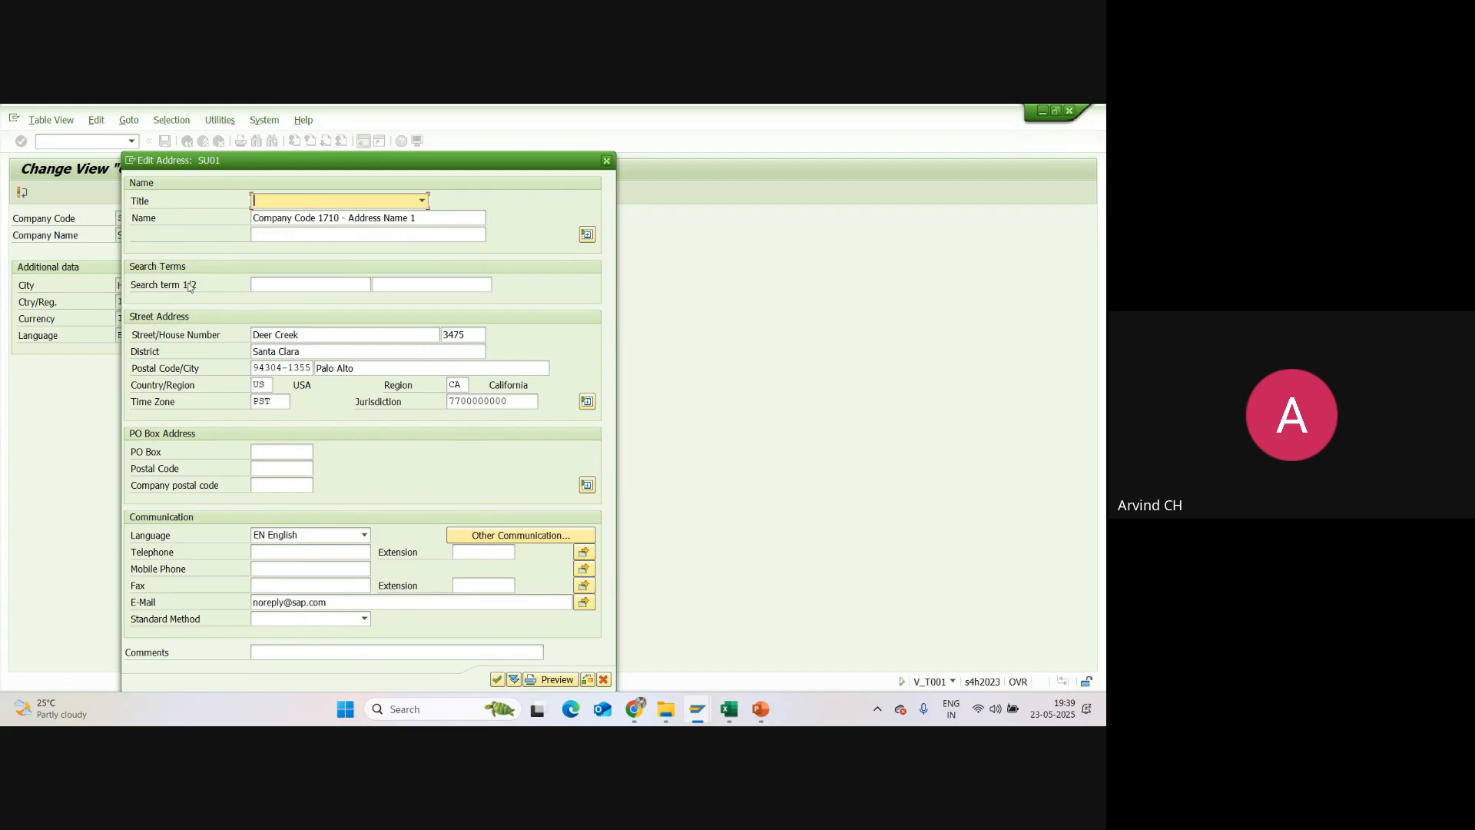
pyautogui.click(427, 203)
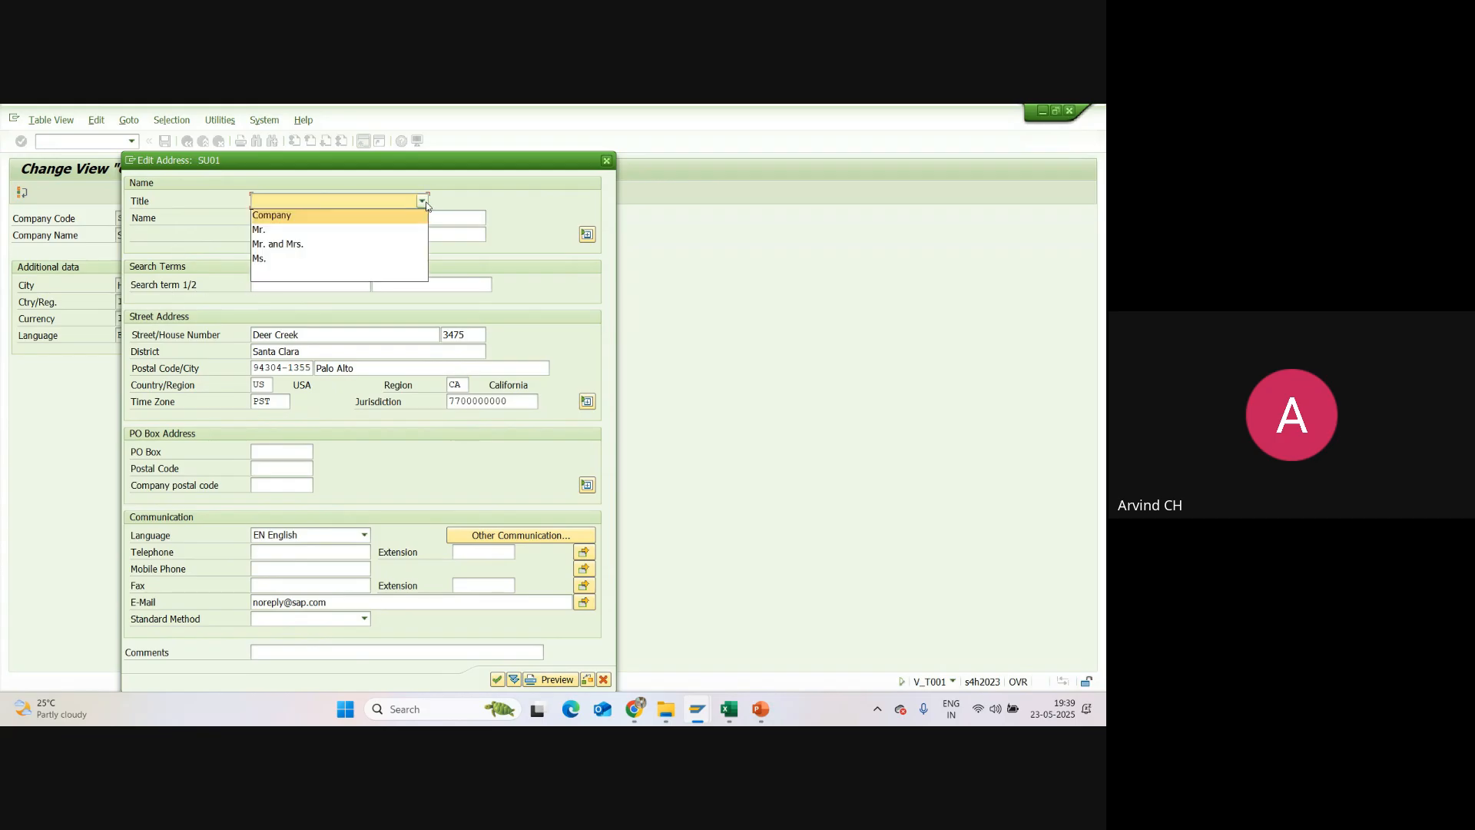
pyautogui.click(321, 217)
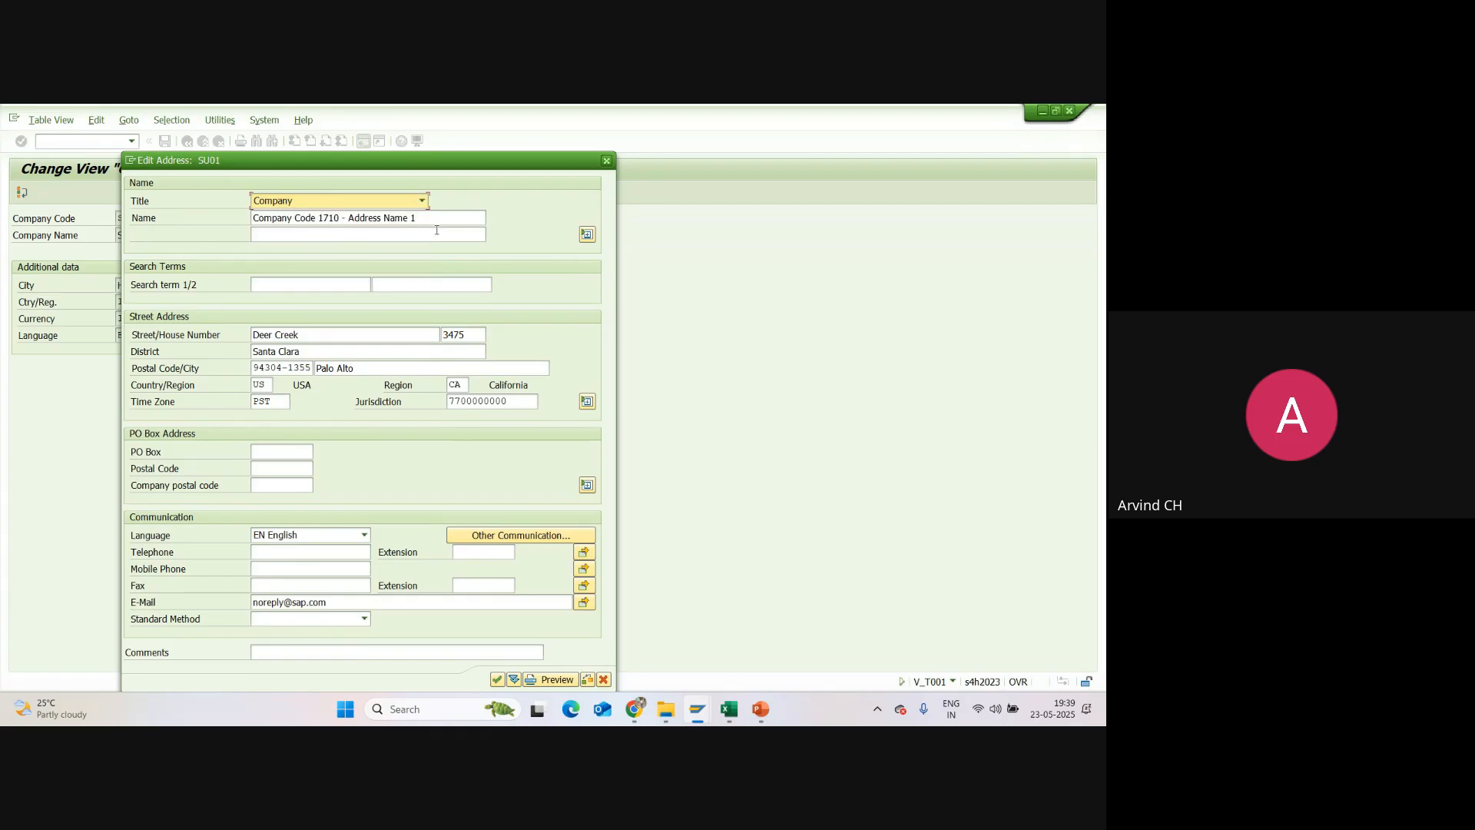
# Step: Set the address name to "Sun Pharmacy Pvt Ltd" and the first search term to SU01
pyautogui.moveTo(435, 217); pyautogui.dragTo(252, 219)
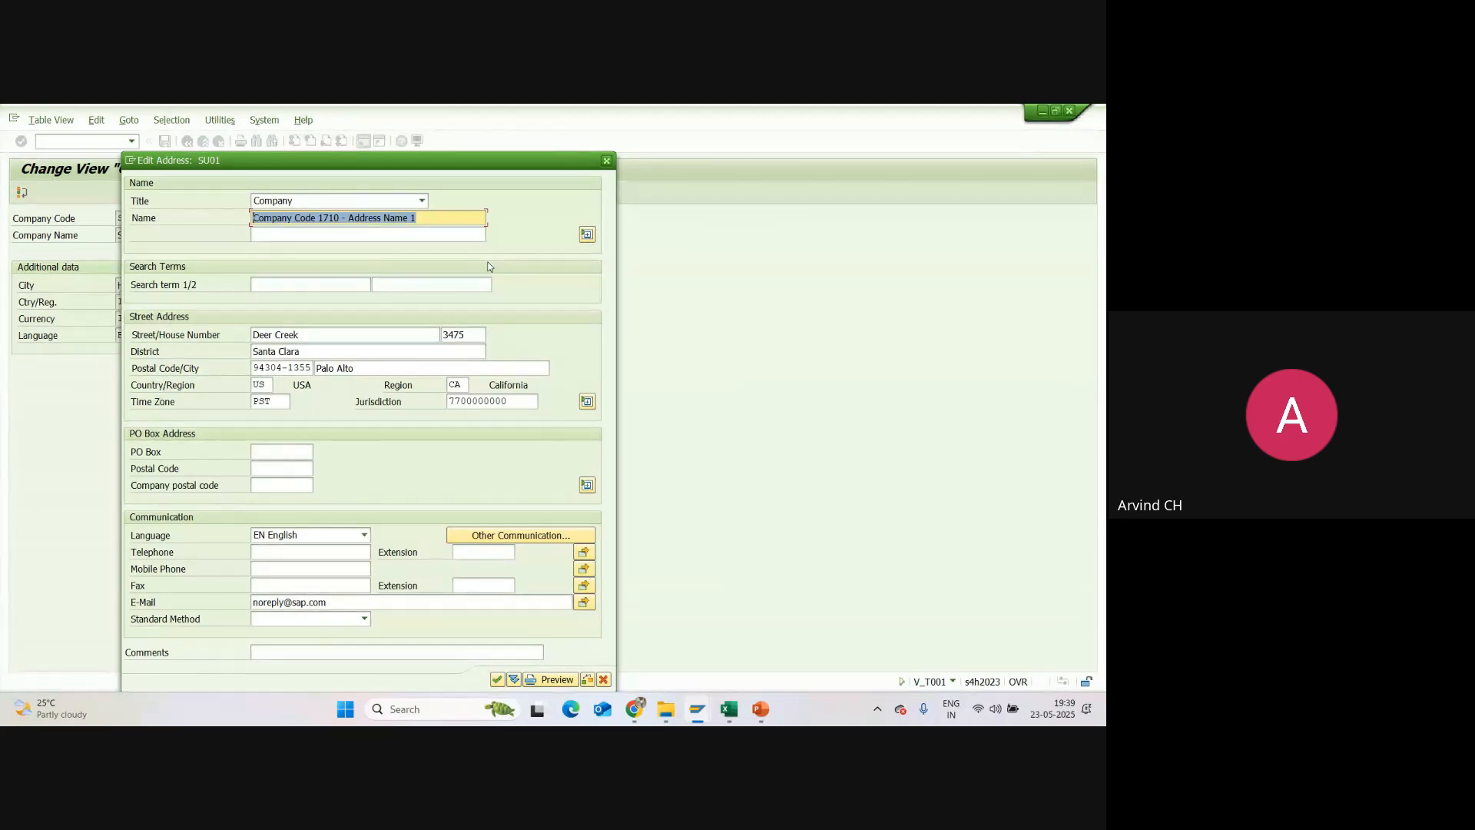
pyautogui.write('Sun ')
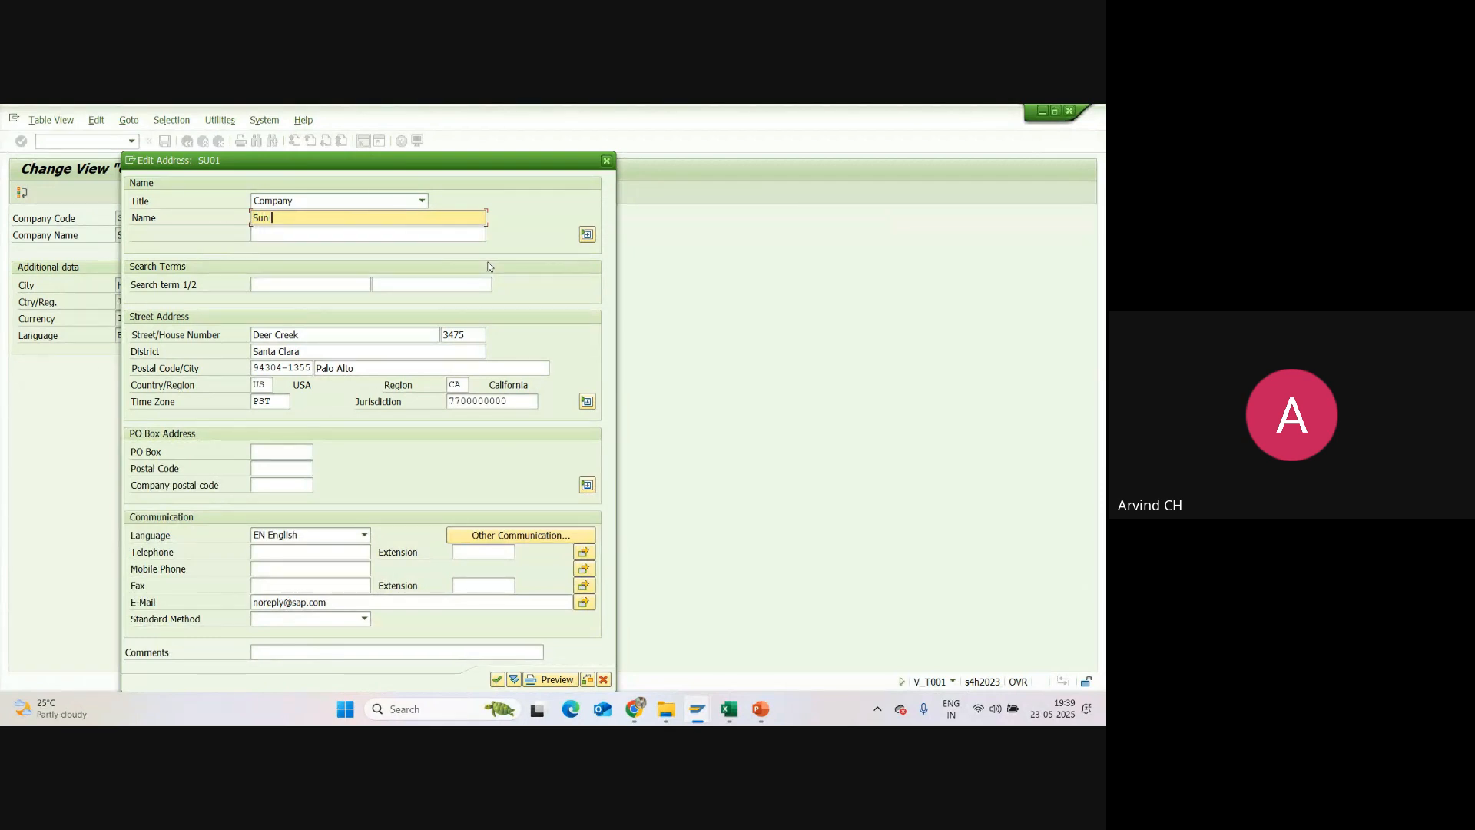
pyautogui.write('Pharmacy Pvt Ltd')
pyautogui.click(285, 286)
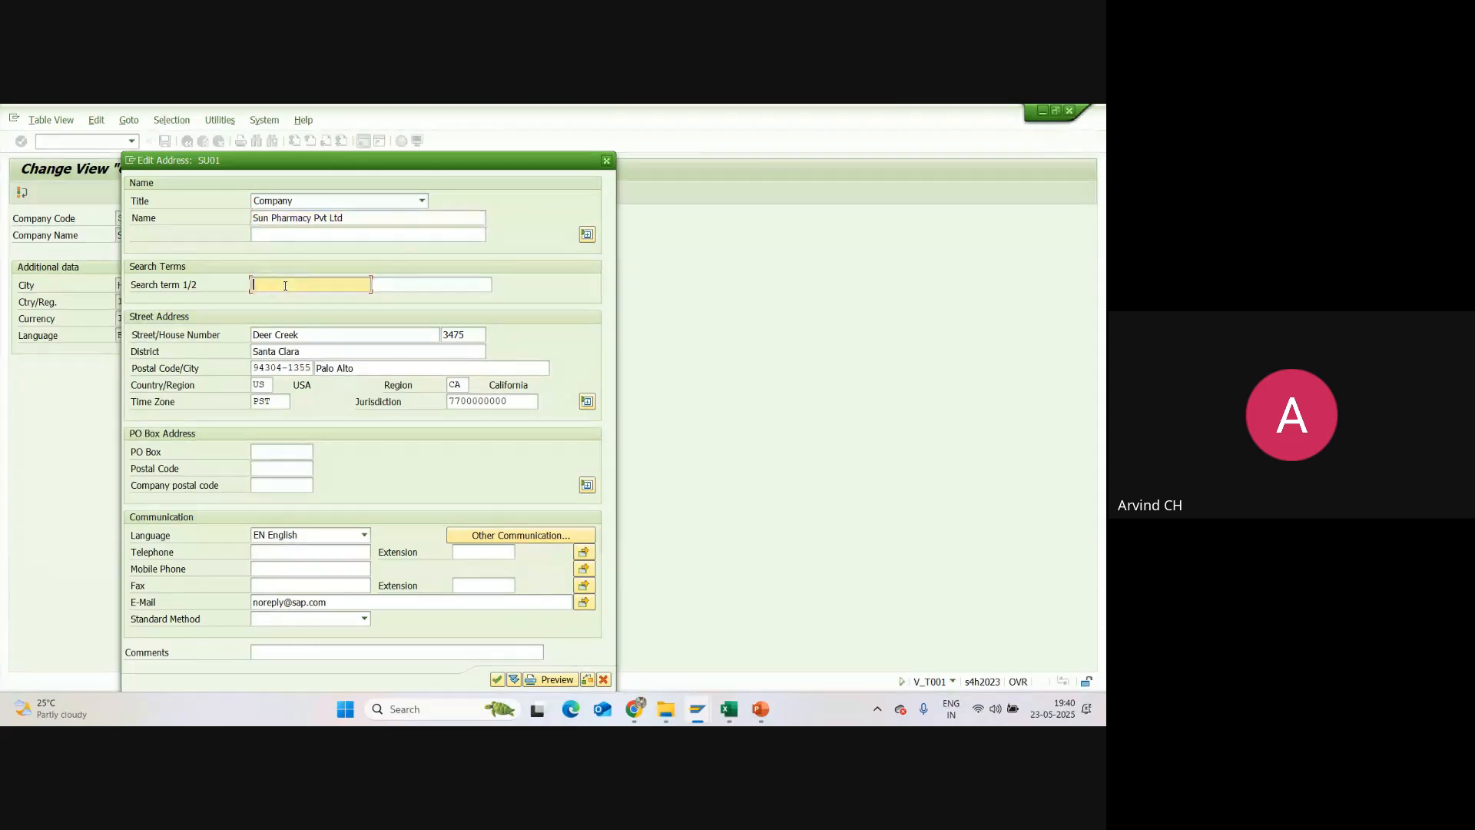
pyautogui.write('SU01')
# Step: Replace the street and house number copied from company code 1710 with the new company's street and house number
pyautogui.moveTo(301, 335); pyautogui.dragTo(251, 335)
pyautogui.press('BackSpace')
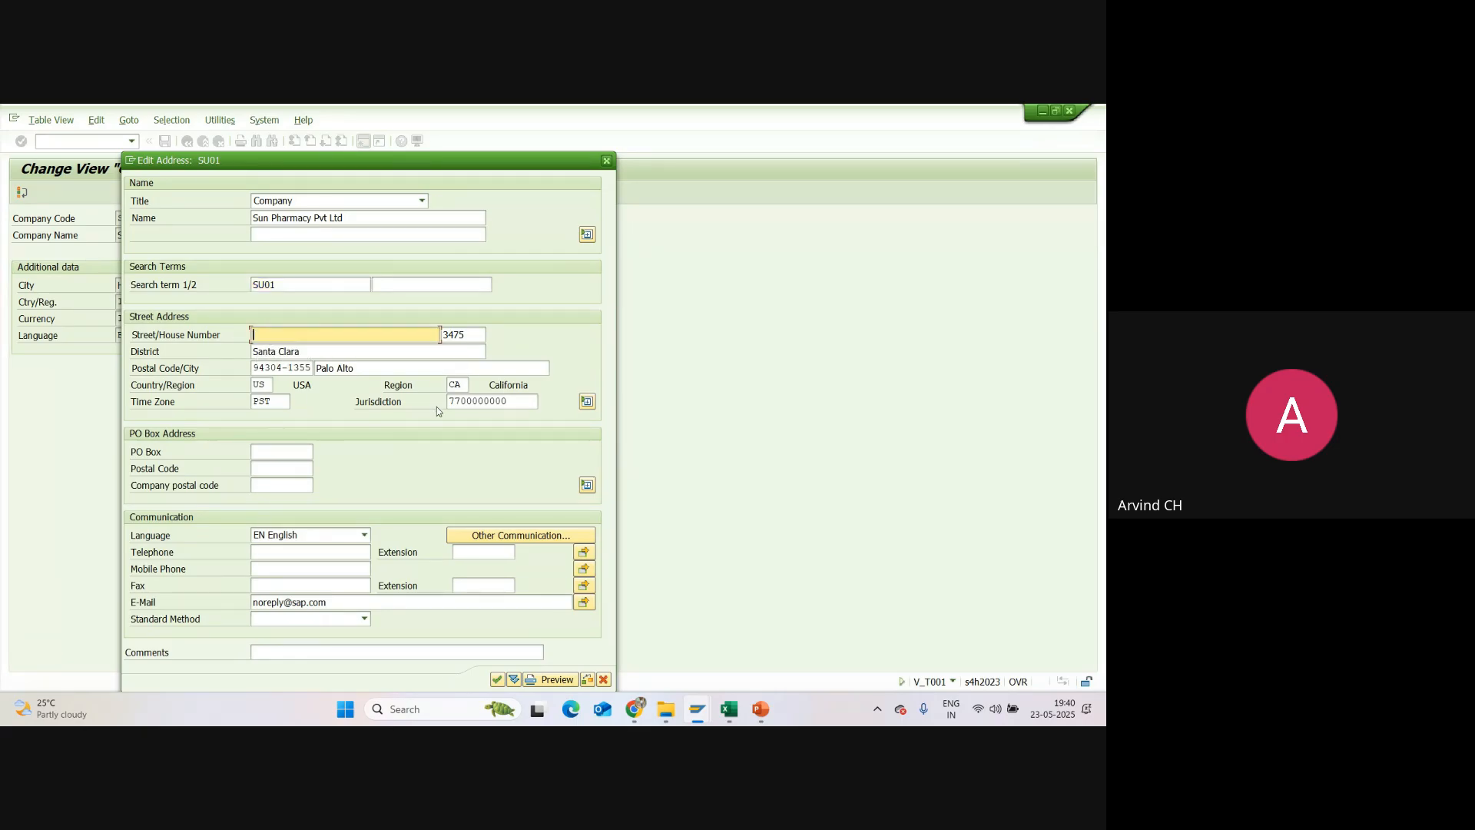
pyautogui.write('Near Charminar')
pyautogui.doubleClick(458, 335)
pyautogui.press('BackSpace')
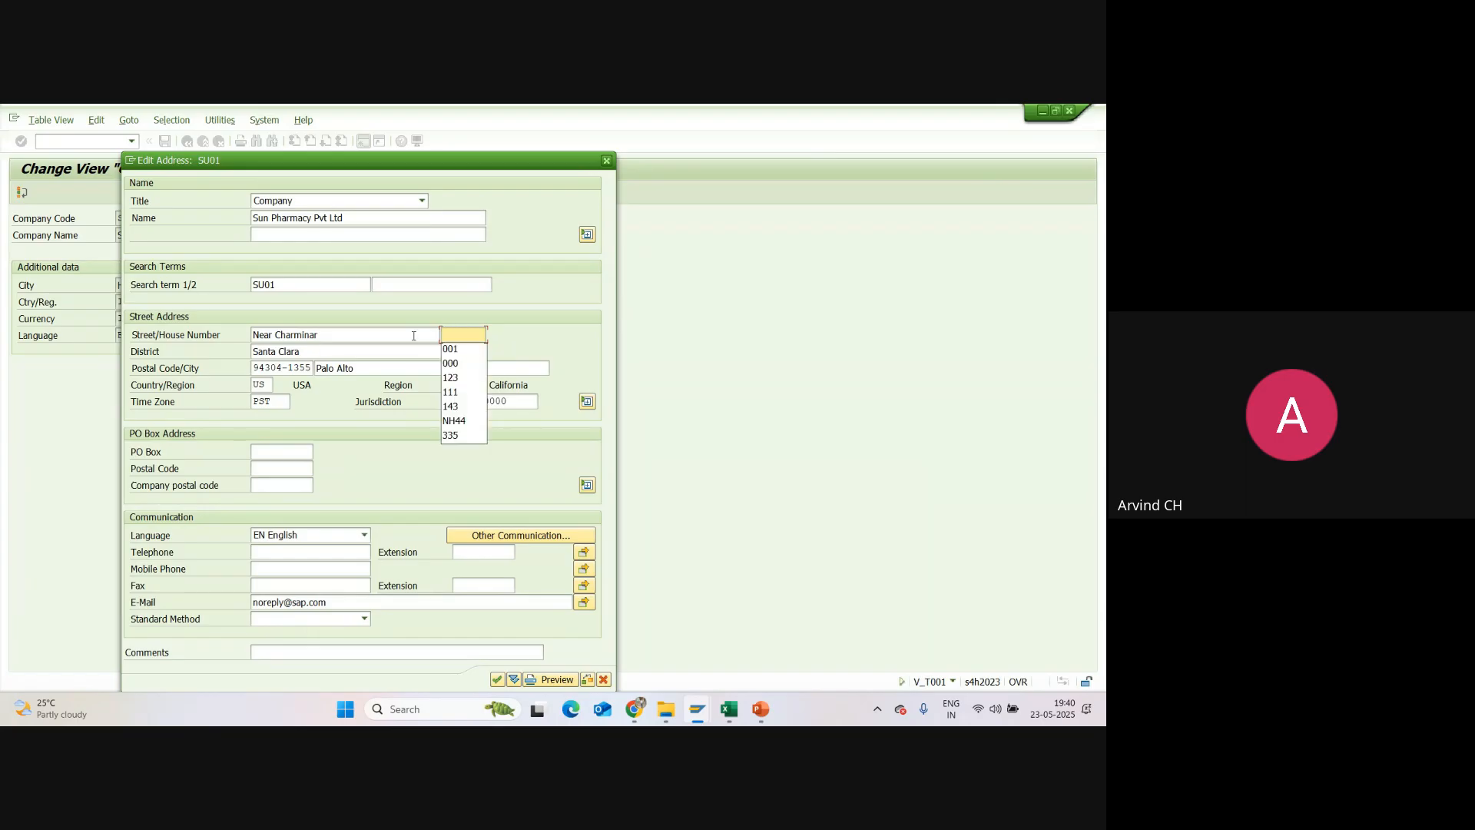
pyautogui.write('111')
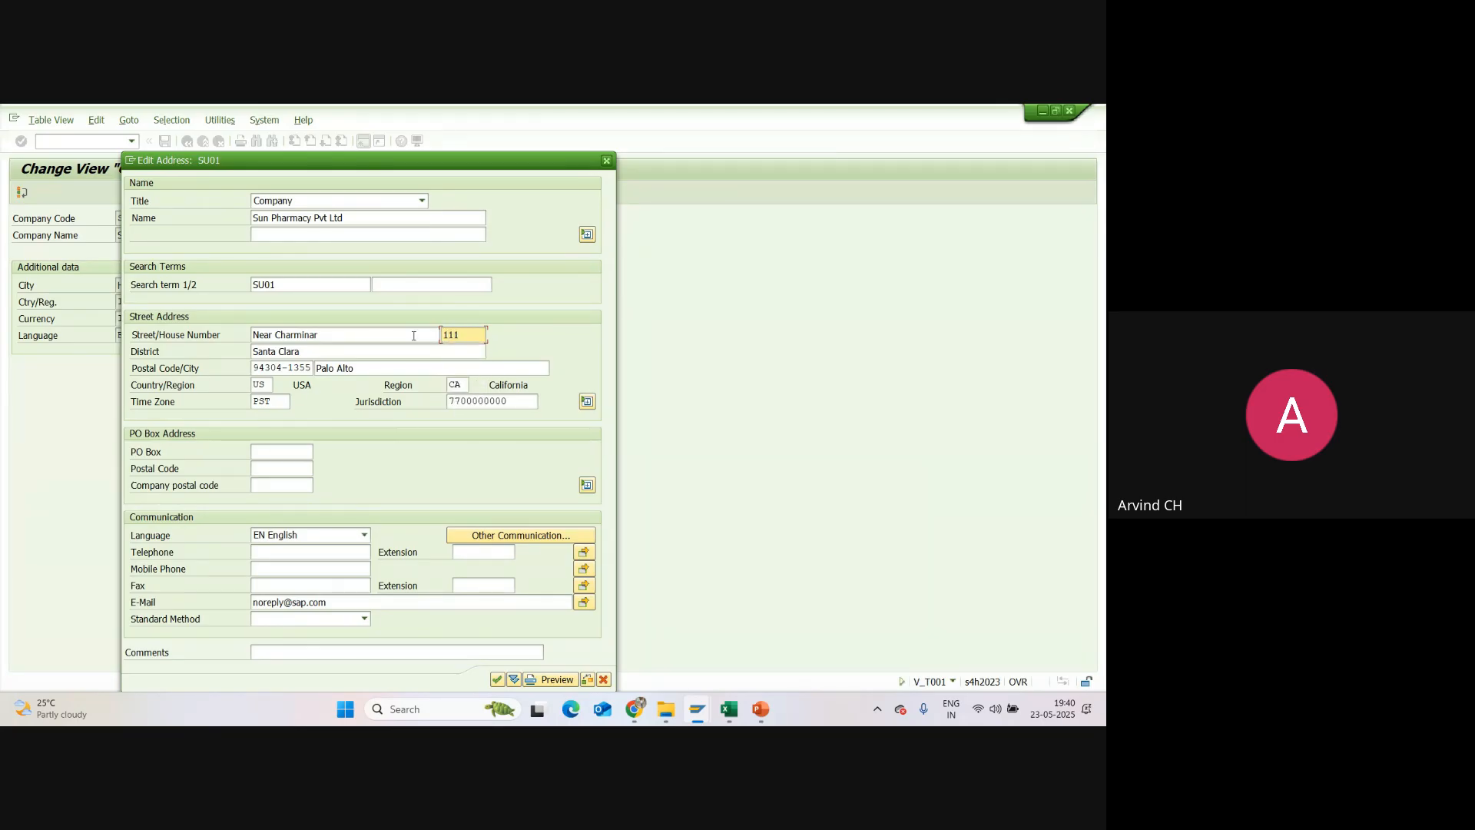
# Step: Set the district in the street address to Hyderabad
pyautogui.click(293, 353)
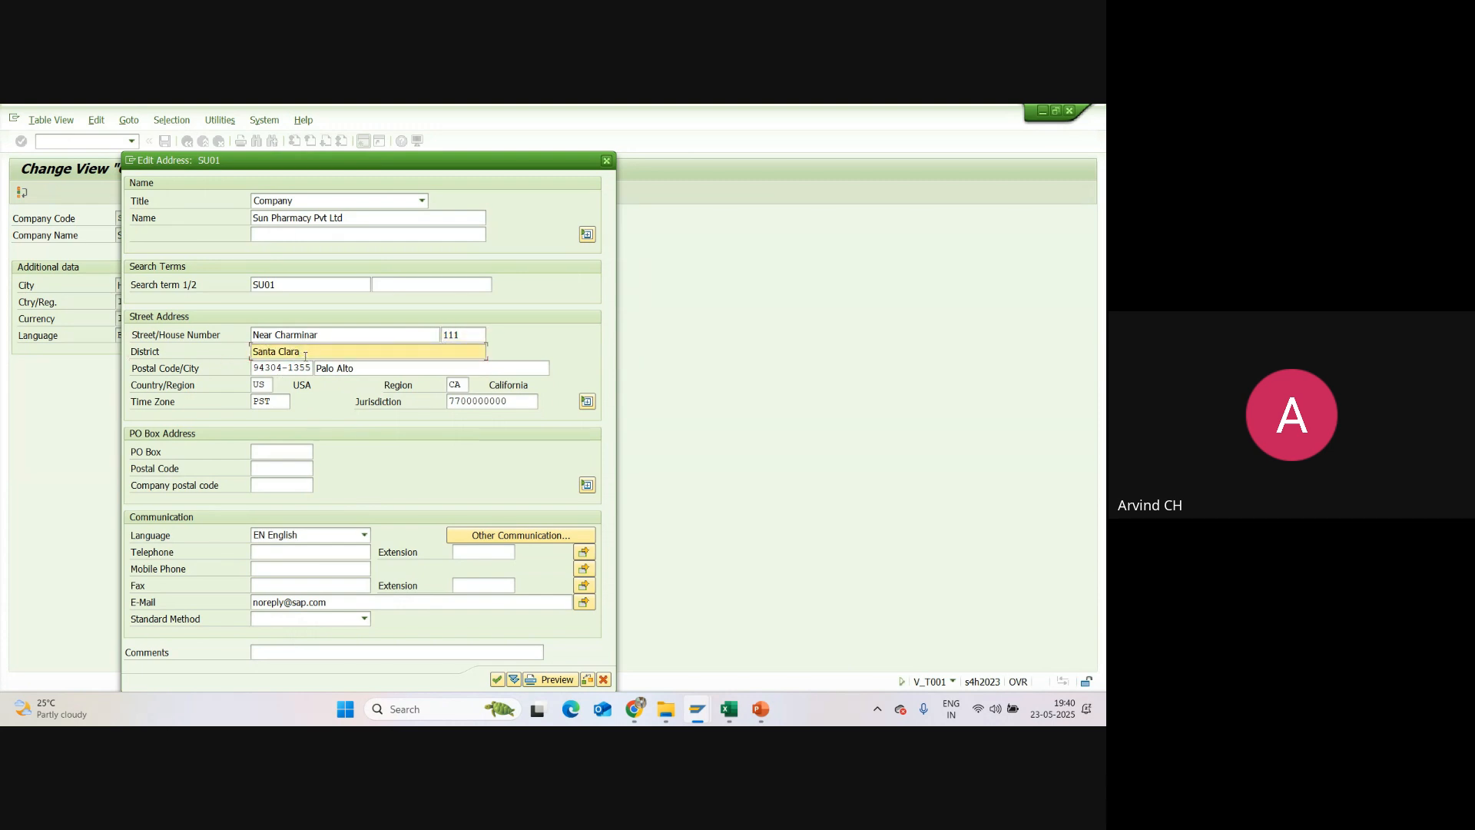
pyautogui.press('BackSpace')
pyautogui.press('BackSpace')
pyautogui.press('BackSpace')
pyautogui.press('BackSpace')
pyautogui.press('BackSpace')
pyautogui.press('BackSpace')
pyautogui.press('BackSpace')
pyautogui.press('BackSpace')
pyautogui.press('BackSpace')
pyautogui.press('BackSpace')
pyautogui.press('BackSpace')
pyautogui.write('Hyderabad')
# Step: Replace the postal code of the street address with the company's six-digit postal code and set the city to Hyderabad
pyautogui.click(307, 369)
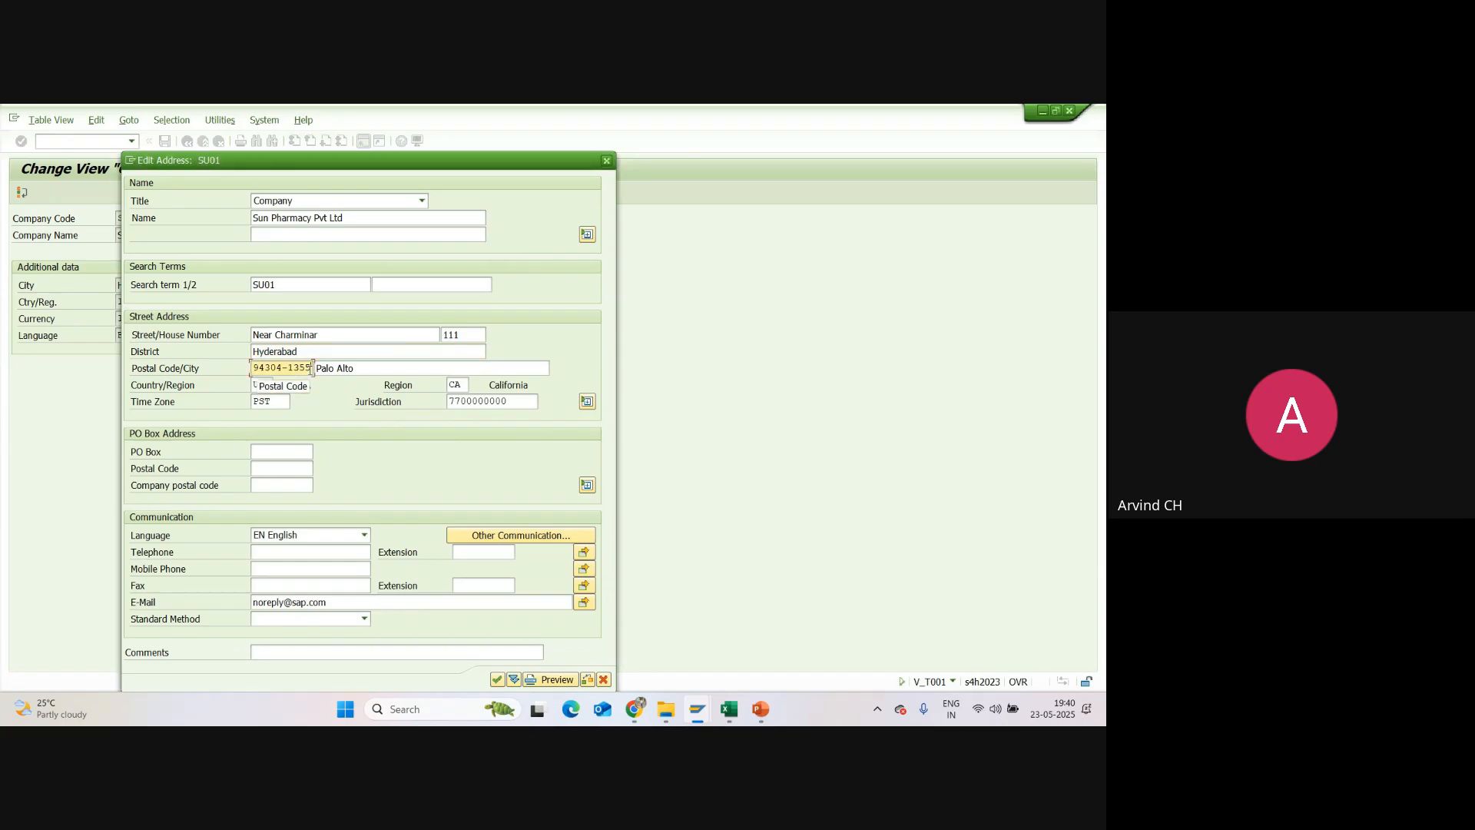
pyautogui.press('BackSpace')
pyautogui.press('BackSpace')
pyautogui.press('BackSpace')
pyautogui.press('BackSpace')
pyautogui.press('BackSpace')
pyautogui.press('BackSpace')
pyautogui.press('BackSpace')
pyautogui.press('BackSpace')
pyautogui.press('BackSpace')
pyautogui.press('BackSpace')
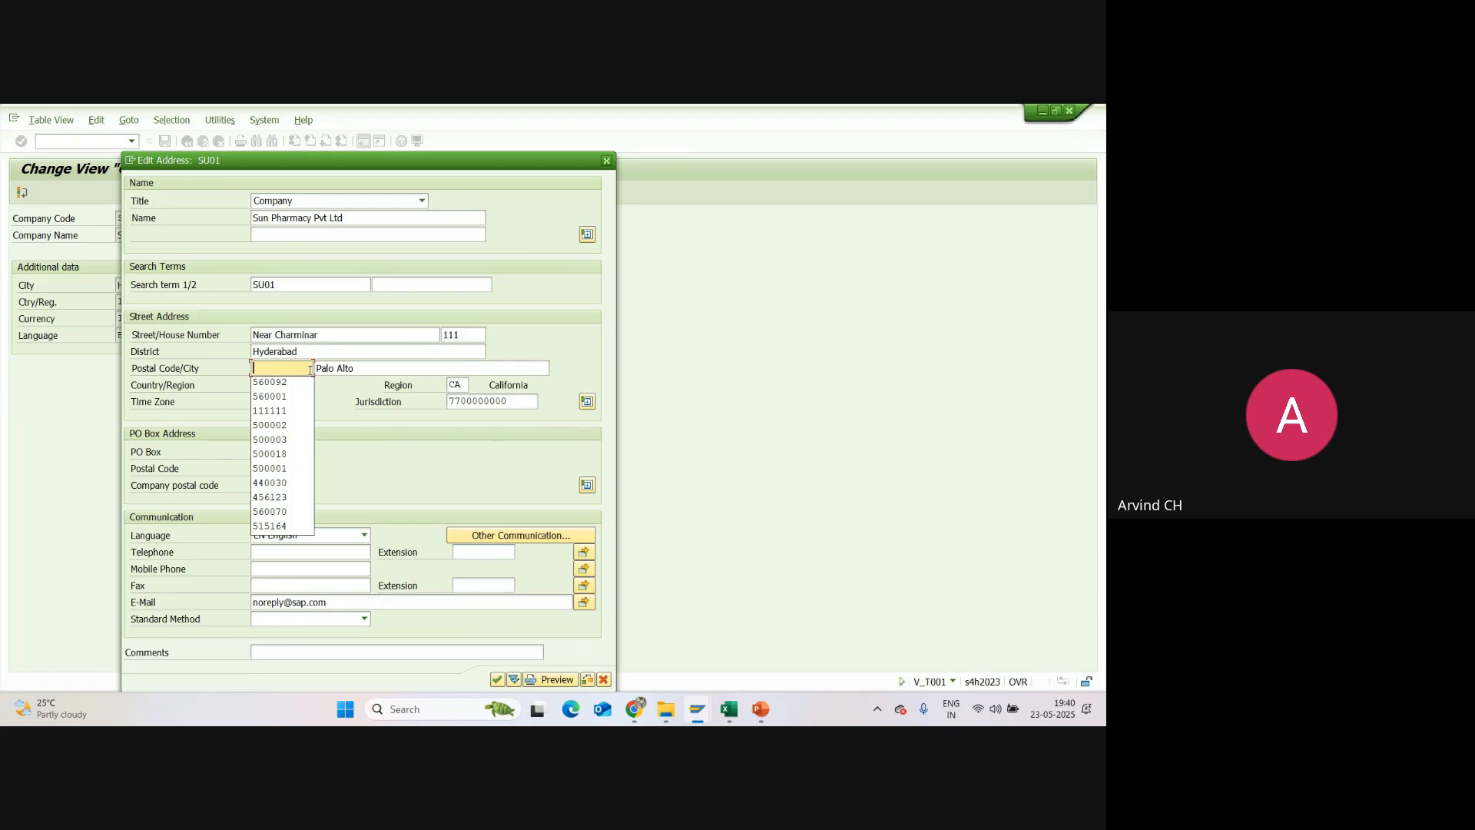
pyautogui.write('C')
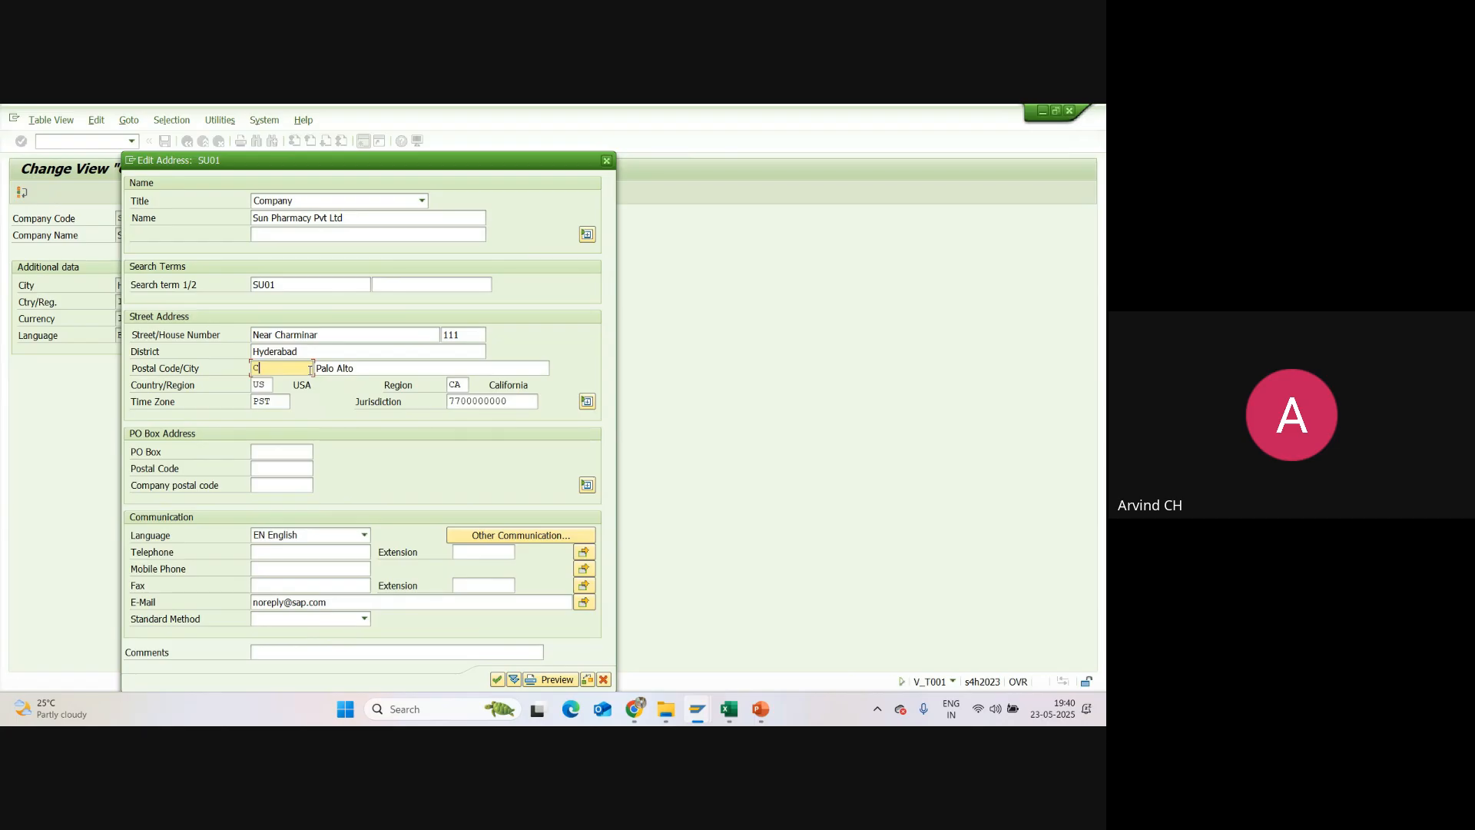
pyautogui.press('BackSpace')
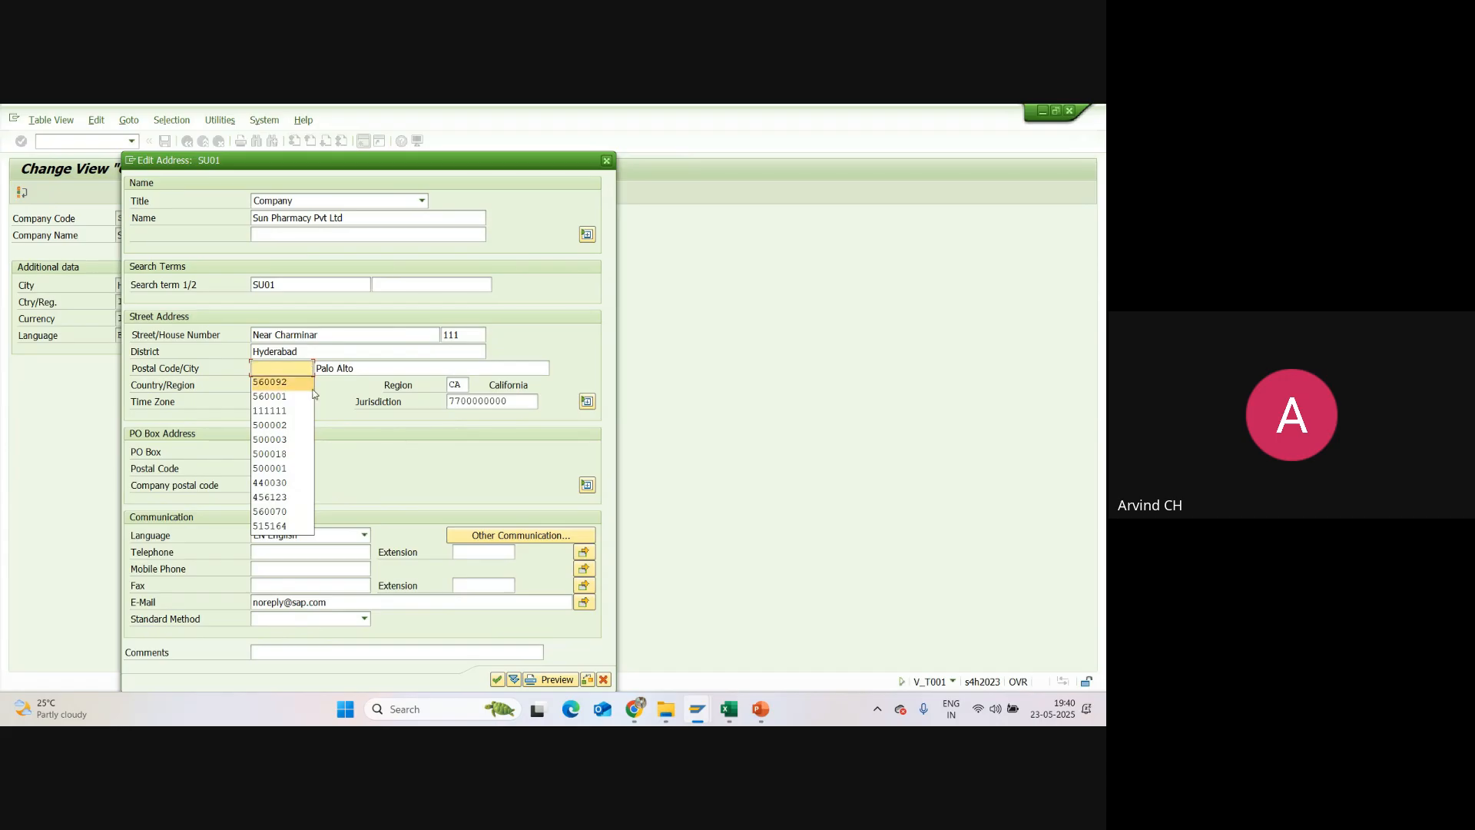
pyautogui.click(282, 366)
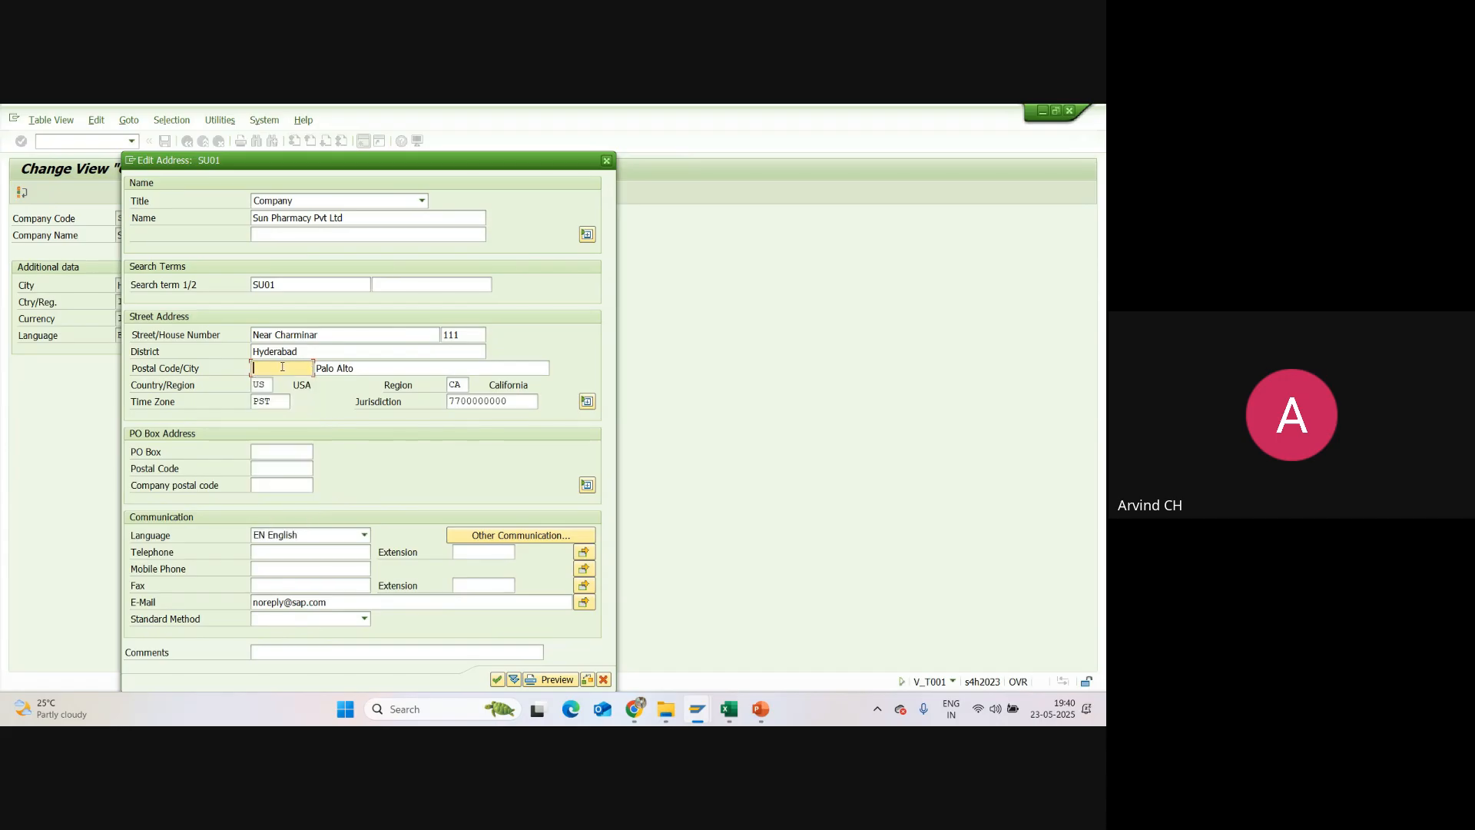
pyautogui.write('3000000')
pyautogui.press('Tab')
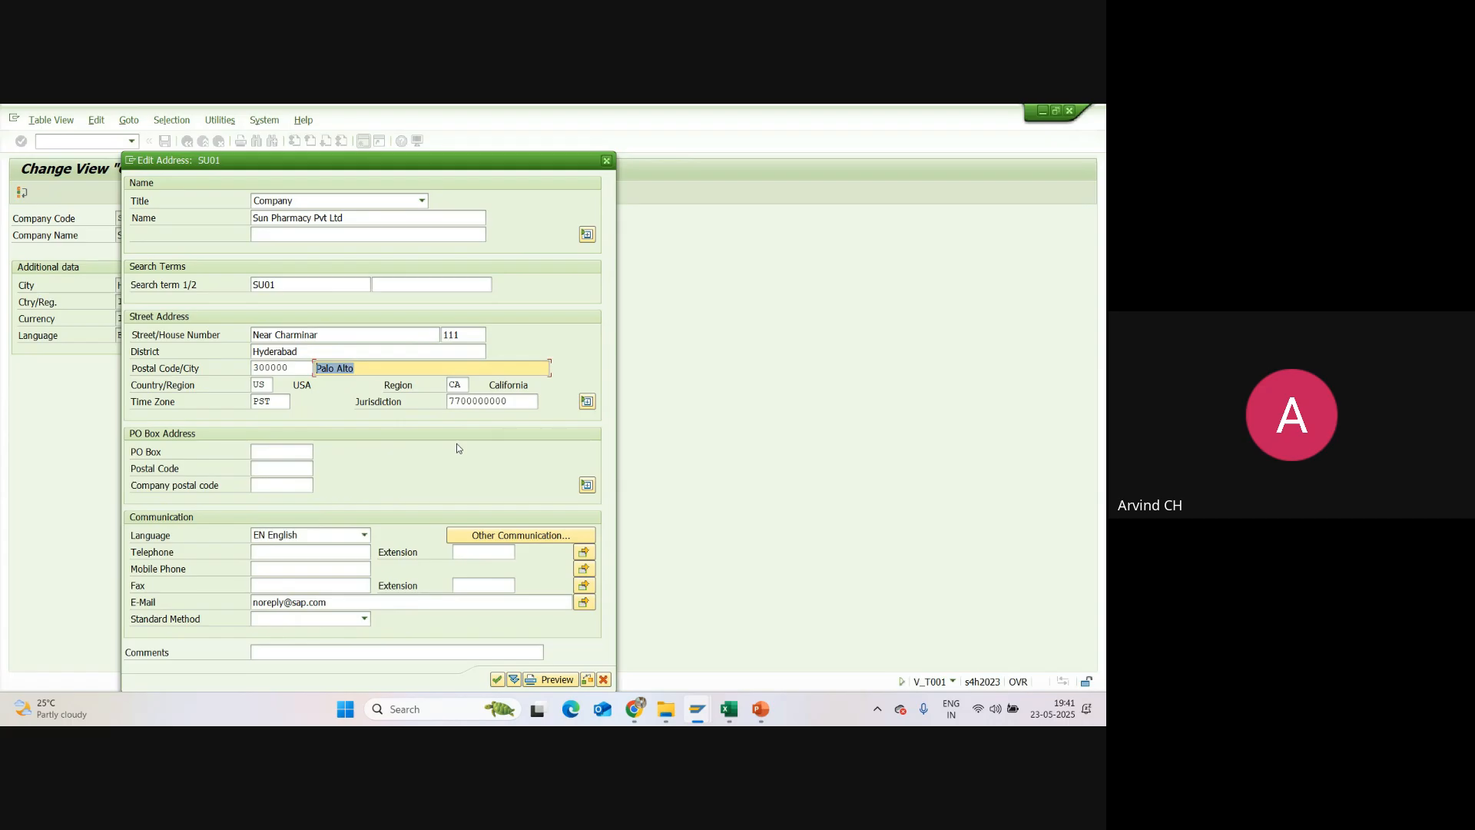
pyautogui.write('Hy')
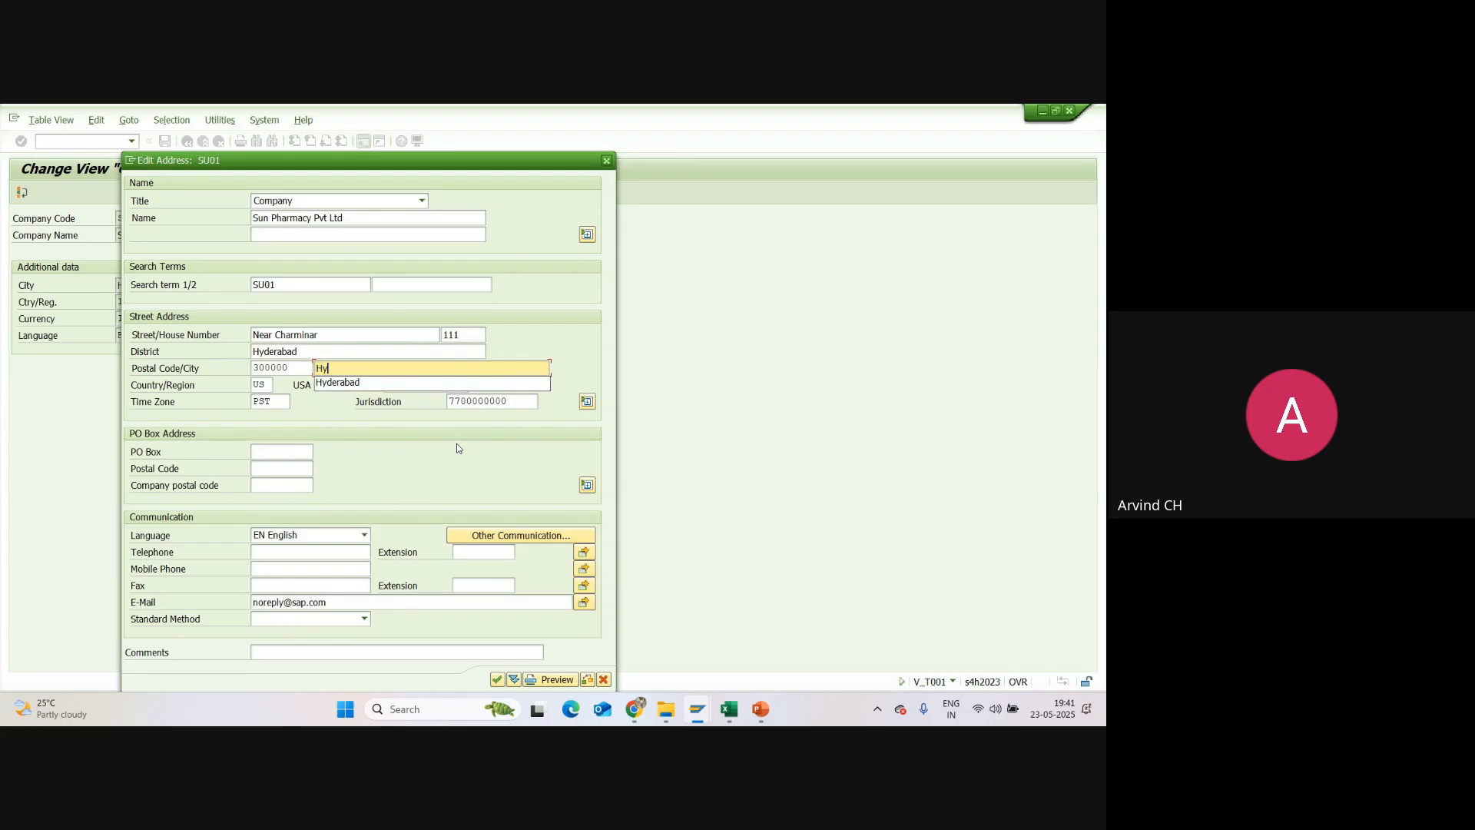
pyautogui.write('derabad')
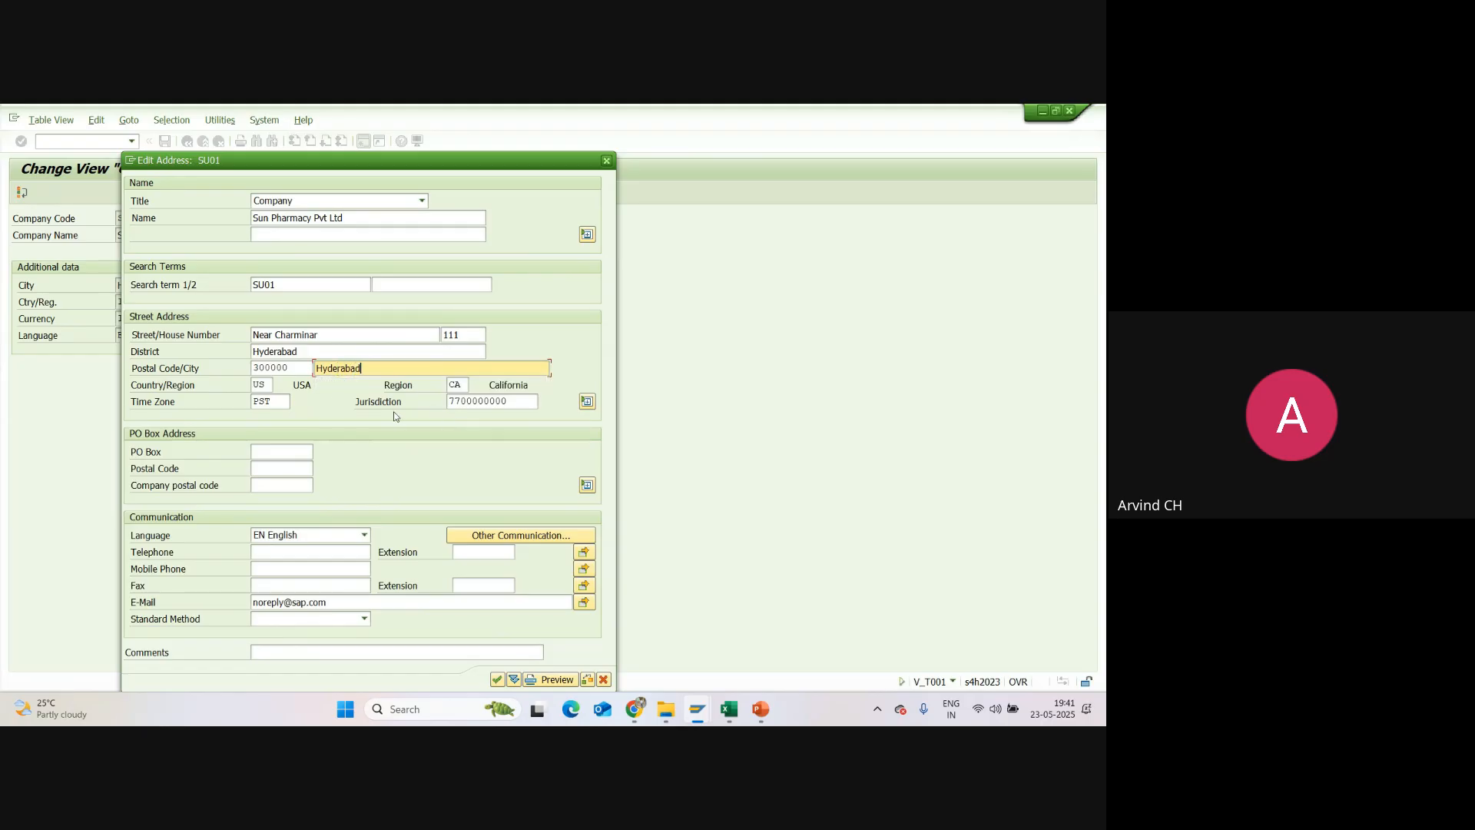
# Step: Set the country/region of the street address to IN
pyautogui.click(257, 385)
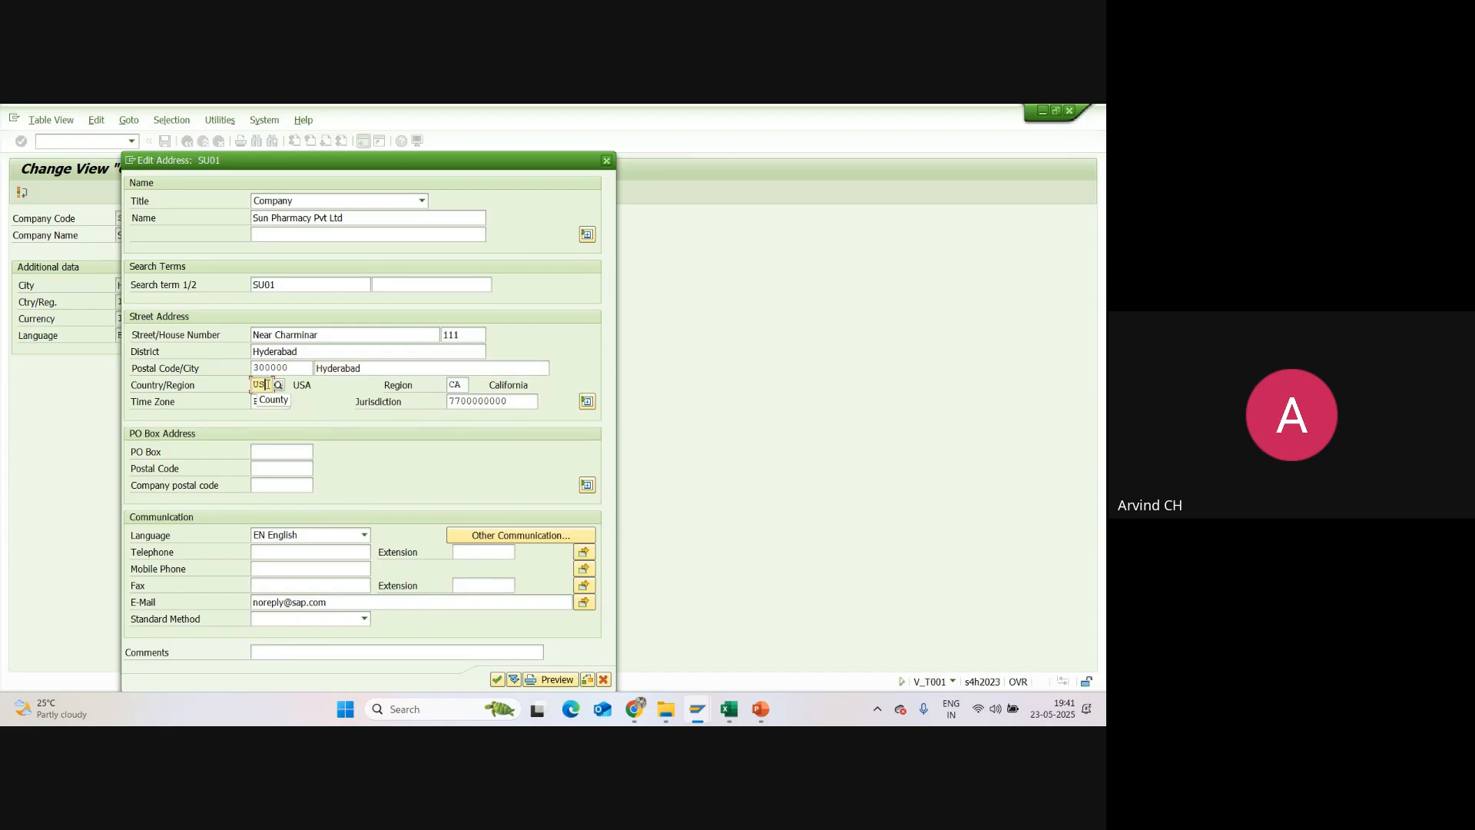
pyautogui.press('BackSpace')
pyautogui.press('BackSpace')
pyautogui.write('IN')
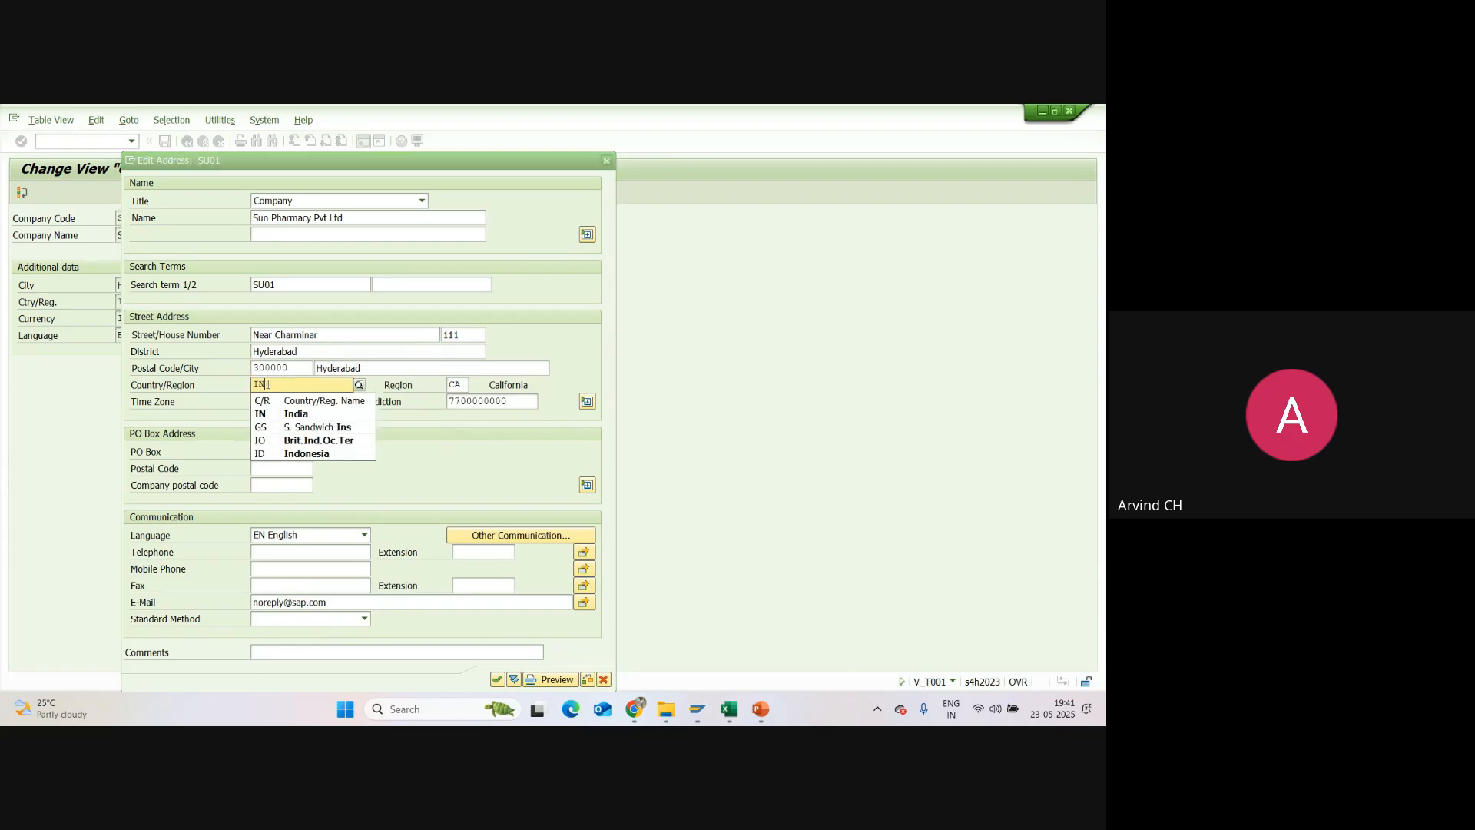
pyautogui.press('Return')
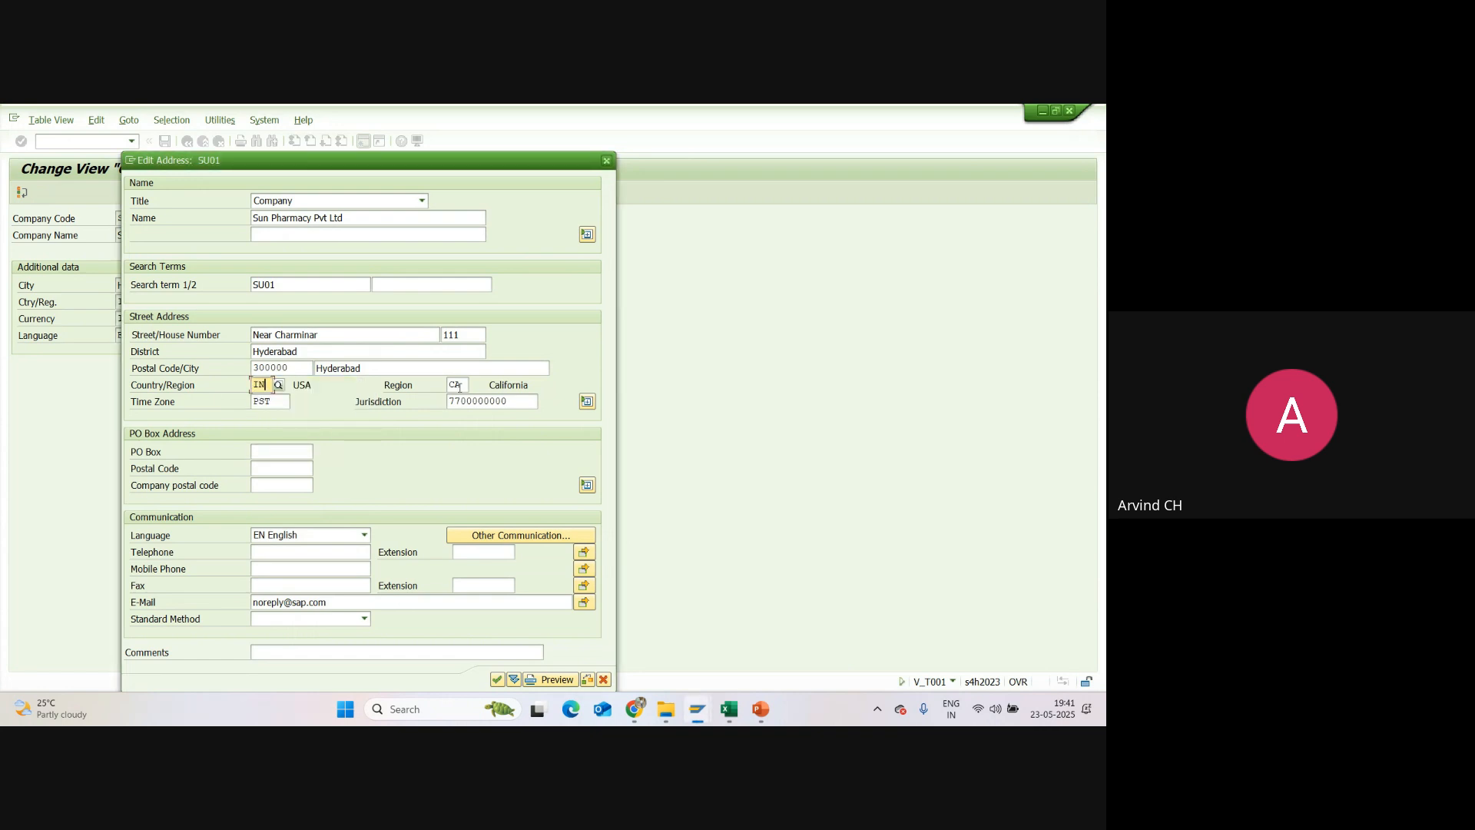
# Step: Set the region of the street address to 36 (Telangana) from the list of Indian regions
pyautogui.click(458, 386)
pyautogui.press('BackSpace')
pyautogui.press('BackSpace')
pyautogui.write('13')
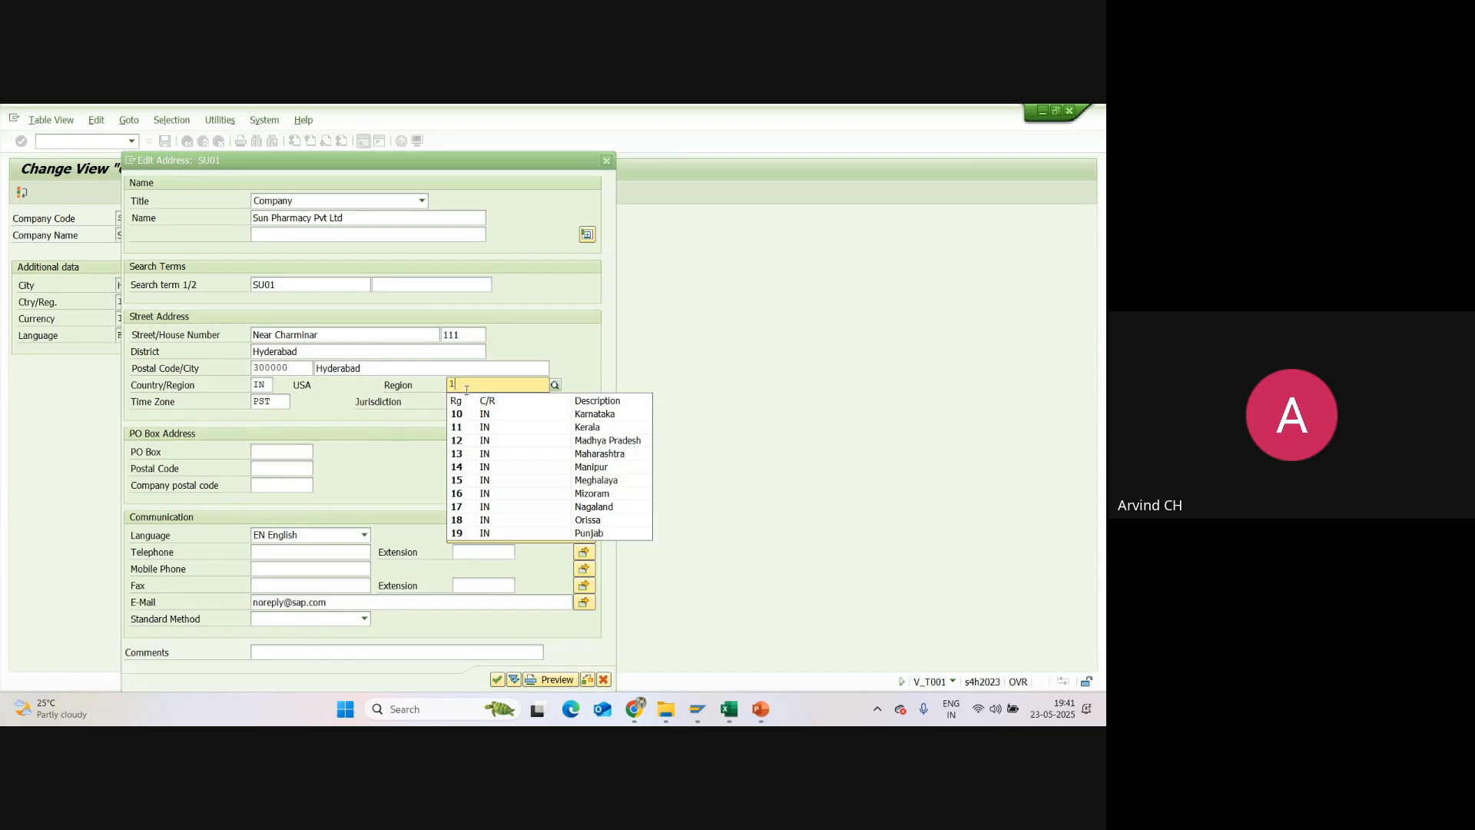
pyautogui.press('BackSpace')
pyautogui.write('19')
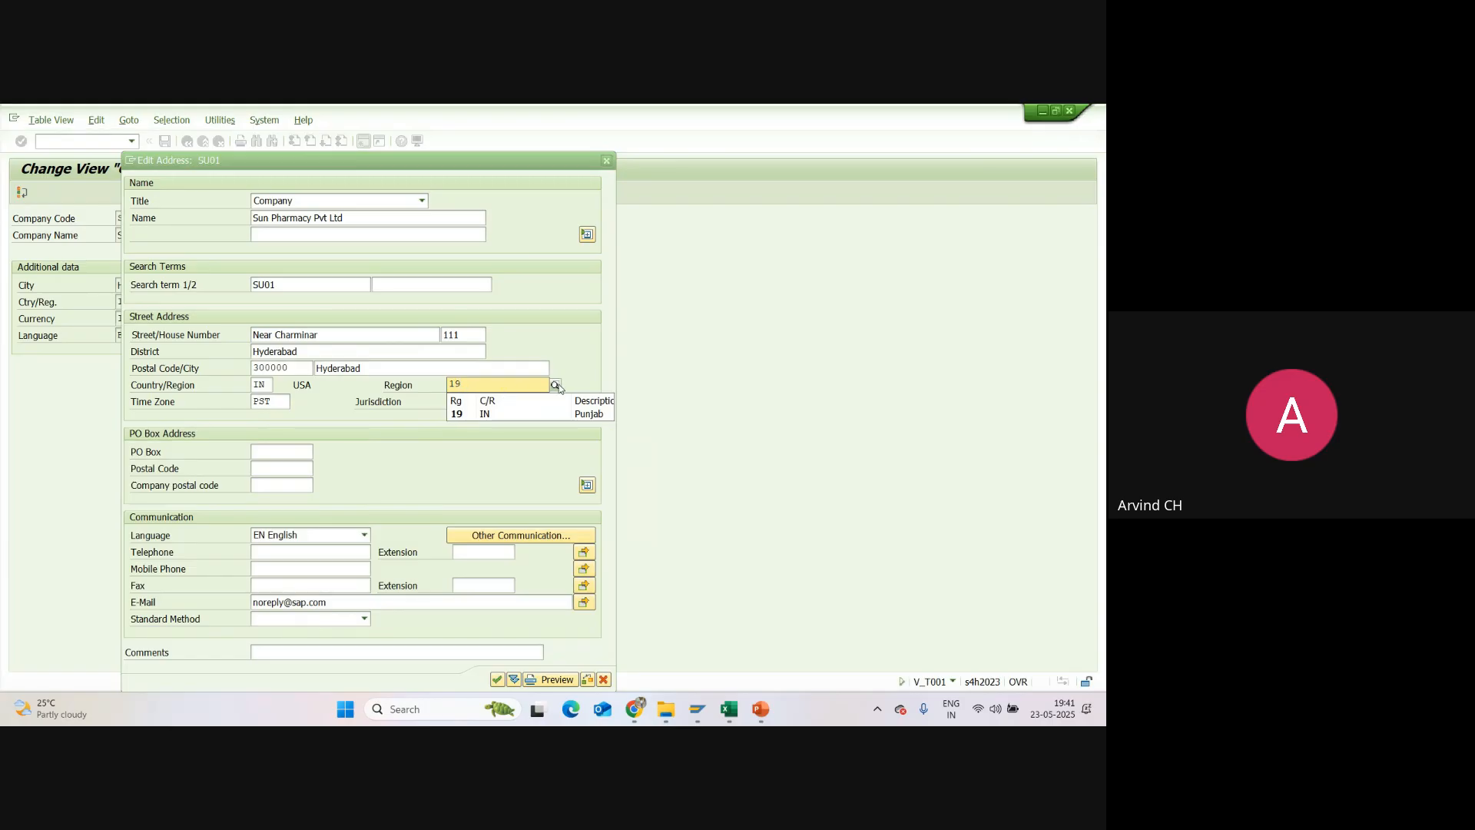
pyautogui.press('Return')
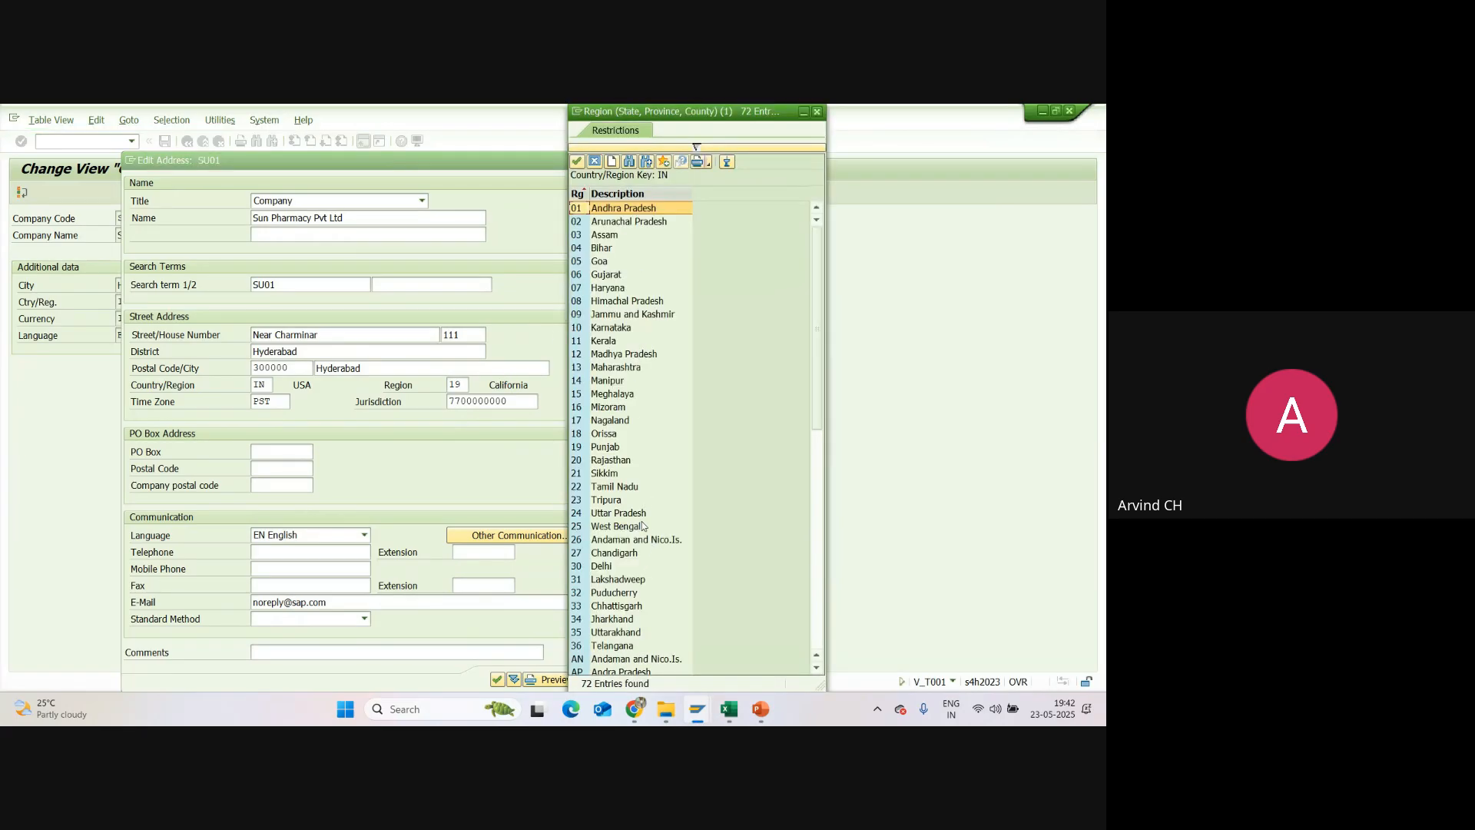
pyautogui.scroll(-4, 642, 528)
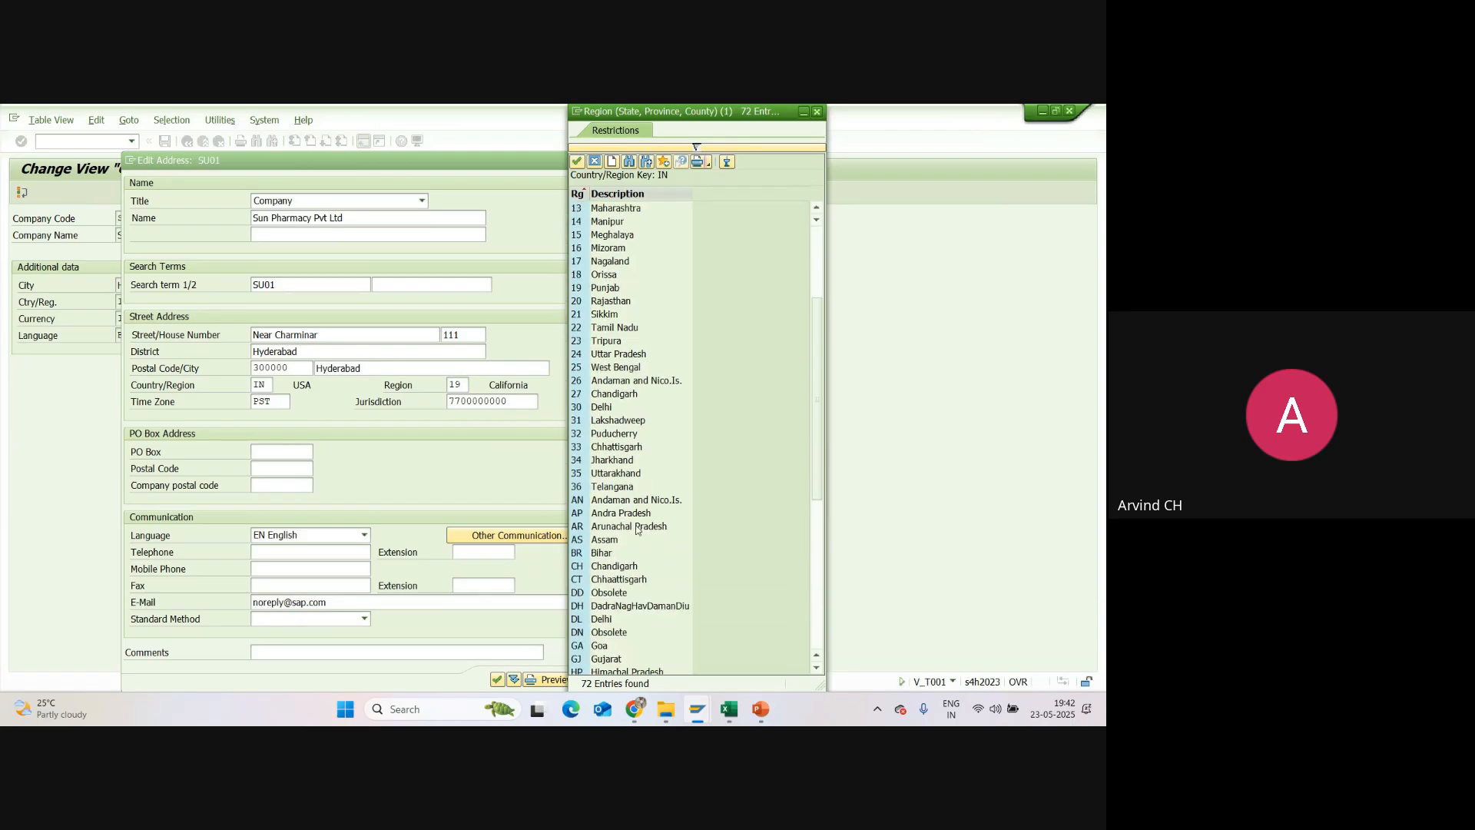
pyautogui.click(605, 488)
pyautogui.doubleClick(612, 489)
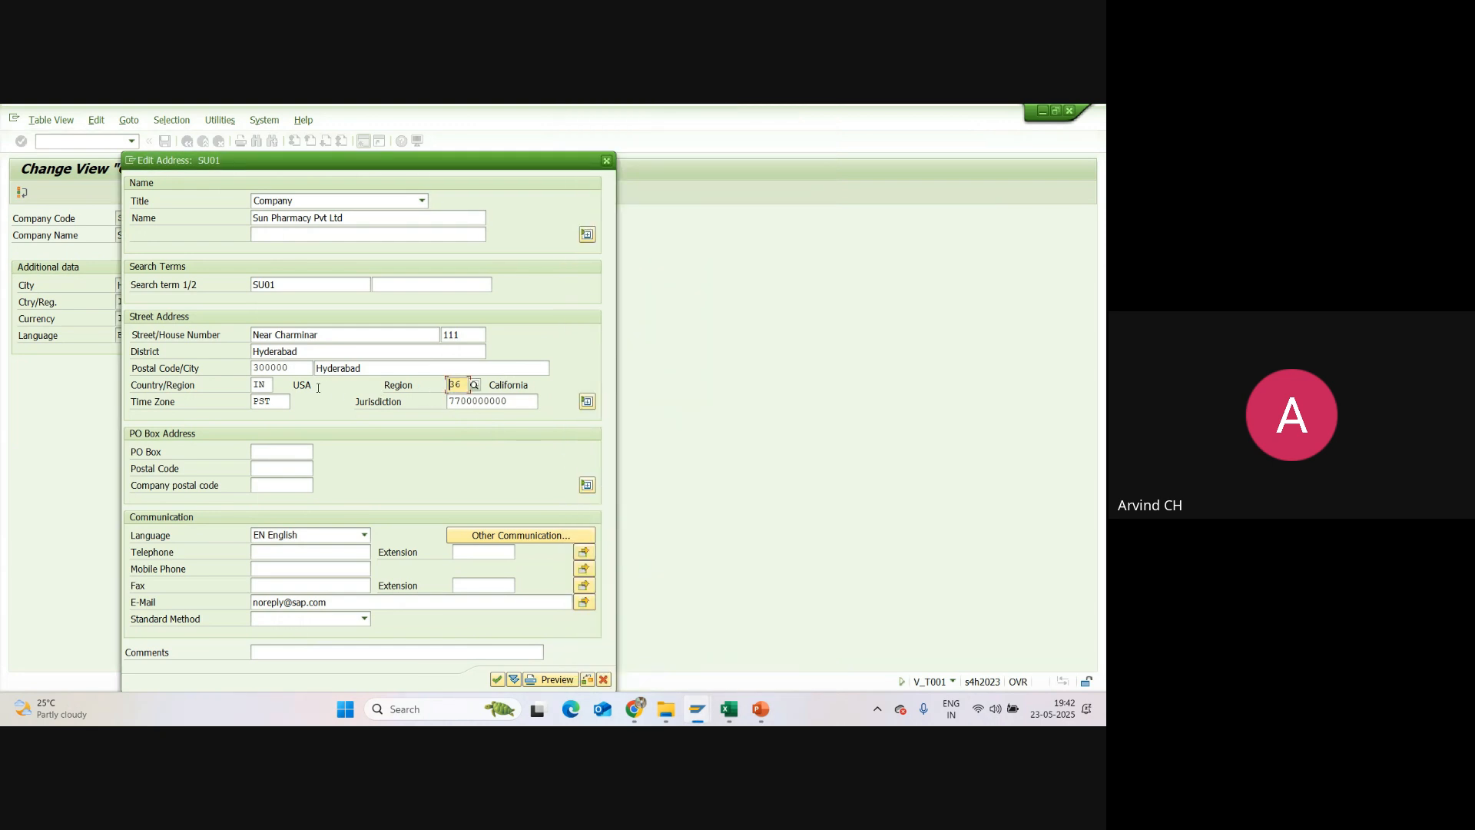
# Step: Set the time zone to INDIA and clear the tax jurisdiction code
pyautogui.click(284, 402)
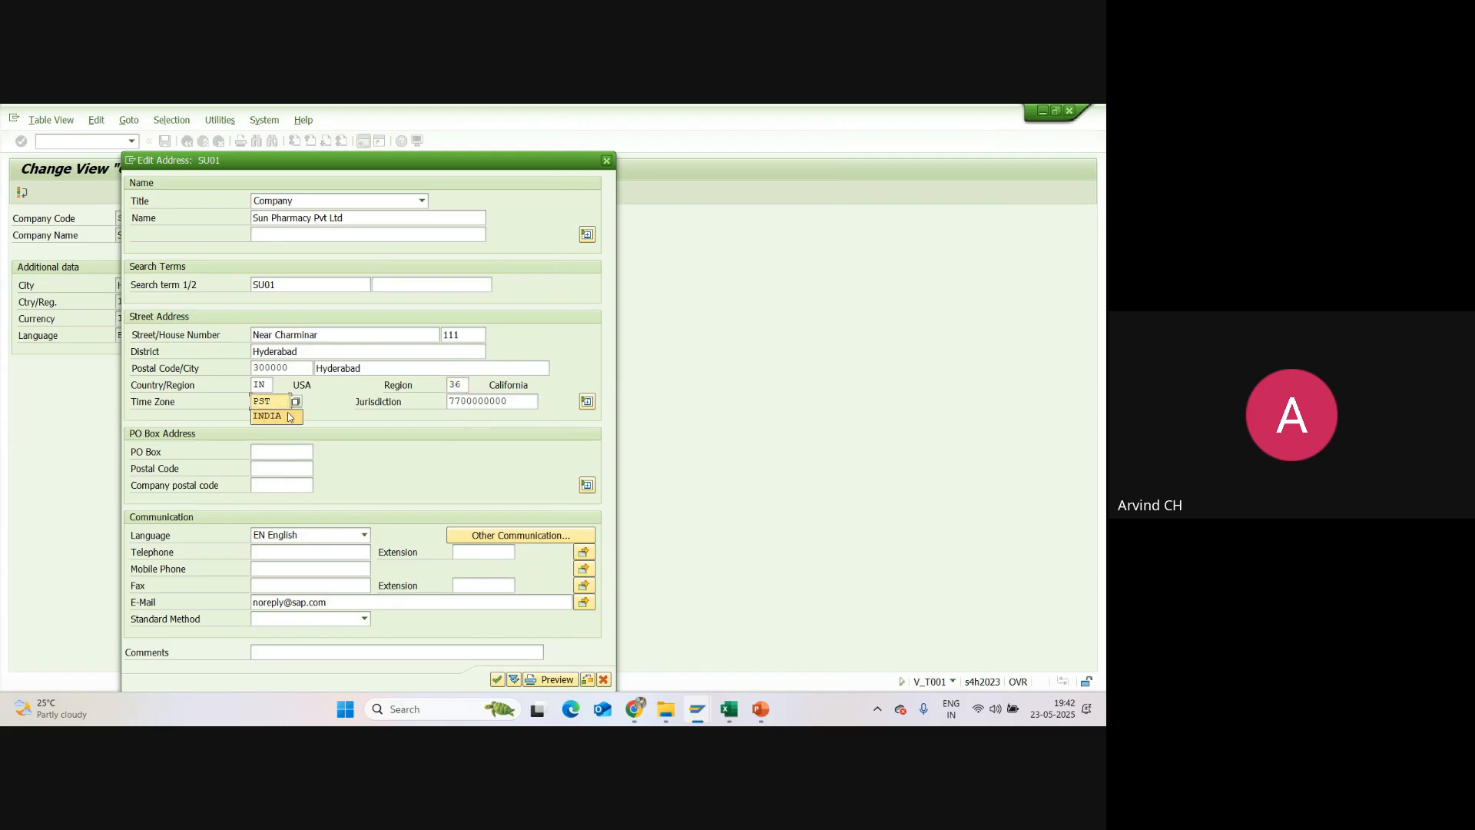
pyautogui.click(274, 416)
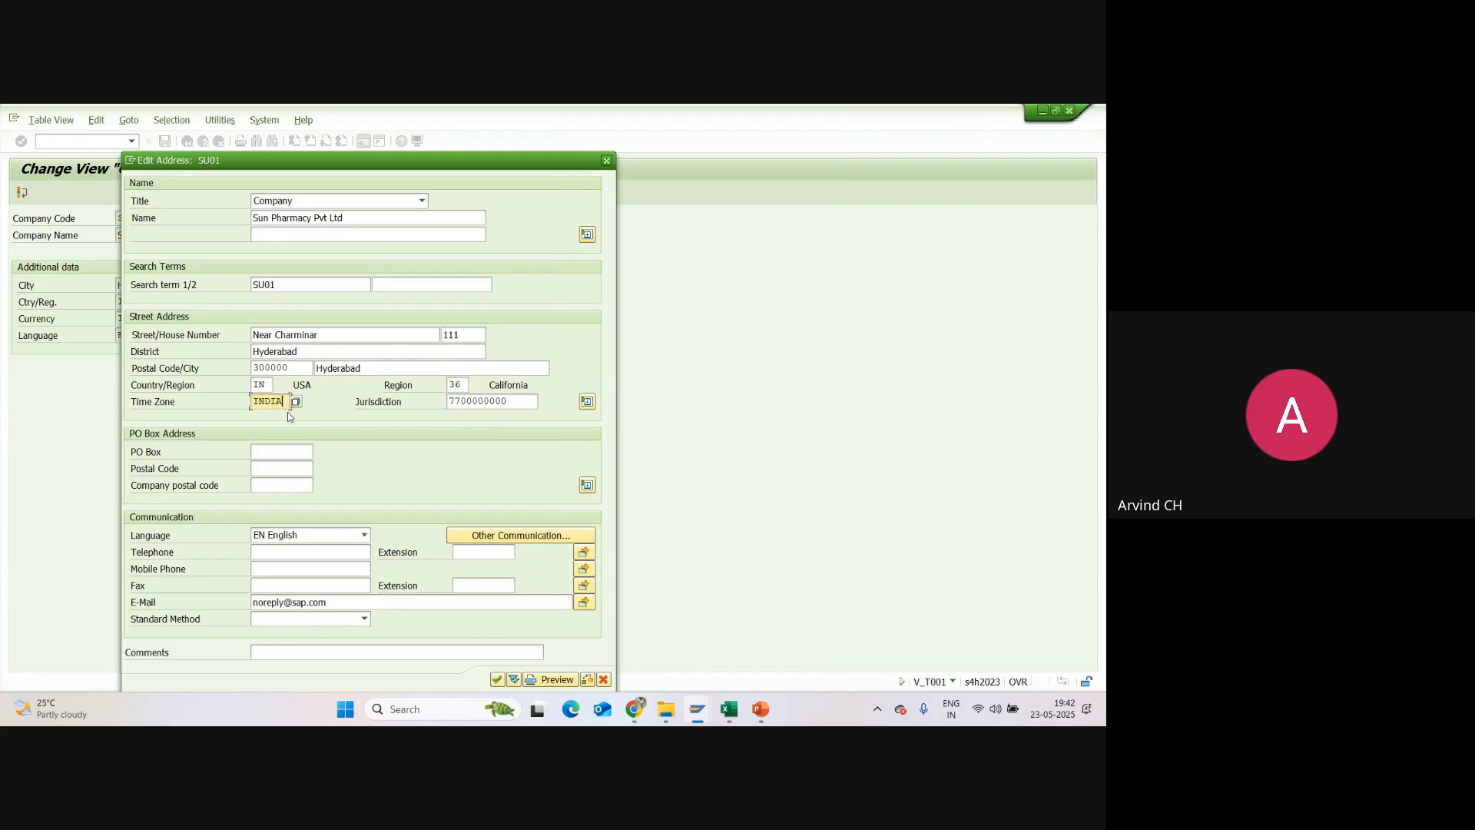
pyautogui.doubleClick(507, 401)
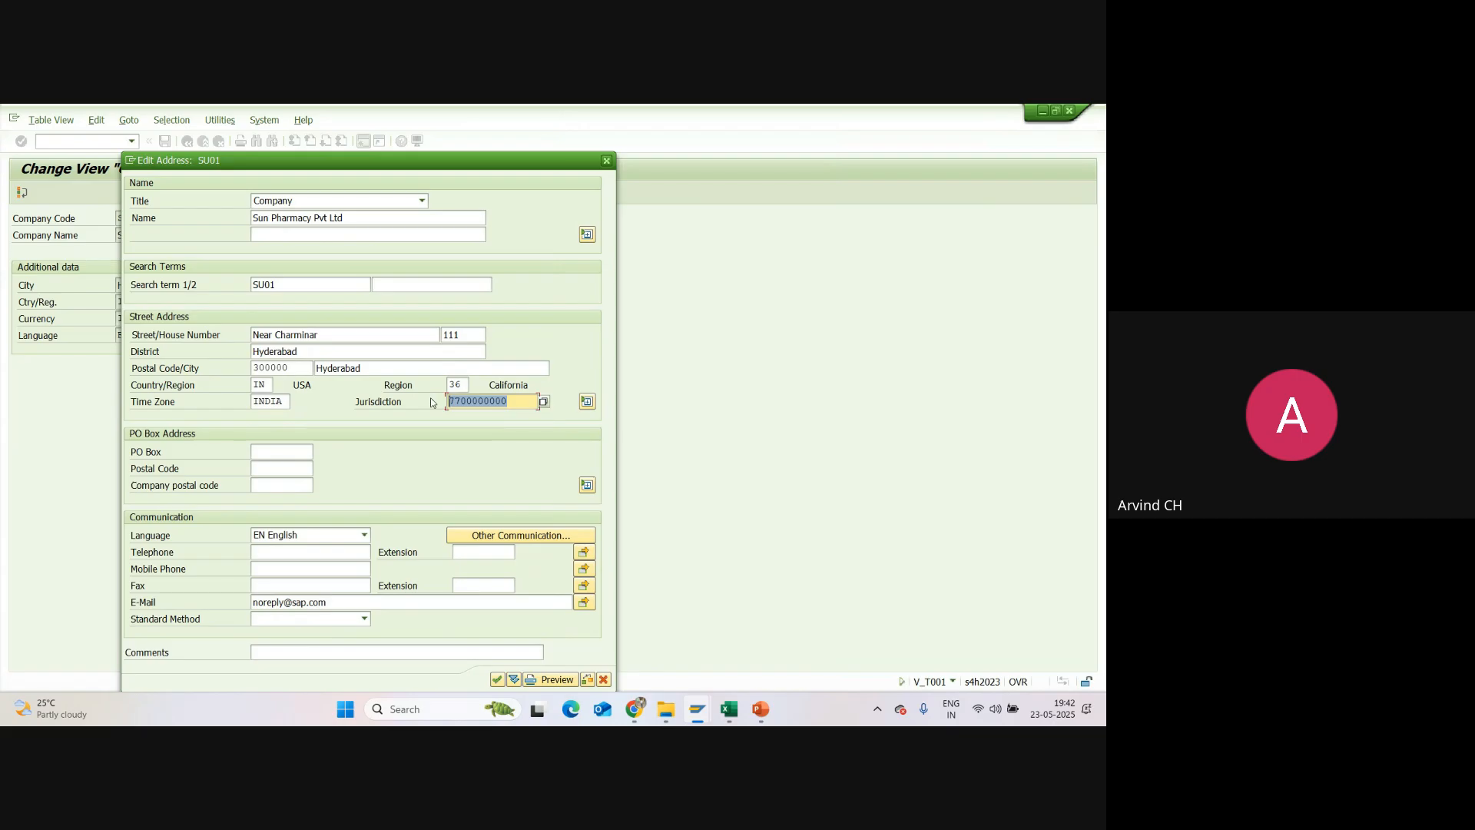
pyautogui.press('BackSpace')
# Step: Expand the street address section, review the additional address fields and collapse the section again
pyautogui.click(588, 403)
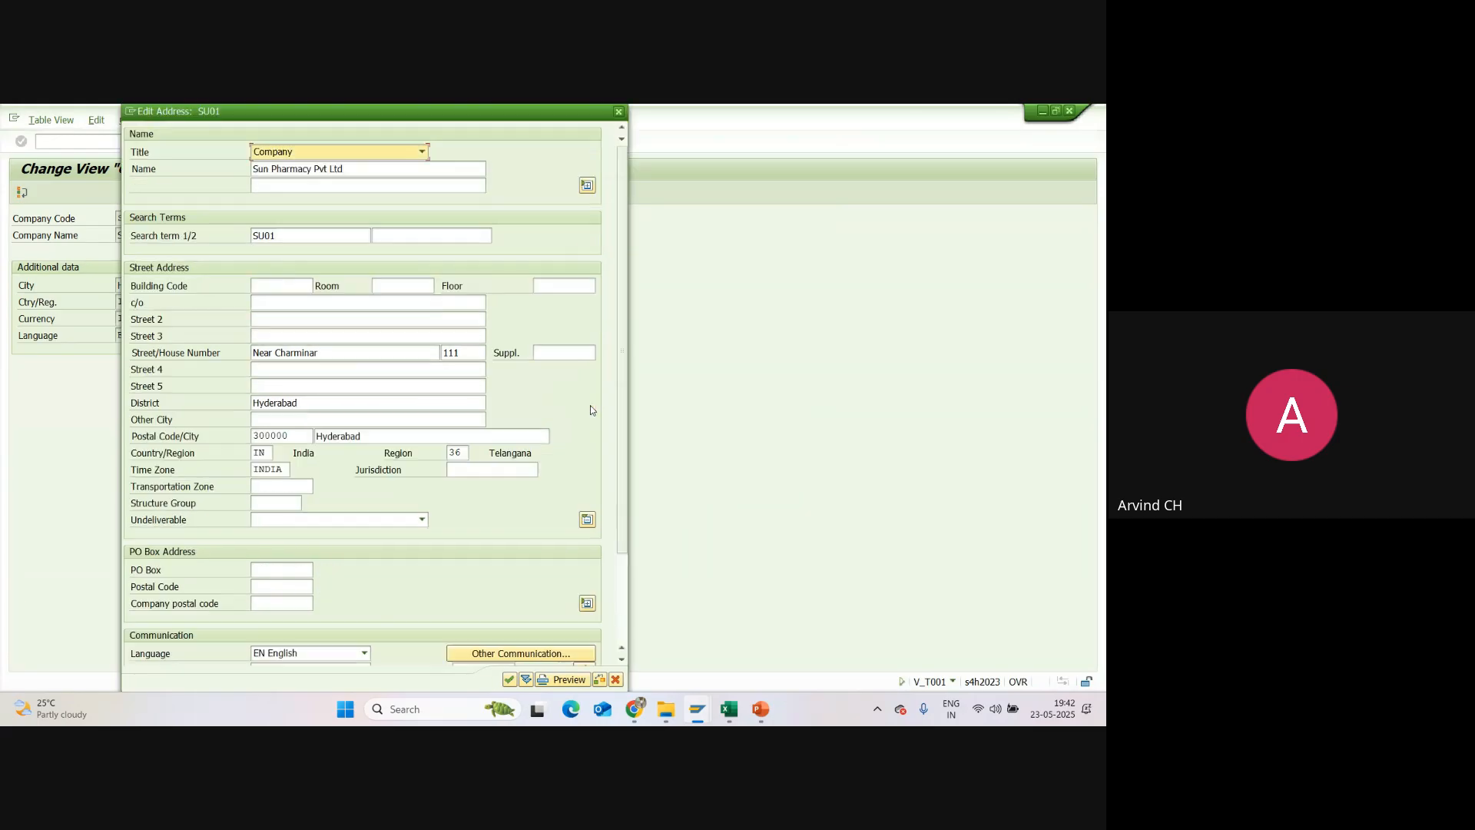
pyautogui.scroll(-3, 359, 563)
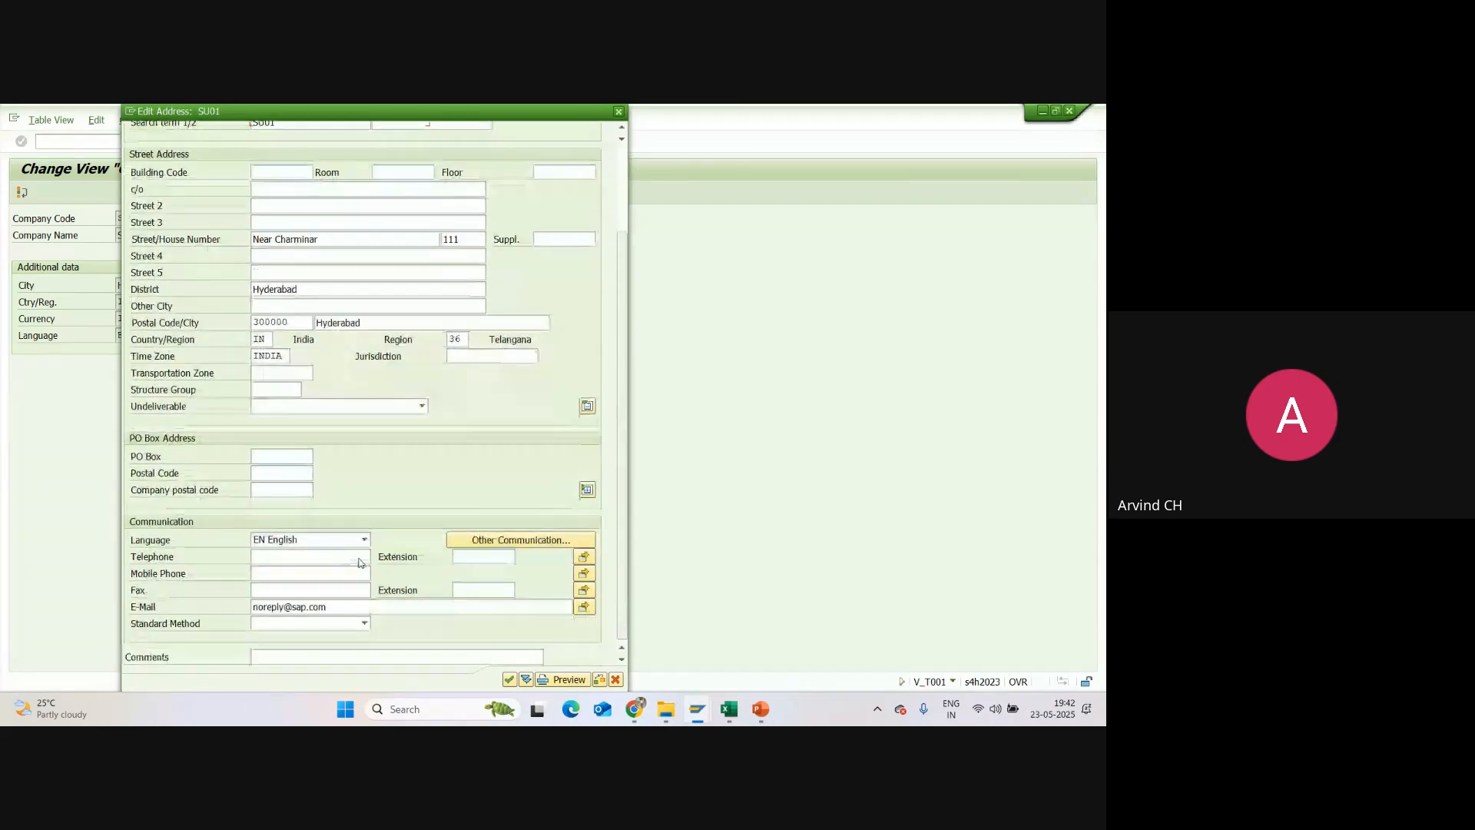
pyautogui.scroll(3, 353, 385)
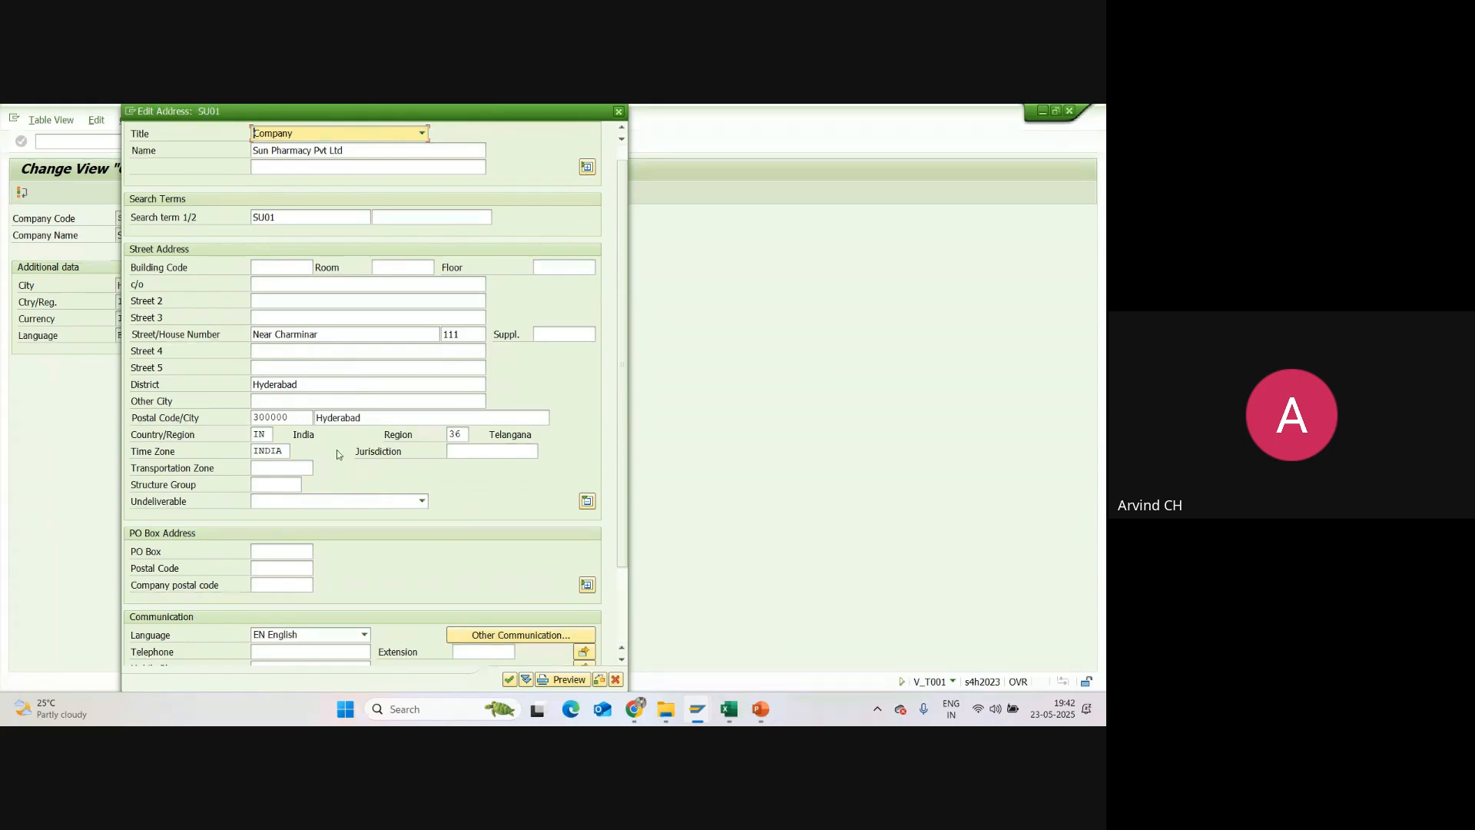
pyautogui.scroll(1, 375, 455)
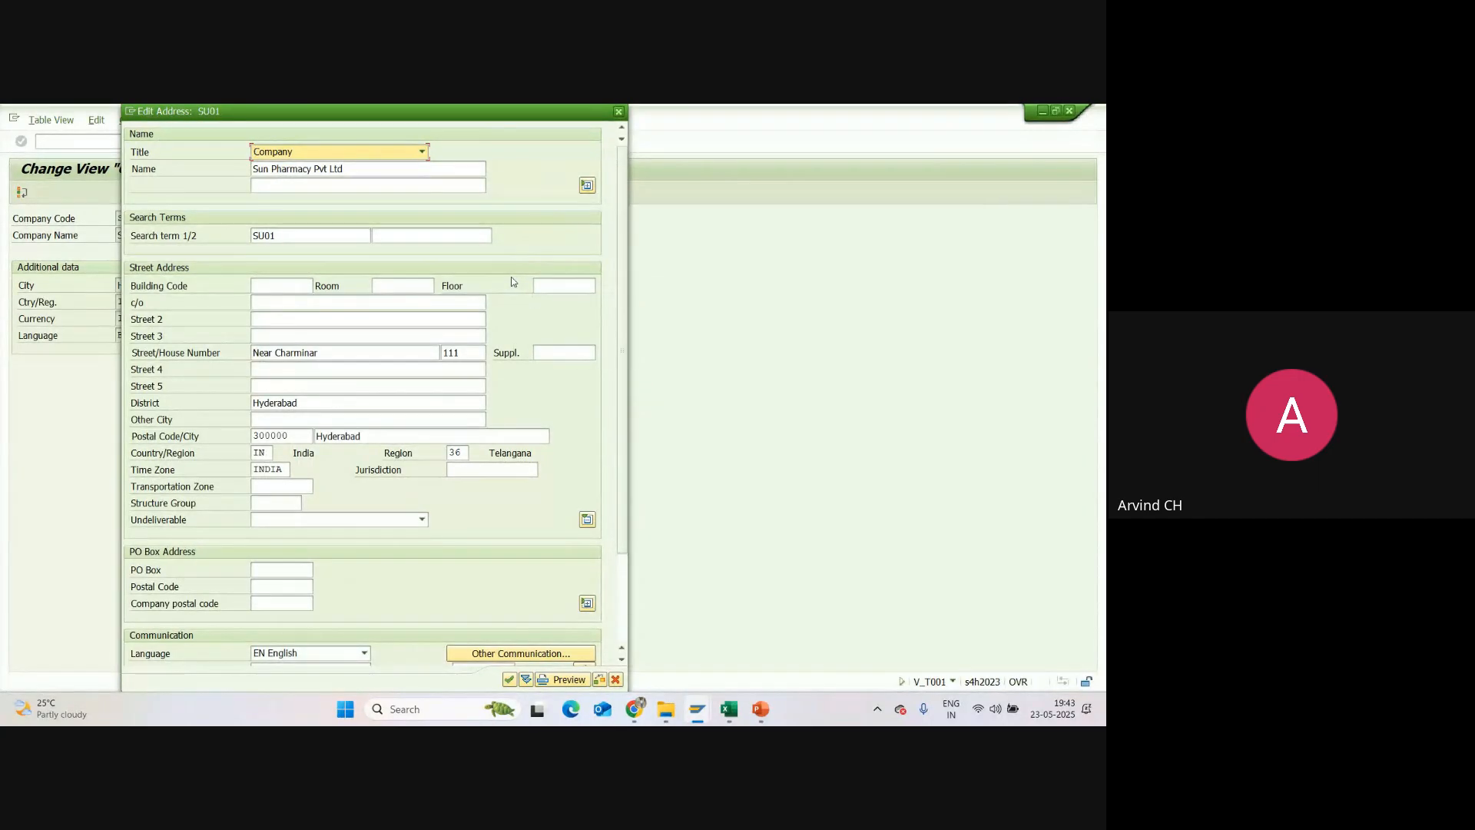
pyautogui.click(588, 522)
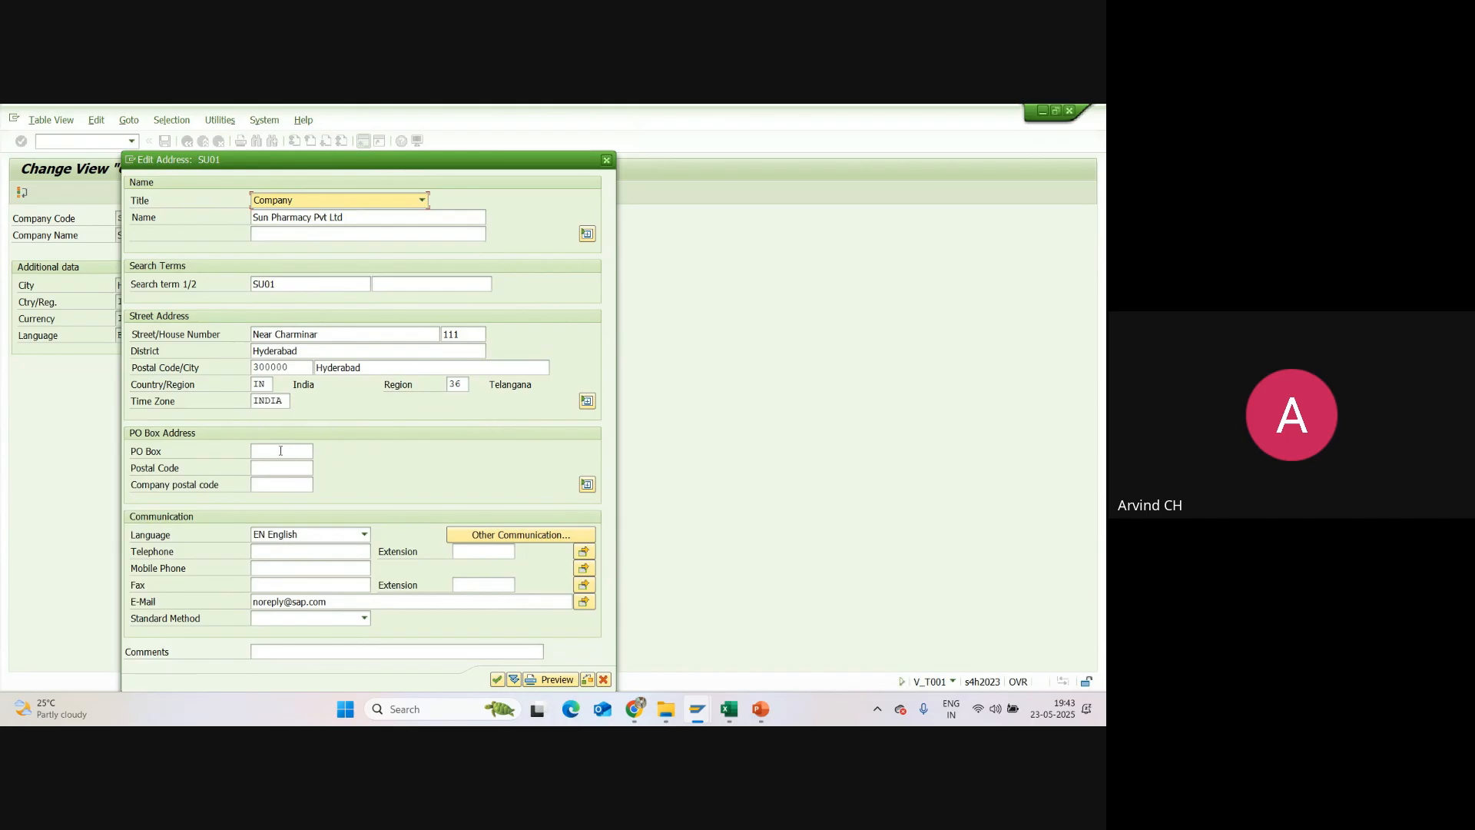
# Step: Fill in the PO box and copy the street address postal code into the PO box postal code
pyautogui.click(277, 451)
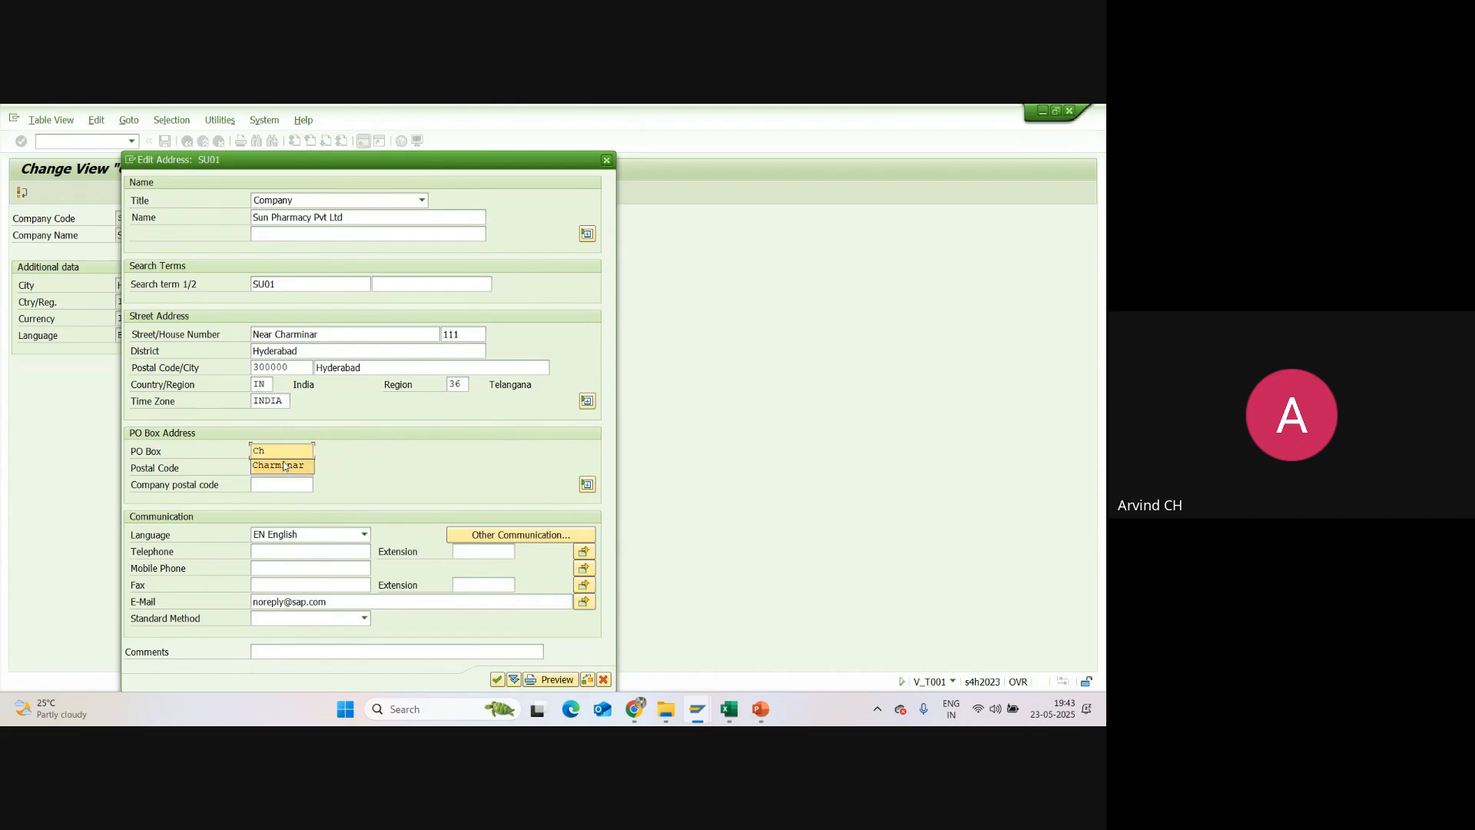
pyautogui.click(284, 464)
pyautogui.click(284, 466)
pyautogui.moveTo(314, 371); pyautogui.dragTo(211, 372)
pyautogui.hotkey('ctrl', 'c')
pyautogui.click(277, 466)
pyautogui.hotkey('ctrl', 'v')
# Step: Fill in the mobile phone number in the communication data and accept the address of company code SU01
pyautogui.click(303, 569)
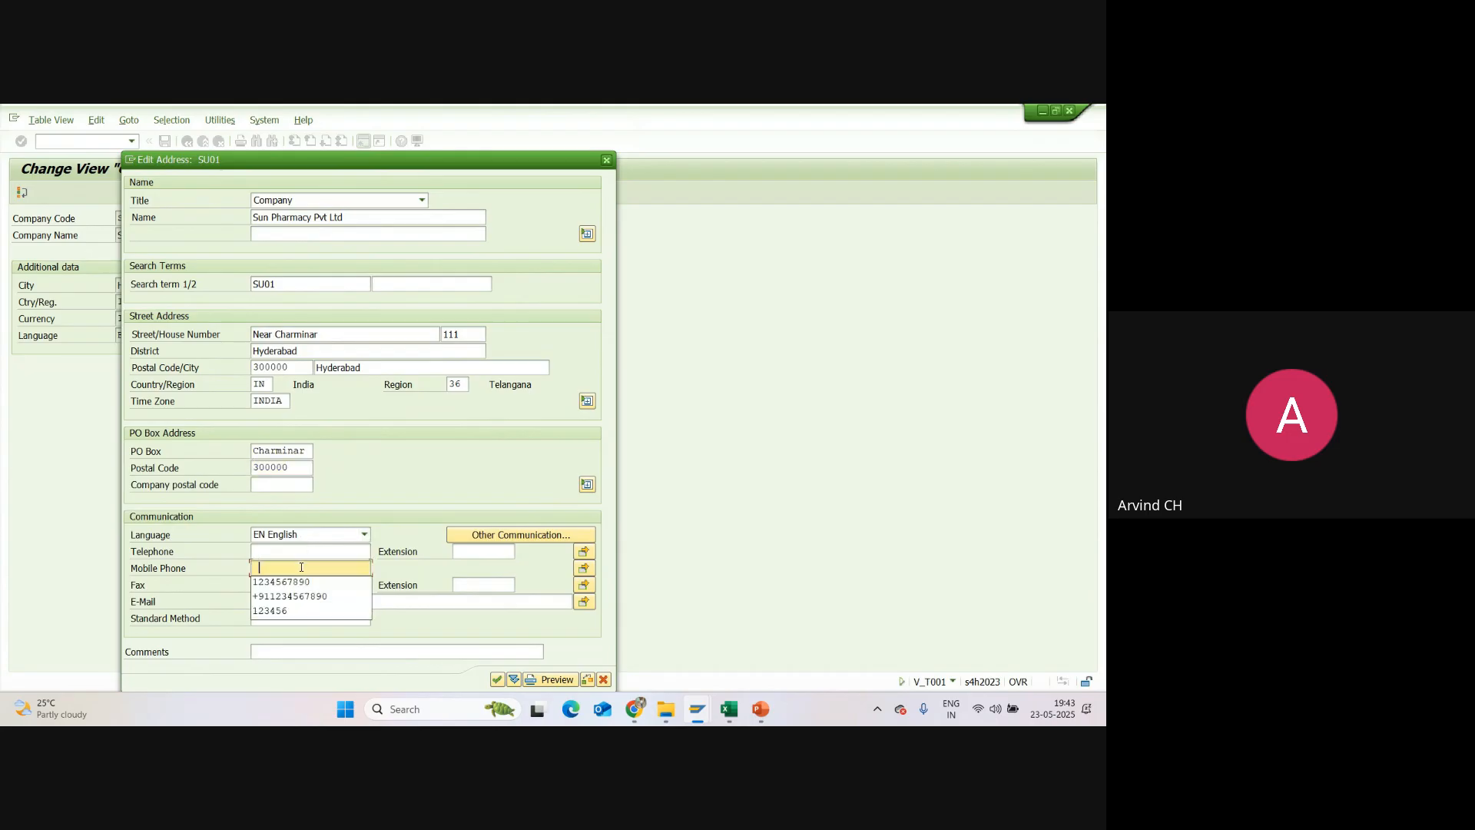
pyautogui.click(300, 583)
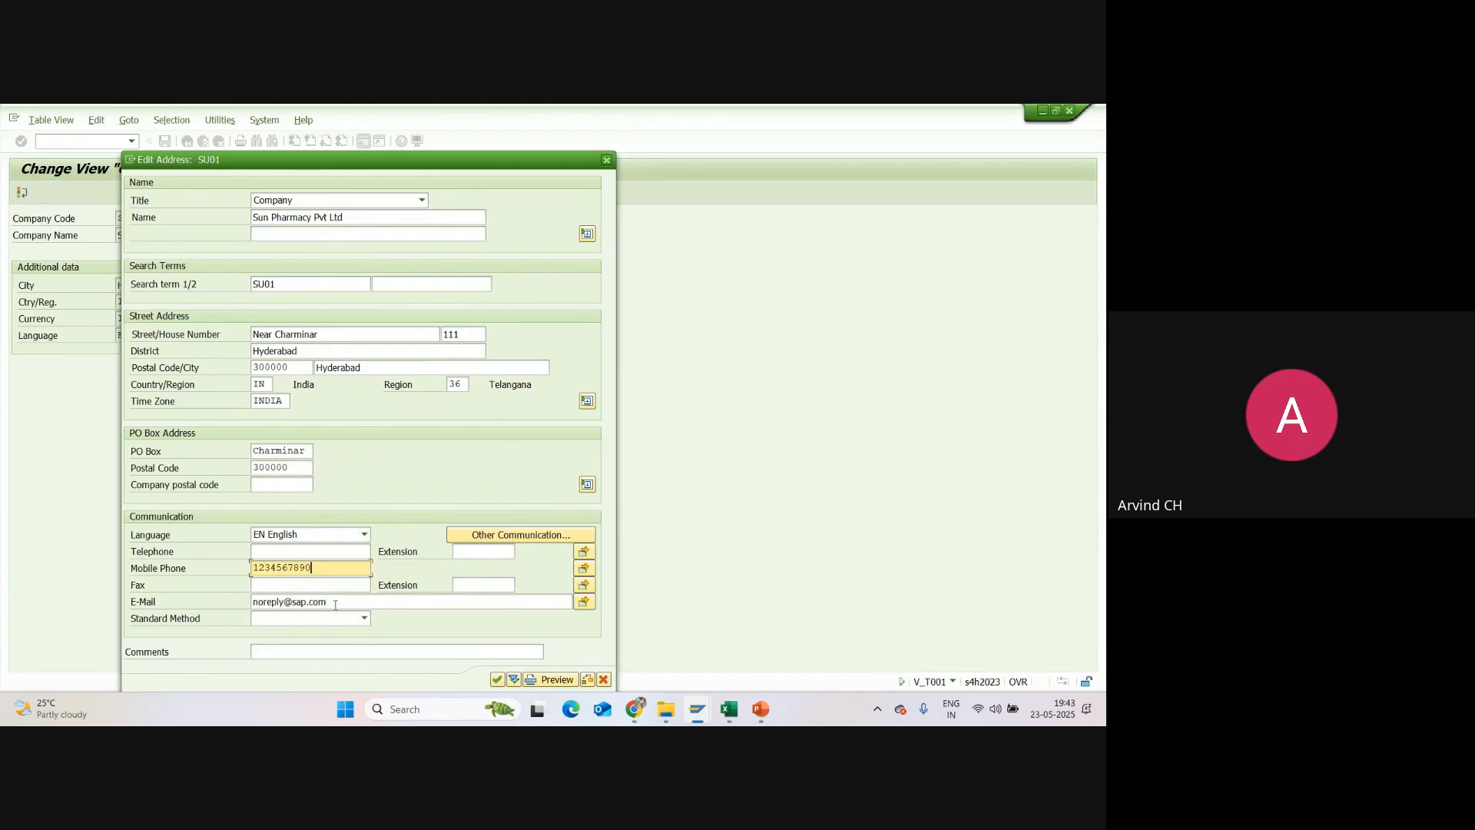
pyautogui.moveTo(341, 605); pyautogui.dragTo(253, 604)
pyautogui.click(267, 585)
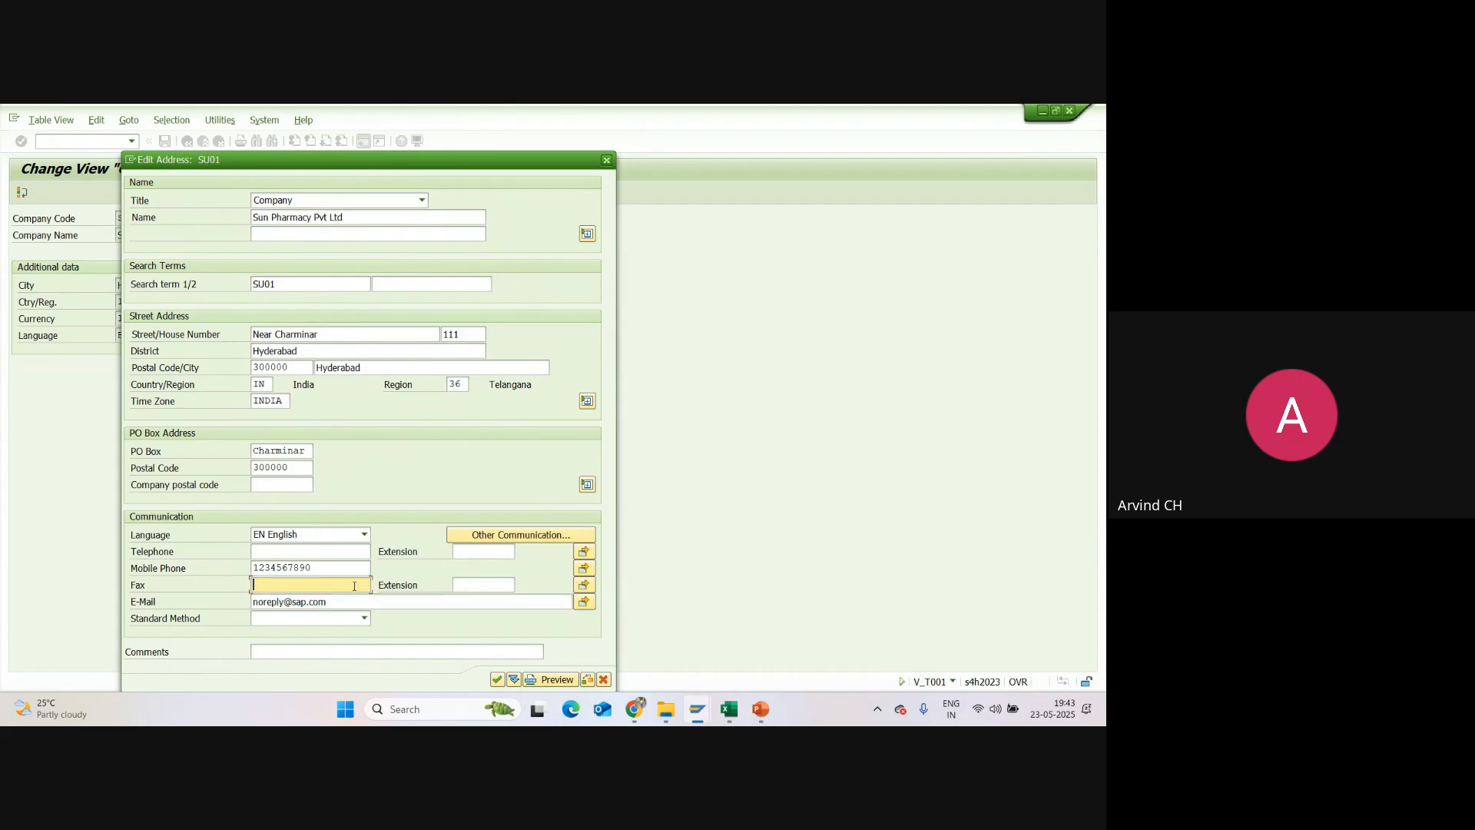
pyautogui.click(291, 553)
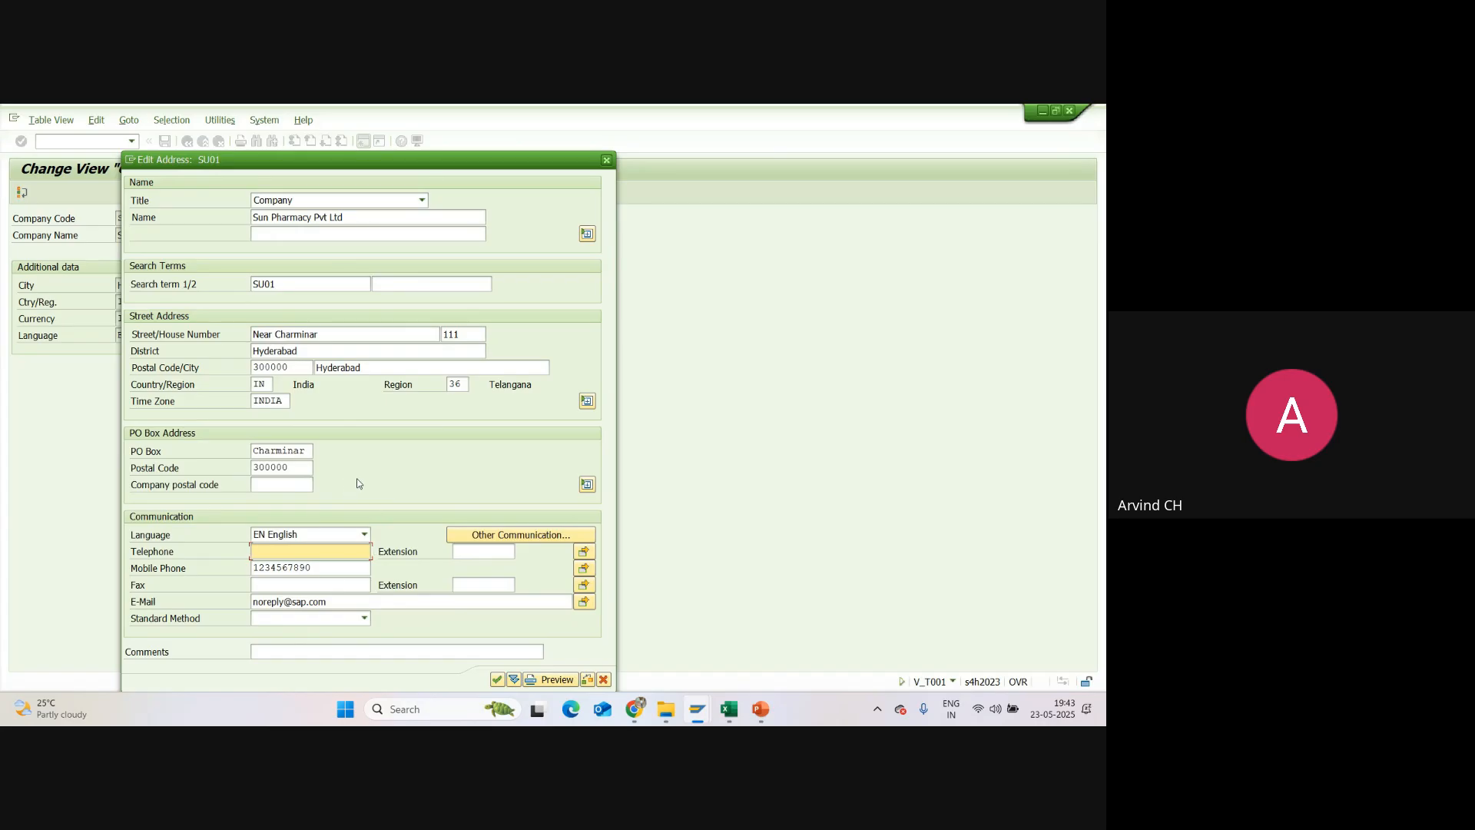
pyautogui.click(496, 681)
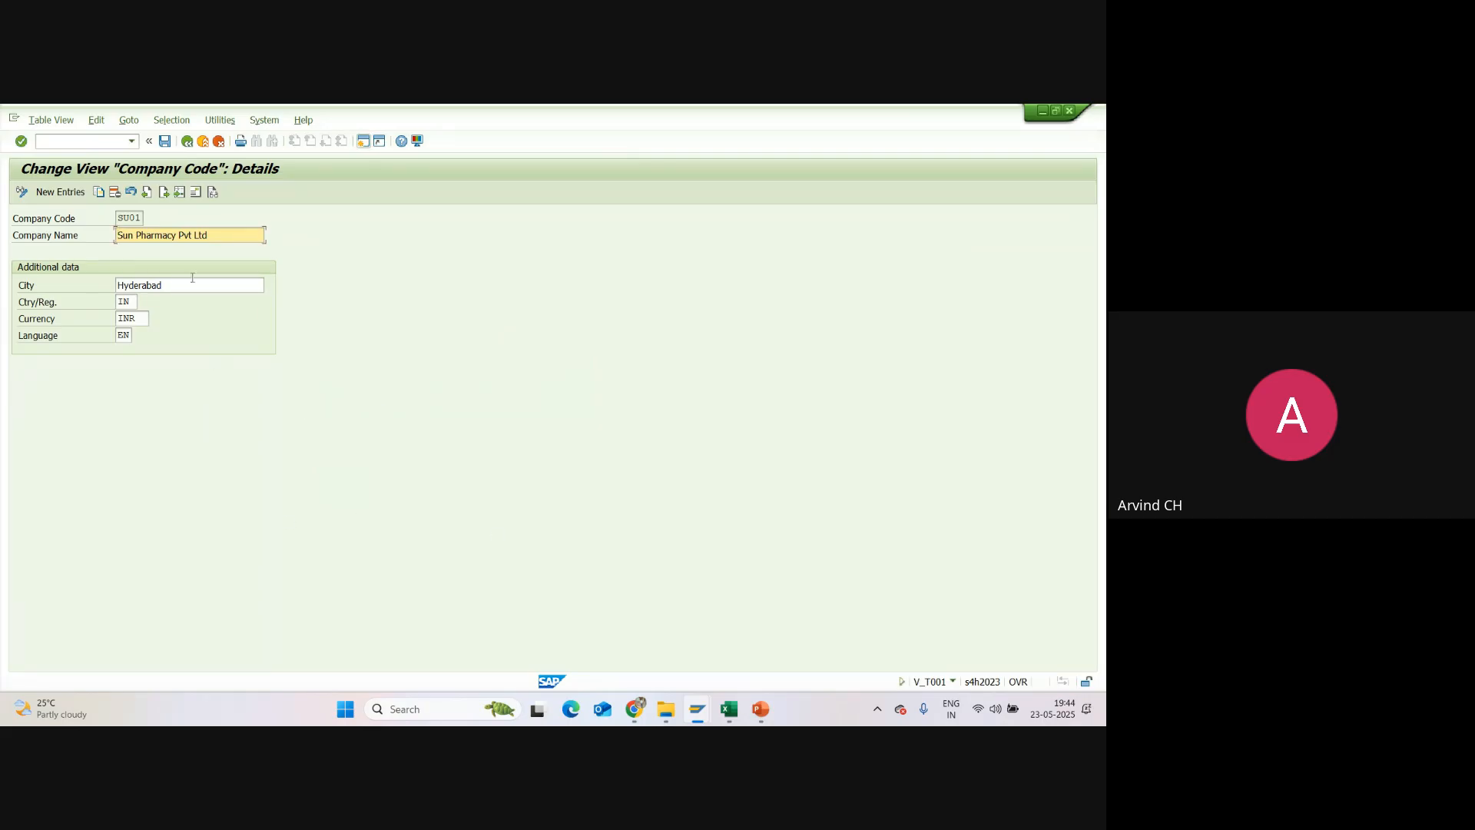
# Step: Save company code SU01 under customizing request A4HK900095 after checking the request number in the Excel sheet, and read the save message details
pyautogui.click(165, 143)
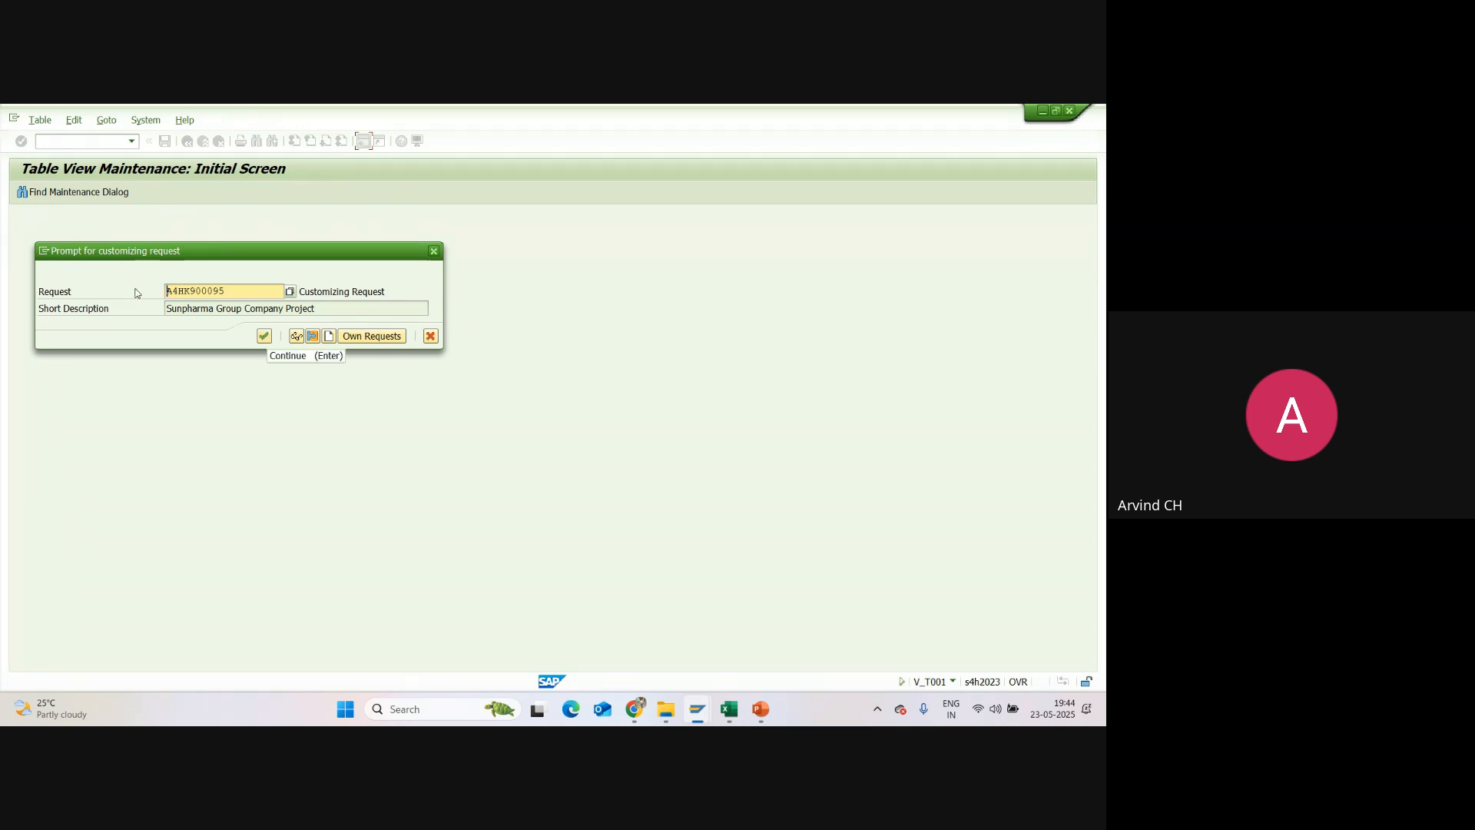
pyautogui.hotkey('alt', 'Tab')
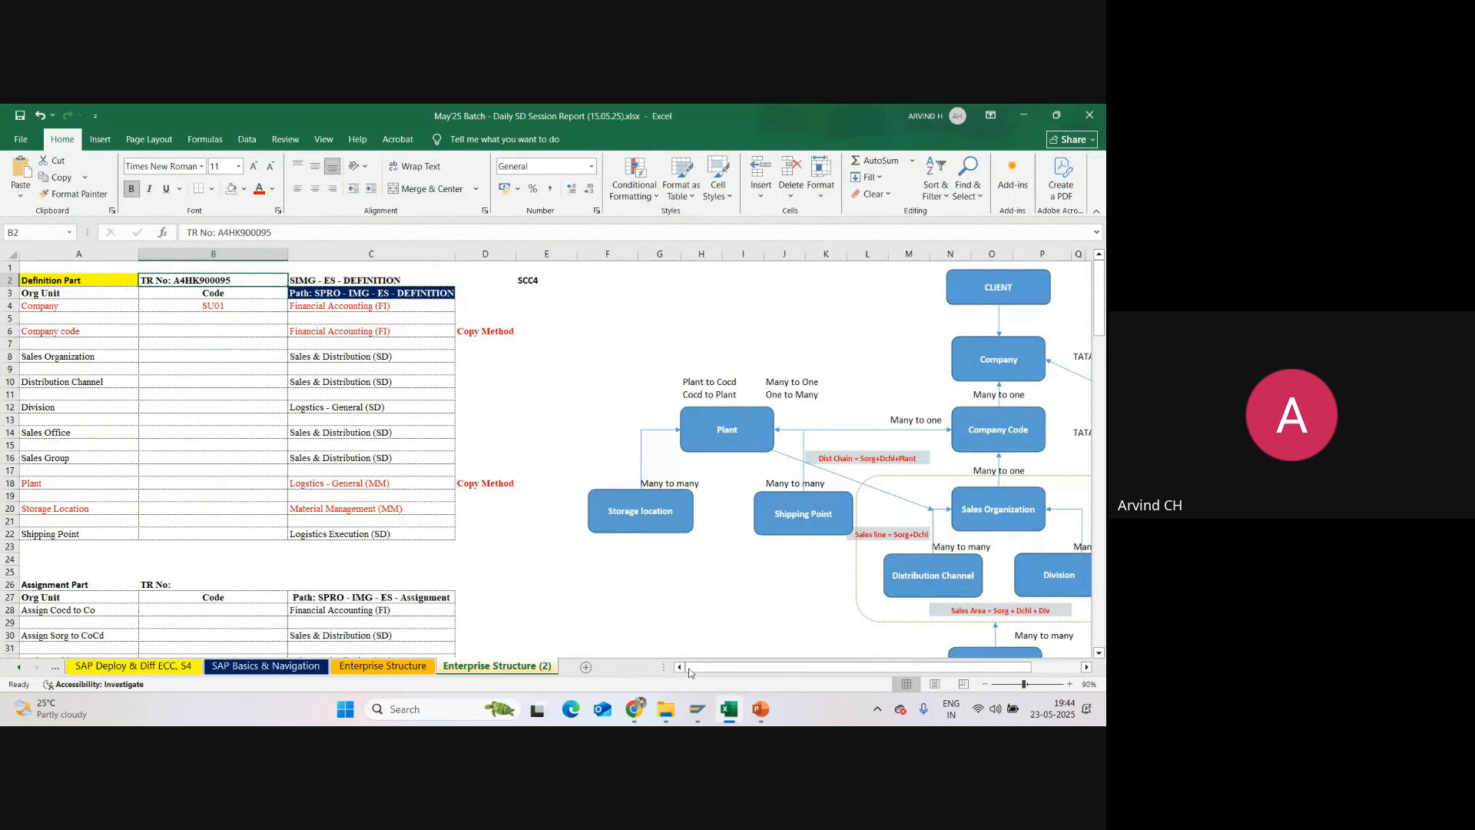
pyautogui.moveTo(697, 710)
pyautogui.click(728, 651)
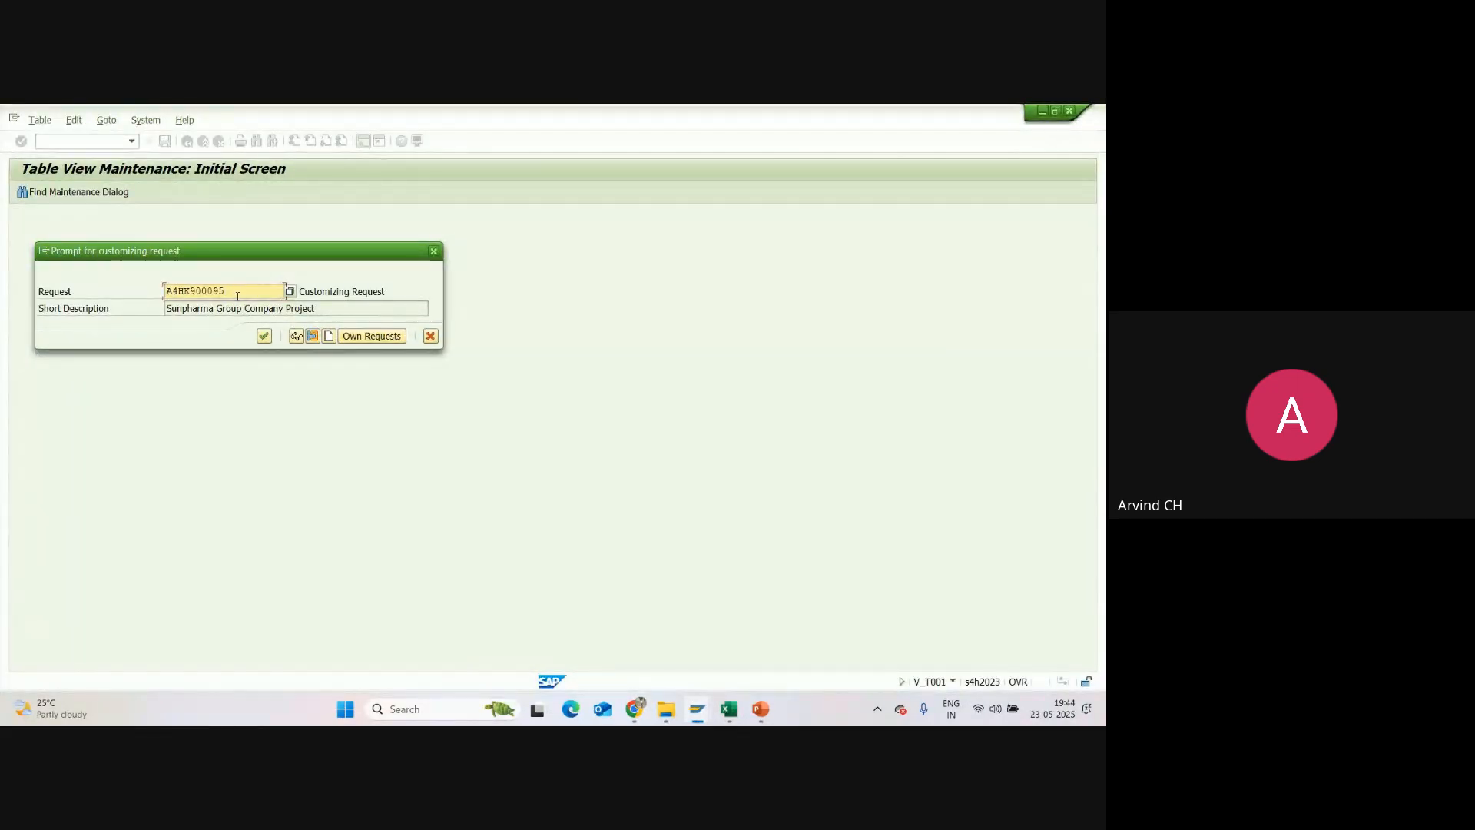
pyautogui.click(263, 337)
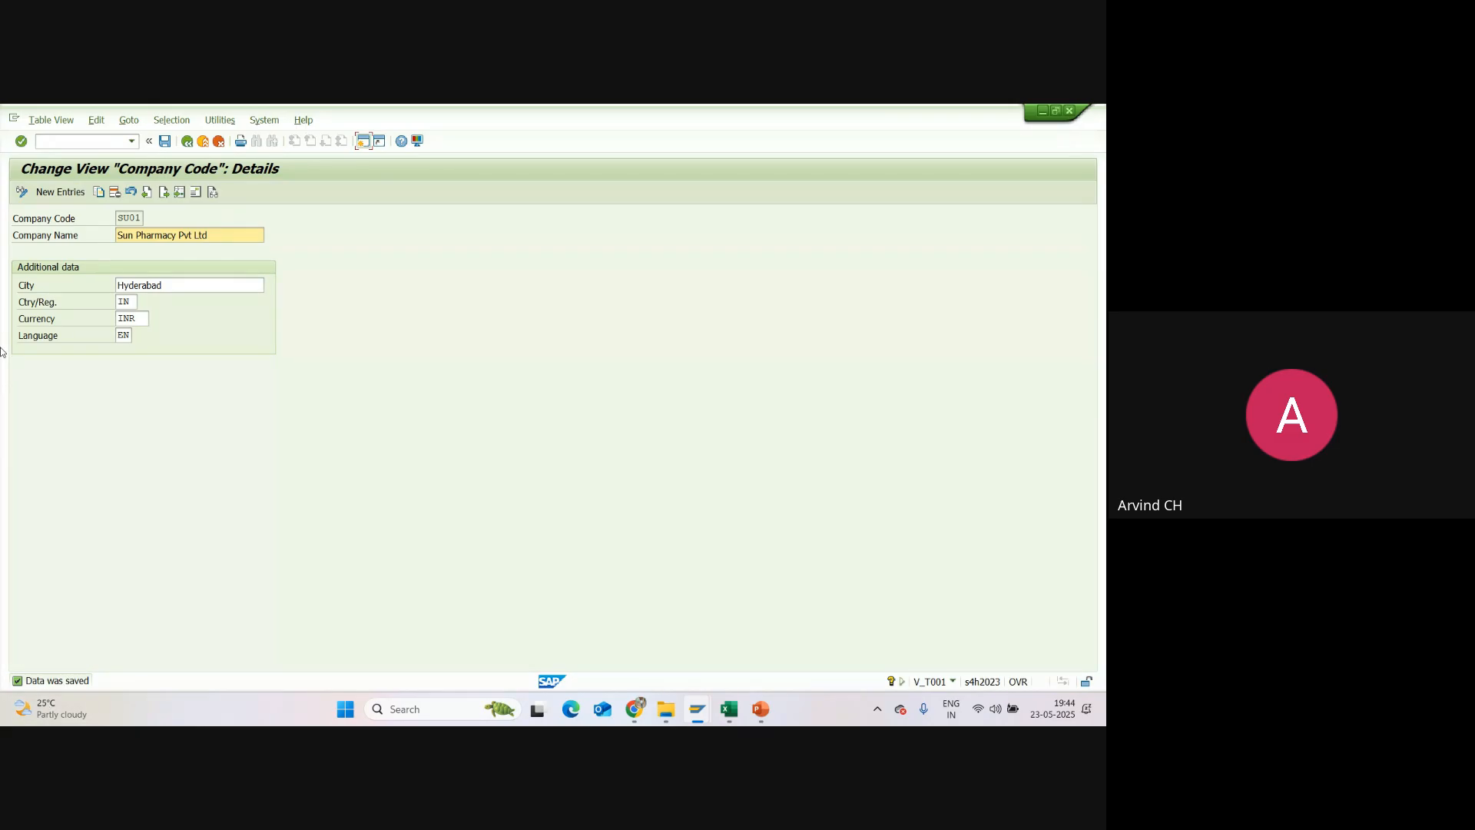
pyautogui.doubleClick(25, 680)
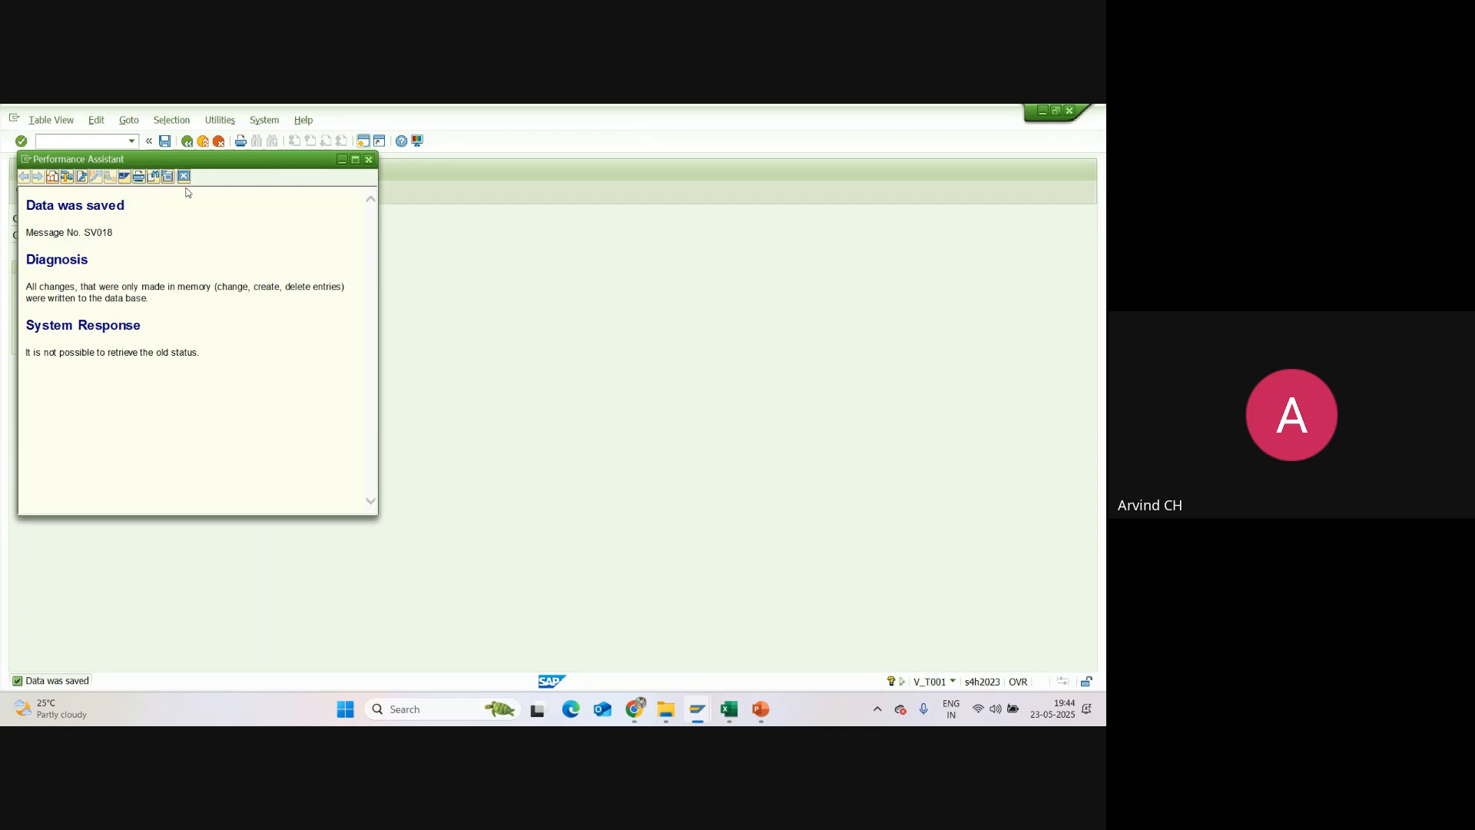
pyautogui.click(369, 159)
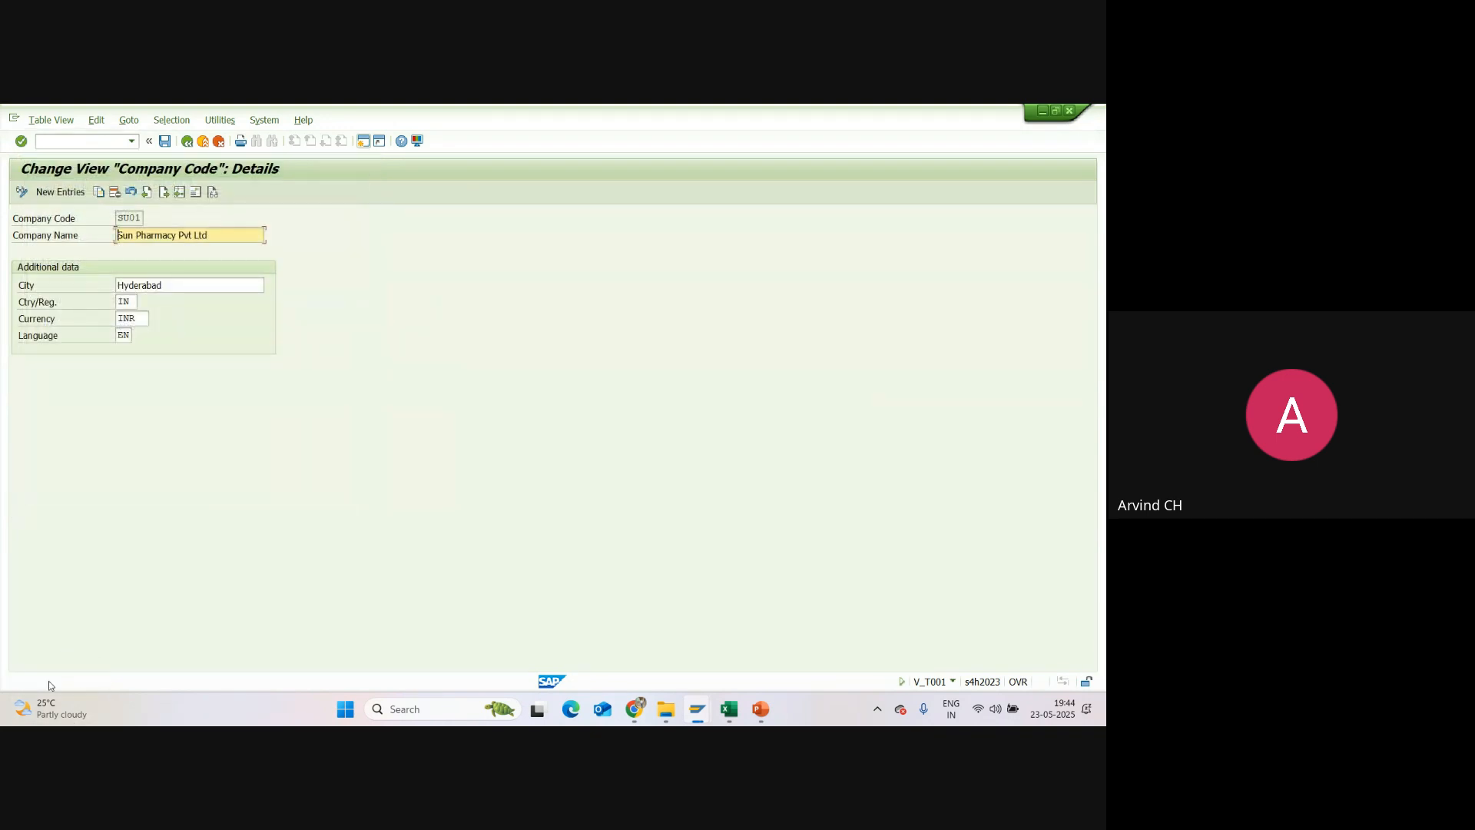
pyautogui.click(163, 143)
# Step: Return to the company code overview, check the SU01 entry, and exit to the IMG structure, closing the activity selection
pyautogui.click(187, 142)
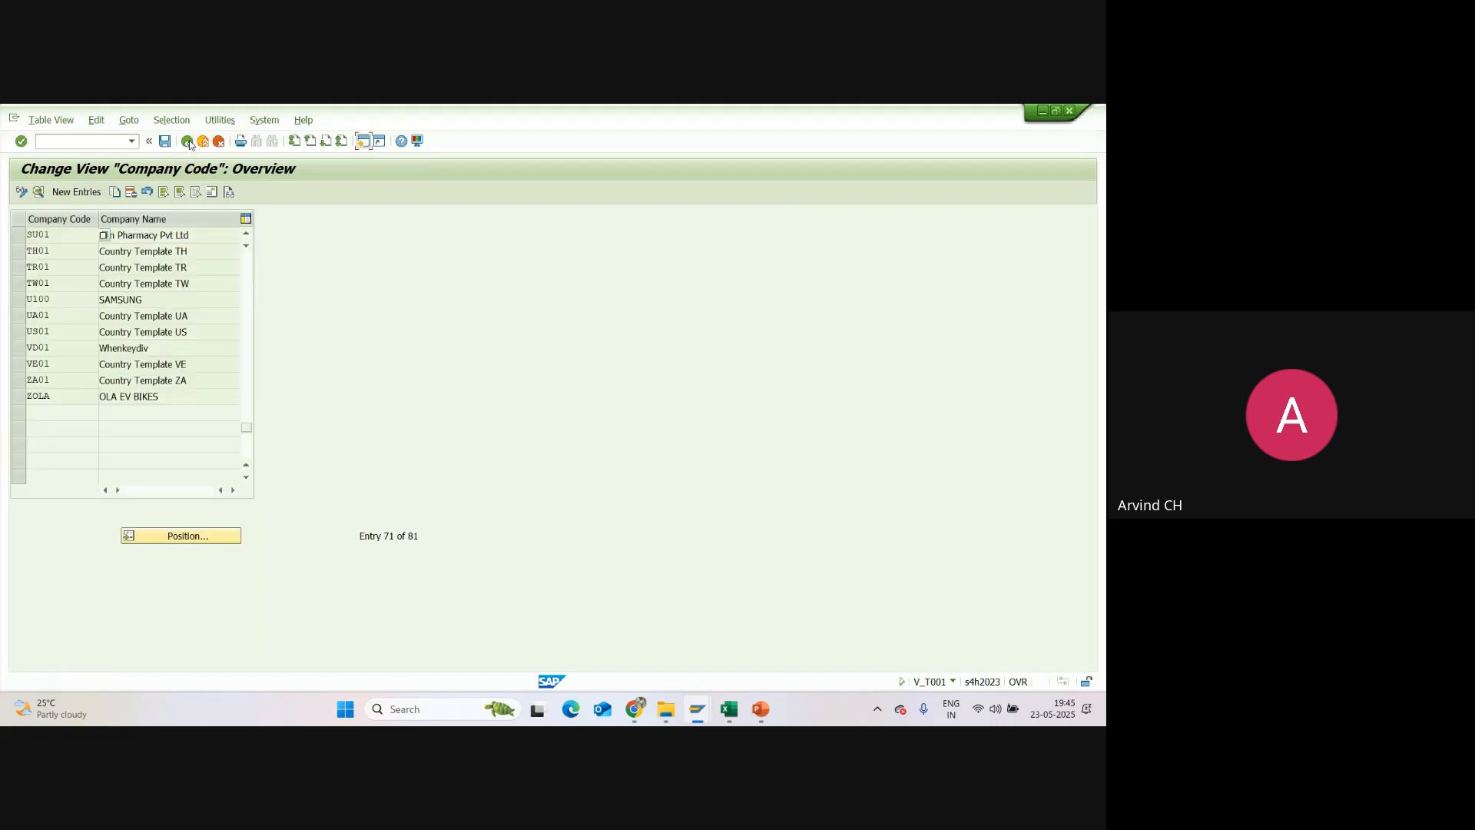
pyautogui.click(60, 235)
pyautogui.click(164, 235)
pyautogui.click(64, 239)
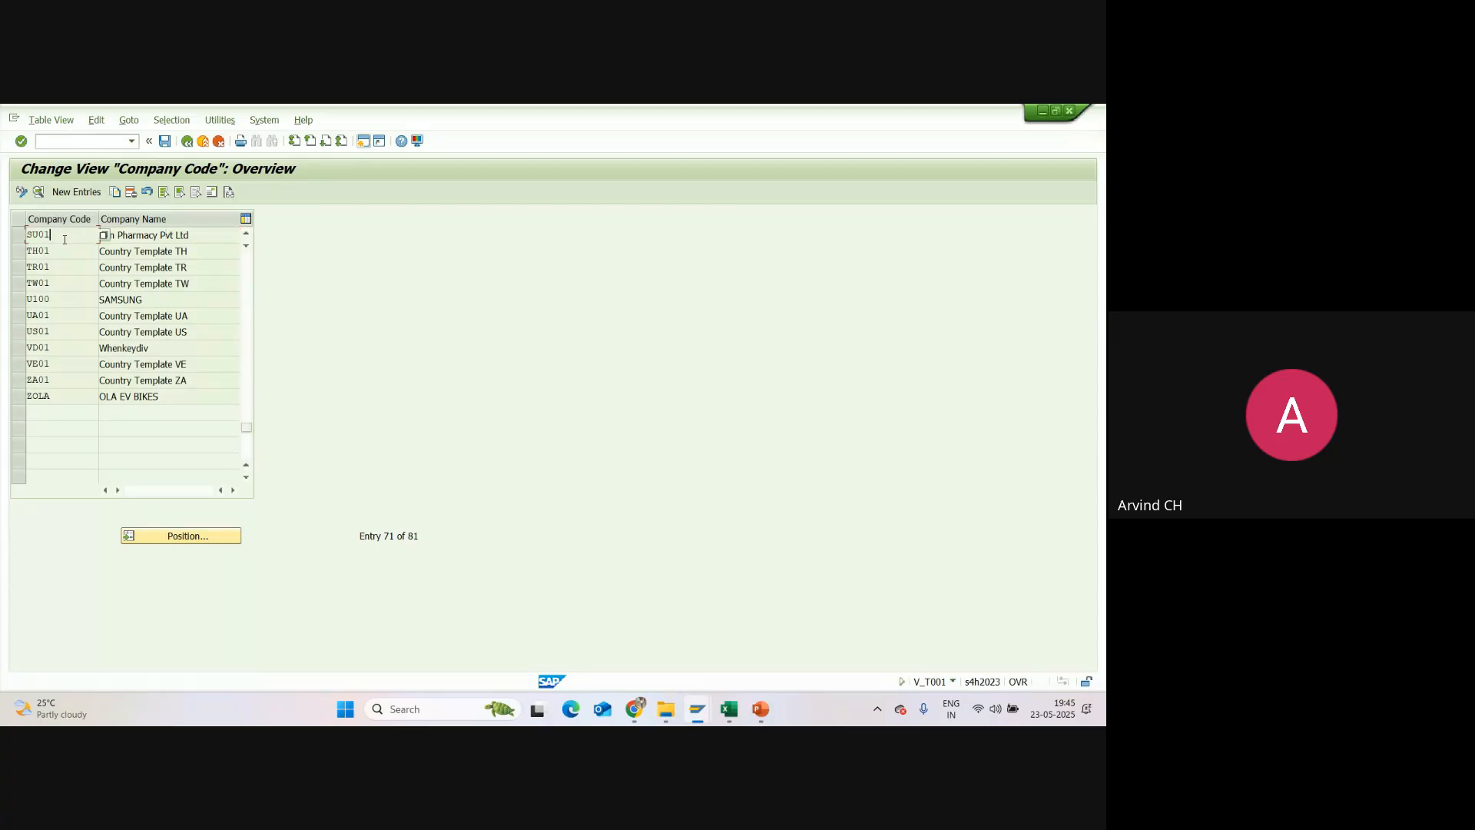
pyautogui.click(142, 235)
pyautogui.click(188, 141)
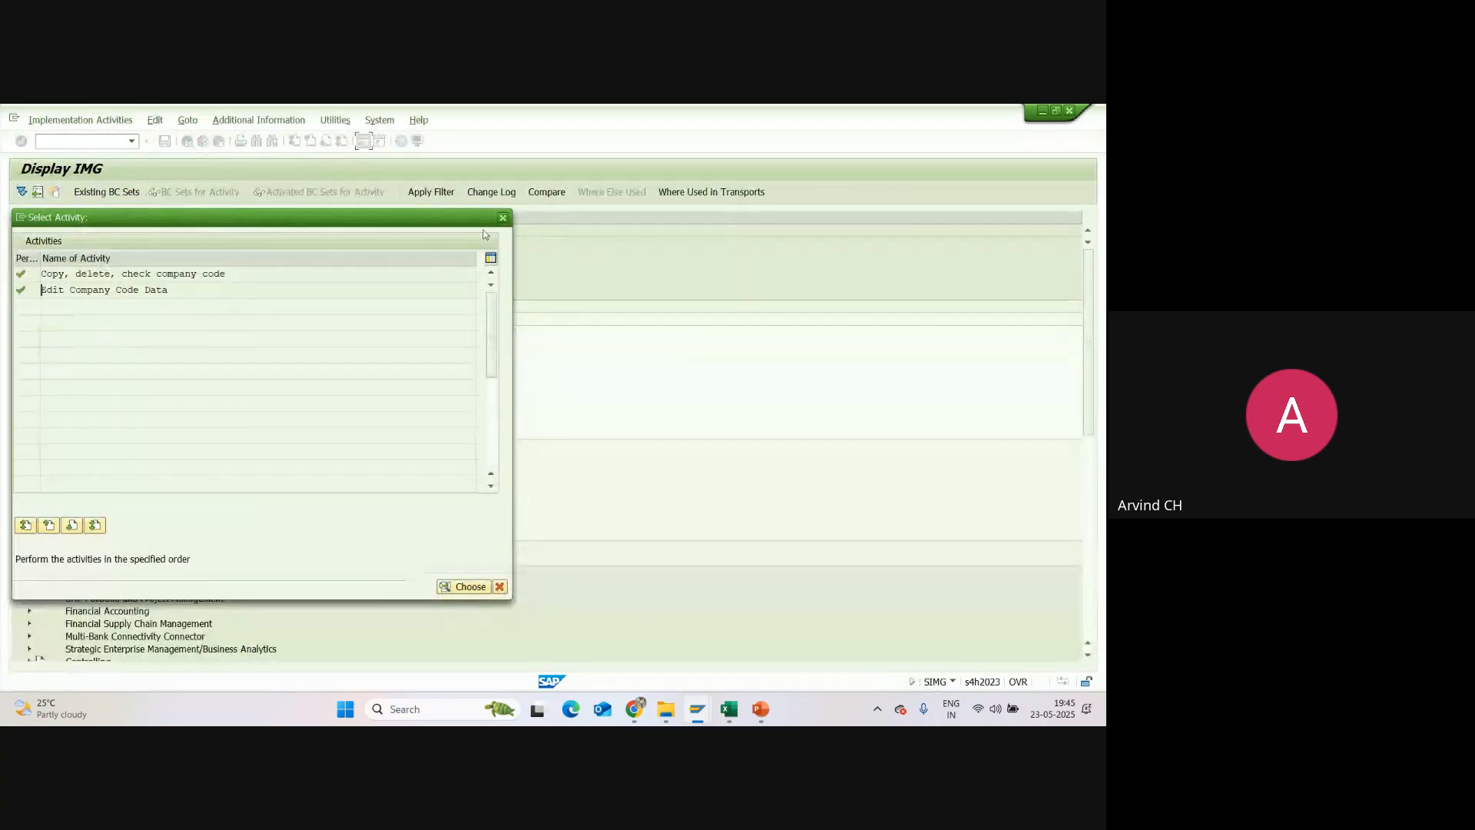
pyautogui.click(502, 218)
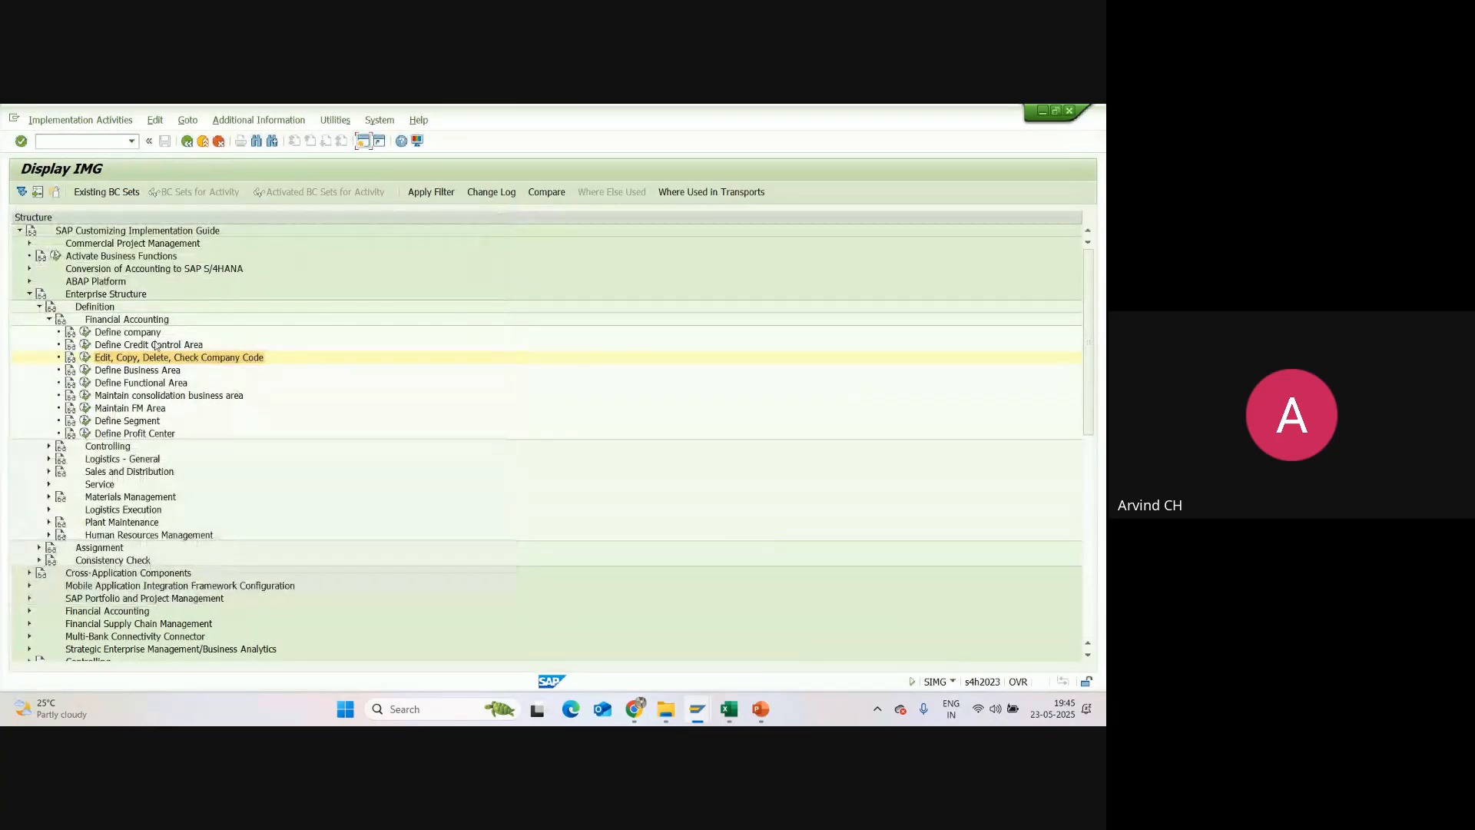
# Step: Switch to the Excel sheet and copy the code SU01 from cell B4 to the Company code row in B6
pyautogui.click(729, 709)
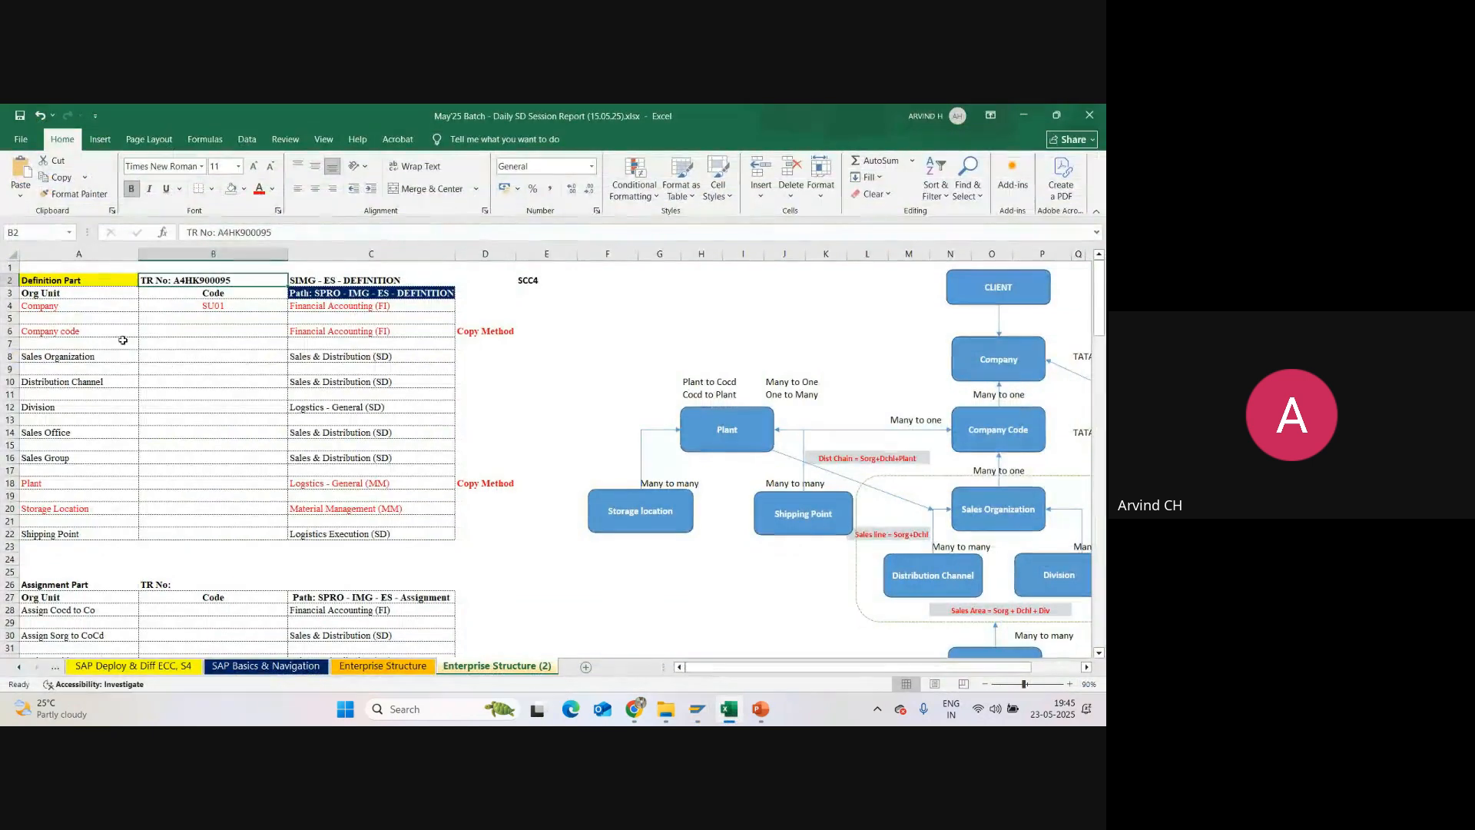
pyautogui.click(227, 334)
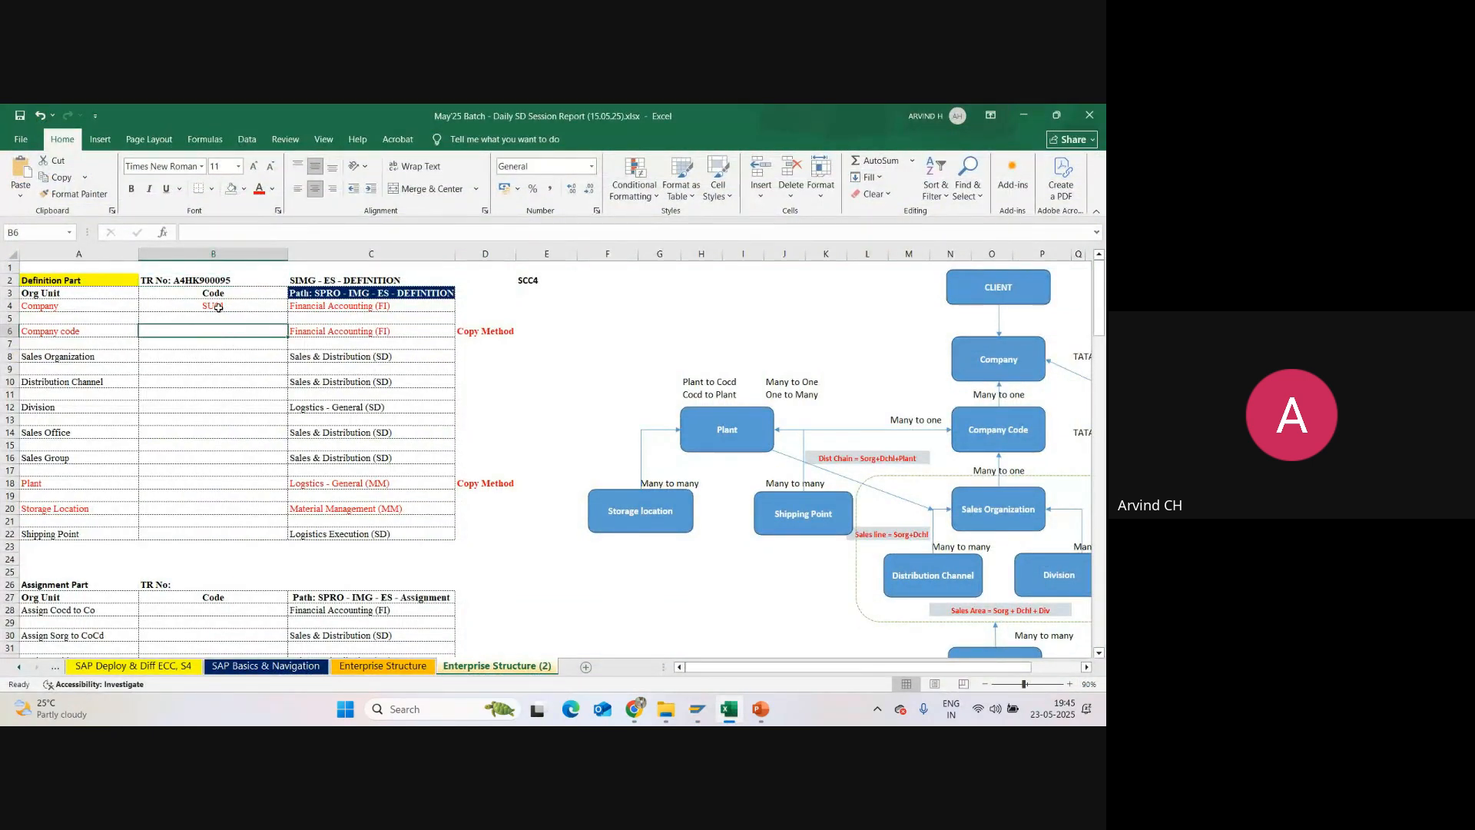
pyautogui.click(220, 311)
pyautogui.hotkey('ctrl', 'c')
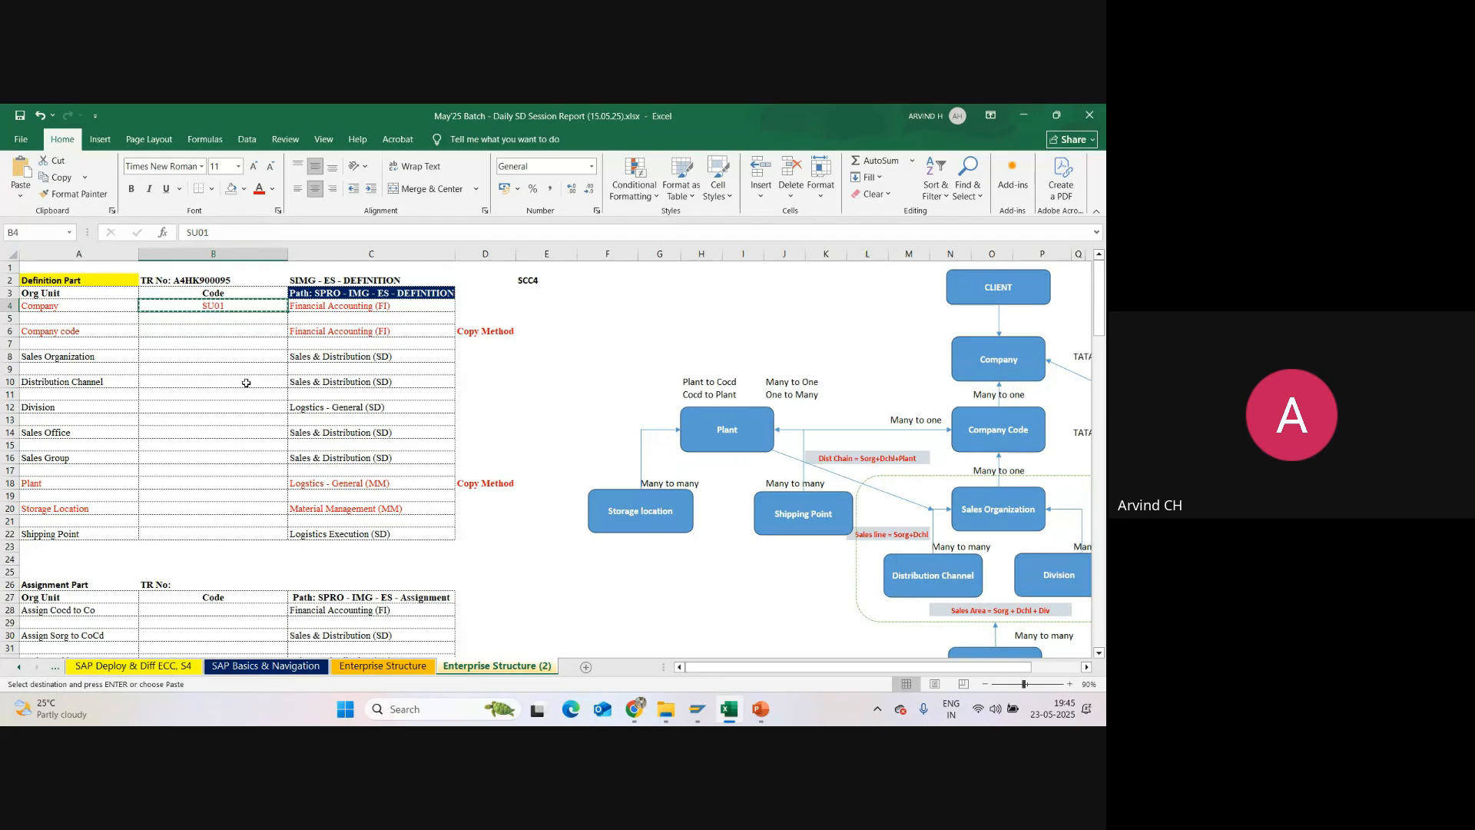
pyautogui.click(214, 333)
pyautogui.hotkey('ctrl', 'v')
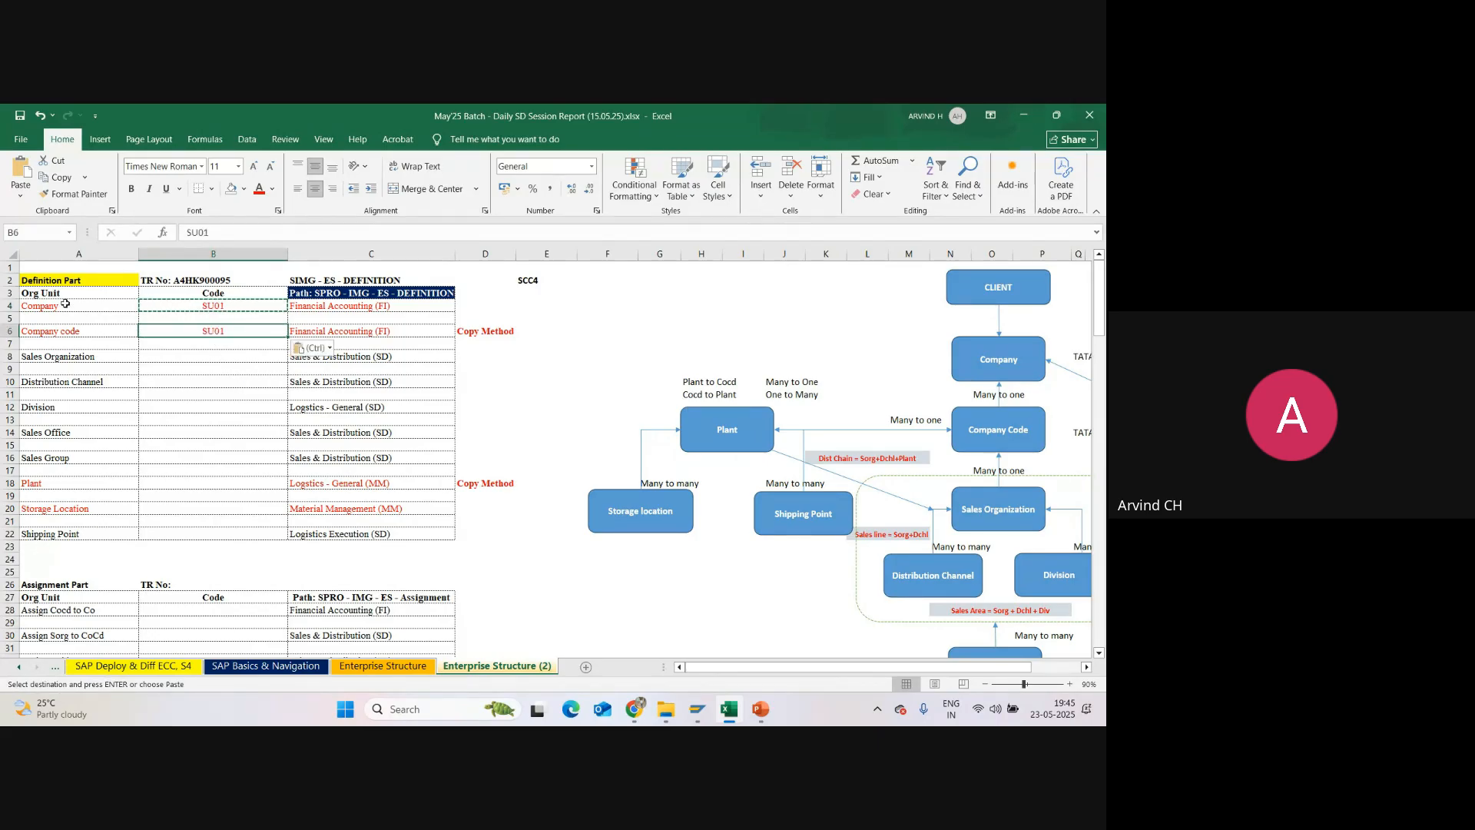
# Step: Fill the Company row A4:C4 and the Company code row A6:C6 with light green
pyautogui.moveTo(54, 306); pyautogui.dragTo(331, 309)
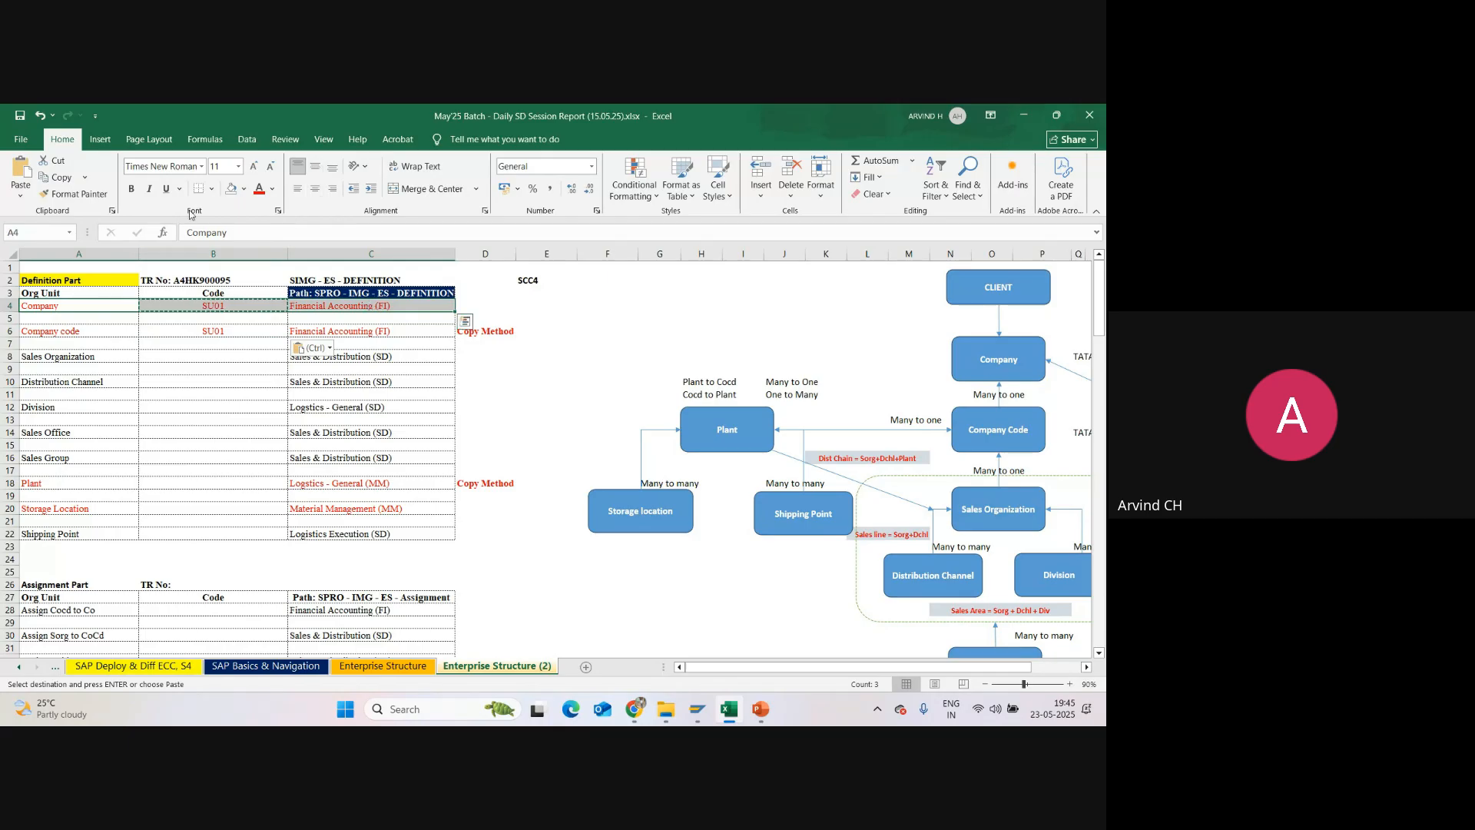
pyautogui.click(240, 193)
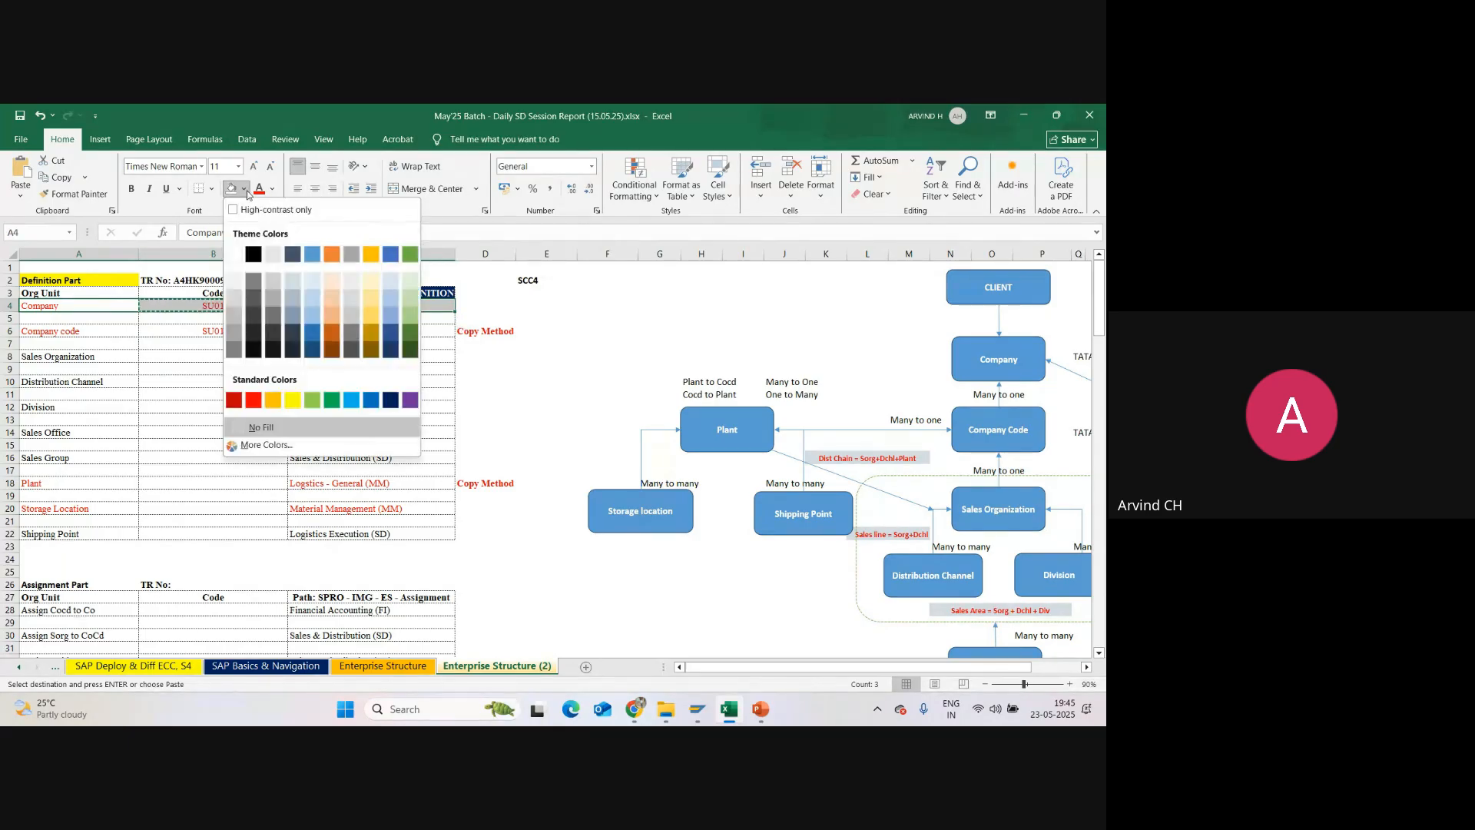
pyautogui.click(317, 399)
pyautogui.moveTo(73, 335); pyautogui.dragTo(395, 331)
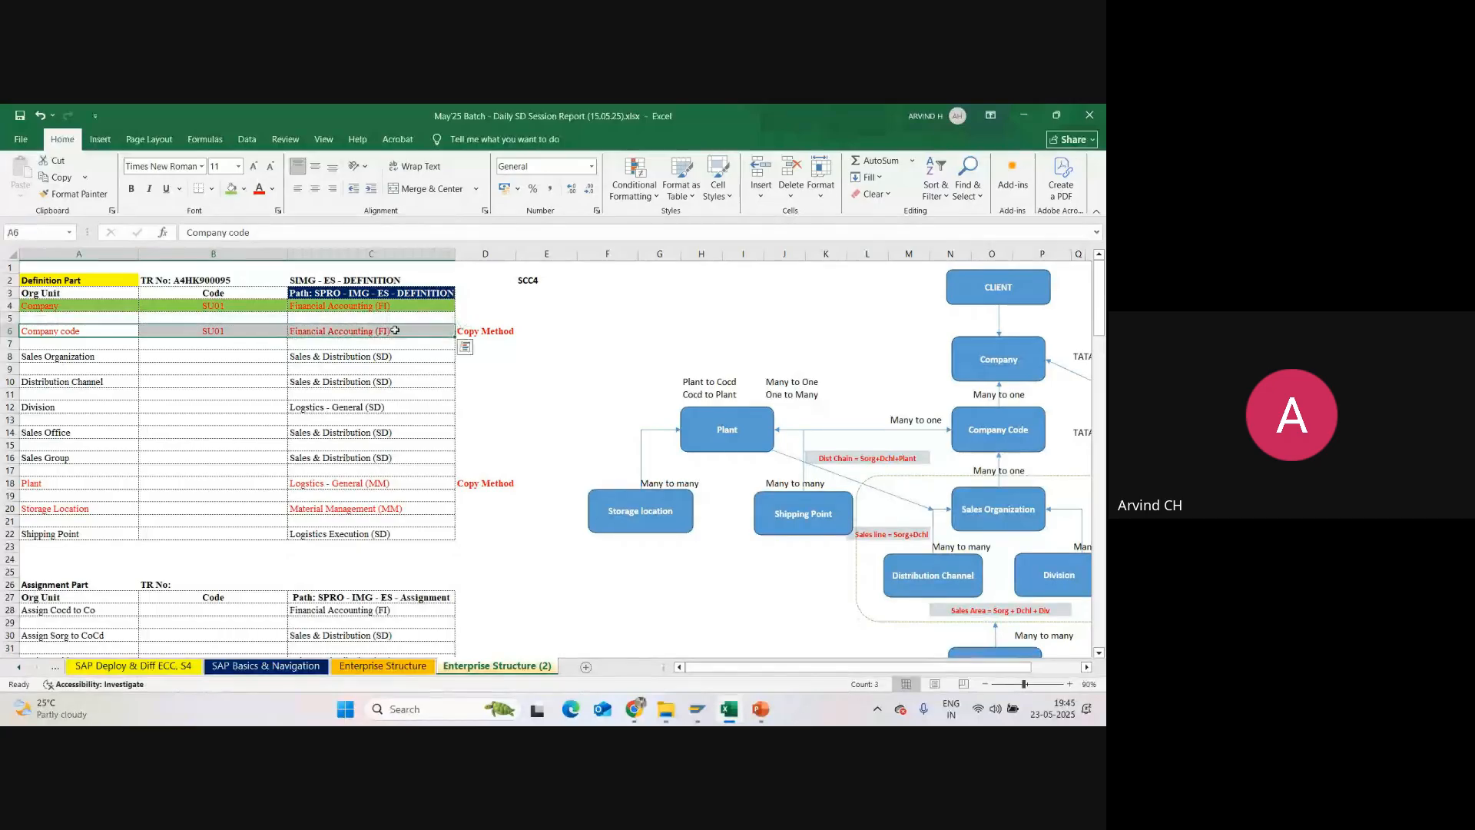
pyautogui.click(229, 191)
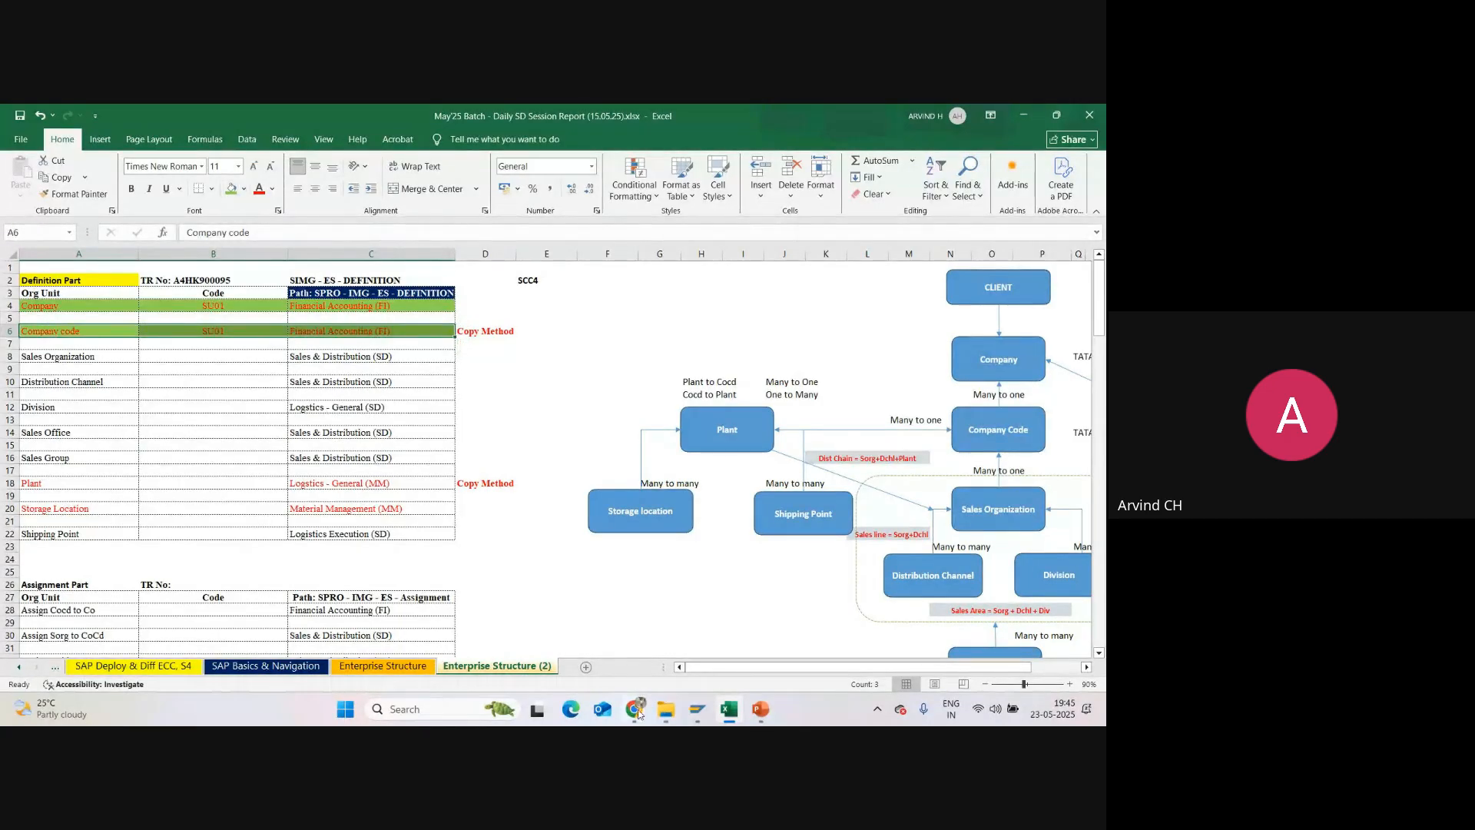
# Step: Switch to the Google Meet window, review the list of meeting participants and close it
pyautogui.moveTo(634, 709)
pyautogui.click(566, 636)
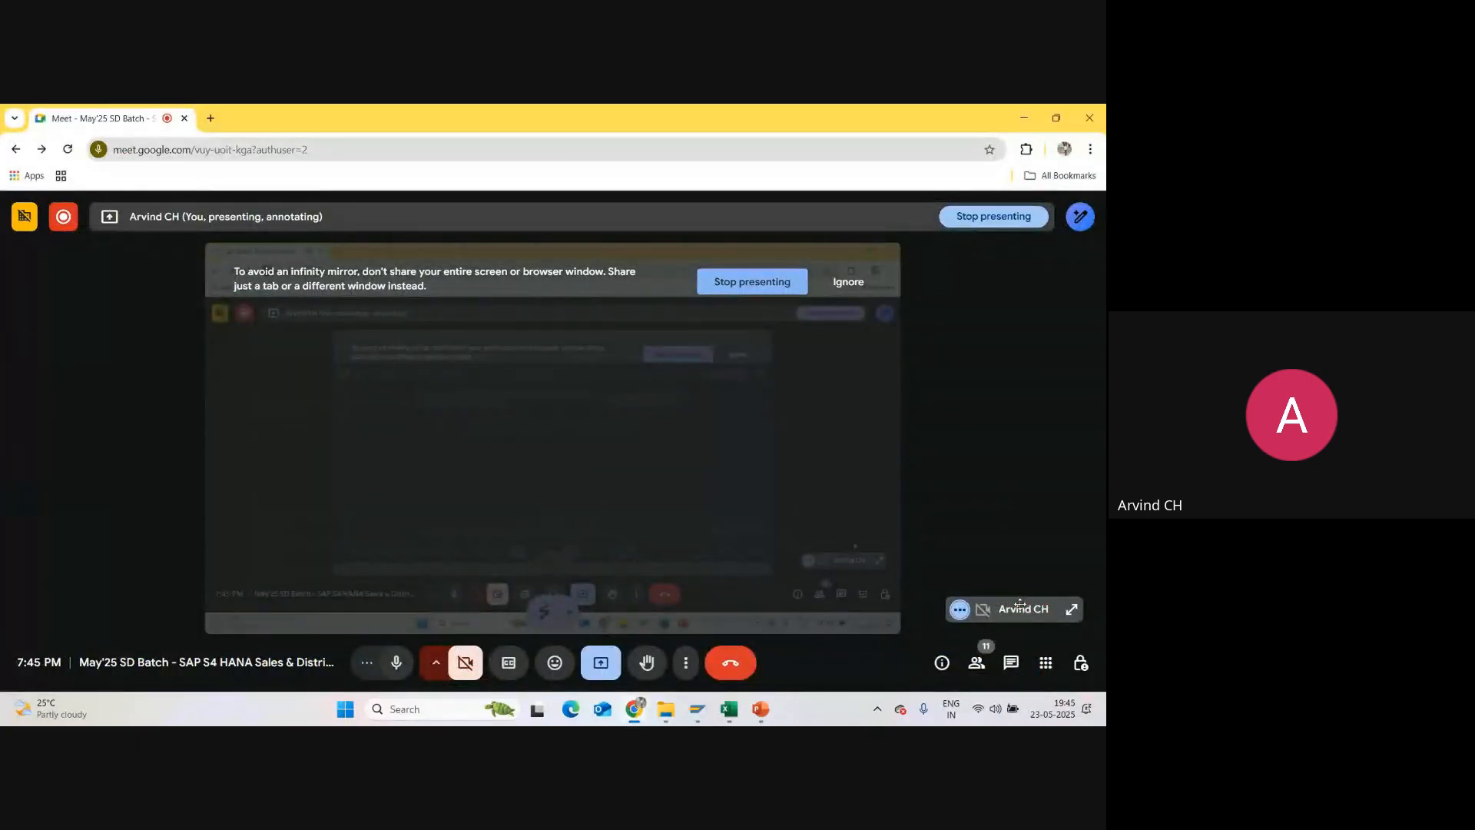
pyautogui.click(976, 663)
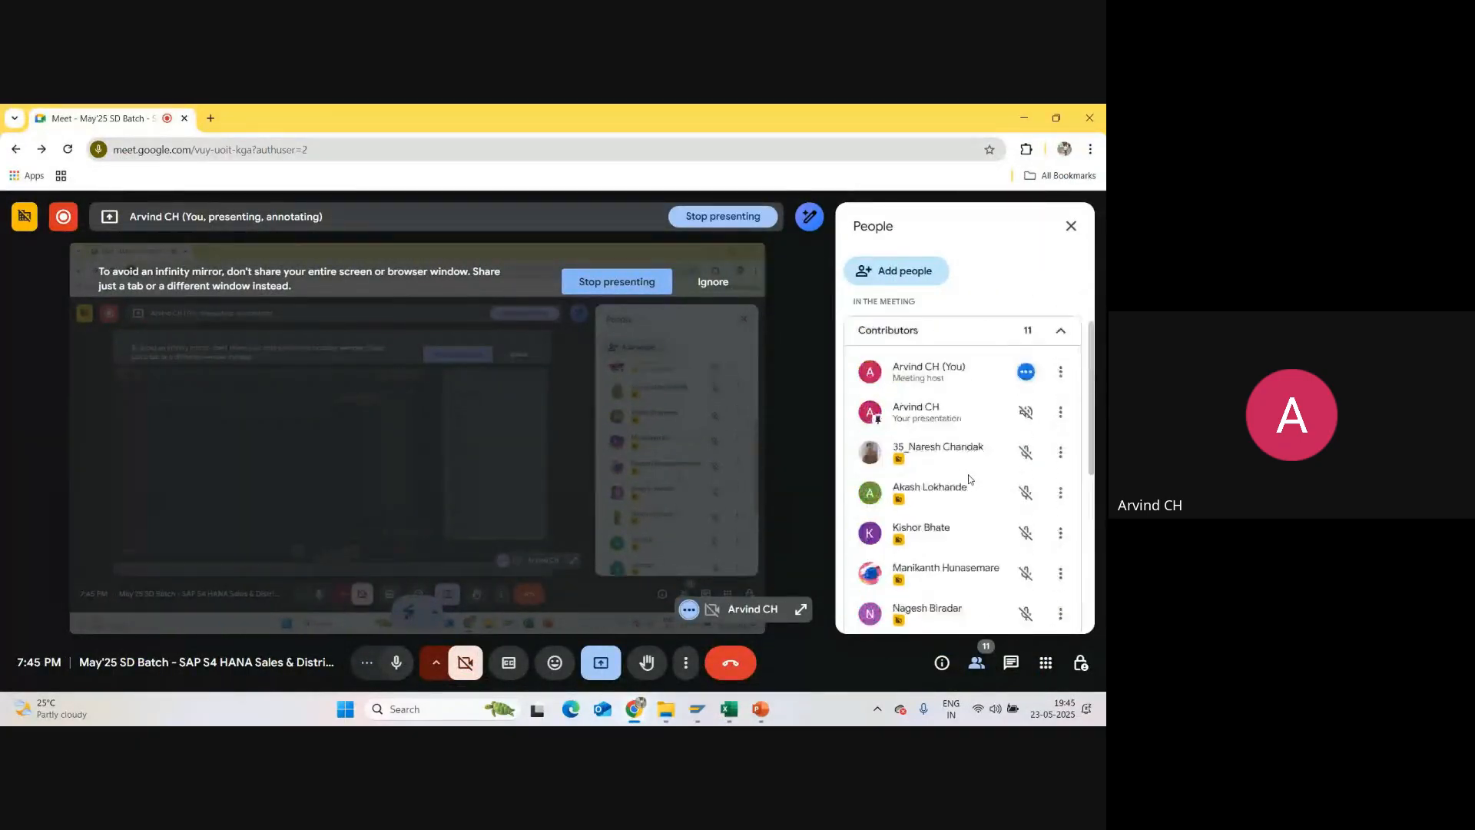
pyautogui.scroll(-2, 964, 472)
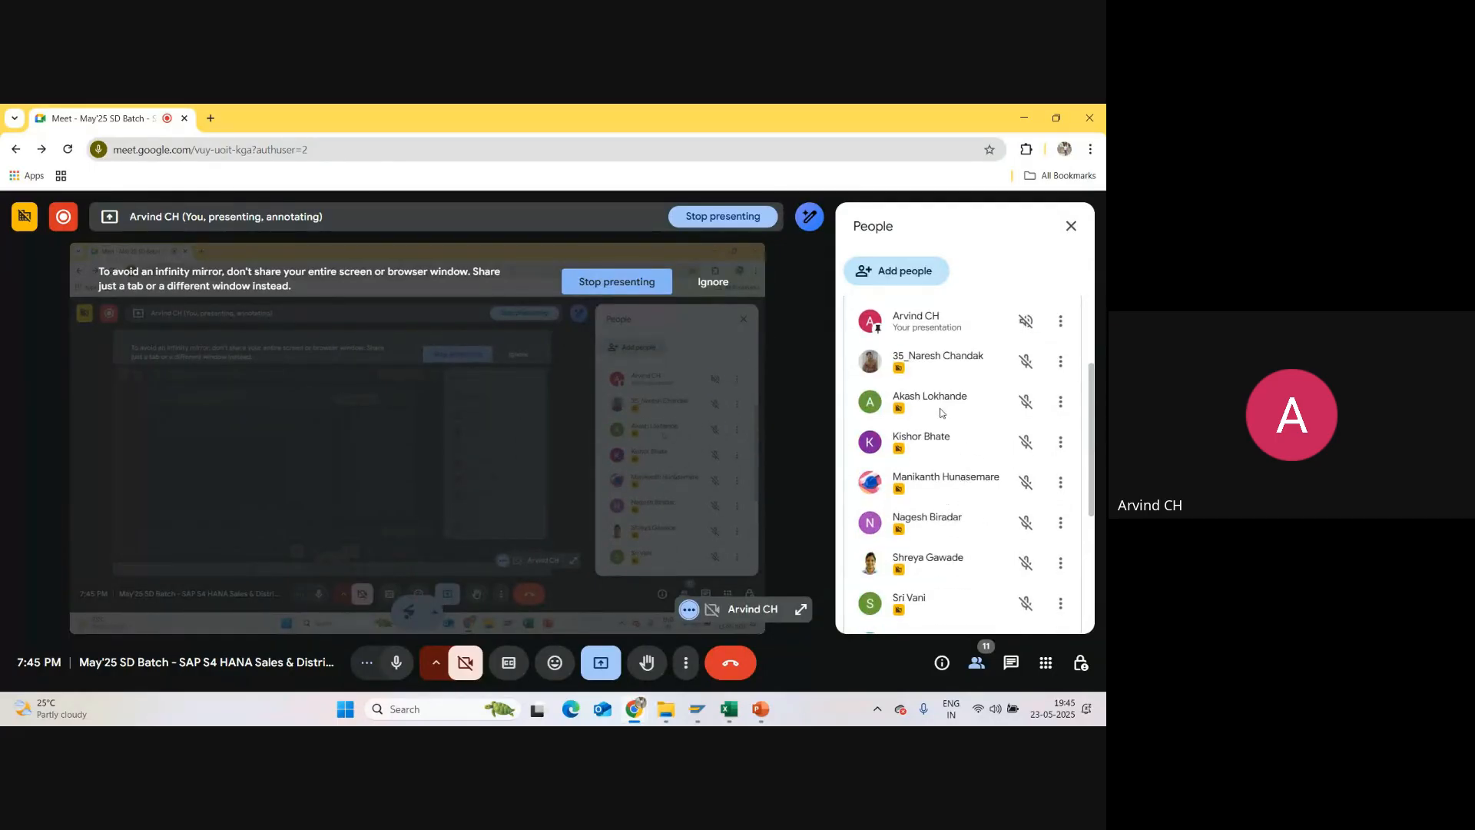
pyautogui.scroll(-1, 943, 418)
pyautogui.scroll(5, 945, 422)
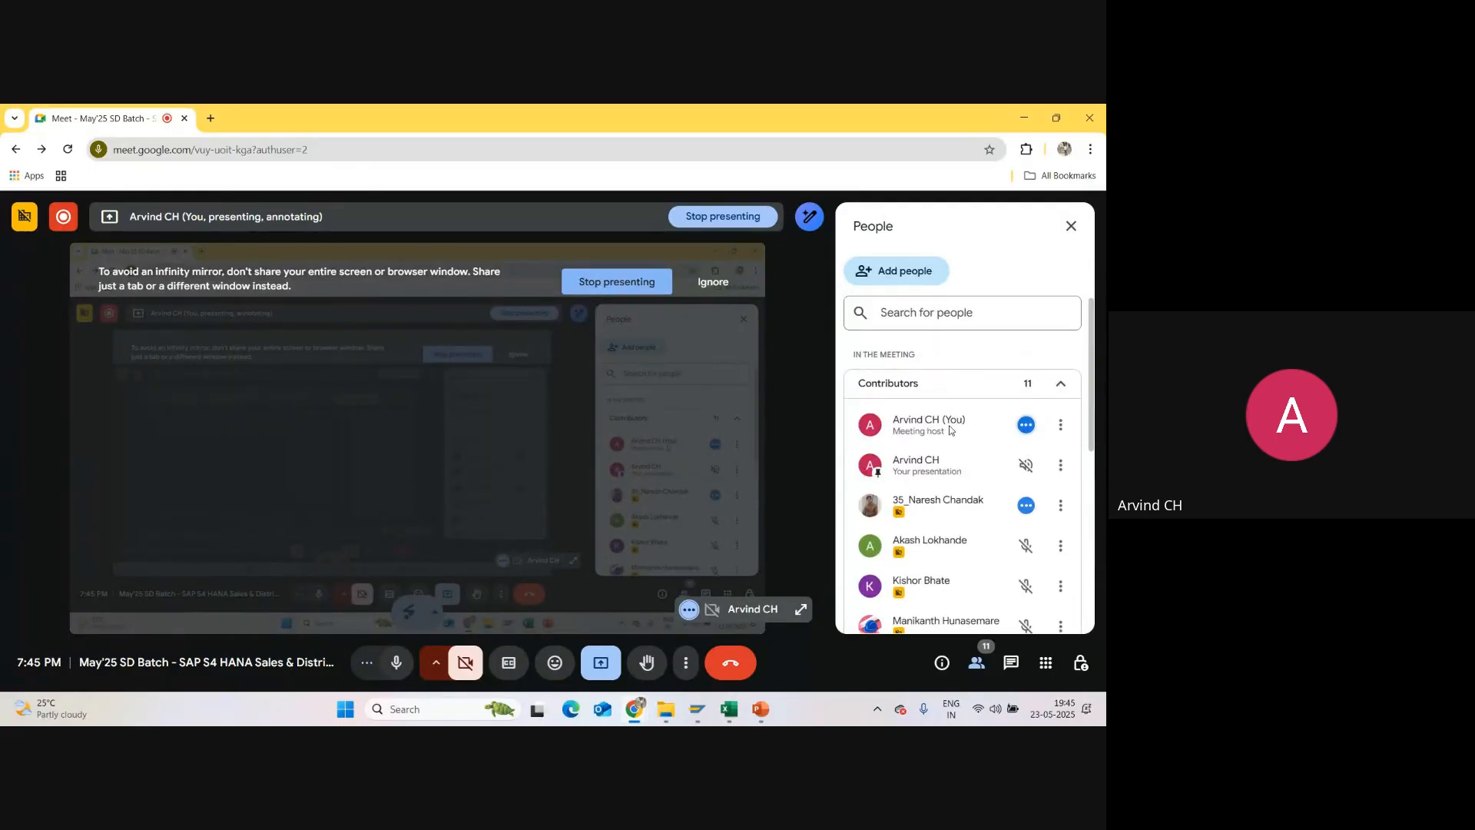
pyautogui.scroll(-3, 962, 446)
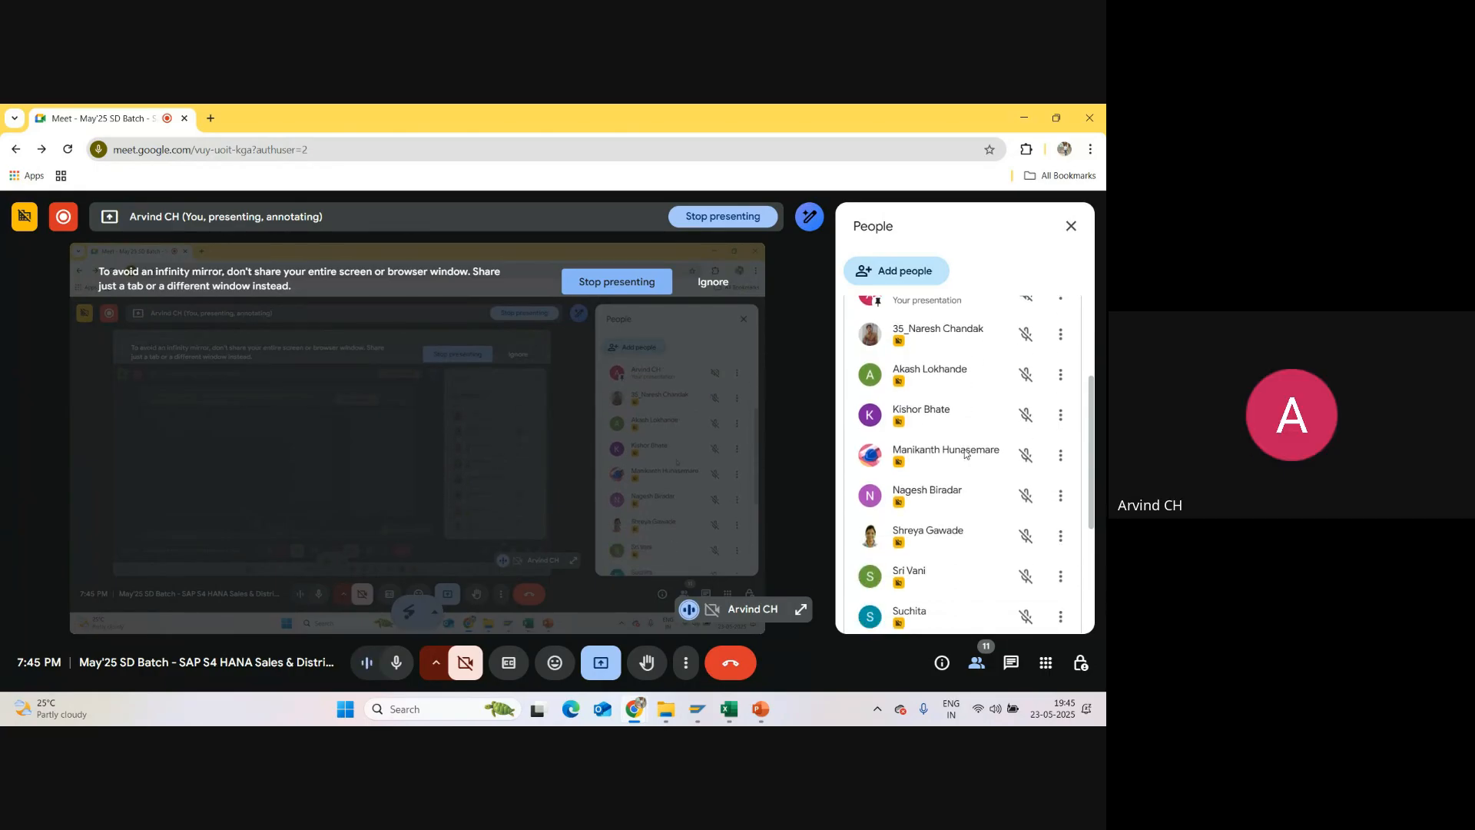
pyautogui.scroll(-1, 966, 455)
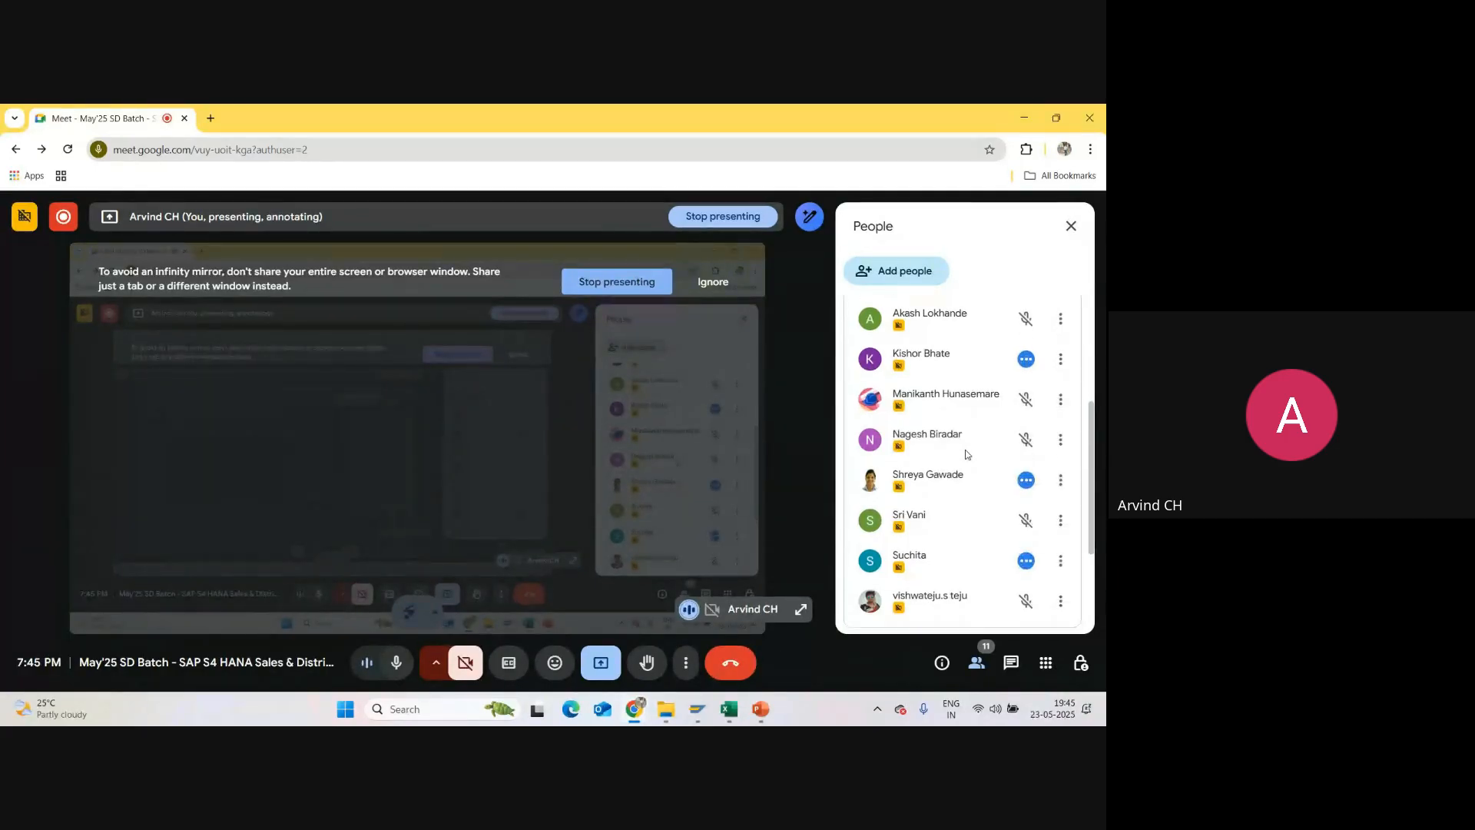
pyautogui.scroll(-3, 968, 461)
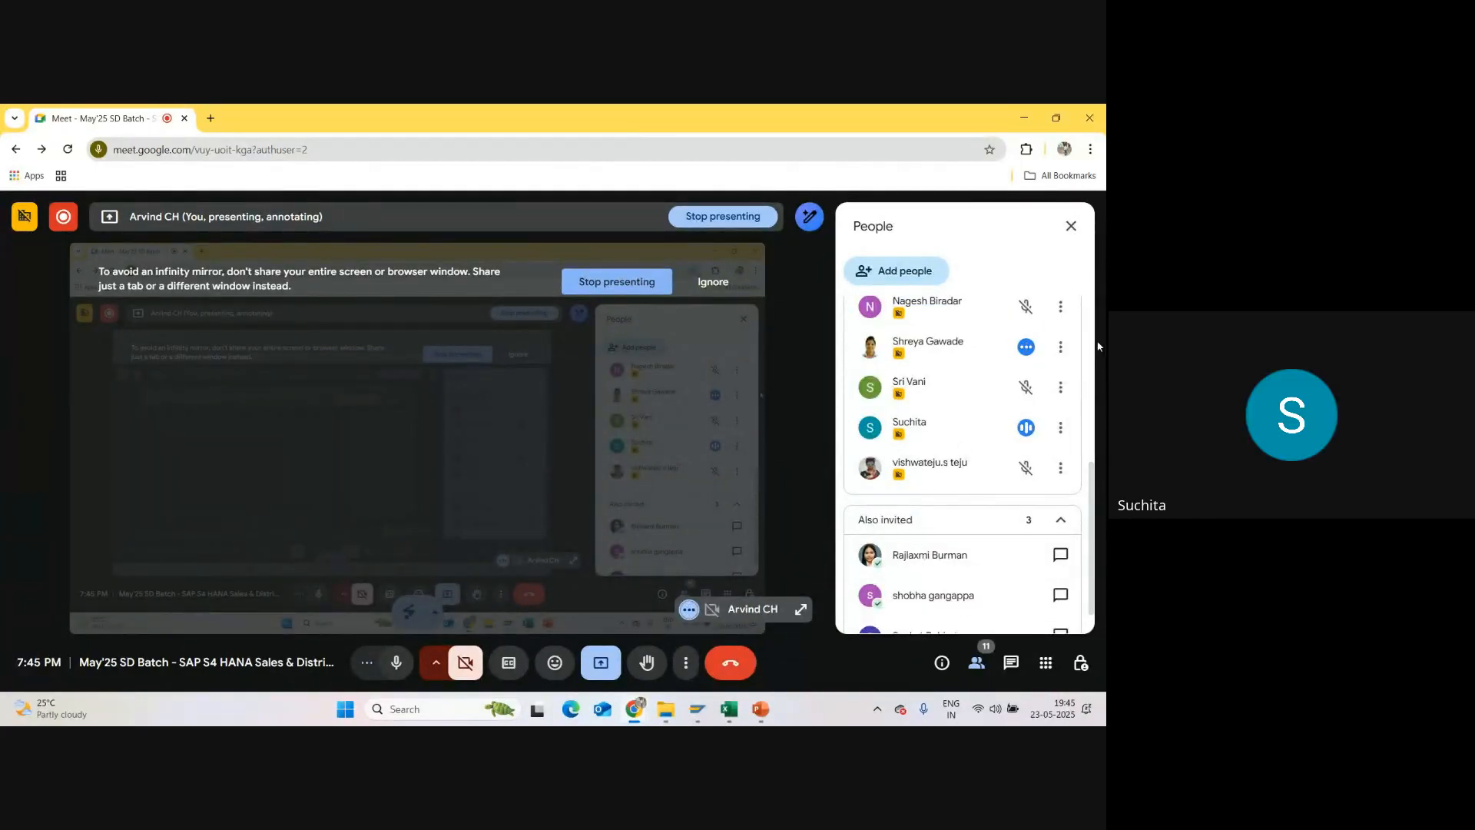
pyautogui.click(1073, 226)
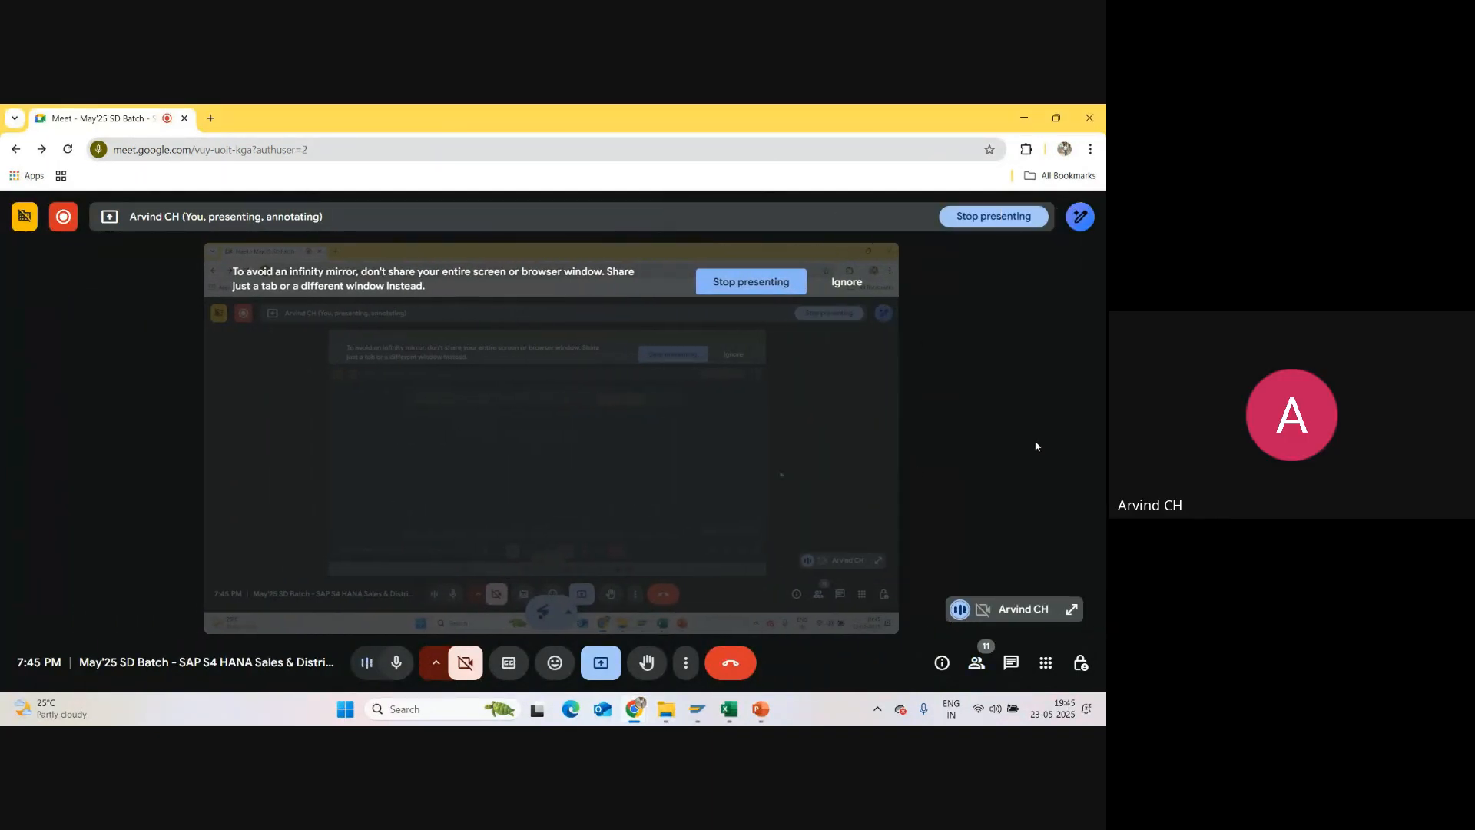
# Step: Switch back to the SAP Display IMG window
pyautogui.moveTo(697, 710)
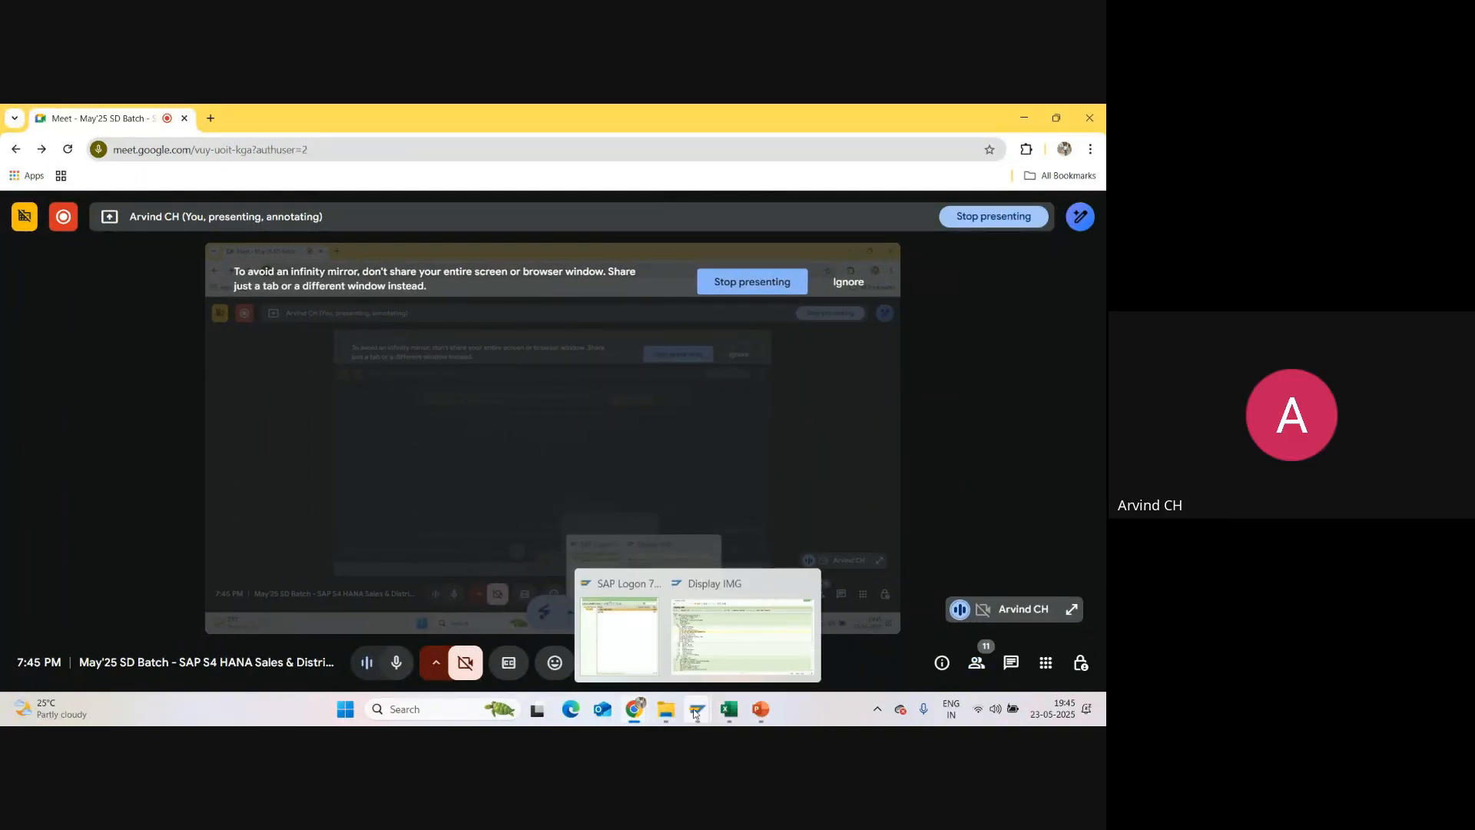
pyautogui.click(719, 657)
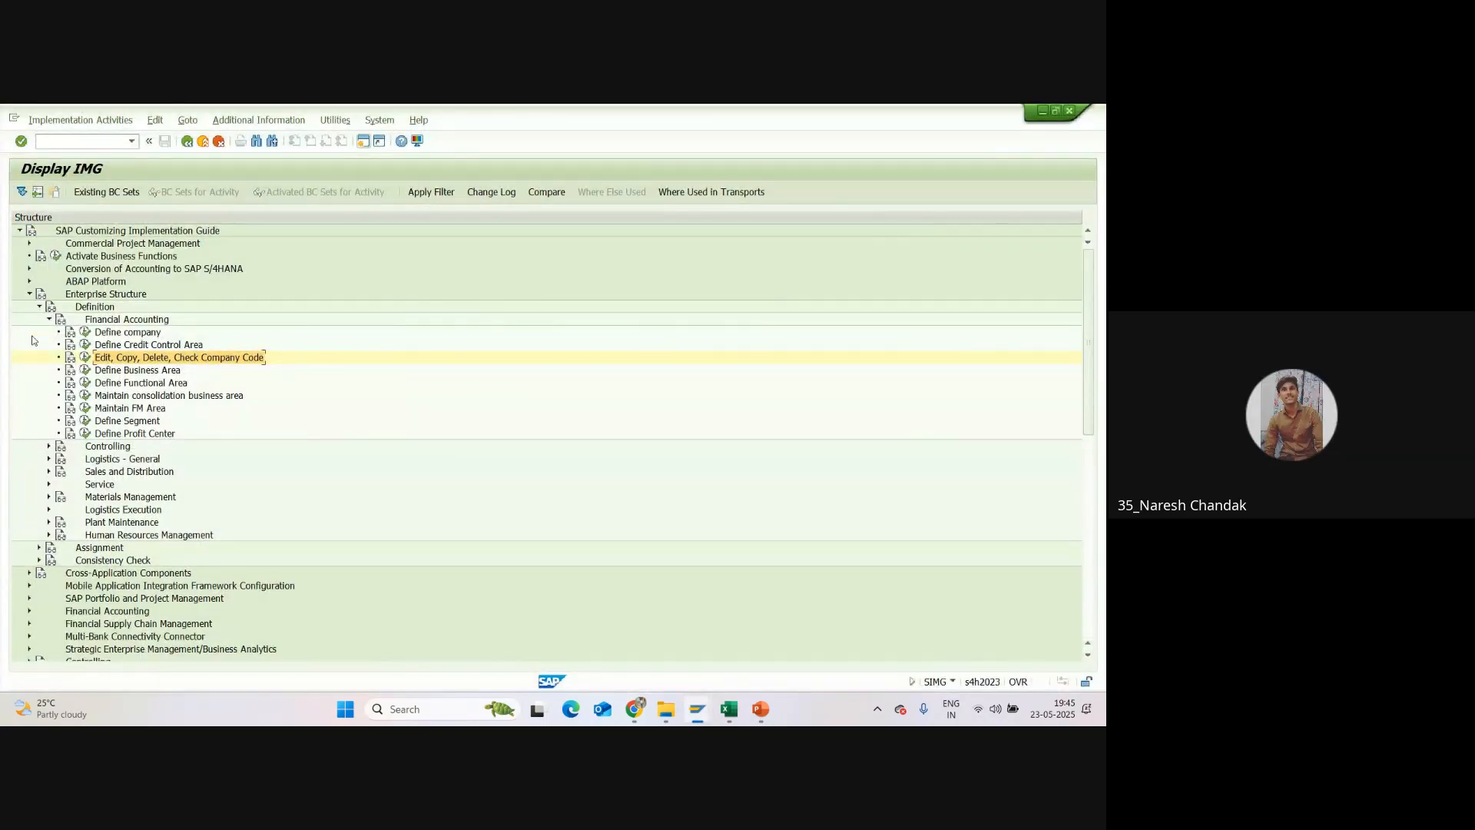
pyautogui.moveTo(635, 708)
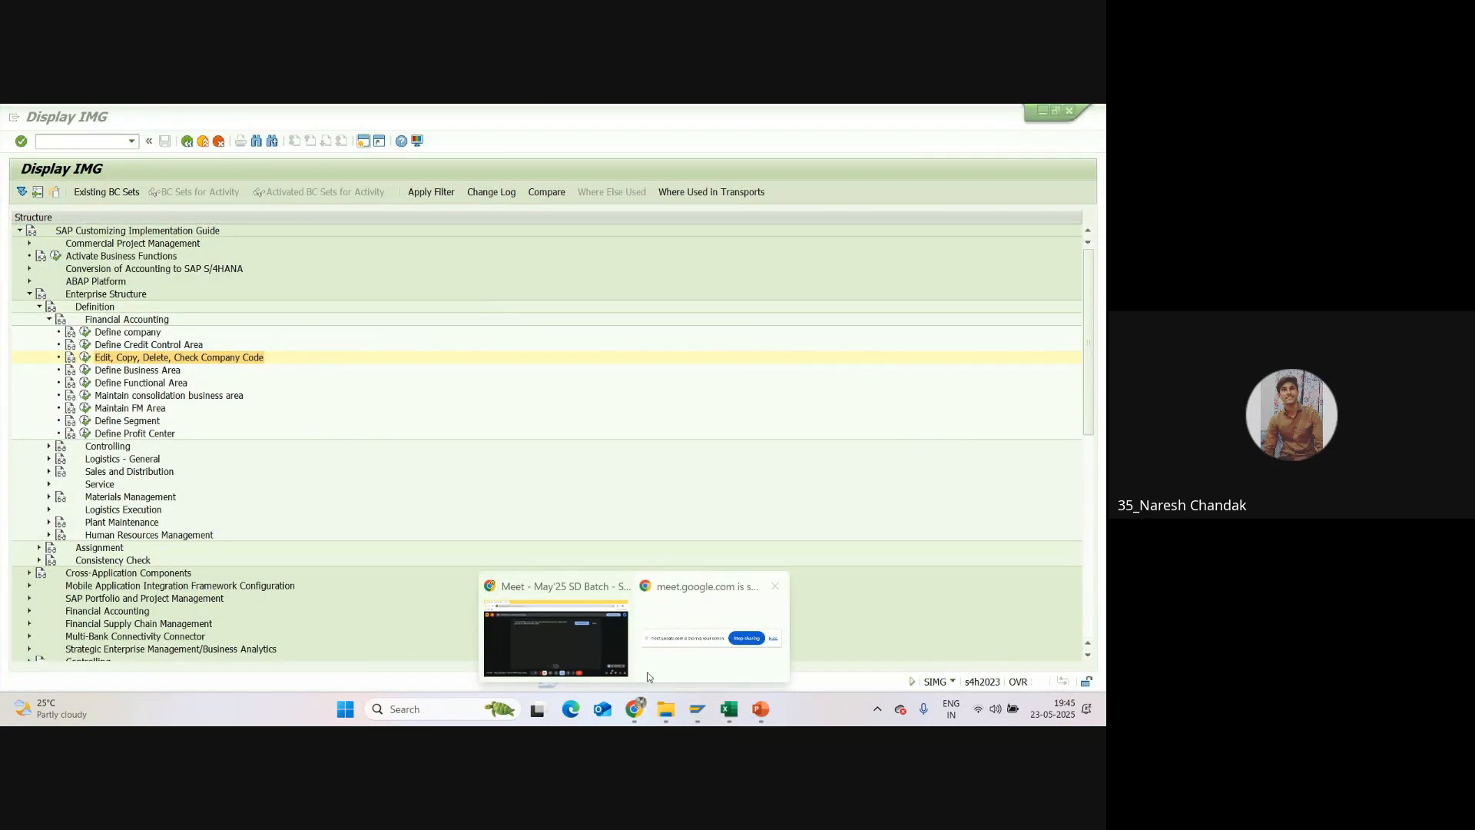
# Step: Switch to the Google Meet window and look through the list of meeting participants
pyautogui.click(610, 649)
pyautogui.click(976, 662)
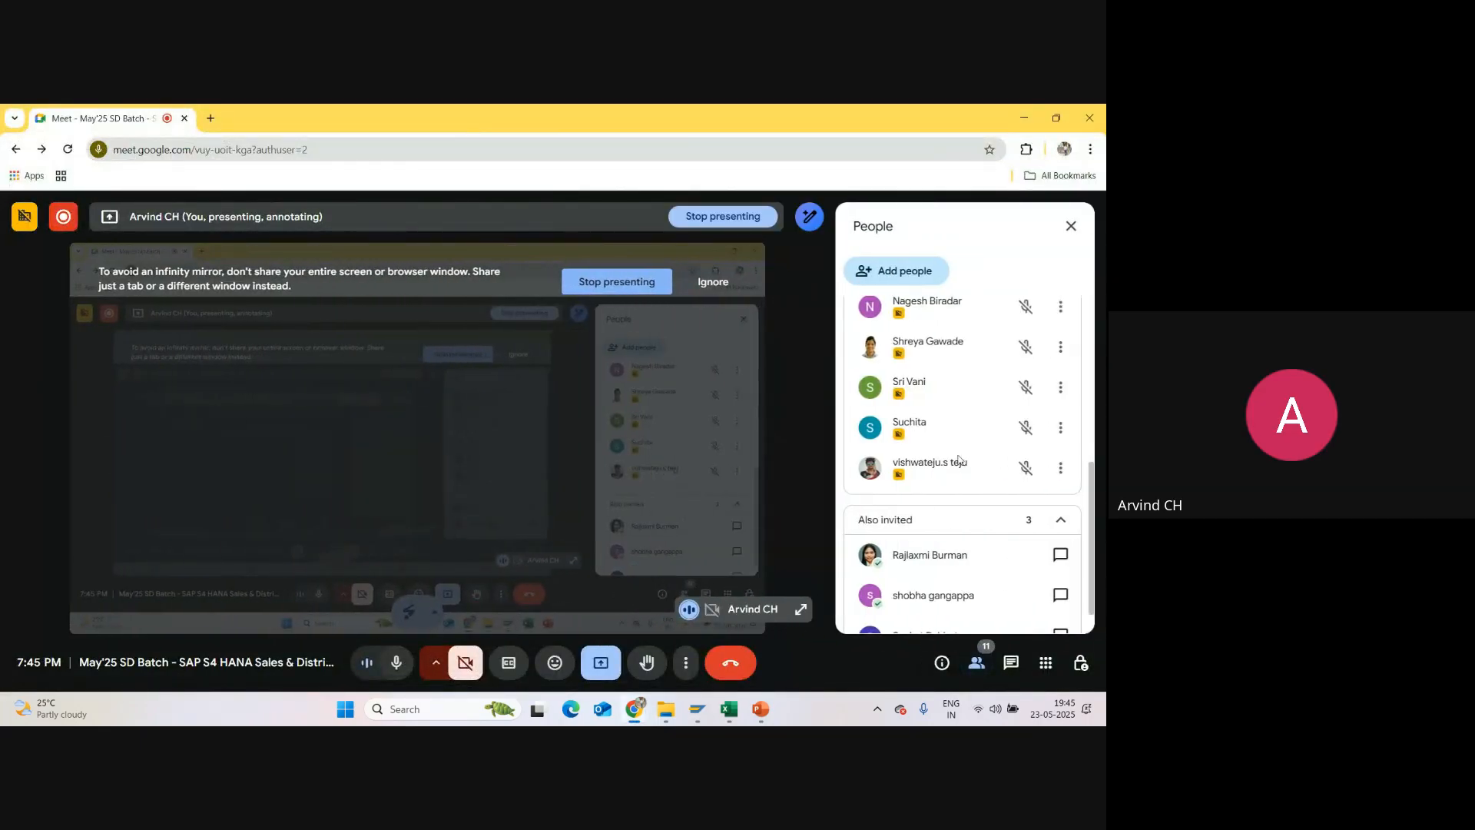
pyautogui.scroll(1, 941, 431)
pyautogui.scroll(2, 940, 431)
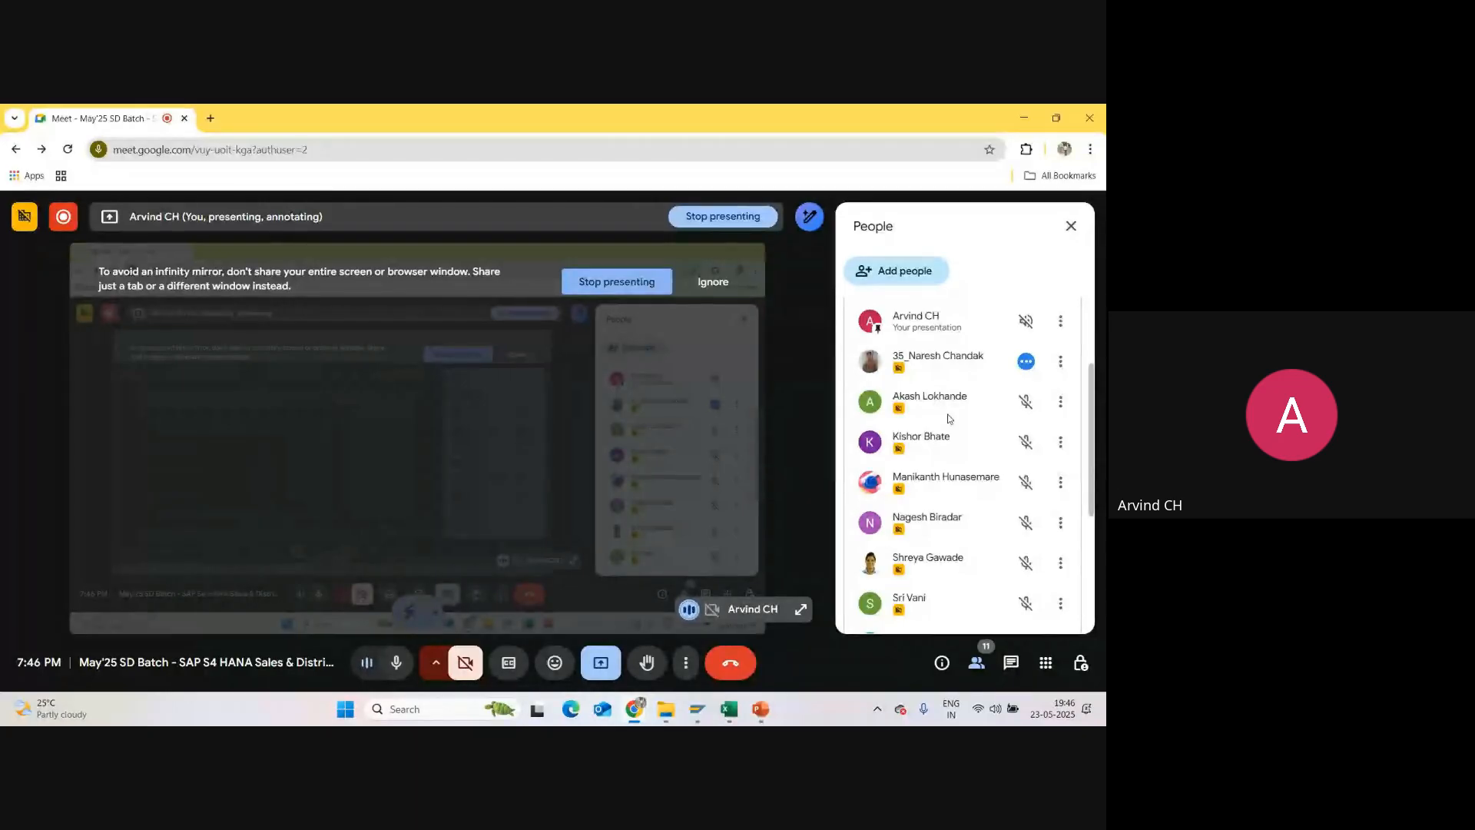
# Step: Switch to the Enterprise Structure sheet in Excel and examine the Company box in the org structure diagram
pyautogui.click(729, 708)
pyautogui.click(382, 666)
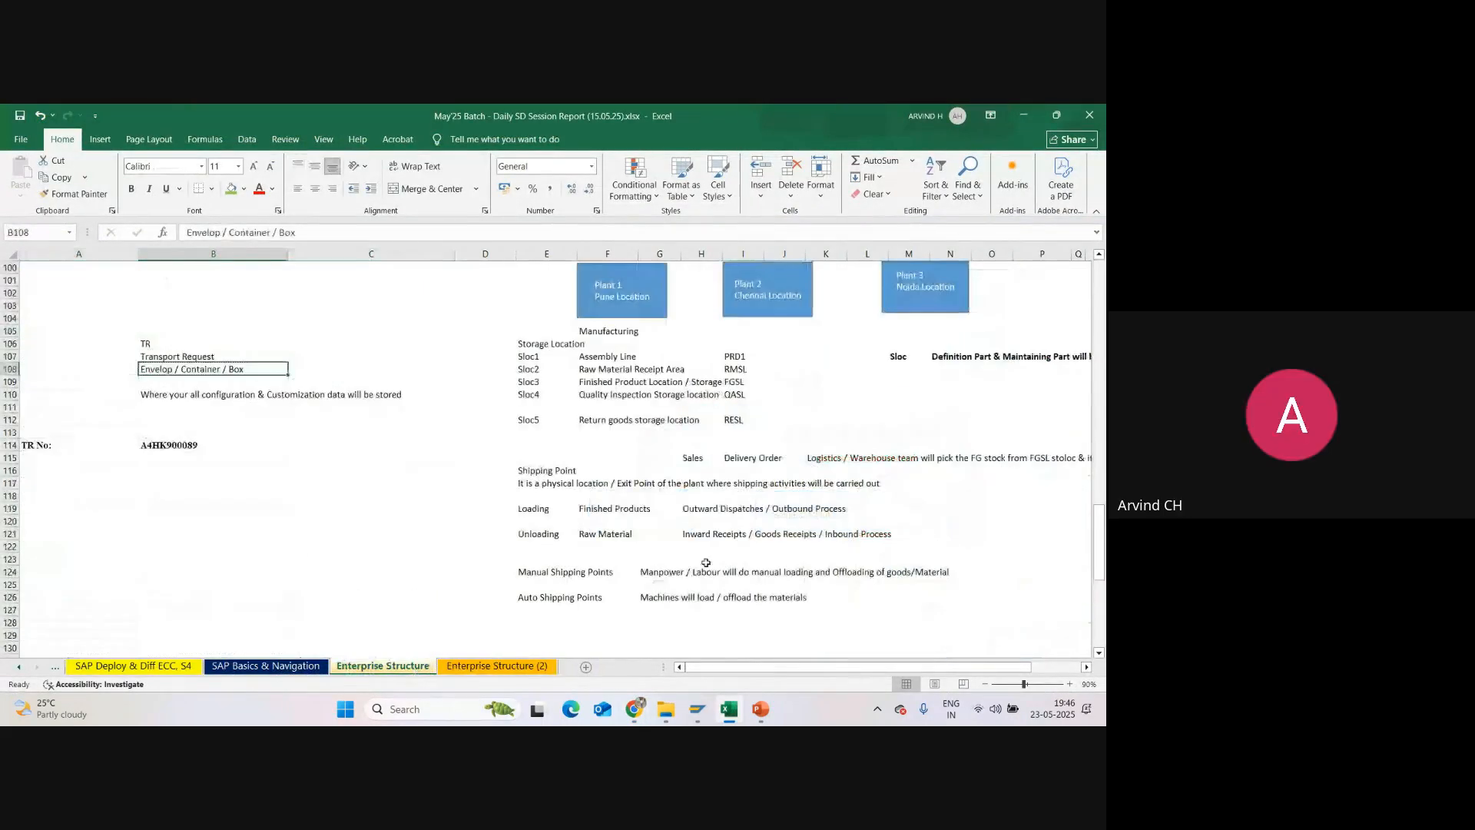
pyautogui.scroll(20, 706, 562)
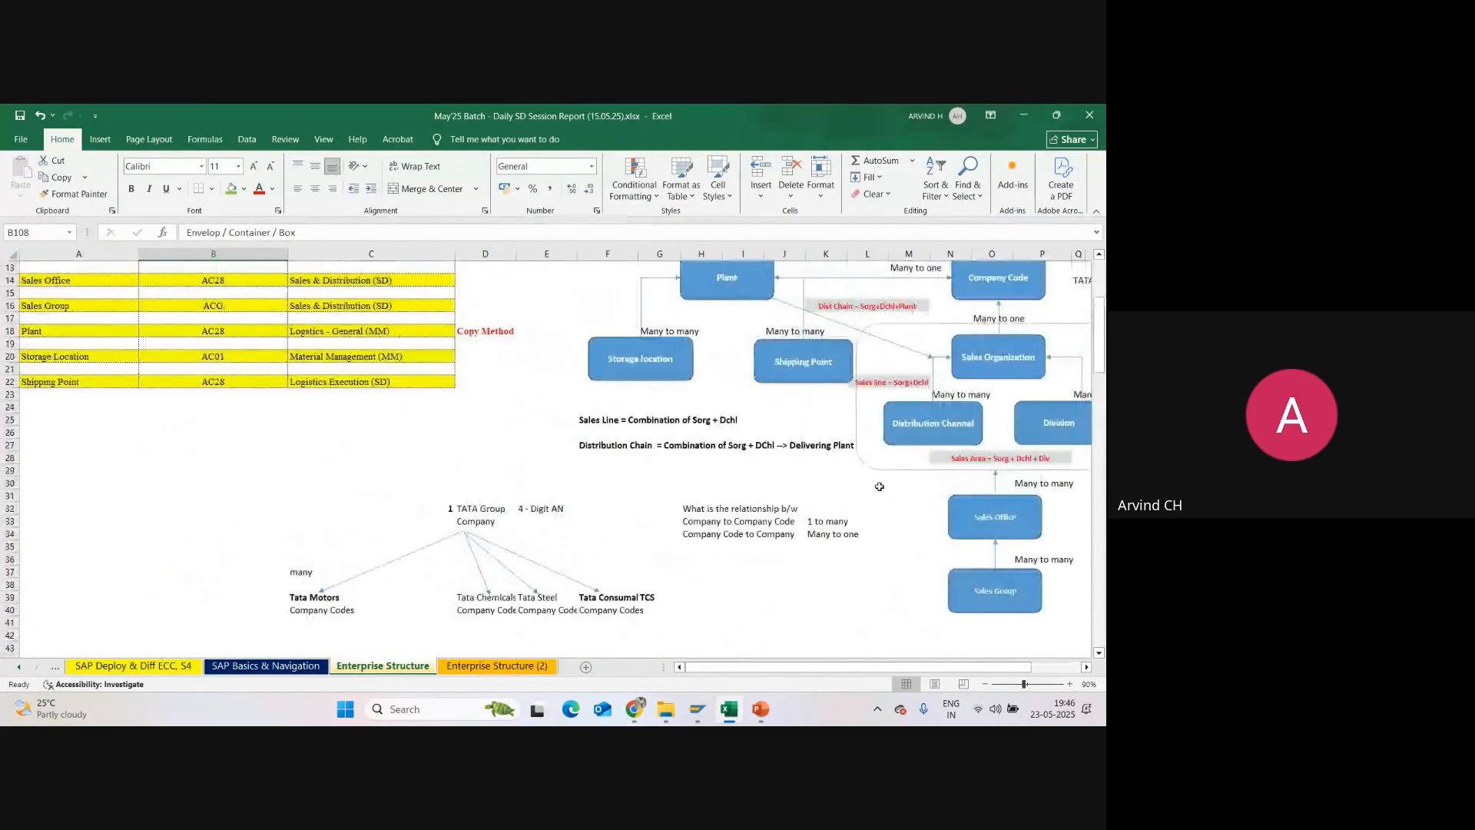
pyautogui.scroll(4, 880, 487)
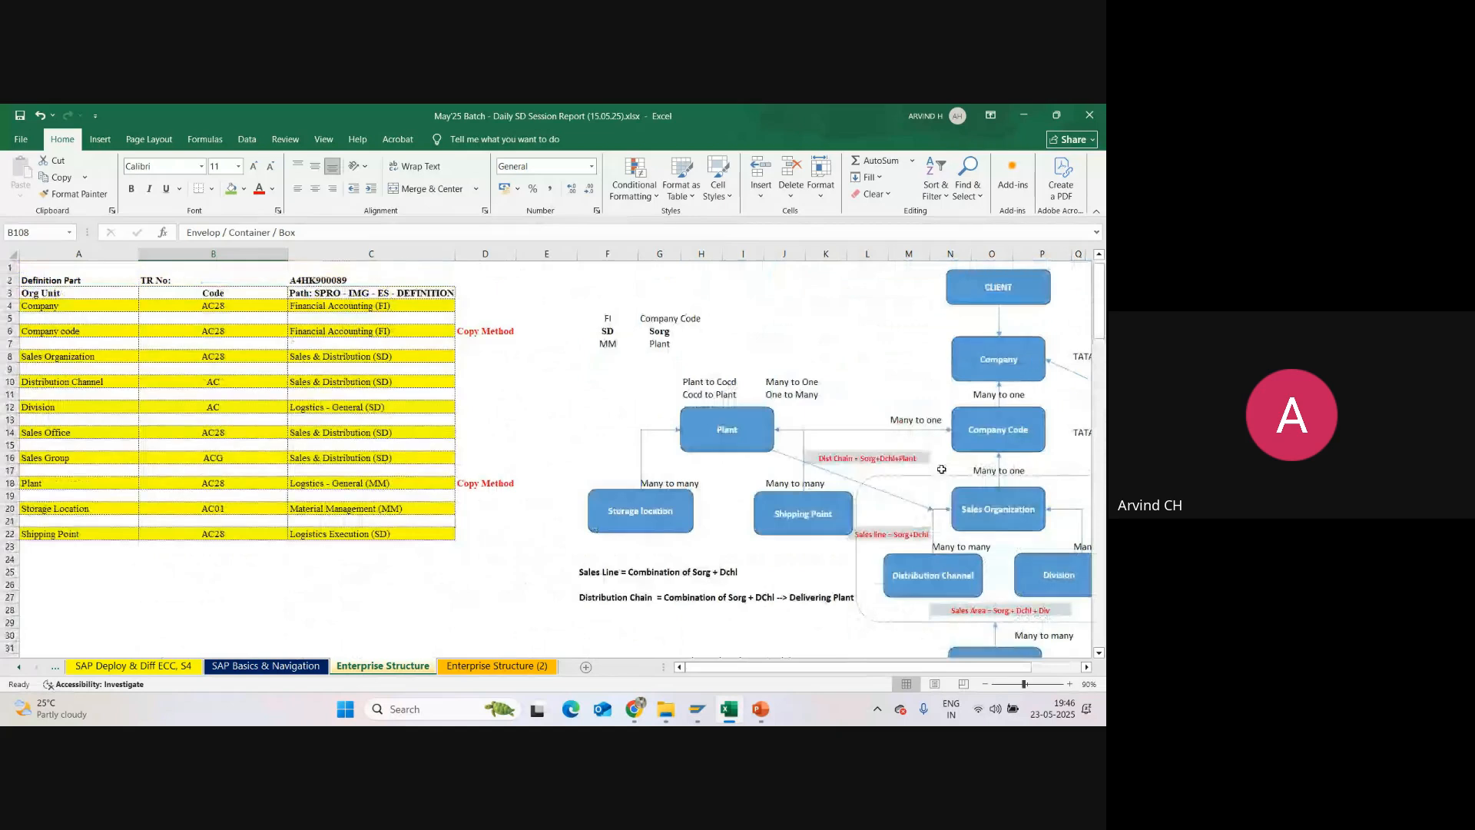
pyautogui.click(1011, 350)
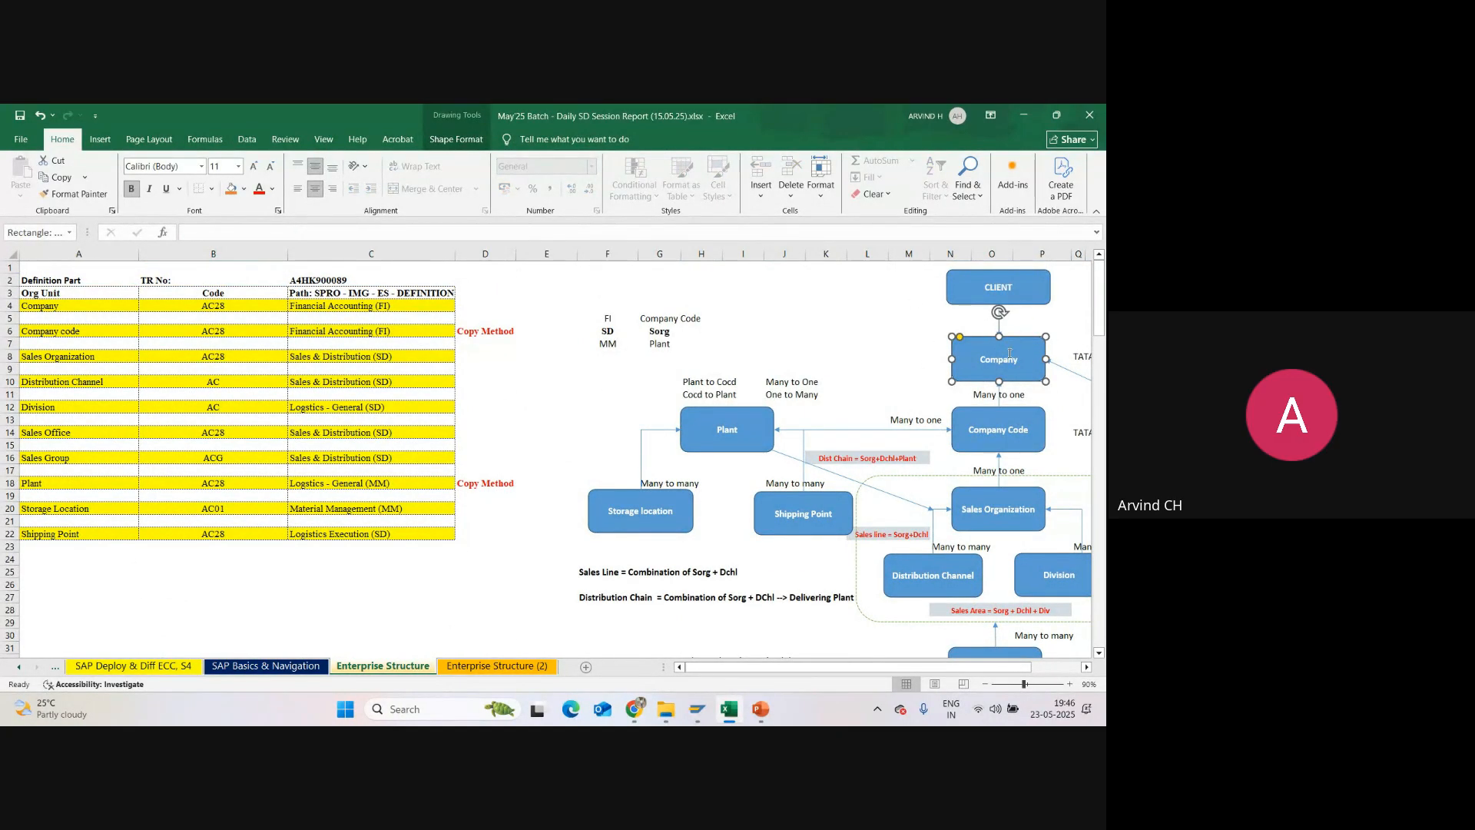
pyautogui.click(910, 355)
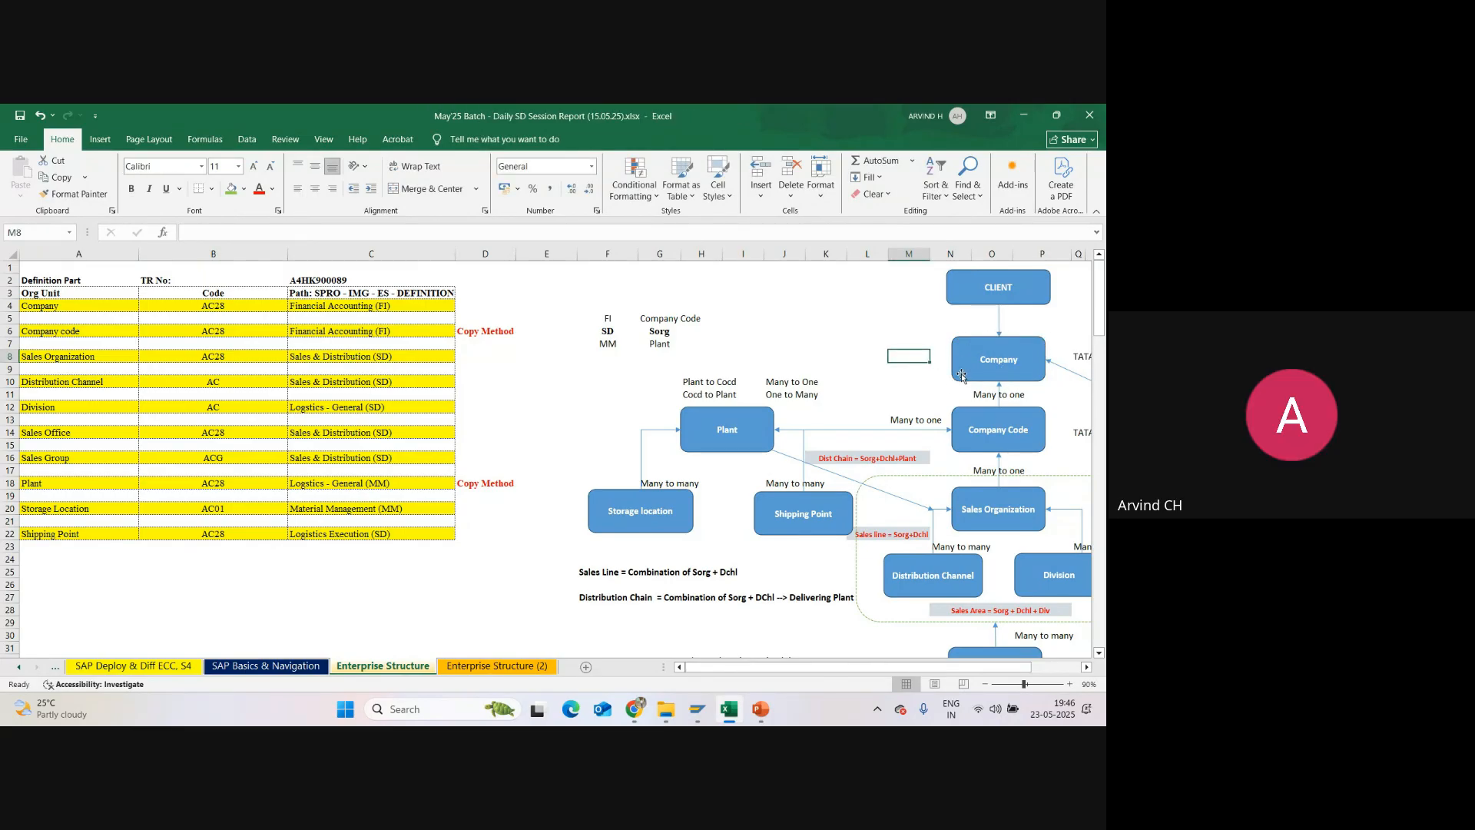
pyautogui.click(982, 347)
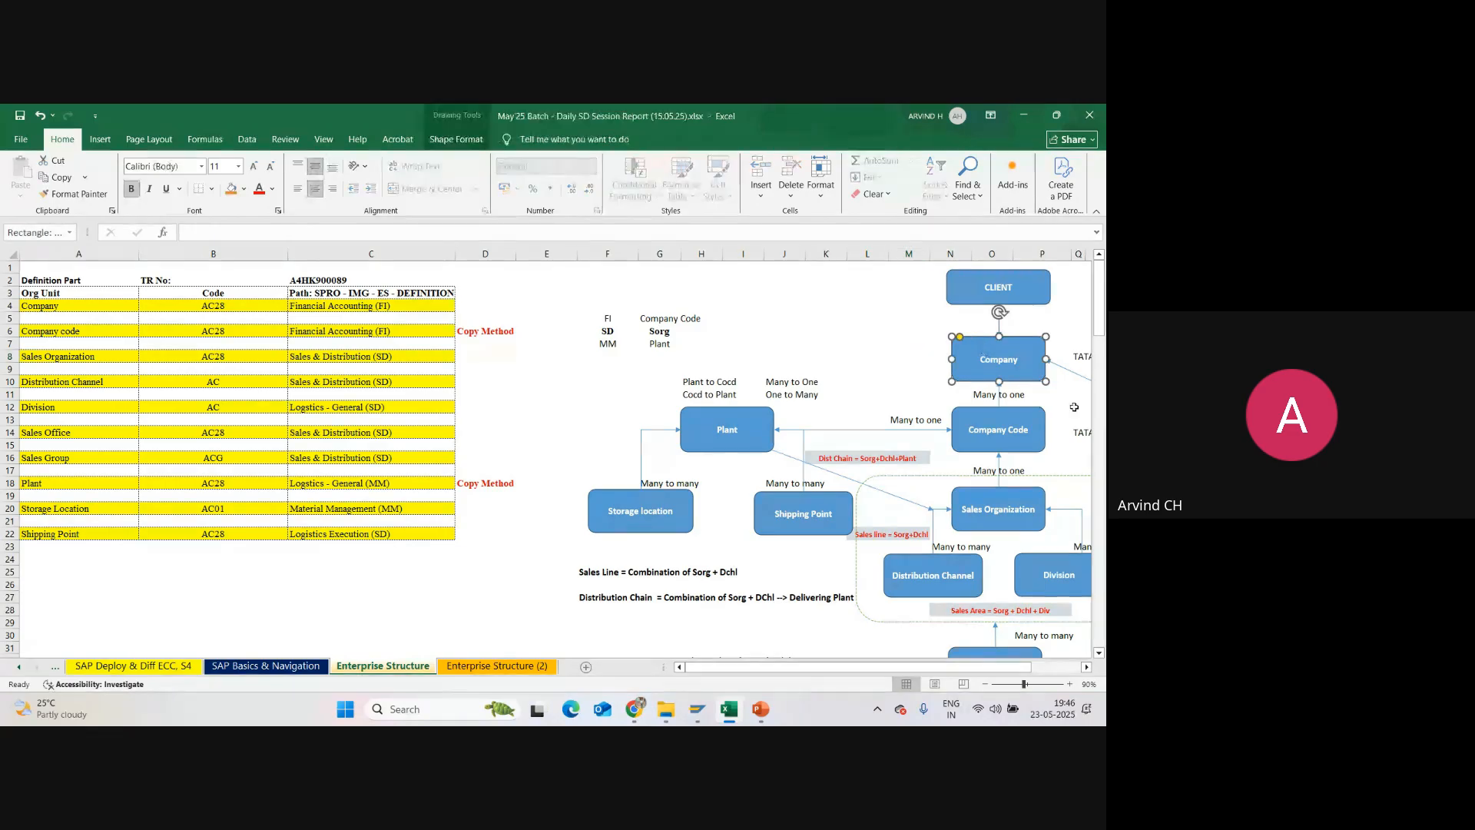
pyautogui.click(939, 357)
pyautogui.click(922, 358)
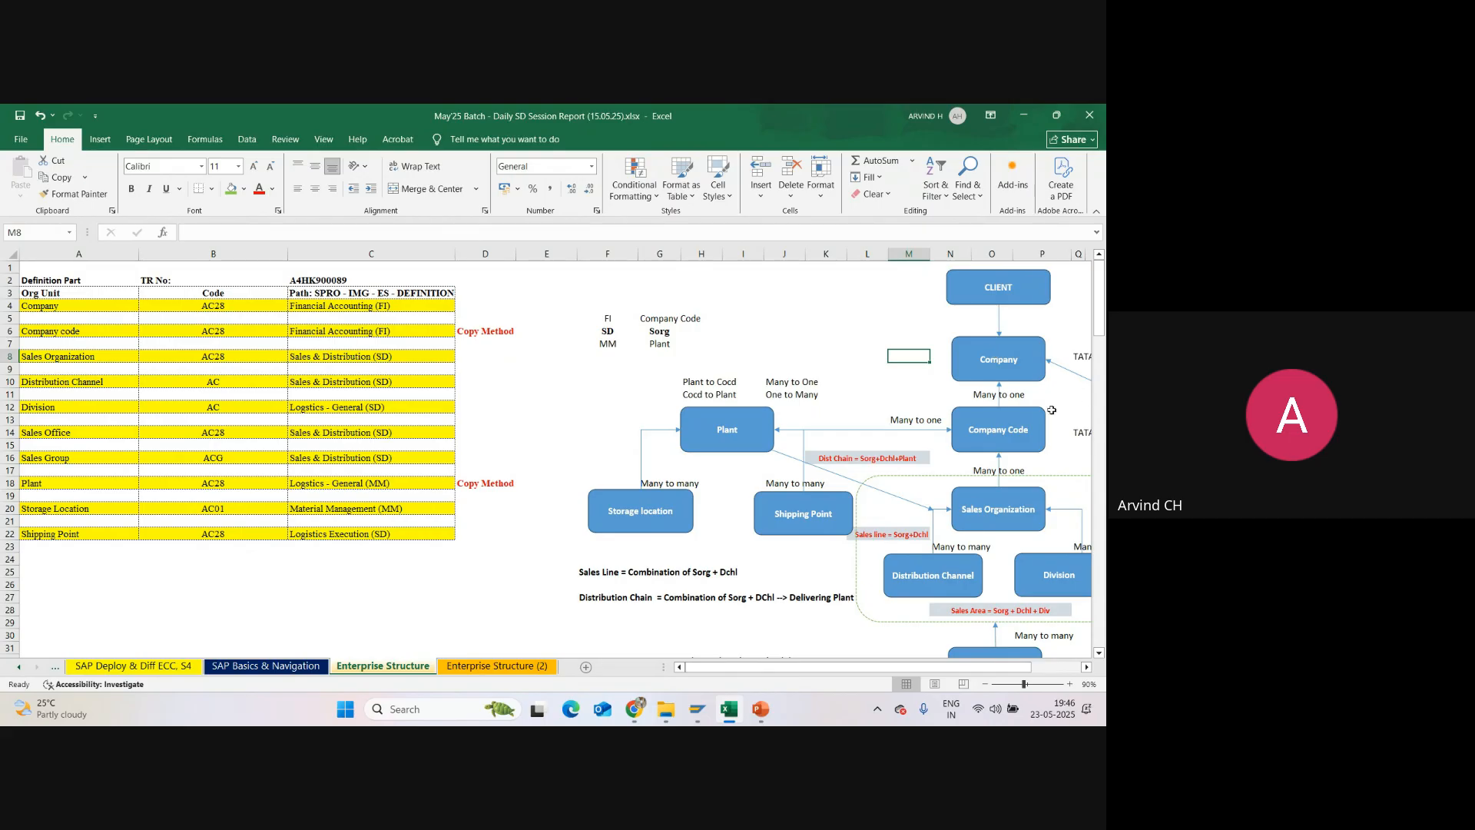
# Step: Examine how Company Code, Plant and Sales Organization relate to each other in the org structure diagram
pyautogui.click(969, 421)
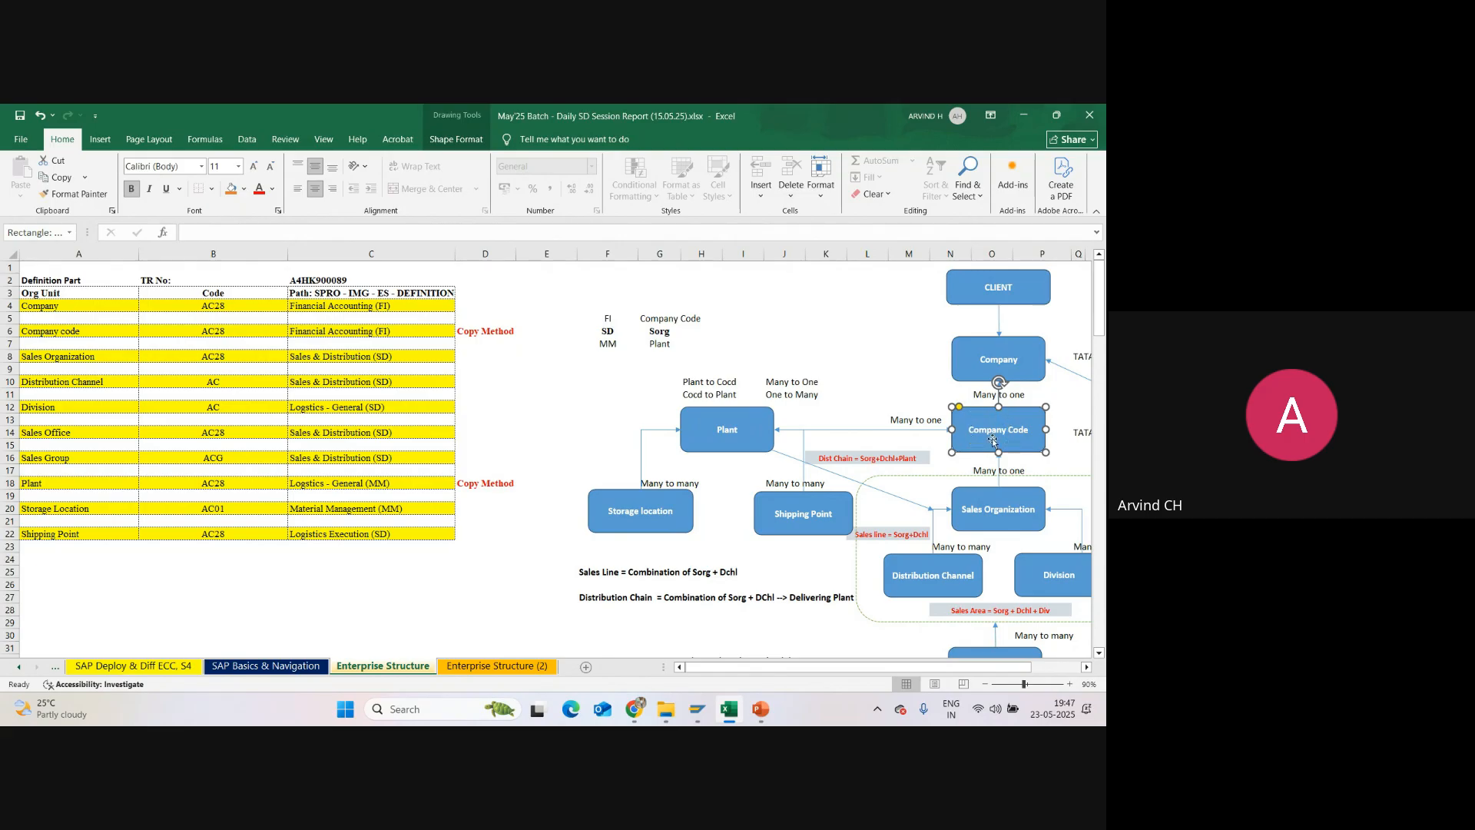
pyautogui.scroll(-1, 1038, 495)
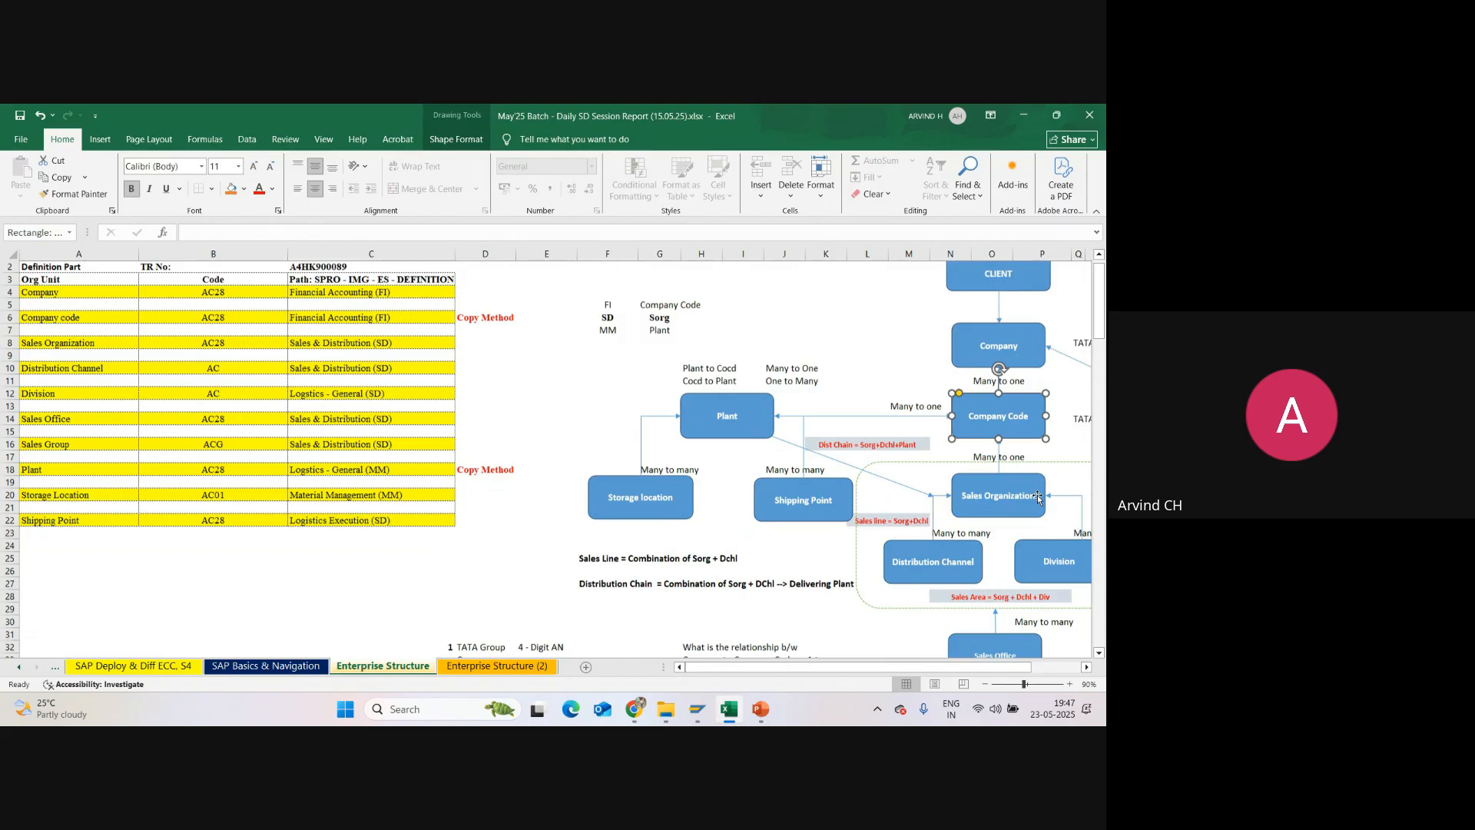
pyautogui.scroll(-5, 1037, 495)
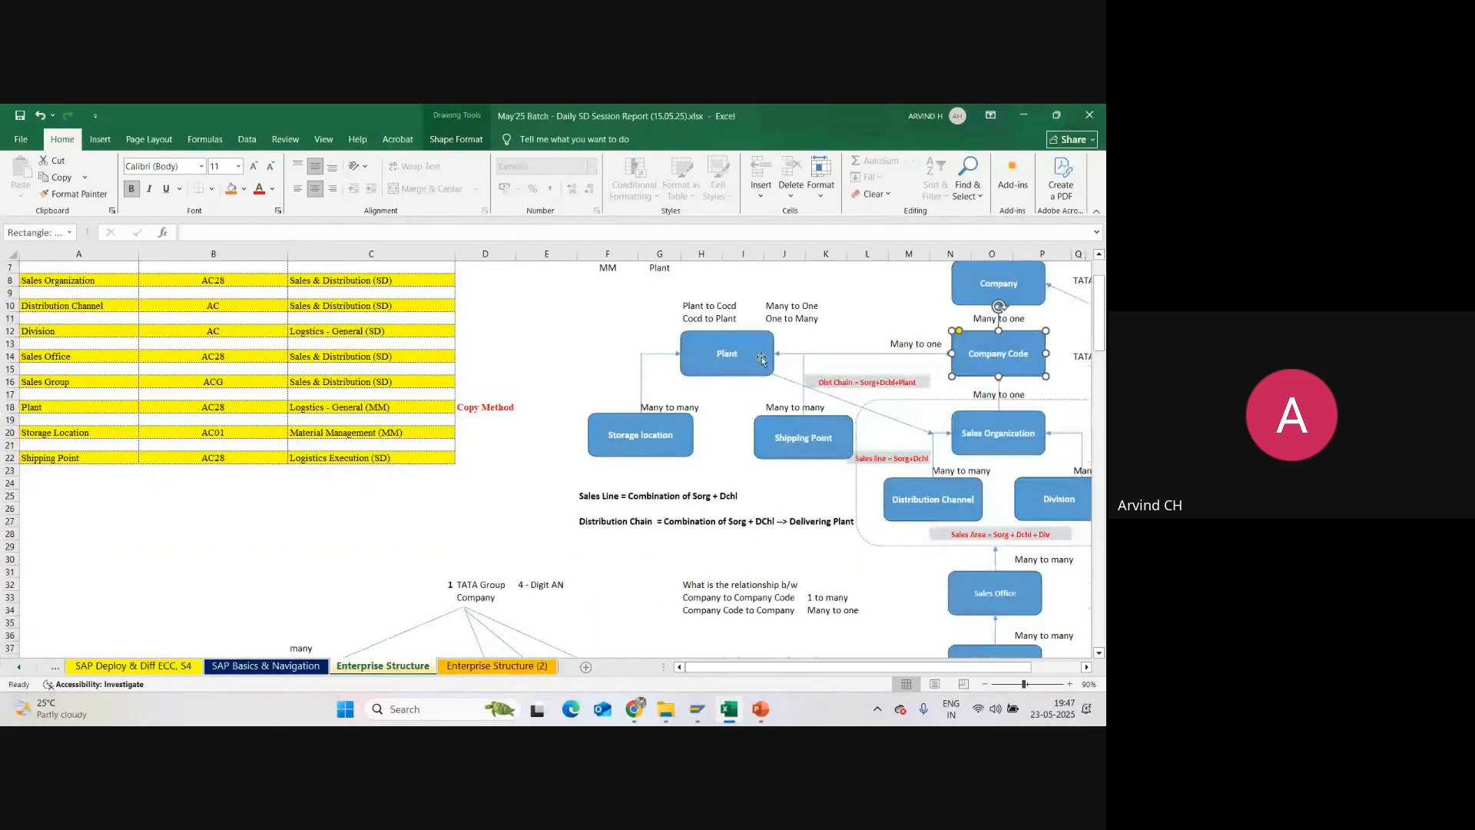
pyautogui.click(760, 362)
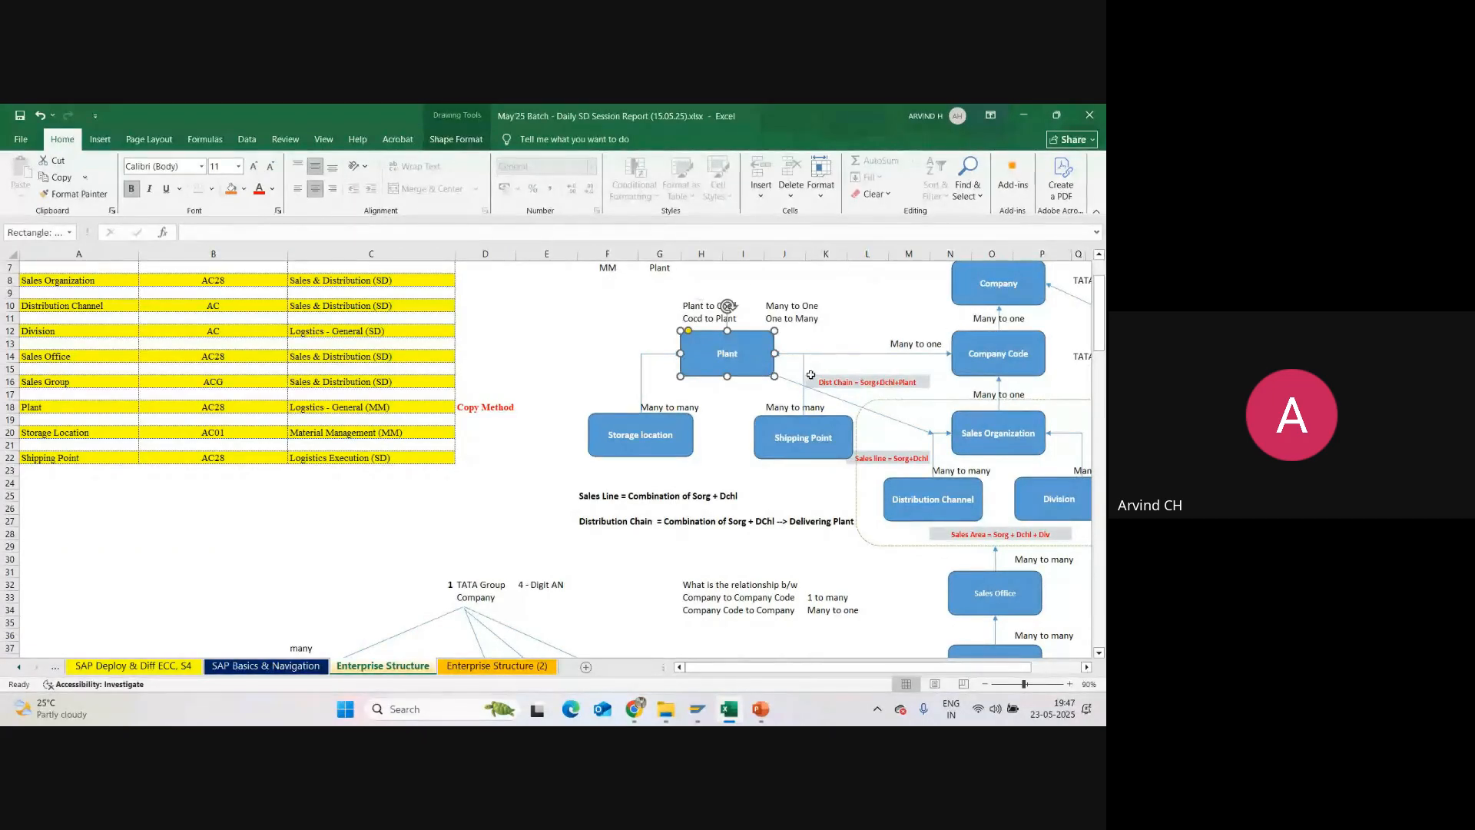
pyautogui.click(1020, 424)
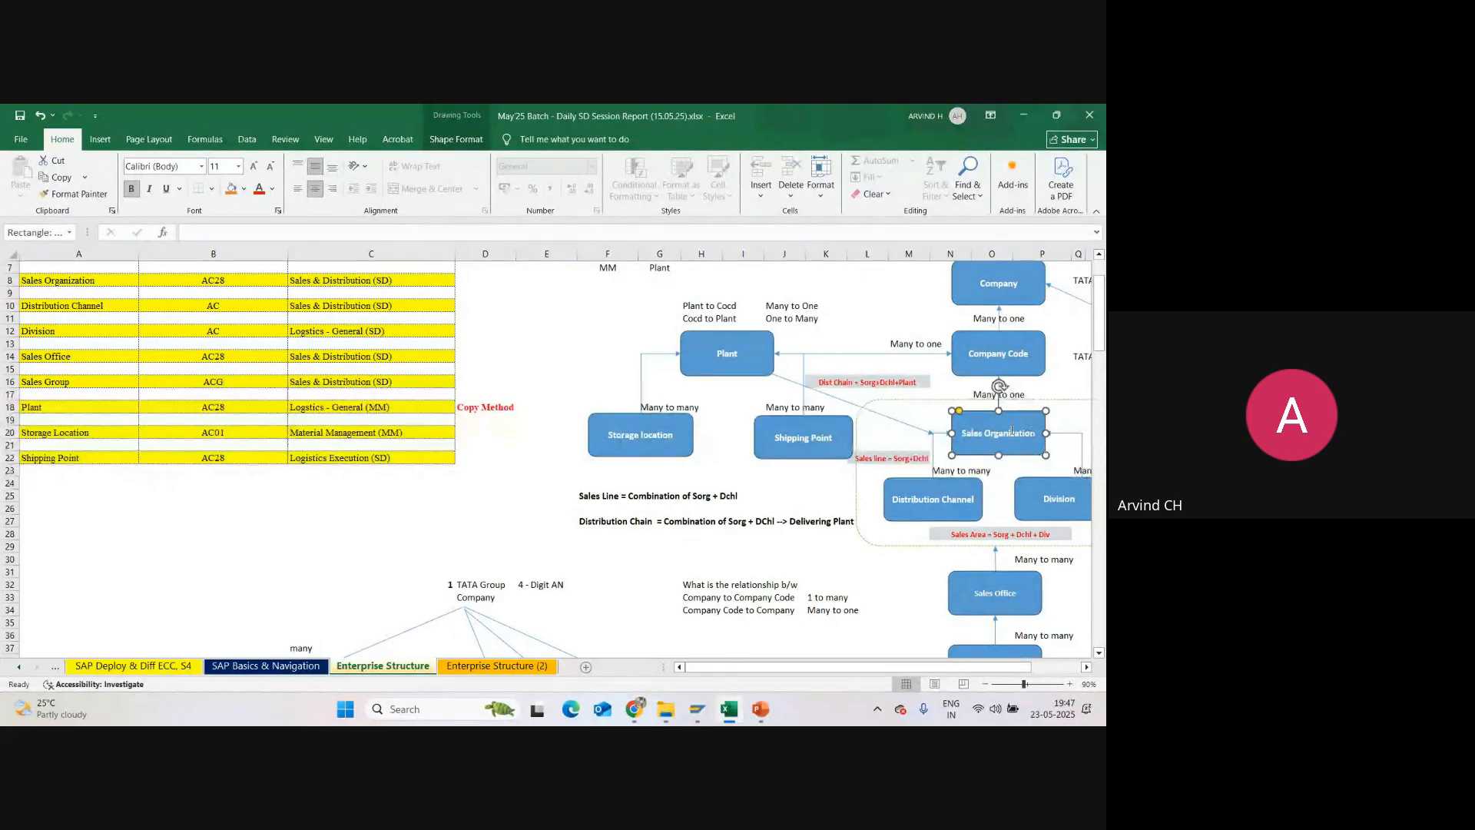
pyautogui.click(753, 345)
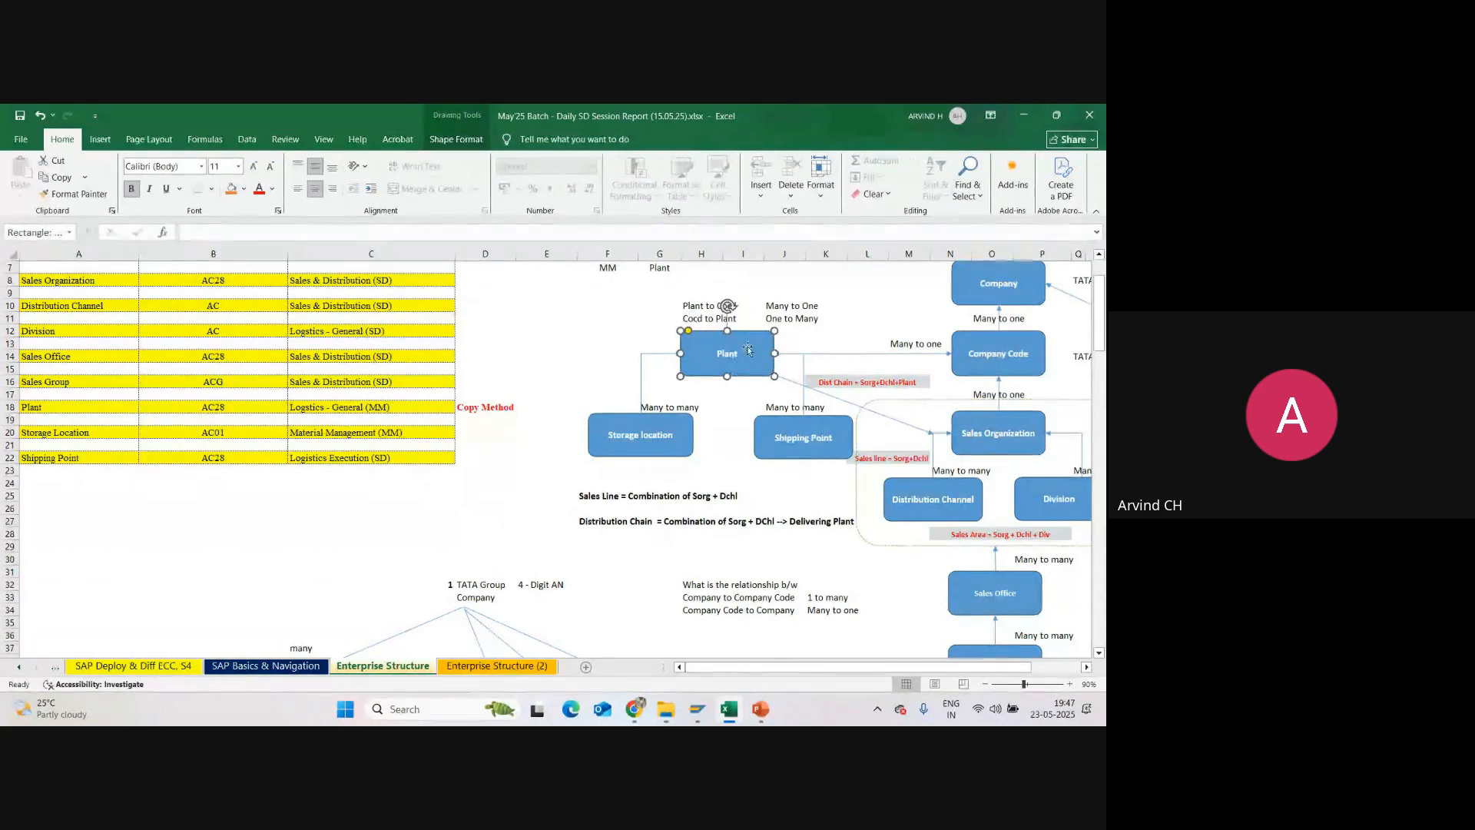
pyautogui.click(806, 331)
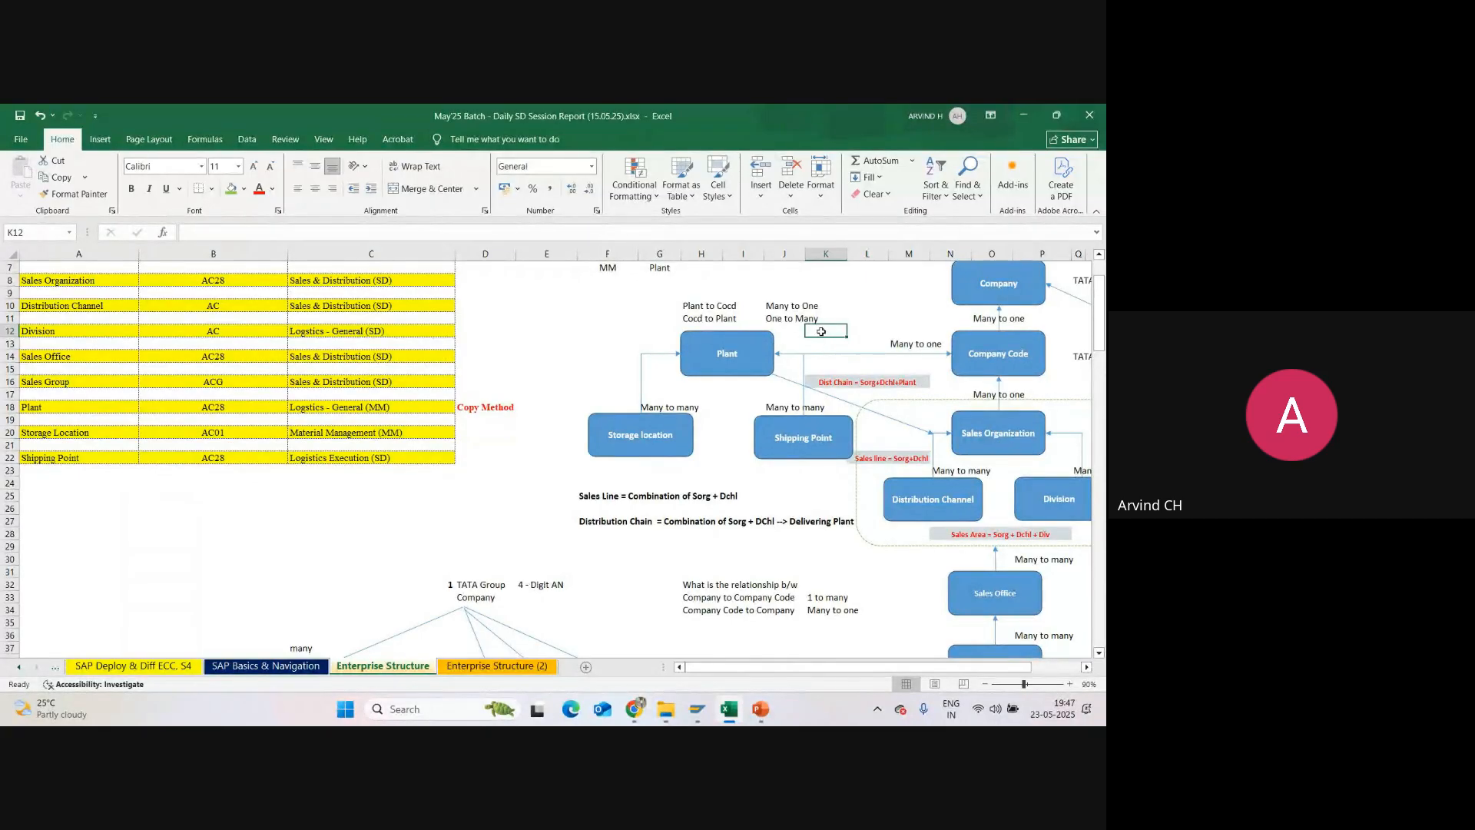
pyautogui.click(996, 344)
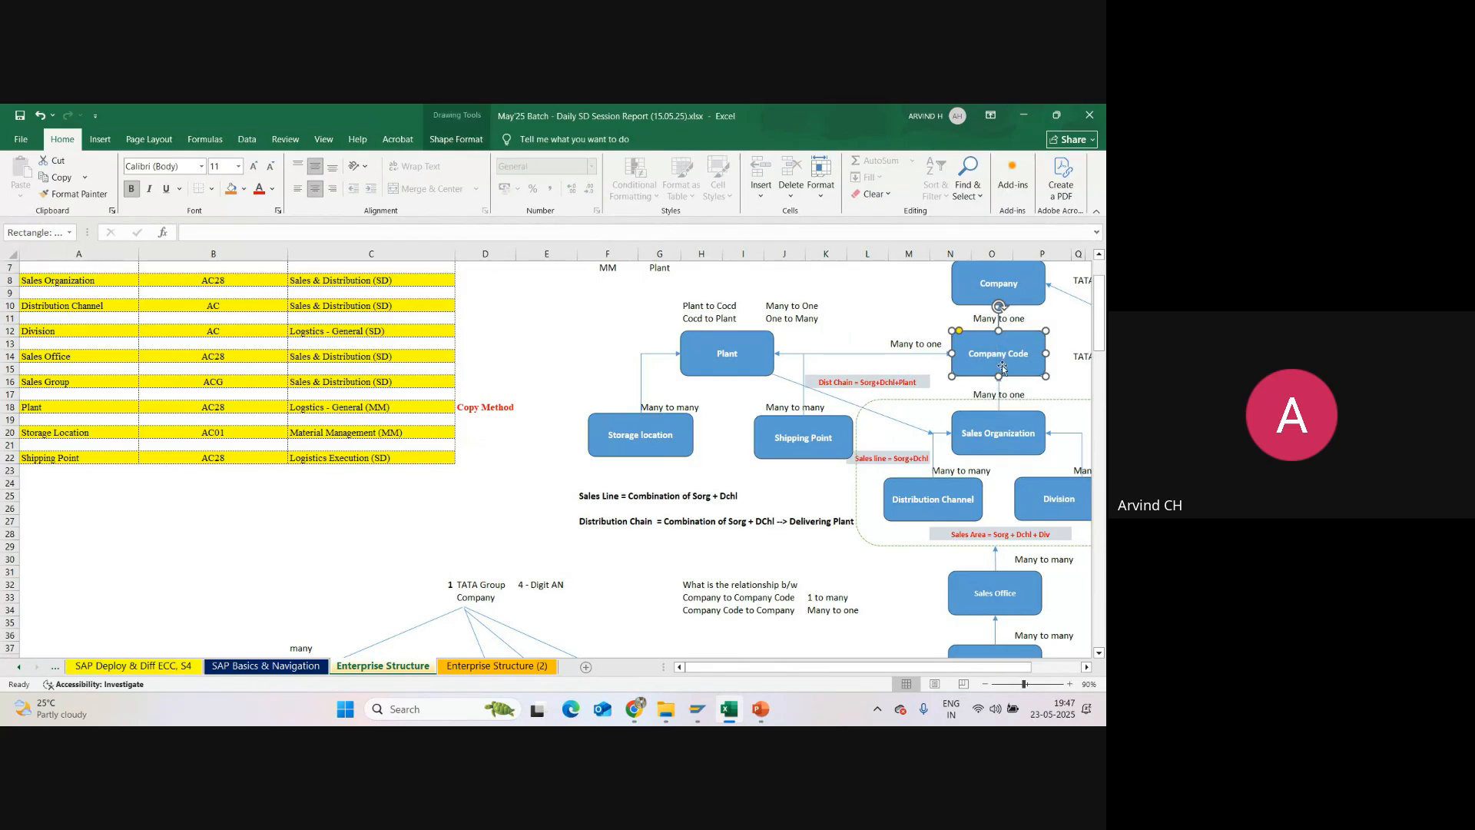
pyautogui.click(1010, 426)
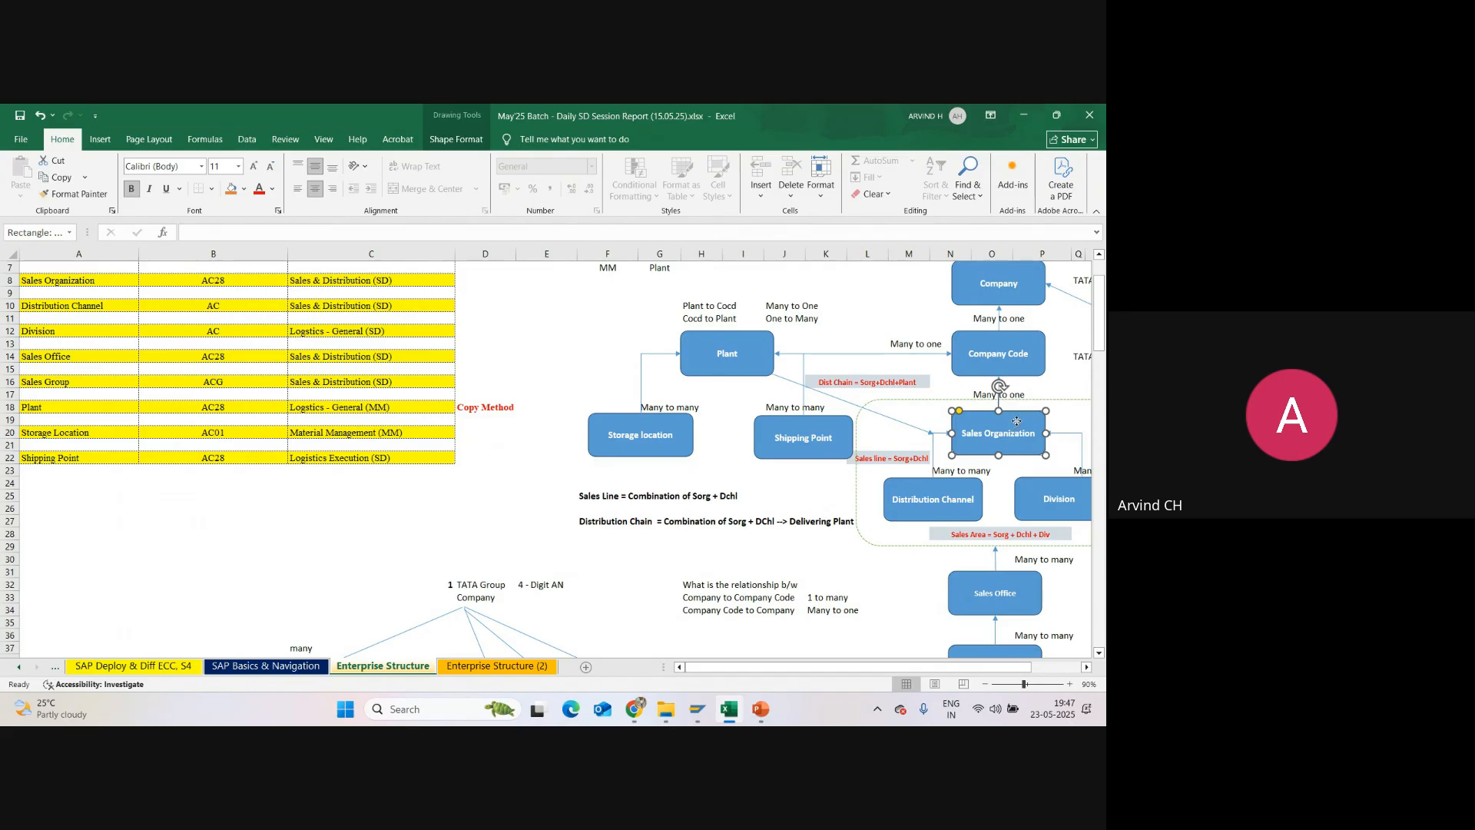
pyautogui.click(998, 342)
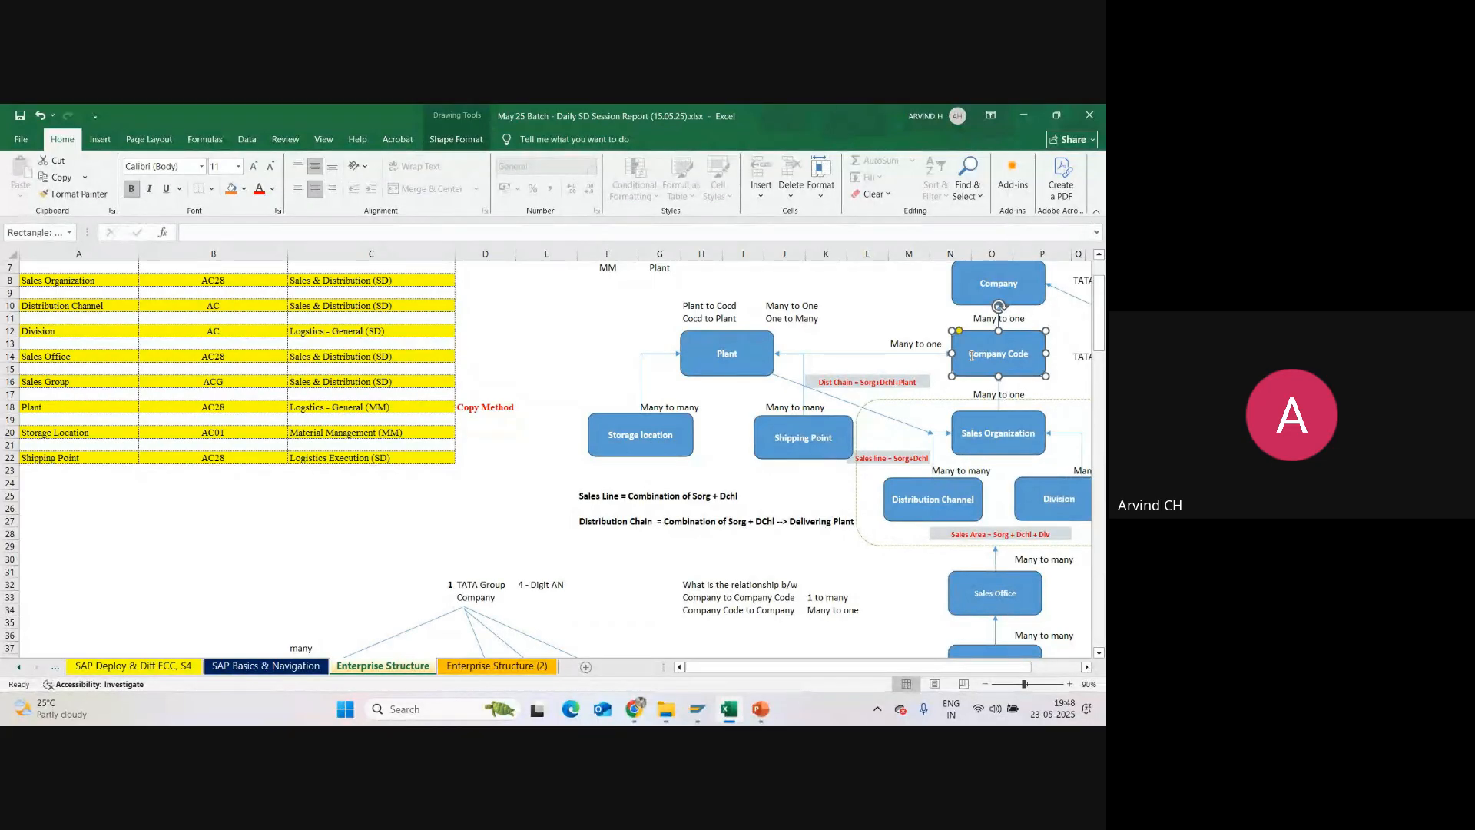
# Step: Examine the relationship between the Company and Company Code boxes below CLIENT in the diagram
pyautogui.scroll(2, 1045, 299)
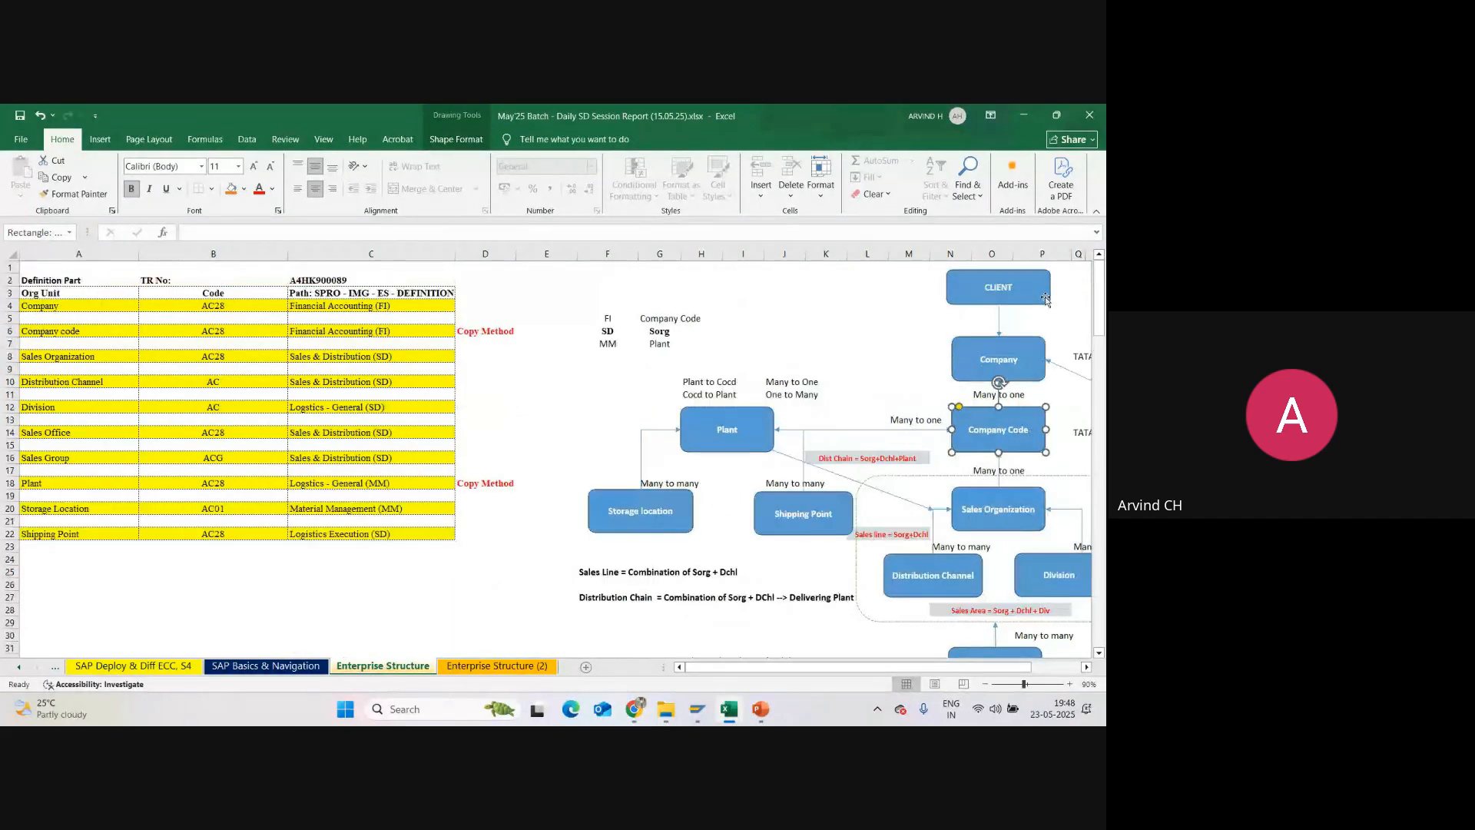
pyautogui.click(997, 350)
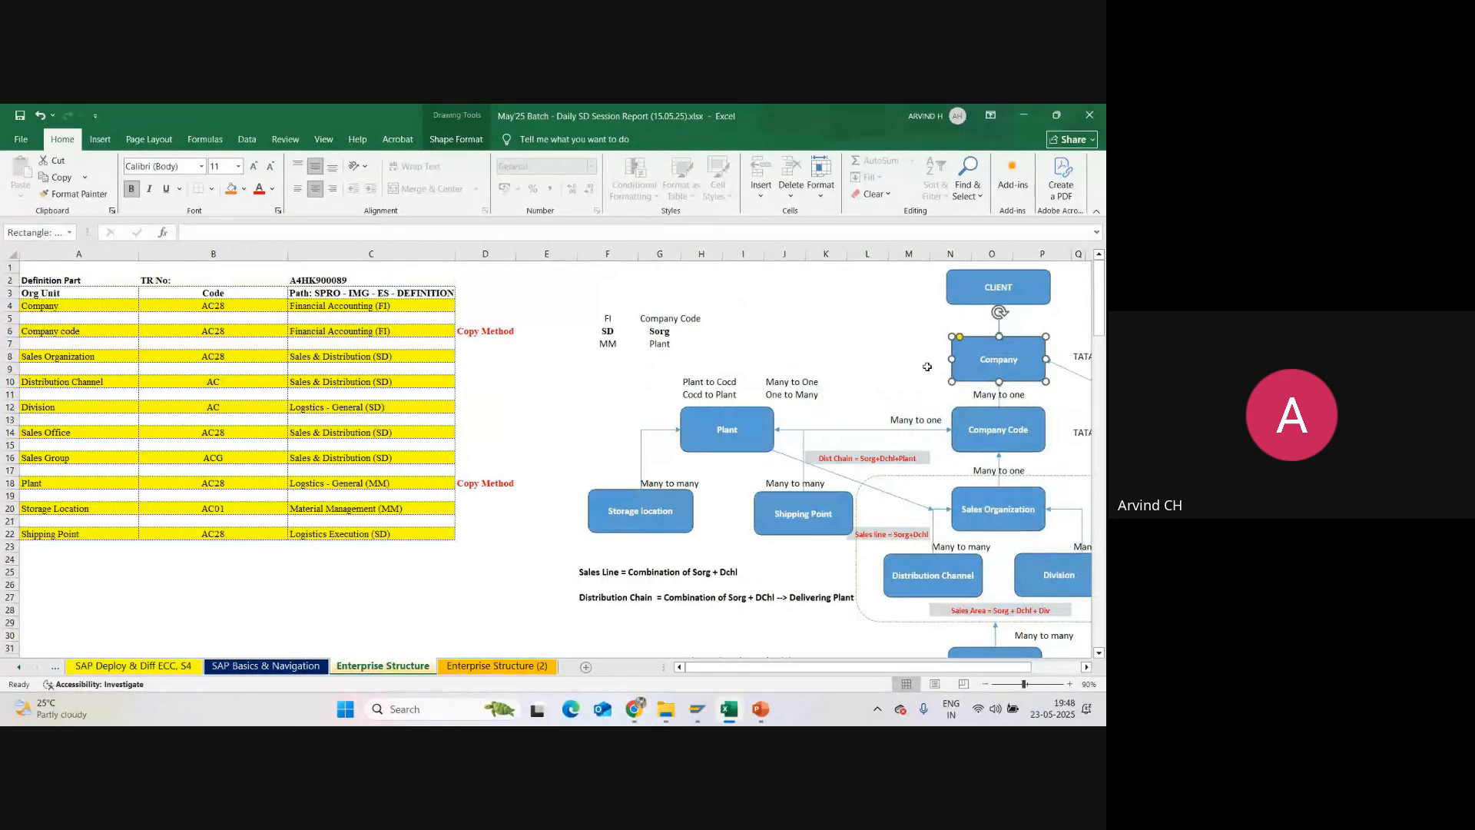
pyautogui.click(868, 356)
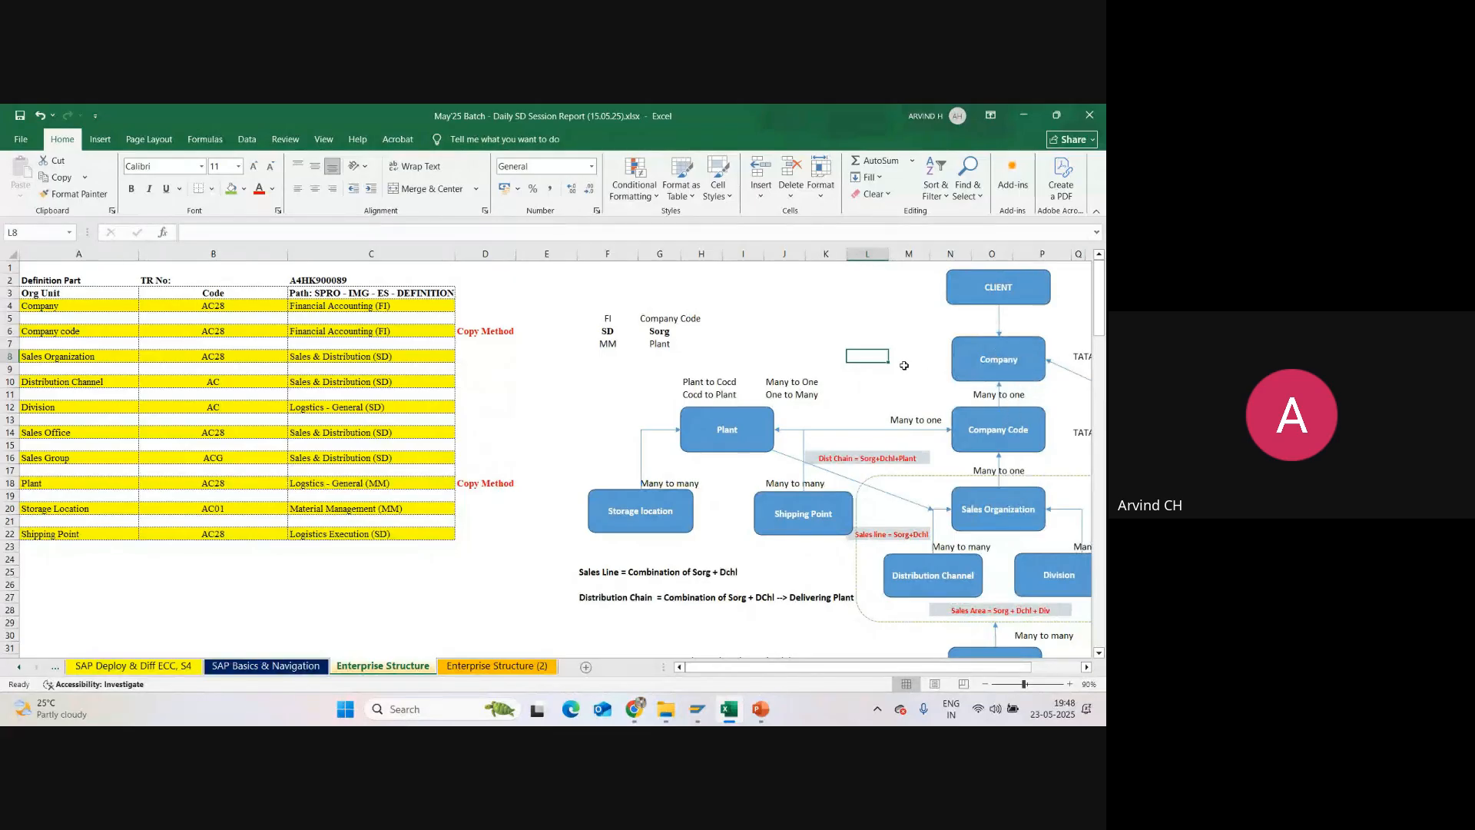
pyautogui.click(998, 413)
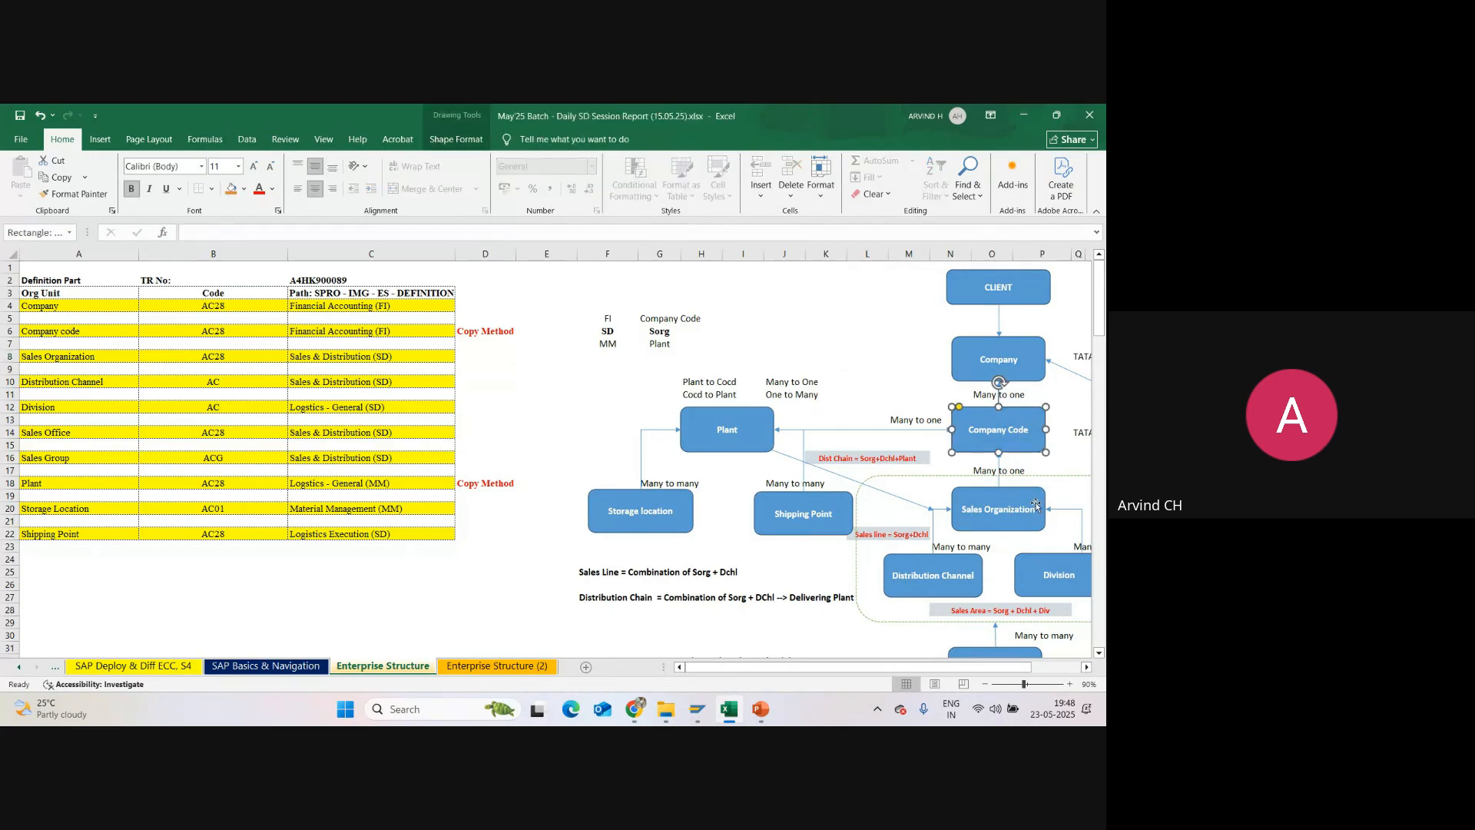
pyautogui.click(976, 351)
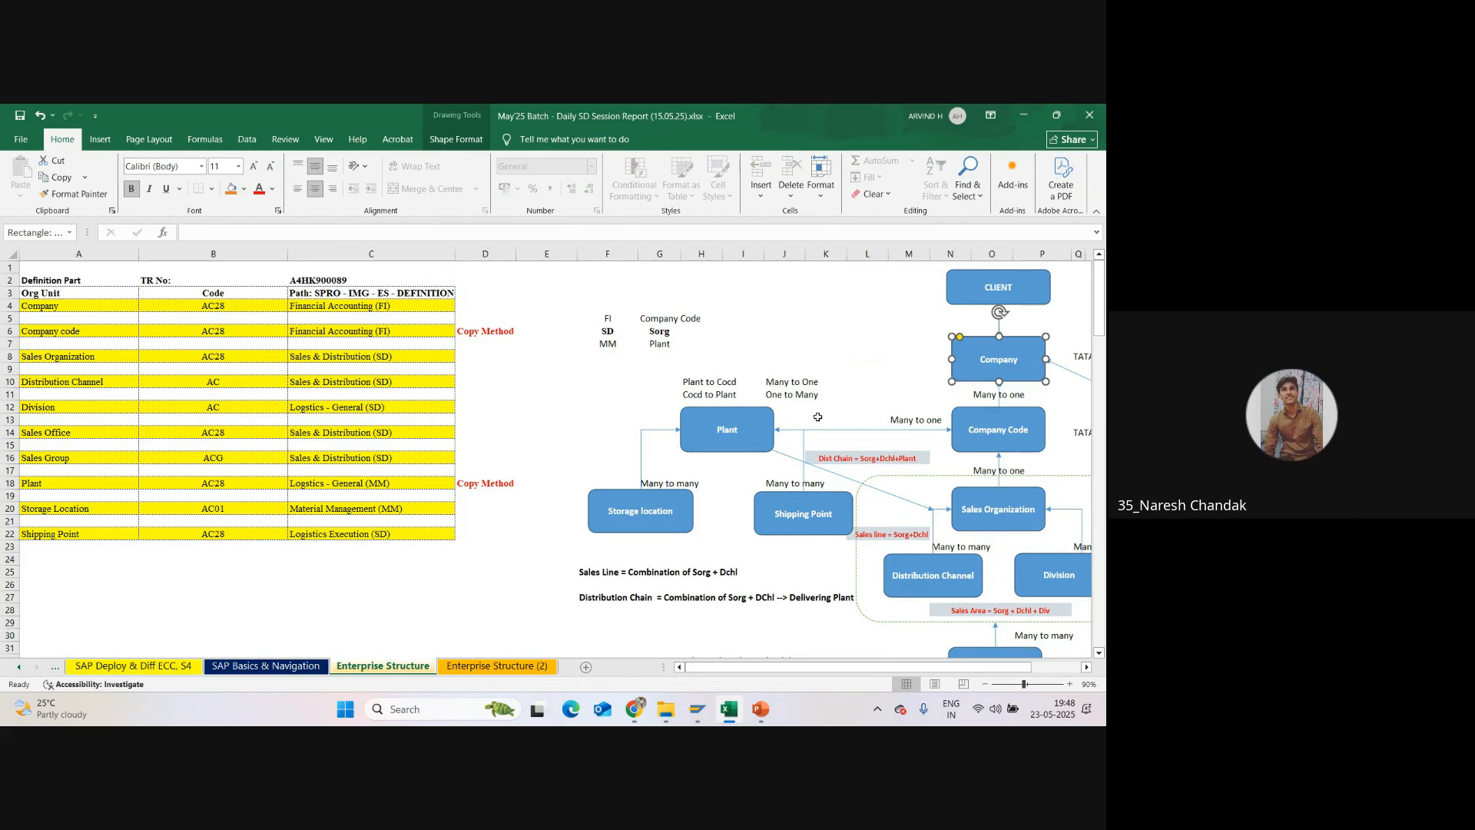
pyautogui.click(894, 358)
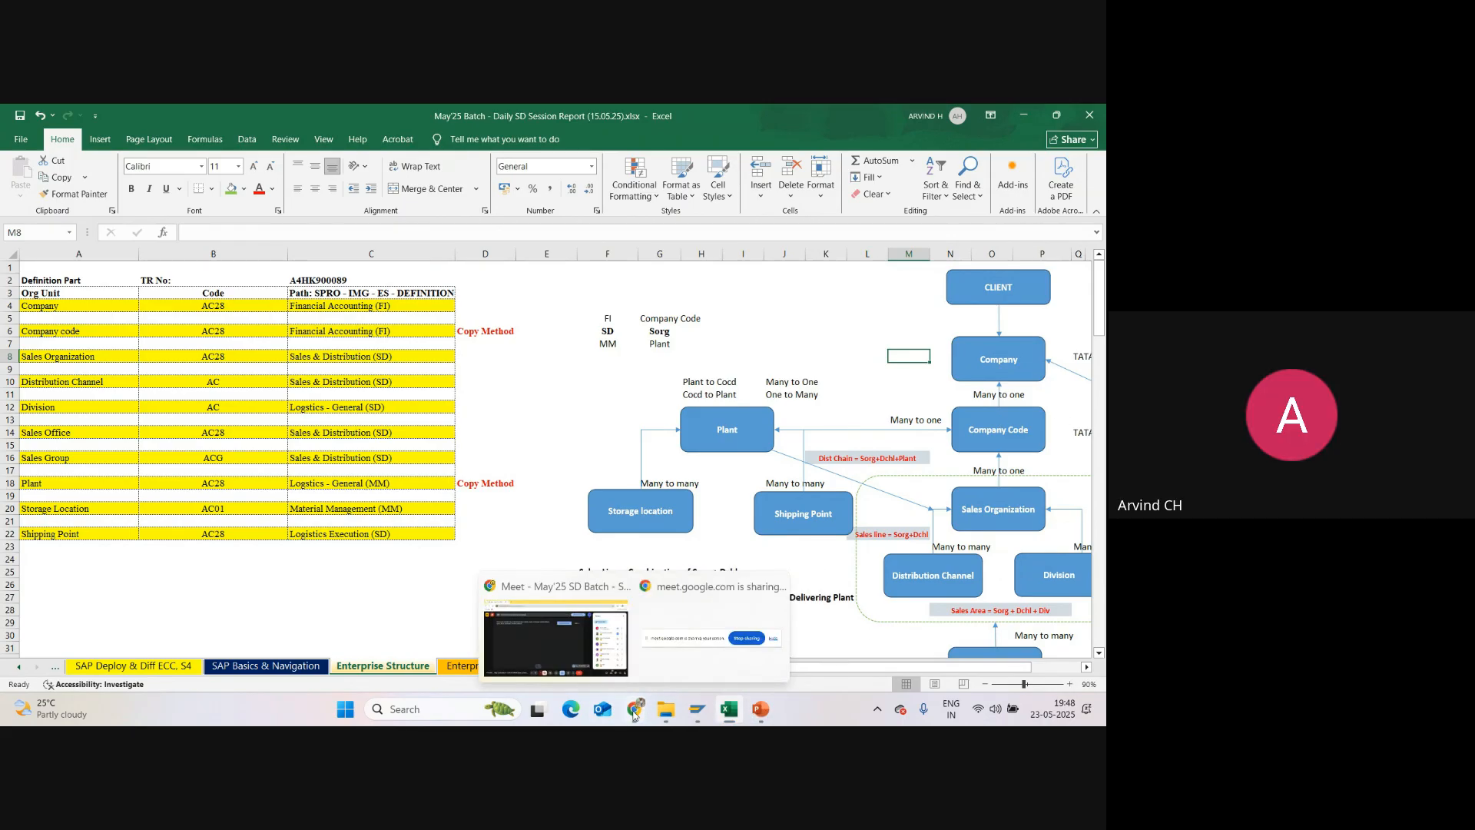
# Step: Switch to the Google Meet window, check the meeting participants and close the People list
pyautogui.click(695, 630)
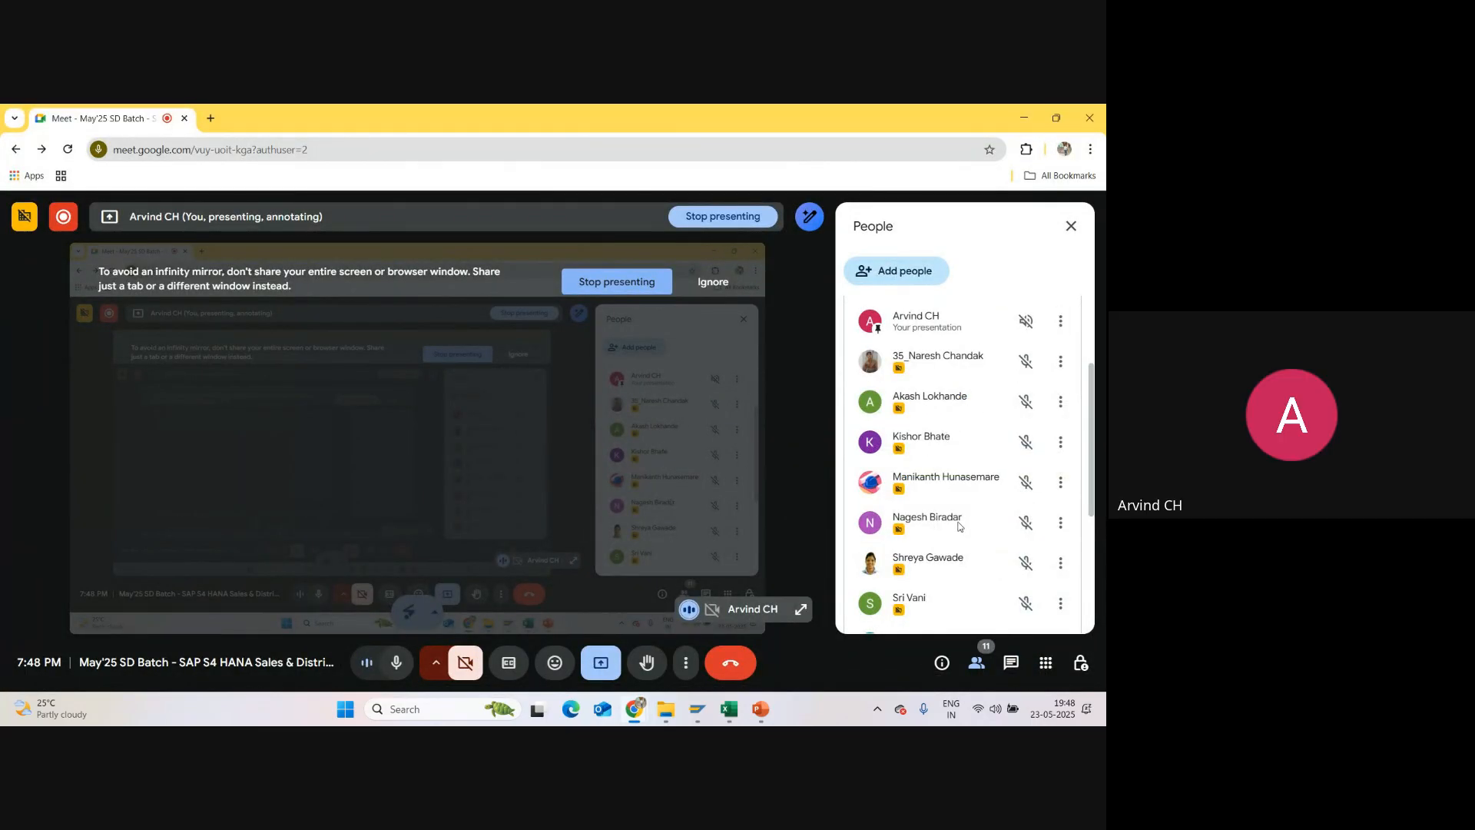
pyautogui.scroll(-2, 970, 447)
pyautogui.scroll(2, 970, 448)
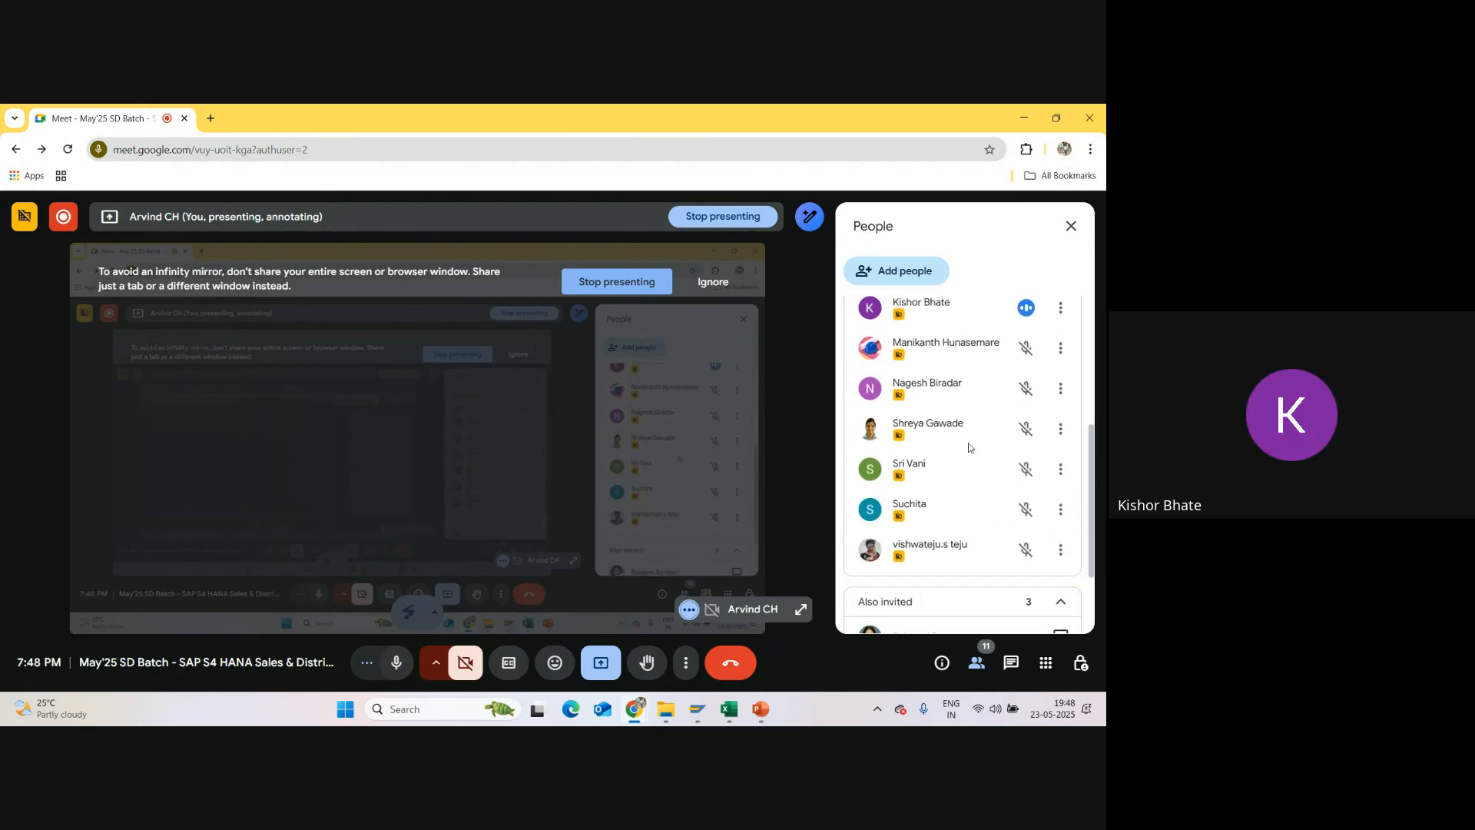
pyautogui.click(1070, 227)
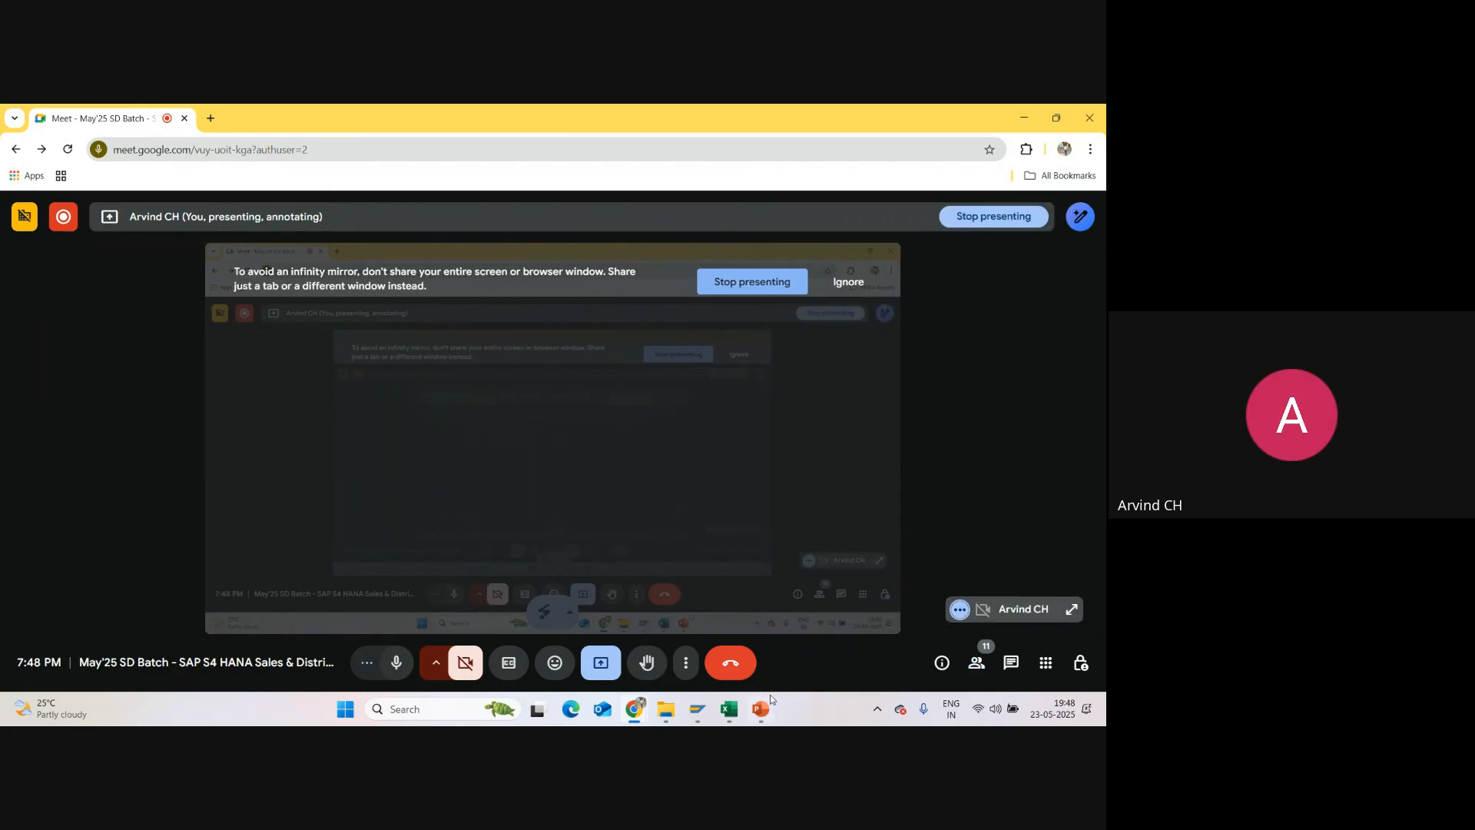
# Step: Return to Excel and select the Sales Organization through Sales Group rows A8:C16 on the Enterprise Structure (2) sheet
pyautogui.click(737, 716)
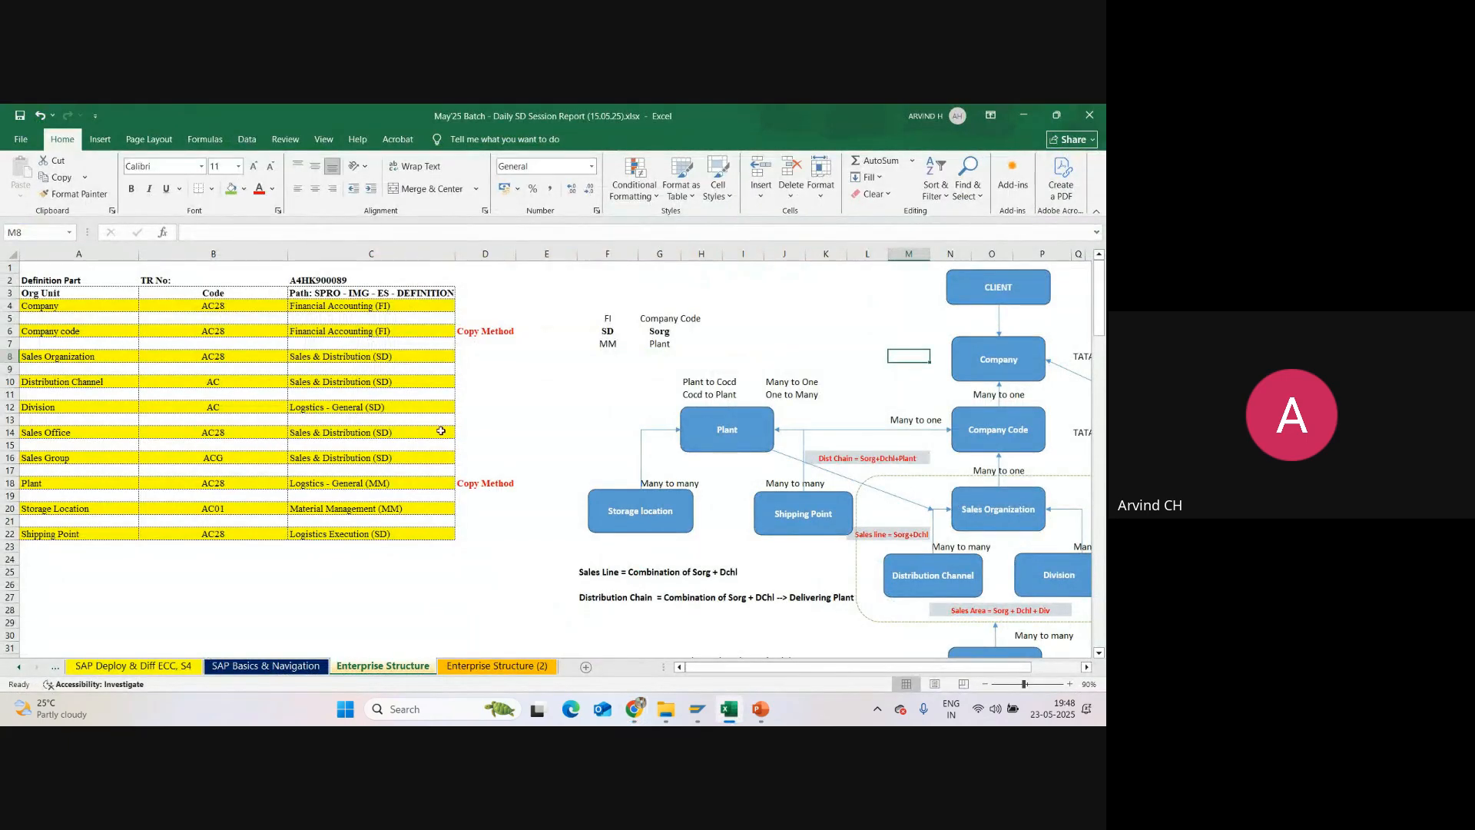
pyautogui.click(494, 419)
pyautogui.click(499, 666)
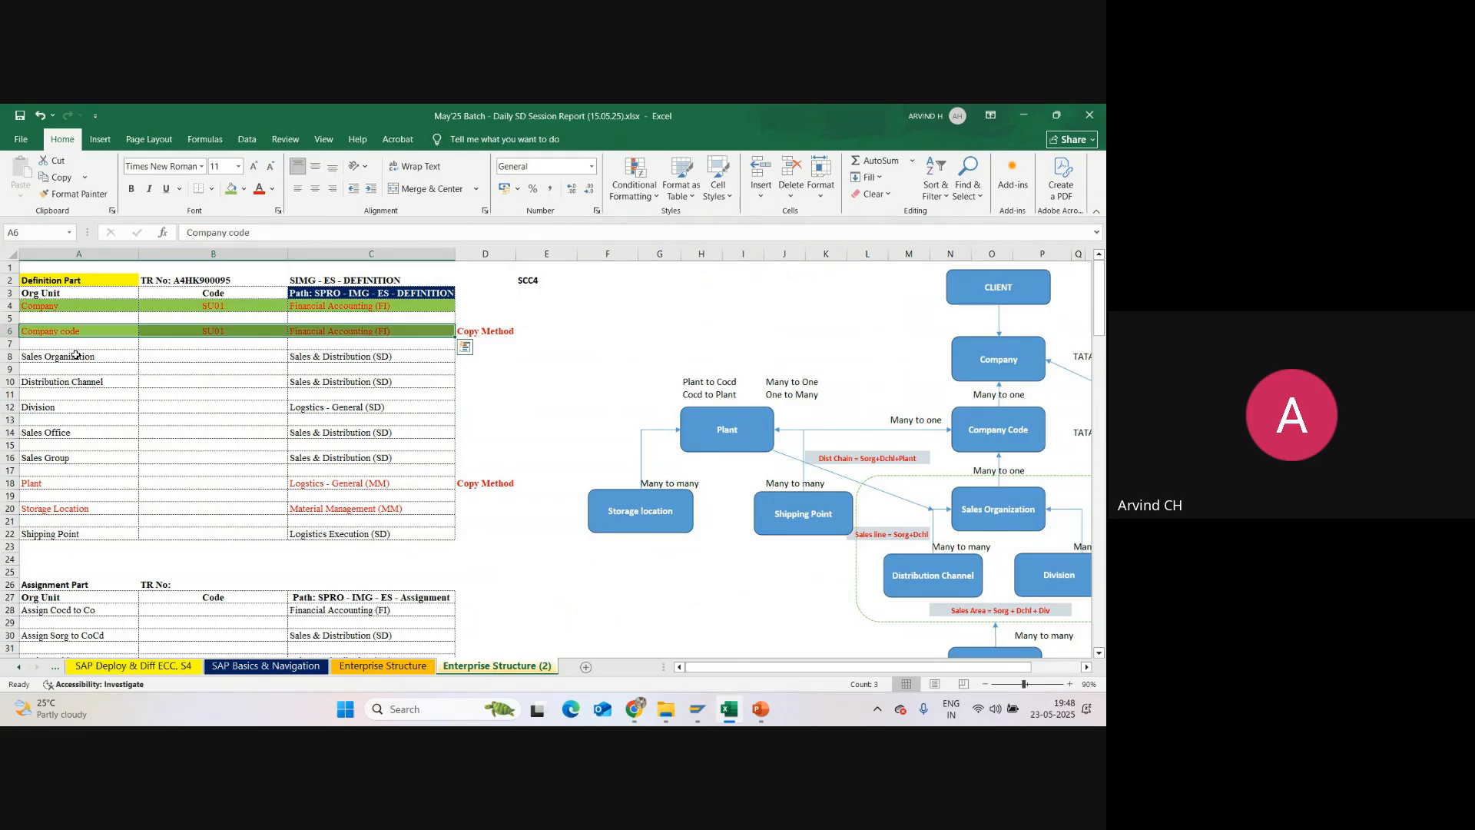
pyautogui.moveTo(75, 356); pyautogui.dragTo(359, 458)
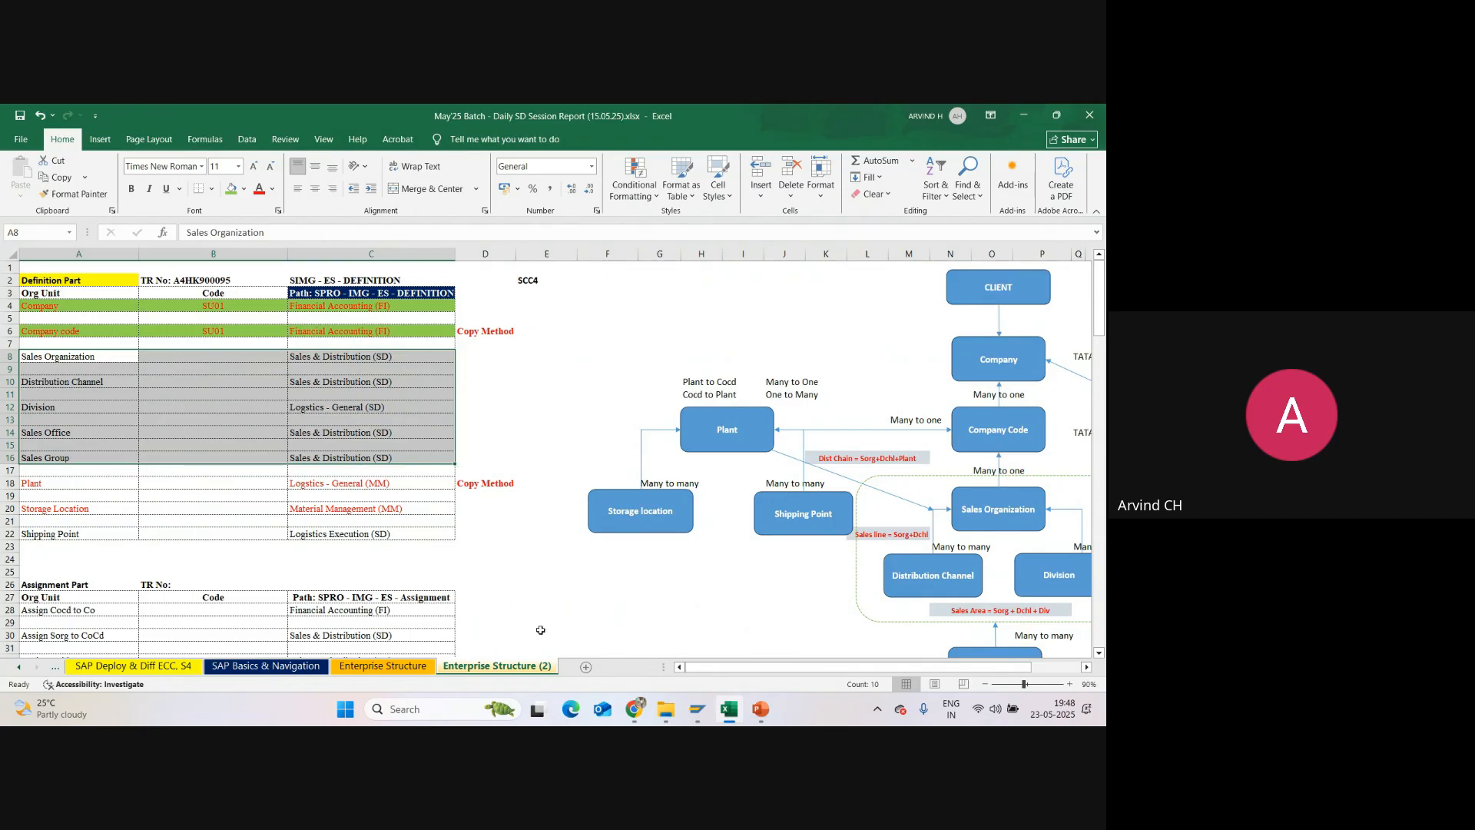
# Step: Switch to the SAP Display IMG window, collapse Financial Accounting and expand Sales and Distribution under Enterprise Structure Definition
pyautogui.moveTo(703, 708)
pyautogui.click(716, 667)
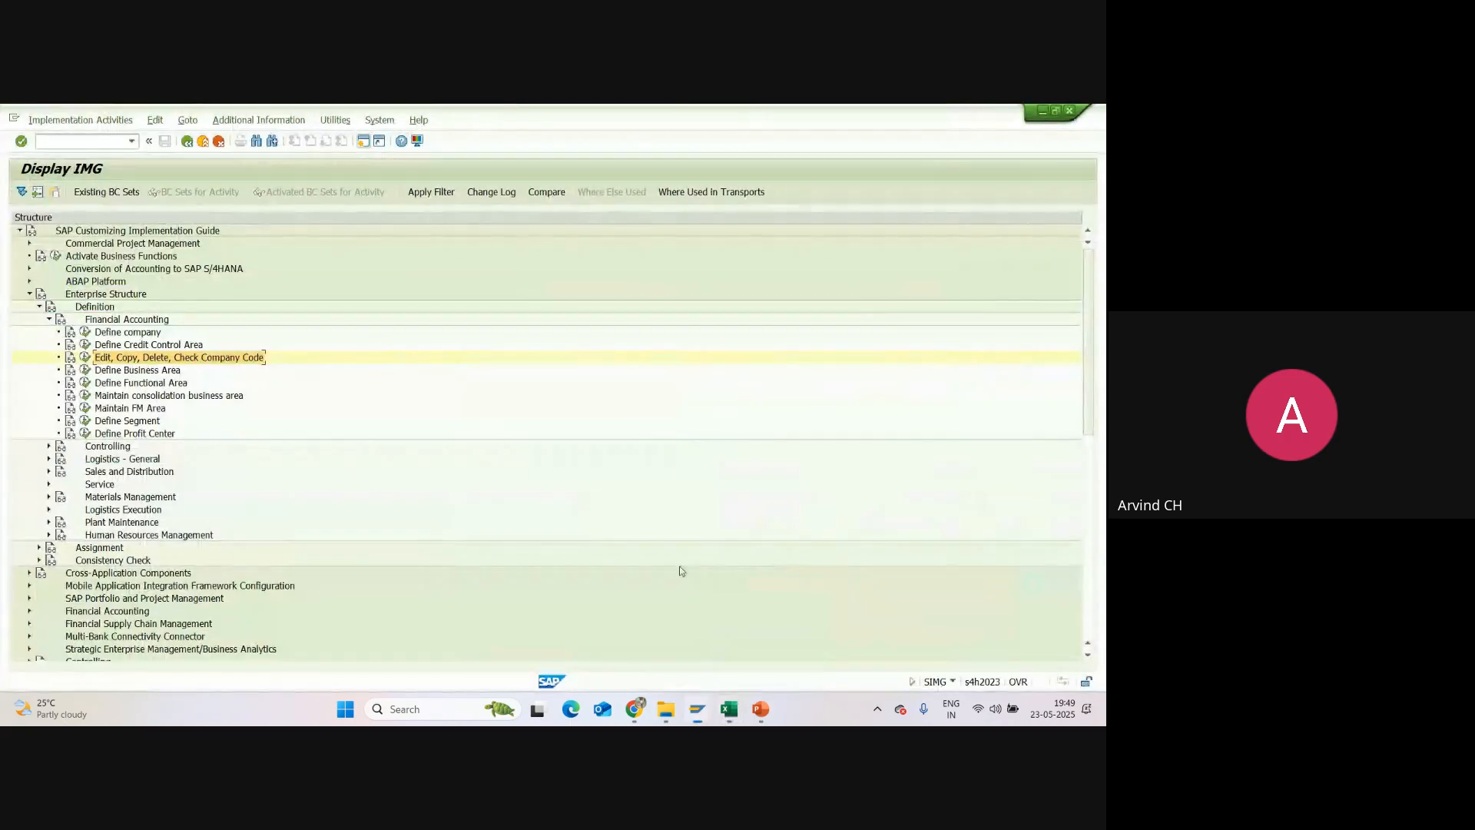
pyautogui.click(48, 320)
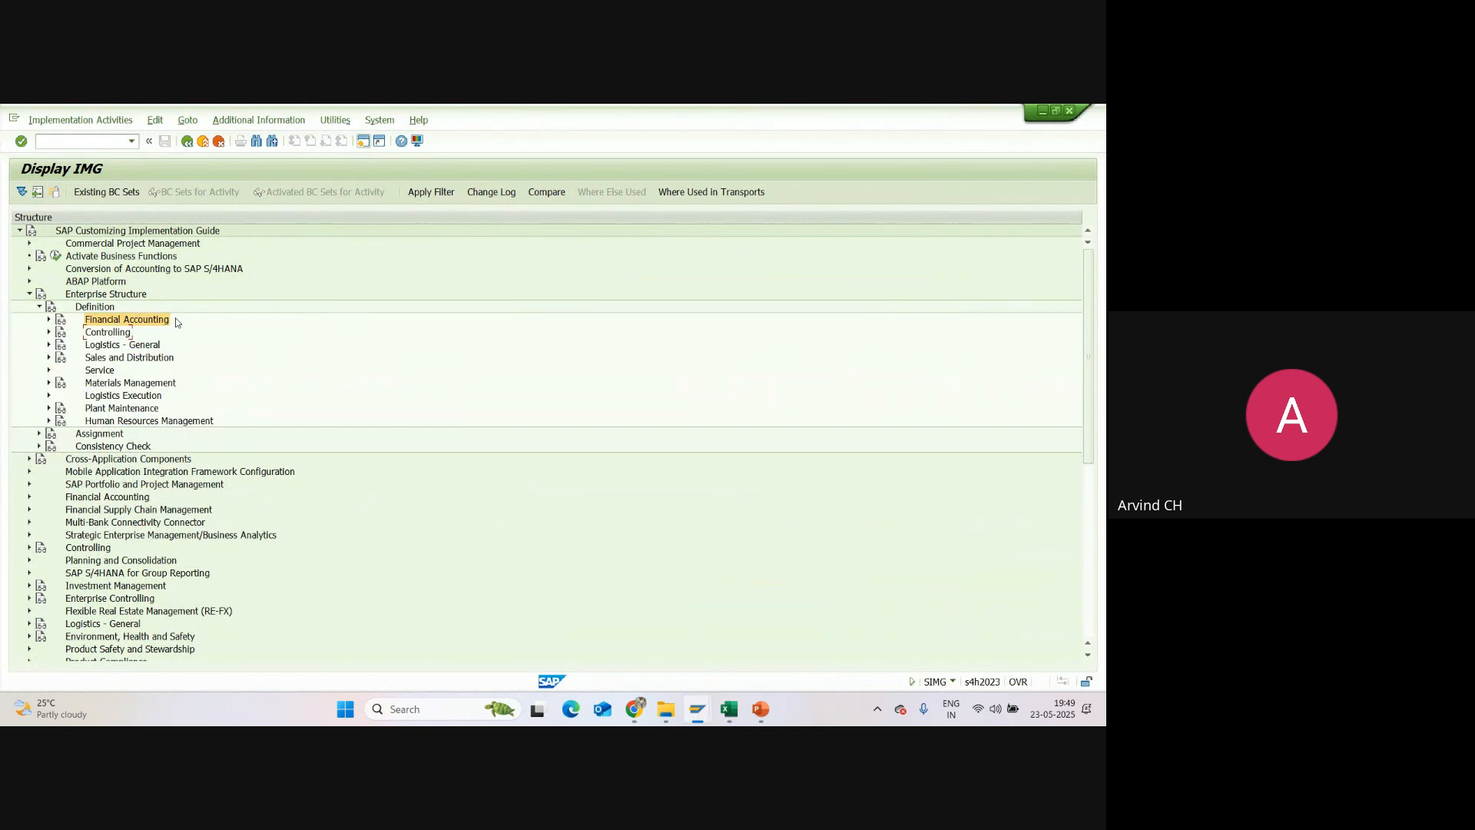
pyautogui.click(49, 359)
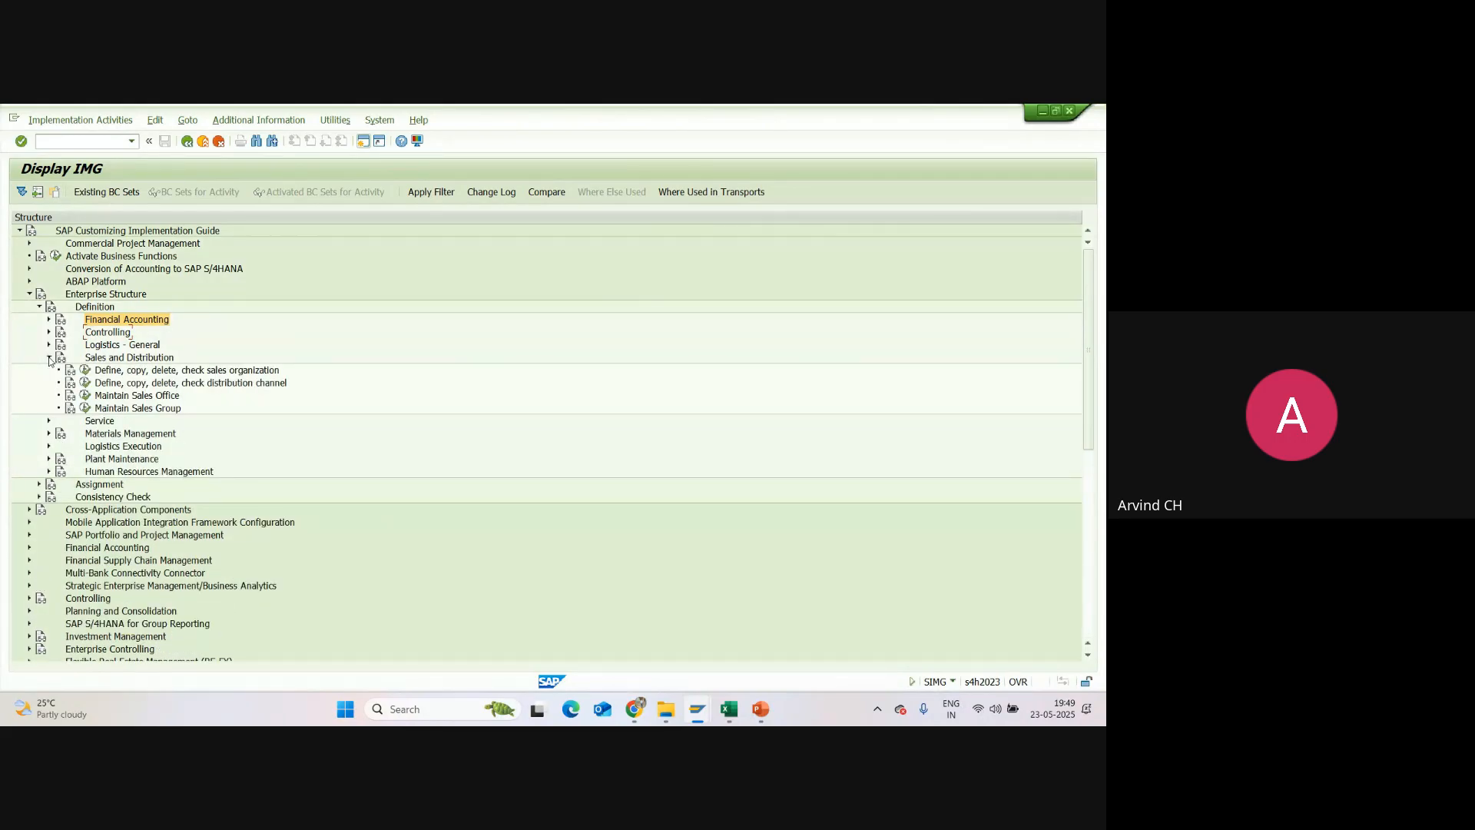
pyautogui.click(96, 296)
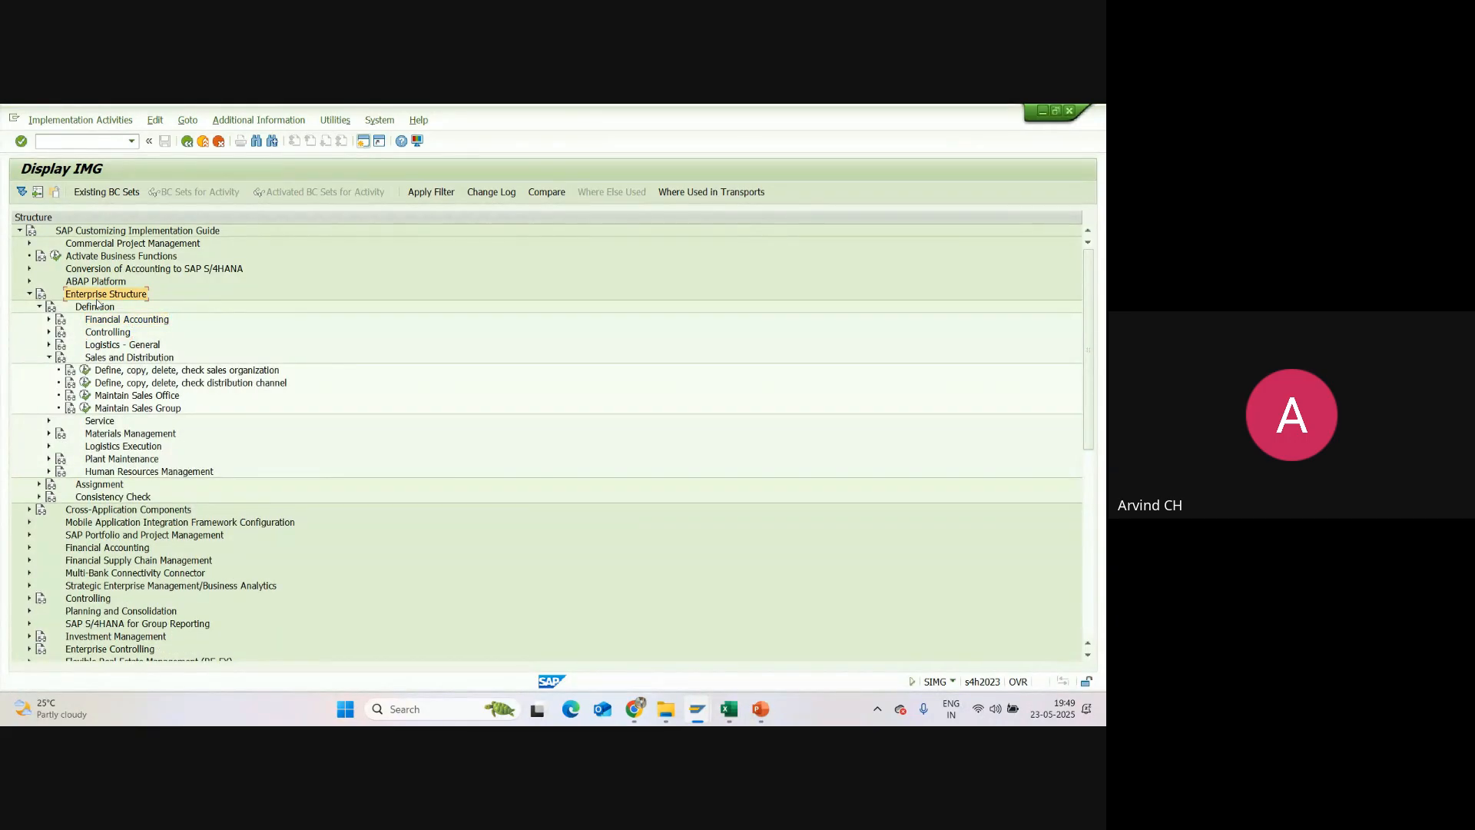
# Step: Examine the sales organization, distribution channel, sales office and sales group activities under Sales and Distribution
pyautogui.click(98, 307)
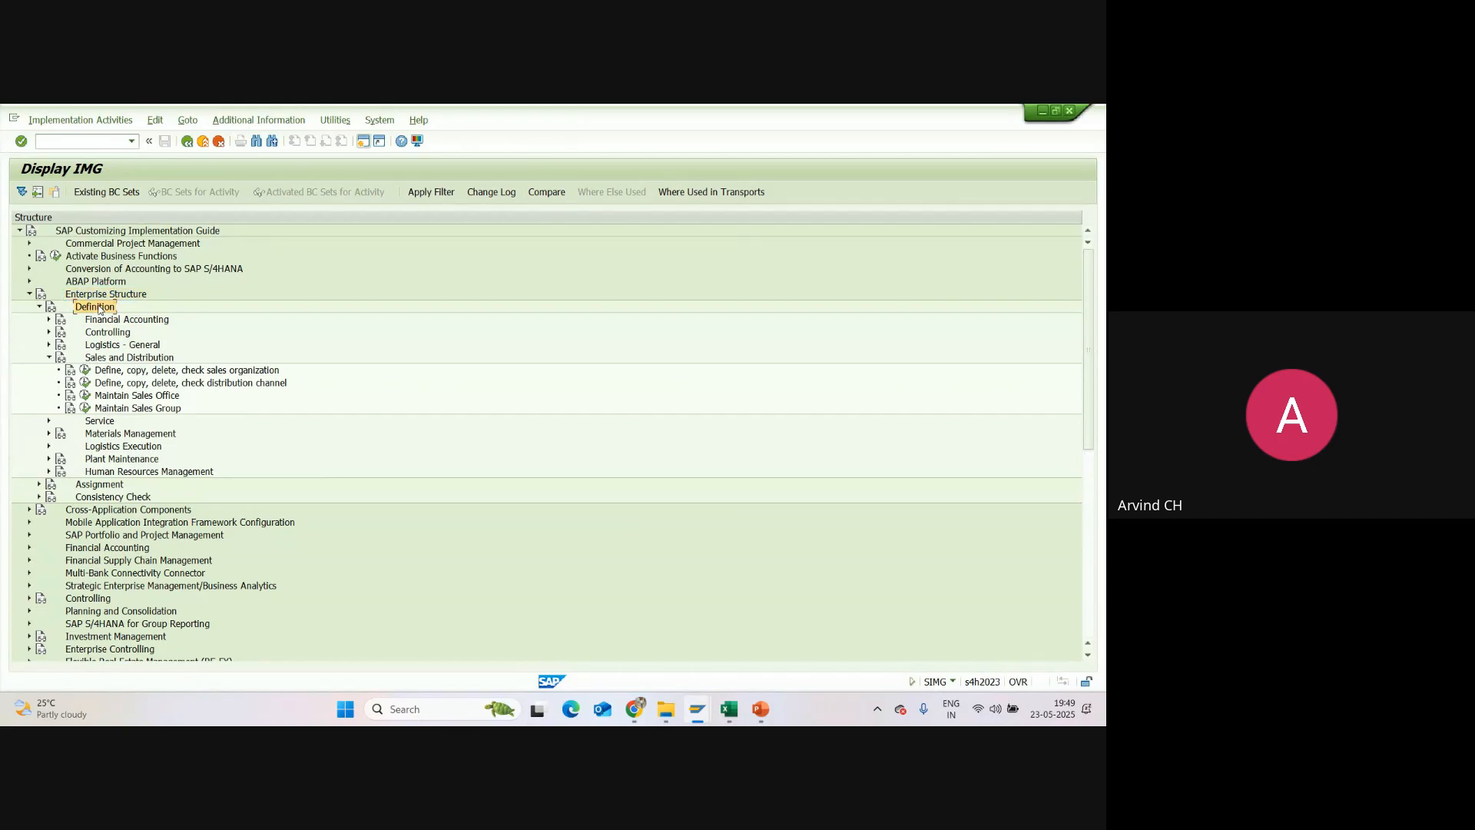
pyautogui.click(113, 358)
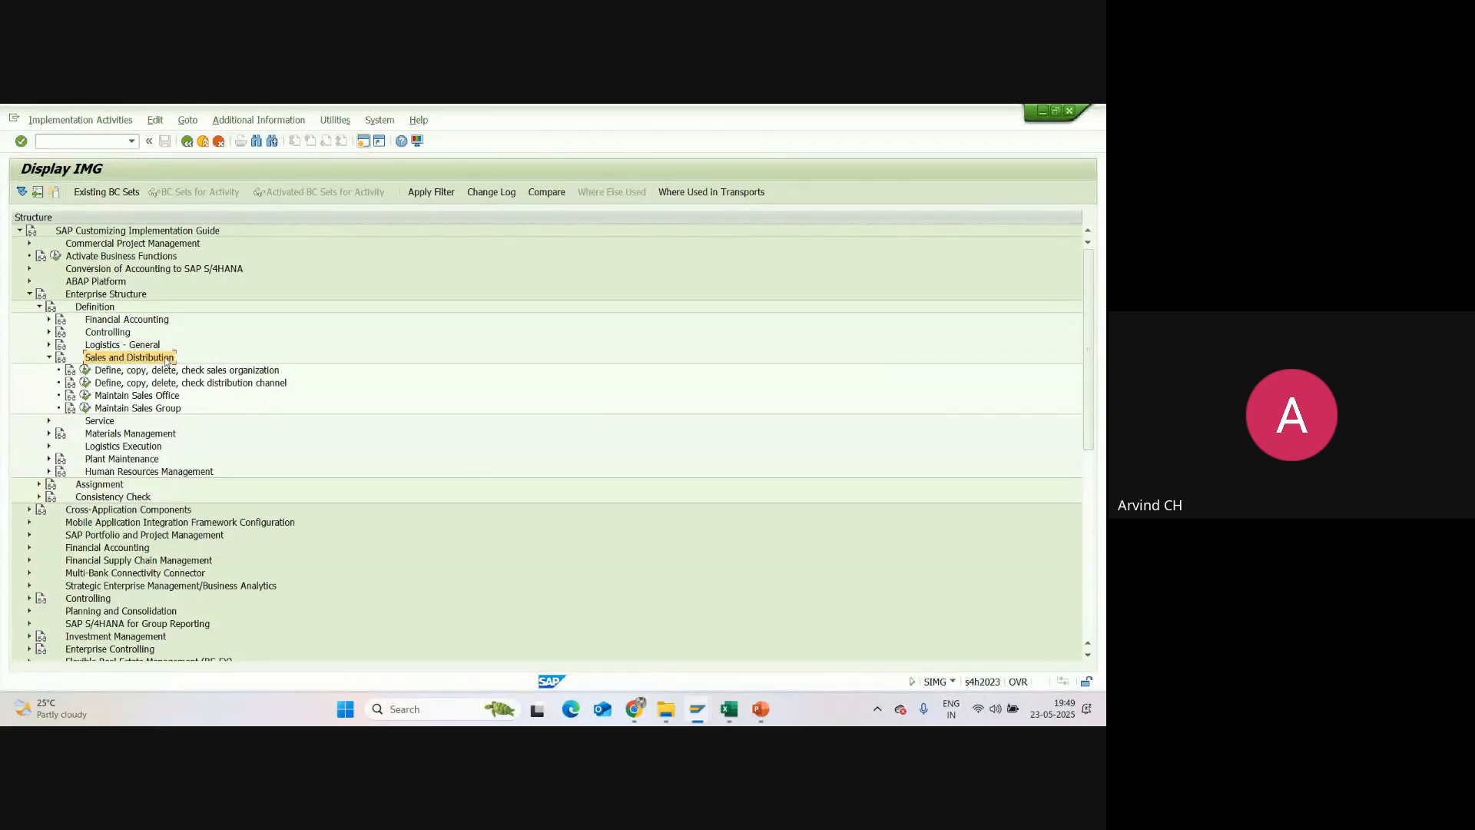
pyautogui.click(119, 371)
pyautogui.click(120, 382)
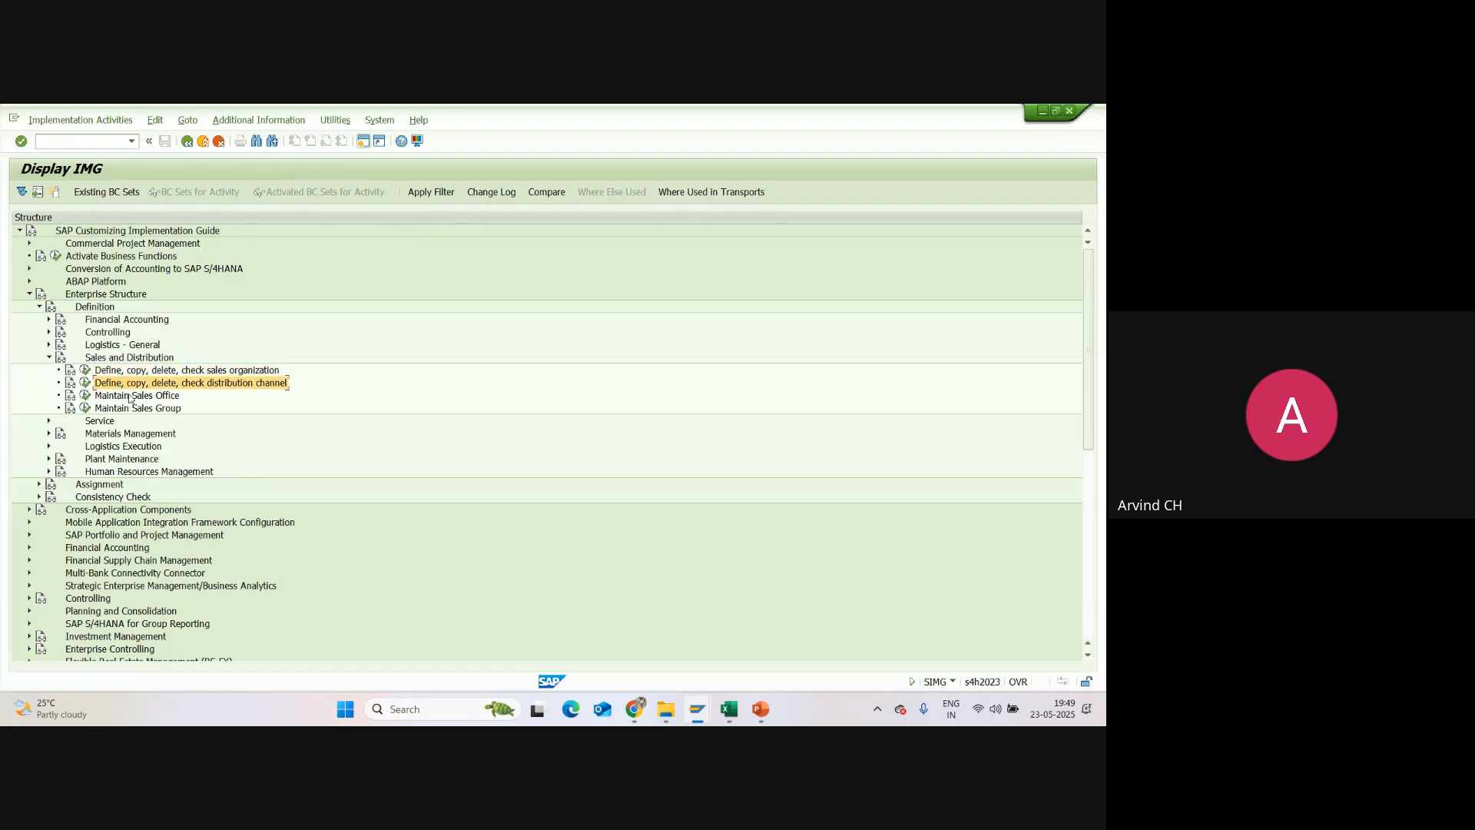
pyautogui.click(135, 396)
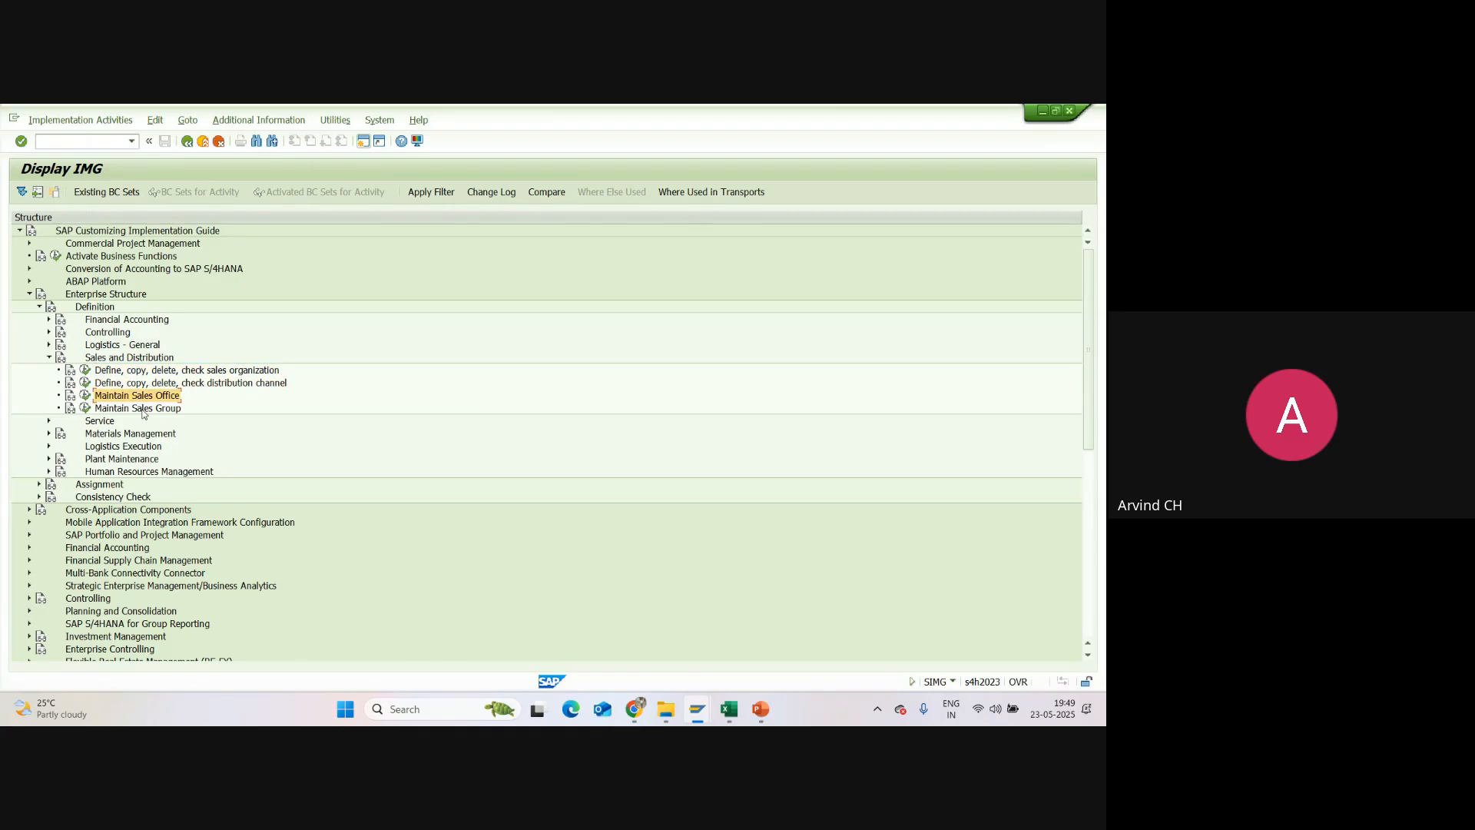
pyautogui.click(143, 409)
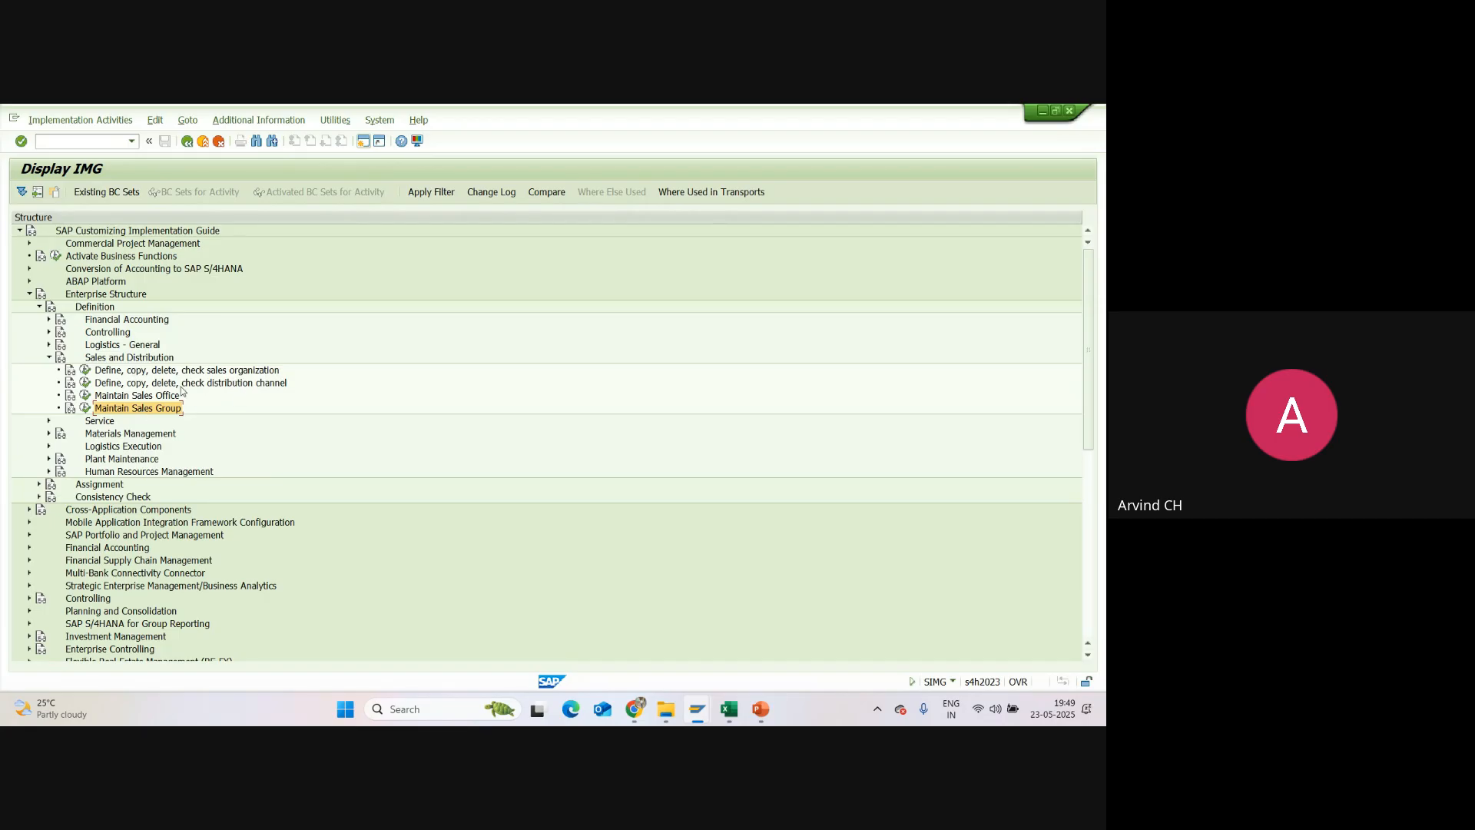
# Step: Expand Logistics - General to locate the division definition activity, and collapse the node again
pyautogui.click(94, 348)
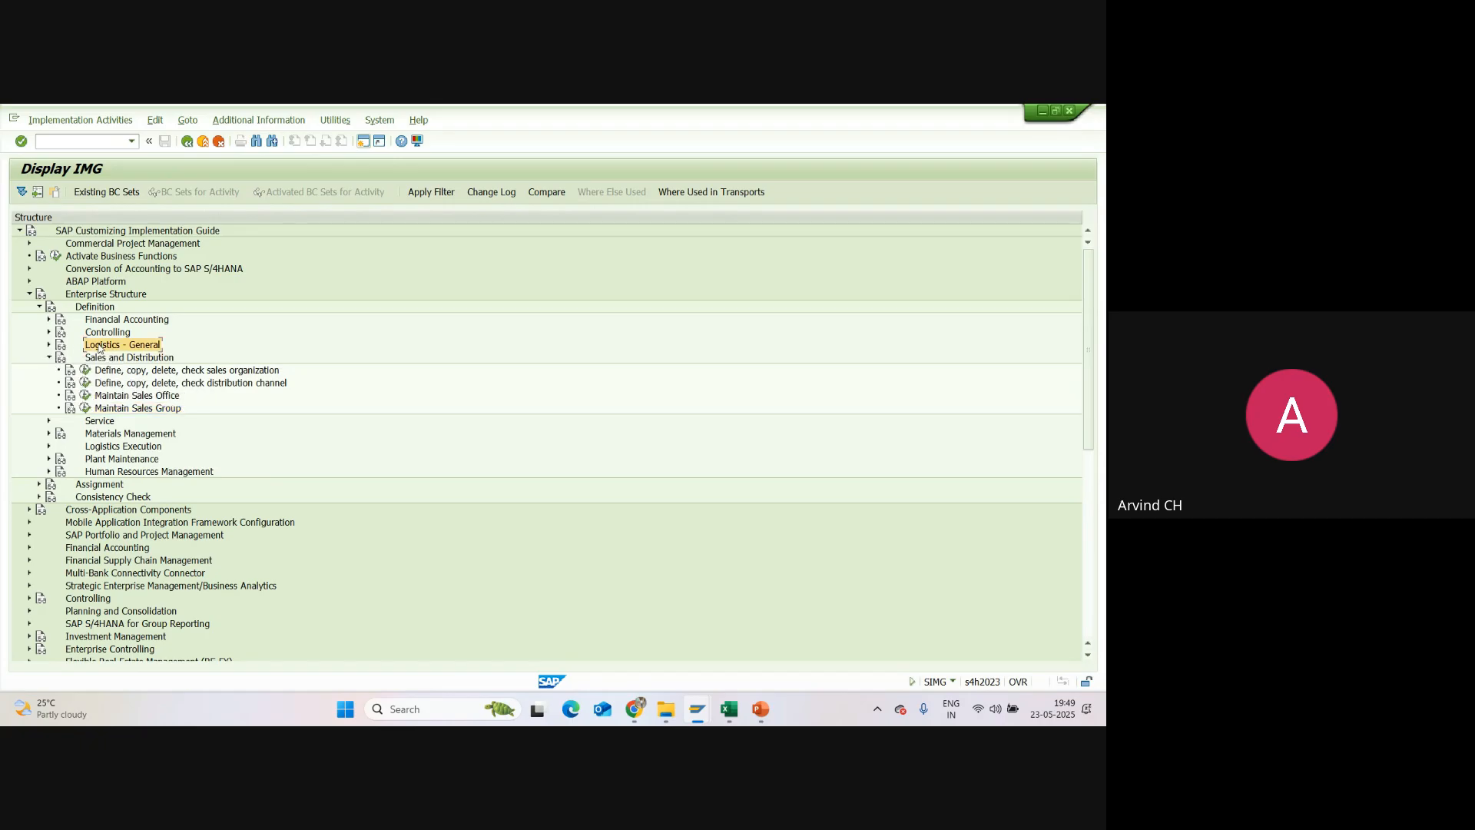
pyautogui.click(49, 345)
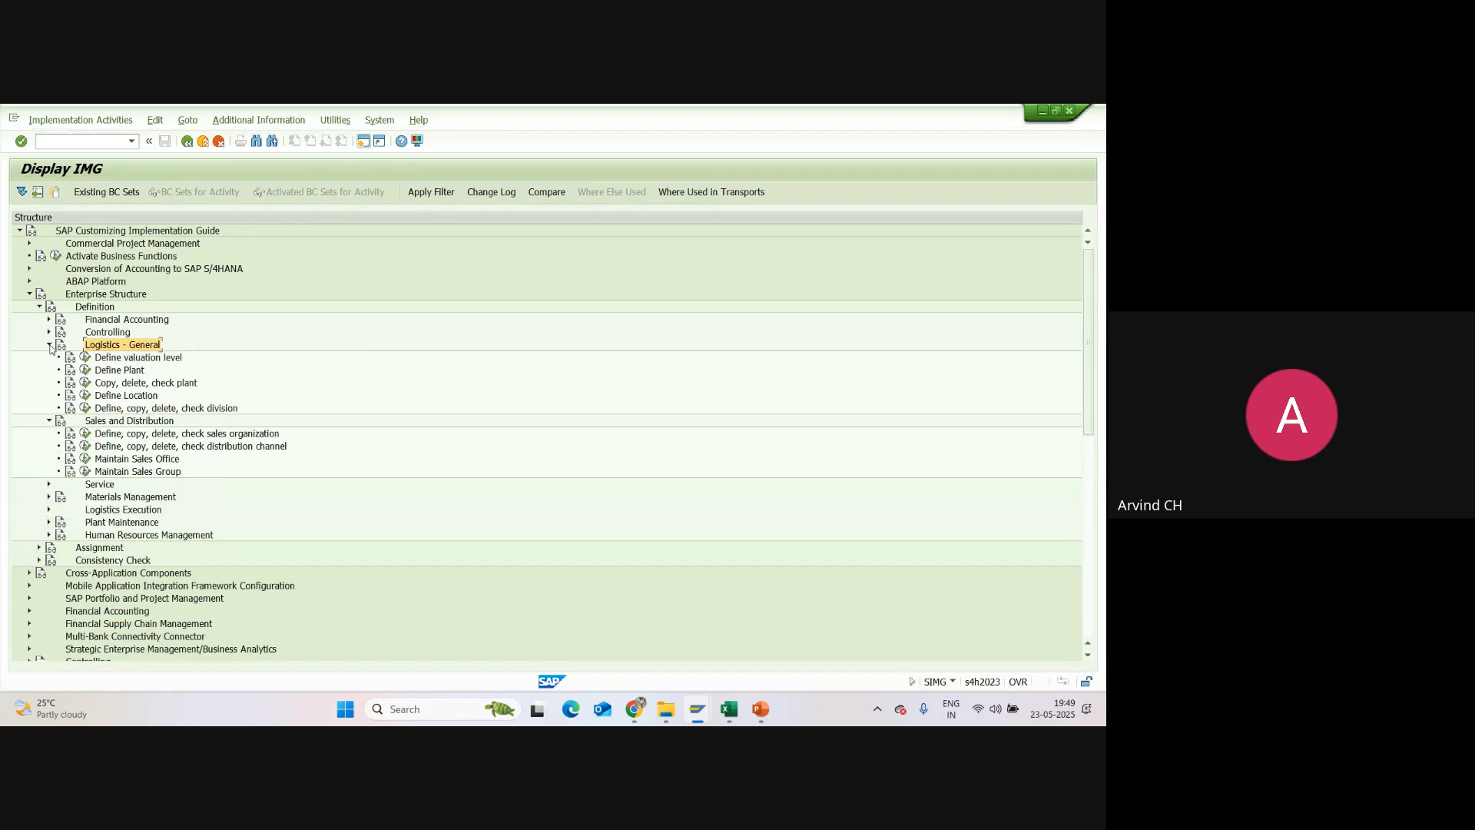
pyautogui.click(187, 410)
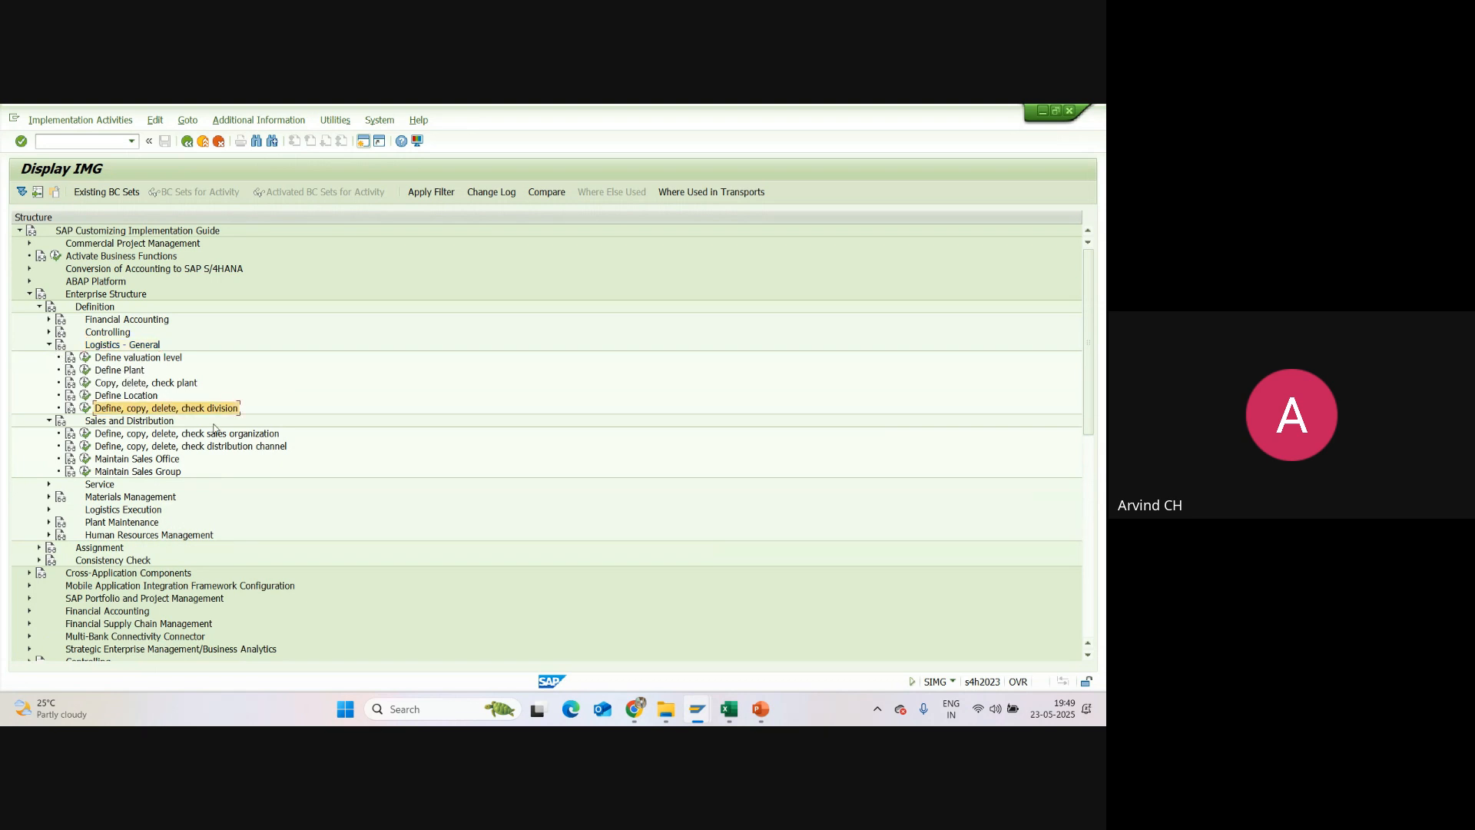
pyautogui.click(48, 346)
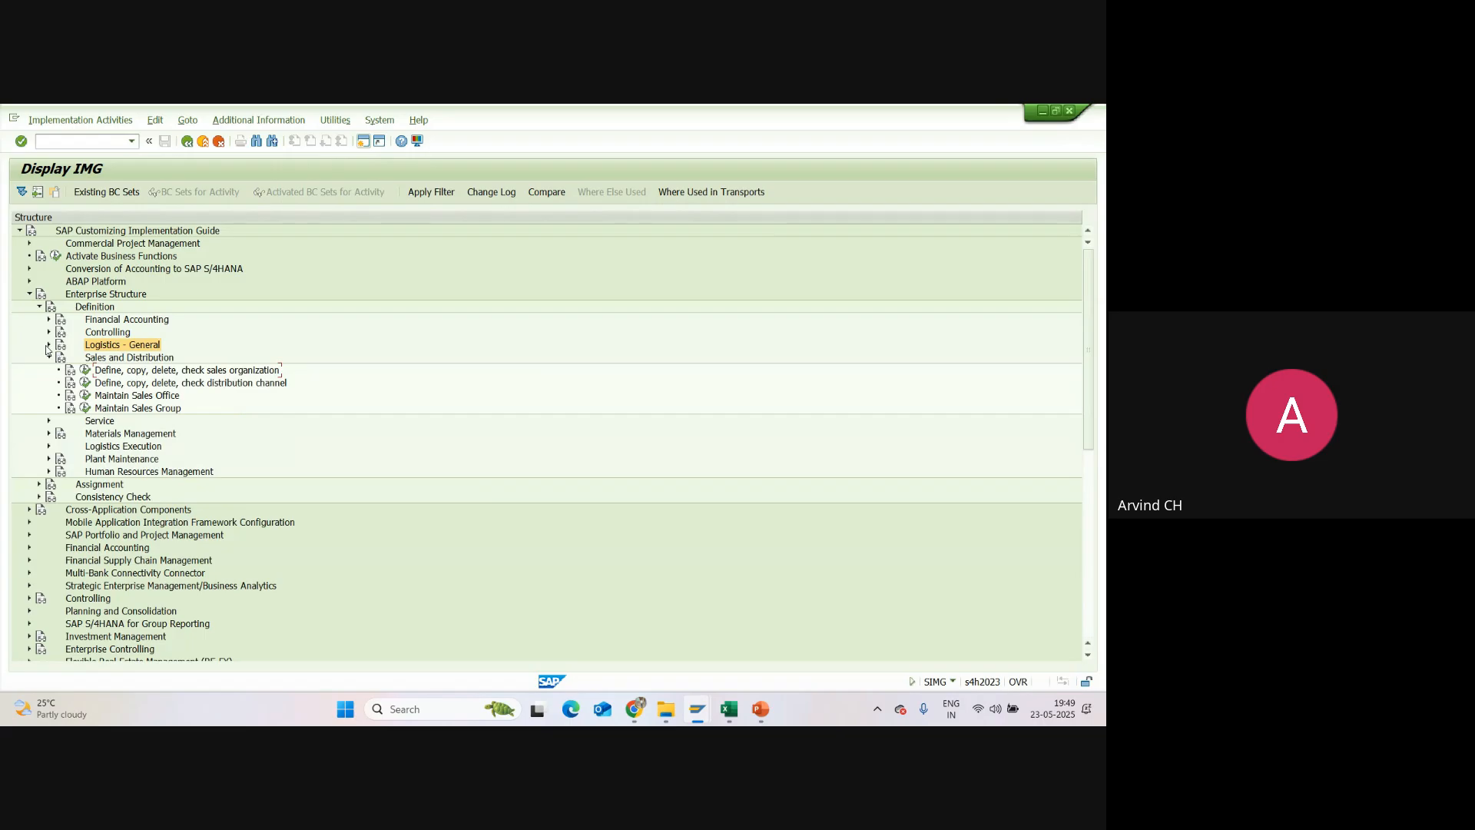
# Step: Open the Define Sales Organization activity and start a new entry with the code SU01
pyautogui.click(85, 371)
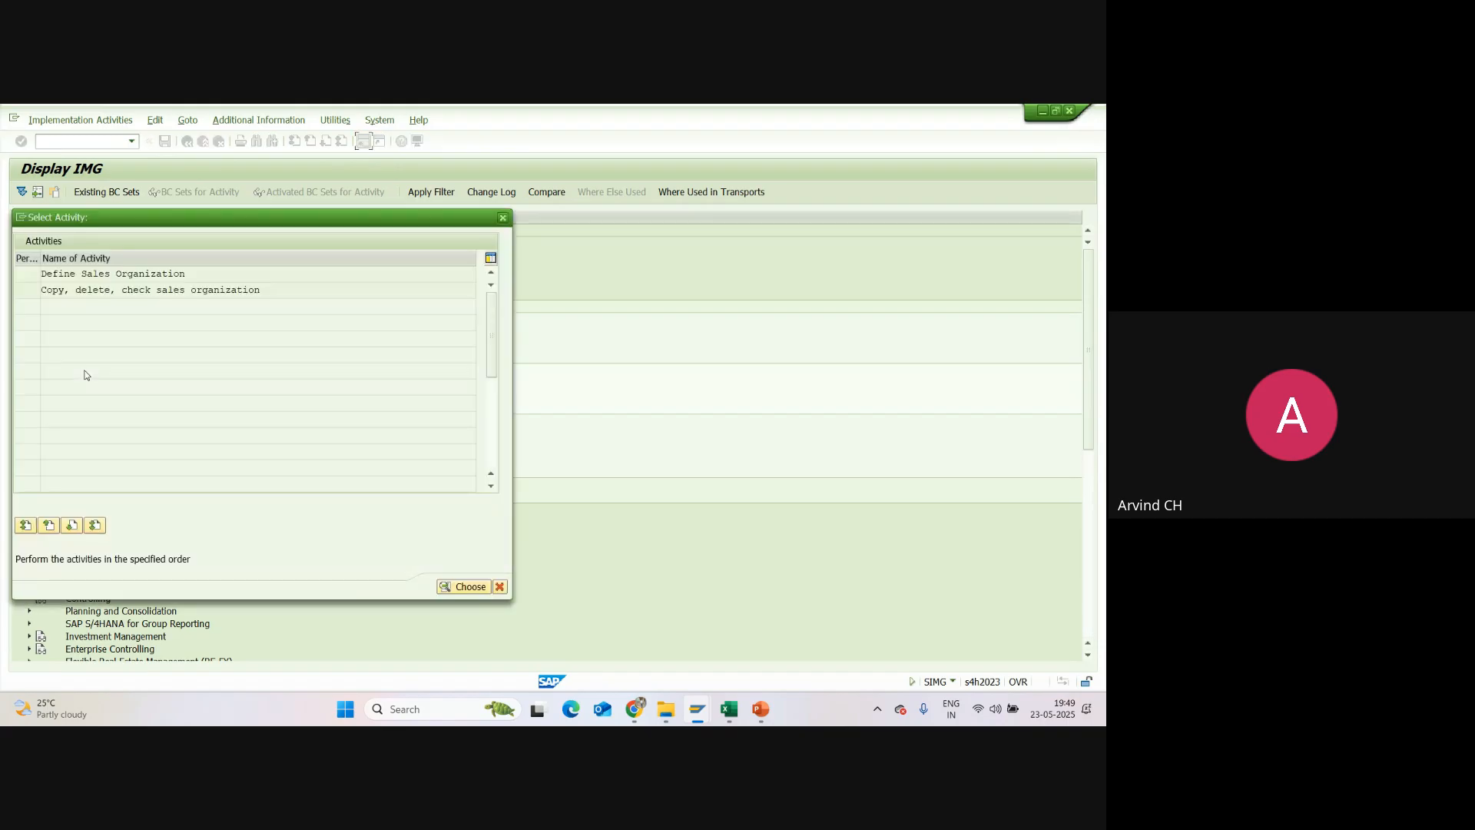
pyautogui.doubleClick(101, 275)
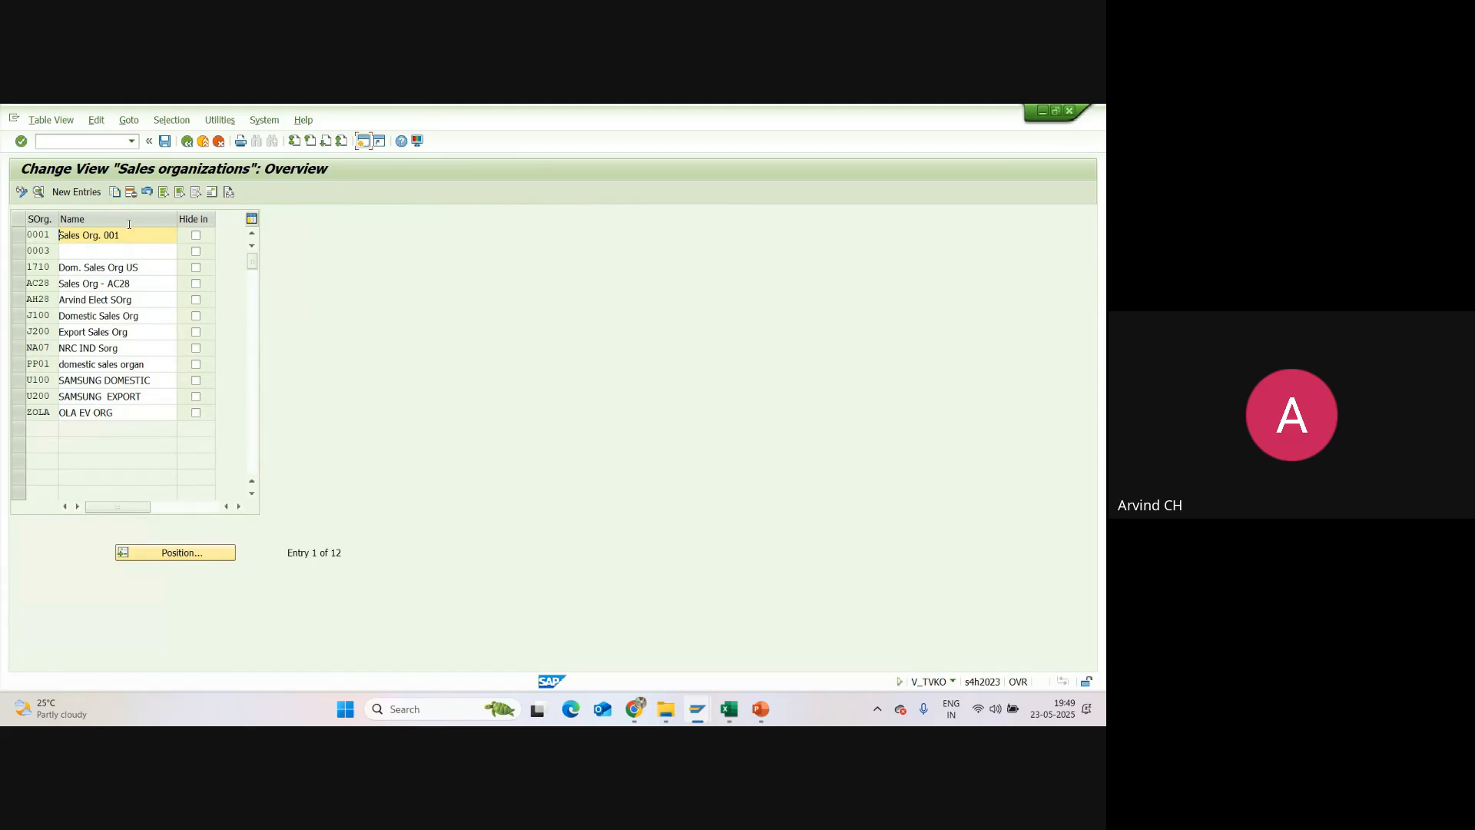
pyautogui.click(78, 193)
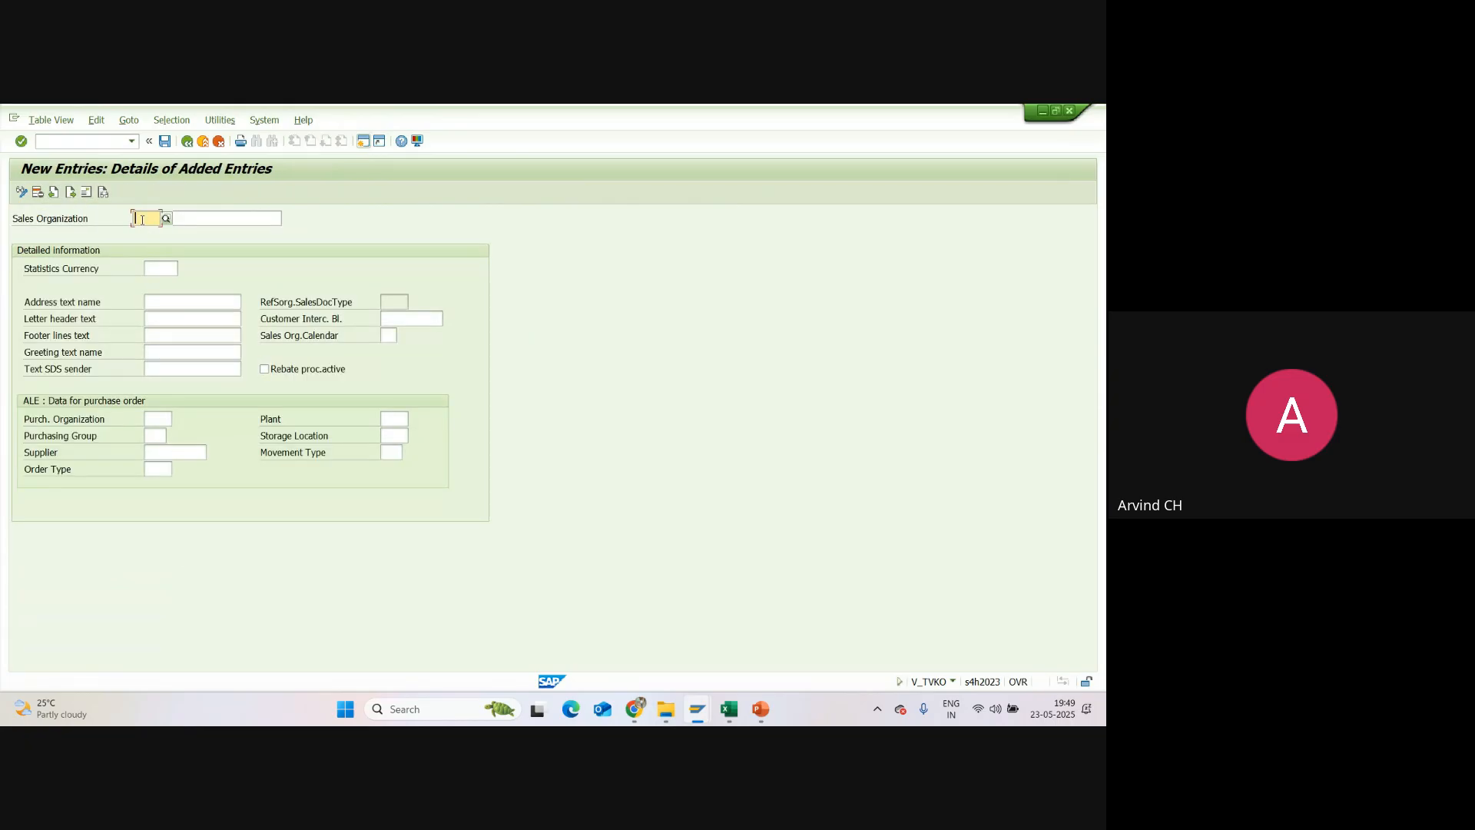
pyautogui.write('SU')
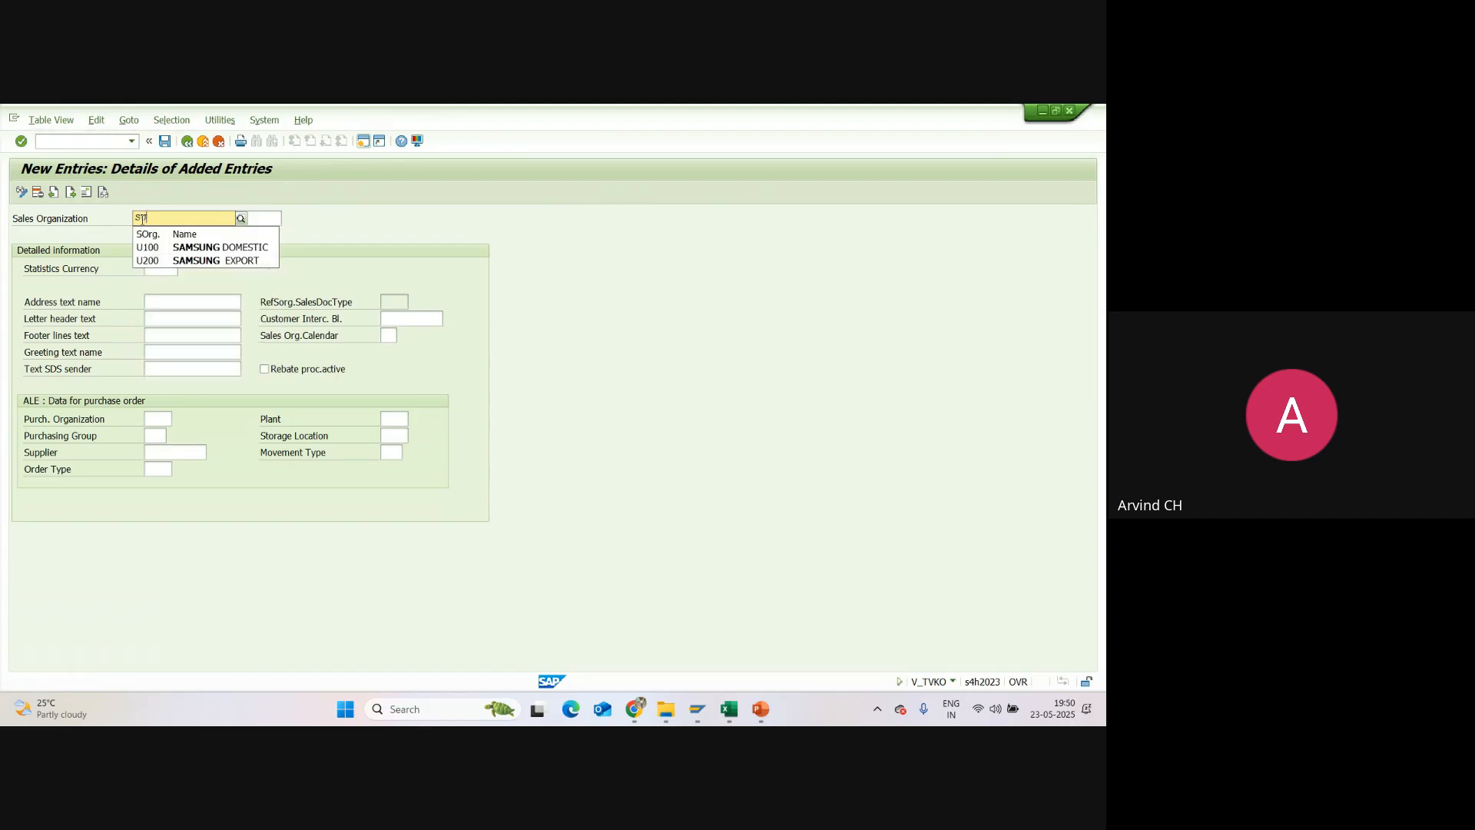
pyautogui.write('01')
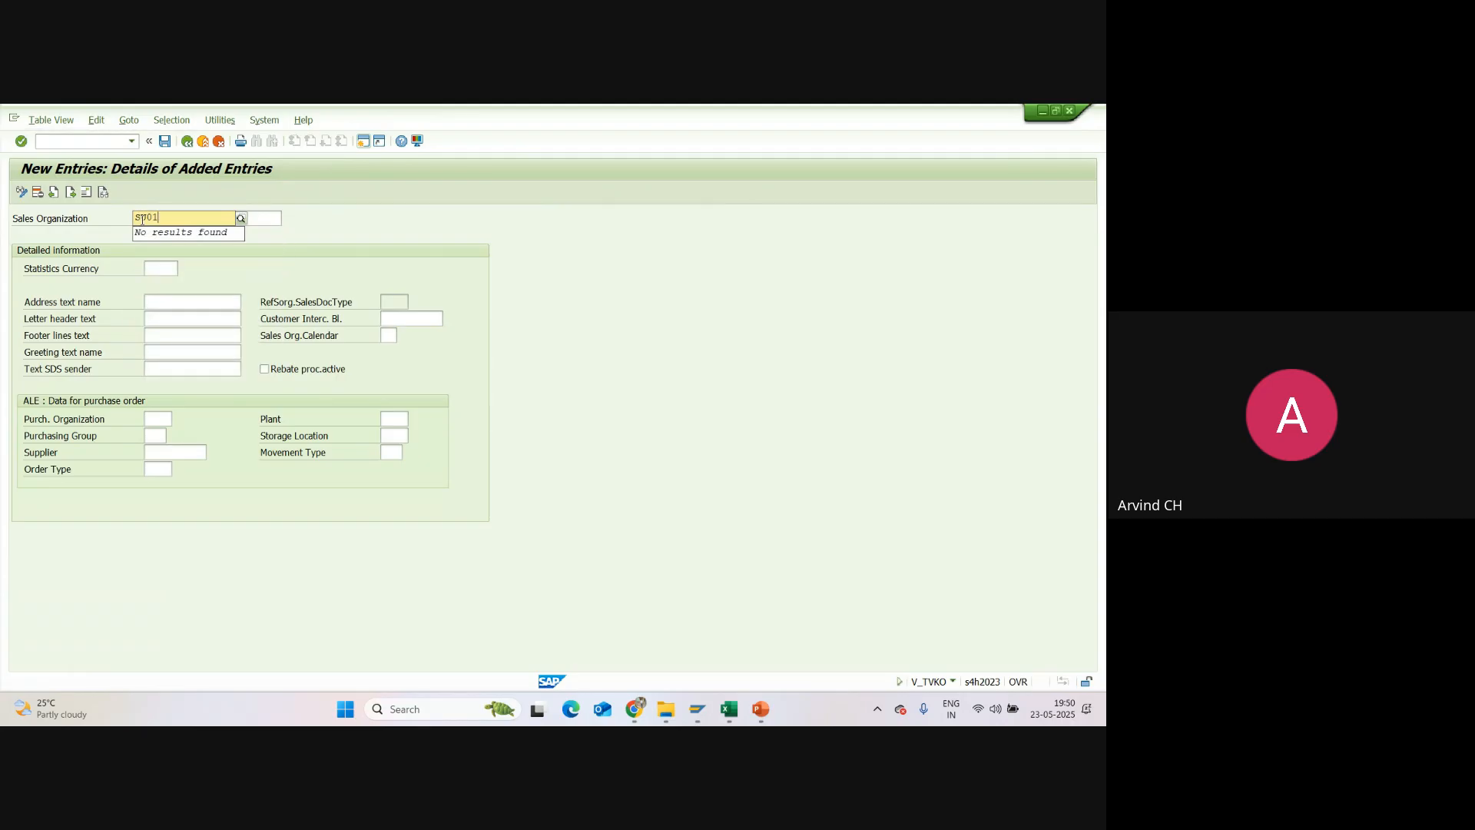
pyautogui.press('Return')
# Step: Name the new sales organization Sunpharma Sorg and set its statistics currency to INR
pyautogui.click(176, 220)
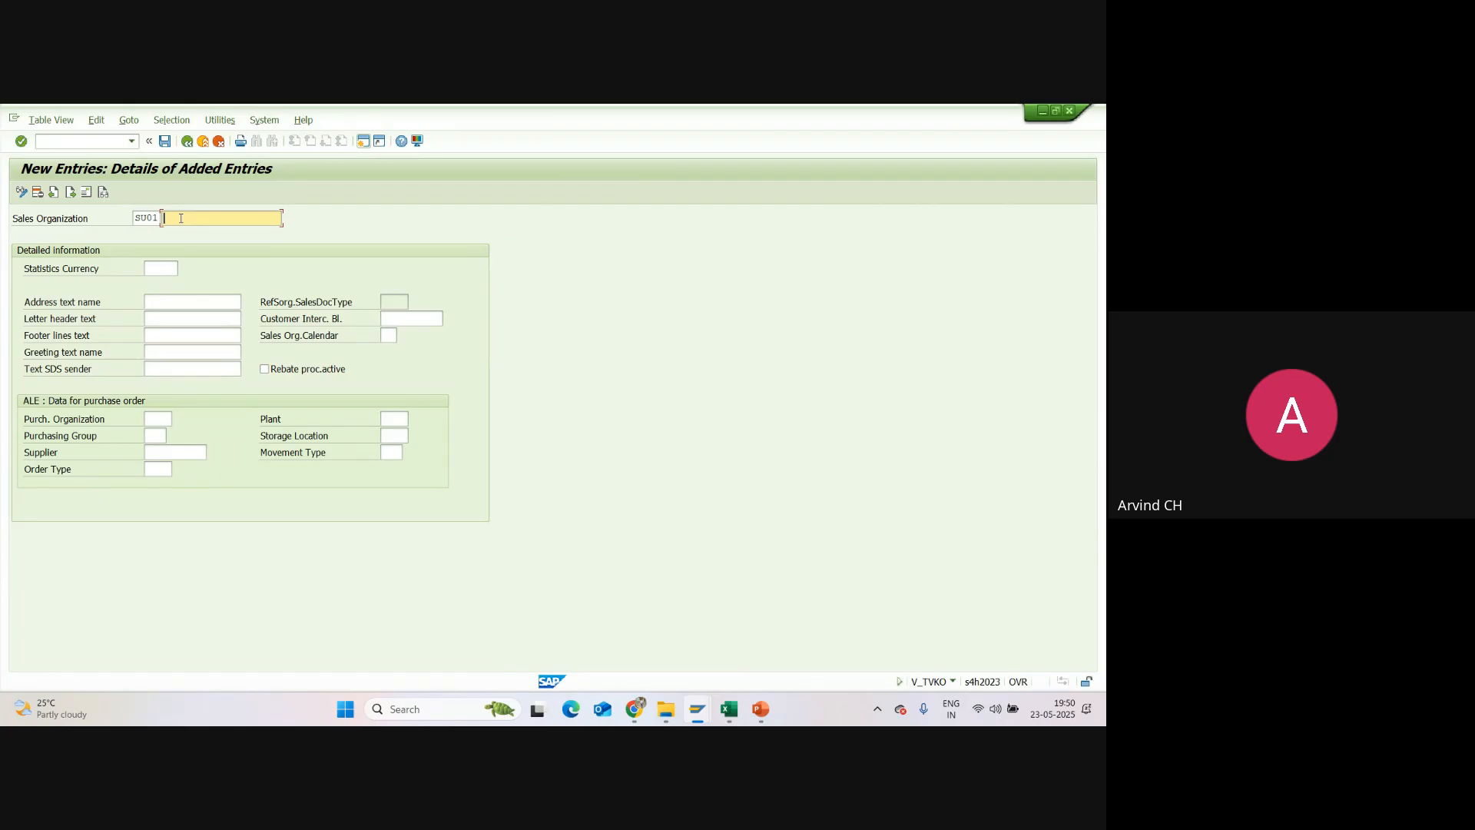
pyautogui.write('A')
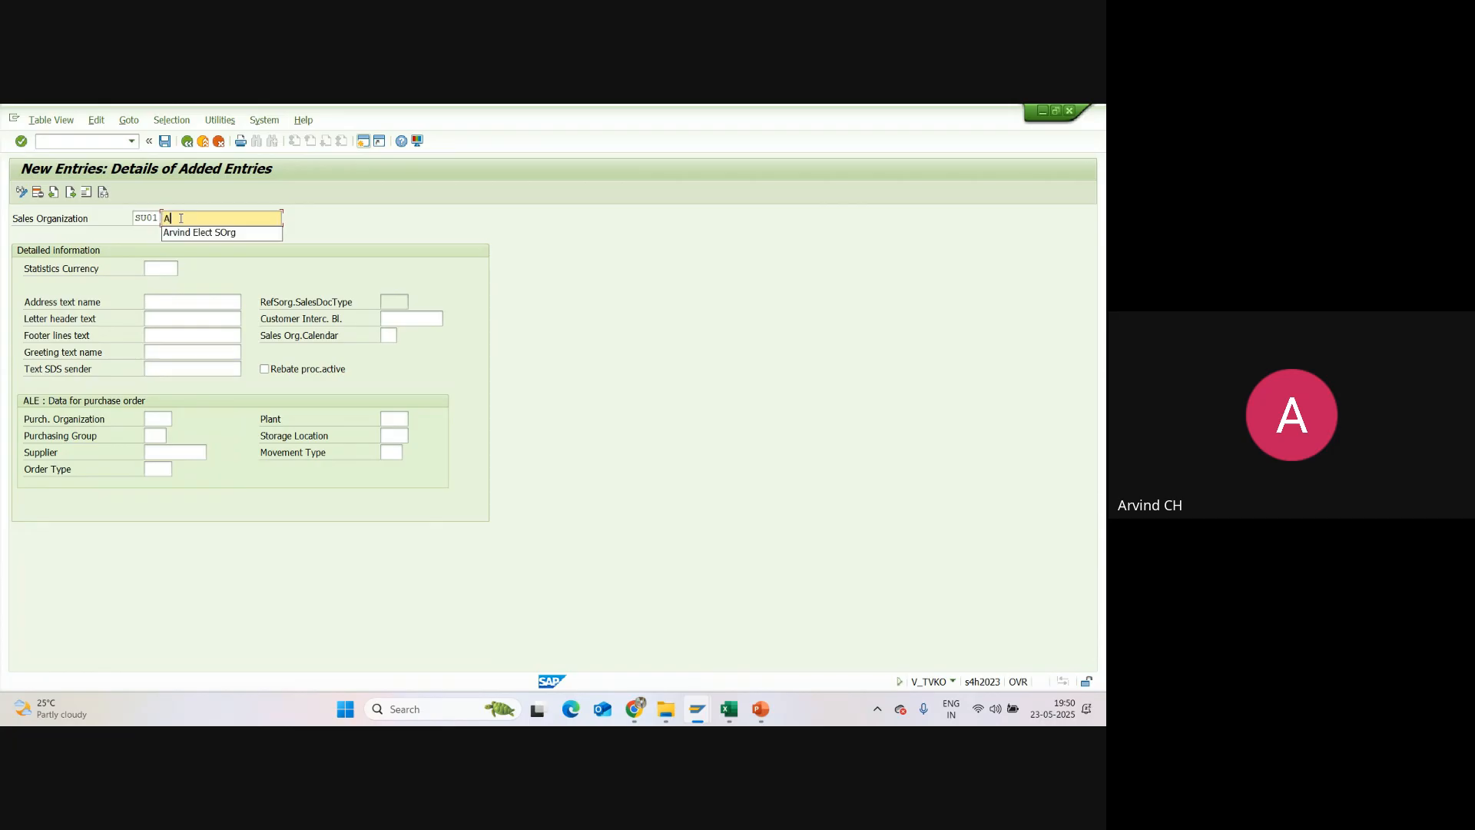
pyautogui.press('BackSpace')
pyautogui.write('Sund')
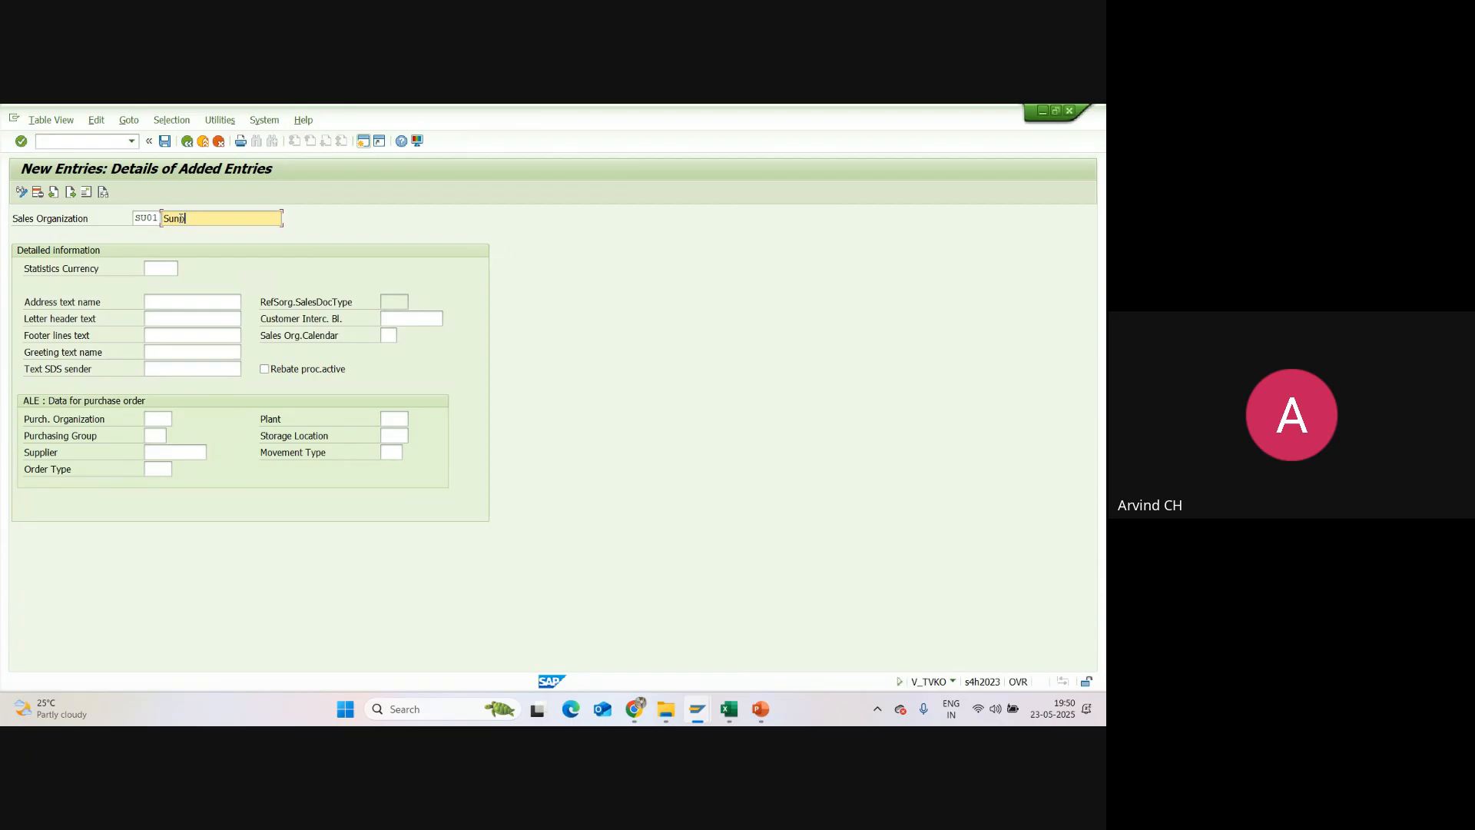
pyautogui.write('harma Sorg')
pyautogui.click(181, 219)
pyautogui.write('p')
pyautogui.click(160, 268)
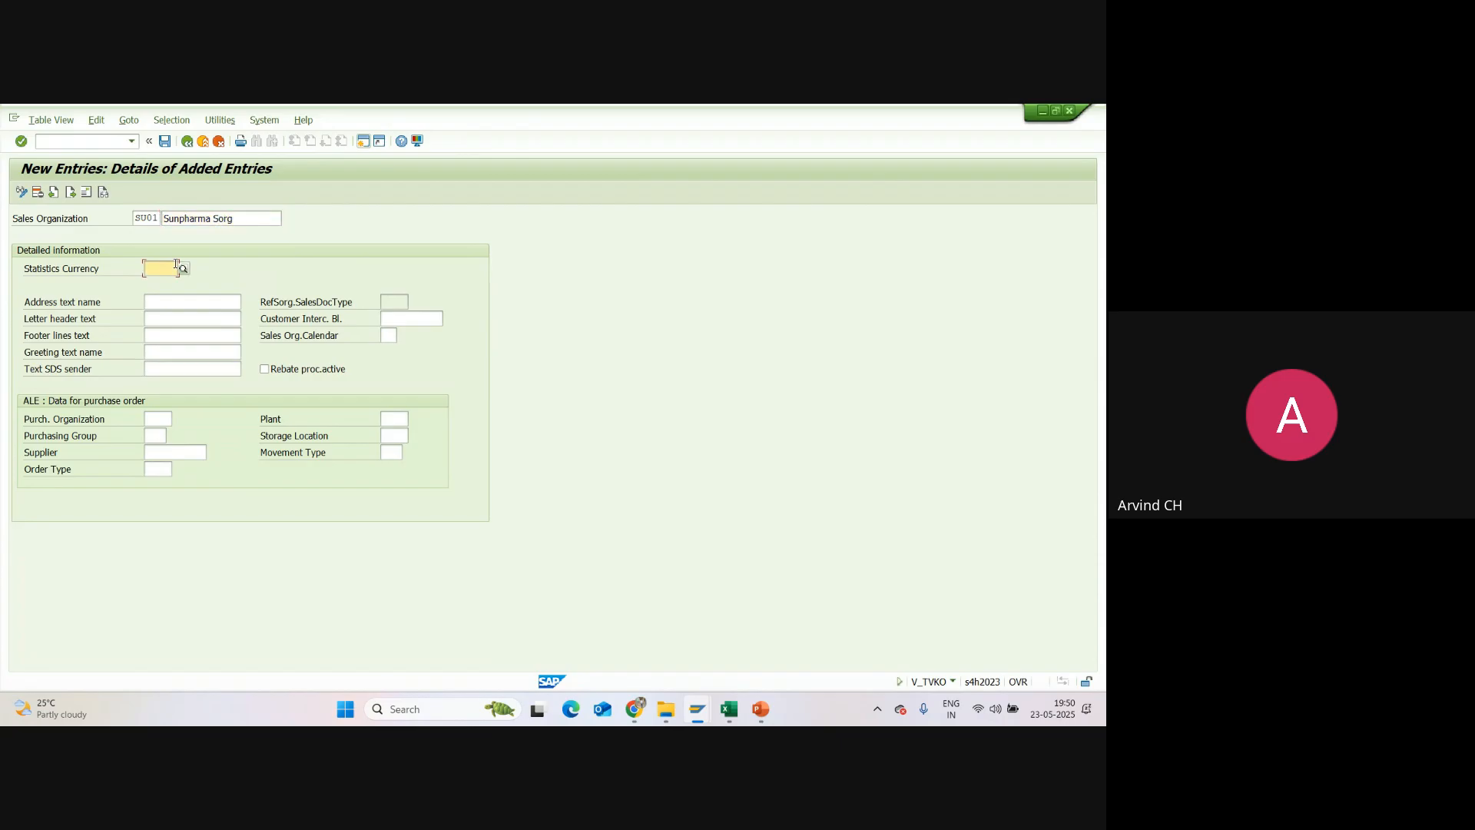
pyautogui.write('INR')
# Step: Examine the address text name, reference sales document type and intercompany billing customer fields of the new entry
pyautogui.click(173, 296)
pyautogui.click(393, 302)
pyautogui.click(406, 318)
# Step: Browse the factory calendars available for the sales organization, close the list without choosing one and return to the intercompany billing customer field
pyautogui.click(389, 336)
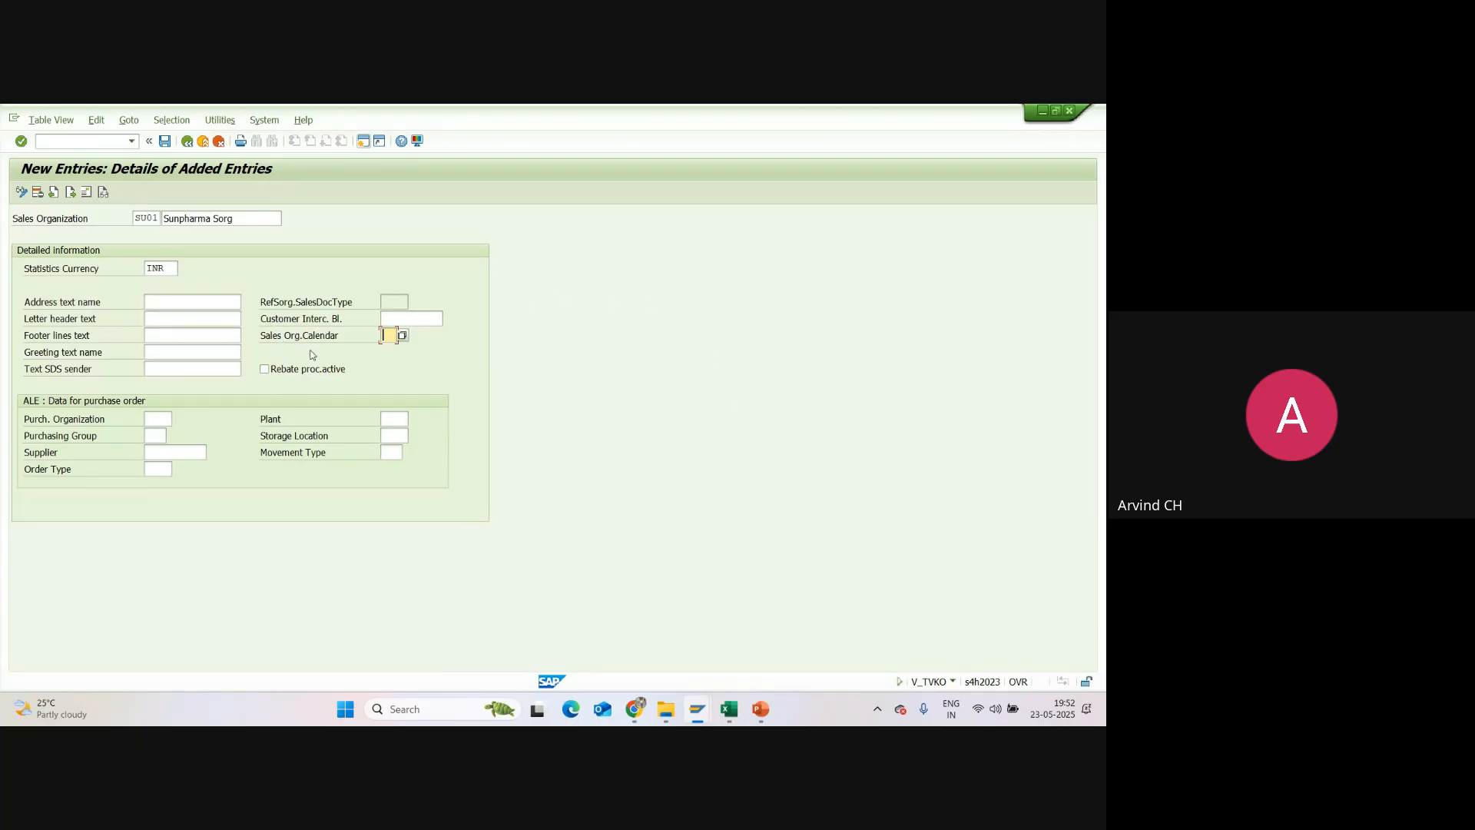
pyautogui.click(406, 334)
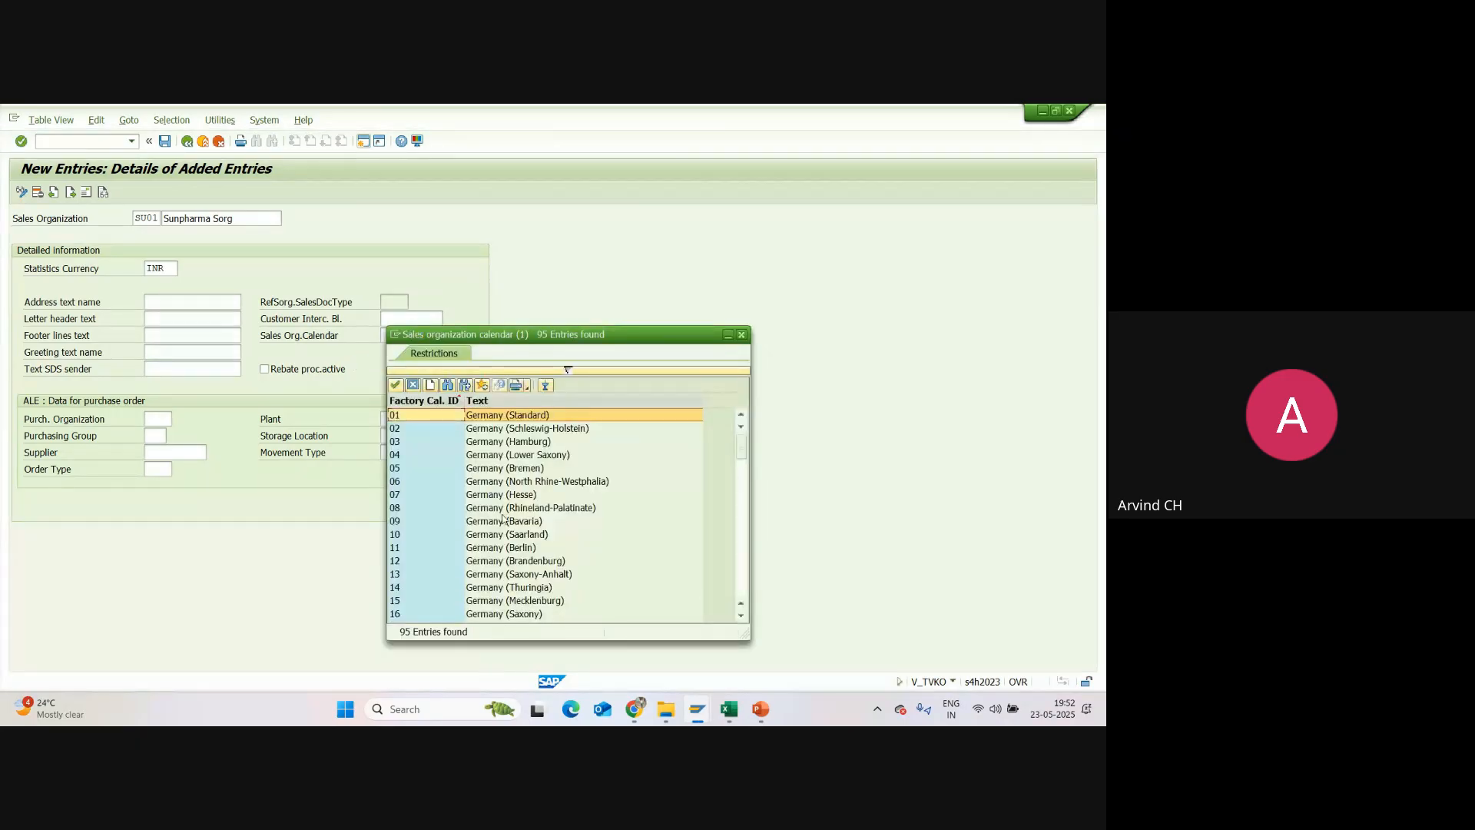
pyautogui.scroll(-5, 482, 498)
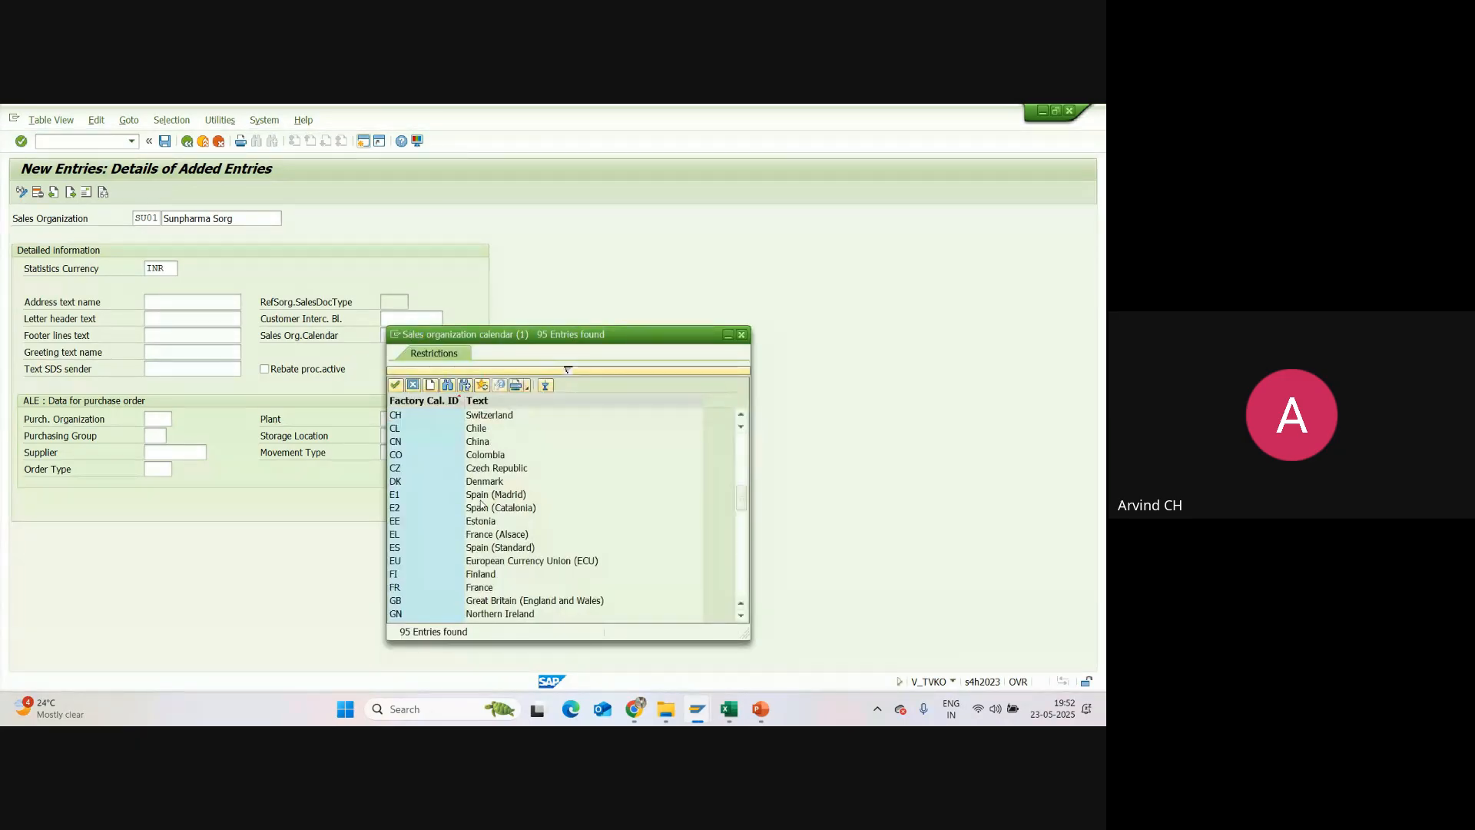
pyautogui.scroll(-4, 481, 503)
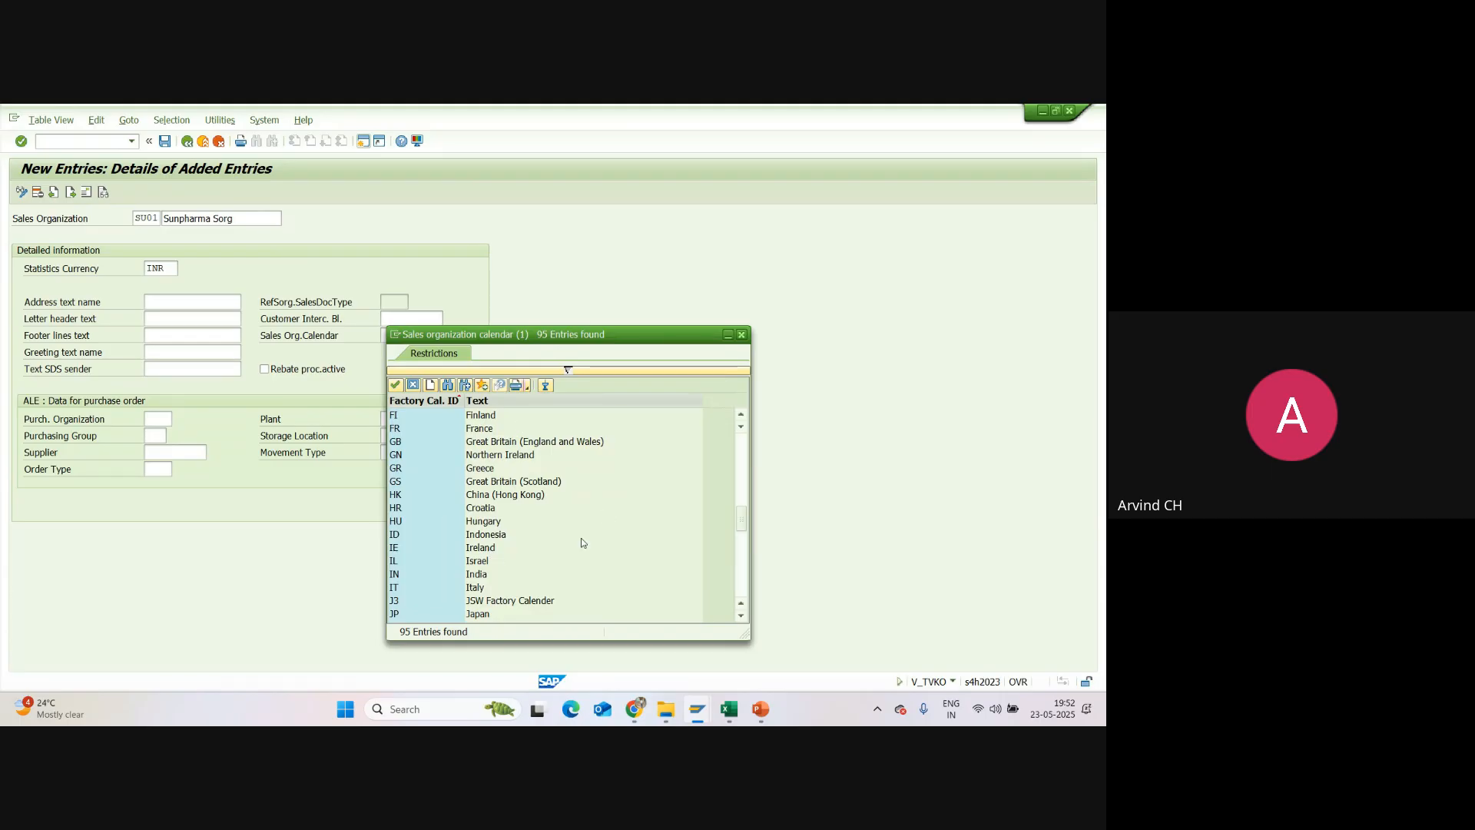
pyautogui.click(741, 335)
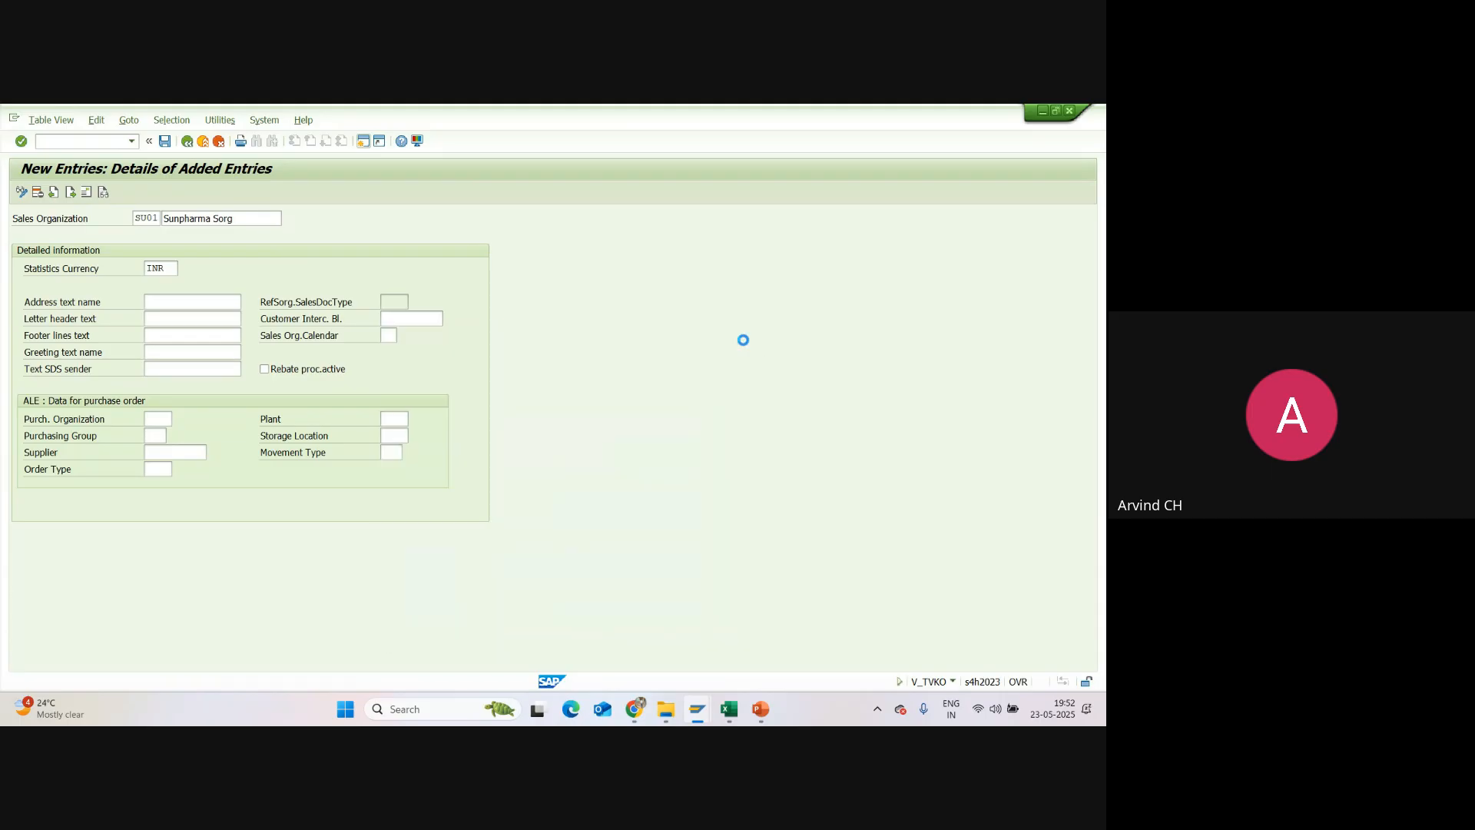
pyautogui.click(409, 321)
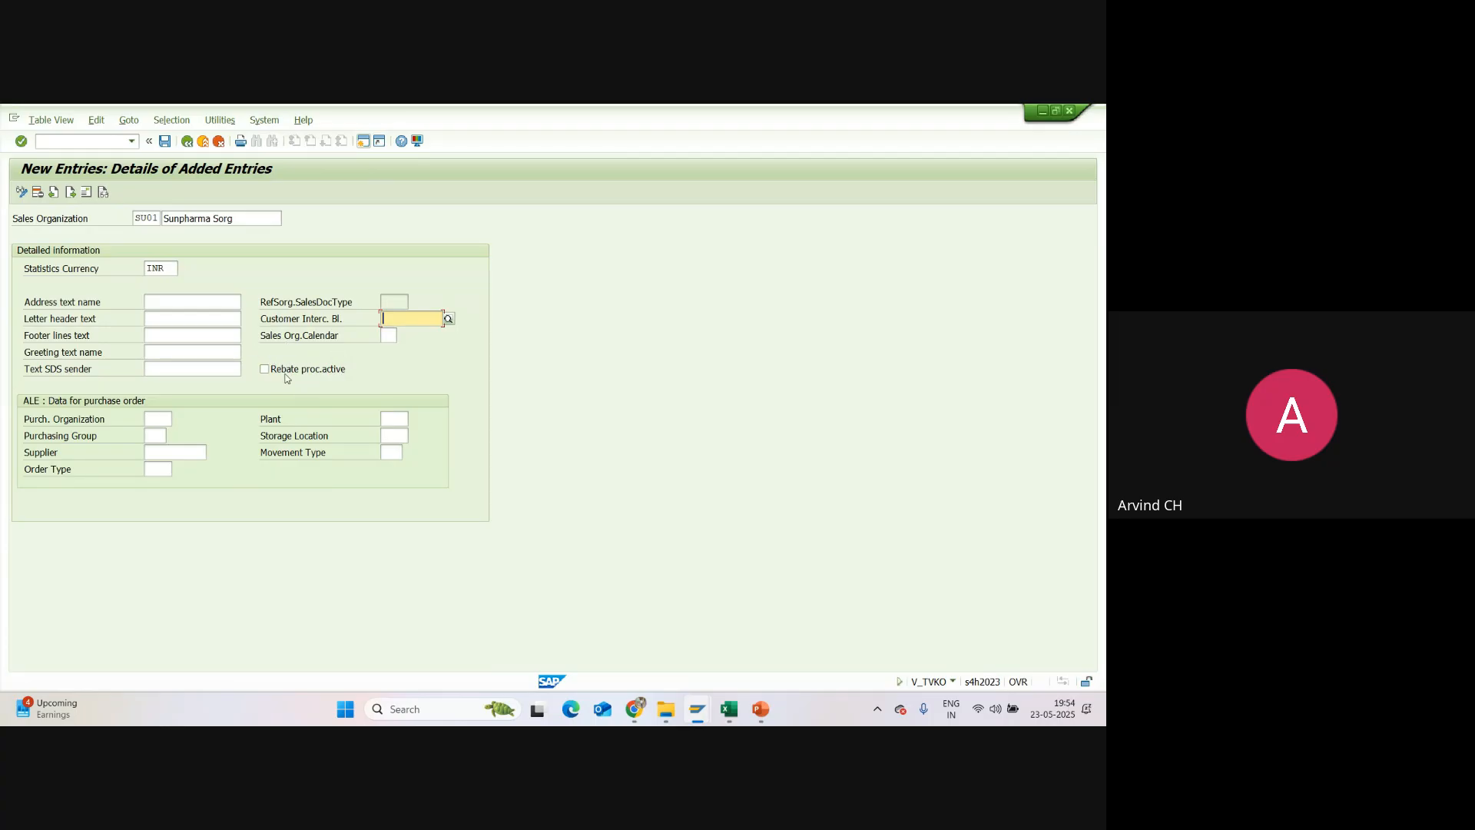
# Step: Switch to the PowerPoint course deck, review the S4 HANA SD course content slides, and return to the new sales organization entry in SAP
pyautogui.click(762, 708)
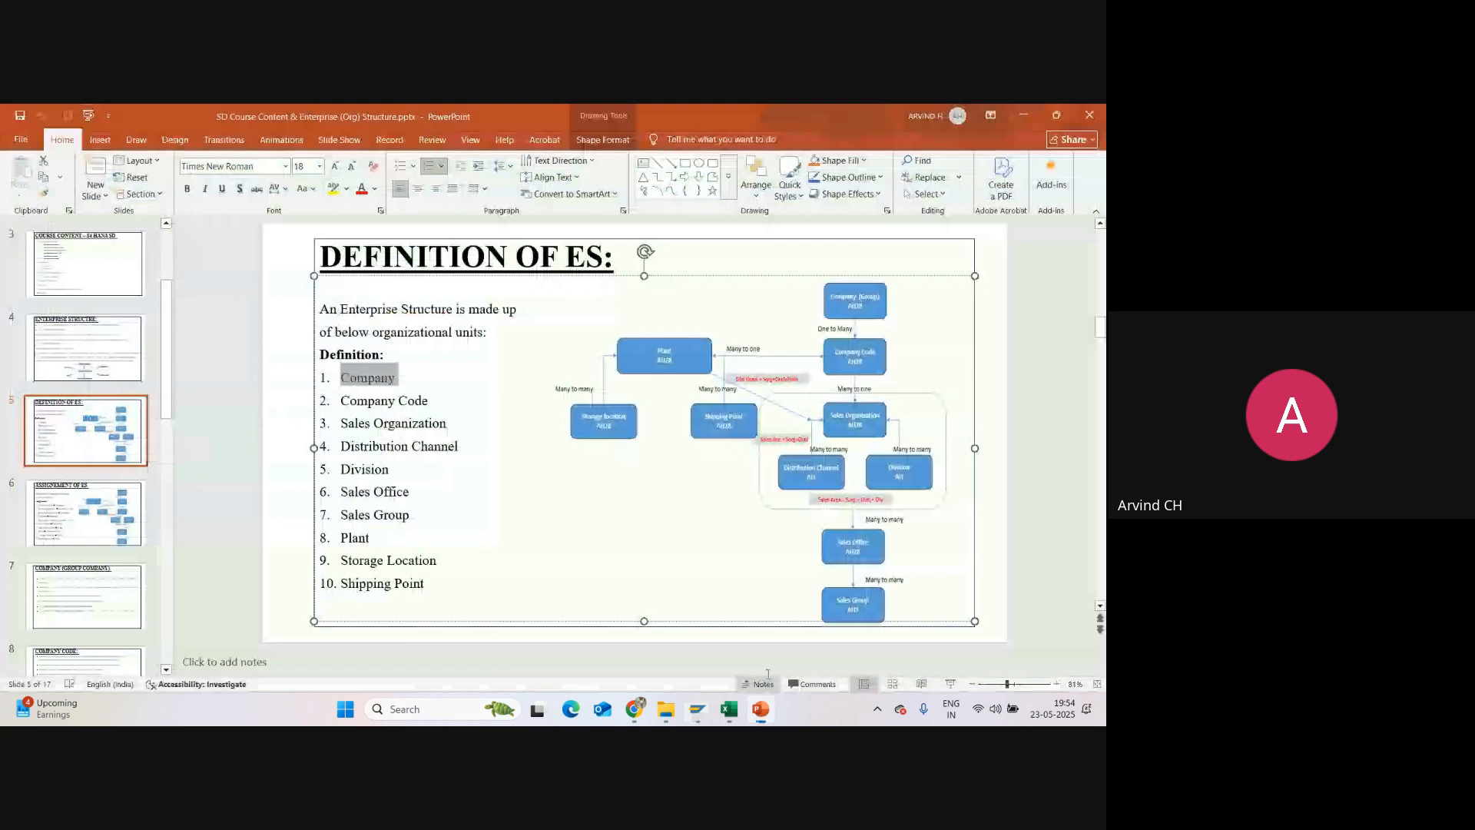
pyautogui.scroll(2, 119, 311)
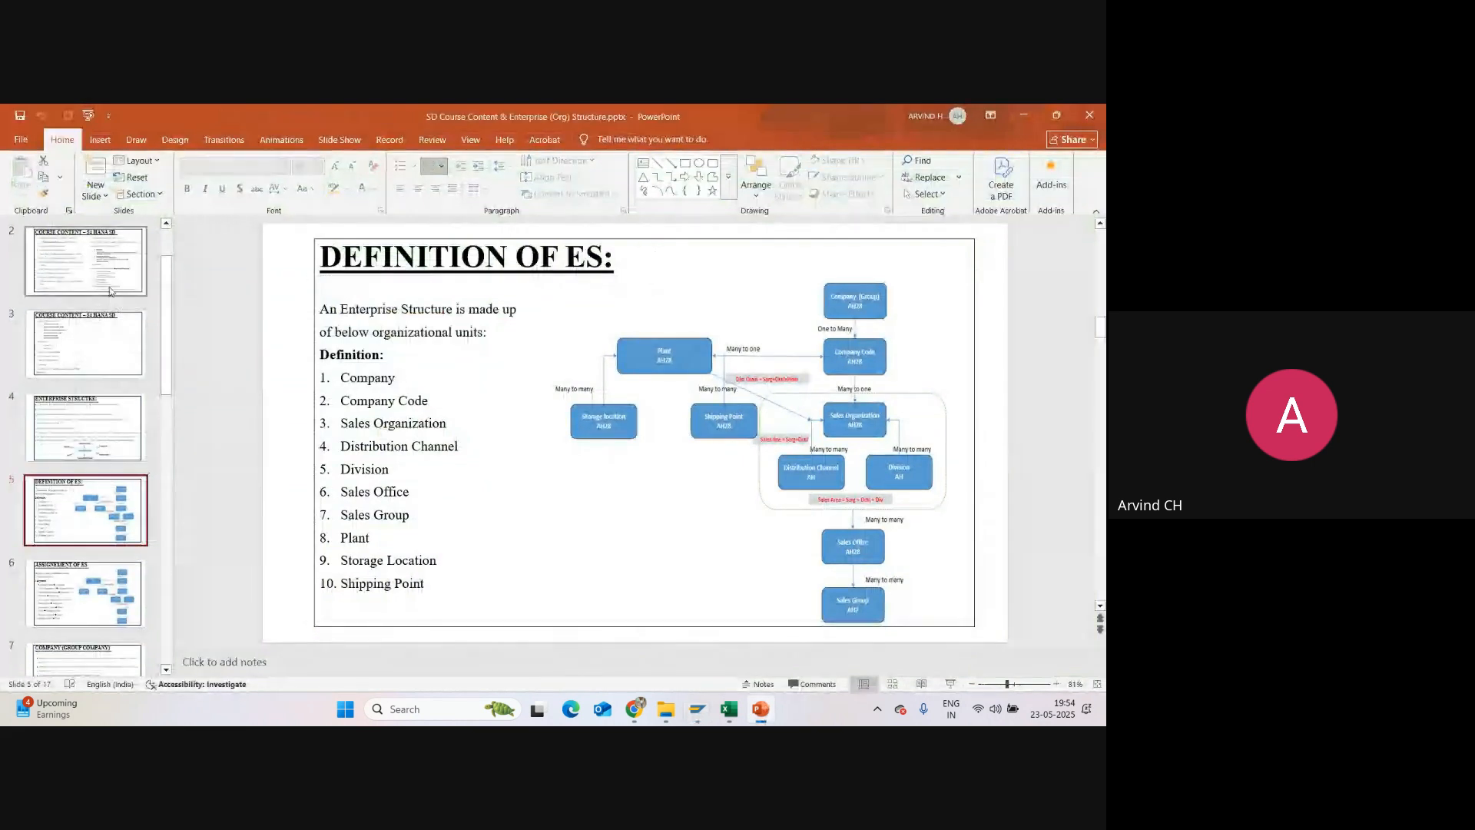
pyautogui.click(110, 279)
pyautogui.scroll(-1, 489, 430)
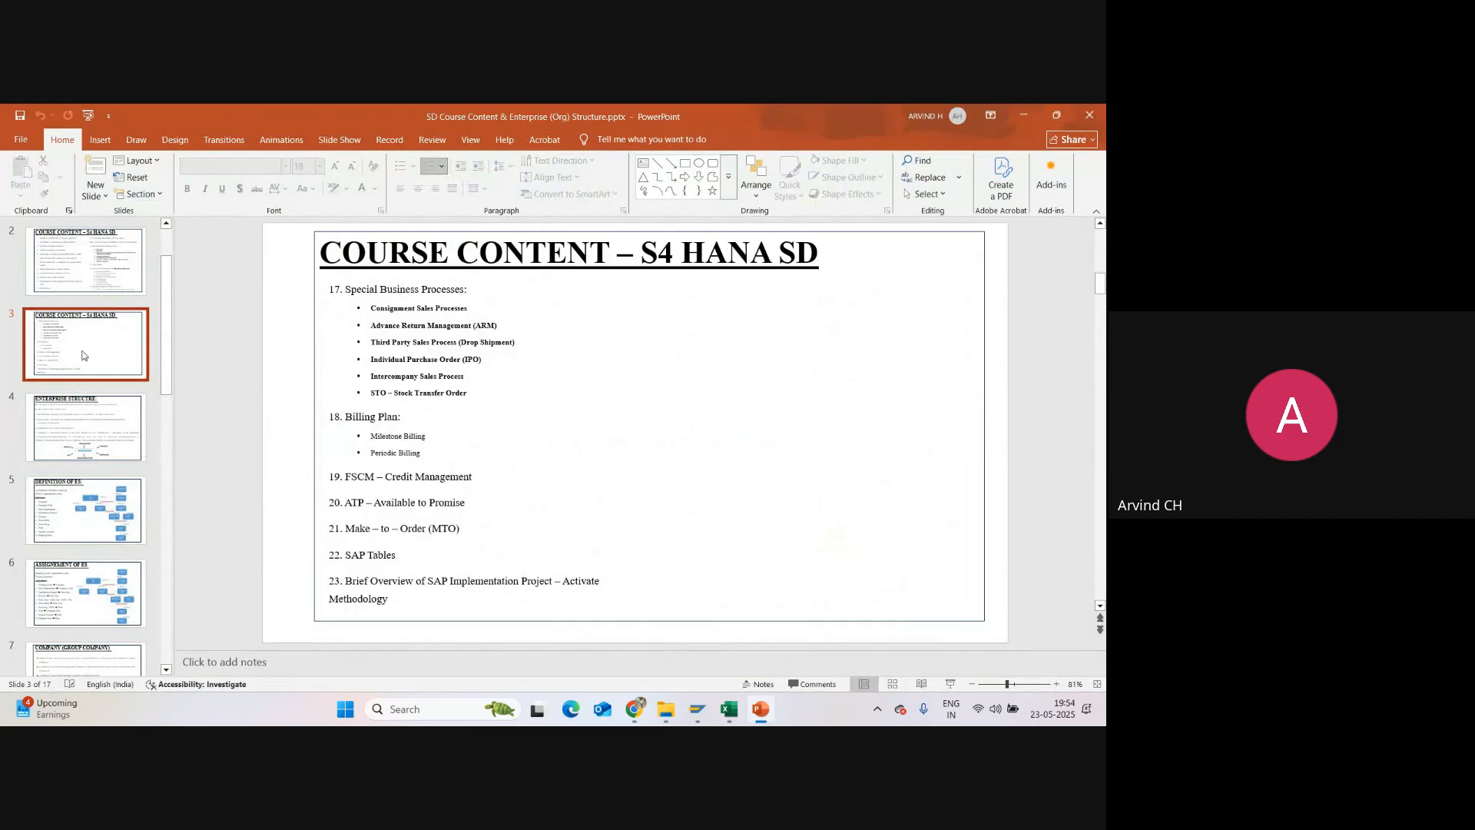
pyautogui.click(109, 288)
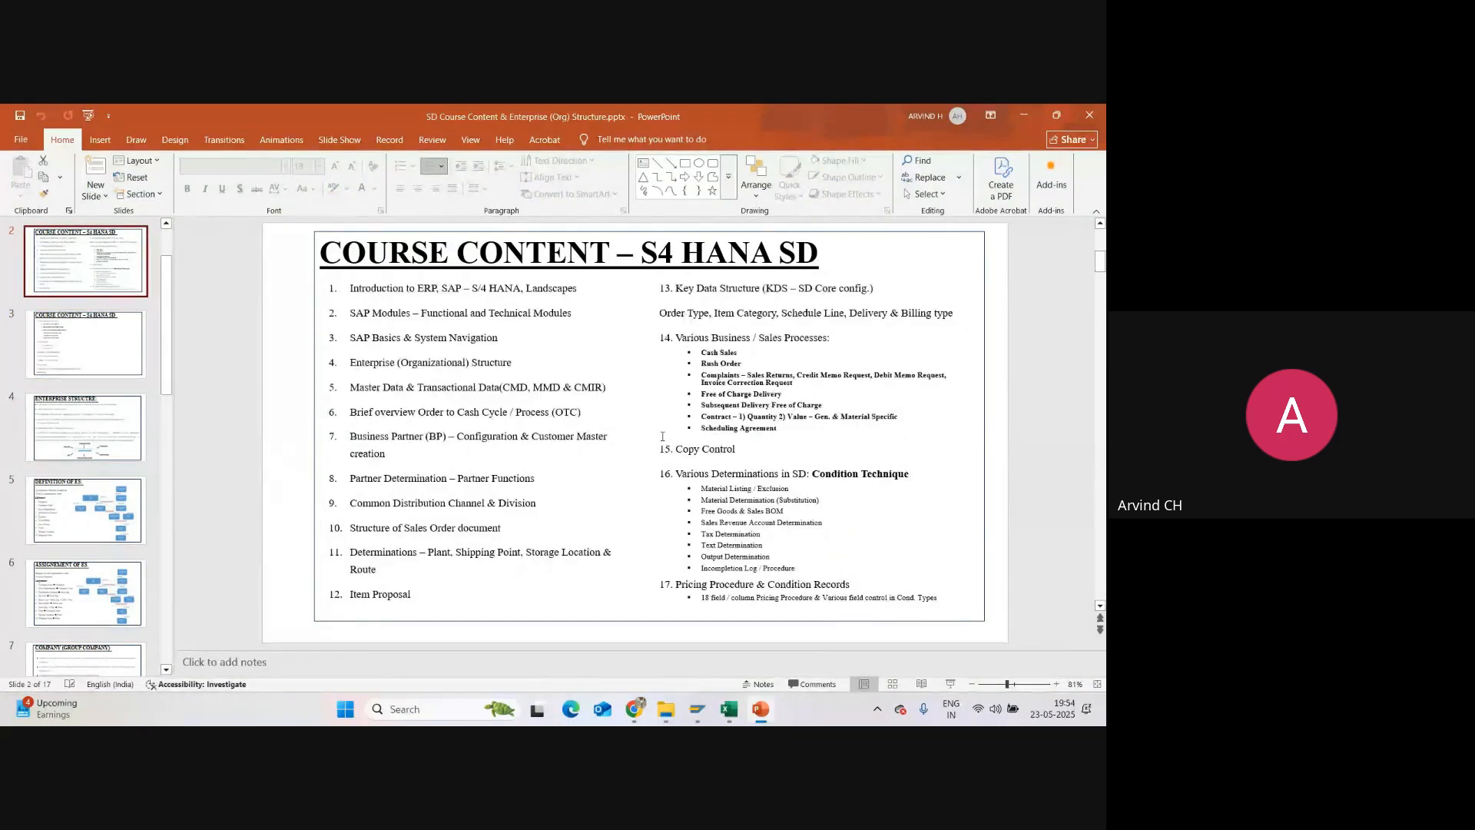
pyautogui.moveTo(699, 701)
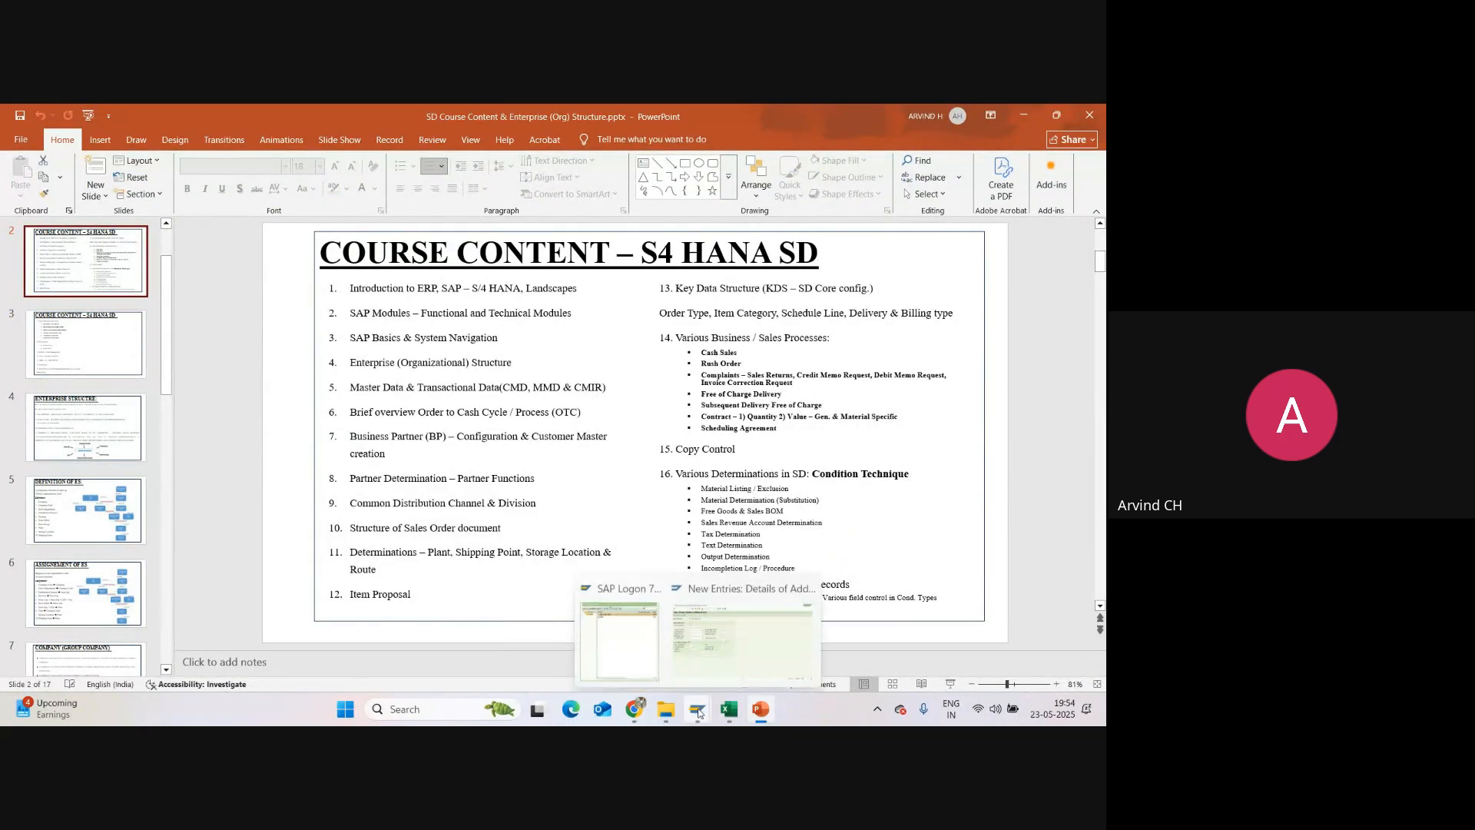
pyautogui.click(753, 634)
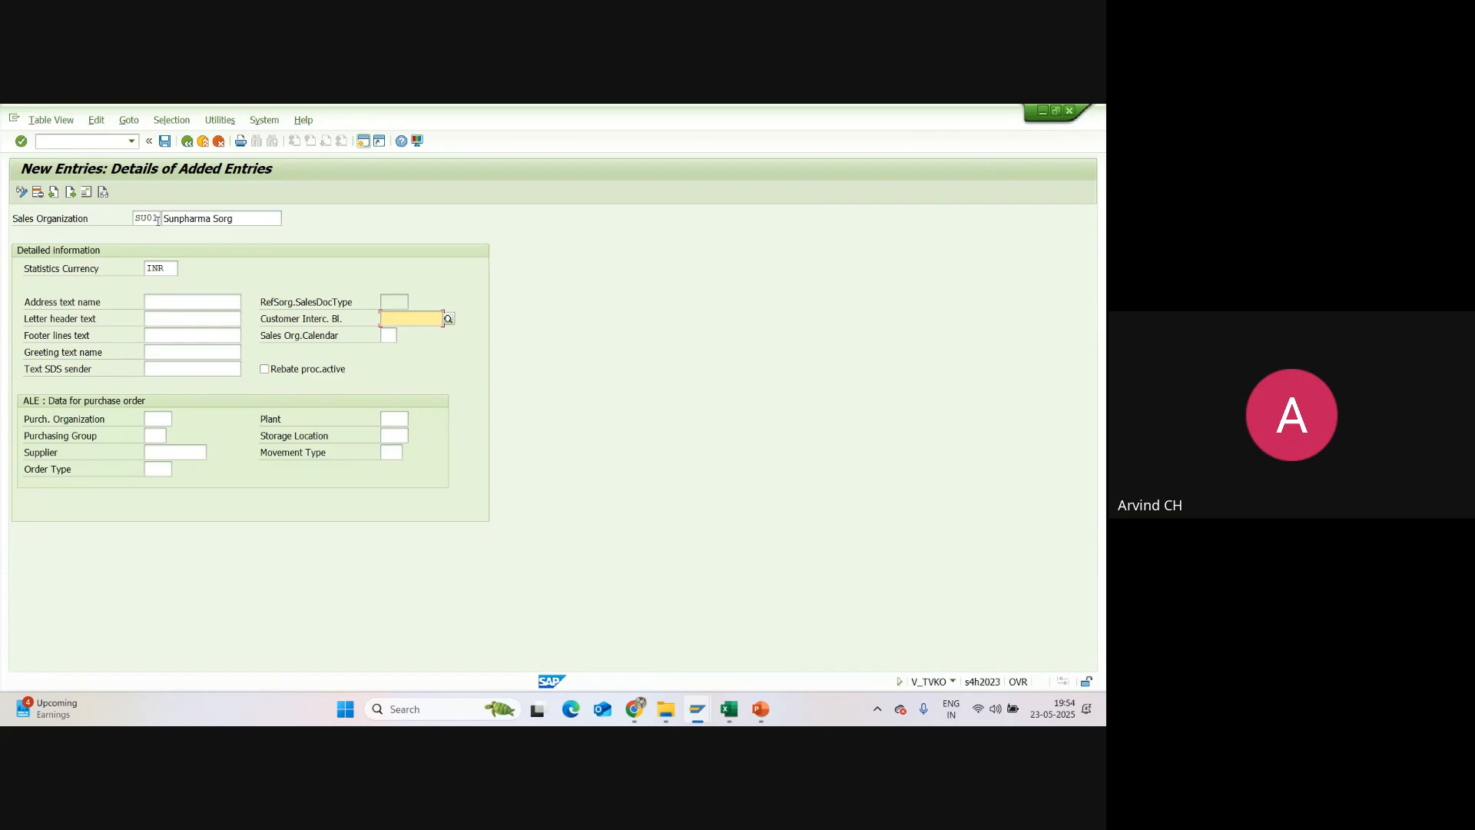
# Step: Confirm the new sales organization entry SU01 with its name Sunpharma Sorg and statistics currency INR
pyautogui.moveTo(158, 219); pyautogui.dragTo(135, 220)
pyautogui.moveTo(244, 219); pyautogui.dragTo(136, 270)
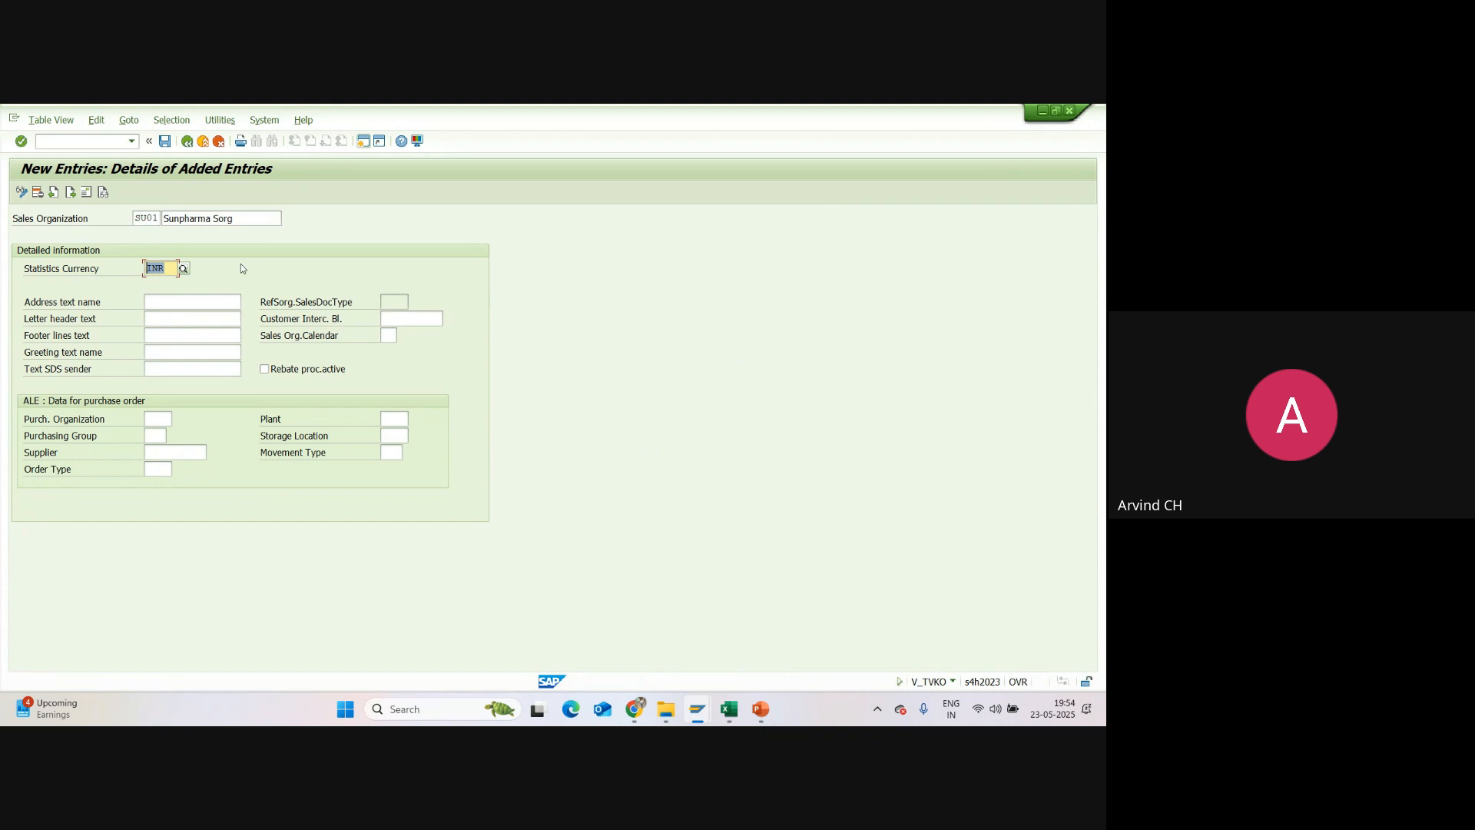
pyautogui.press('Return')
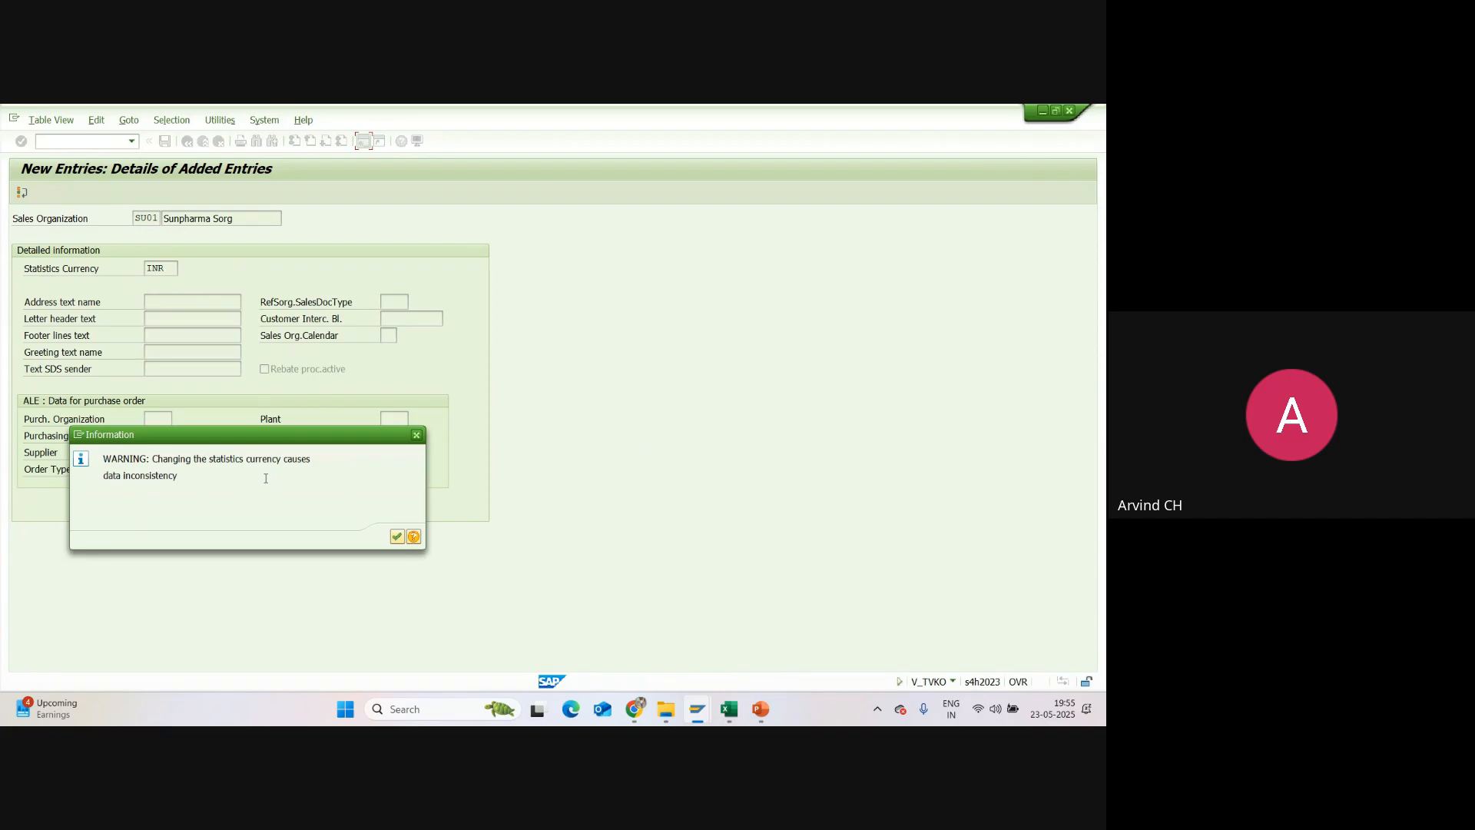
pyautogui.press('Return')
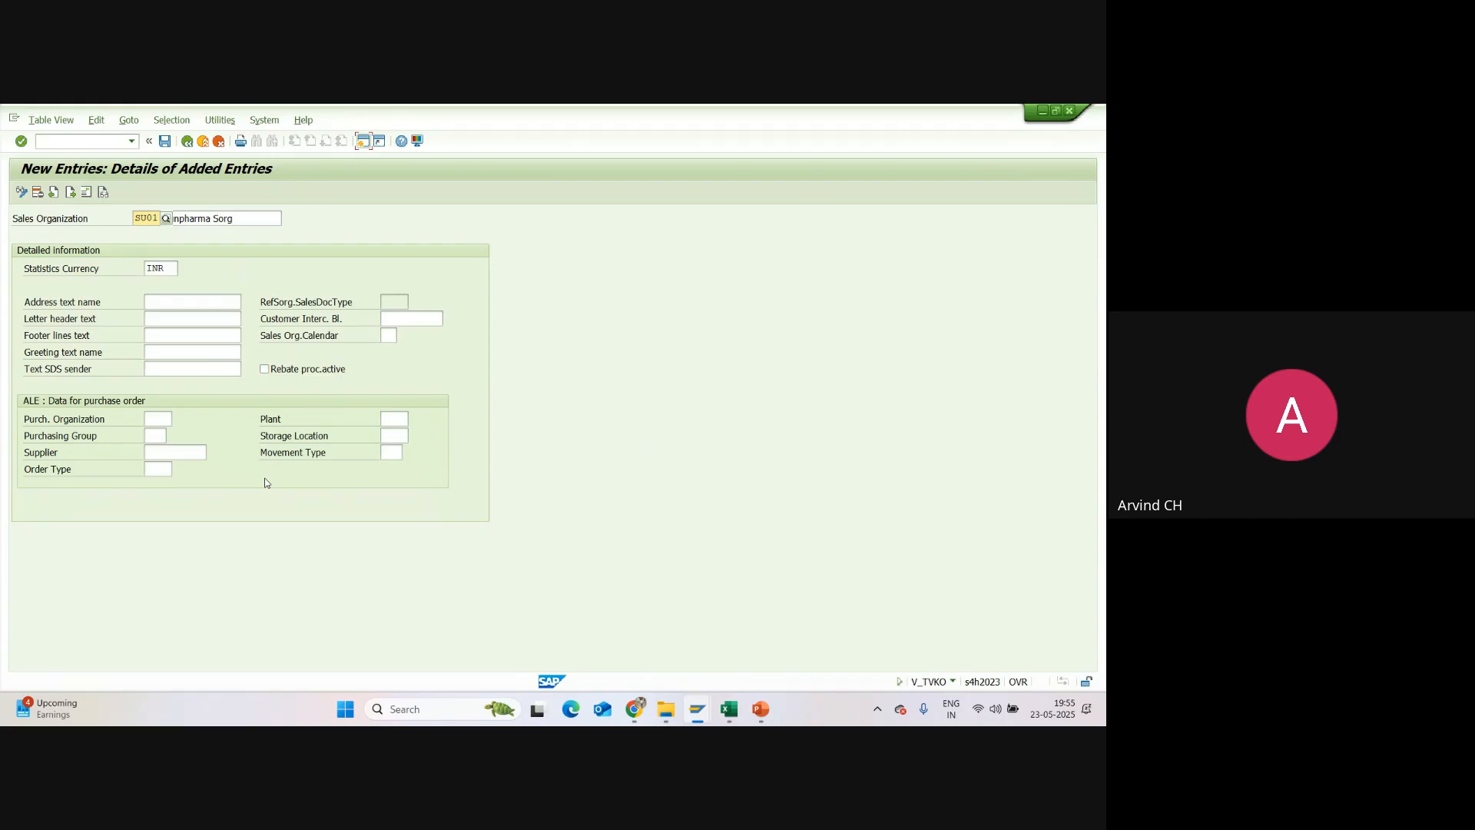
# Step: Open the address of sales organization SU01 and set its title to Company
pyautogui.click(85, 192)
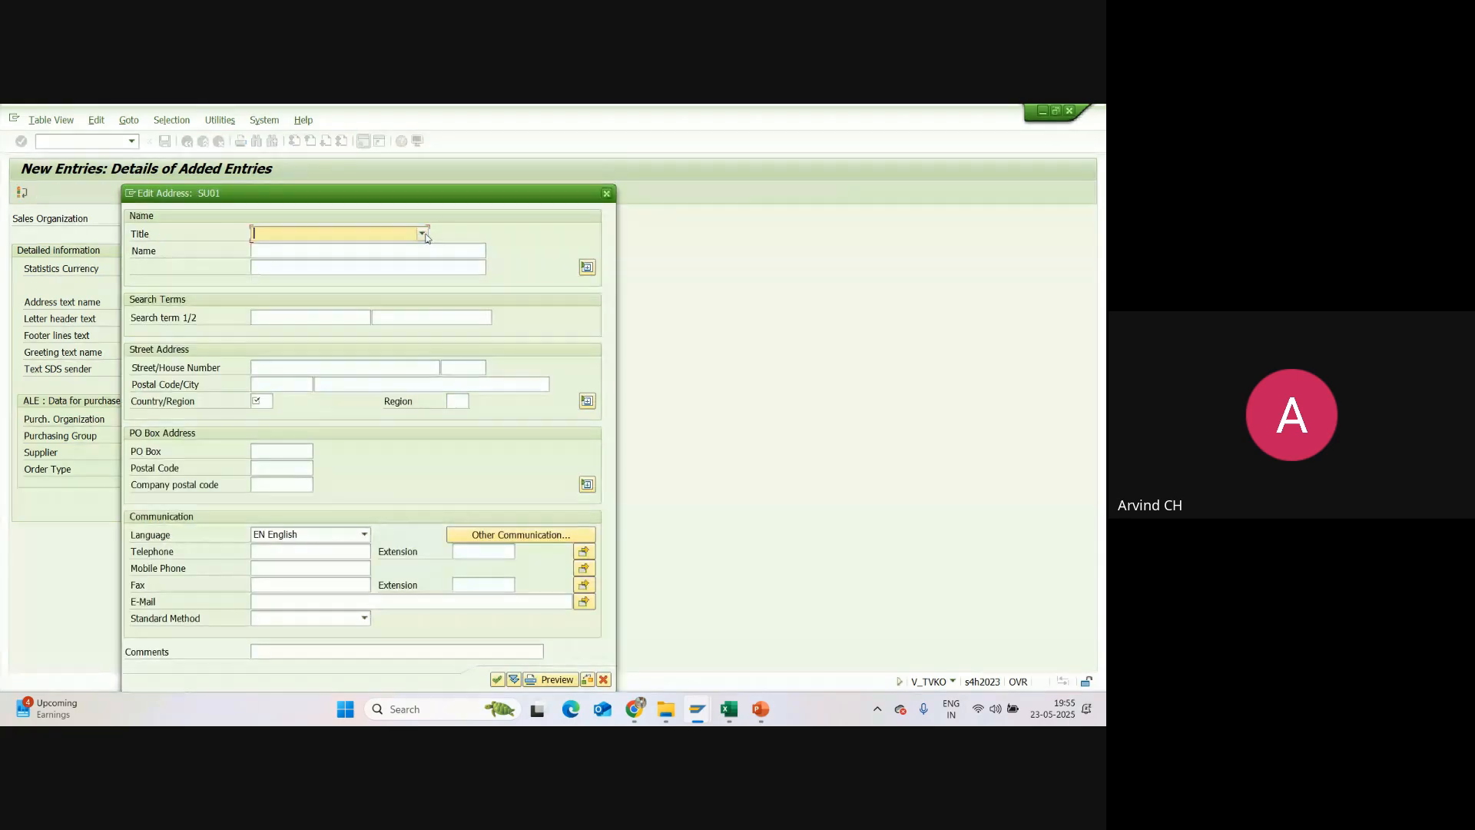
pyautogui.click(422, 234)
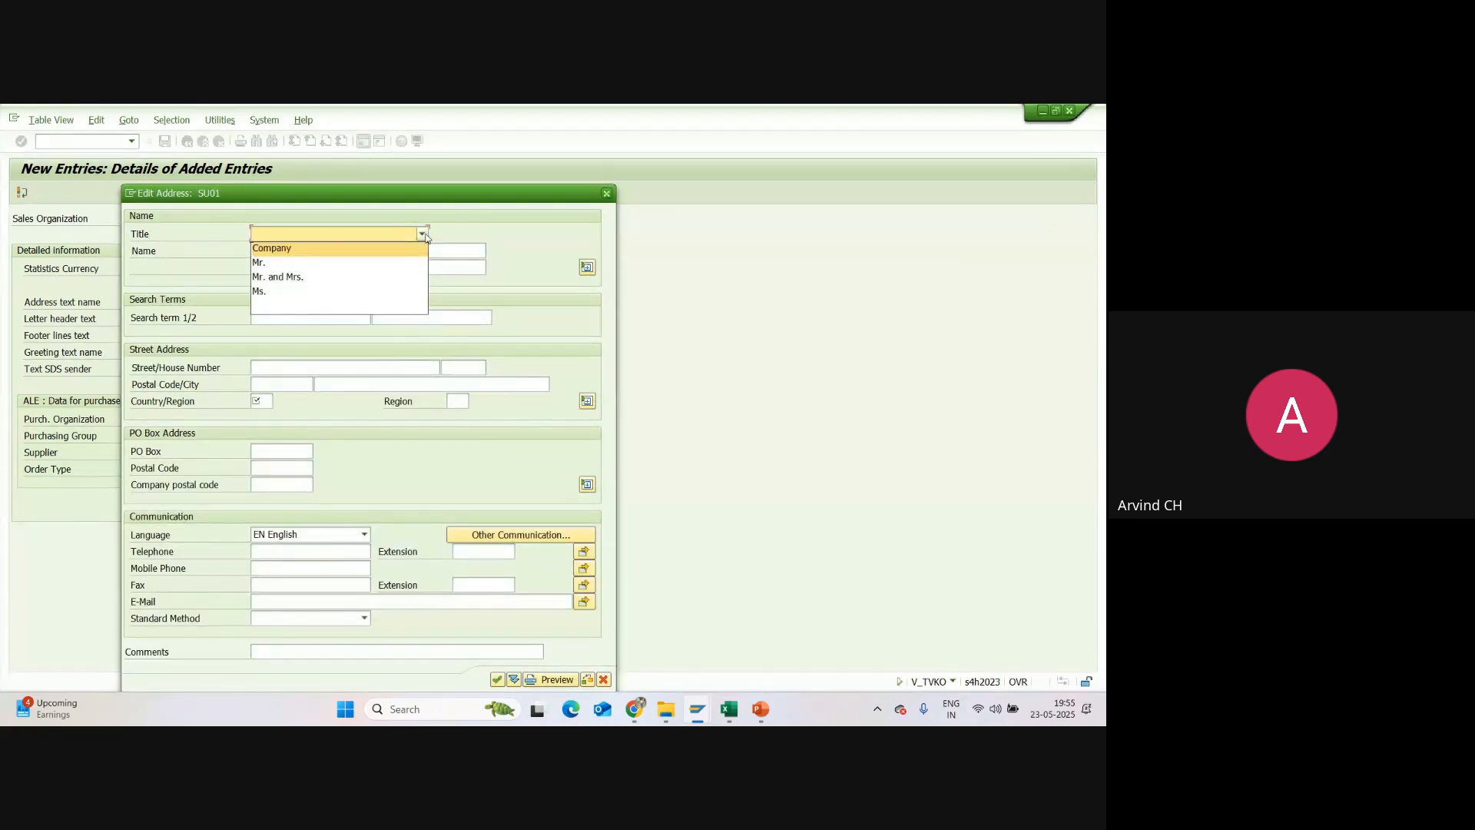
pyautogui.click(304, 249)
pyautogui.click(294, 250)
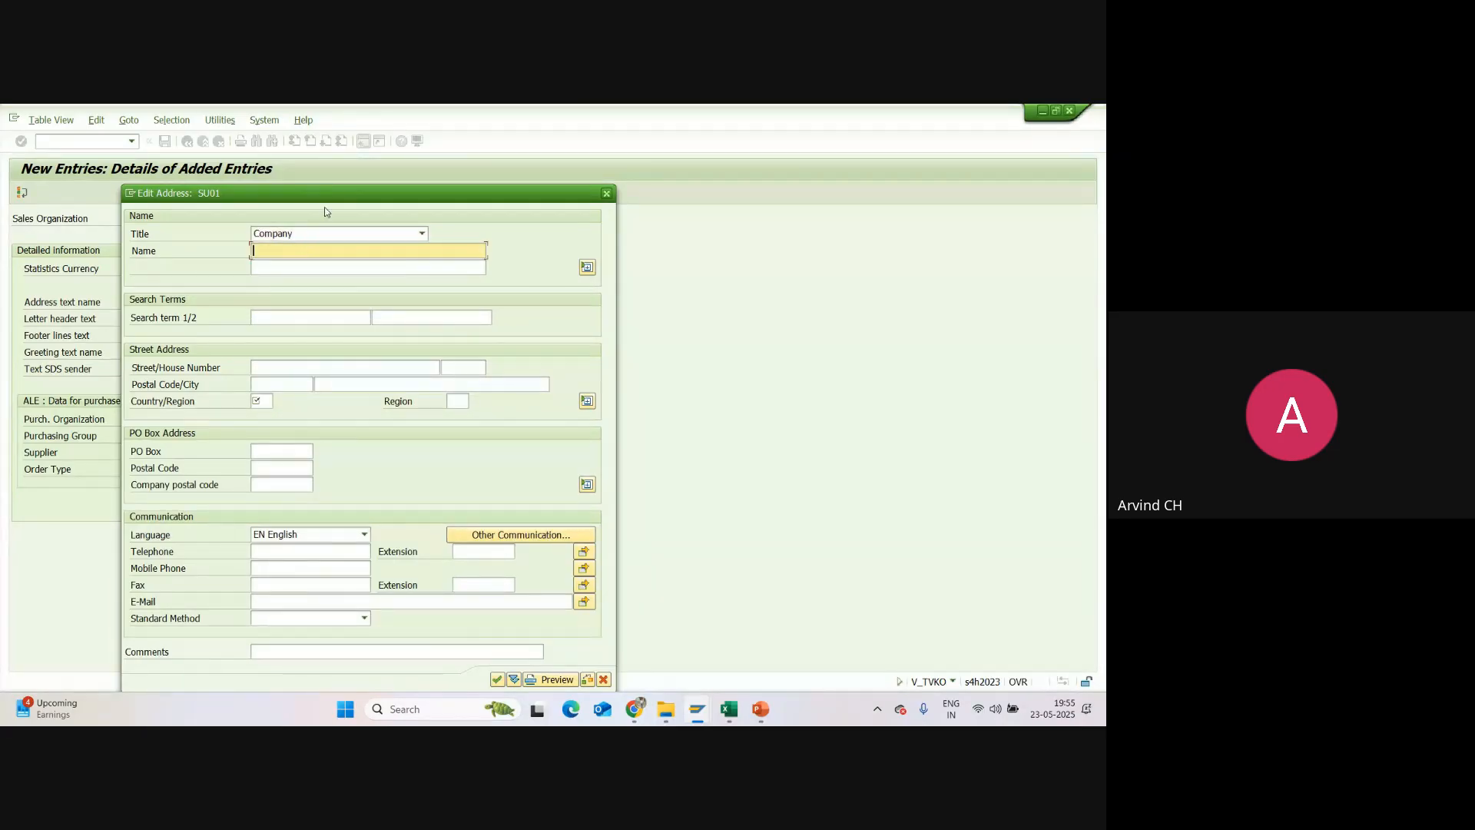
pyautogui.moveTo(324, 206); pyautogui.dragTo(512, 192)
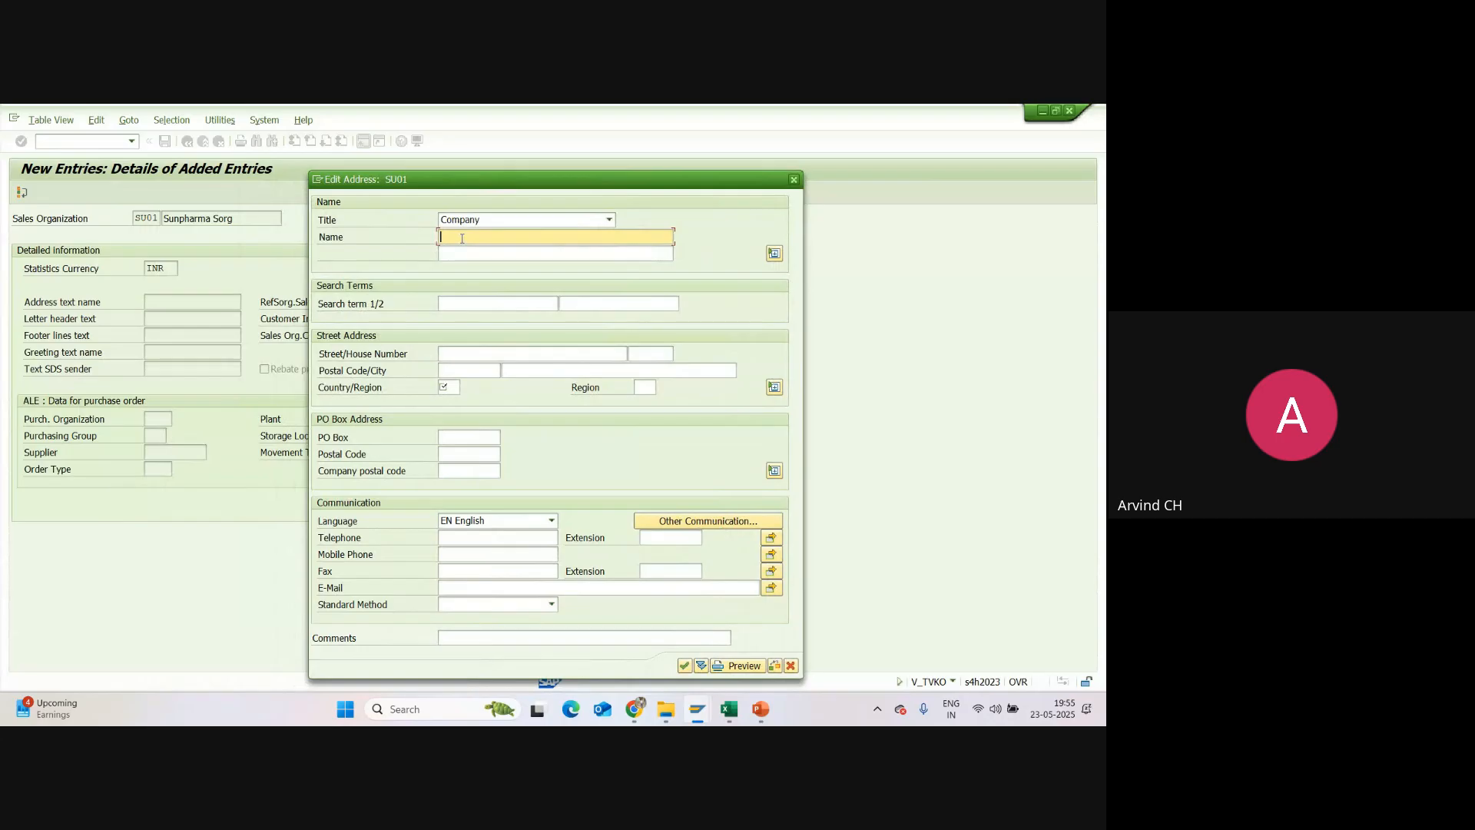
# Step: Enter Sun Pharmacy Corp Office as the address name and SU01 as the first search term
pyautogui.write('Sun')
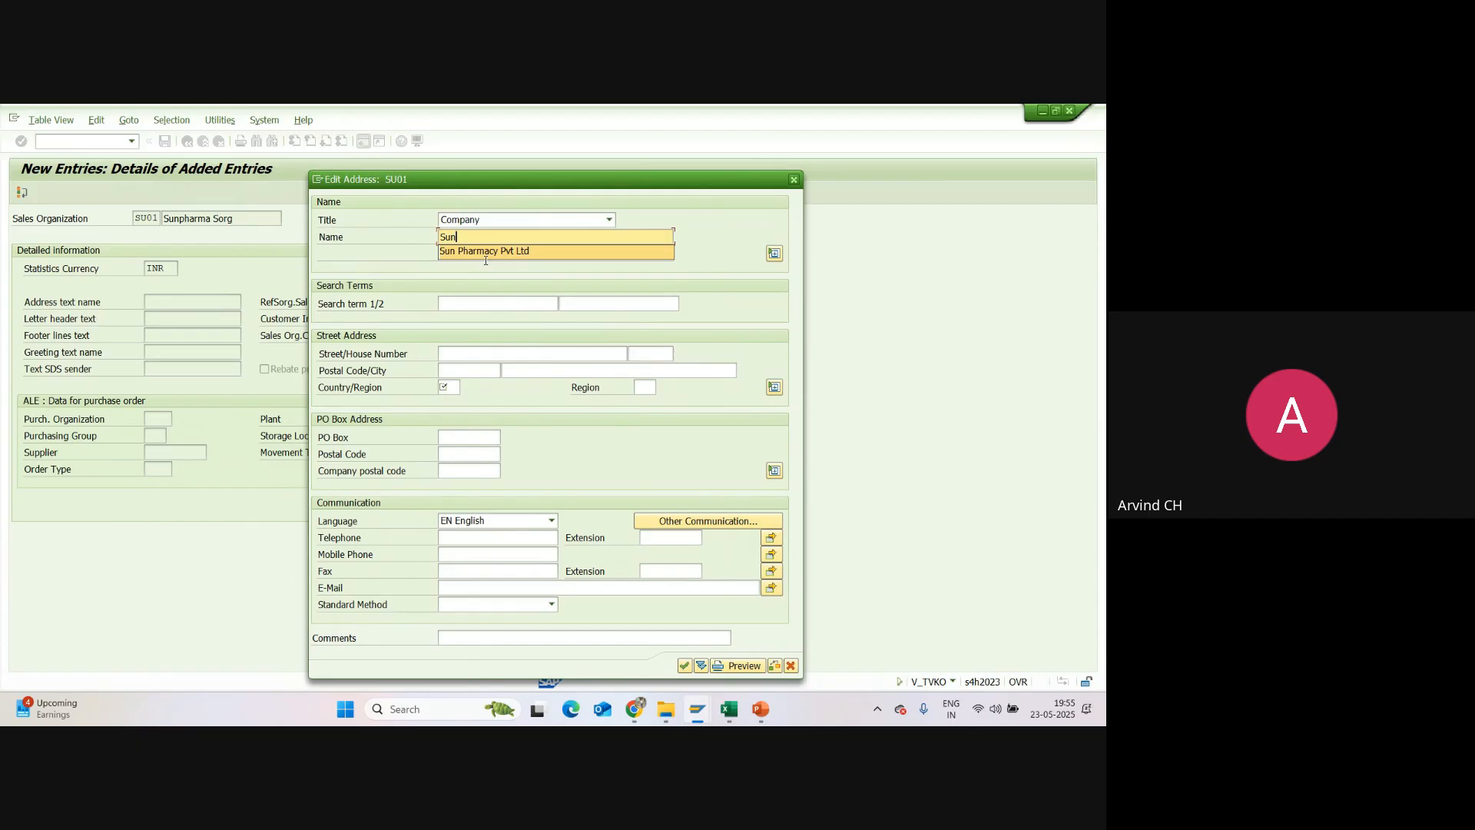
pyautogui.click(528, 250)
pyautogui.press('BackSpace')
pyautogui.press('BackSpace')
pyautogui.press('BackSpace')
pyautogui.press('BackSpace')
pyautogui.press('BackSpace')
pyautogui.press('BackSpace')
pyautogui.press('BackSpace')
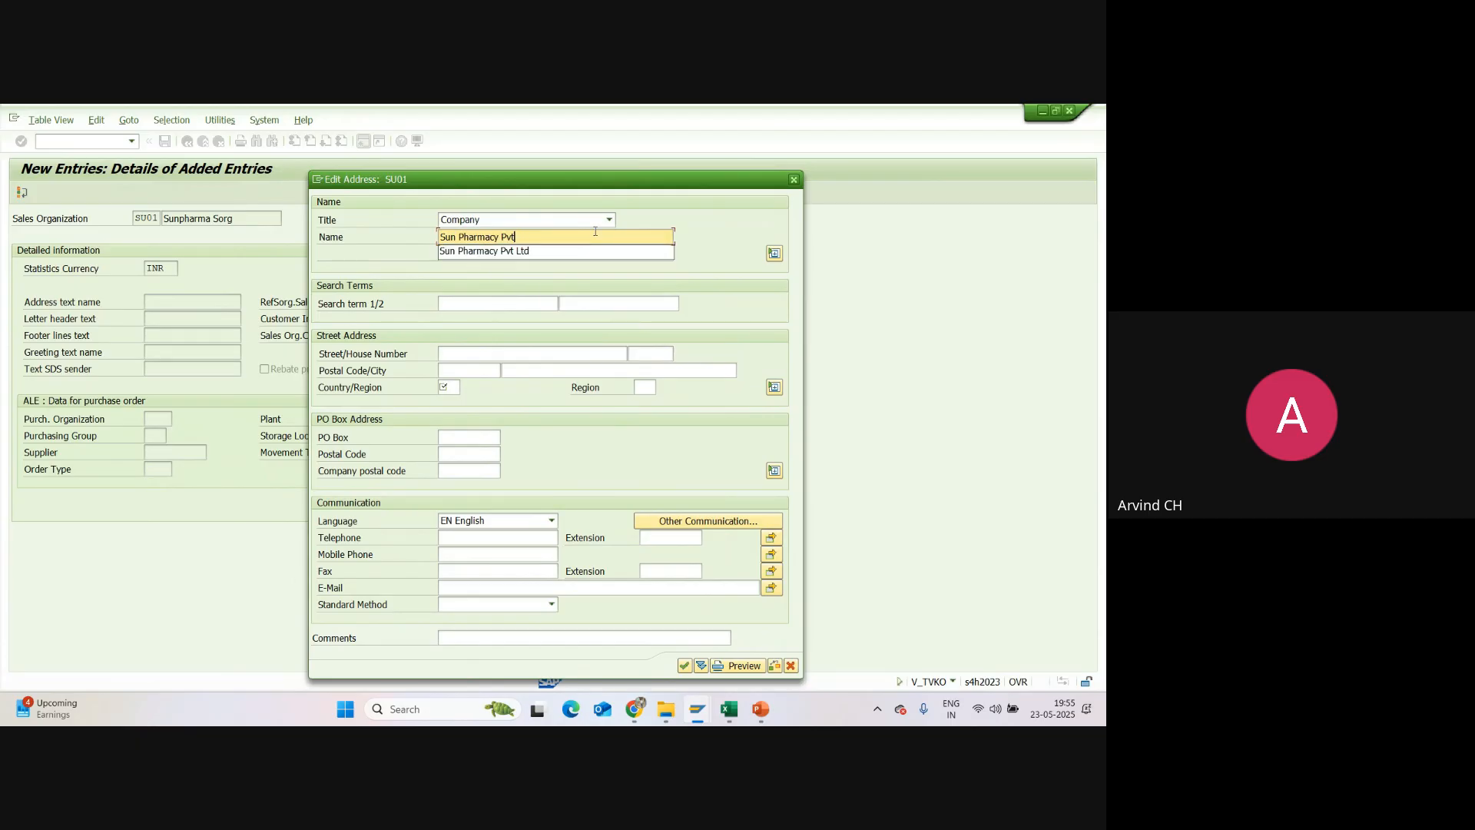
pyautogui.write('Cor')
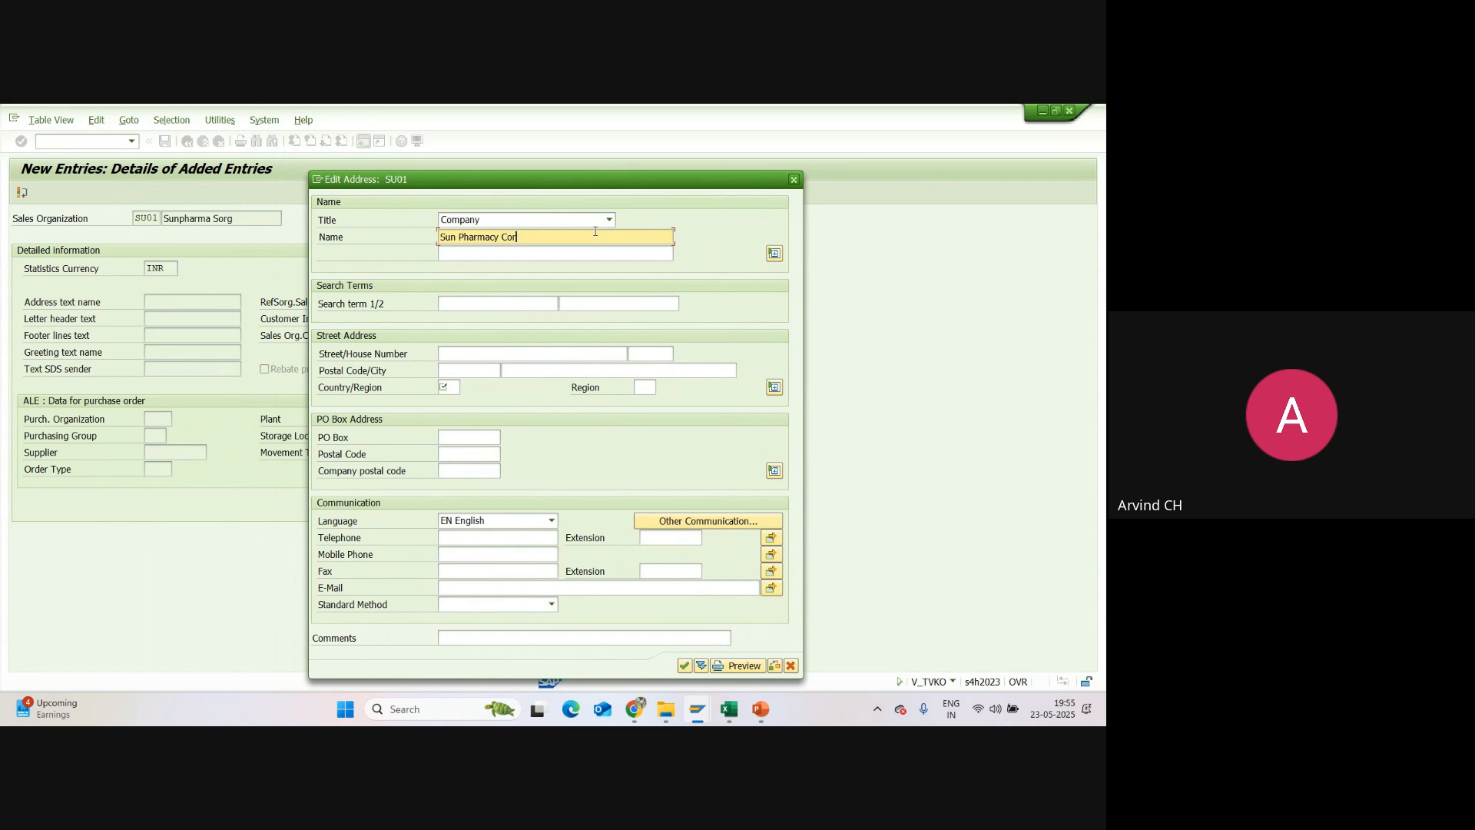
pyautogui.write('p Office')
pyautogui.click(456, 302)
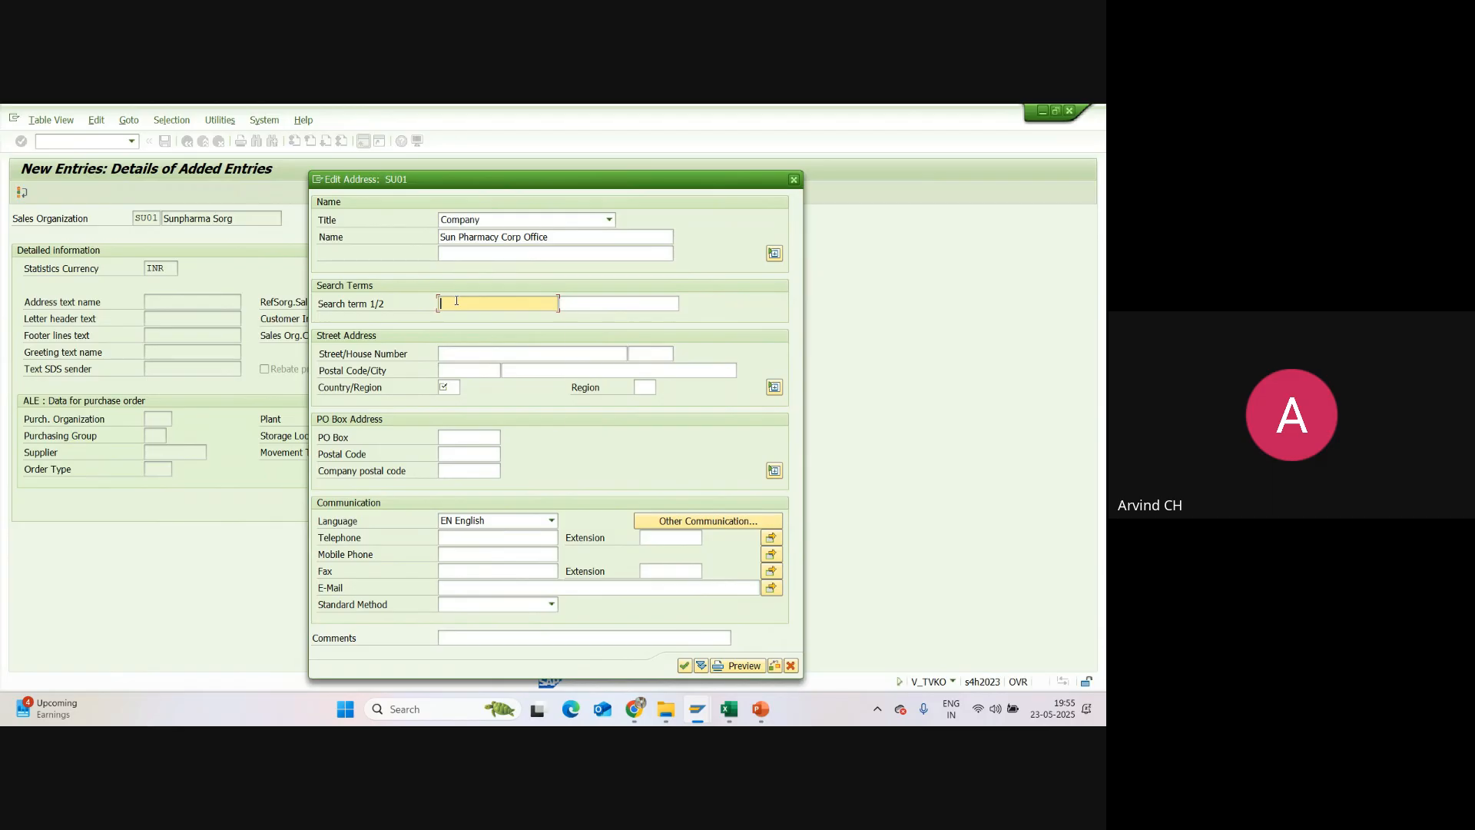
pyautogui.write('SU01')
# Step: Fill in the street and house number of the corporate office address
pyautogui.click(469, 352)
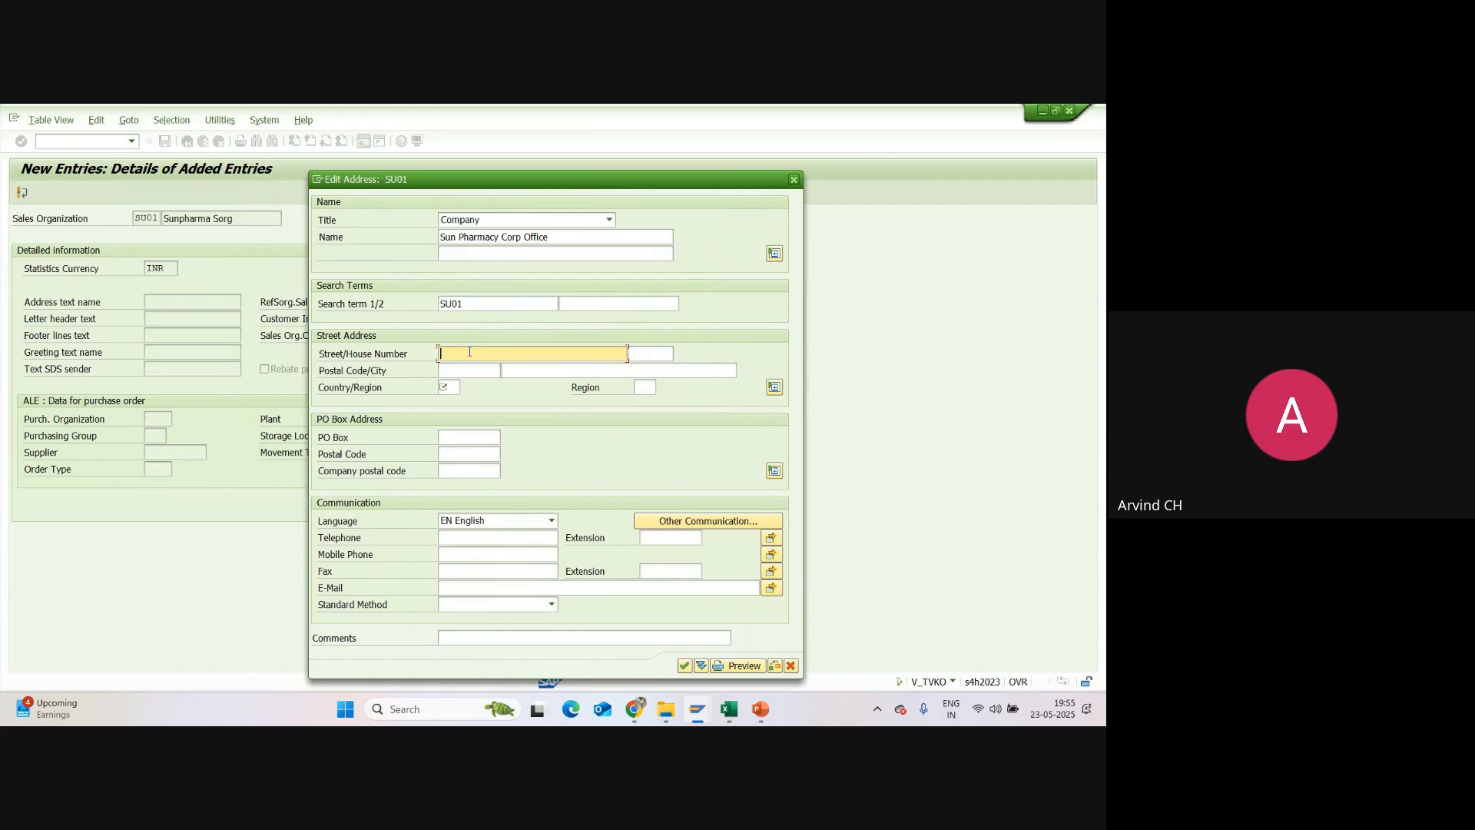
pyautogui.write('Near Charminar')
pyautogui.press('Tab')
pyautogui.write('111')
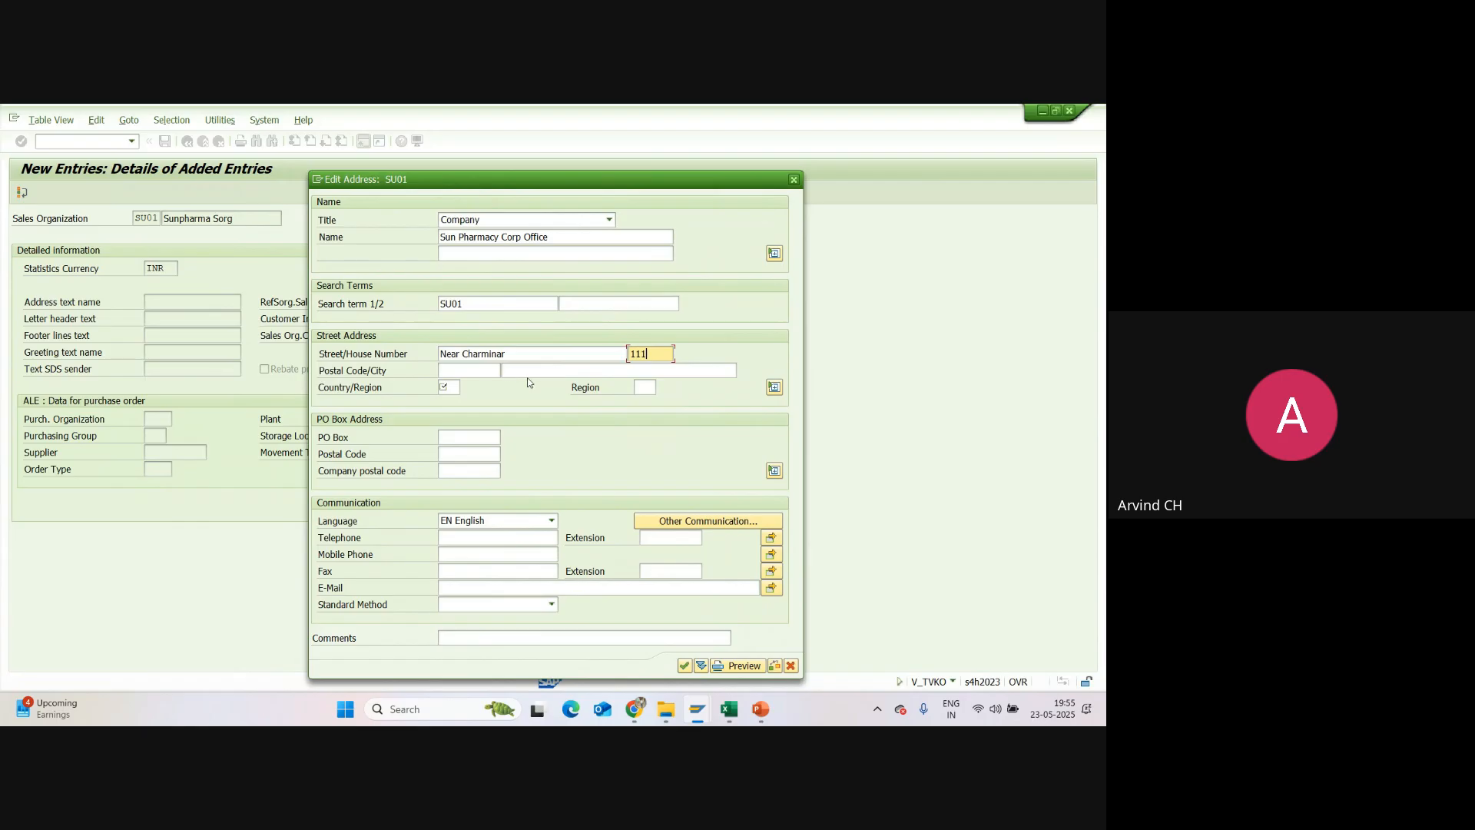
# Step: Complete the street address with the postal code and city, country IN and region 36
pyautogui.click(474, 370)
pyautogui.click(473, 387)
pyautogui.click(513, 372)
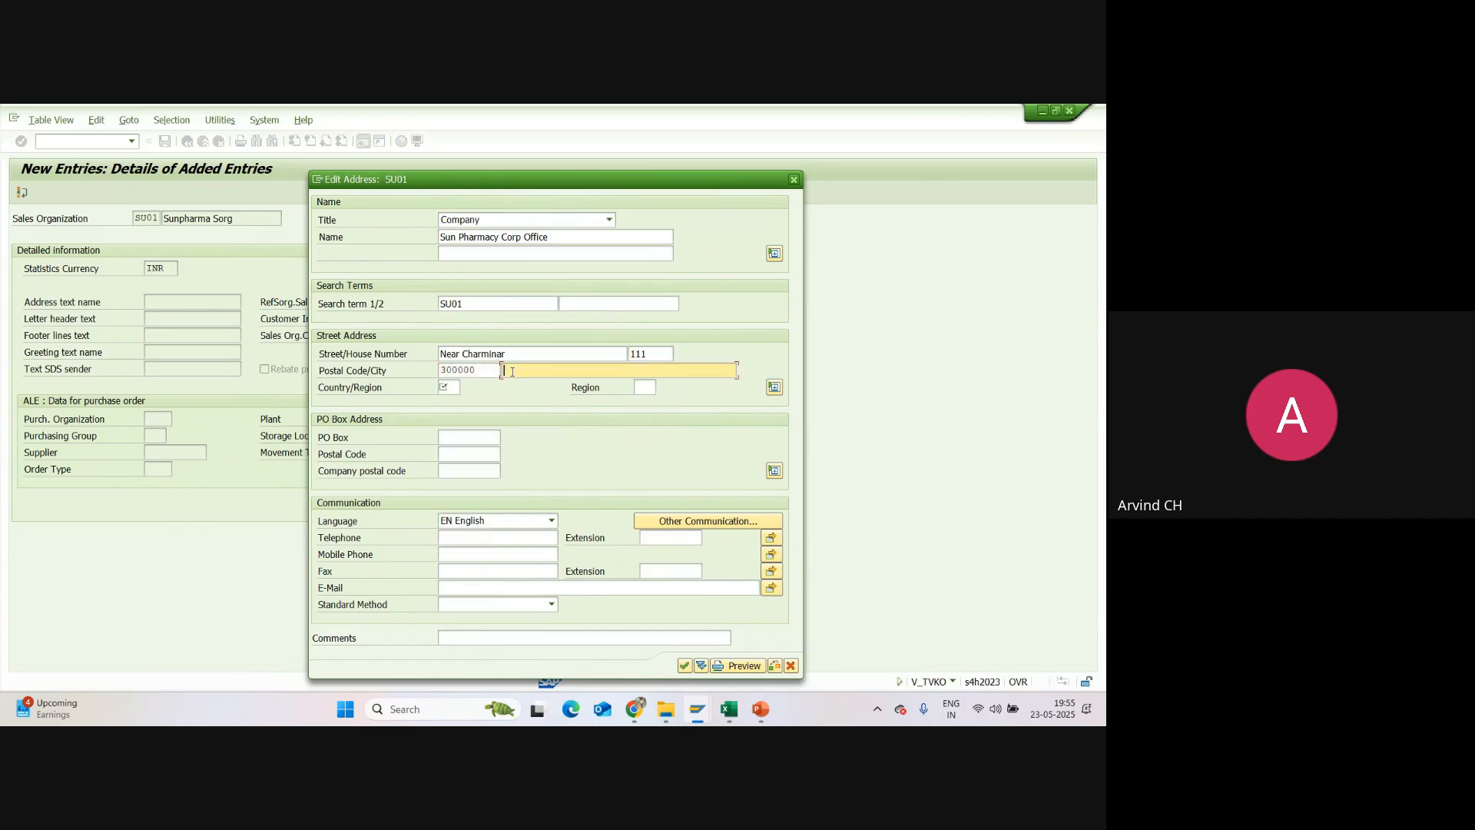
pyautogui.click(522, 386)
pyautogui.click(446, 386)
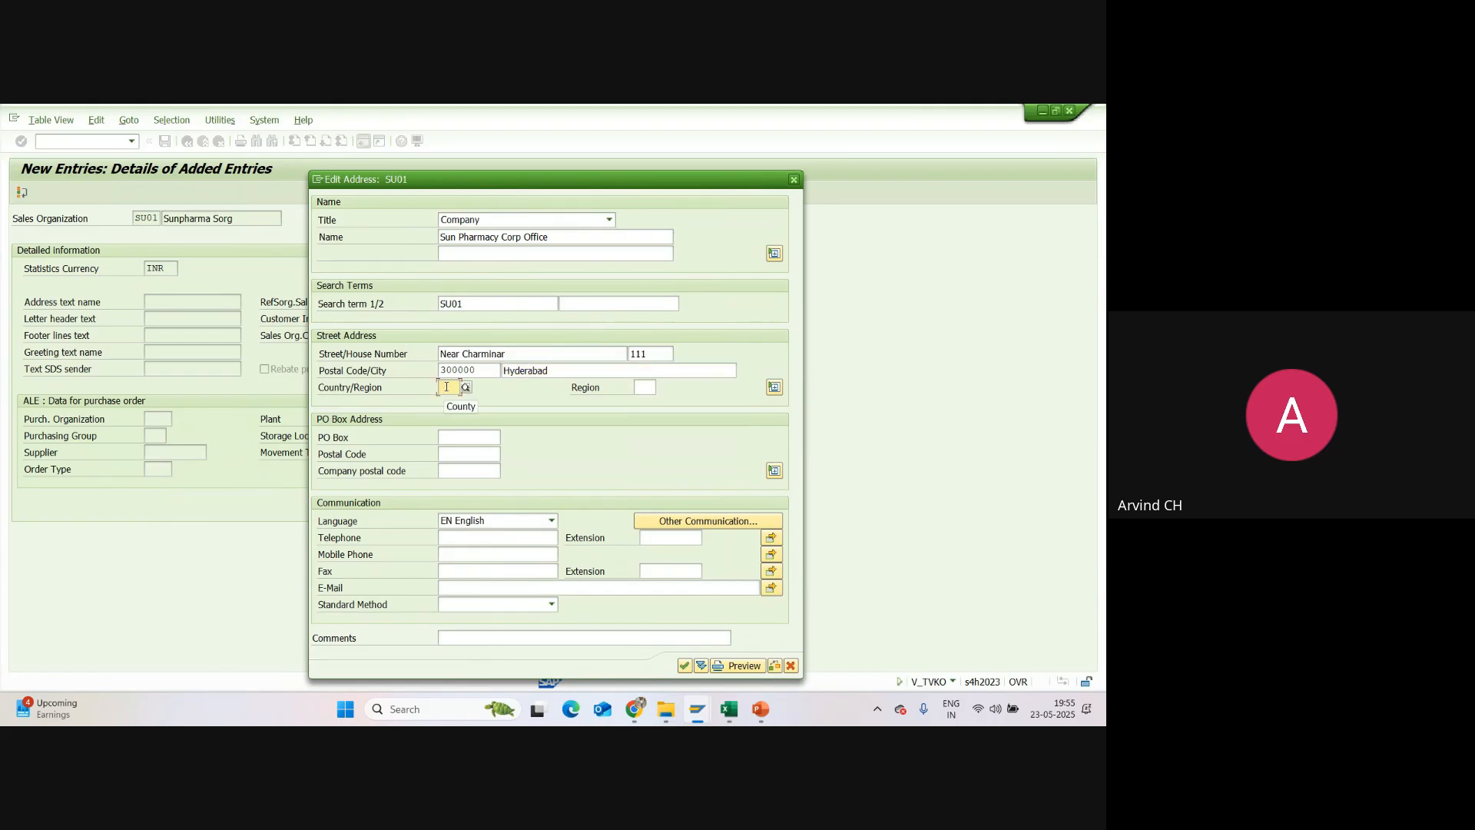
pyautogui.click(446, 386)
pyautogui.click(643, 388)
pyautogui.click(647, 402)
# Step: Fill in the PO box and its postal code from the previously used entries
pyautogui.click(445, 437)
pyautogui.click(445, 437)
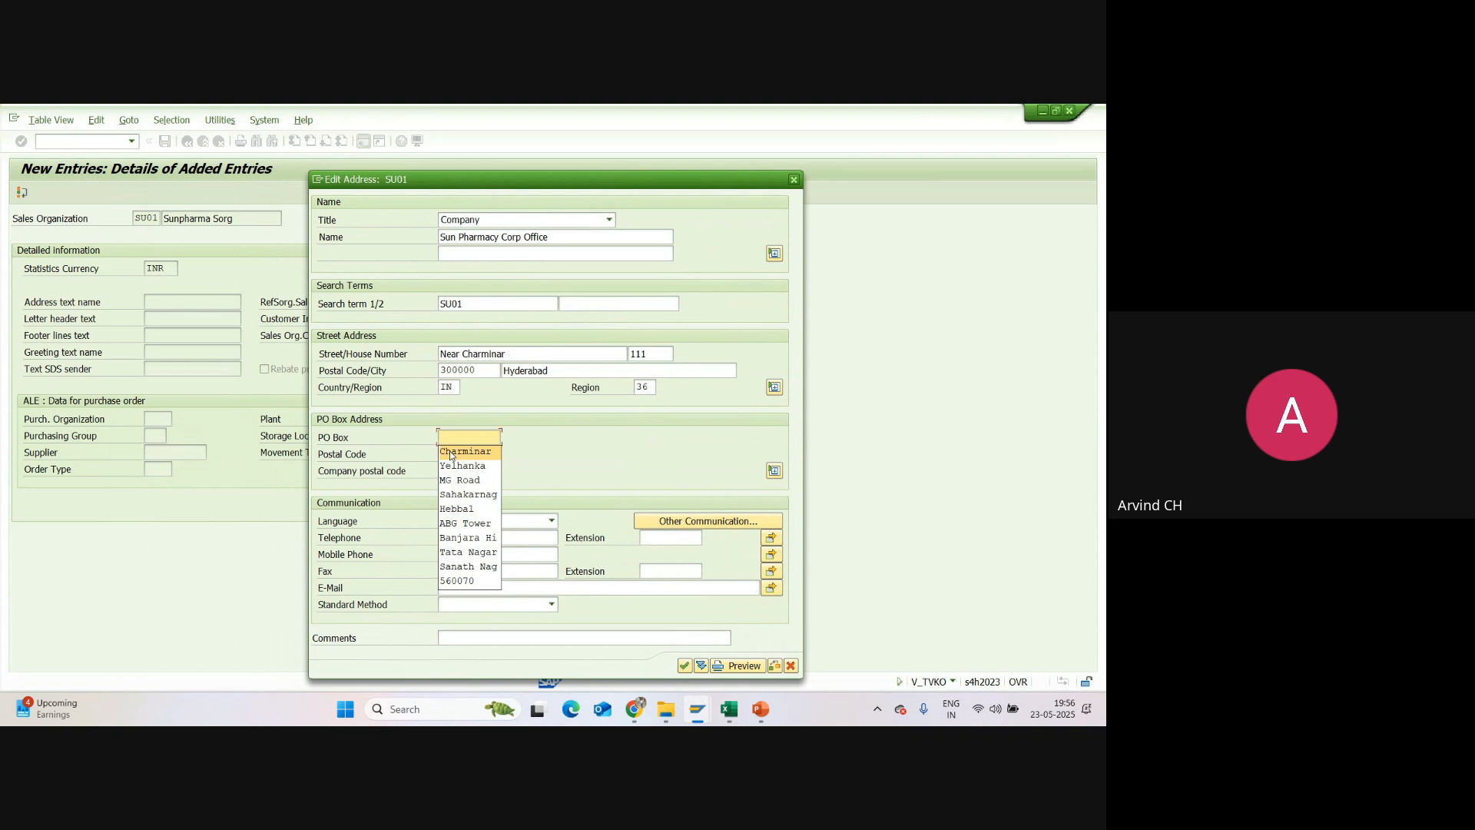
pyautogui.click(450, 452)
pyautogui.click(450, 455)
pyautogui.click(449, 456)
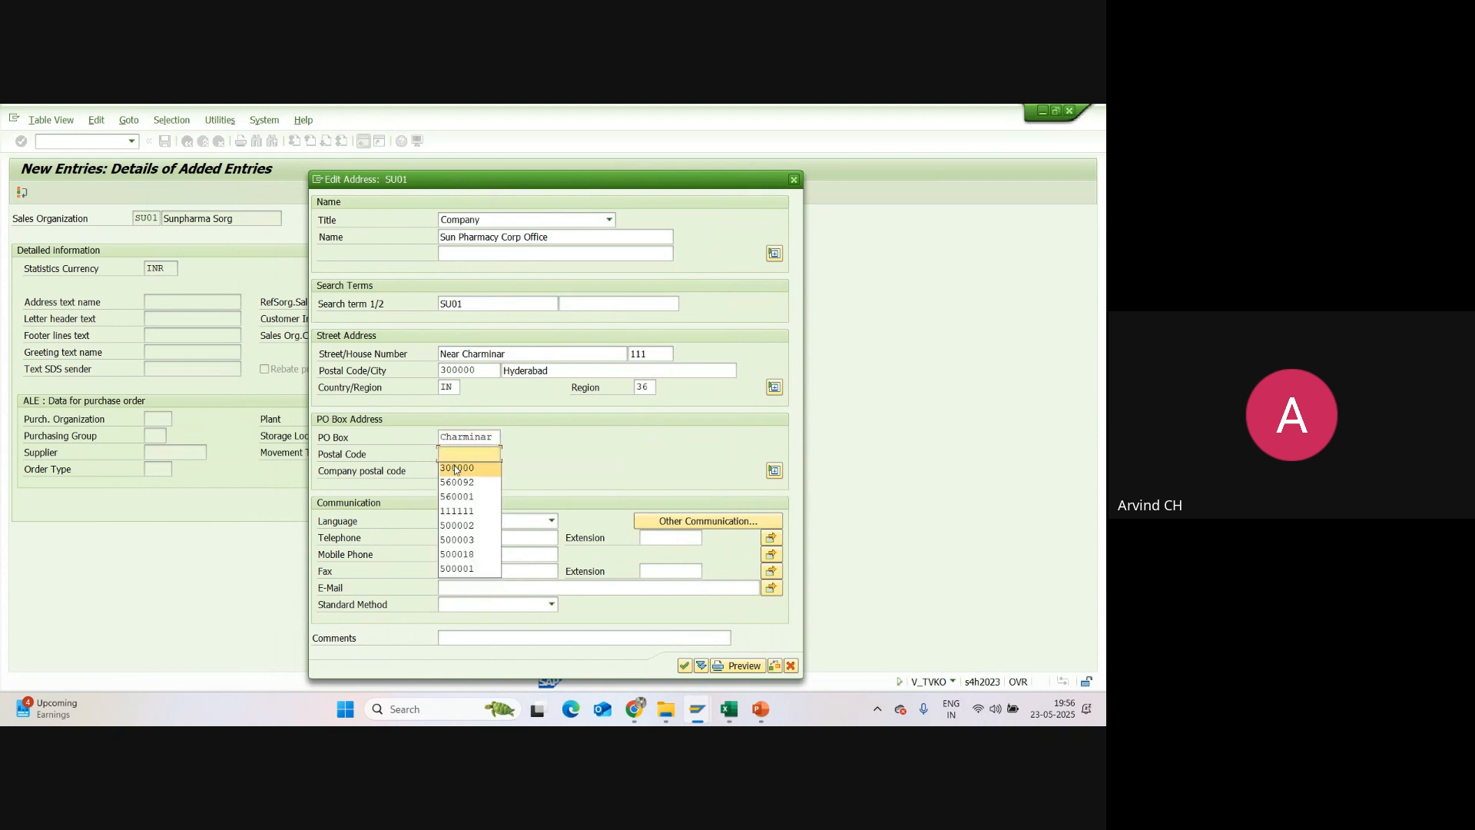
pyautogui.click(456, 469)
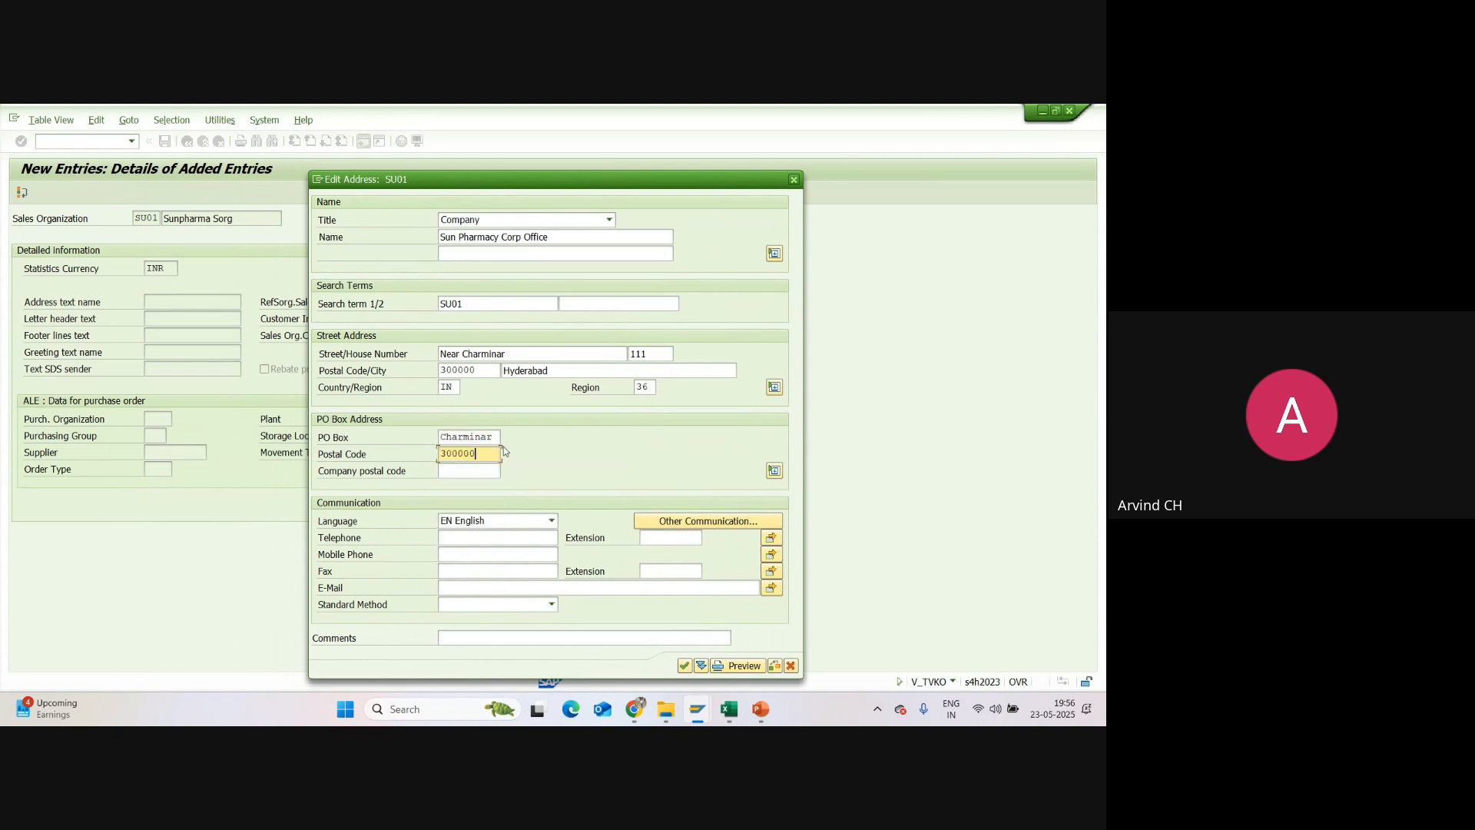
# Step: Add the mobile phone number, leave the e-mail empty and accept the address of SU01
pyautogui.click(460, 558)
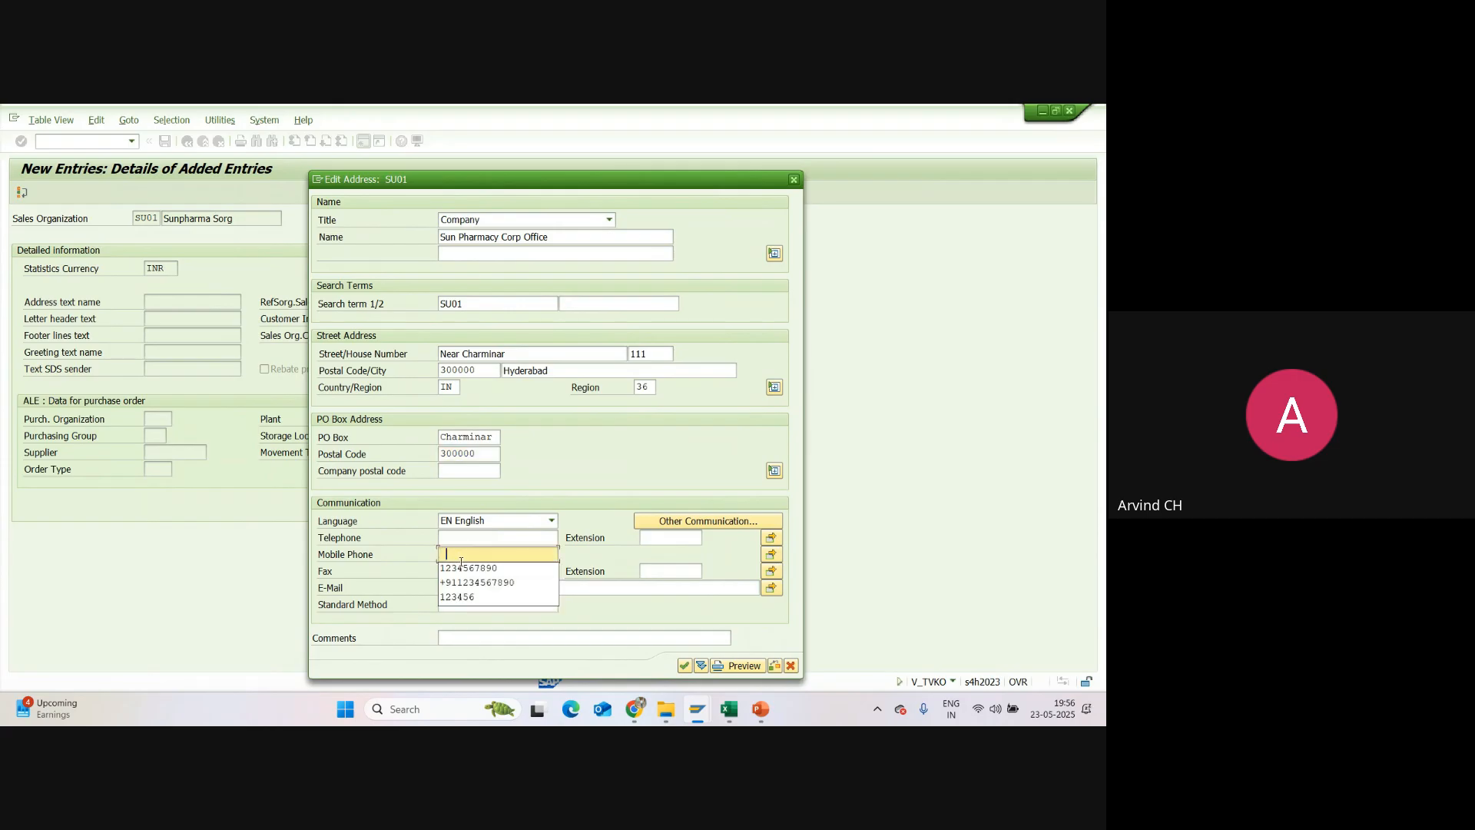
pyautogui.click(459, 567)
pyautogui.click(457, 589)
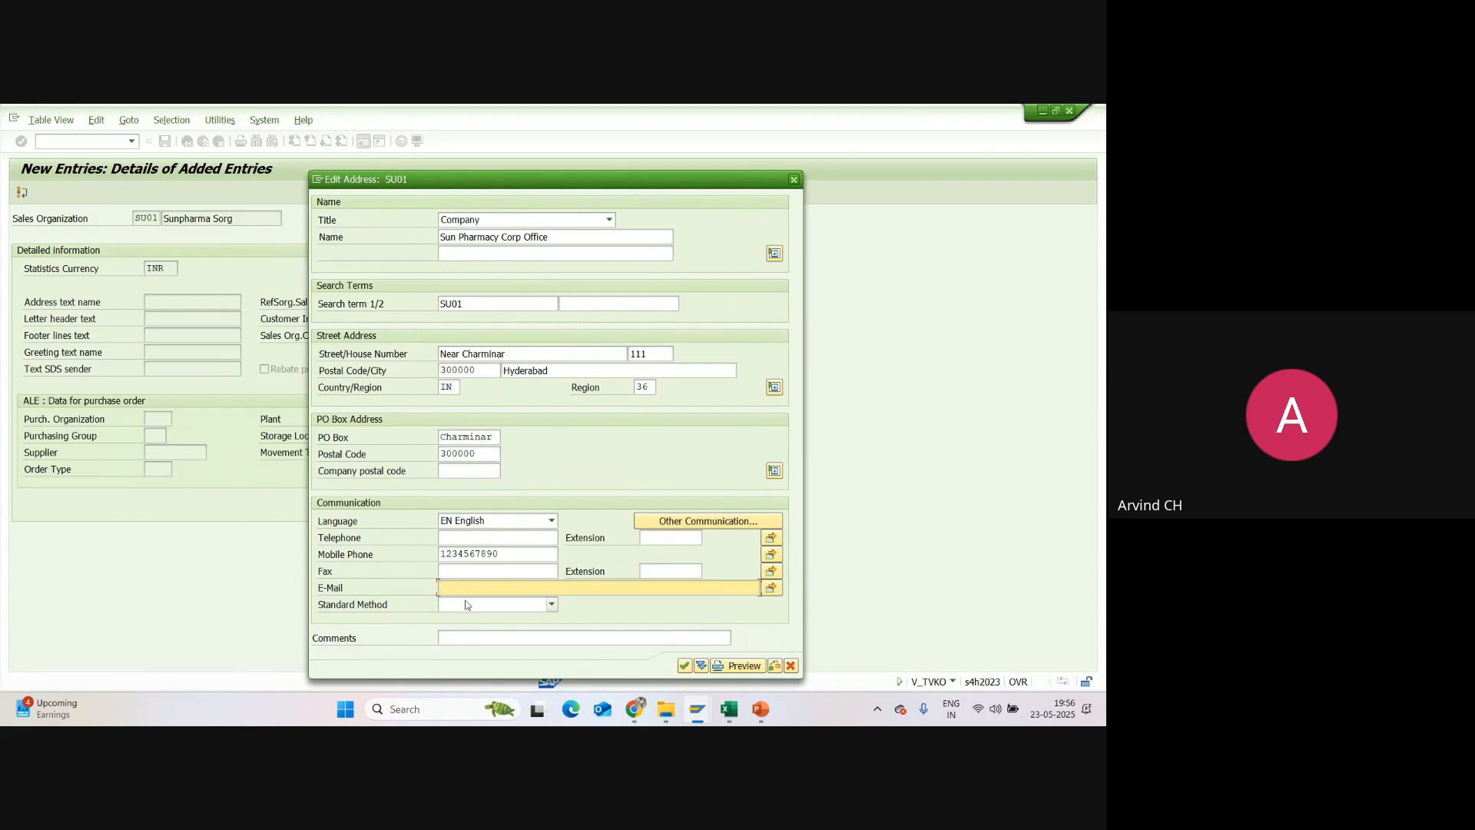
pyautogui.click(685, 666)
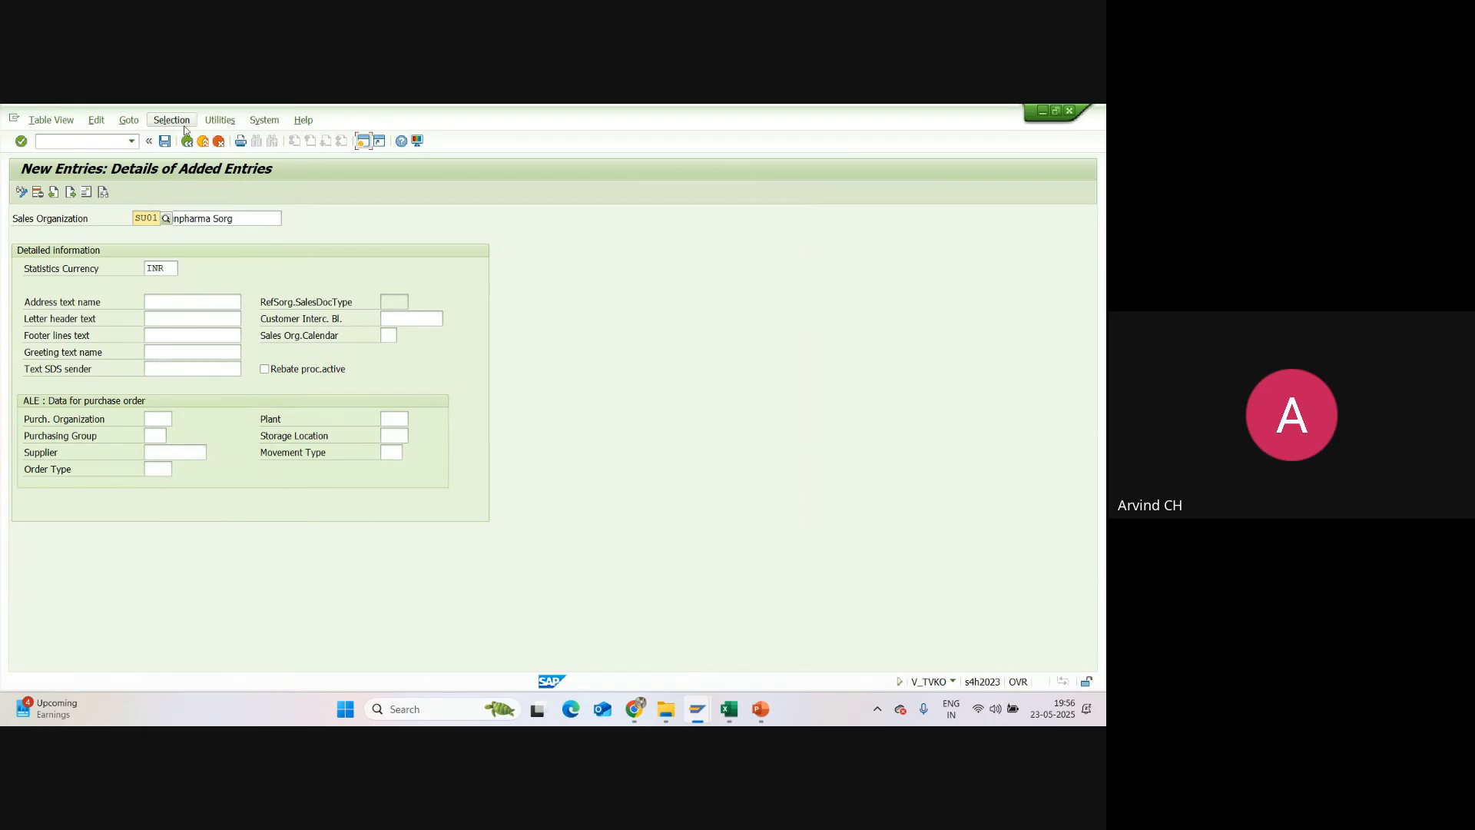
# Step: Save sales organization SU01 under customizing request A4HK900095, checking the request number in the Excel session report, and return to the activity selection
pyautogui.click(165, 142)
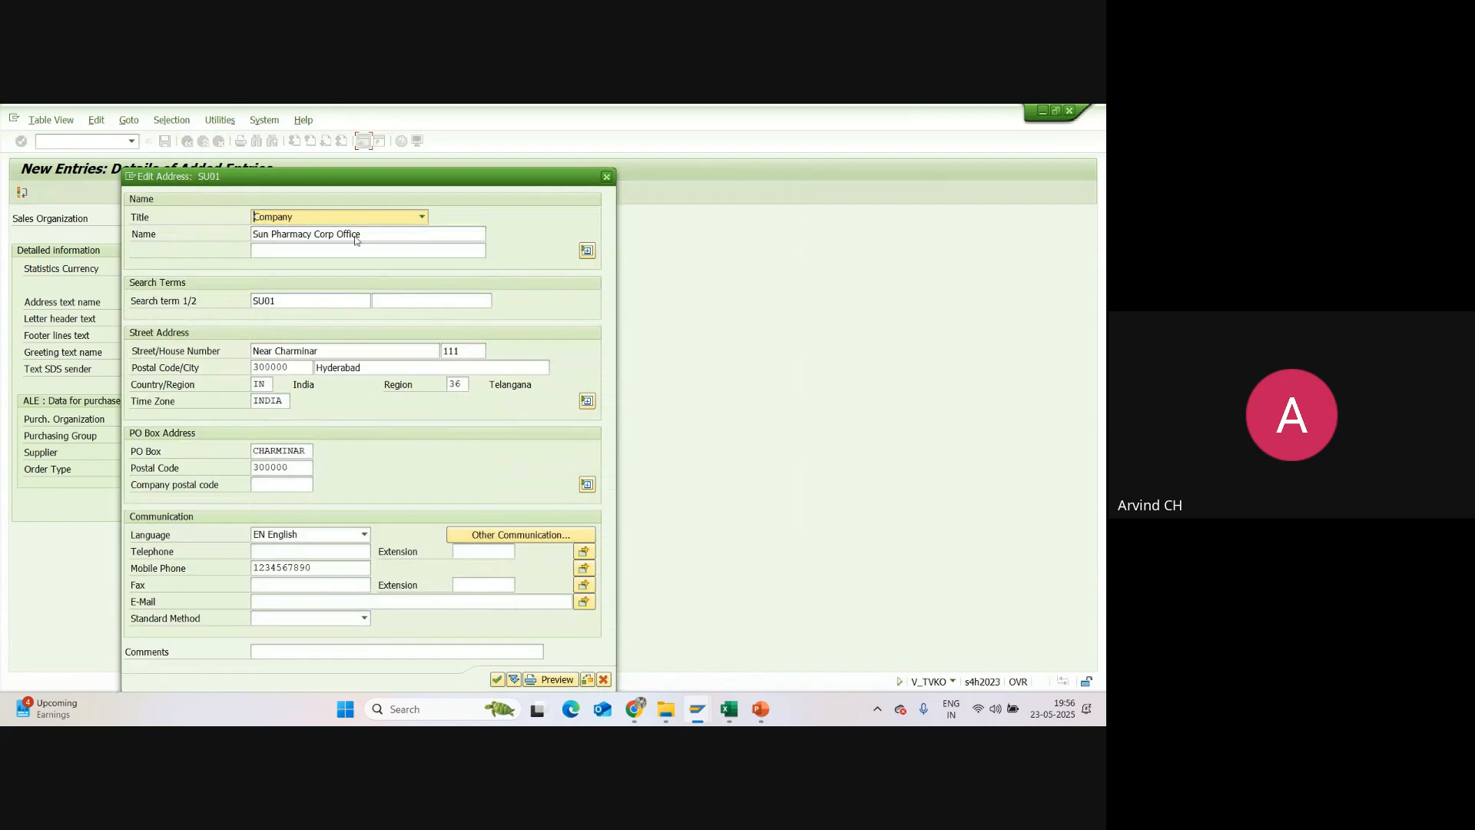
pyautogui.click(498, 681)
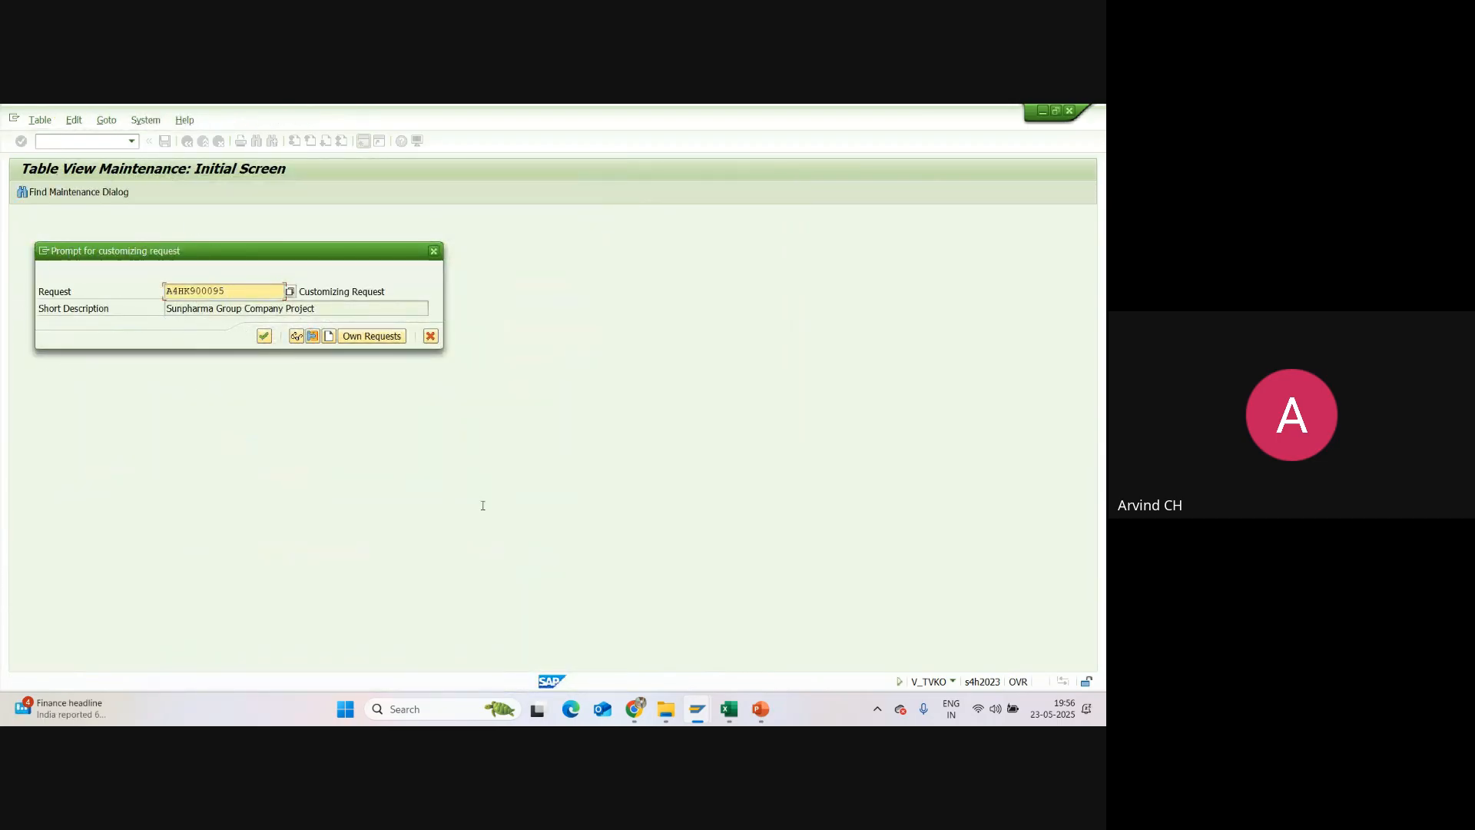
pyautogui.click(730, 708)
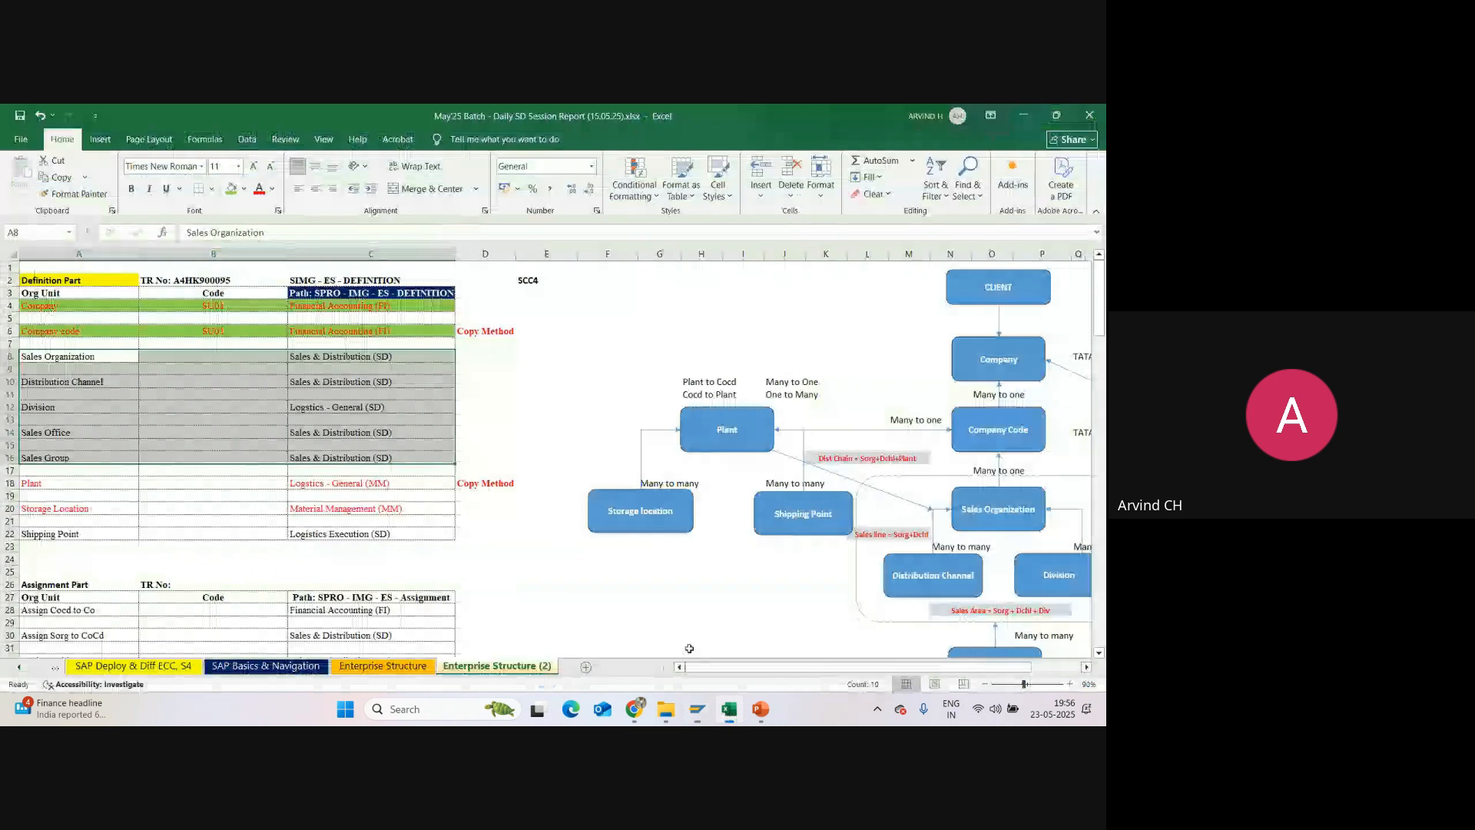
pyautogui.click(697, 708)
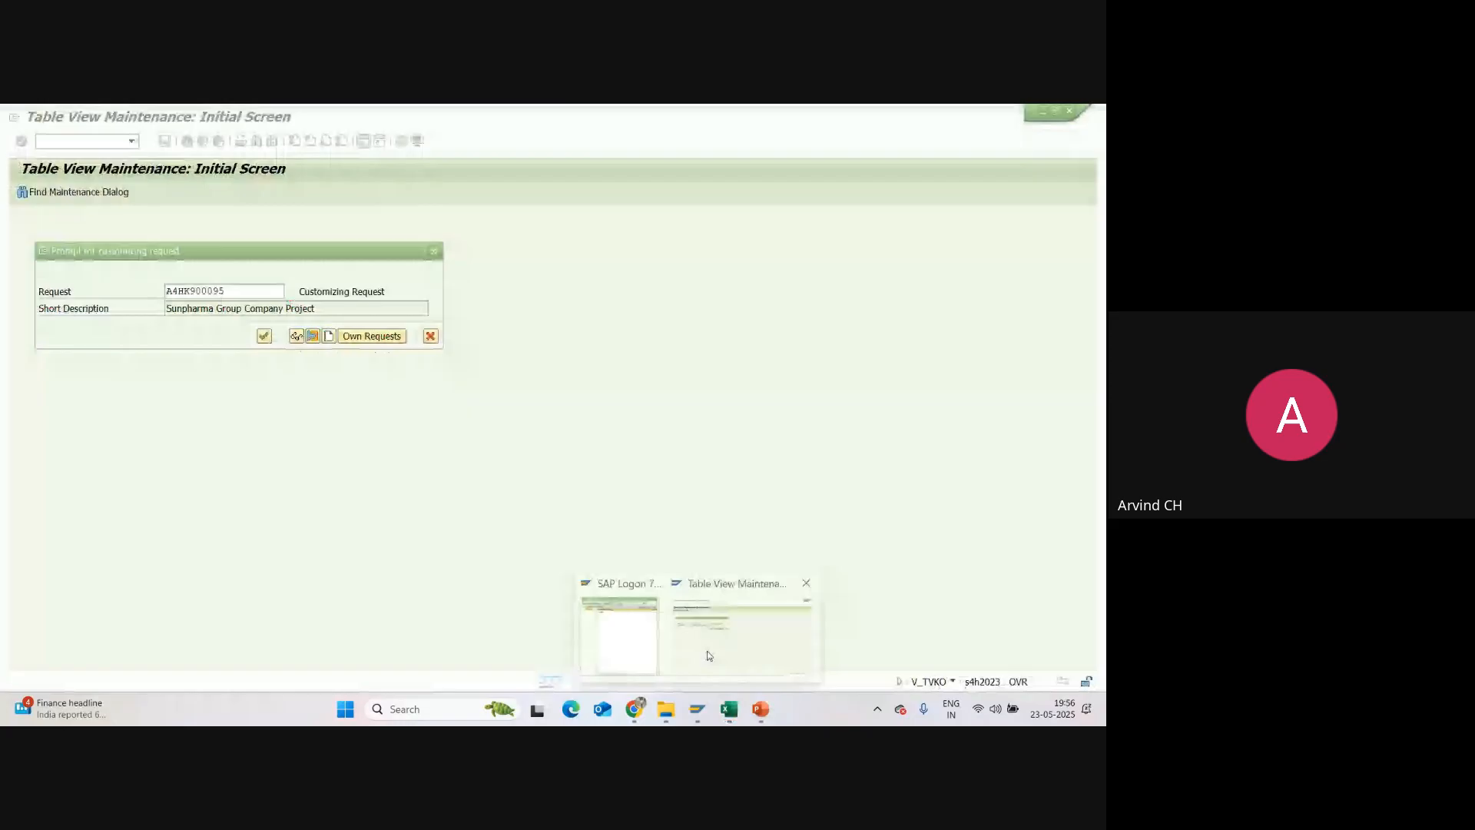
pyautogui.click(702, 653)
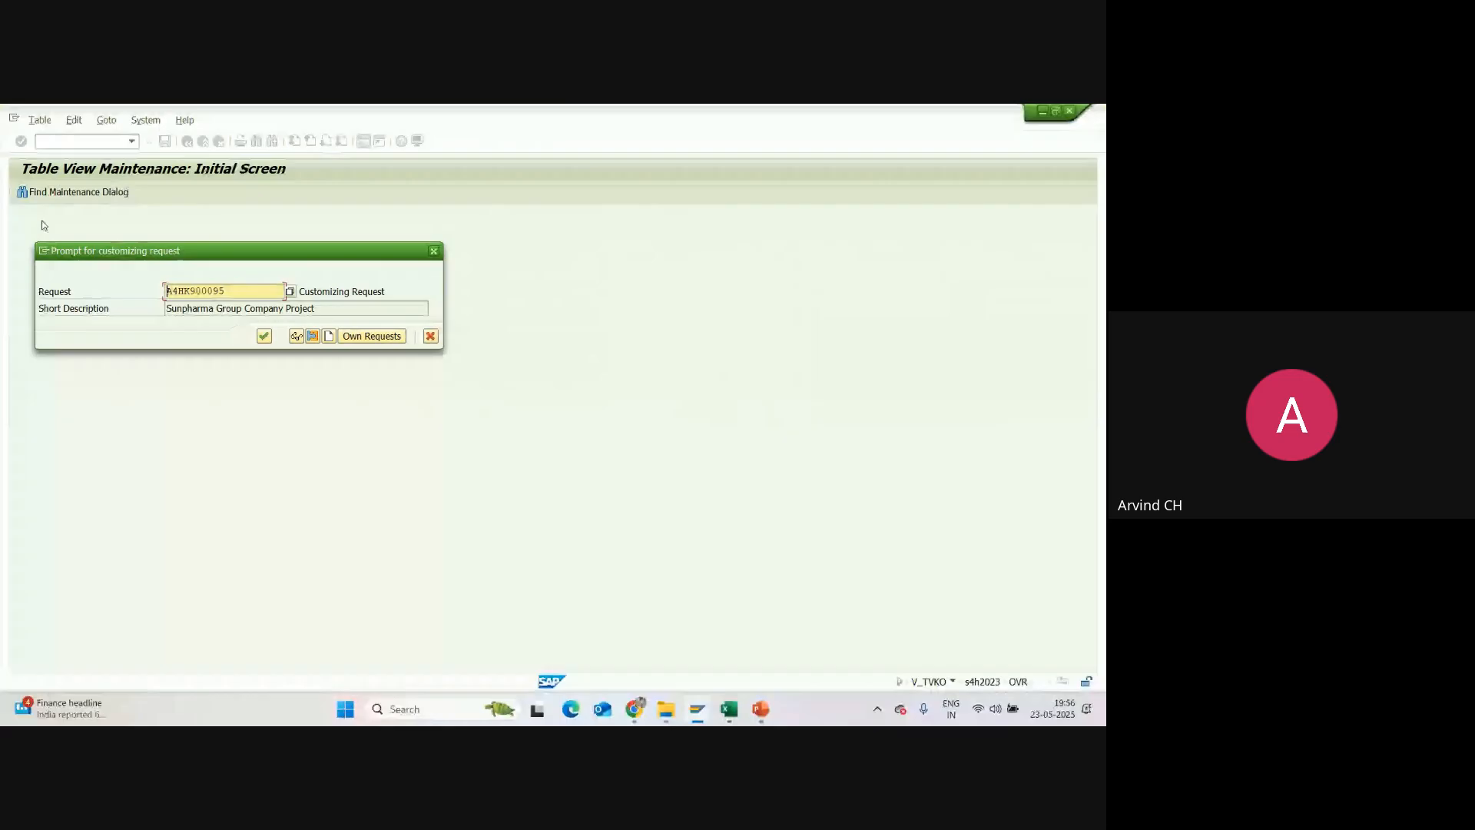
pyautogui.click(263, 336)
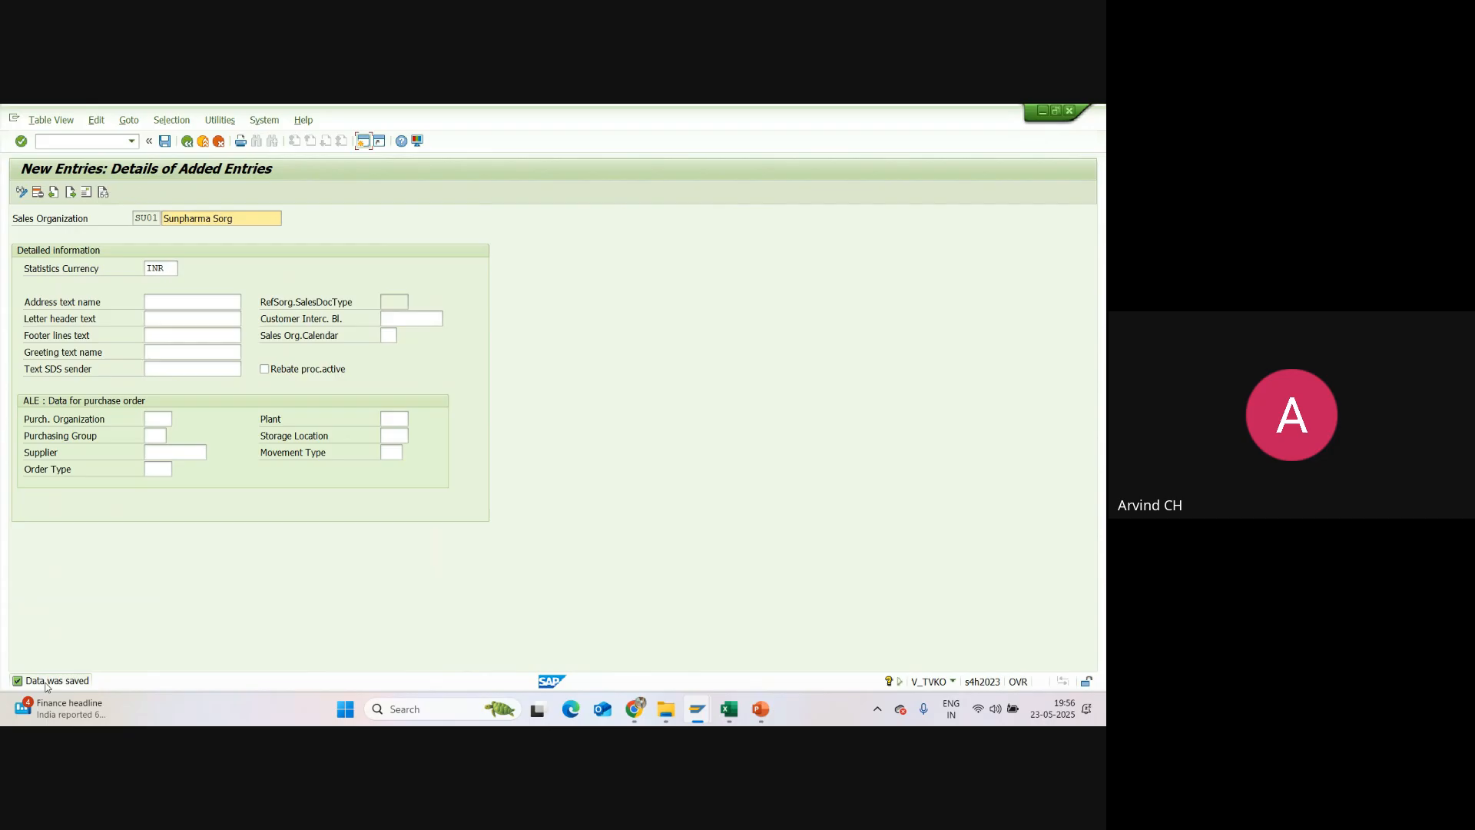
pyautogui.click(187, 143)
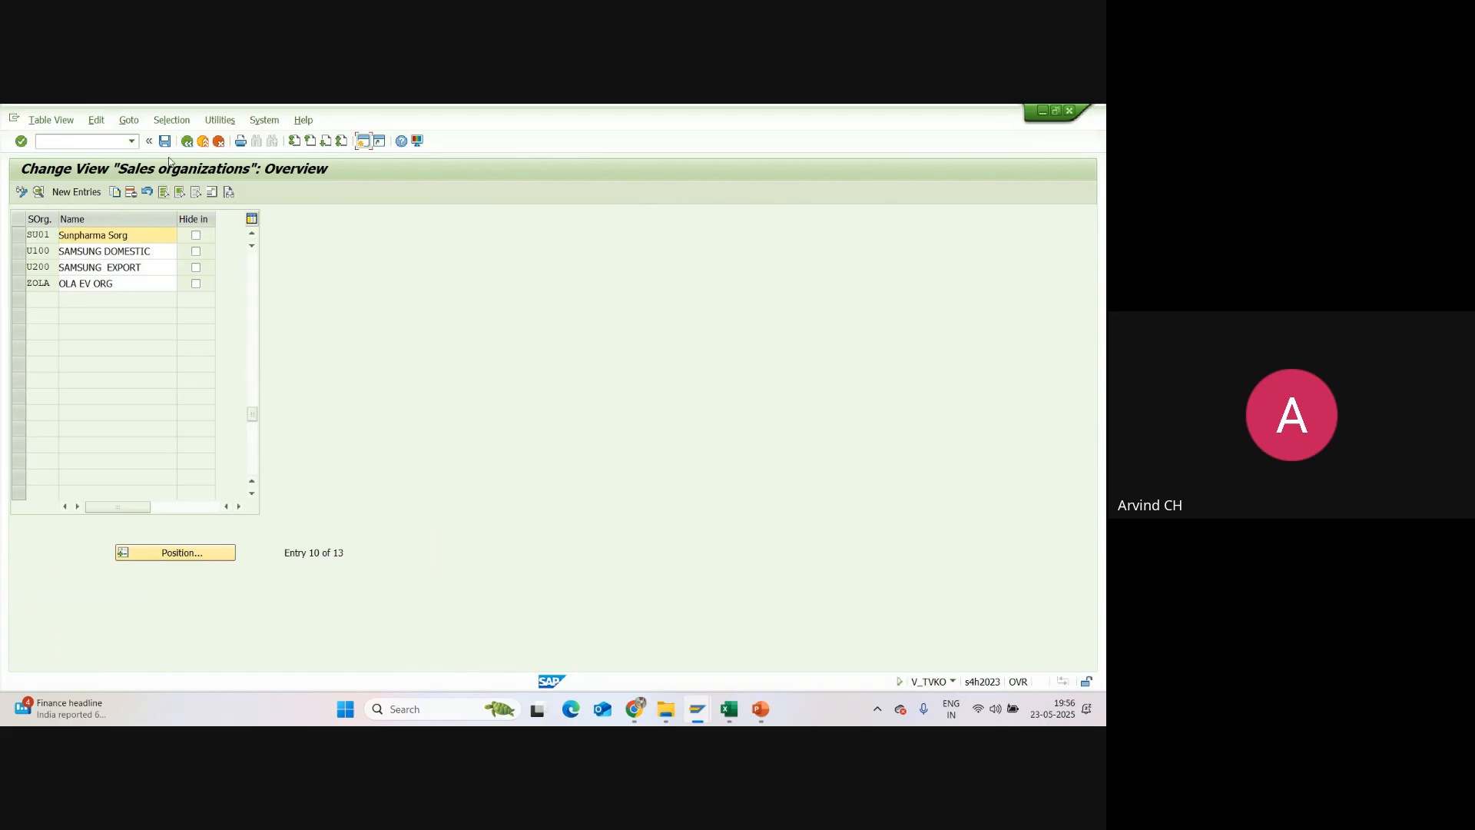
pyautogui.click(187, 141)
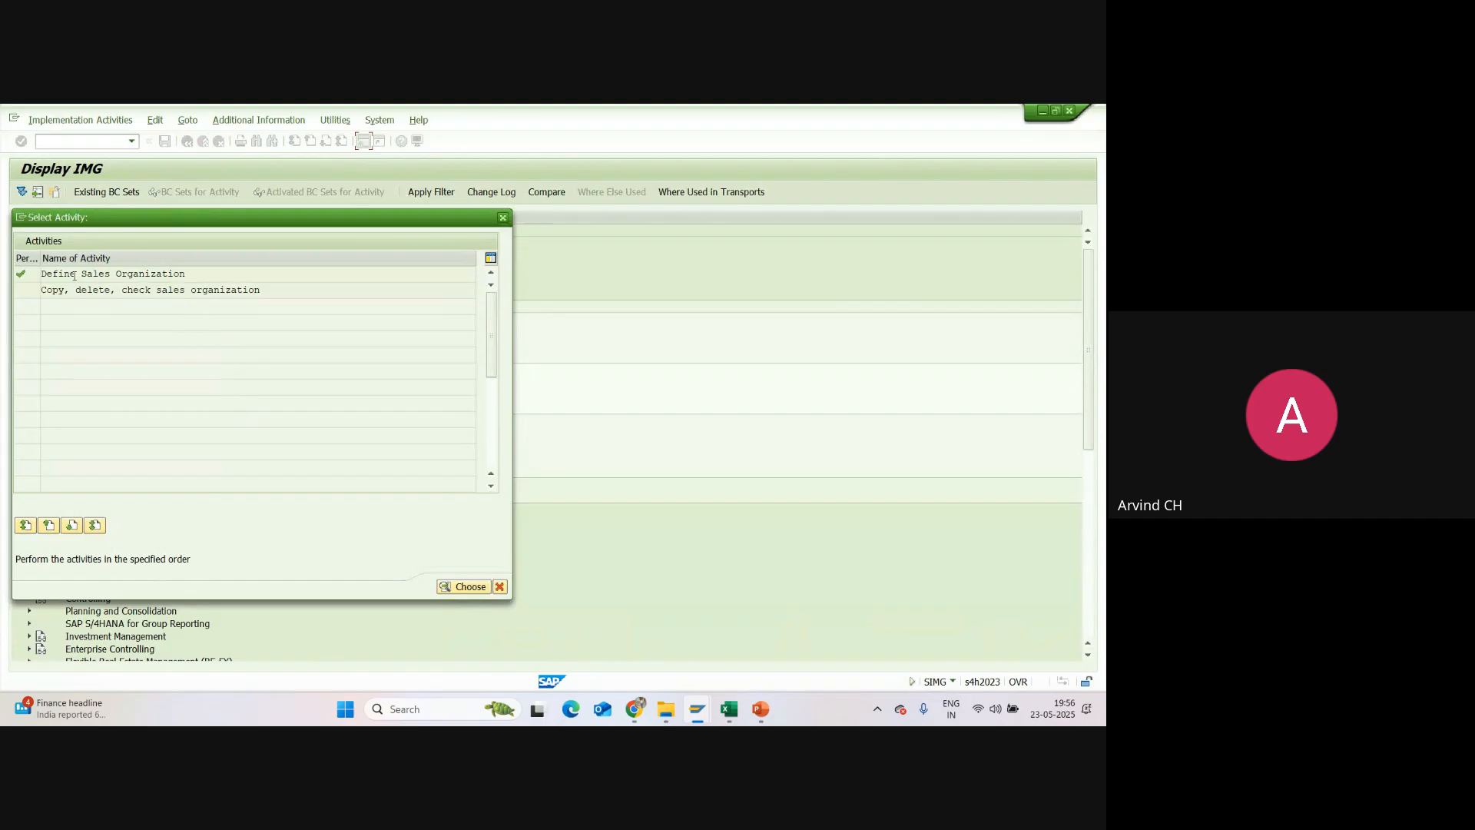
# Step: Check that SU01 Sunpharma Sorg is listed among the sales organizations, then close the activity selection
pyautogui.doubleClick(75, 274)
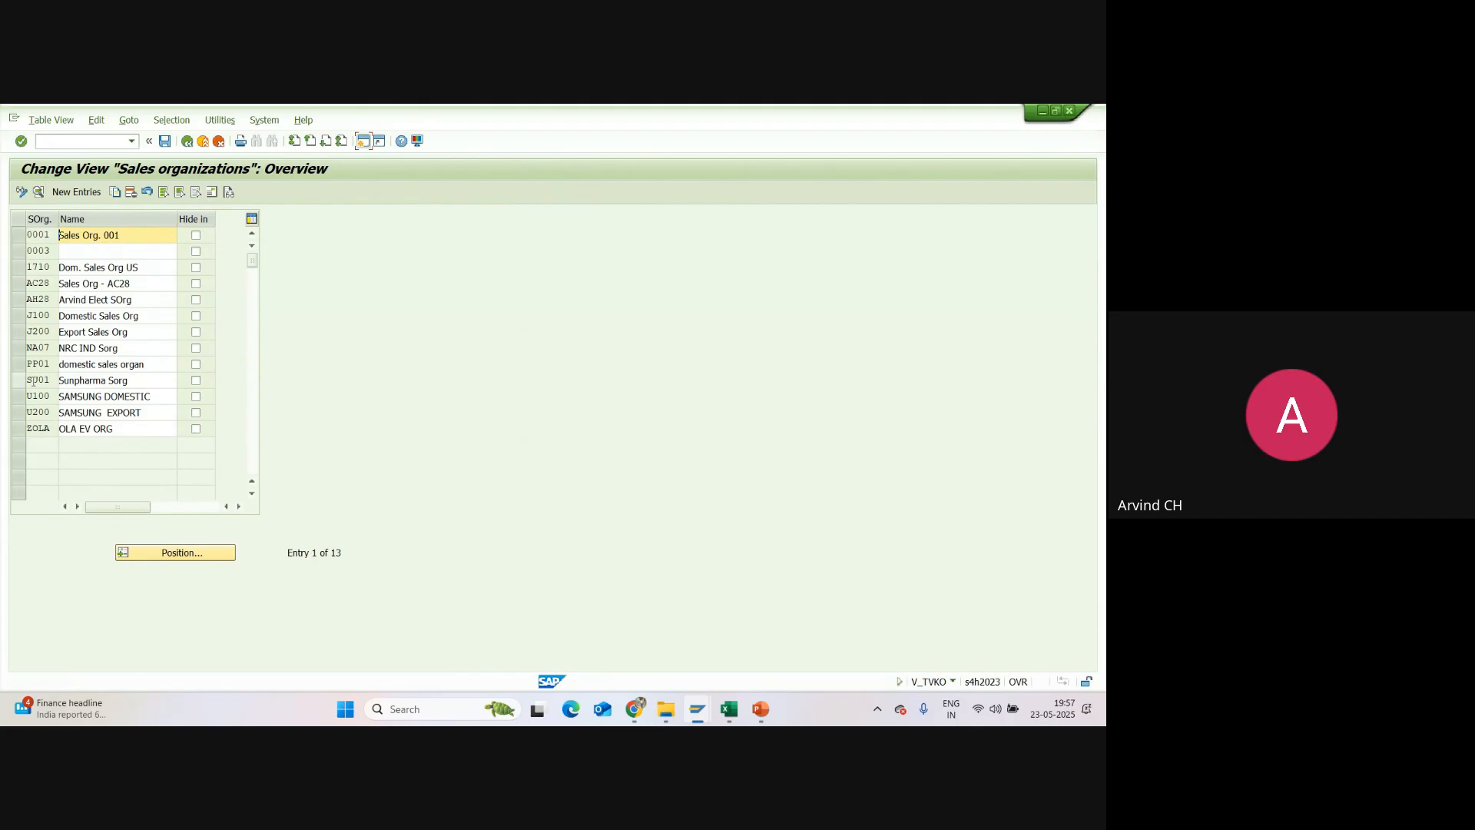
pyautogui.moveTo(136, 386); pyautogui.dragTo(52, 390)
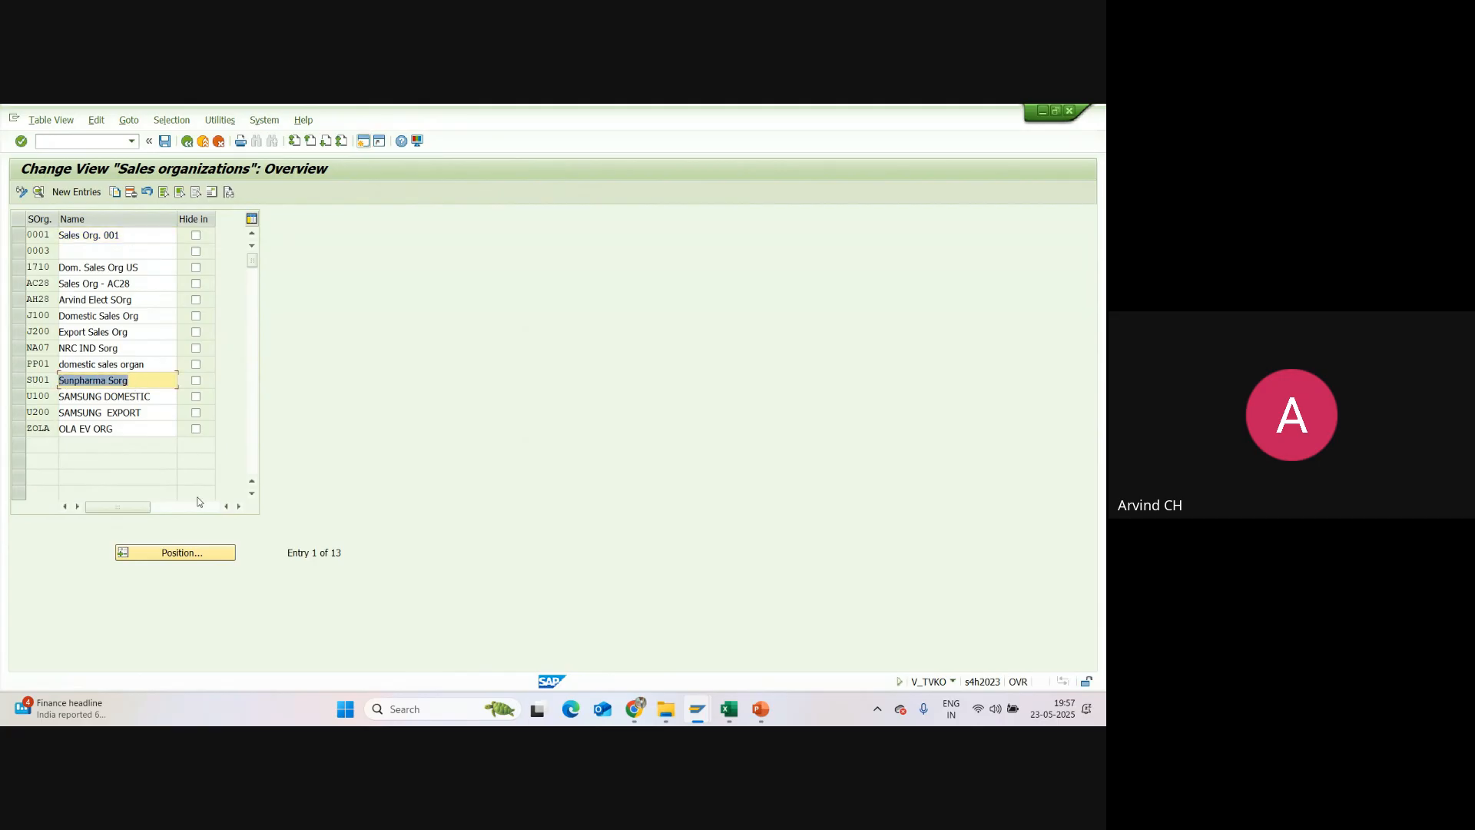
pyautogui.click(189, 143)
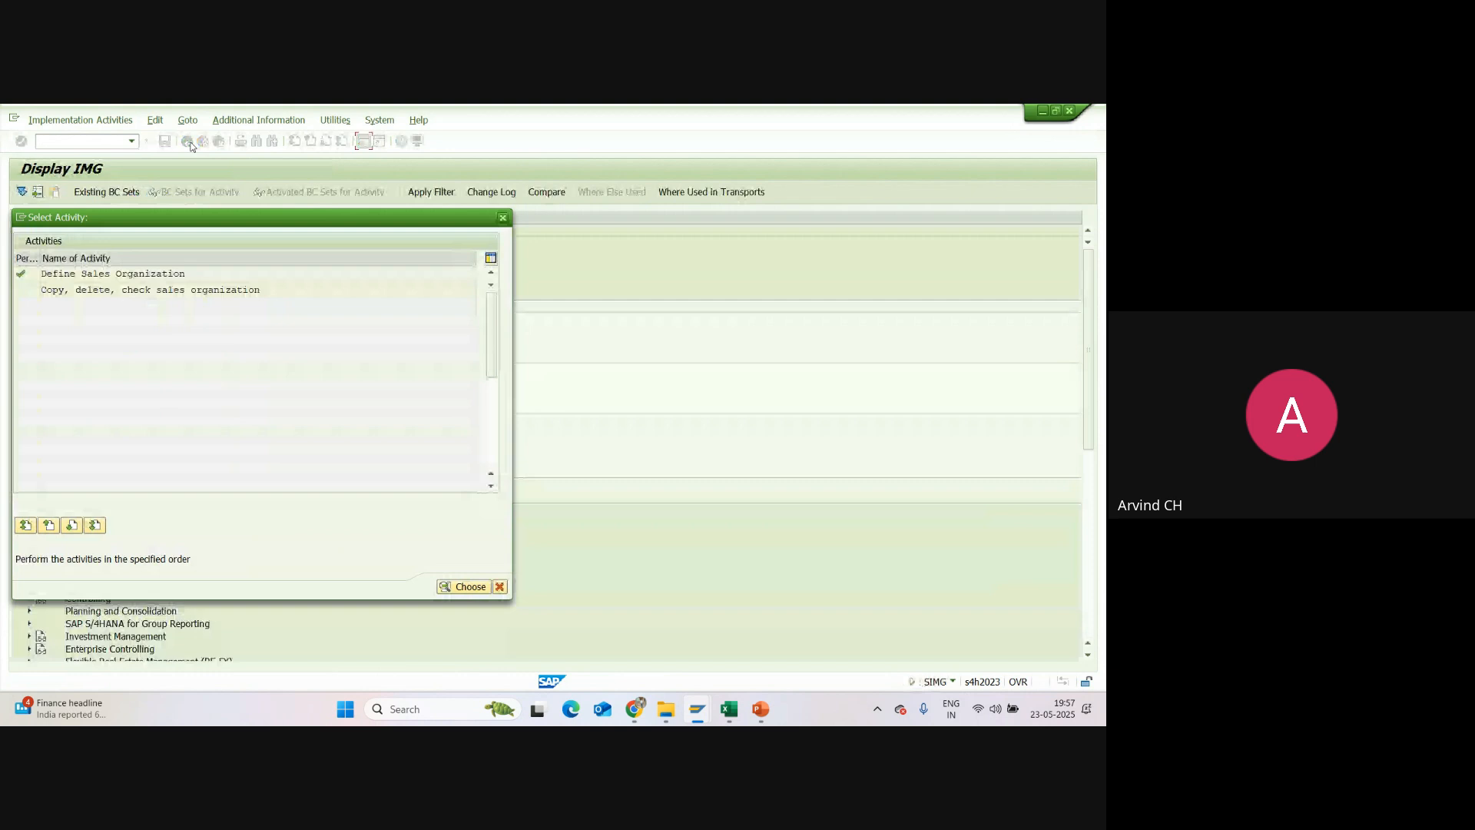
pyautogui.click(503, 218)
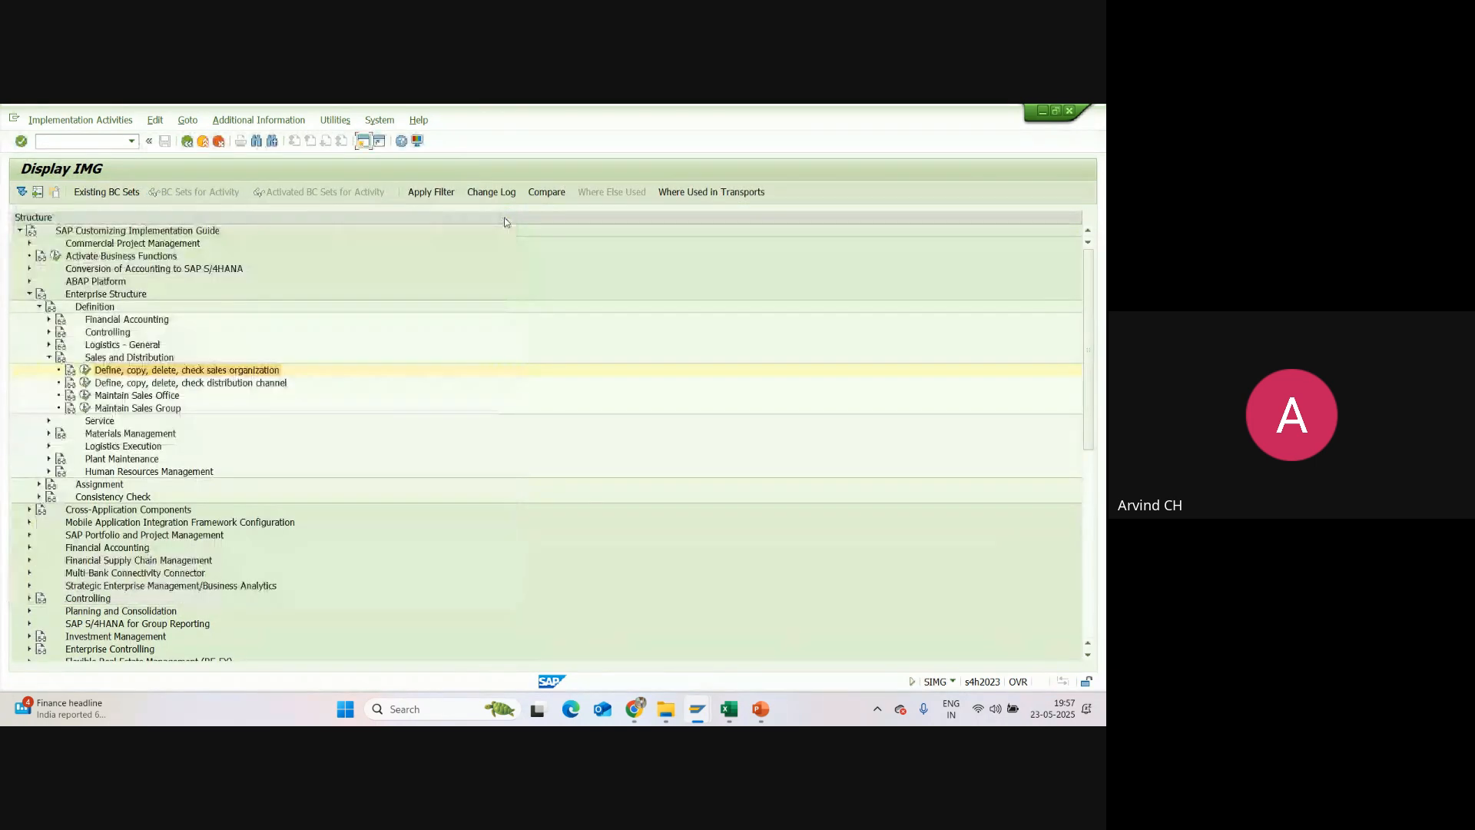
# Step: In the Excel session report, fill the Sales Organization row green and copy the company code's SU01 into its Code cell
pyautogui.click(730, 709)
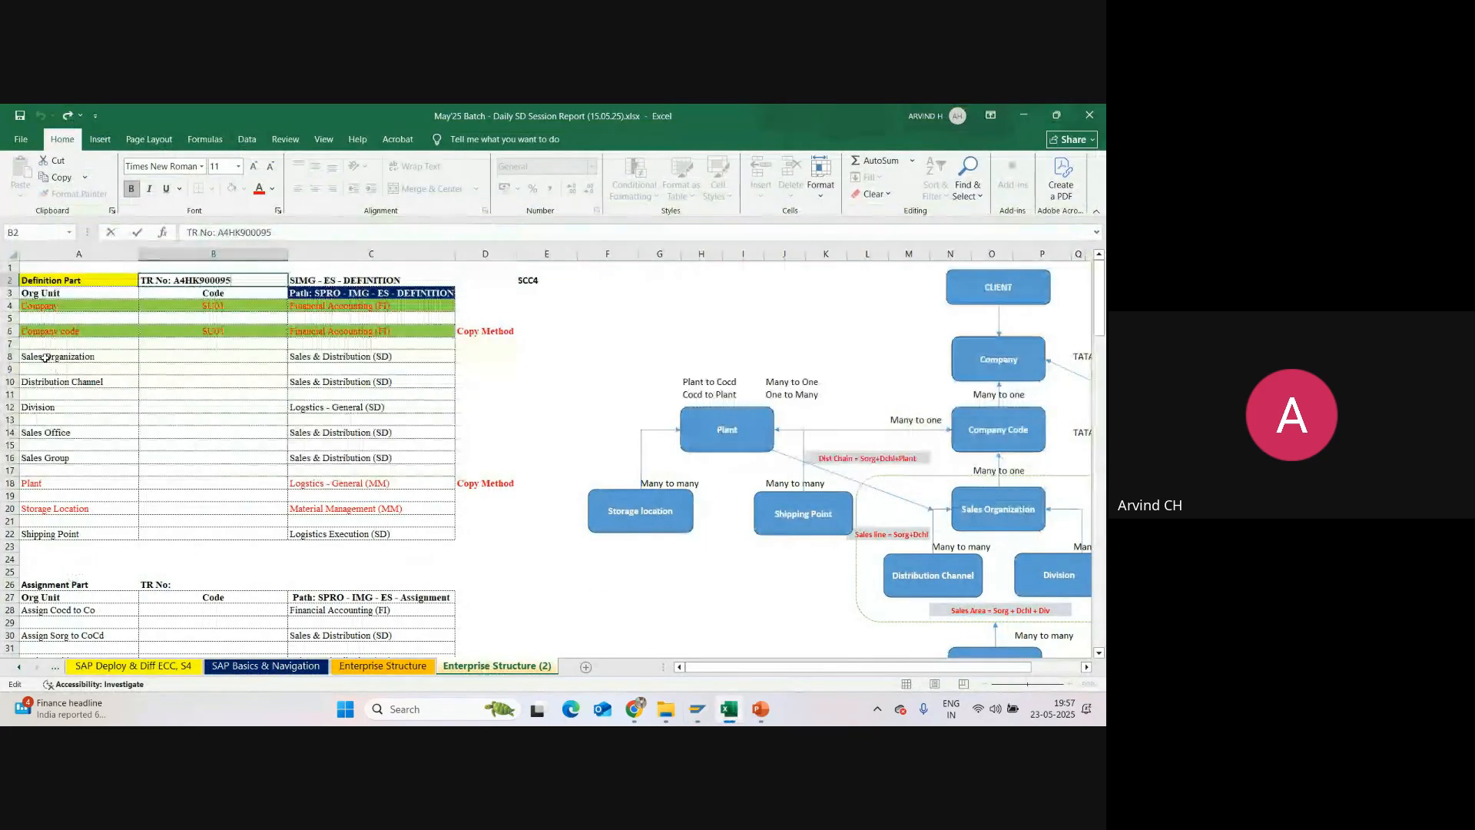
pyautogui.moveTo(45, 357); pyautogui.dragTo(431, 358)
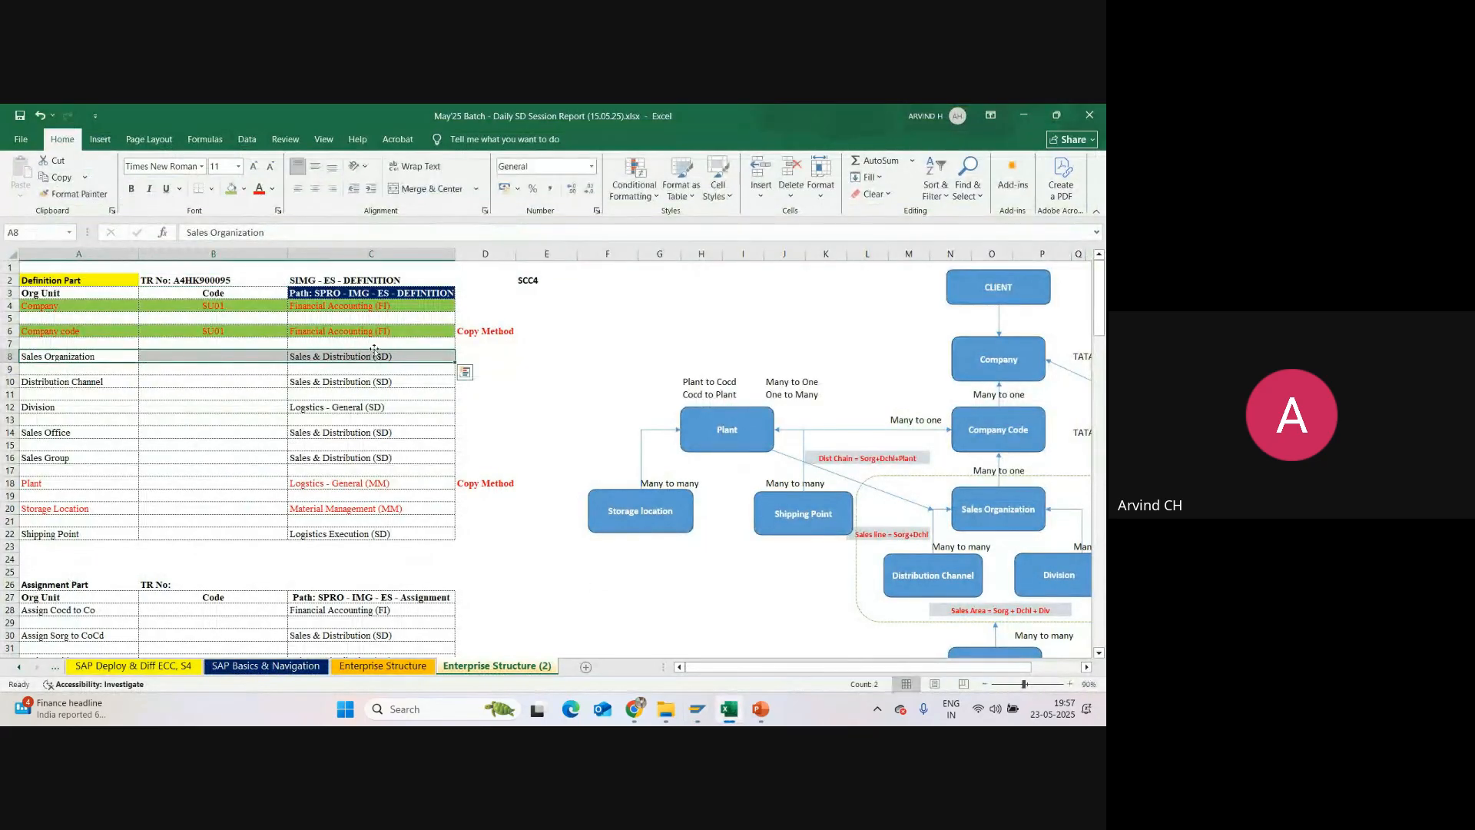
pyautogui.click(238, 191)
pyautogui.click(212, 331)
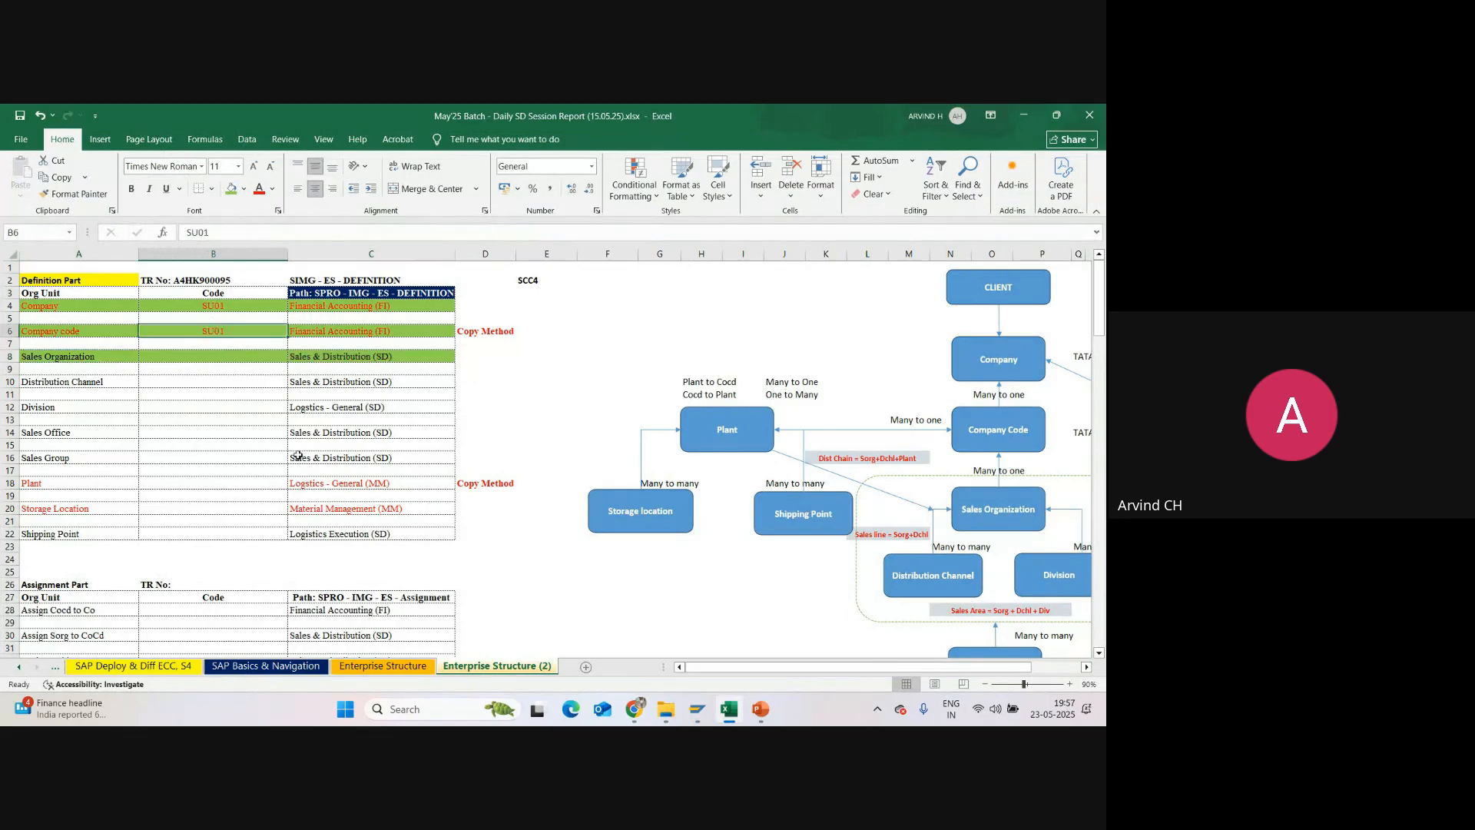
pyautogui.hotkey('ctrl', 'c')
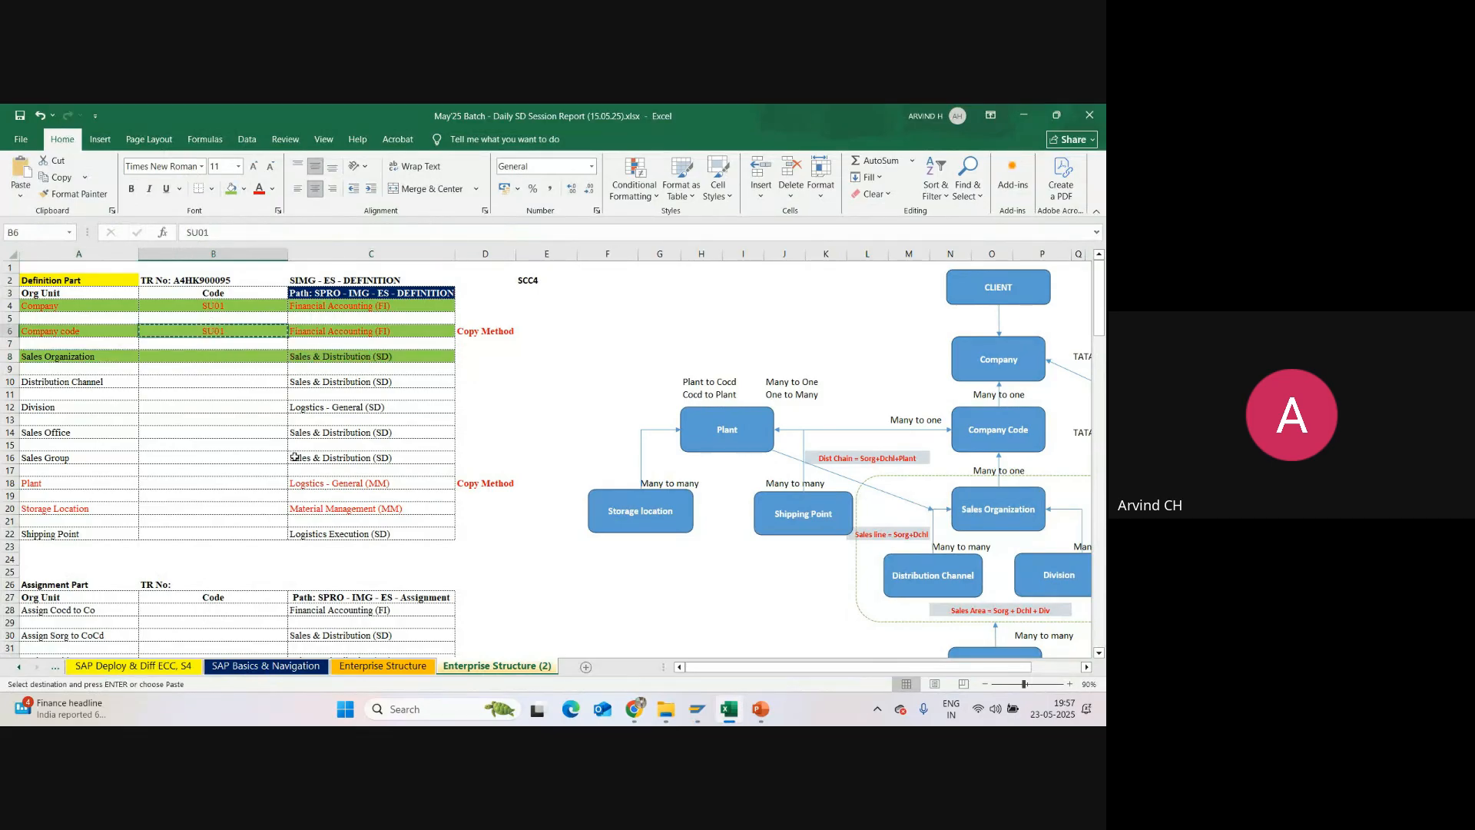
pyautogui.click(184, 364)
pyautogui.hotkey('ctrl', 'v')
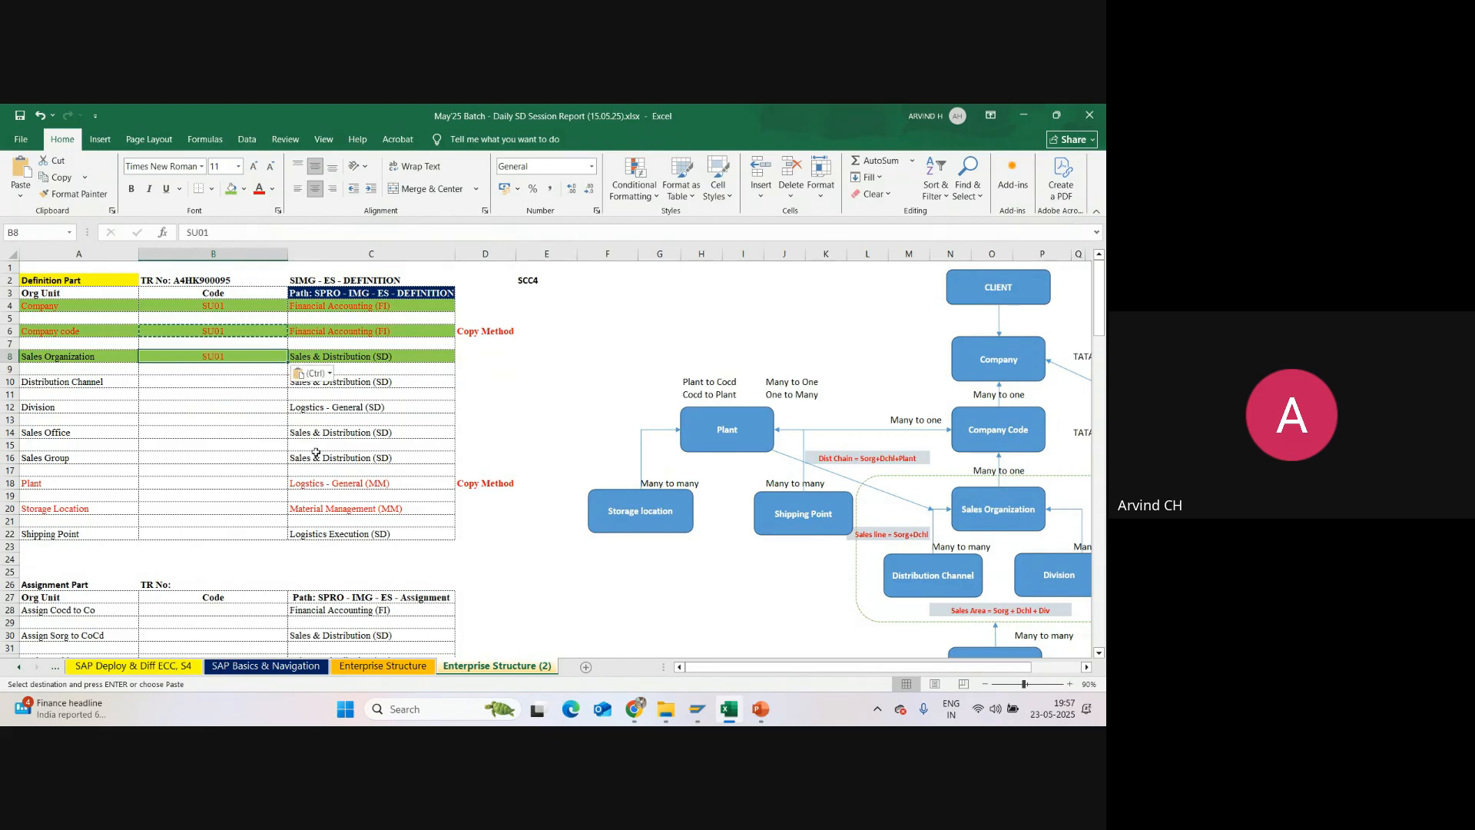
# Step: Switch back to SAP and open the Define distribution channel activity under Sales and Distribution, consulting the Distribution Channel row in Excel
pyautogui.click(42, 384)
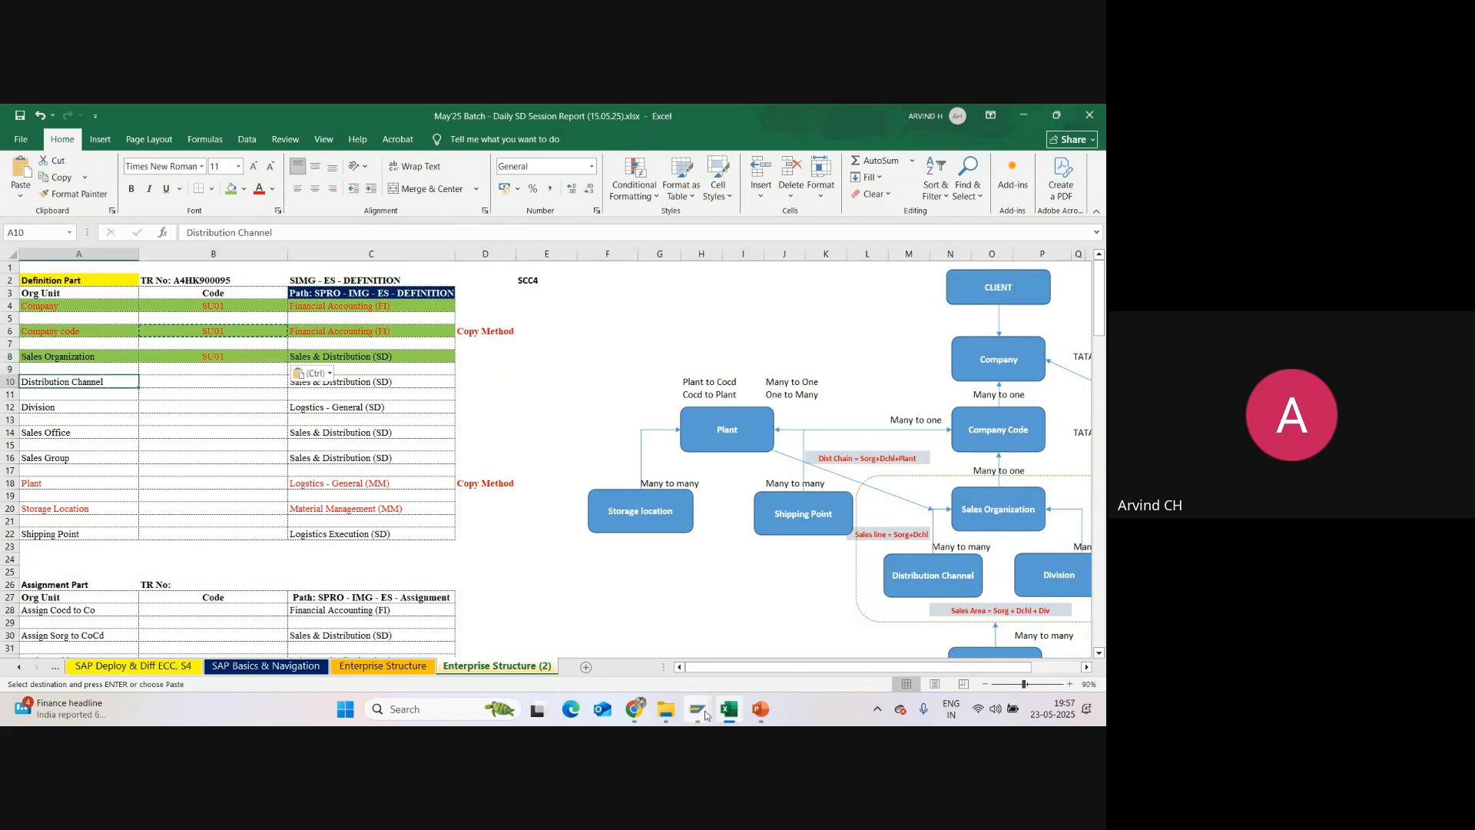
pyautogui.moveTo(705, 714)
pyautogui.click(715, 638)
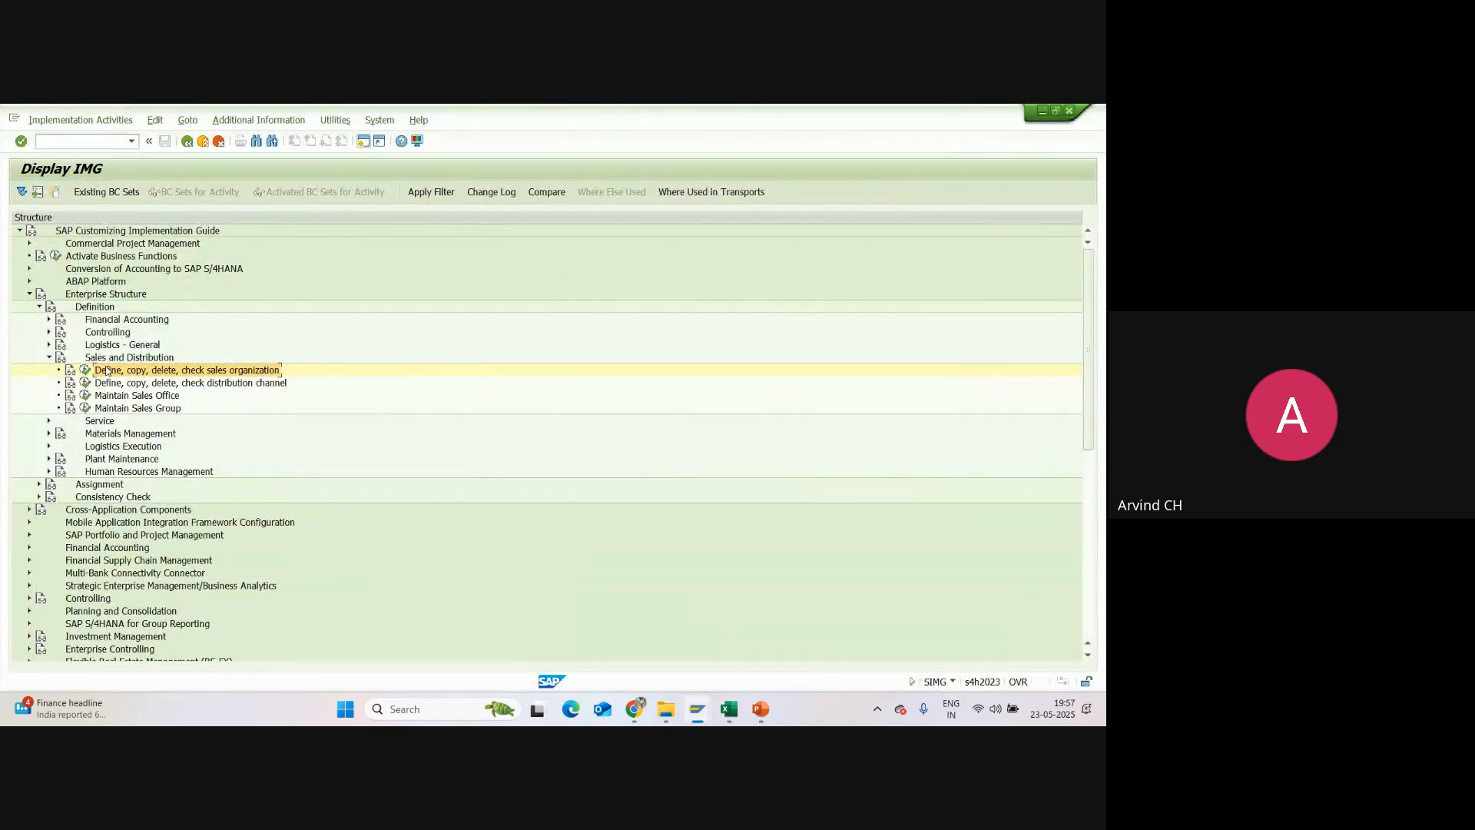
pyautogui.click(178, 384)
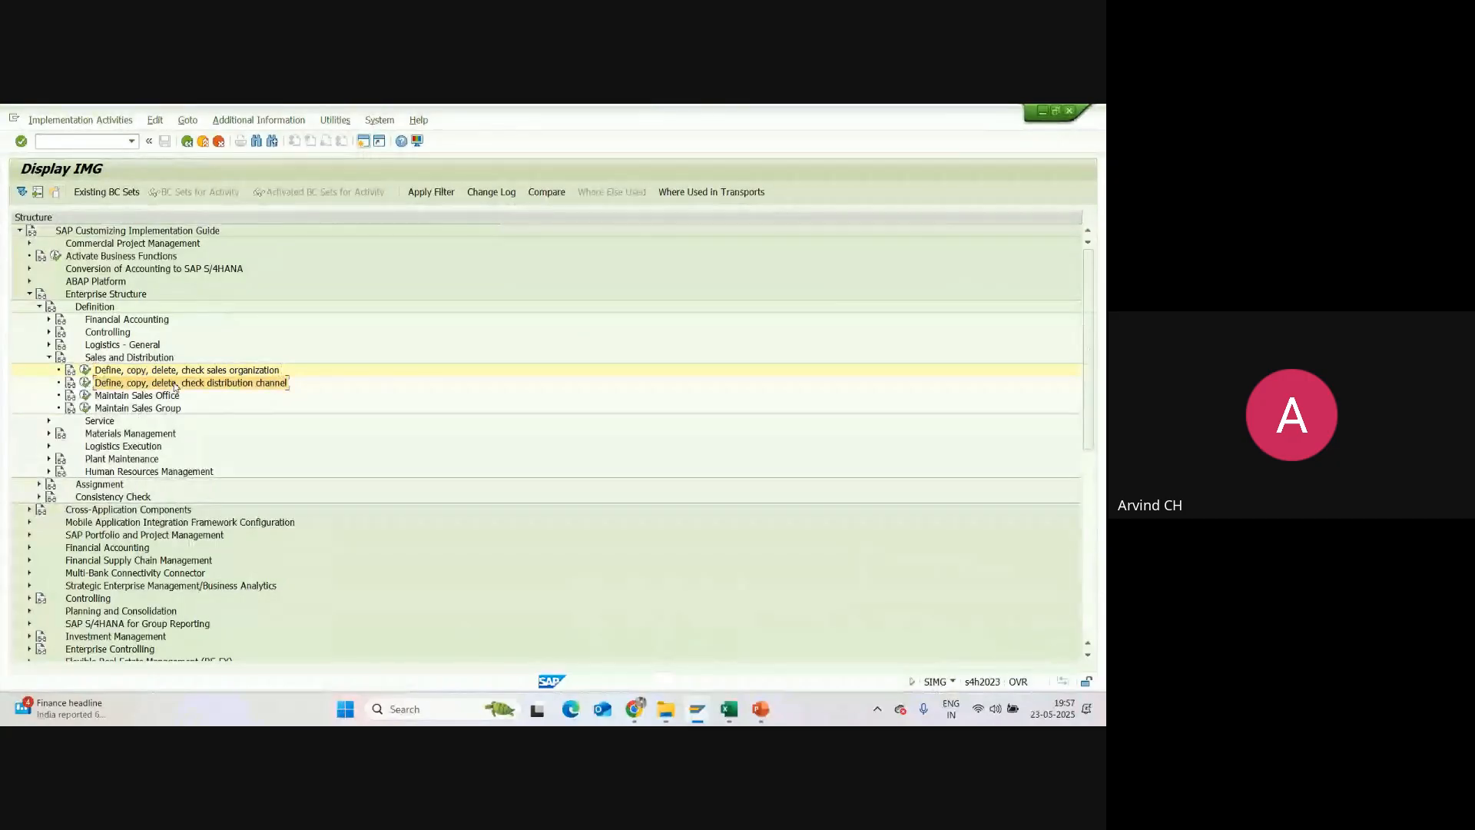
pyautogui.click(85, 384)
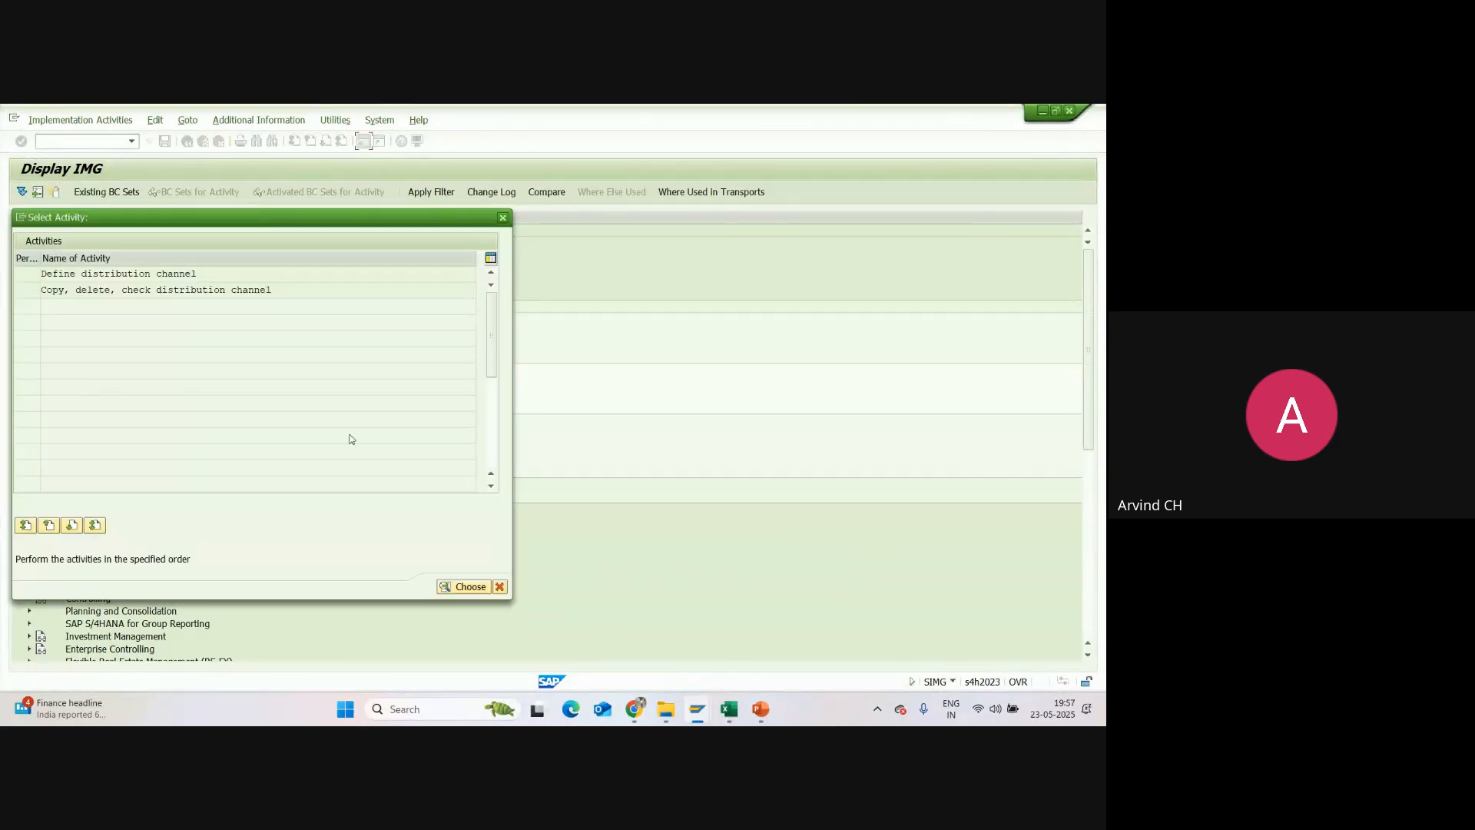
pyautogui.click(734, 709)
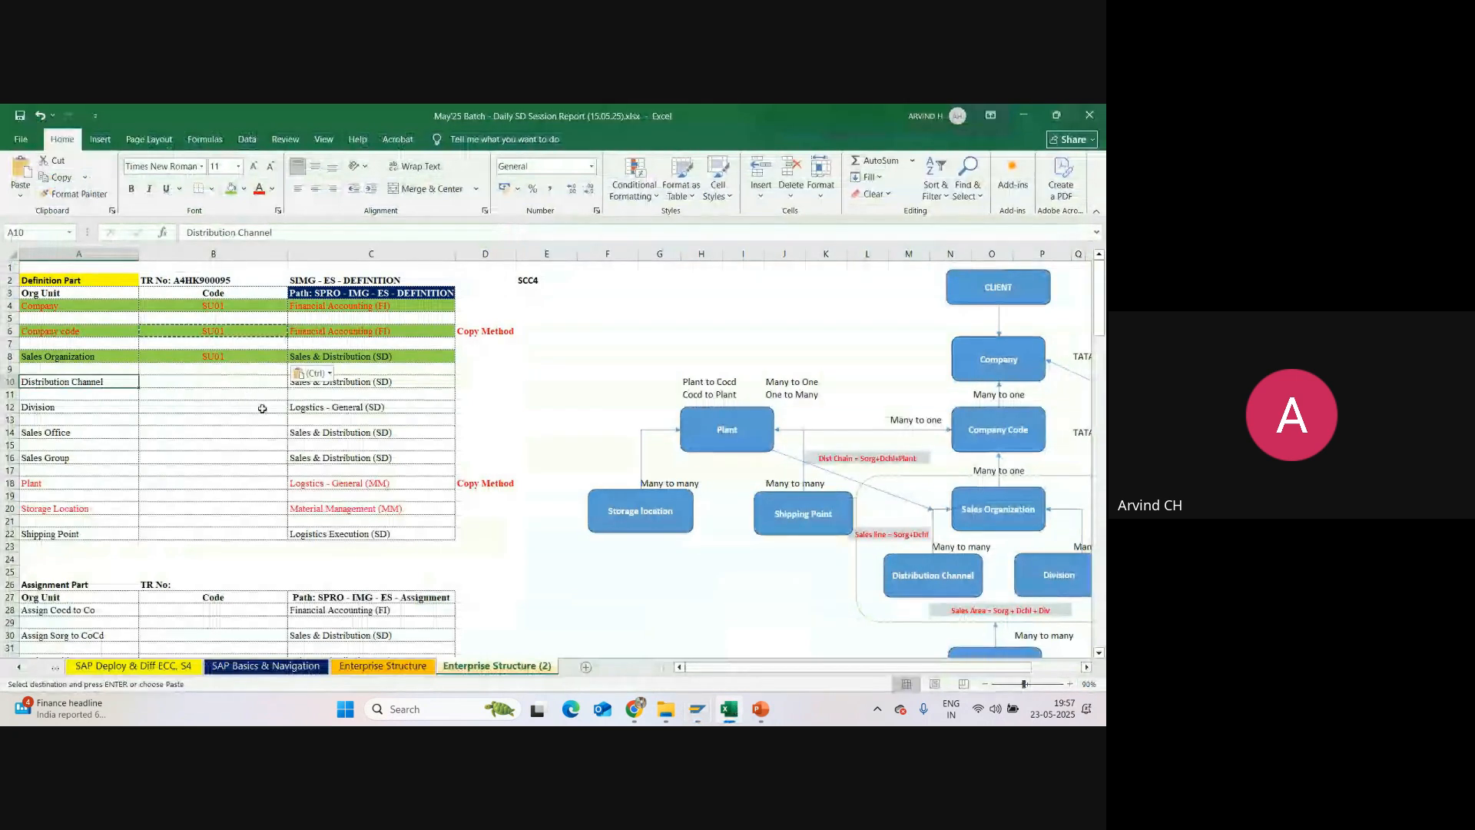
pyautogui.hotkey('alt', 'Tab')
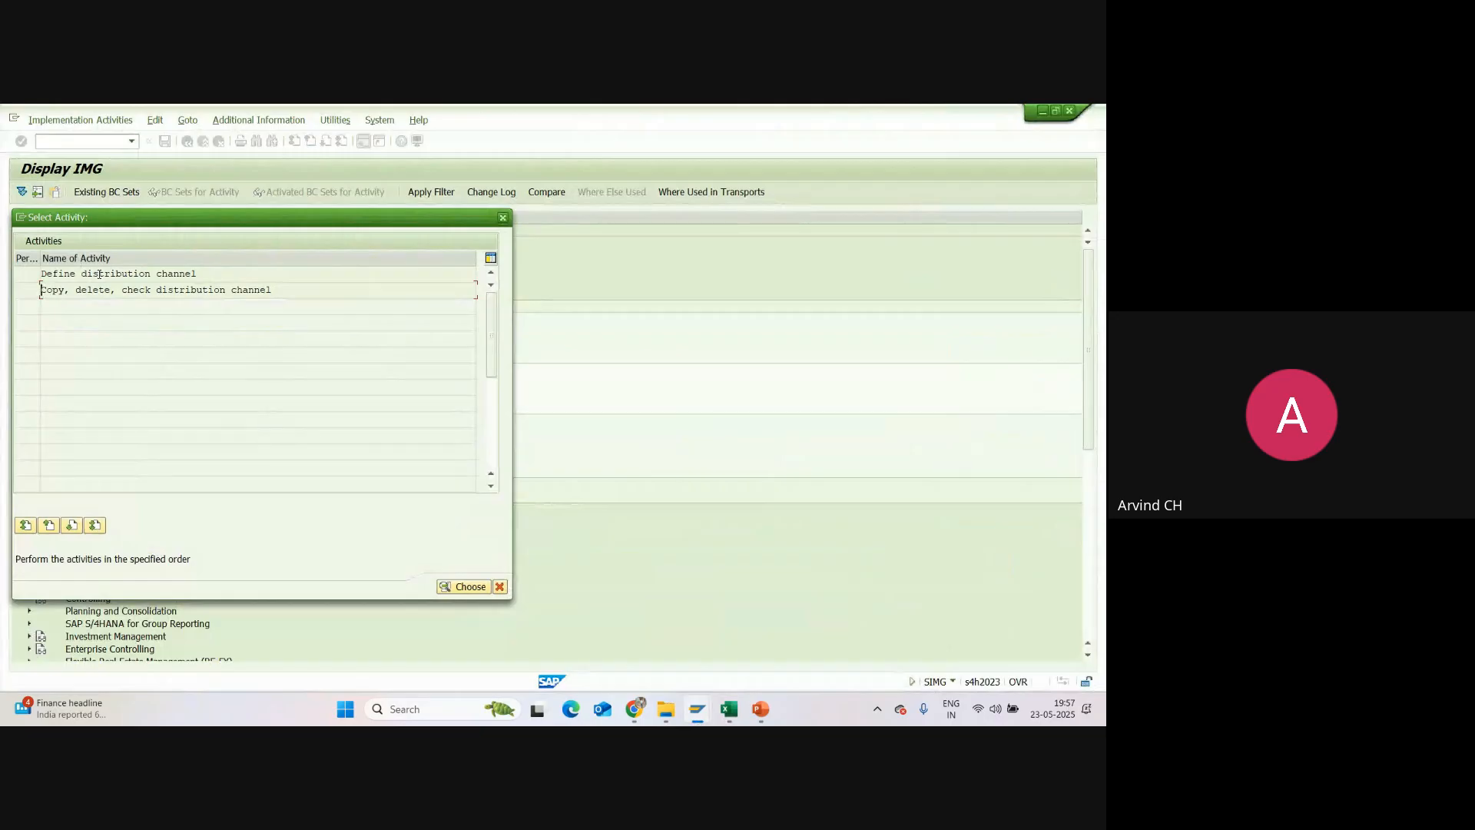
pyautogui.doubleClick(99, 273)
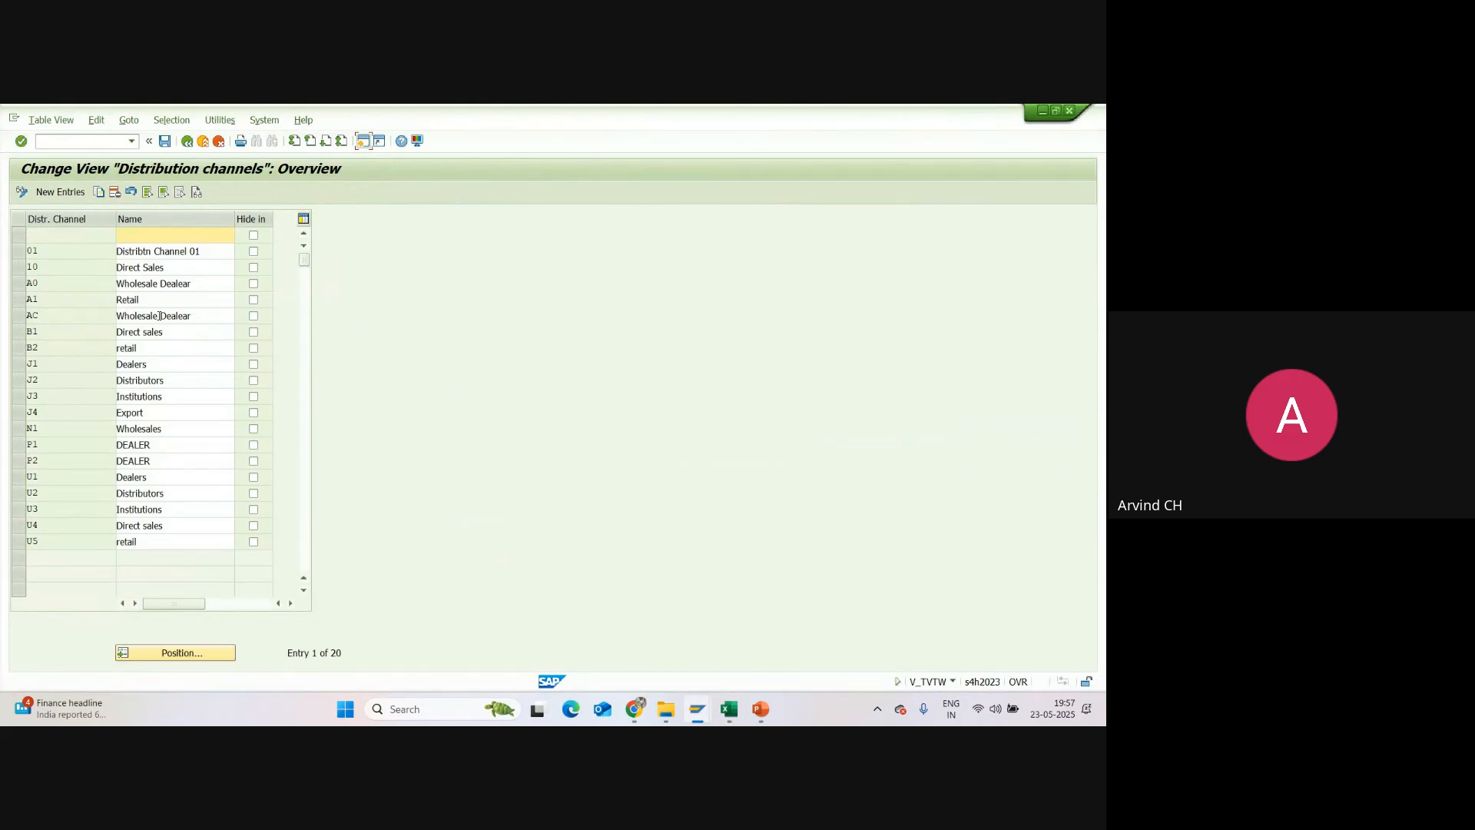
# Step: Start new distribution channel entries and enter the codes S1 and S2
pyautogui.click(63, 193)
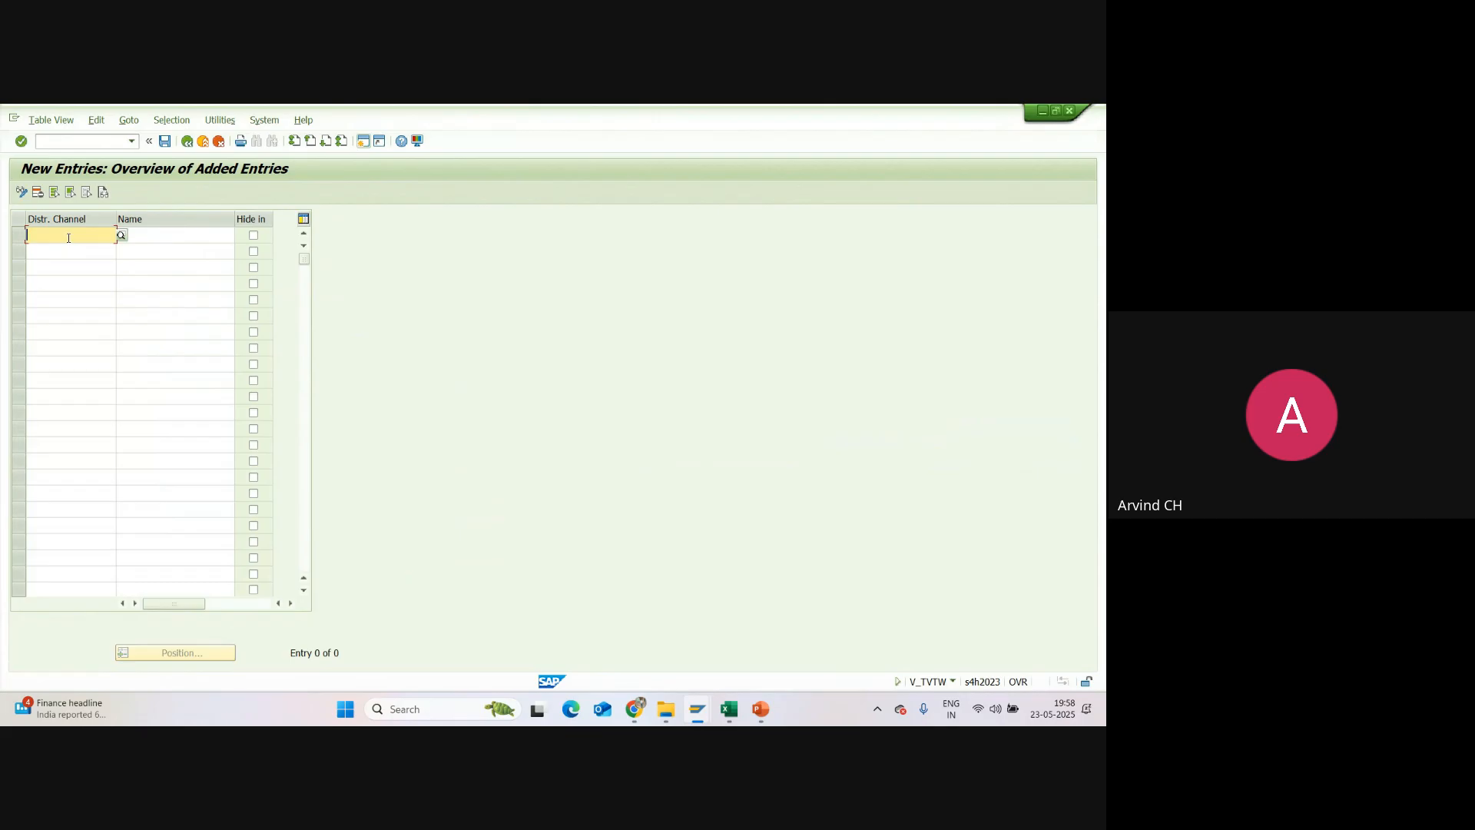
pyautogui.write('S1')
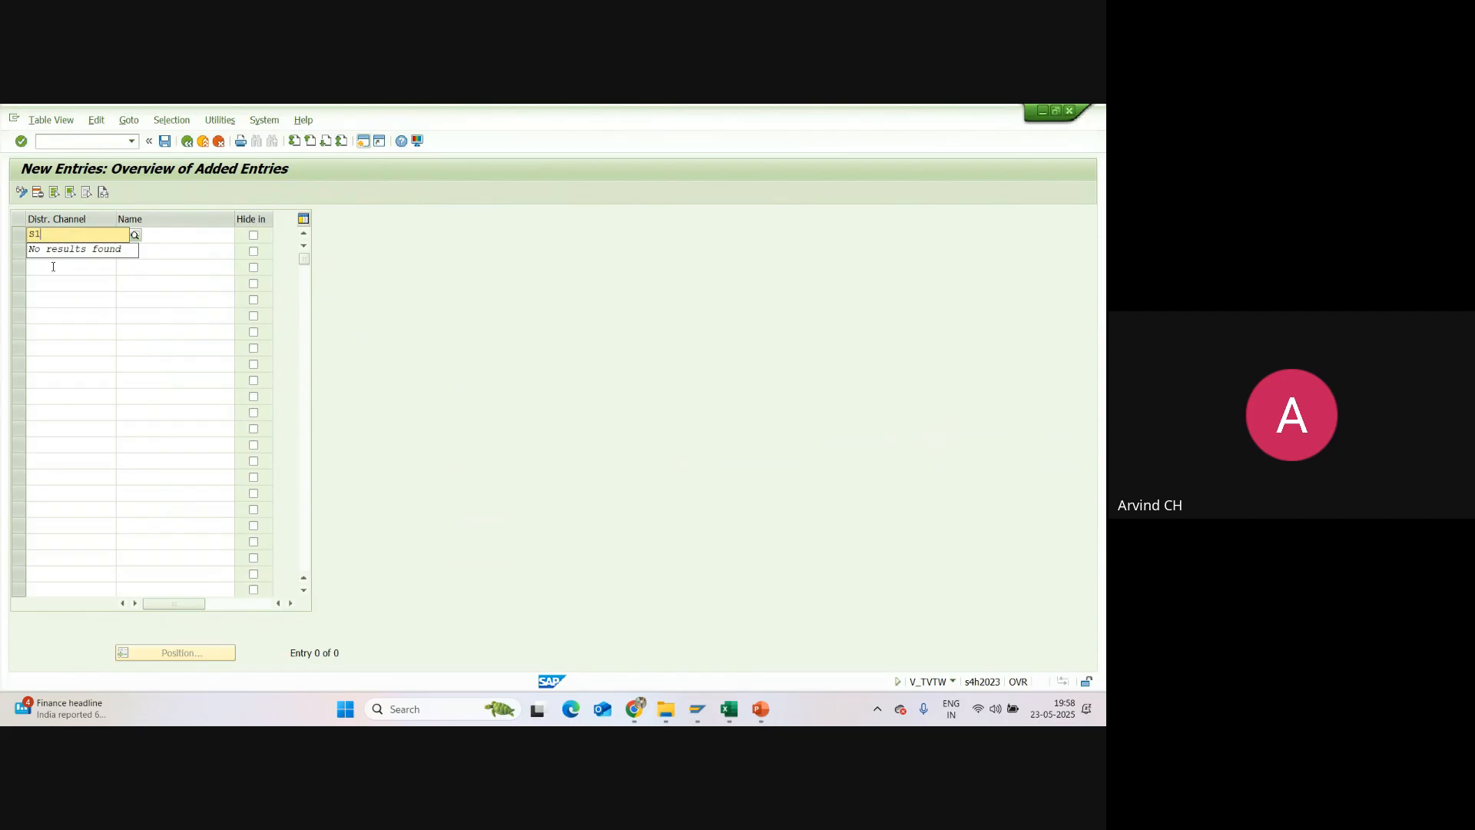
pyautogui.press('Tab')
pyautogui.click(44, 249)
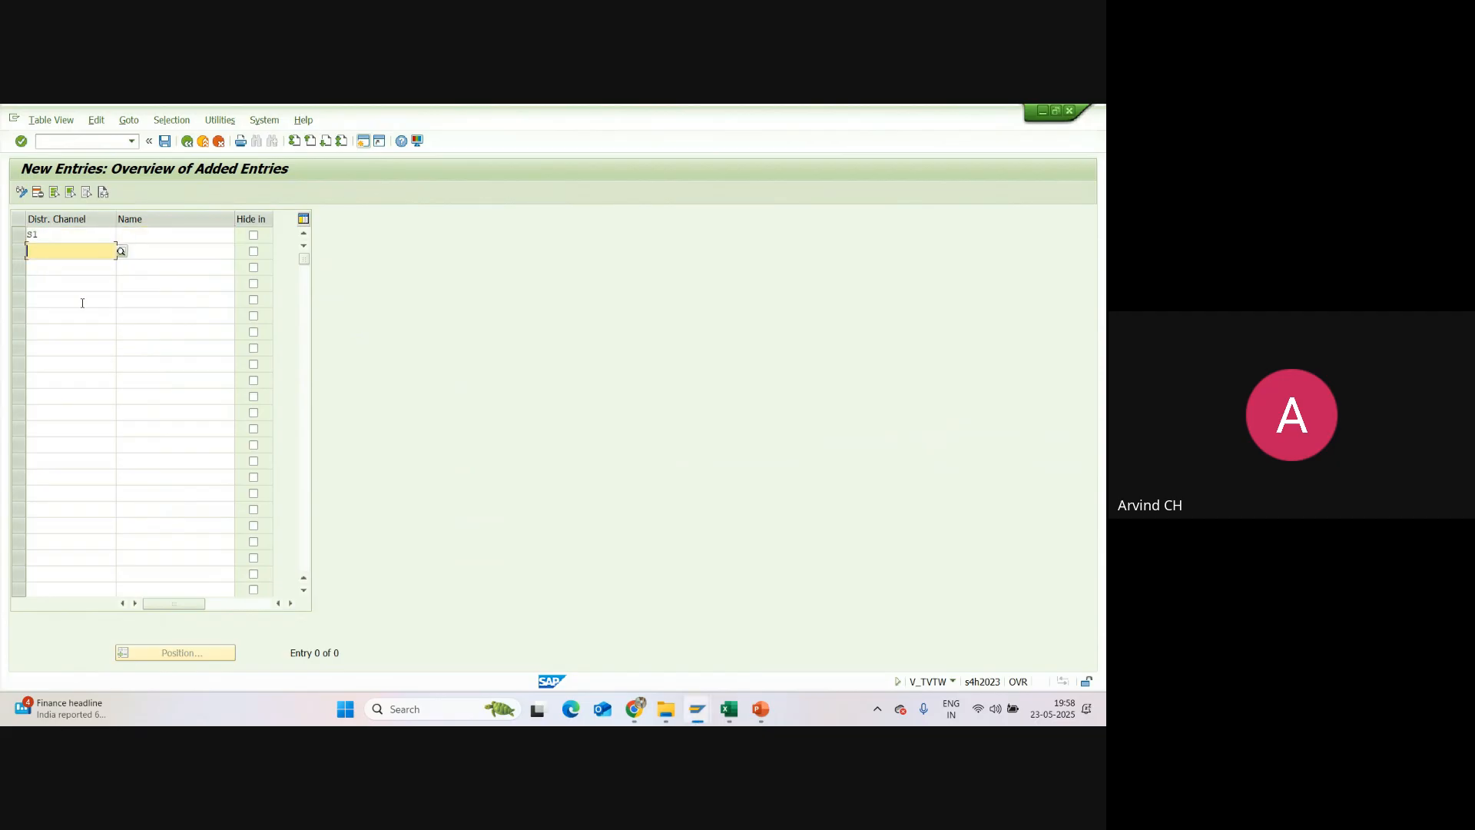
pyautogui.write('S2')
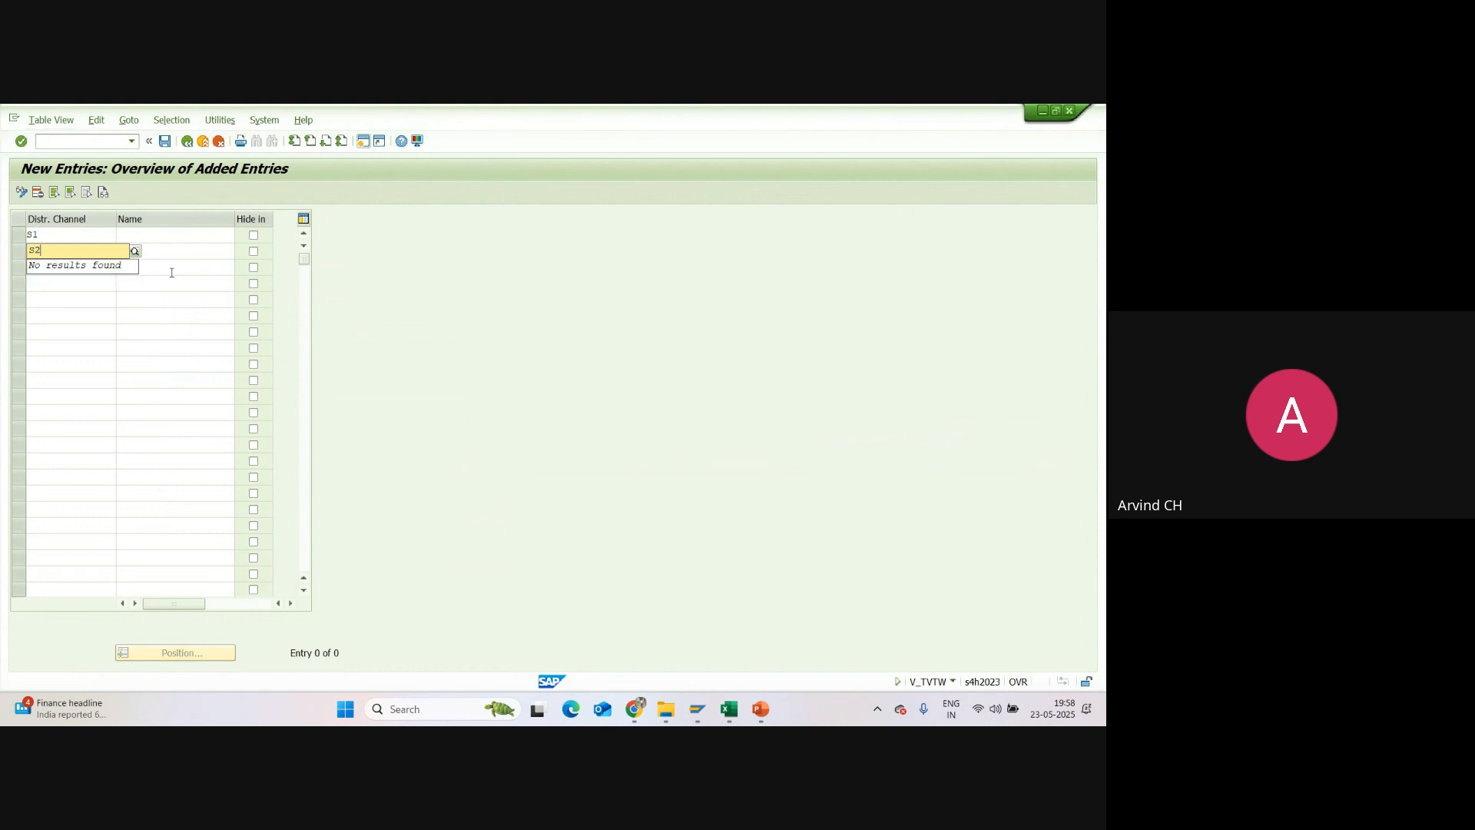
# Step: Name distribution channel S1 Wholesale and S2 Retail
pyautogui.click(165, 233)
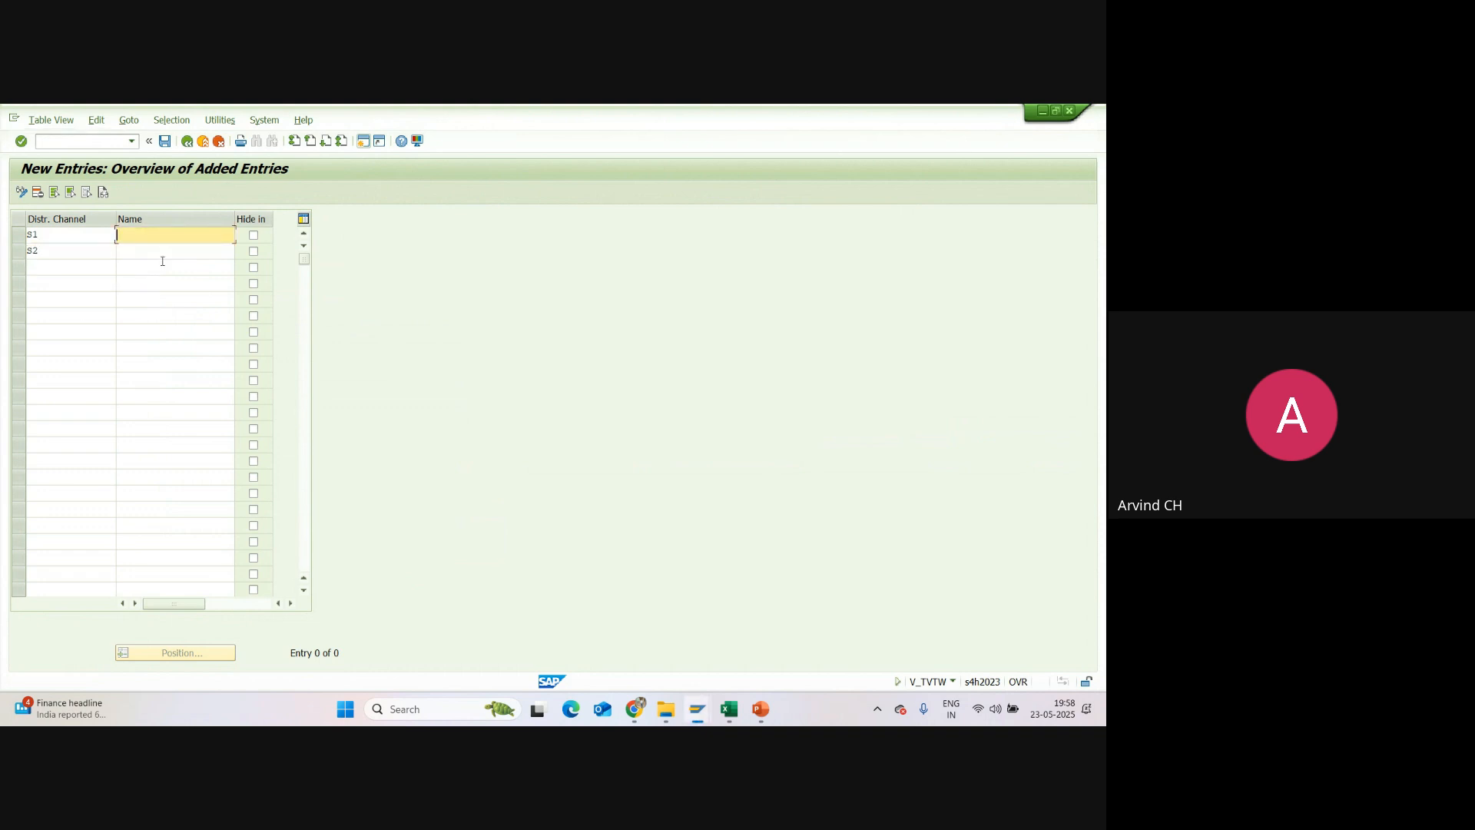
pyautogui.write('Wholesale')
pyautogui.click(156, 269)
pyautogui.click(137, 256)
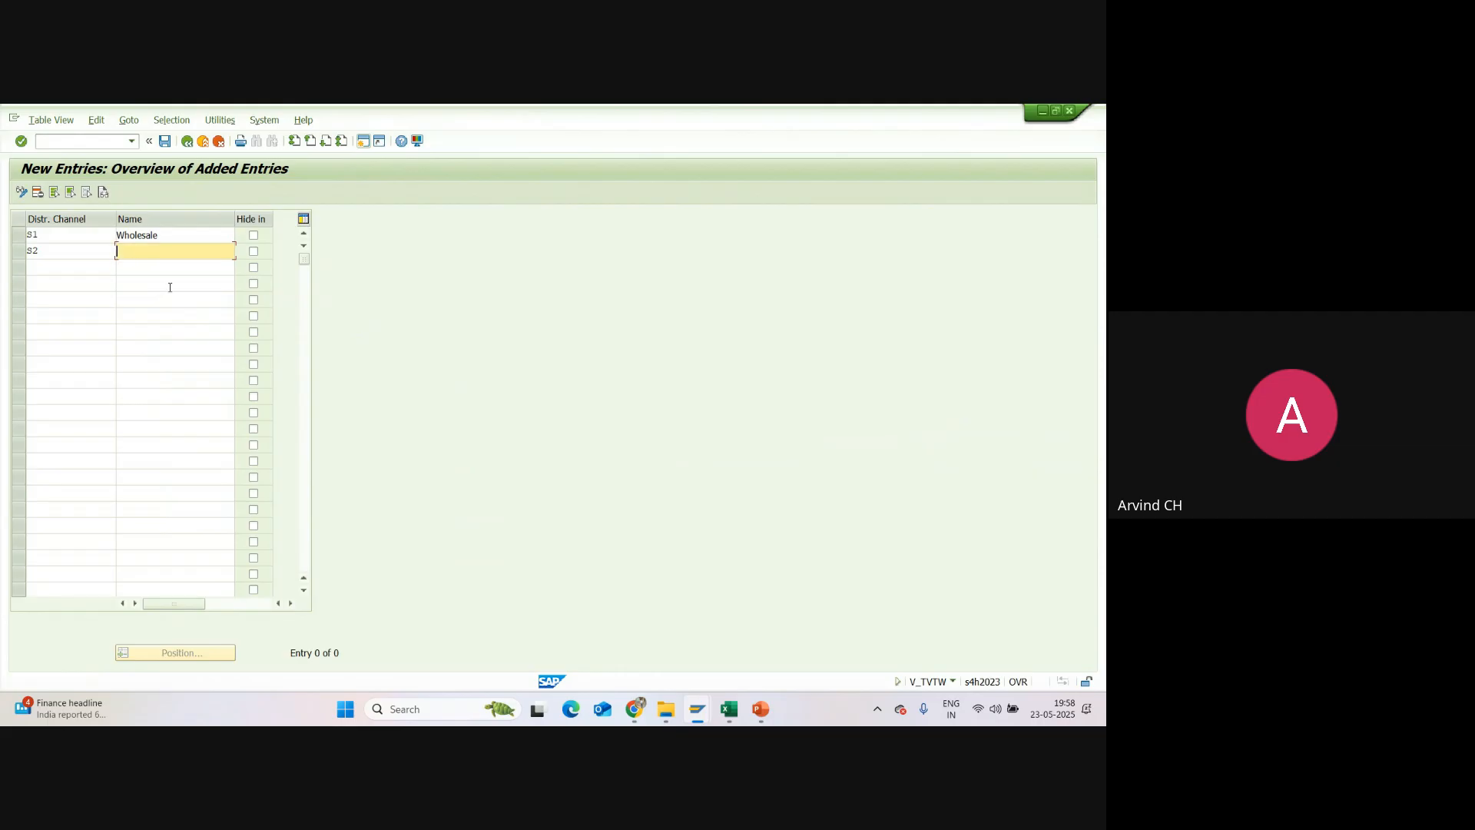
pyautogui.write('Ret')
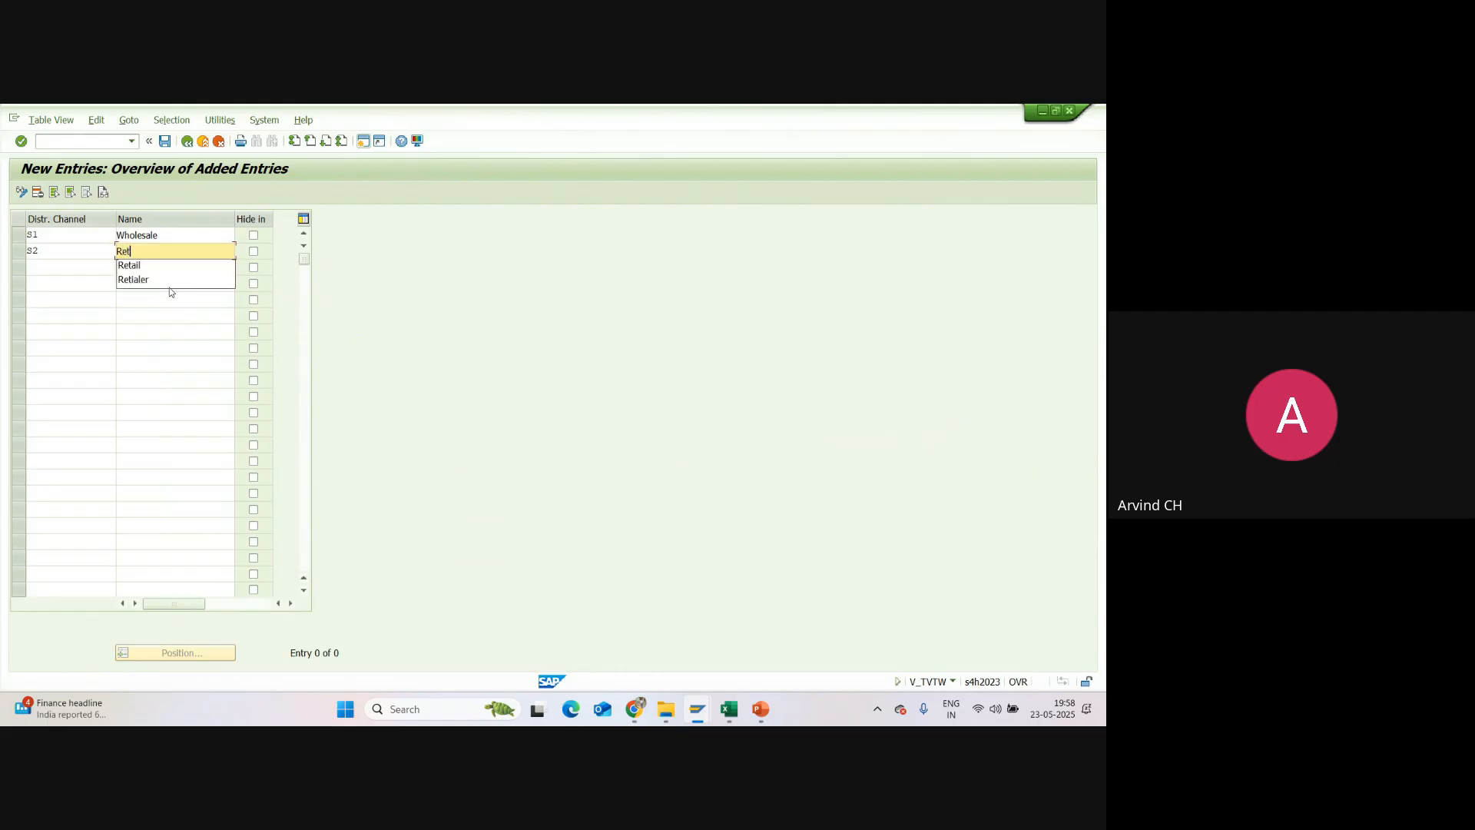
pyautogui.write('aill')
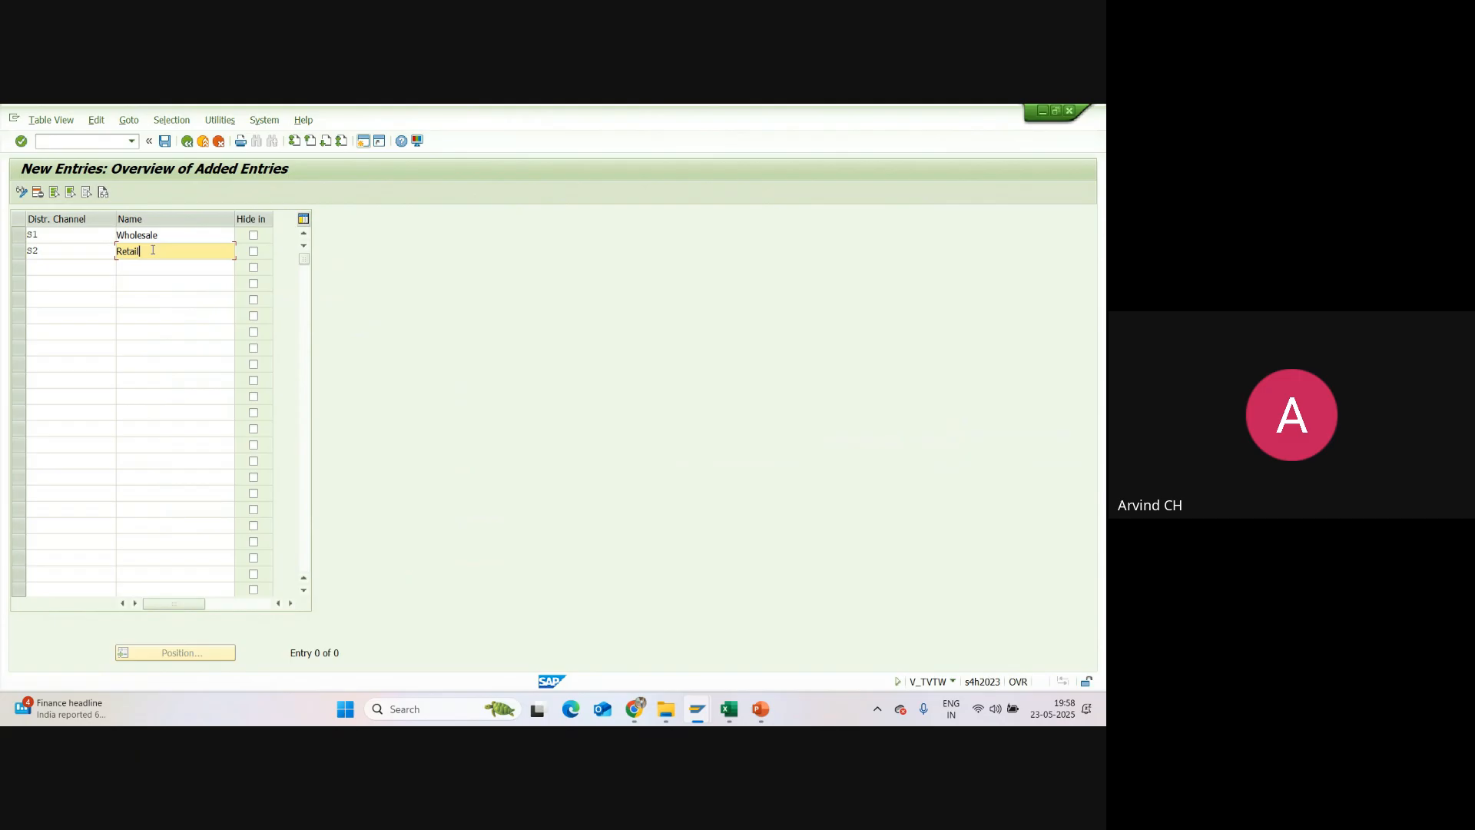
# Step: Review the two new distribution channels and save them under customizing request A4HK900095
pyautogui.click(160, 237)
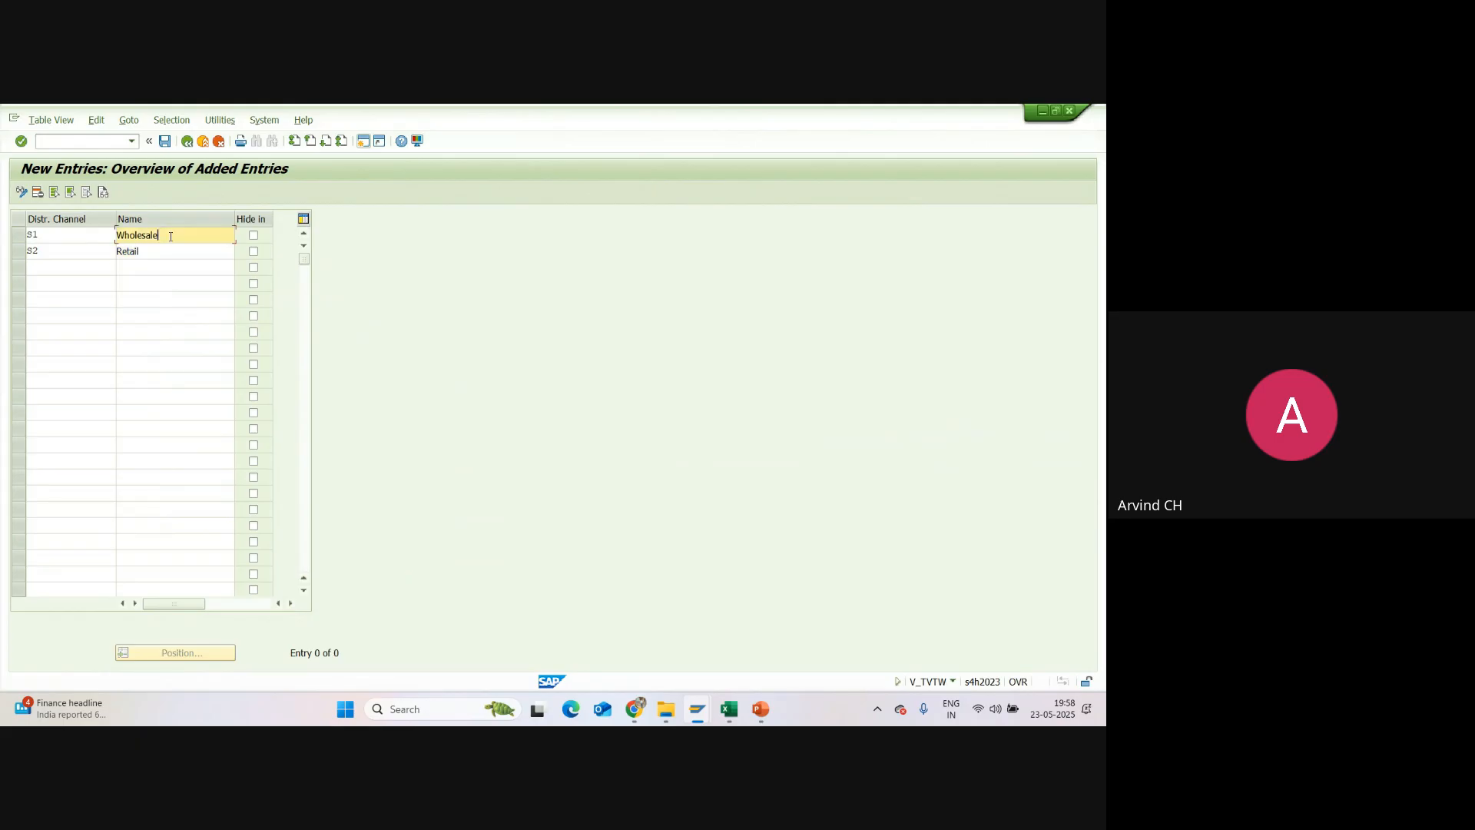
pyautogui.moveTo(160, 237); pyautogui.dragTo(93, 248)
pyautogui.click(93, 249)
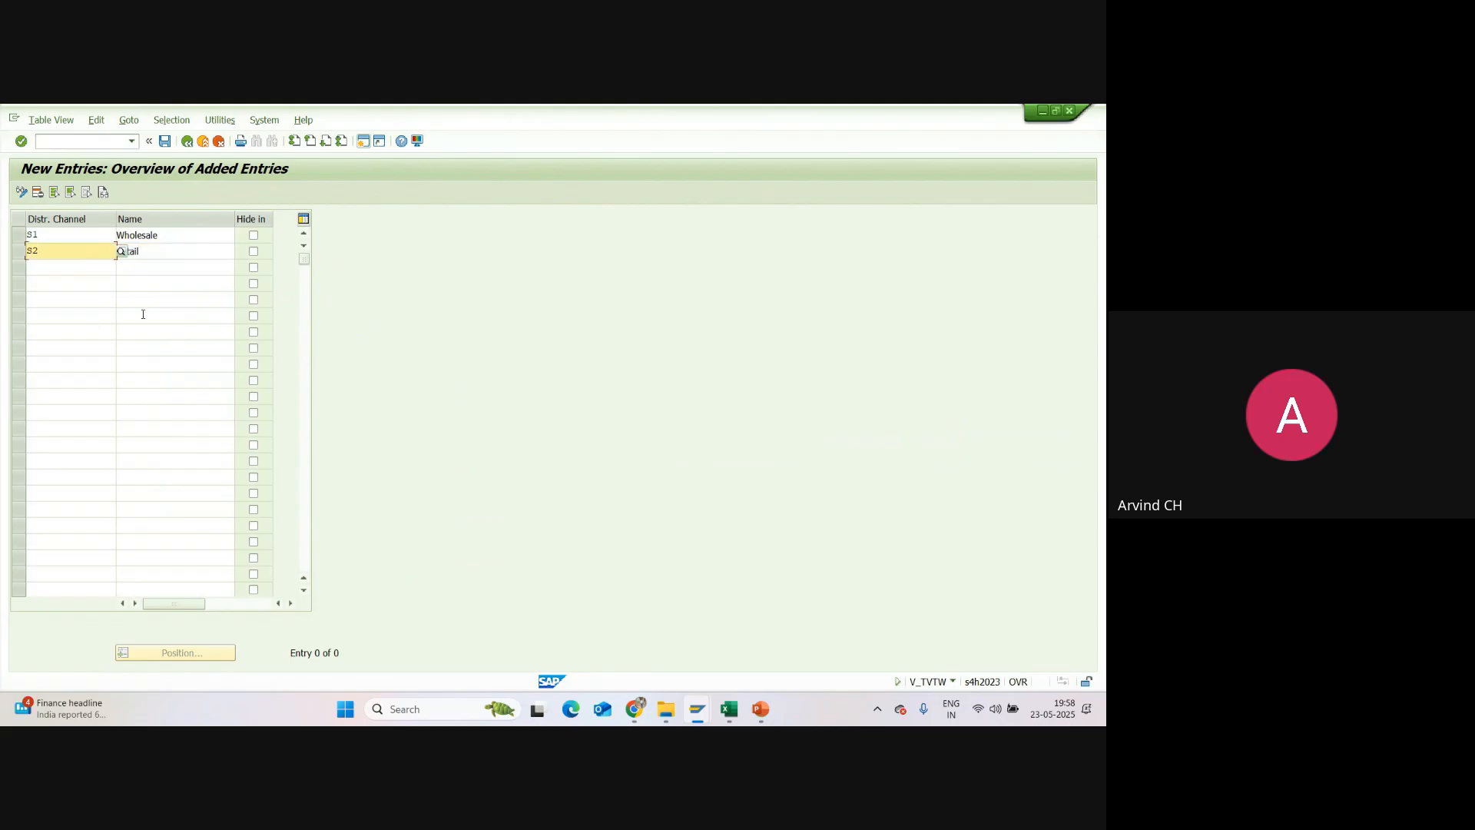
pyautogui.click(153, 252)
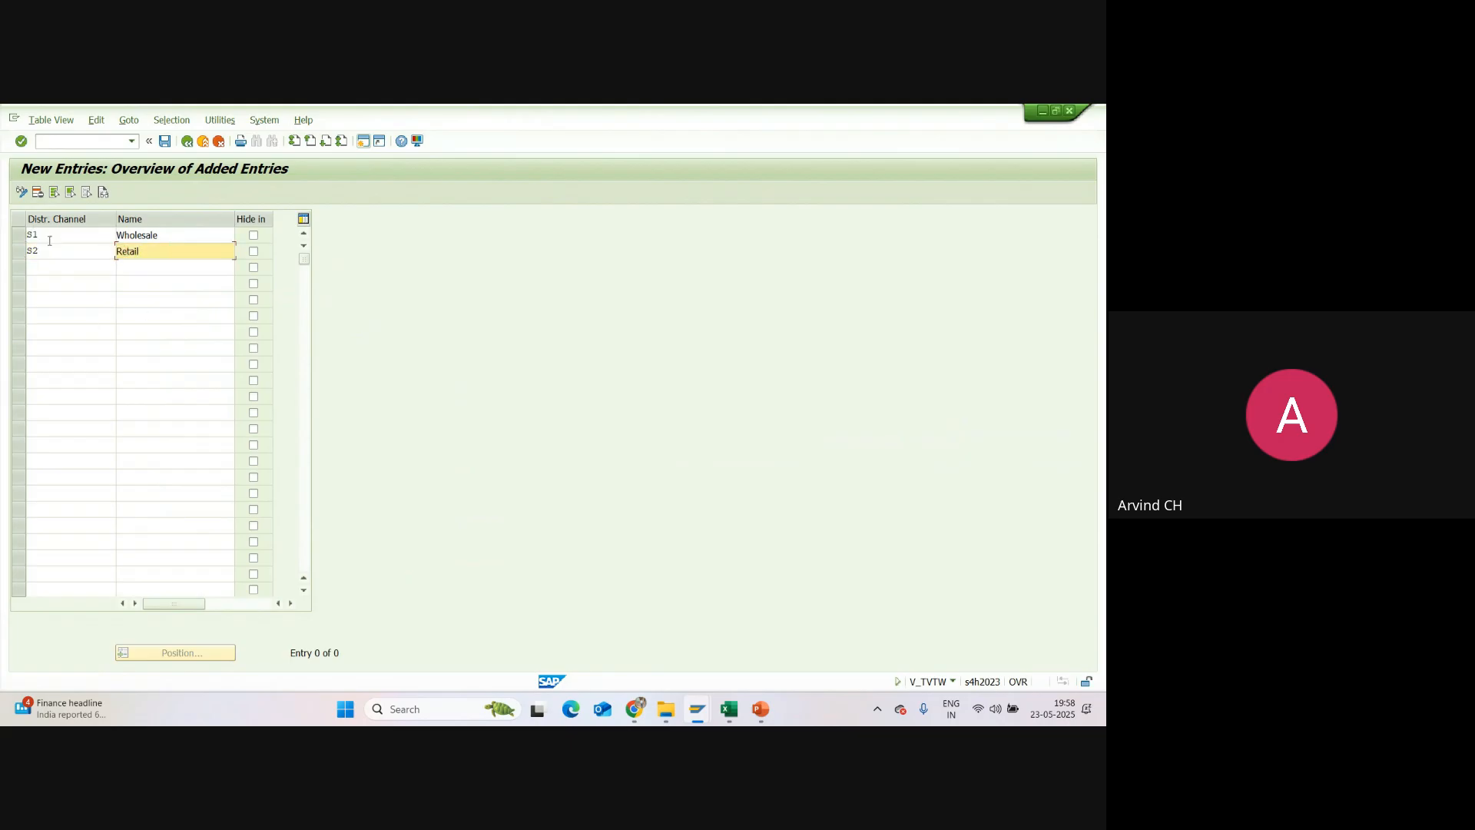
pyautogui.click(166, 141)
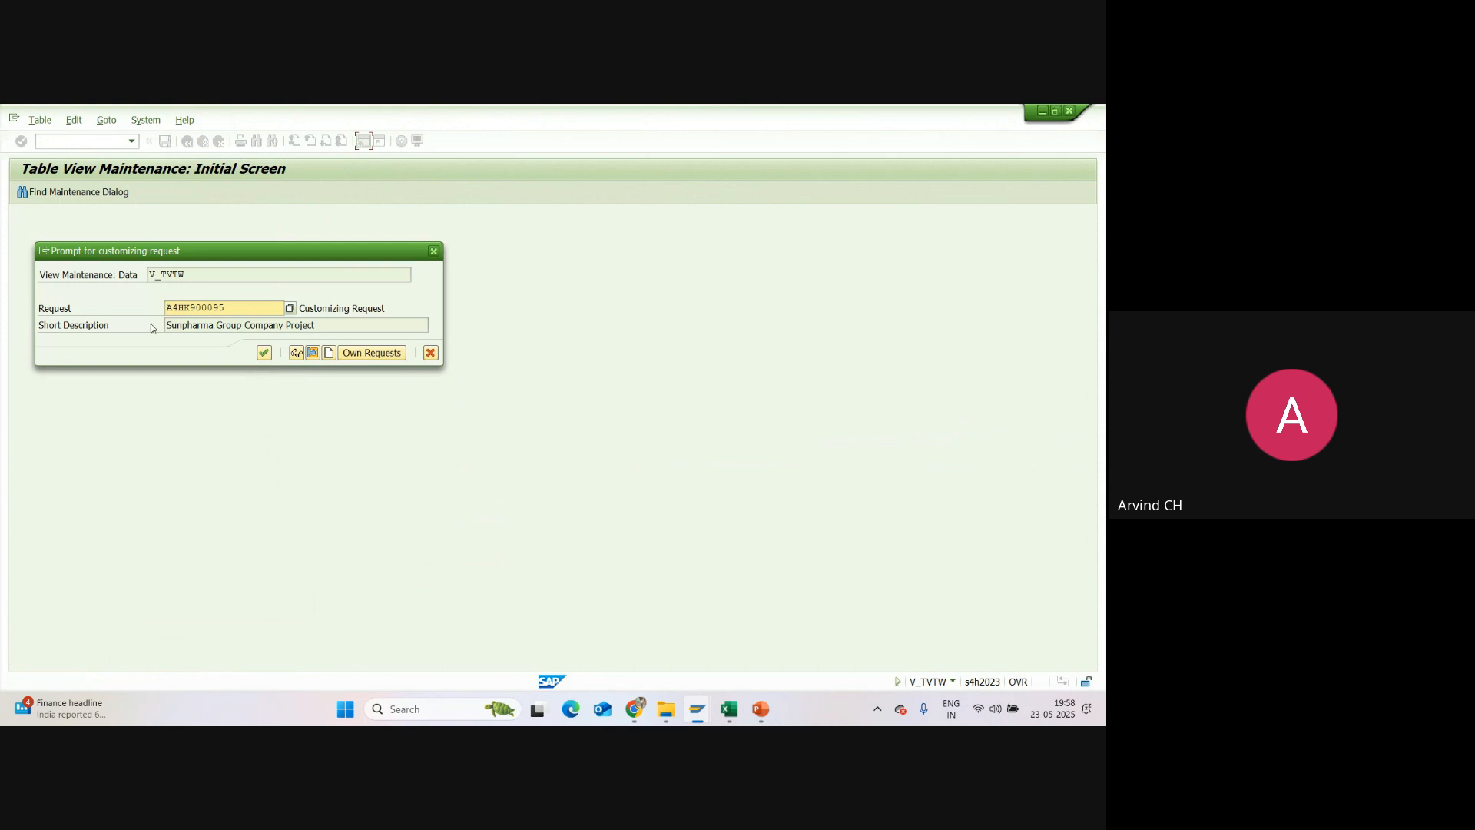
pyautogui.click(266, 354)
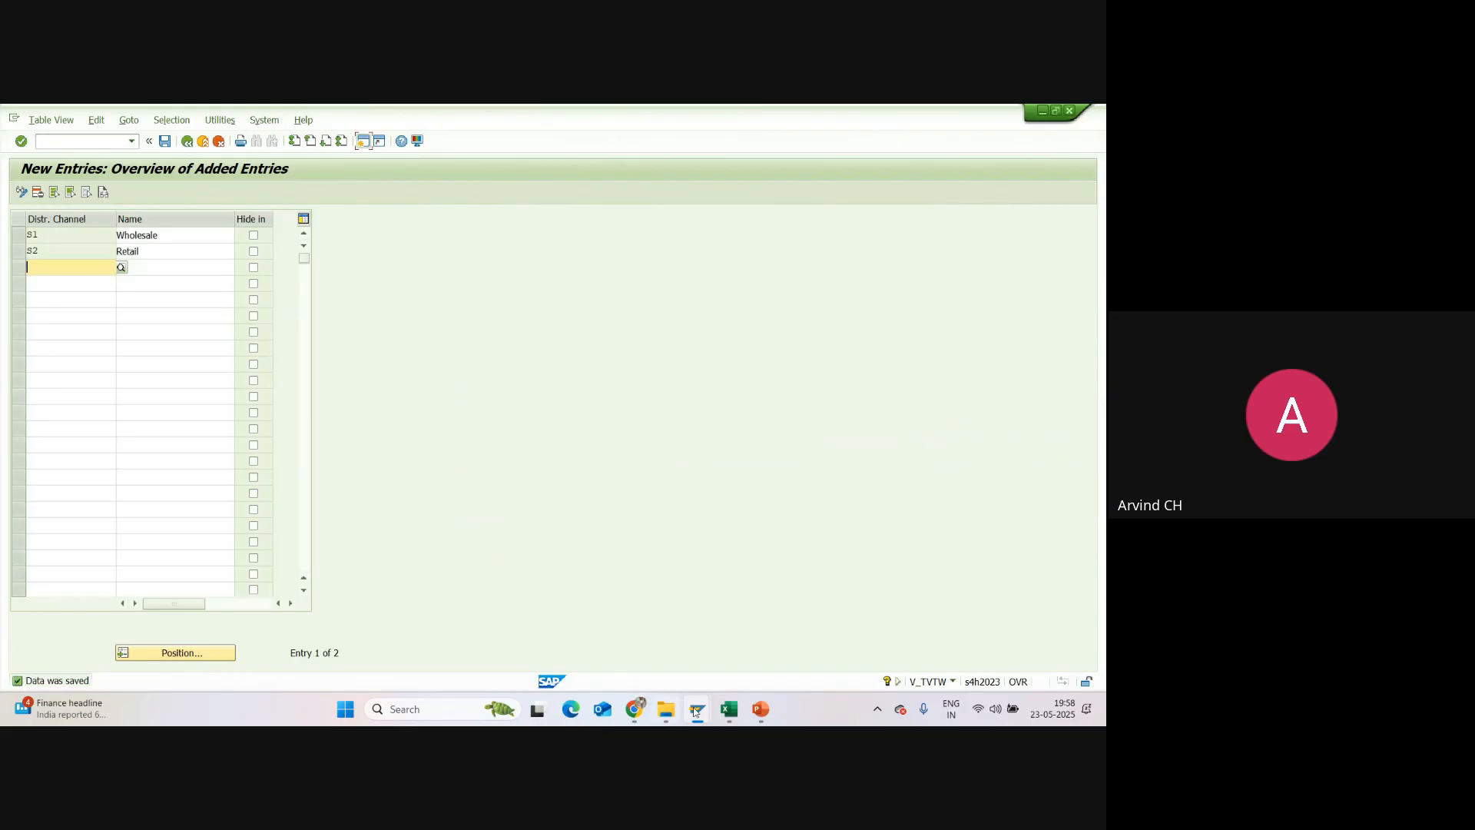
# Step: In the Excel session report, enter S1, S2 as the Distribution Channel code and fill that row green
pyautogui.click(730, 709)
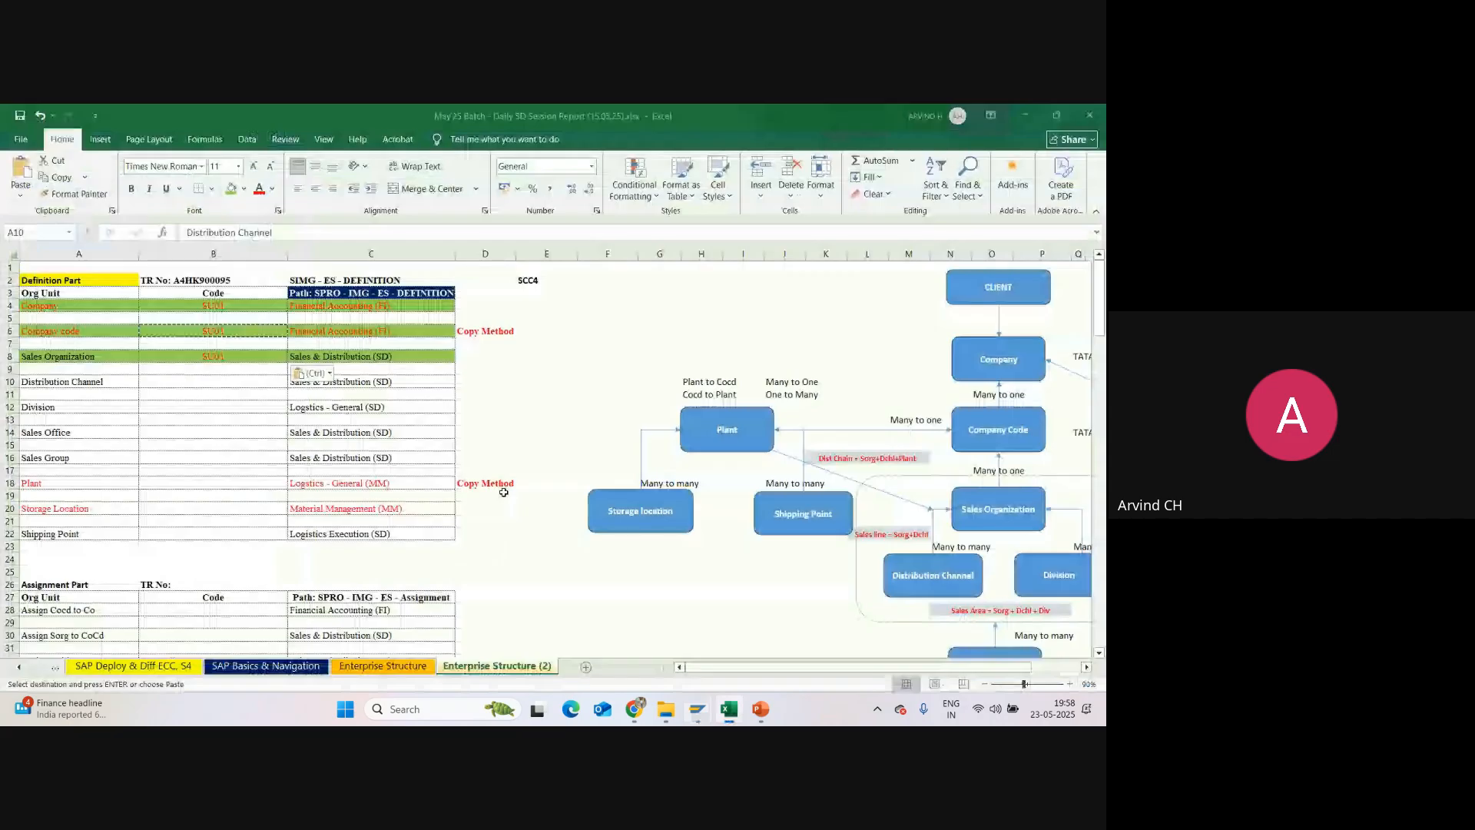
pyautogui.press('Right')
pyautogui.write('S')
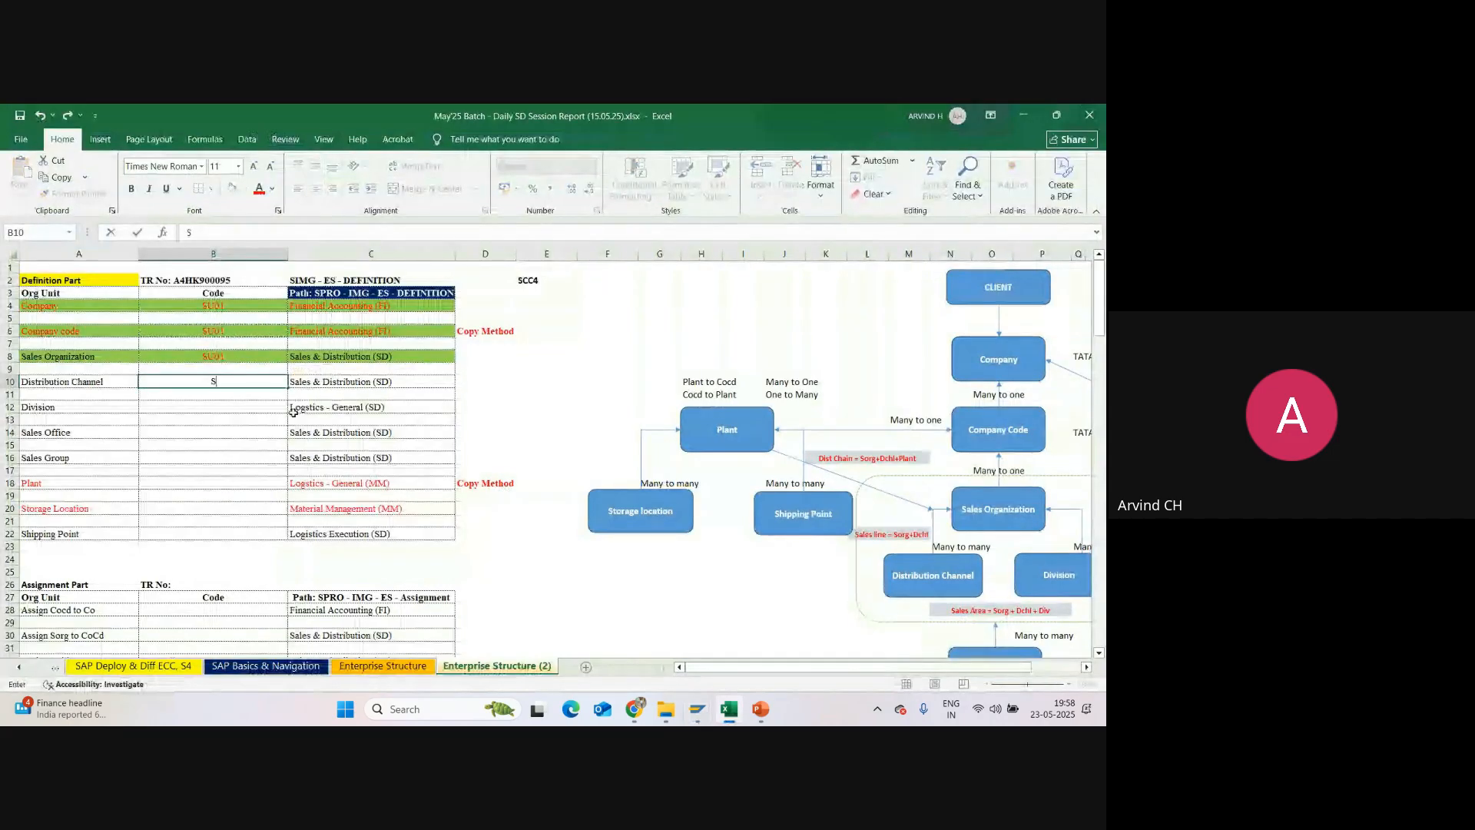
pyautogui.write('1, S2')
pyautogui.click(294, 412)
pyautogui.moveTo(23, 381); pyautogui.dragTo(338, 382)
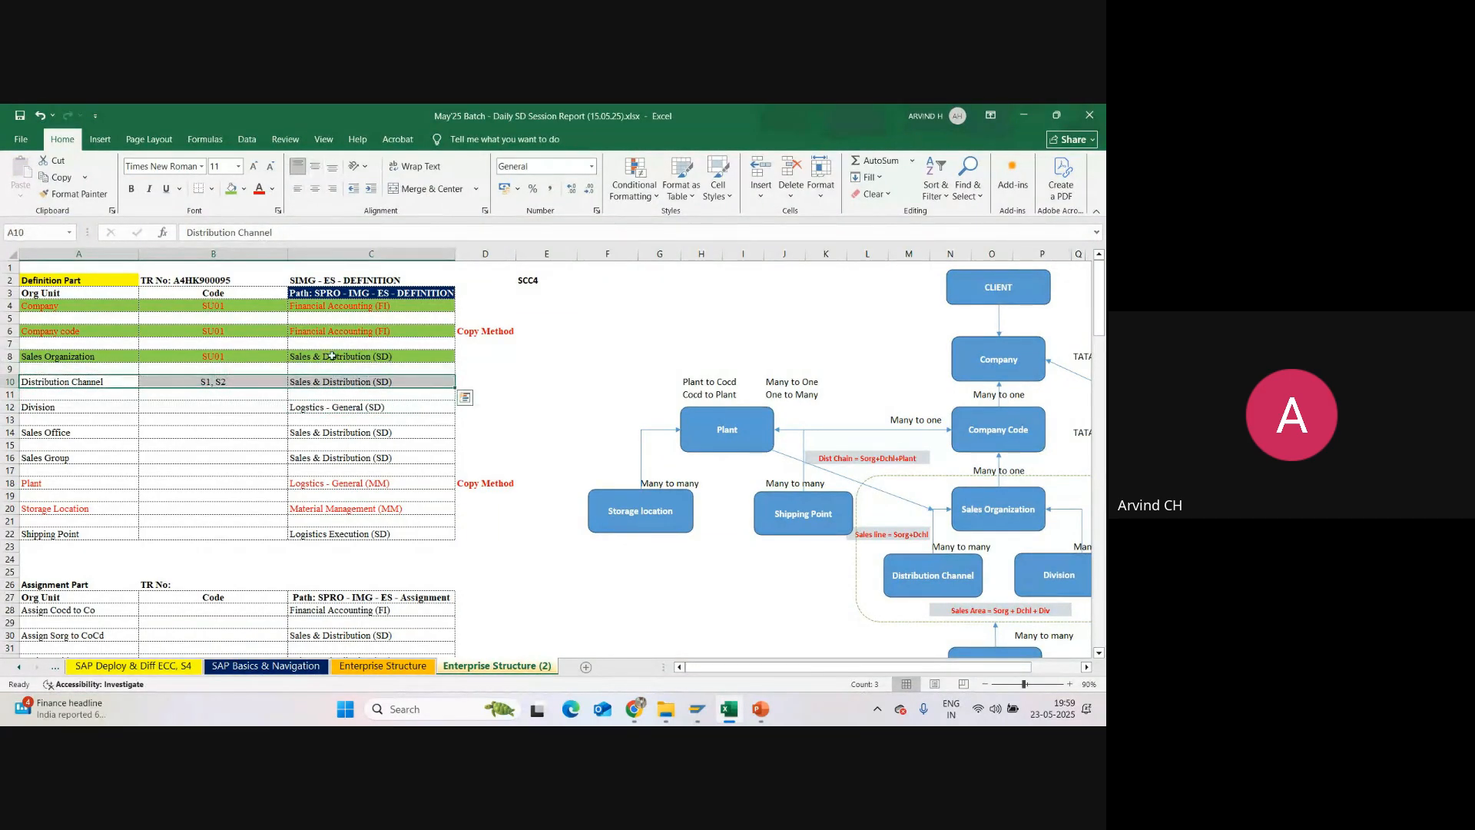
pyautogui.click(231, 188)
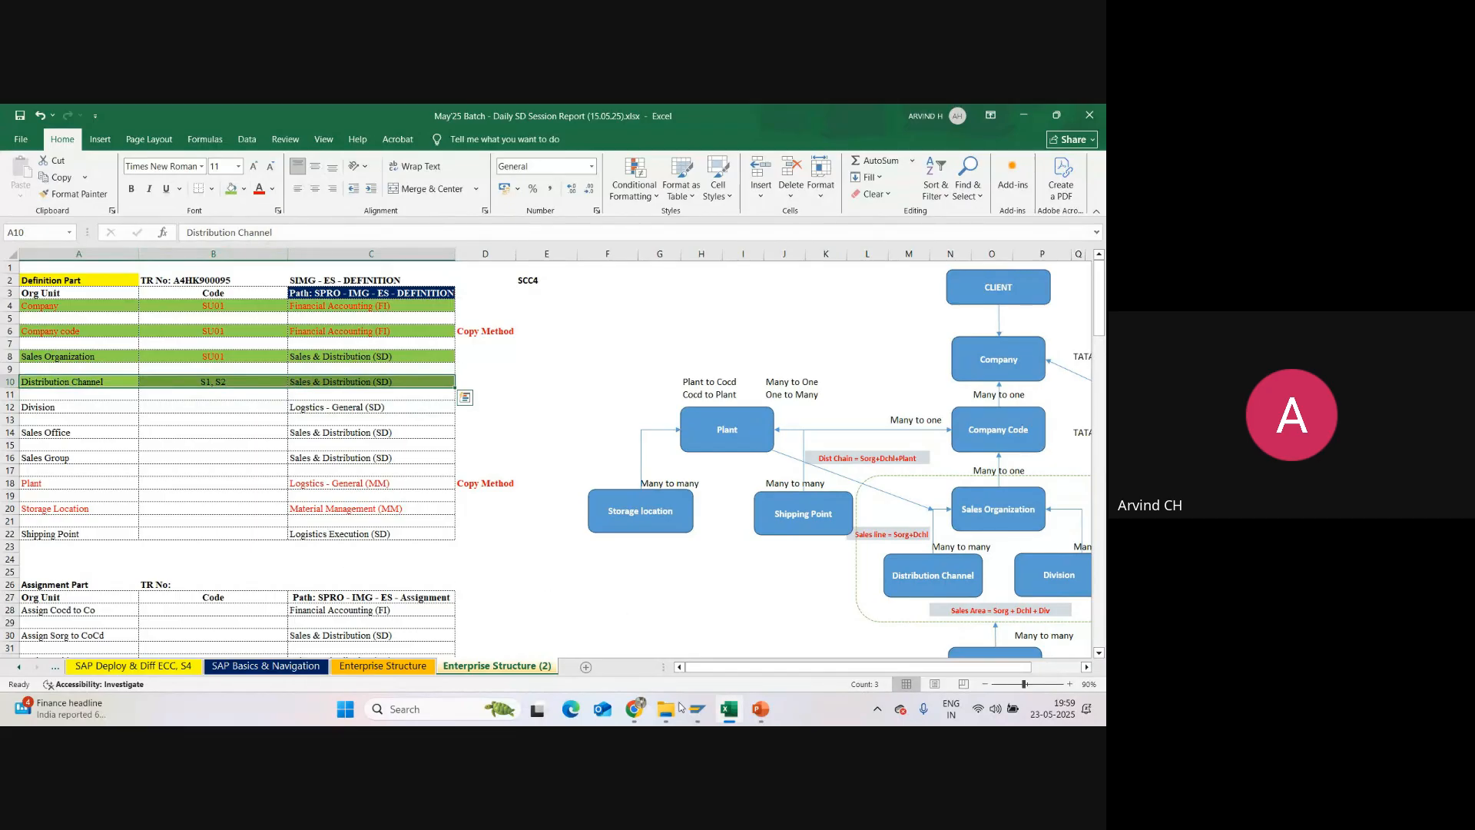
# Step: Switch back to SAP and return to the distribution channels overview to check the S1 and S2 entries
pyautogui.moveTo(697, 709)
pyautogui.click(711, 642)
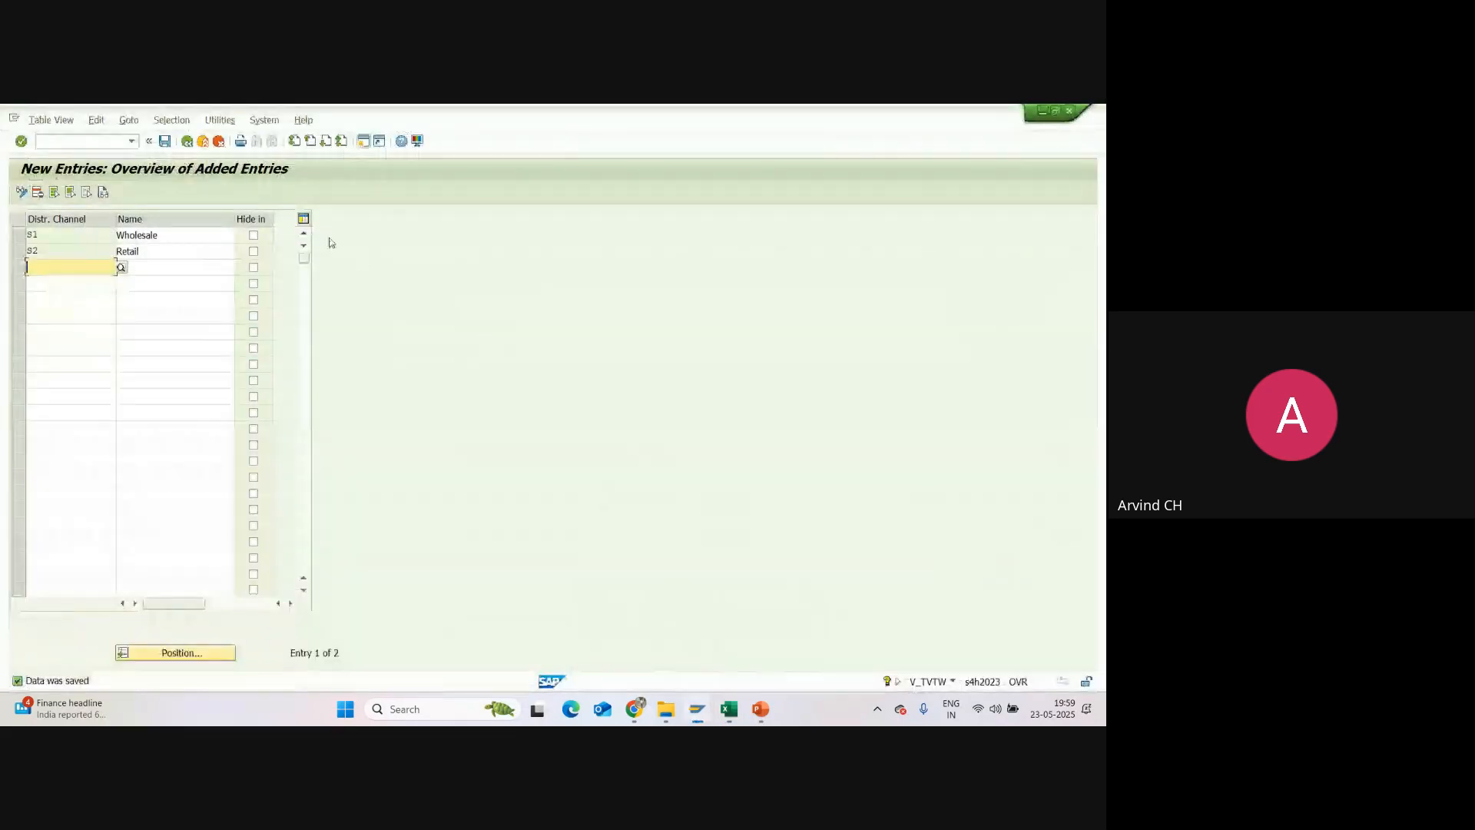
pyautogui.click(186, 141)
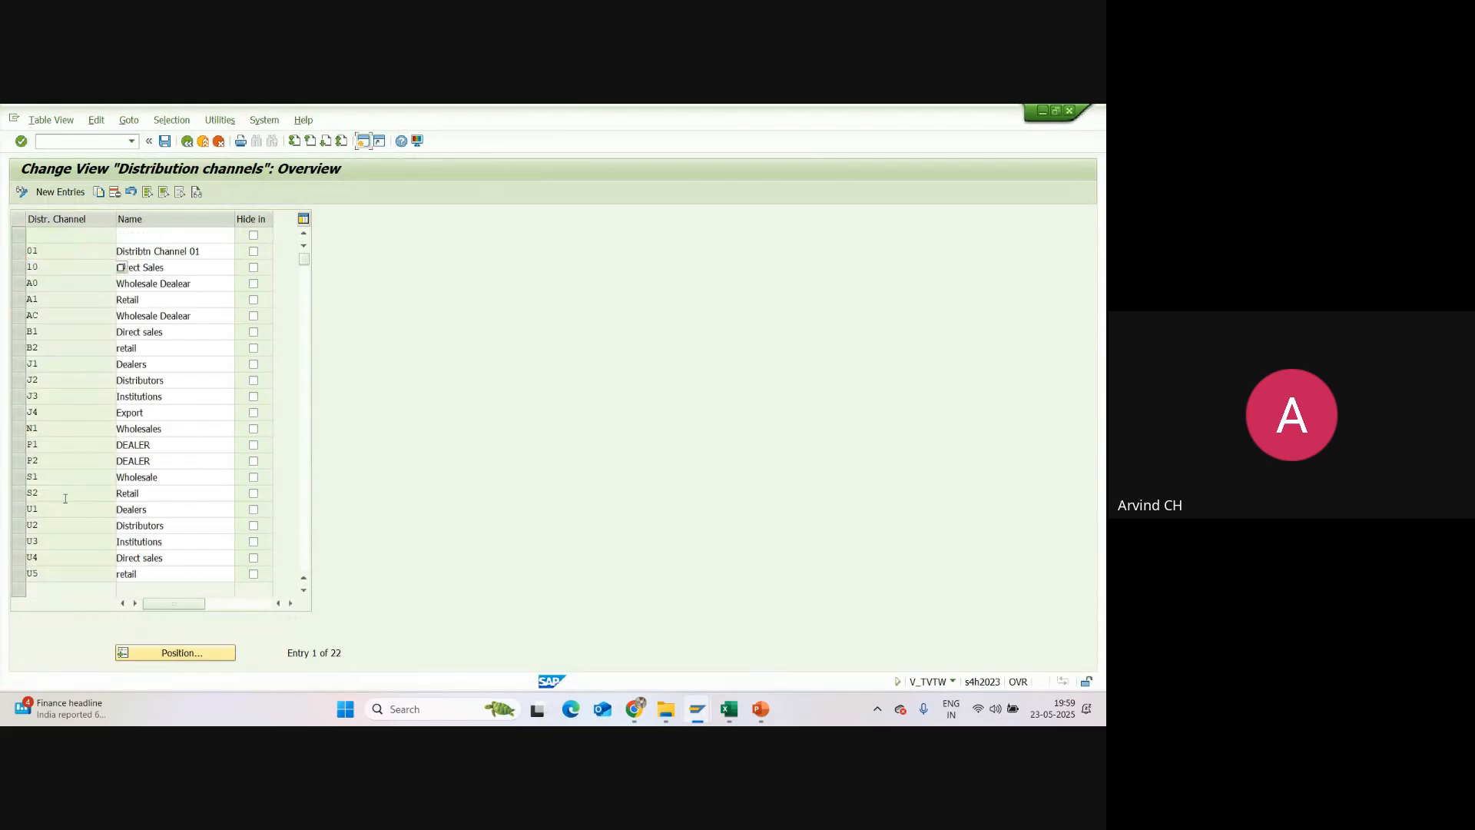
# Step: Check the S1 and S2 rows in the distribution channels list and return to the customizing guide structure
pyautogui.scroll(-1, 69, 477)
pyautogui.scroll(1, 77, 369)
pyautogui.click(43, 479)
pyautogui.doubleClick(42, 493)
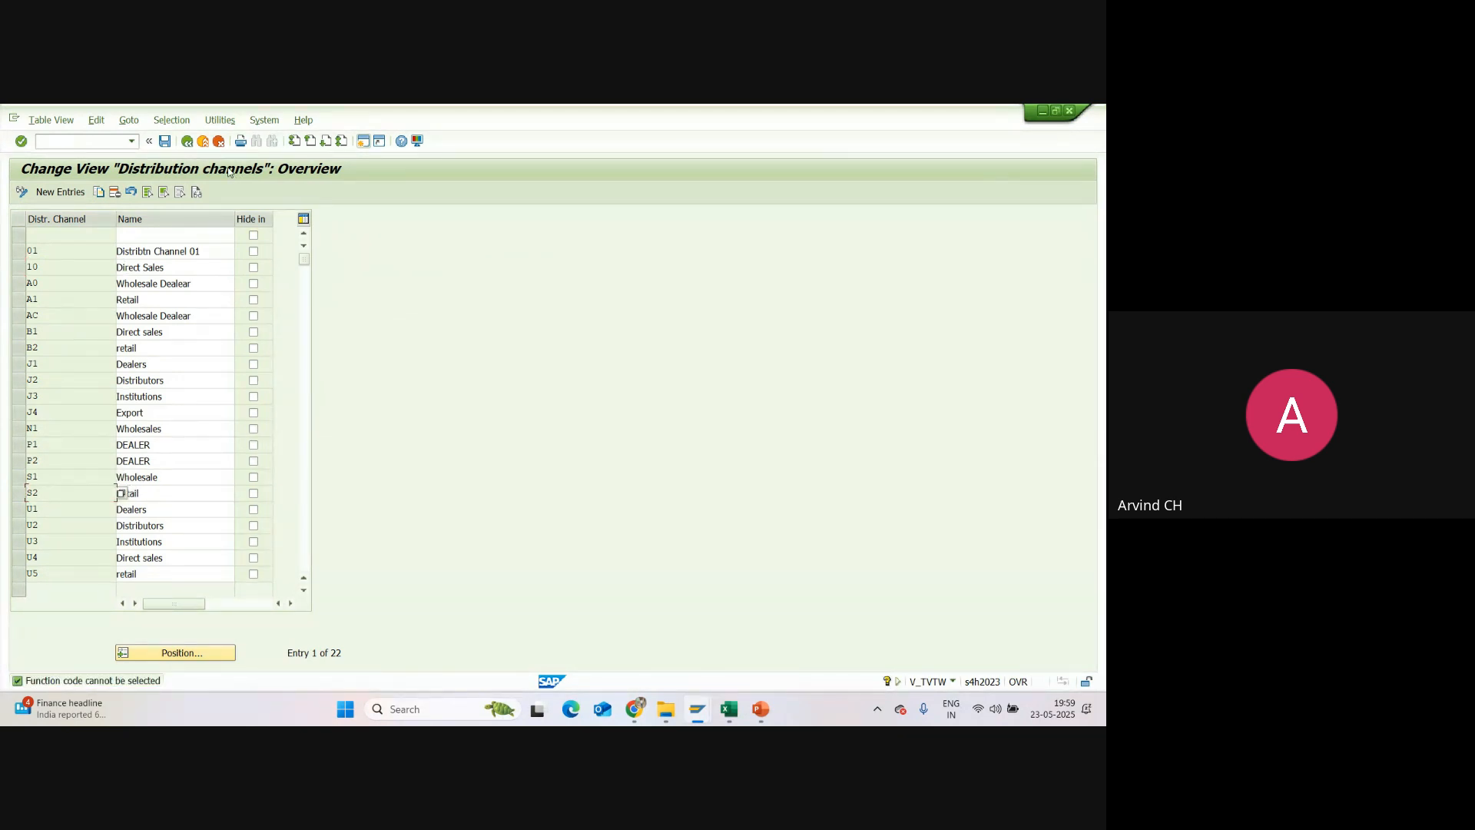
pyautogui.click(187, 141)
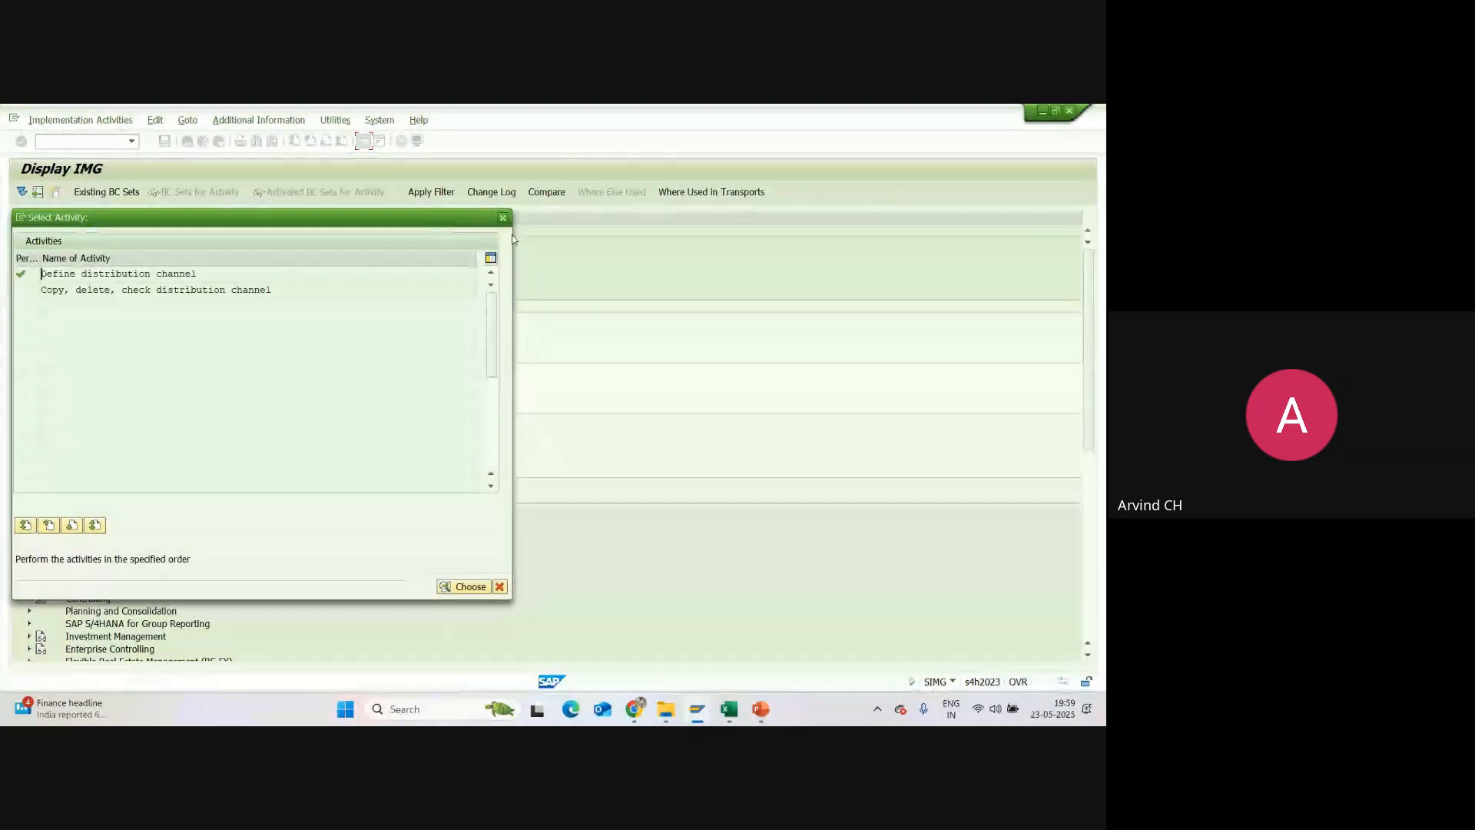
pyautogui.click(502, 217)
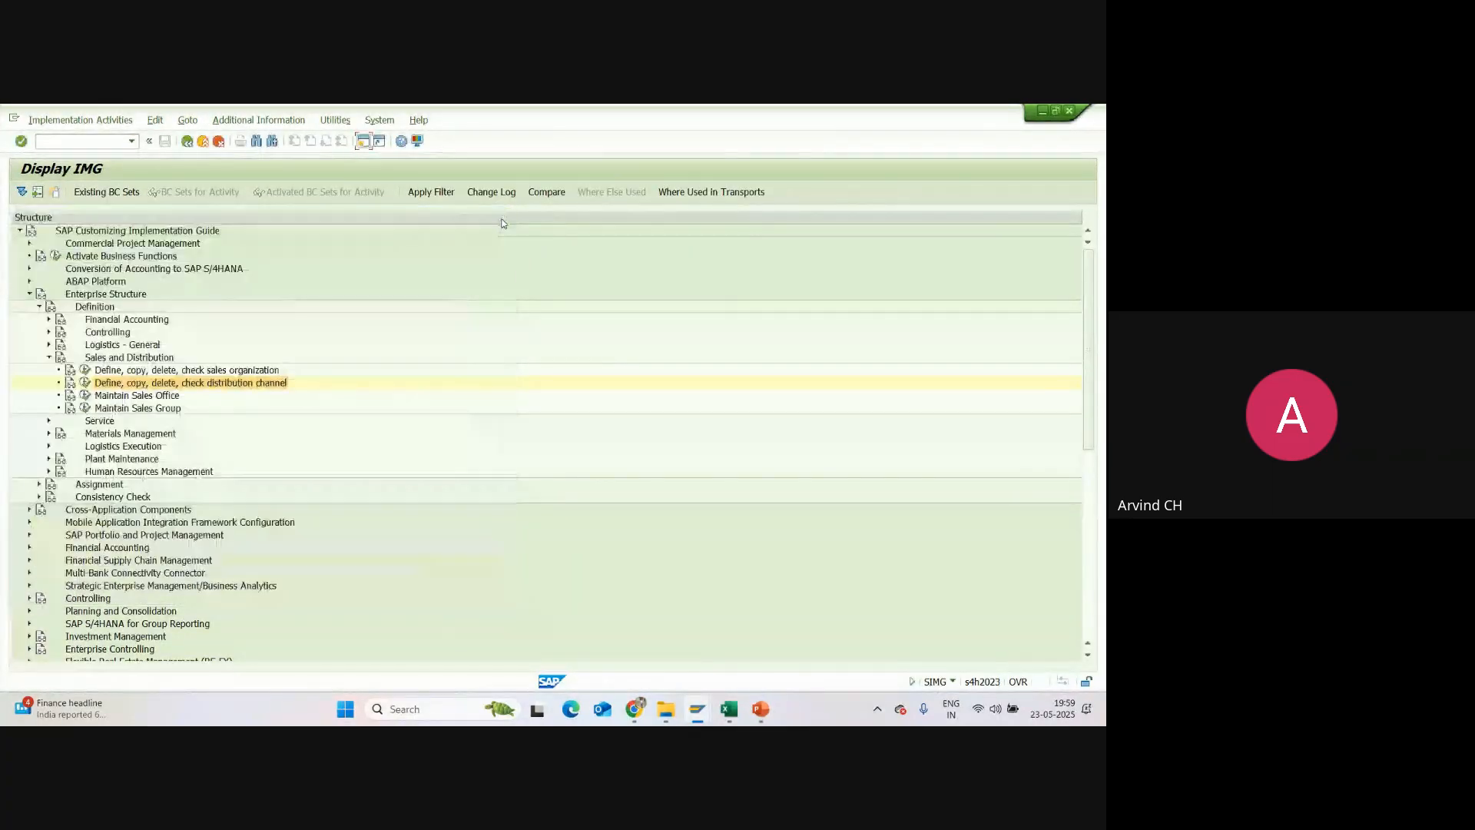
# Step: Switch to the Excel session report and look up the customizing path for Division, comparing it with the Plant and Storage Location rows
pyautogui.click(735, 707)
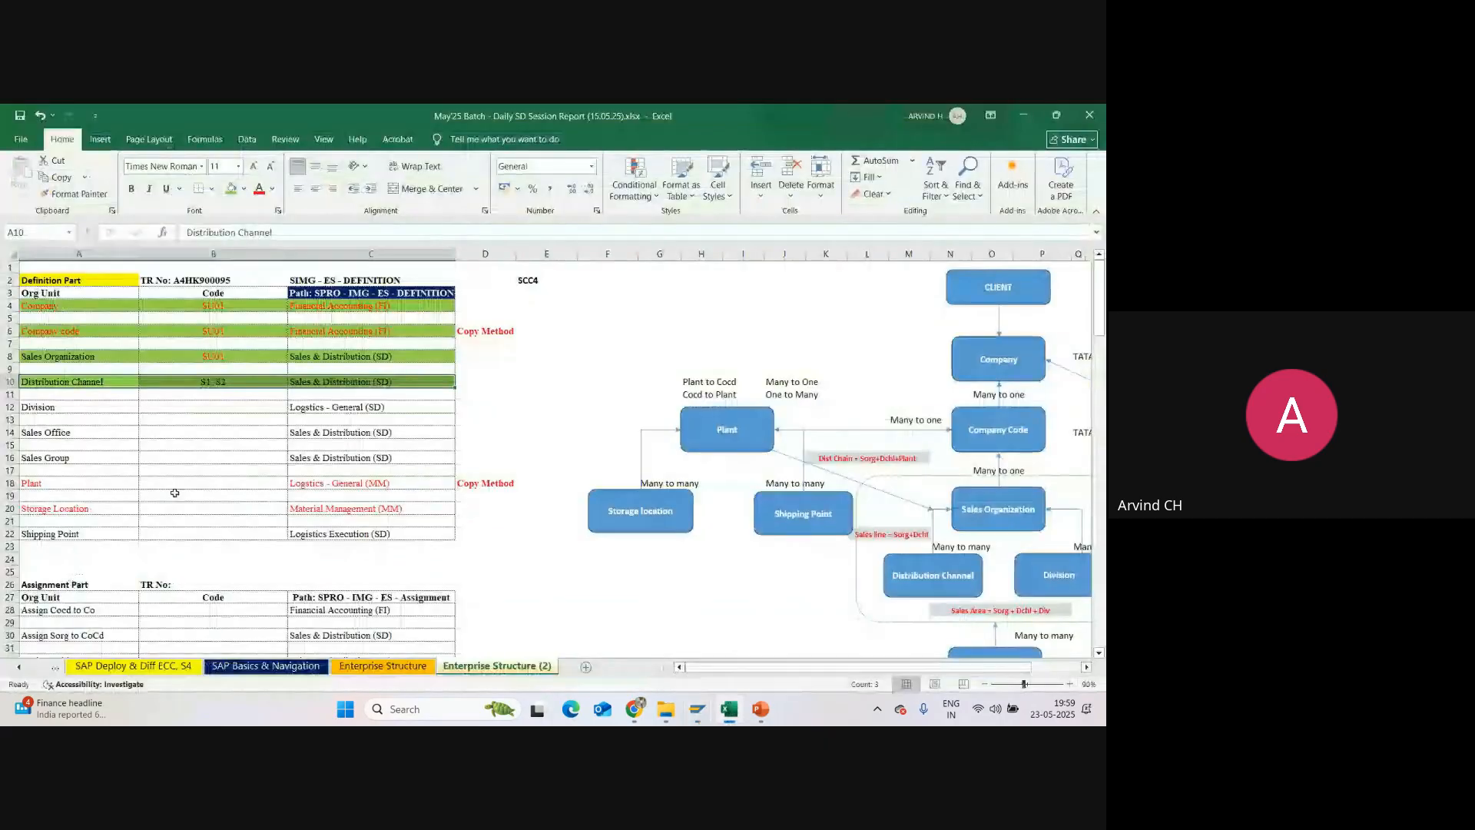
pyautogui.click(57, 410)
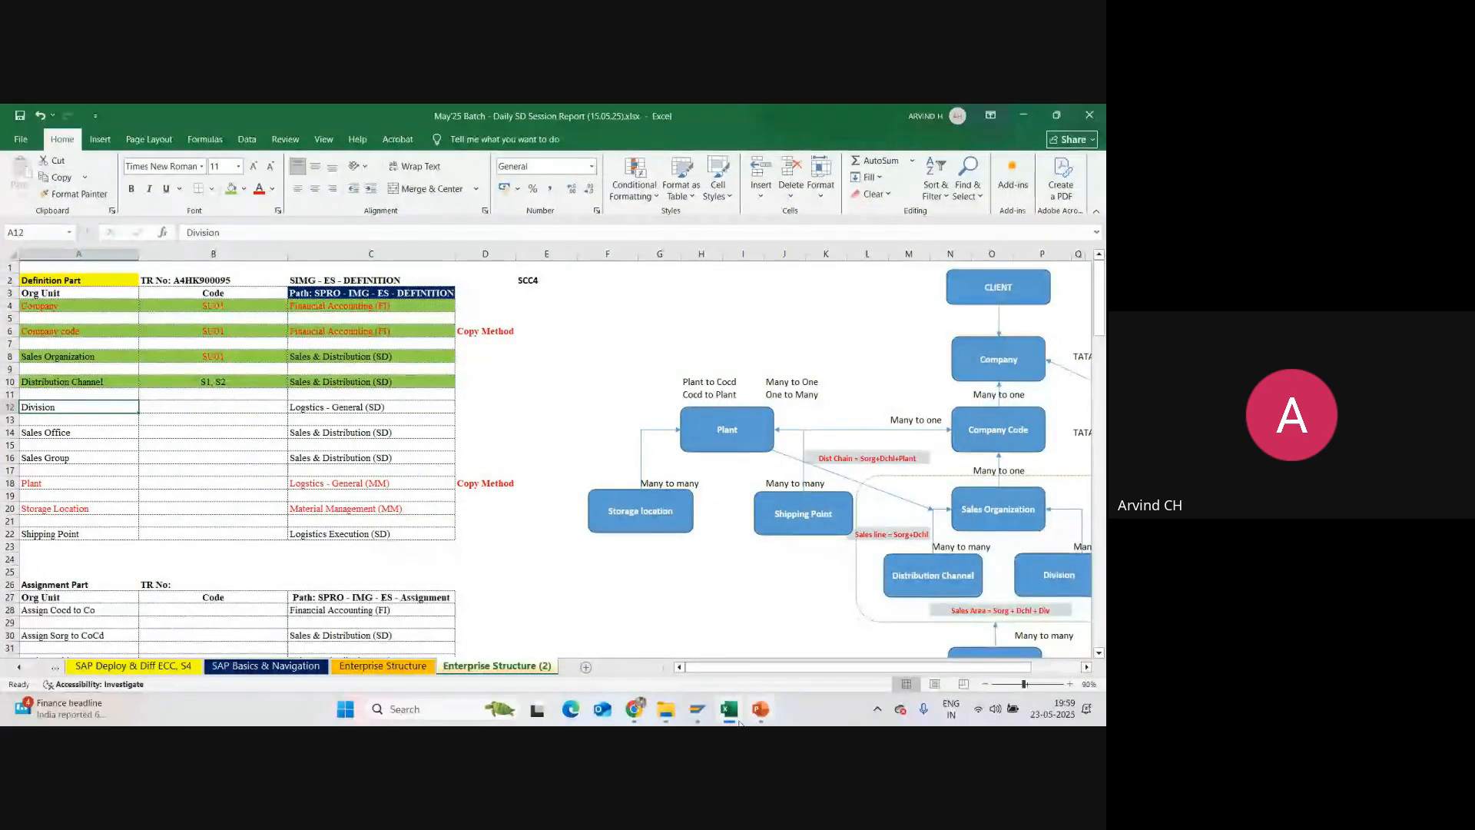
pyautogui.click(352, 415)
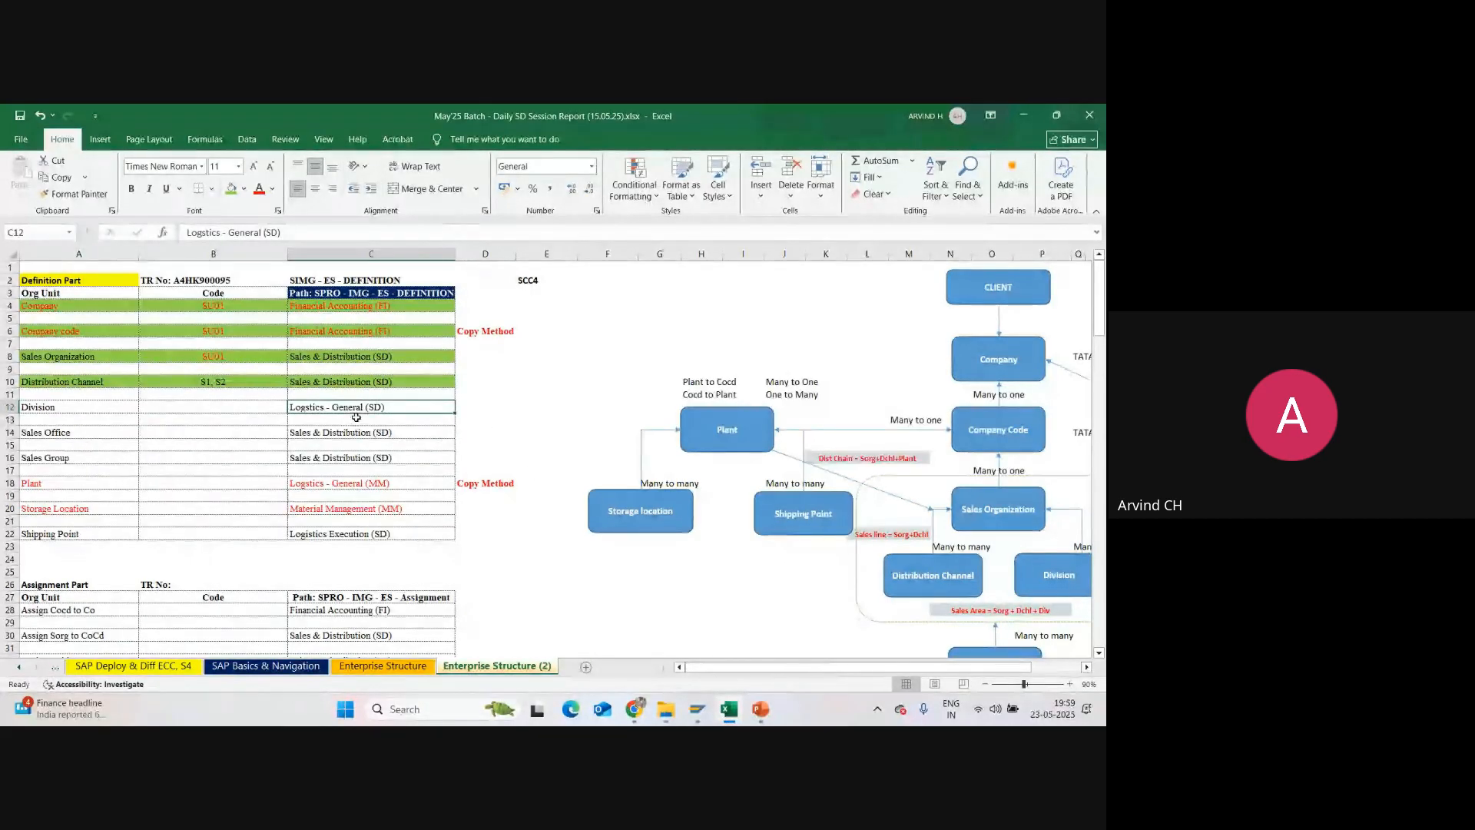
pyautogui.doubleClick(378, 407)
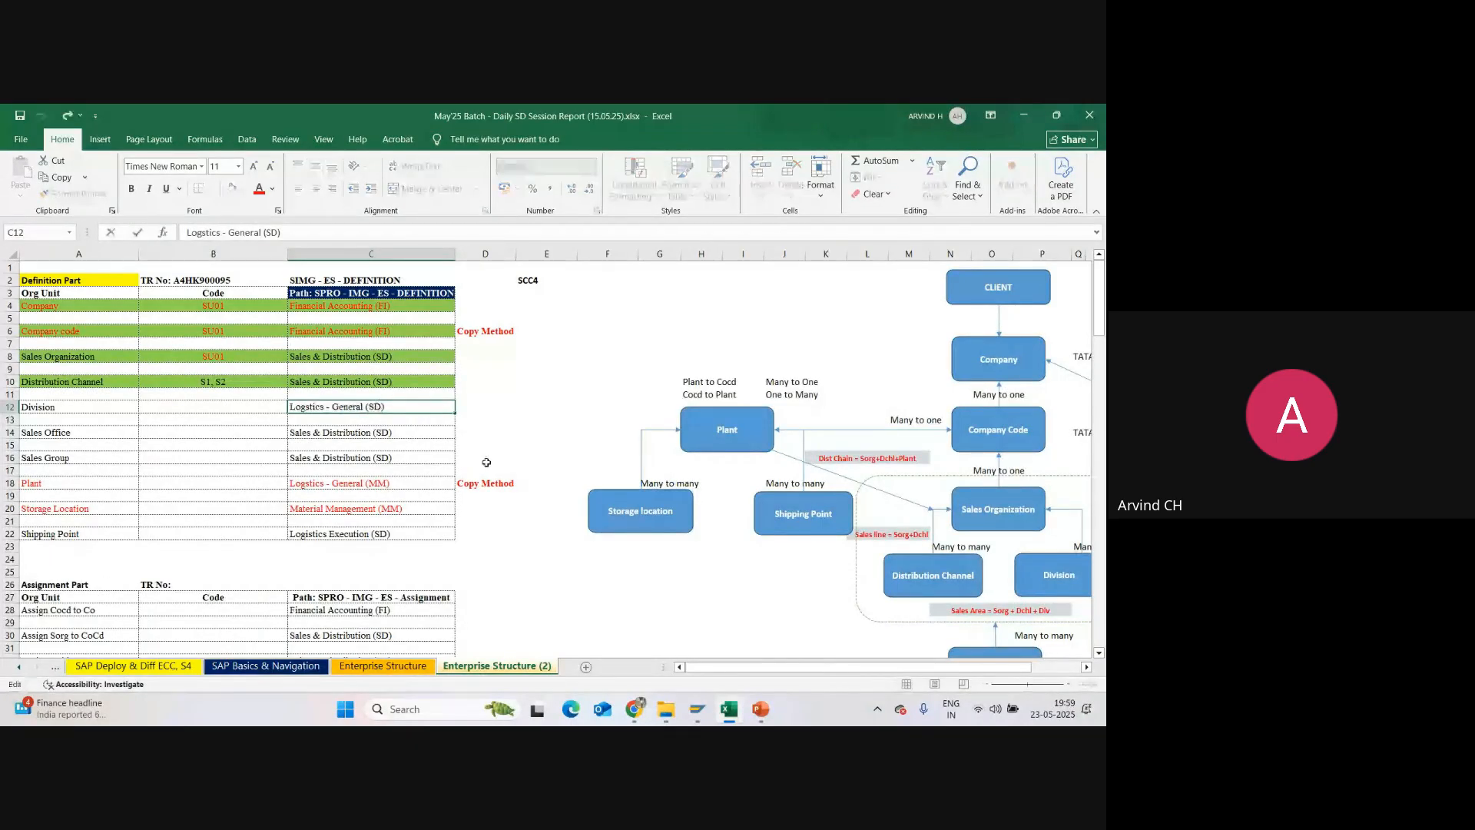
pyautogui.click(443, 440)
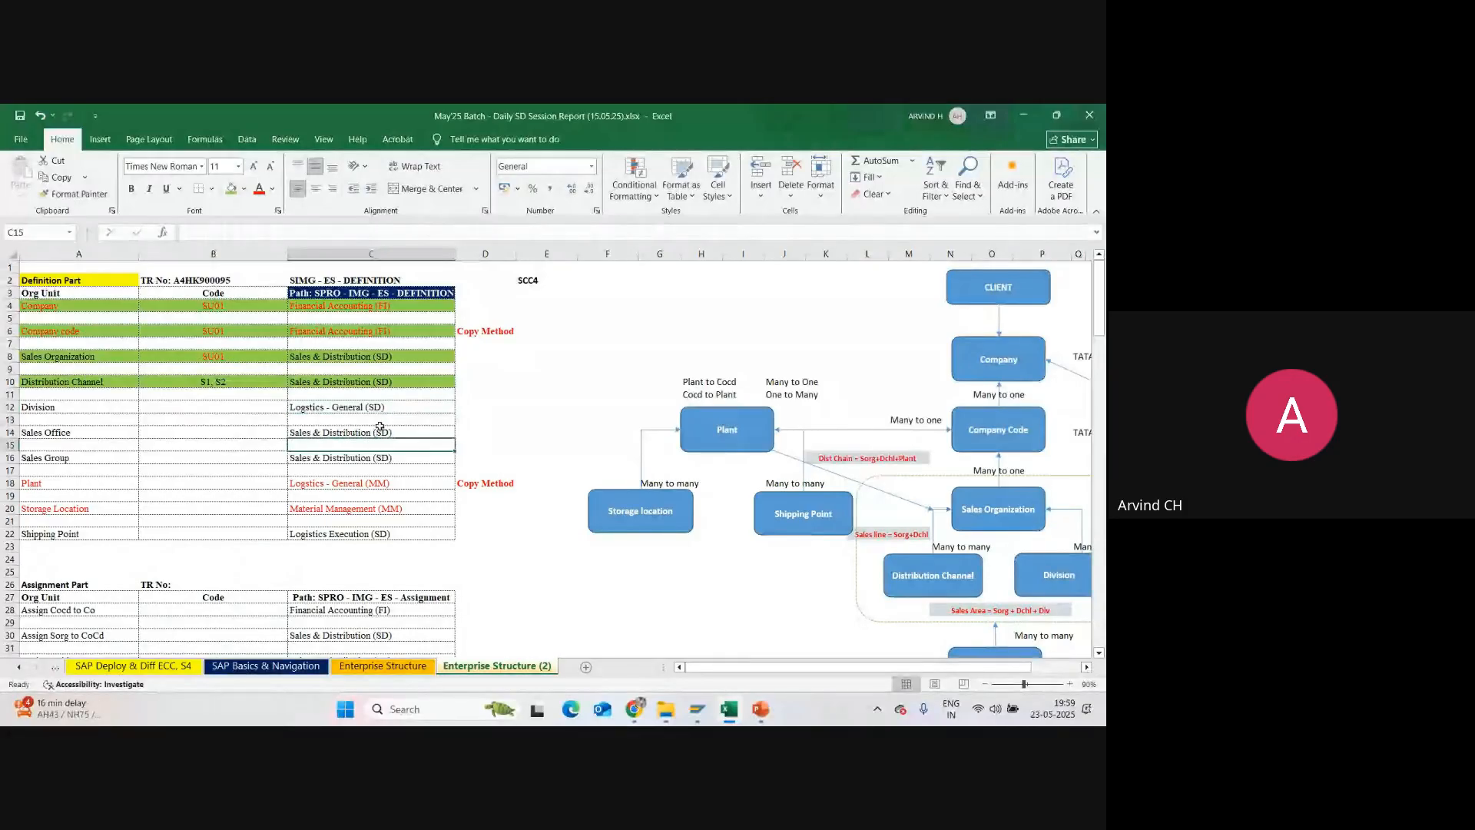
pyautogui.hotkey('ctrl', 'z')
pyautogui.press('F2')
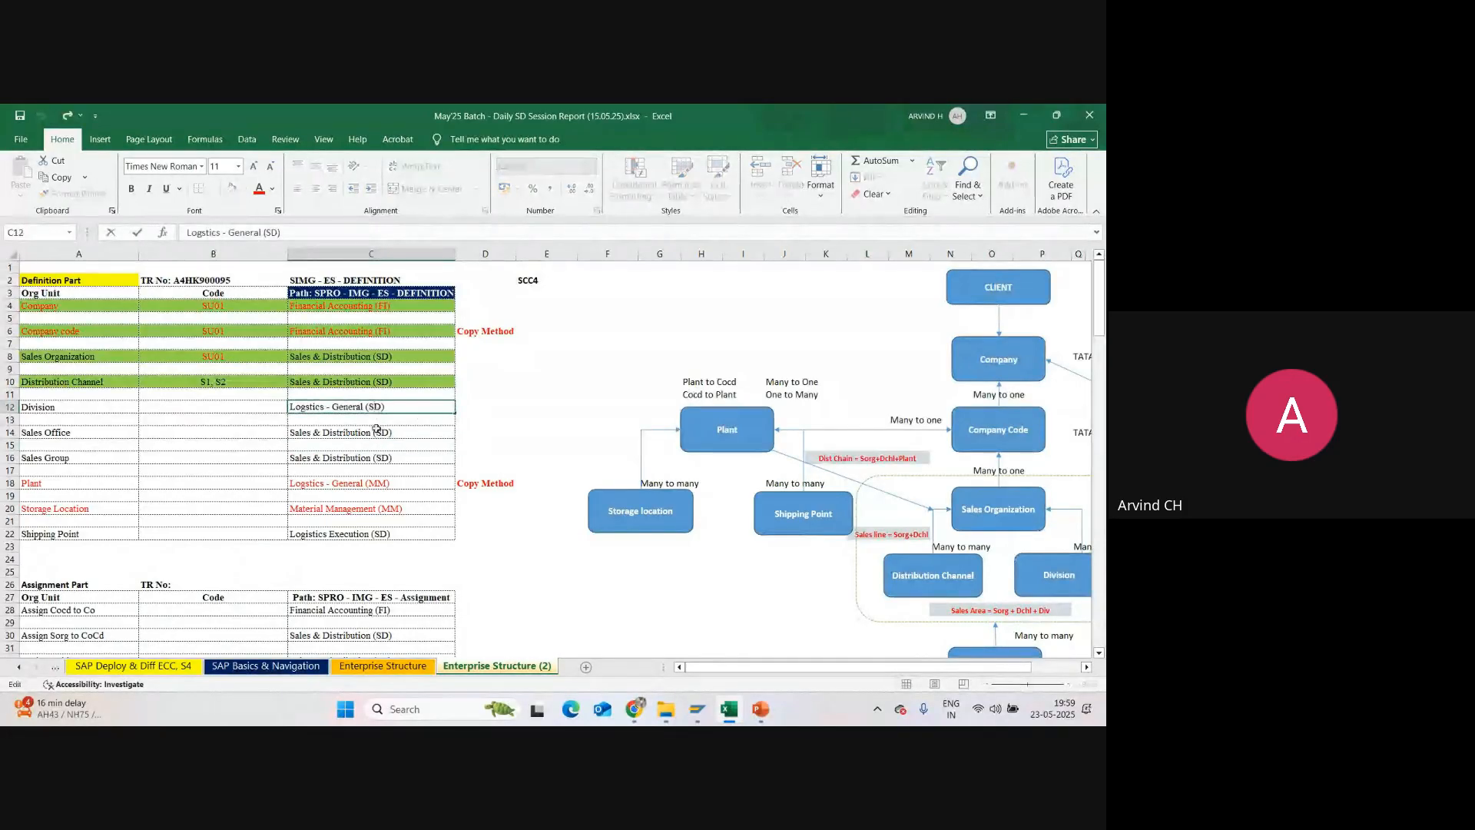
pyautogui.press('Return')
pyautogui.click(382, 408)
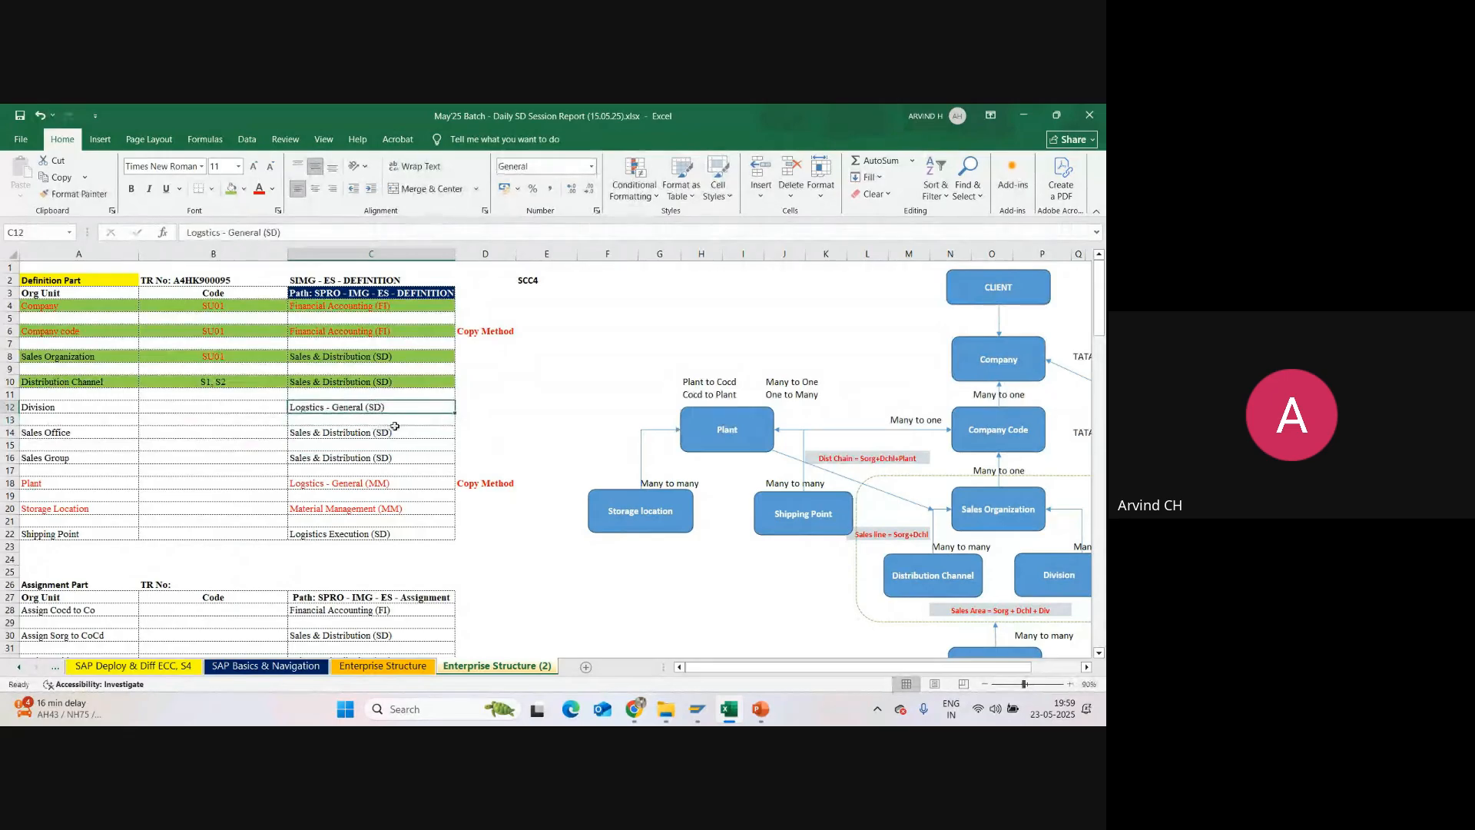
pyautogui.click(387, 309)
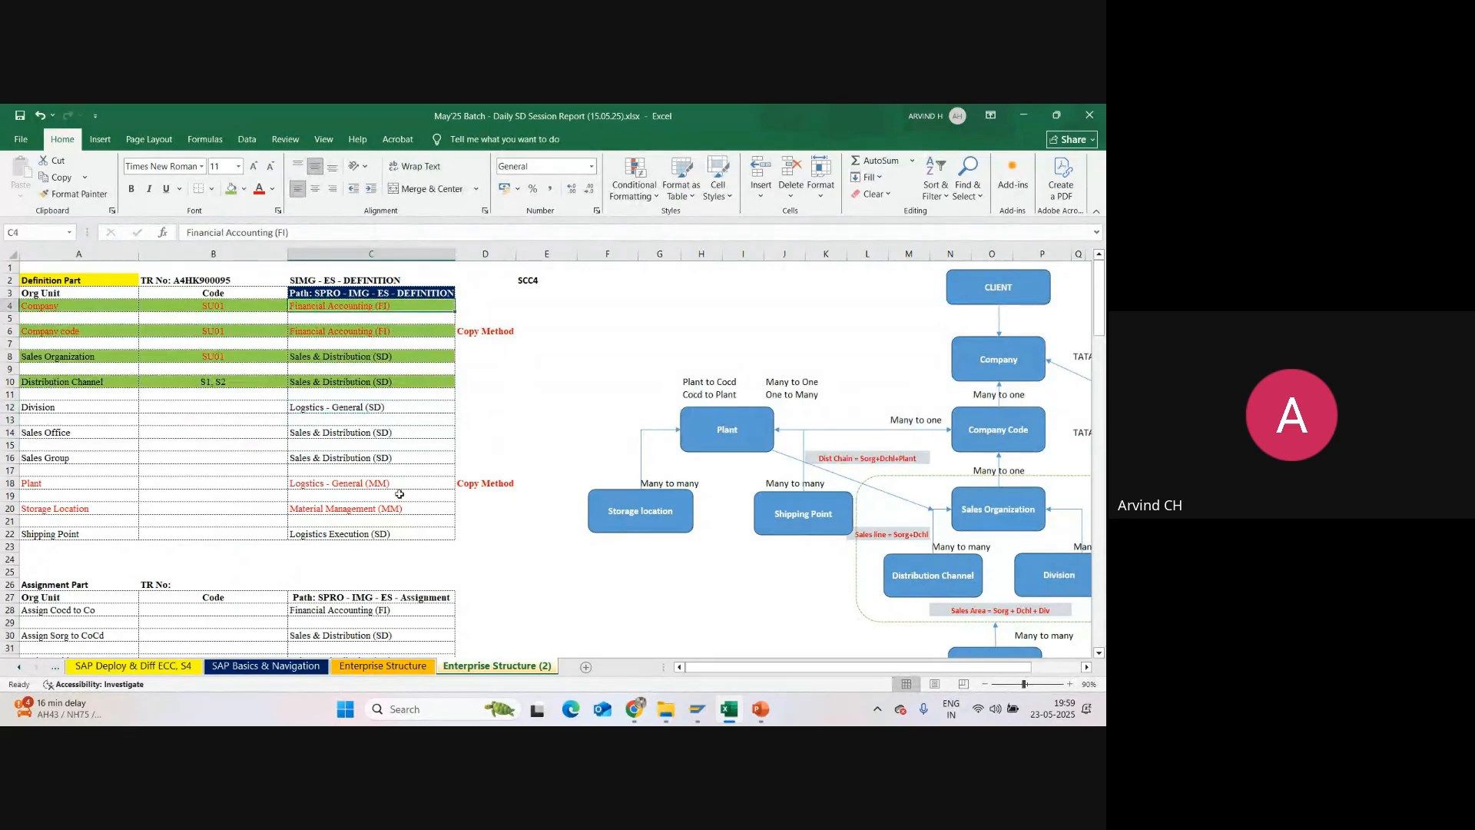
pyautogui.click(378, 485)
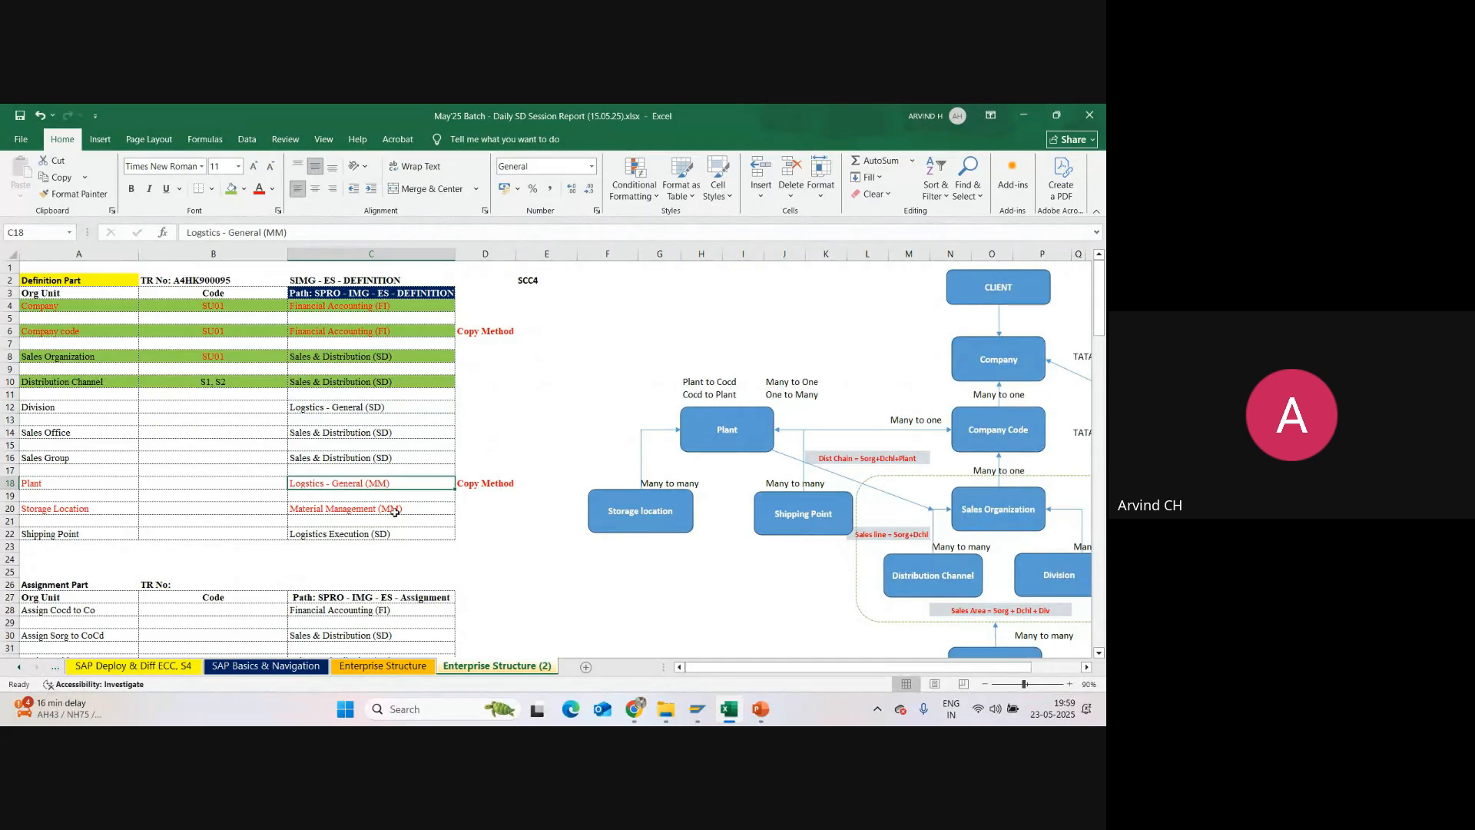
pyautogui.click(394, 510)
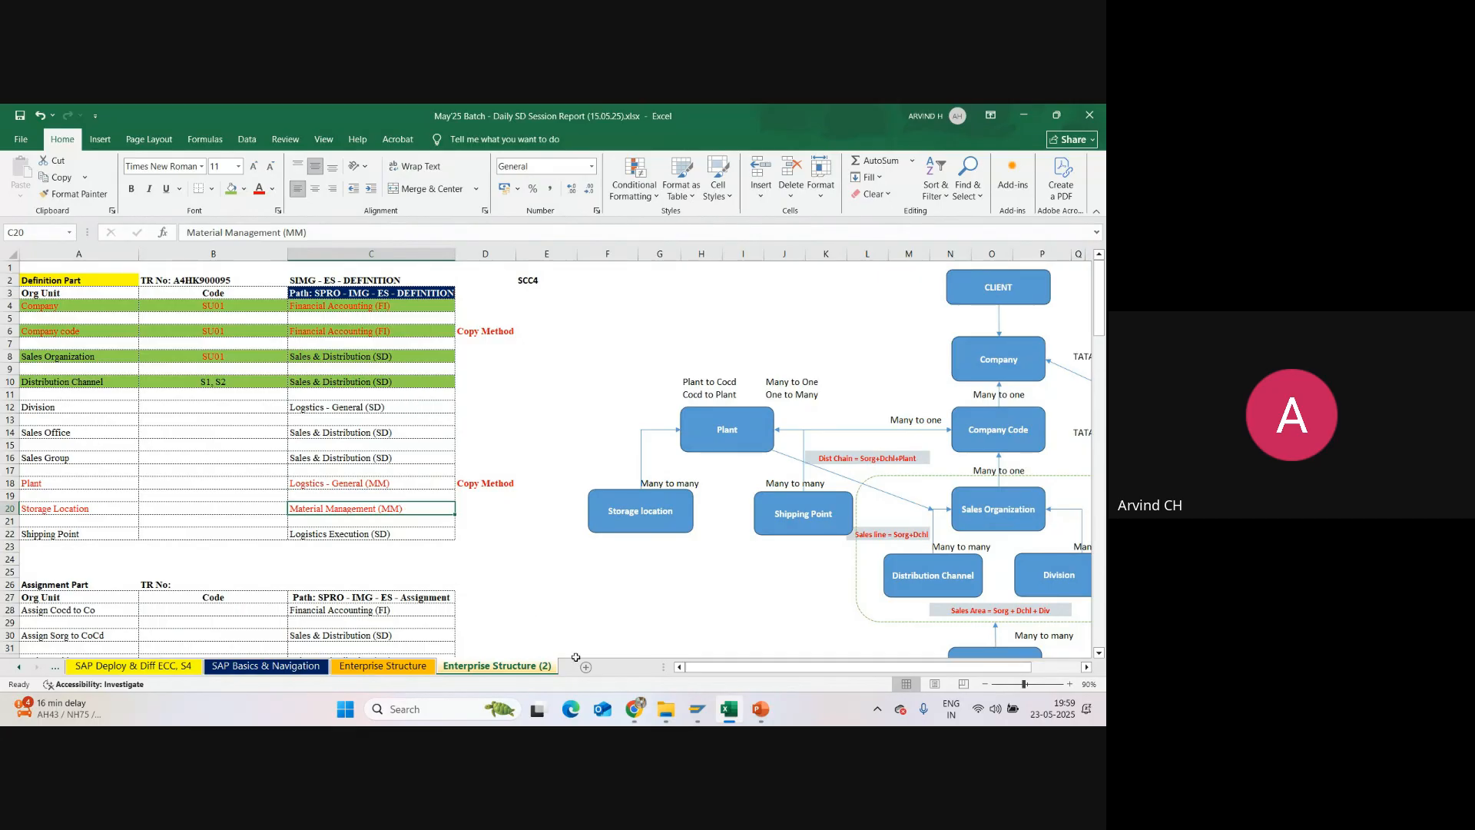
# Step: Switch back to SAP and open the Define Division activity under Enterprise Structure, Definition, Logistics - General
pyautogui.click(696, 708)
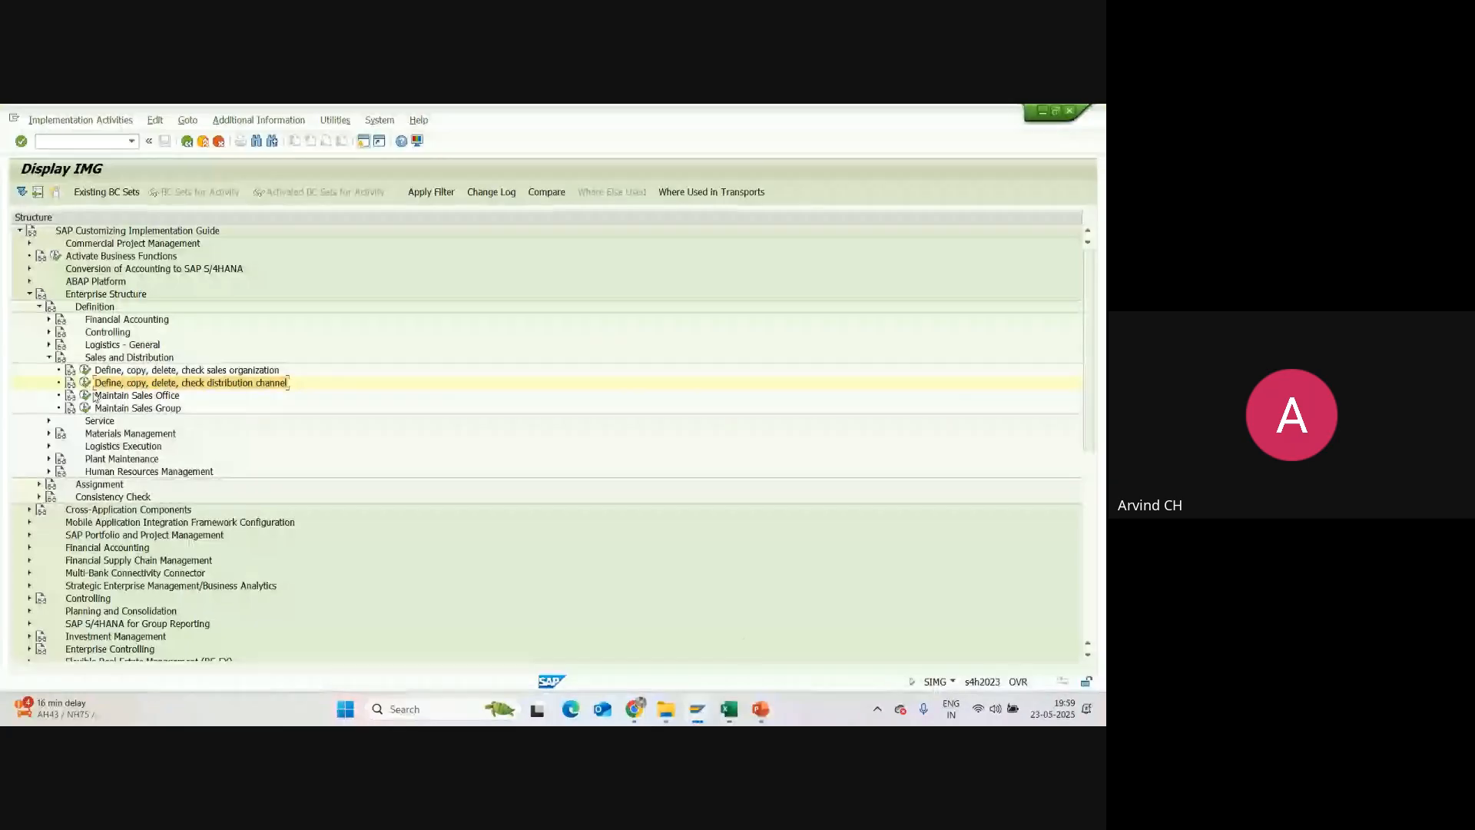
pyautogui.click(49, 359)
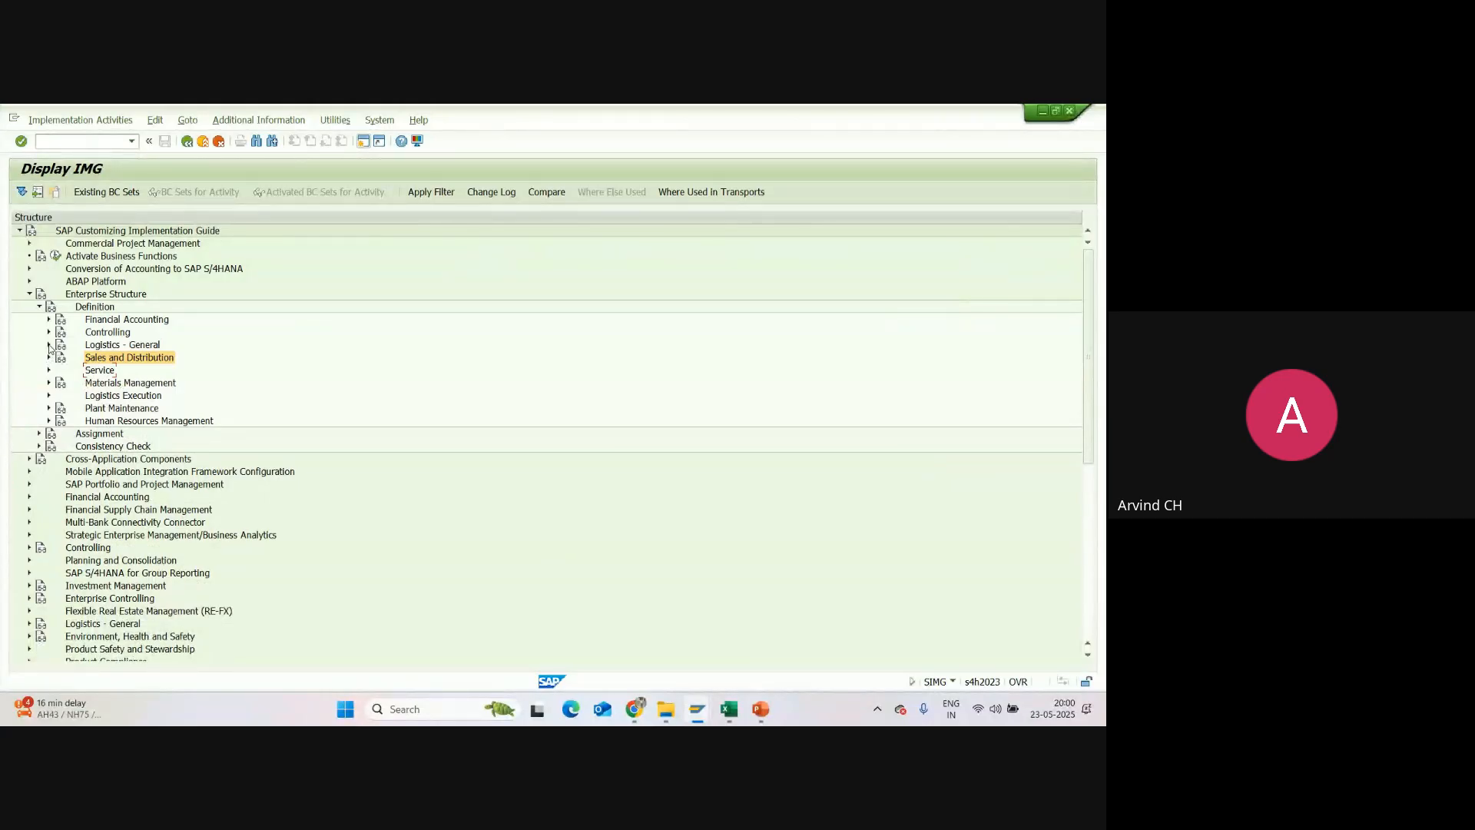
pyautogui.click(48, 345)
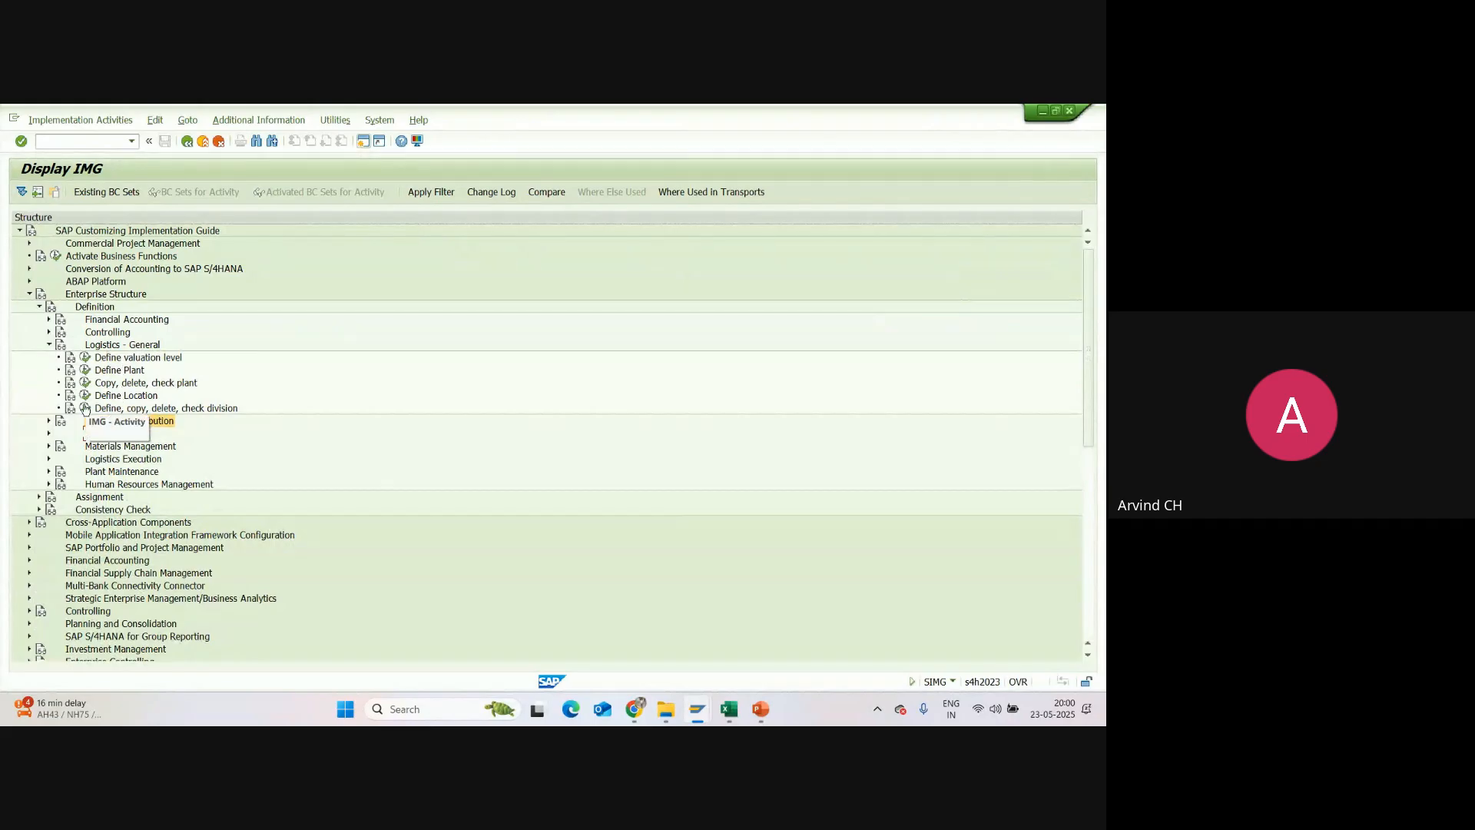
pyautogui.doubleClick(226, 412)
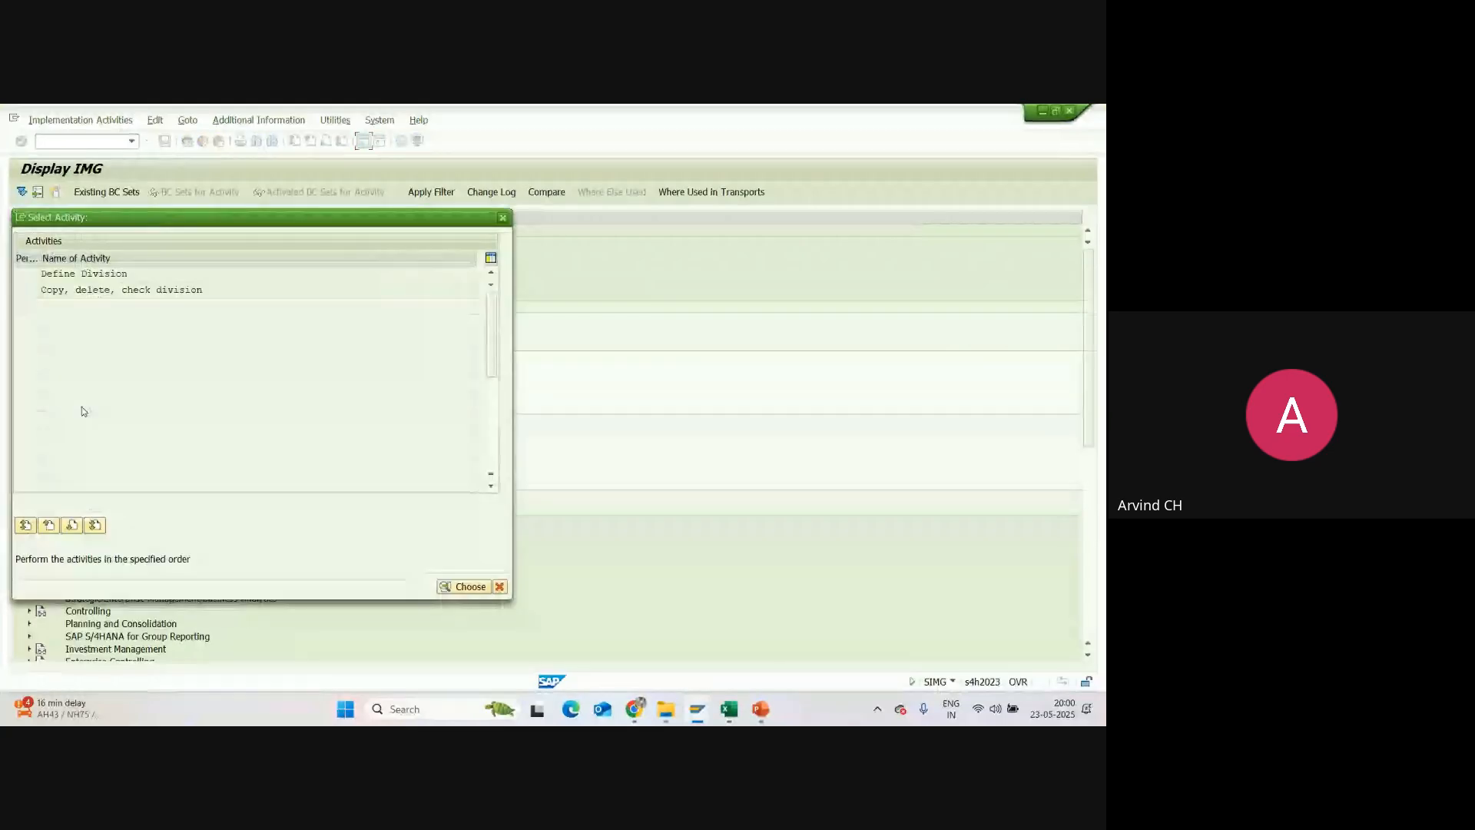
pyautogui.doubleClick(84, 275)
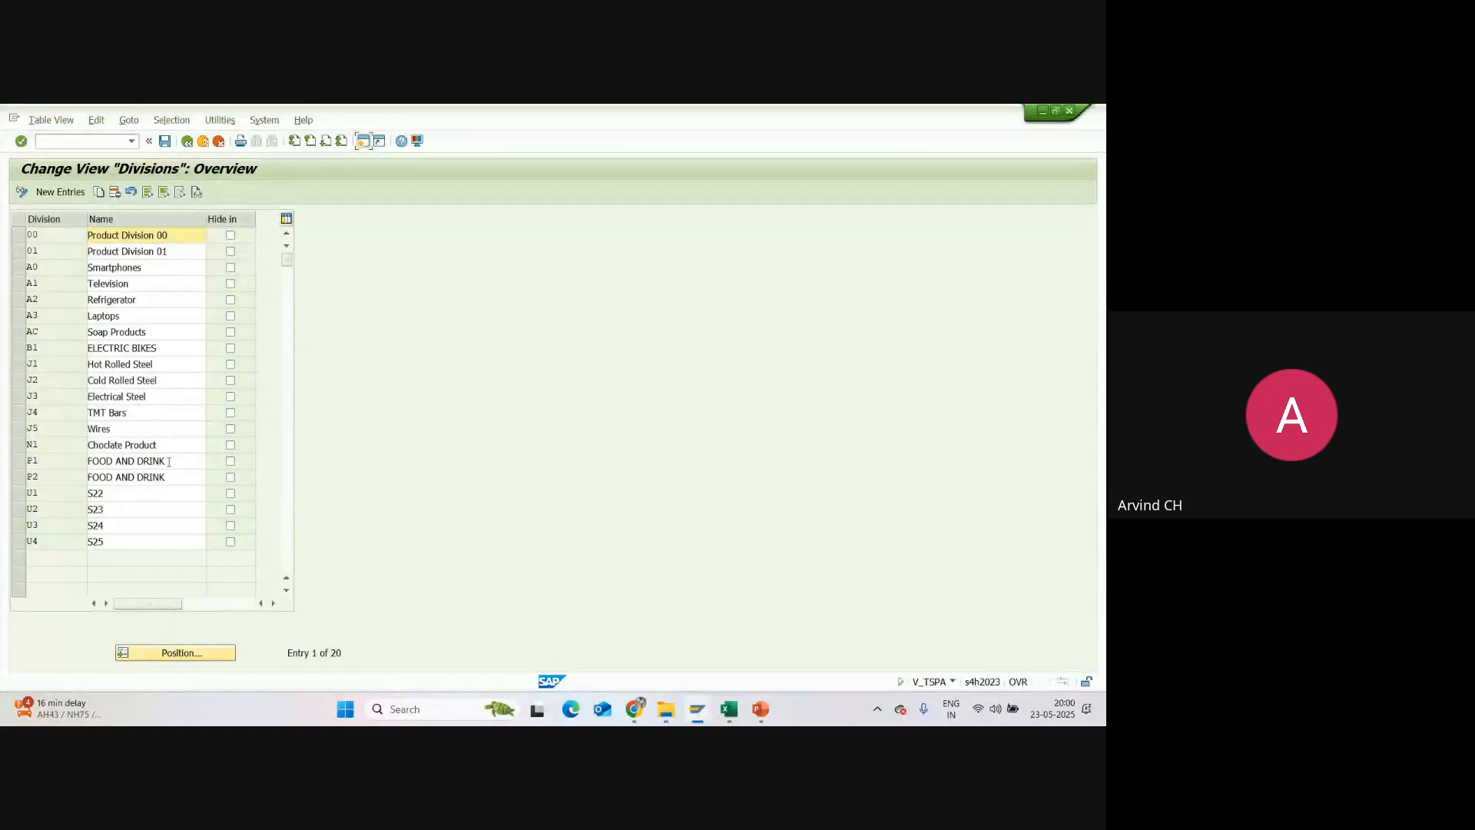
# Step: Start new division entries and enter the division codes S1, S2 and S3 in consecutive rows
pyautogui.click(60, 191)
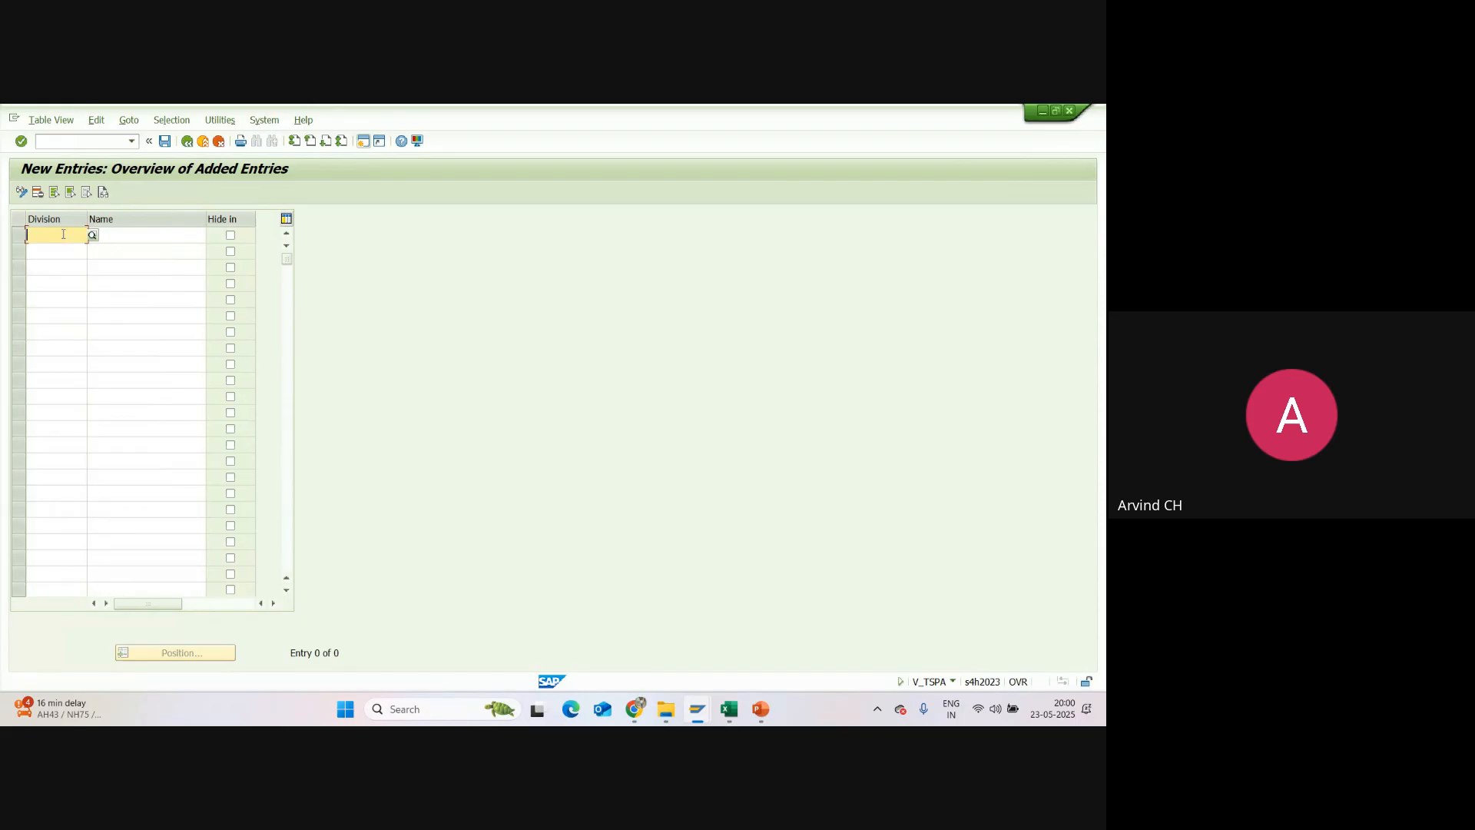
pyautogui.write('S1')
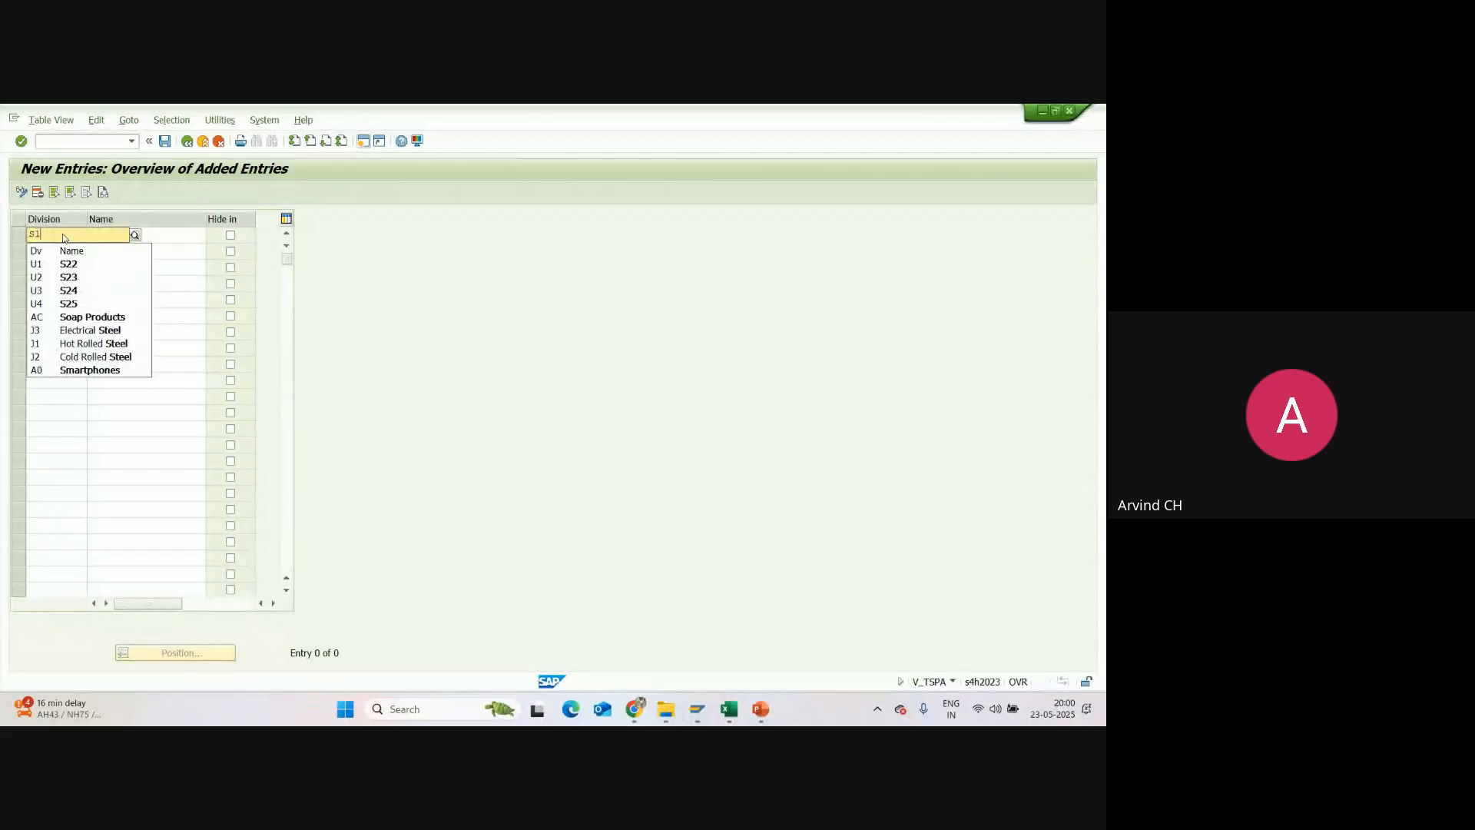
pyautogui.press('Tab')
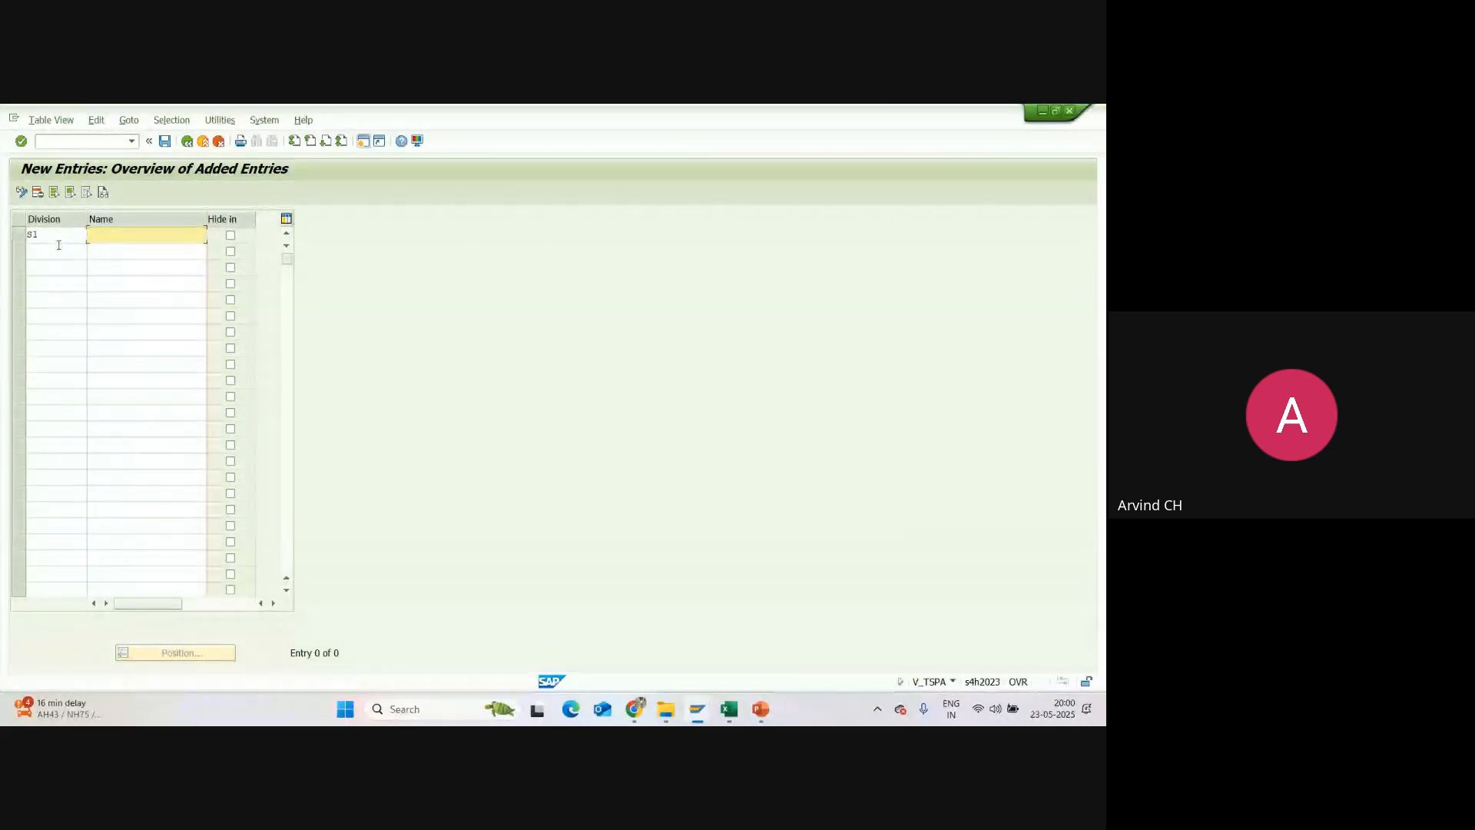
pyautogui.click(57, 254)
pyautogui.write('S')
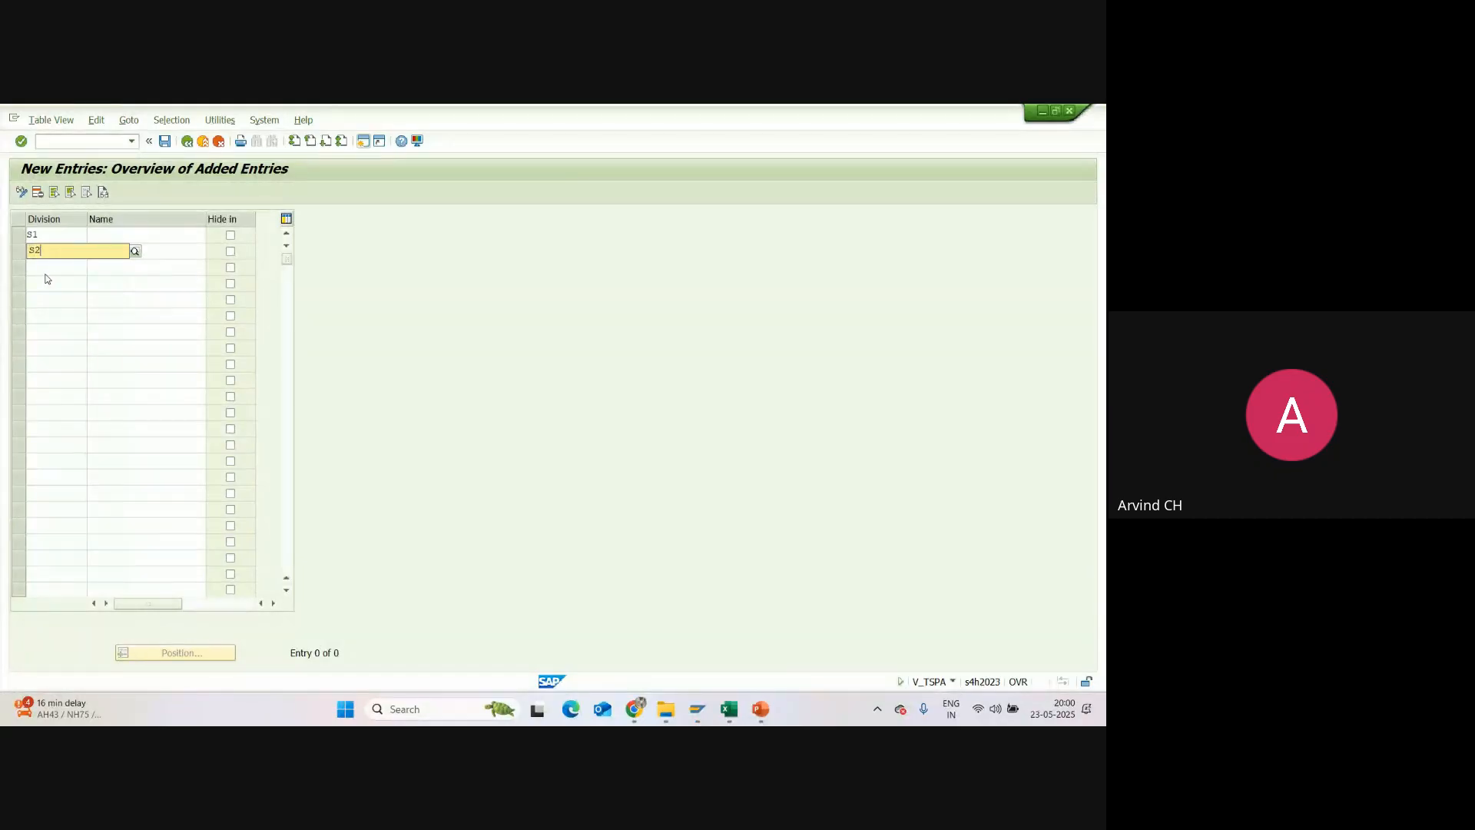
pyautogui.write('2')
pyautogui.press('Tab')
pyautogui.click(69, 266)
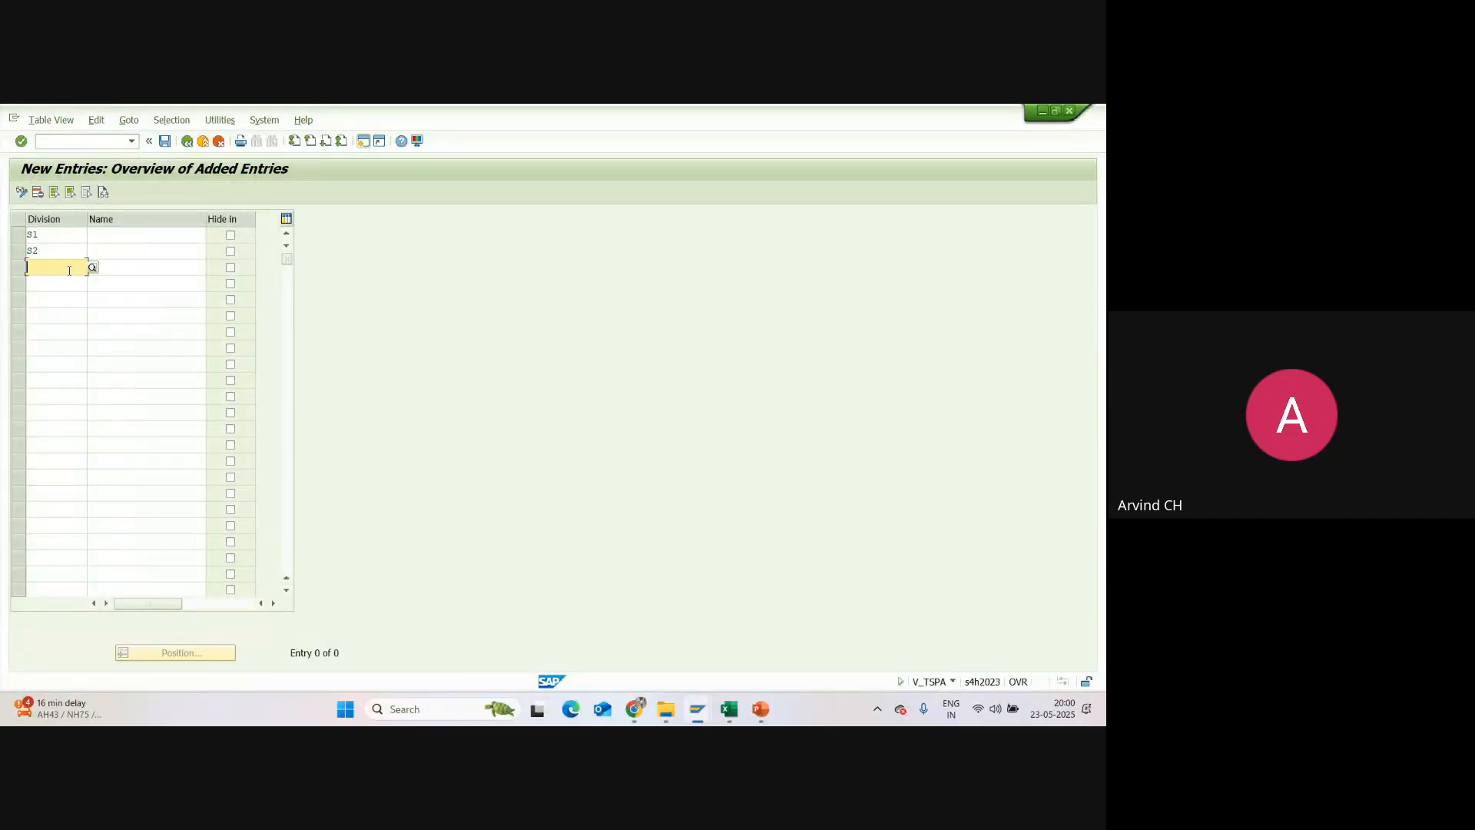
pyautogui.write('S3')
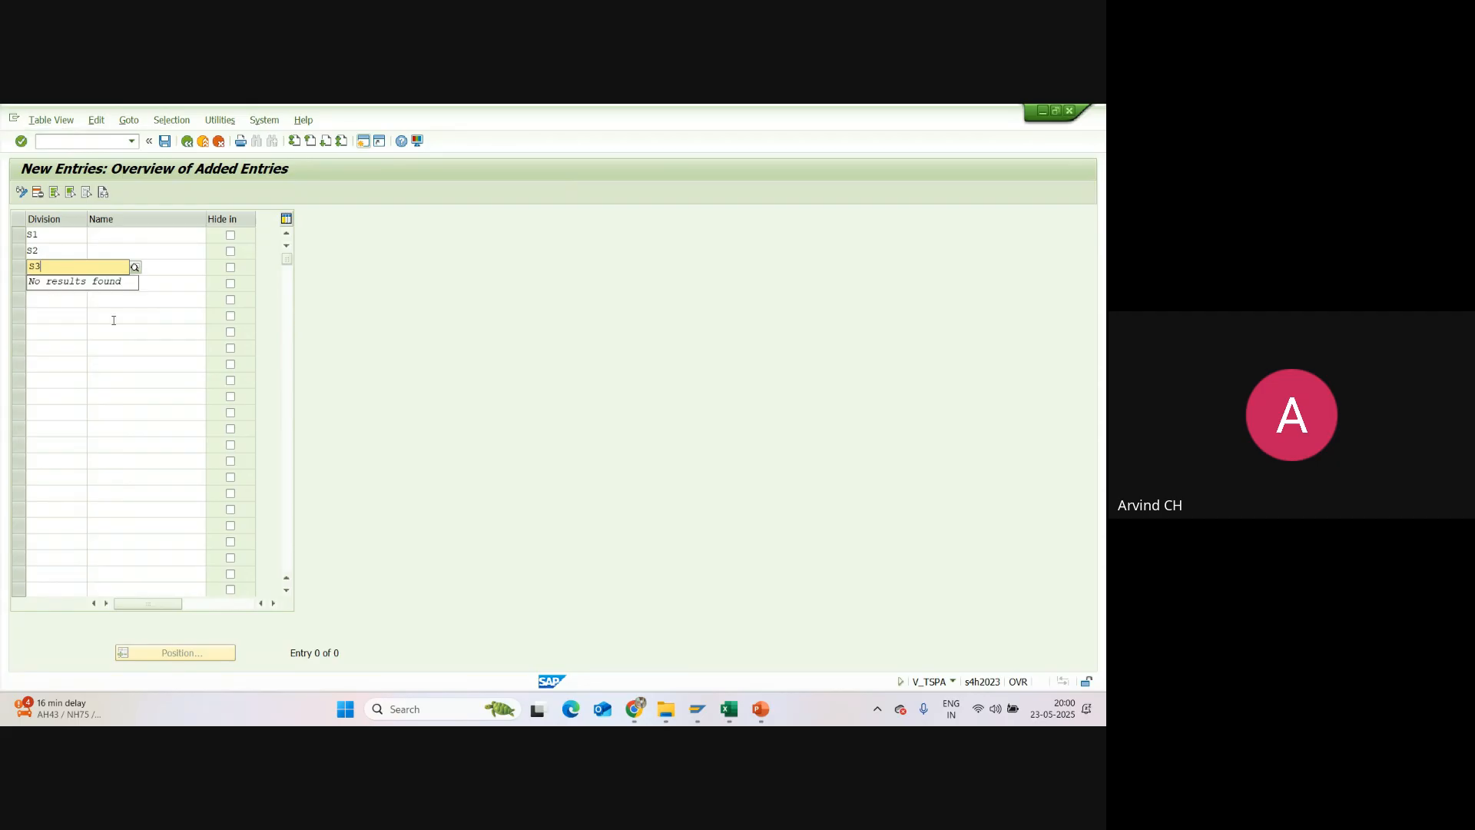
pyautogui.click(115, 315)
# Step: Name division S1 General Medicine and division S2 Cardiology Product
pyautogui.click(111, 238)
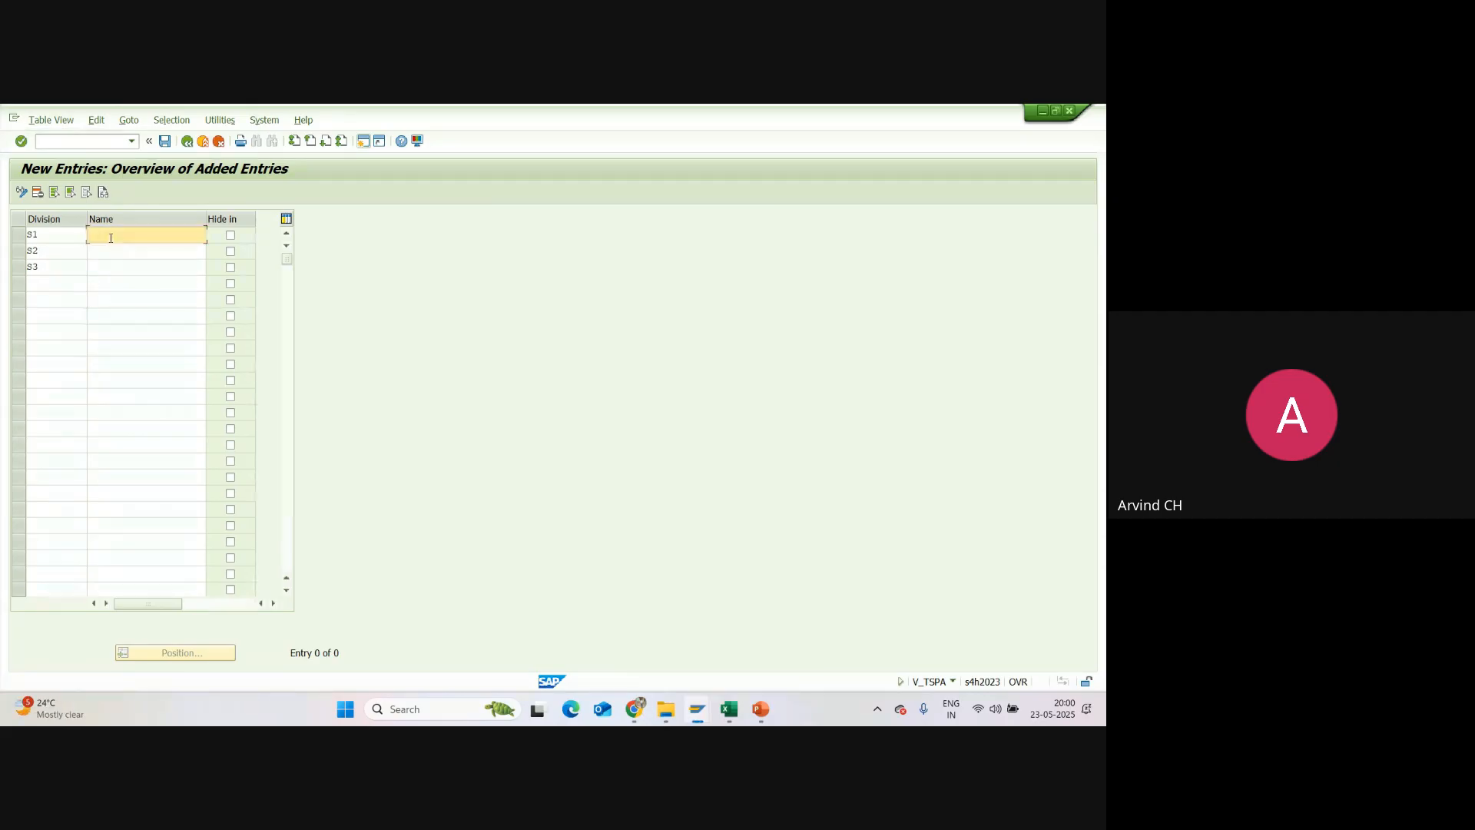
pyautogui.write('Ge')
pyautogui.click(109, 249)
pyautogui.click(110, 249)
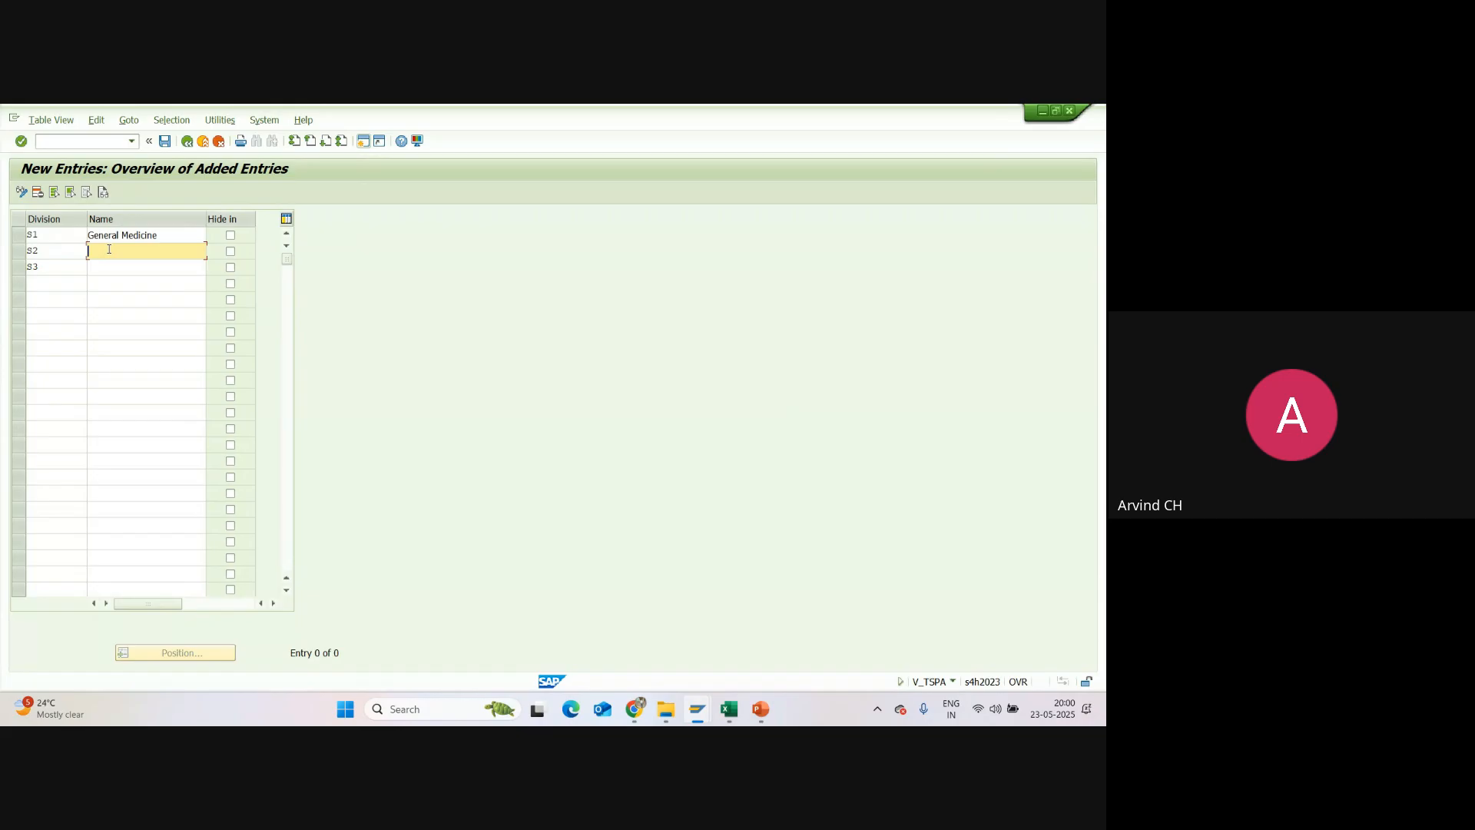
pyautogui.write('Cardiology Product')
# Step: Name division S3 Dermatology Product
pyautogui.click(110, 271)
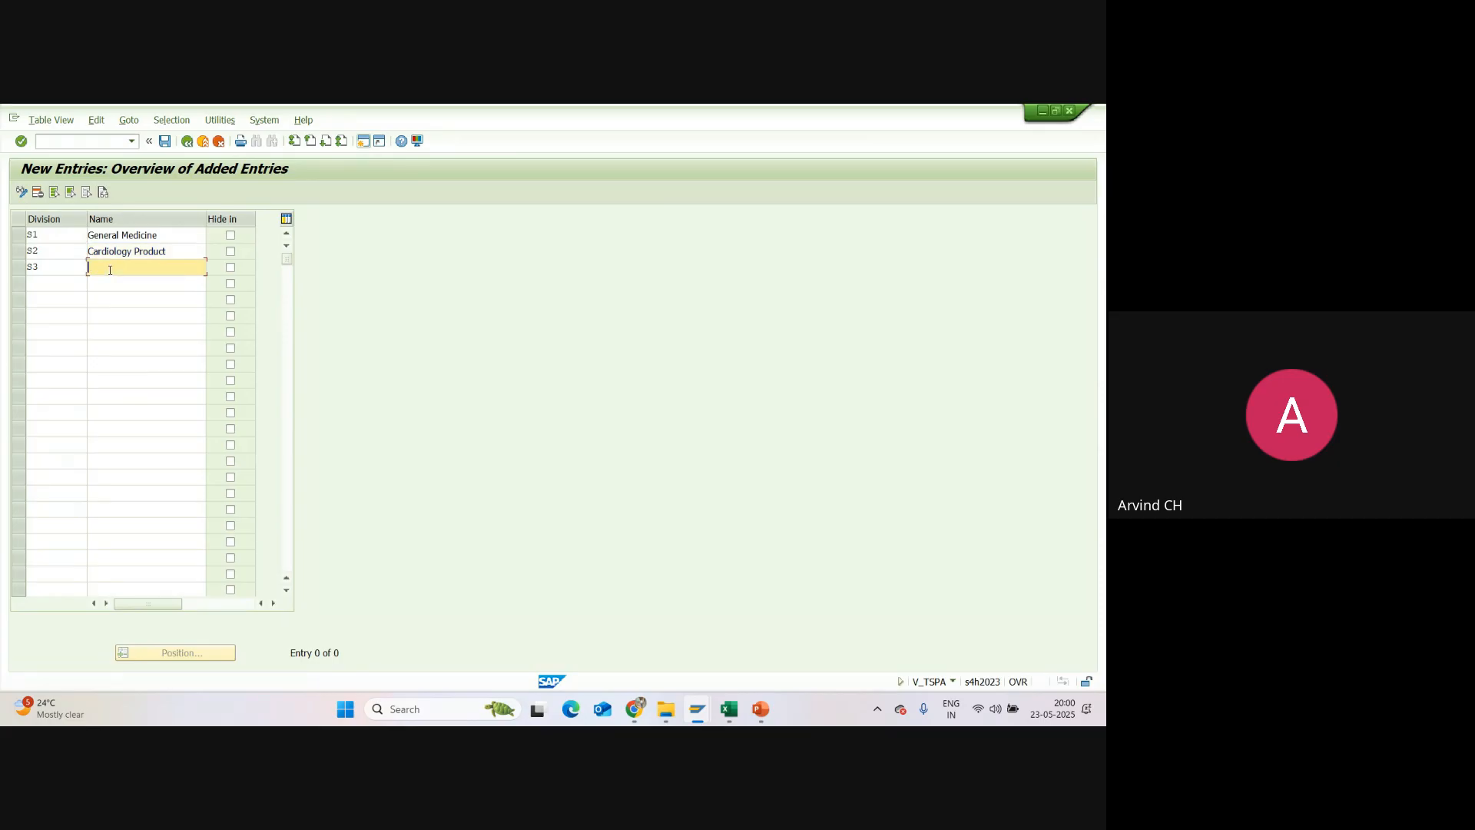
pyautogui.write('Derma')
pyautogui.click(112, 281)
pyautogui.doubleClick(157, 265)
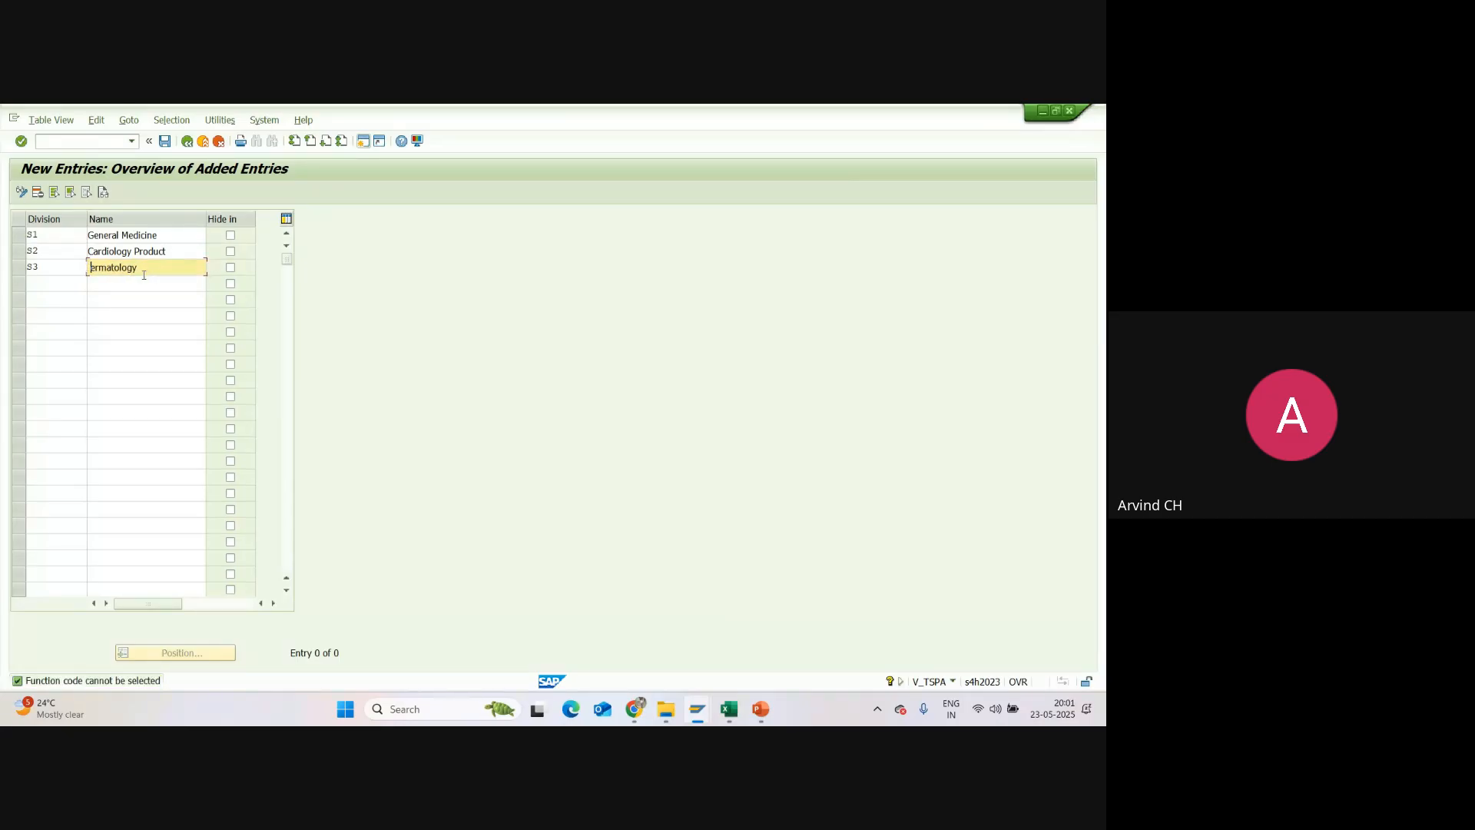
pyautogui.moveTo(143, 268); pyautogui.dragTo(89, 268)
pyautogui.press('BackSpace')
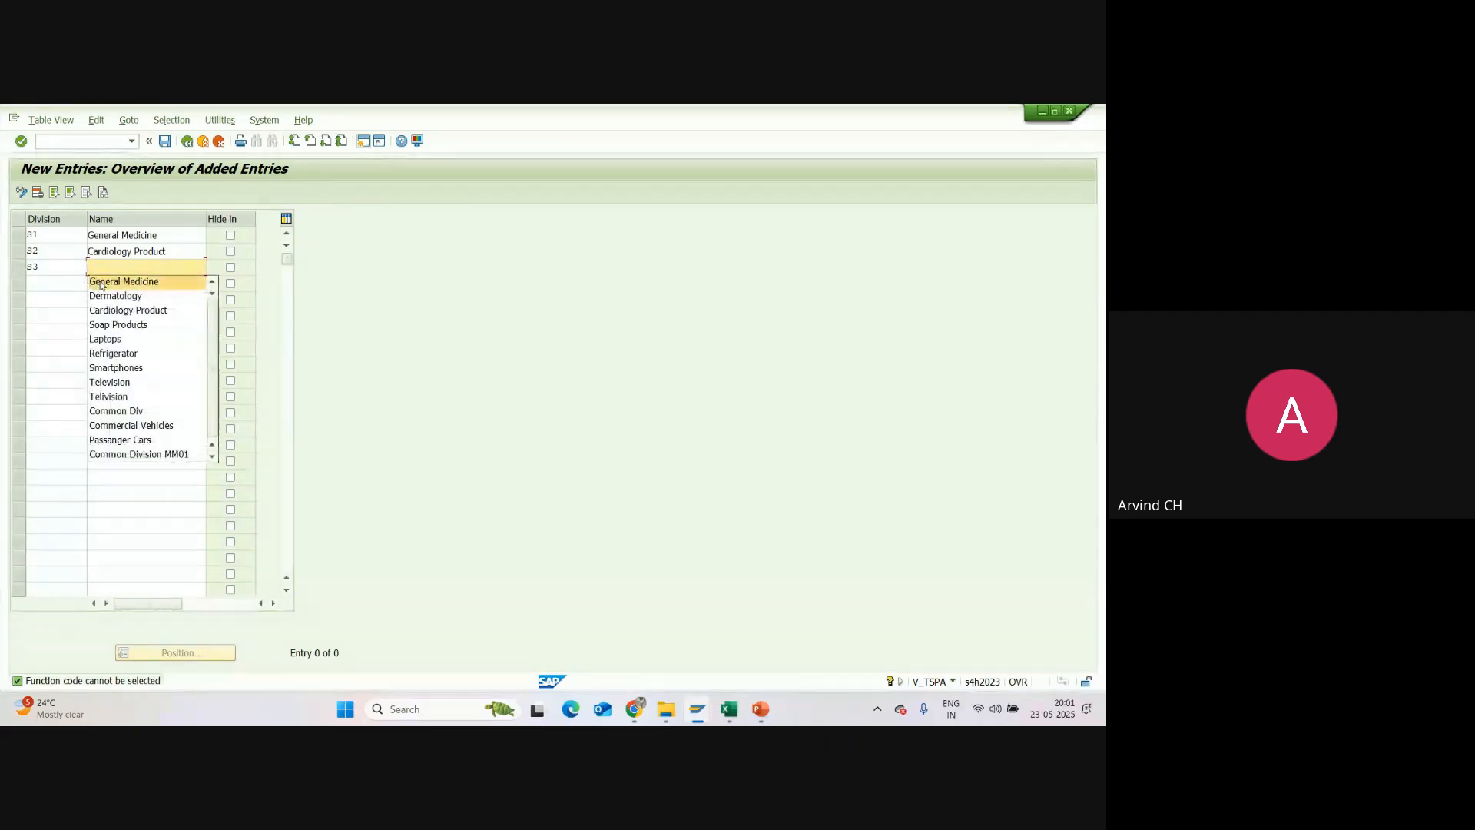
pyautogui.click(114, 295)
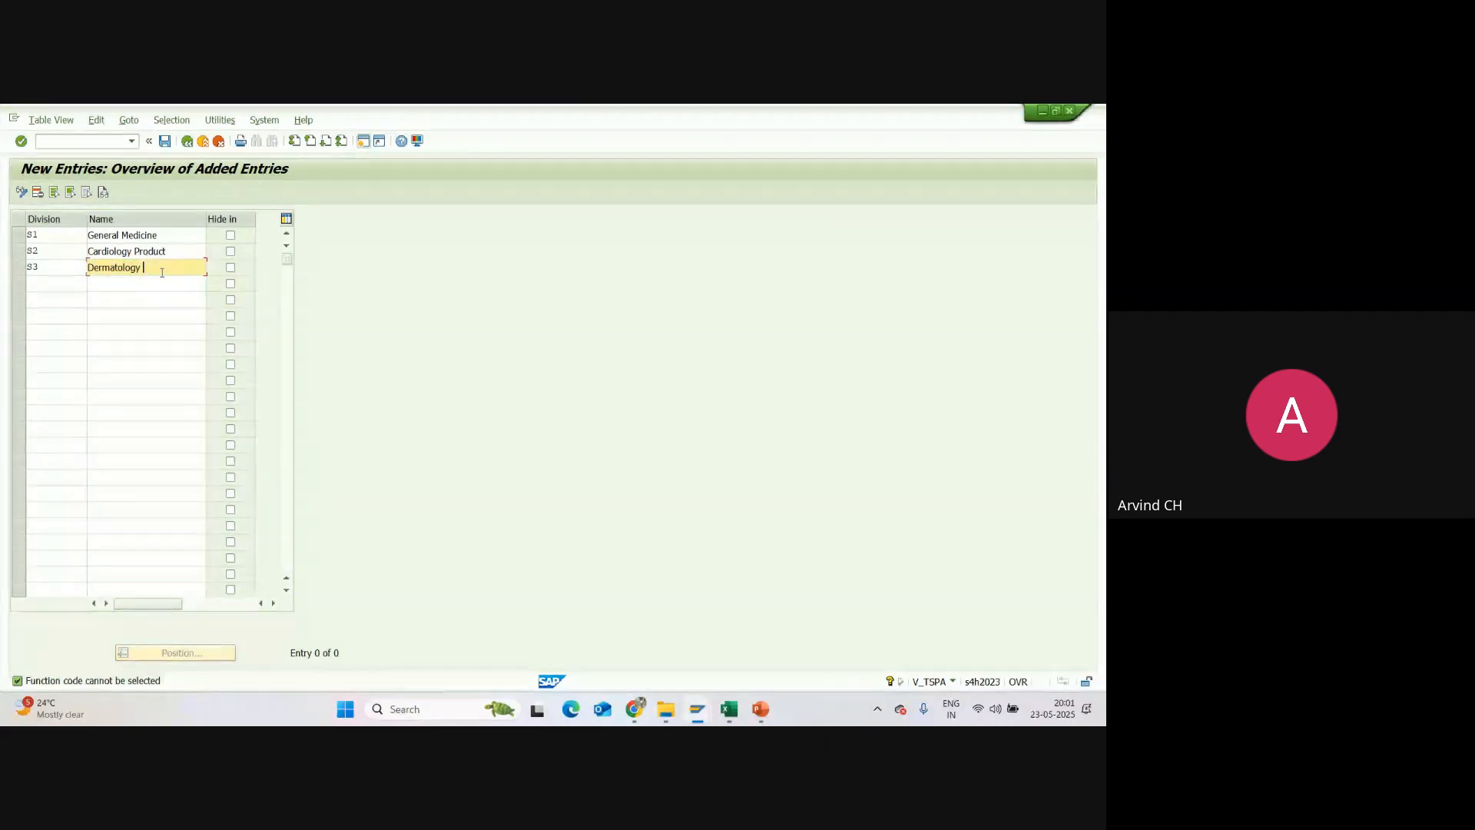
pyautogui.write('Product')
# Step: Add a fourth division with code S4 and the name Dental Care Products
pyautogui.click(42, 286)
pyautogui.write('S4')
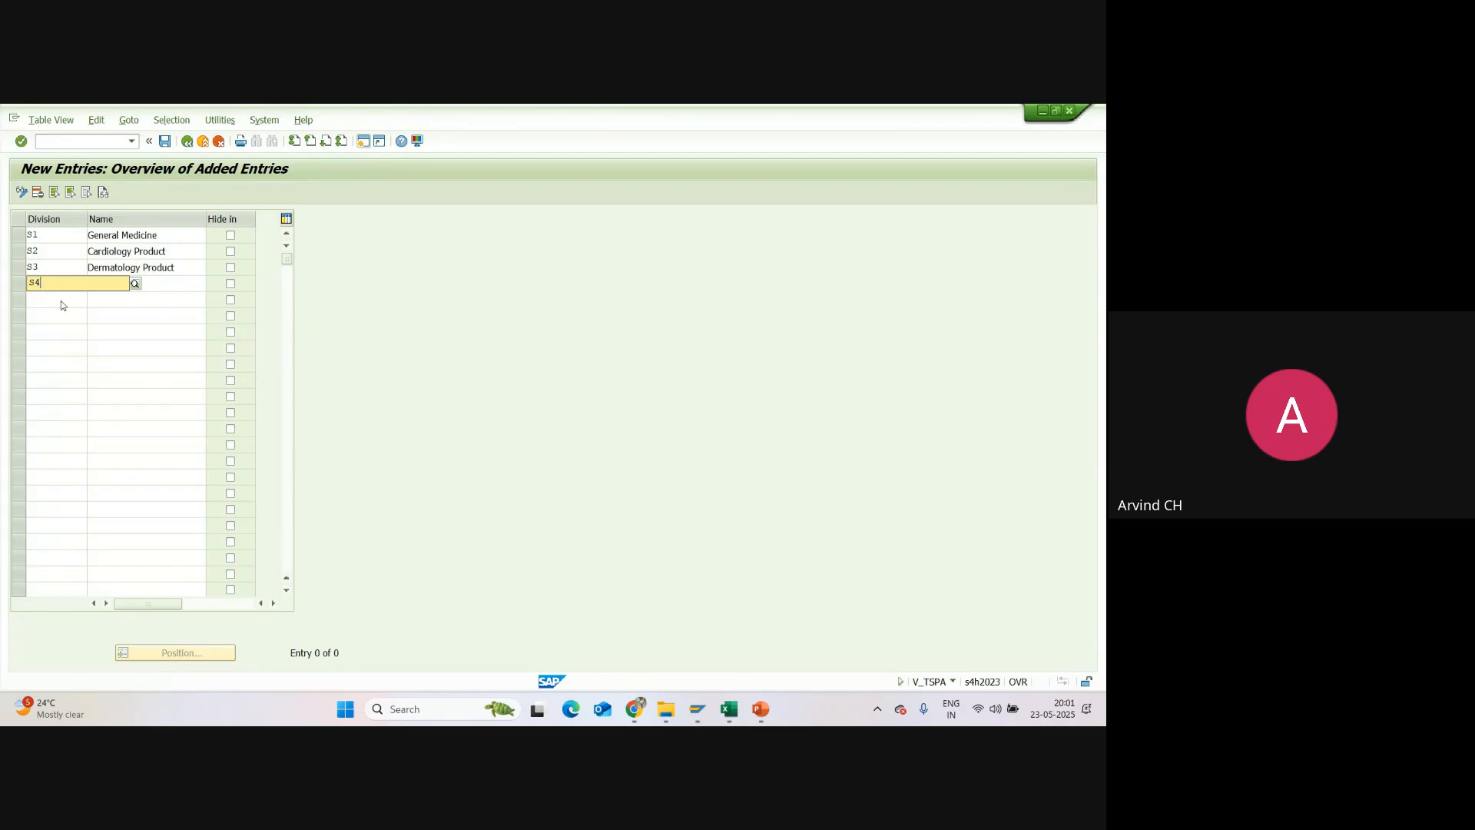
pyautogui.click(158, 284)
pyautogui.write('Dental')
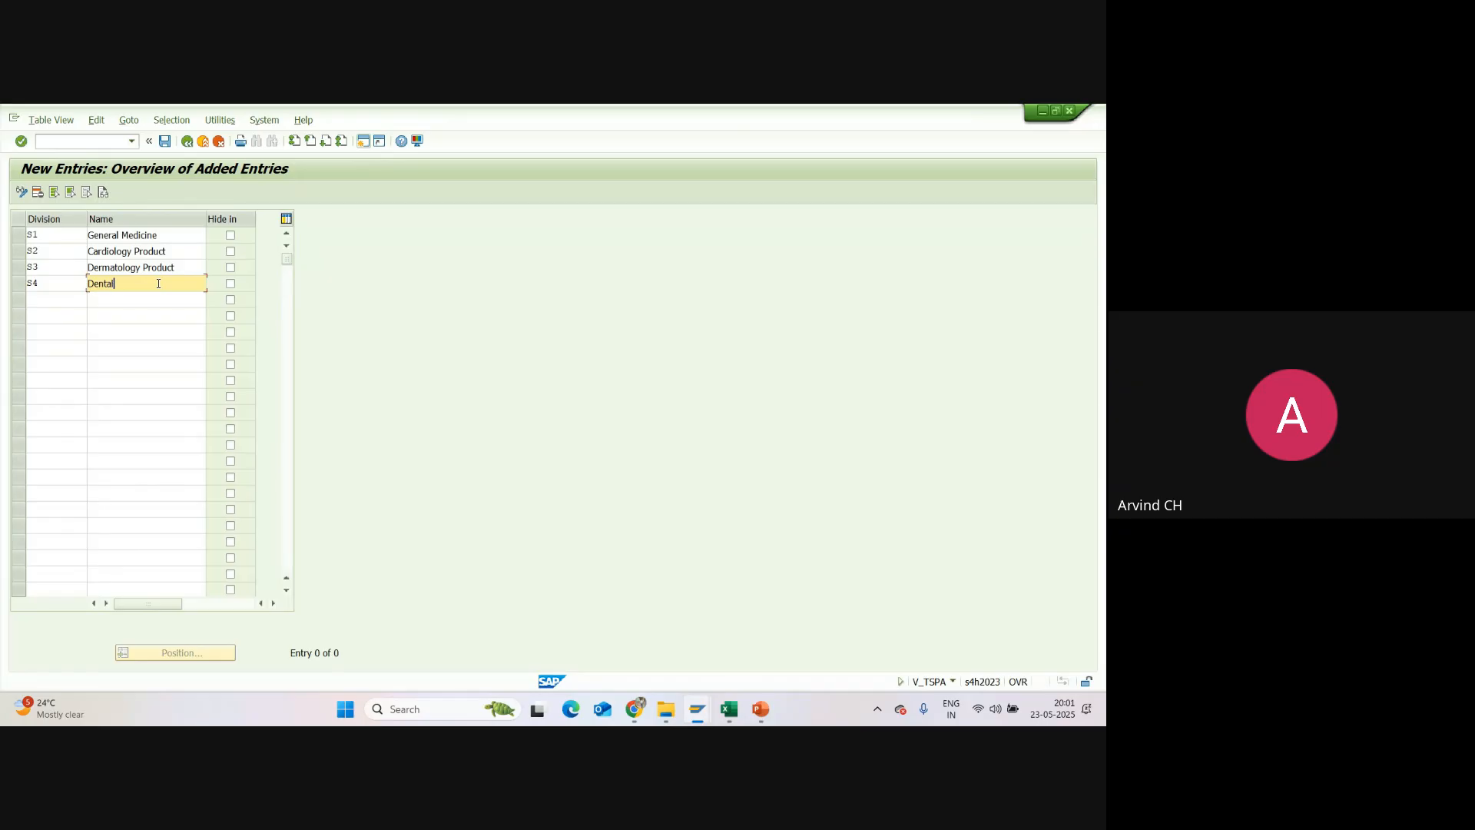
pyautogui.write(' Care Products')
# Step: Review the names entered for divisions S2, S3 and S4
pyautogui.click(115, 251)
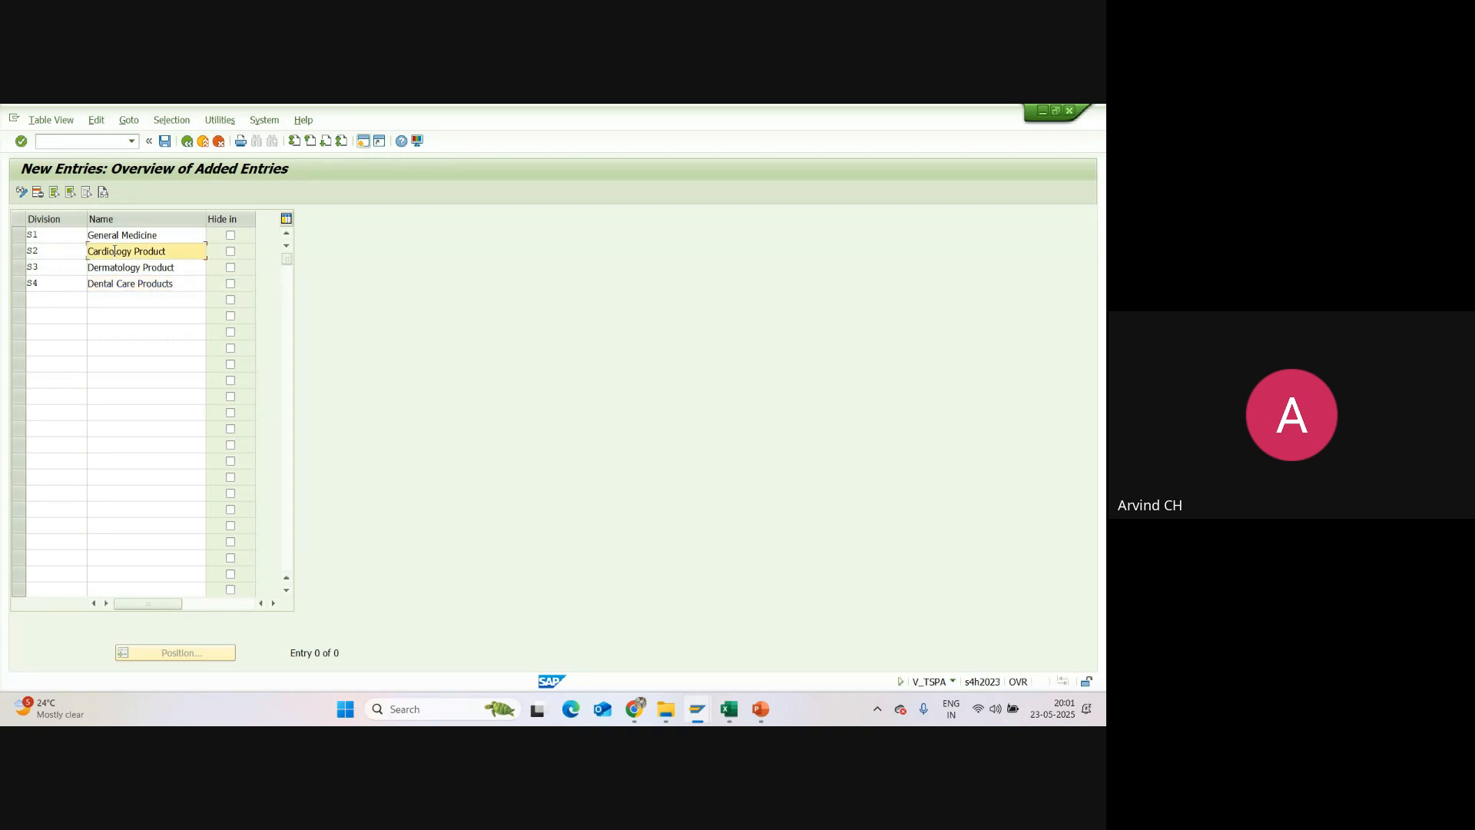
pyautogui.moveTo(169, 251); pyautogui.dragTo(89, 258)
pyautogui.moveTo(184, 267); pyautogui.dragTo(86, 269)
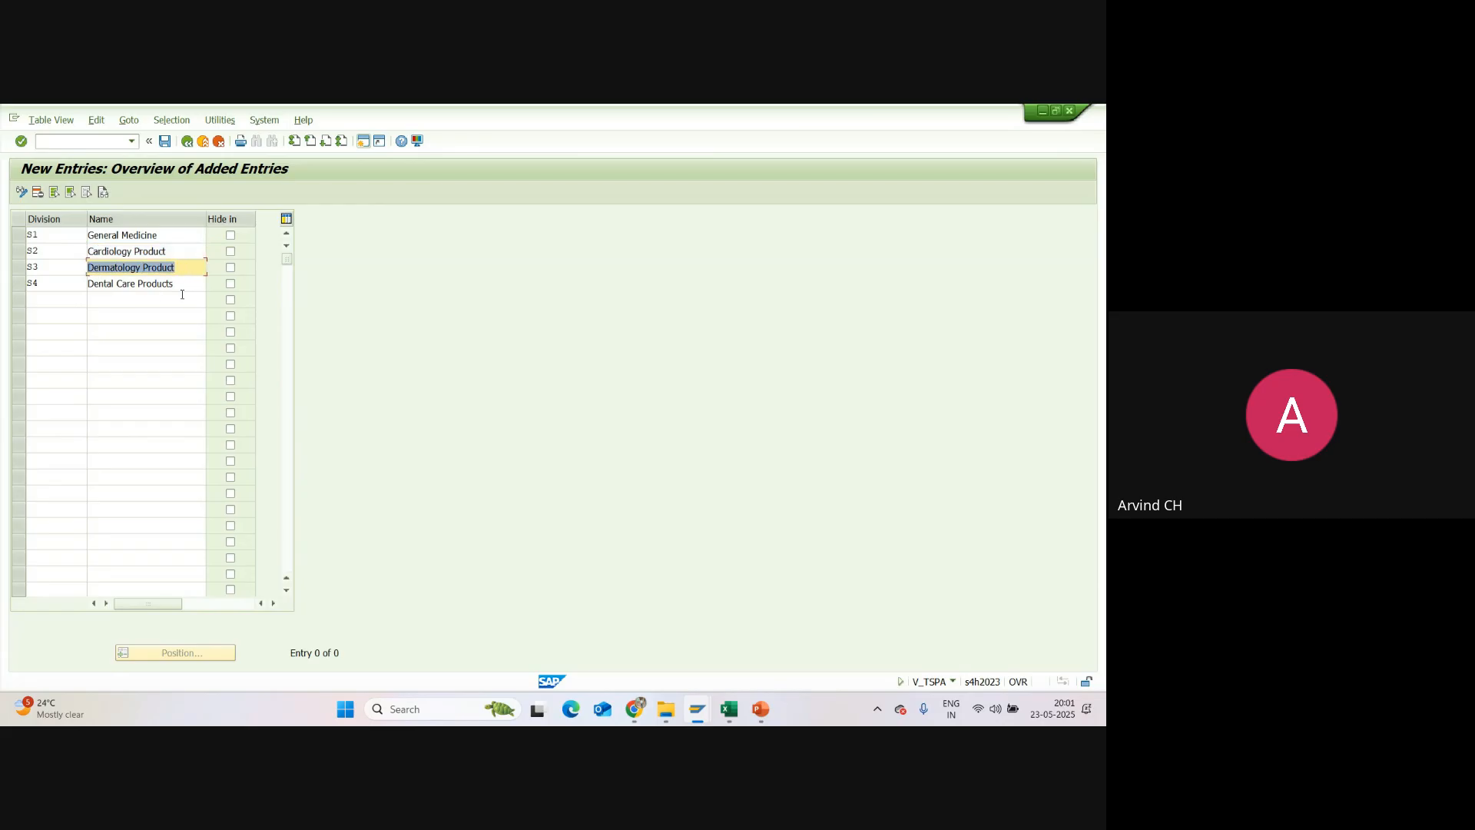
pyautogui.moveTo(178, 285); pyautogui.dragTo(85, 295)
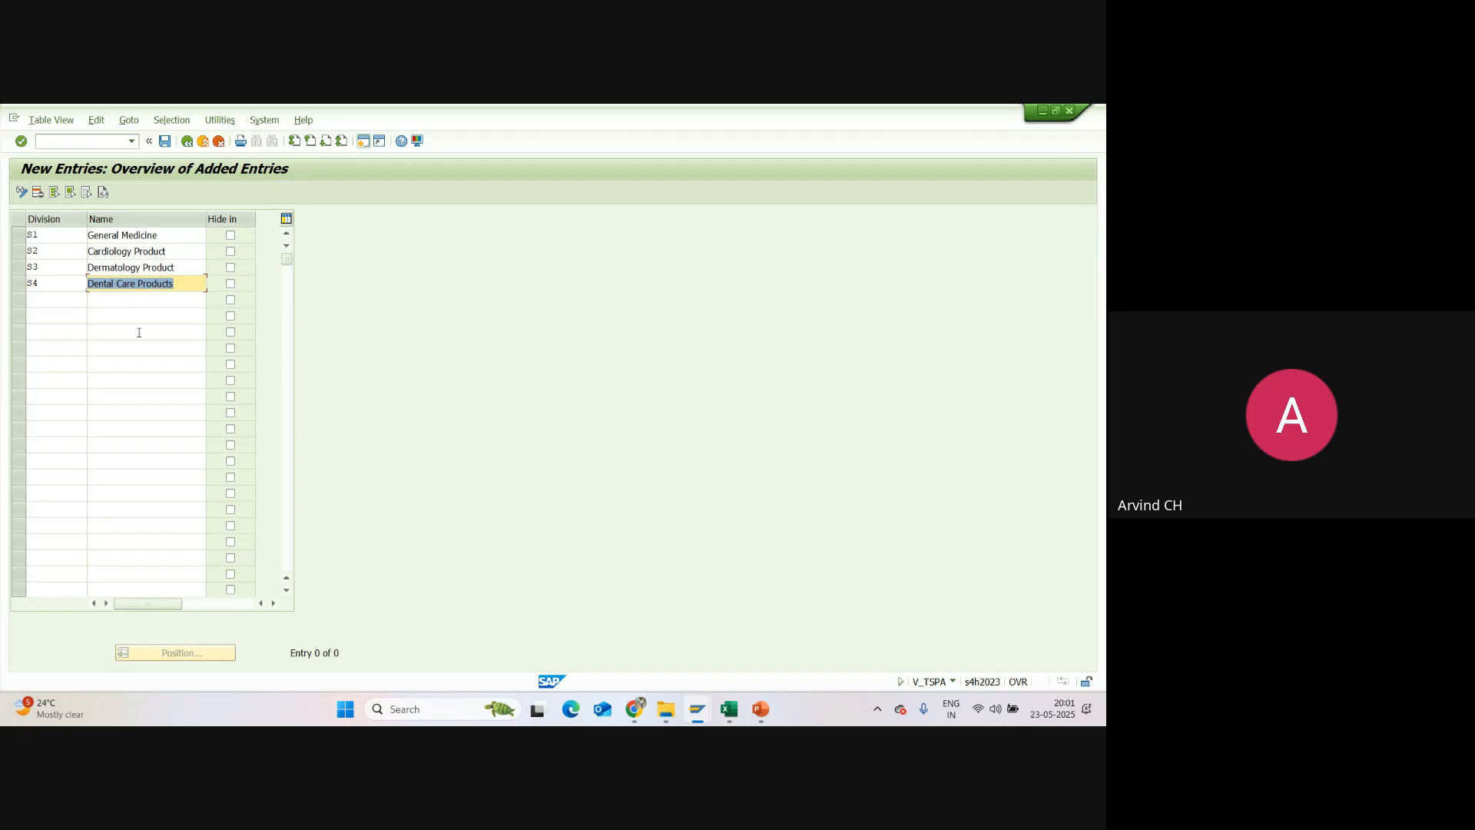
# Step: Save the division entries S1 to S4 under customizing request A4HK900095
pyautogui.click(133, 284)
pyautogui.moveTo(169, 236); pyautogui.dragTo(81, 248)
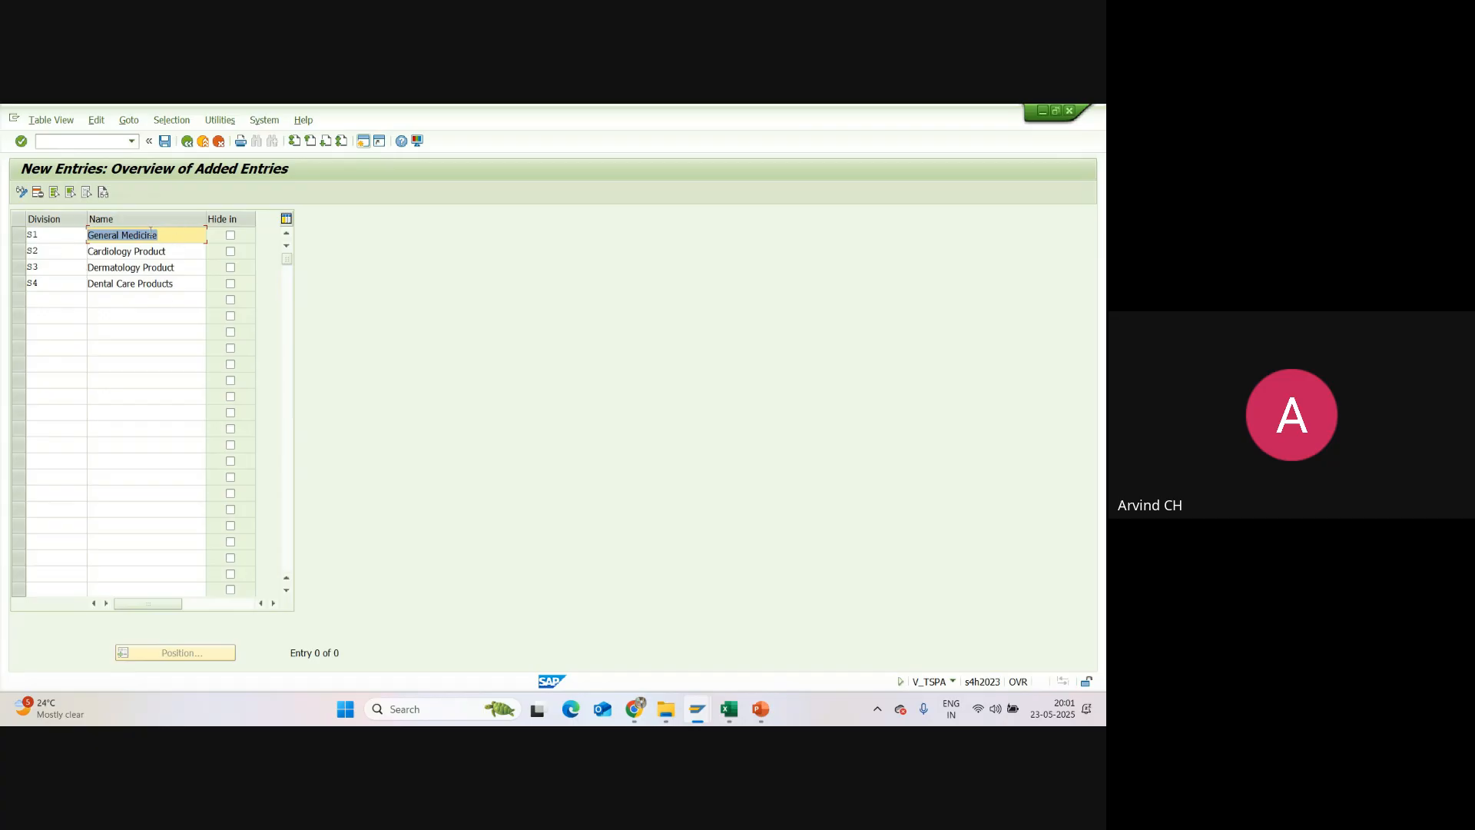
pyautogui.click(165, 143)
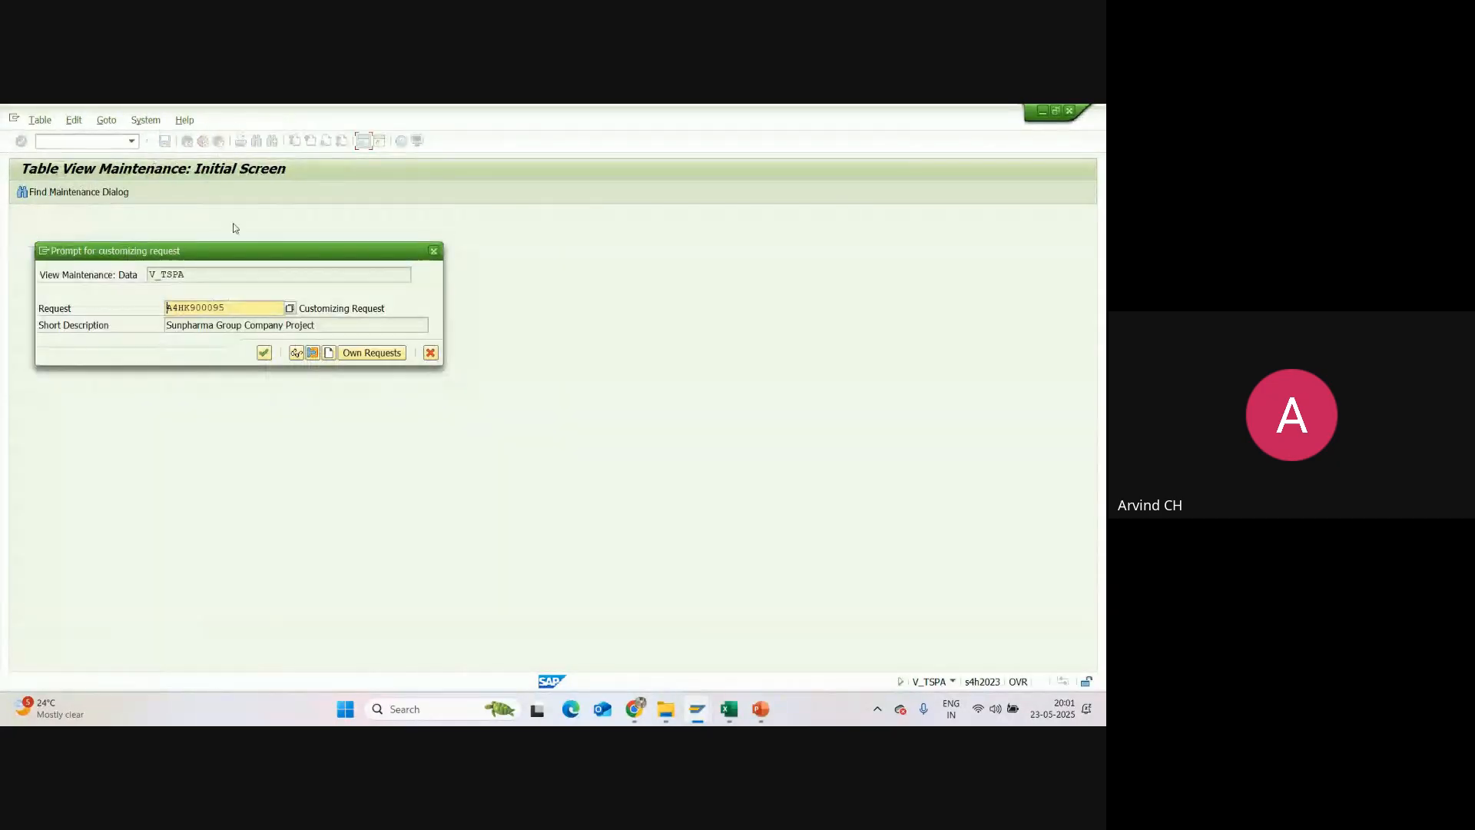
pyautogui.click(264, 353)
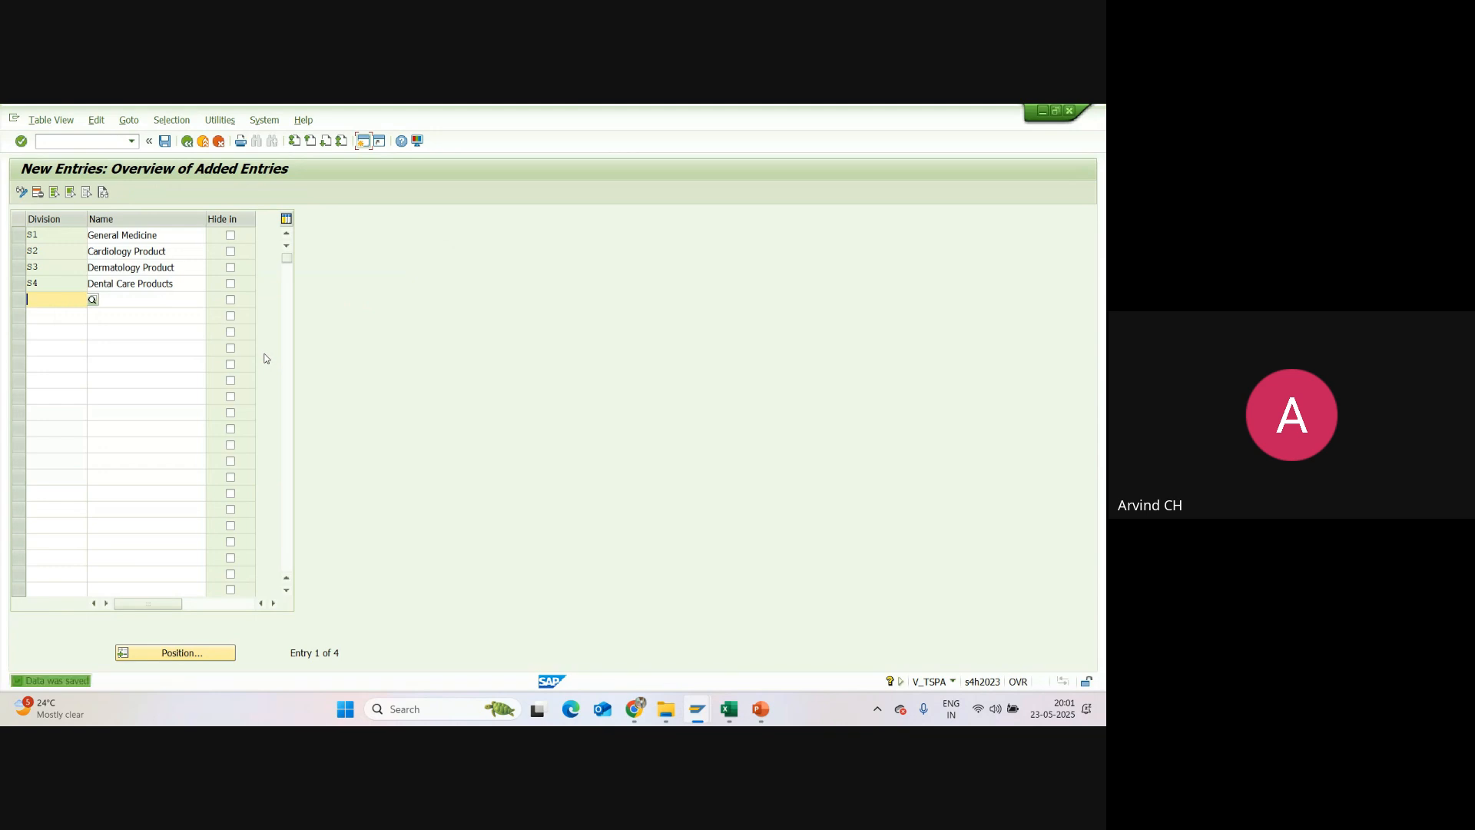
# Step: Switch to Excel, enter "S1, S2, S3 & S4" as the Division code and fill the Division row green
pyautogui.click(730, 710)
pyautogui.click(208, 407)
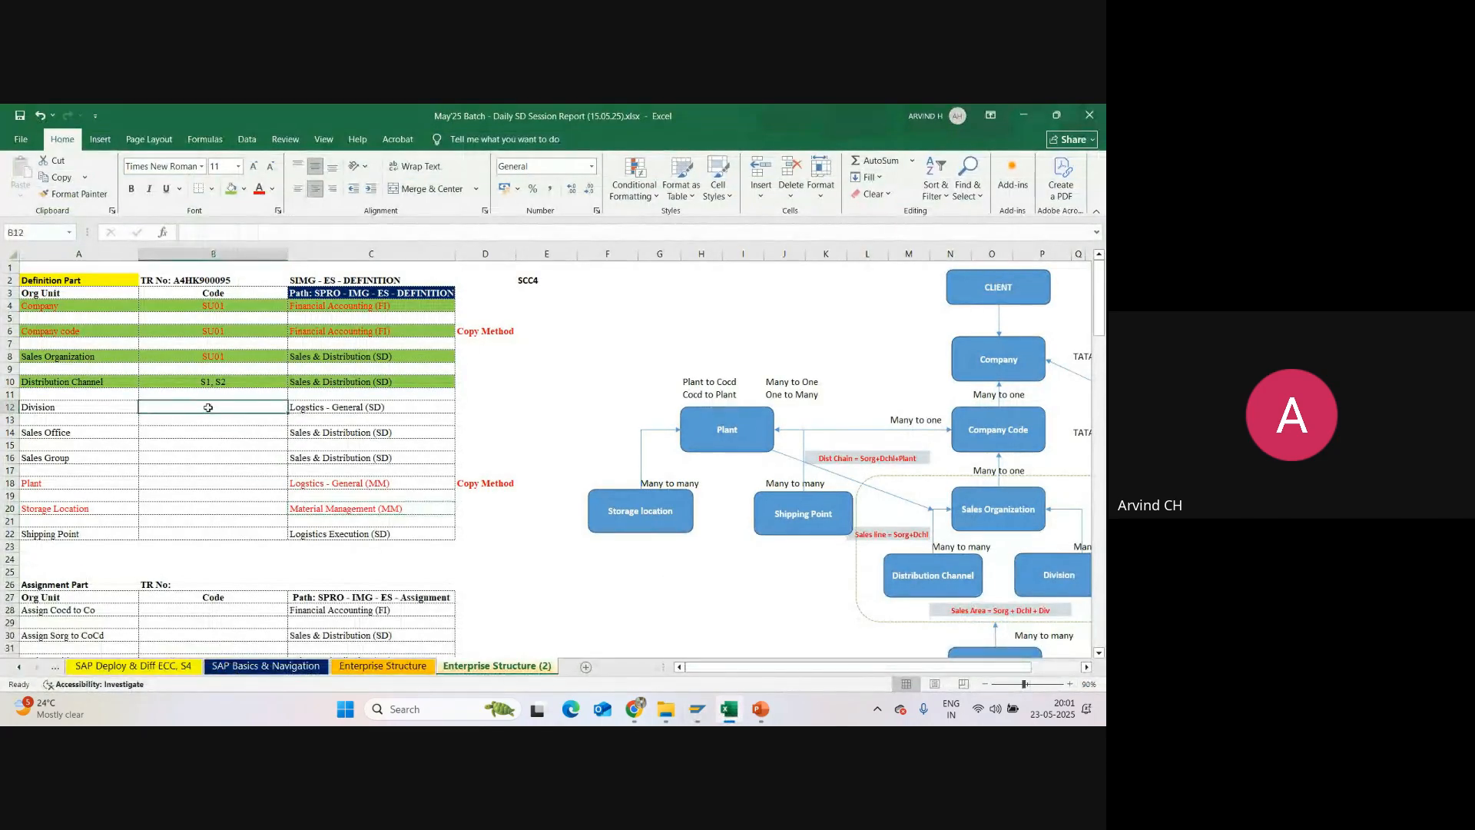
pyautogui.write('S')
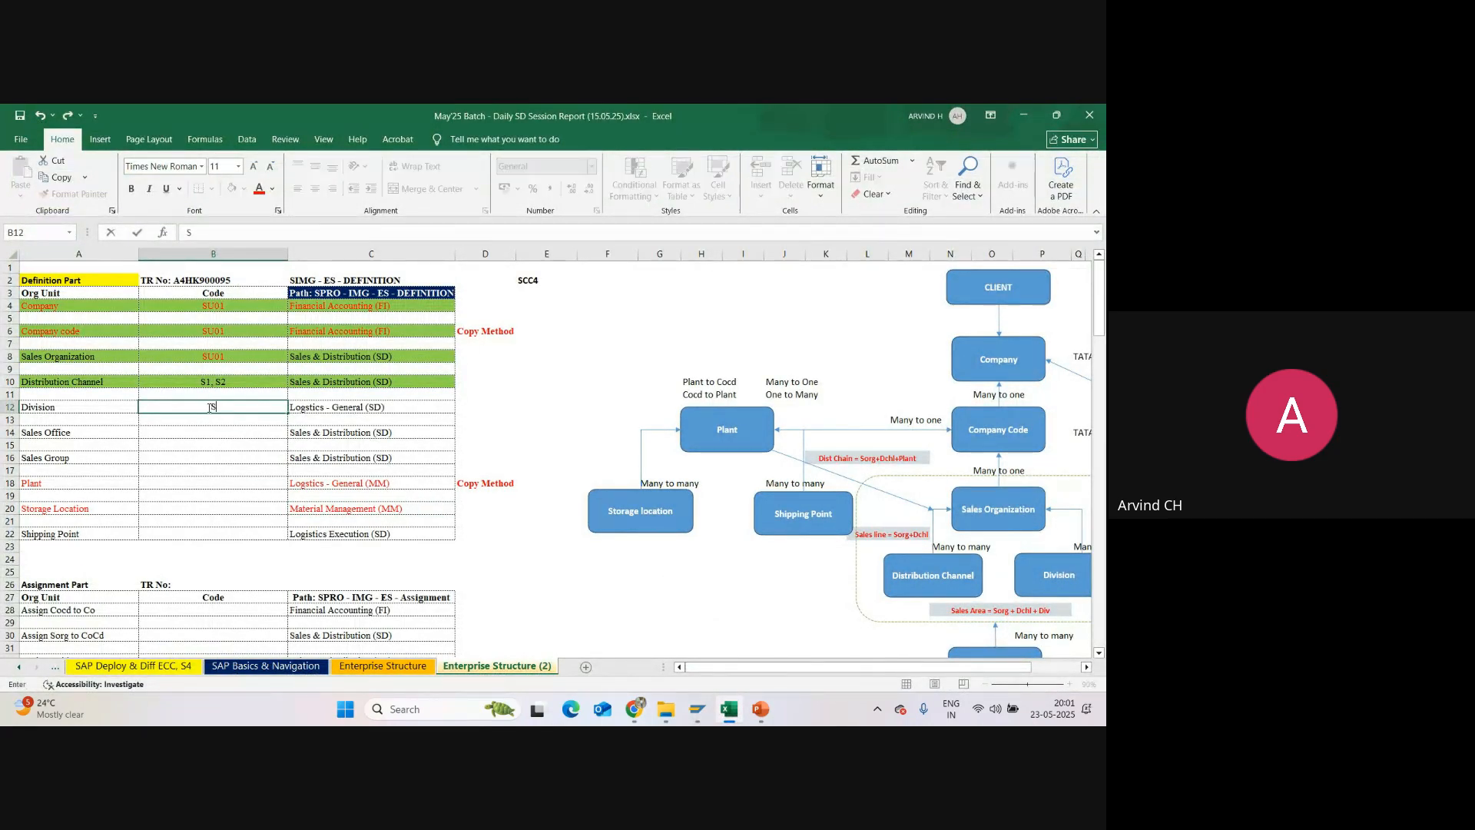
pyautogui.write('1, S2, S3 & S4')
pyautogui.press('Return')
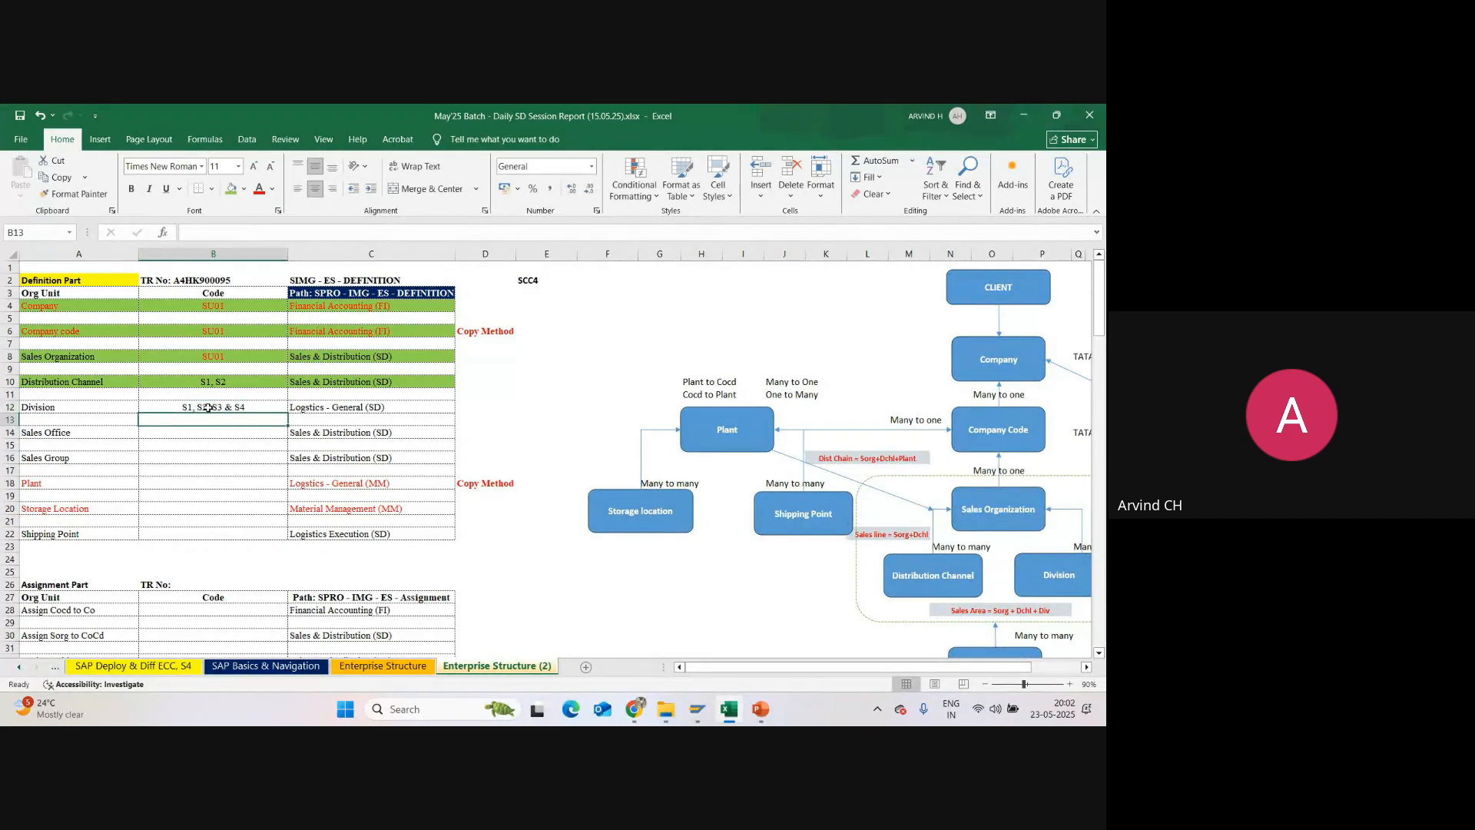
pyautogui.moveTo(44, 408); pyautogui.dragTo(317, 407)
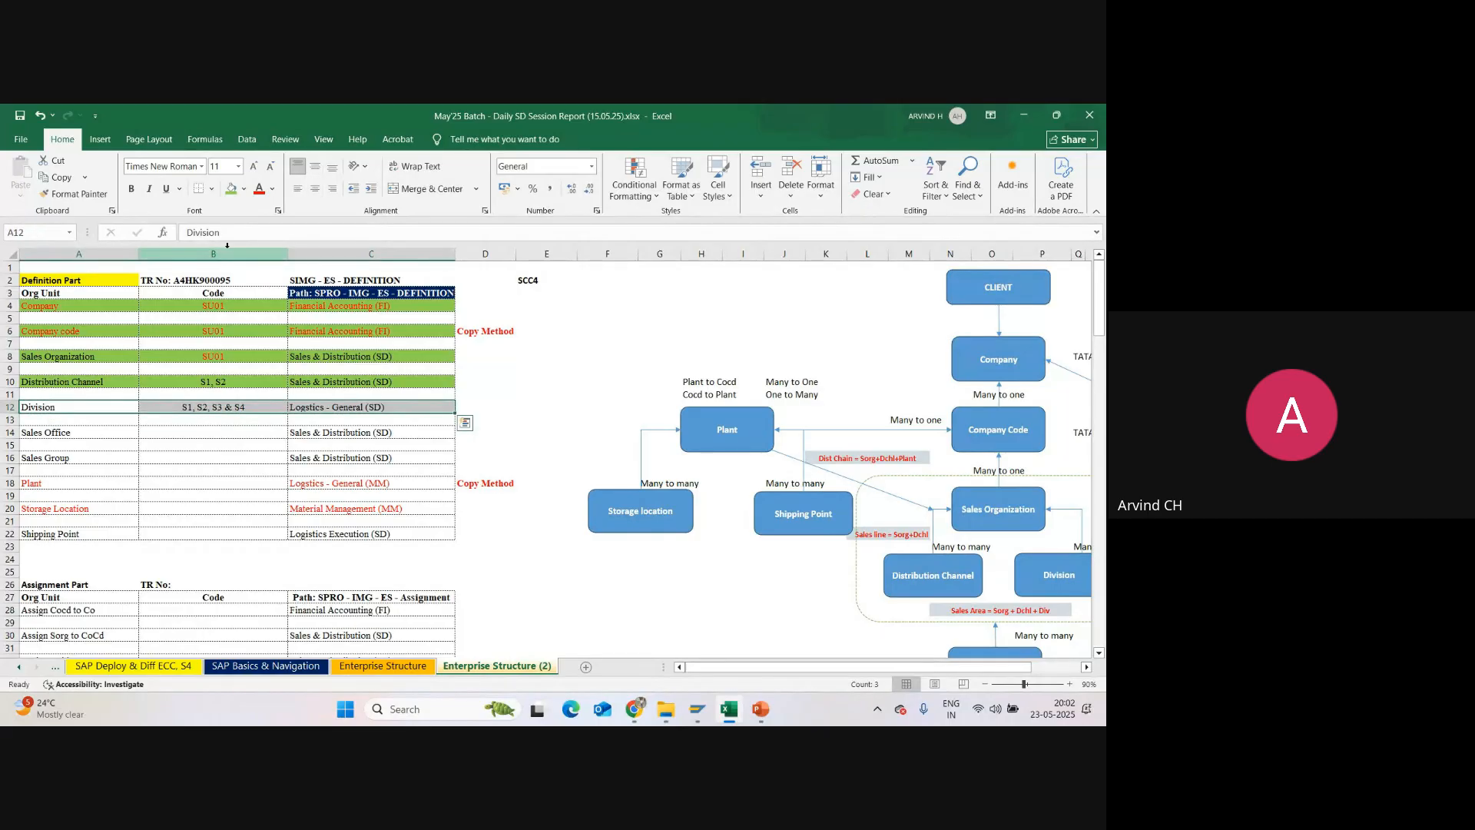
pyautogui.click(231, 189)
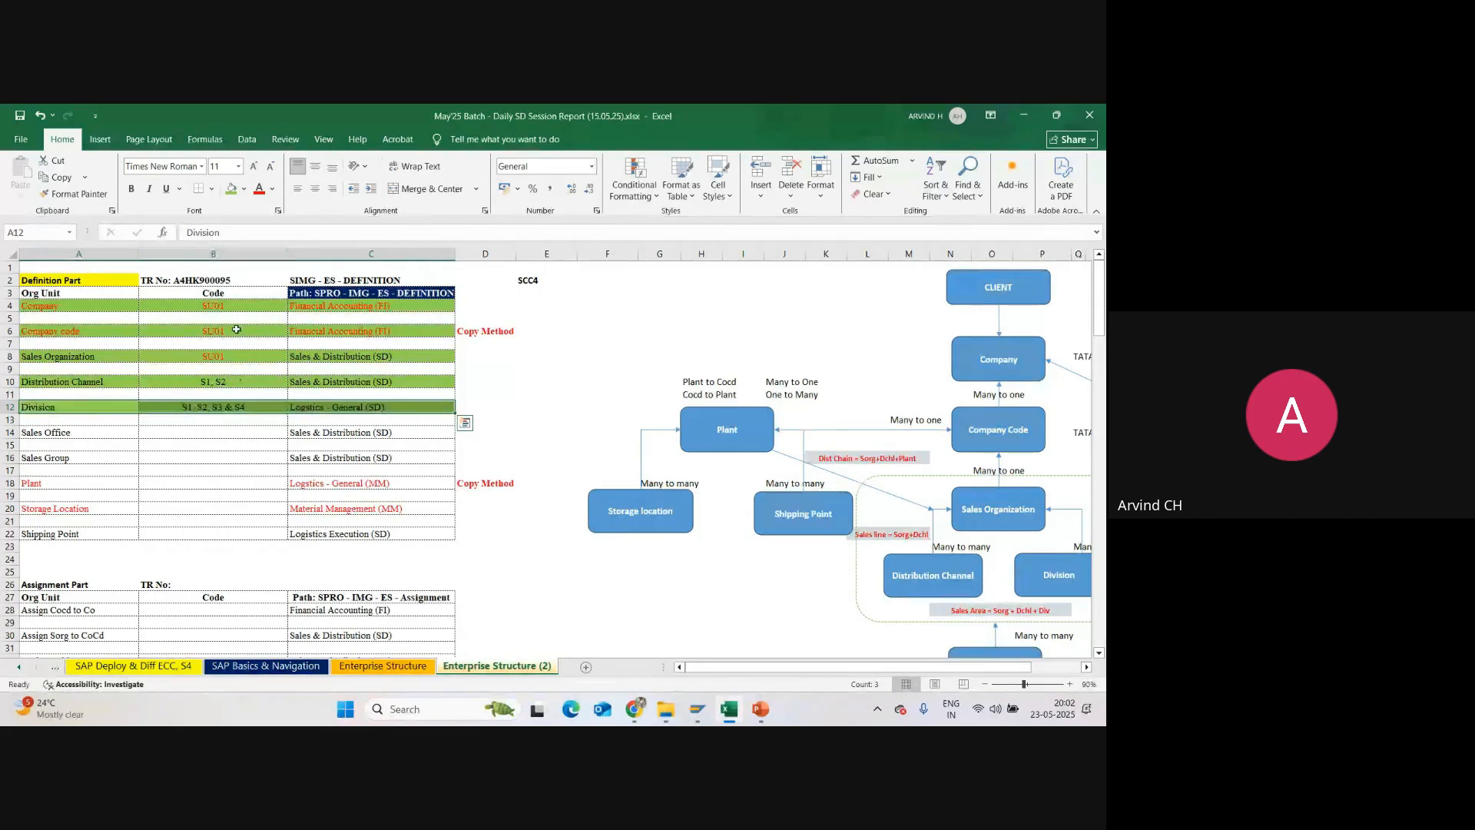
# Step: Review the codes recorded for company, sales organization, distribution channel and division in the Definition Part table
pyautogui.click(212, 307)
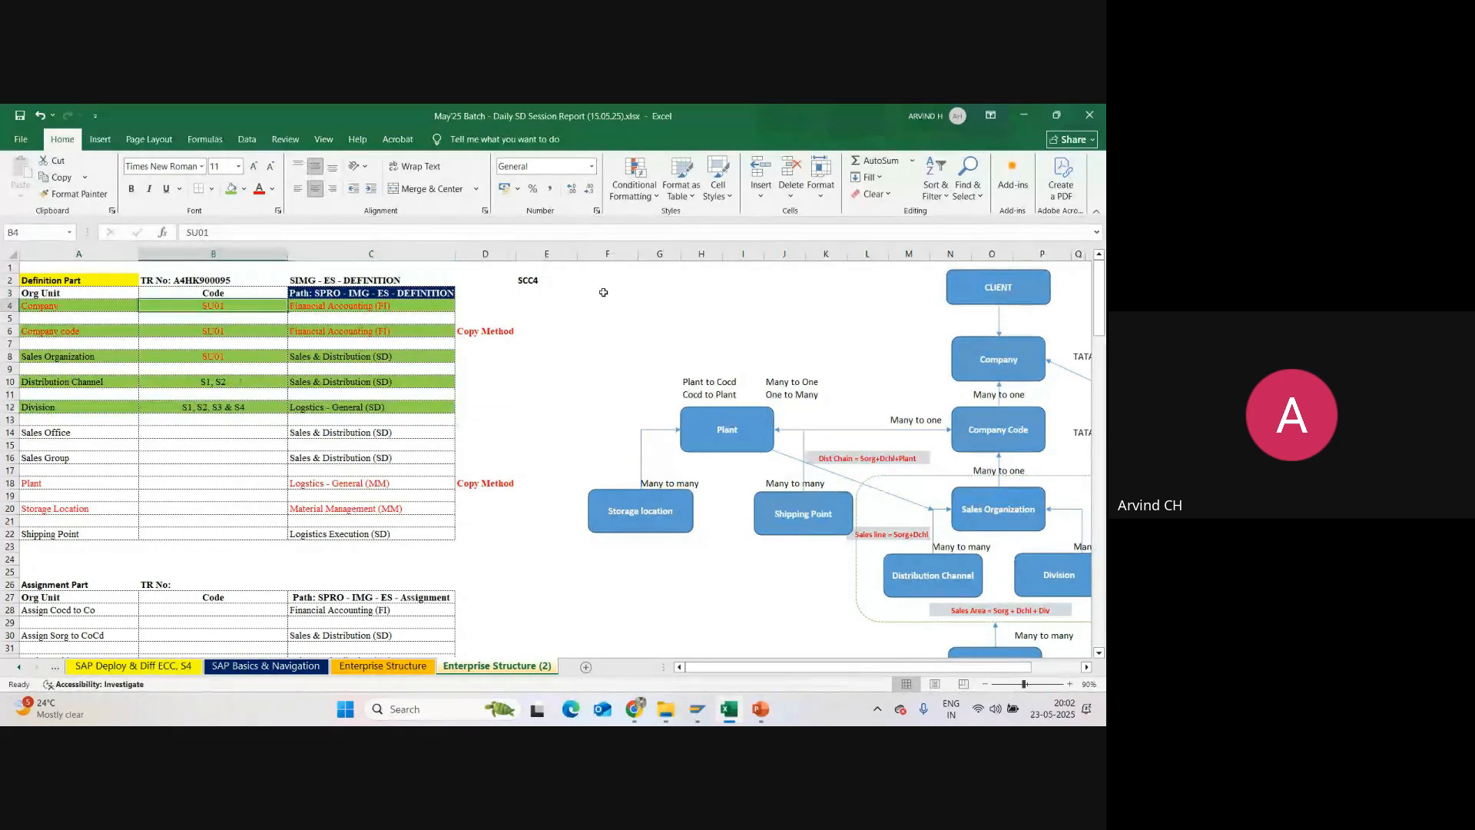
pyautogui.click(604, 292)
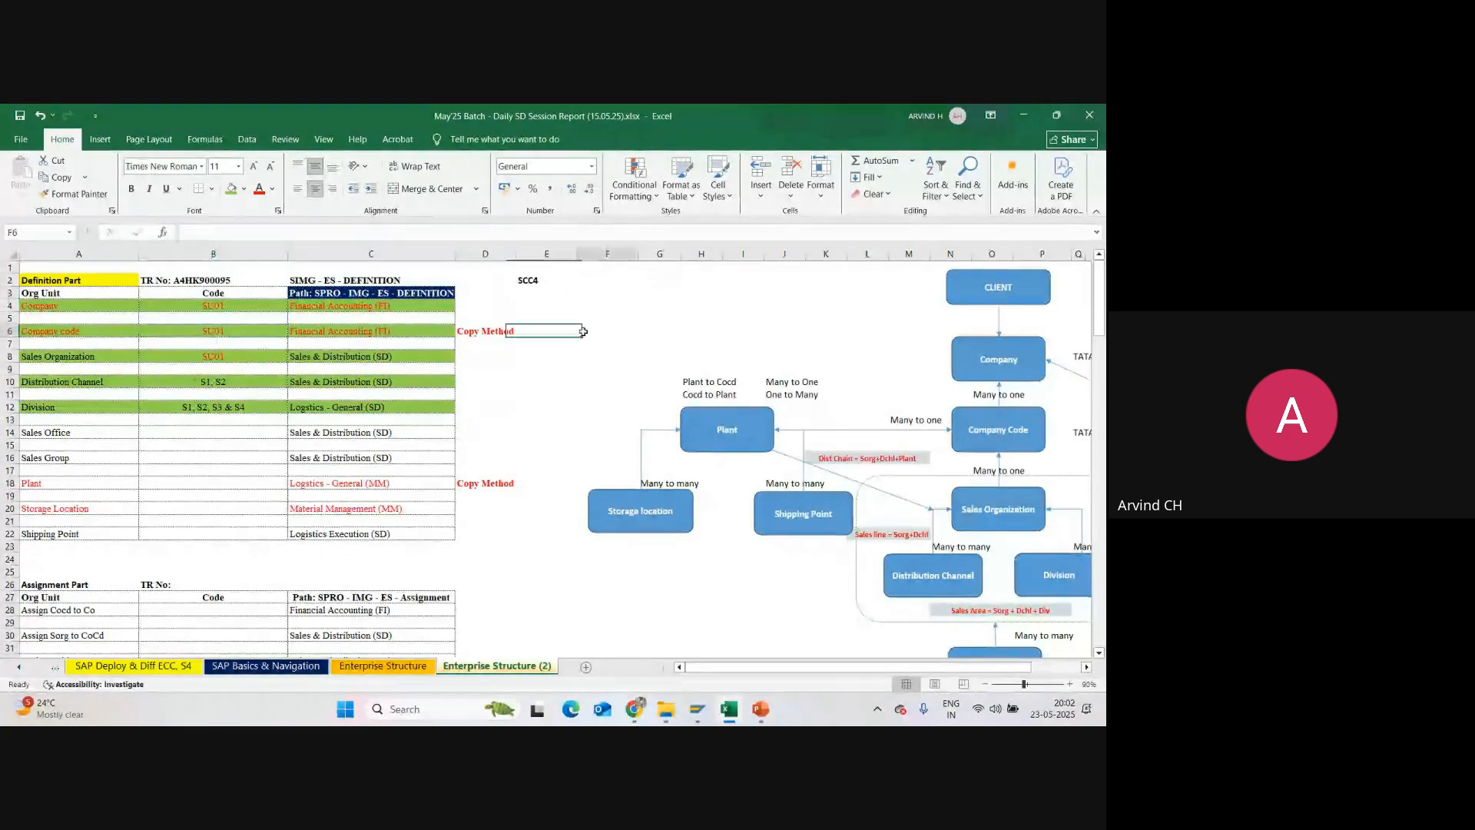
pyautogui.click(219, 355)
pyautogui.click(566, 351)
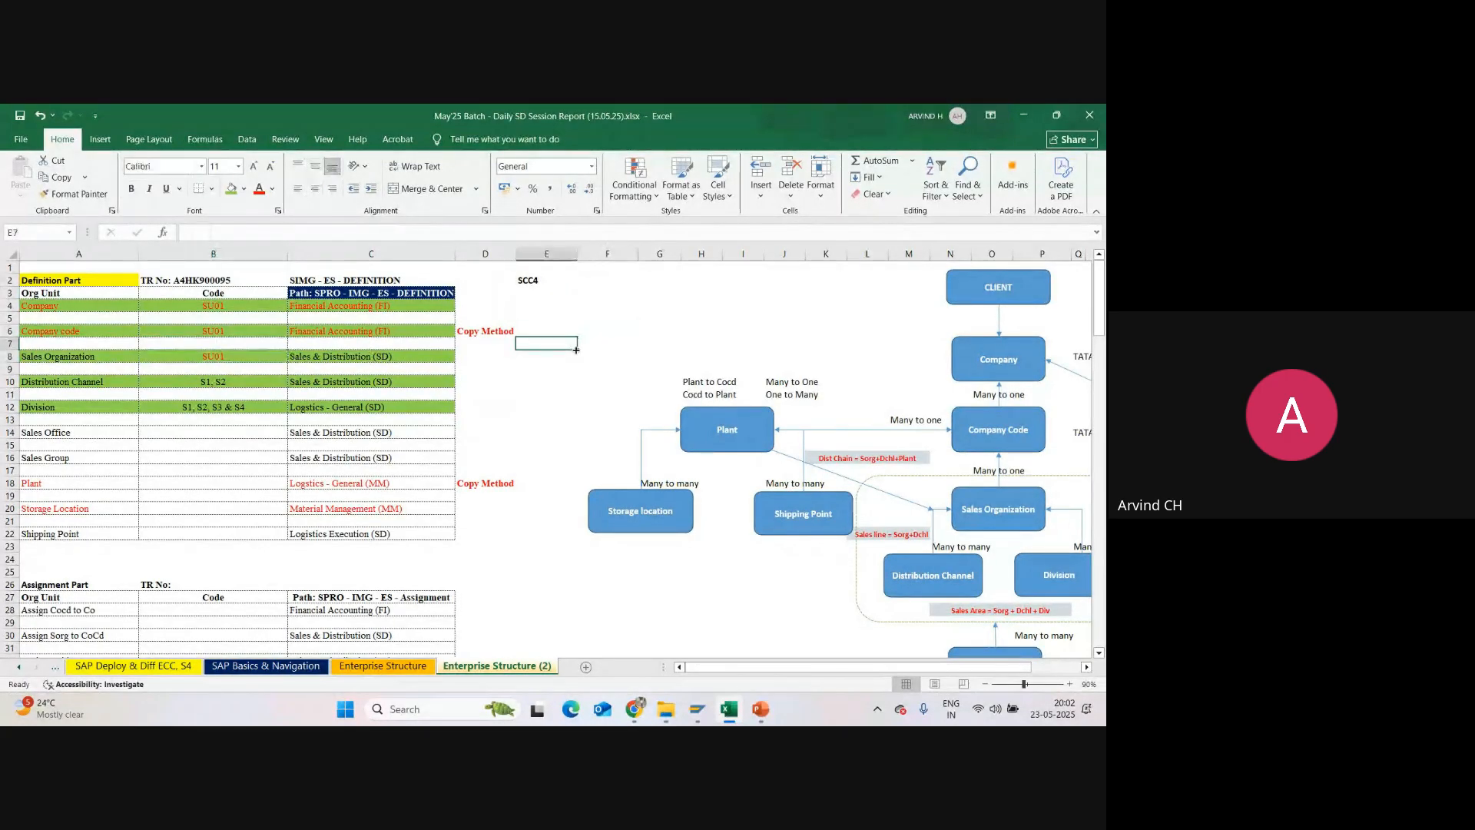
pyautogui.click(243, 381)
pyautogui.click(496, 388)
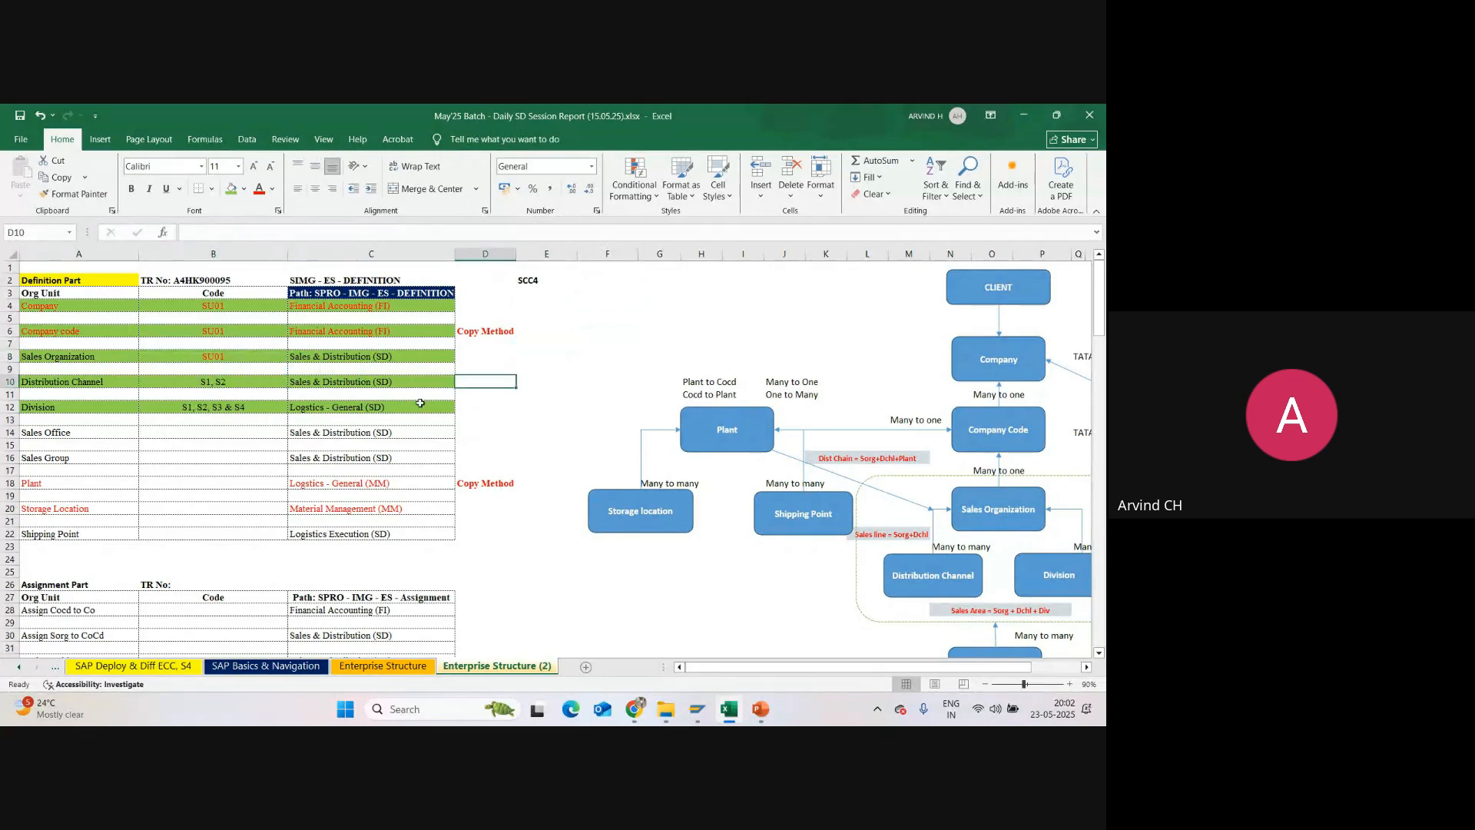
pyautogui.click(226, 391)
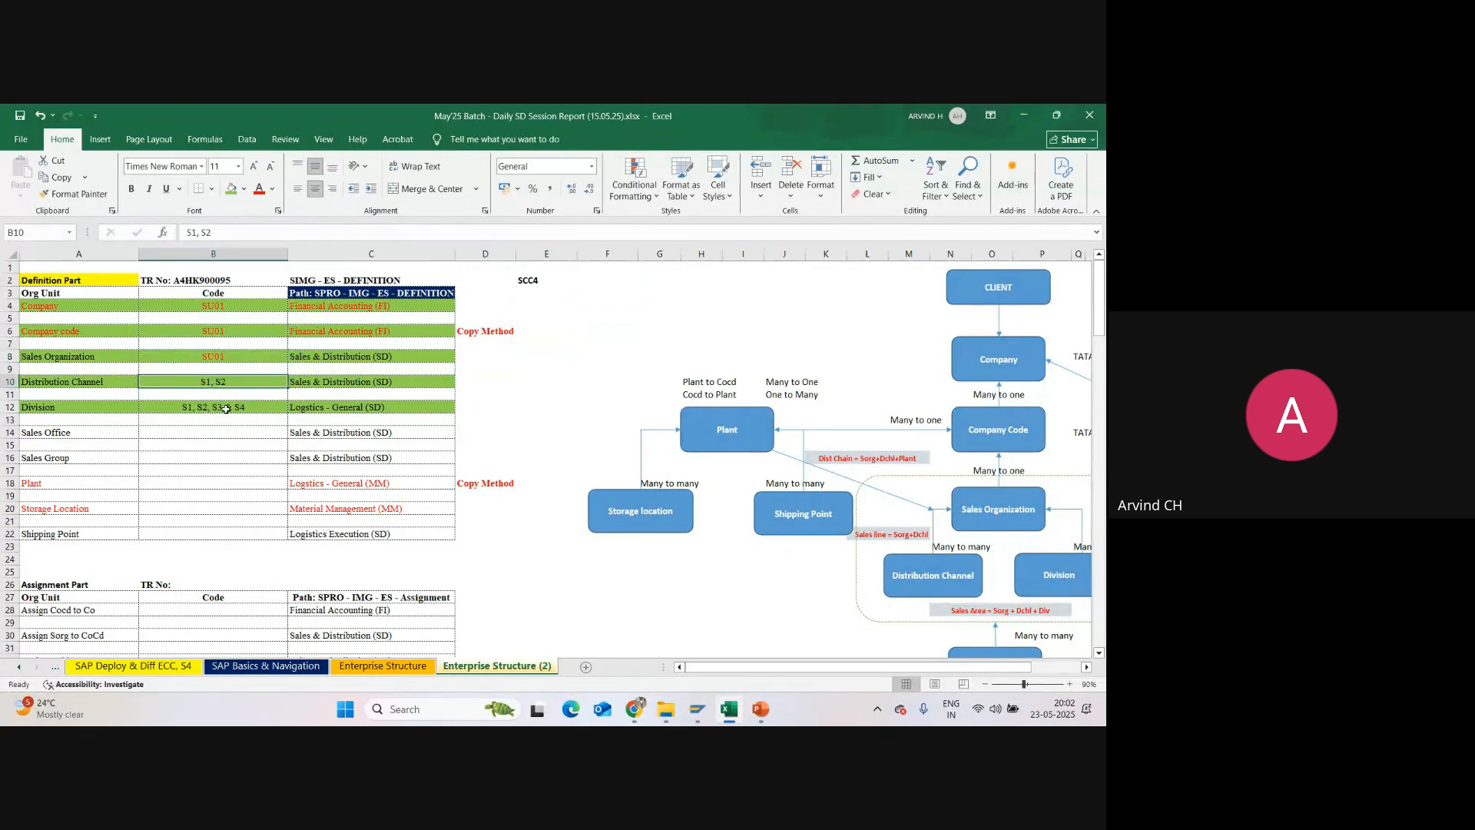
pyautogui.click(224, 409)
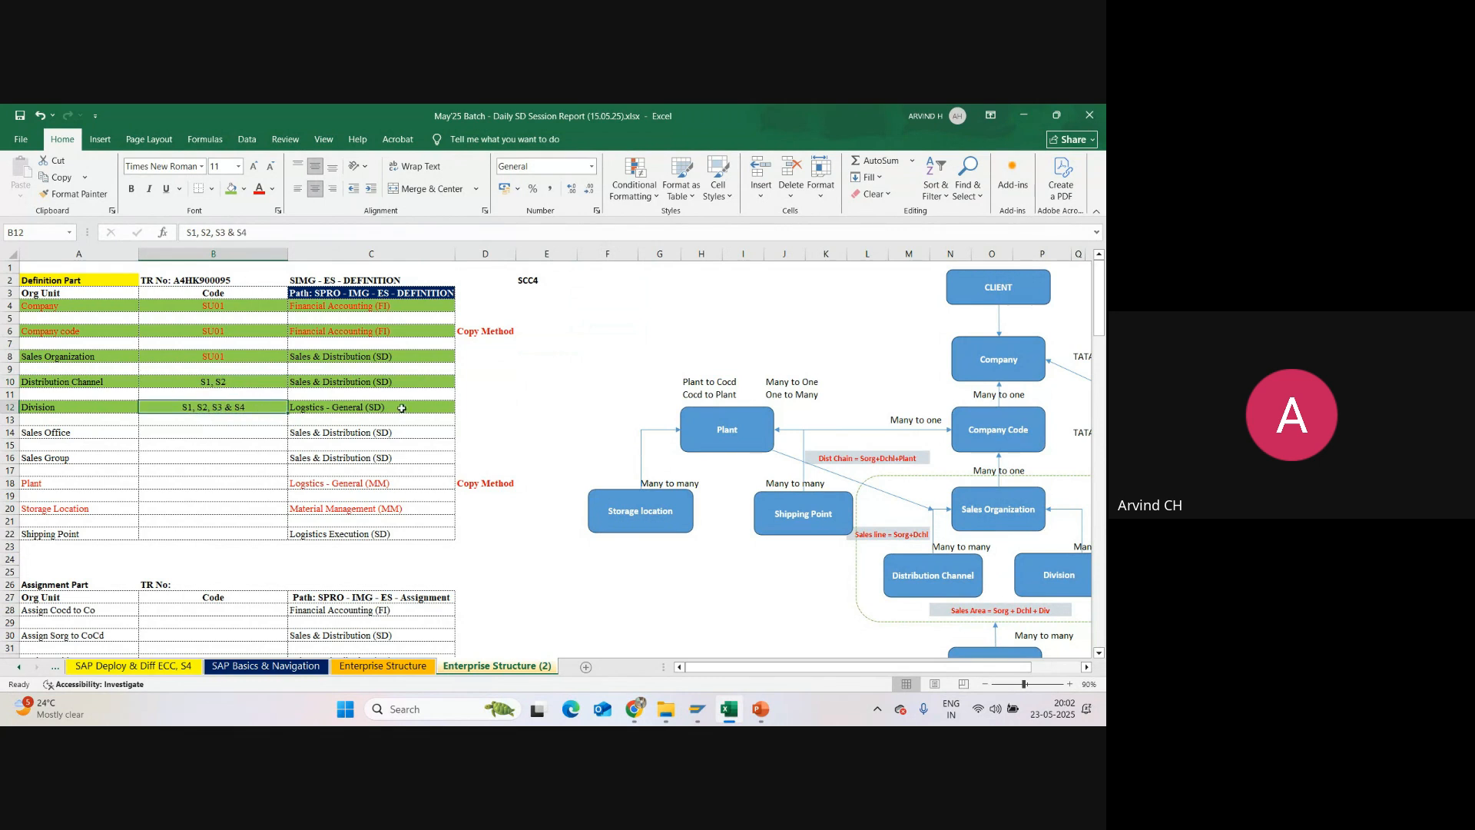
pyautogui.click(503, 405)
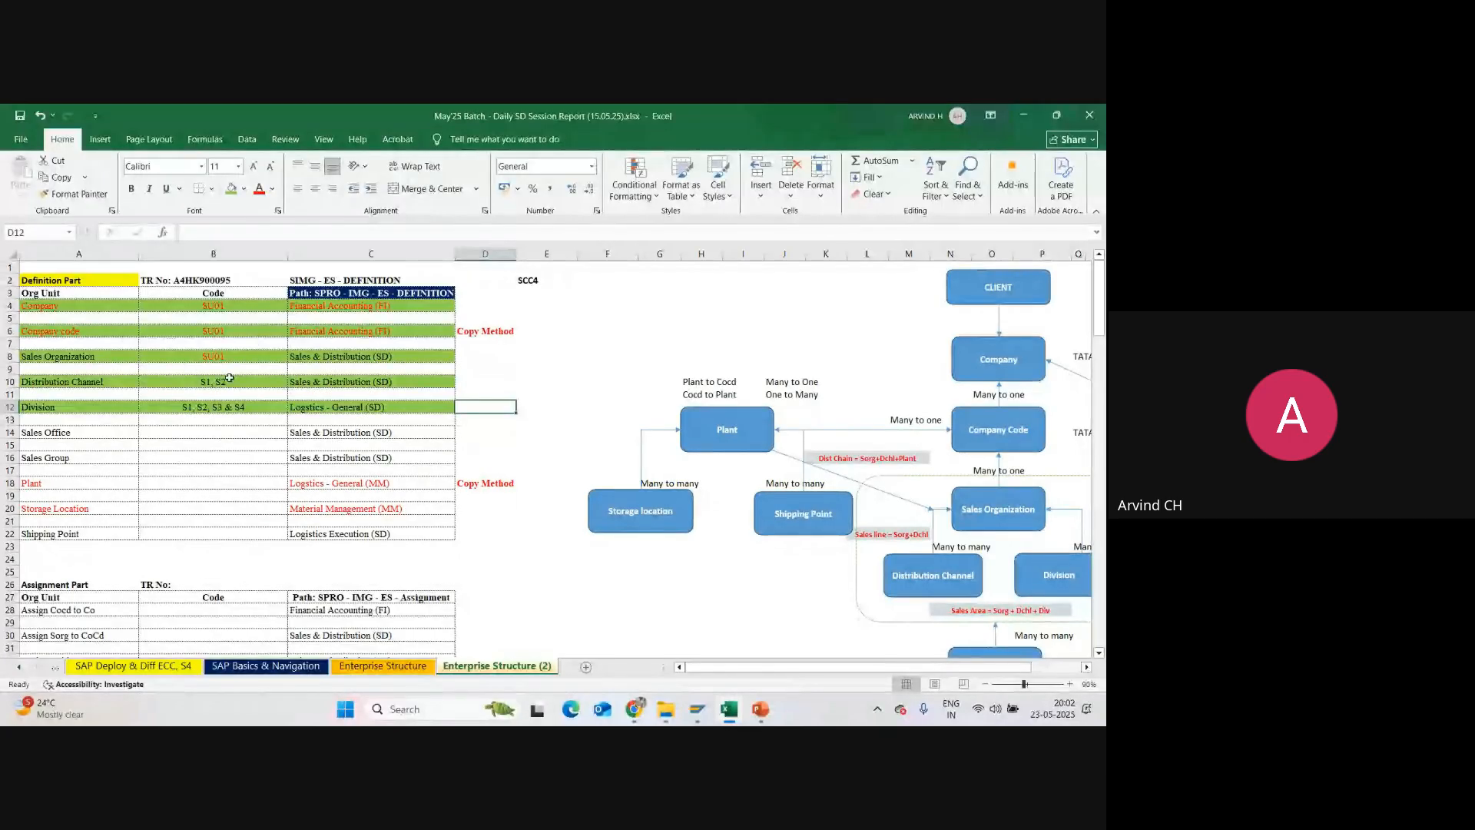
pyautogui.click(228, 308)
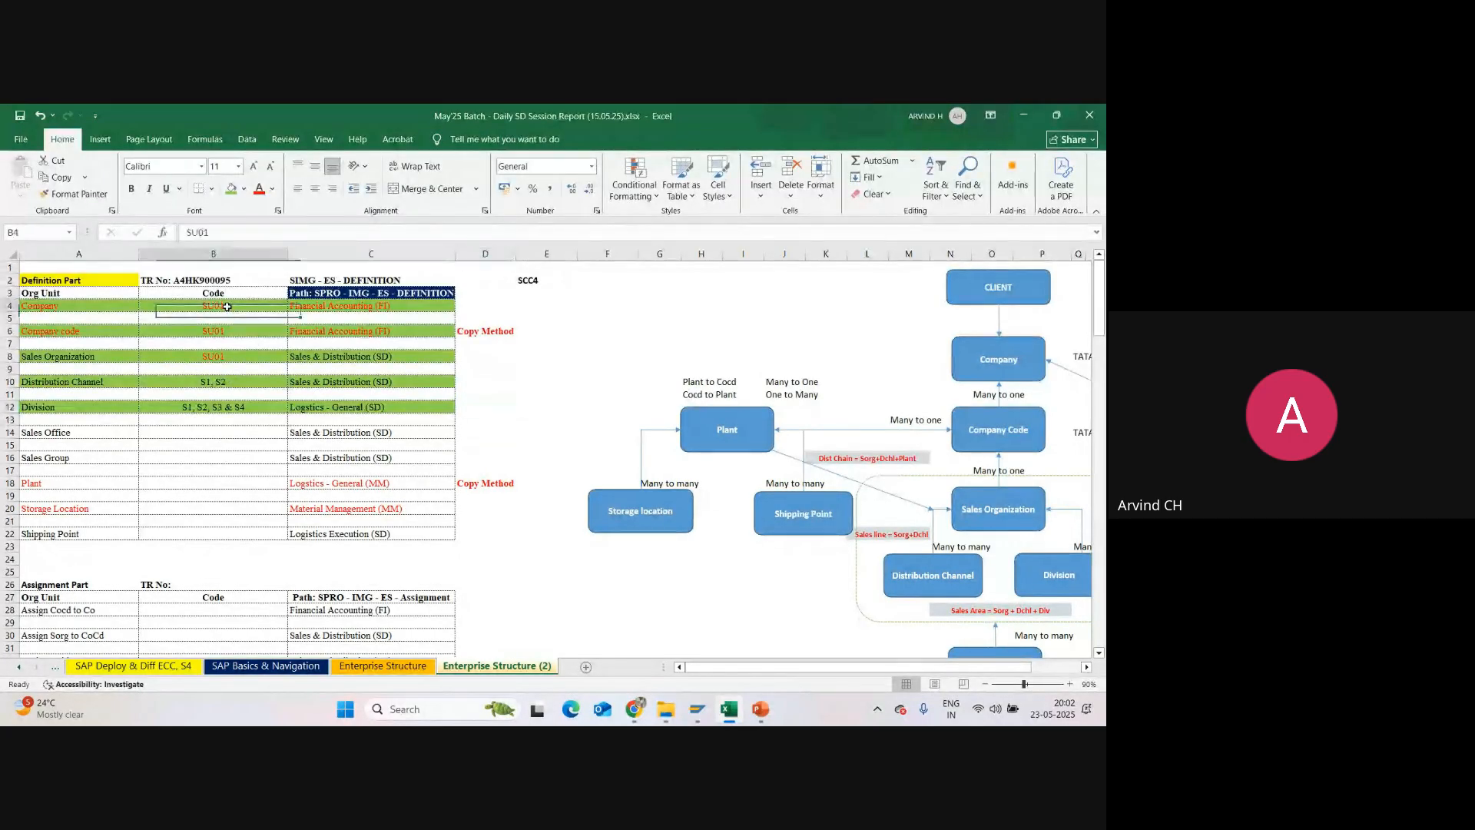
pyautogui.click(563, 382)
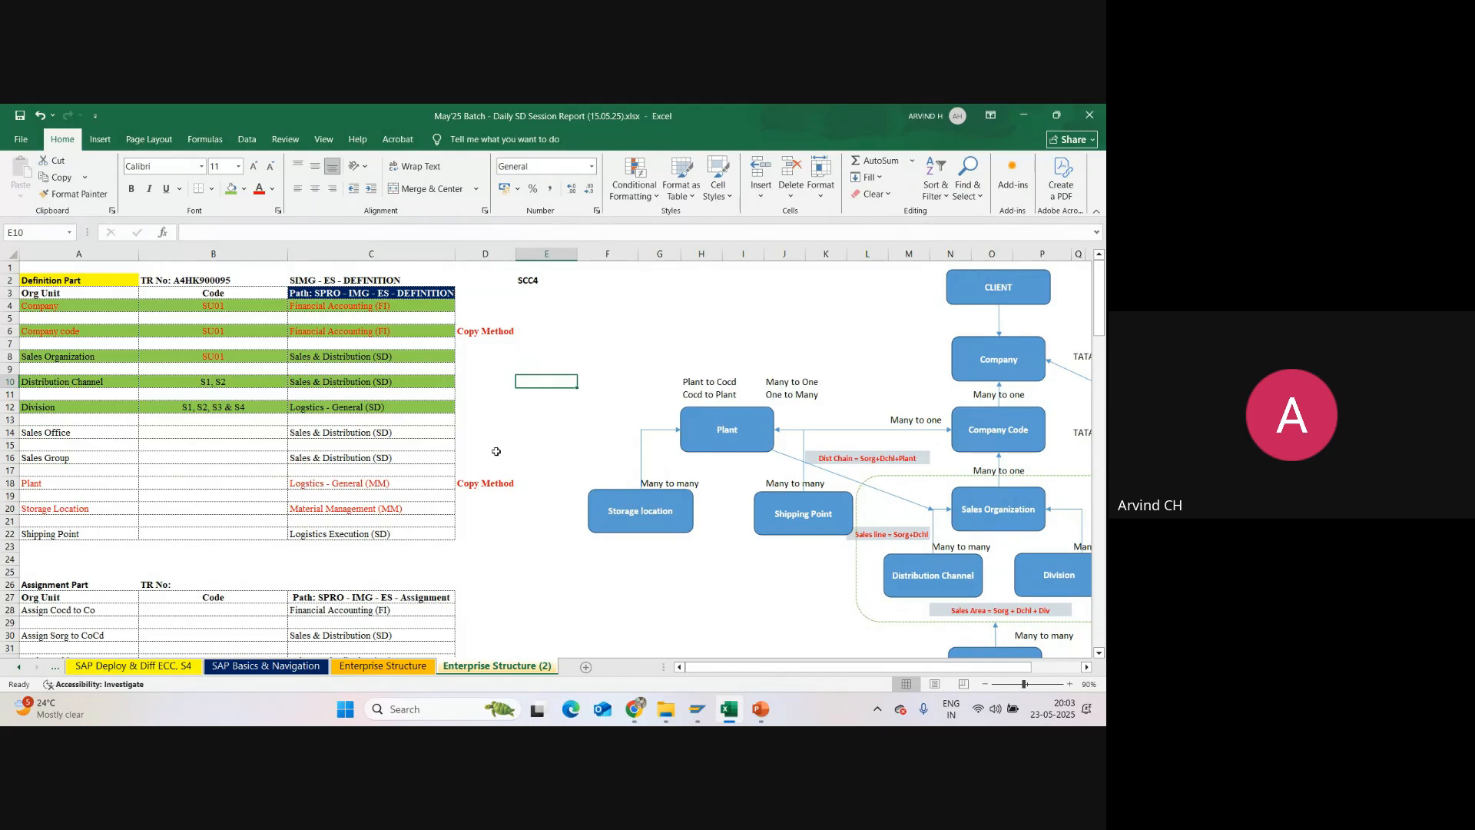
pyautogui.click(508, 401)
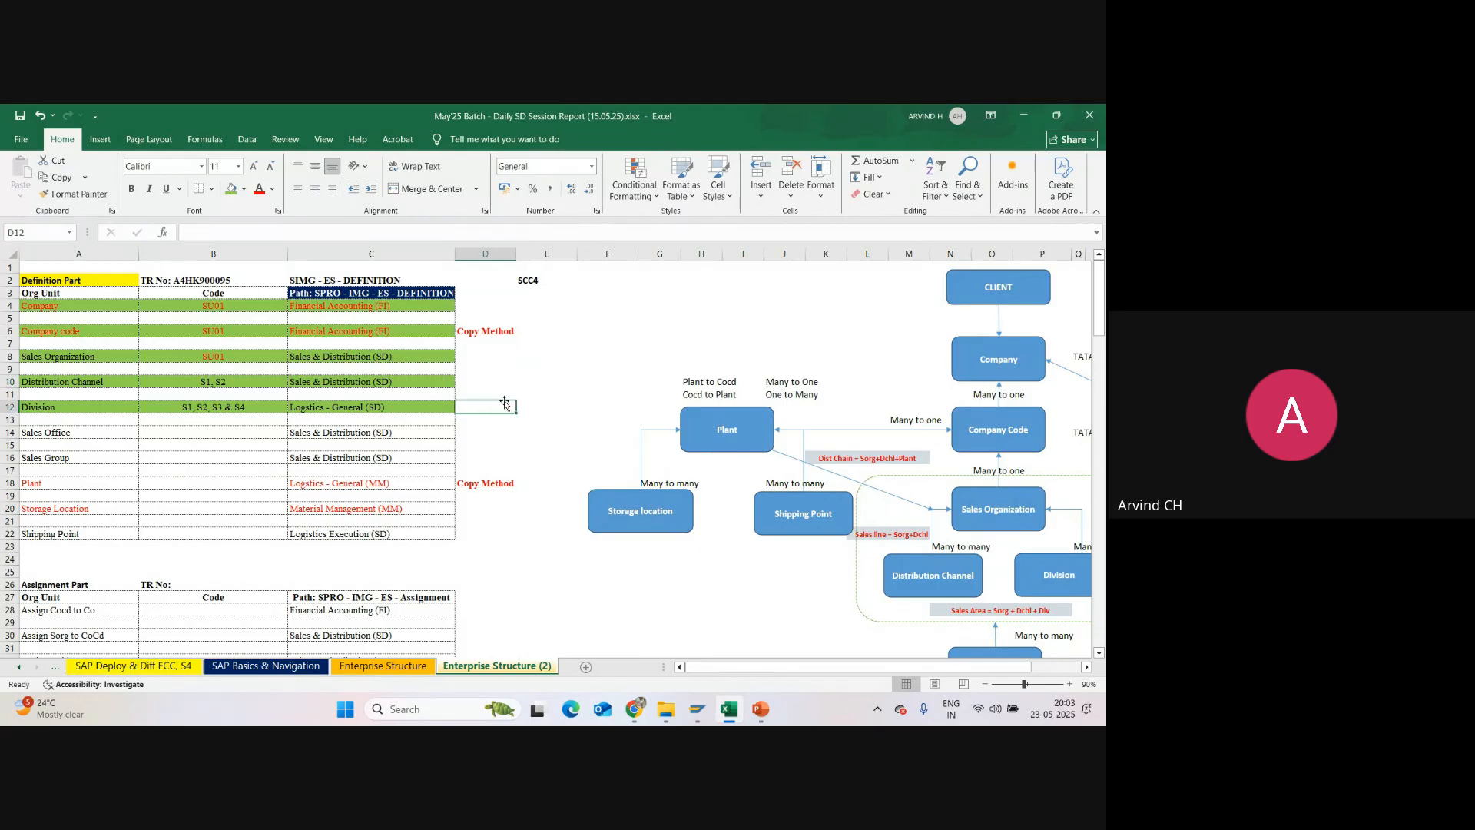
pyautogui.click(554, 390)
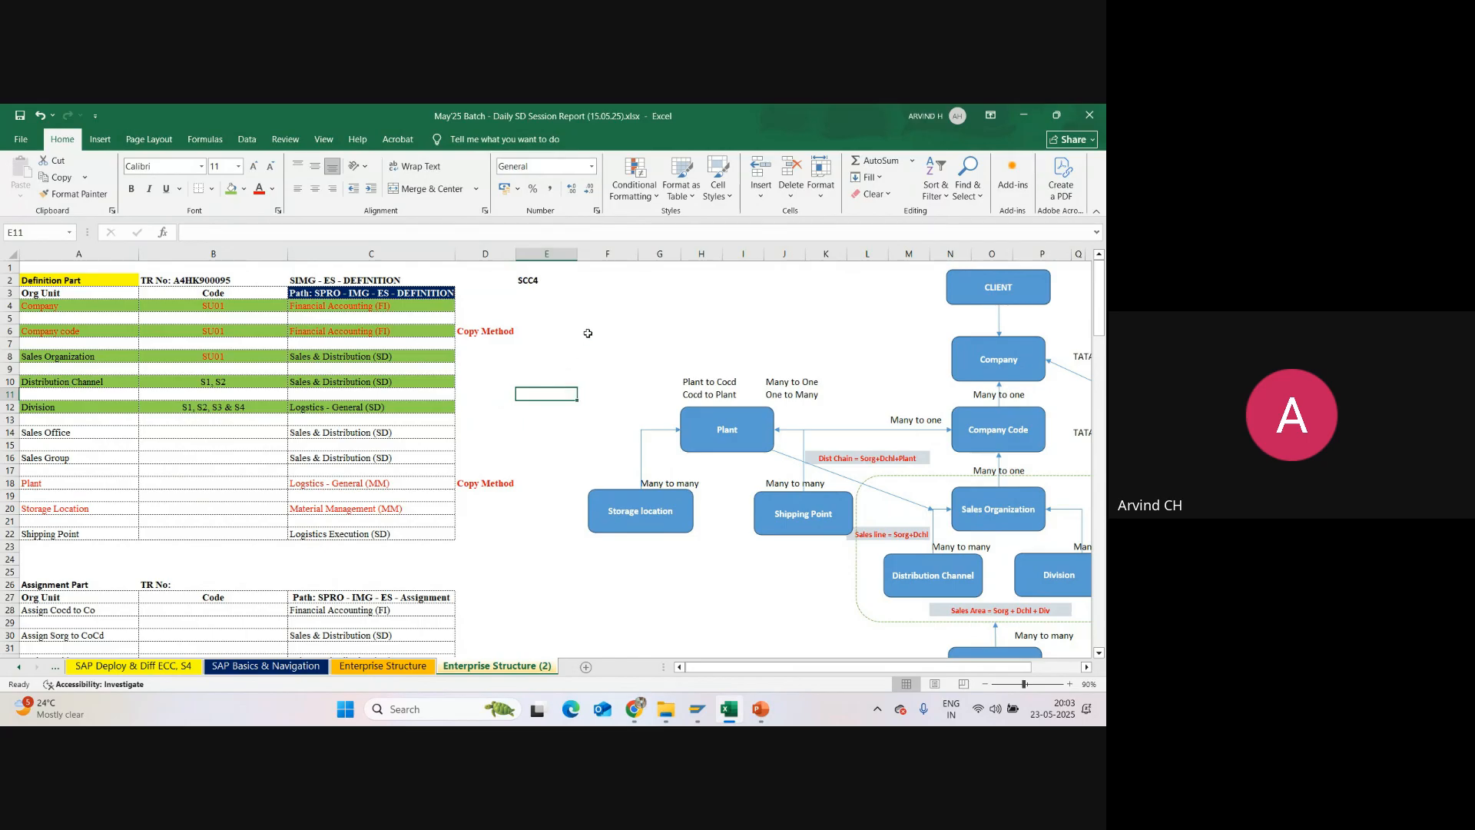
# Step: Examine the system landscape diagram and the production client row on the SAP Basics & Navigation sheet
pyautogui.click(305, 671)
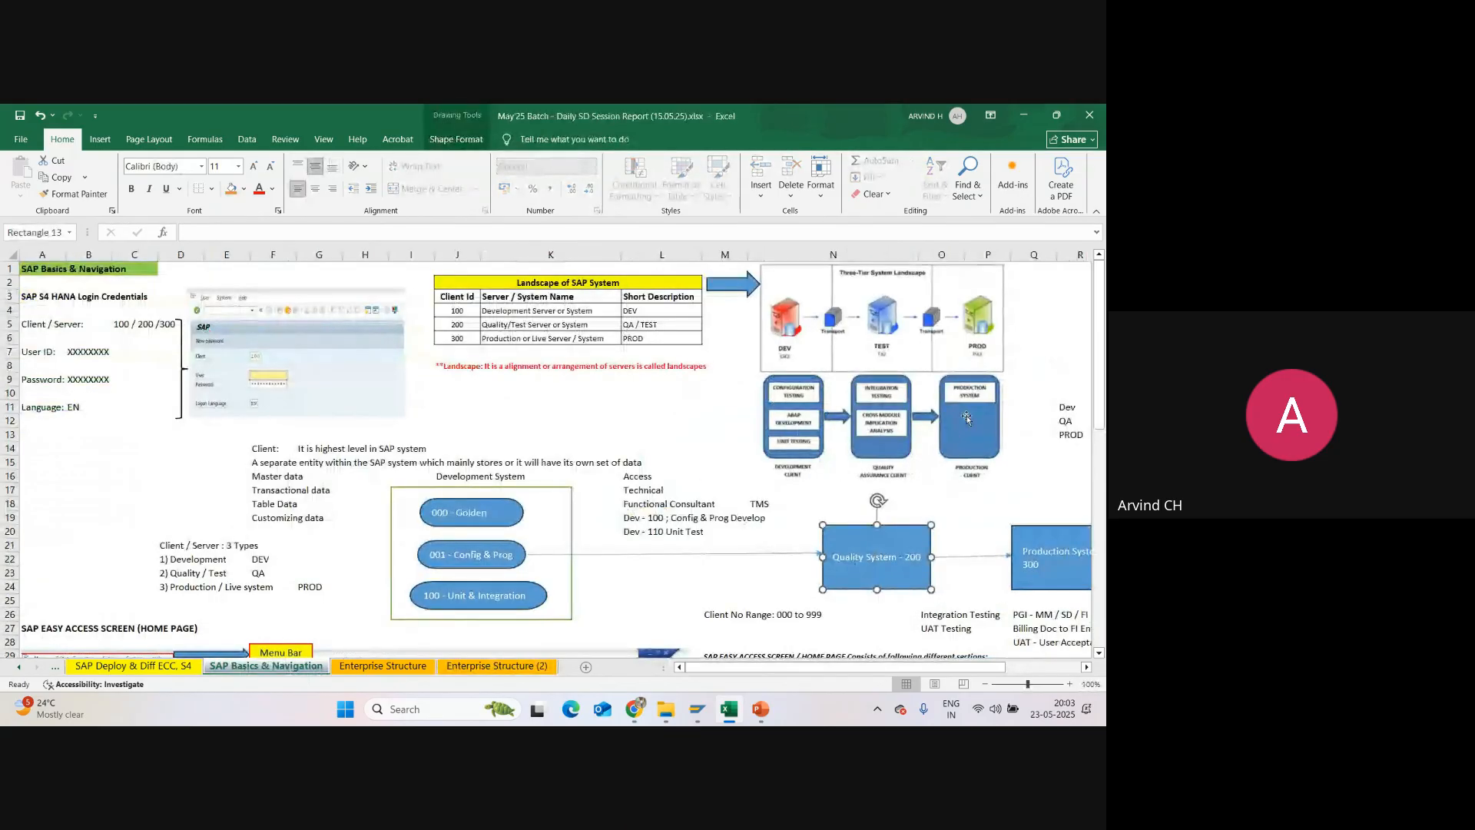
pyautogui.click(978, 422)
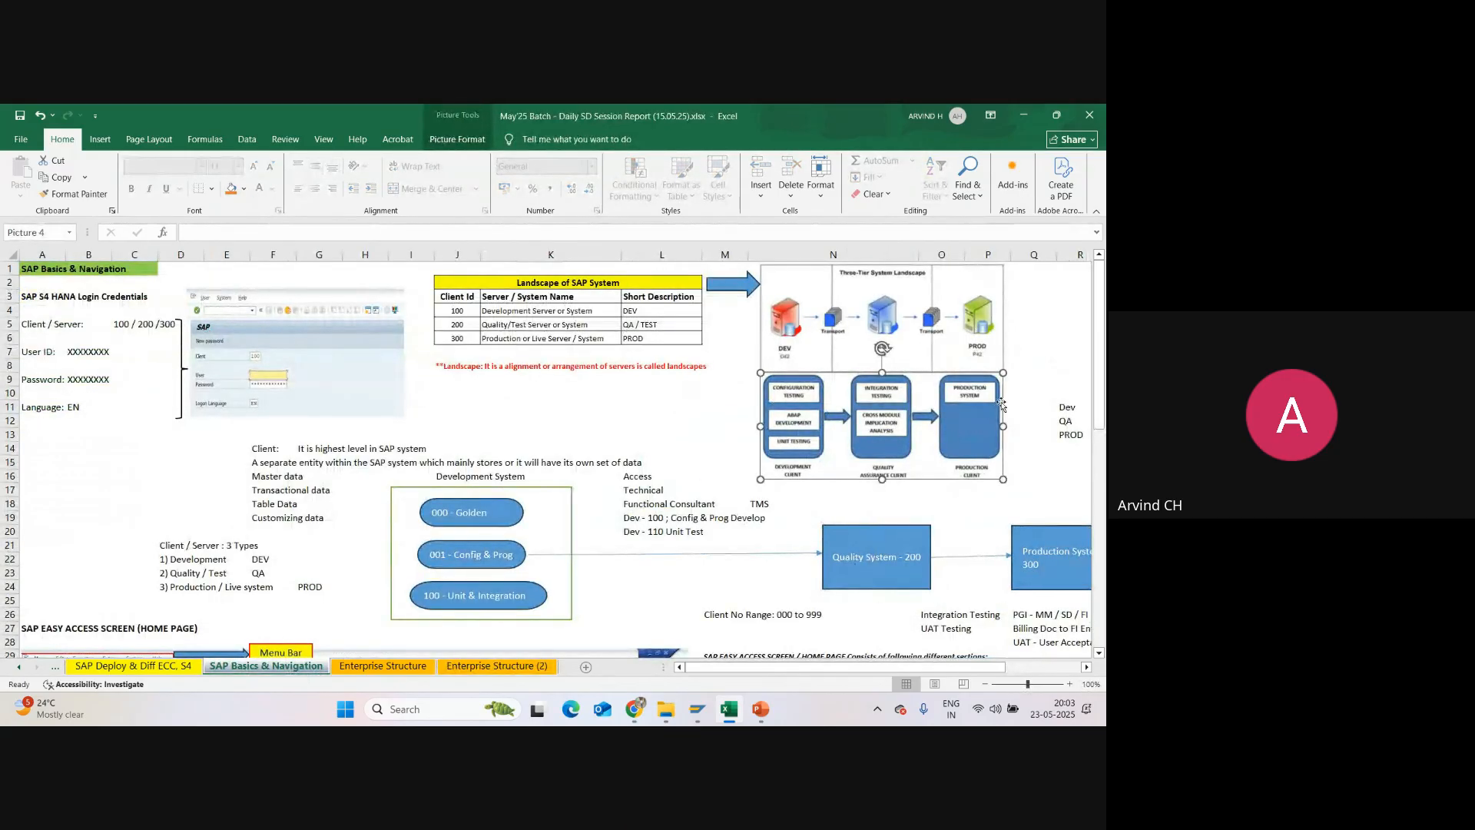
pyautogui.click(470, 338)
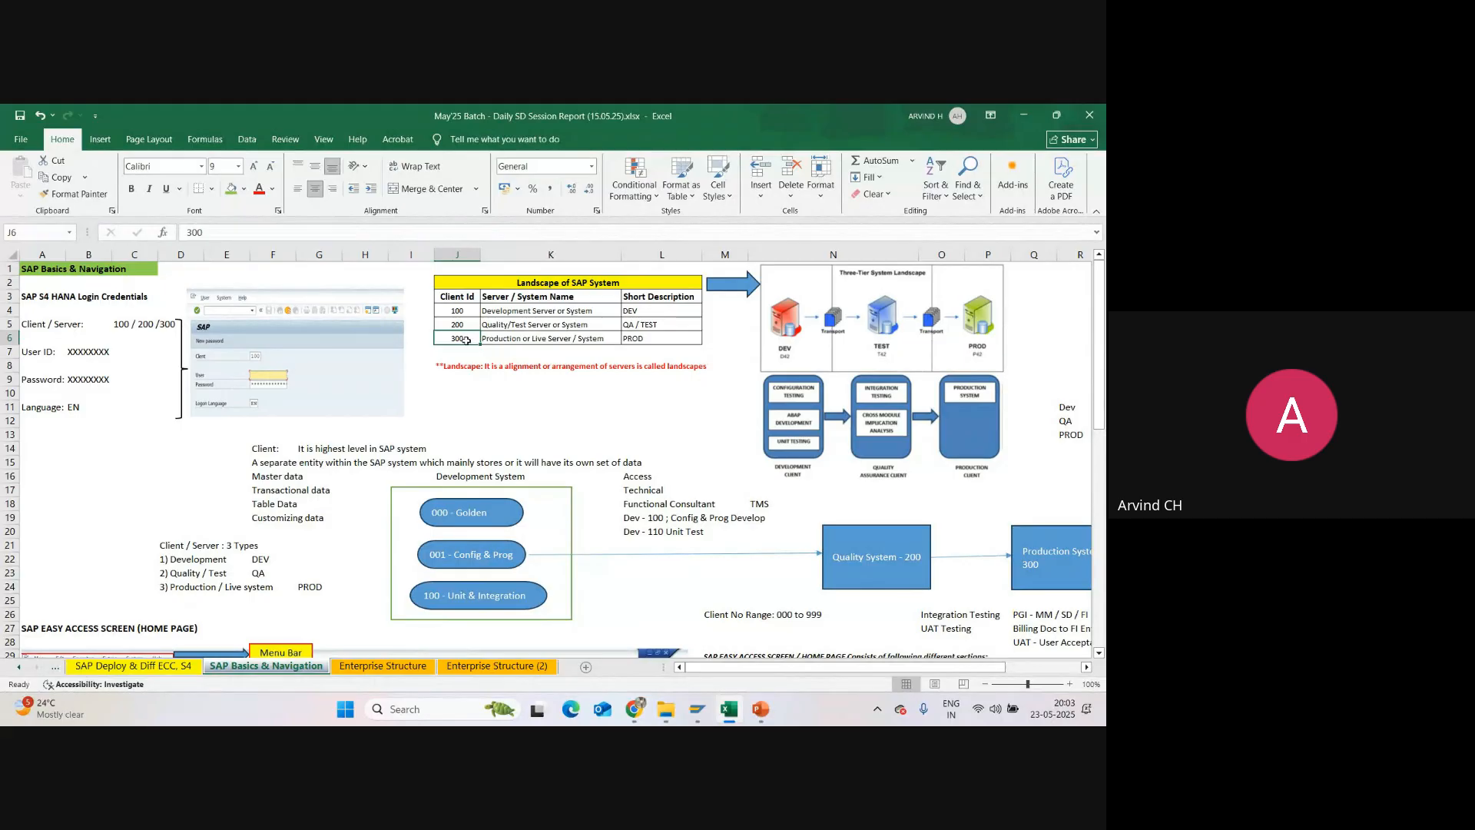
# Step: Switch to SAP, save the division entries again and leave the division maintenance back to the Display IMG structure
pyautogui.click(730, 708)
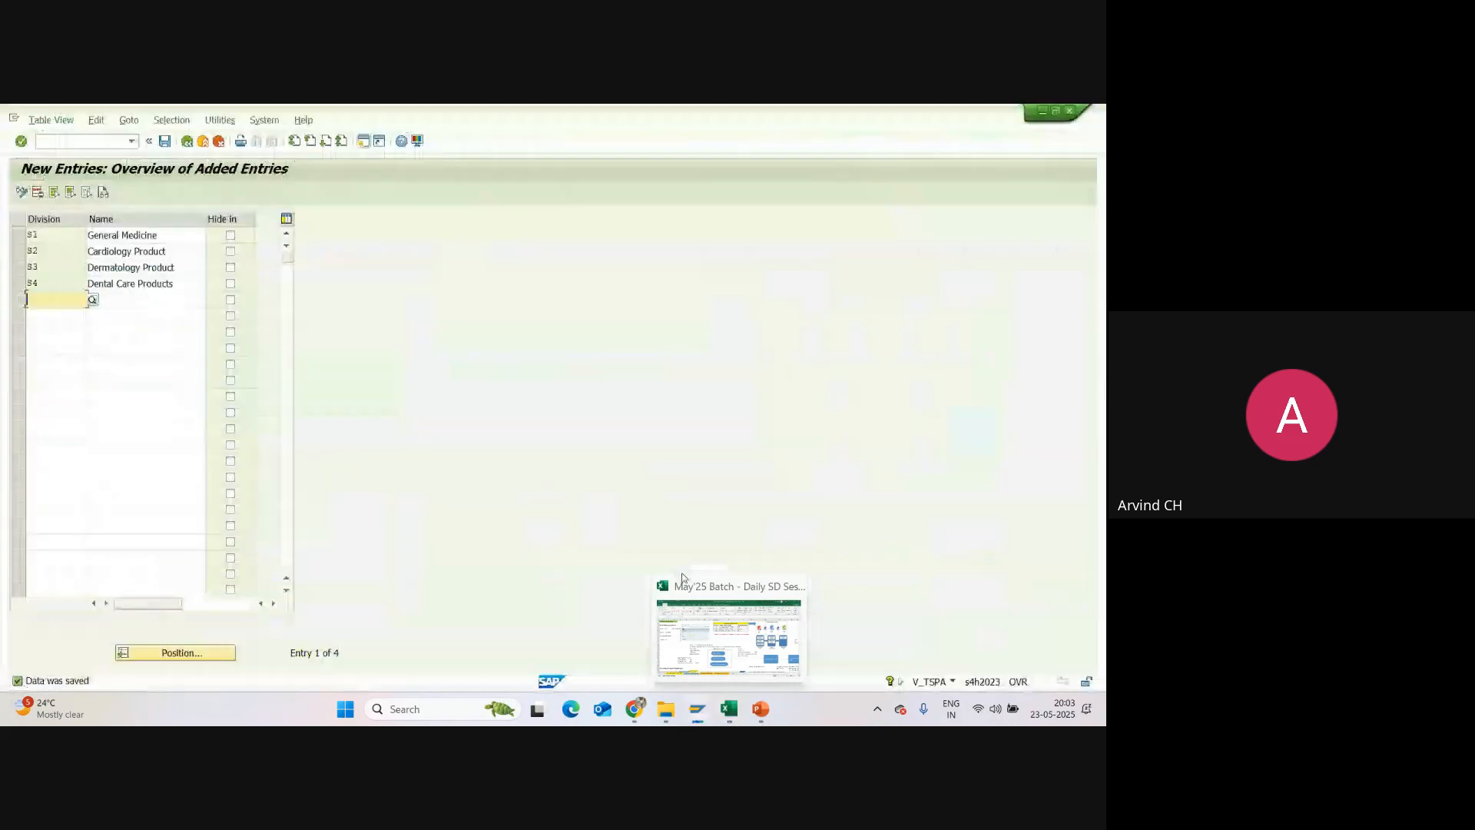
pyautogui.click(181, 300)
pyautogui.click(165, 141)
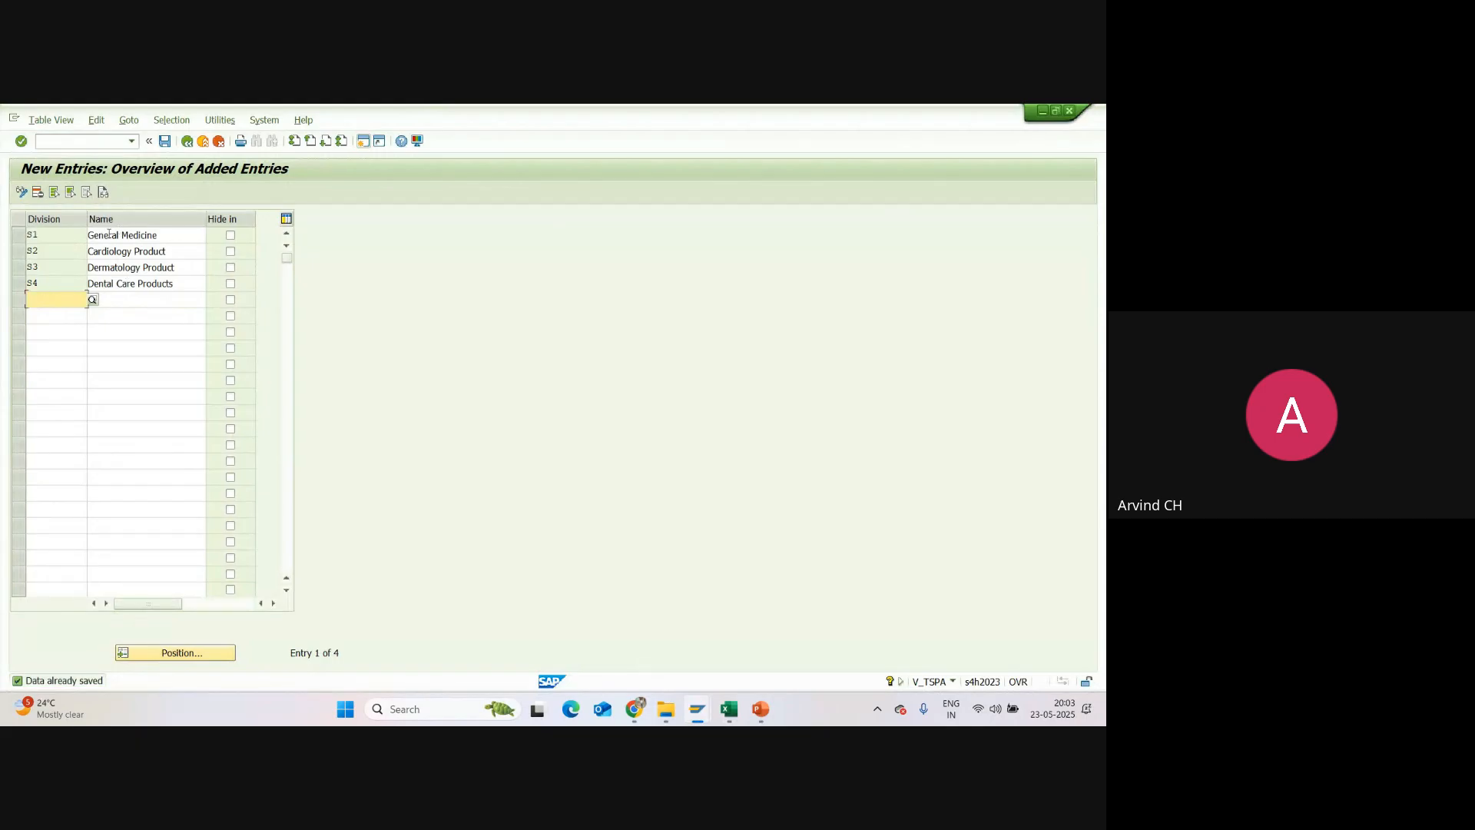
pyautogui.click(189, 144)
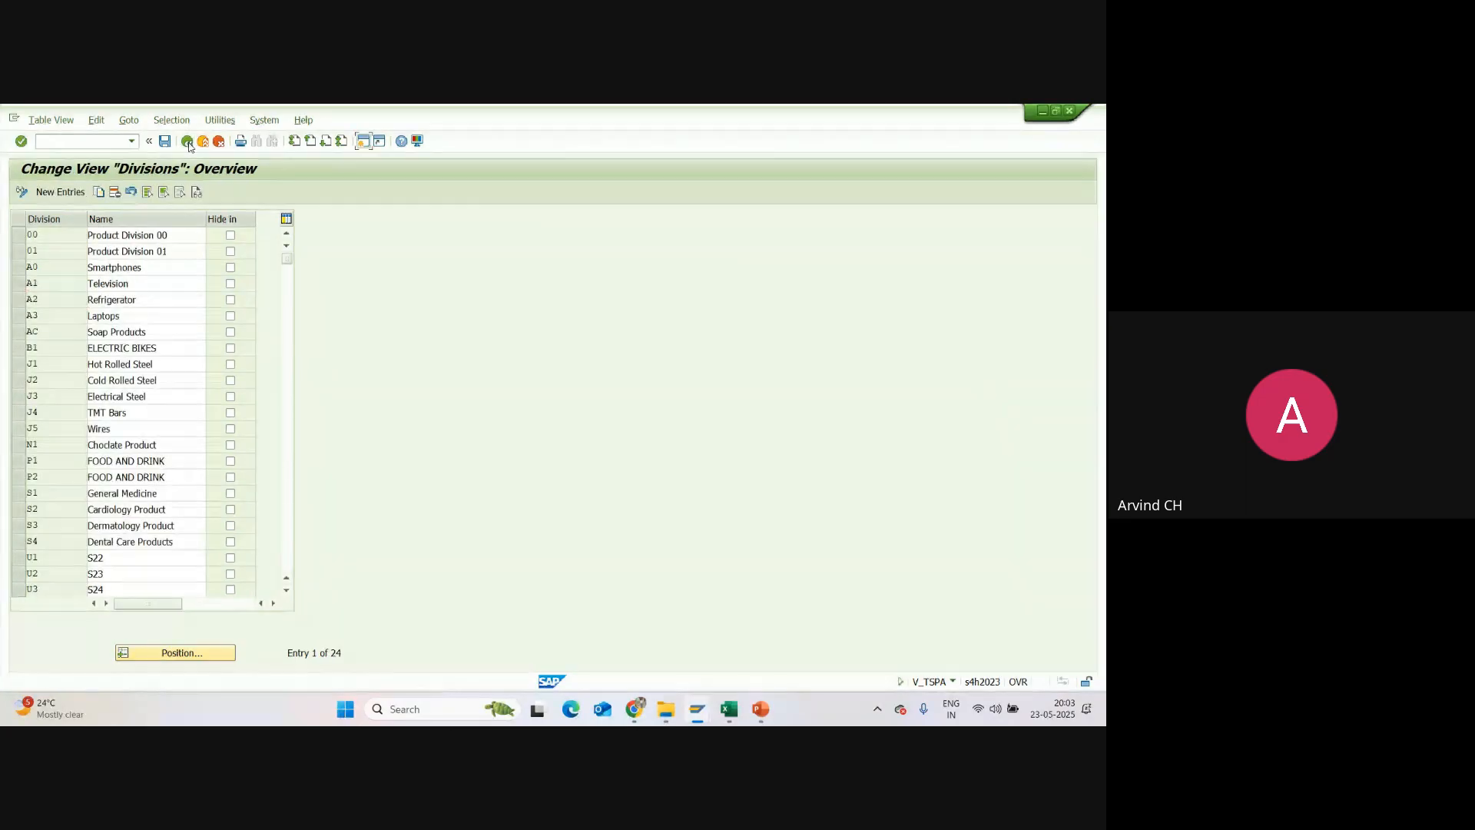
pyautogui.click(188, 144)
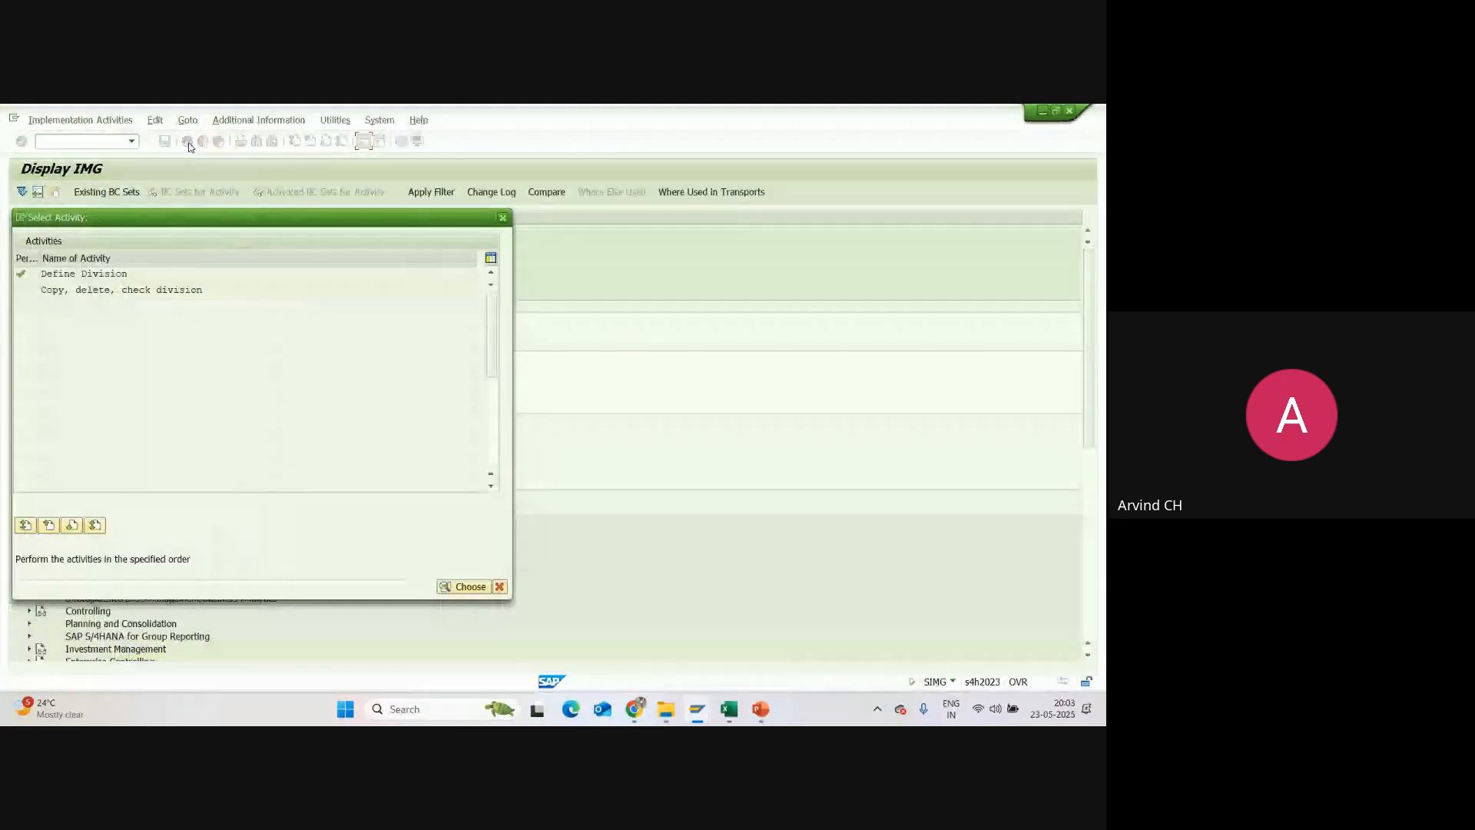
pyautogui.click(502, 217)
# Step: Check the Sales Office row and its code cell on the Enterprise Structure (2) sheet in Excel
pyautogui.click(729, 709)
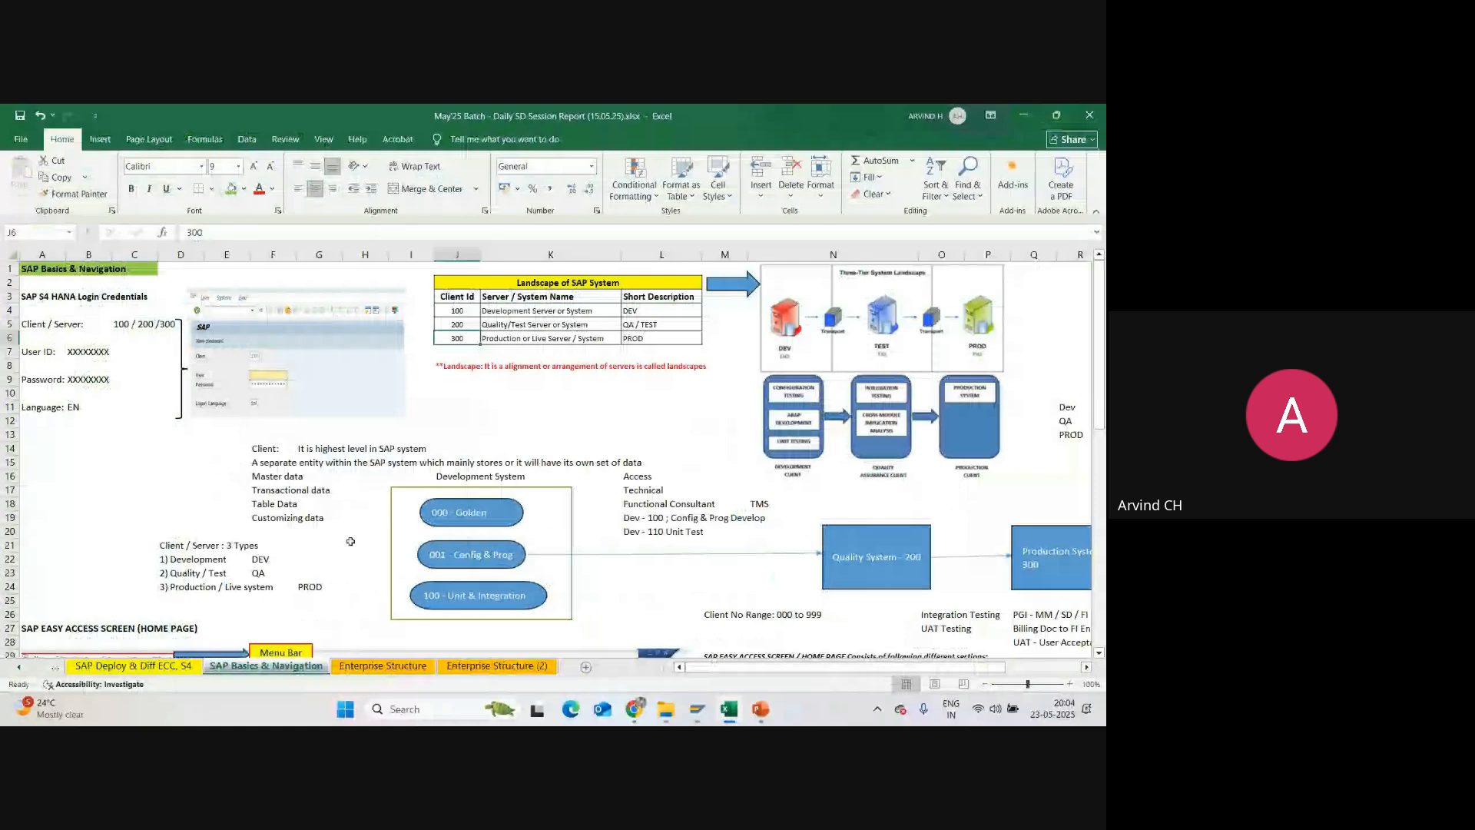
pyautogui.click(476, 667)
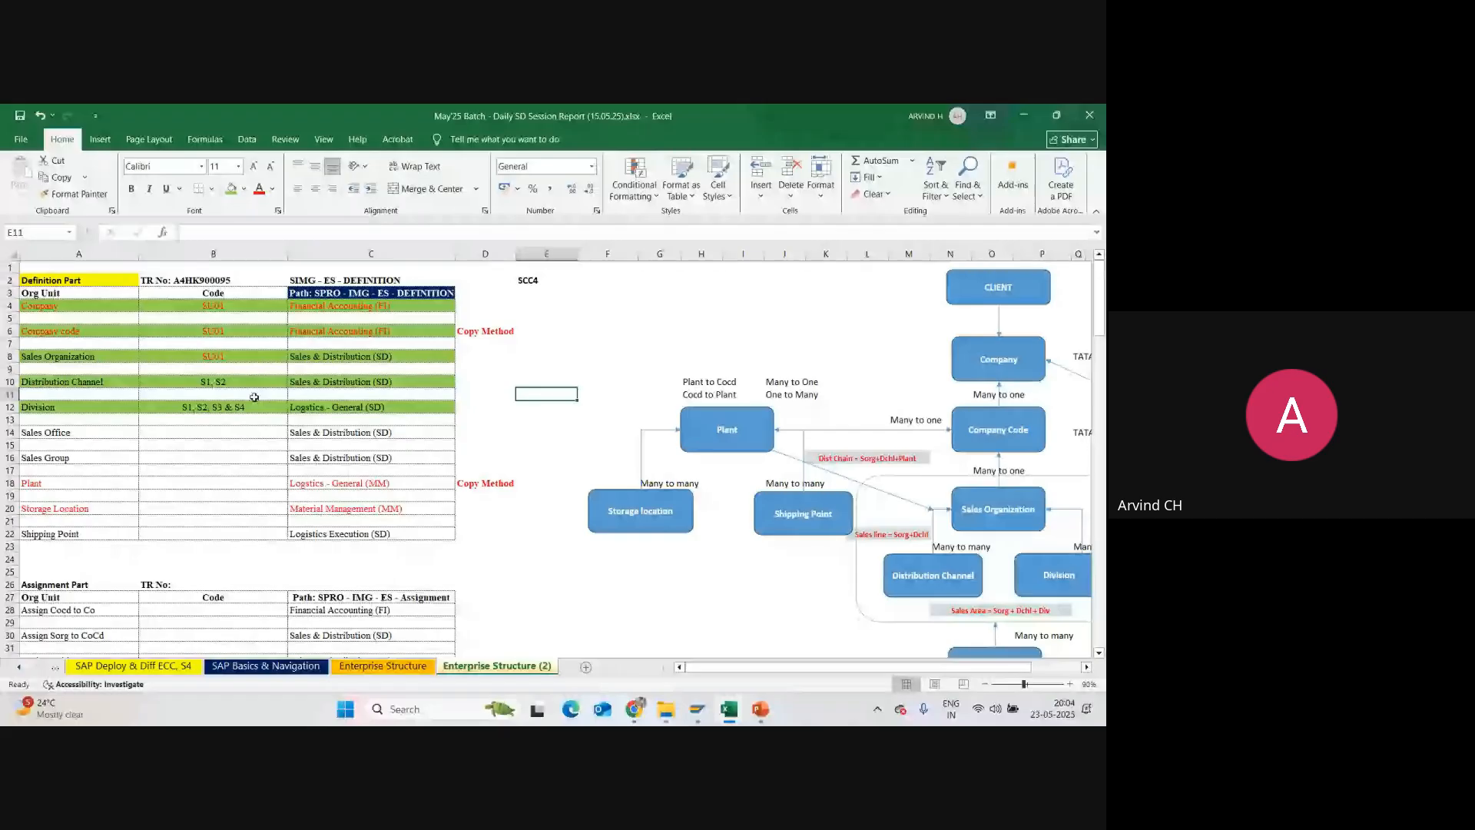
pyautogui.click(85, 433)
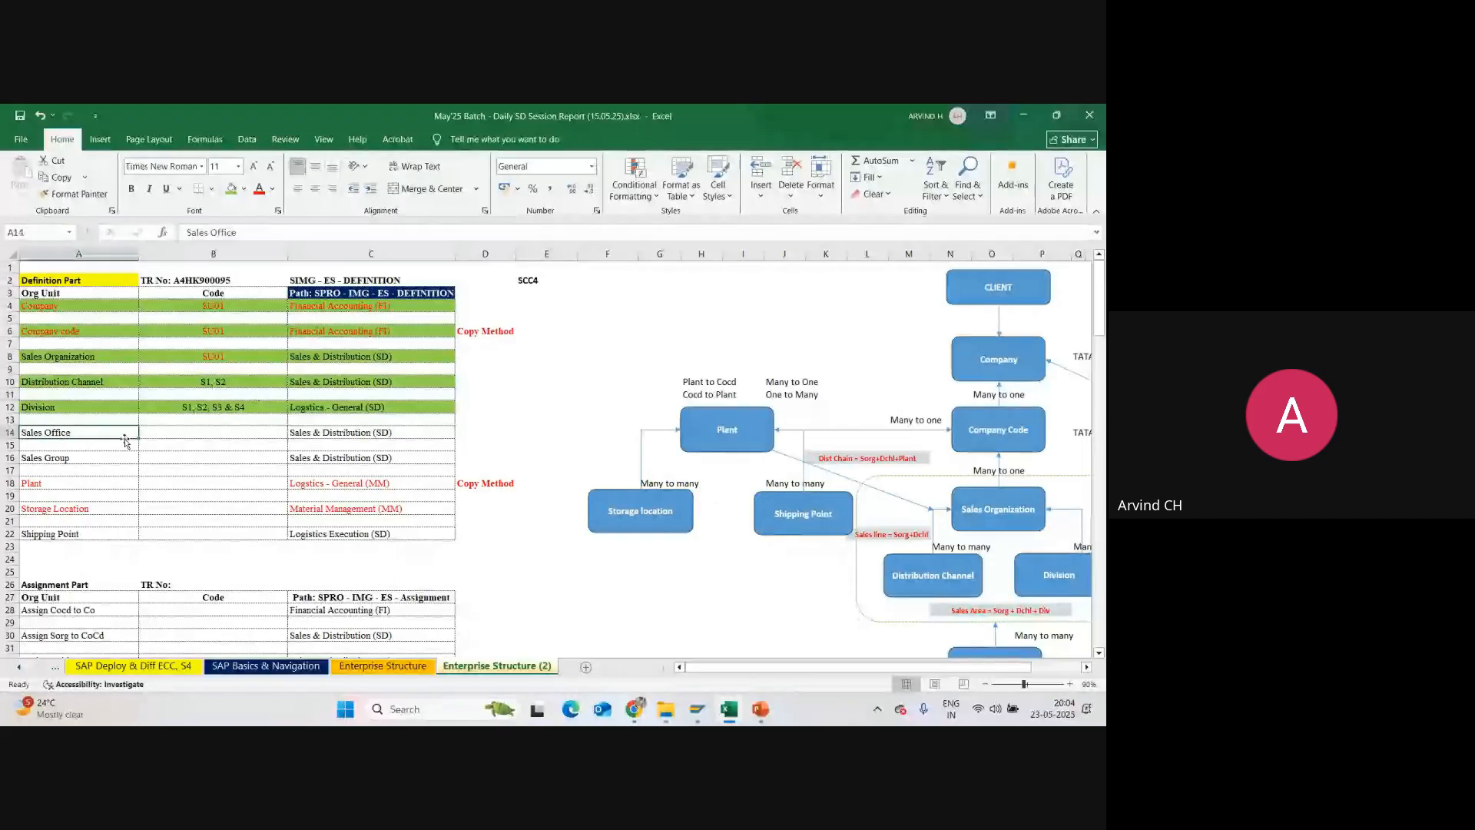
pyautogui.click(230, 432)
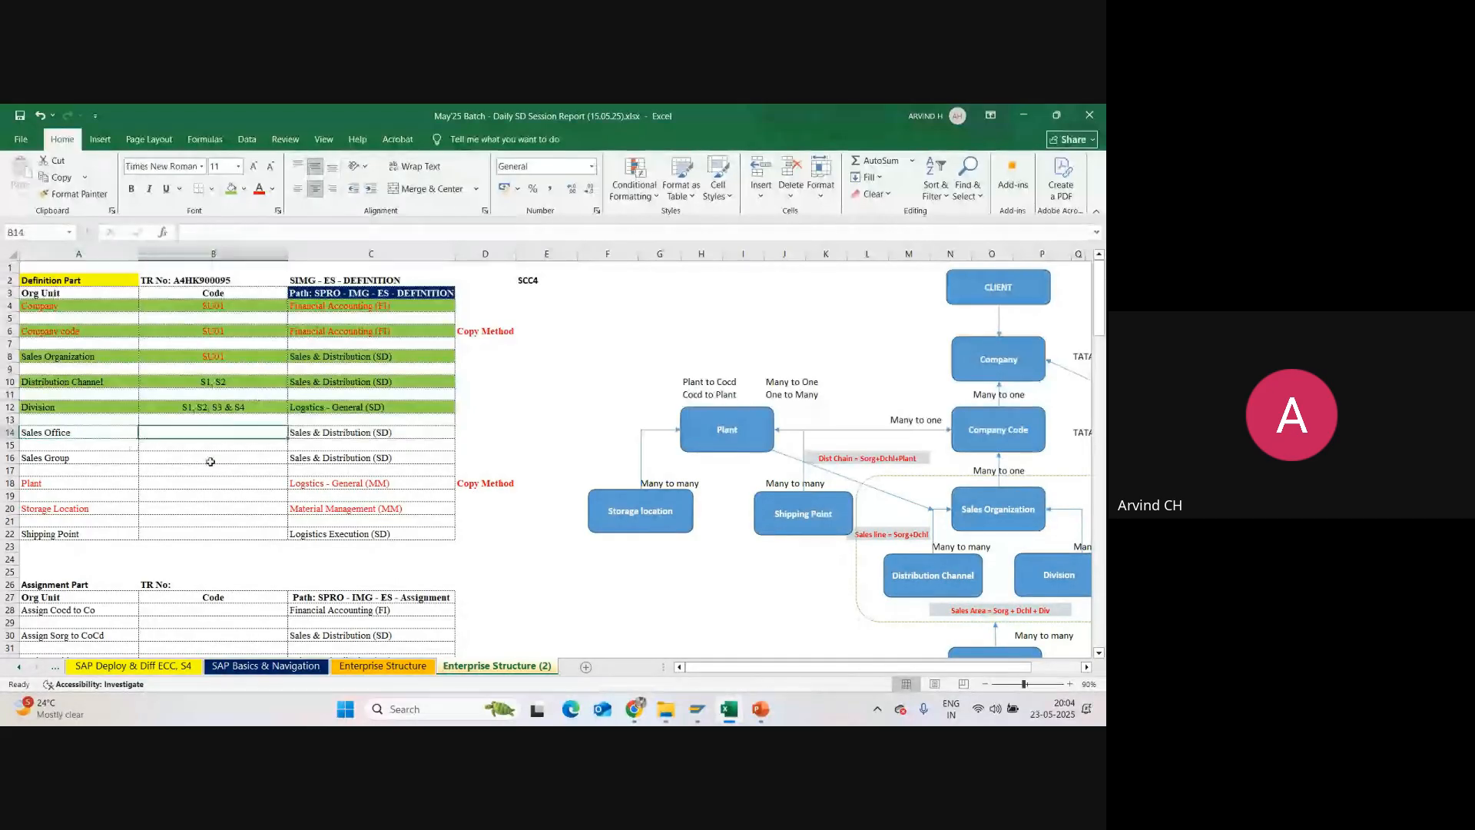
# Step: In SAP, open Maintain Sales Office under the Sales and Distribution definition node and start a new sales office entry
pyautogui.click(699, 710)
pyautogui.click(738, 648)
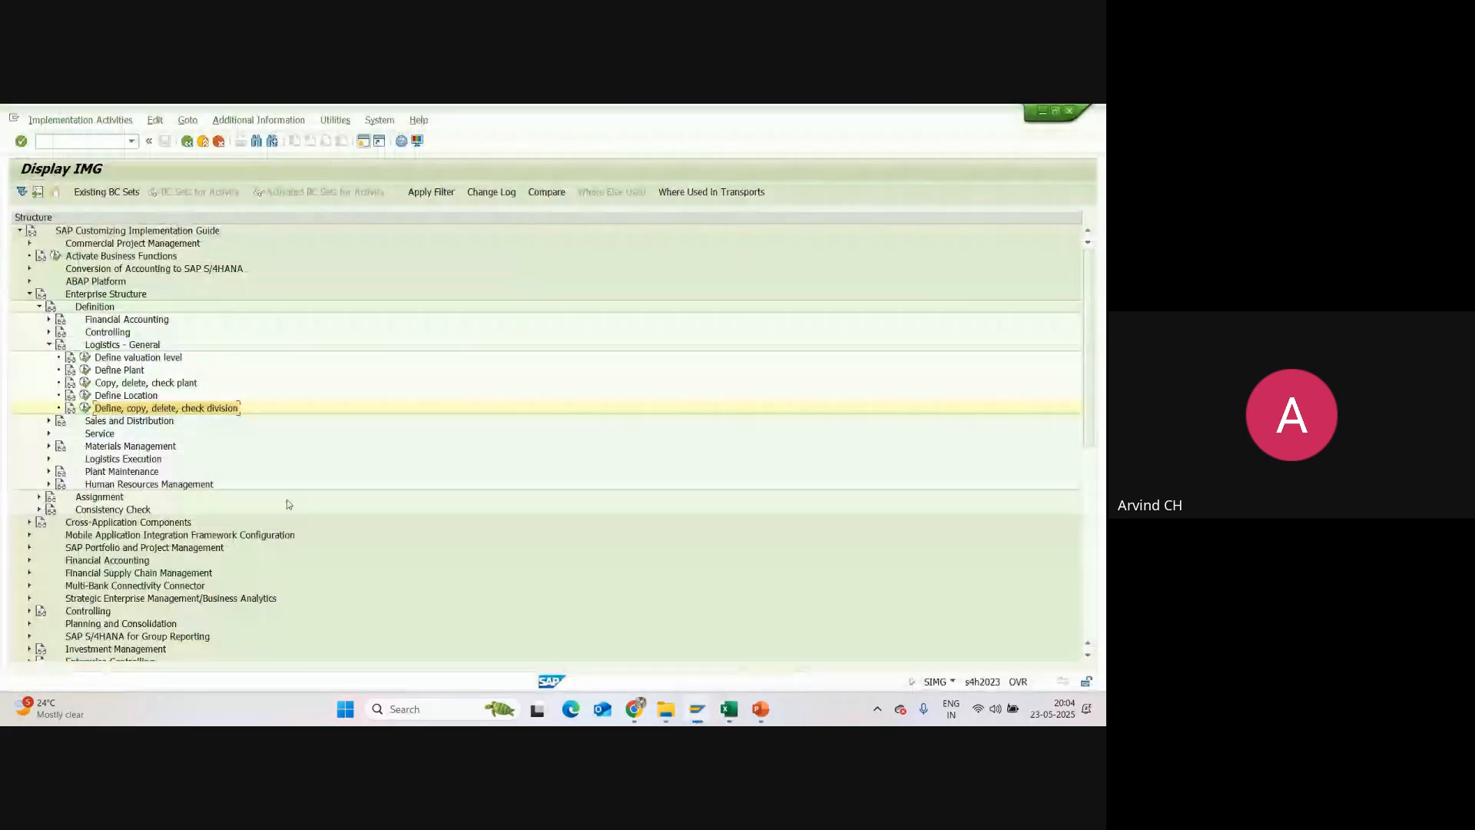
pyautogui.click(49, 345)
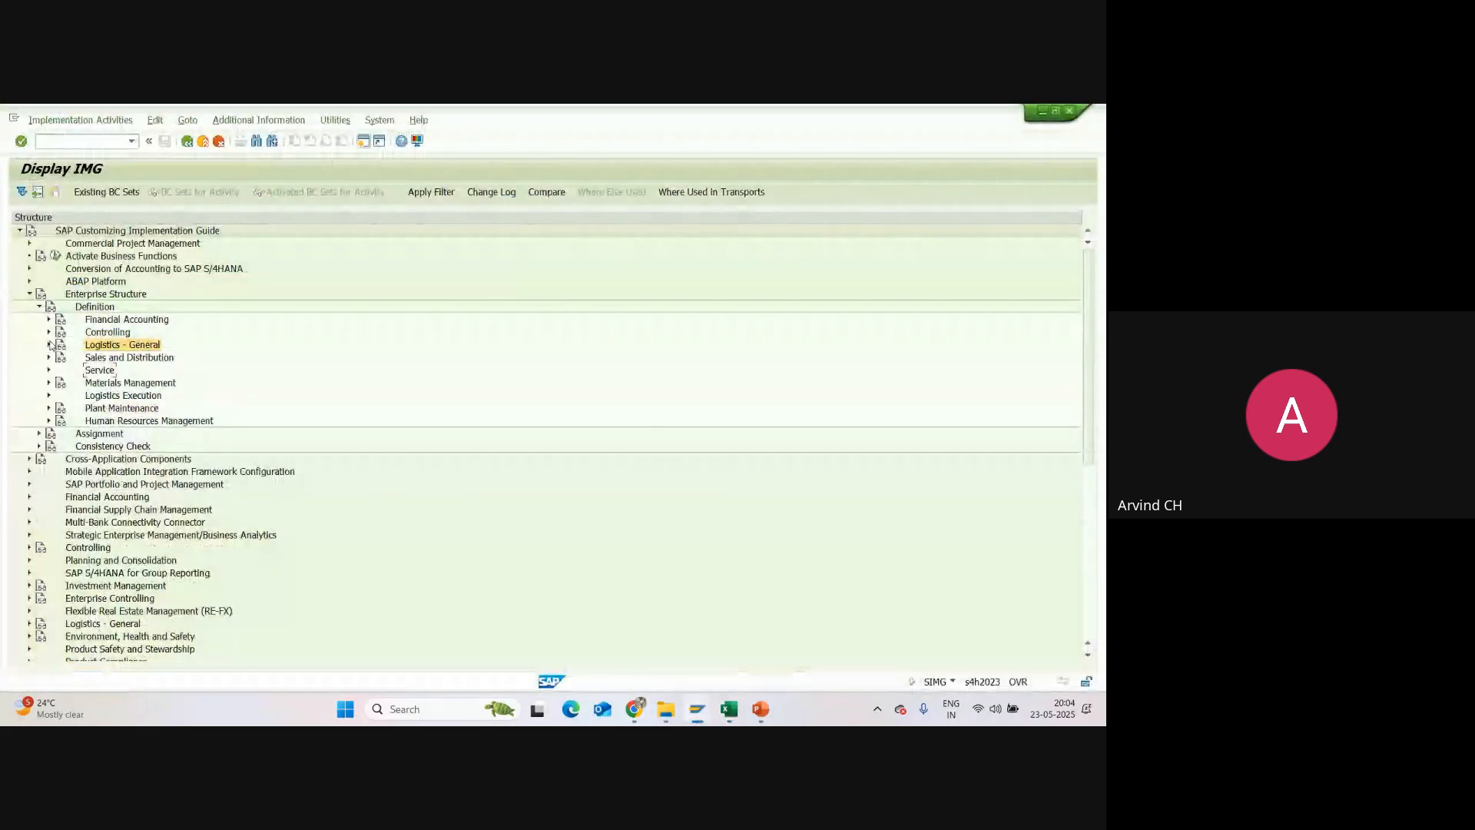
pyautogui.click(129, 358)
pyautogui.click(50, 358)
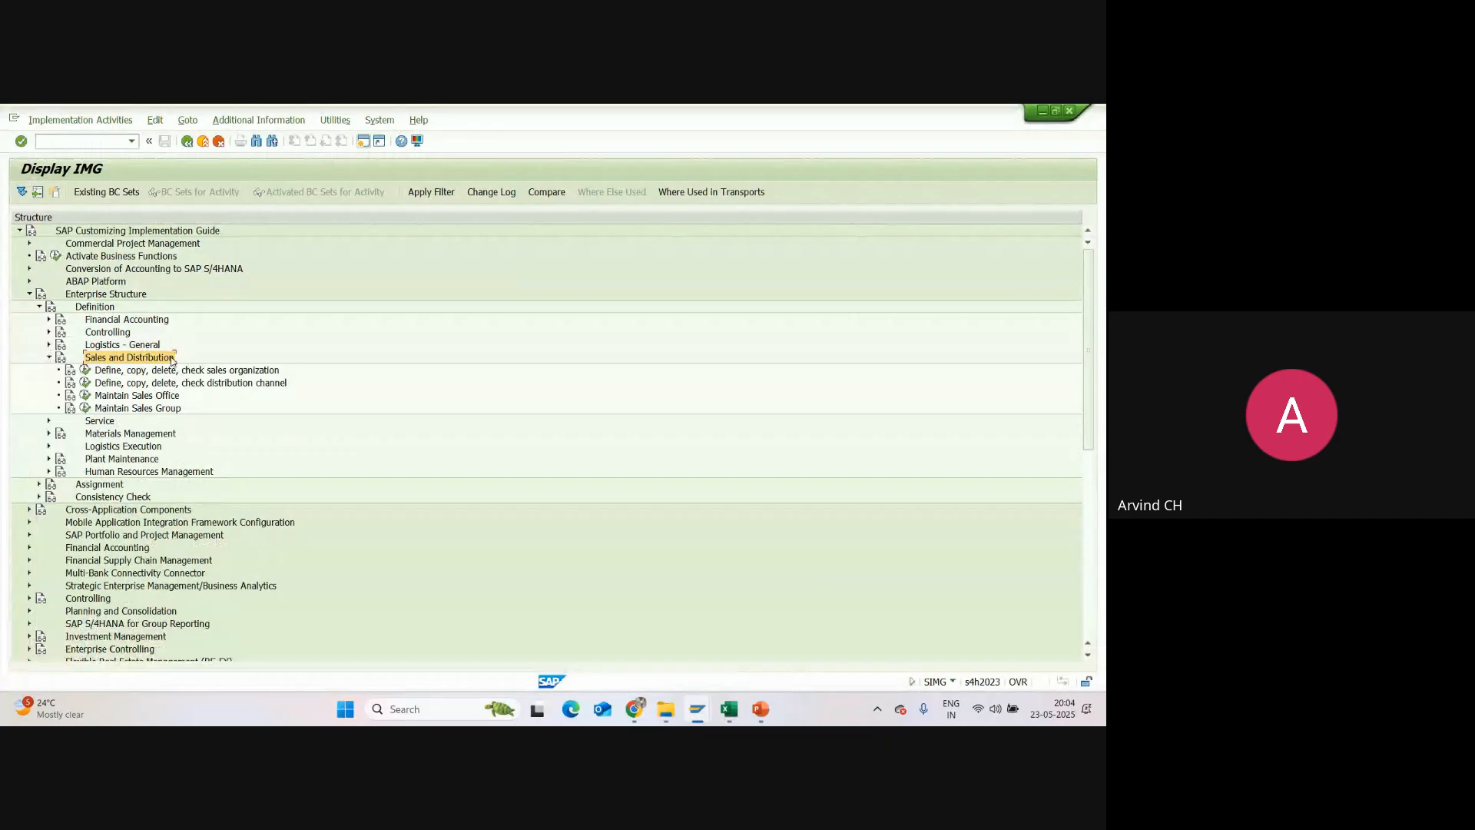
pyautogui.click(85, 395)
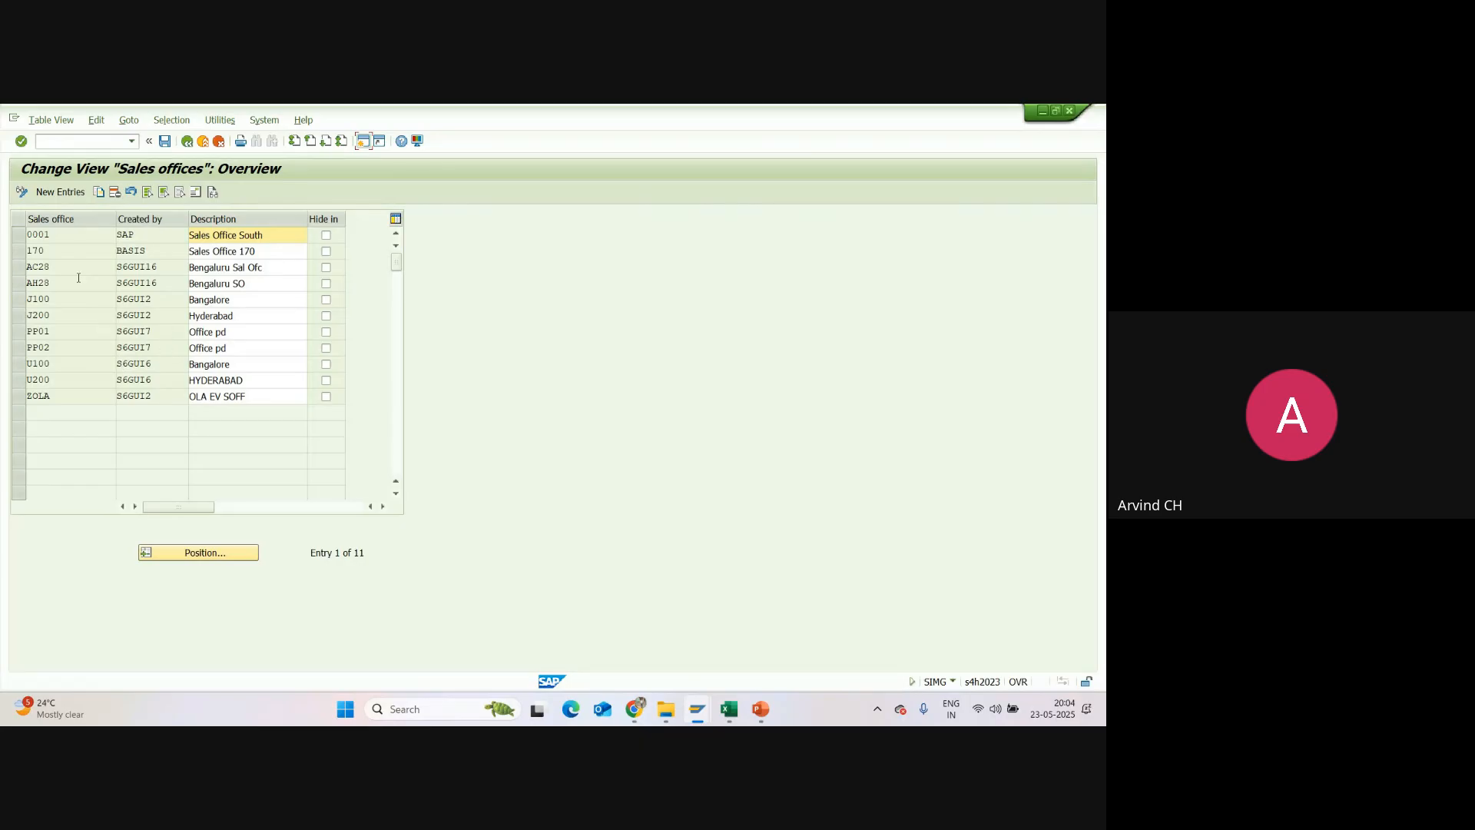
pyautogui.click(73, 193)
pyautogui.doubleClick(72, 234)
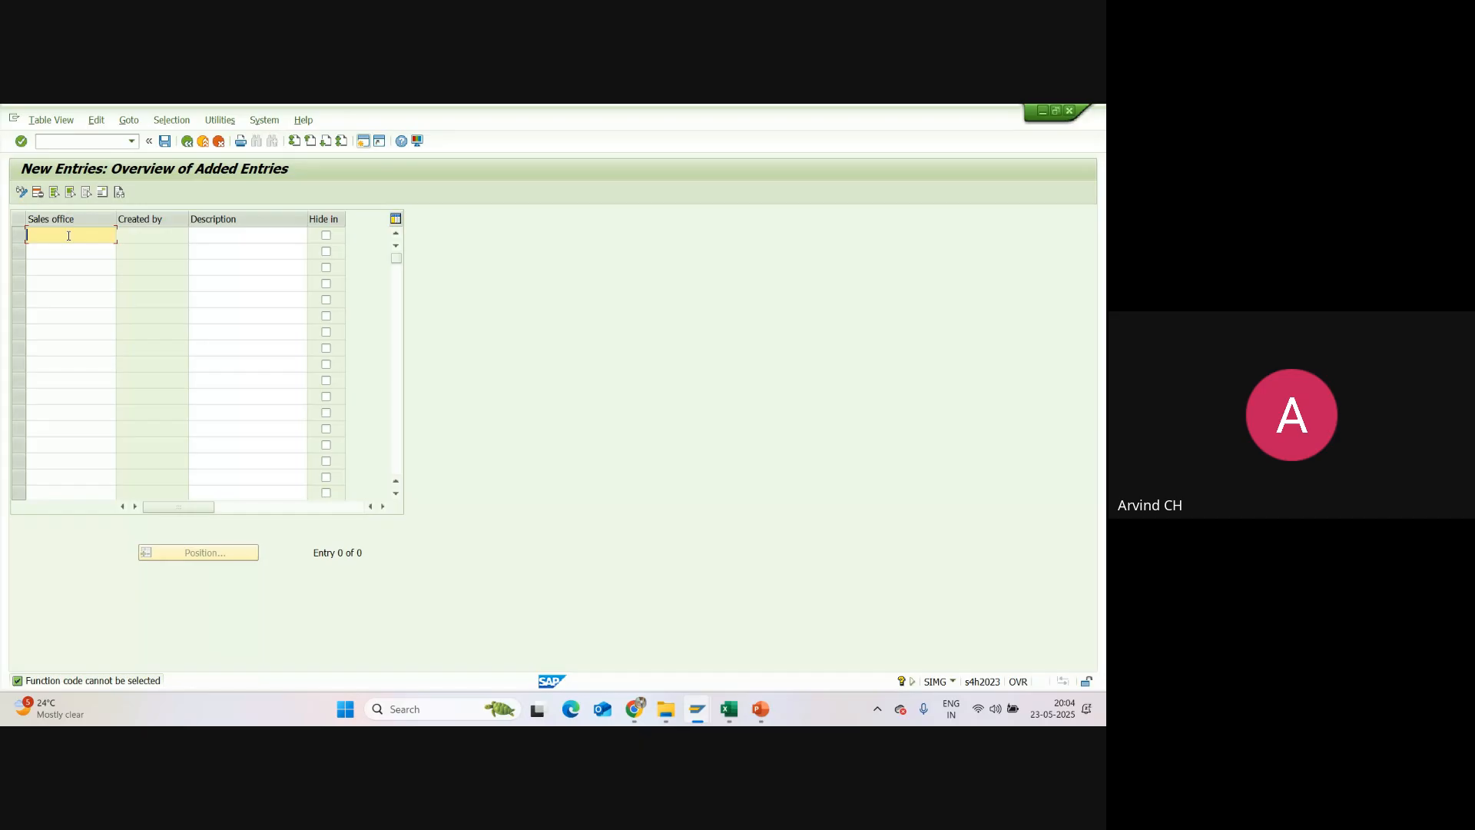
# Step: Enter sales office SU01 with the description "SunPharma Hyd SO" and bring up its address form
pyautogui.write('SU01')
pyautogui.click(245, 238)
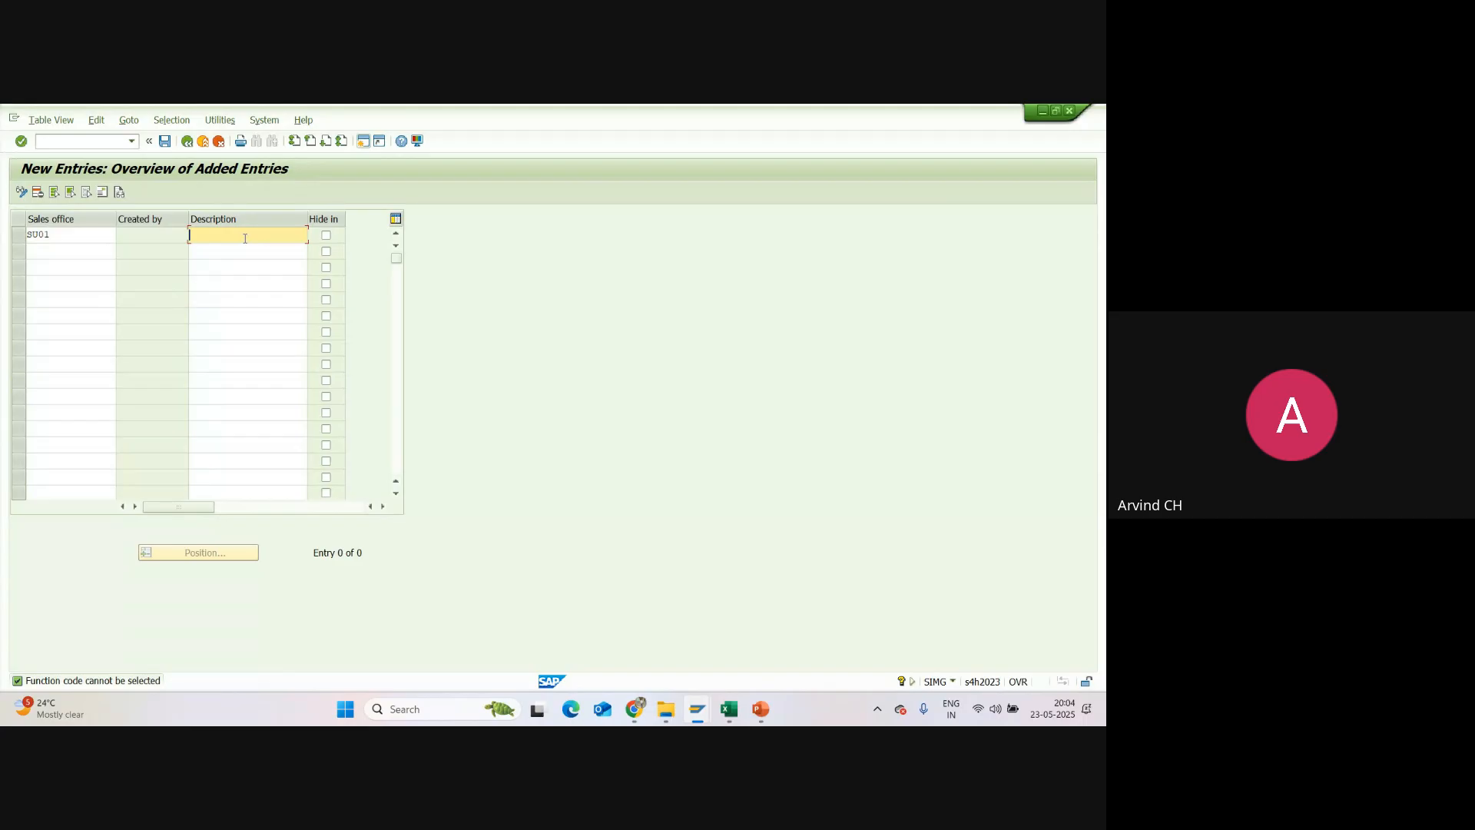
pyautogui.write('SunPharma Hyd SO')
pyautogui.press('Return')
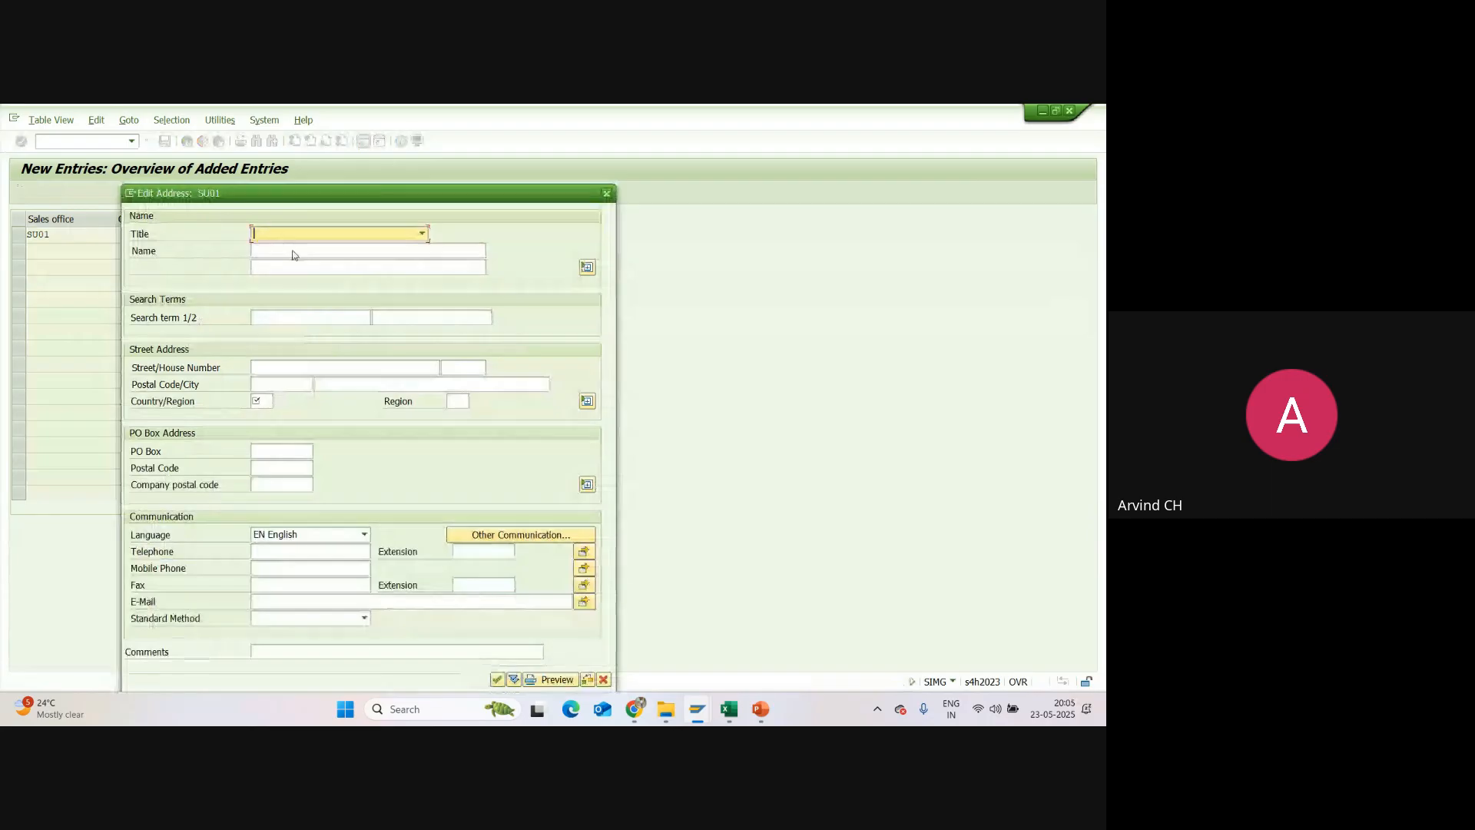
# Step: Set the address title of SU01 to Company and its name to "Sun Pharmacy Sales Office"
pyautogui.click(401, 235)
pyautogui.click(402, 235)
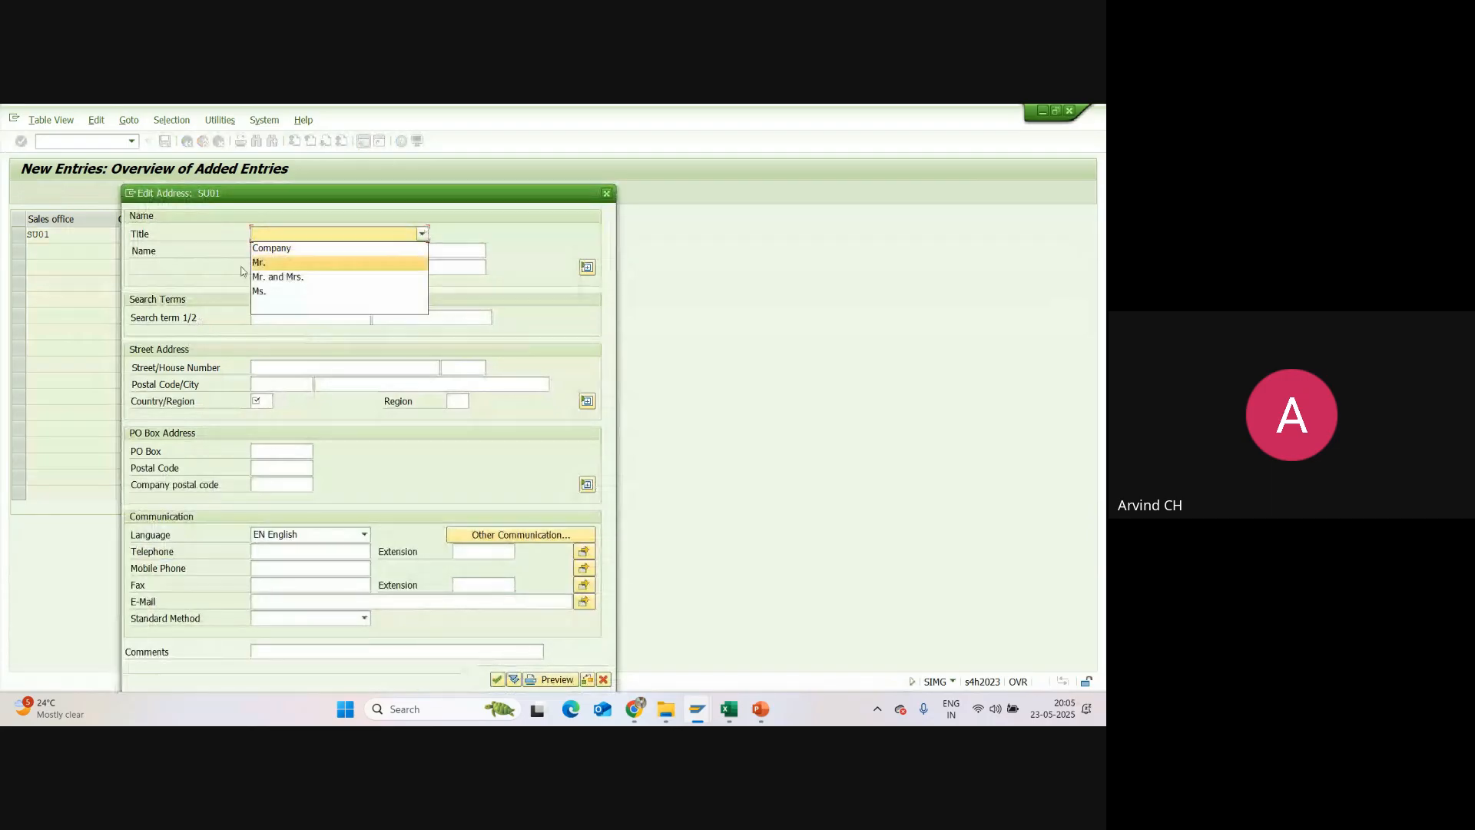
pyautogui.click(274, 248)
pyautogui.click(280, 251)
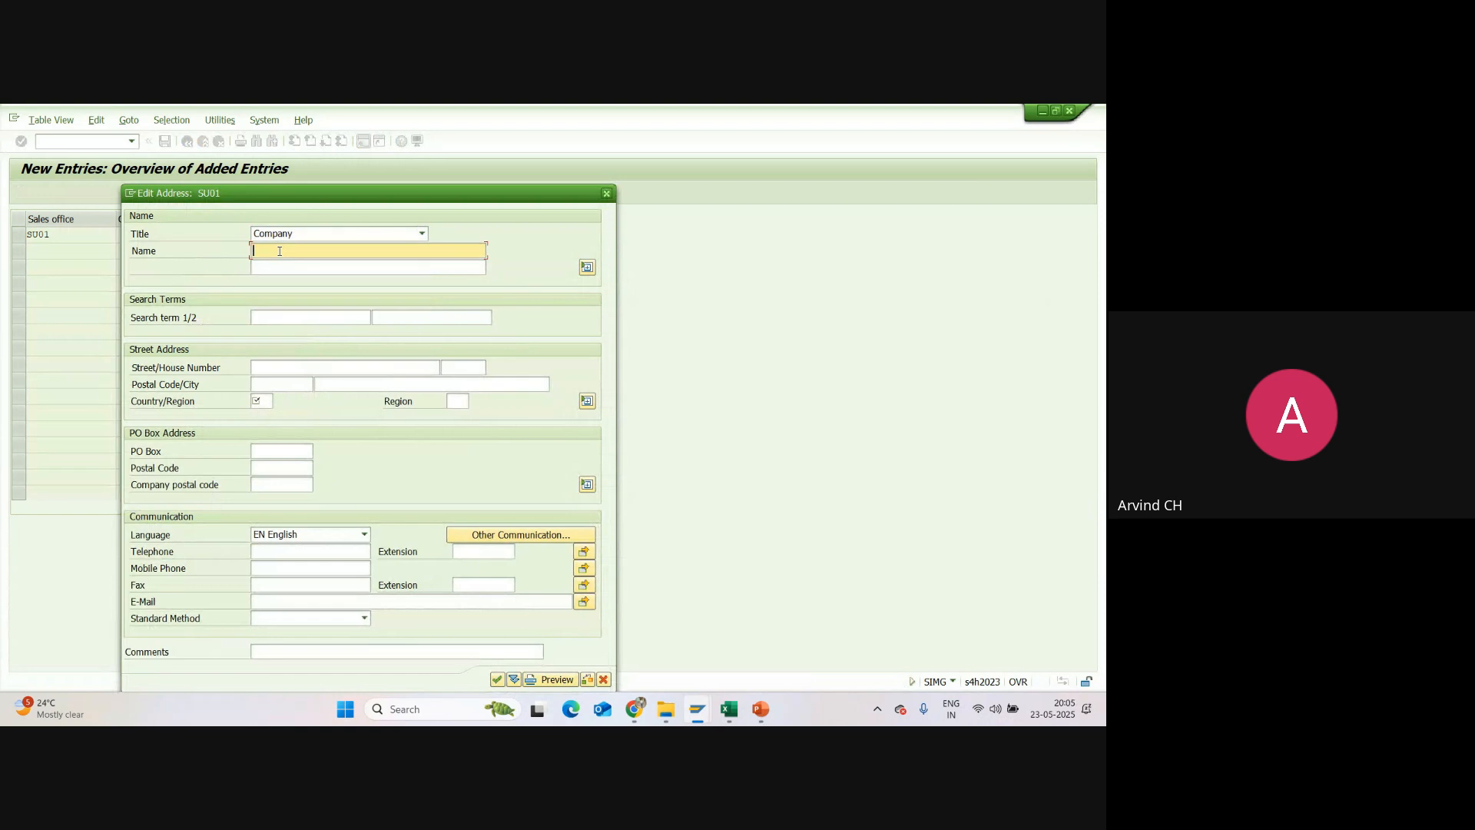
pyautogui.click(279, 252)
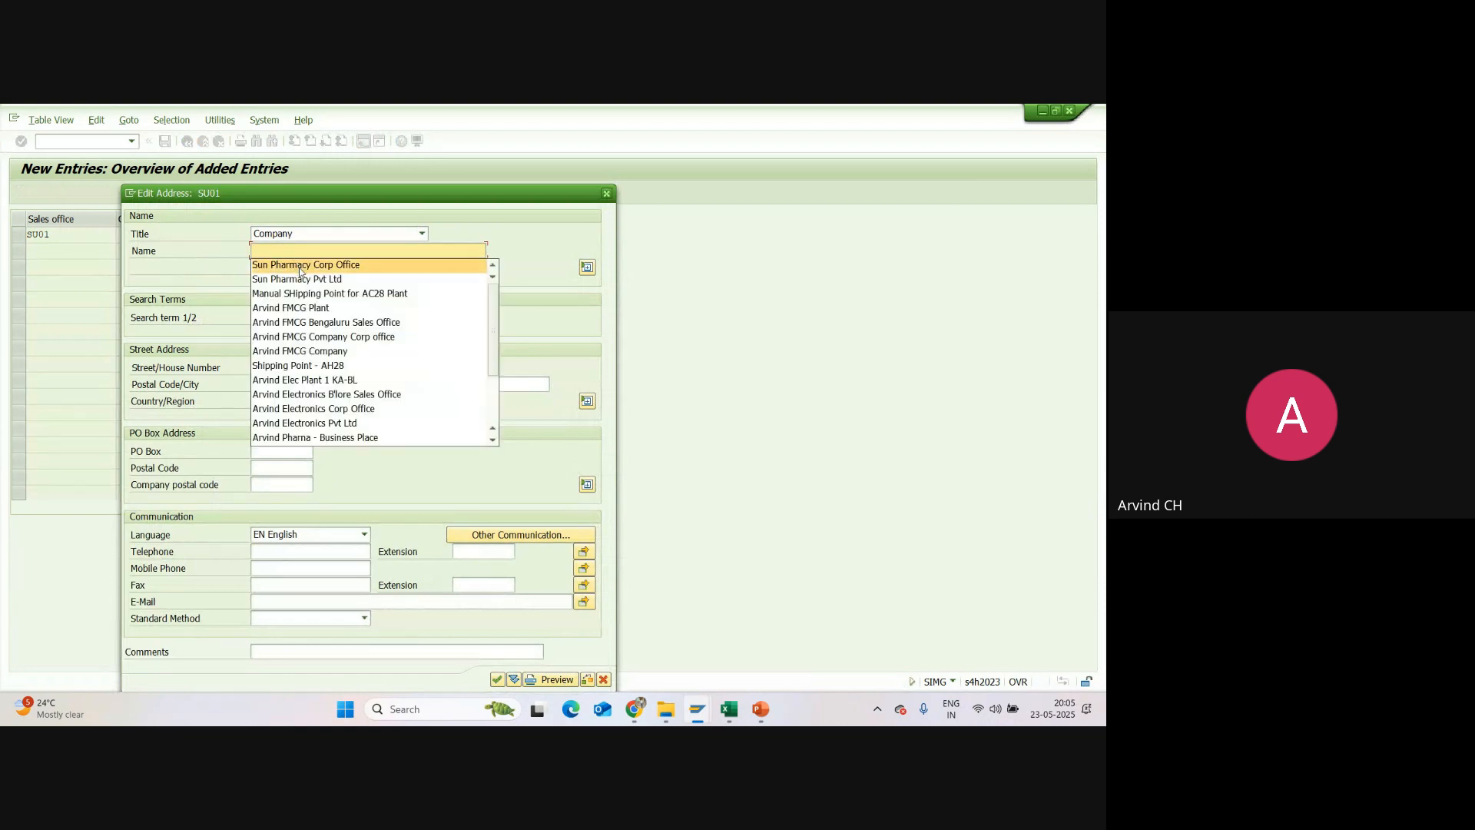
pyautogui.click(300, 267)
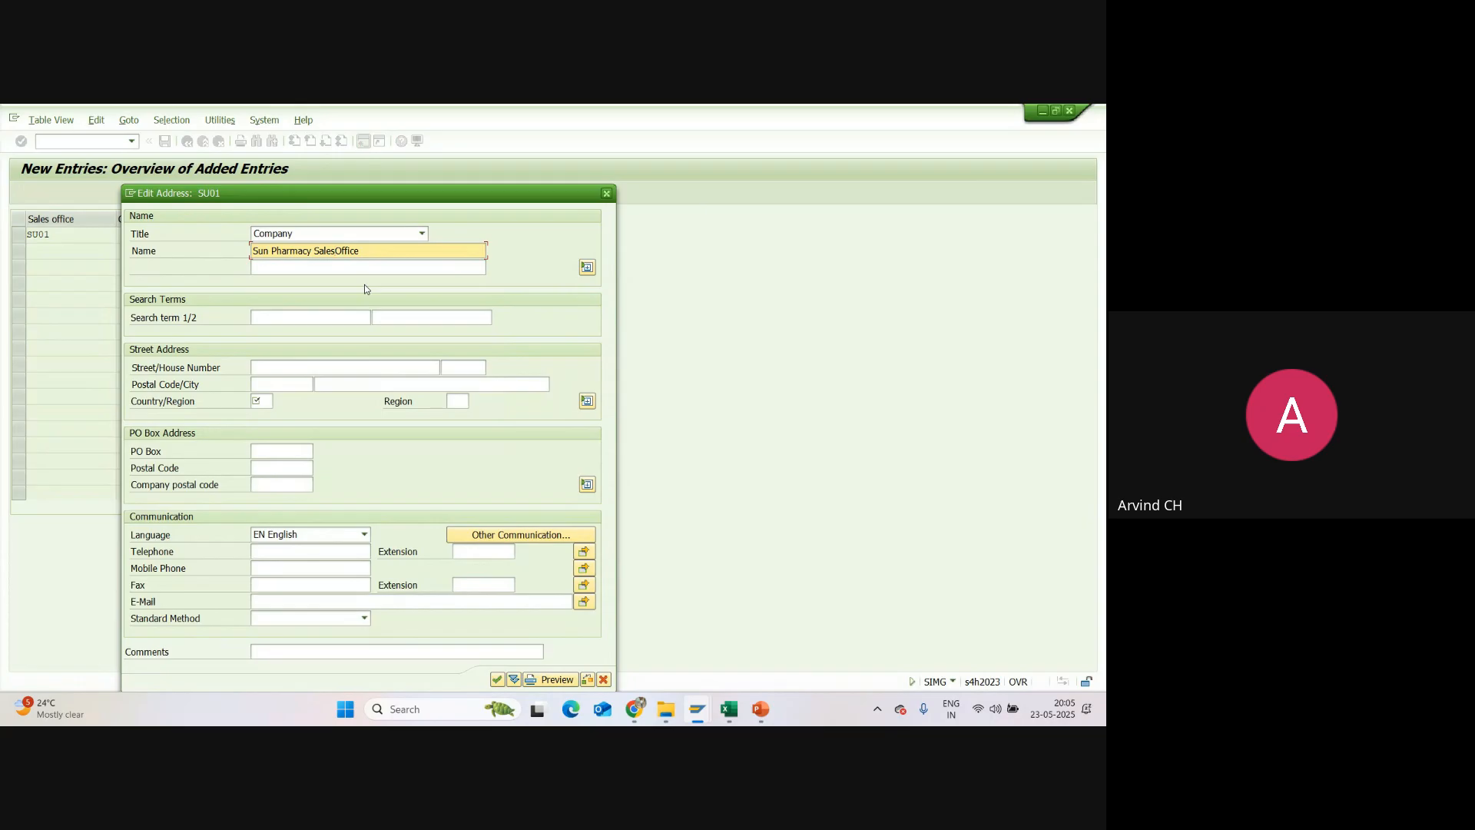
pyautogui.hotkey('shift', 'Left')
pyautogui.hotkey('shift', 'Left')
pyautogui.hotkey('shift', 'Left')
pyautogui.hotkey('shift', 'Left')
pyautogui.hotkey('shift', 'Left')
pyautogui.hotkey('shift', 'Left')
pyautogui.press('BackSpace')
pyautogui.write('Office')
# Step: Enter SU01 as the first search term and fill in the office's street and house number
pyautogui.click(296, 316)
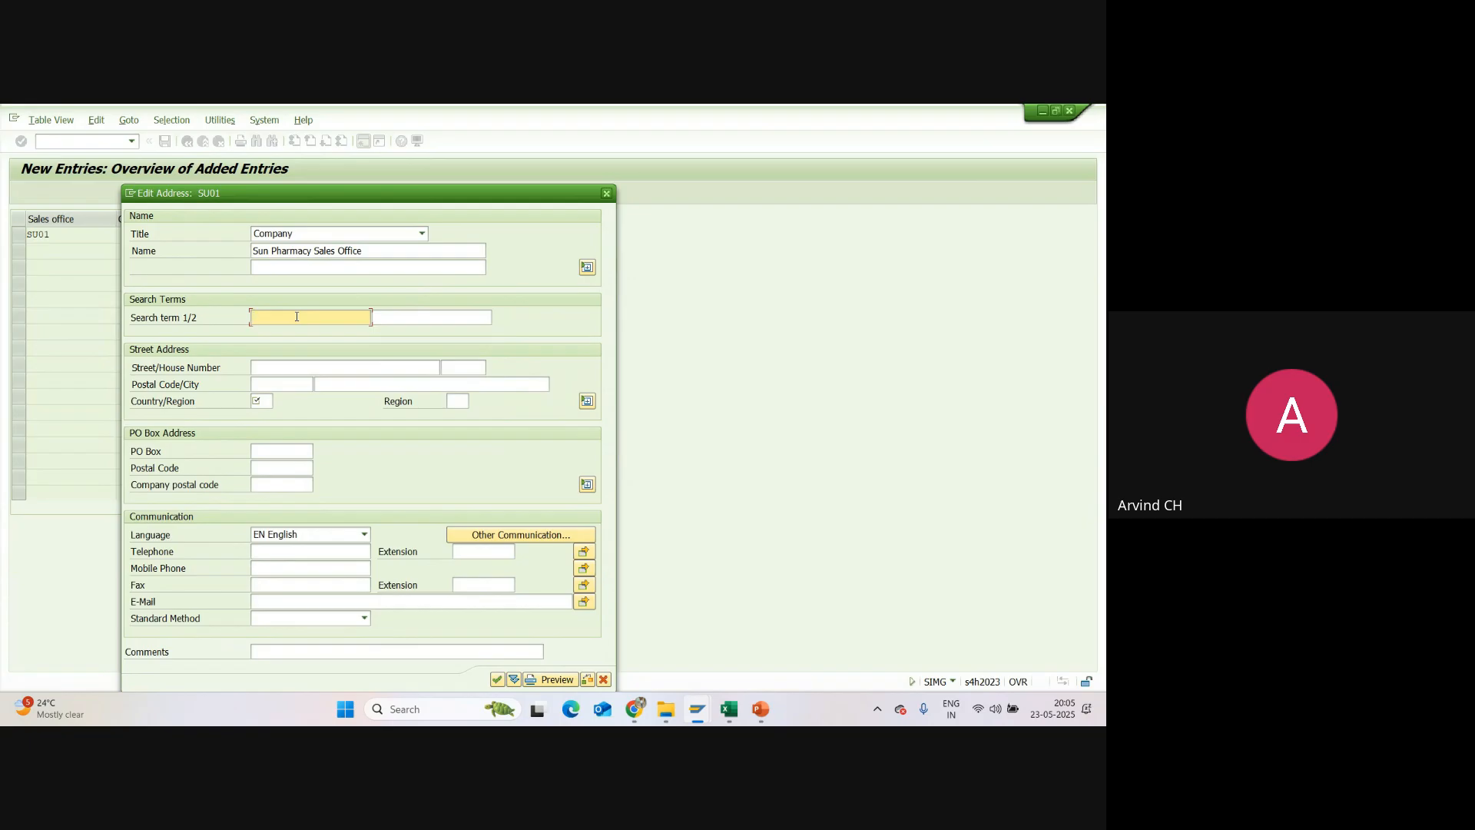
pyautogui.click(296, 317)
pyautogui.click(288, 328)
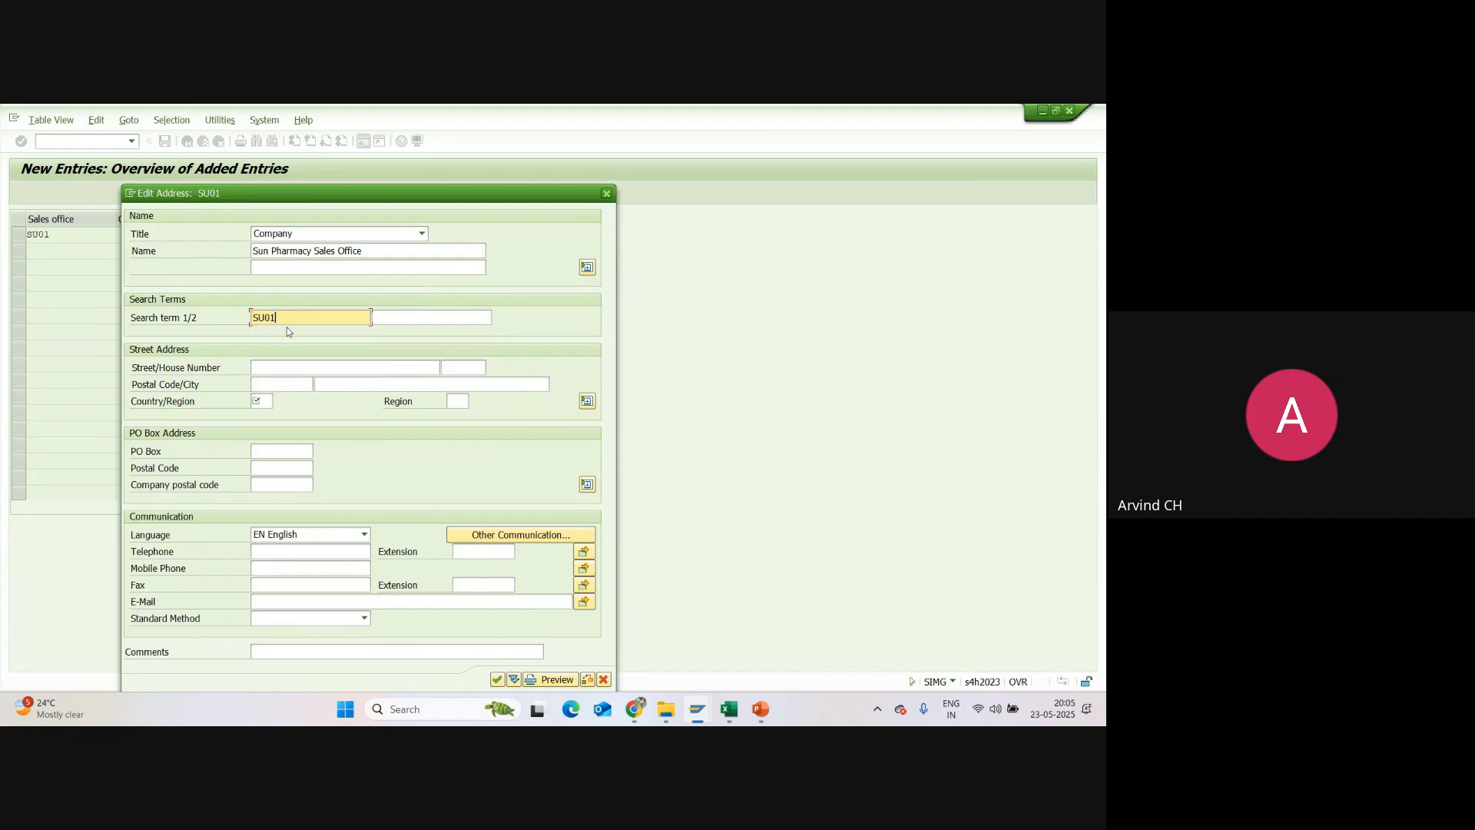
pyautogui.click(278, 366)
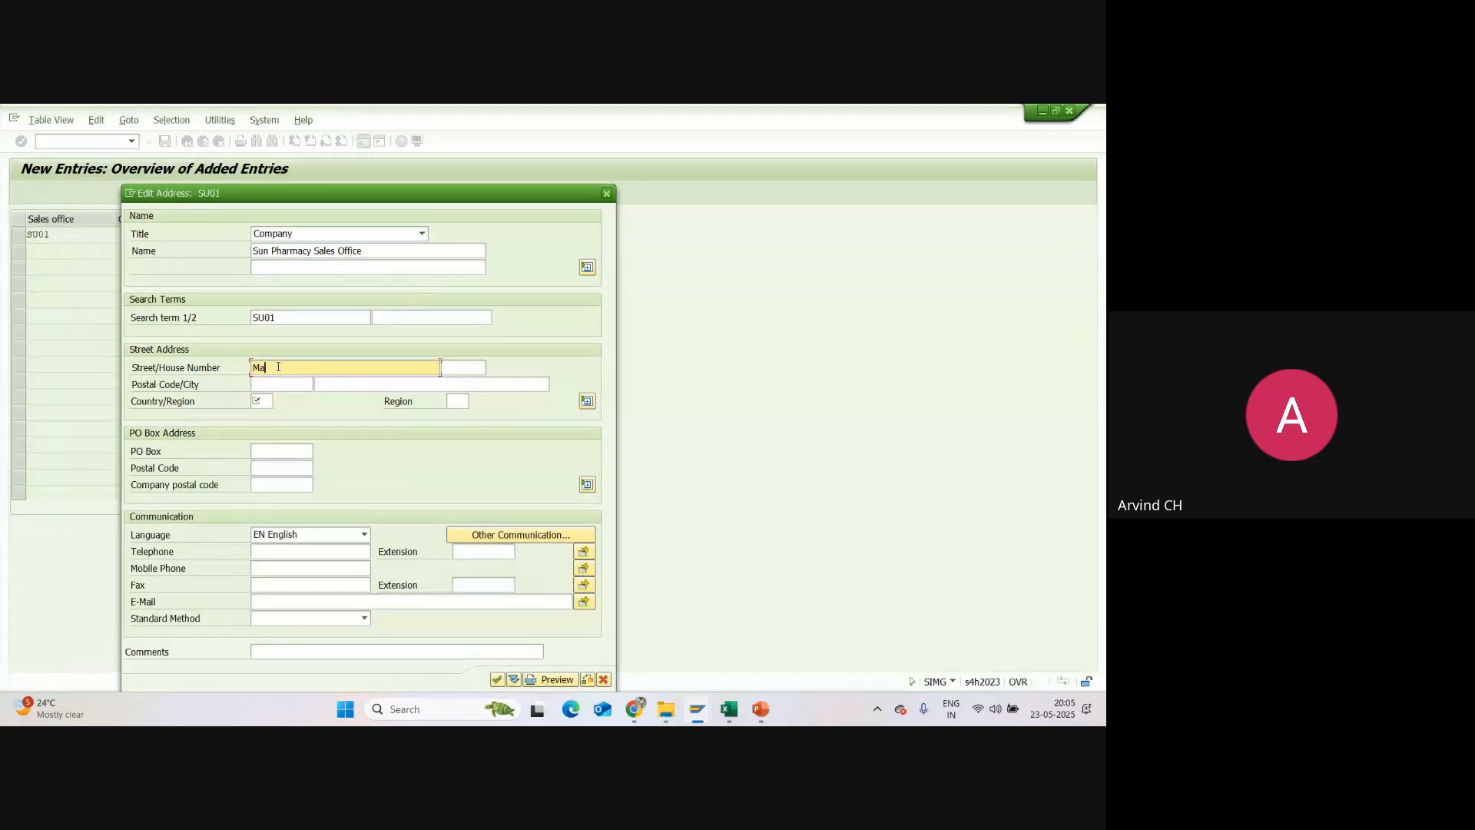
pyautogui.write('Near Charminar')
pyautogui.press('Tab')
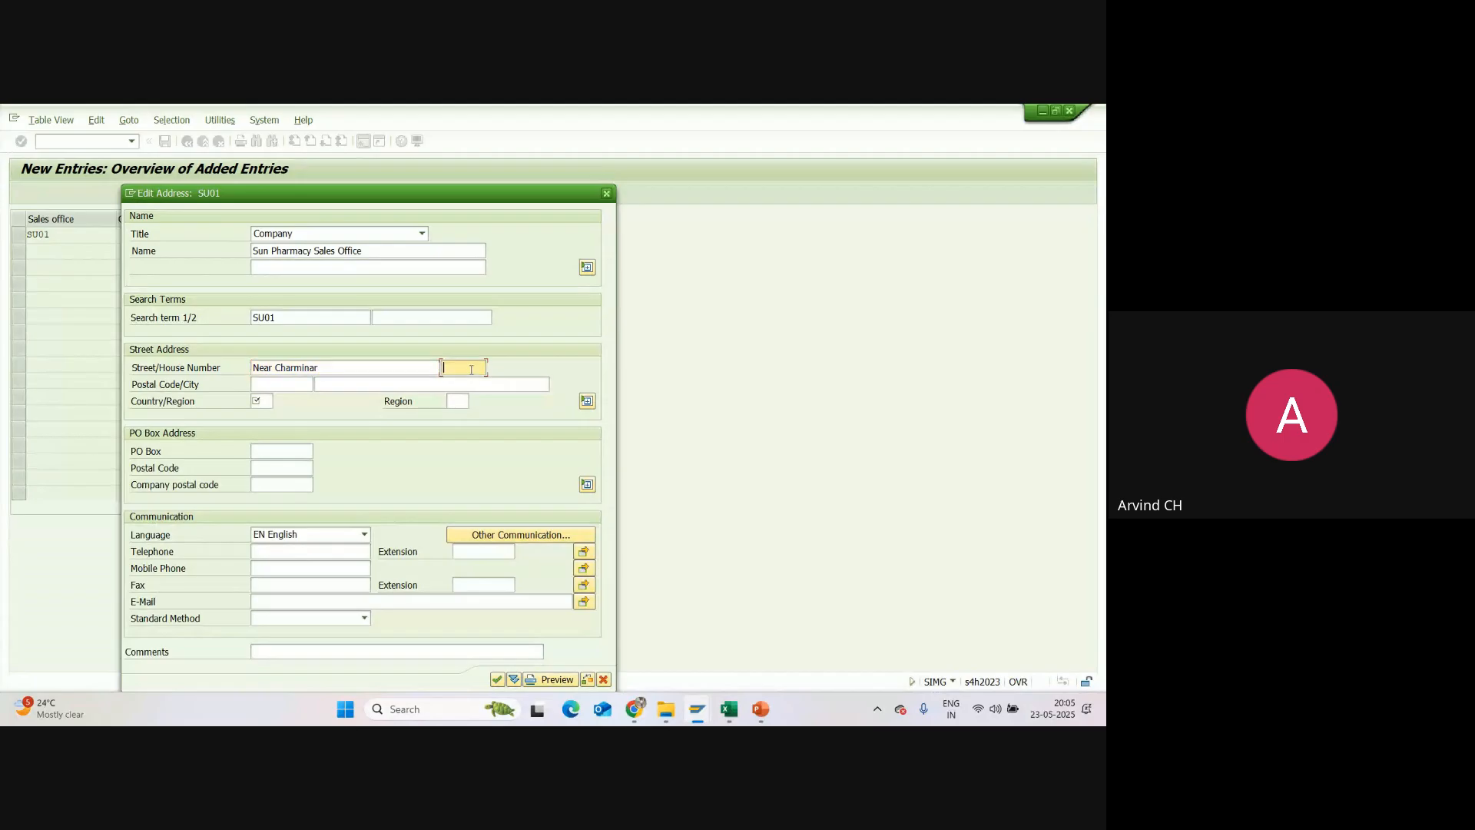
pyautogui.write('111')
# Step: Fill in the street postal code and set the city to Hyderabad, country IN and region 36
pyautogui.click(273, 384)
pyautogui.write('300000')
pyautogui.click(328, 384)
pyautogui.press('space')
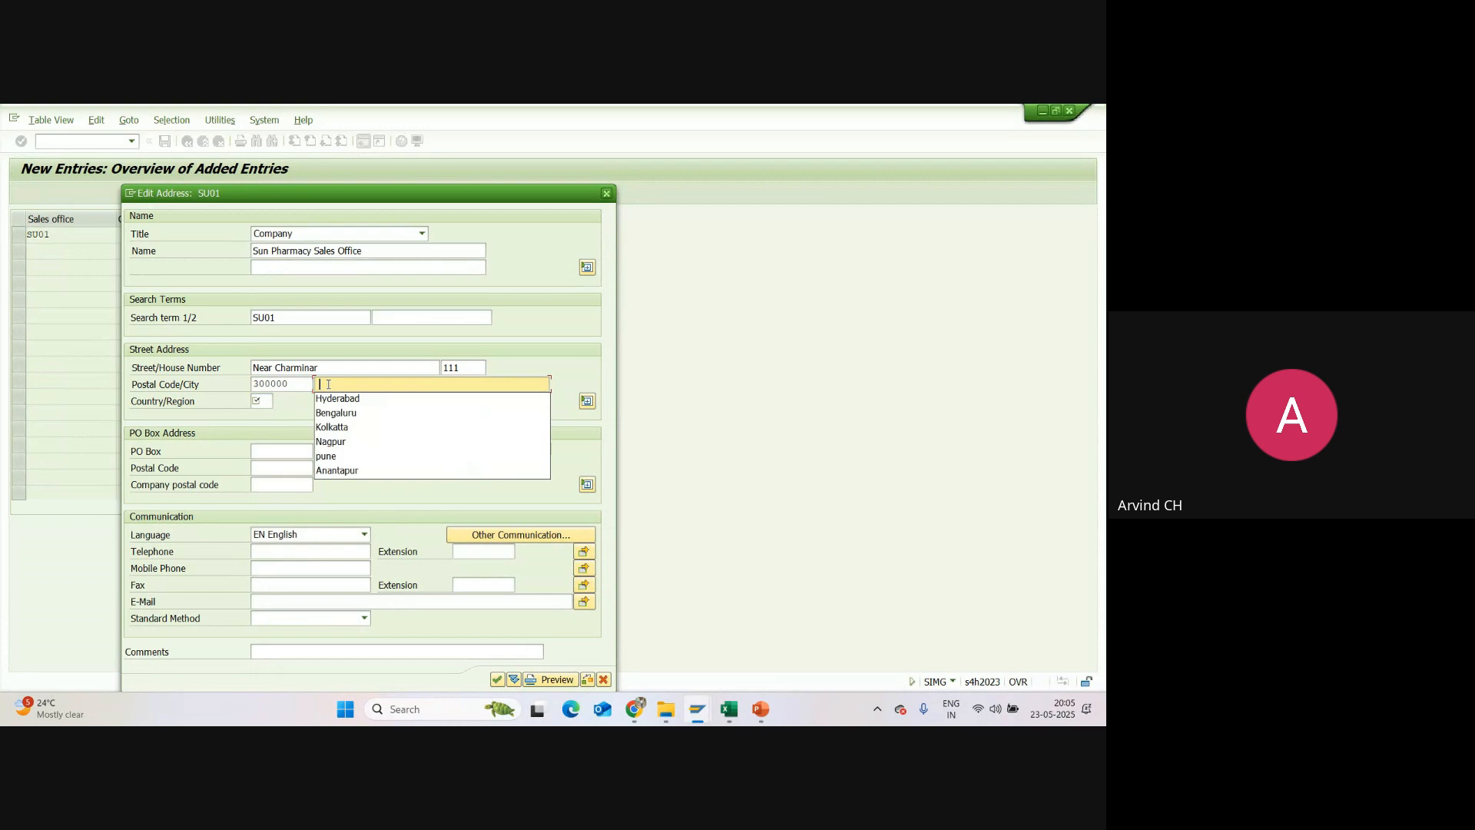
pyautogui.click(336, 401)
pyautogui.click(265, 401)
pyautogui.press('space')
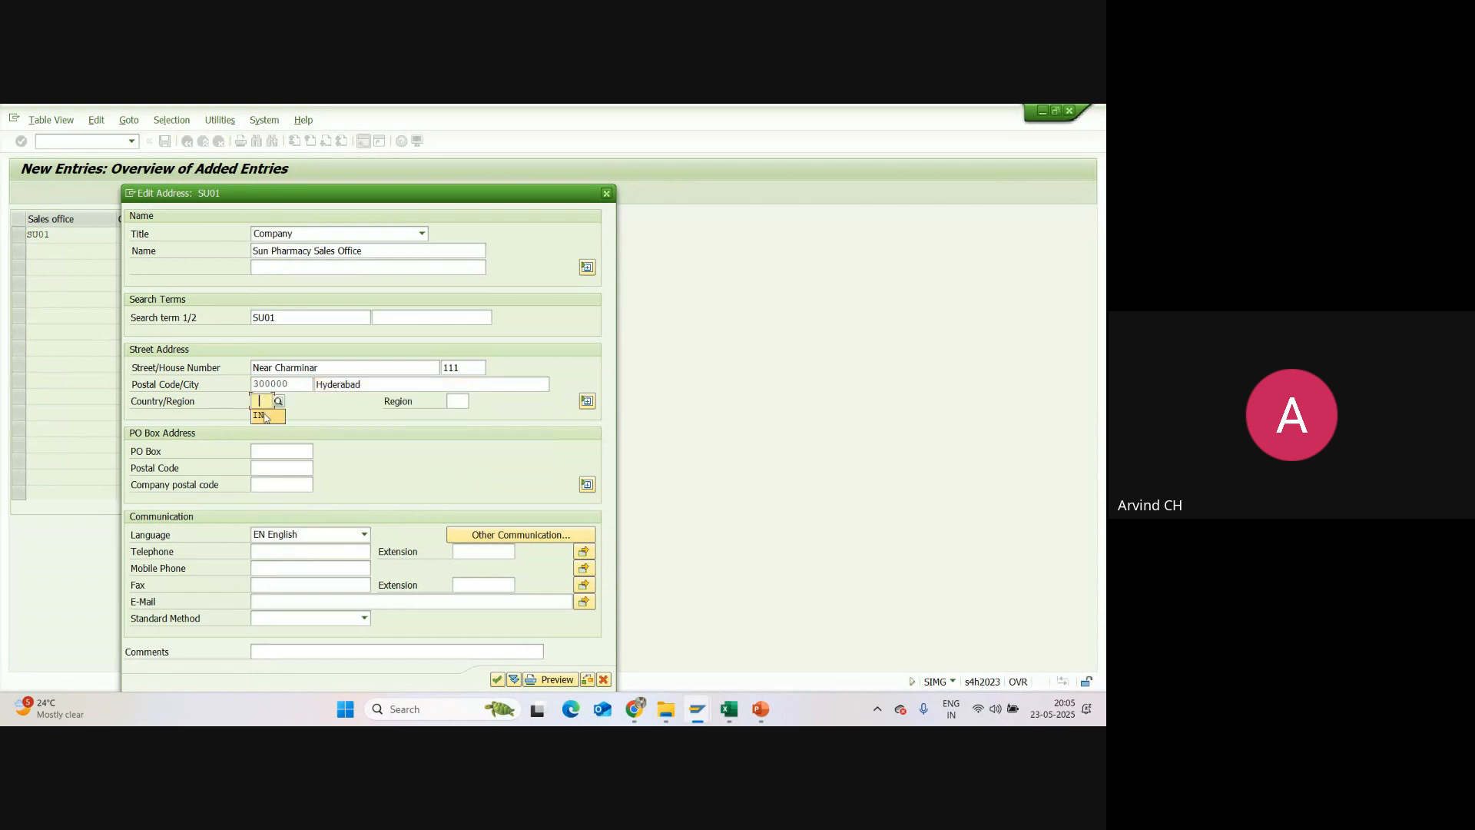
pyautogui.click(260, 415)
pyautogui.click(456, 400)
pyautogui.press('space')
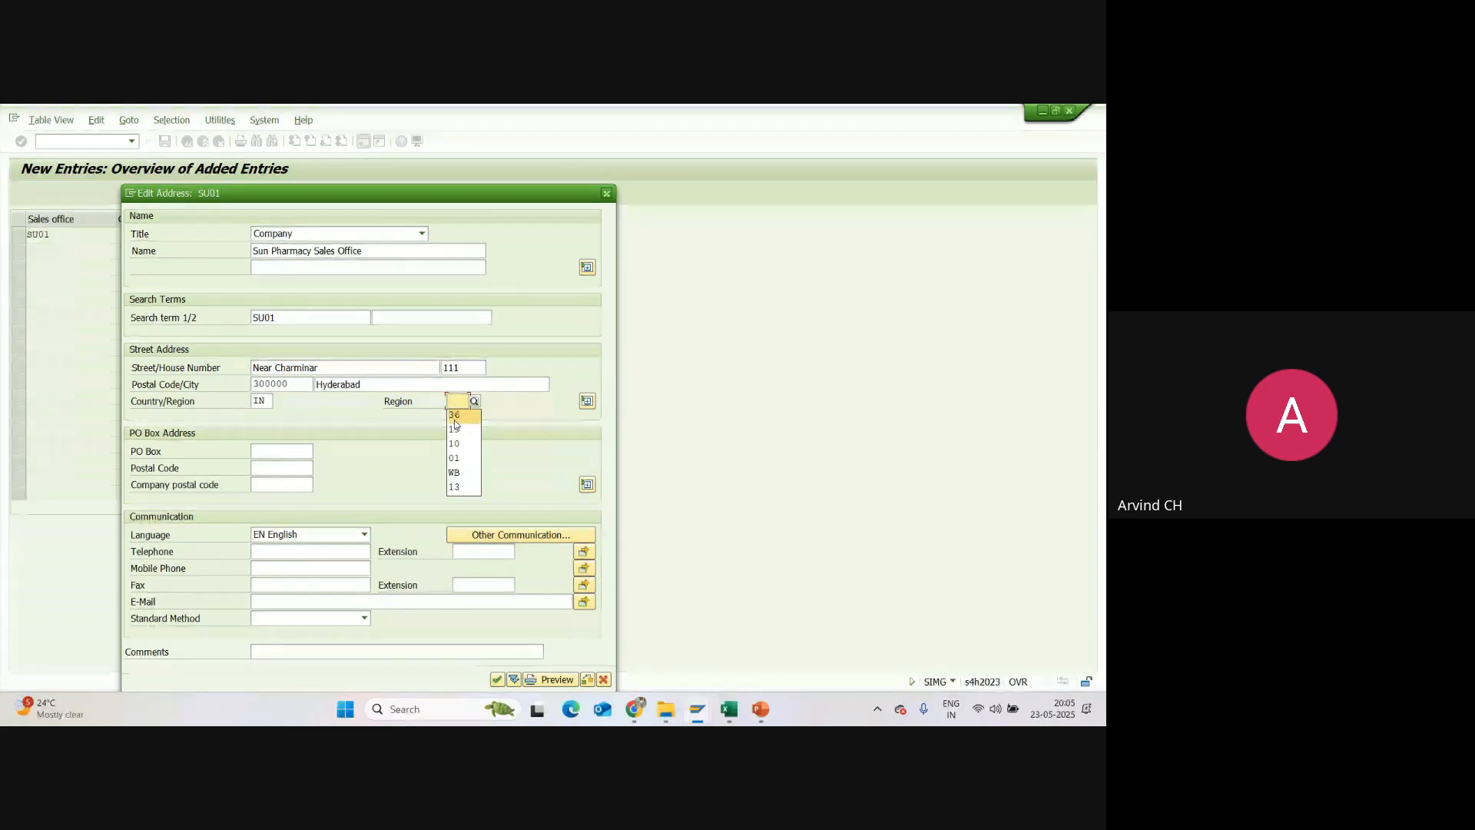
pyautogui.click(454, 419)
# Step: Fill in the PO box, its postal code and the contact phone number for SU01, and confirm the address
pyautogui.click(286, 451)
pyautogui.press('space')
pyautogui.click(271, 465)
pyautogui.click(269, 469)
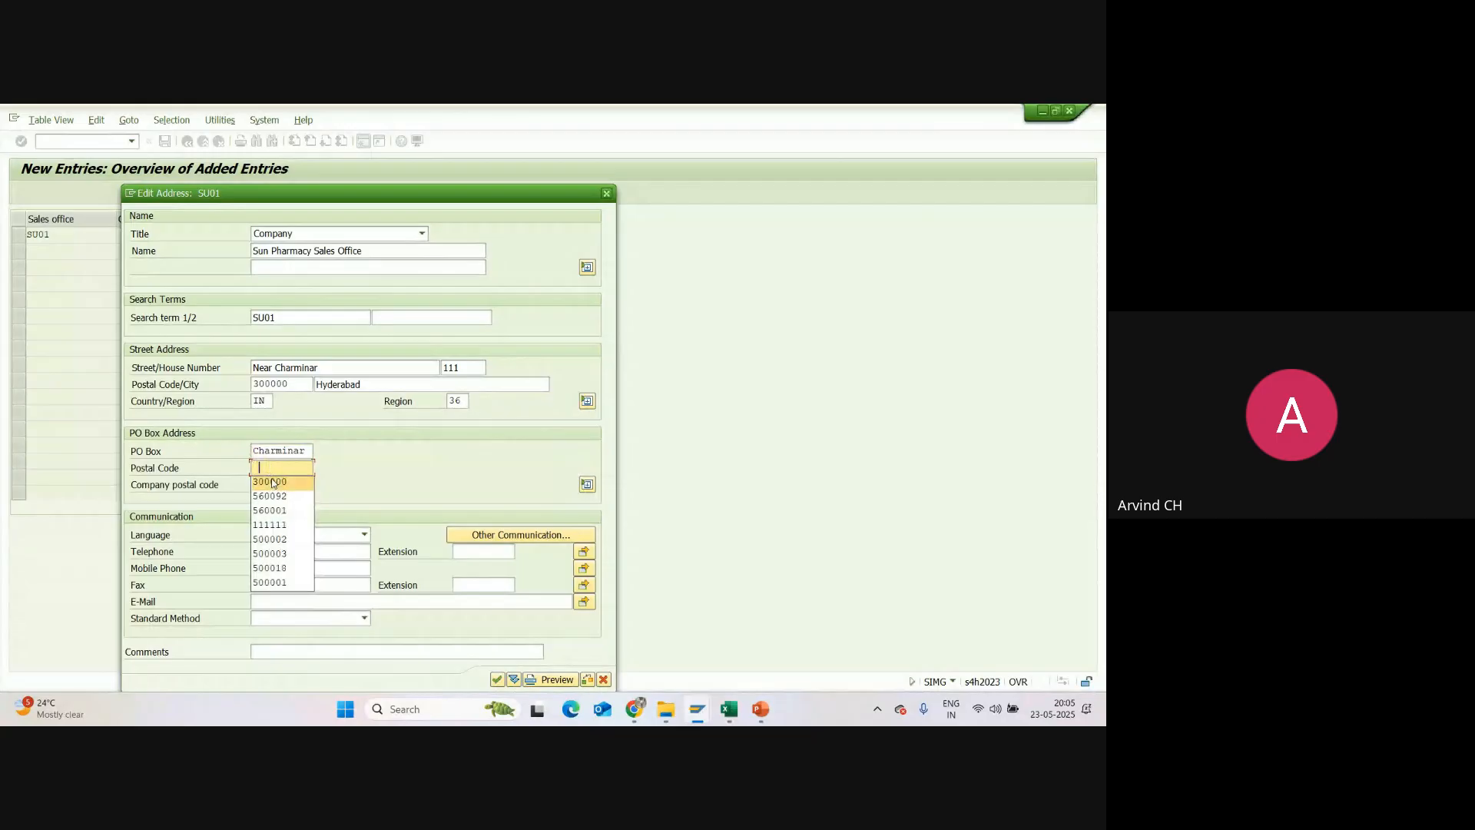
pyautogui.click(272, 482)
pyautogui.click(271, 574)
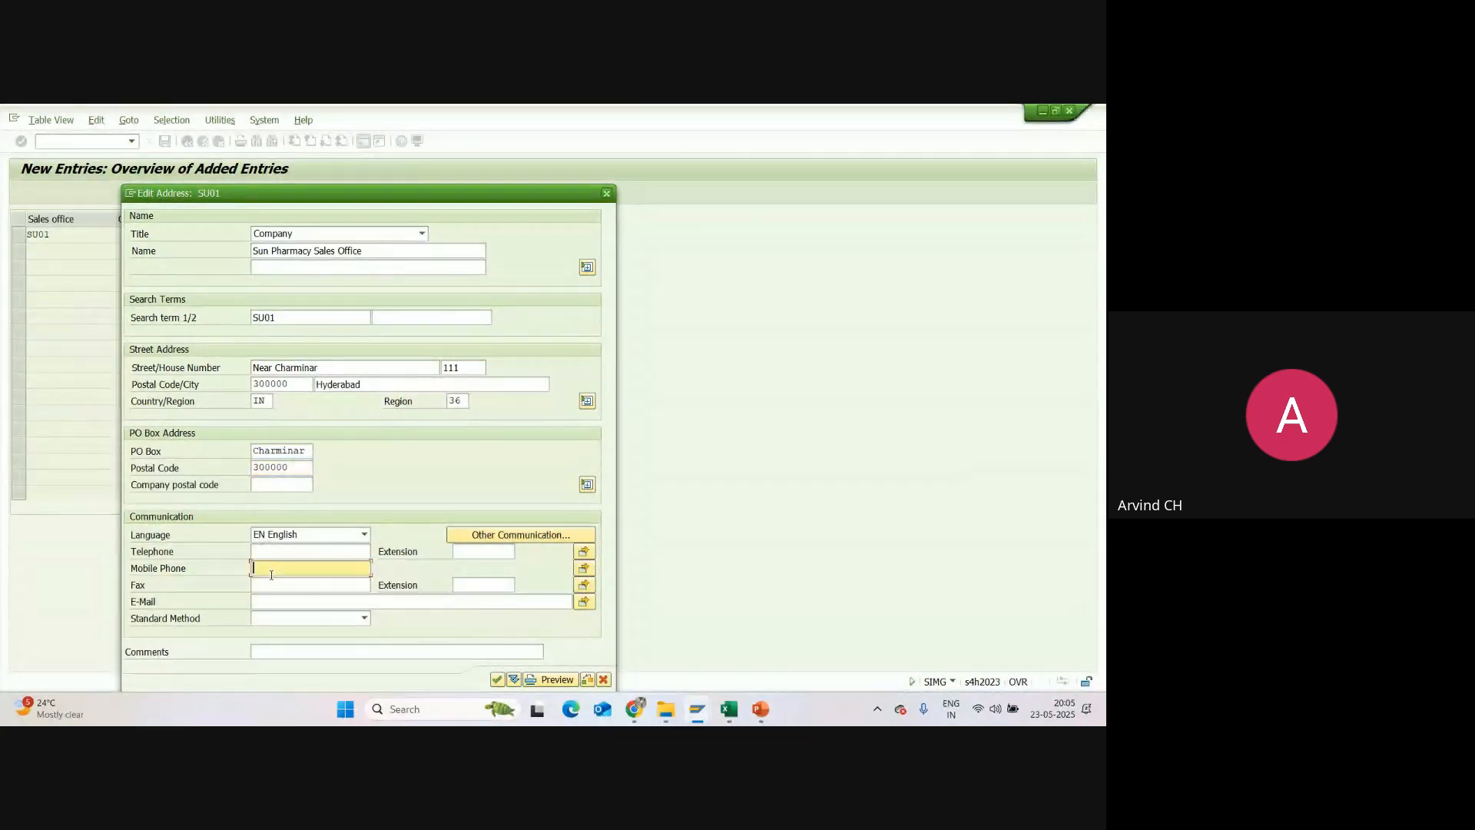
pyautogui.press('space')
pyautogui.click(279, 587)
pyautogui.click(497, 680)
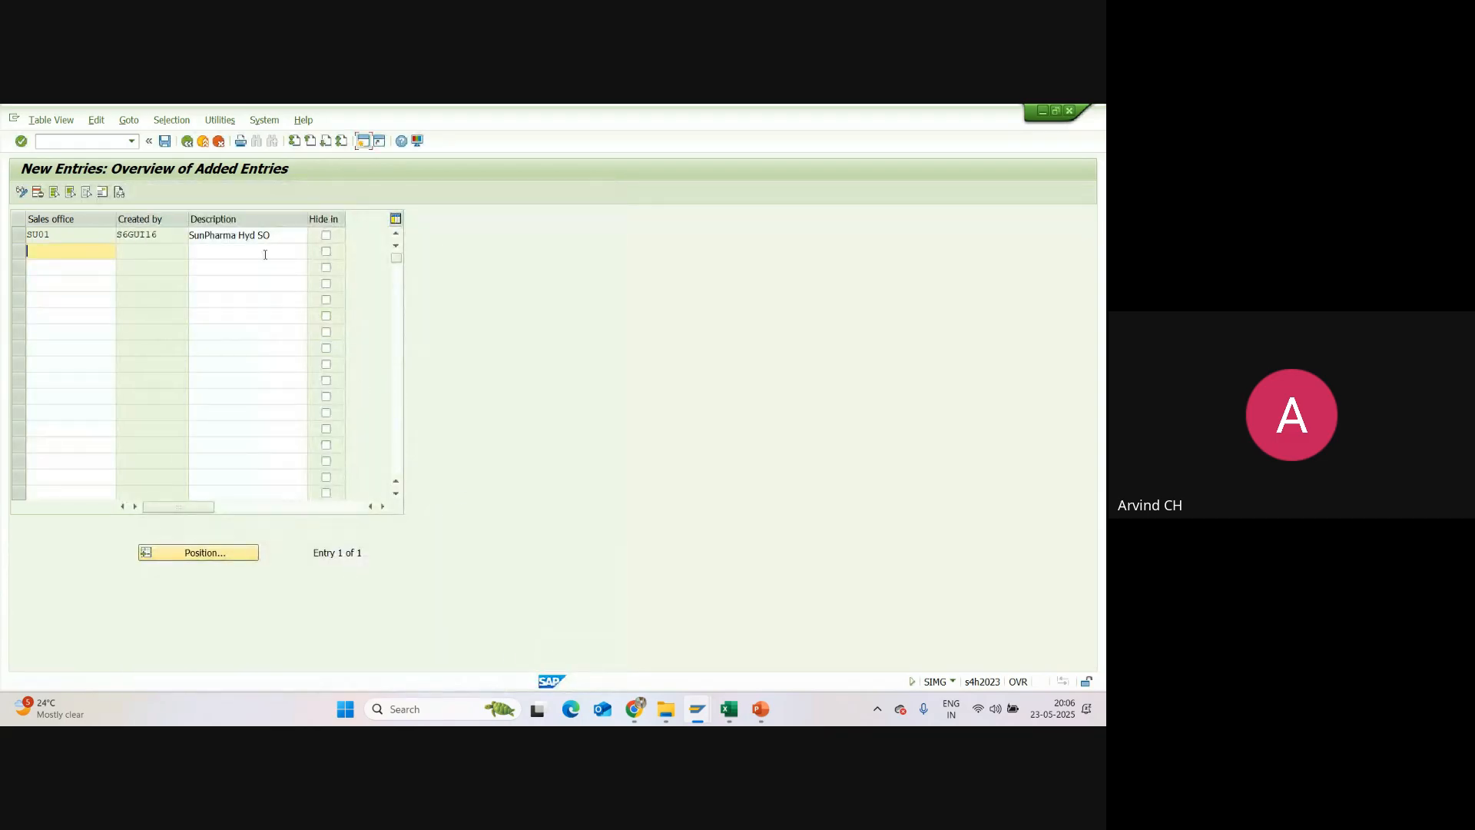
# Step: Save sales office SU01 under customizing request A4HK900095 and return to the sales offices overview
pyautogui.click(165, 142)
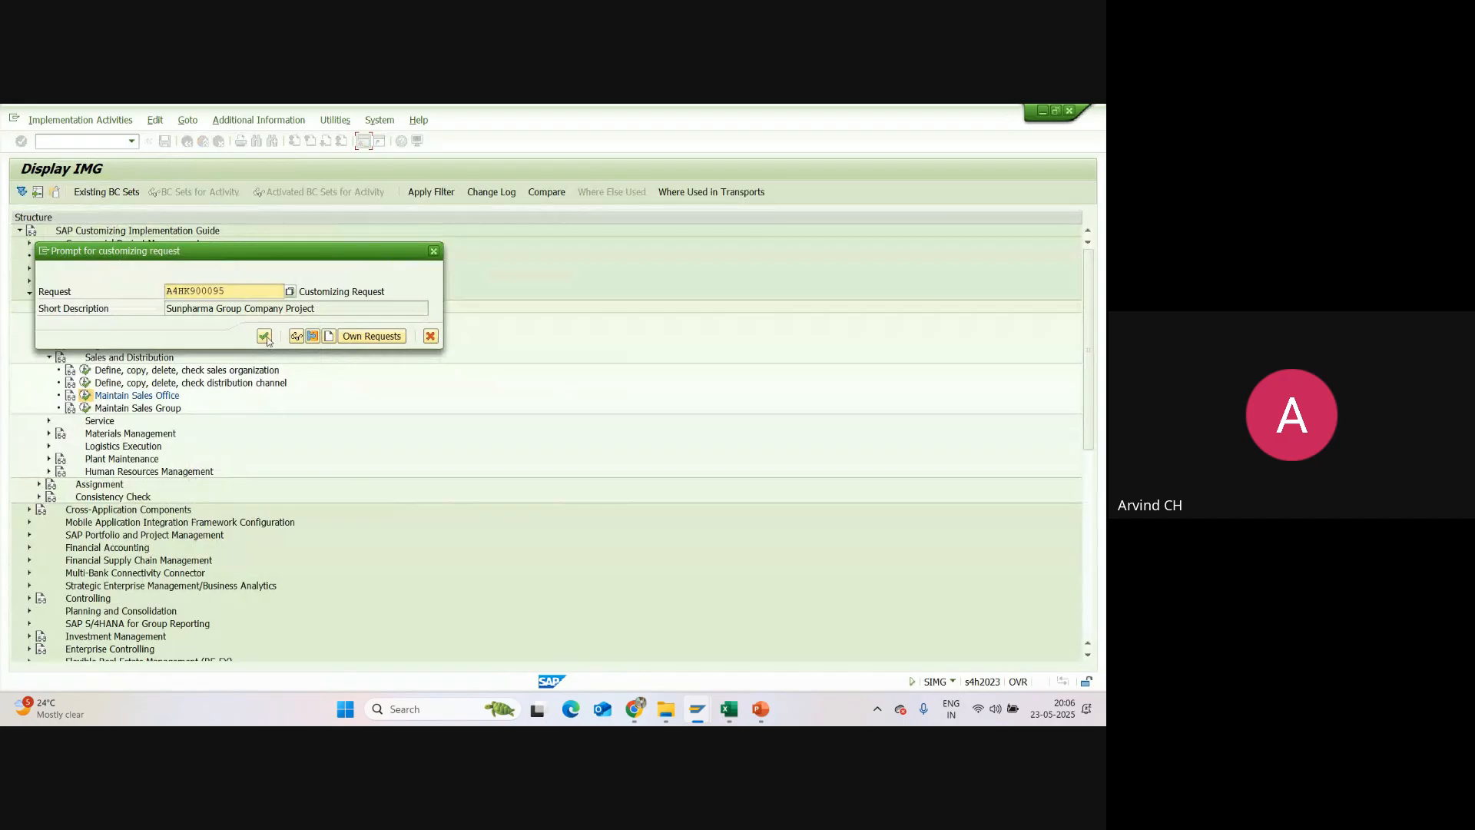
pyautogui.click(264, 336)
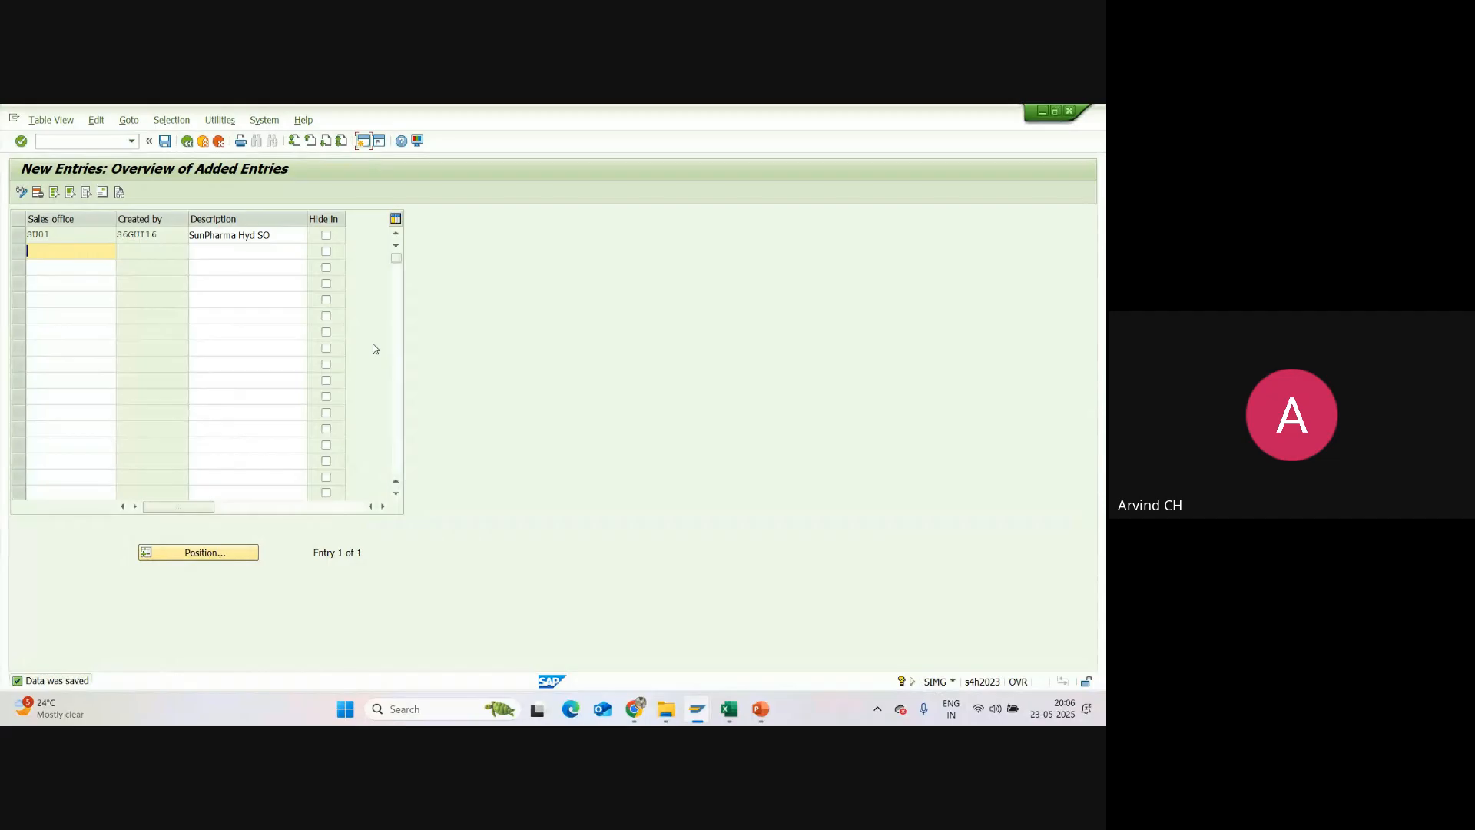
pyautogui.click(73, 258)
pyautogui.click(20, 238)
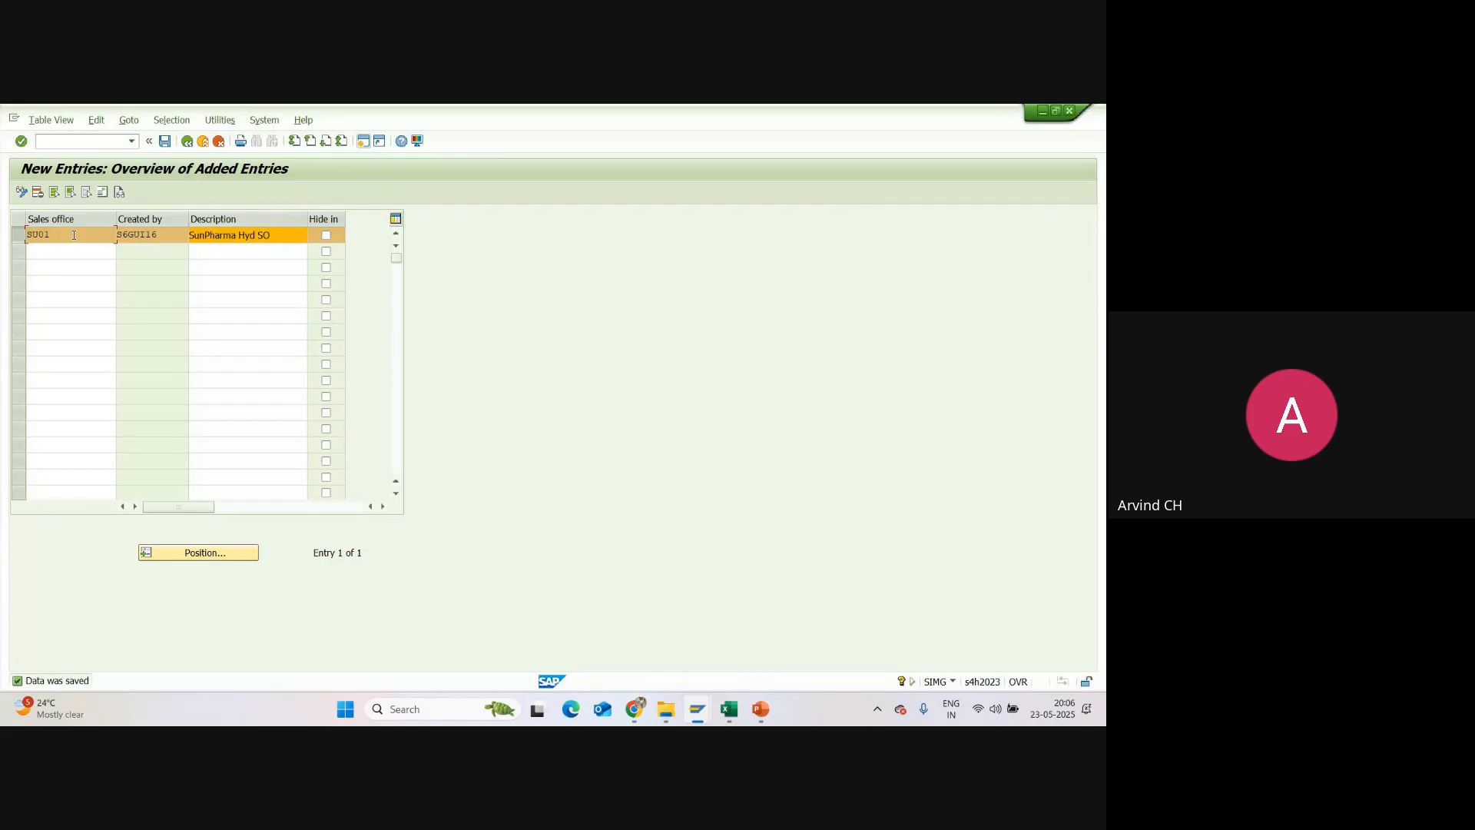
pyautogui.click(187, 142)
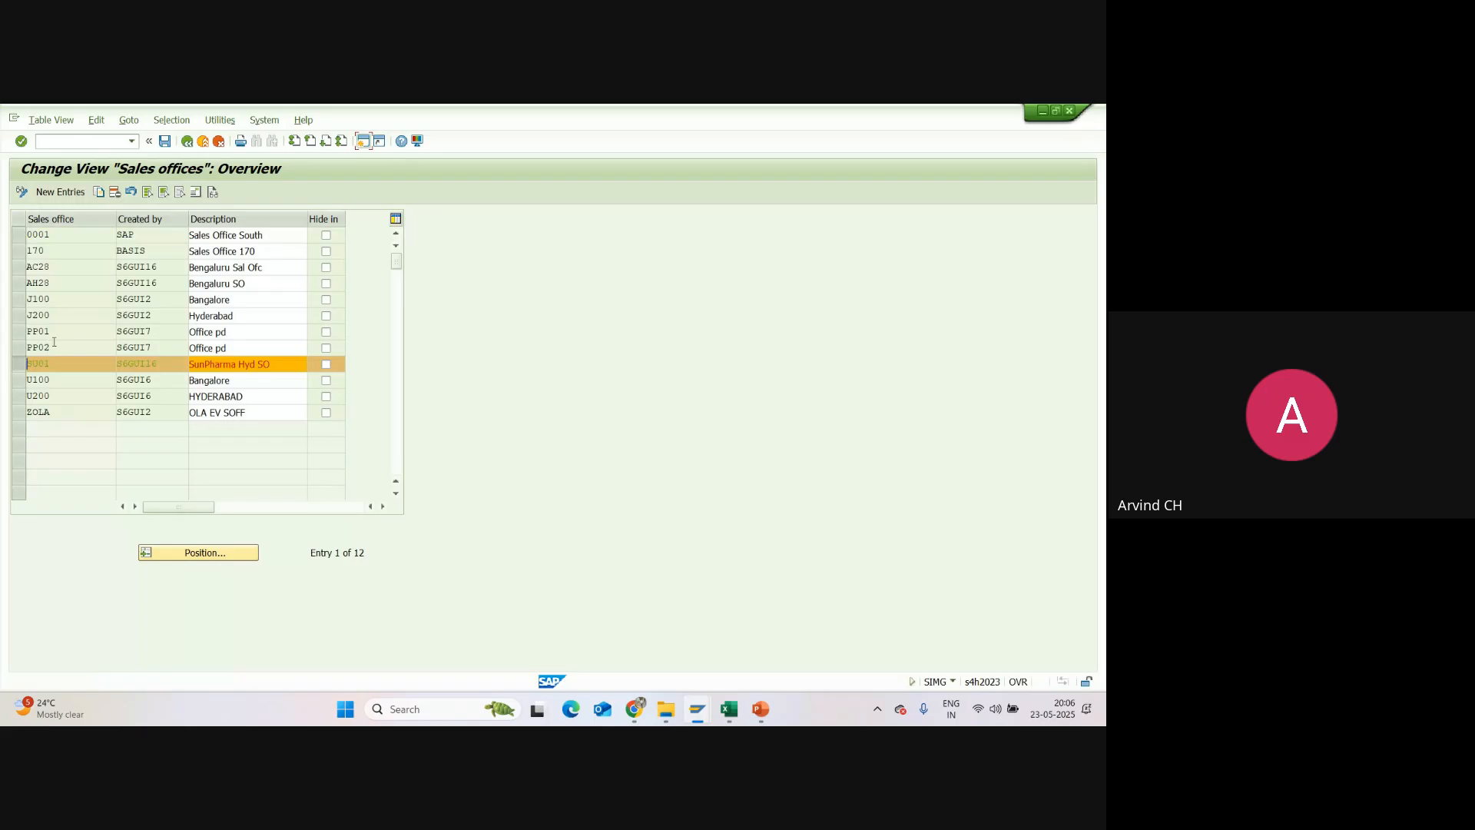
pyautogui.click(164, 141)
# Step: Copy sales office SU01 as SU02 with the description "SunPharma Bng SO" and bring up its address form
pyautogui.click(16, 365)
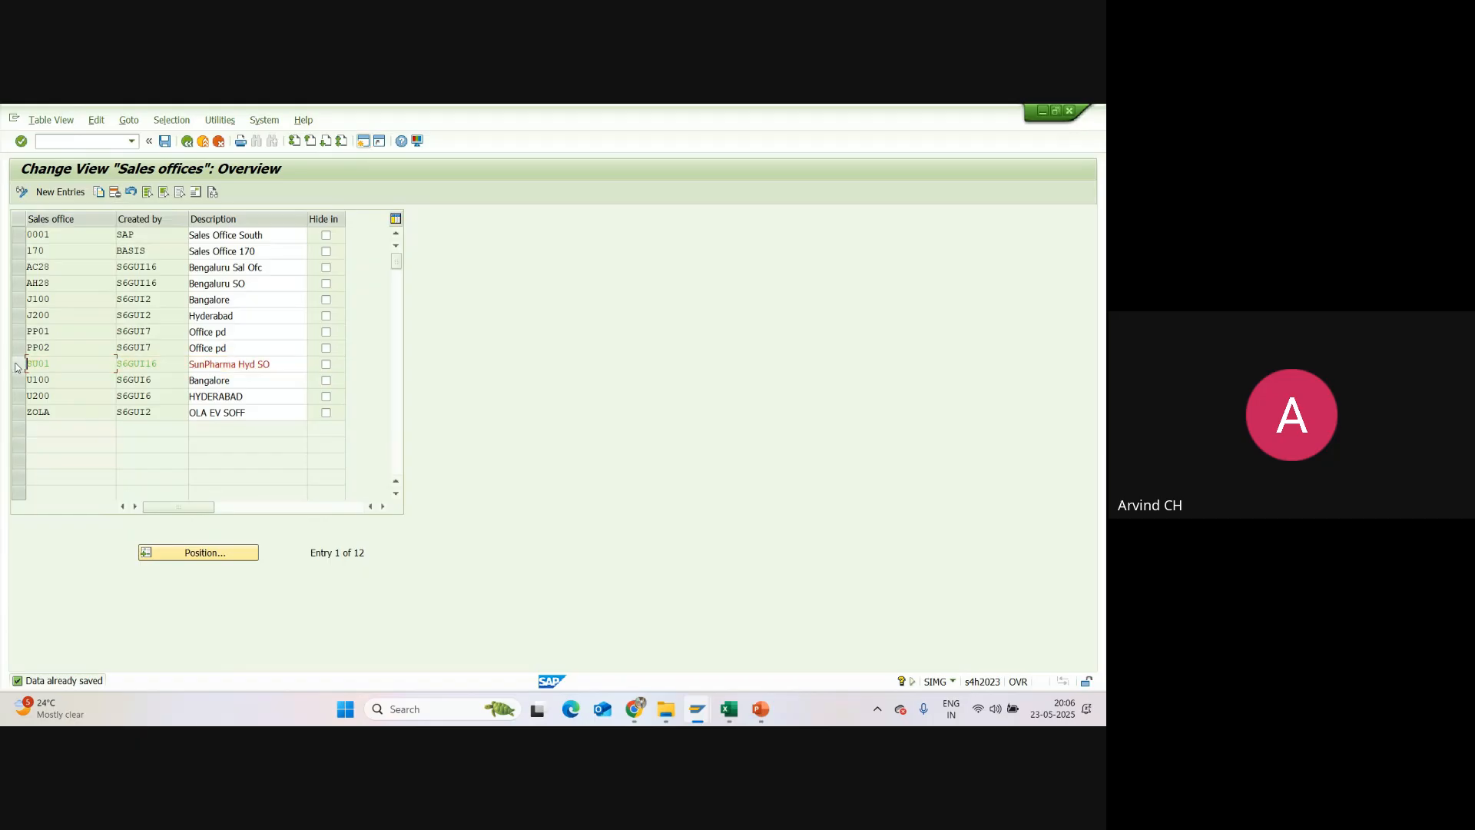
pyautogui.click(16, 366)
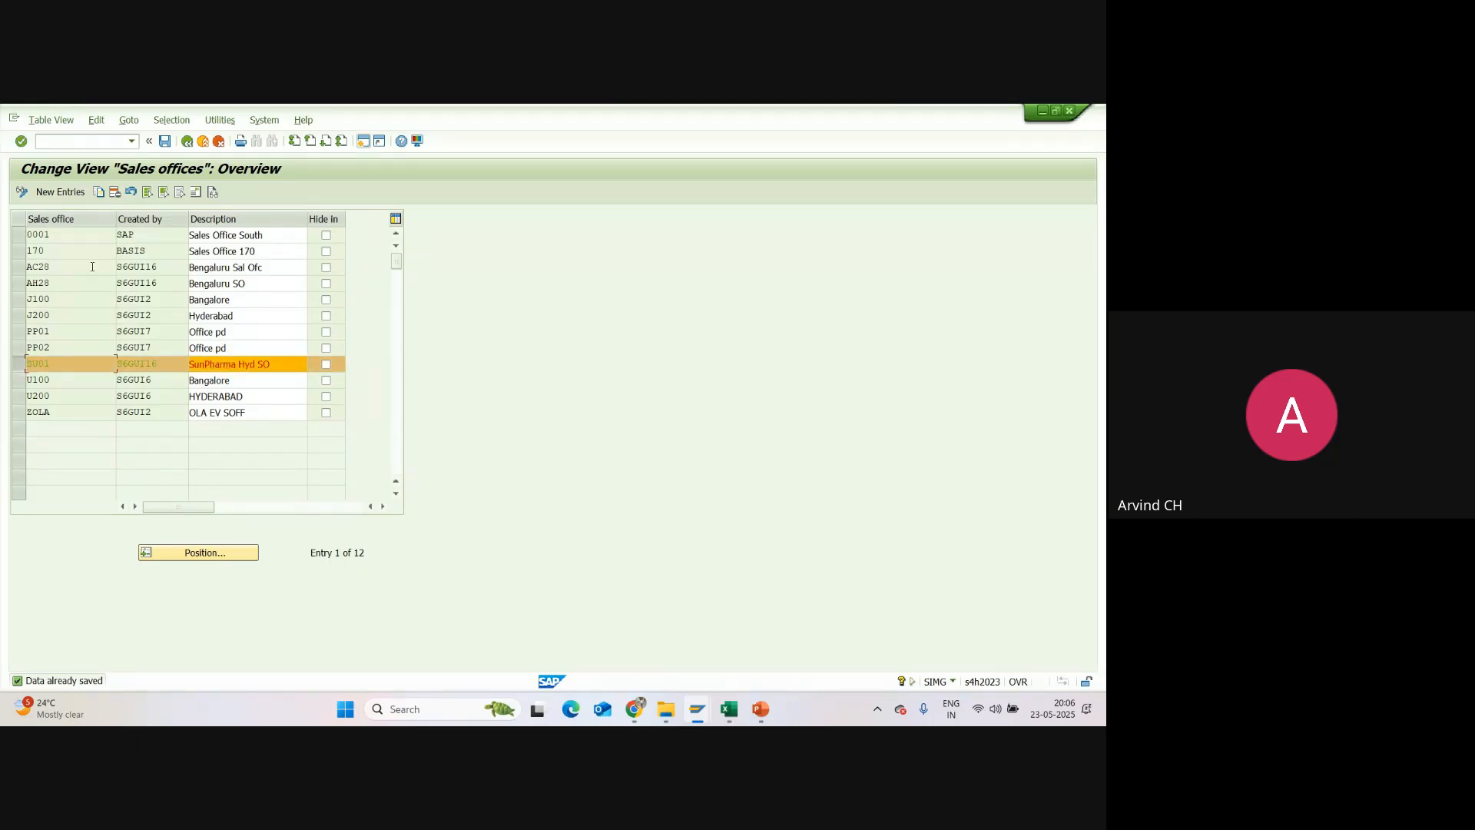
pyautogui.click(98, 191)
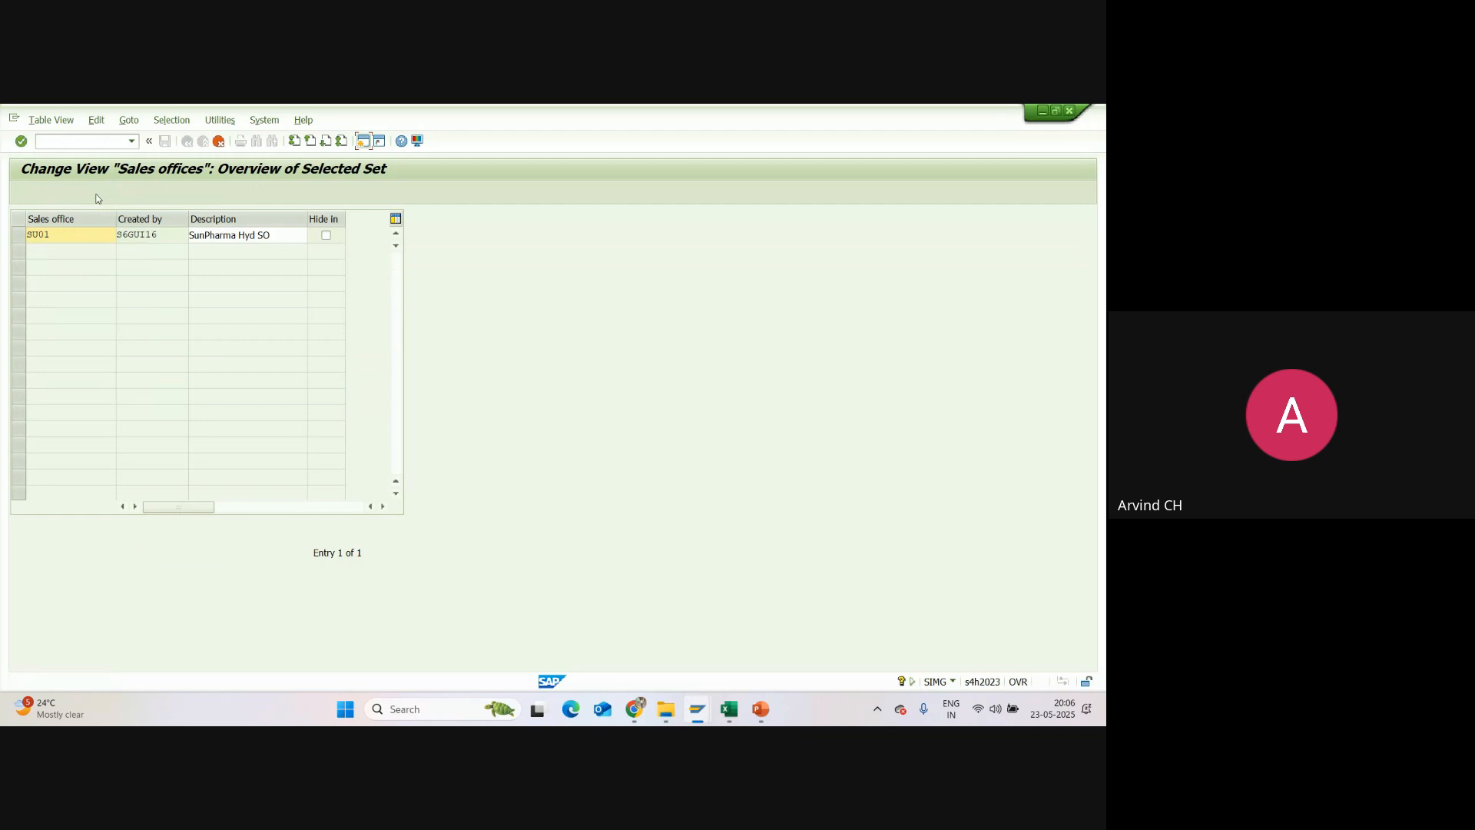
pyautogui.click(64, 232)
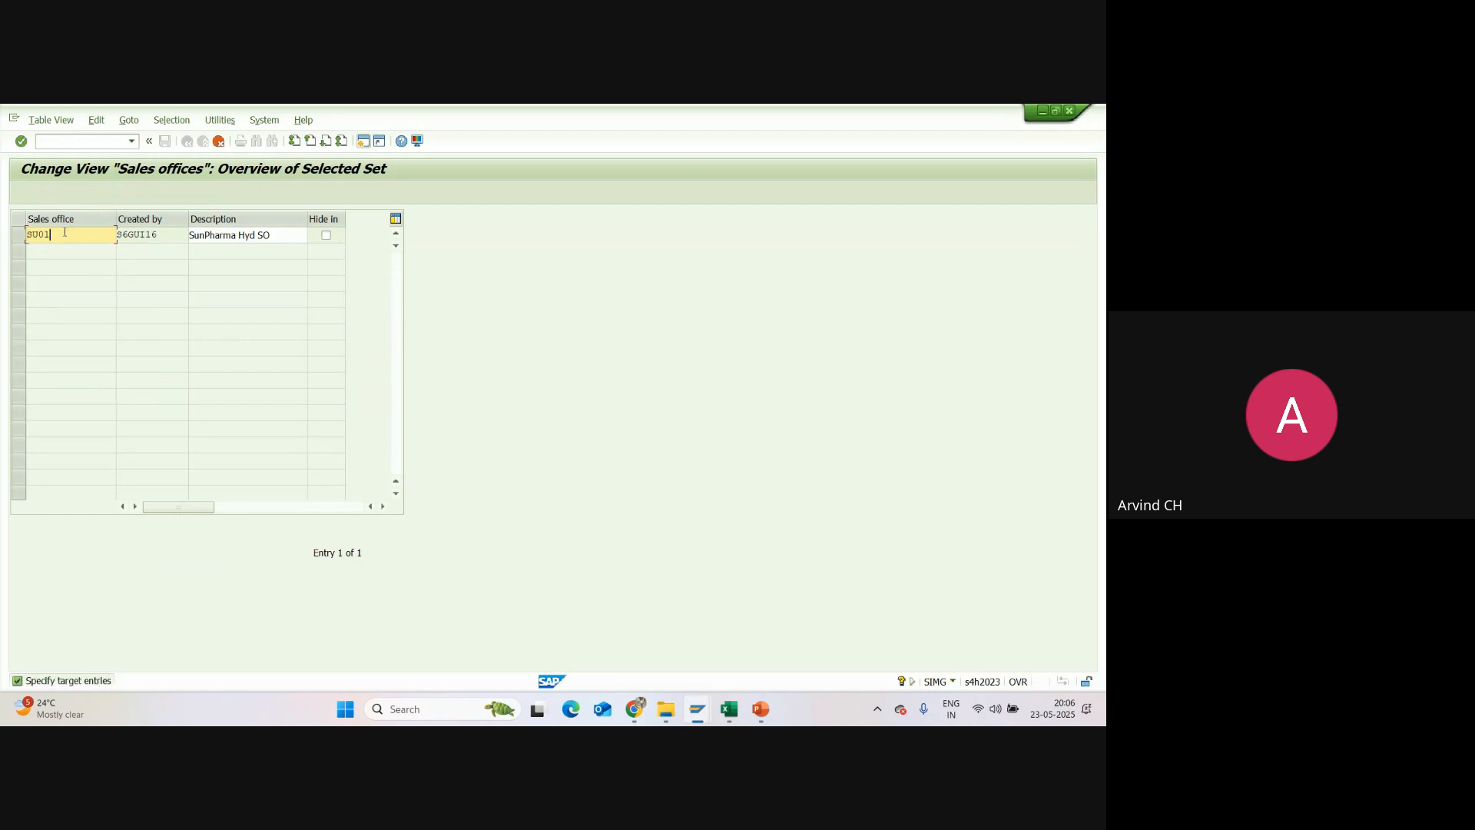
pyautogui.press('BackSpace')
pyautogui.write('2')
pyautogui.click(240, 236)
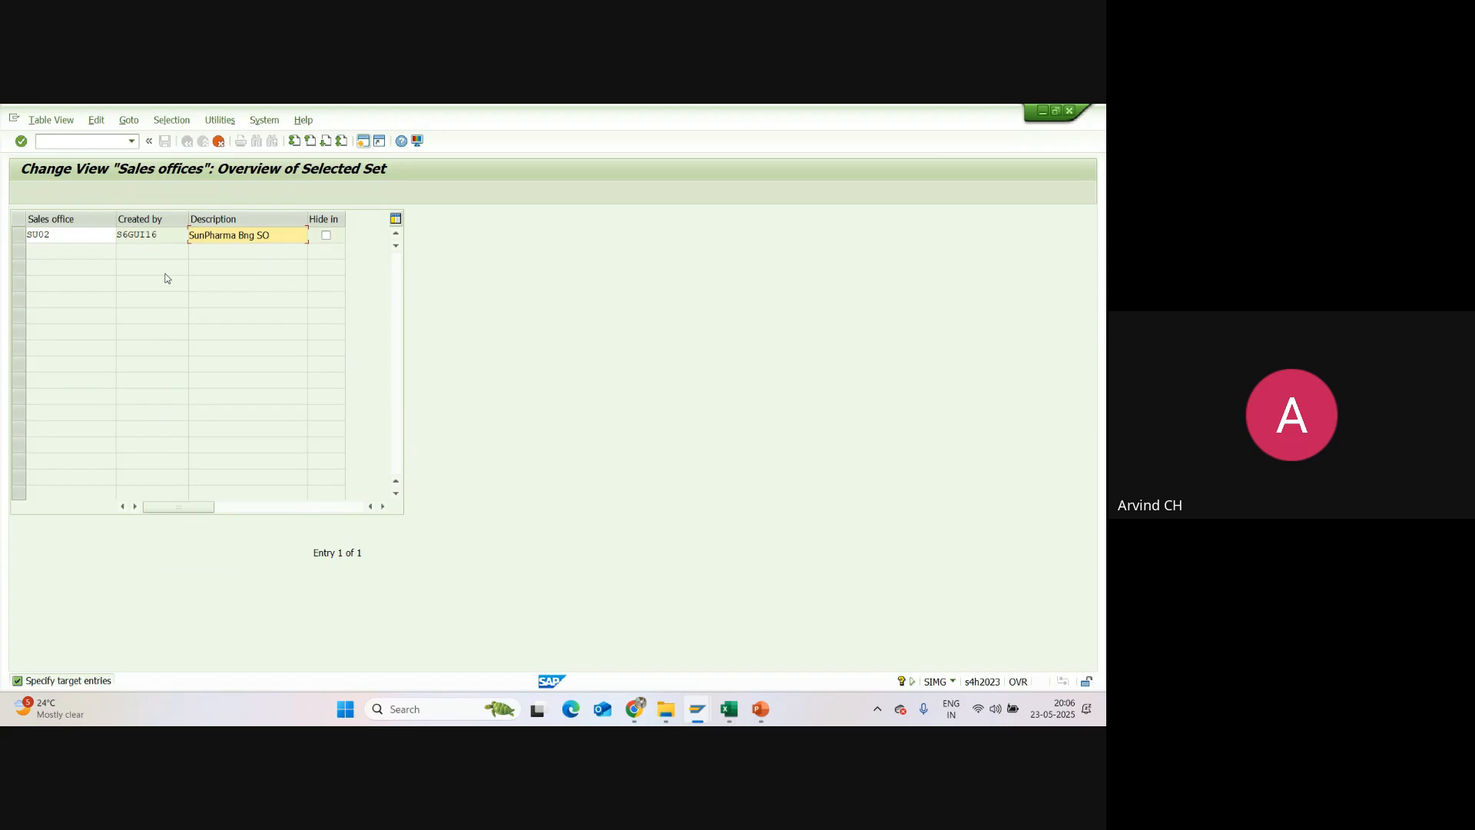
pyautogui.press('Return')
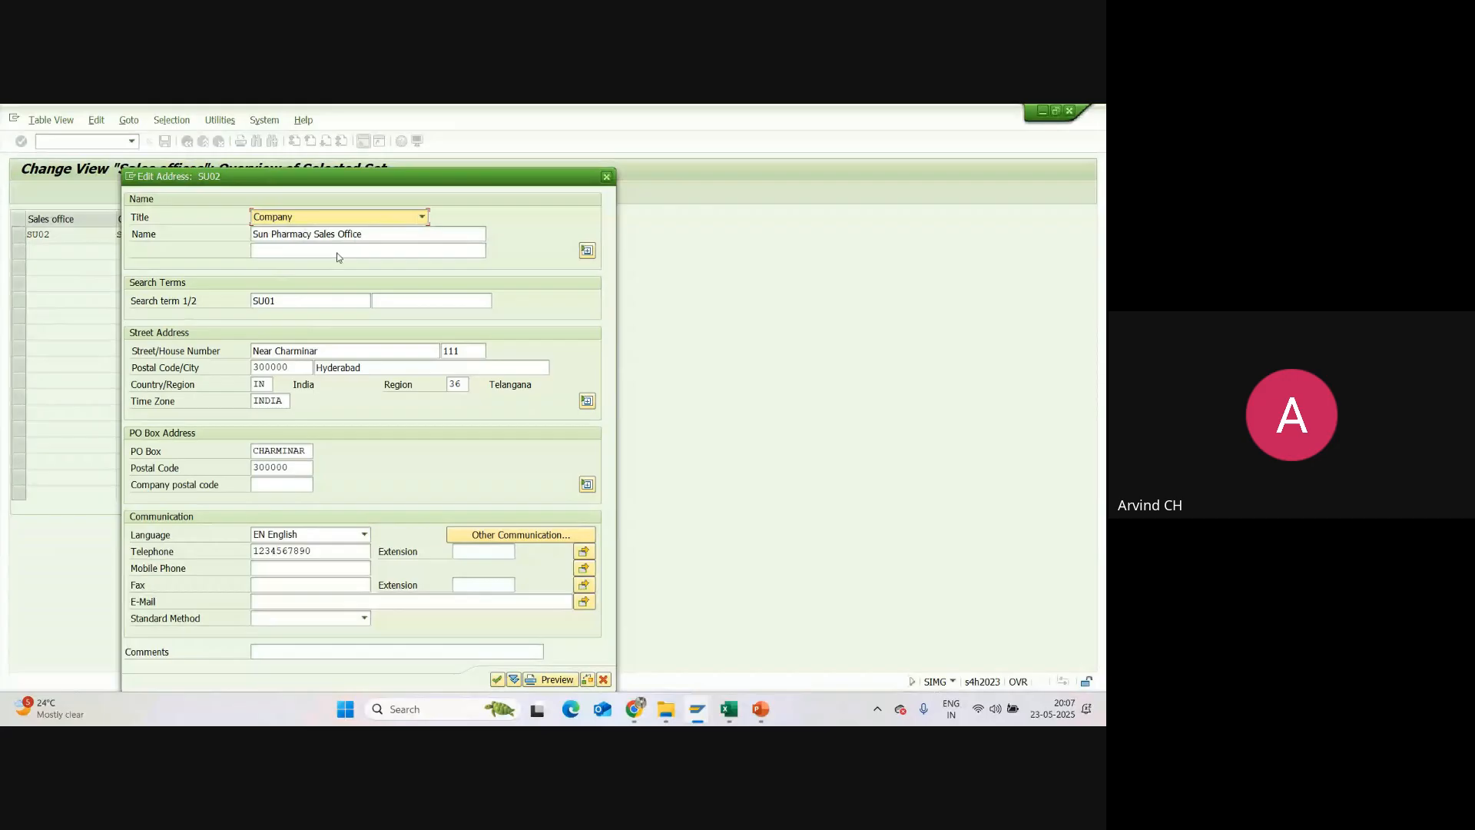
# Step: Rename the SU02 address to "Sun Pharmacy Sales Office BNG" and replace its street and house number
pyautogui.click(383, 234)
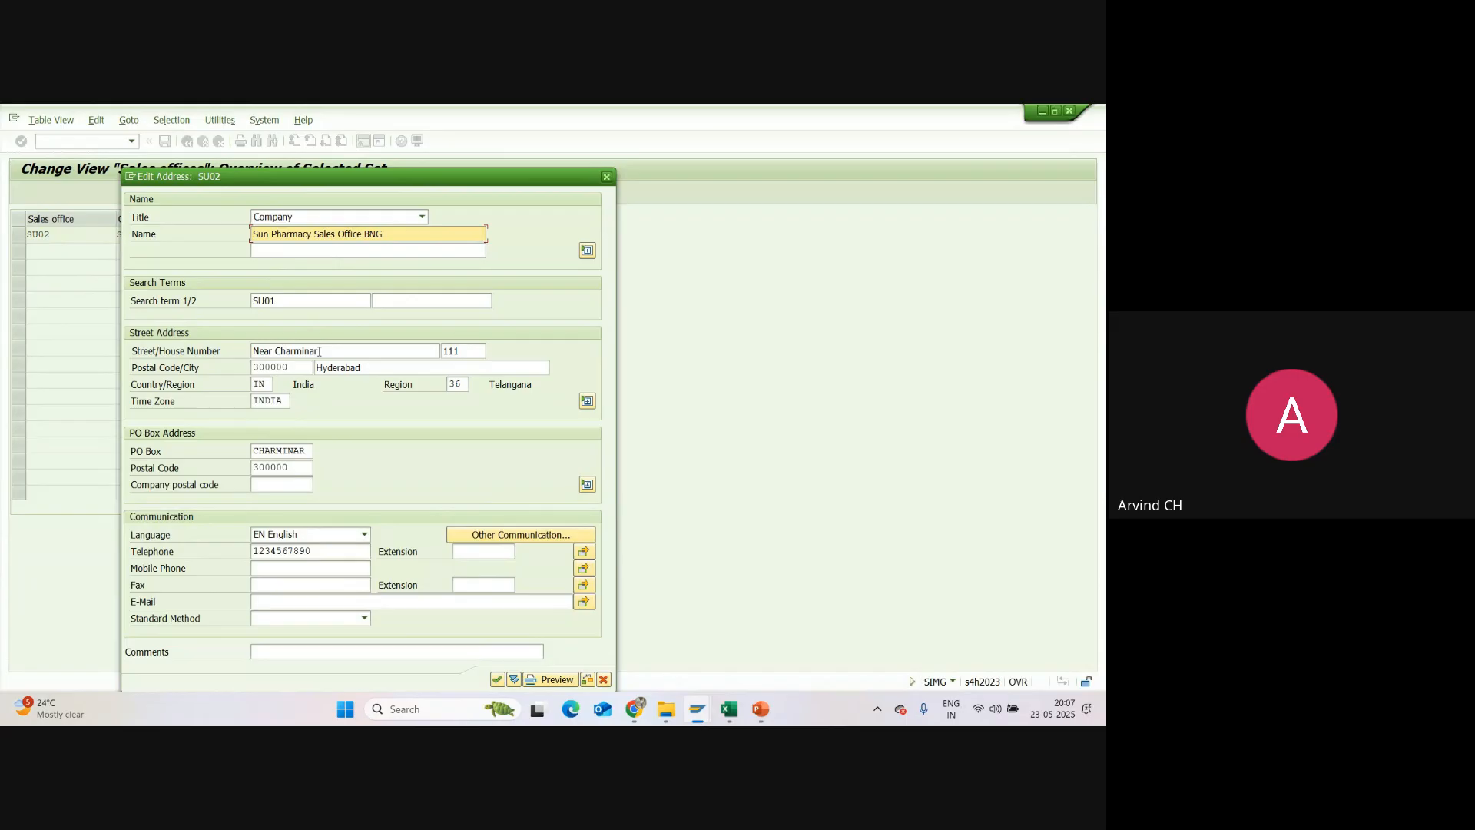
pyautogui.moveTo(319, 351); pyautogui.dragTo(249, 343)
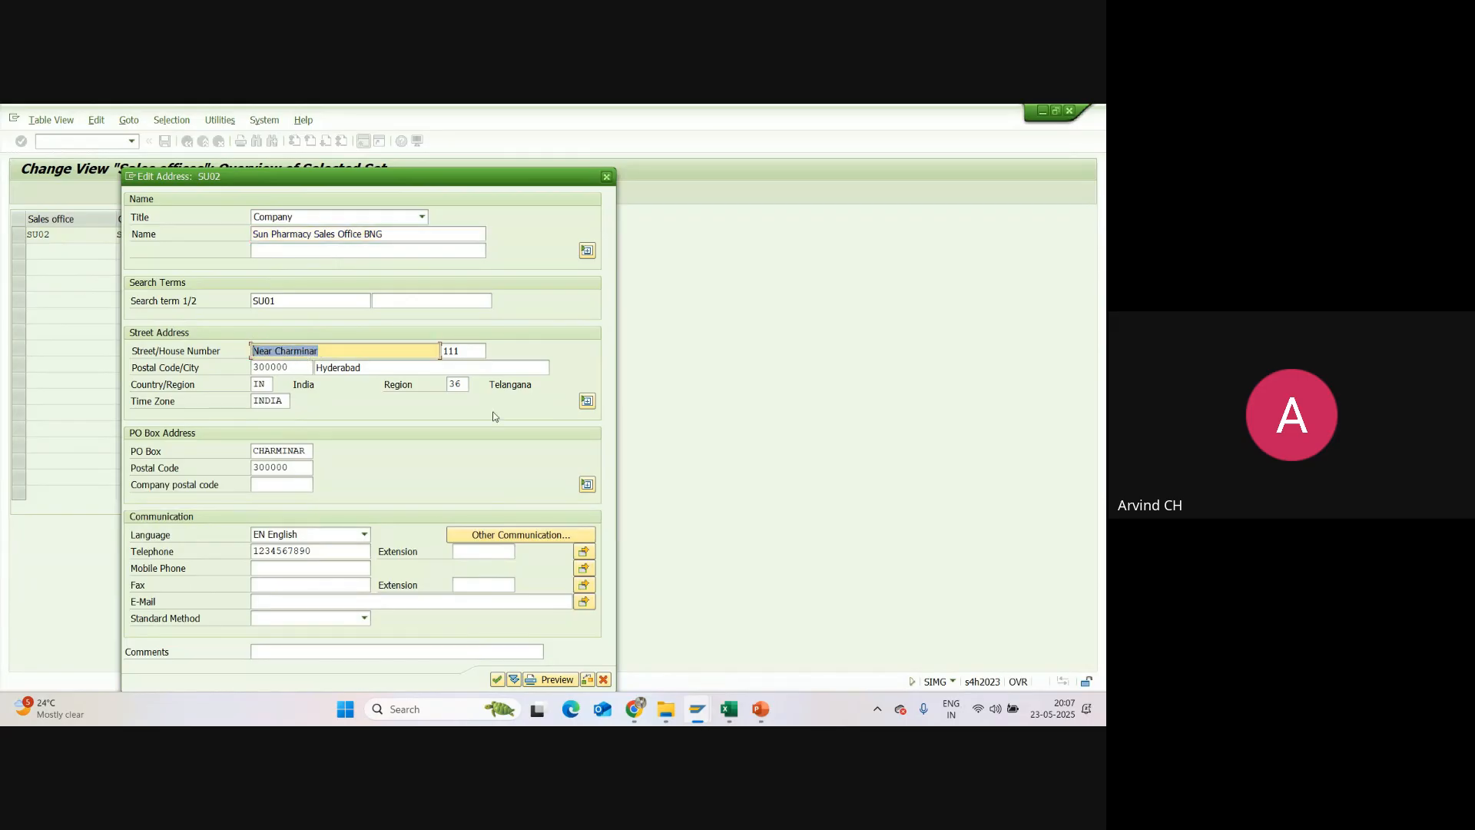
pyautogui.write('WTC')
pyautogui.press('Tab')
pyautogui.write('001')
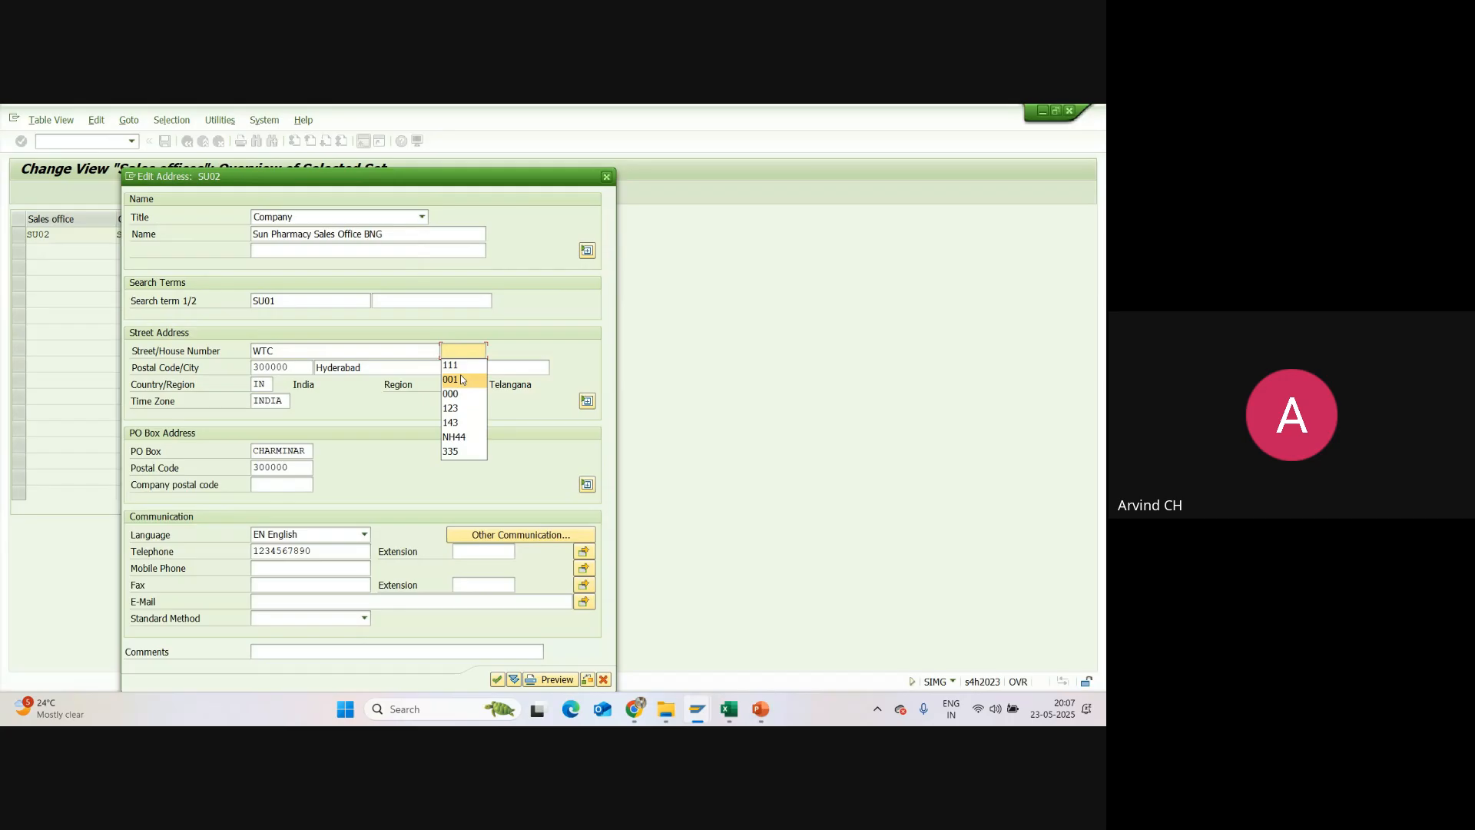
# Step: Replace the street postal code of SU02 and set its city to Bengaluru and region to 10
pyautogui.click(302, 371)
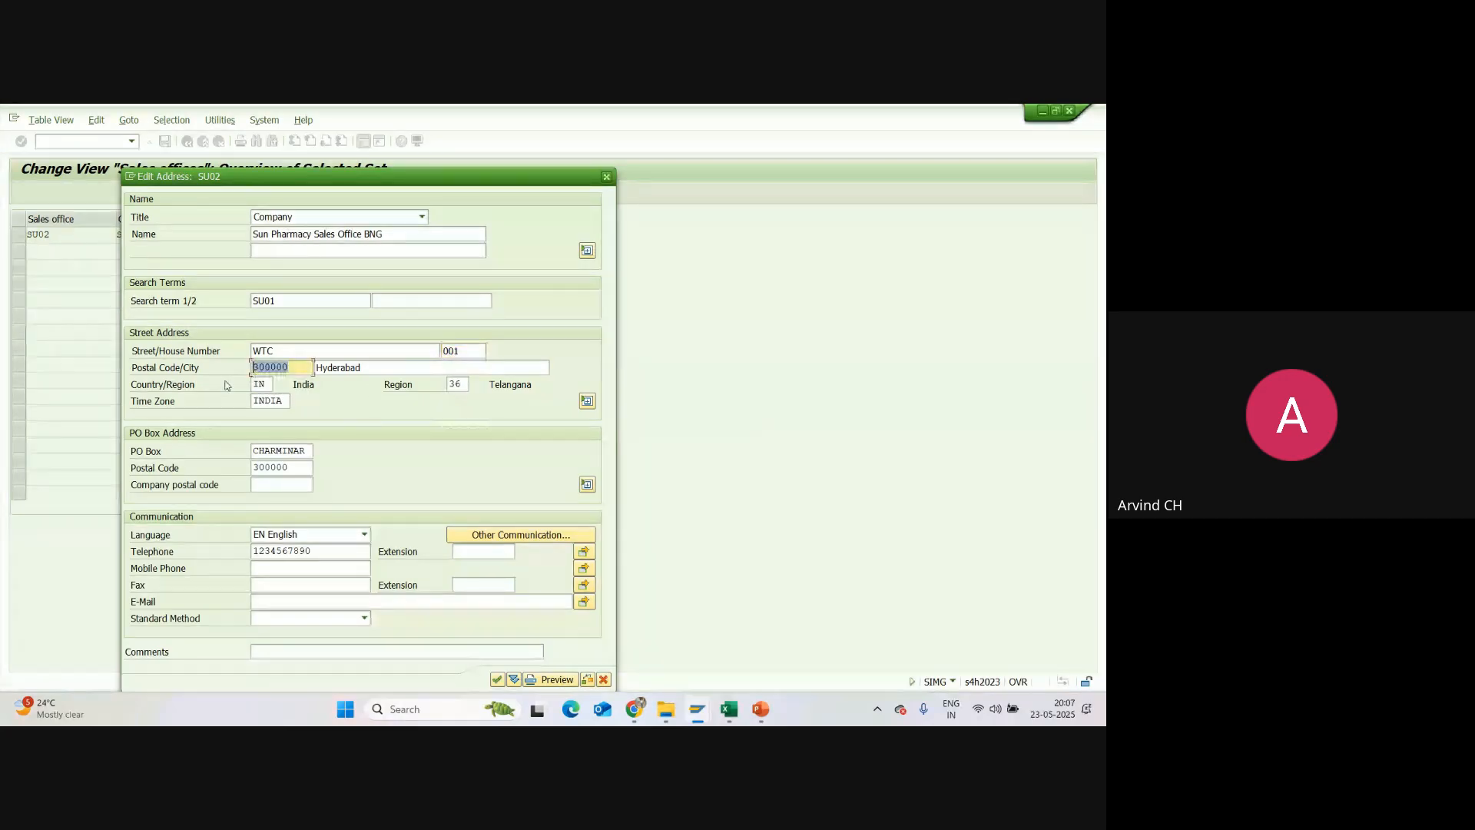
pyautogui.press('BackSpace')
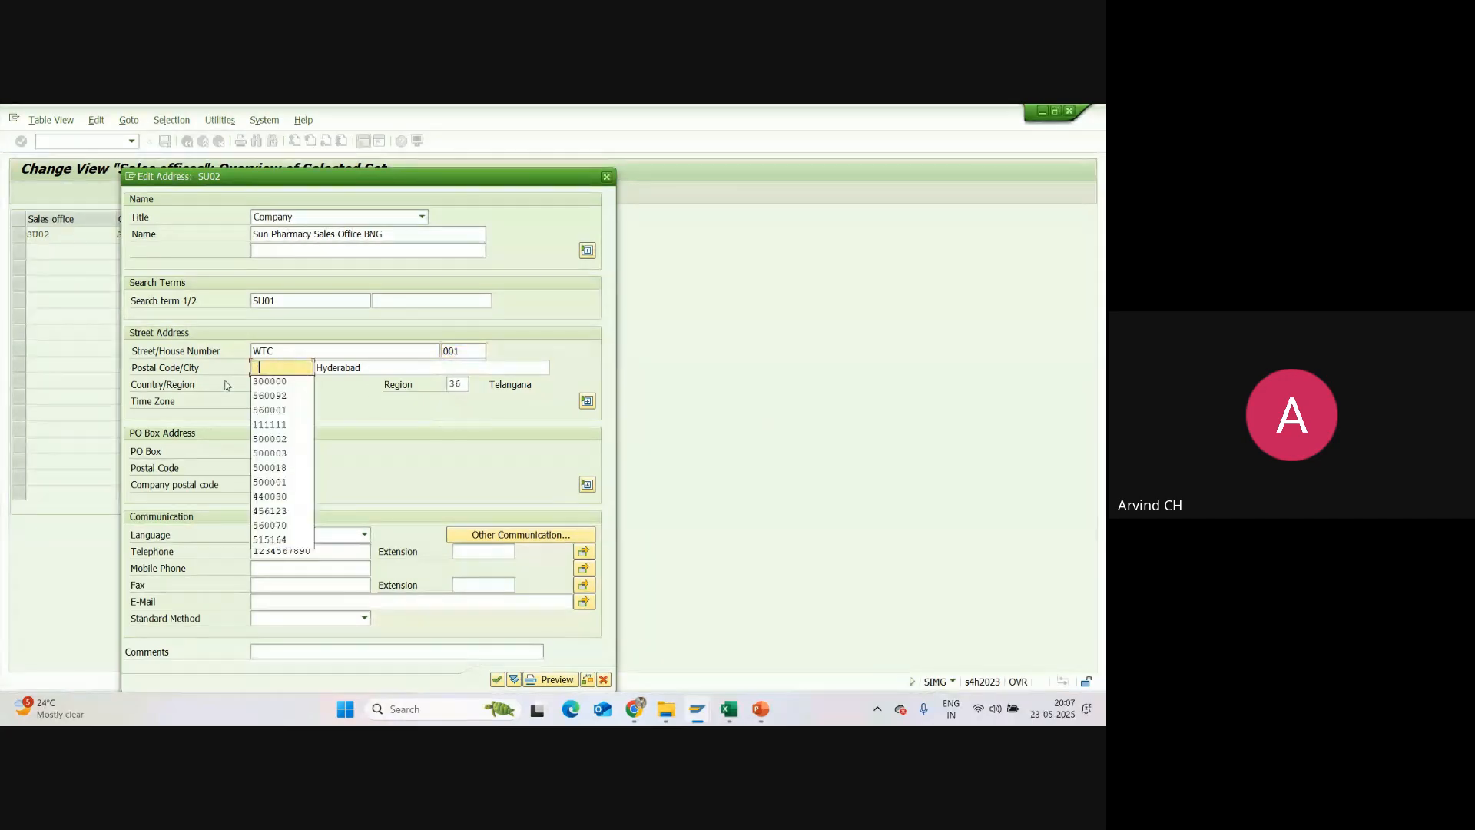
pyautogui.click(291, 411)
pyautogui.click(358, 369)
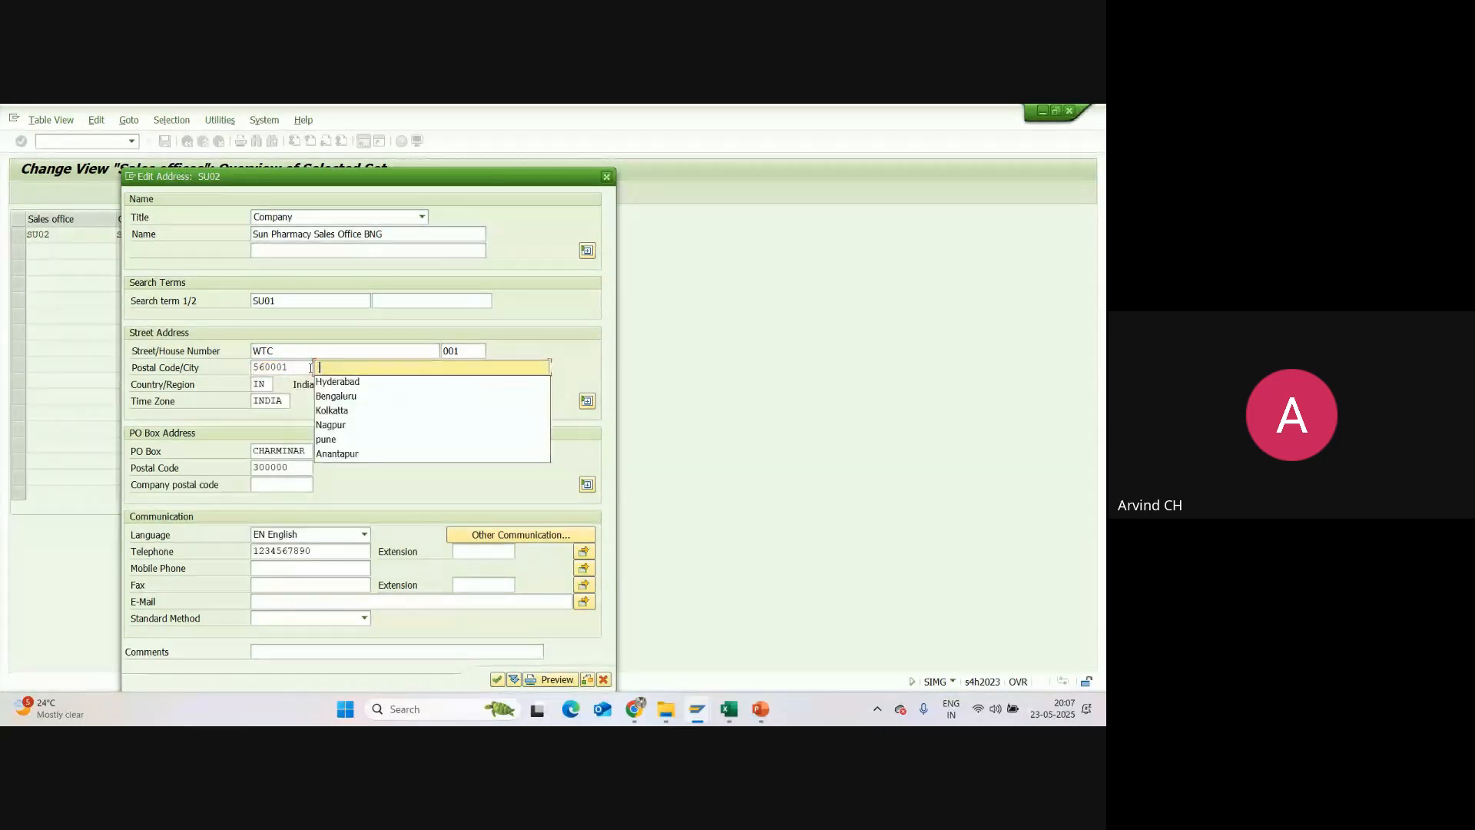
pyautogui.click(346, 397)
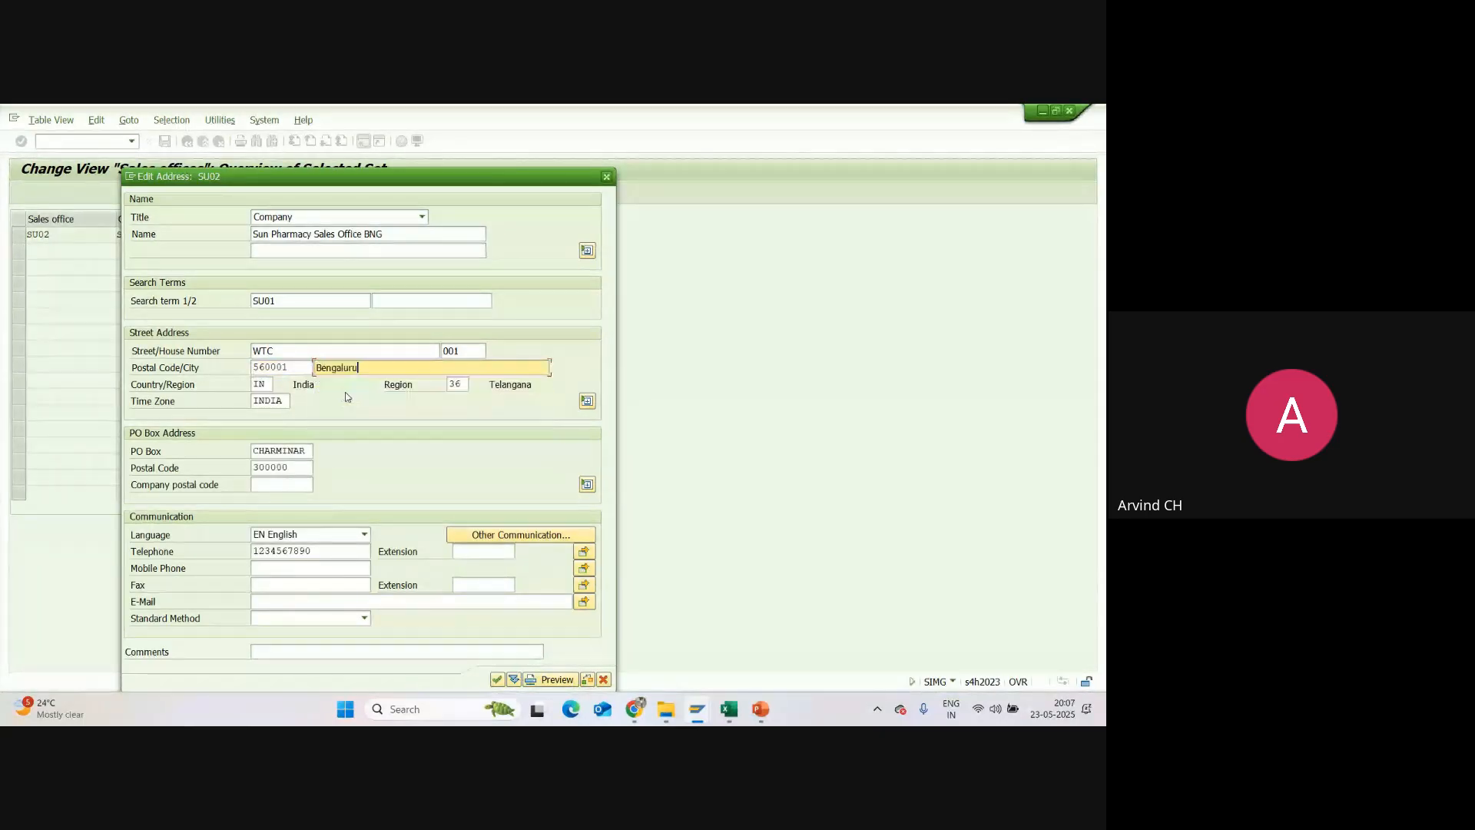
pyautogui.click(461, 384)
pyautogui.press('BackSpace')
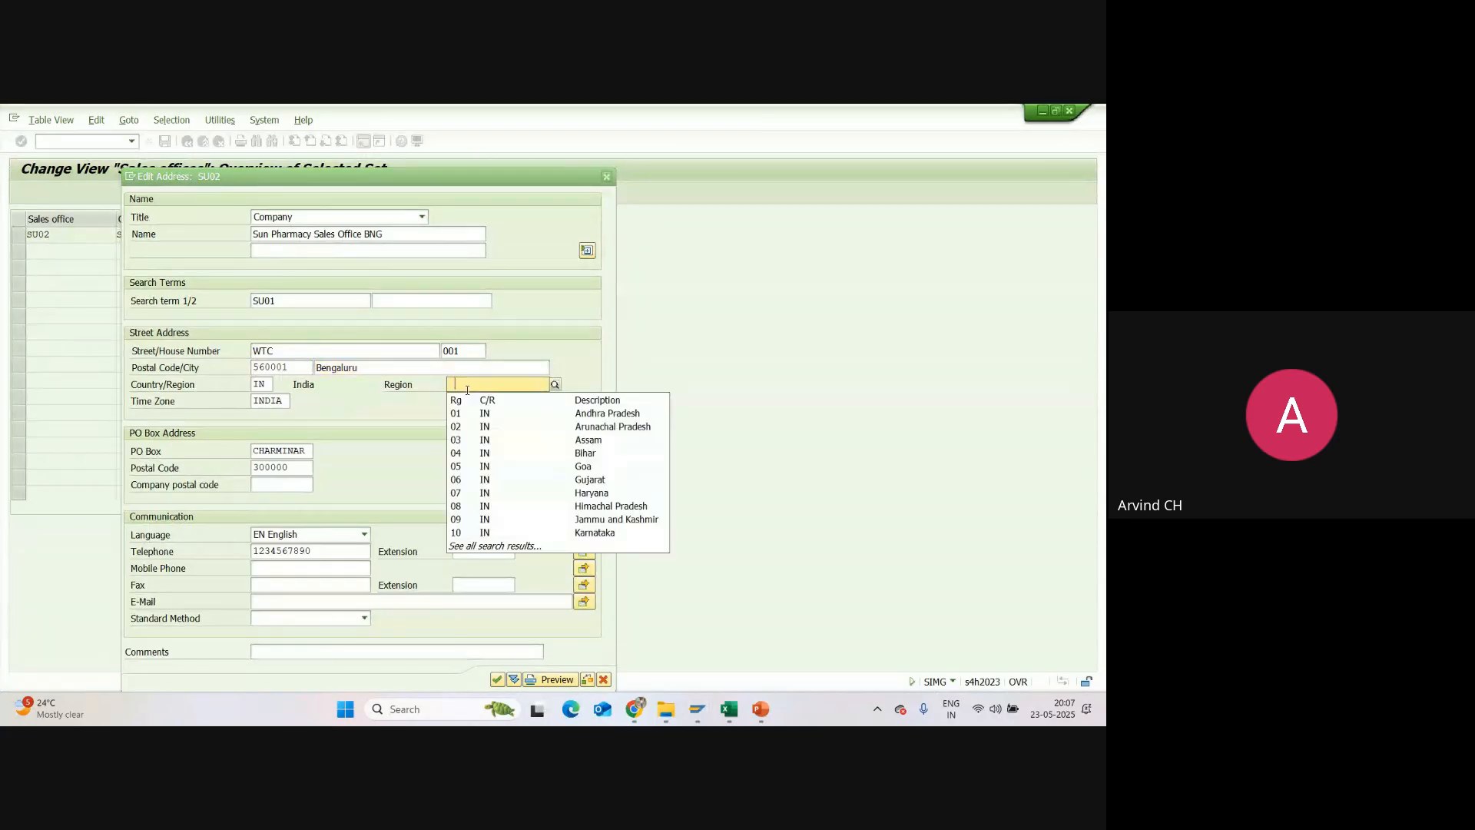
pyautogui.click(467, 388)
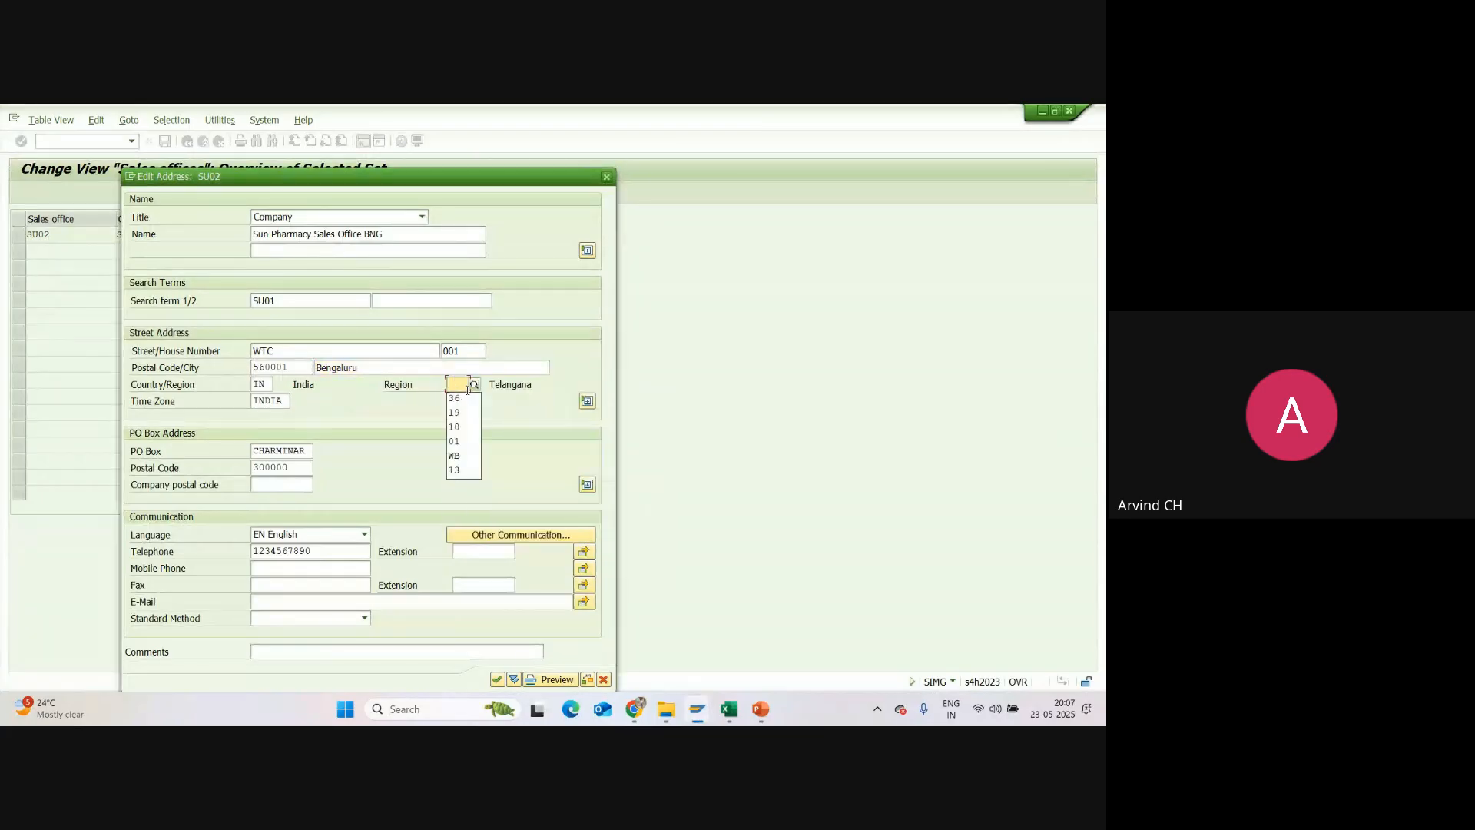
pyautogui.click(472, 426)
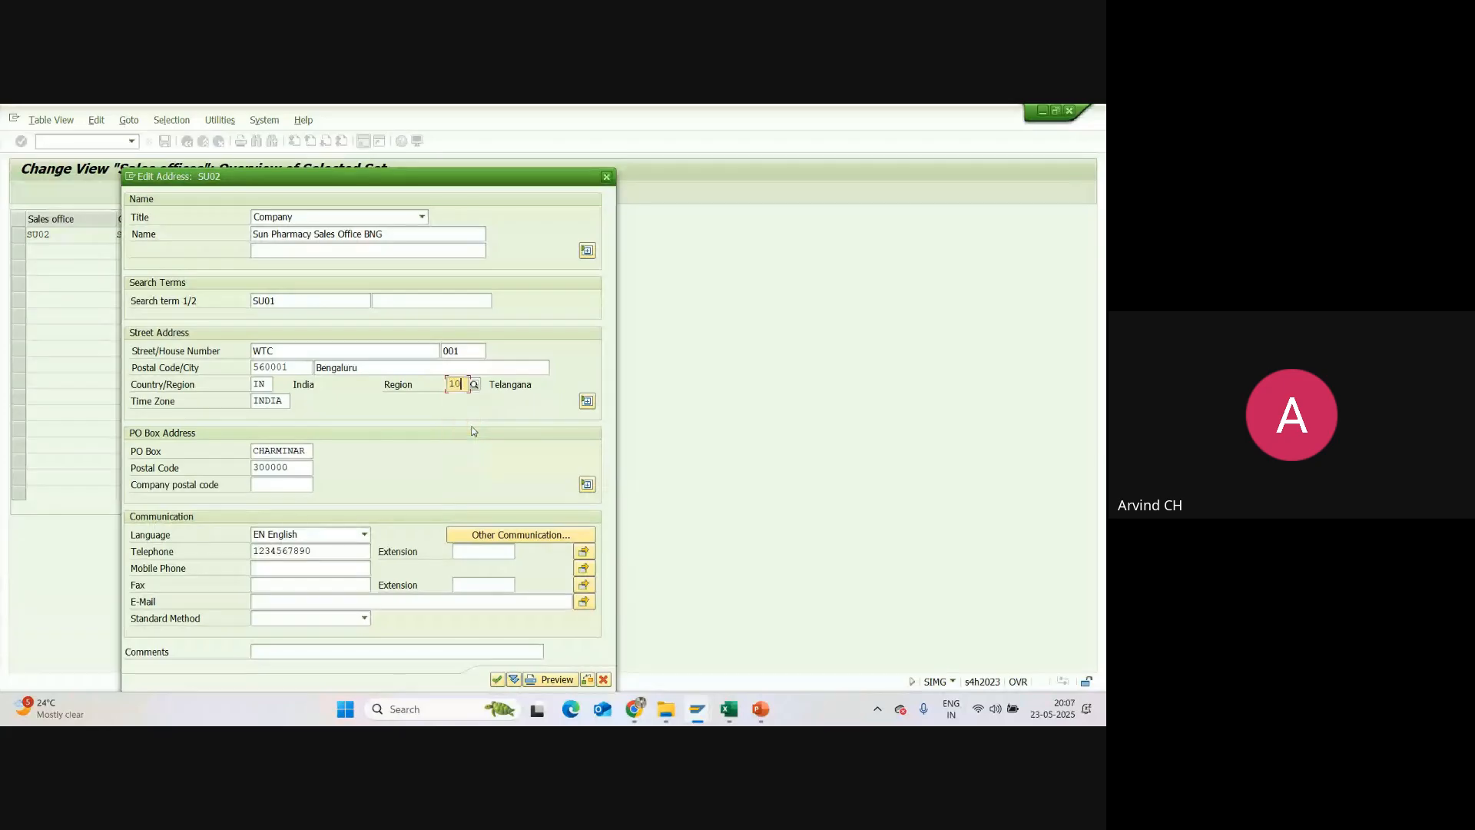
# Step: Replace the PO box of SU02 and reuse its street postal code as the PO box postal code
pyautogui.click(306, 451)
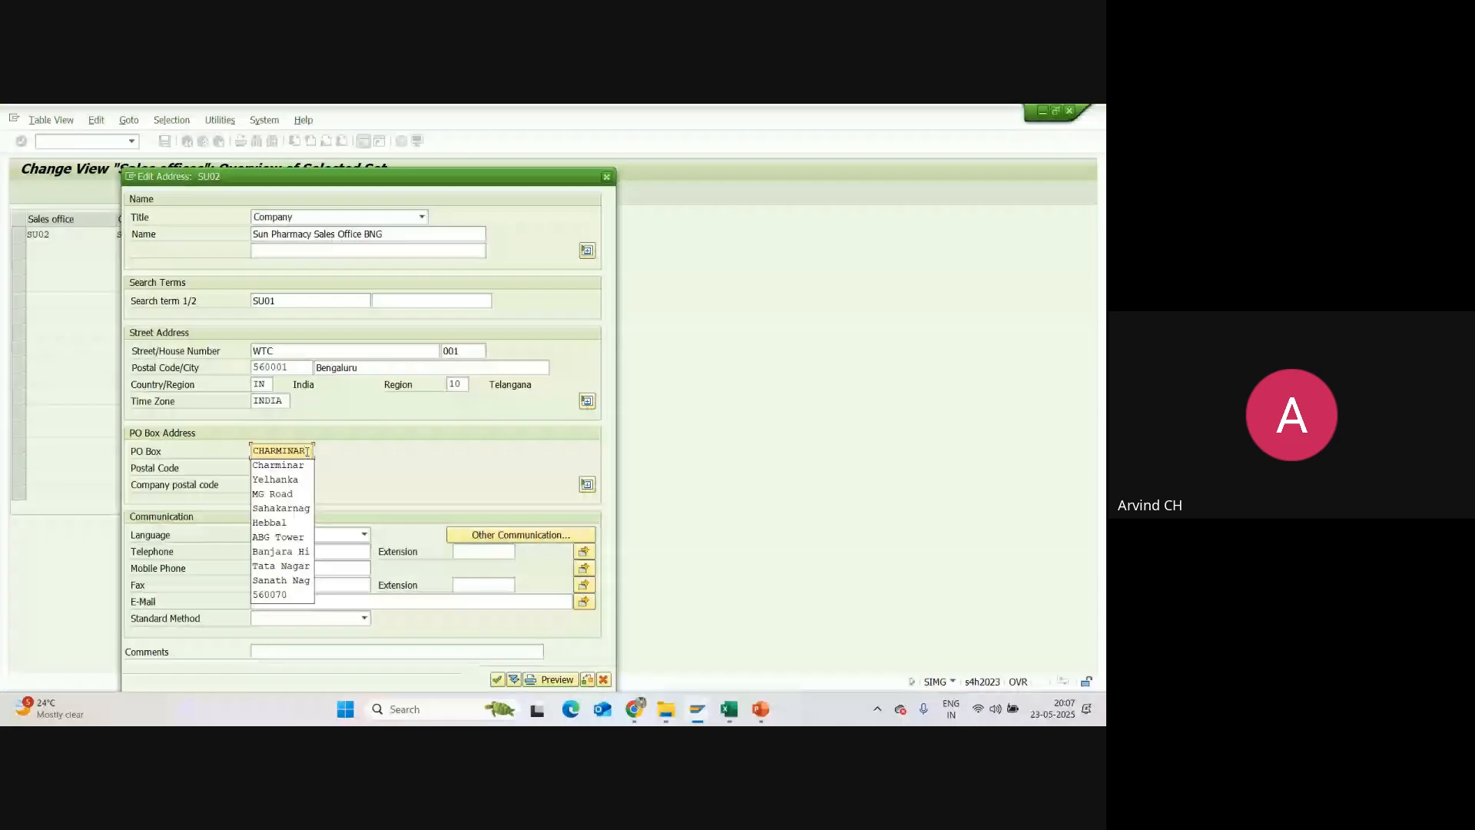
pyautogui.moveTo(308, 452); pyautogui.dragTo(246, 453)
pyautogui.write('Rajaji')
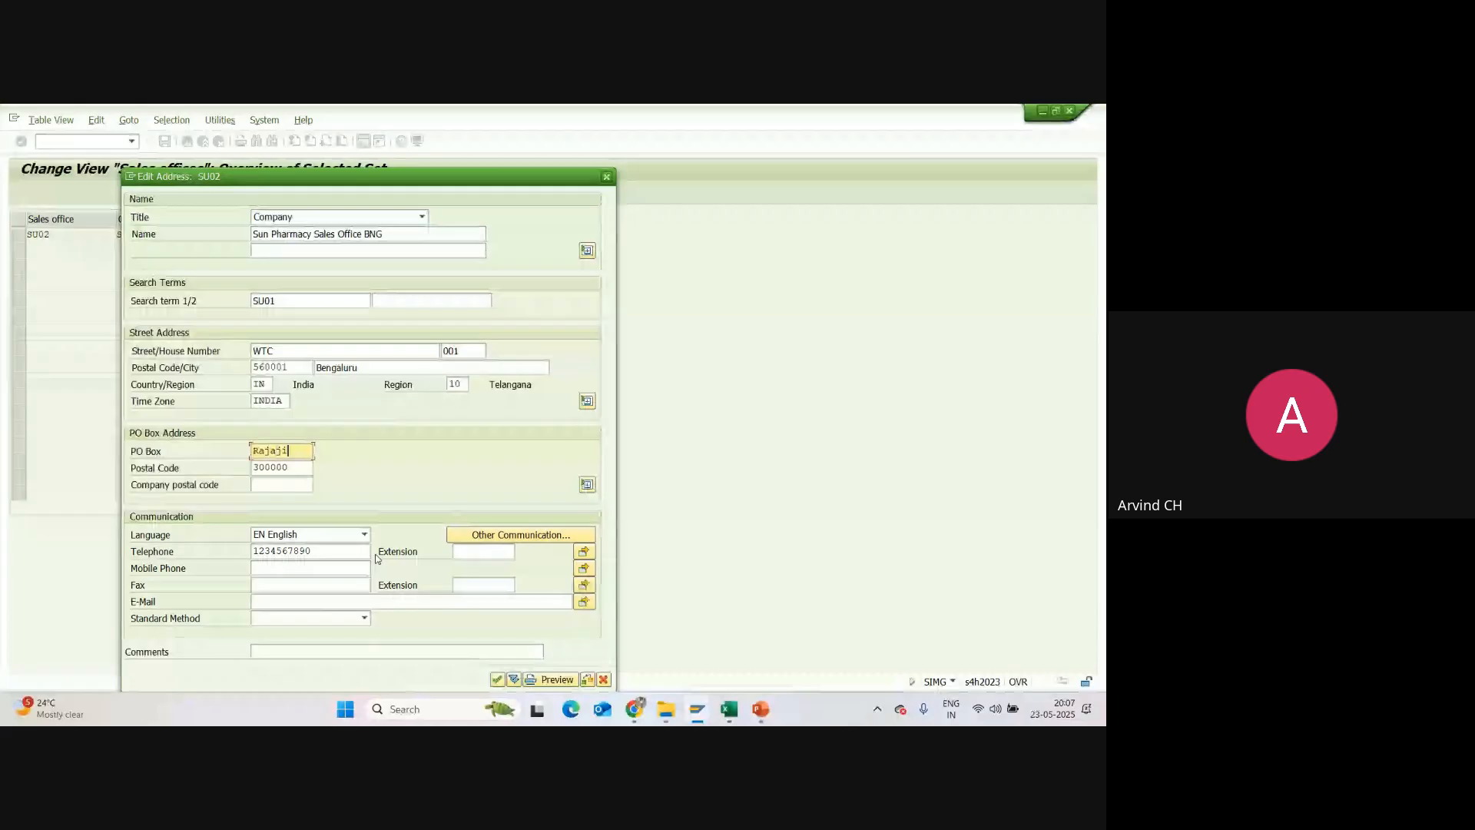
pyautogui.write('naga')
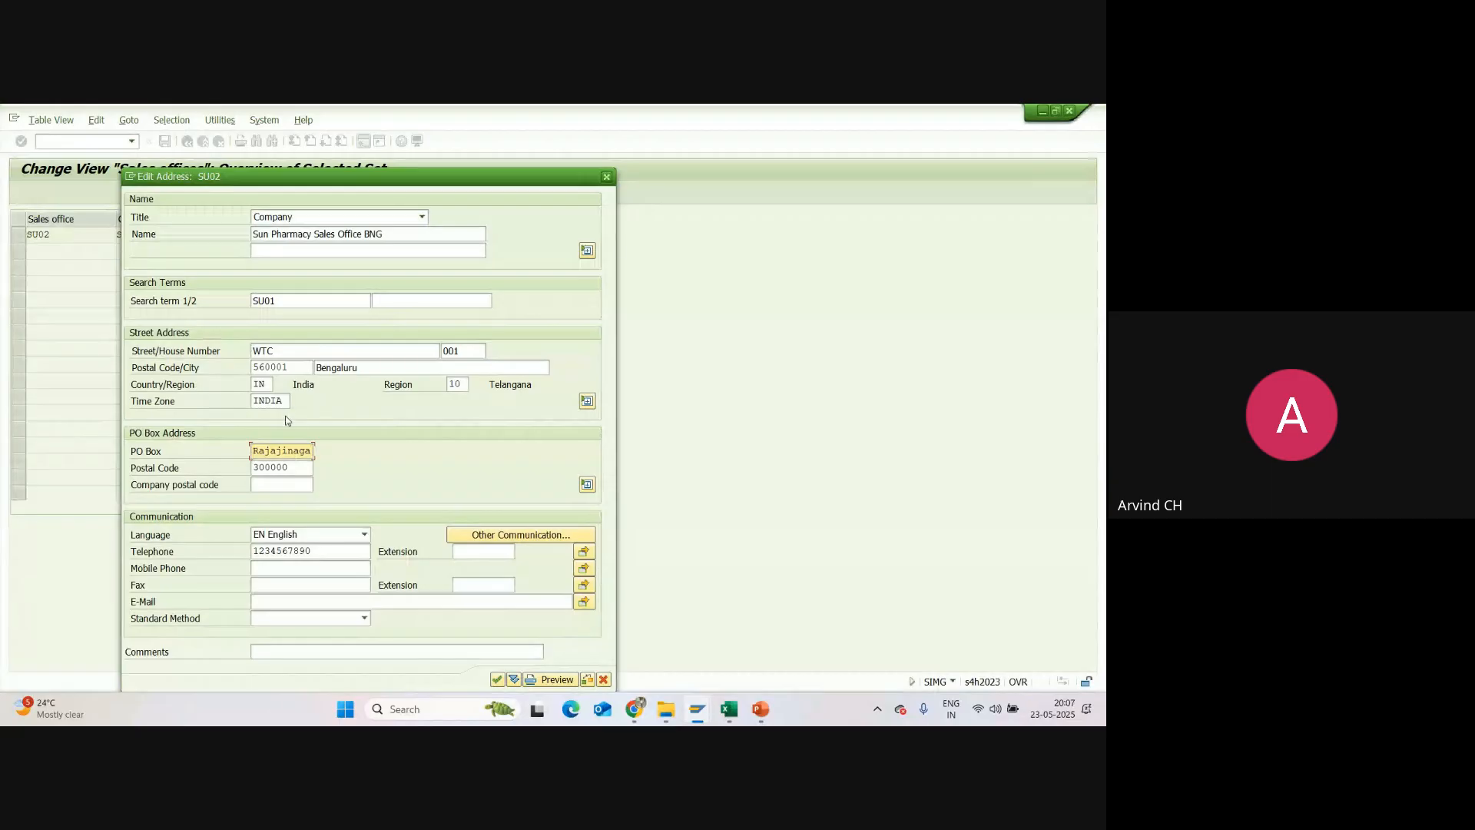
pyautogui.click(291, 367)
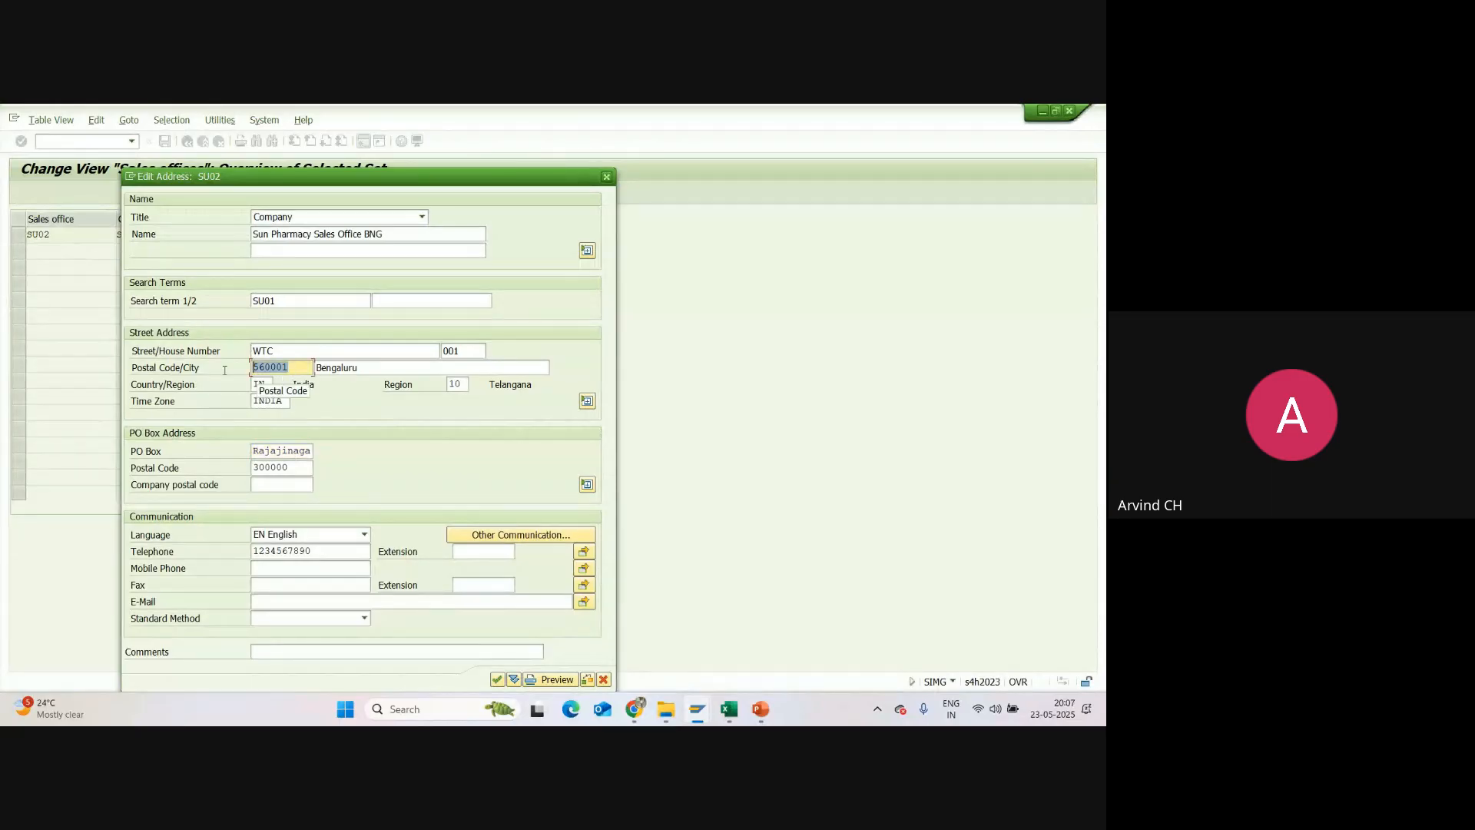
pyautogui.click(275, 467)
pyautogui.moveTo(274, 468); pyautogui.dragTo(225, 469)
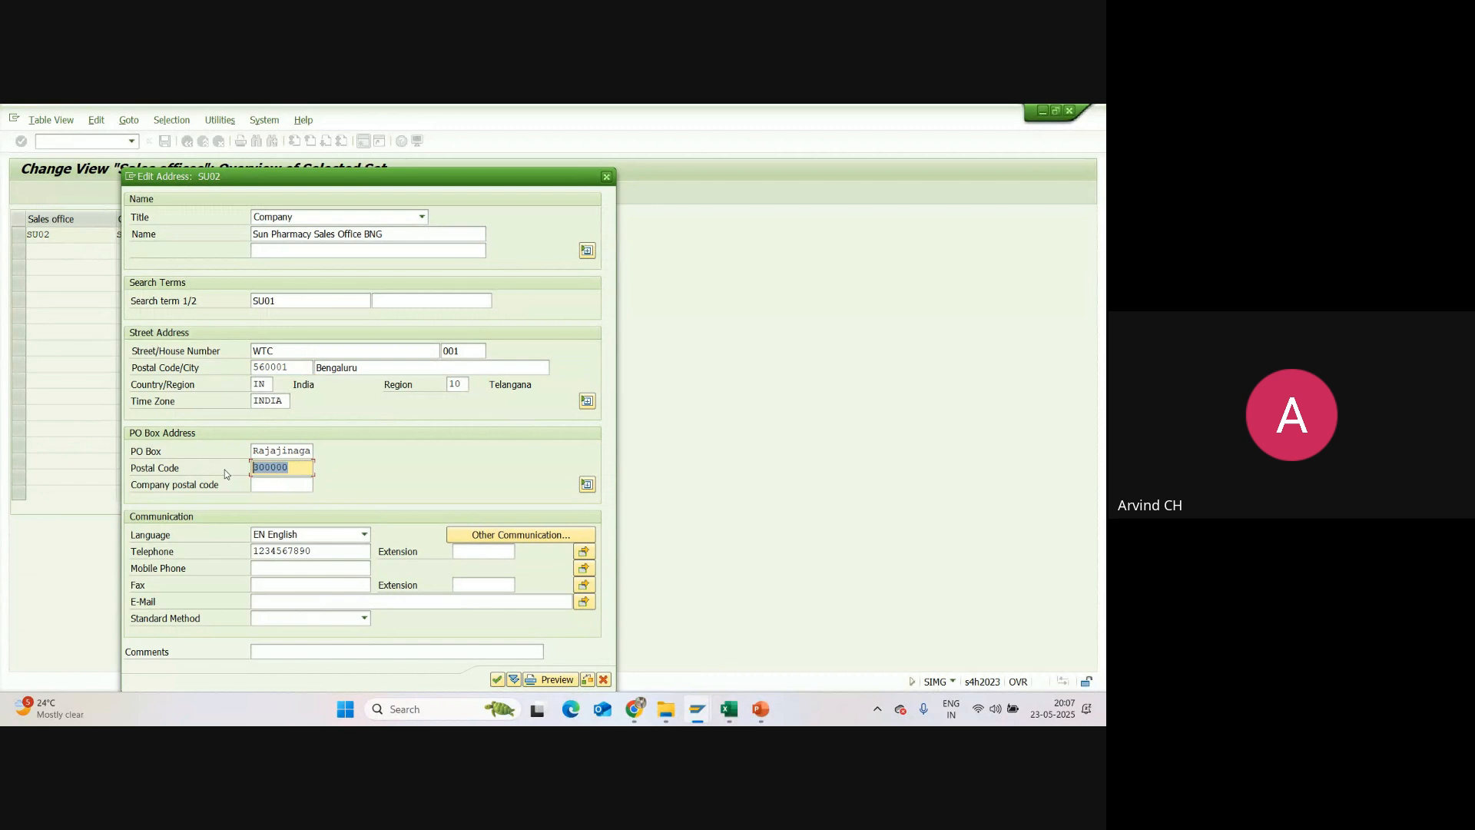
pyautogui.write('560001')
# Step: Clear the telephone number of SU02, enter the number as its mobile phone instead, and accept the address
pyautogui.moveTo(313, 549); pyautogui.dragTo(233, 560)
pyautogui.press('BackSpace')
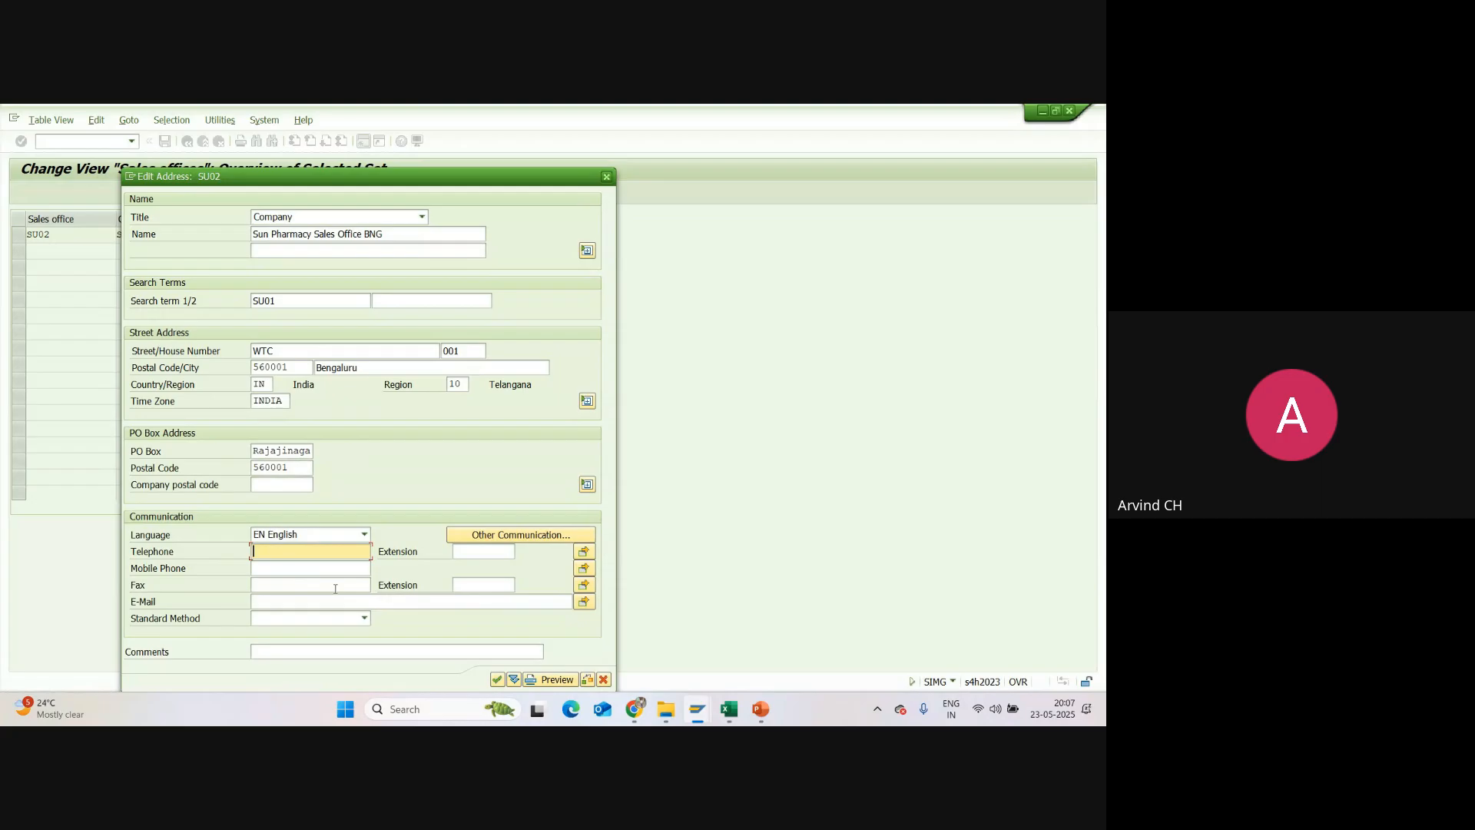
pyautogui.click(290, 569)
pyautogui.click(288, 582)
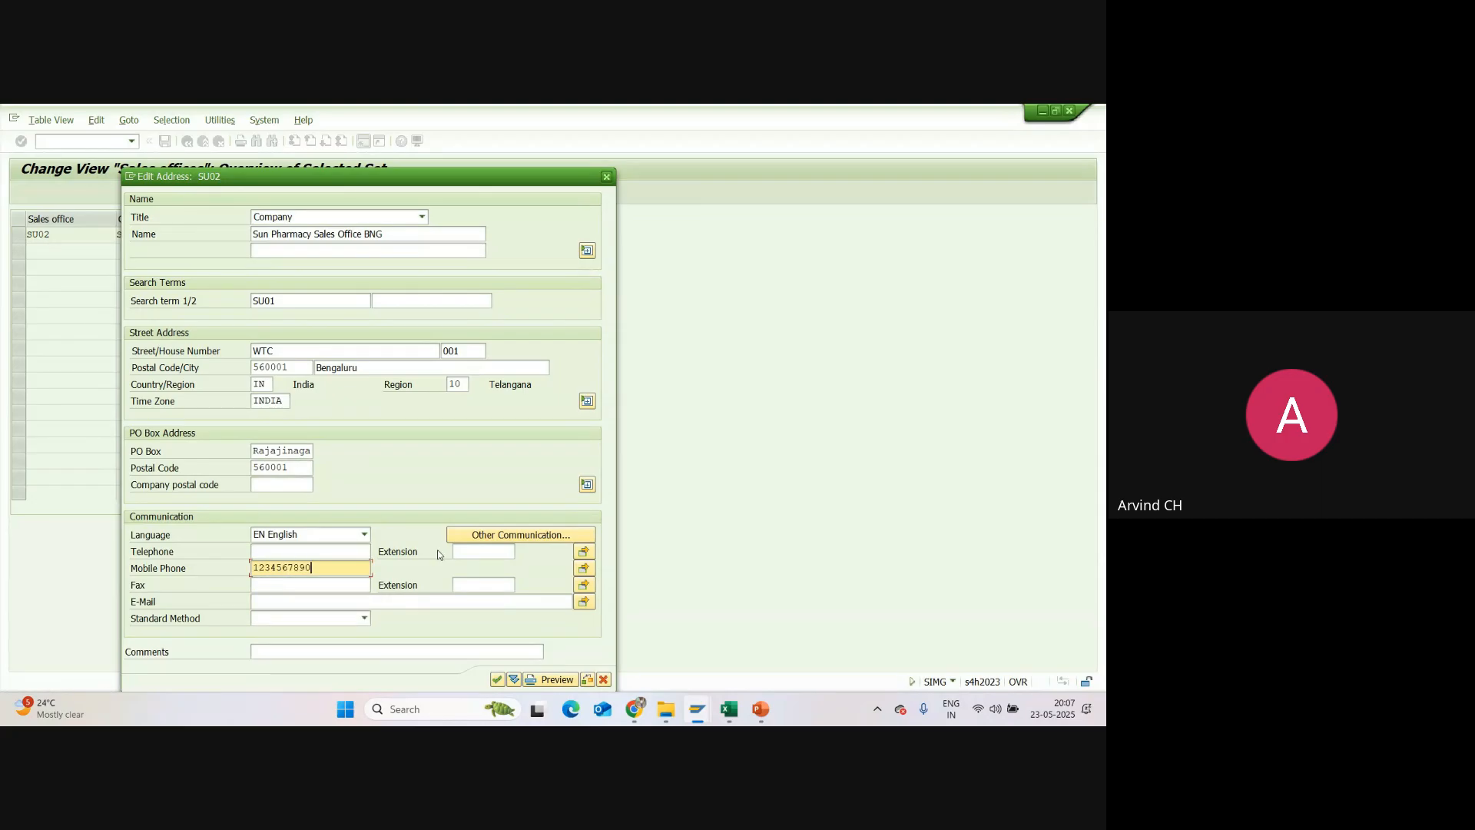
pyautogui.click(498, 679)
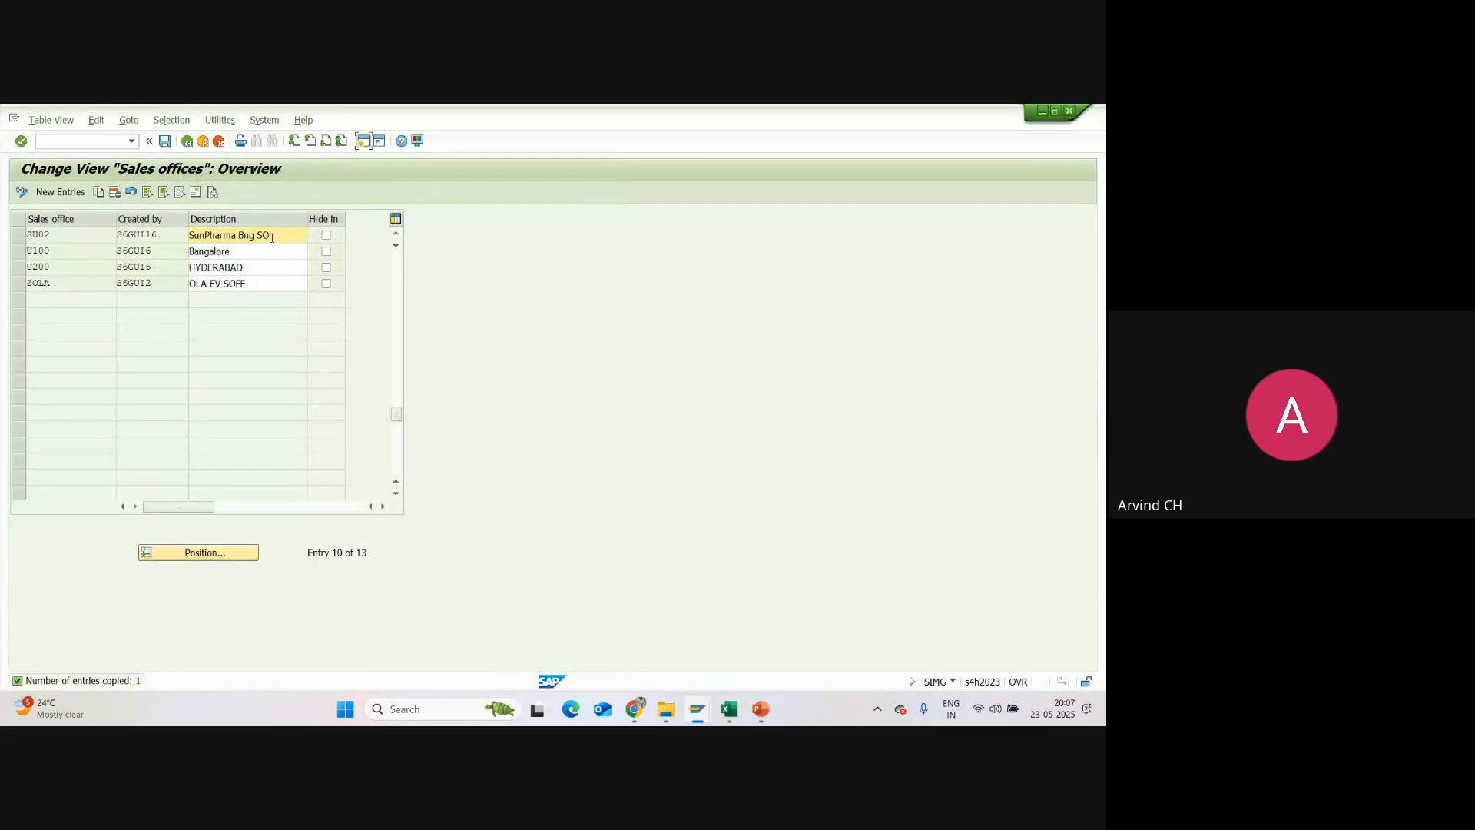
# Step: Save sales office SU02, check it alongside SU01, and leave the sales offices overview
pyautogui.click(165, 142)
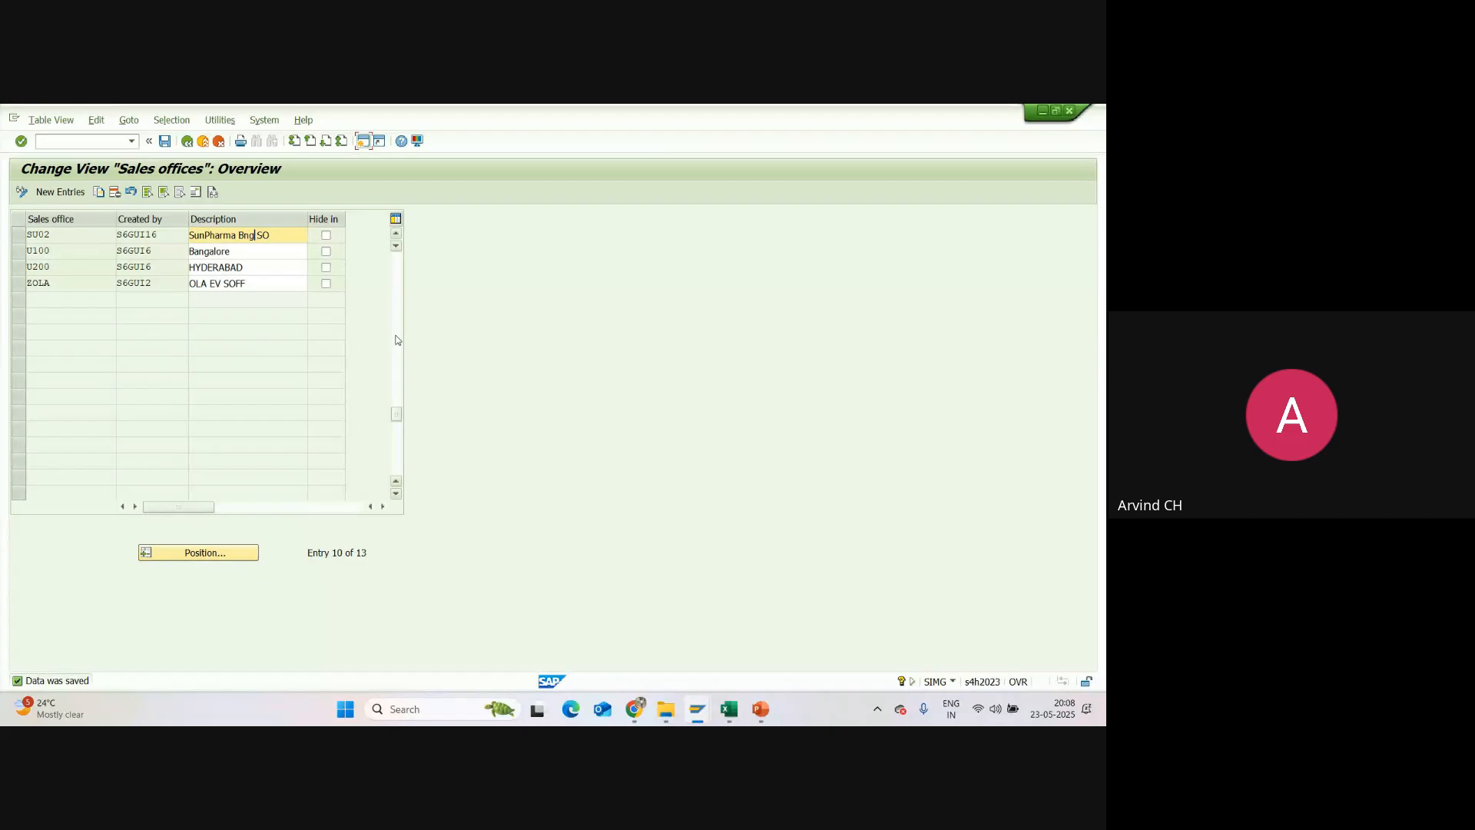
pyautogui.click(395, 238)
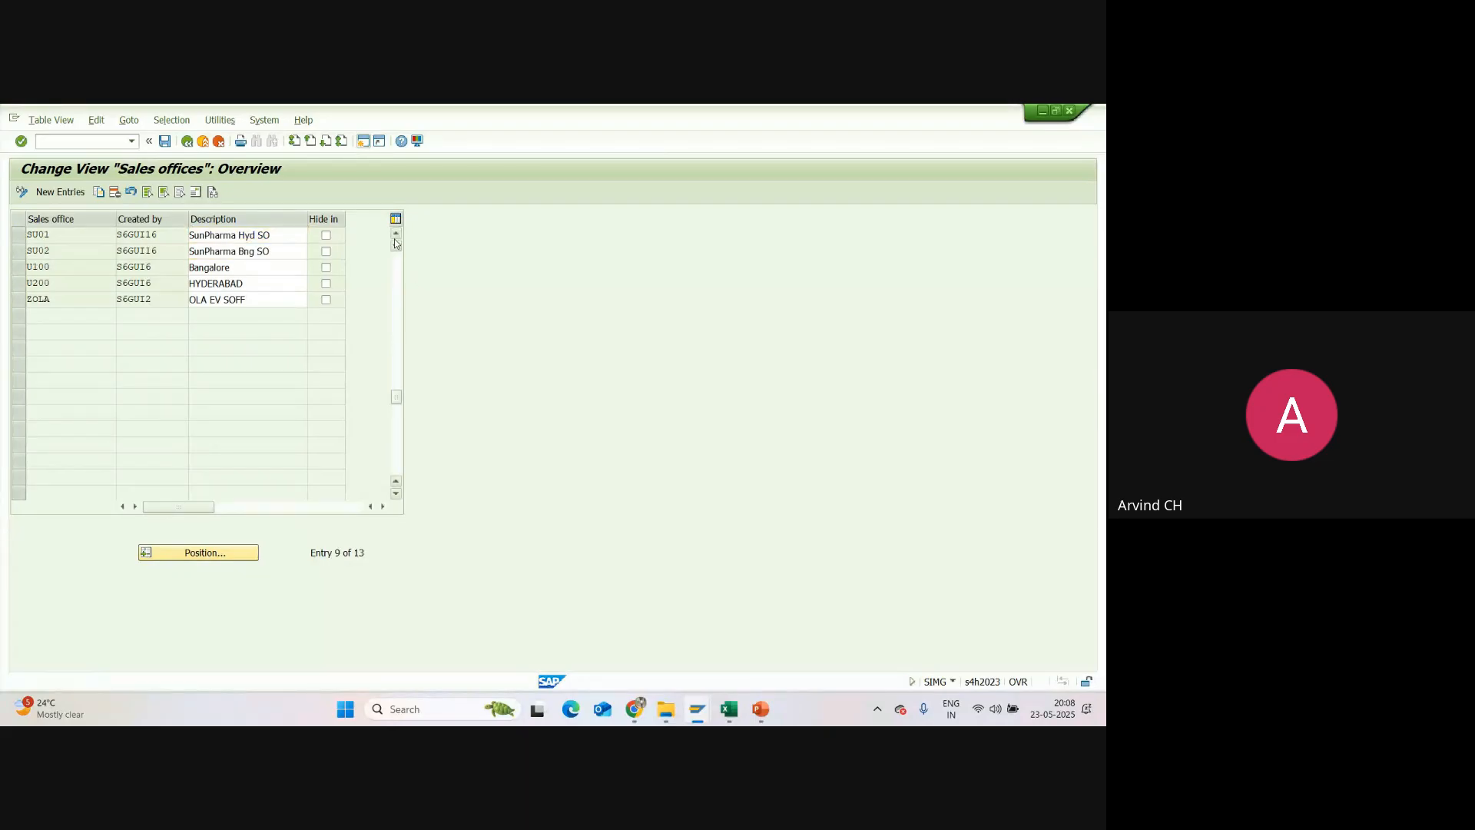
pyautogui.click(396, 238)
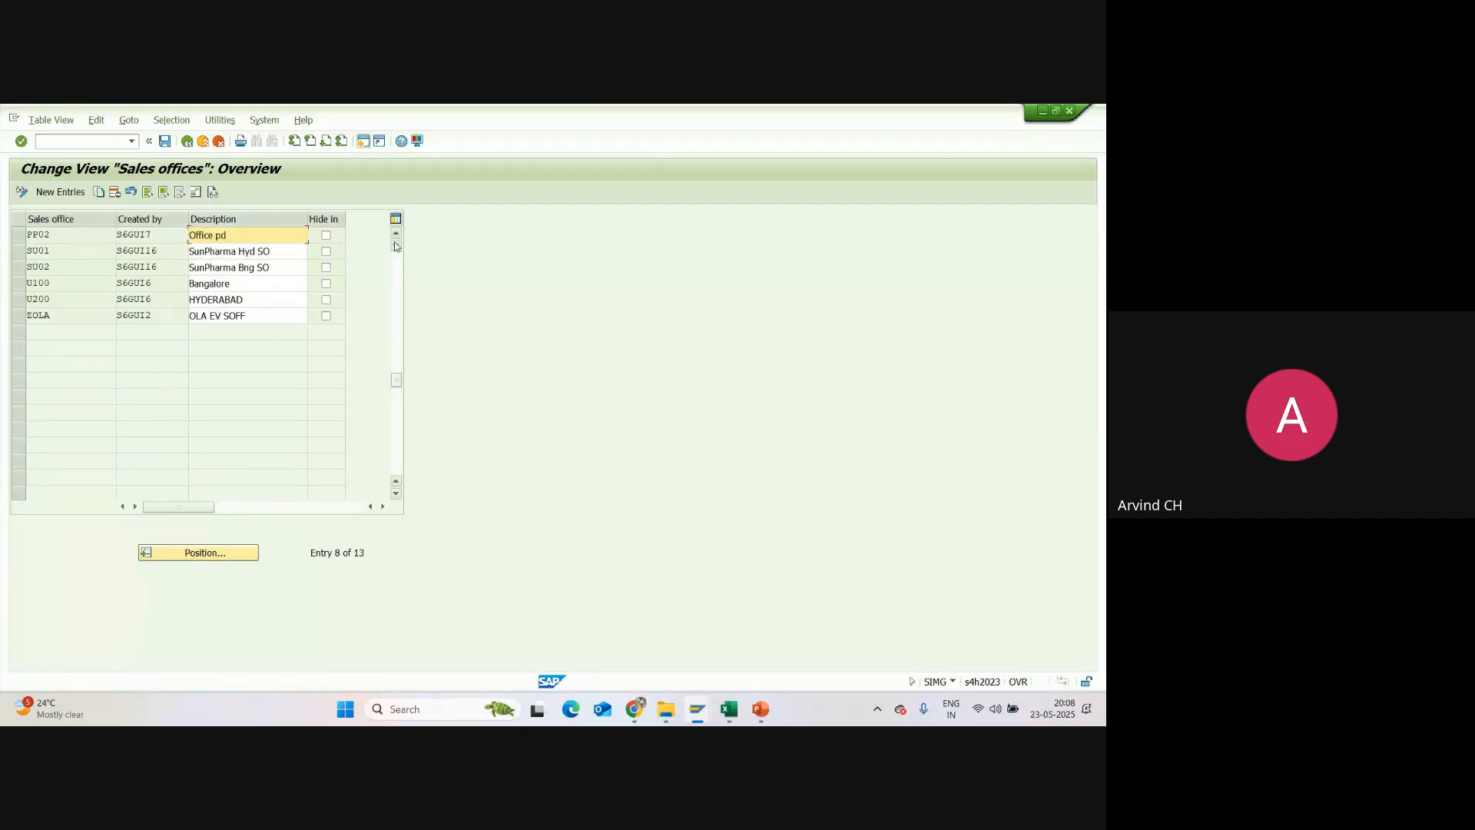
pyautogui.doubleClick(52, 252)
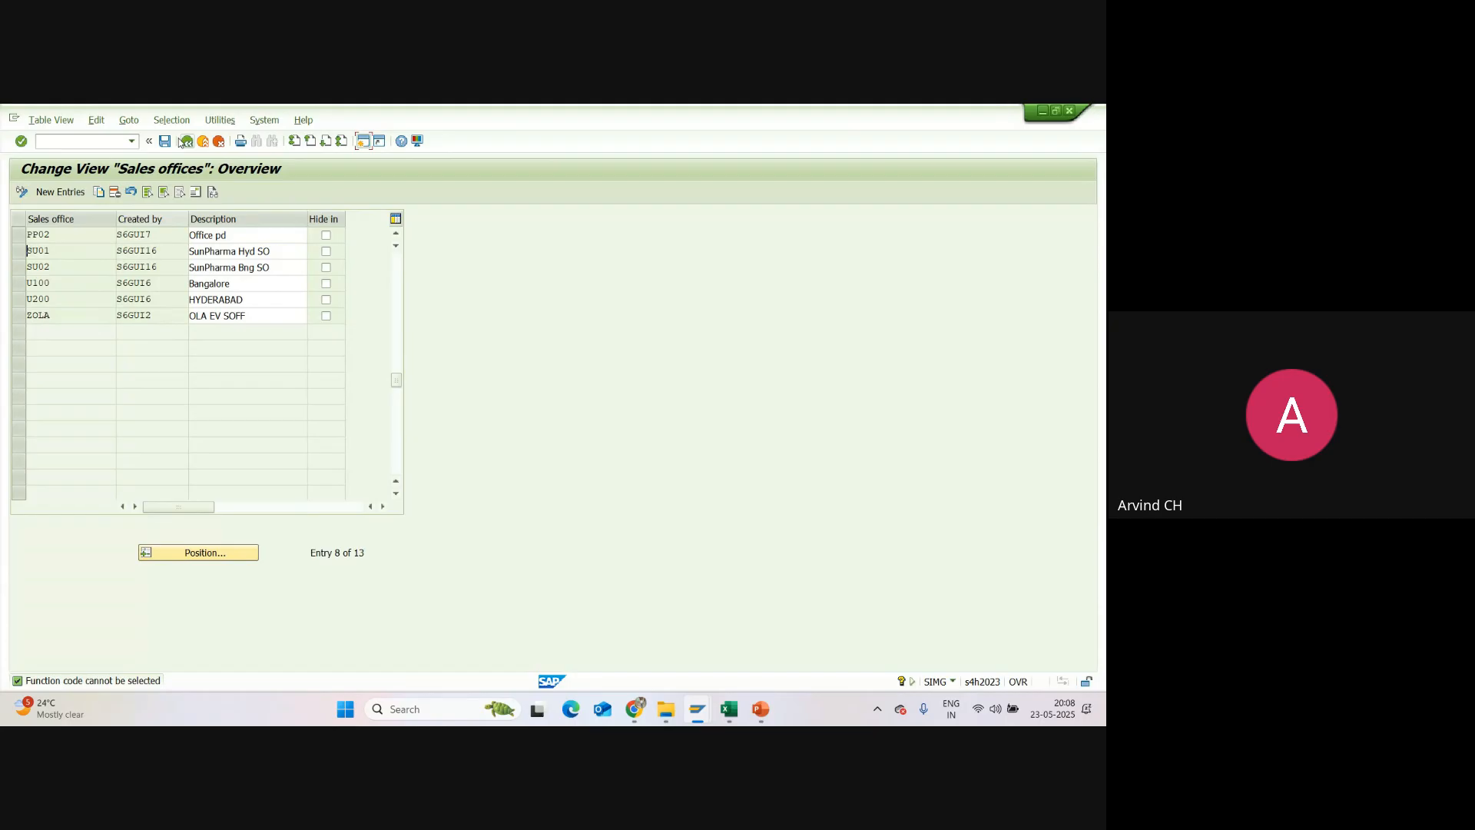
pyautogui.click(164, 141)
pyautogui.click(185, 142)
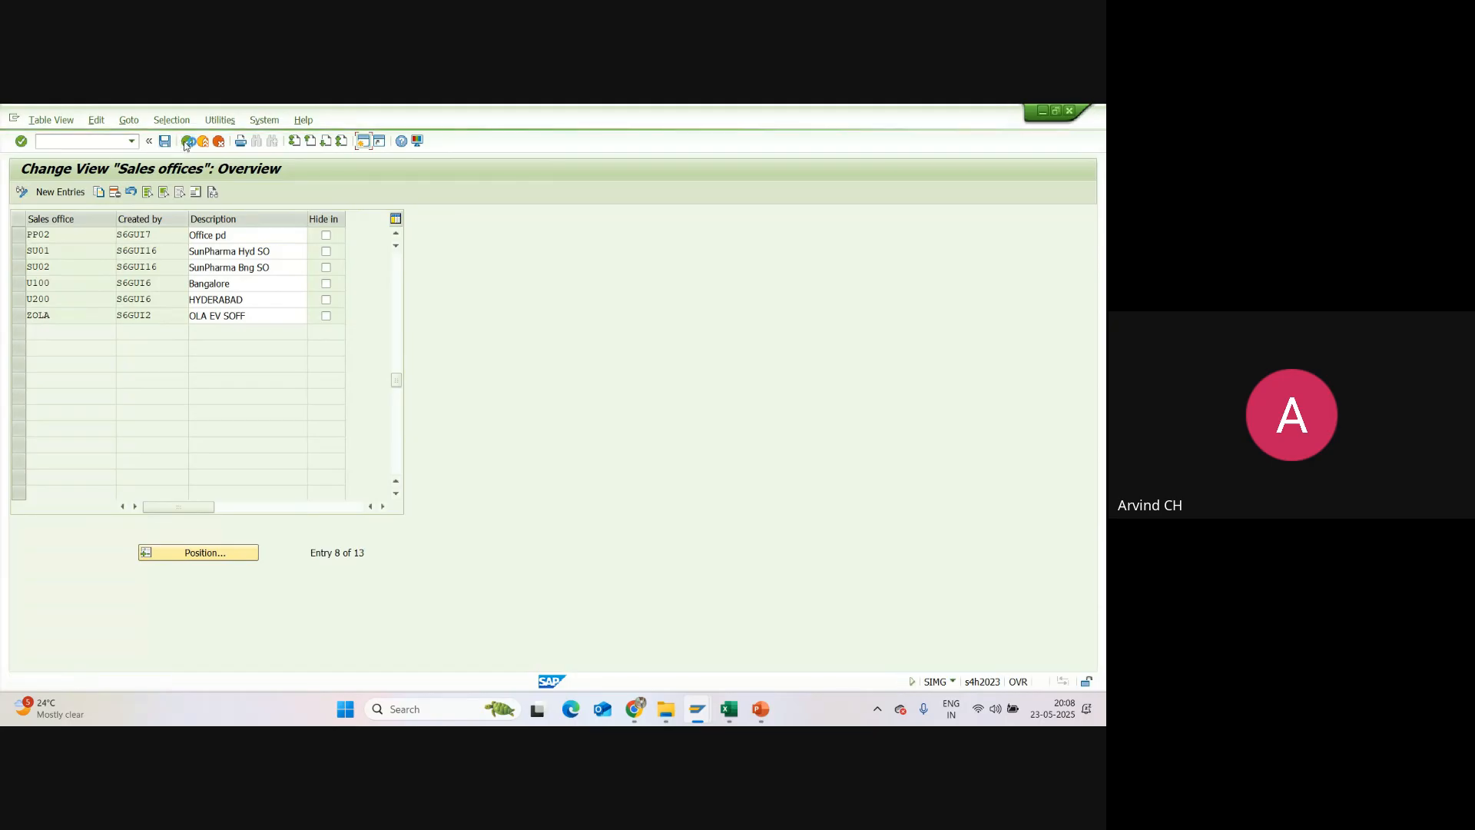
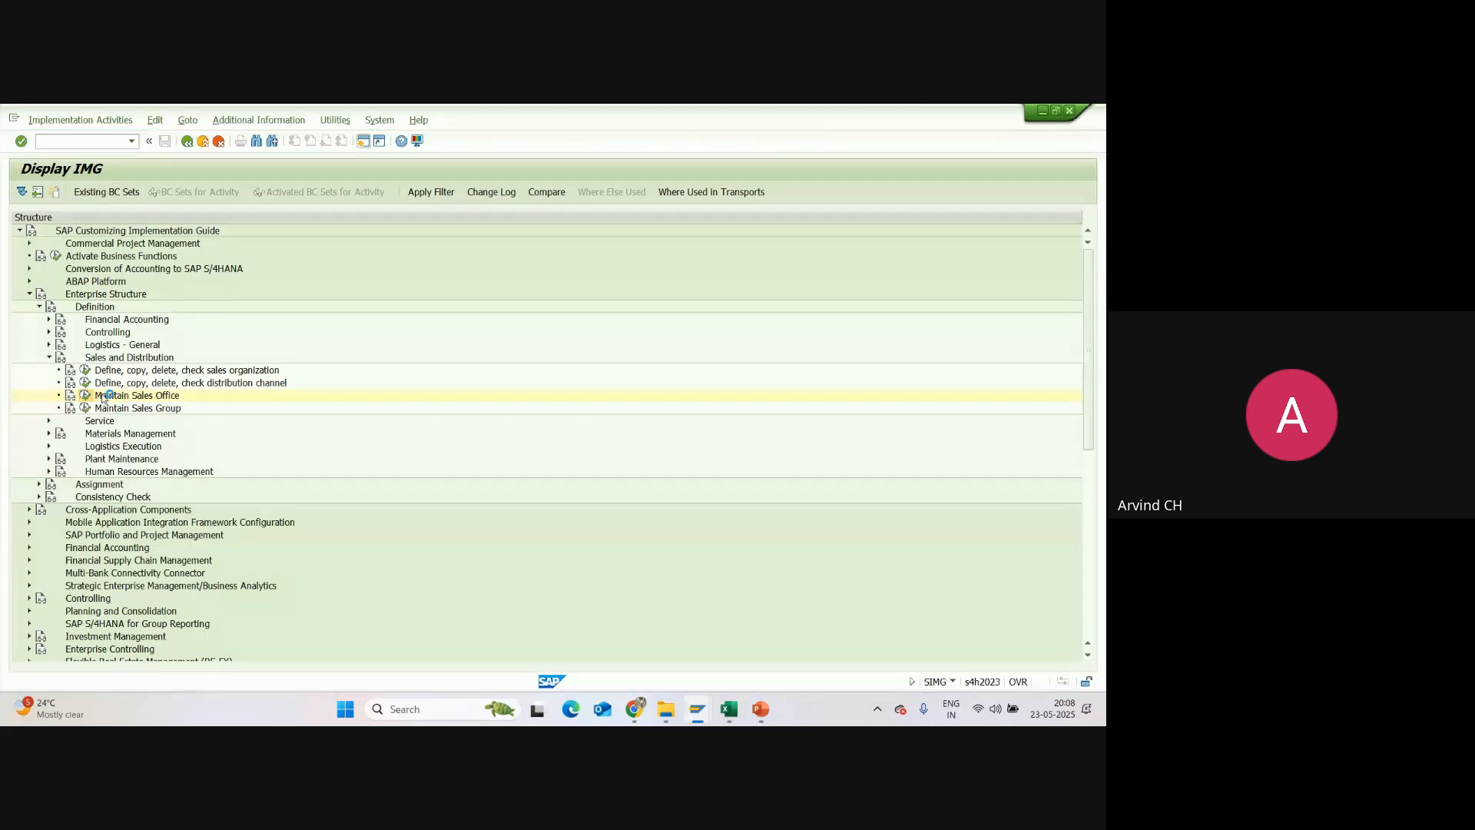
# Step: Return to the sales offices overview and open the address details of sales office SU01
pyautogui.moveTo(697, 709)
pyautogui.rightClick(746, 653)
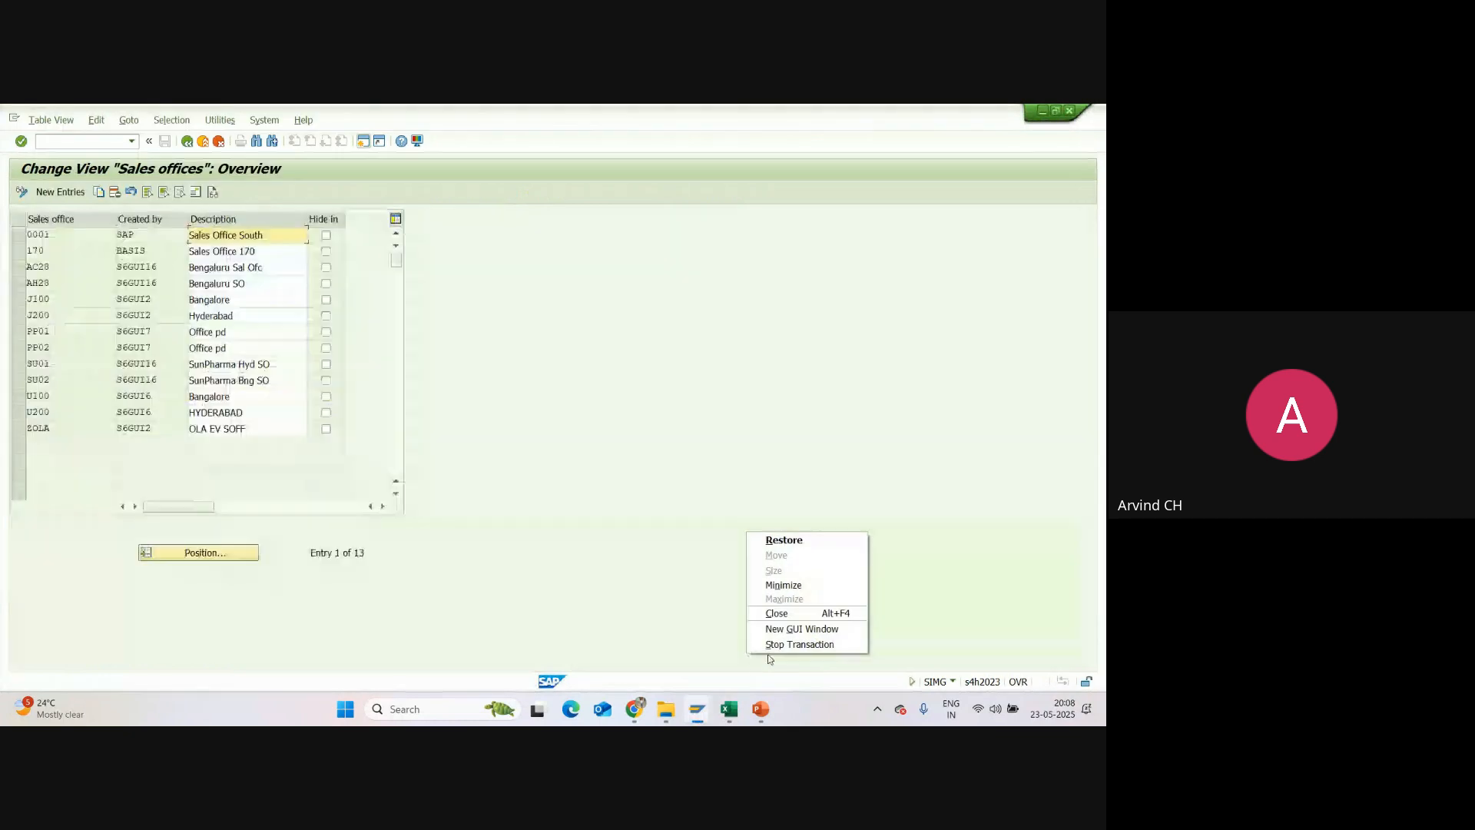
pyautogui.click(444, 339)
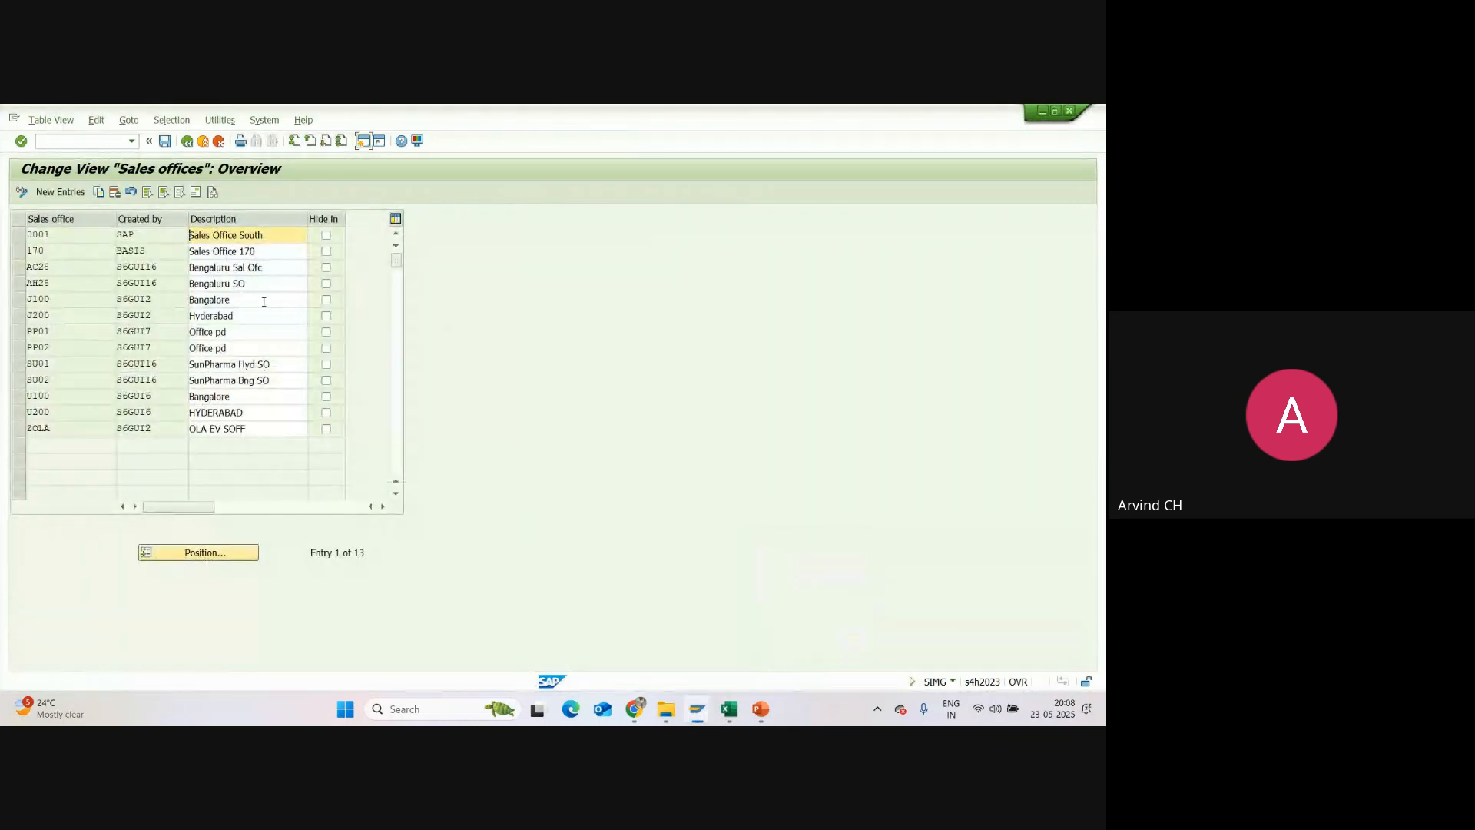
pyautogui.doubleClick(50, 366)
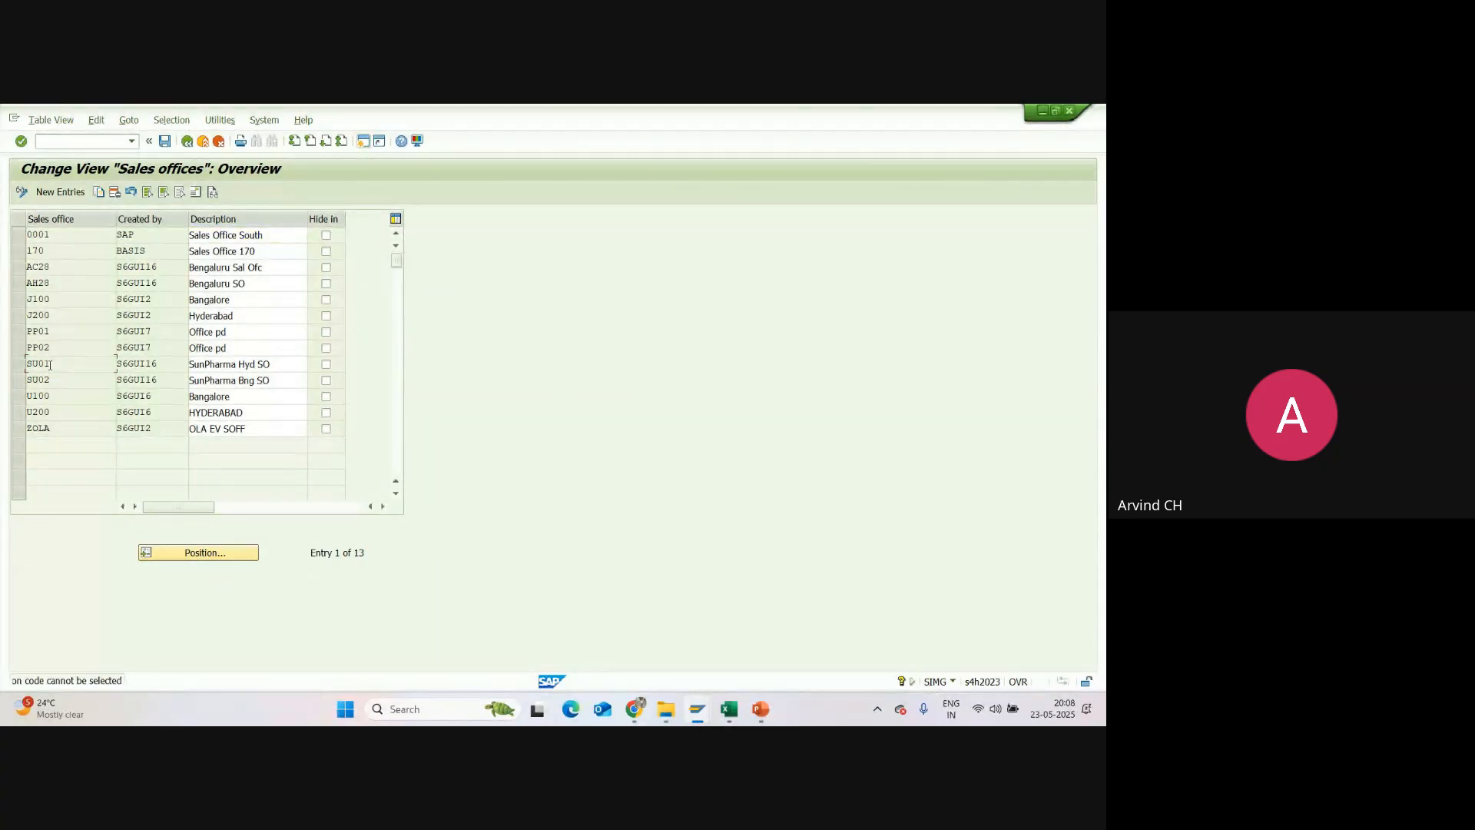
pyautogui.click(18, 365)
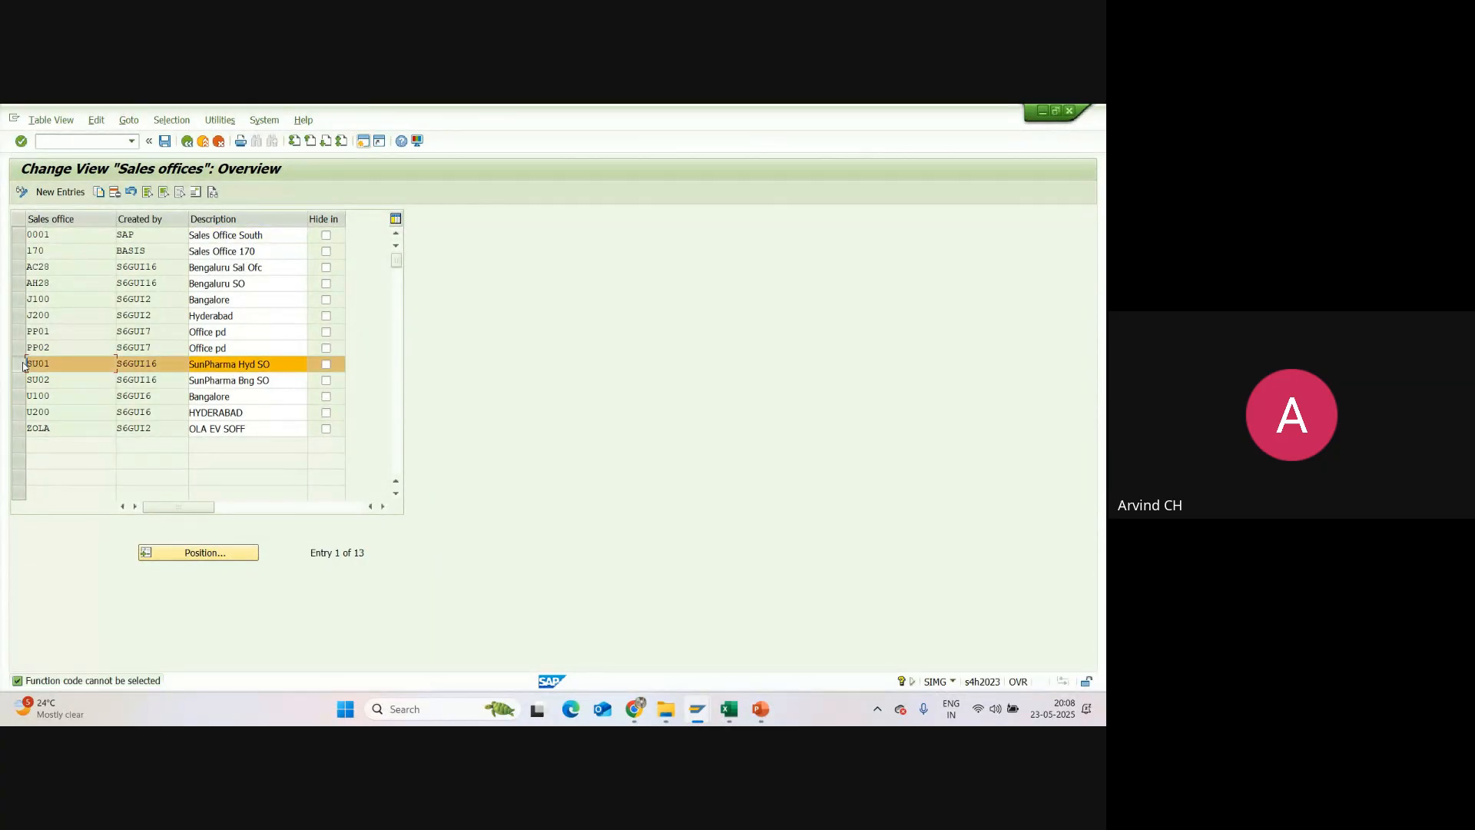
pyautogui.click(195, 195)
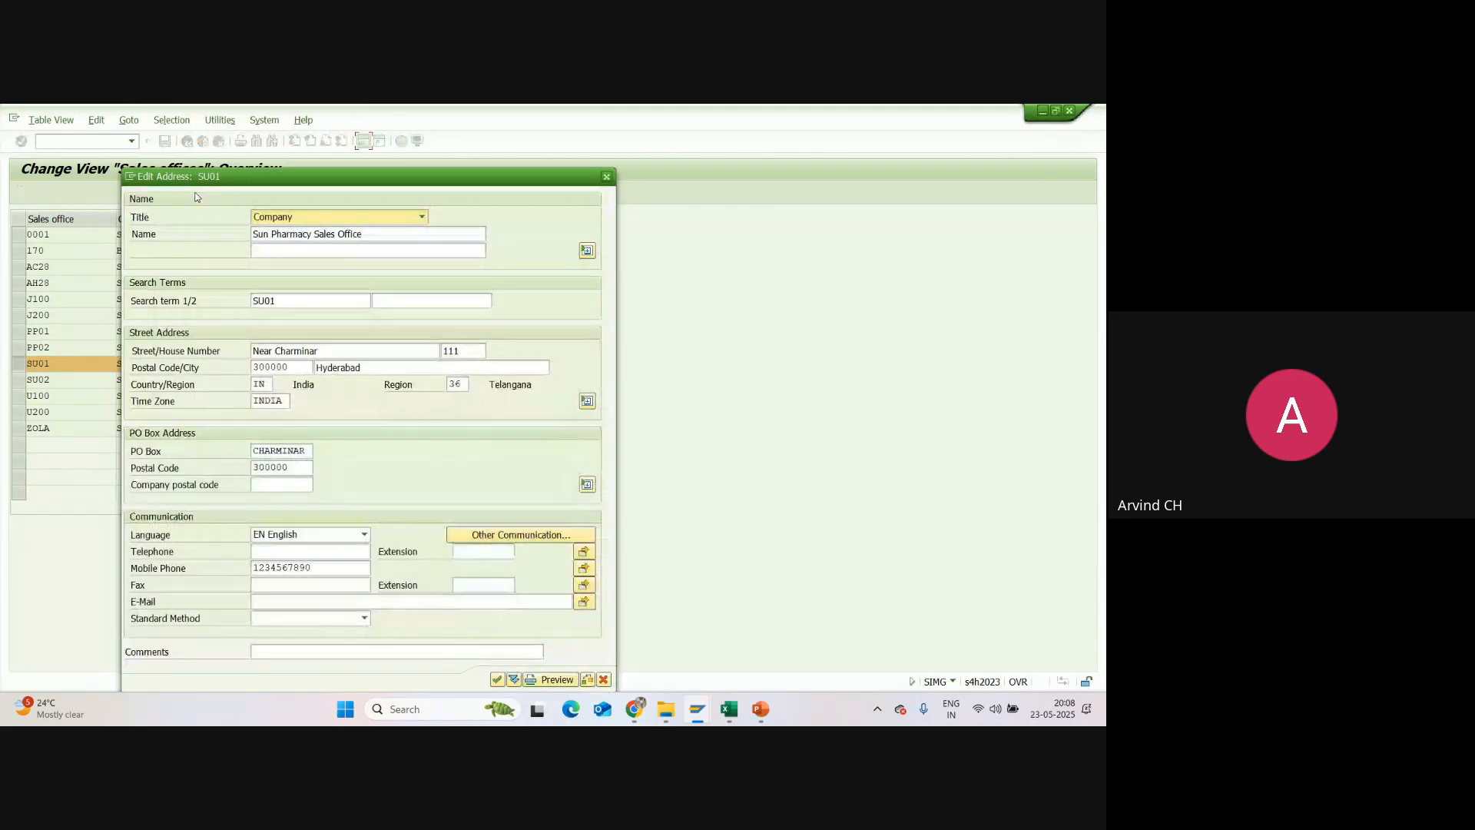
# Step: Set the address name of SU01 to "Sun Pharmacy Sales Office - HYD" and save it under request A4HK900095
pyautogui.click(376, 234)
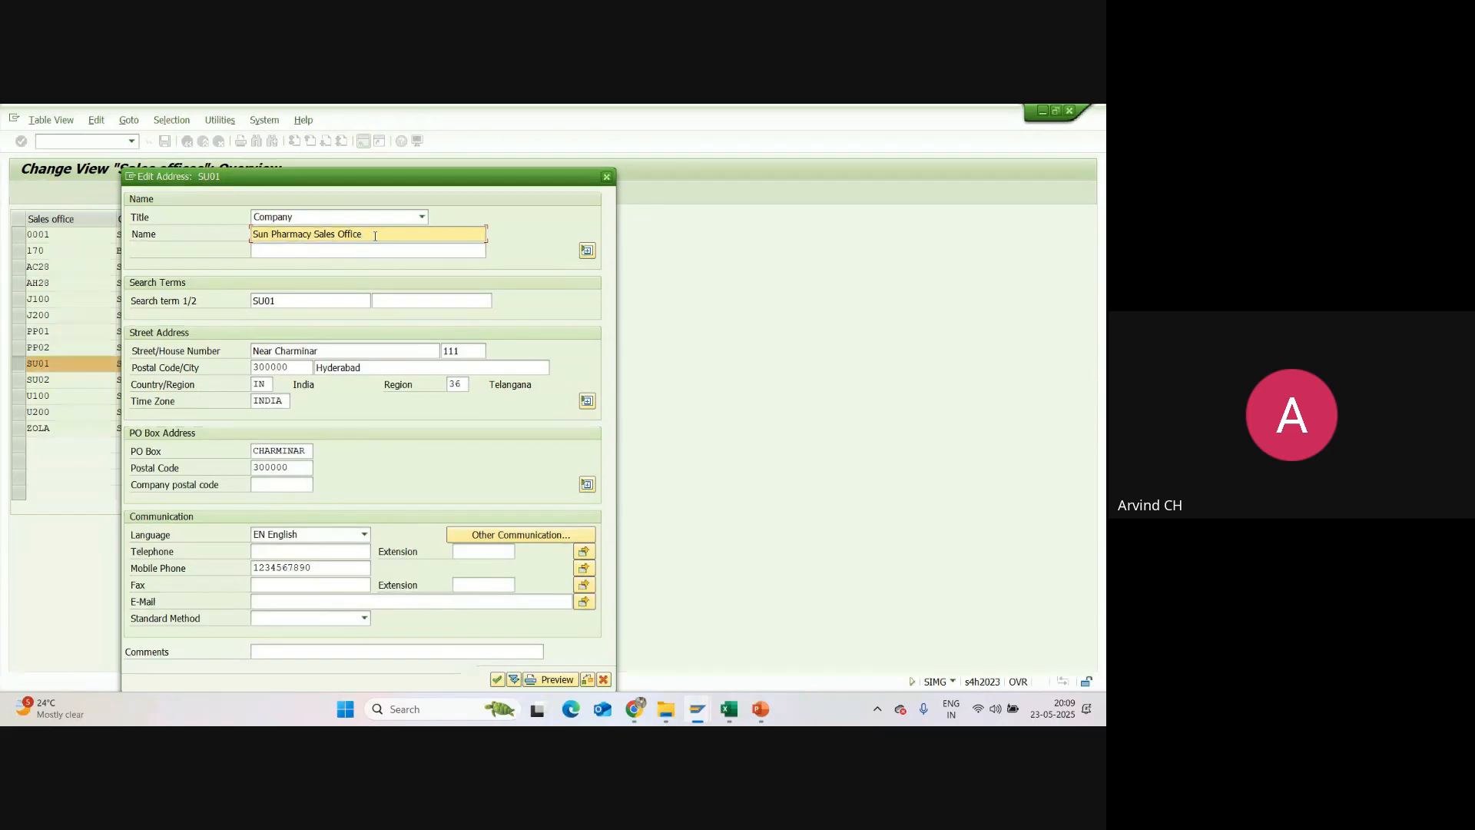
pyautogui.write('- HYD')
pyautogui.click(497, 680)
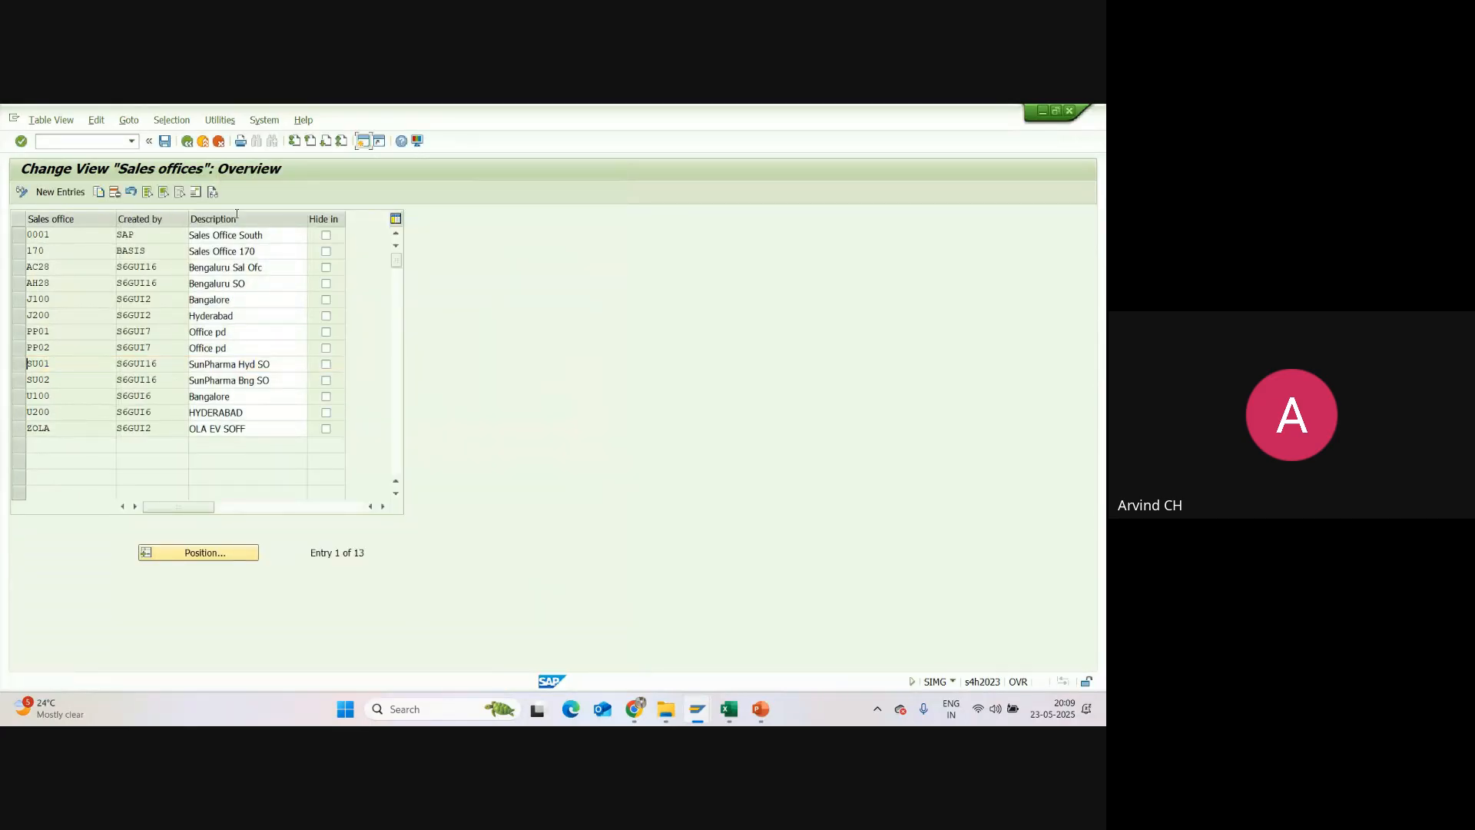
pyautogui.click(166, 141)
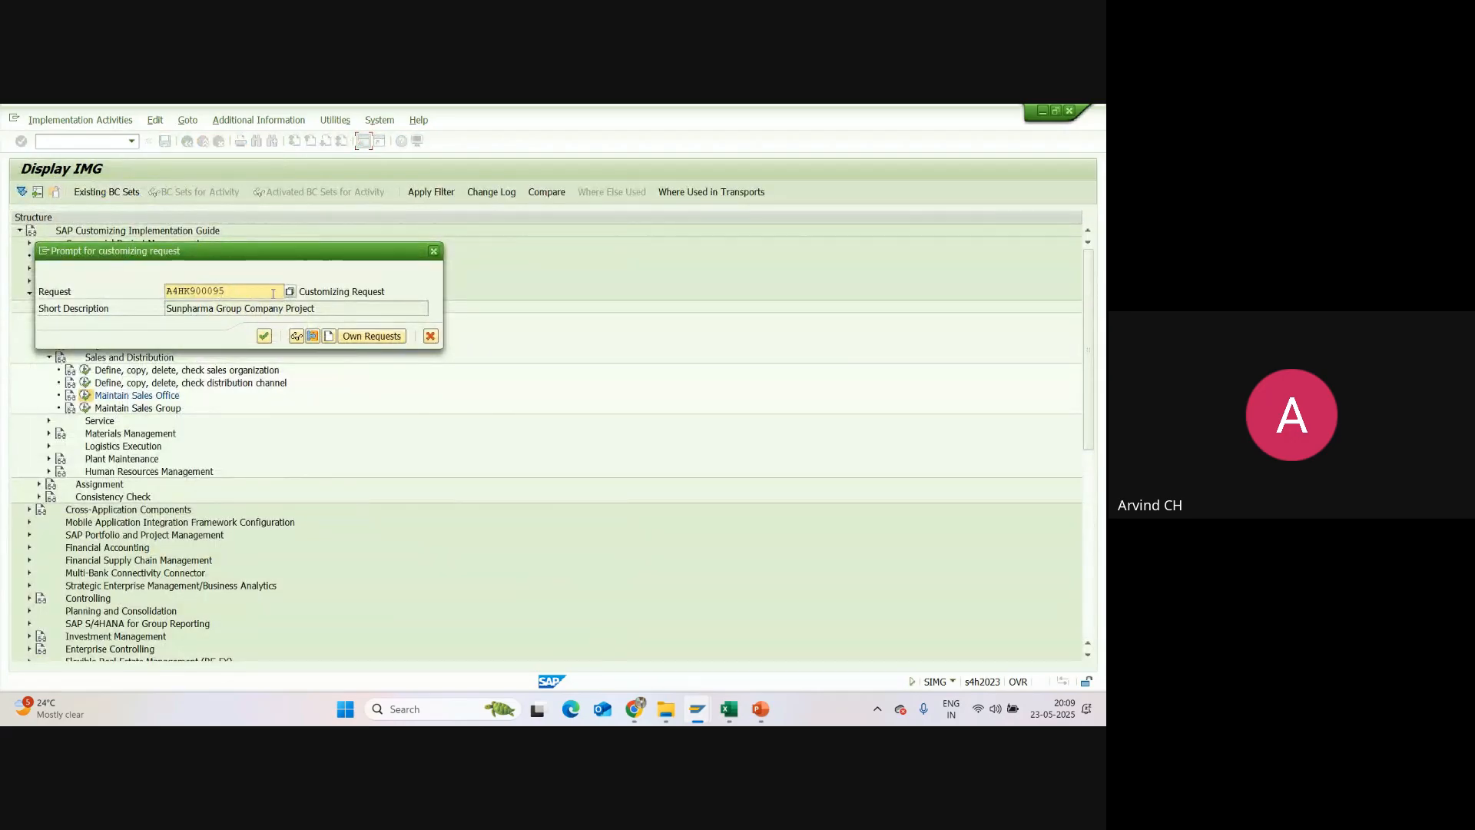
pyautogui.click(265, 337)
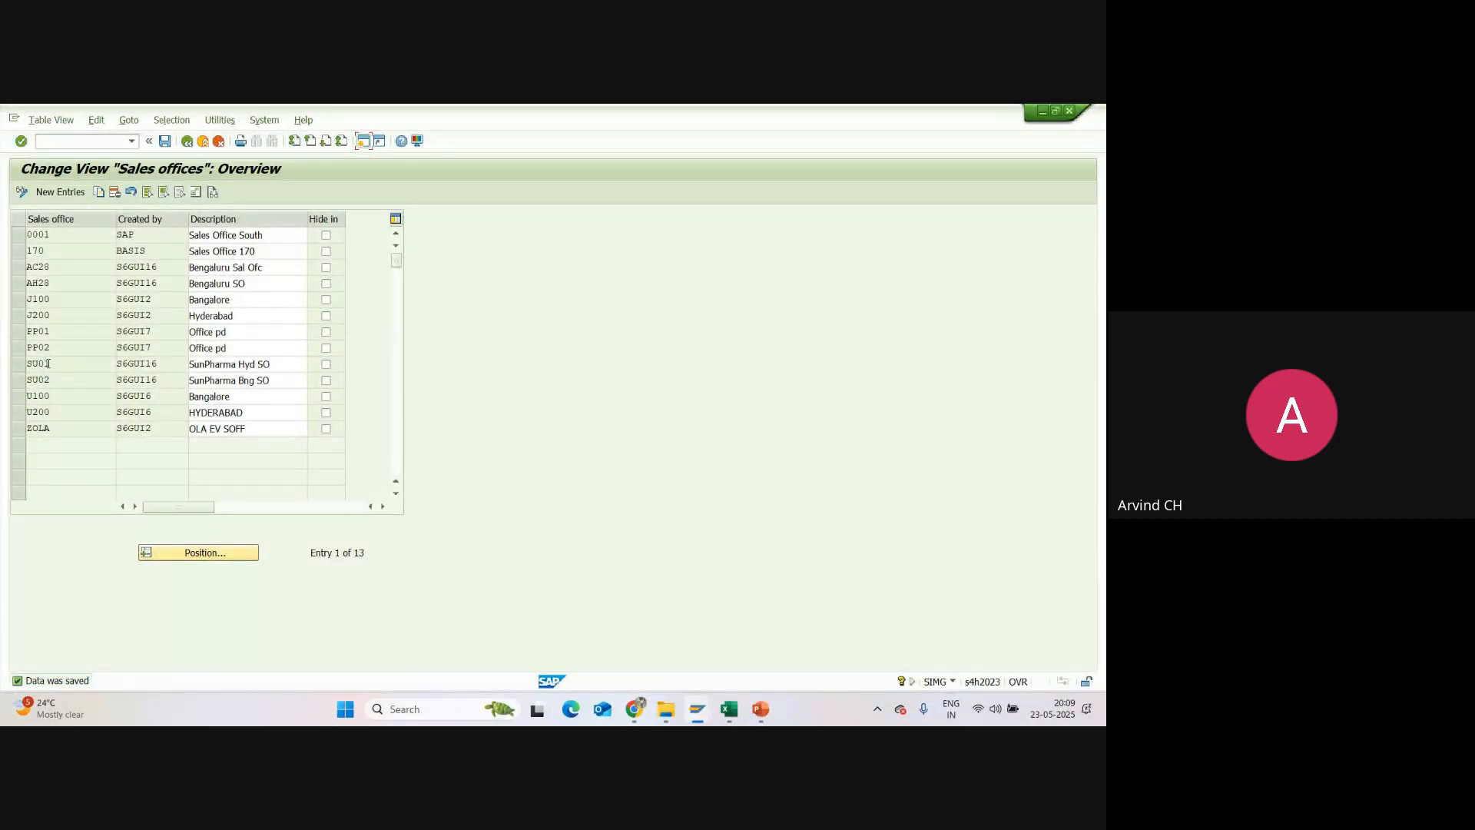
# Step: Review the saved address details of sales offices SU01 and SU02, closing each without changes
pyautogui.click(197, 193)
pyautogui.click(22, 365)
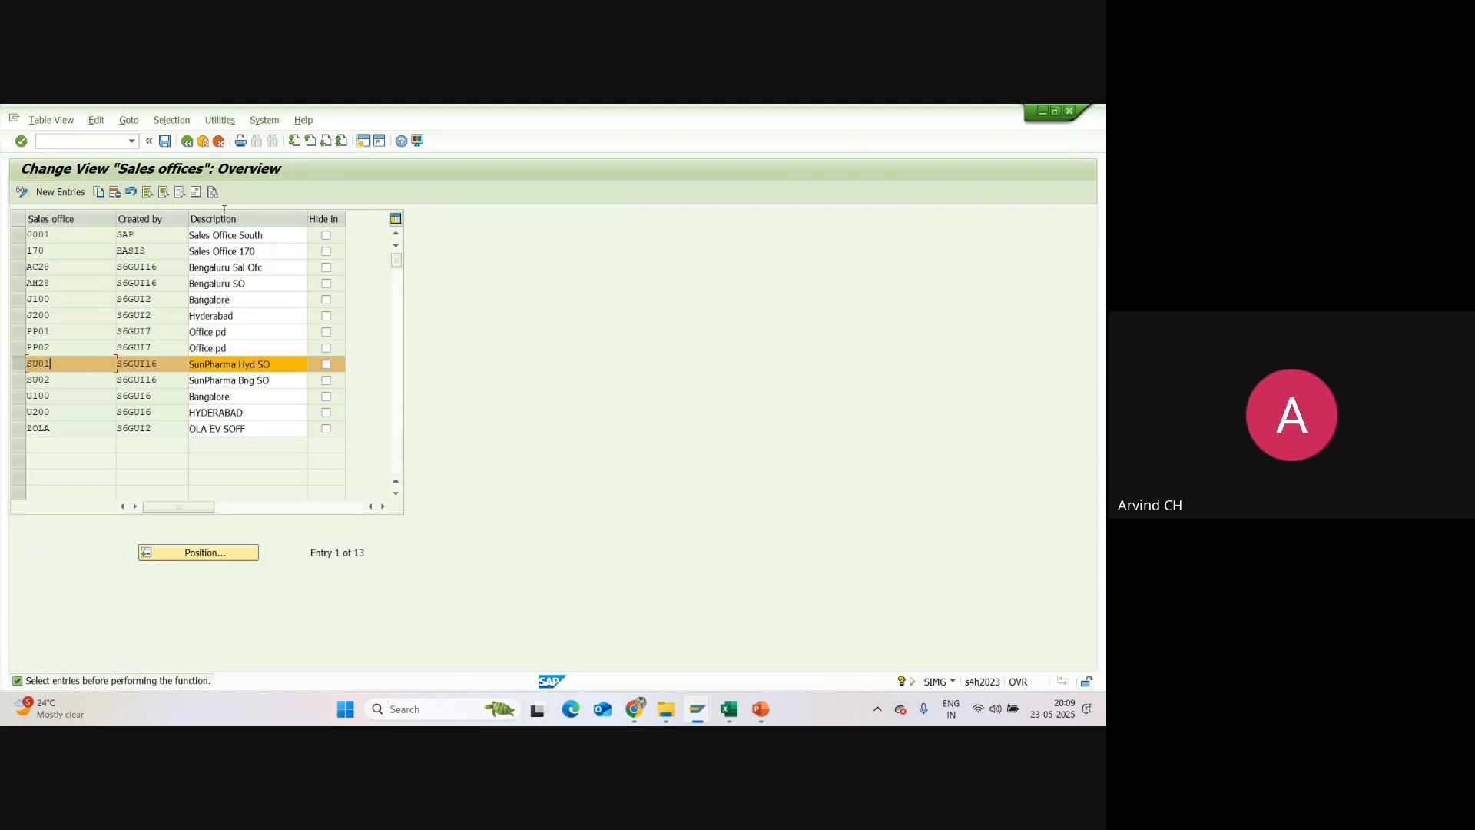
pyautogui.click(198, 192)
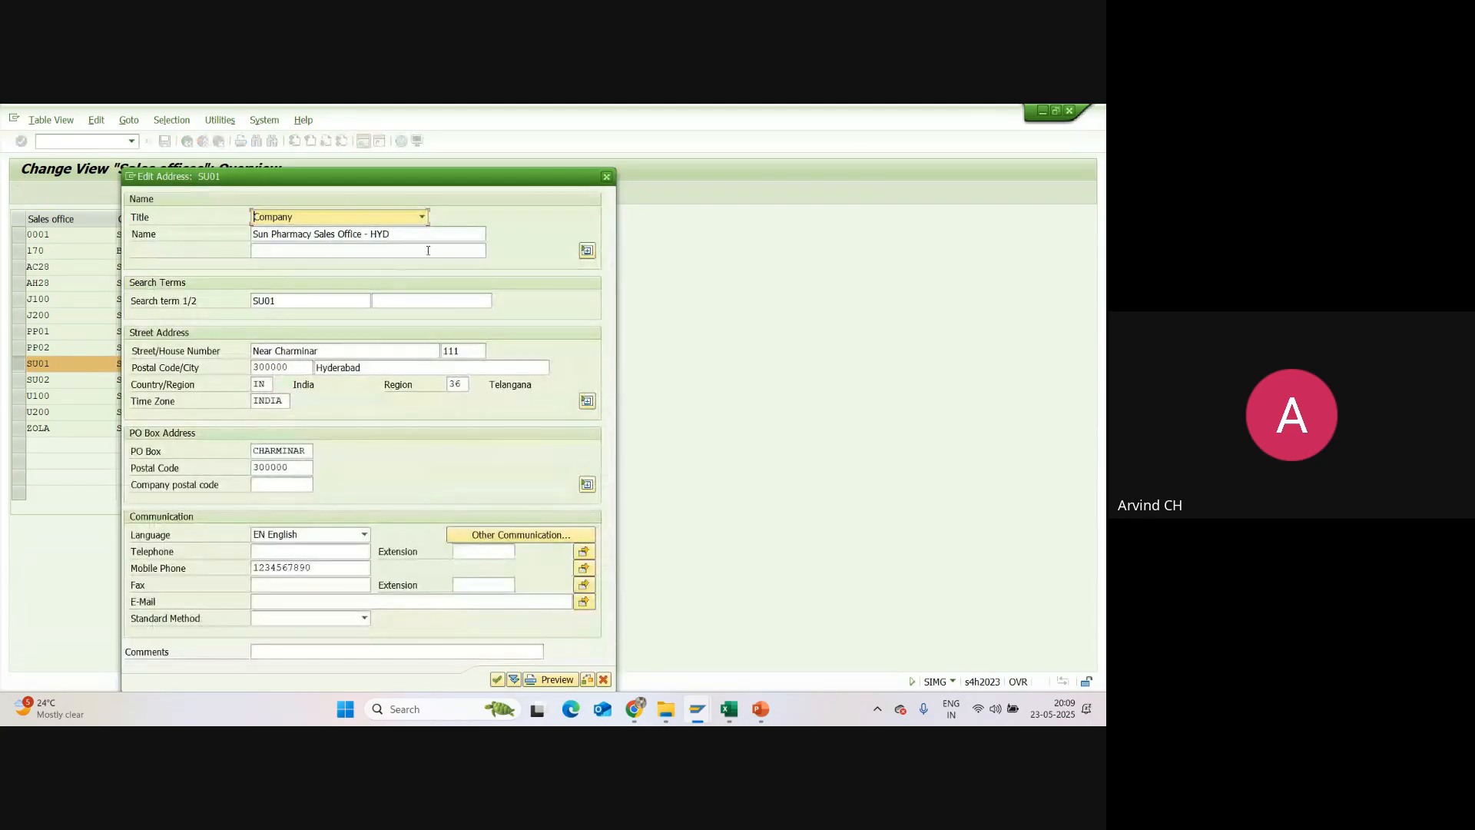
pyautogui.click(607, 177)
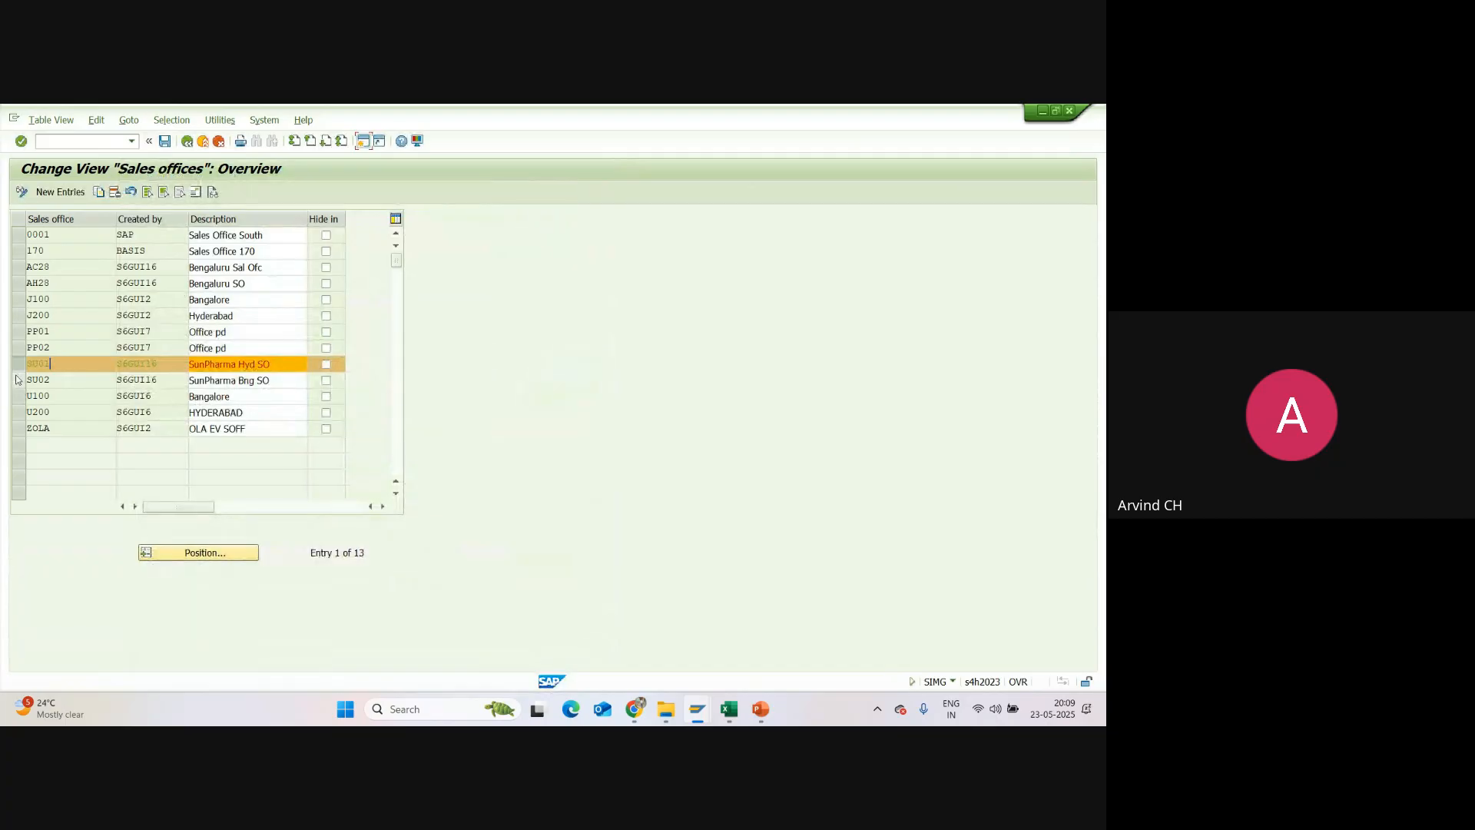
pyautogui.click(16, 379)
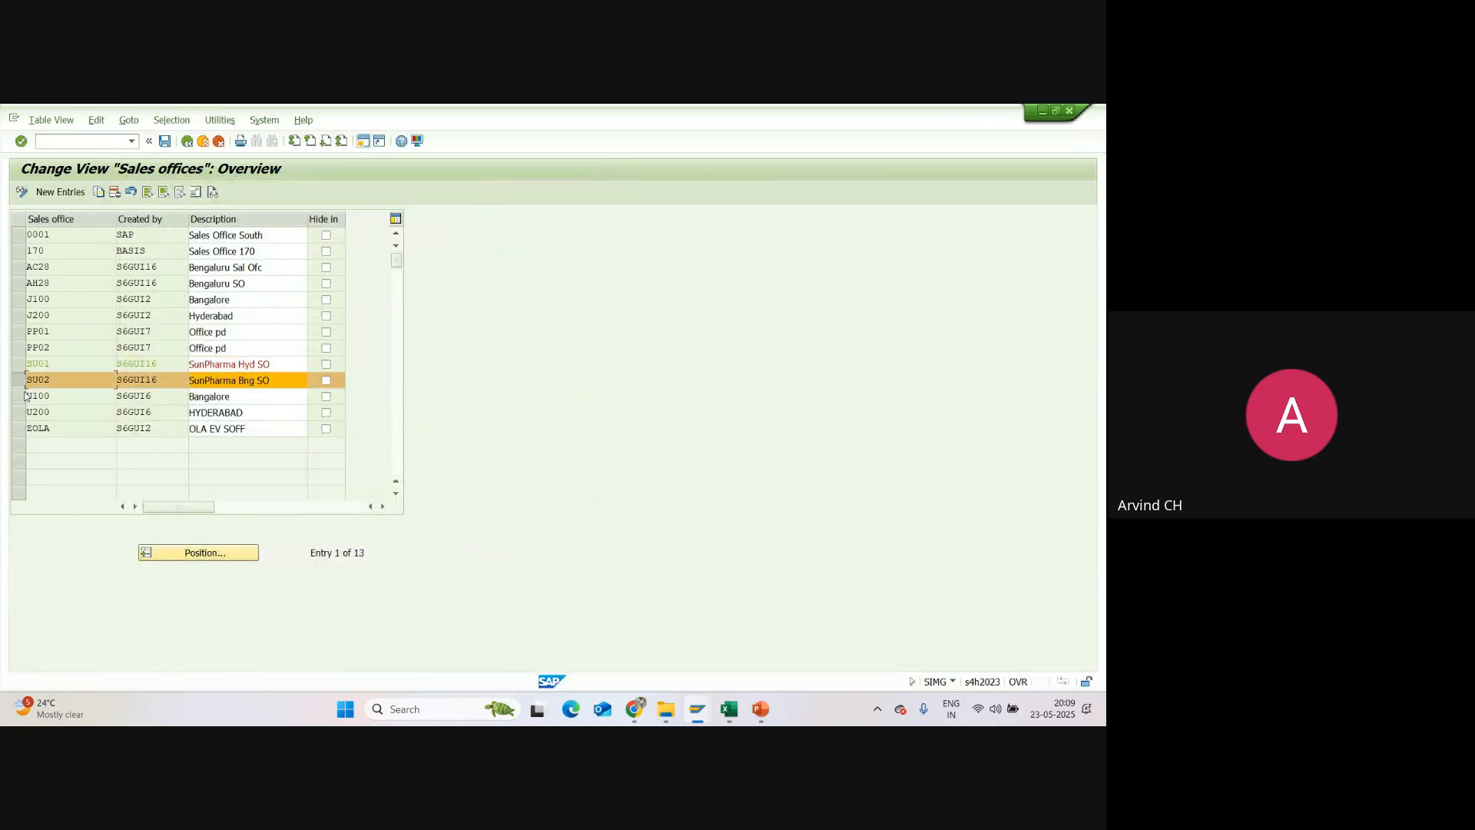
pyautogui.click(196, 193)
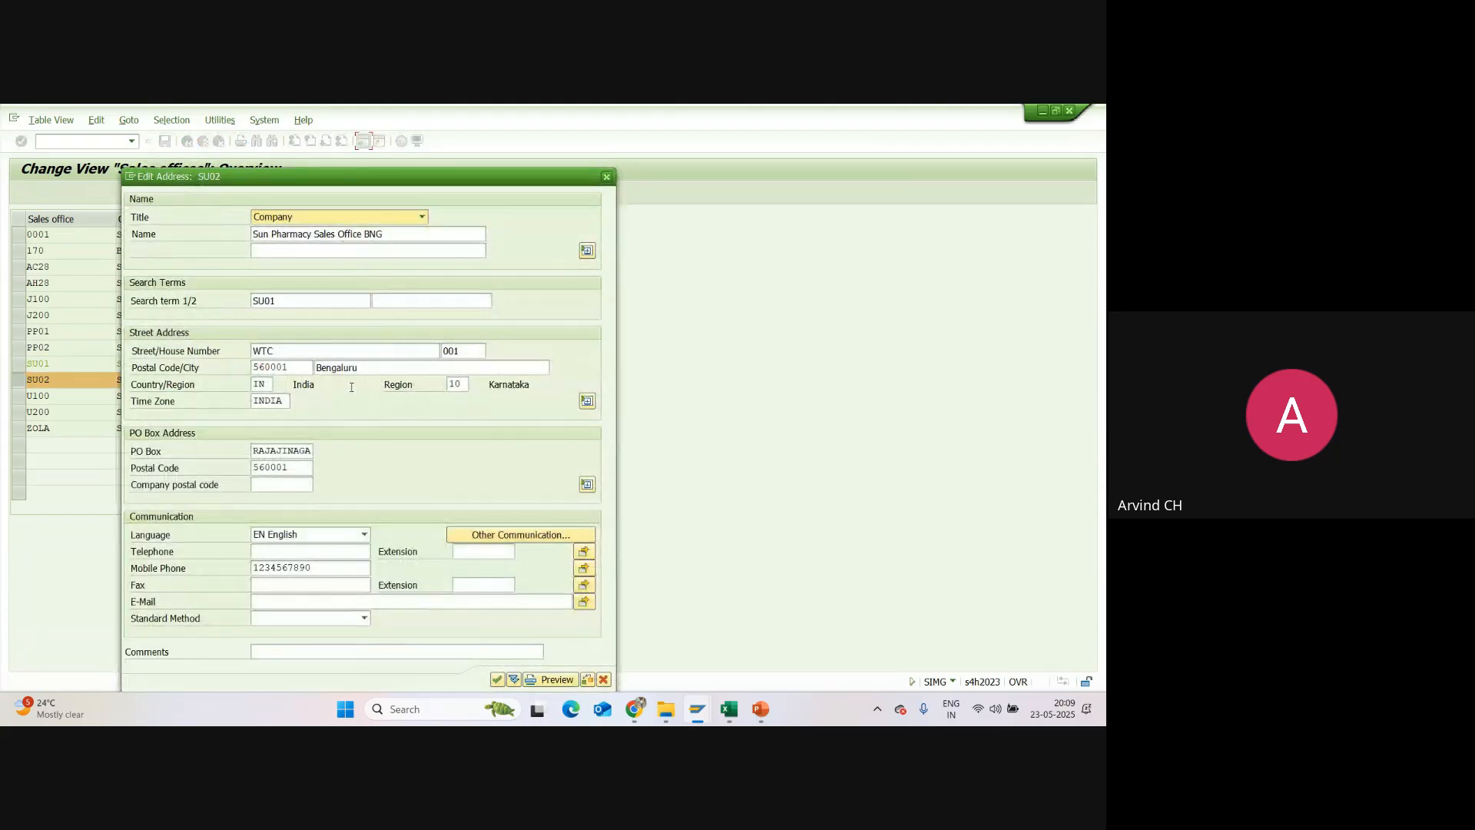
pyautogui.click(606, 176)
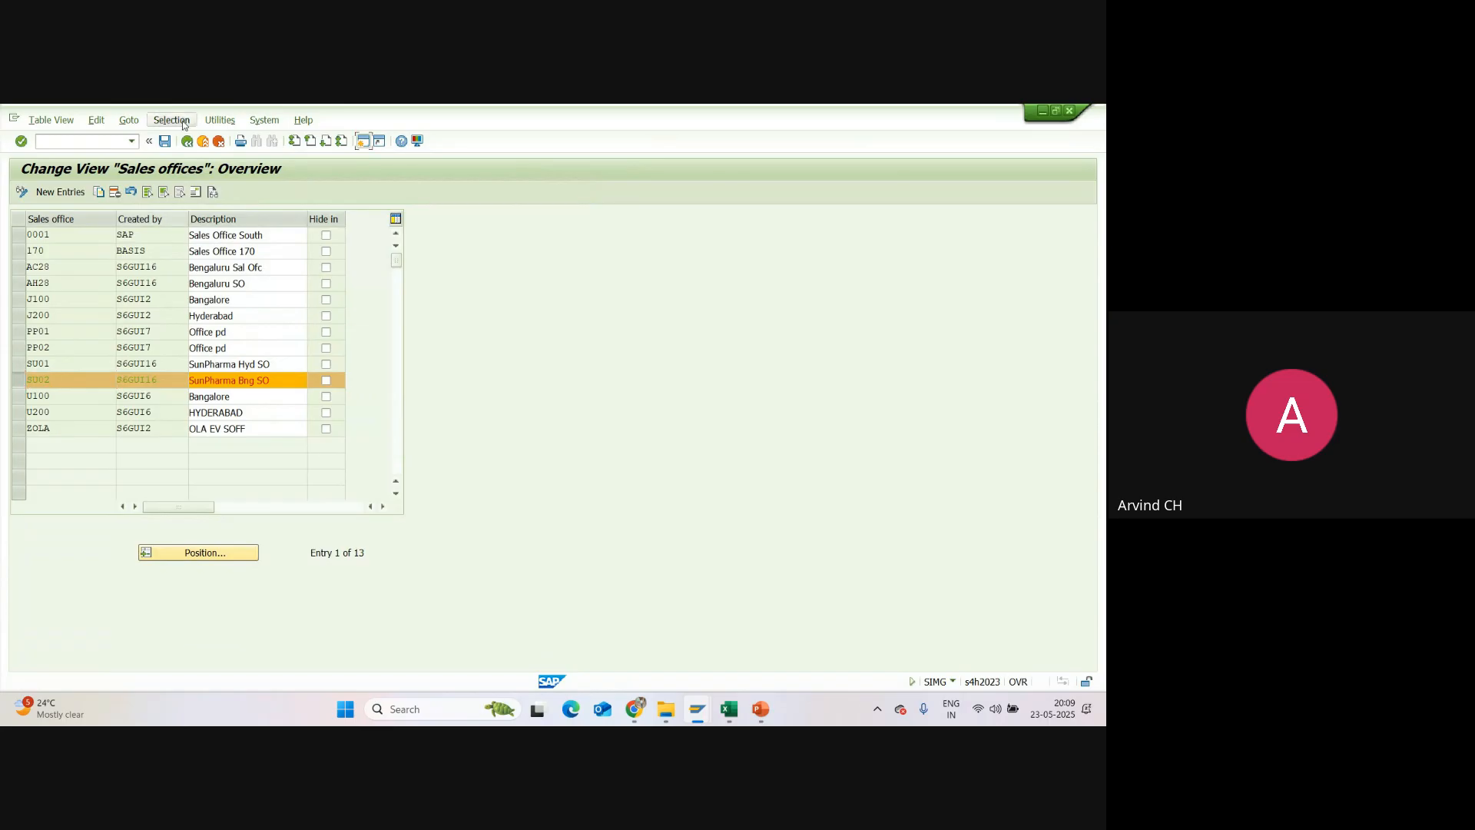
# Step: Save the sales offices and go back through the implementation guide to the SAP Easy Access screen
pyautogui.click(165, 142)
pyautogui.click(188, 143)
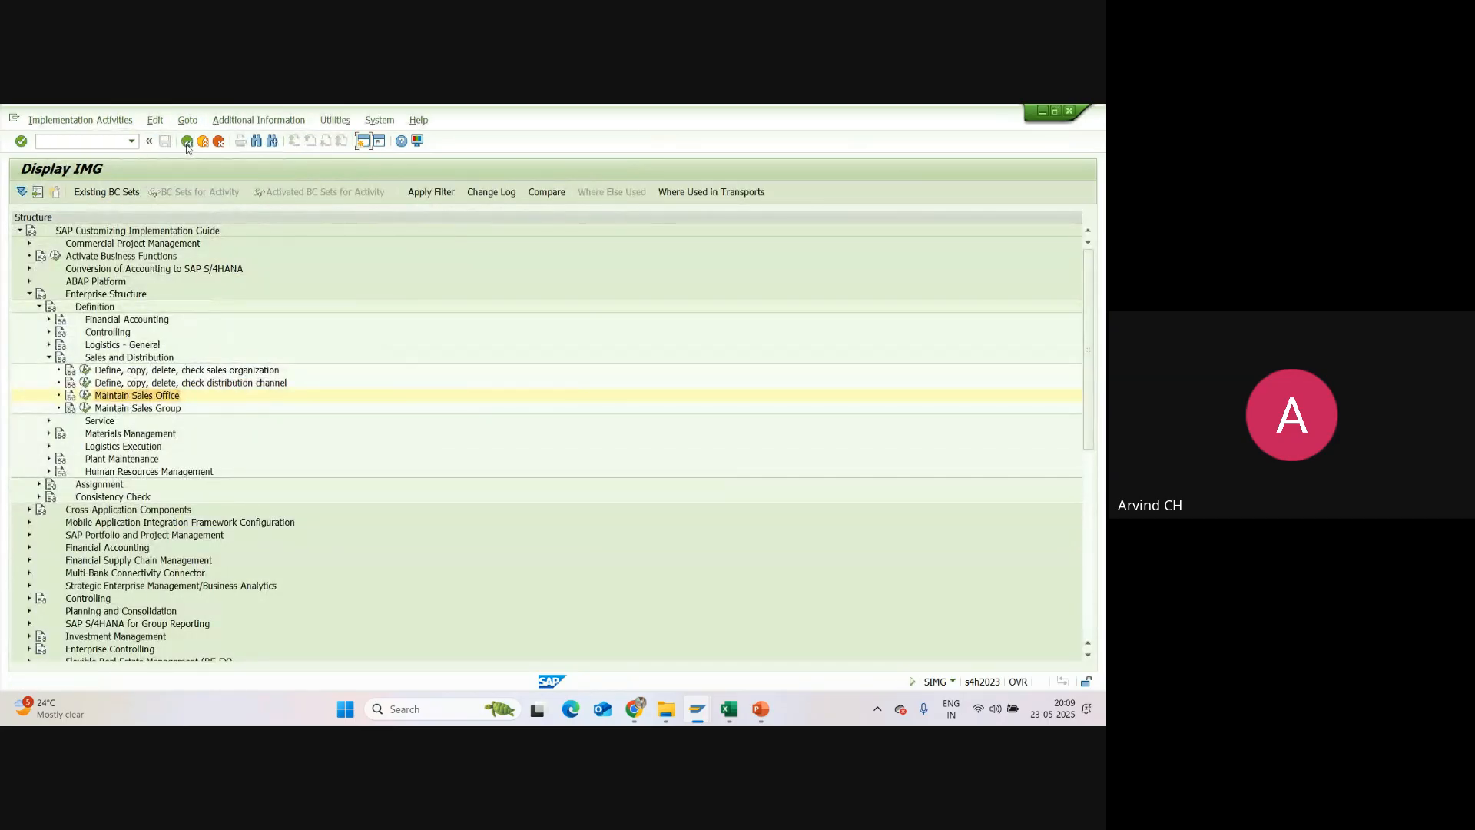
pyautogui.click(187, 141)
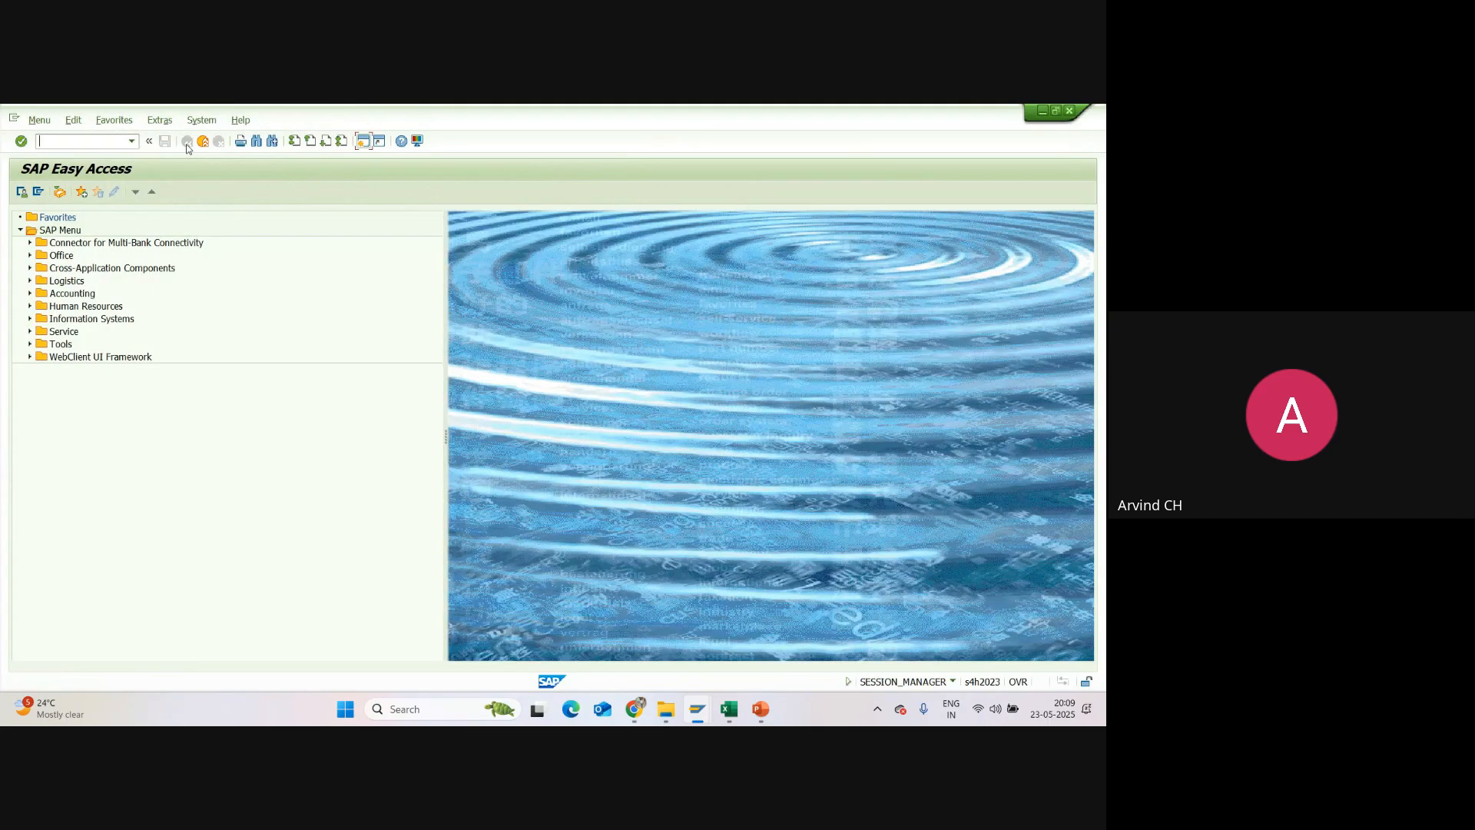
# Step: Switch to the Excel tracker, enter "SU01, SU02" as the Sales Office code, and fill that table row green
pyautogui.hotkey('alt', 'Tab')
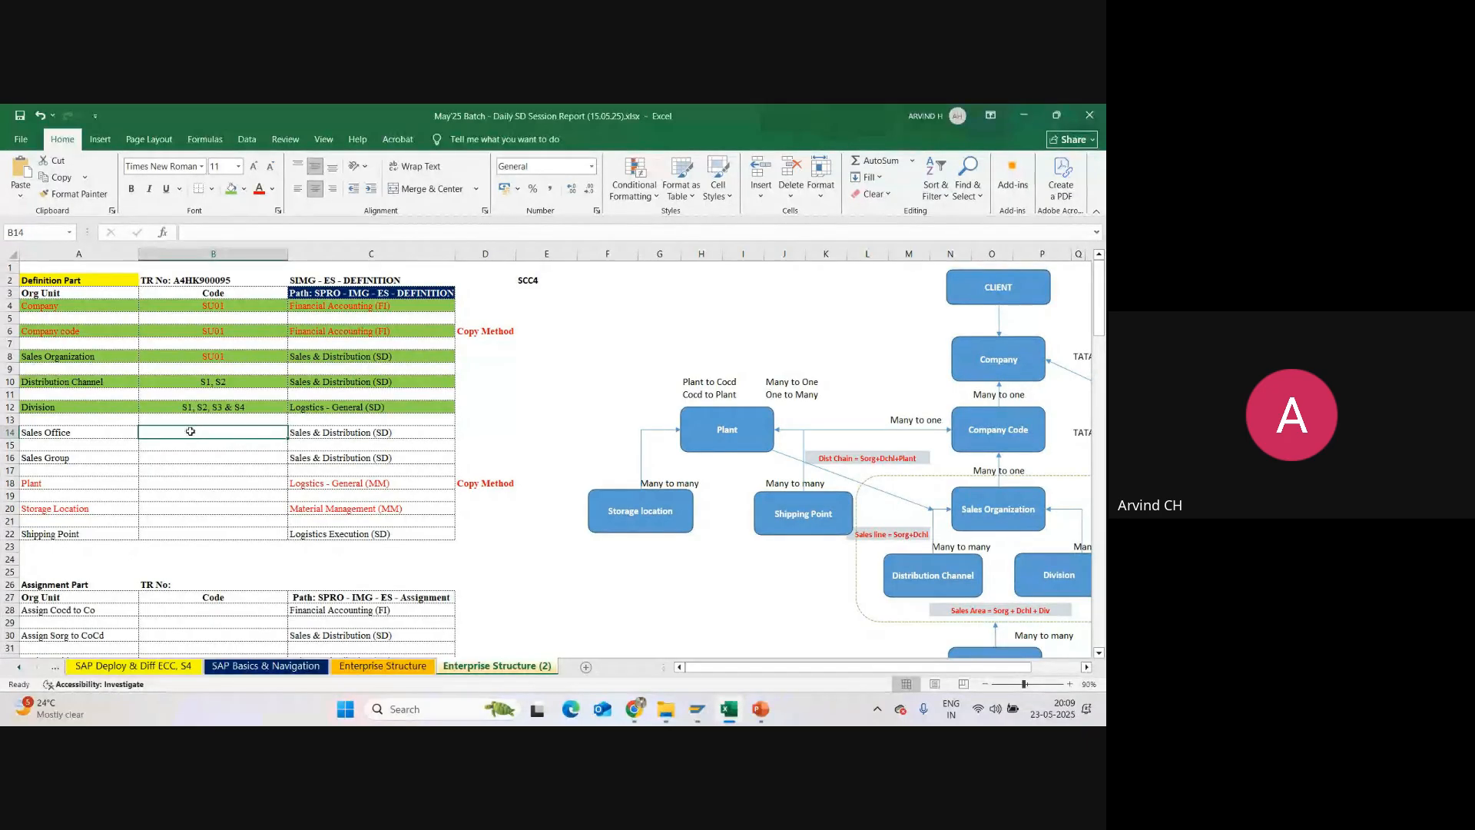
pyautogui.write('SU')
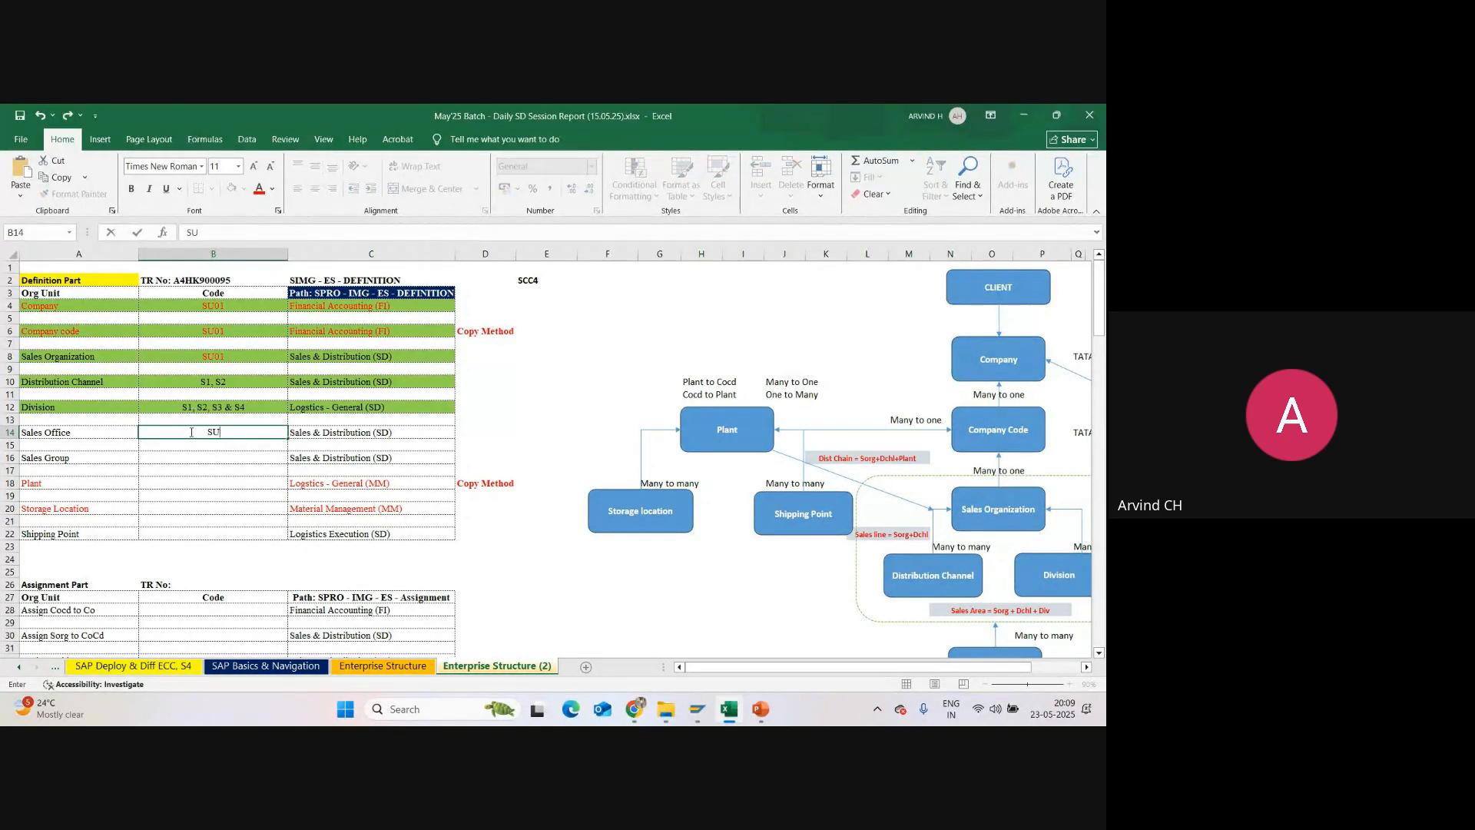
pyautogui.write('01, SU02')
pyautogui.press('Return')
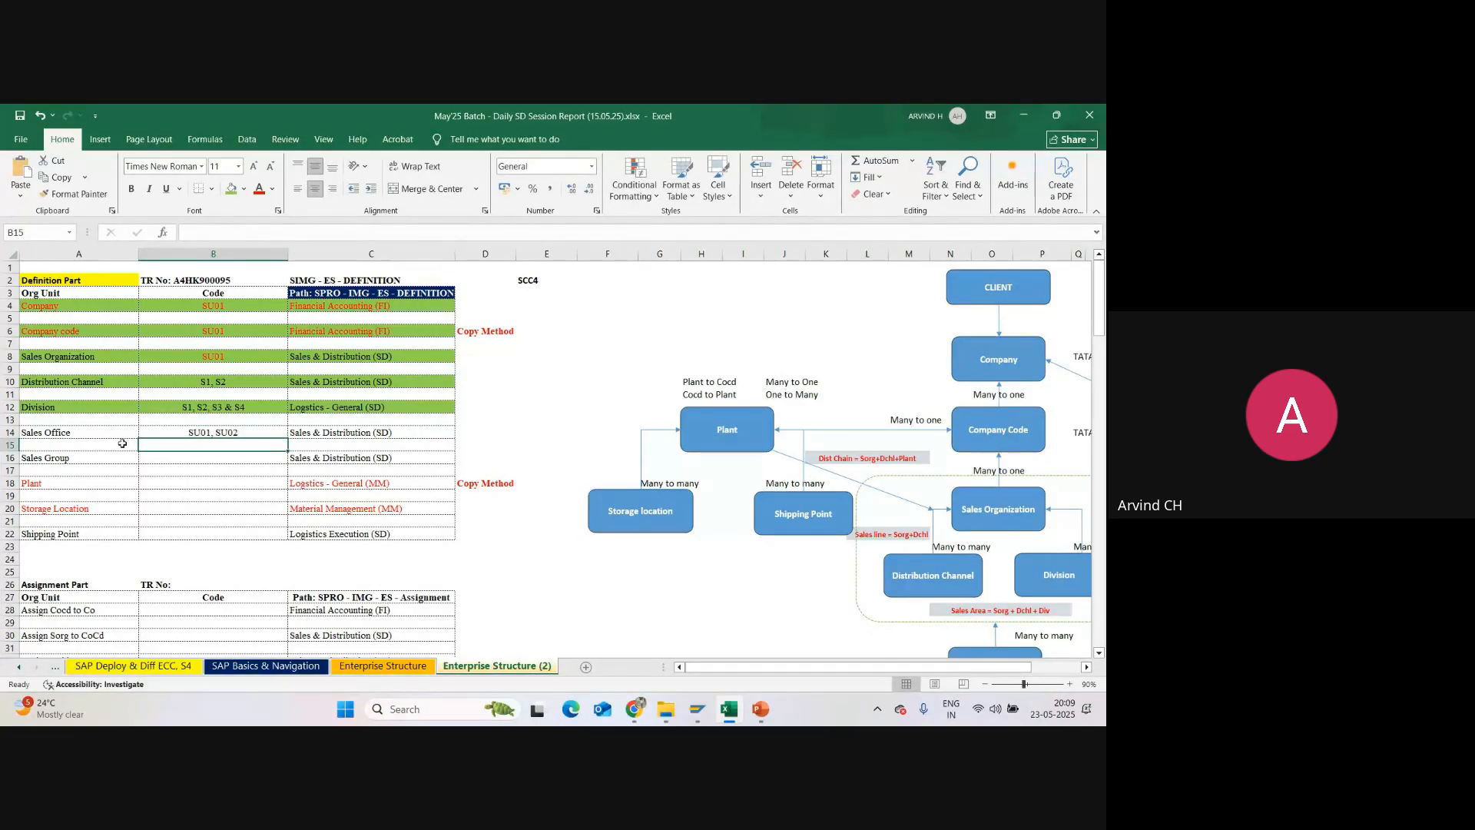
pyautogui.moveTo(60, 432); pyautogui.dragTo(385, 432)
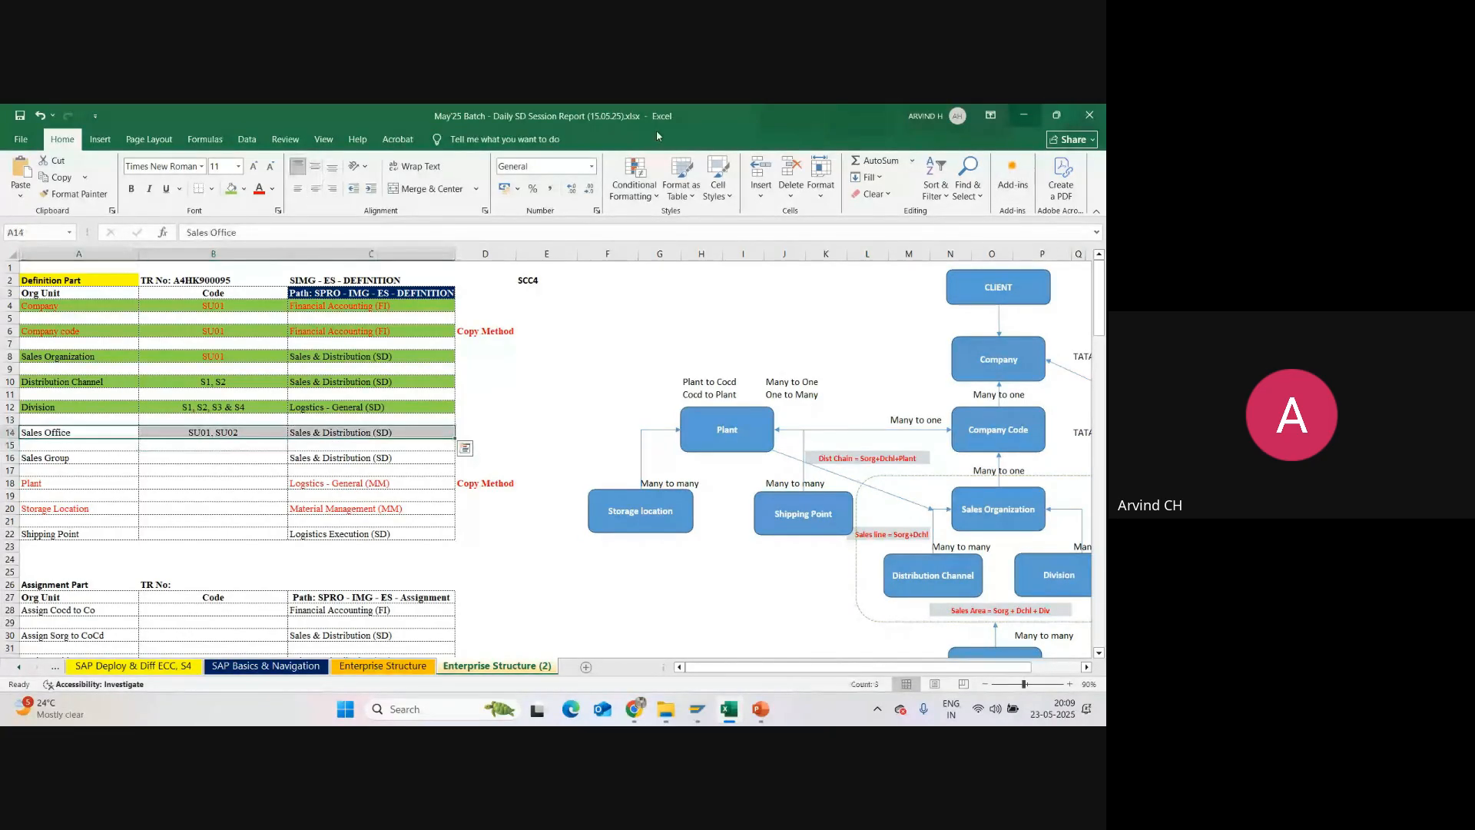
pyautogui.click(233, 192)
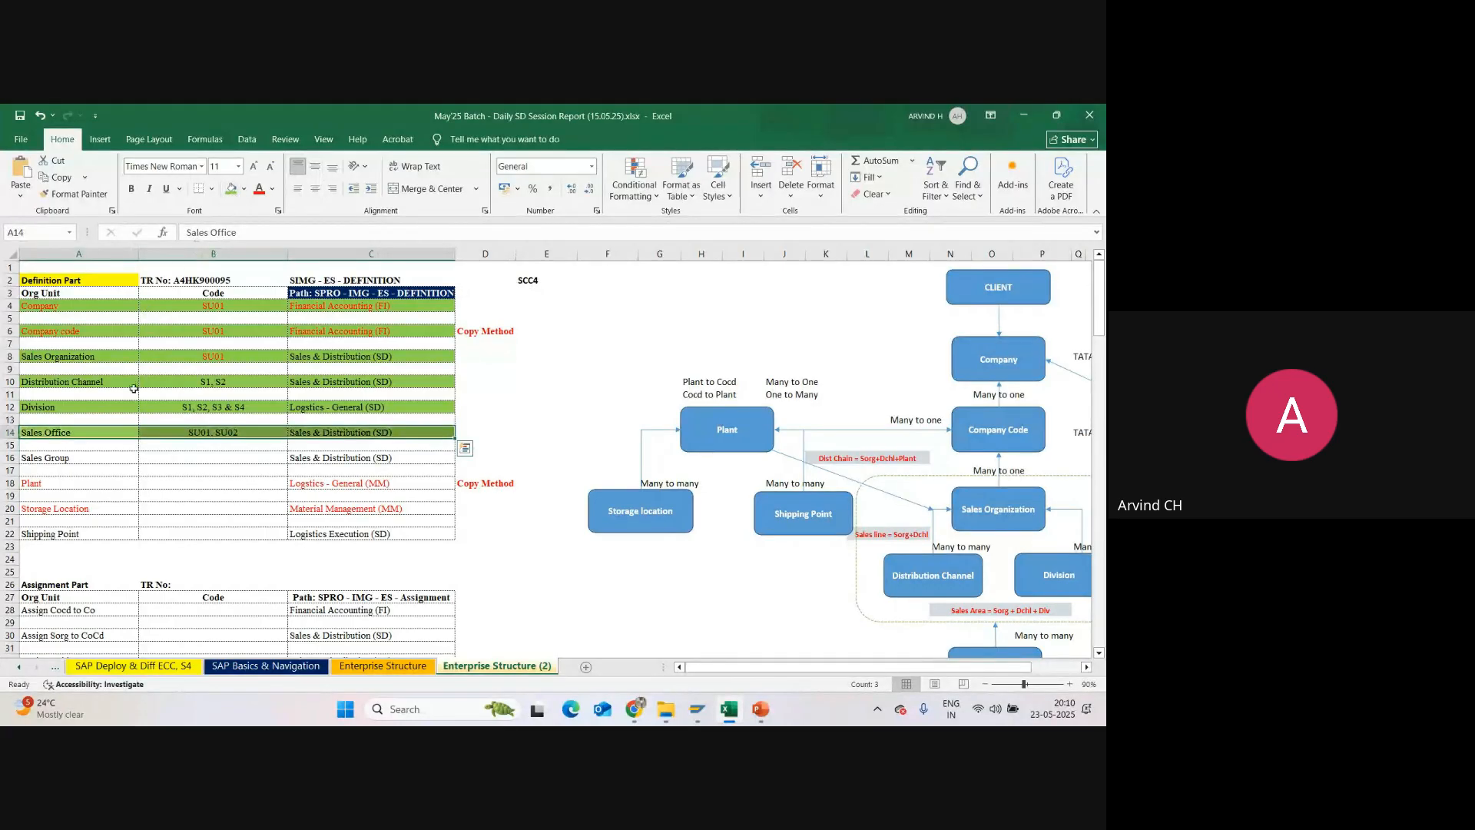
# Step: Switch back to SAP and run transaction SIMG to display the implementation guide
pyautogui.click(697, 708)
pyautogui.click(726, 672)
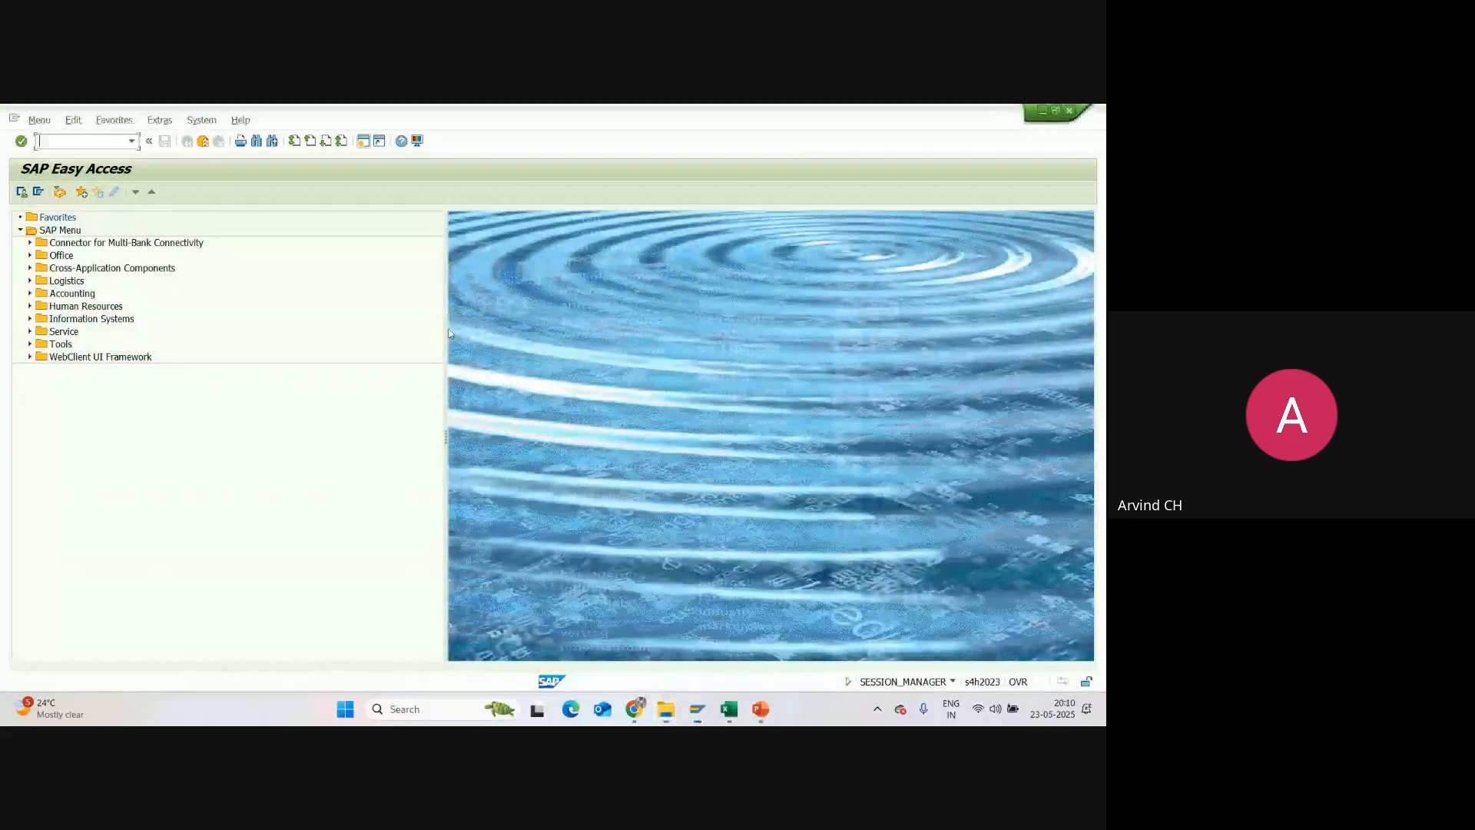
pyautogui.click(132, 143)
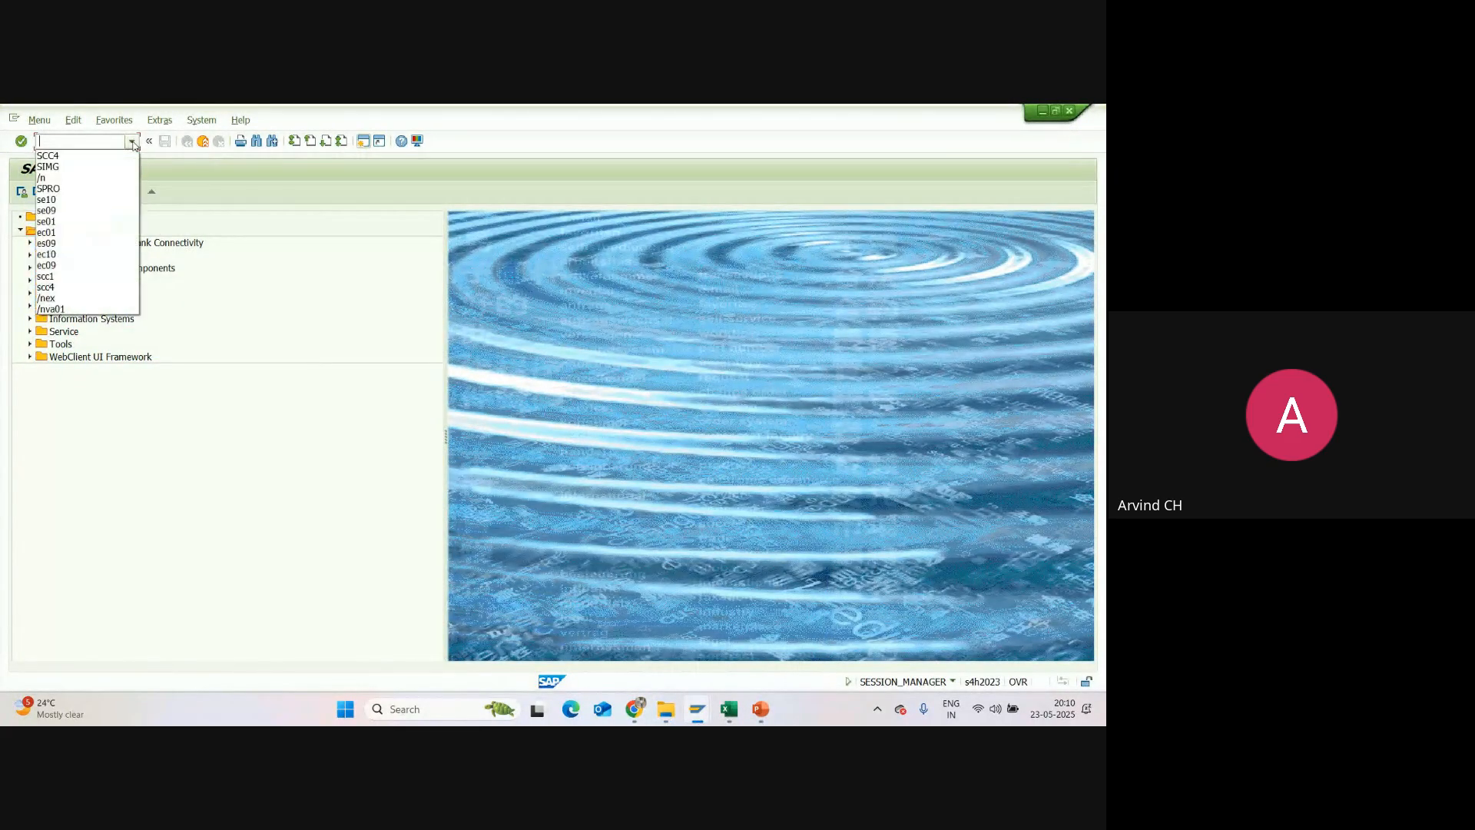
pyautogui.click(80, 167)
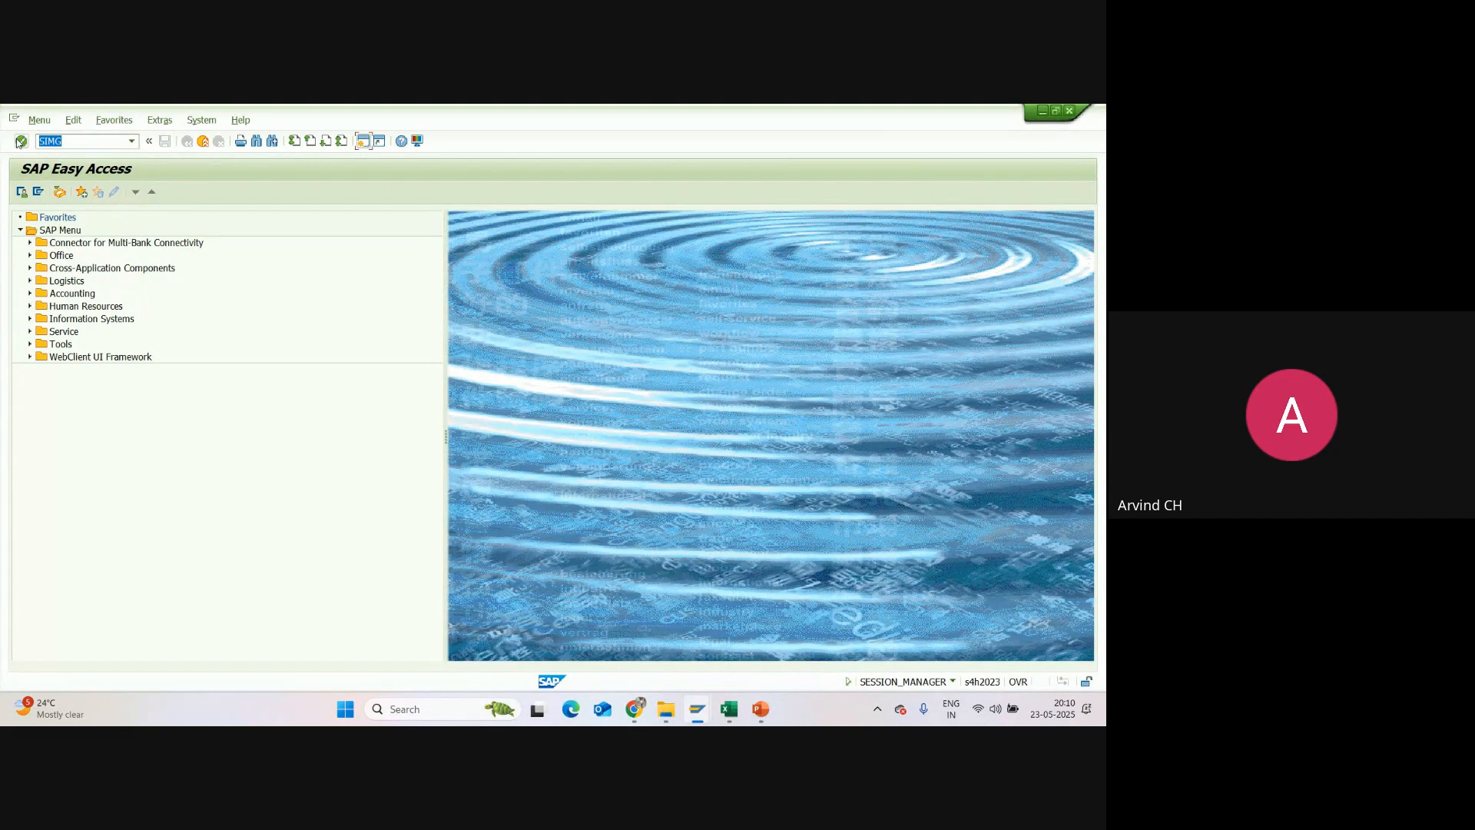
pyautogui.click(21, 142)
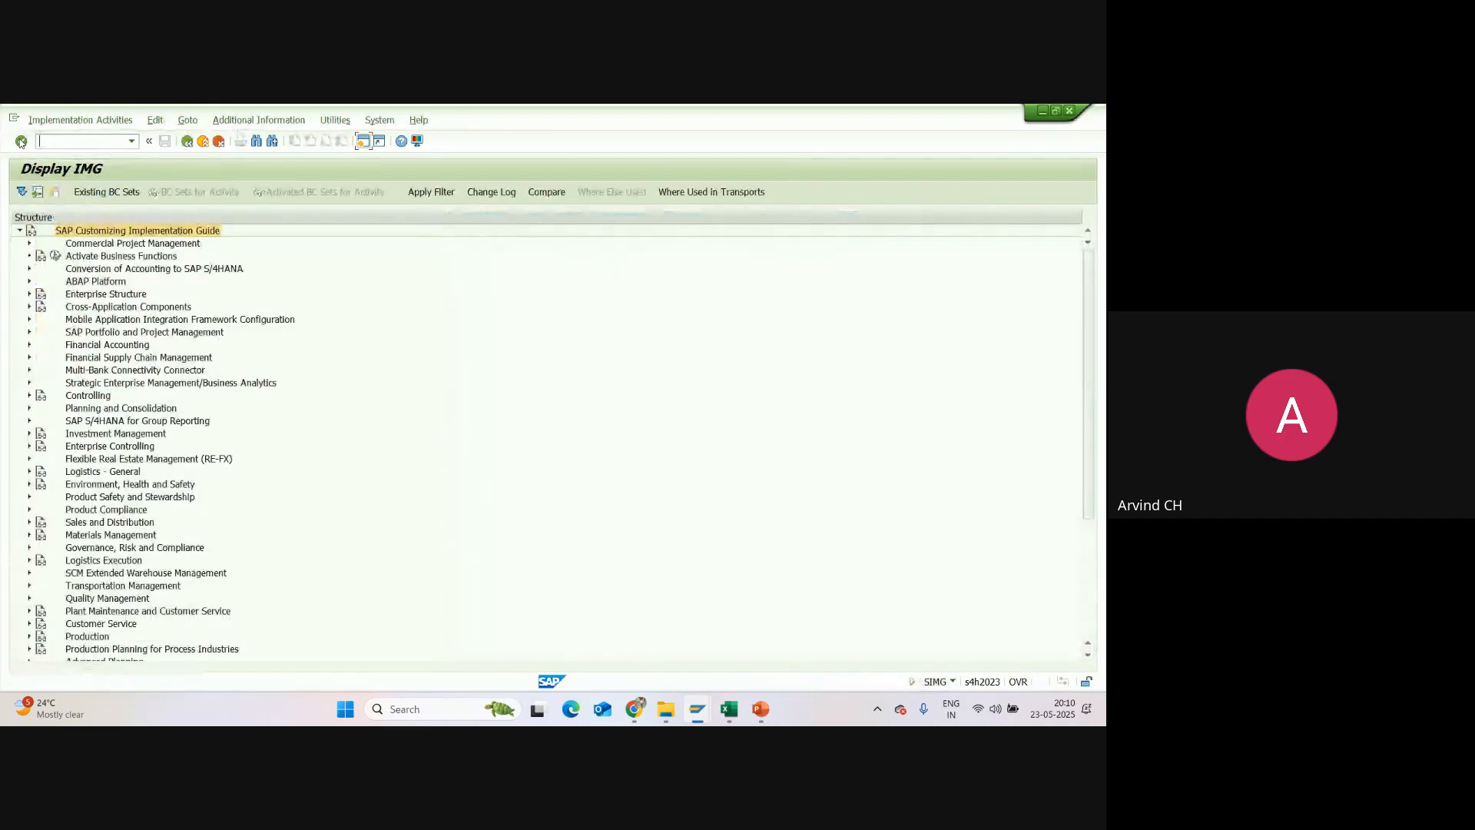
# Step: Open the Maintain Sales Group activity for Sales and Distribution in the Enterprise Structure definition
pyautogui.click(31, 295)
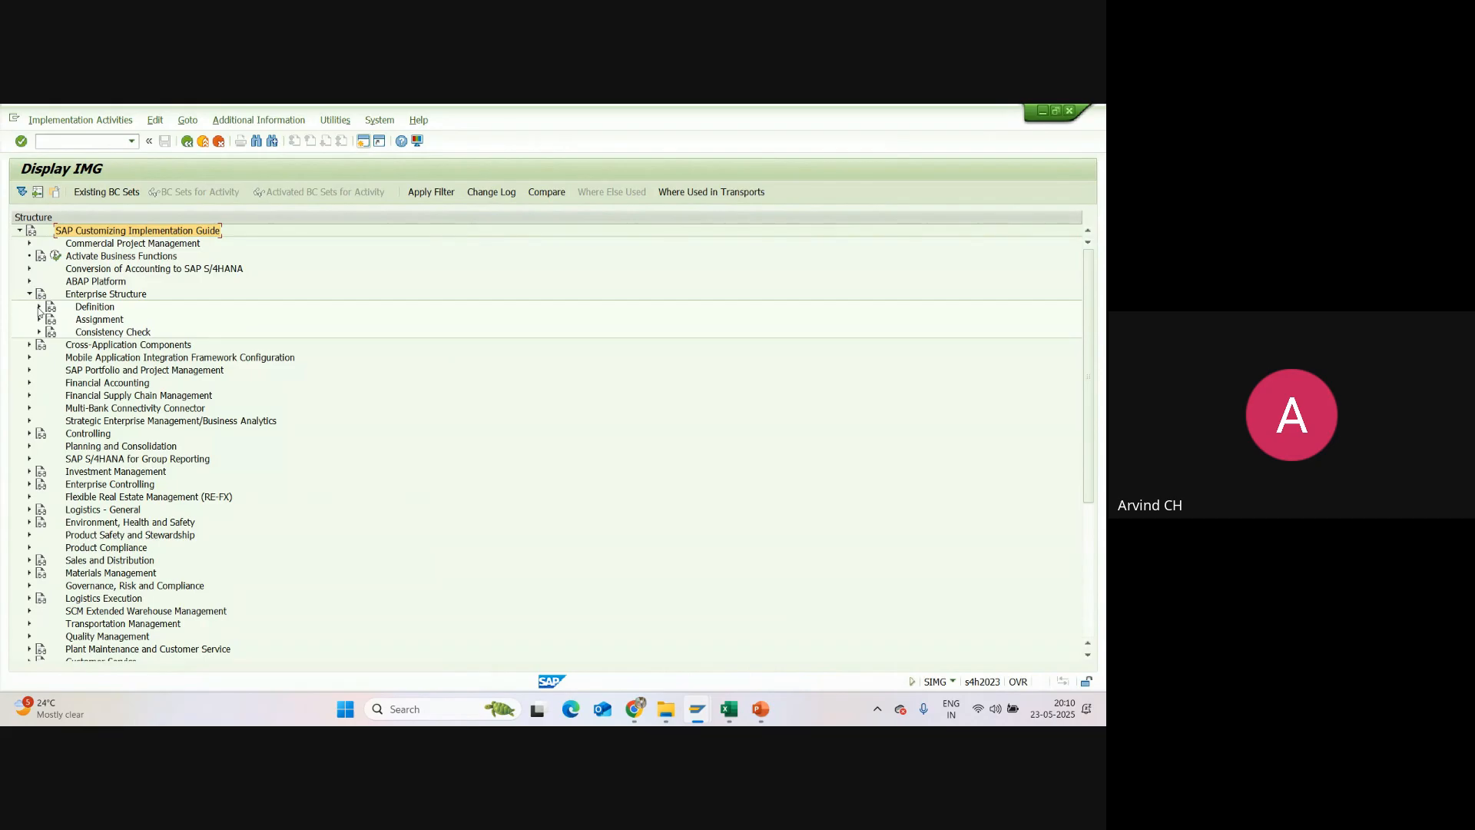
pyautogui.click(39, 307)
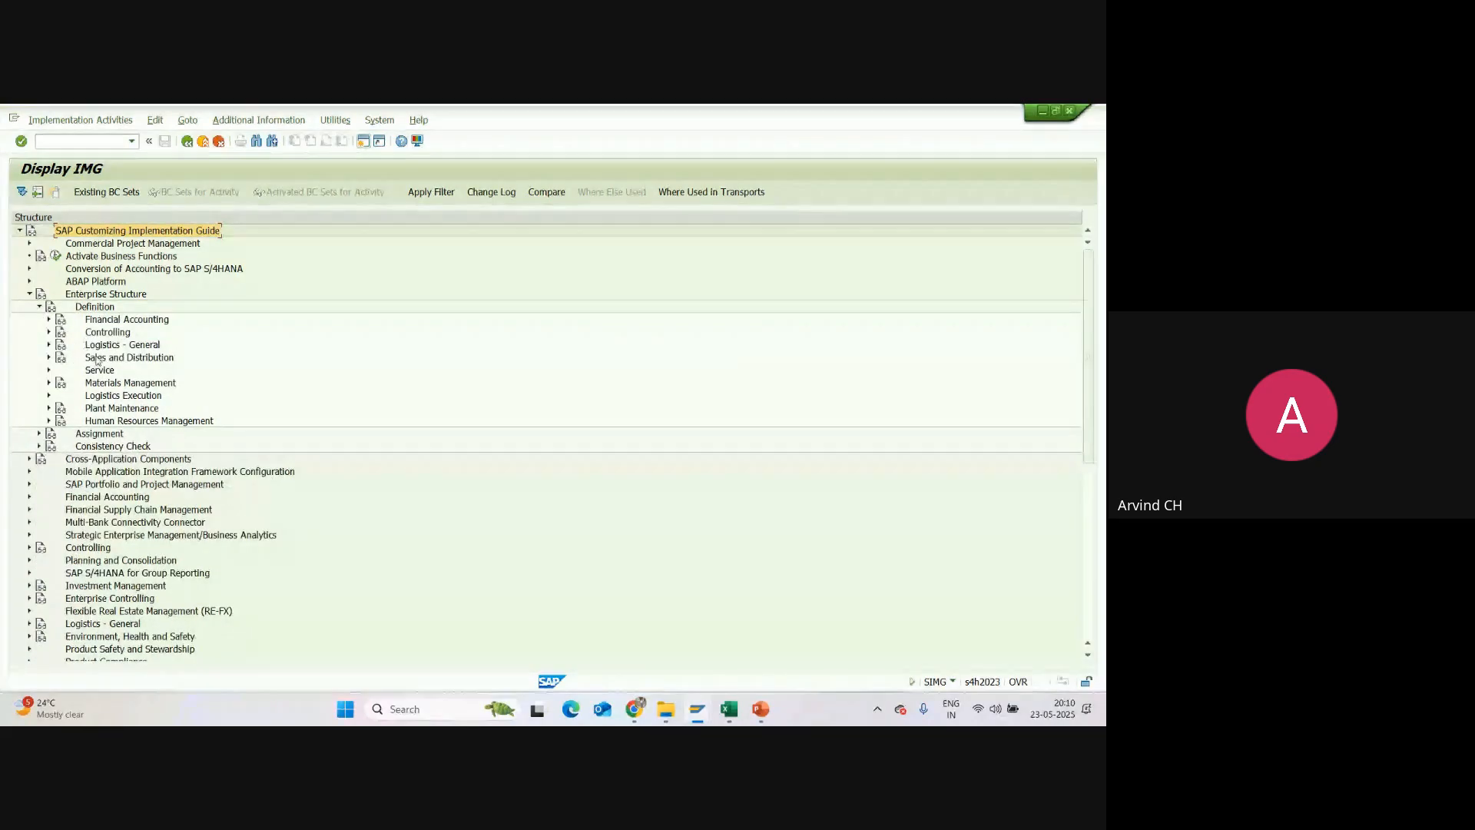
pyautogui.click(50, 358)
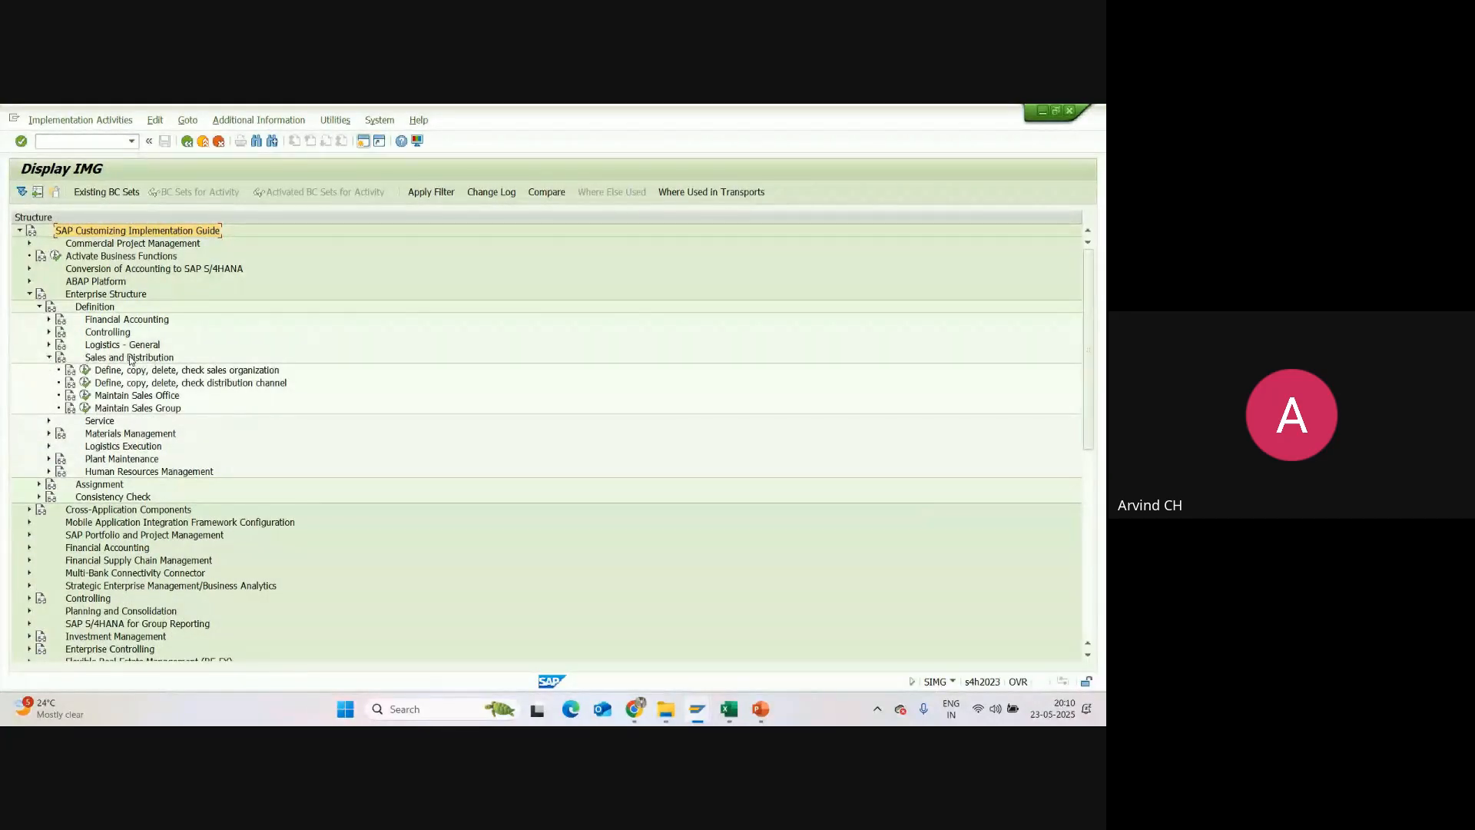
pyautogui.click(145, 398)
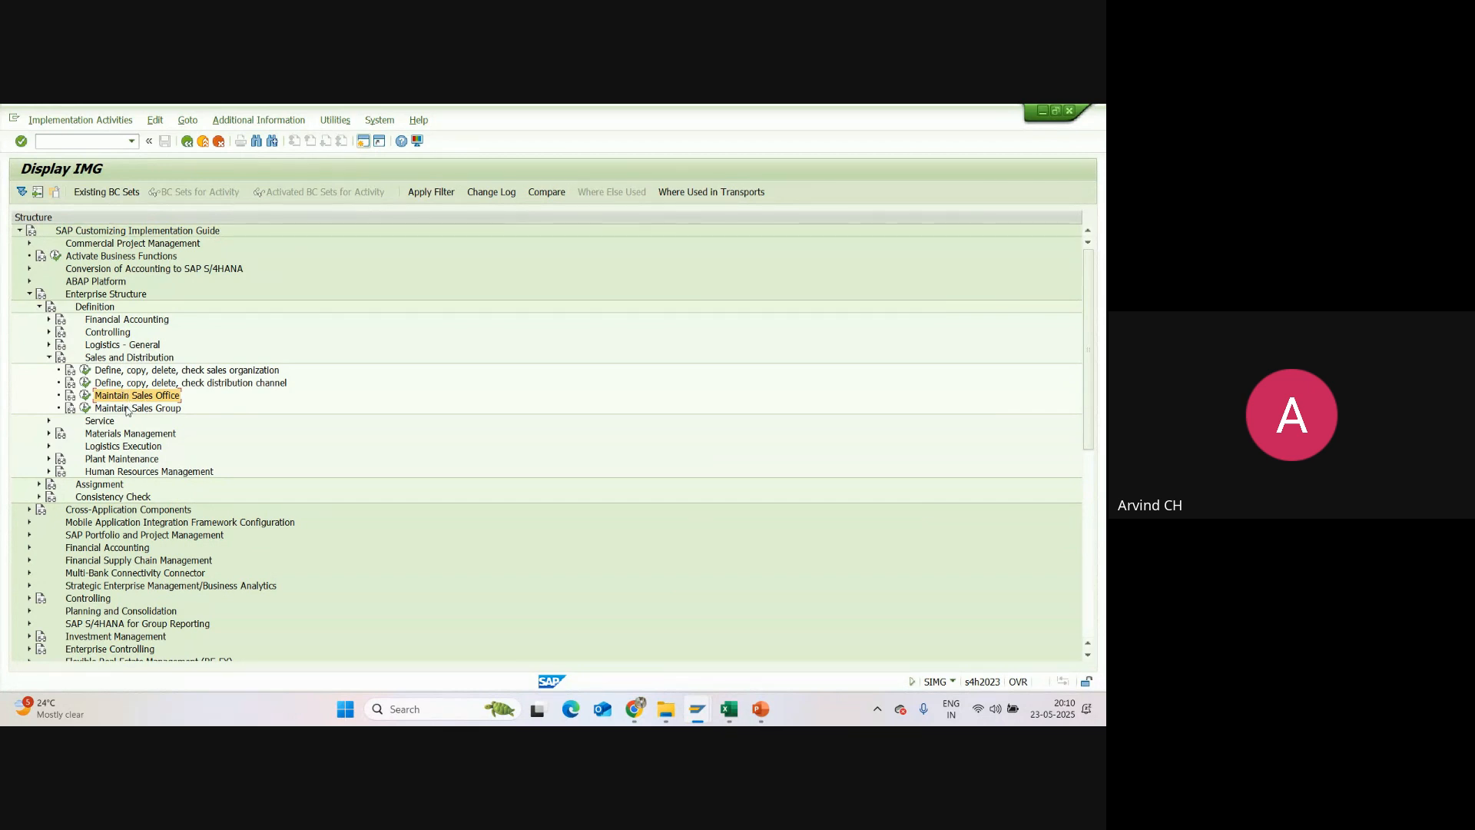
pyautogui.click(128, 410)
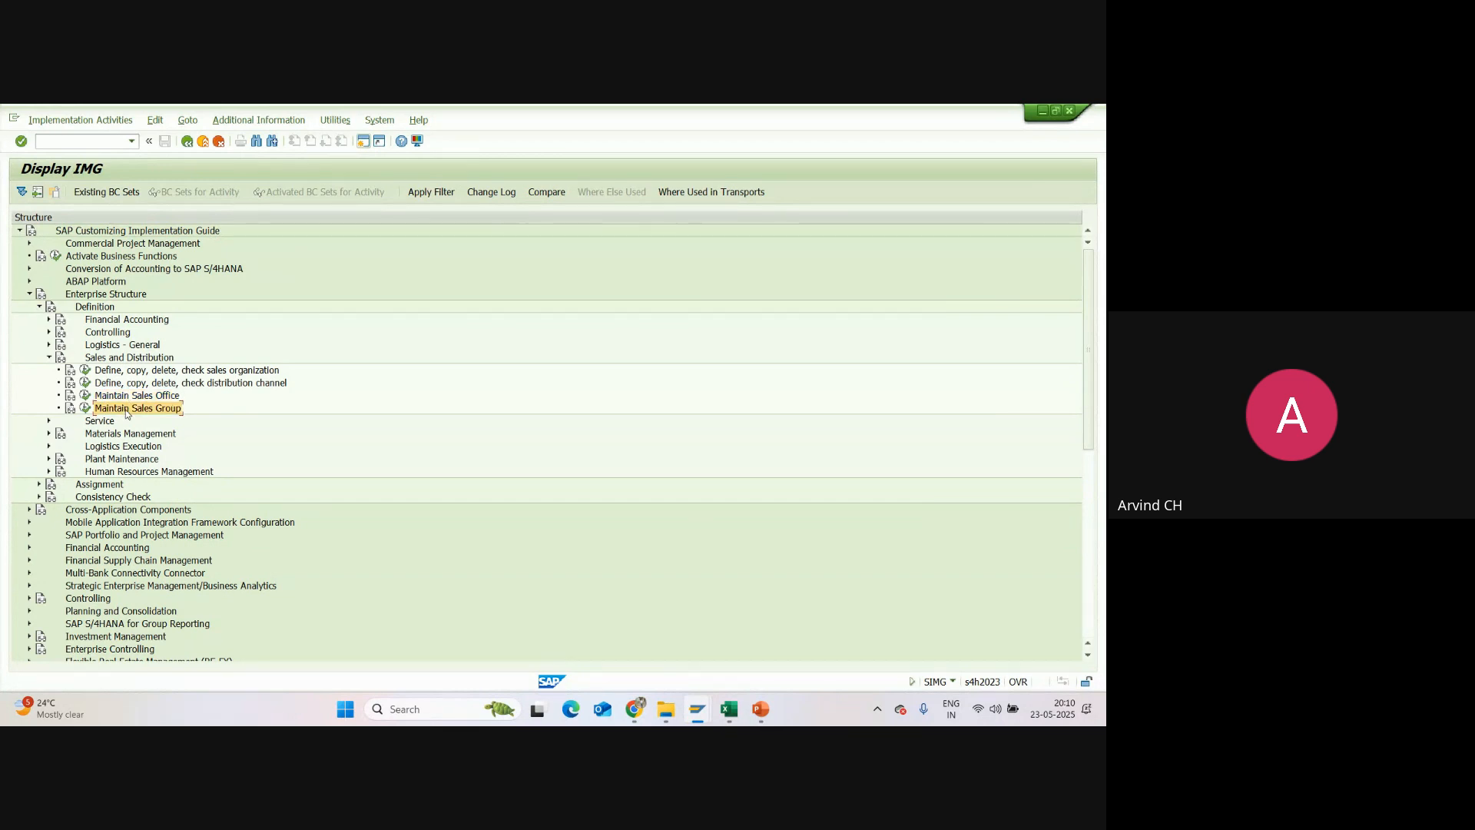
pyautogui.click(86, 411)
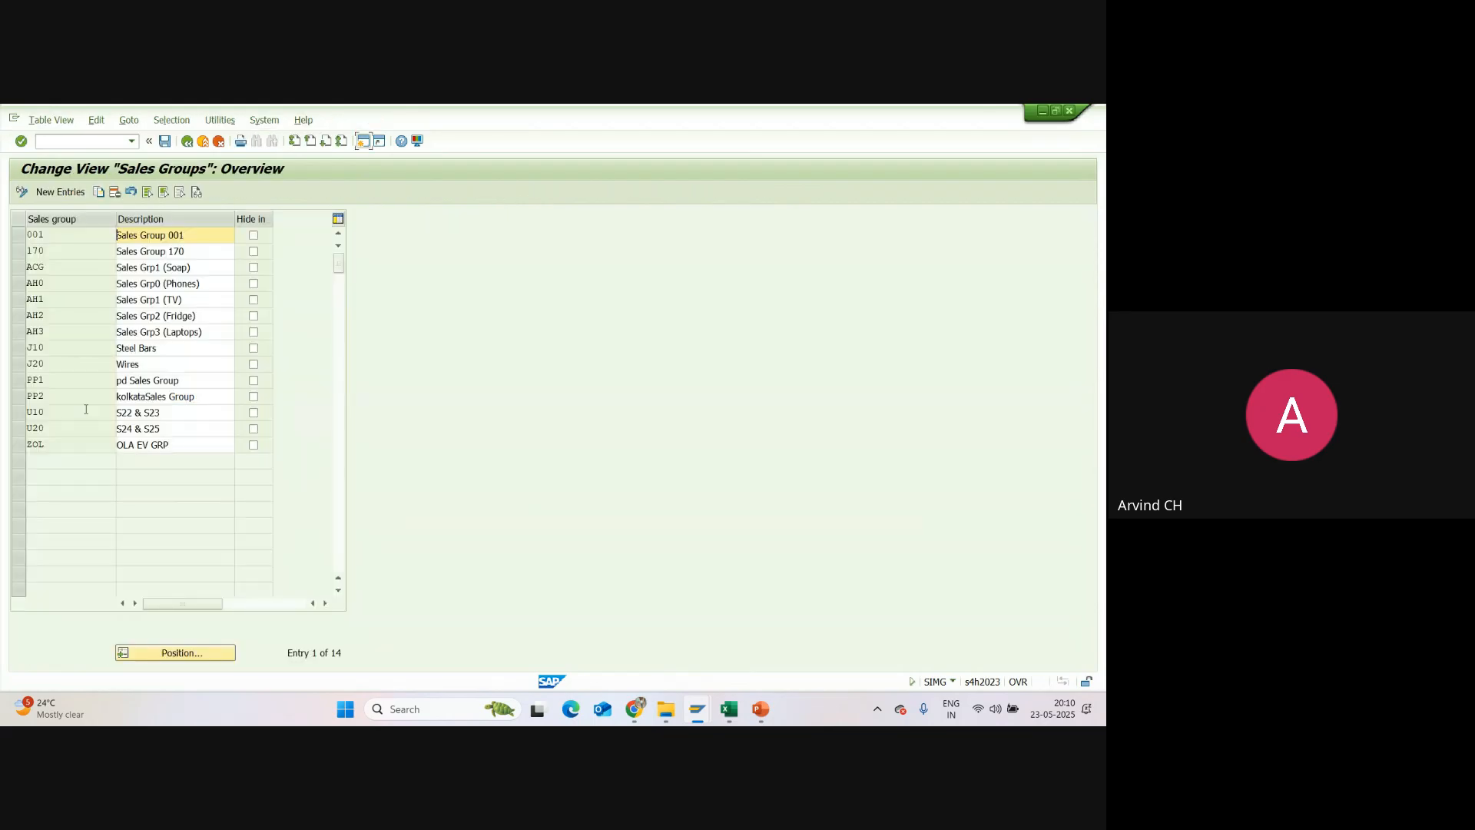
# Step: Check the division codes in the Excel tracker and return to the sales groups overview in SAP
pyautogui.click(730, 710)
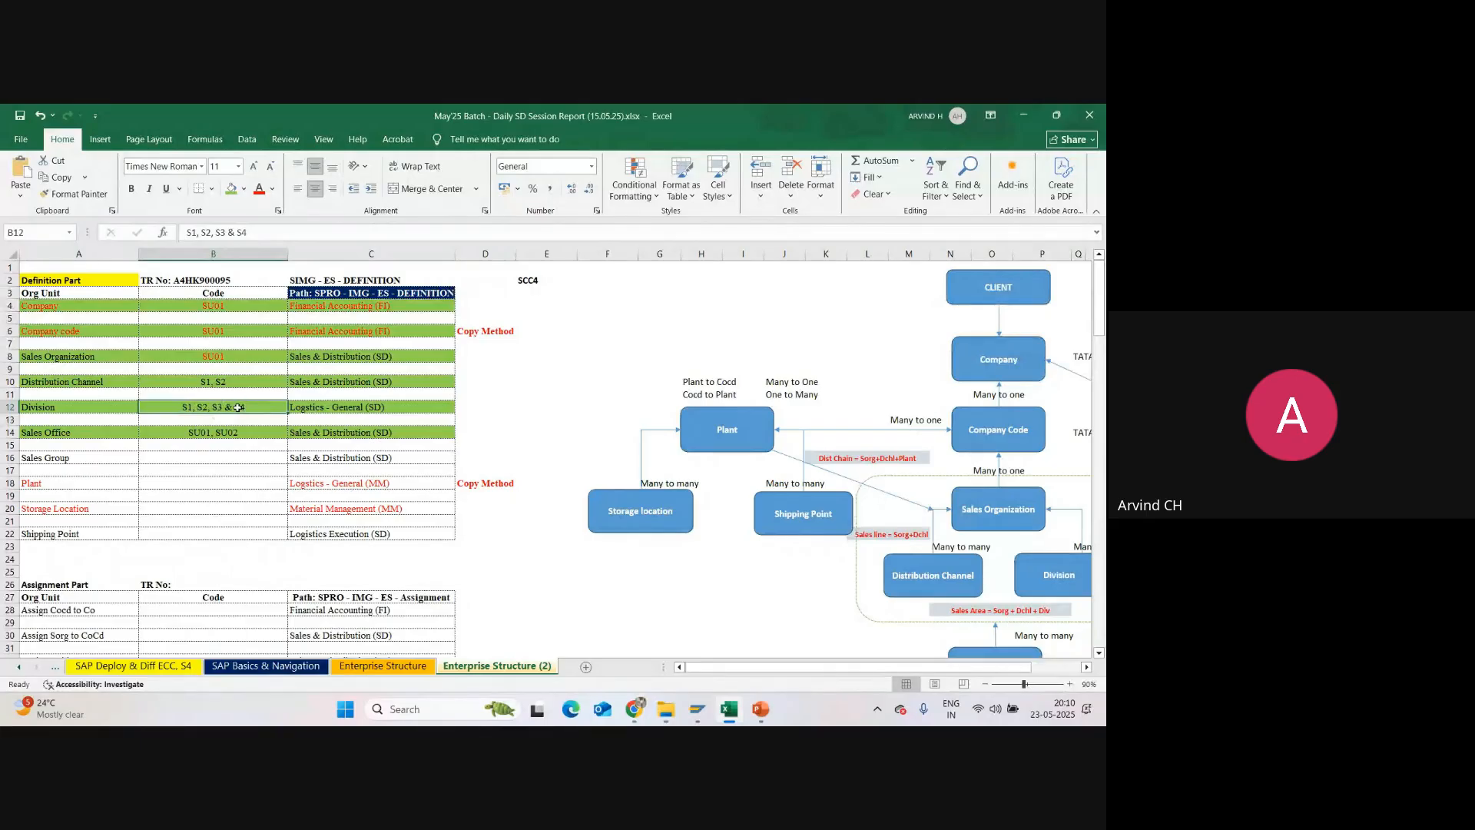
pyautogui.moveTo(697, 708)
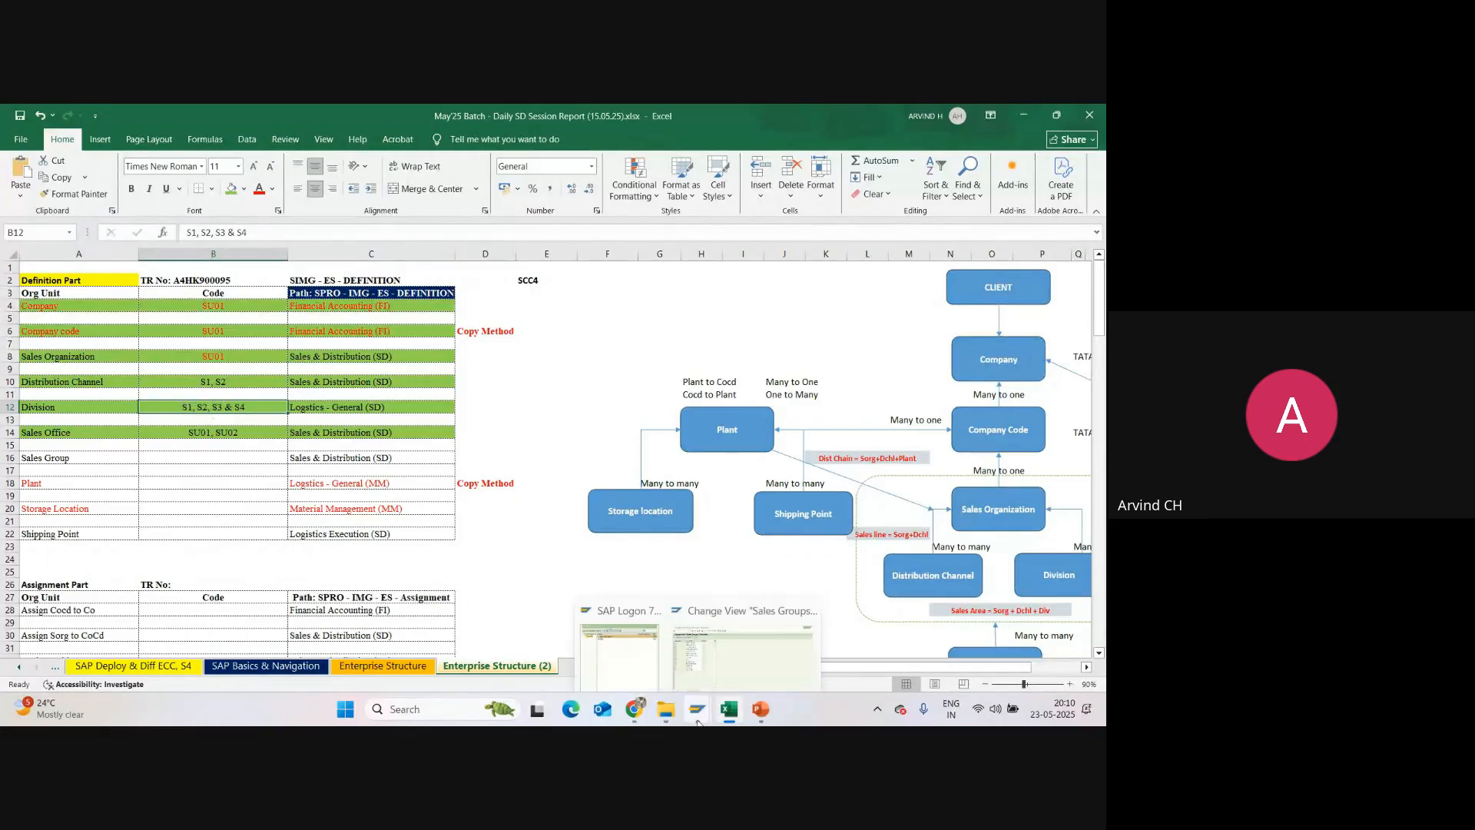
pyautogui.click(724, 638)
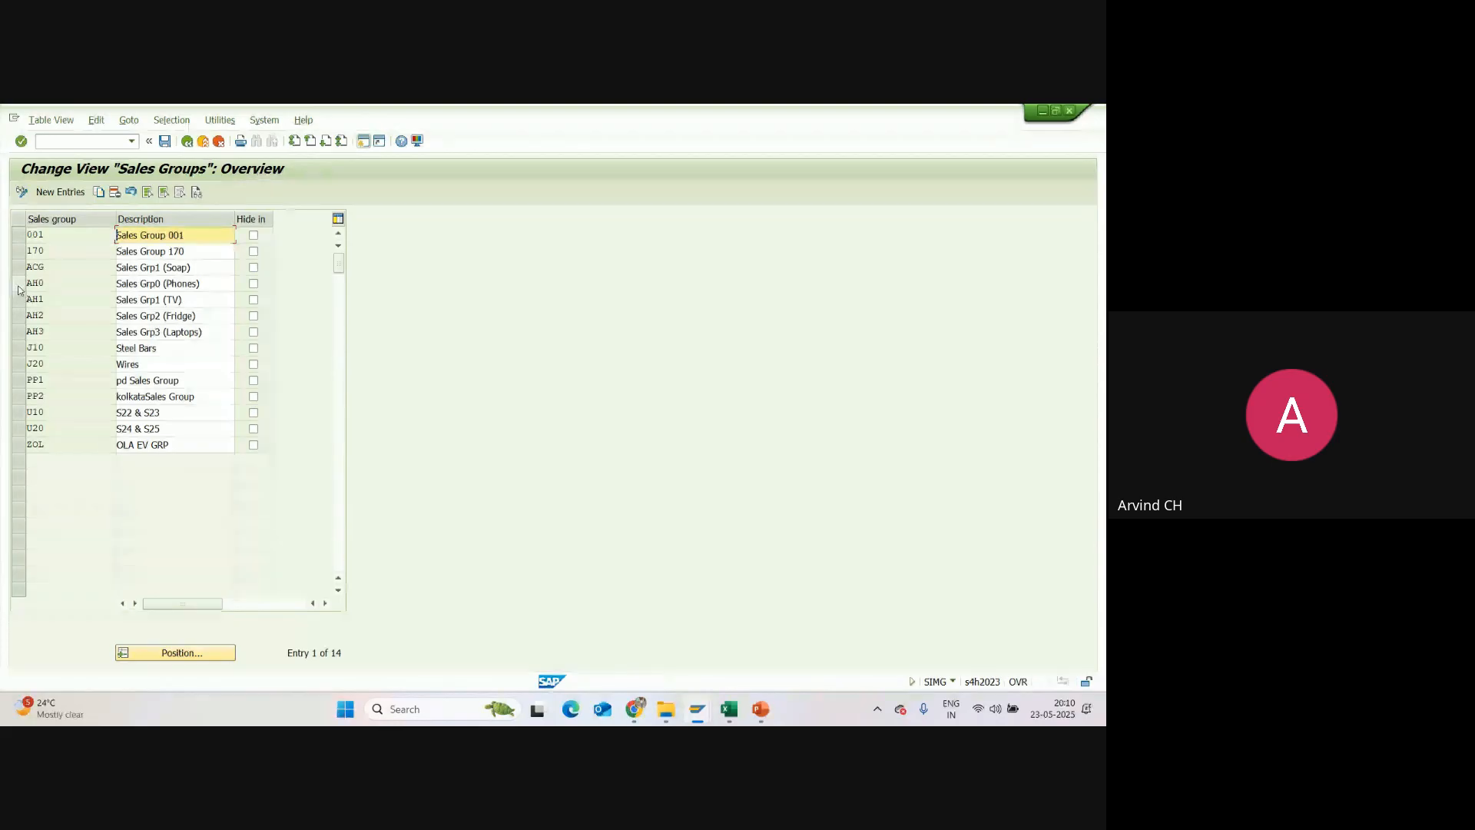
# Step: Copy the four sales groups AH0 to AH3 as new entries and enter SU0 as the first copy's code
pyautogui.moveTo(19, 288); pyautogui.dragTo(21, 343)
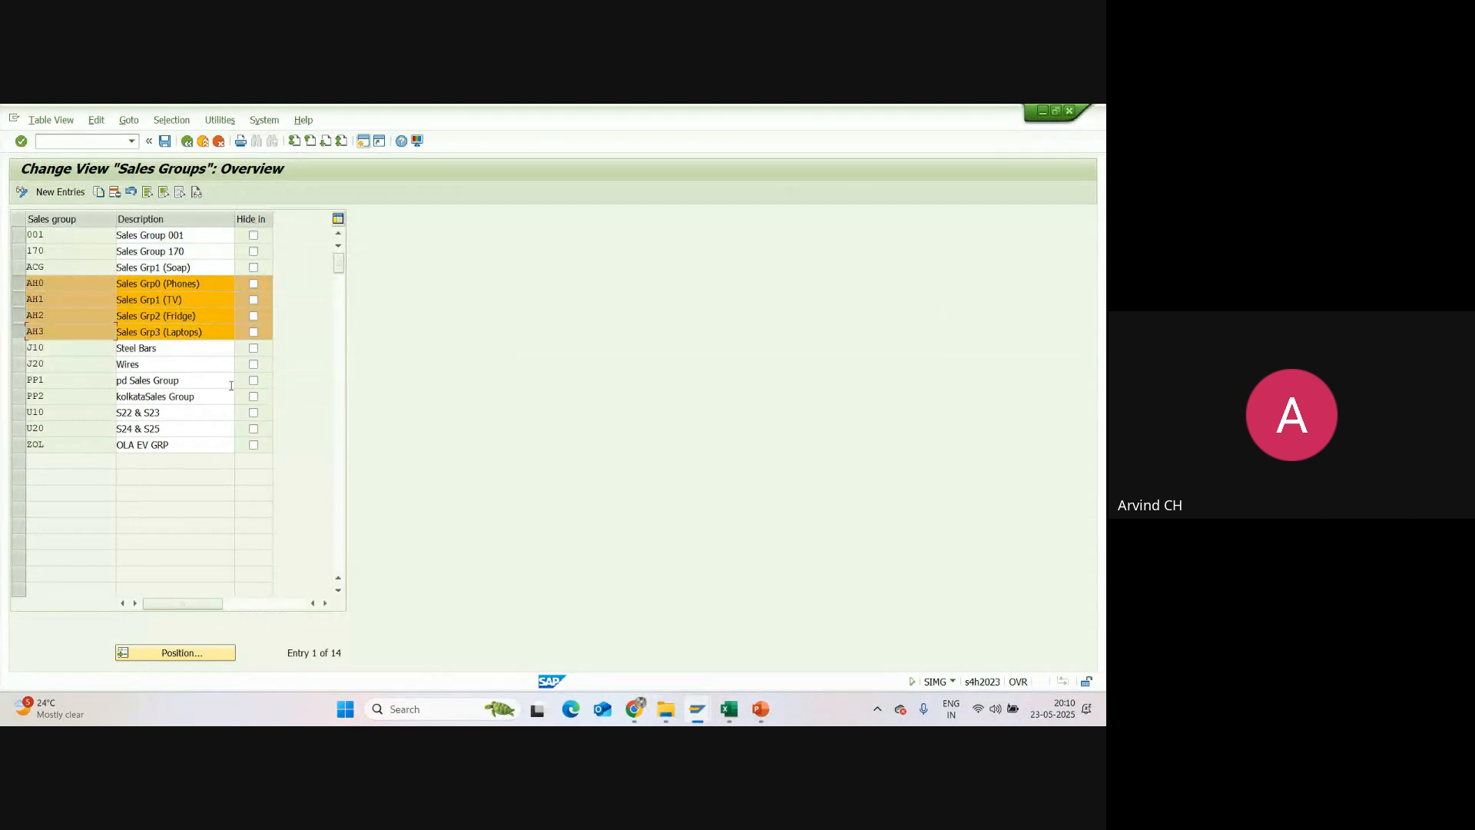
pyautogui.click(98, 193)
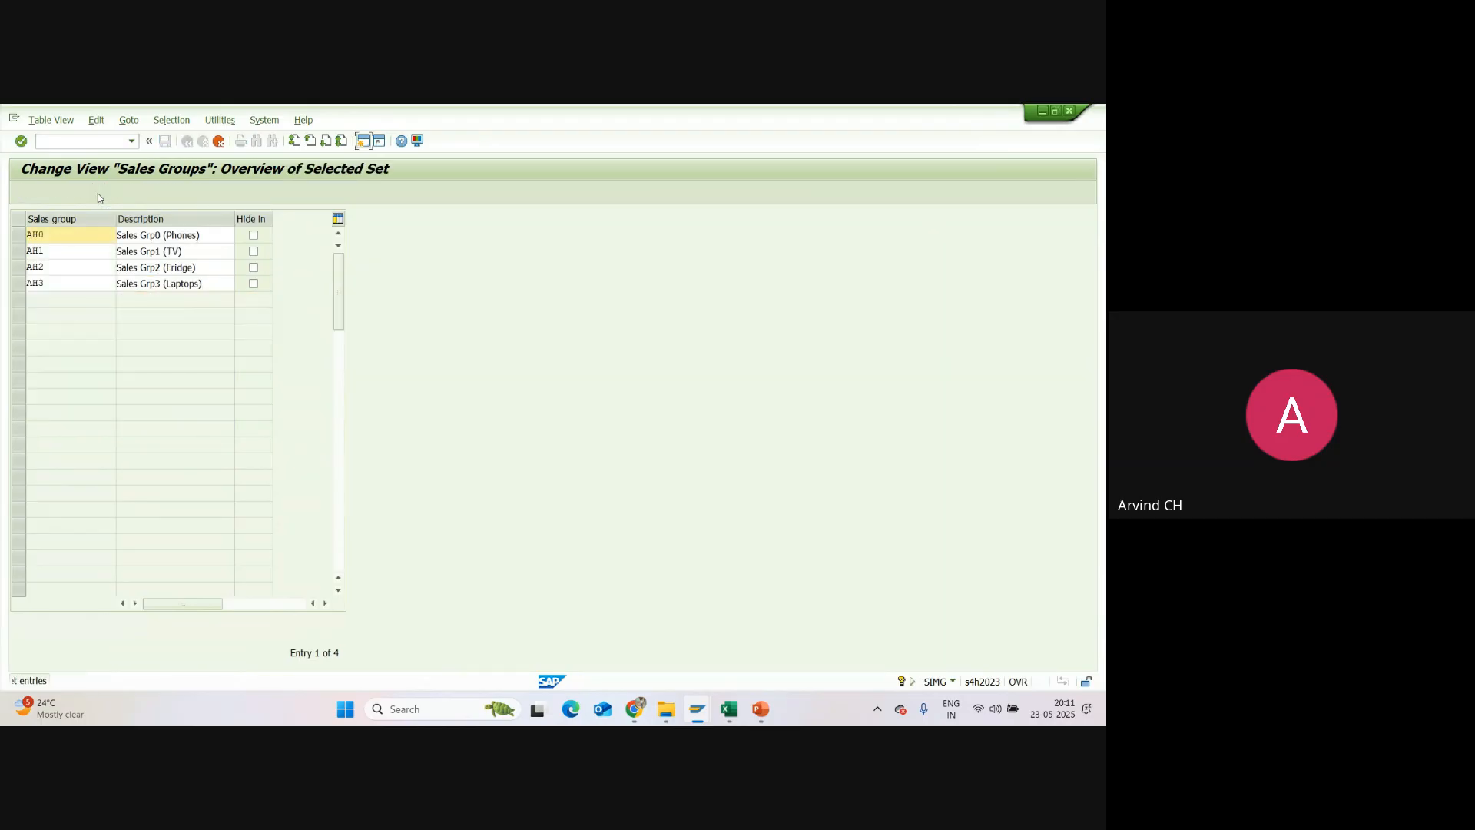
pyautogui.doubleClick(44, 237)
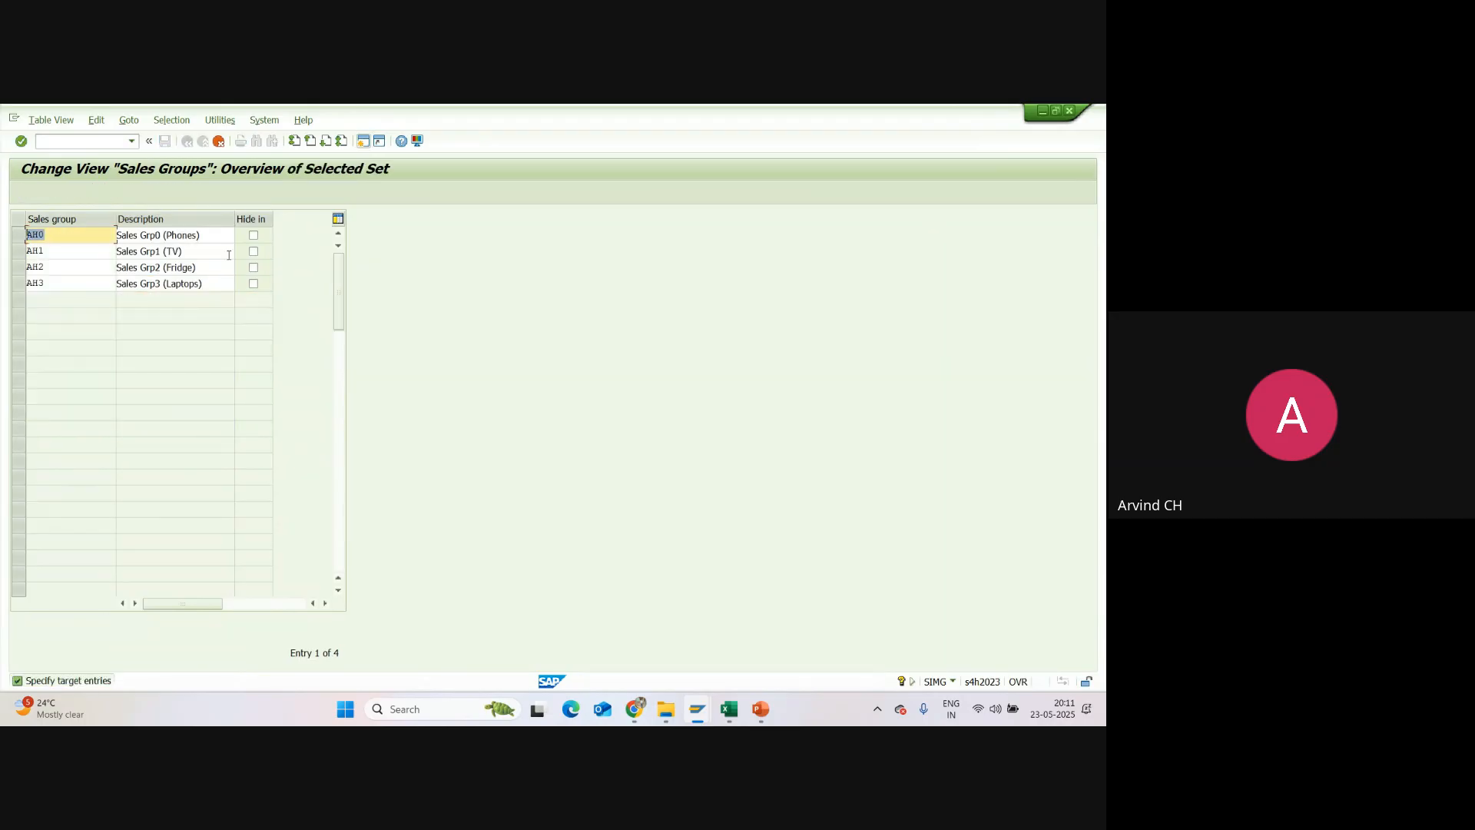
pyautogui.write('SU0')
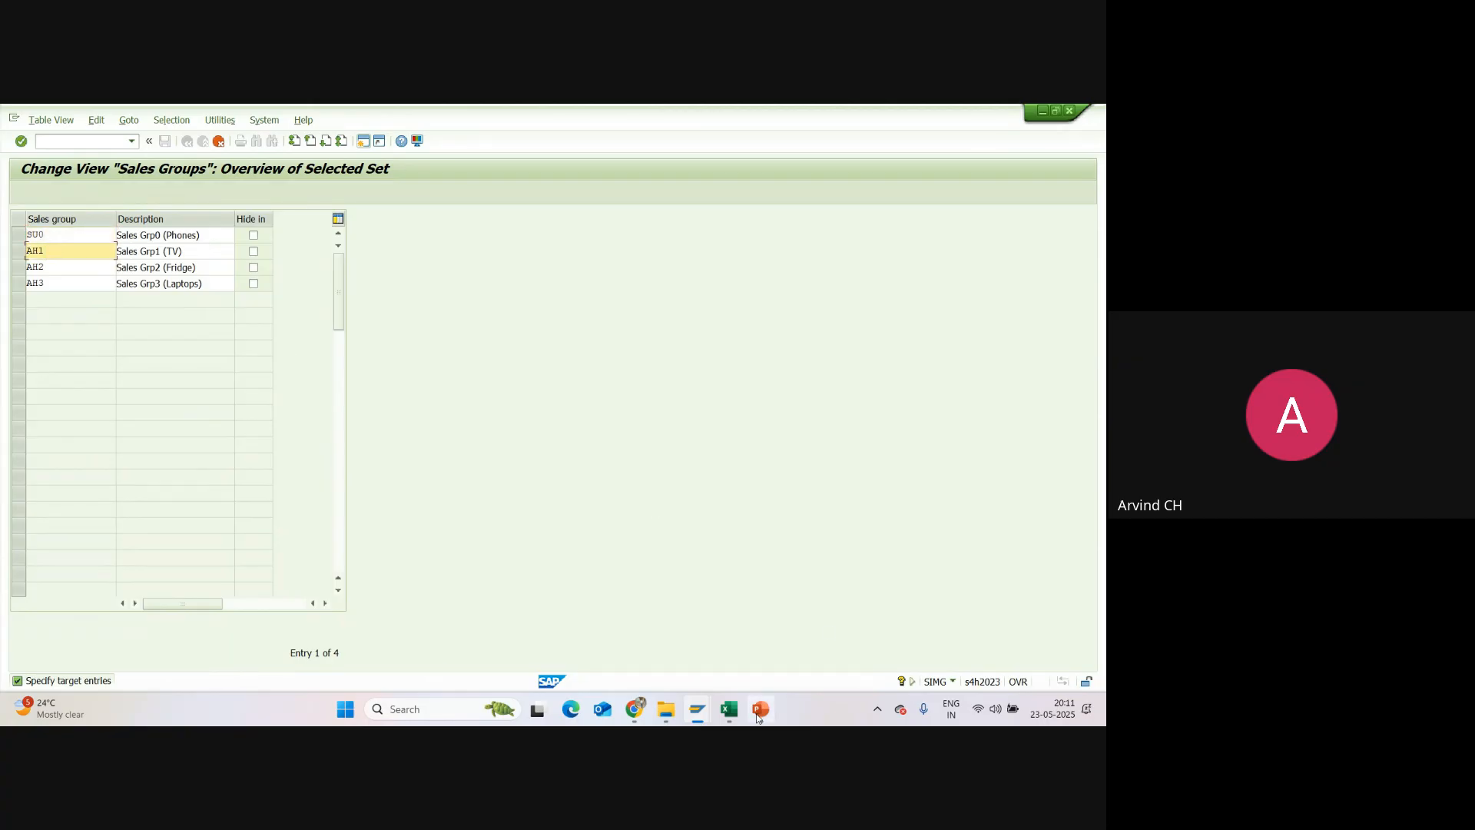
# Step: Check the division codes in the Excel tracker, return to SAP and change the first copied sales group's code to SU1
pyautogui.click(729, 708)
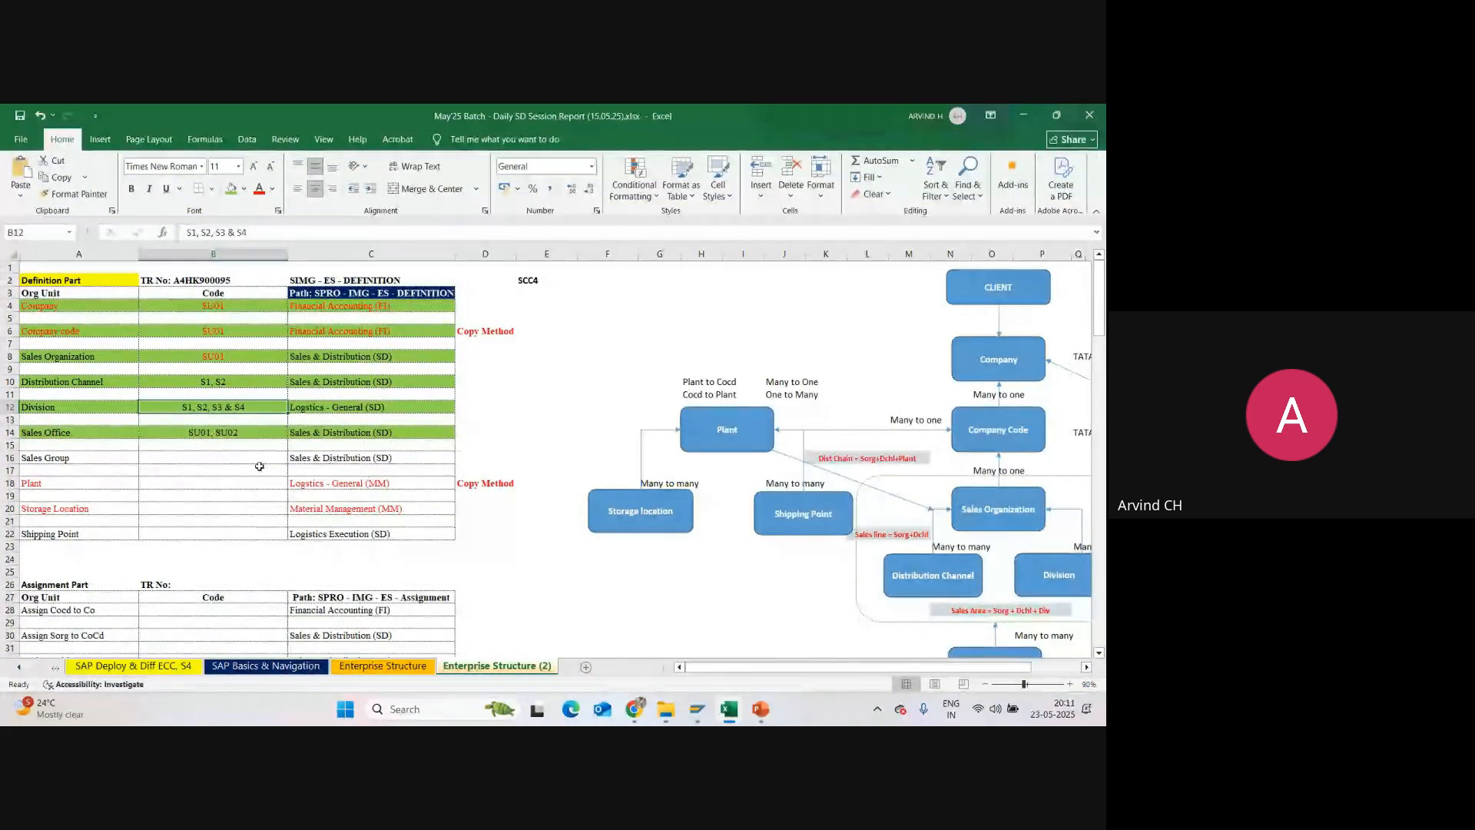
pyautogui.hotkey('alt', 'Tab')
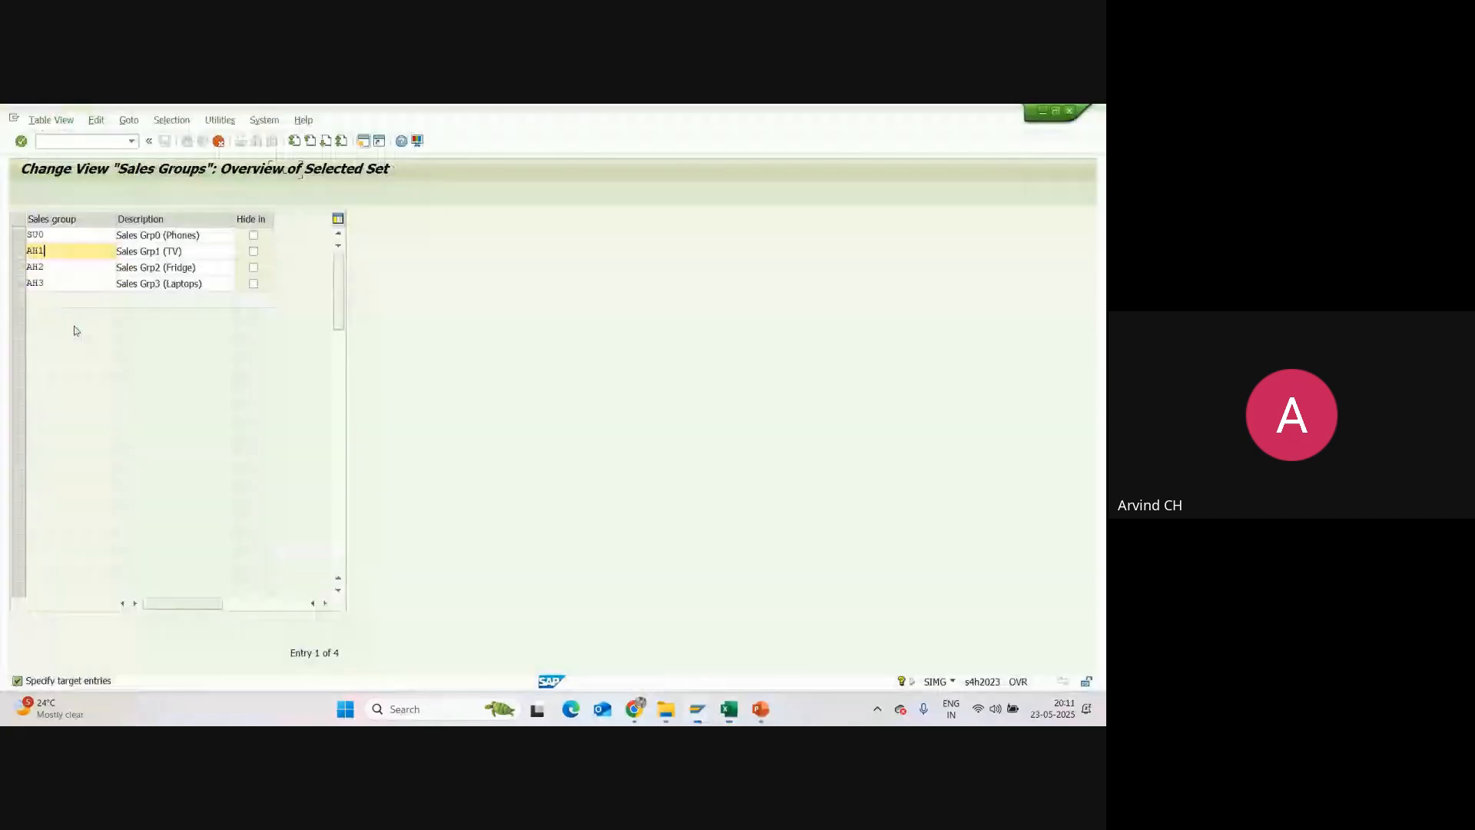
pyautogui.click(53, 234)
pyautogui.press('BackSpace')
pyautogui.write('1')
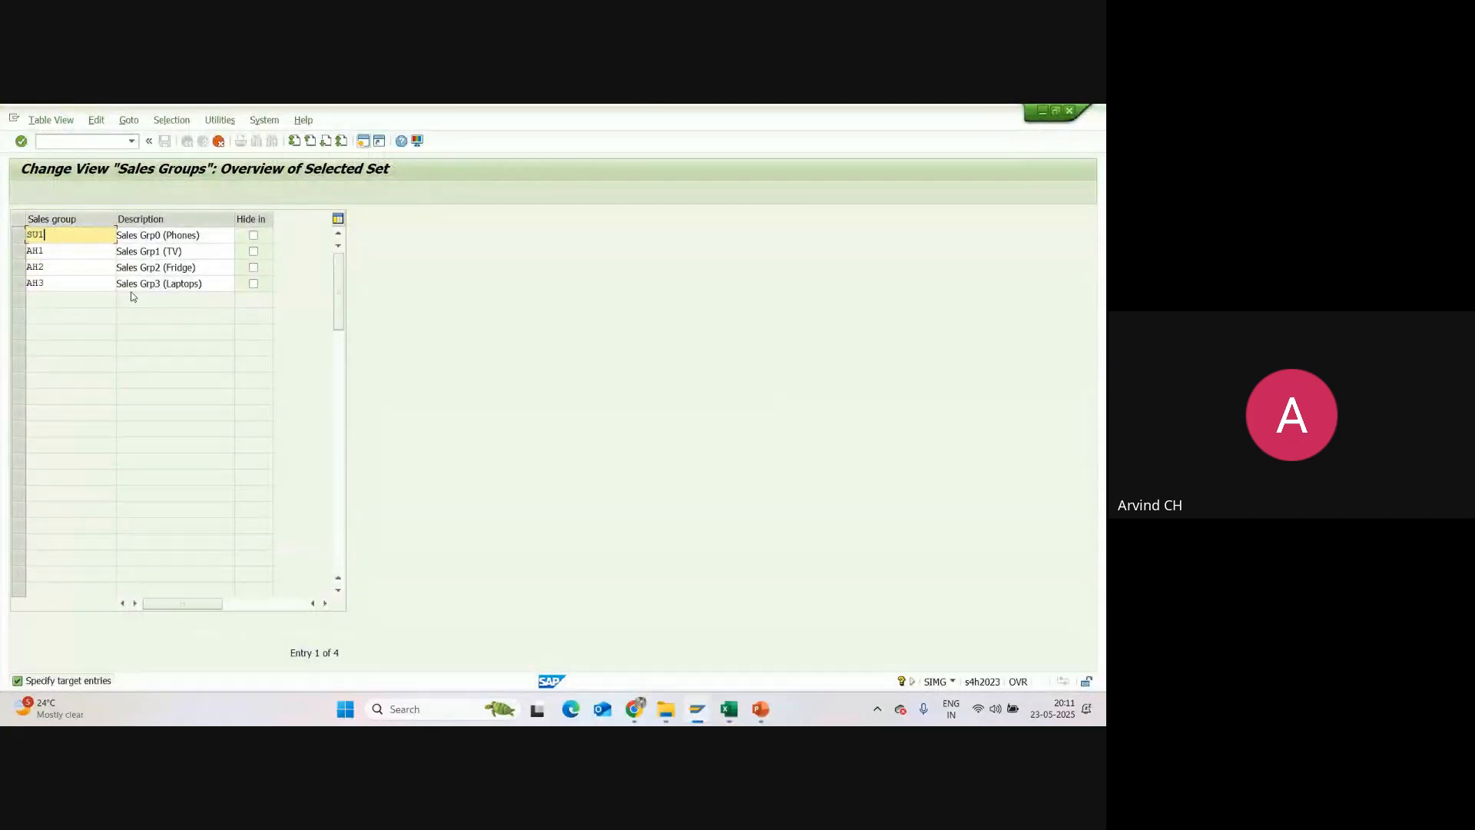
# Step: Replace the second copied sales group's code with SU2
pyautogui.click(60, 252)
pyautogui.press('BackSpace')
pyautogui.press('BackSpace')
pyautogui.press('BackSpace')
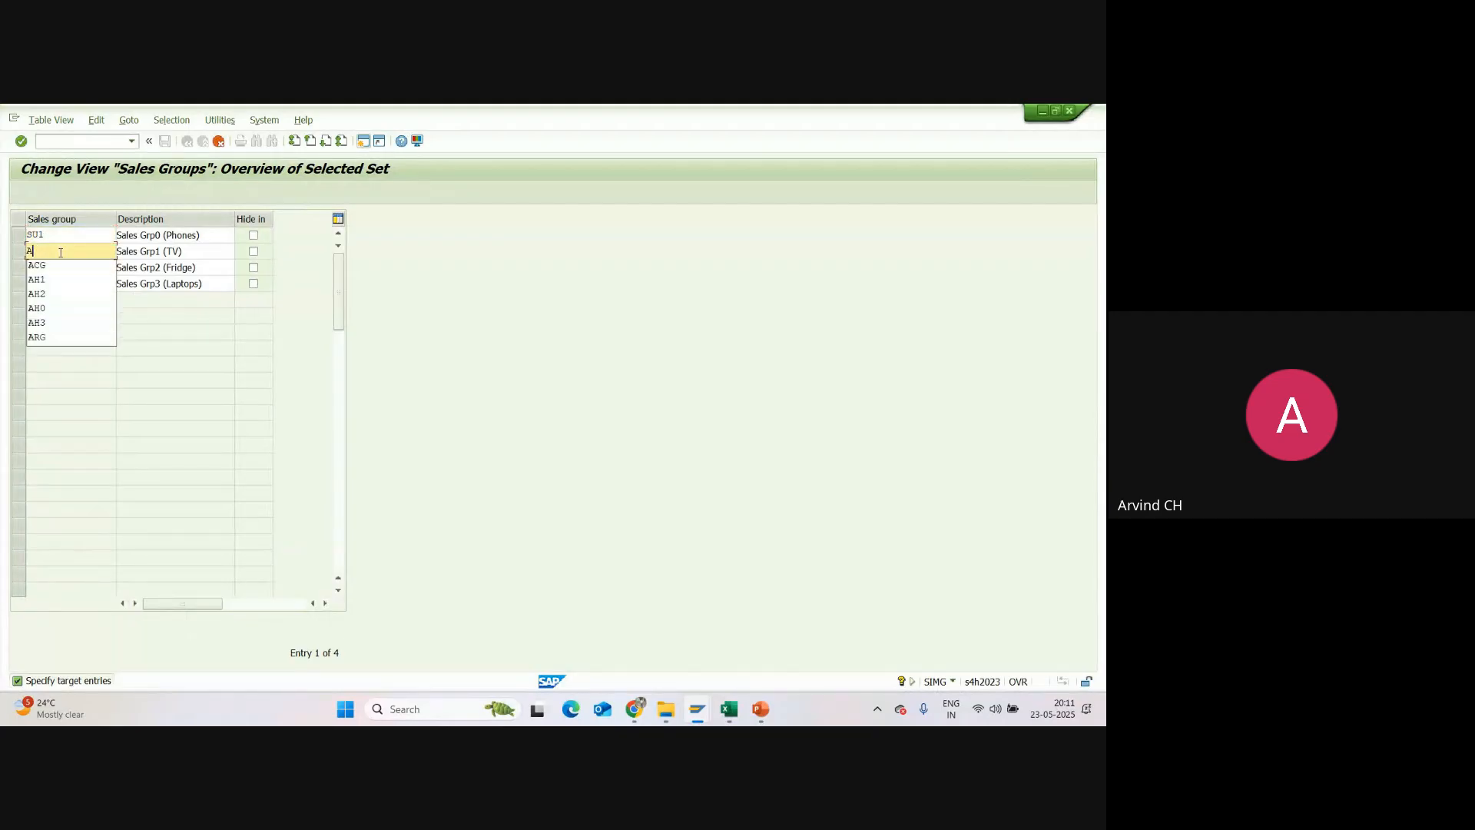
pyautogui.write('SU2')
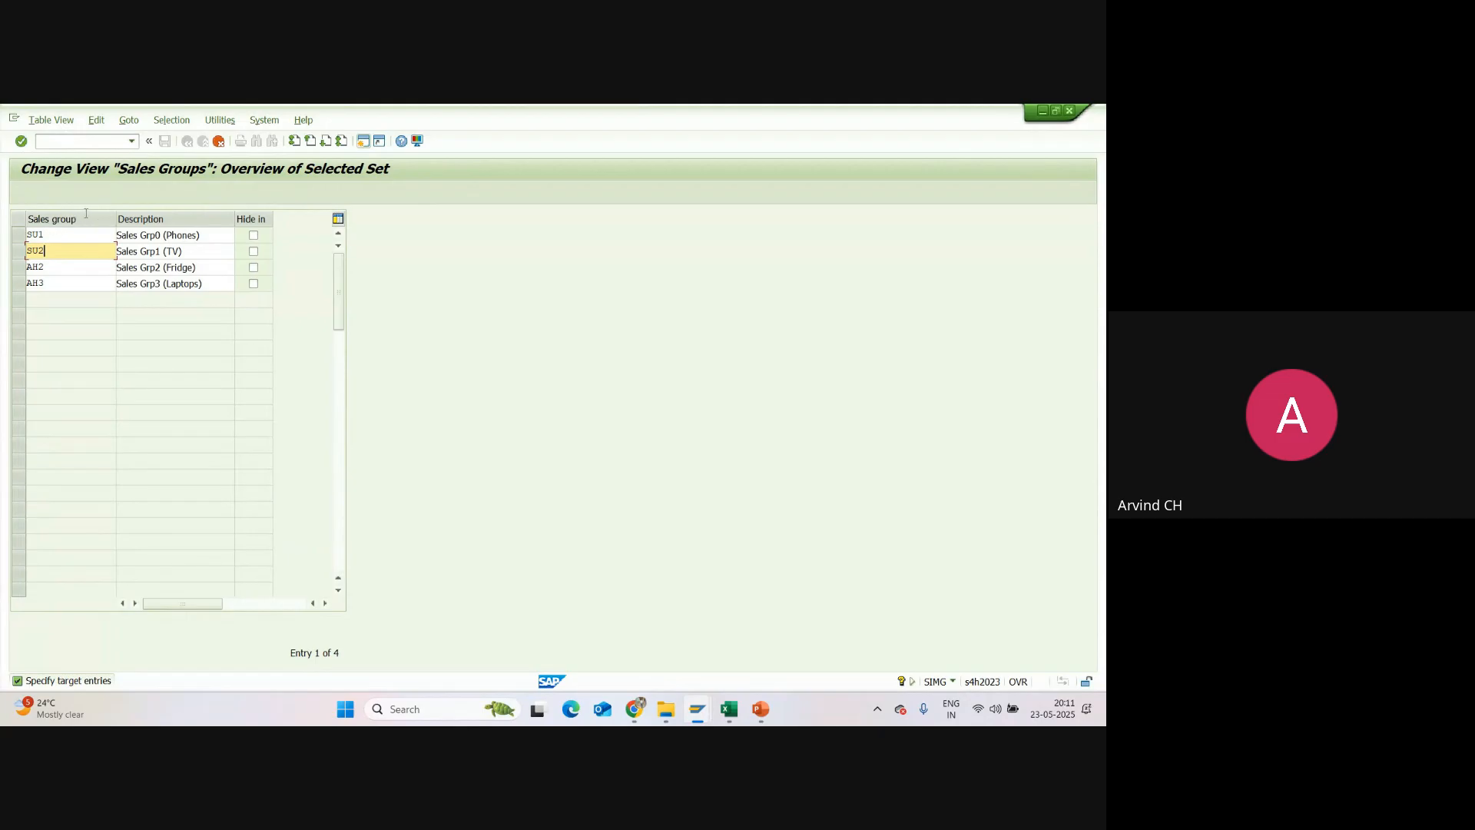
# Step: Set the codes of the third and fourth copied sales groups to SU3 and SU4
pyautogui.click(47, 269)
pyautogui.press('BackSpace')
pyautogui.press('BackSpace')
pyautogui.press('BackSpace')
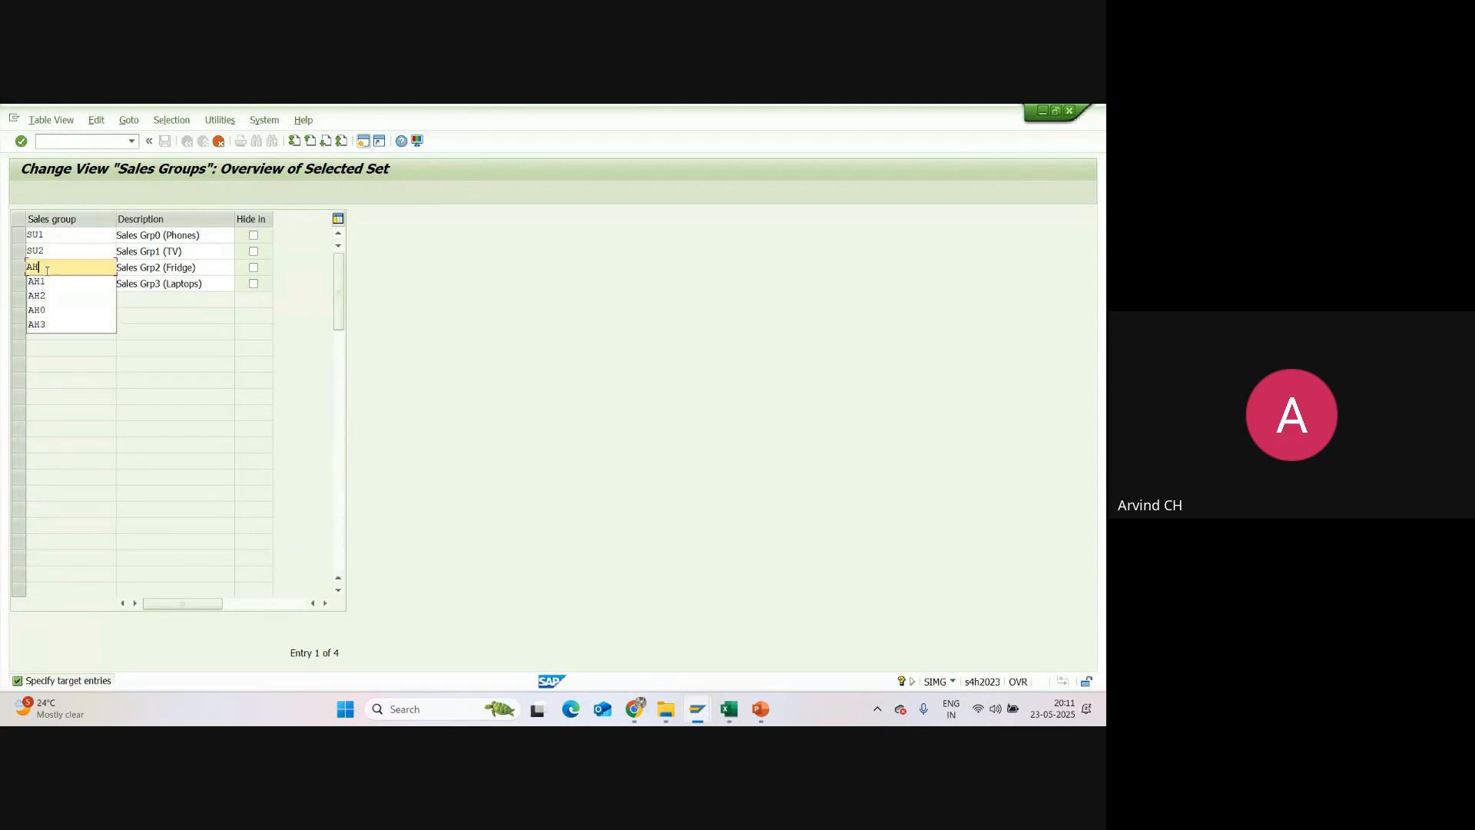
pyautogui.write('SU3')
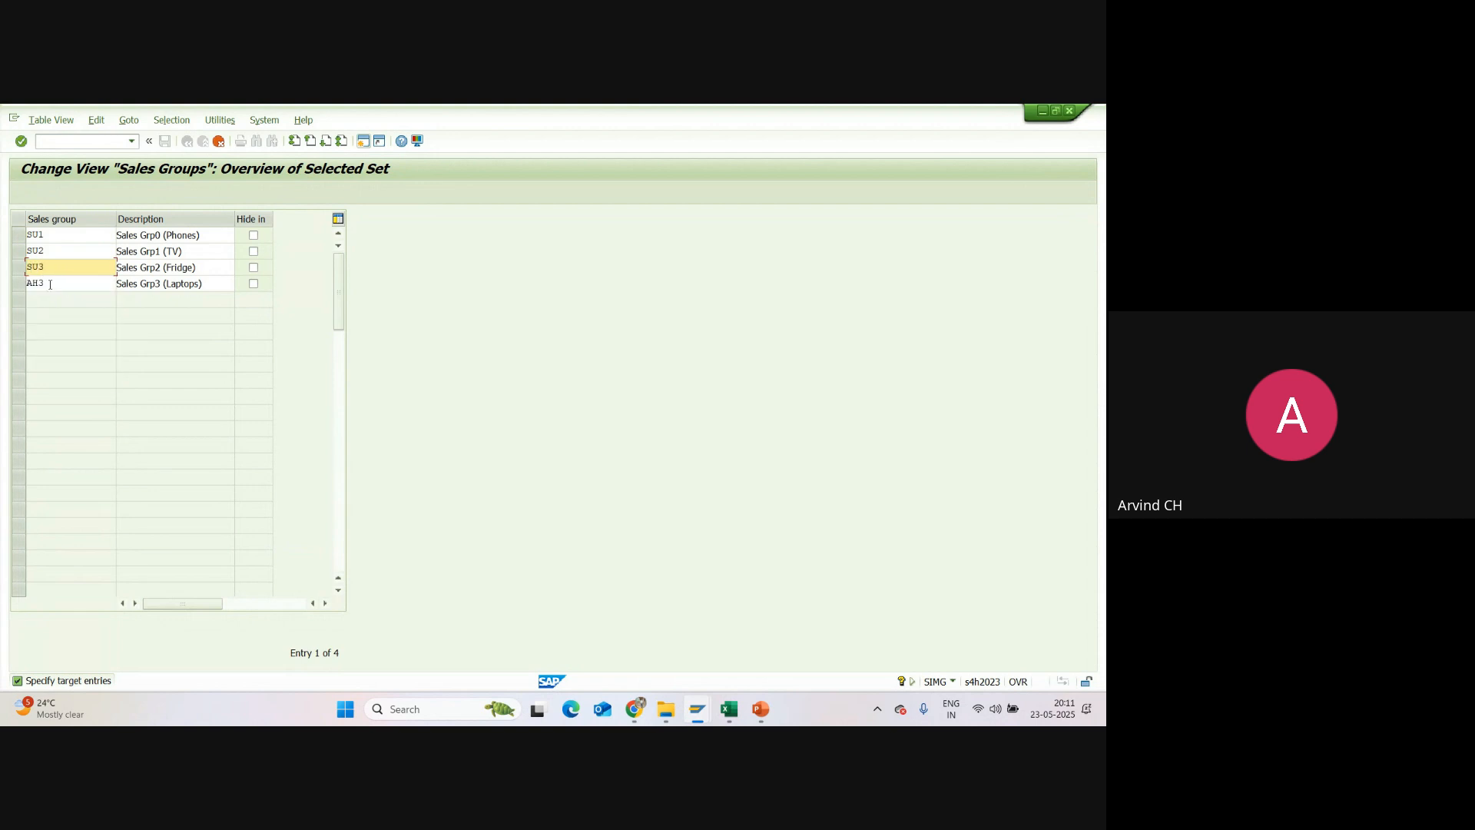
pyautogui.moveTo(50, 284); pyautogui.dragTo(10, 290)
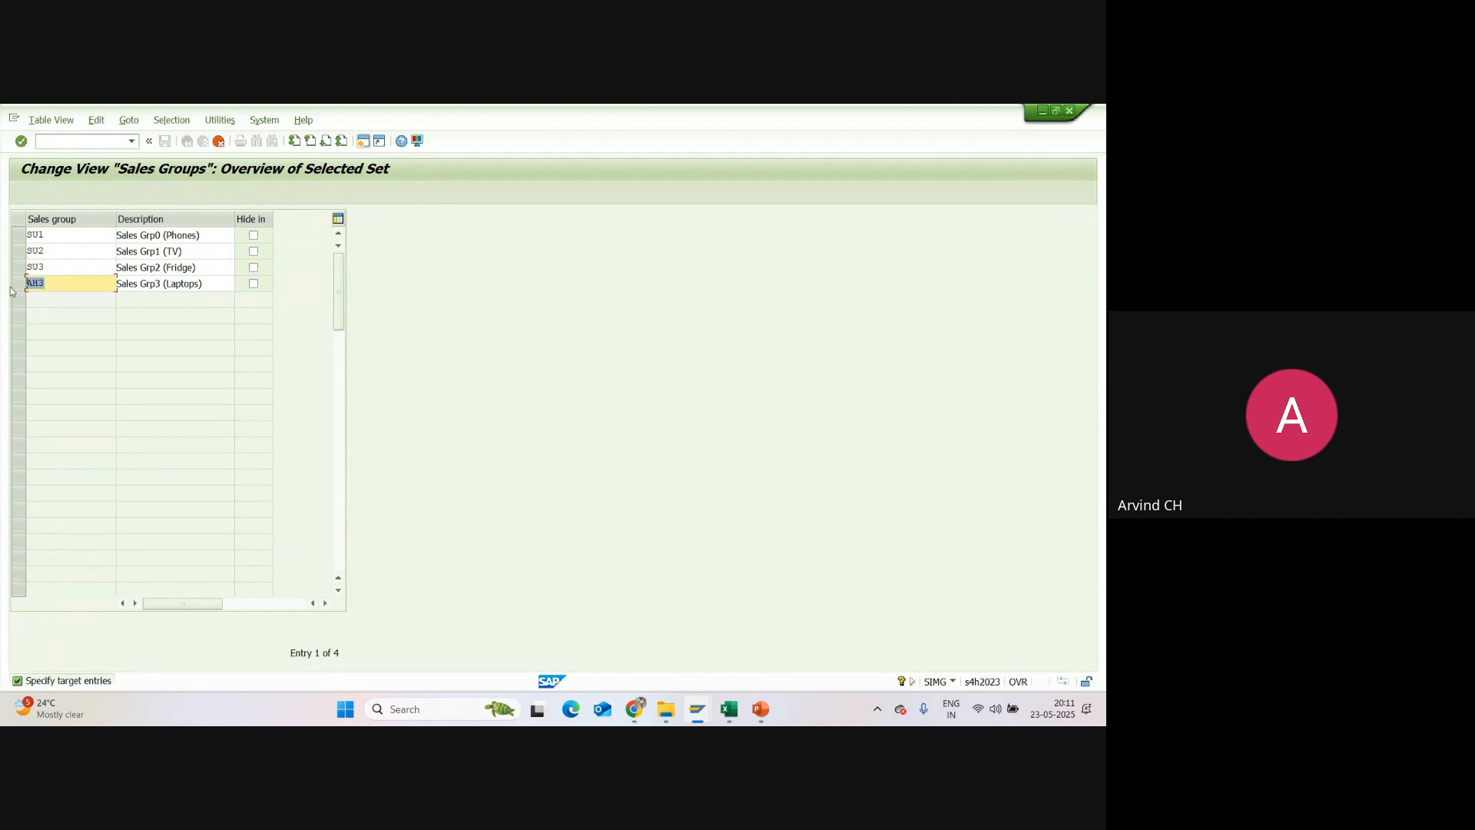
pyautogui.write('SU4')
# Step: Check the Excel tracker, return to SAP and copy SU2's description "Sales Grp1 (TV)" into SU1
pyautogui.hotkey('alt', 'Tab')
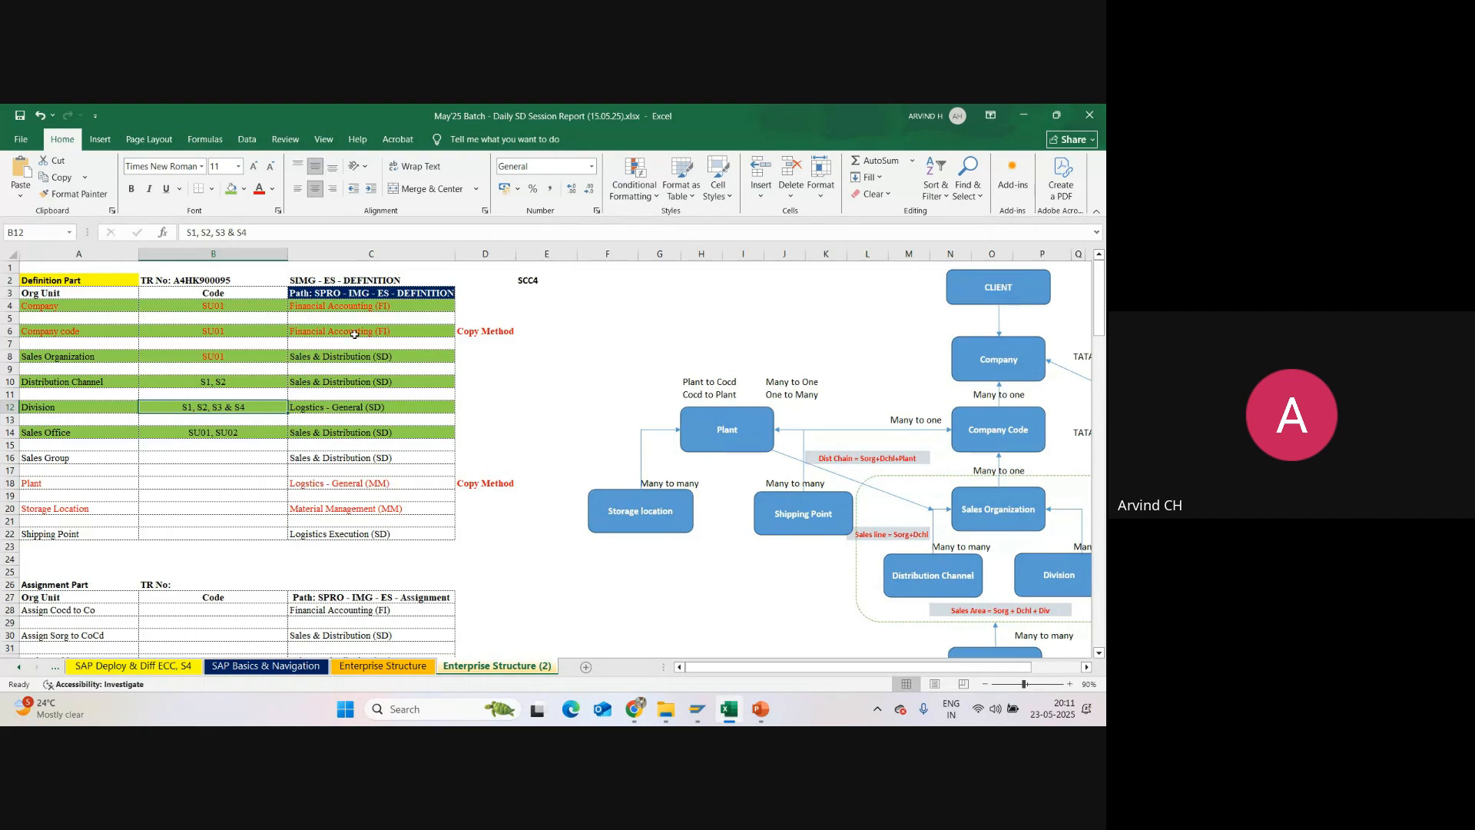
pyautogui.hotkey('alt', 'Tab')
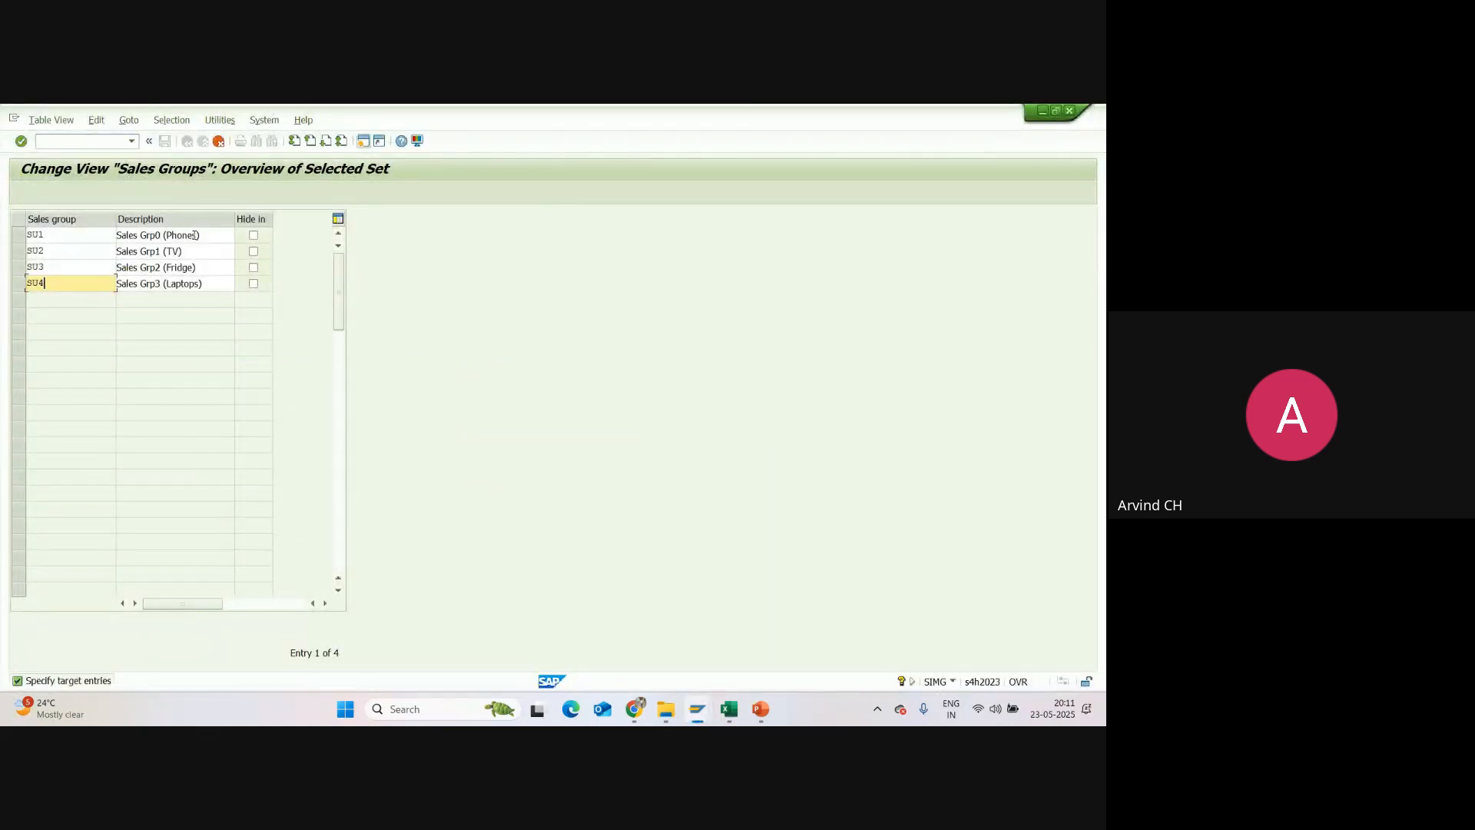
pyautogui.hotkey('alt', 'Tab')
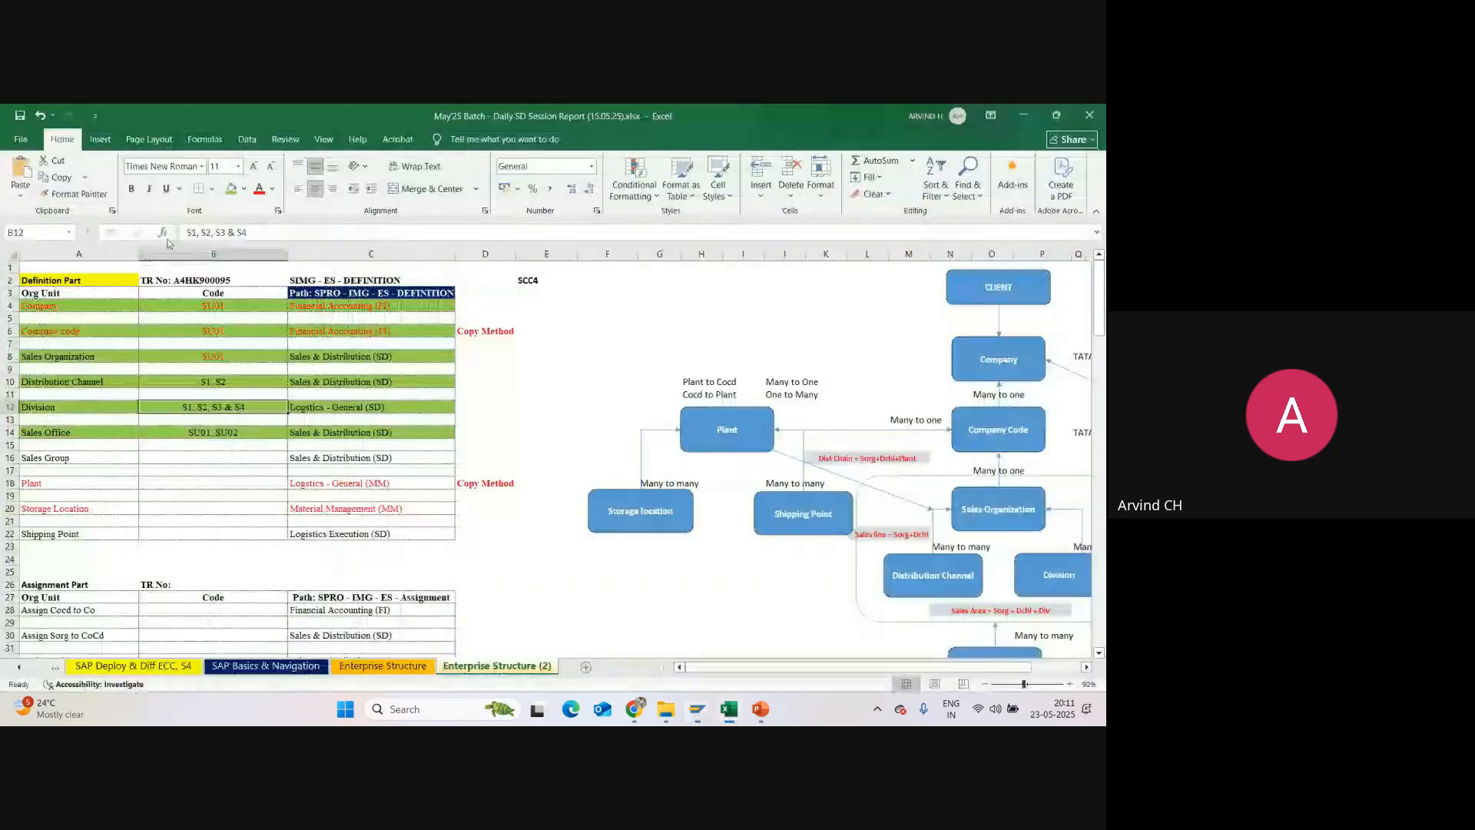
pyautogui.hotkey('alt', 'Tab')
pyautogui.moveTo(184, 251); pyautogui.dragTo(117, 251)
pyautogui.hotkey('ctrl', 'c')
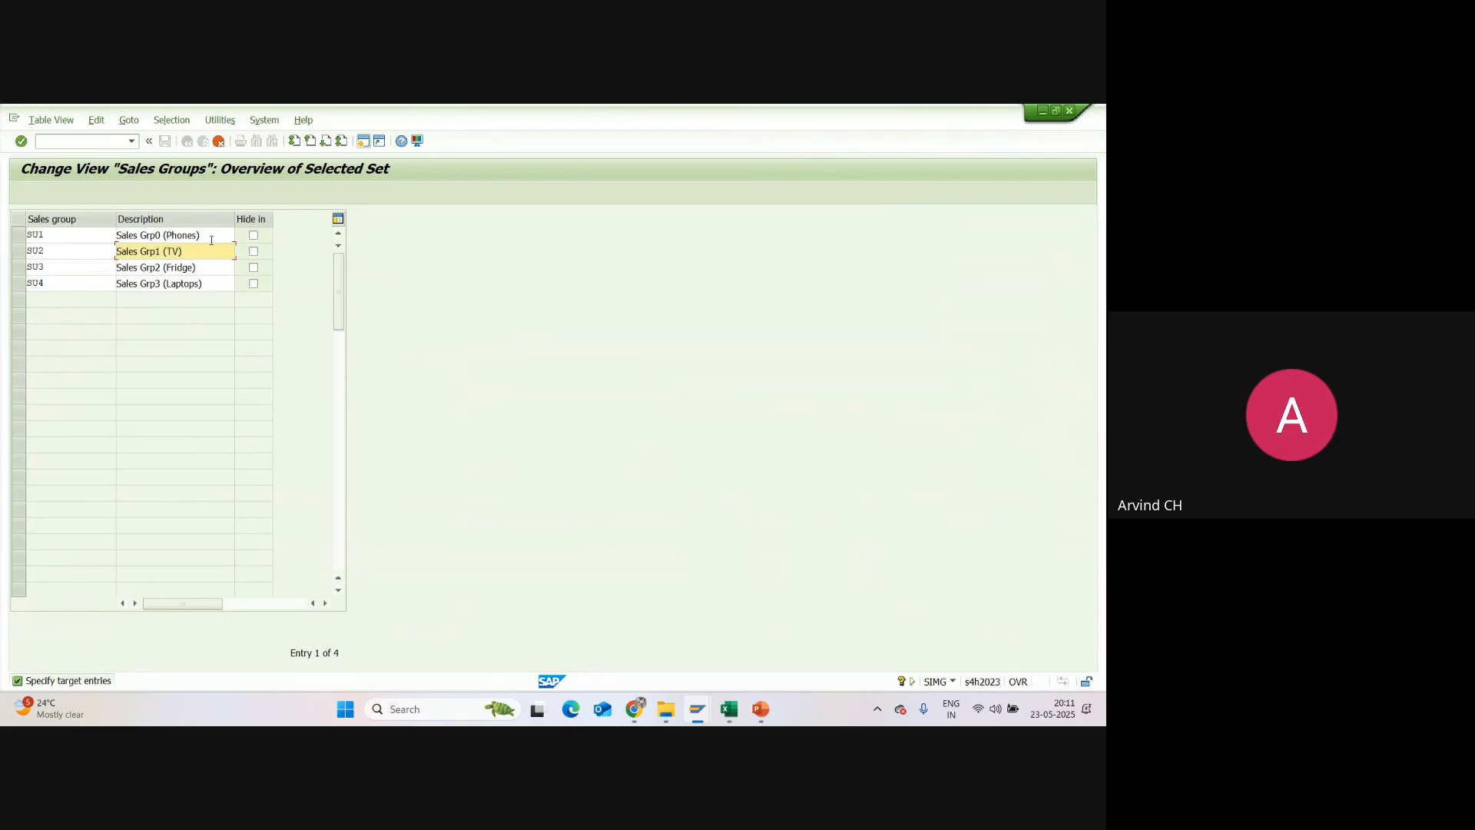
pyautogui.moveTo(201, 235); pyautogui.dragTo(99, 232)
pyautogui.hotkey('ctrl', 'v')
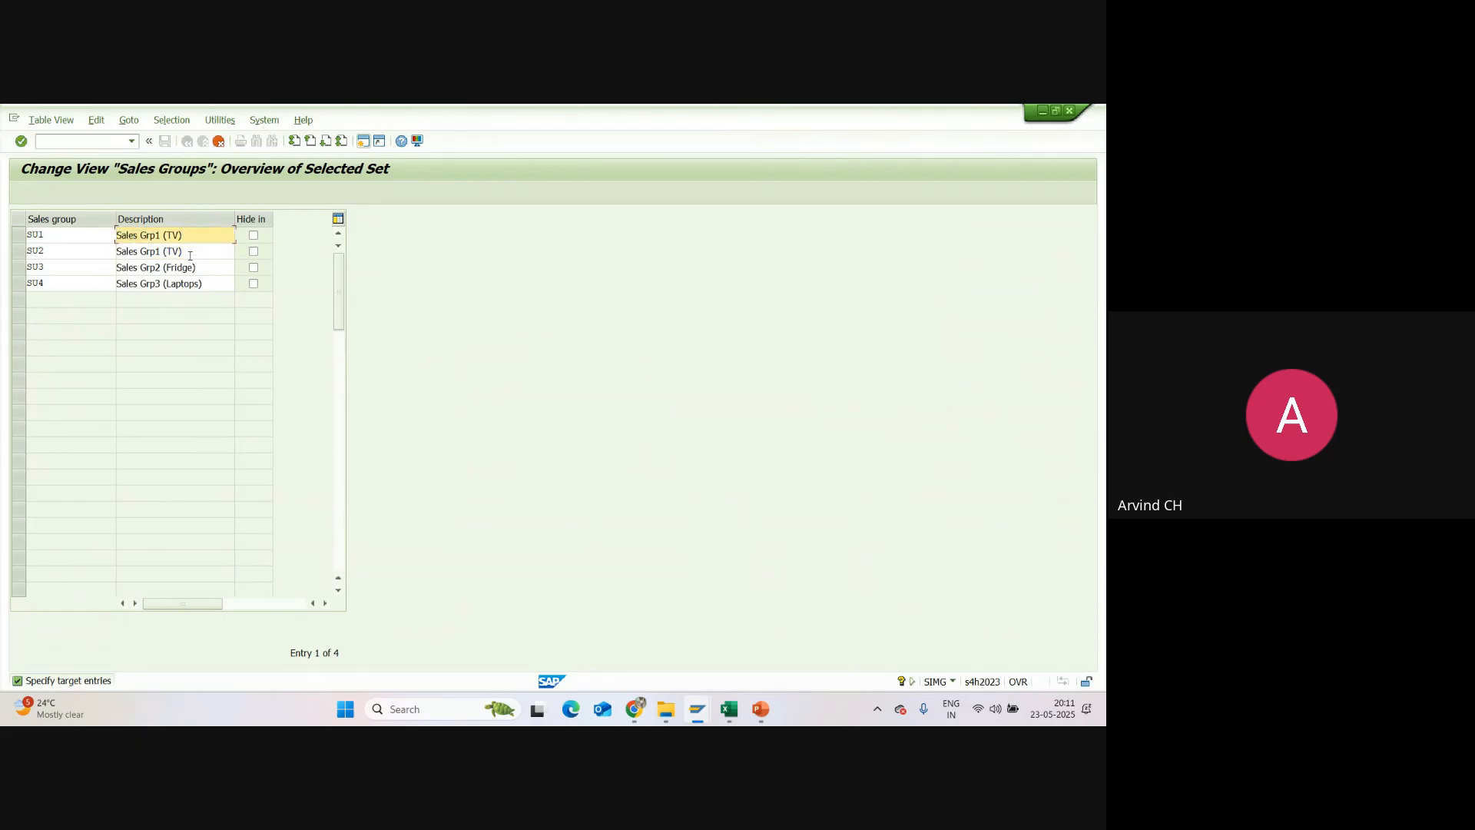
# Step: Set the descriptions to "Sales Grp2 (Fridge)" for SU2, "Sales Grp3 (Laptops)" for SU3 and "Sales Grp4 (Laptops)" for SU4
pyautogui.moveTo(196, 267); pyautogui.dragTo(100, 269)
pyautogui.click(118, 267)
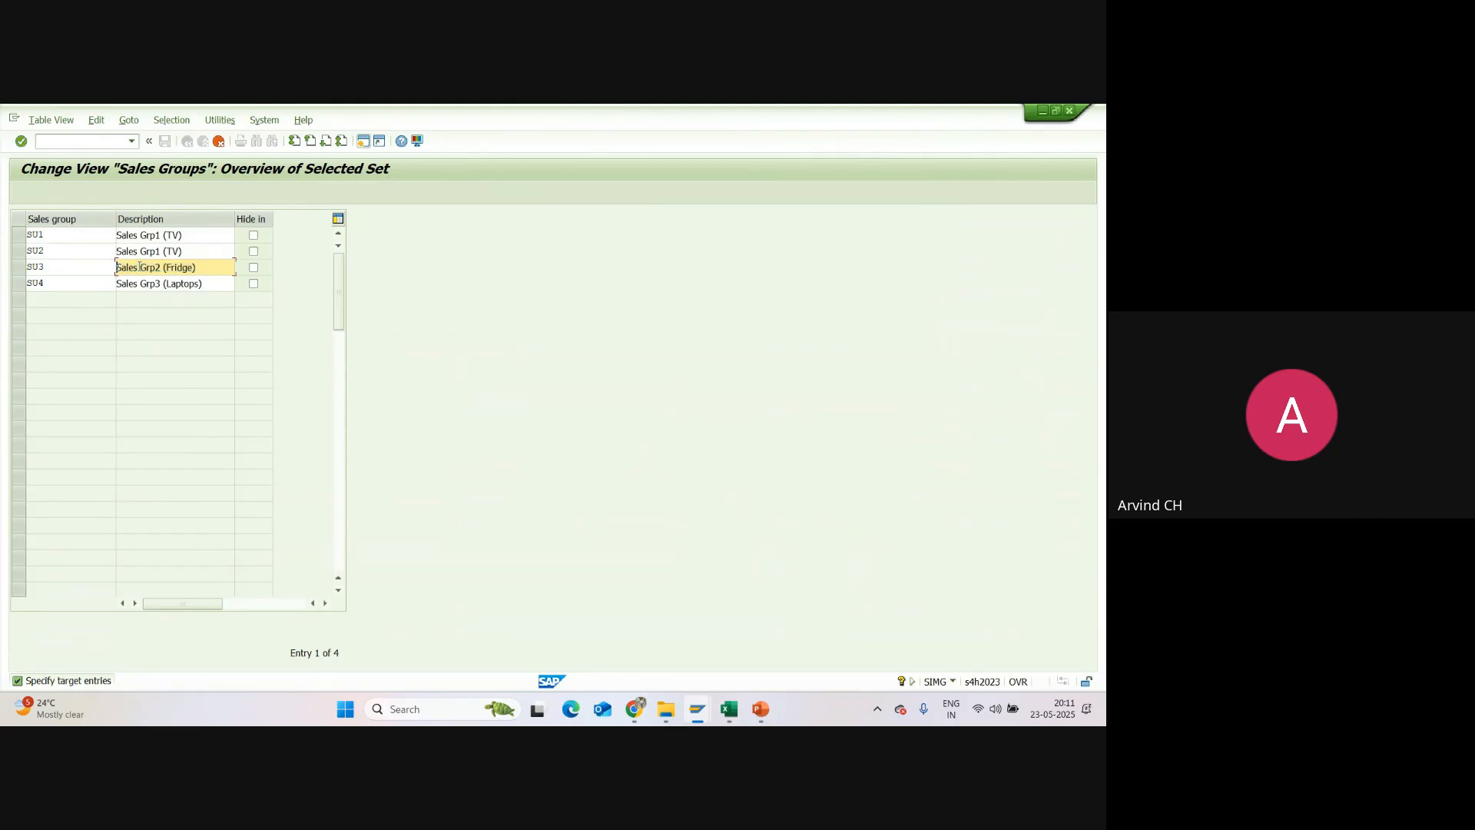
pyautogui.moveTo(197, 251); pyautogui.dragTo(107, 252)
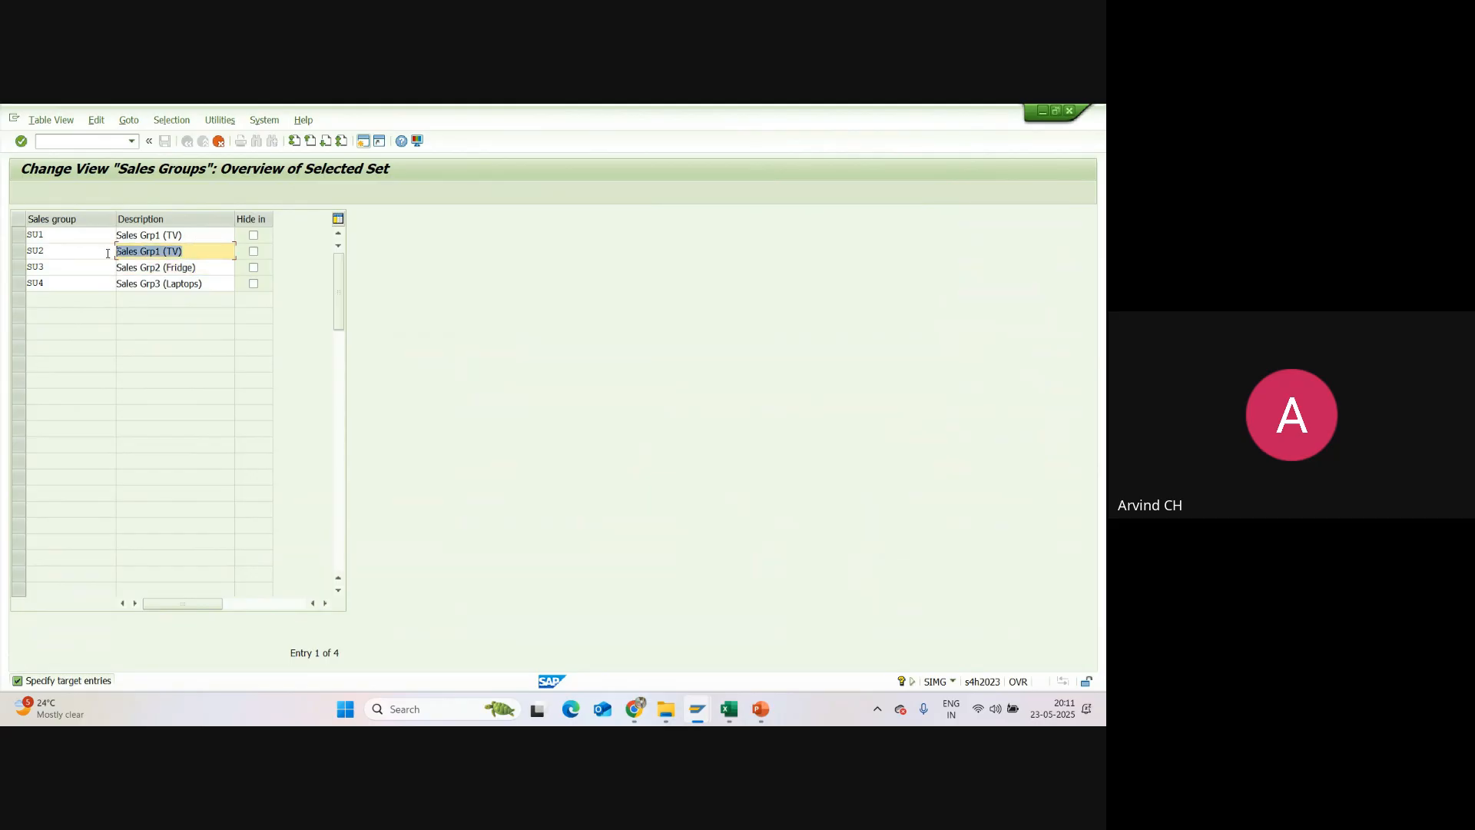
pyautogui.write('Sales Grp2 (Fridge)')
pyautogui.moveTo(202, 283); pyautogui.dragTo(114, 287)
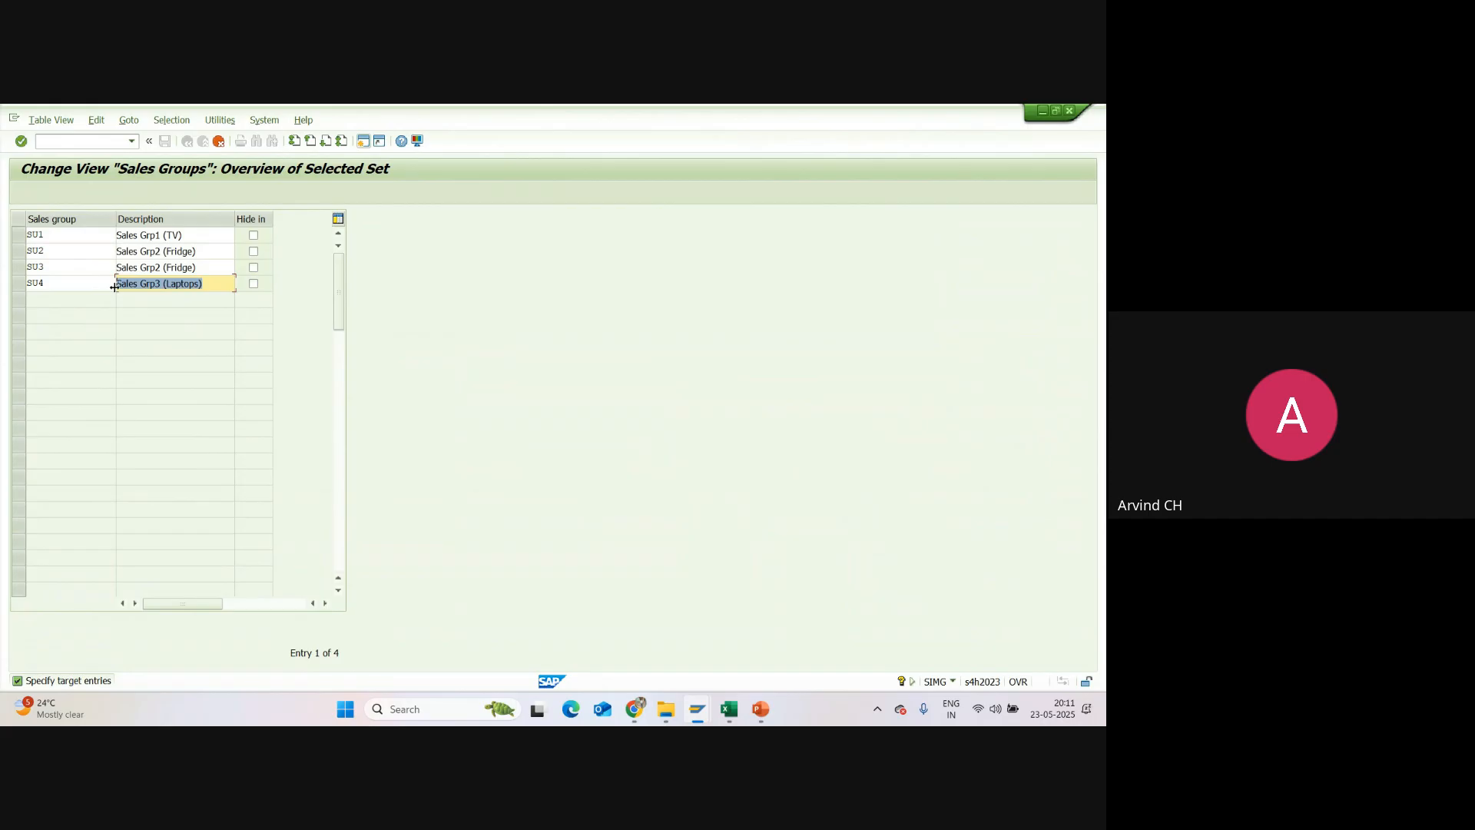
pyautogui.moveTo(198, 268); pyautogui.dragTo(88, 273)
pyautogui.write('Sales Grp3 (Laptops)')
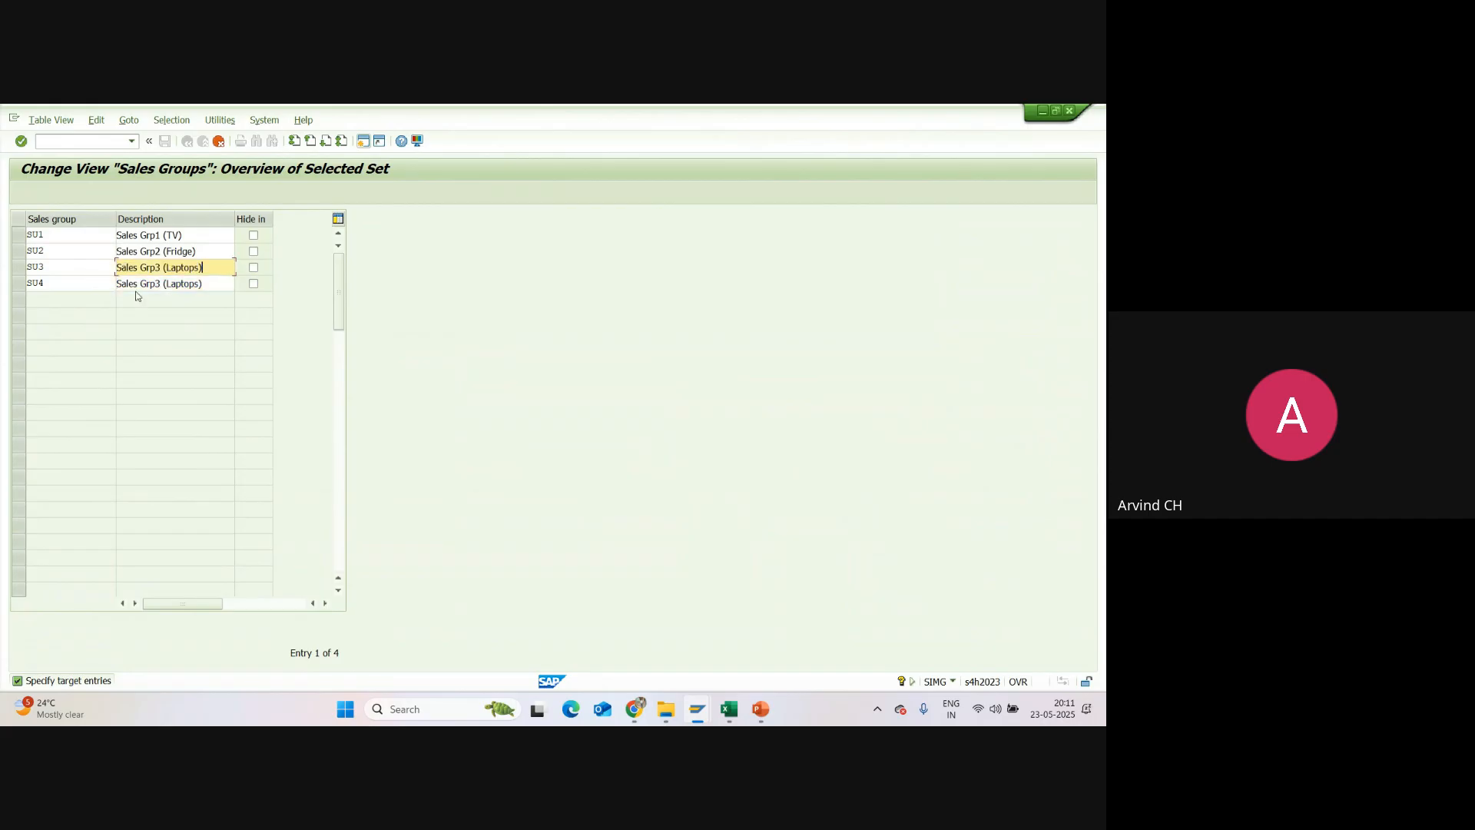
pyautogui.click(155, 285)
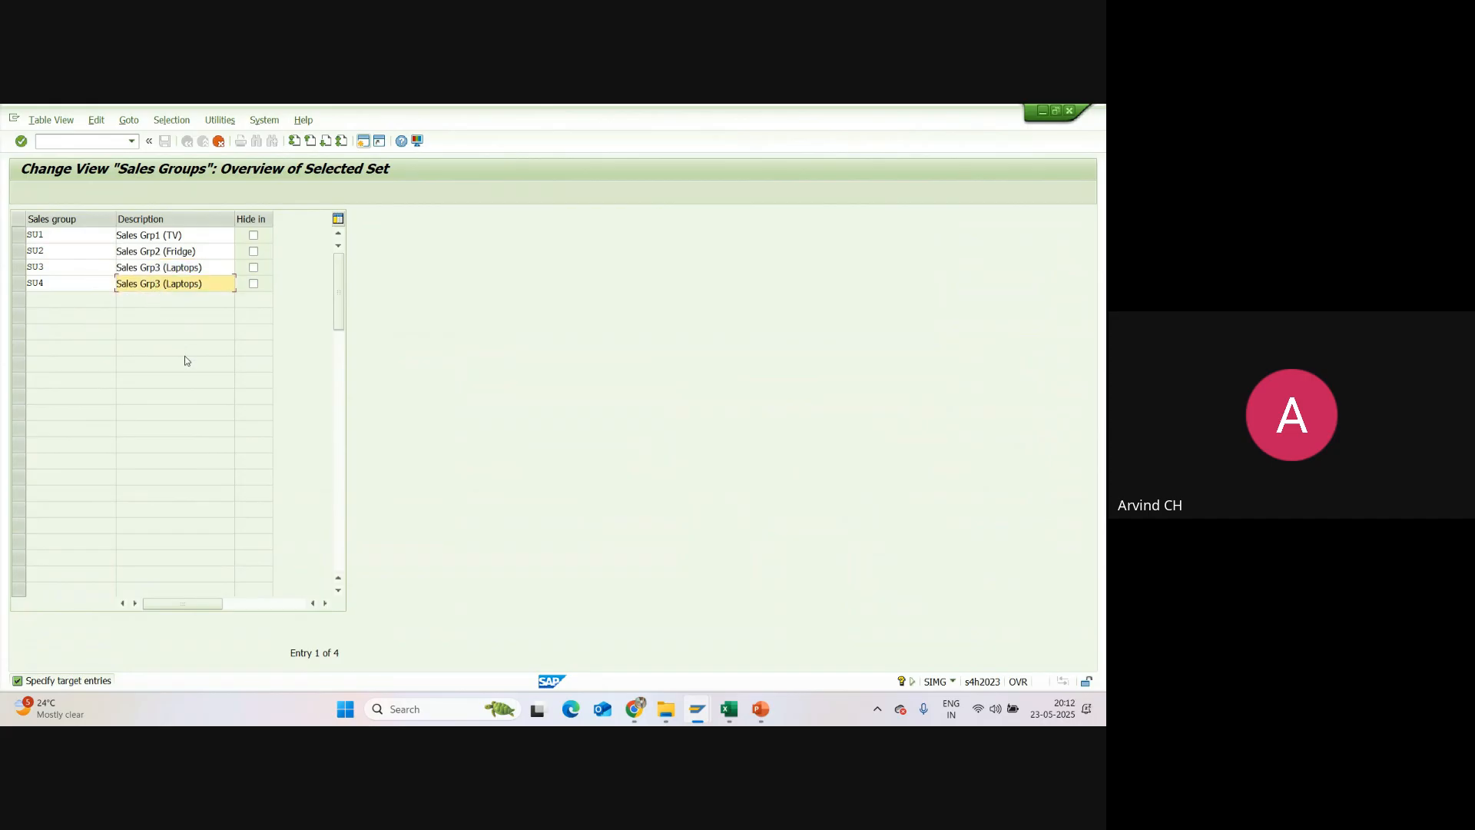
pyautogui.write('4')
# Step: Check the Excel tracker, return to SAP and change SU1's description to "Sales Grp1 (Gen Med)"
pyautogui.hotkey('alt', 'Tab')
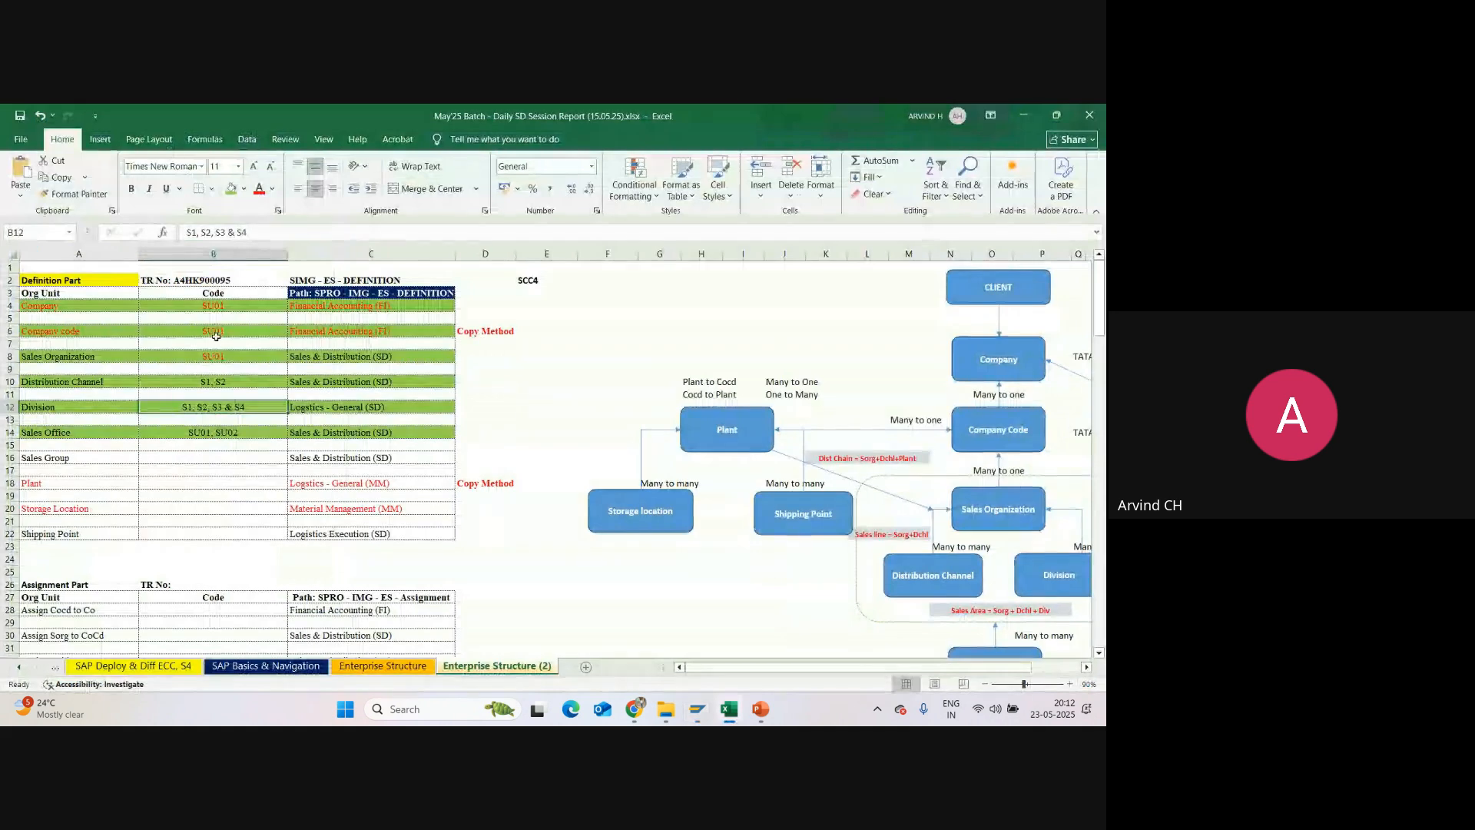
pyautogui.hotkey('alt', 'Tab')
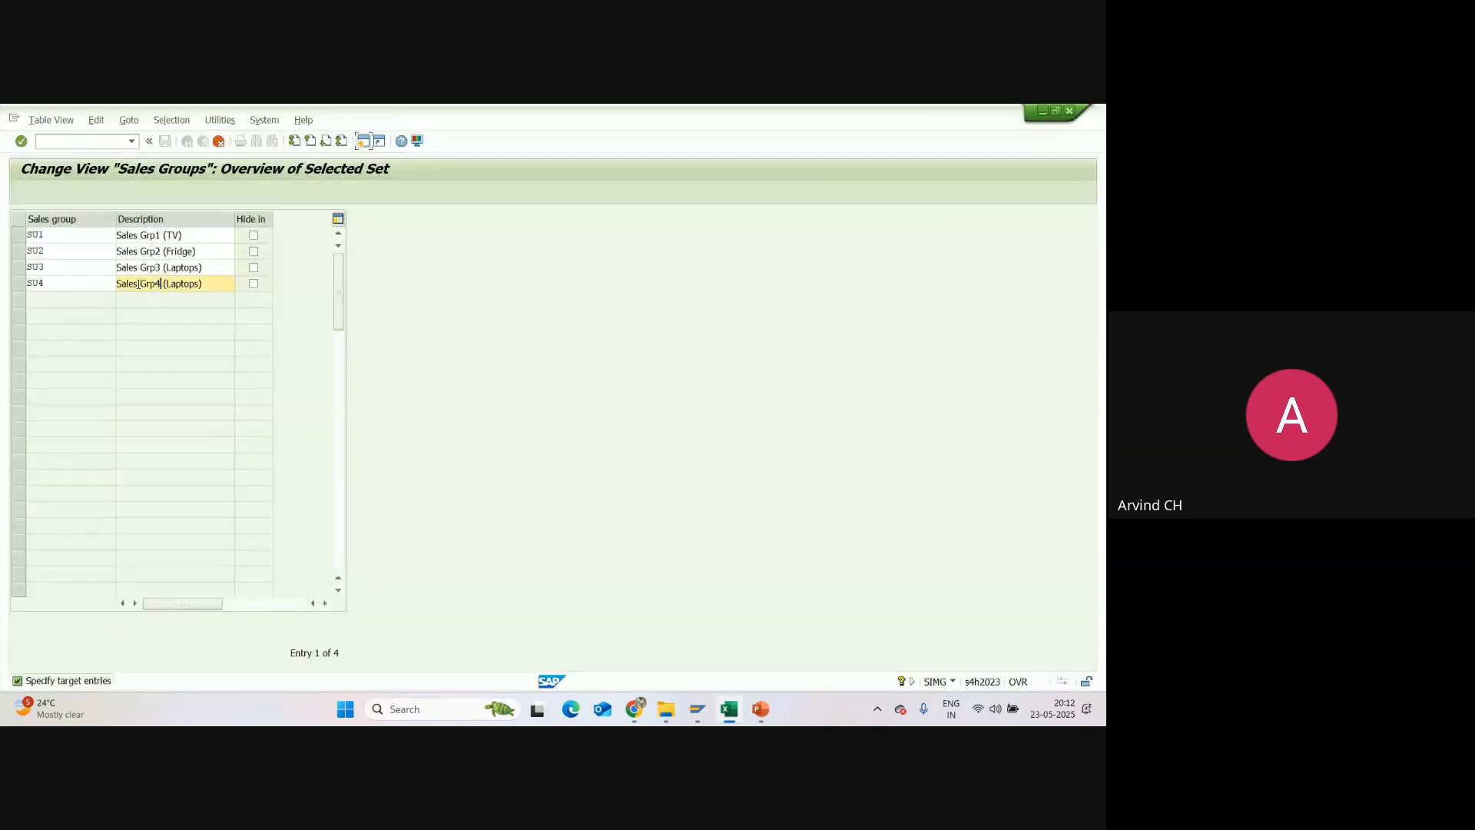
pyautogui.click(166, 235)
pyautogui.write('Gen')
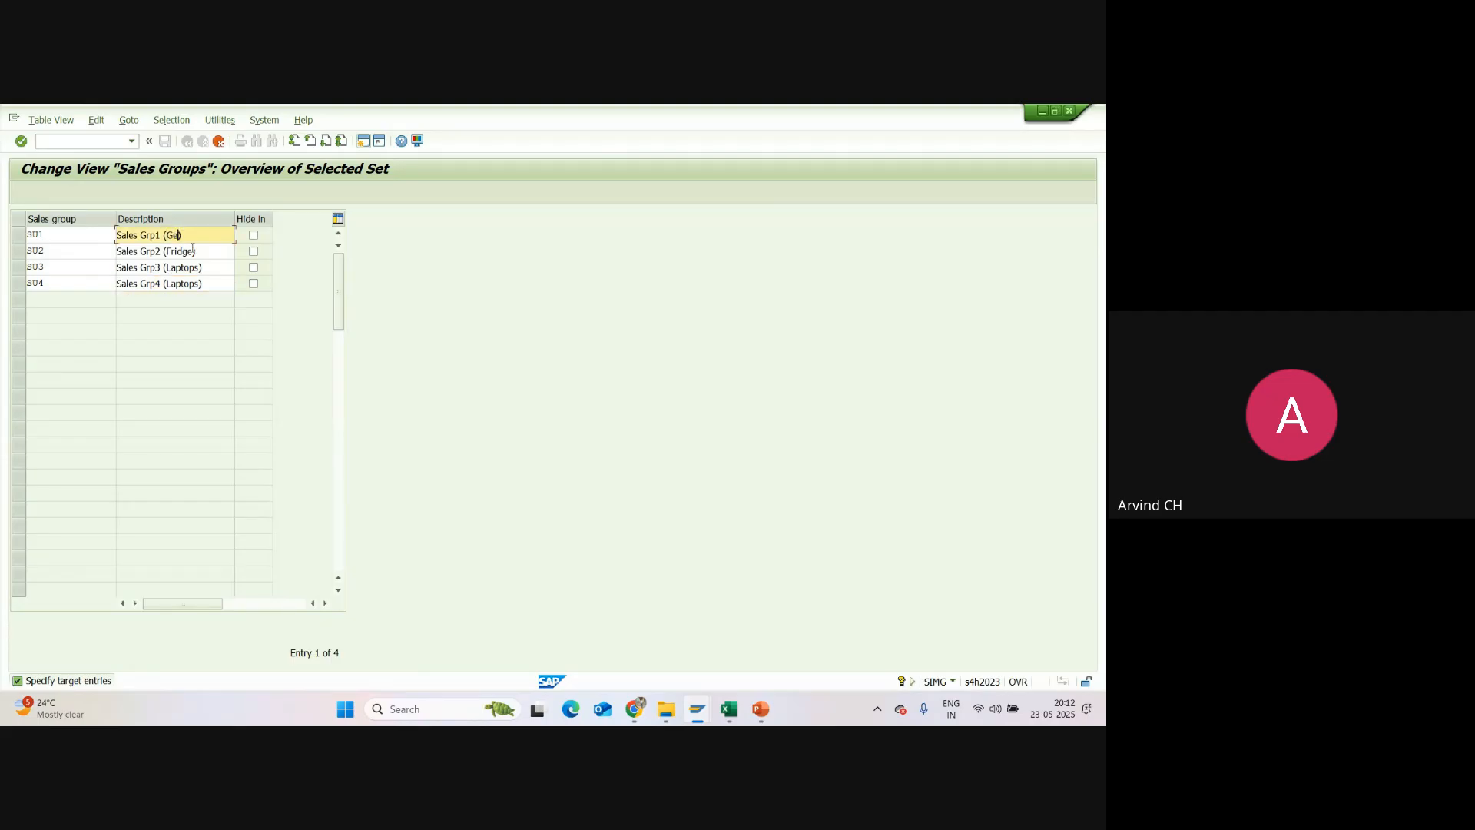
pyautogui.write(' Med)')
# Step: Change the descriptions of SU2 and SU3 to "Sales Grp2 (Cardio)" and "Sales Grp3 (Dermato)"
pyautogui.click(169, 247)
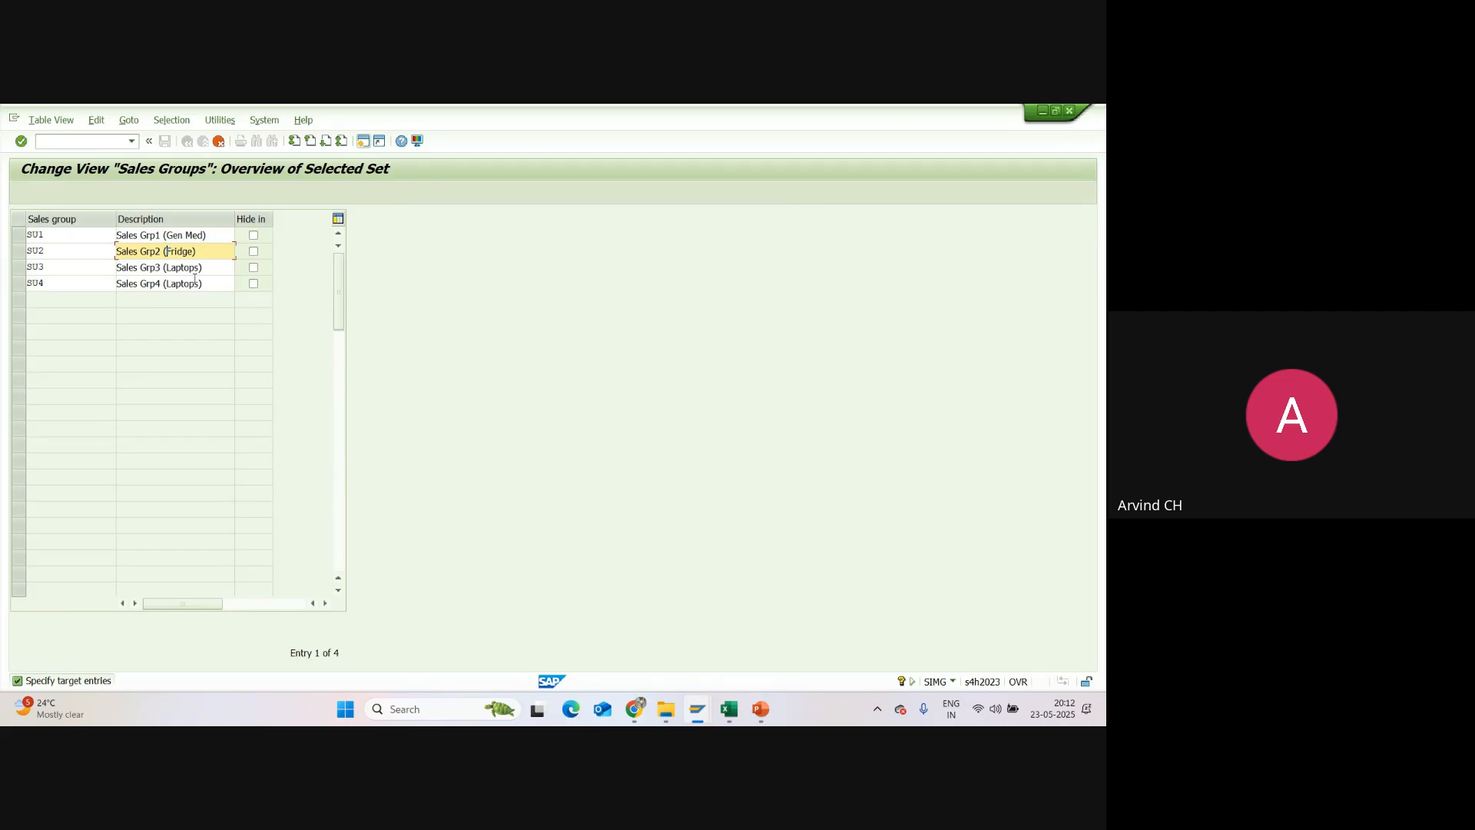
pyautogui.write('Cardio')
pyautogui.click(166, 267)
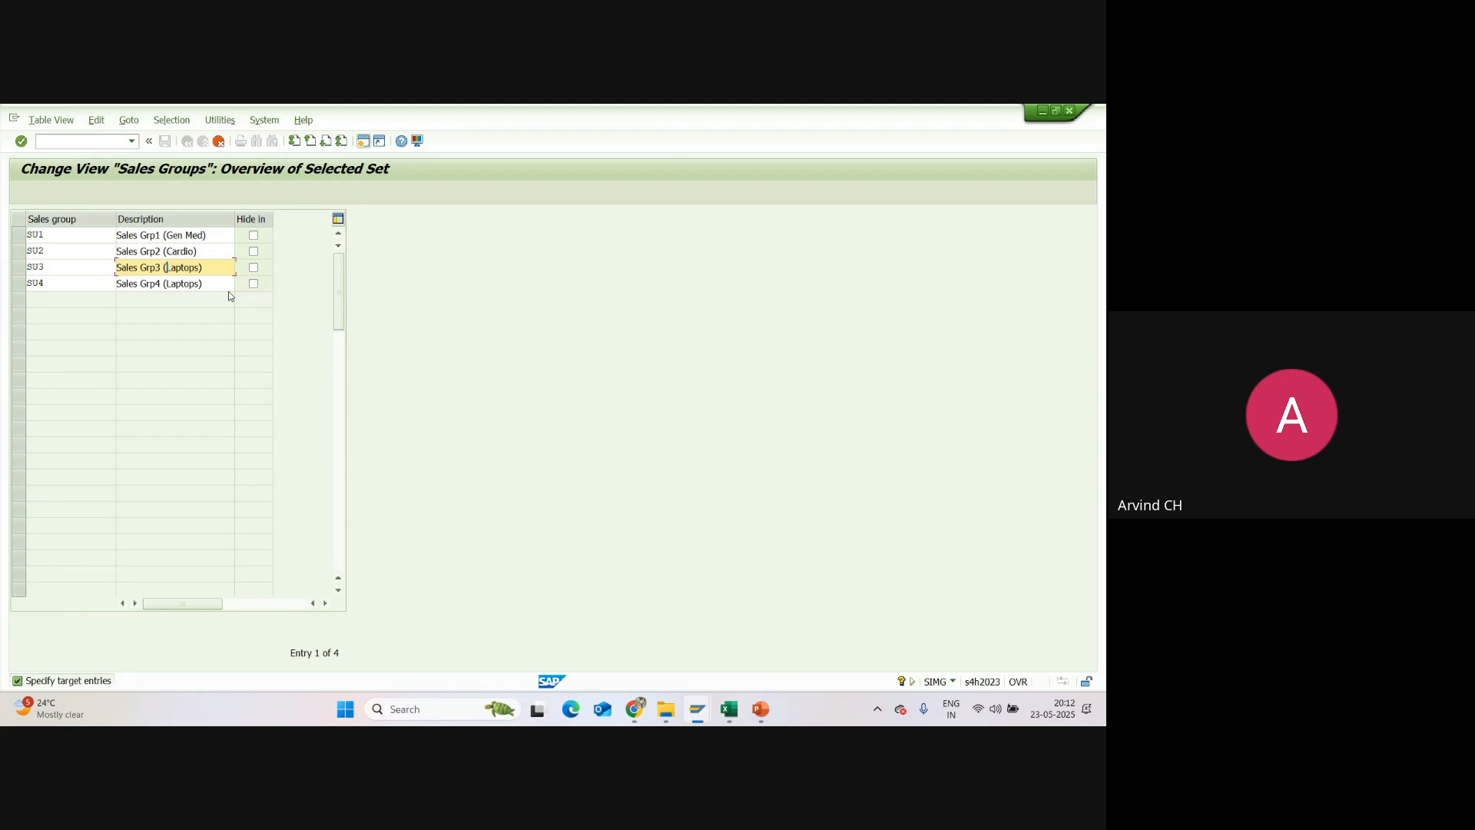
pyautogui.write('Des')
# Step: Change SU4's description to "Sales Grp4 (Dental)" and confirm the four copied sales groups
pyautogui.click(168, 283)
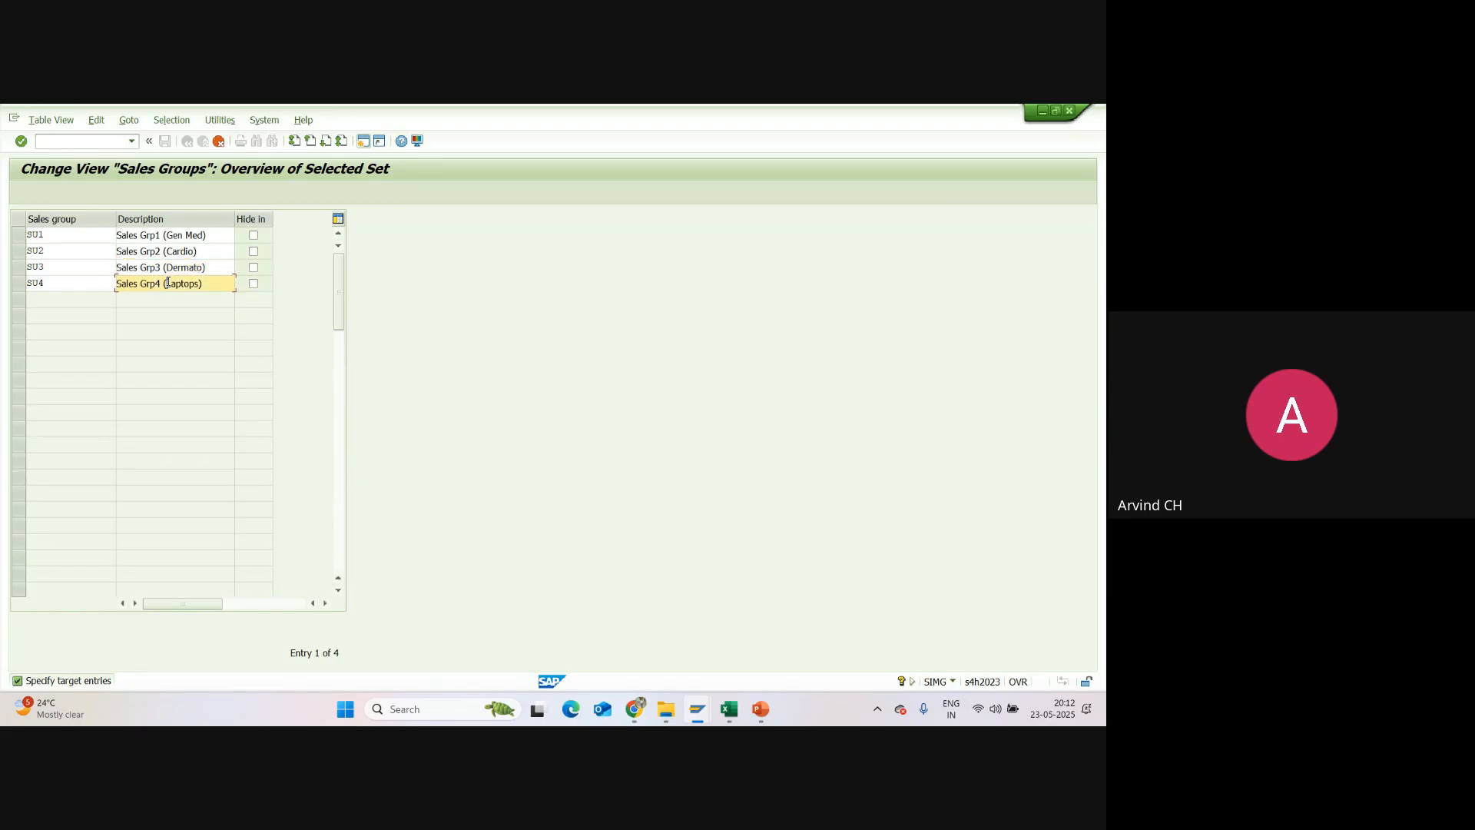
pyautogui.write('Dental')
pyautogui.press('Delete')
pyautogui.doubleClick(39, 235)
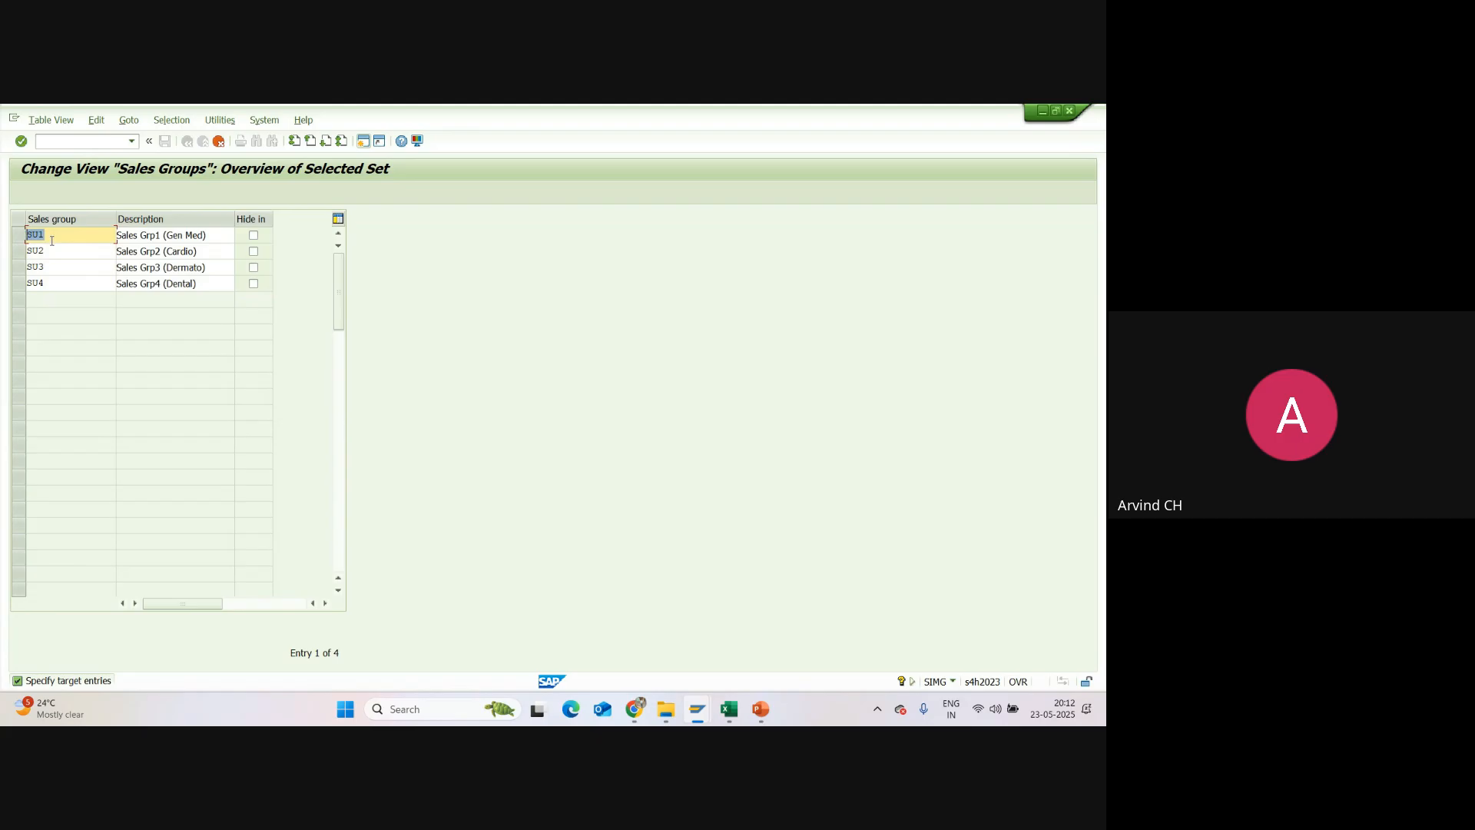
pyautogui.press('Return')
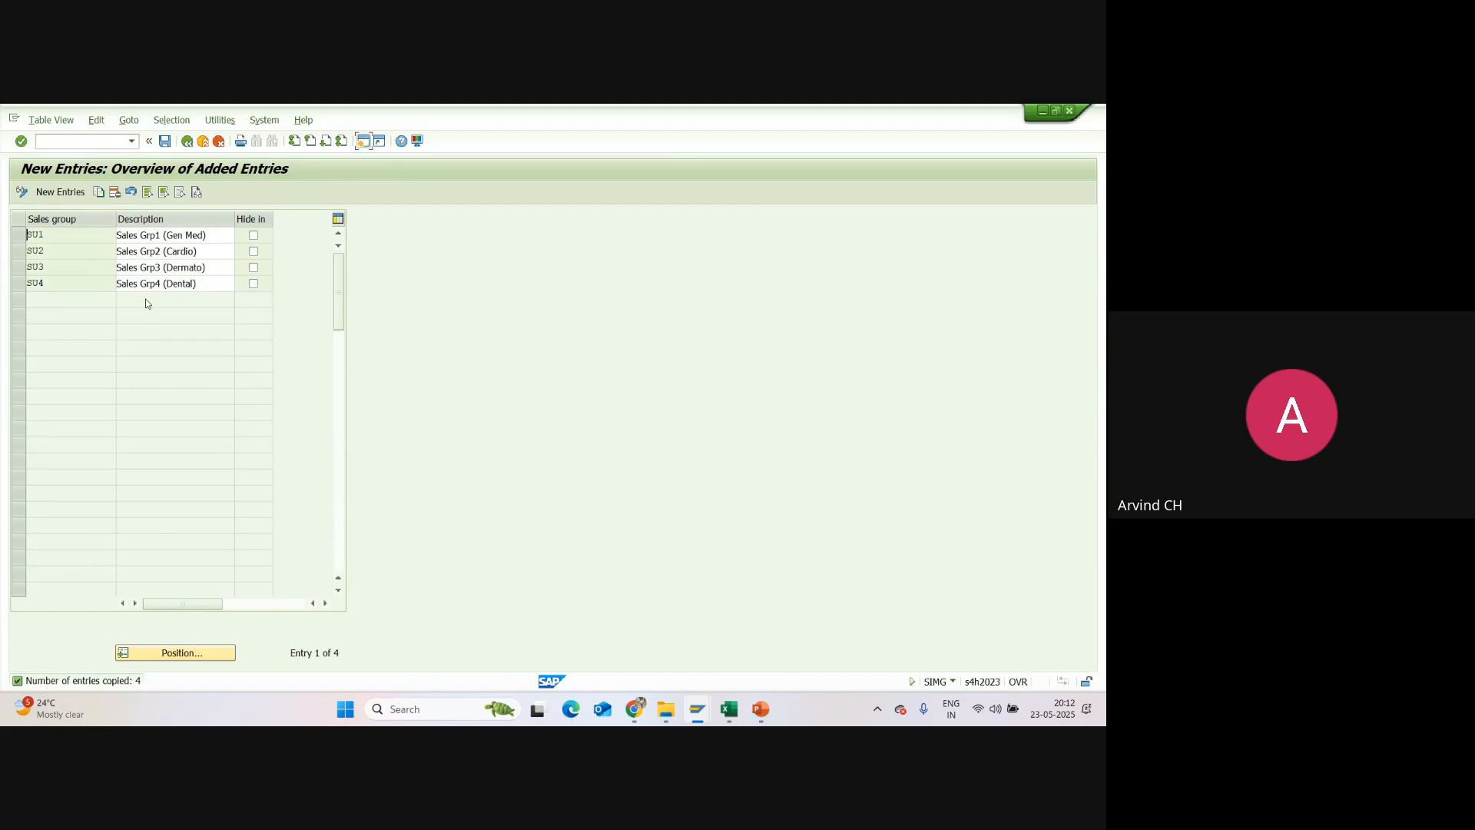
# Step: Save the new sales groups under customizing request A4HK900095
pyautogui.click(165, 142)
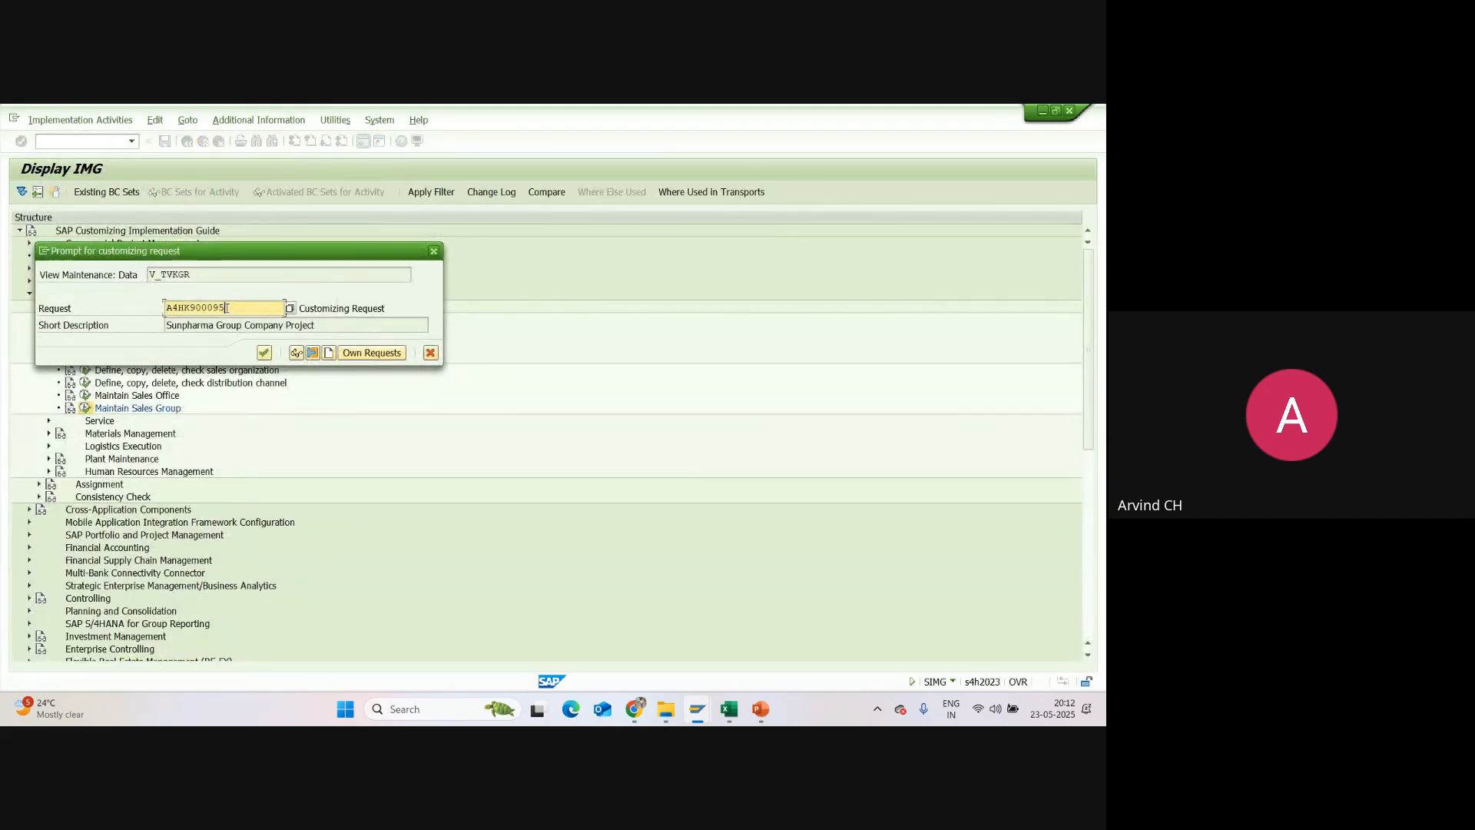
pyautogui.click(264, 352)
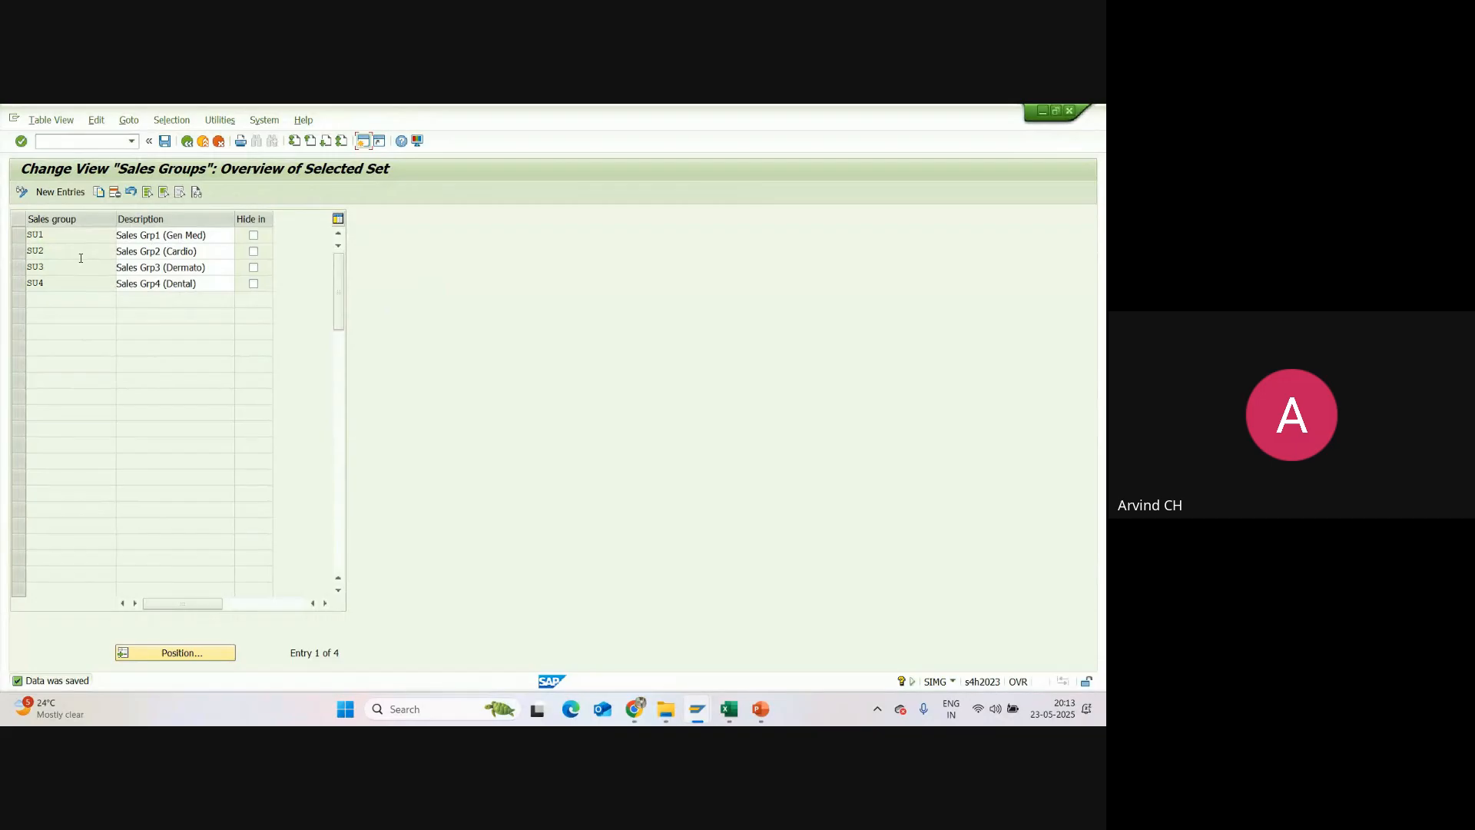
pyautogui.click(166, 142)
# Step: Leave the sales groups activity for the implementation guide and switch to the Excel tracker
pyautogui.click(186, 141)
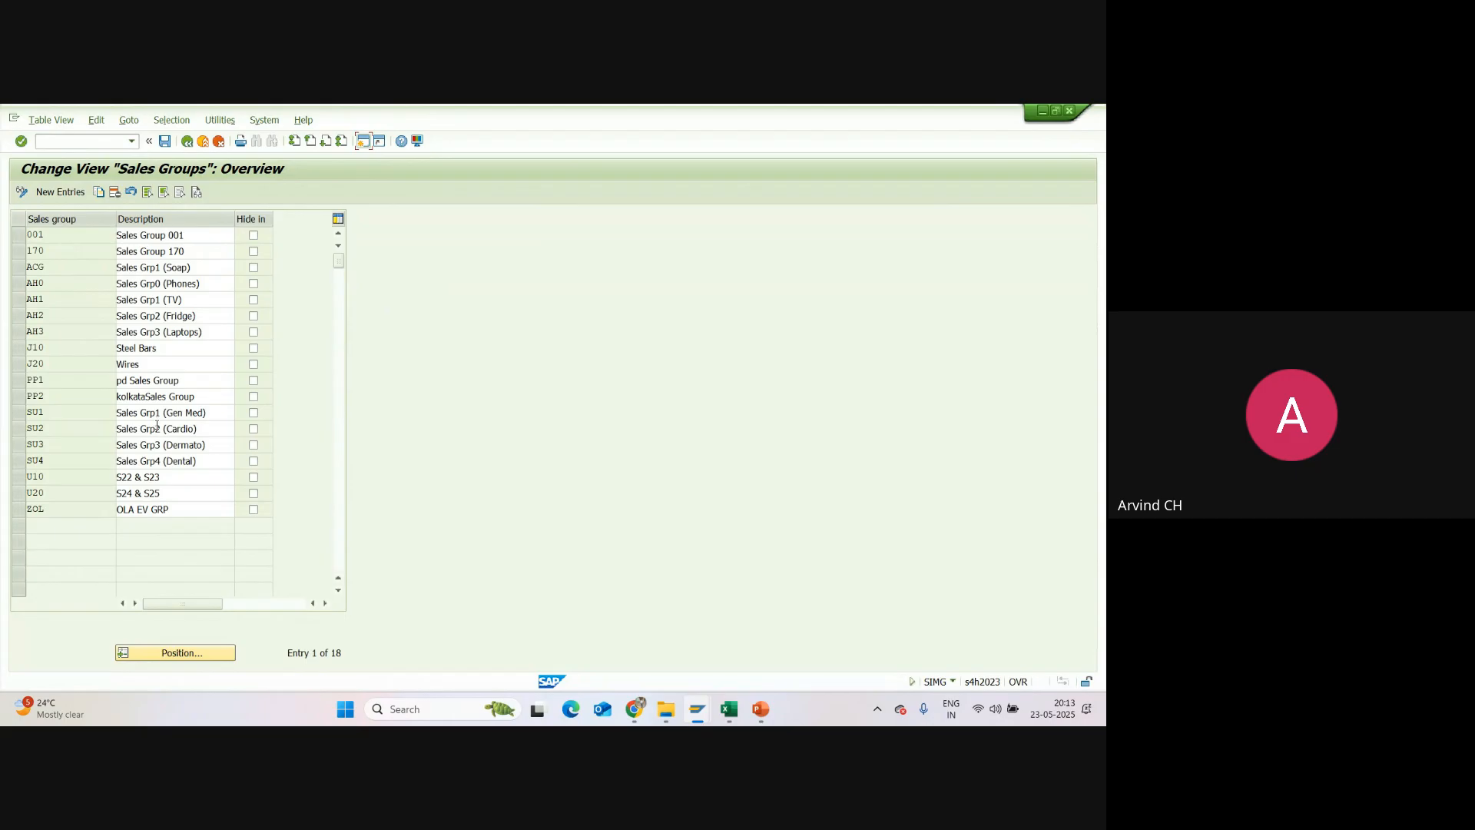
pyautogui.click(186, 140)
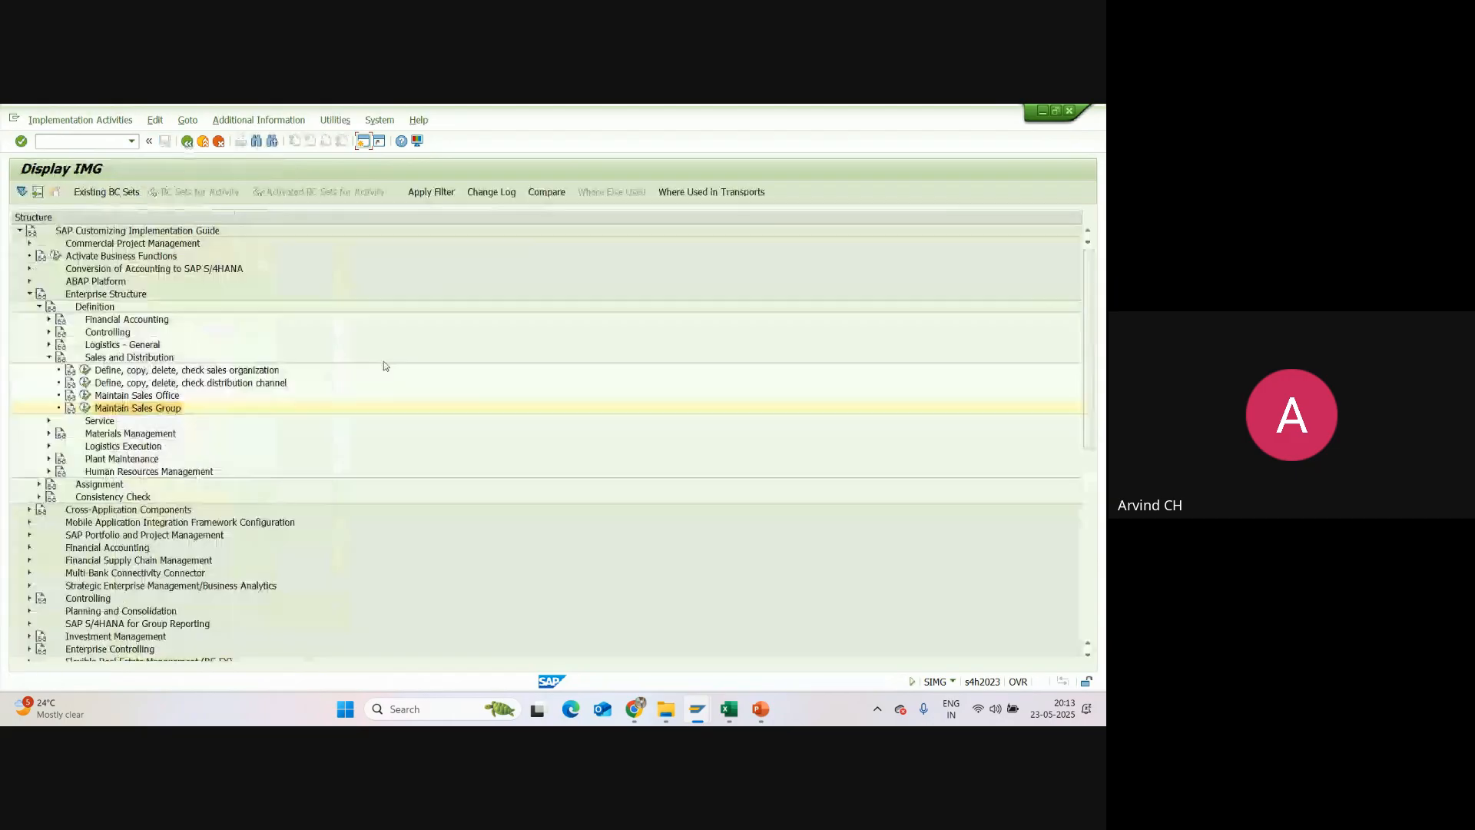
pyautogui.click(730, 711)
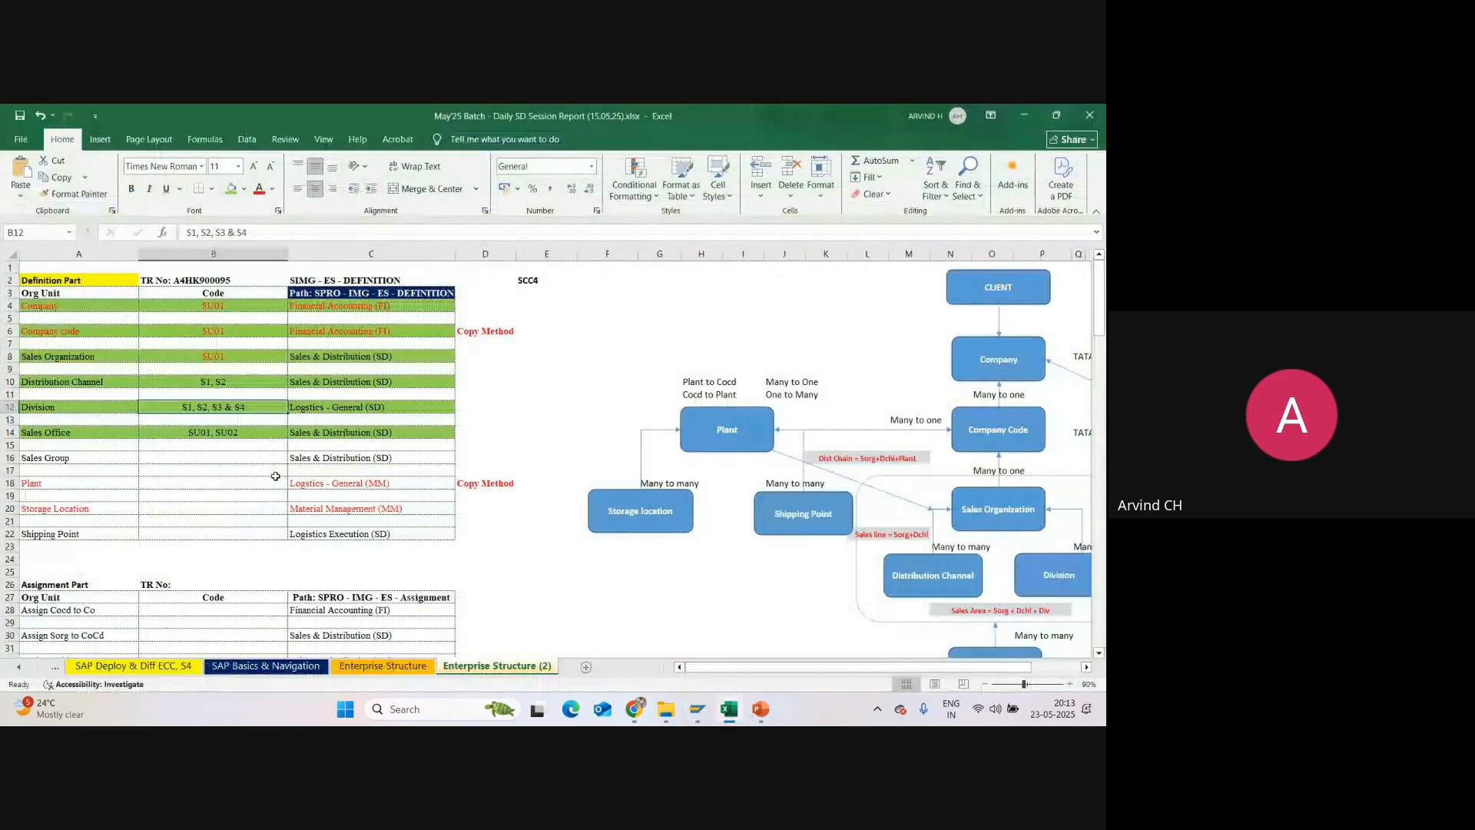
# Step: Enter "SU1, SU2, SU3 & SU4" as the Sales Group code in the Definition Part of the tracker
pyautogui.click(215, 459)
pyautogui.write('SU')
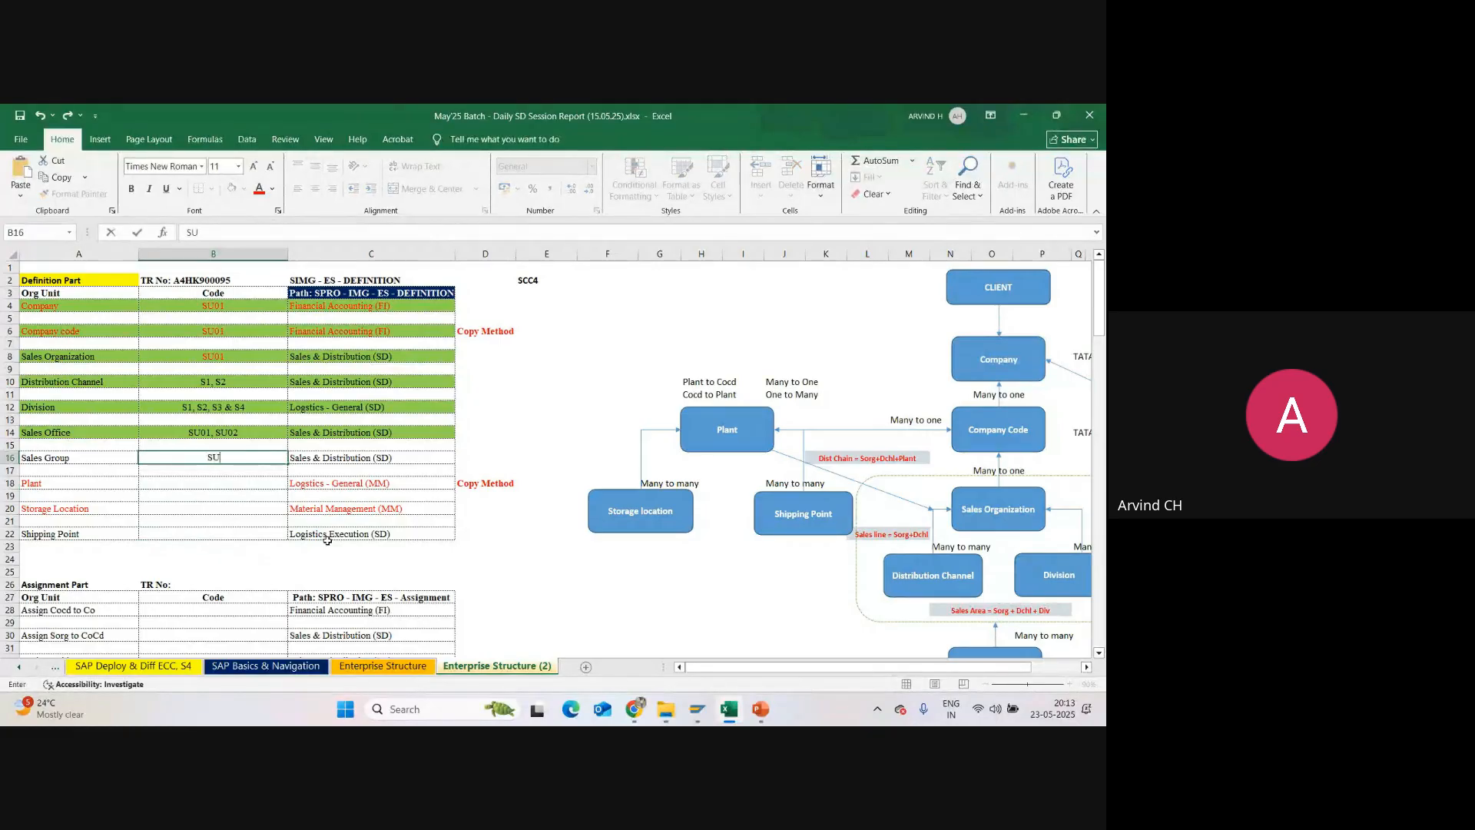
pyautogui.write('1, SU2, SU3 & SU')
pyautogui.write('4')
pyautogui.press('Return')
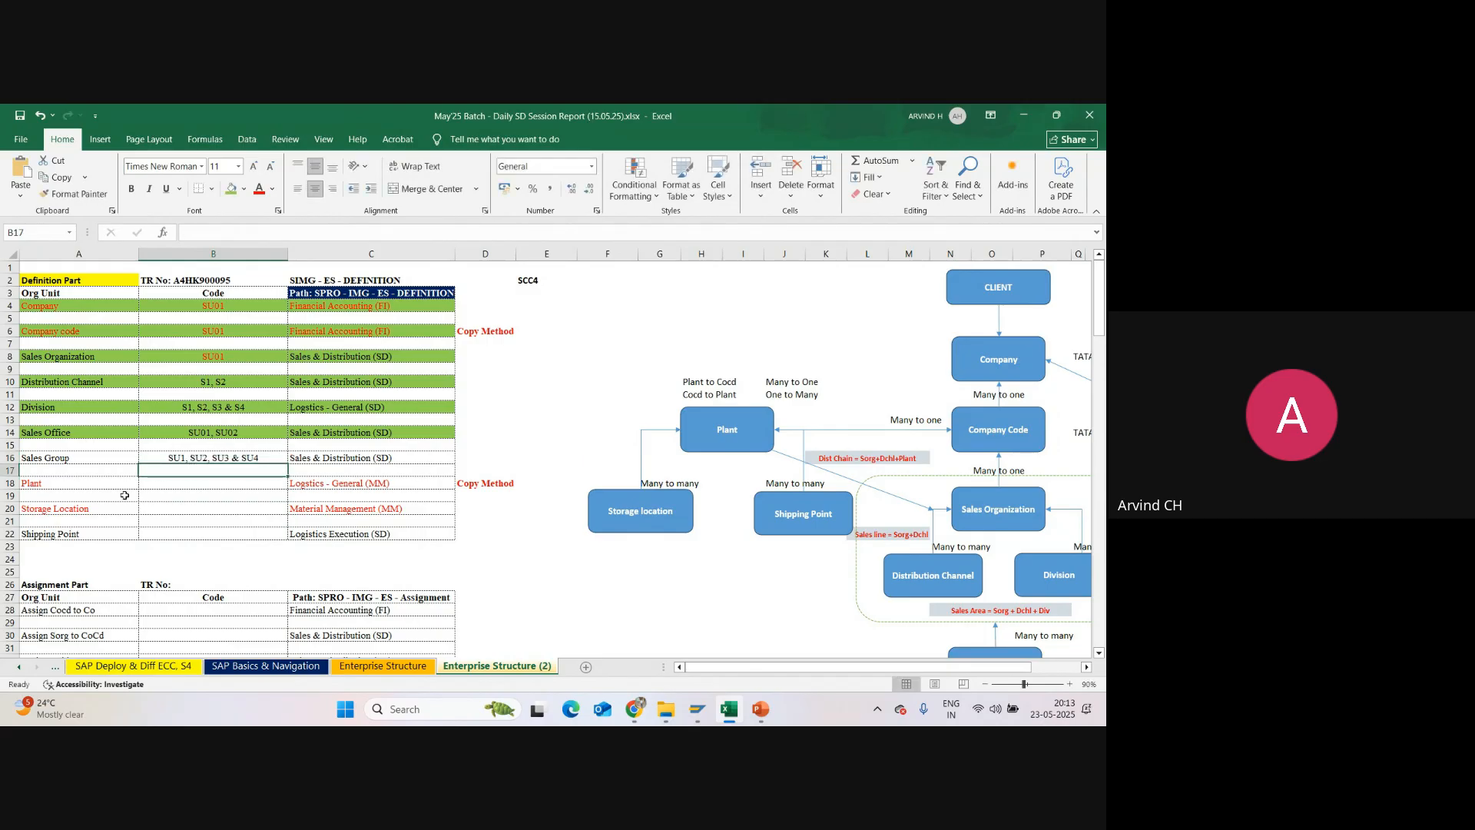
# Step: Fill the Sales Group row from org unit to path with green to mark it as done
pyautogui.moveTo(44, 461); pyautogui.dragTo(315, 459)
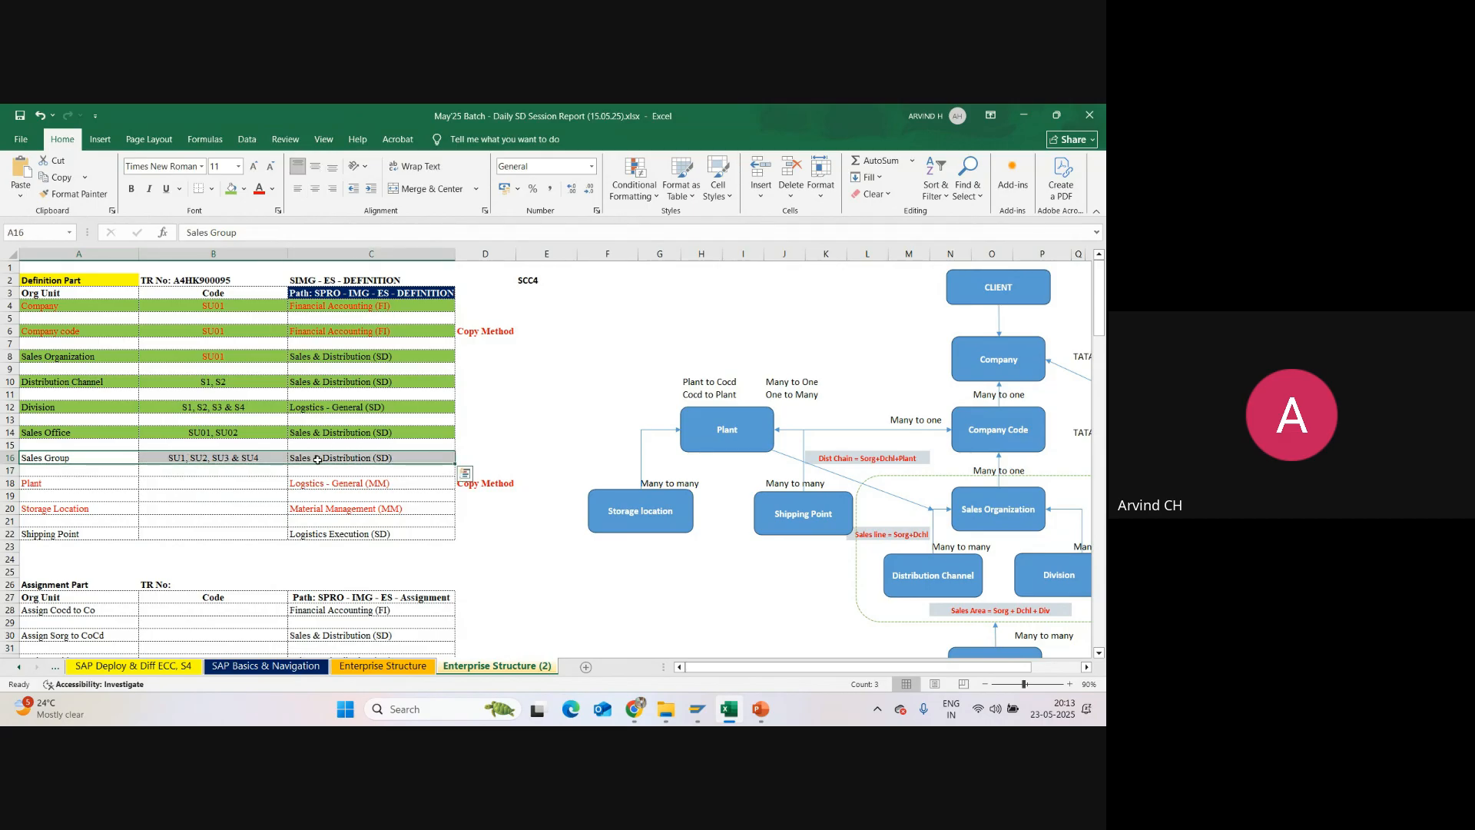
pyautogui.click(230, 189)
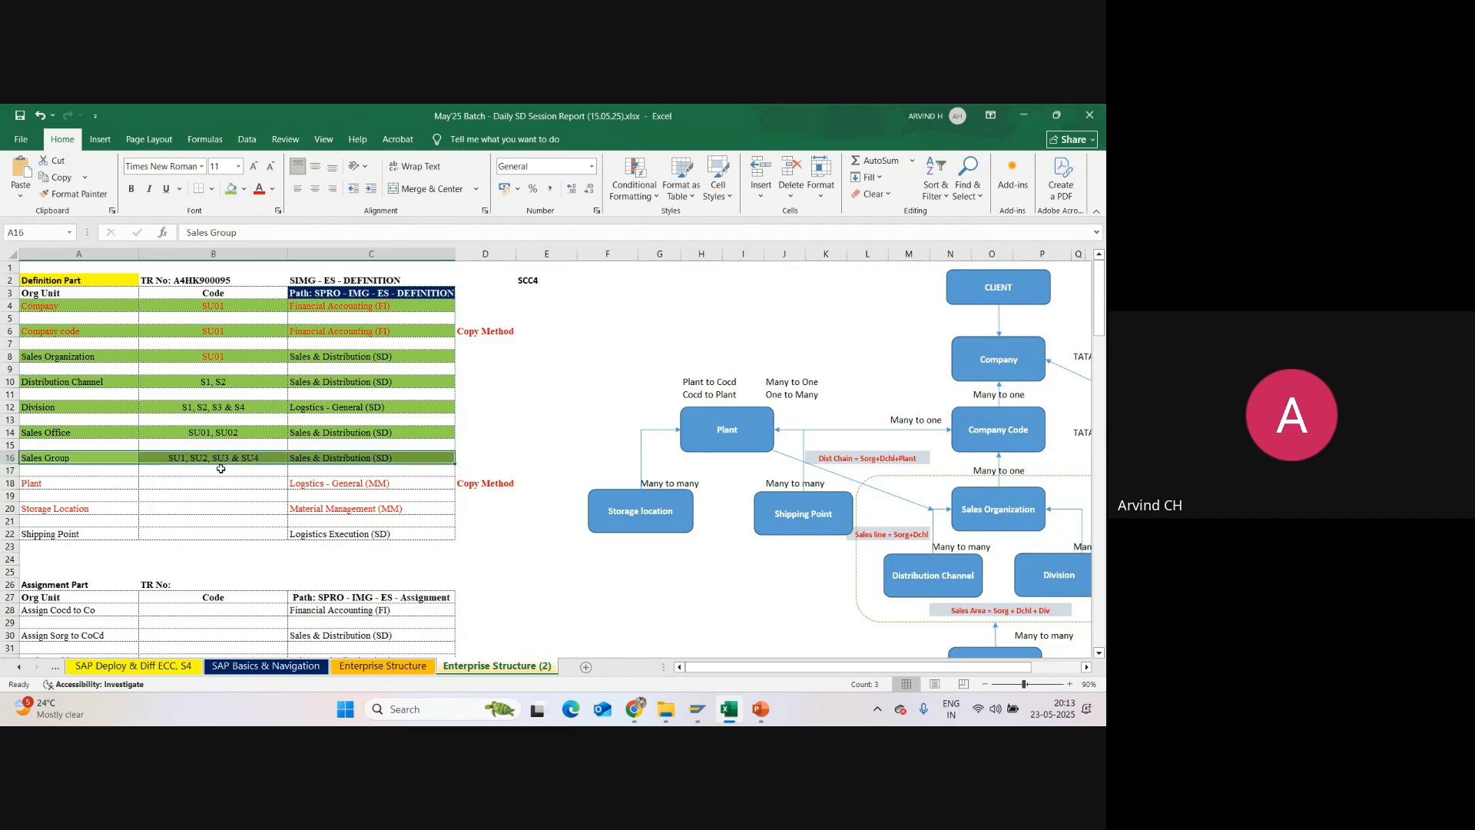
pyautogui.click(195, 485)
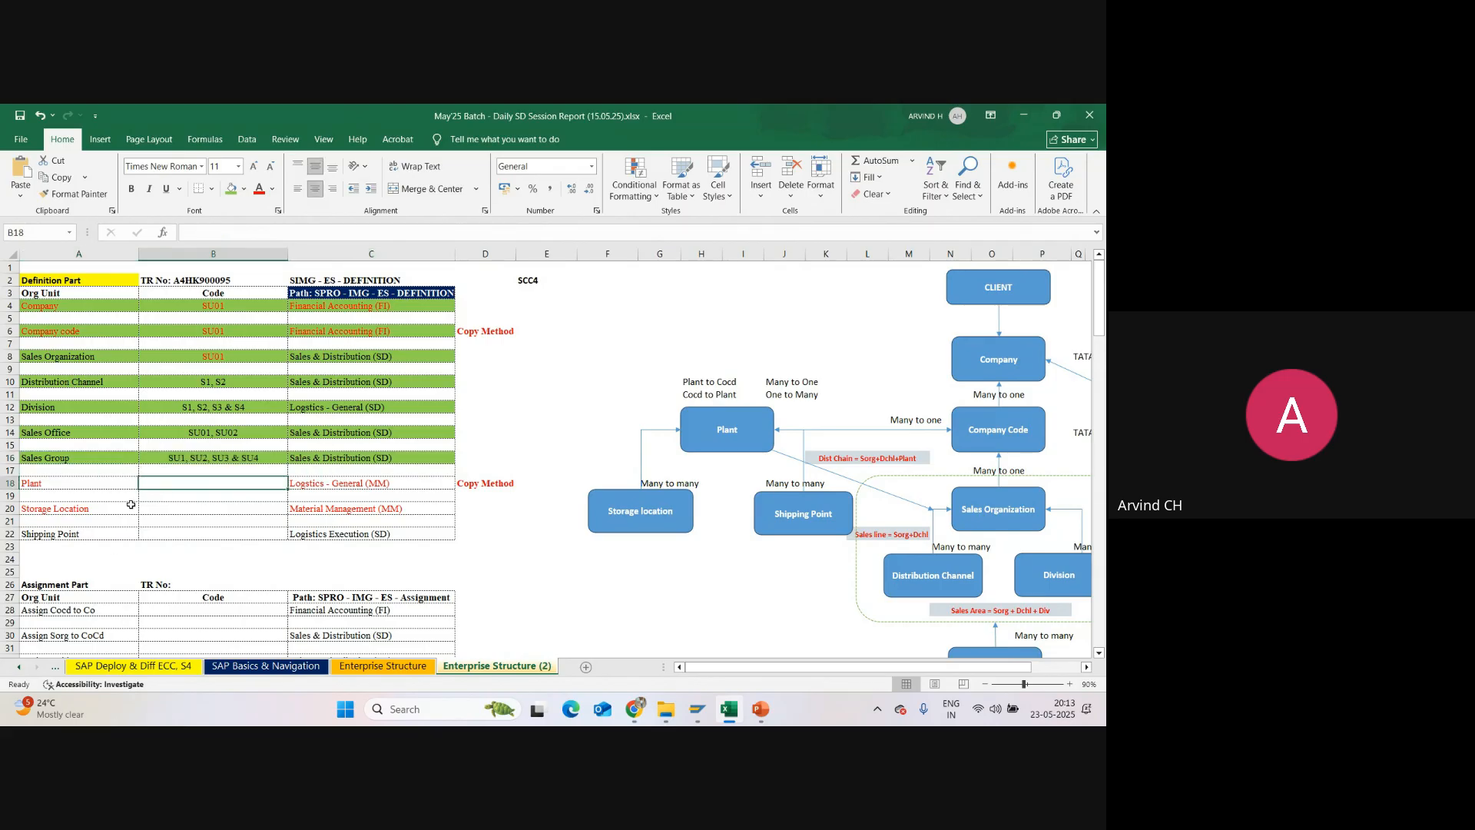
# Step: Review the Plant and Storage Location rows, including the Plant path and its creation method note
pyautogui.moveTo(47, 484); pyautogui.dragTo(344, 513)
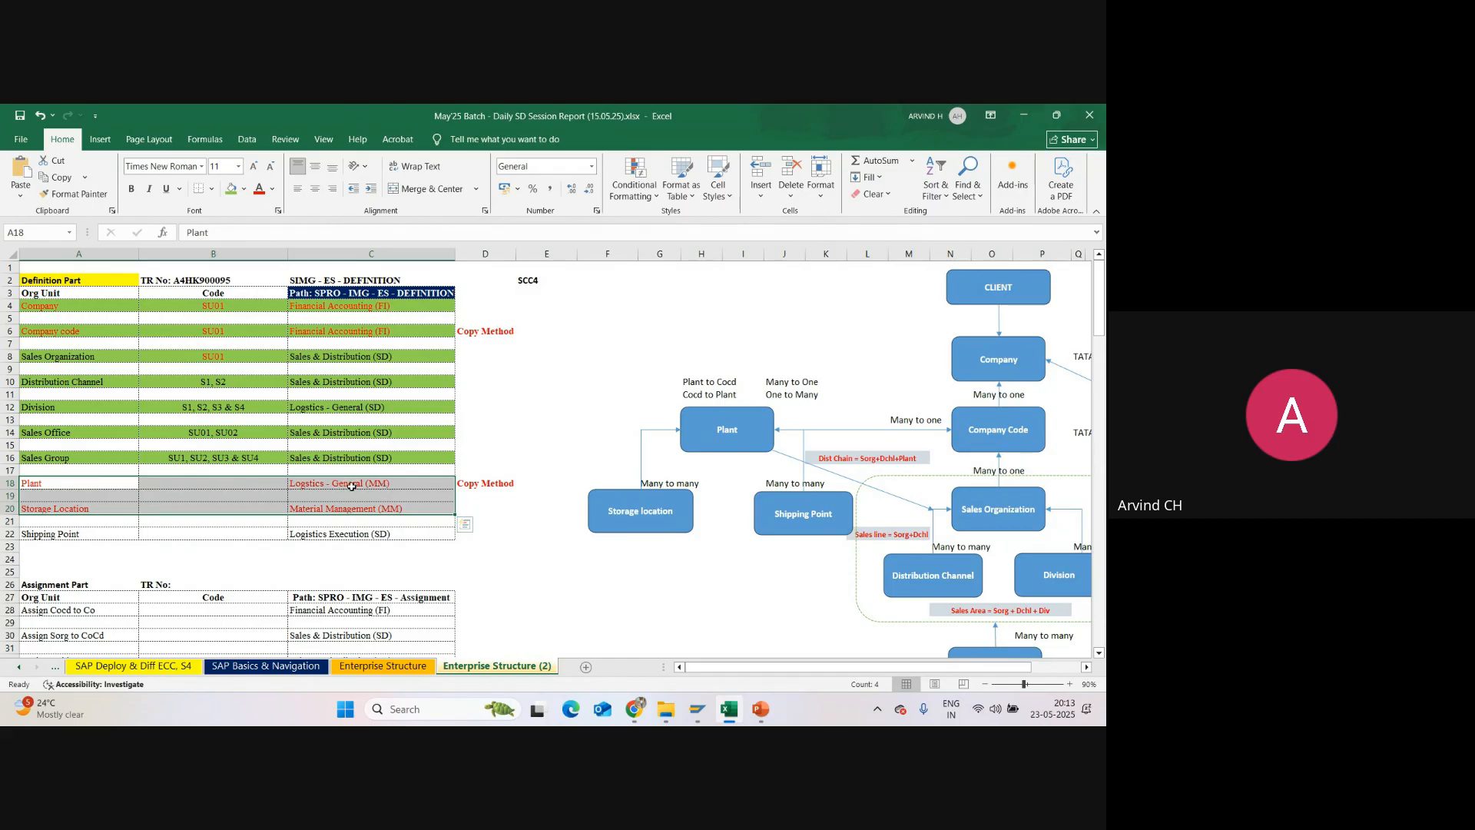
pyautogui.click(58, 486)
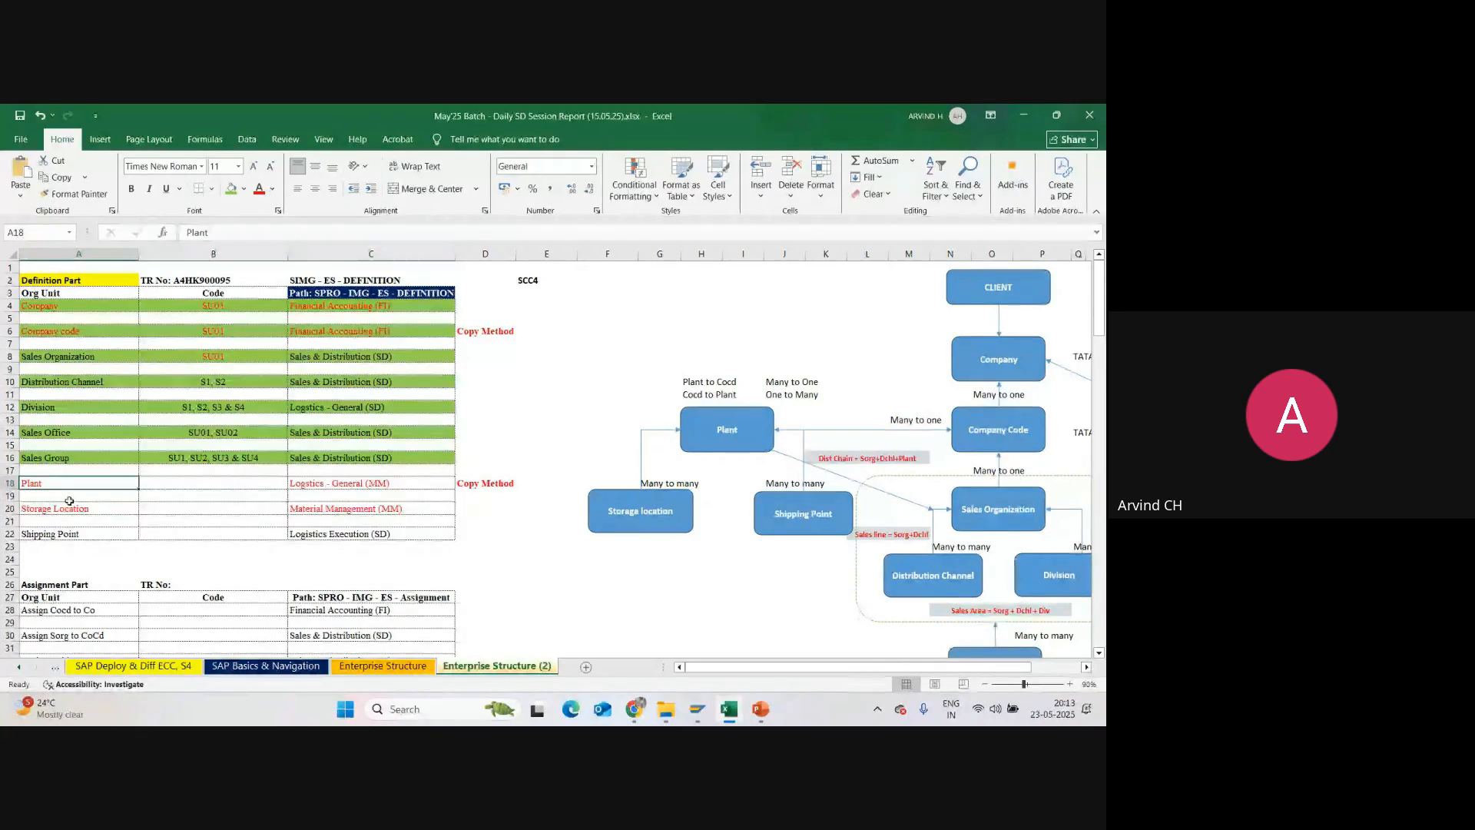
pyautogui.click(70, 504)
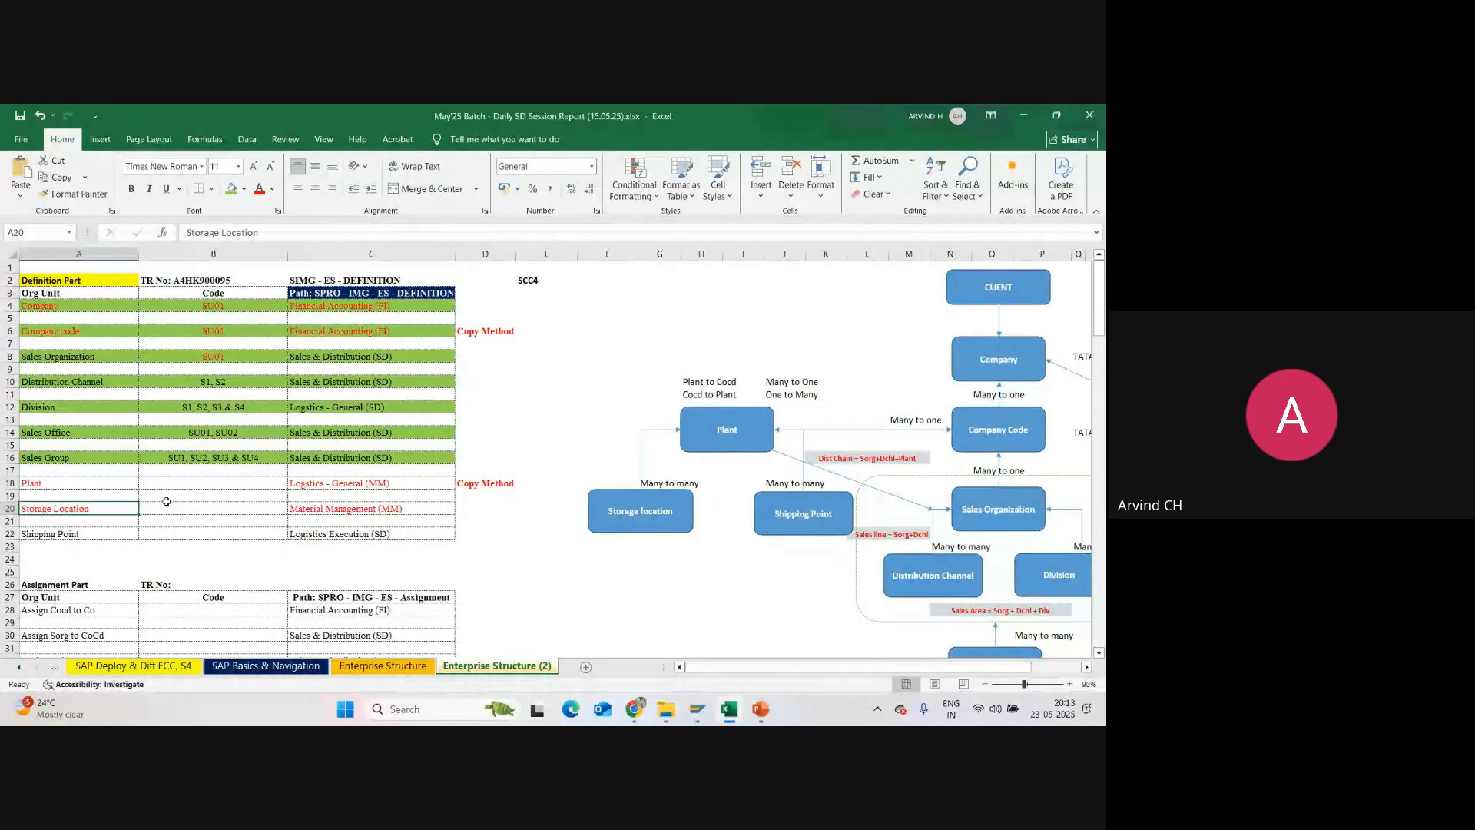
pyautogui.click(361, 483)
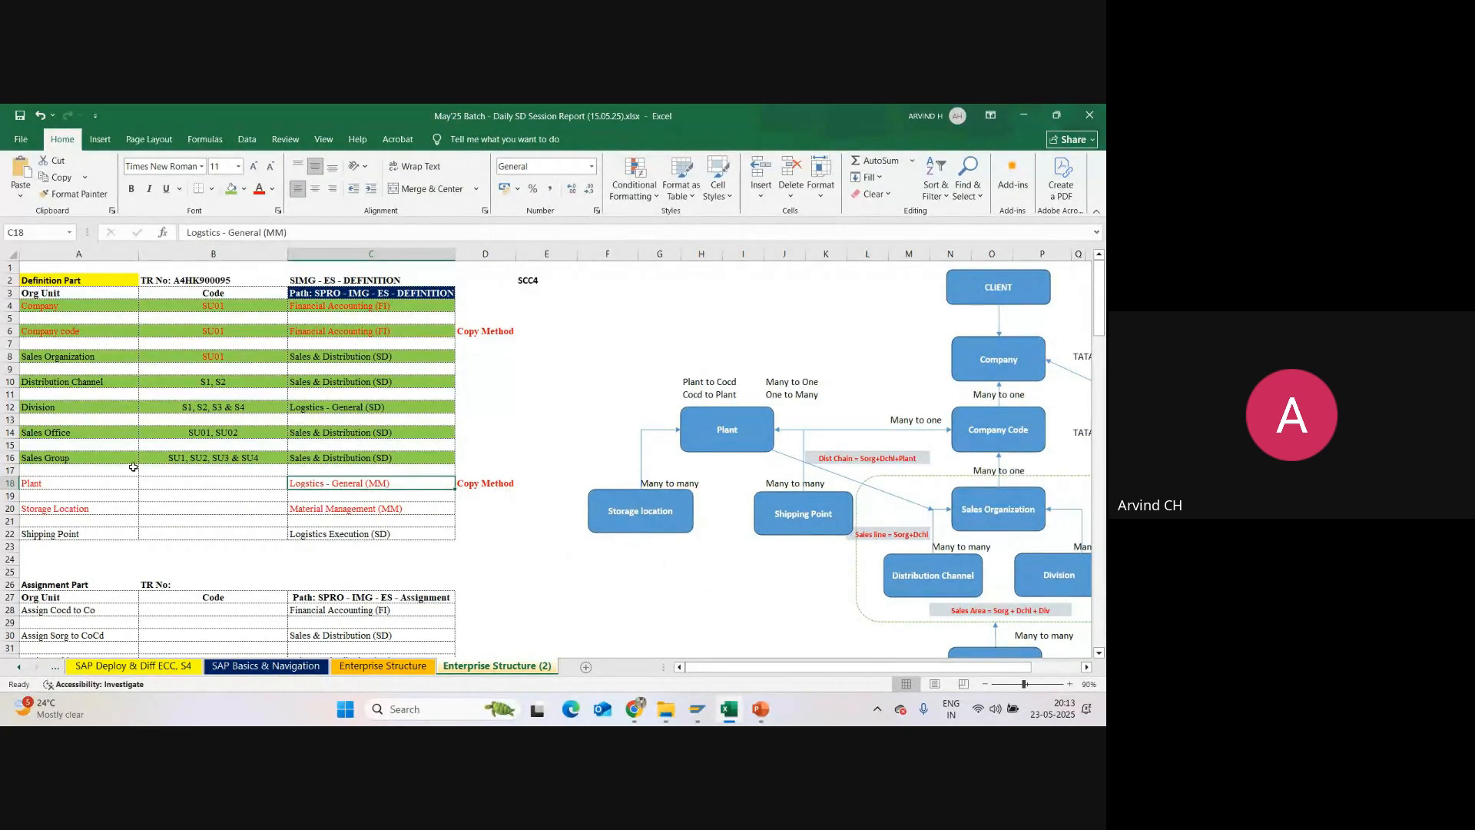
pyautogui.click(10, 482)
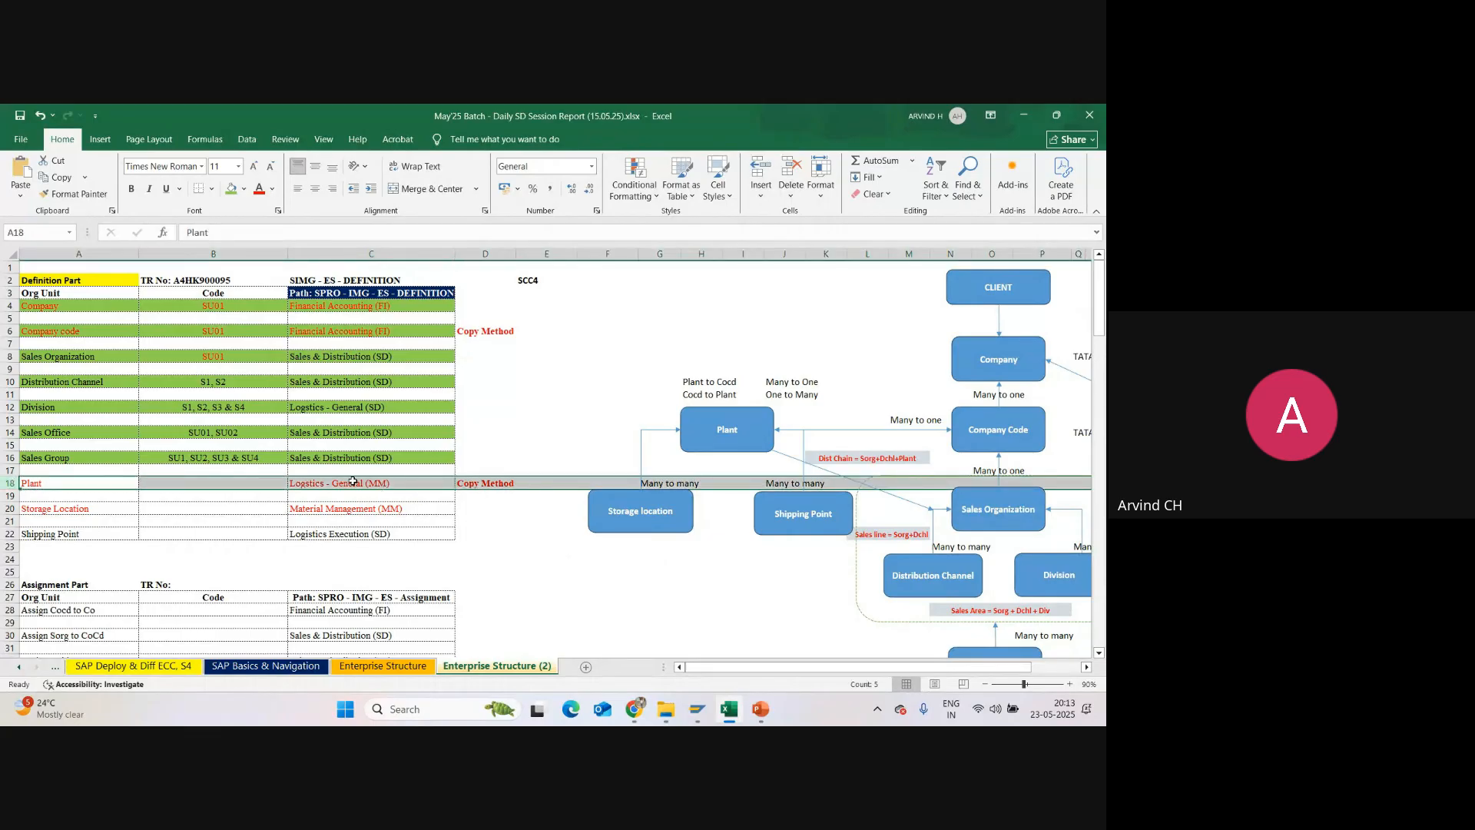
pyautogui.click(482, 481)
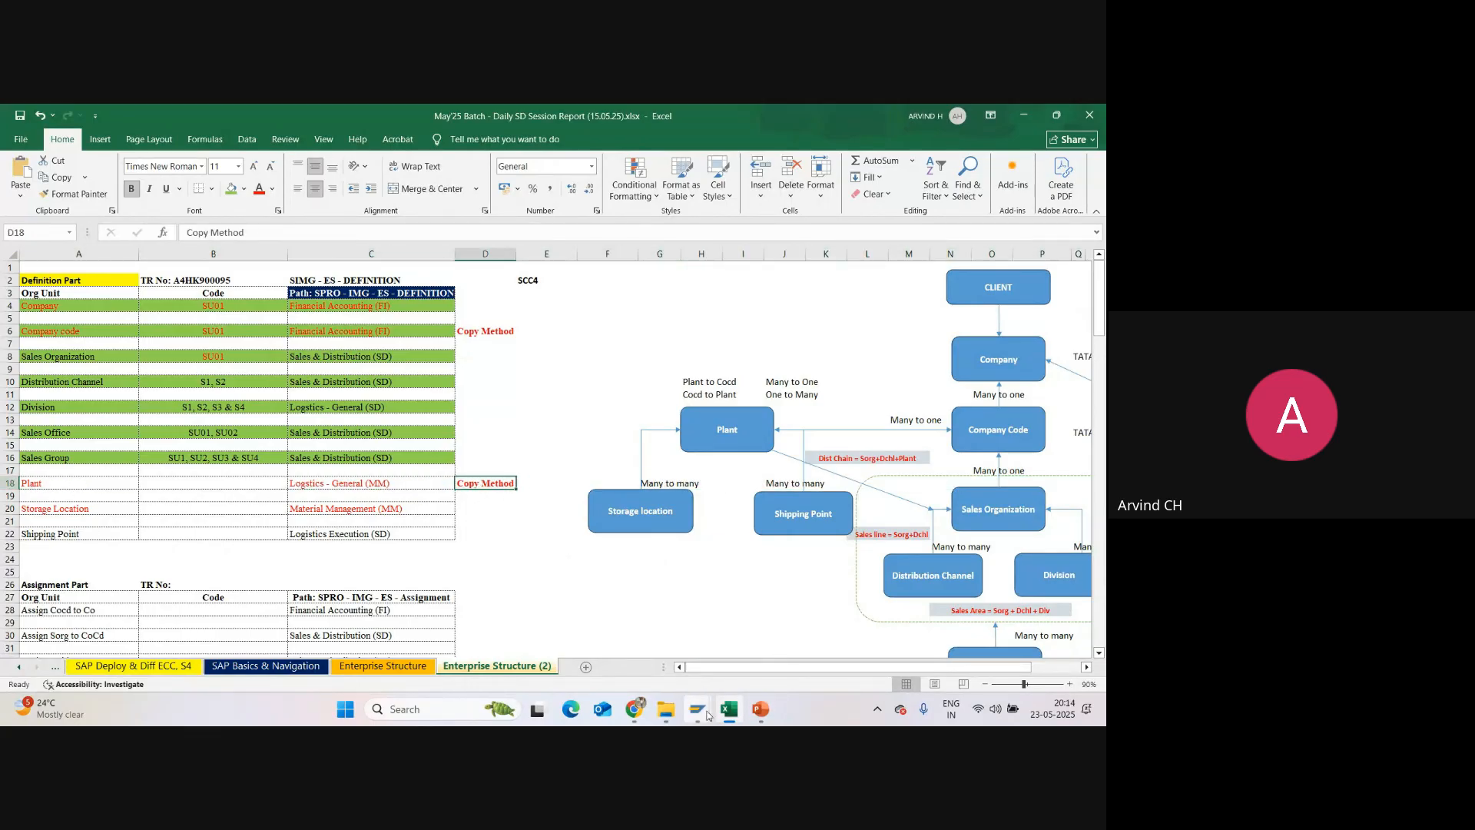
# Step: Switch to the SAP implementation guide and collapse Sales and Distribution under Enterprise Structure Definition
pyautogui.moveTo(707, 716)
pyautogui.click(749, 638)
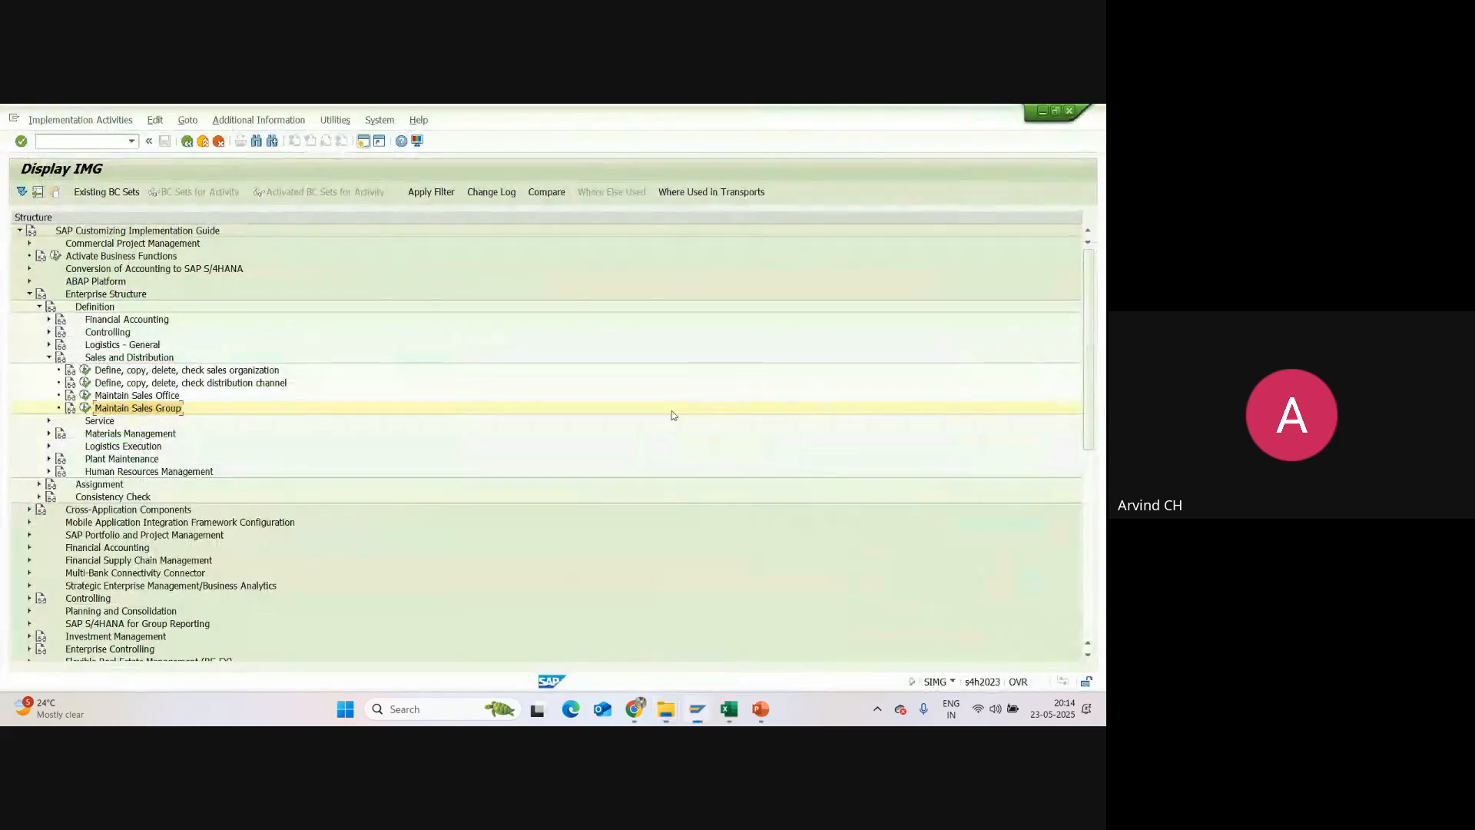
pyautogui.click(49, 358)
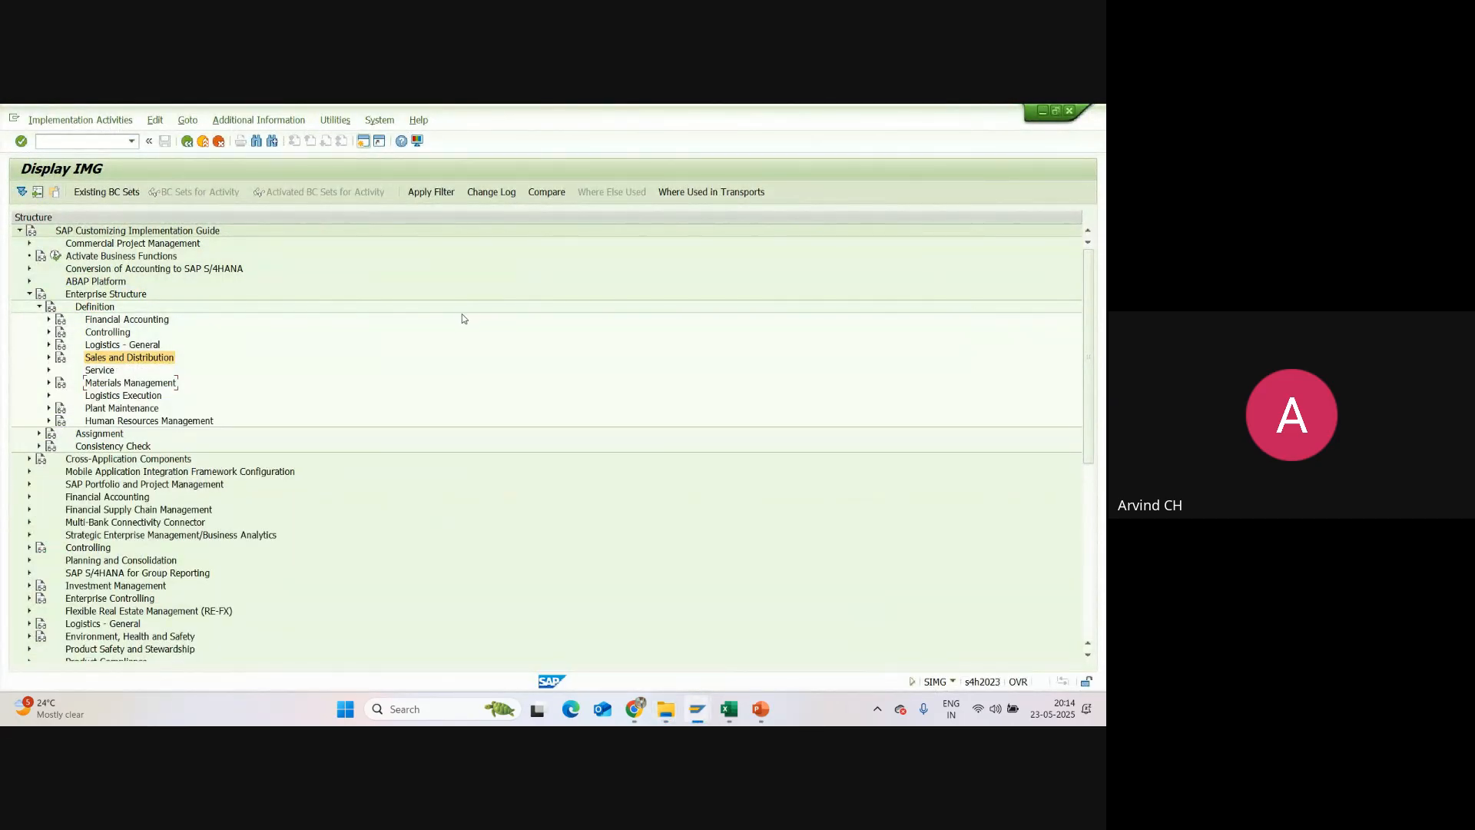
pyautogui.click(128, 346)
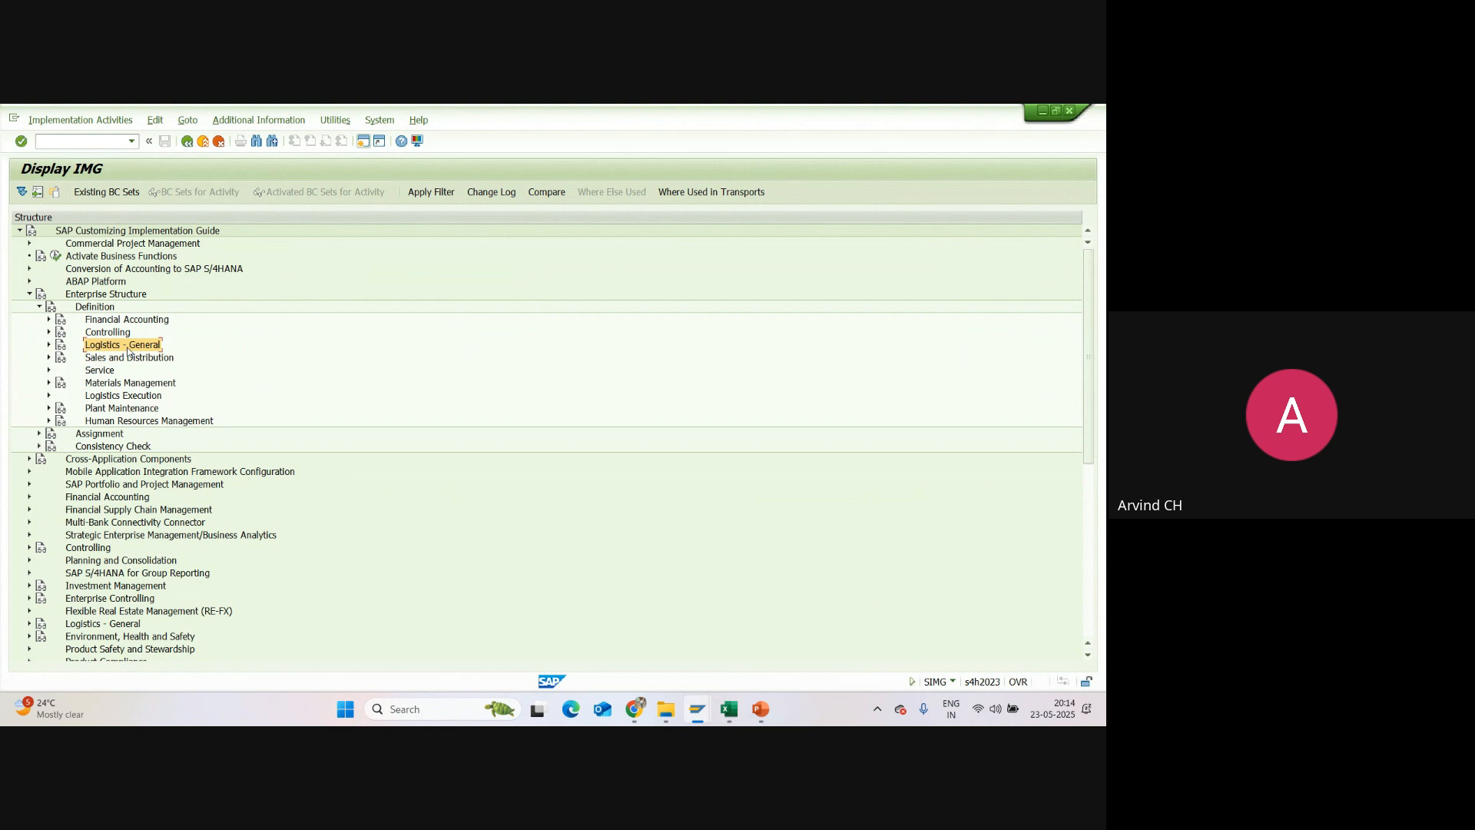
pyautogui.click(145, 384)
# Step: Check the Plant row's path in the Excel tracker and return to the SAP implementation guide
pyautogui.click(729, 709)
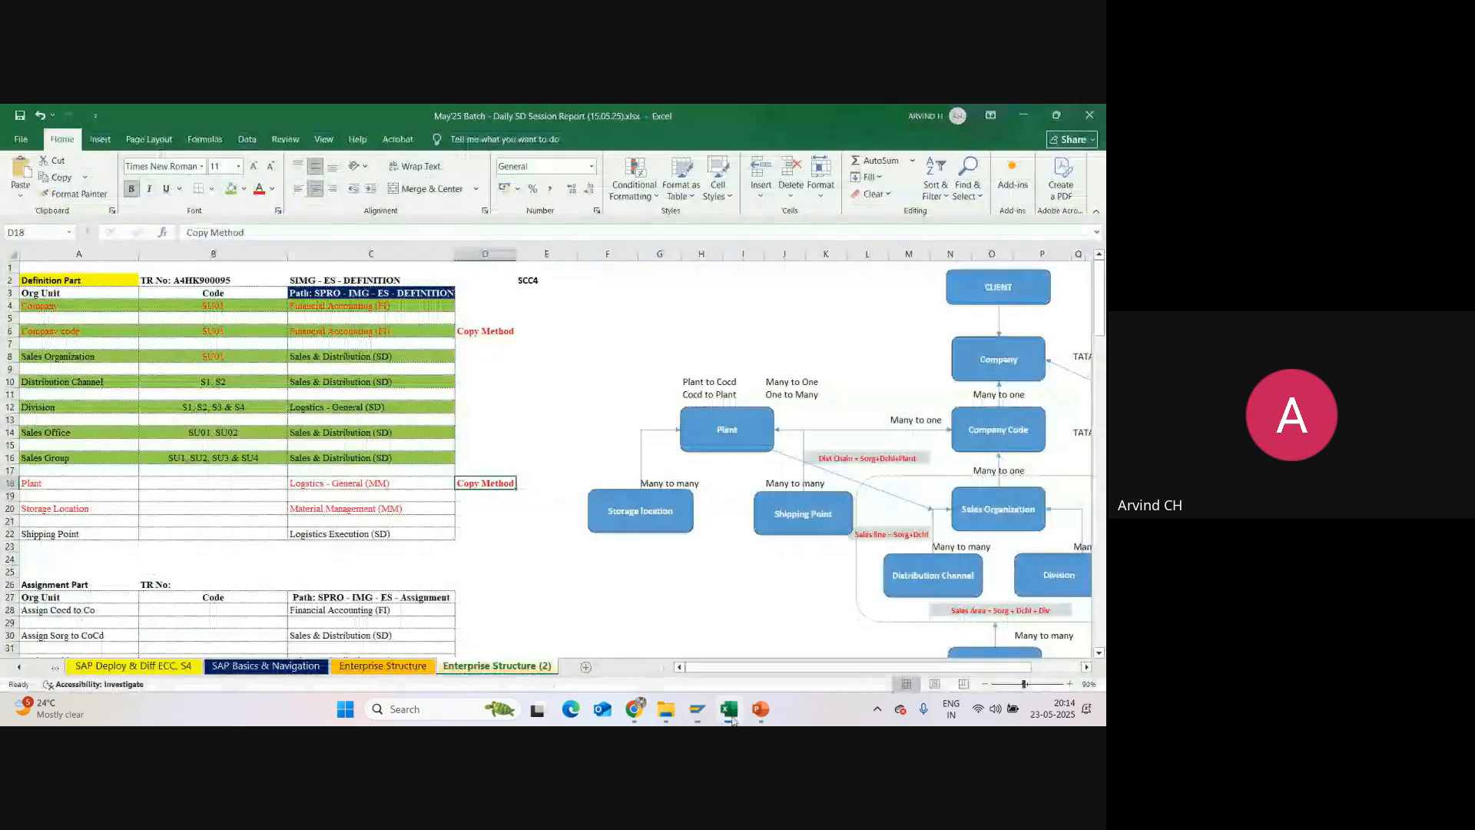
pyautogui.click(307, 482)
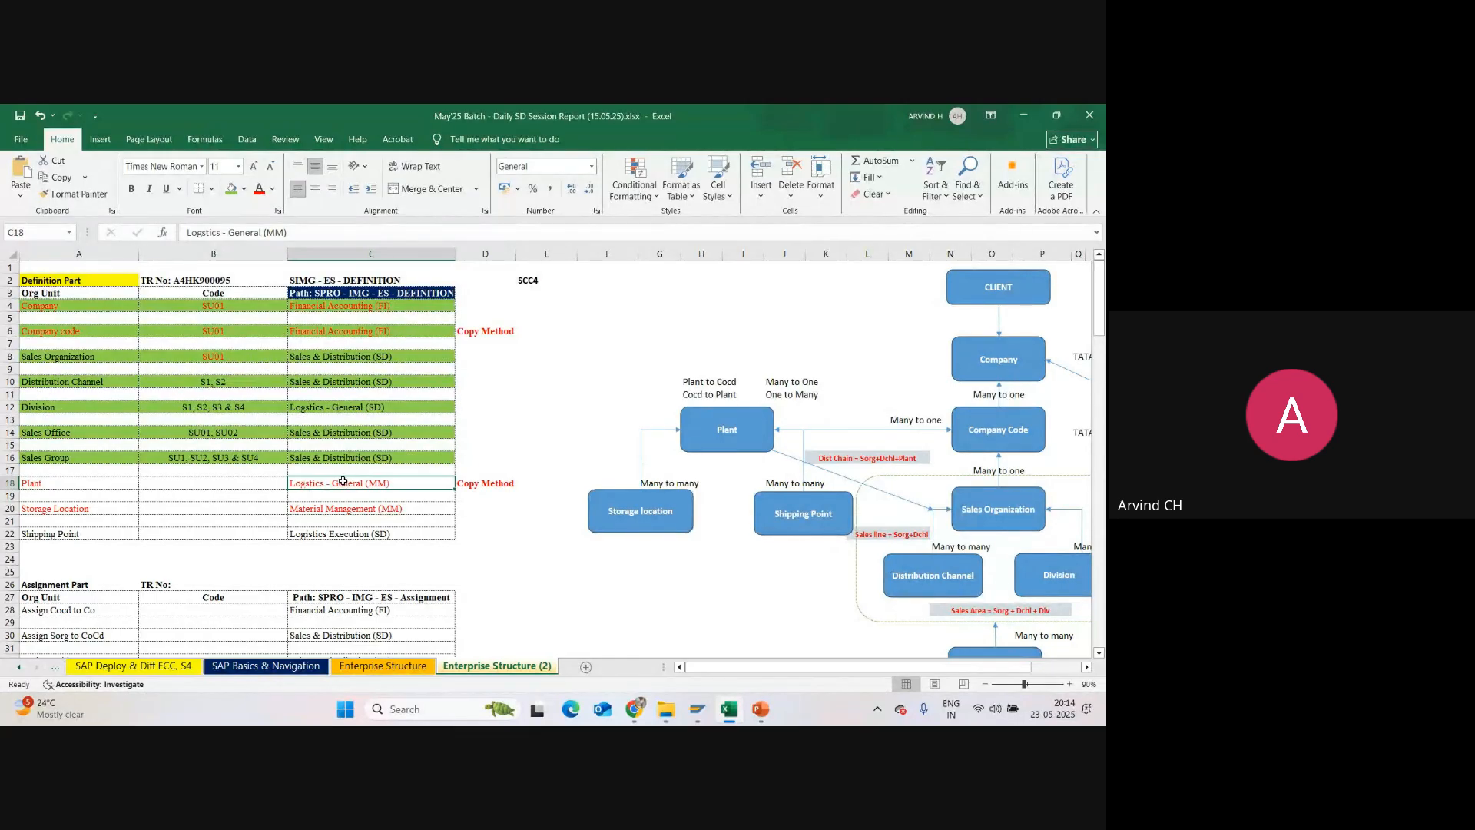
pyautogui.hotkey('alt', 'Tab')
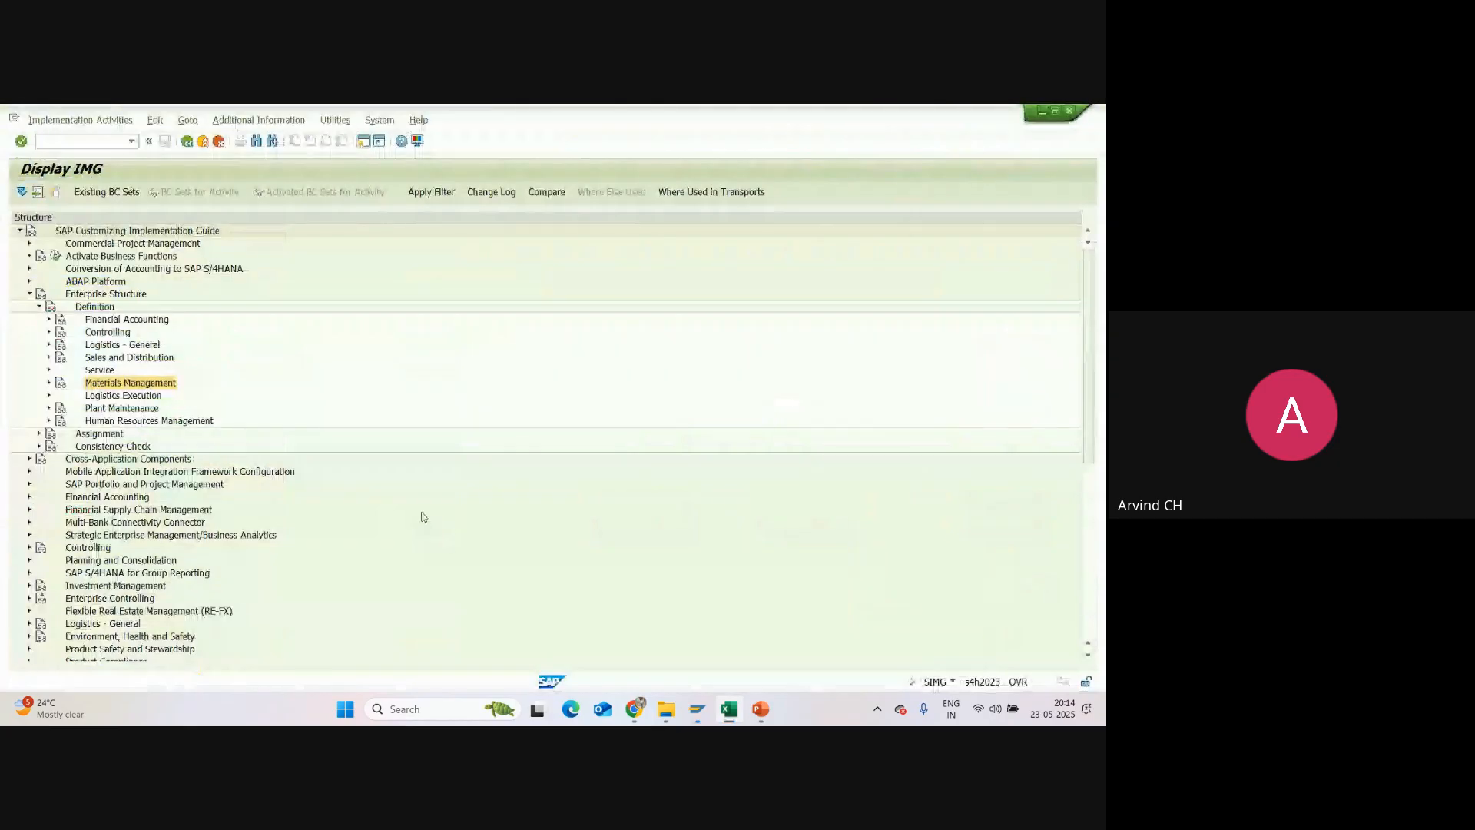
# Step: Expand Logistics - General under Enterprise Structure Definition
pyautogui.click(91, 346)
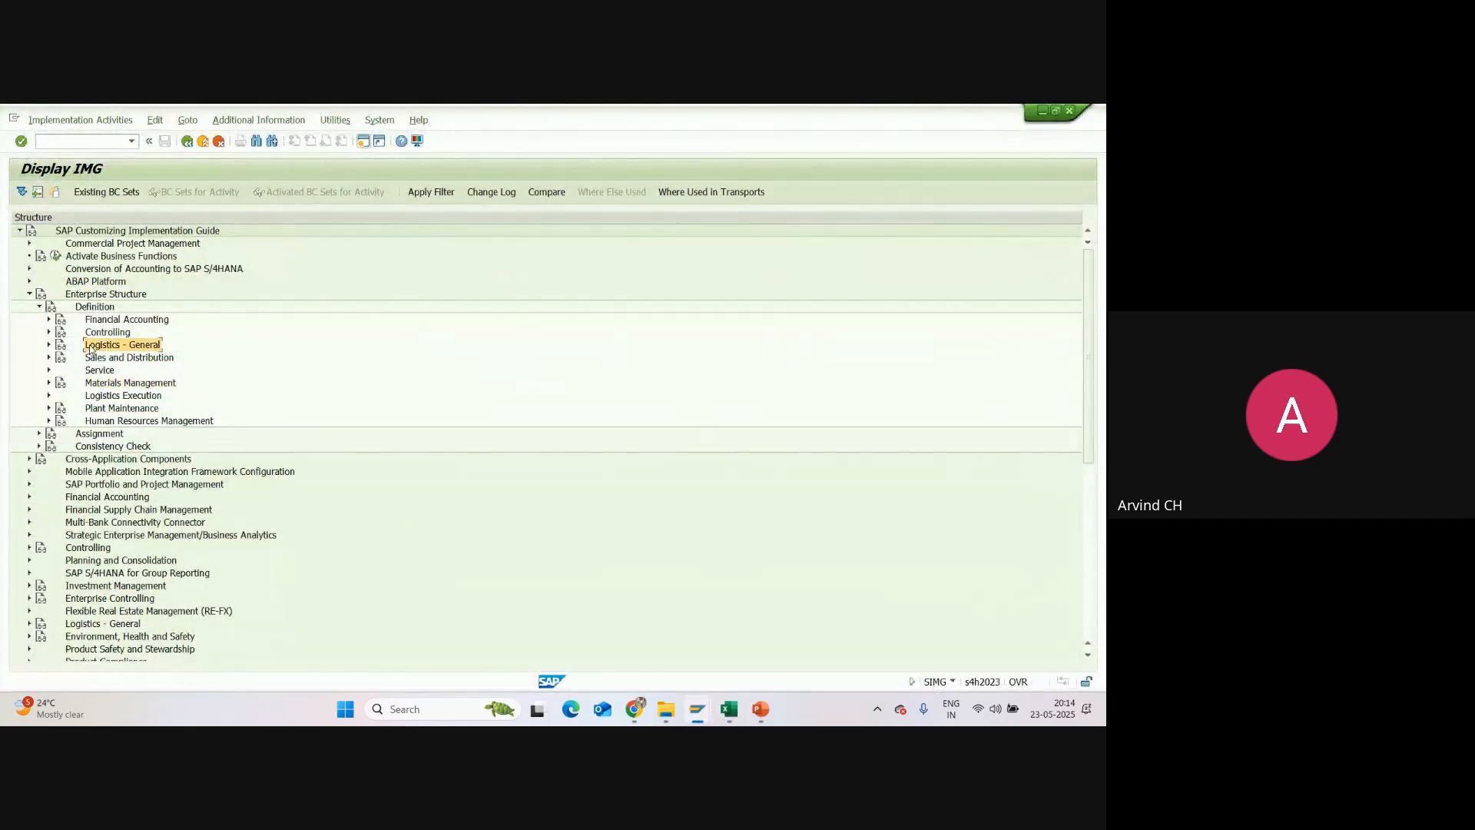
pyautogui.click(90, 297)
pyautogui.click(91, 308)
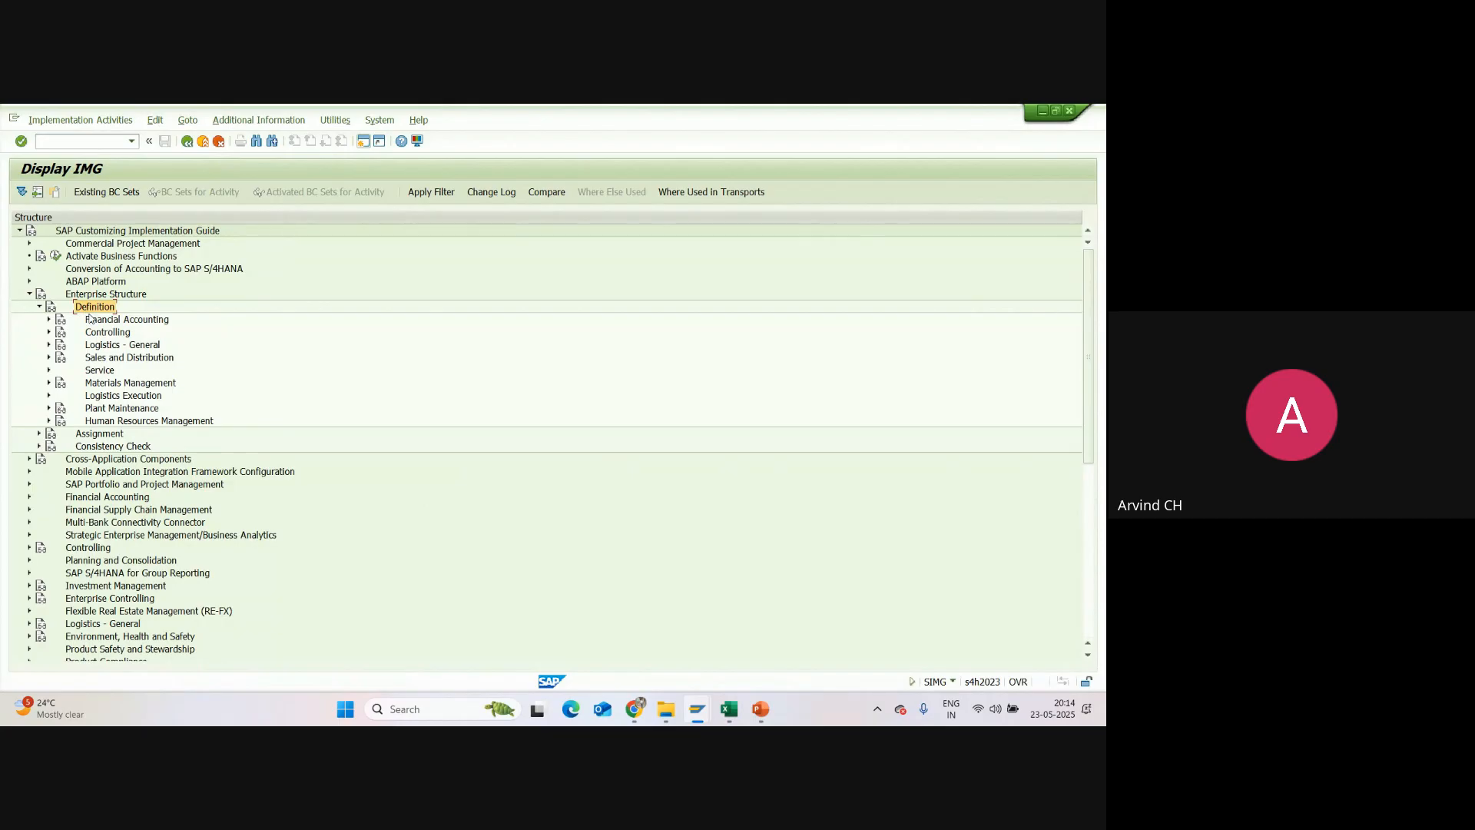
pyautogui.click(102, 345)
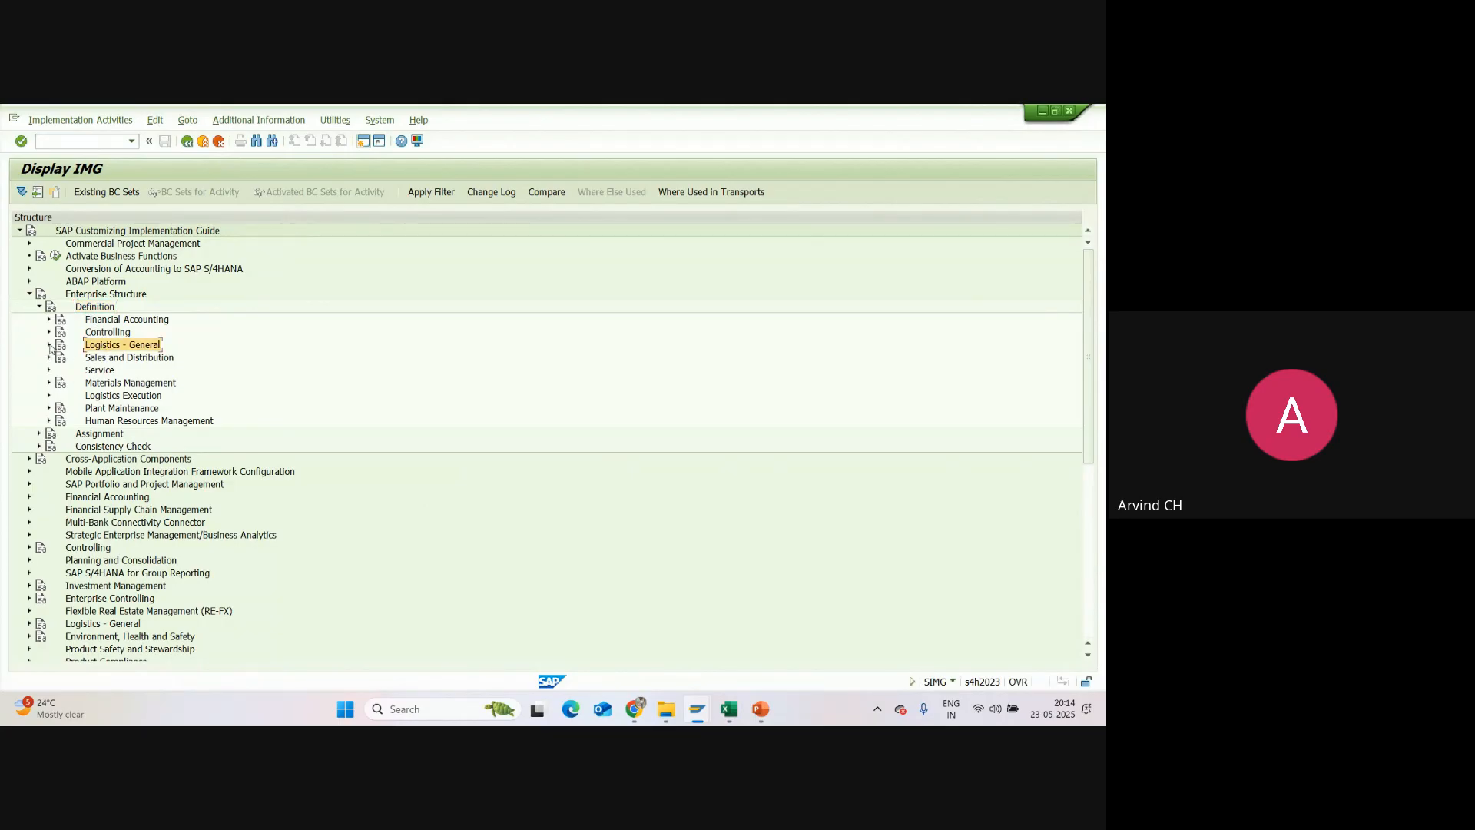
pyautogui.click(50, 345)
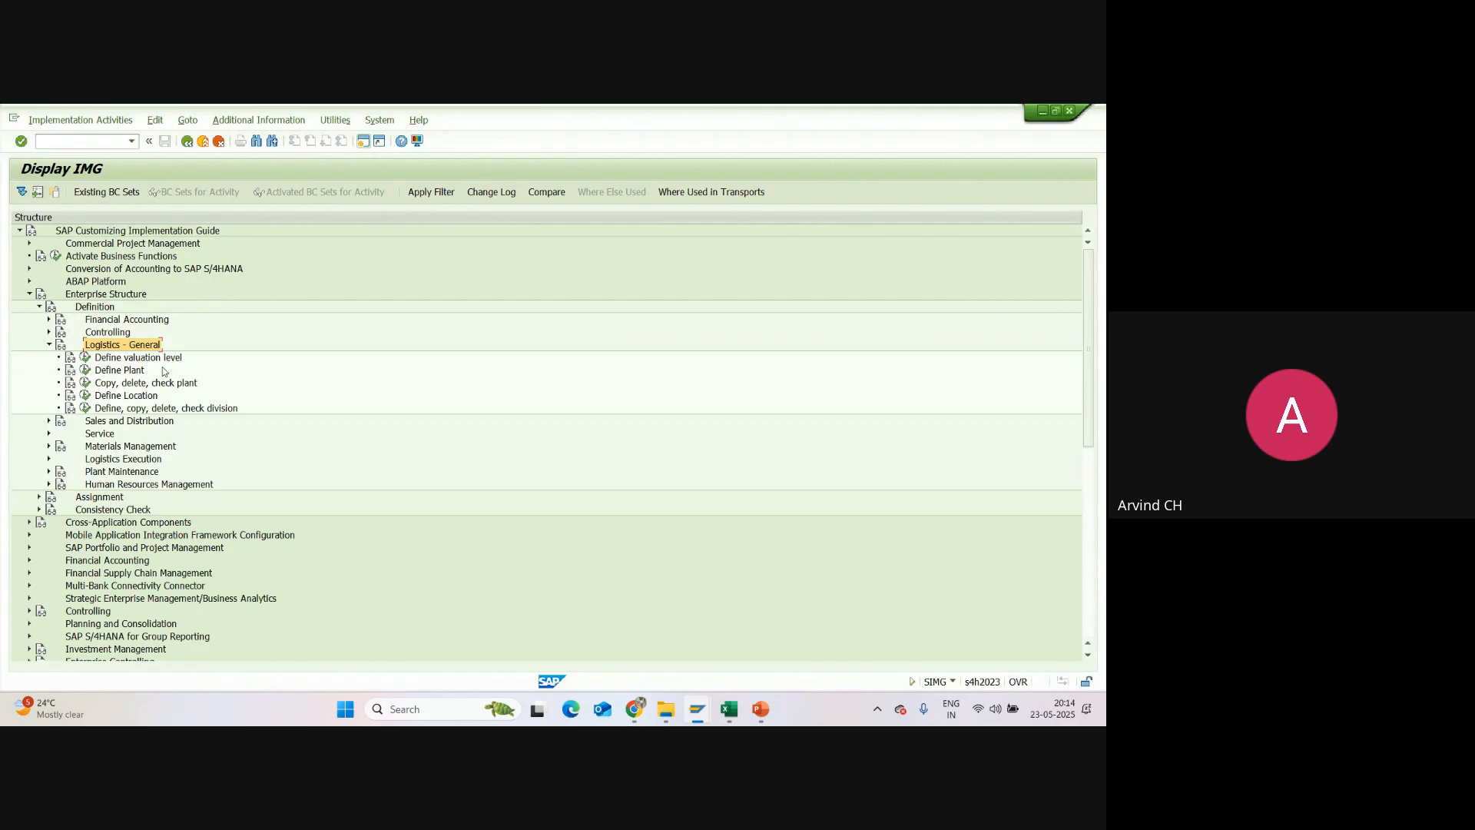
# Step: Open the "Copy, delete, check plant" activity from the Logistics - General definitions
pyautogui.click(122, 373)
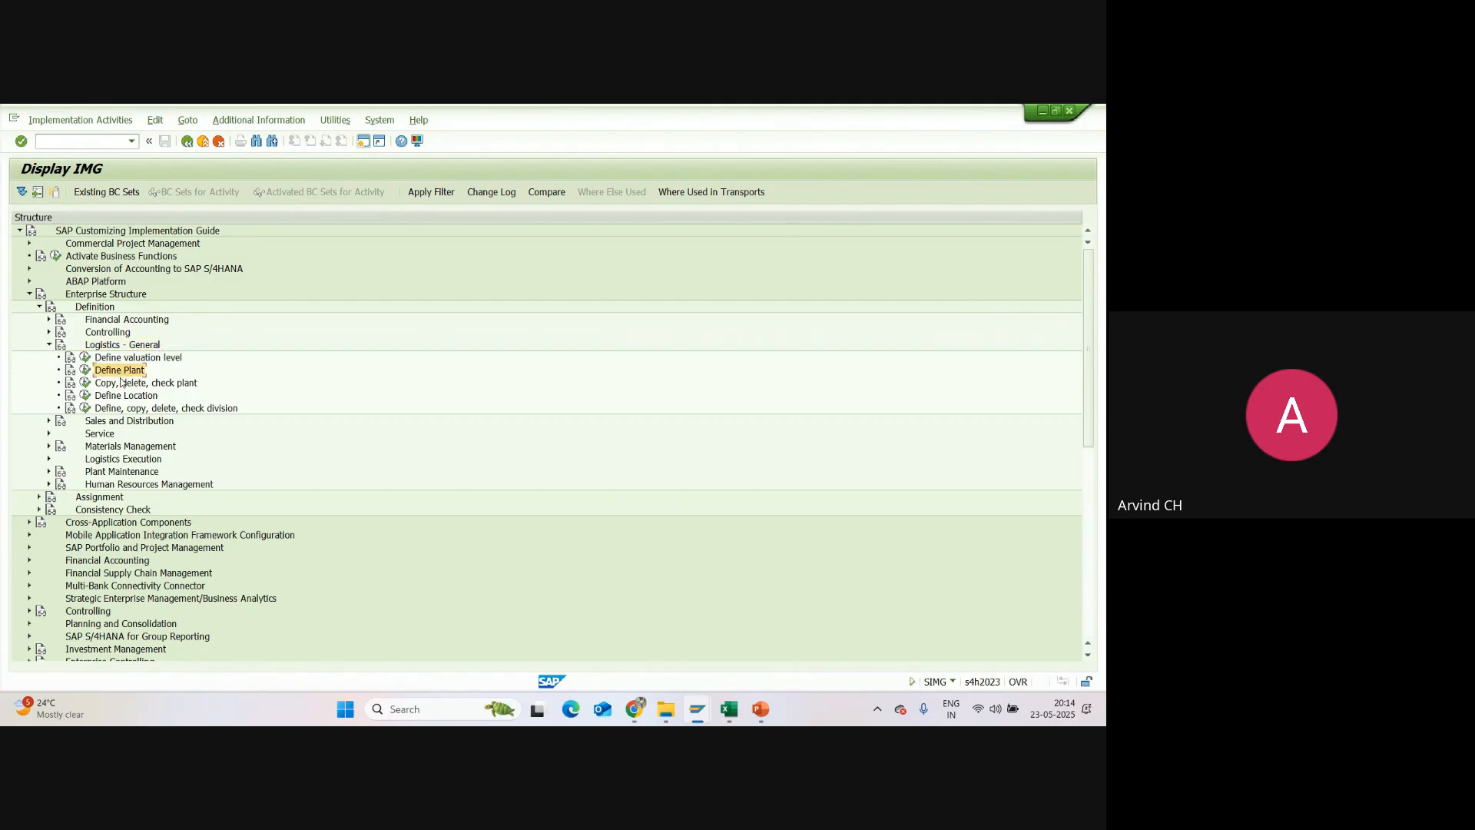
pyautogui.click(121, 384)
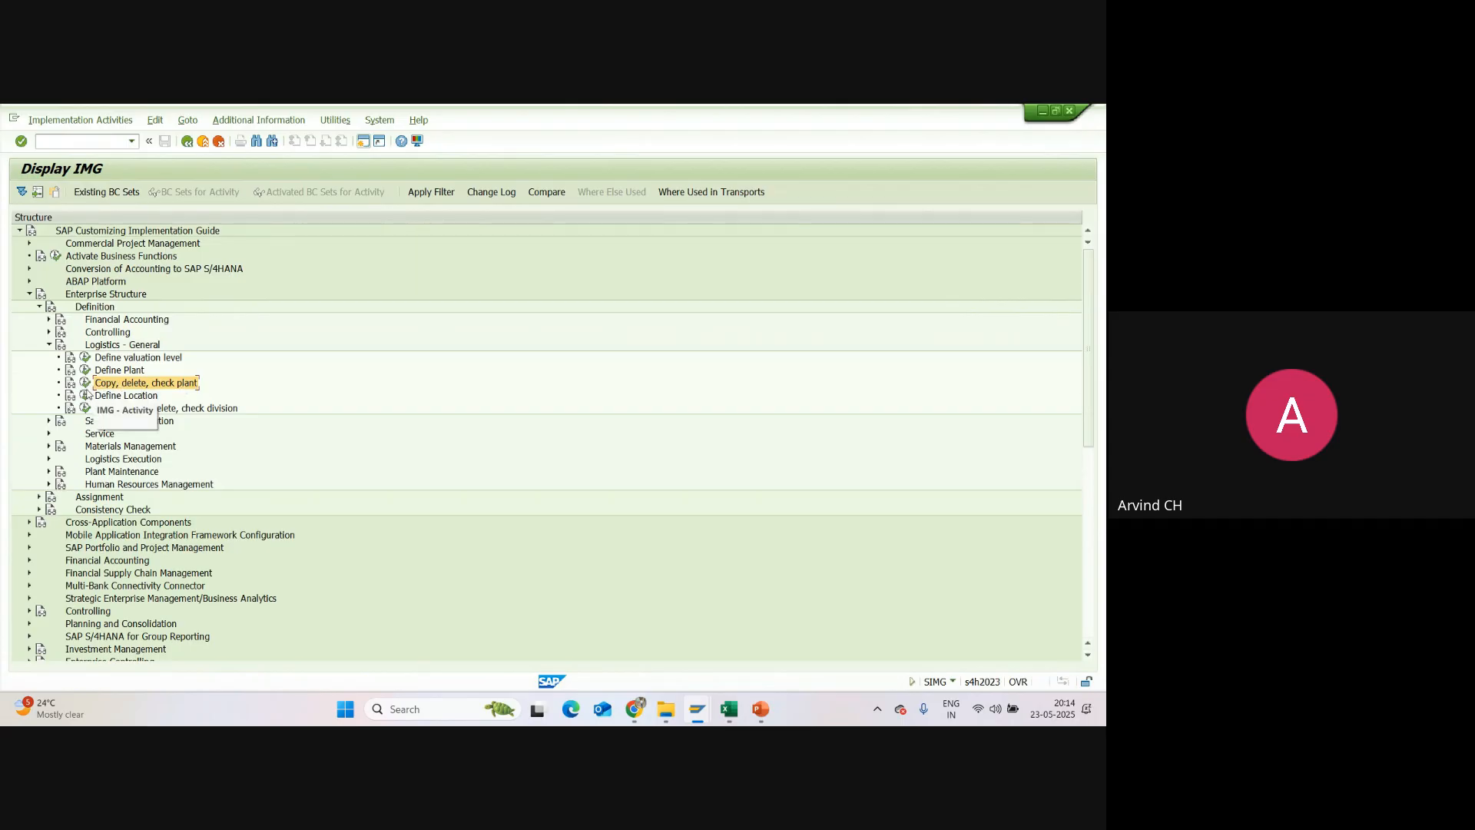
pyautogui.click(85, 383)
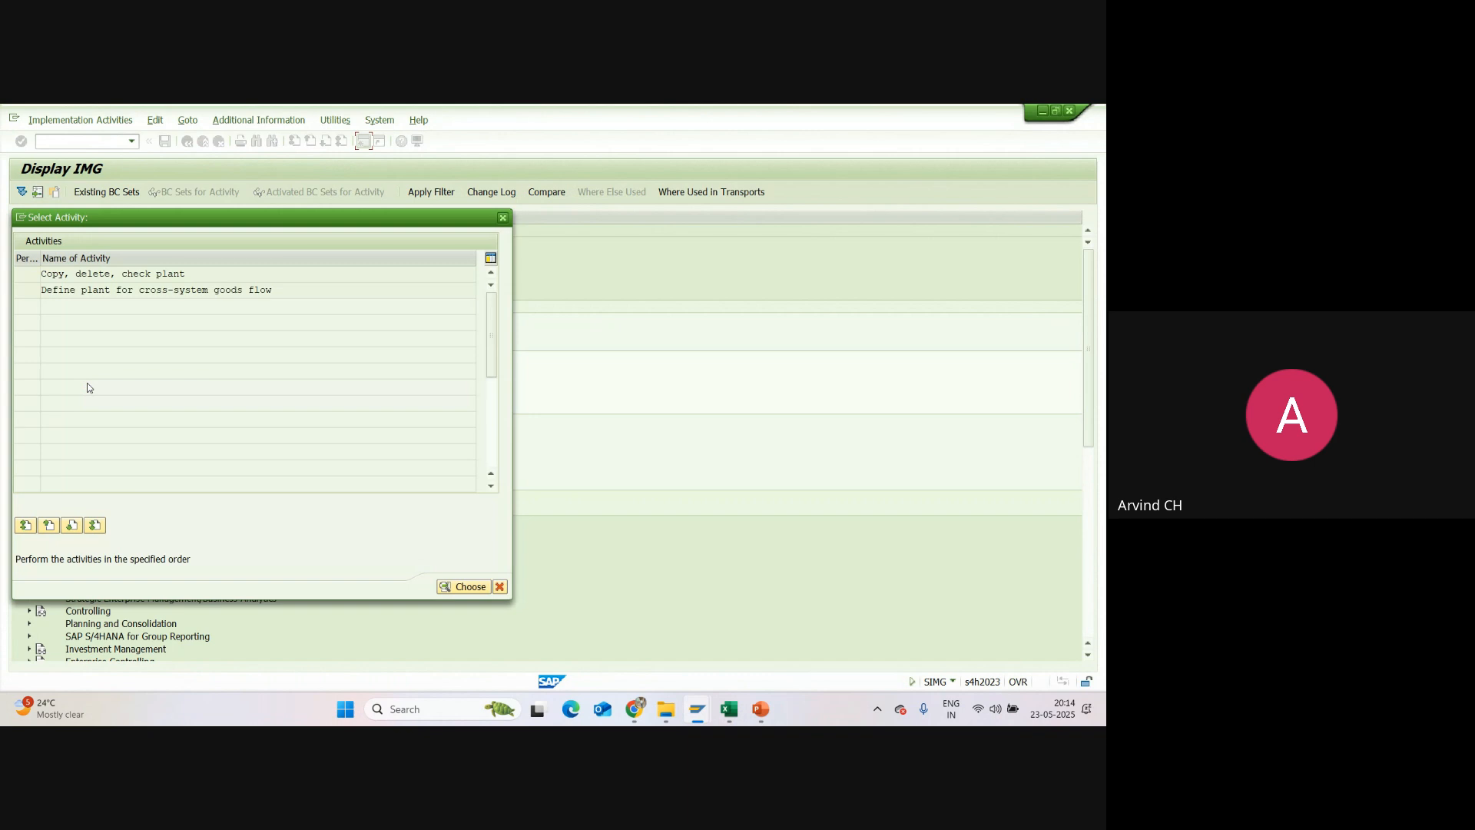
pyautogui.click(106, 276)
pyautogui.doubleClick(106, 275)
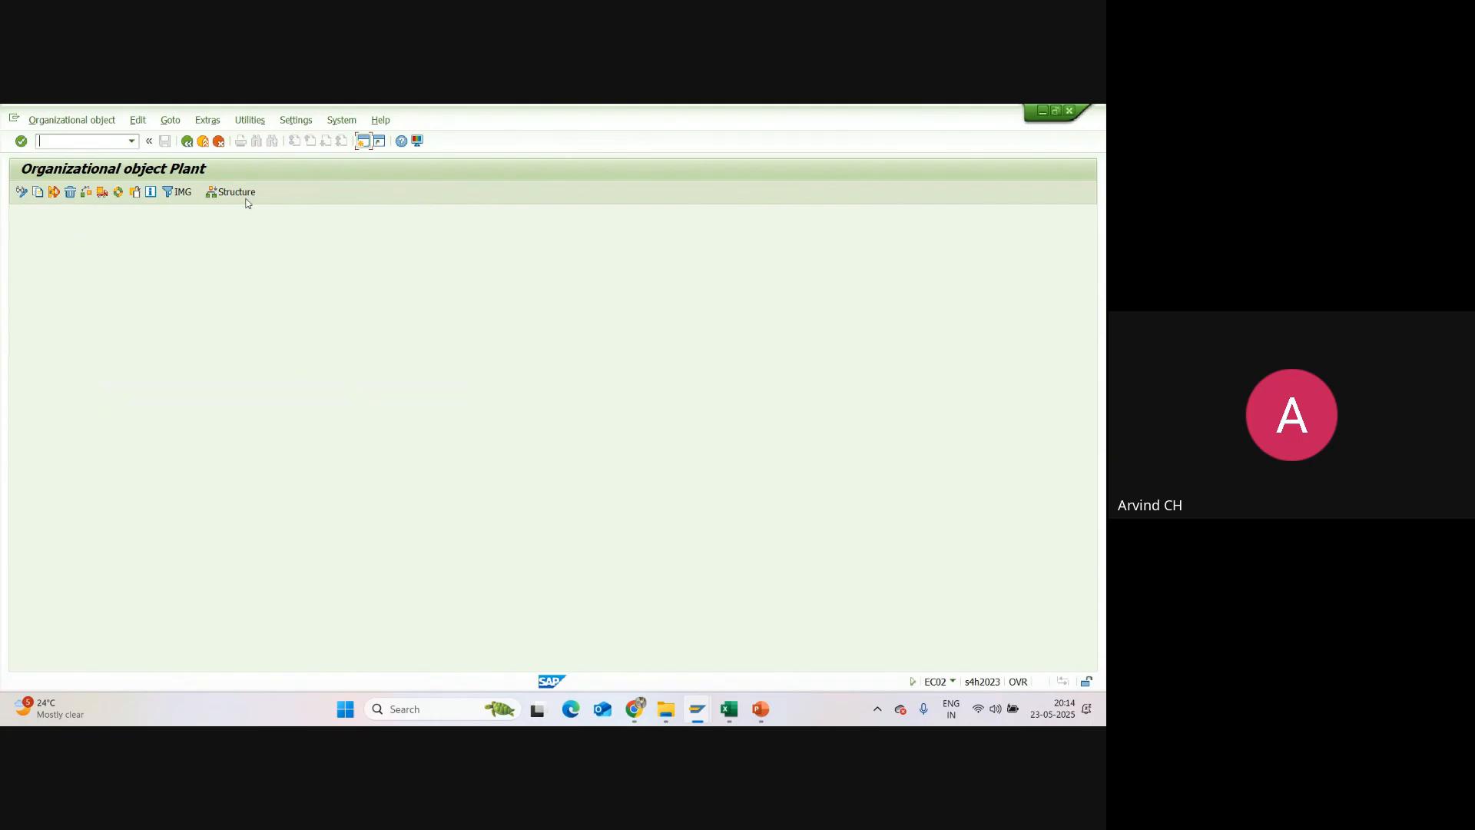
# Step: Set up an organizational object copy from plant 1710 to plant SU01
pyautogui.click(39, 193)
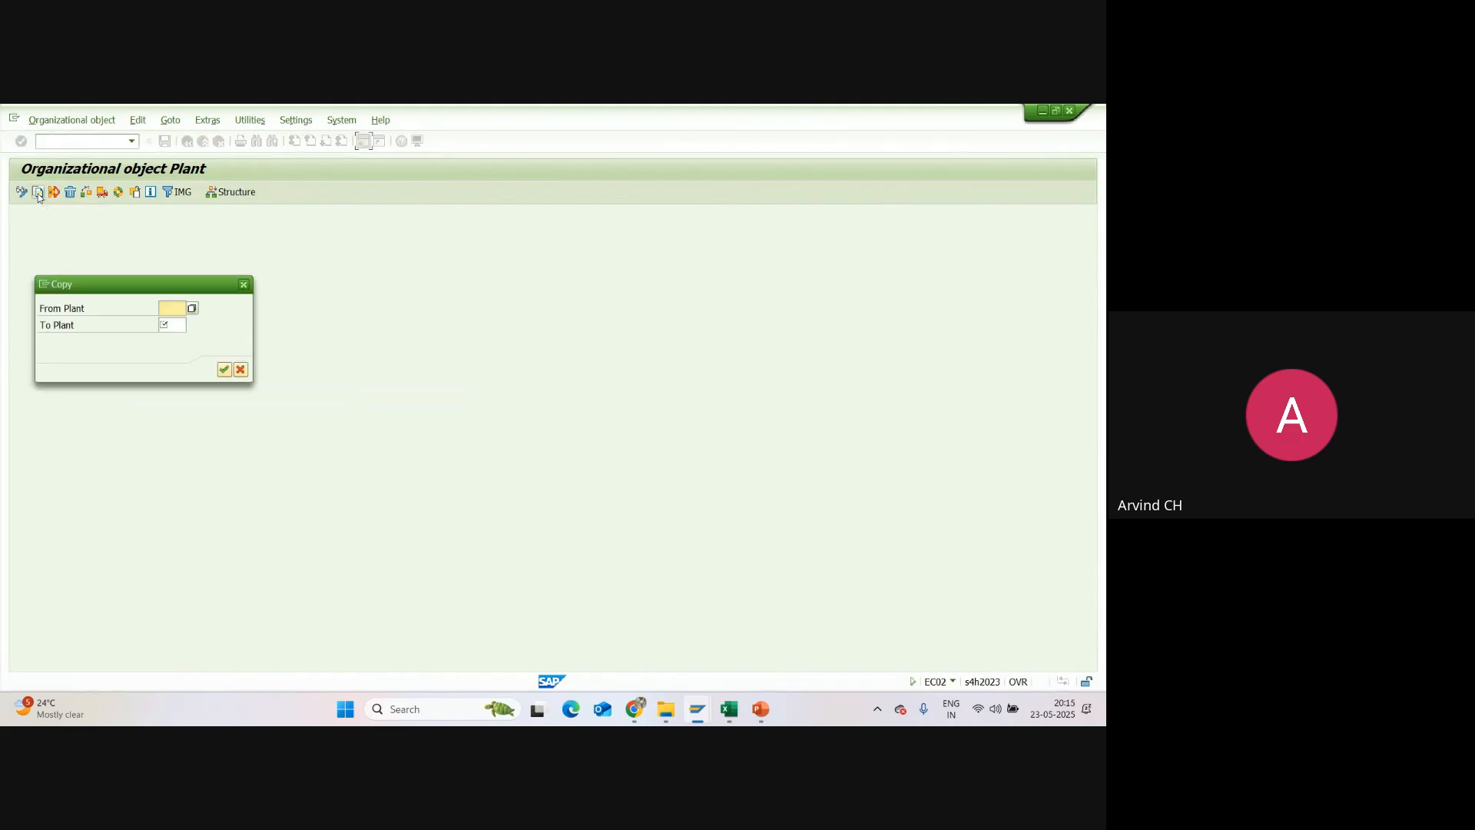
pyautogui.click(167, 311)
pyautogui.write('1710')
pyautogui.click(173, 326)
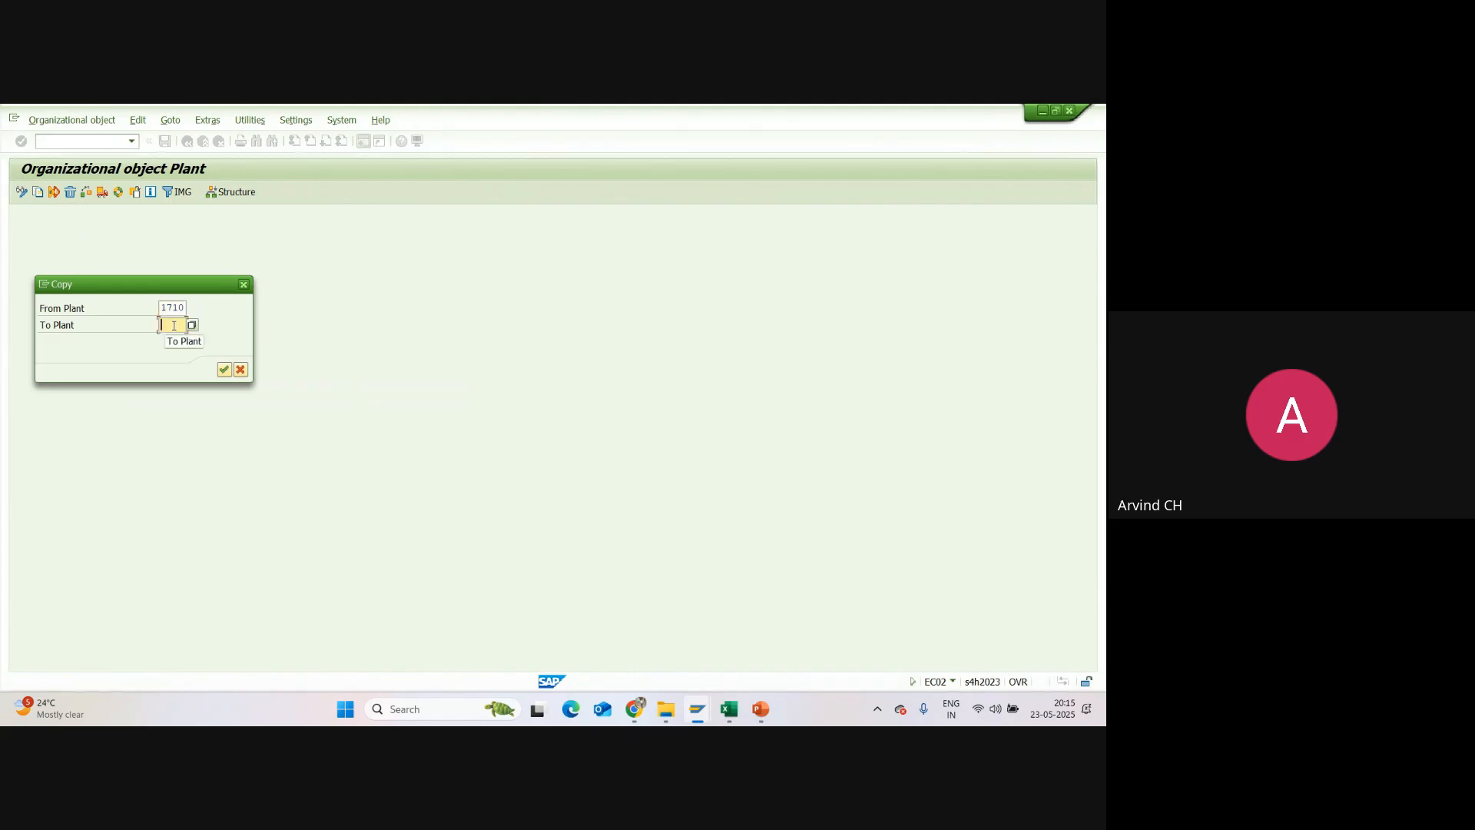
pyautogui.write('SU01')
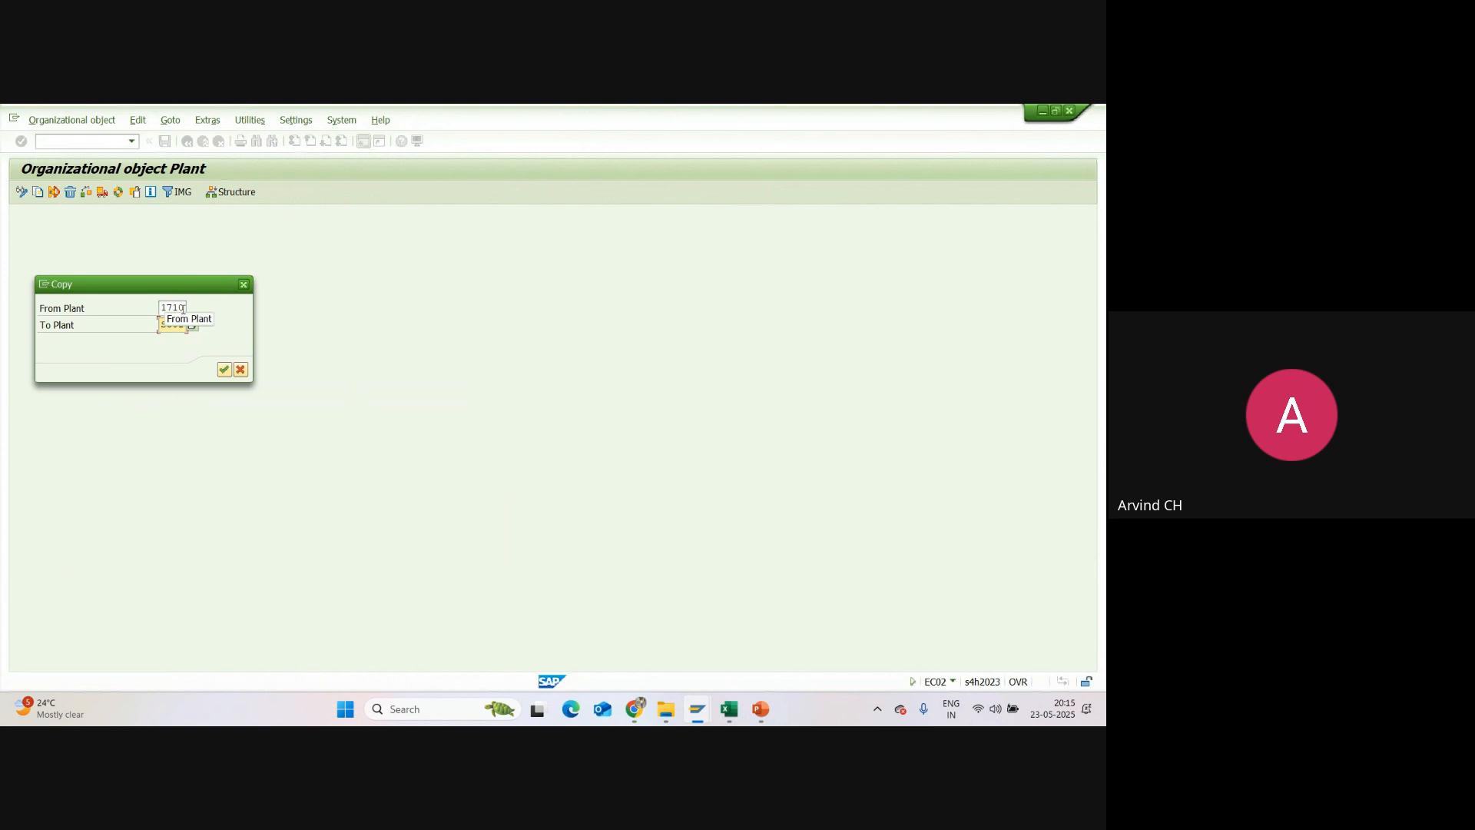
pyautogui.doubleClick(174, 307)
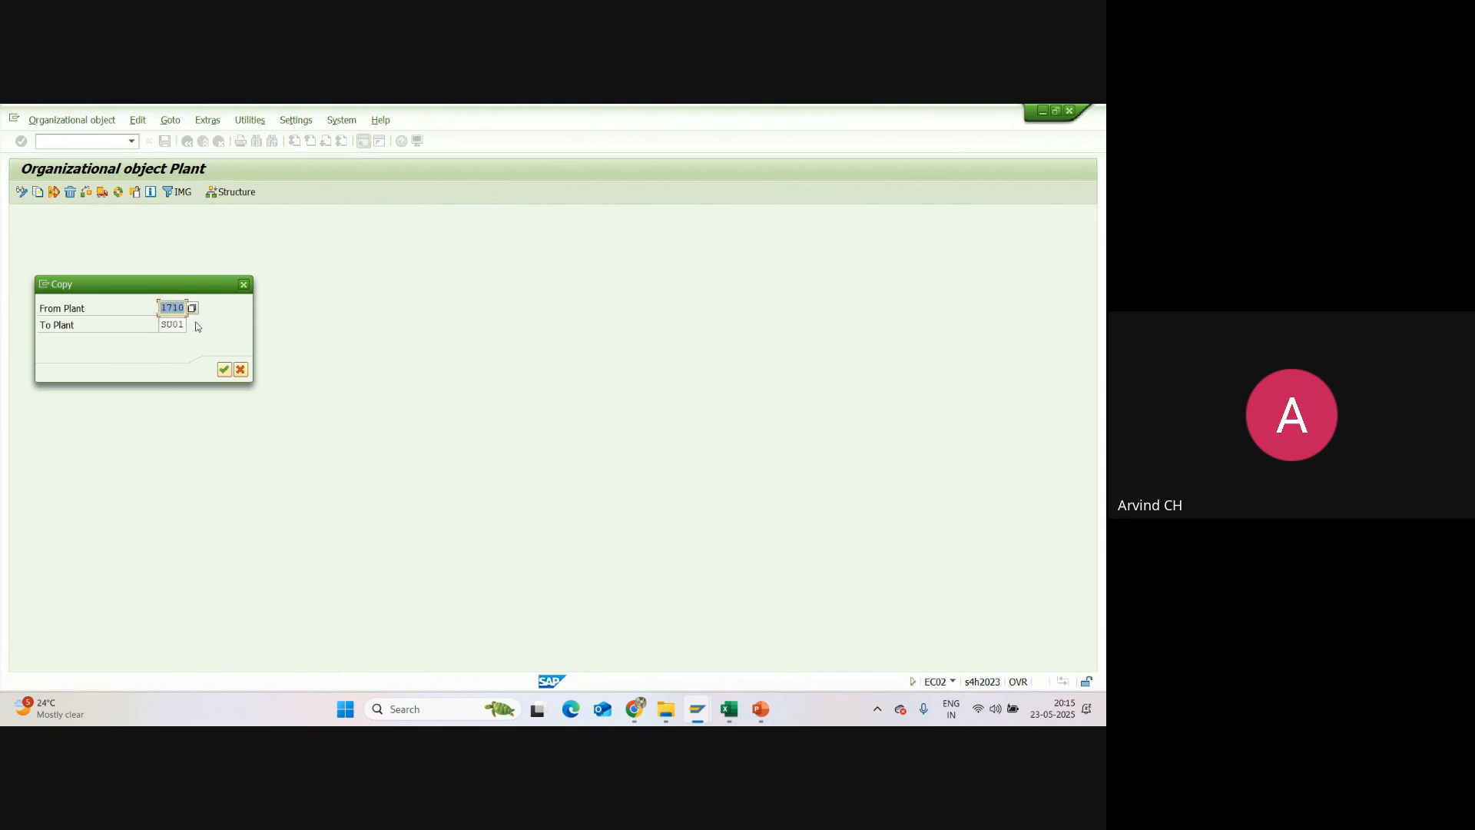
pyautogui.doubleClick(158, 324)
pyautogui.click(170, 309)
pyautogui.click(169, 323)
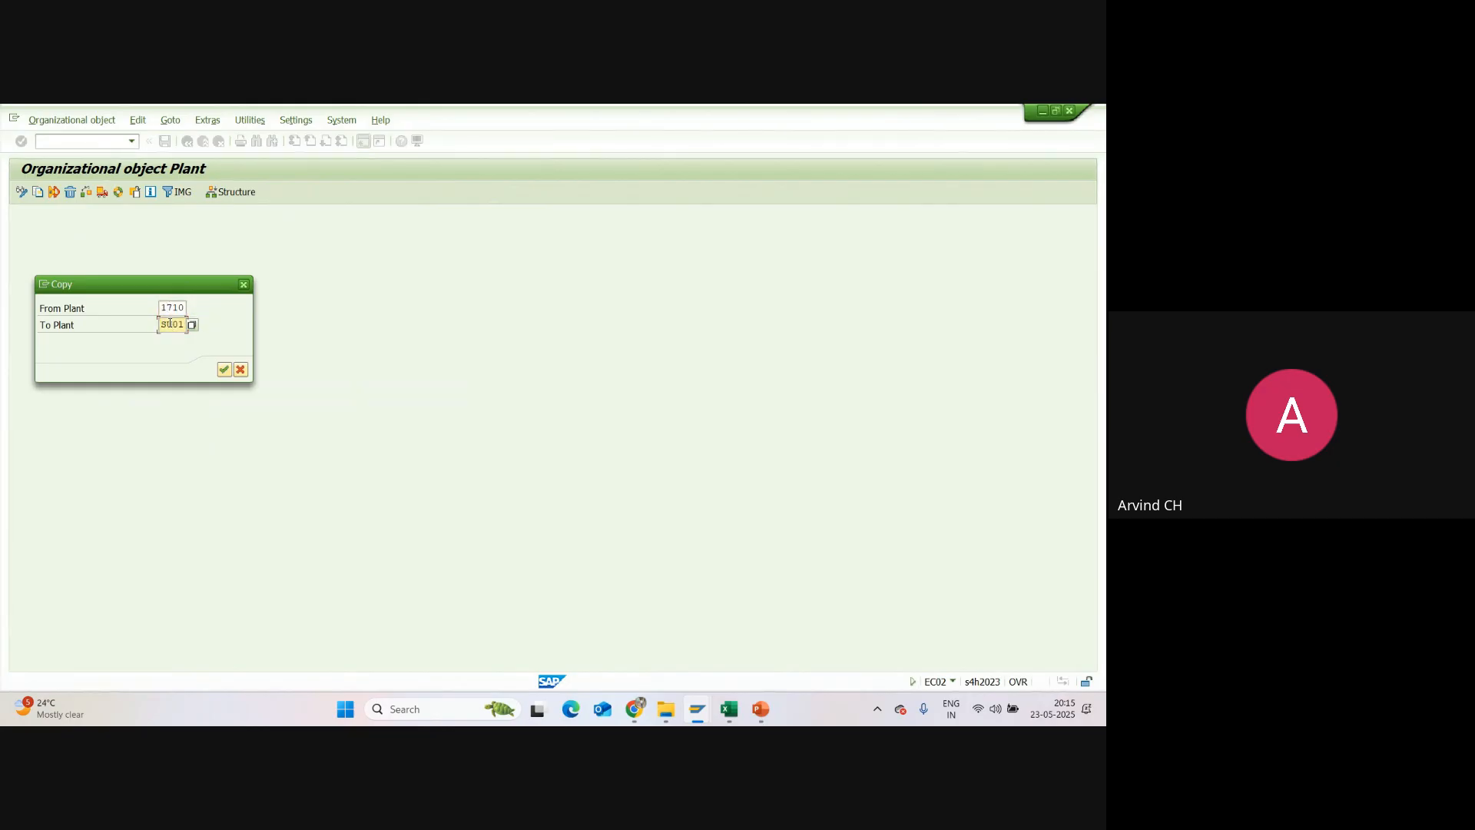
# Step: Confirm the plant copy, acknowledge the number range and address notice, and decline transporting number ranges
pyautogui.click(223, 370)
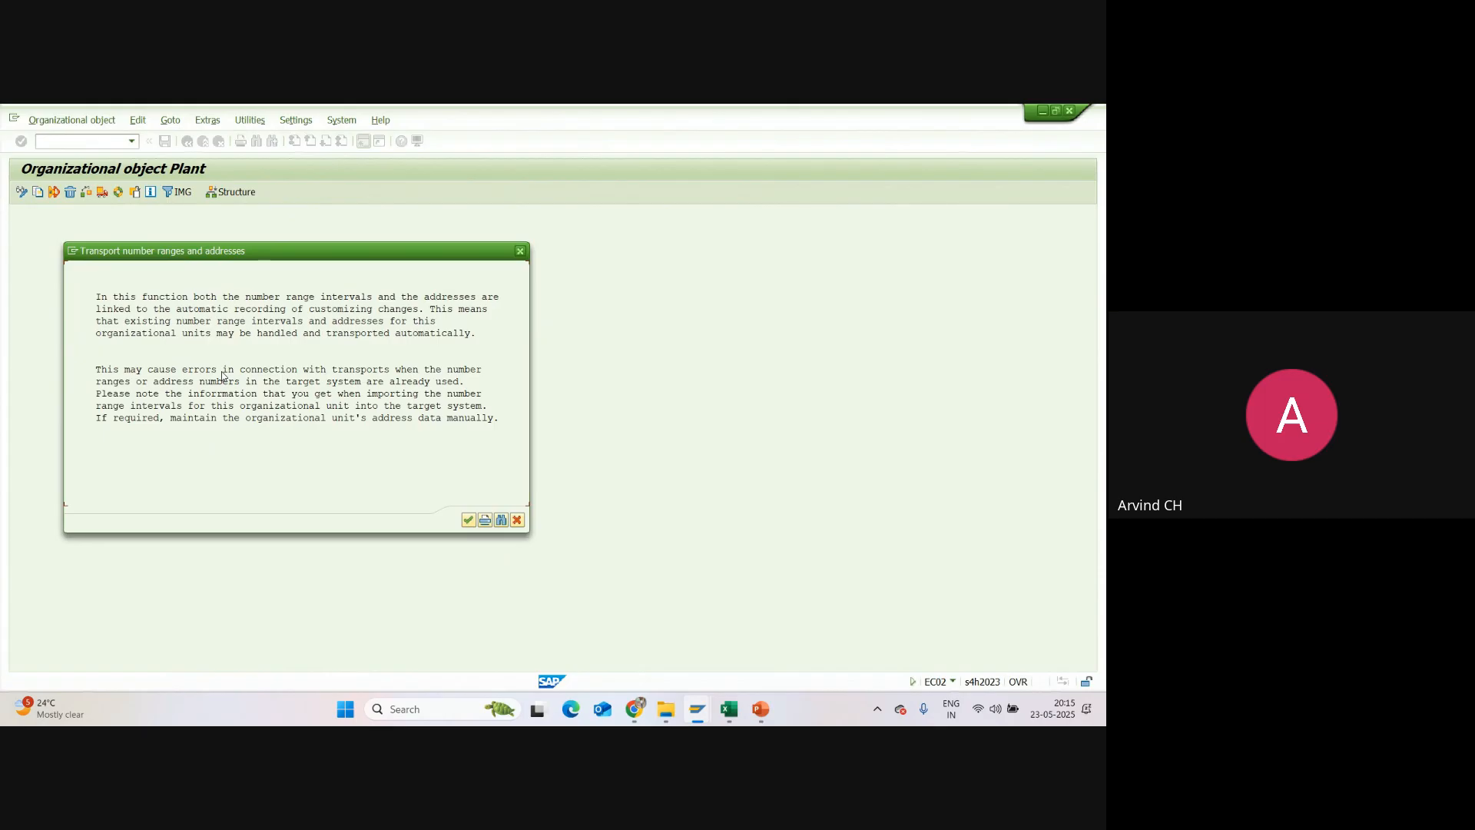
pyautogui.click(468, 521)
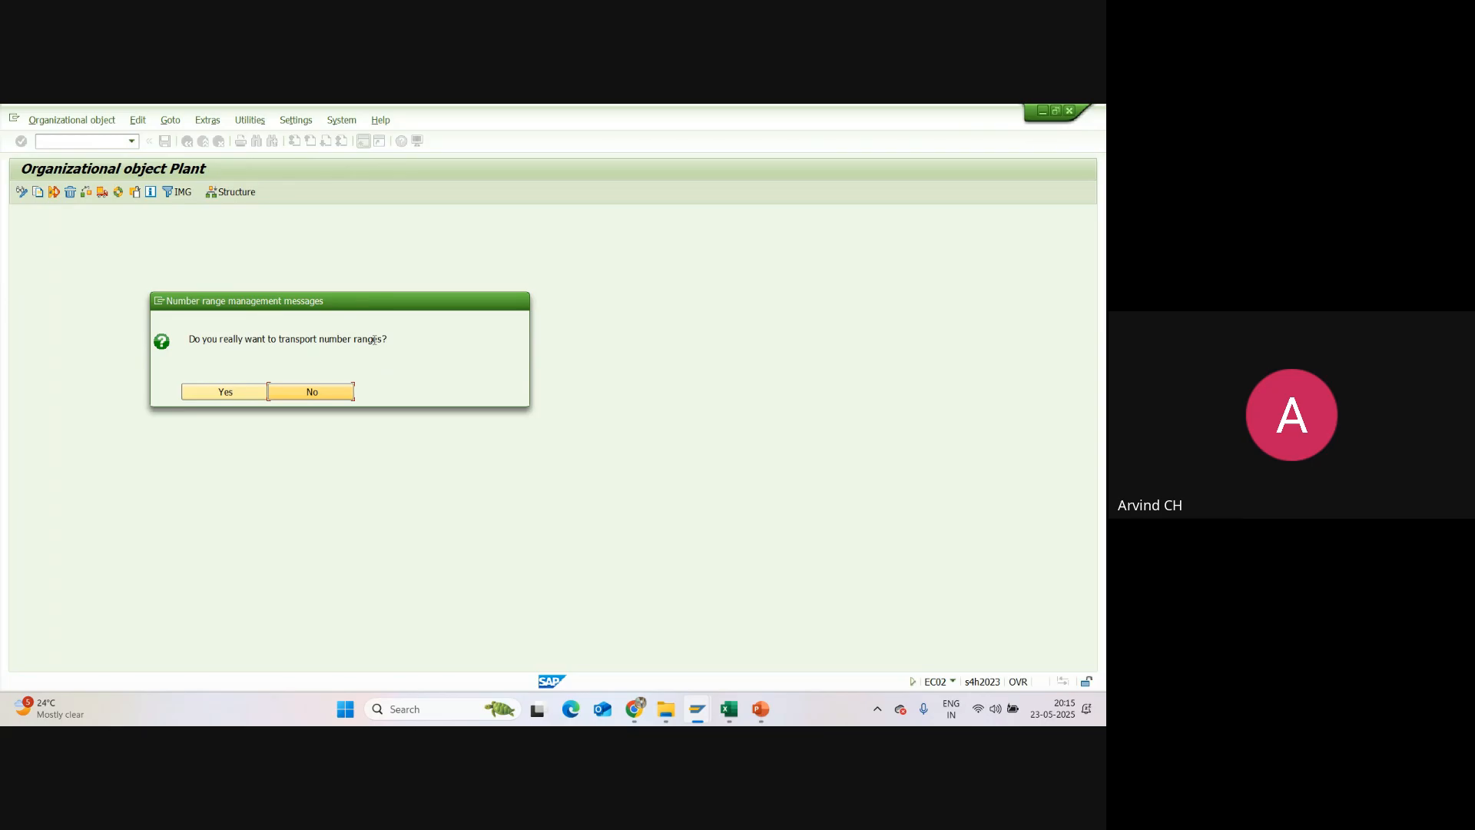
pyautogui.click(331, 392)
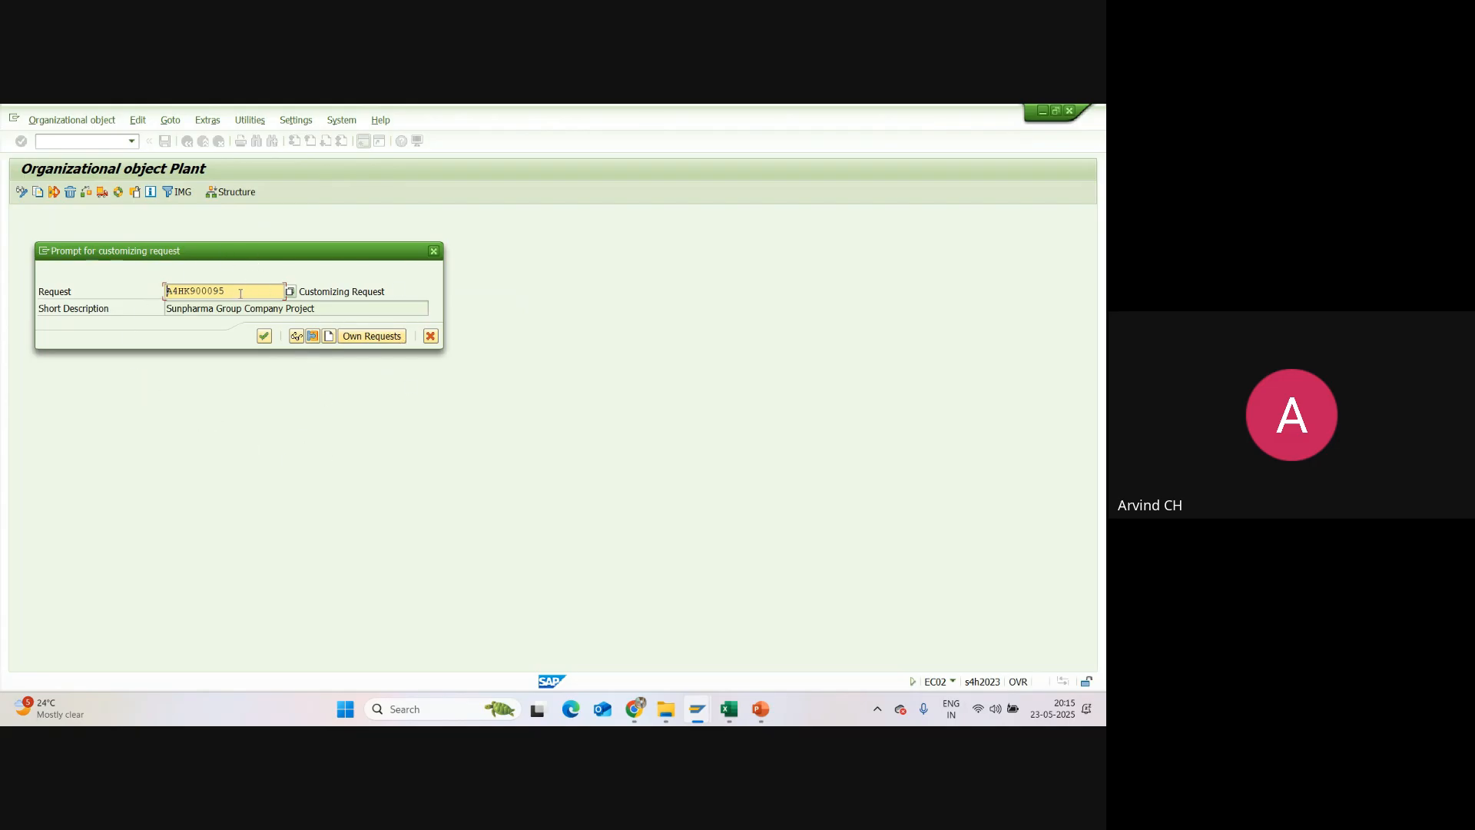
# Step: View the details of customizing request A4HK900095 and return to the request prompt
pyautogui.moveTo(239, 292); pyautogui.dragTo(167, 295)
pyautogui.doubleClick(169, 295)
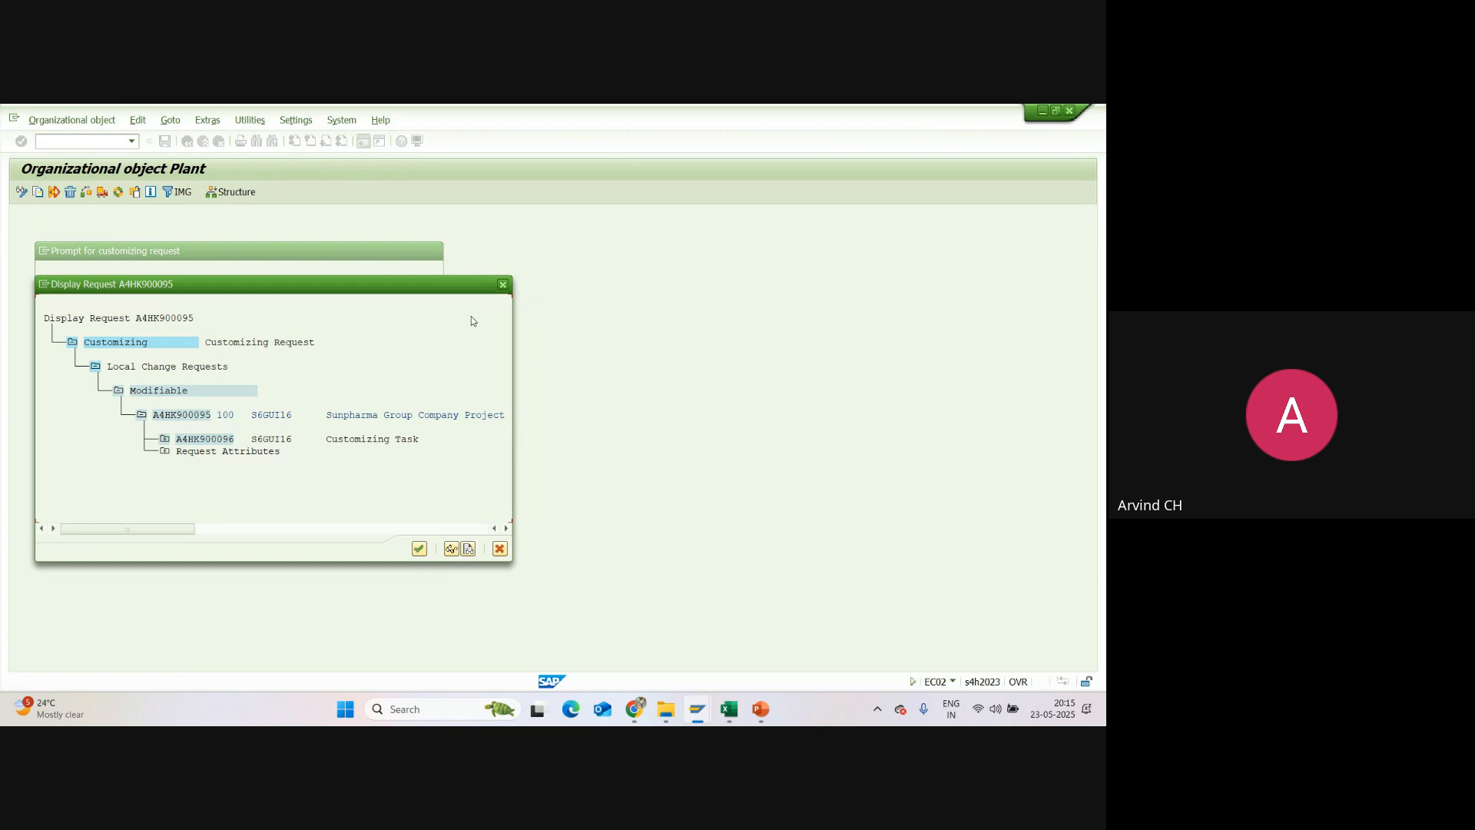
pyautogui.click(503, 285)
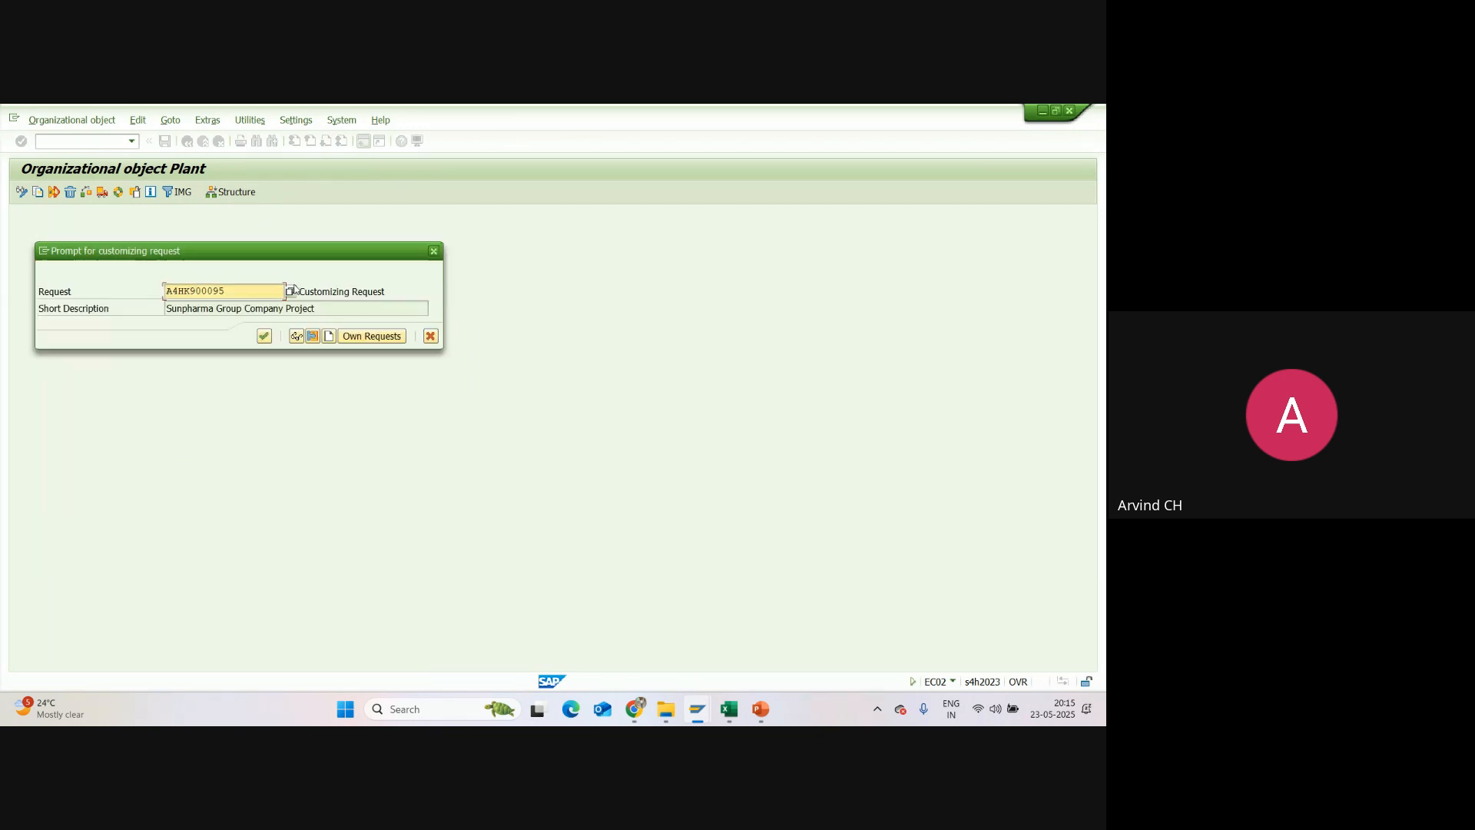
# Step: Record the plant copy in customizing request A4HK900095, review the completed activities, and return to the IMG structure
pyautogui.click(269, 337)
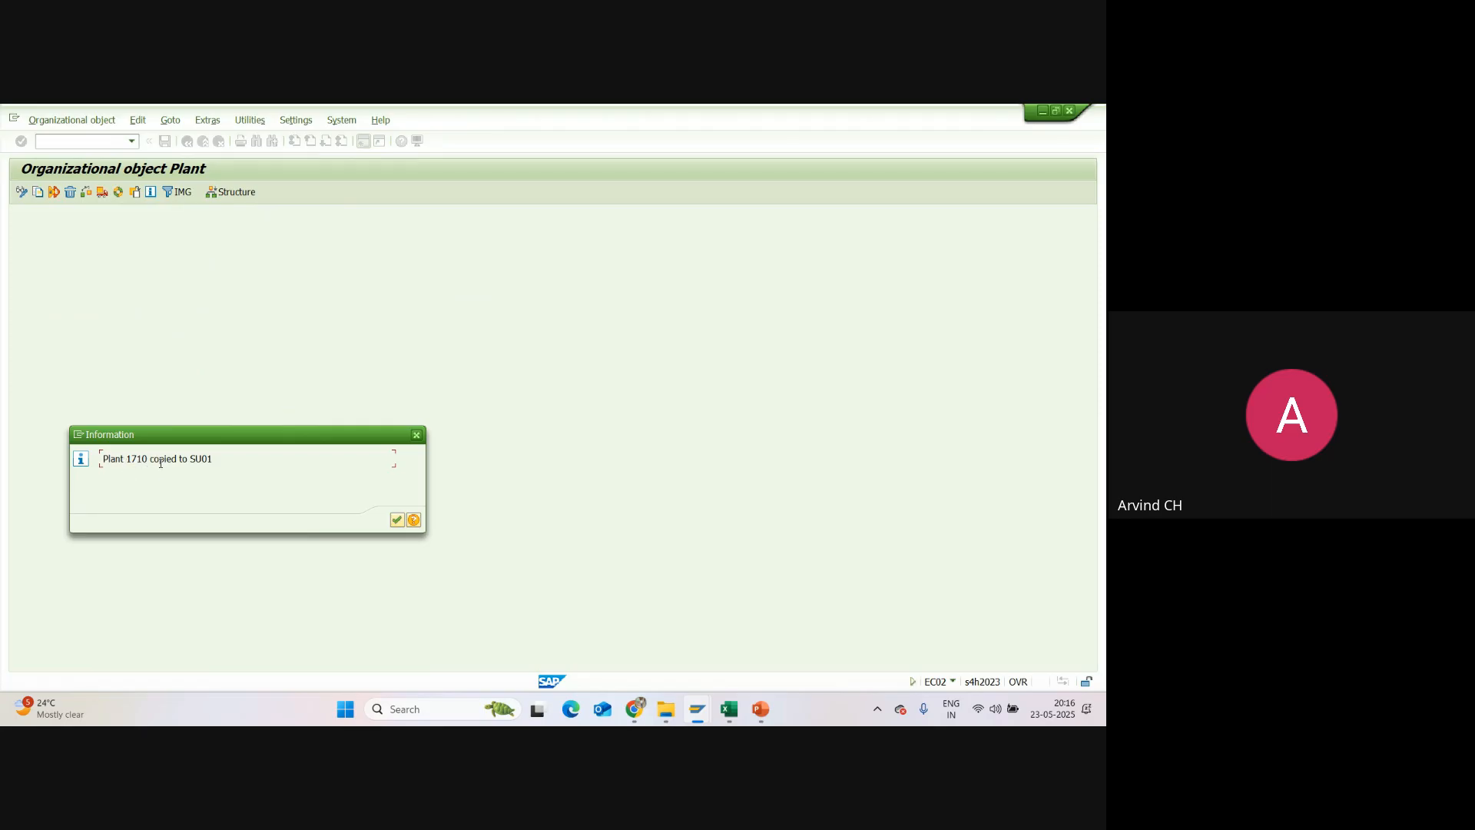
pyautogui.click(398, 521)
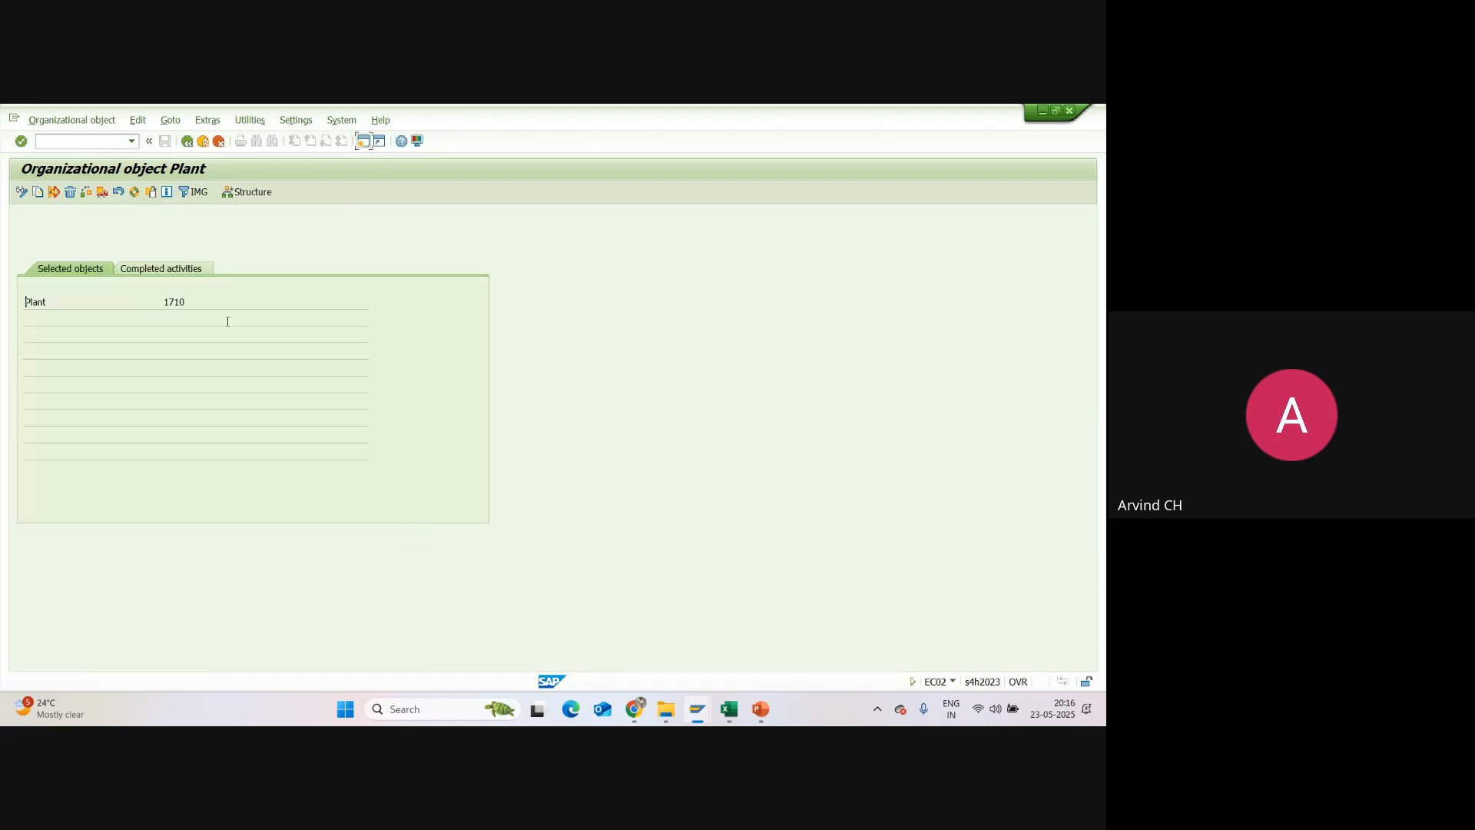
pyautogui.click(163, 271)
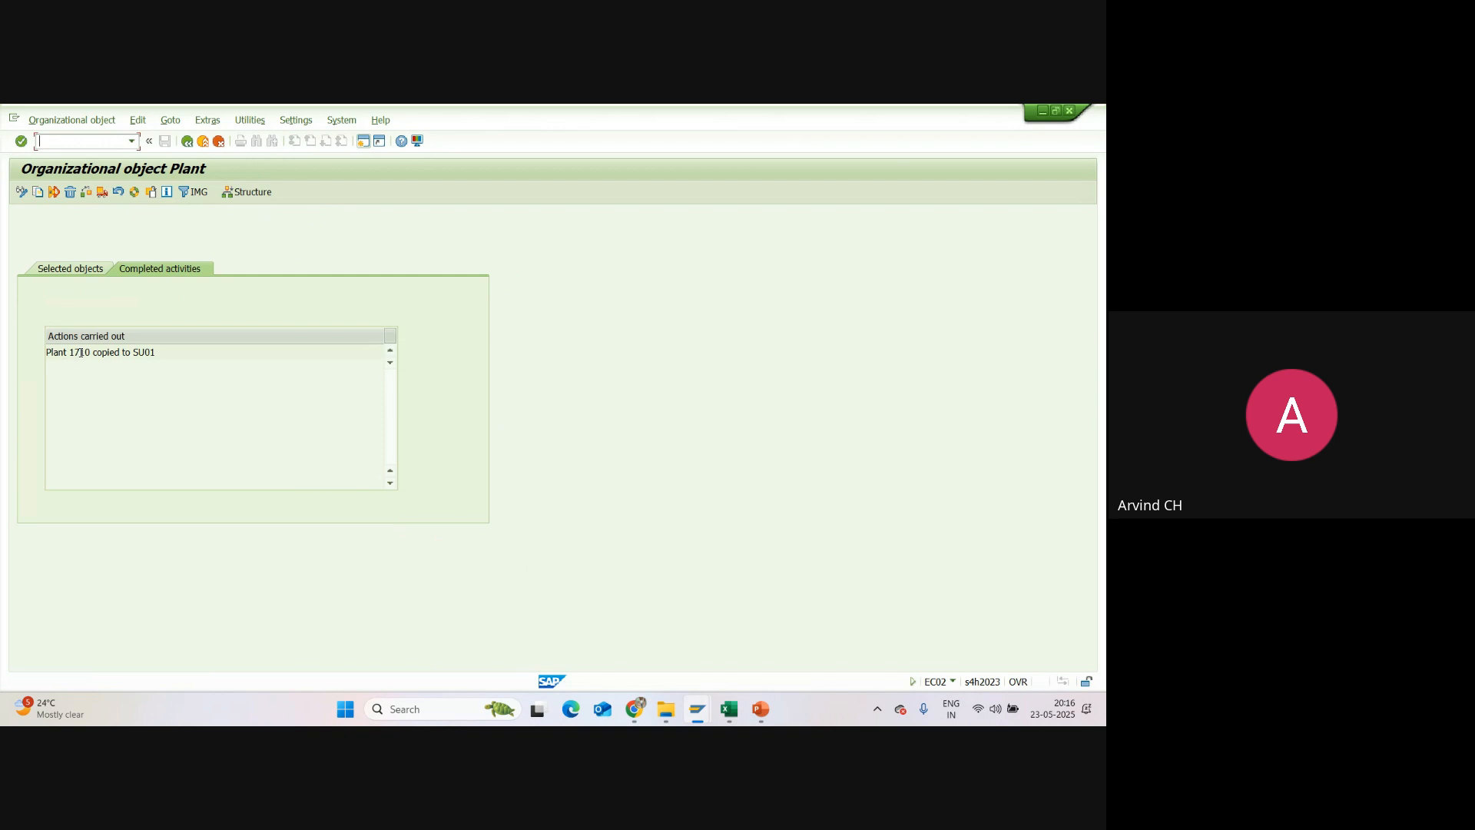
pyautogui.moveTo(156, 352); pyautogui.dragTo(51, 353)
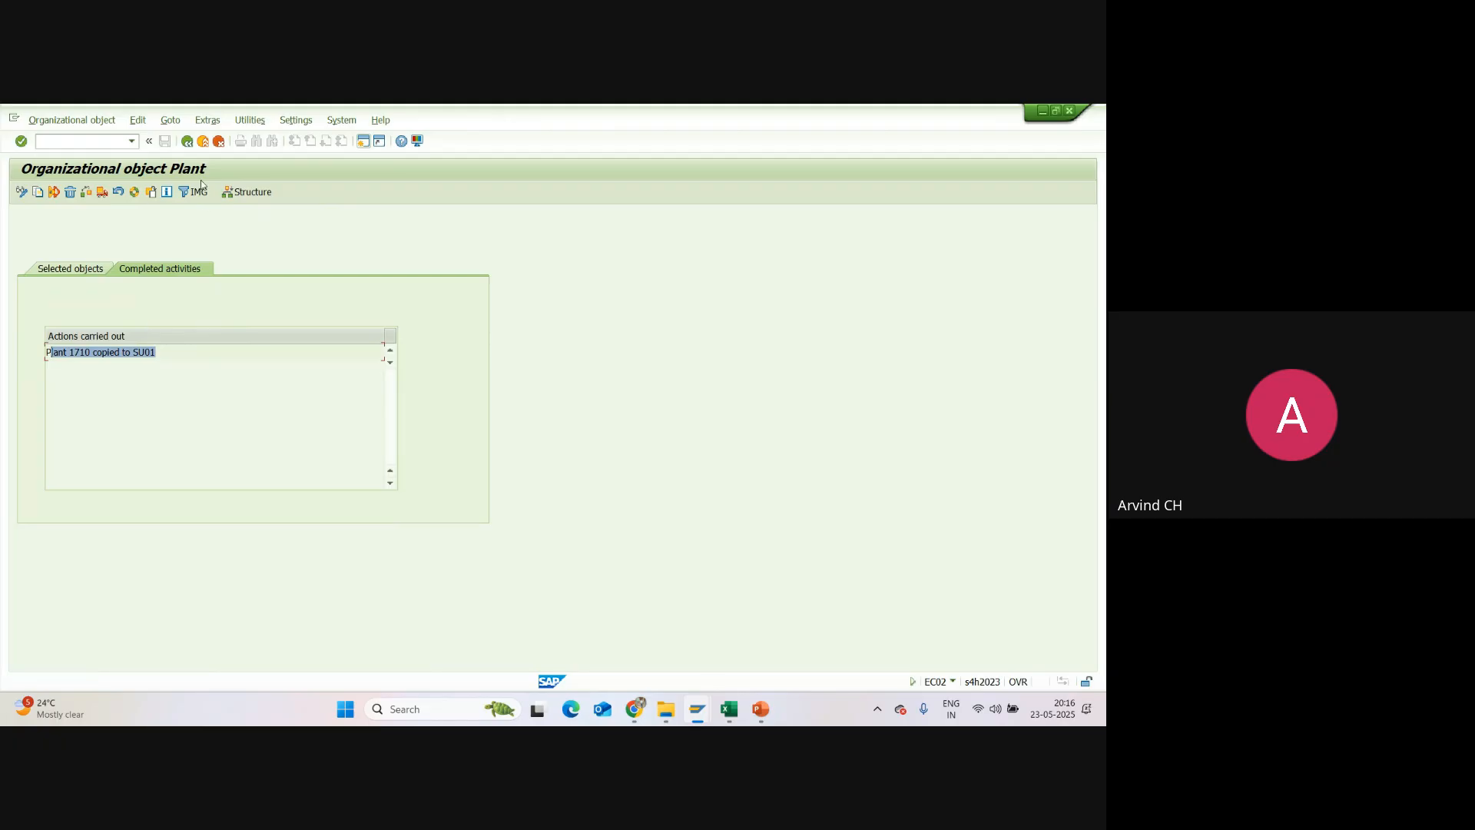
pyautogui.click(187, 141)
pyautogui.click(188, 141)
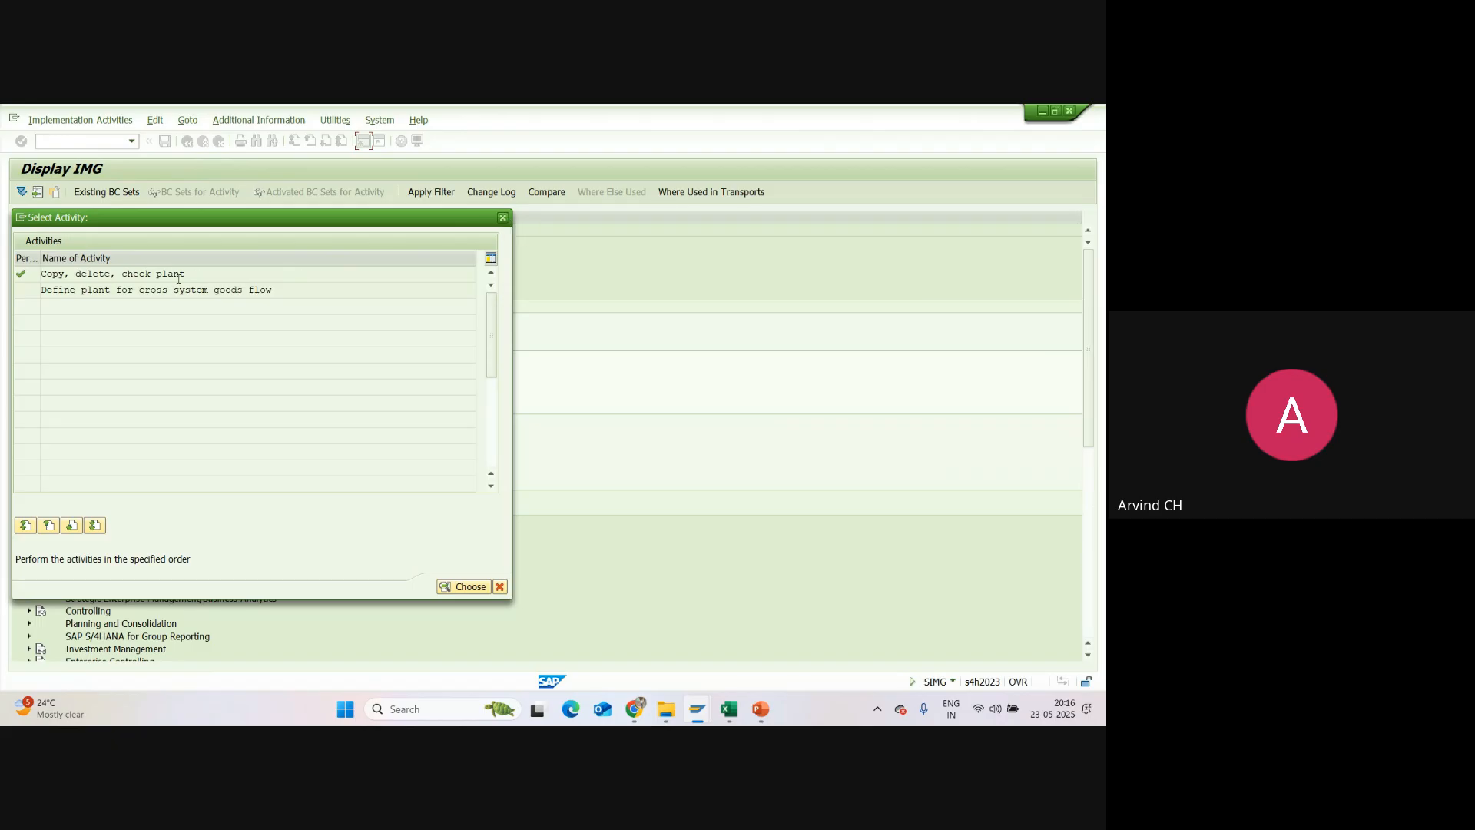
pyautogui.click(502, 217)
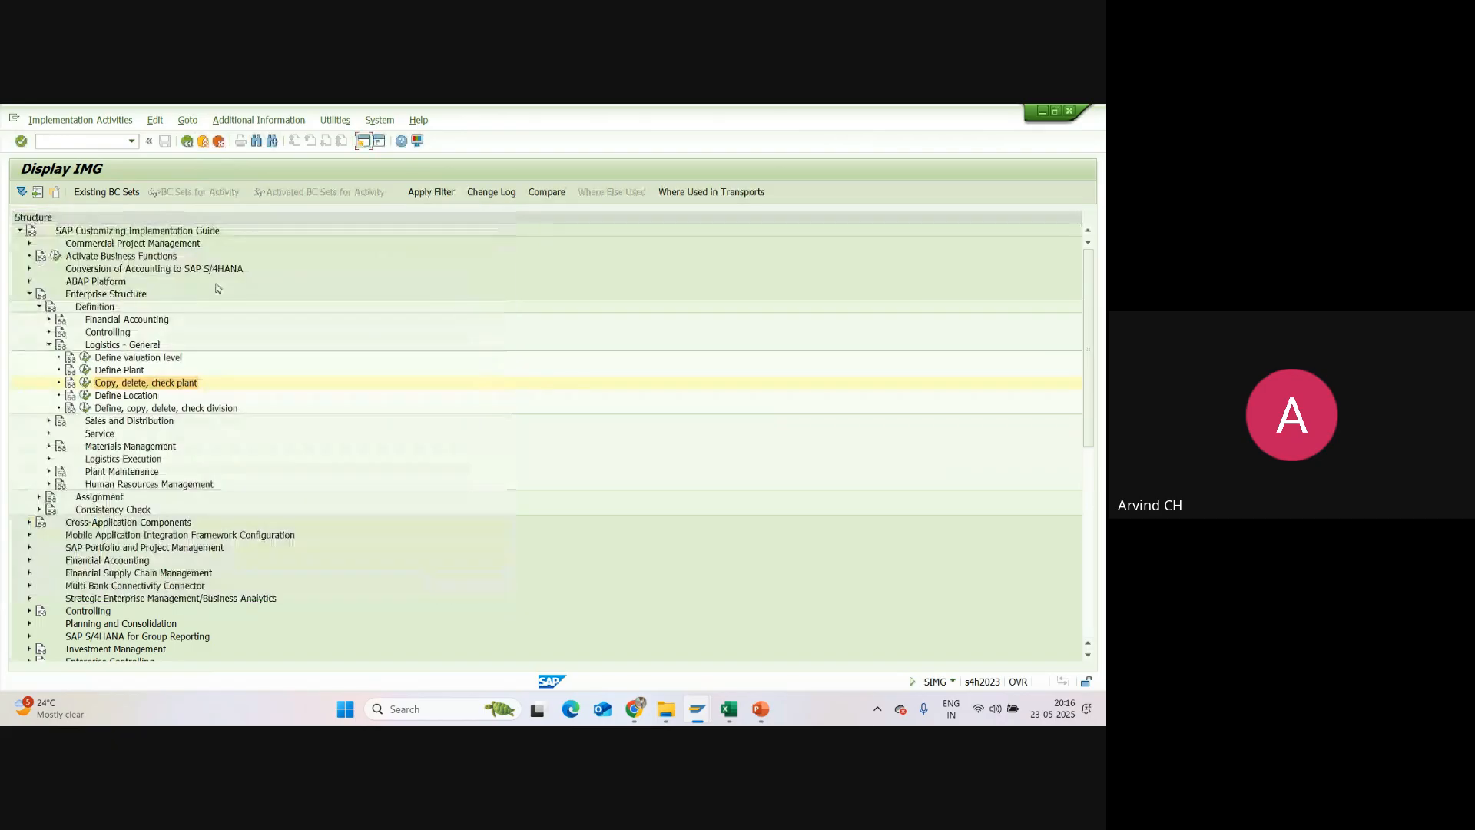
pyautogui.doubleClick(116, 371)
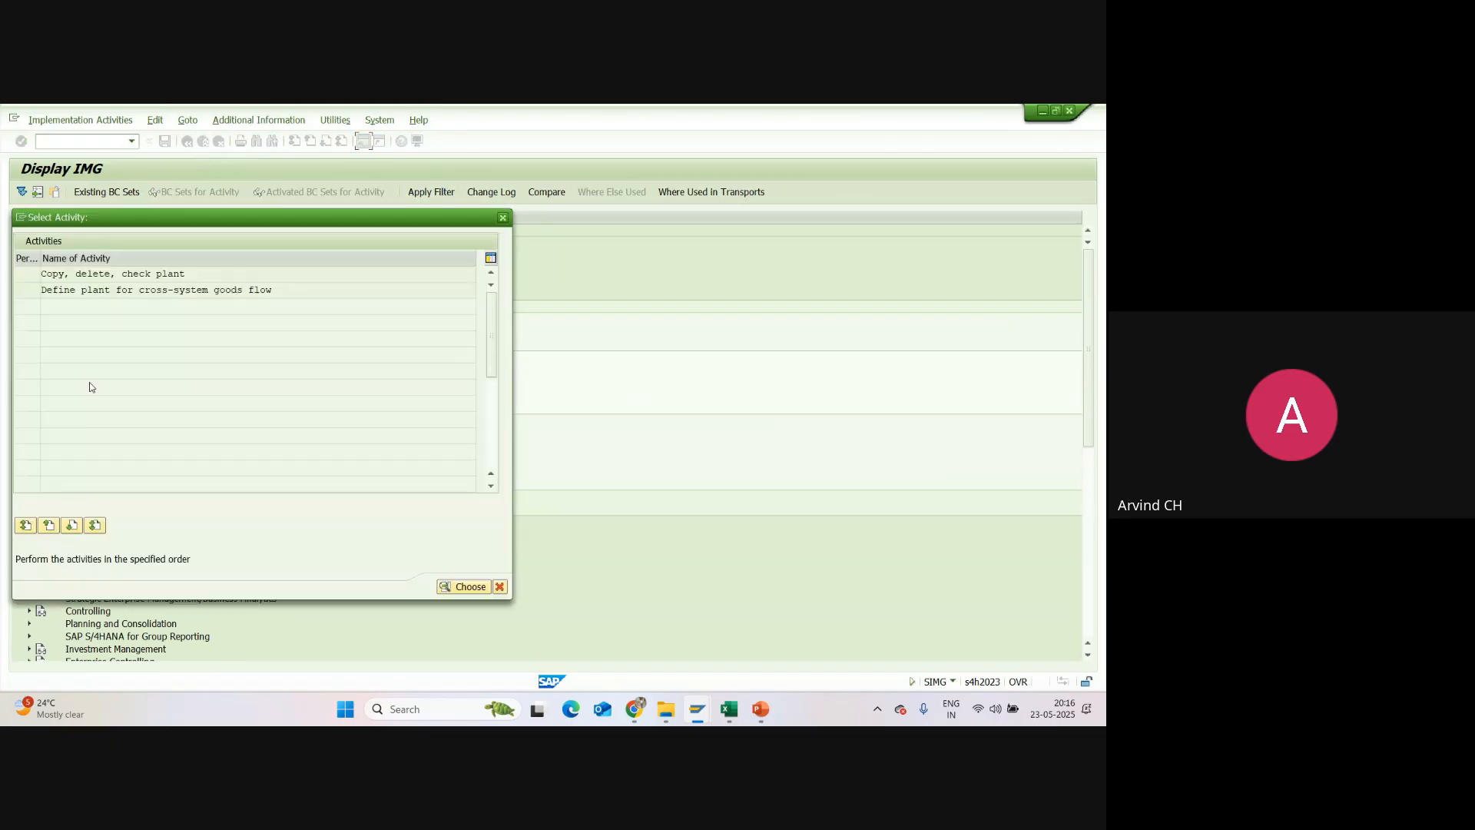
pyautogui.doubleClick(106, 275)
pyautogui.click(187, 143)
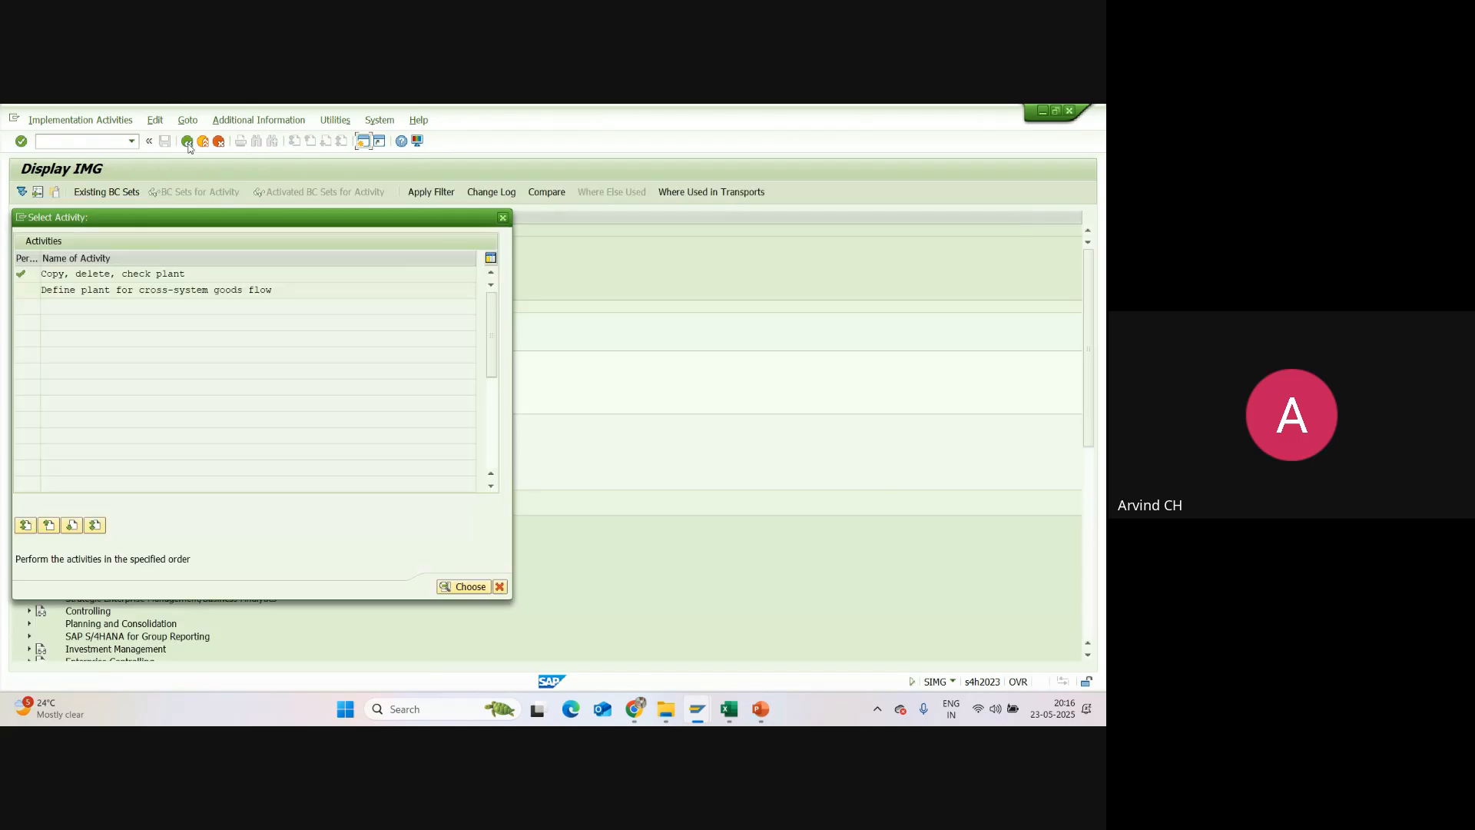
pyautogui.click(502, 217)
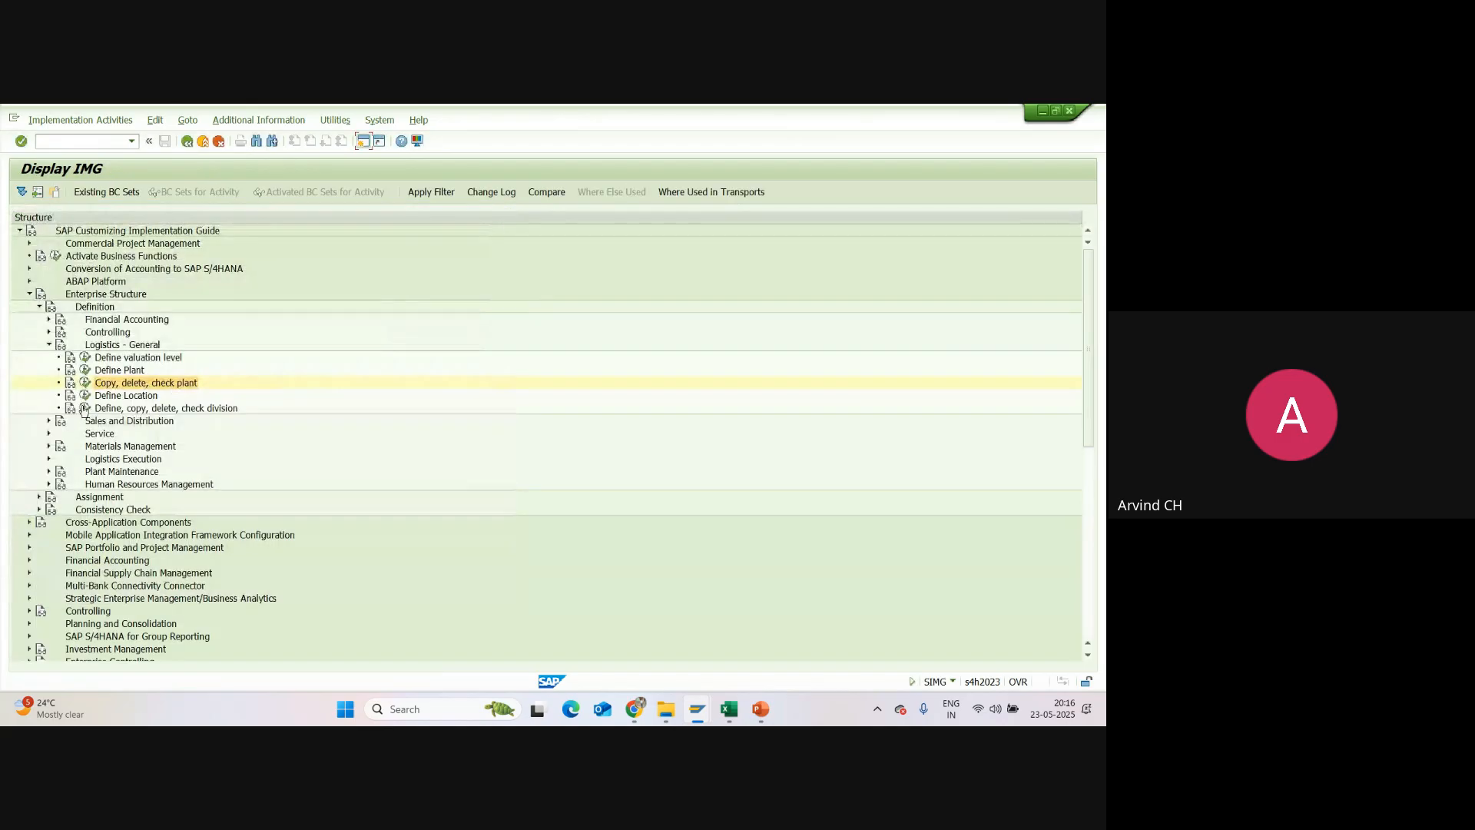
# Step: Open the details of plant SU01 in the Define Plant activity and set Name 1 to "Sunpharma Manufacturing Plant"
pyautogui.click(84, 370)
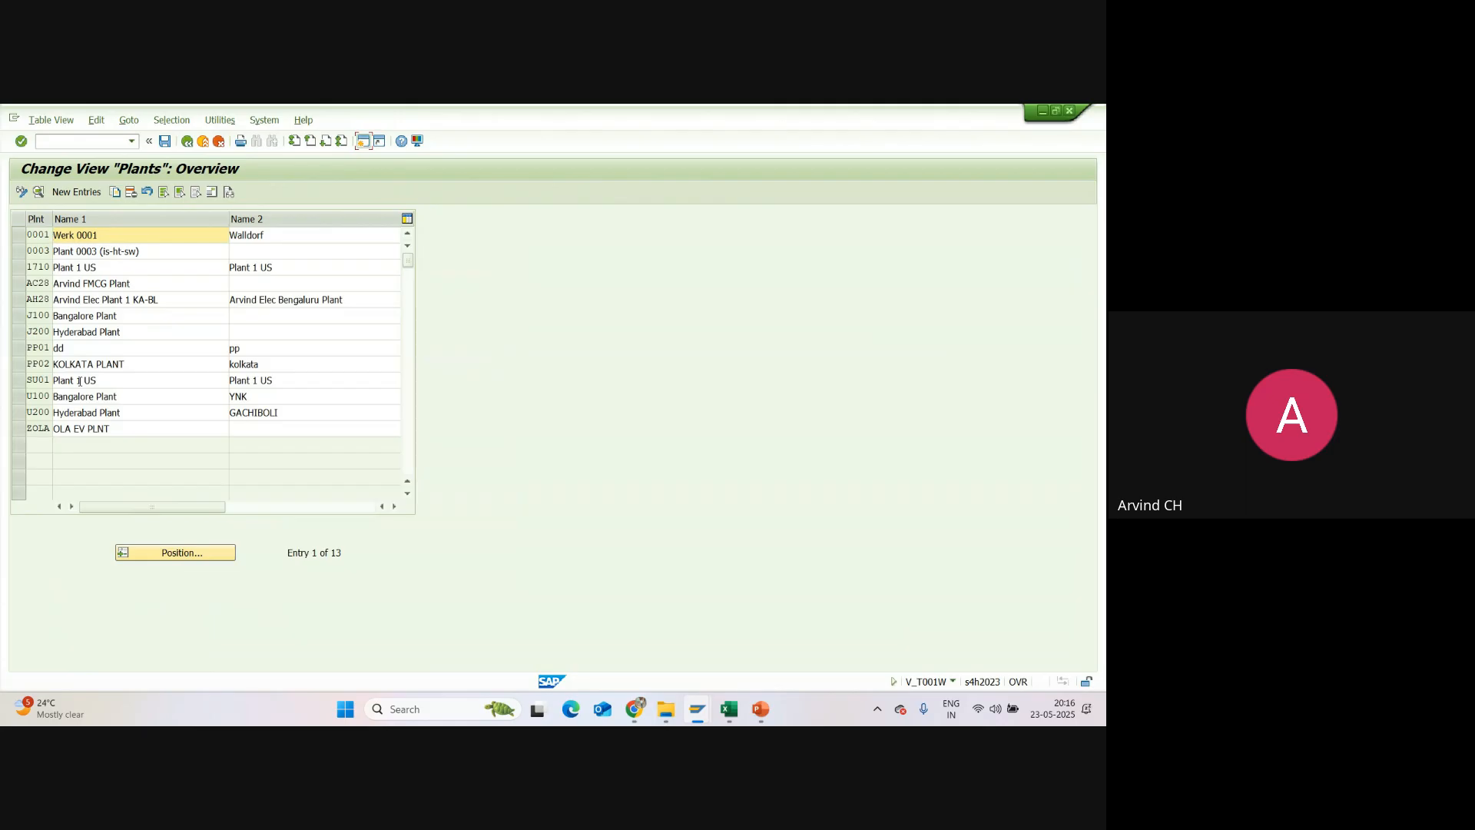
pyautogui.doubleClick(79, 381)
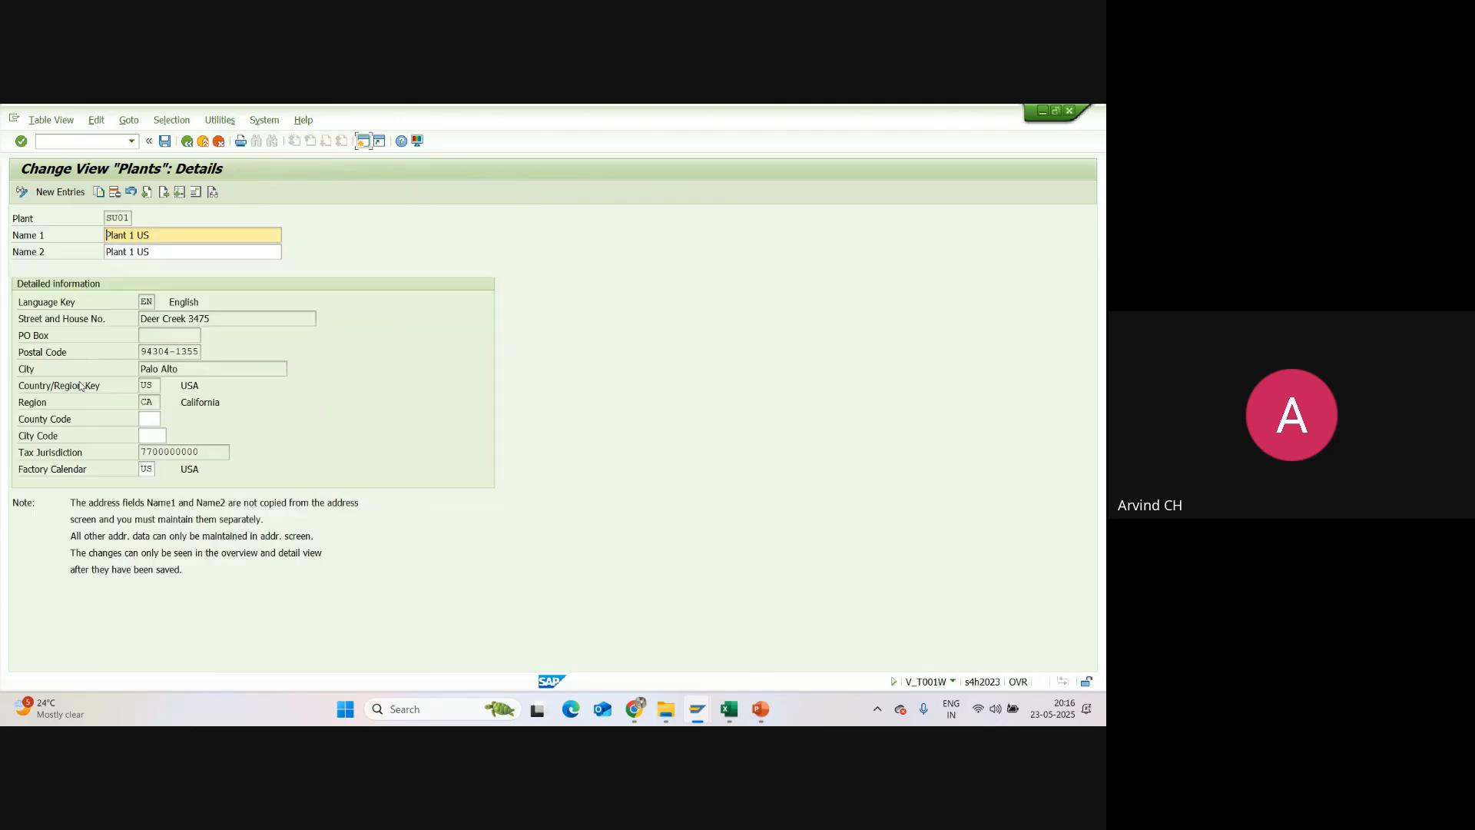
pyautogui.moveTo(166, 239); pyautogui.dragTo(83, 249)
pyautogui.write('Sunpharma Manufacturing Pla')
# Step: Set Name 2 of plant SU01 to "Sunpharma Plant1"
pyautogui.moveTo(163, 254); pyautogui.dragTo(117, 295)
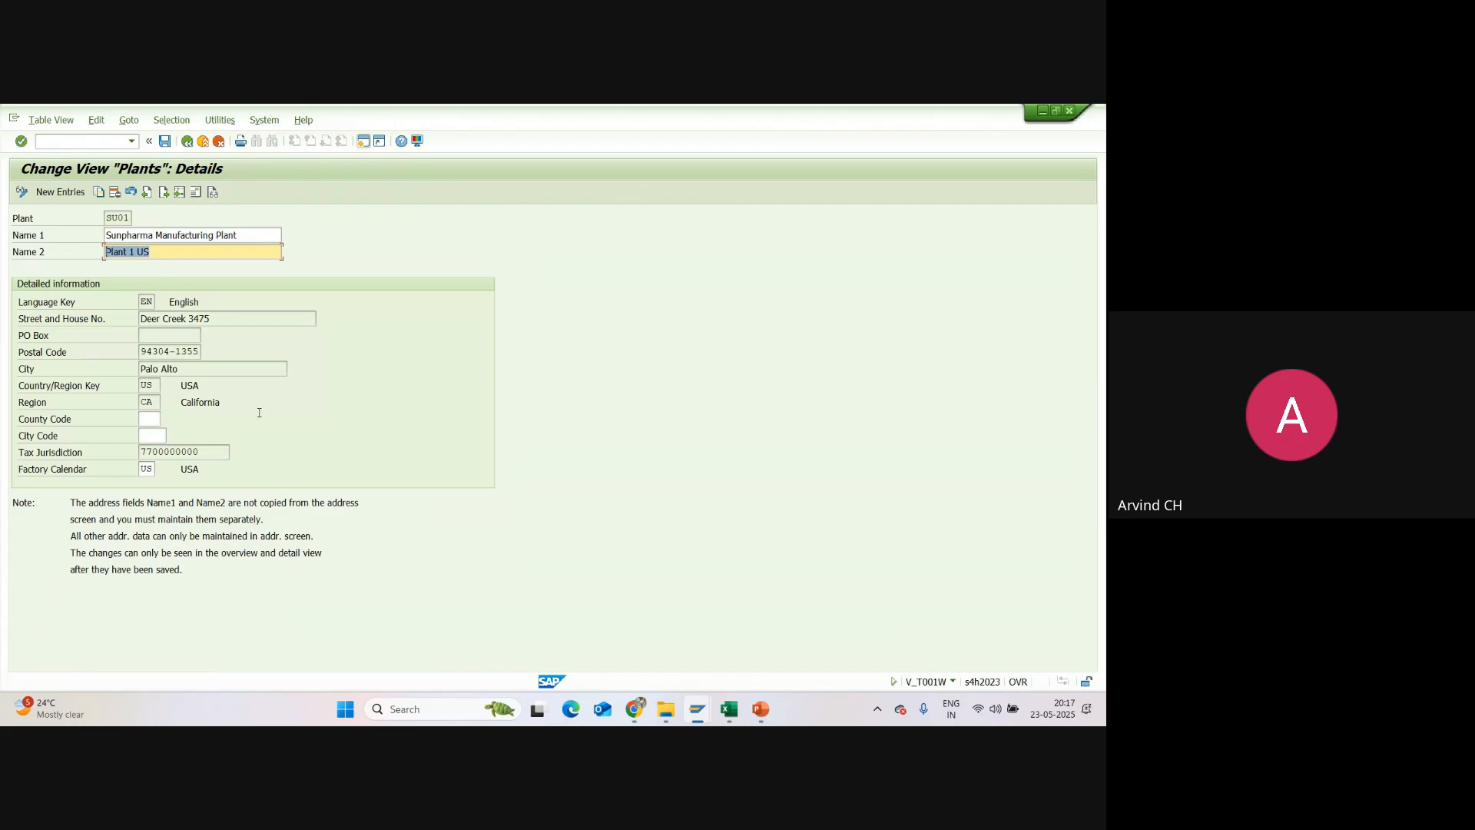
pyautogui.press('BackSpace')
pyautogui.click(430, 249)
pyautogui.write('Sunpharma Plant1')
pyautogui.click(147, 301)
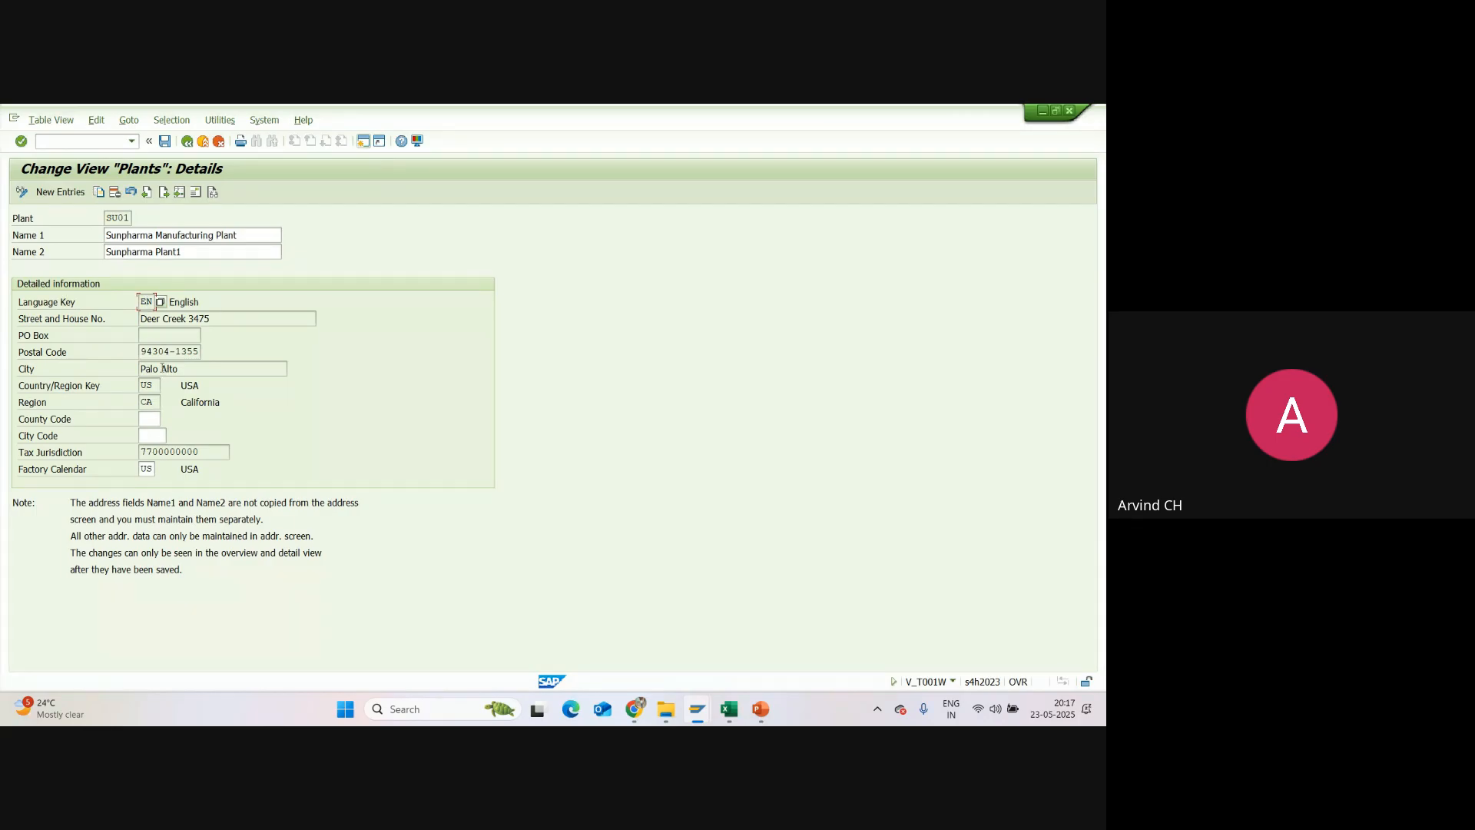
pyautogui.click(196, 194)
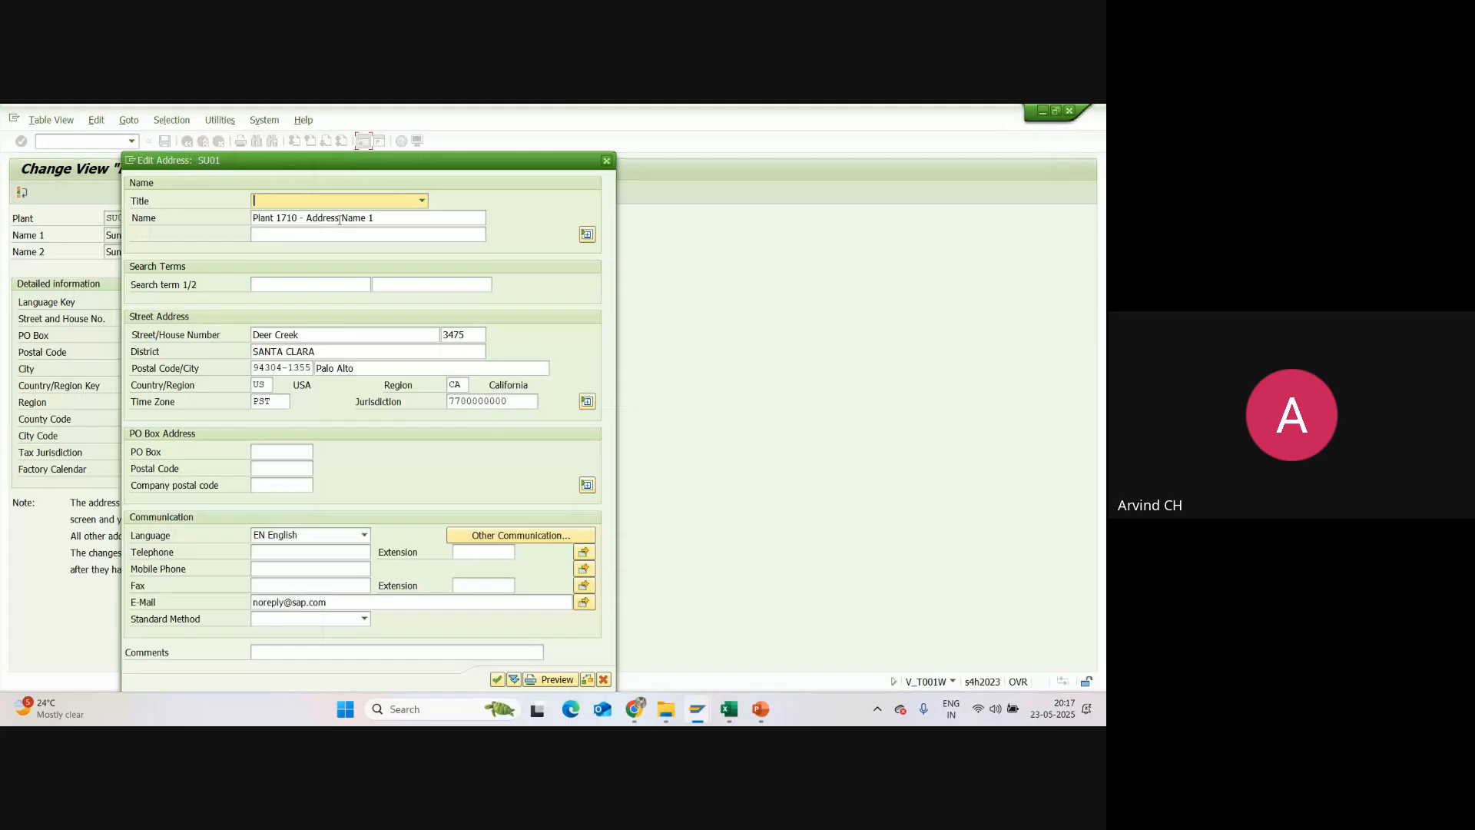
pyautogui.click(319, 202)
pyautogui.click(293, 217)
pyautogui.click(607, 162)
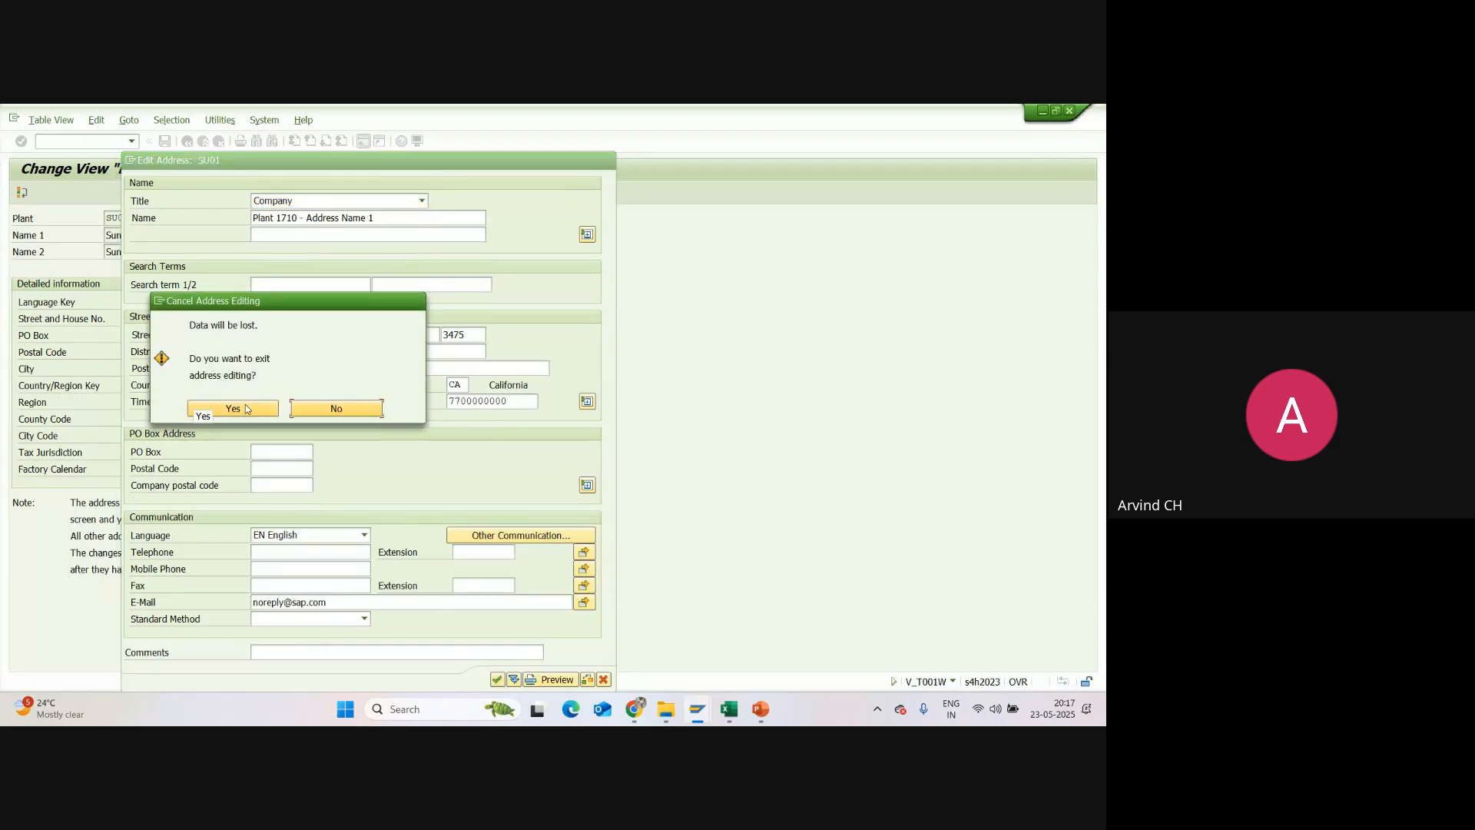
pyautogui.click(246, 408)
# Step: In plant SU01's address, set the title to Company and reuse the Name 1 text "Sunpharma Manufacturing Plant" as the first name line
pyautogui.moveTo(253, 235); pyautogui.dragTo(105, 235)
pyautogui.click(229, 270)
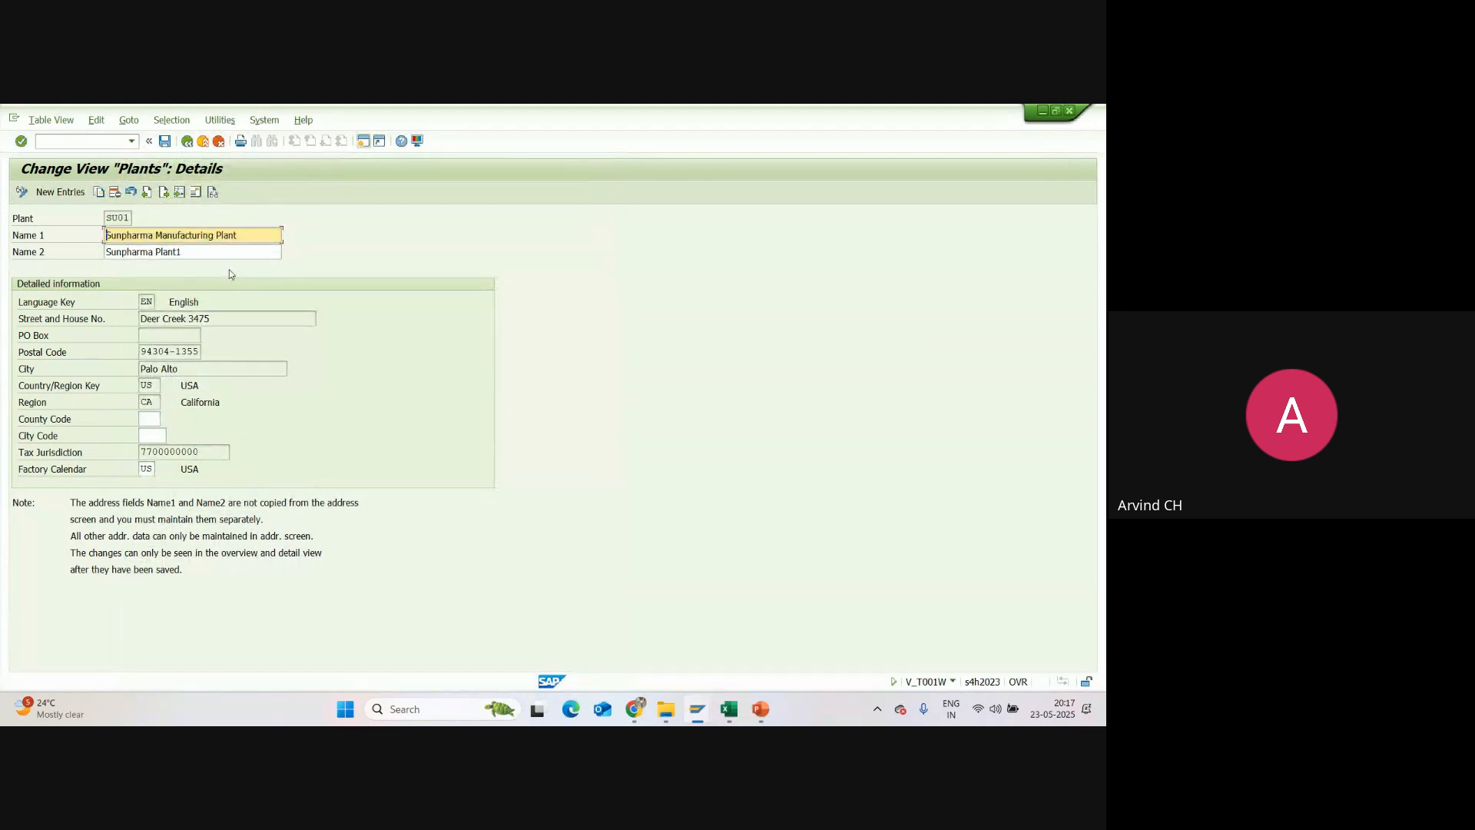
pyautogui.click(198, 194)
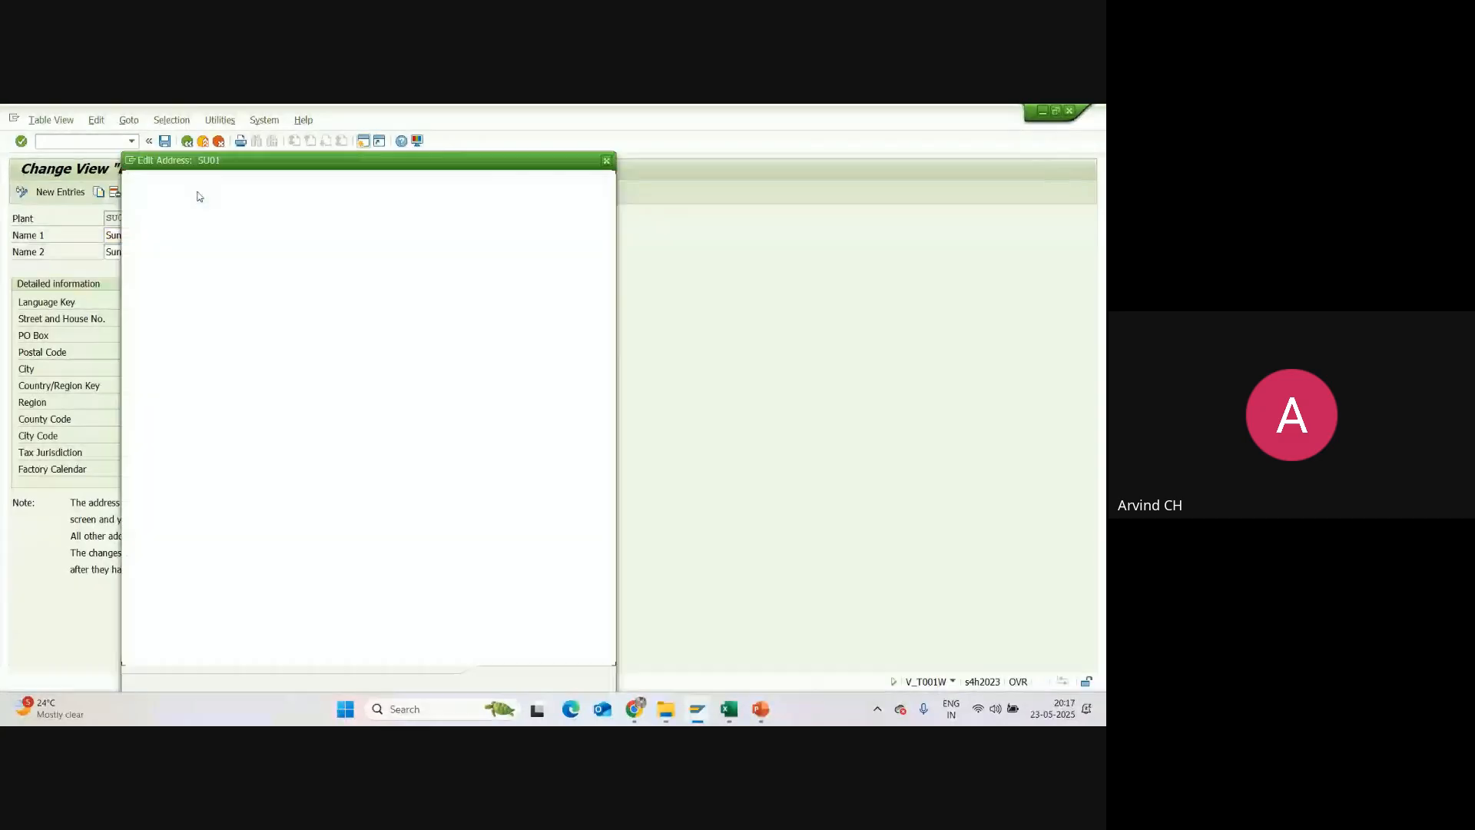
pyautogui.click(422, 202)
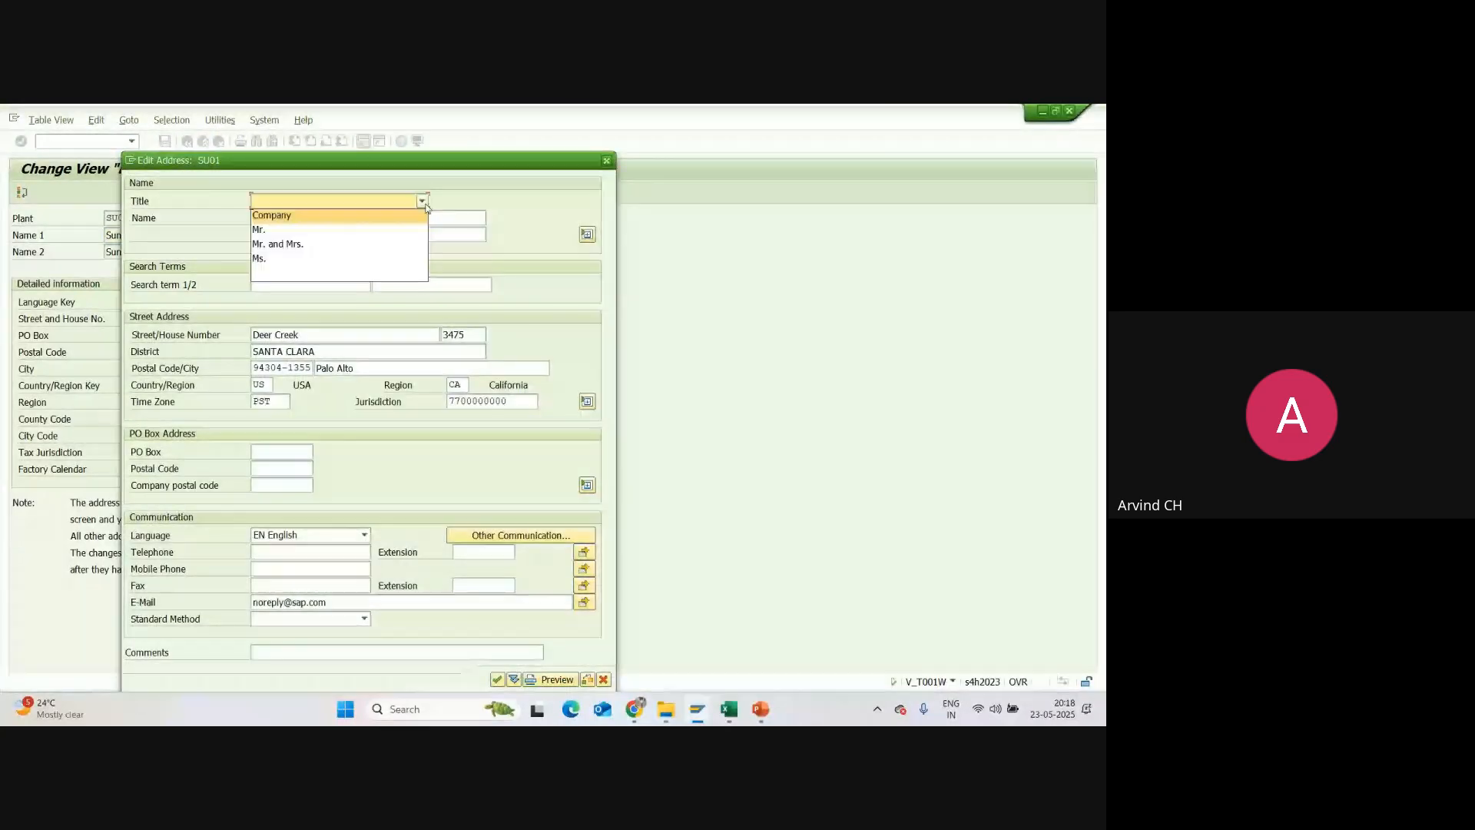
pyautogui.click(268, 217)
pyautogui.click(363, 221)
pyautogui.moveTo(375, 218); pyautogui.dragTo(234, 212)
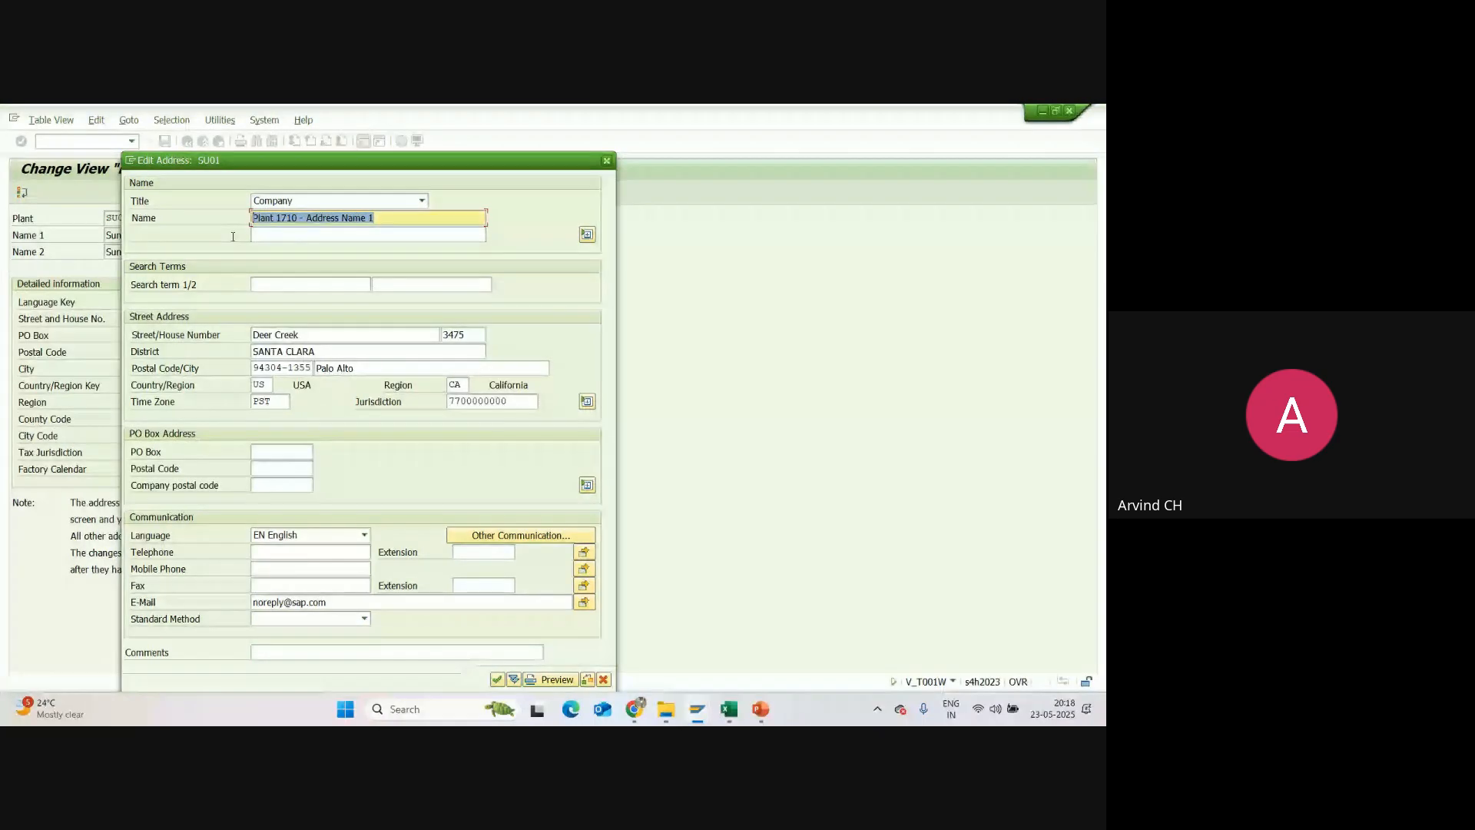
pyautogui.hotkey('ctrl', 'v')
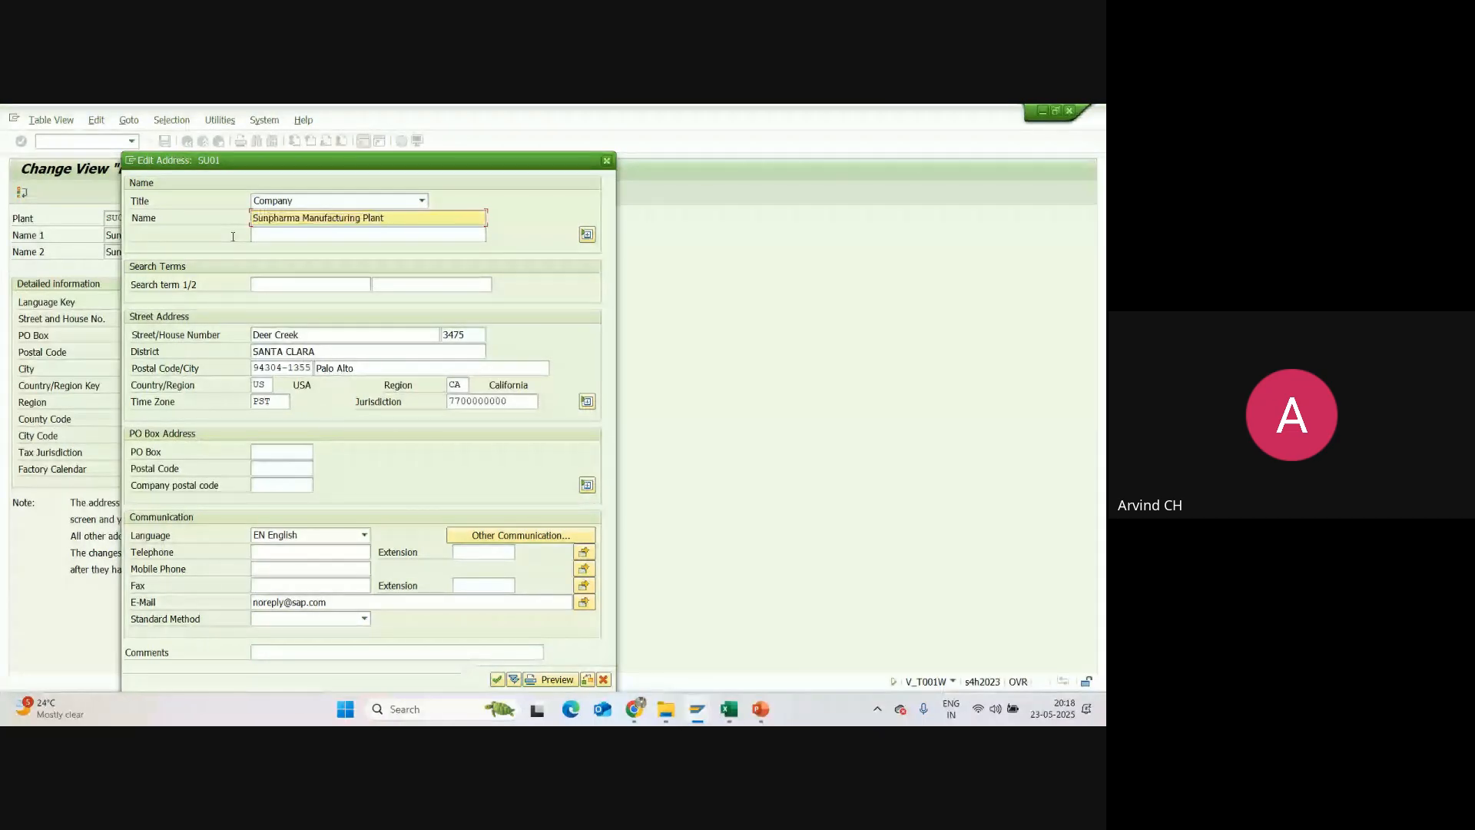
# Step: Set the second name line of the address to "Sunpharma Plant1" and search term 1 to SU01
pyautogui.click(279, 235)
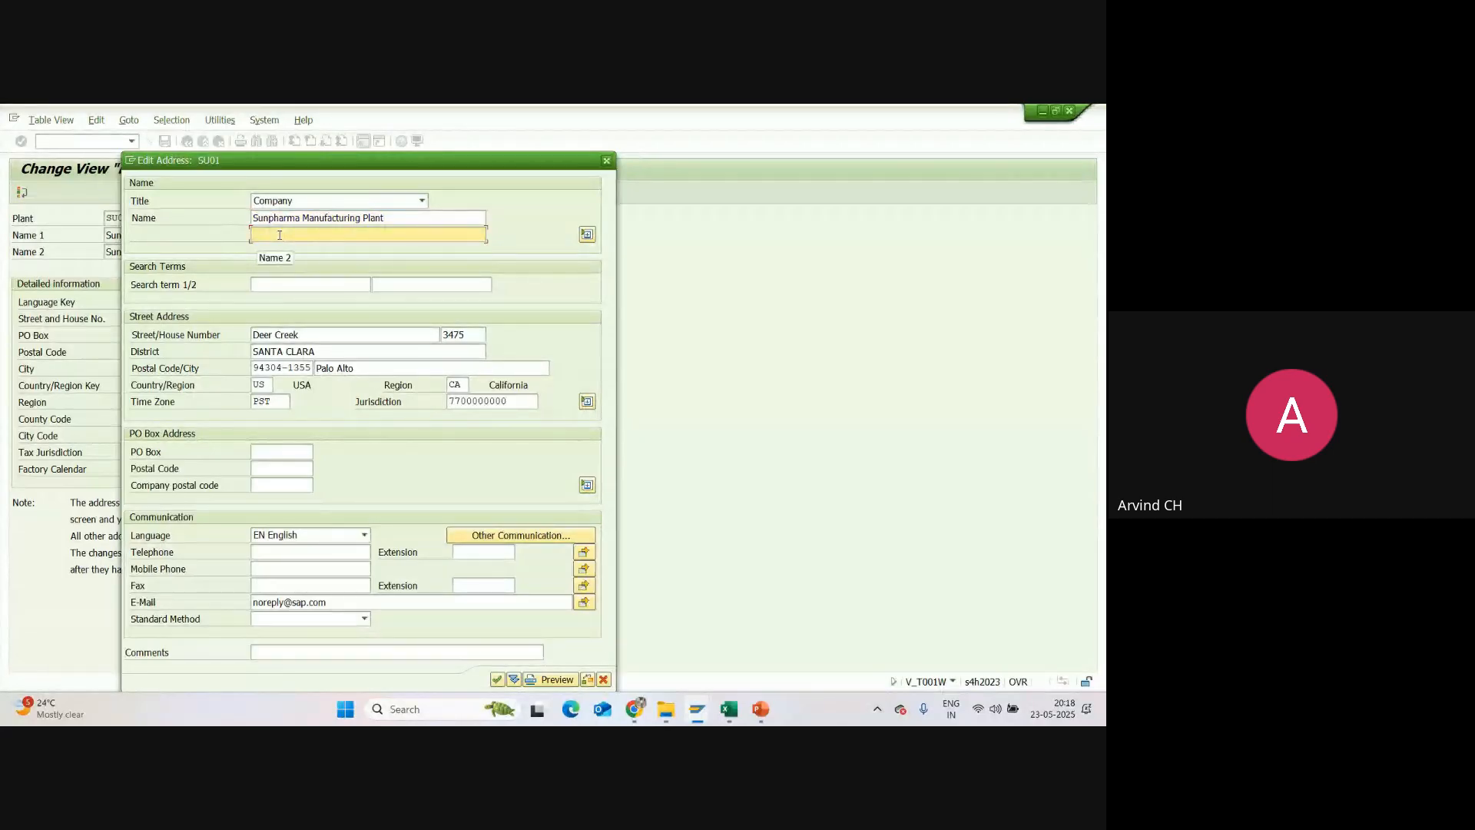
pyautogui.write('Su')
pyautogui.press('BackSpace')
pyautogui.press('BackSpace')
pyautogui.hotkey('ctrl', 'v')
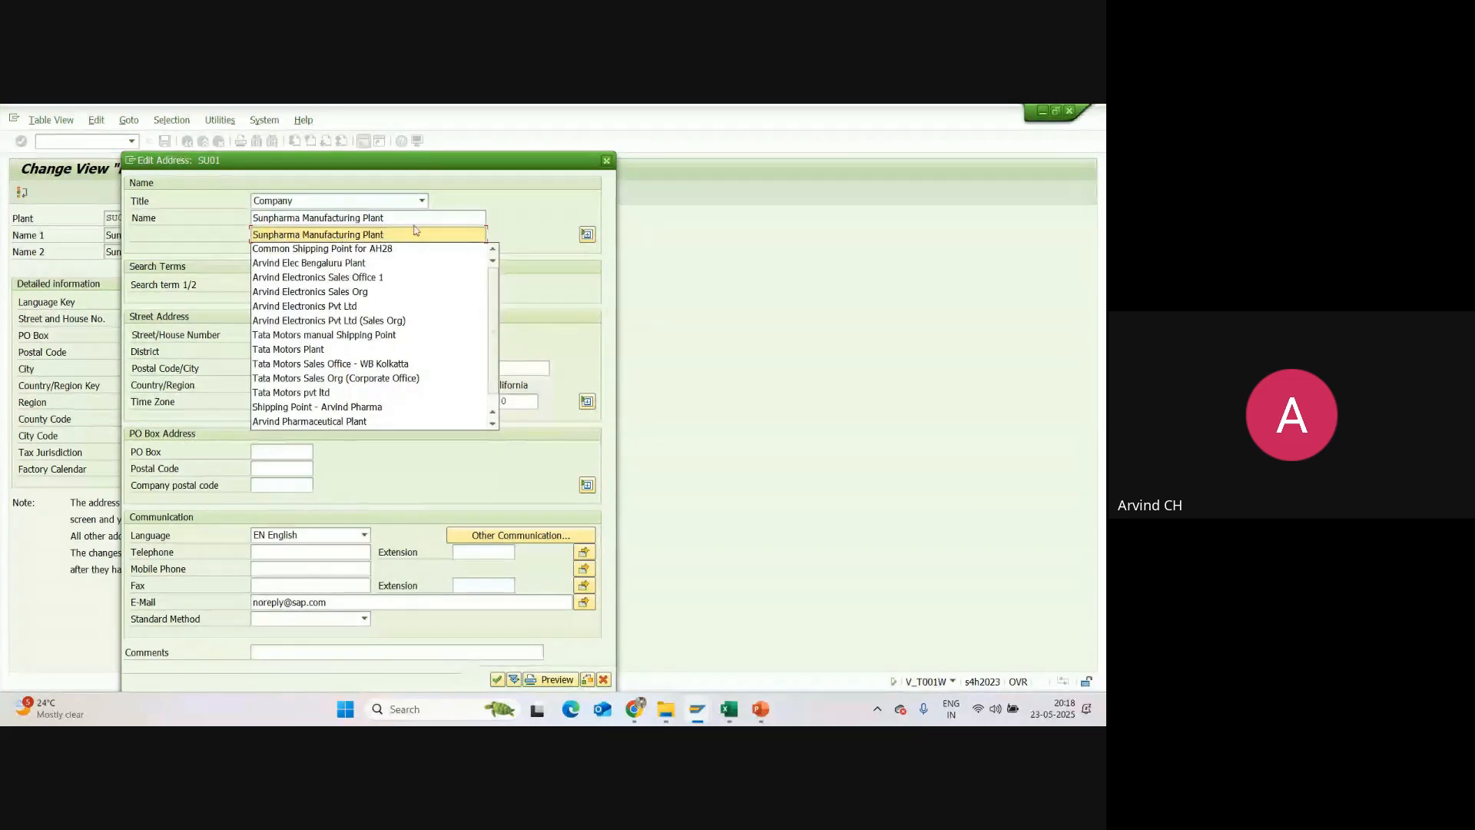
pyautogui.moveTo(364, 235); pyautogui.dragTo(304, 232)
pyautogui.press('BackSpace')
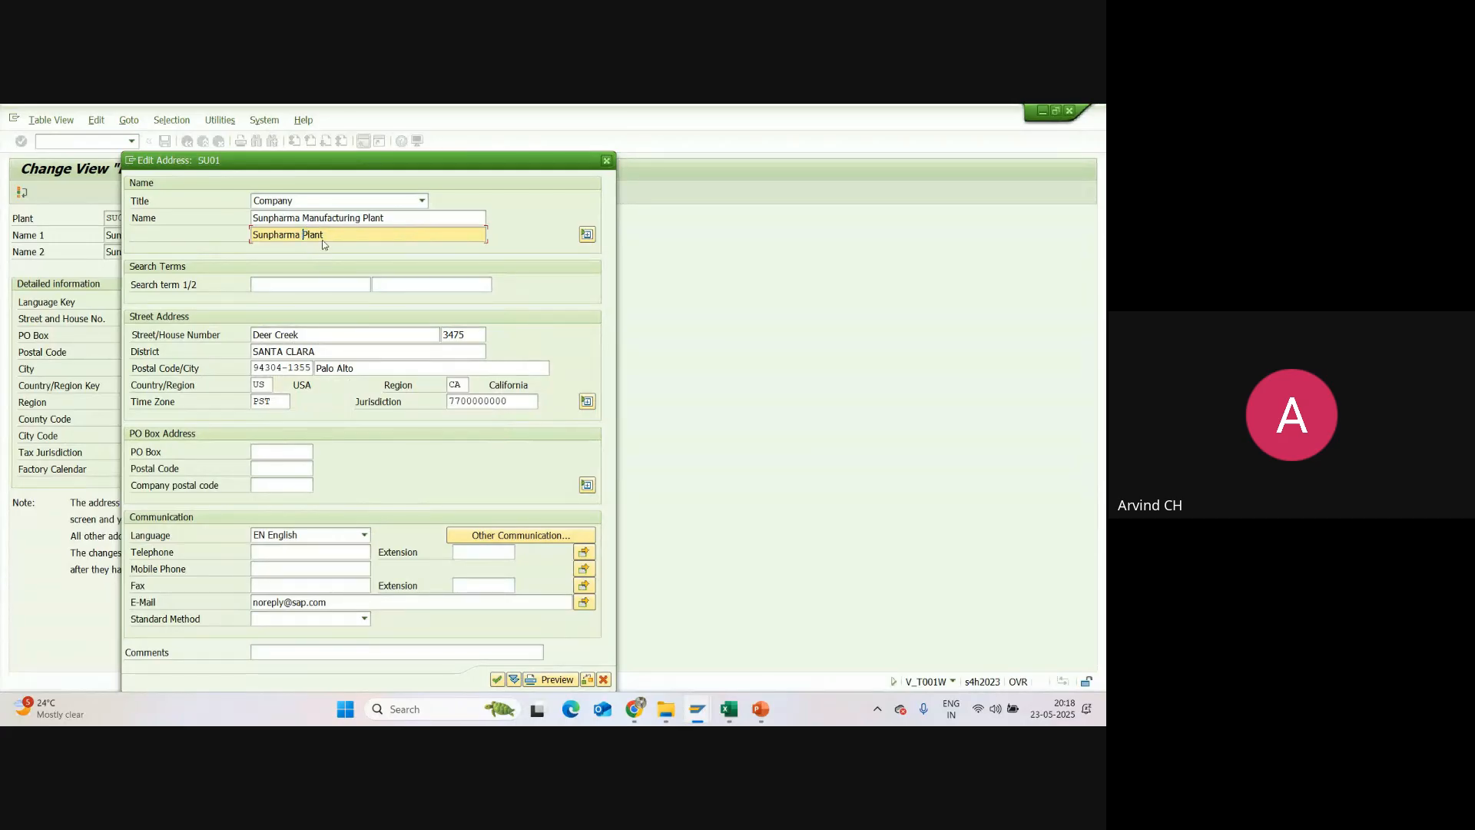
pyautogui.write('1')
pyautogui.click(307, 285)
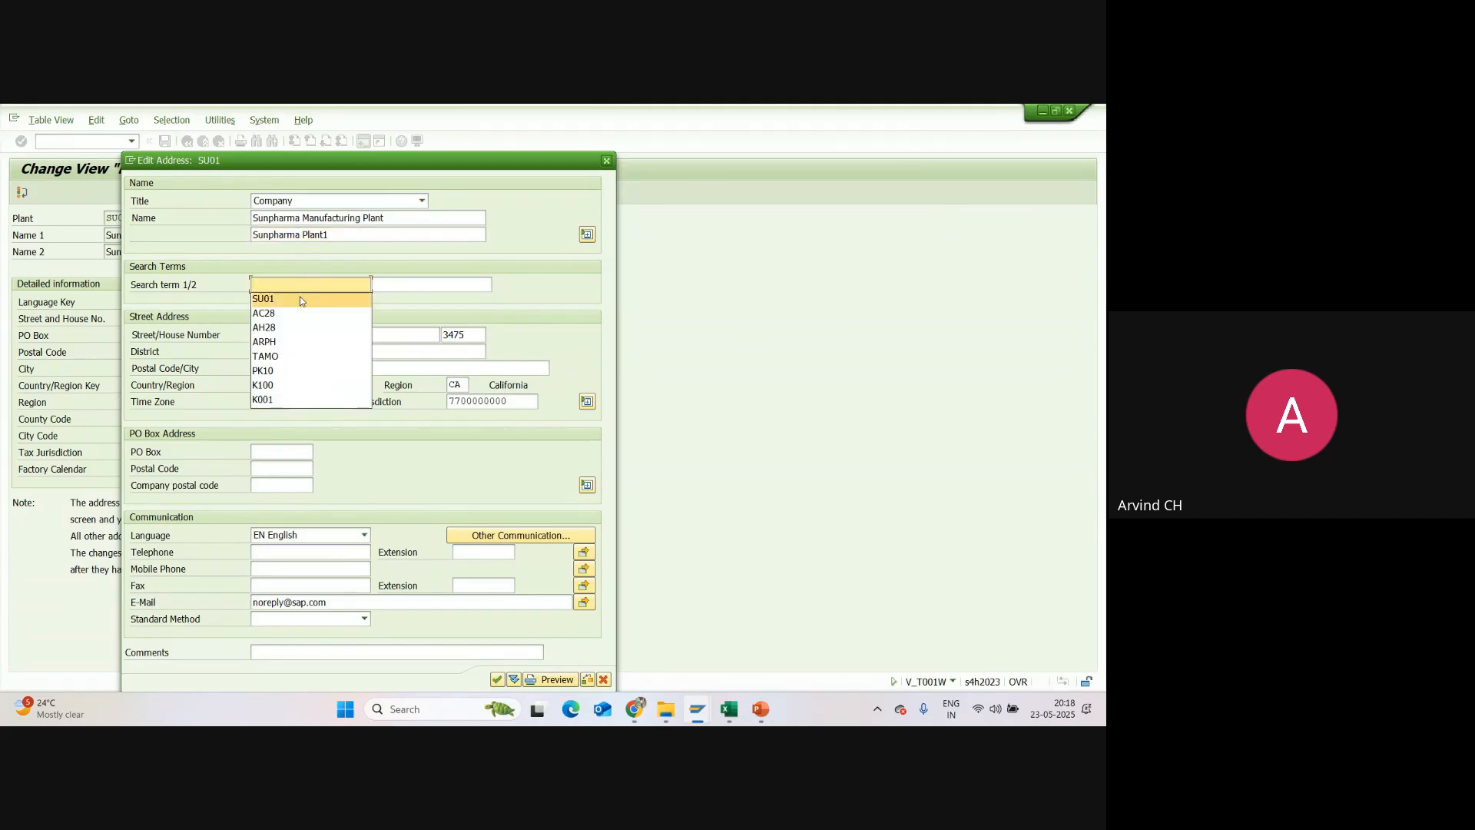
pyautogui.click(300, 298)
# Step: Replace the copied street, house number and district with those of the Sunpharma plant
pyautogui.moveTo(315, 334); pyautogui.dragTo(211, 353)
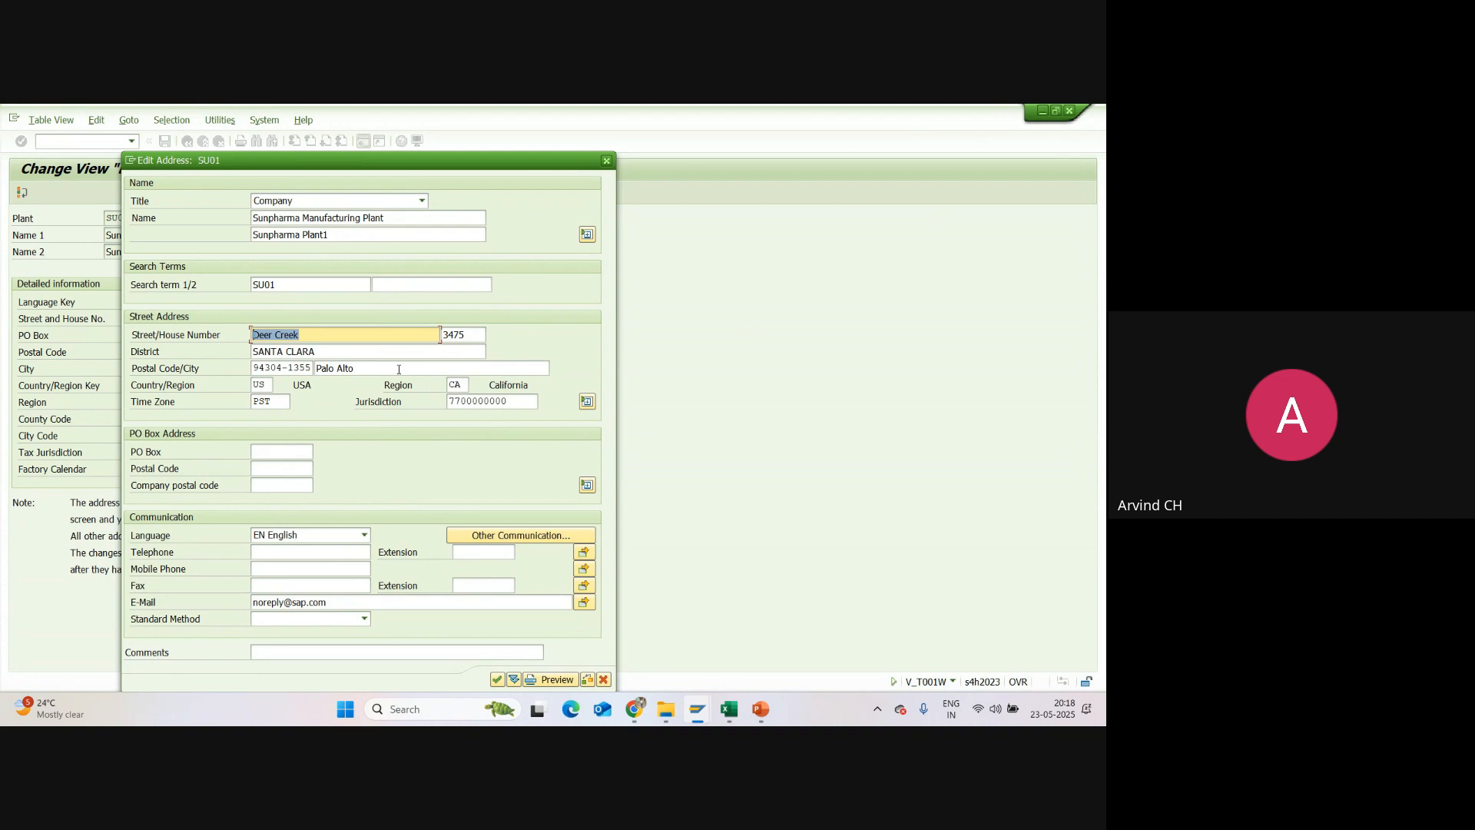
pyautogui.write('Patancheru')
pyautogui.moveTo(470, 336); pyautogui.dragTo(435, 341)
pyautogui.press('BackSpace')
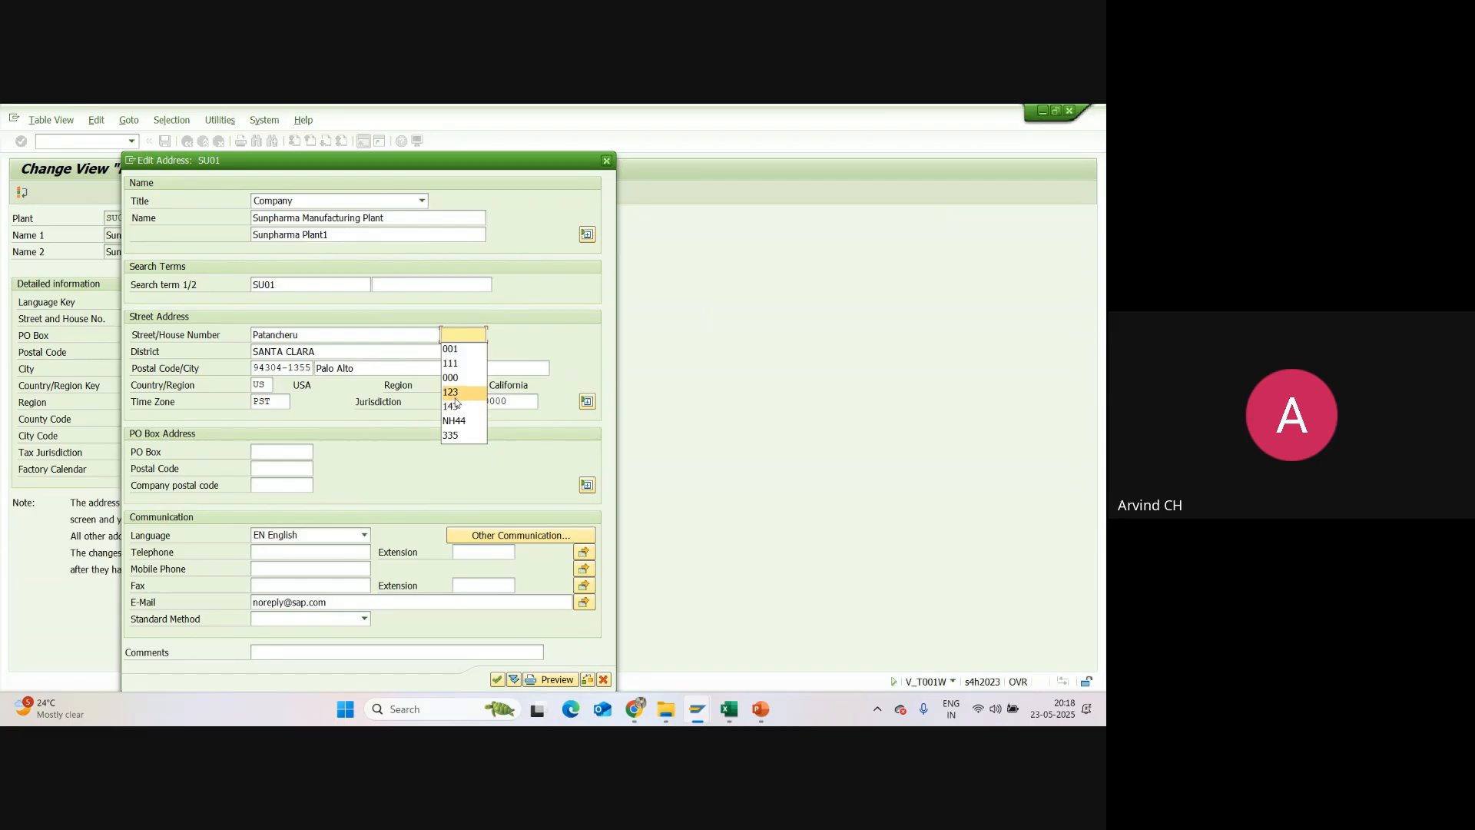
pyautogui.click(456, 435)
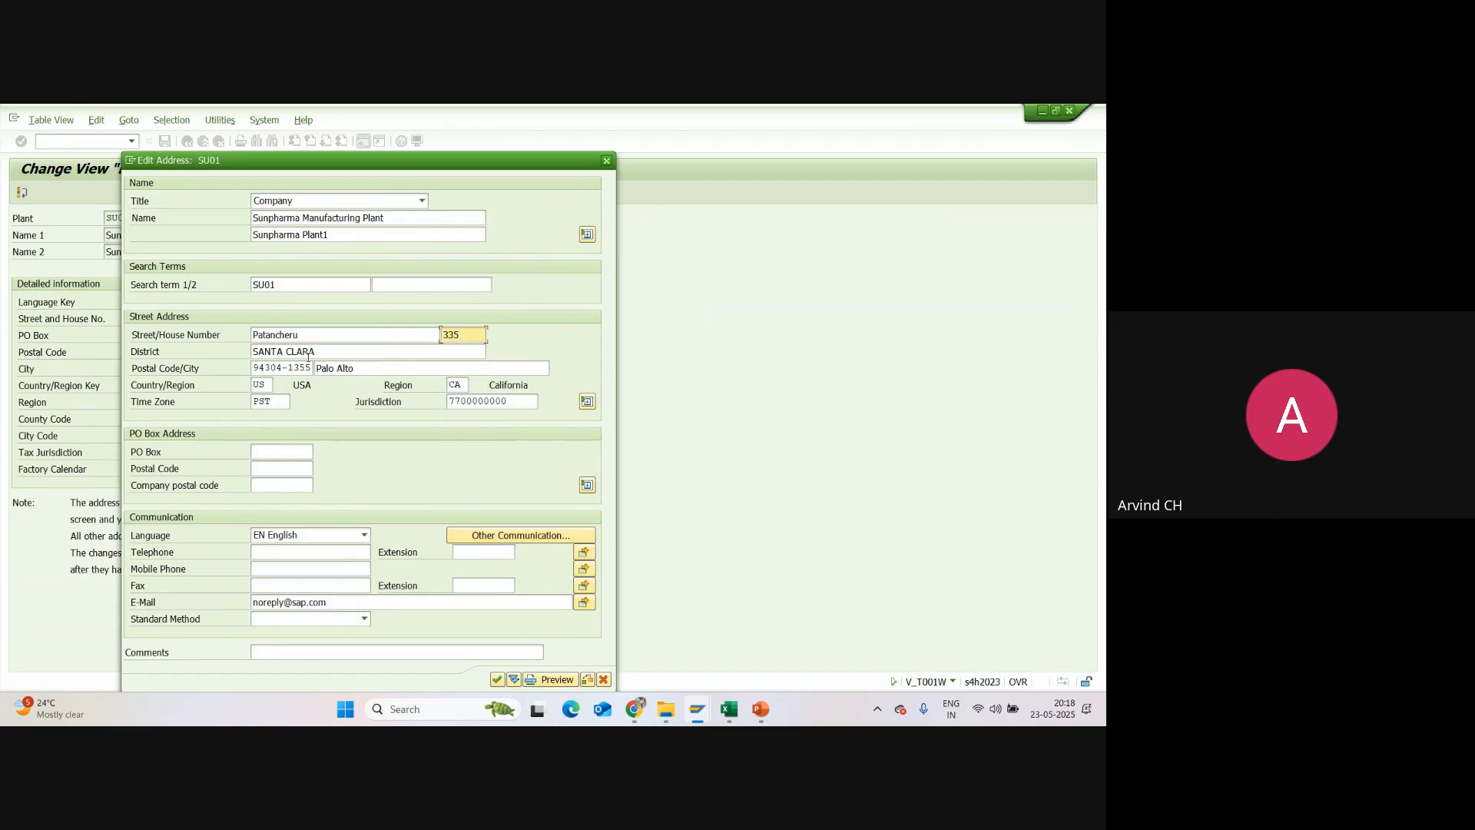
pyautogui.moveTo(316, 353); pyautogui.dragTo(251, 353)
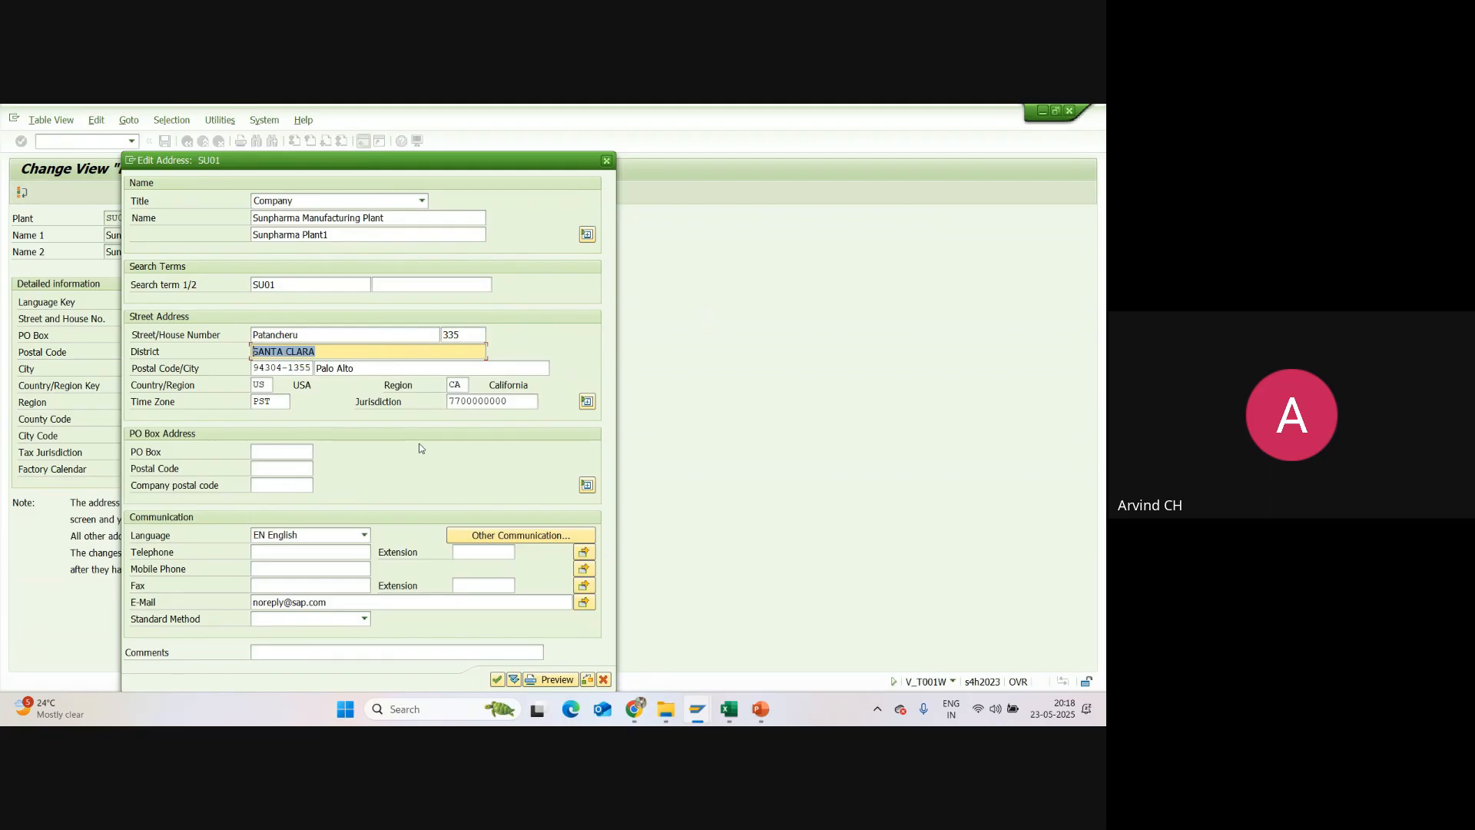
pyautogui.write('Hyder')
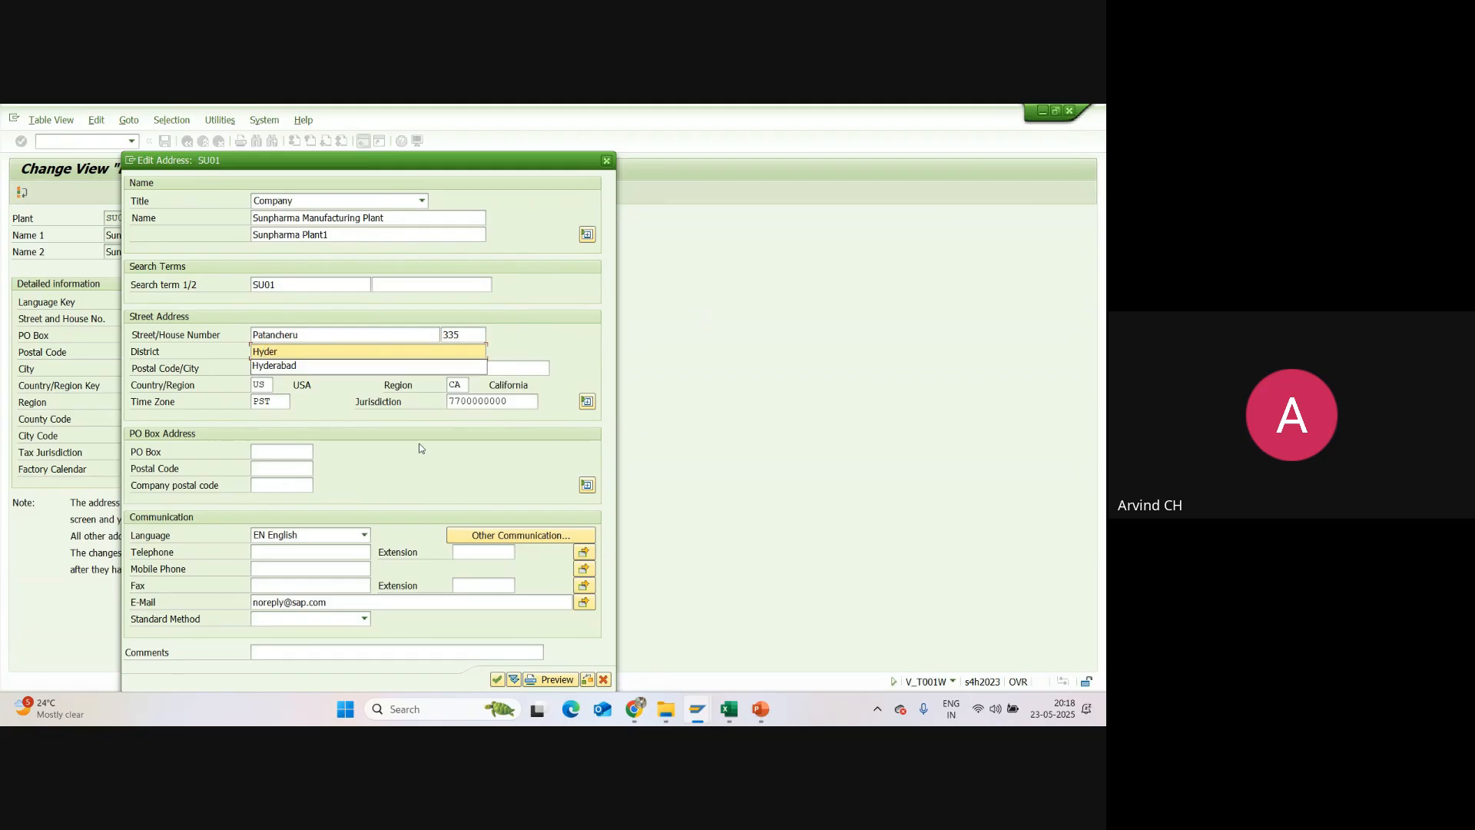
pyautogui.click(346, 366)
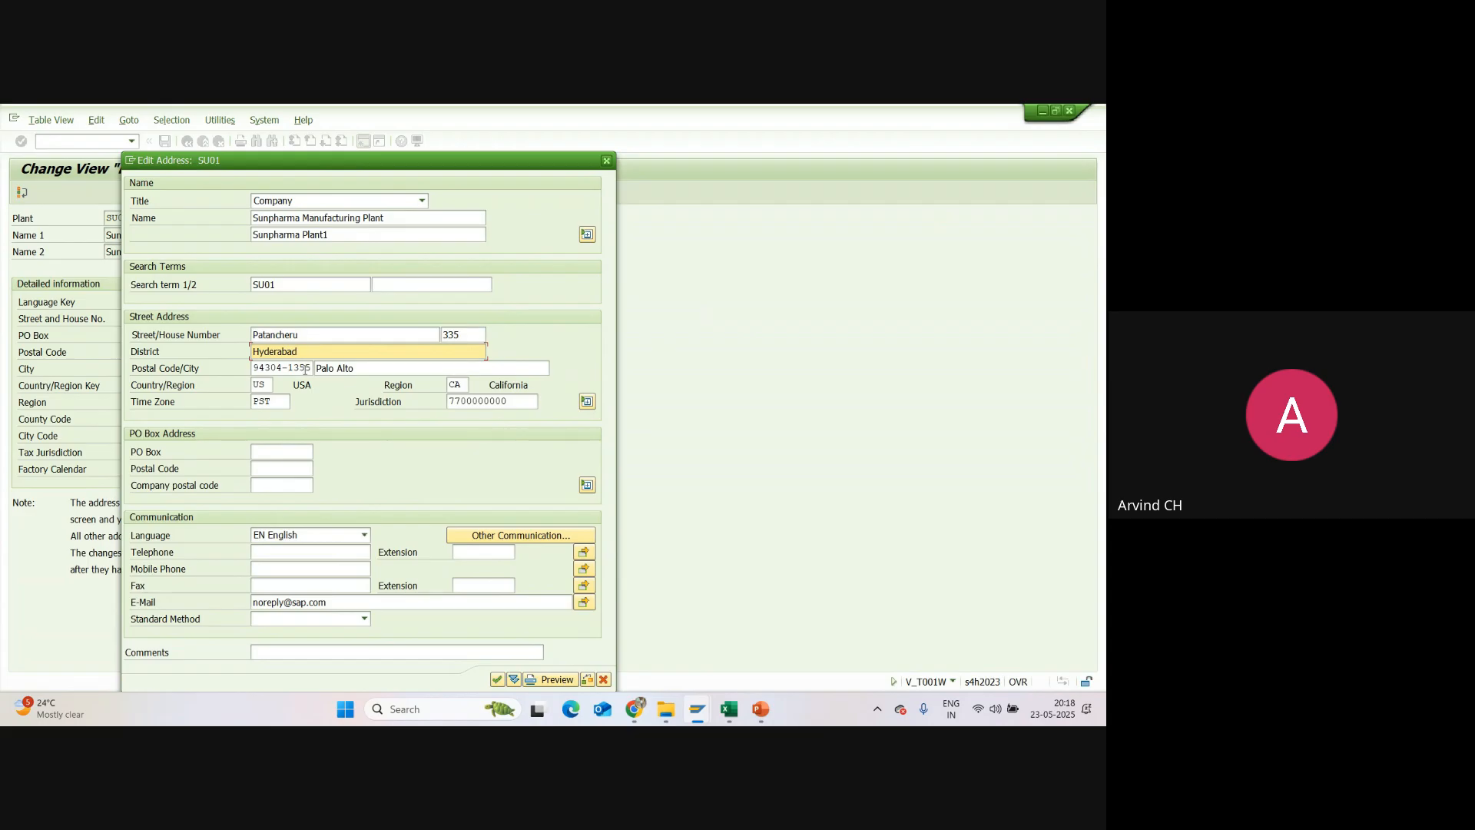
# Step: Replace the copied postal code and city with those of the Sunpharma plant
pyautogui.moveTo(312, 368); pyautogui.dragTo(252, 370)
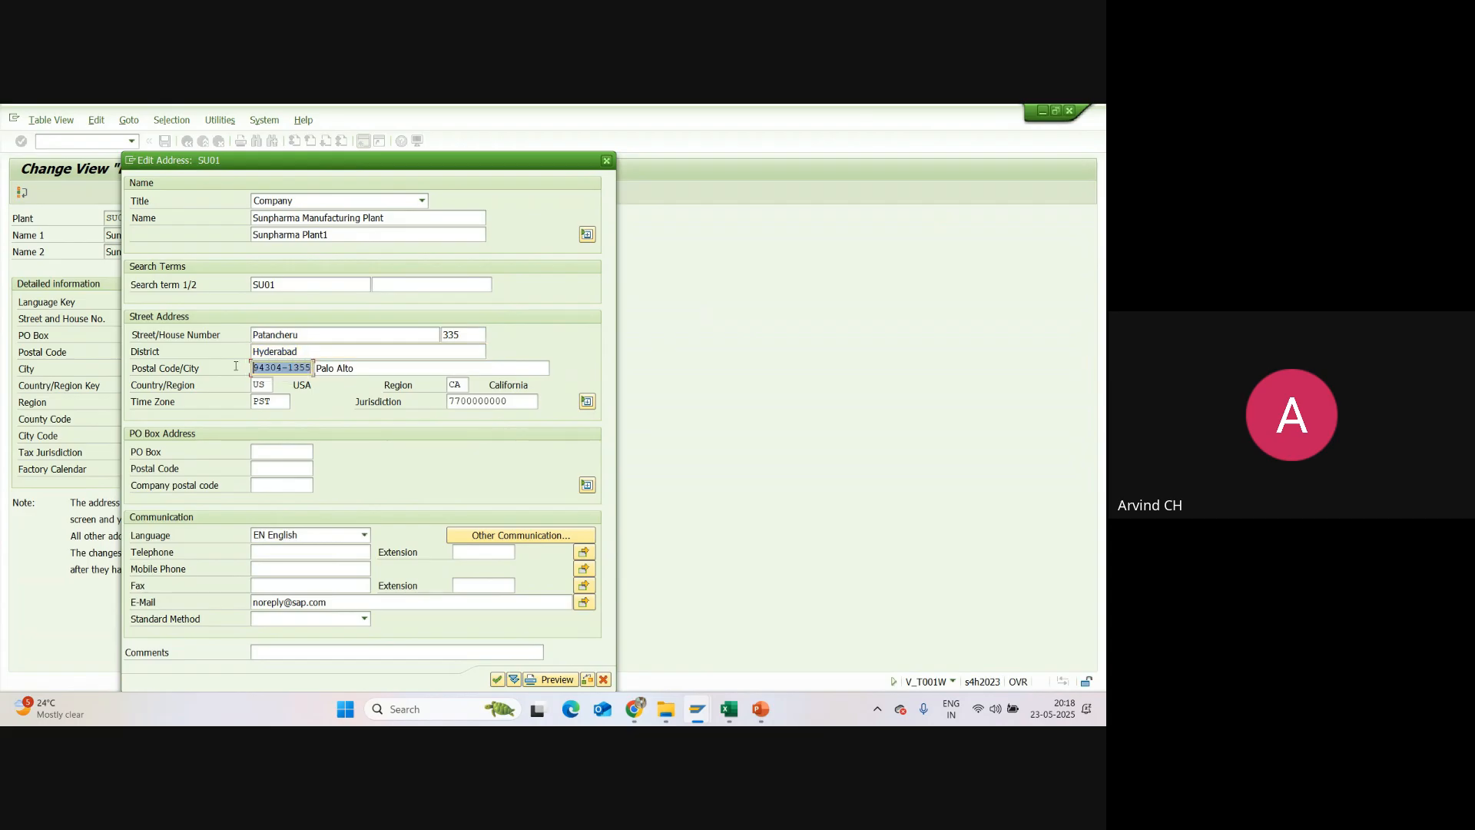
pyautogui.press('BackSpace')
pyautogui.click(298, 396)
pyautogui.press('BackSpace')
pyautogui.press('BackSpace')
pyautogui.write('50')
pyautogui.press('Tab')
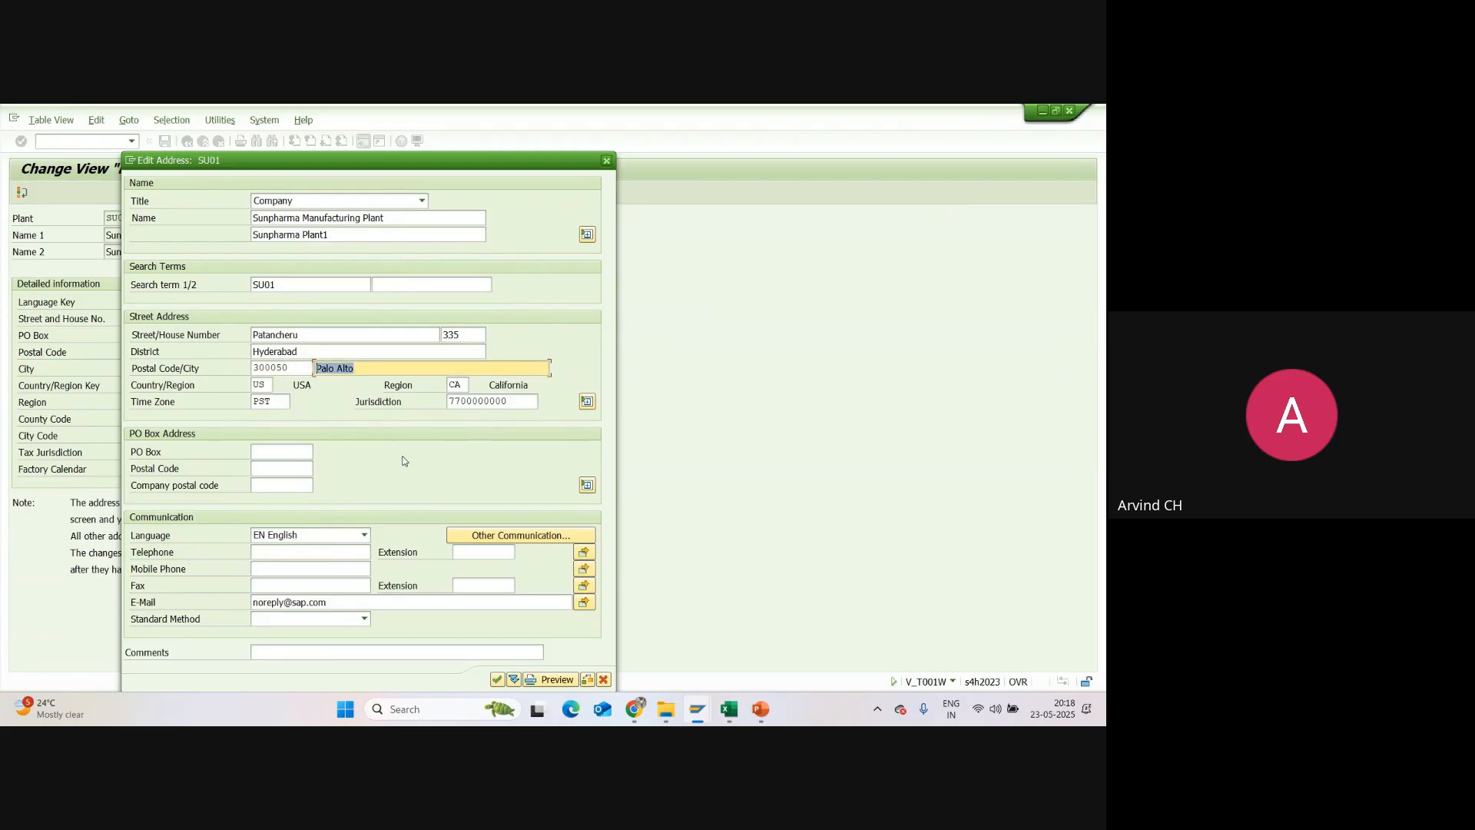
pyautogui.write('H')
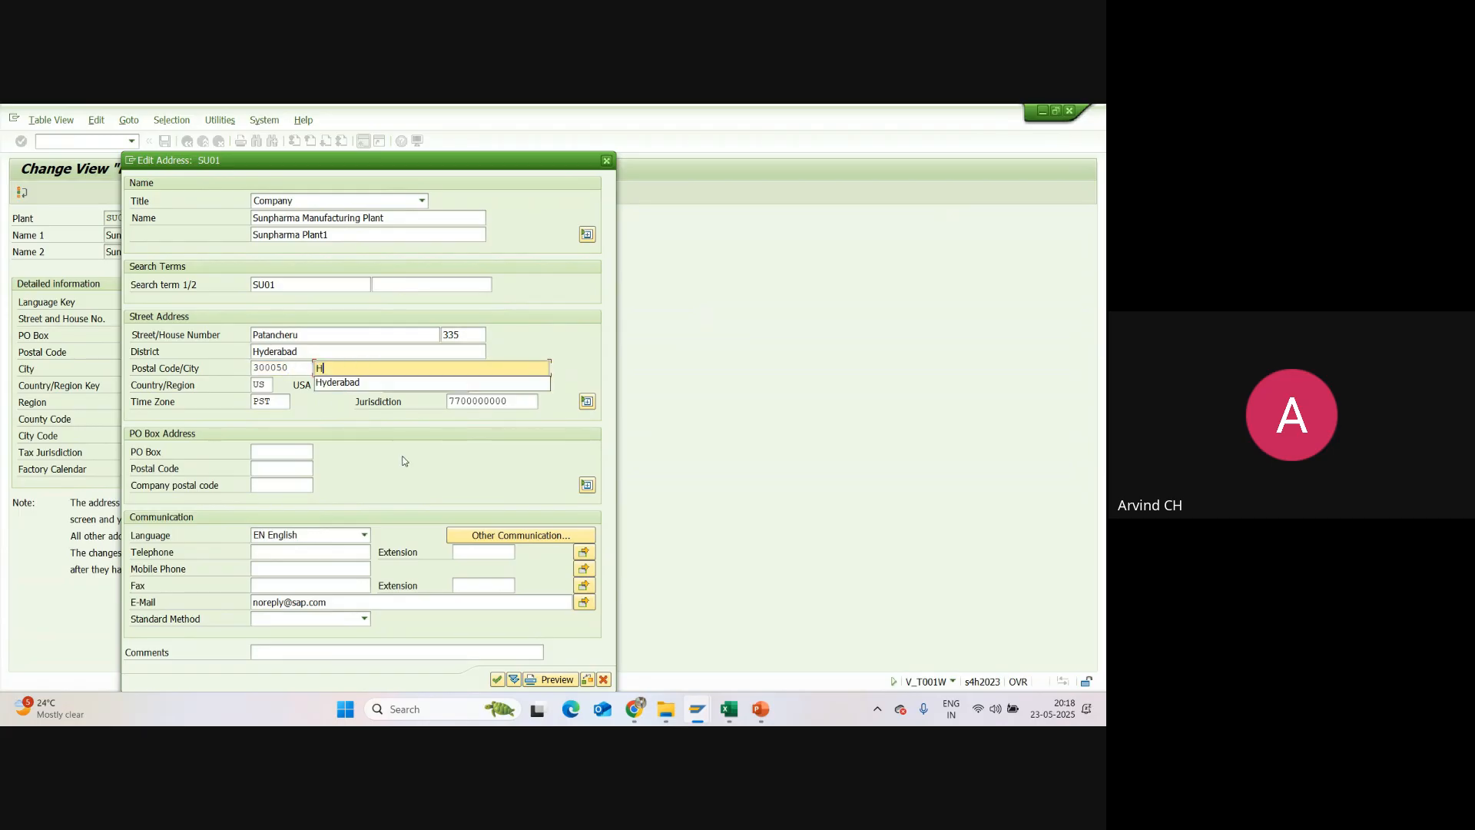
pyautogui.click(355, 386)
# Step: Set the country in plant SU01's address to IN and the region to 36
pyautogui.moveTo(270, 385); pyautogui.dragTo(254, 389)
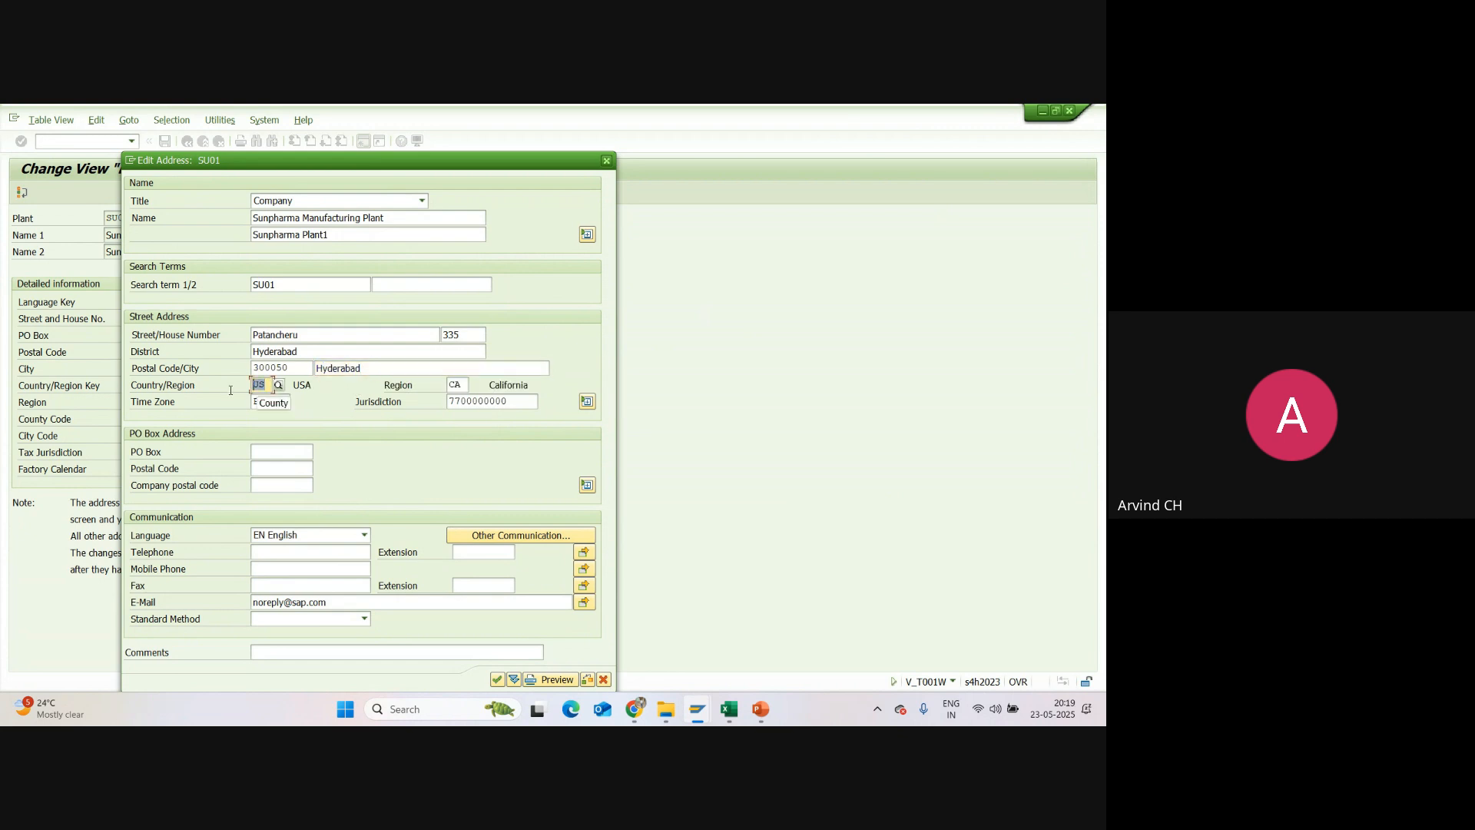
pyautogui.write('I')
pyautogui.press('BackSpace')
pyautogui.click(273, 400)
pyautogui.click(457, 385)
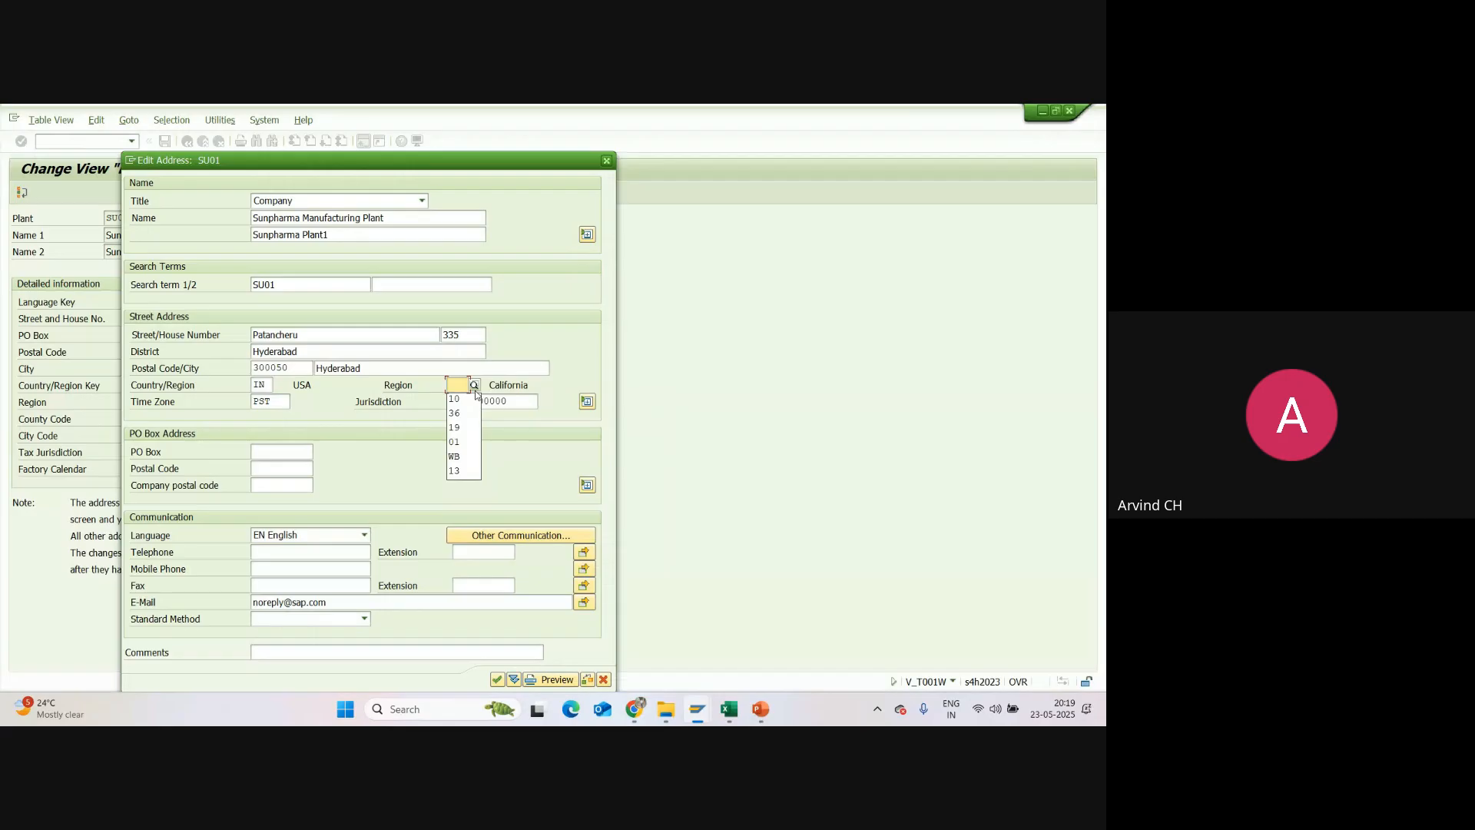
pyautogui.click(468, 413)
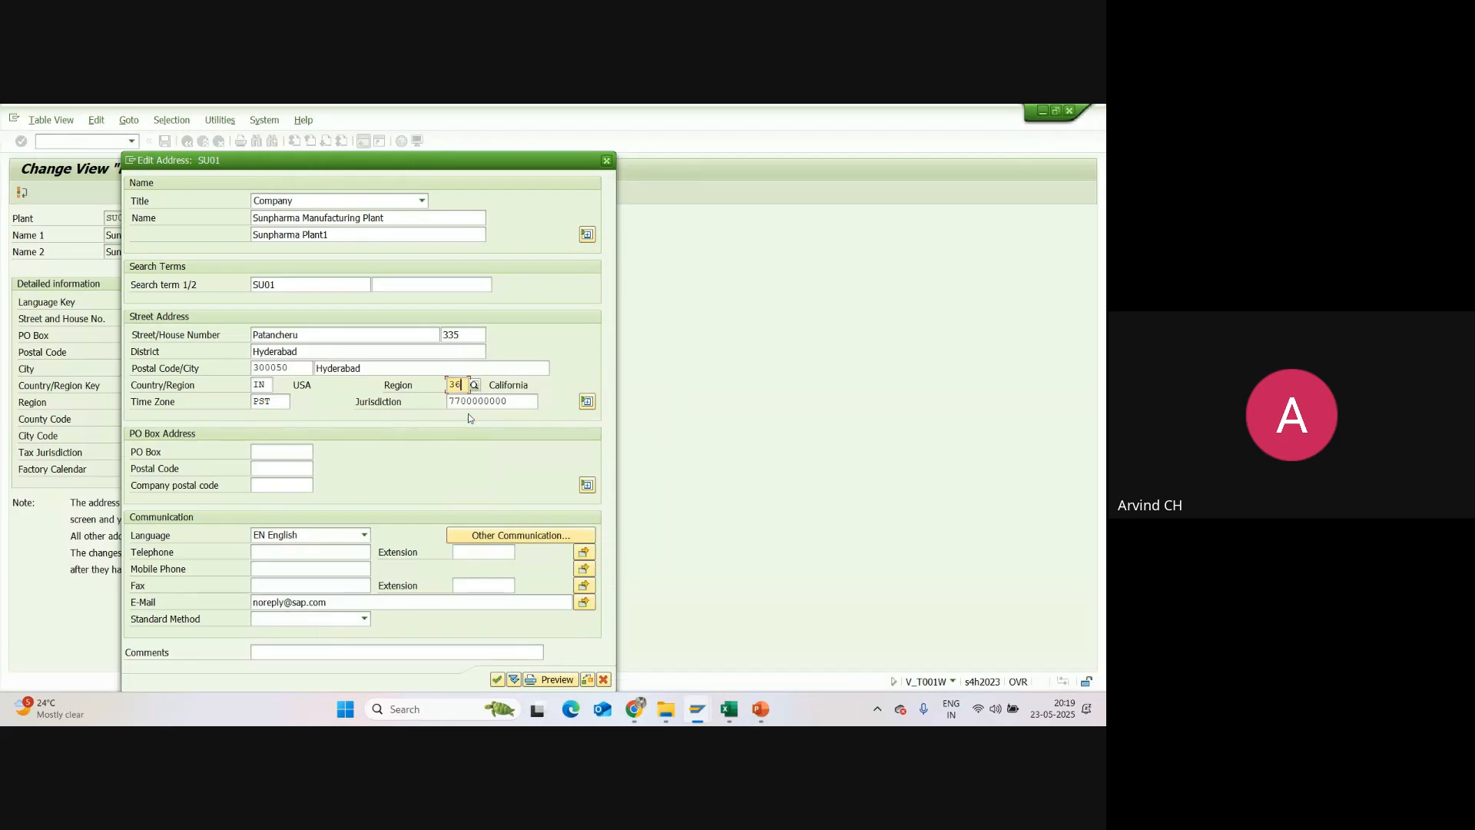
# Step: Set the address time zone to INDIA and clear the copied tax jurisdiction
pyautogui.moveTo(277, 400); pyautogui.dragTo(210, 402)
pyautogui.press('BackSpace')
pyautogui.click(274, 418)
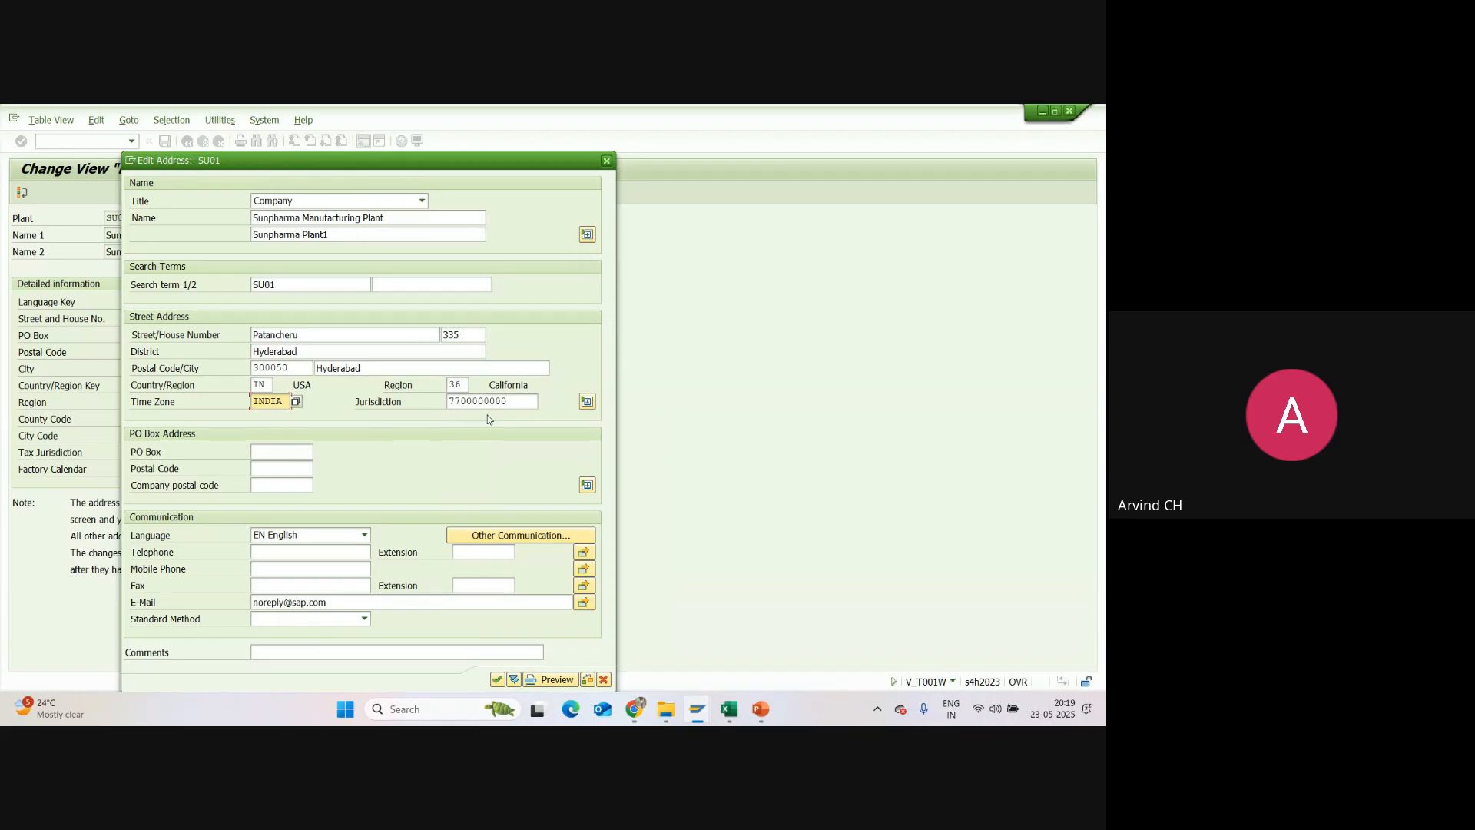
pyautogui.moveTo(508, 401); pyautogui.dragTo(429, 402)
pyautogui.press('BackSpace')
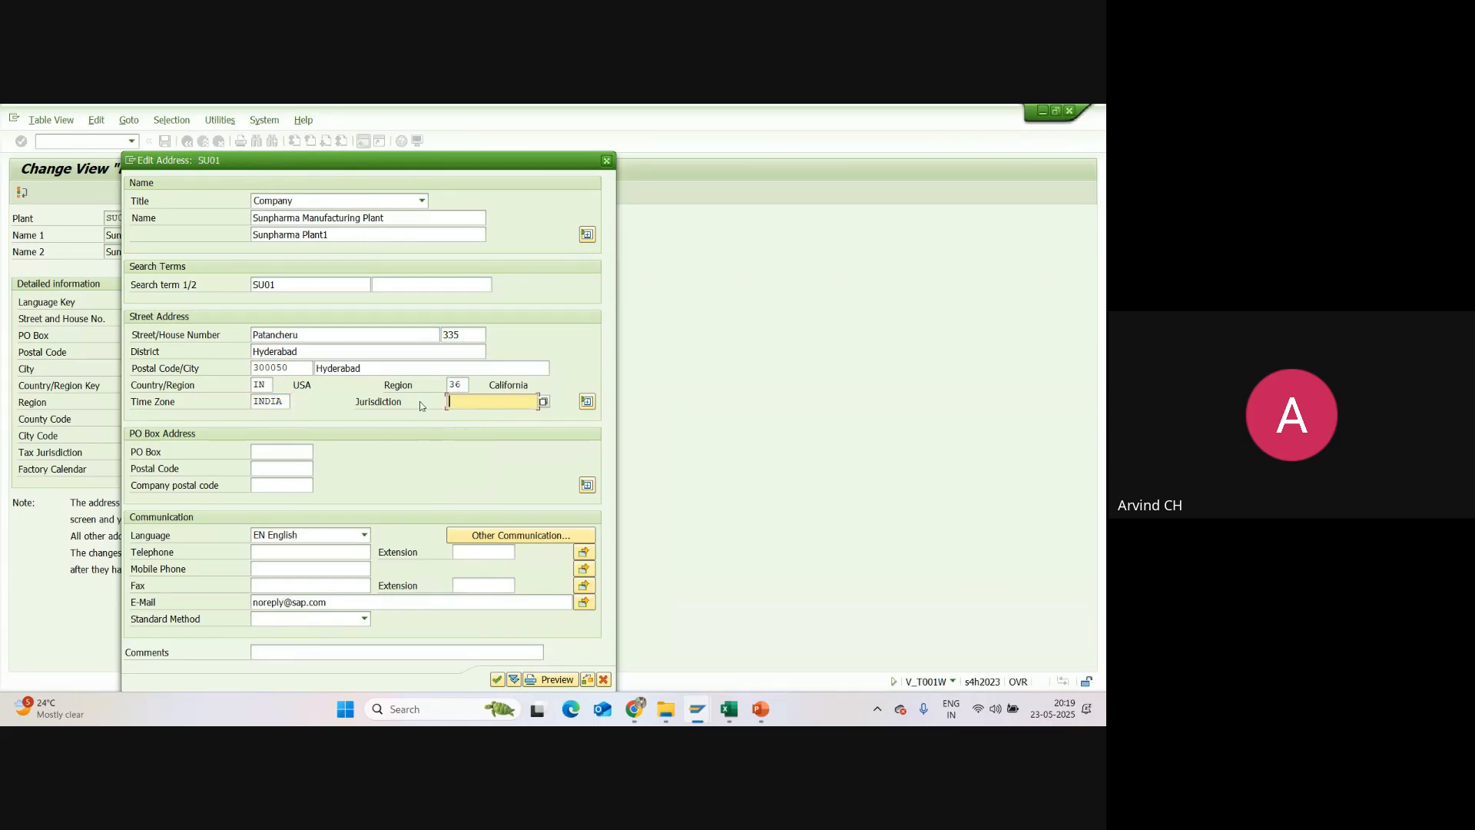
# Step: Copy the street name of the plant's address into its PO box entry
pyautogui.click(290, 451)
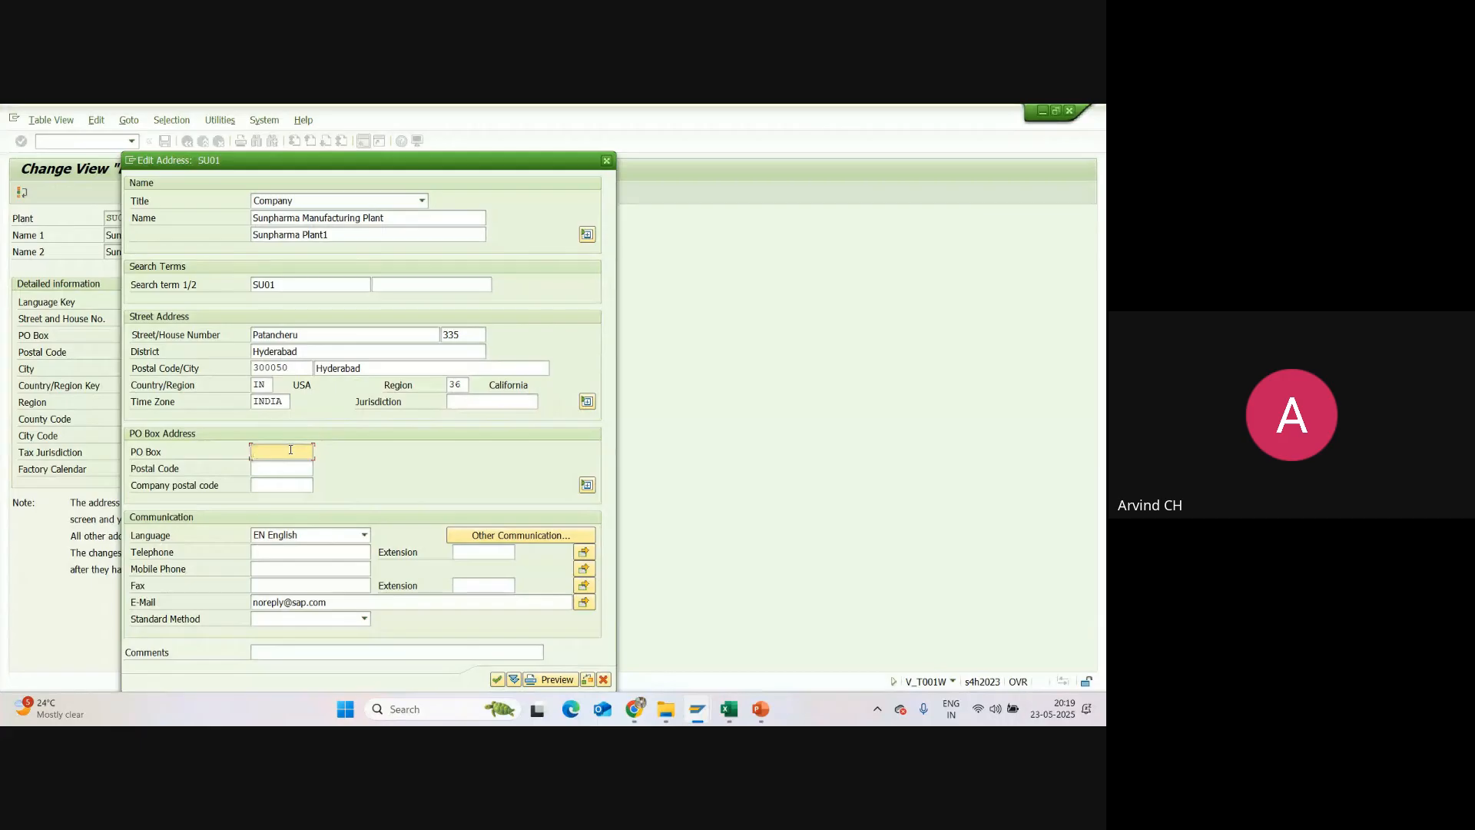
pyautogui.click(290, 451)
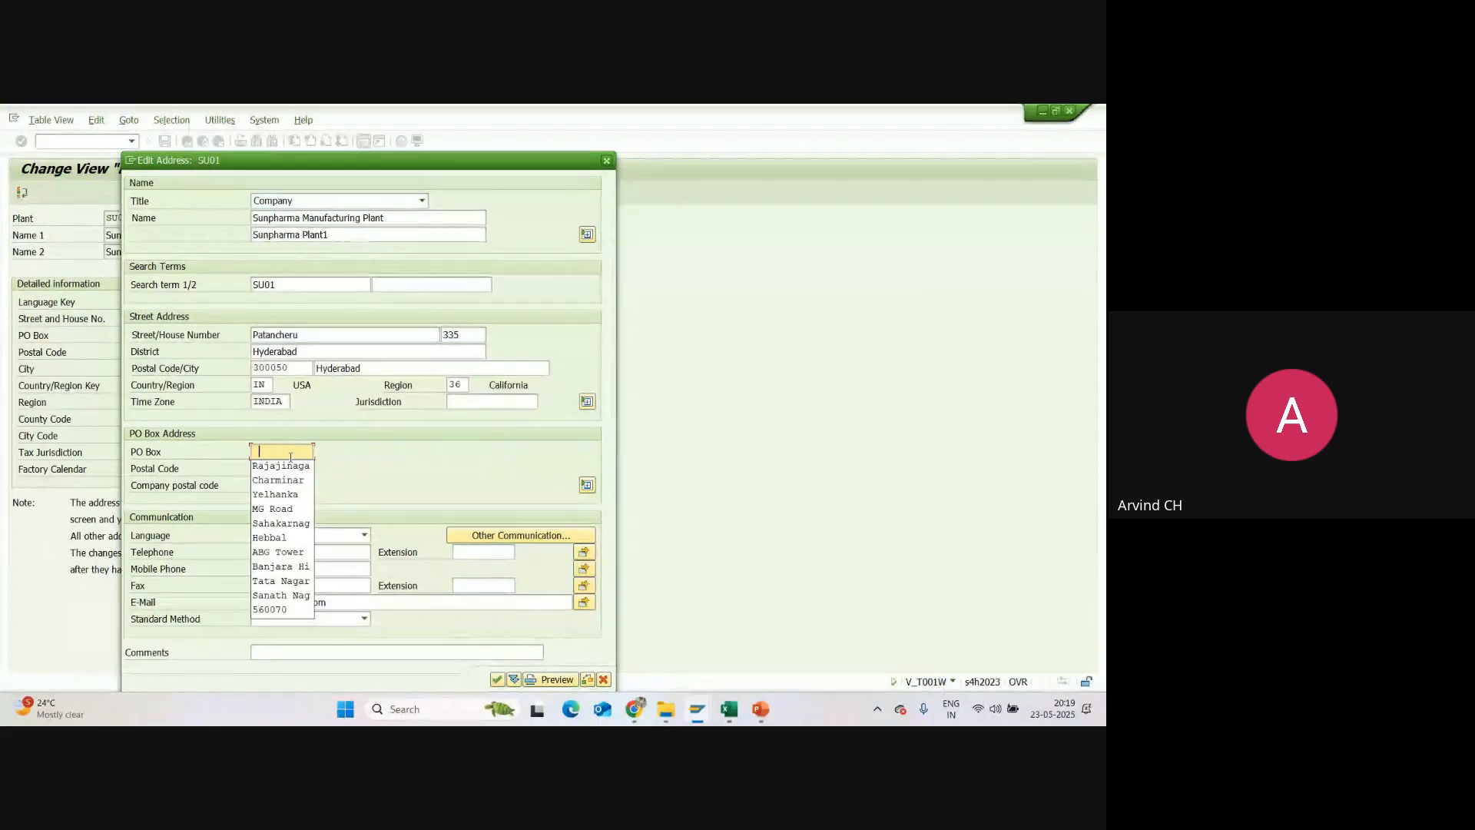
pyautogui.click(284, 451)
pyautogui.moveTo(253, 335)
pyautogui.mouseDown()
pyautogui.moveTo(300, 344)
pyautogui.moveTo(235, 353)
pyautogui.mouseUp()
pyautogui.hotkey('ctrl', 'c')
pyautogui.click(235, 352)
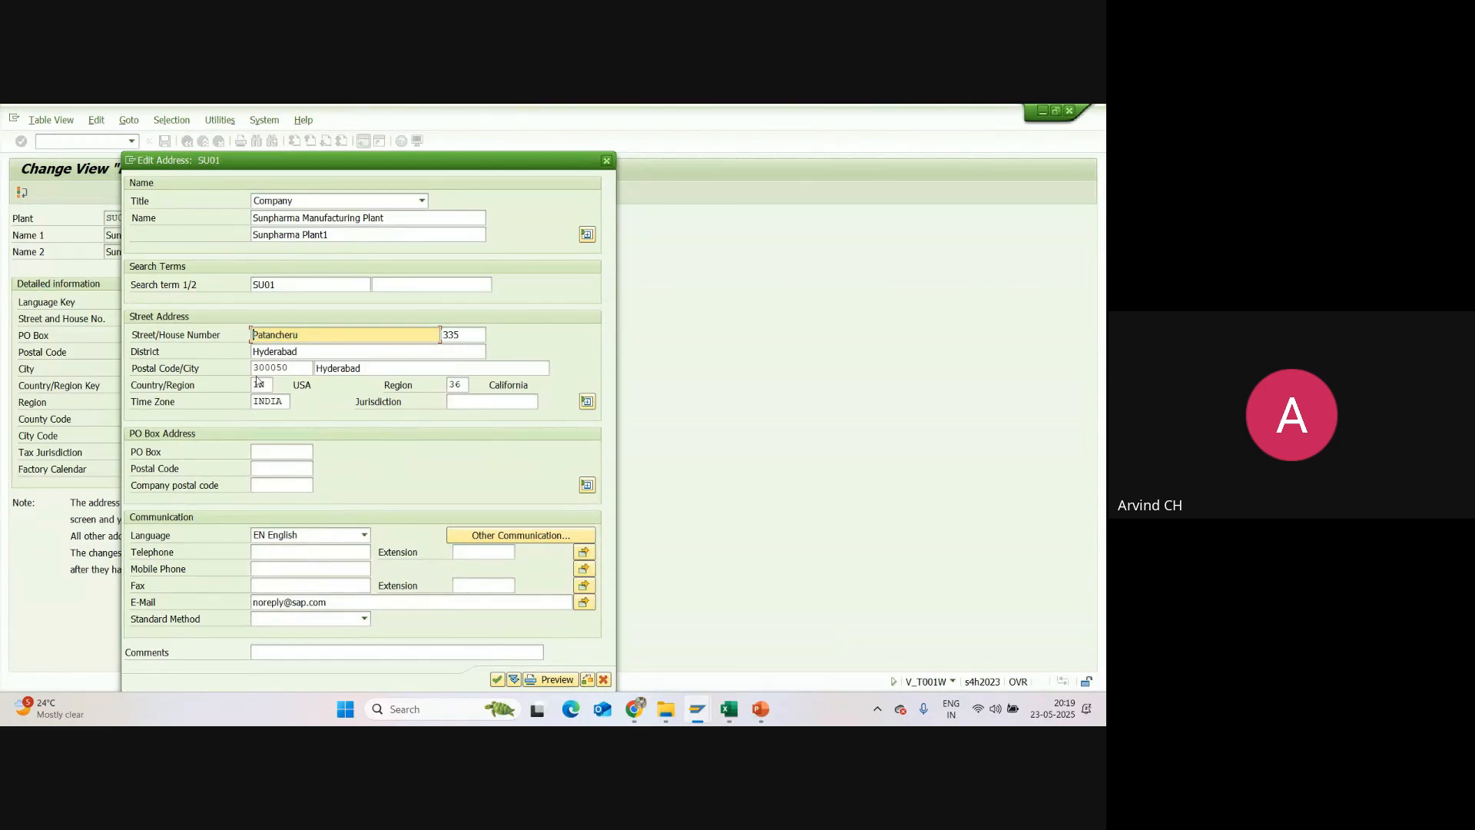
pyautogui.click(276, 452)
pyautogui.hotkey('ctrl', 'v')
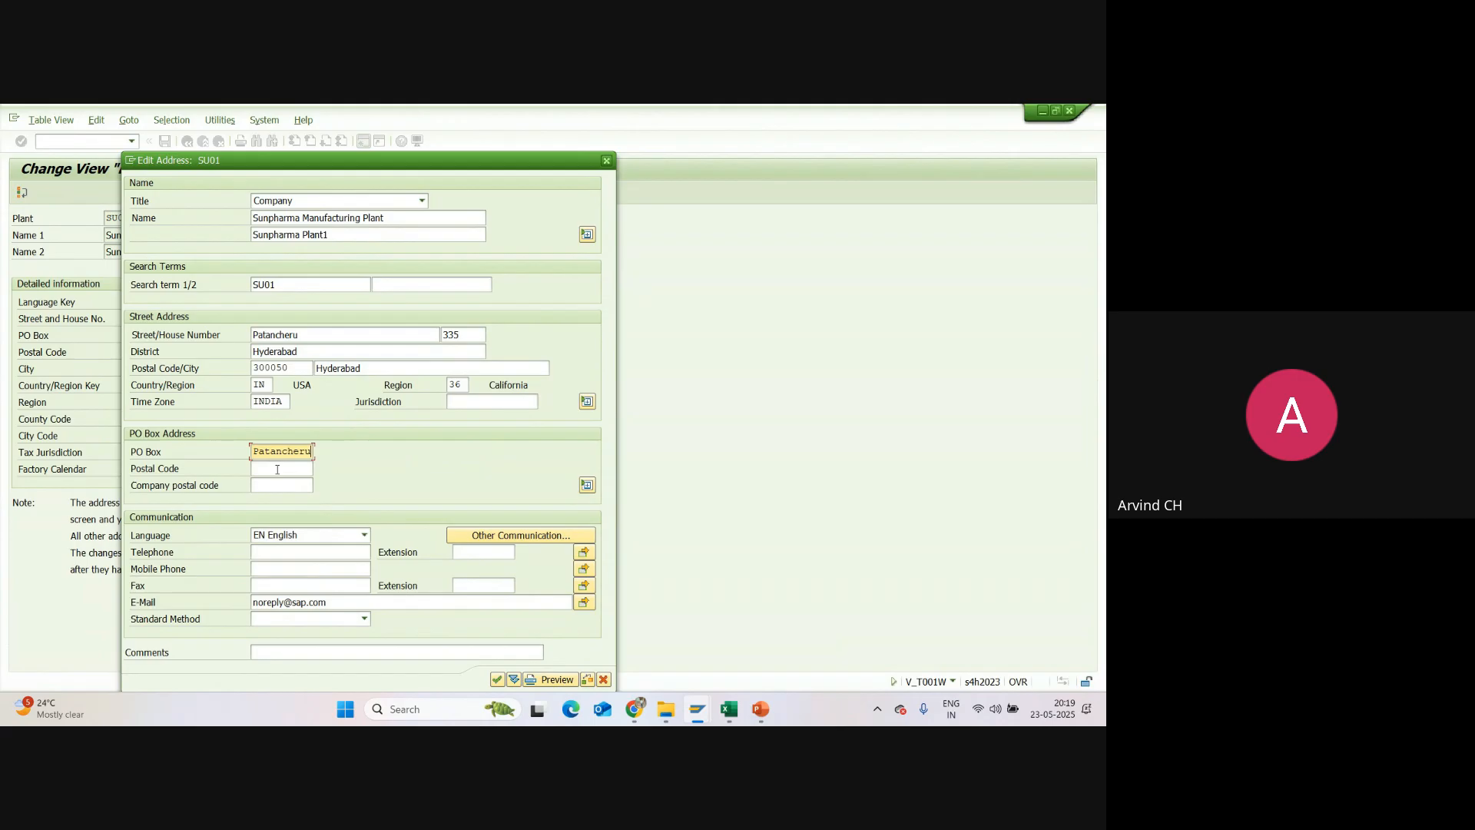
# Step: Copy the street address's postal code into the PO box postal code
pyautogui.click(278, 468)
pyautogui.click(289, 361)
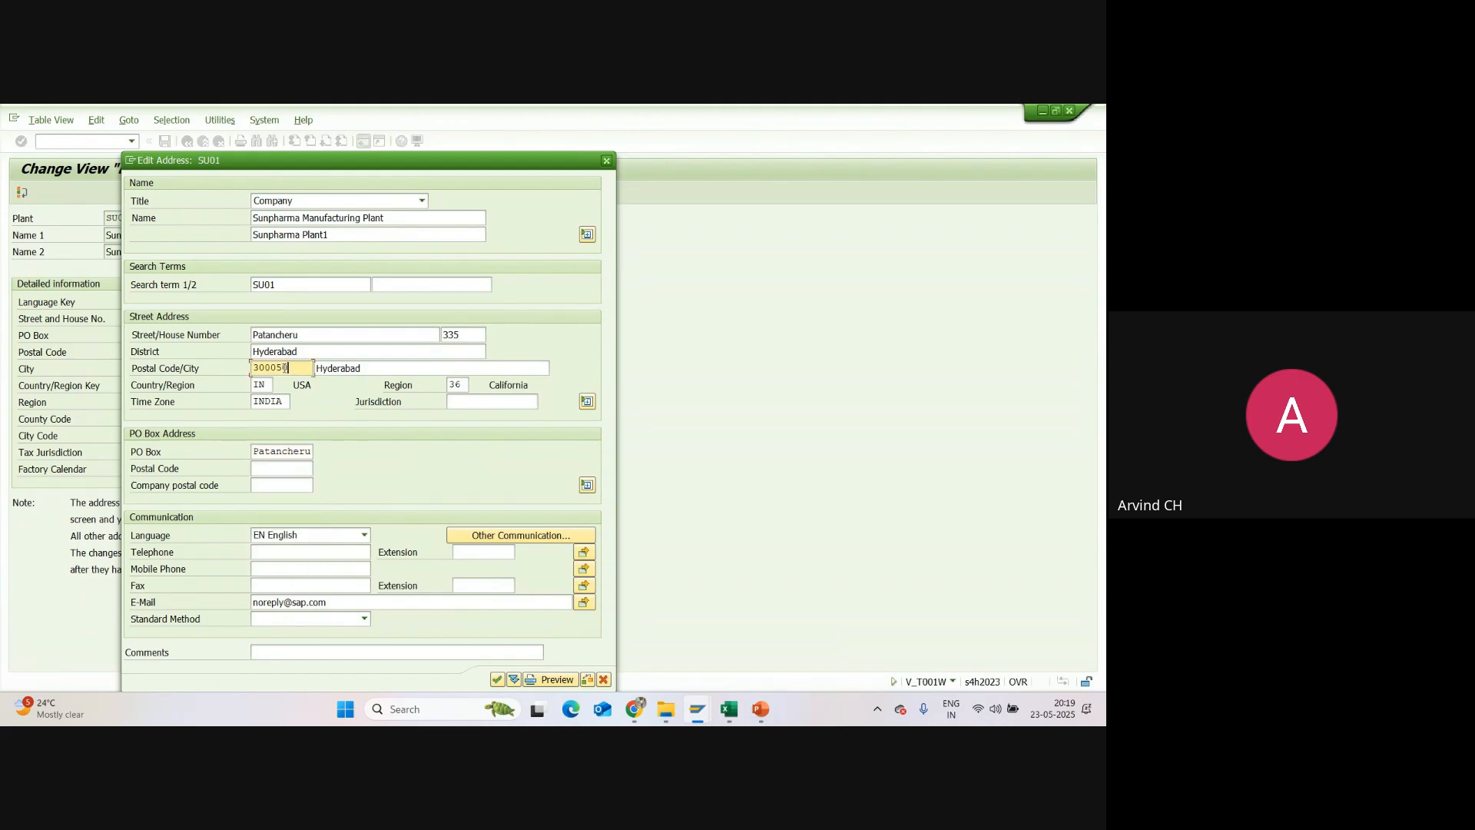
pyautogui.click(263, 468)
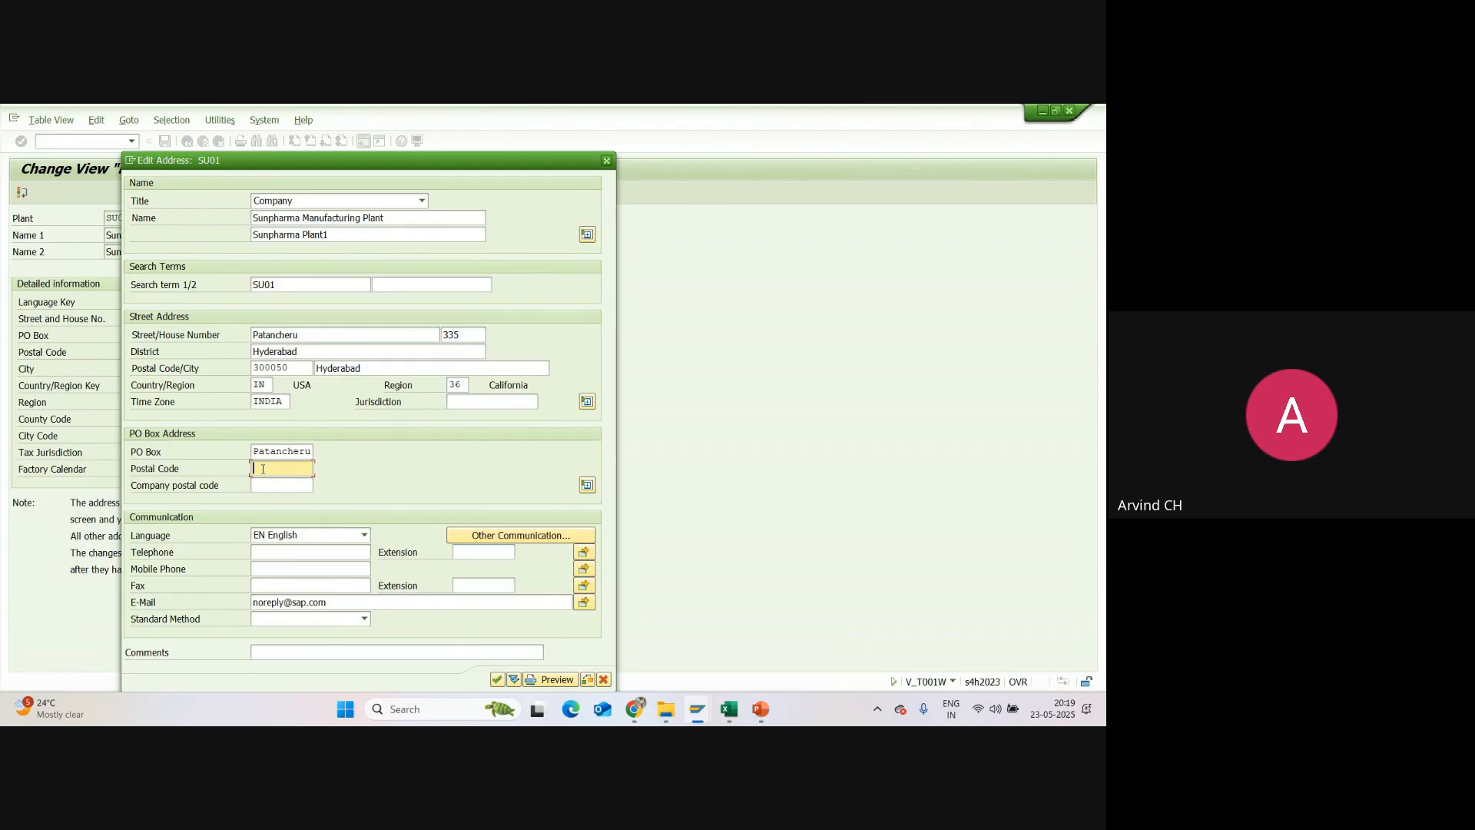
pyautogui.write('300050')
# Step: Fill in the mobile phone number in the plant's address and save SU01 under customizing request A4HK900095
pyautogui.click(269, 569)
pyautogui.click(288, 583)
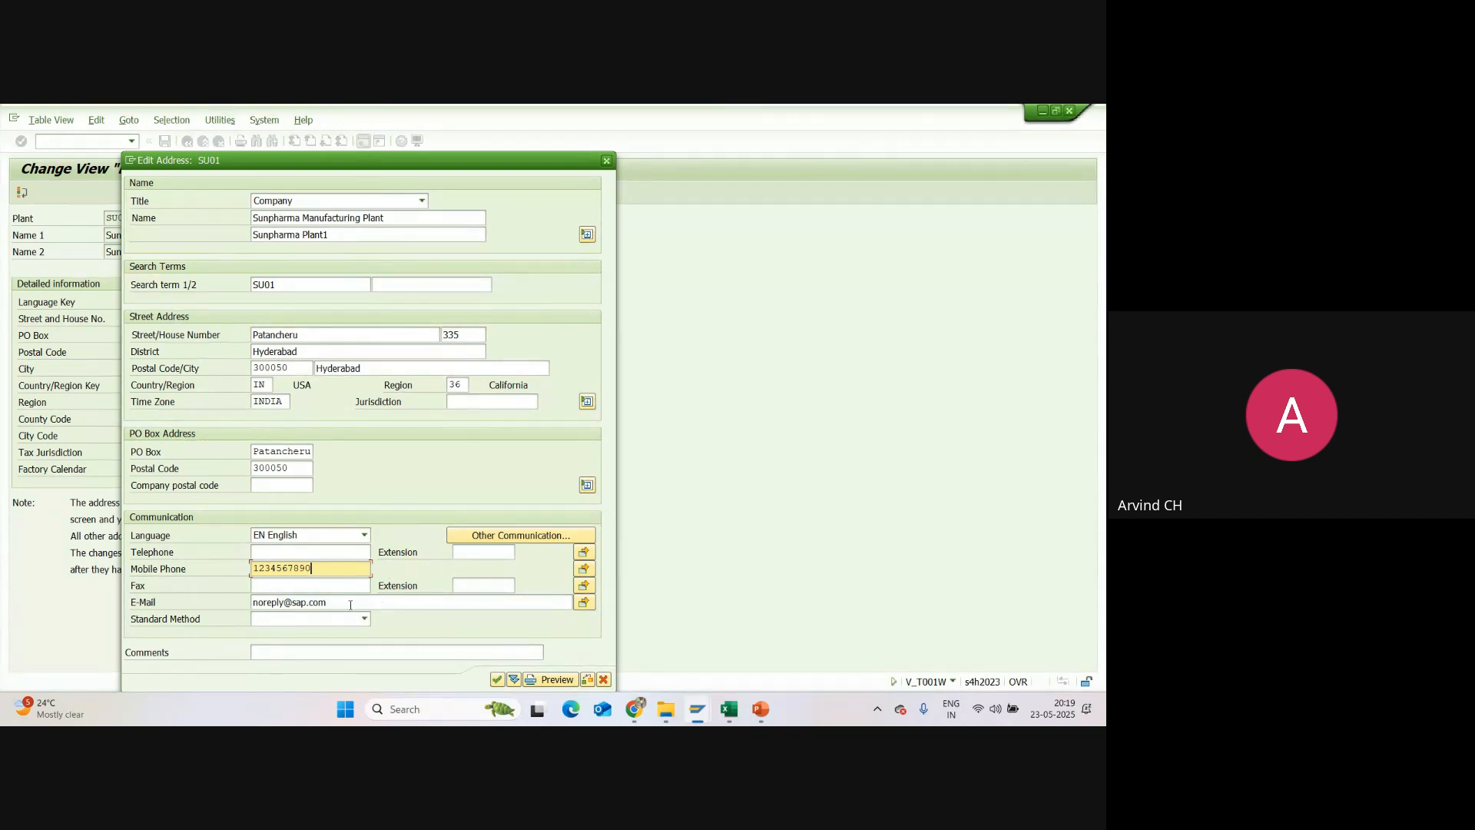
pyautogui.click(498, 679)
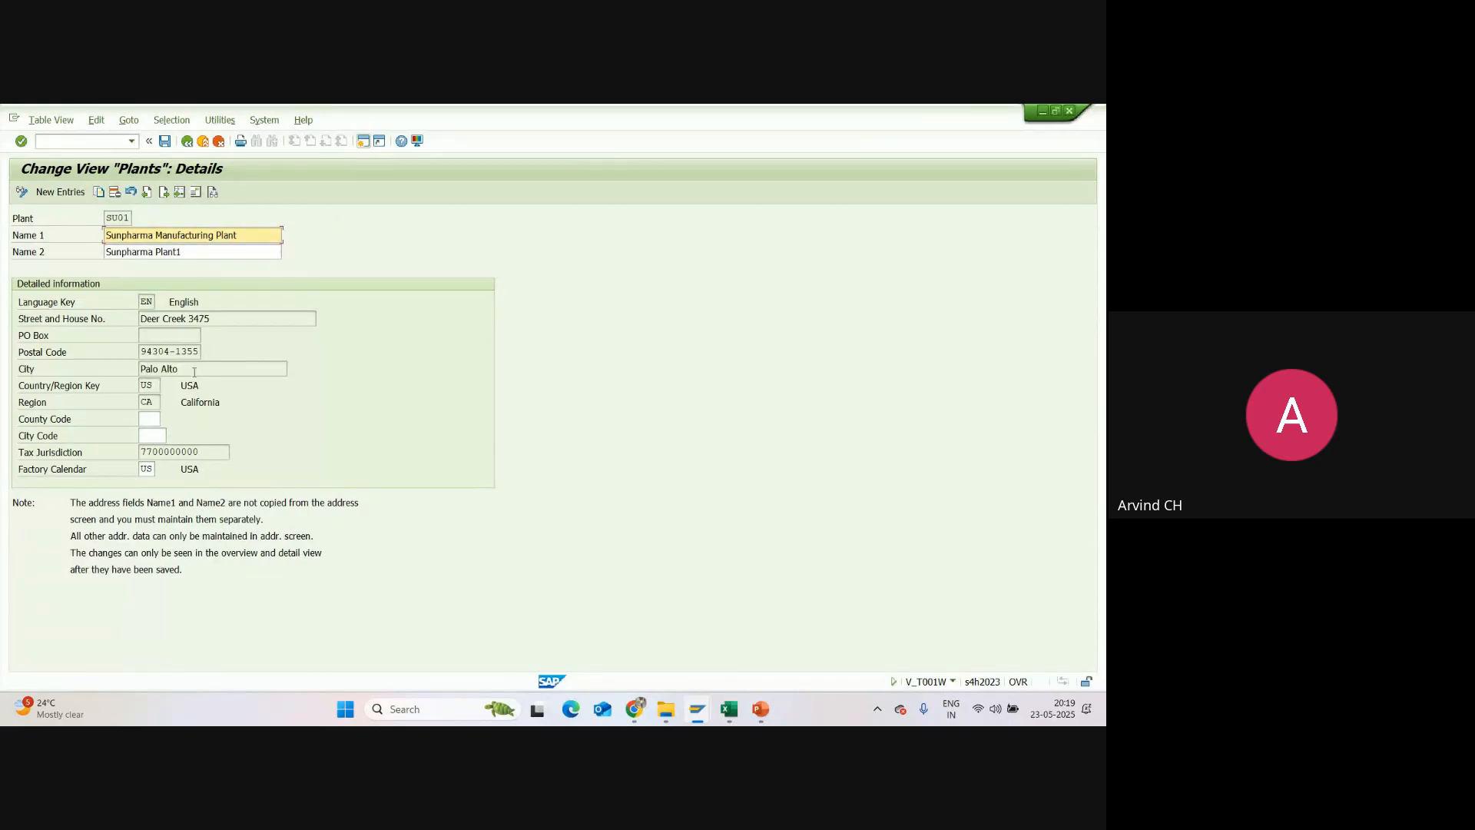
pyautogui.click(165, 141)
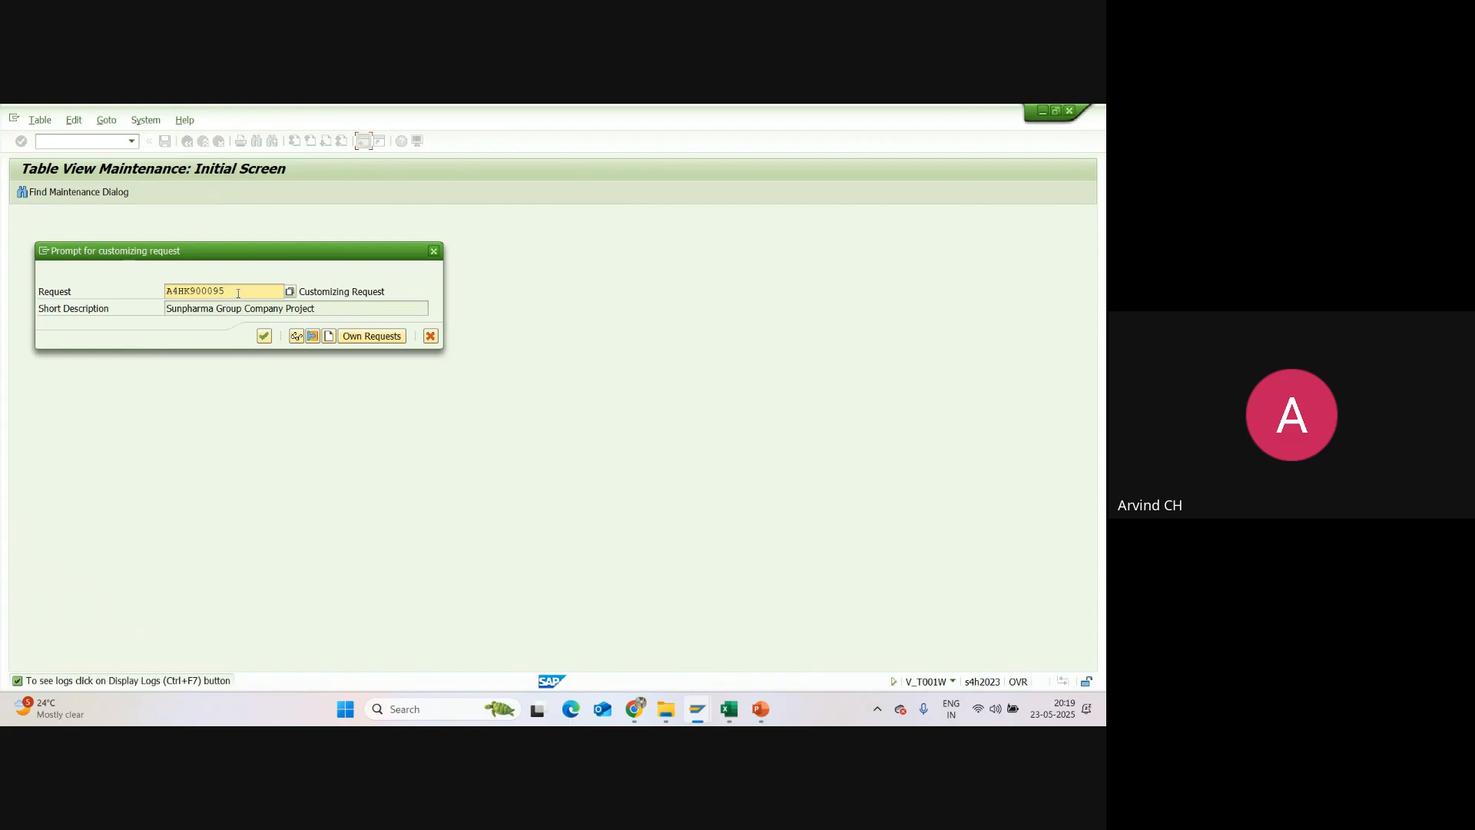
pyautogui.click(265, 336)
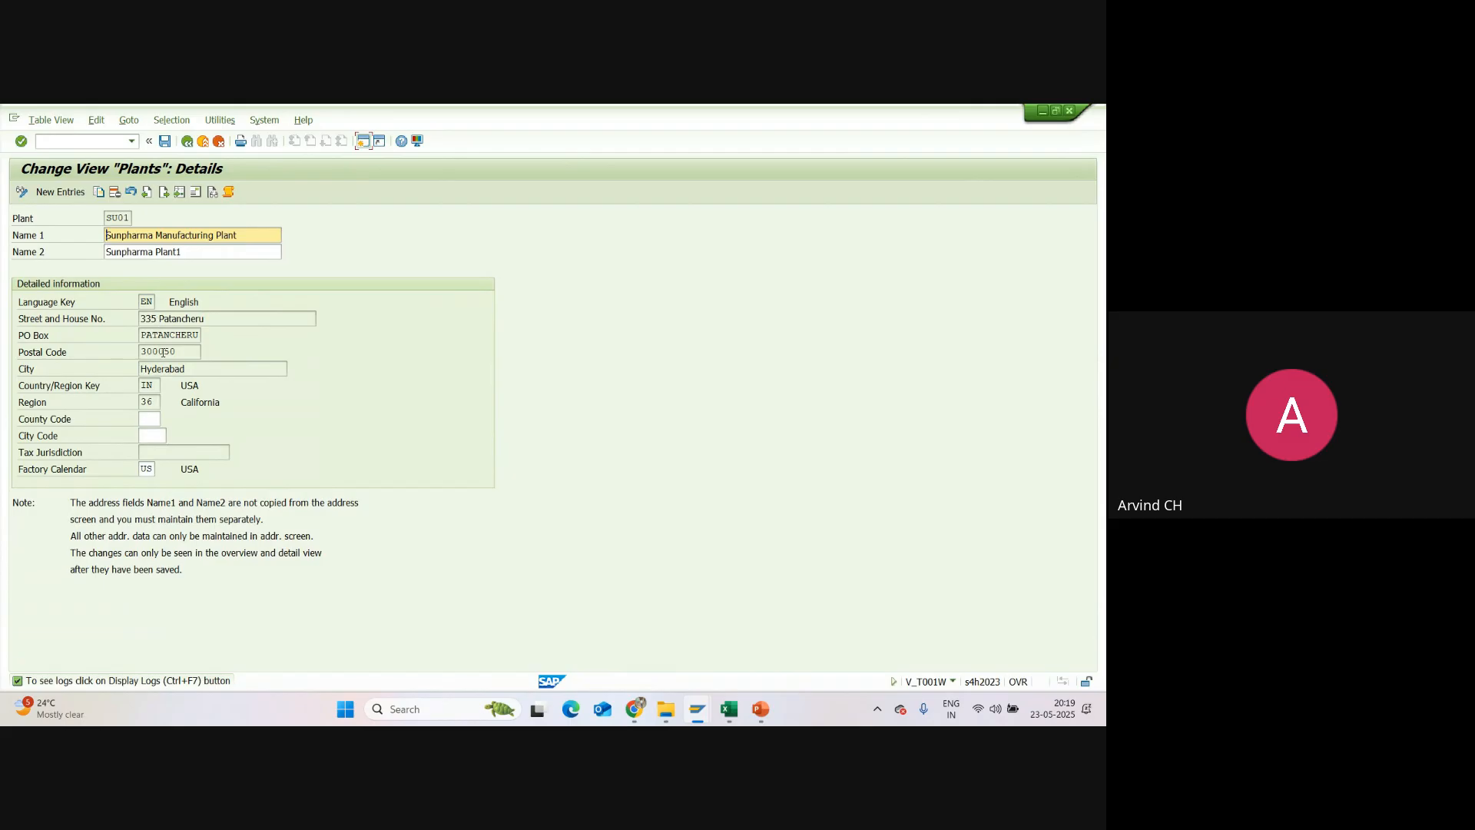
# Step: Set the factory calendar of plant SU01 to IN
pyautogui.click(186, 387)
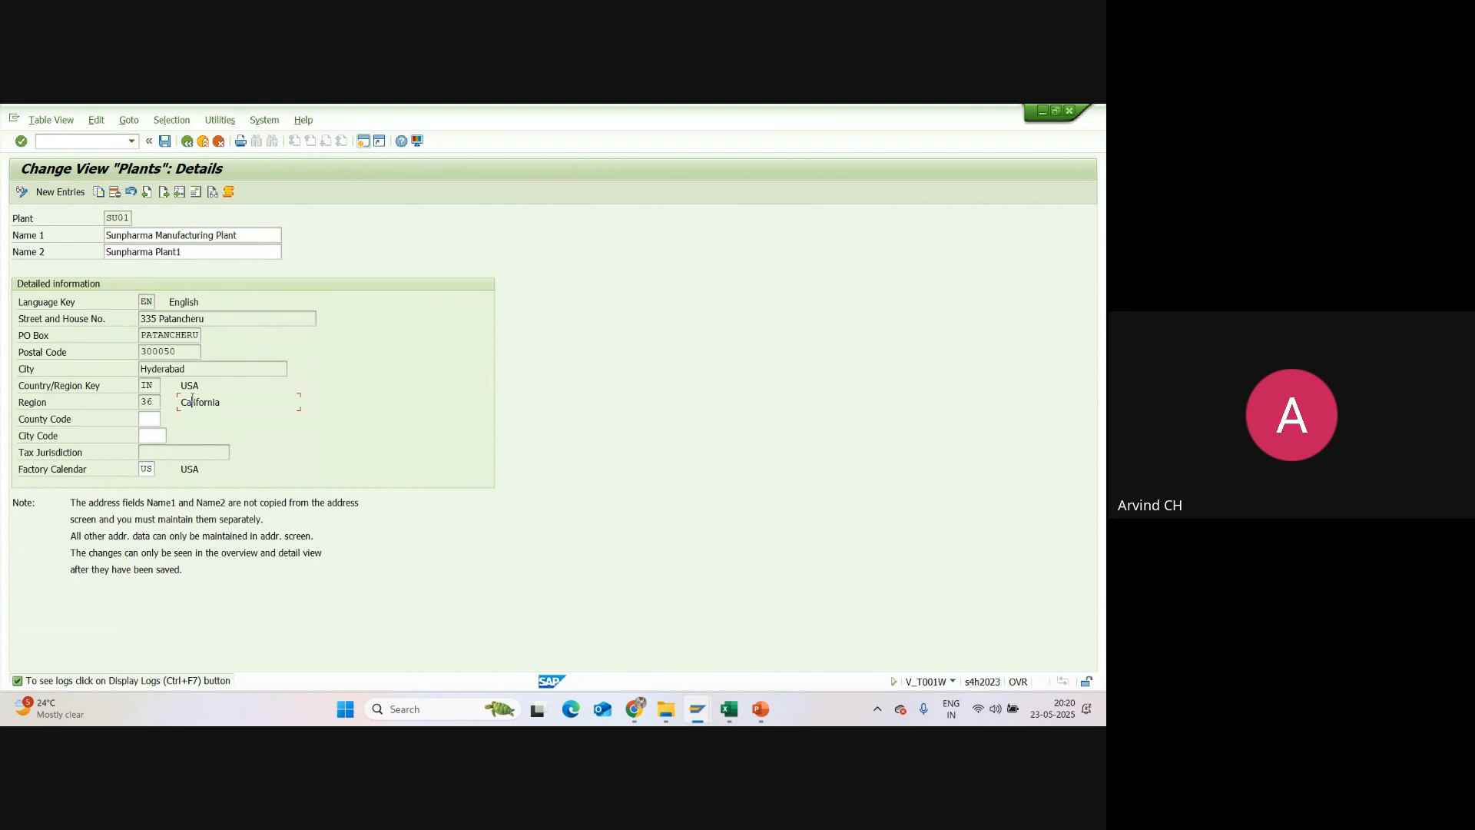
pyautogui.click(152, 469)
pyautogui.press('BackSpace')
pyautogui.press('BackSpace')
pyautogui.press('Down')
pyautogui.press('Return')
pyautogui.press('Return')
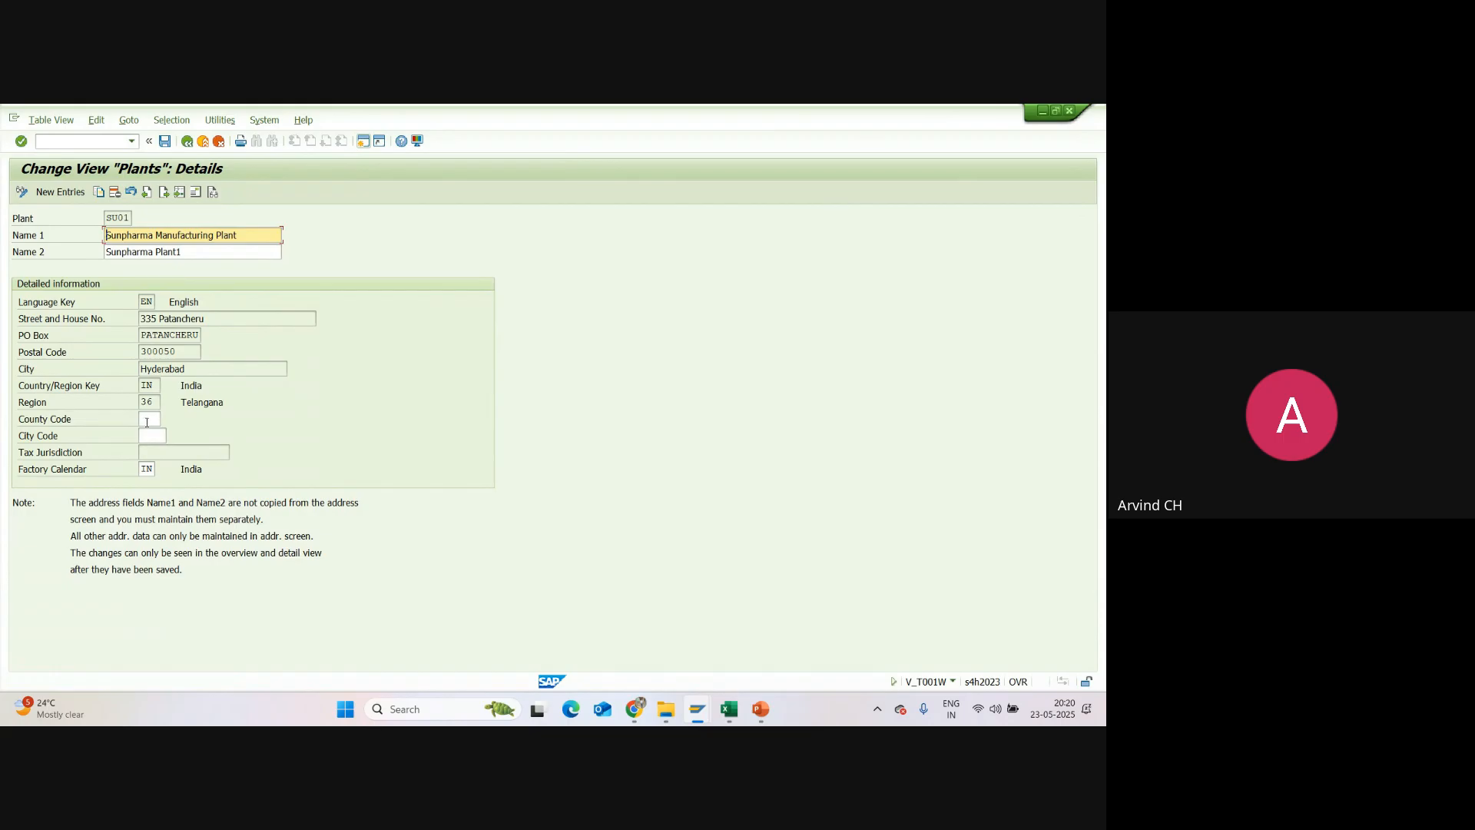
pyautogui.click(149, 419)
pyautogui.click(146, 434)
pyautogui.click(146, 420)
pyautogui.click(146, 436)
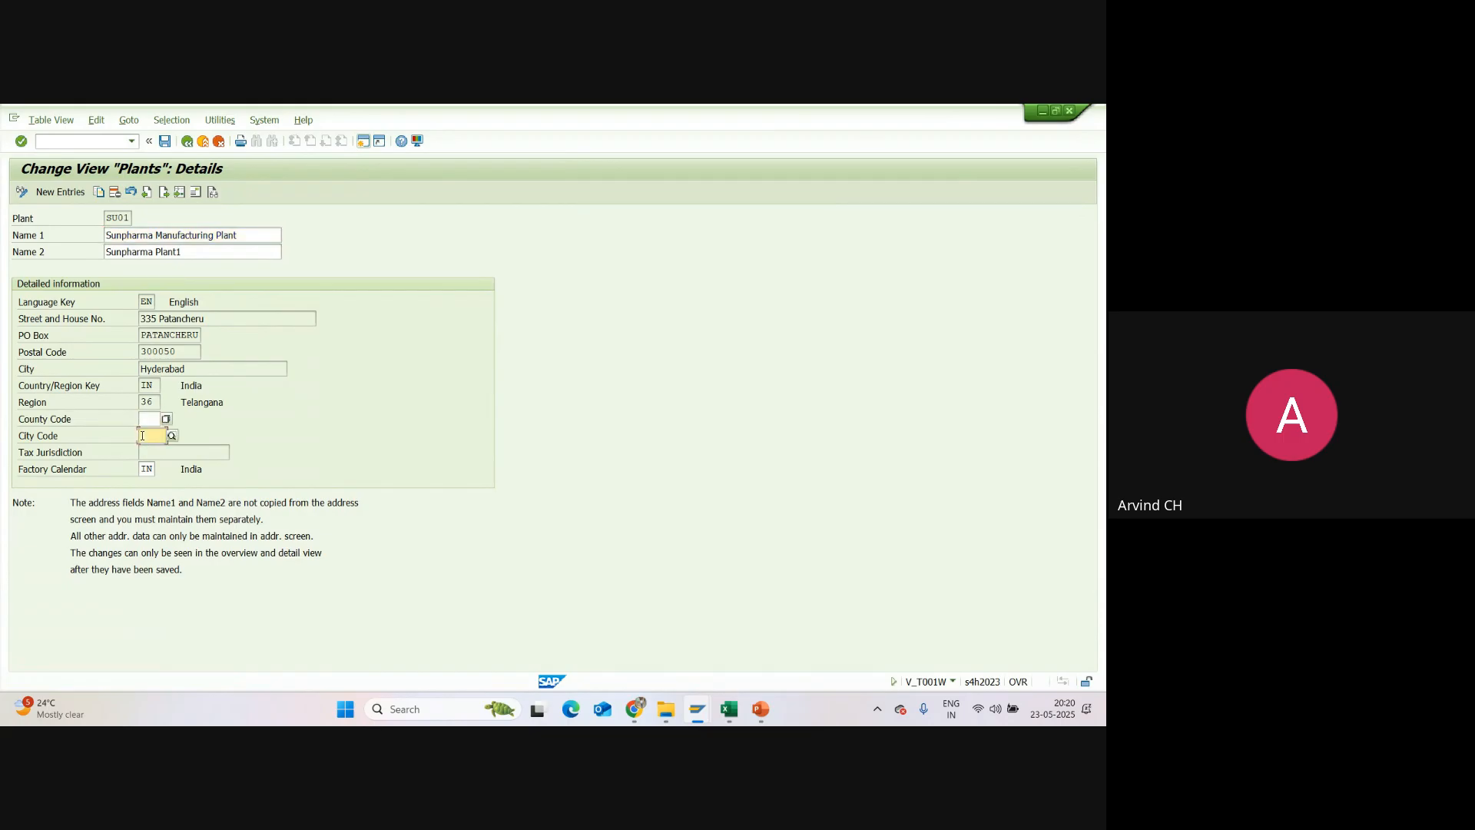
pyautogui.click(152, 418)
pyautogui.click(144, 436)
pyautogui.click(145, 419)
pyautogui.click(147, 435)
pyautogui.click(148, 421)
pyautogui.click(149, 436)
# Step: Save plant SU01, return to the implementation guide and collapse the Logistics - General node
pyautogui.click(169, 143)
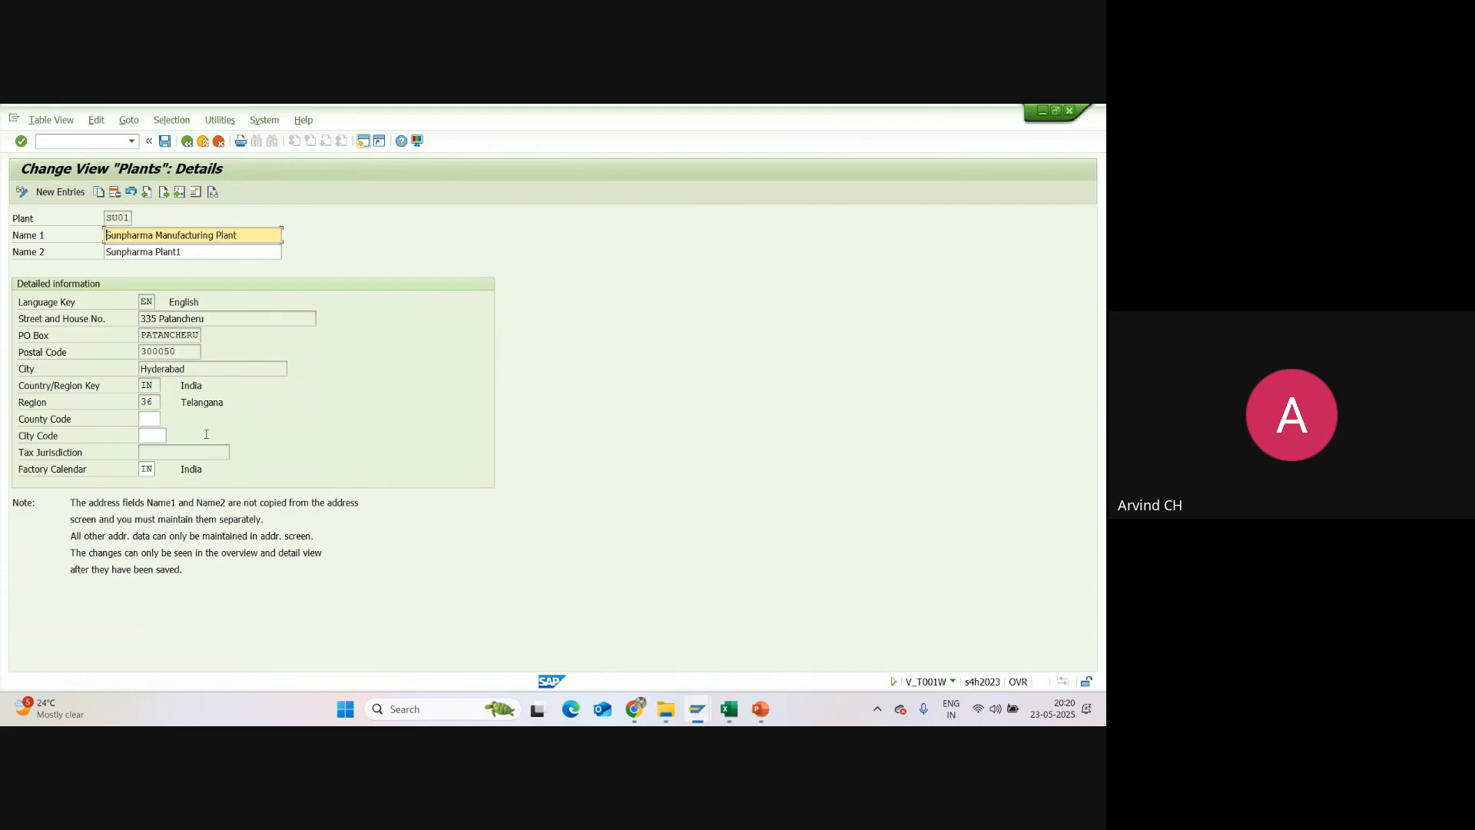
pyautogui.click(165, 140)
pyautogui.click(187, 143)
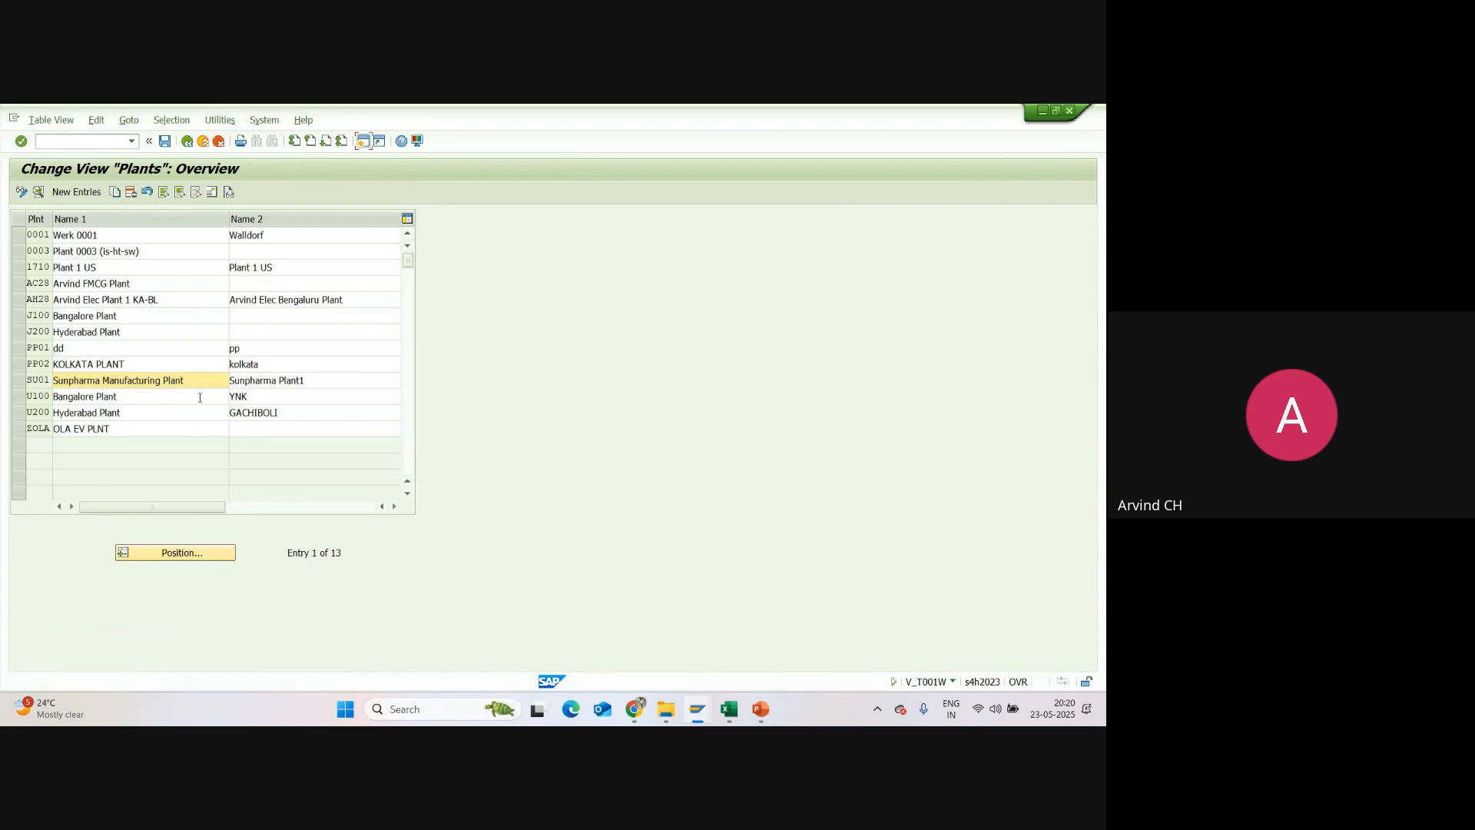
pyautogui.click(187, 142)
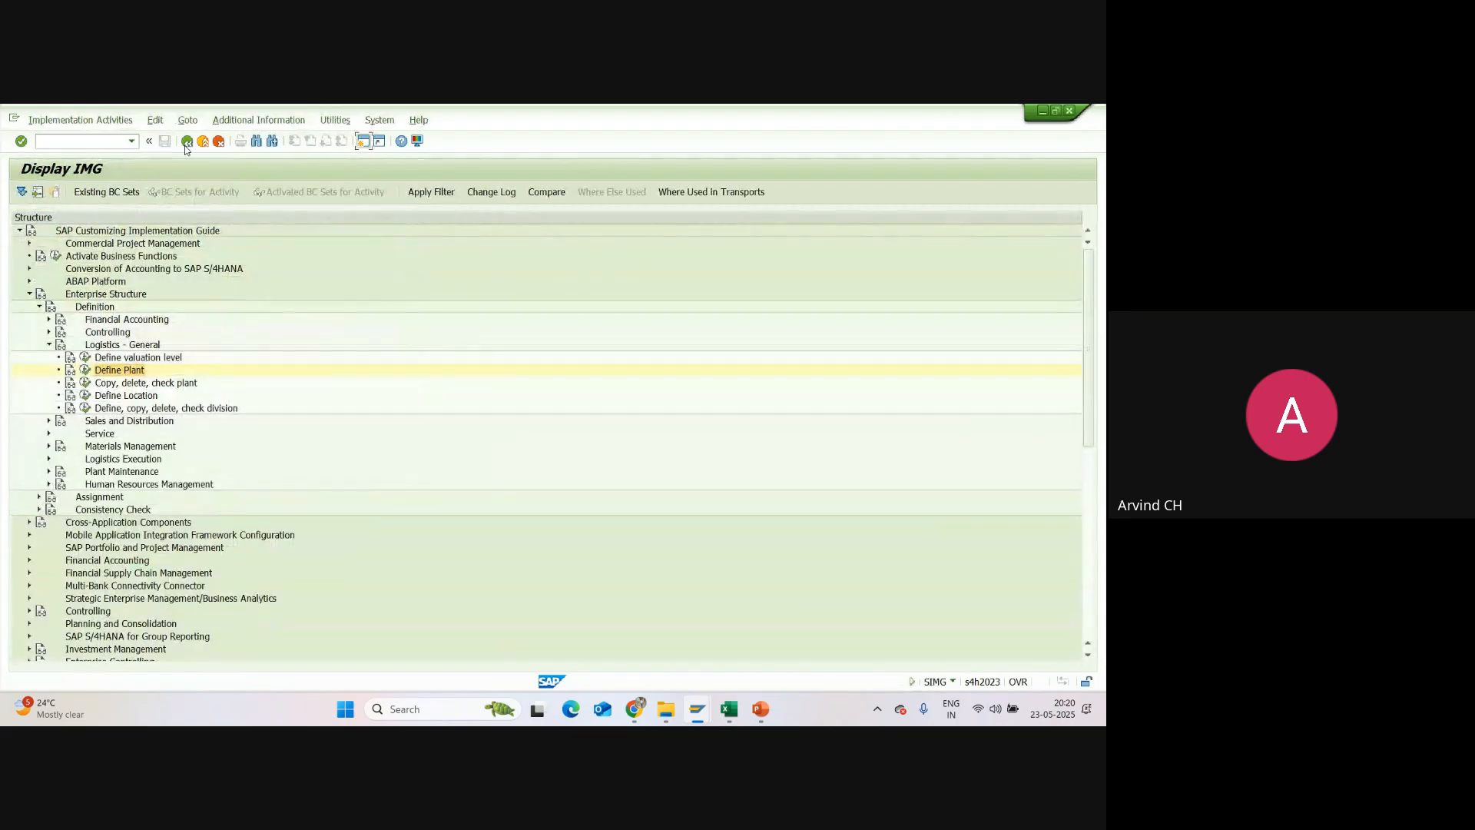
pyautogui.click(49, 344)
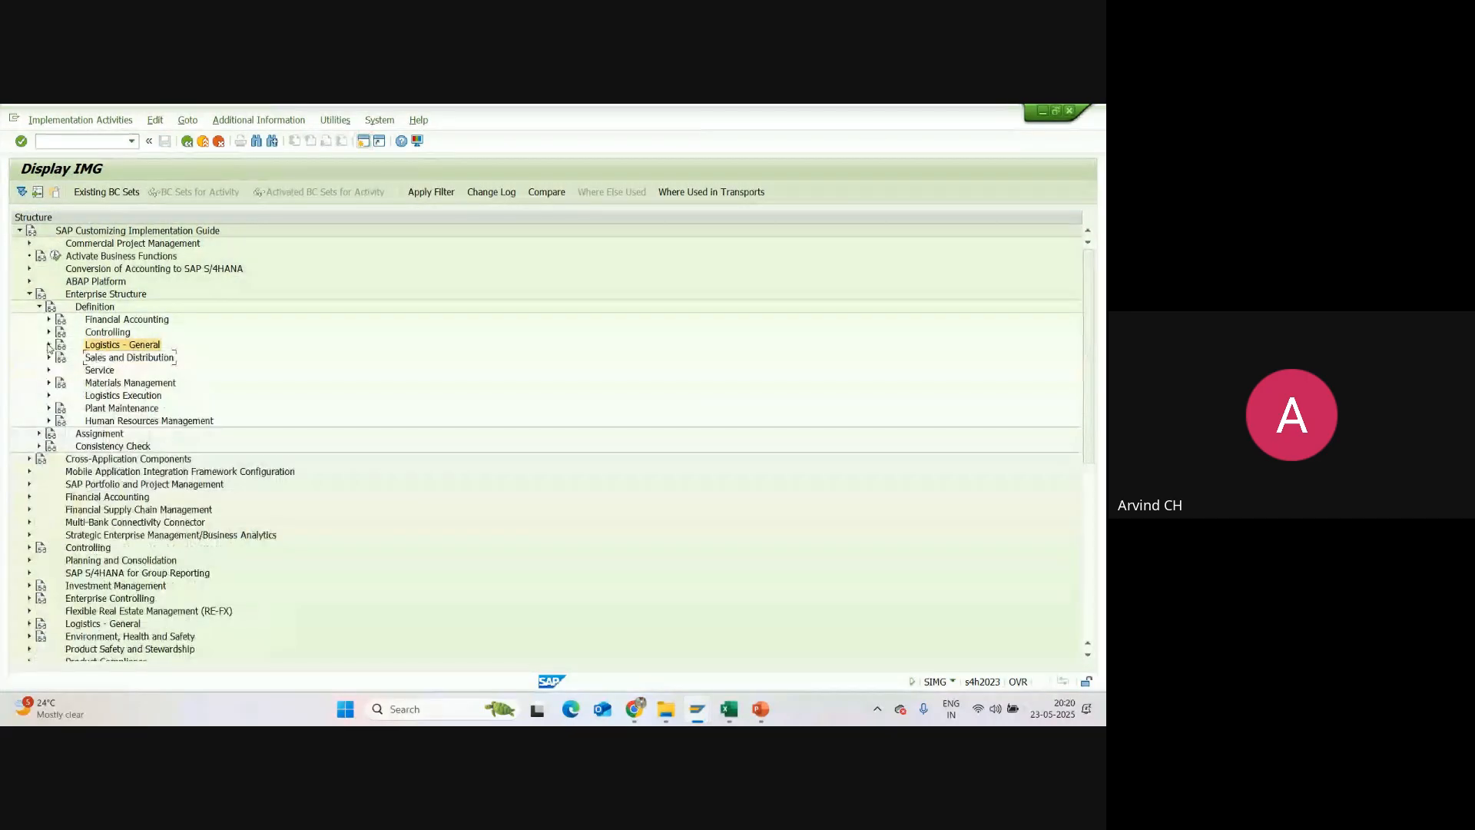
# Step: Switch to the Excel session report and enter SU01 as the Plant code in B18
pyautogui.click(727, 710)
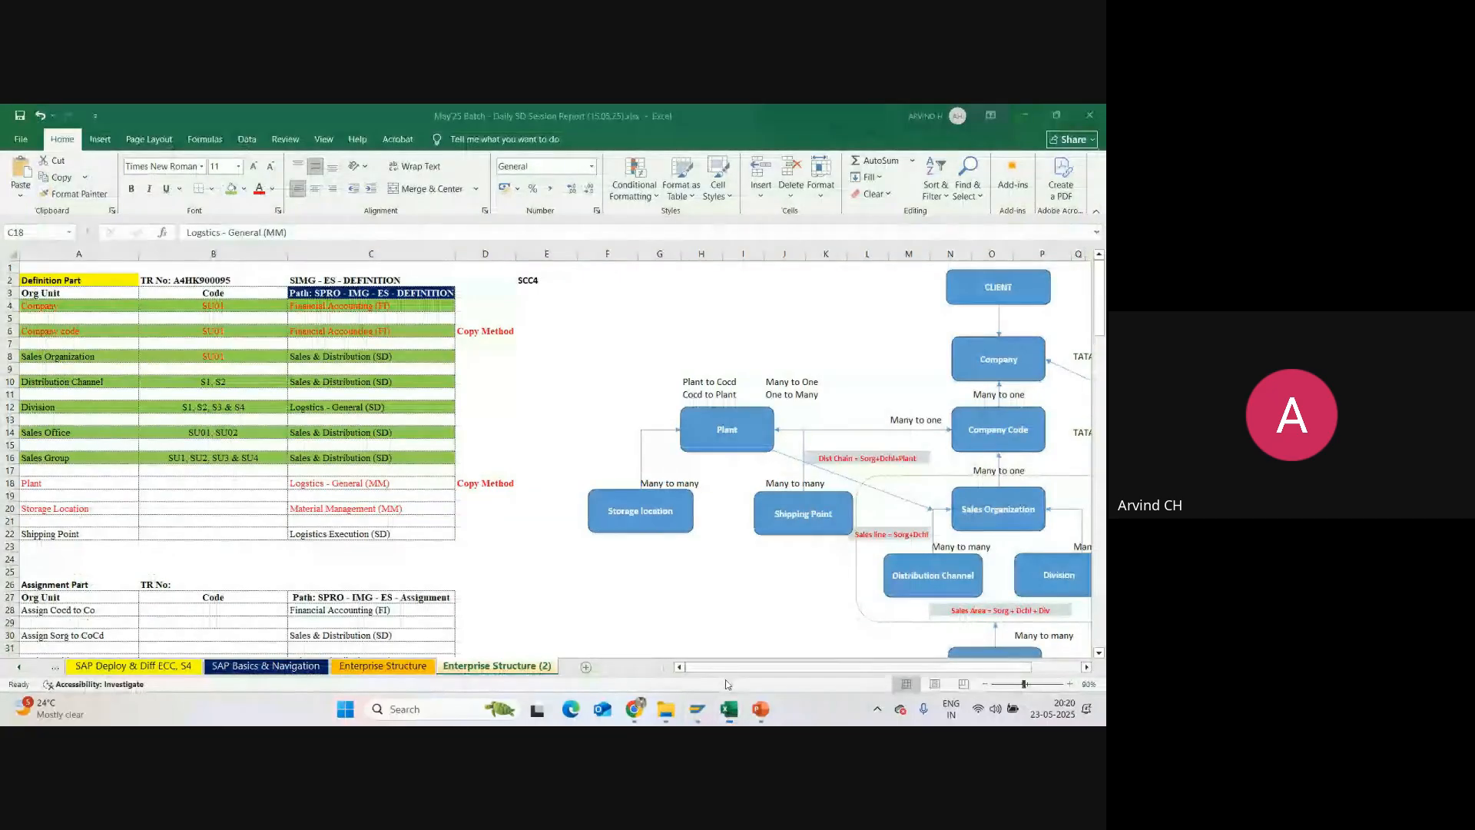
pyautogui.press('Left')
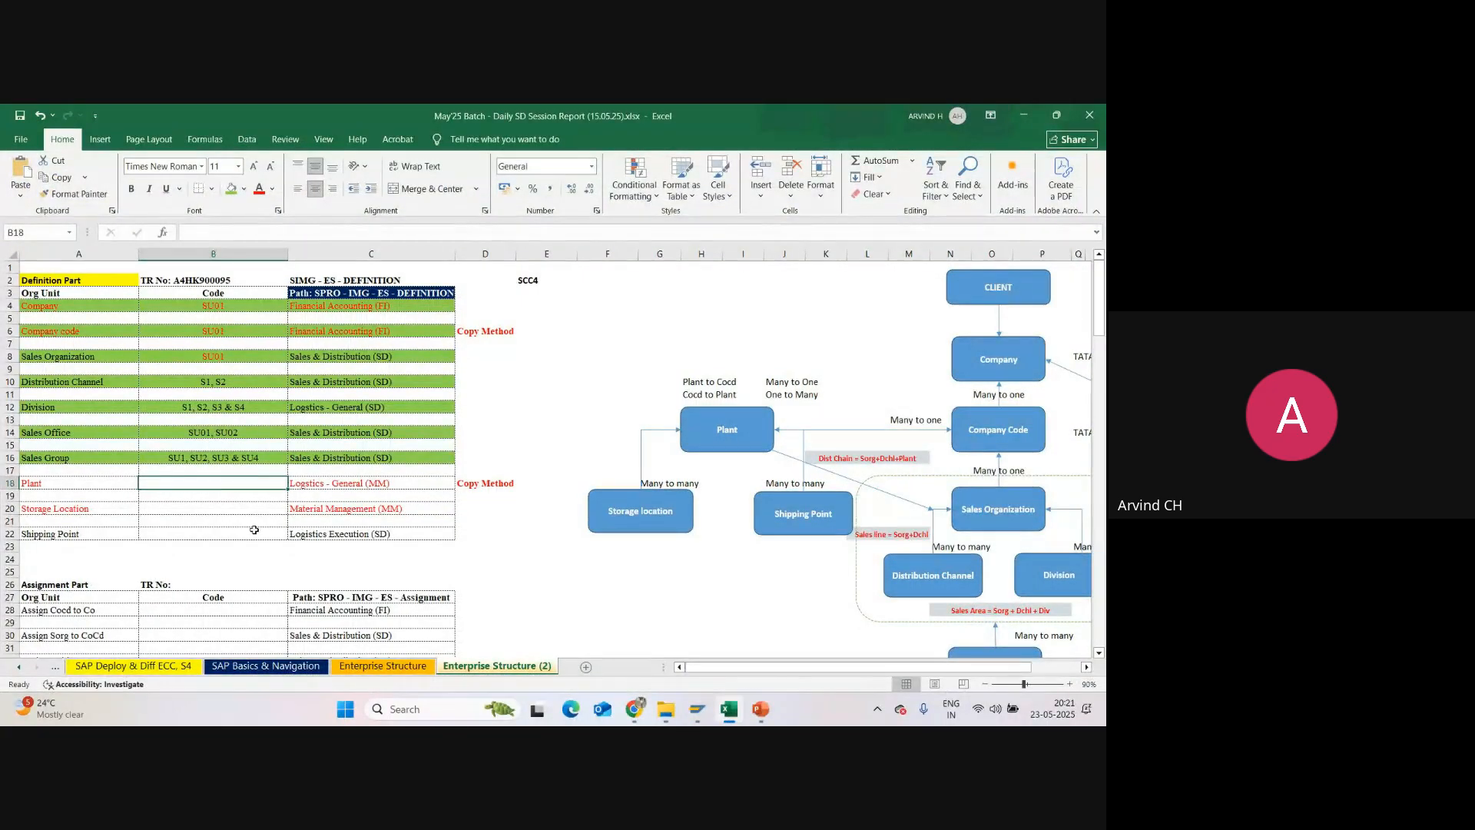
pyautogui.write('SU01')
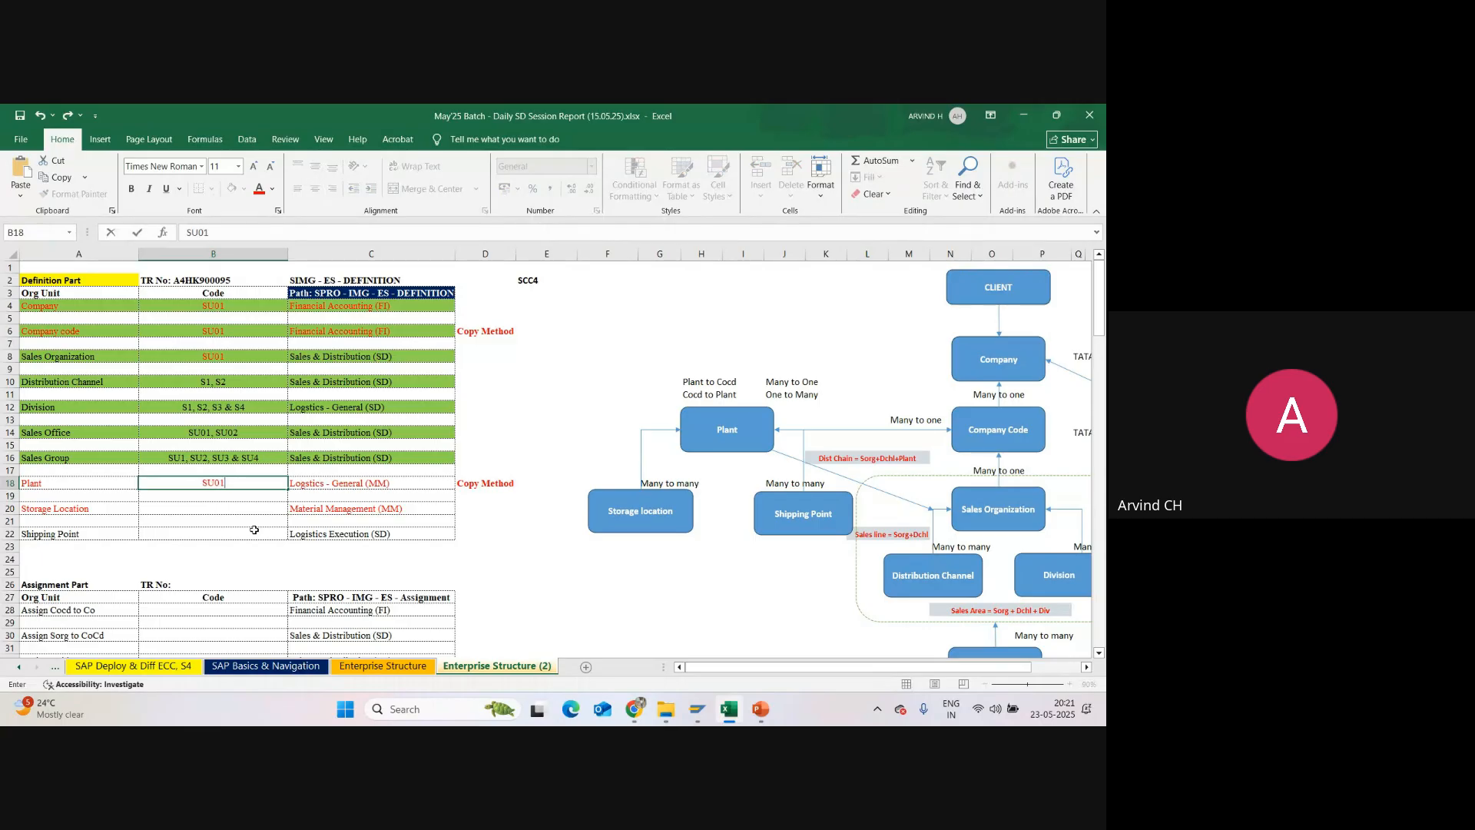
pyautogui.press('Return')
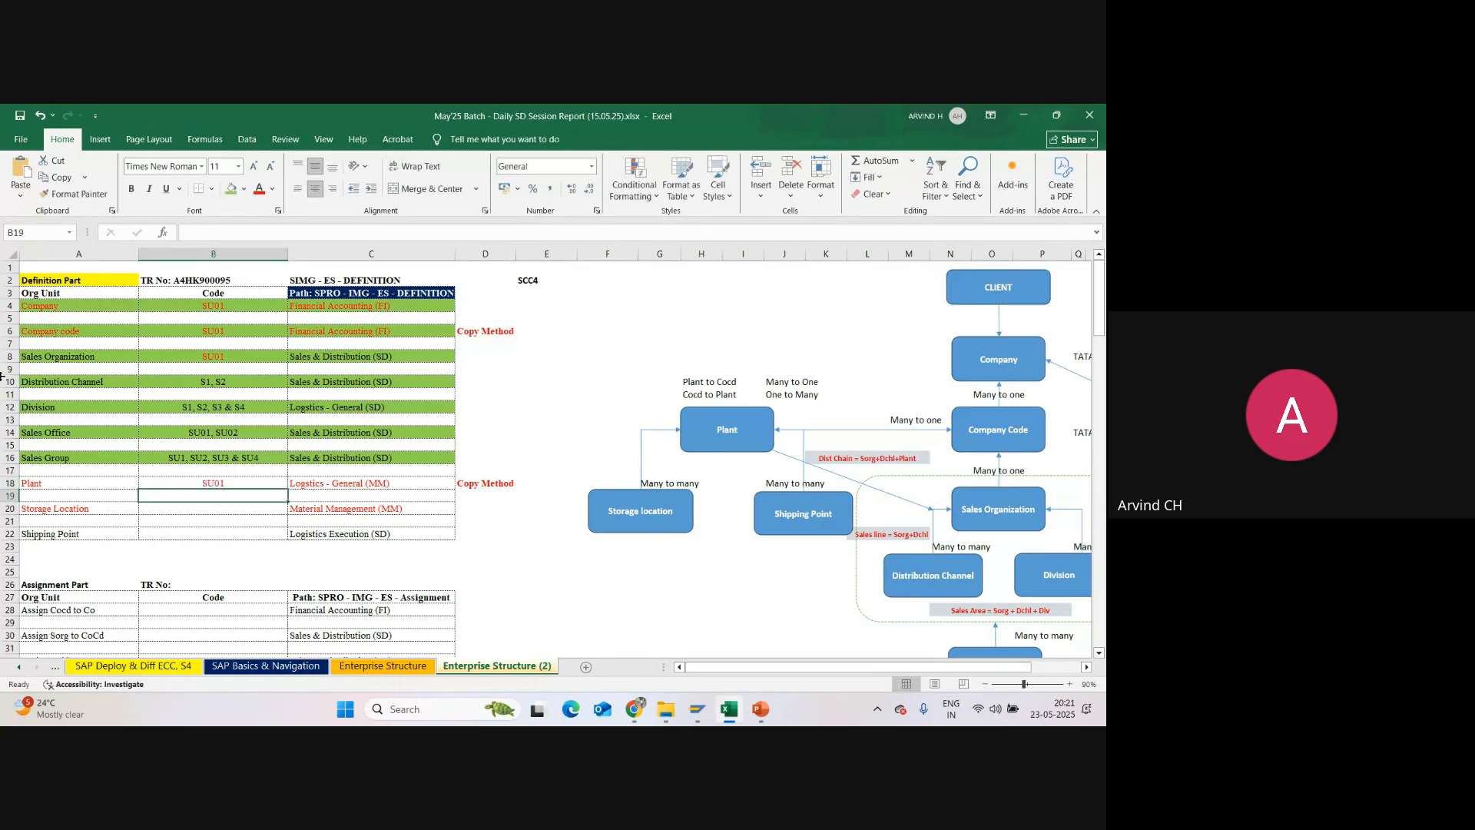
# Step: Fill the Plant row, A18 to C18, with the green used for the completed org units
pyautogui.click(48, 487)
pyautogui.moveTo(48, 488); pyautogui.dragTo(430, 485)
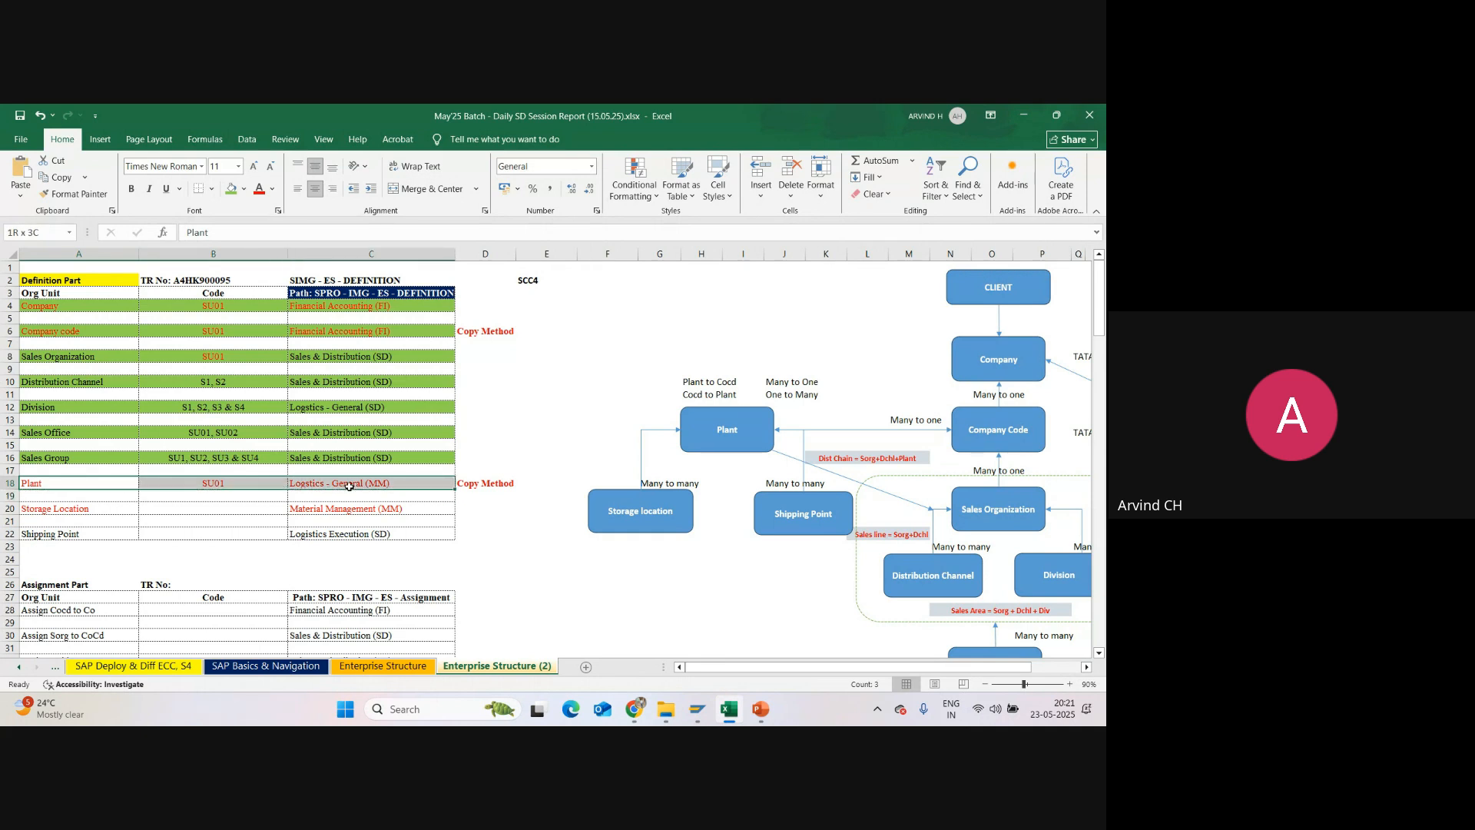
pyautogui.click(241, 188)
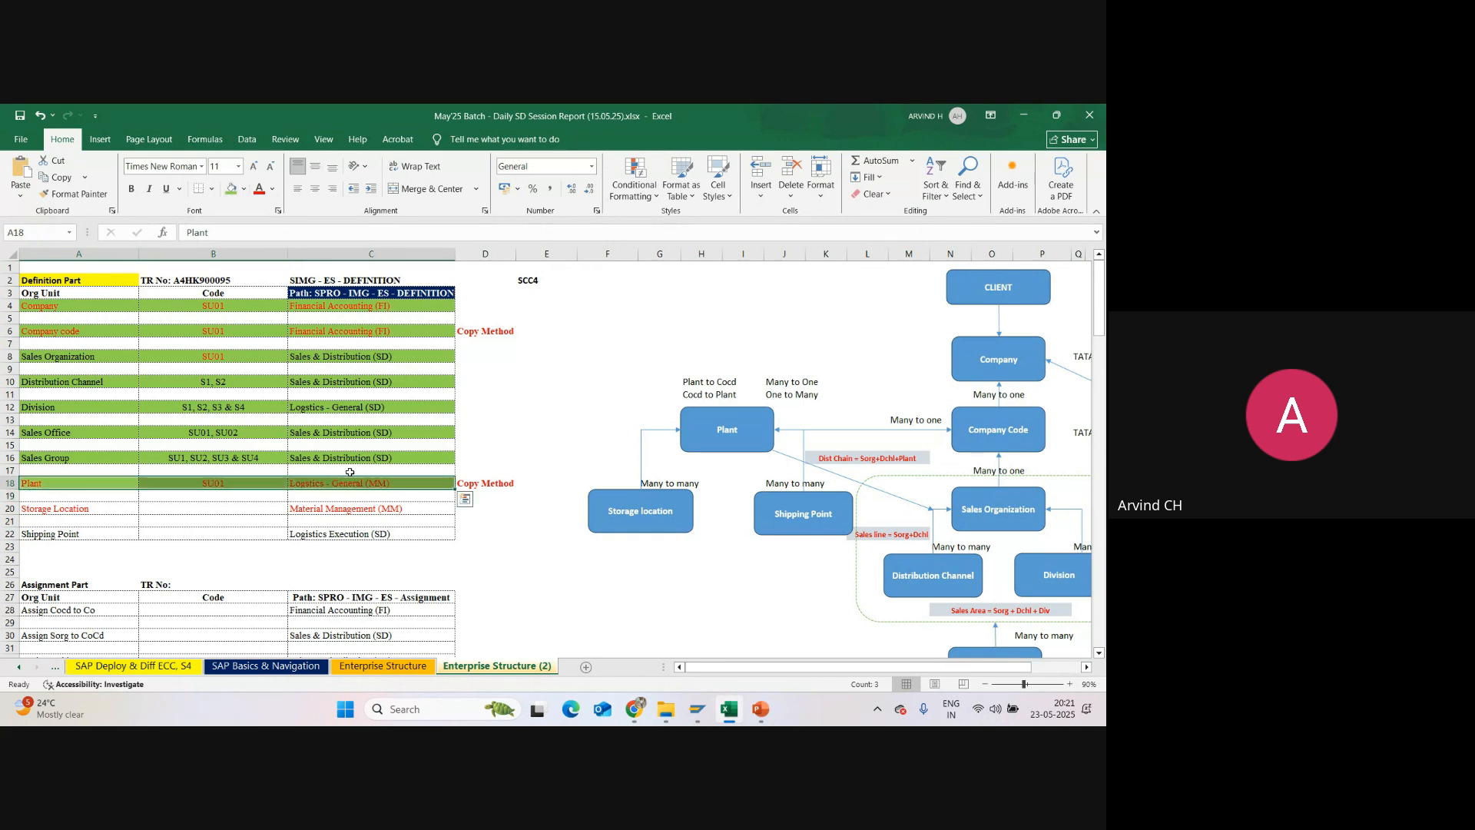
# Step: Examine the Storage Location row and the Assignment Part table for the remaining enterprise structure tasks
pyautogui.click(210, 511)
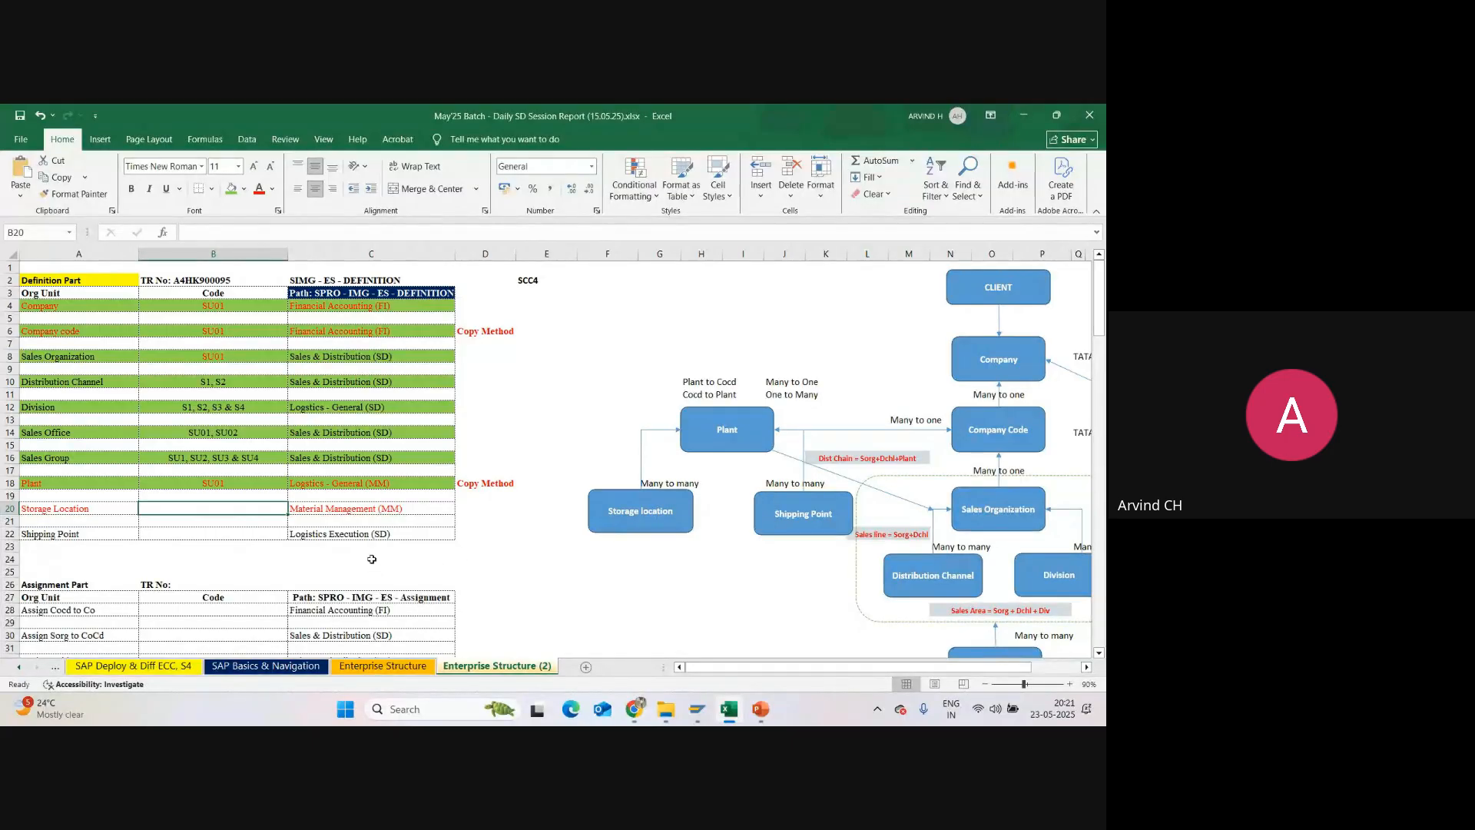
pyautogui.click(55, 509)
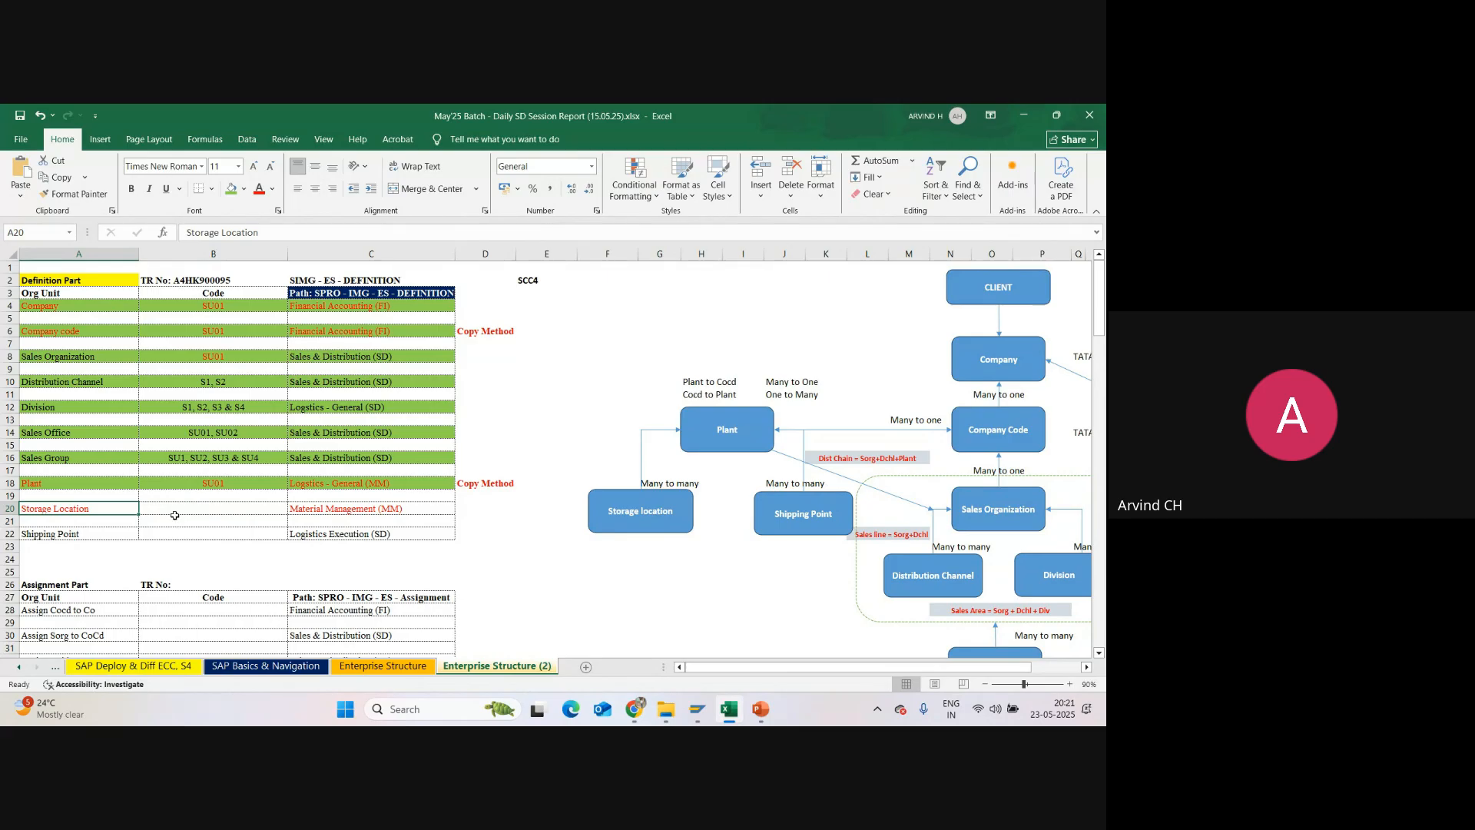
pyautogui.click(54, 482)
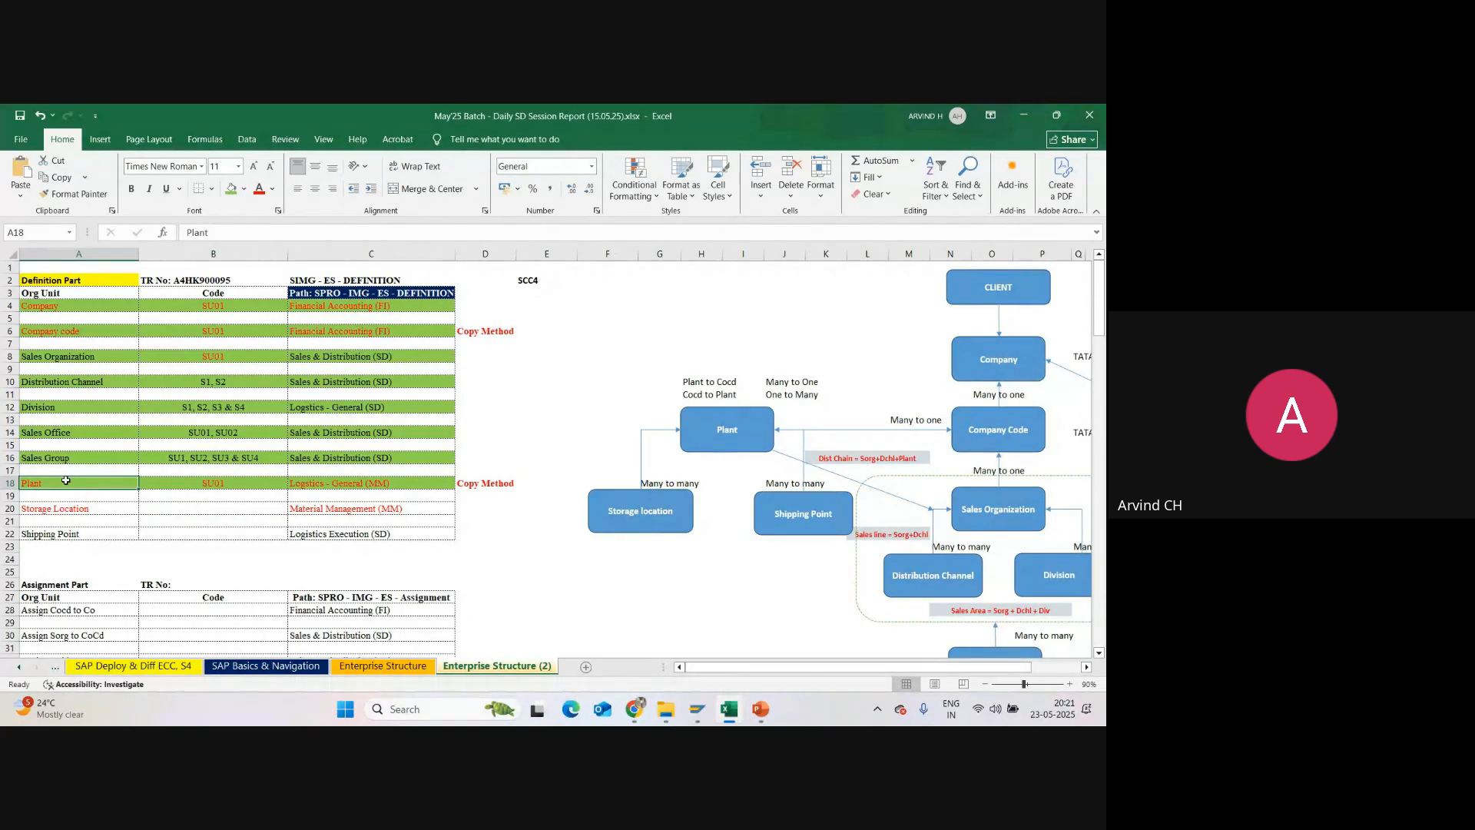
pyautogui.click(77, 508)
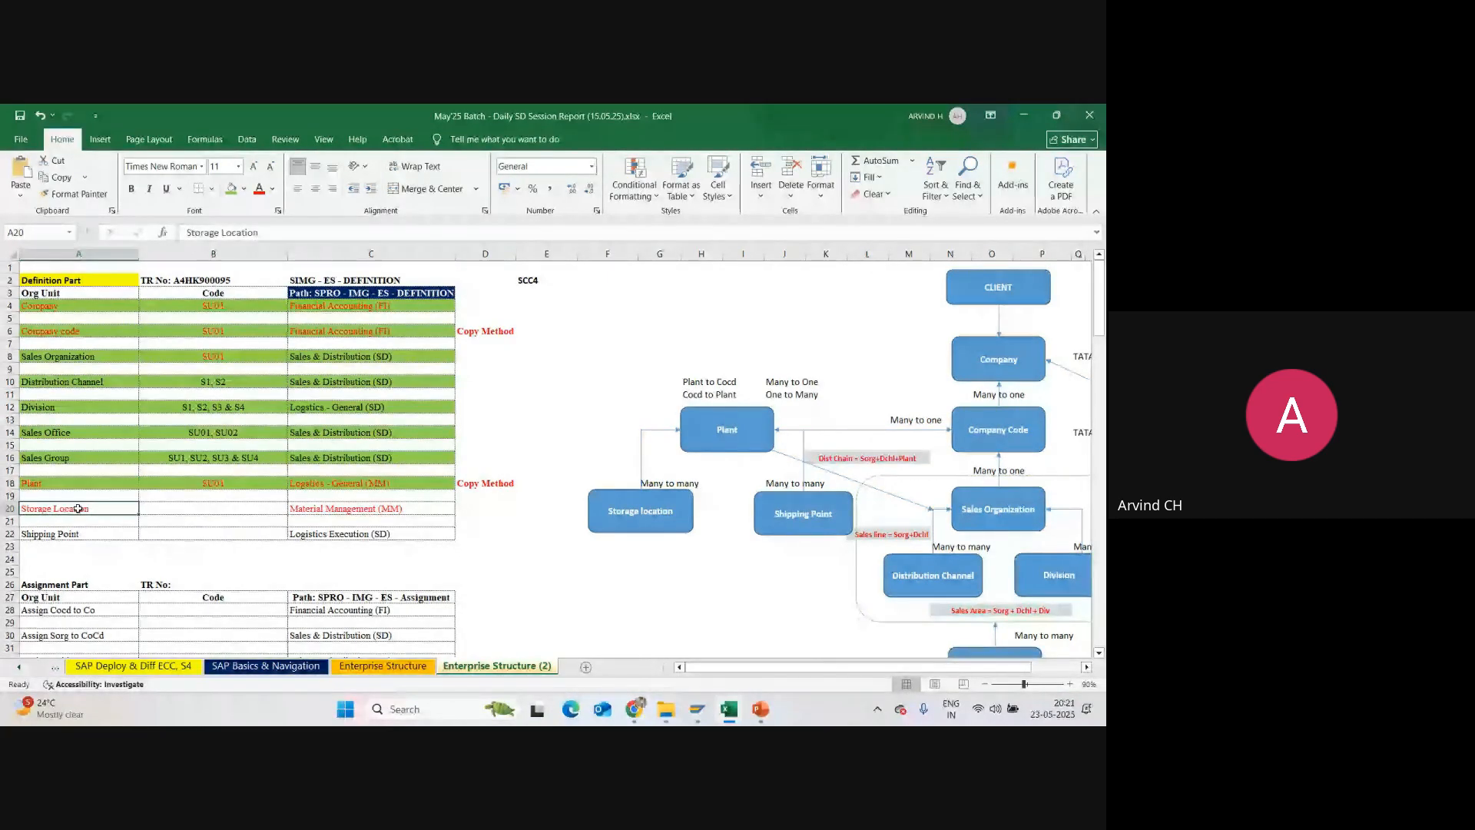
pyautogui.click(29, 280)
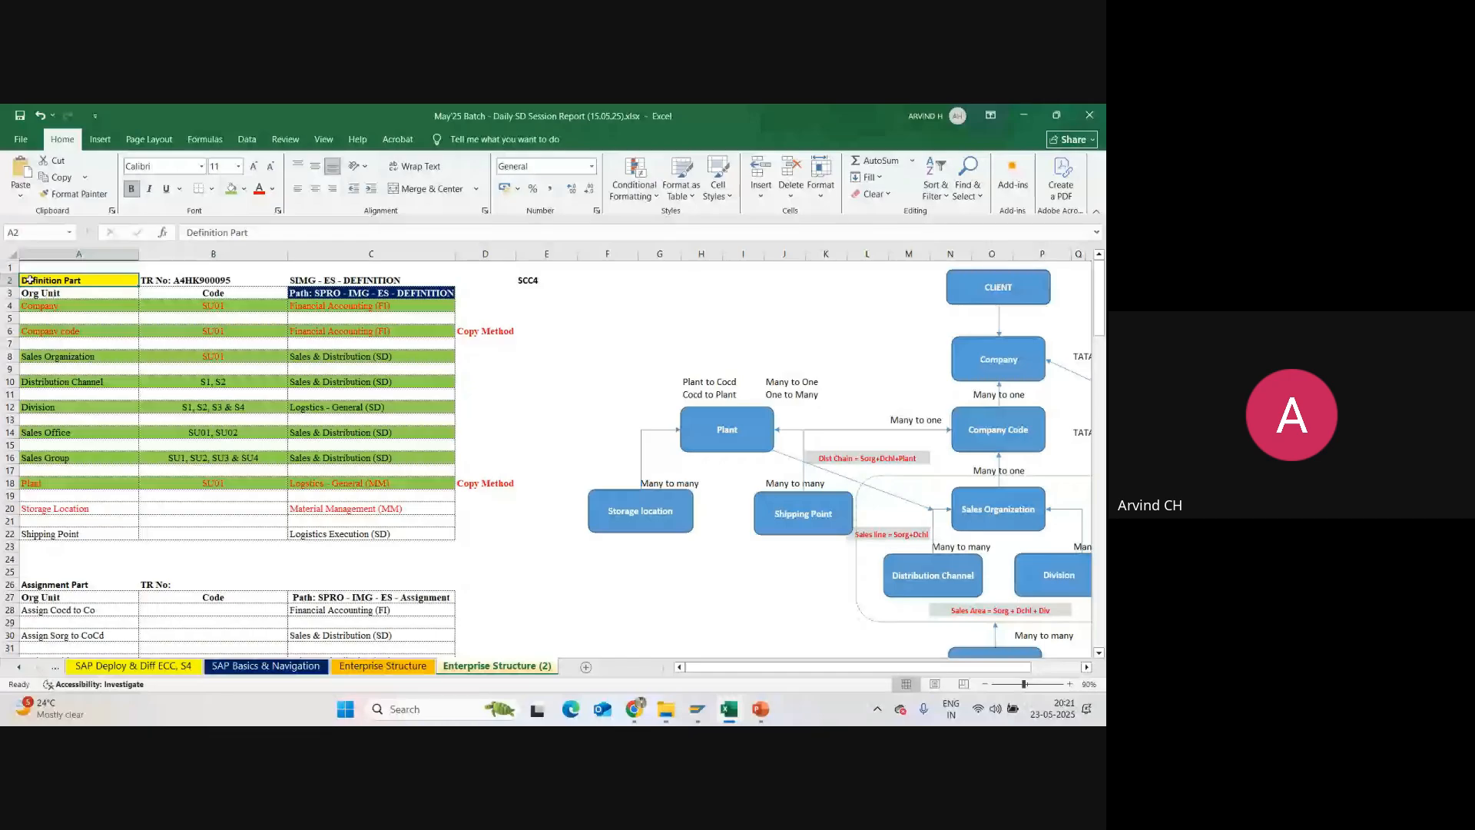
pyautogui.scroll(-6, 56, 358)
pyautogui.click(57, 358)
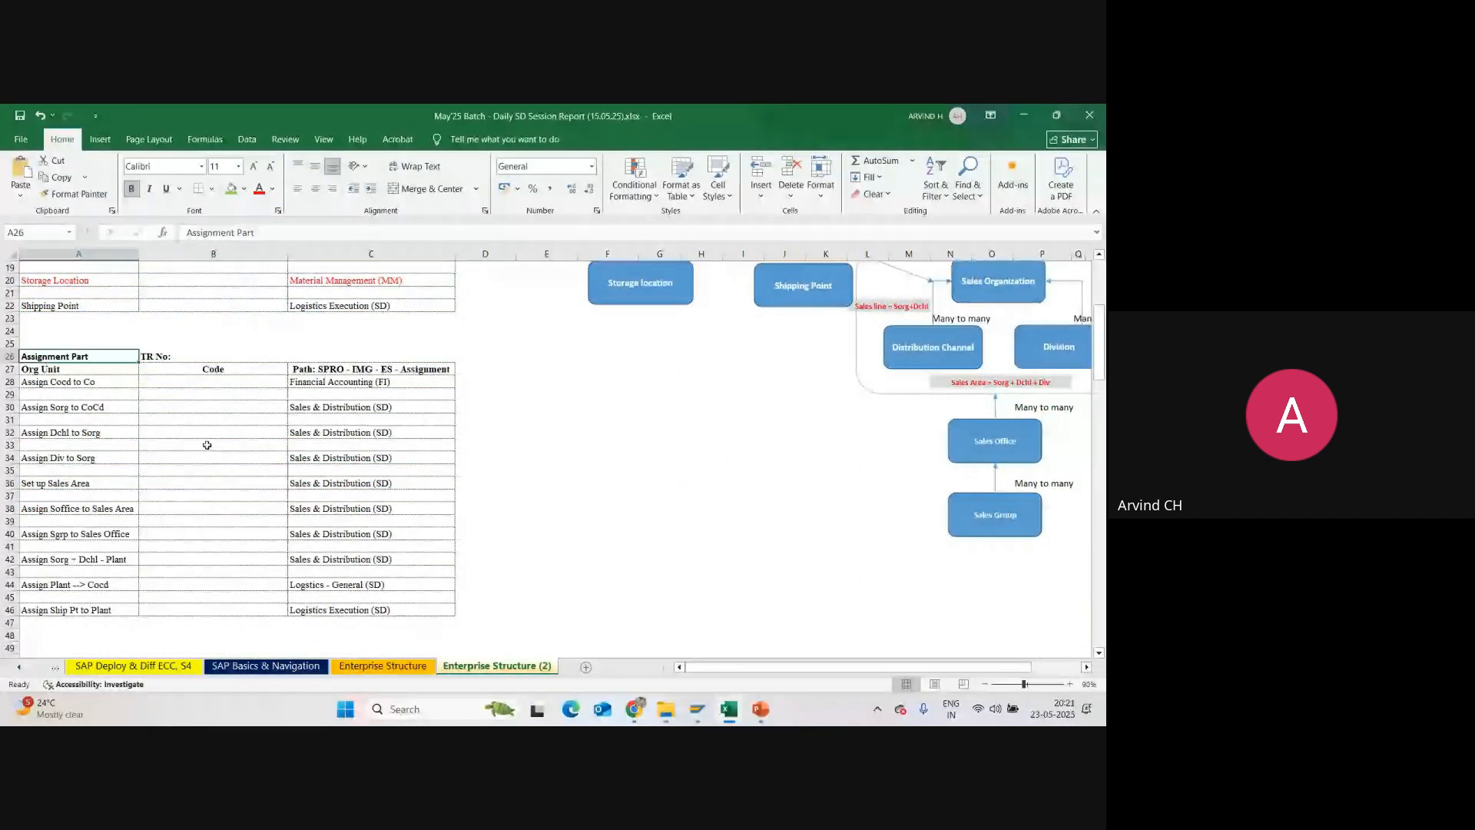
pyautogui.scroll(2, 206, 445)
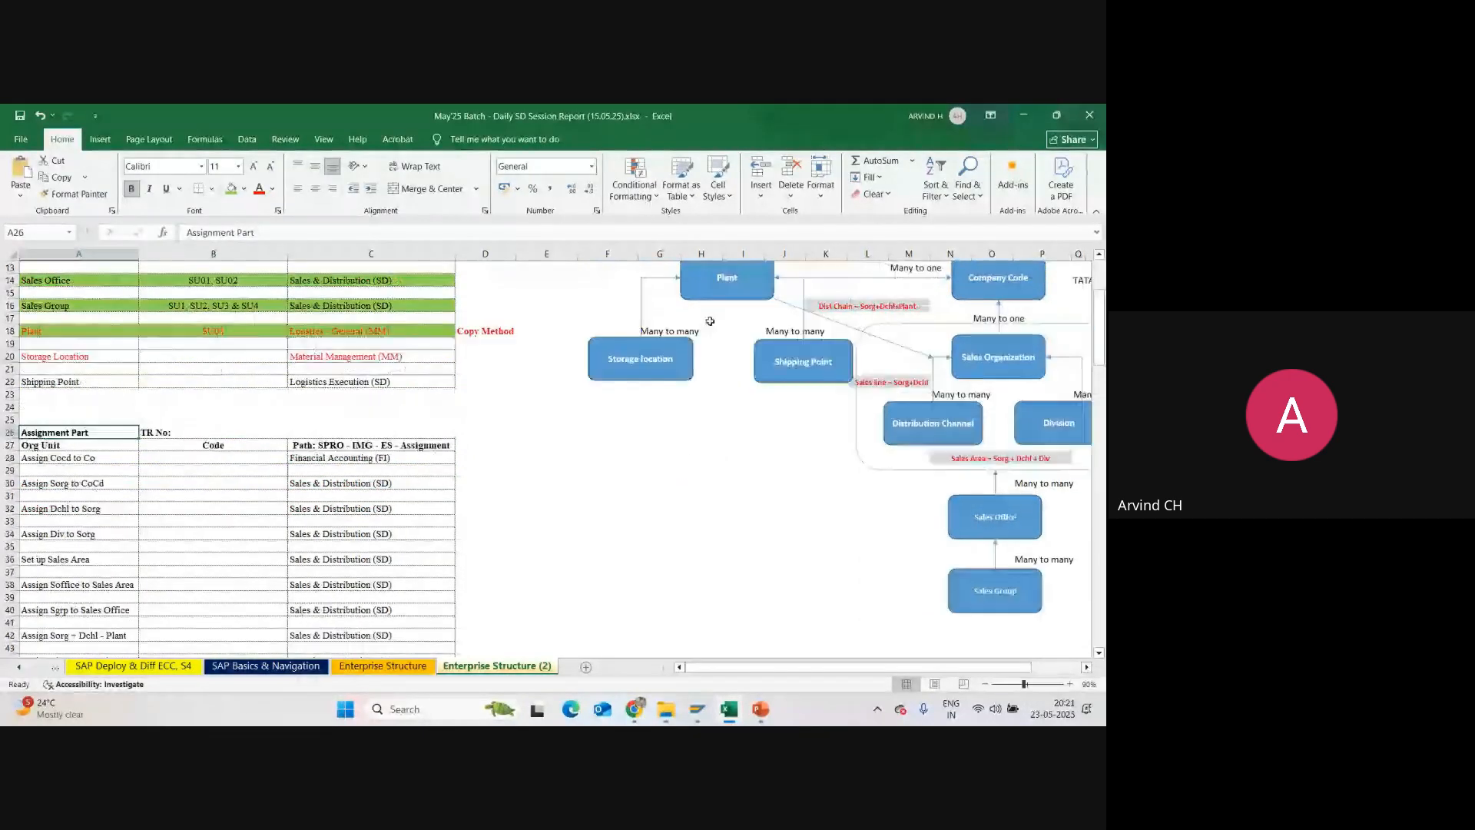
# Step: Examine the Plant and Storage location boxes in the org structure diagram and their rows in the definition table
pyautogui.click(669, 343)
pyautogui.click(699, 285)
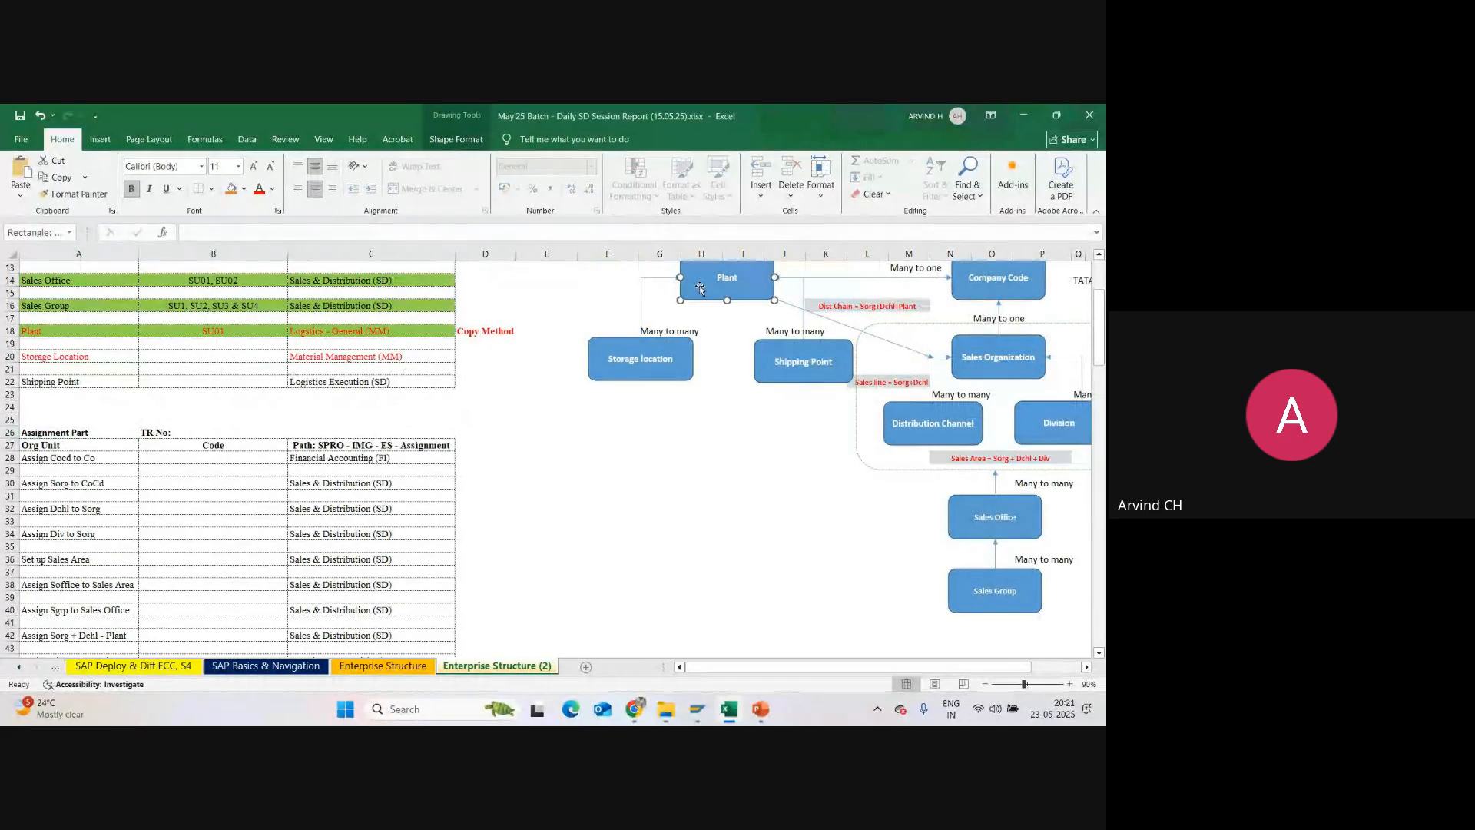
pyautogui.scroll(3, 262, 441)
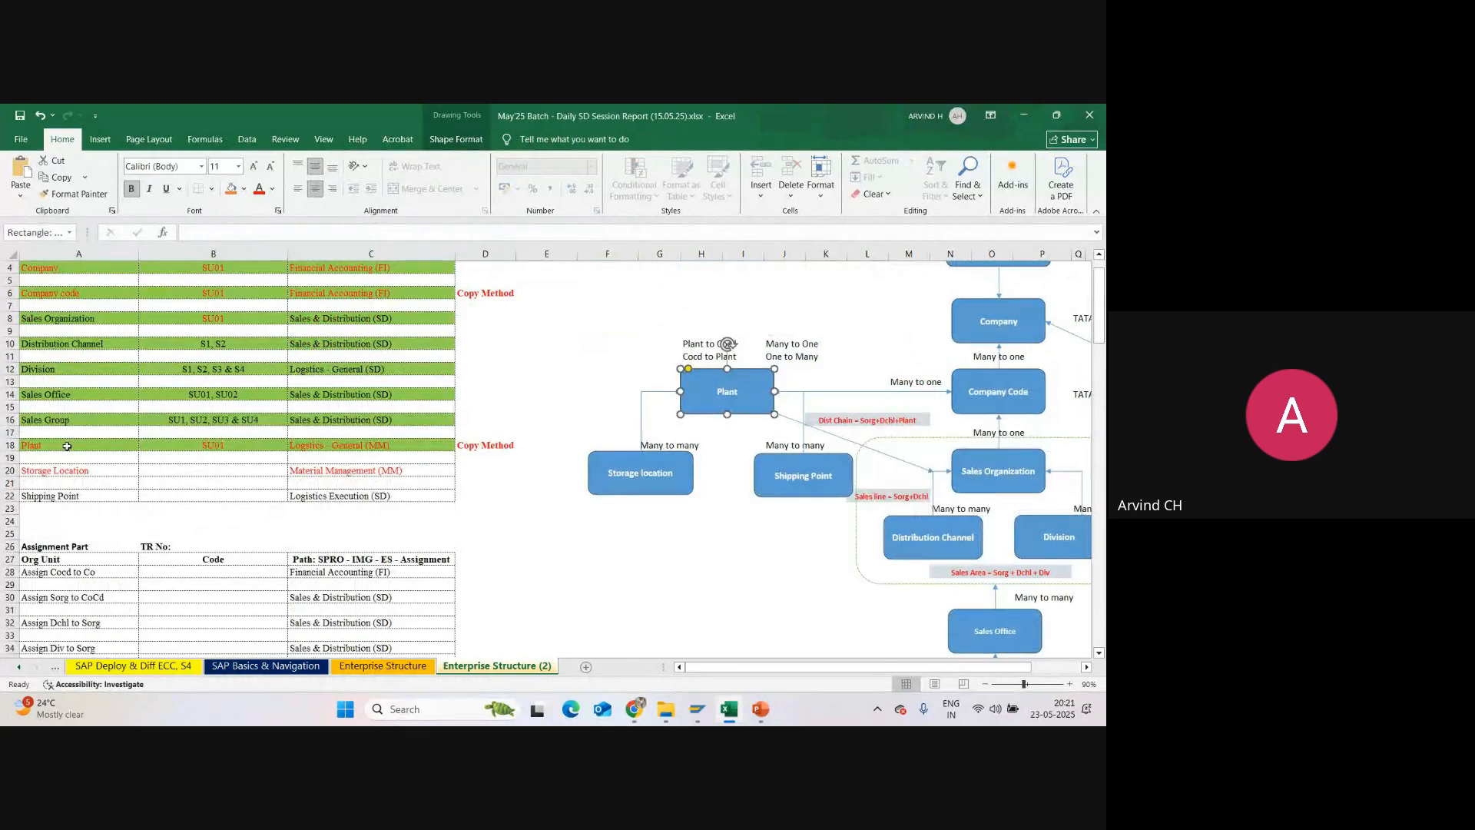
pyautogui.click(106, 469)
pyautogui.click(62, 448)
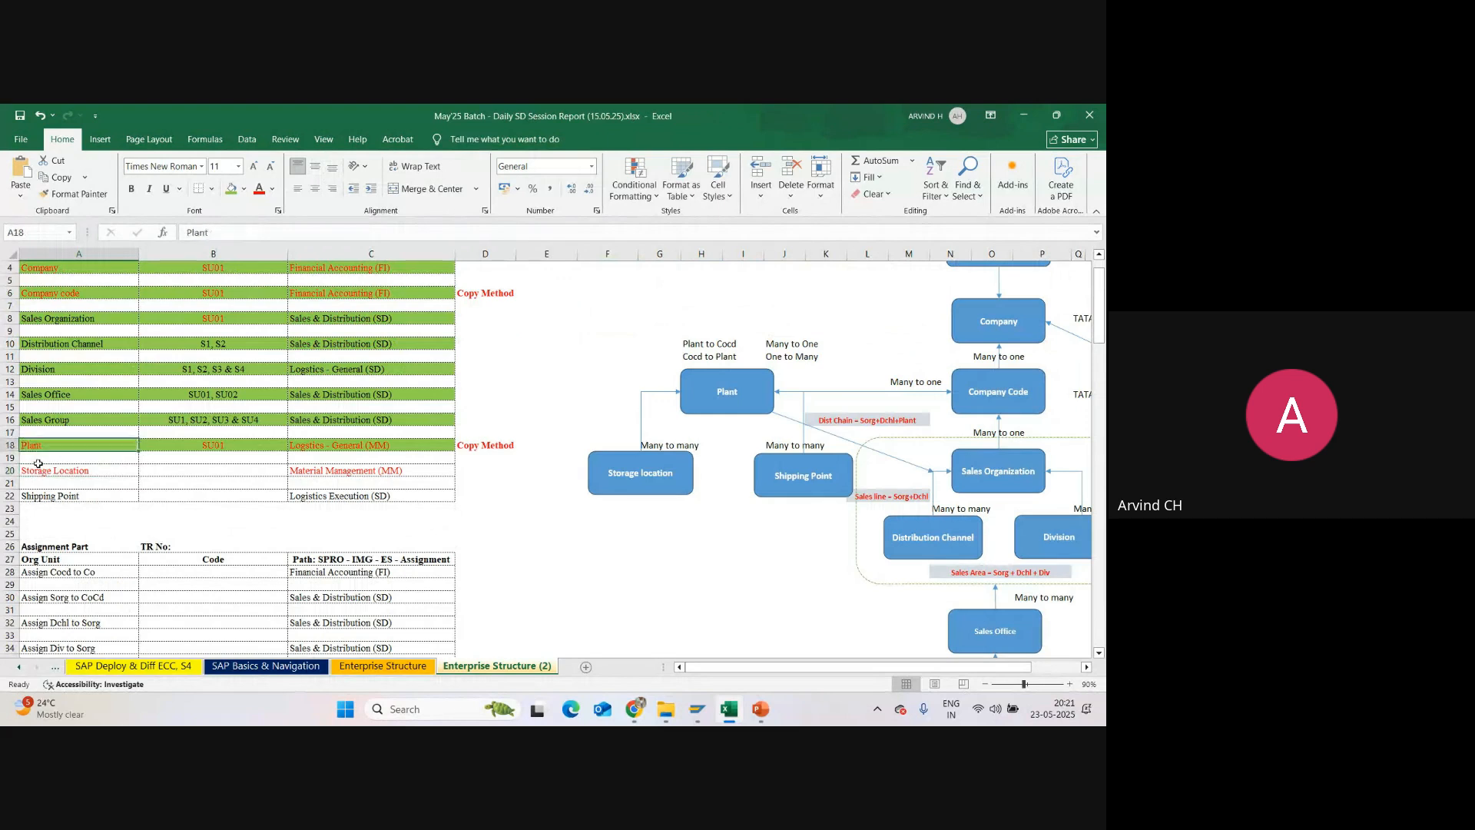
# Step: Switch to the SAP implementation guide and select Materials Management under the Enterprise Structure definition
pyautogui.moveTo(696, 707)
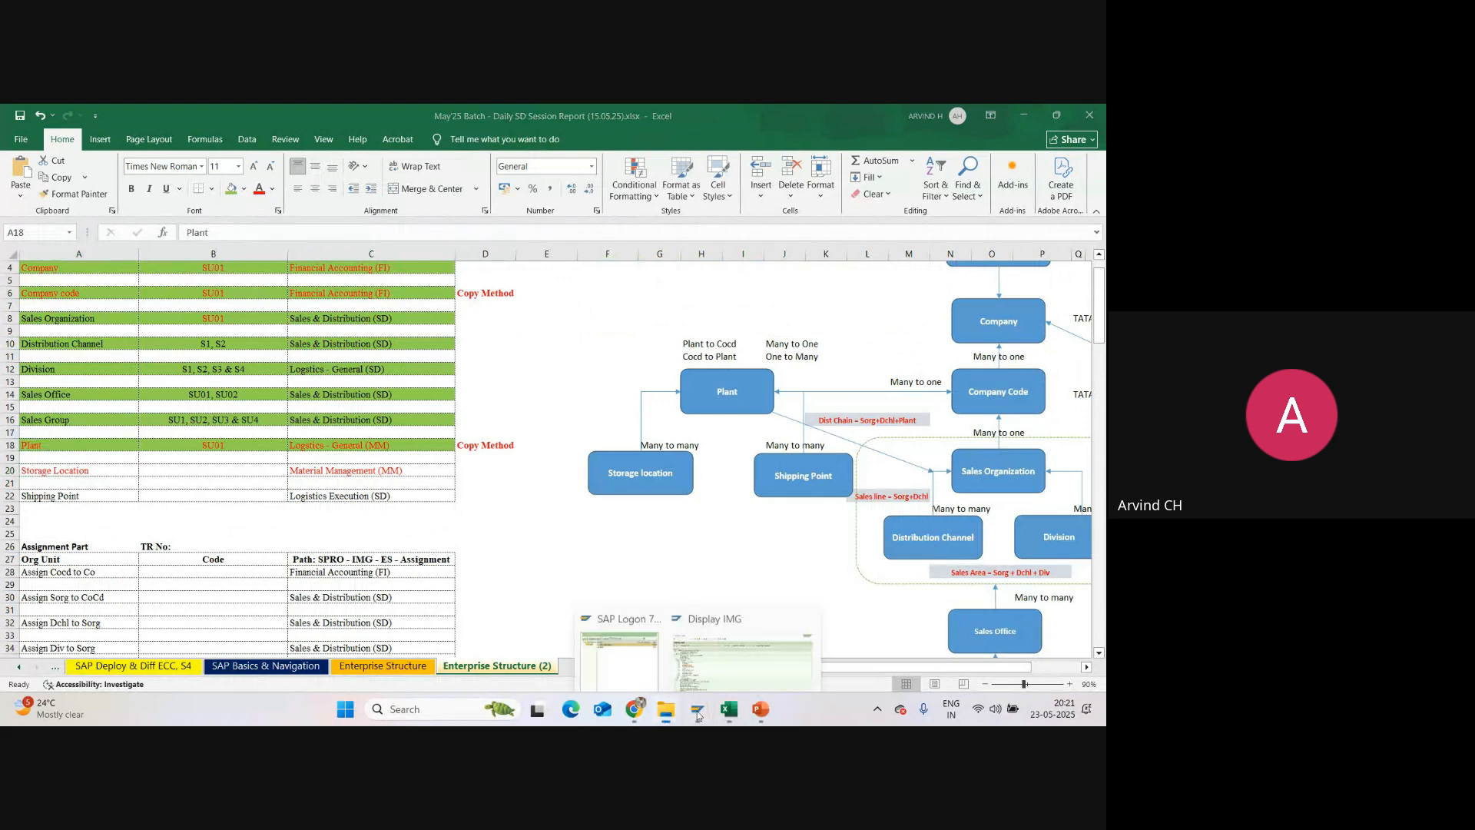
pyautogui.click(739, 657)
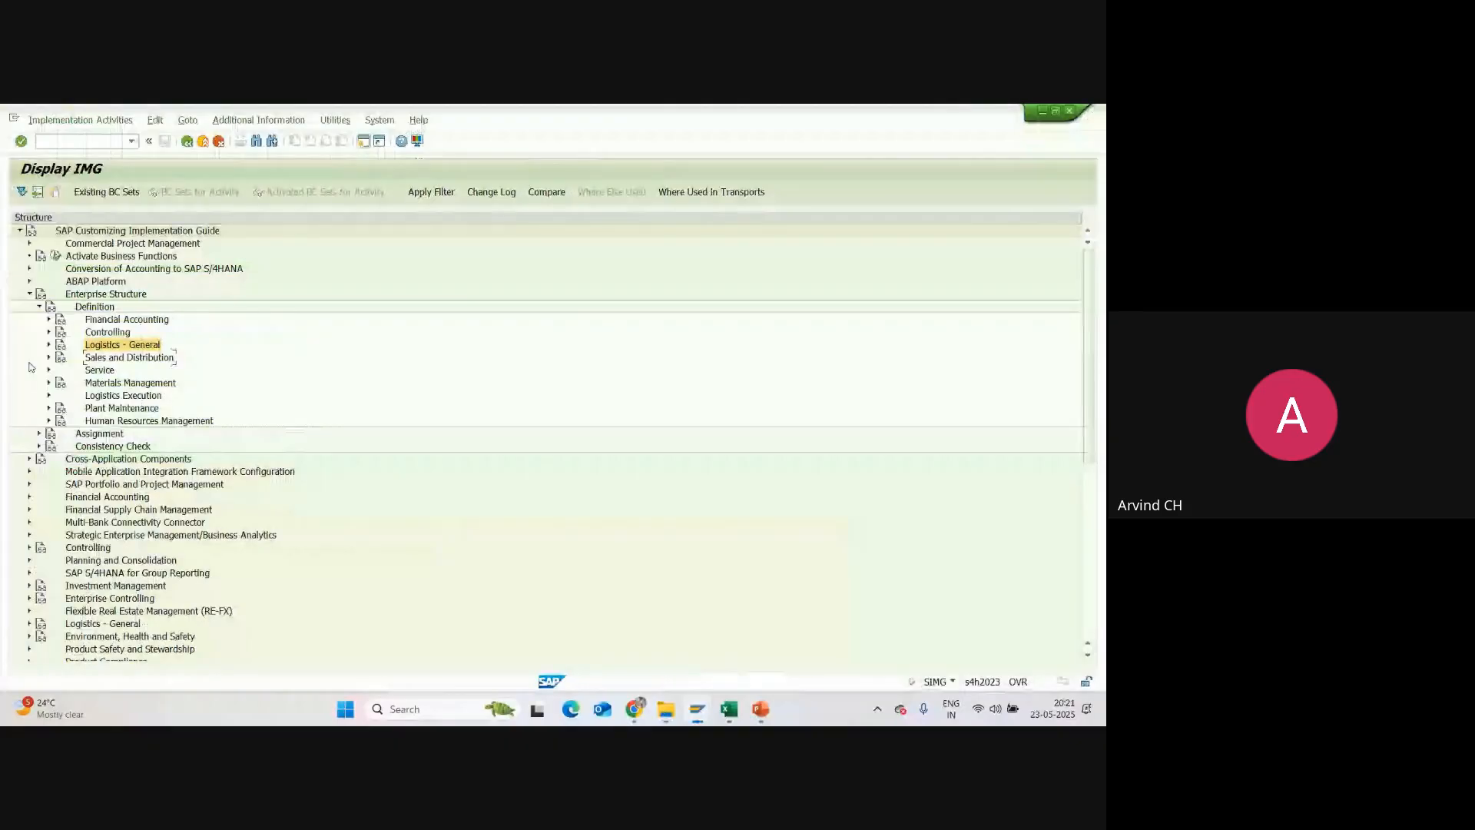
pyautogui.click(39, 309)
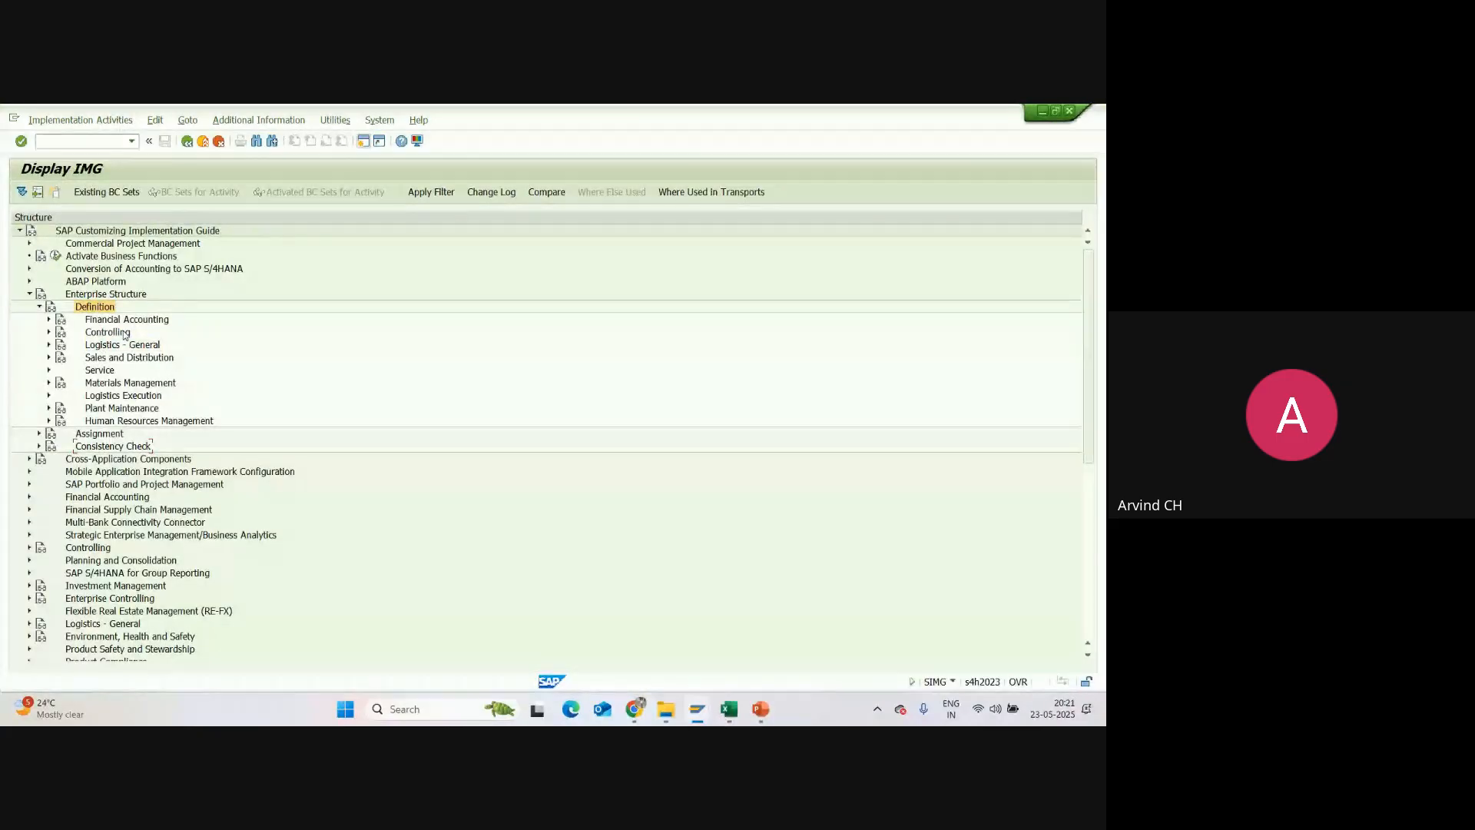
pyautogui.click(135, 385)
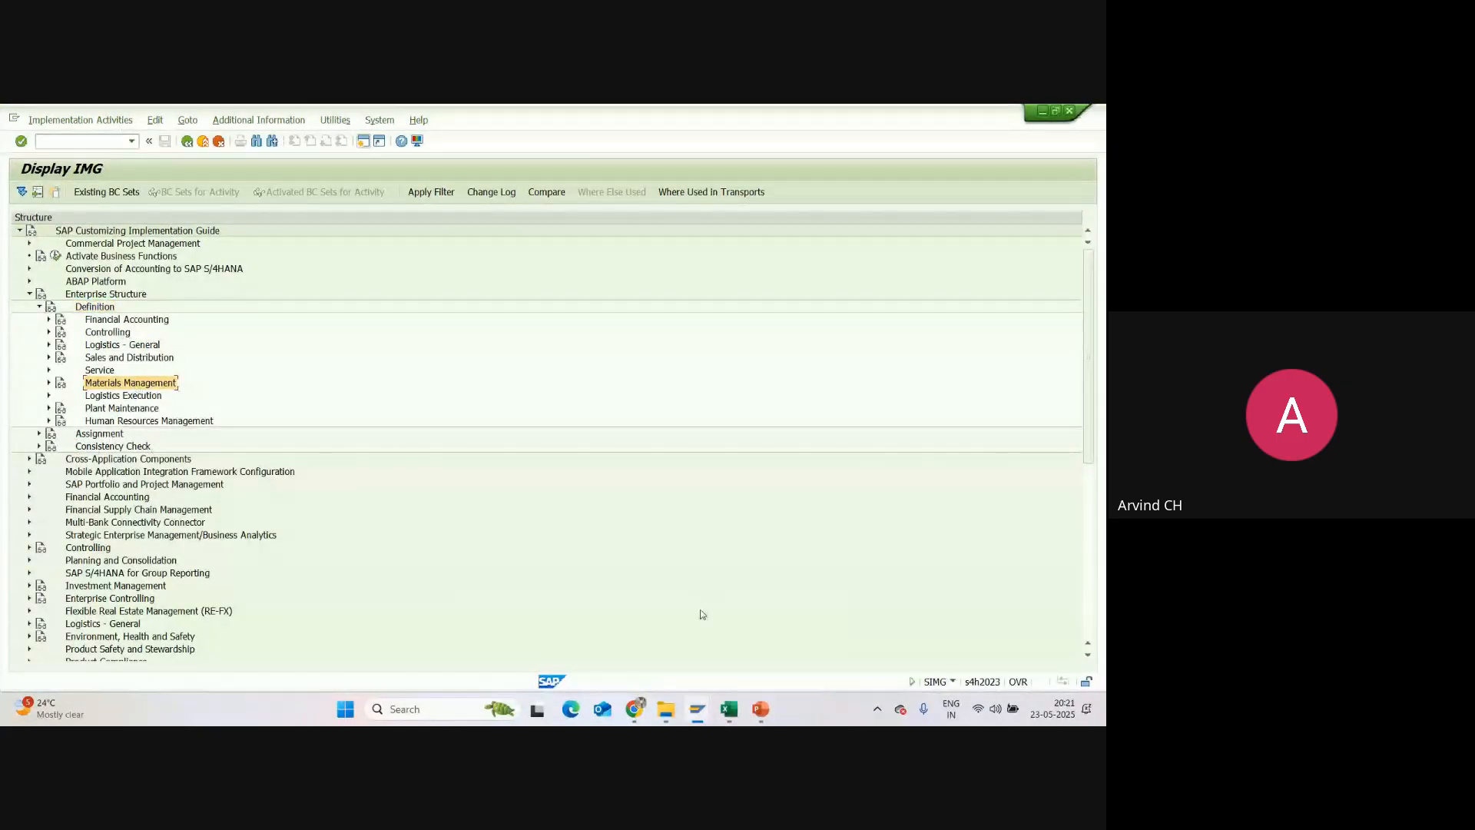
# Step: Switch to the Excel session report and check the configuration path given for the Storage Location org unit
pyautogui.click(729, 709)
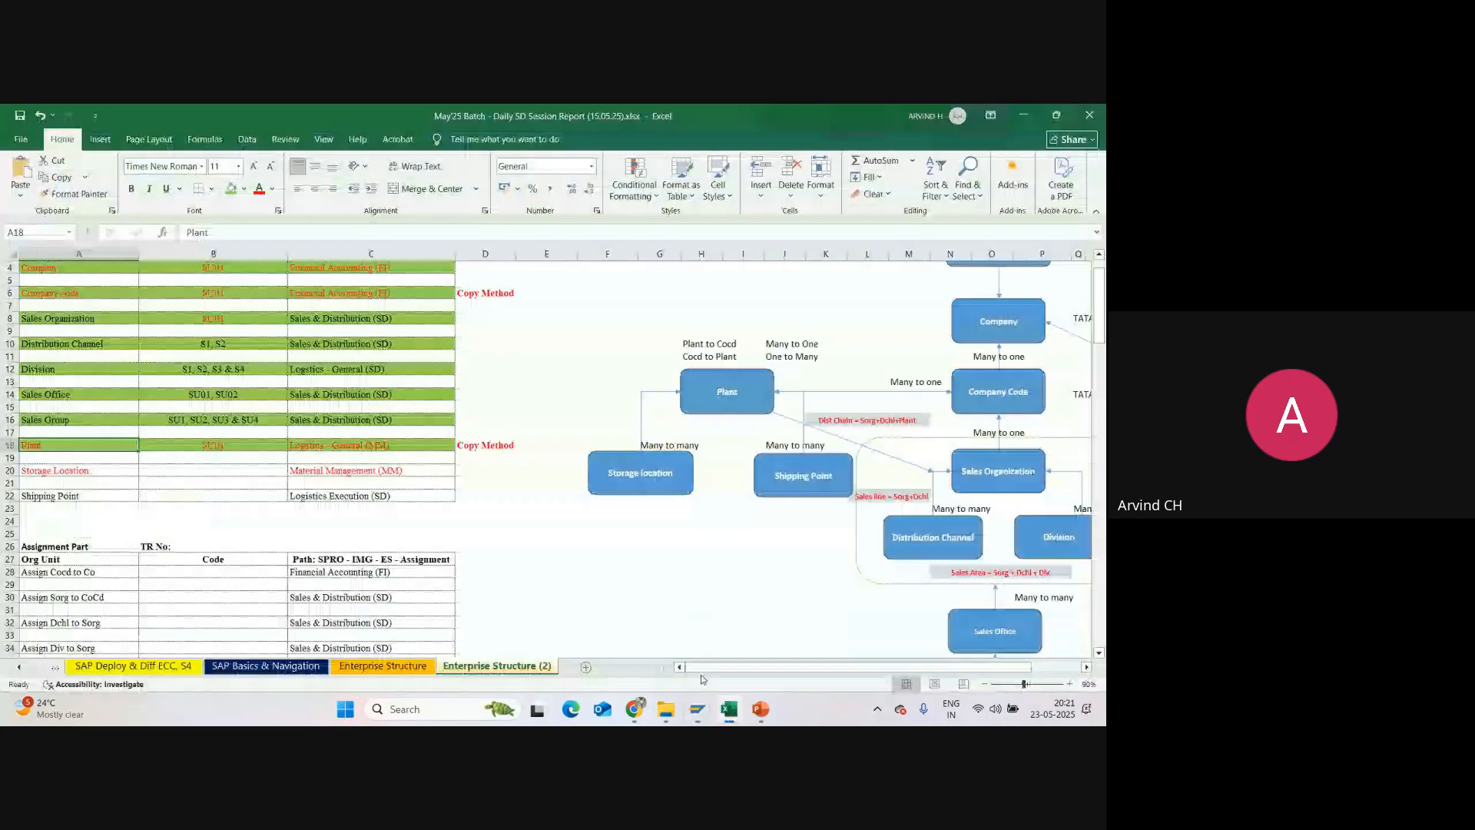
pyautogui.click(366, 465)
pyautogui.scroll(1, 339, 331)
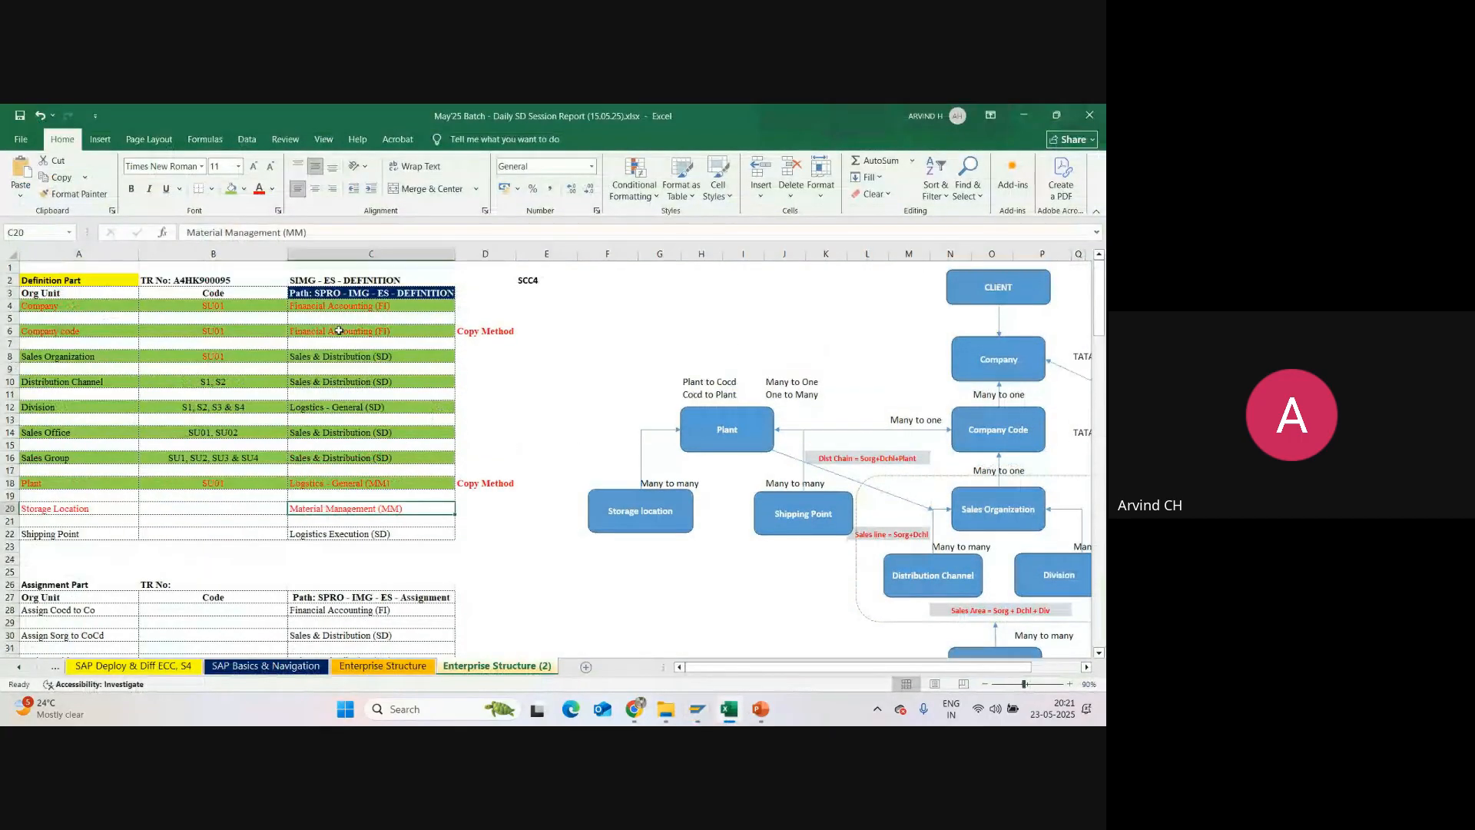
pyautogui.click(419, 294)
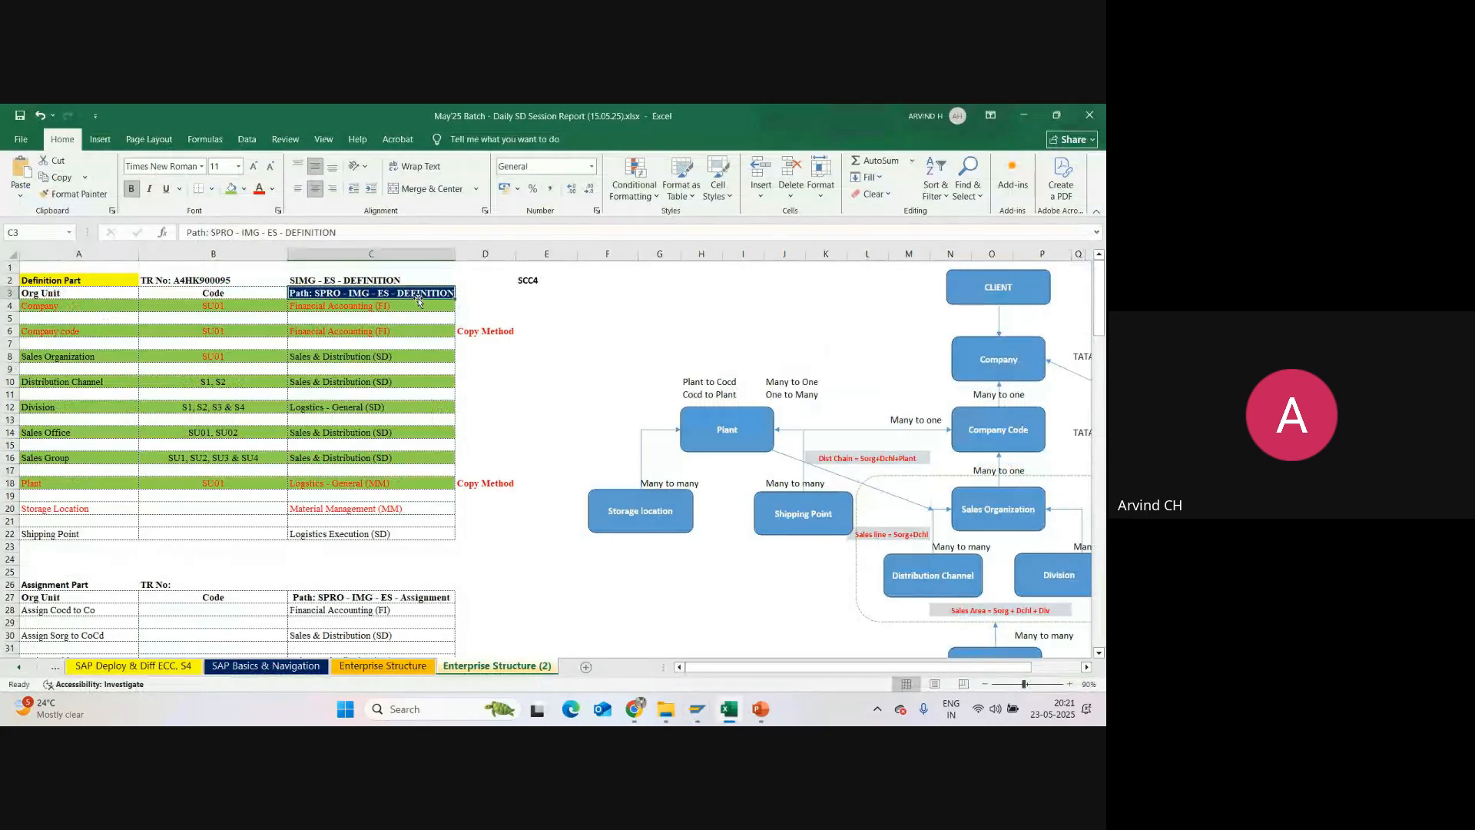
pyautogui.click(342, 513)
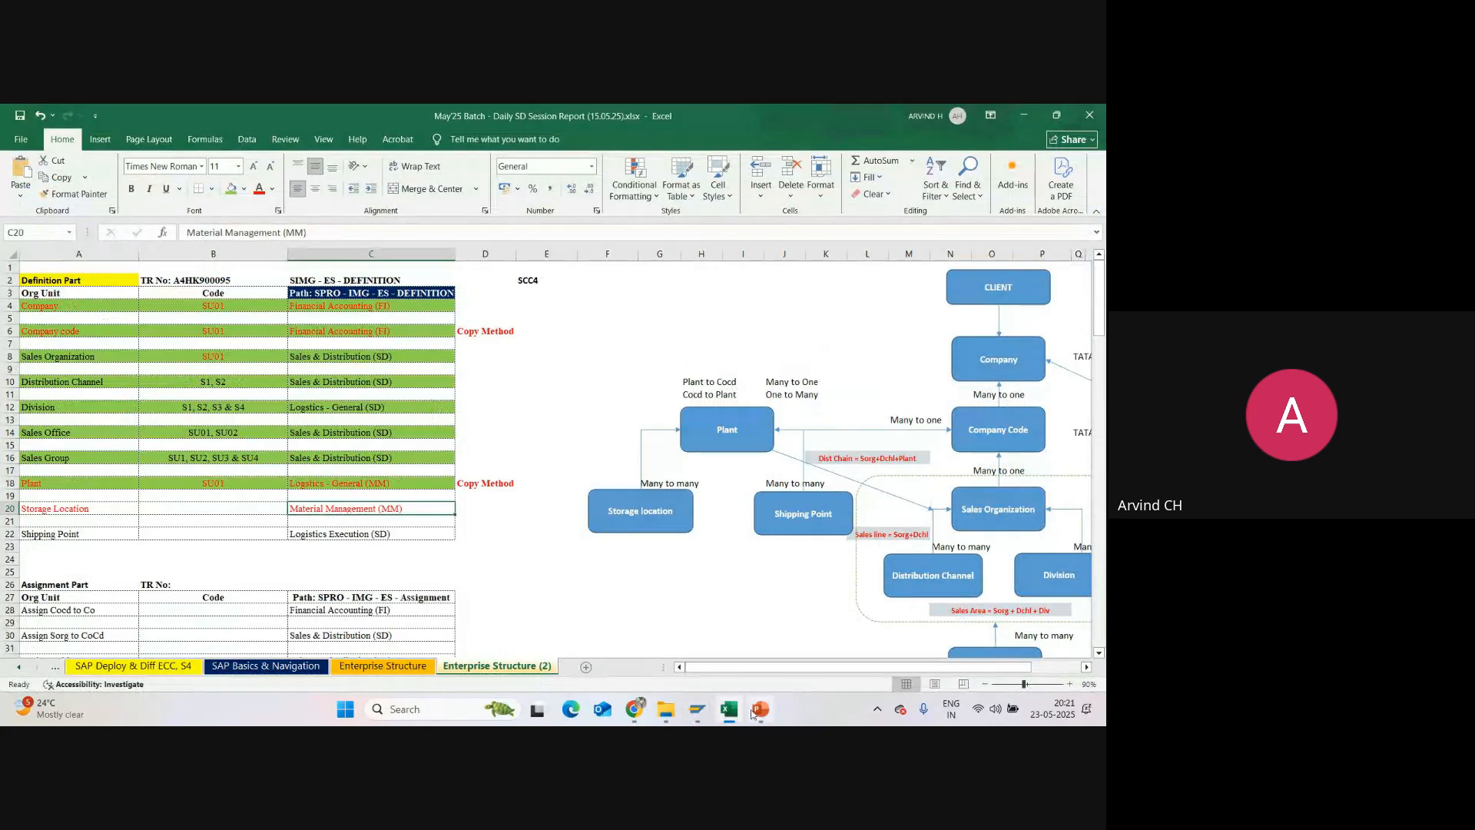
# Step: Switch back to the SAP implementation guide and open Maintain storage location under Materials Management for plant SU01
pyautogui.moveTo(697, 709)
pyautogui.click(620, 584)
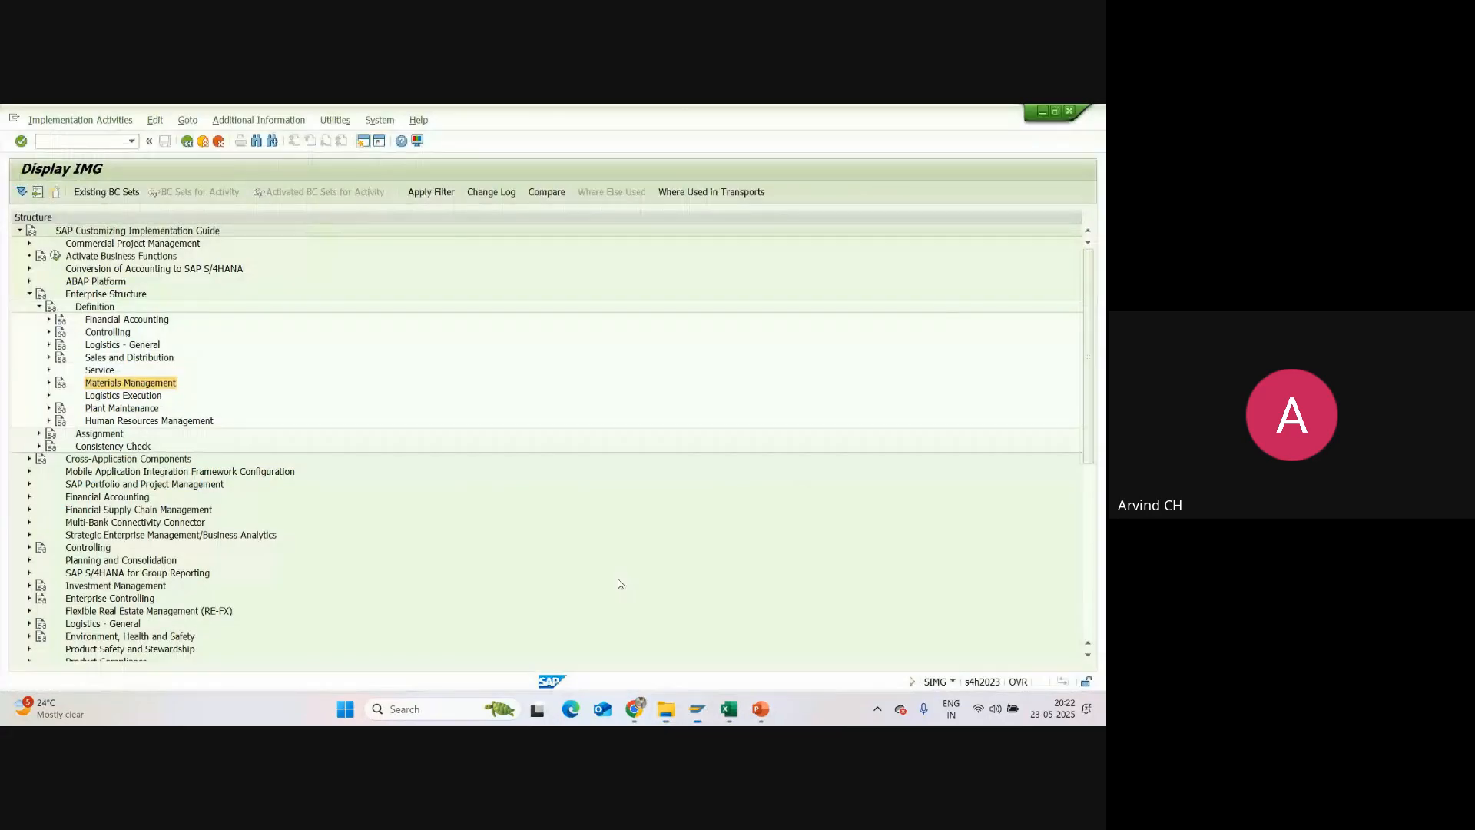
pyautogui.click(48, 384)
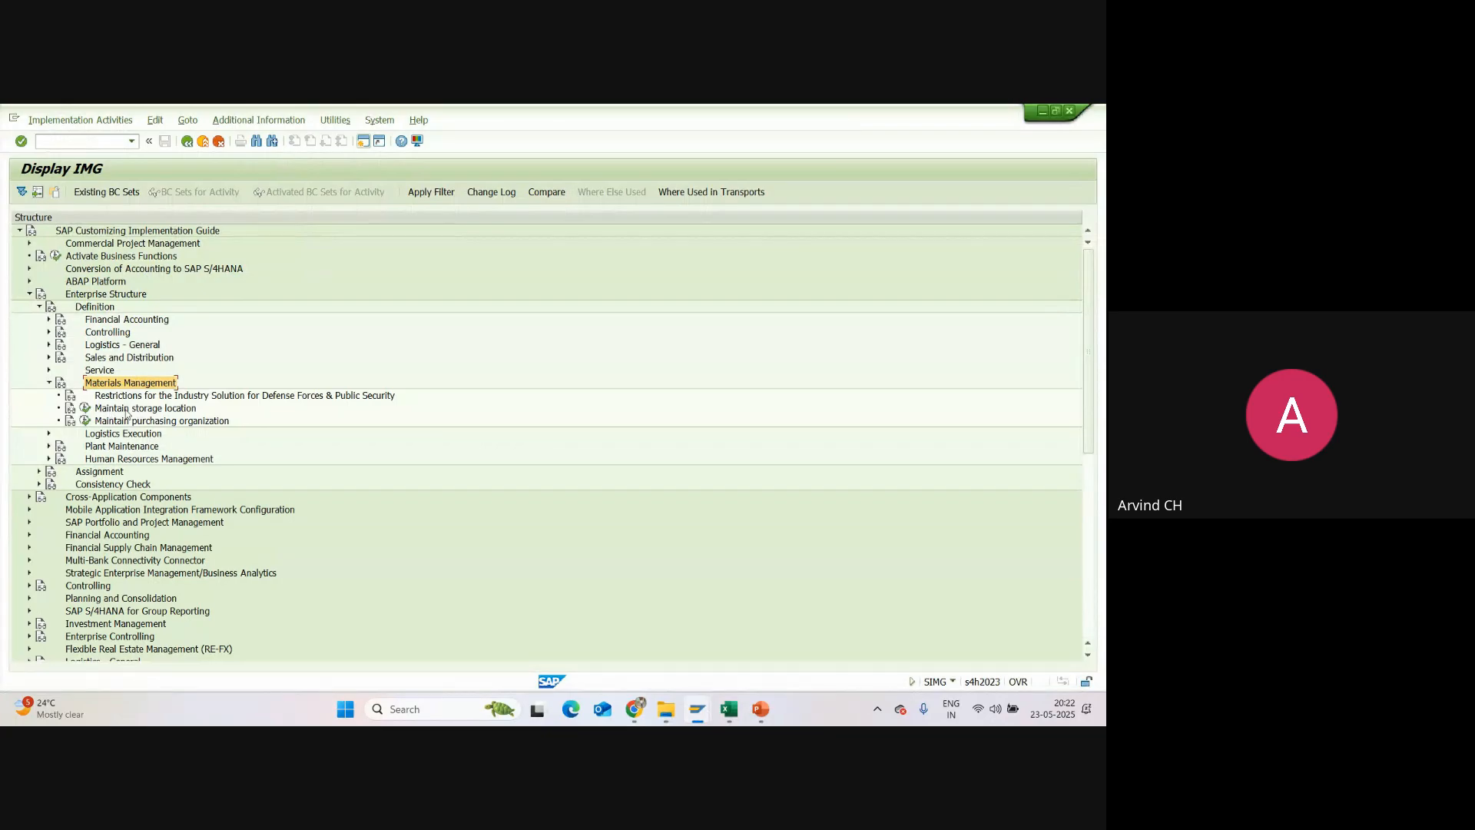
pyautogui.click(84, 408)
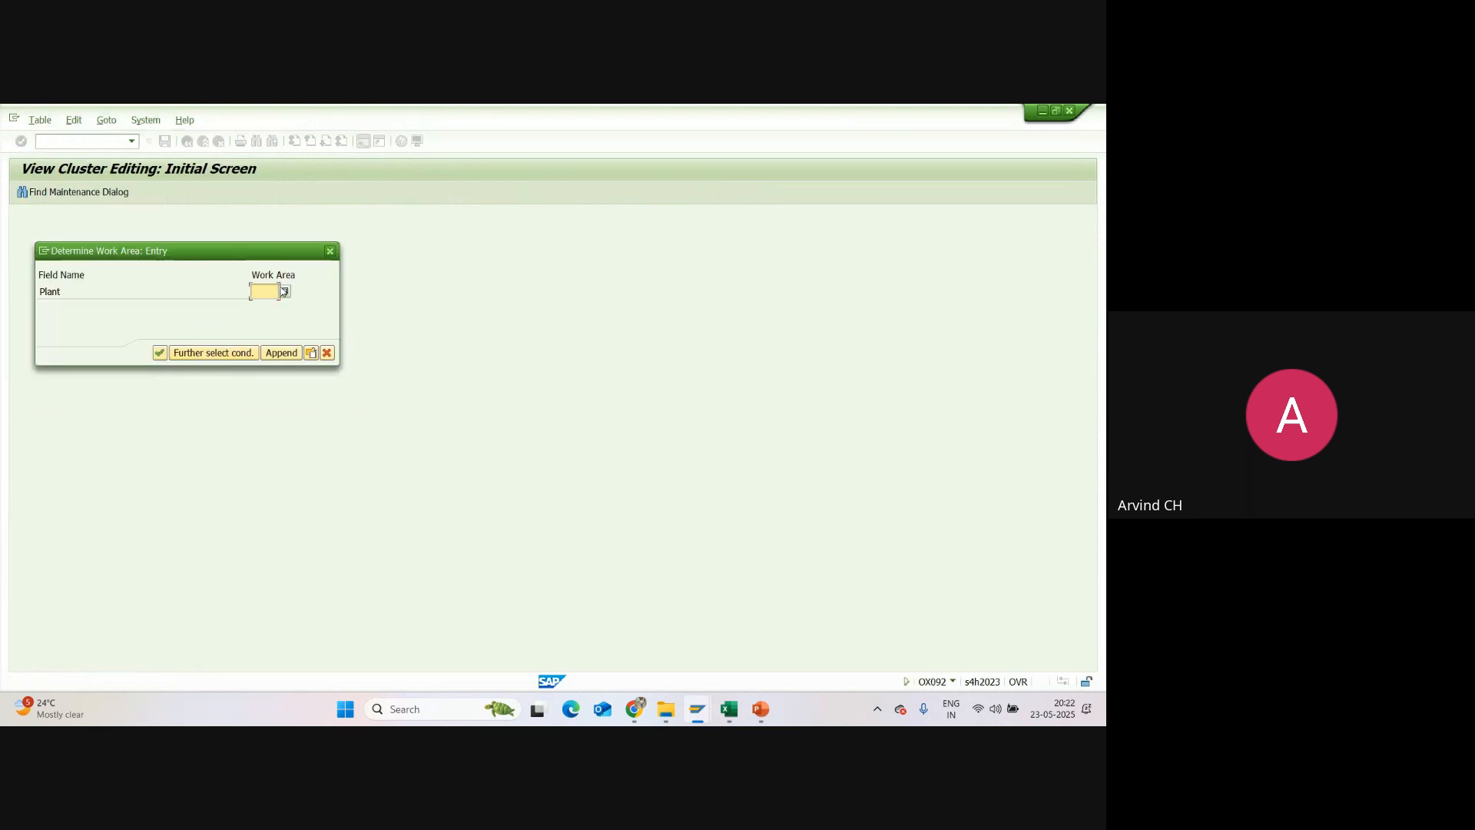
pyautogui.write('SU01')
pyautogui.click(158, 354)
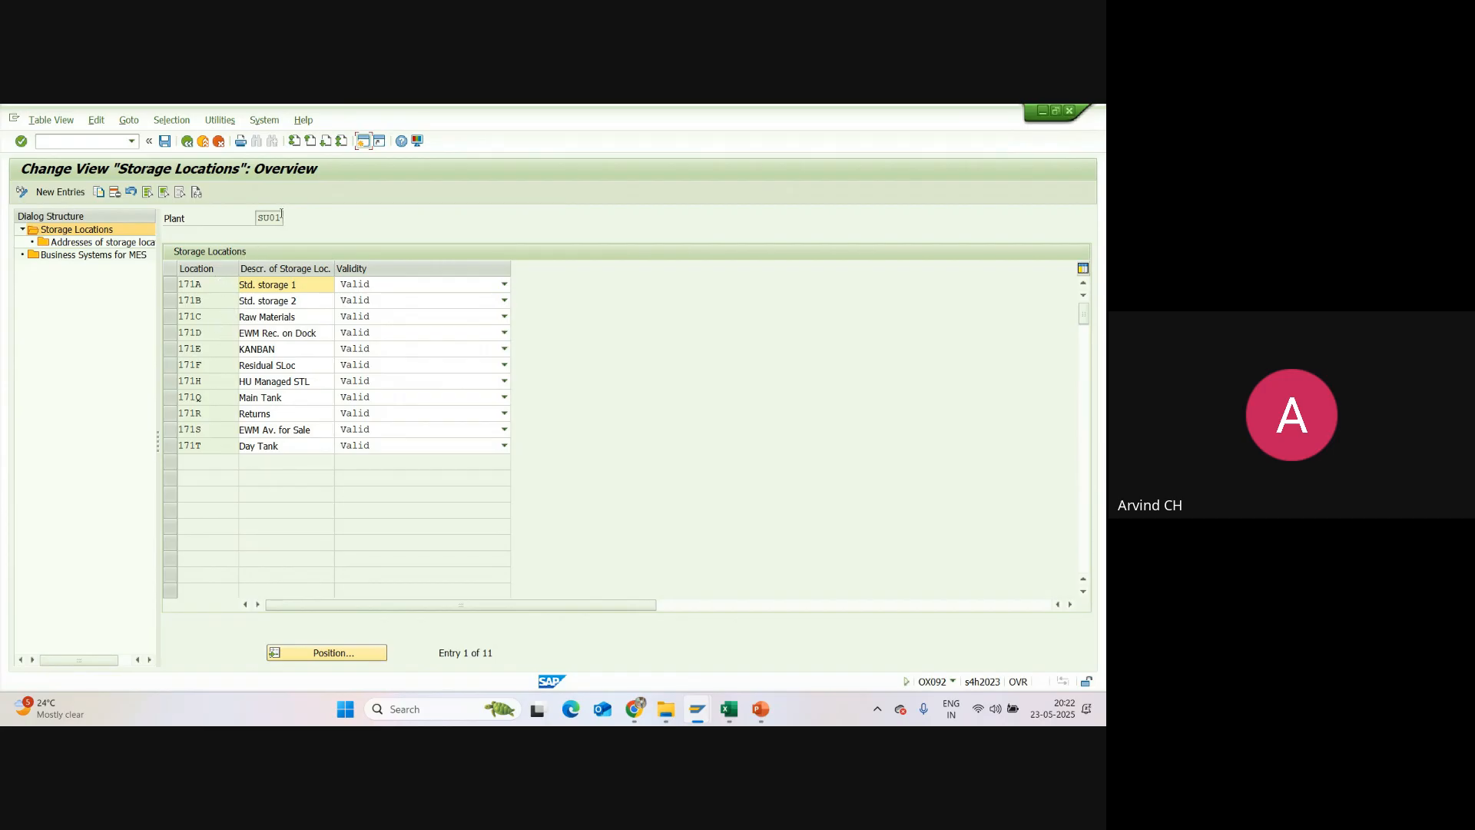
# Step: Delete all storage locations of plant SU01 together with their dependent entries and save the change under request A4HK900095
pyautogui.moveTo(281, 218); pyautogui.dragTo(249, 217)
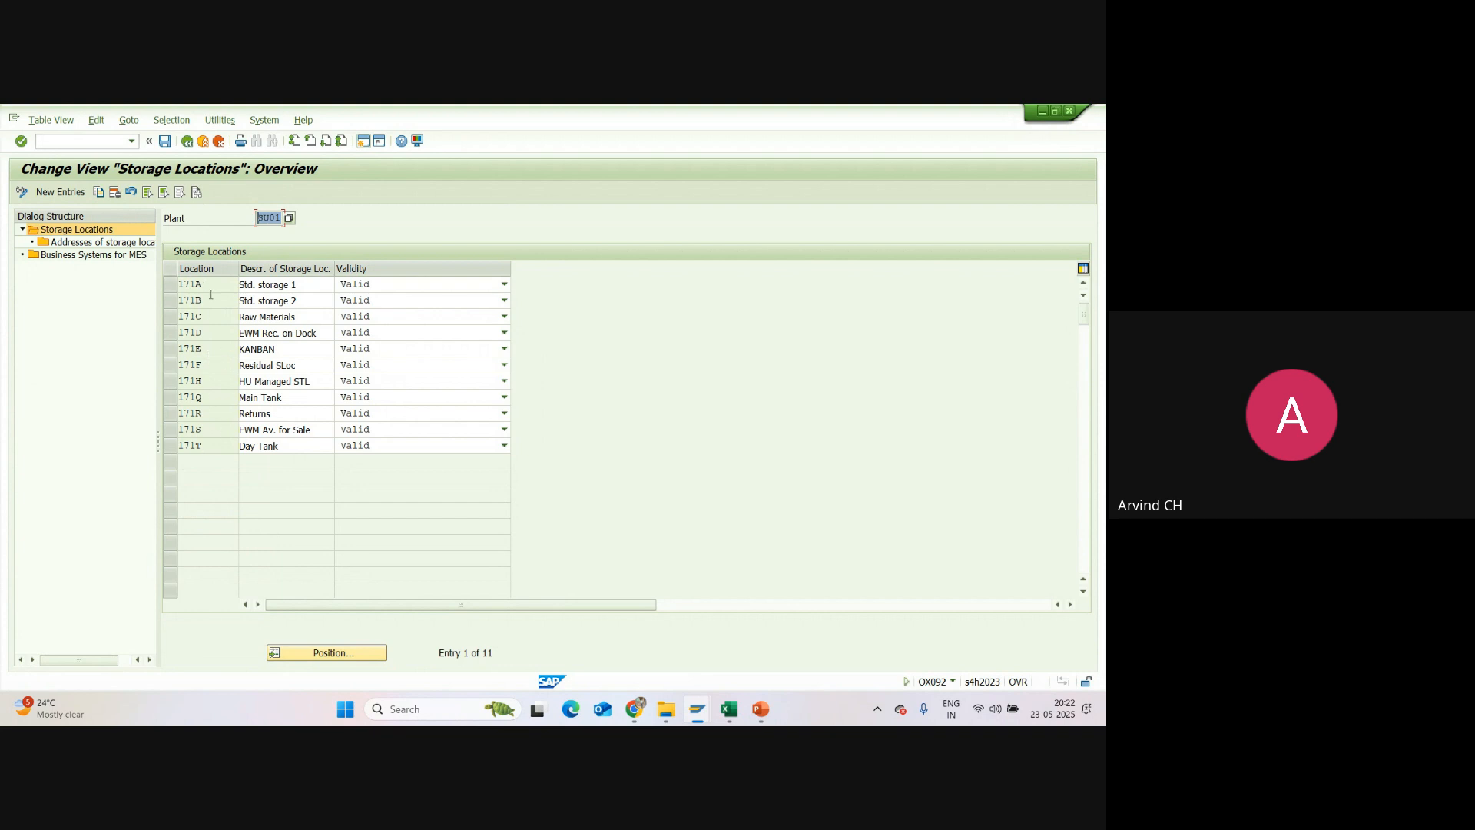
pyautogui.click(148, 193)
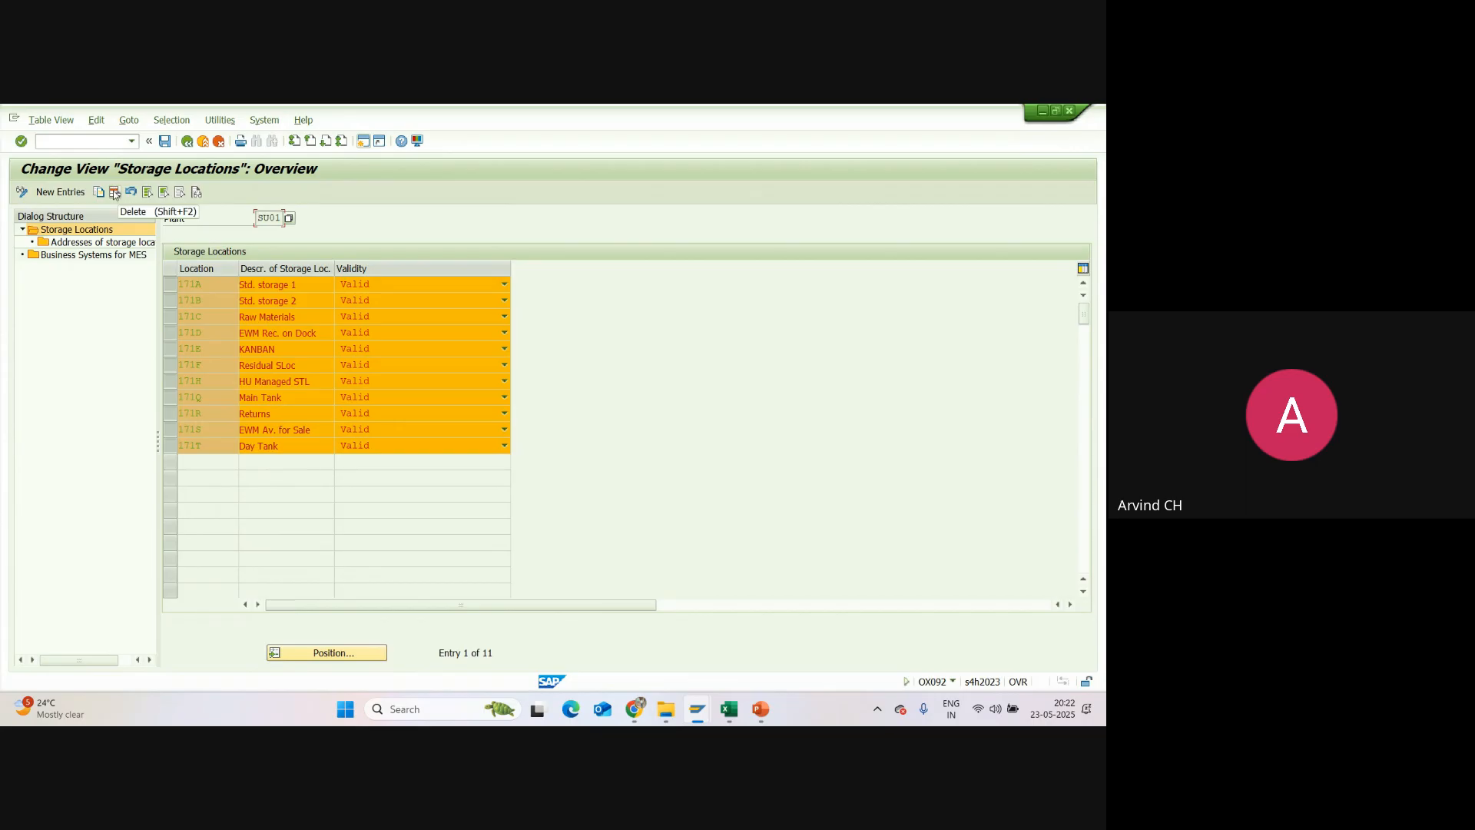
pyautogui.click(115, 192)
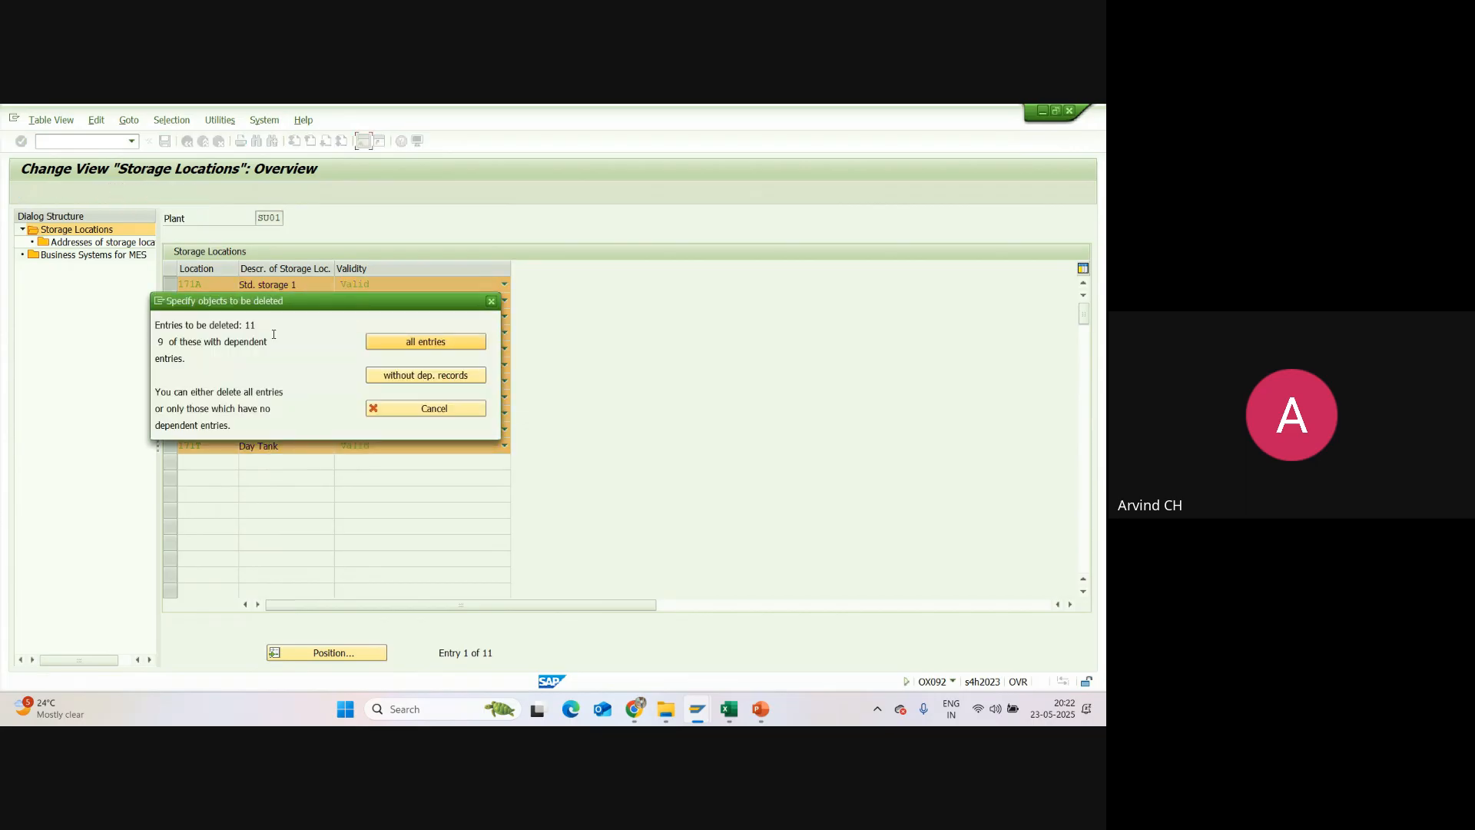
pyautogui.click(408, 345)
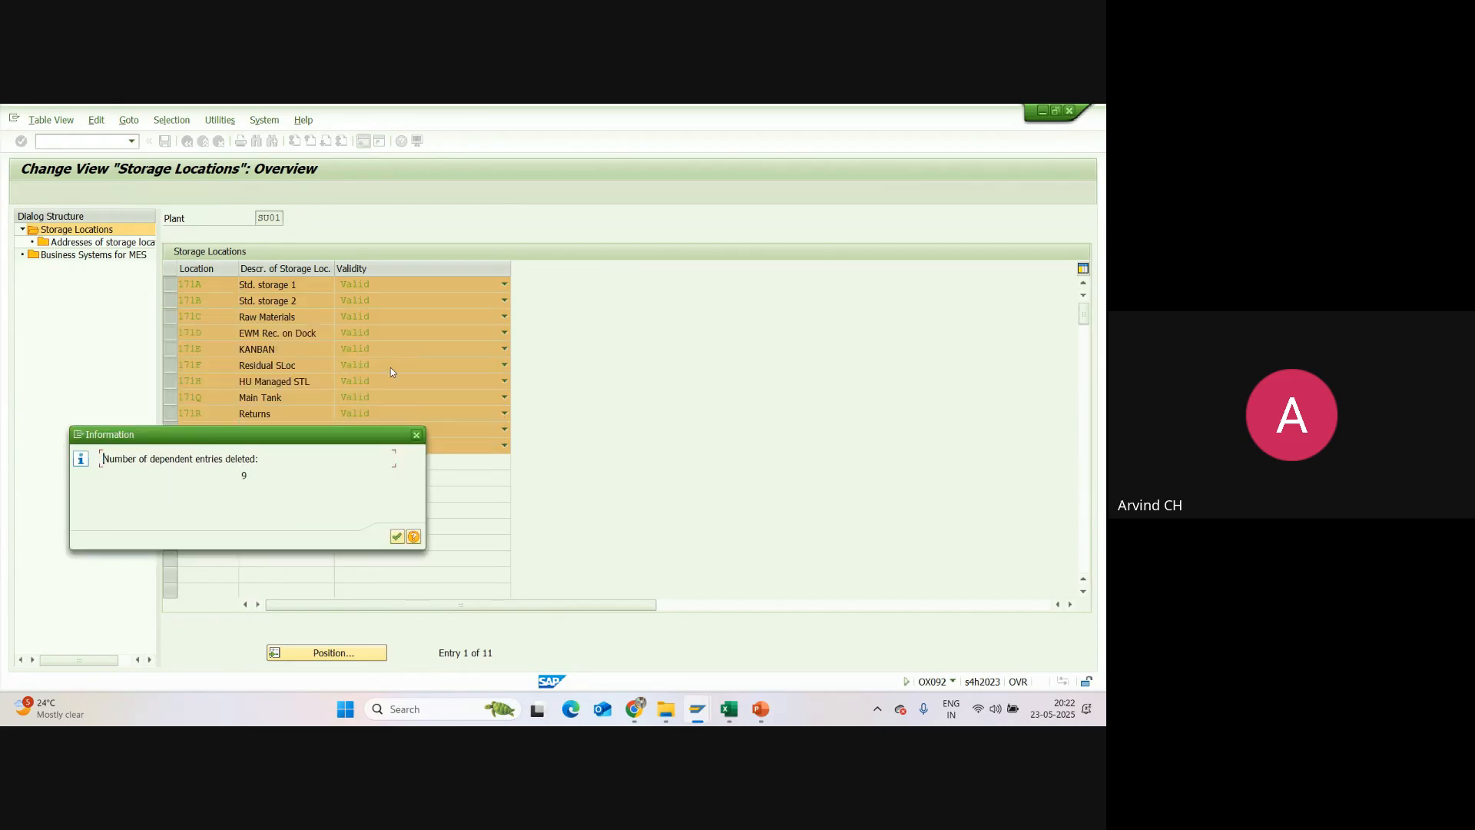
pyautogui.click(395, 537)
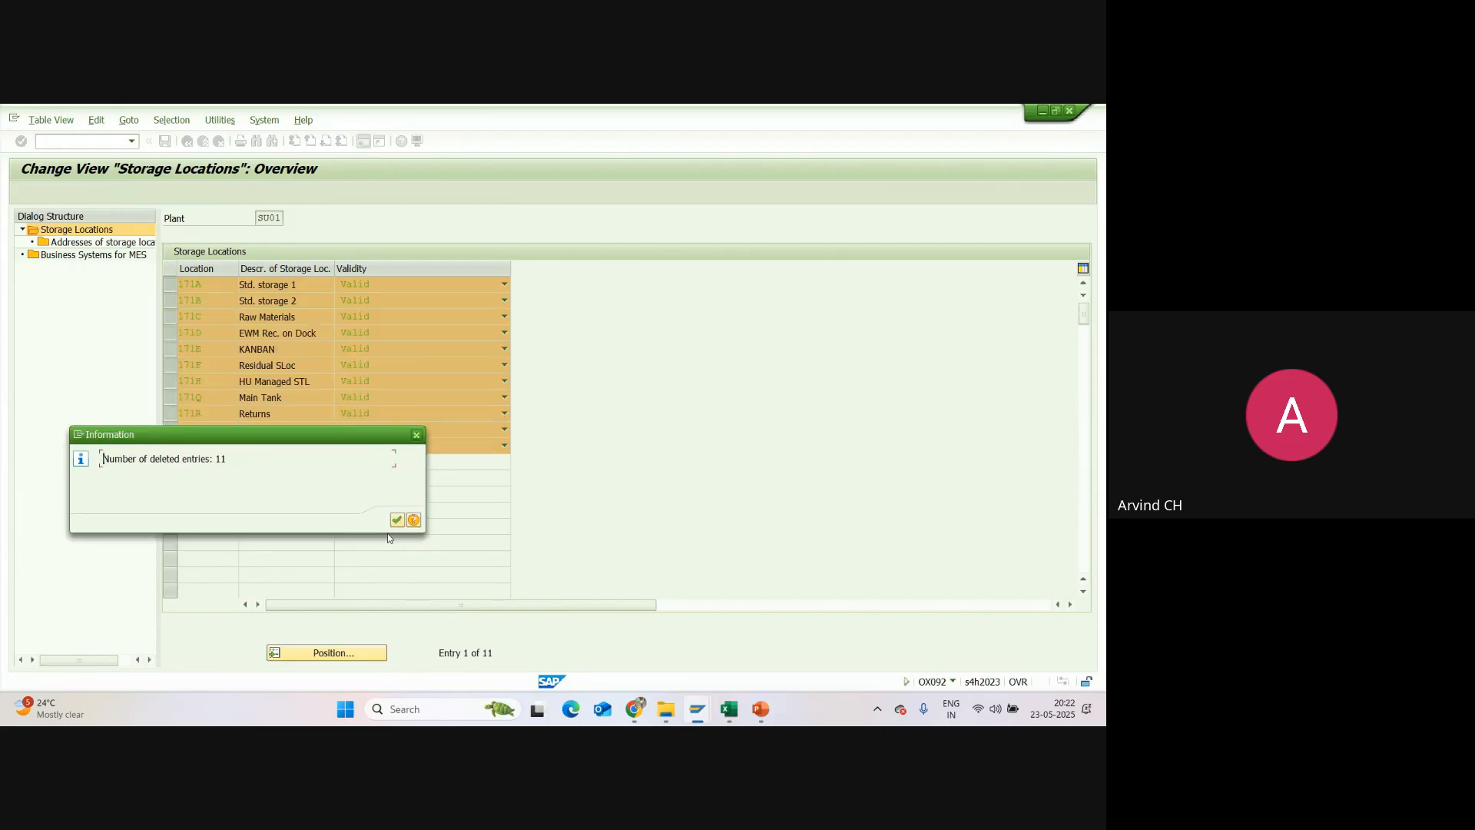
pyautogui.click(396, 521)
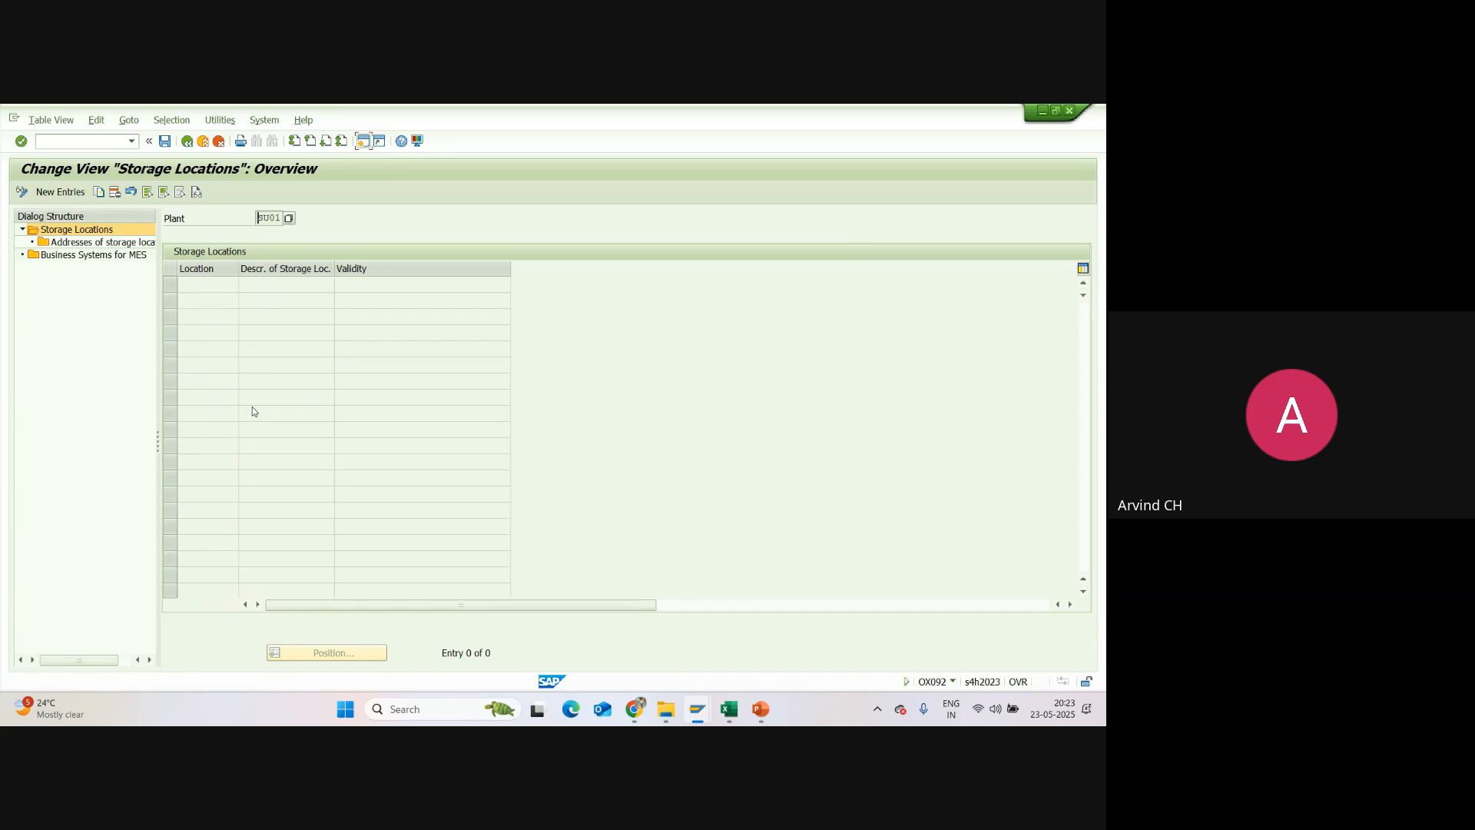
pyautogui.click(165, 141)
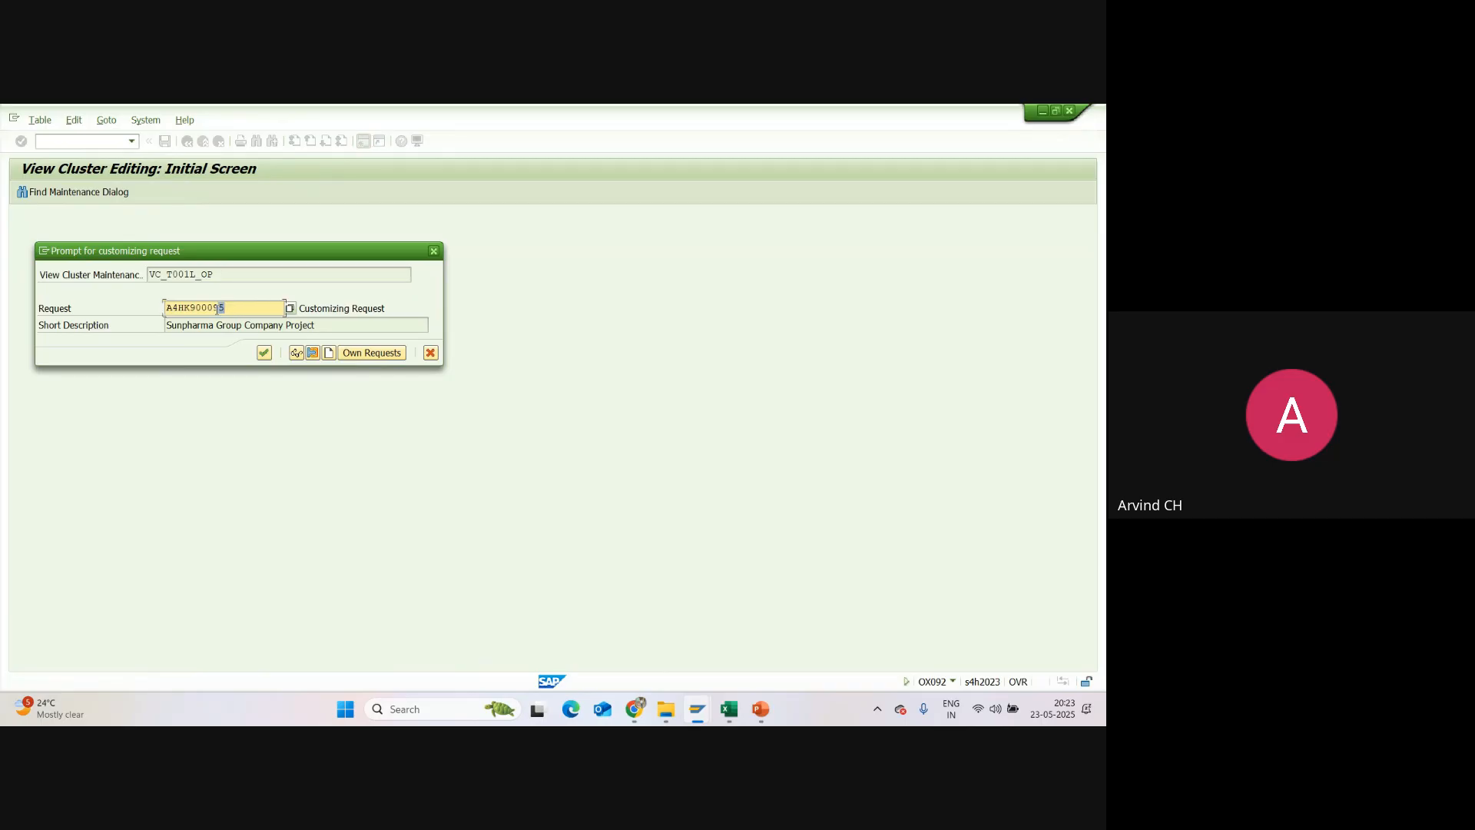
pyautogui.click(264, 353)
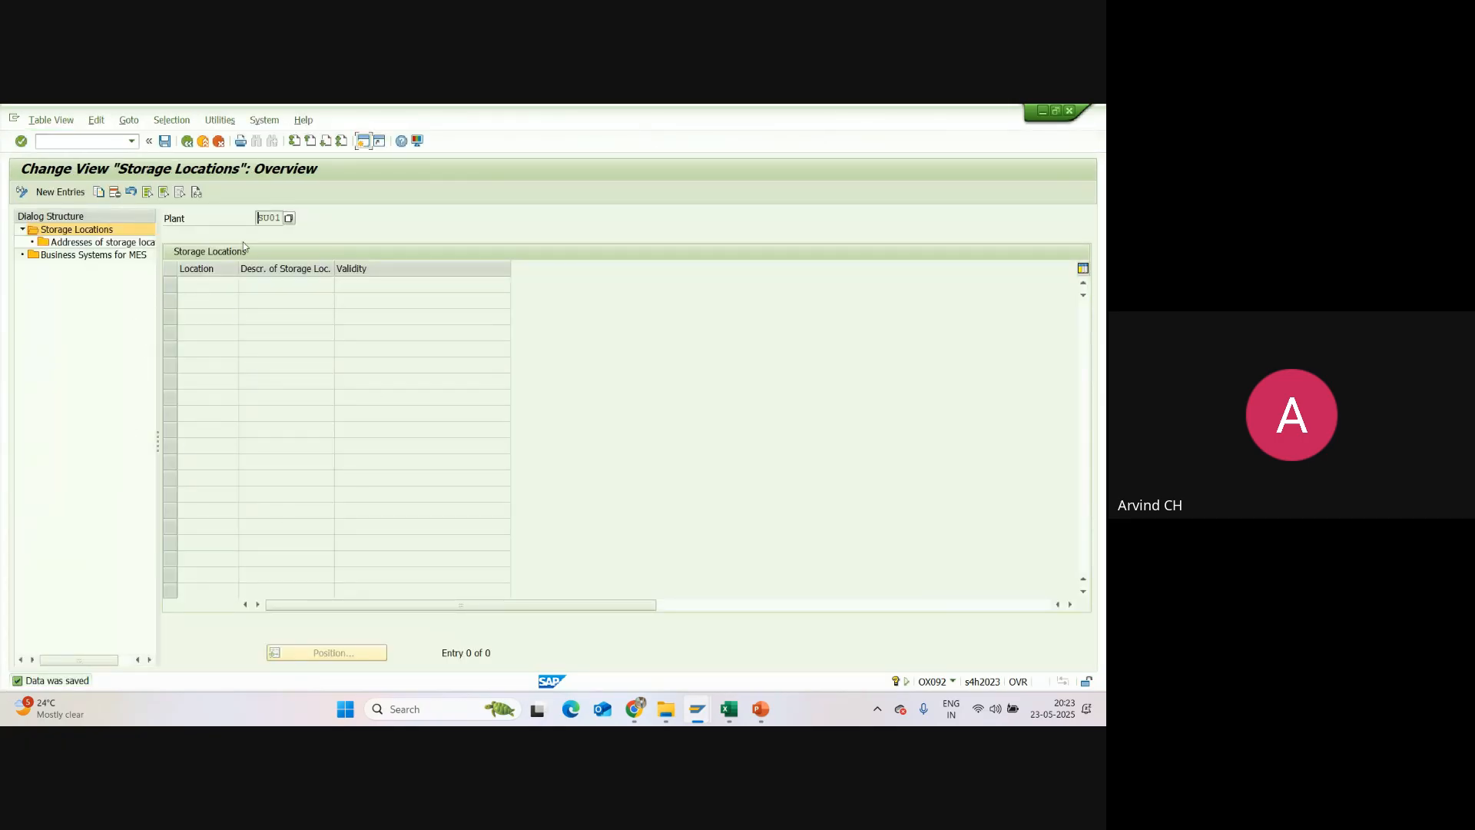
# Step: Return to the implementation guide, reopen Maintain storage location for plant SU01 and start new entries
pyautogui.click(187, 142)
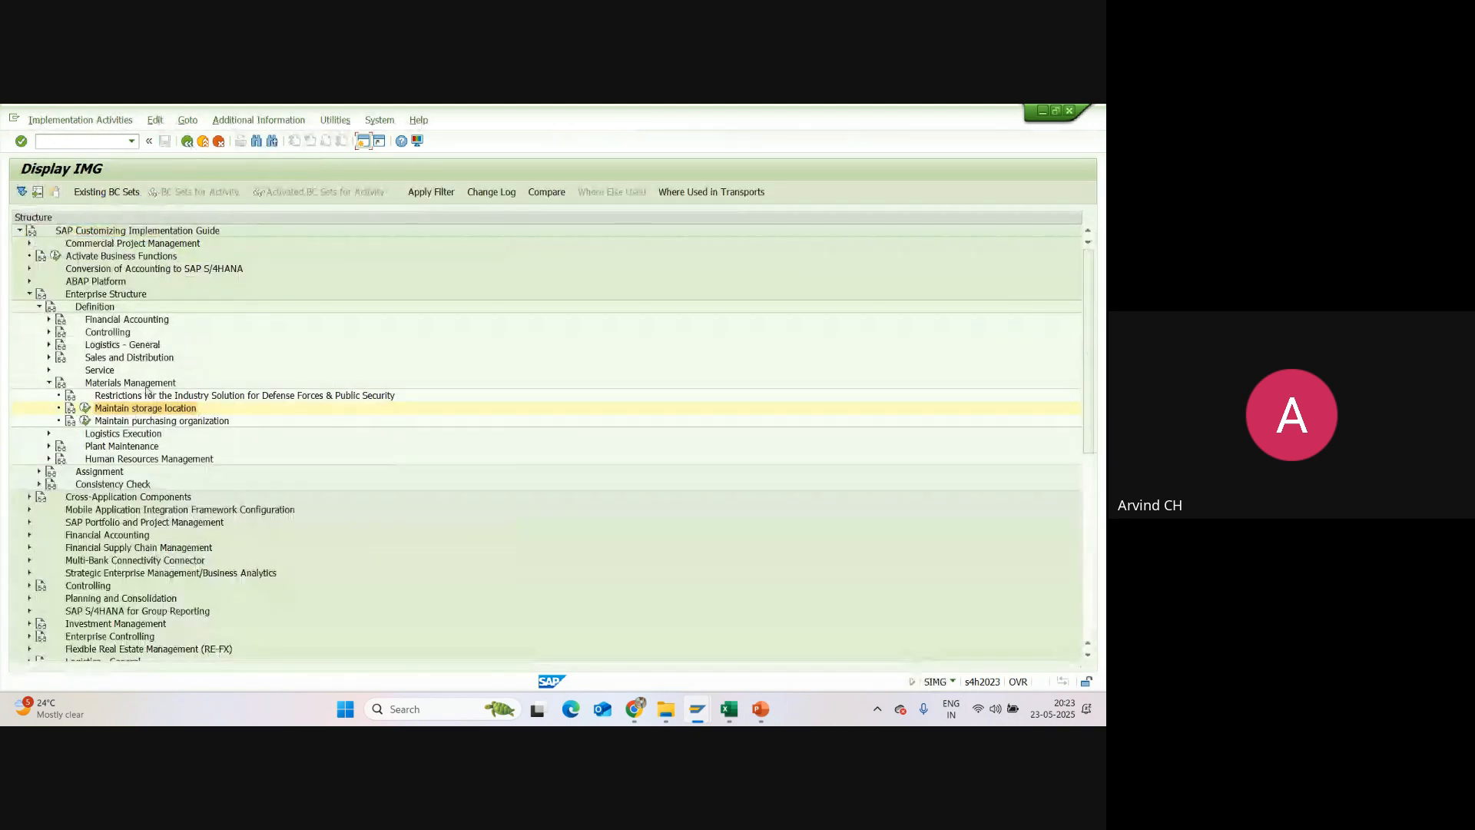
pyautogui.click(86, 408)
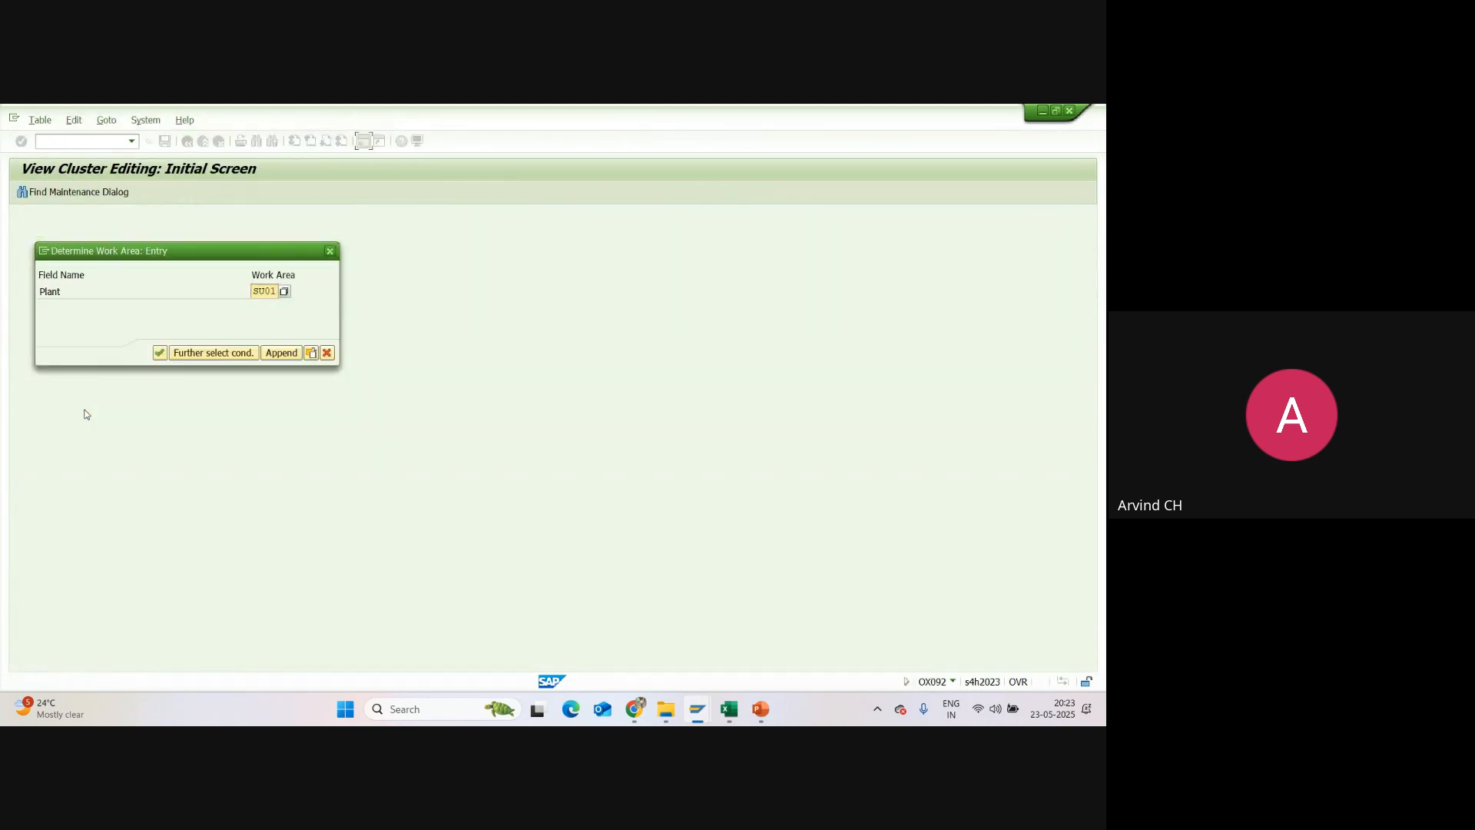
pyautogui.click(159, 354)
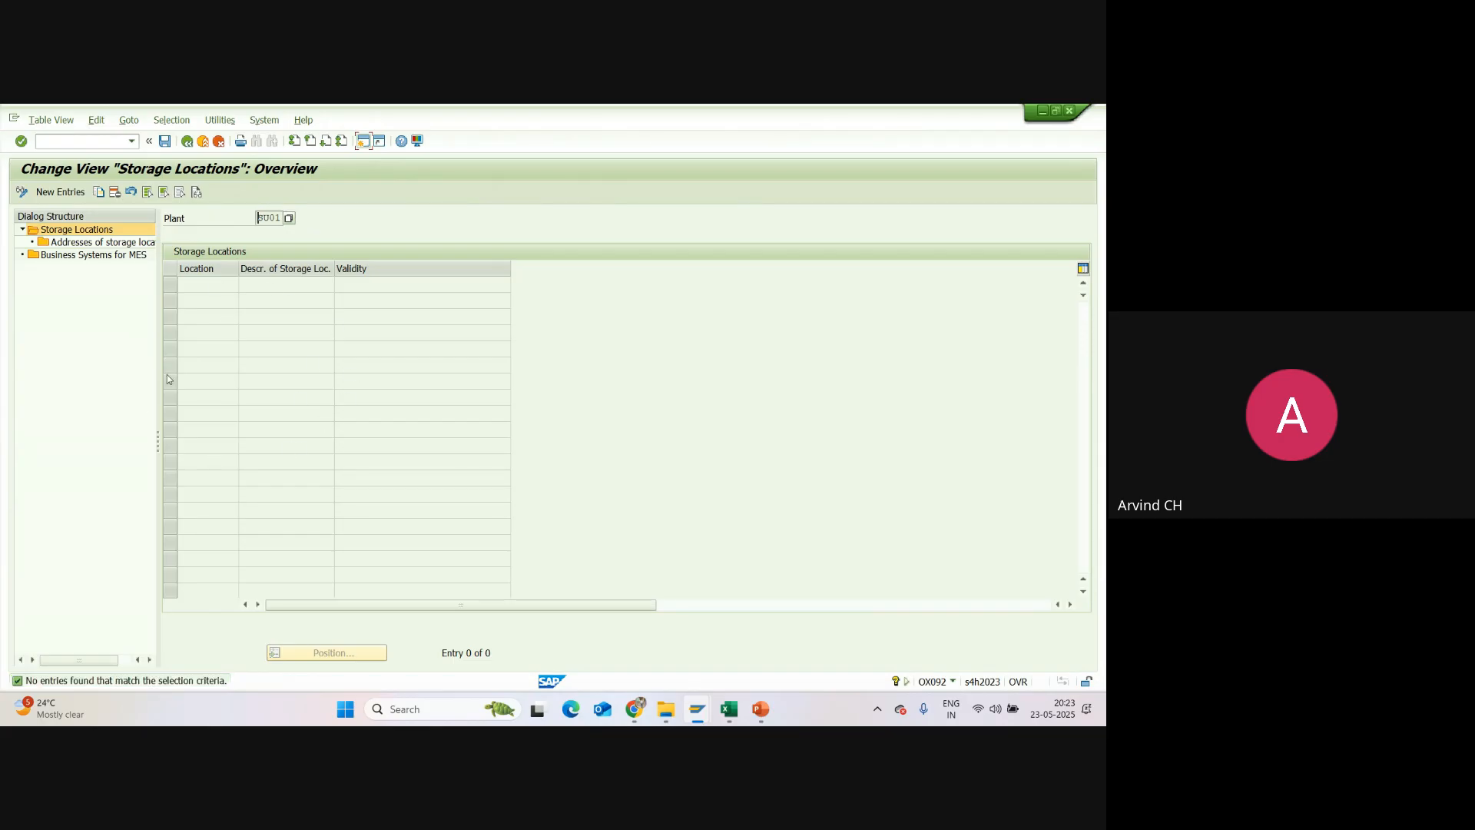
pyautogui.click(79, 192)
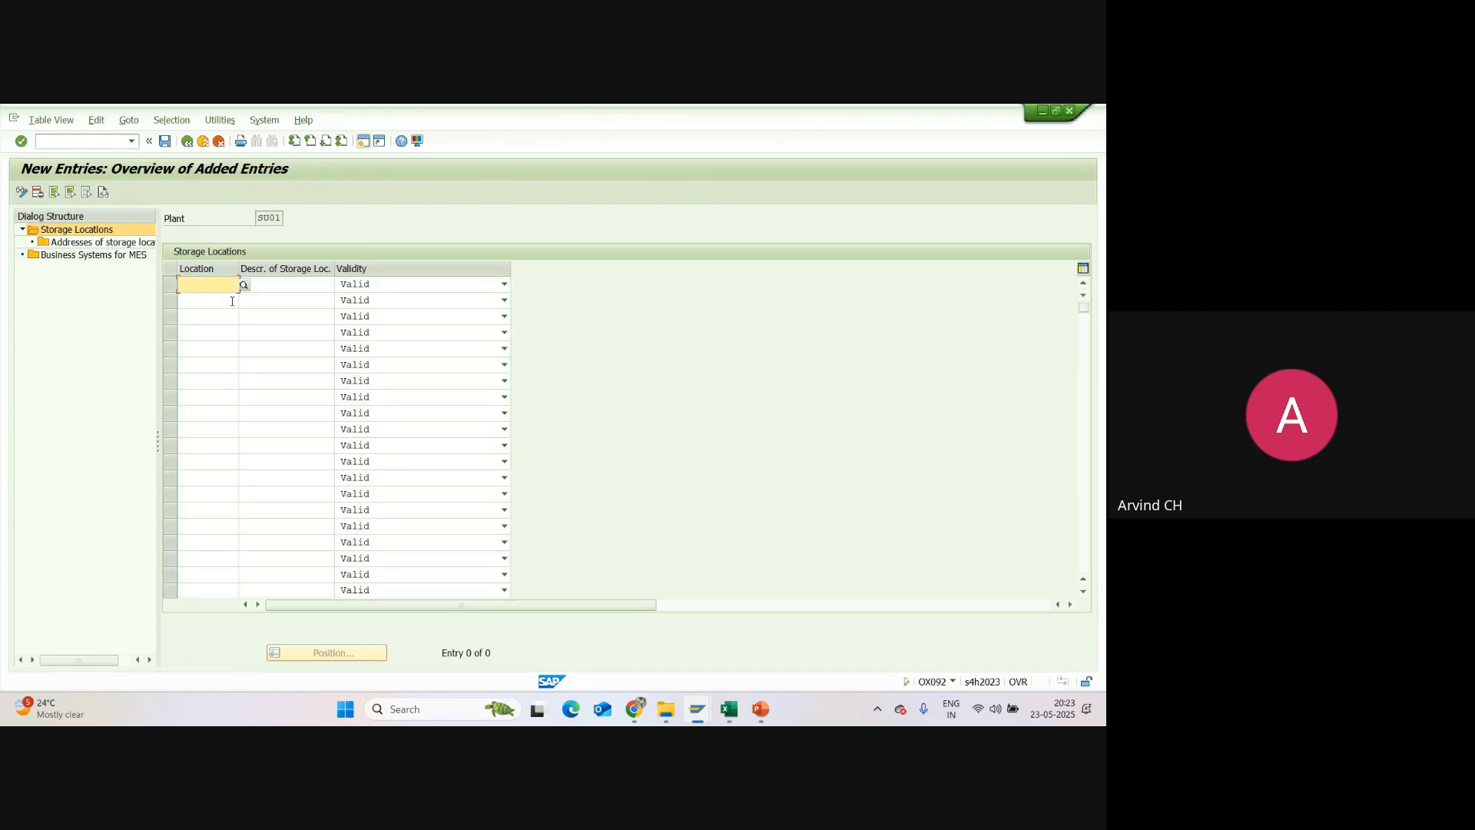
# Step: Check the definition table in the Excel session report and add storage location SU01 in SAP with description FG Storage Locat
pyautogui.click(728, 708)
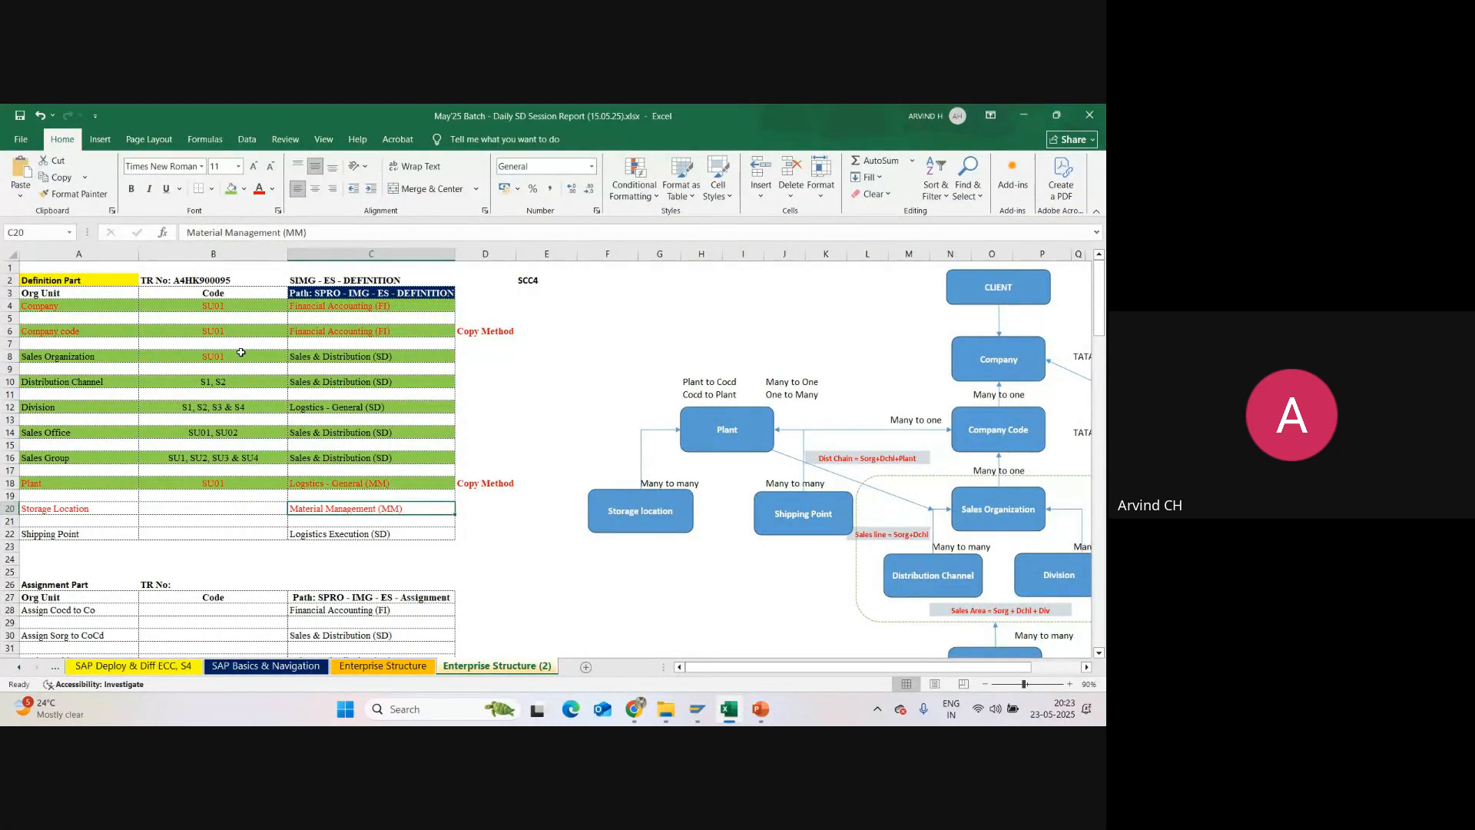
pyautogui.hotkey('alt', 'Tab')
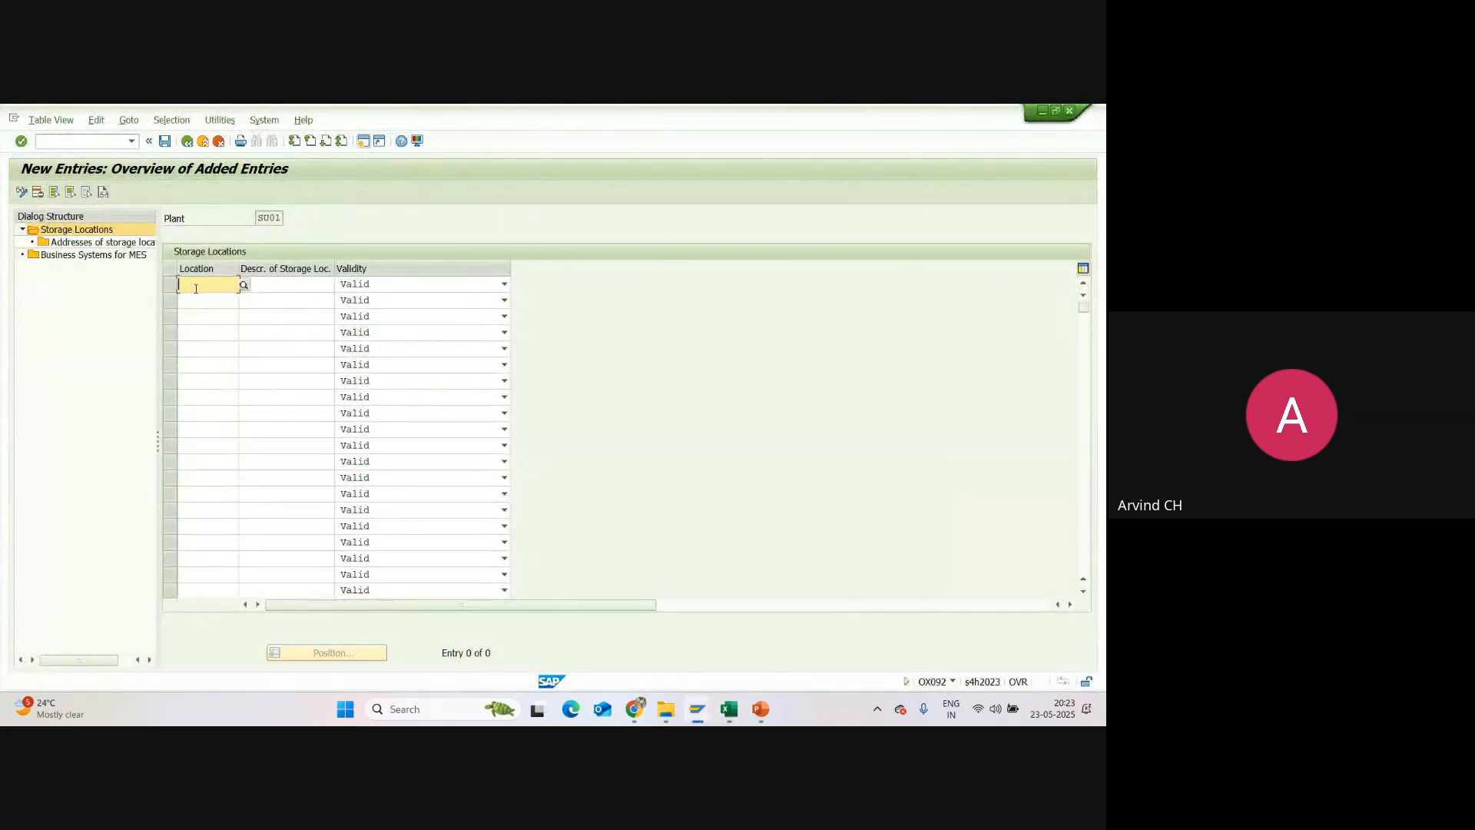
pyautogui.write('SU01')
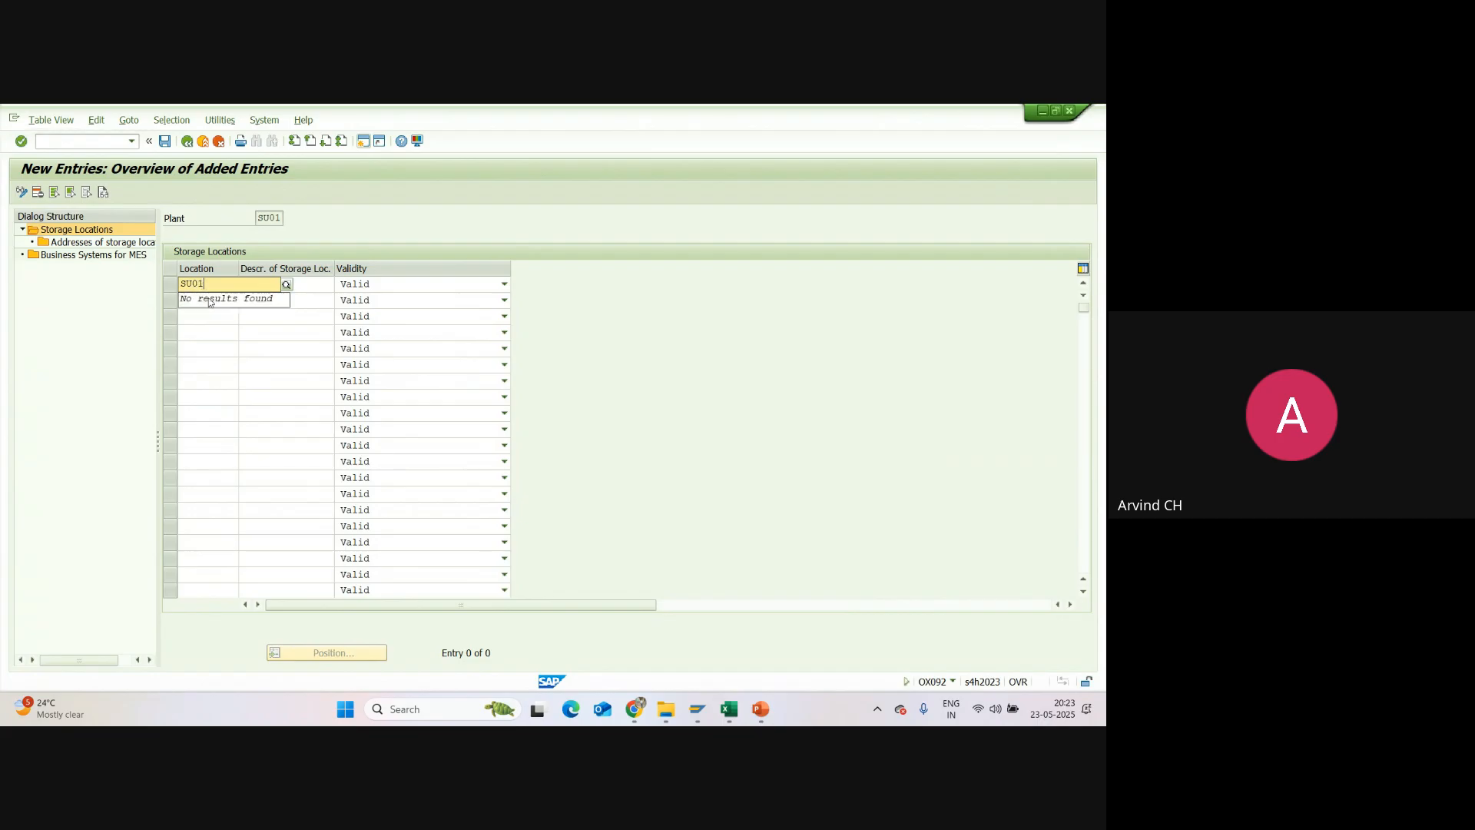
pyautogui.click(298, 283)
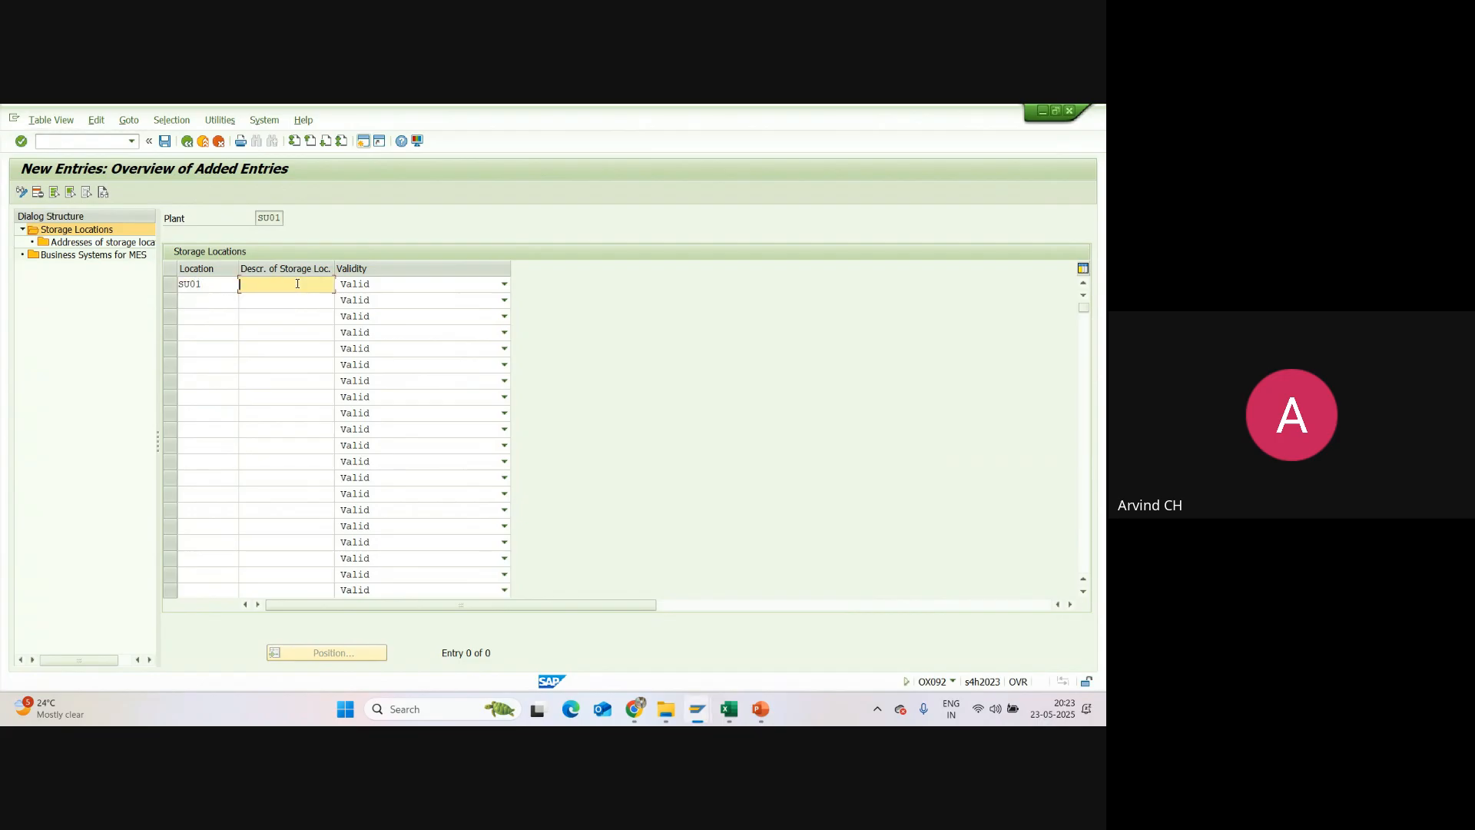
pyautogui.write('Finish')
pyautogui.click(297, 299)
pyautogui.moveTo(310, 285); pyautogui.dragTo(239, 285)
pyautogui.write('FG')
pyautogui.click(276, 300)
# Step: Add a second storage location SU02 with the description RM Storage Locat
pyautogui.click(215, 299)
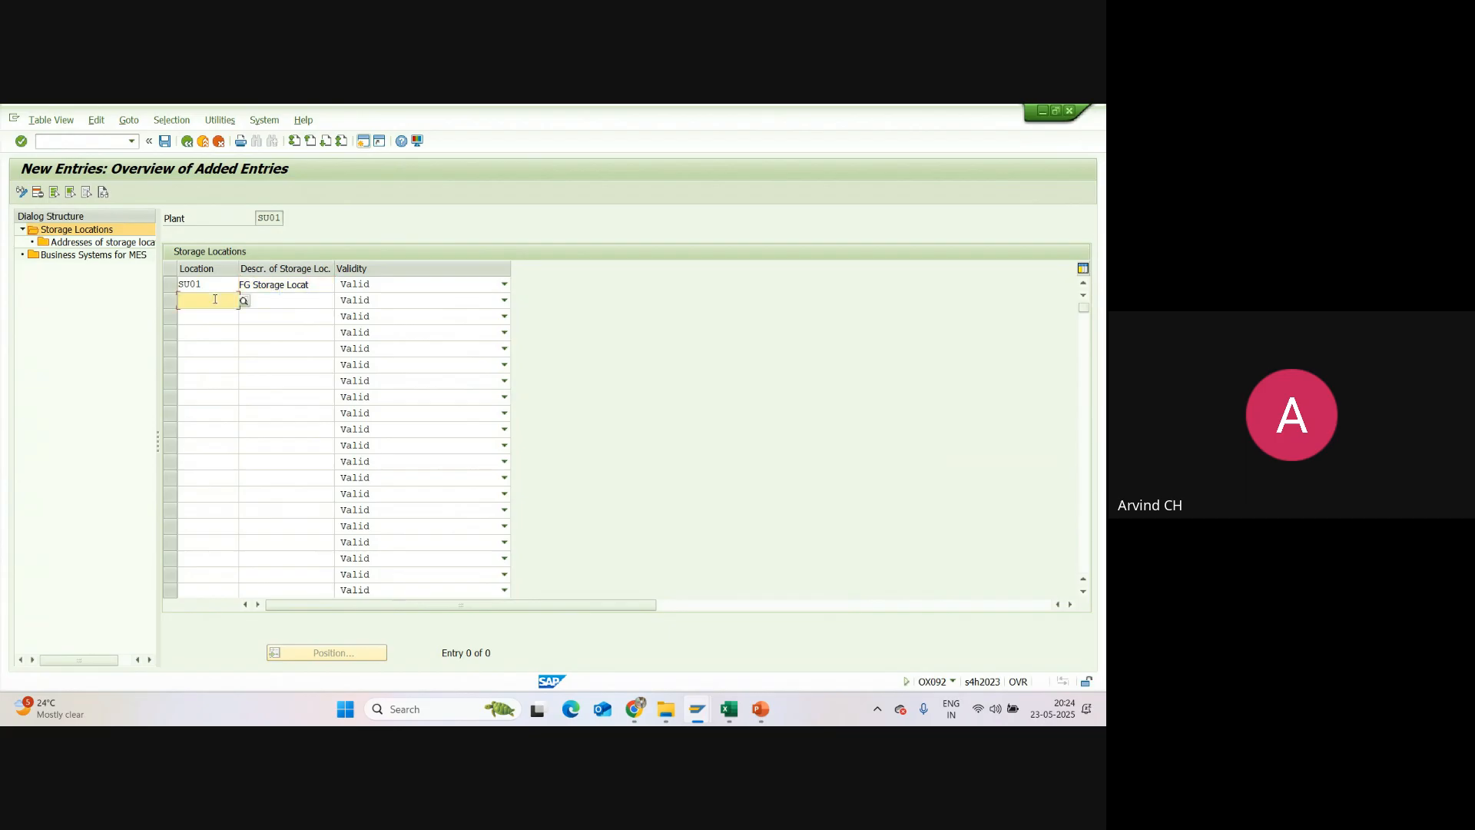
pyautogui.write('SU02')
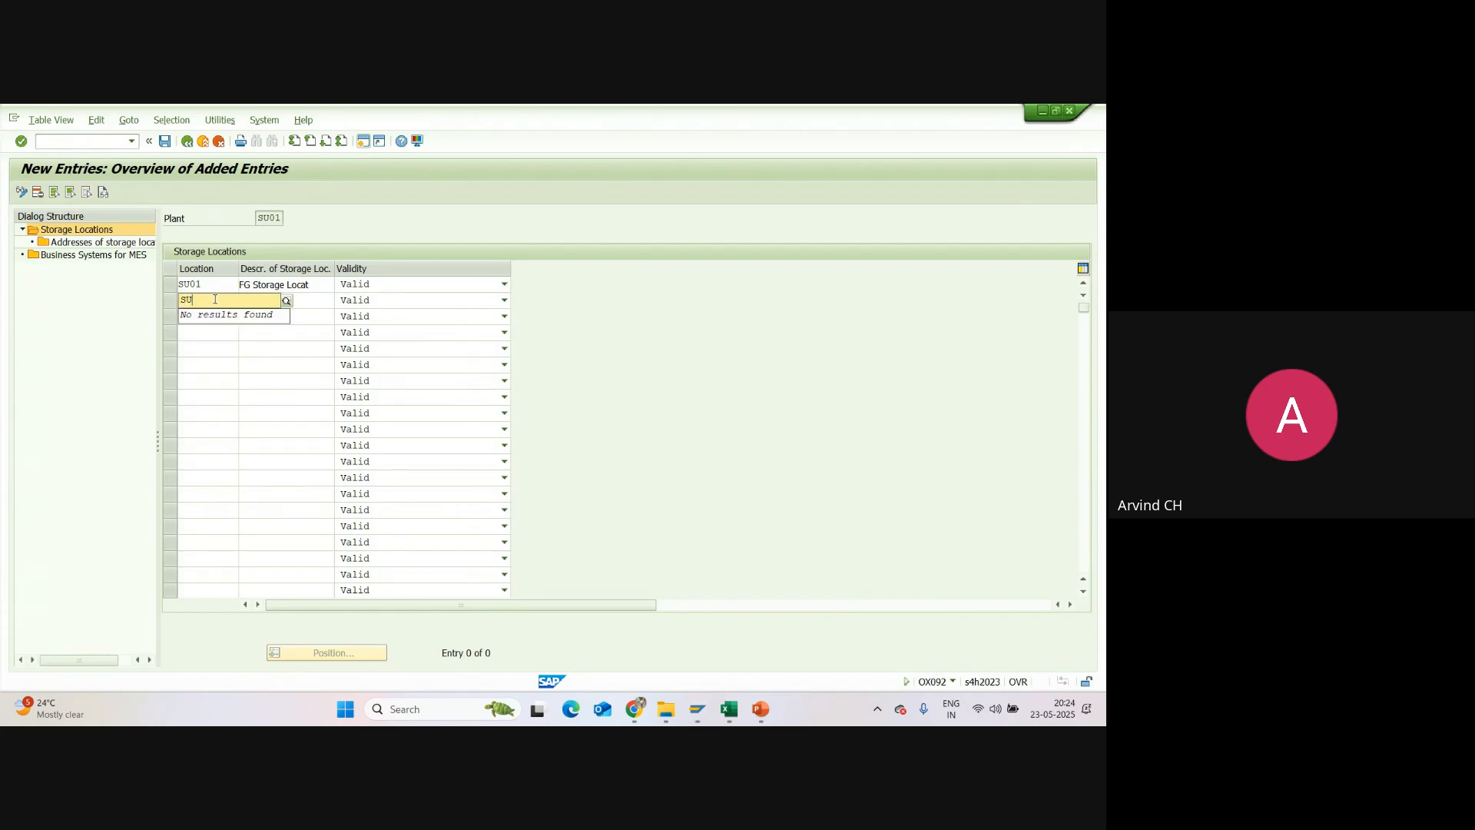
pyautogui.click(312, 300)
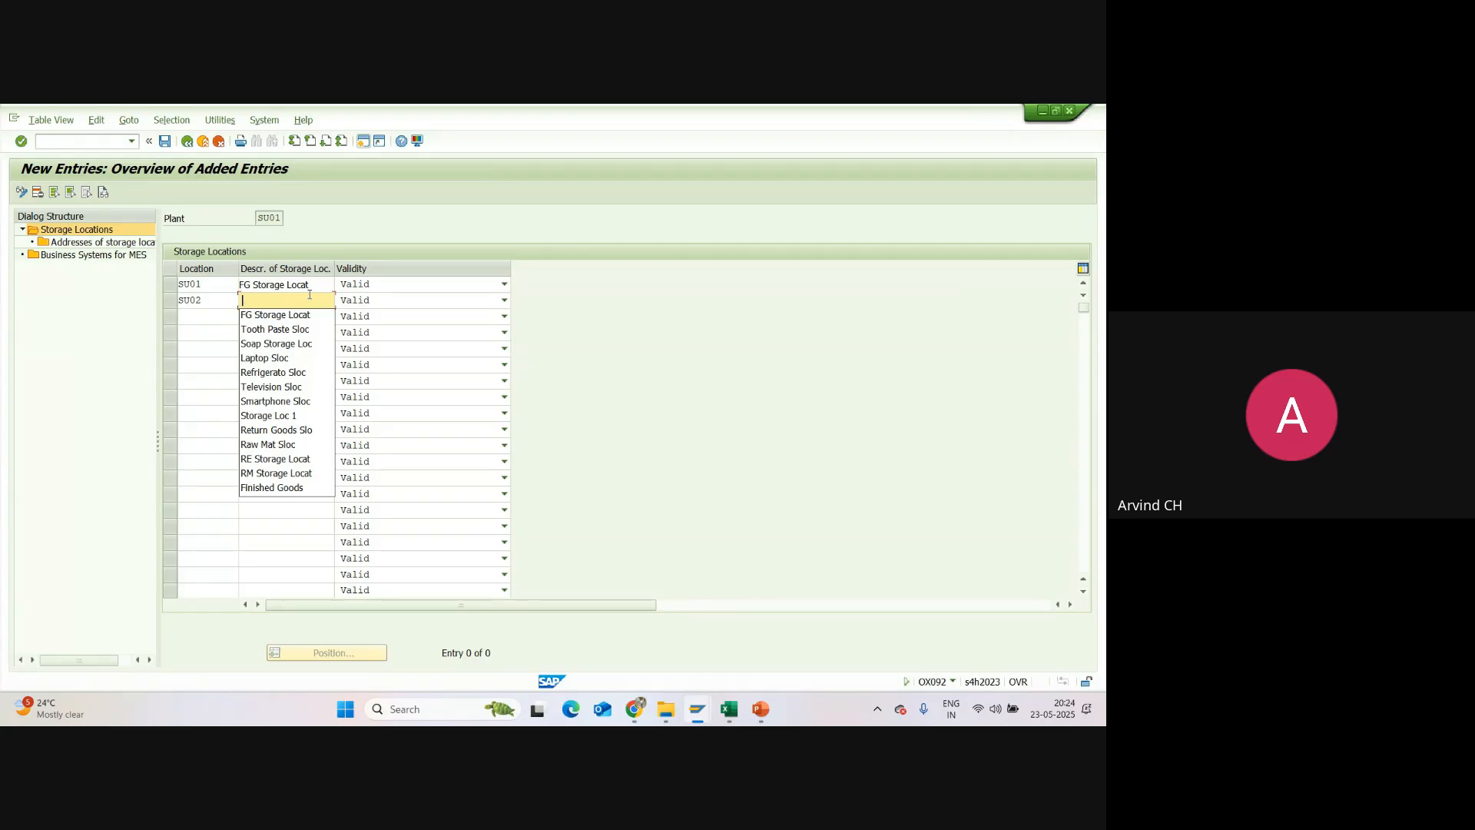
pyautogui.click(280, 300)
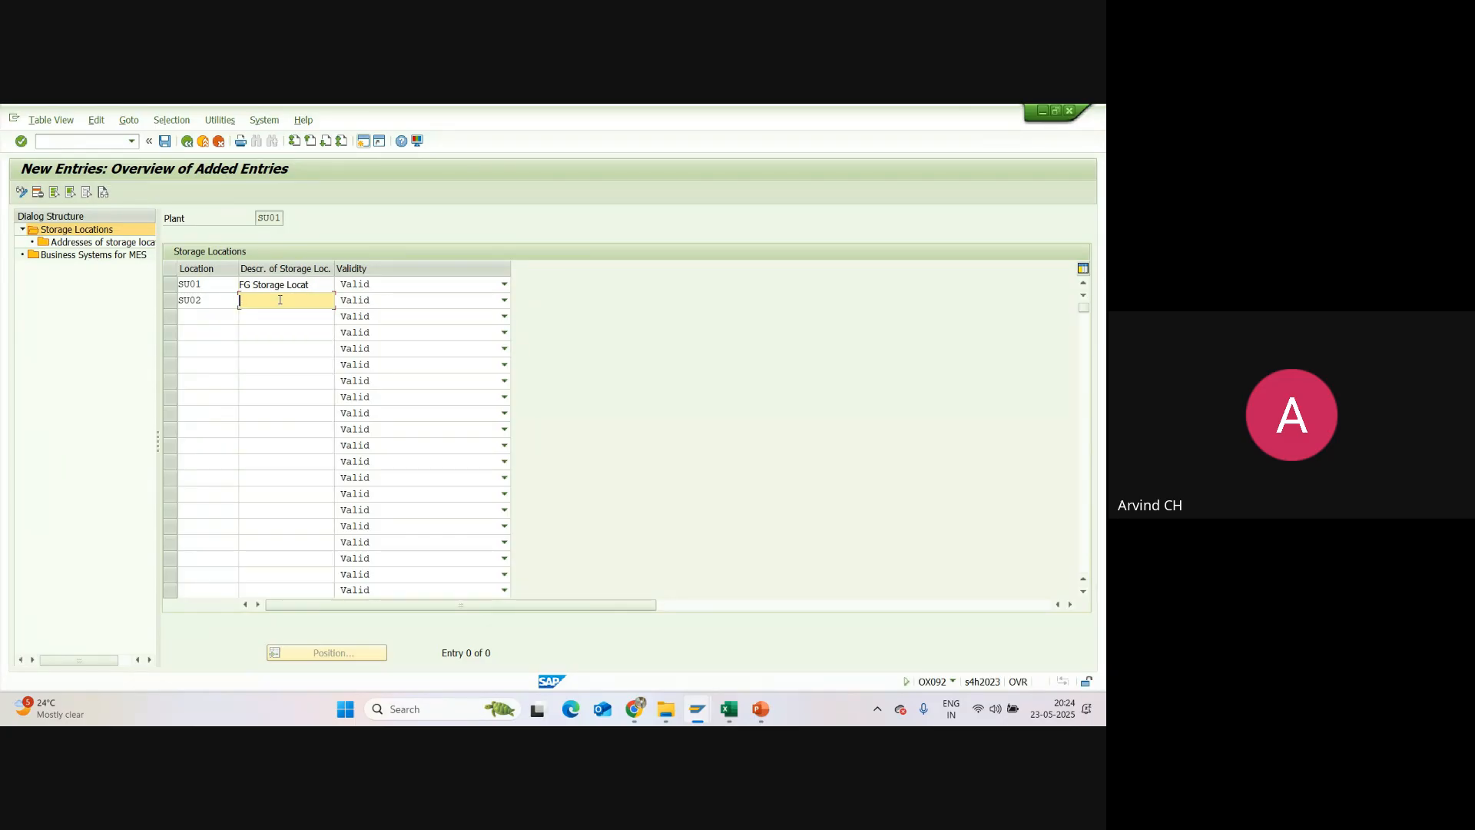
pyautogui.write('RM S')
pyautogui.click(276, 316)
# Step: Add a third storage location SU03 with the description RE Storage Locat
pyautogui.click(218, 316)
pyautogui.write('S')
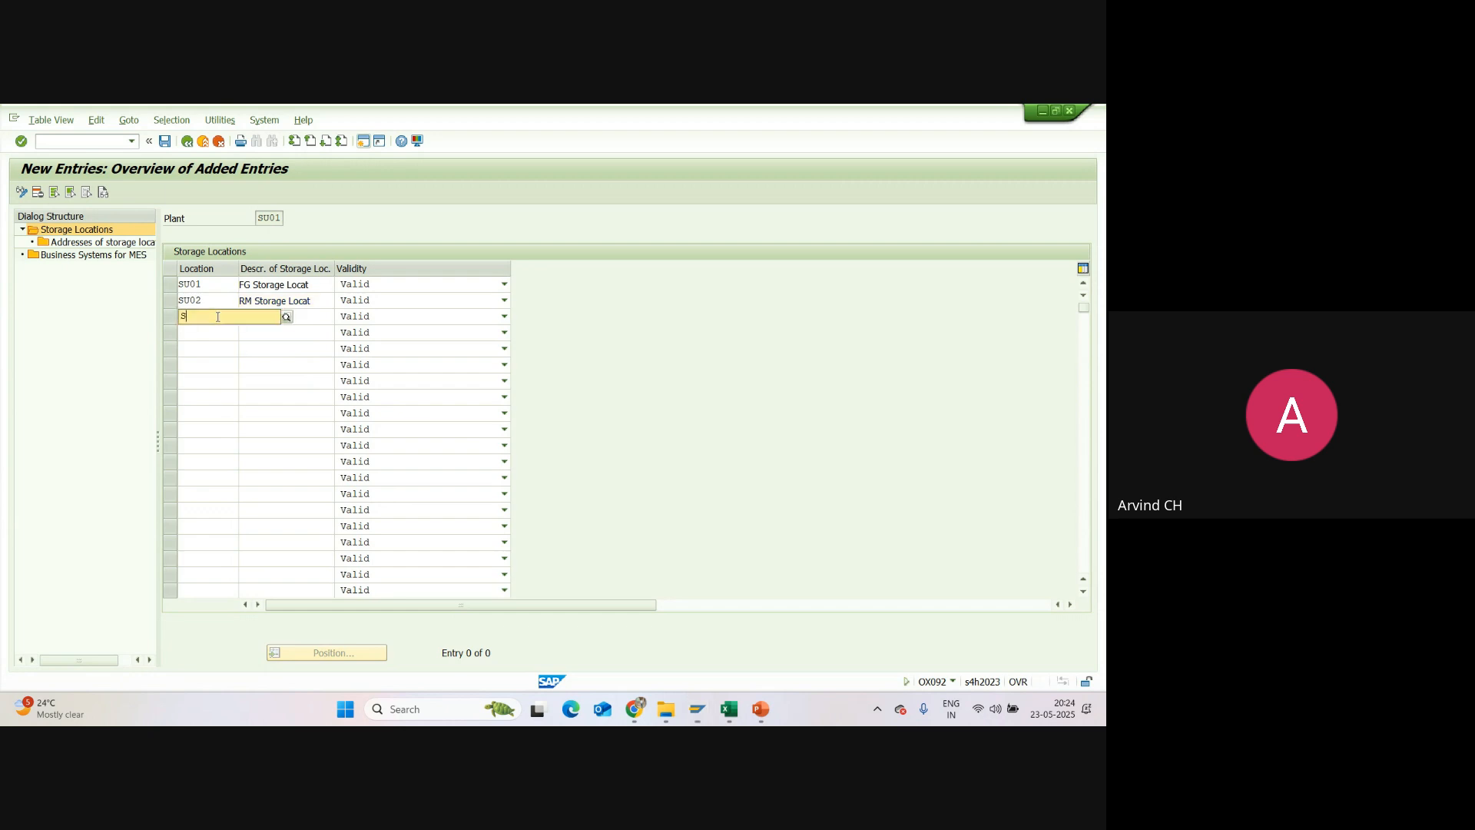
pyautogui.write('U03')
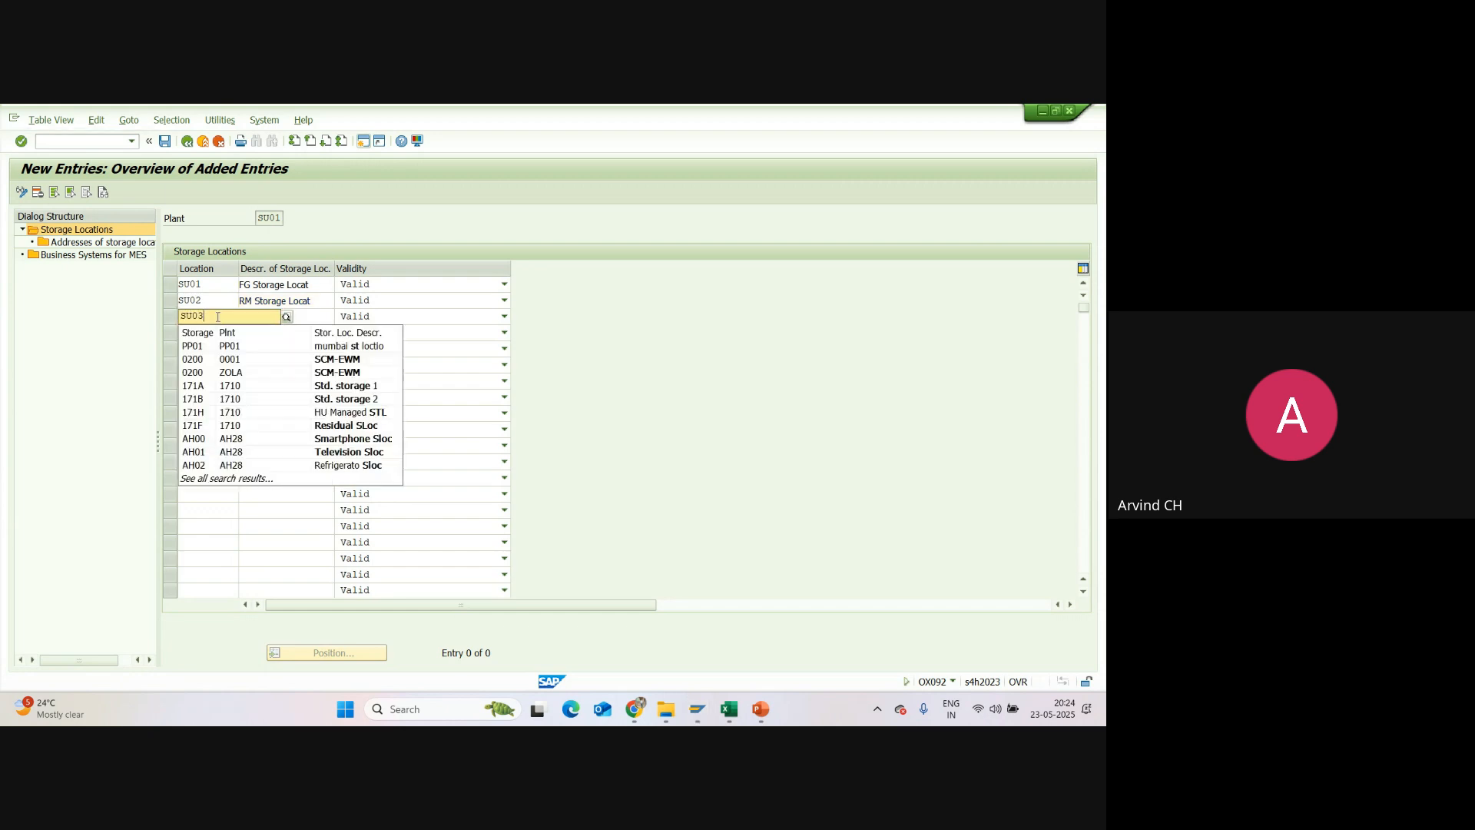
pyautogui.click(313, 317)
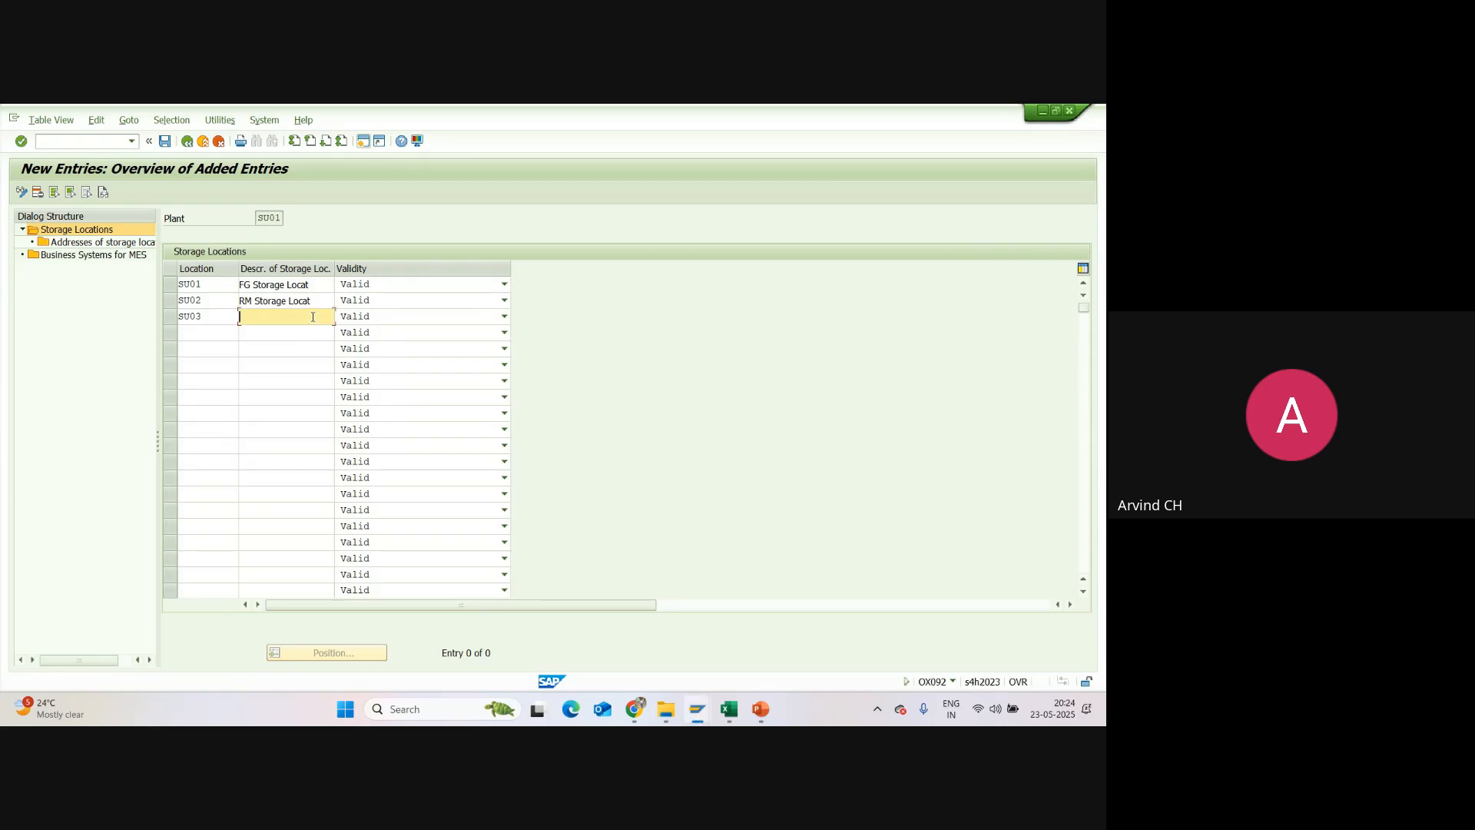
pyautogui.write('RE')
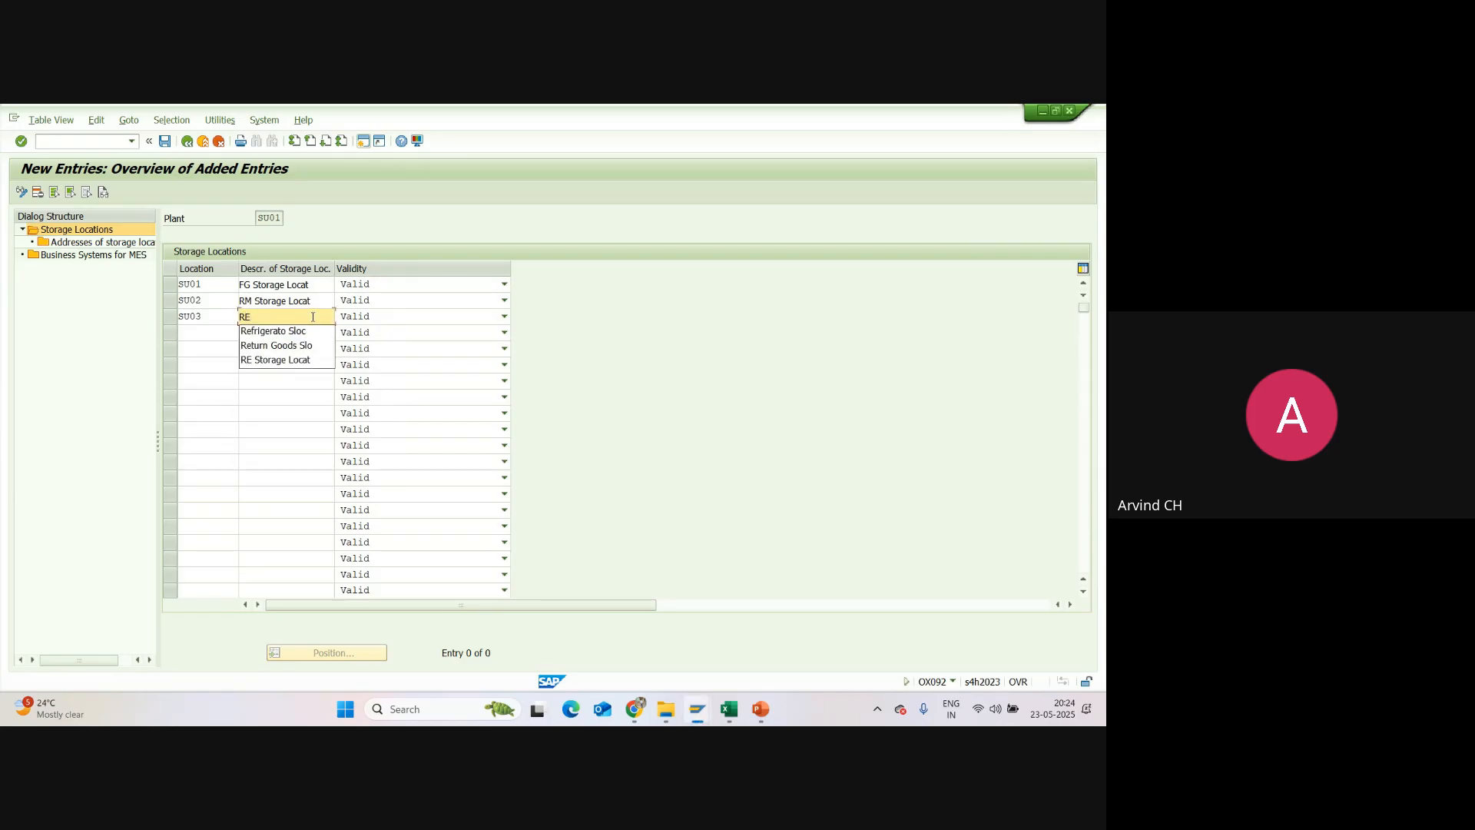
pyautogui.click(317, 358)
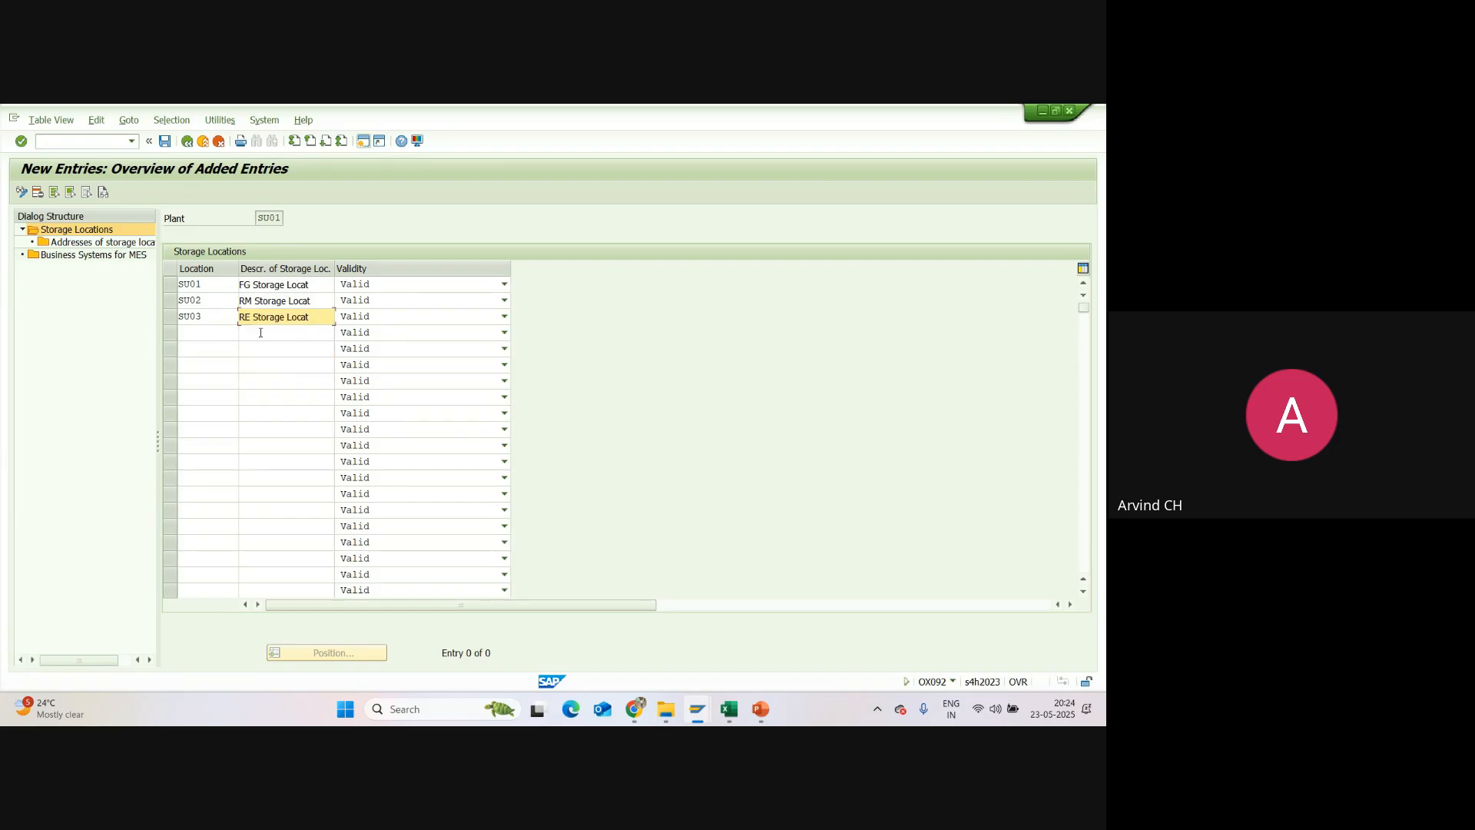
# Step: Save the three new storage locations of plant SU01 under customizing request A4HK900095
pyautogui.click(252, 301)
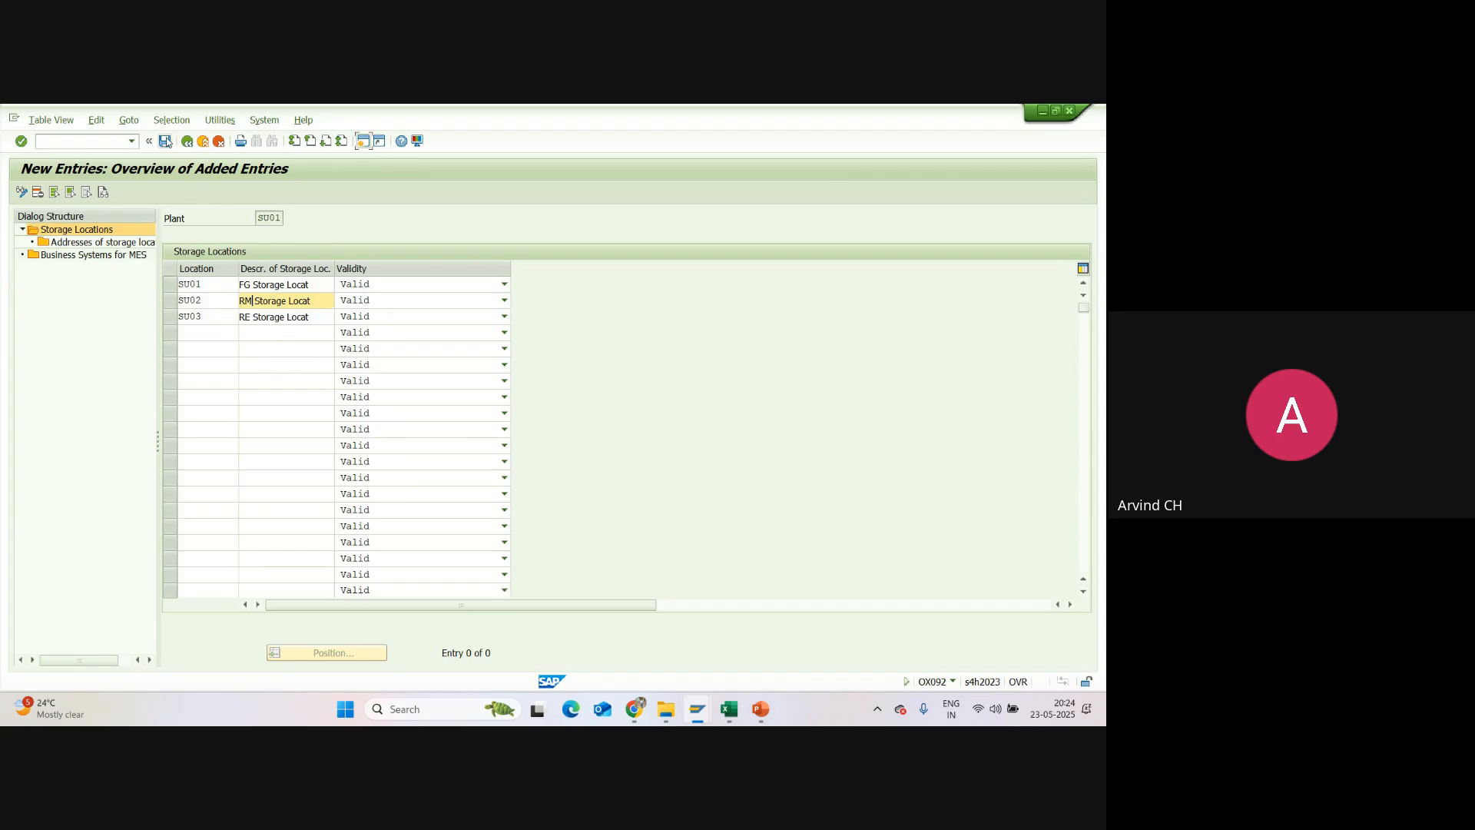
pyautogui.click(166, 142)
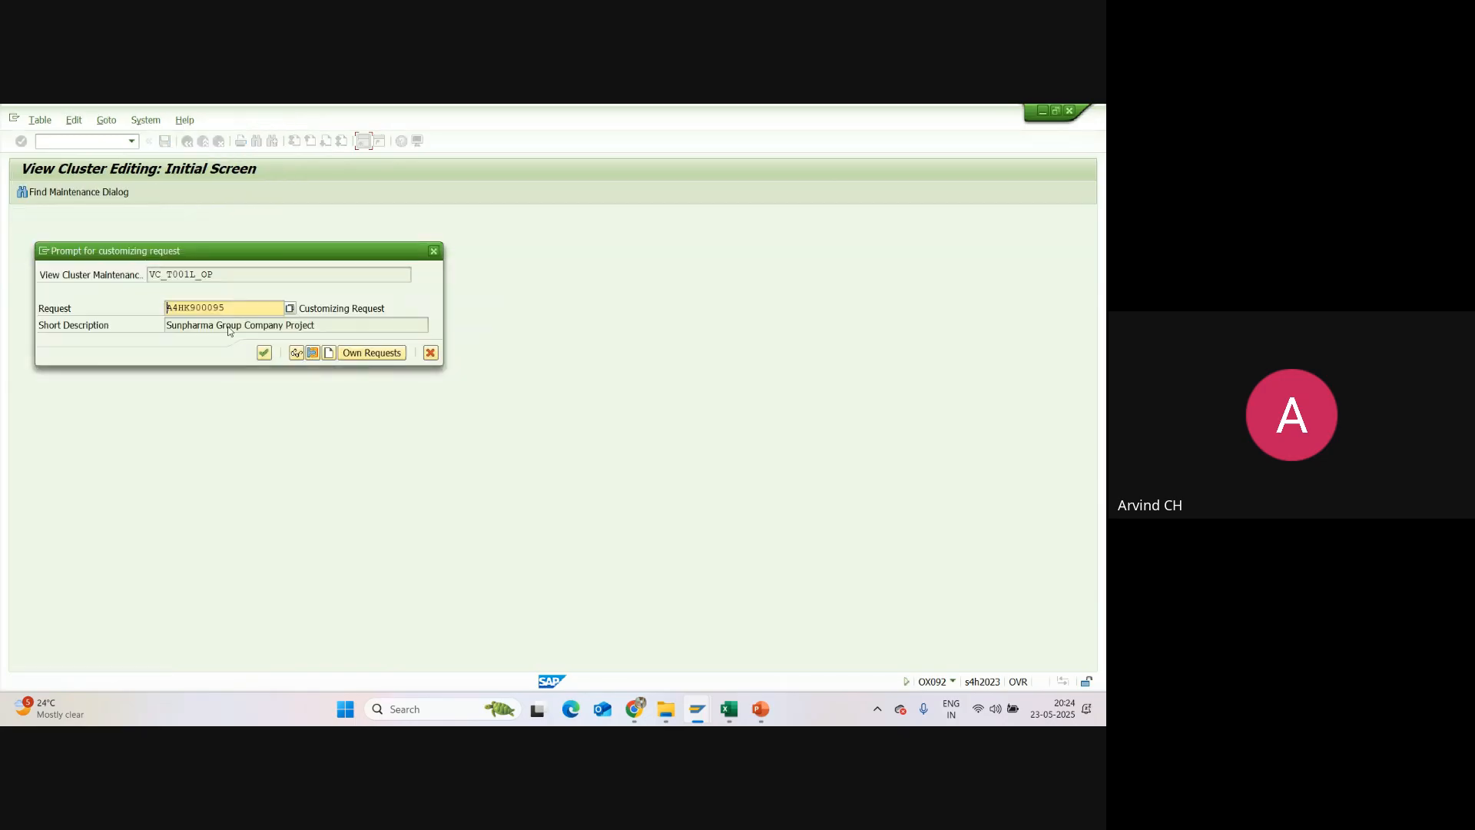
pyautogui.click(263, 354)
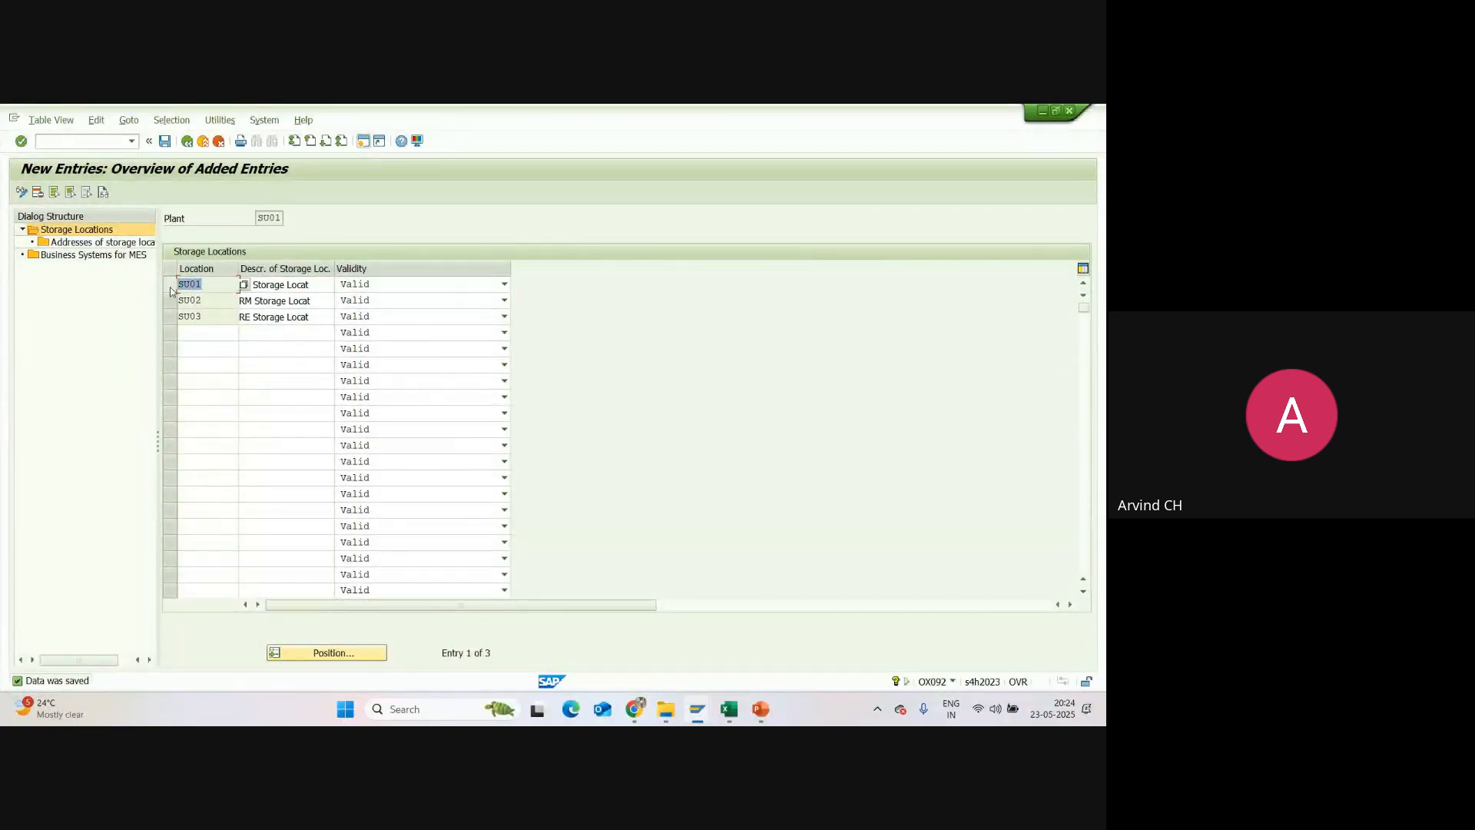
# Step: Open the addresses of storage location SU01 and add a new address entry numbered B1
pyautogui.click(171, 289)
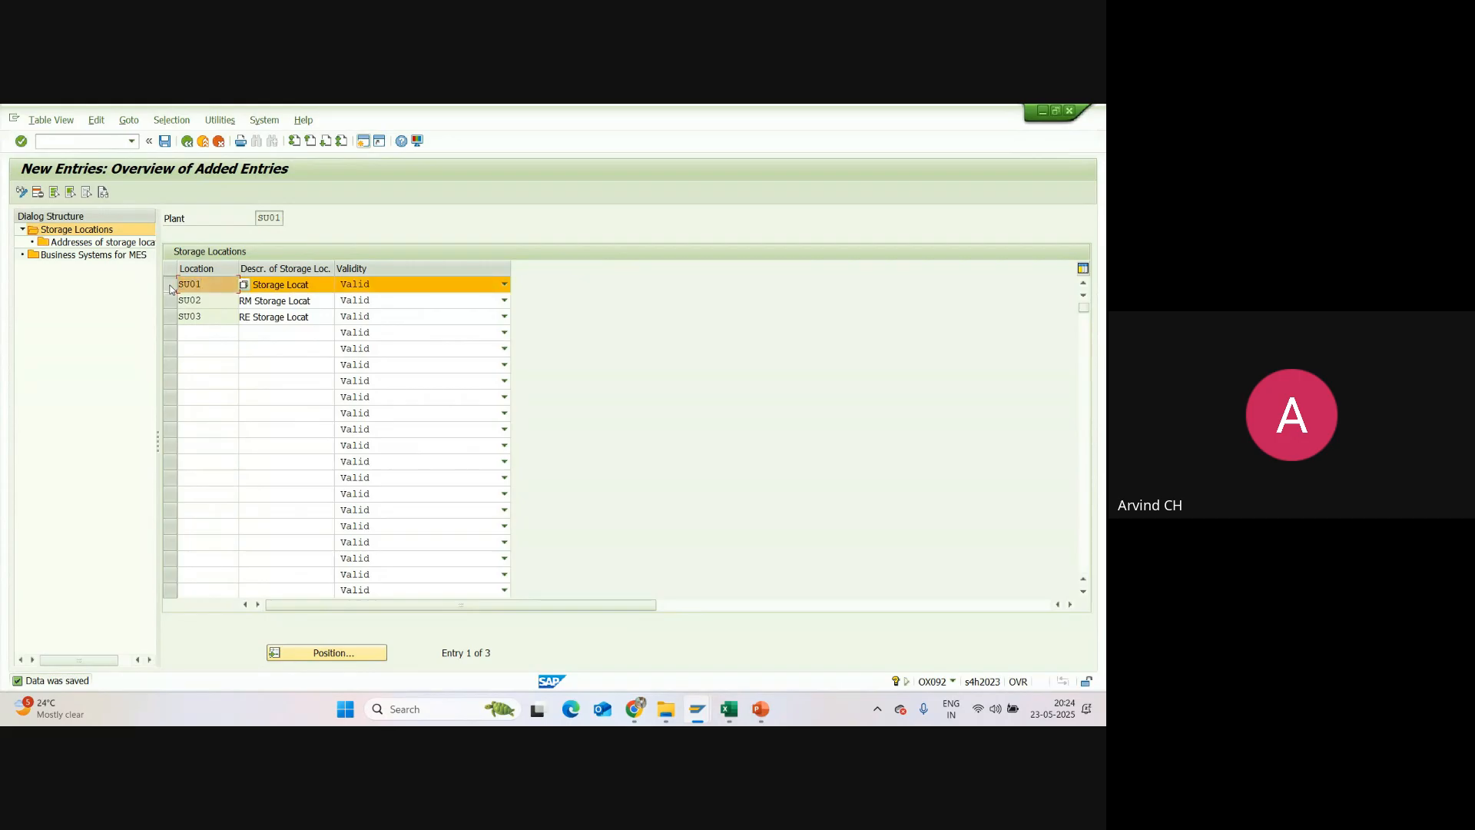
pyautogui.doubleClick(111, 242)
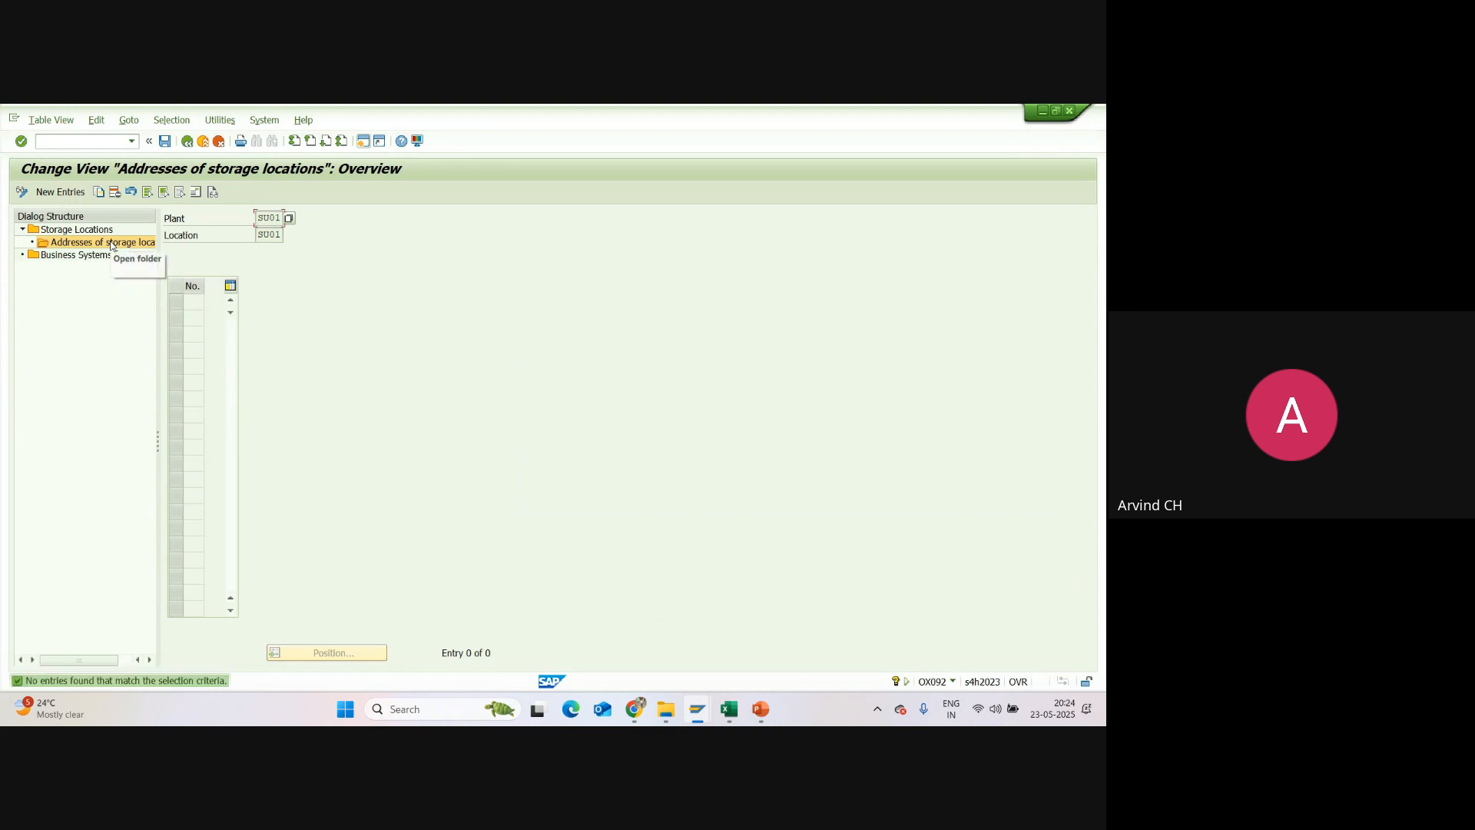
pyautogui.click(62, 193)
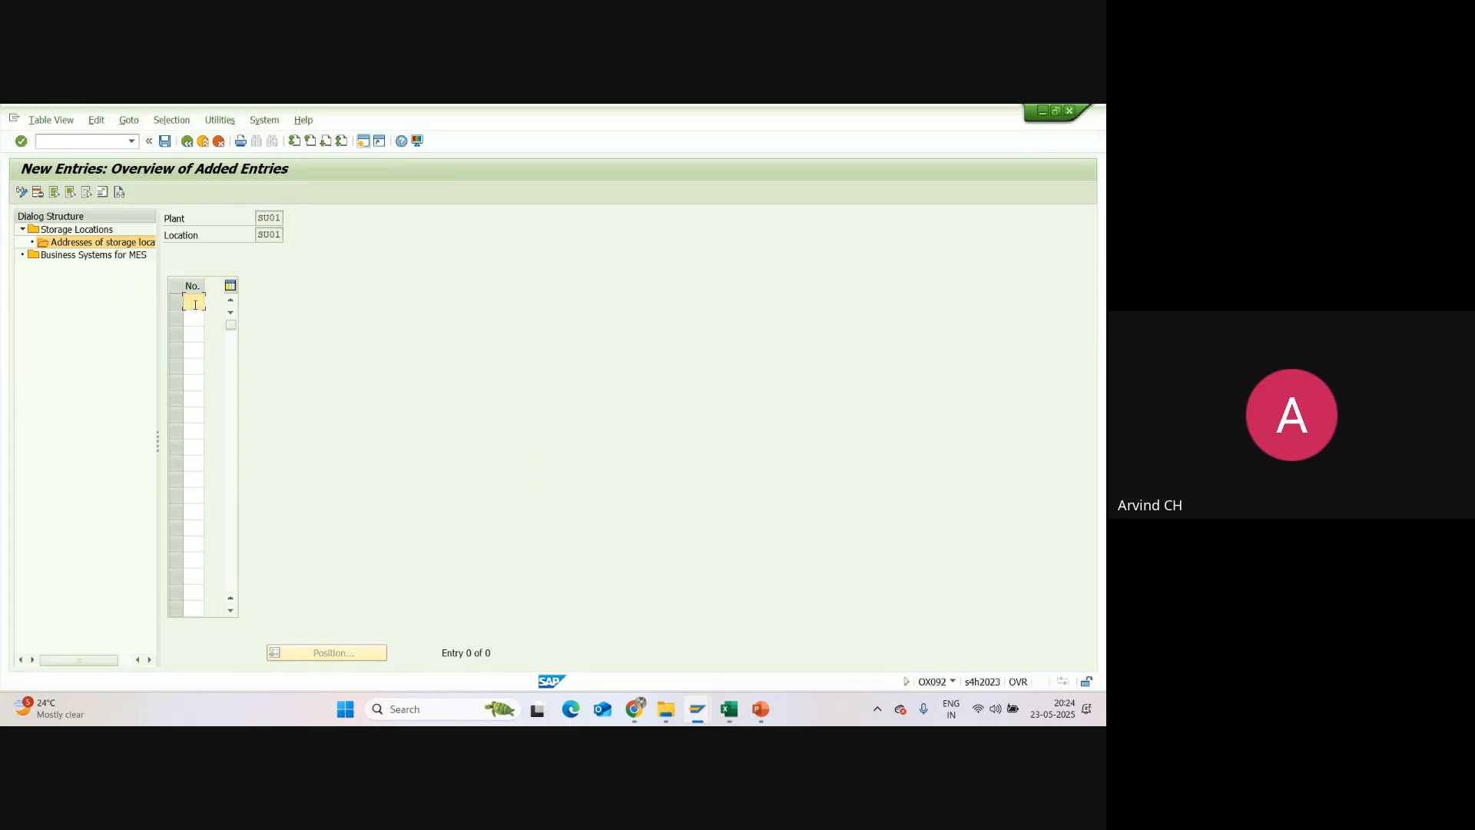
pyautogui.write('8')
pyautogui.press('Return')
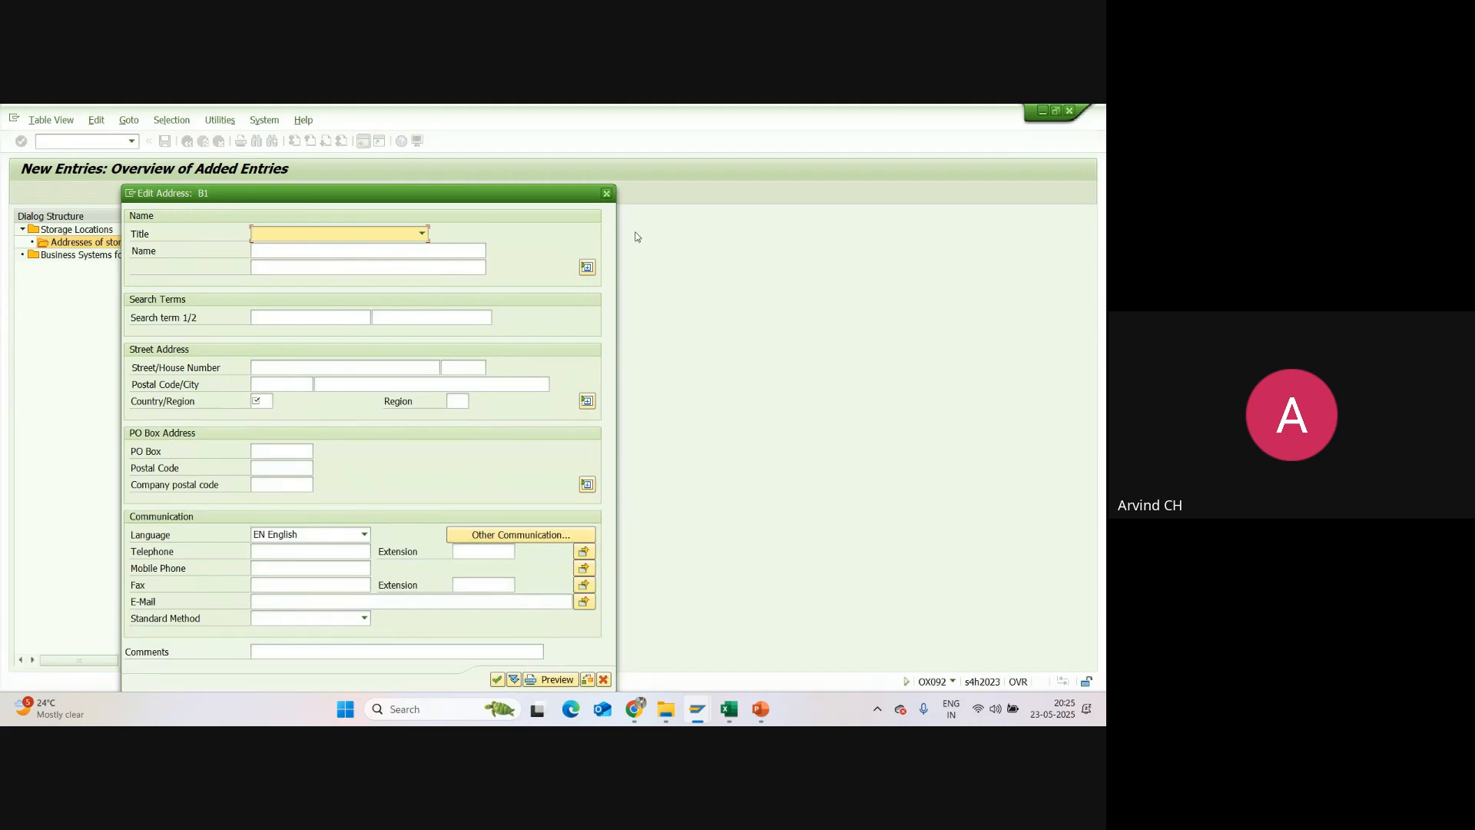
# Step: Exit the B1 address form without filling it in and return to the overview of storage location addresses
pyautogui.click(607, 193)
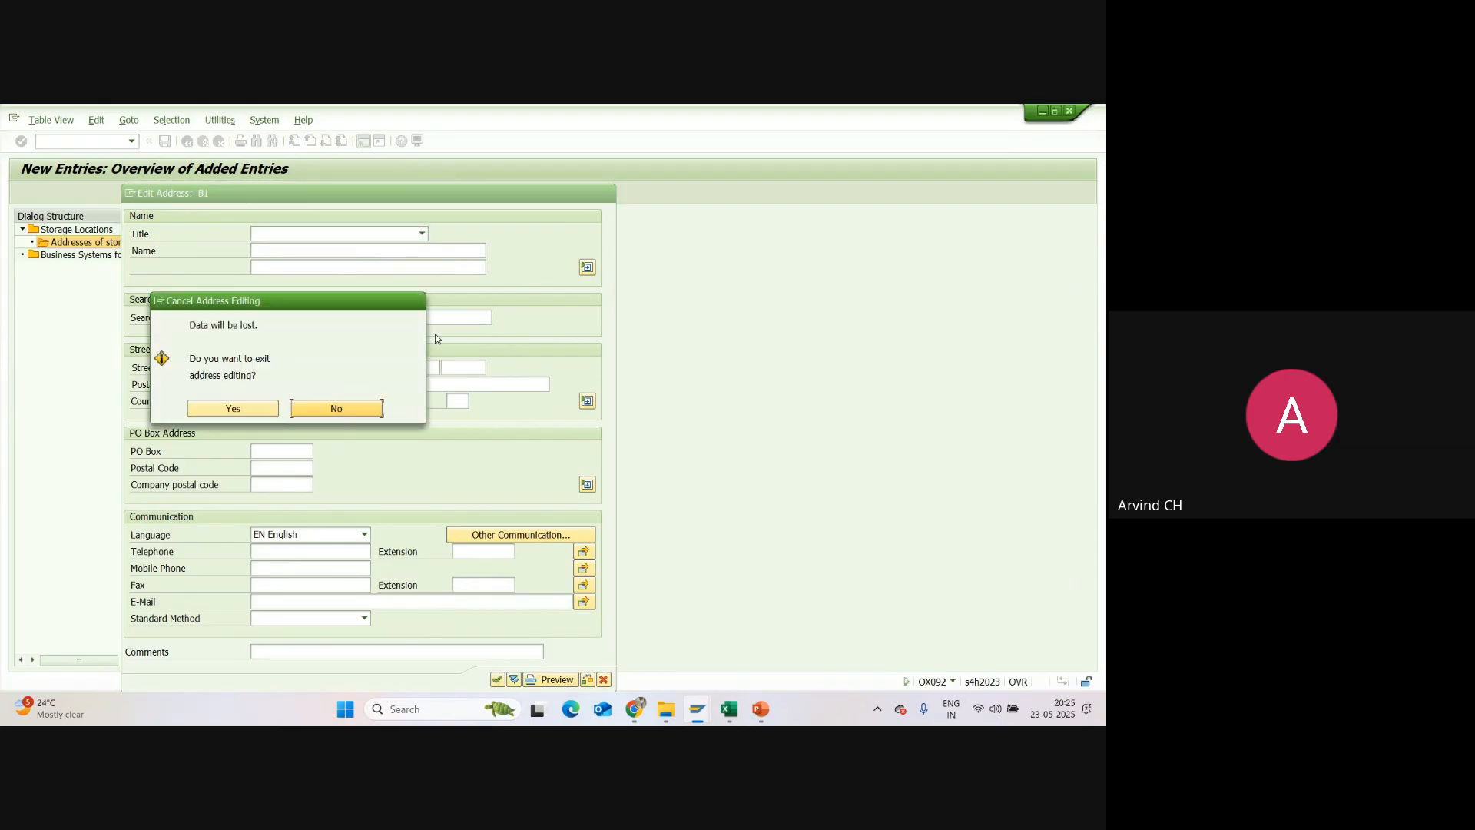
pyautogui.click(254, 413)
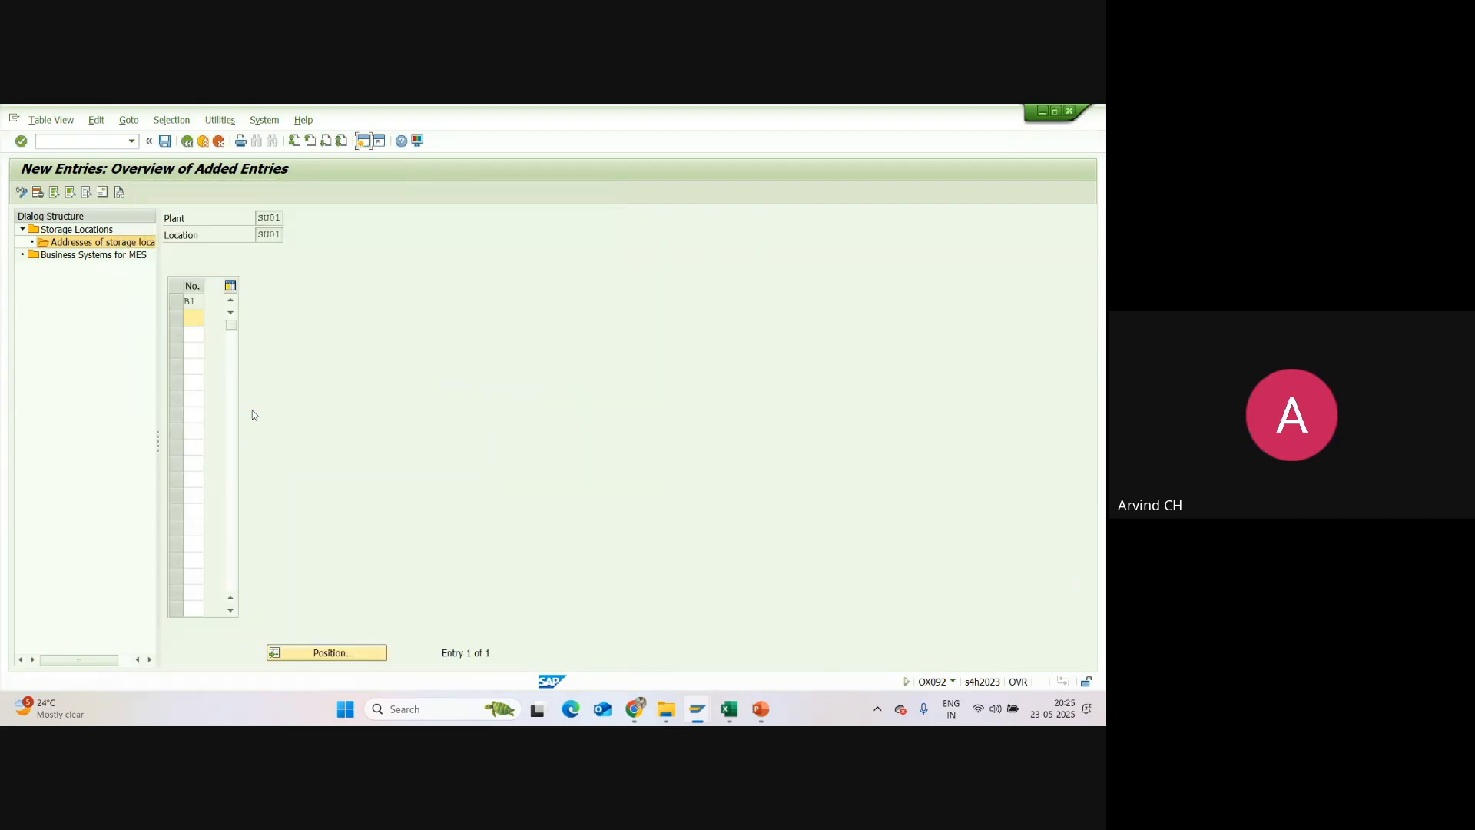
pyautogui.click(188, 142)
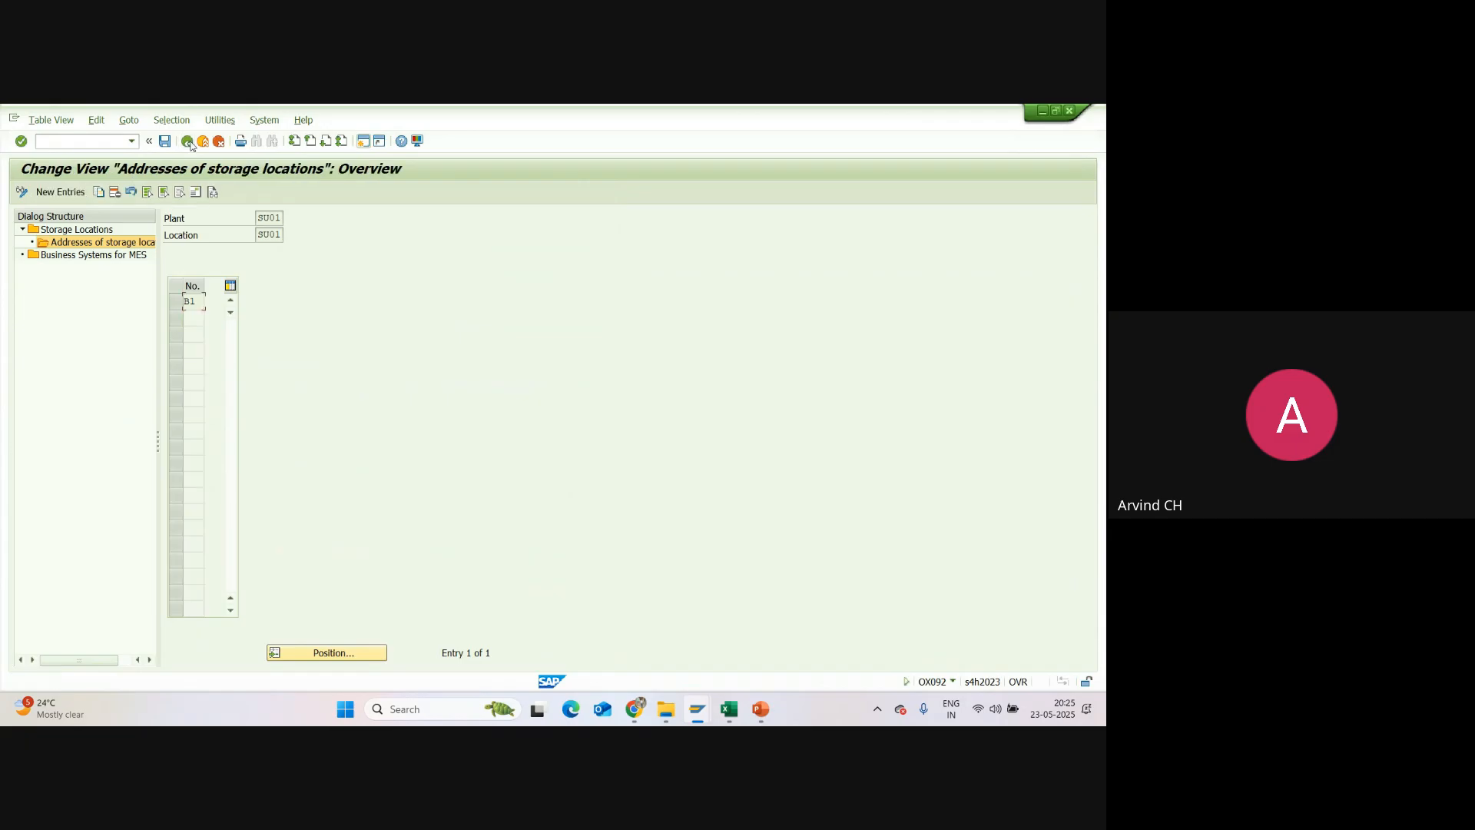
# Step: Save the new address entry of storage location SU01 and return to the implementation guide
pyautogui.click(188, 142)
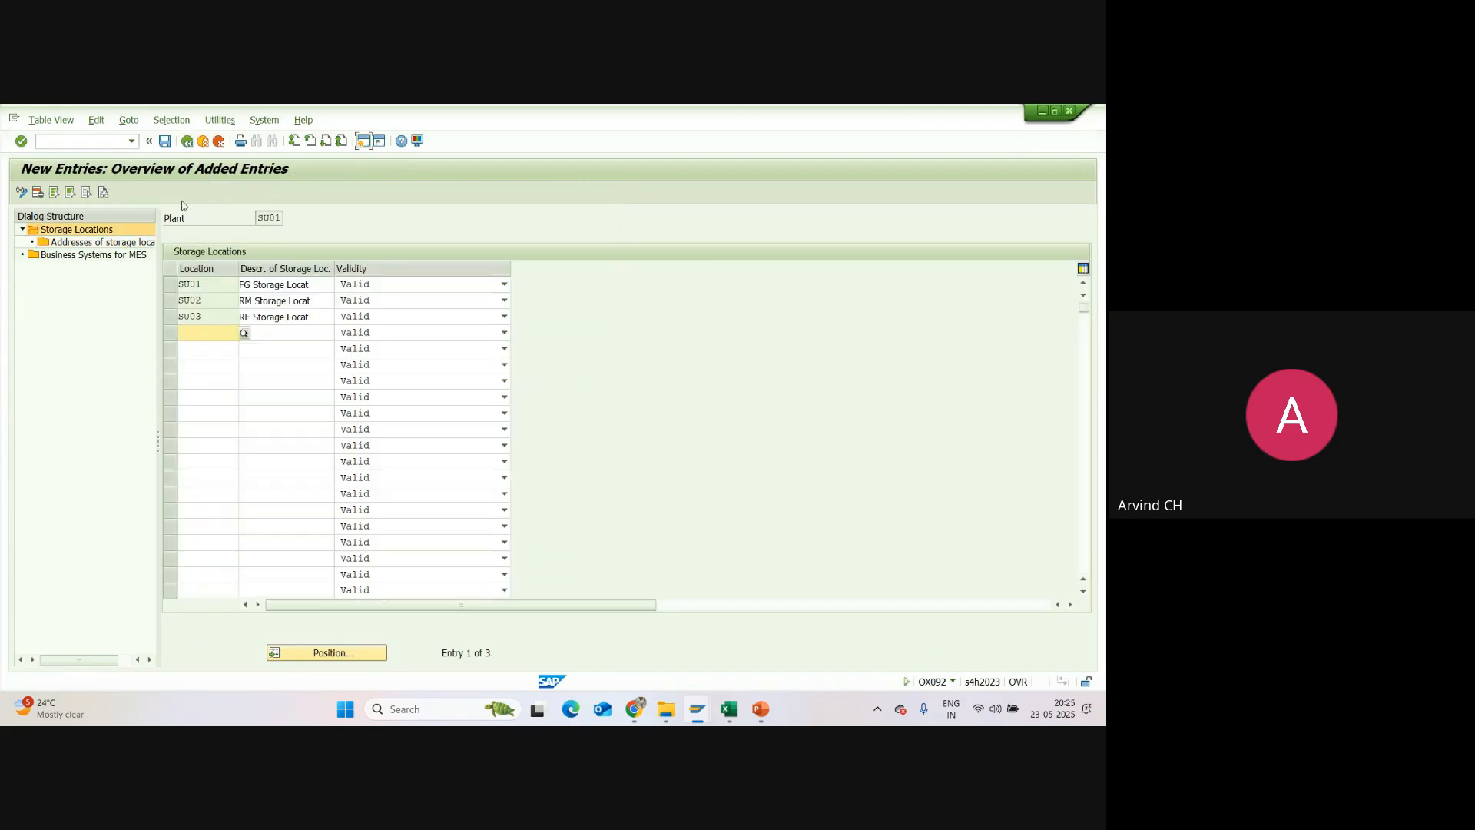
pyautogui.click(165, 141)
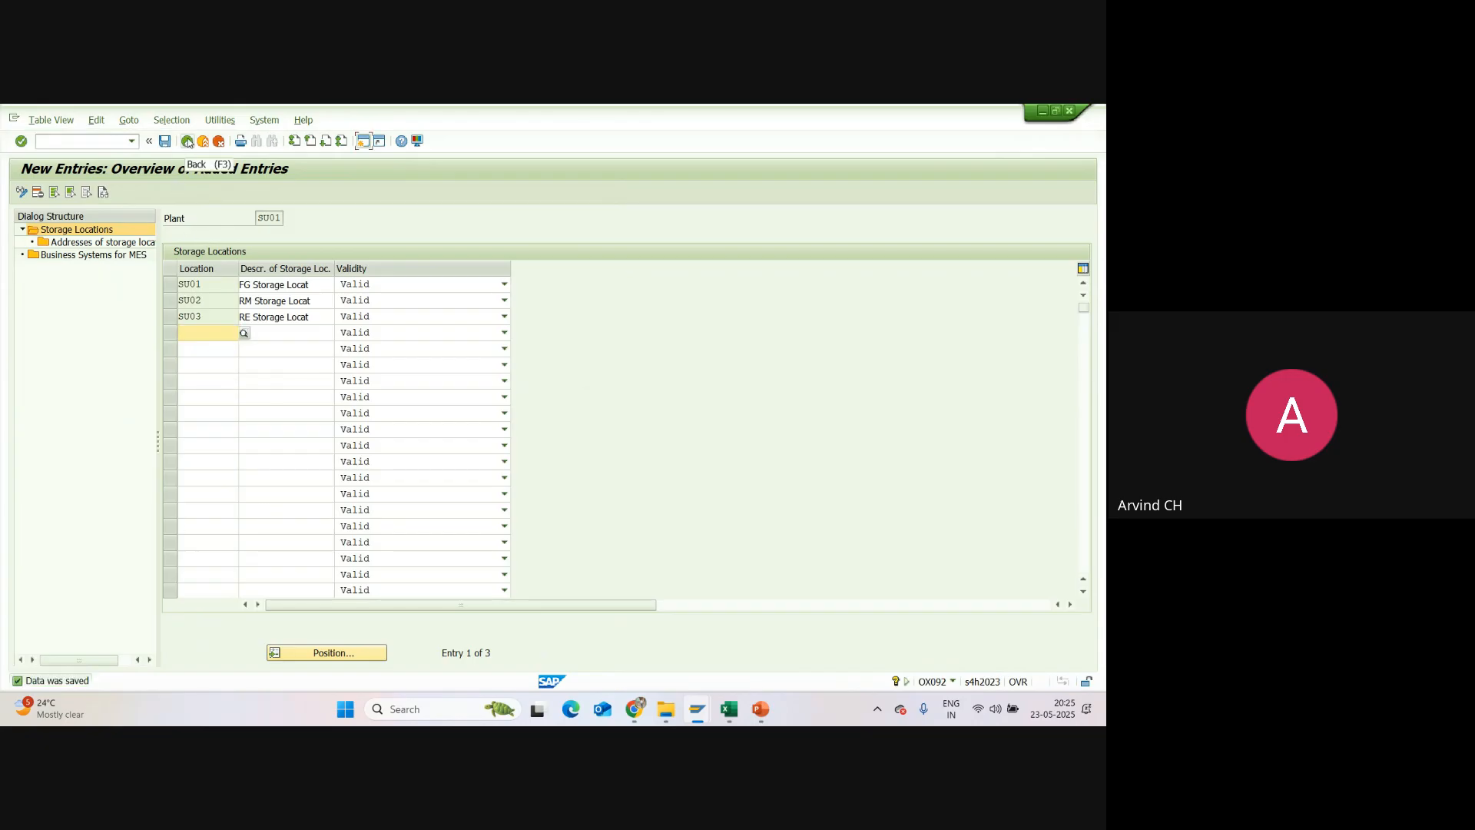
pyautogui.click(189, 148)
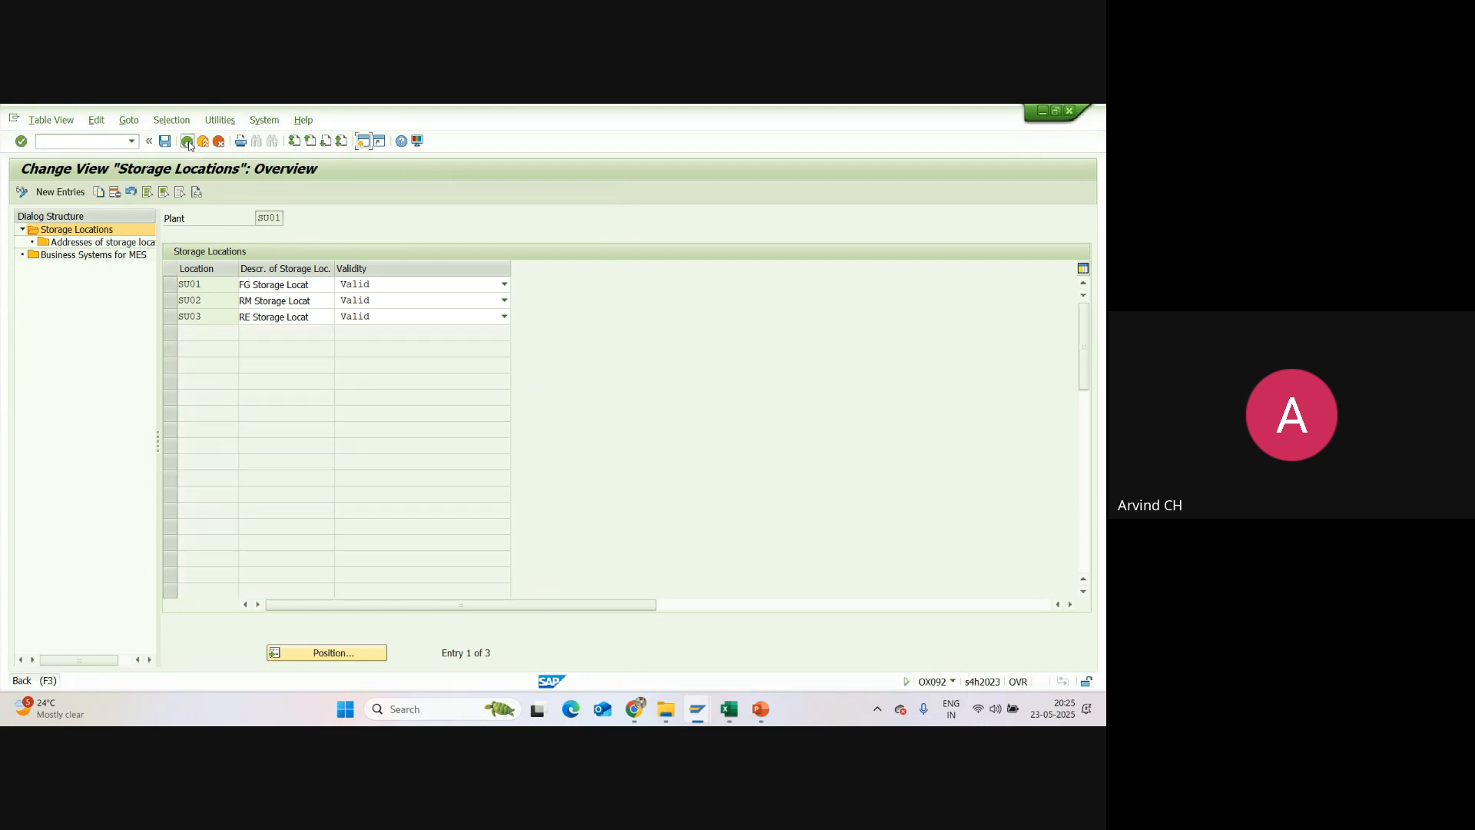
pyautogui.click(187, 142)
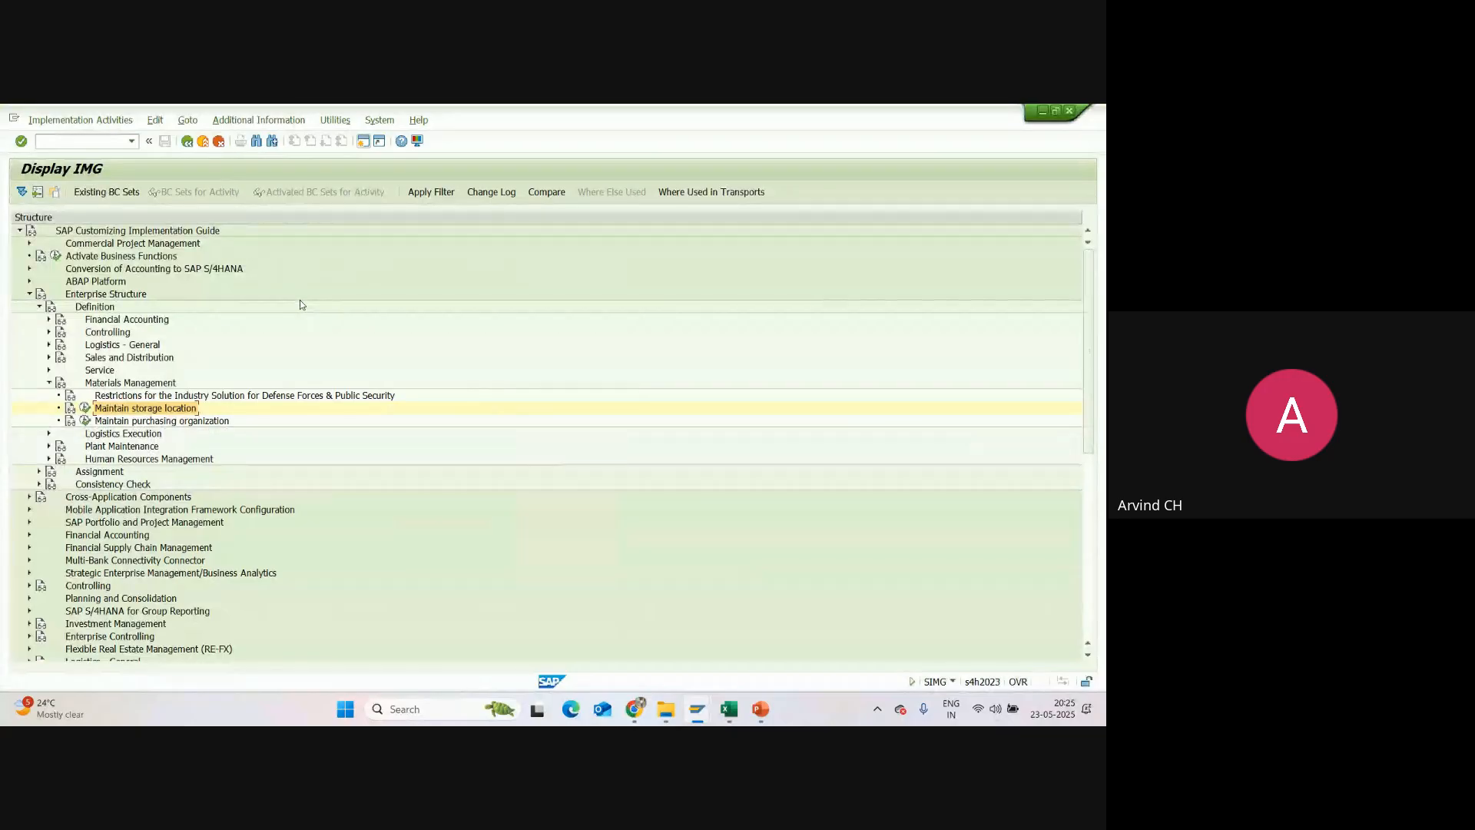
# Step: Reopen the storage locations of plant SU01 and display the addresses of storage location SU01
pyautogui.click(85, 408)
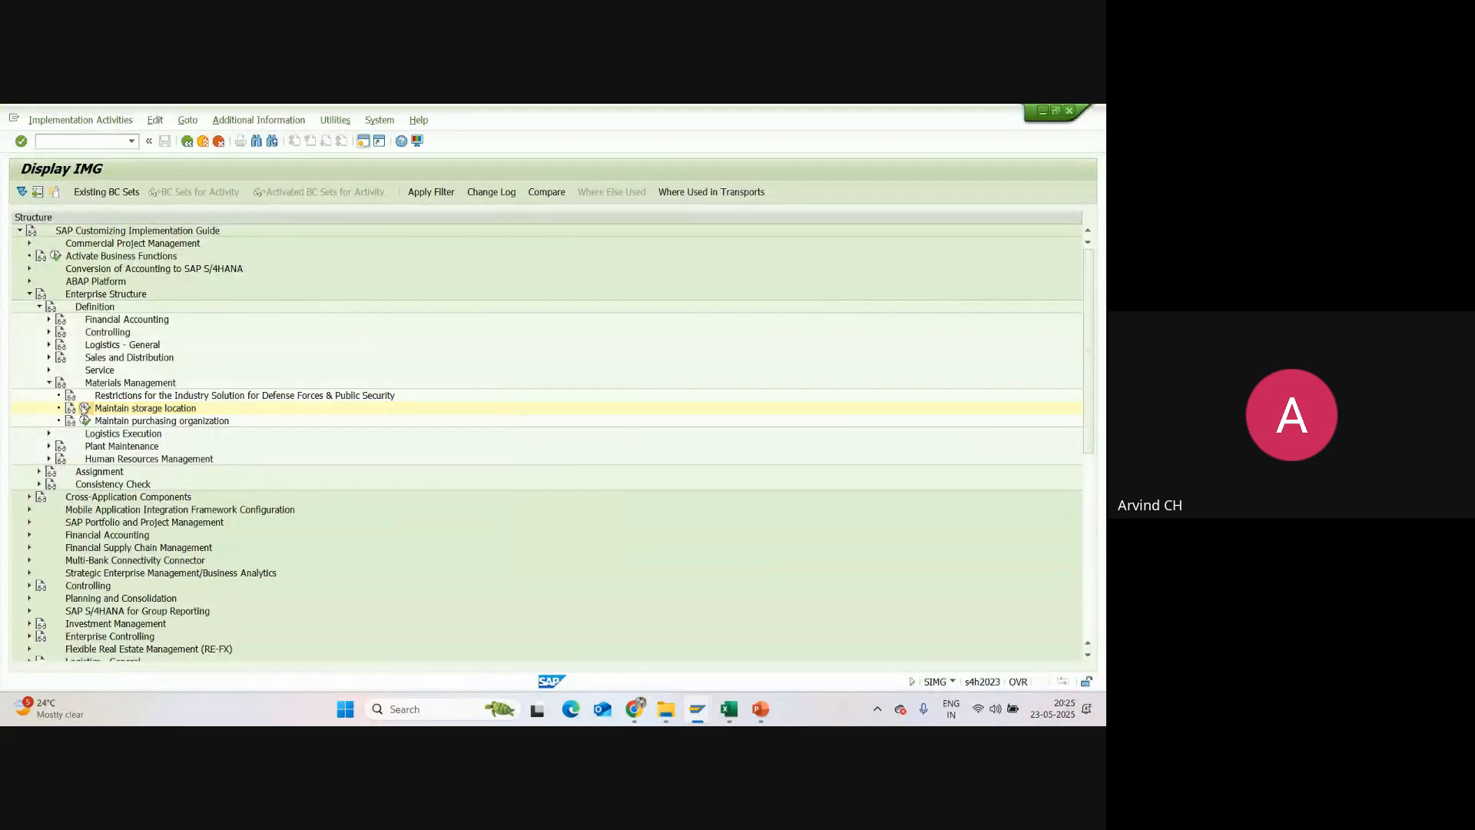
pyautogui.click(160, 352)
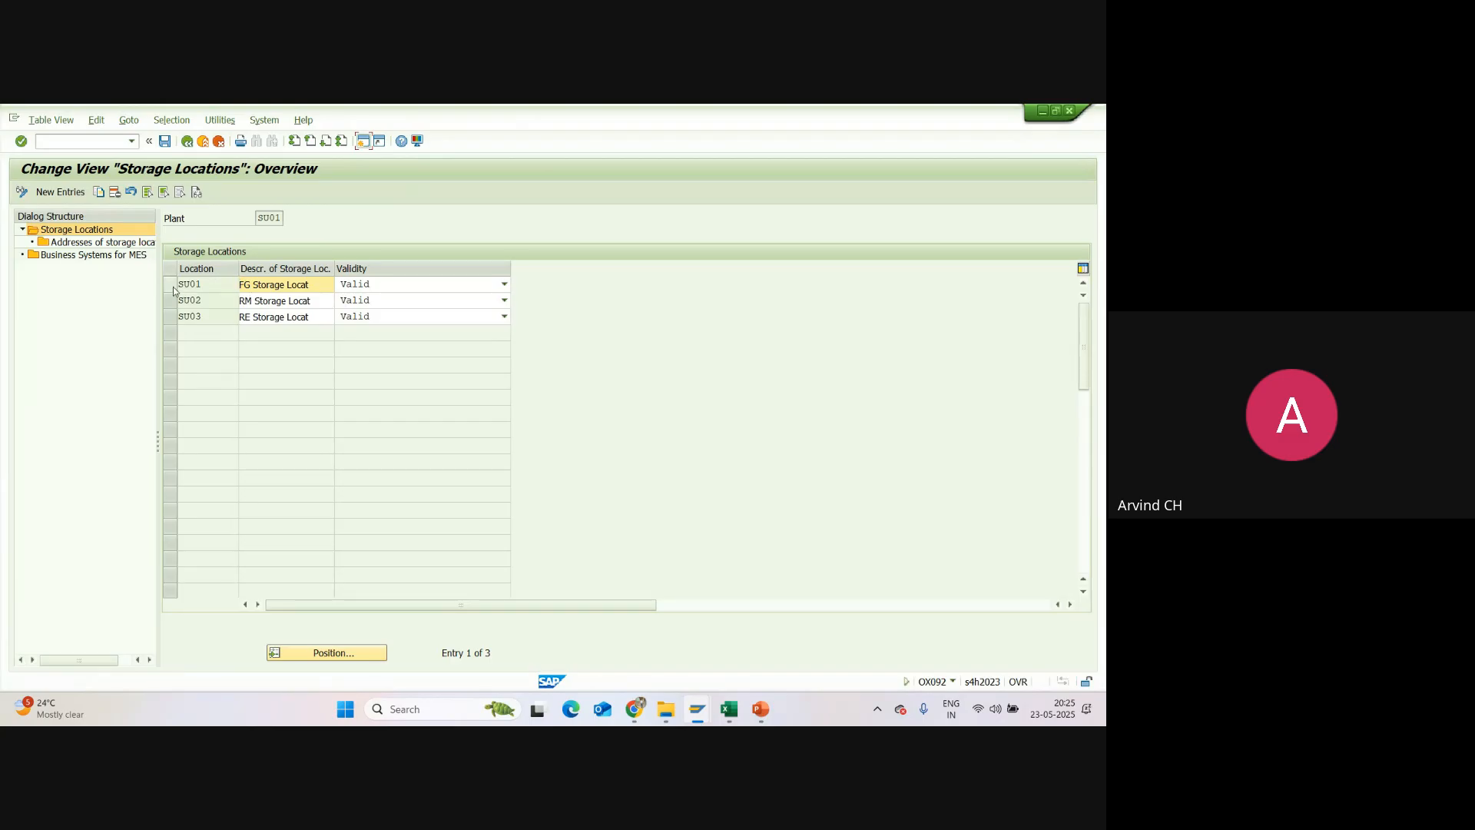
pyautogui.click(173, 287)
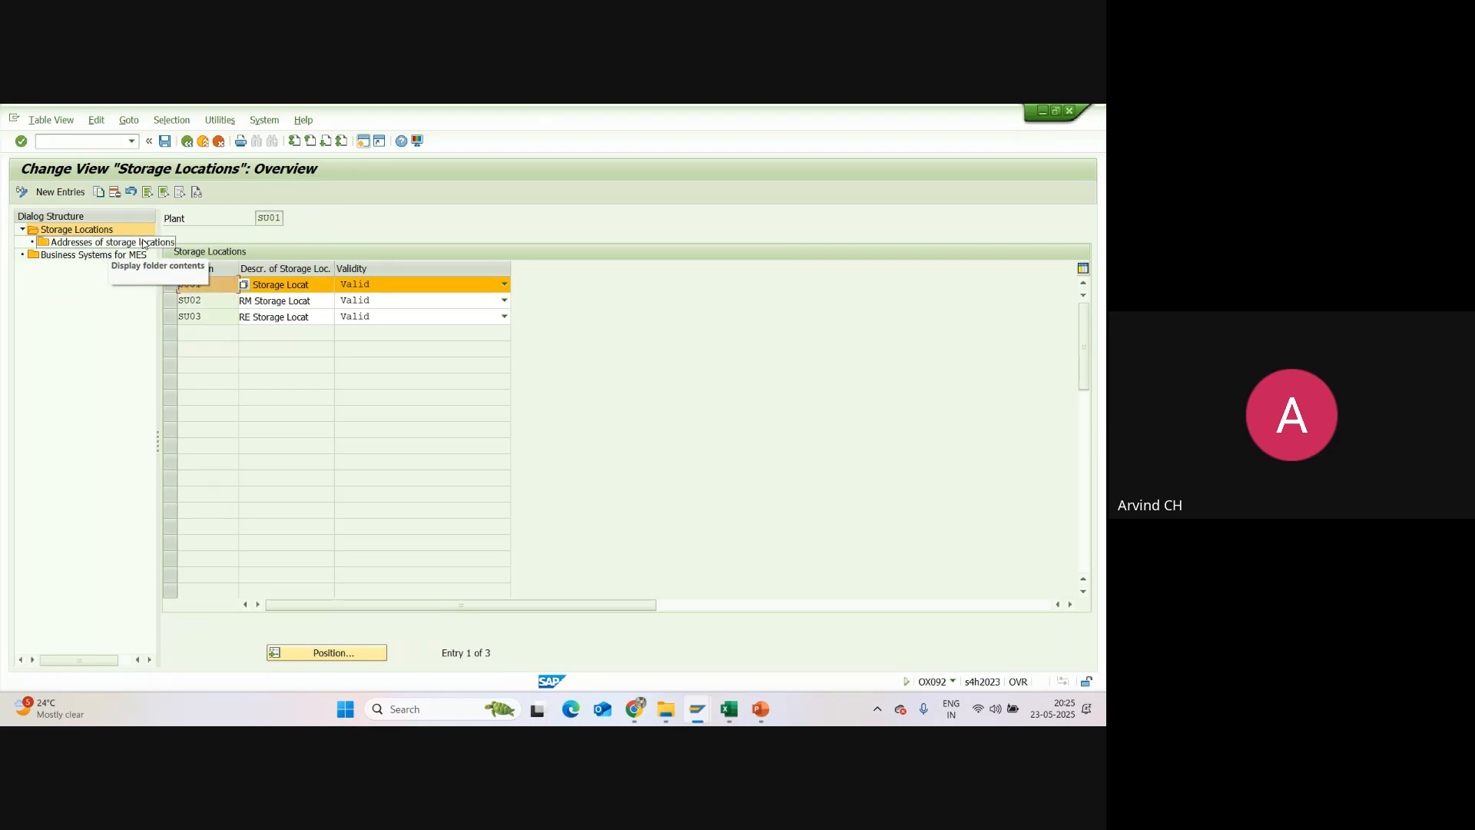
pyautogui.doubleClick(108, 245)
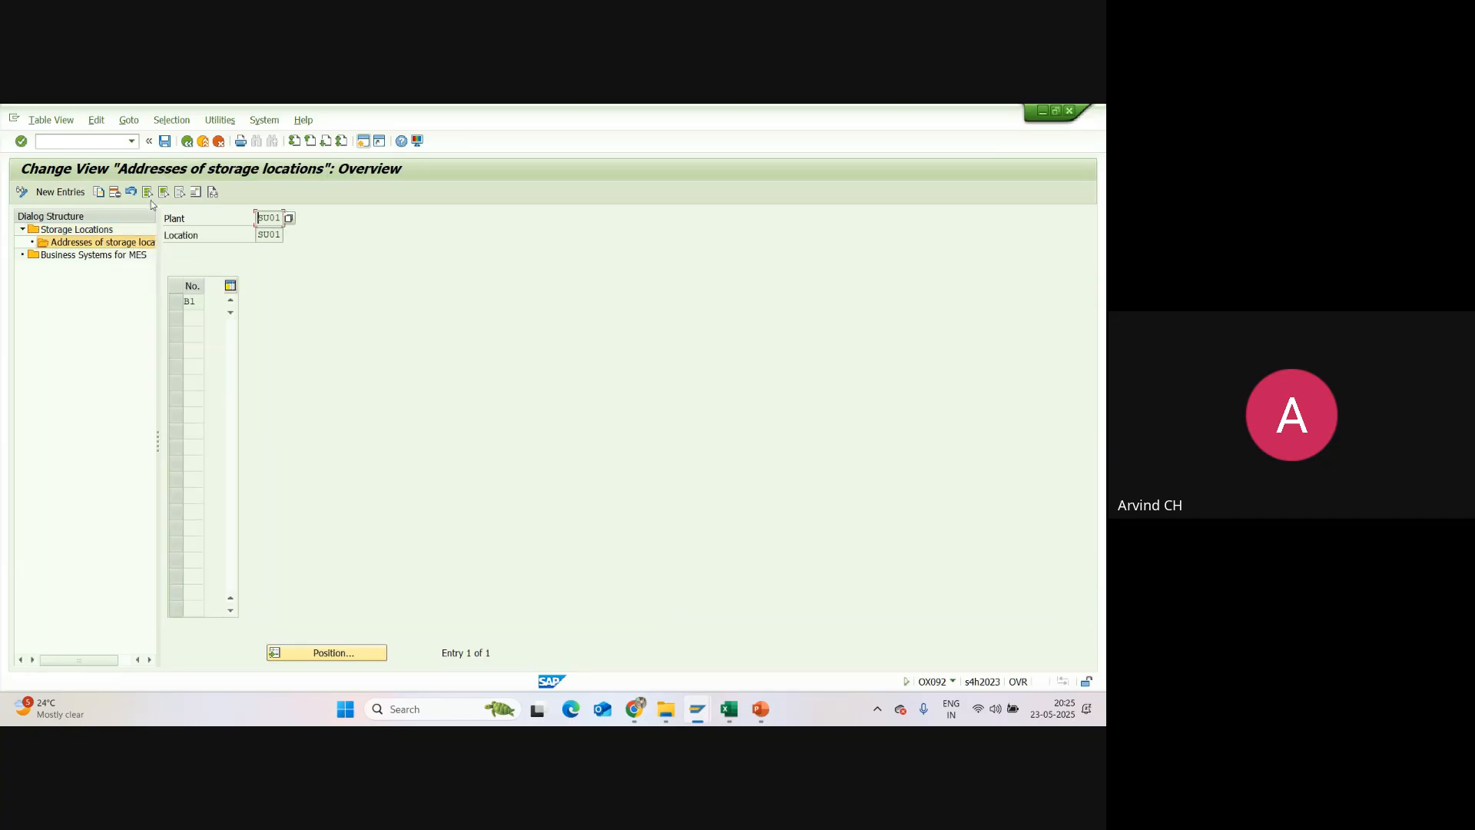
pyautogui.click(196, 194)
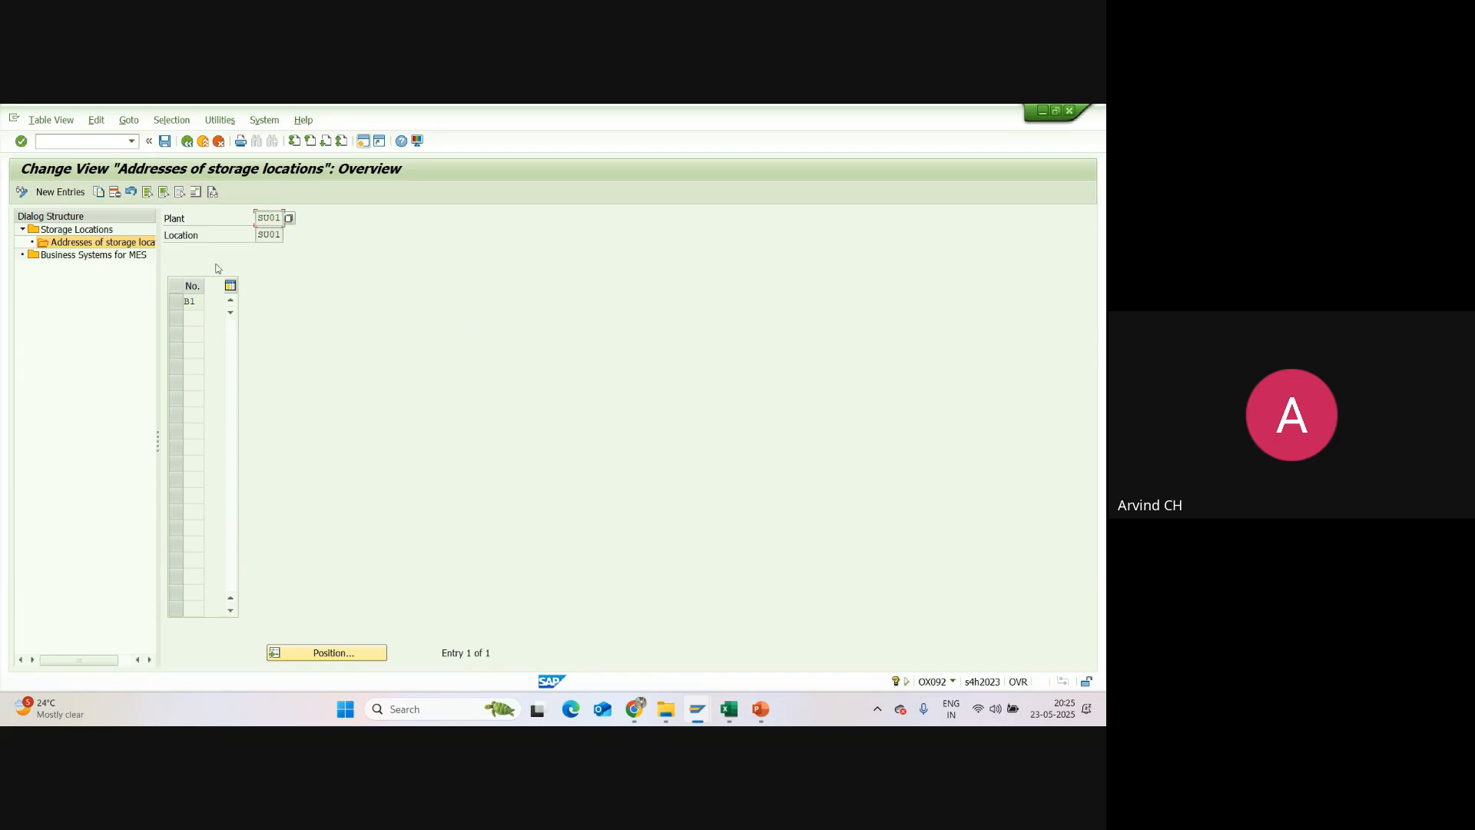
pyautogui.click(186, 301)
pyautogui.click(195, 192)
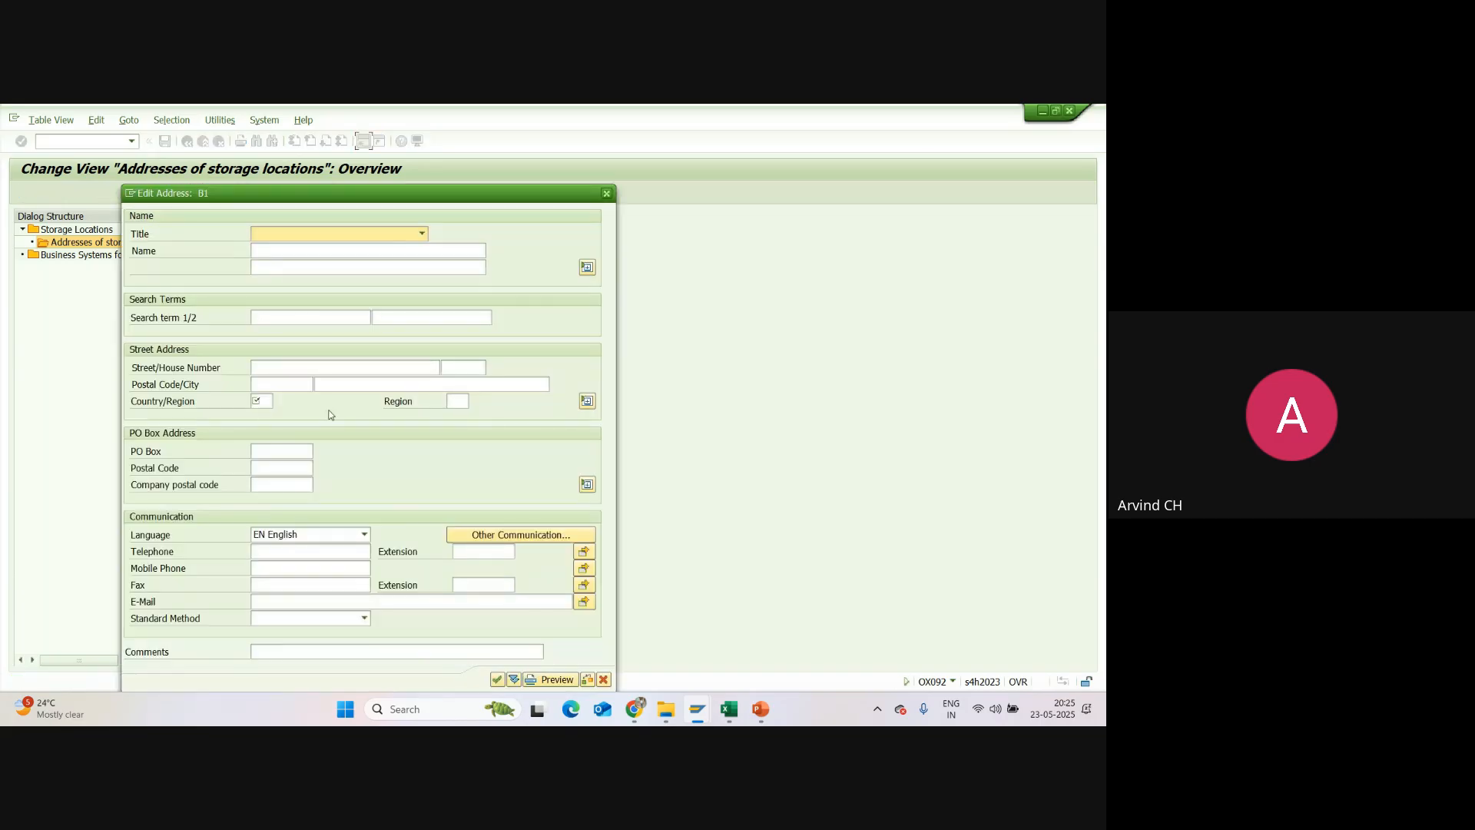
pyautogui.click(606, 193)
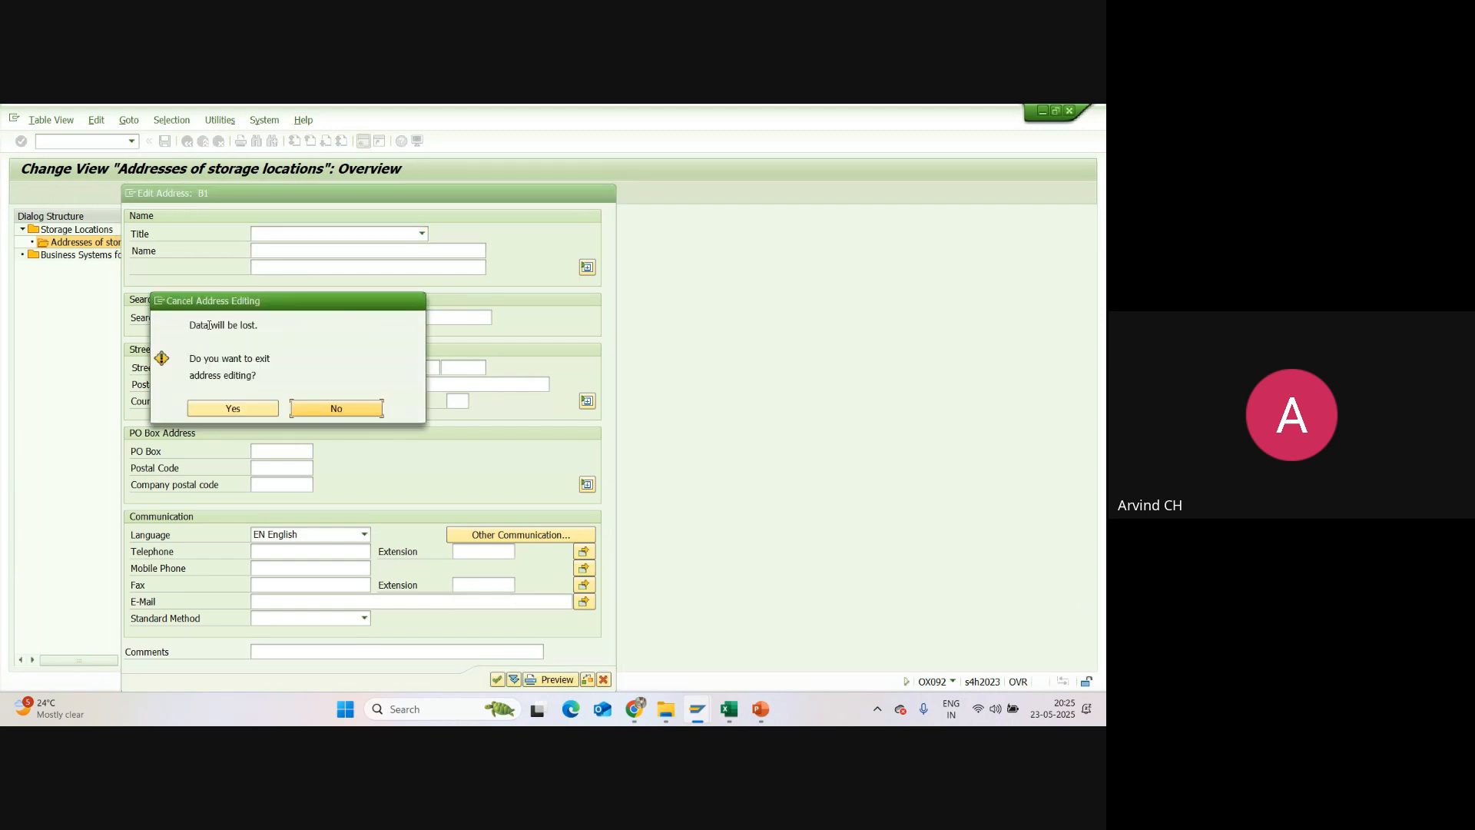
pyautogui.click(233, 407)
# Step: Delete address entry B1 of storage location SU01, save under customizing request A4HK900095 and leave storage location maintenance
pyautogui.click(115, 193)
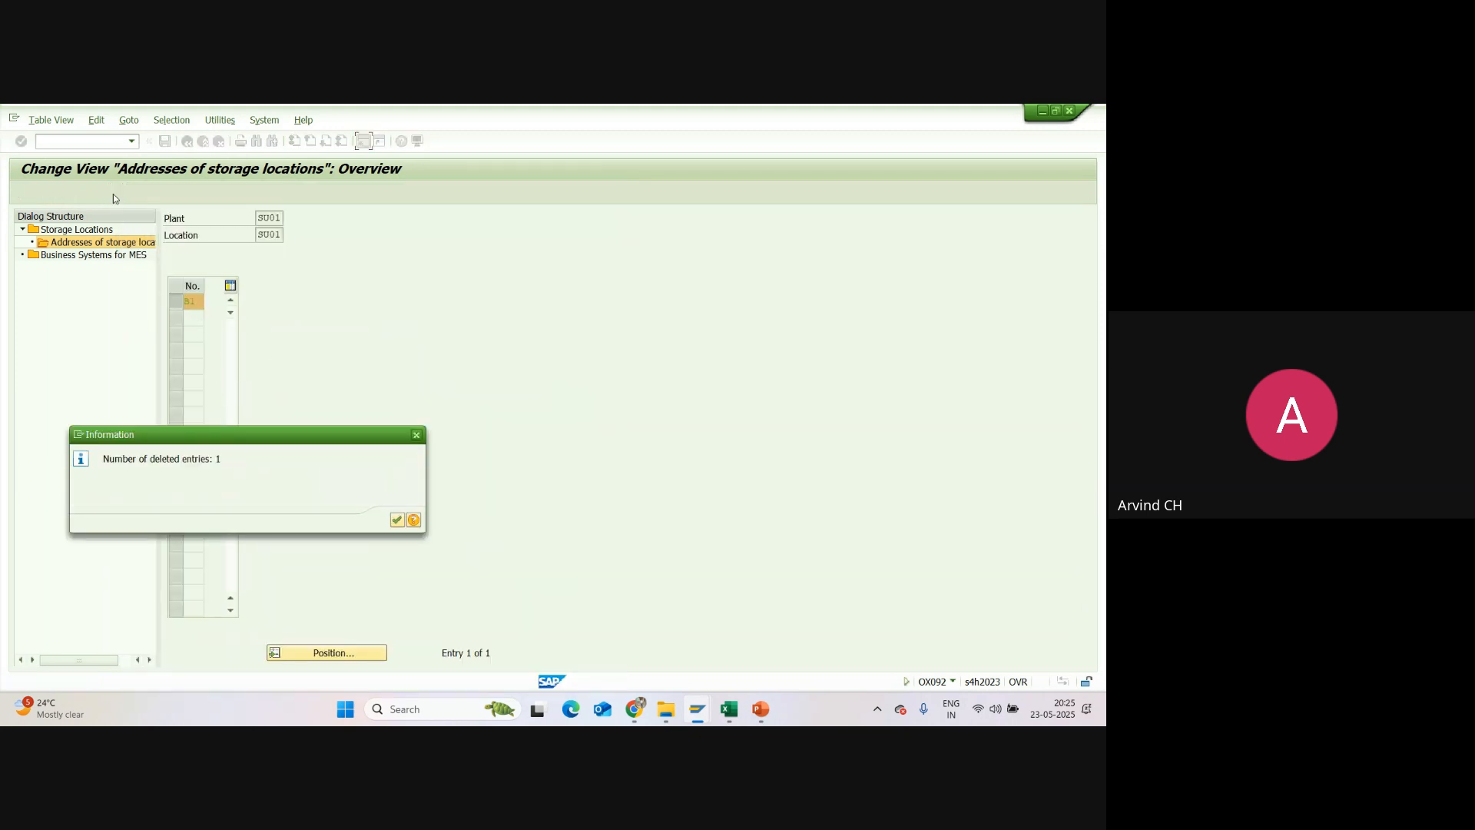
pyautogui.click(397, 521)
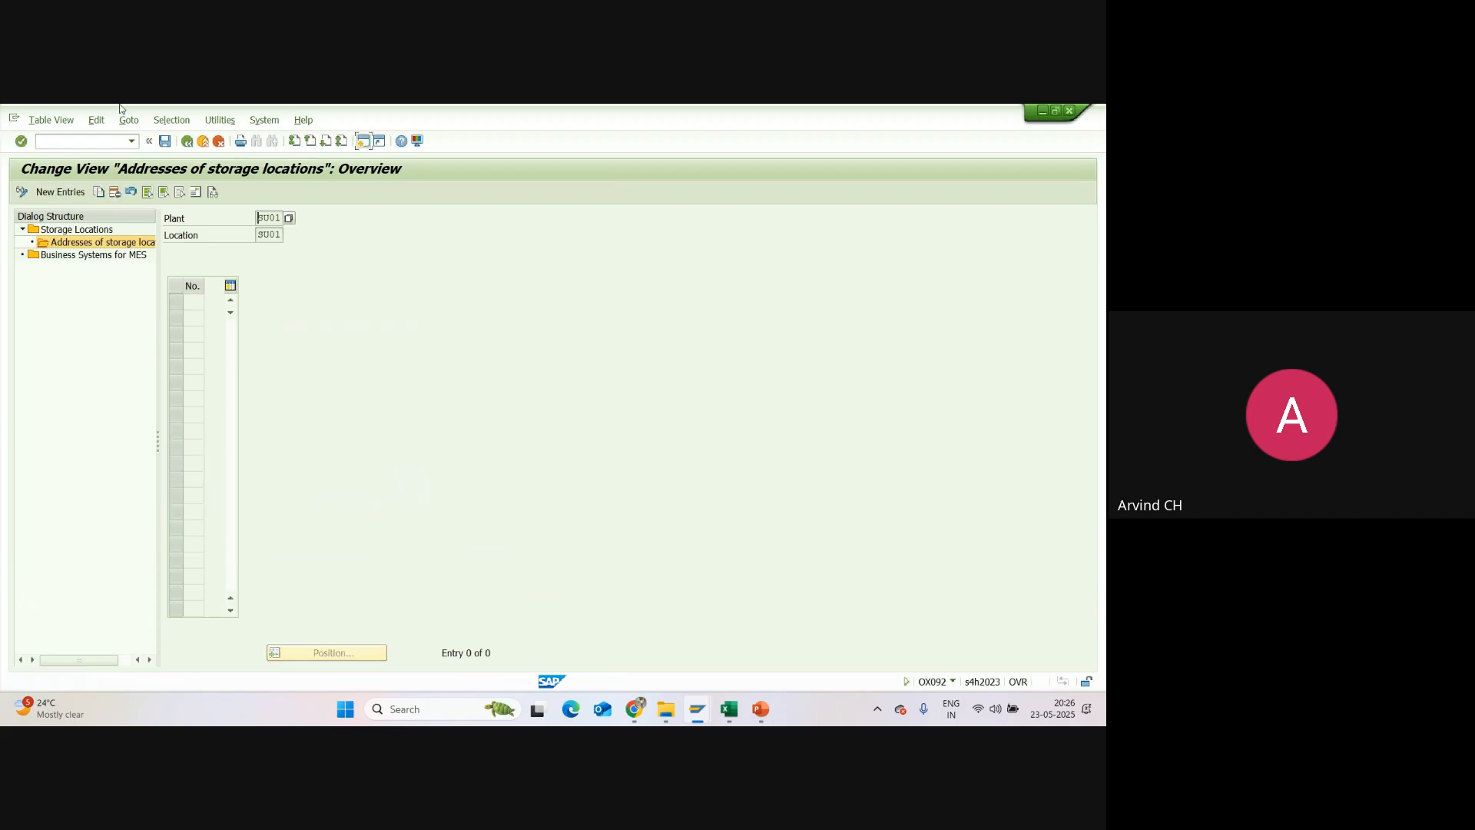
pyautogui.click(165, 142)
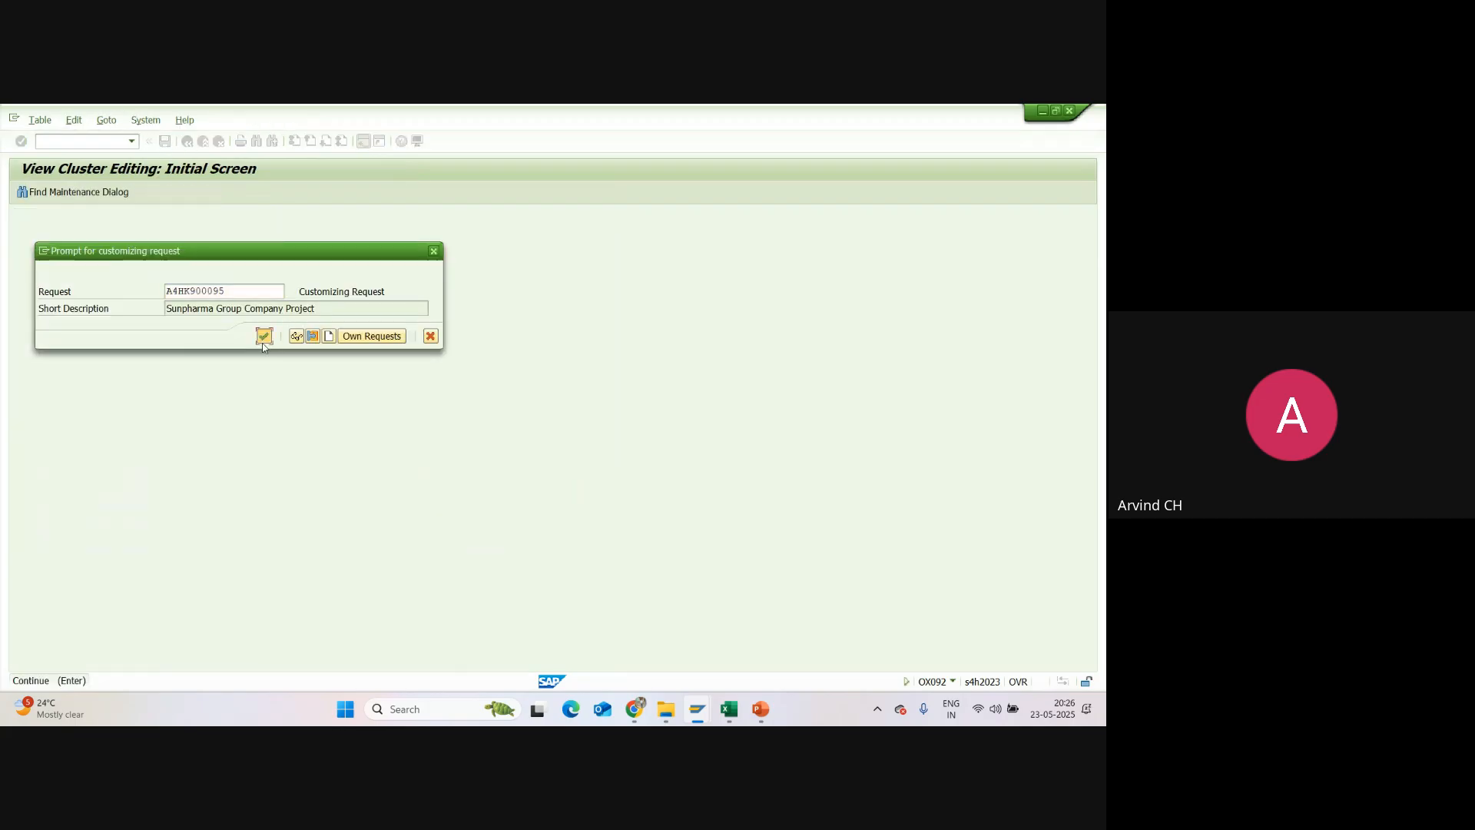
pyautogui.click(262, 336)
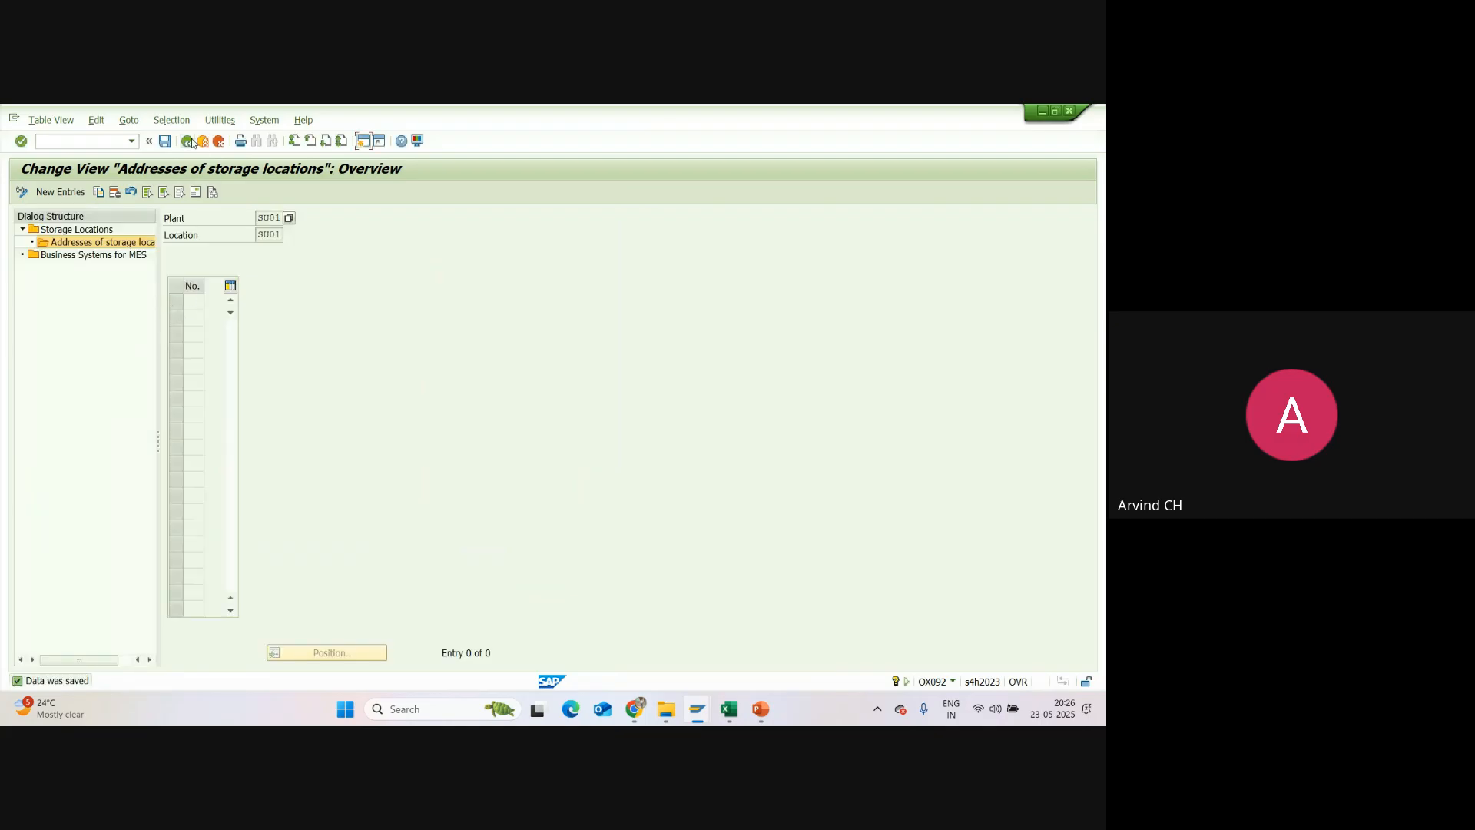
pyautogui.click(187, 142)
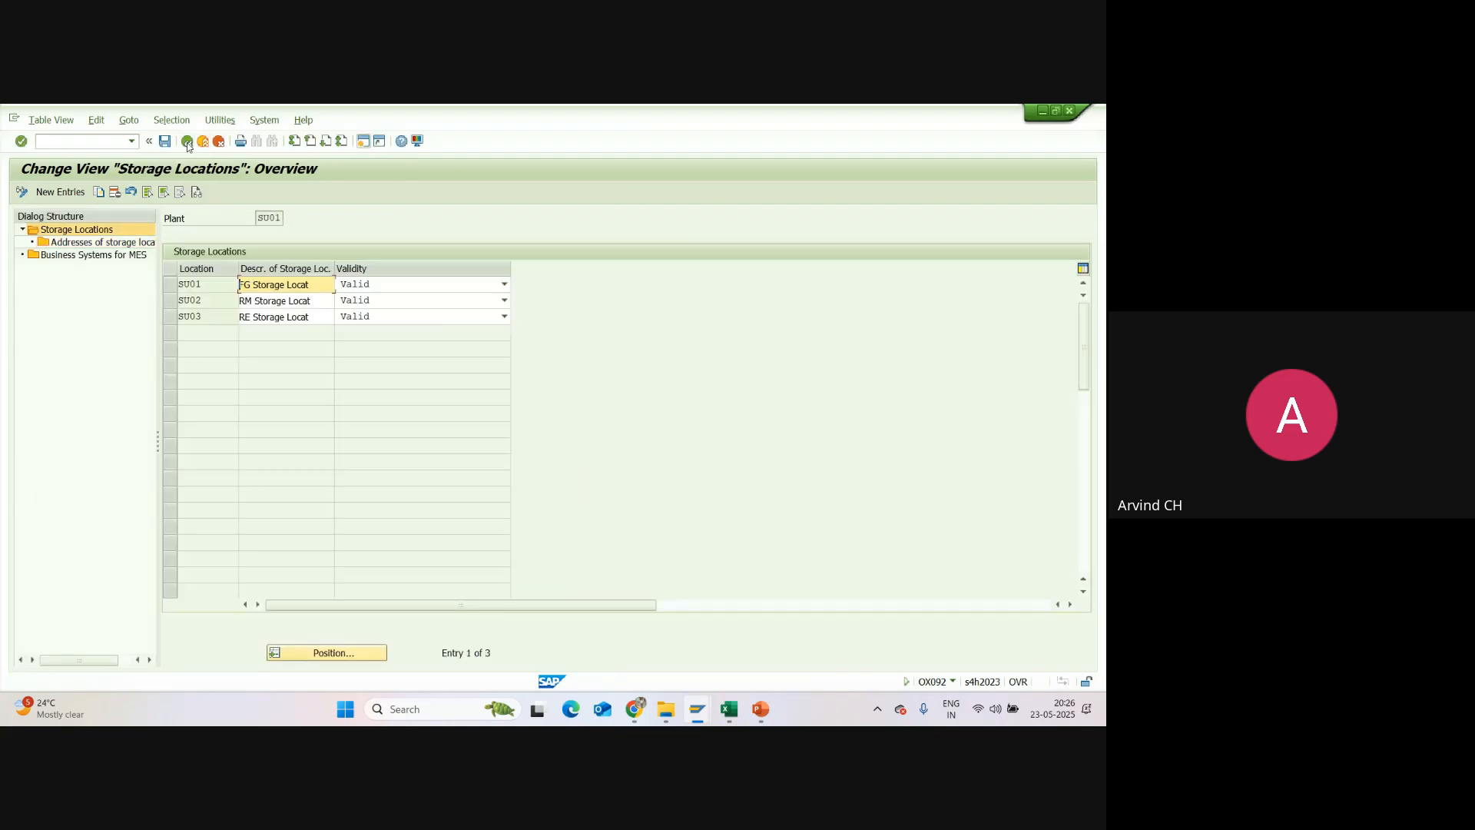
pyautogui.click(165, 143)
pyautogui.click(188, 145)
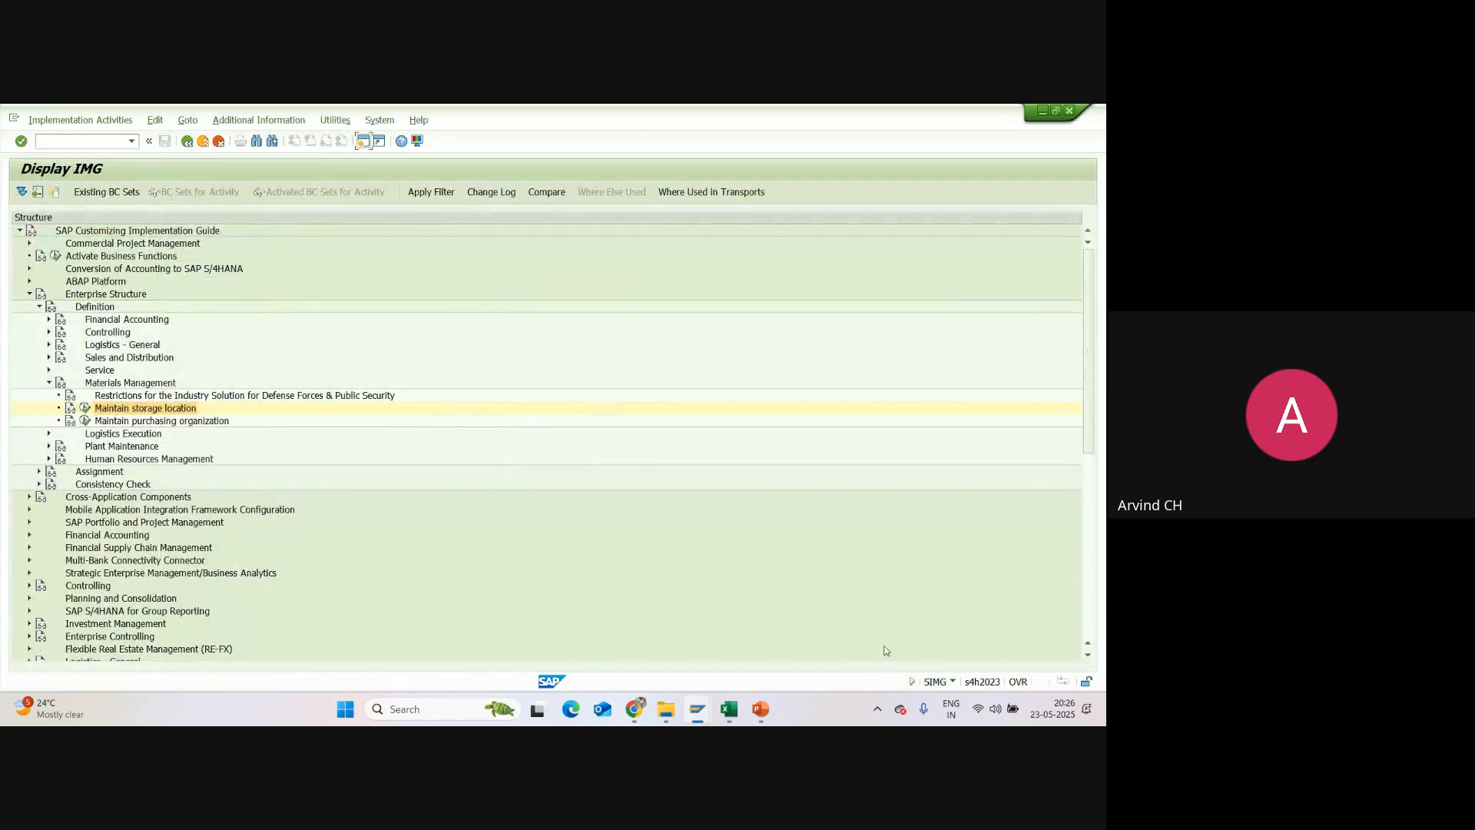
# Step: Switch to the Excel session report and enter SU01, SU02, SU03 as the codes in the Storage Location row
pyautogui.click(736, 716)
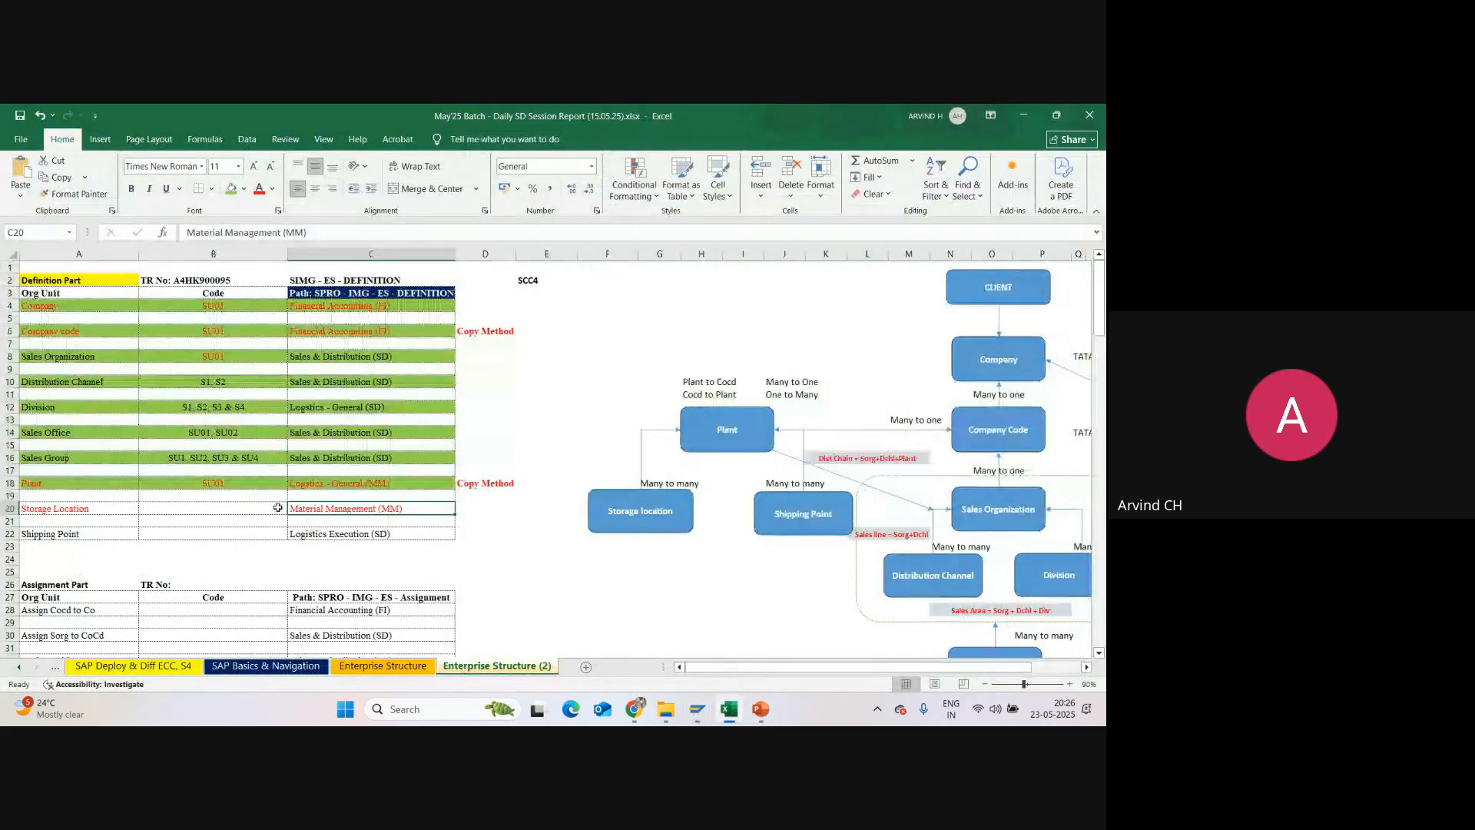
pyautogui.click(230, 510)
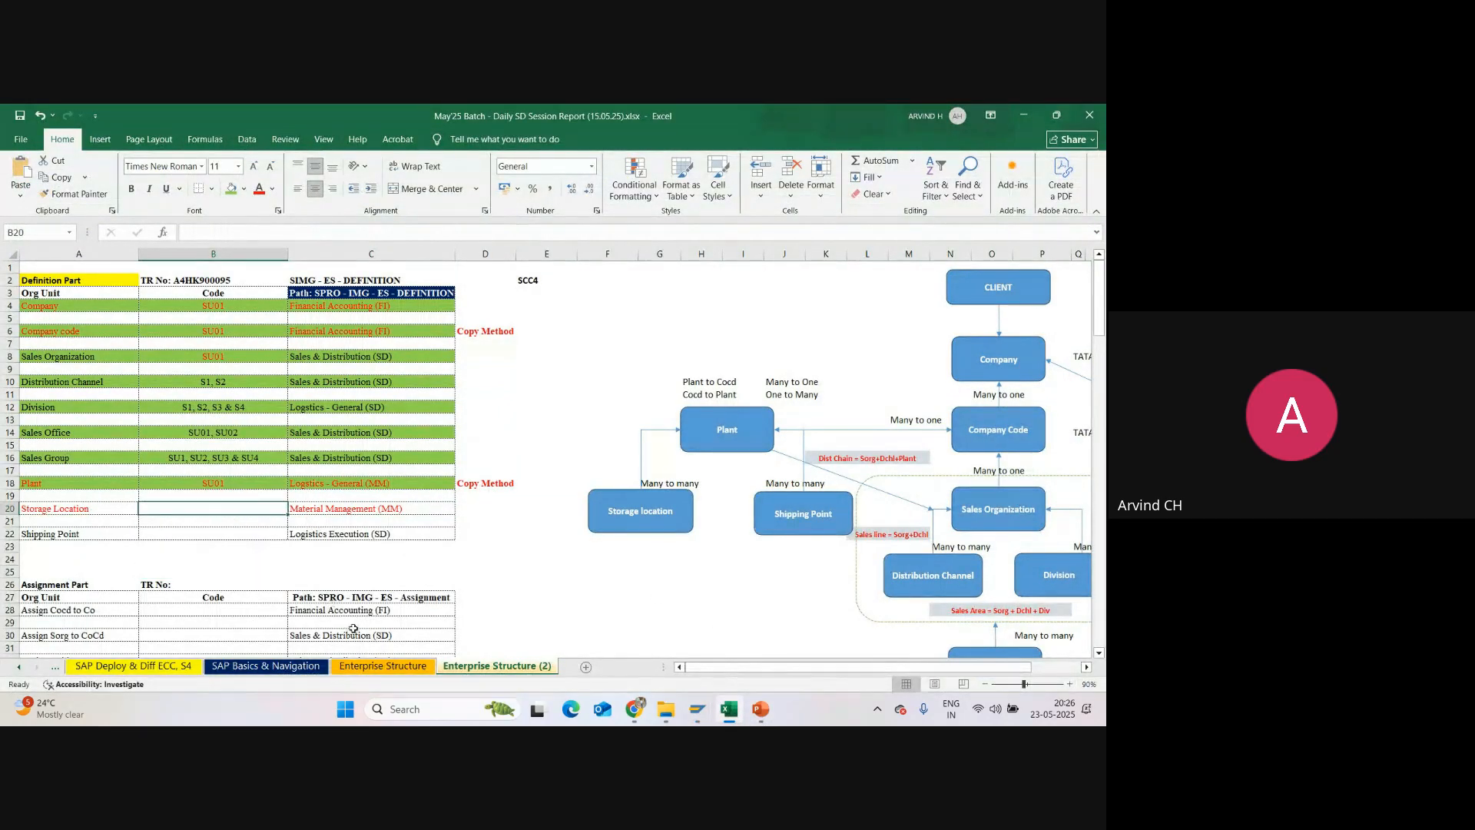
pyautogui.write('SU01')
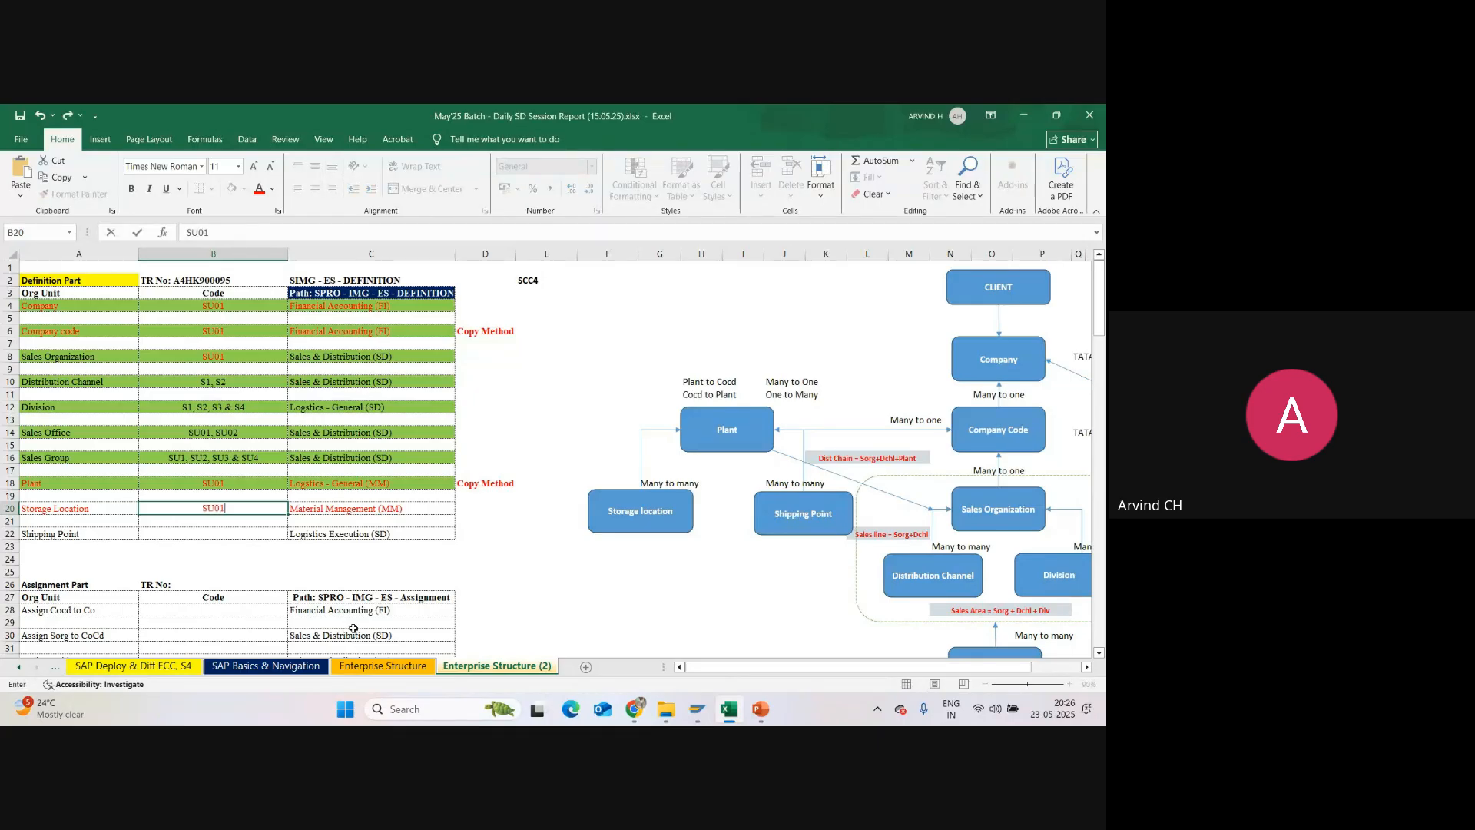
pyautogui.write(', SU02, SU03')
pyautogui.press('Return')
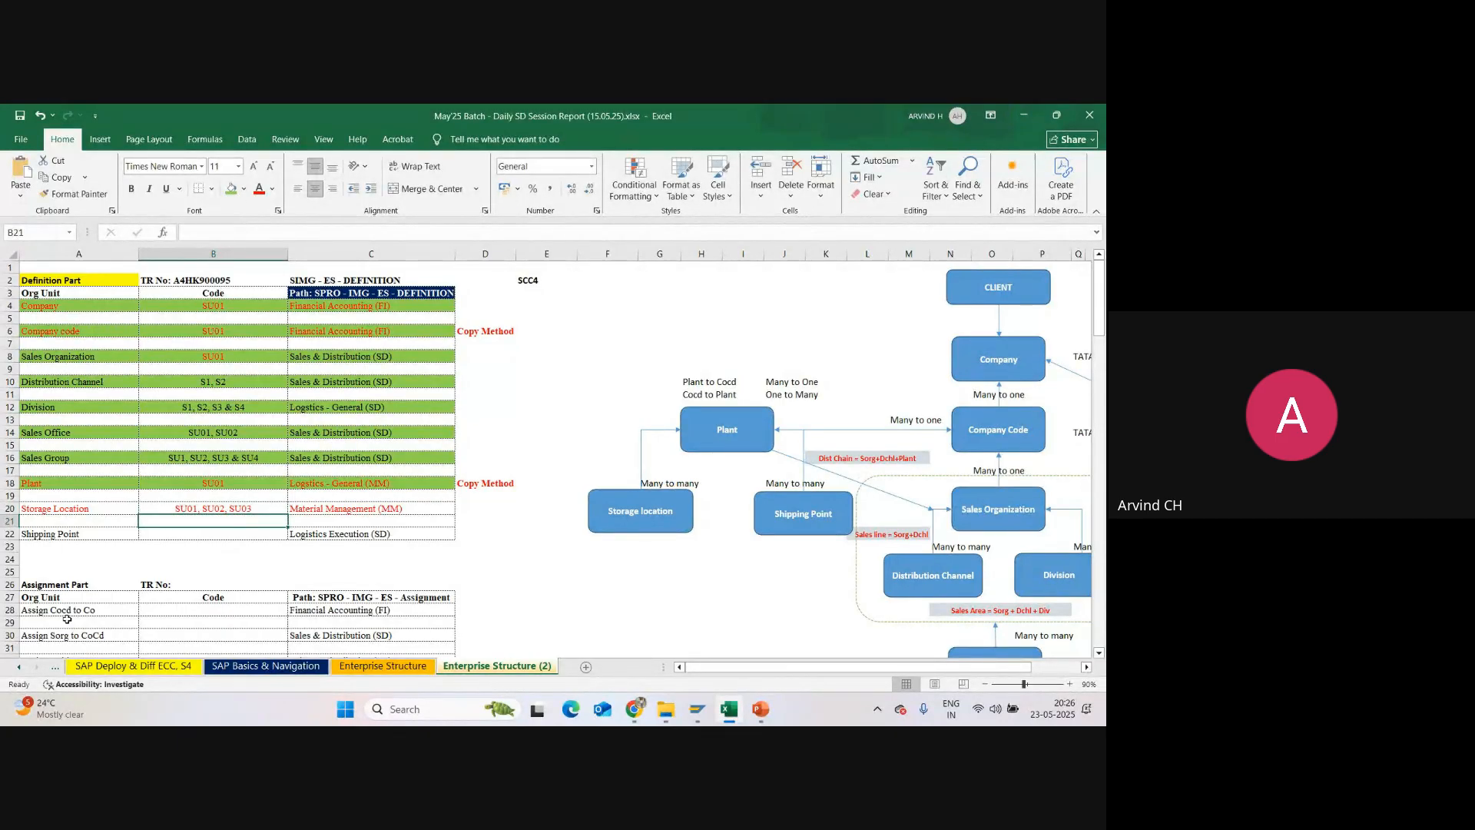
# Step: Fill the Storage Location row green from the org unit to the path column
pyautogui.click(56, 510)
pyautogui.moveTo(56, 510); pyautogui.dragTo(371, 509)
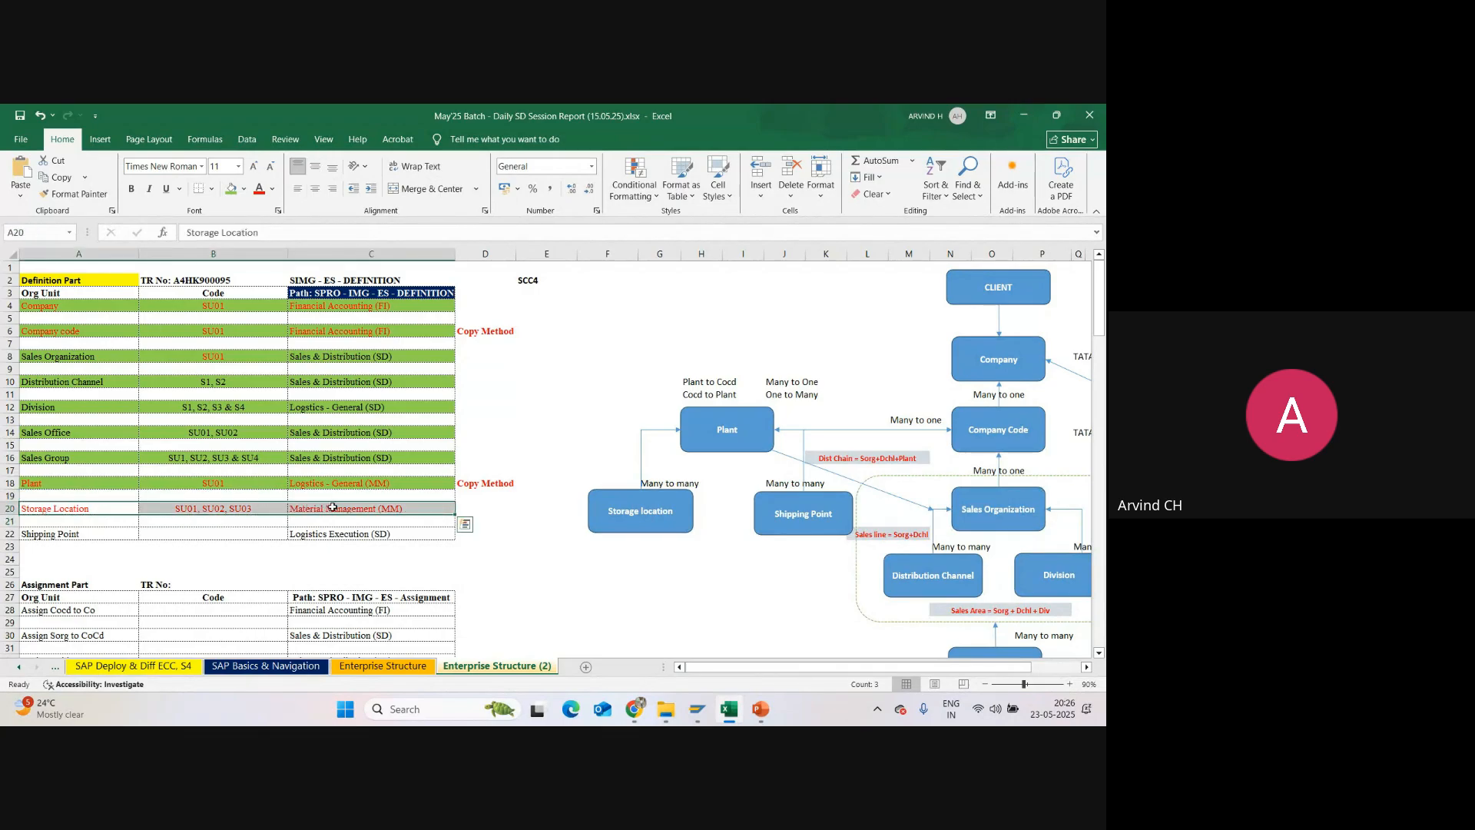
pyautogui.click(230, 189)
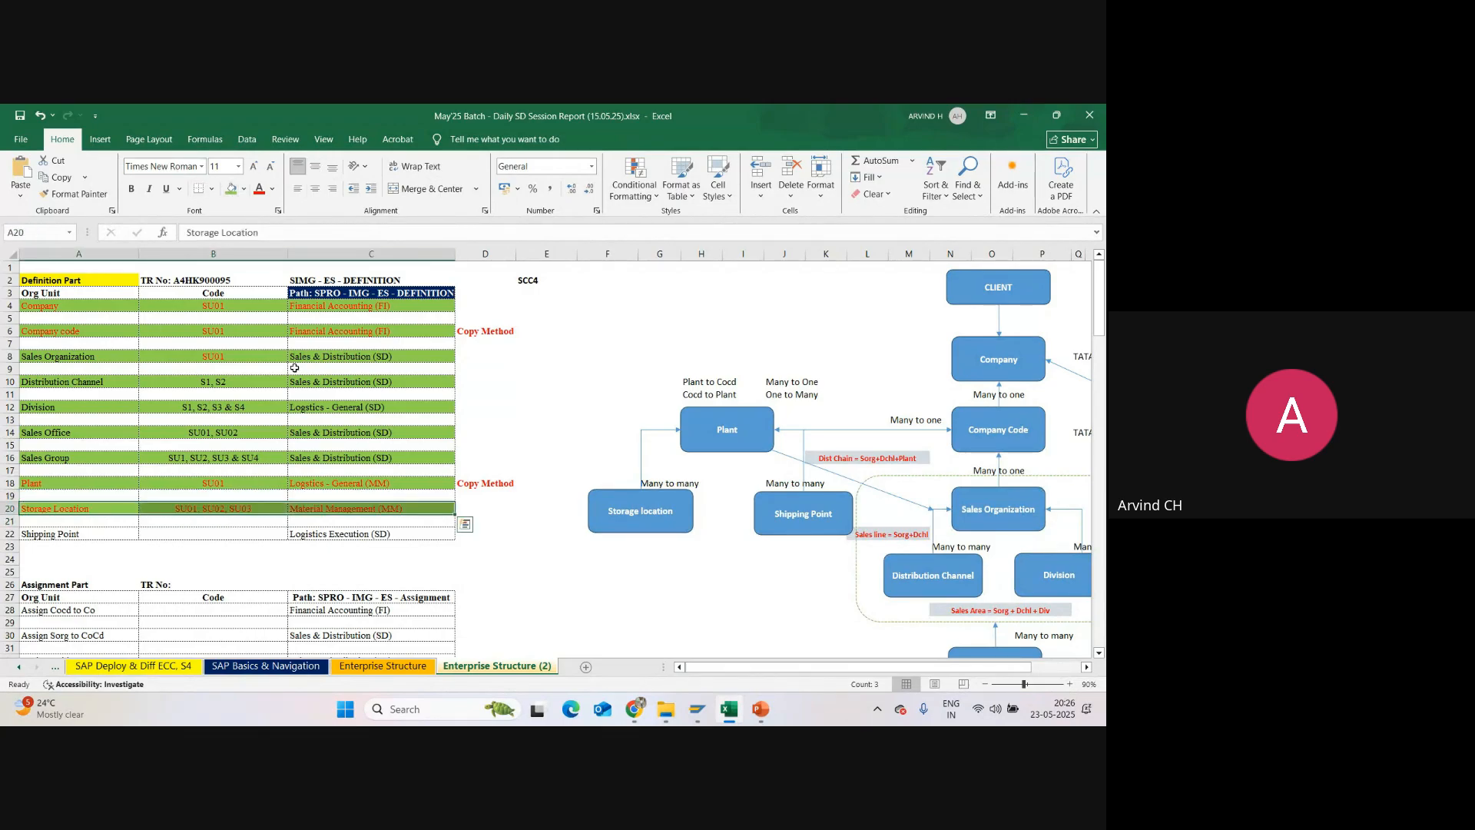
pyautogui.click(108, 540)
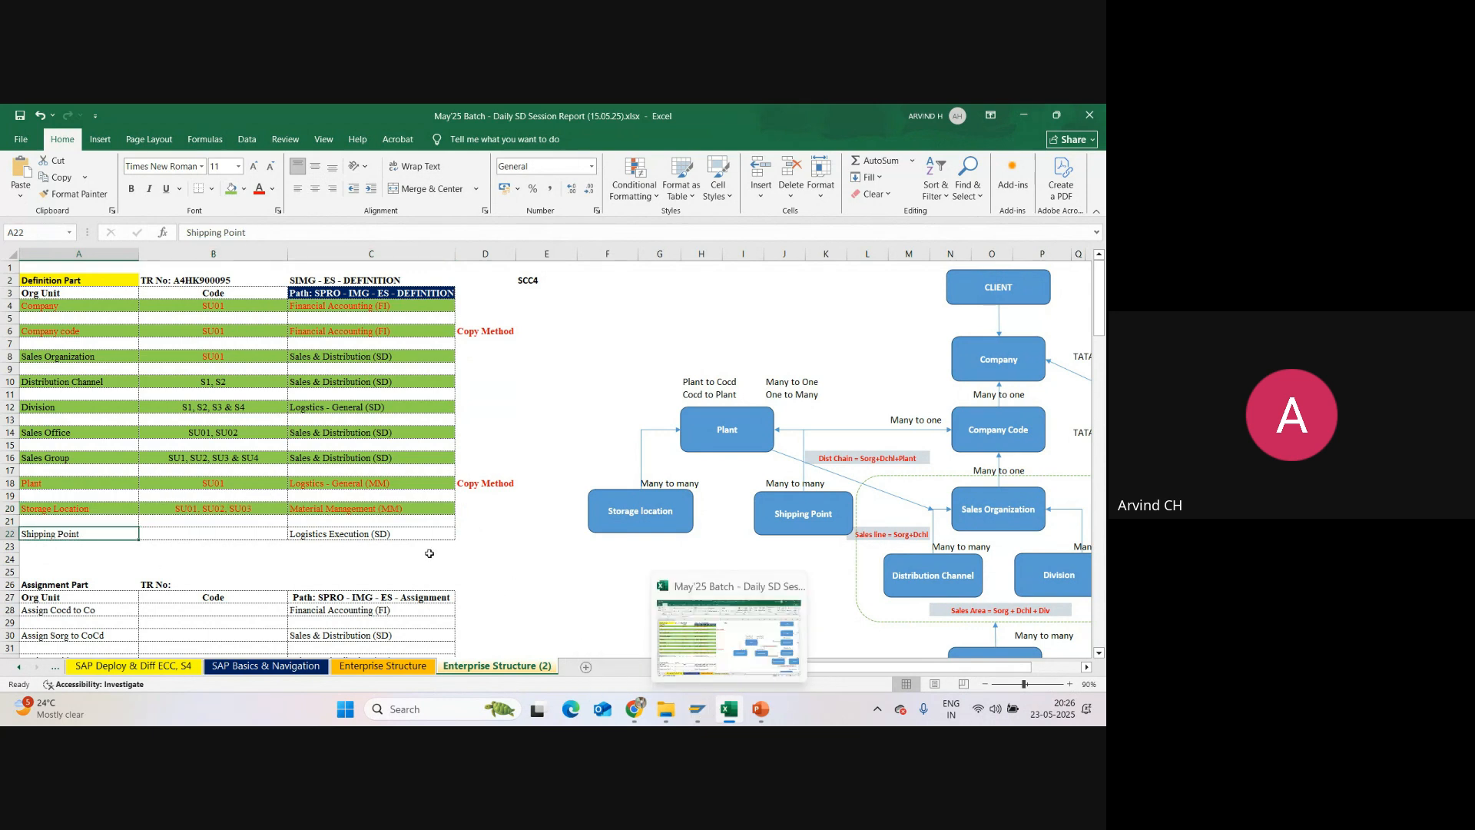
# Step: Check the shipping point's configuration path in the report, and switch to SAP to expand Logistics Execution under Enterprise Structure Definition
pyautogui.click(354, 536)
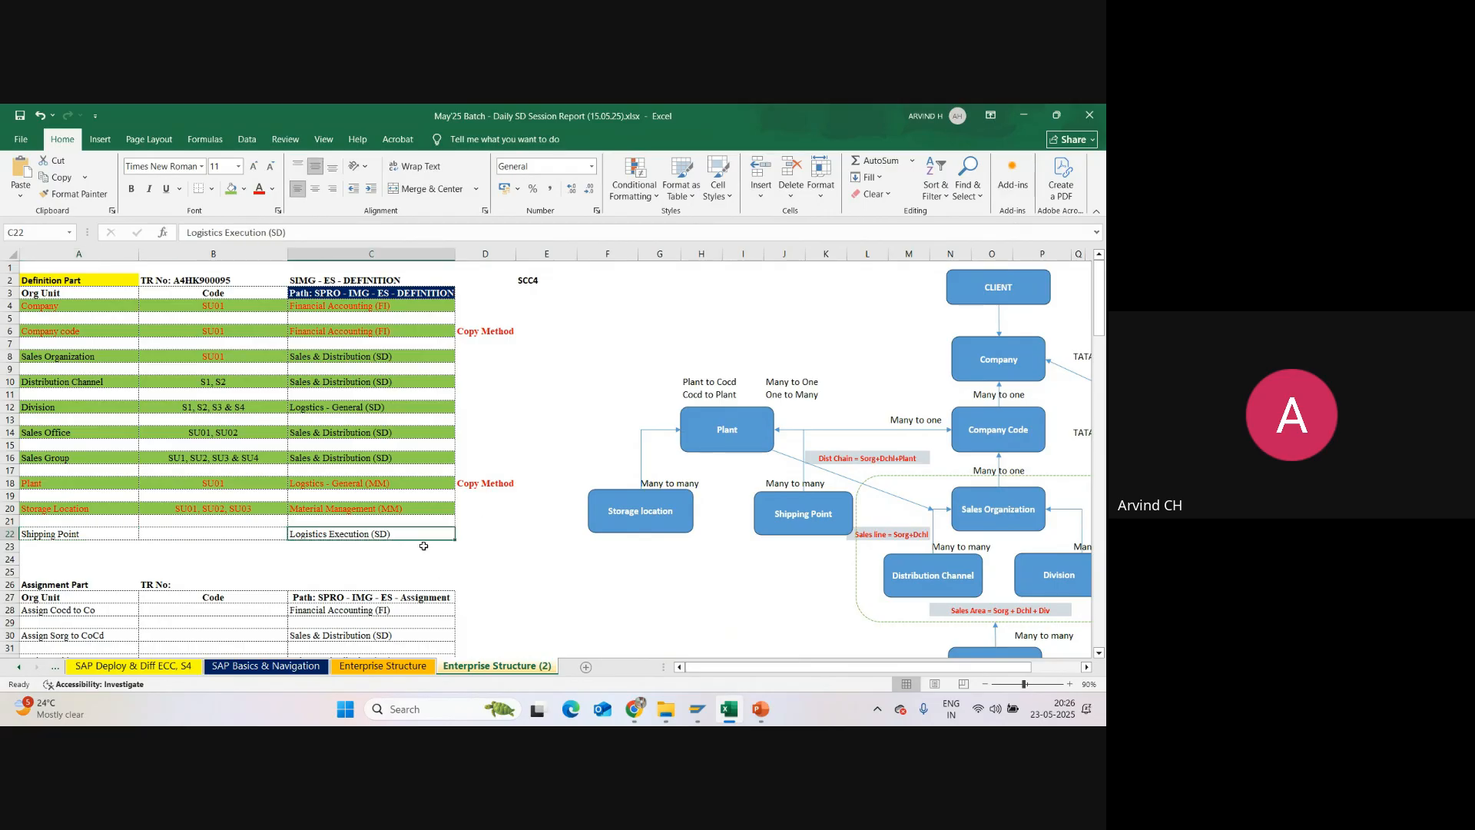
pyautogui.click(343, 293)
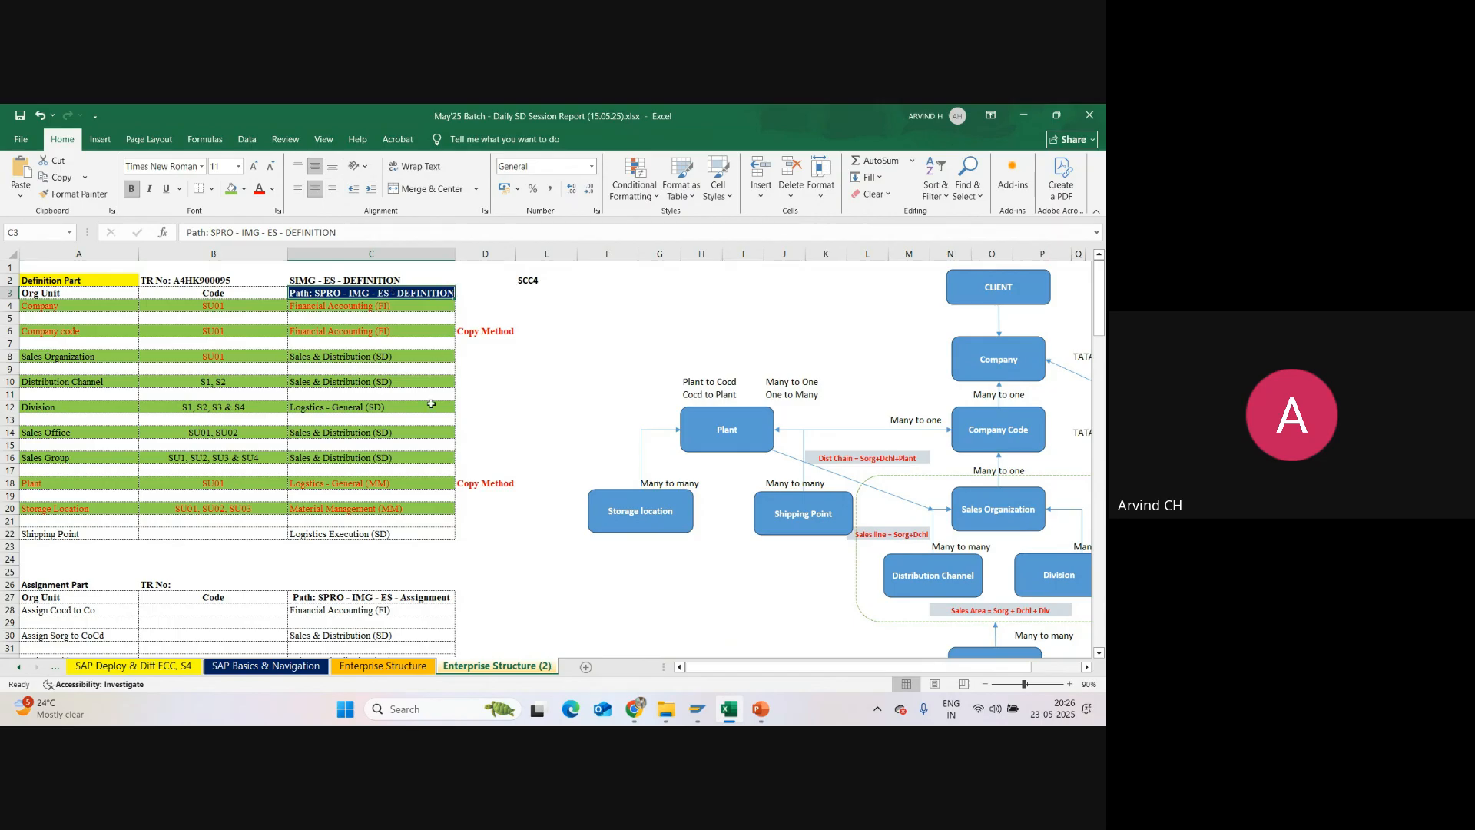
pyautogui.click(338, 537)
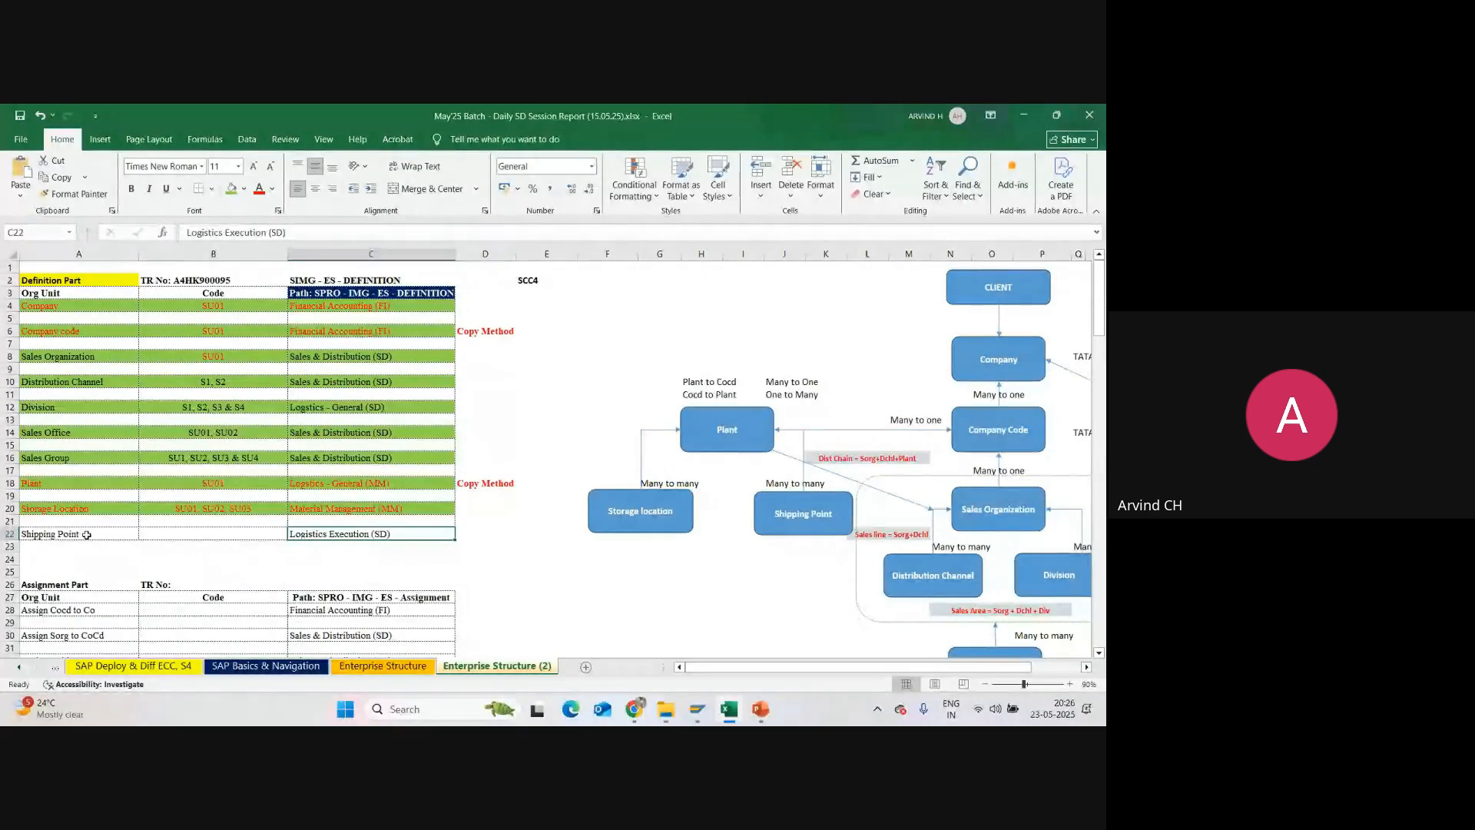
pyautogui.click(693, 712)
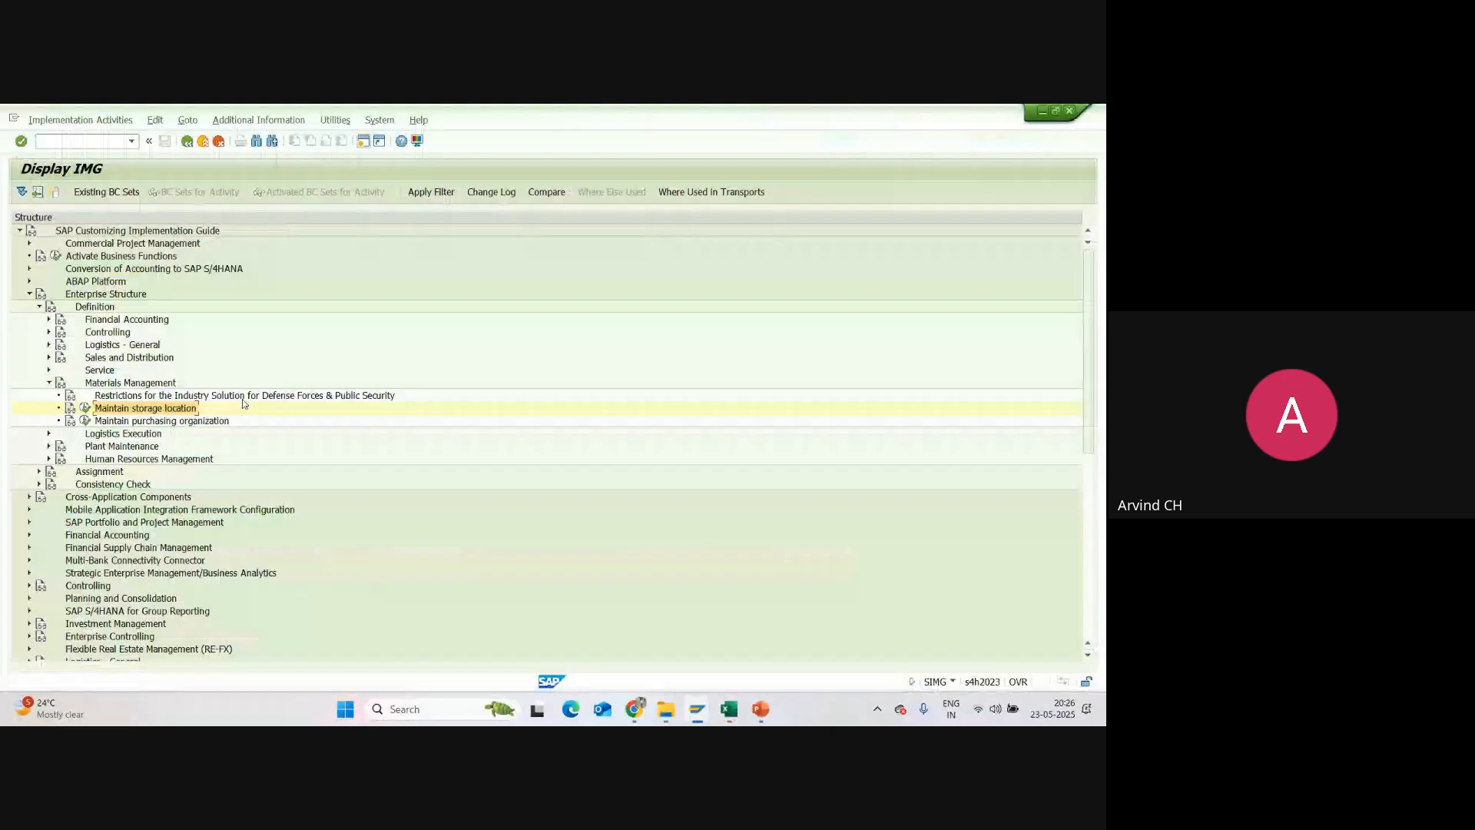
pyautogui.click(49, 383)
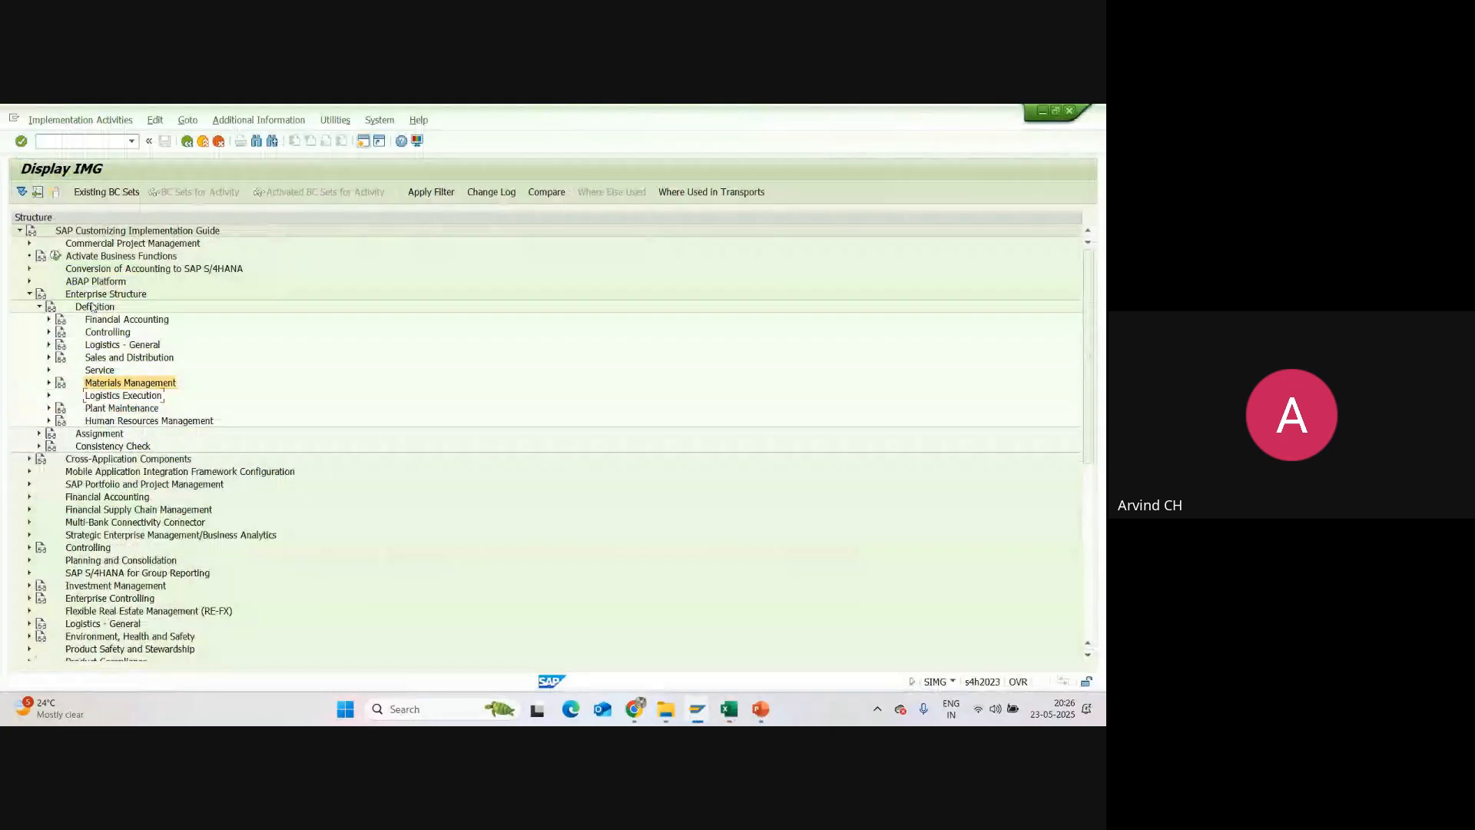
pyautogui.click(92, 296)
pyautogui.click(98, 308)
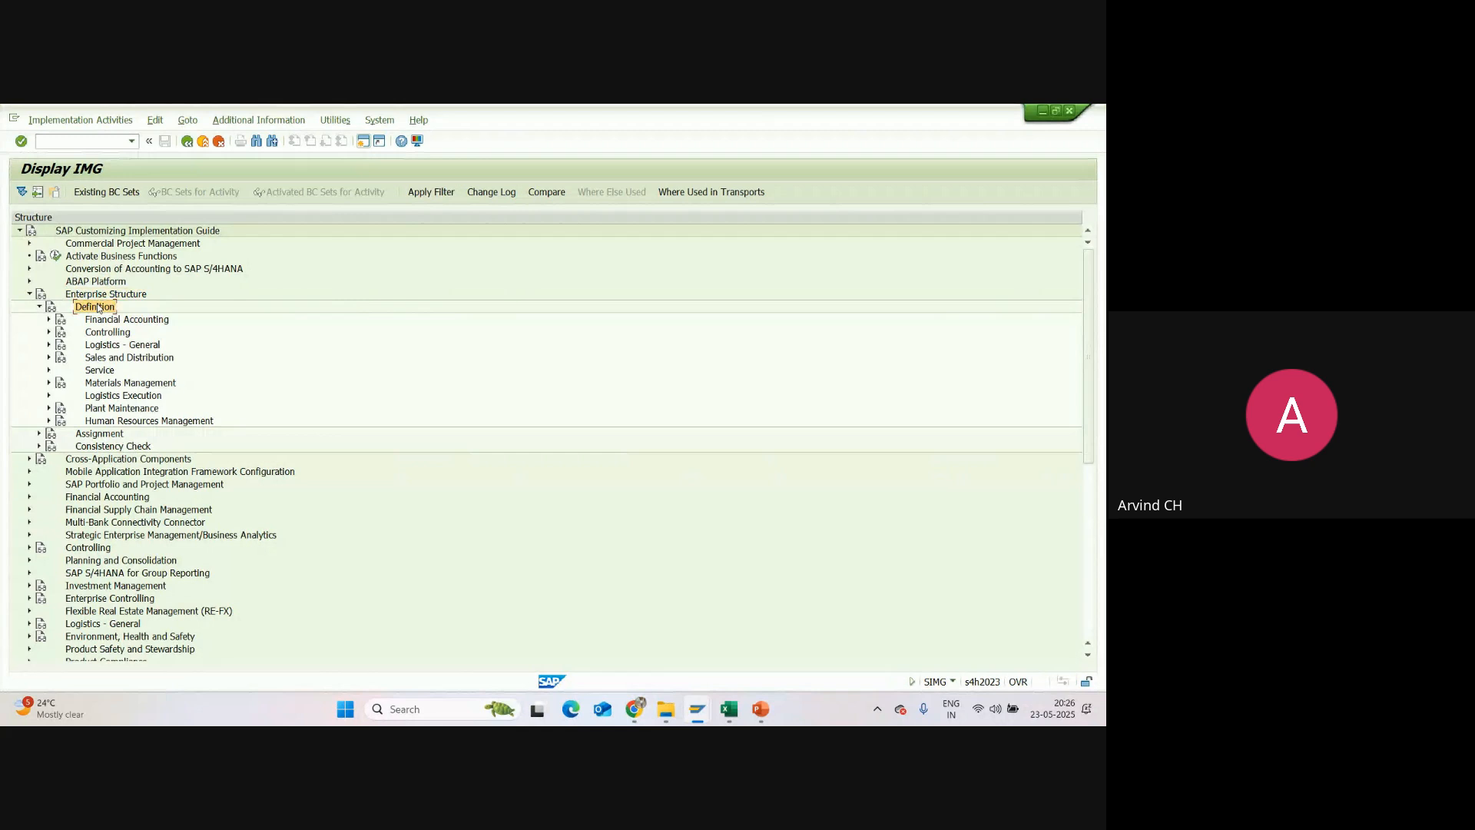
pyautogui.click(116, 397)
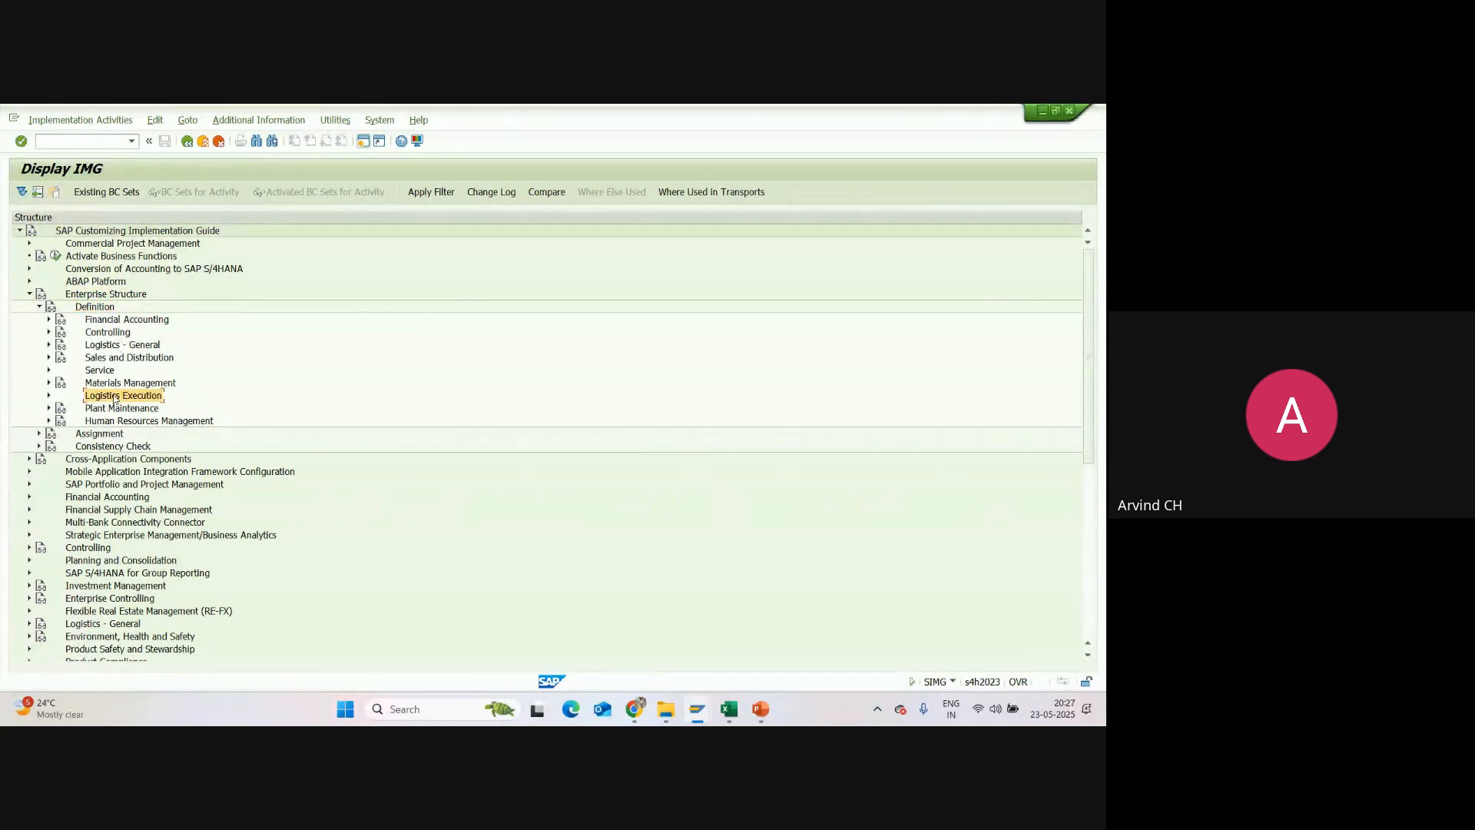
pyautogui.click(49, 397)
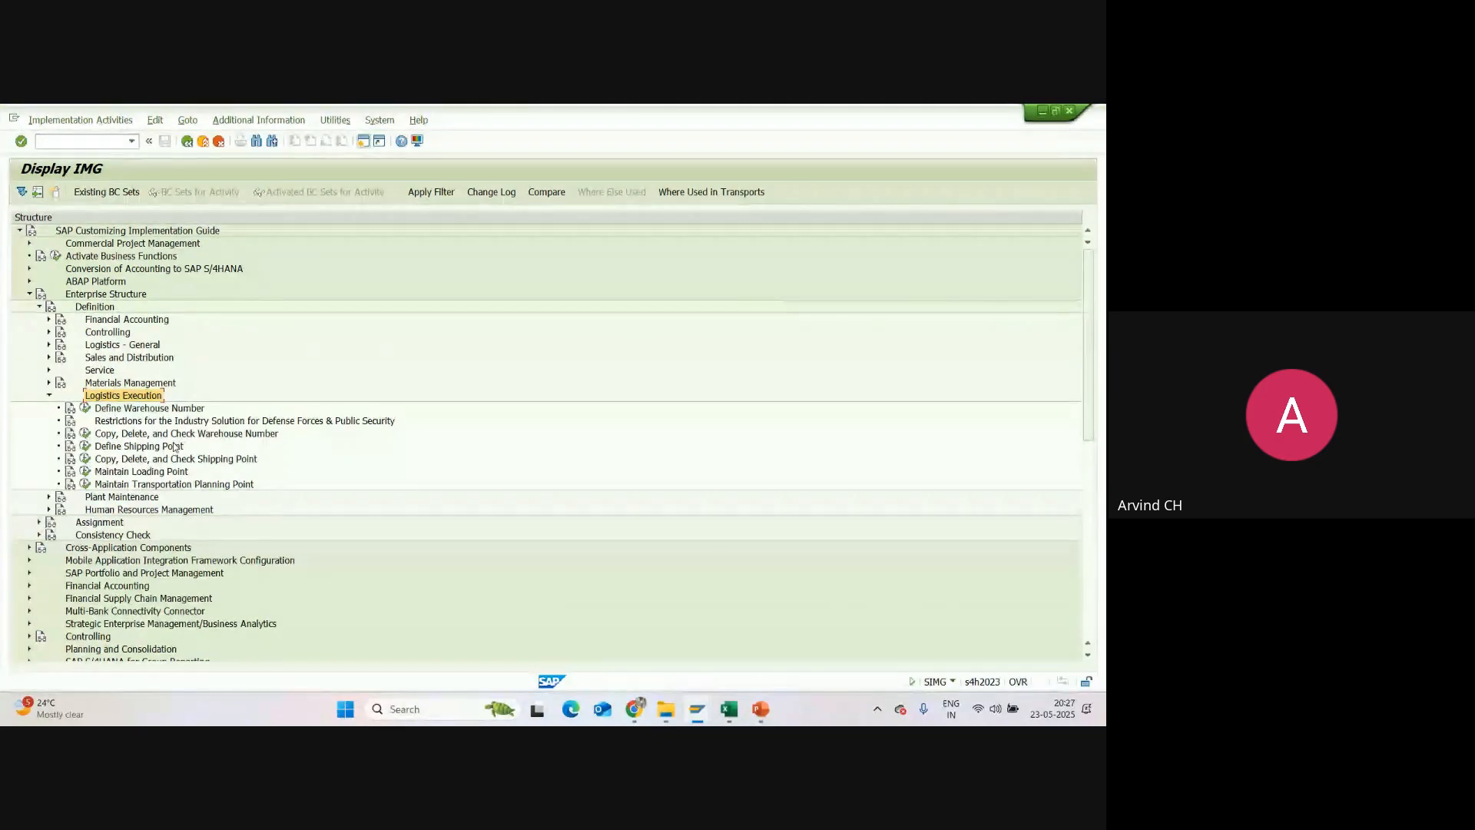
# Step: Open Define Shipping Point and start a new entry with code SU01 and description Manual Loading Shipping Point
pyautogui.click(102, 448)
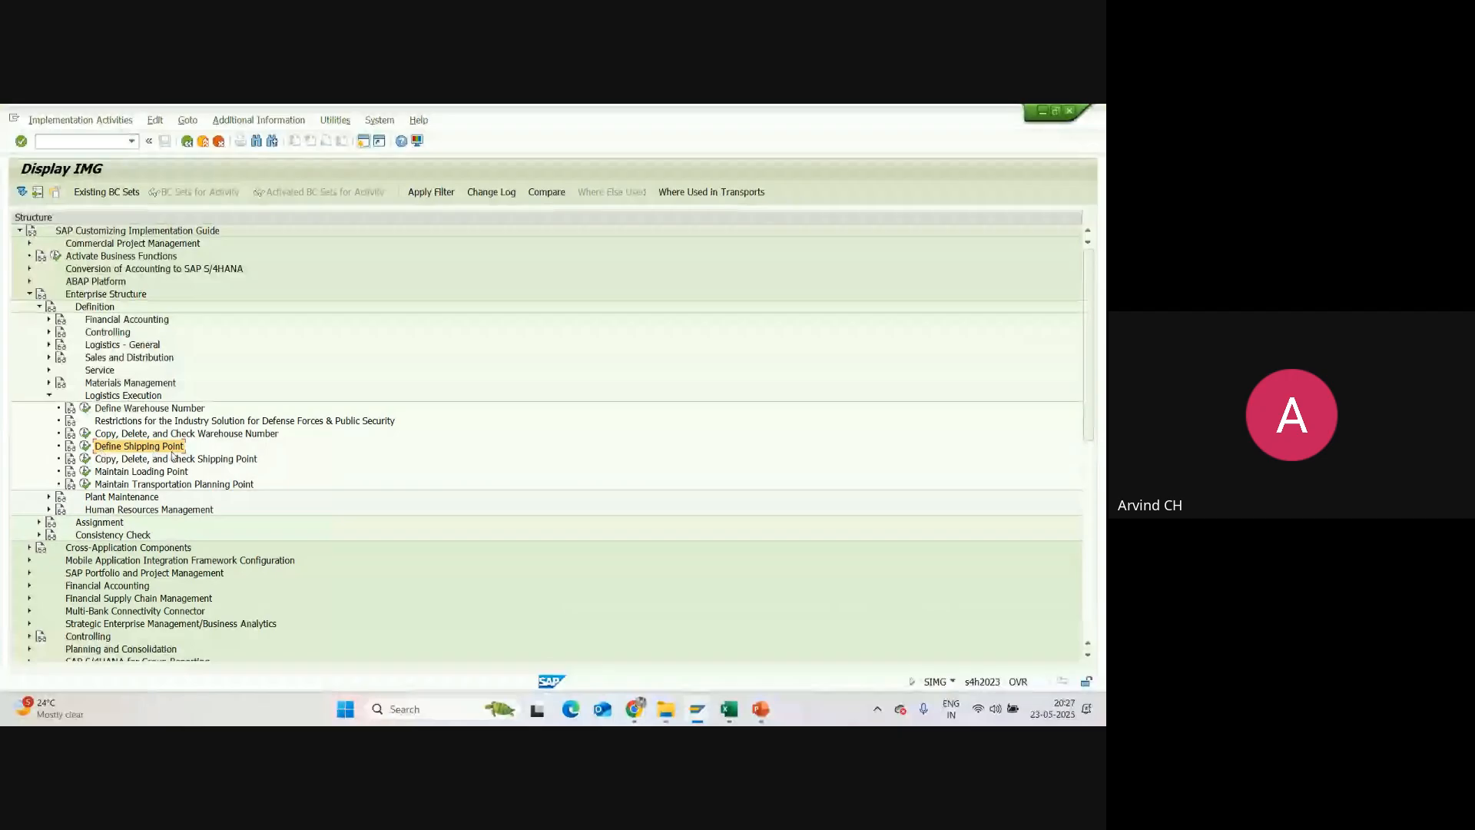
pyautogui.click(85, 447)
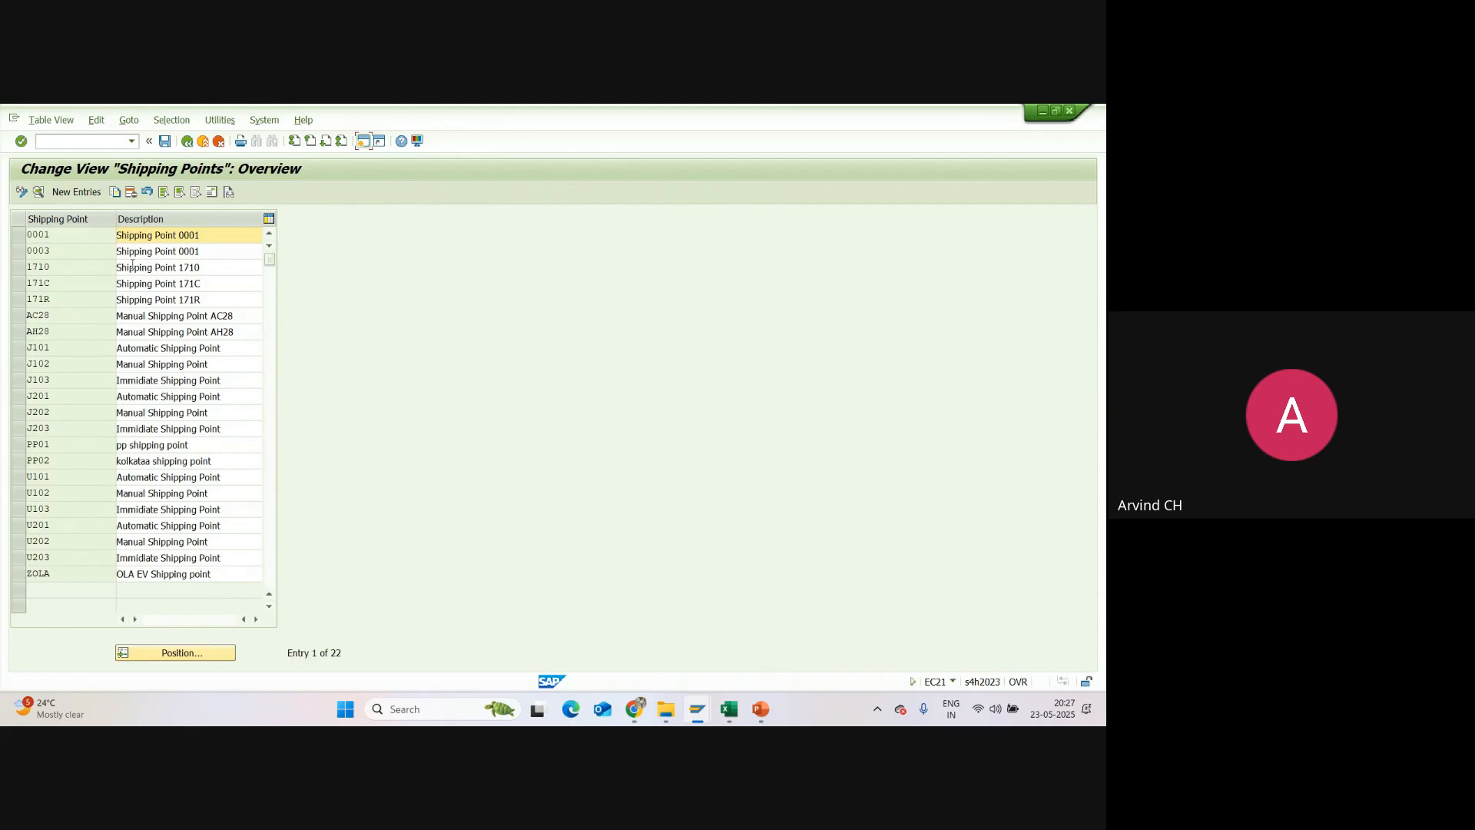
pyautogui.click(78, 194)
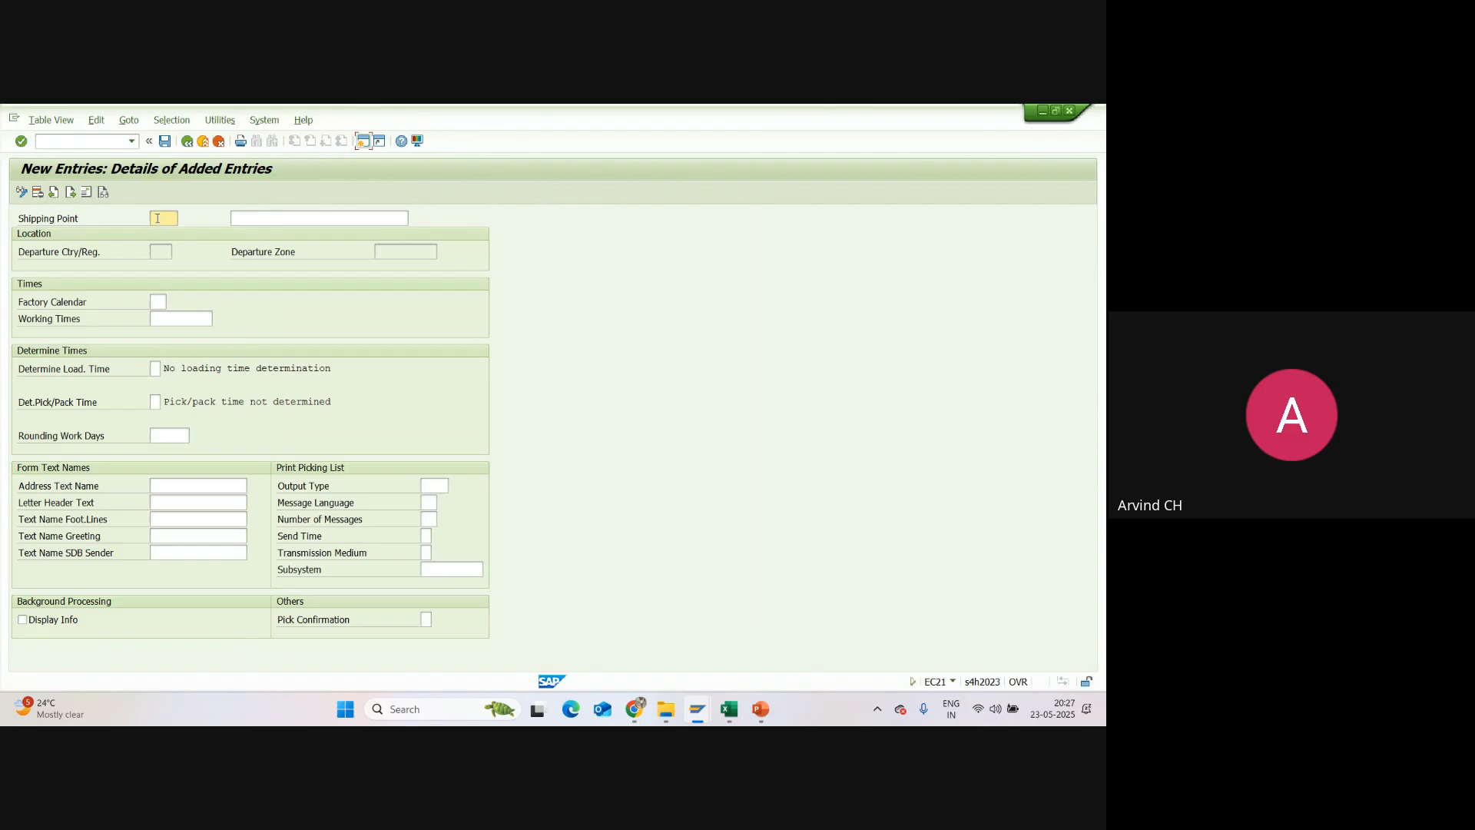
pyautogui.write('SU01')
pyautogui.click(246, 220)
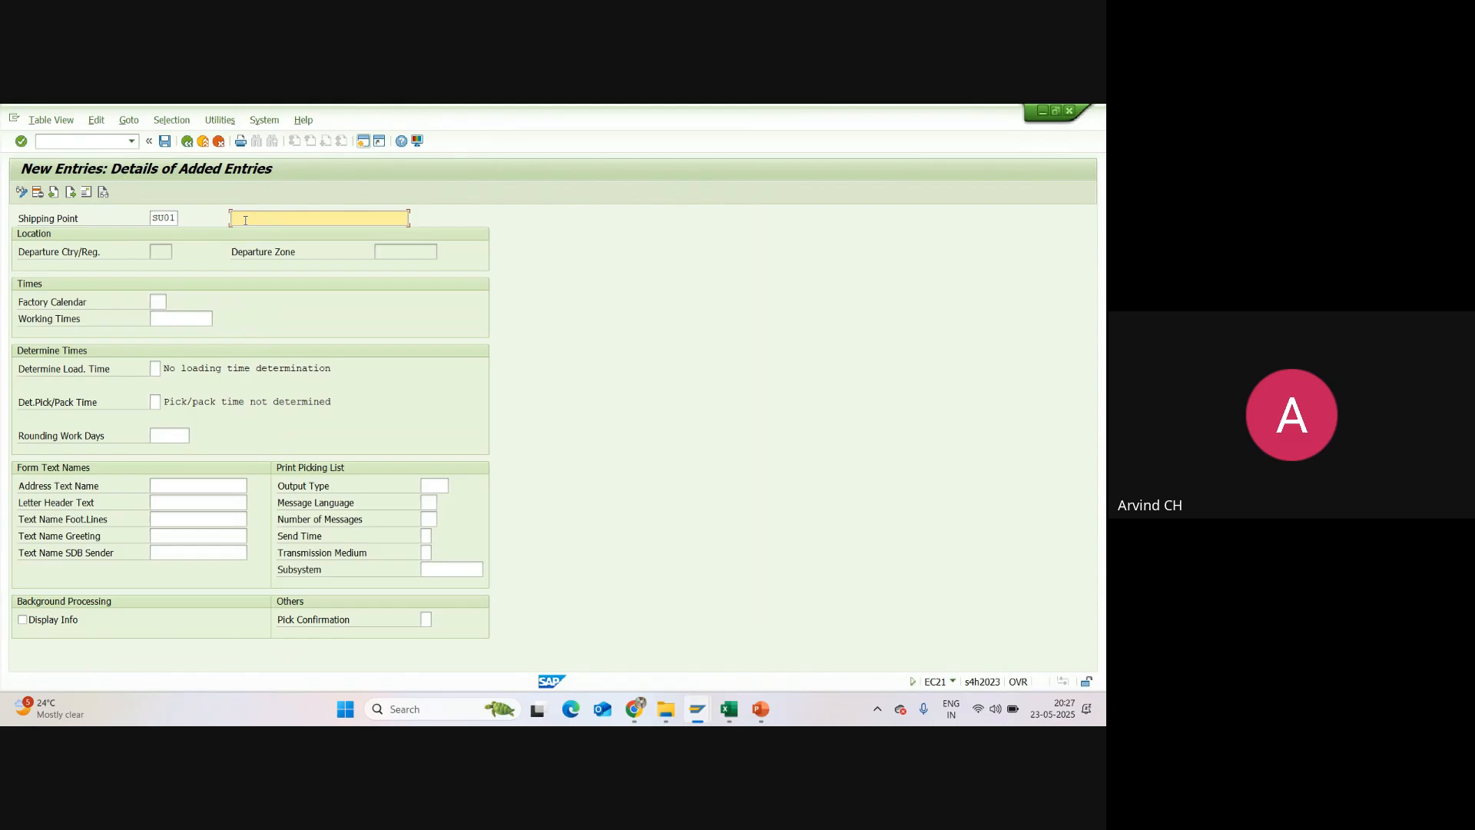
pyautogui.write('Manu')
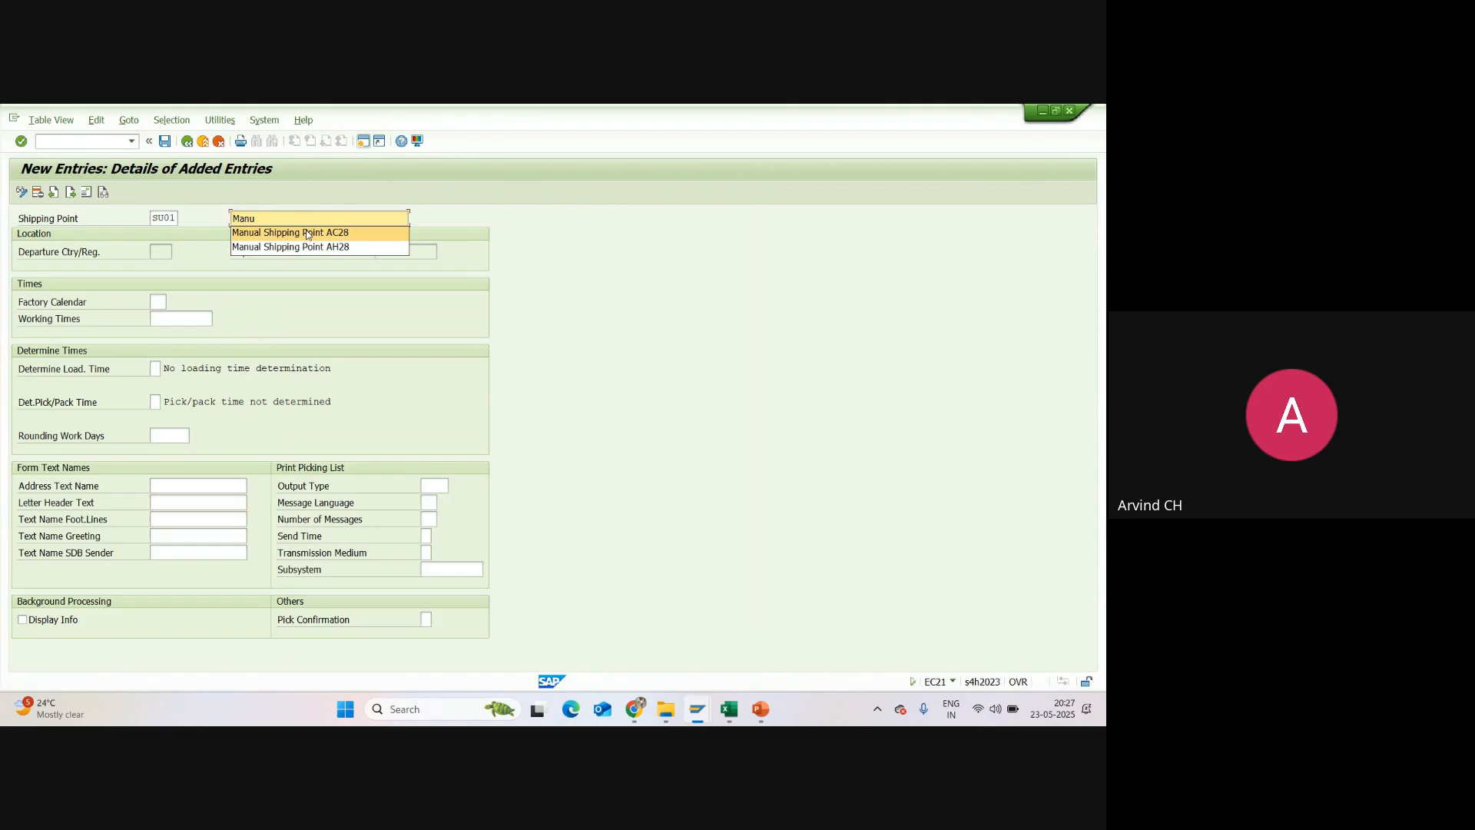
pyautogui.write('al ')
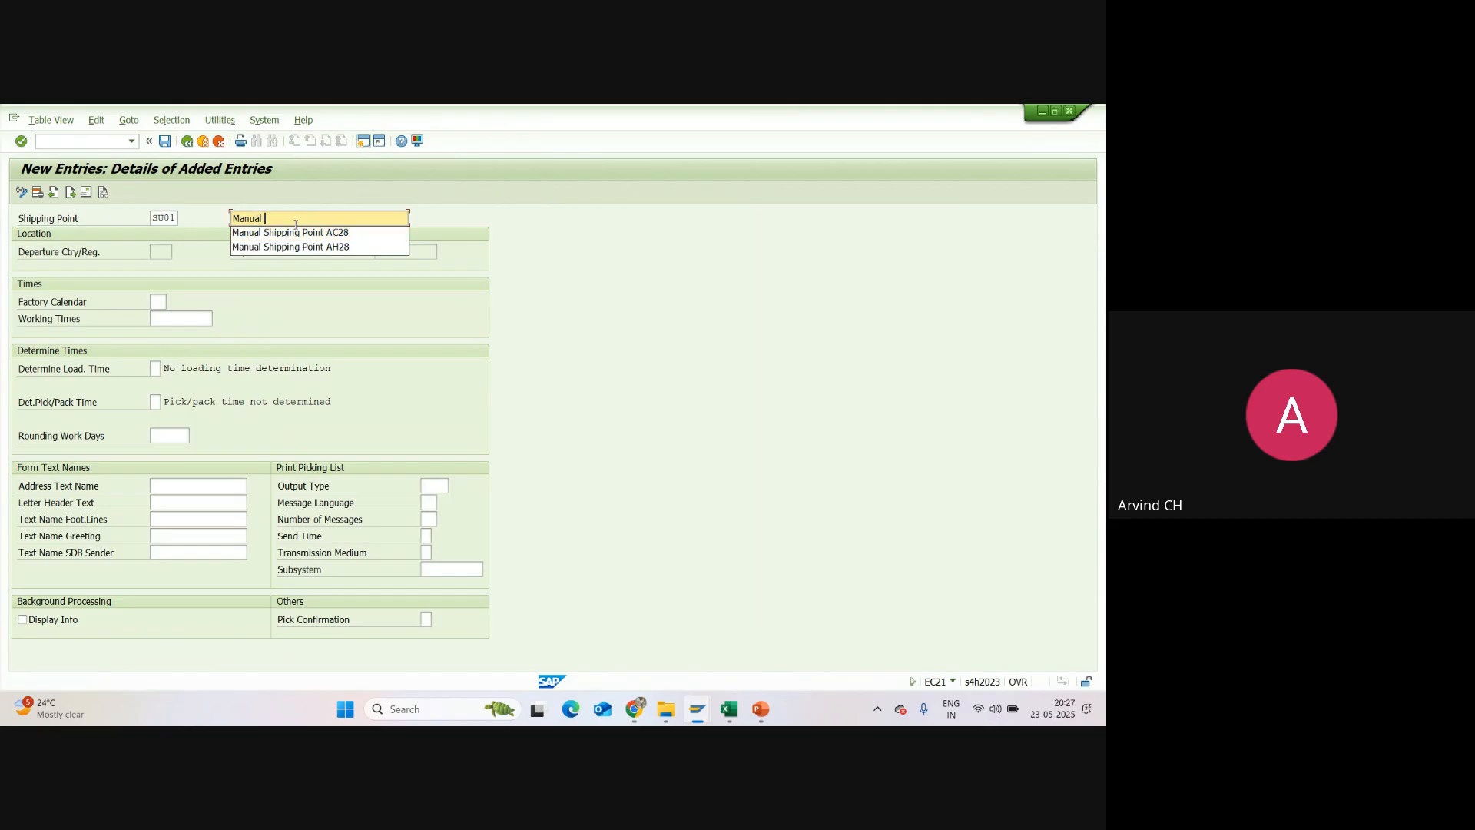
pyautogui.write('Loading ')
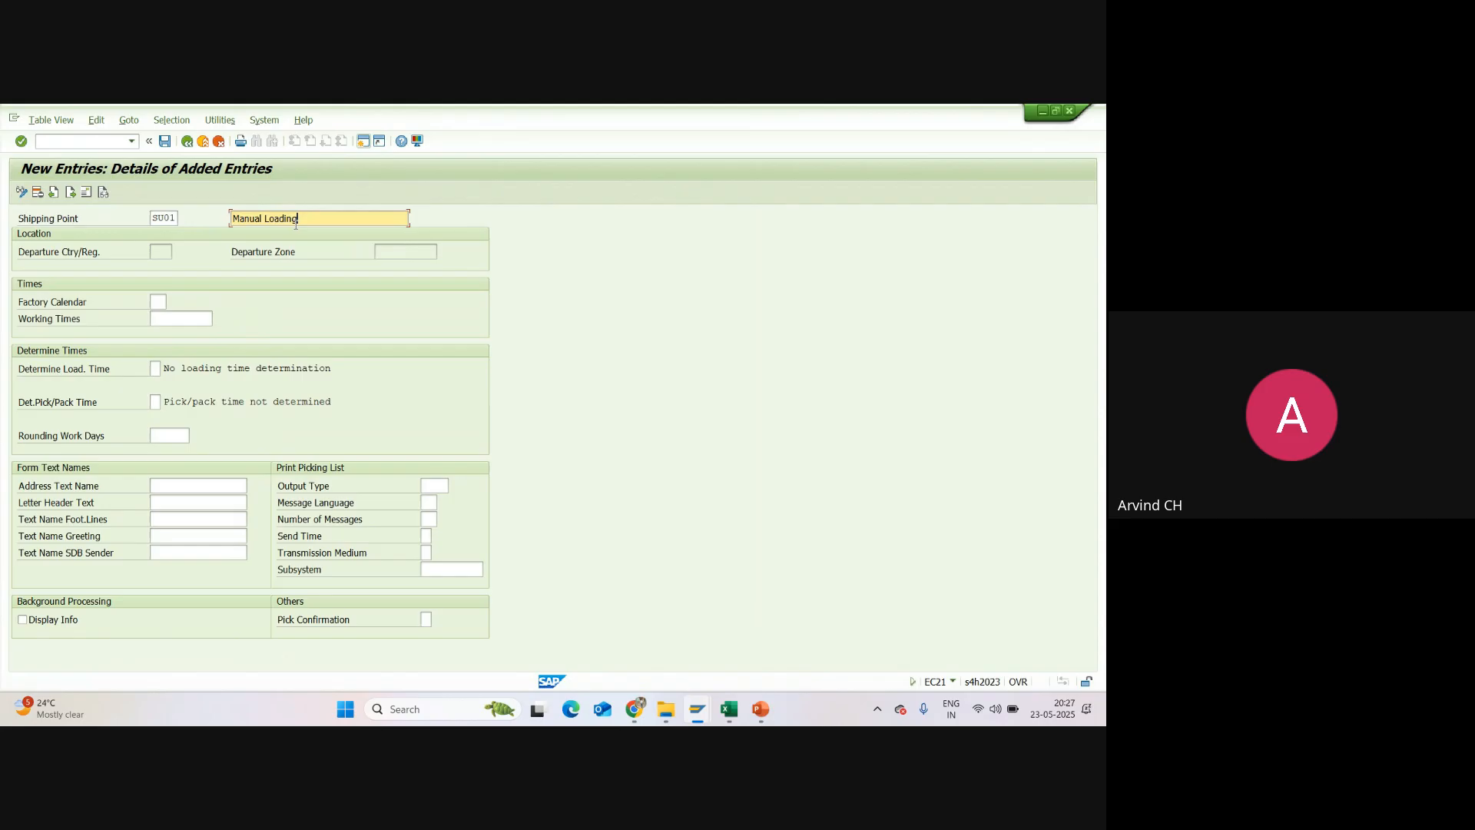
pyautogui.write('Shipping Point')
pyautogui.hotkey('shift', 'Tab')
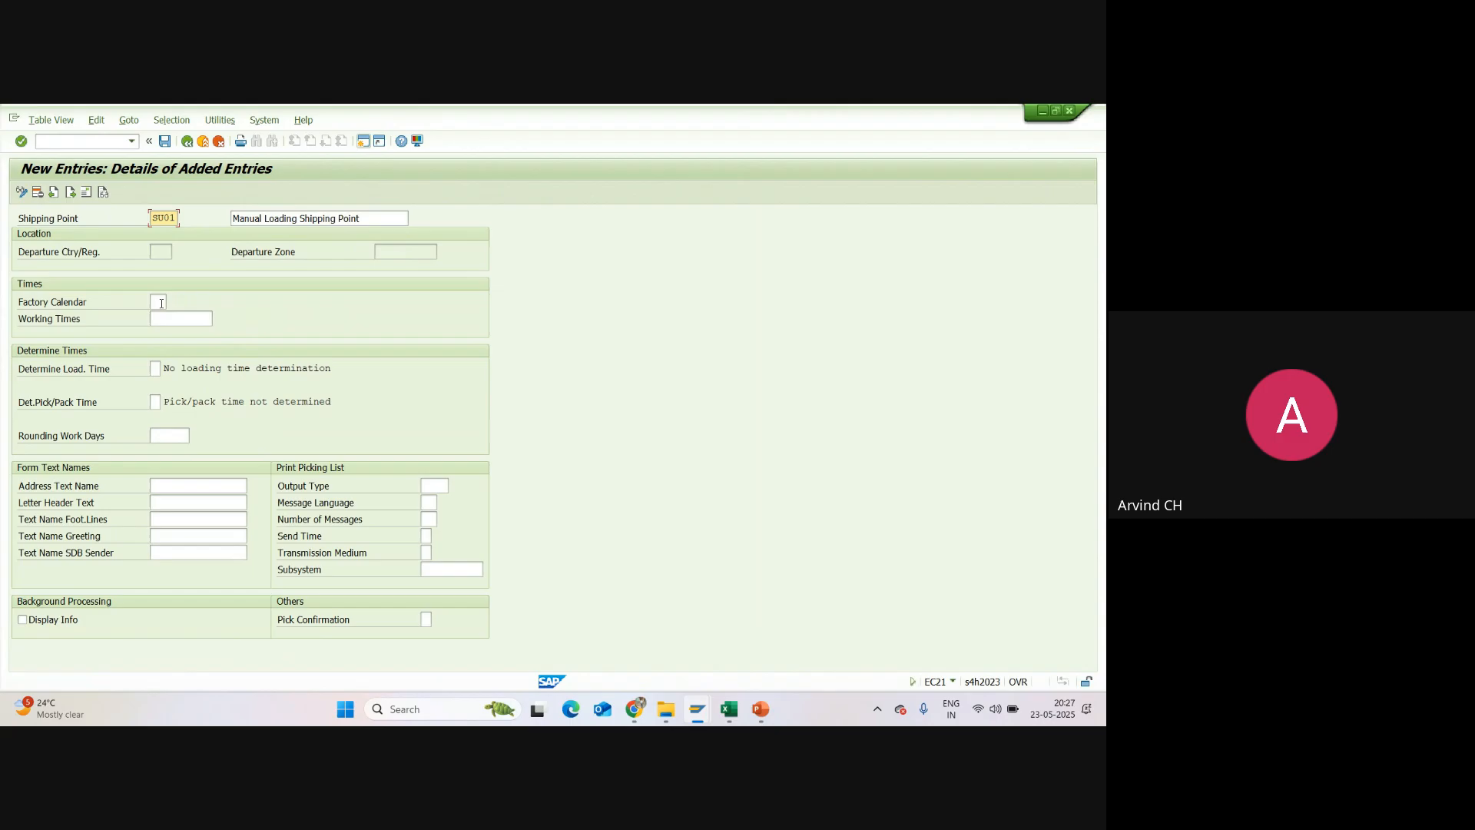
# Step: Set the factory calendar of shipping point SU01 to IN
pyautogui.click(159, 302)
pyautogui.write('IN')
pyautogui.click(272, 302)
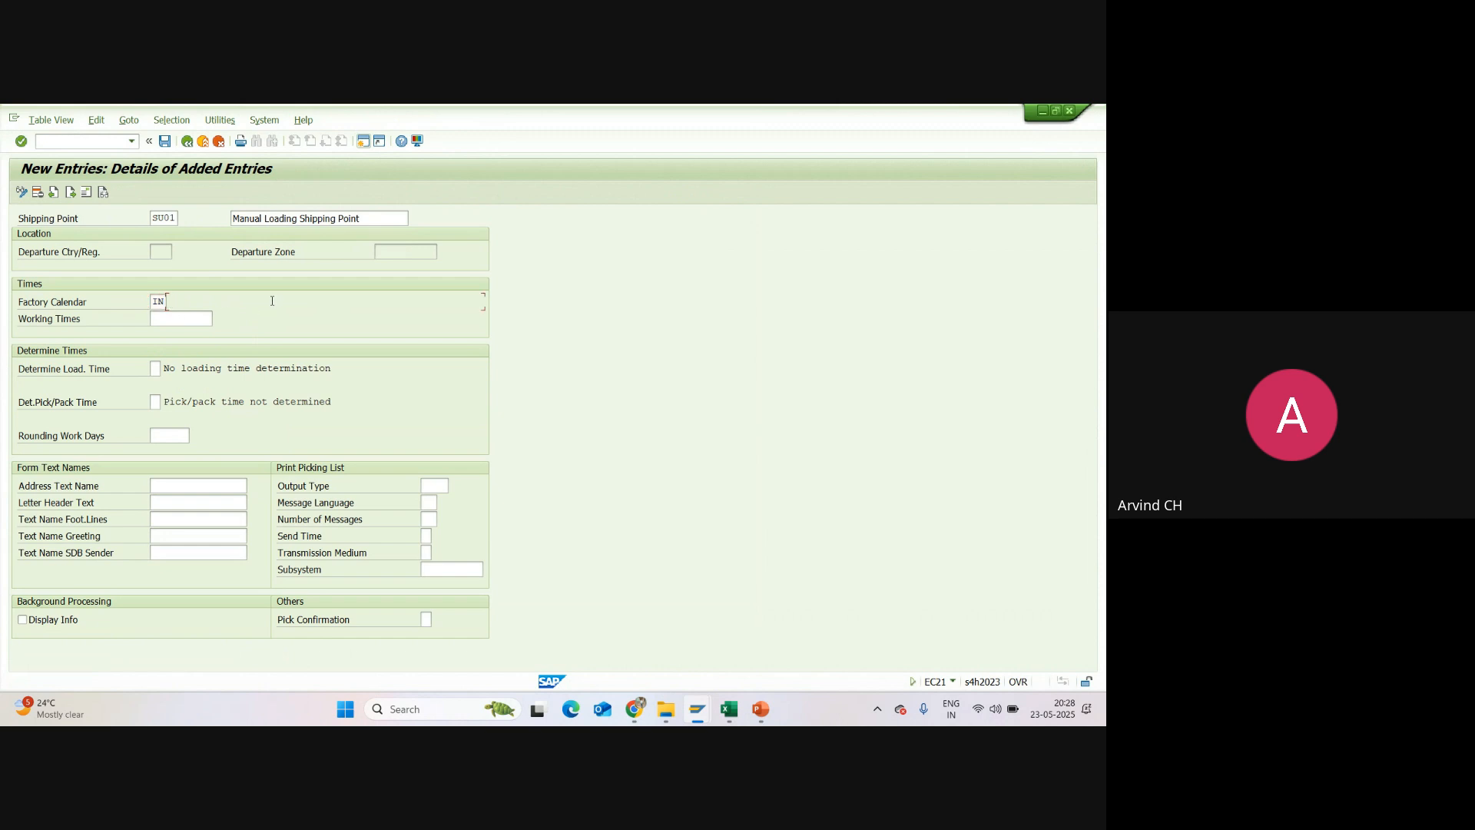
pyautogui.click(166, 321)
pyautogui.click(175, 219)
pyautogui.press('Tab')
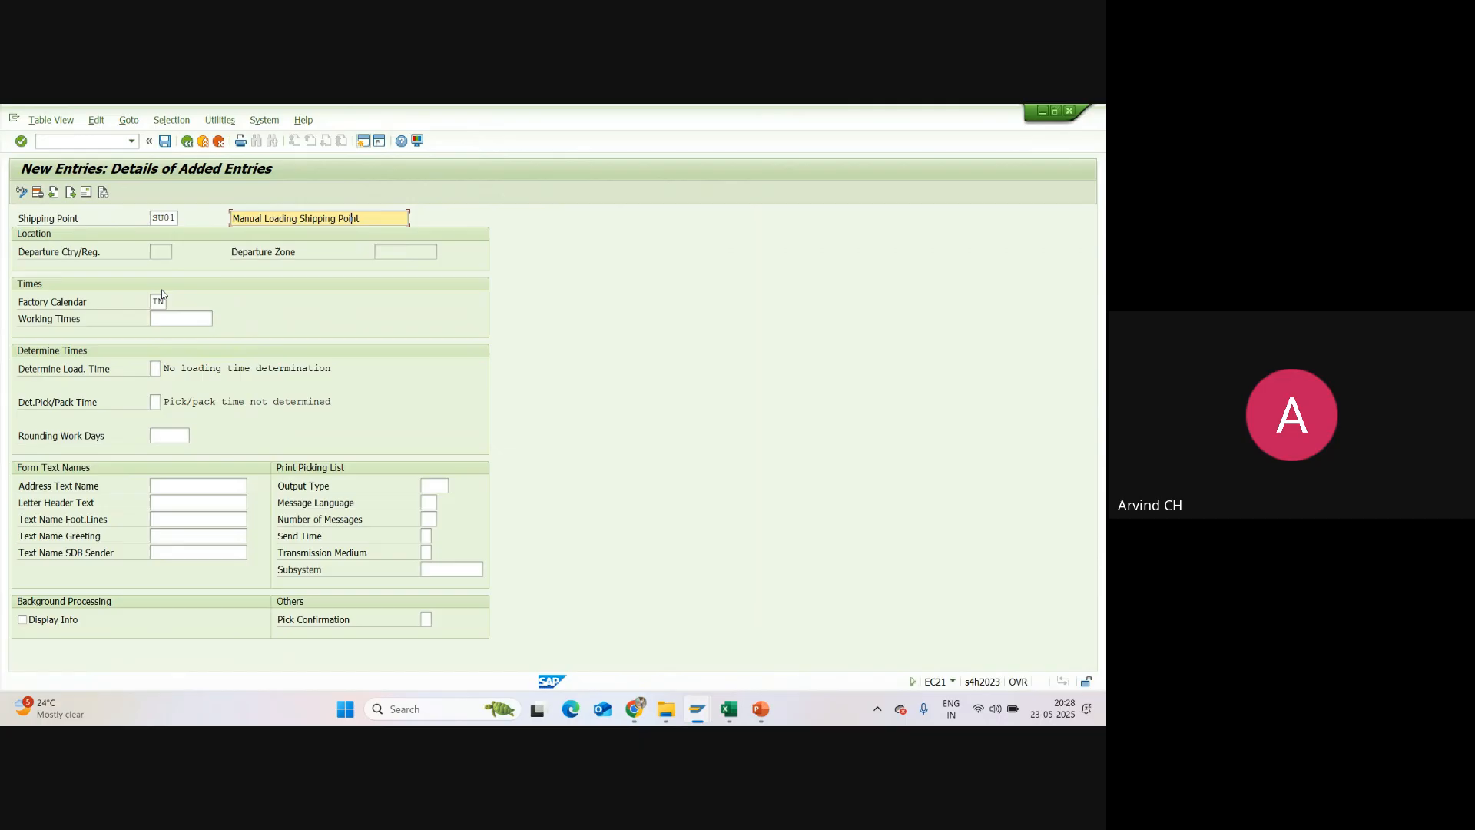
pyautogui.click(158, 302)
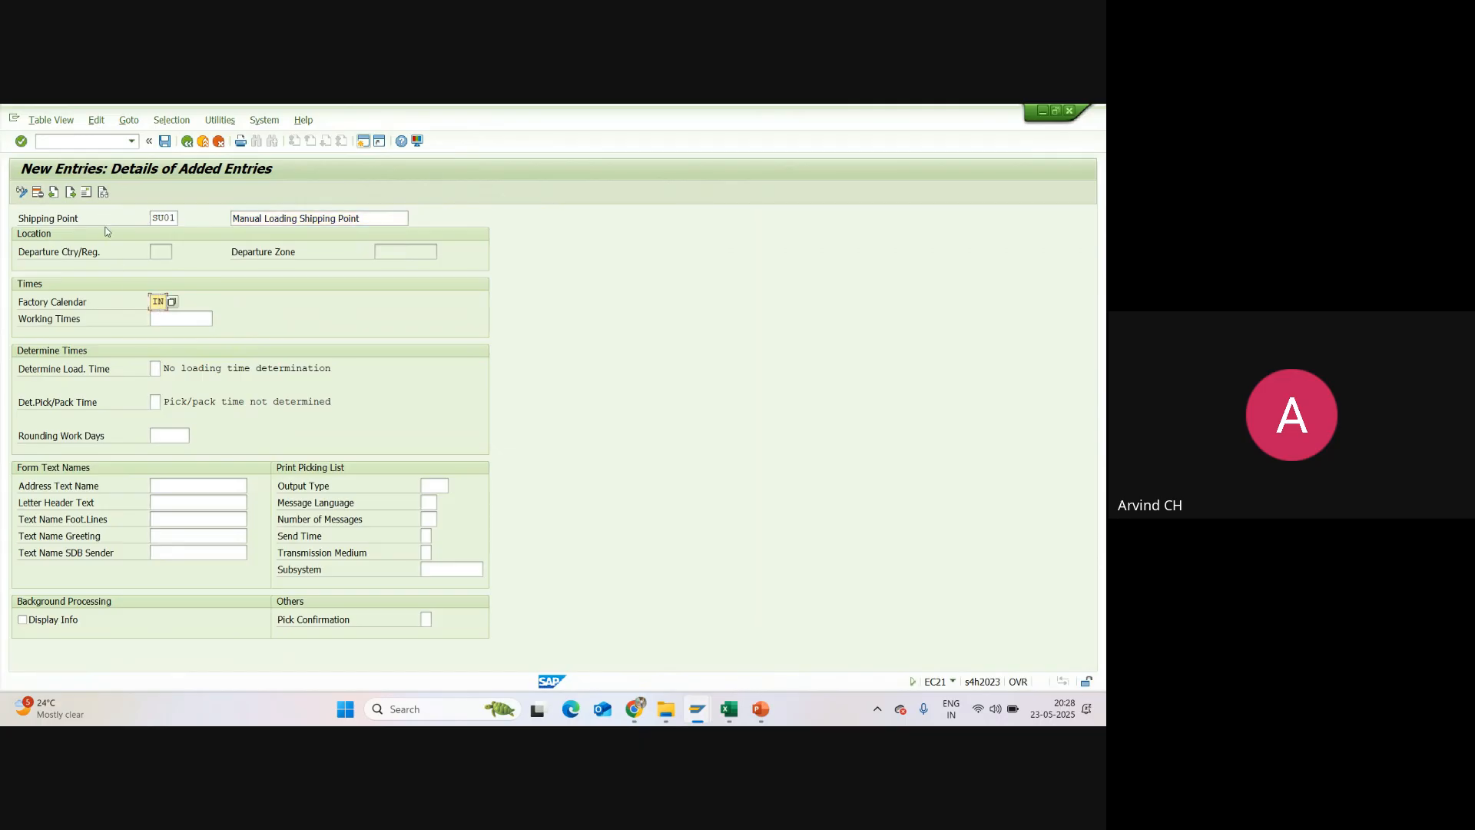
pyautogui.click(86, 193)
pyautogui.click(424, 232)
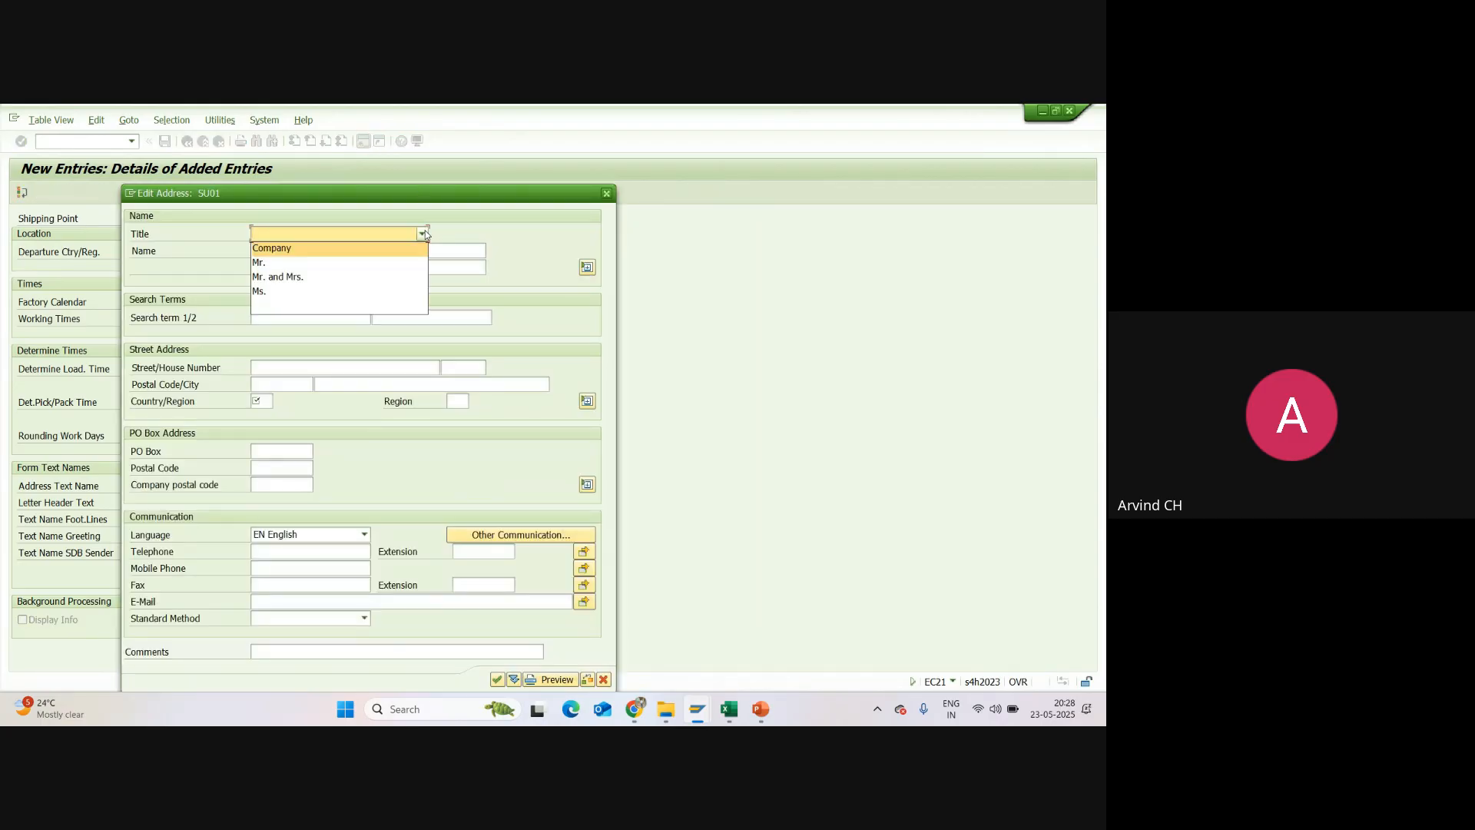
pyautogui.click(289, 252)
pyautogui.click(286, 252)
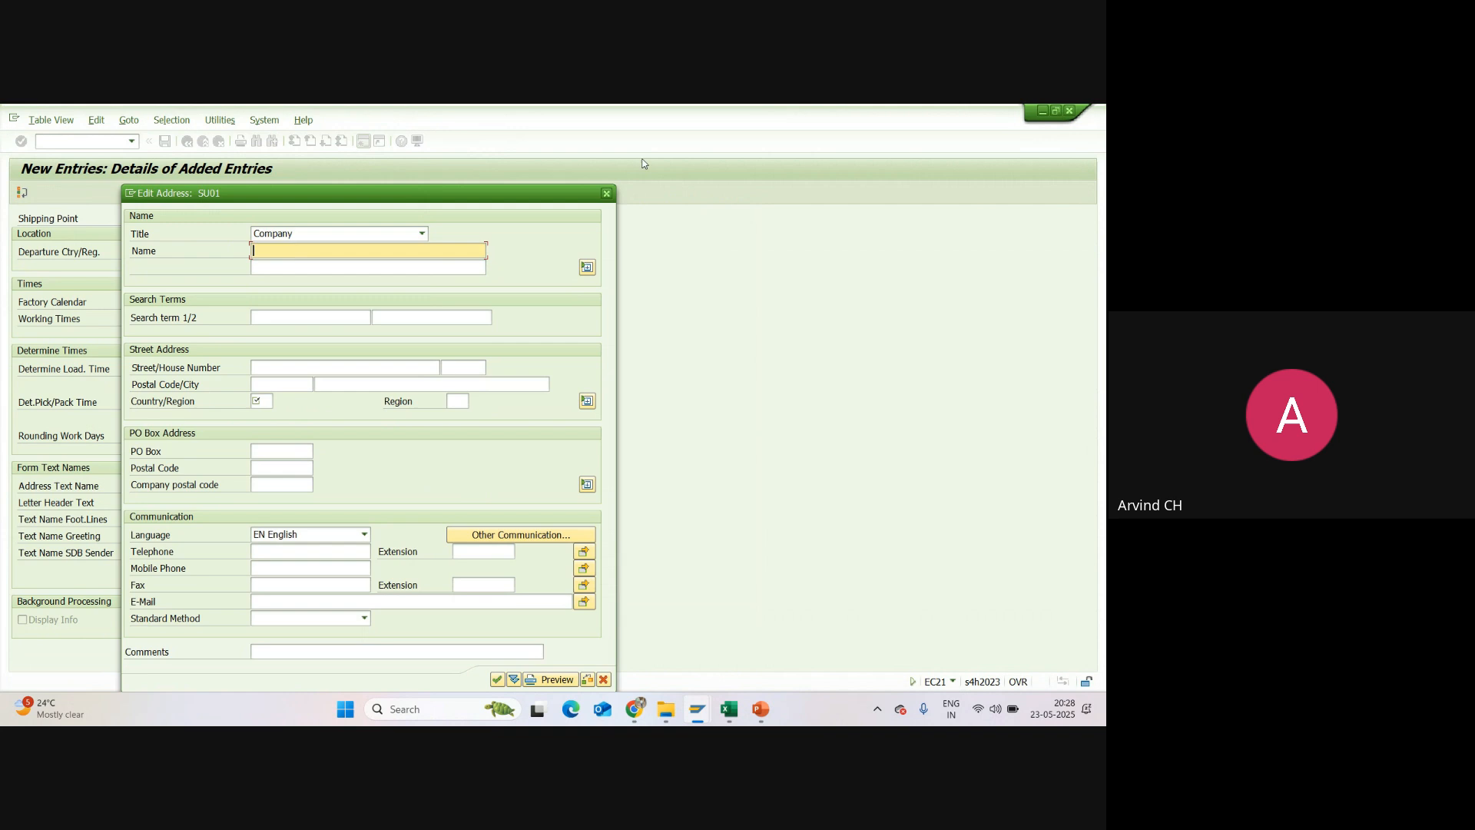
pyautogui.click(607, 192)
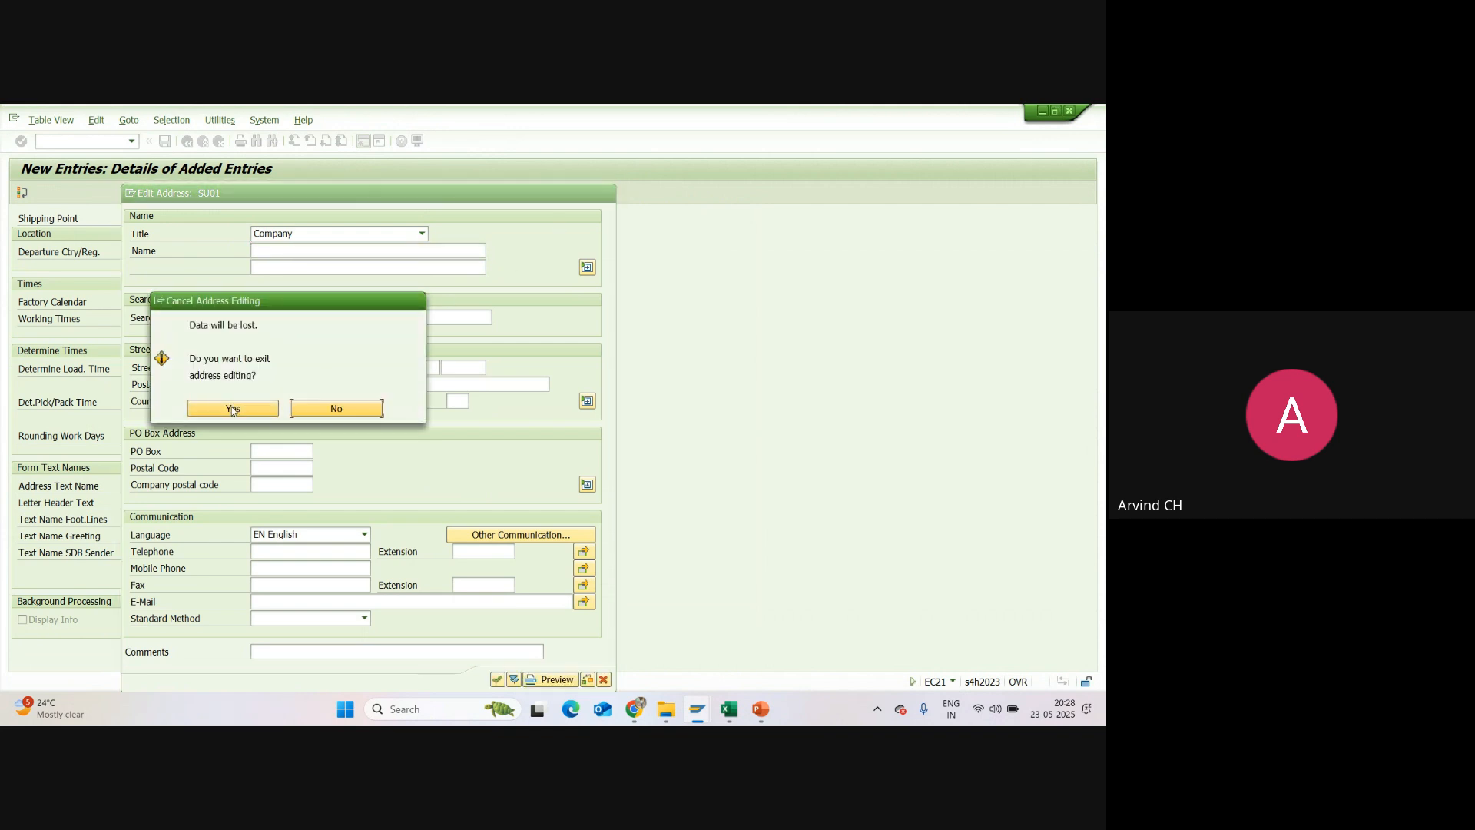
pyautogui.click(235, 408)
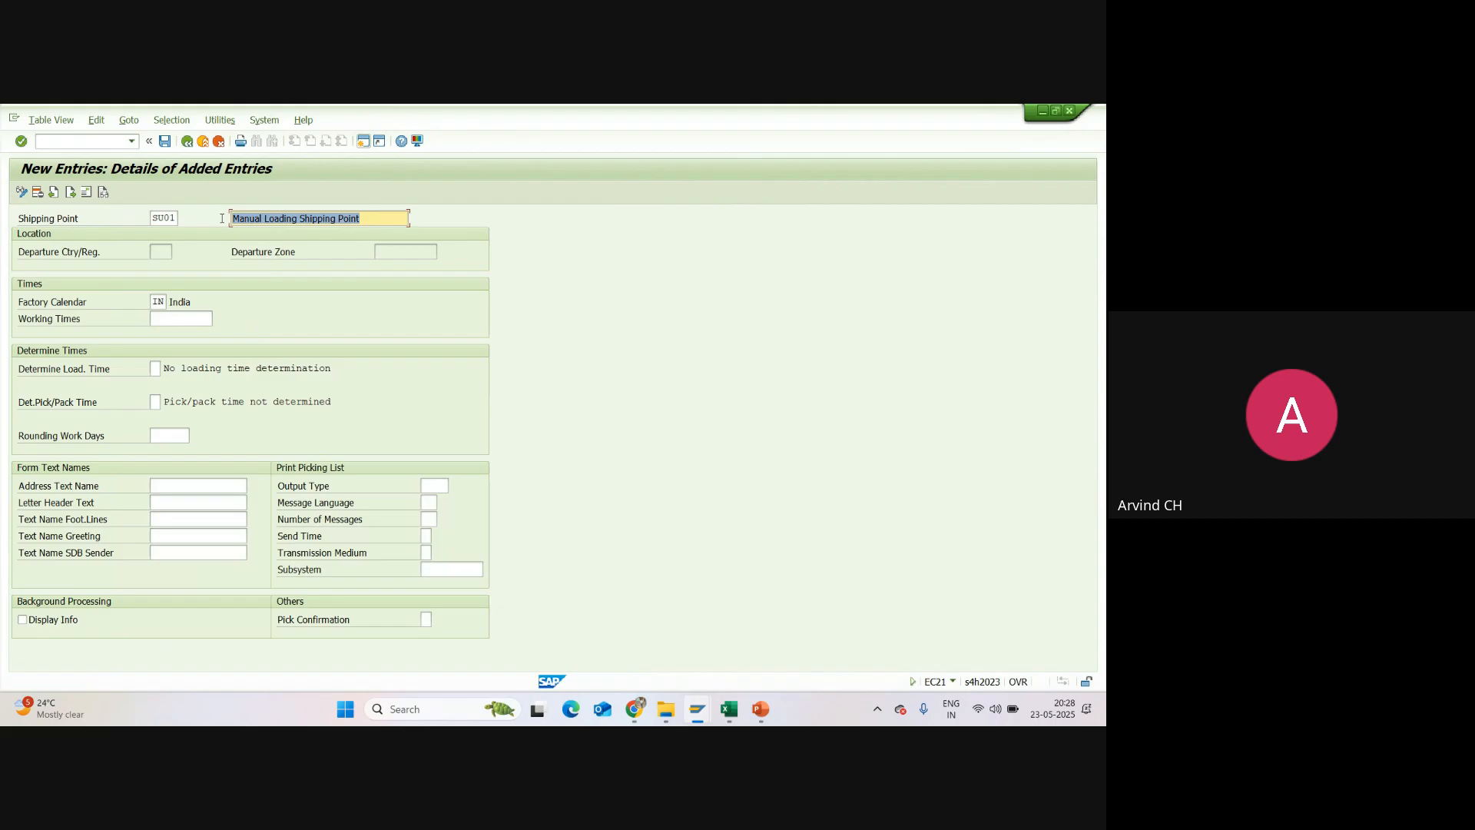
# Step: Open the shipping point's address and set title Company, name Manual Loading Shipping Point SU01 and search term SU01
pyautogui.click(201, 243)
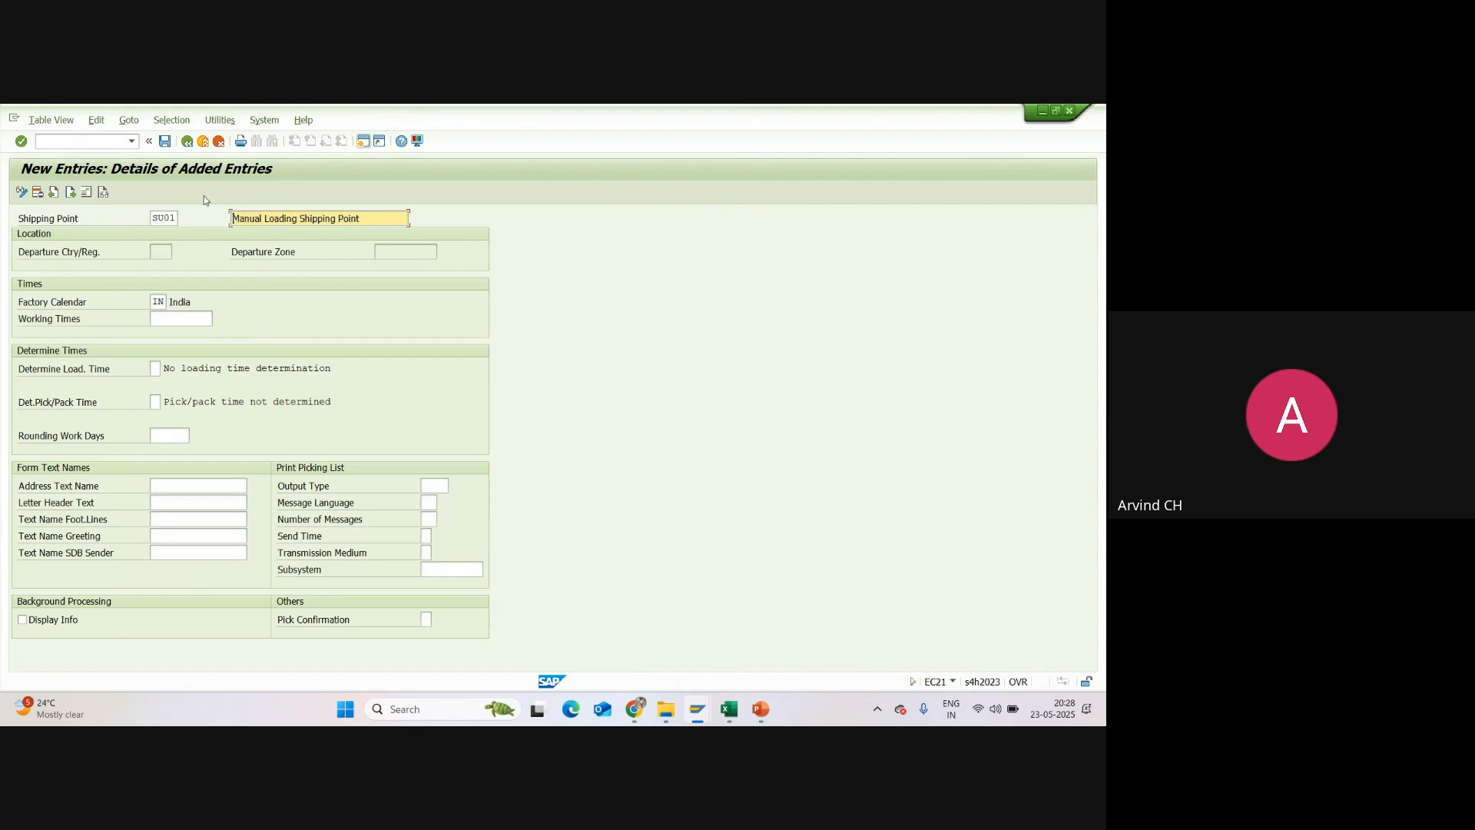
pyautogui.click(89, 192)
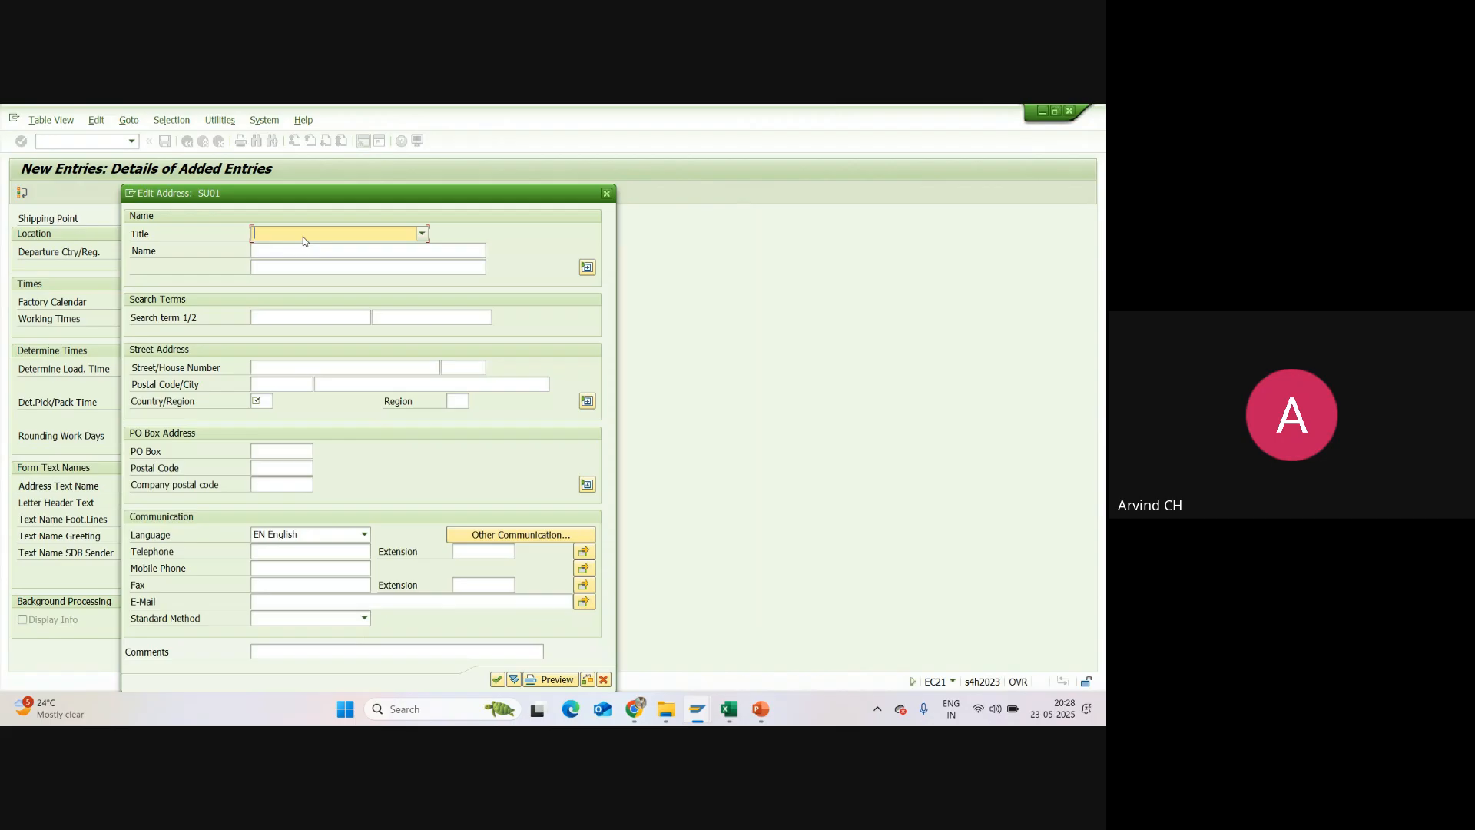
pyautogui.click(414, 235)
pyautogui.click(298, 250)
pyautogui.click(269, 252)
pyautogui.write('Manual Loading Shipping Point')
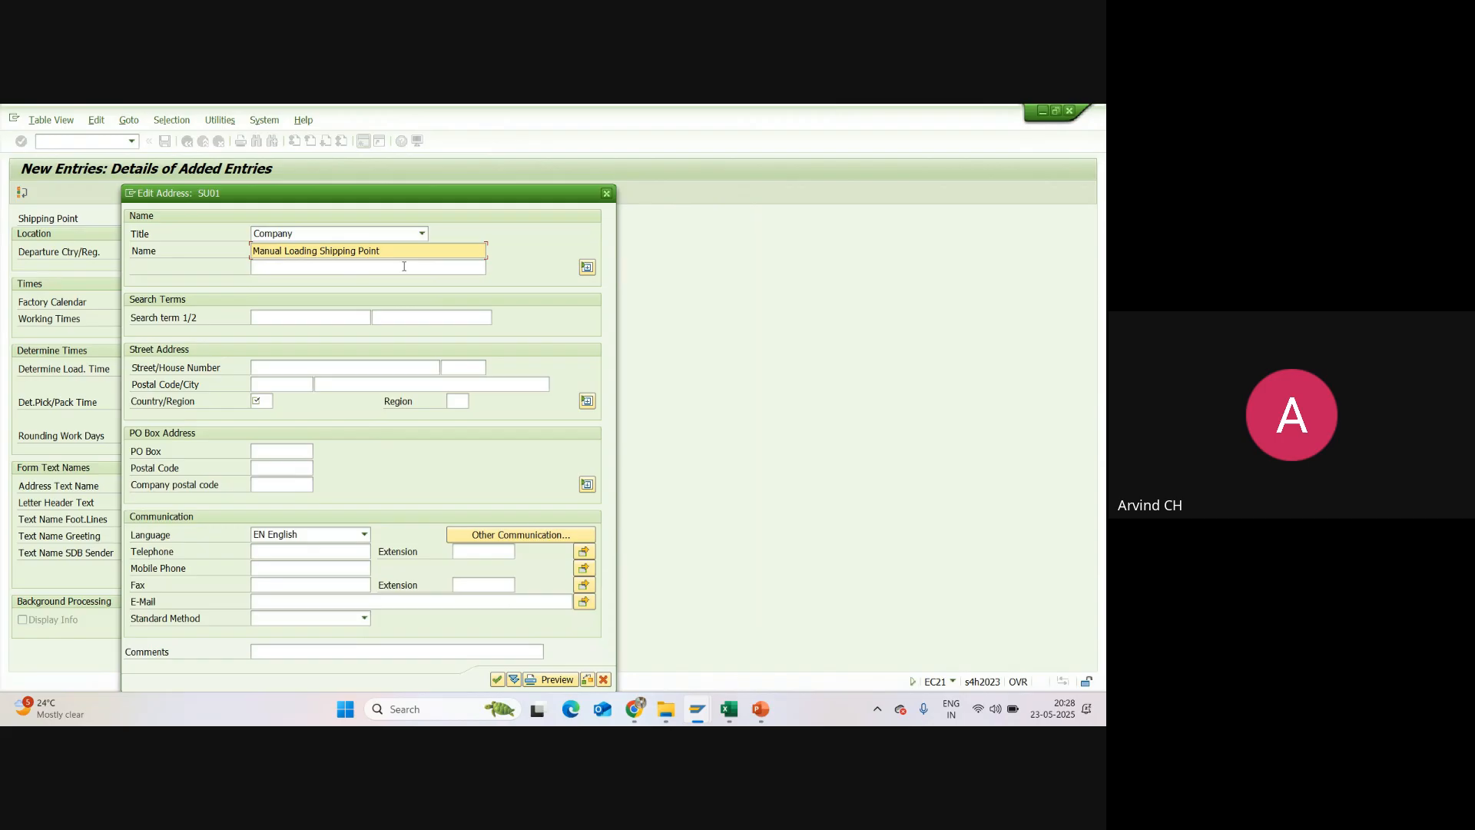
pyautogui.write('SU01')
pyautogui.click(289, 316)
pyautogui.write('S')
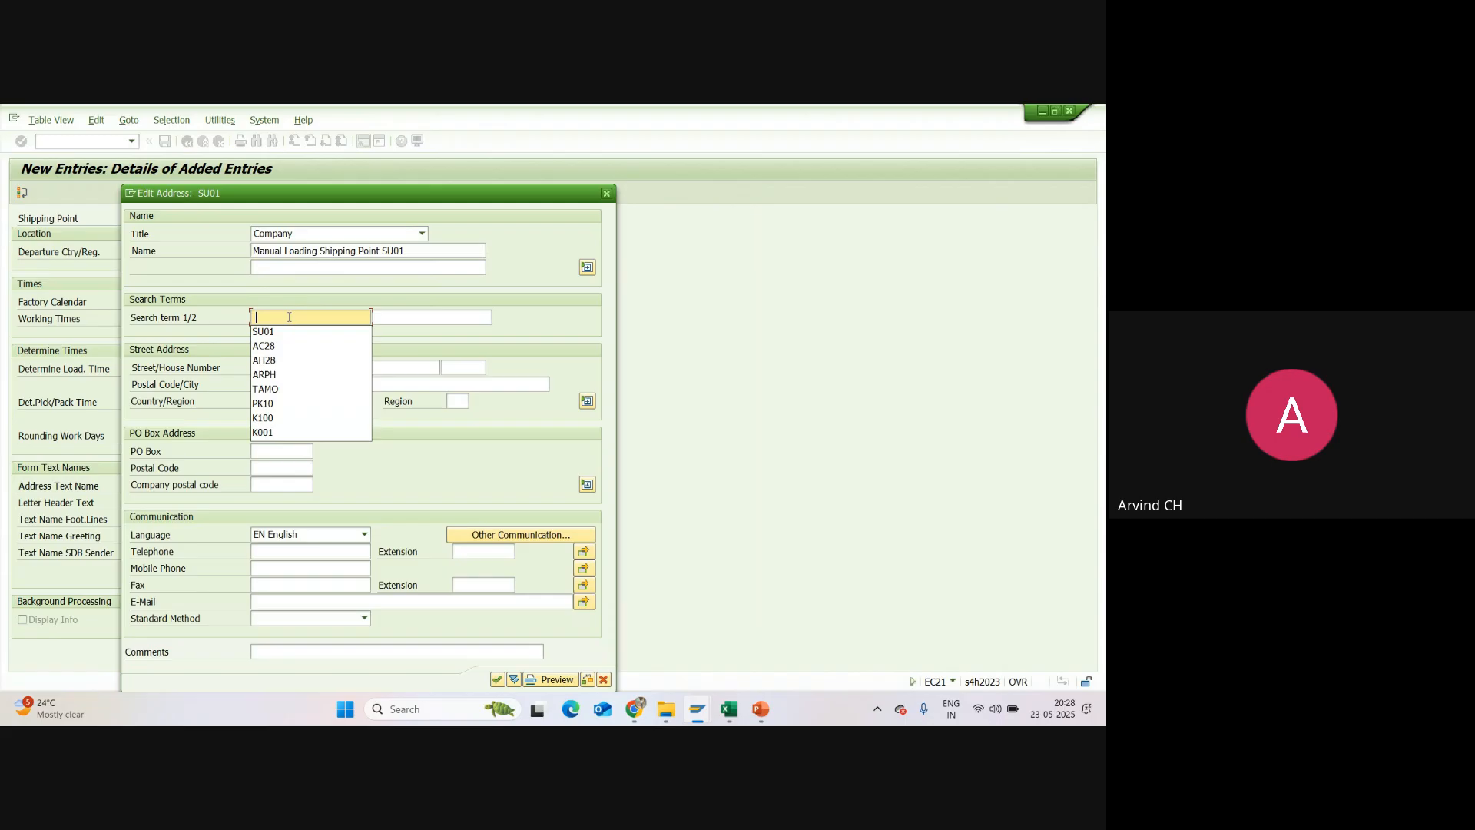
pyautogui.click(286, 330)
# Step: Fill in the street, house number, postal code and city of the shipping point's address, with country IN and region 36
pyautogui.click(284, 368)
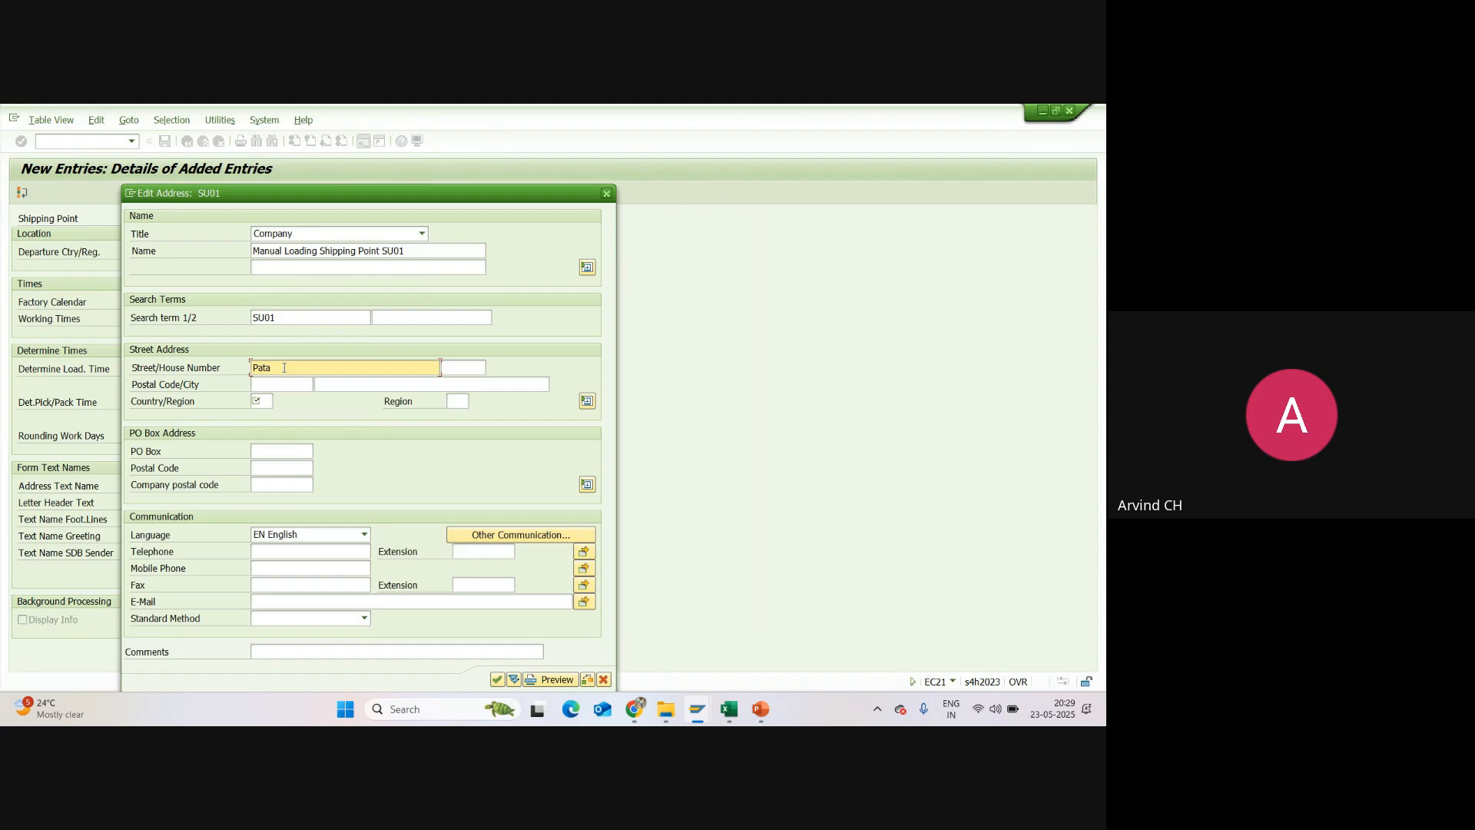
pyautogui.write('Patancheru')
pyautogui.click(457, 369)
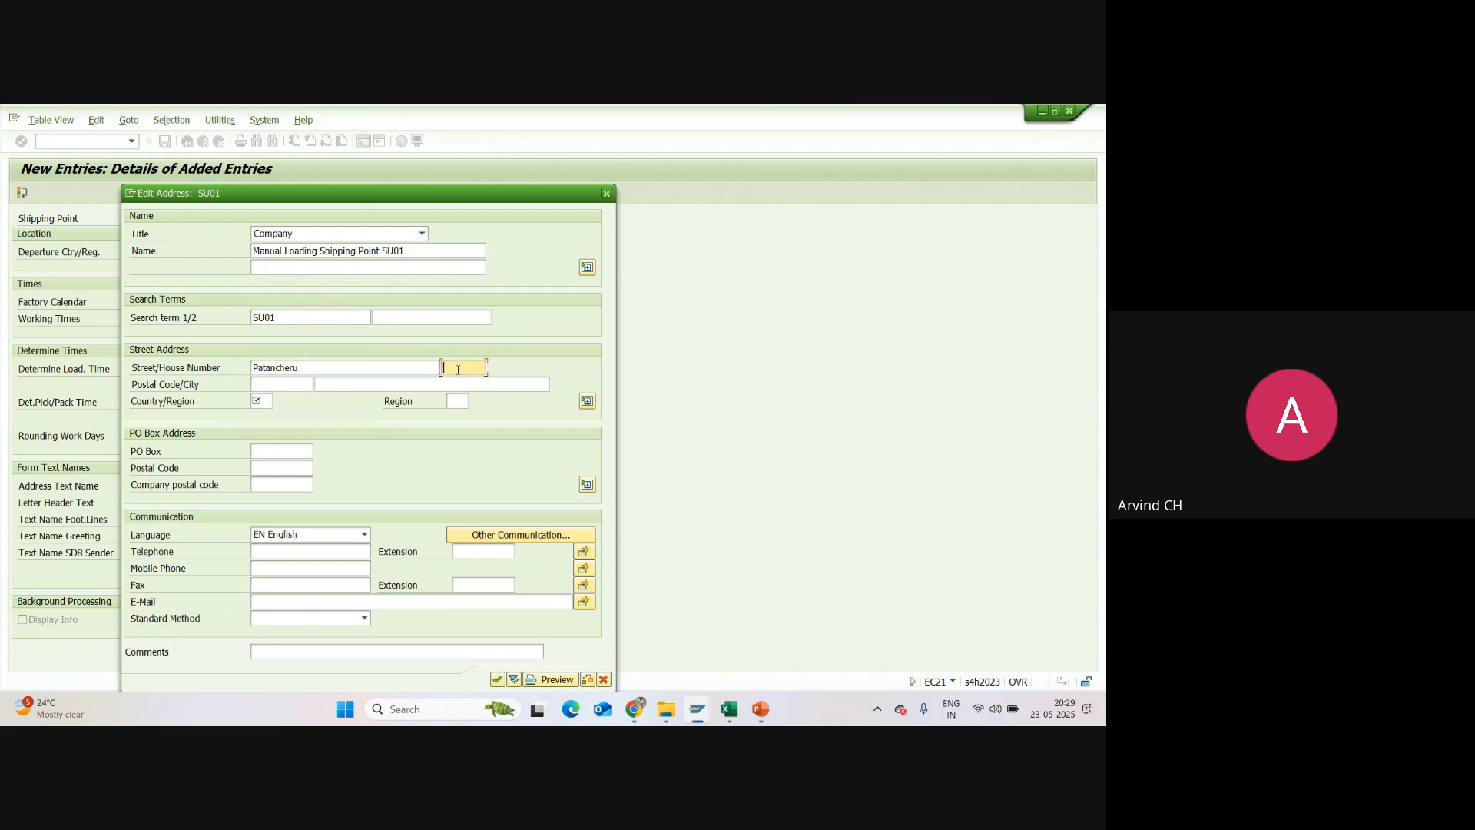
pyautogui.write('335')
pyautogui.click(292, 385)
pyautogui.write('300050')
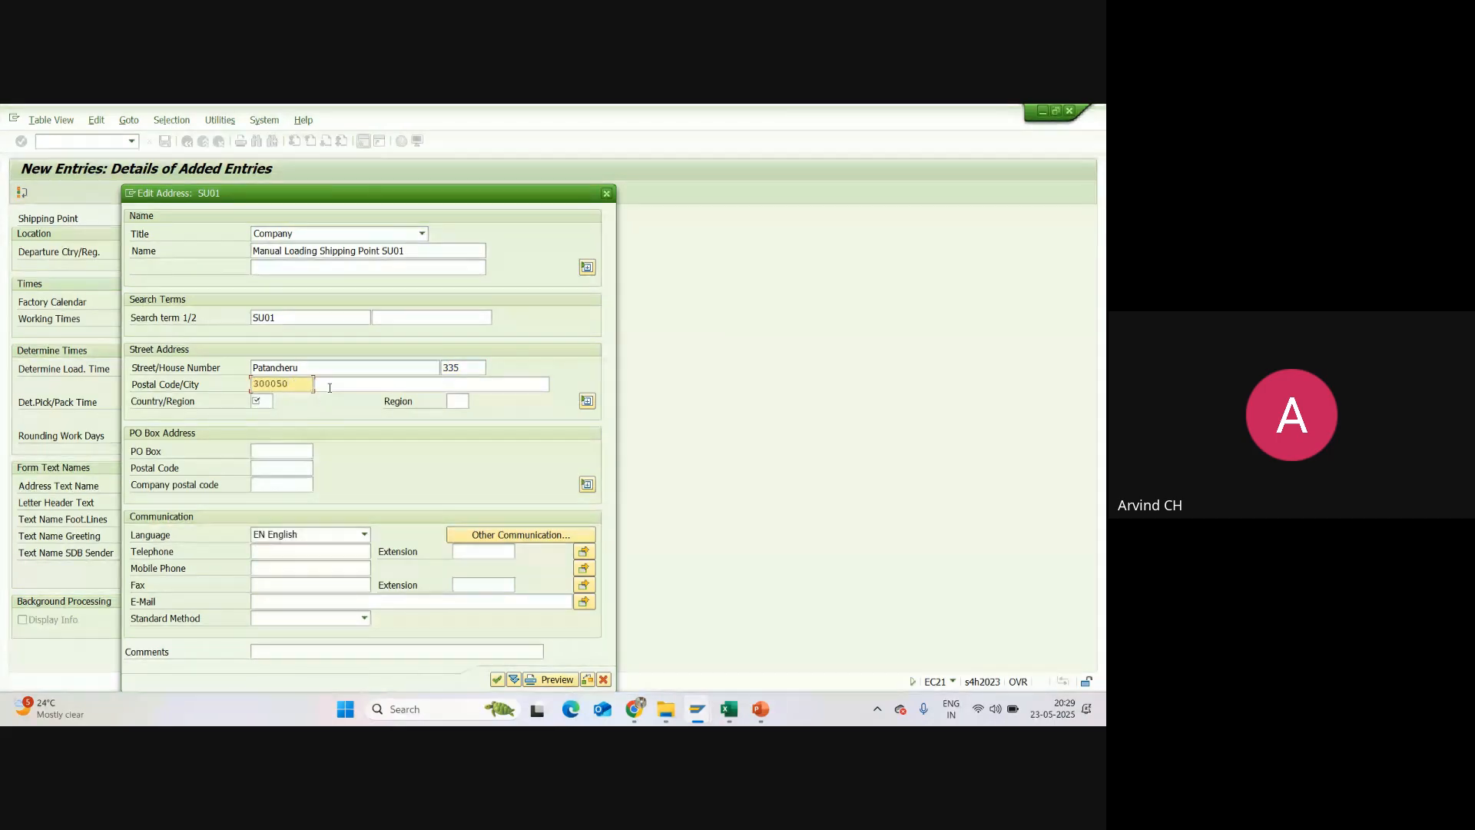
pyautogui.click(329, 388)
pyautogui.click(334, 399)
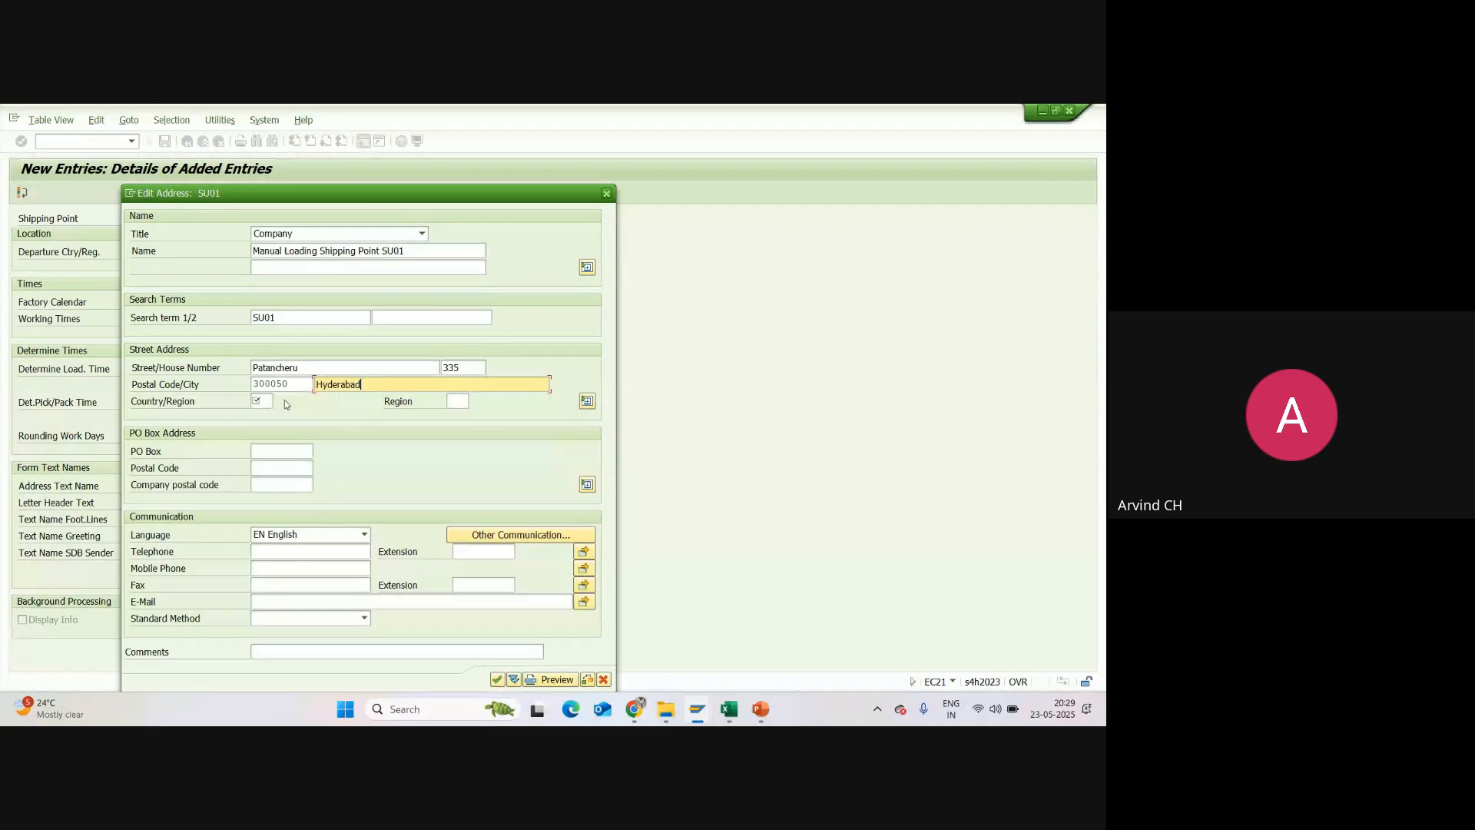
pyautogui.click(261, 401)
pyautogui.write('IN')
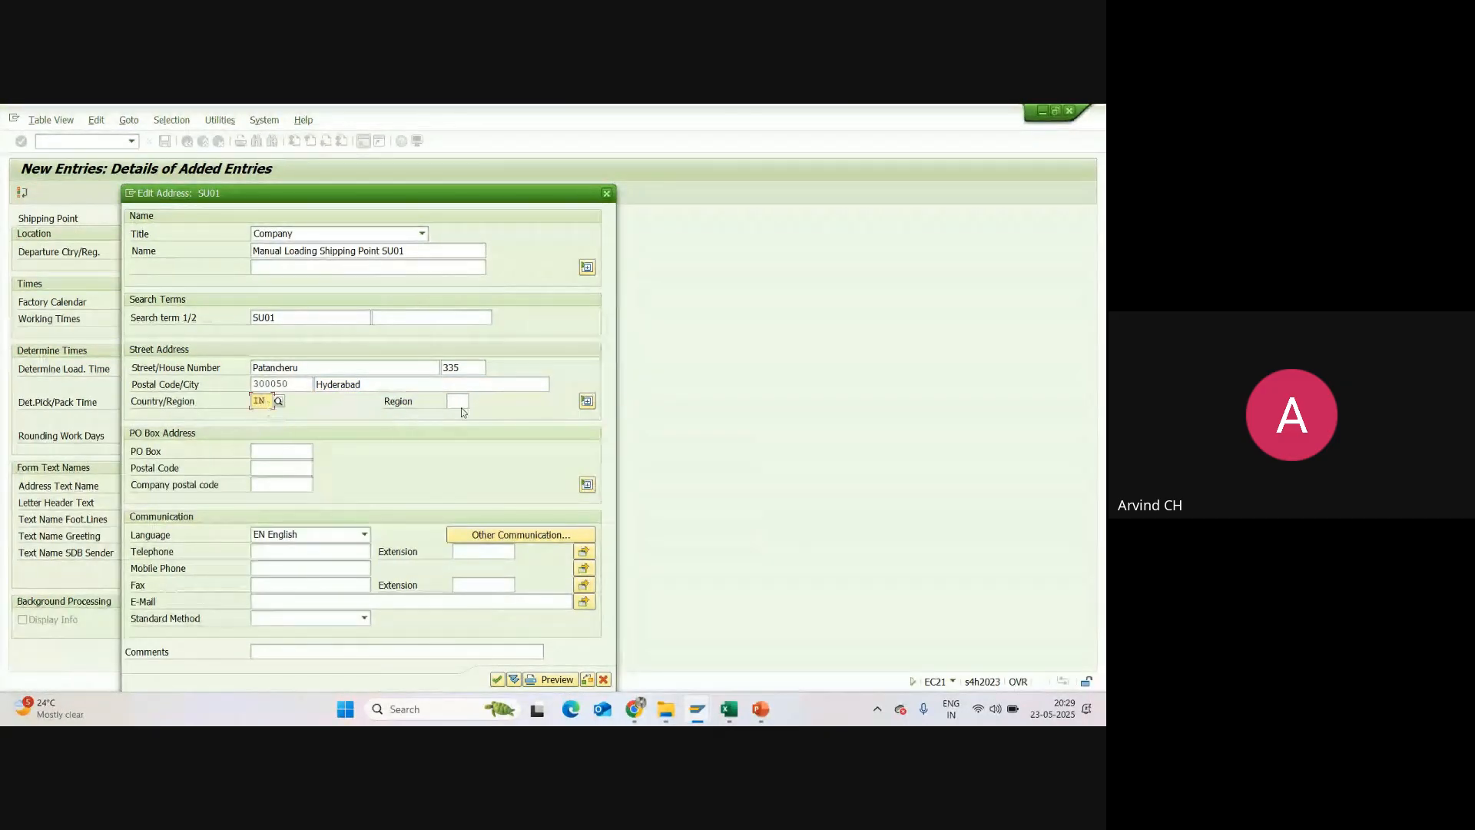
pyautogui.click(458, 401)
pyautogui.write('36')
# Step: Fill in the PO box with its postal code and the mobile phone number, and confirm the shipping point's address
pyautogui.click(262, 451)
pyautogui.click(269, 463)
pyautogui.click(268, 466)
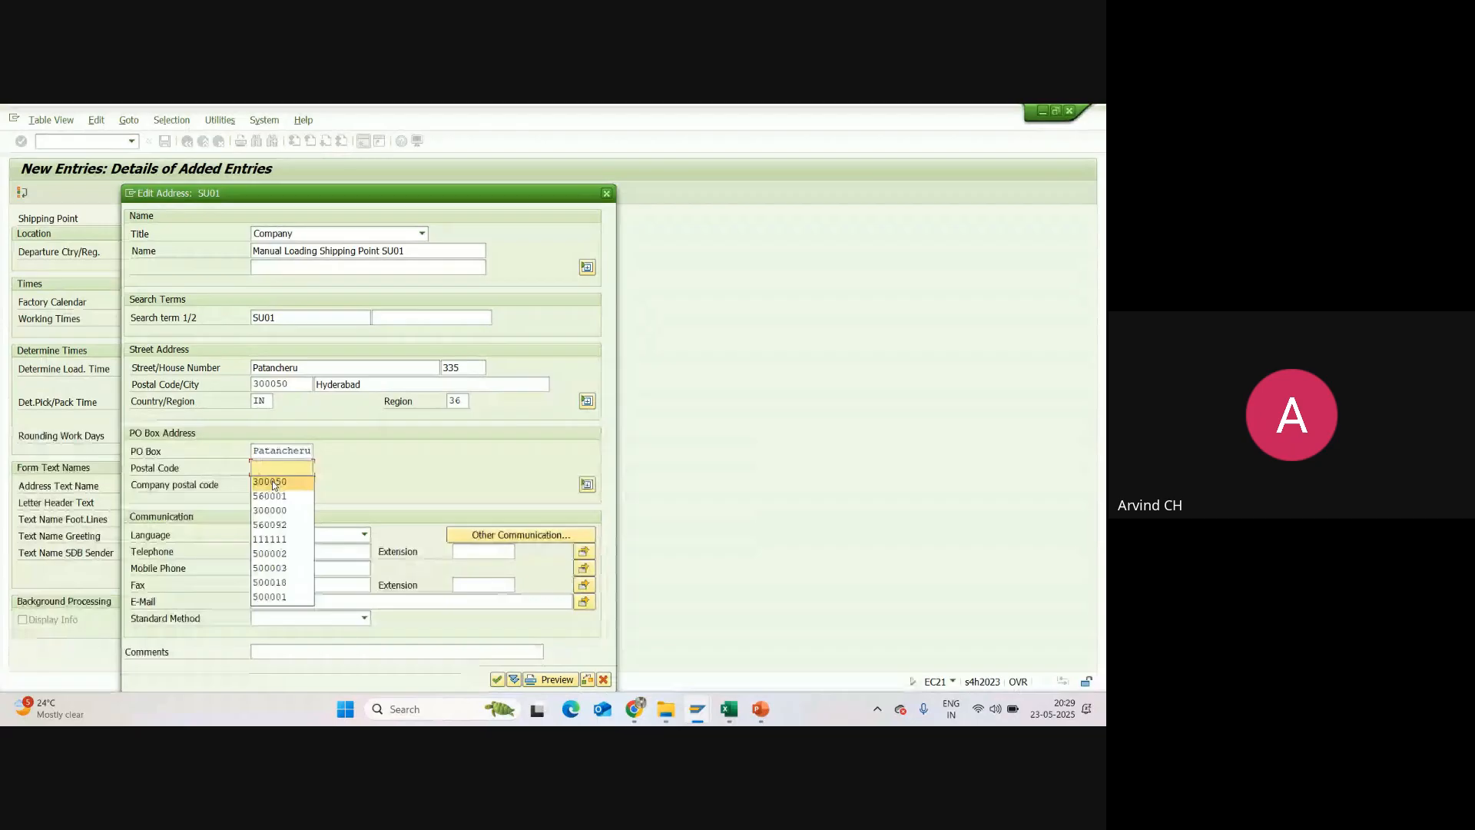
pyautogui.click(275, 483)
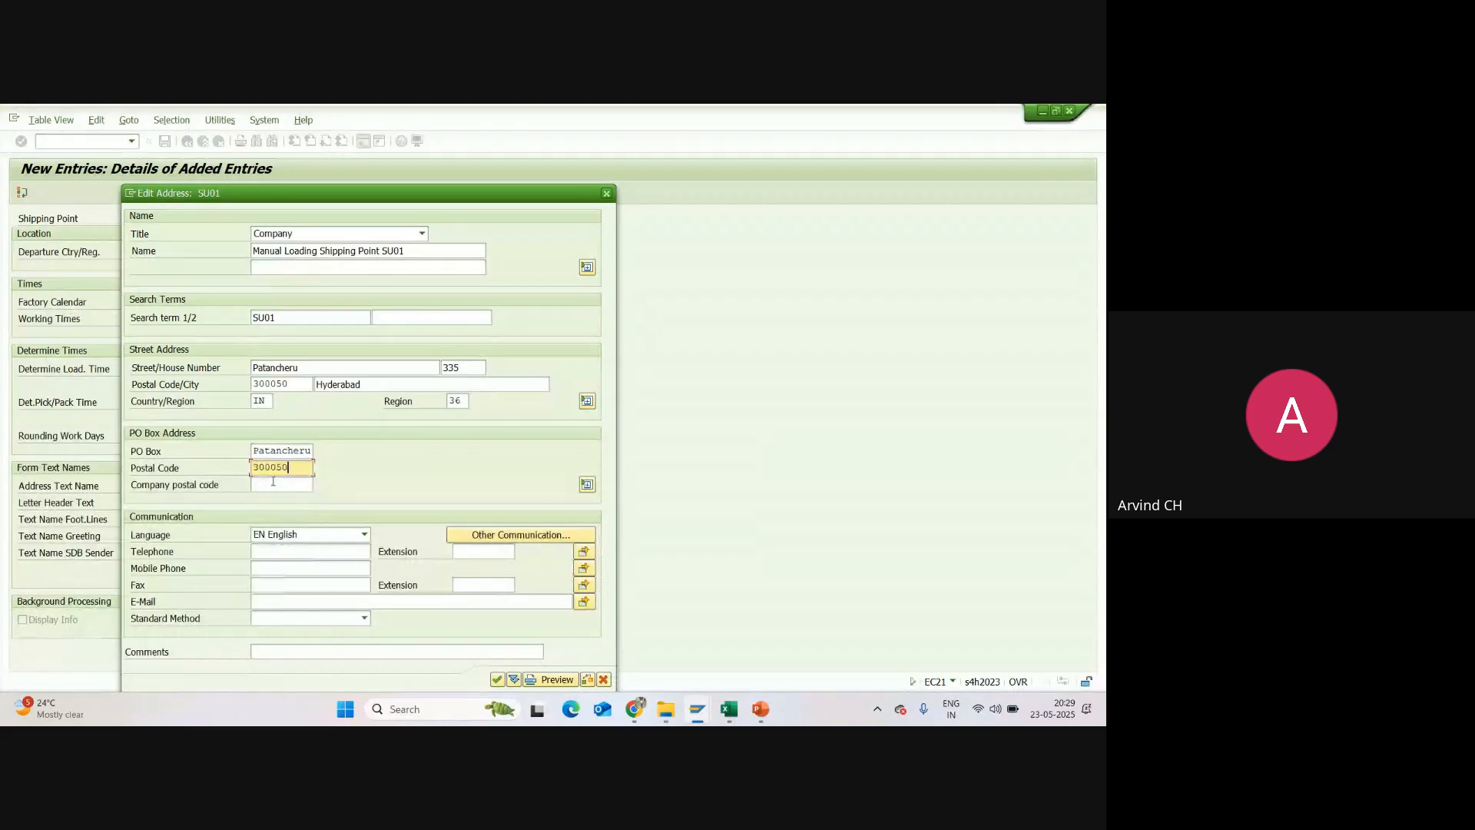
pyautogui.click(278, 569)
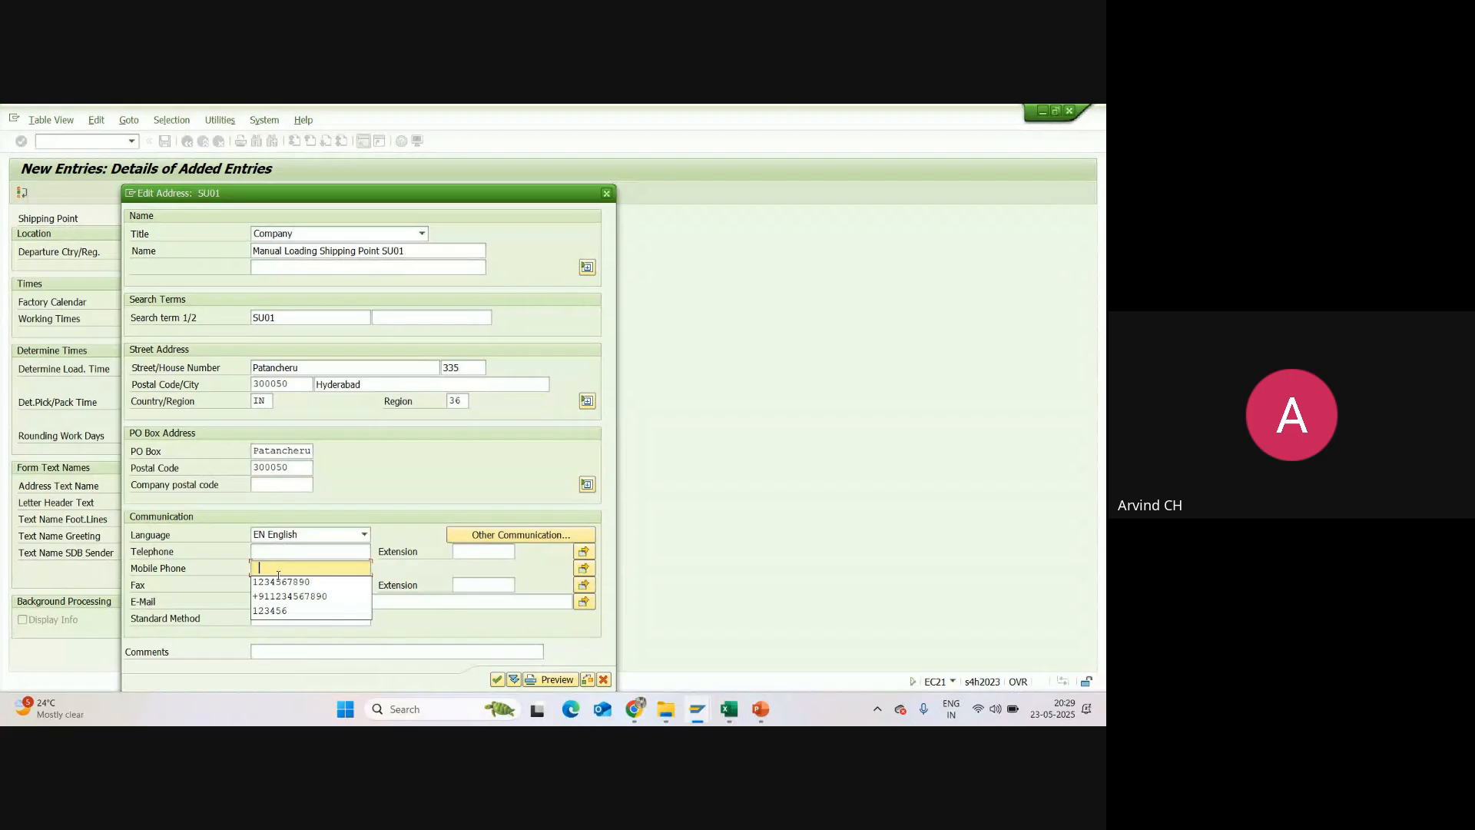
pyautogui.click(278, 581)
pyautogui.click(266, 601)
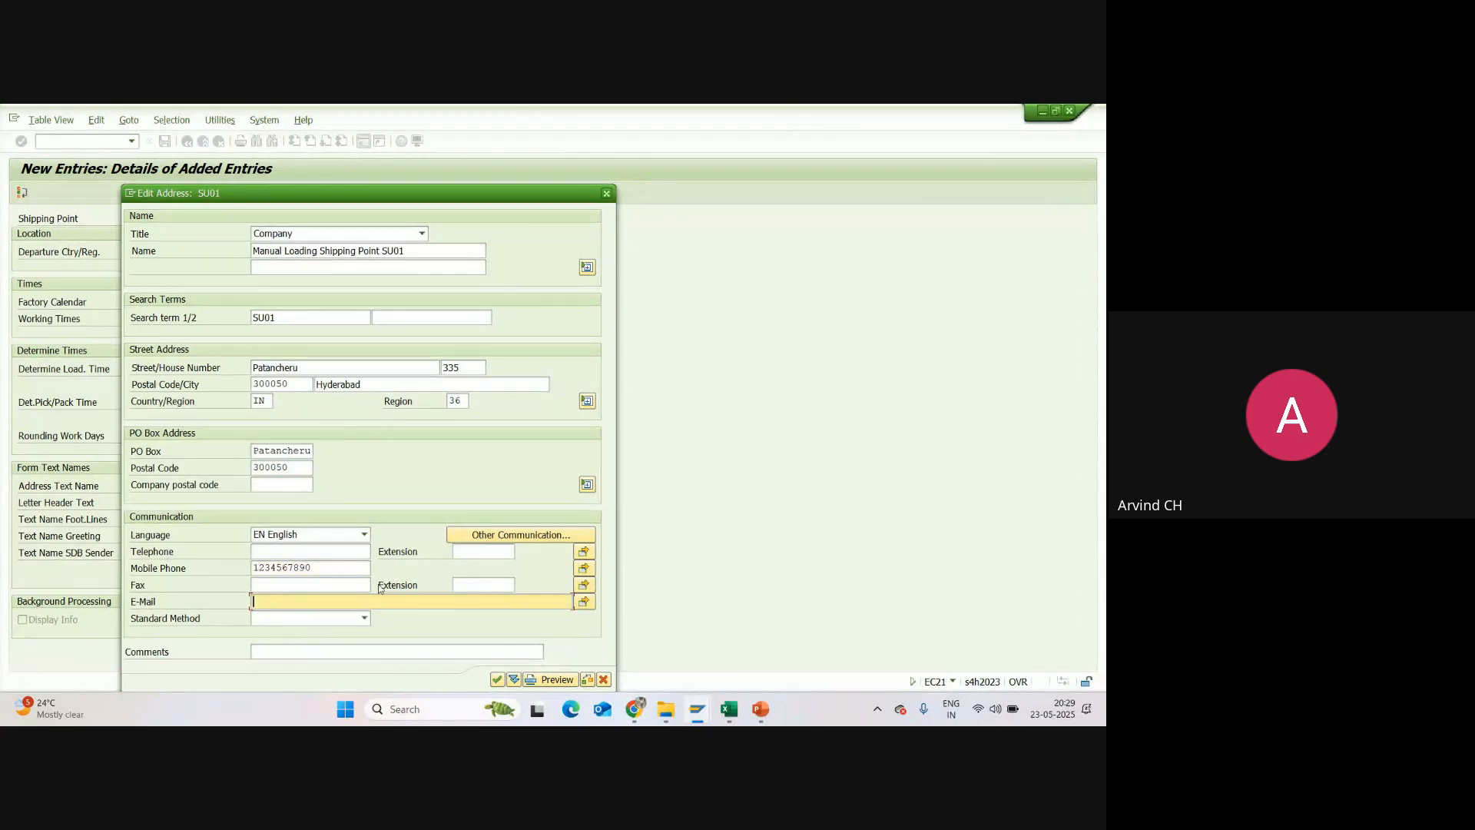
pyautogui.click(497, 680)
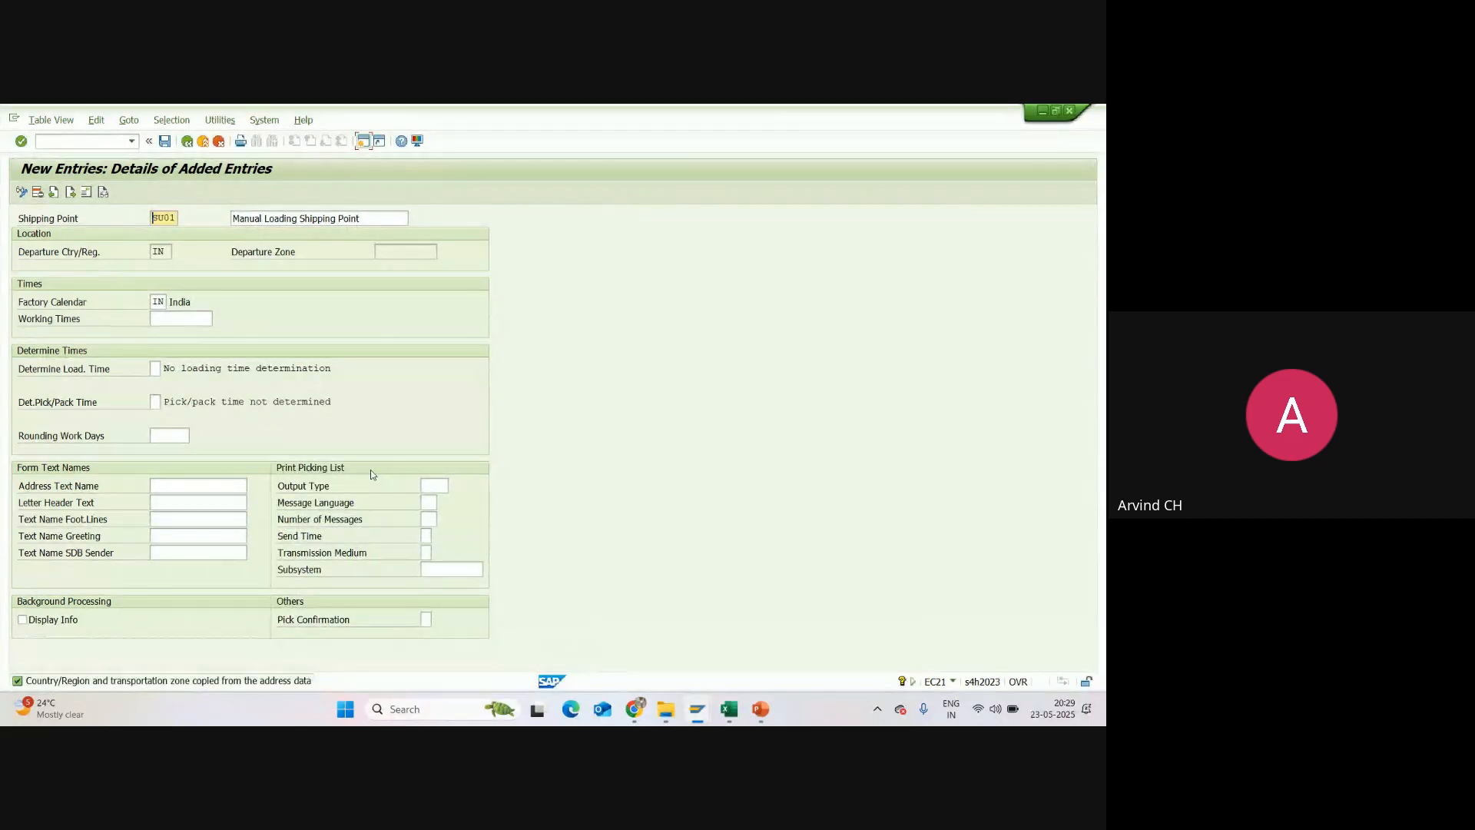
pyautogui.press('Return')
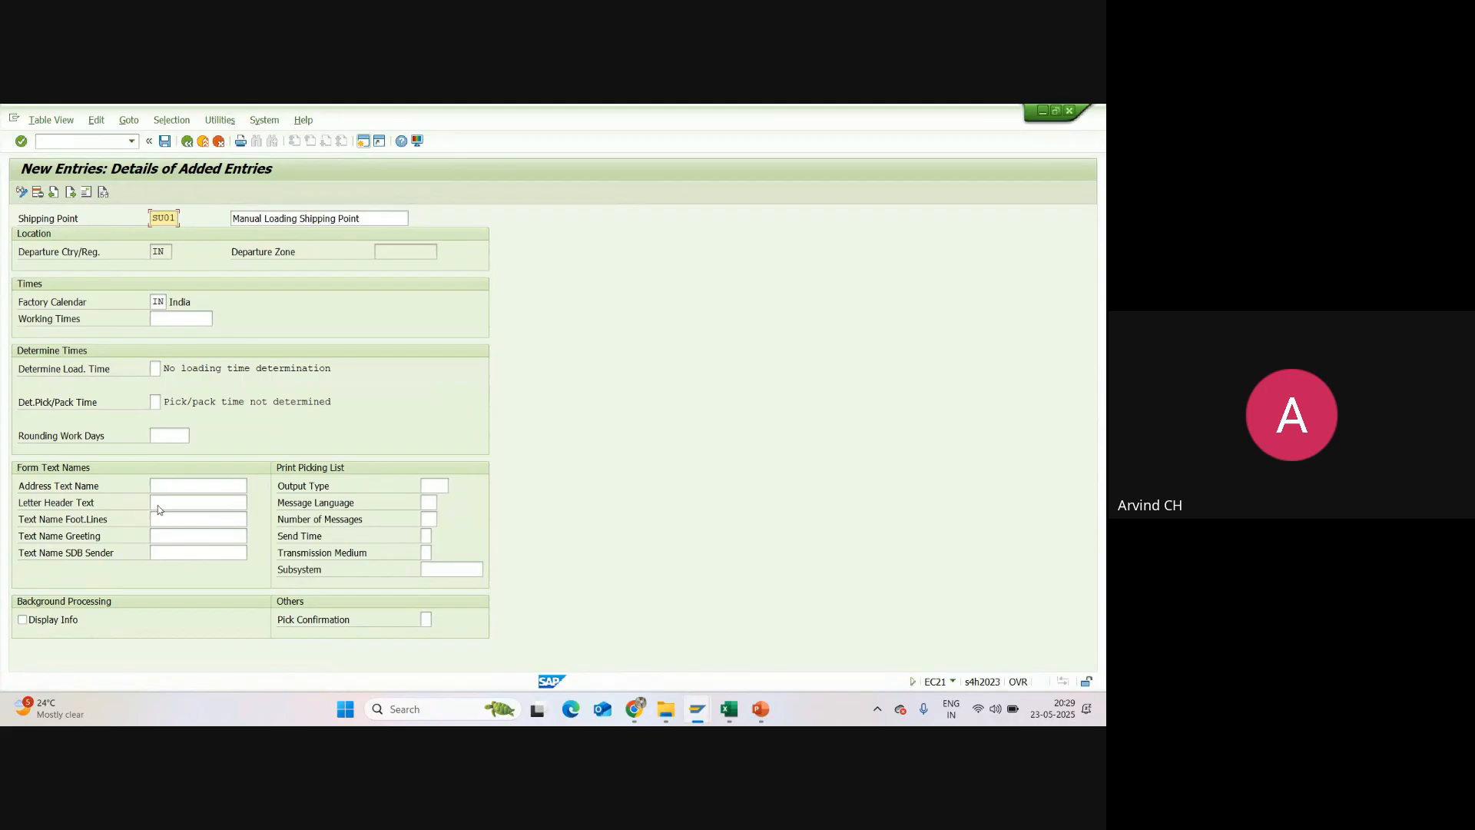
# Step: Save shipping point SU01 with its address under customizing request A4HK900095 and return to the IMG structure
pyautogui.click(166, 142)
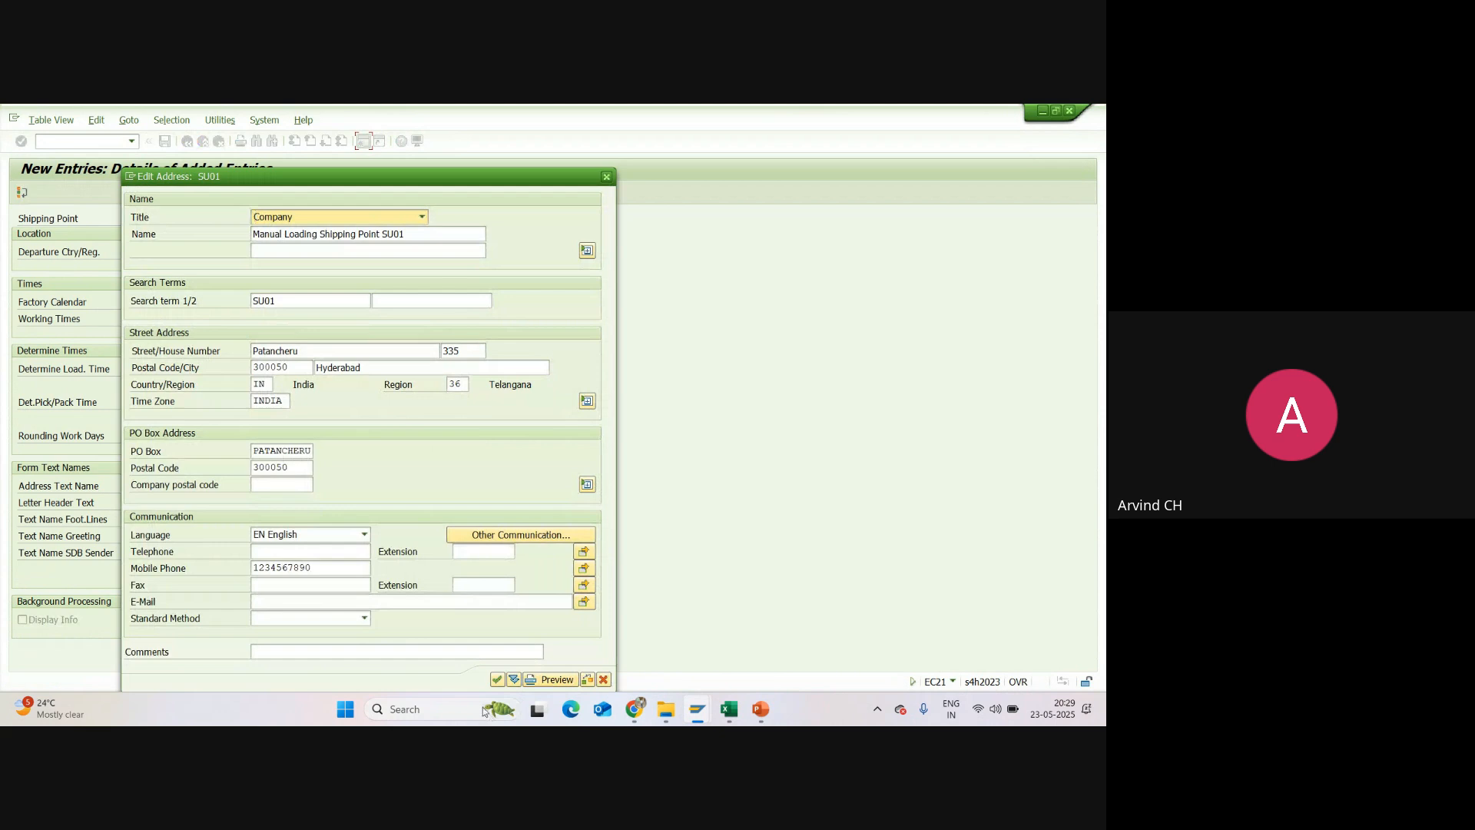
pyautogui.click(498, 681)
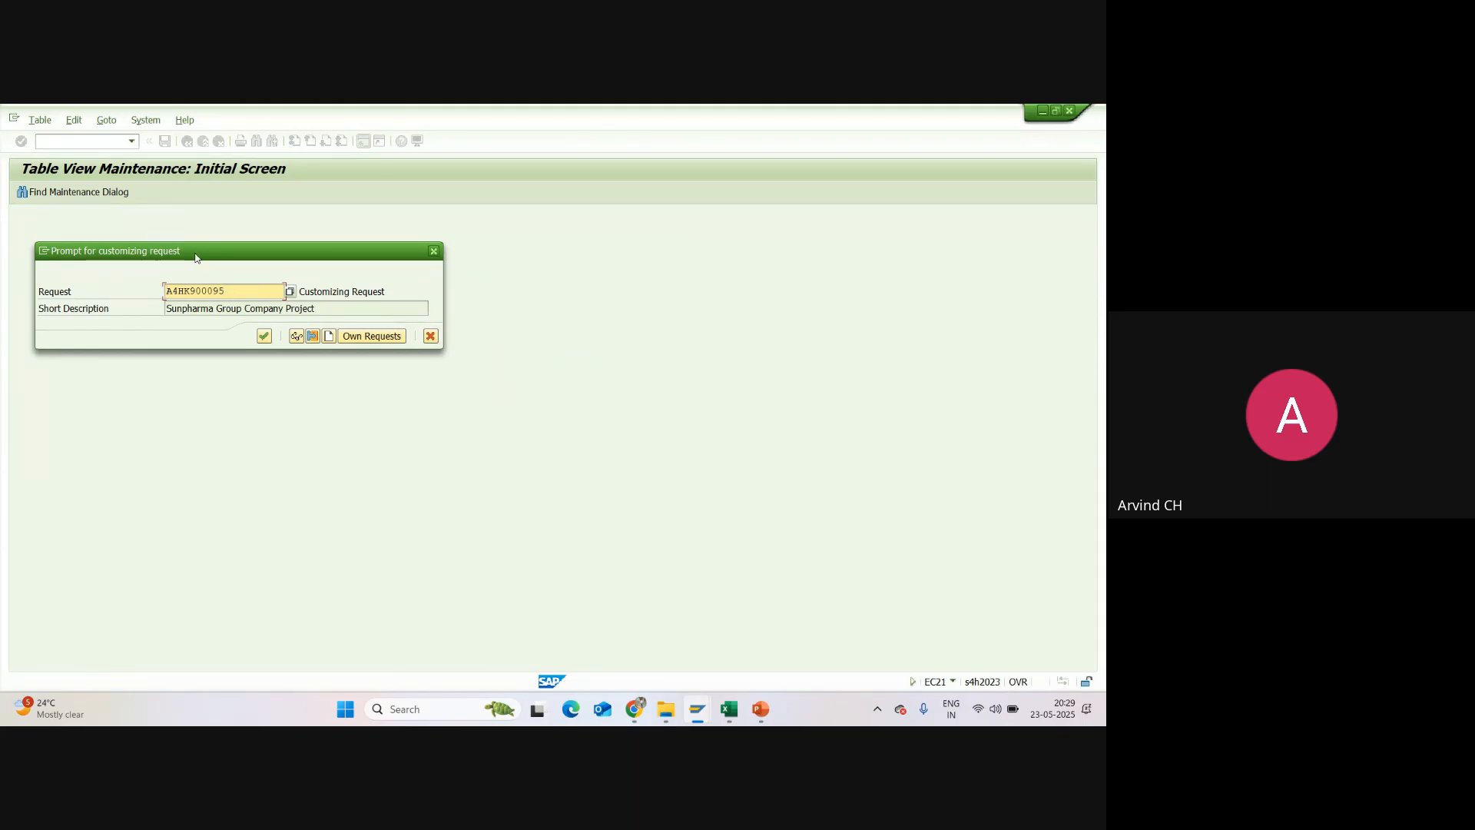
pyautogui.click(264, 336)
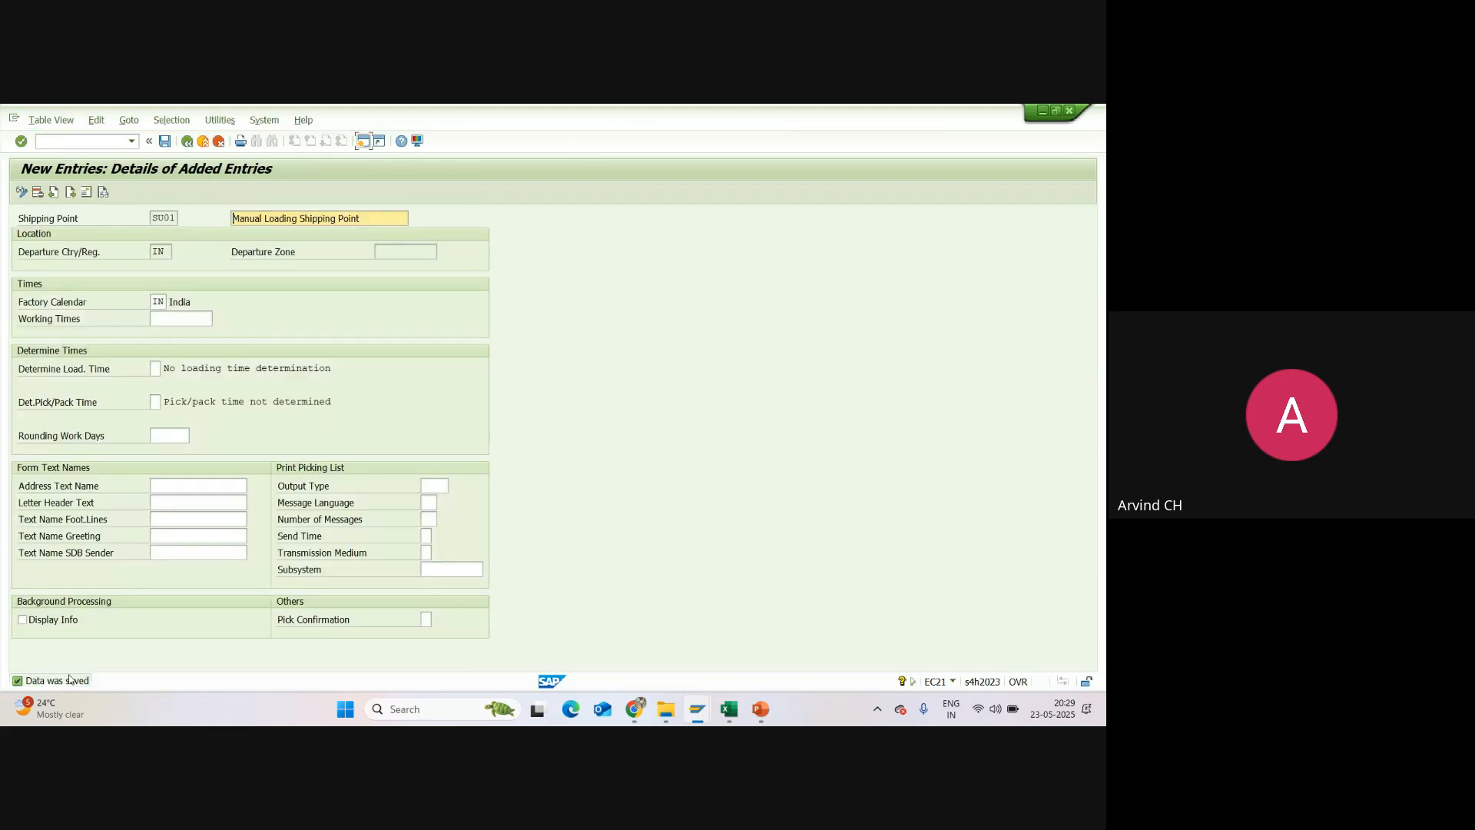
pyautogui.click(186, 142)
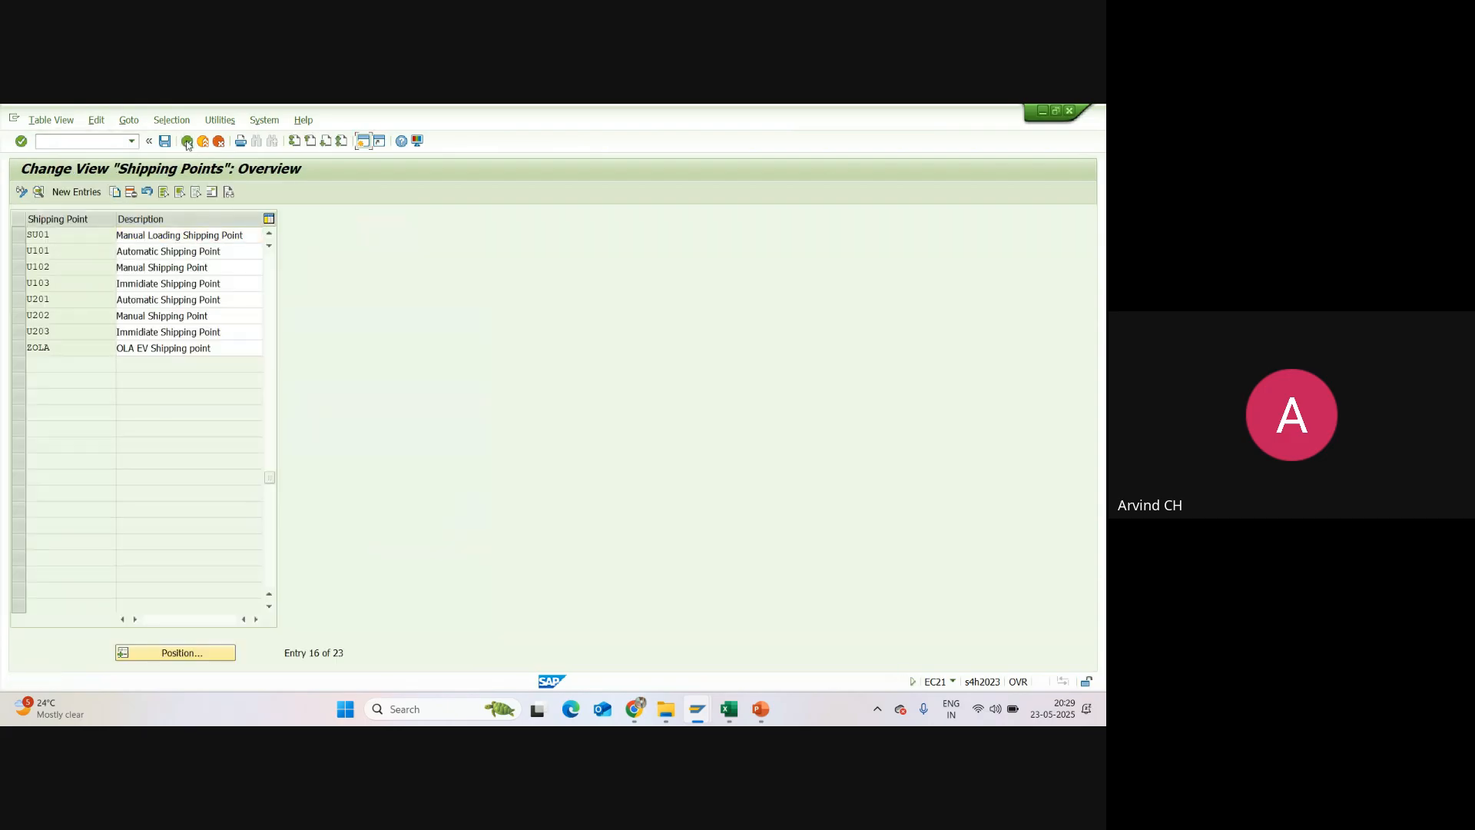
pyautogui.click(187, 142)
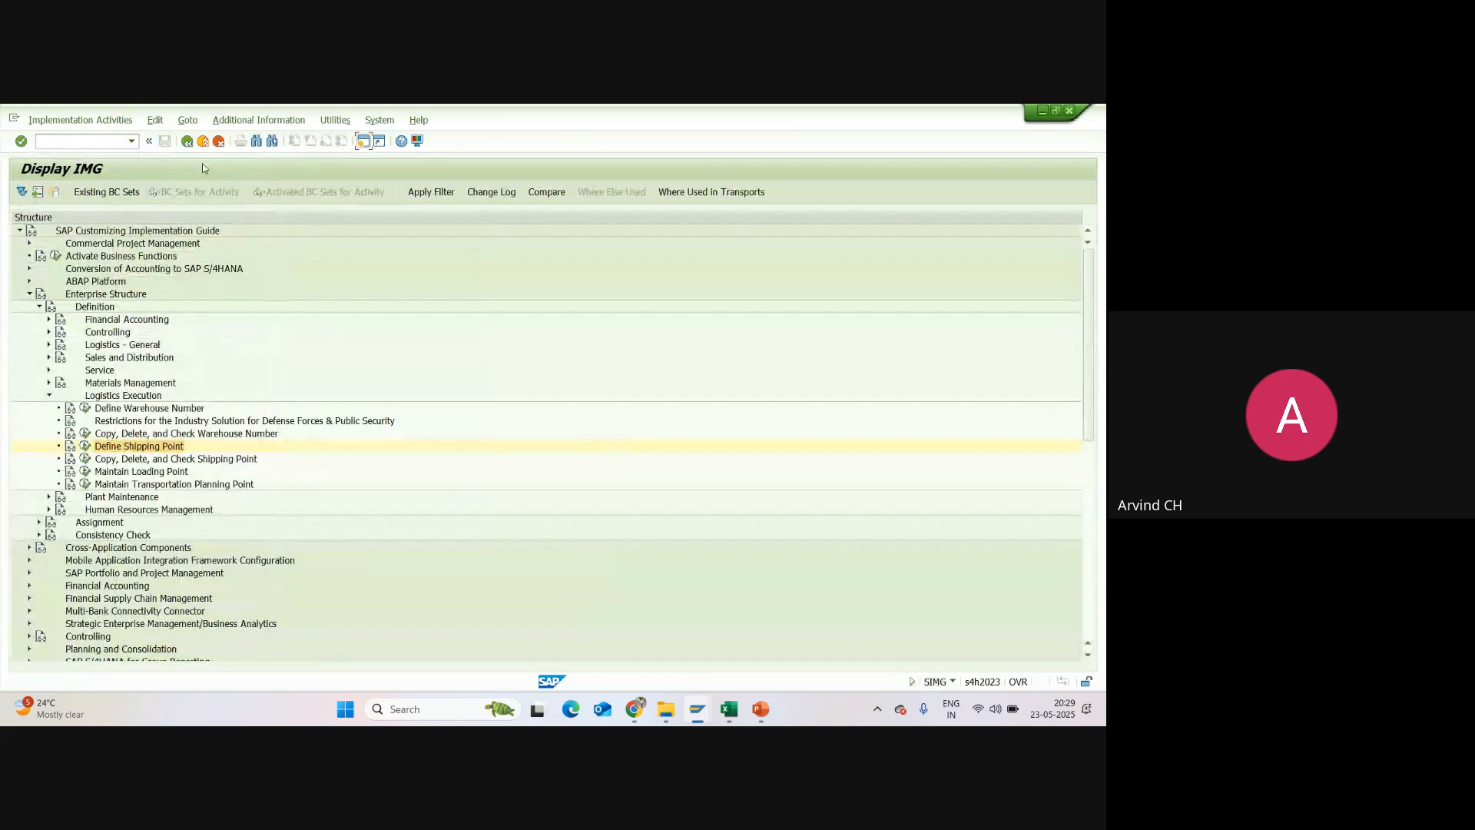
# Step: Switch to the Excel session report, enter SU01 as the Shipping Point code and fill that row green from Org Unit to Path
pyautogui.click(727, 710)
pyautogui.click(213, 538)
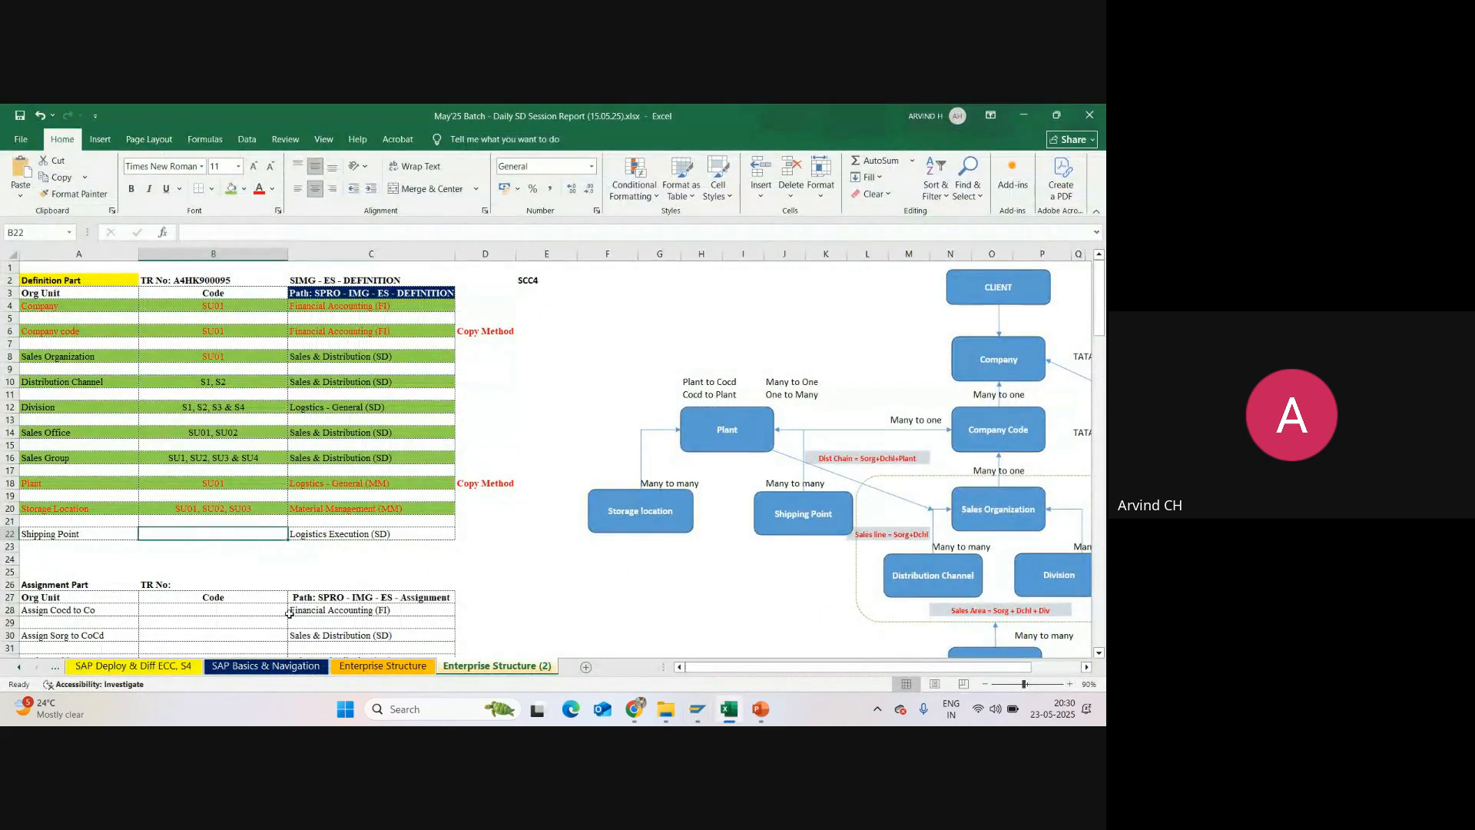
pyautogui.write('SU01')
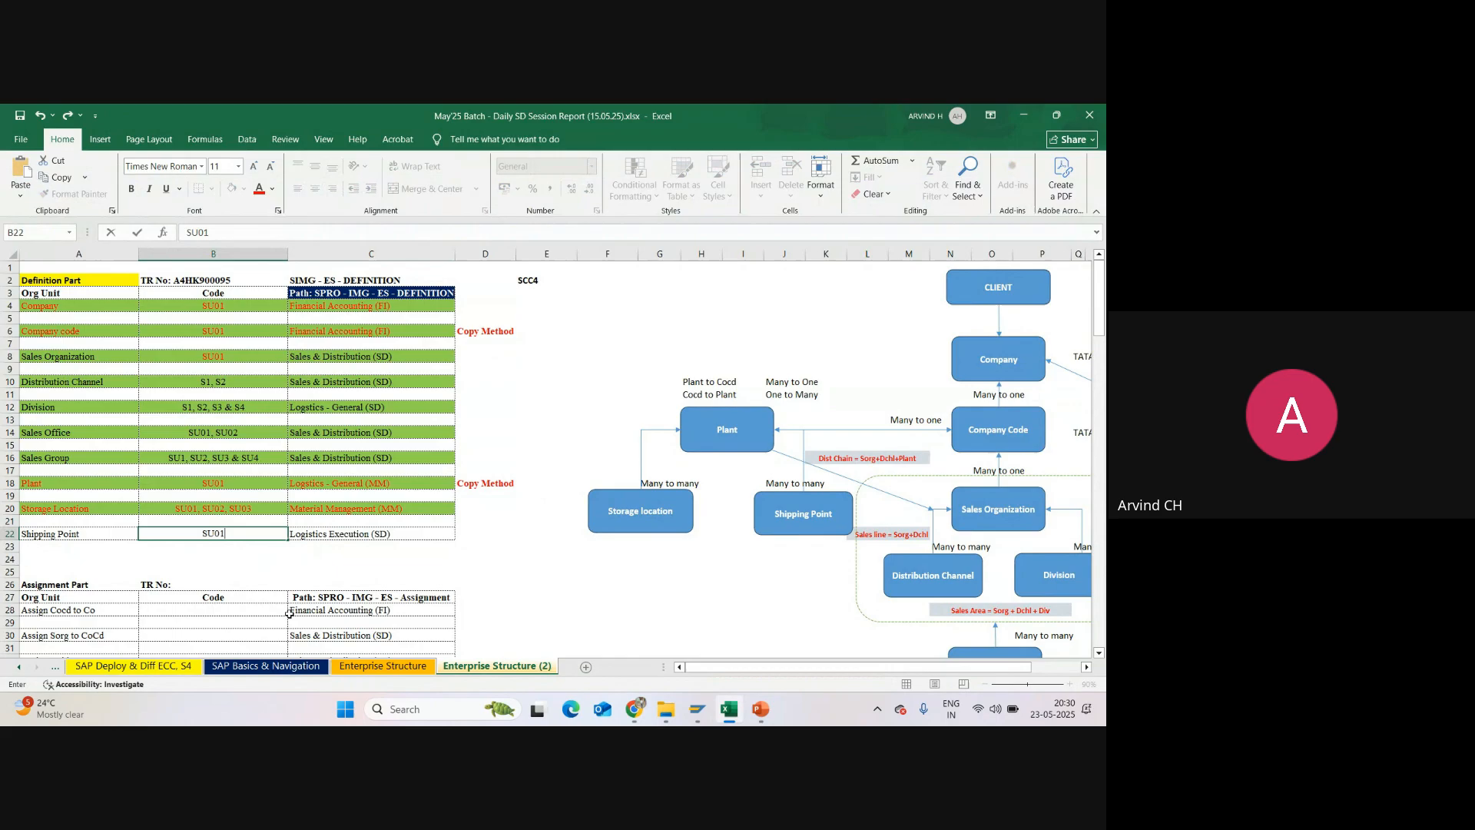
pyautogui.press('Return')
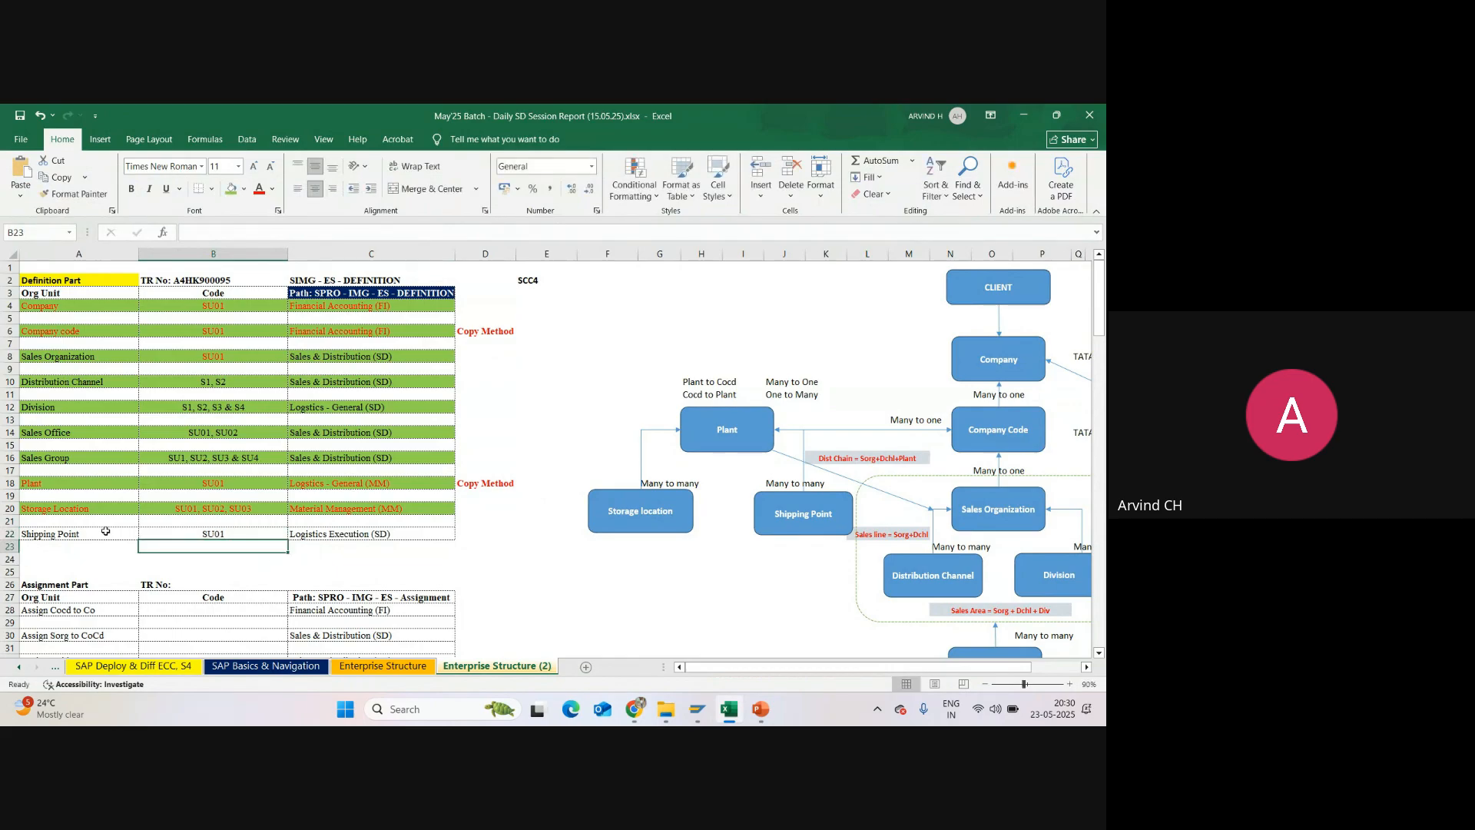
pyautogui.moveTo(105, 534); pyautogui.dragTo(326, 533)
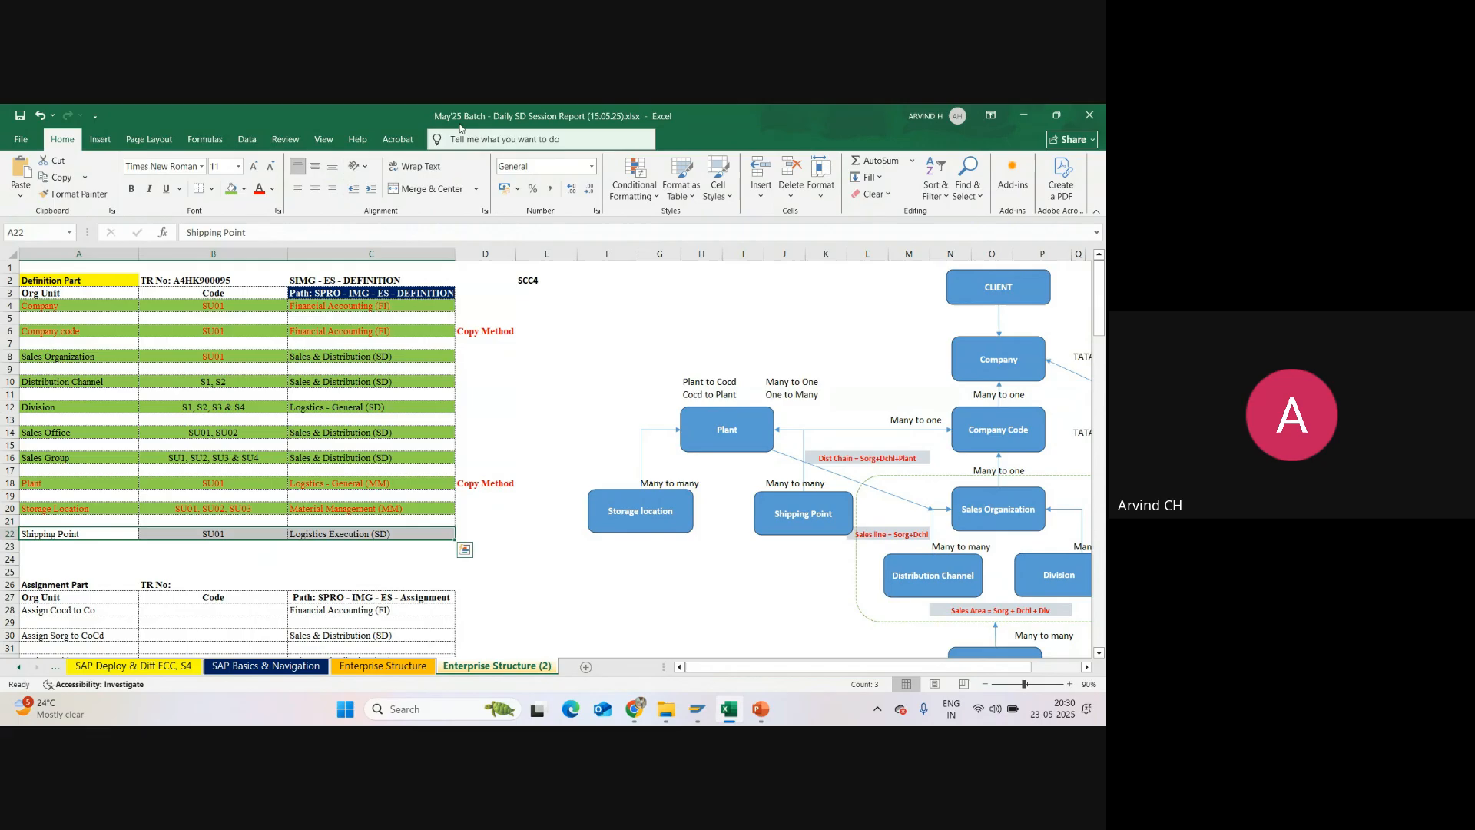
pyautogui.click(230, 189)
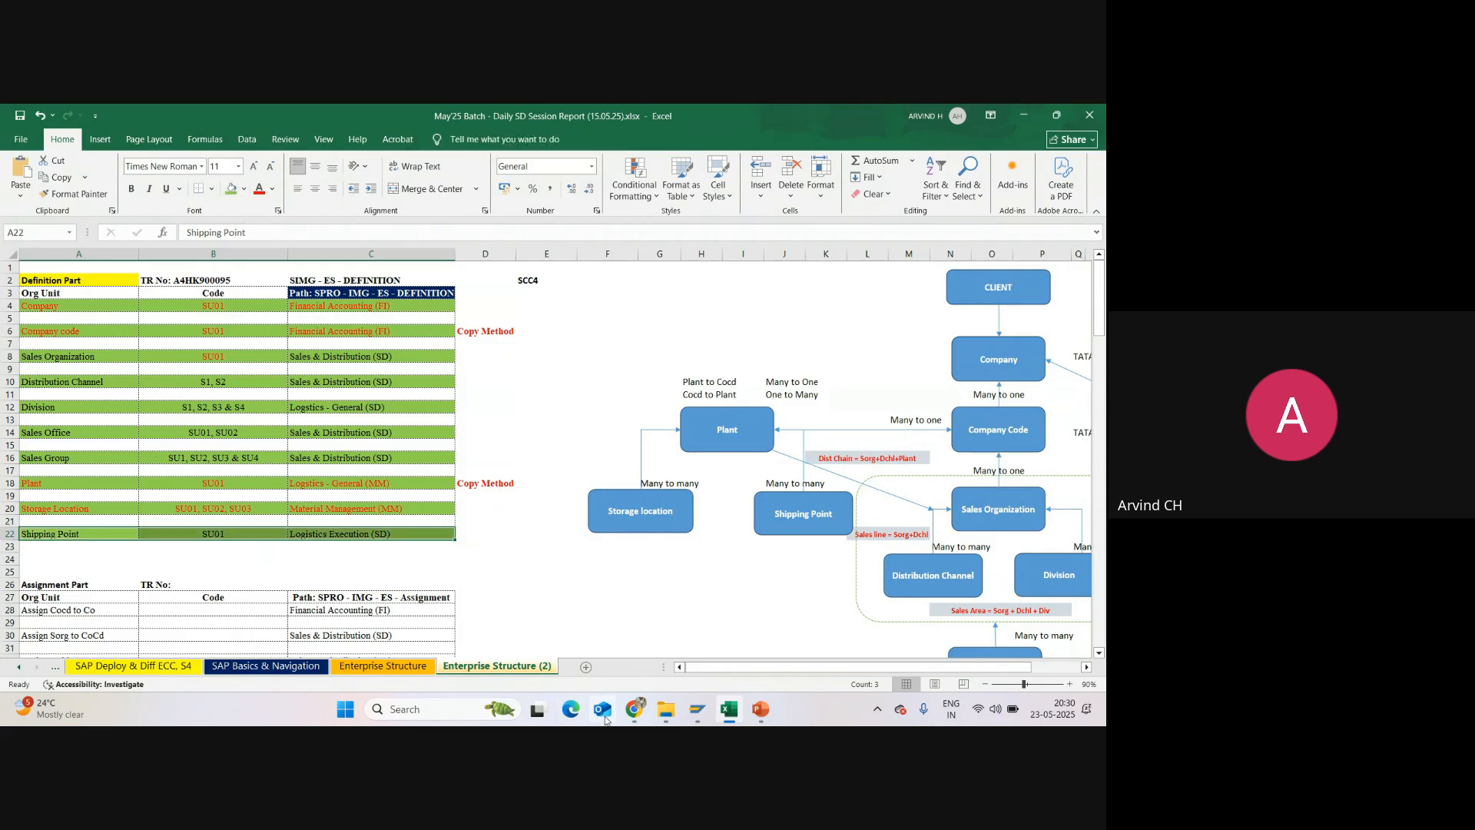
# Step: Switch to the Google Meet window and look through the meeting's participant list
pyautogui.moveTo(634, 709)
pyautogui.click(622, 649)
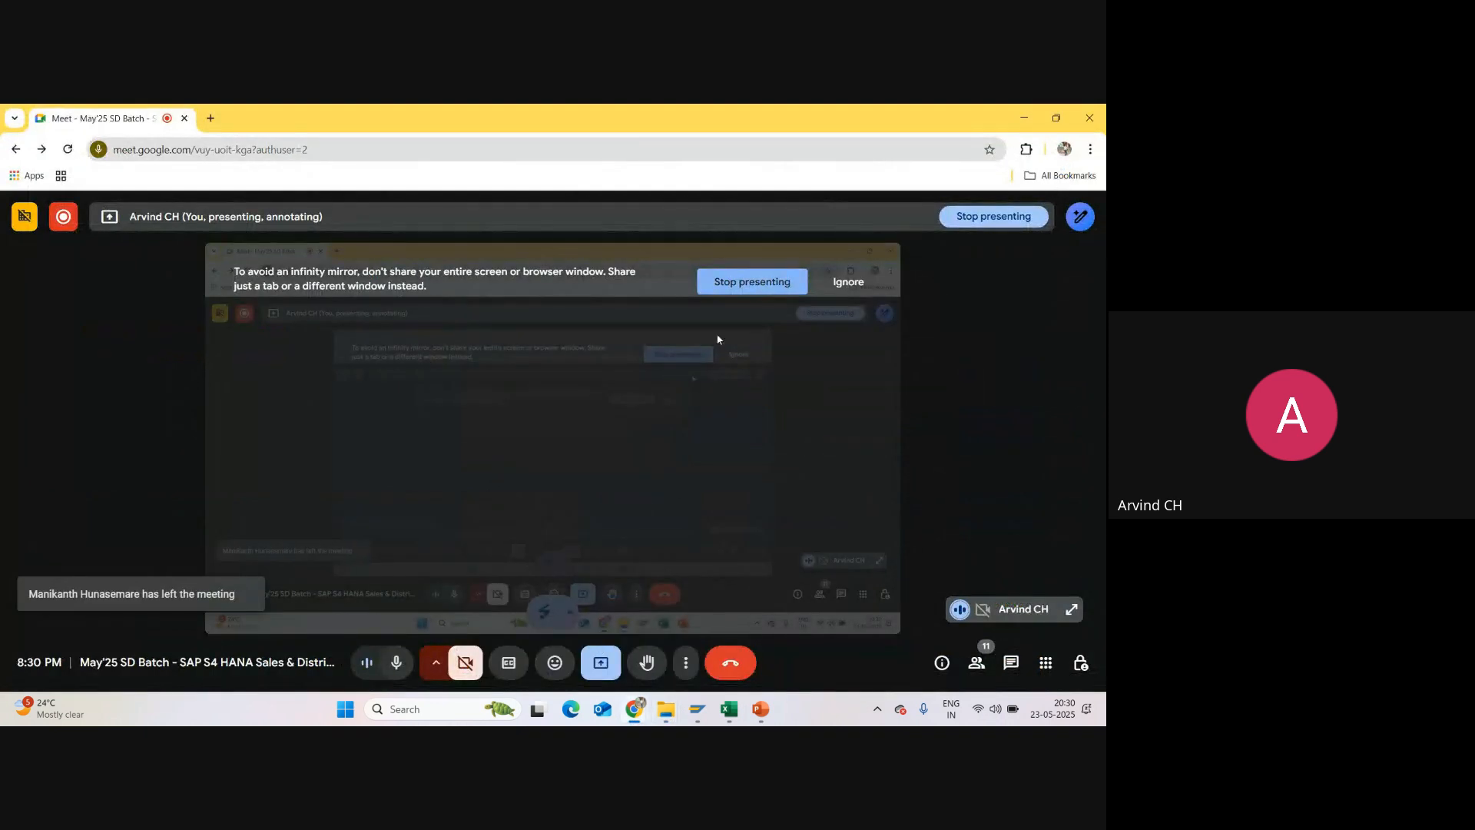
pyautogui.click(976, 662)
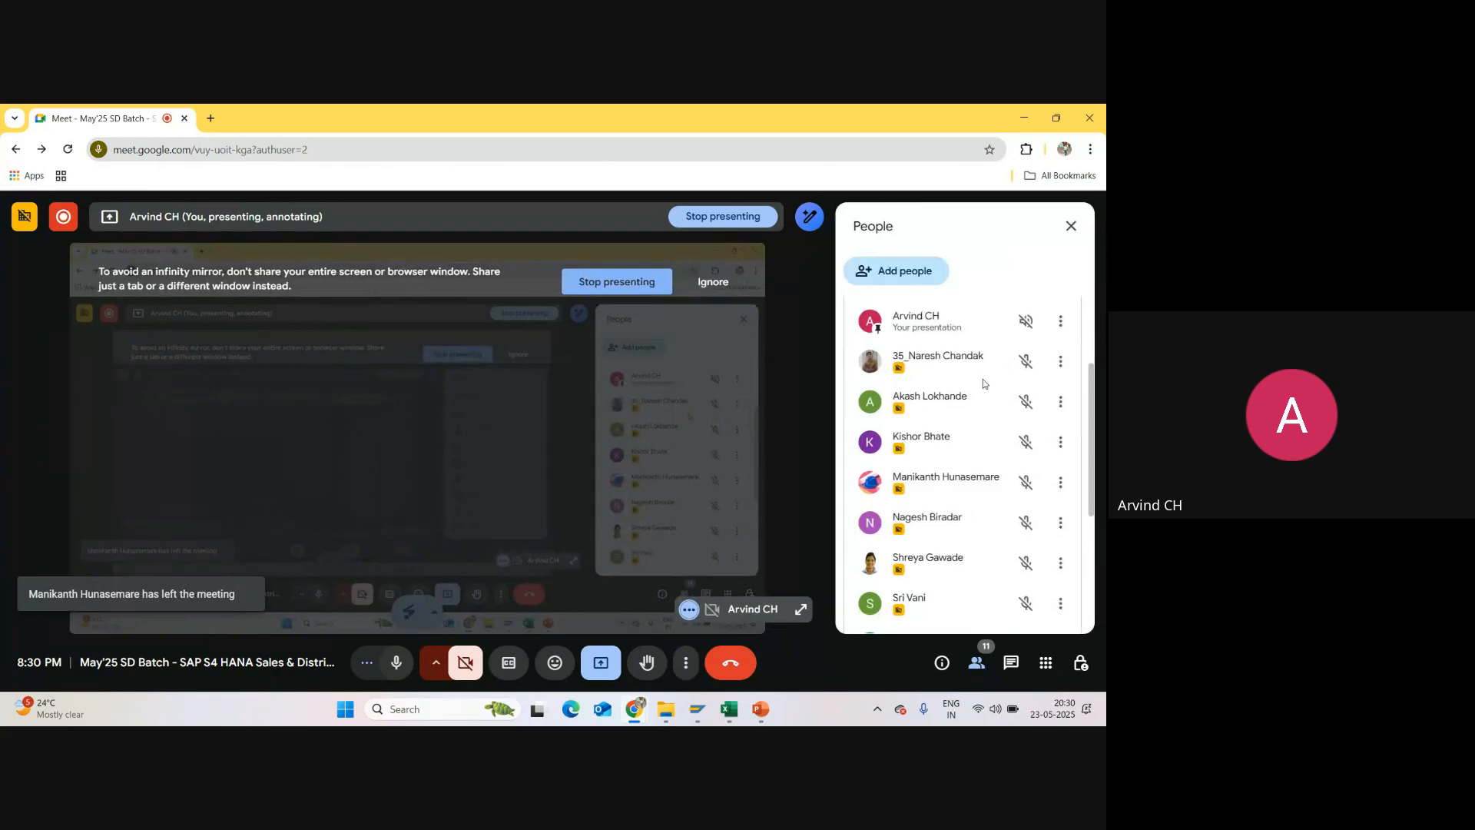
pyautogui.scroll(-3, 984, 380)
pyautogui.scroll(3, 983, 390)
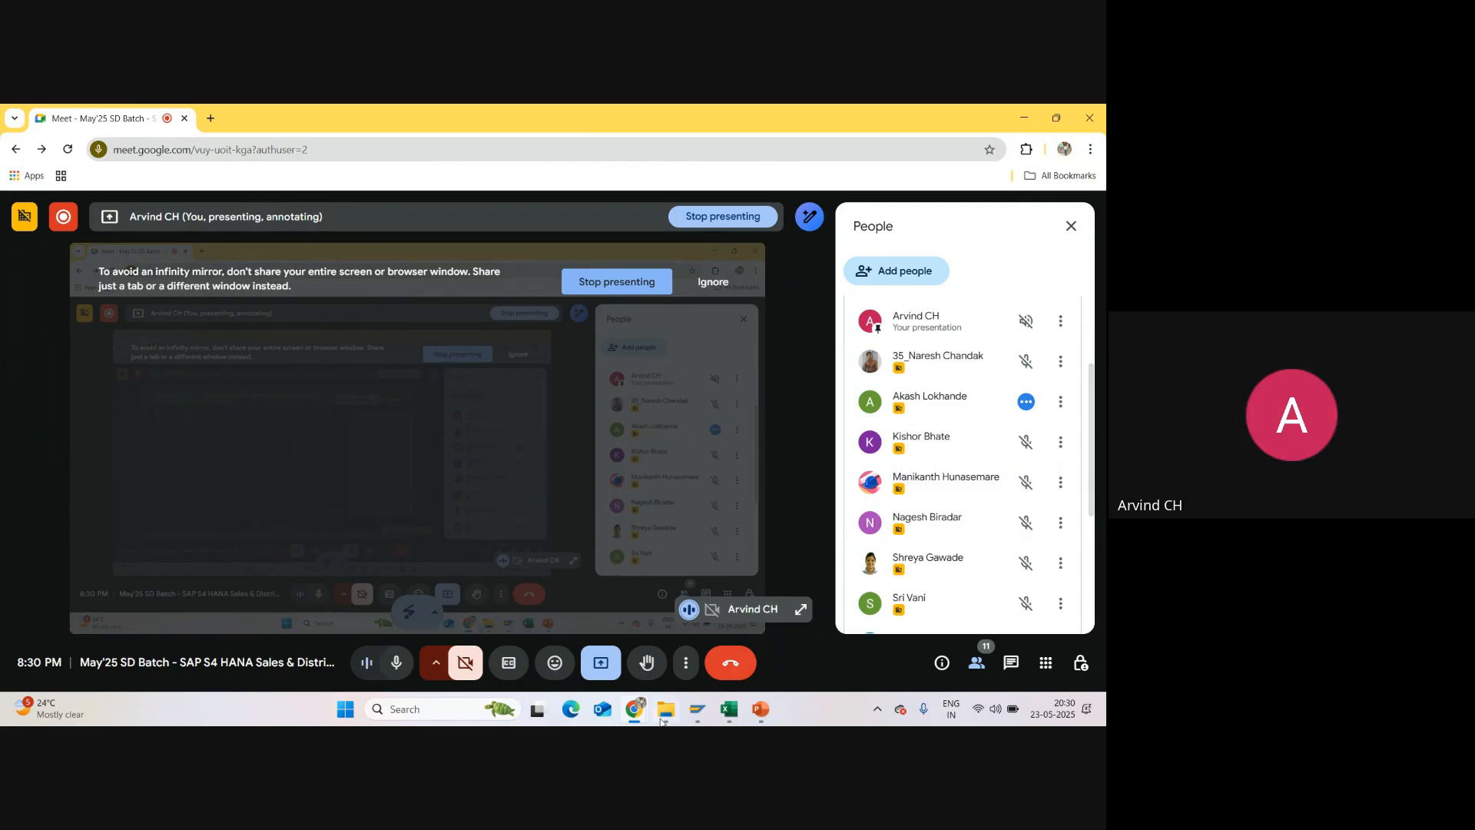
# Step: Return to the SAP IMG, collapse Logistics Execution and open Maintain storage location under Materials Management, going to its plant work area entry
pyautogui.moveTo(697, 708)
pyautogui.click(754, 631)
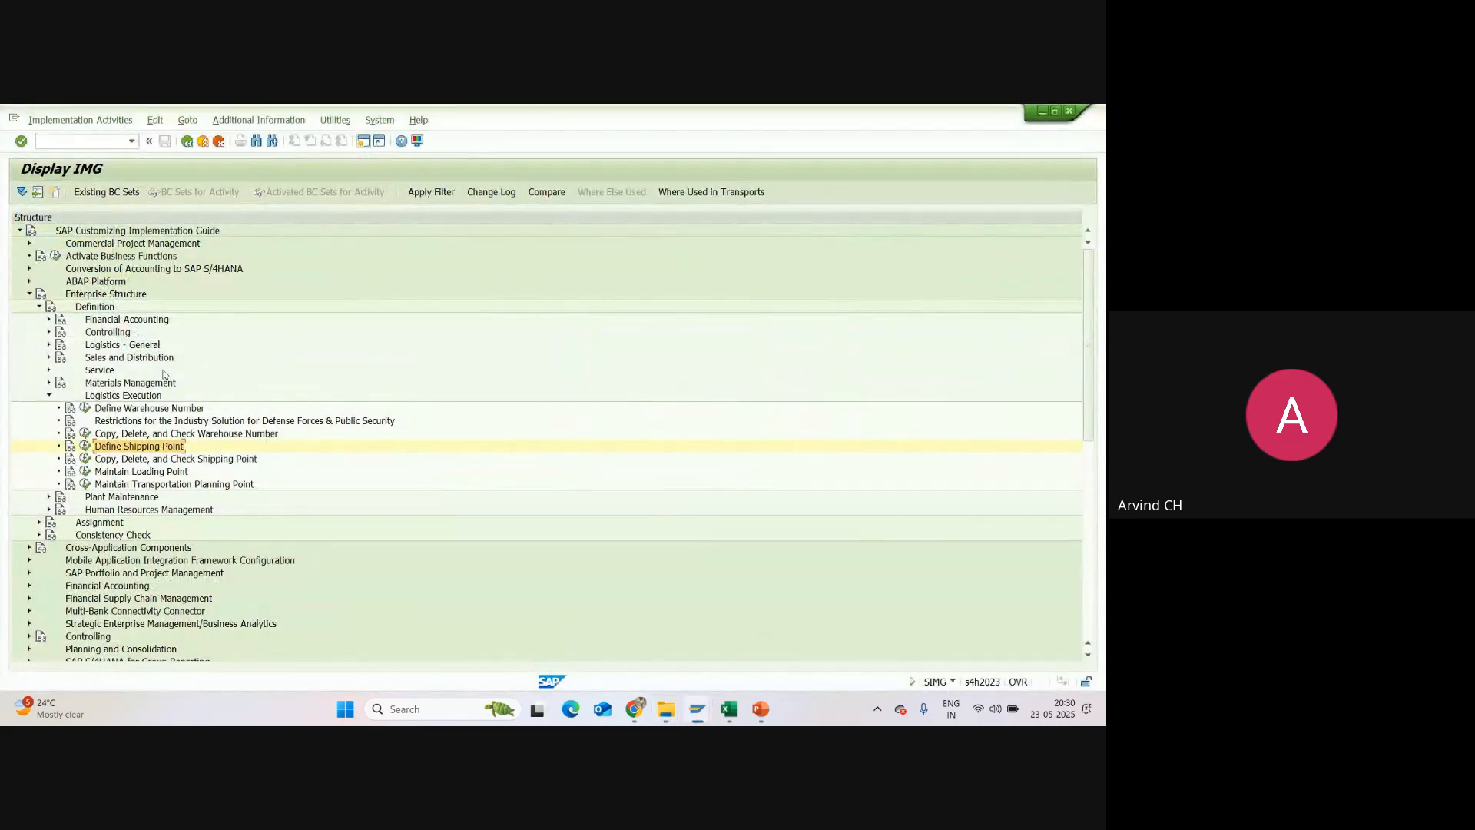
pyautogui.click(49, 395)
pyautogui.click(48, 383)
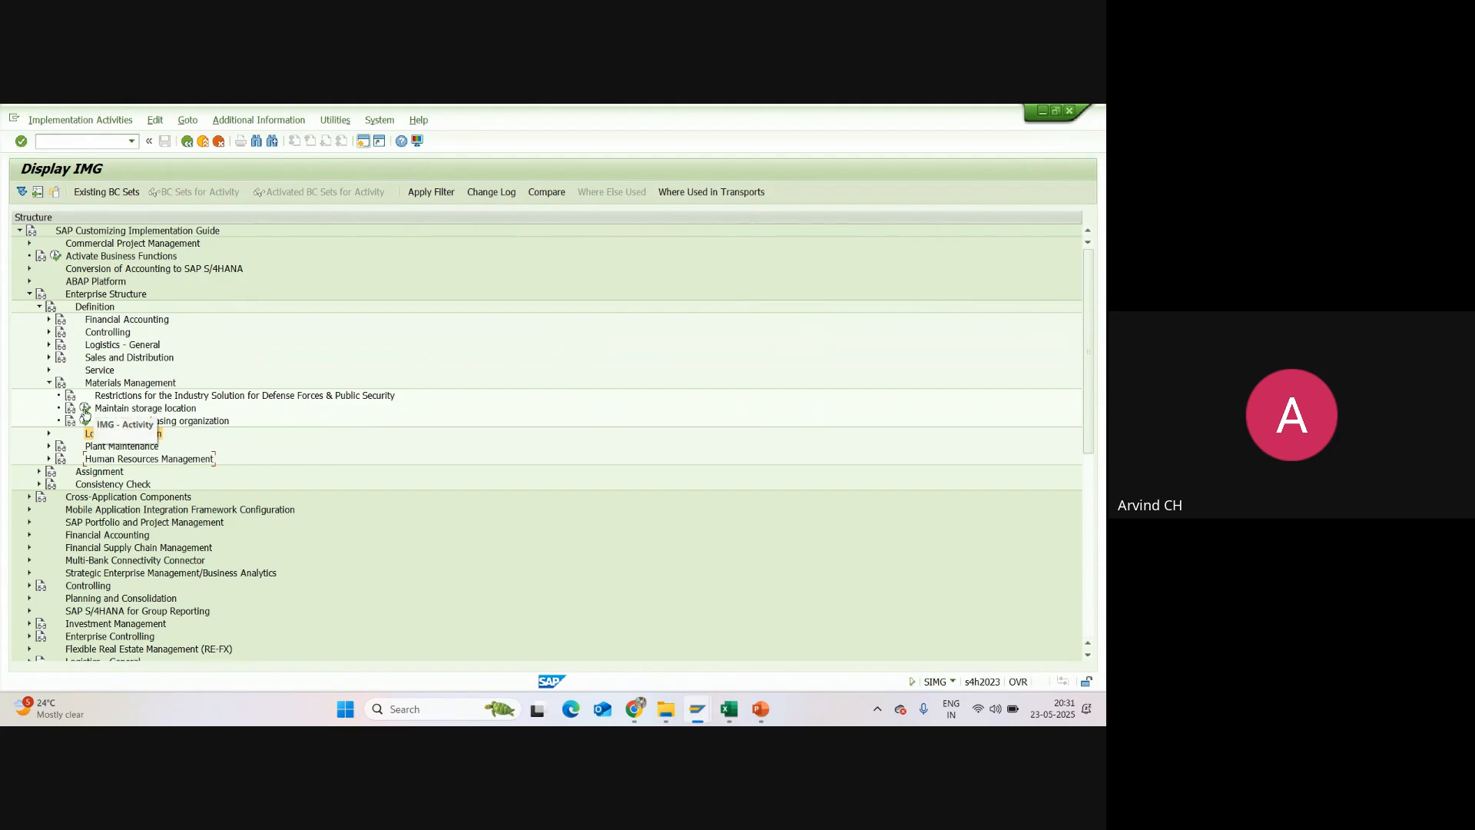
pyautogui.click(85, 412)
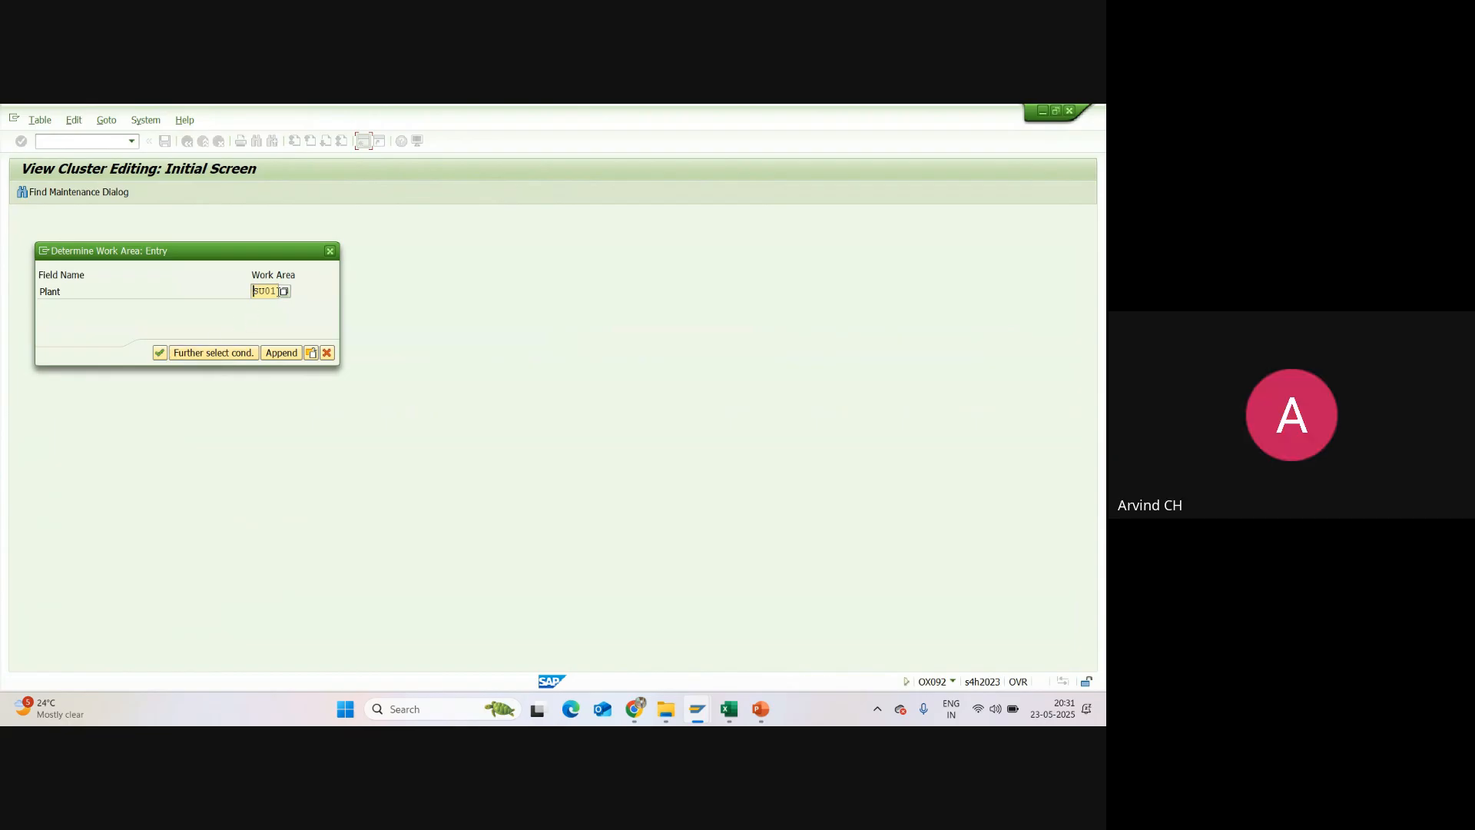
pyautogui.moveTo(278, 290); pyautogui.dragTo(251, 291)
pyautogui.click(254, 291)
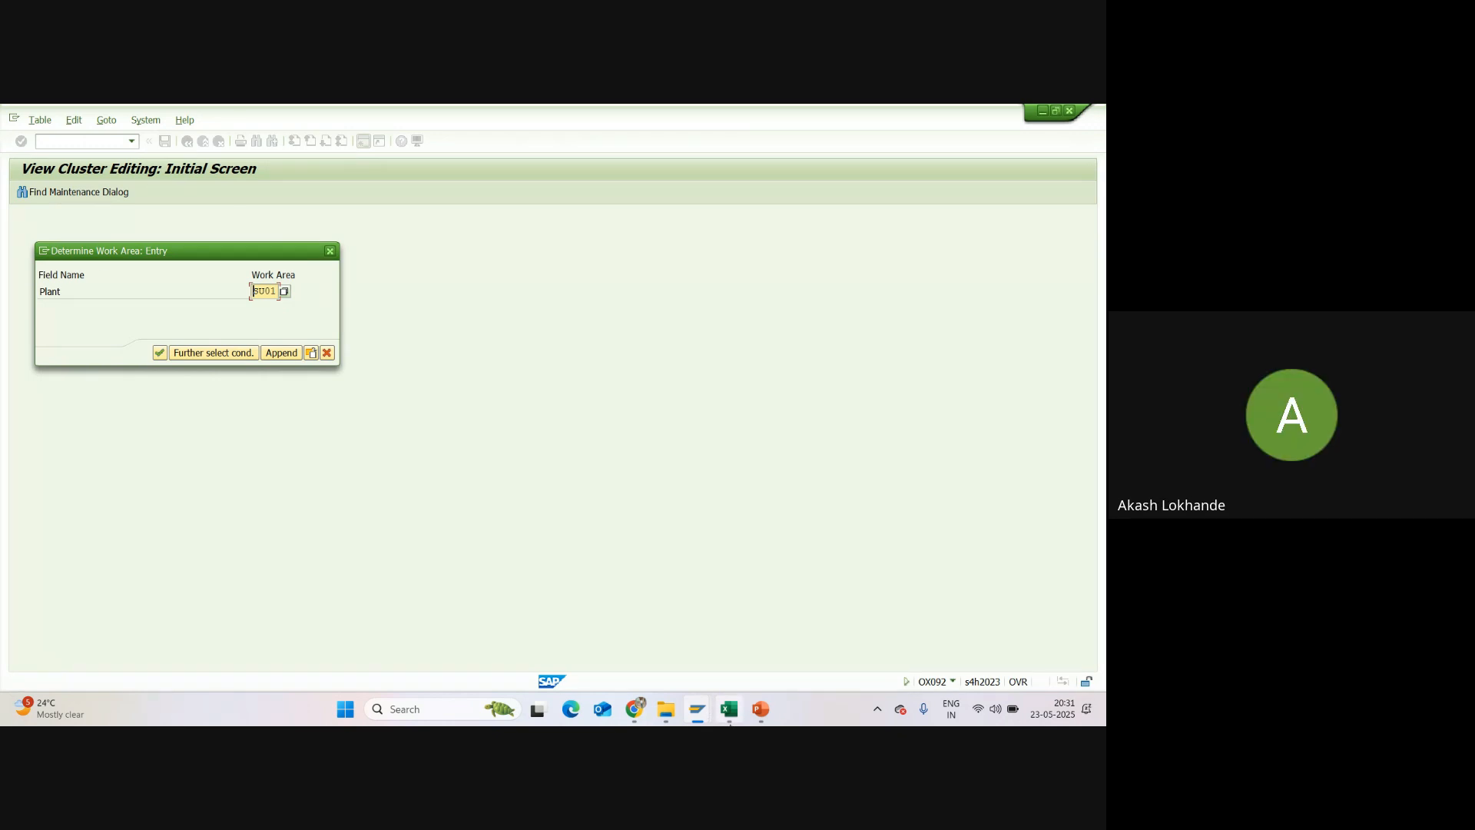
# Step: Switch to the Excel report and draw a rectangle about 13.3 by 8.2 cm in the blank area beside the company code notes
pyautogui.click(730, 710)
pyautogui.scroll(-5, 719, 468)
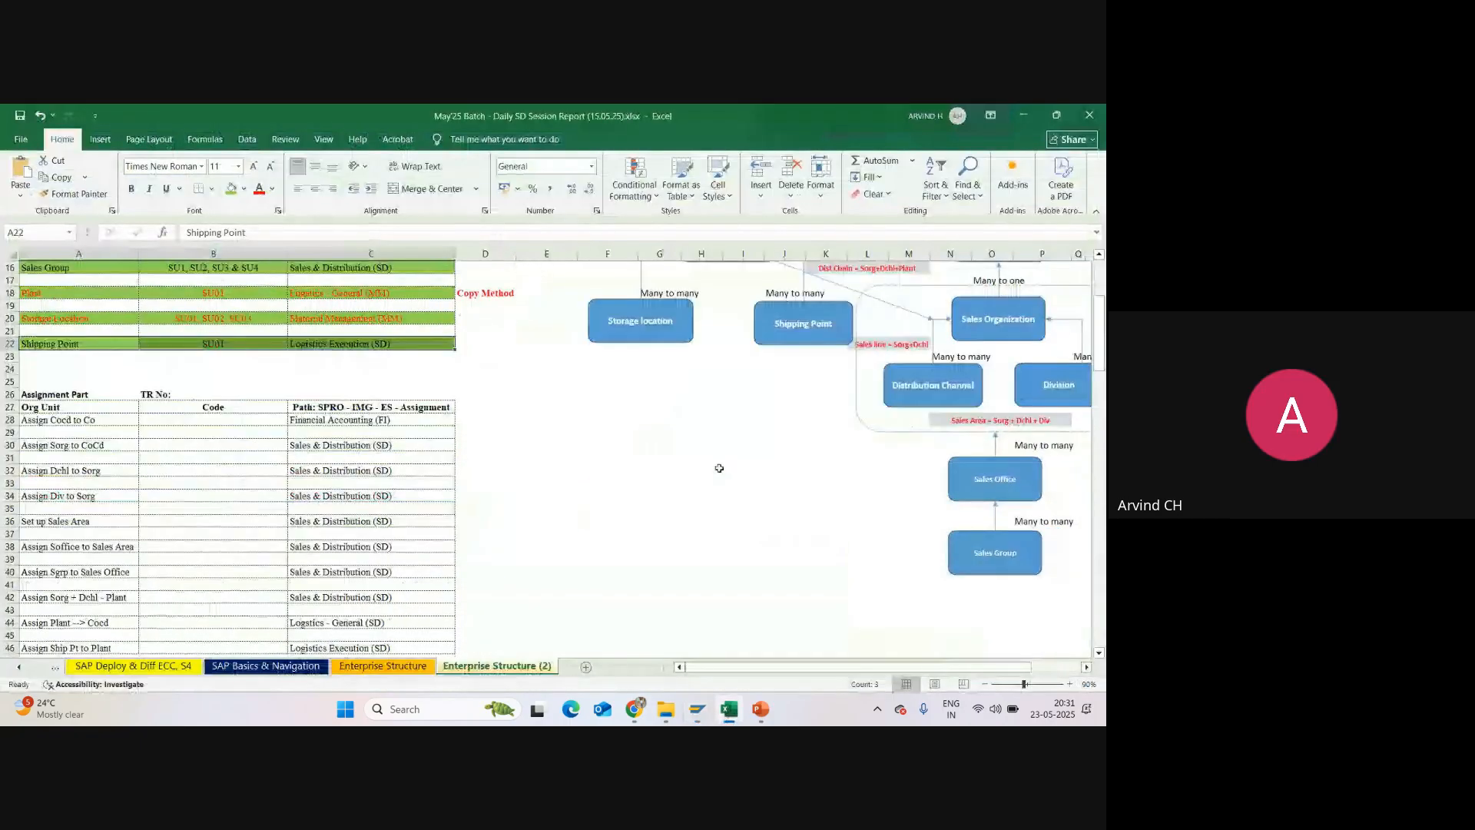
pyautogui.scroll(-12, 720, 468)
pyautogui.click(100, 139)
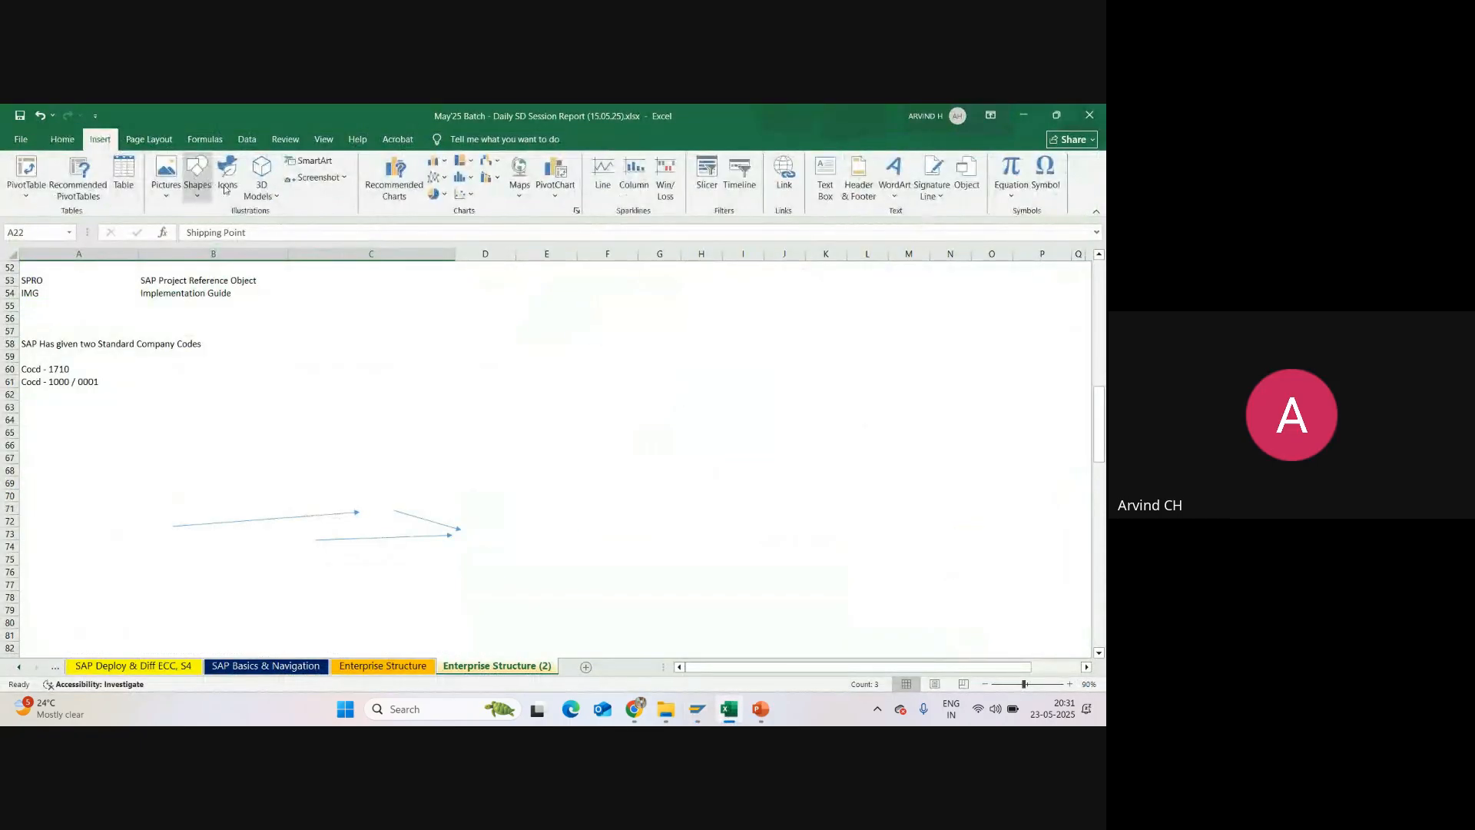
pyautogui.click(196, 181)
pyautogui.click(230, 229)
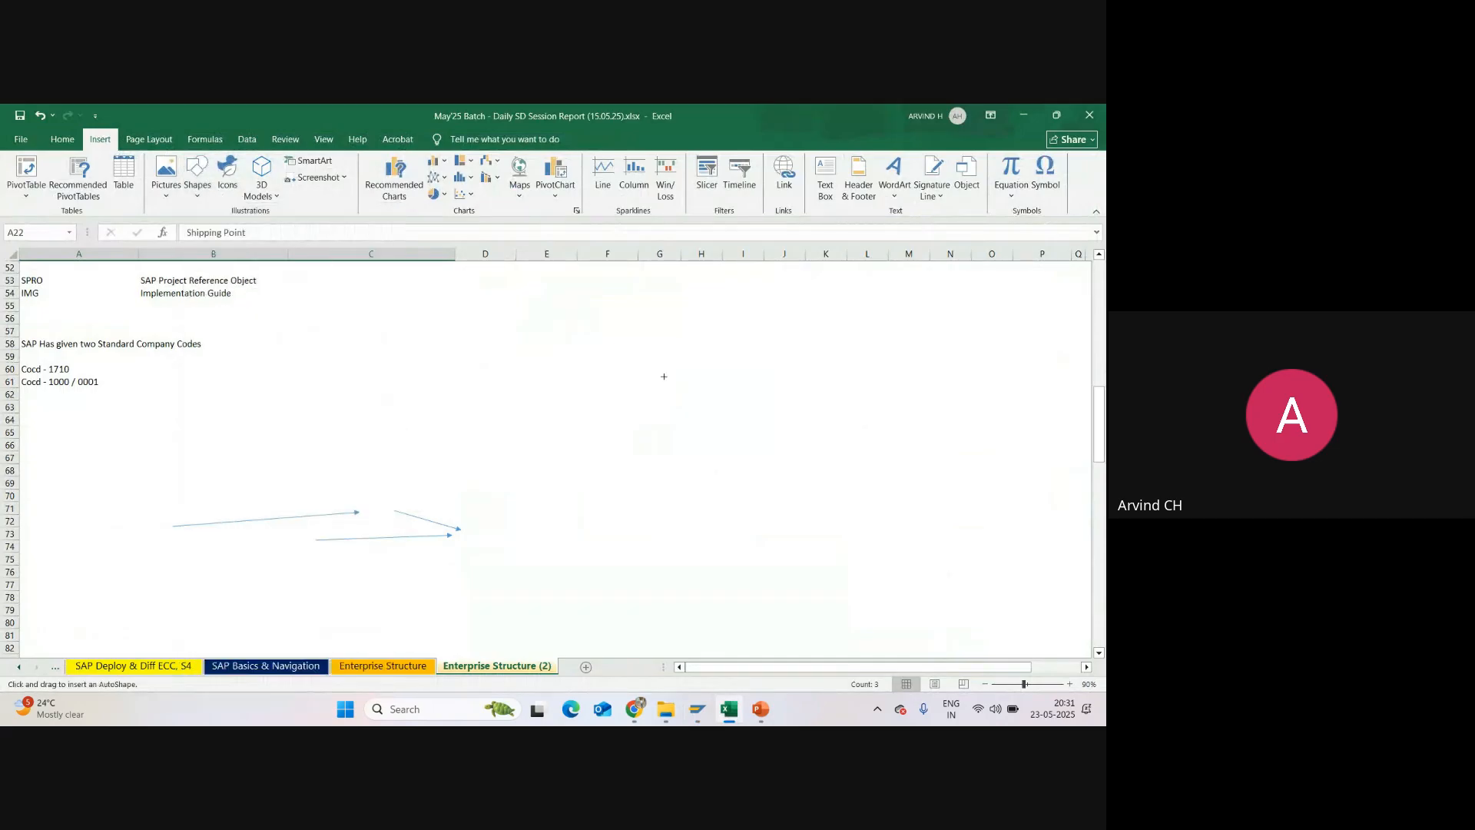
pyautogui.moveTo(613, 344); pyautogui.dragTo(939, 546)
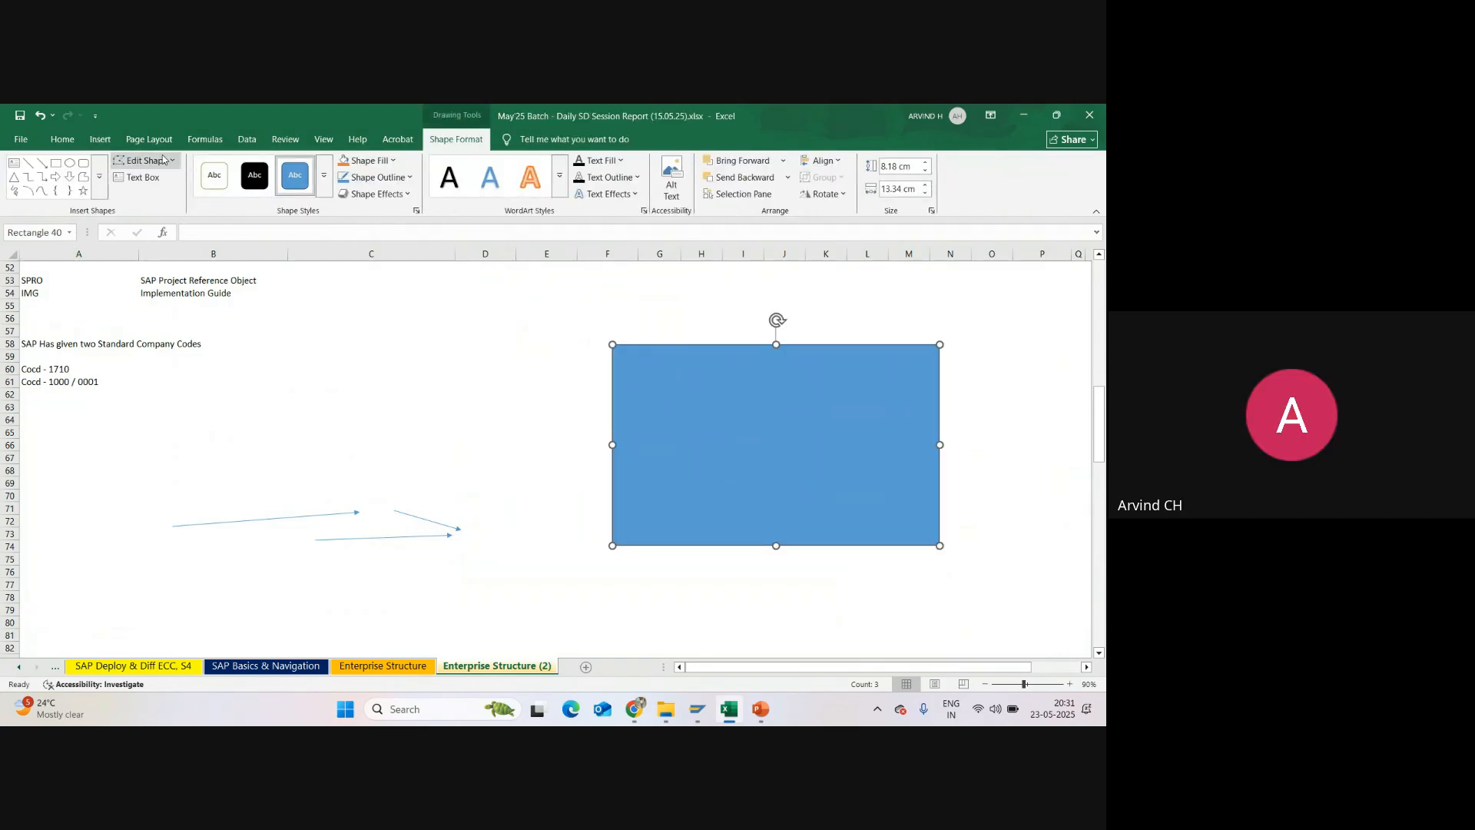
# Step: Draw a vertical line about 5.2 cm long down from the rectangle's upper edge
pyautogui.click(56, 163)
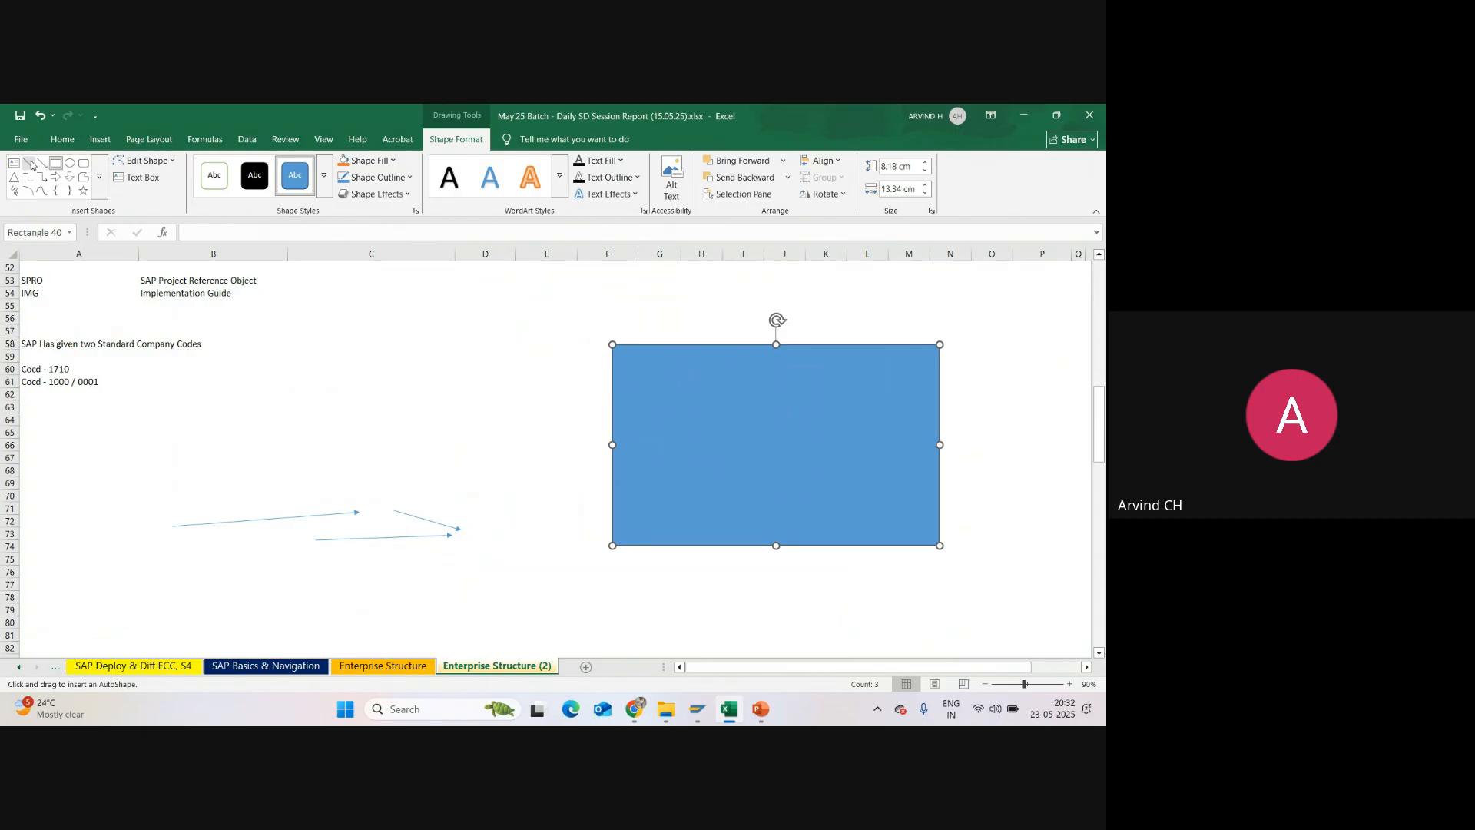
pyautogui.click(30, 164)
pyautogui.moveTo(681, 345); pyautogui.dragTo(685, 472)
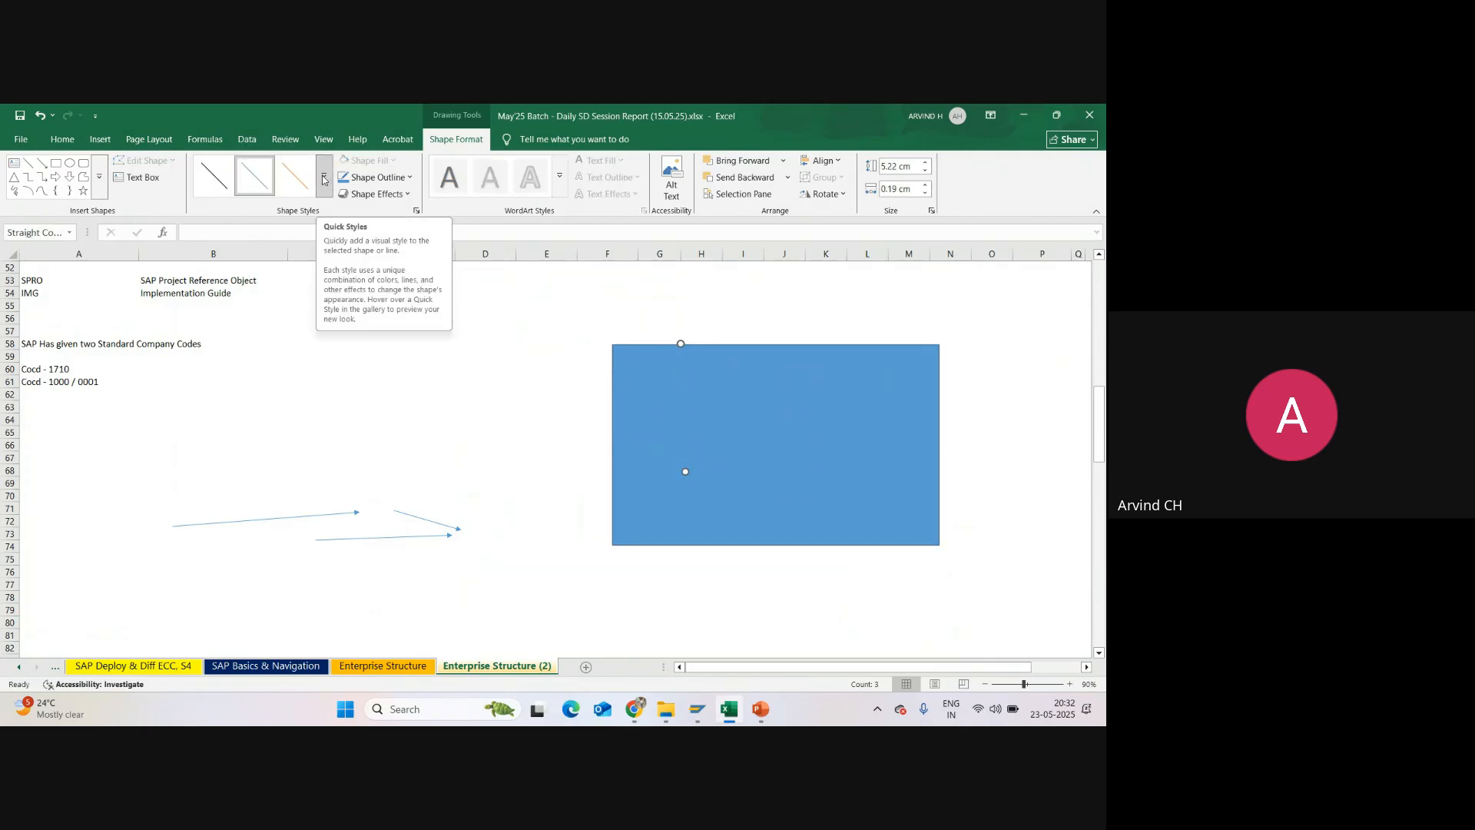
# Step: Apply the white-filled outline shape style to the large rectangle
pyautogui.click(63, 141)
pyautogui.click(815, 398)
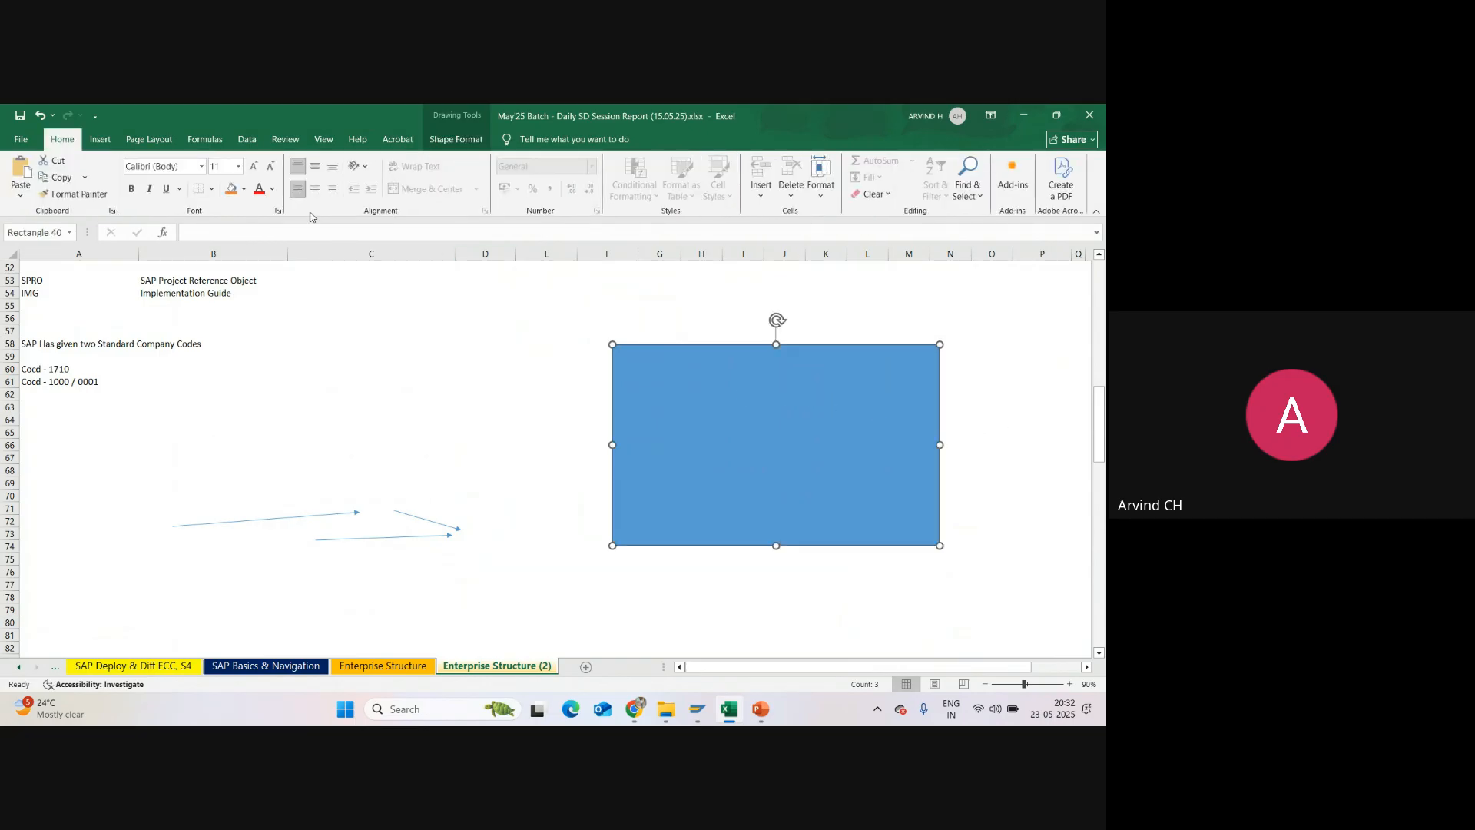
pyautogui.click(454, 139)
pyautogui.click(214, 175)
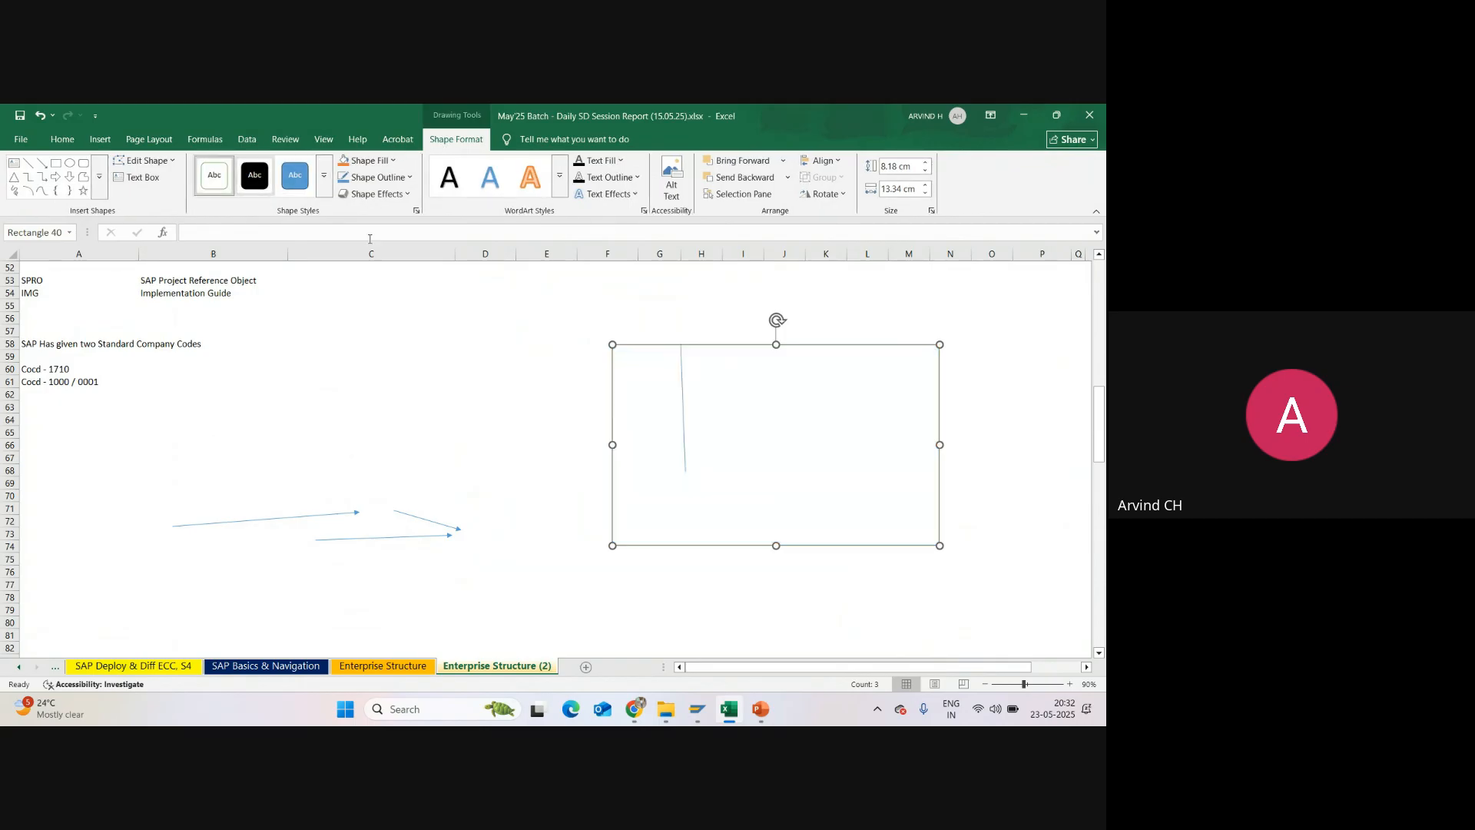
# Step: Replace the short line with a full-height vertical line about 8.2 cm long near the rectangle's left edge, using a black line style
pyautogui.click(682, 399)
pyautogui.press('Delete')
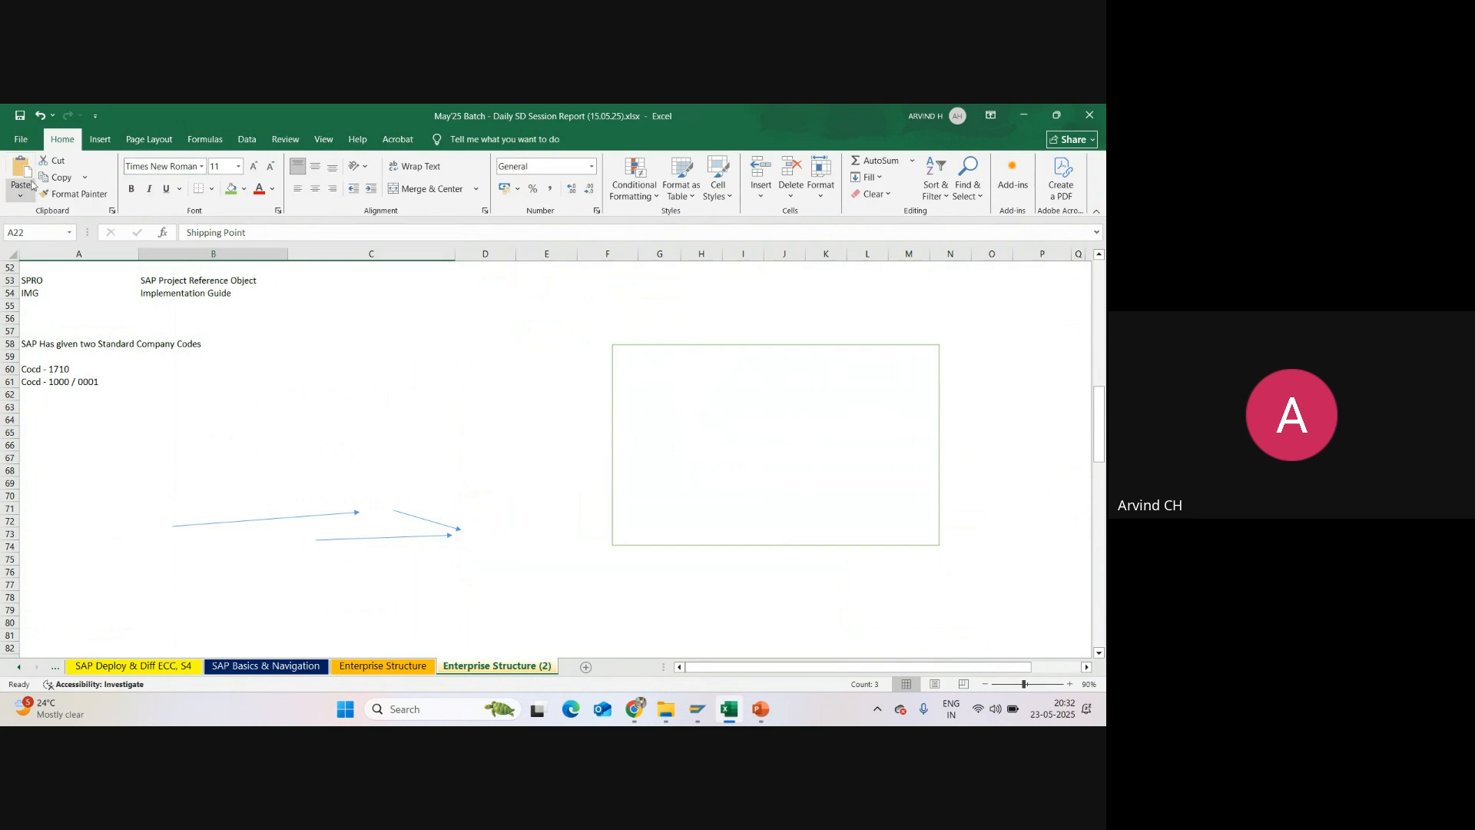
pyautogui.click(100, 139)
pyautogui.click(196, 196)
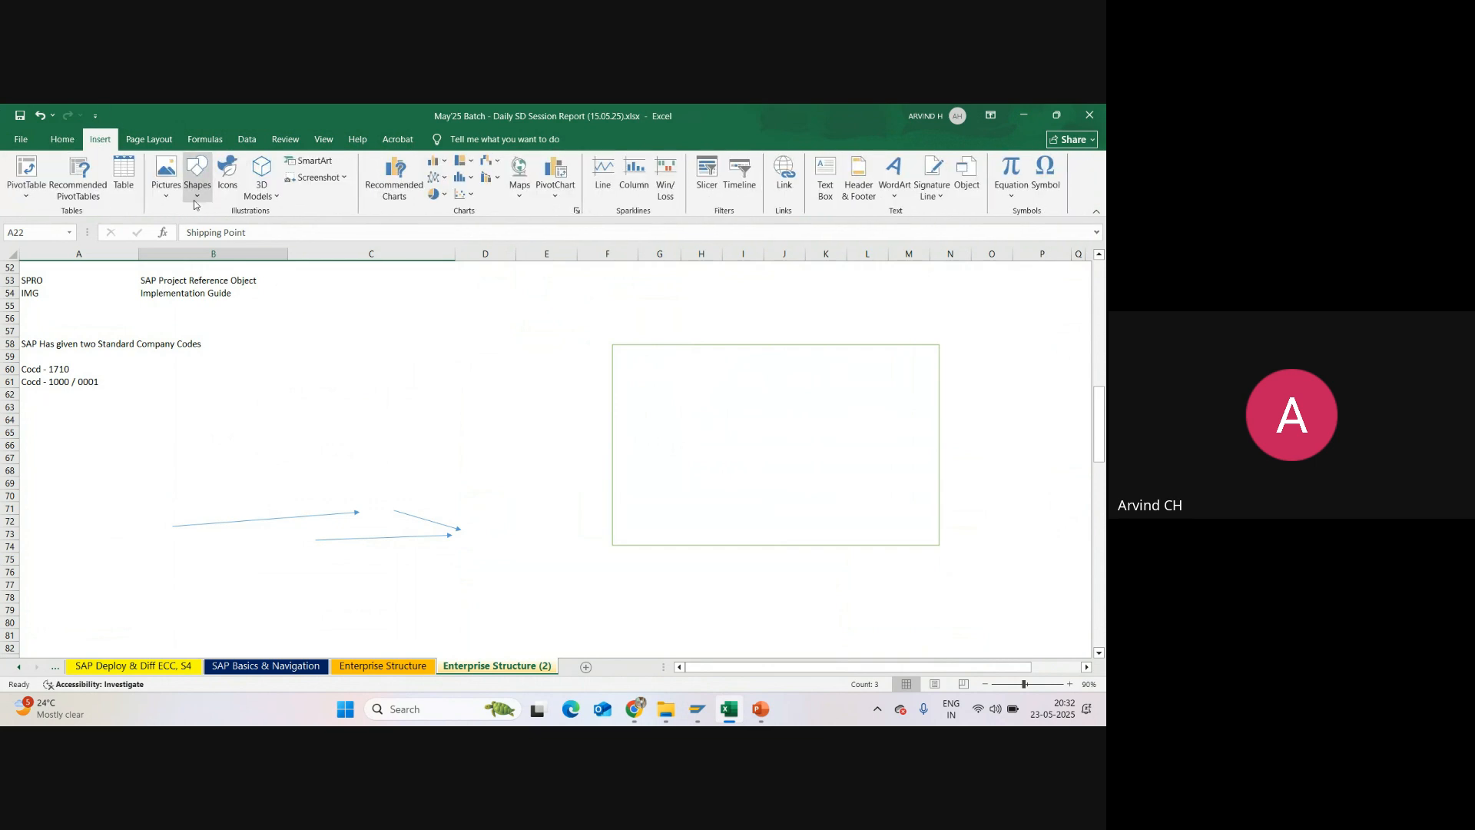
pyautogui.click(229, 237)
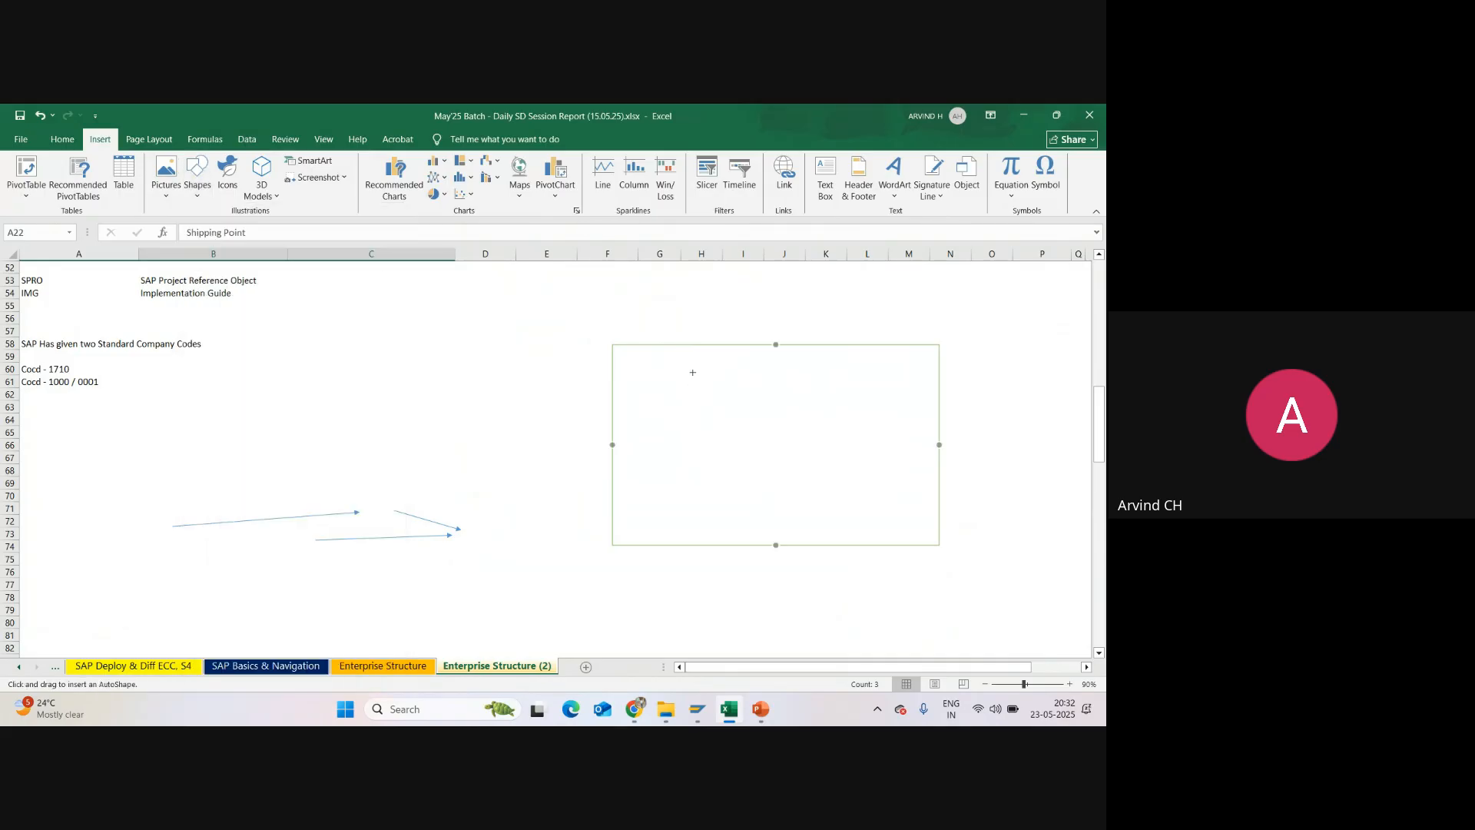
pyautogui.moveTo(675, 344); pyautogui.dragTo(676, 544)
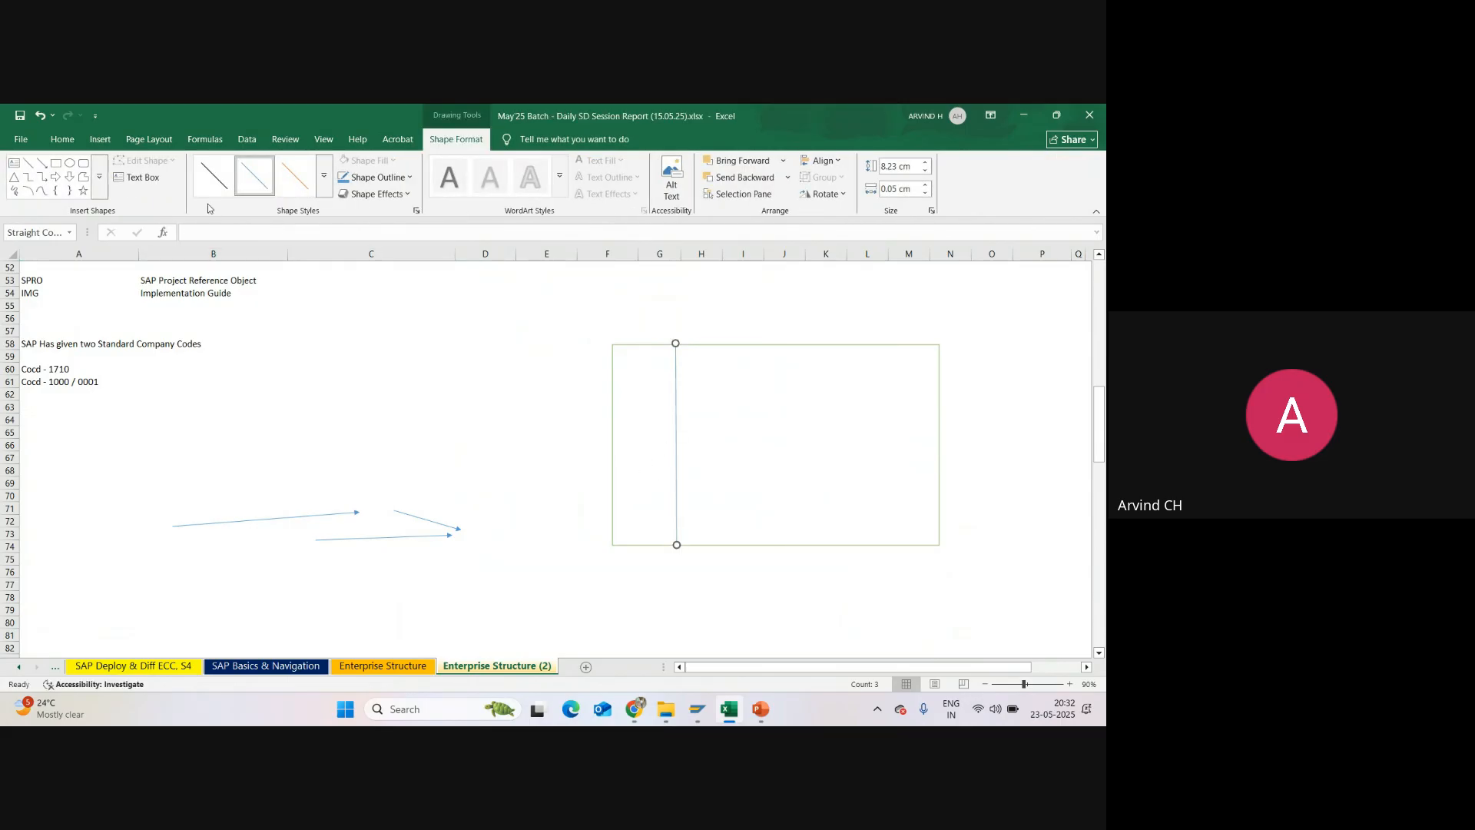
pyautogui.click(324, 175)
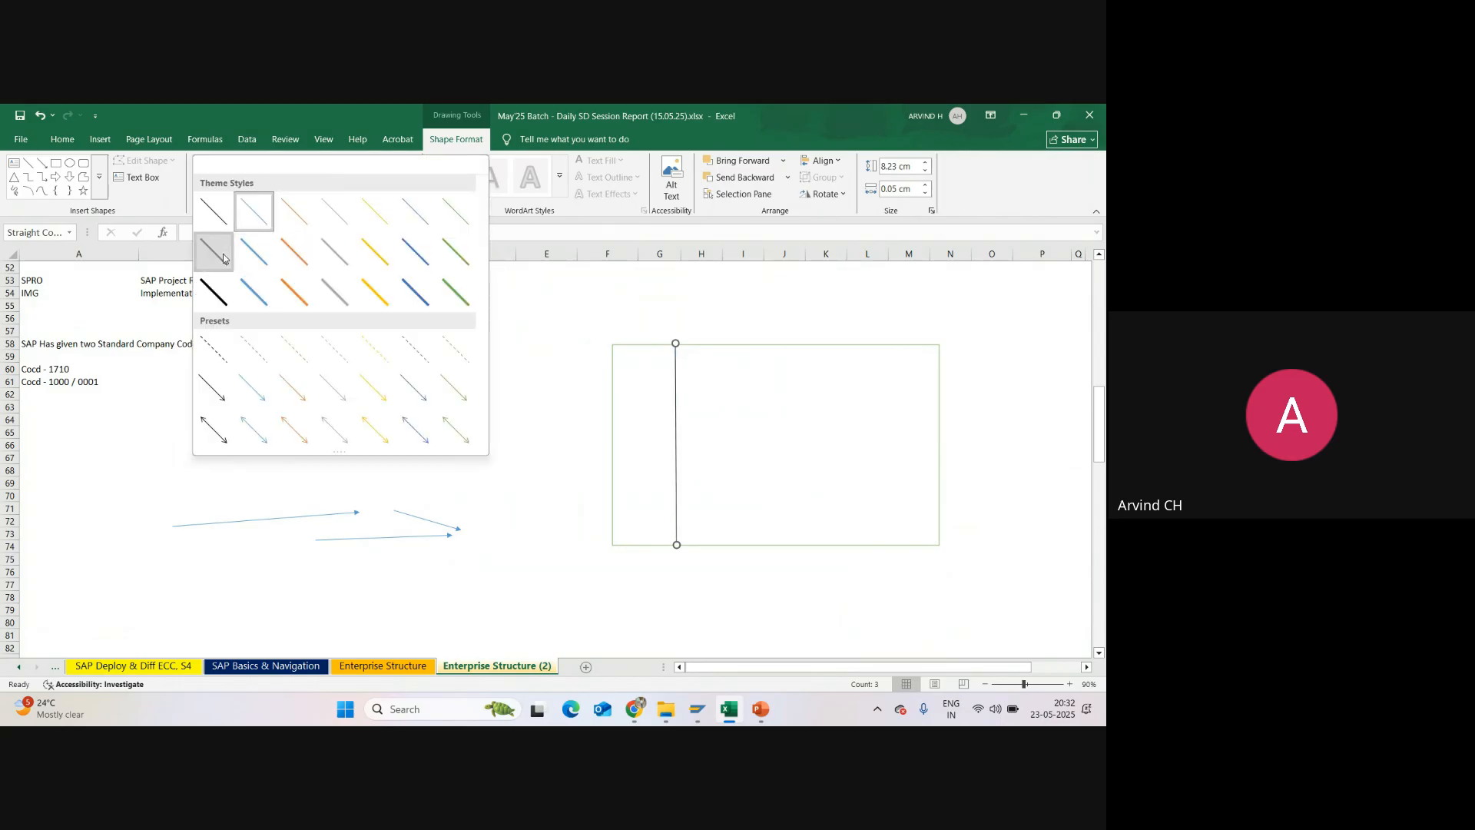
pyautogui.click(214, 252)
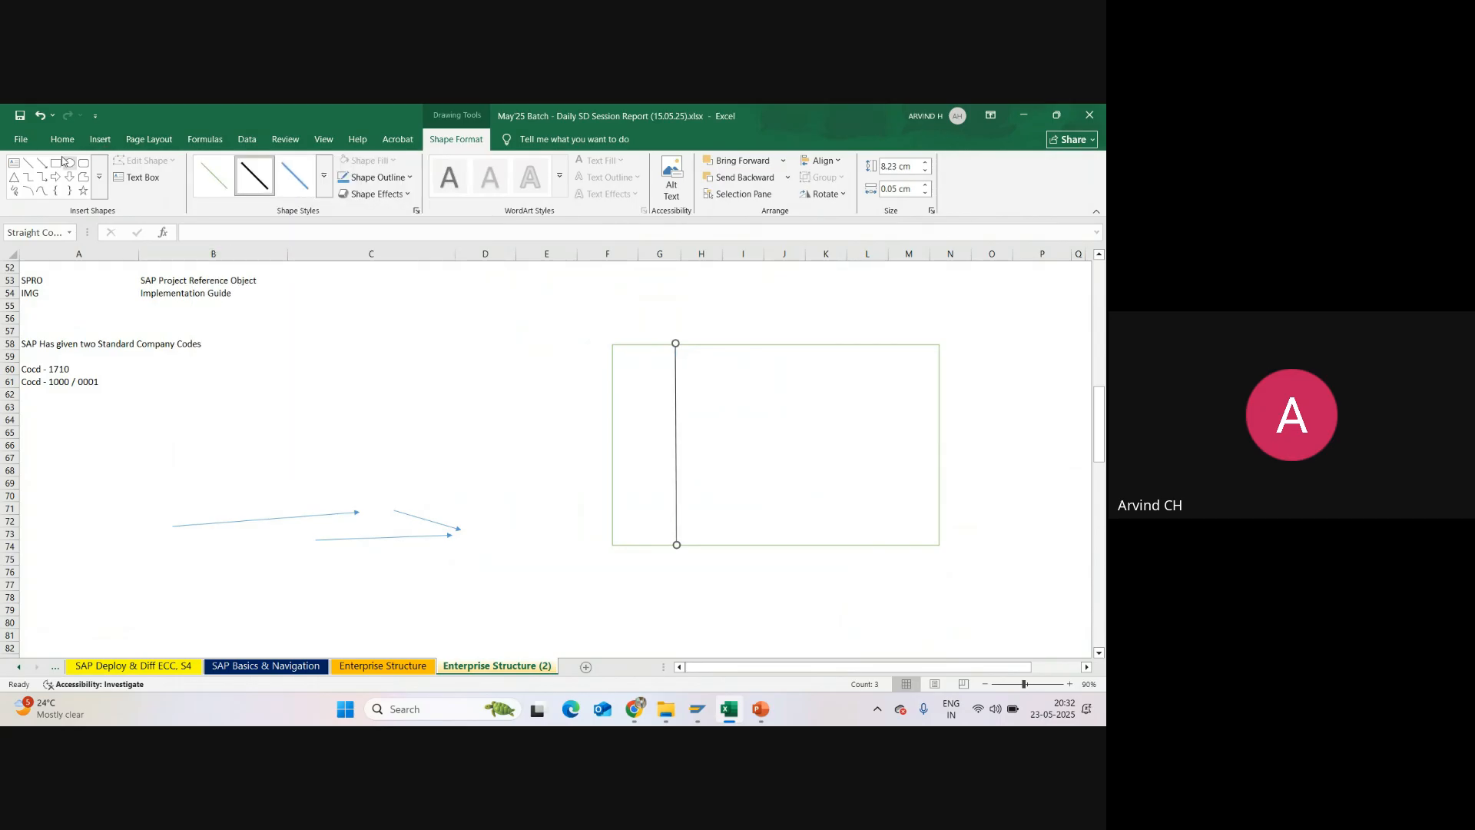
# Step: Draw a second full-height line near the rectangle's right edge and stack two identical rectangles, about 6.6 by 2.2 cm, between the lines
pyautogui.click(30, 165)
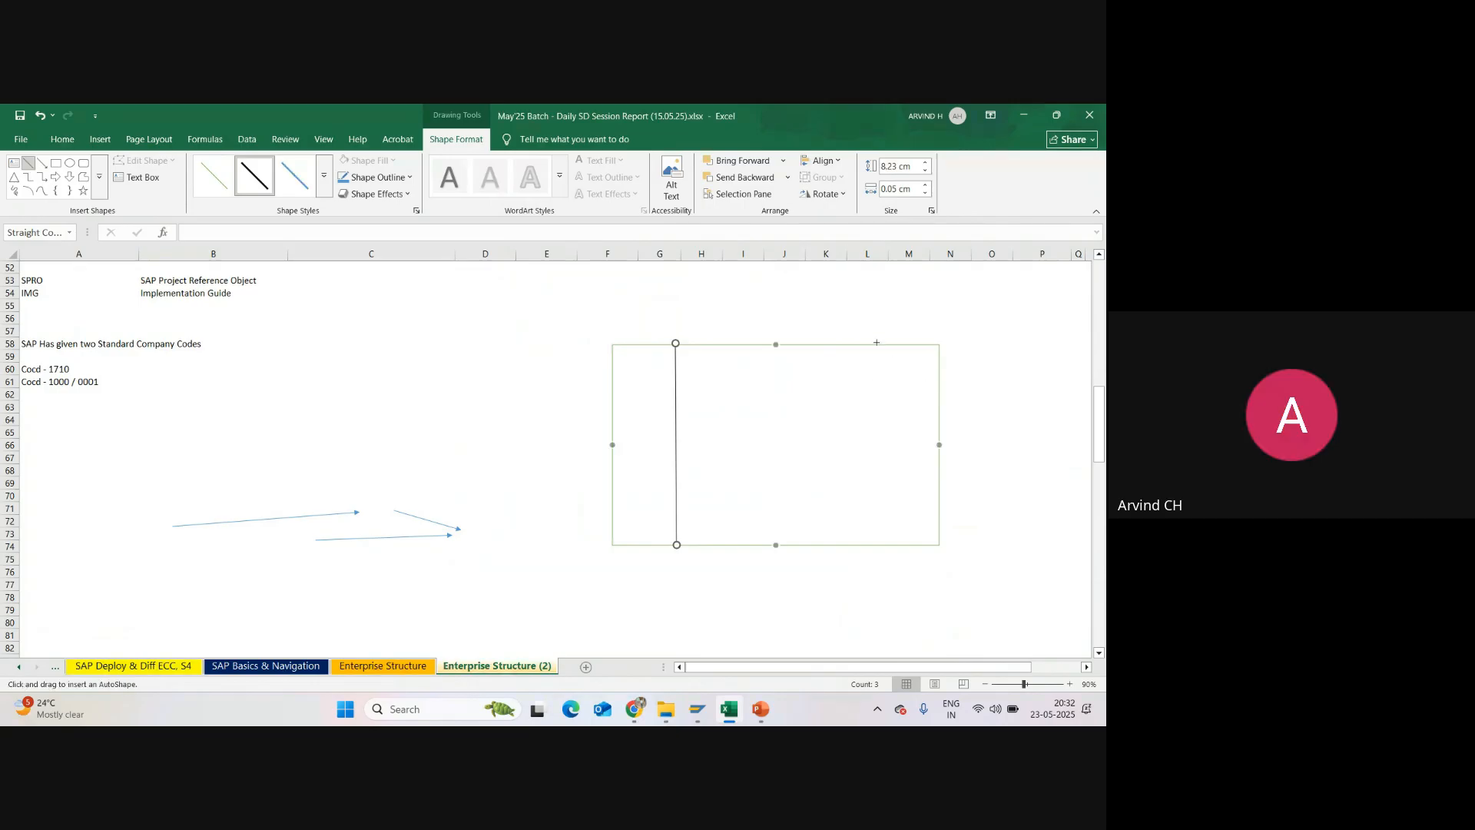
pyautogui.moveTo(873, 343); pyautogui.dragTo(873, 545)
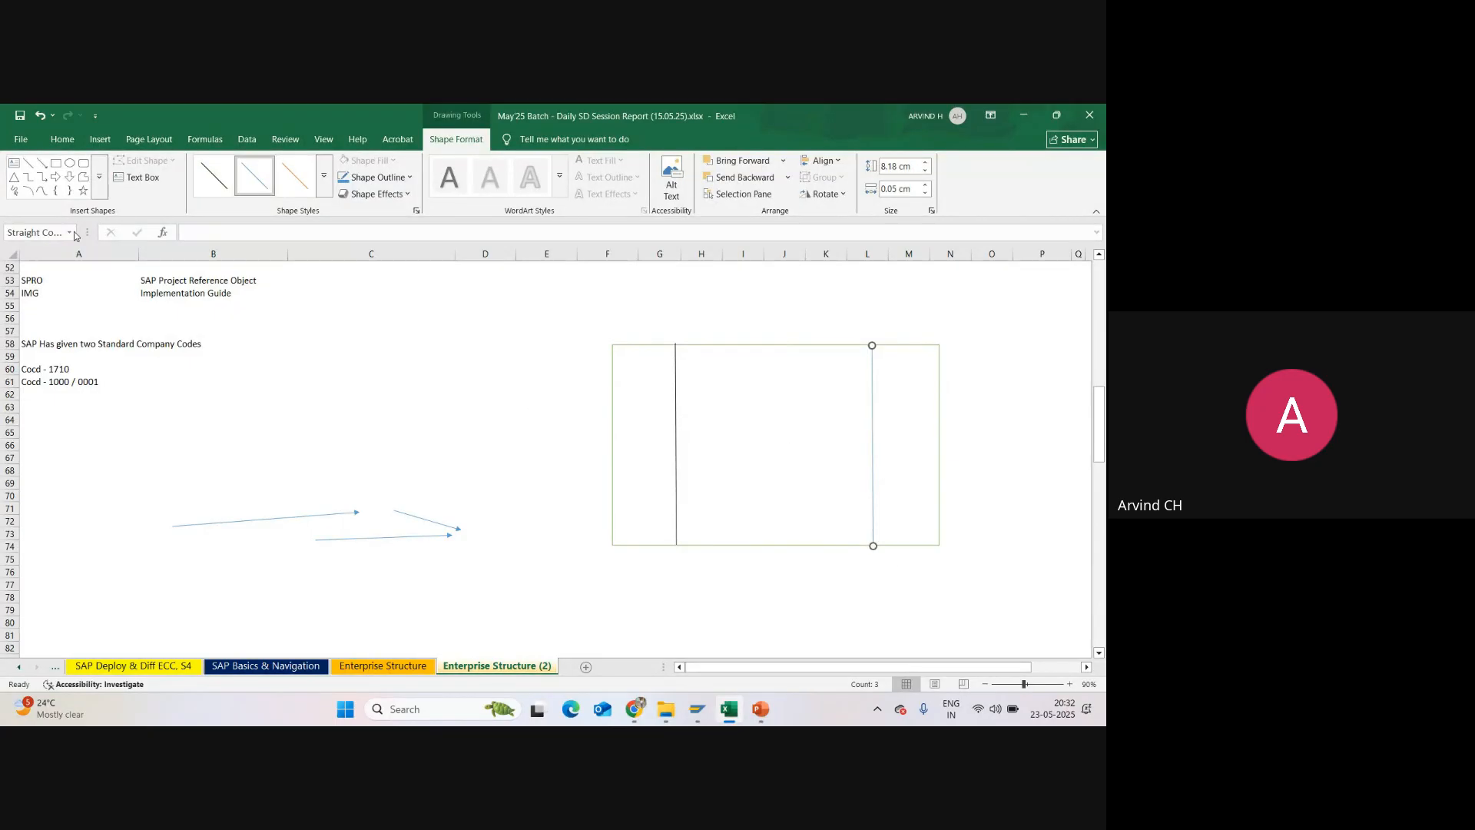
pyautogui.click(55, 163)
pyautogui.moveTo(689, 382); pyautogui.dragTo(851, 437)
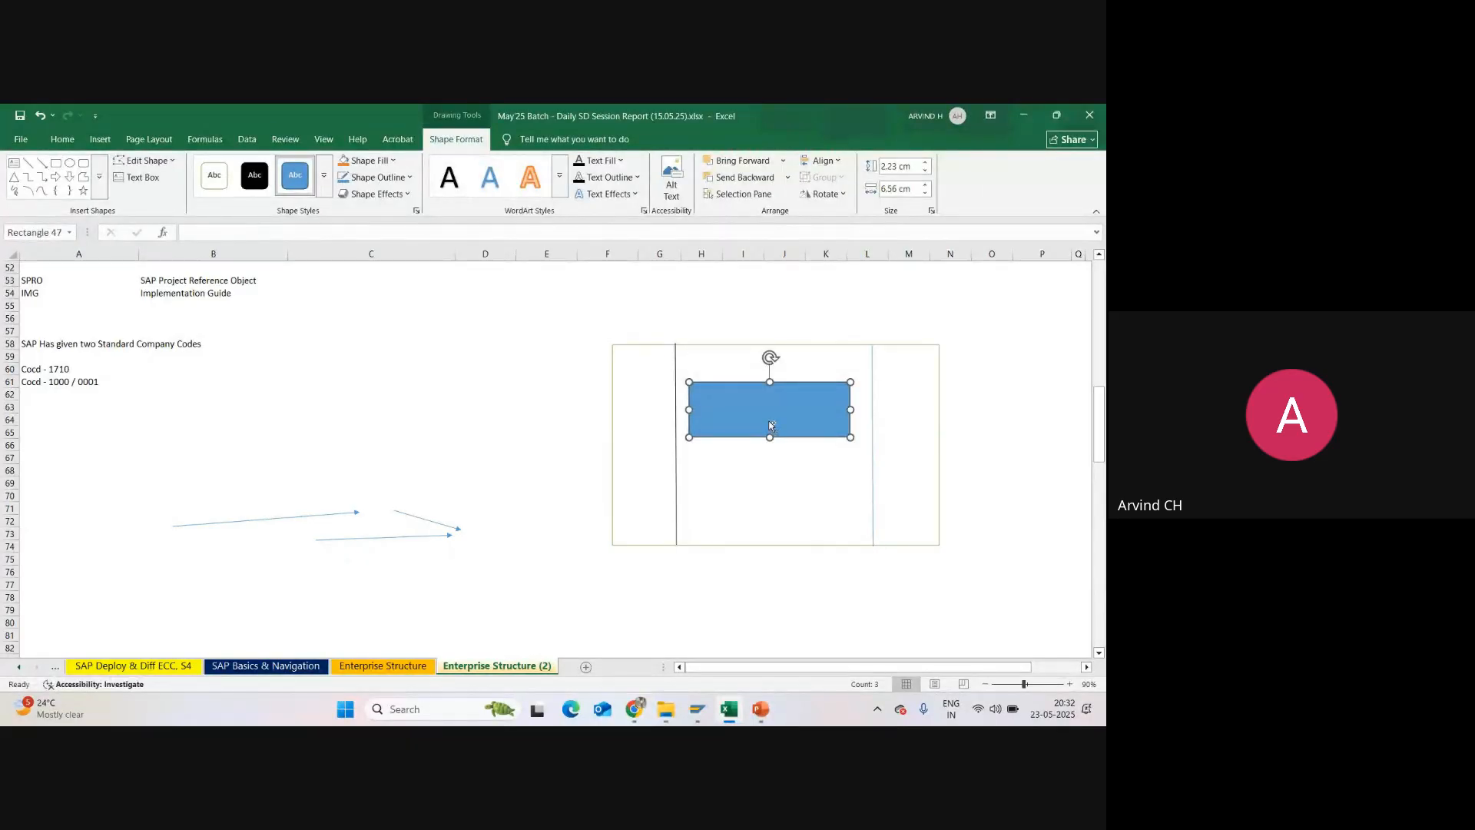
pyautogui.click(744, 486)
pyautogui.hotkey('ctrl', 'v')
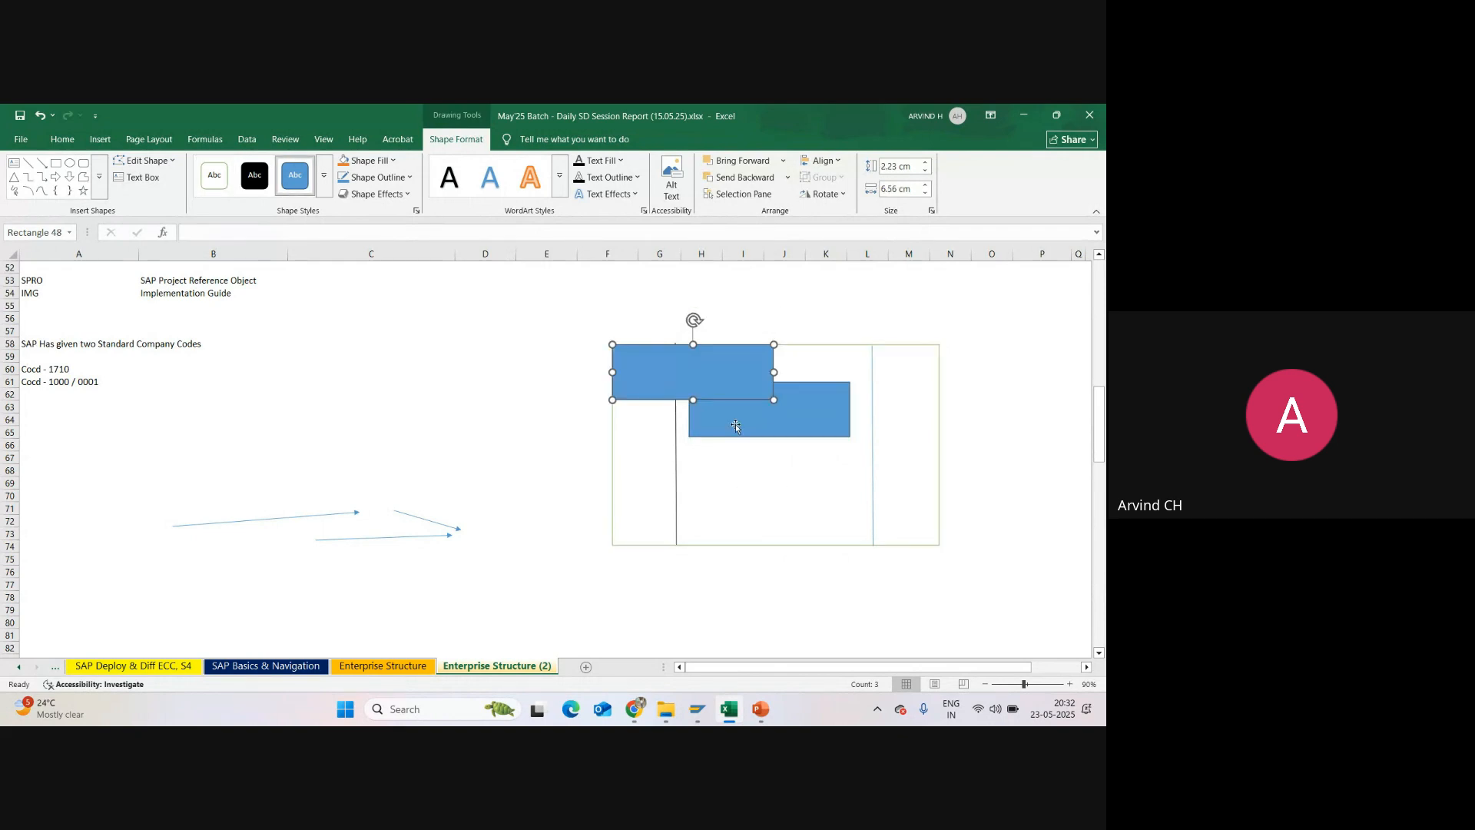
pyautogui.moveTo(722, 384); pyautogui.dragTo(806, 513)
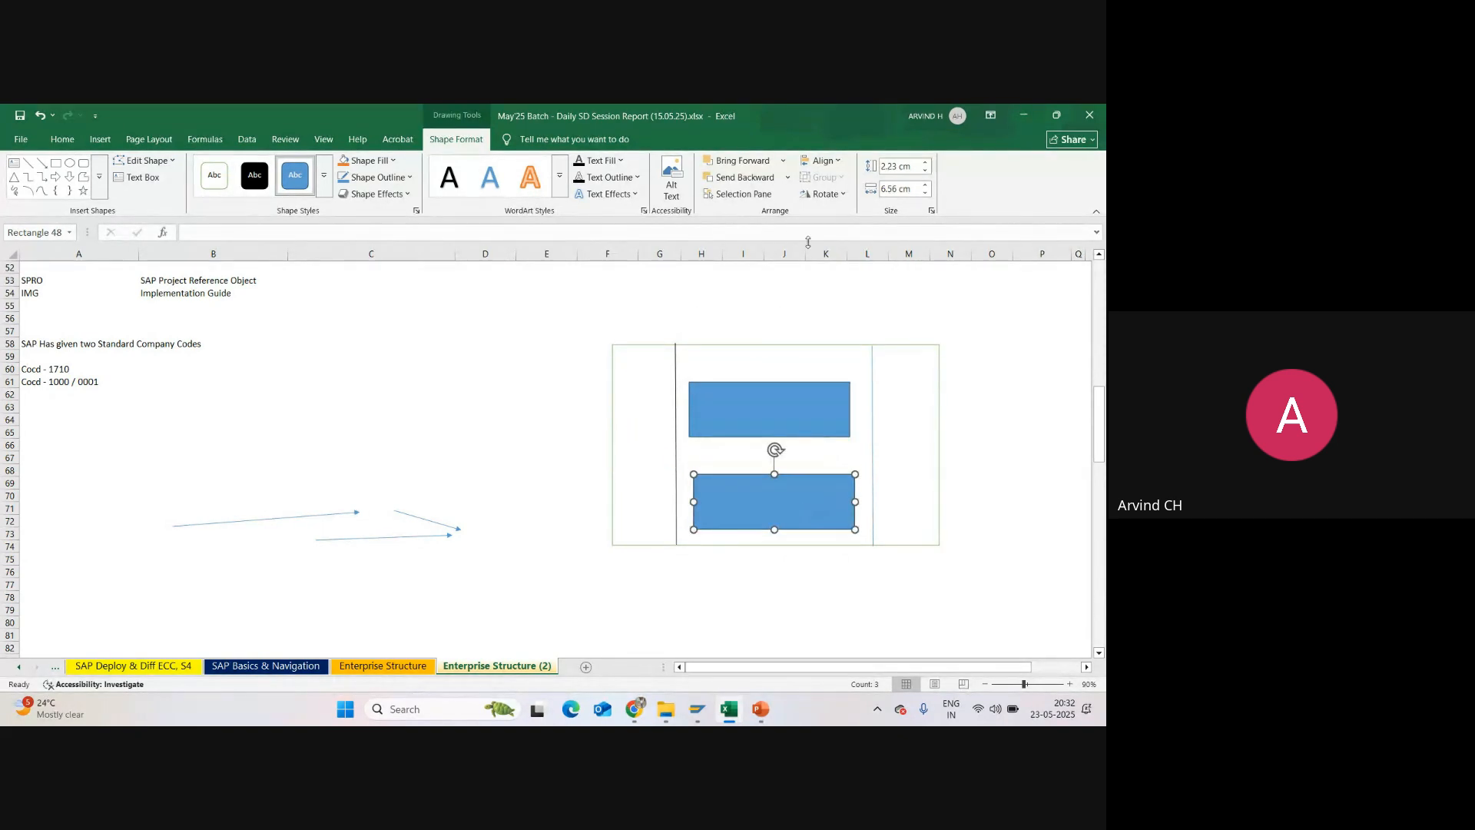
# Step: Label the plant diagram with the plant code SU01 in cell I56, above the large rectangle
pyautogui.moveTo(607, 330); pyautogui.dragTo(945, 573)
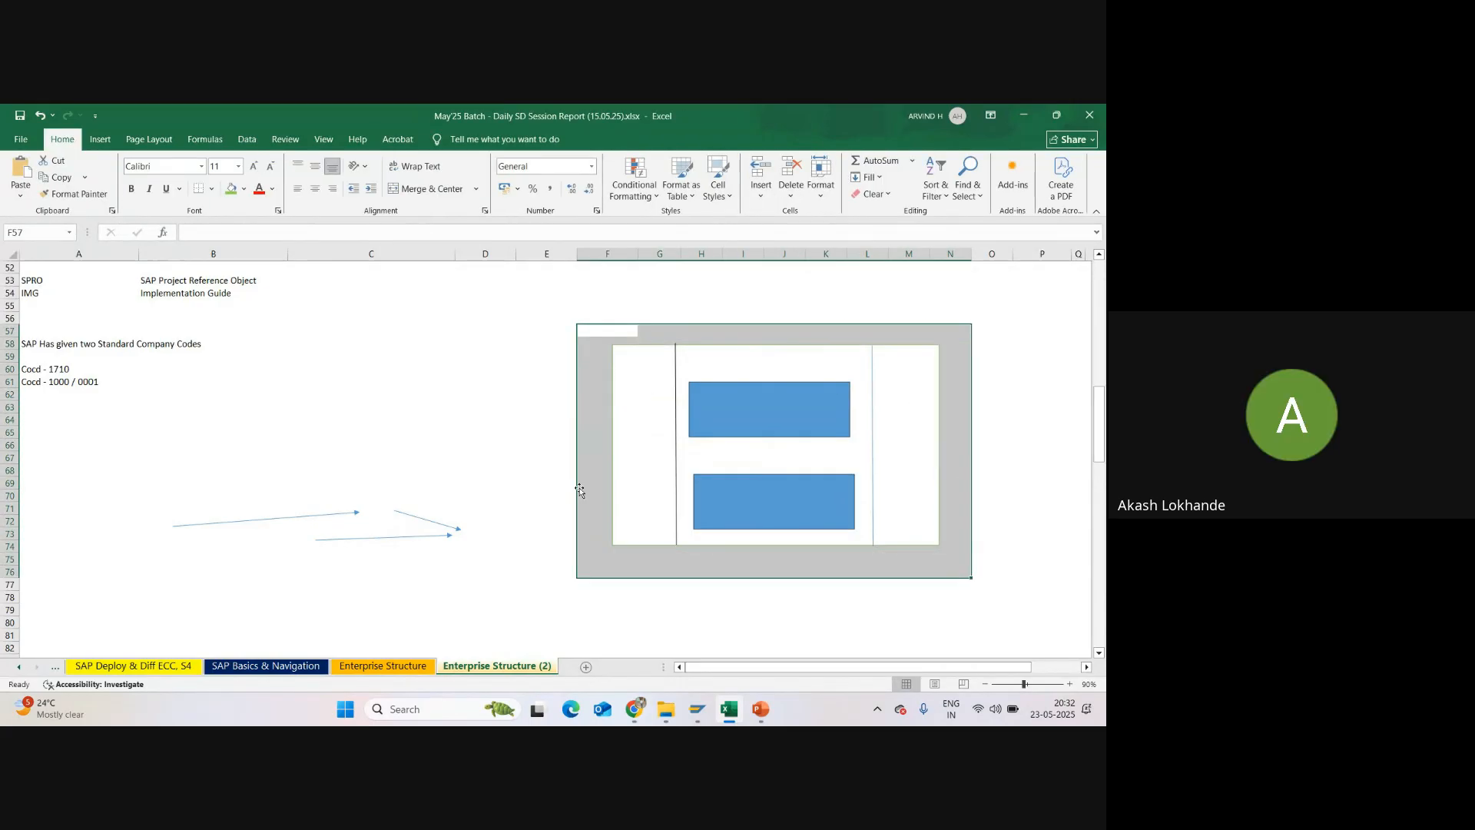
pyautogui.click(652, 387)
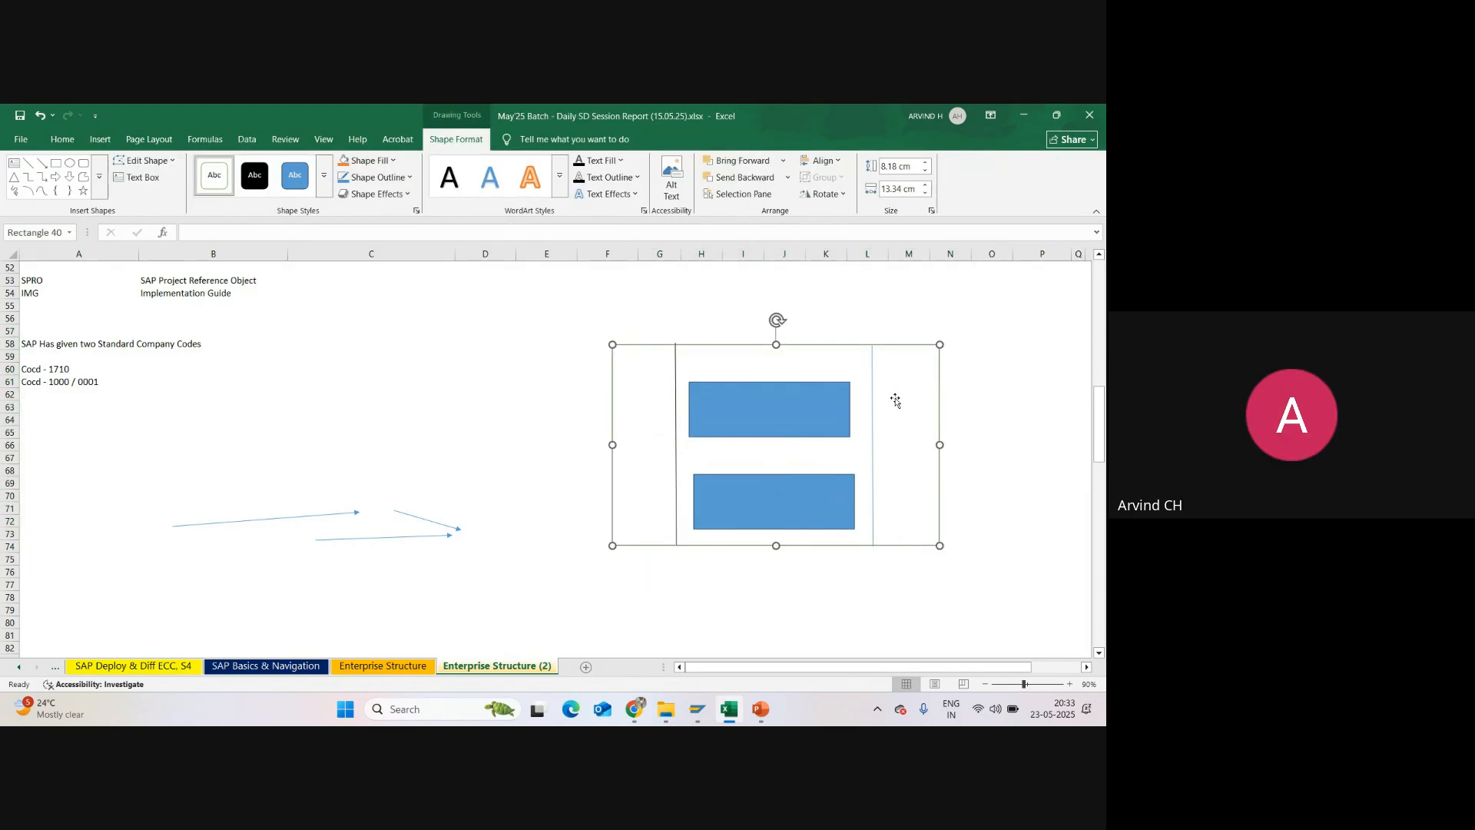
pyautogui.click(741, 320)
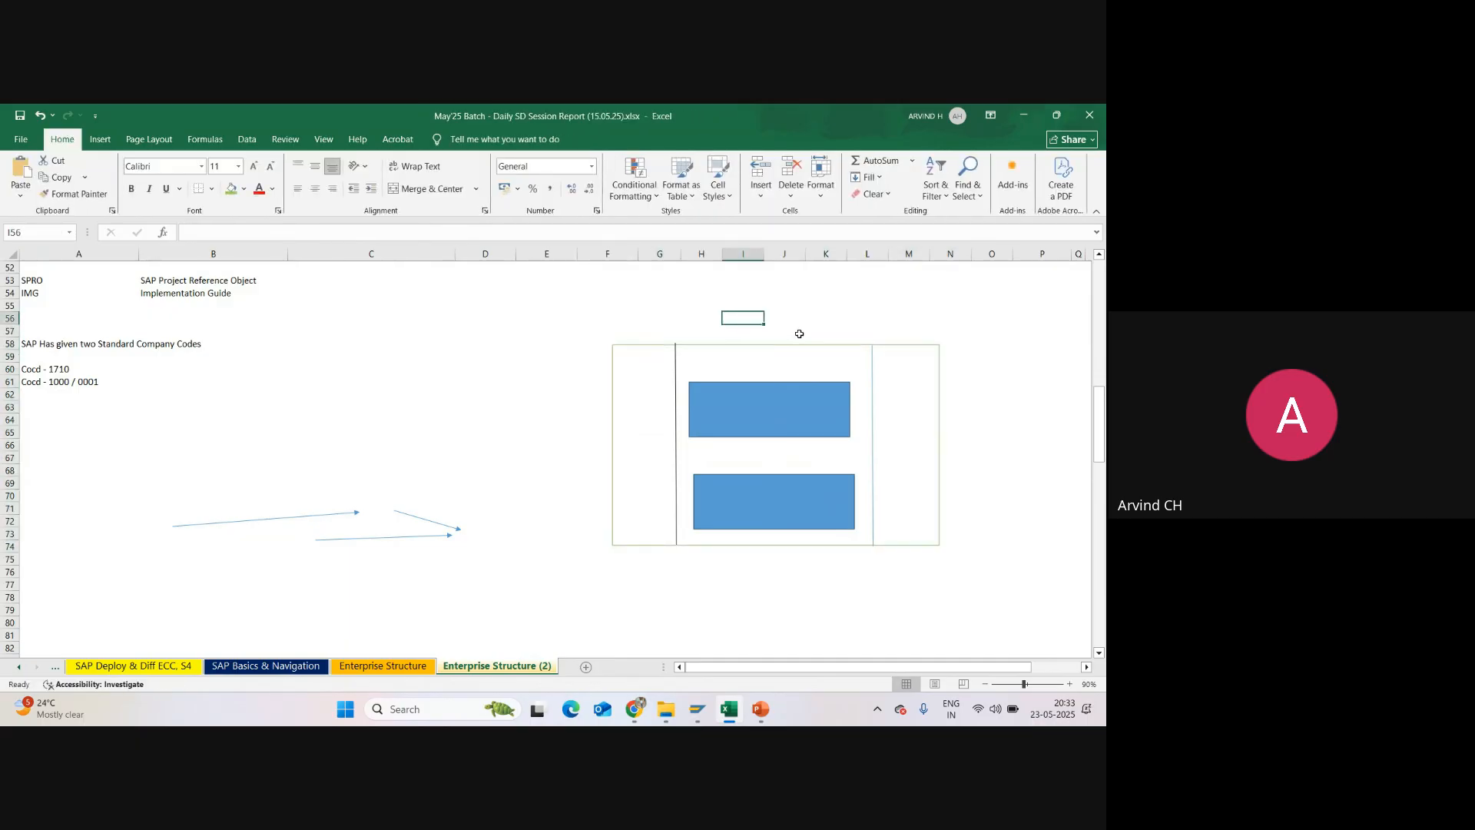
pyautogui.write('SU')
pyautogui.hotkey('alt', 'Tab')
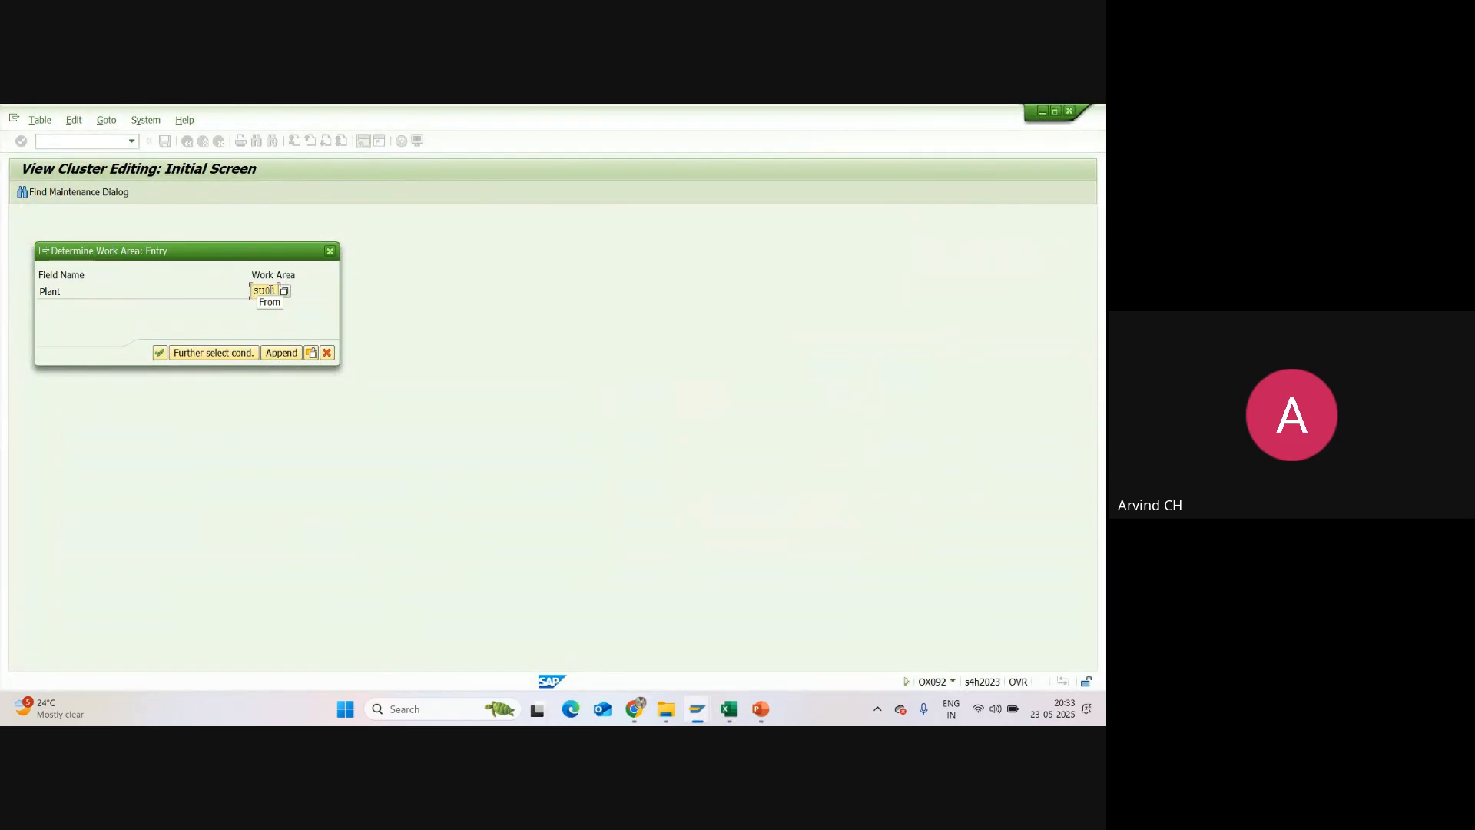
pyautogui.hotkey('alt', 'Tab')
pyautogui.moveTo(606, 329); pyautogui.dragTo(946, 564)
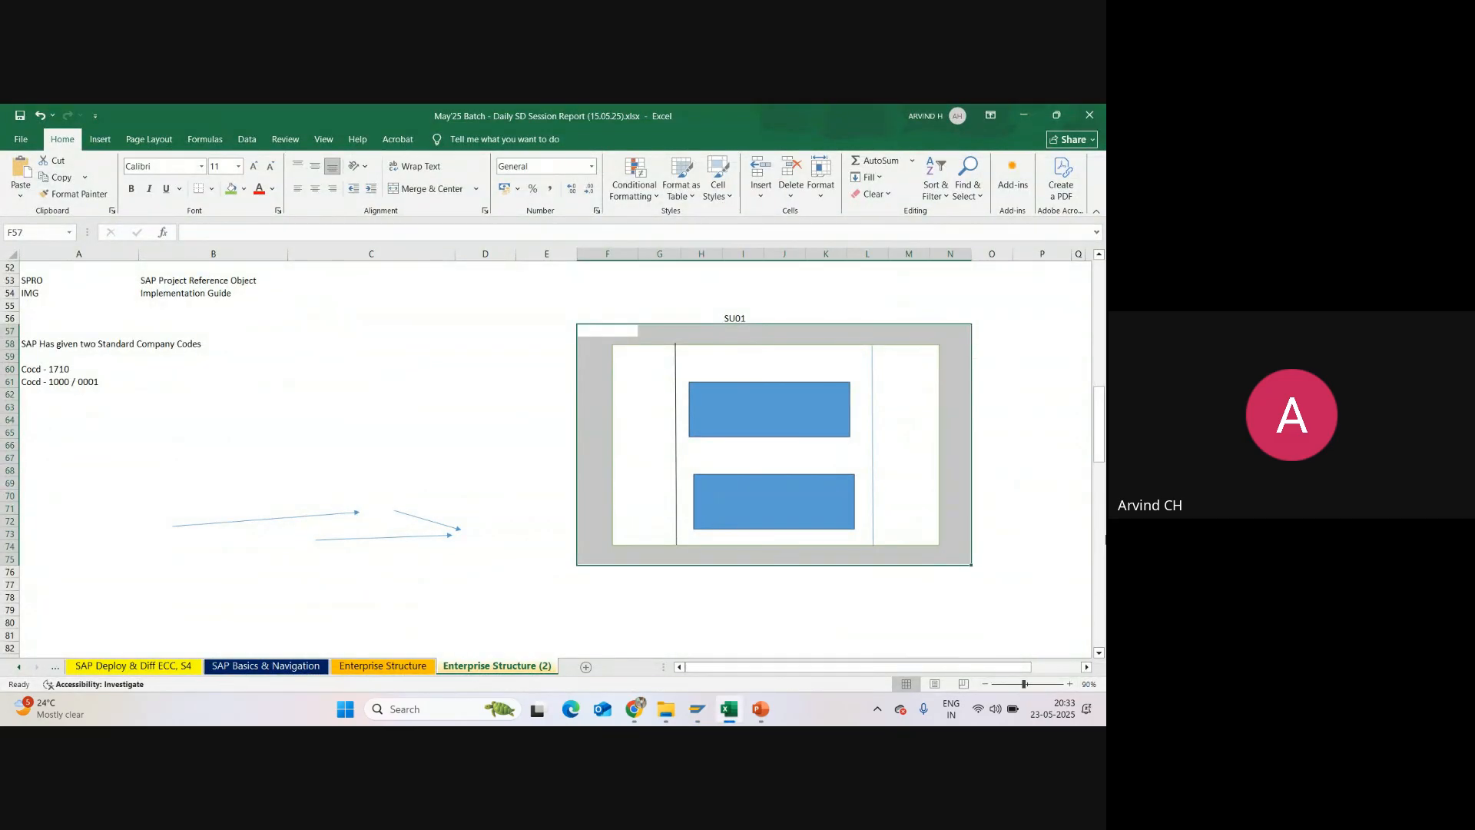
# Step: Switch to SAP, open the storage locations of plant SU01 and compare them with the plant diagram in Excel
pyautogui.hotkey('alt', 'Tab')
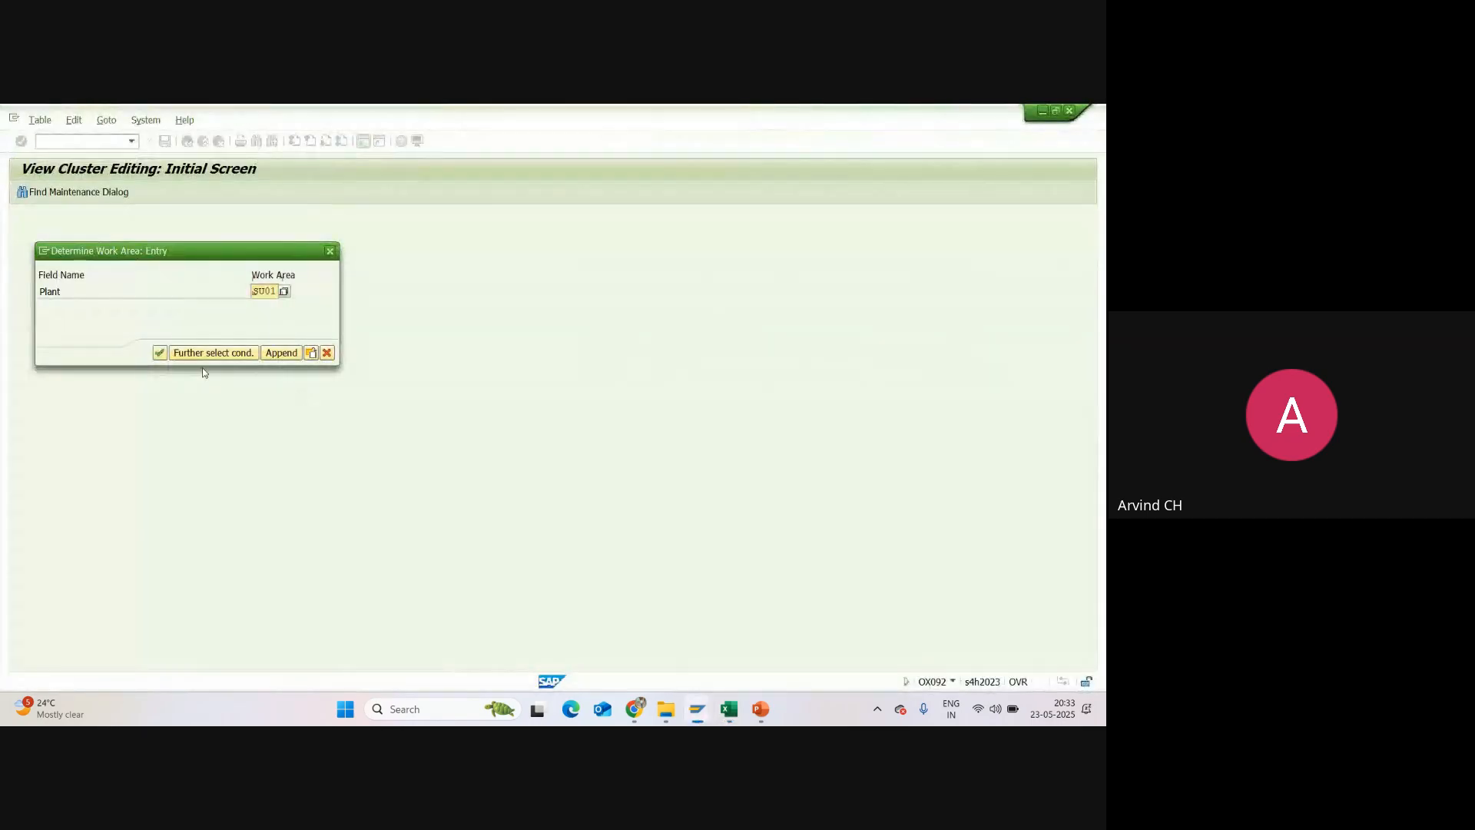
pyautogui.click(160, 353)
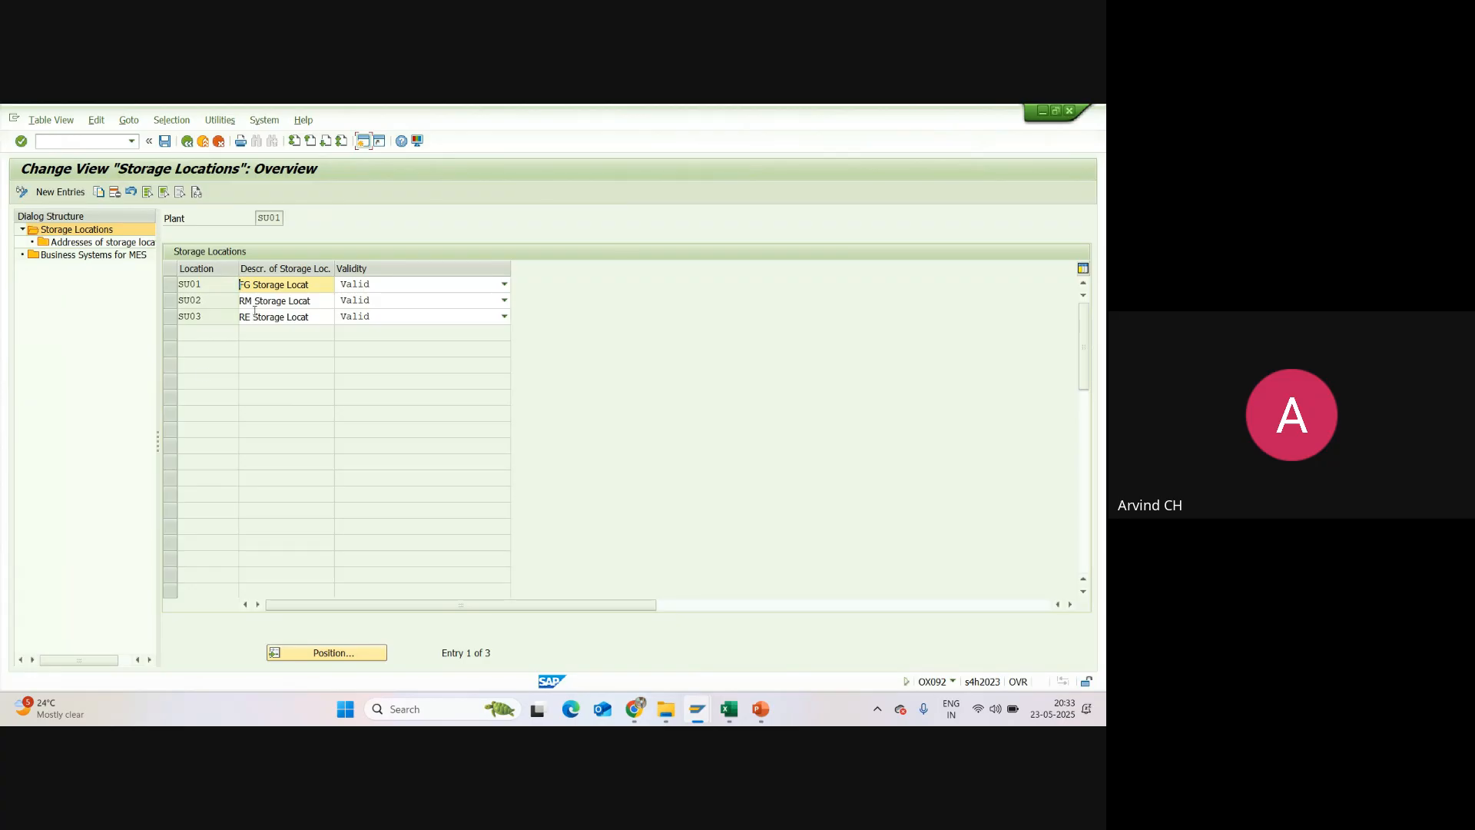
pyautogui.hotkey('alt', 'Tab')
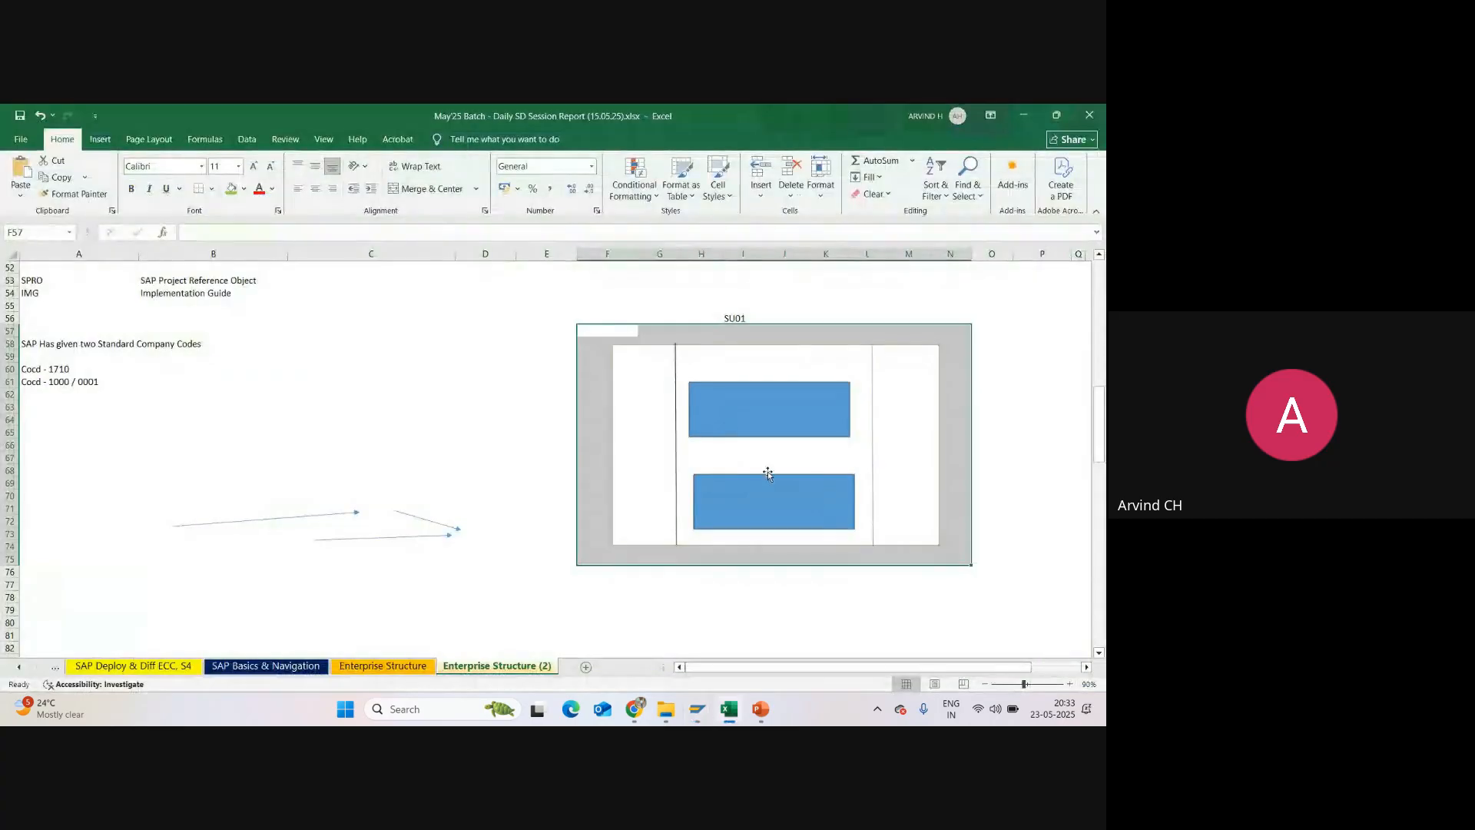
pyautogui.click(665, 379)
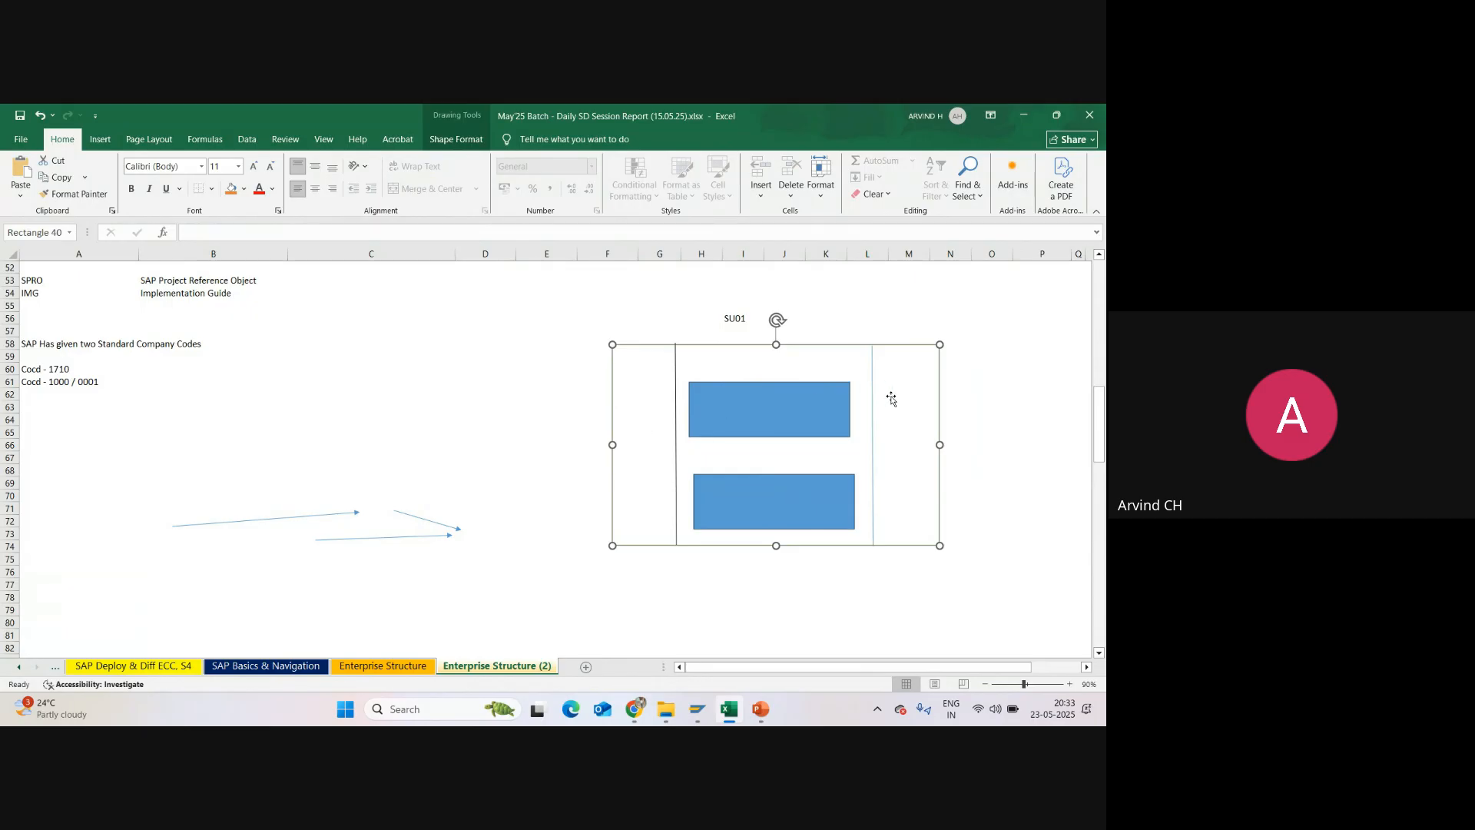
pyautogui.hotkey('alt', 'Tab')
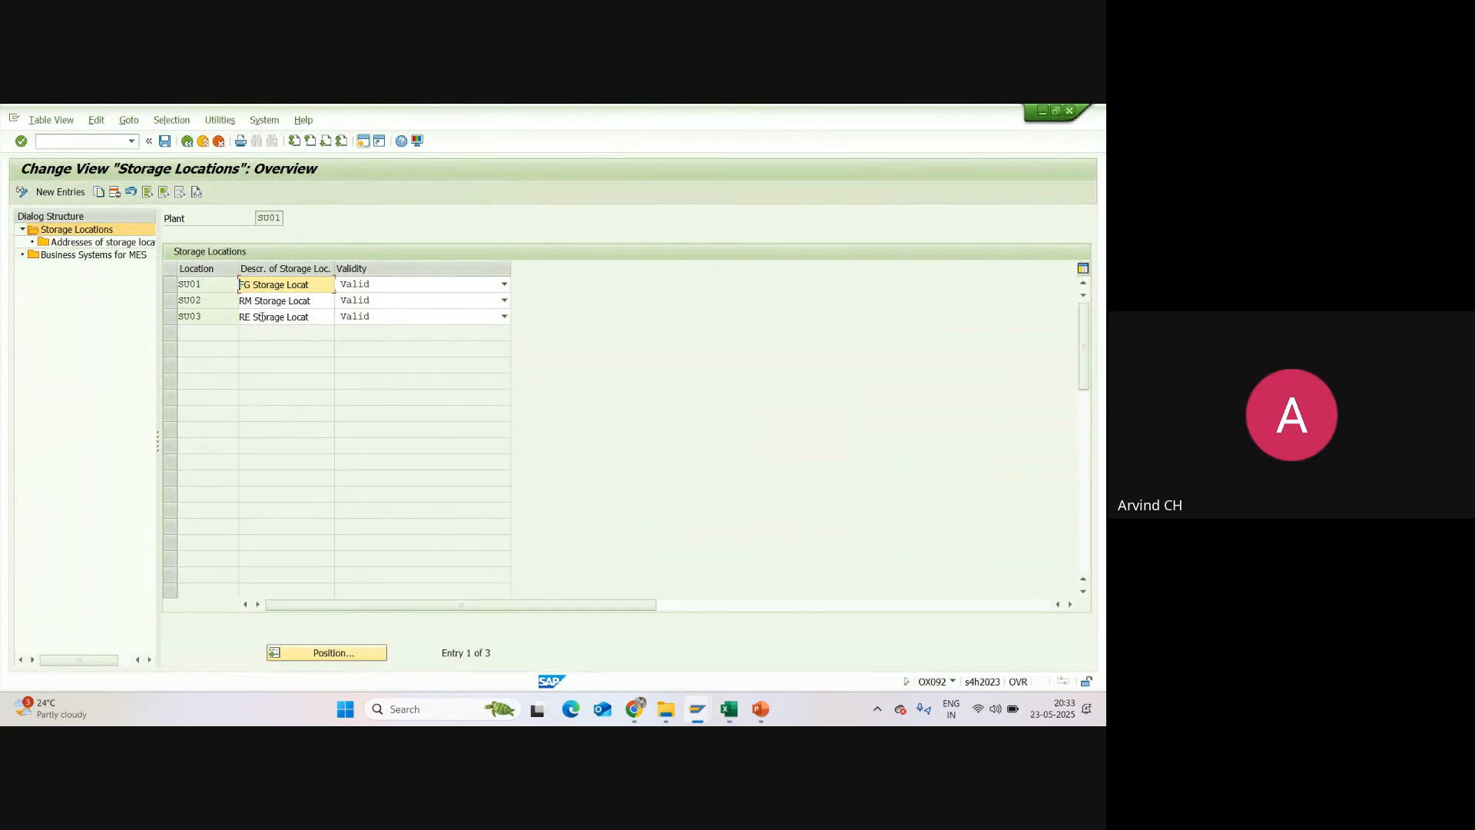
pyautogui.hotkey('alt', 'Tab')
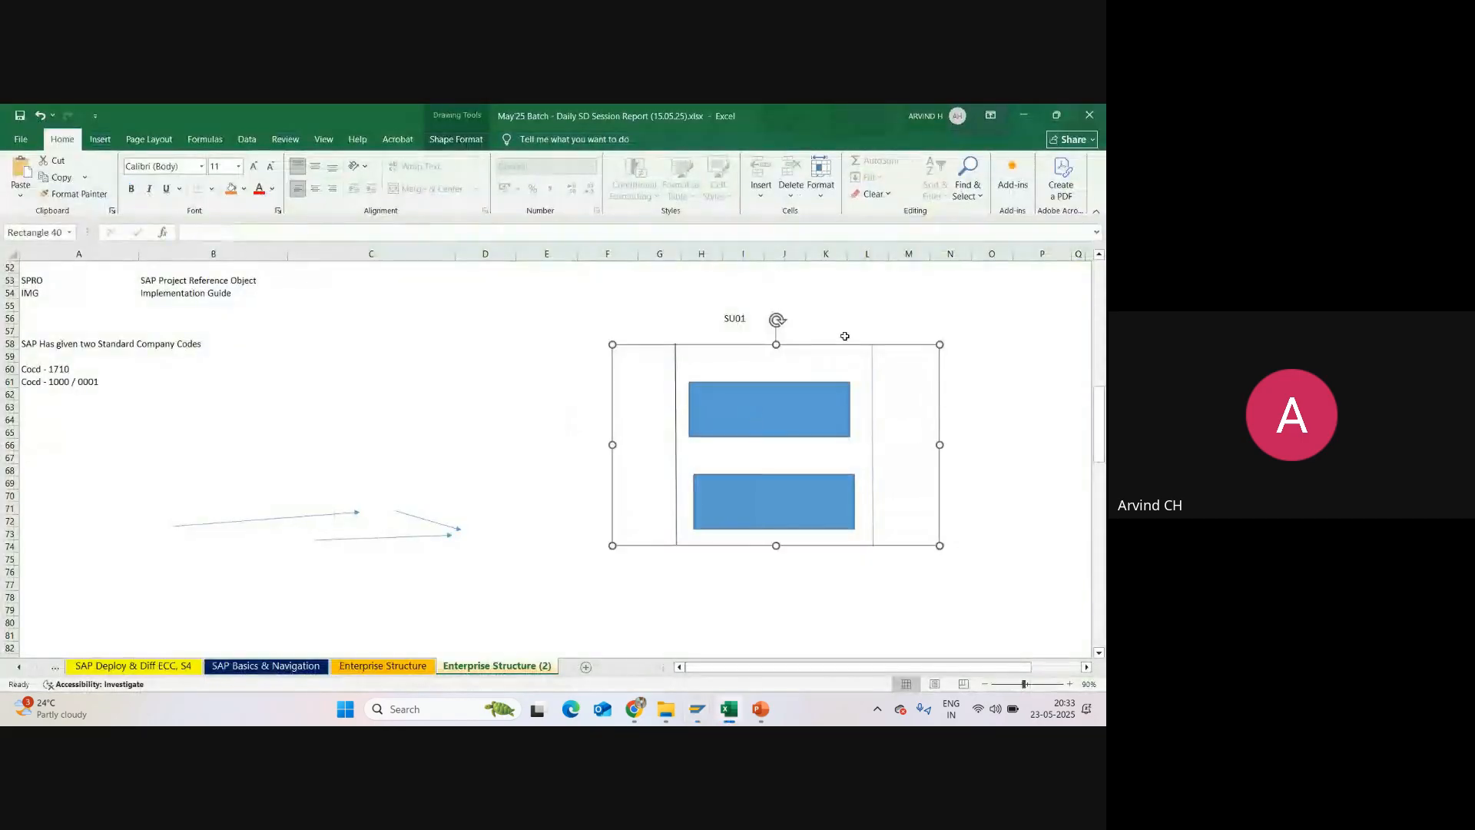
pyautogui.click(730, 319)
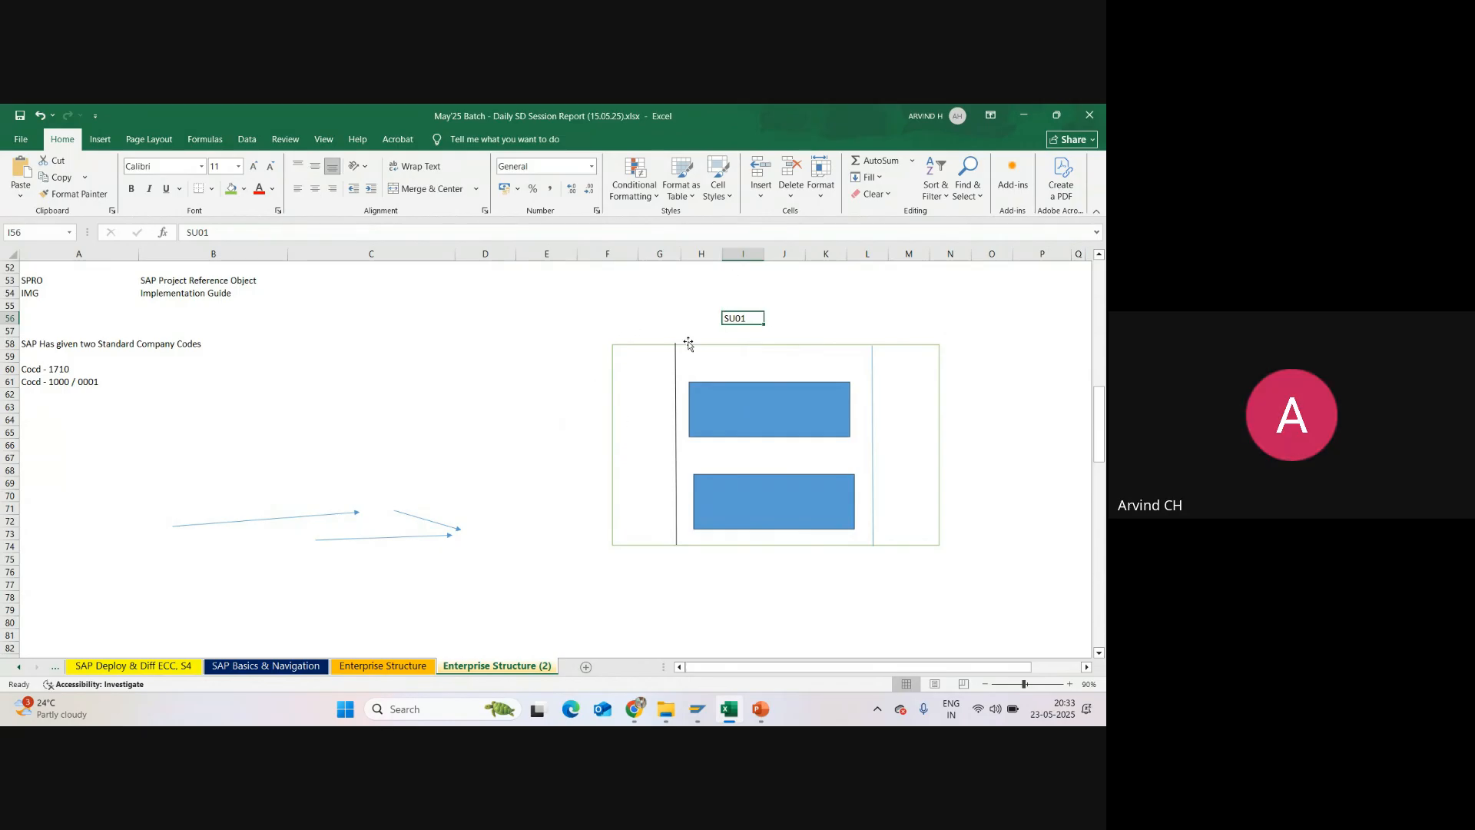
pyautogui.hotkey('alt', 'Tab')
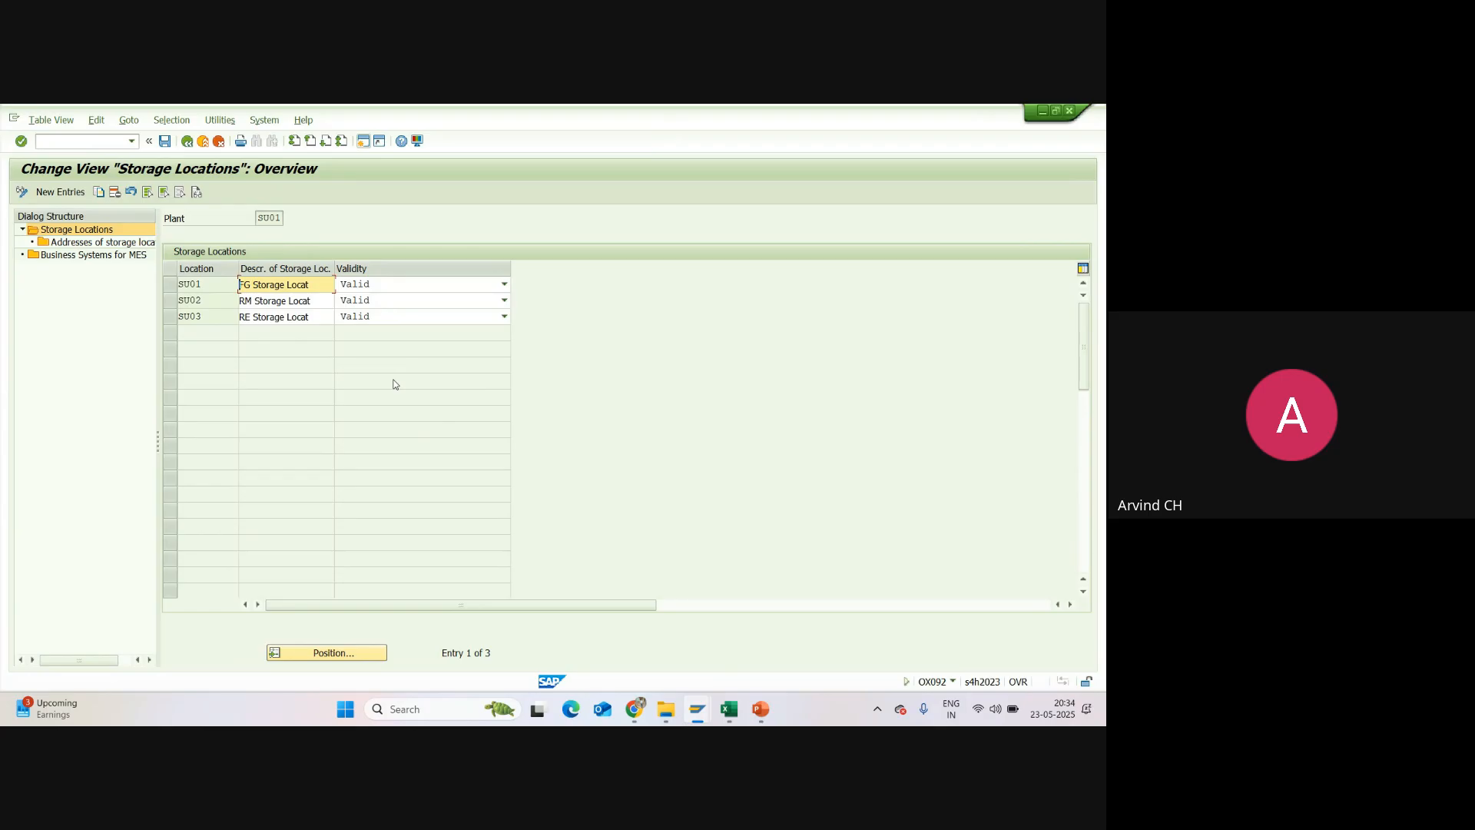
# Step: Return to Excel and enter the area 100 Sqft in cell F76, below the plant diagram
pyautogui.click(728, 706)
pyautogui.scroll(-1, 735, 495)
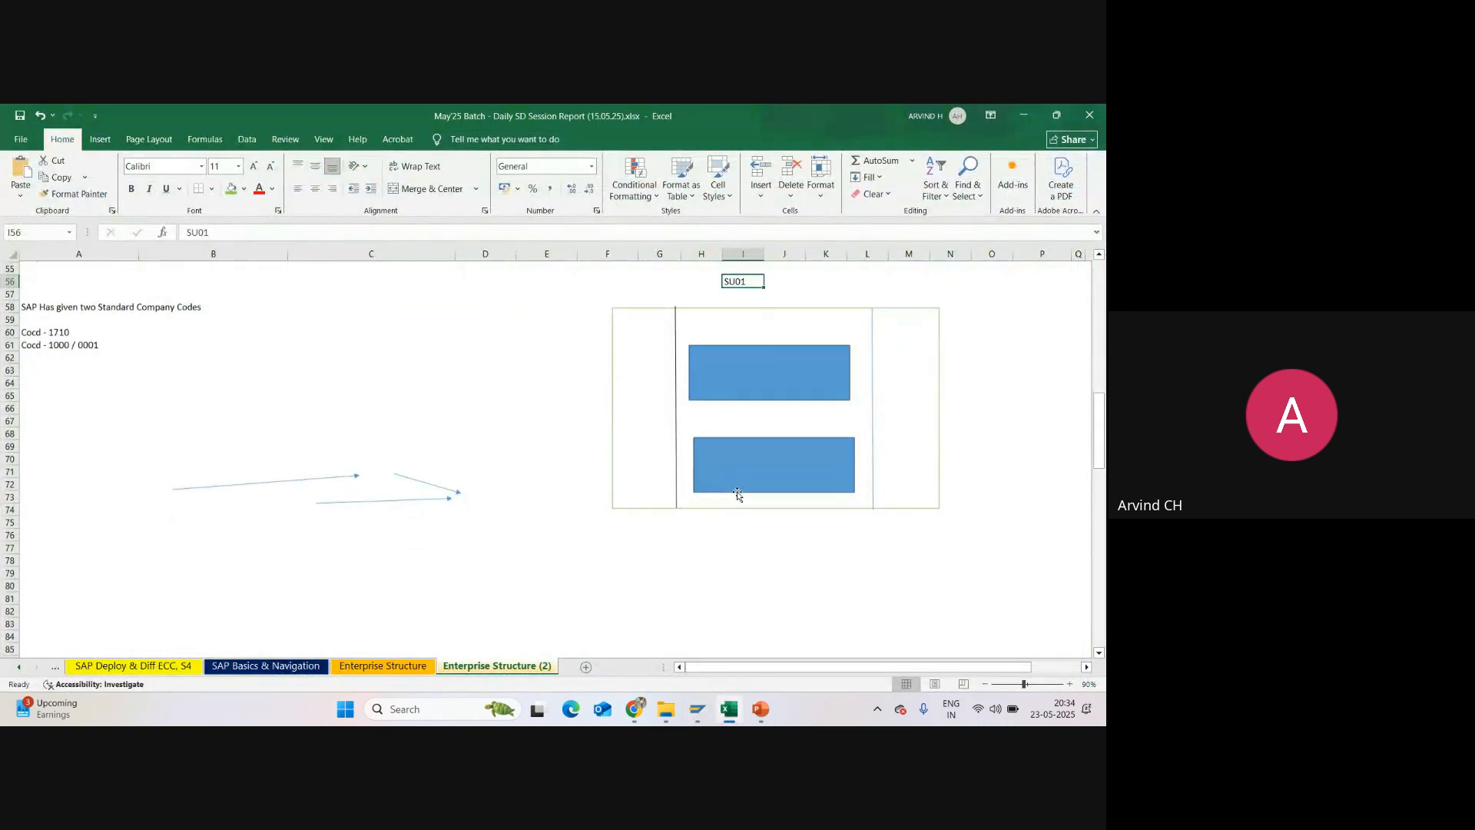
pyautogui.click(647, 398)
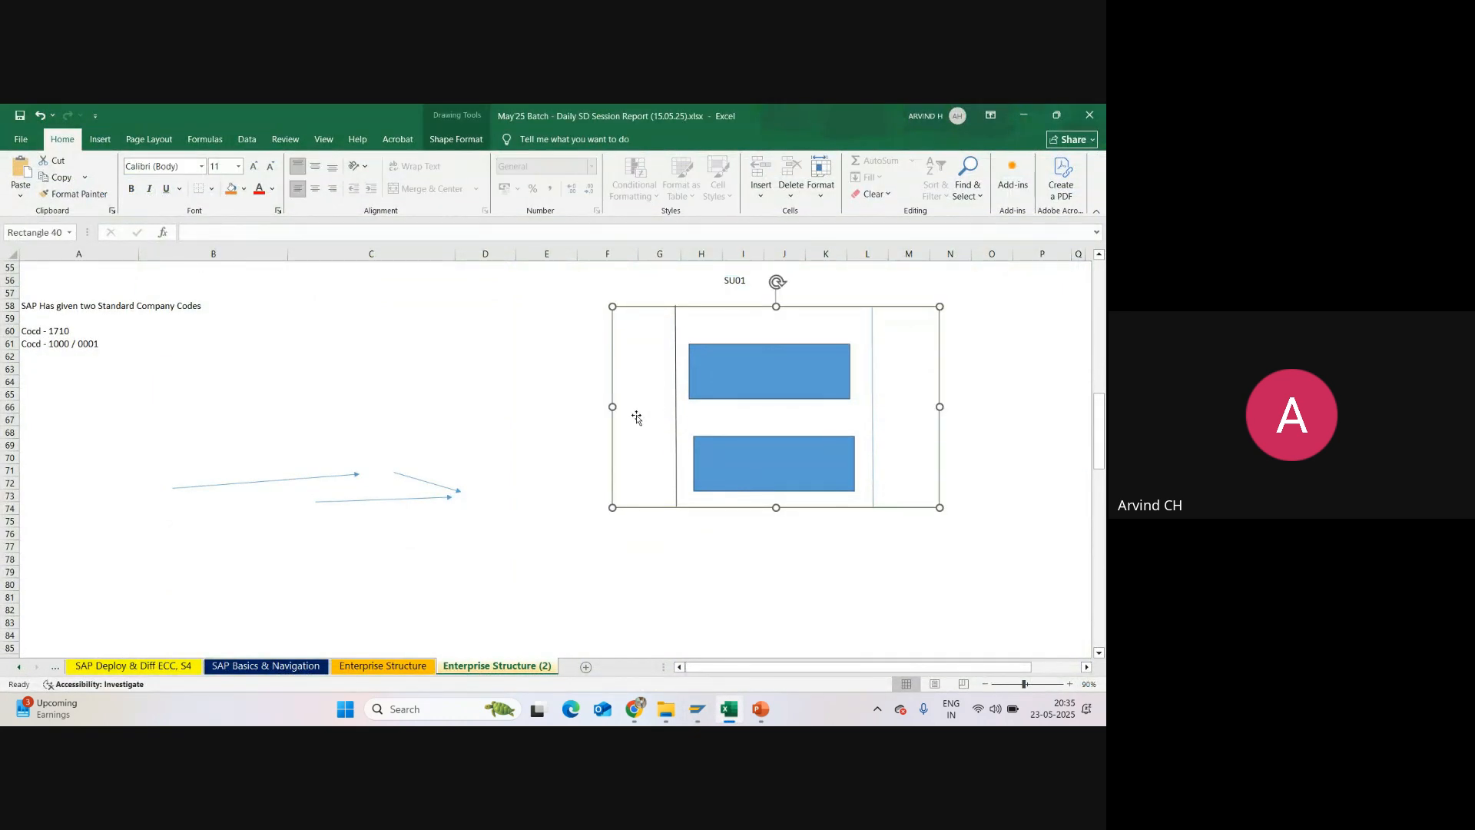
pyautogui.click(644, 549)
pyautogui.click(627, 556)
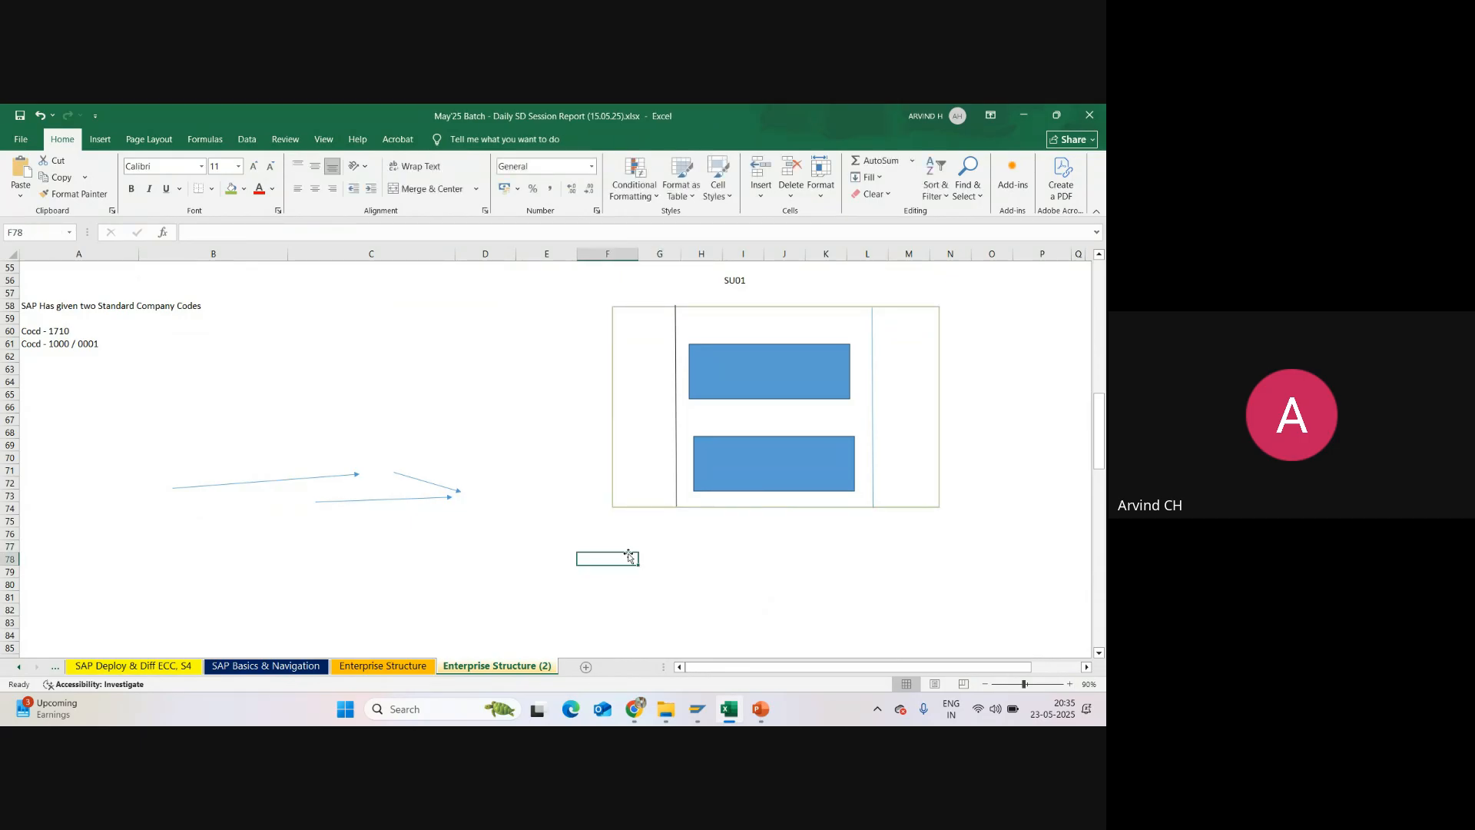
pyautogui.click(636, 537)
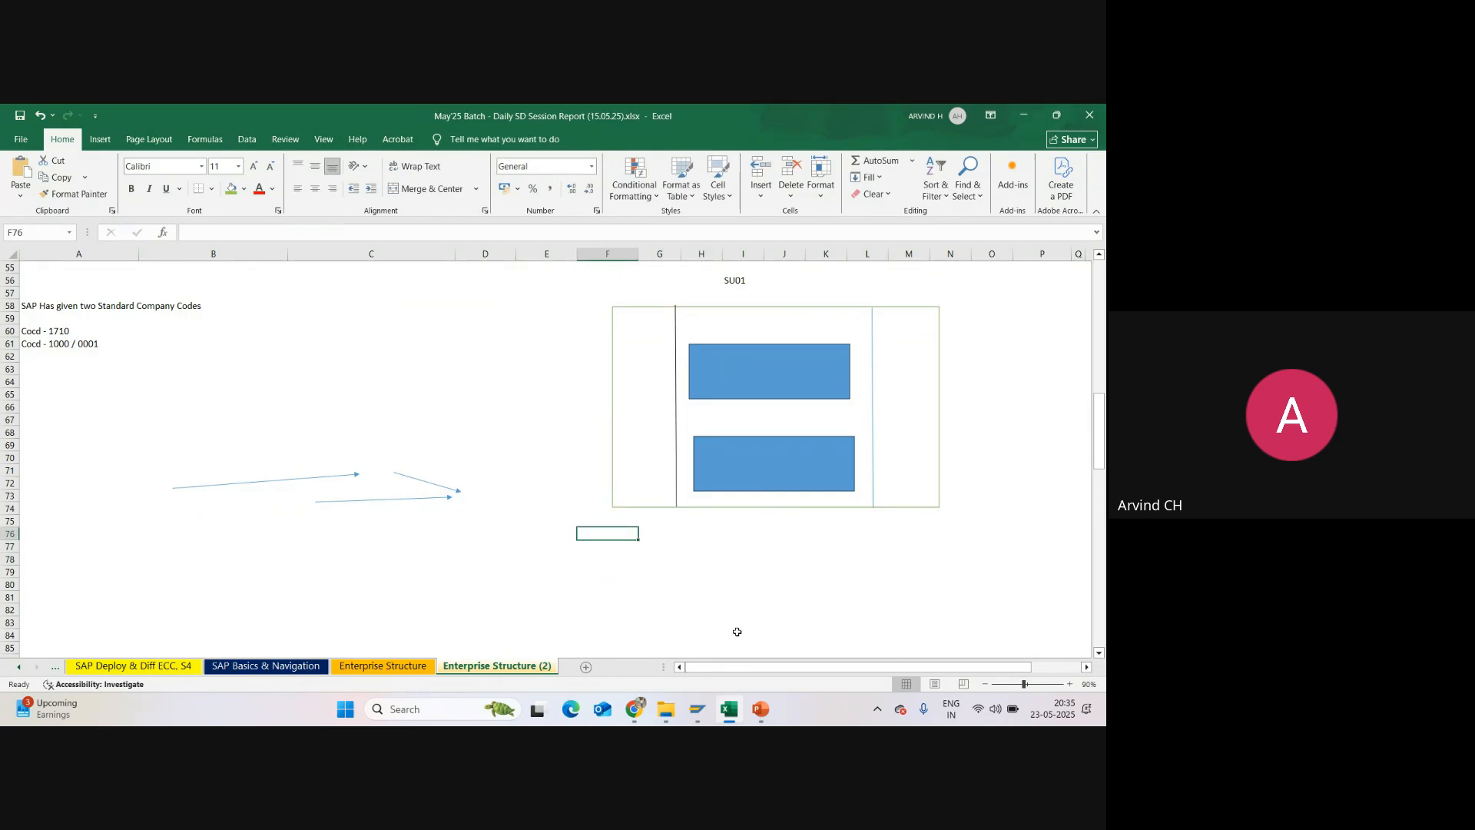
pyautogui.write('100 Sq')
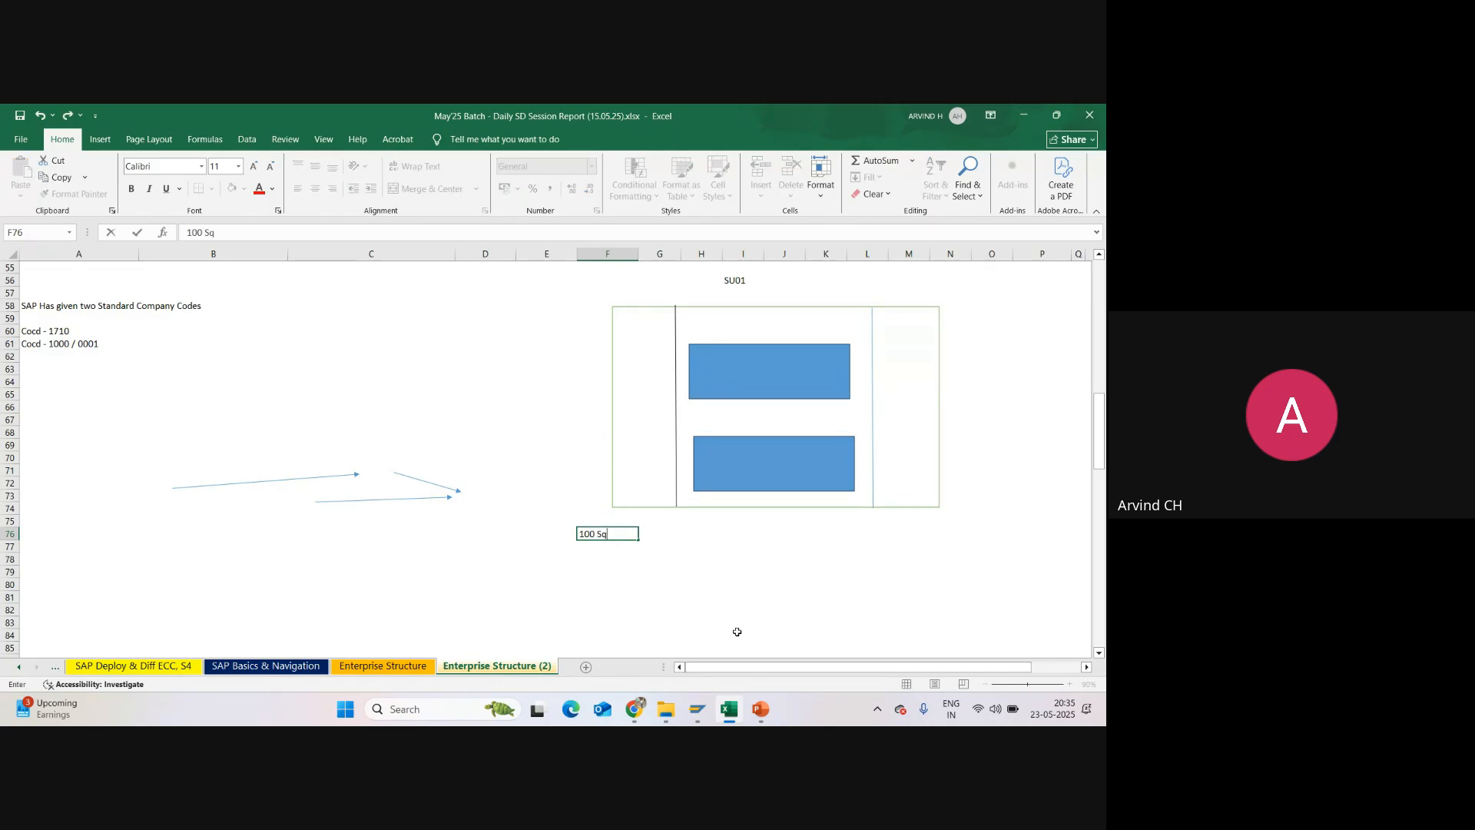
pyautogui.write('ft')
pyautogui.press('Return')
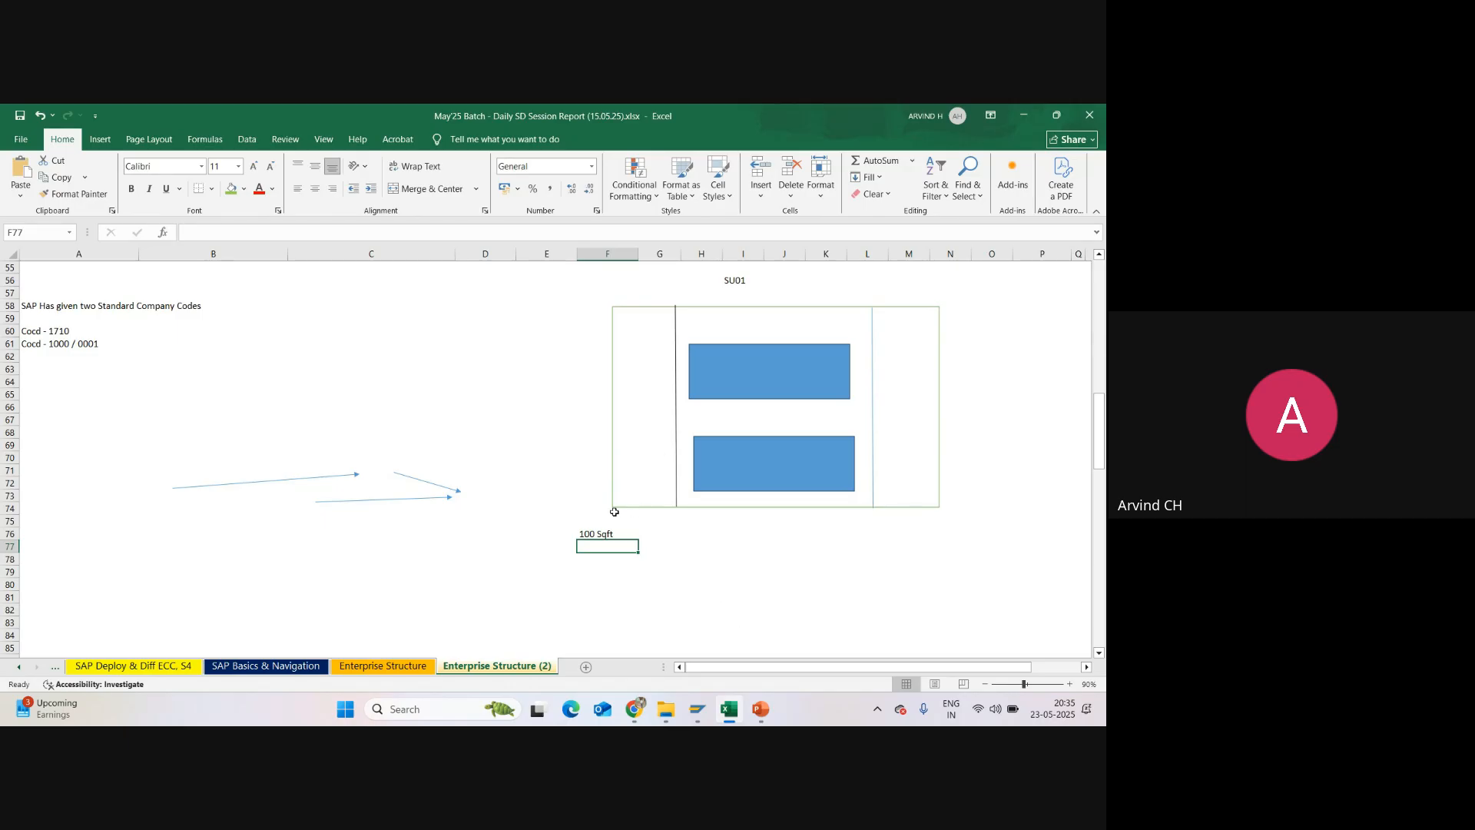
# Step: Label the 100 Sqft area as RM Sloc in cell E76
pyautogui.click(597, 533)
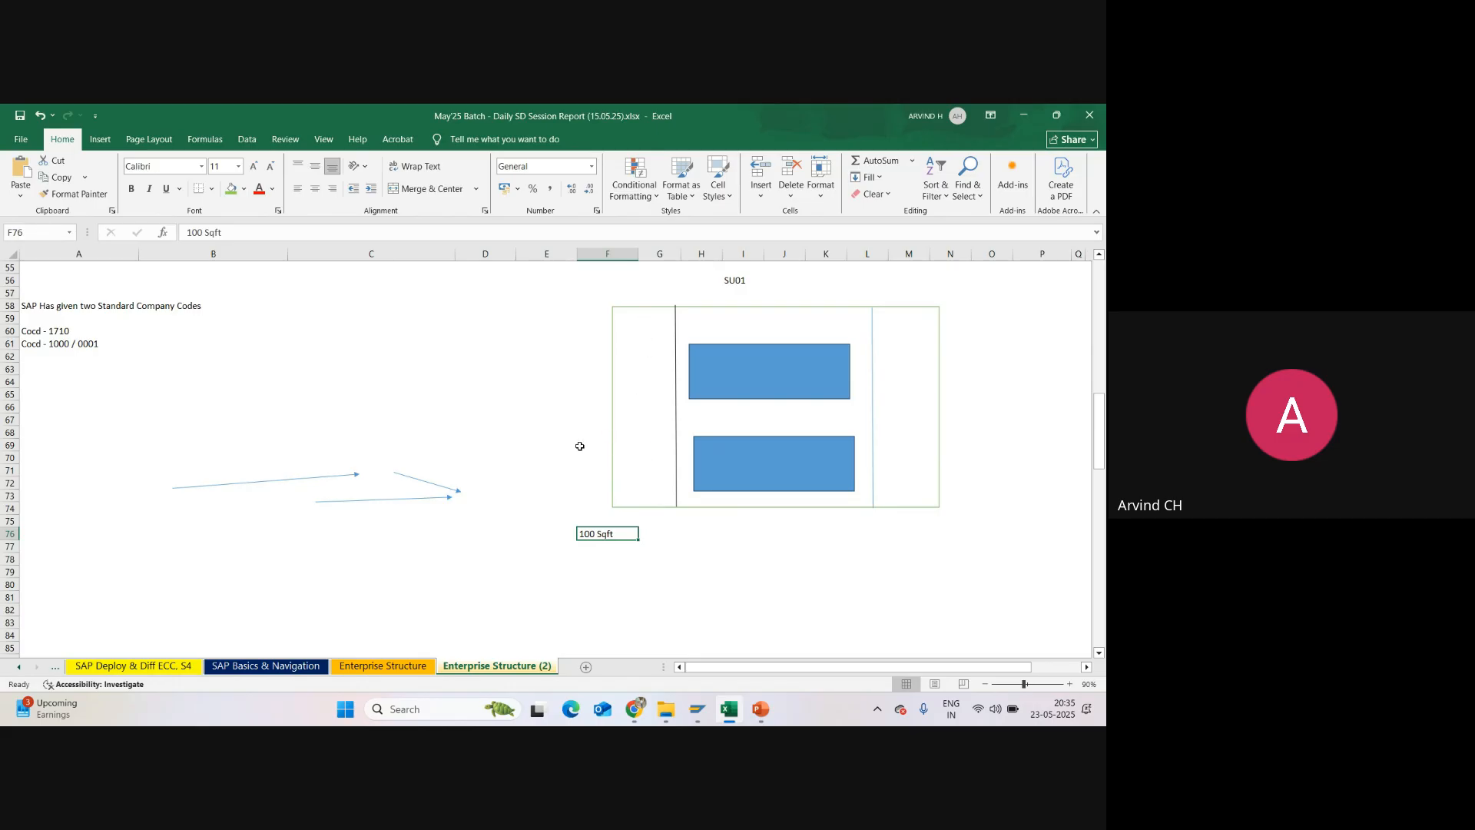
pyautogui.moveTo(595, 562); pyautogui.dragTo(596, 573)
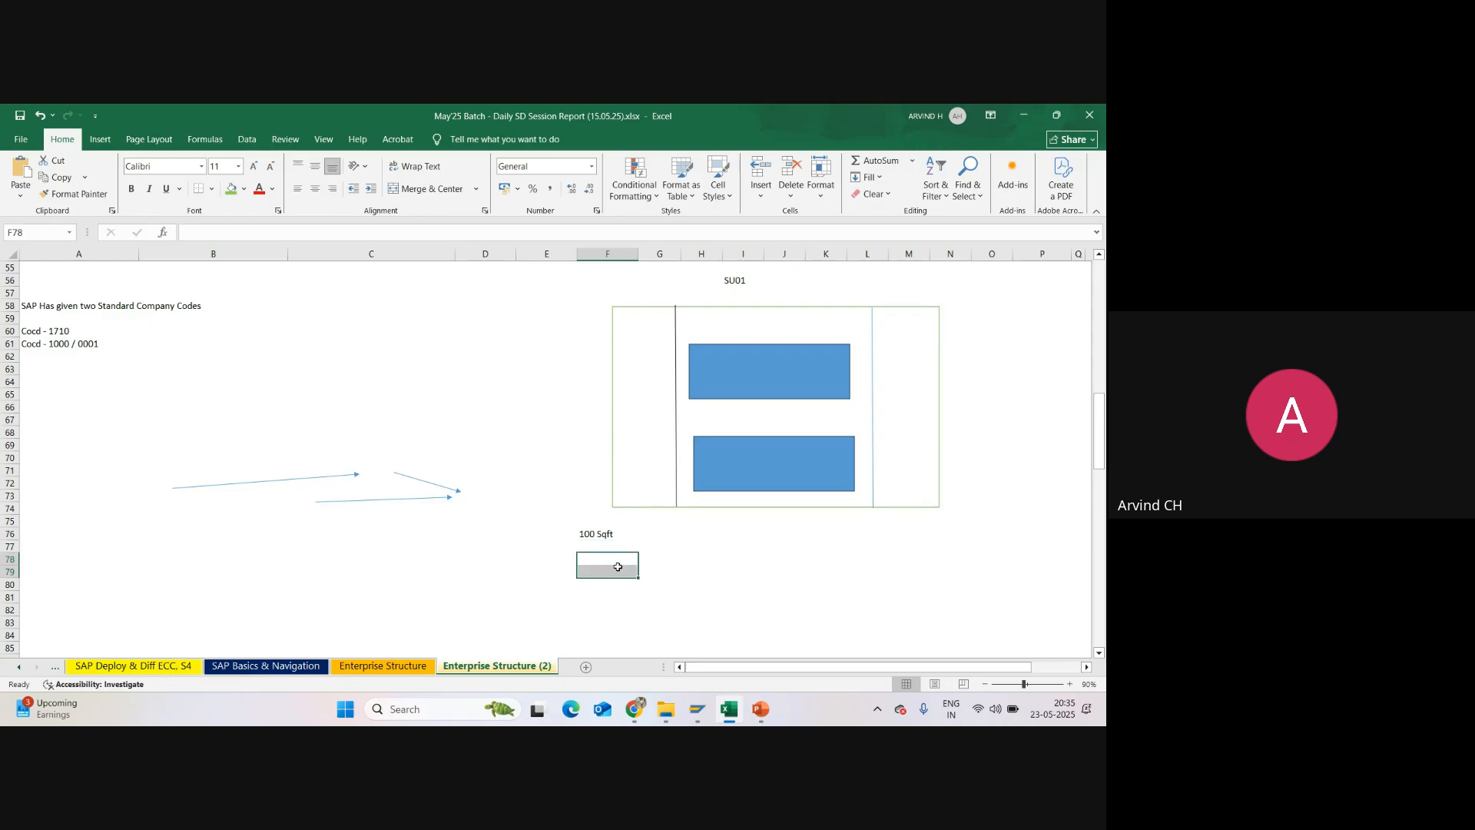
pyautogui.click(551, 533)
pyautogui.write('RM Sloc')
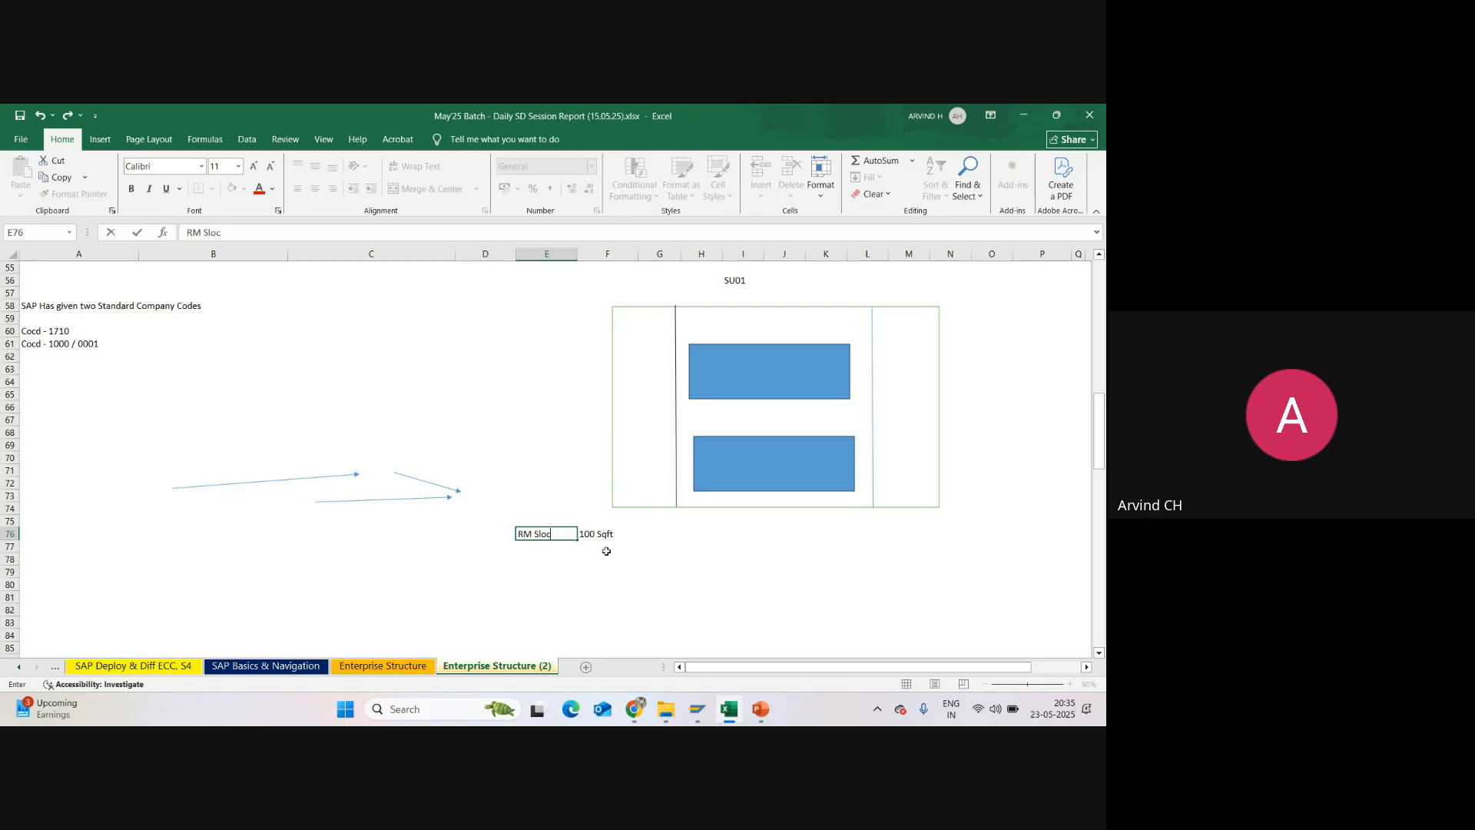
pyautogui.press('Return')
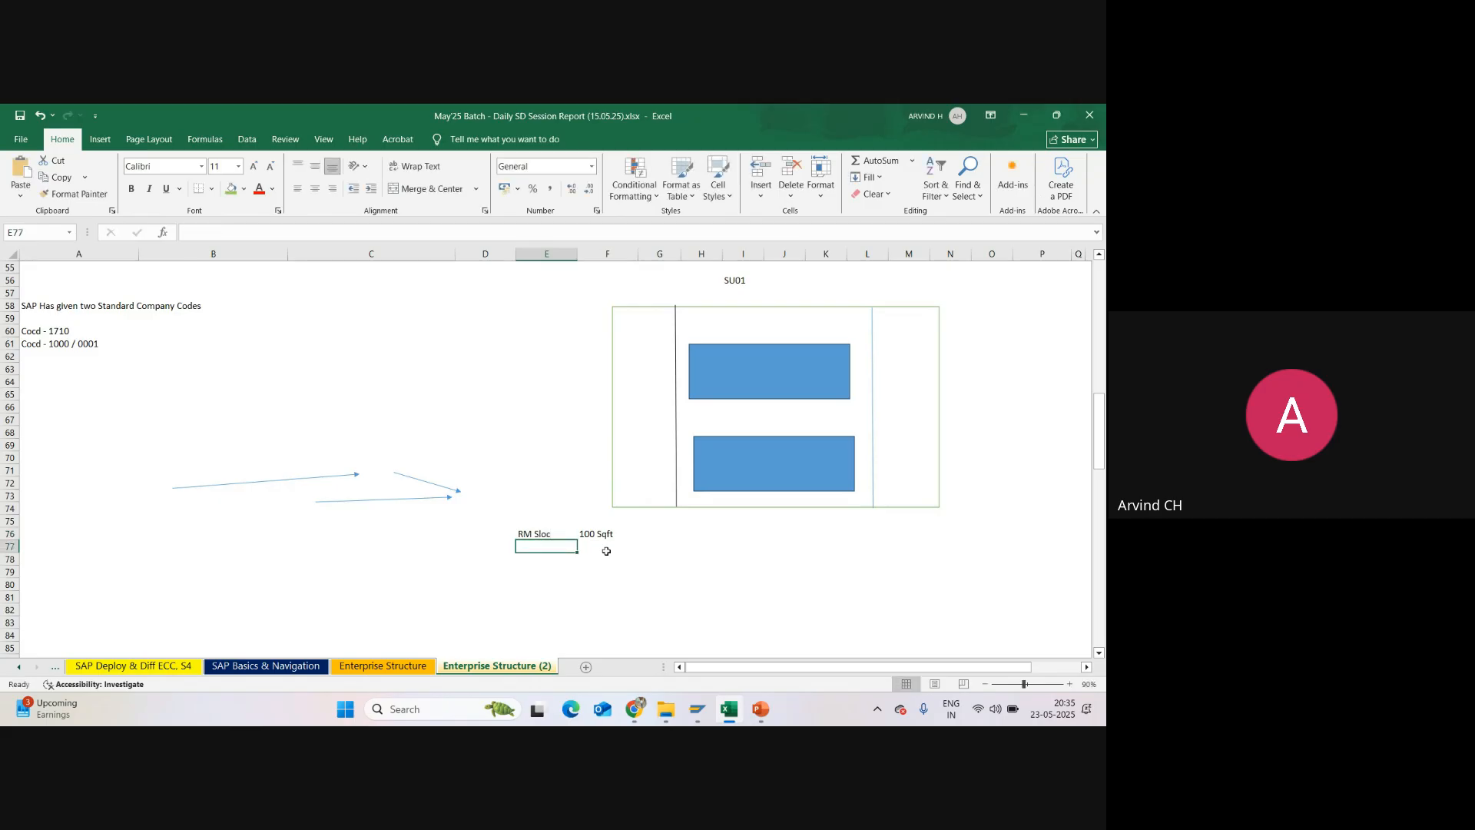
# Step: Enter the note 1000 Material in cell E80, below the RM Sloc entry
pyautogui.click(541, 585)
pyautogui.write('1000')
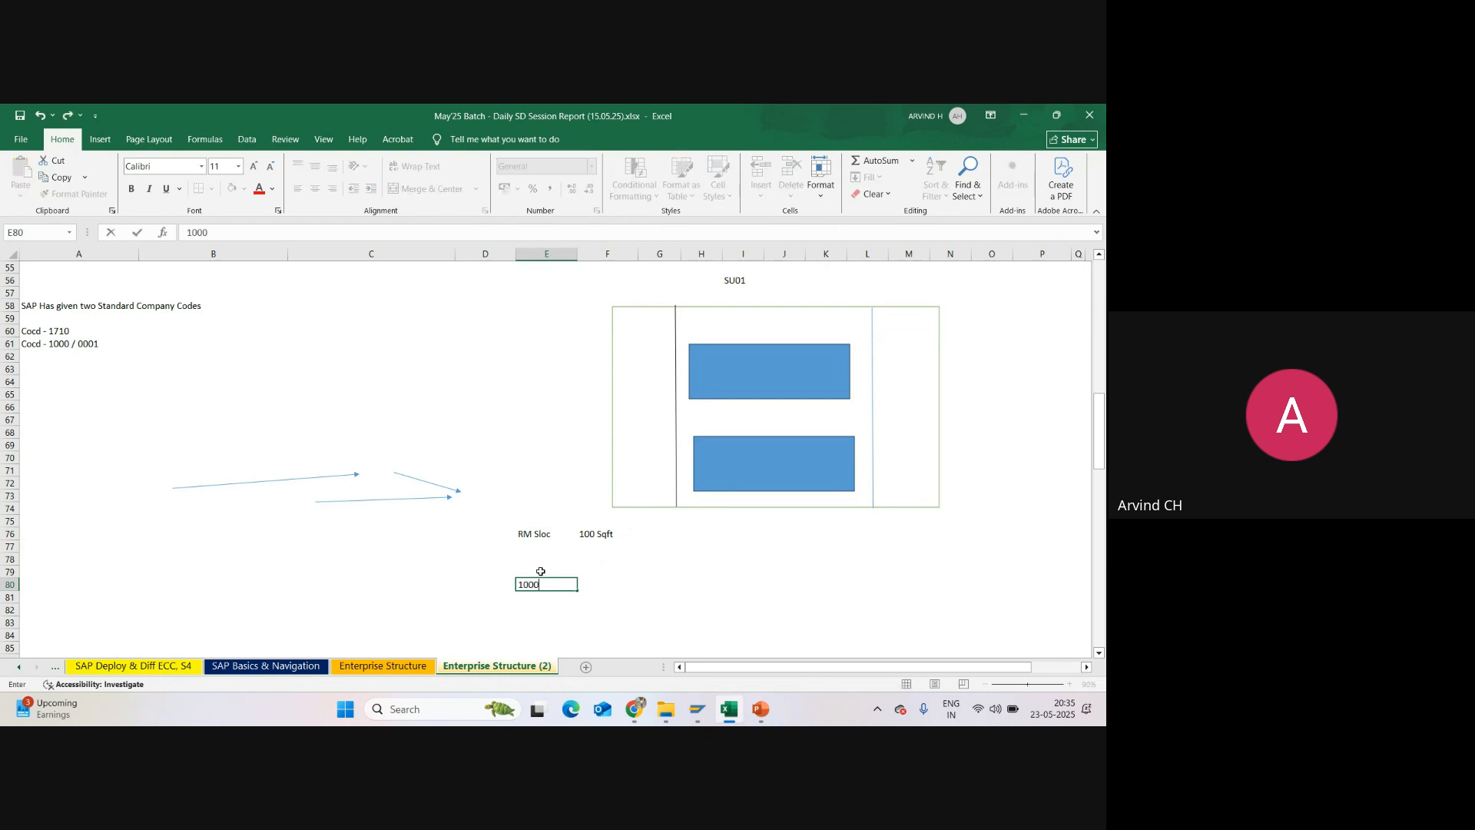
pyautogui.write(' Material')
pyautogui.click(603, 569)
pyautogui.click(547, 585)
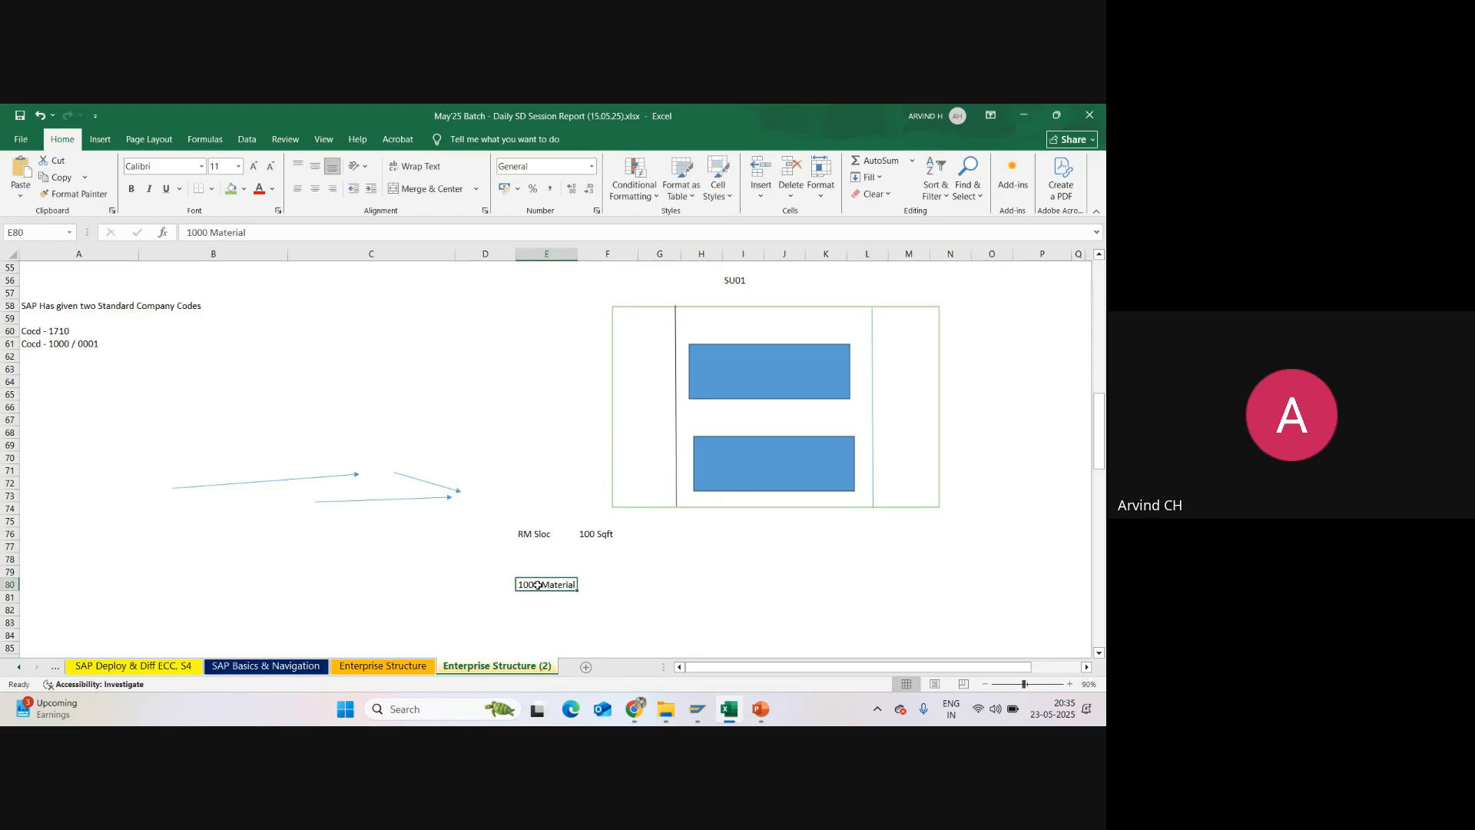
pyautogui.moveTo(663, 713)
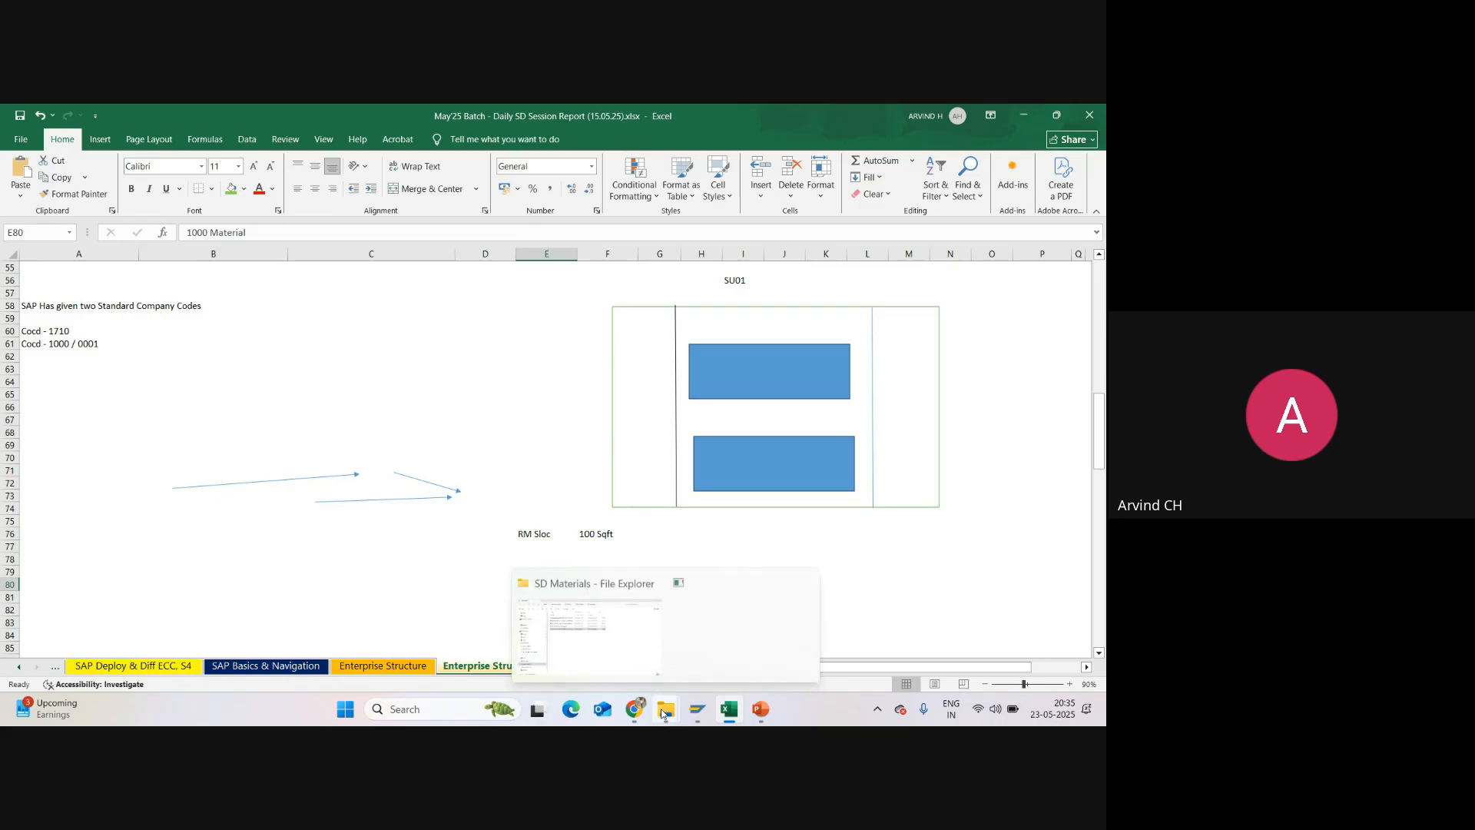
pyautogui.click(549, 518)
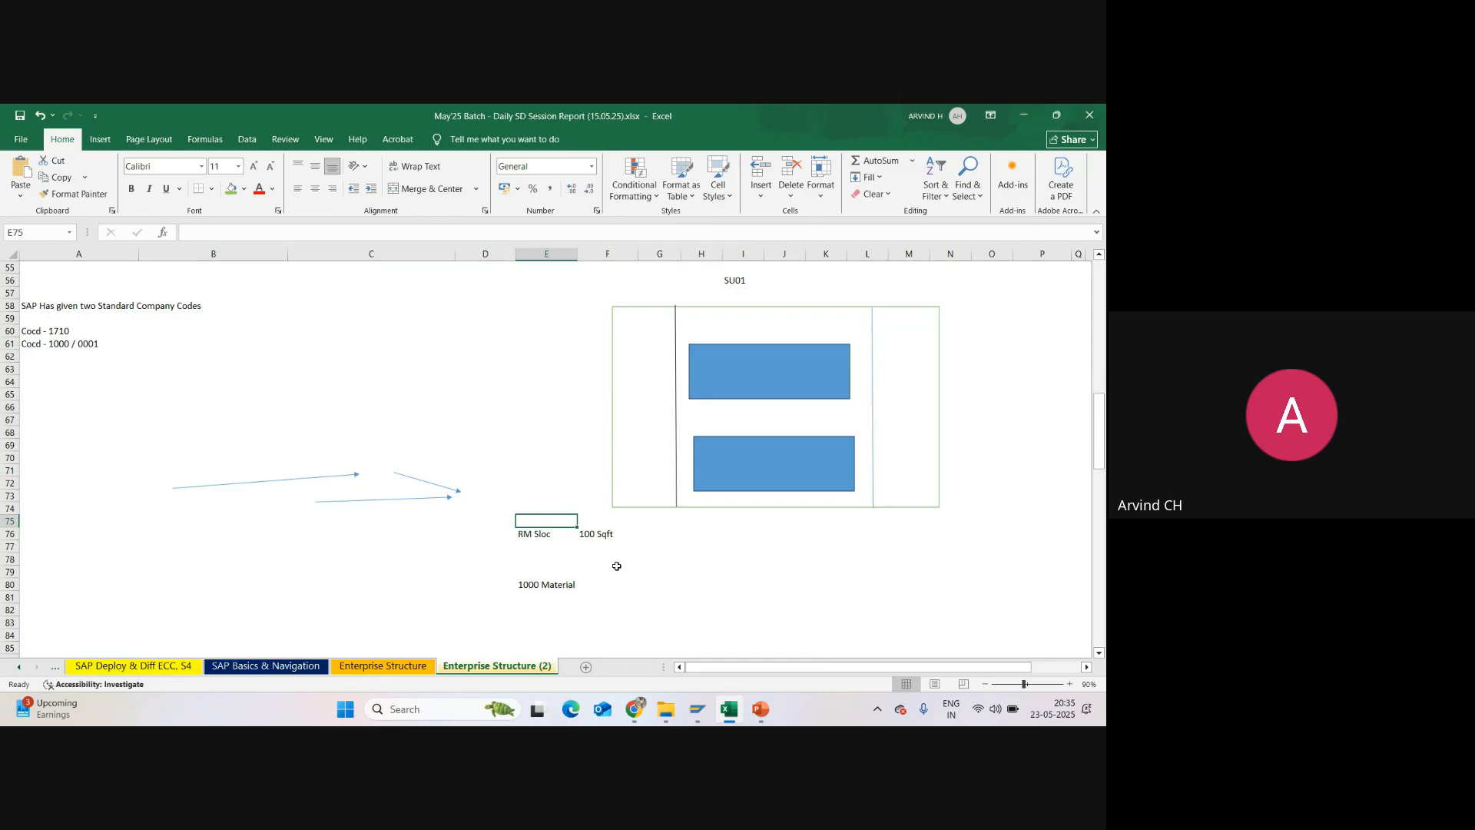
# Step: Enter the example material Nut & Bolt in cell E82 and its storage location RM sloc in F82
pyautogui.click(537, 609)
pyautogui.write('N')
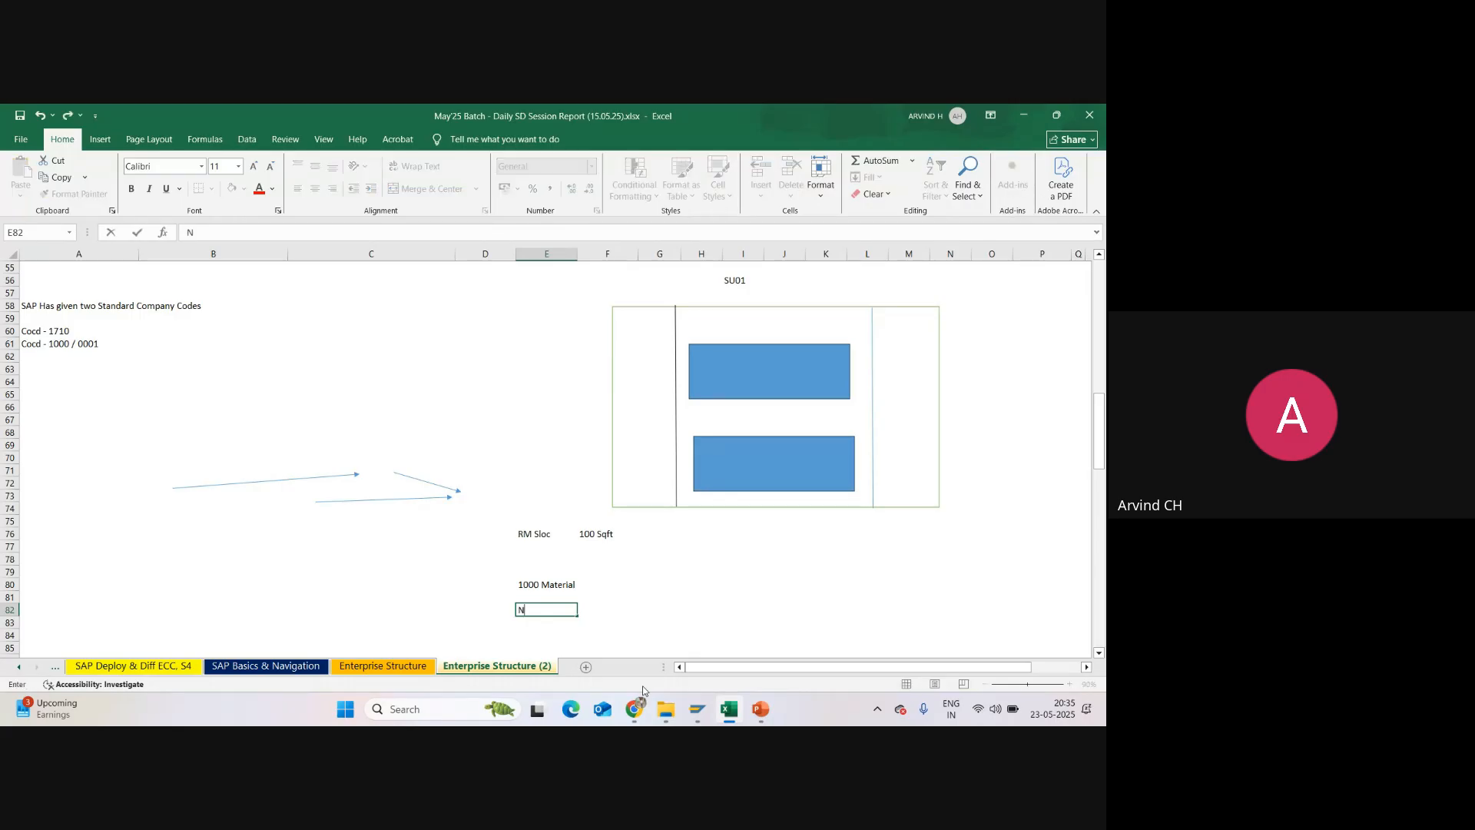
pyautogui.write('ut & Bolt')
pyautogui.click(595, 612)
pyautogui.write('R')
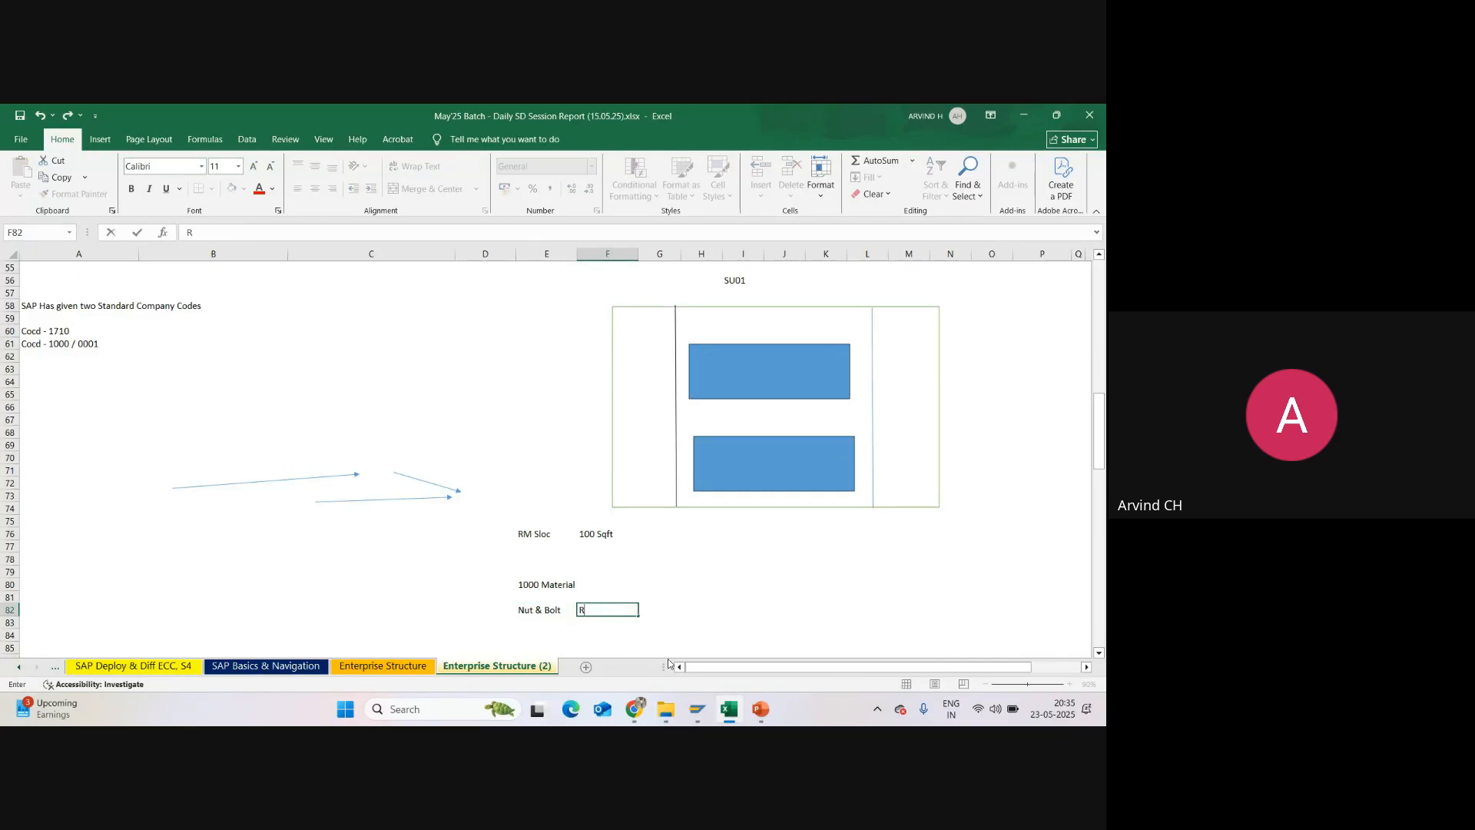
pyautogui.write('M sloc')
pyautogui.press('Return')
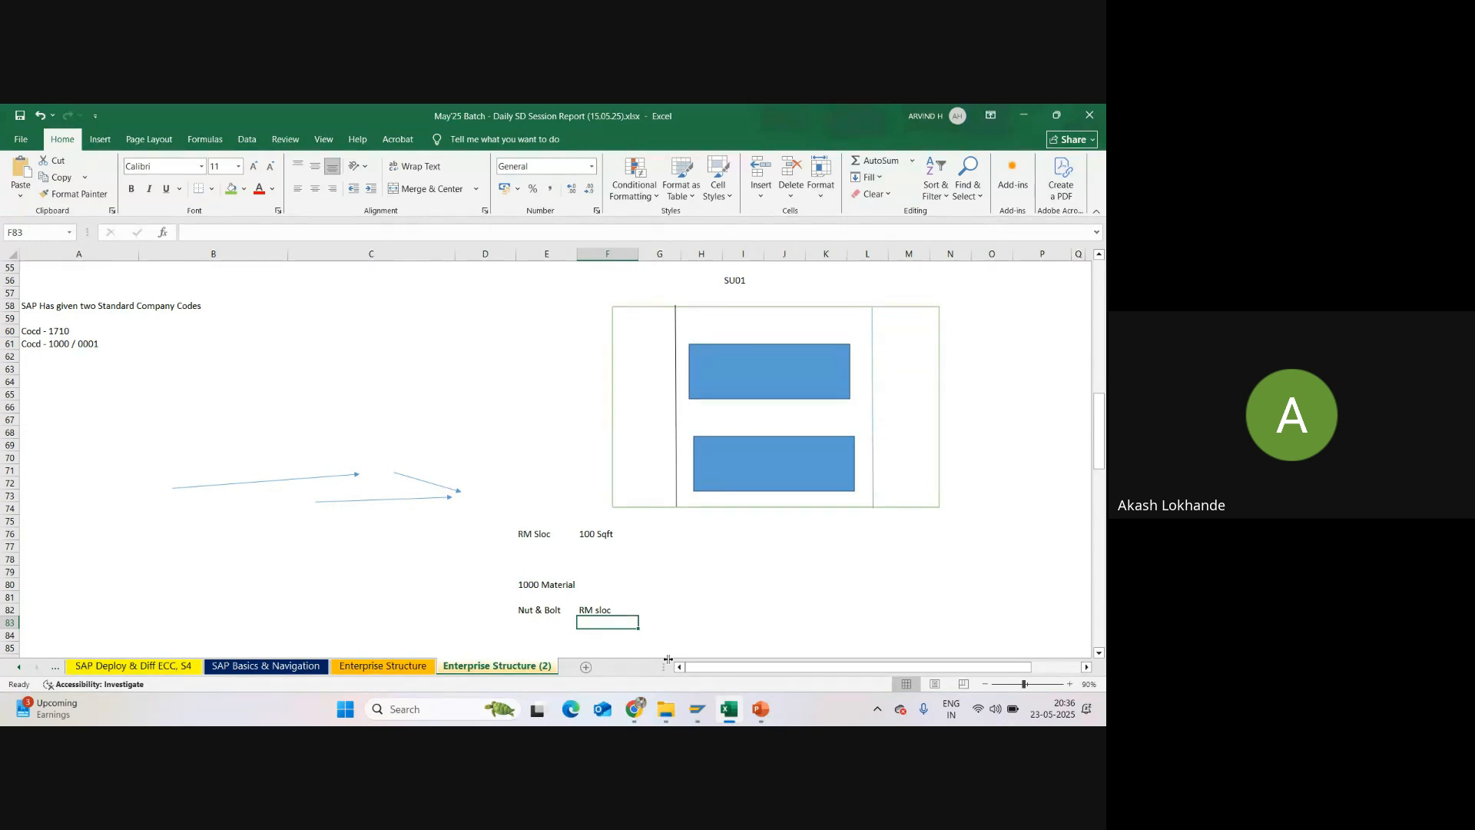
pyautogui.click(599, 536)
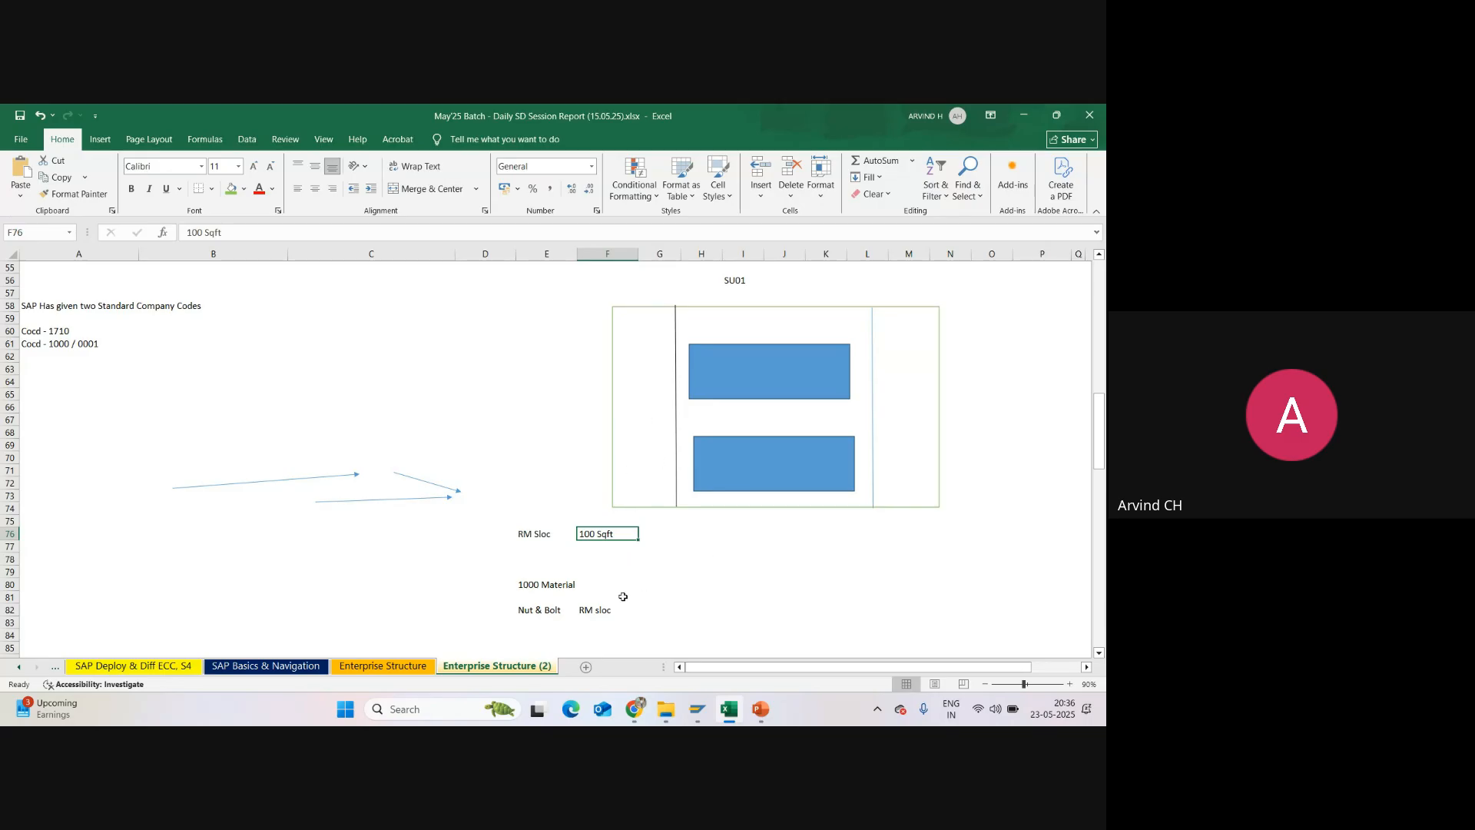
pyautogui.click(597, 610)
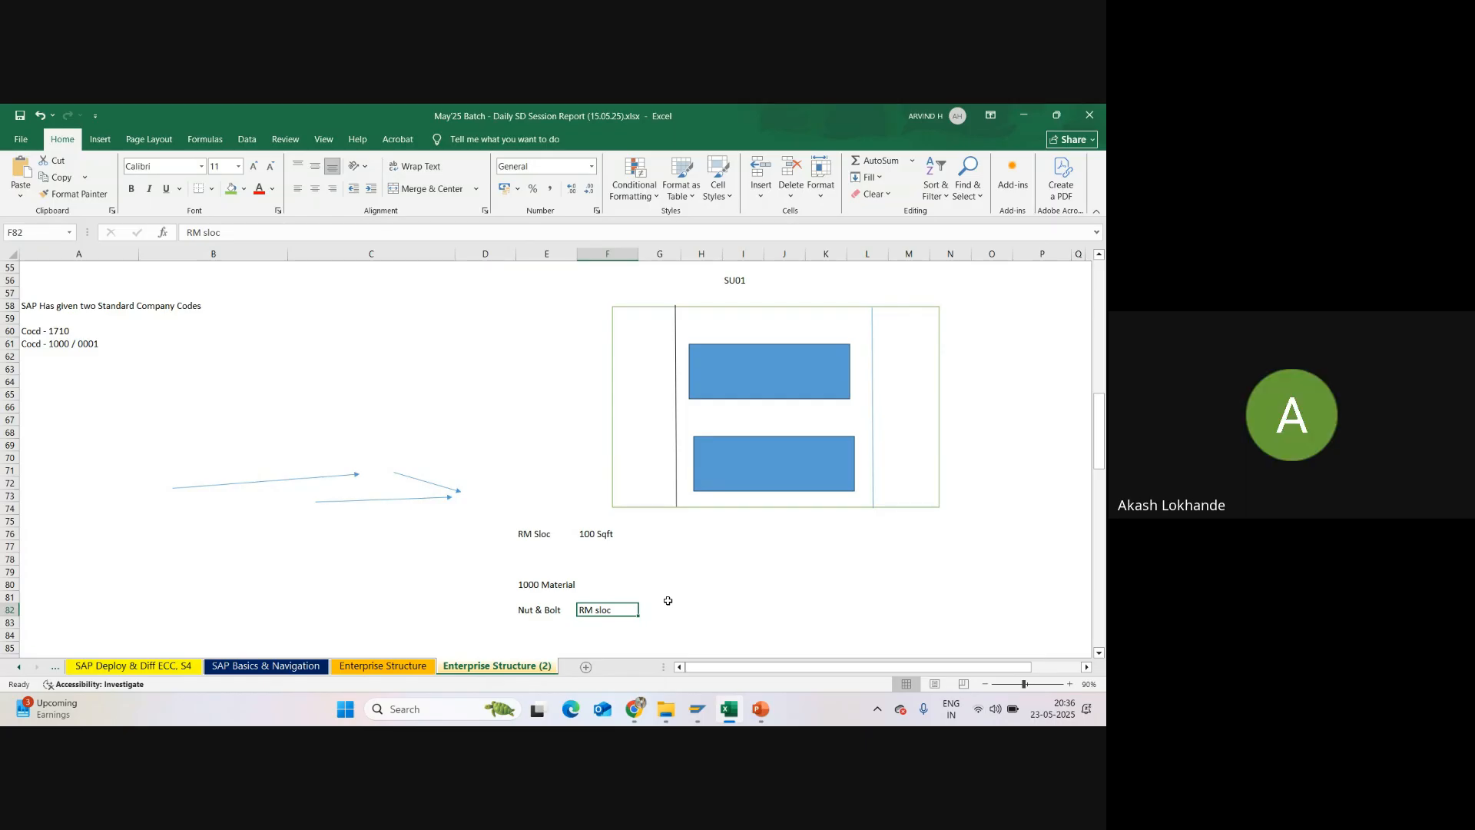
# Step: Enter the size 18MM in cell D82, beside the Nut & Bolt material
pyautogui.click(492, 610)
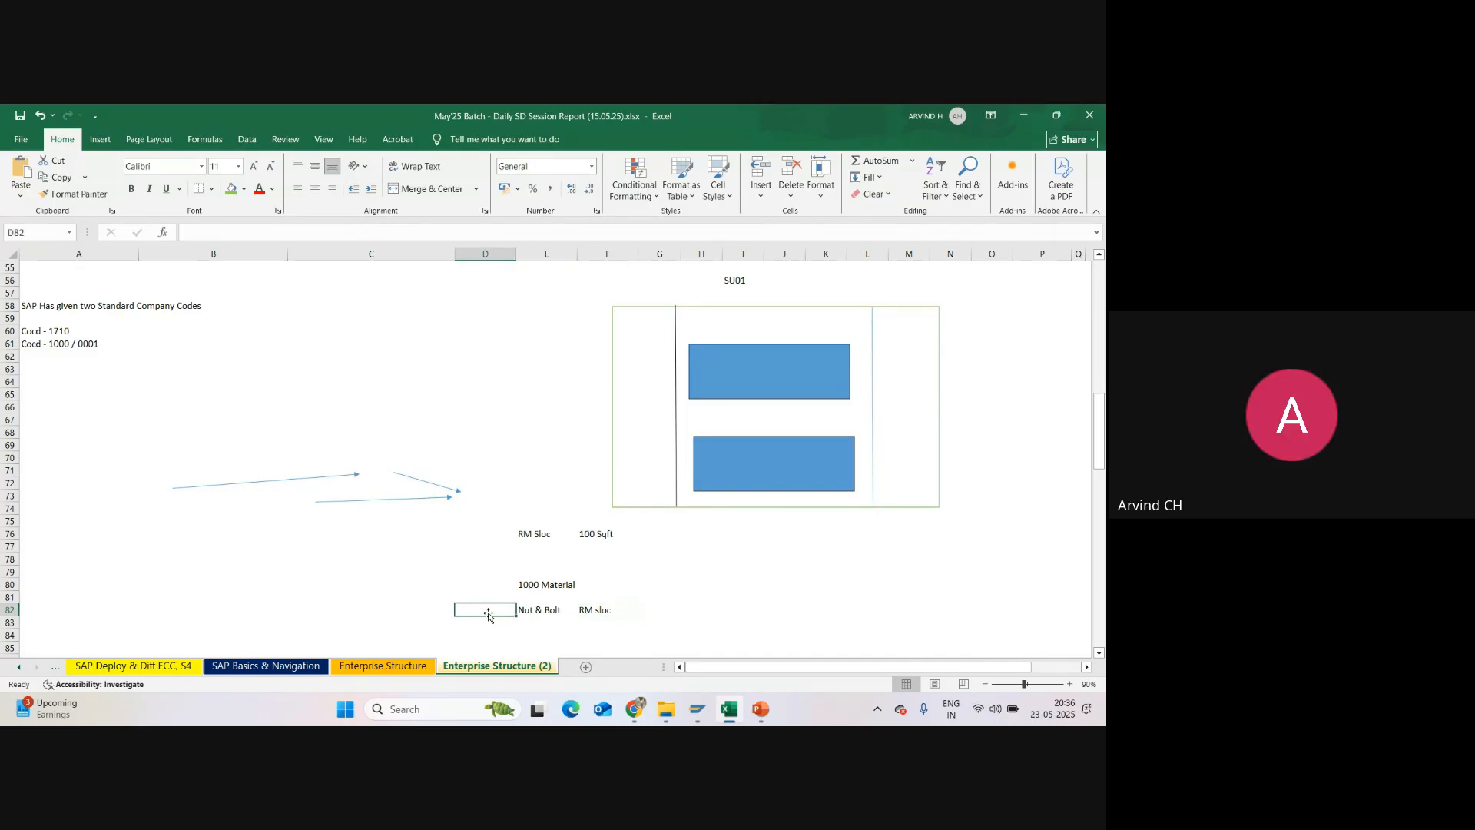
pyautogui.write('18')
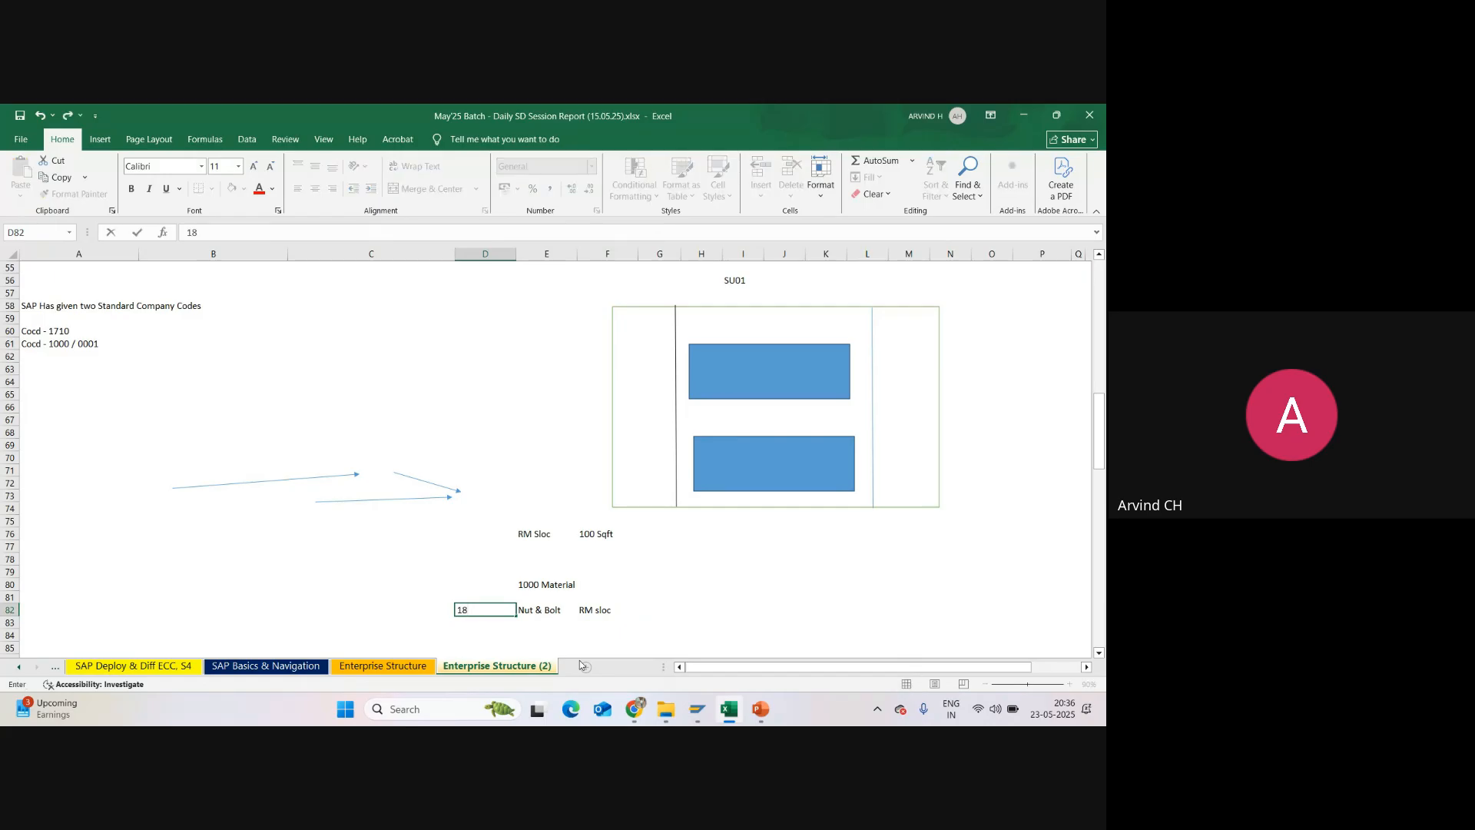
pyautogui.write('MM')
pyautogui.press('Return')
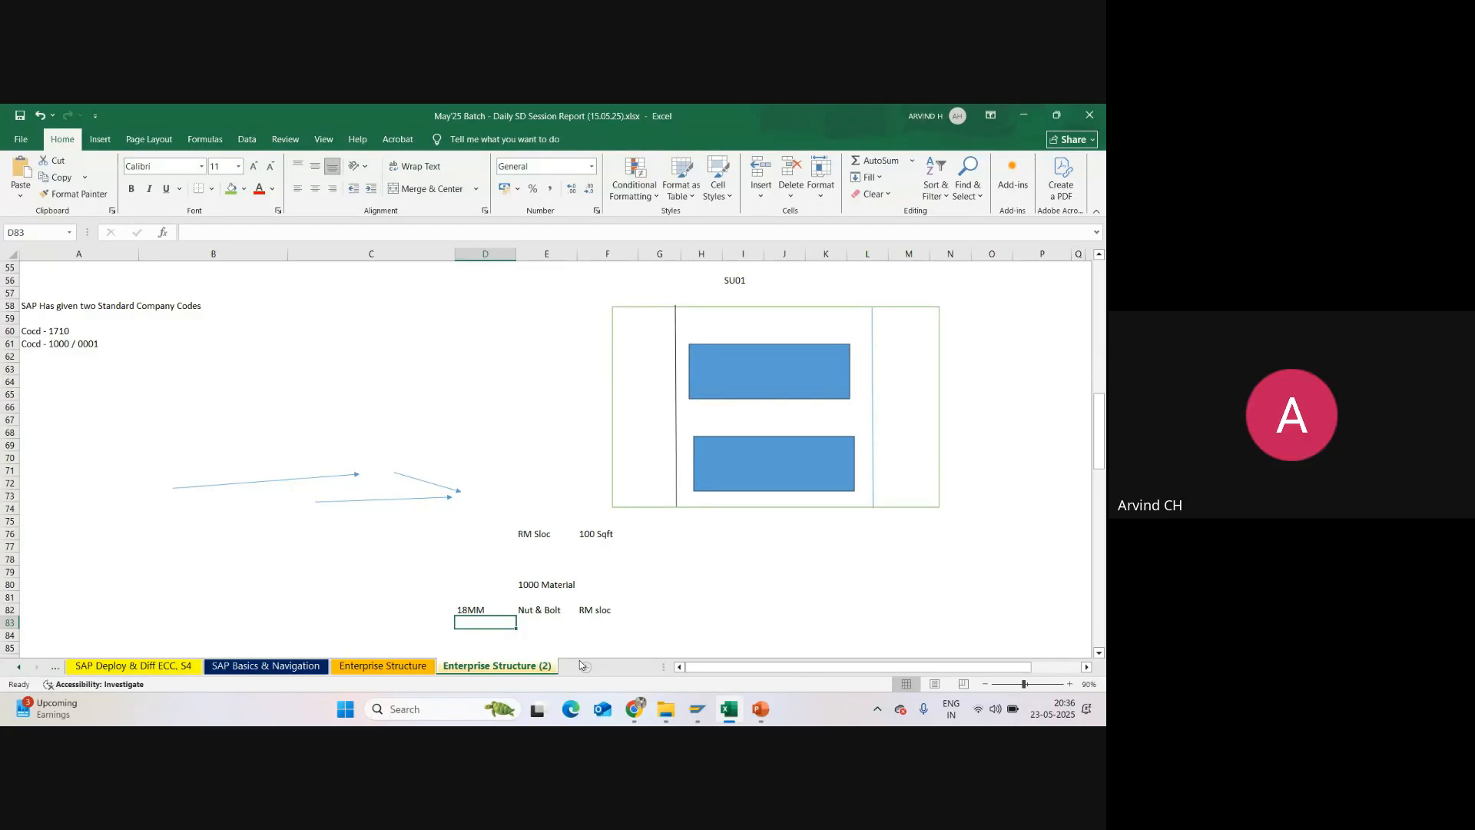
# Step: Enter EWM in cell C81 and Bin storage system in cell C82, beside the 18MM entry
pyautogui.click(390, 596)
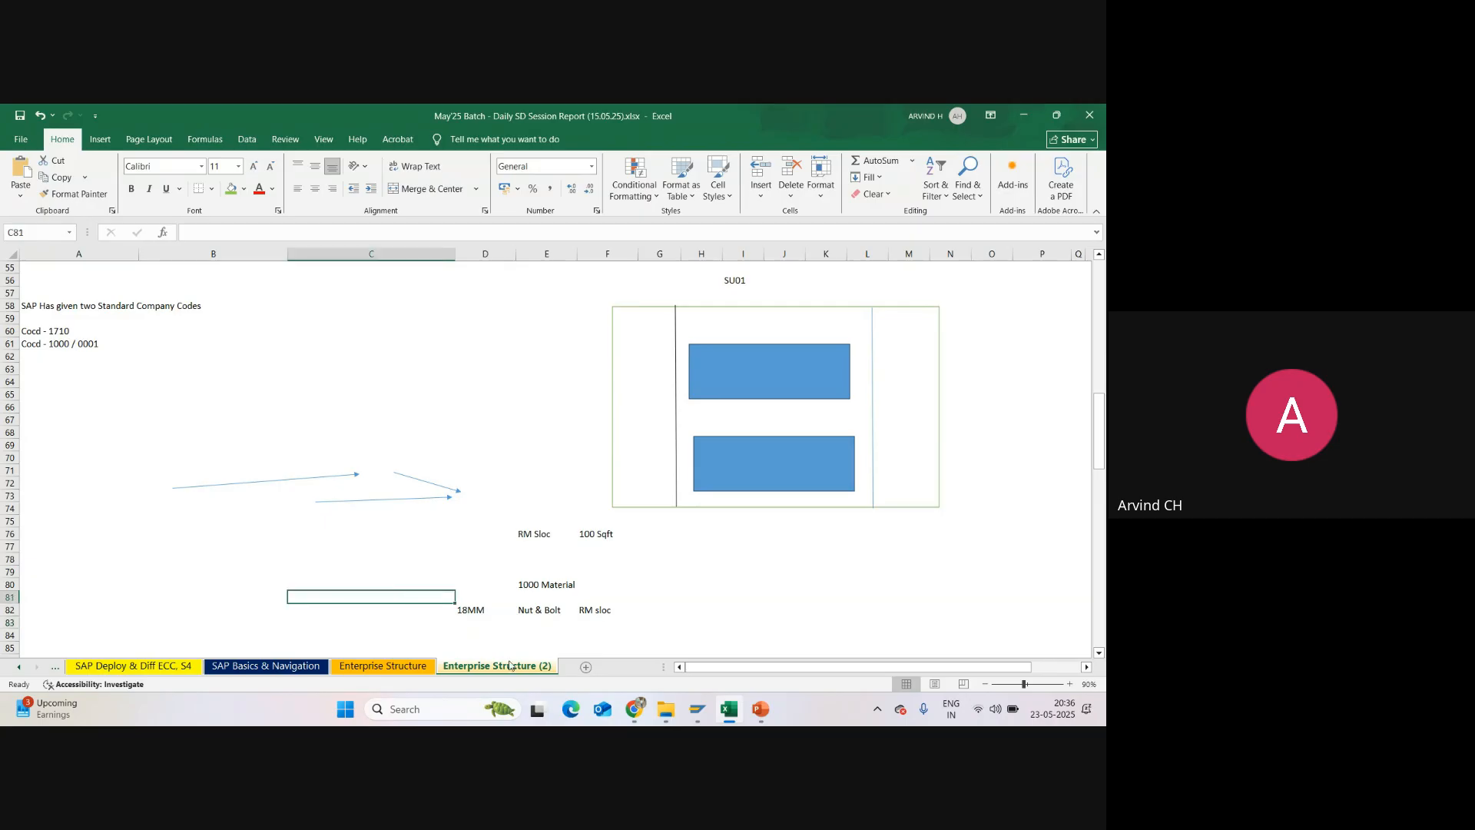
pyautogui.write('EWM')
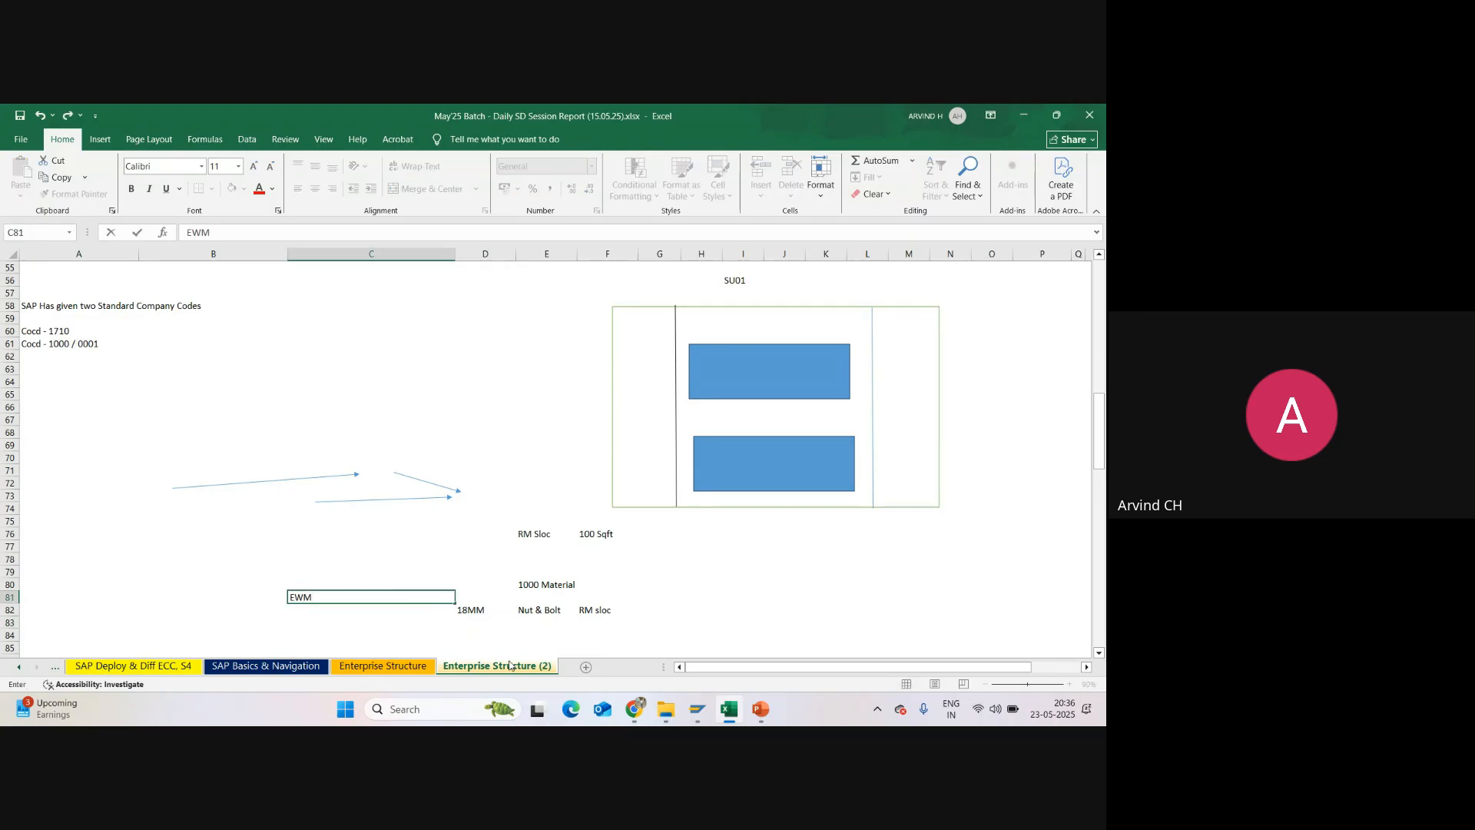
pyautogui.press('Return')
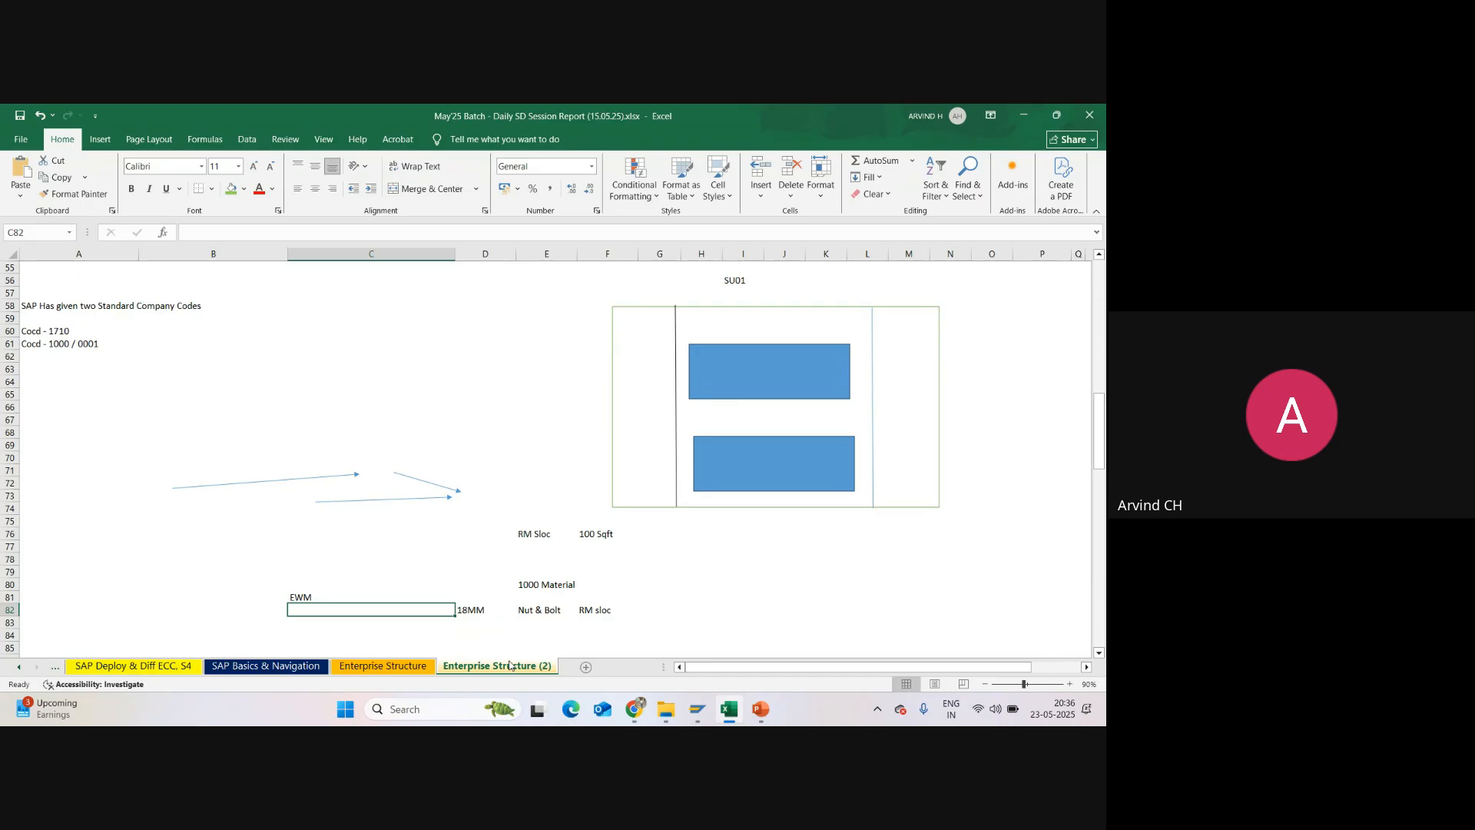
pyautogui.write('Bin sto')
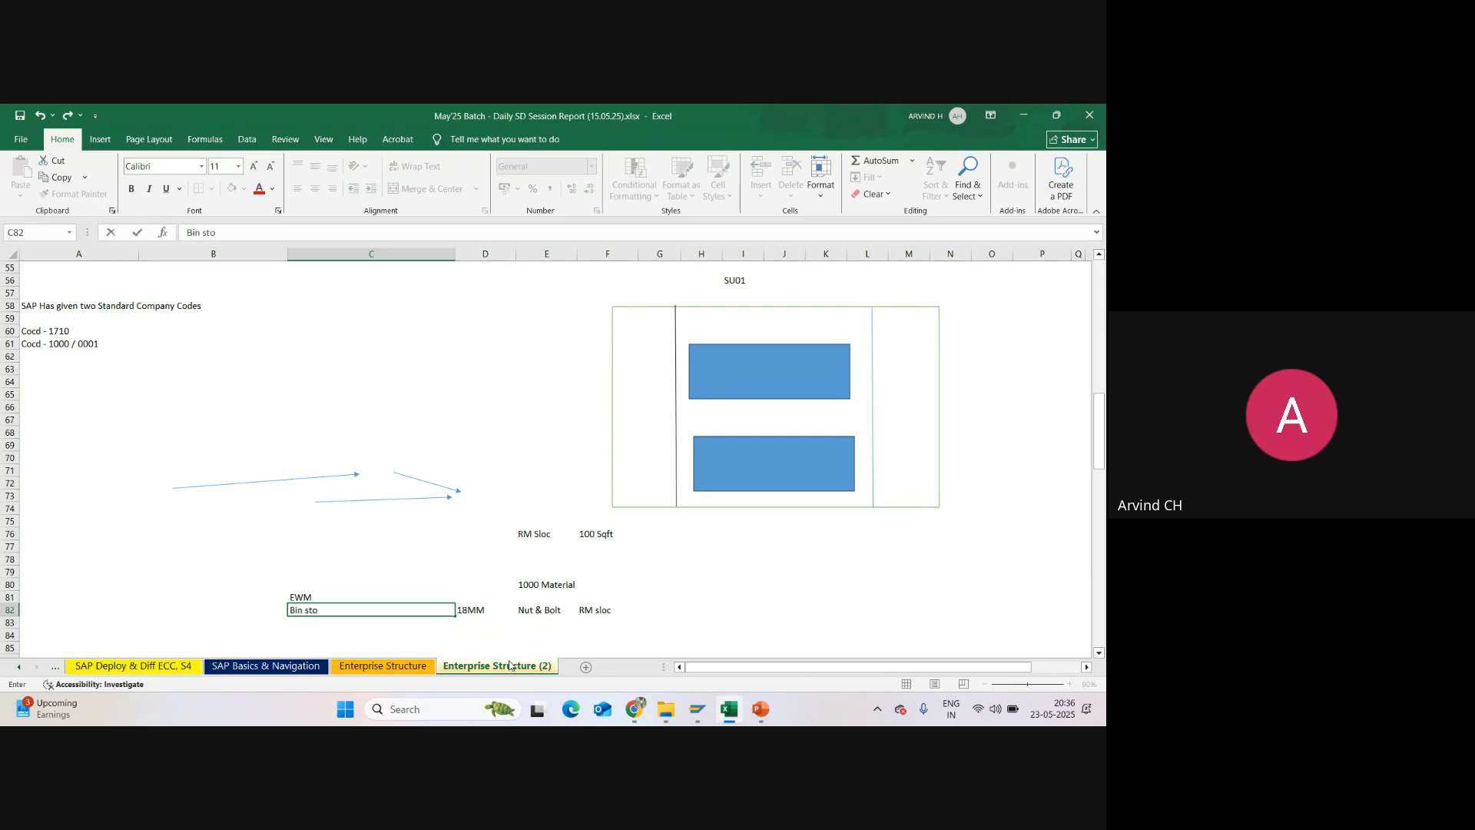
pyautogui.write('rage system')
pyautogui.press('Return')
# Step: Enter the rack note Rack s - X & Y in cell C85, below the bin storage entry
pyautogui.scroll(-4, 514, 619)
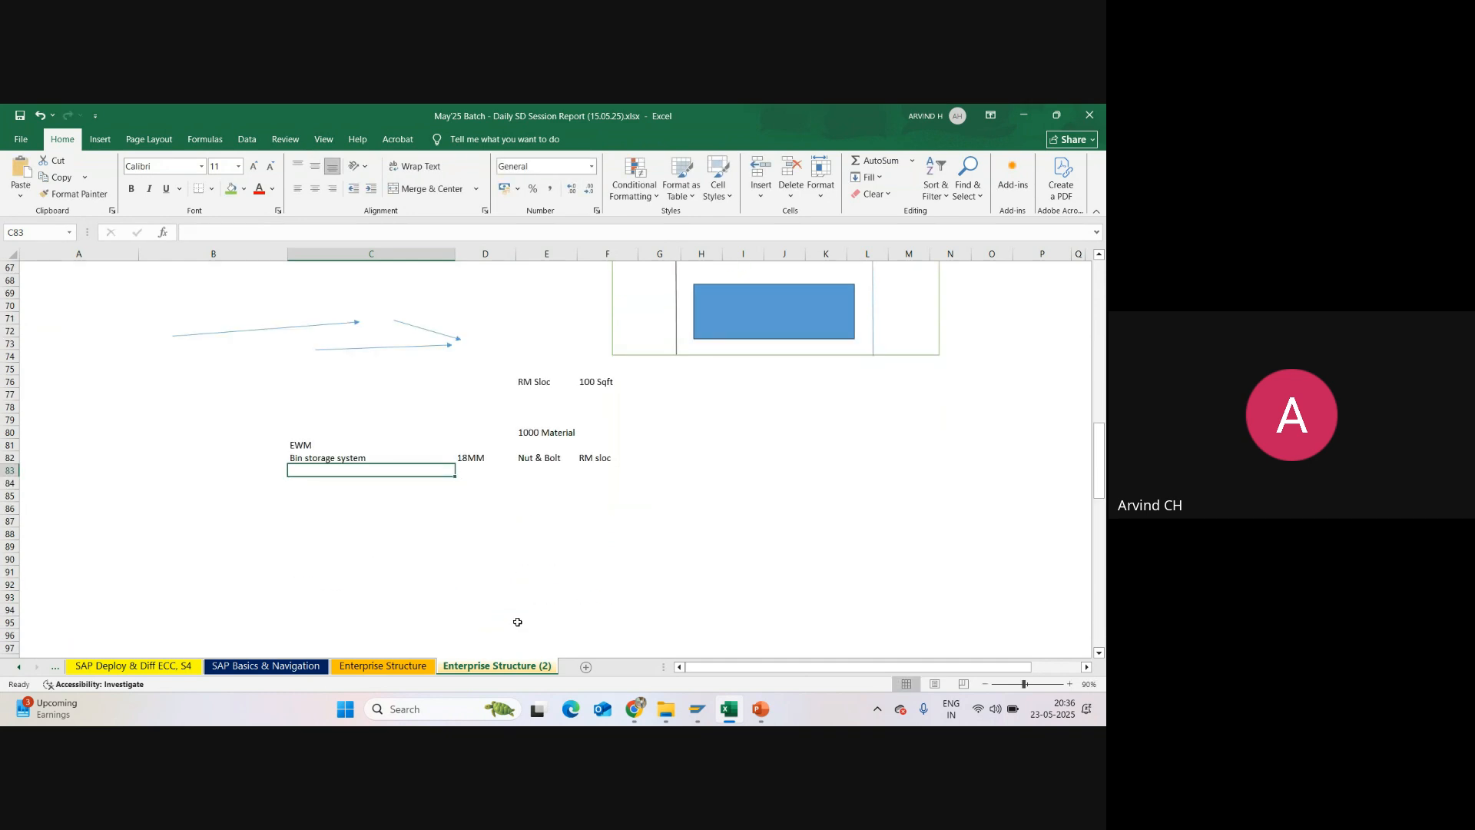
pyautogui.click(297, 500)
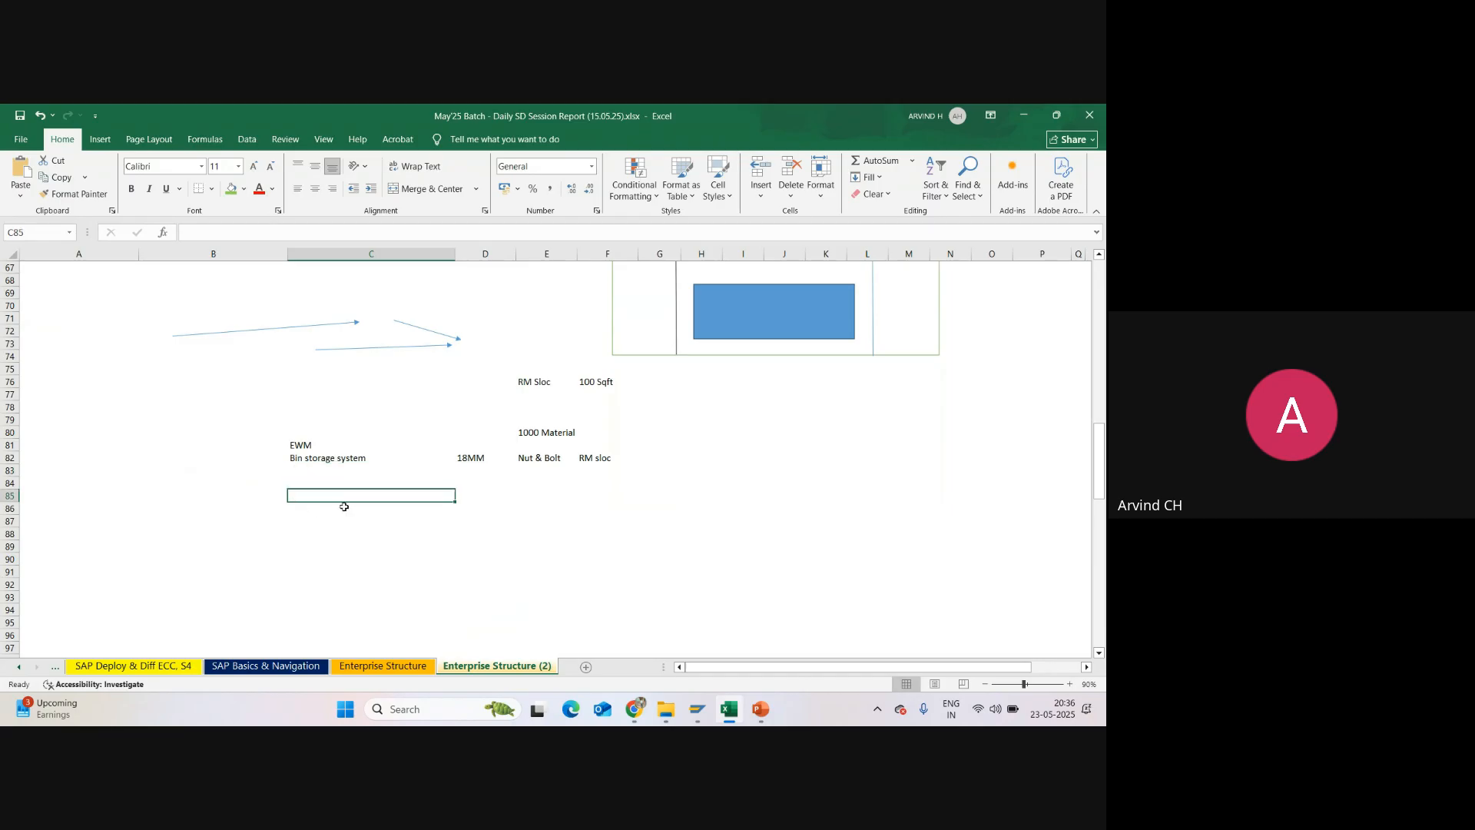
pyautogui.write('Rack ')
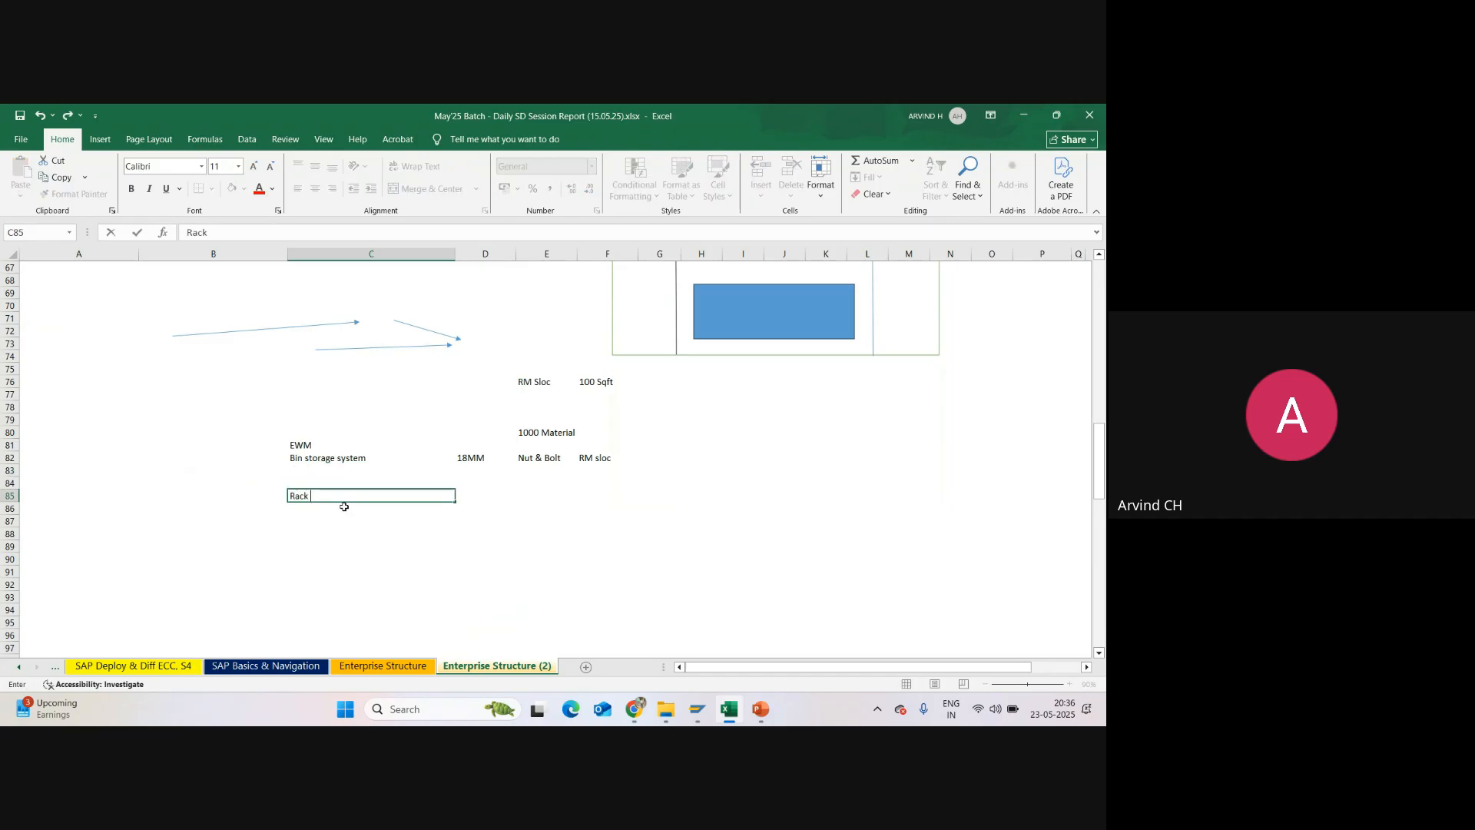
pyautogui.write('s - X')
pyautogui.write('& Y')
pyautogui.click(347, 536)
# Step: Enter the rack coordinates H1 in cell C90 and Y1 in cell C91
pyautogui.click(318, 556)
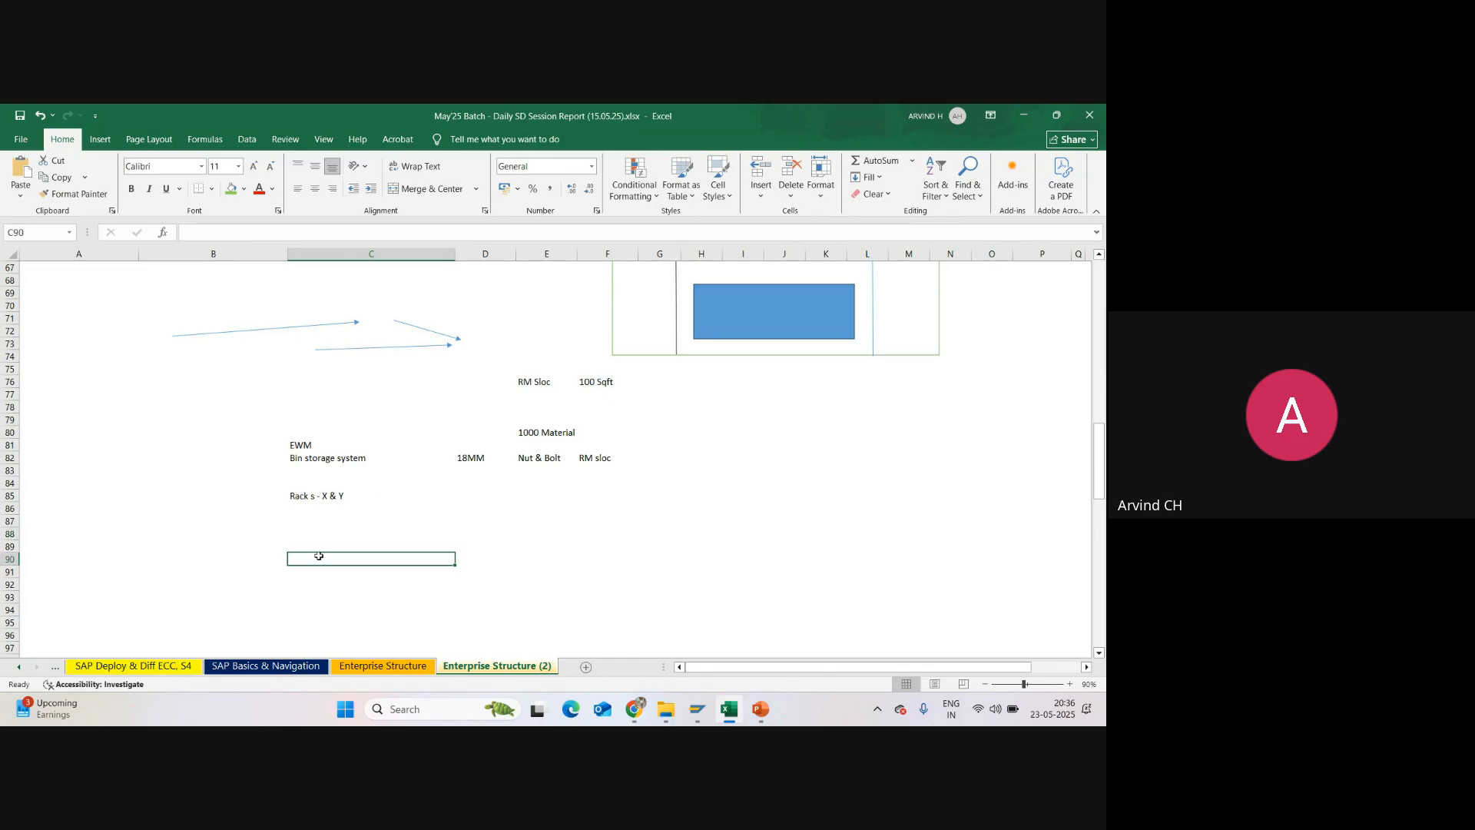
pyautogui.write('H1')
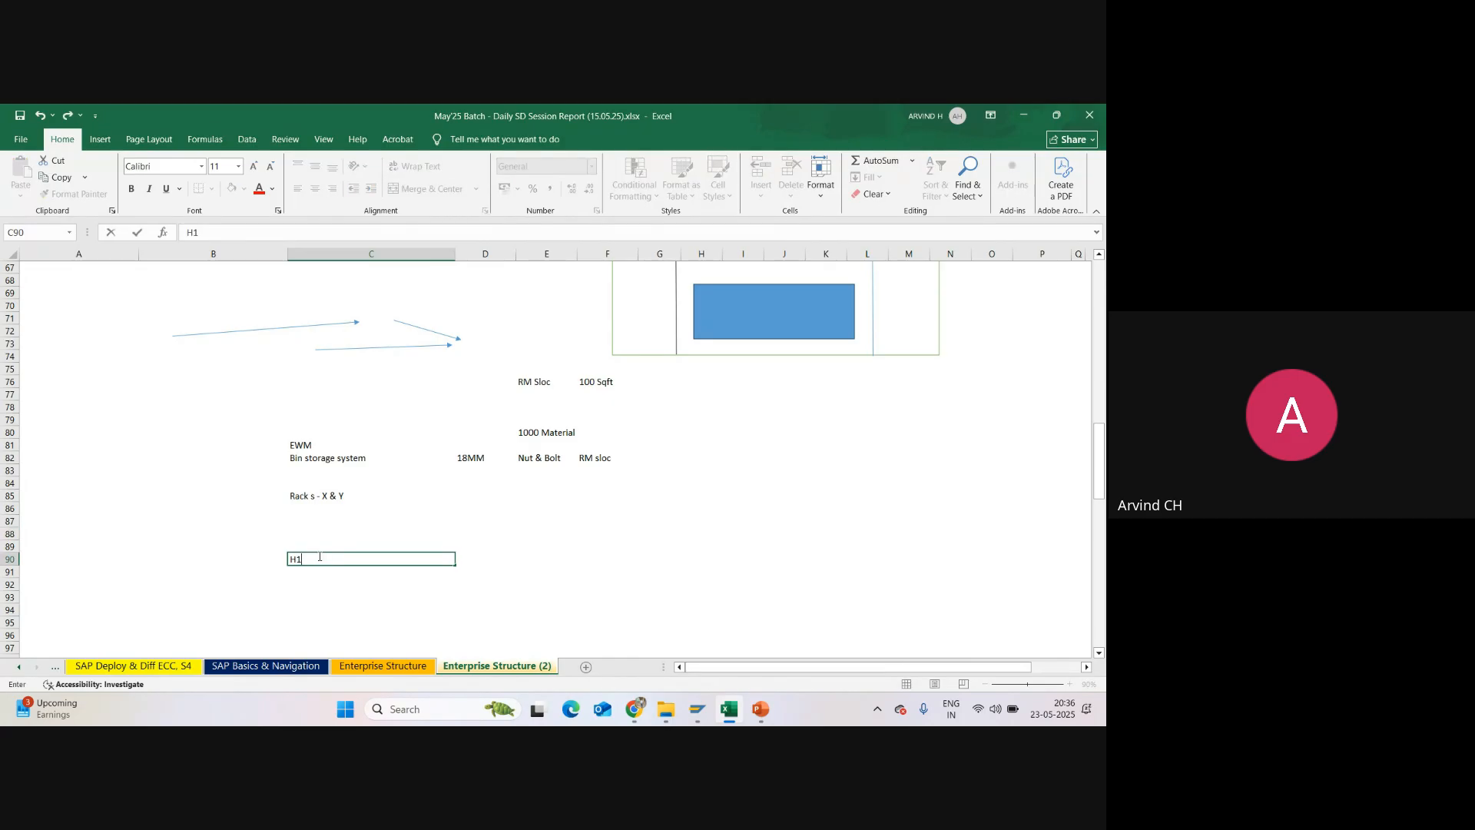
pyautogui.press('Return')
pyautogui.write('Y')
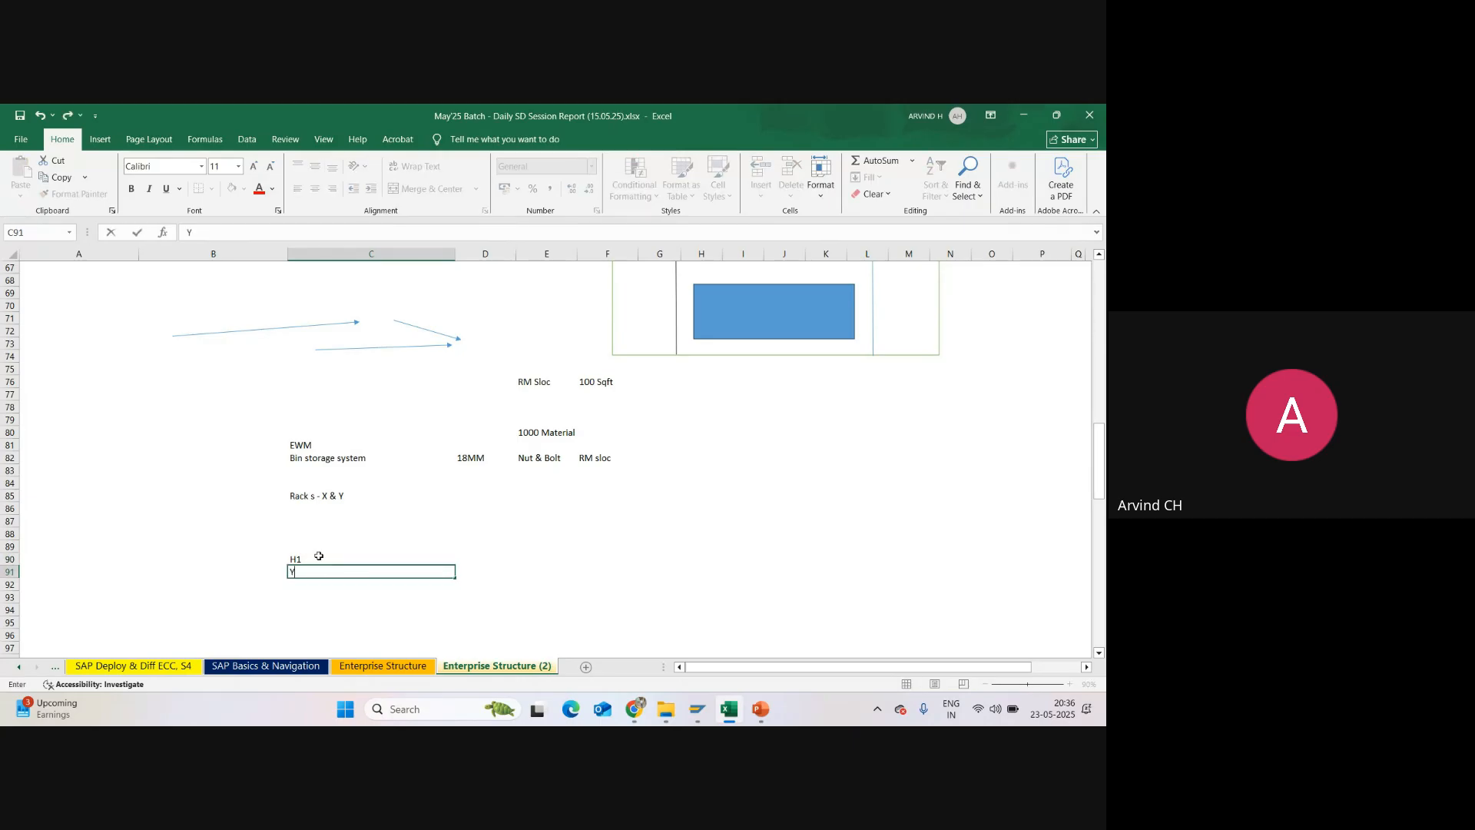
pyautogui.write('1')
pyautogui.click(341, 559)
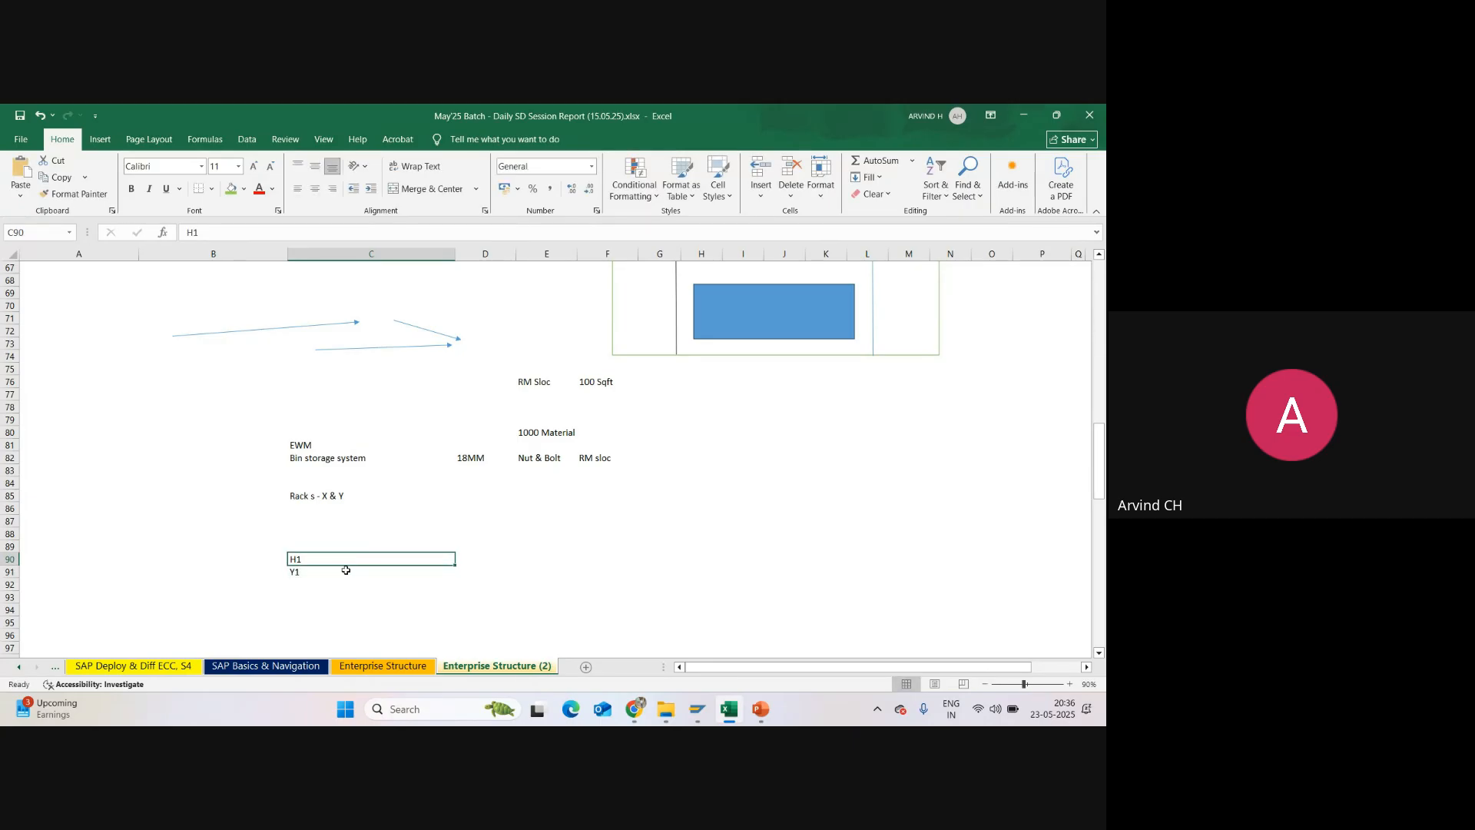
# Step: Enter the combined bin code H1Y1 in cell C88, above the separate rack coordinates
pyautogui.click(364, 534)
pyautogui.write('H')
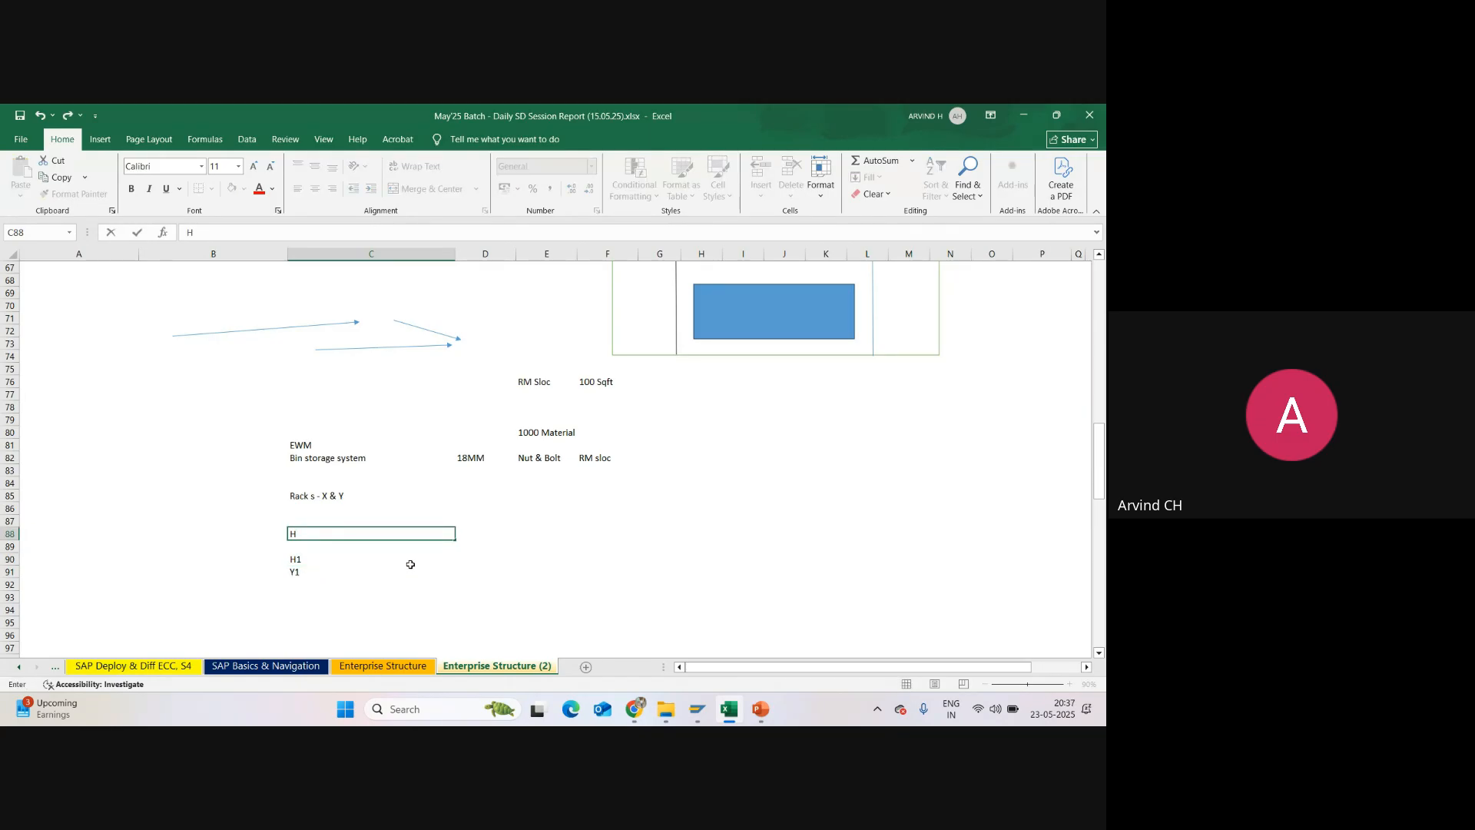
pyautogui.write('1Y1')
pyautogui.press('Return')
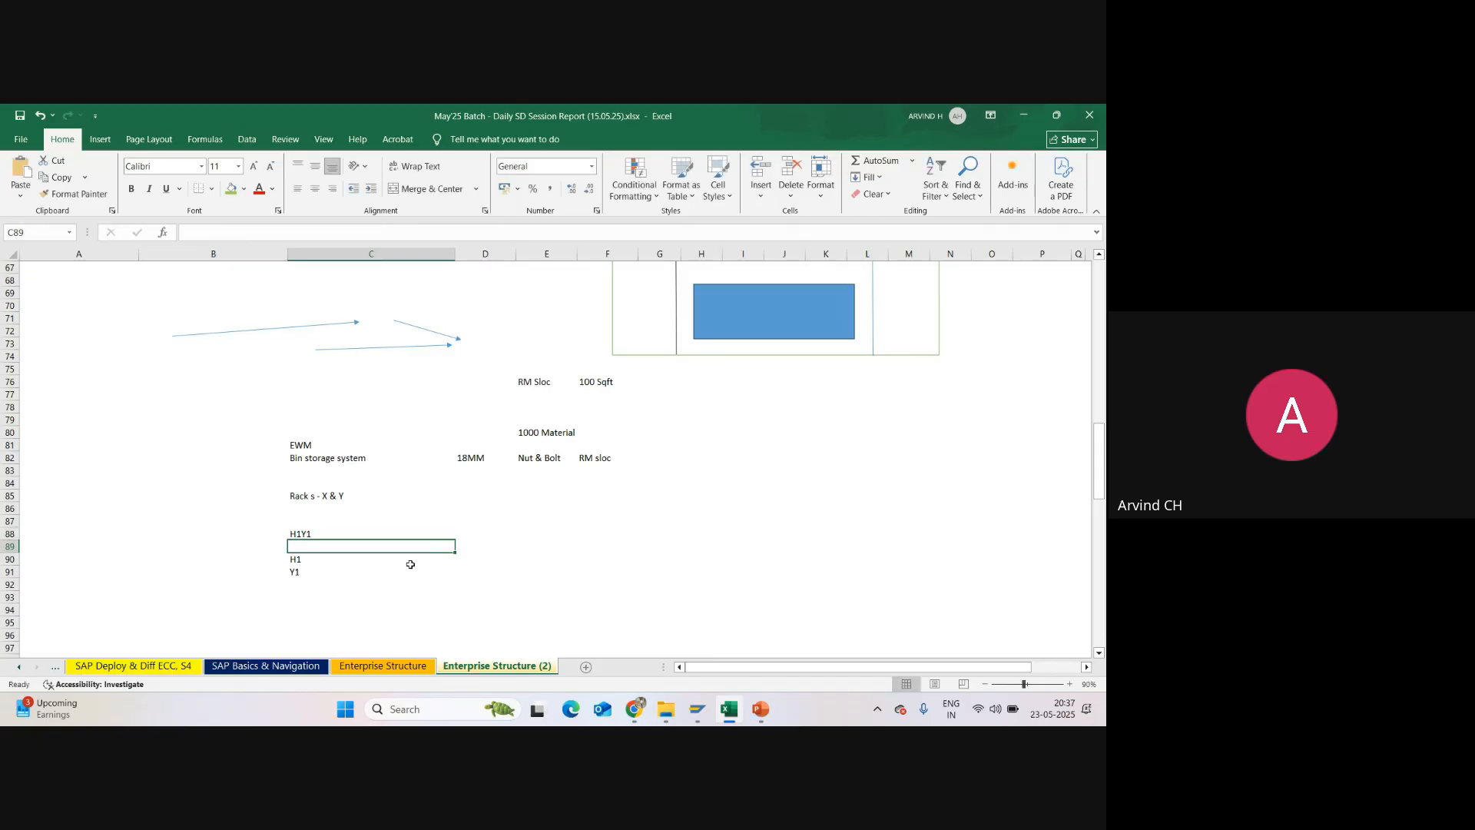
pyautogui.click(312, 529)
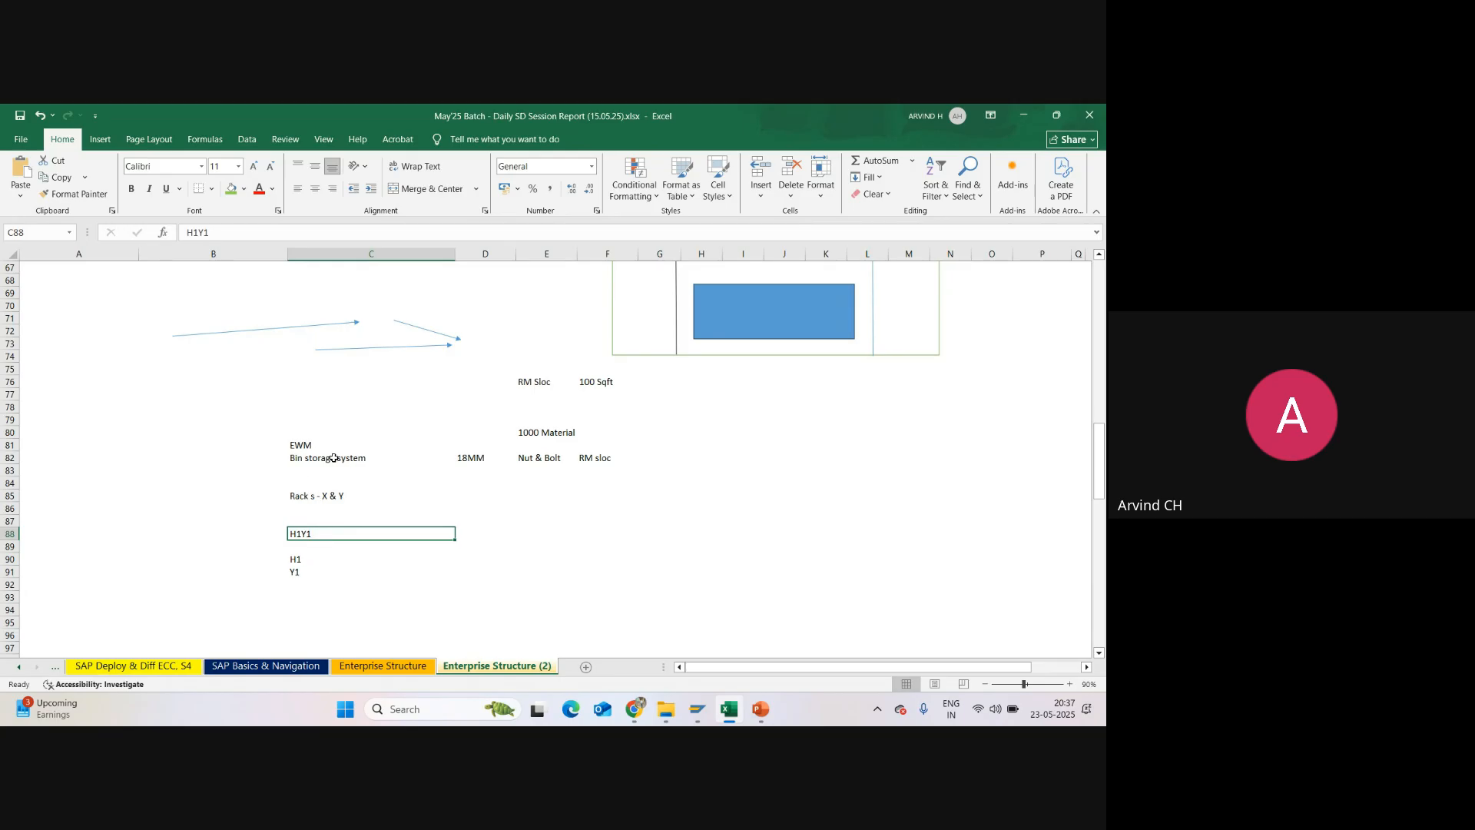
pyautogui.click(334, 458)
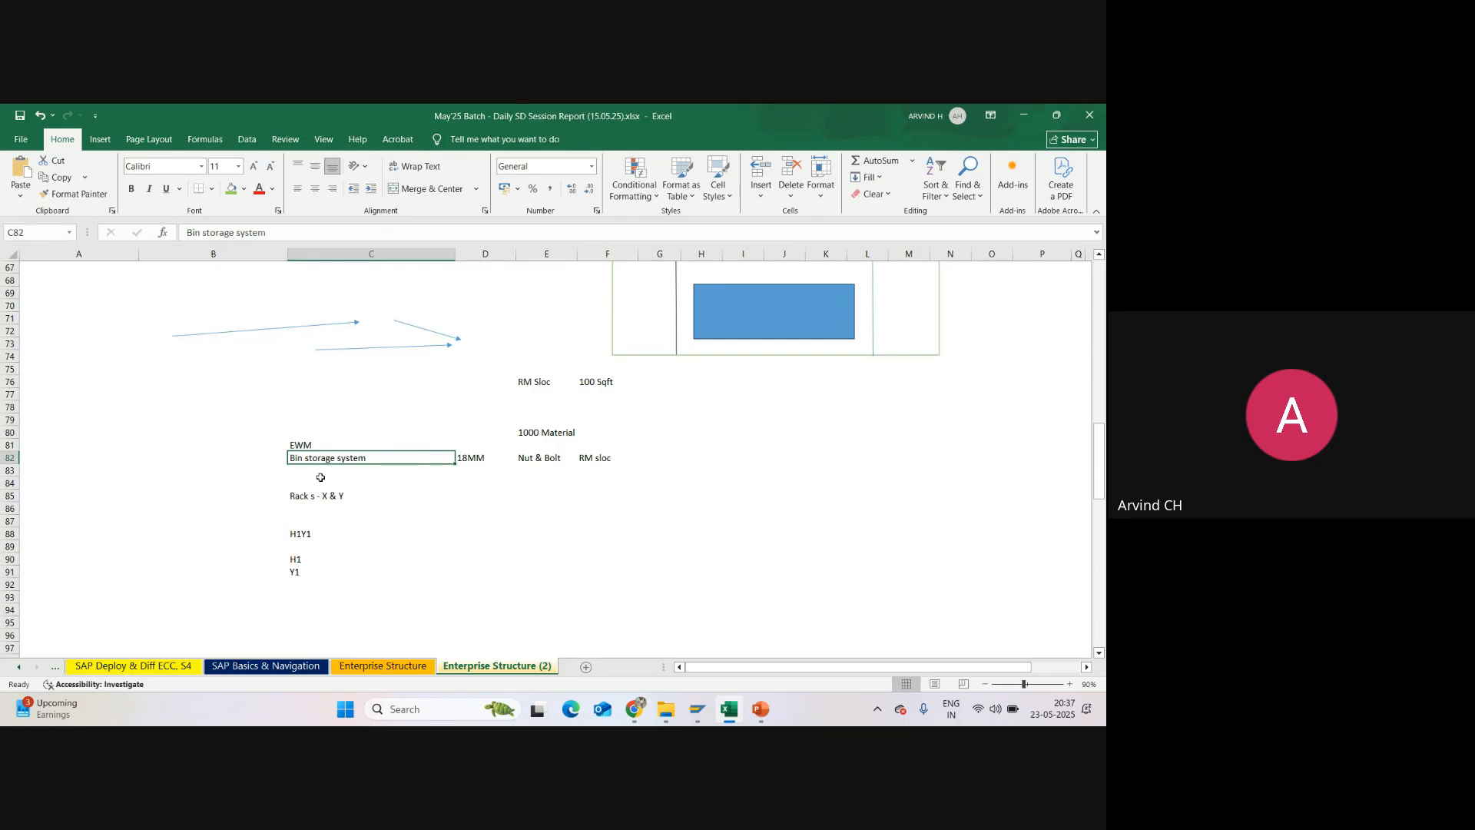
pyautogui.click(469, 459)
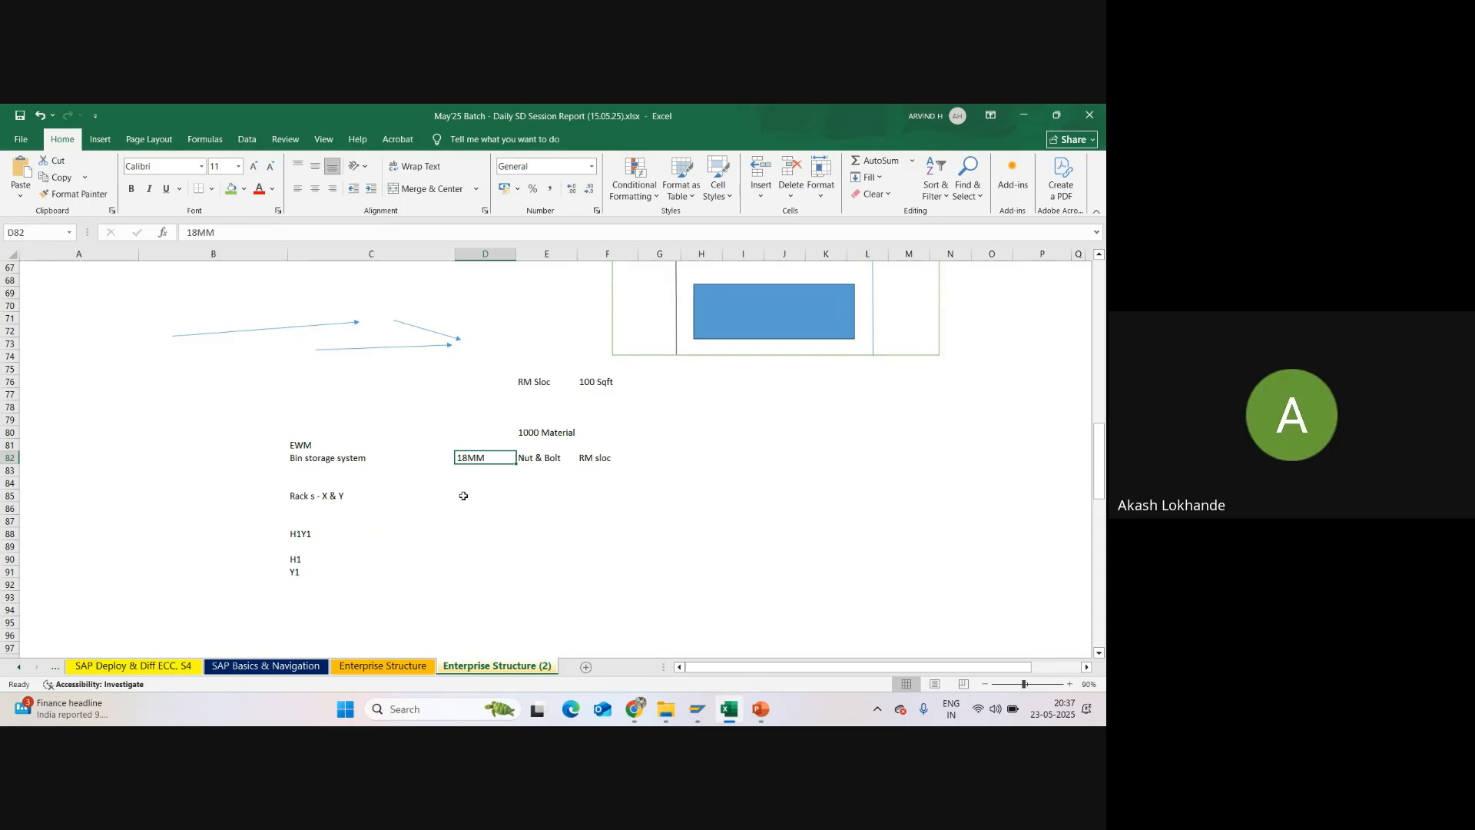
pyautogui.scroll(2, 636, 459)
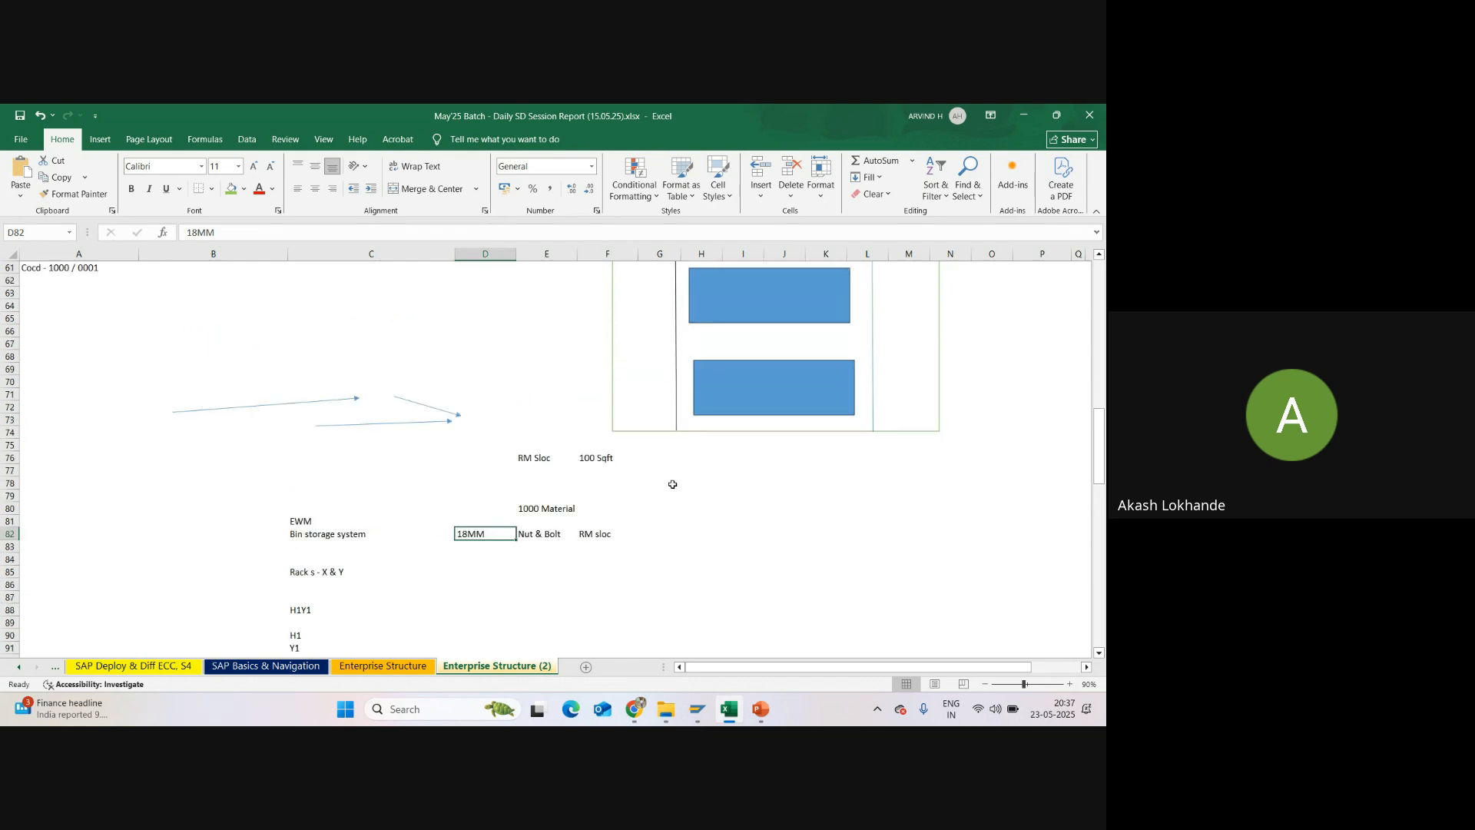
pyautogui.click(672, 484)
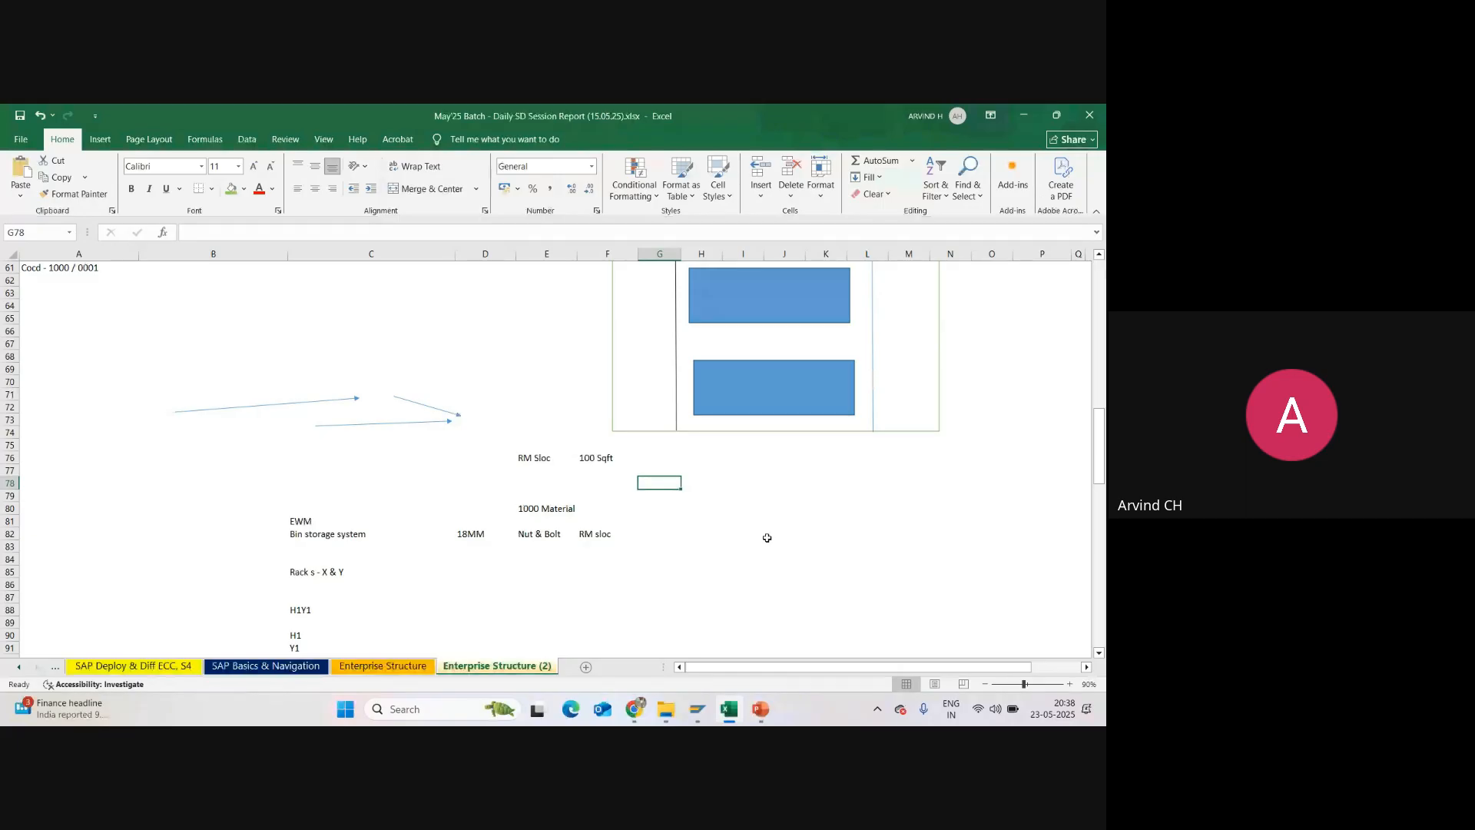
pyautogui.click(435, 481)
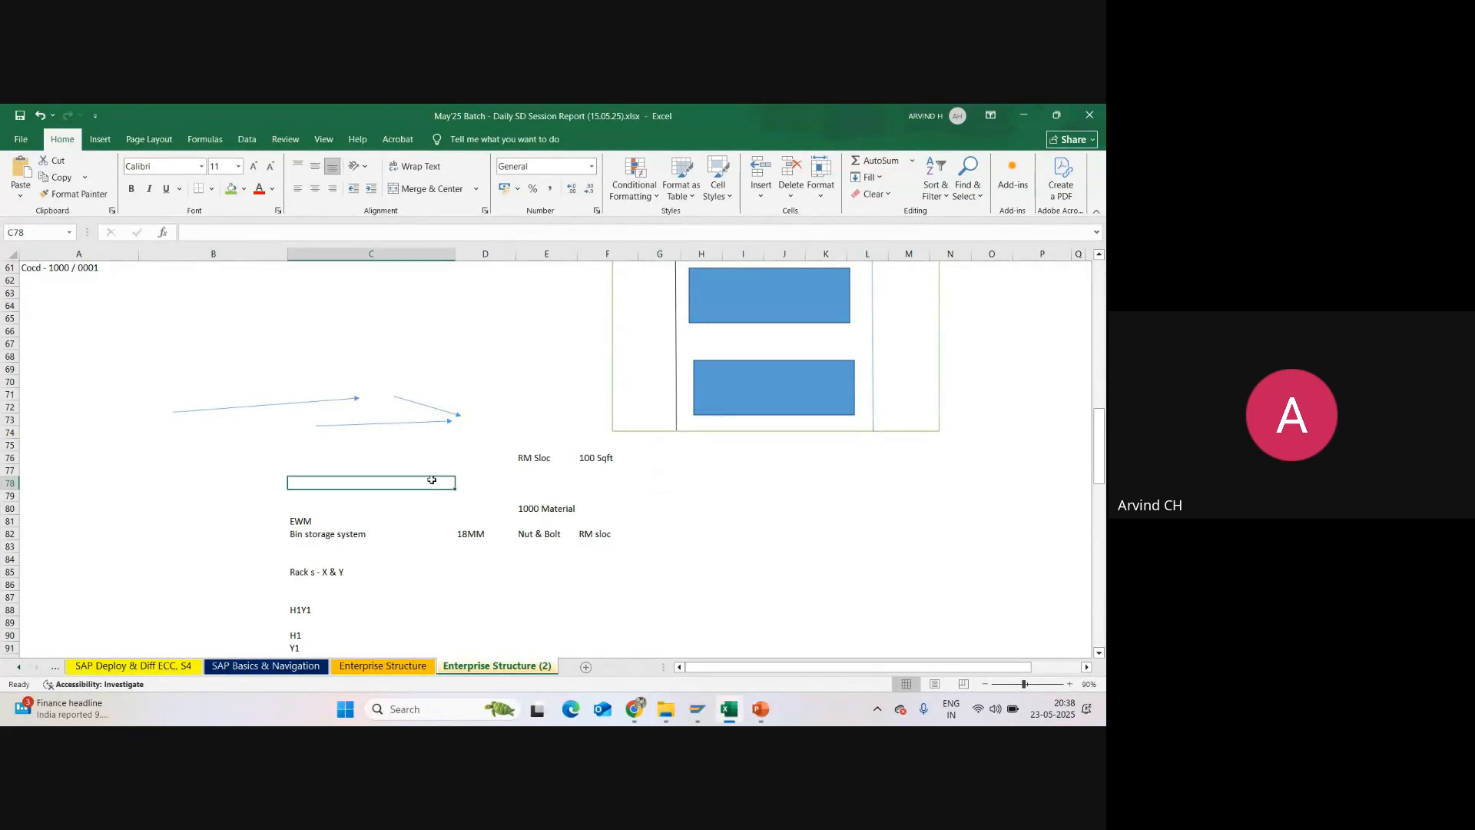
# Step: Enter the delivery activities Pick / Pack / PGI in cell A78
pyautogui.click(109, 484)
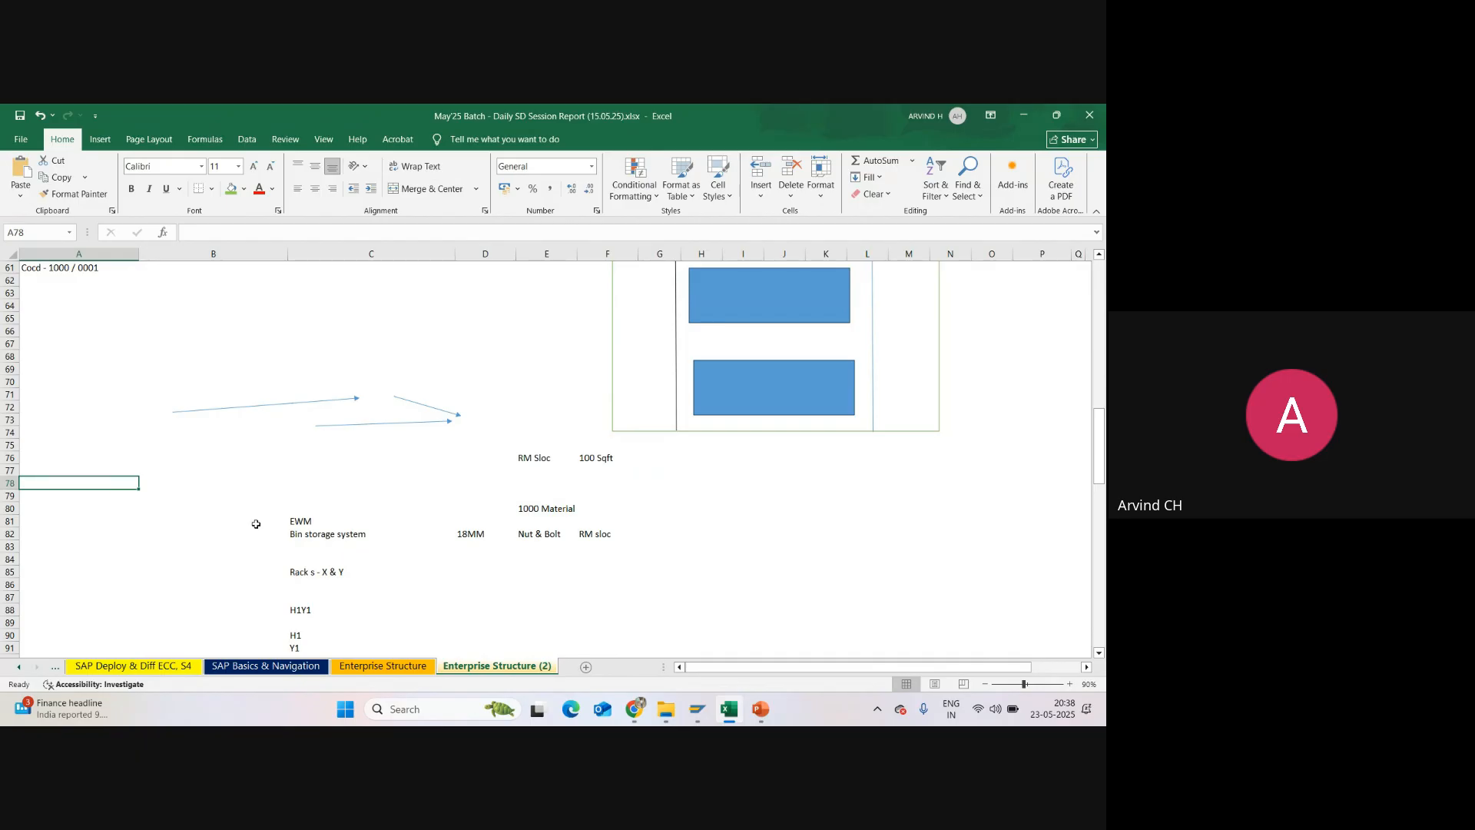
pyautogui.write('Pick /')
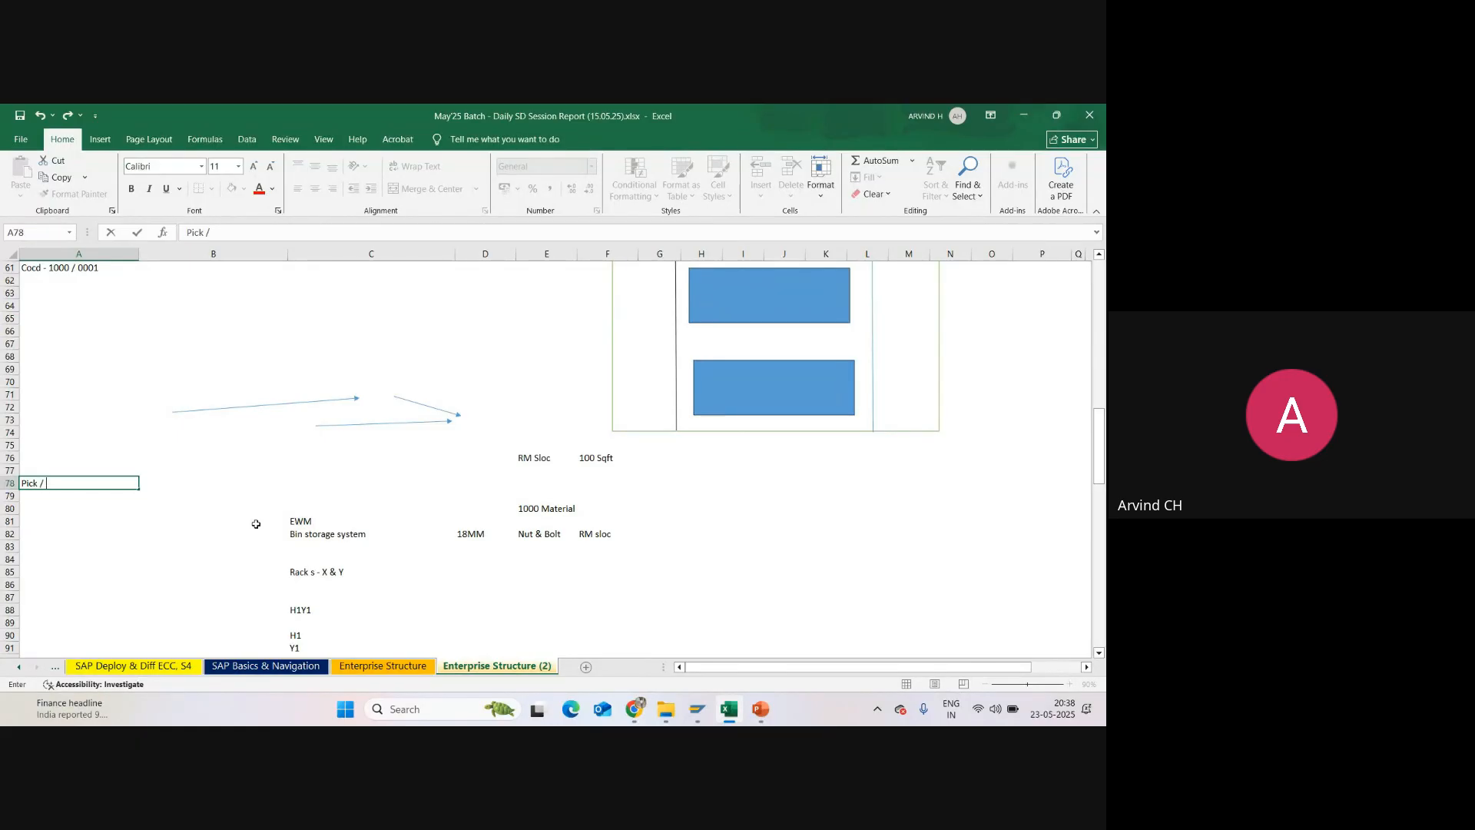
pyautogui.click(295, 532)
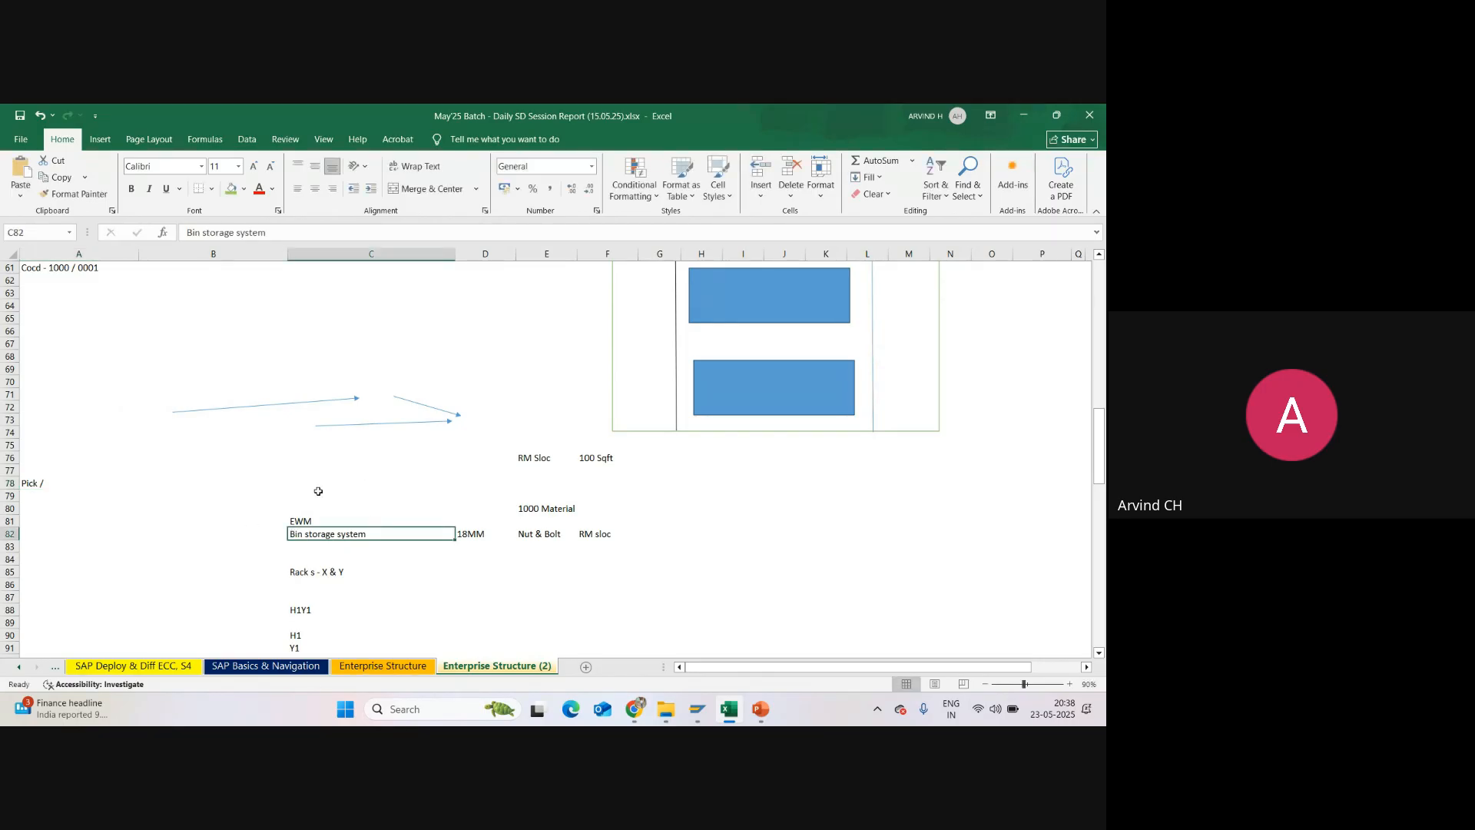
pyautogui.click(33, 482)
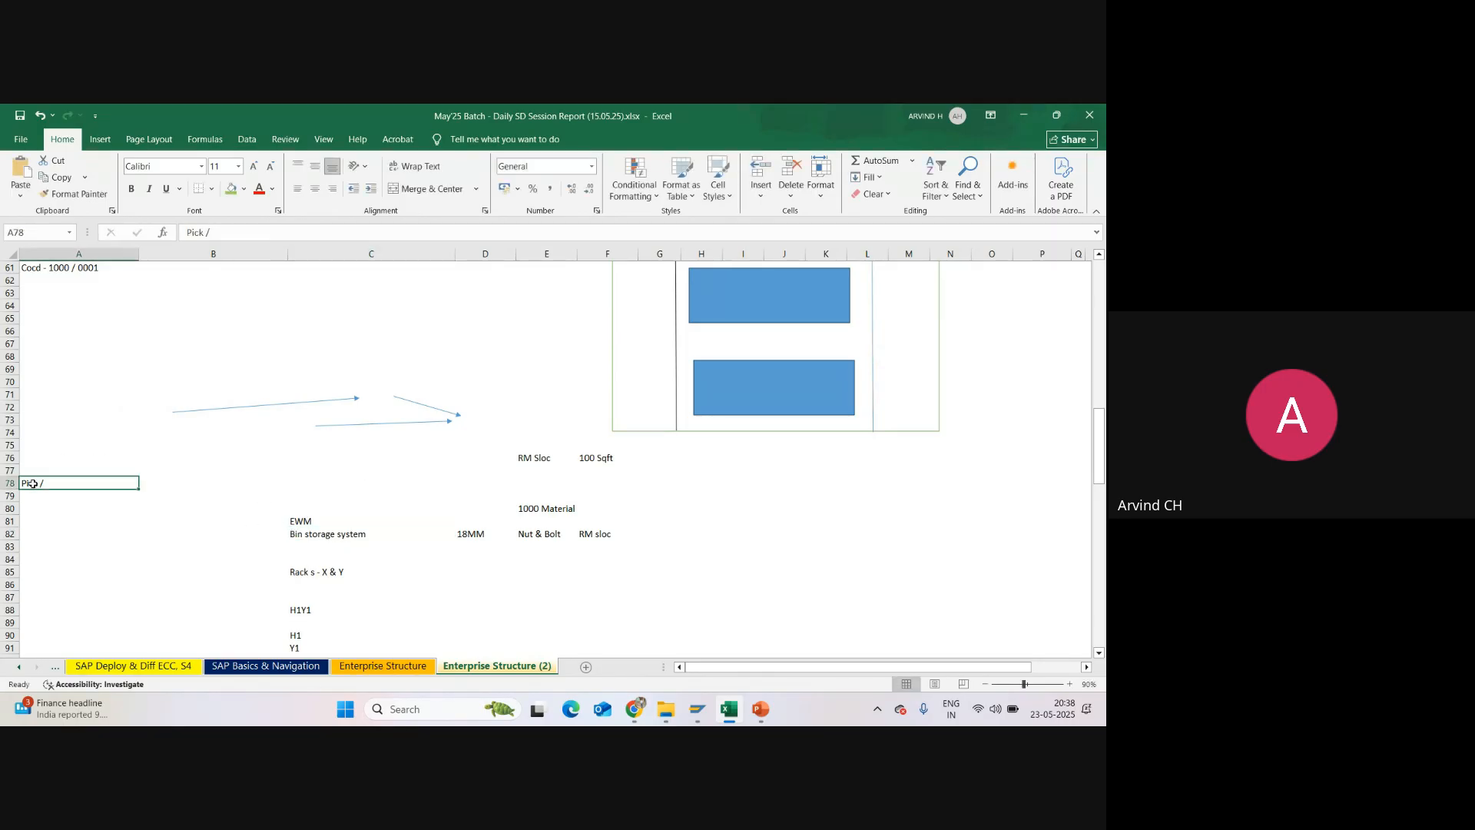
pyautogui.click(230, 228)
pyautogui.write('P')
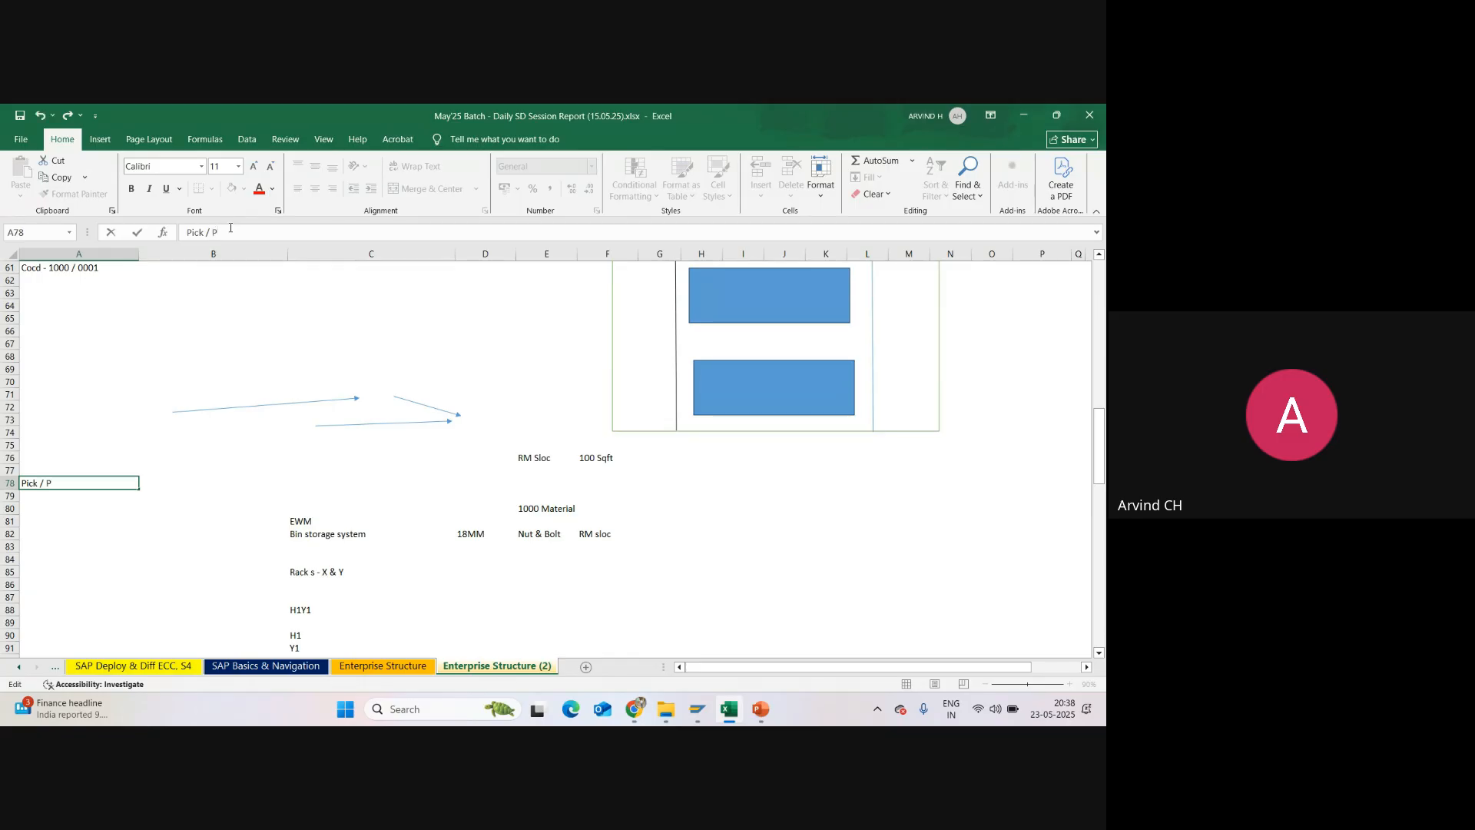
pyautogui.write('ac')
pyautogui.write('k / PGI')
# Step: Enter Moved Shipping Point in cell A80 and Loading activity in cell A81
pyautogui.click(81, 508)
pyautogui.write('M')
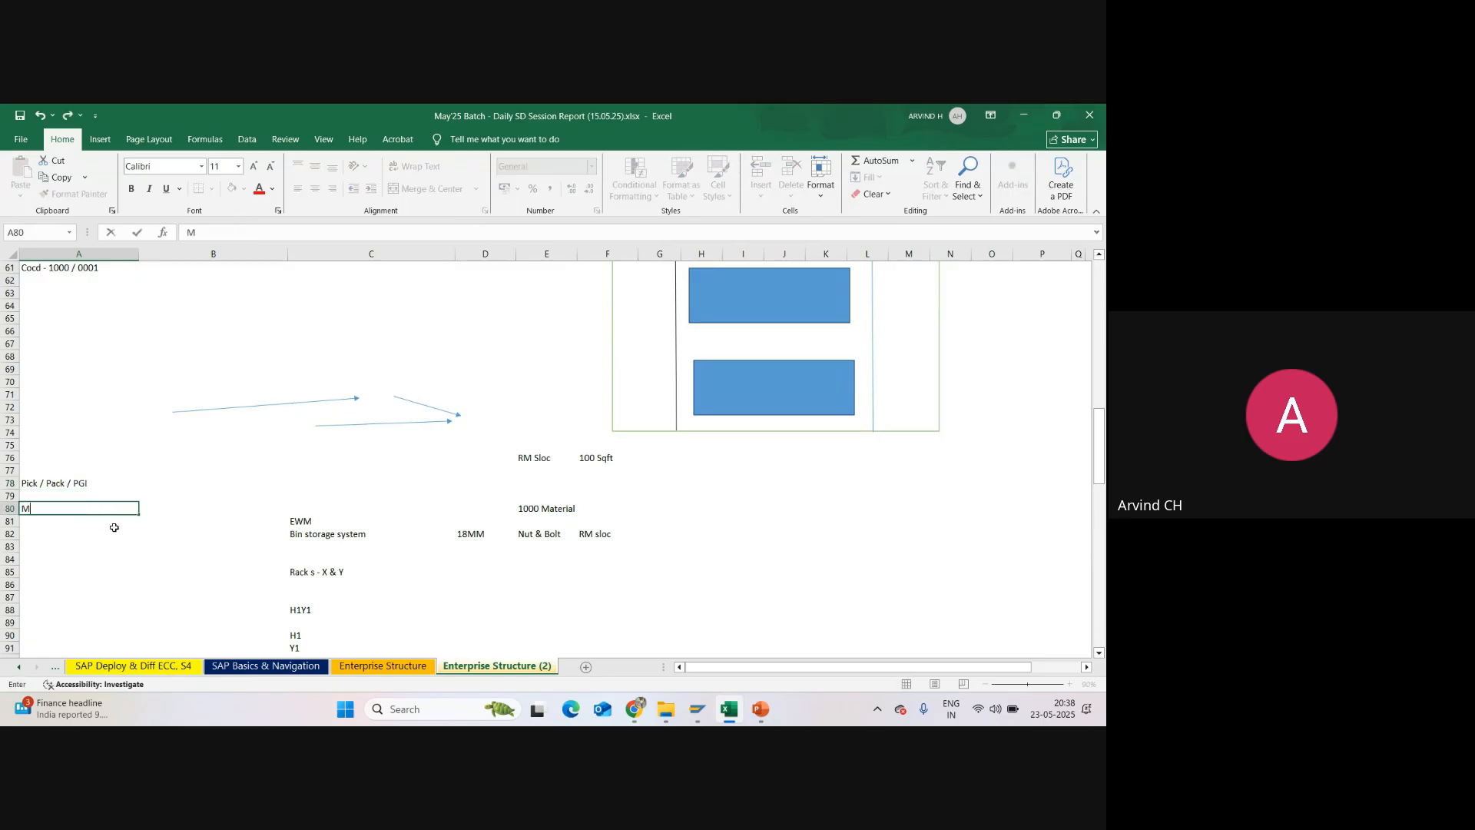
pyautogui.write('oved Shipping Point')
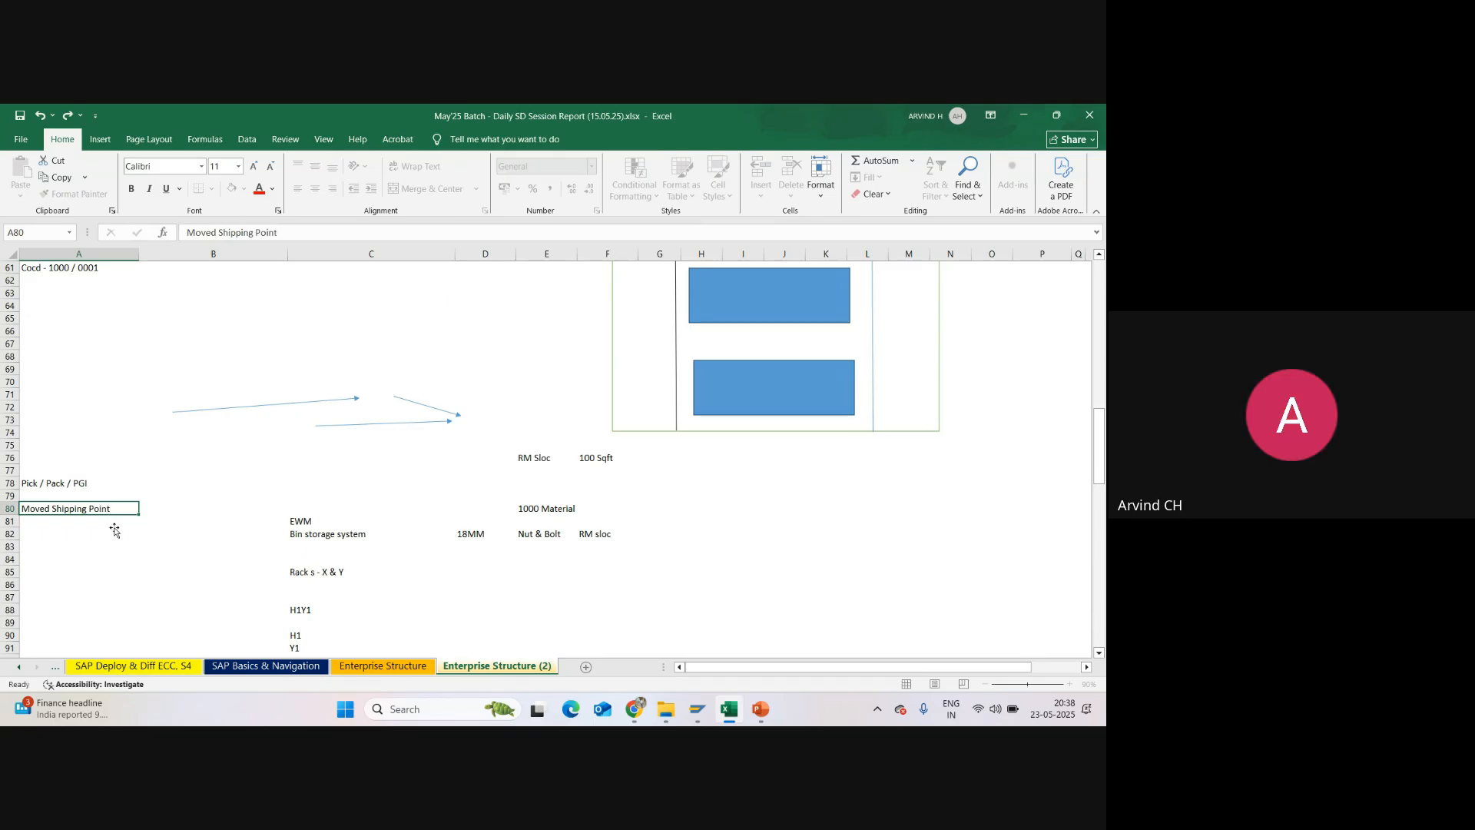
pyautogui.press('Return')
pyautogui.write('L')
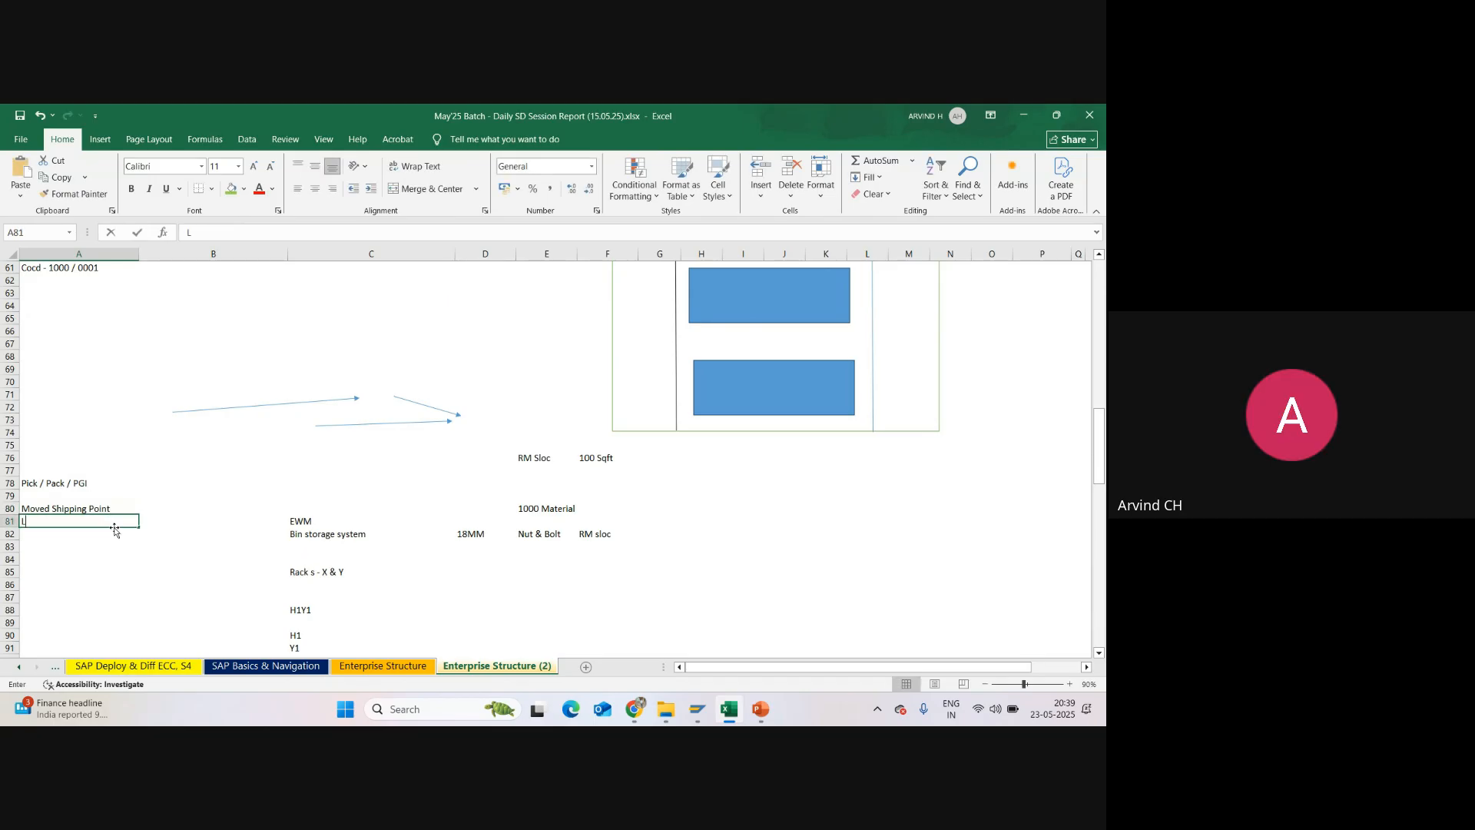
pyautogui.write('oading activity')
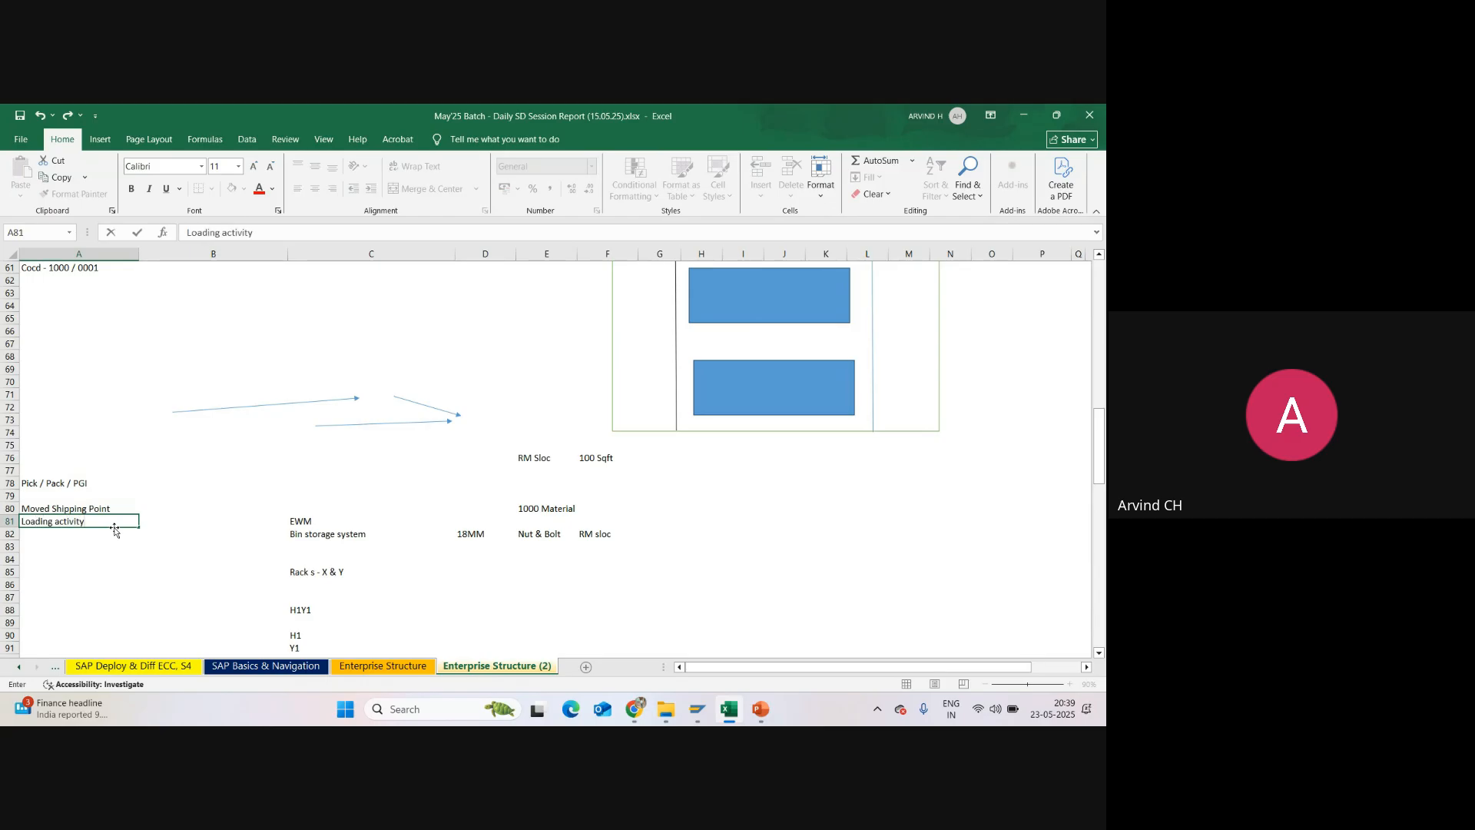
pyautogui.click(112, 547)
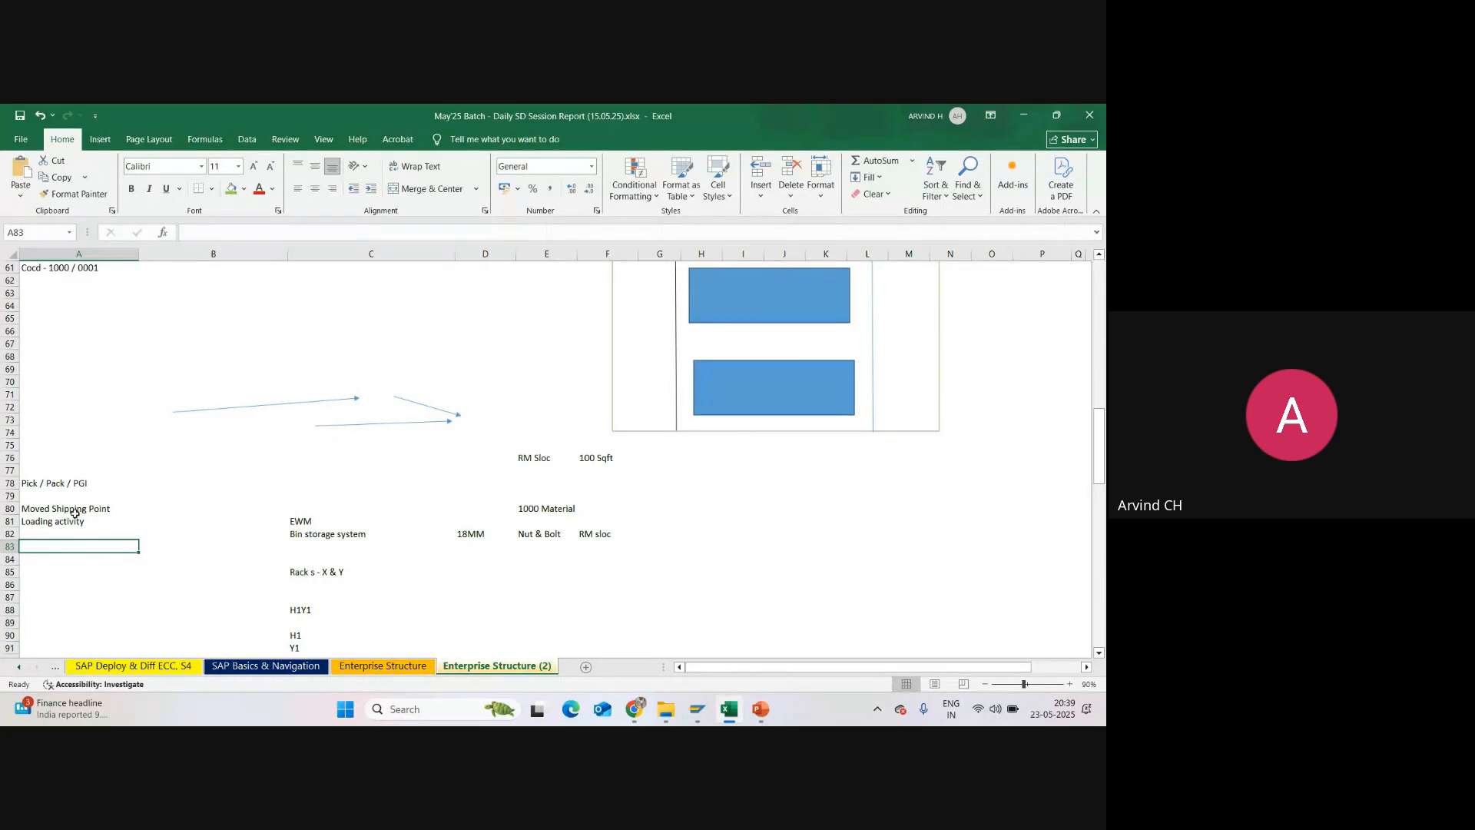
# Step: Enter Goods Issue in cell B78, beside the Pick / Pack / PGI entry
pyautogui.click(76, 484)
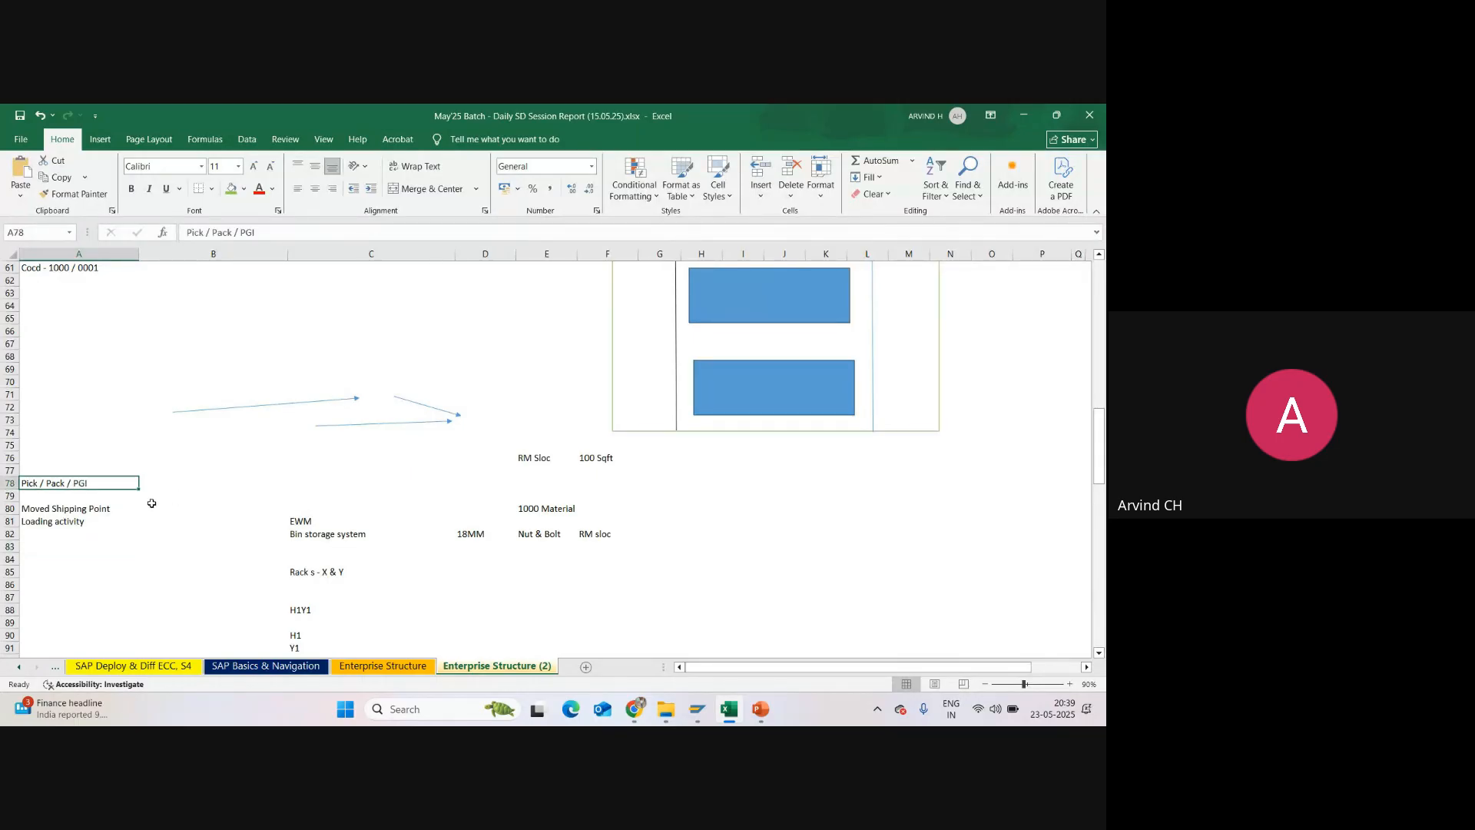
pyautogui.click(197, 485)
pyautogui.write('Goods')
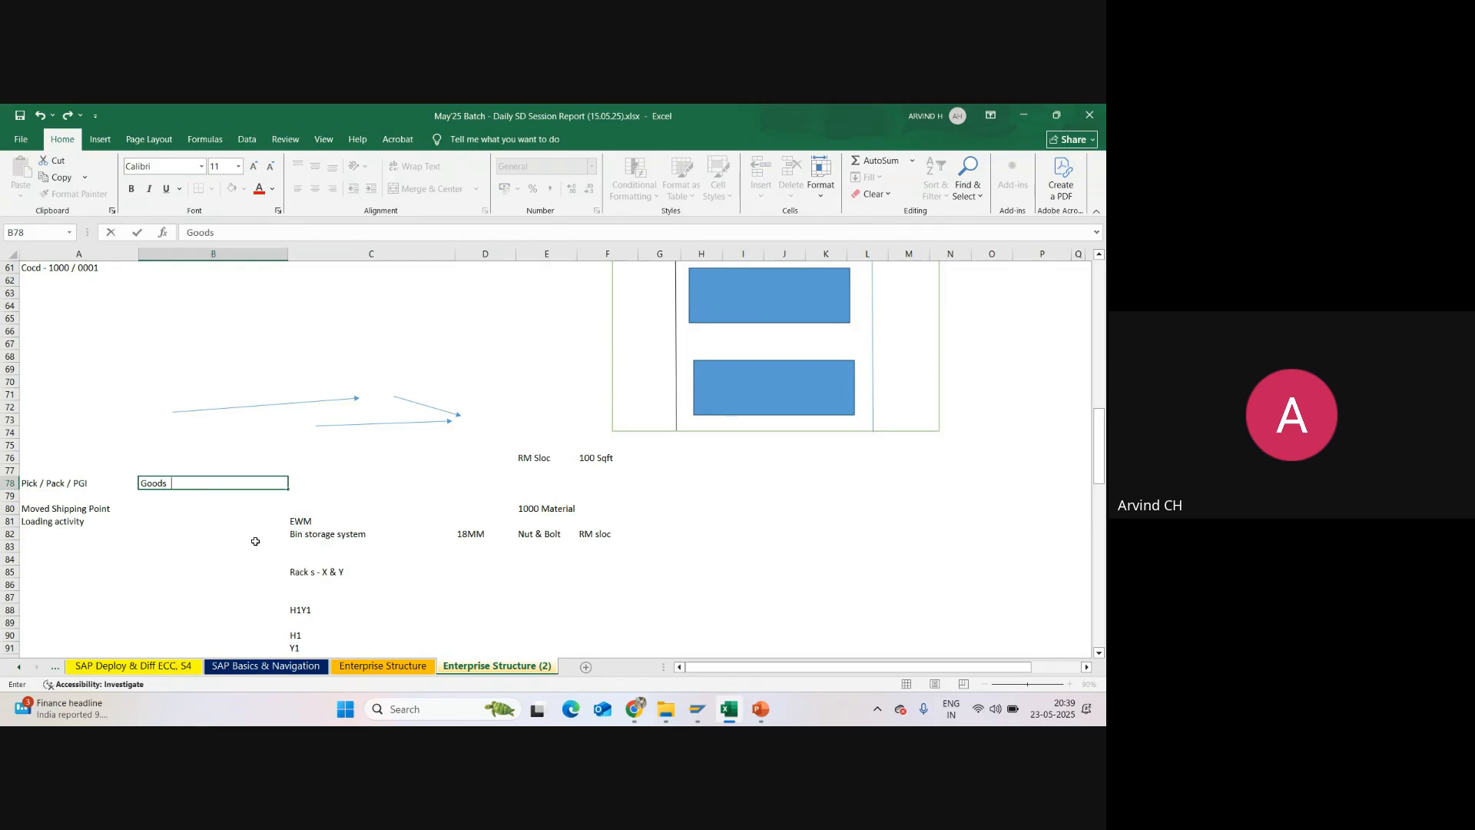
pyautogui.write(' Issue')
pyautogui.press('Return')
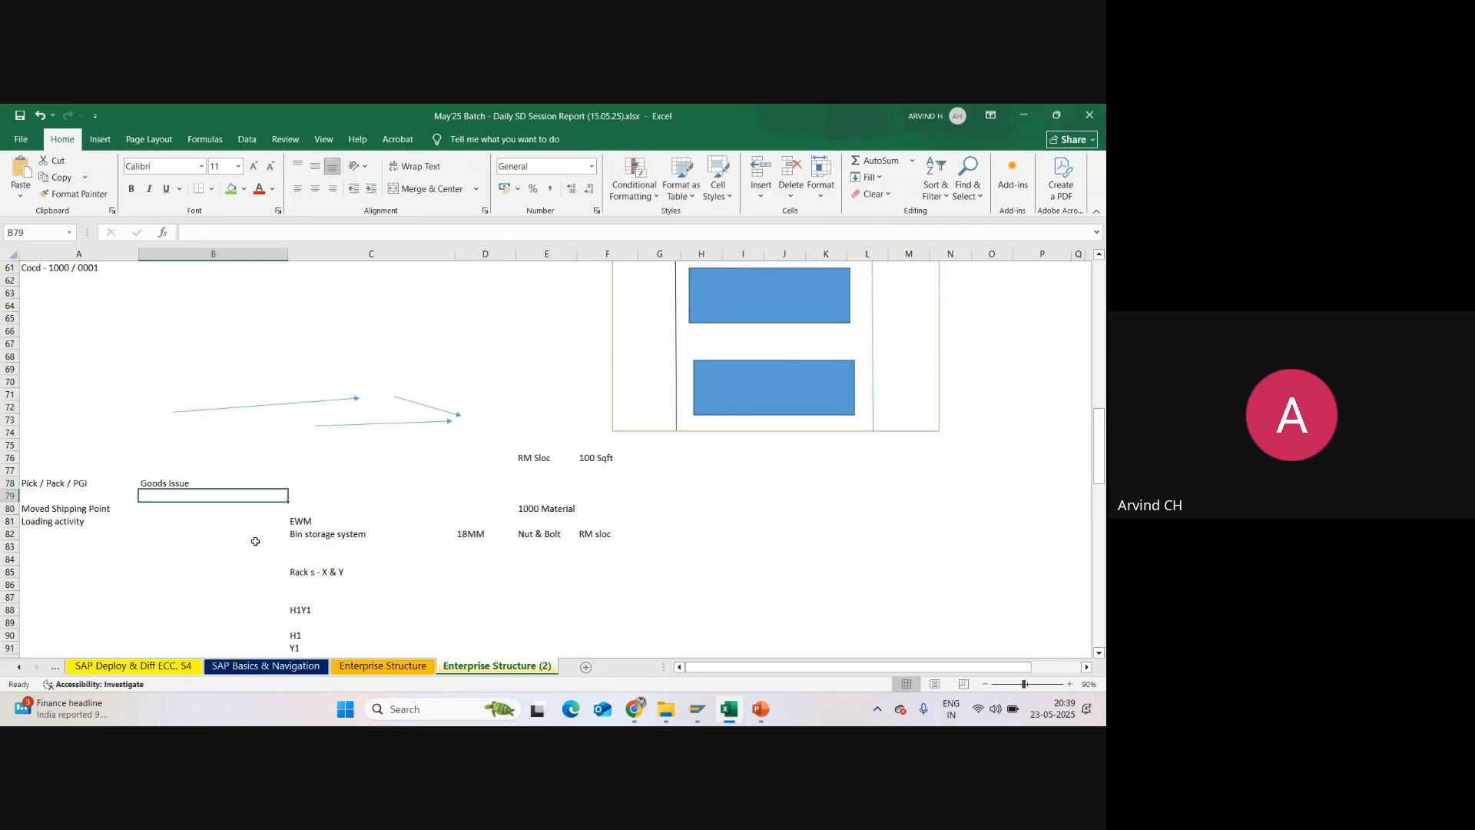
pyautogui.click(175, 480)
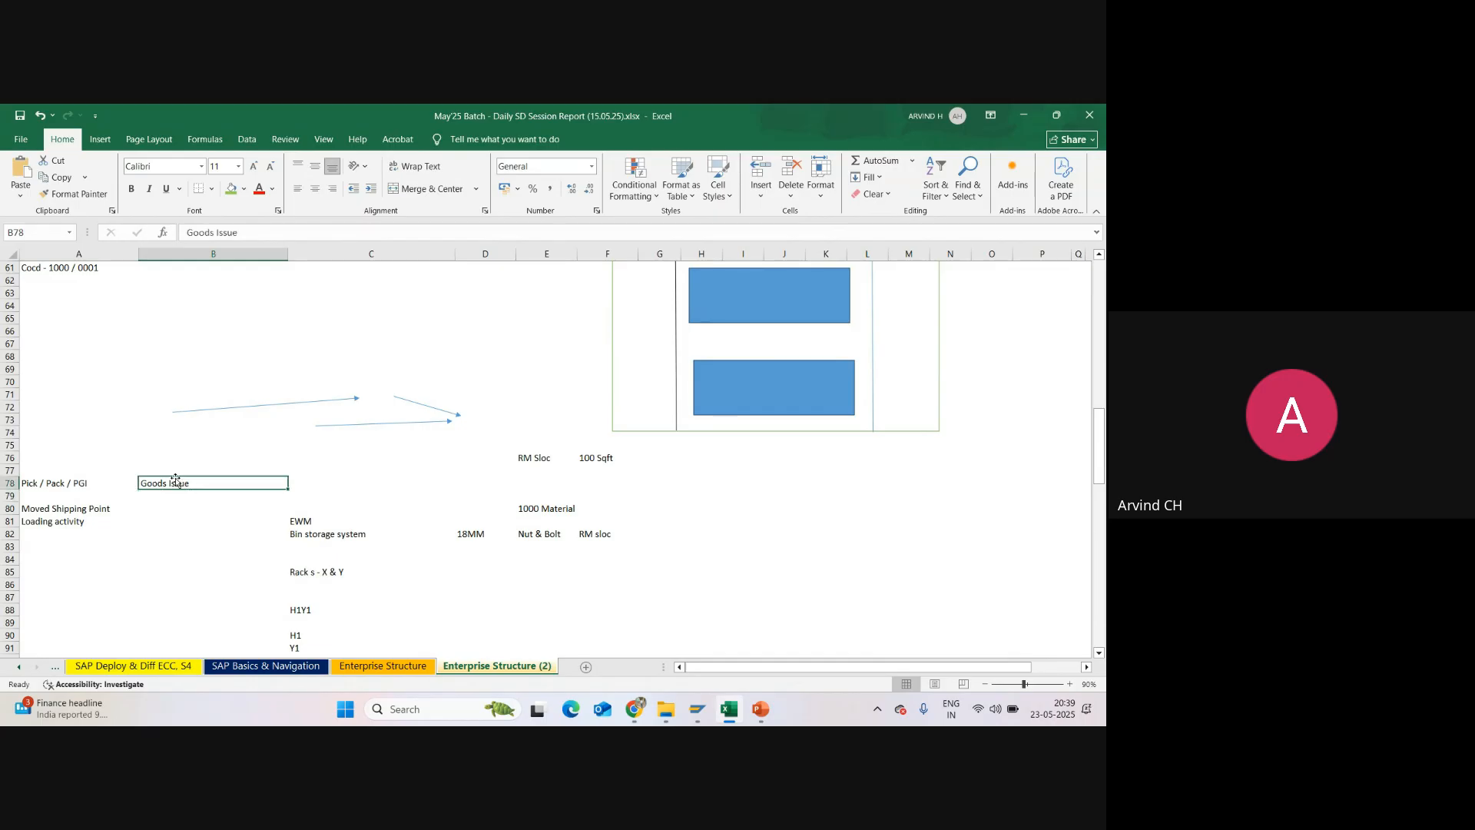
pyautogui.click(165, 469)
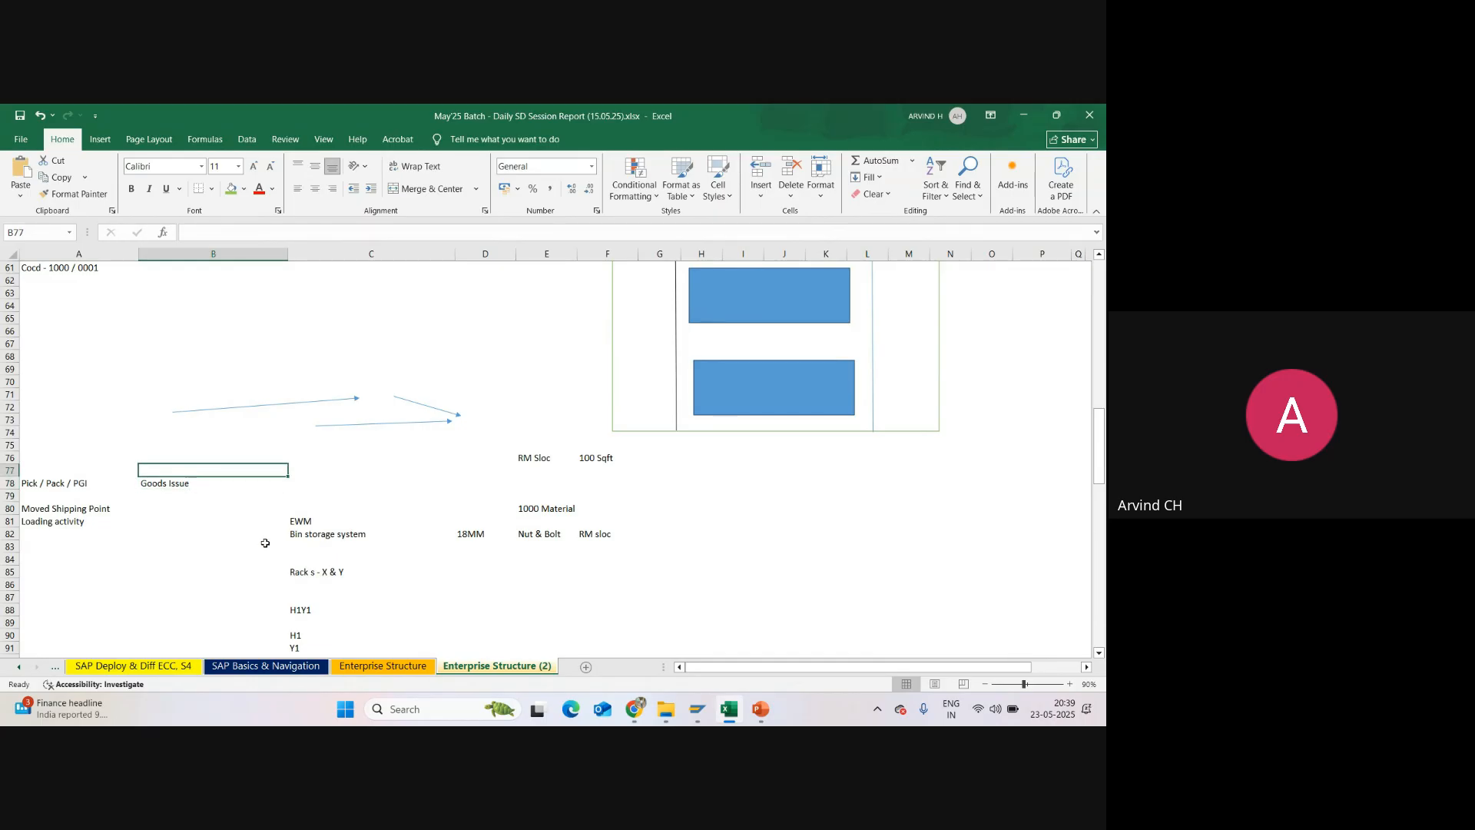
pyautogui.click(173, 508)
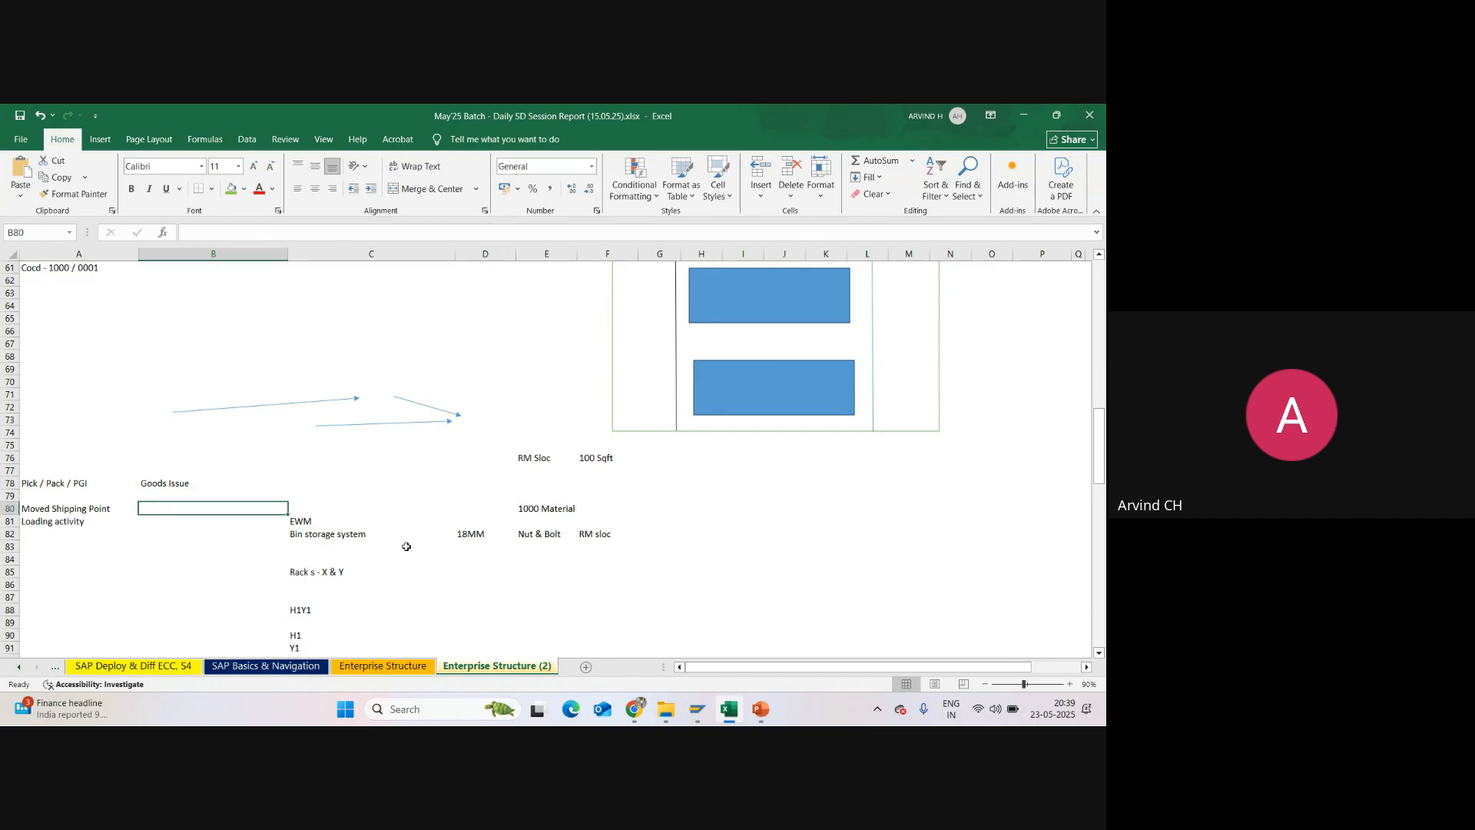
# Step: Enter the quantities 50, 10 and 40 in cells B82, B83 and B84, beside the bin storage notes
pyautogui.click(322, 534)
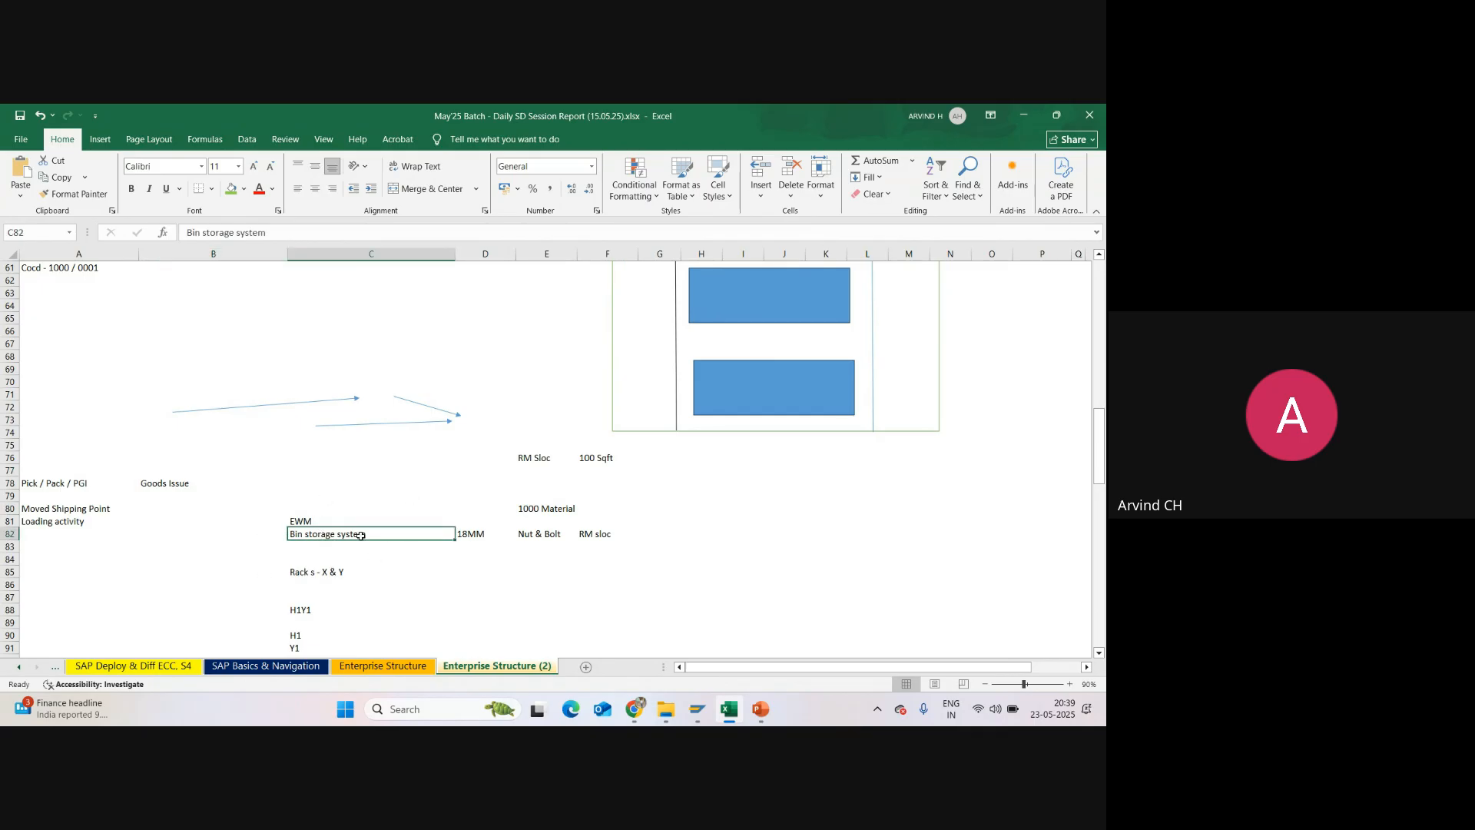
pyautogui.click(256, 535)
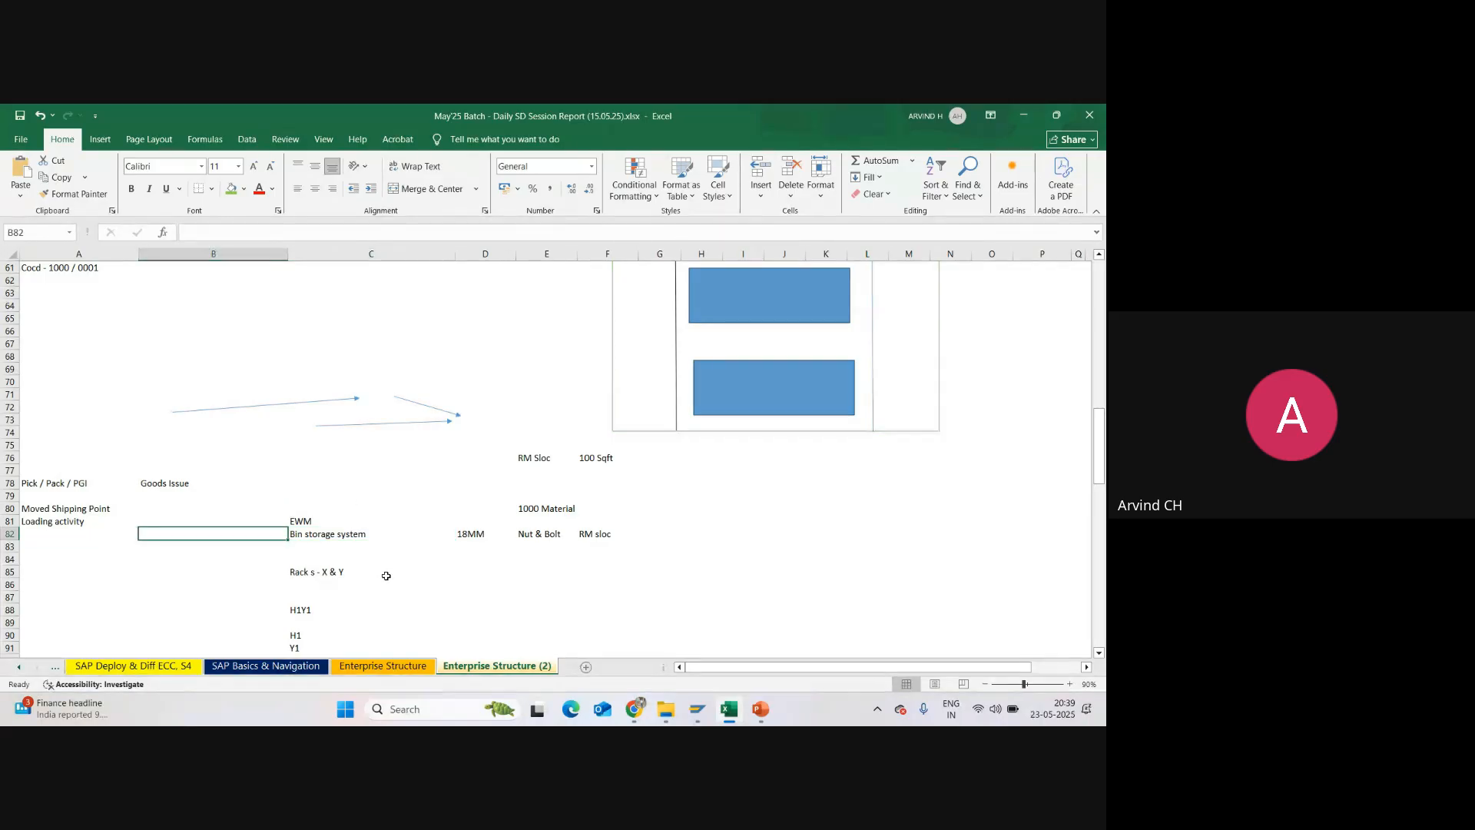
pyautogui.write('50')
pyautogui.press('Return')
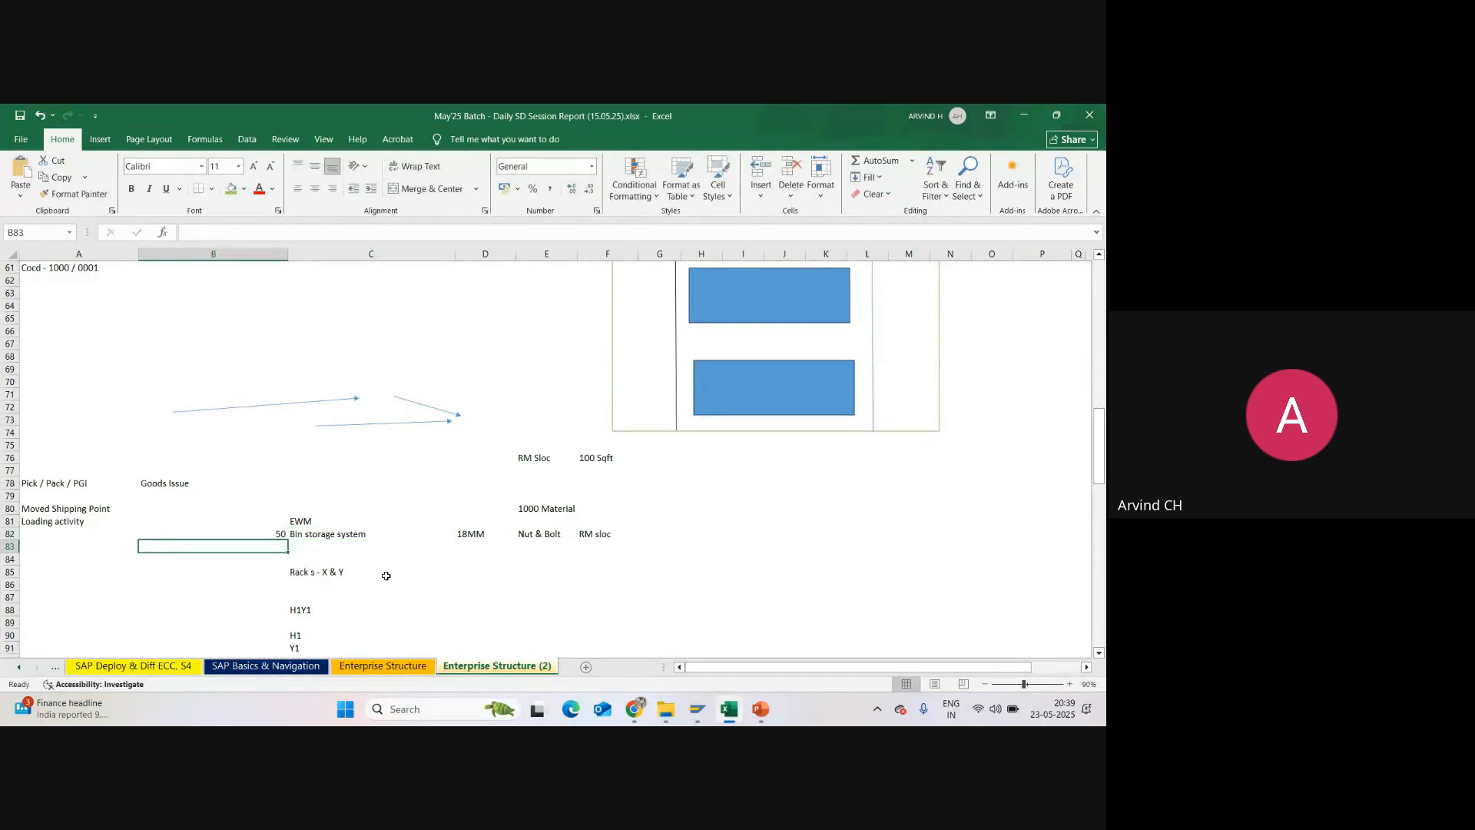
pyautogui.write('10')
pyautogui.click(221, 586)
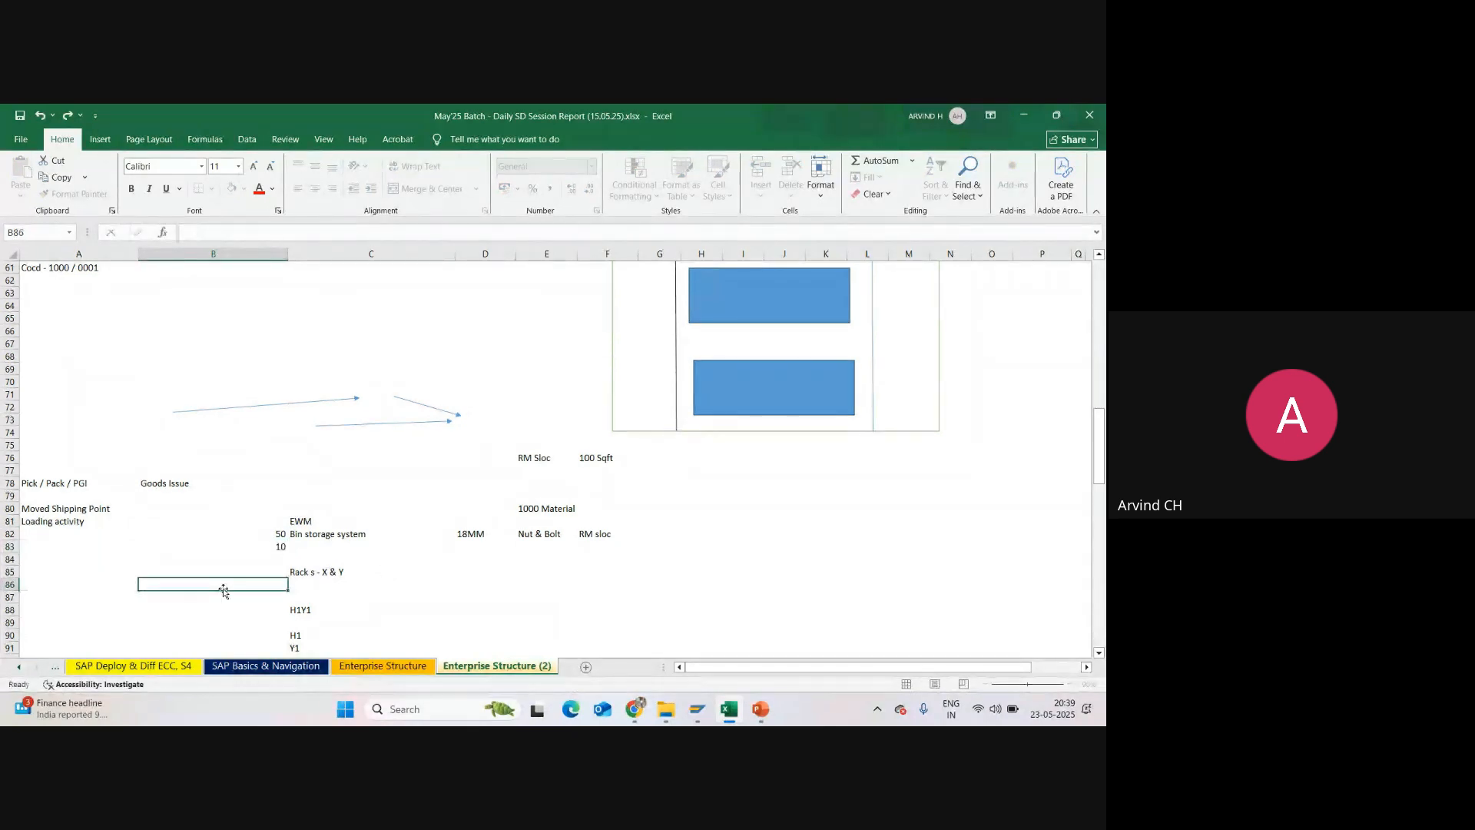
pyautogui.click(246, 562)
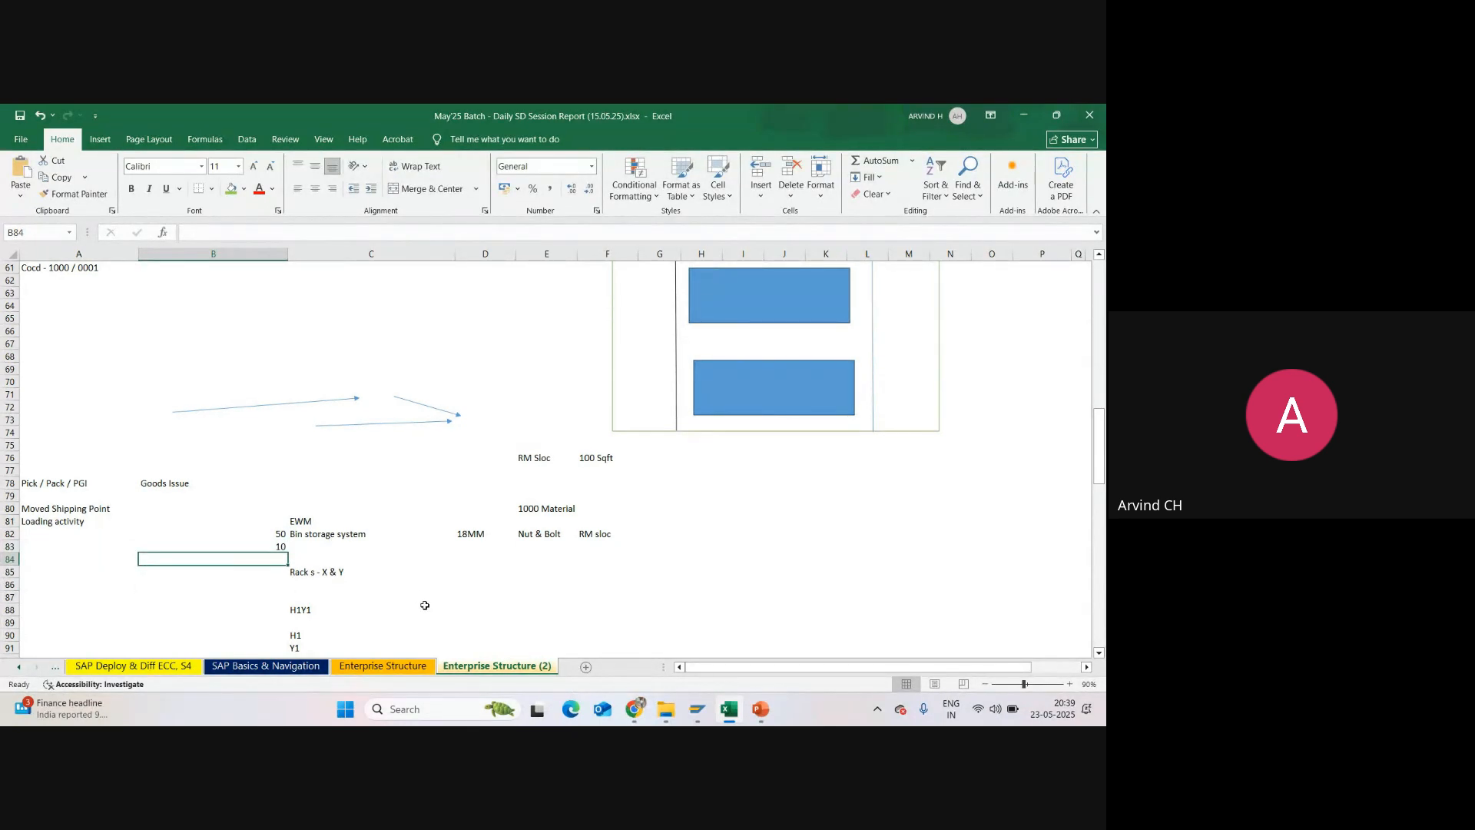
pyautogui.write('40')
pyautogui.press('Return')
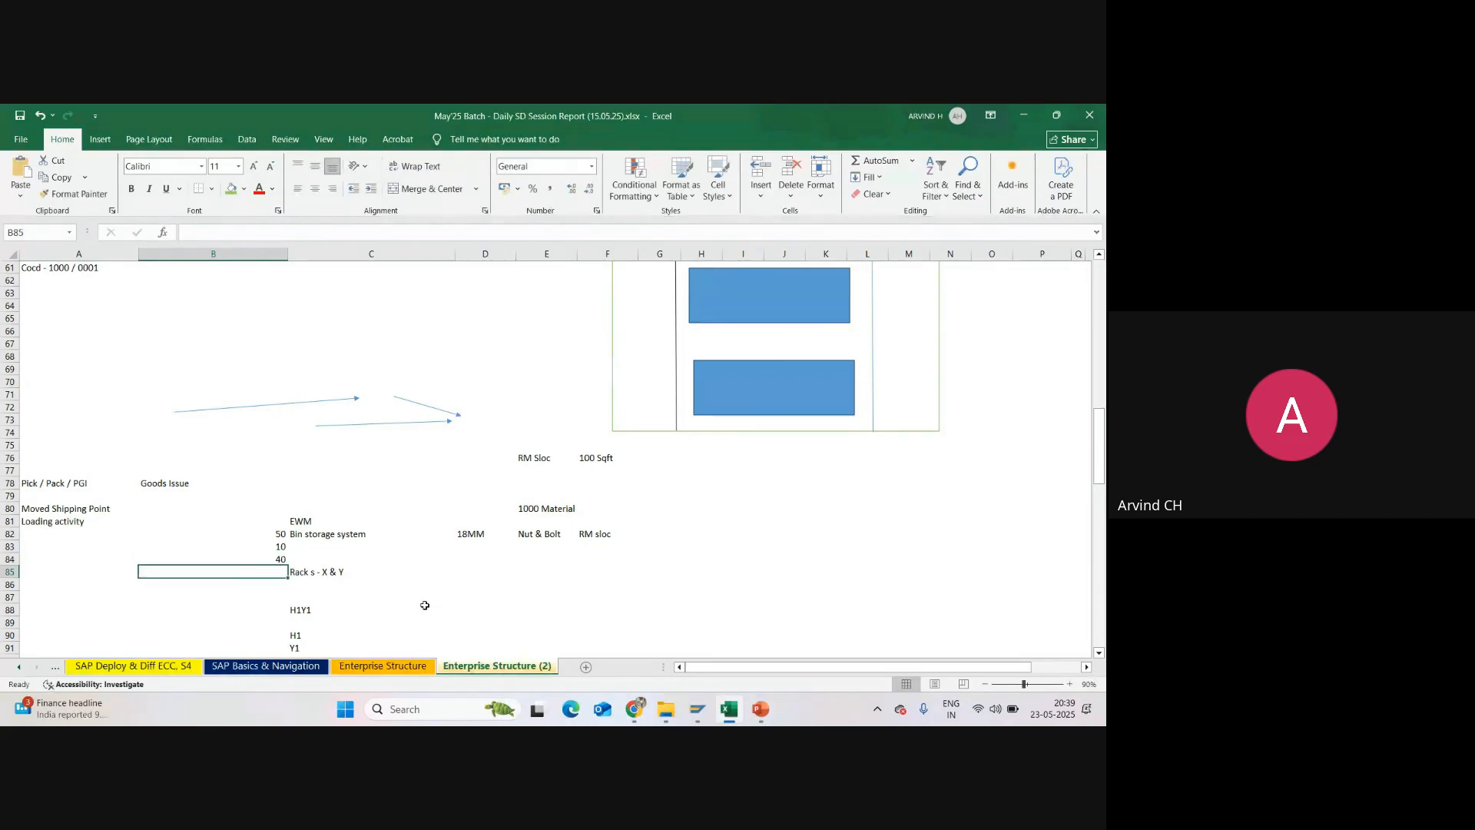
pyautogui.click(271, 549)
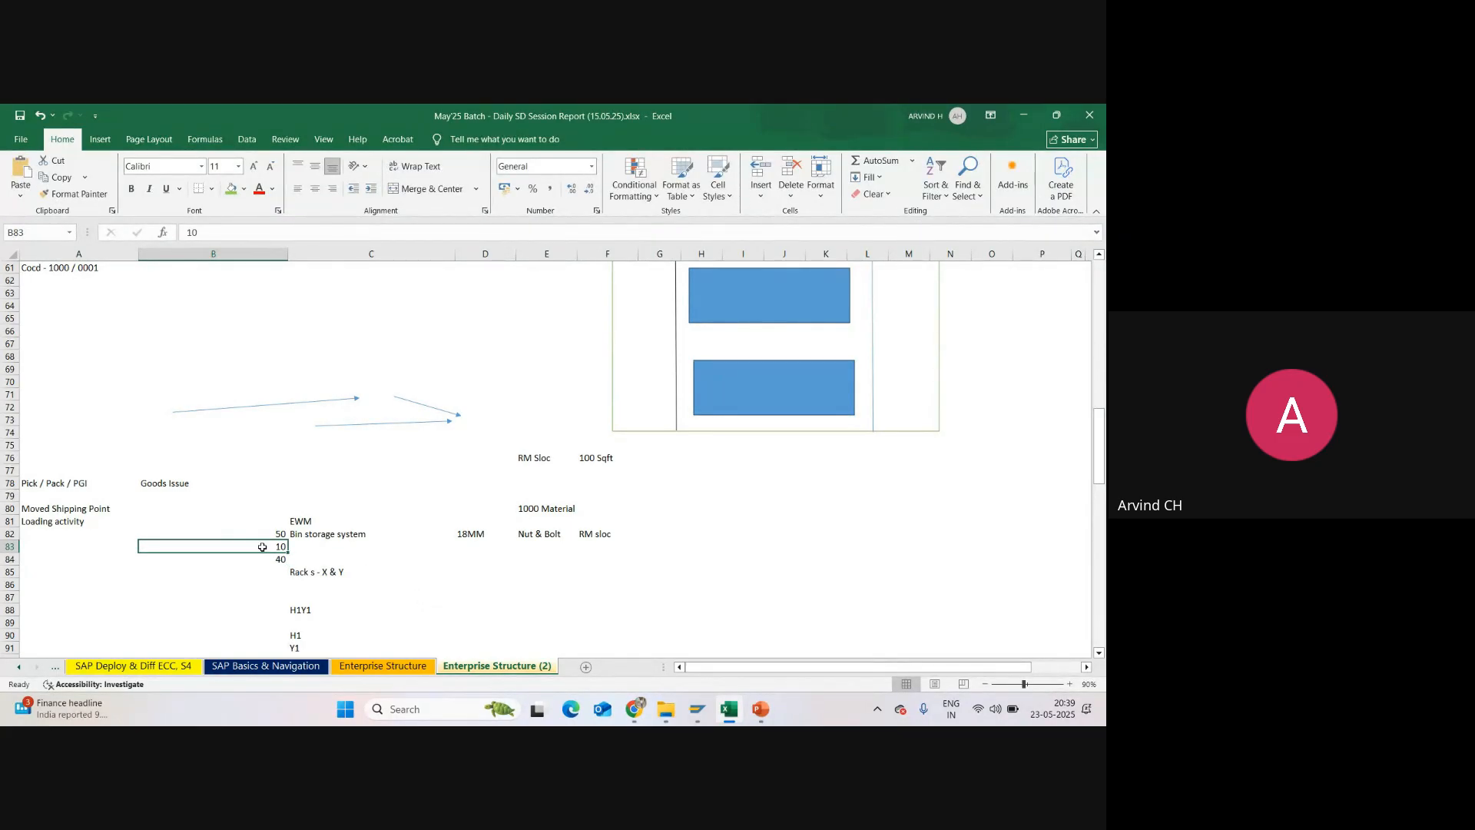
pyautogui.click(156, 483)
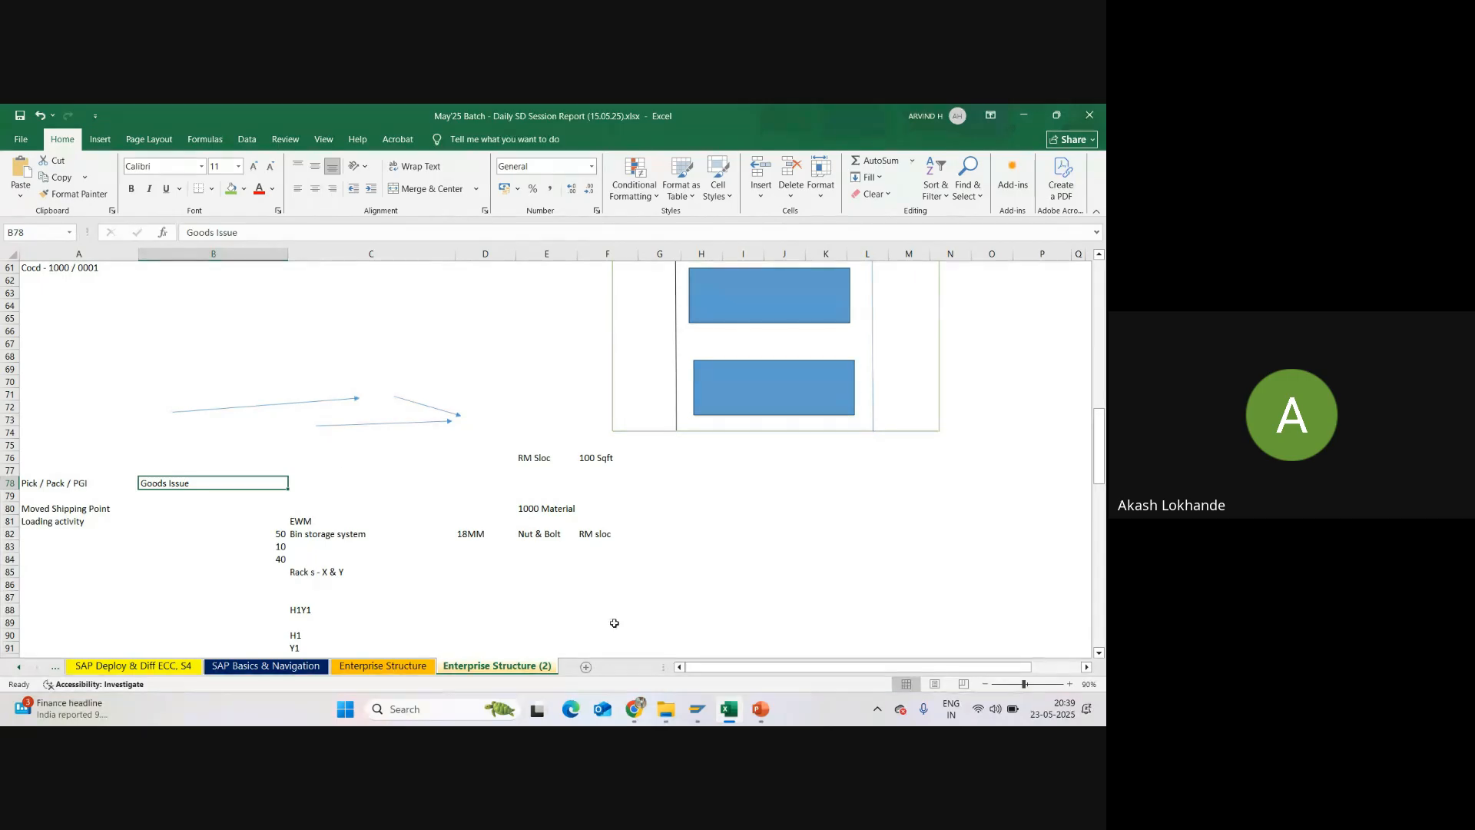
# Step: Switch to the Google Meet call and admit the participant waiting to join
pyautogui.moveTo(637, 713)
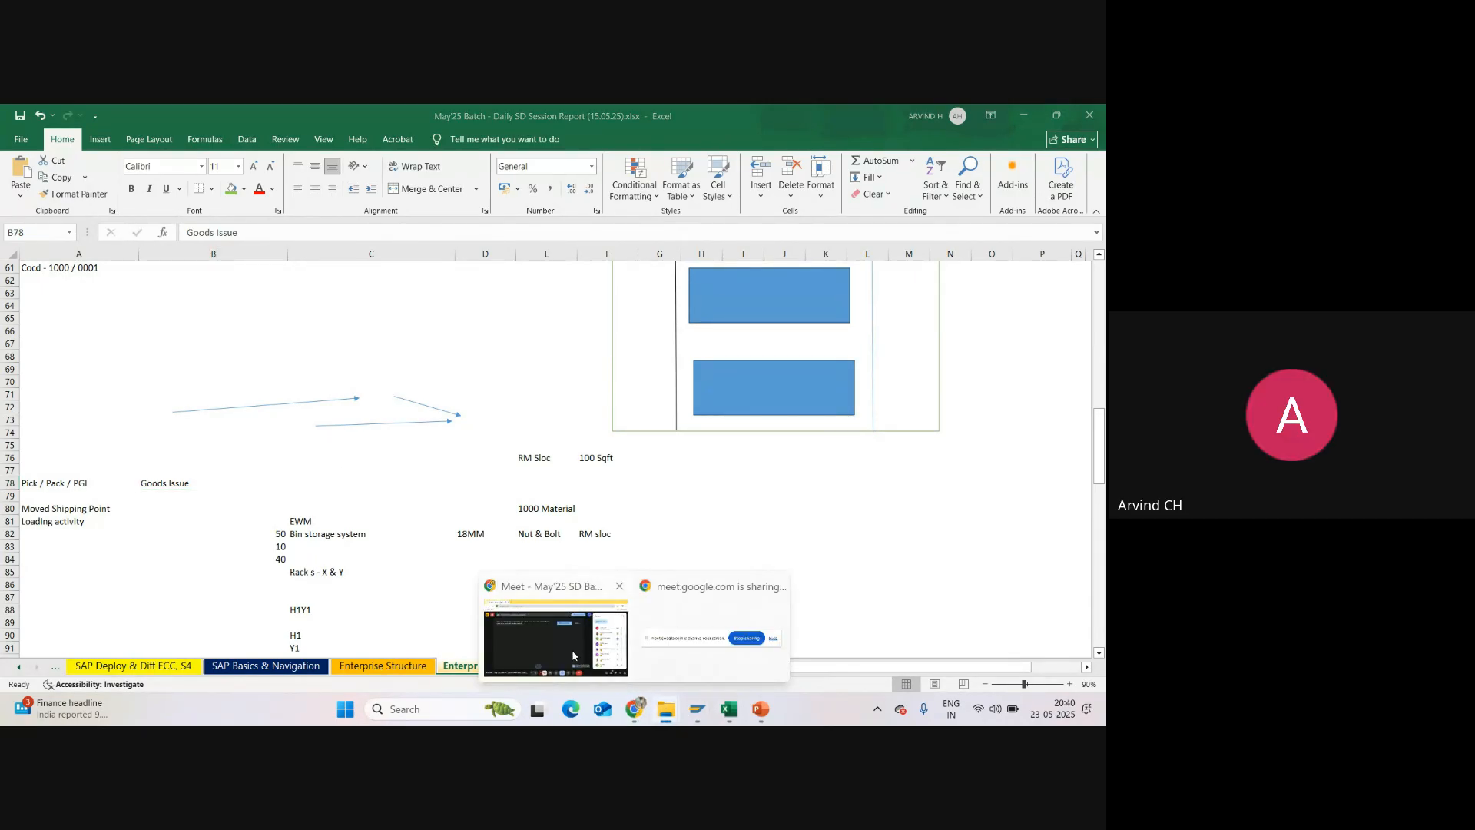
pyautogui.click(568, 644)
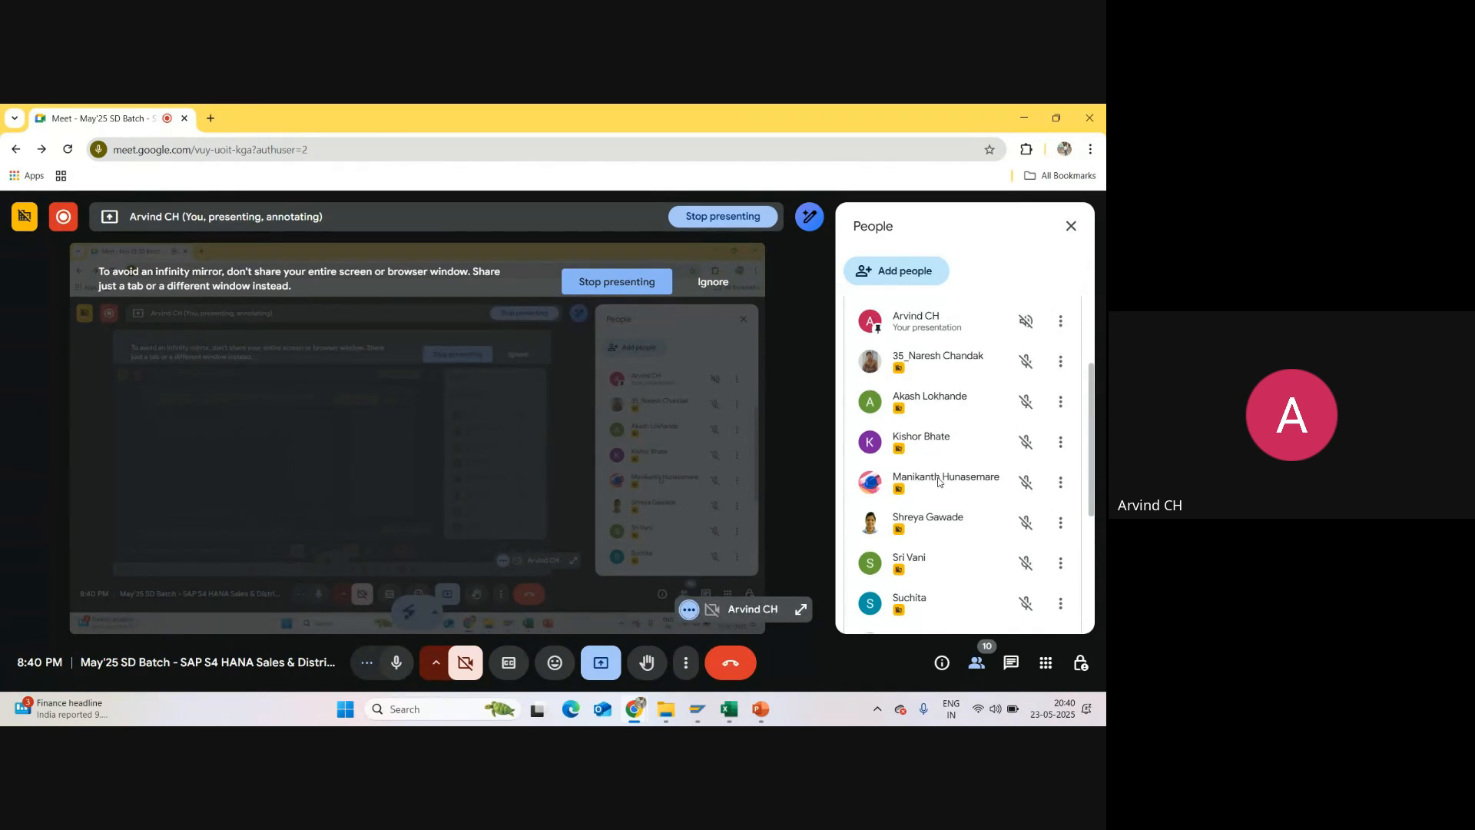
pyautogui.scroll(-5, 955, 448)
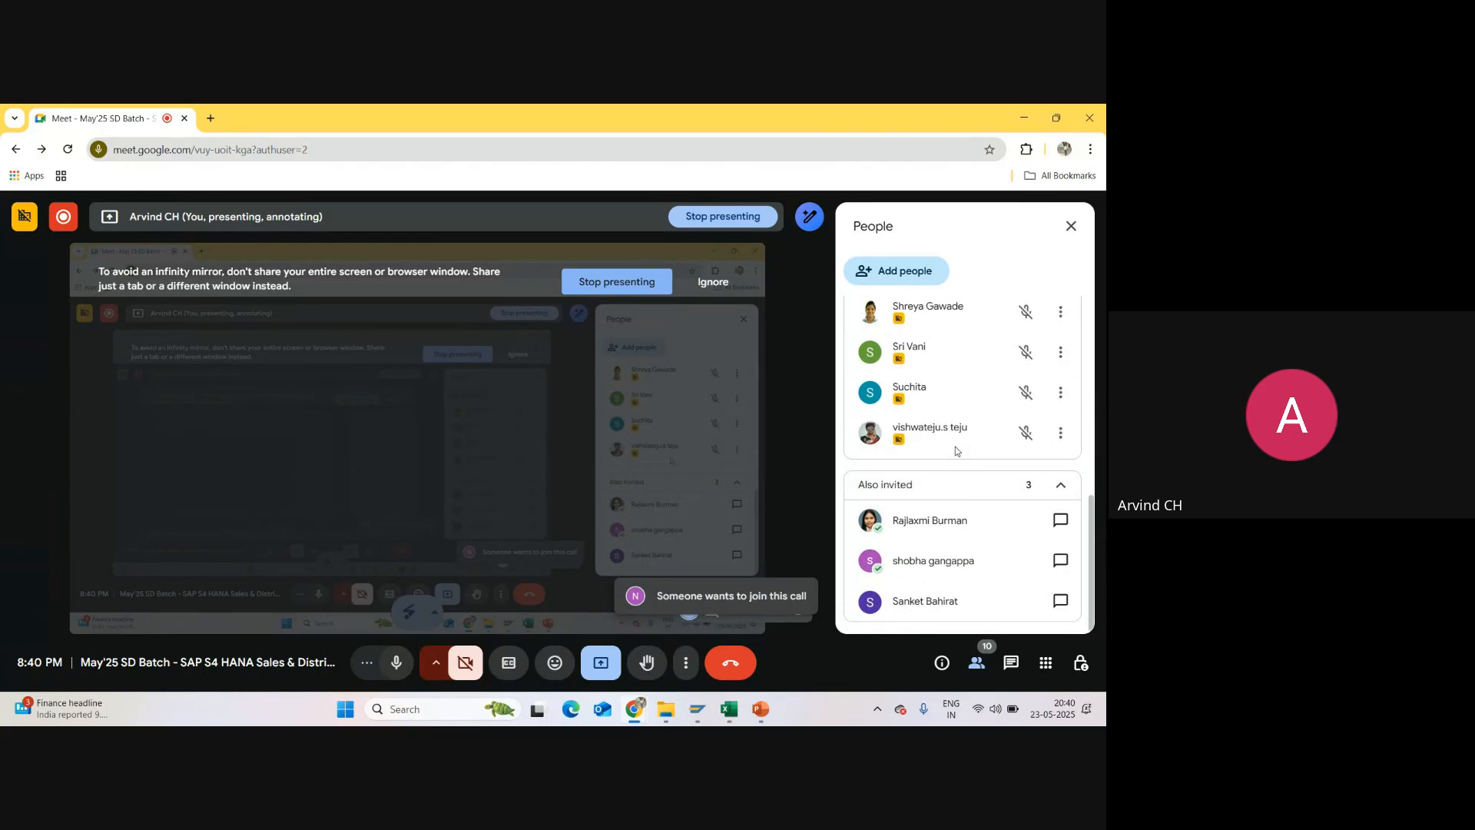
pyautogui.scroll(5, 956, 451)
pyautogui.click(1017, 453)
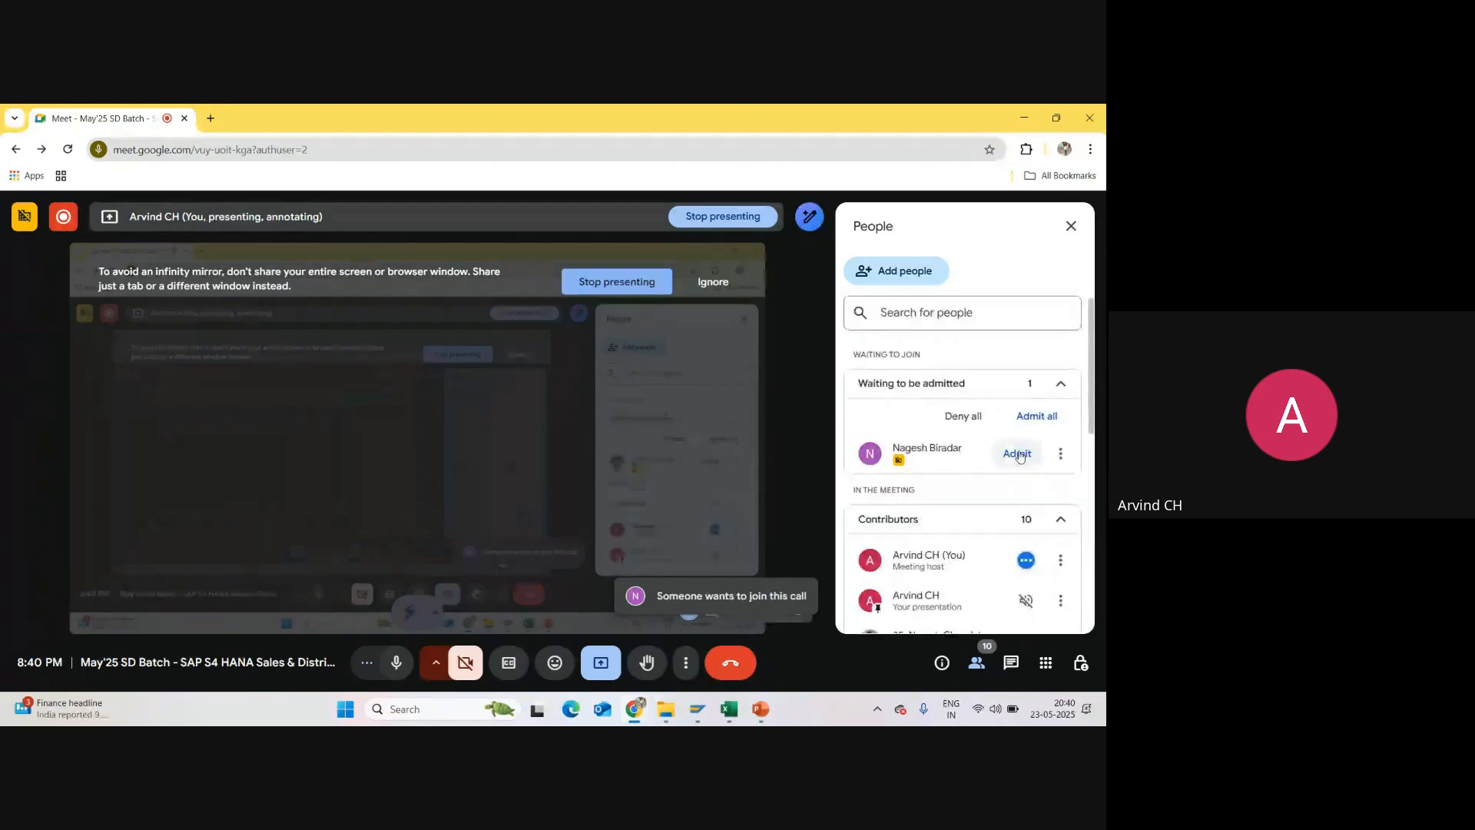
# Step: Examine the meeting's people list, checking both the contributors and the people also invited
pyautogui.scroll(-1, 907, 491)
pyautogui.scroll(-5, 907, 490)
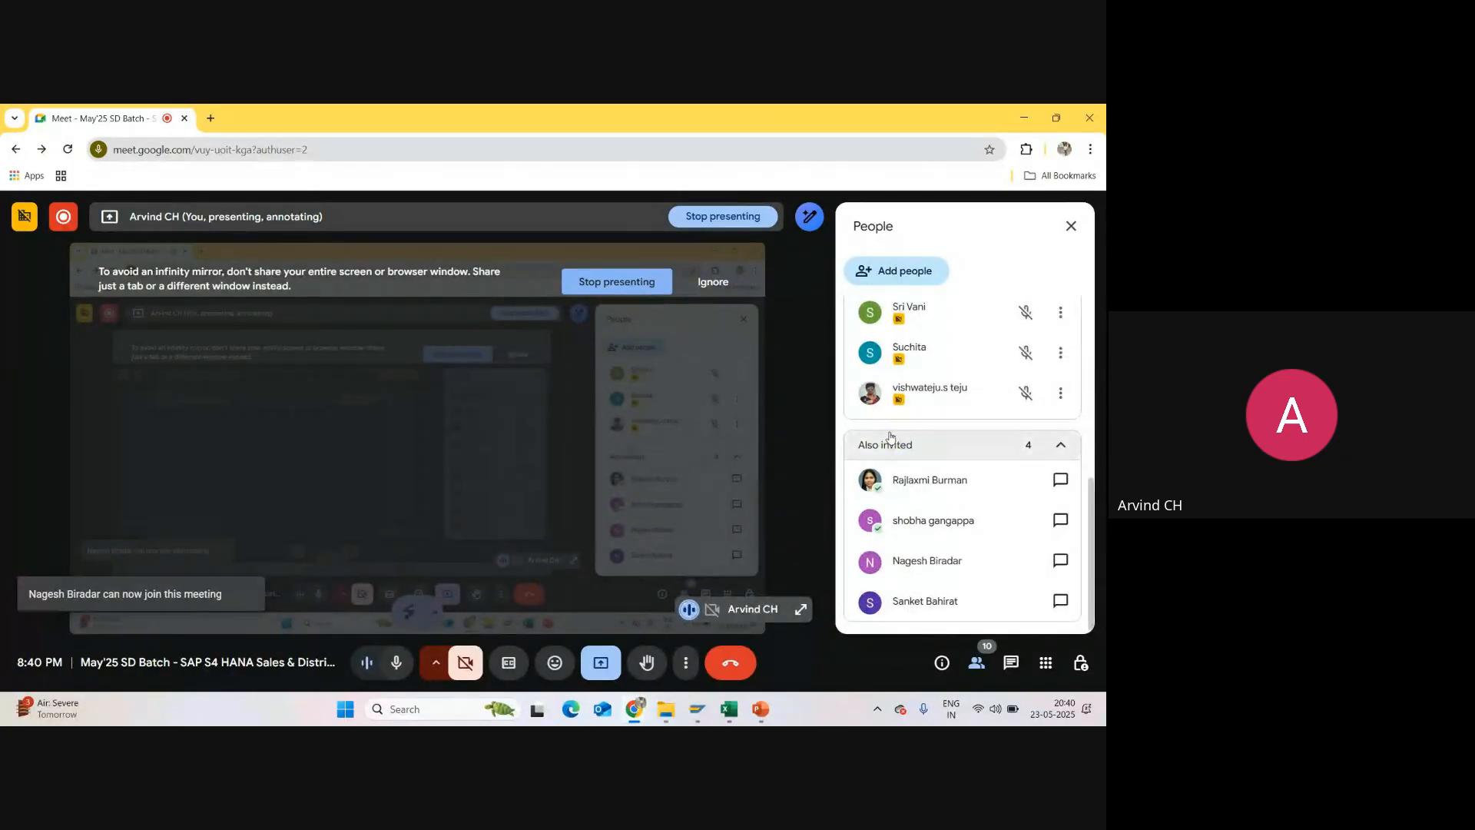
pyautogui.scroll(6, 960, 430)
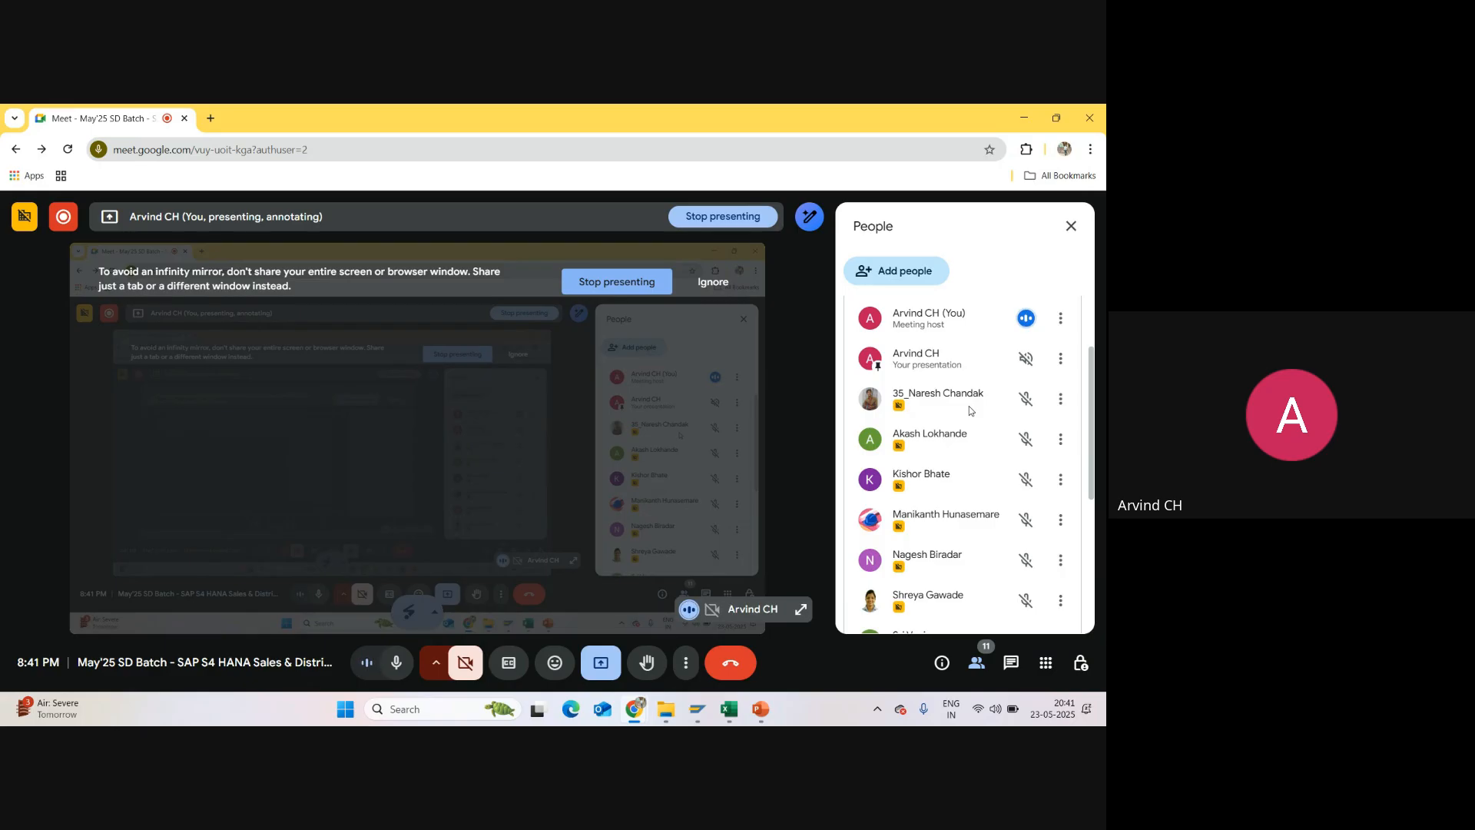
pyautogui.scroll(-3, 970, 406)
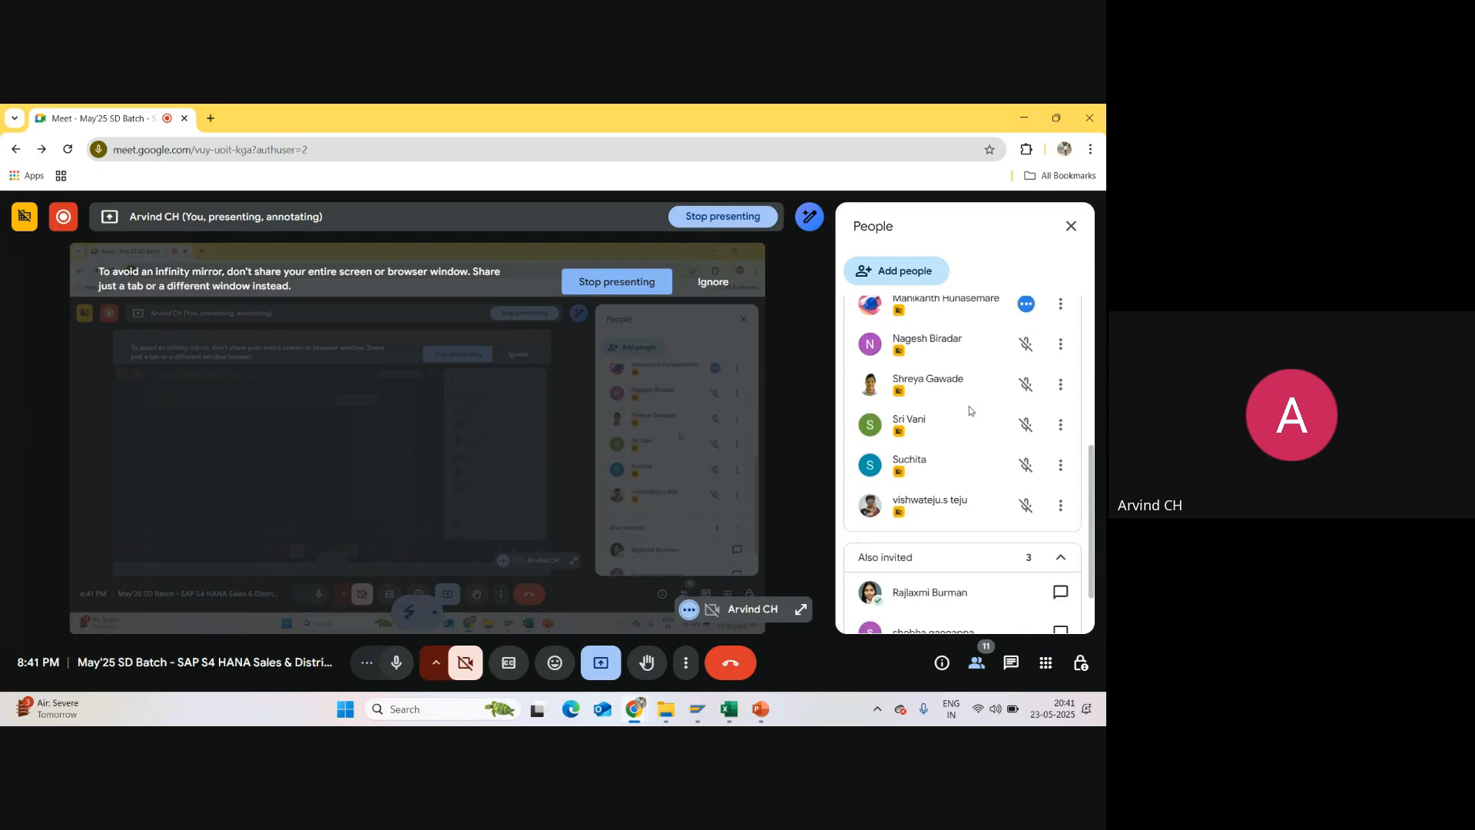
pyautogui.scroll(3, 932, 437)
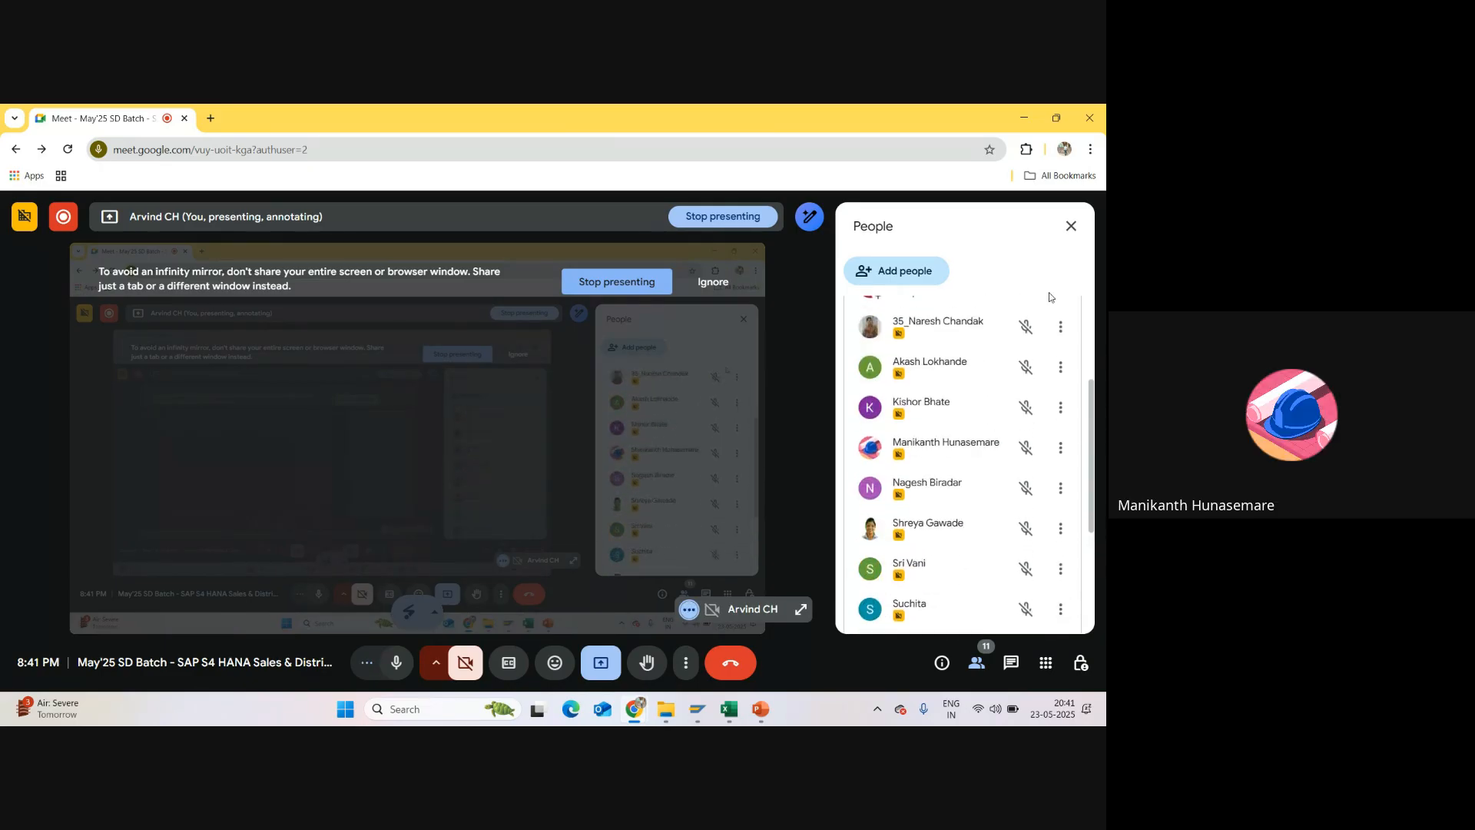
pyautogui.click(1072, 226)
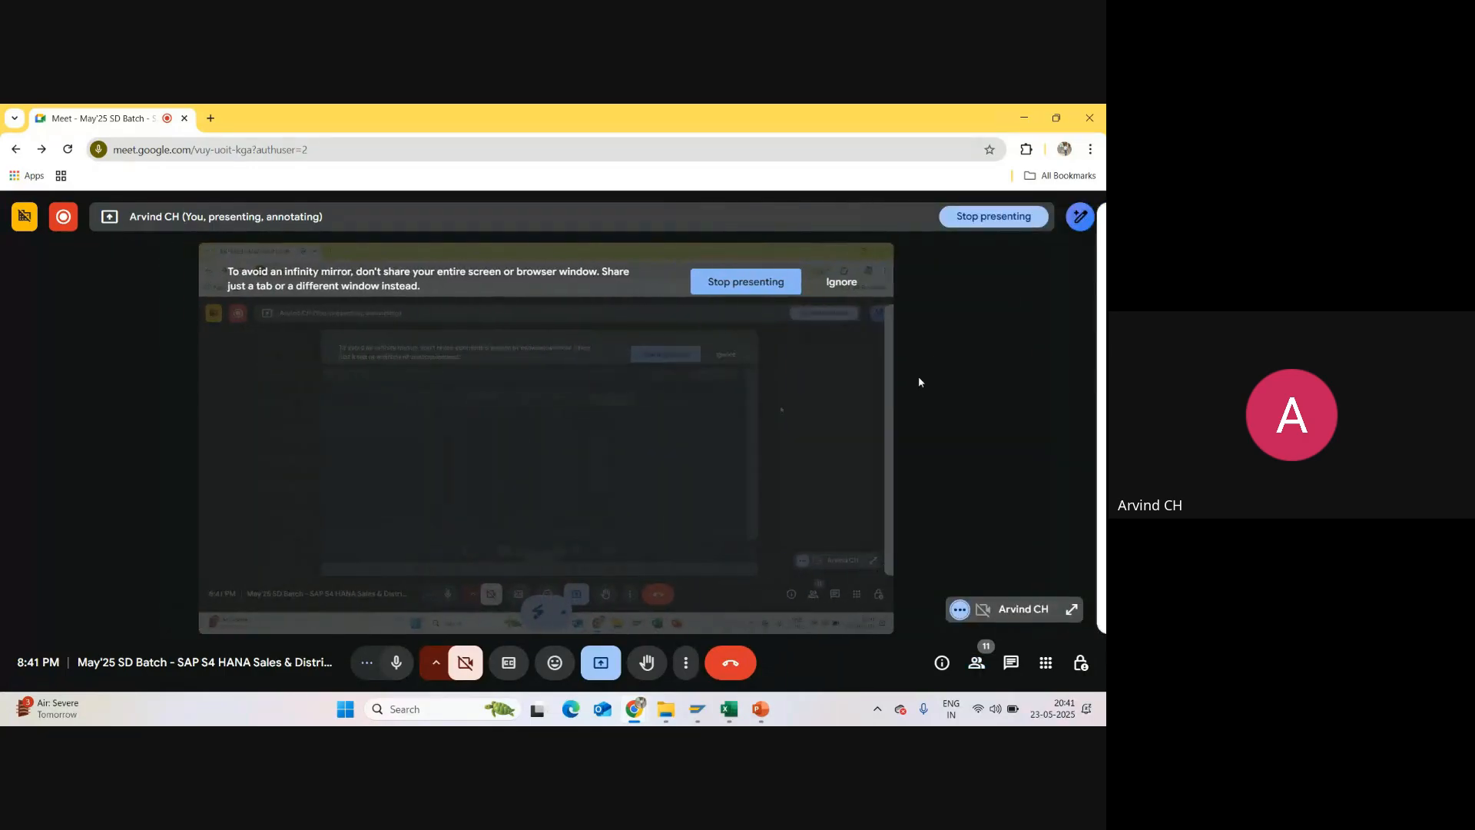
pyautogui.click(976, 662)
pyautogui.scroll(-3, 980, 434)
pyautogui.scroll(-3, 980, 434)
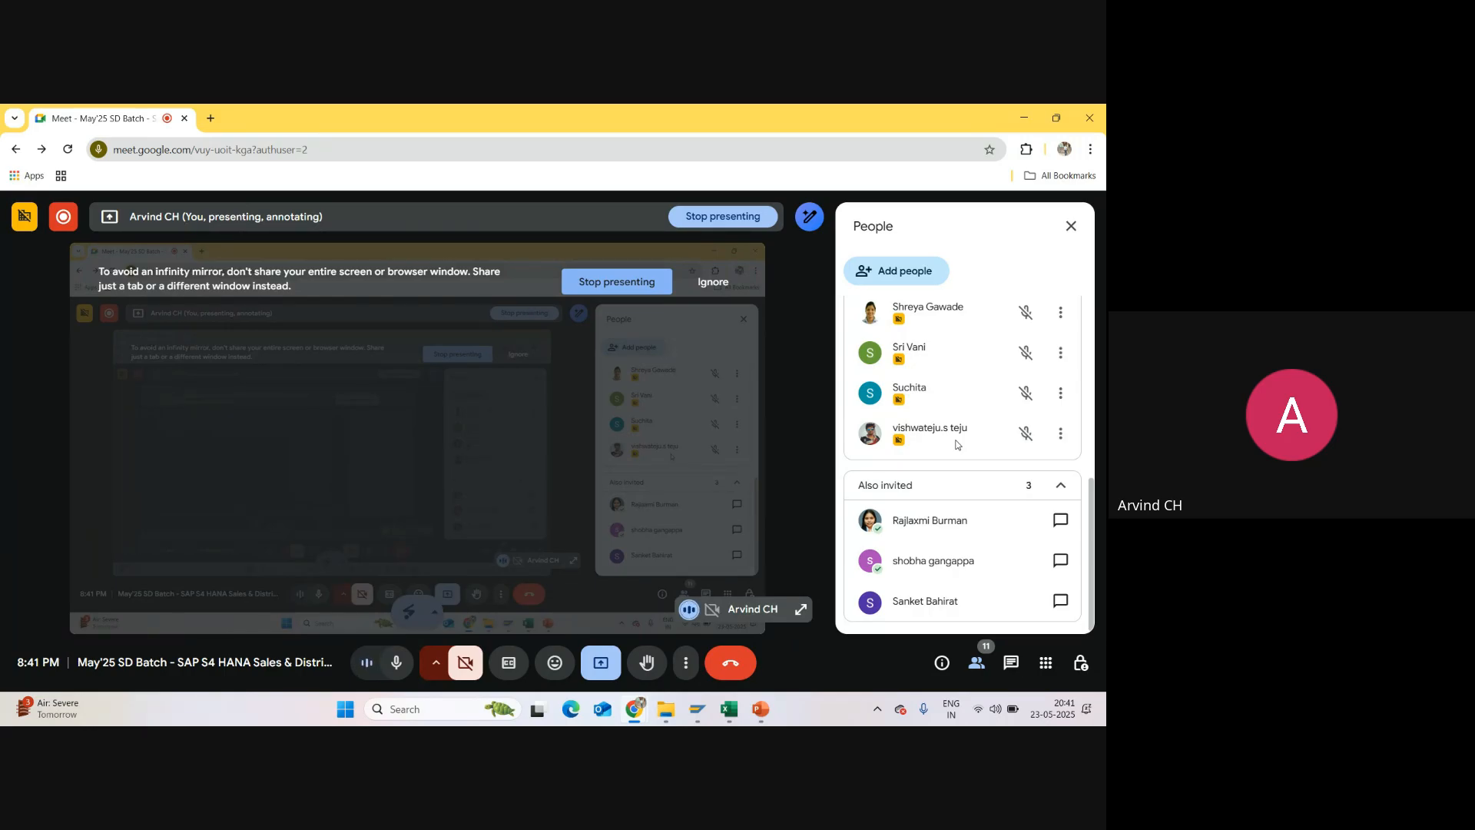
pyautogui.scroll(10, 956, 445)
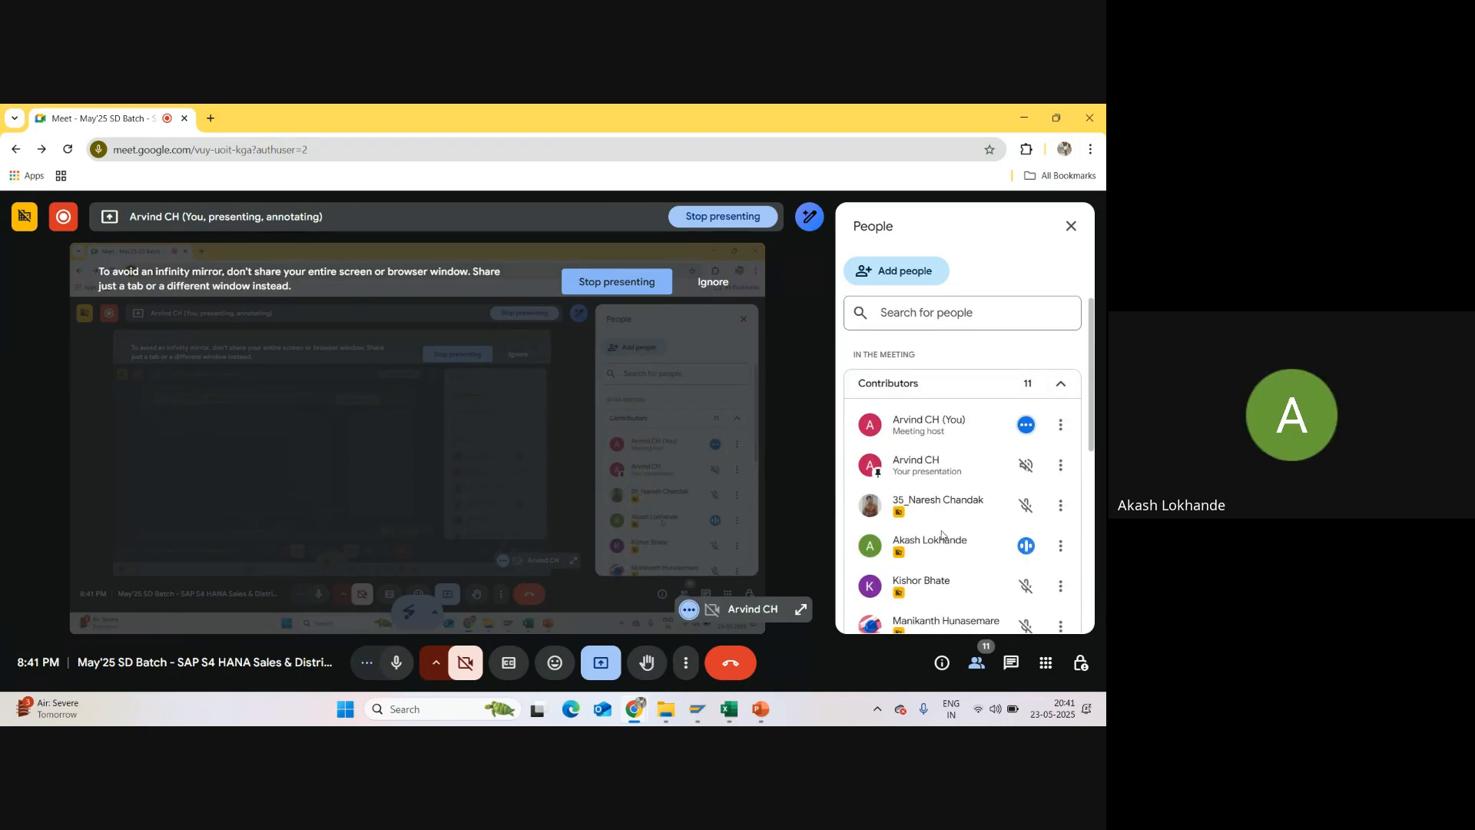
pyautogui.scroll(-1, 942, 530)
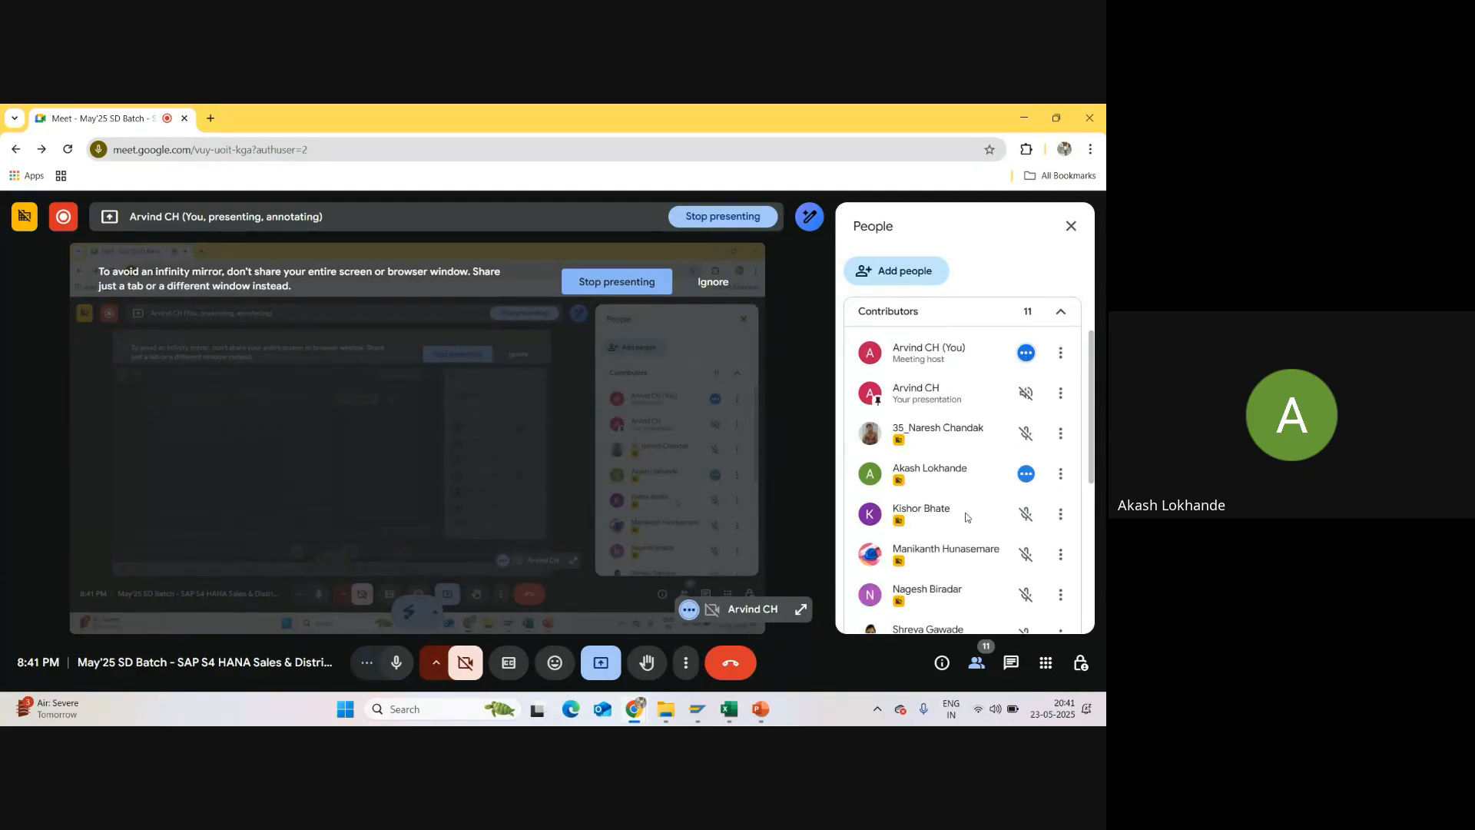
# Step: Switch to the SD Course Content & Enterprise (Org) Structure presentation in PowerPoint and show slide 6, Assignment of ES
pyautogui.click(761, 708)
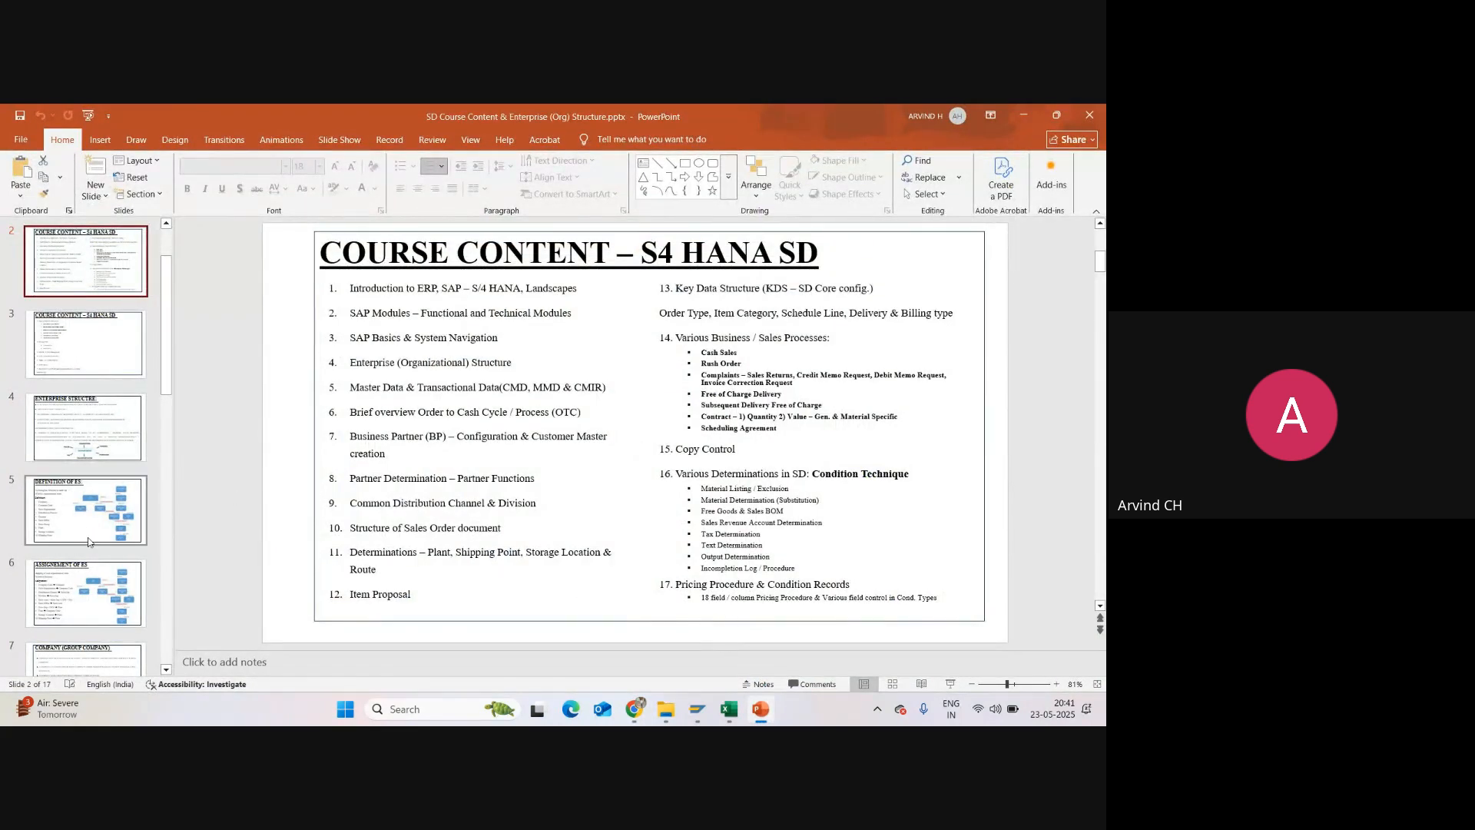
pyautogui.scroll(-1, 90, 547)
pyautogui.click(97, 557)
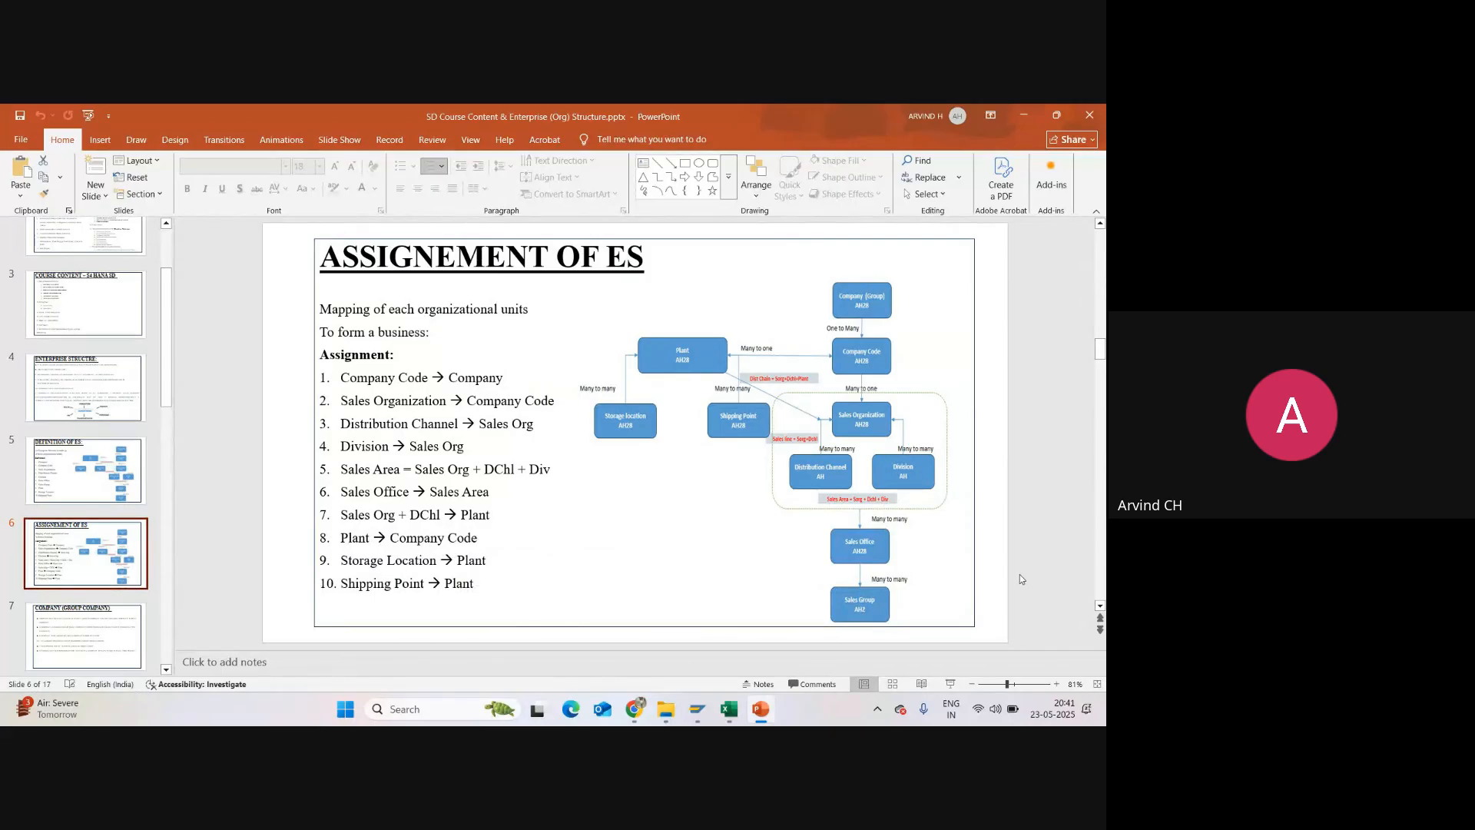